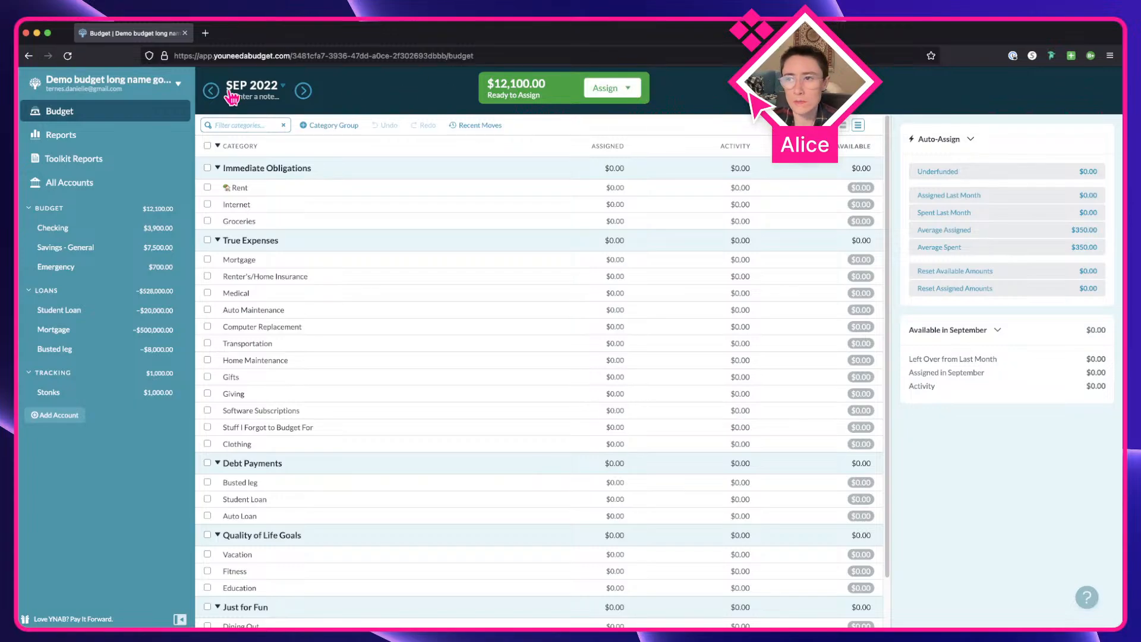
Examine the budget's month picker and the automatic and manual options for assigning the unassigned money
left_click(259, 90)
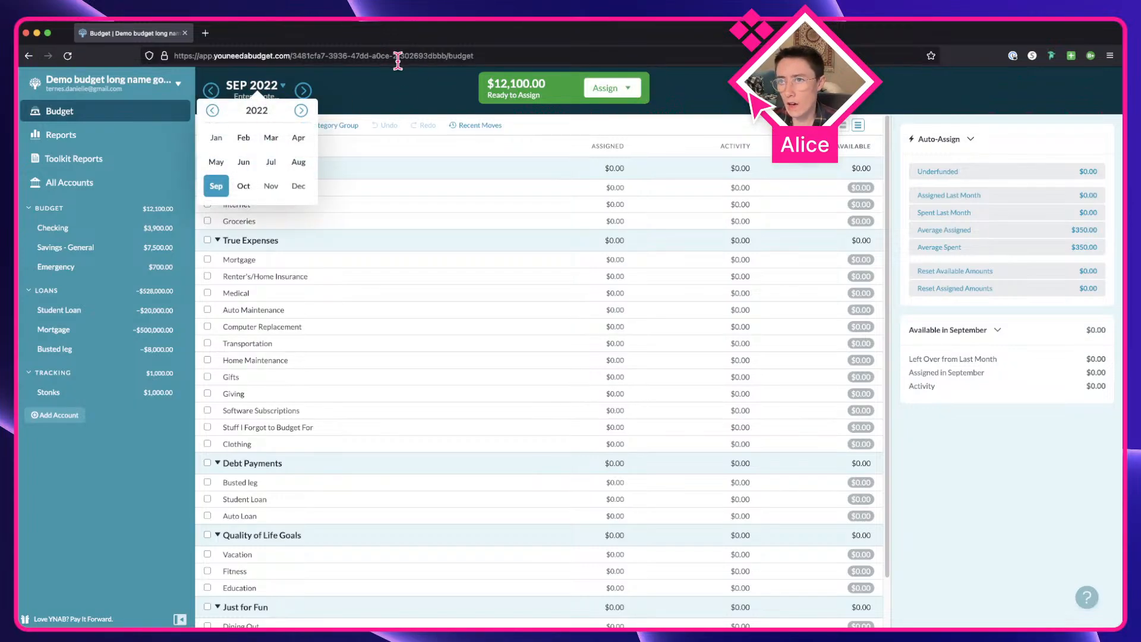
left_click(389, 79)
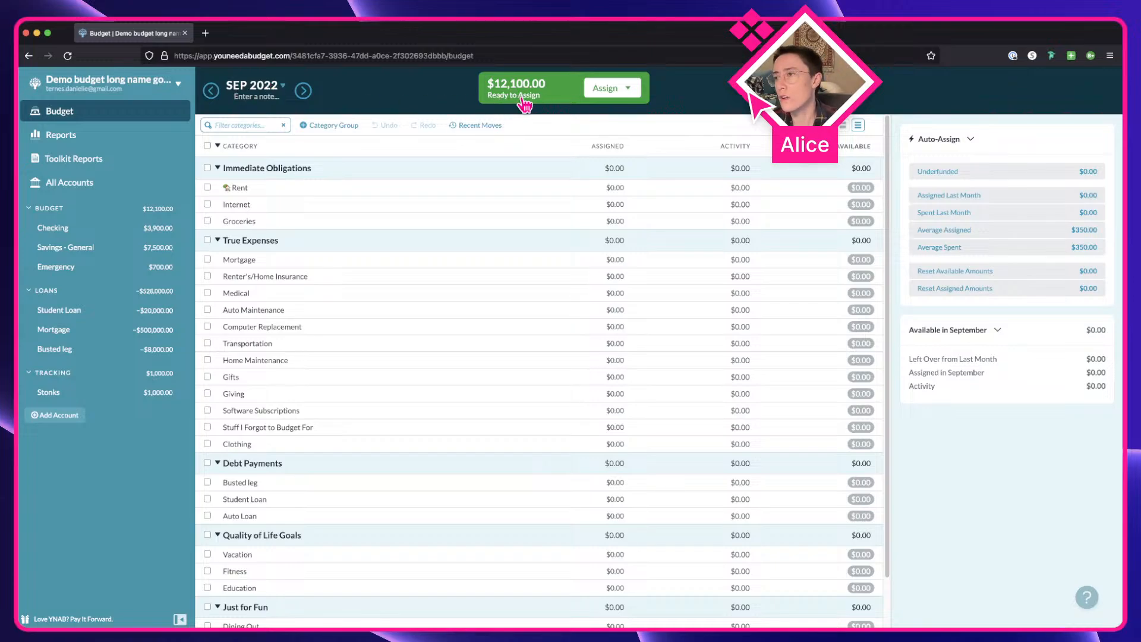
left_click(628, 90)
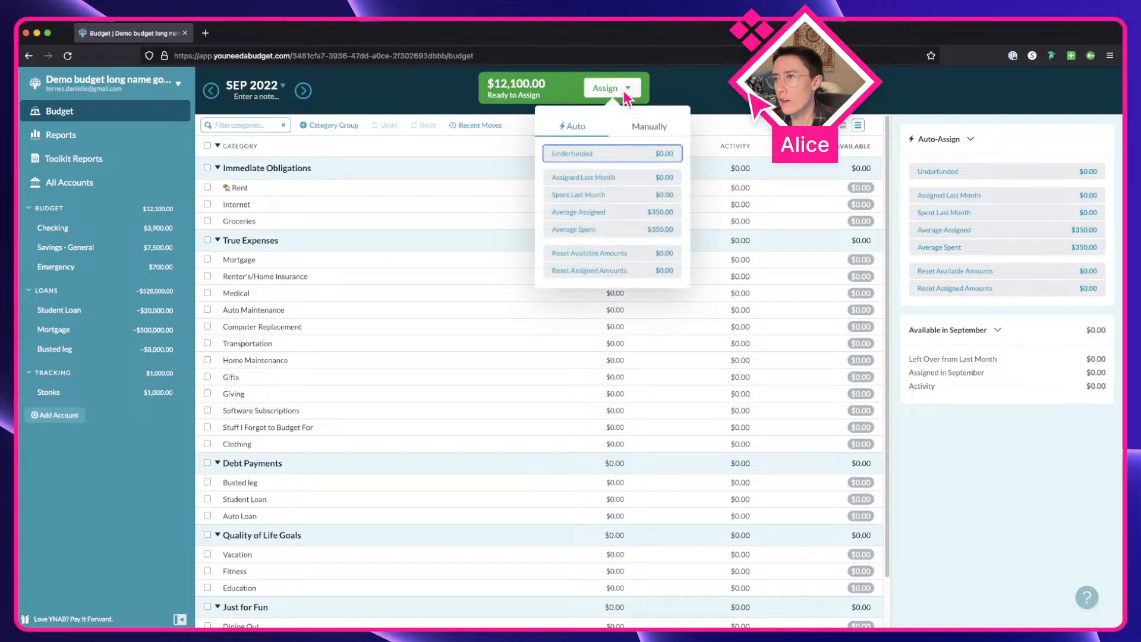
left_click(621, 132)
left_click(660, 208)
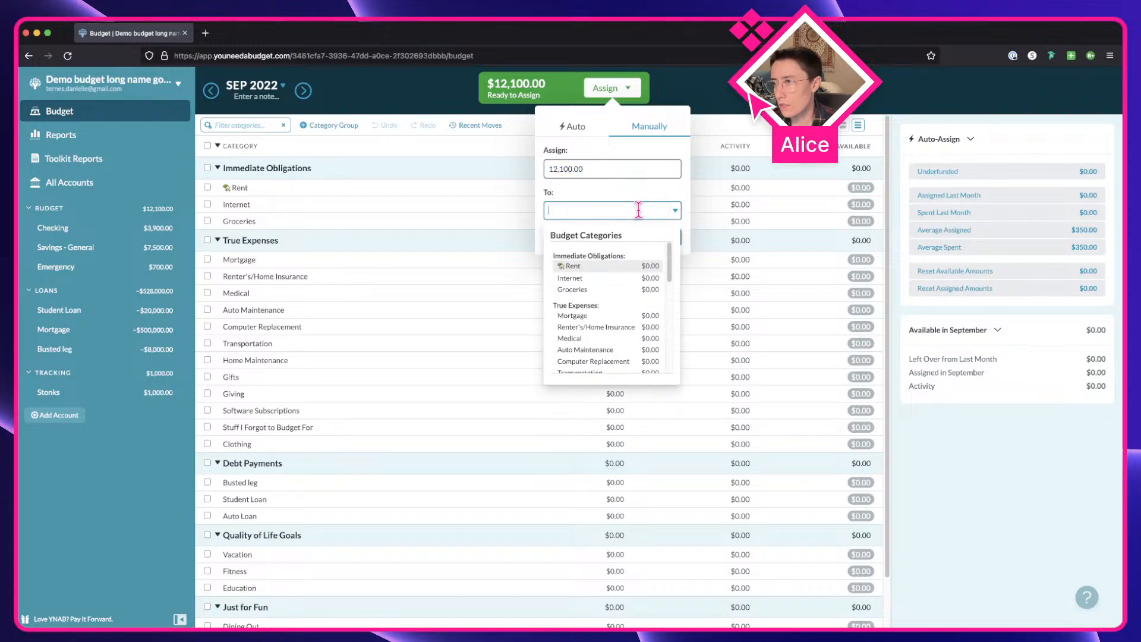
scroll(627, 297, "down", 5)
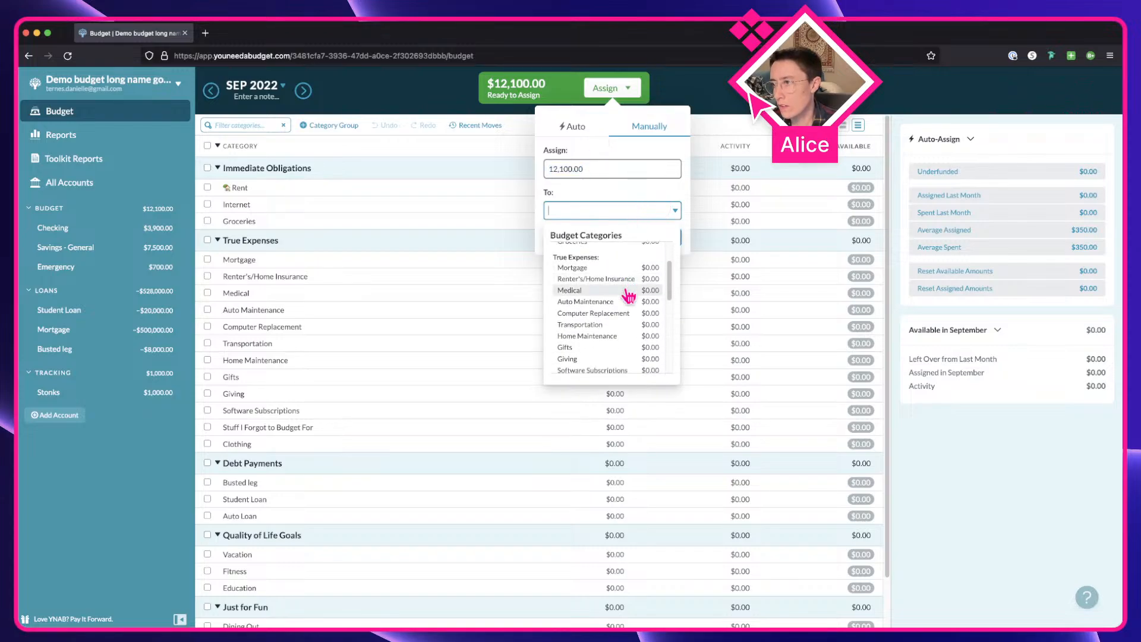
scroll(625, 262, "up", 3)
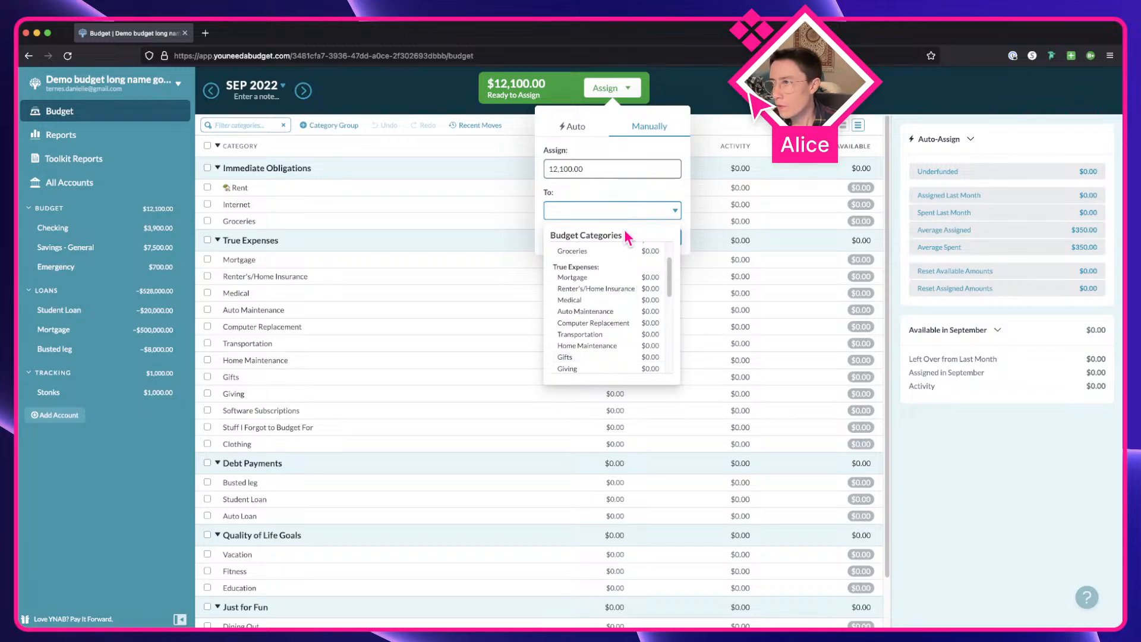
left_click(626, 198)
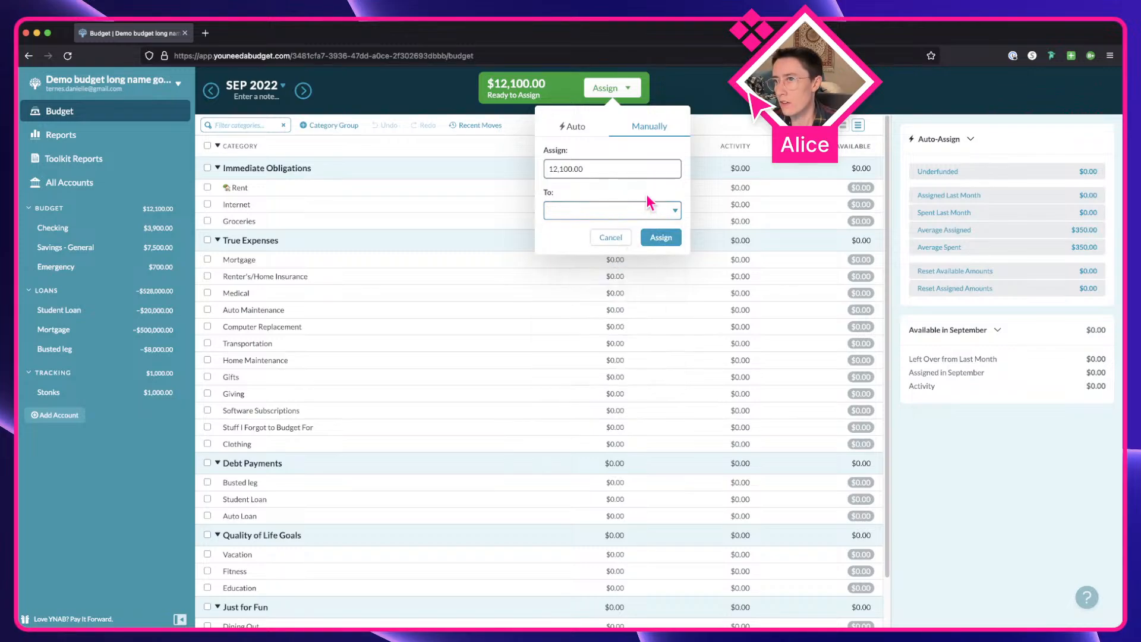
left_click(593, 131)
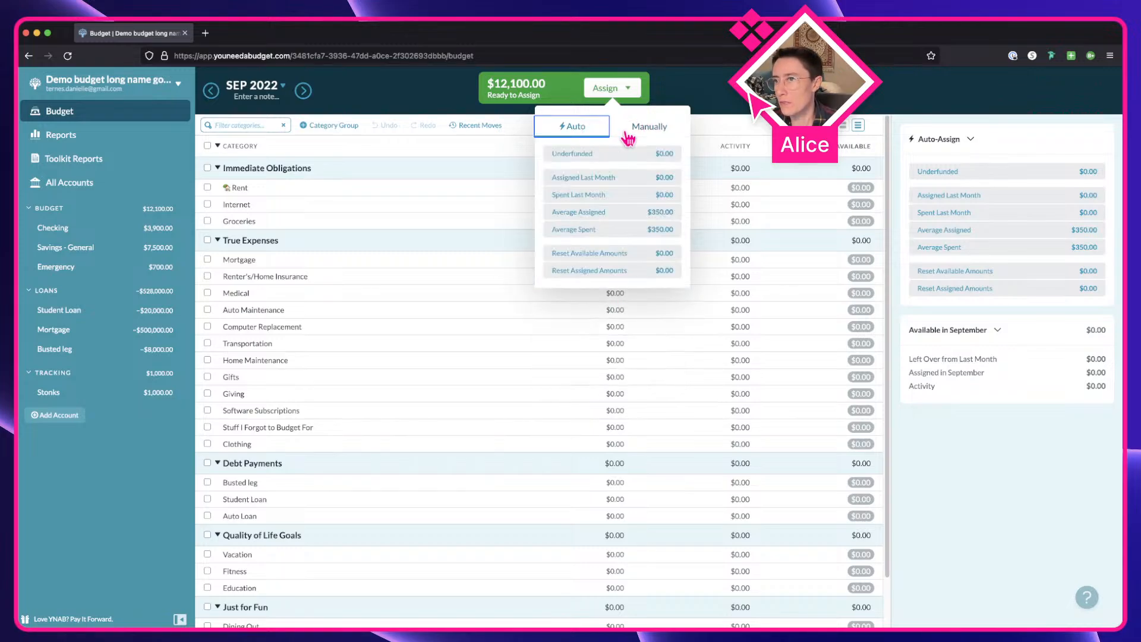
left_click(623, 133)
left_click(590, 130)
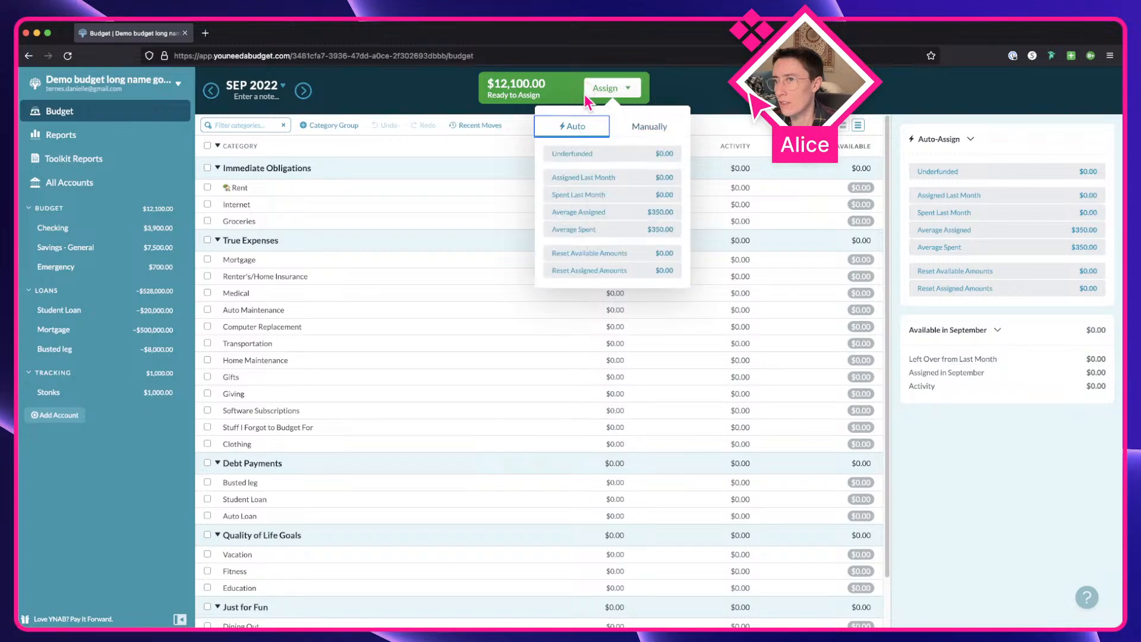
Compare the Ready to Assign breakdown with the separate Assign options
left_click(534, 96)
left_click(528, 98)
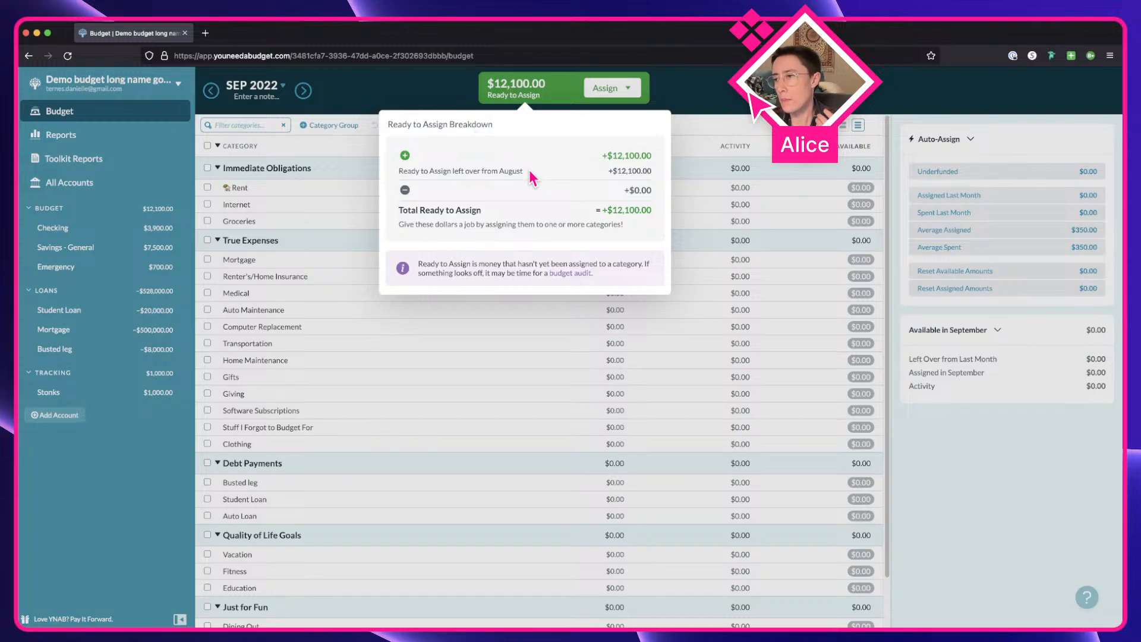
left_click(562, 109)
left_click(601, 88)
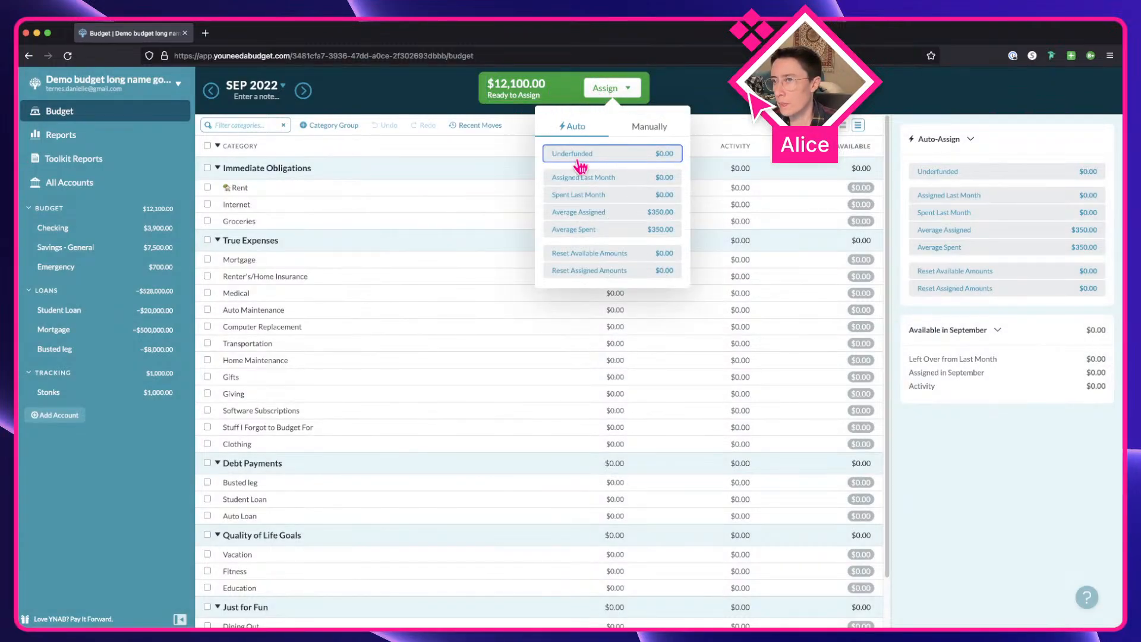
left_click(550, 100)
left_click(531, 95)
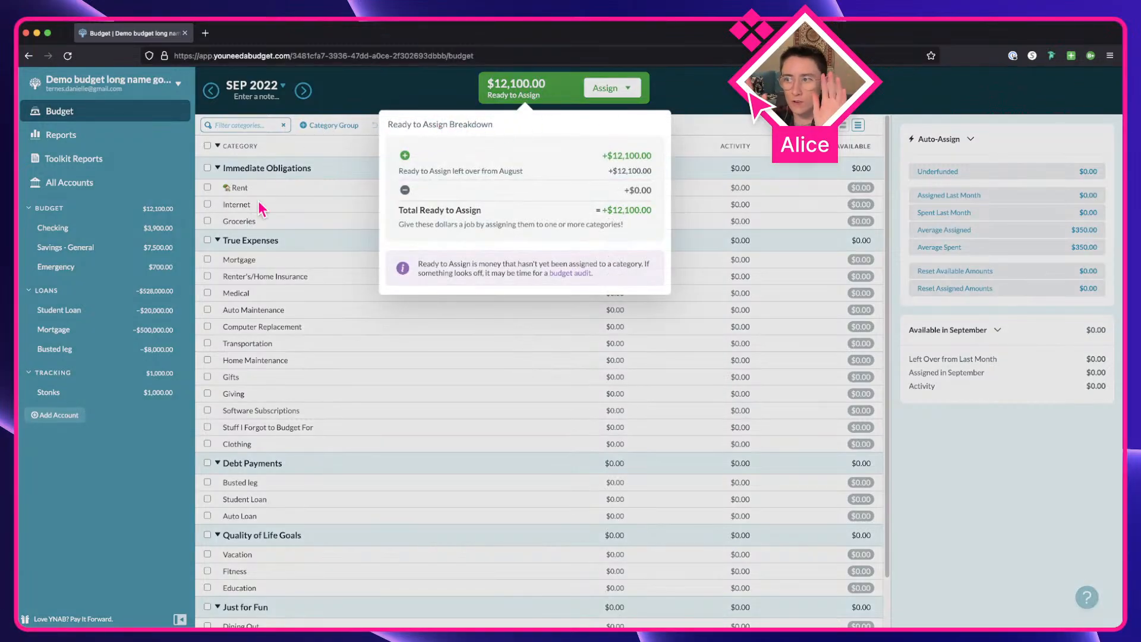
left_click(571, 92)
left_click(609, 88)
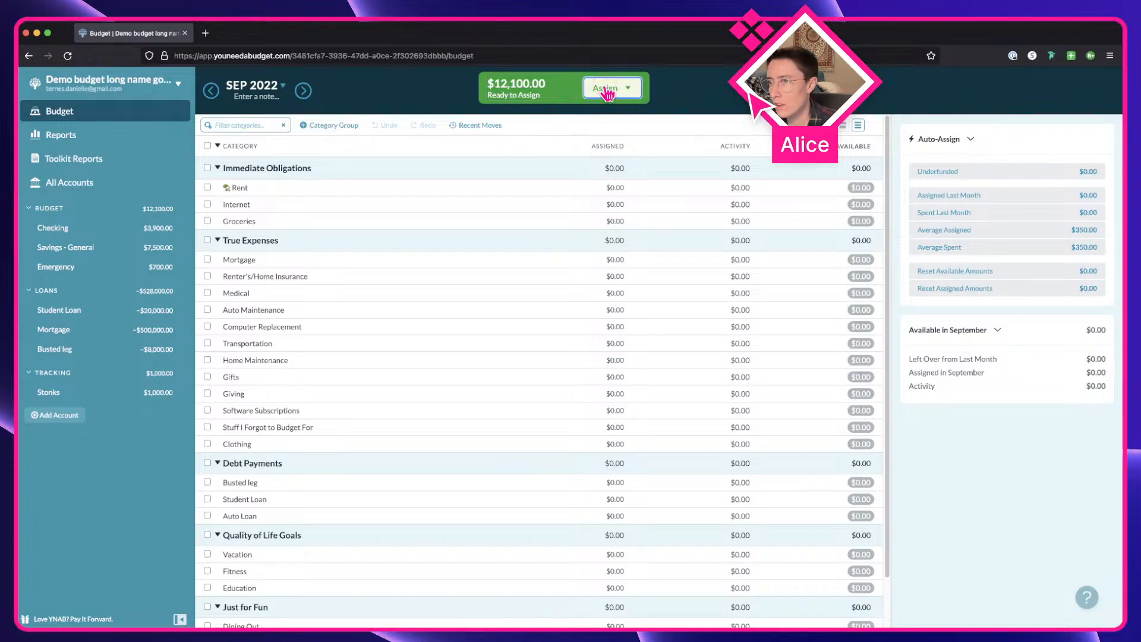
Check how the September 2022 month picker, the month's note editor and the Ready to Assign banner each open and close
left_click(394, 99)
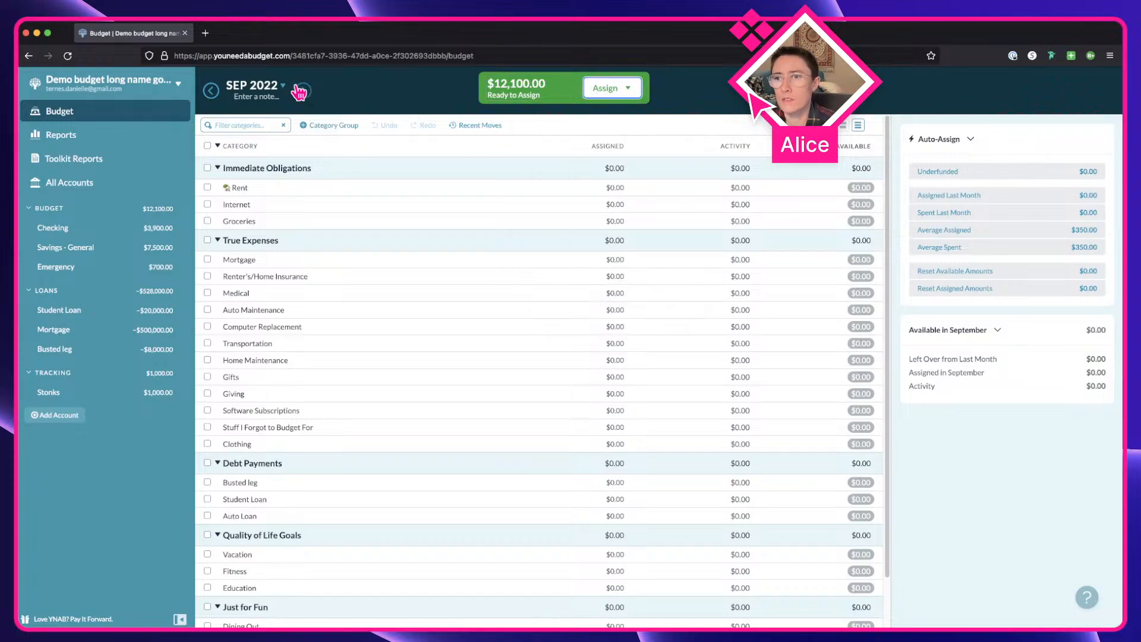
left_click(282, 86)
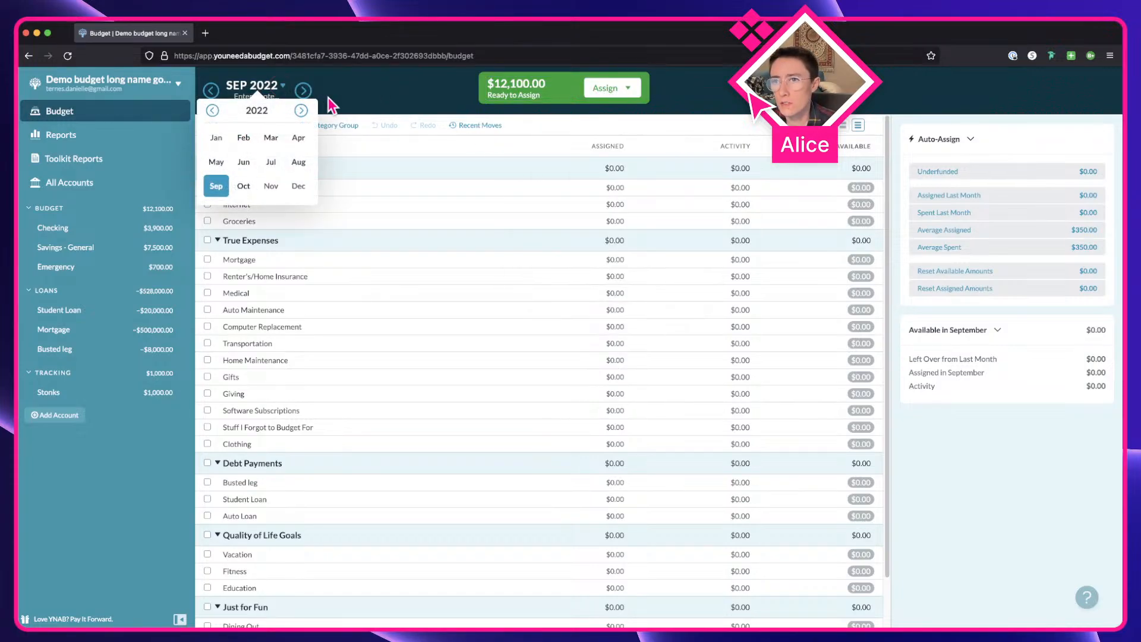
left_click(332, 106)
left_click(277, 100)
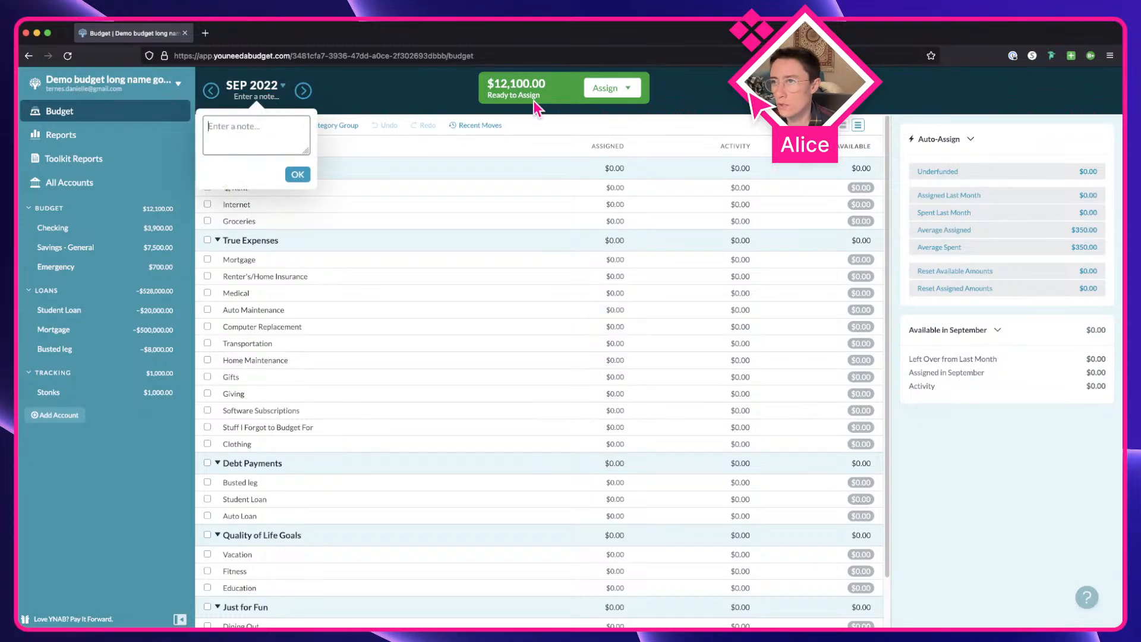
left_click(498, 97)
left_click(569, 98)
left_click(606, 89)
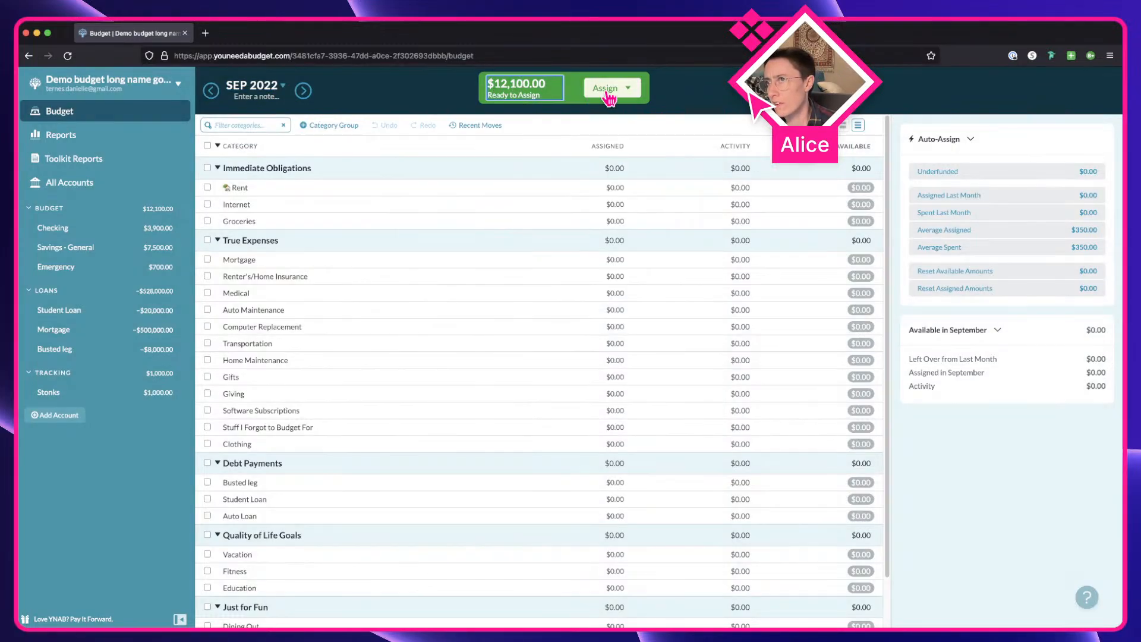
left_click(422, 97)
Switch to the YNAB component library file in Figma and examine the Placeholder component beside the Button / Budget menu set
key("ctrl+Right")
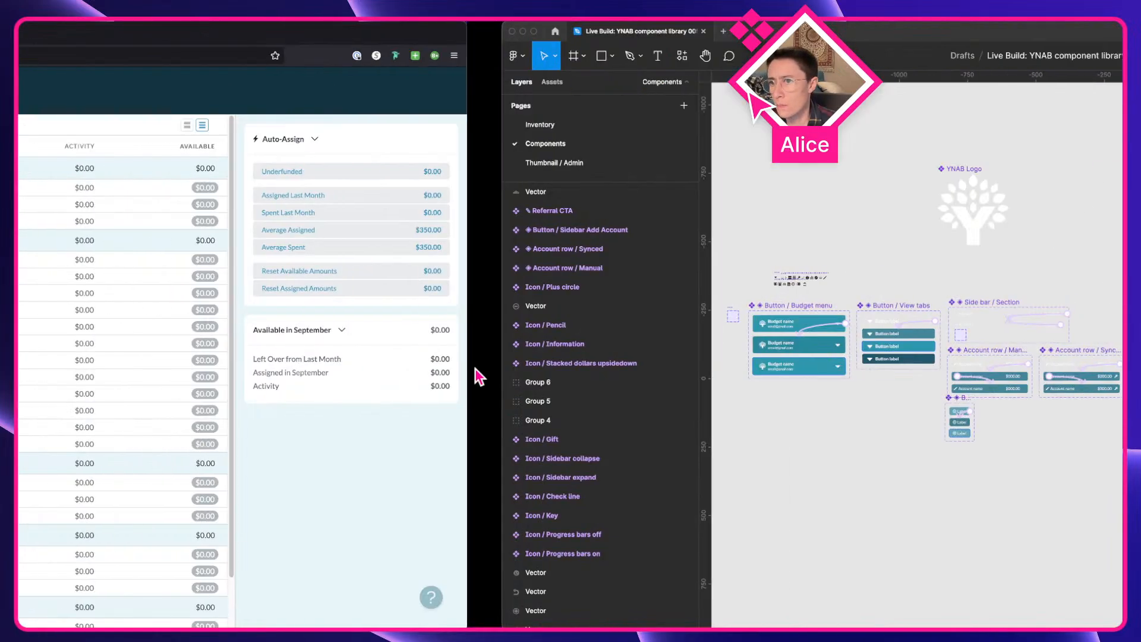
left_click(372, 466)
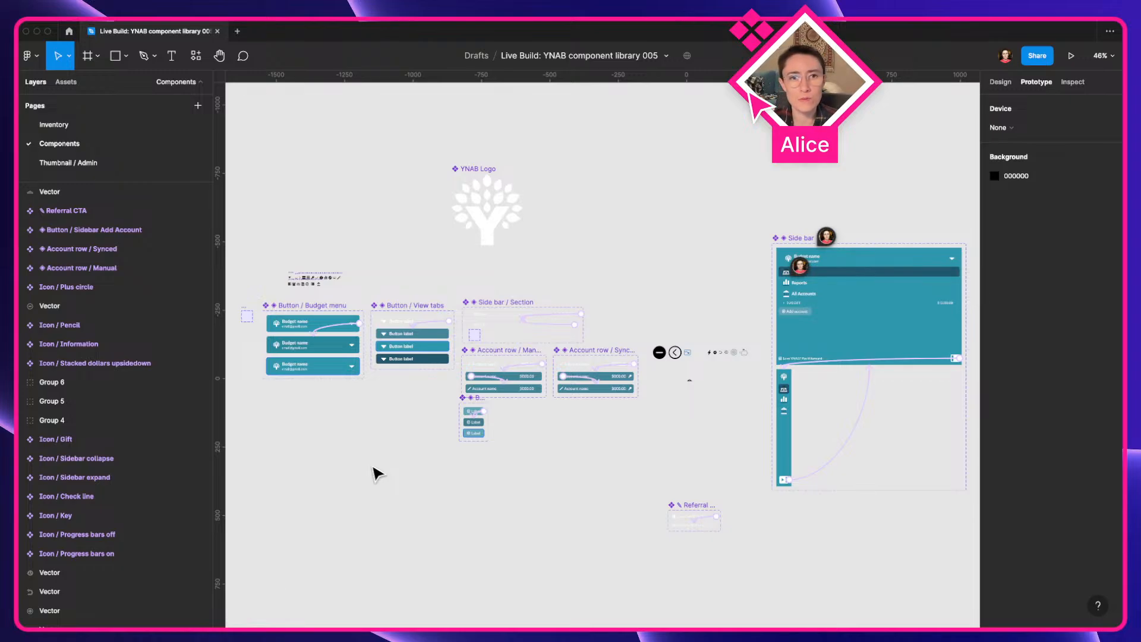
left_click(282, 249)
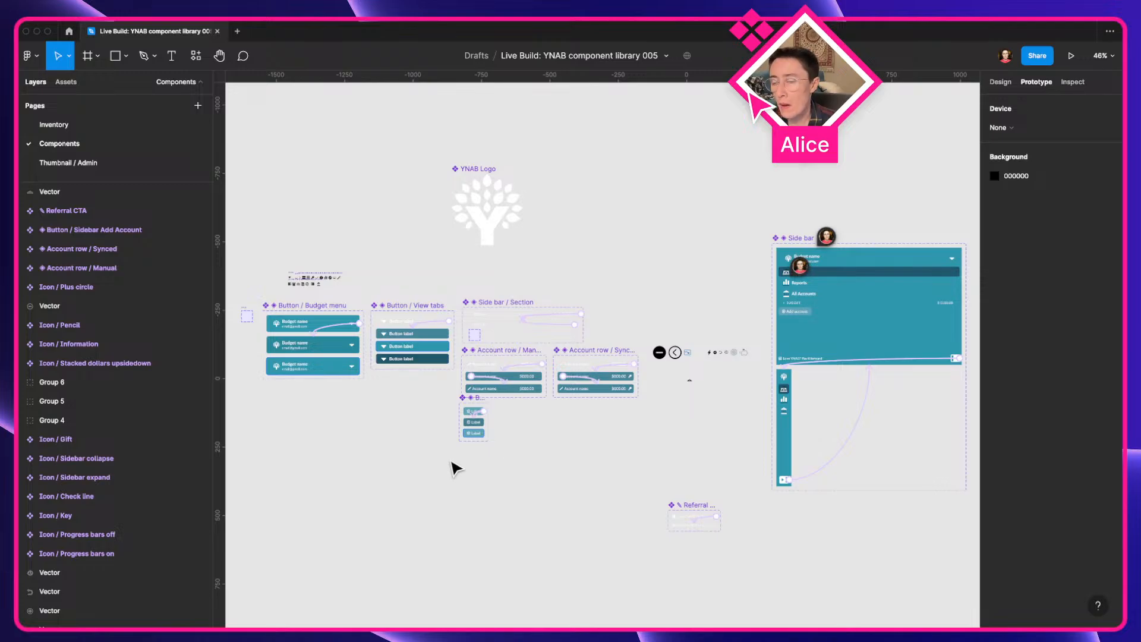
left_click_drag(345, 446, 601, 515)
scroll(571, 426, "up", 5)
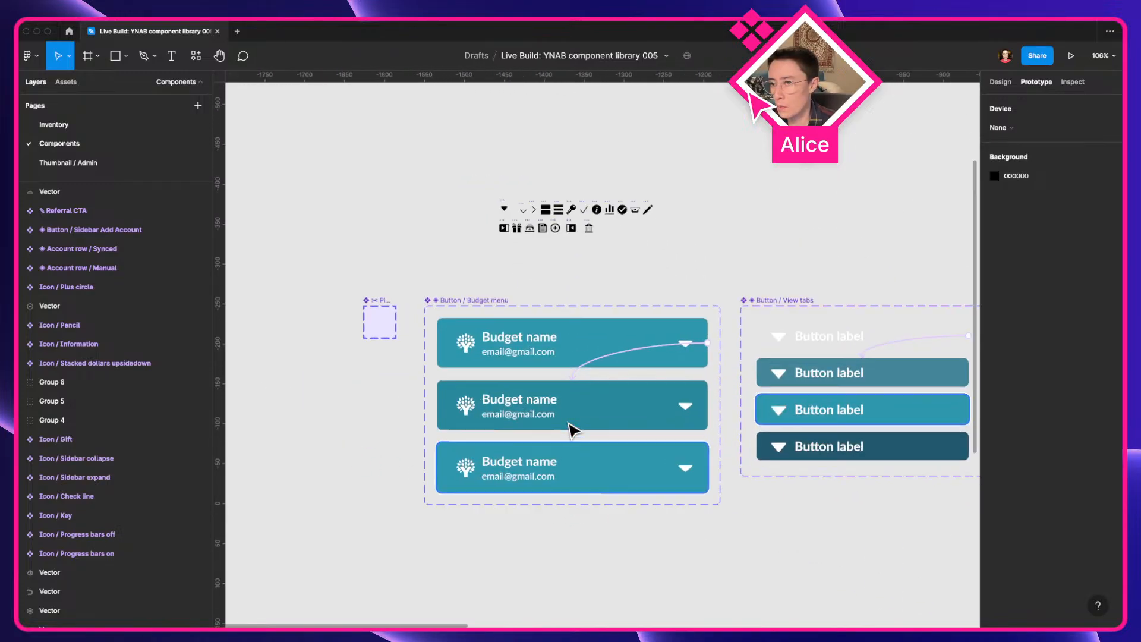
scroll(328, 309, "up", 5)
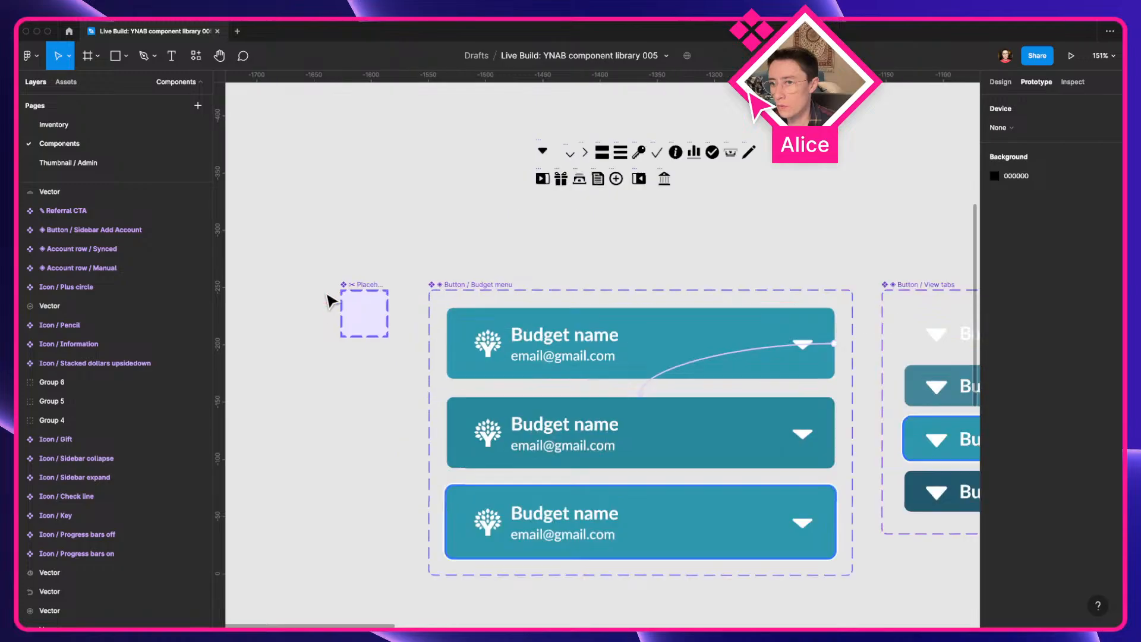
left_click(354, 301)
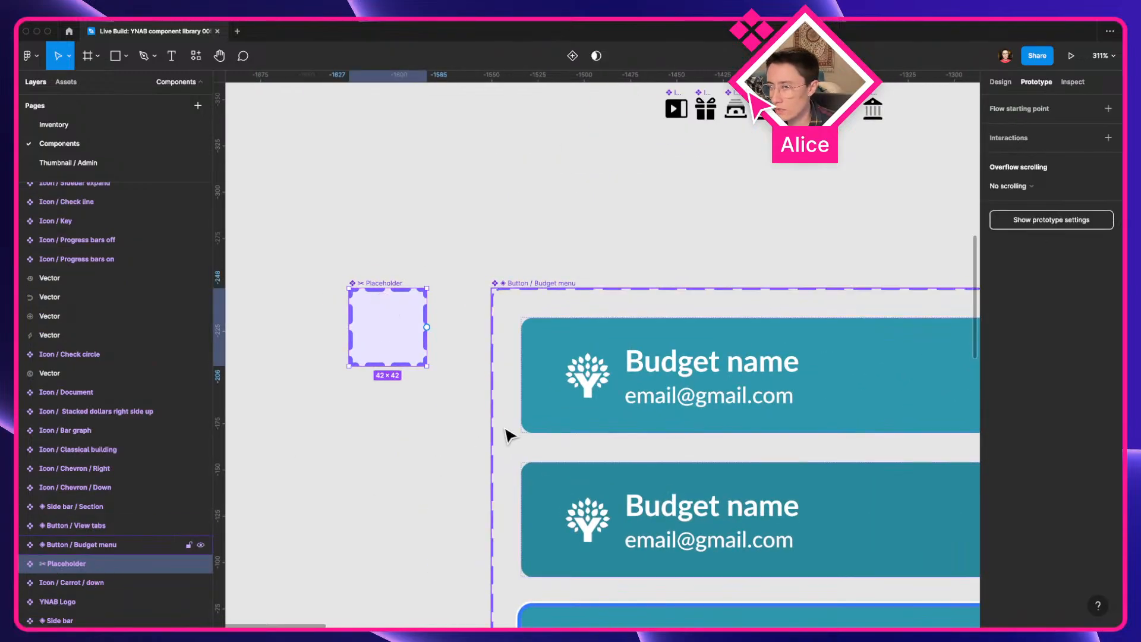
scroll(396, 400, "down", 3)
left_click_drag(392, 397, 319, 359)
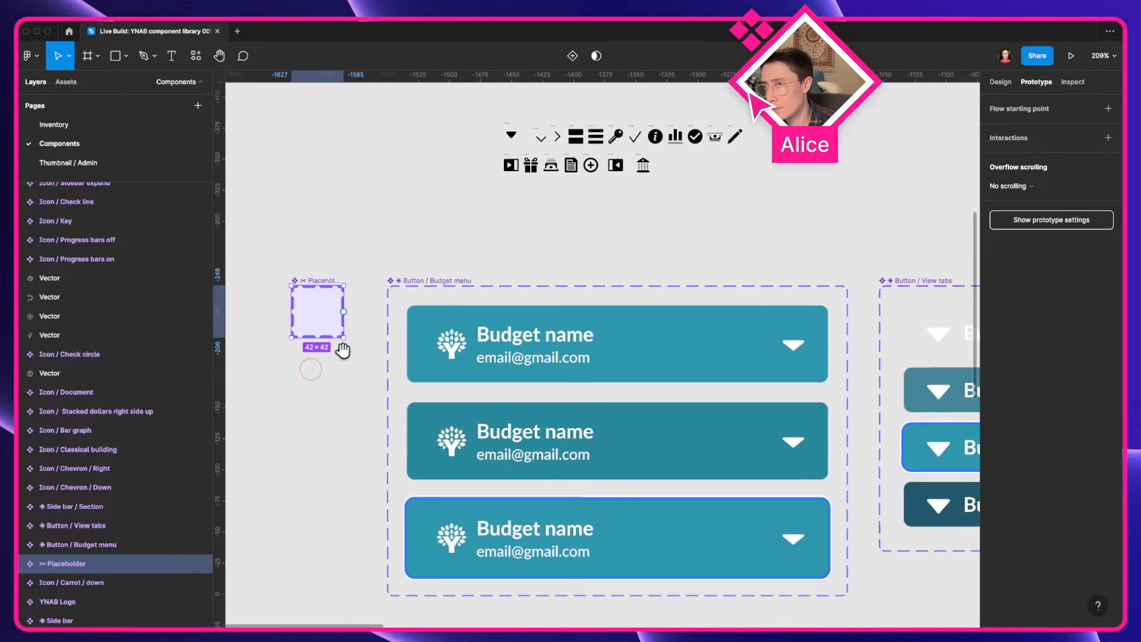
left_click_drag(558, 265, 498, 246)
Create a text property named "Budget name" for the budget name text in all three Button / Budget menu variants
left_click(455, 338)
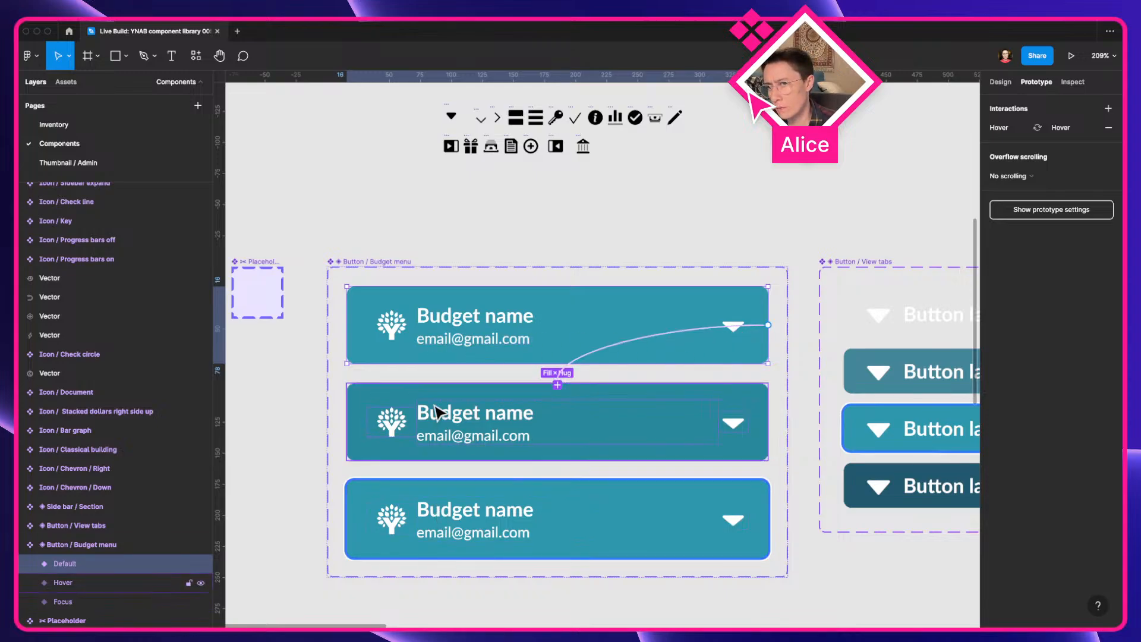
double_click(462, 319)
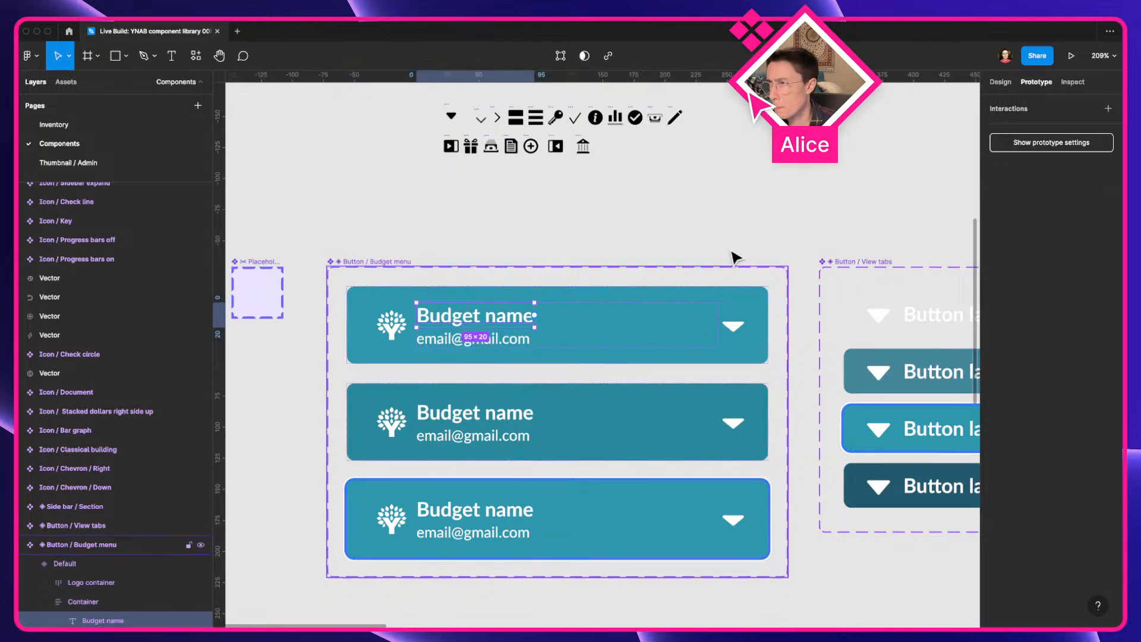
left_click(1000, 81)
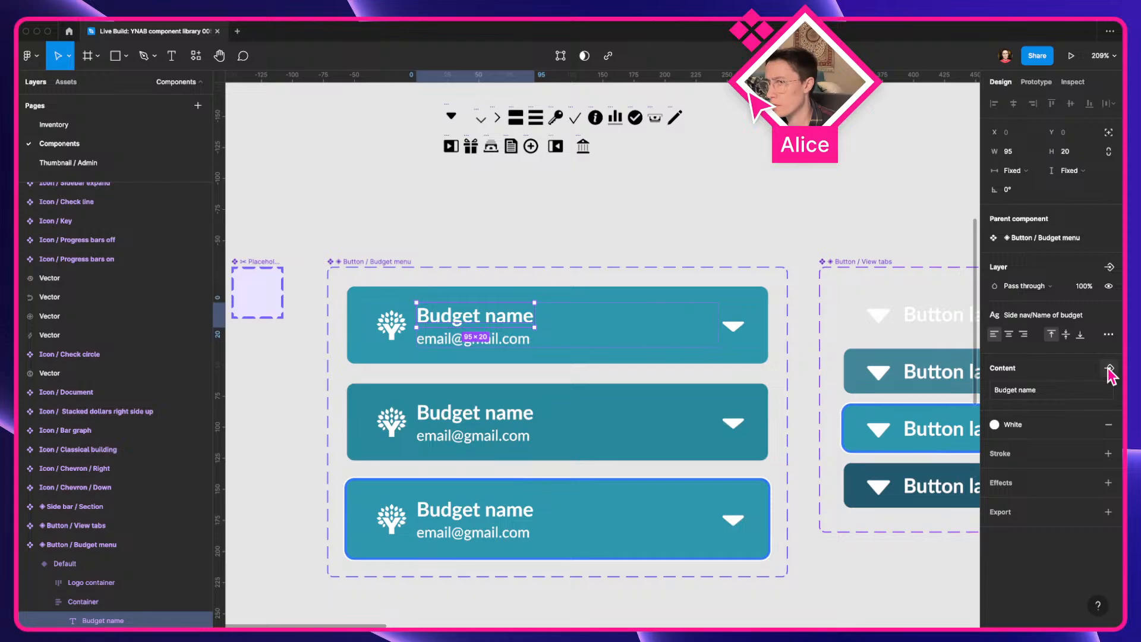
key("super+alt+a")
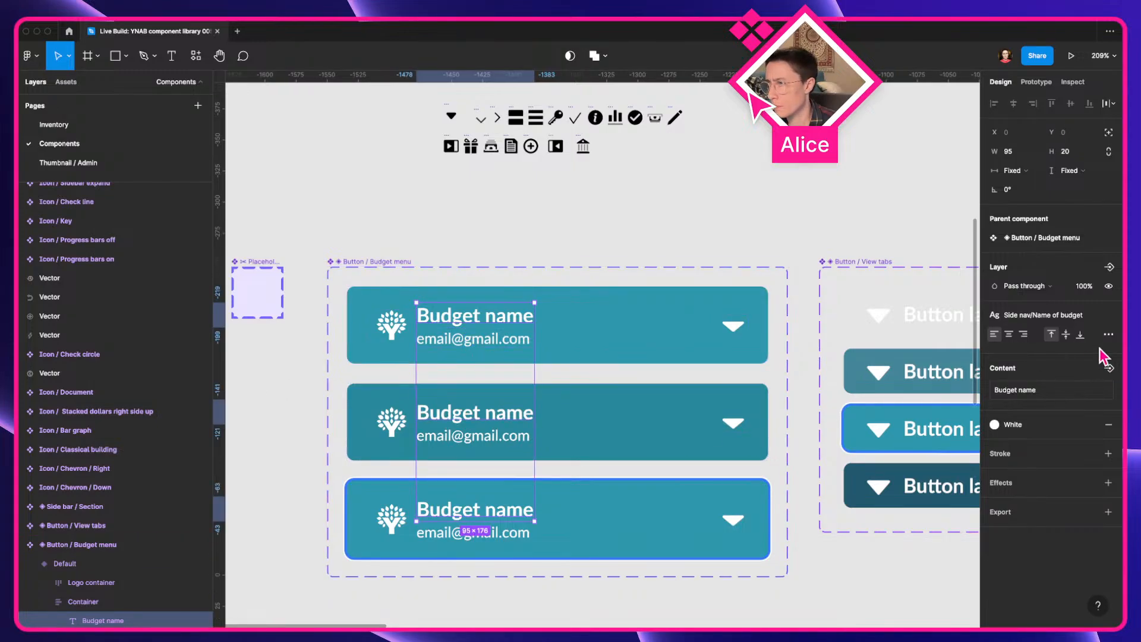
left_click(1108, 367)
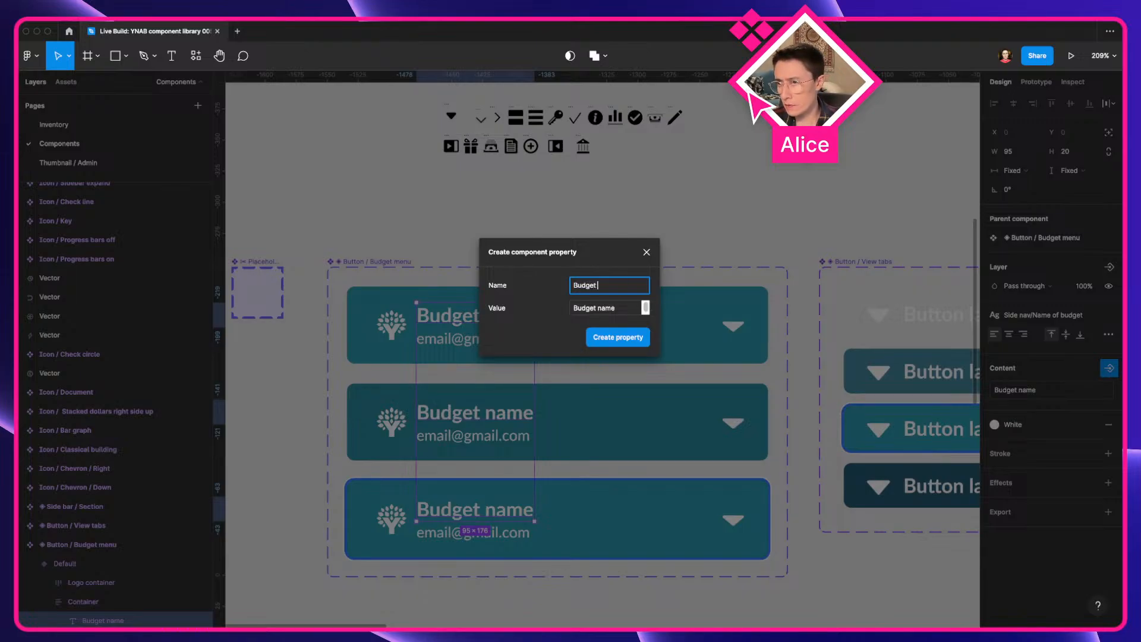
left_click(614, 342)
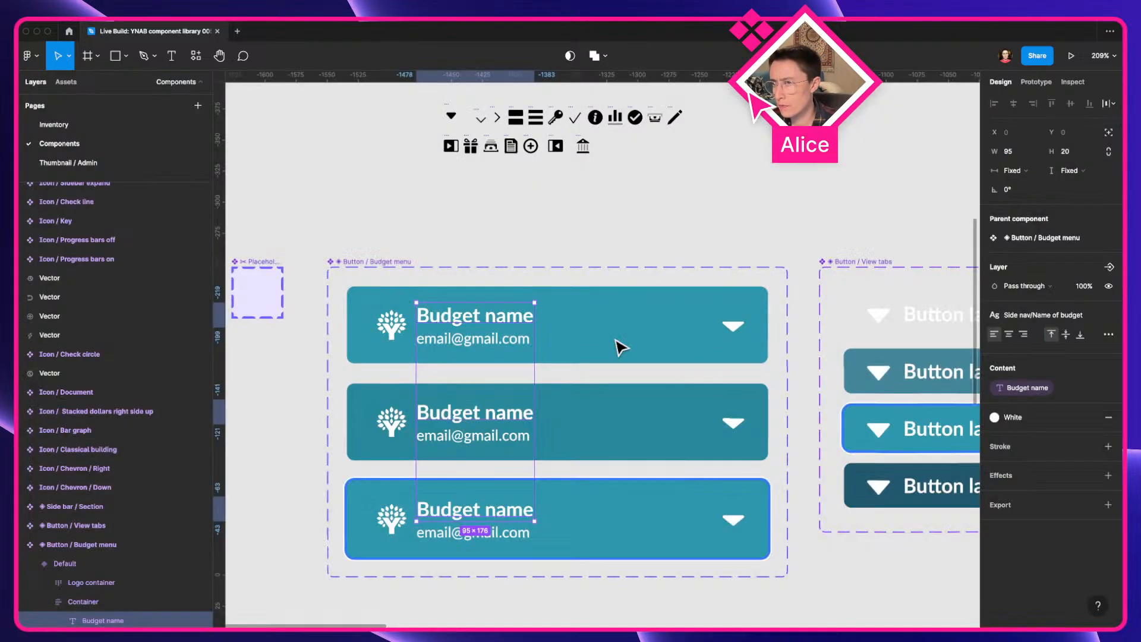
Create a text property named "Account email" for the email text in all three Button / Budget menu variants
left_click(447, 349)
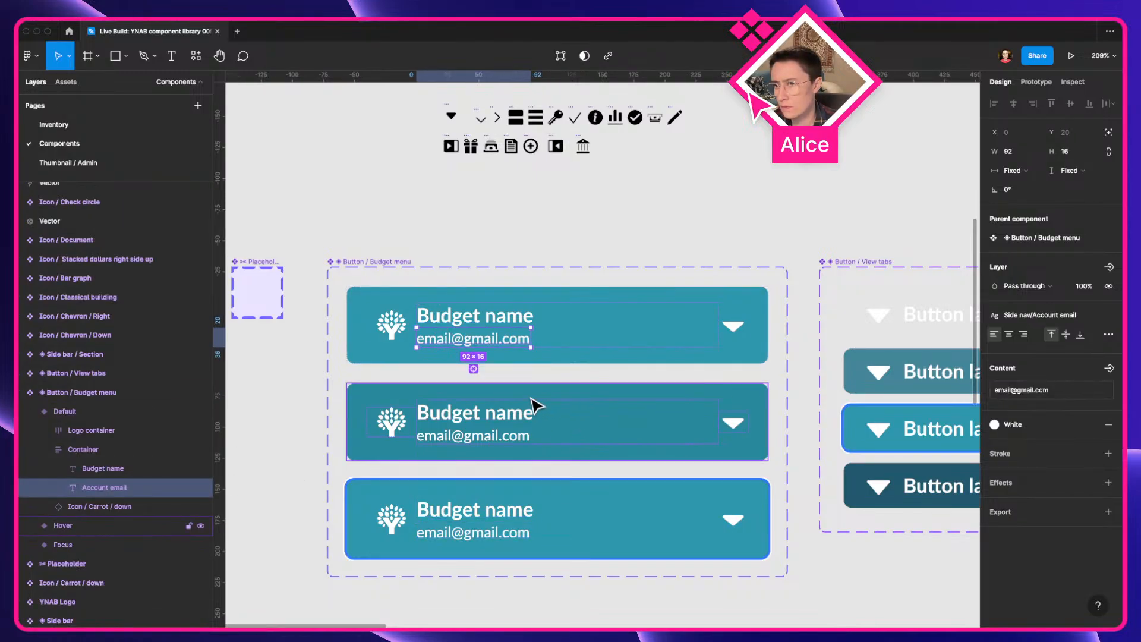
left_click(474, 371)
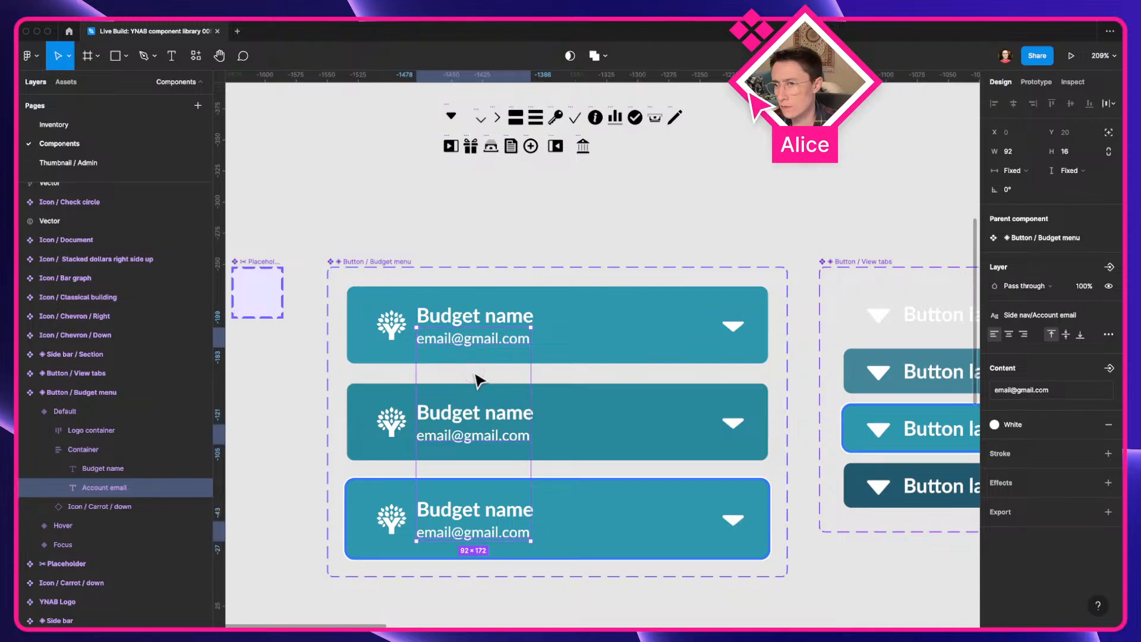
left_click(1109, 370)
left_click(1040, 419)
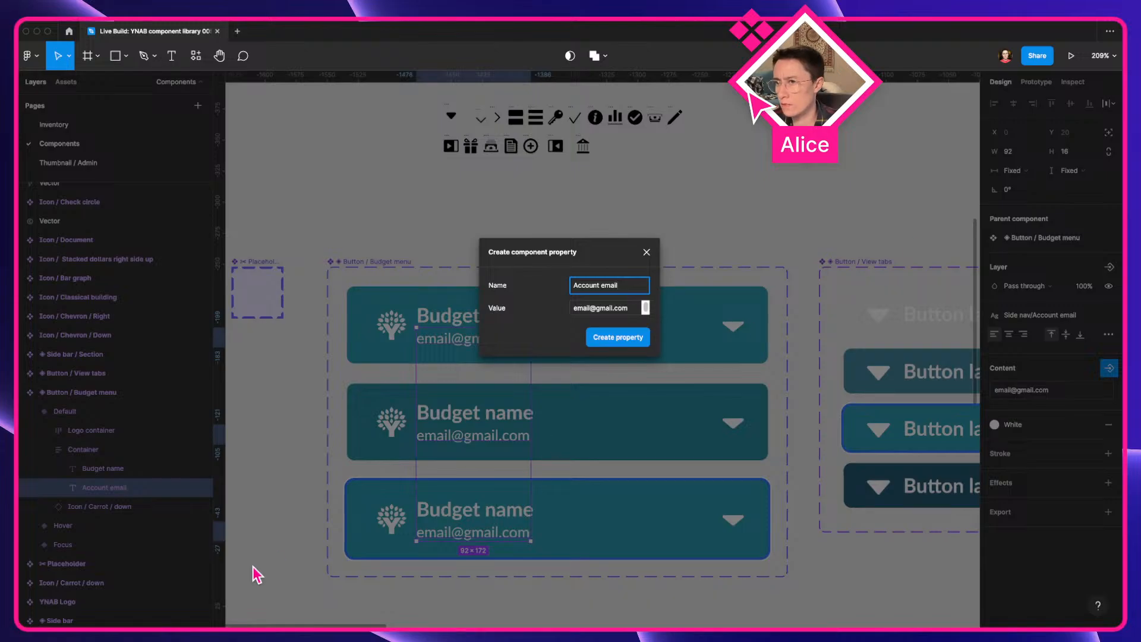
left_click(606, 338)
left_click(568, 208)
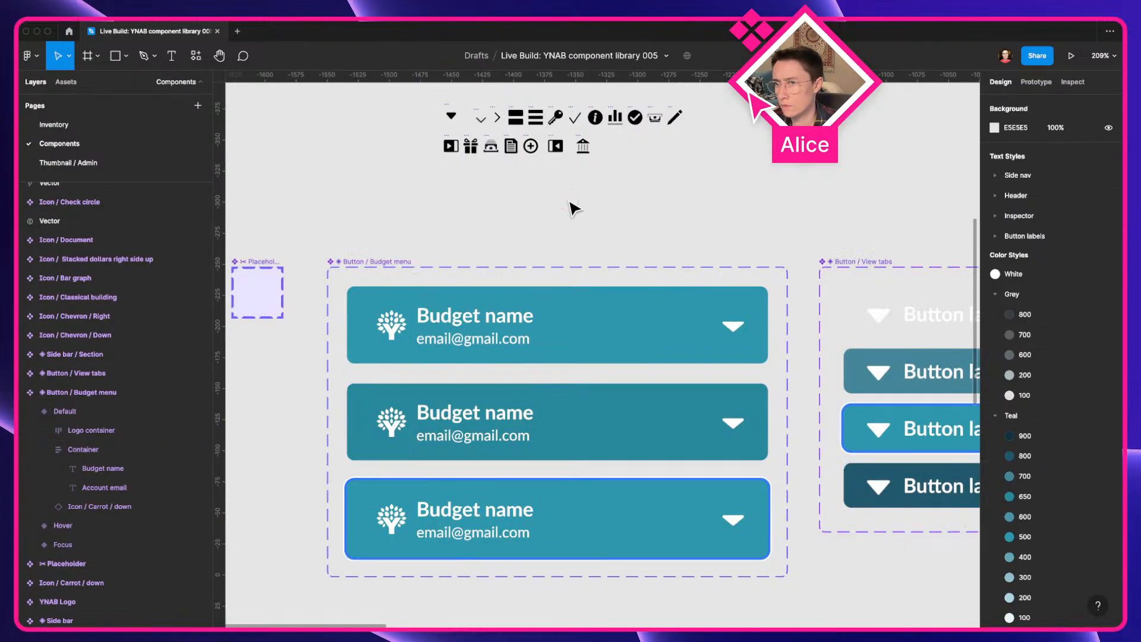
Inspect the Default variant and its dropdown caret in the Button / Budget menu set
scroll(567, 206, "down", 2)
left_click(462, 327)
scroll(510, 262, "down", 2)
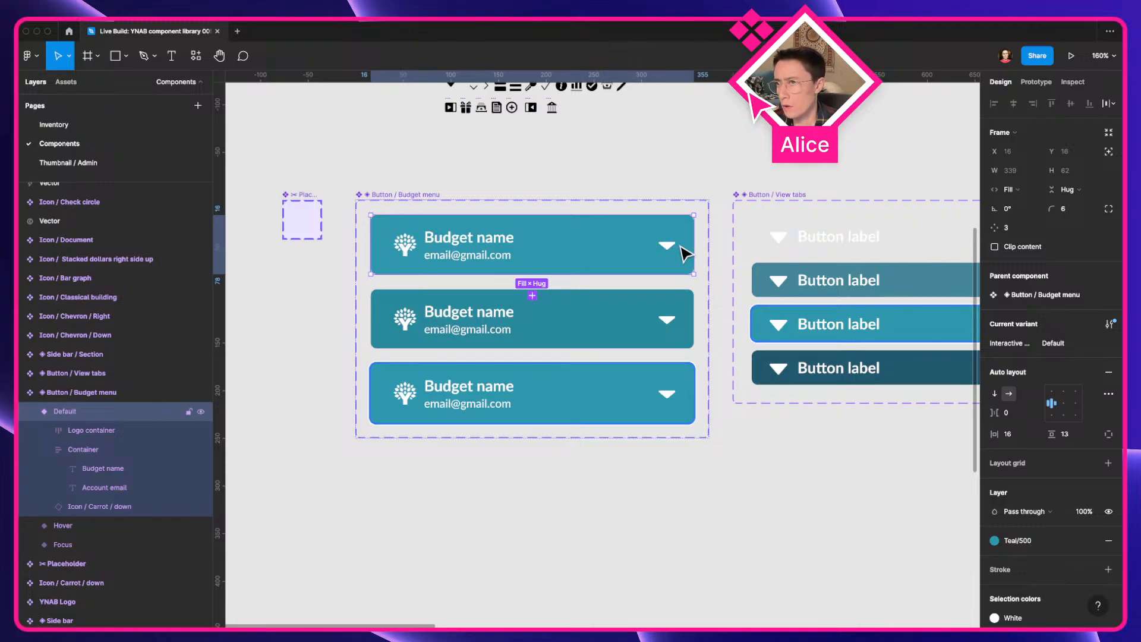
scroll(666, 248, "up", 5)
scroll(662, 250, "down", 5)
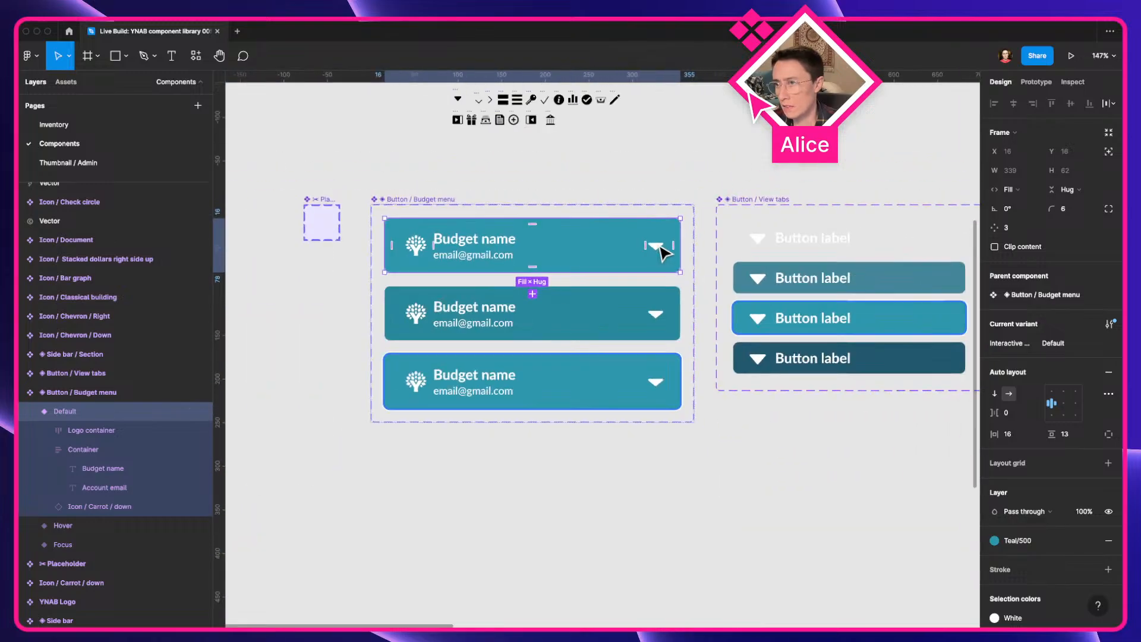
Switch to the YNAB budget page in the browser and check how the budget name menu opens and closes
key("ctrl+Left")
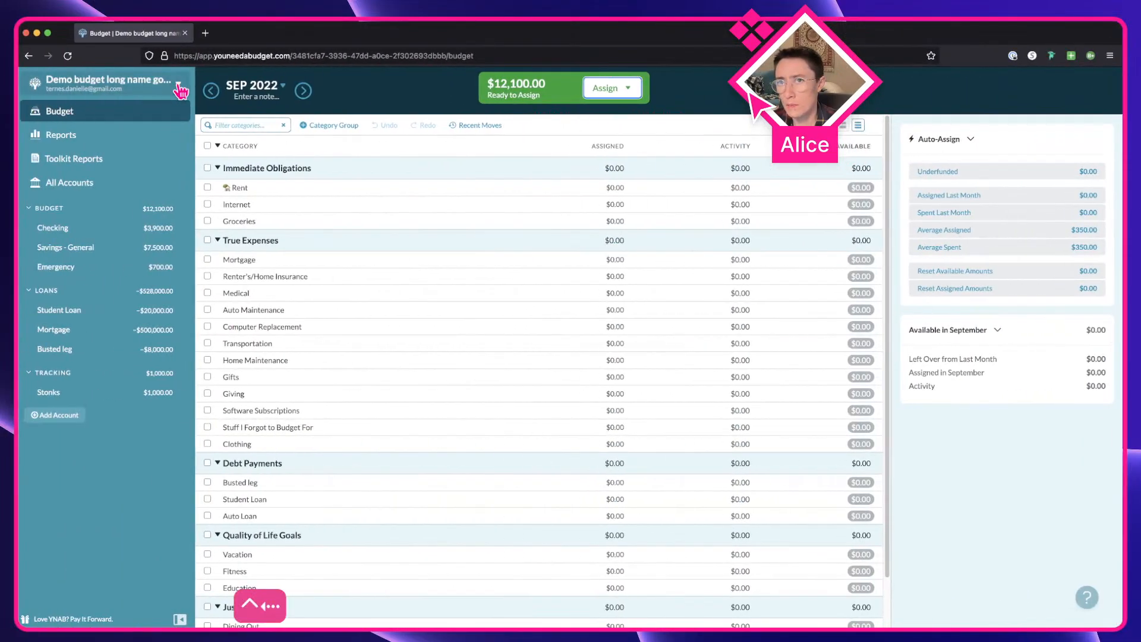
left_click(179, 88)
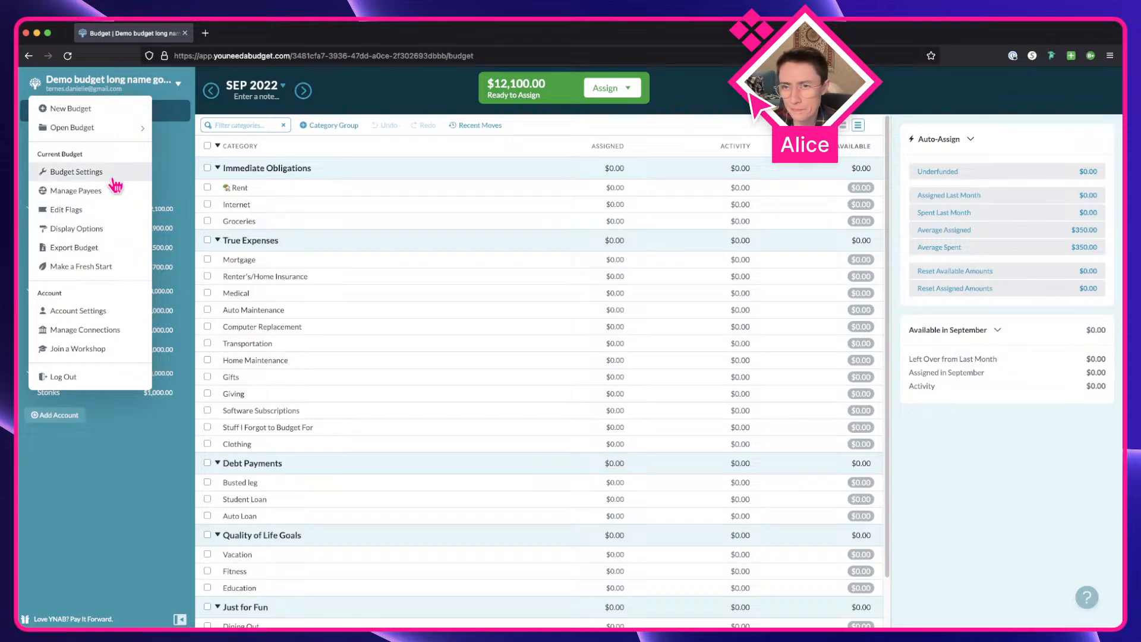
left_click(701, 112)
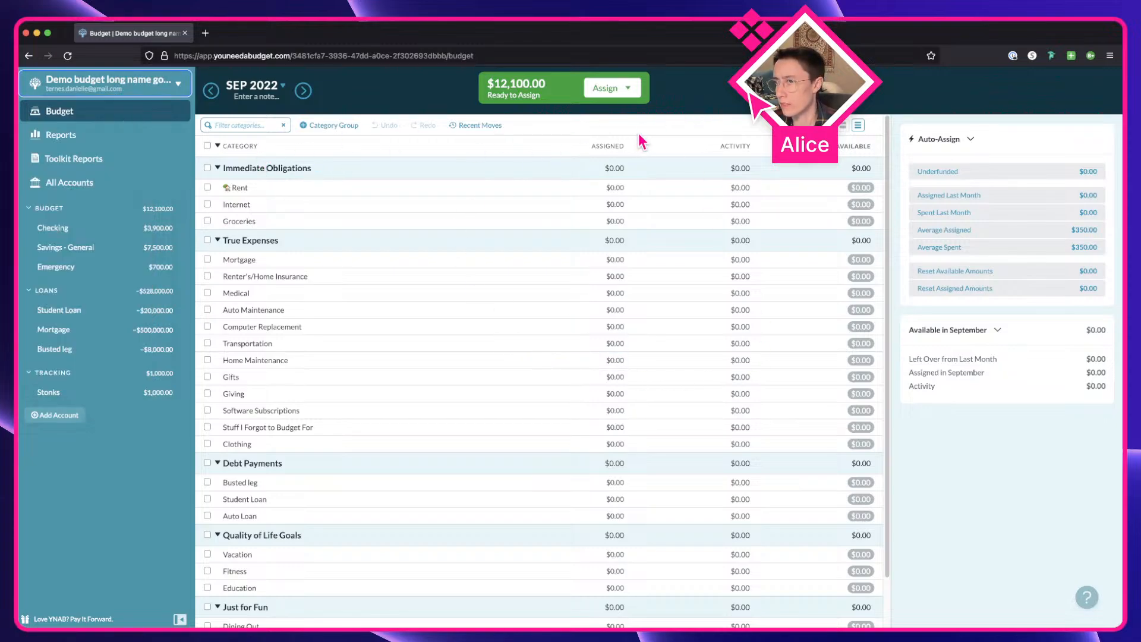
left_click(174, 88)
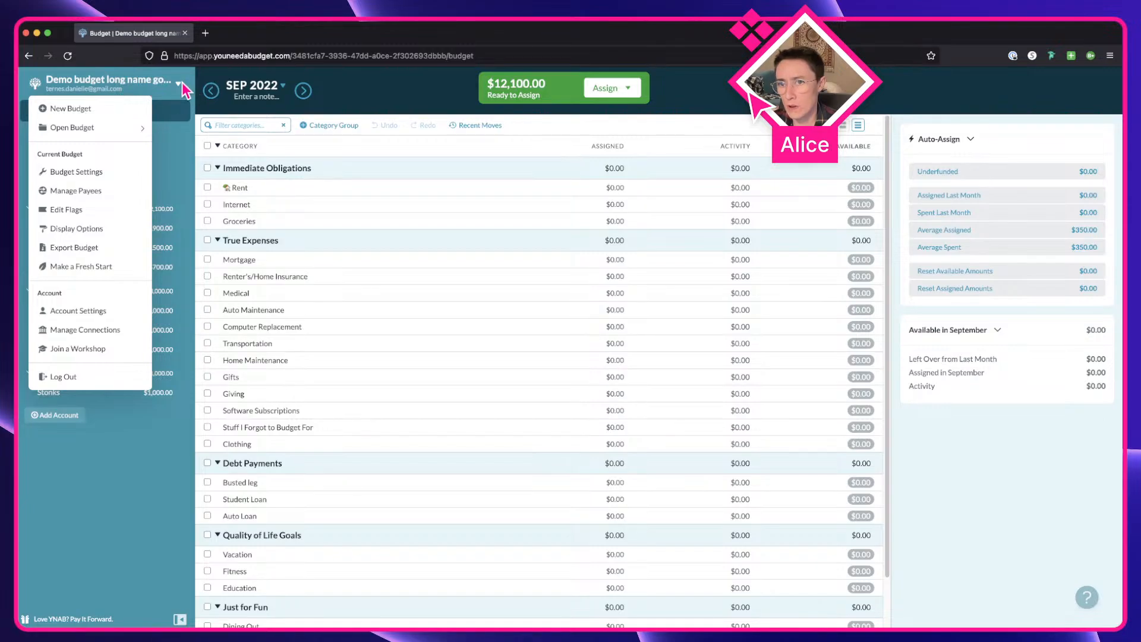
left_click(183, 87)
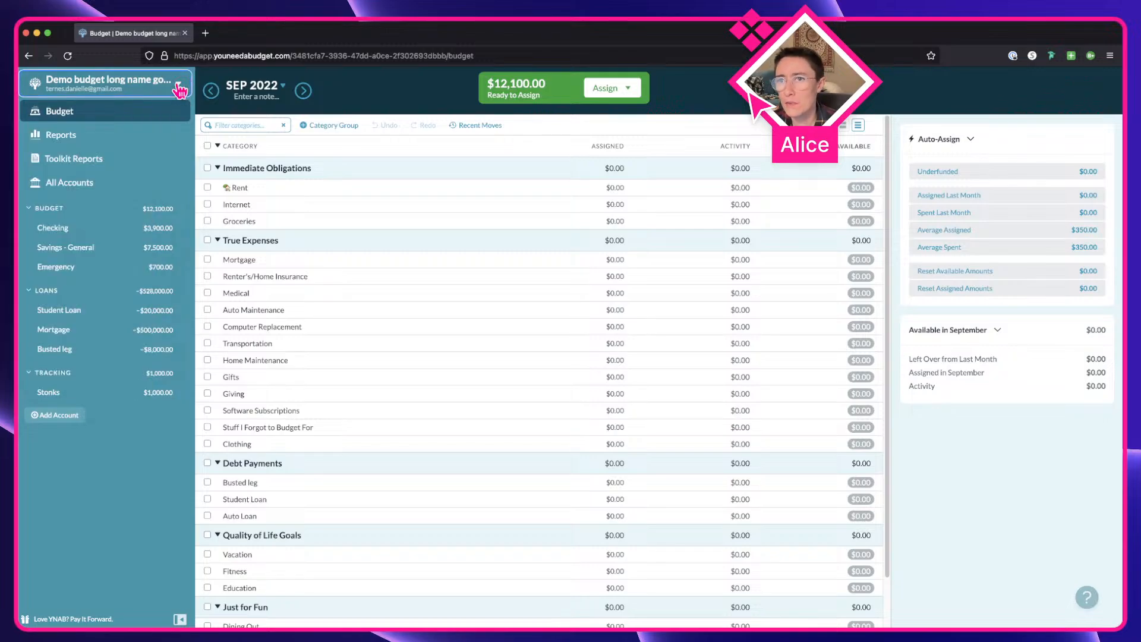
left_click(178, 89)
left_click(178, 90)
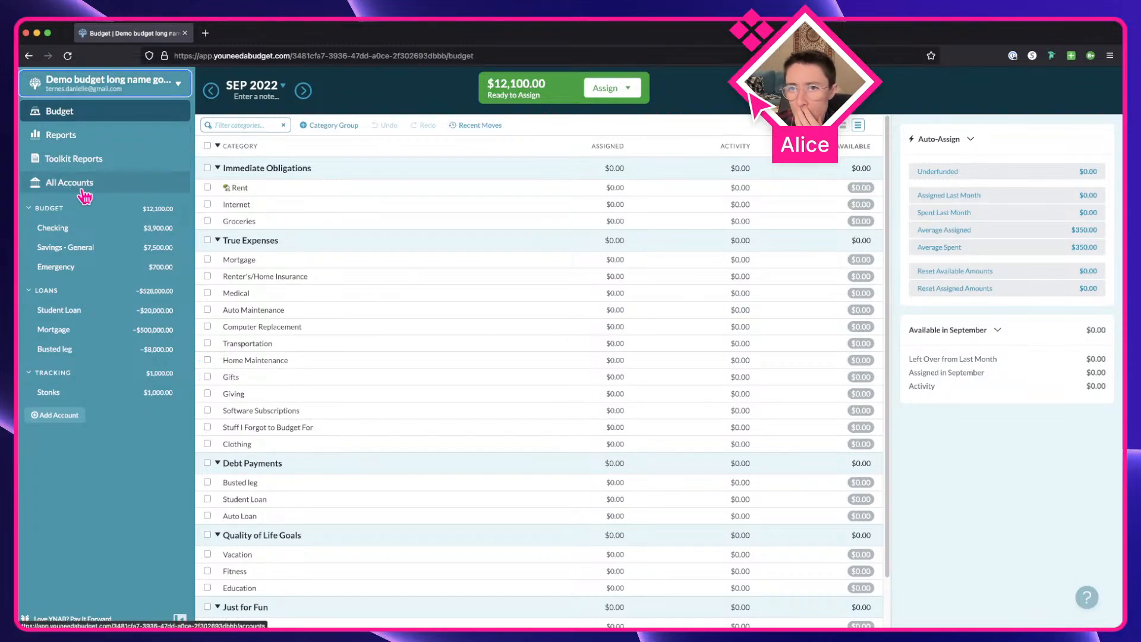
Switch to the component library in Figma and inspect the Button / View tabs set and its Default variant's button label text
key("ctrl+Right")
left_click(631, 565)
scroll(458, 529, "right", 5)
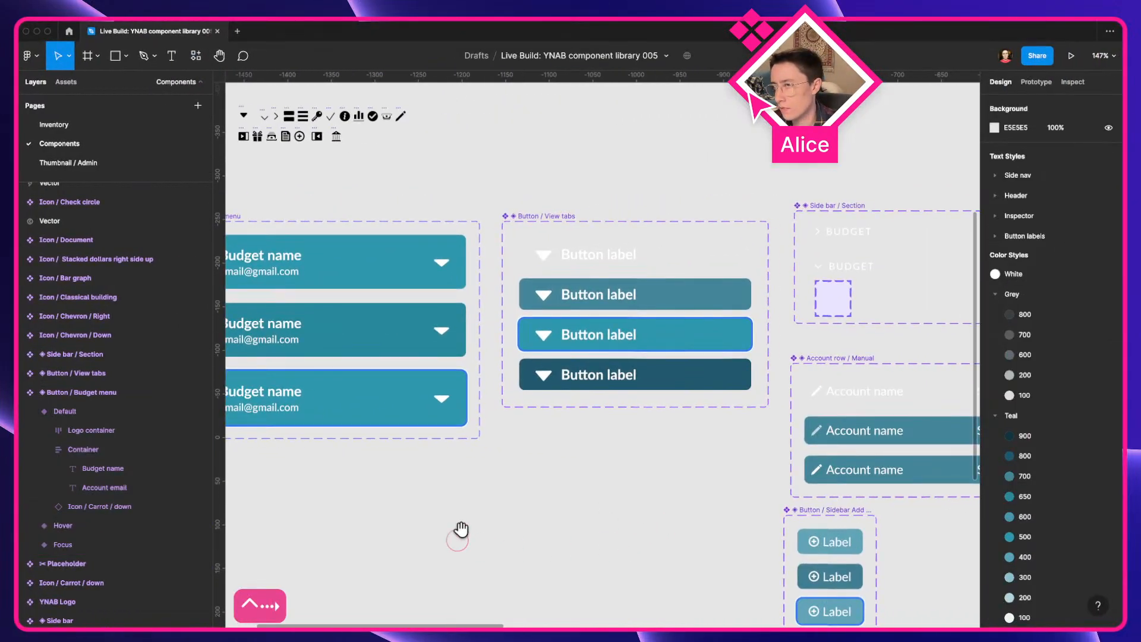
left_click(475, 232)
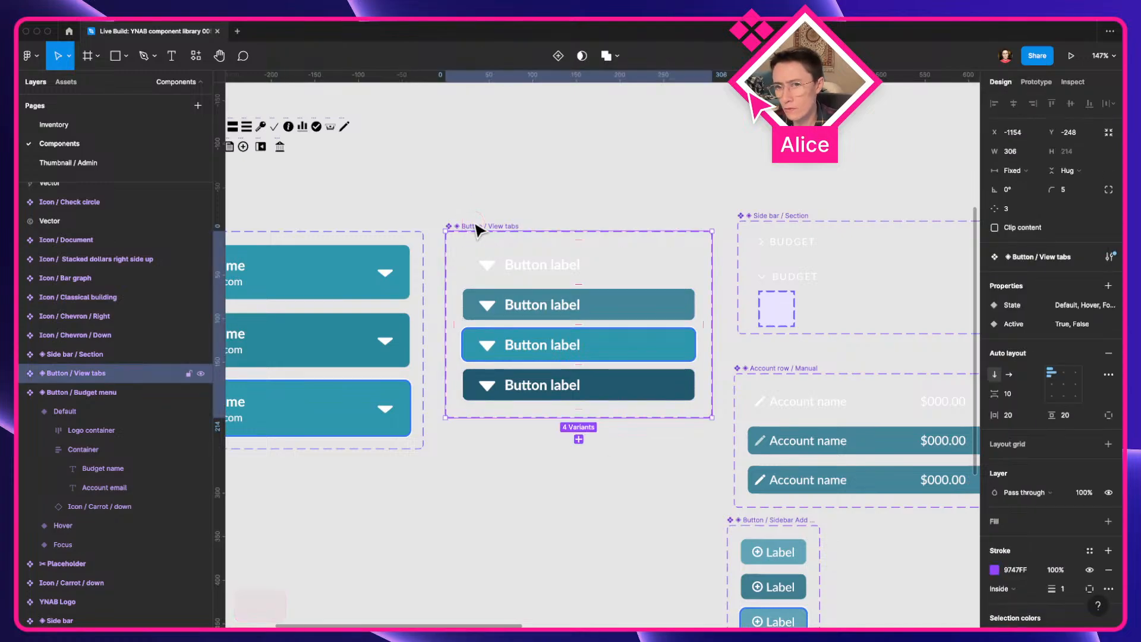
left_click(540, 265, "super")
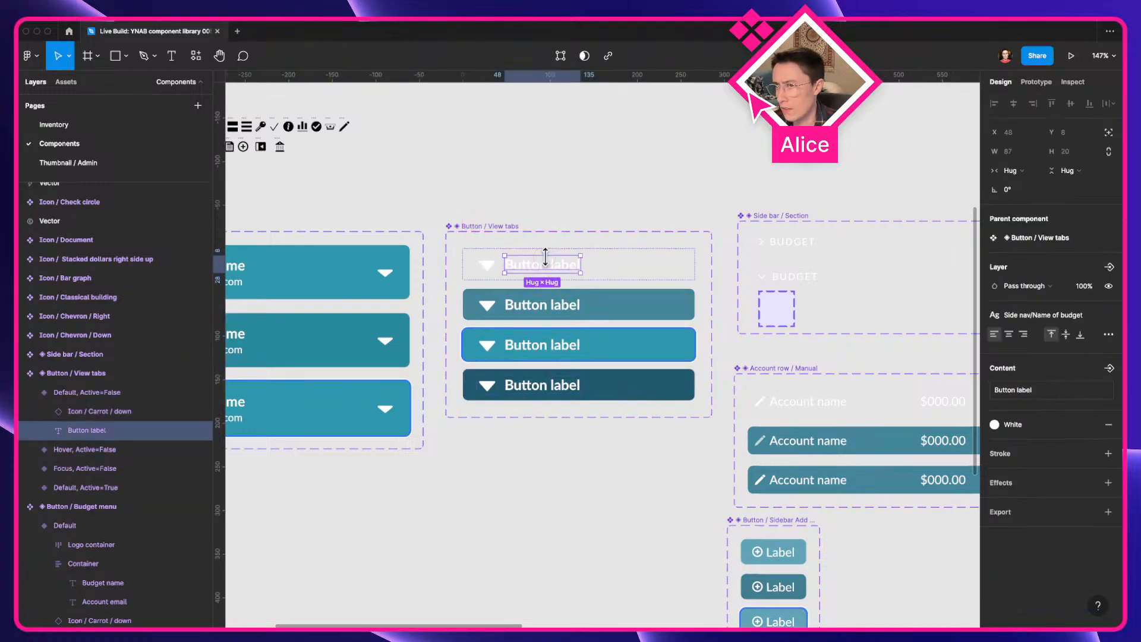
left_click(543, 294)
left_click(576, 504)
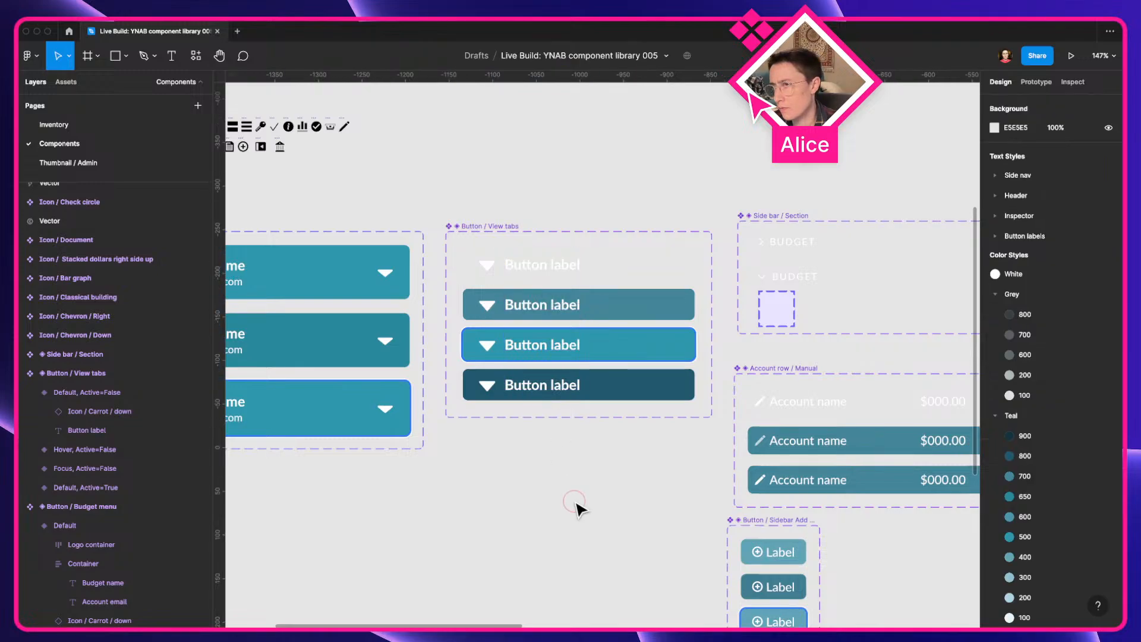
Compare the Button / View tabs variants with the side navigation on the YNAB budget page
left_click_drag(576, 505, 479, 434)
scroll(356, 473, "down", 3)
key("ctrl+Left")
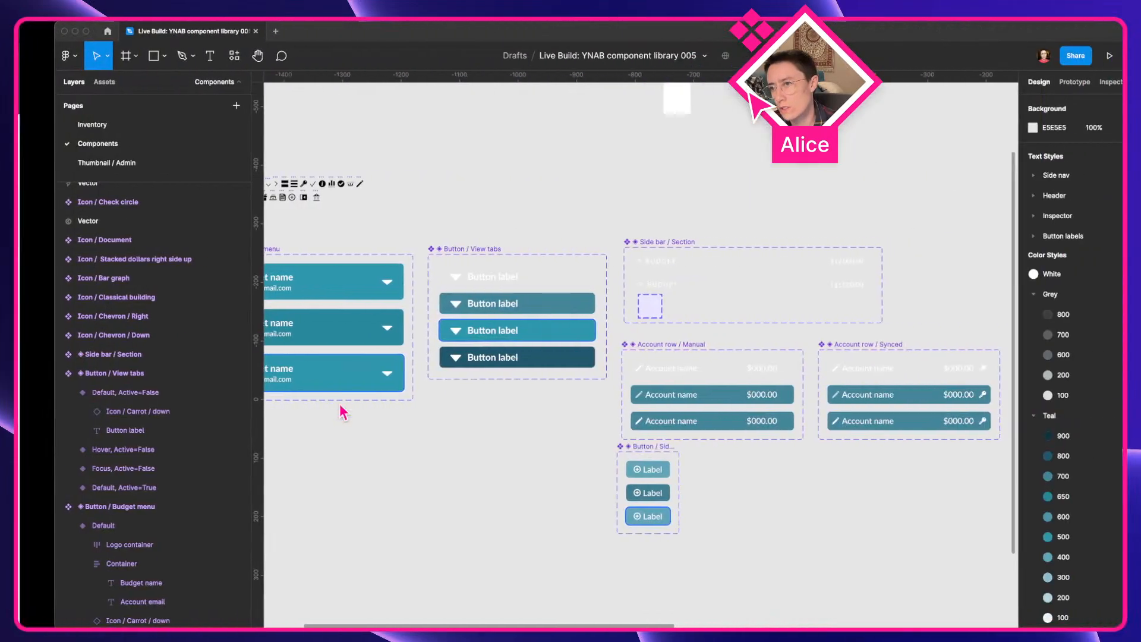
scroll(339, 407, "right", 2)
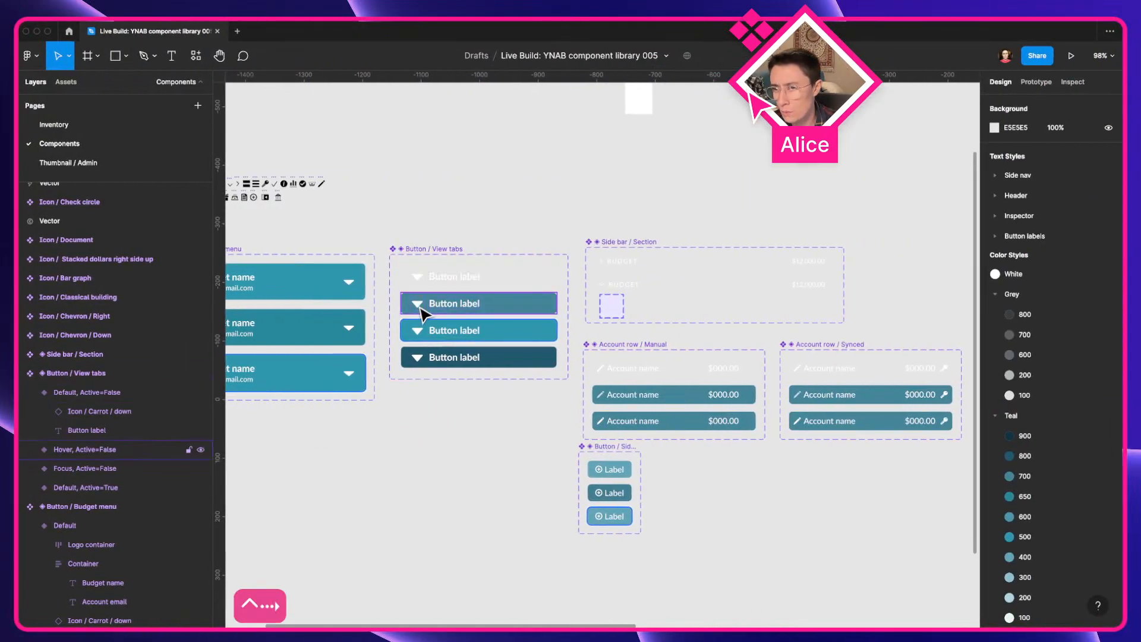
left_click(429, 286)
scroll(429, 286, "up", 5)
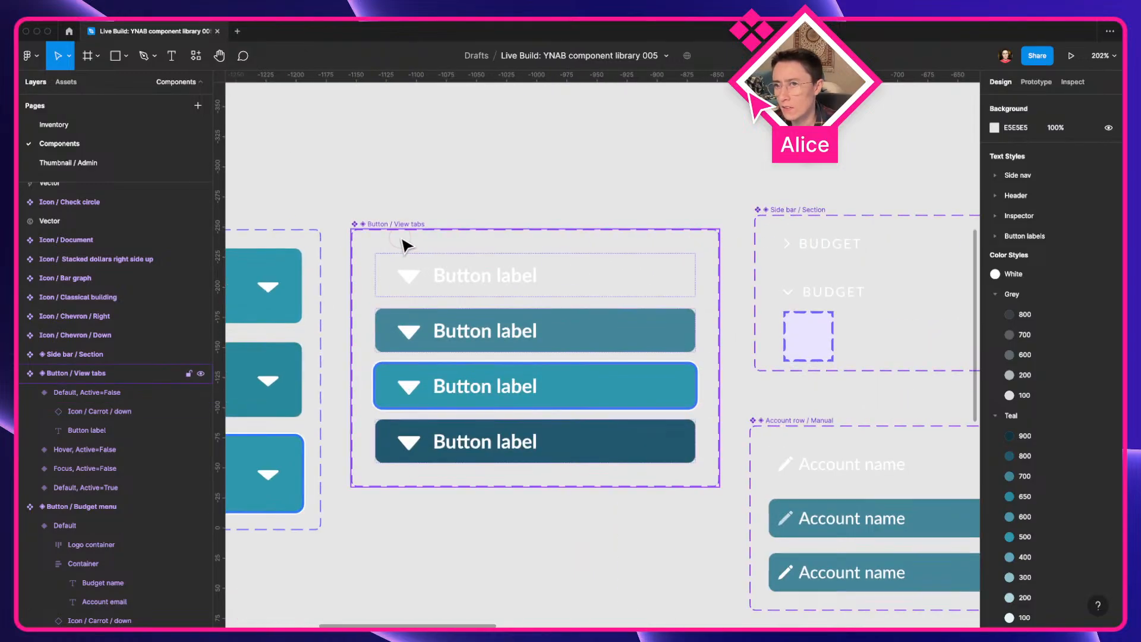
left_click(375, 243)
left_click(436, 287)
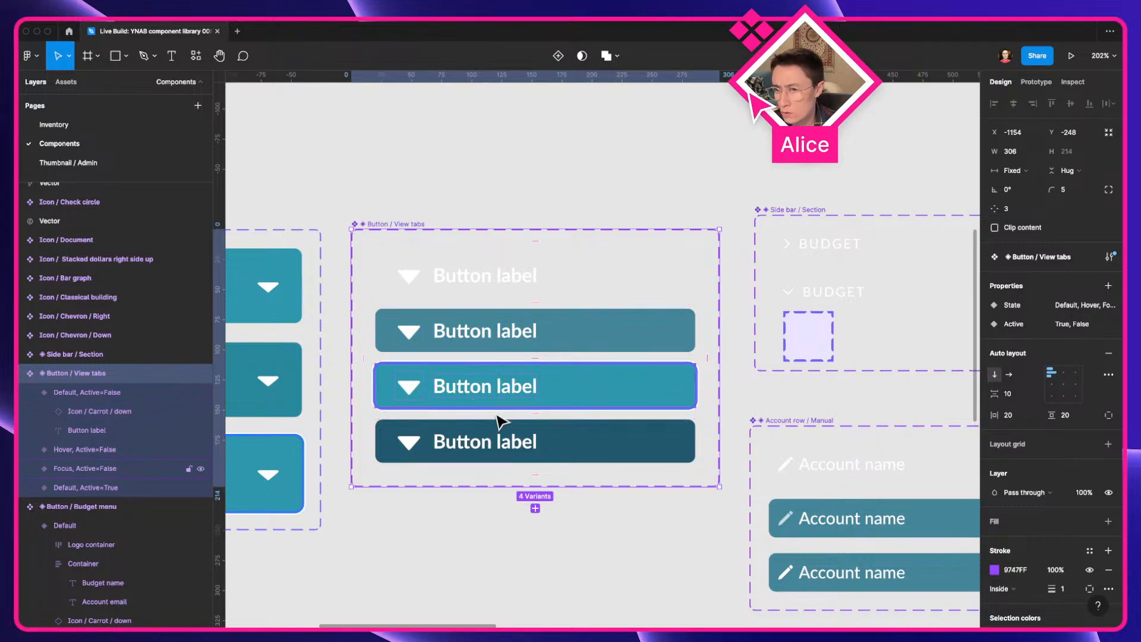
scroll(522, 437, "down", 5)
left_click(505, 562)
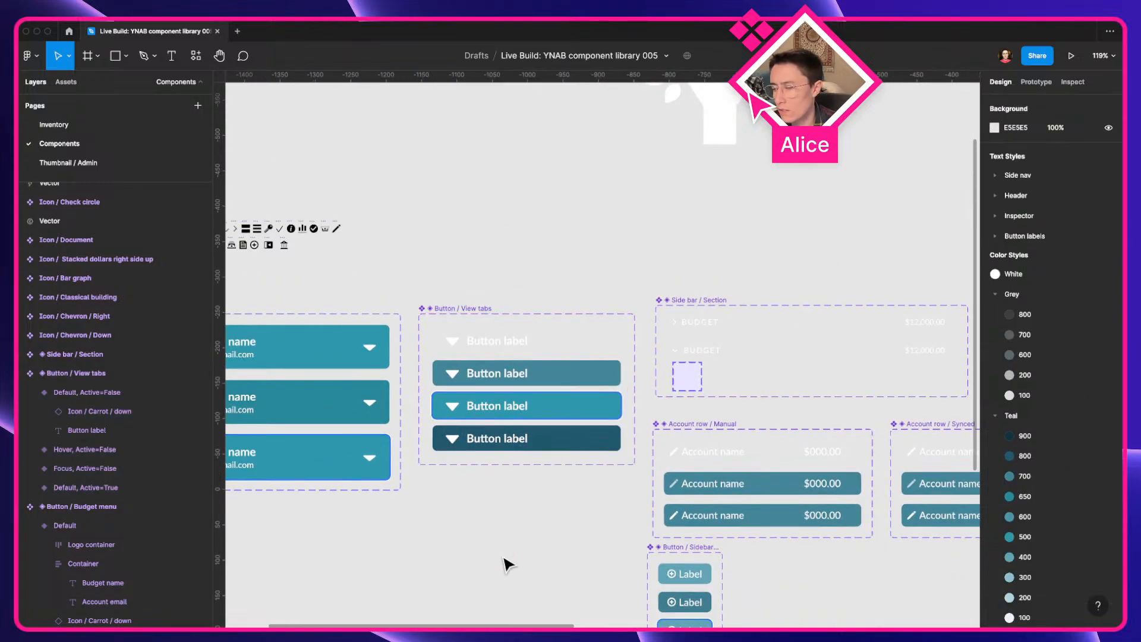
Examine how the view tabs are used in the expanded variant of the Side bar component set
scroll(505, 562, "down", 5)
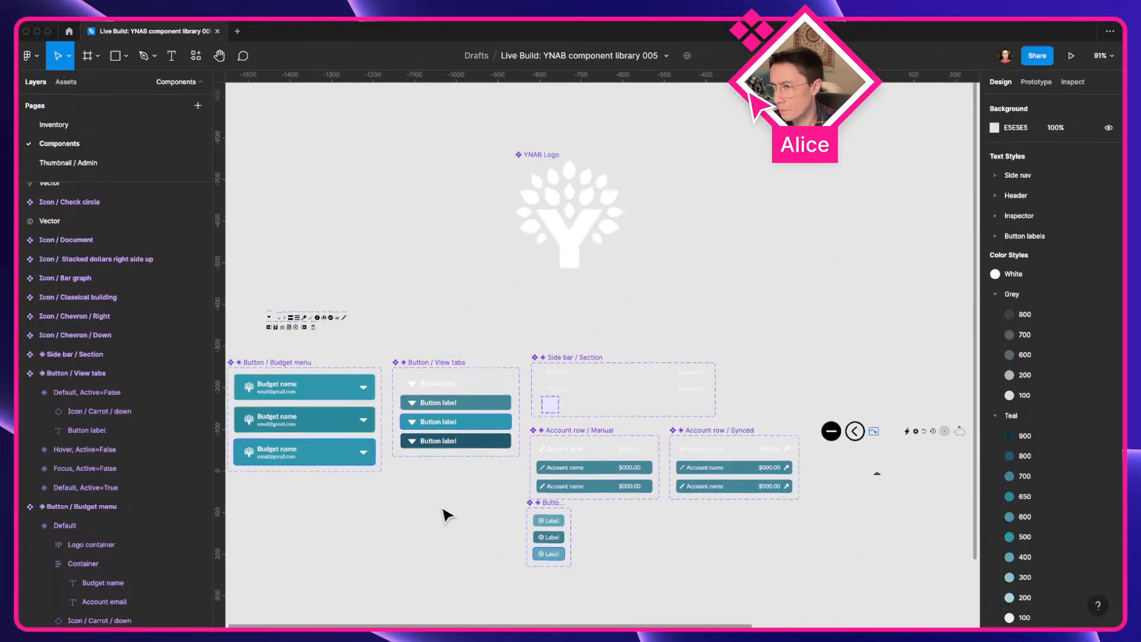
scroll(667, 445, "right", 3)
scroll(687, 427, "up", 5)
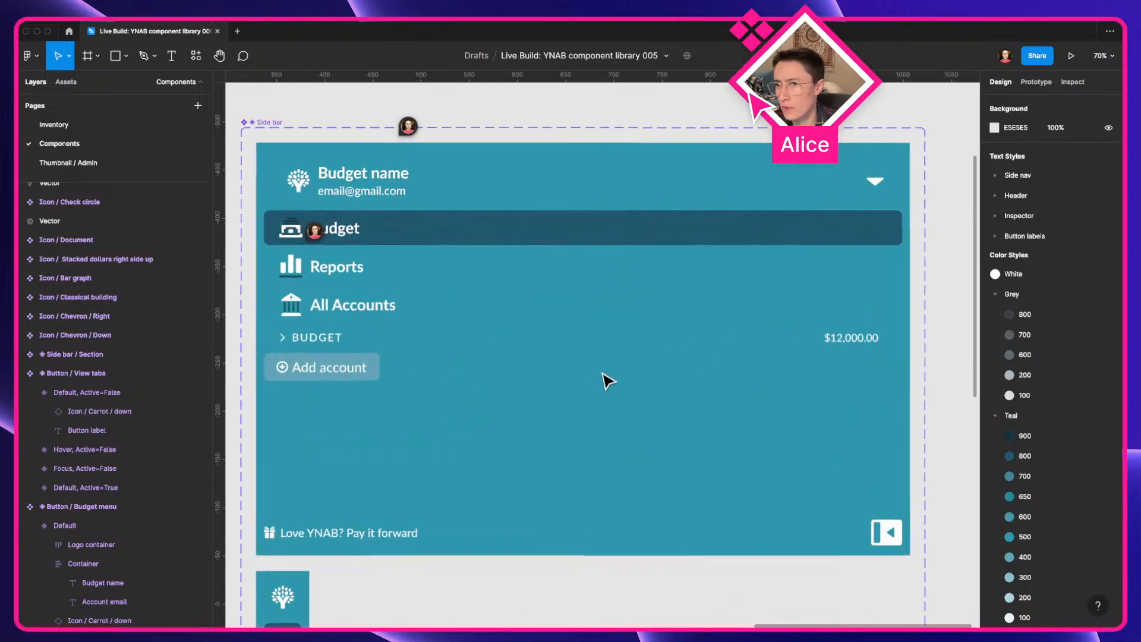
left_click_drag(359, 249, 502, 306)
scroll(494, 243, "up", 5)
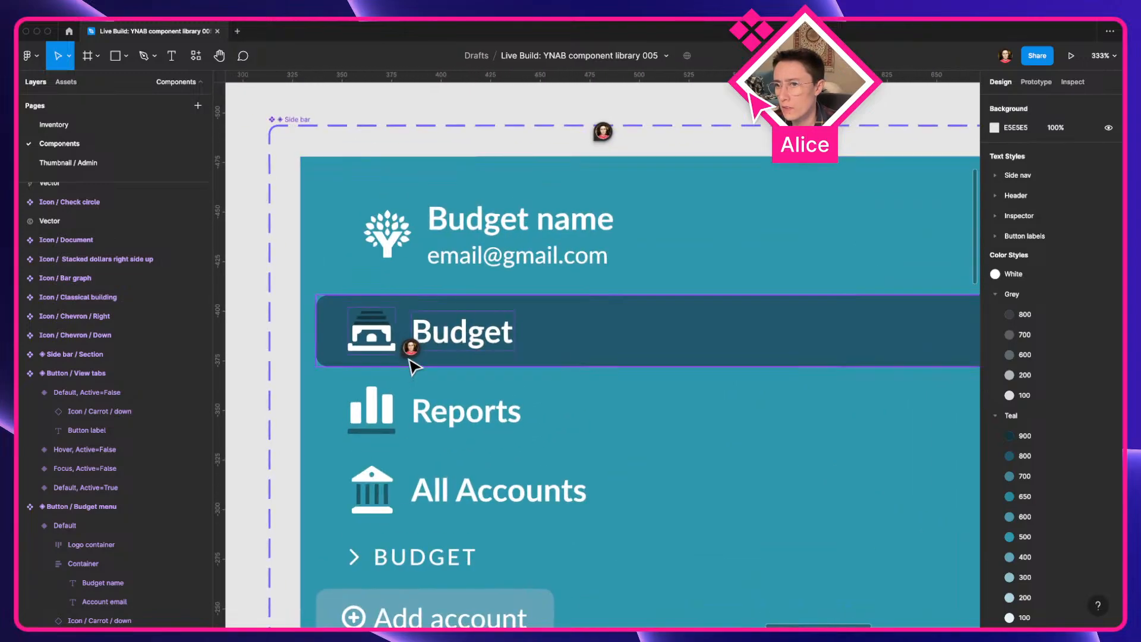
mouse_move(452, 334)
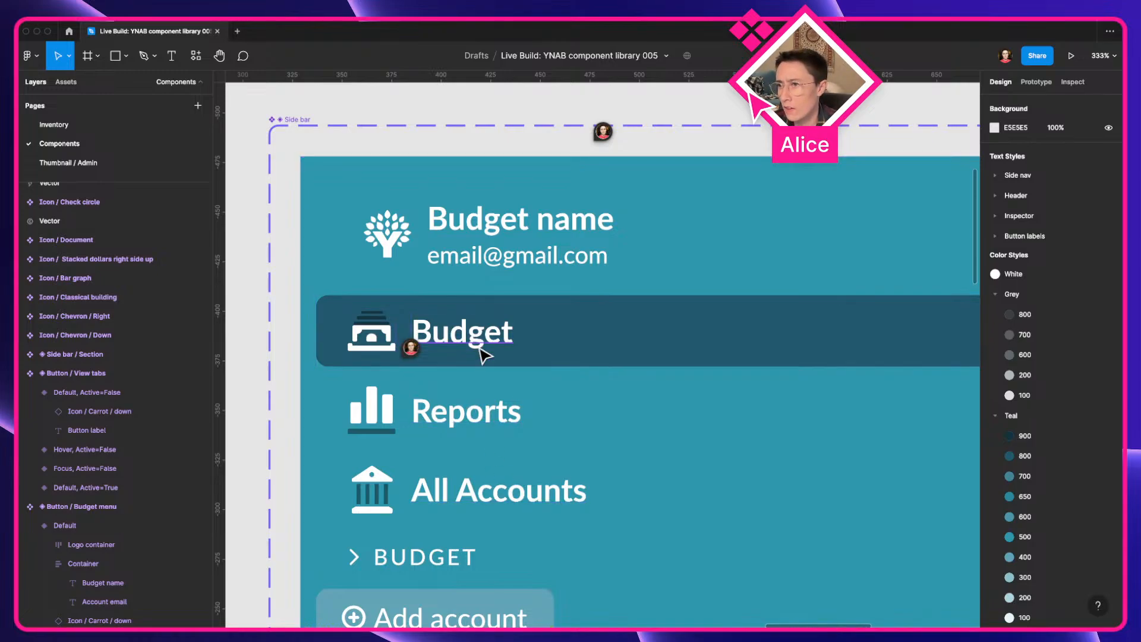
scroll(480, 354, "down", 5)
left_click(412, 264)
scroll(412, 264, "down", 3)
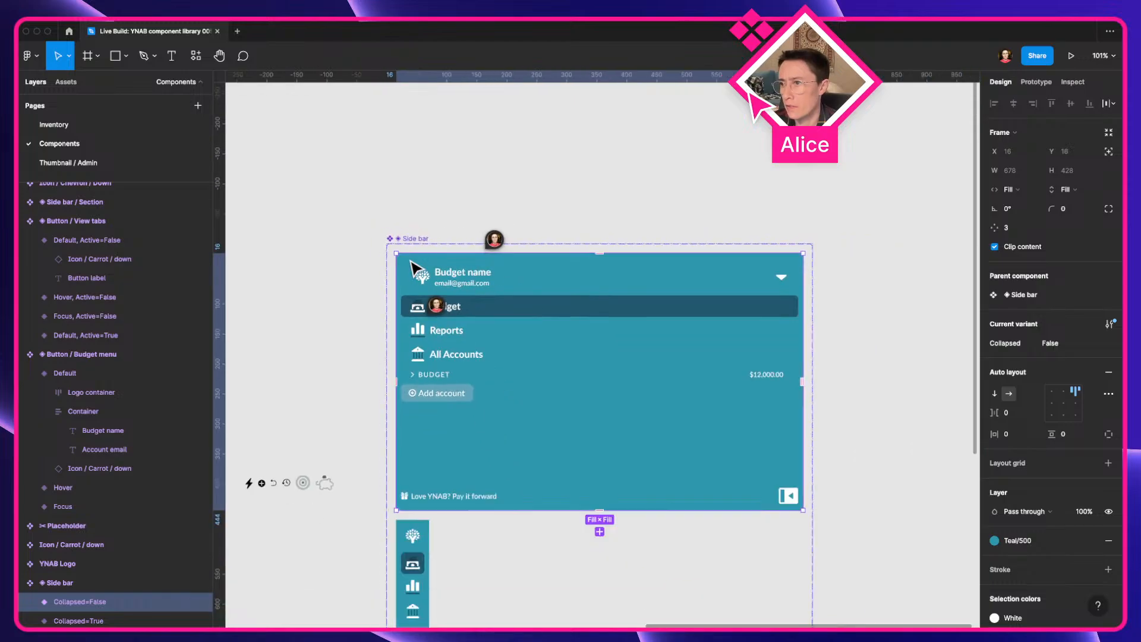
Select the button label text across all Button / View tabs variants to inspect its content settings, and clear the selection
scroll(436, 386, "left", 15)
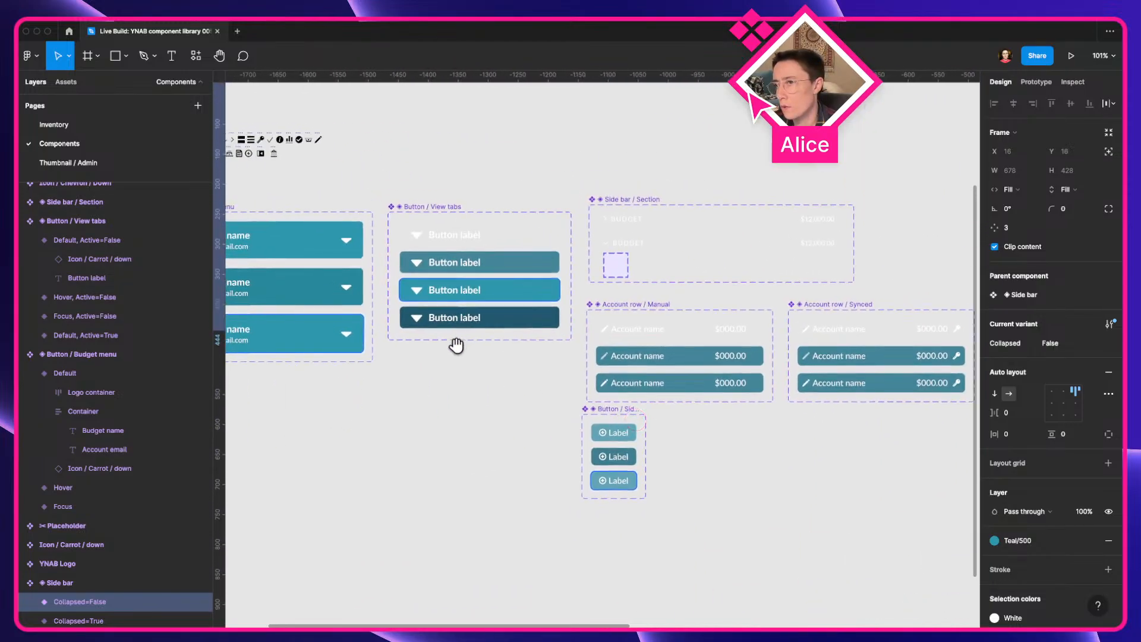
scroll(552, 272, "up", 3)
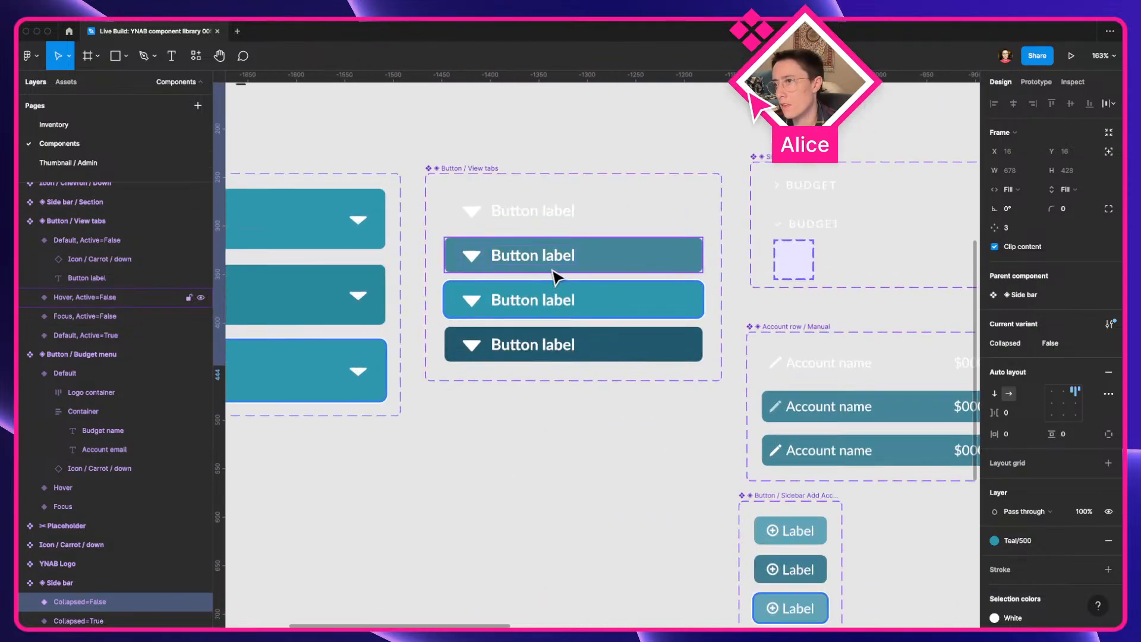
left_click(543, 214, "super")
left_click(534, 241)
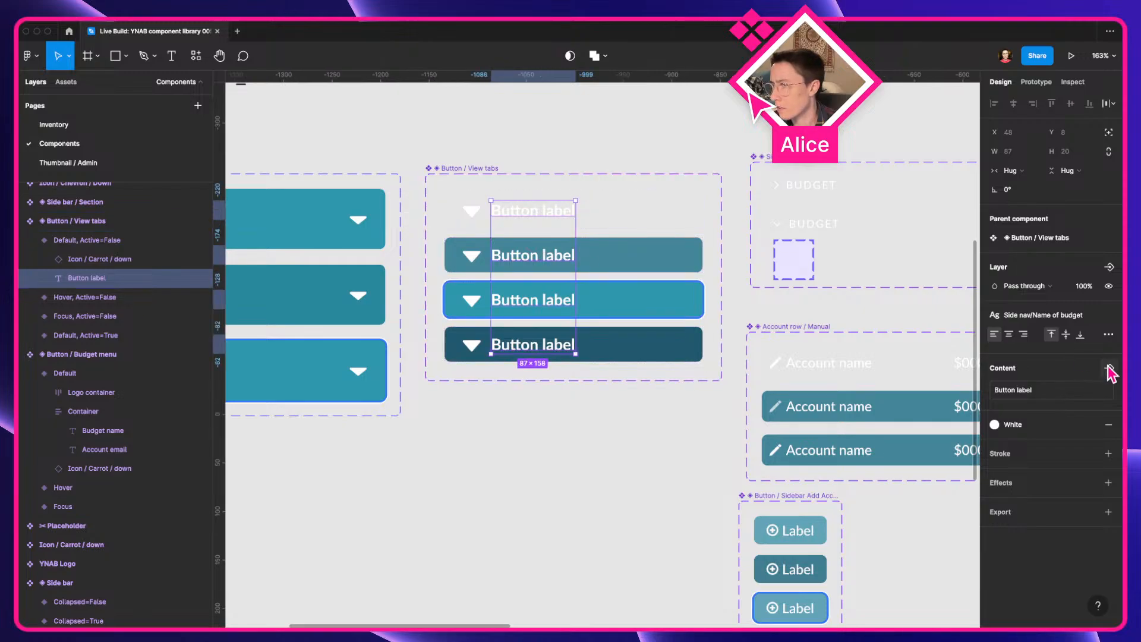
left_click(496, 420)
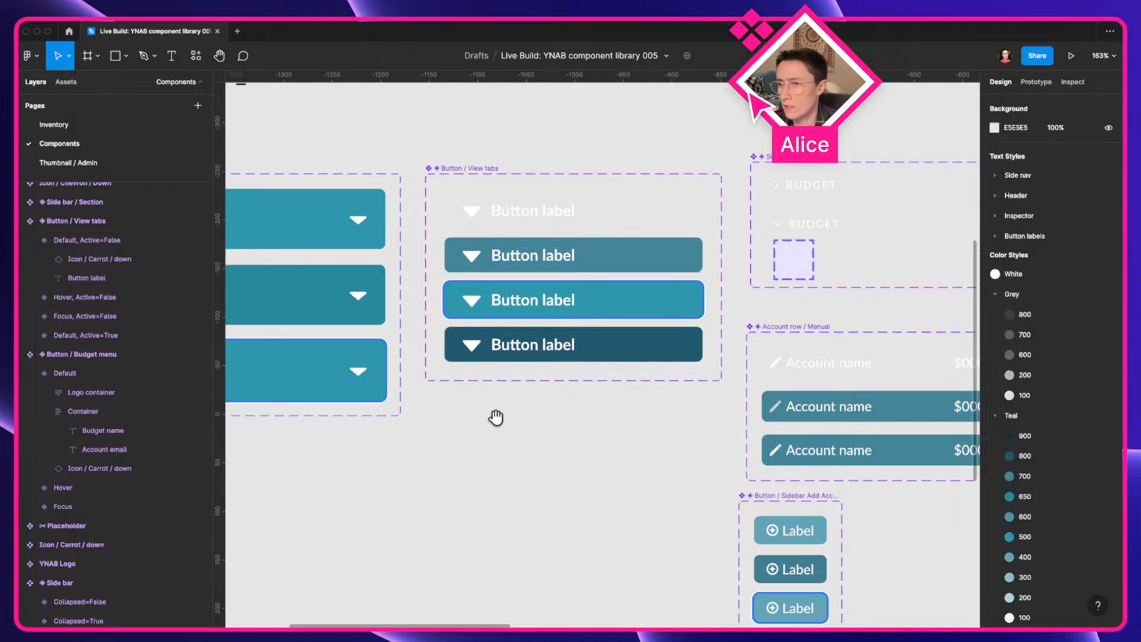
Examine the Budget, Reports and All Accounts tabs and the BUDGET section row in the Side bar component
left_click_drag(498, 417, 375, 429)
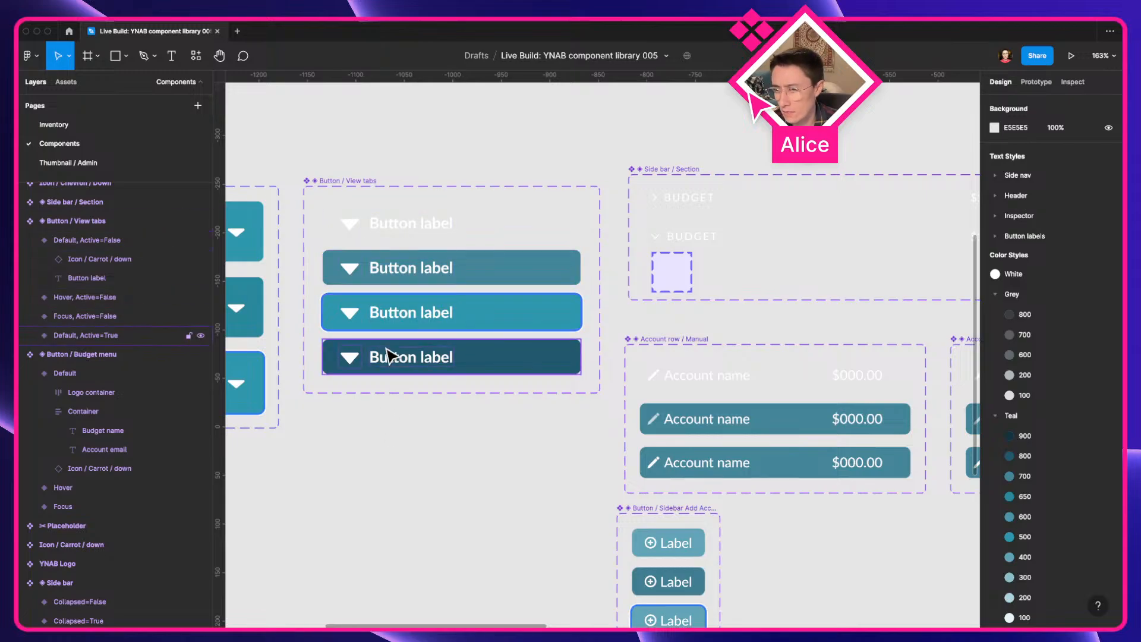
left_click(435, 461)
left_click_drag(436, 462, 387, 466)
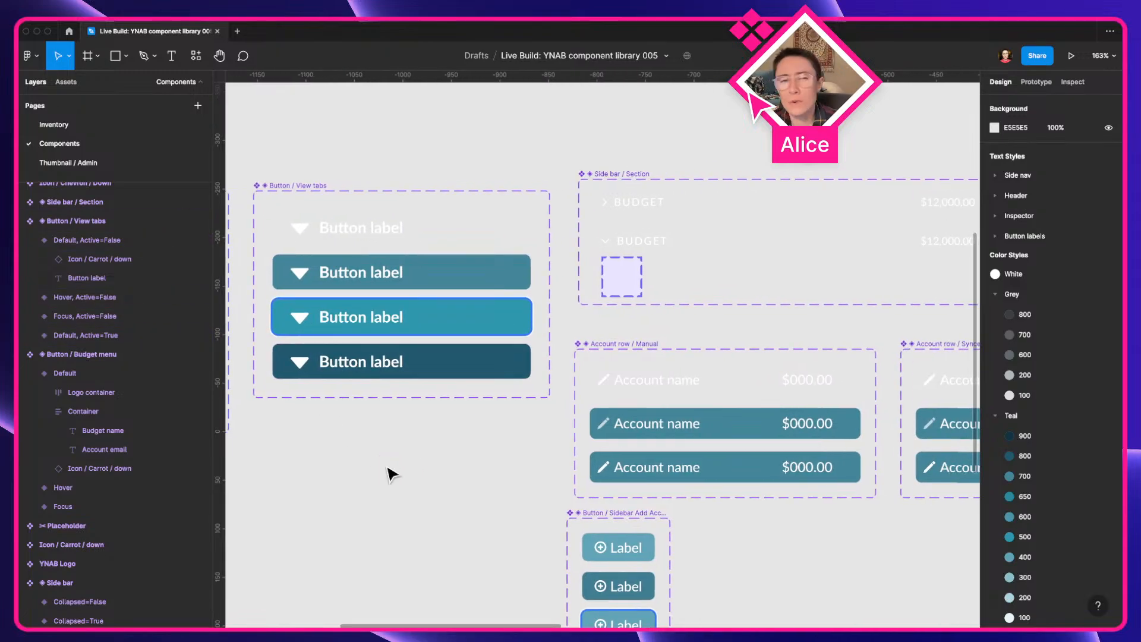
scroll(387, 474, "down", 3)
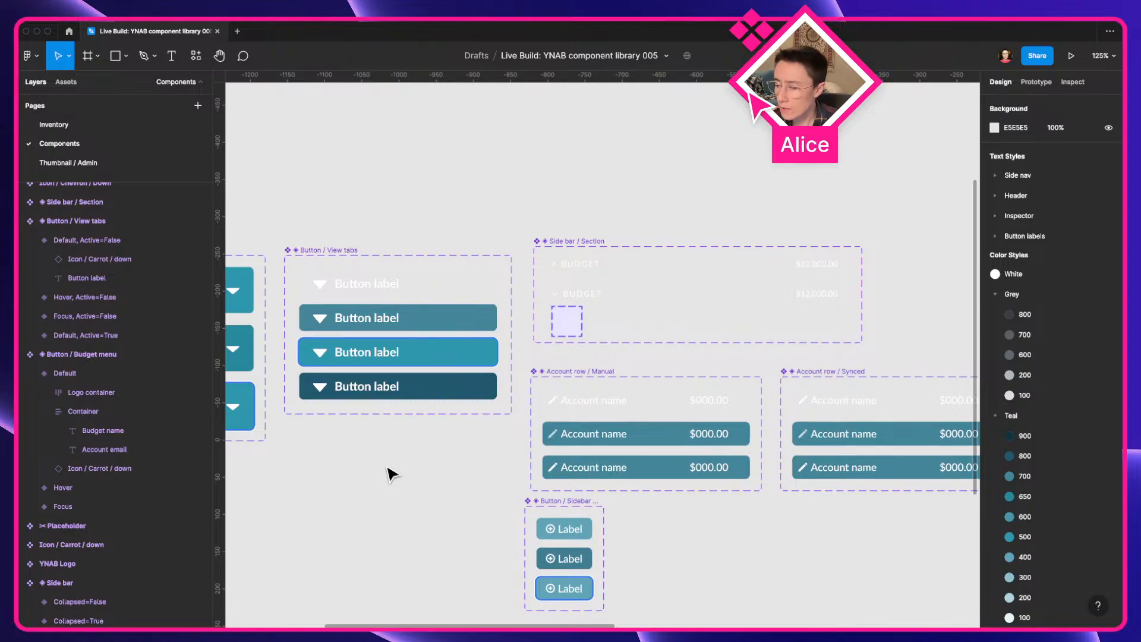
left_click_drag(397, 461, 243, 461)
left_click_drag(956, 337, 408, 402)
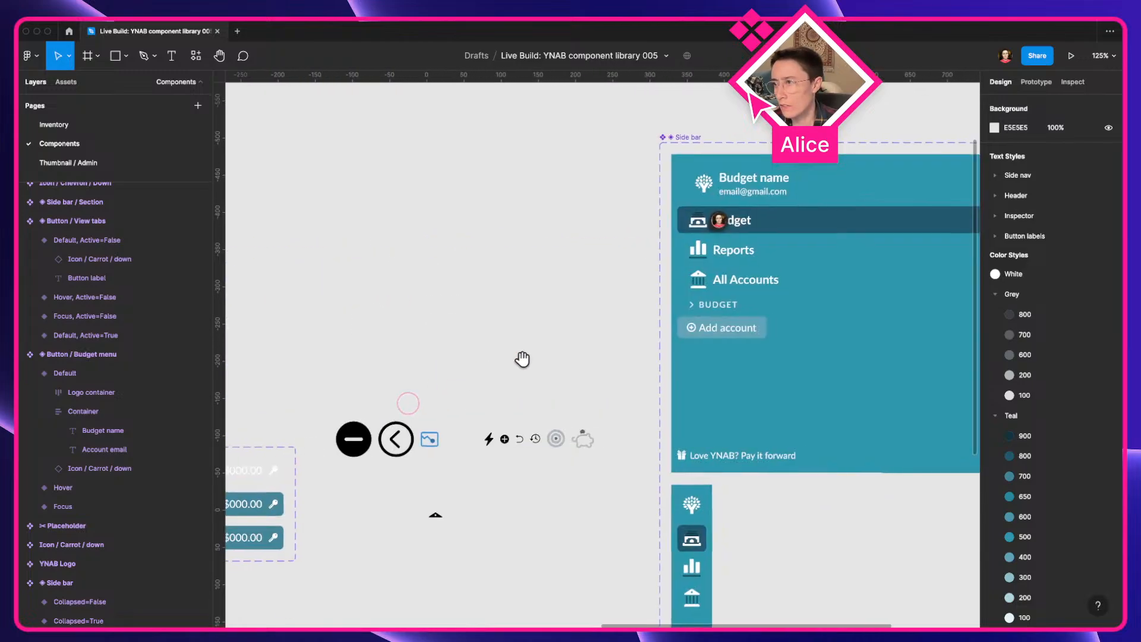
left_click_drag(772, 264, 639, 297)
scroll(642, 292, "up", 5)
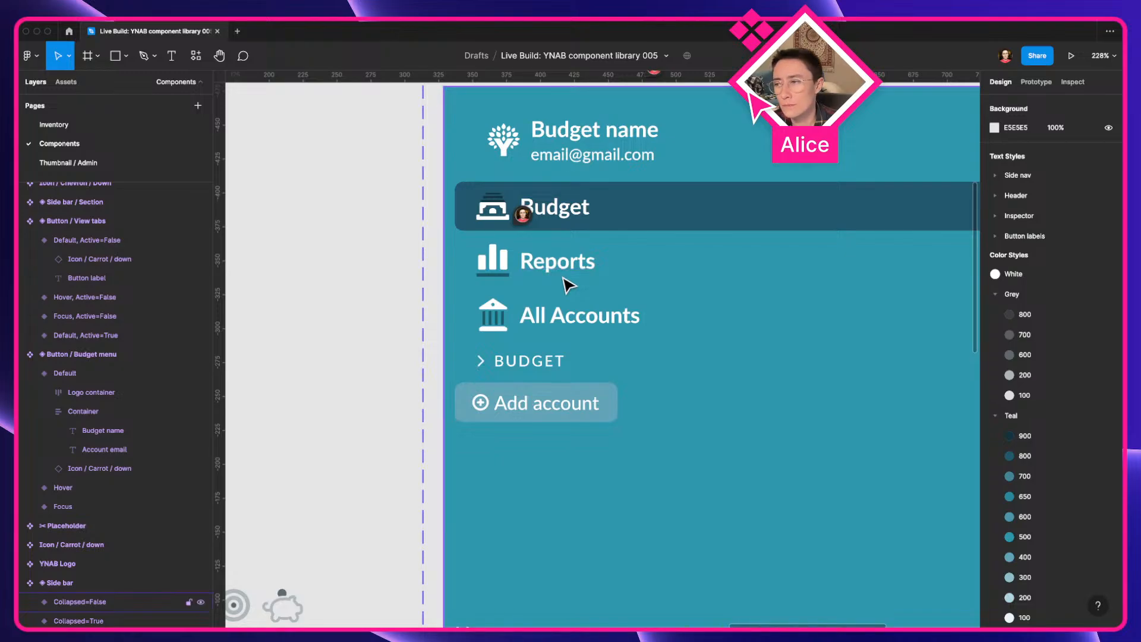
Move the Side bar / Section set slightly so its left edge lines up with the Account row / Manual set below it
scroll(568, 284, "down", 5)
scroll(561, 273, "left", 10)
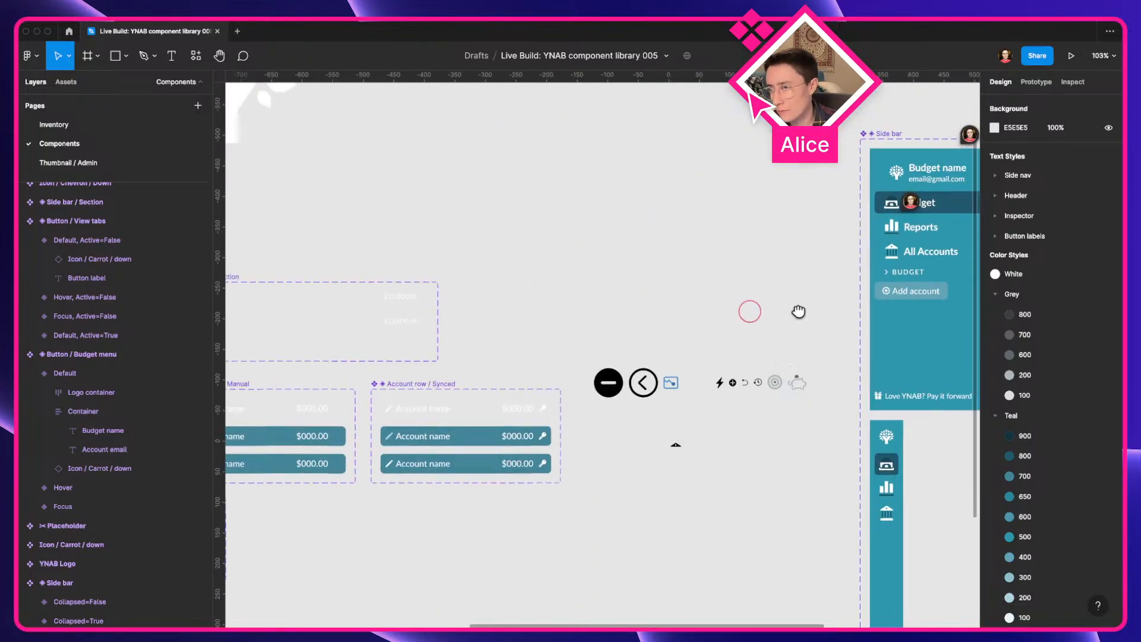
scroll(582, 321, "up", 5)
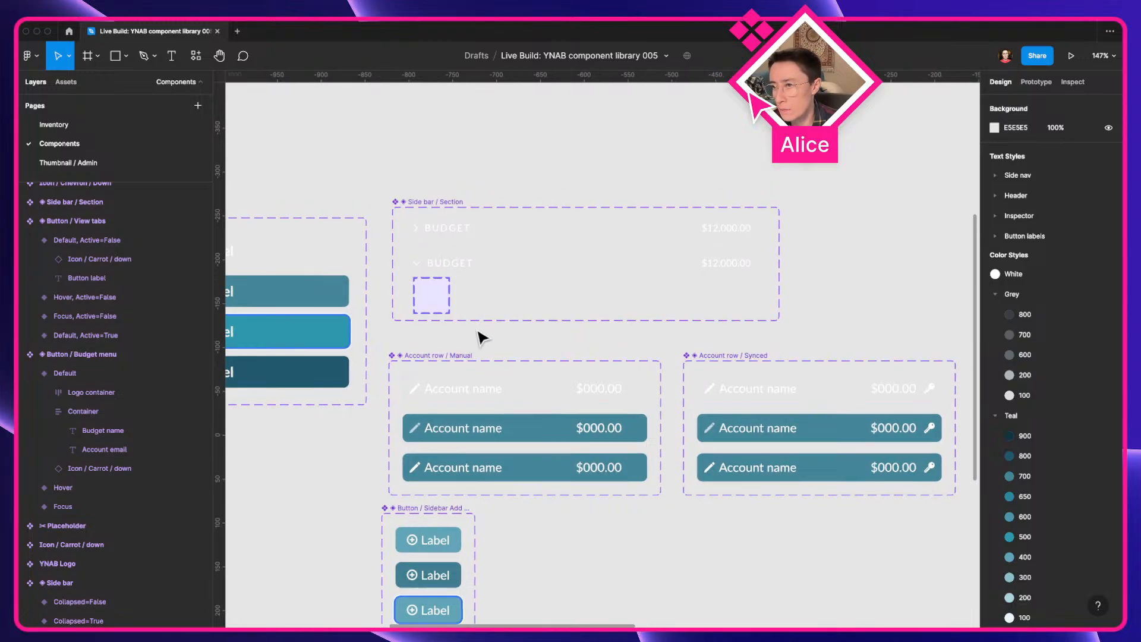
left_click(399, 205)
left_click(404, 181)
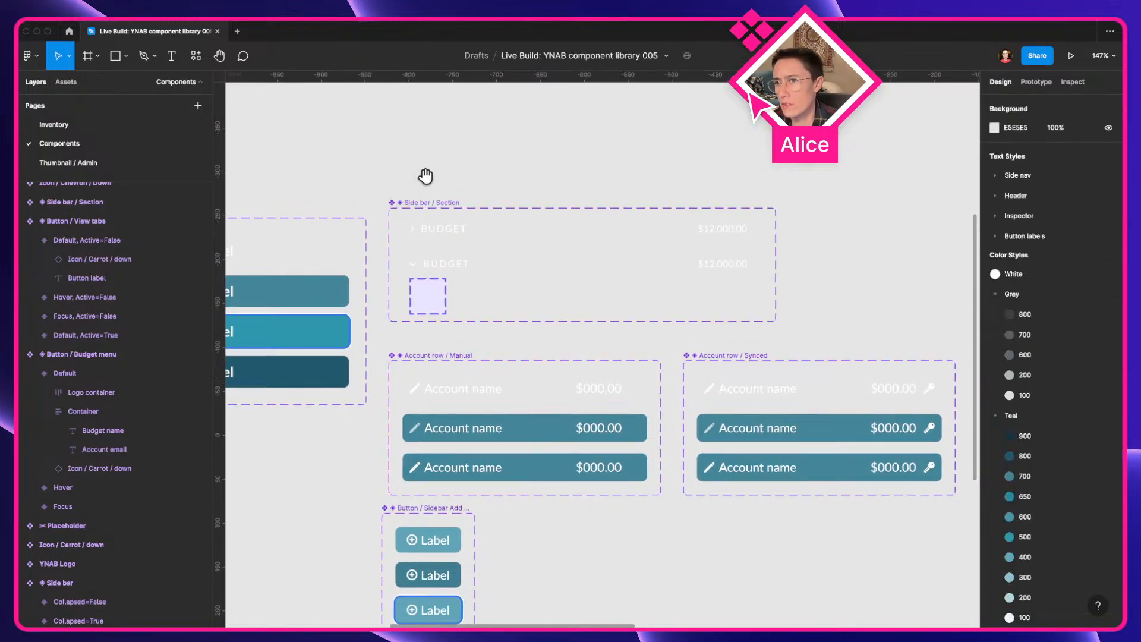
left_click_drag(425, 176, 390, 189)
scroll(391, 190, "up", 1)
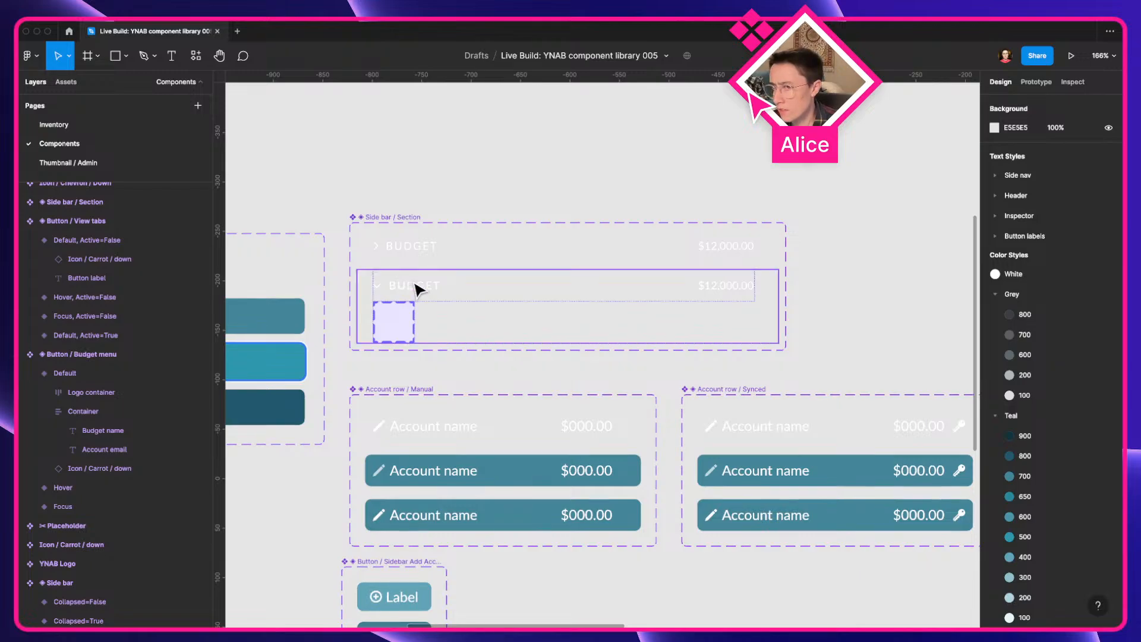
Collapse and re-expand the BUDGET, LOANS and TRACKING account sections on the live budget page to check how they behave
scroll(395, 286, "down", 5)
scroll(379, 293, "right", 5)
scroll(586, 298, "left", 3)
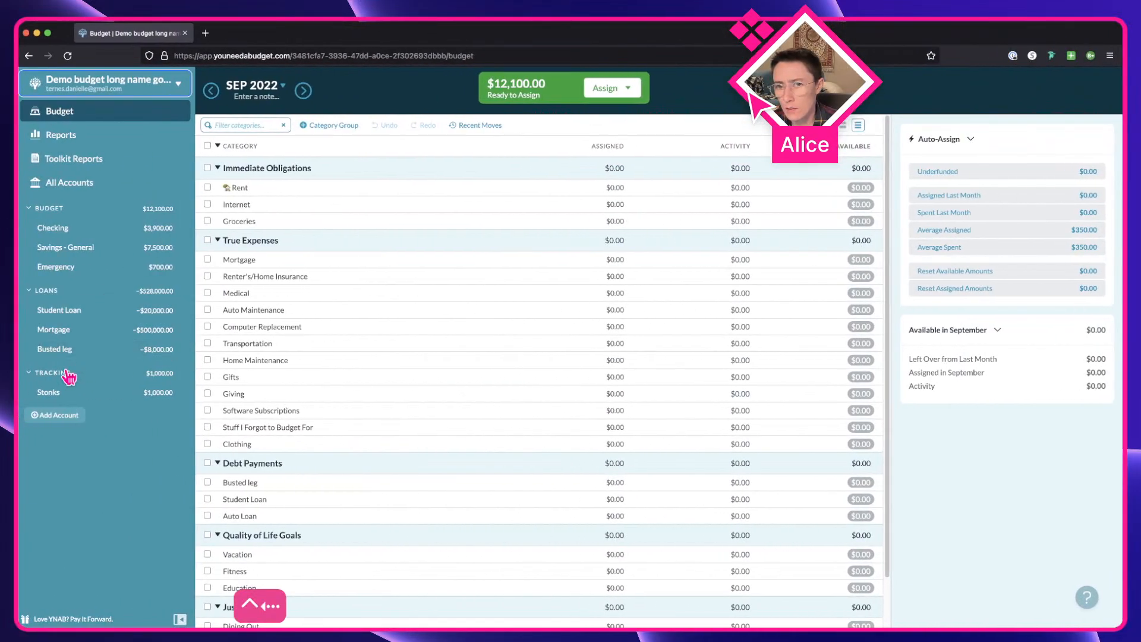
left_click(55, 209)
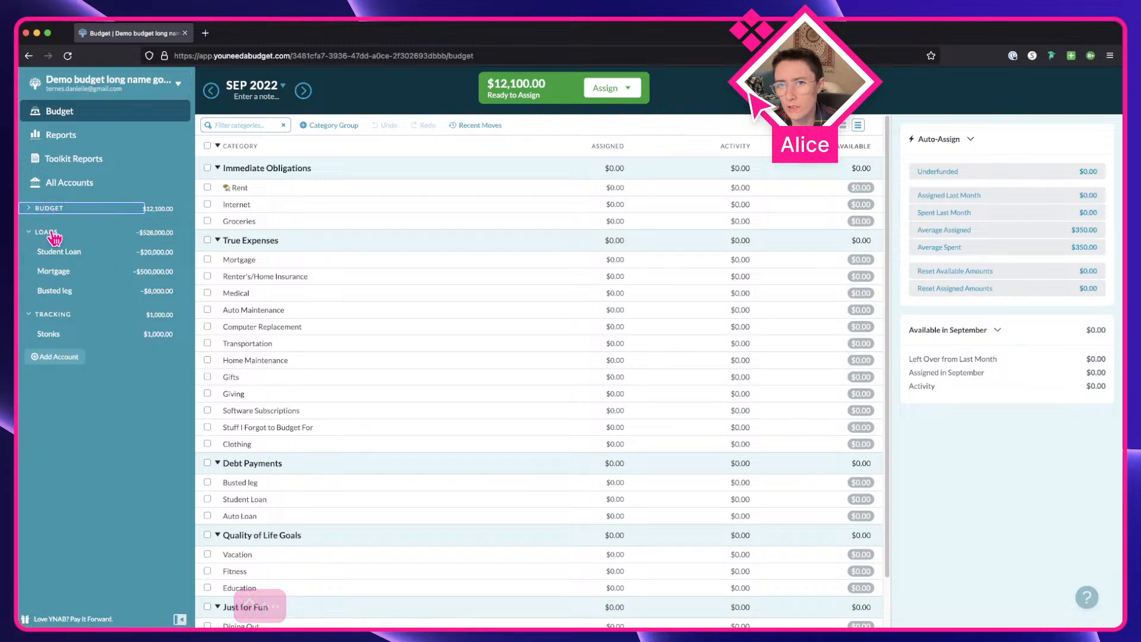
left_click(50, 232)
left_click(53, 257)
left_click(57, 257)
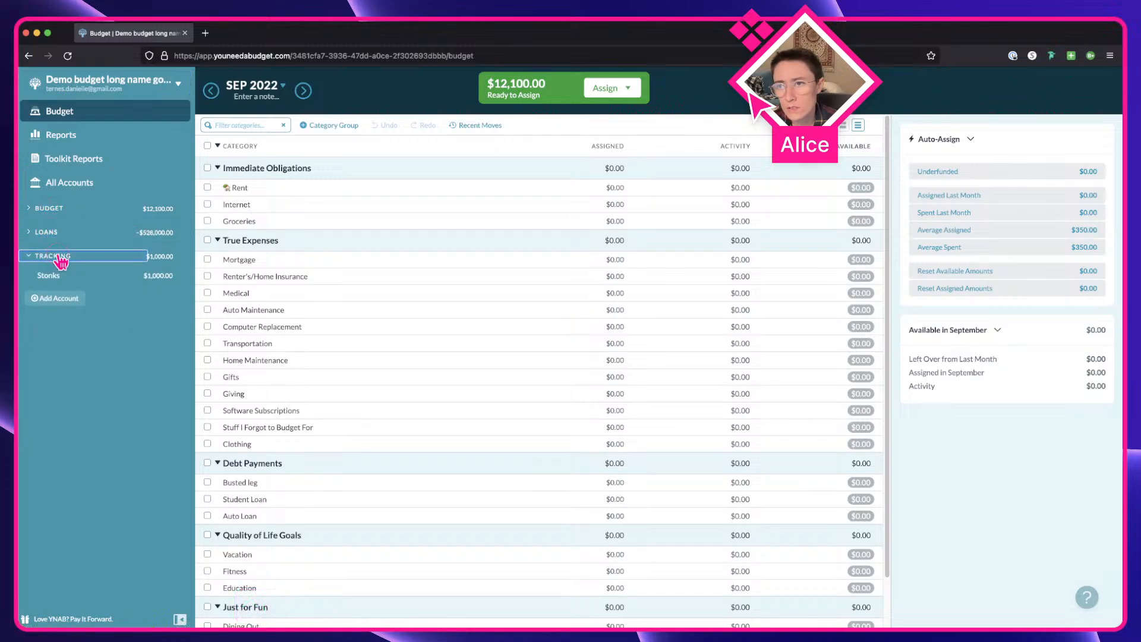
left_click(60, 232)
left_click(62, 209)
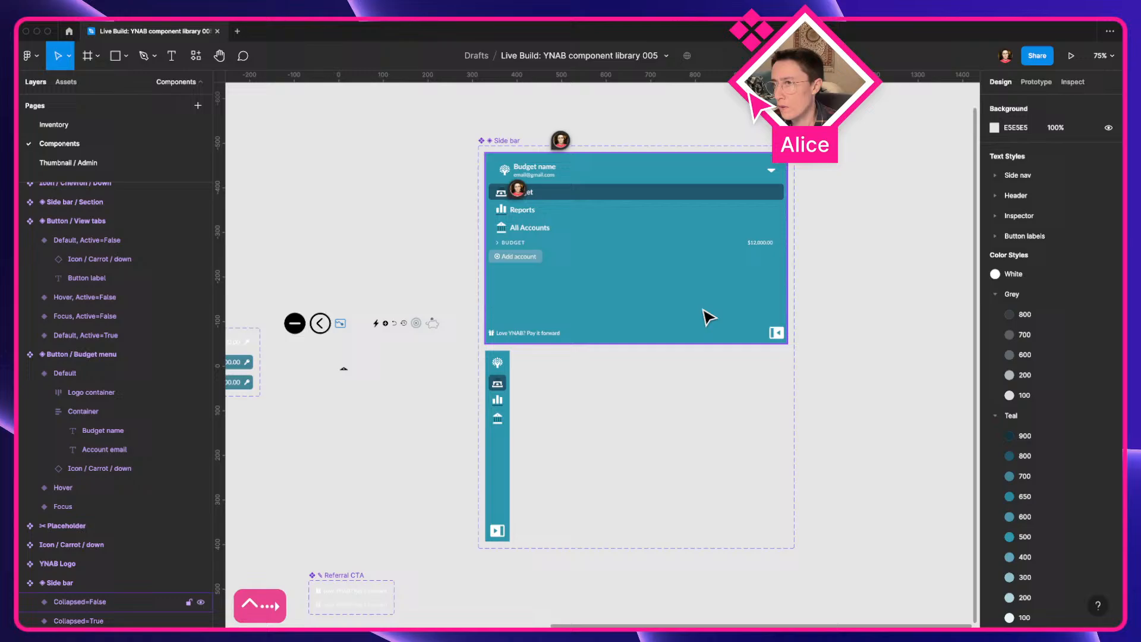
Place a test instance of the expanded Side bar variant on the empty canvas beside the Side bar component set
left_click(708, 317)
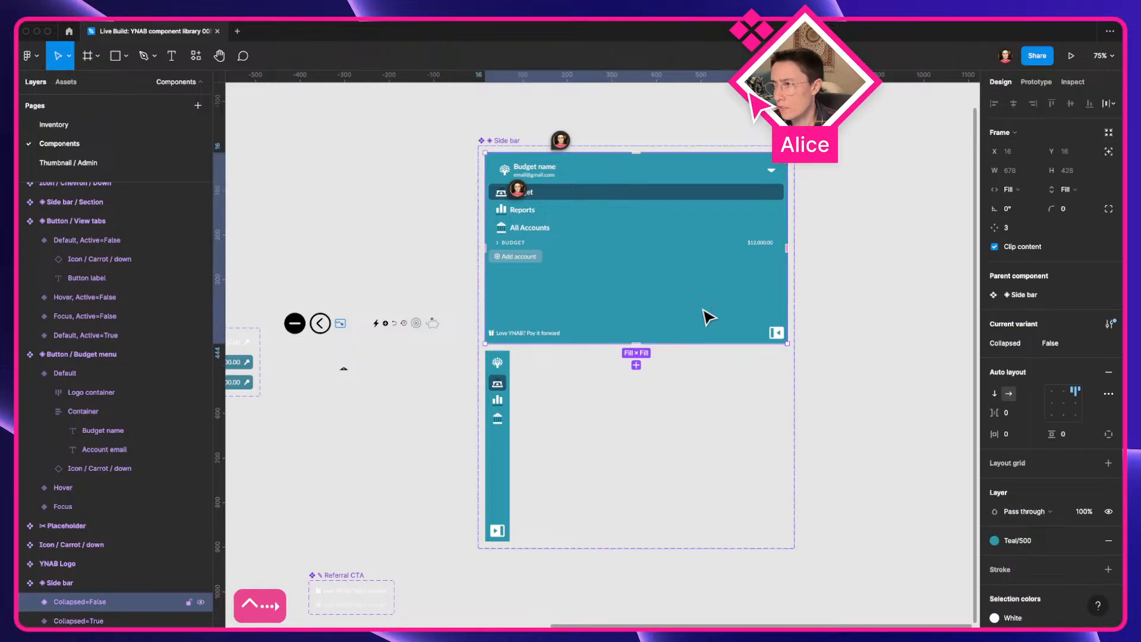
left_click_drag(909, 295, 768, 278)
scroll(743, 285, "down", 3)
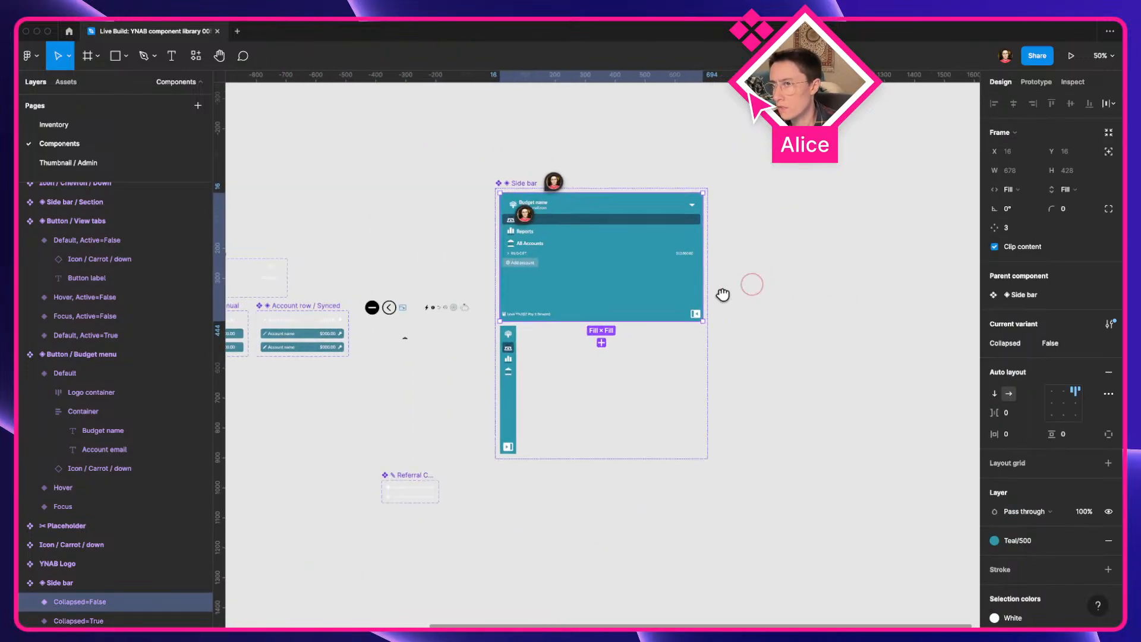
scroll(594, 297, "right", 3)
left_click_drag(483, 301, 599, 377)
scroll(631, 349, "up", 3)
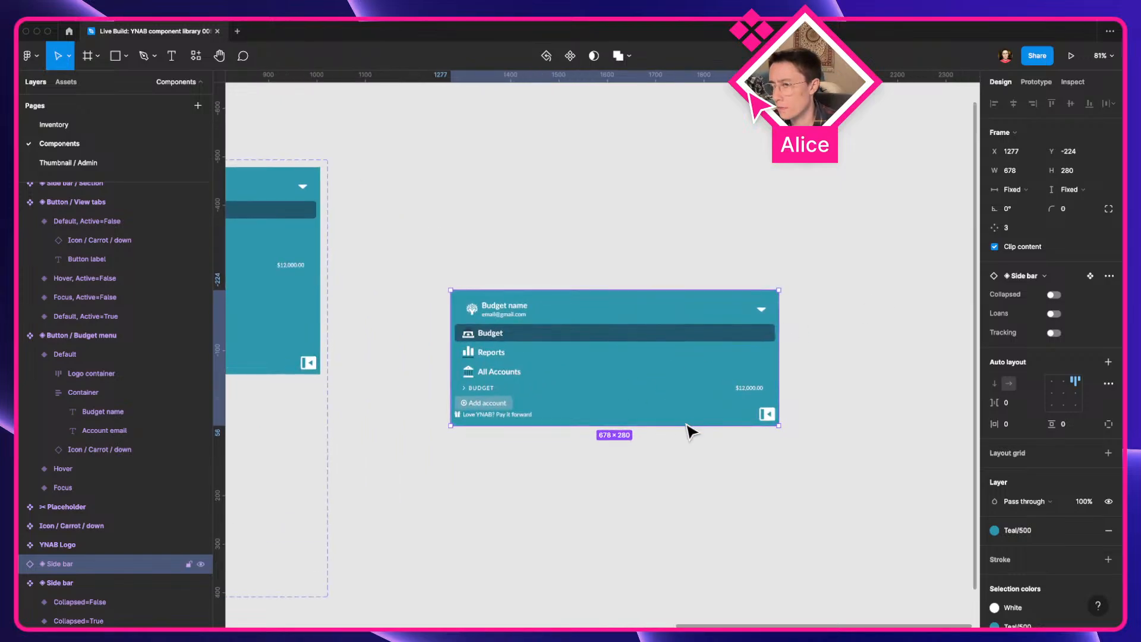
Resize the Side bar test instance to about 428 × 507 so it resembles a tall, narrow side bar
left_click_drag(677, 425, 673, 535)
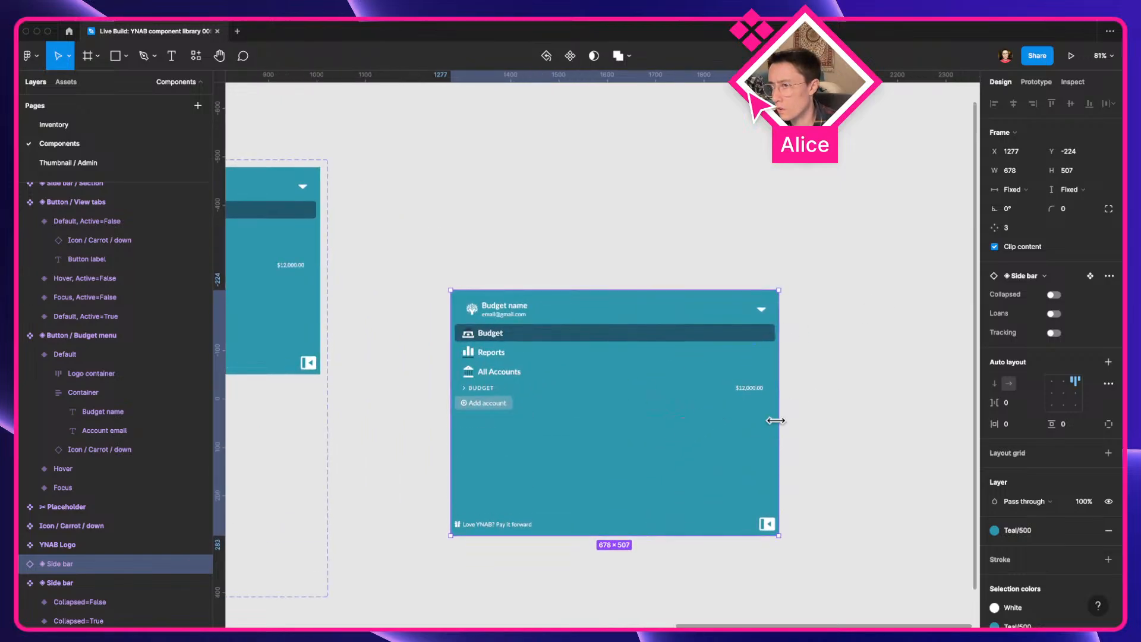
left_click_drag(778, 420, 656, 420)
scroll(559, 403, "up", 3)
left_click_drag(558, 403, 556, 326)
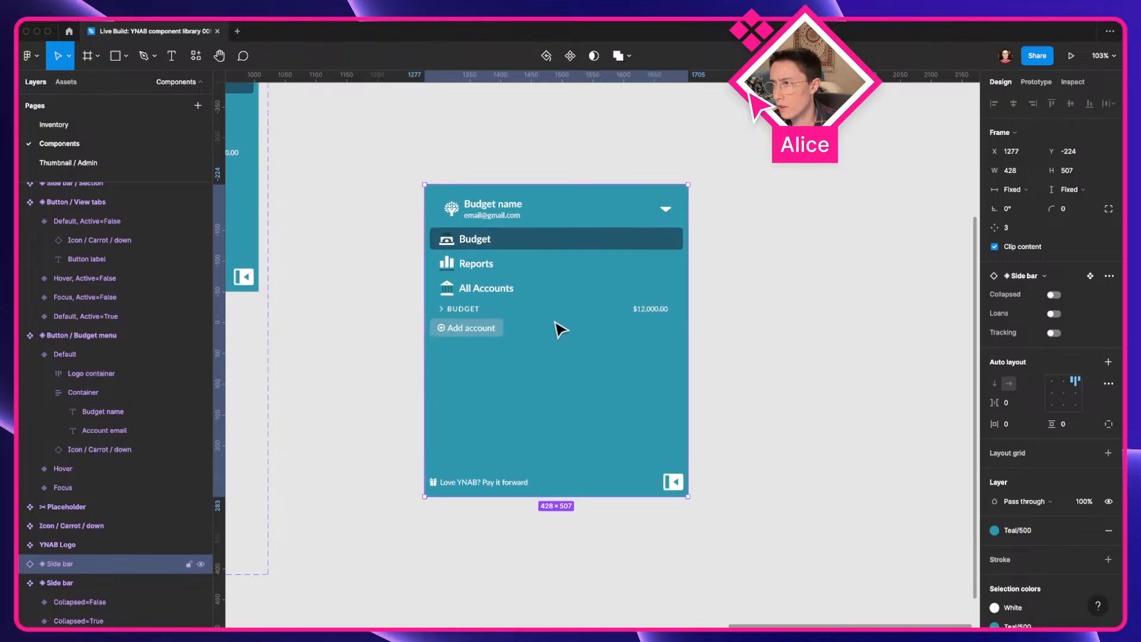
Turn on Loans and Tracking for the test instance and select its nested BUDGET section to inspect the section's properties
left_click(1053, 313)
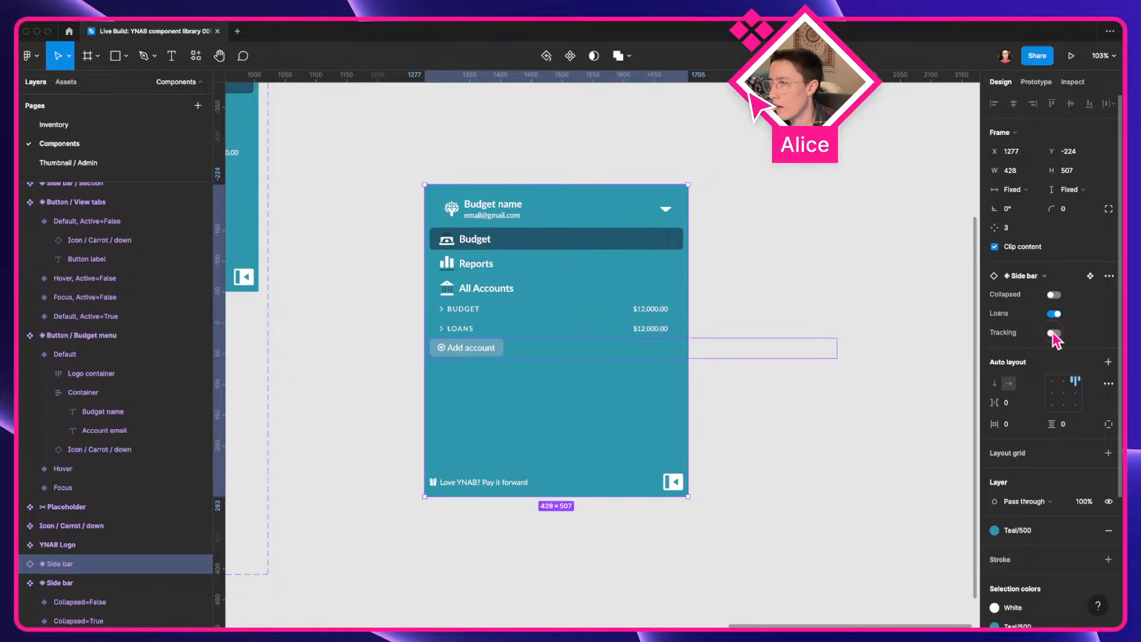
left_click(1053, 333)
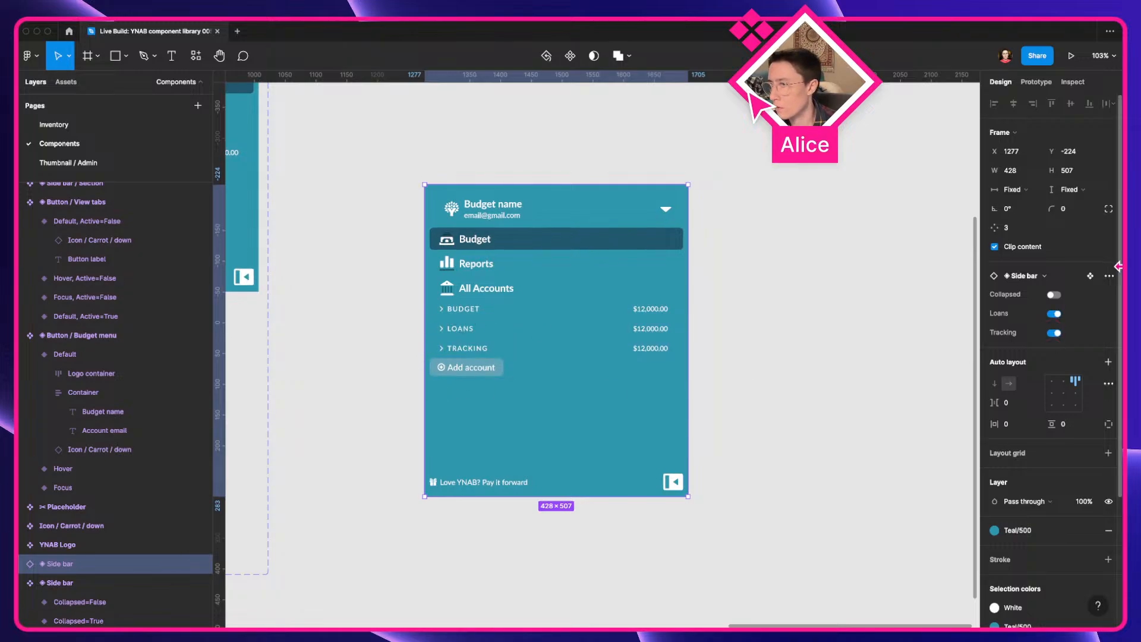
double_click(480, 308)
double_click(480, 308)
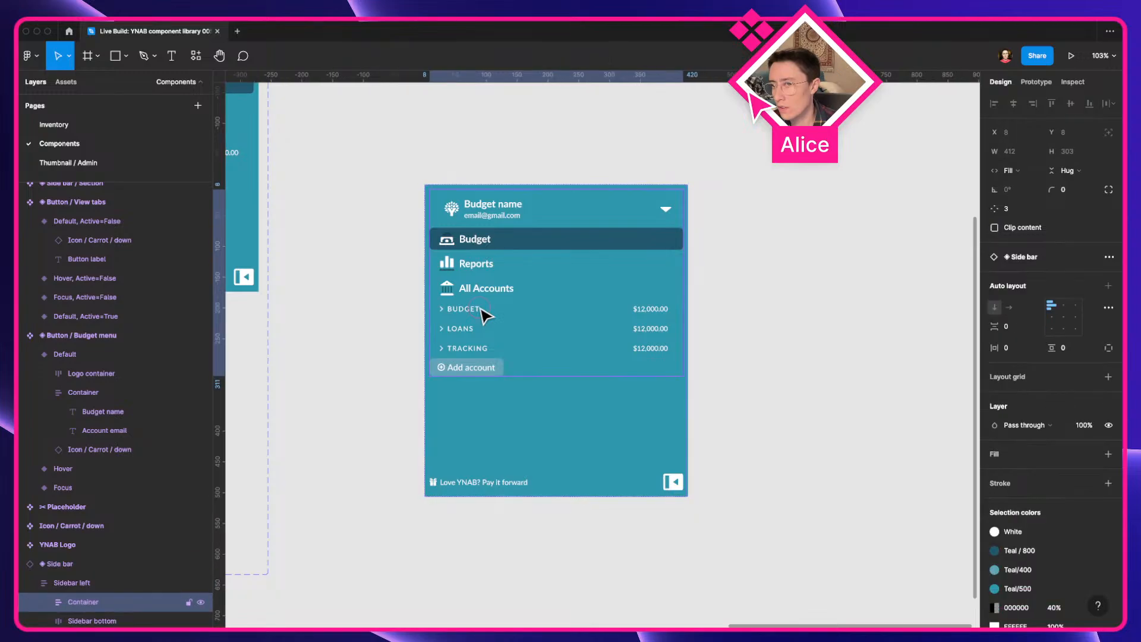
double_click(480, 308)
double_click(480, 308)
left_click(478, 322)
left_click(481, 309)
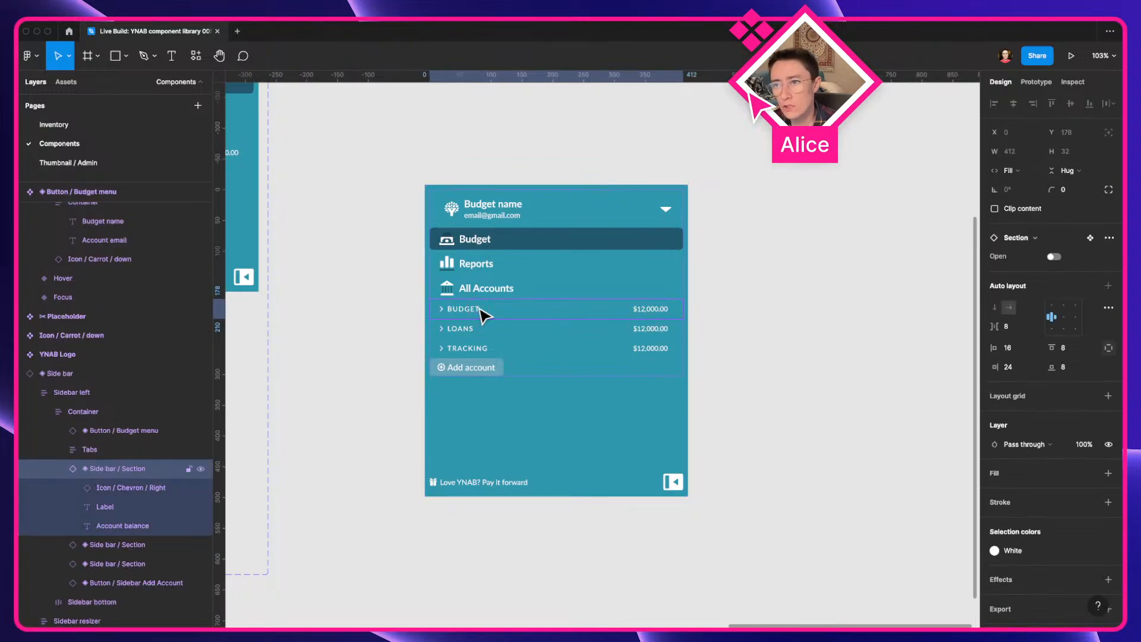
Switch to the live budget page and collapse the BUDGET, LOANS and TRACKING sections for comparison with the Side bar instance
key("ctrl+Left")
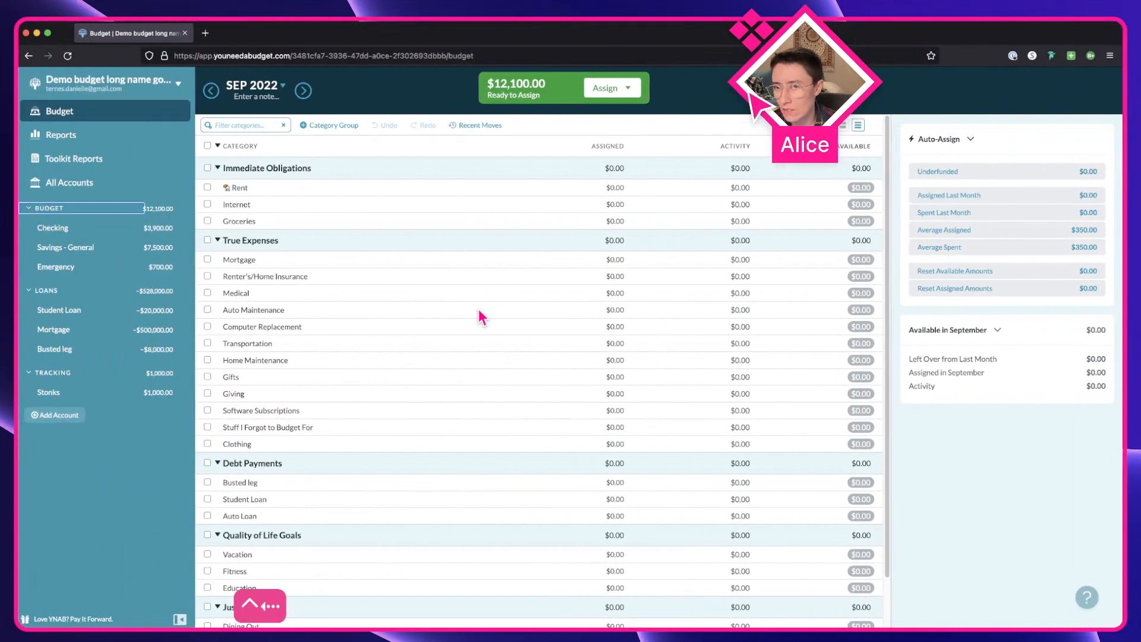
left_click(33, 209)
left_click(31, 233)
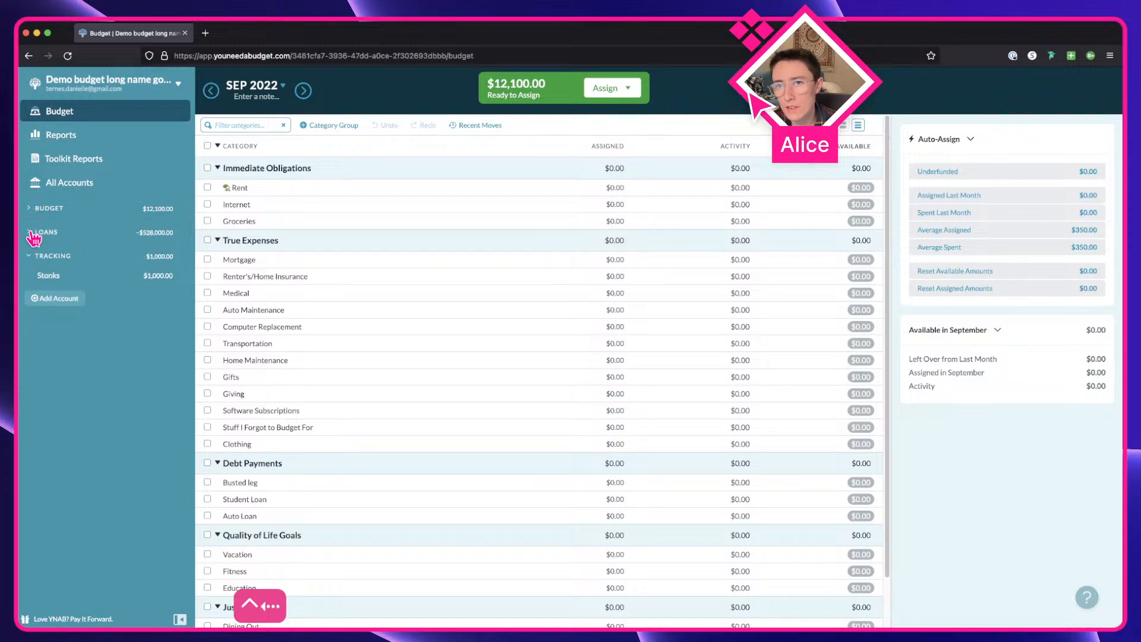
left_click(35, 256)
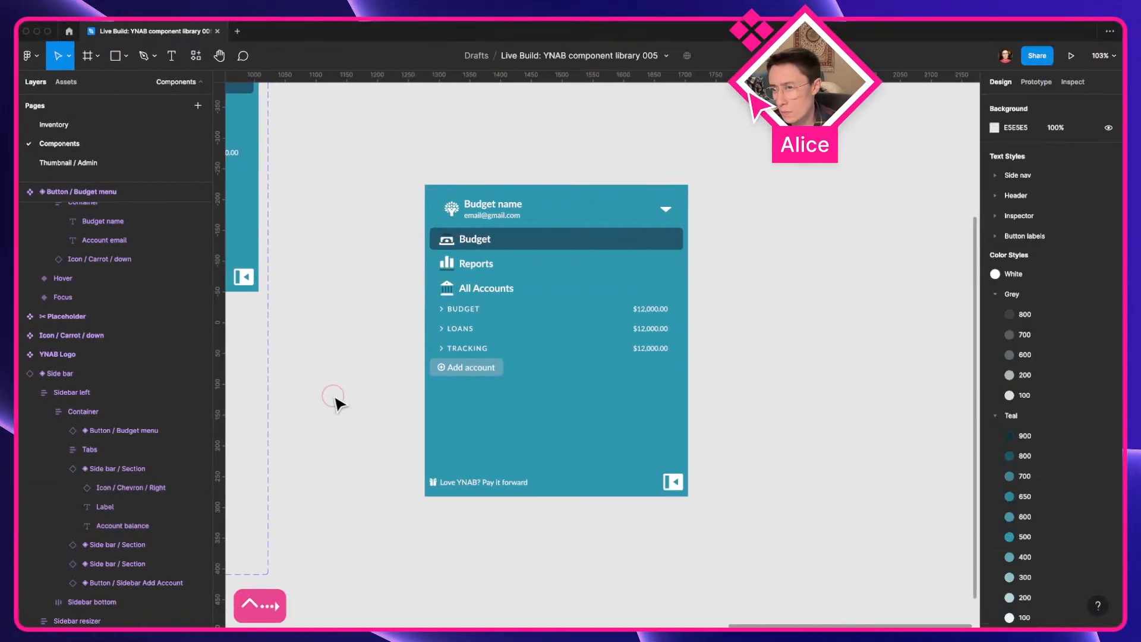
Switch back to Figma and delete the Side bar test instance
left_click(475, 406)
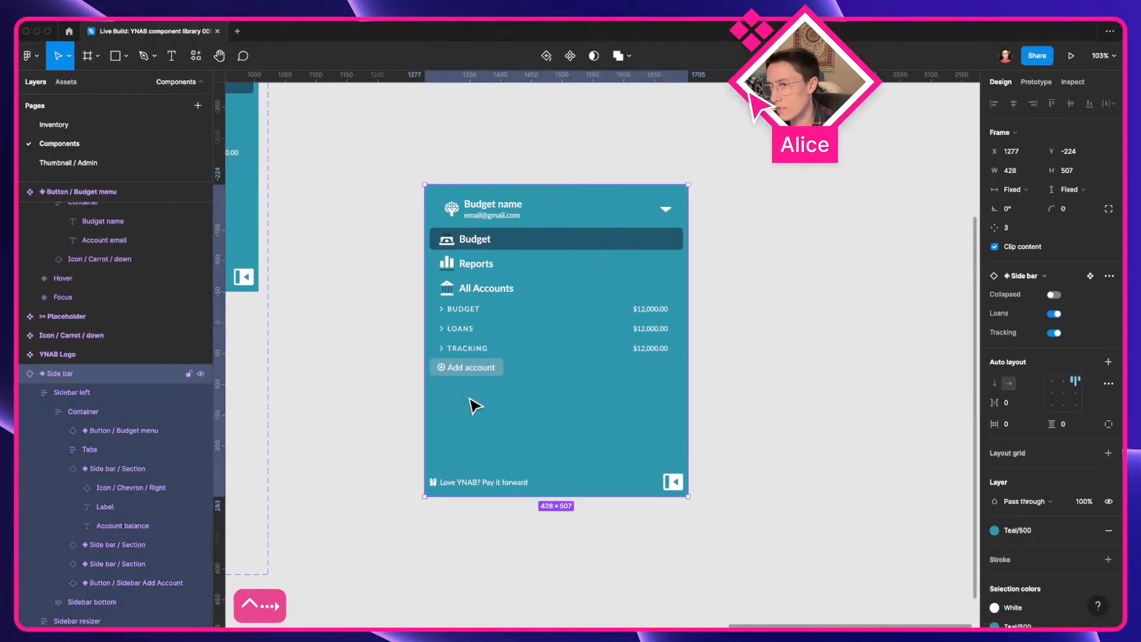
key("Delete")
Start a comment above the Side bar's BUDGET row reading 'Need to make the "budget" account accordion optional, and add in an'
scroll(469, 398, "down", 3)
left_click_drag(470, 398, 767, 454)
scroll(588, 331, "up", 3)
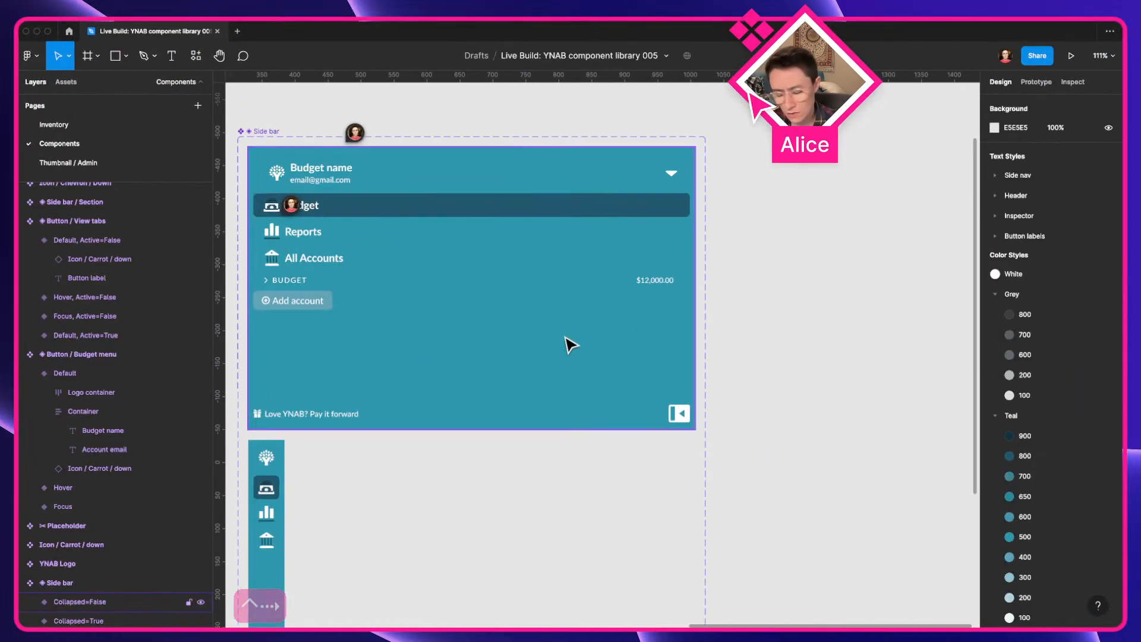
scroll(594, 343, "left", 2)
key("c")
left_click(361, 277)
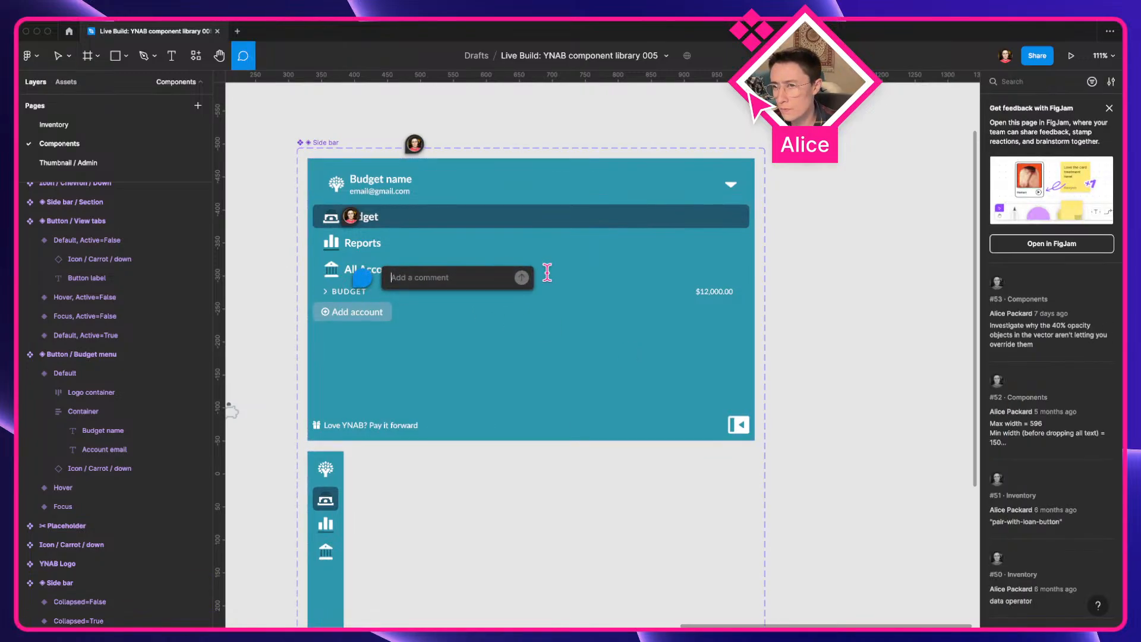
type("Need to make the \"budget")
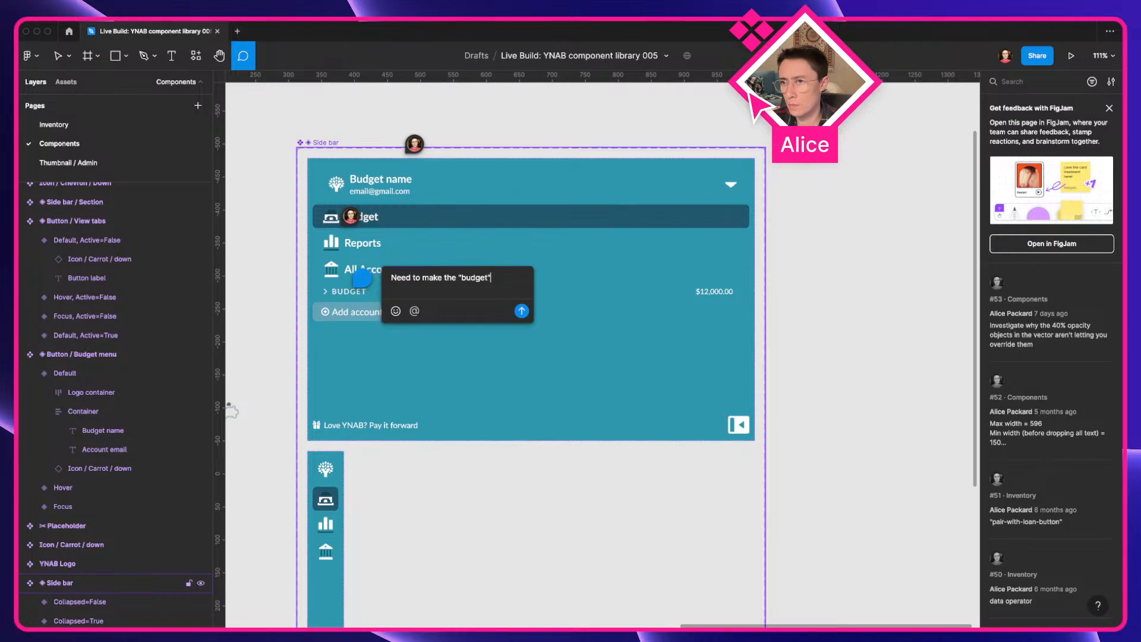
type("\" account")
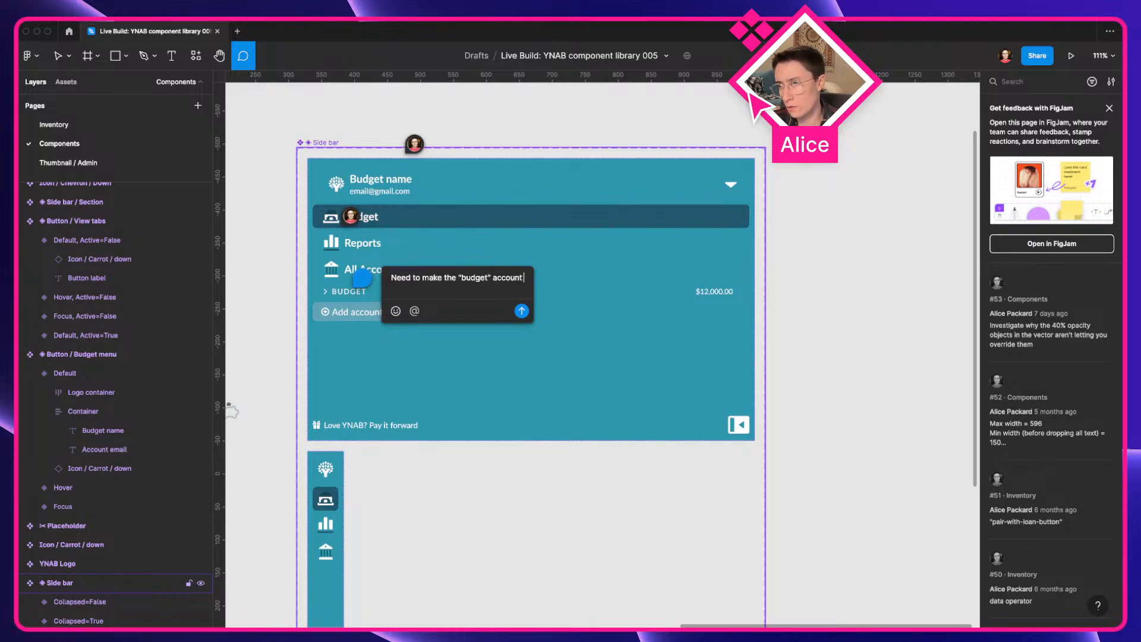
type(" accordion optional, and add in an")
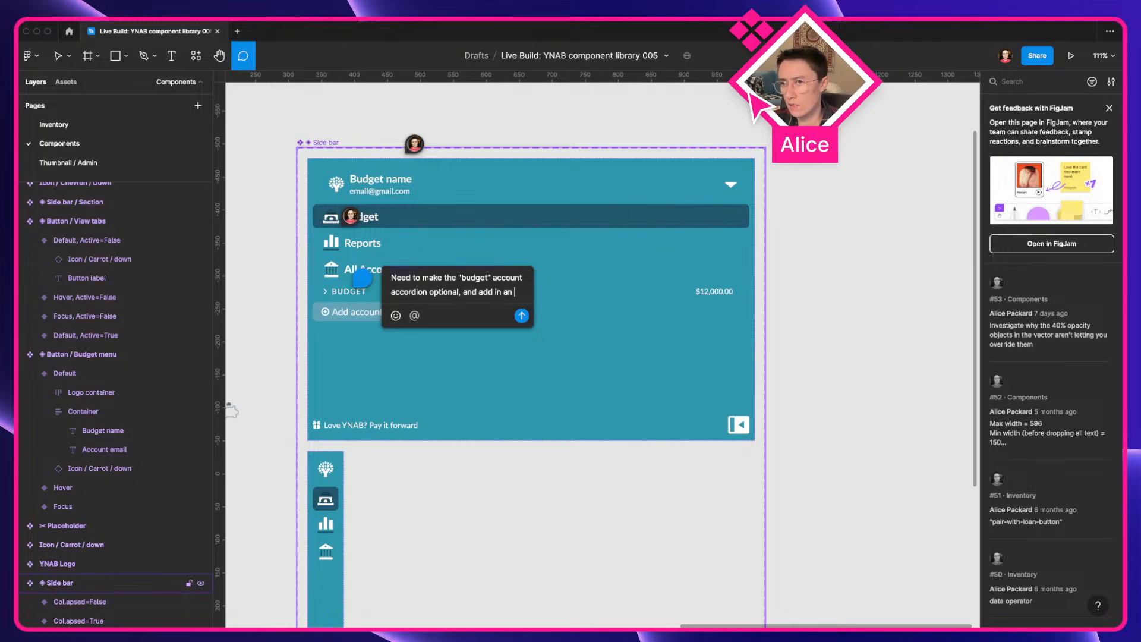
Complete the comment with 'empty state variant (in case someone was ever designing an onboarding prototype', post it and leave commenting mode
type("empty state variant (in case")
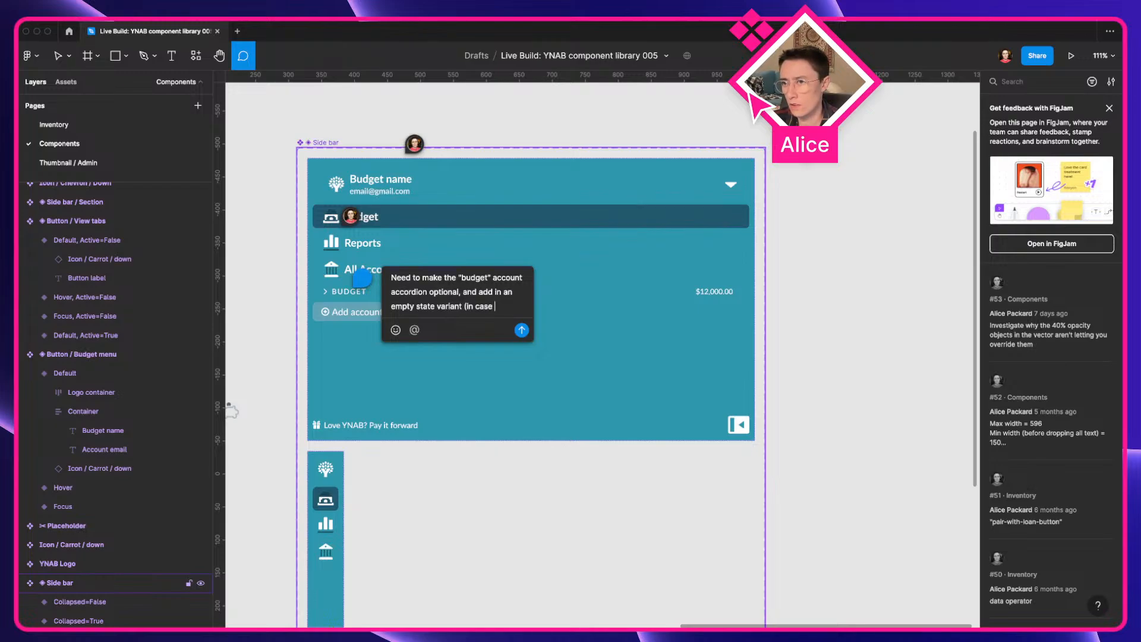
type("someone was ever designing an onb")
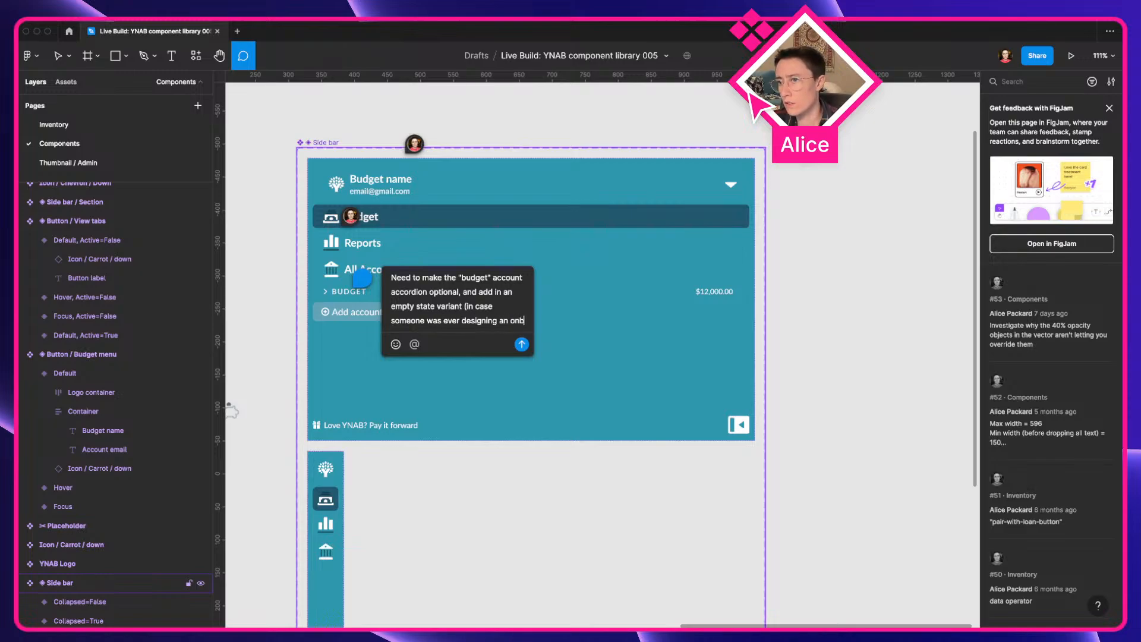
type("oarding prototype")
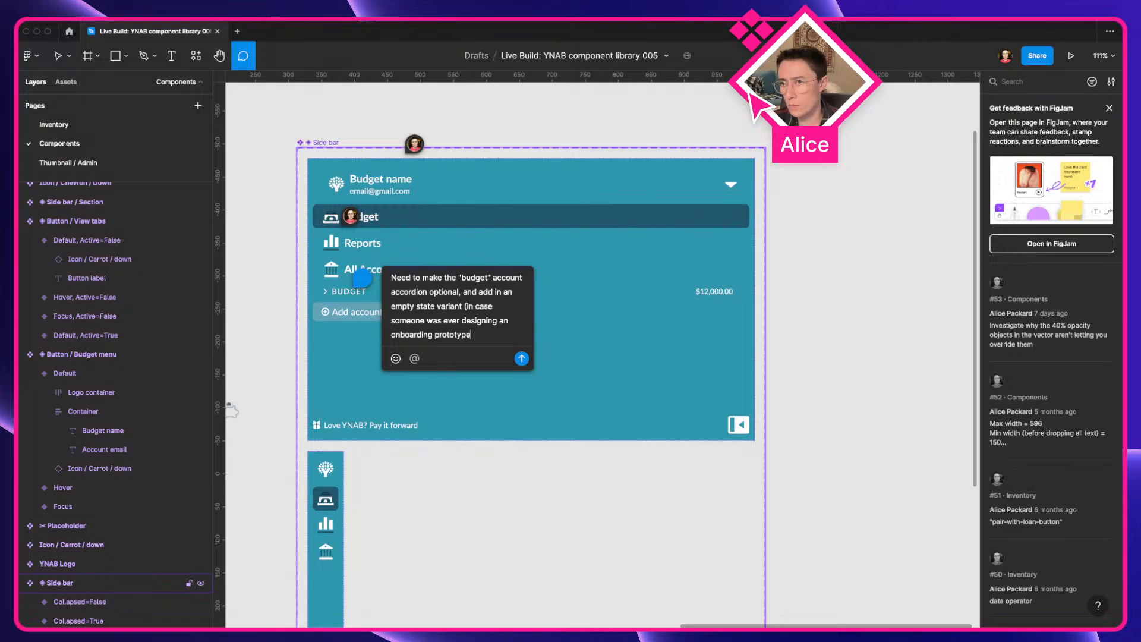
key("Return")
scroll(598, 298, "down", 3)
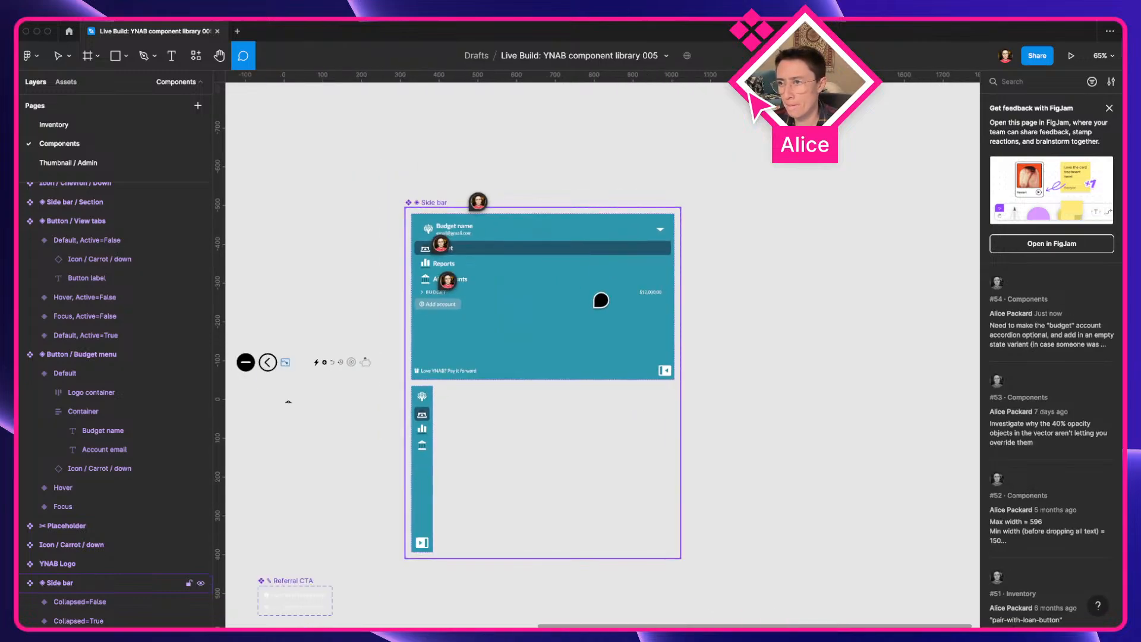
key("Escape")
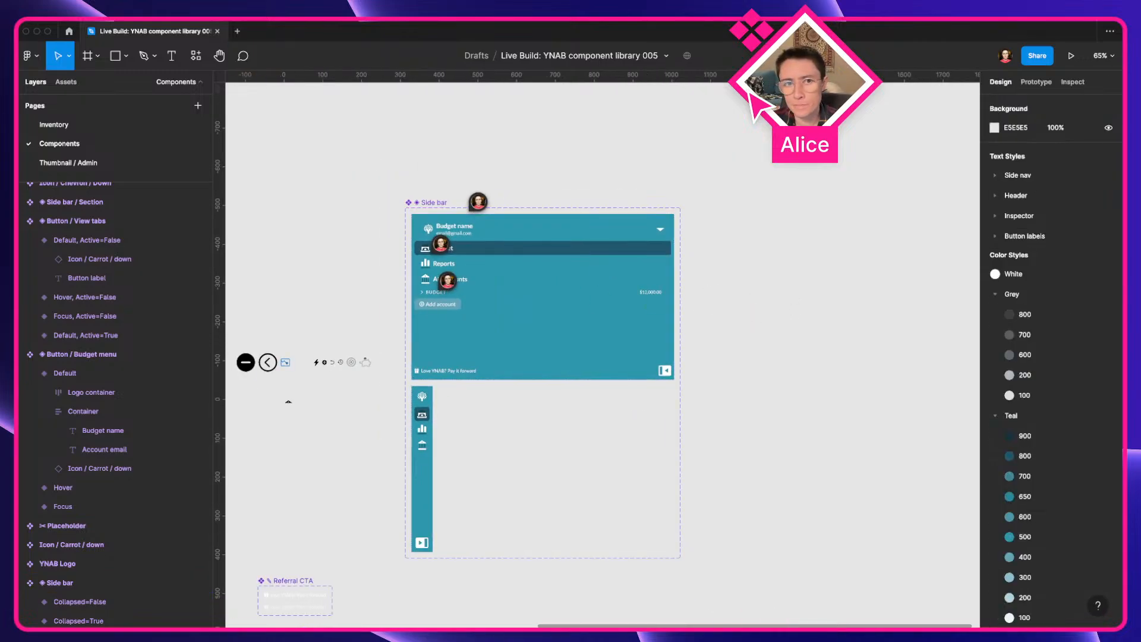
Examine the Side bar / Section, Account row / Manual, Account row / Synced and Sidebar Add Account button components
key("ctrl+Right")
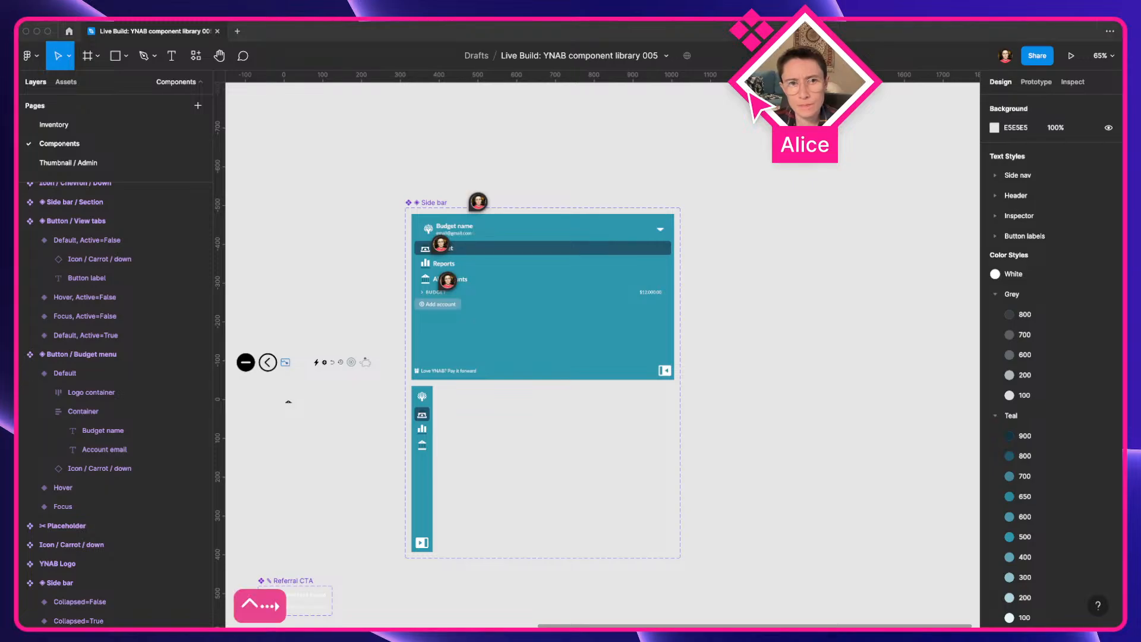
left_click(720, 358)
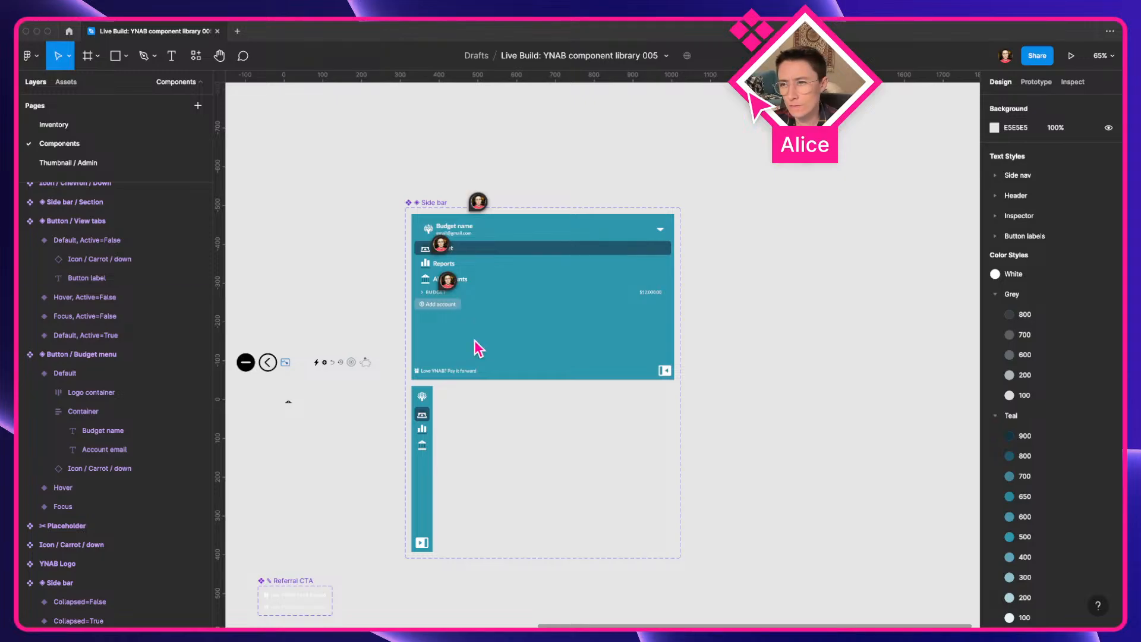
left_click_drag(709, 397, 785, 363)
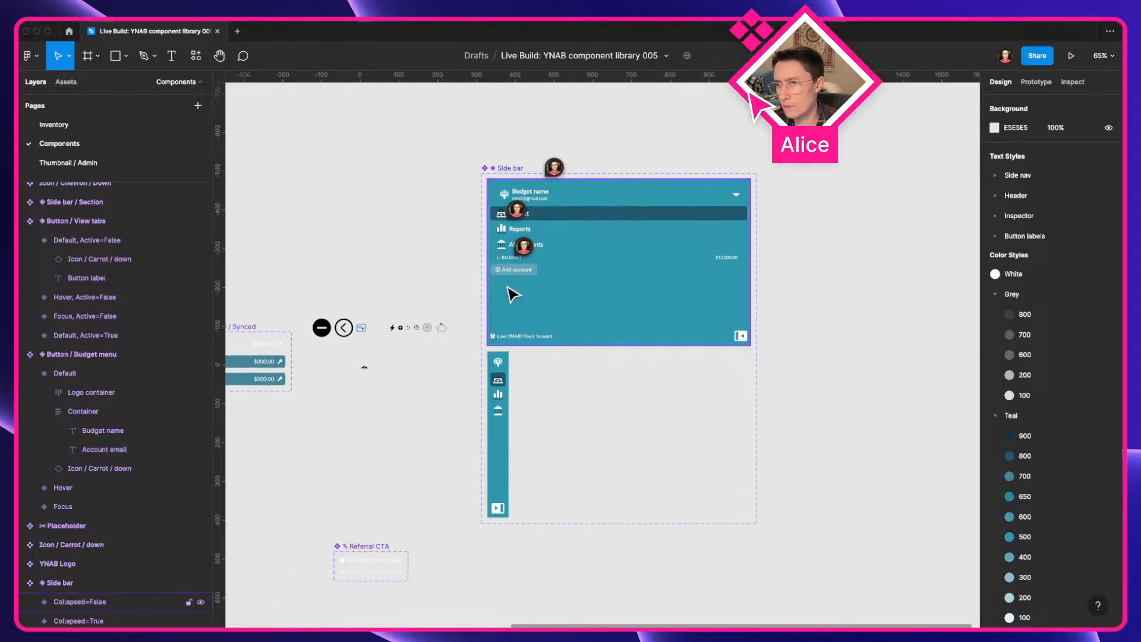
left_click_drag(422, 308, 623, 276)
left_click(463, 316)
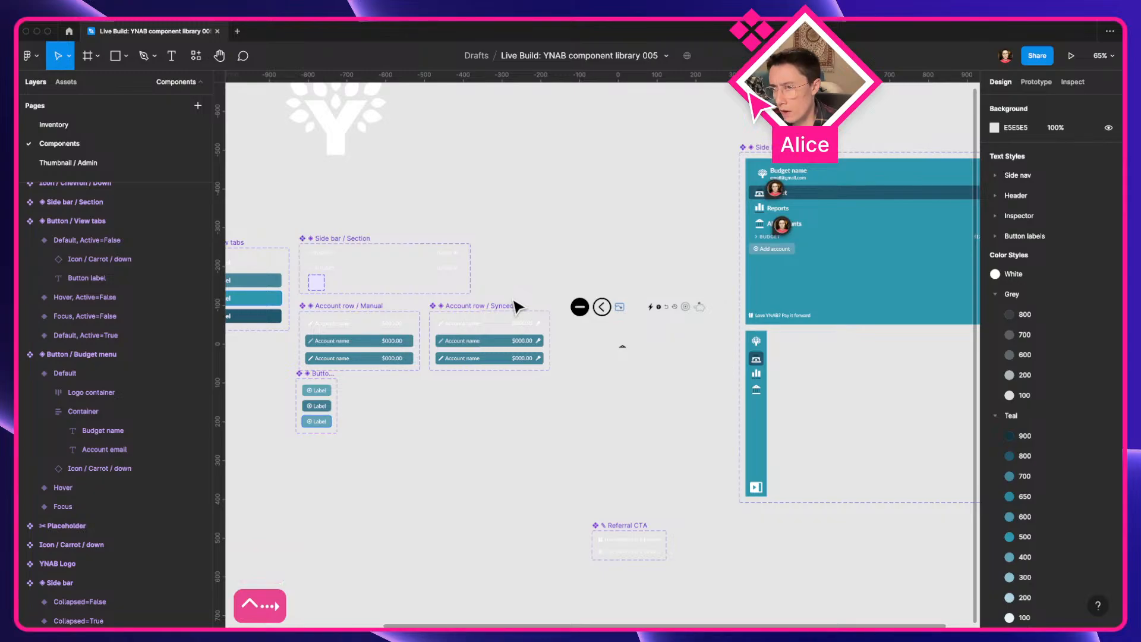
scroll(517, 306, "up", 5)
scroll(517, 305, "down", 3)
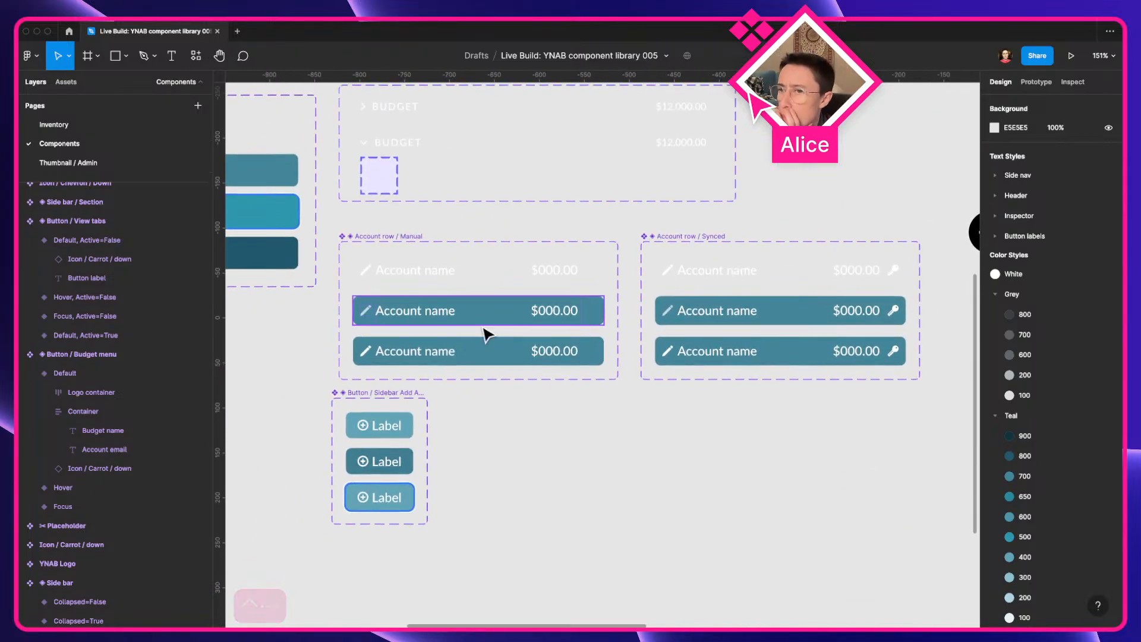
scroll(484, 332, "up", 1)
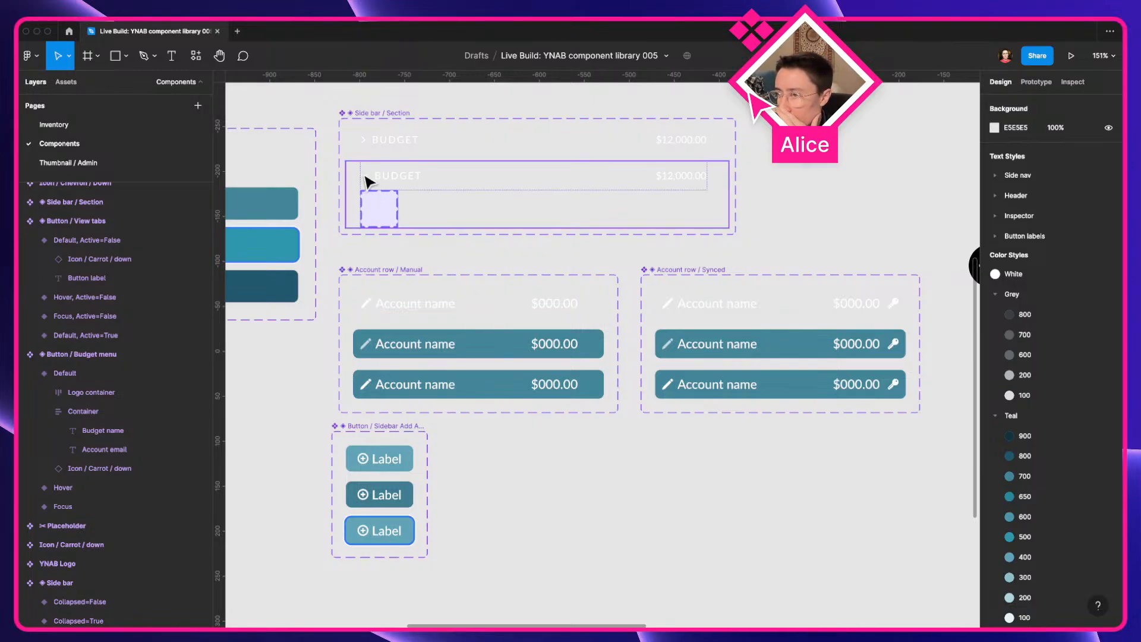
Inspect the pencil icon in the default Account row / Manual variant and the properties of the Side bar component set
double_click(375, 301)
scroll(372, 303, "down", 5)
scroll(369, 303, "down", 3)
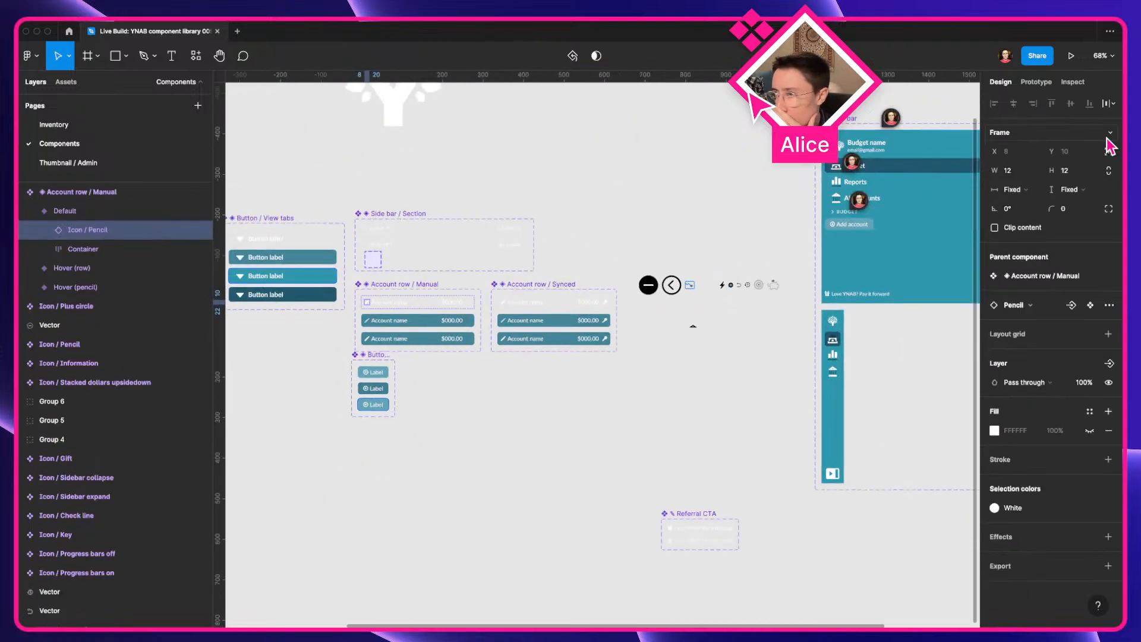
left_click(834, 119)
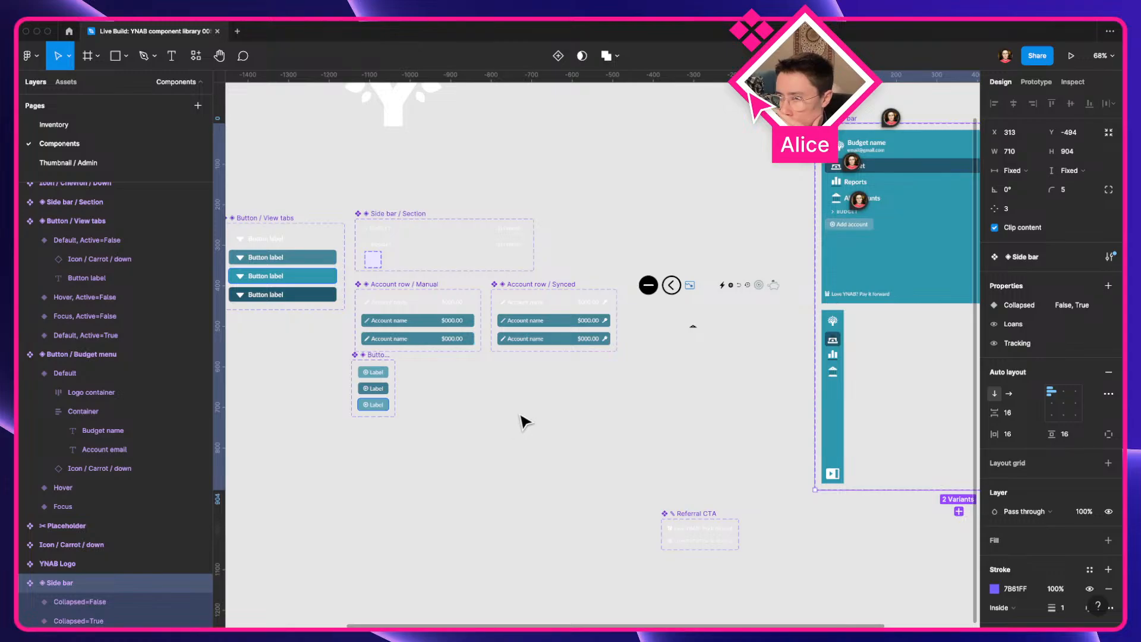
Examine the Button / Sidebar Add Account component set and the settings of its Hover variant
scroll(522, 420, "left", 5)
left_click_drag(454, 443, 597, 406)
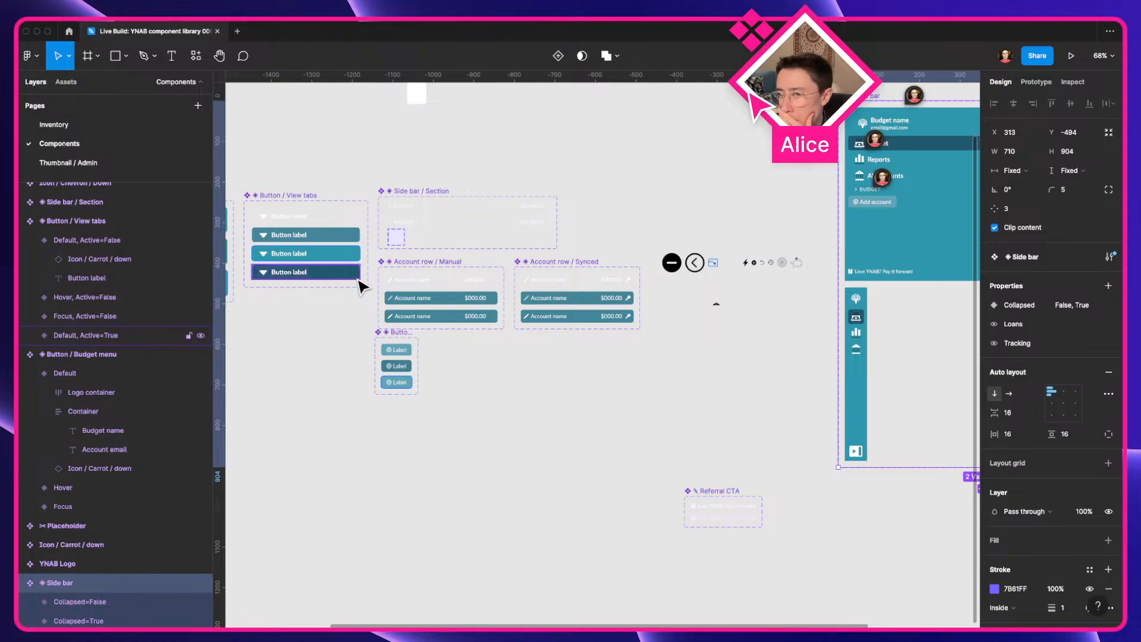
scroll(356, 286, "up", 5)
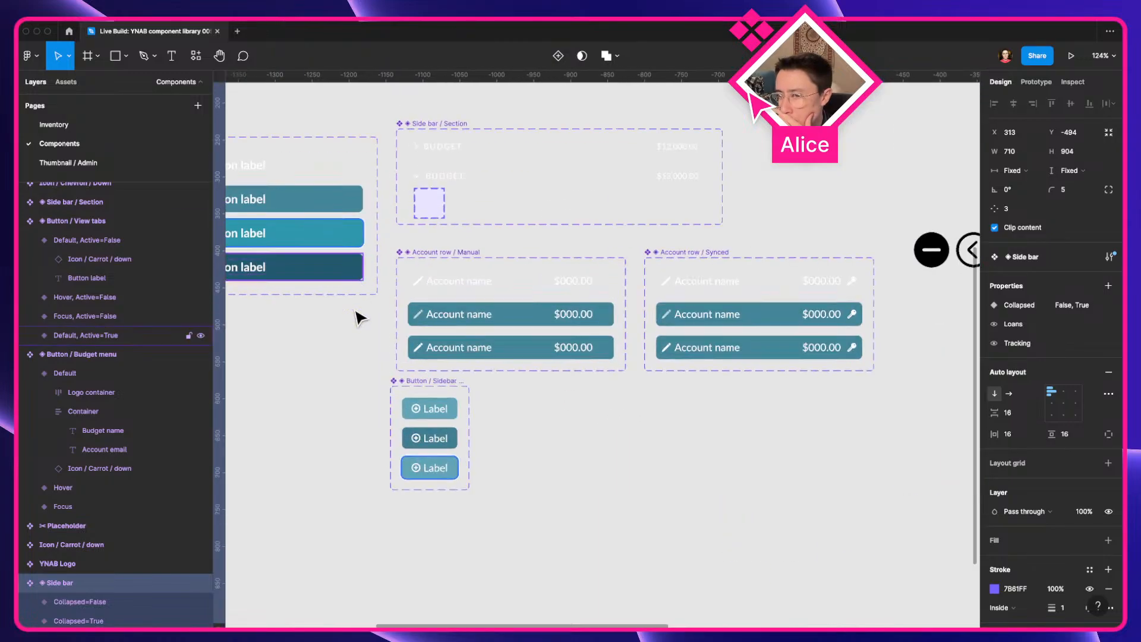
left_click(427, 386)
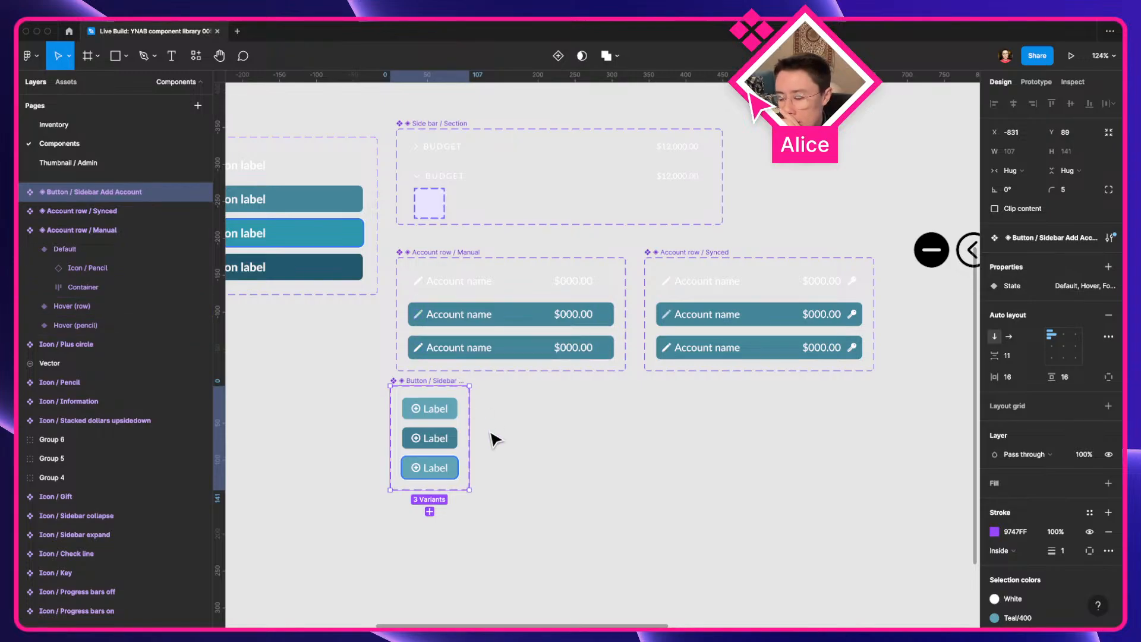
scroll(466, 469, "up", 5)
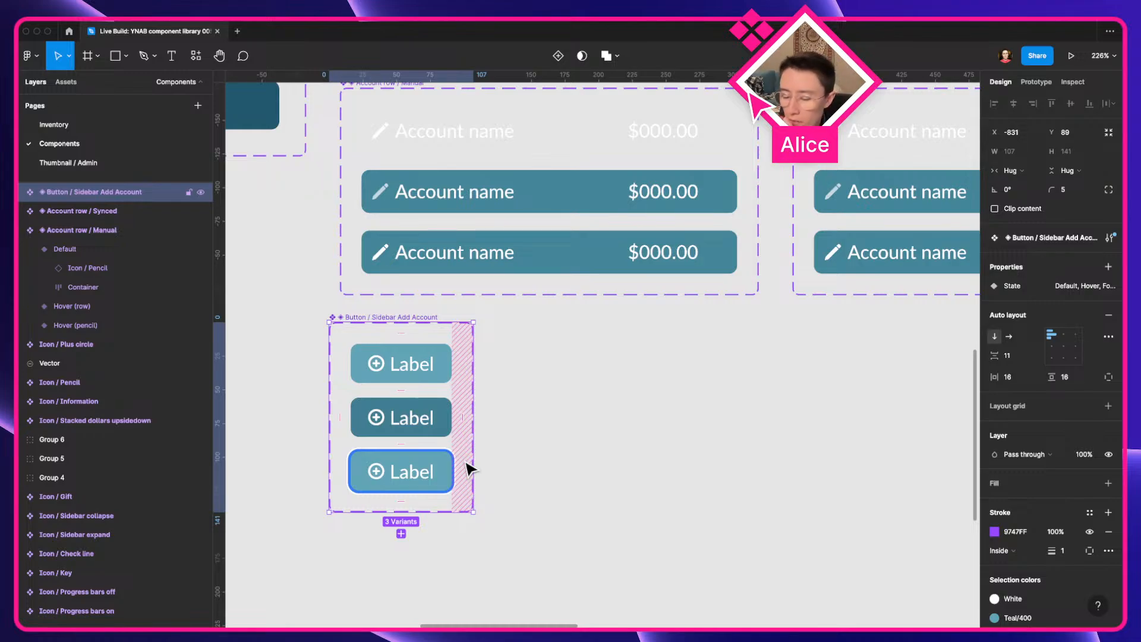
left_click(394, 432)
scroll(409, 386, "down", 1)
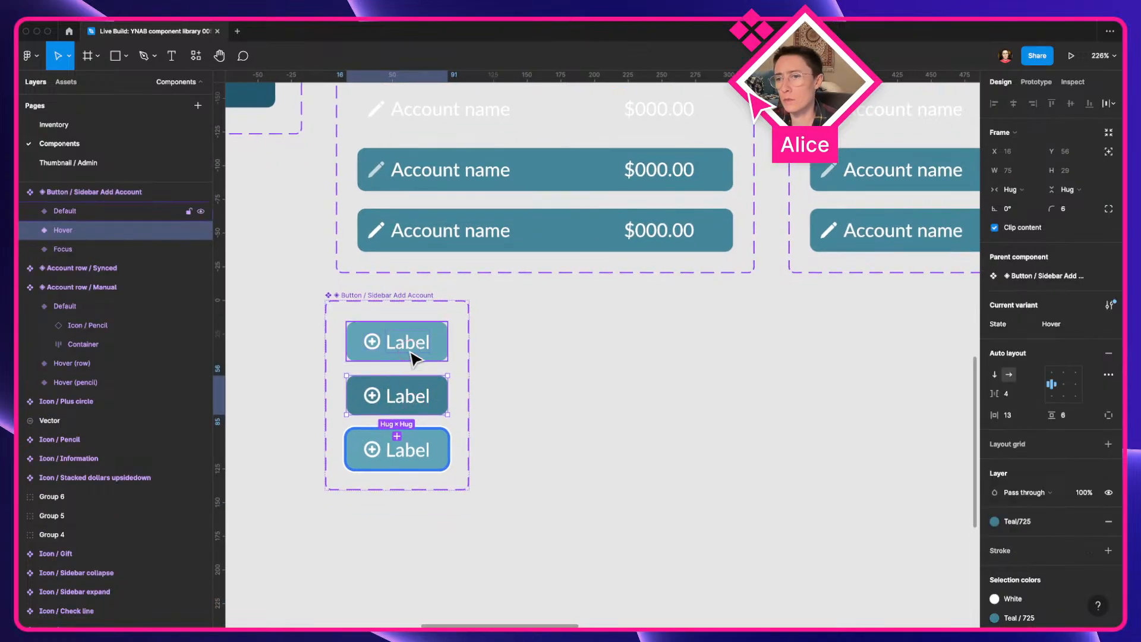
Place a test instance of the default Sidebar Add Account button beside its set and expose its plus circle as an instance swap property named Icon
left_click(413, 359)
left_click_drag(394, 338, 662, 405)
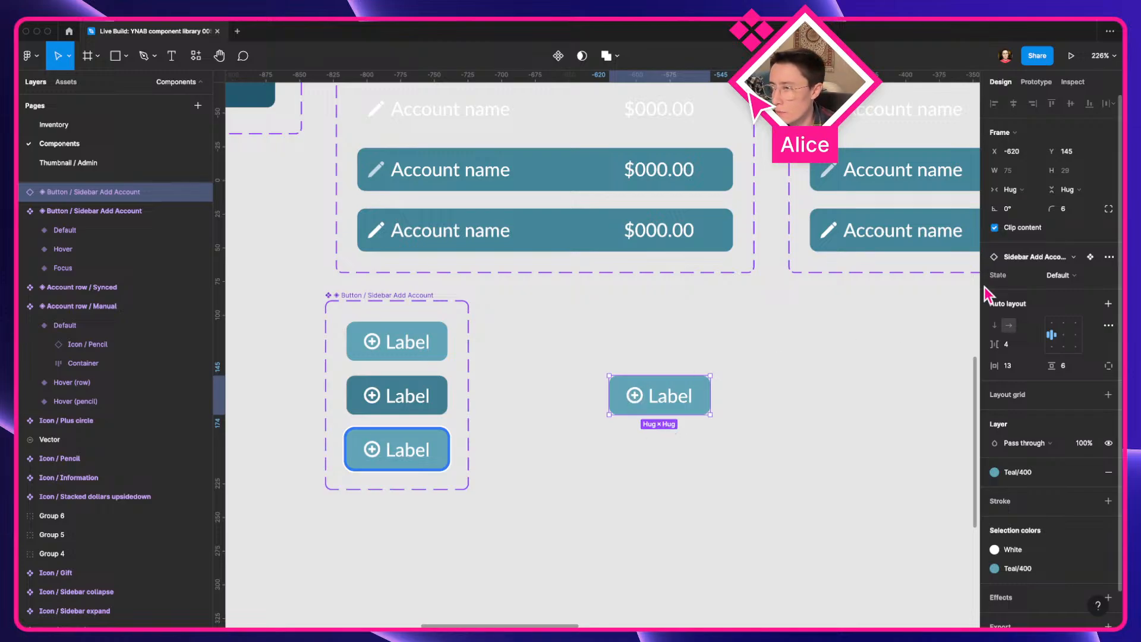
left_click(370, 344)
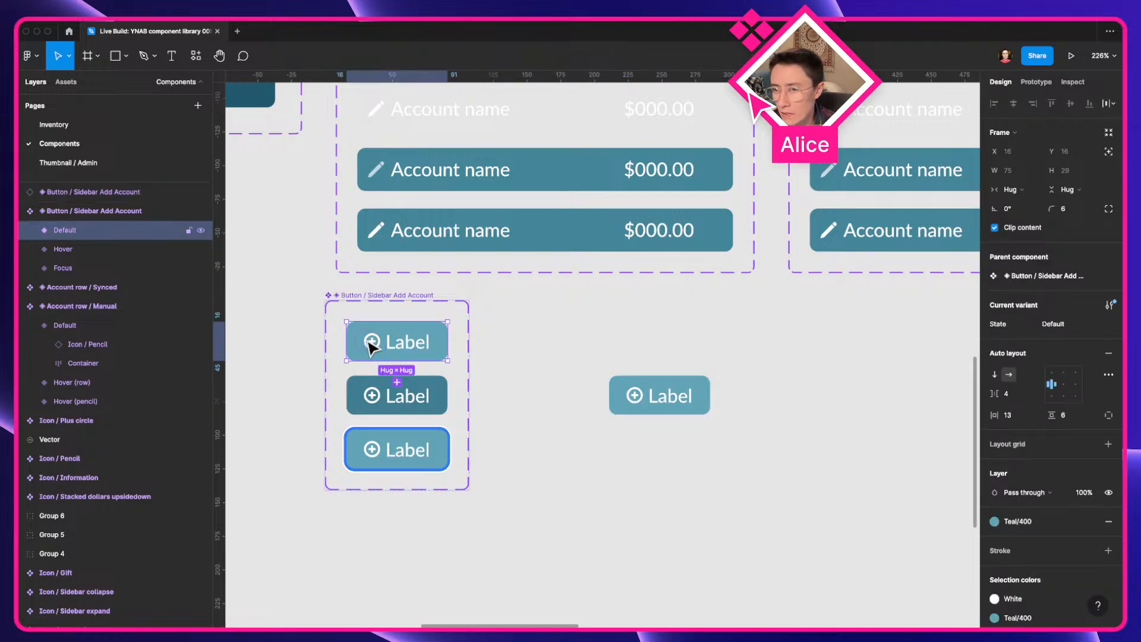
left_click(370, 343)
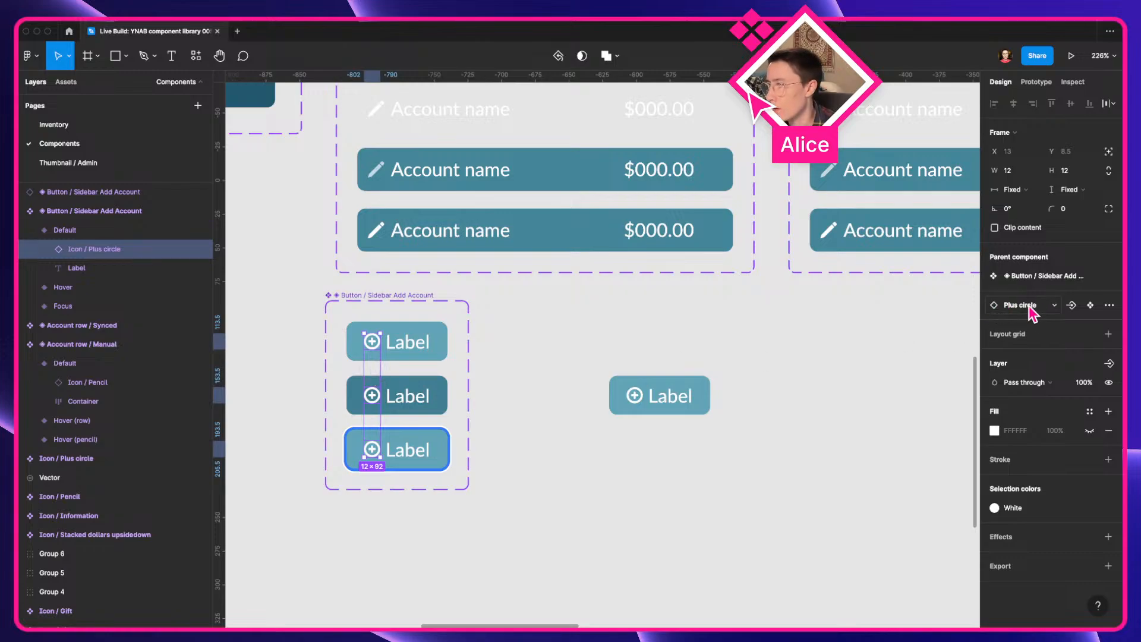
left_click(1071, 309)
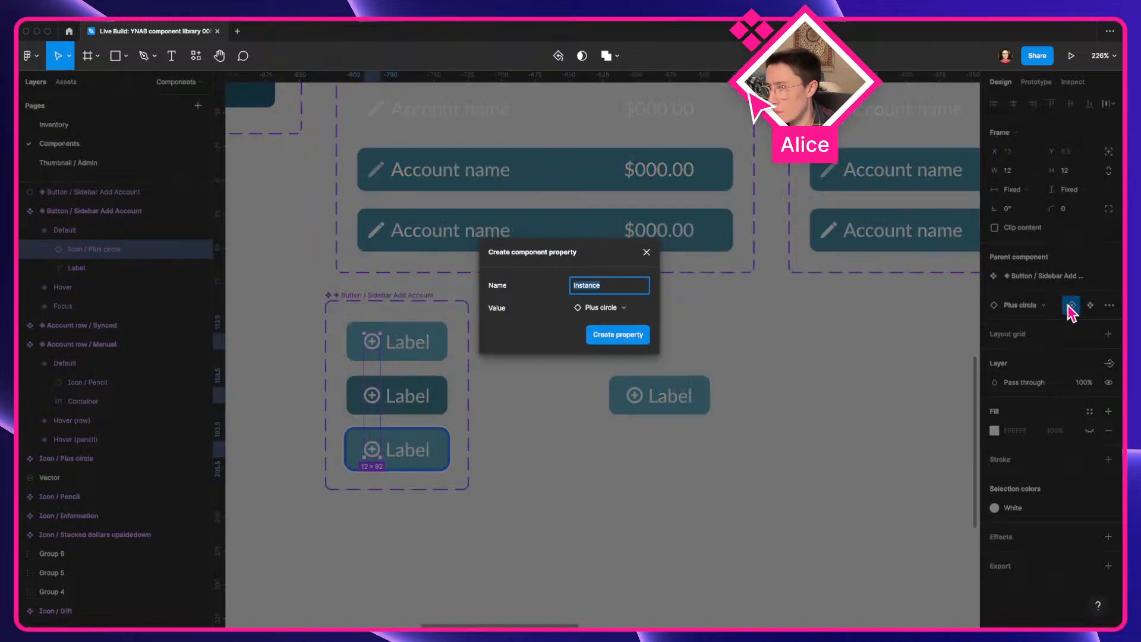
key("Return")
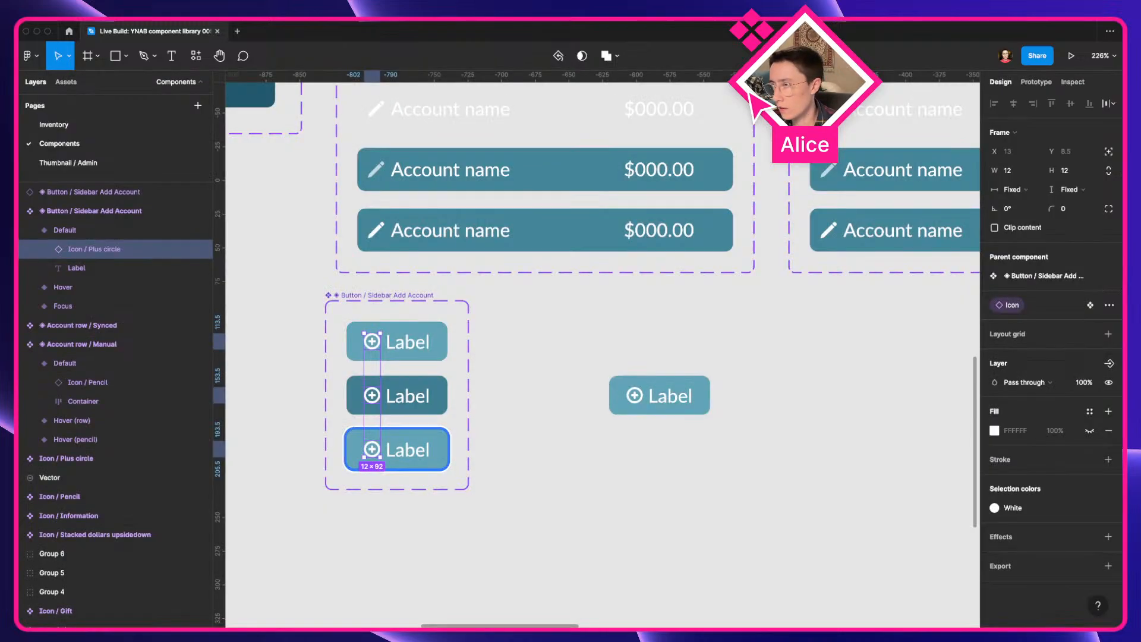
Check the Icon swap choices offered on the test instance of the Sidebar Add Account button
left_click(634, 394)
left_click(1093, 294)
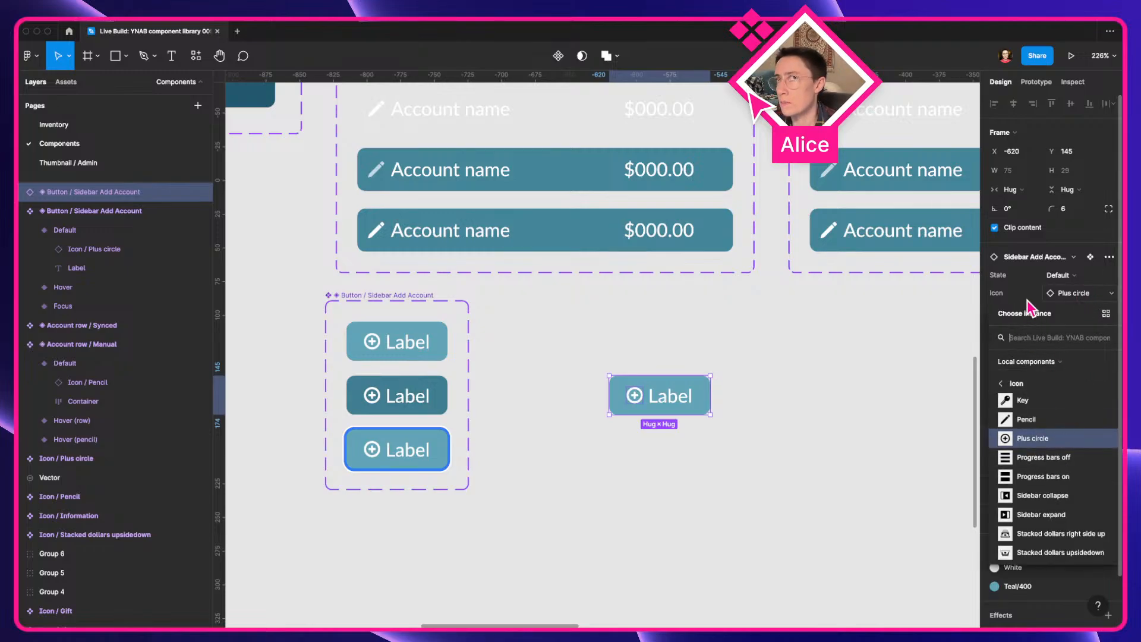
key("Escape")
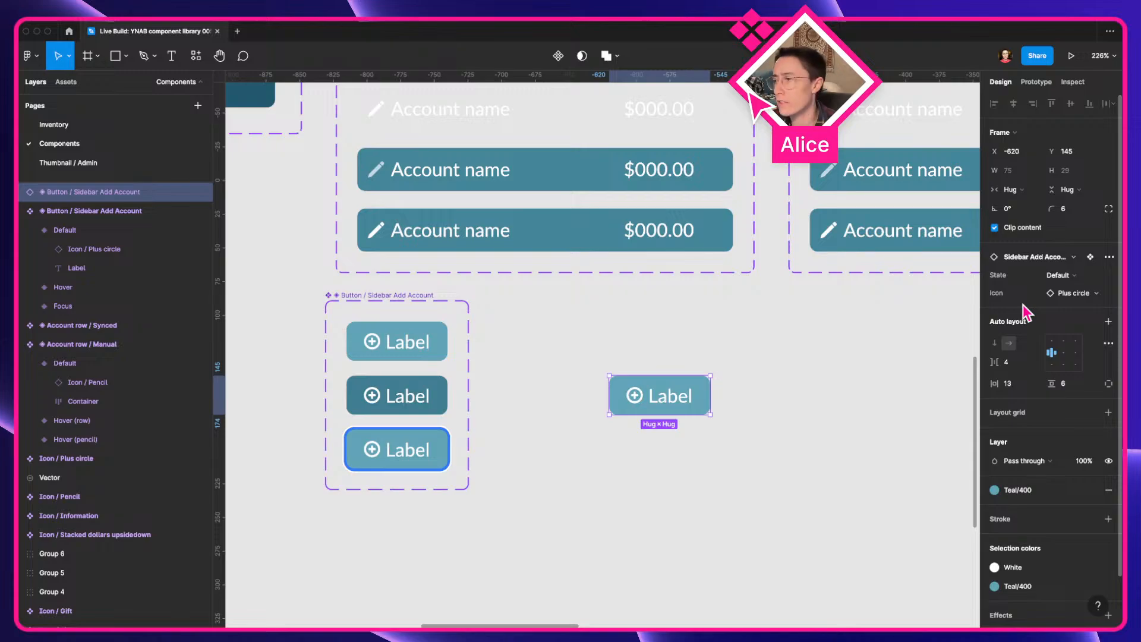
left_click(1072, 295)
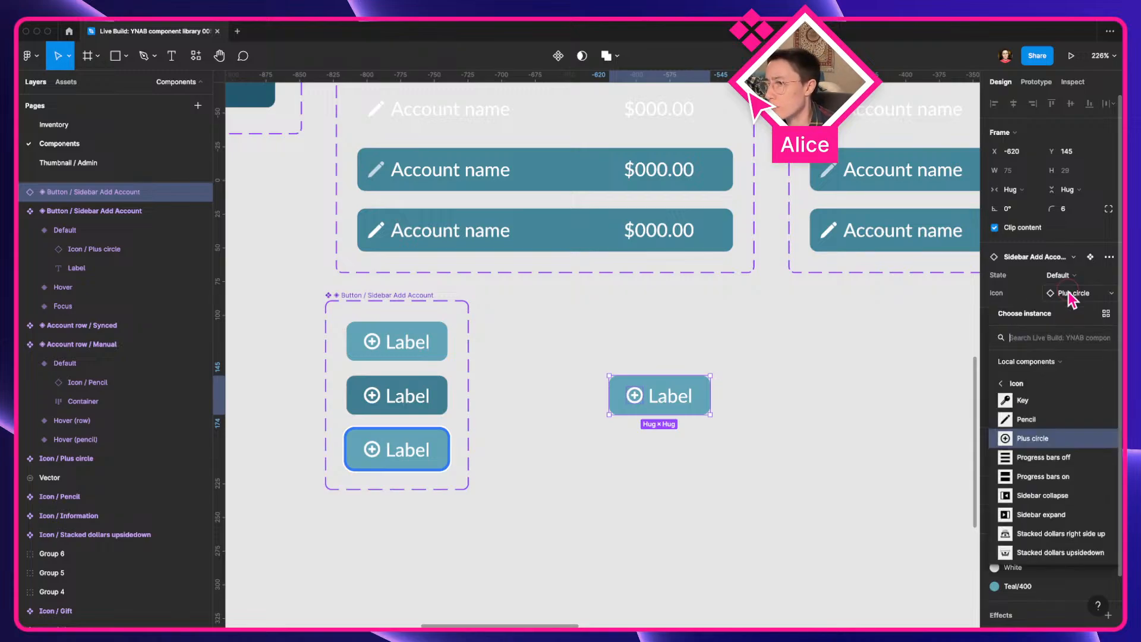
Enable the new component property authoring features in the Button / Sidebar Add Account component configuration and dismiss the beta notice
double_click(373, 343)
key("super+alt+a")
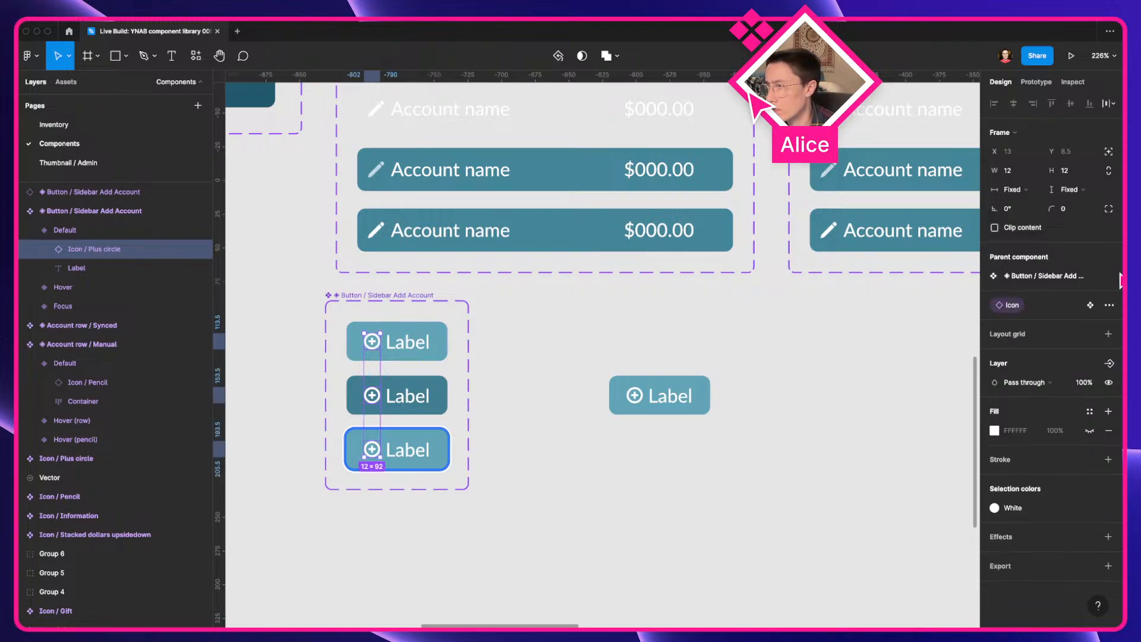
left_click(400, 313)
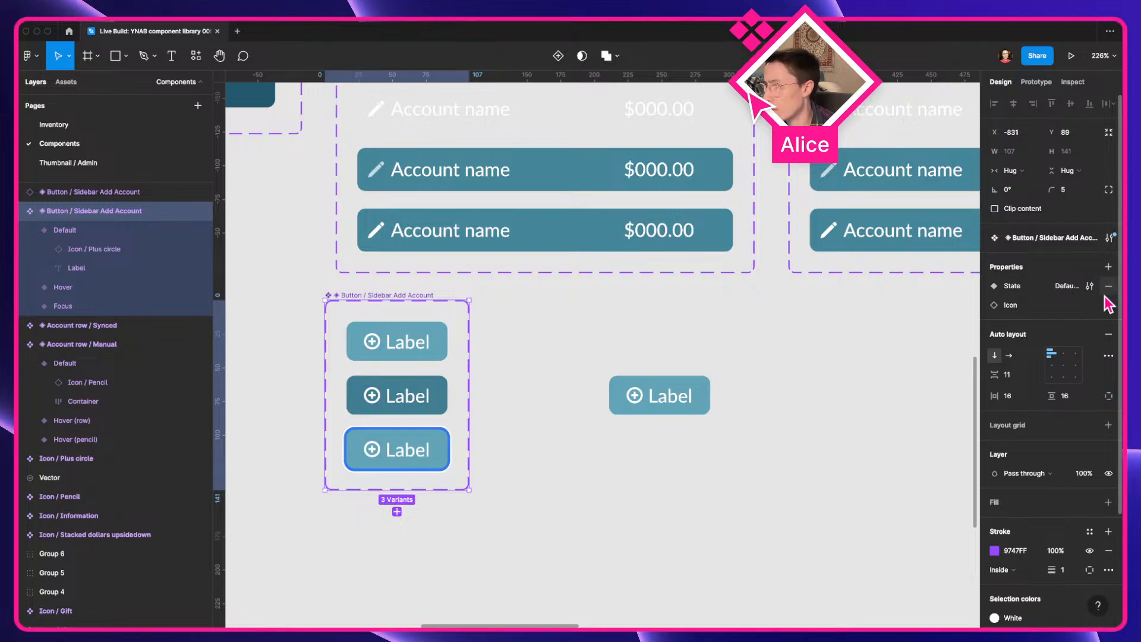
left_click(1108, 238)
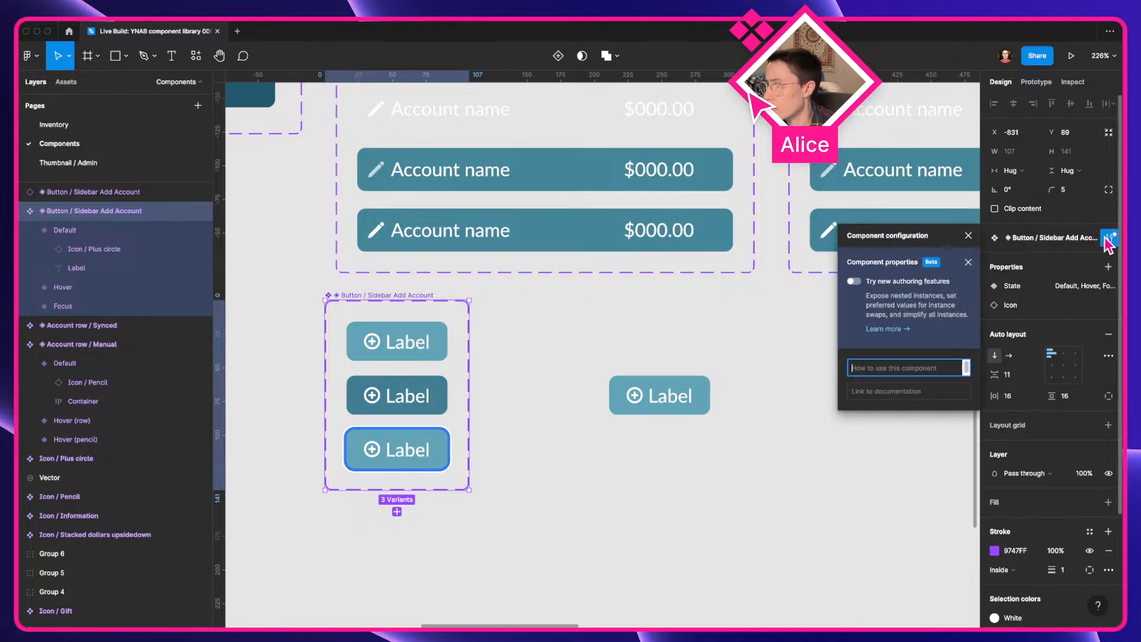
left_click(853, 281)
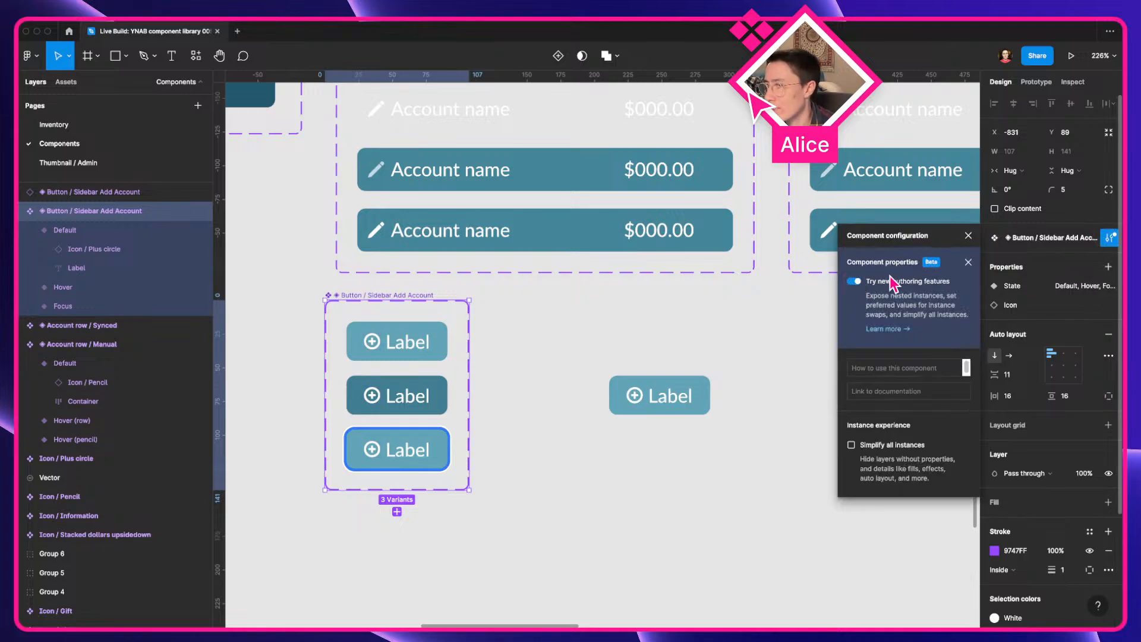
left_click(967, 262)
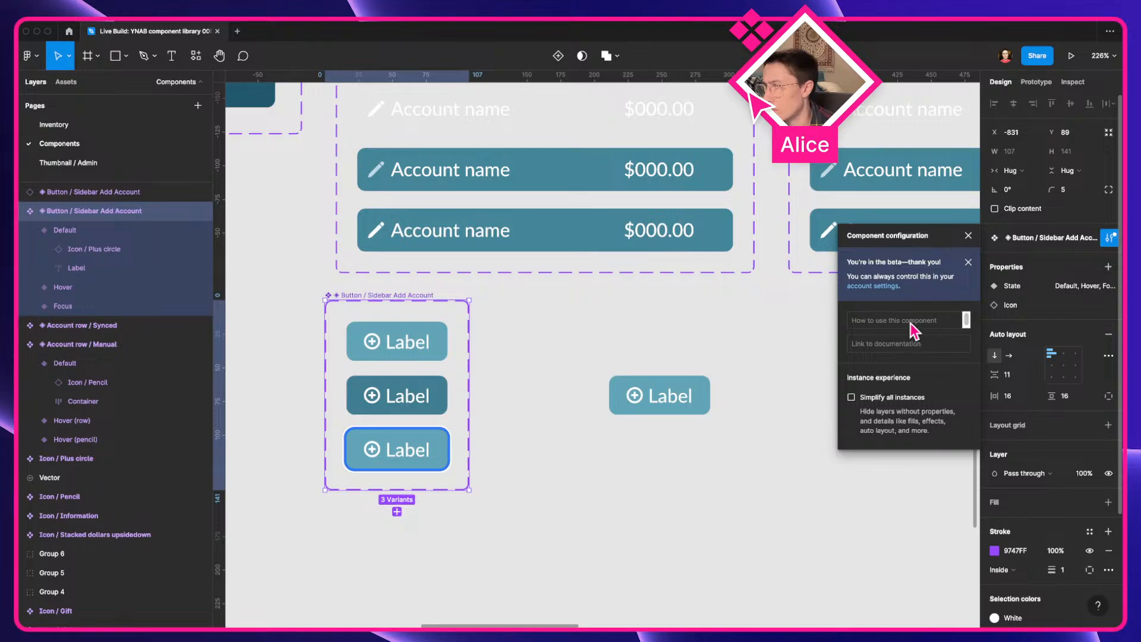
left_click(915, 344)
left_click(968, 262)
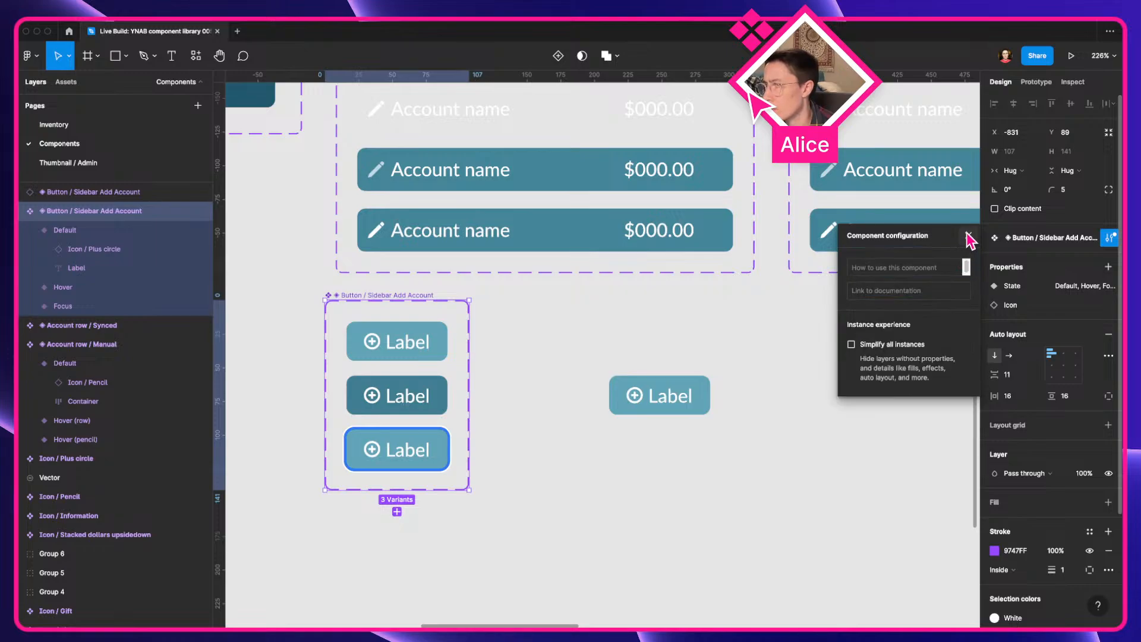
left_click(967, 233)
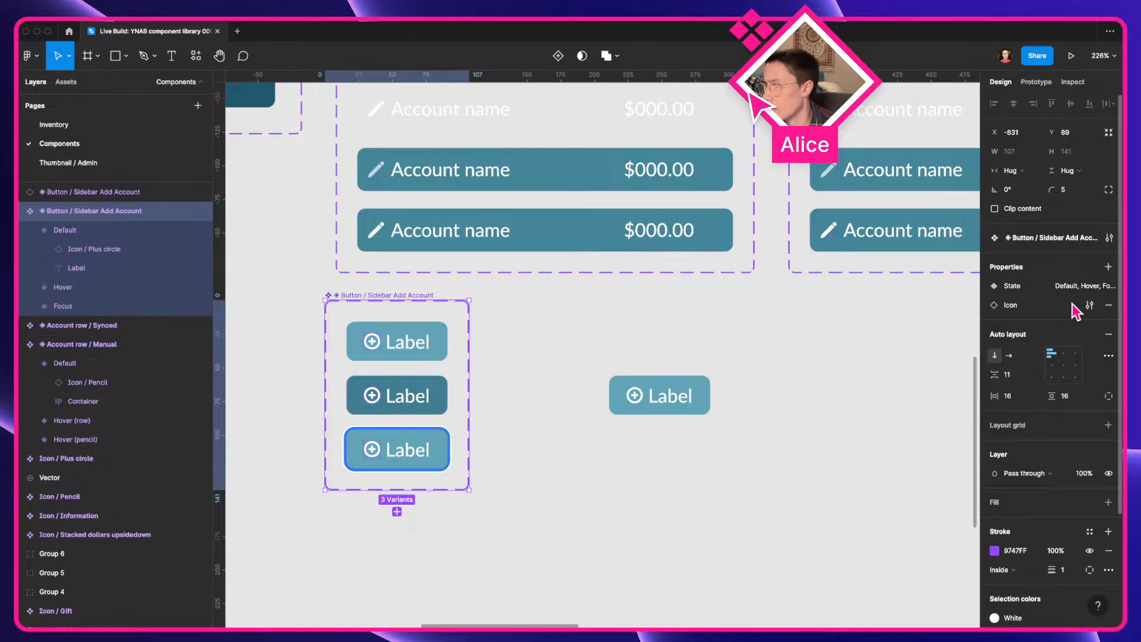
Review the local icons available as preferred values for the Button / Sidebar Add Account set's Icon property
left_click(1089, 305)
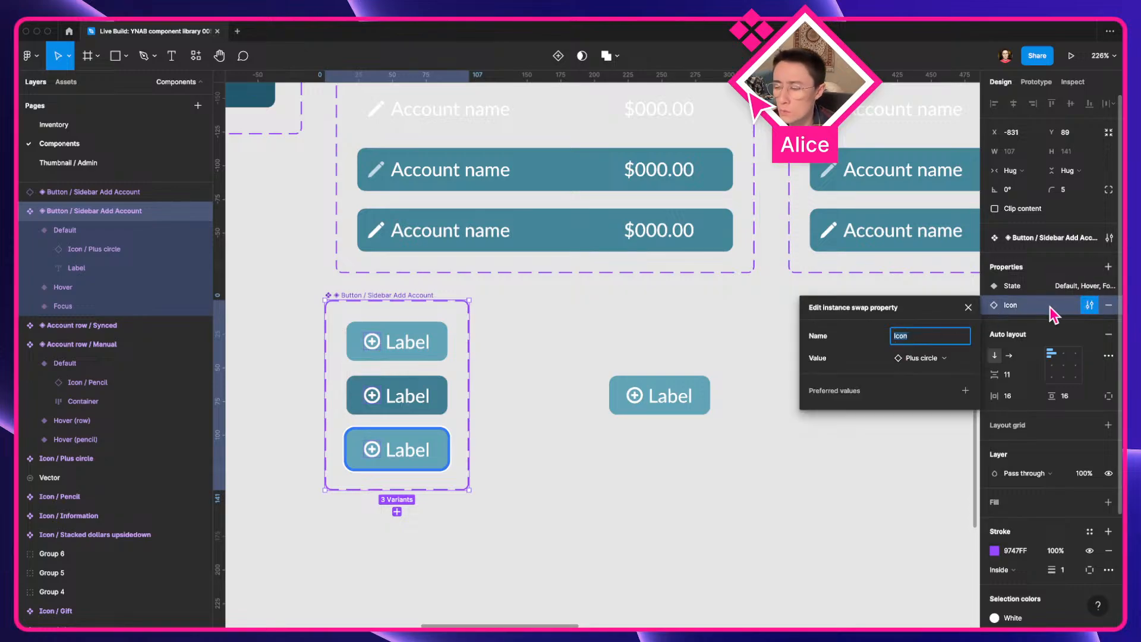
left_click(833, 393)
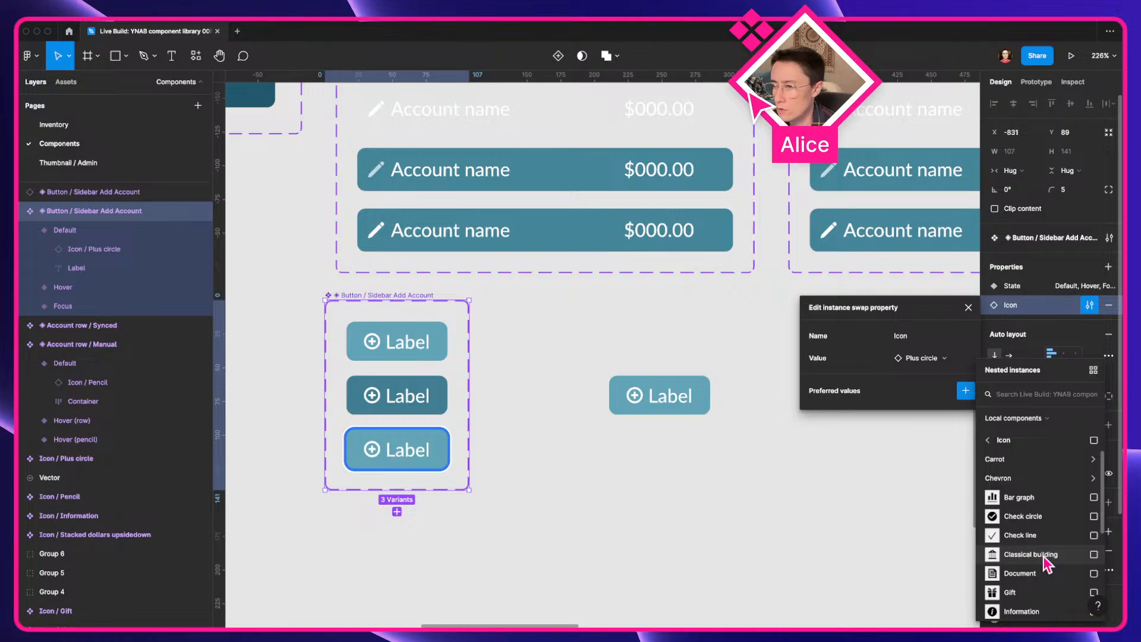
left_click(858, 527)
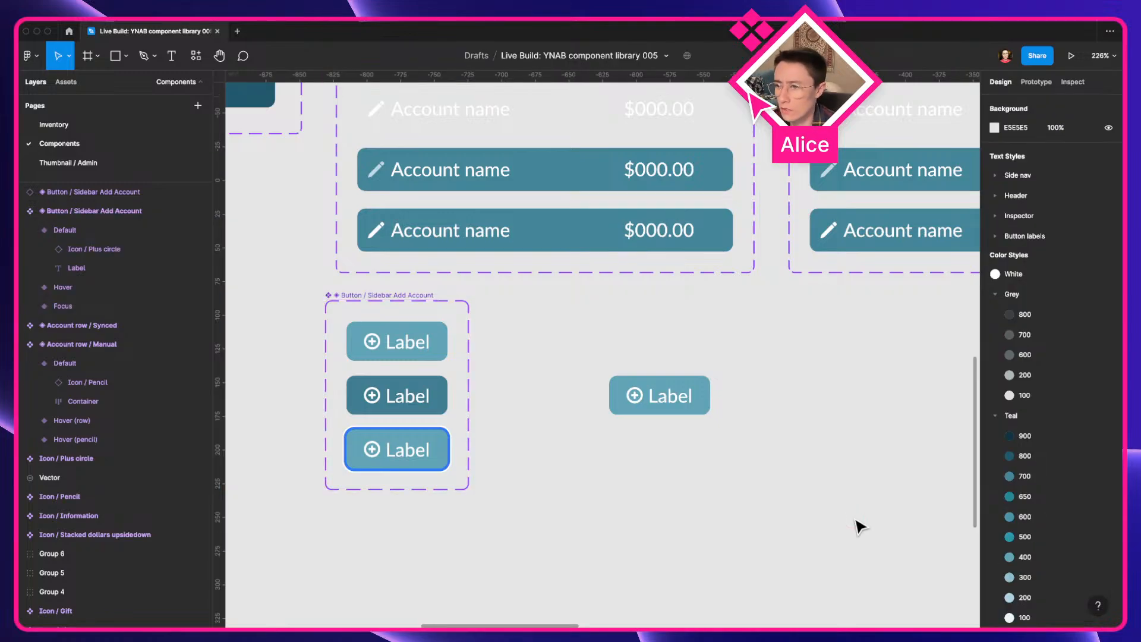
Switch to the live YNAB budget page, check the side bar's Add Account button states, and return to the Figma file
scroll(859, 526, "down", 3)
key("ctrl+Left")
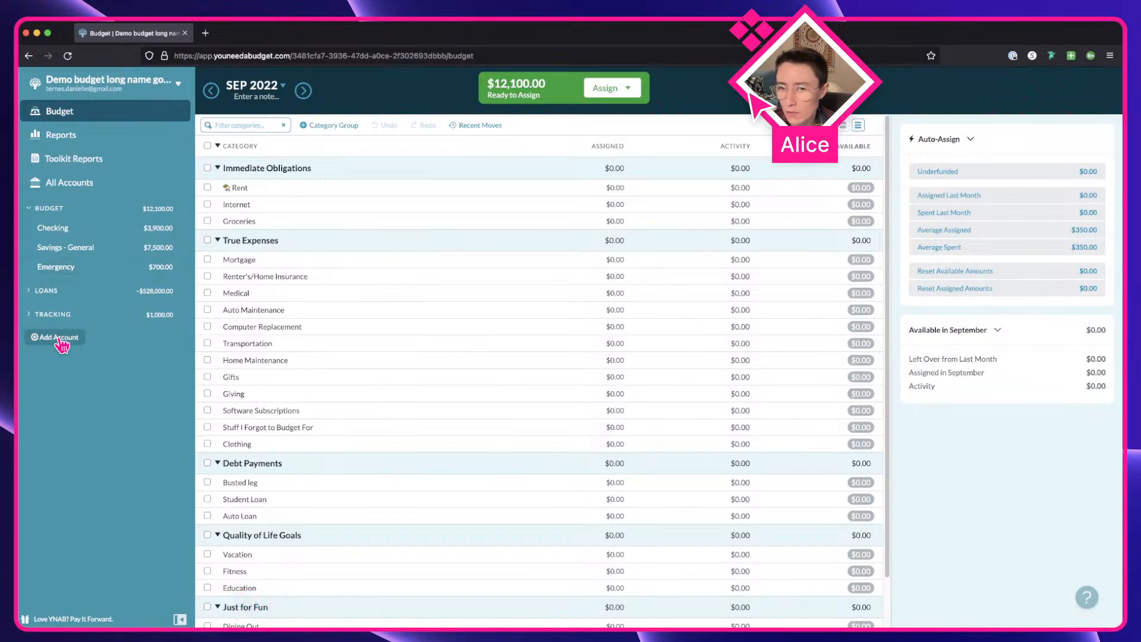
left_click(41, 341)
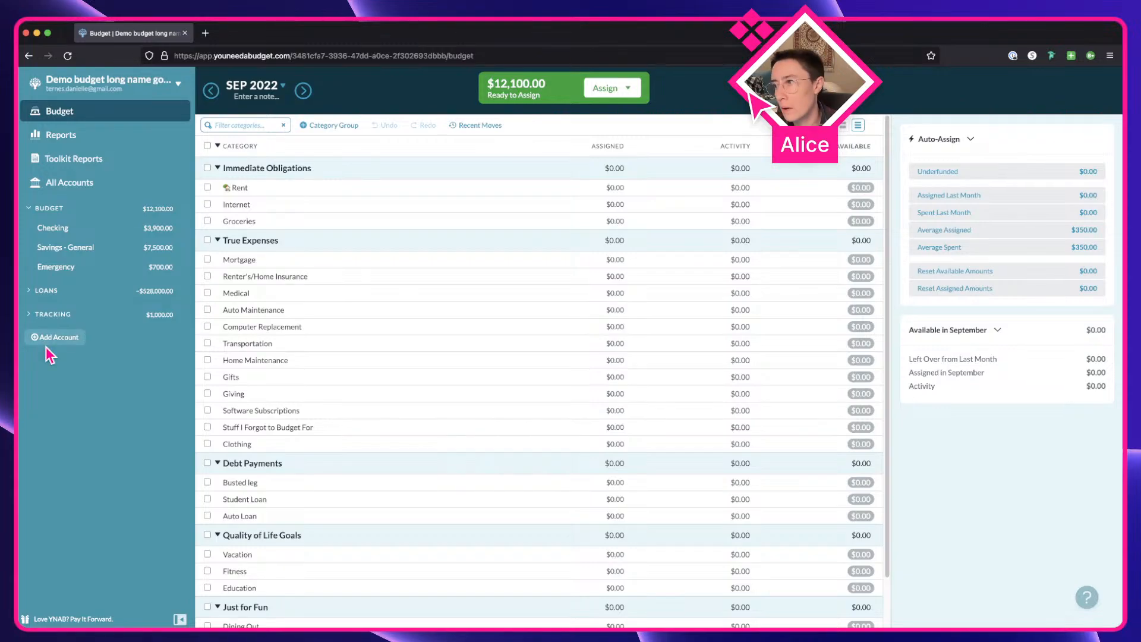
key("ctrl+Right")
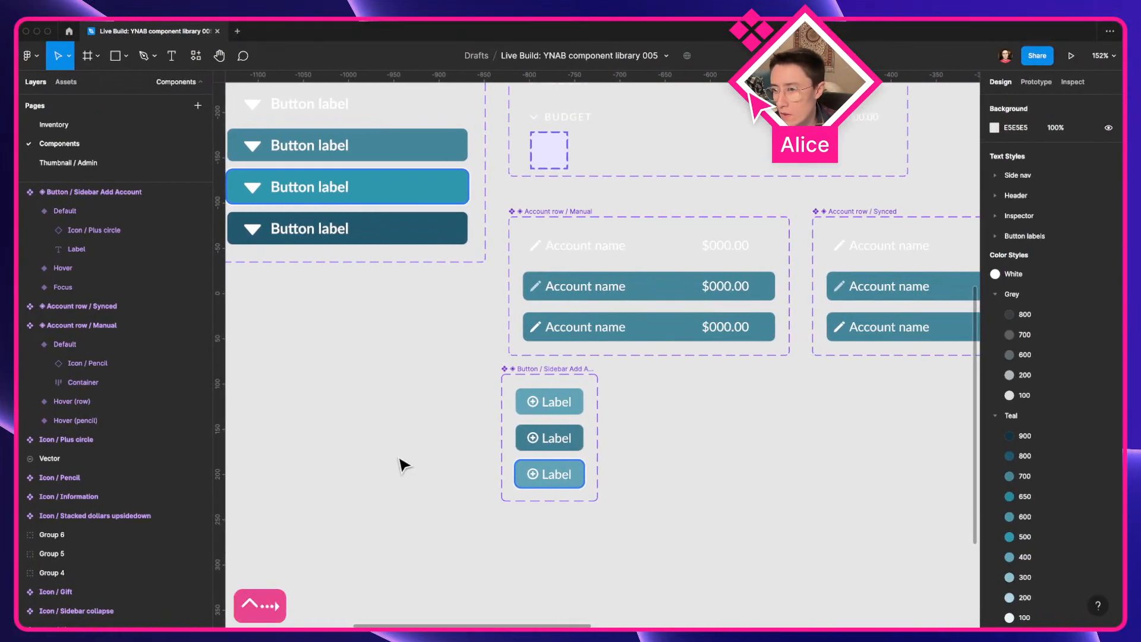
Compare the Button / Sidebar Add Account variants with the Add account button in the expanded Side bar and inspect its label text
left_click_drag(700, 449, 511, 433)
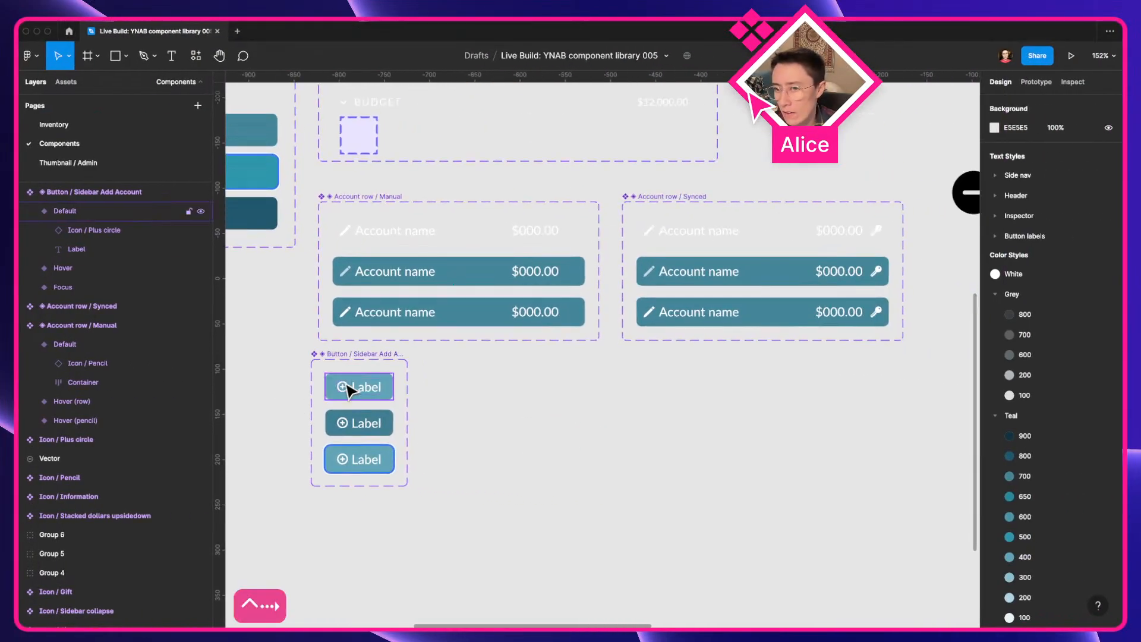
scroll(351, 389, "up", 6)
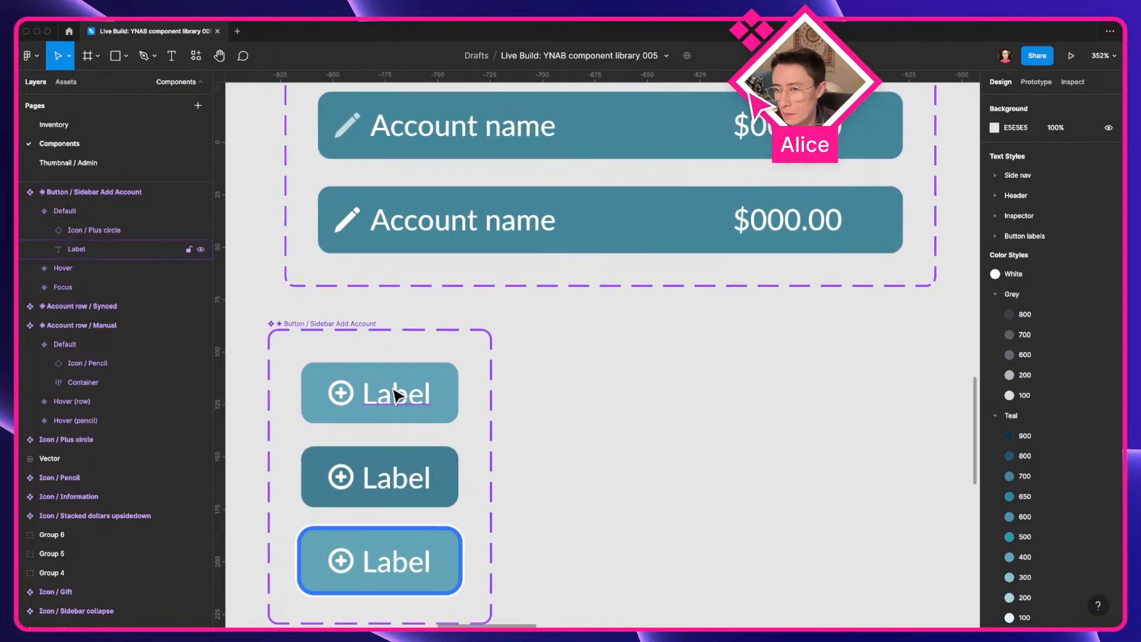
scroll(344, 405, "down", 4)
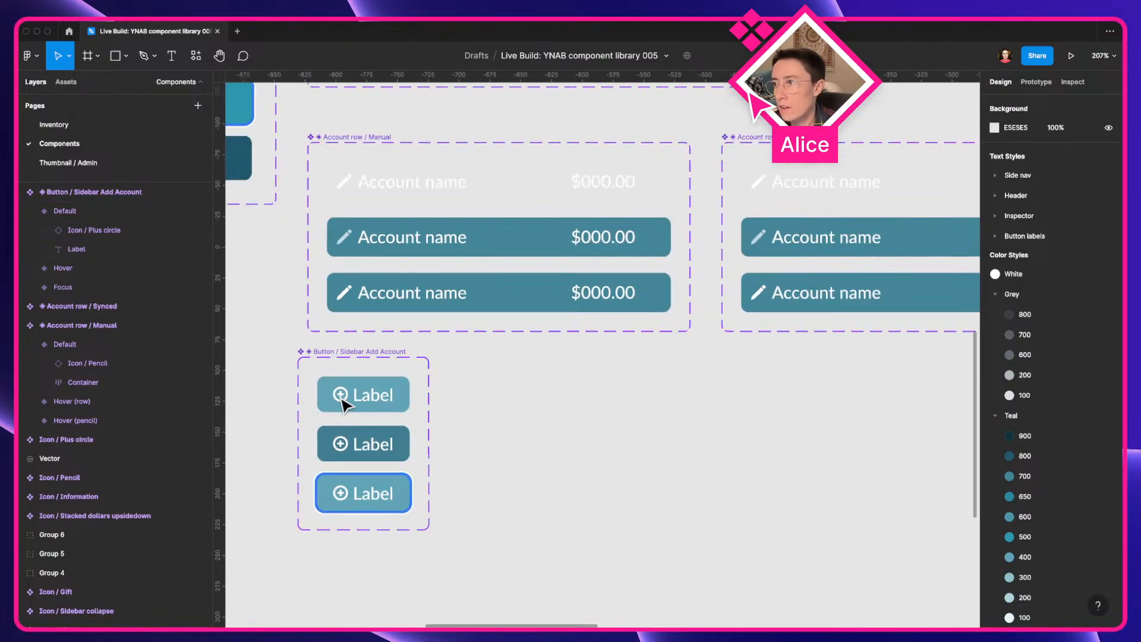
scroll(589, 467, "down", 5)
left_click_drag(950, 410, 502, 501)
left_click_drag(779, 274, 495, 322)
scroll(684, 336, "up", 4)
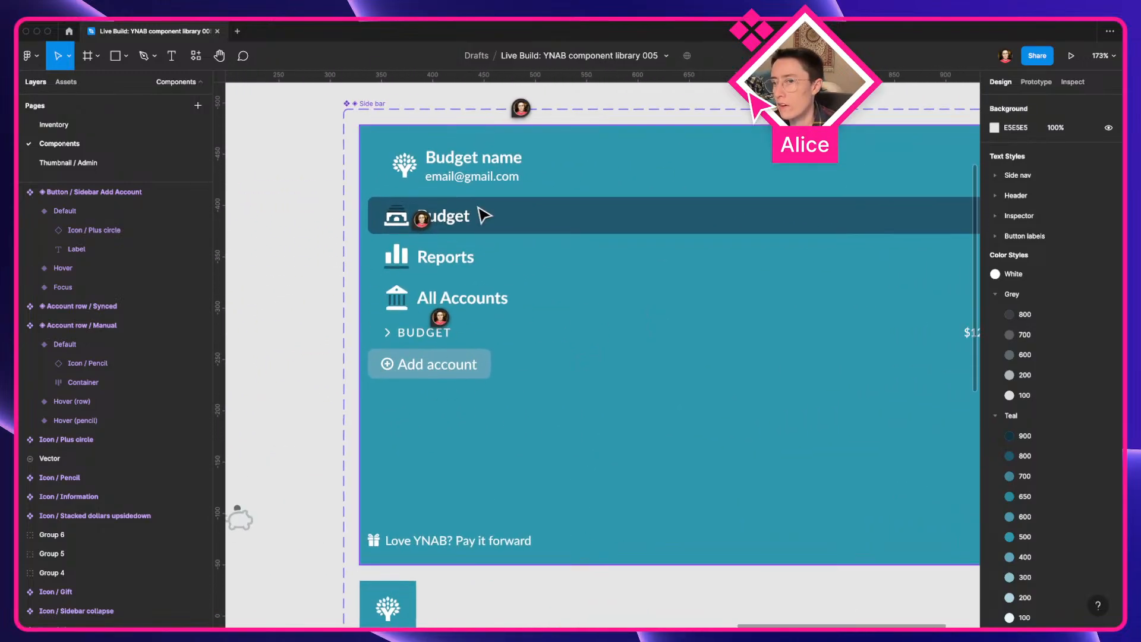
left_click(466, 371)
left_click(418, 369, "super")
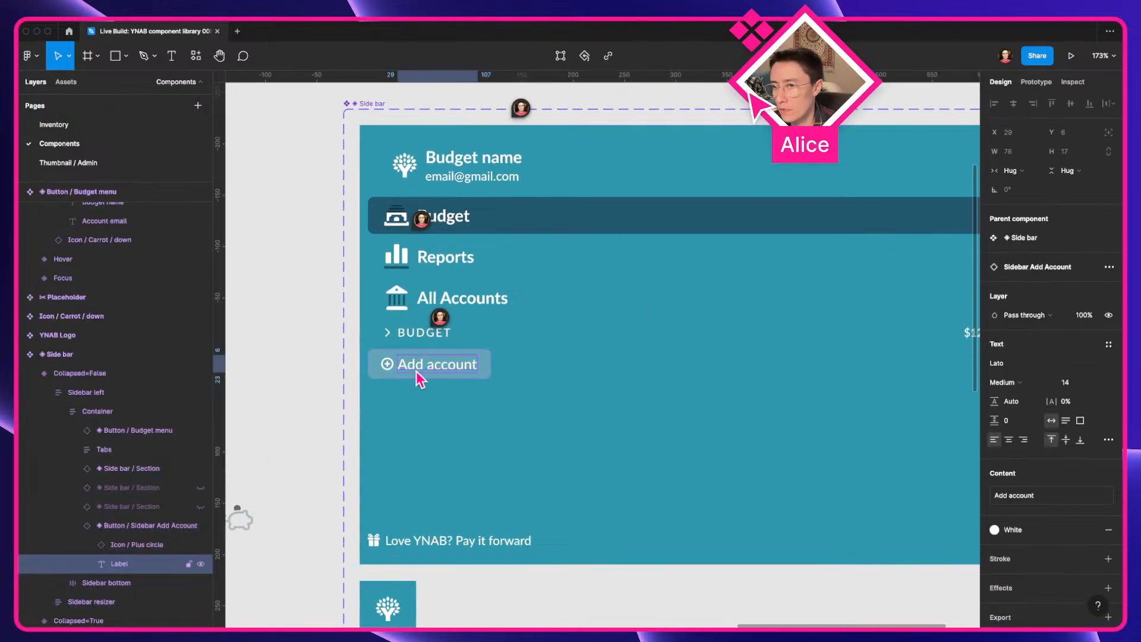
Compare the Account row / Manual and Account row / Synced component sets and their properties
scroll(435, 368, "down", 4)
scroll(438, 370, "down", 1)
left_click_drag(363, 376, 707, 302)
left_click_drag(488, 407, 770, 377)
scroll(599, 378, "up", 4)
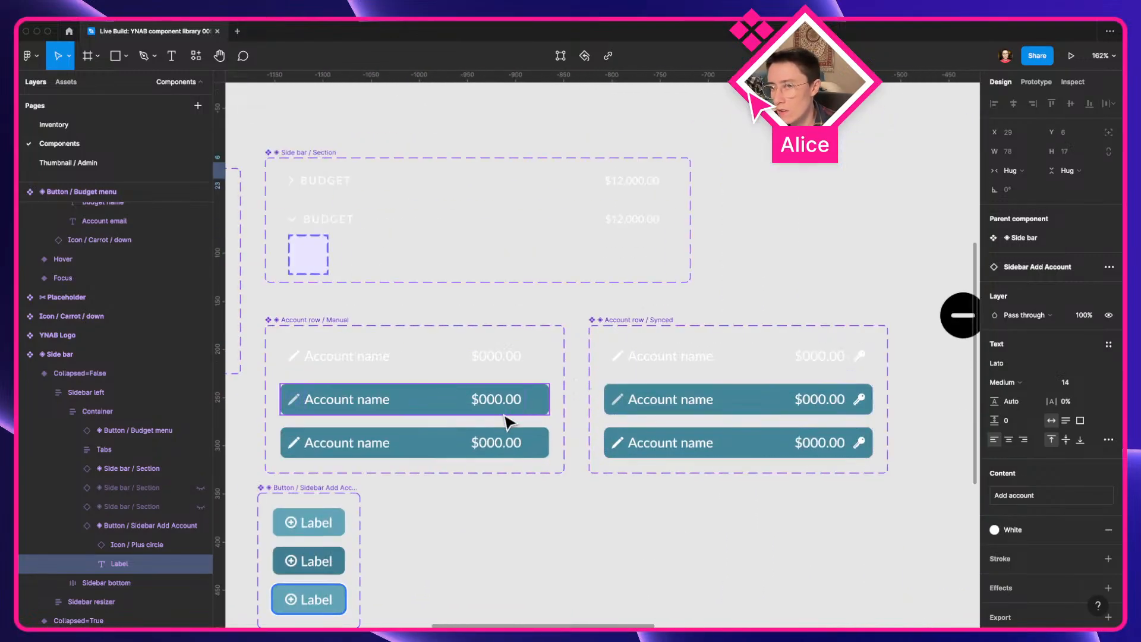
left_click(349, 325)
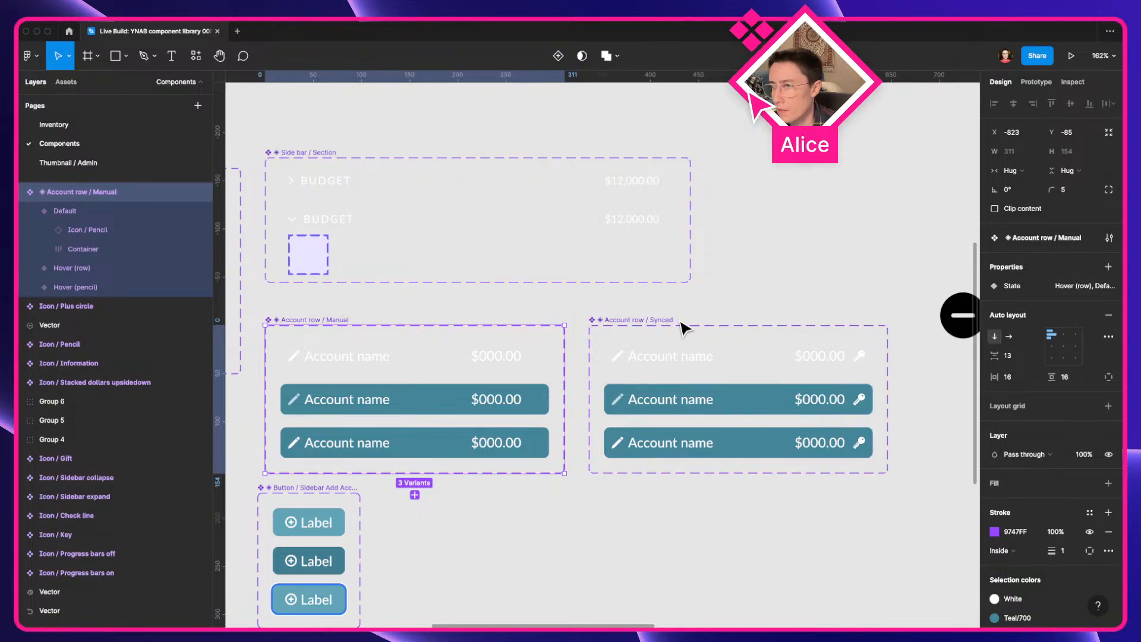
left_click(657, 322)
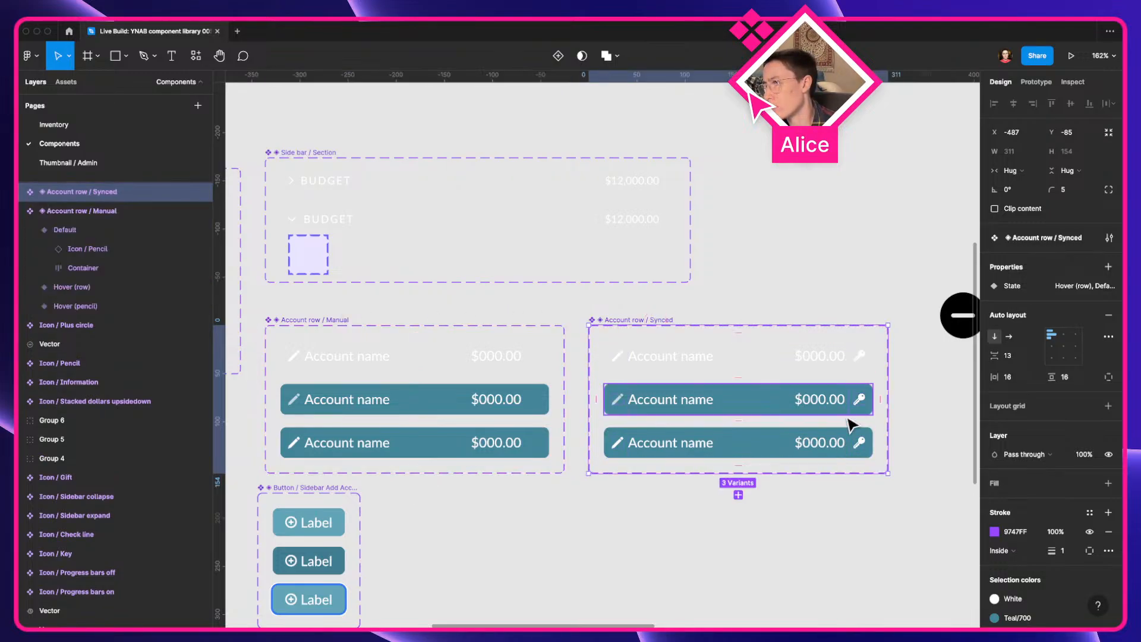
left_click(332, 325)
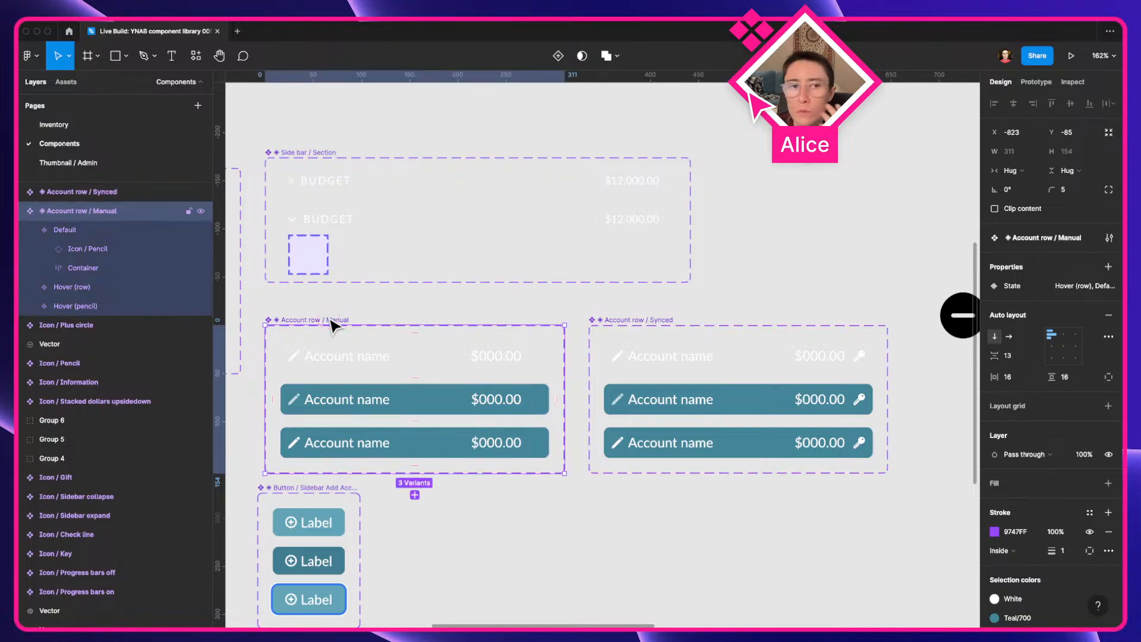
Inspect the Account row / Synced component set and its variants
left_click(618, 325)
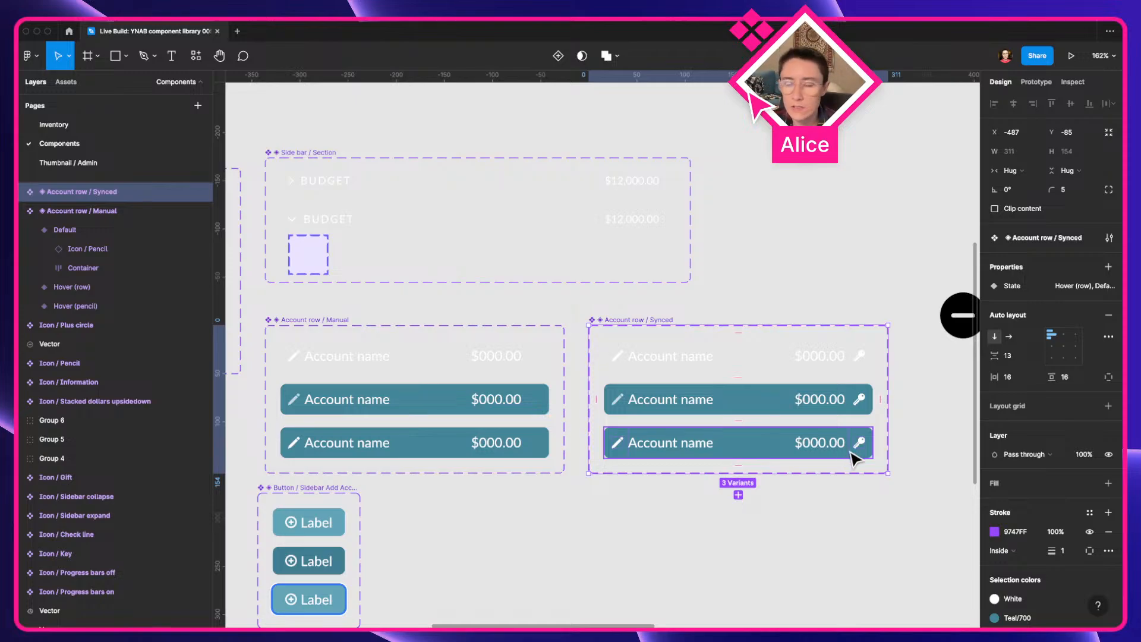
left_click(834, 492)
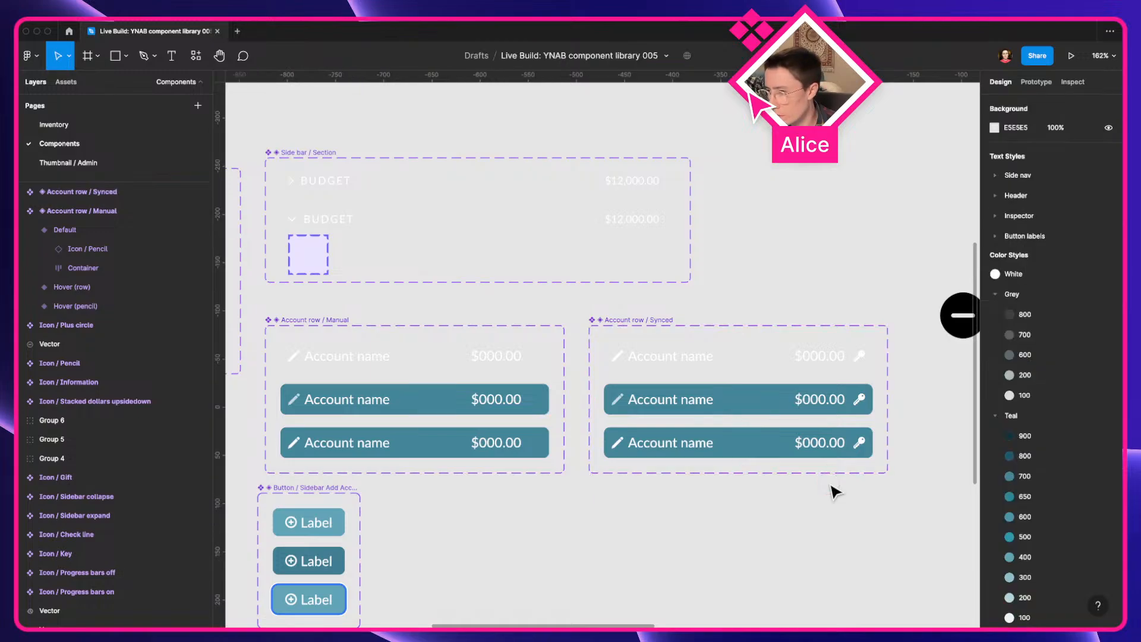
scroll(834, 492, "down", 3)
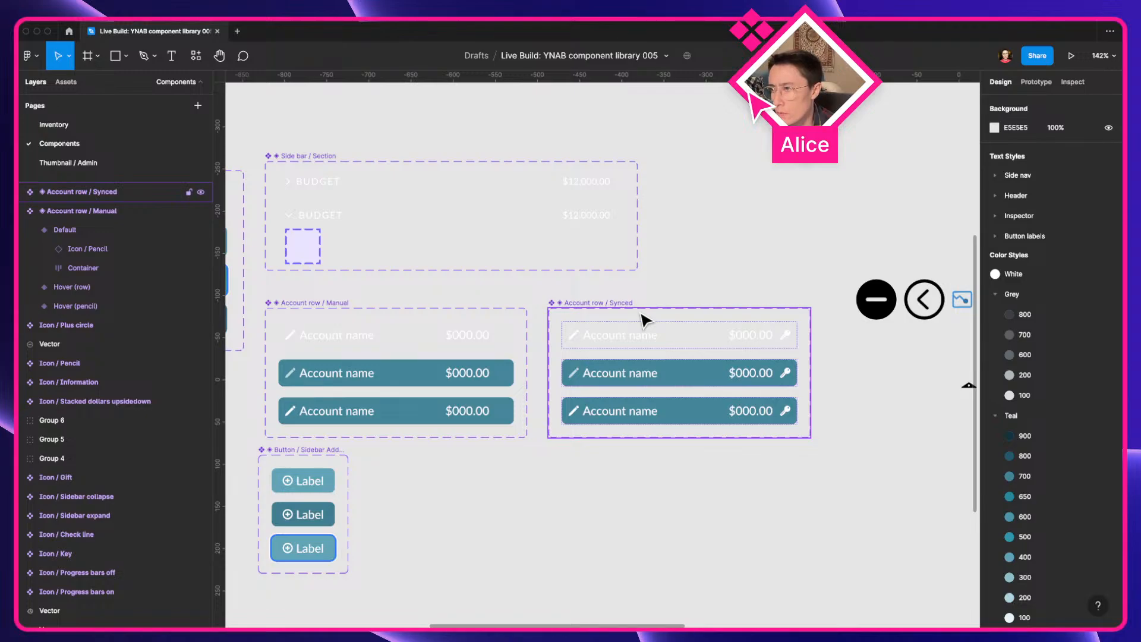
Place three stacked instances of the default Account row / Manual variant below the sets and wrap them in a vertical auto layout frame
scroll(398, 321, "down", 2)
left_click(410, 294)
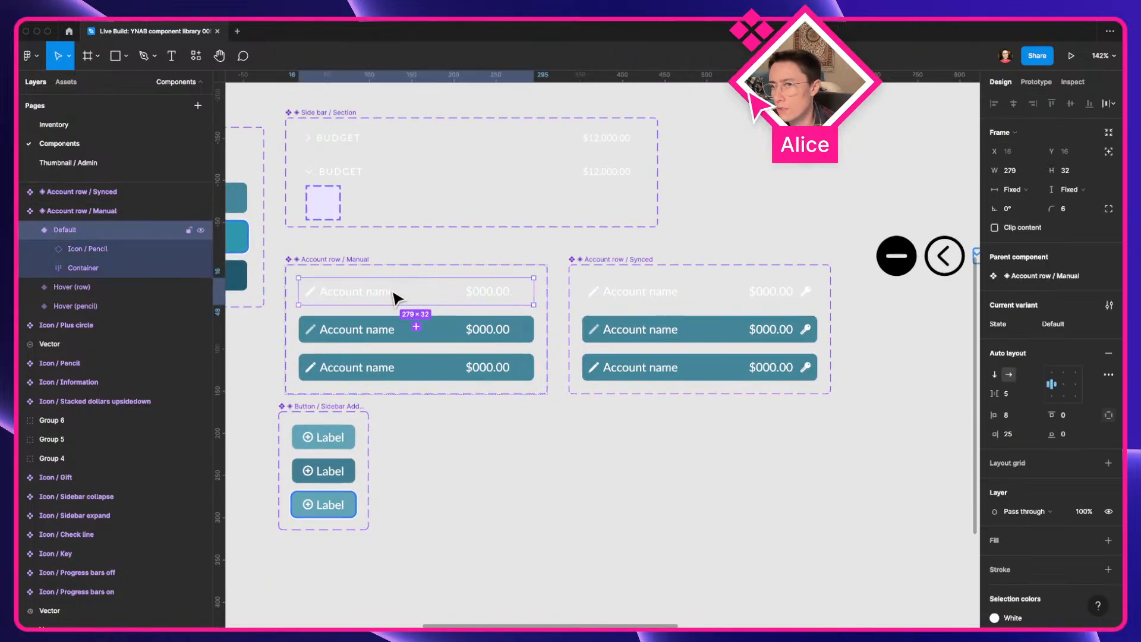
left_click_drag(395, 297, 552, 416)
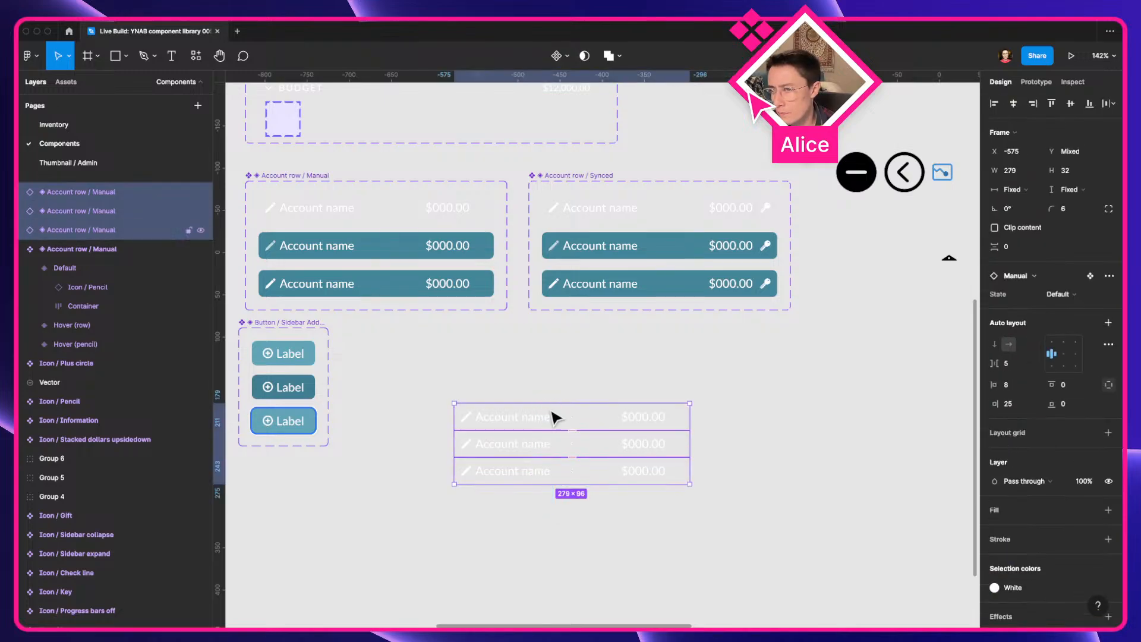
key("shift+a")
left_click_drag(468, 396, 469, 414)
left_click(470, 407)
left_click(469, 416)
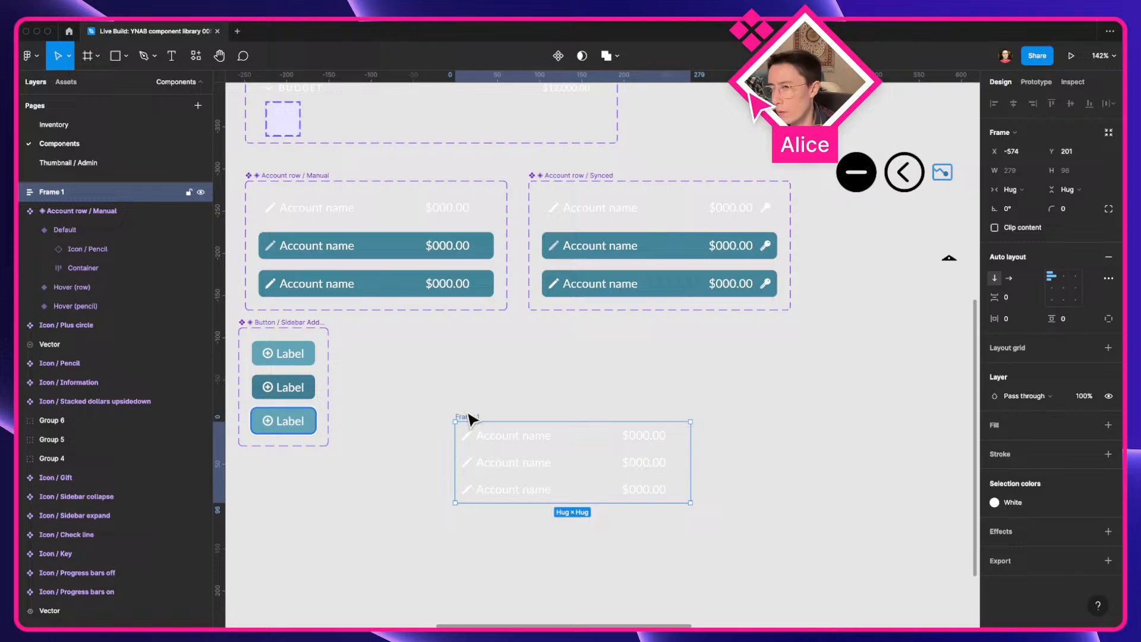
Swap the lower two row instances in Frame 1 to Account row / Synced
left_click(478, 465)
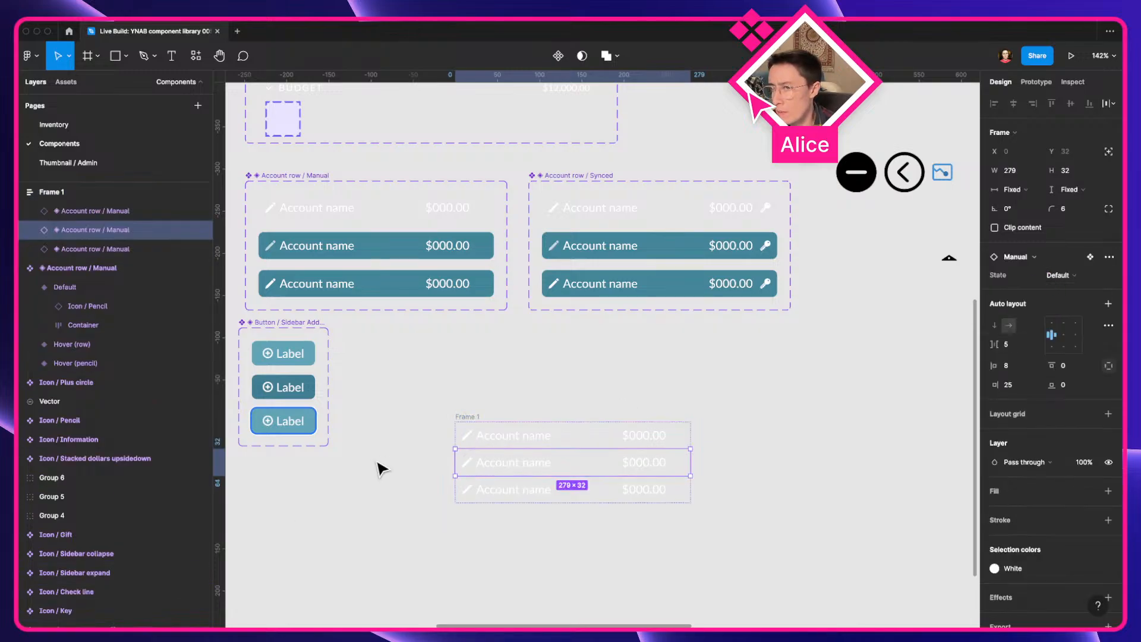
left_click(509, 490, "shift")
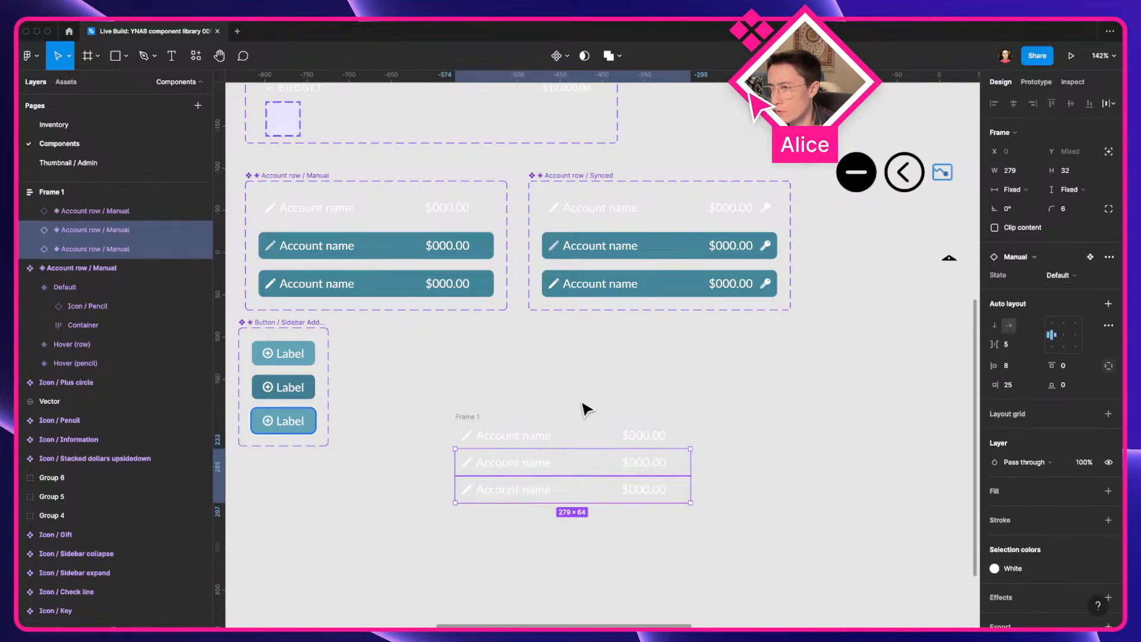
left_click(1034, 259)
left_click(1036, 384)
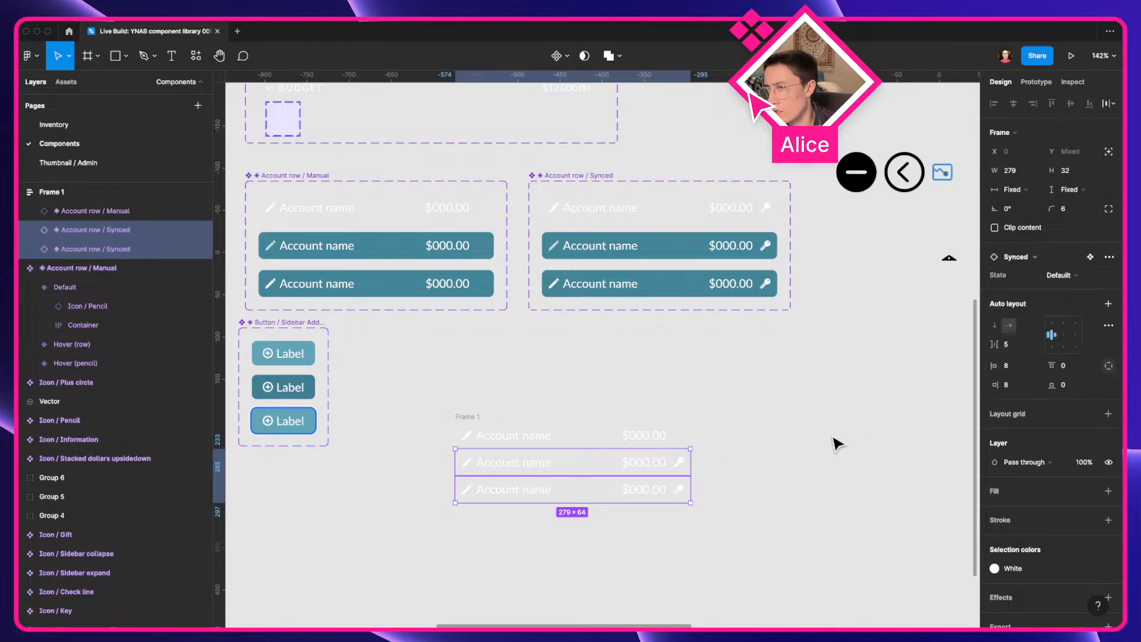
left_click(755, 404)
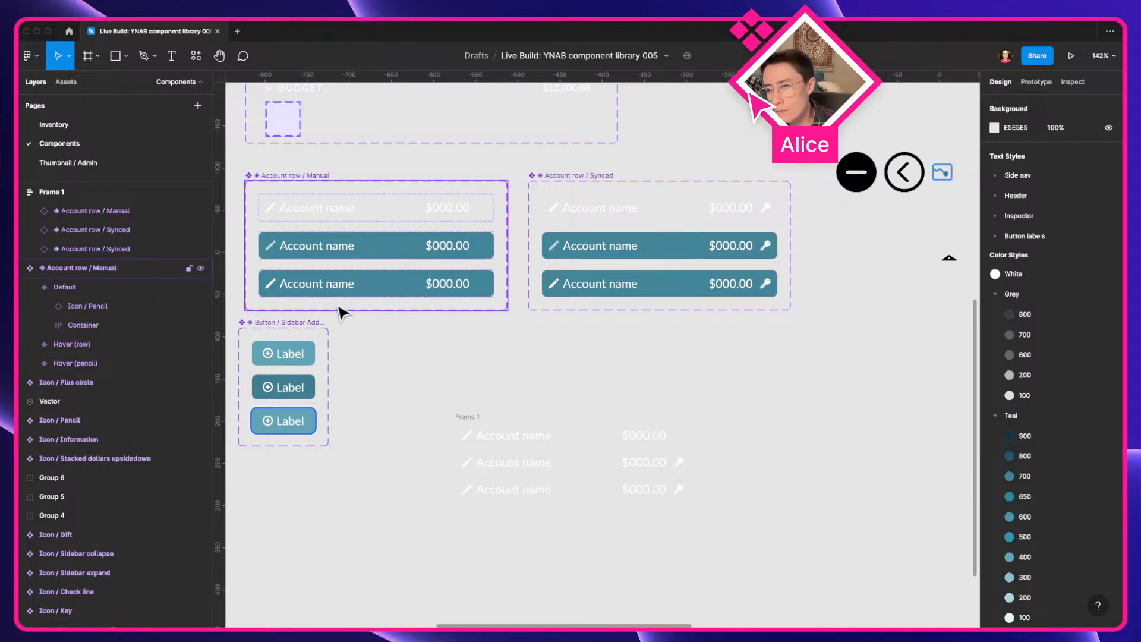
Move the Button / Sidebar Add Account set down and align its edge with the Account row / Manual set above
left_click_drag(299, 323, 306, 371)
left_click(360, 339)
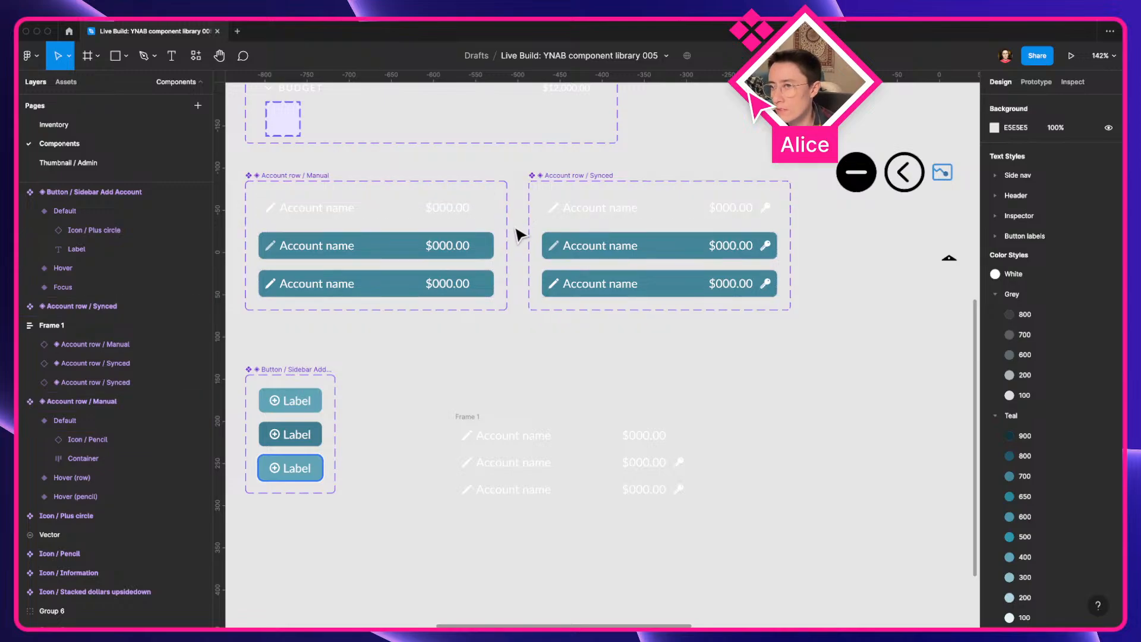
left_click_drag(509, 229, 553, 285)
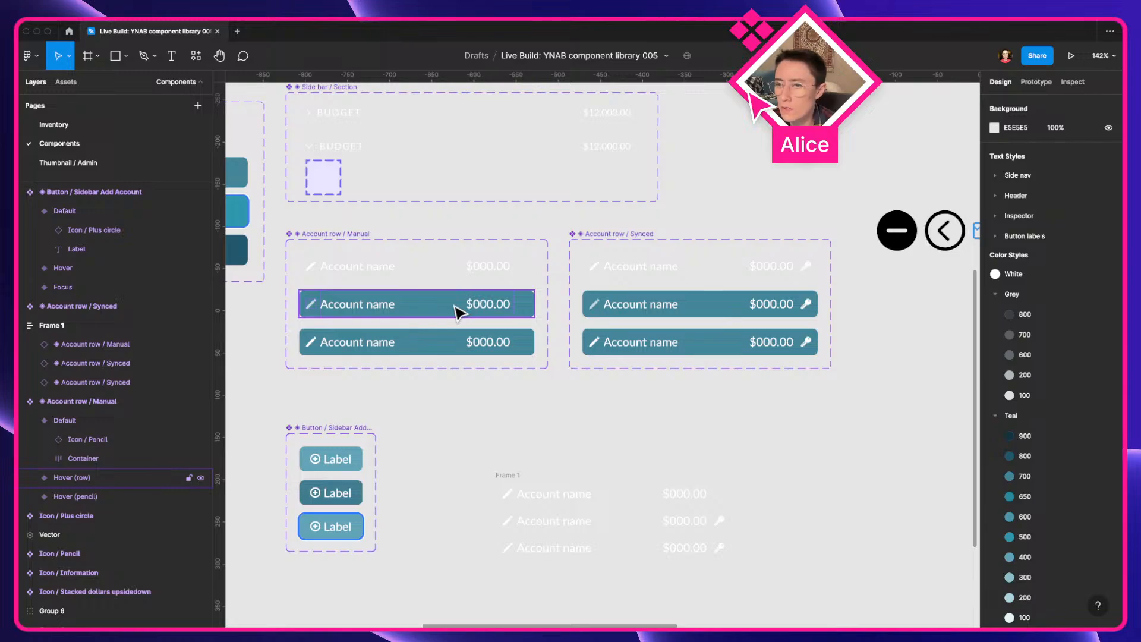
Review the prototype interactions between the Account row / Manual variants
left_click(336, 235)
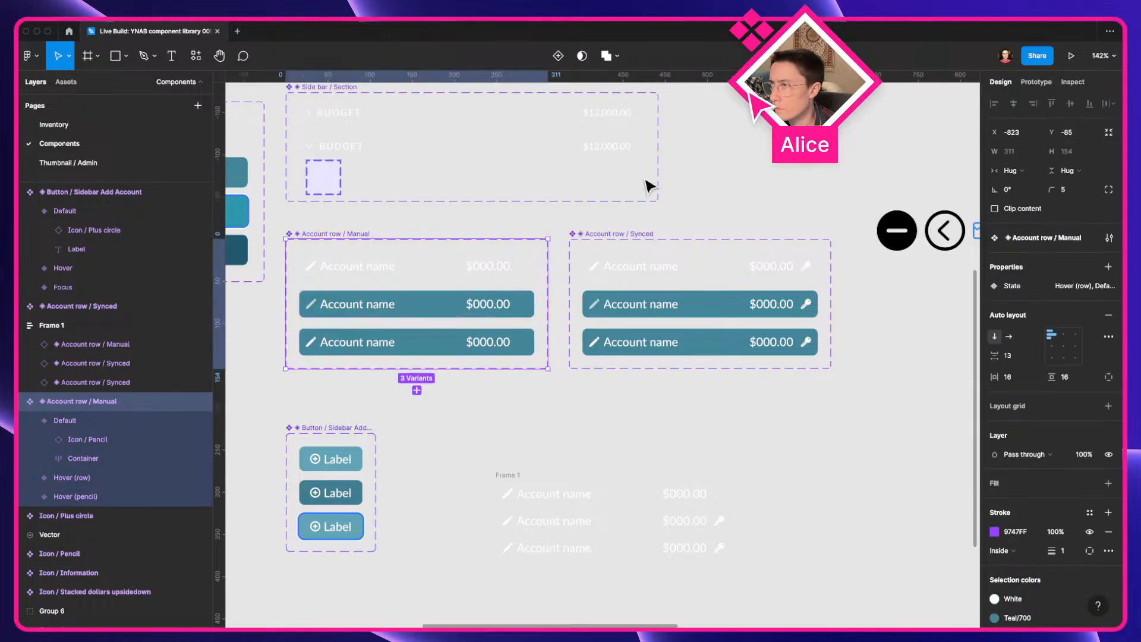
left_click(1036, 82)
left_click_drag(534, 265, 429, 328)
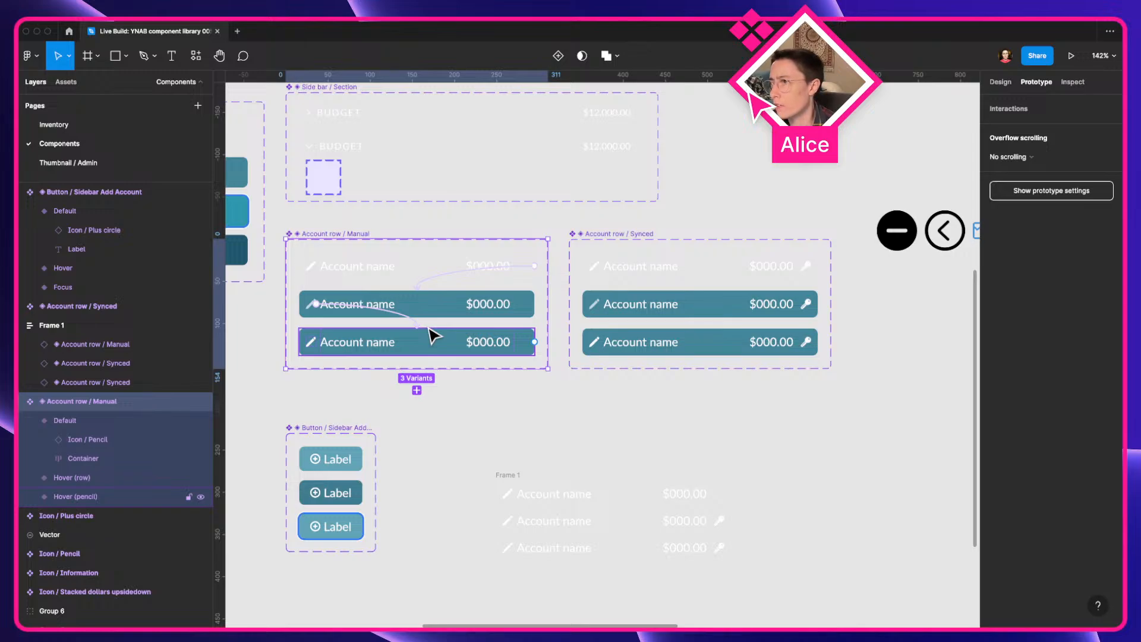
left_click_drag(433, 336, 1051, 158)
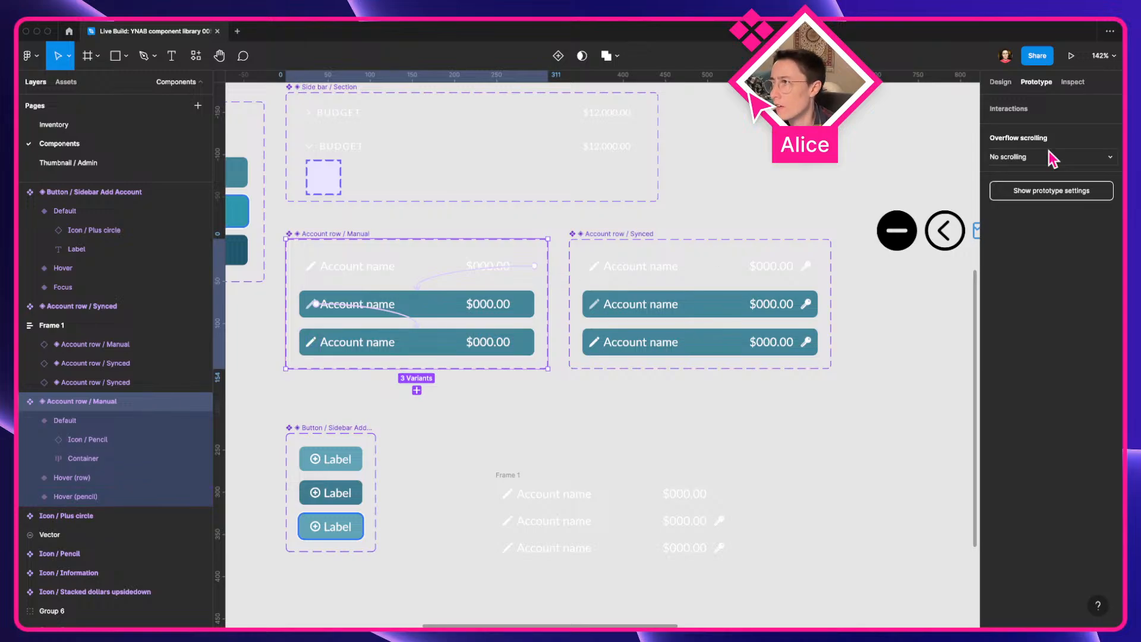
left_click(1000, 81)
left_click(737, 210)
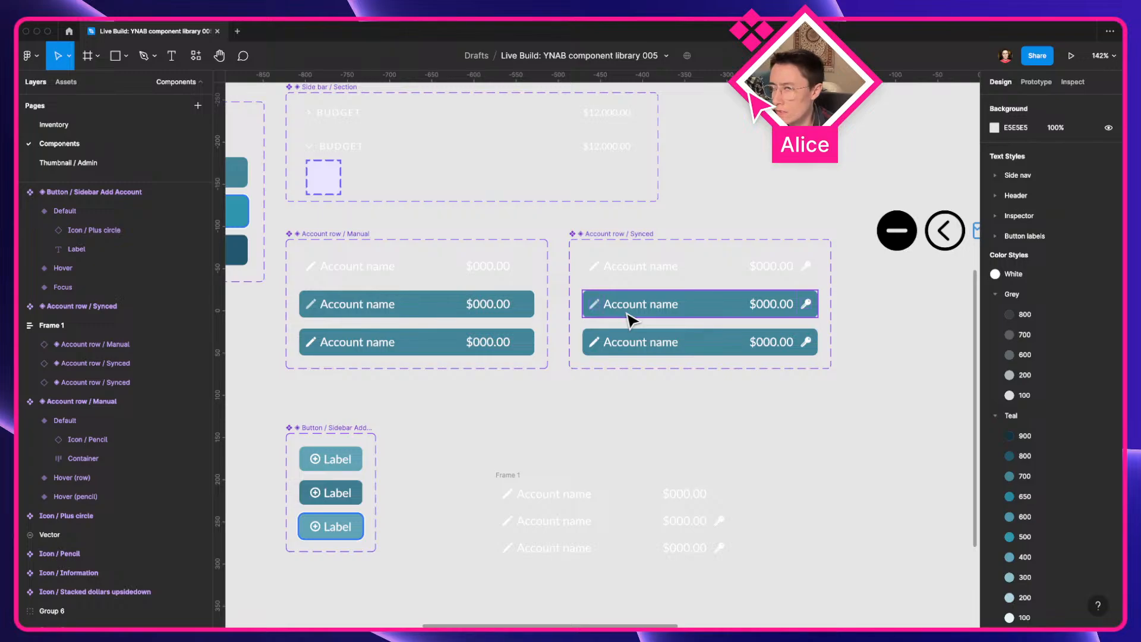
Compare the Account row / Manual and Account row / Synced sets, including the Synced set's default variant
left_click(618, 234)
left_click(359, 244)
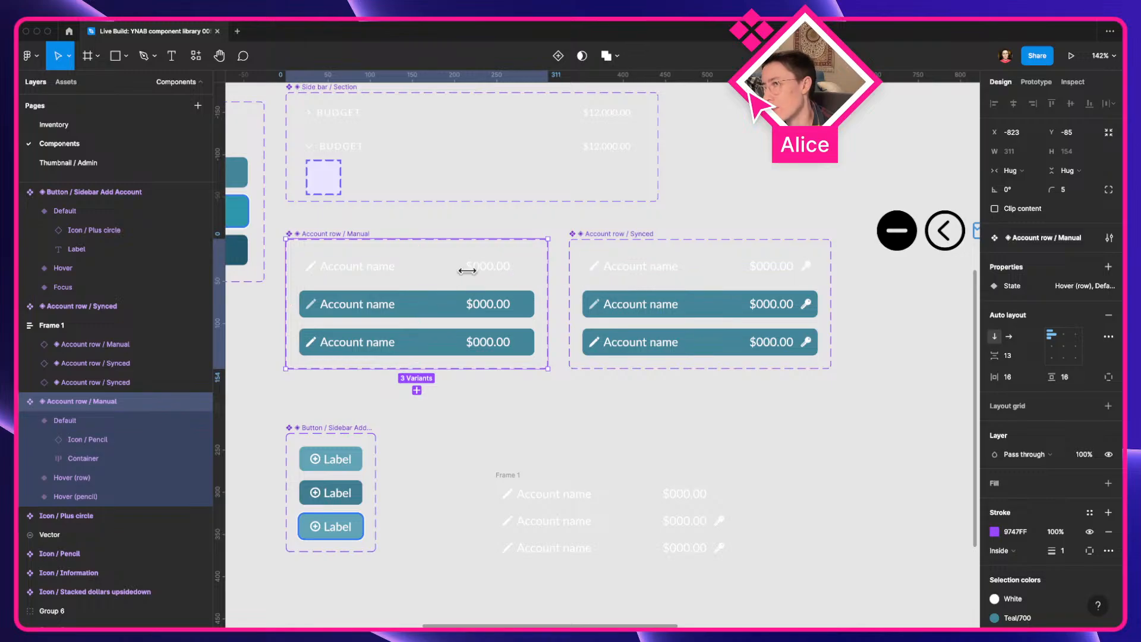
left_click(634, 279)
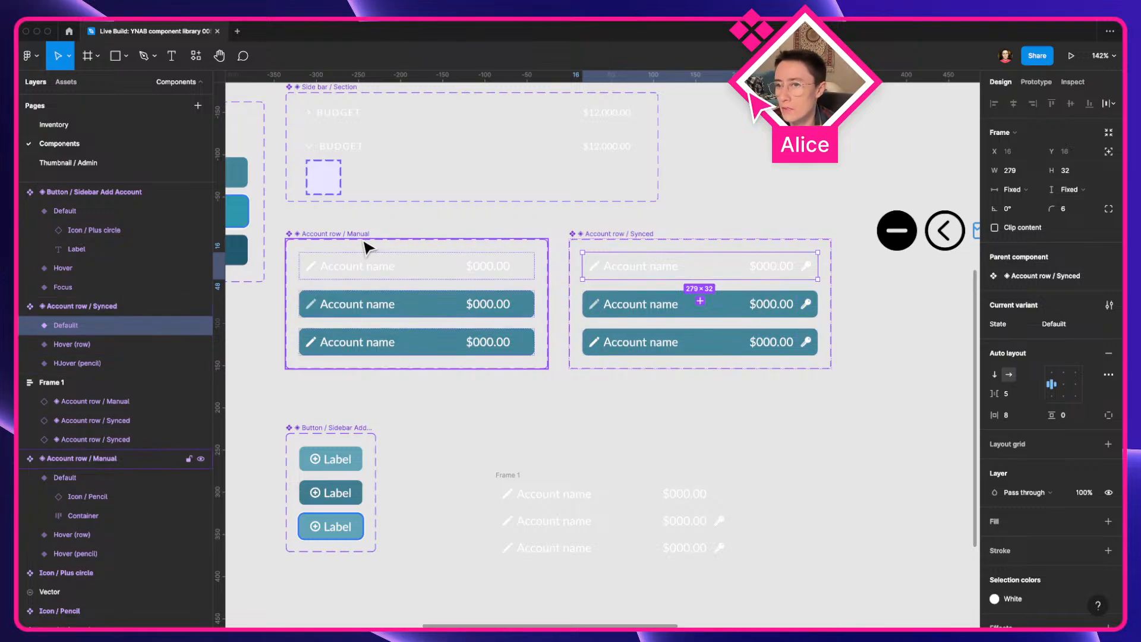
left_click(629, 236)
Check the instance swap choices for the middle row in Frame 1
left_click(564, 519)
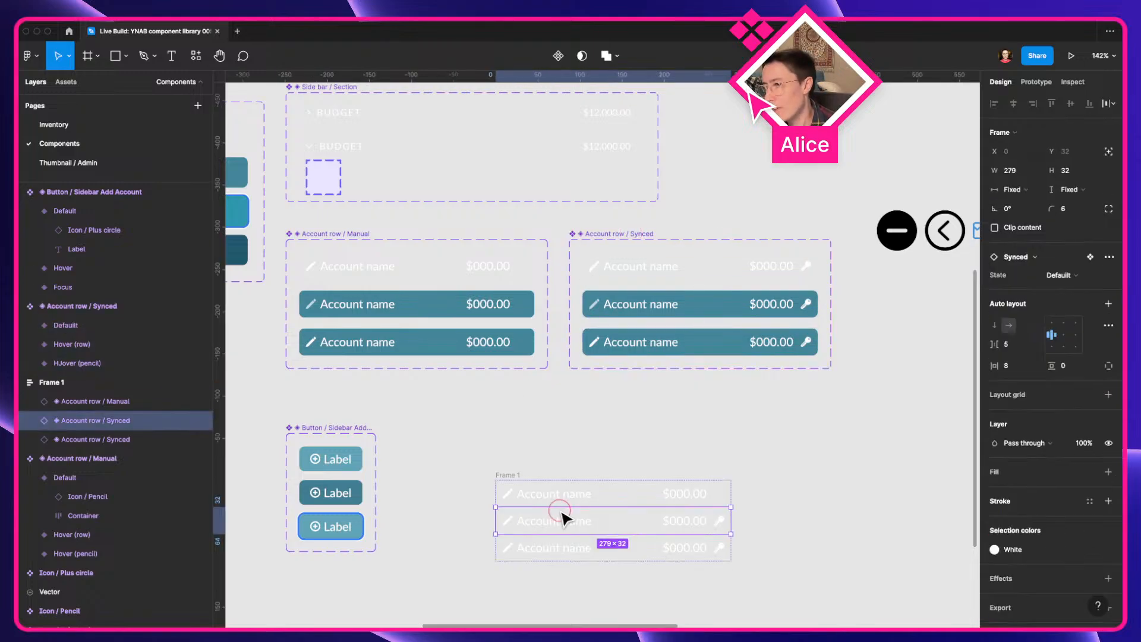
left_click(1047, 264)
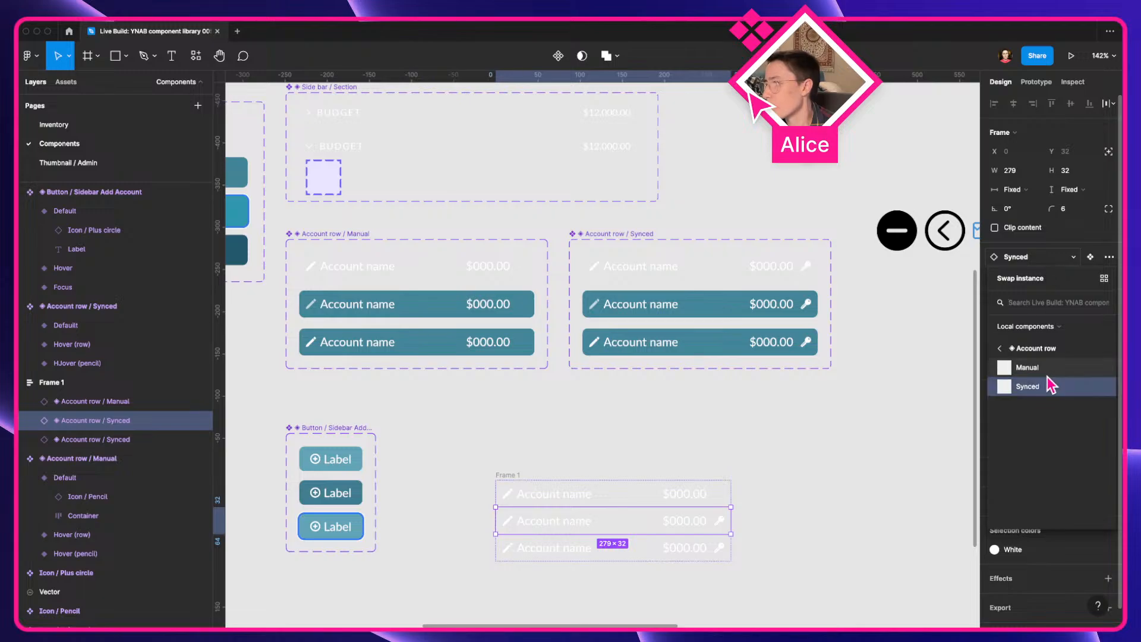
left_click(1029, 267)
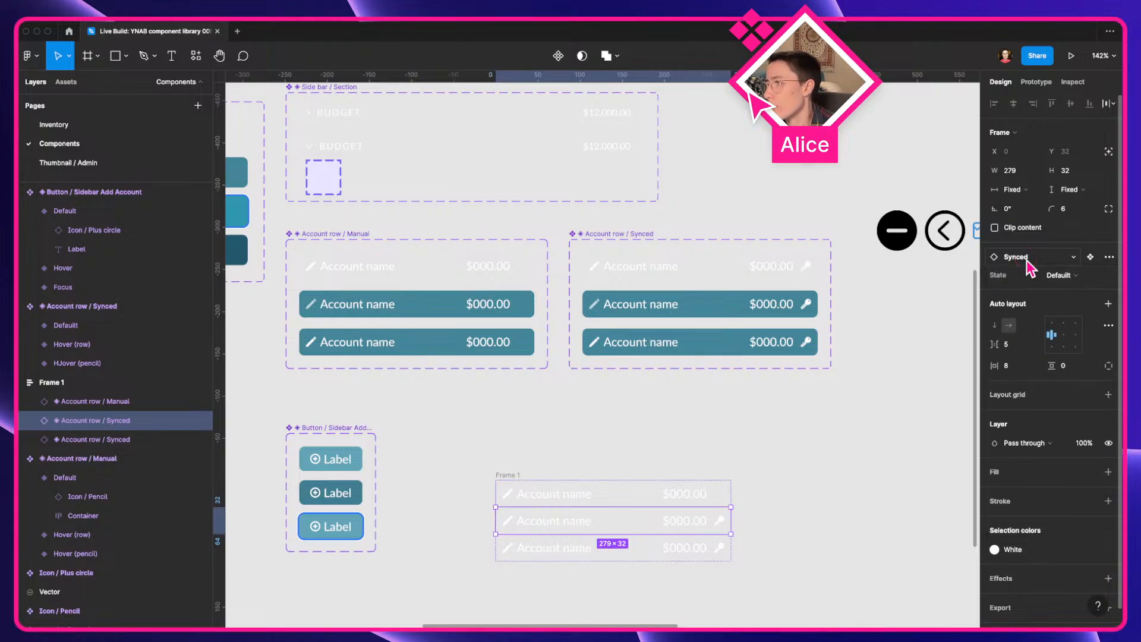
left_click(505, 443)
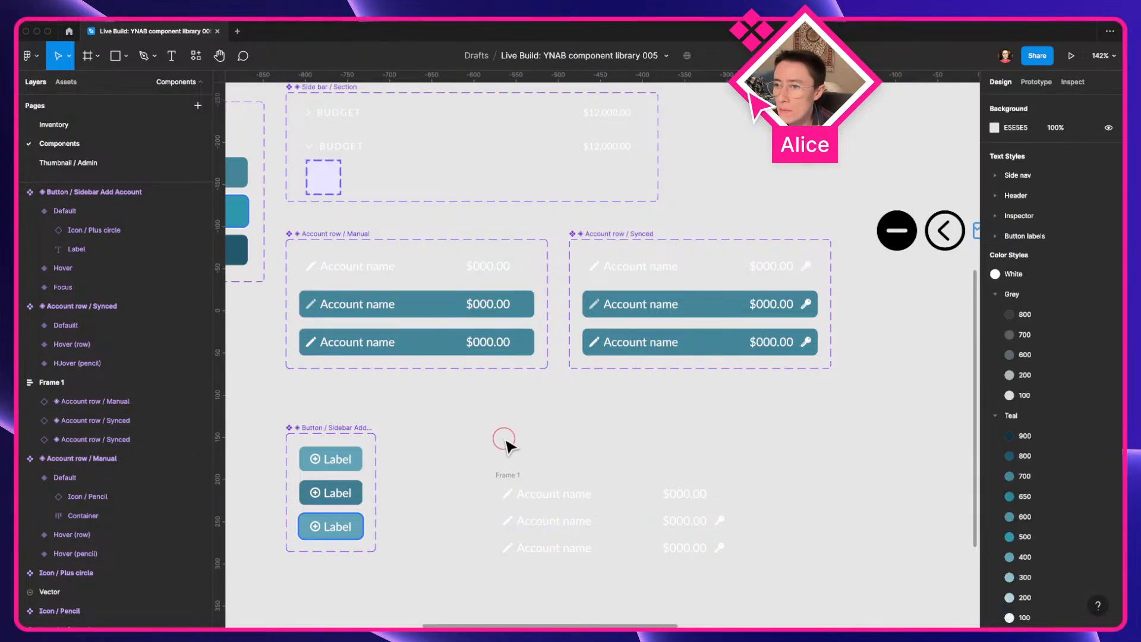
Delete the test Frame 1 containing the three account row instances
scroll(509, 447, "down", 3)
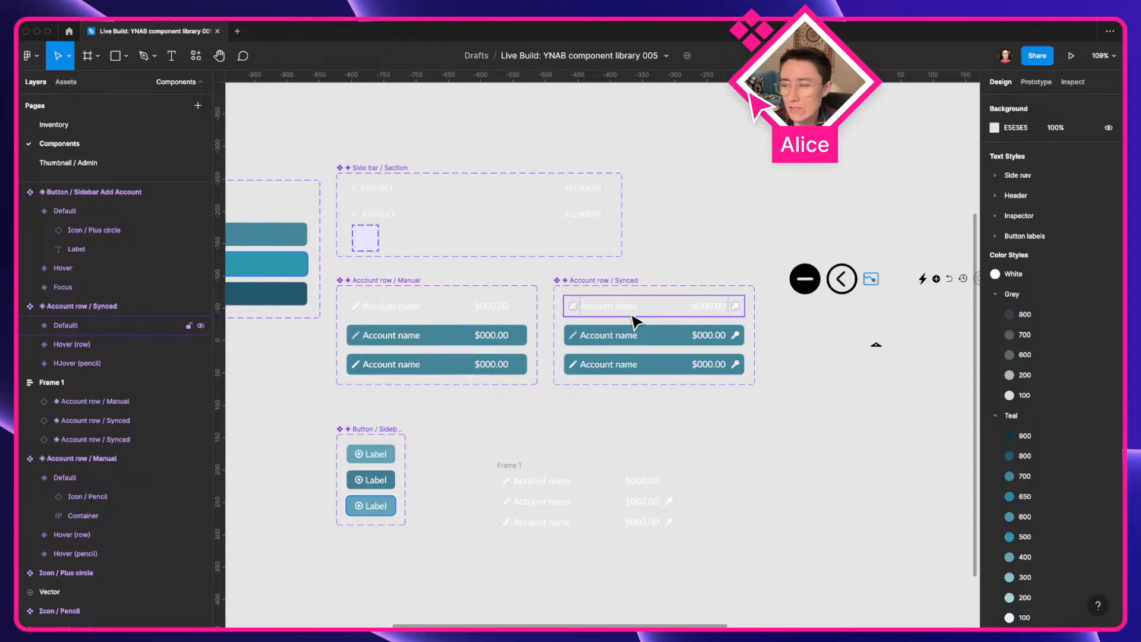
scroll(531, 488, "up", 3)
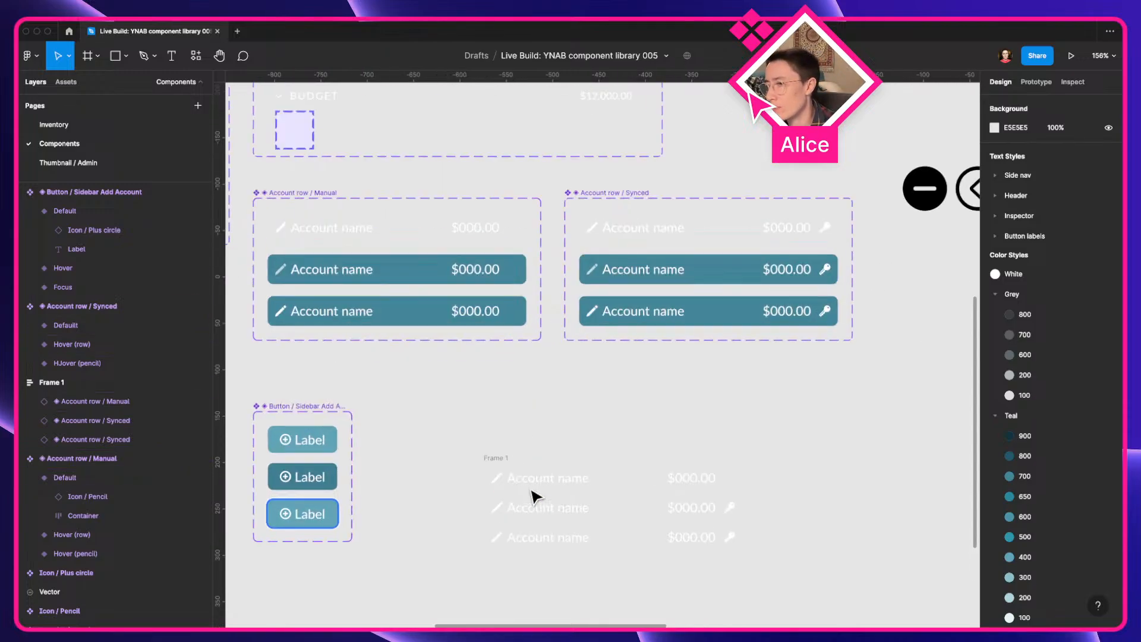
left_click(495, 460)
key("Delete")
scroll(494, 461, "down", 1)
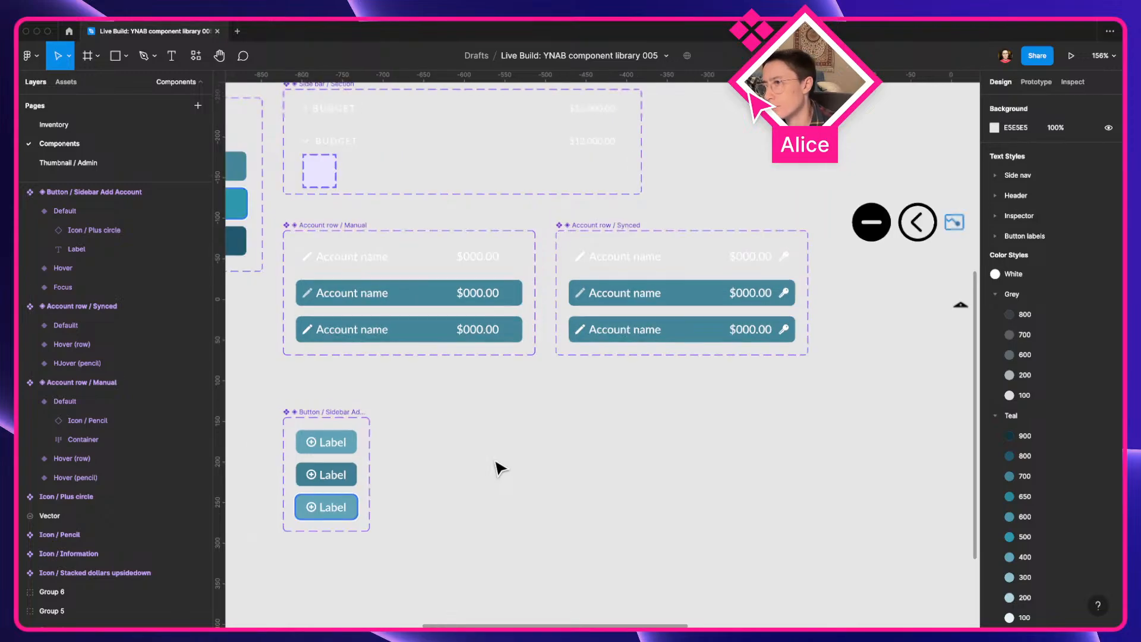
Create a text property "Account name" for the account name labels in all three Account row / Manual variants
scroll(499, 466, "down", 3)
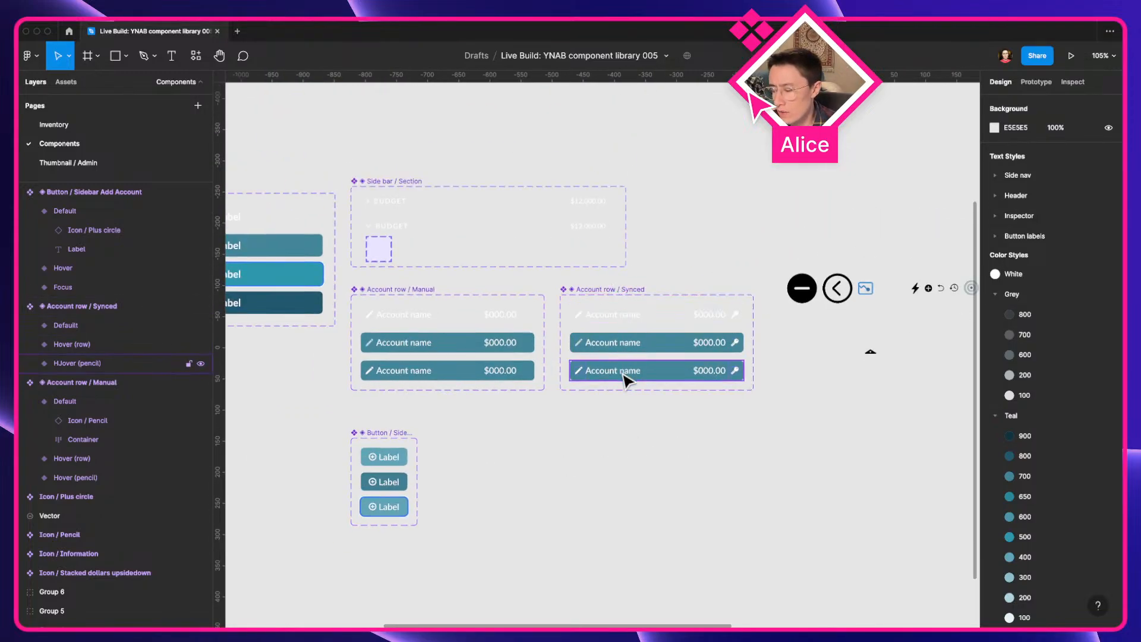
left_click_drag(617, 374, 722, 391)
left_click(506, 400, "super")
scroll(552, 403, "up", 3)
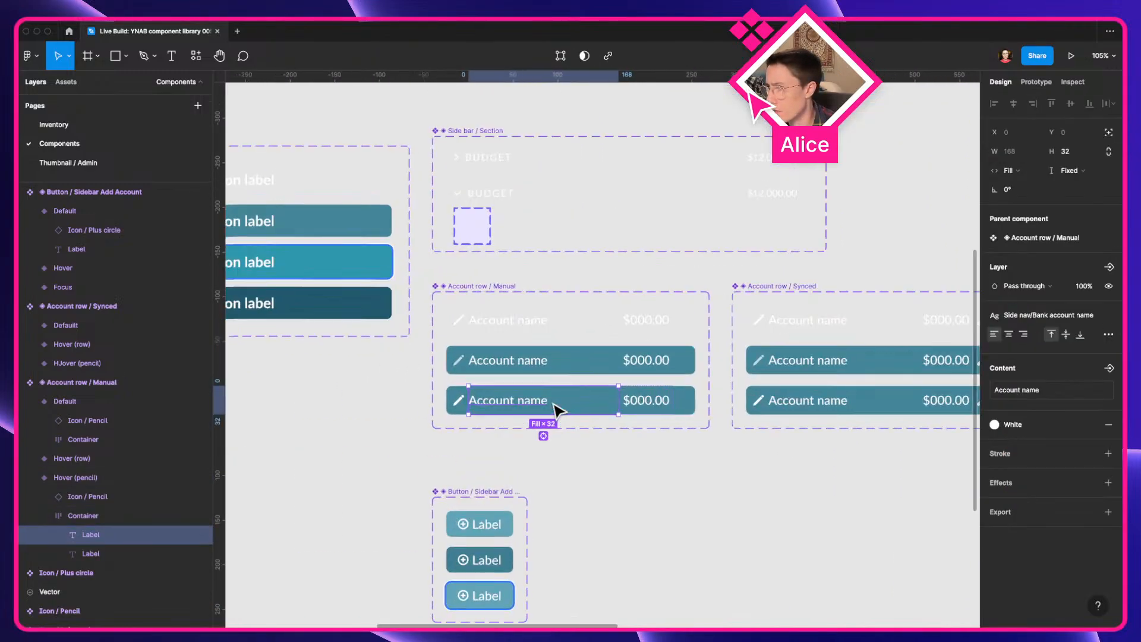
scroll(552, 403, "up", 1)
left_click(543, 437)
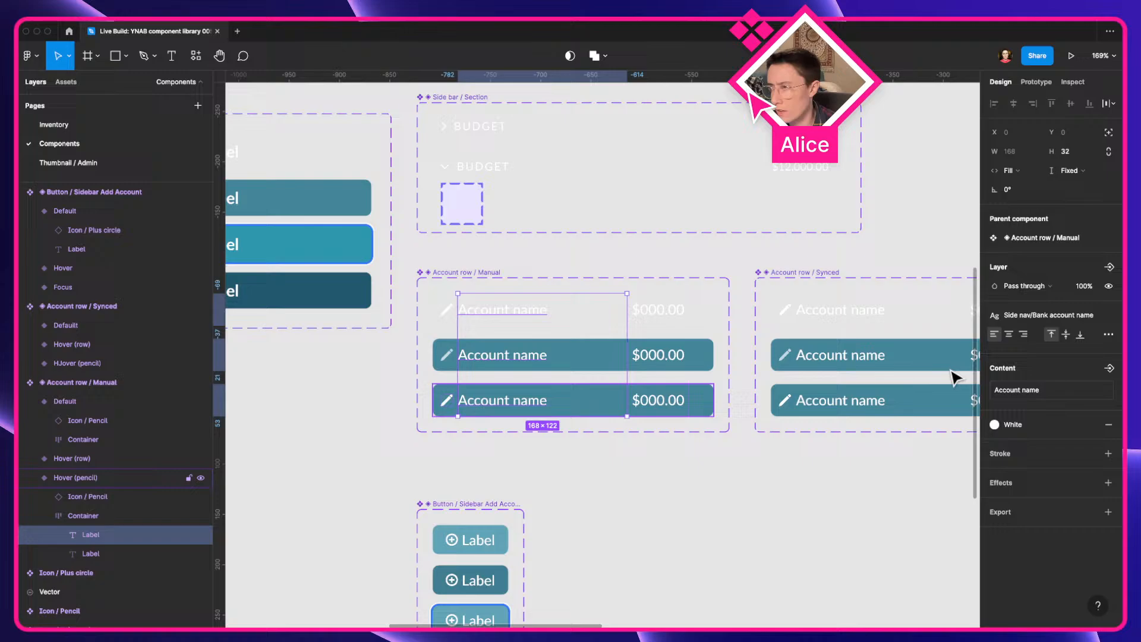
left_click(1110, 369)
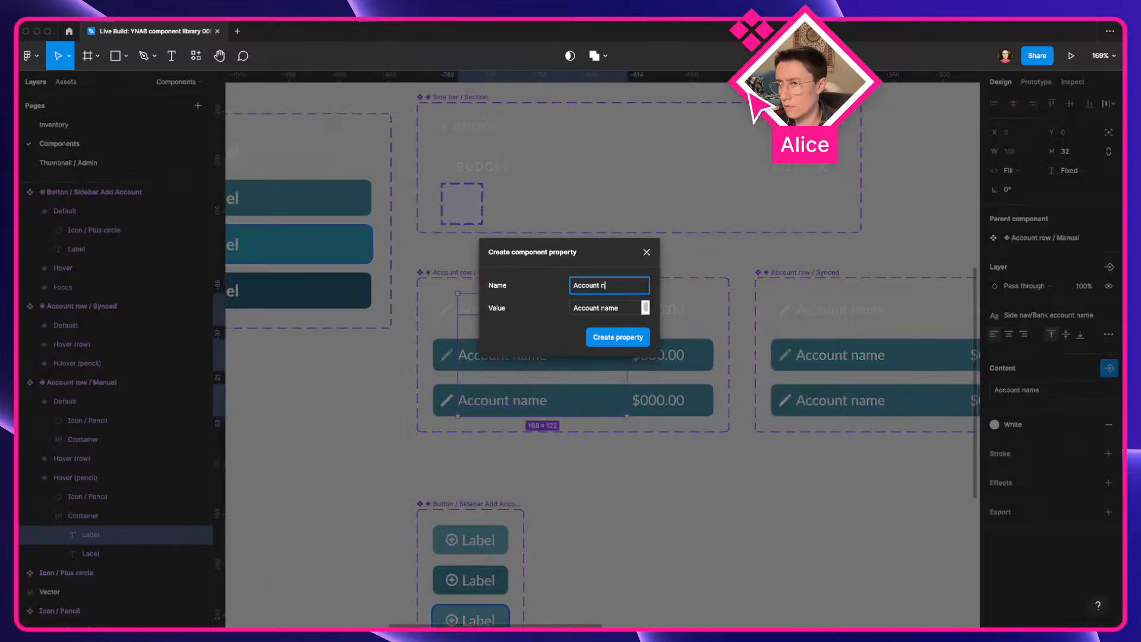
key("Return")
Create a text property "Account name" for the account name labels in all three Account row / Synced variants
left_click_drag(725, 490, 606, 484)
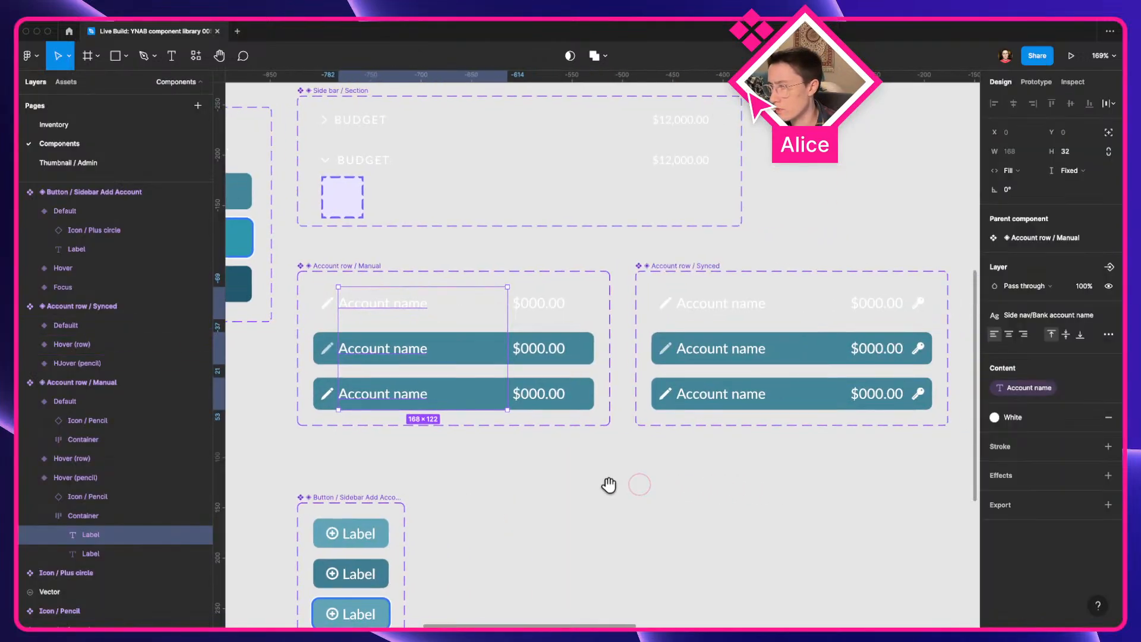
left_click(719, 404)
left_click(771, 432)
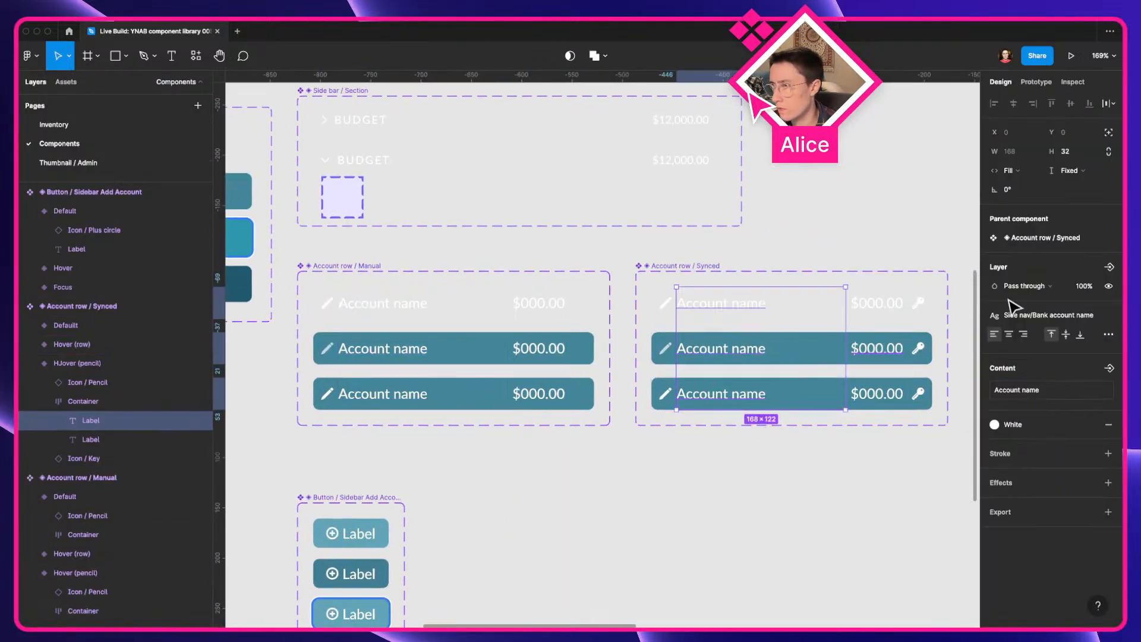
left_click(1108, 367)
type("Account name")
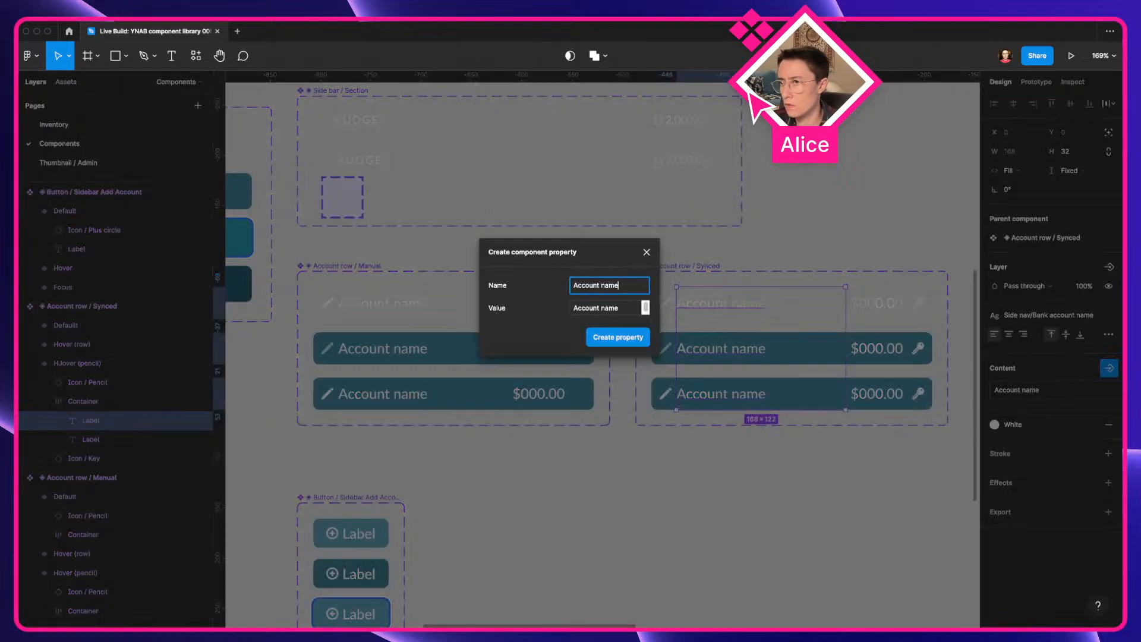
key("Return")
Place an instance of the default Account row / Manual variant in the empty area below the Account row sets
left_click(525, 527)
scroll(428, 189, "down", 4)
scroll(427, 189, "right", 3)
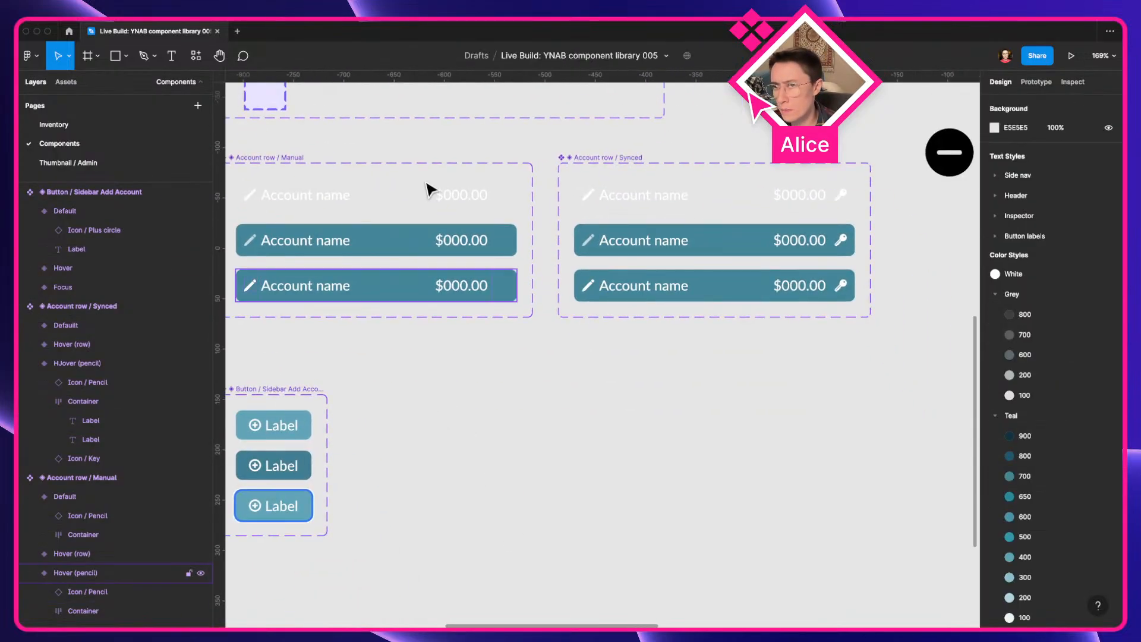
left_click(376, 203)
left_click_drag(386, 202, 547, 443)
double_click(547, 443)
scroll(547, 443, "up", 4)
left_click(534, 460)
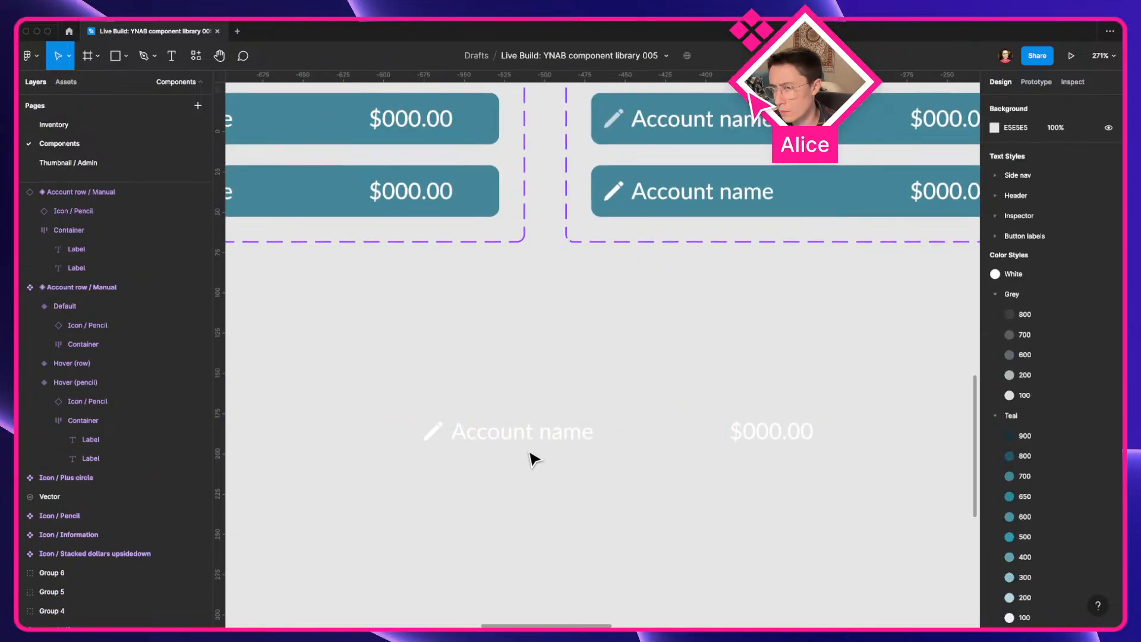
Draw a frame about 294 × 62 around the account row instance and fill it with black (000000)
key("f")
left_click_drag(1039, 551, 878, 417)
left_click(1009, 365)
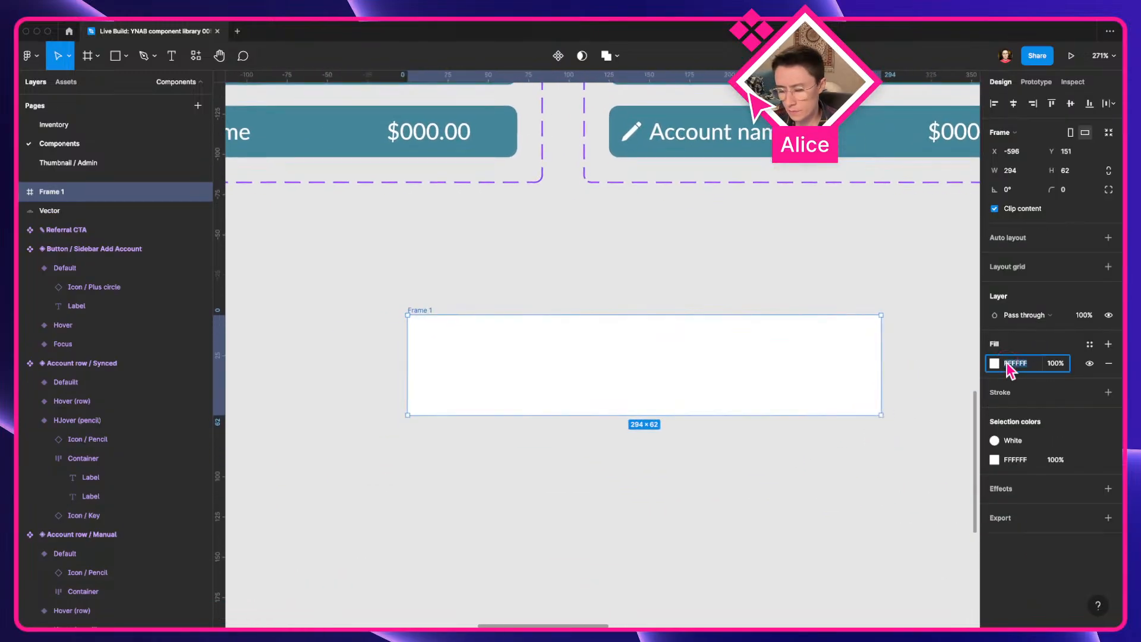
key("BackSpace")
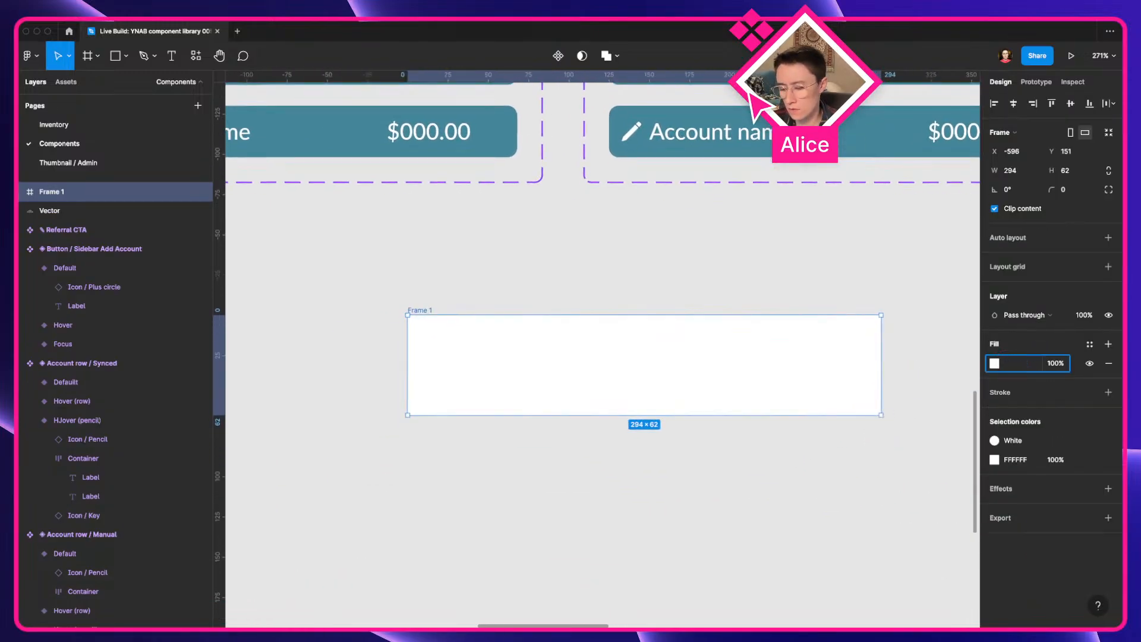
type("000")
key("Return")
Change the account name text in the framed Account row / Manual instance to "Test"
left_click(542, 283)
left_click(540, 357)
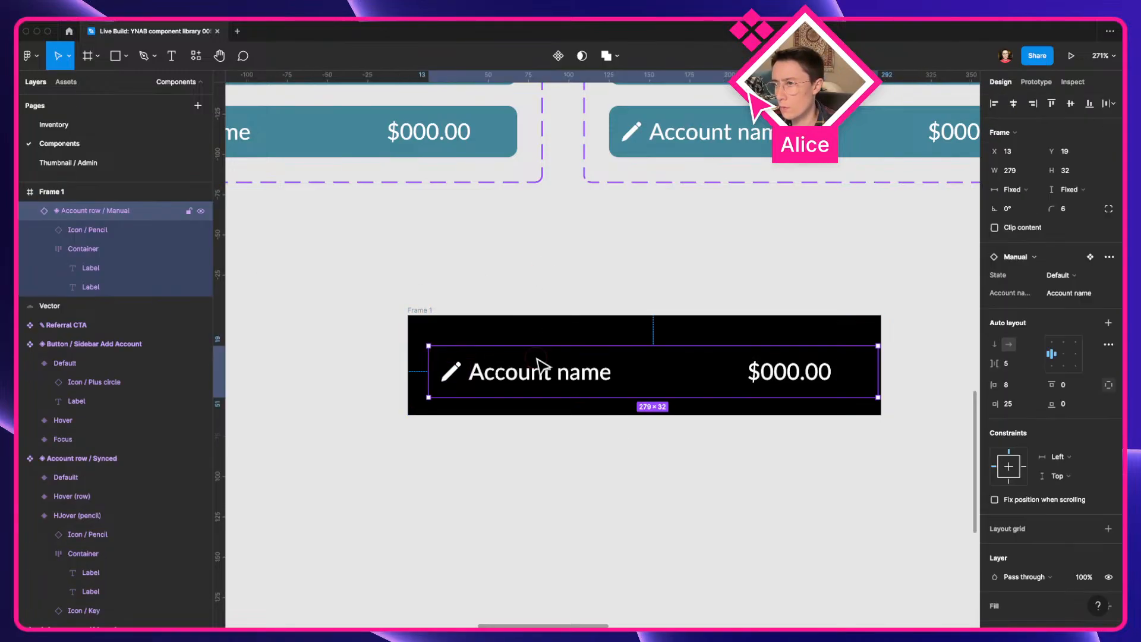
double_click(539, 359)
double_click(538, 363)
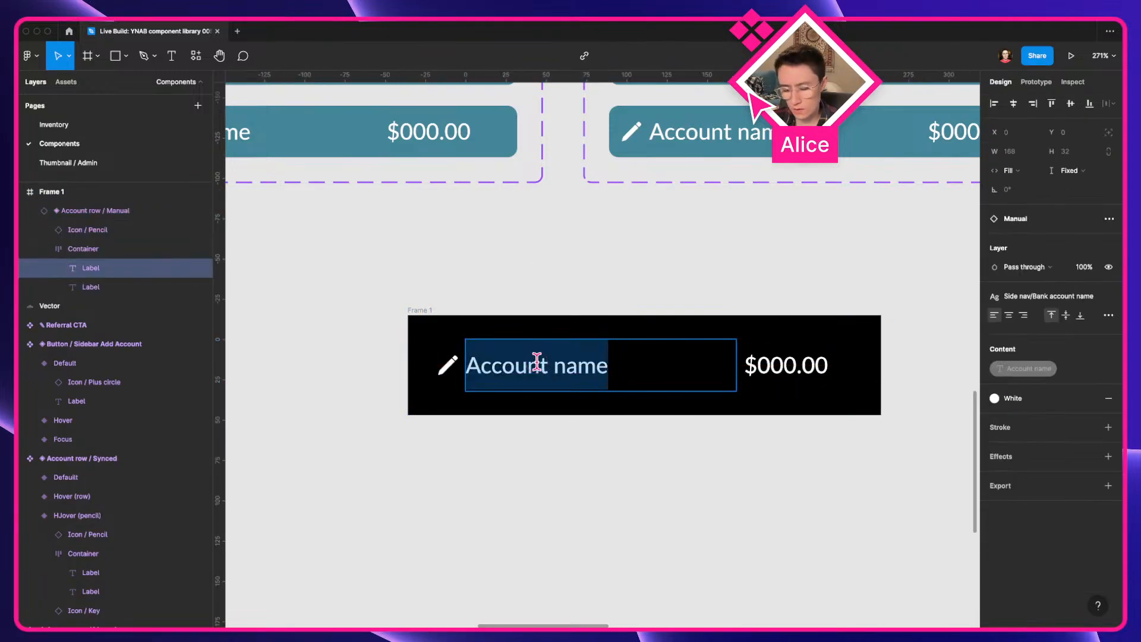
type("Test")
key("Escape")
Swap the framed account row instance from Manual to Synced
left_click(535, 359)
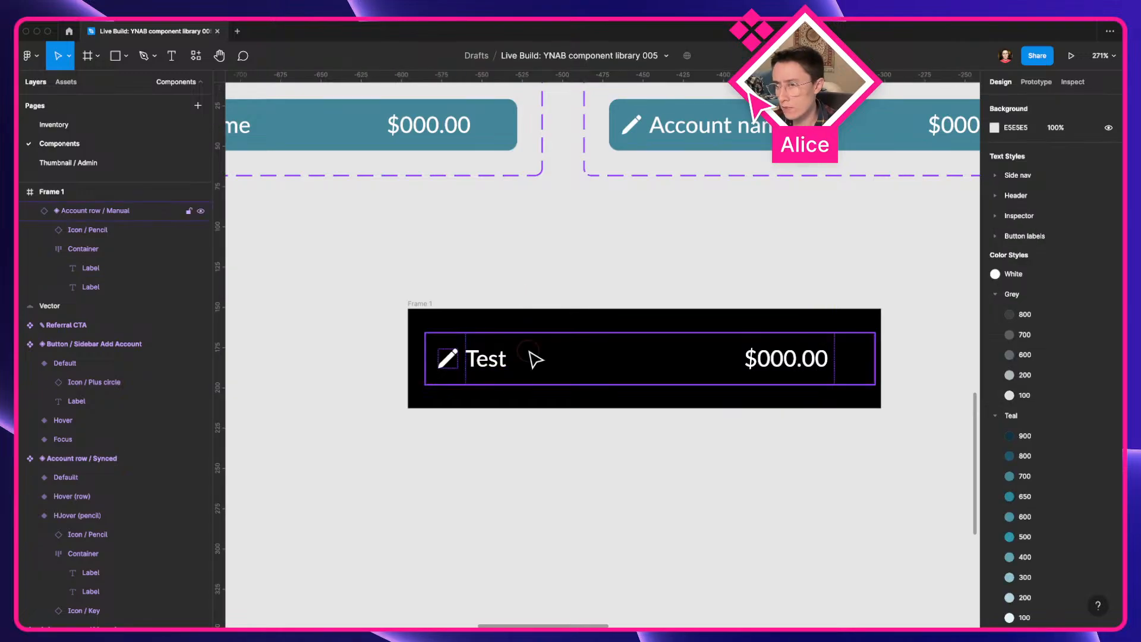
scroll(535, 358, "down", 5)
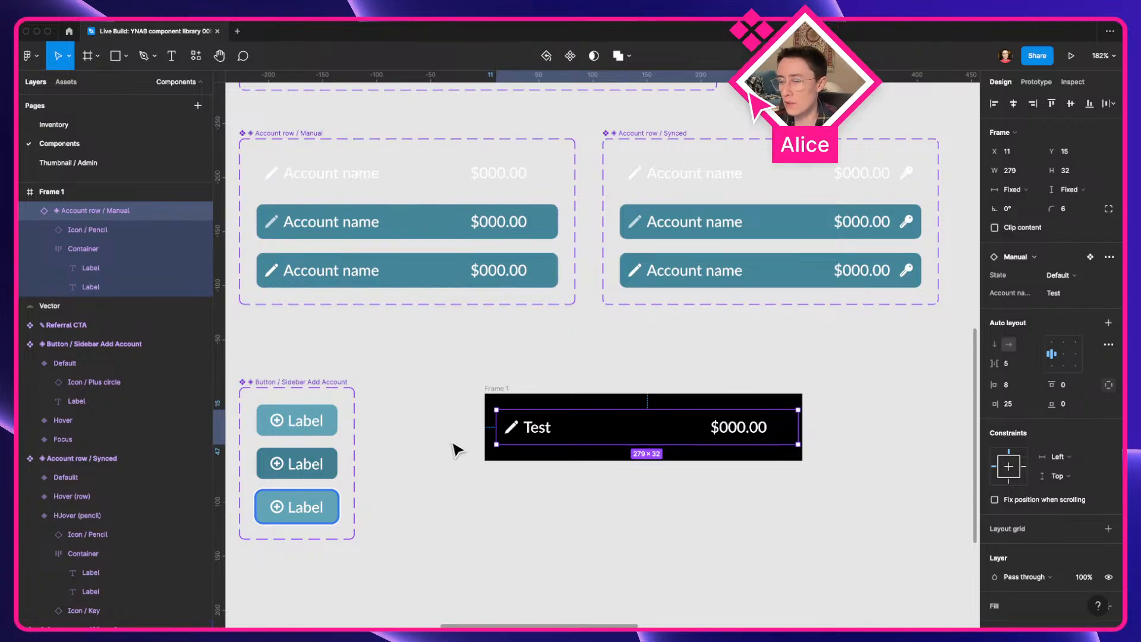
left_click(1038, 260)
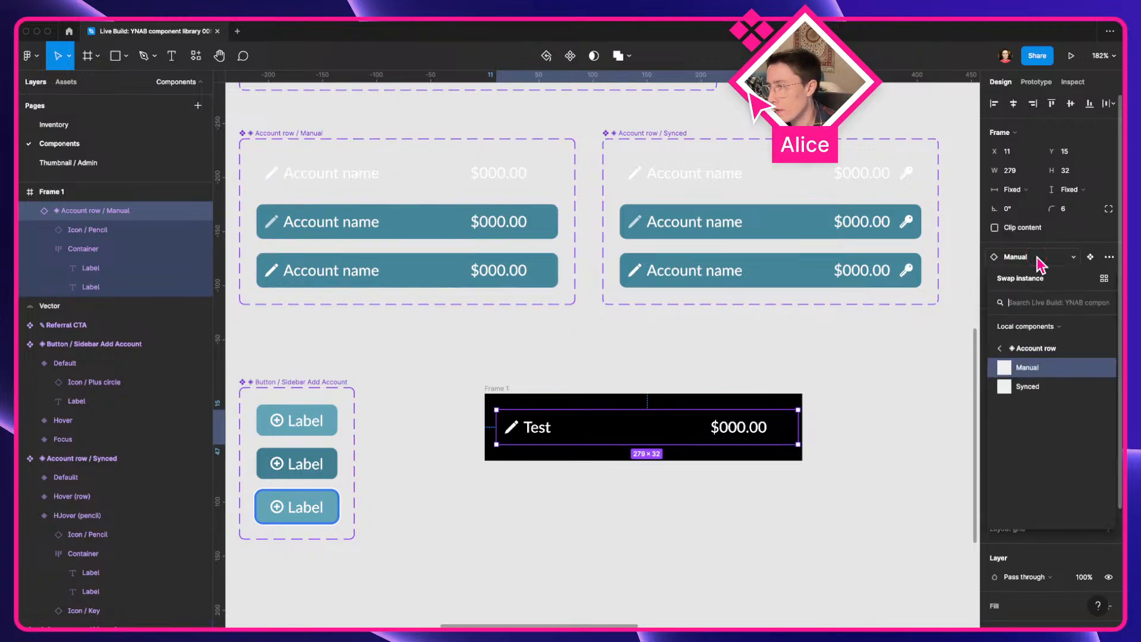
left_click(1034, 387)
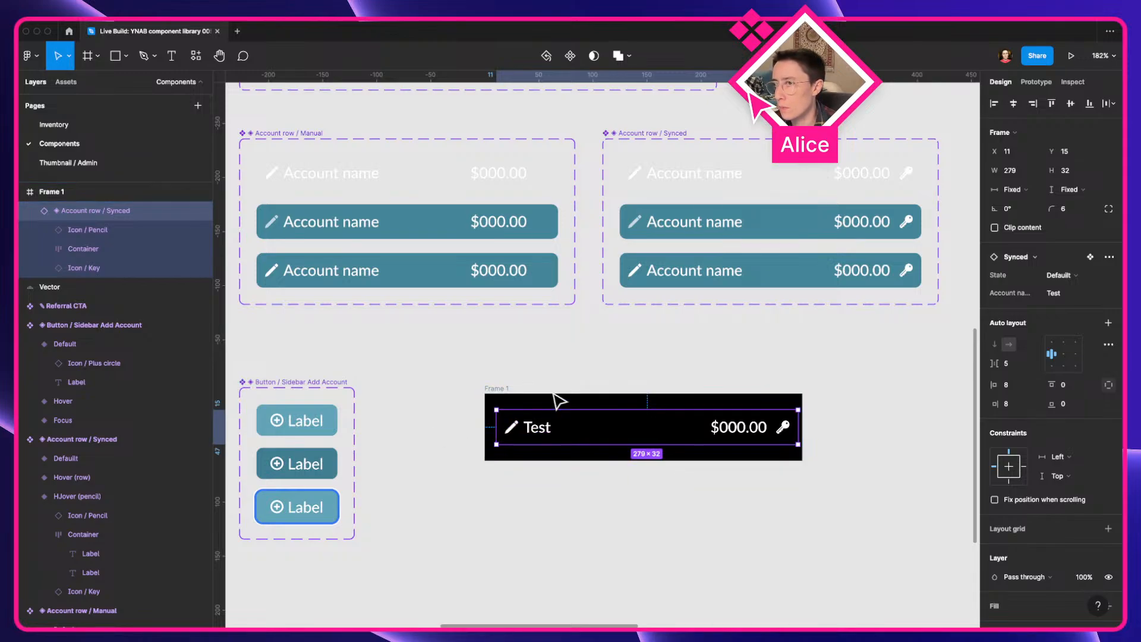
Examine the prototype connections between the variants in the Account row sets
left_click(631, 347)
left_click(1030, 85)
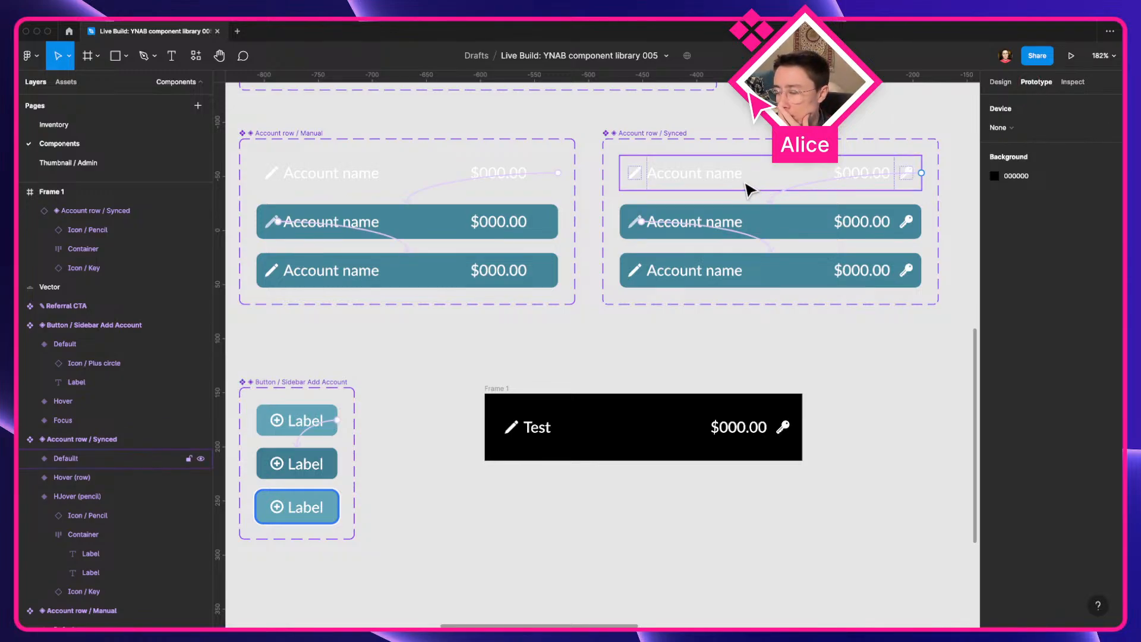
left_click(700, 280)
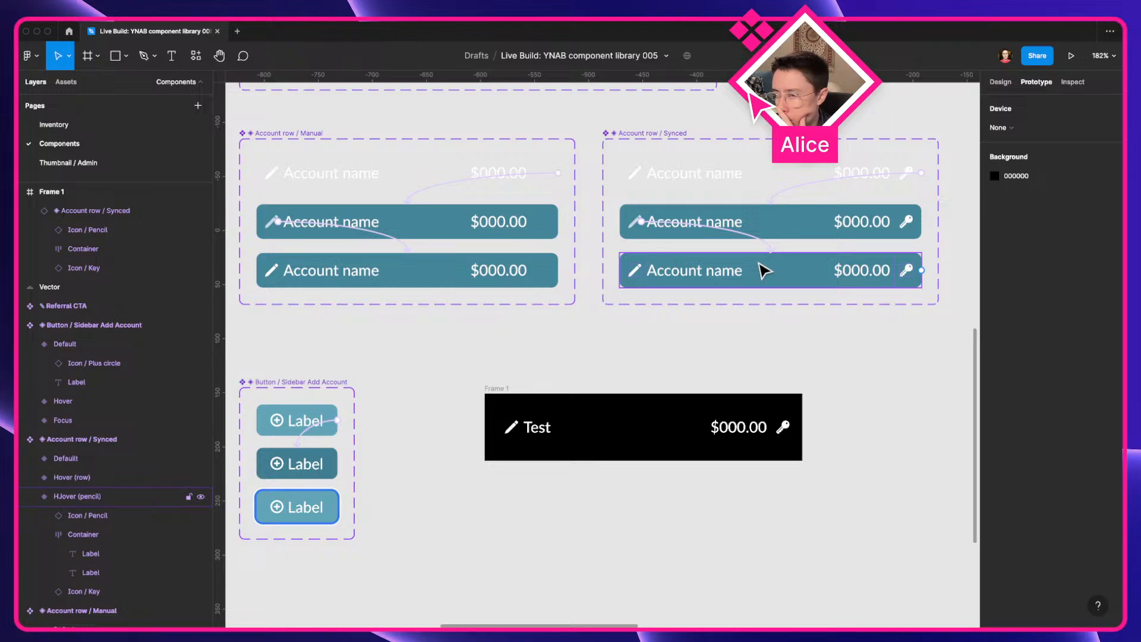
left_click(1000, 81)
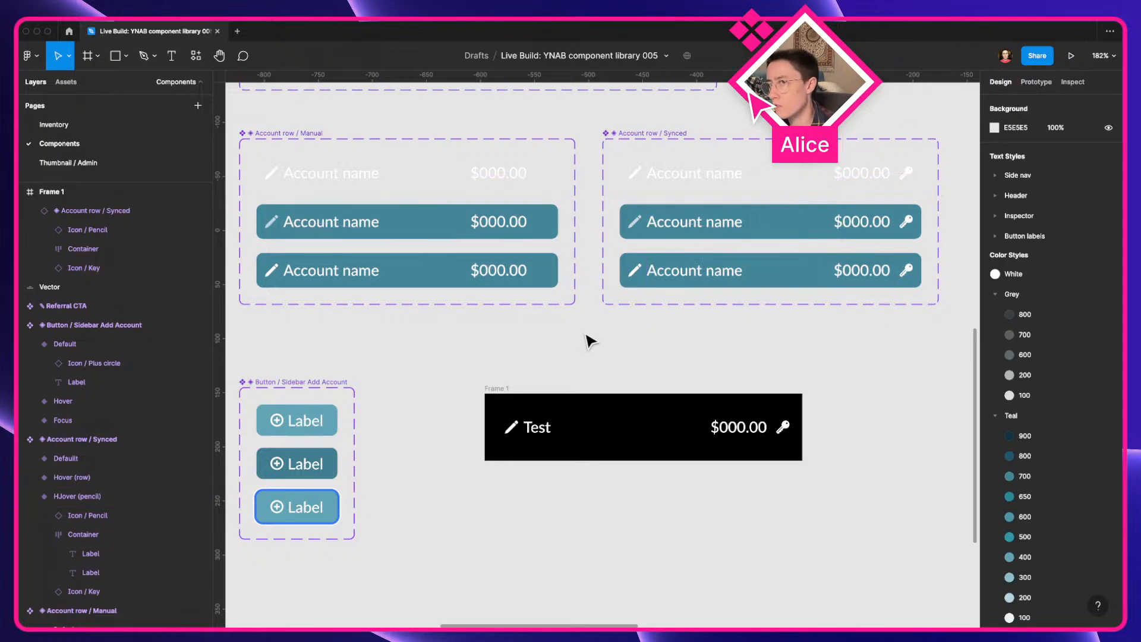
Change the amount text in the framed Synced account row instance to $100.00
double_click(726, 430)
double_click(730, 426)
left_click(727, 427)
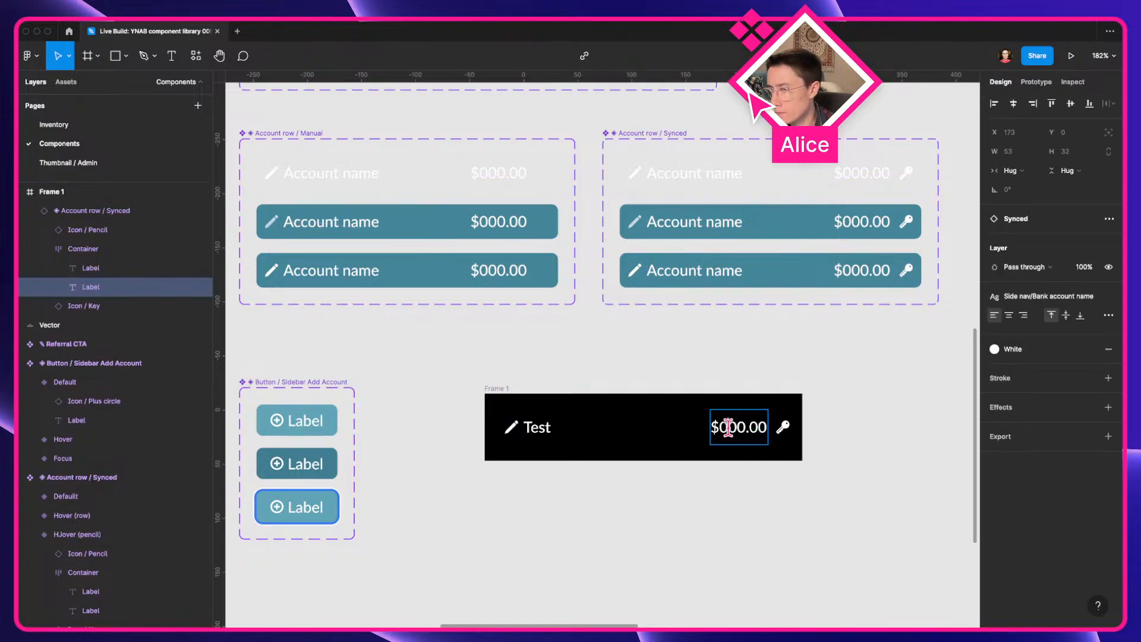
key("BackSpace")
type("1")
left_click(799, 350)
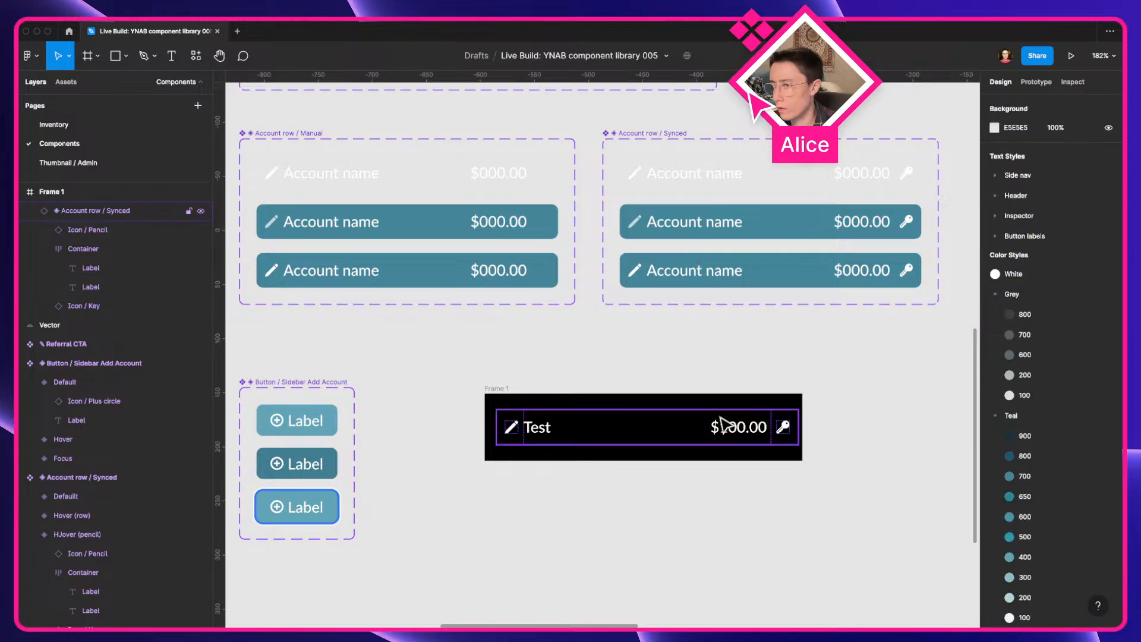
Swap the framed account row instance to Manual and back to Synced to test its text overrides
left_click(725, 426)
left_click(1043, 259)
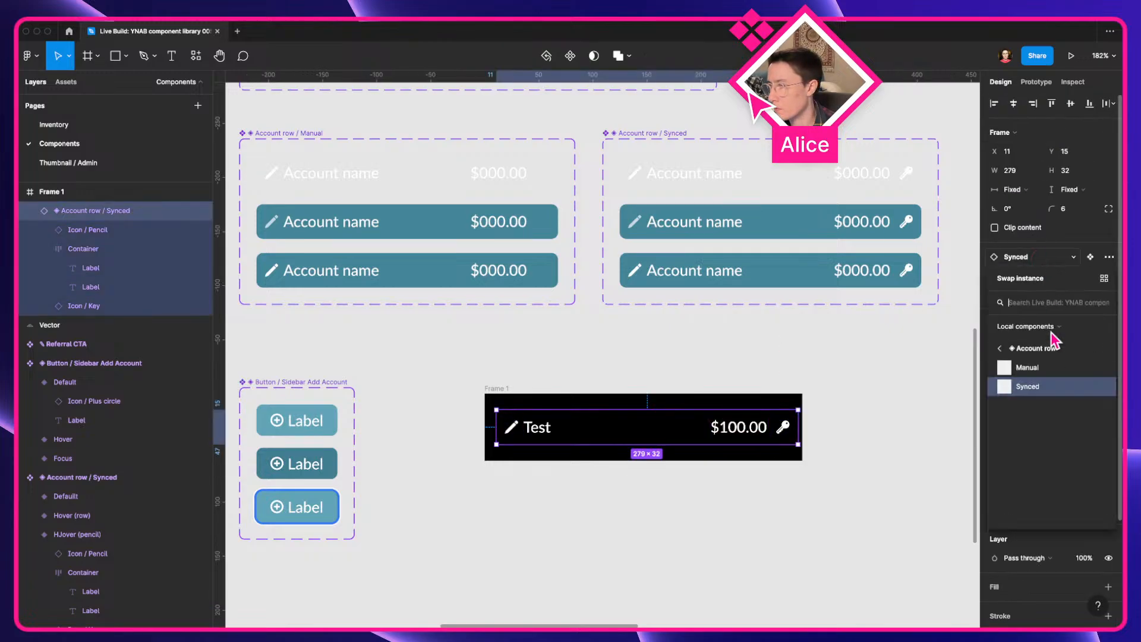
left_click(1048, 368)
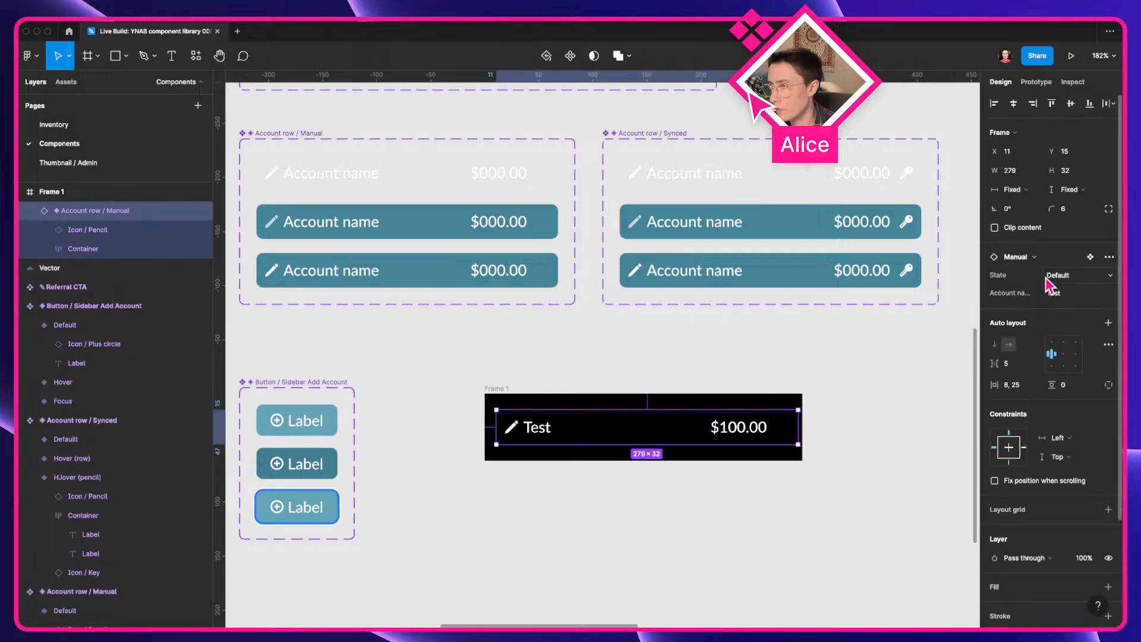
left_click(1037, 258)
left_click(1044, 388)
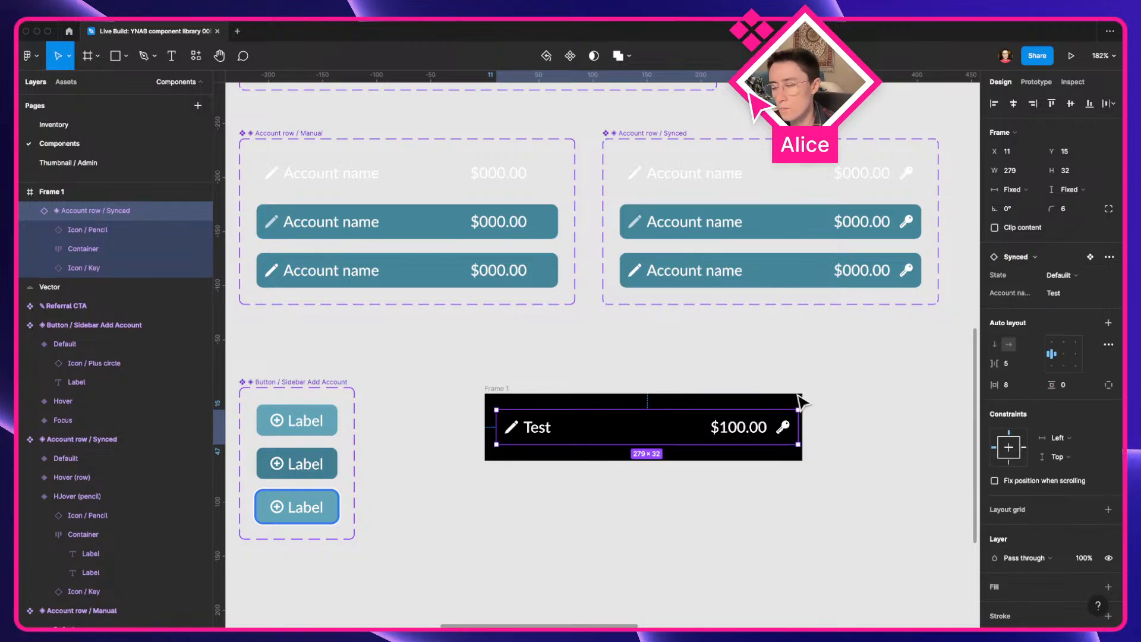
Delete the test Frame 1 together with the account row instance inside it
left_click(505, 375)
left_click(501, 388)
key("Delete")
Inspect the pencil icon in the pencil hover variant of Account row / Synced
scroll(500, 389, "down", 2)
scroll(501, 392, "down", 3)
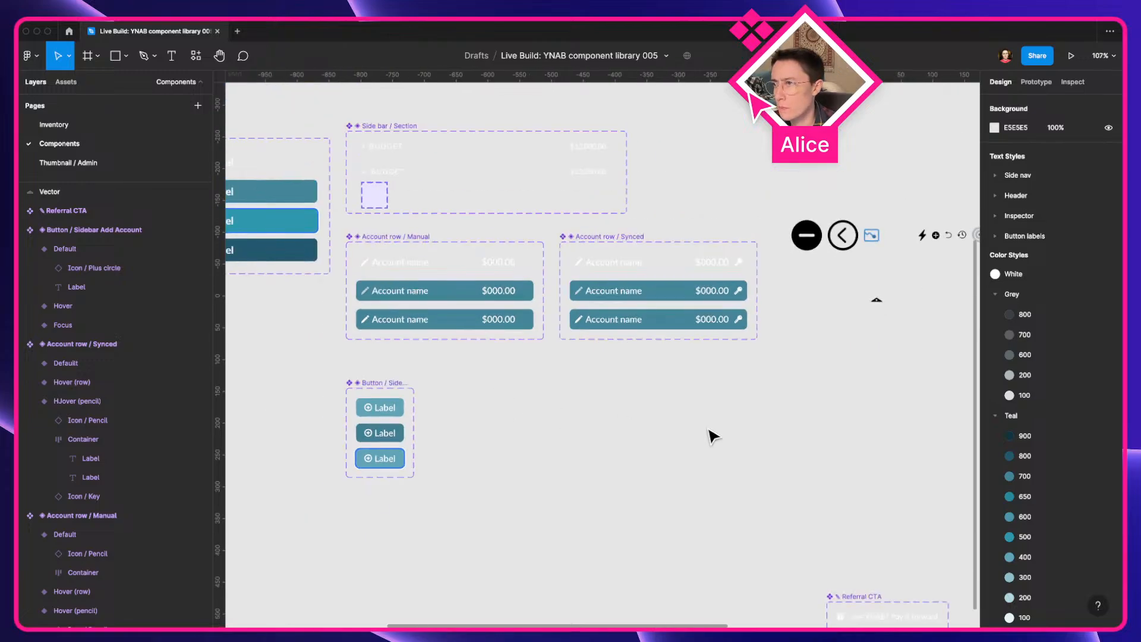
left_click_drag(700, 430, 666, 460)
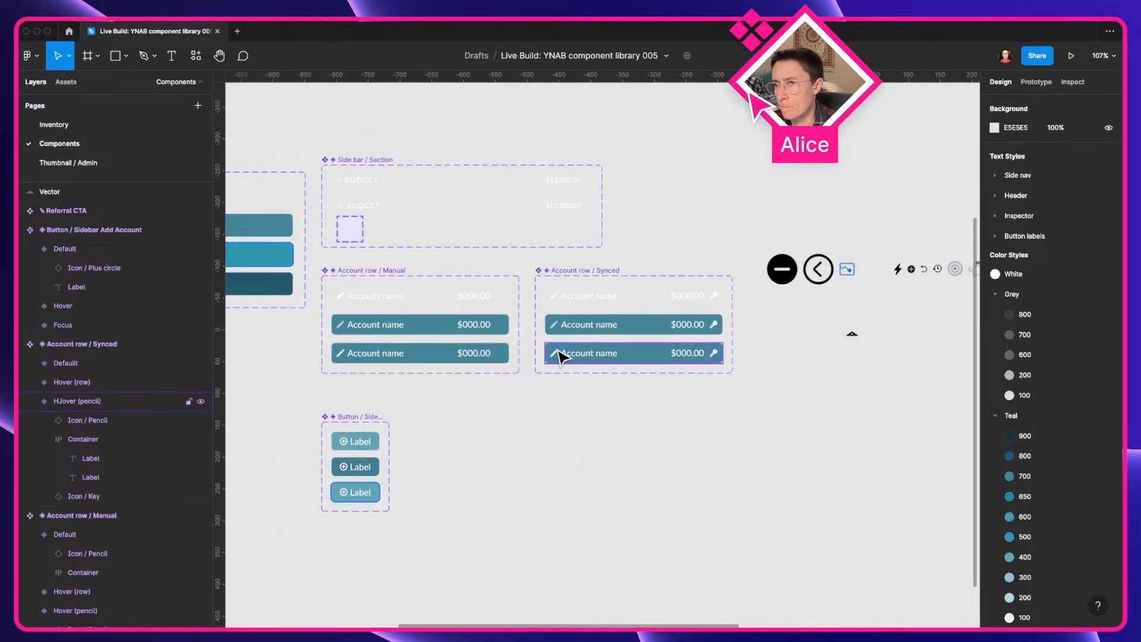
scroll(558, 356, "up", 4)
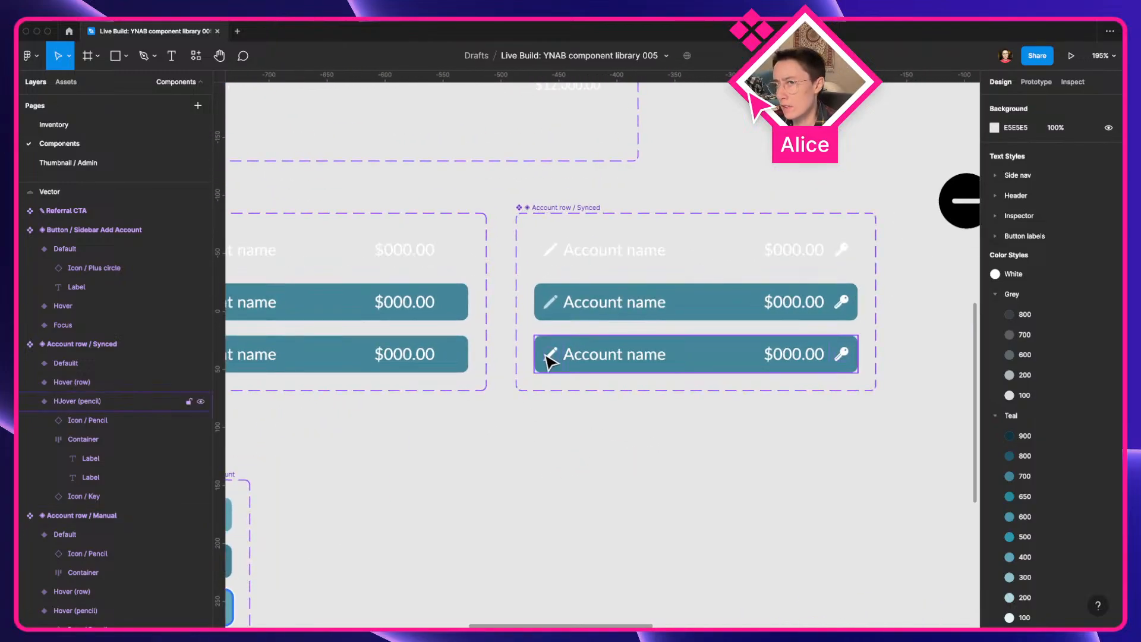
double_click(550, 356)
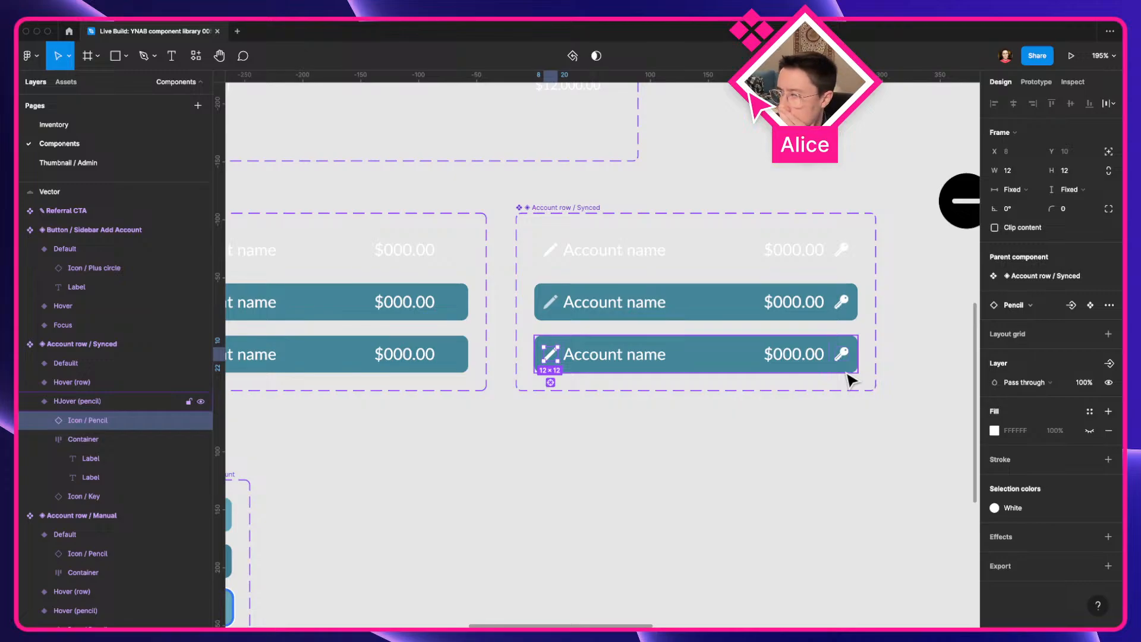
scroll(852, 379, "down", 3)
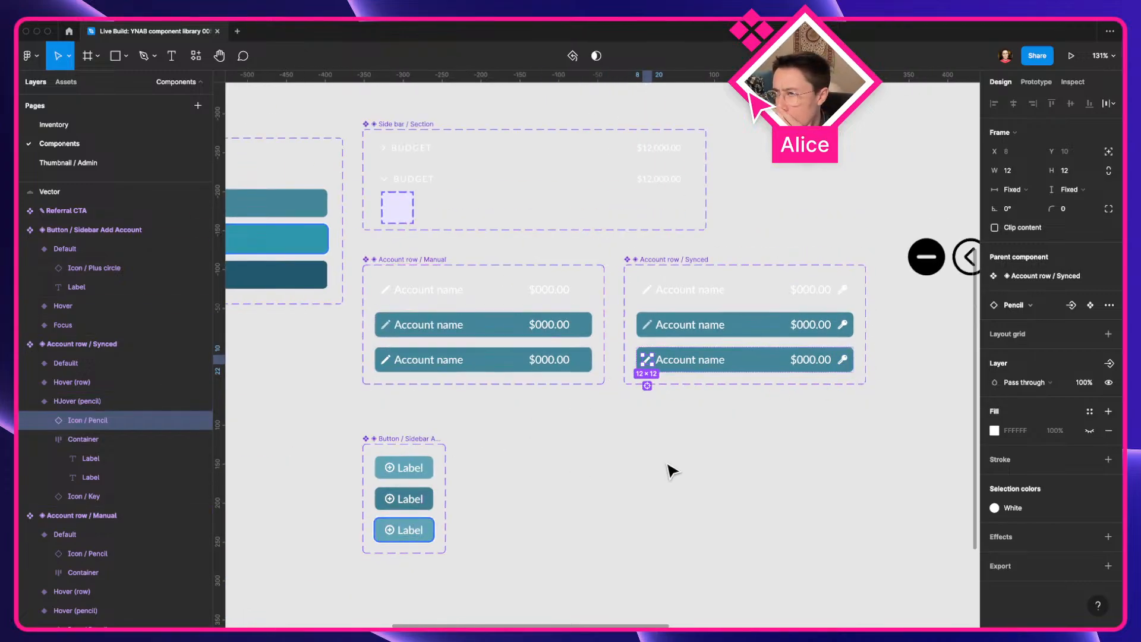
left_click(732, 449)
Move the loose icons and vectors beside the Account row sets to just above the small icon components over Button / Budget menu
scroll(732, 450, "right", 10)
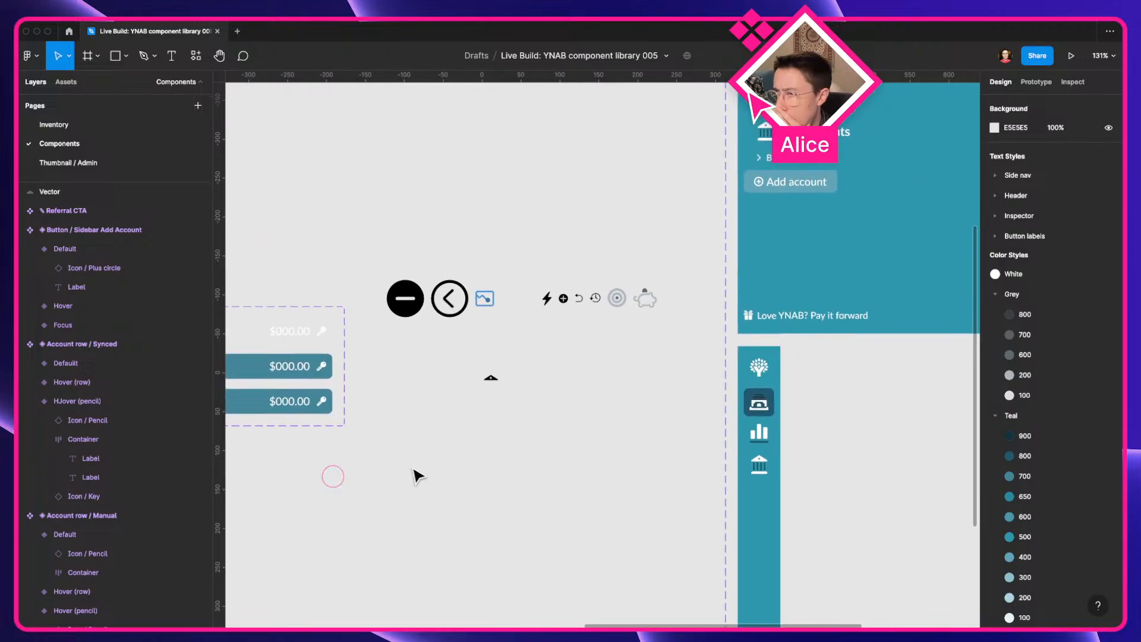
scroll(517, 434, "left", 2)
left_click_drag(370, 292, 653, 444)
scroll(669, 463, "down", 5)
scroll(927, 438, "left", 5)
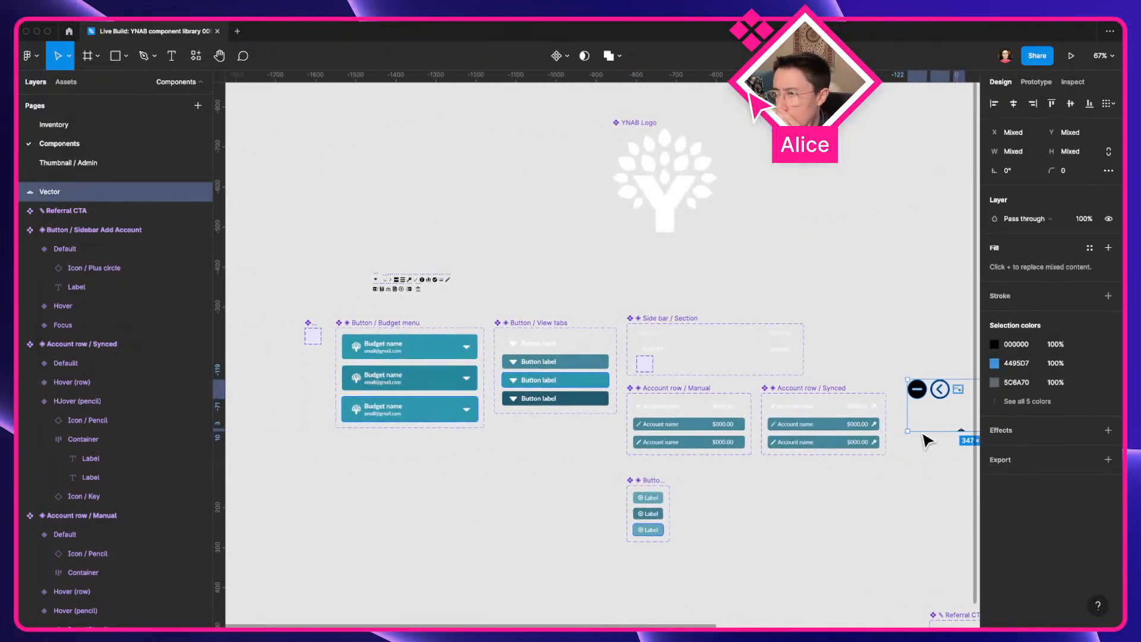
left_click_drag(924, 395, 376, 228)
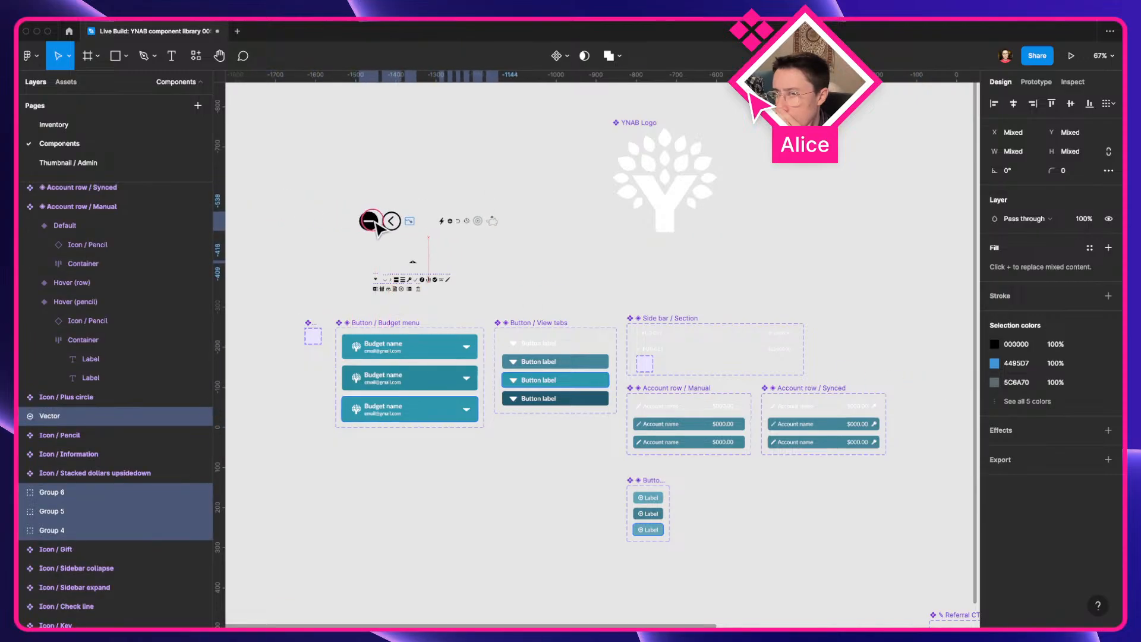
left_click(580, 262)
Show the two hidden Side bar / Section layers, Loans and Tracking, in the Side bar's Collapsed=False variant
scroll(653, 297, "right", 4)
scroll(650, 247, "up", 5)
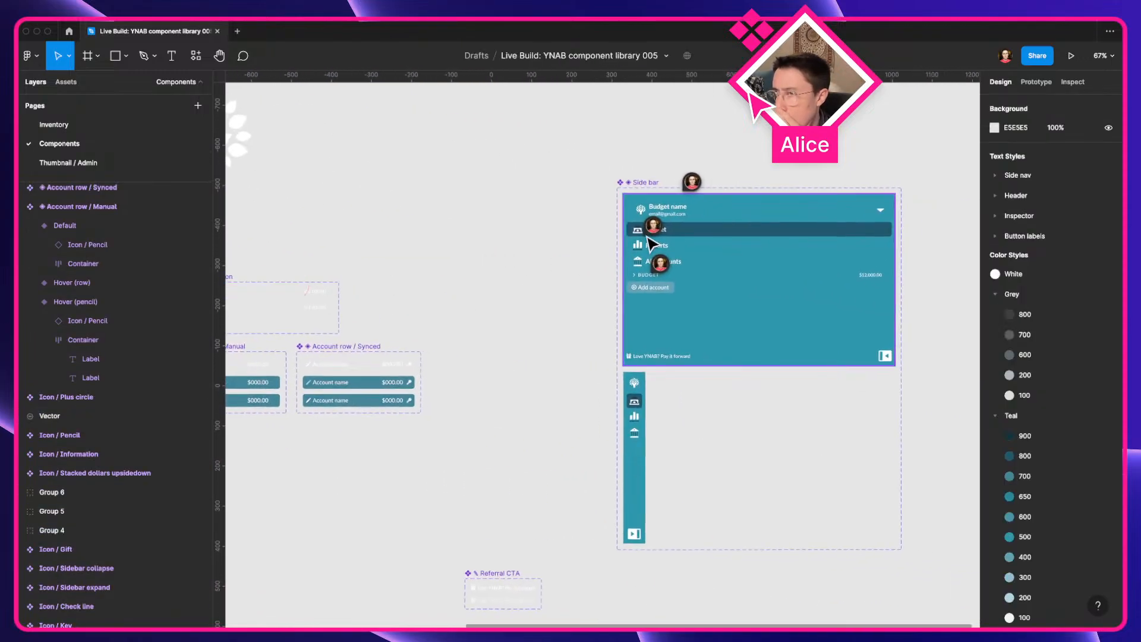
scroll(636, 261, "right", 4)
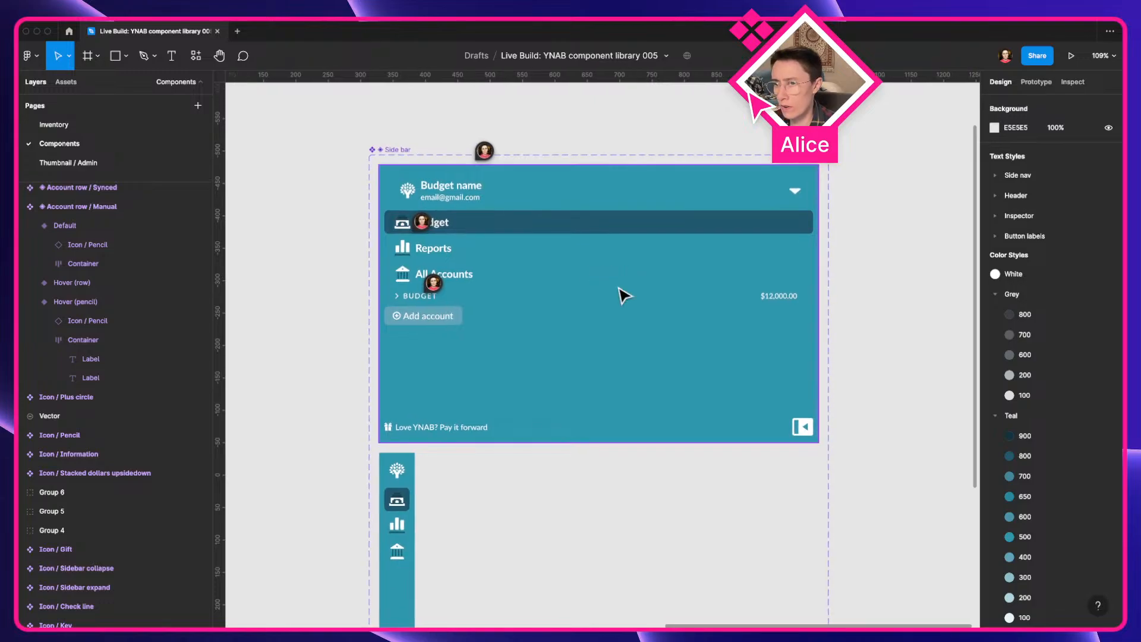
left_click(624, 294)
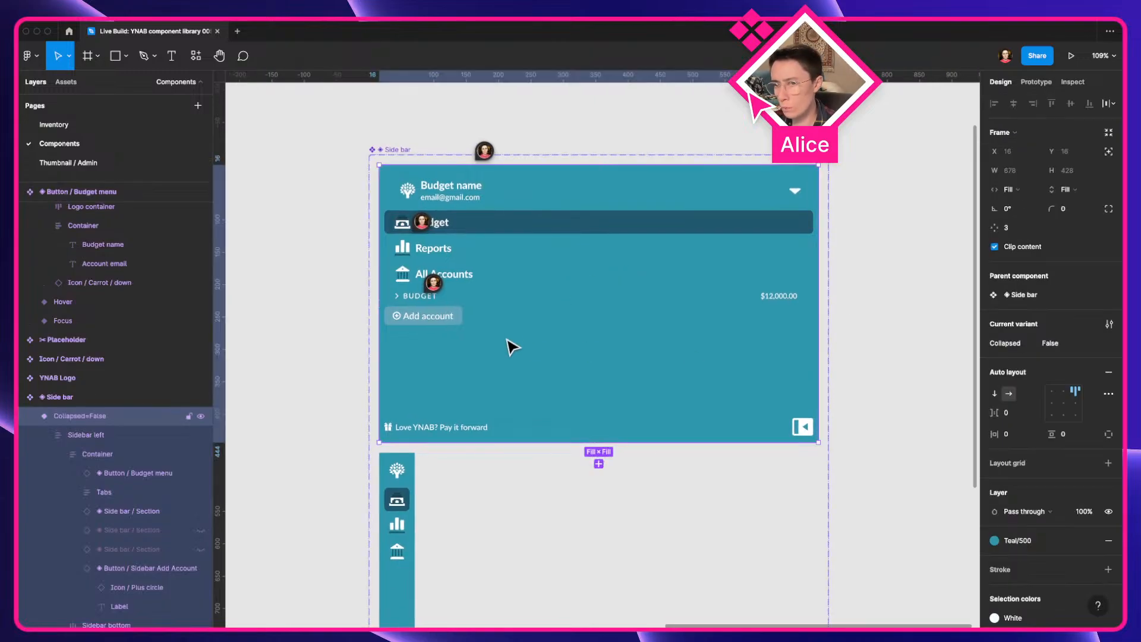
left_click(201, 530)
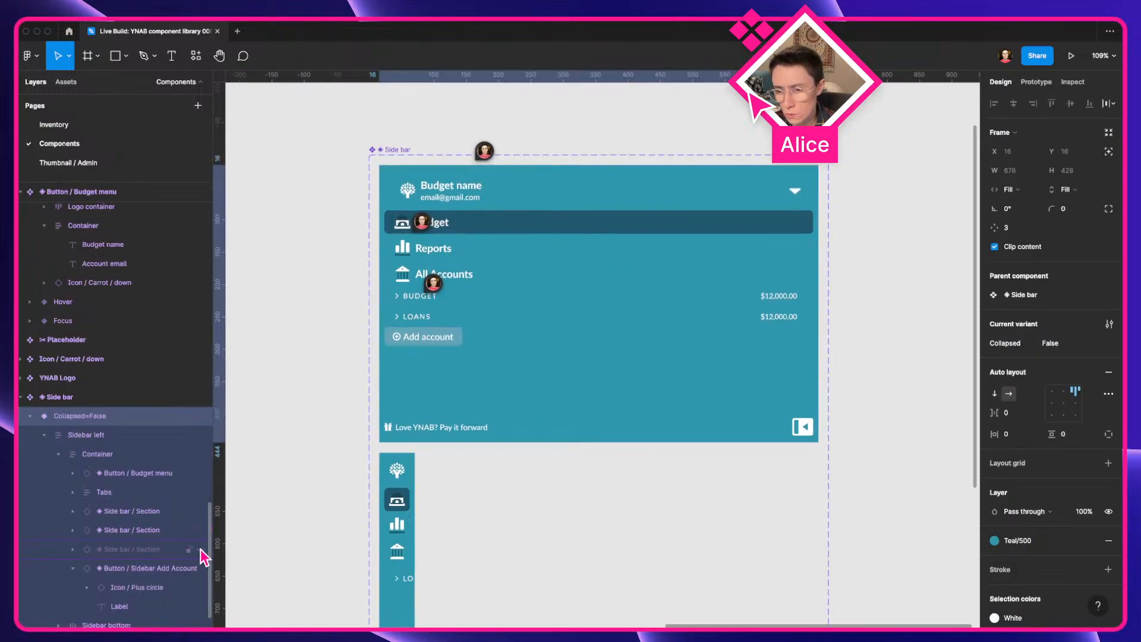
left_click(201, 549)
left_click(338, 382)
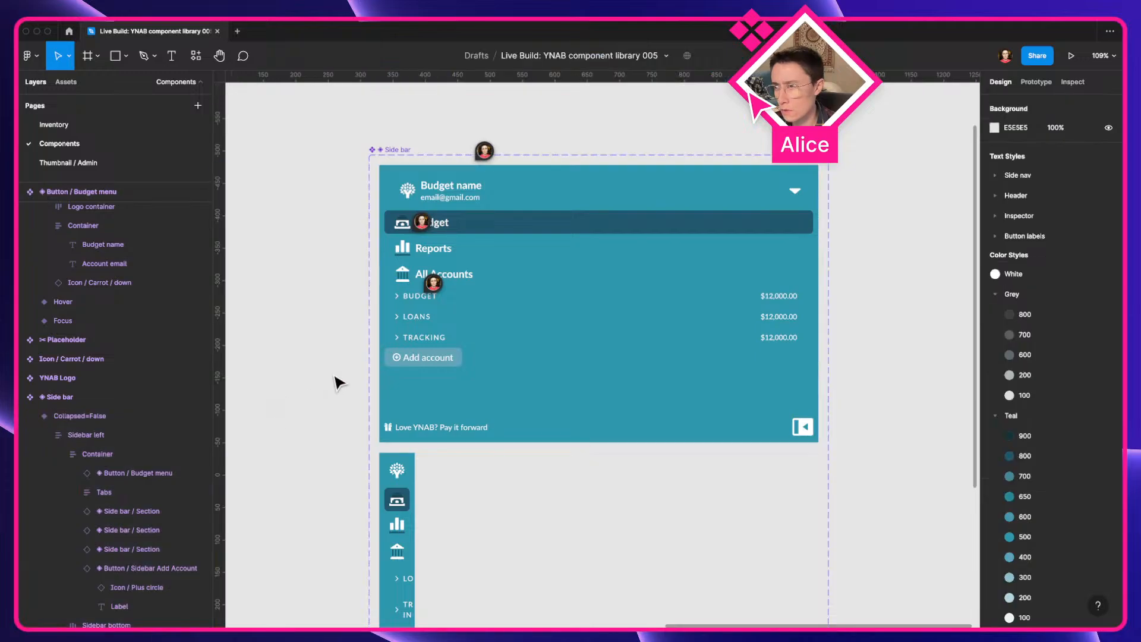
left_click(451, 337)
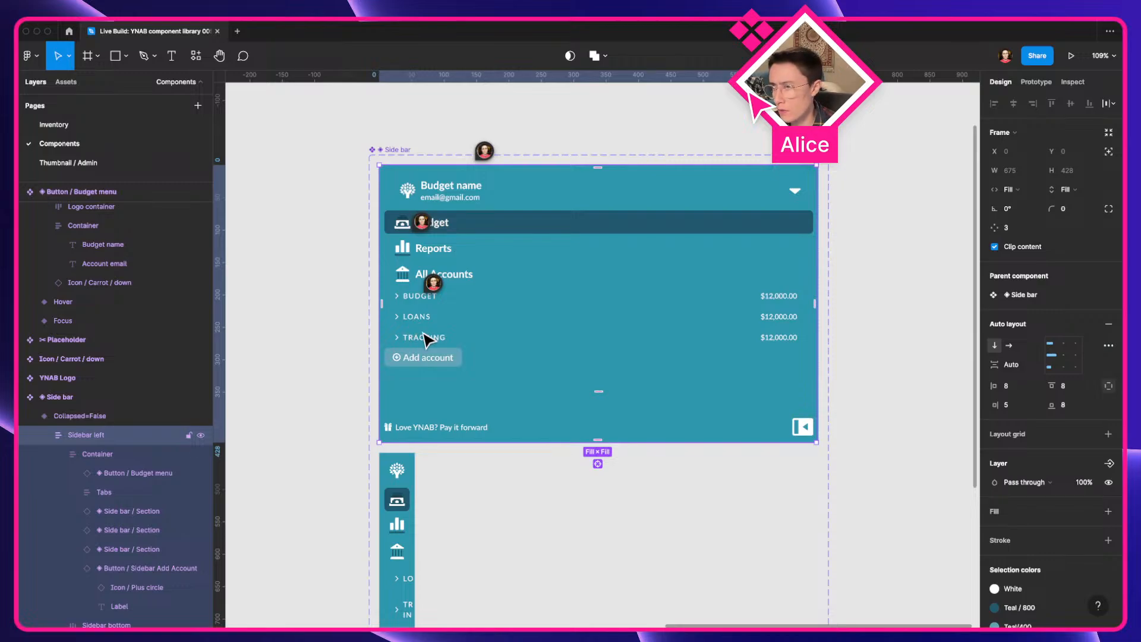
scroll(438, 345, "down", 4)
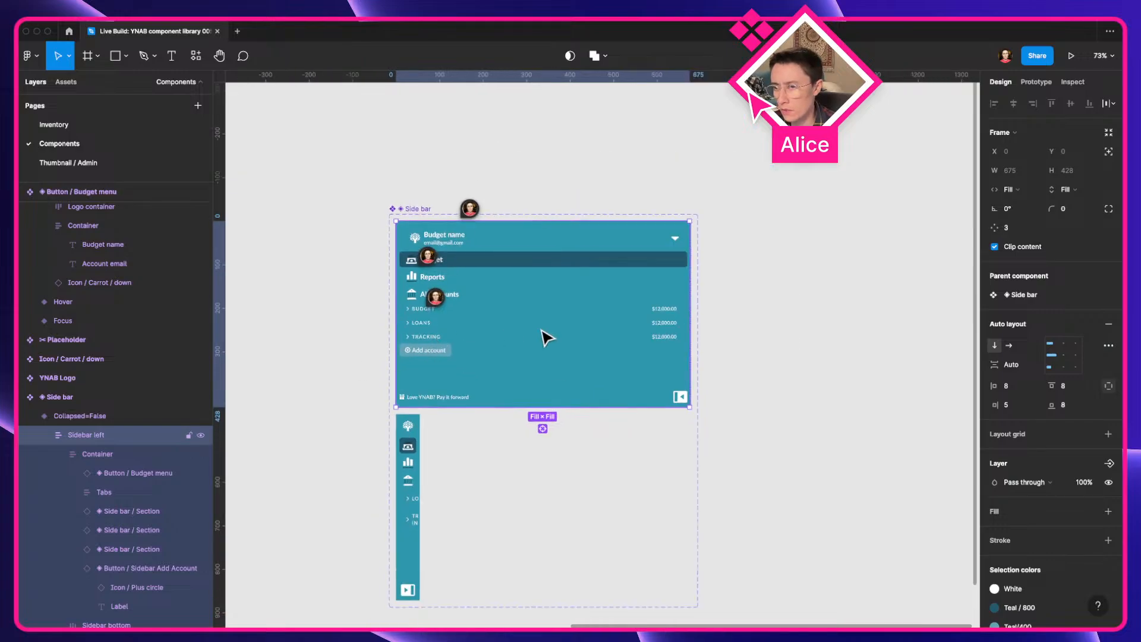
left_click_drag(543, 334, 815, 356)
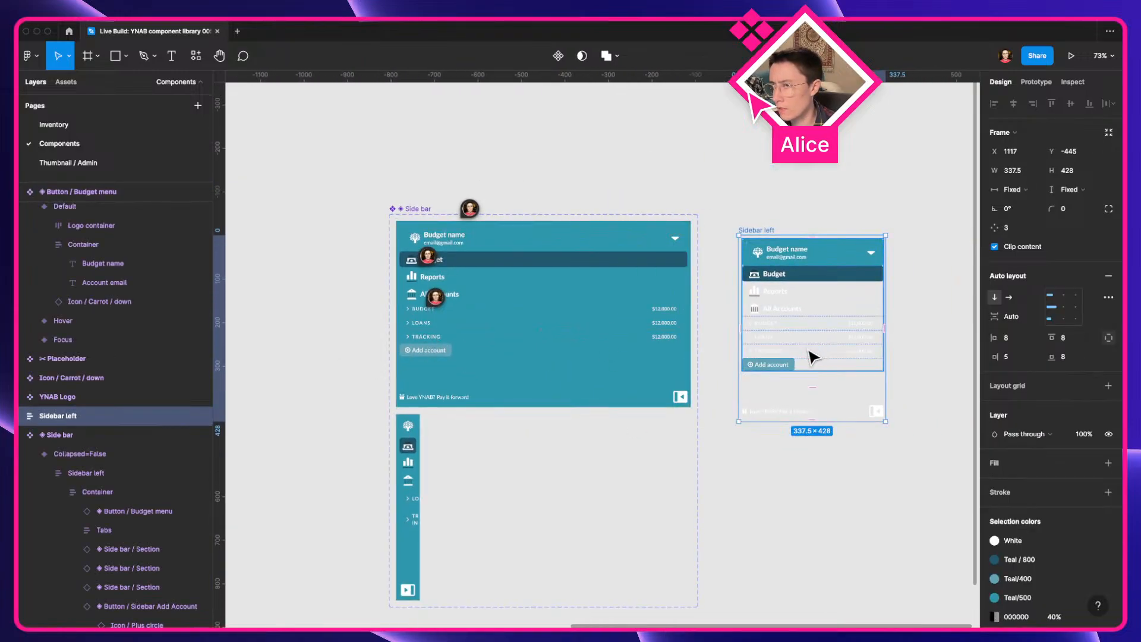
key("super+z")
Place an instance of the expanded Side bar beside its component set and resize it to about 289 × 560
left_click(594, 305)
left_click_drag(550, 324, 662, 363)
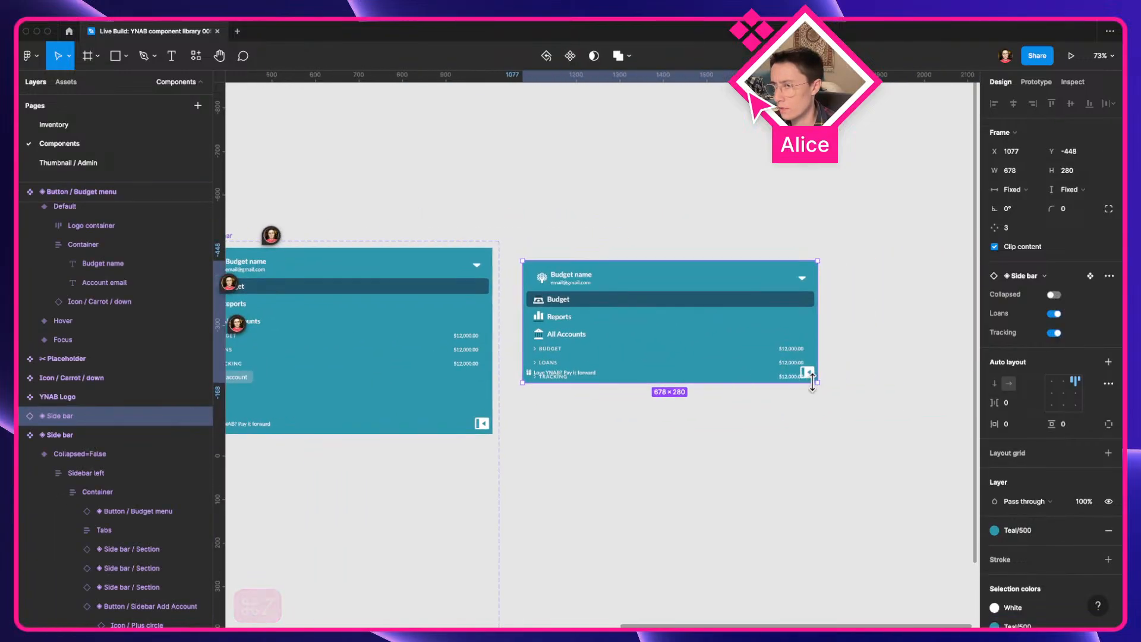
left_click_drag(818, 382, 644, 503)
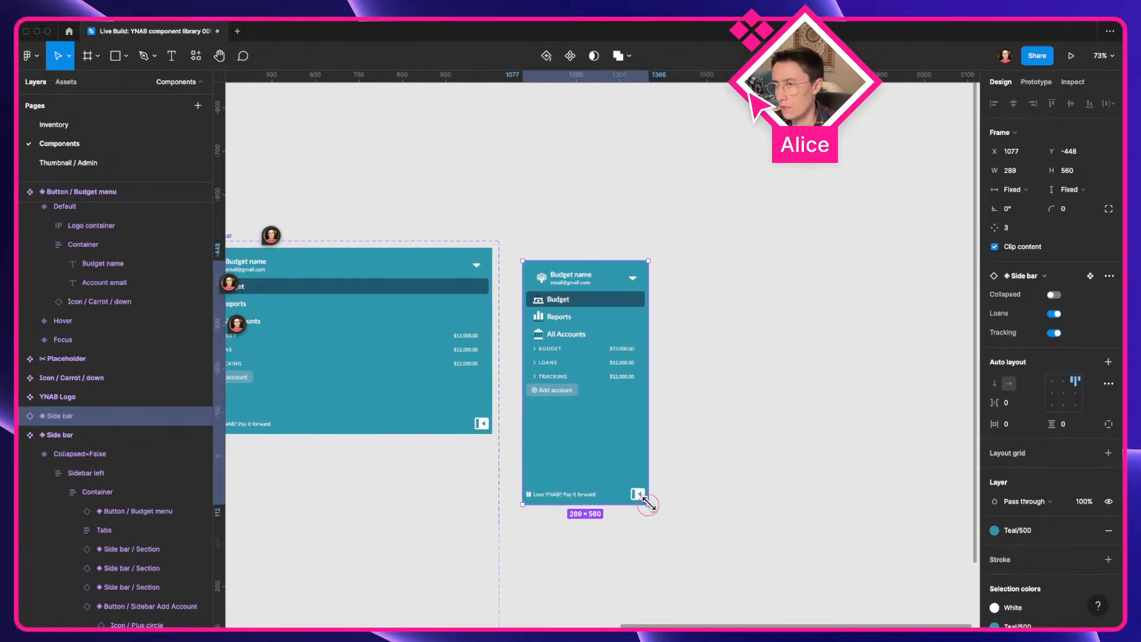
scroll(576, 297, "up", 5)
left_click_drag(539, 355, 506, 300)
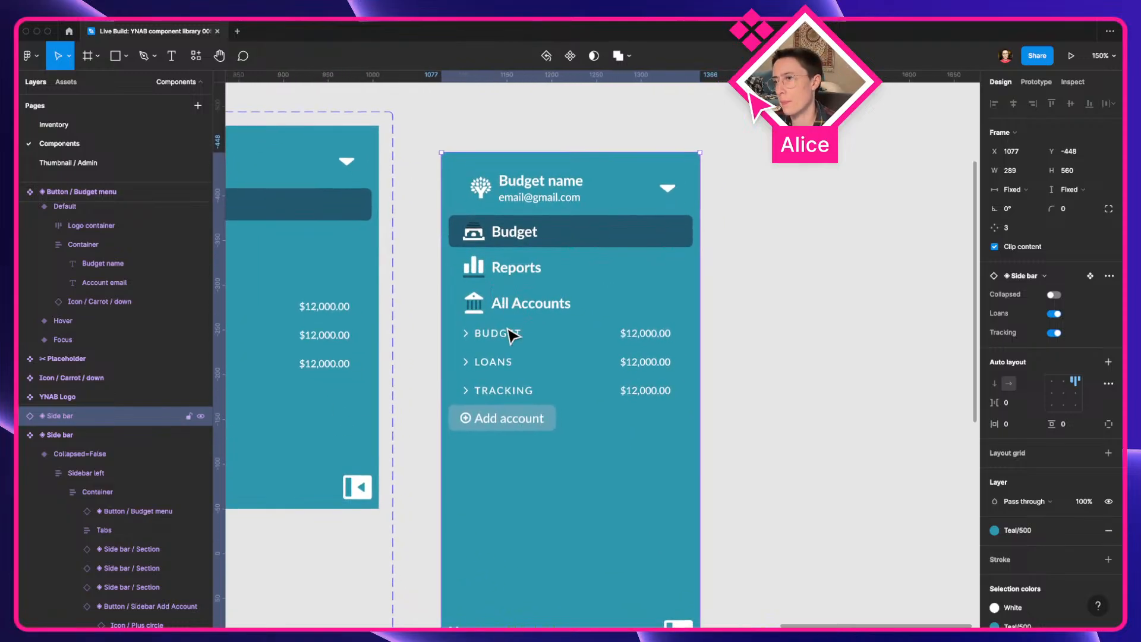
Turn off the Tracking section on the Side bar instance placed beside the component set
scroll(508, 336, "down", 5)
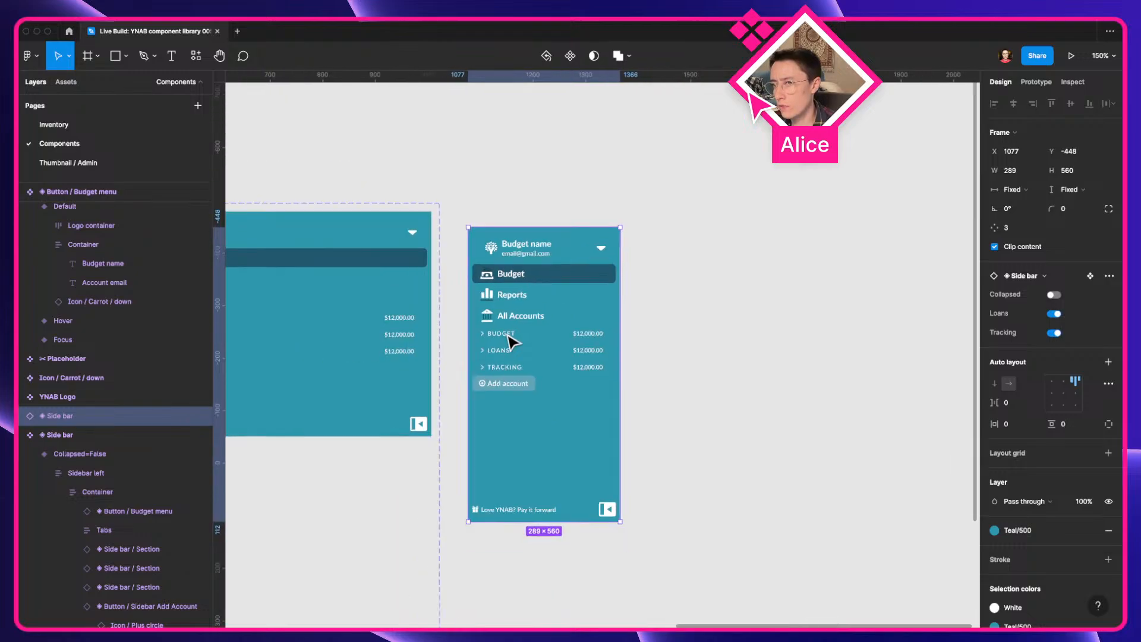
left_click_drag(509, 339, 787, 277)
scroll(748, 307, "right", 5)
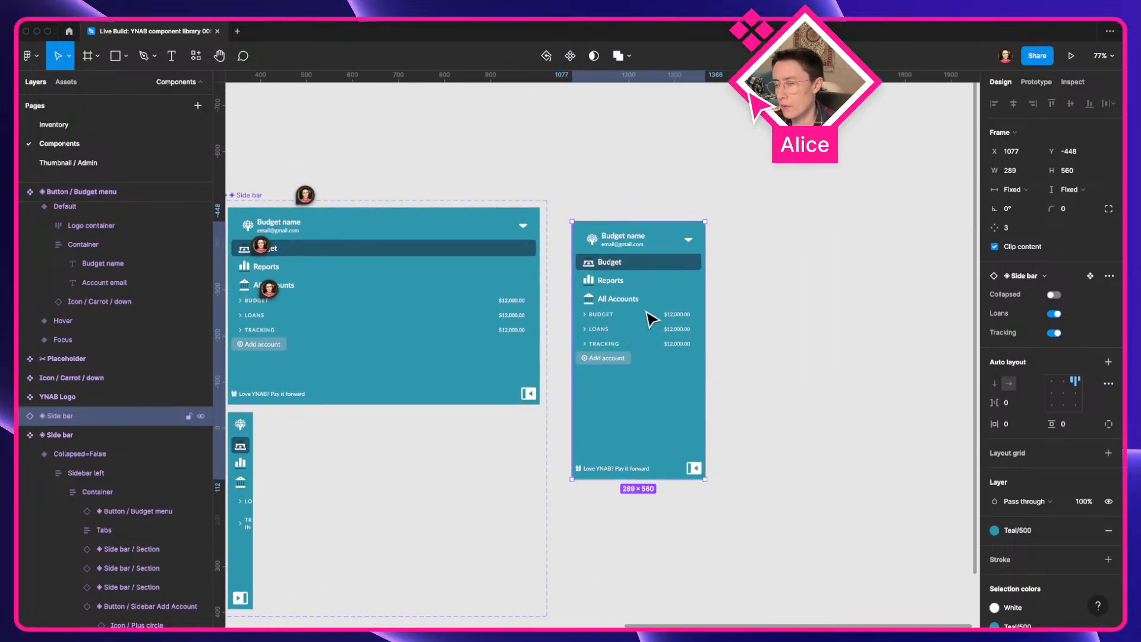
scroll(649, 318, "up", 5)
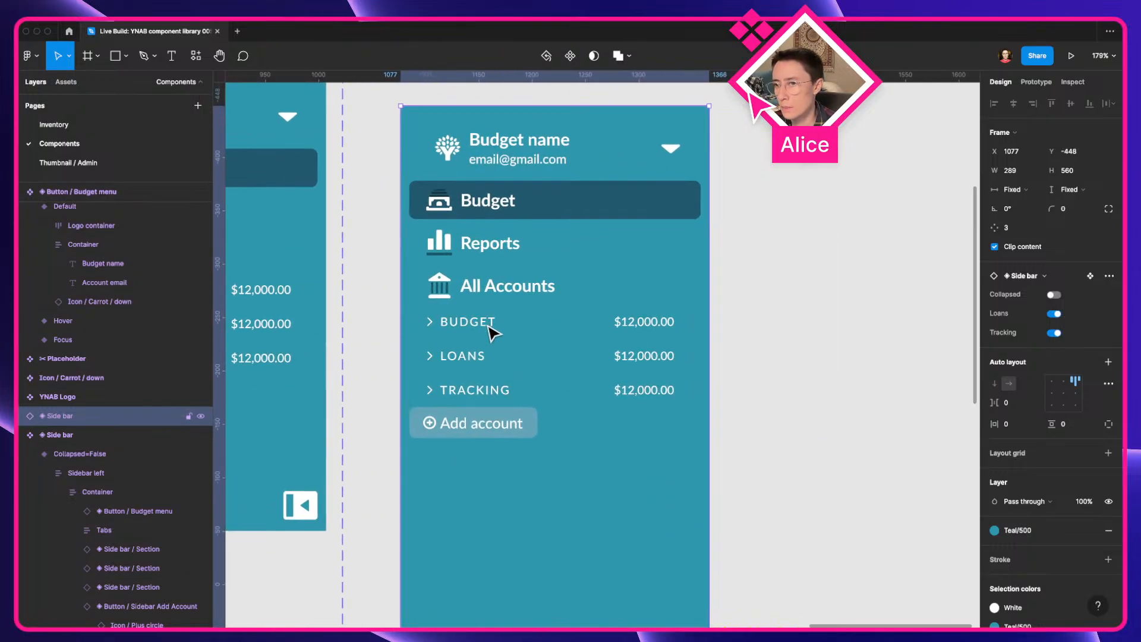
left_click(1051, 334)
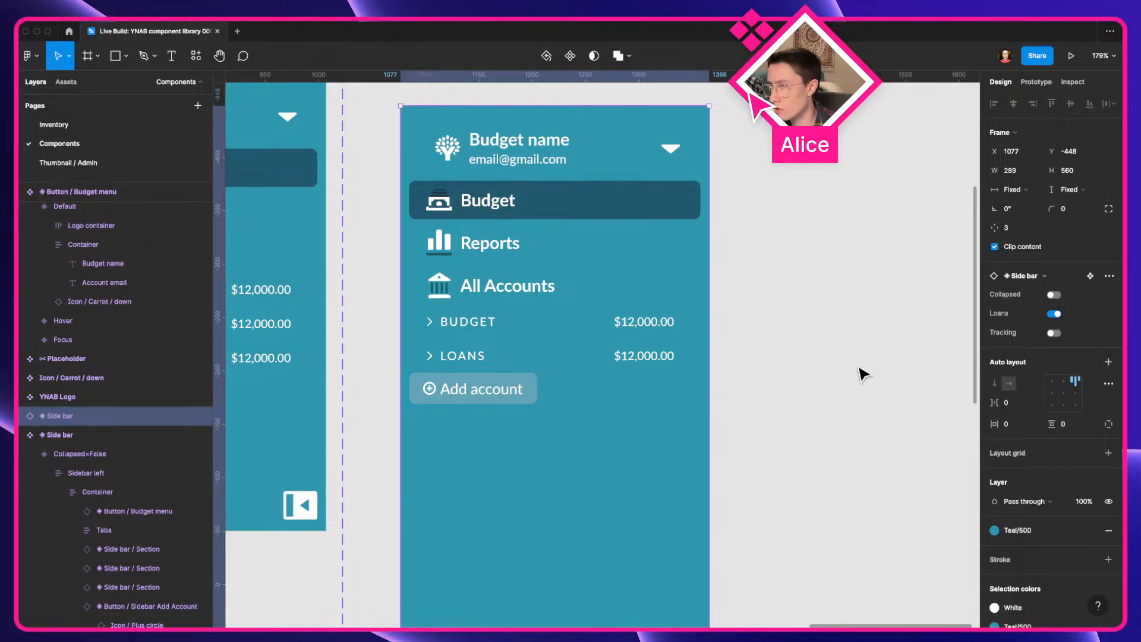
left_click(858, 372)
Switch the Side bar instance's Budget section to open and check the components available for its account rows
left_click(543, 330)
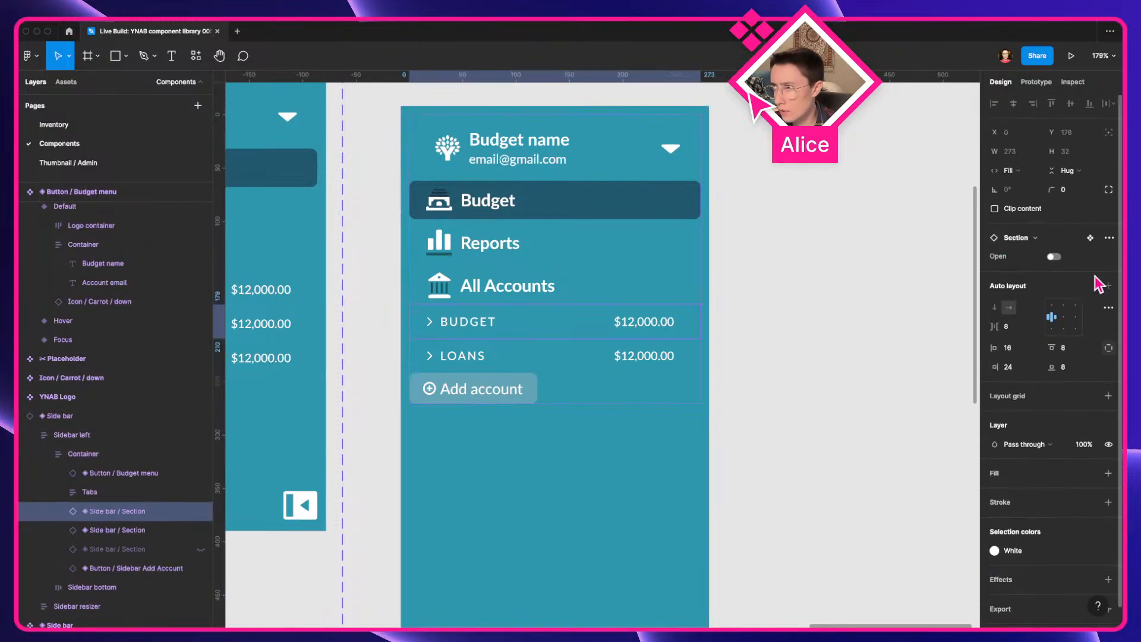
left_click(1053, 257)
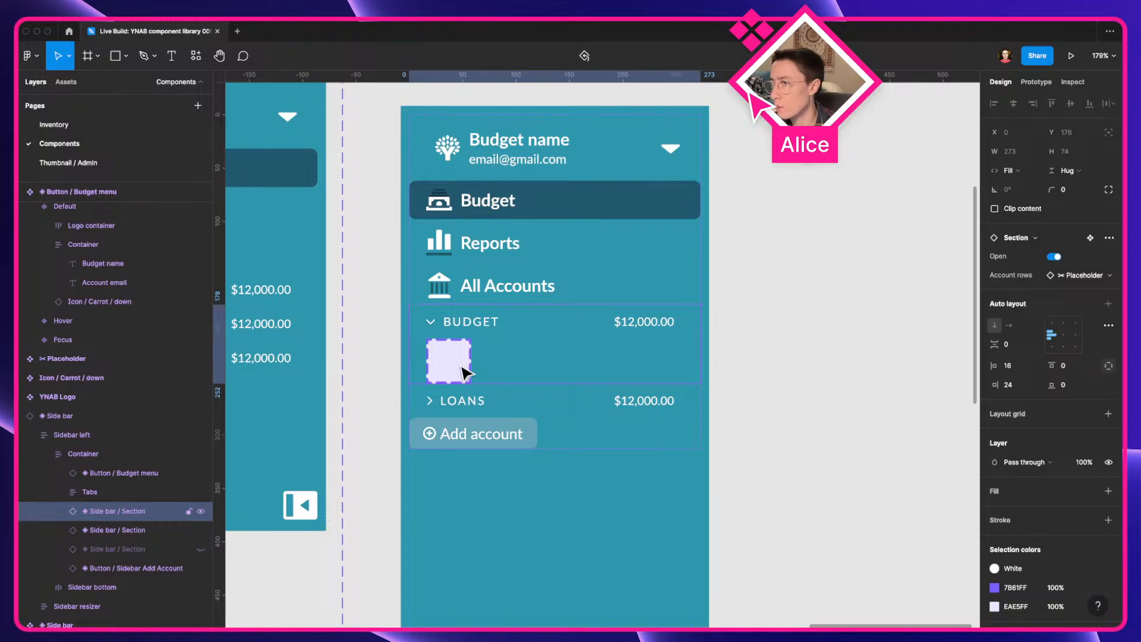
left_click(1082, 275)
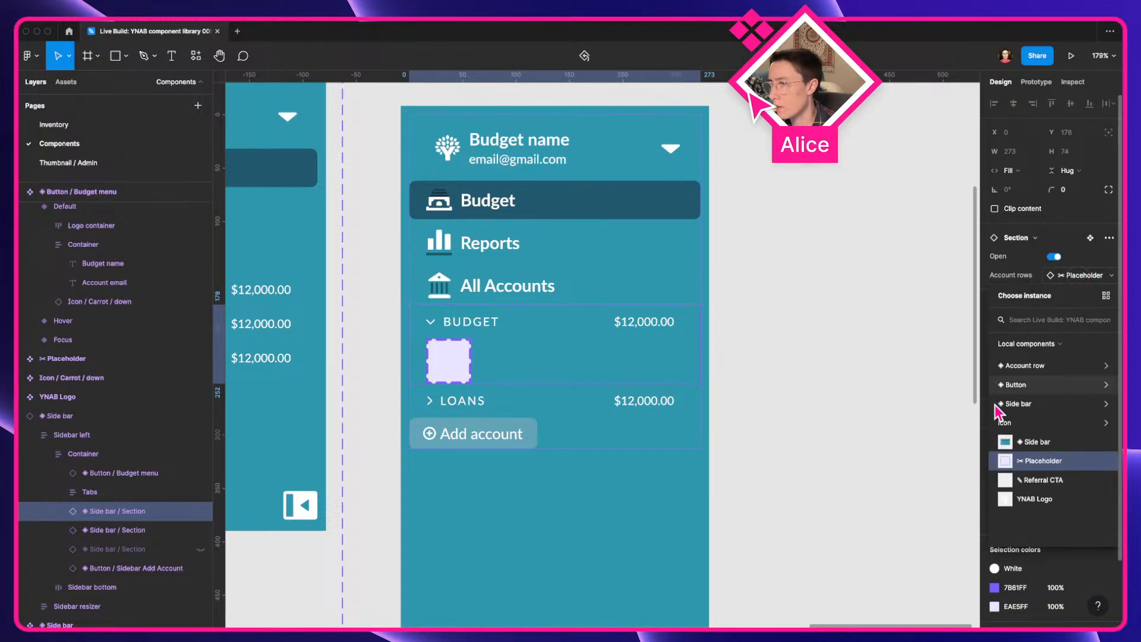
left_click(1092, 277)
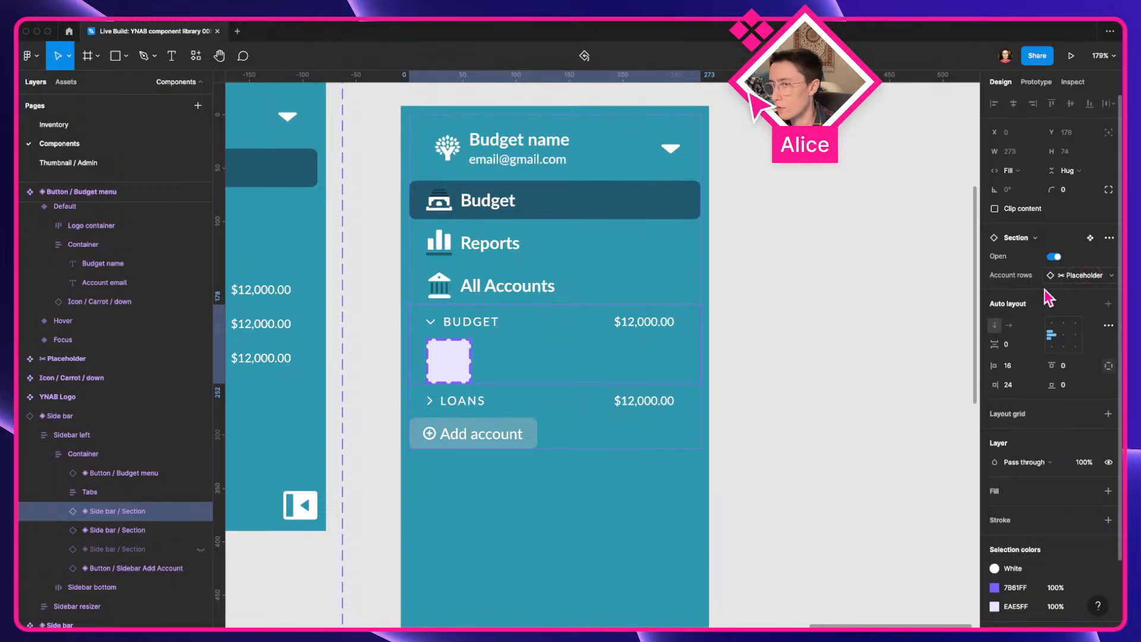
Place an instance of the default Account row / Manual on the empty canvas beside the Side bar instance
scroll(714, 362, "down", 5)
scroll(713, 372, "down", 5)
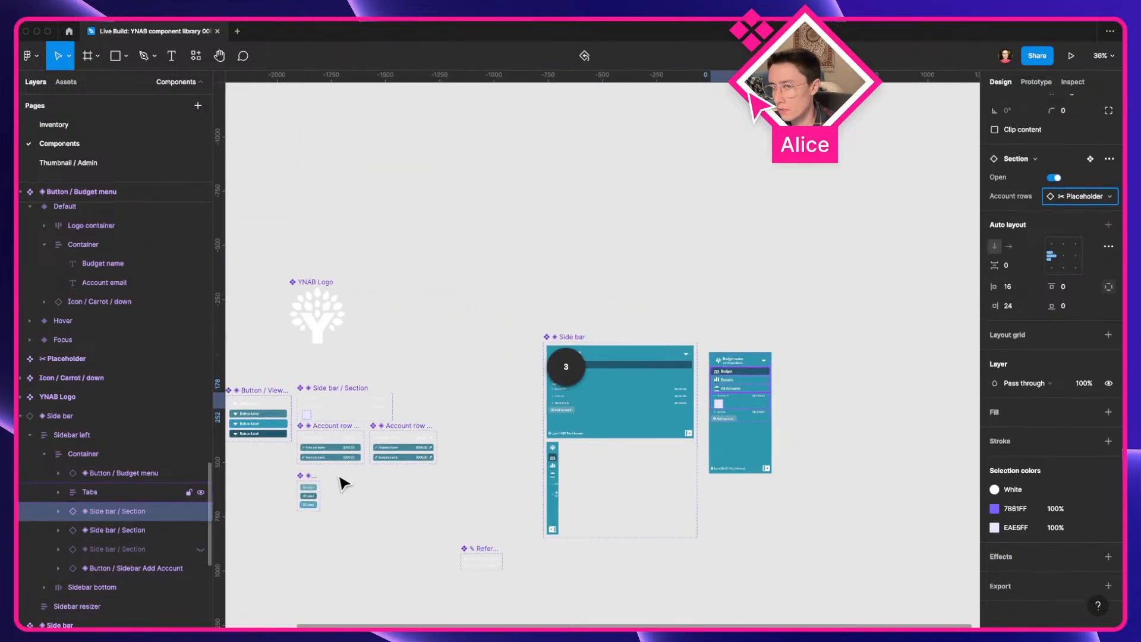
left_click(532, 448)
key("super+z")
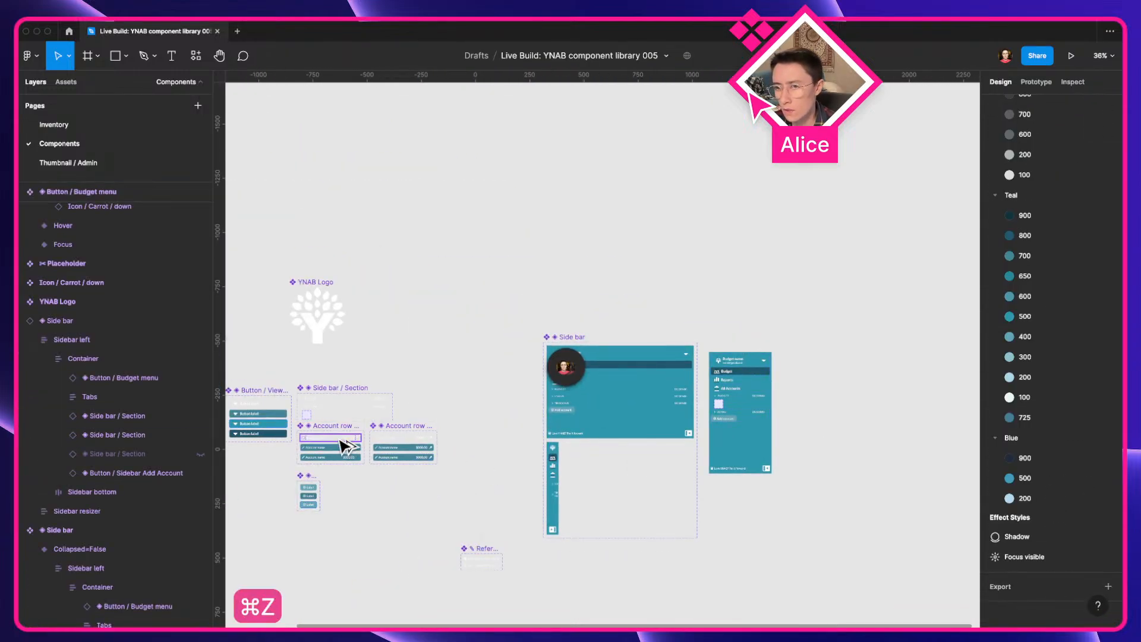
left_click_drag(335, 440, 841, 395)
scroll(840, 395, "up", 10)
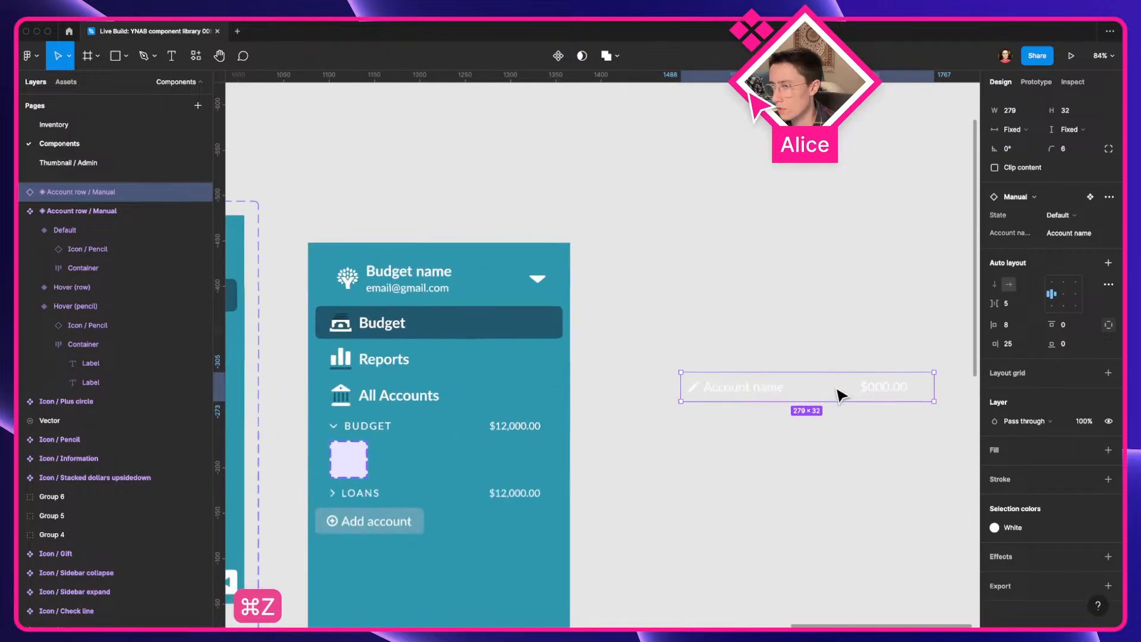
Change the placed account row's name label to "Checking"
double_click(677, 387)
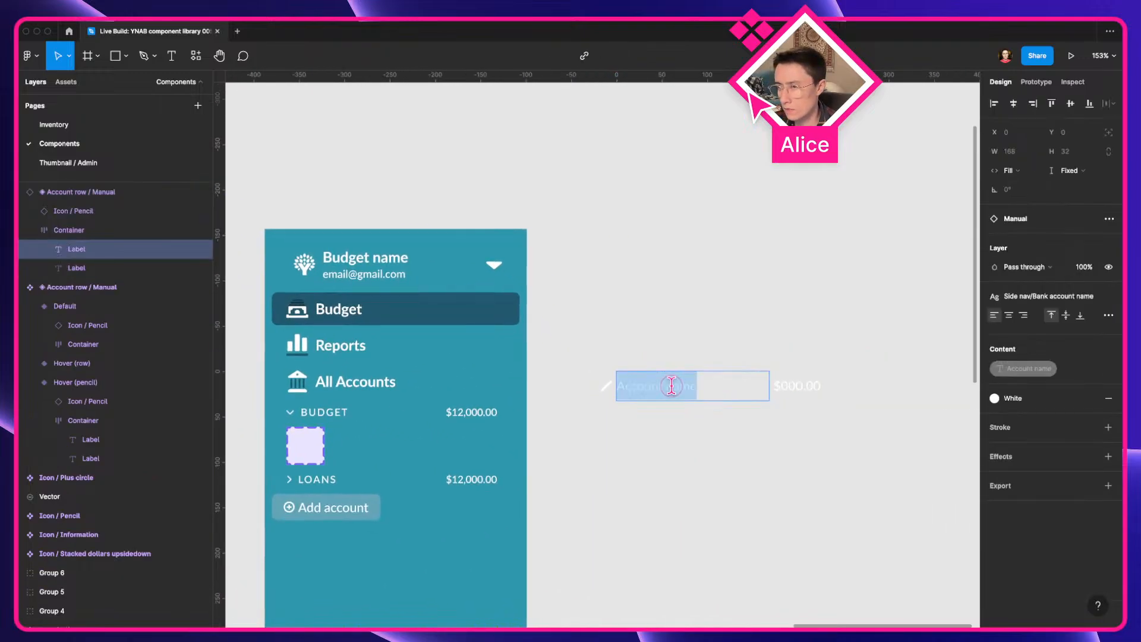
key("BackSpace")
left_click(617, 312)
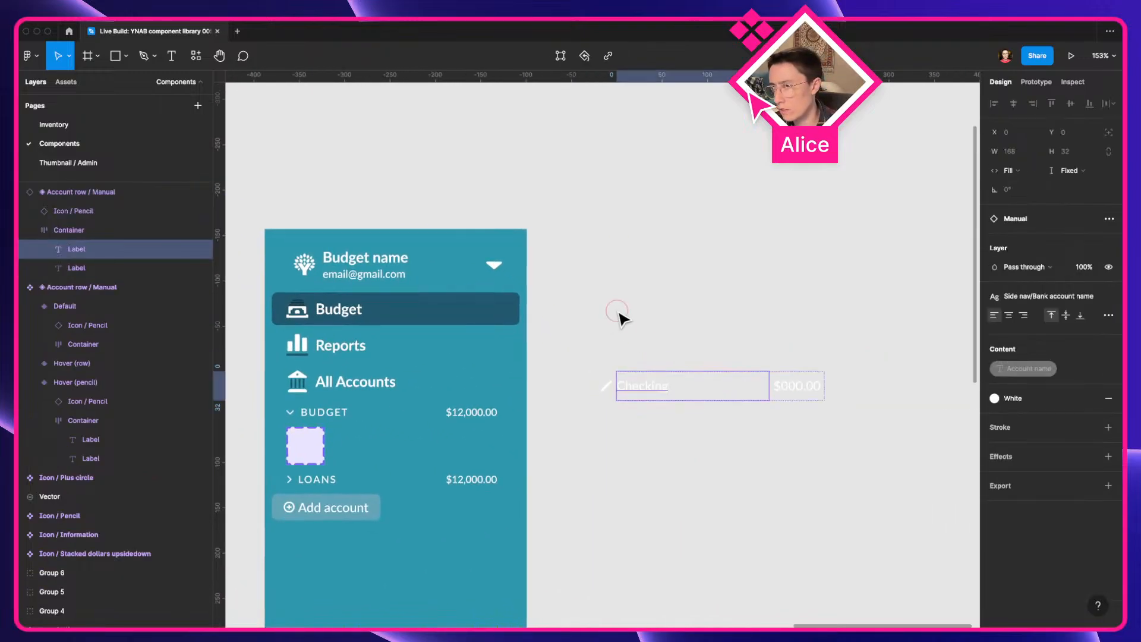
Duplicate the Checking row directly below itself and rename the copy "Savings"
left_click_drag(728, 391, 727, 423)
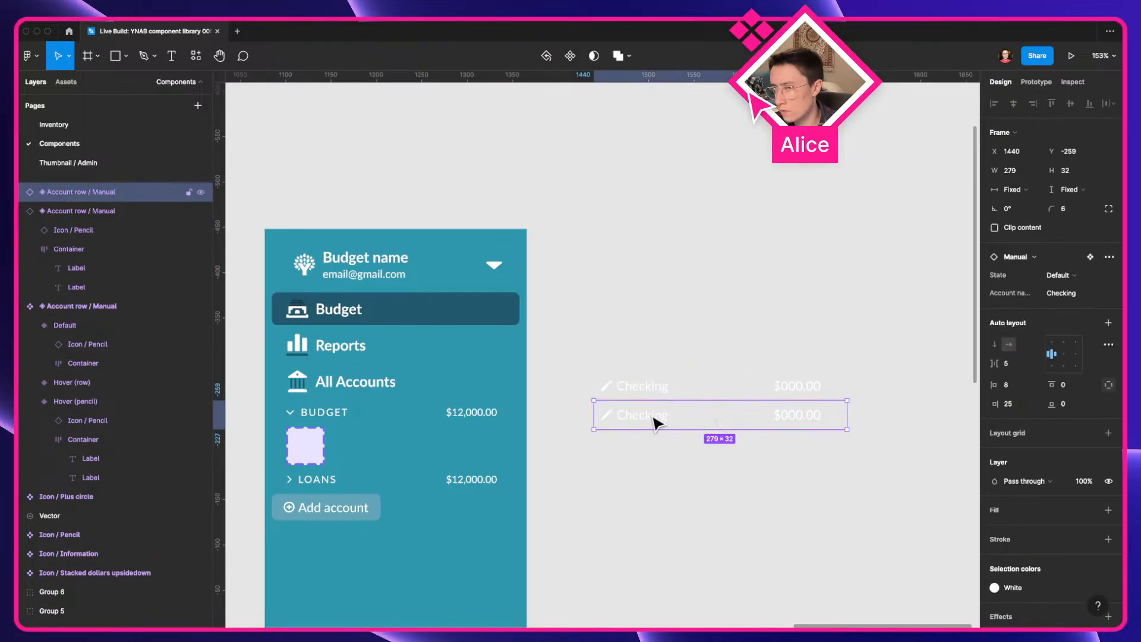
double_click(654, 420)
type("Savings")
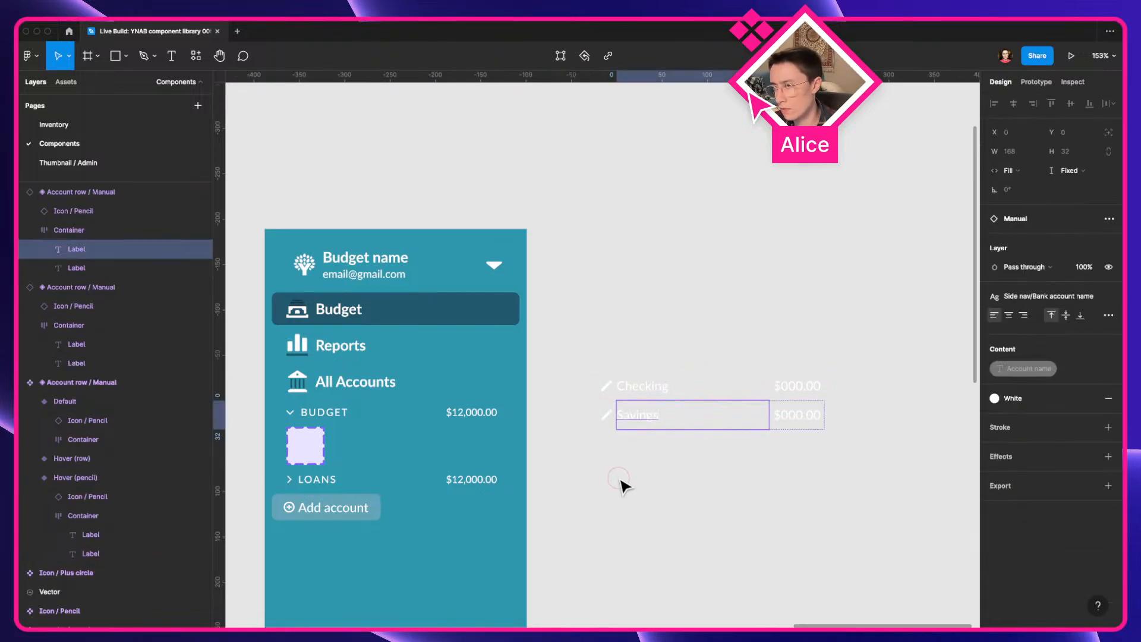
left_click(623, 483)
Duplicate the Savings row directly below itself and rename the copy "Emergency"
left_click_drag(641, 431, 645, 457)
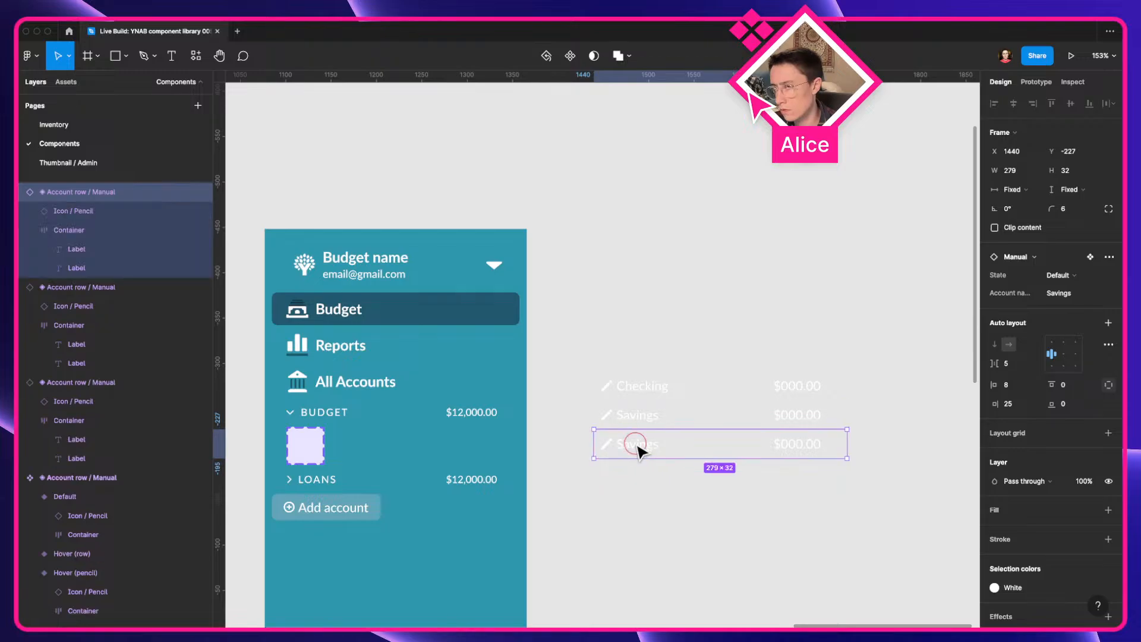
double_click(635, 444)
type("Emergency")
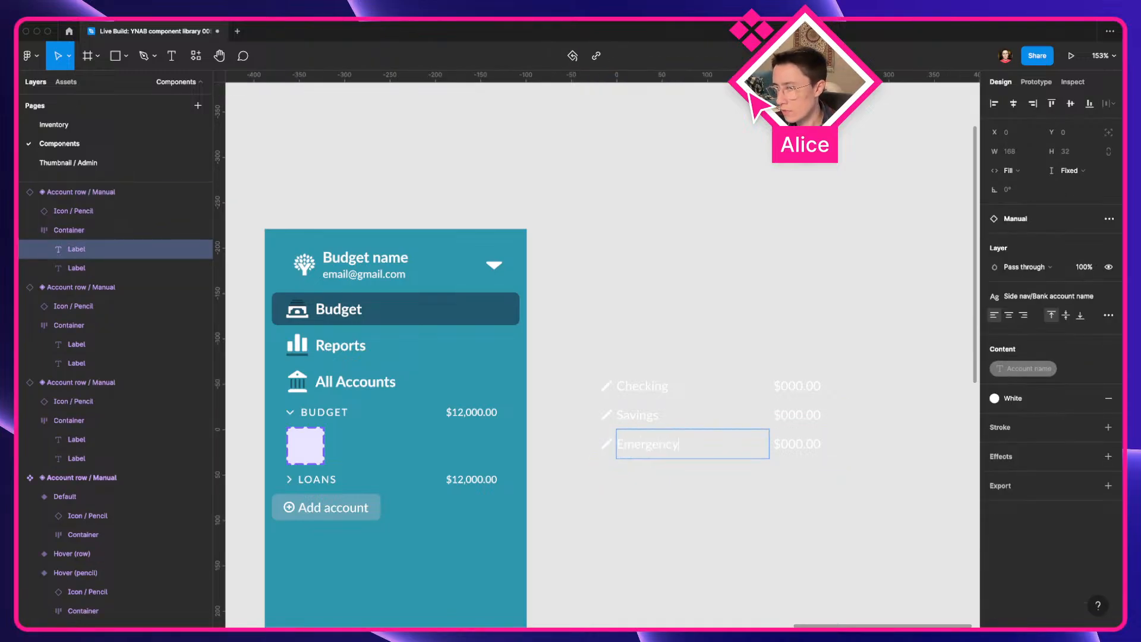
left_click(688, 348)
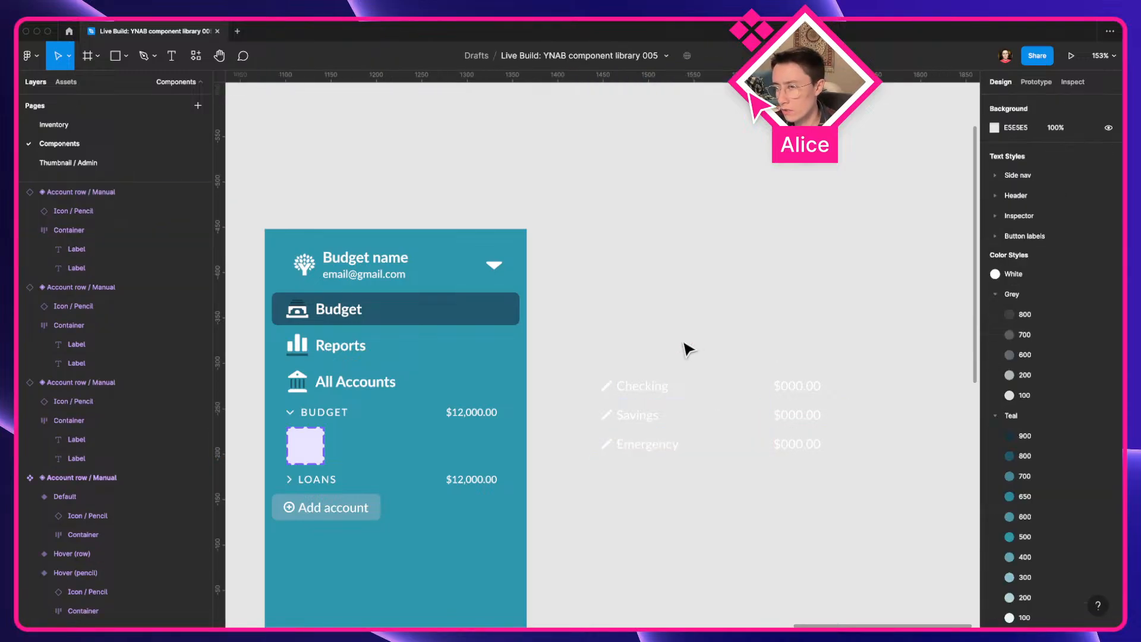
Wrap the Checking, Savings and Emergency rows in a vertical auto layout frame and turn it into a component
left_click_drag(687, 349, 671, 513)
key("shift+a")
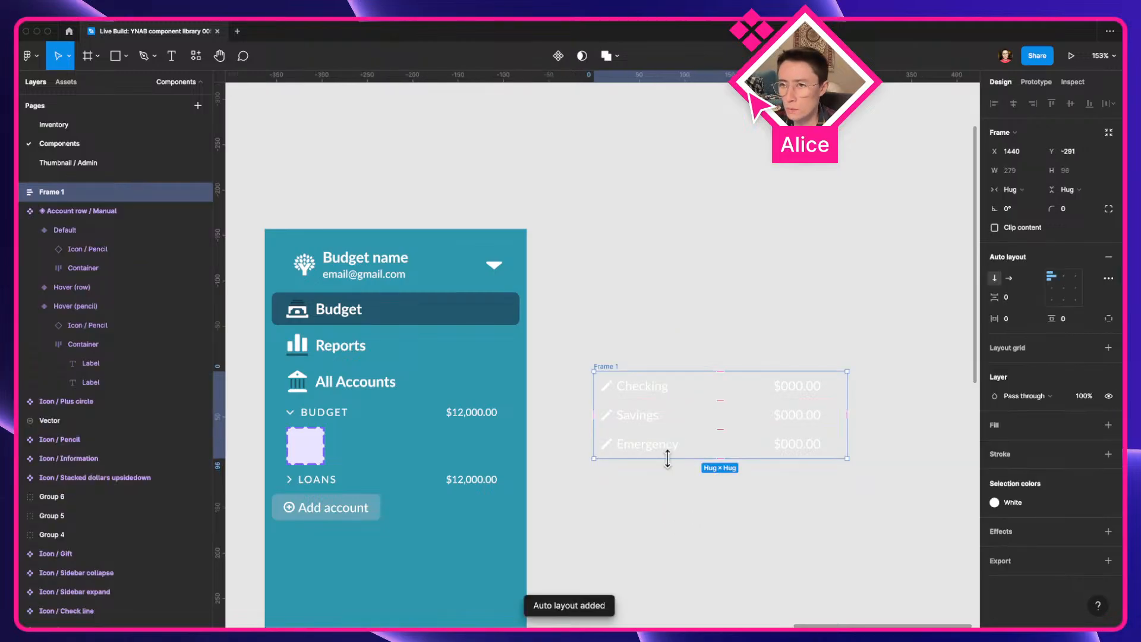
scroll(667, 458, "down", 1)
key("super+alt+k")
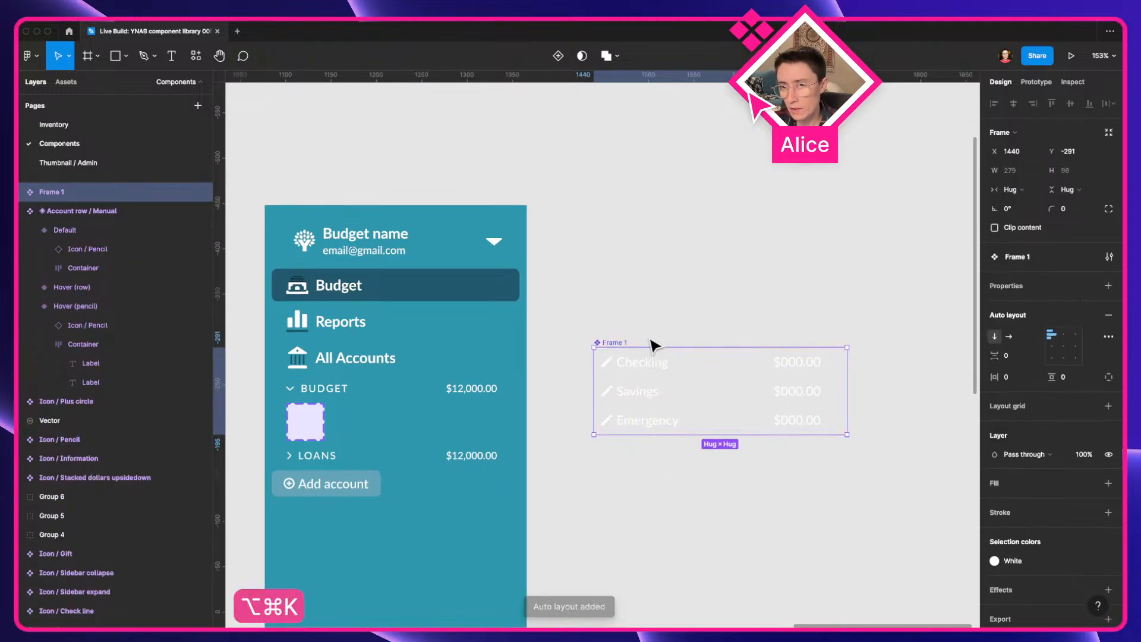
Rename the new account rows component to "Local budget accounts"
key("super+r")
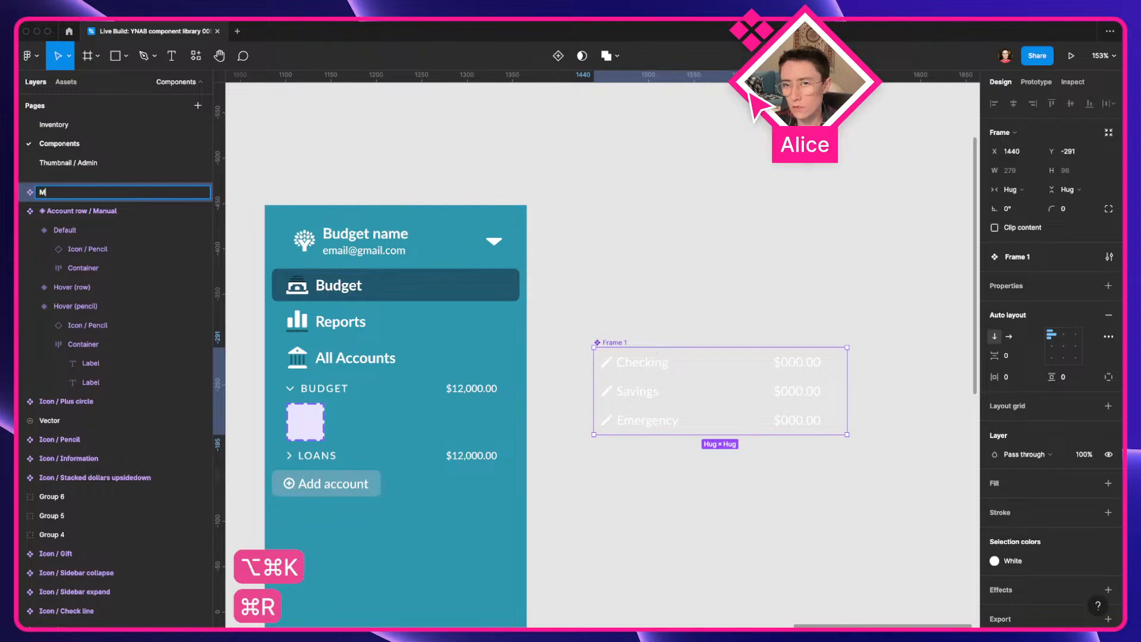
key("super+a")
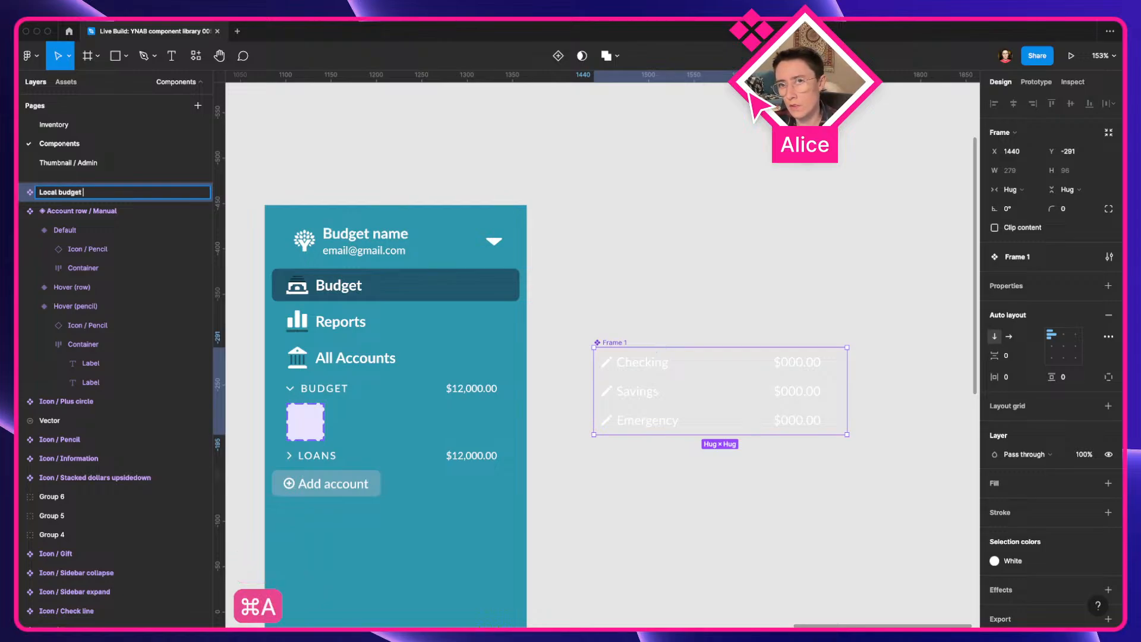
type("Local budget accou")
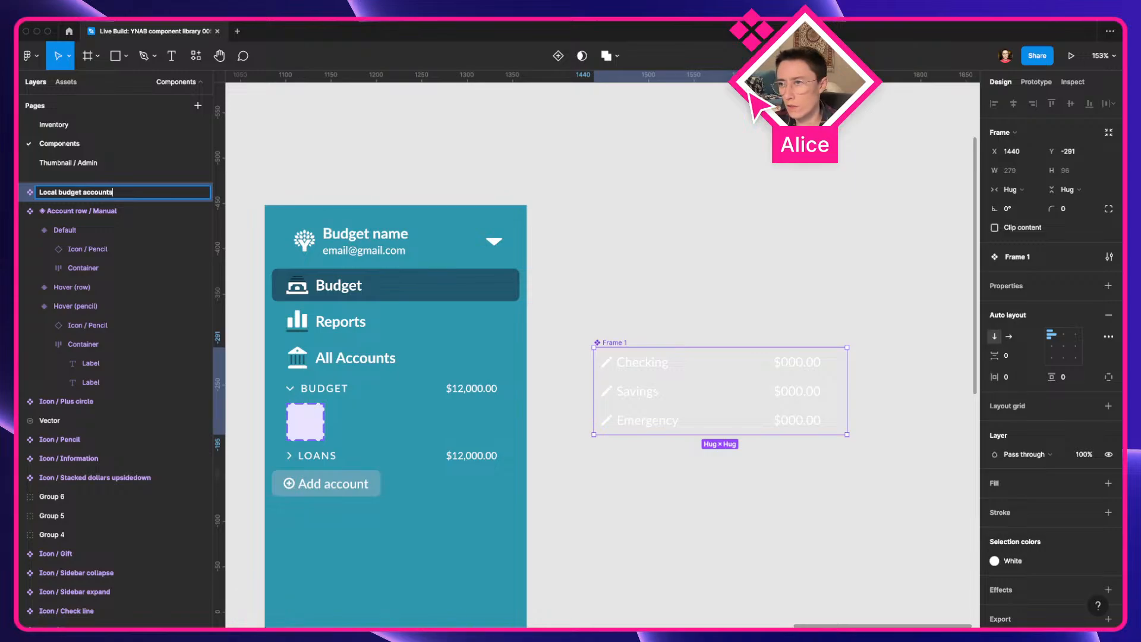
type("nts")
key("Return")
Move the Local budget accounts component slightly away from the Side bar instance, to about X 1454, Y -273
left_click(318, 441)
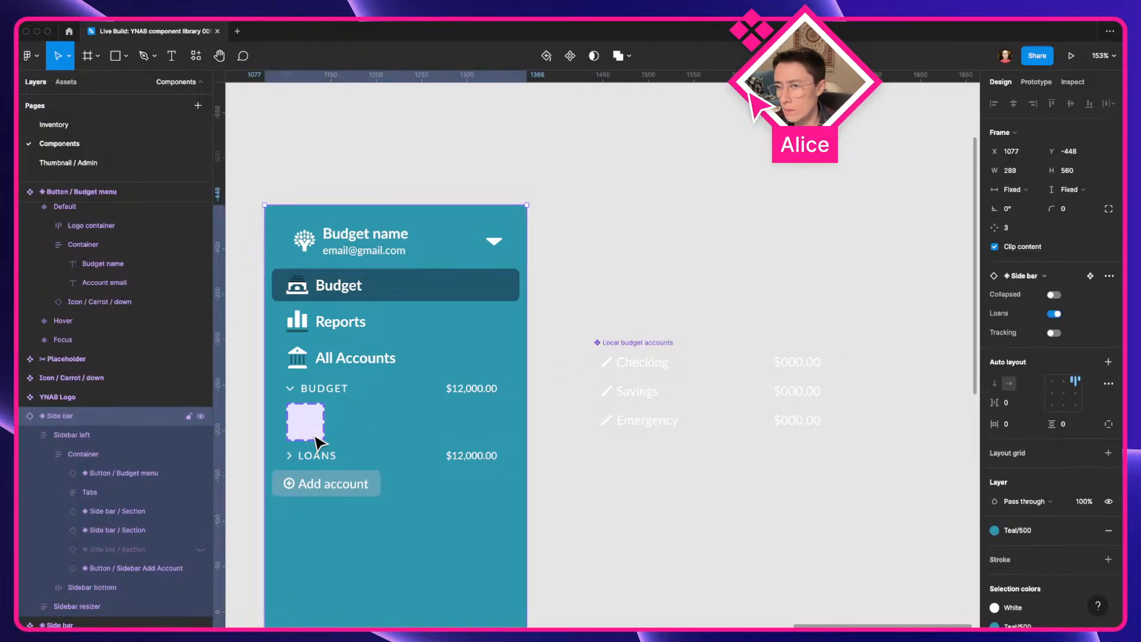
scroll(315, 434, "down", 1)
left_click(766, 369)
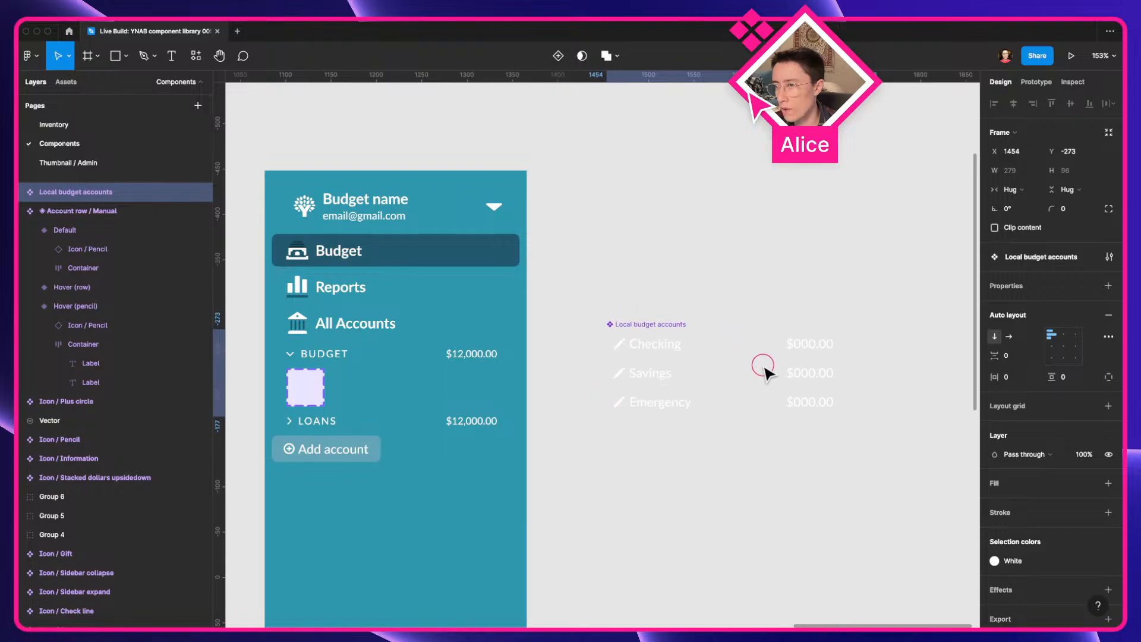
Swap the placeholder in the Side bar instance's open Budget section for Local budget accounts through its Account rows property
left_click(315, 387)
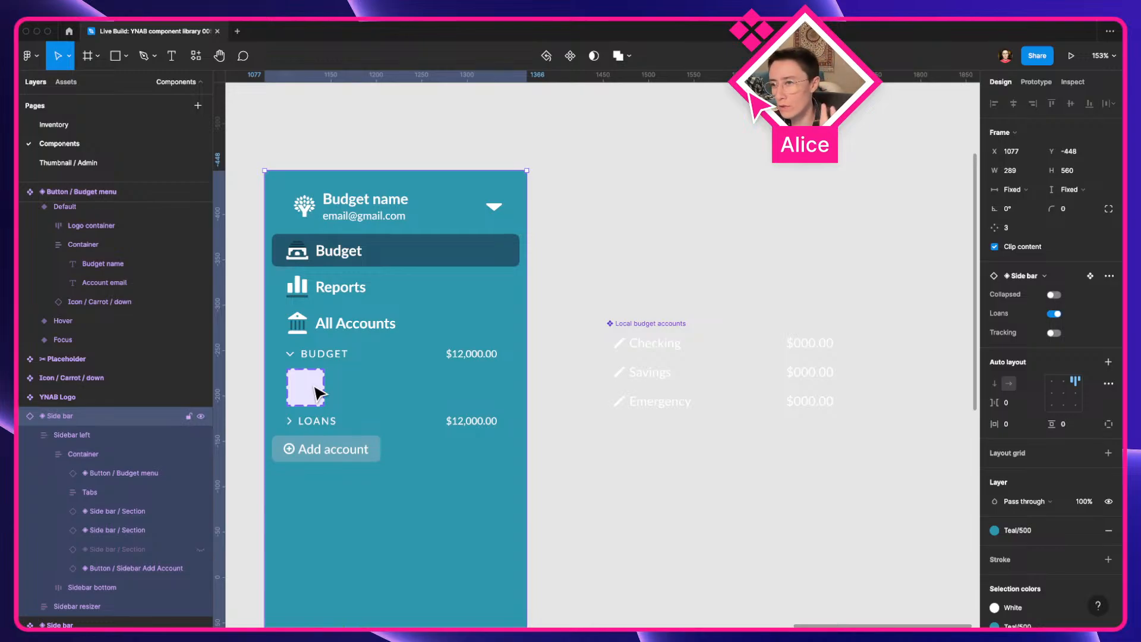
double_click(315, 386)
double_click(314, 387)
double_click(315, 387)
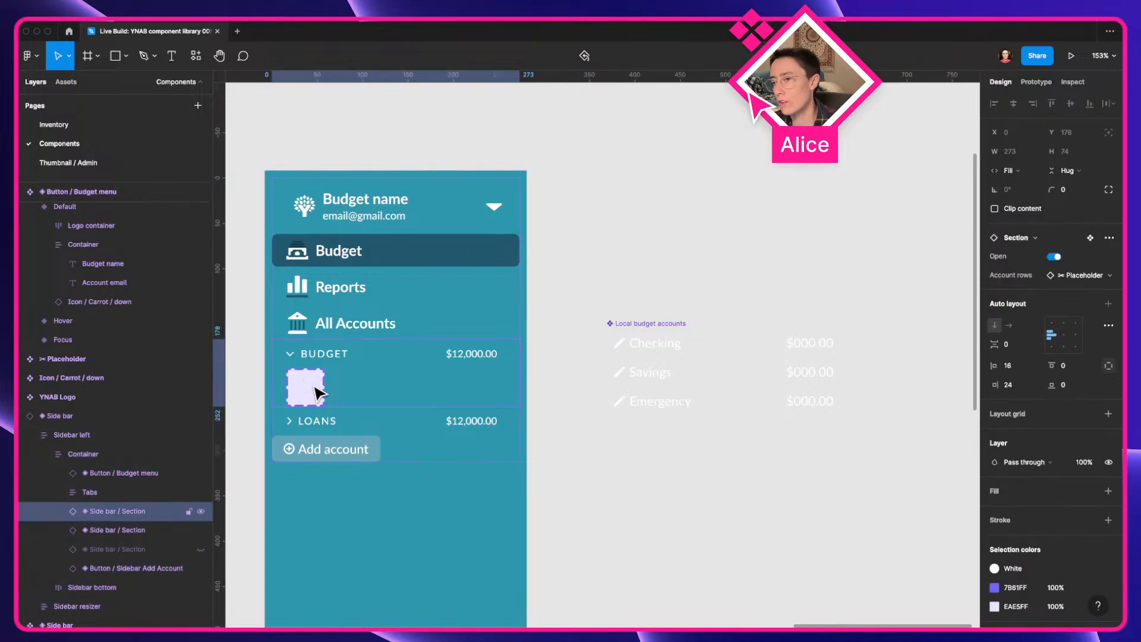
double_click(314, 387)
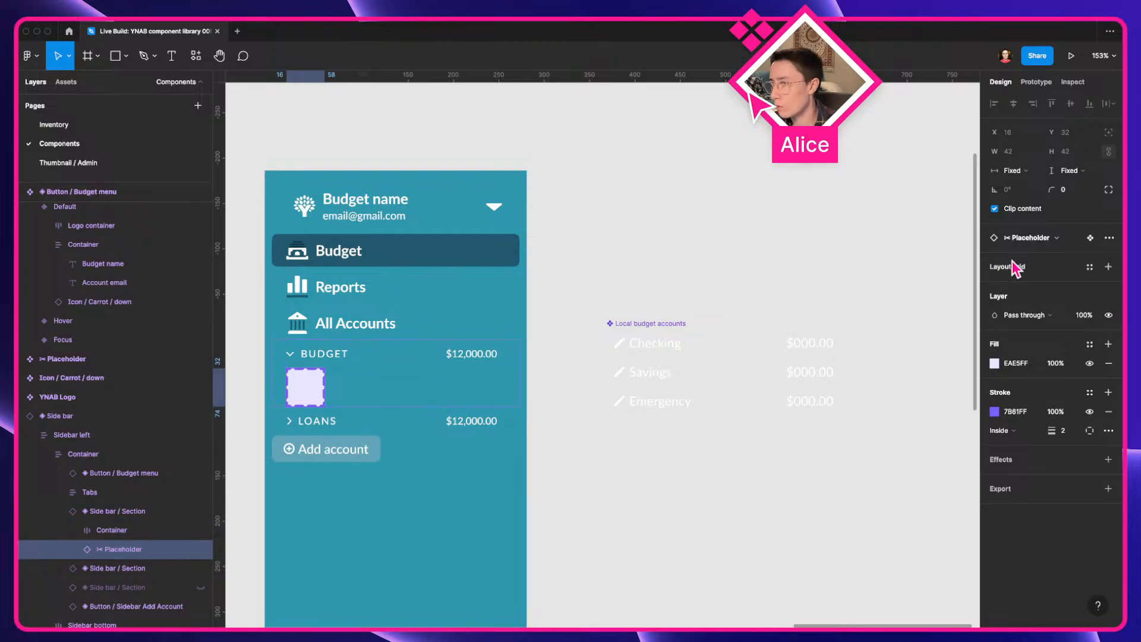
left_click(441, 404)
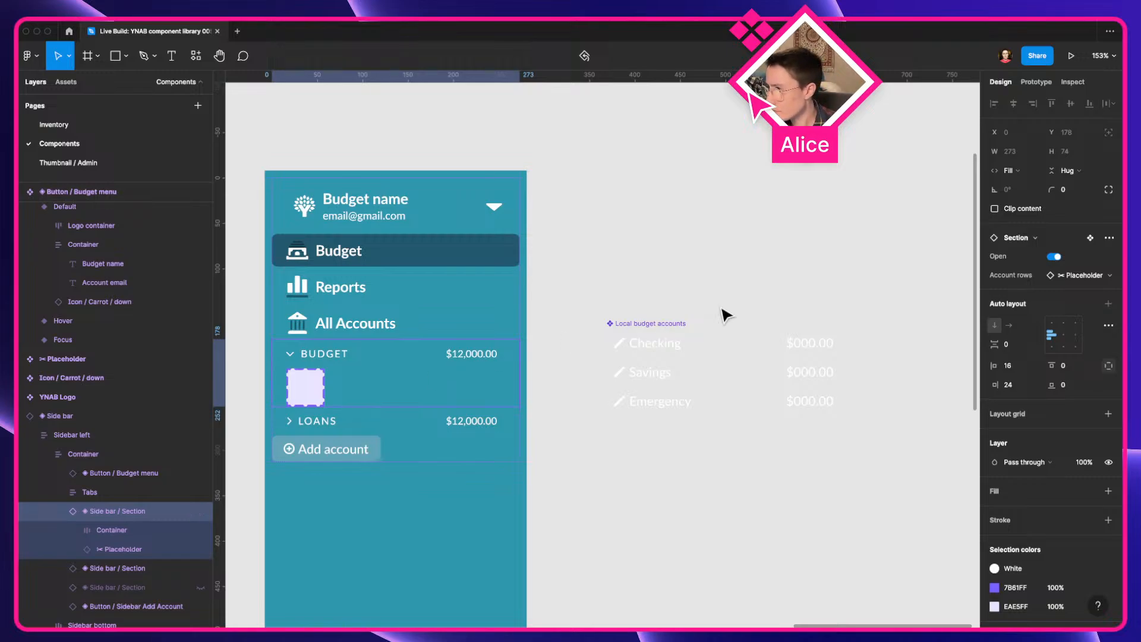
left_click(1090, 277)
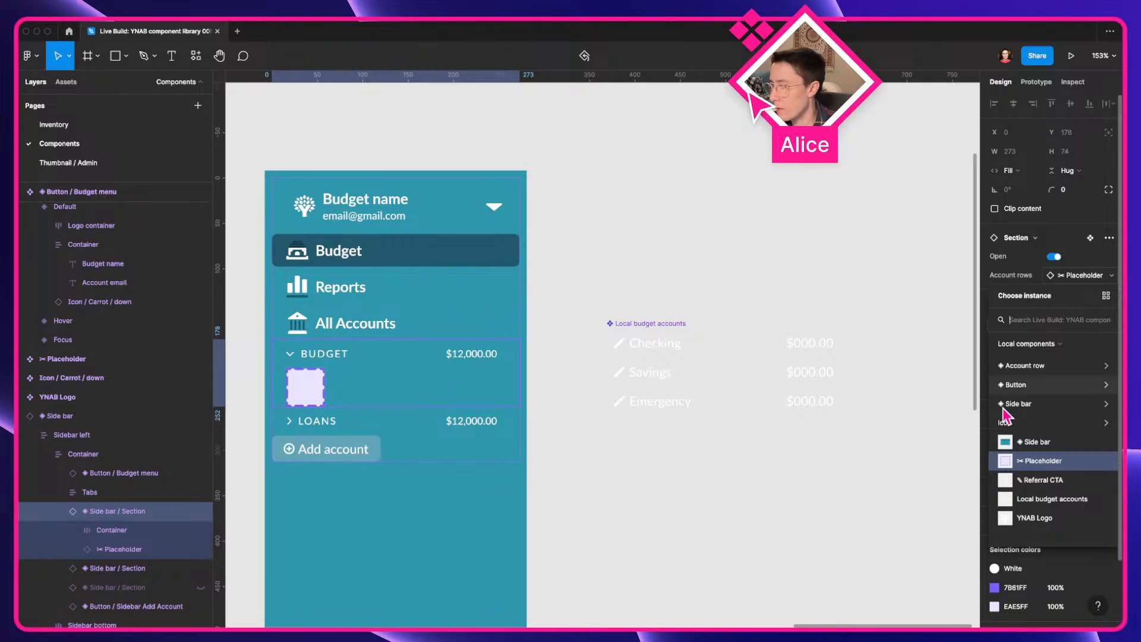
left_click(1037, 500)
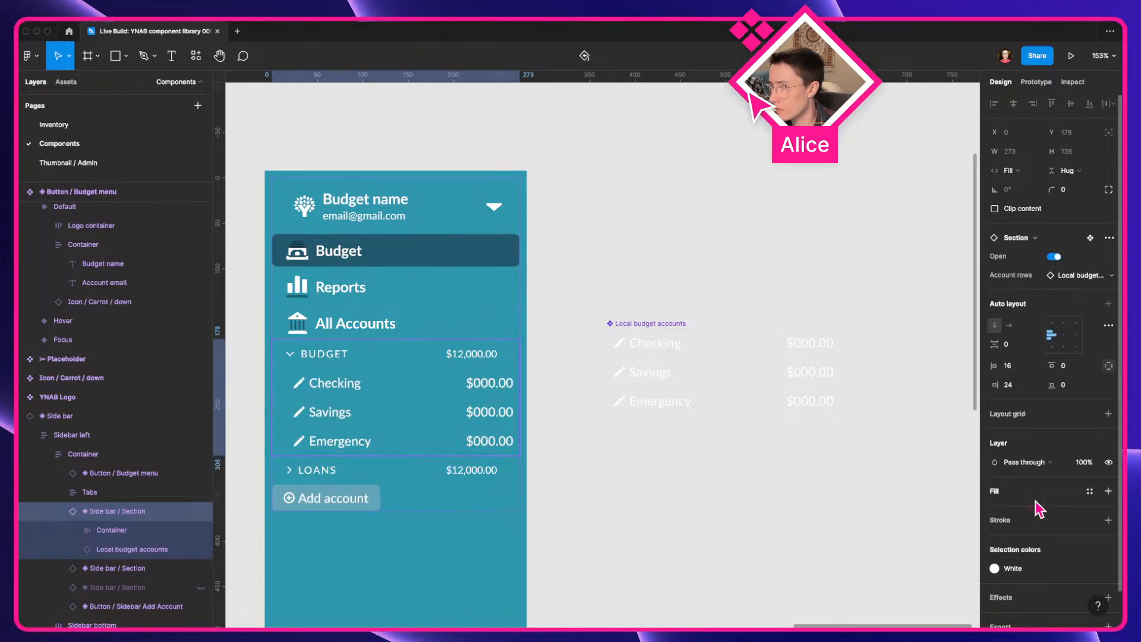
Set the width of all three rows inside Local budget accounts to Fill container and select the instance's Budget section
double_click(775, 360)
key("super+a")
left_click(1009, 189)
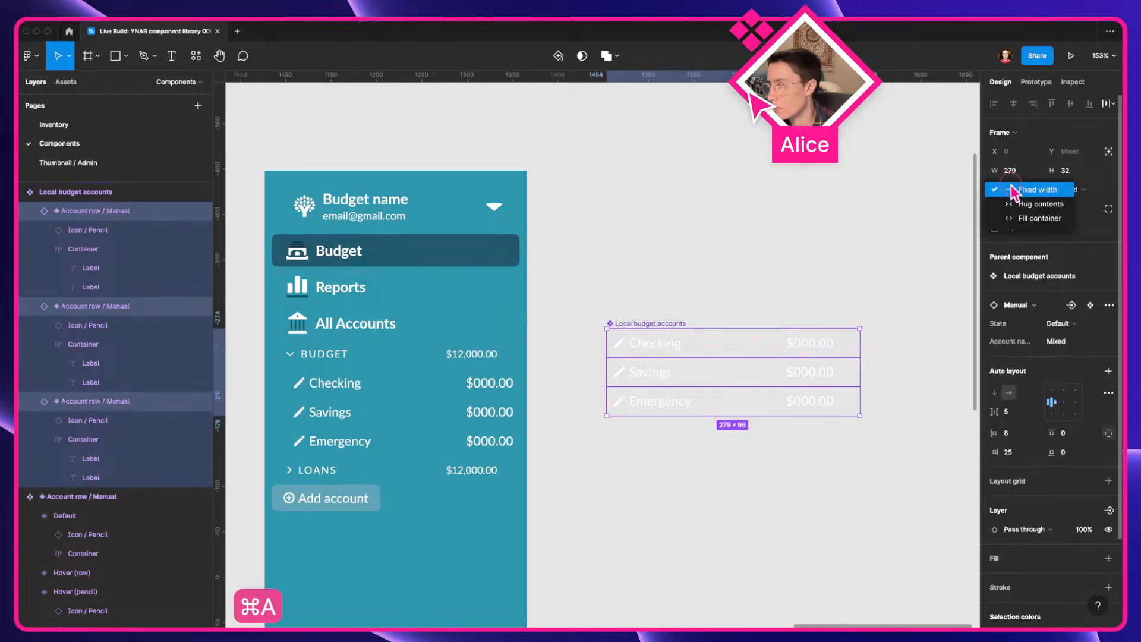
left_click(1010, 218)
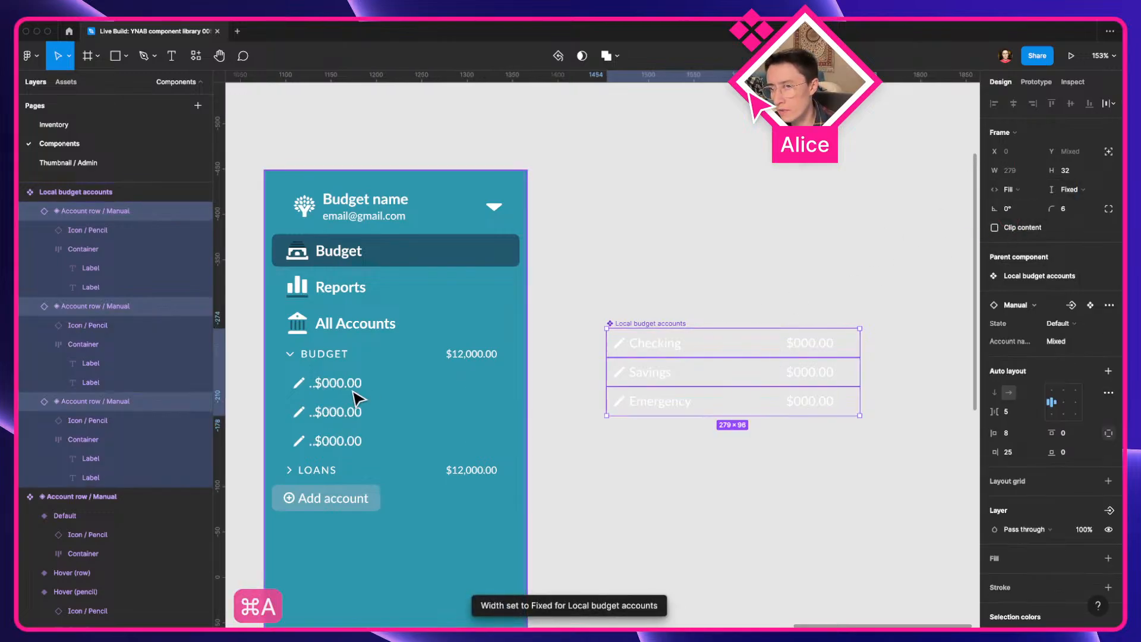
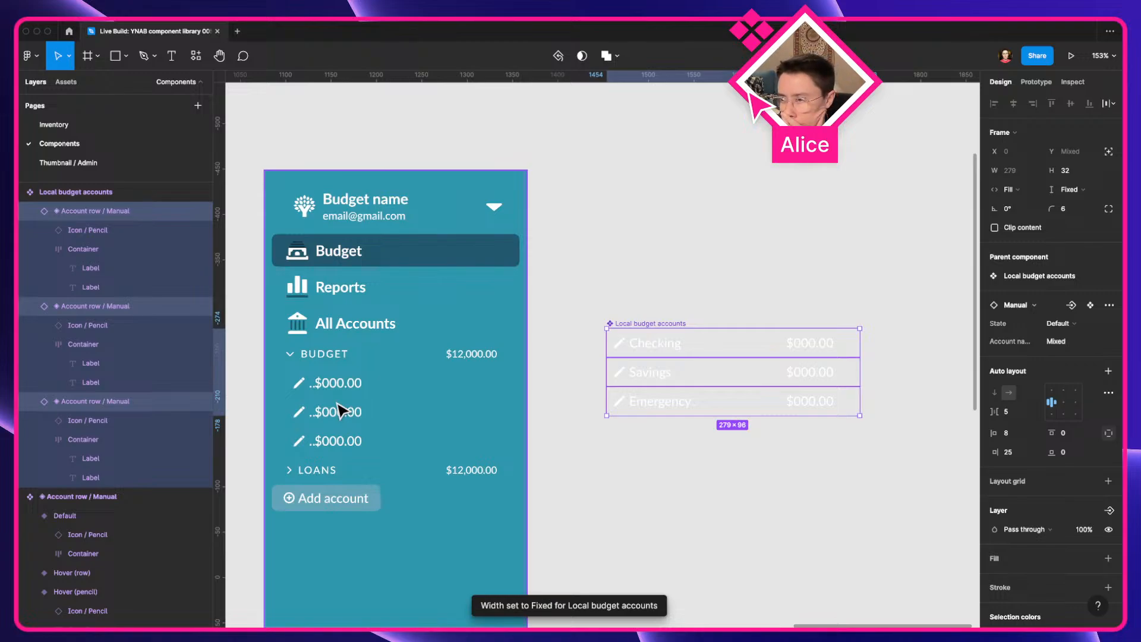
left_click(401, 406)
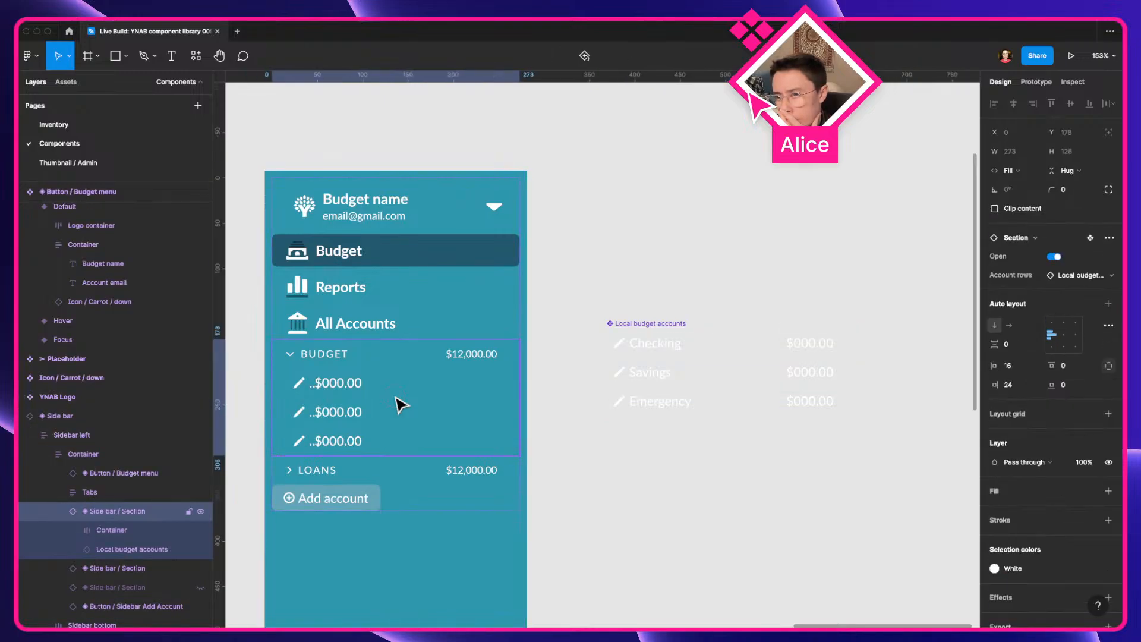
Compare the label and Container layers in the account rows, narrowing the Local budget accounts main component to a width of about 267
left_click(334, 398, "super")
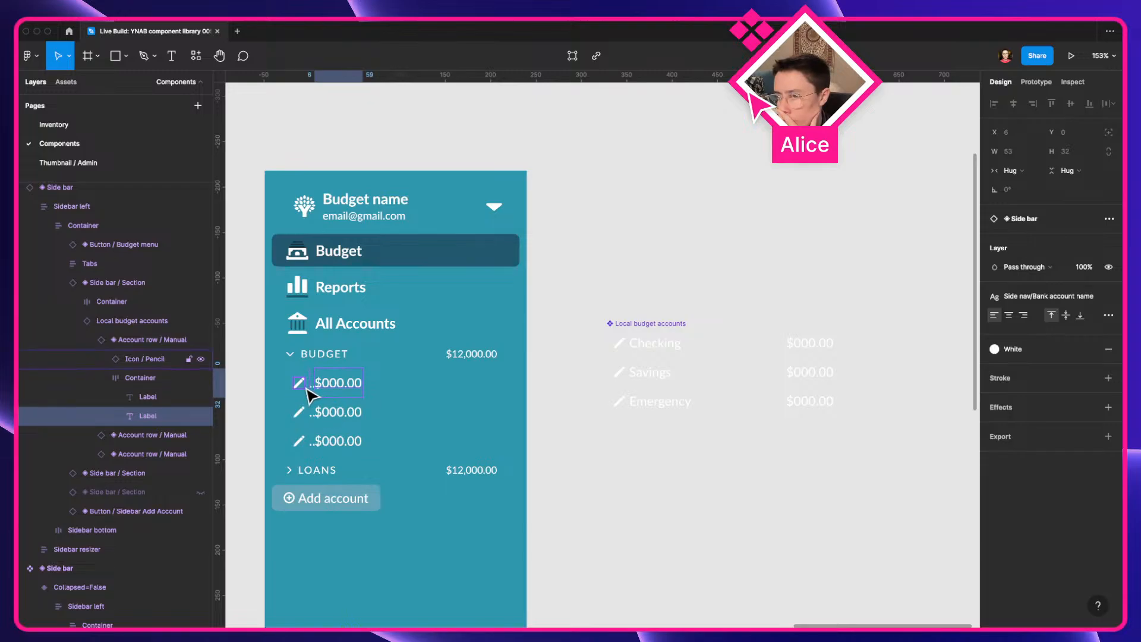
left_click(666, 347, "super")
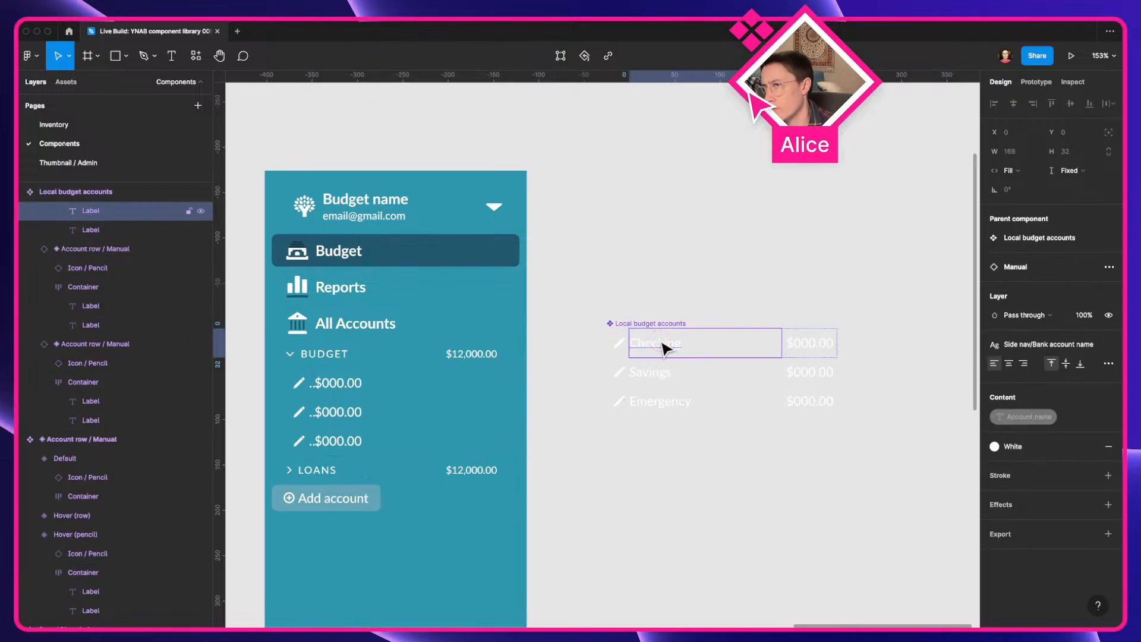
left_click(654, 377, "super")
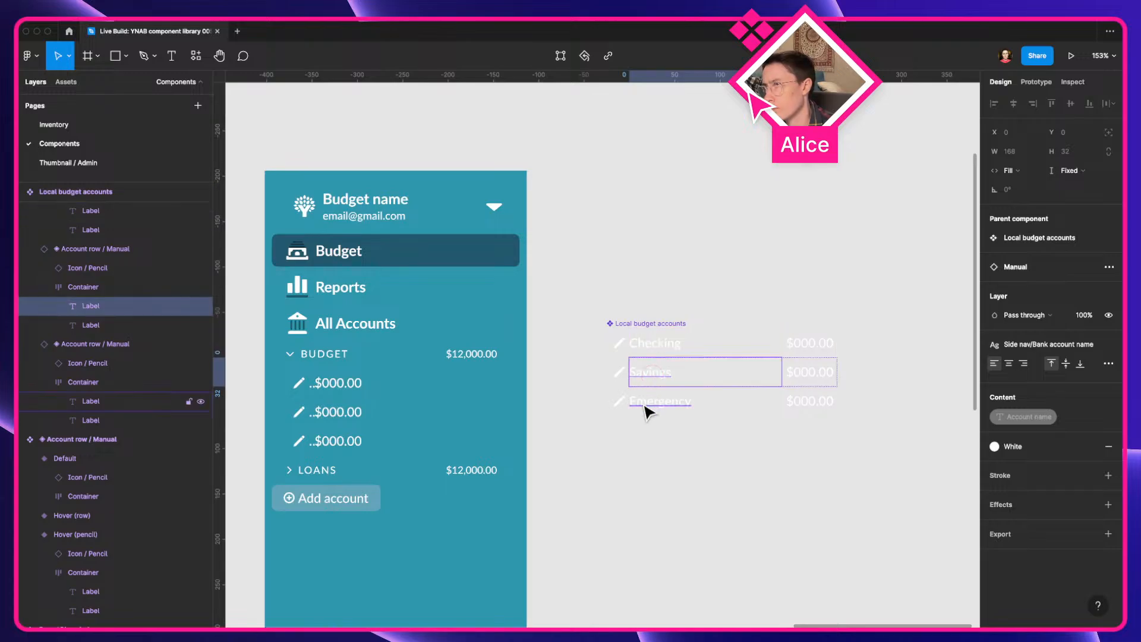
left_click(646, 408, "super")
left_click(657, 324)
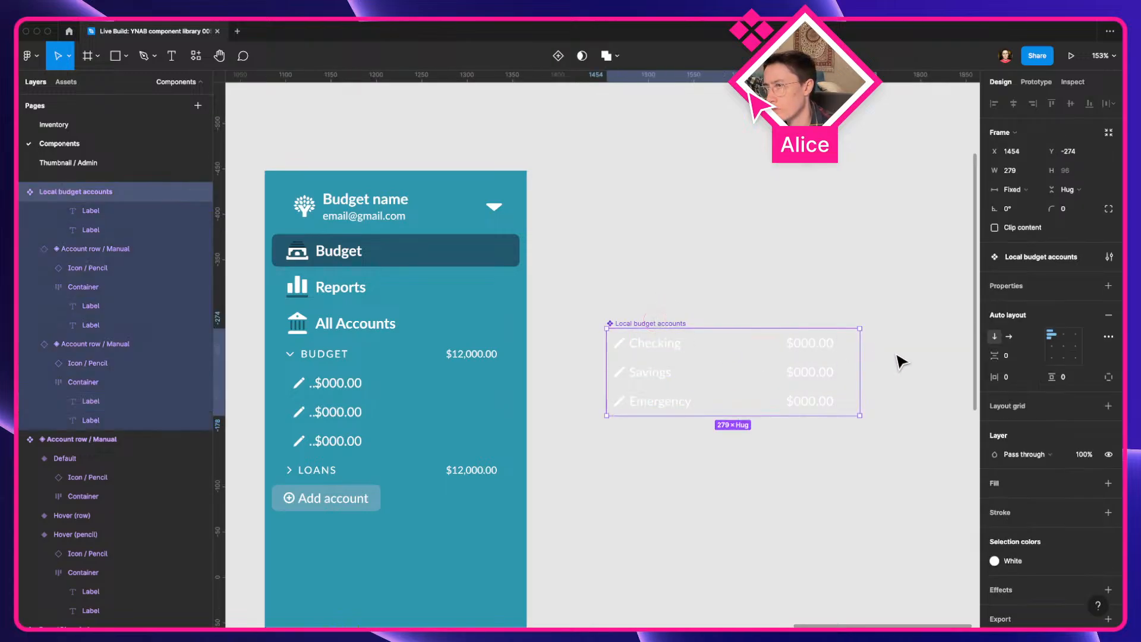
mouse_move(860, 356)
left_mouse_down()
mouse_move(904, 357)
mouse_move(849, 359)
left_mouse_up()
left_click(737, 355)
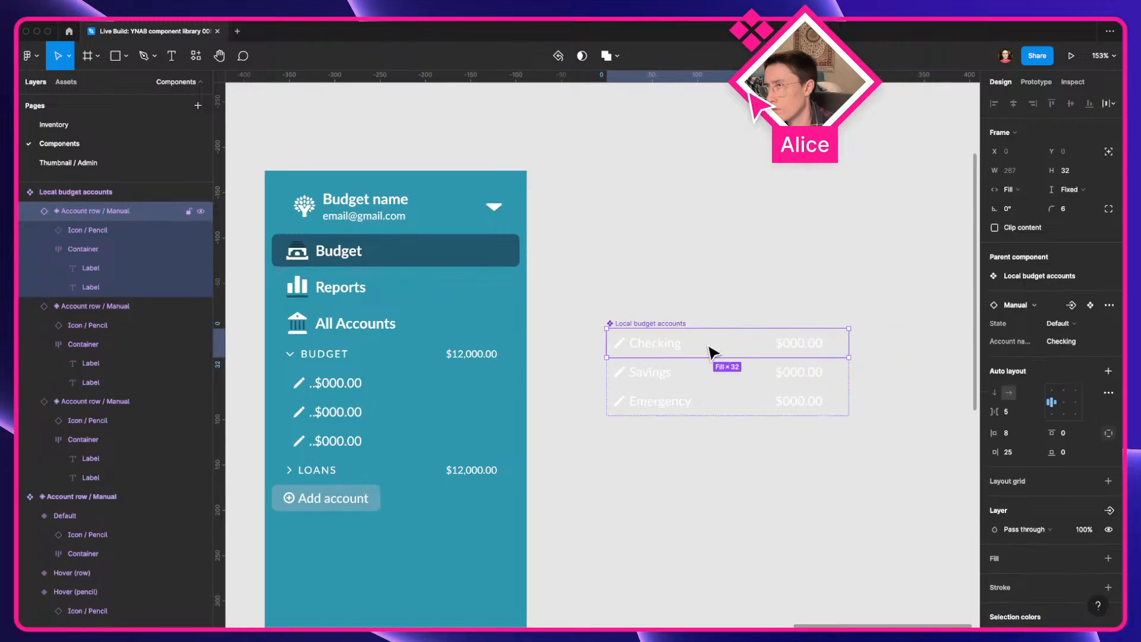
left_click(665, 351)
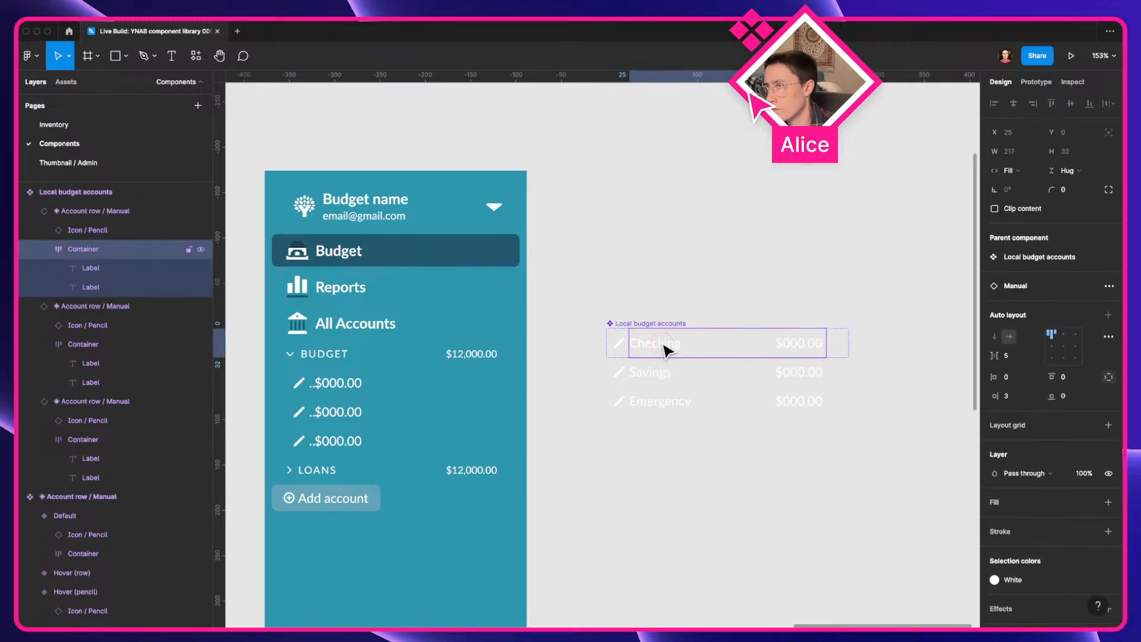
left_click(665, 377)
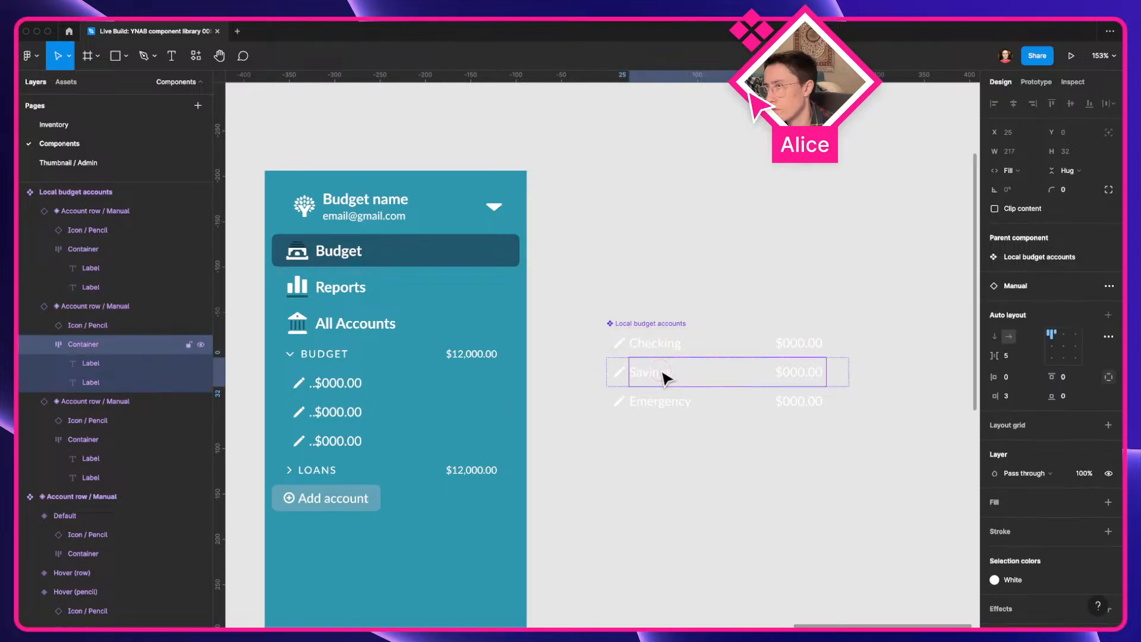
Set the width of the Local budget accounts instance nested in the Side bar's Budget section to Fill container
left_click(321, 393)
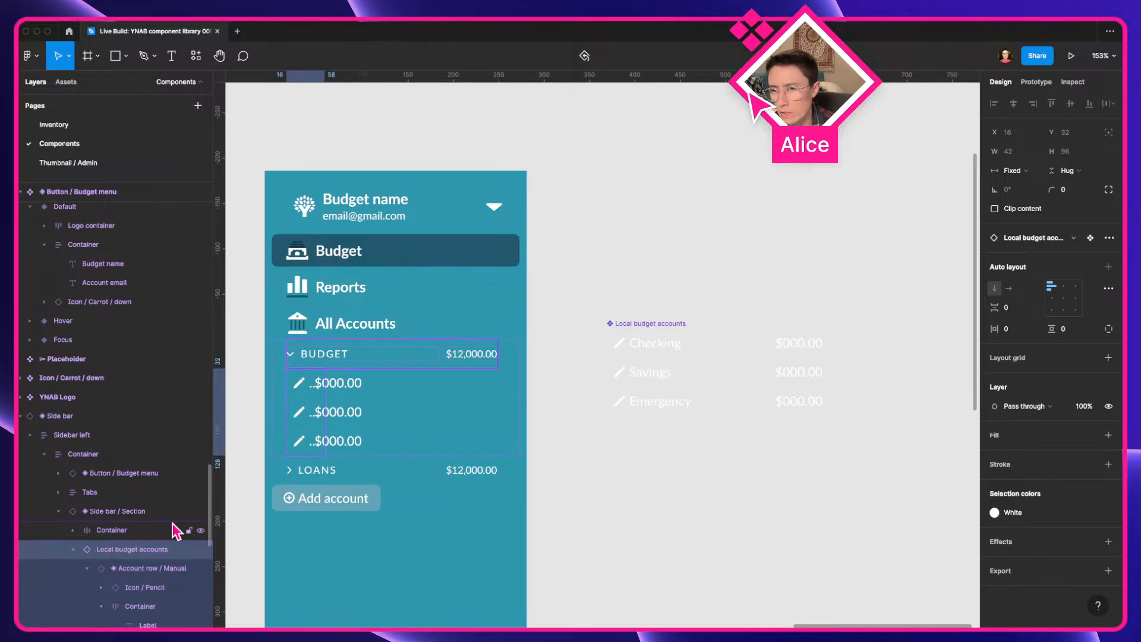
scroll(118, 527, "down", 1)
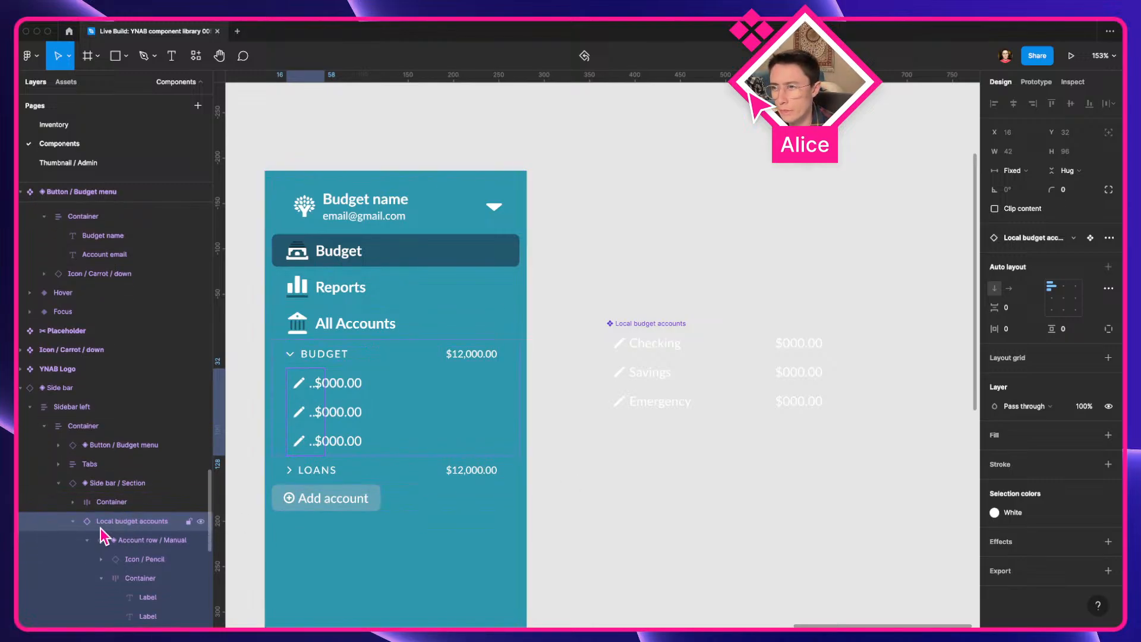
left_click(1010, 171)
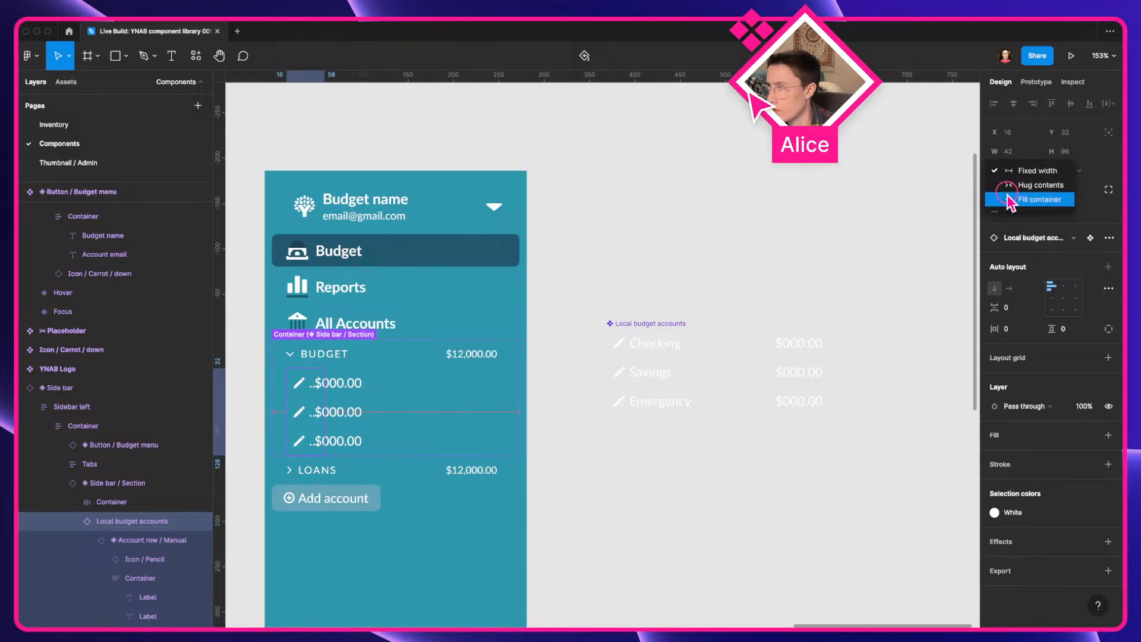
left_click(1010, 199)
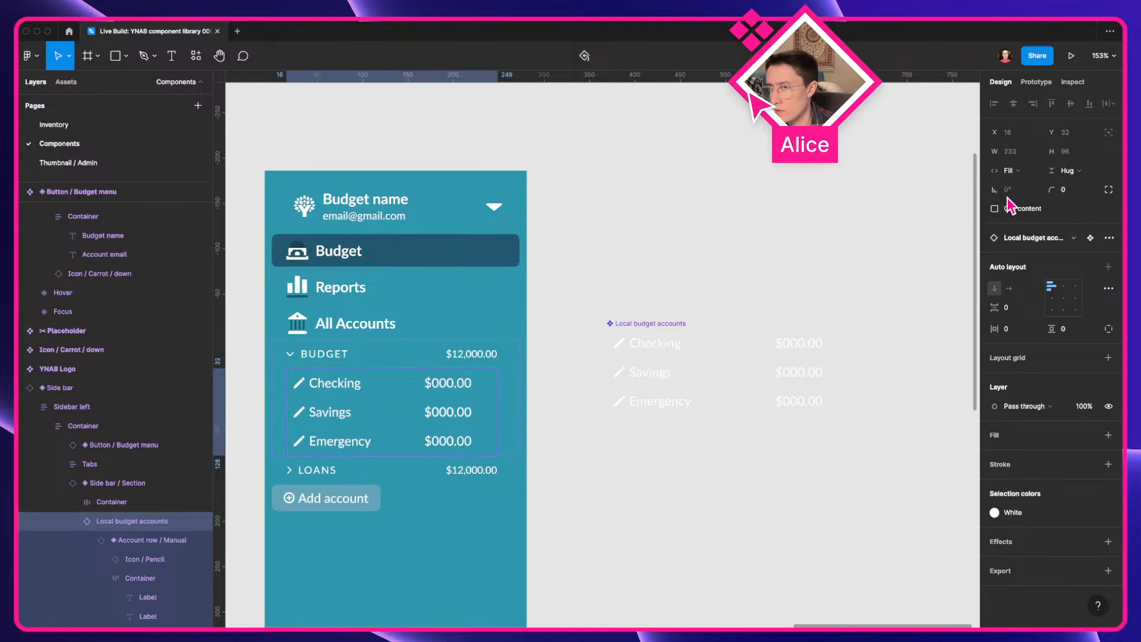
left_click(815, 227)
Compare the Side bar instance's account rows with the sidebar on the live YNAB budget page in the browser, returning to Figma
scroll(818, 229, "down", 5)
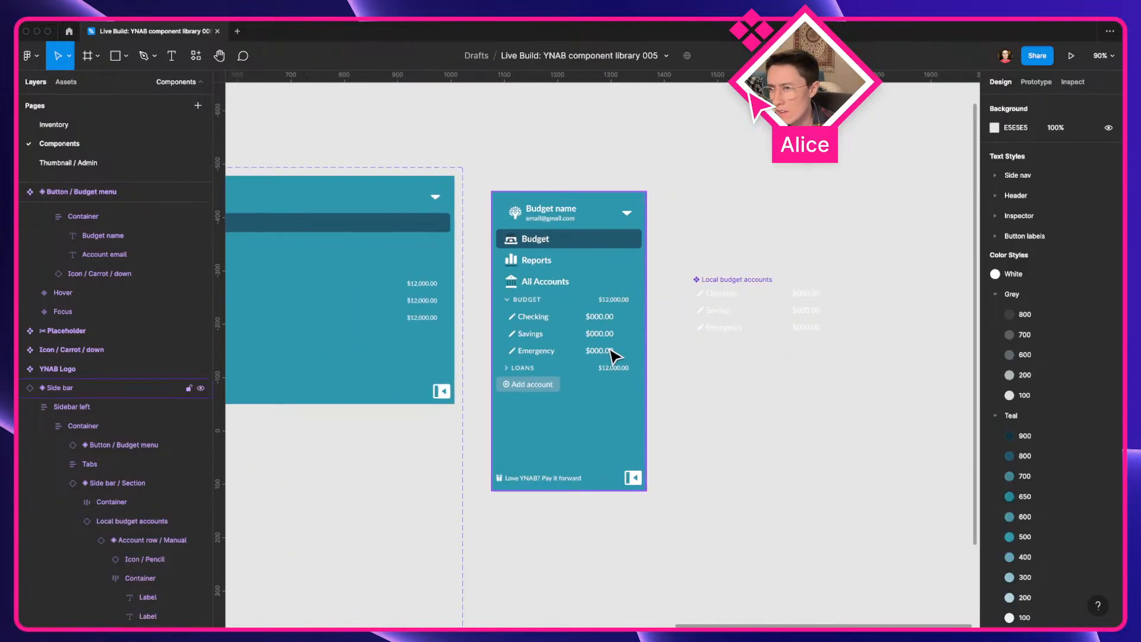
scroll(605, 347, "down", 1)
scroll(604, 346, "up", 1)
key("ctrl+Left")
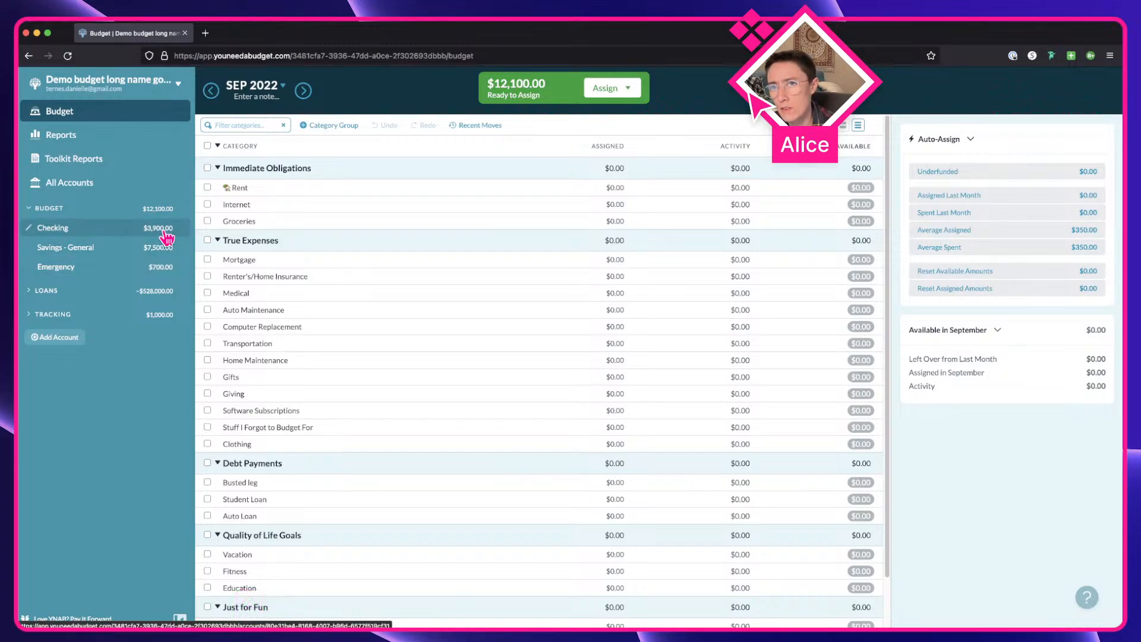
key("ctrl+Right")
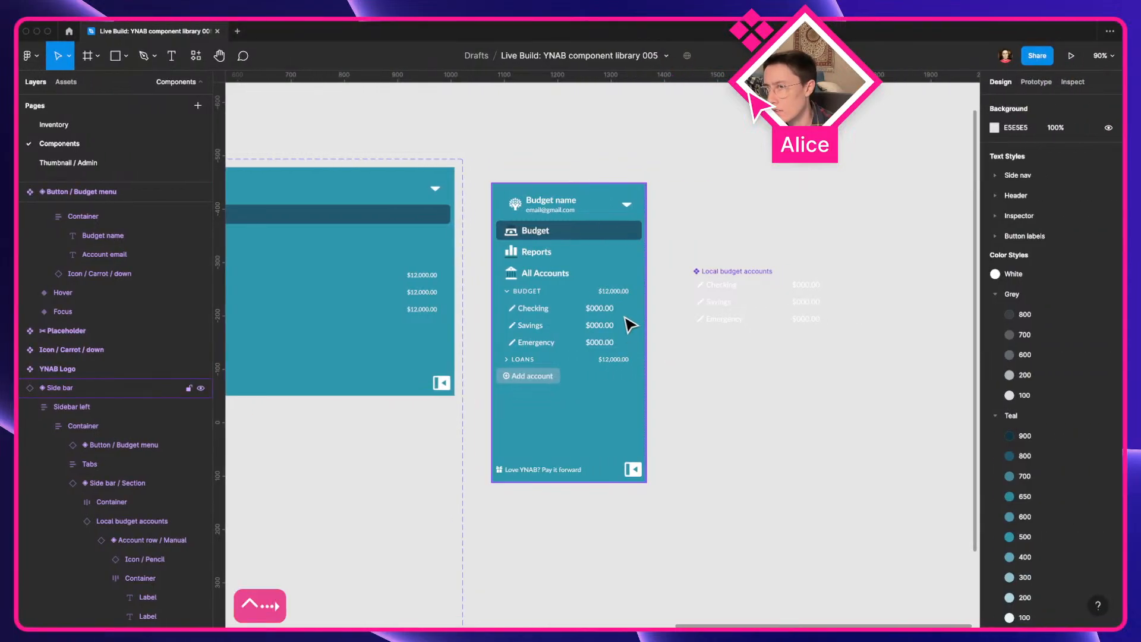
Widen the Side bar instance slightly and select the Savings row in the Local budget accounts component
scroll(625, 321, "up", 3)
left_click(625, 321)
left_click_drag(654, 331, 669, 333)
left_click(776, 309)
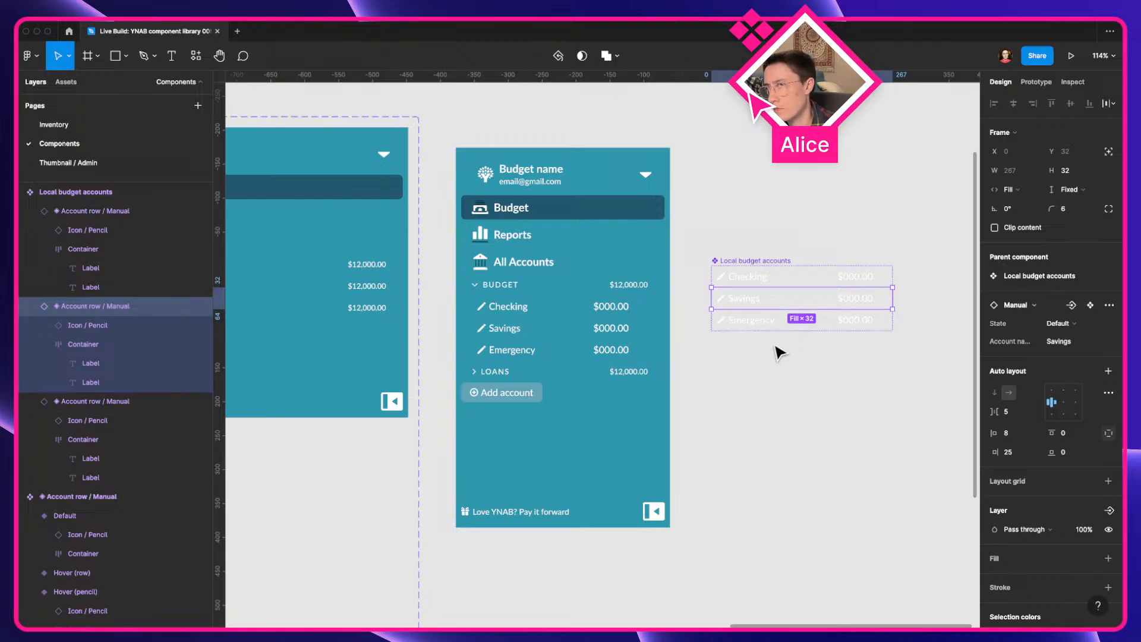
Check the balance alignment of the live YNAB account rows in the browser against the Side bar instance in Figma
key("ctrl+Left")
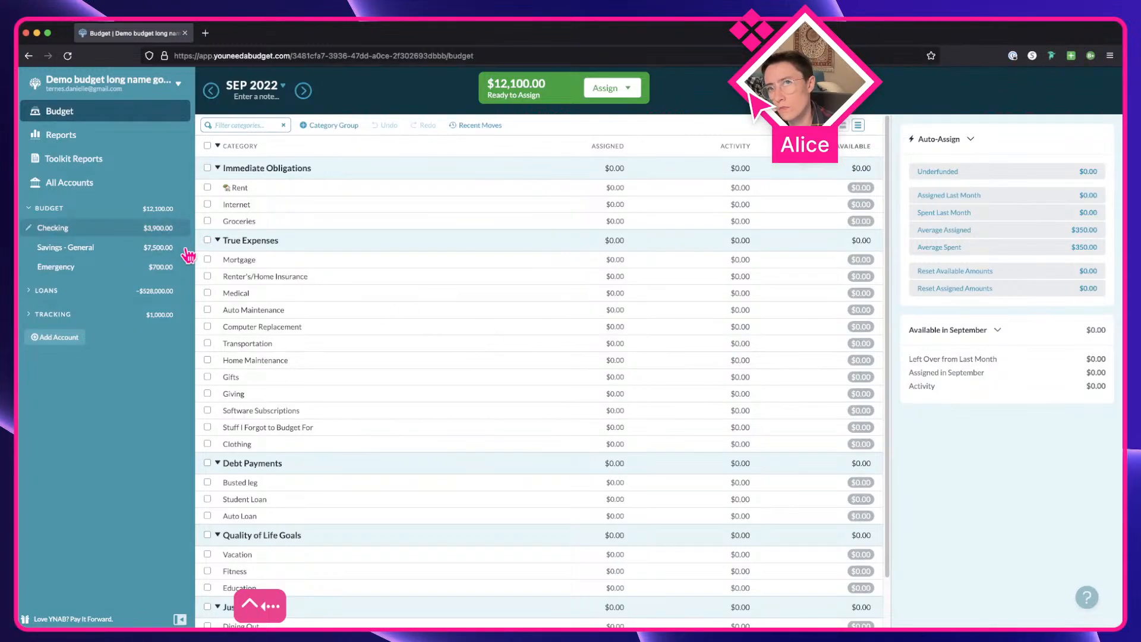
key("ctrl+Right")
scroll(615, 281, "up", 5)
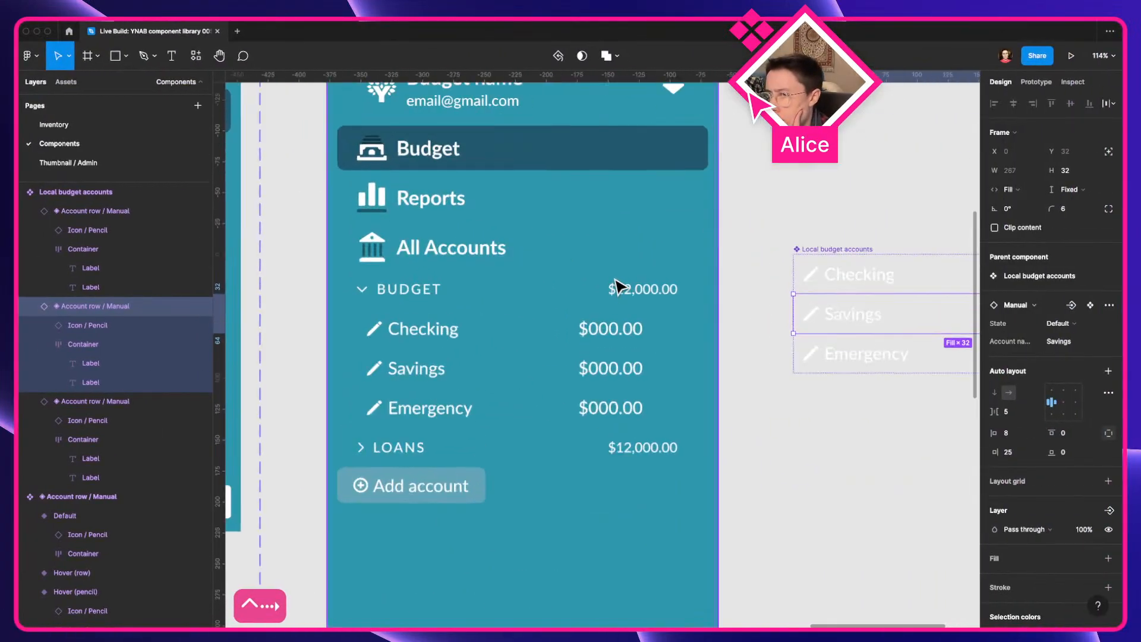
scroll(615, 281, "down", 5)
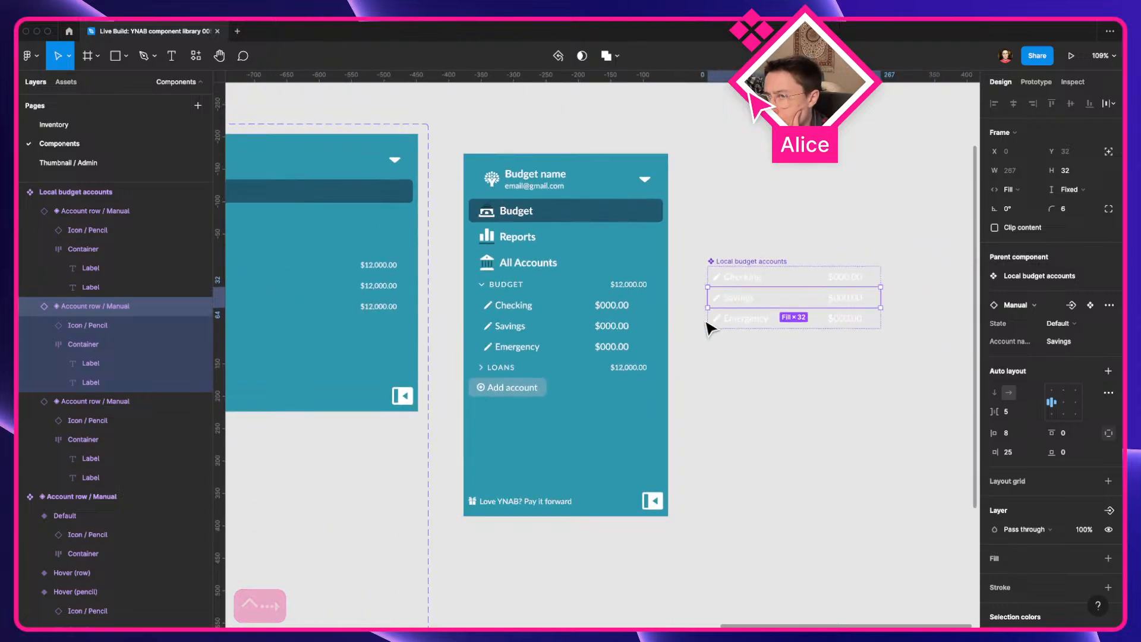
left_click(760, 362)
Reset all changes on the Side bar instance's Budget section and switch its Open property back on
left_click(577, 321)
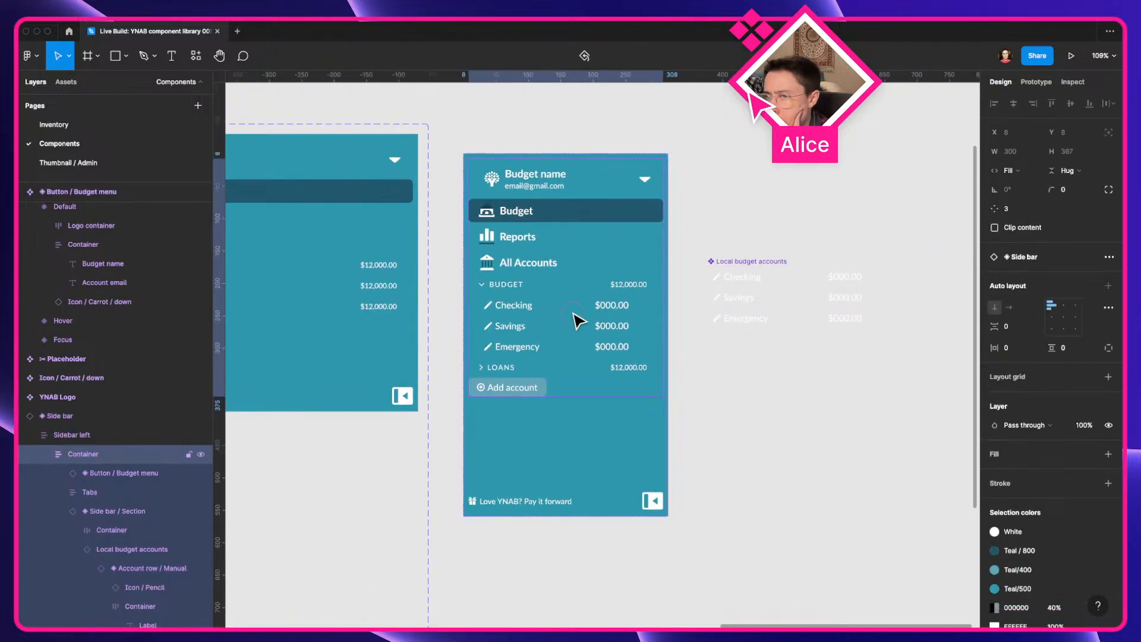
right_click(577, 321)
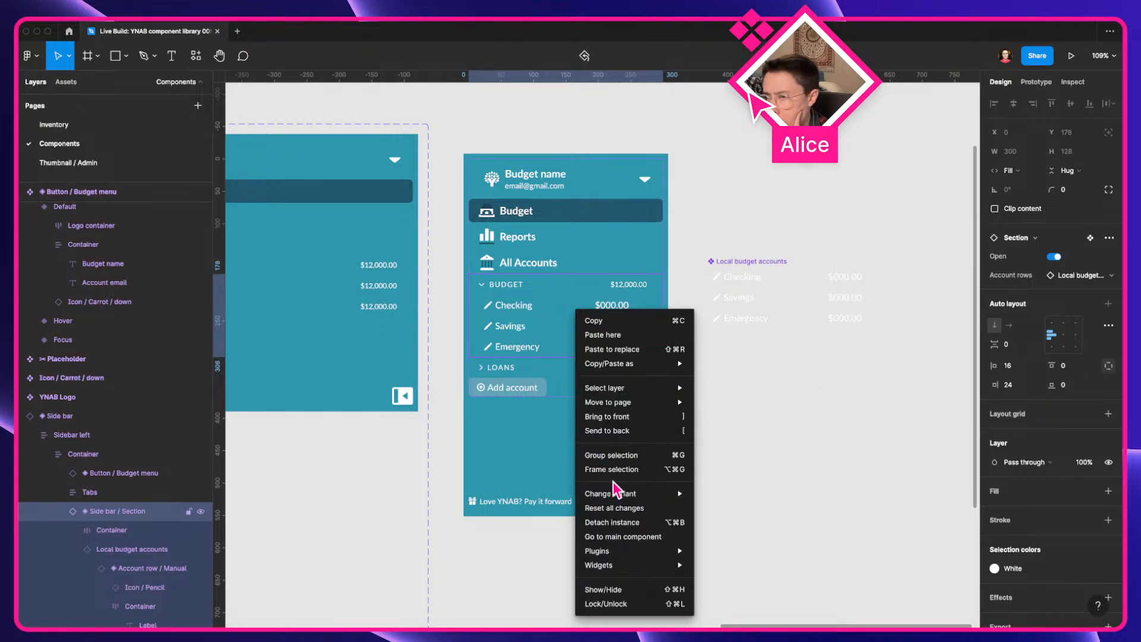
left_click(615, 507)
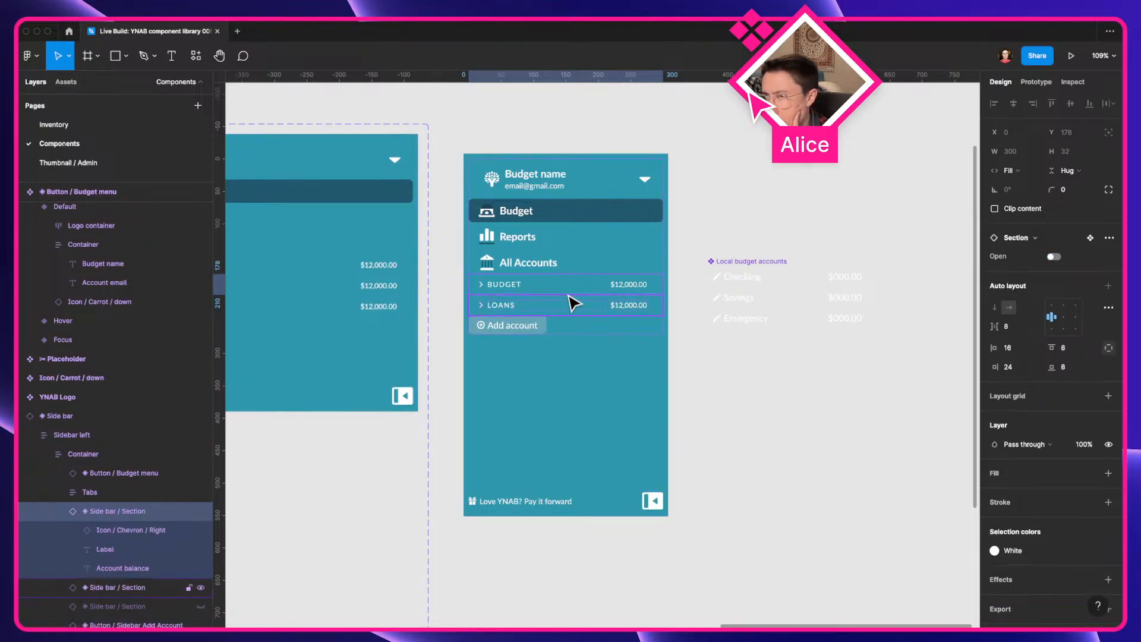
left_click(1053, 256)
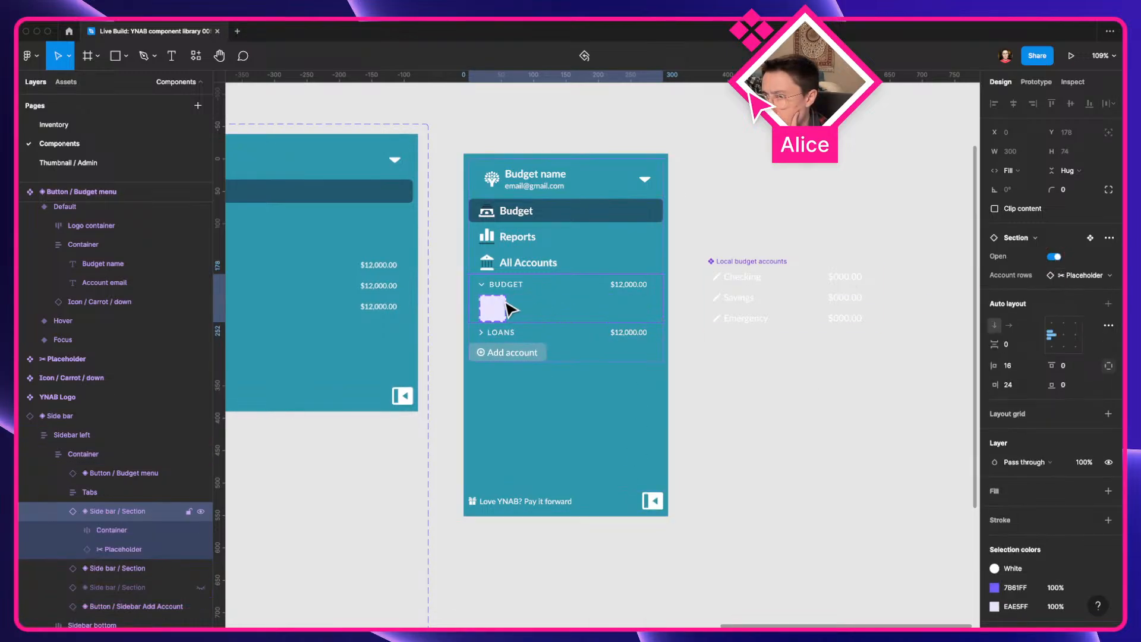
Add a variant to the Local budget accounts component and delete Variant2, keeping a component set with only the Default variant
left_click(736, 305)
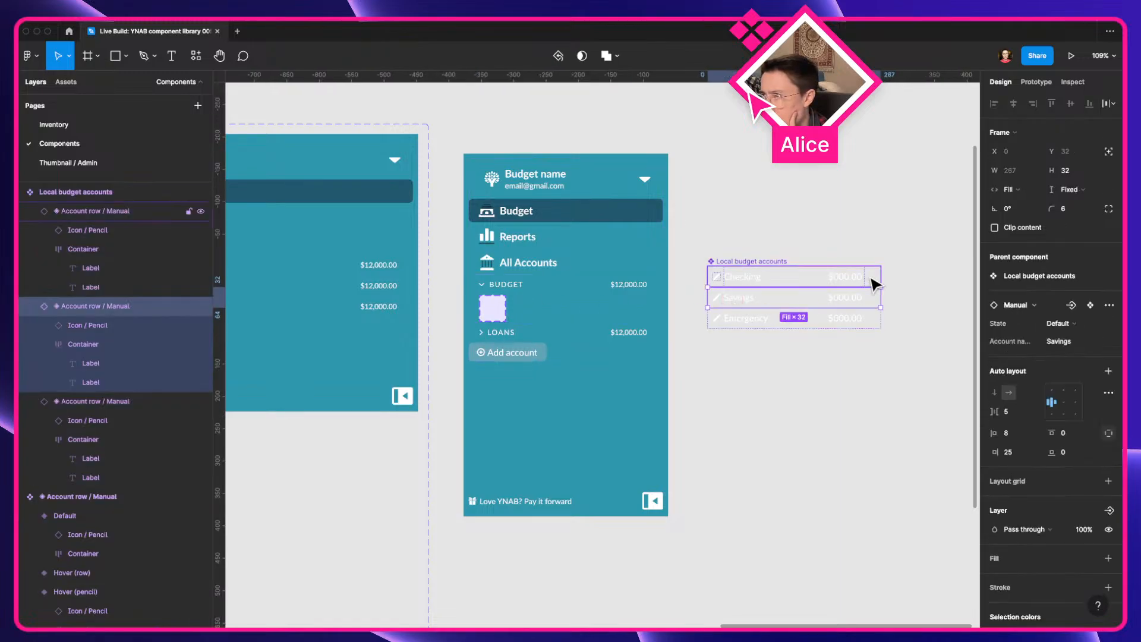
scroll(873, 284, "up", 5)
left_click(784, 244)
left_click(767, 294)
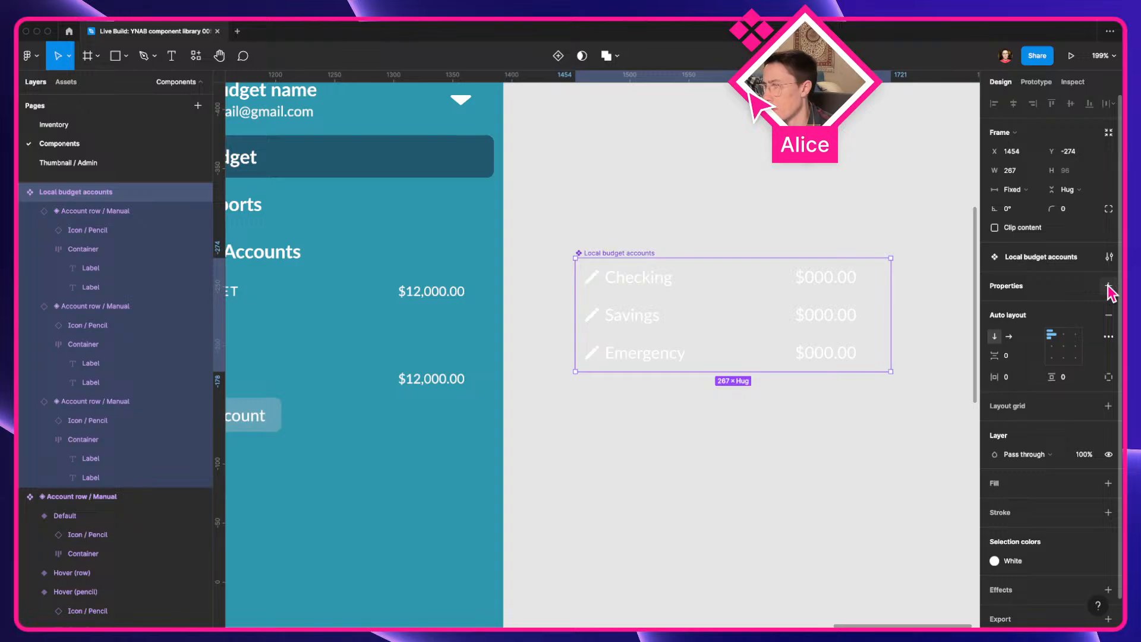
left_click(557, 56)
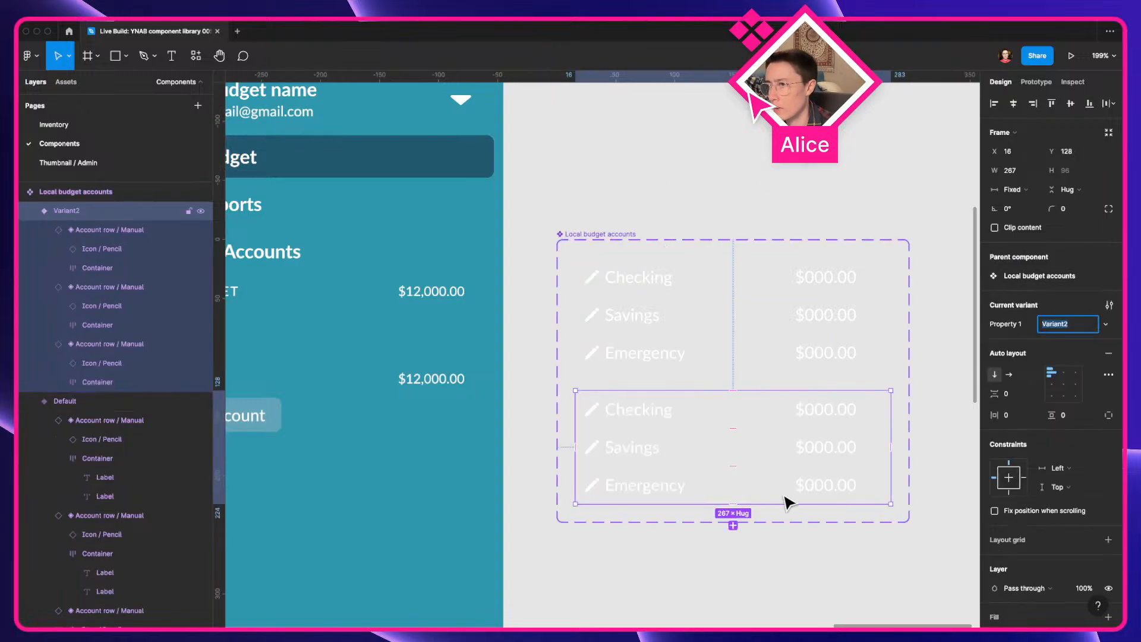
key("Delete")
Add auto layout to the Local budget accounts component set and set its Default variant's width to Fill container
left_click(582, 237)
key("shift+a")
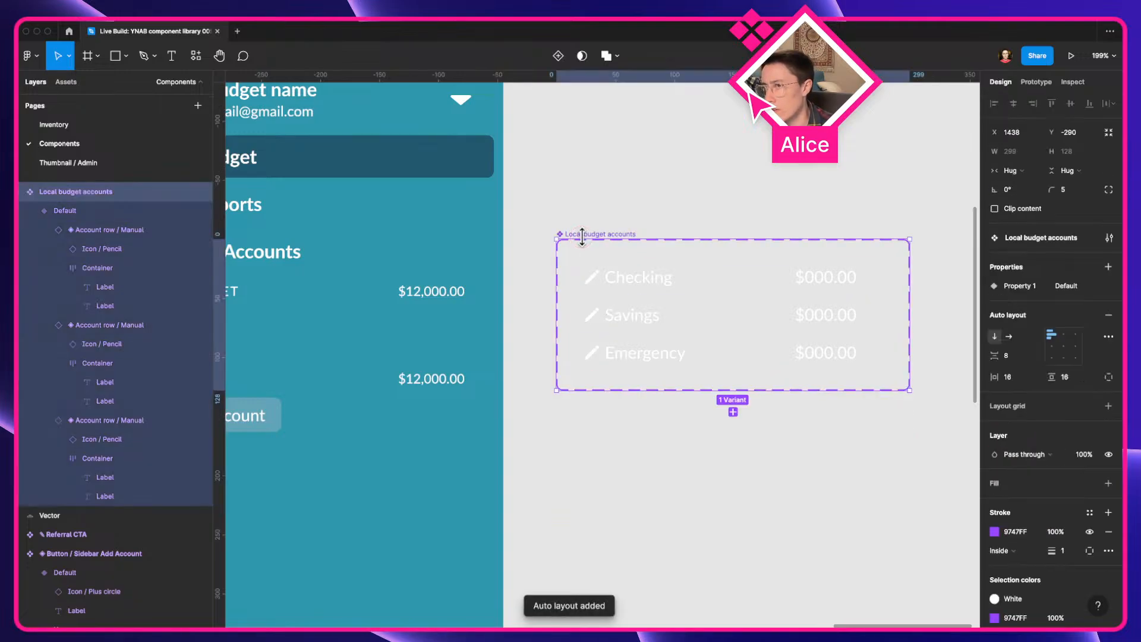
left_click(690, 349)
left_click(1013, 188)
left_click(1037, 221)
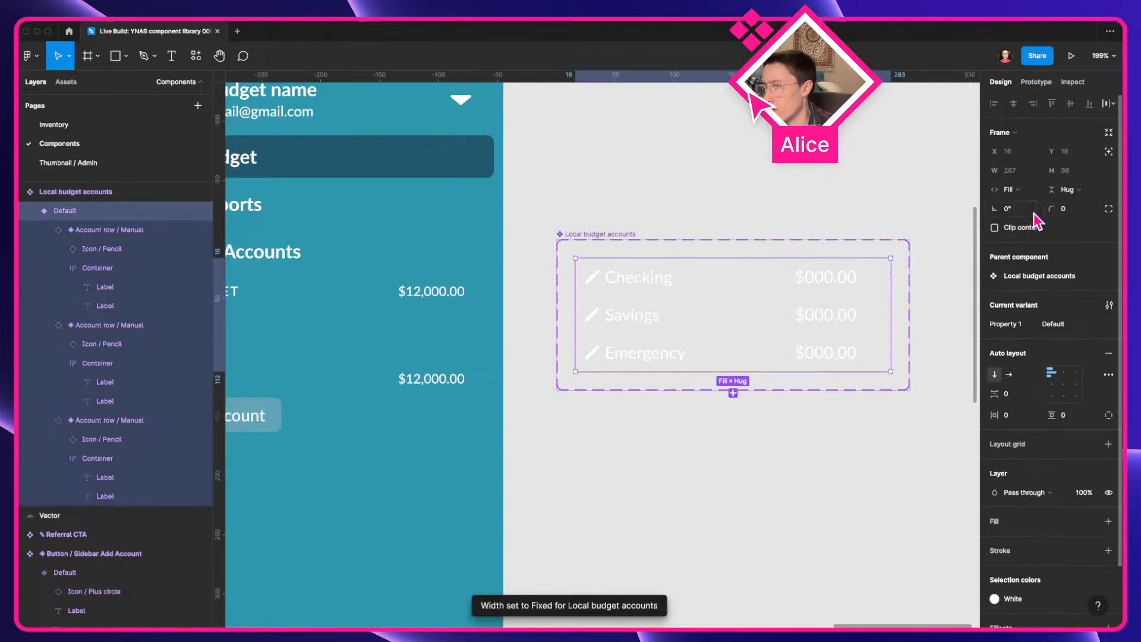
left_click(657, 219)
Inspect the Default variant and its rows, and widen the Local budget accounts component set to about 353
scroll(657, 219, "down", 3)
left_click(647, 274)
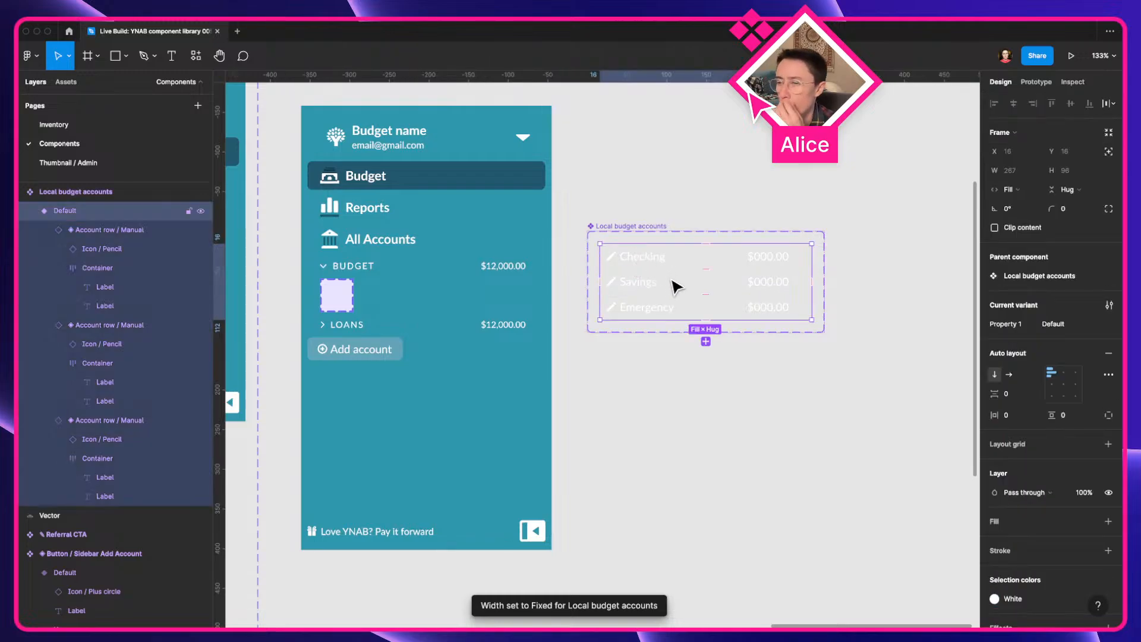
left_click(687, 262)
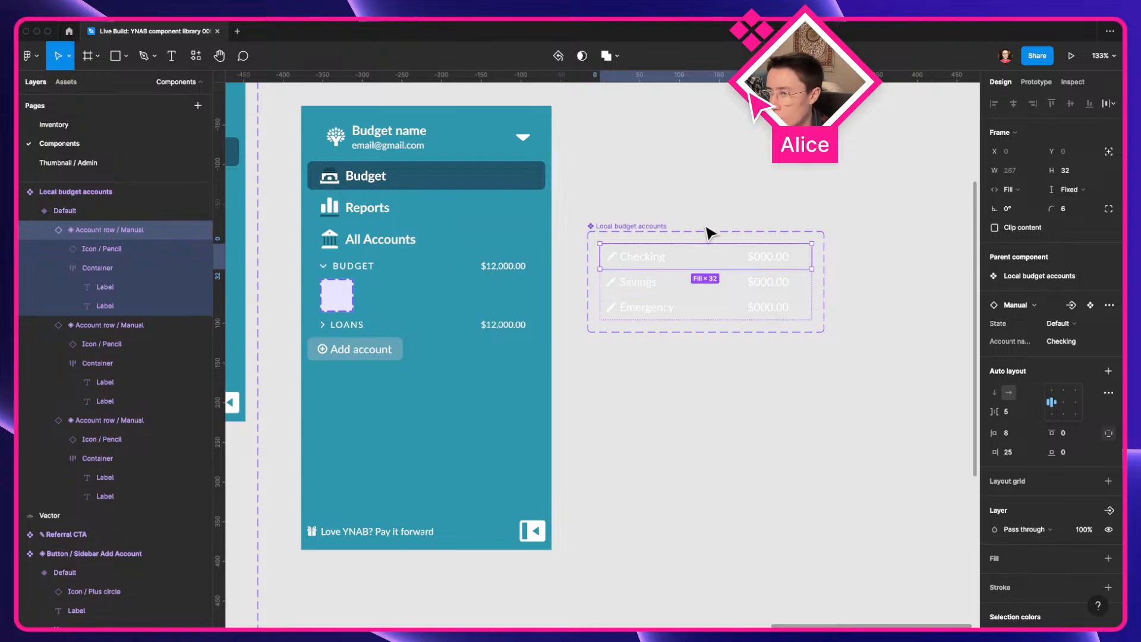
left_click(704, 222)
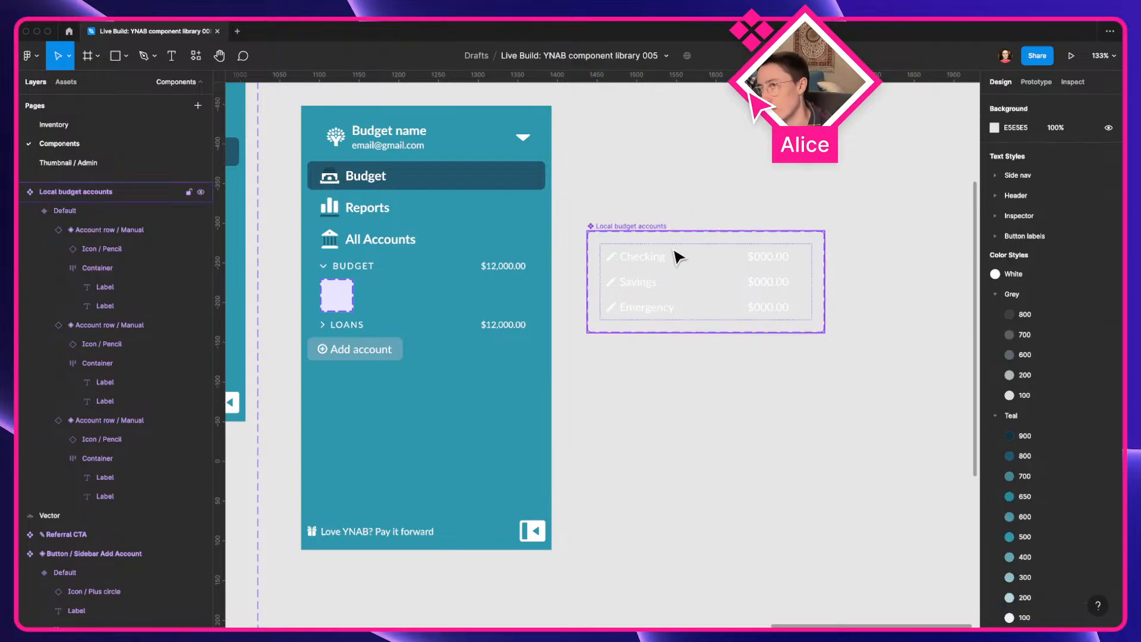
left_click(675, 277)
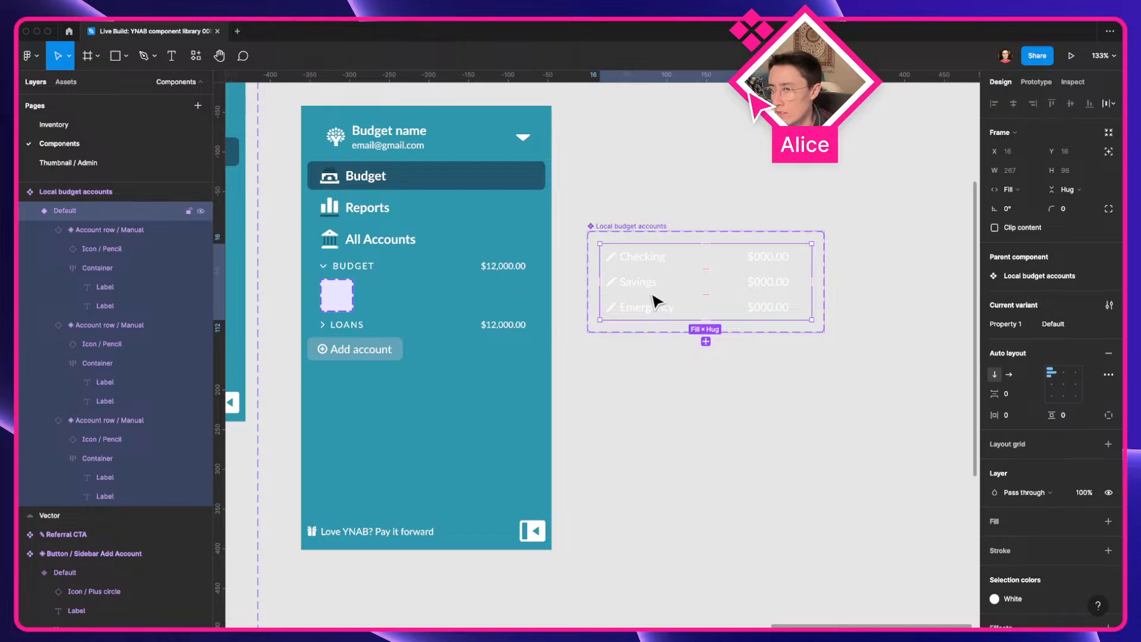
left_click(619, 229)
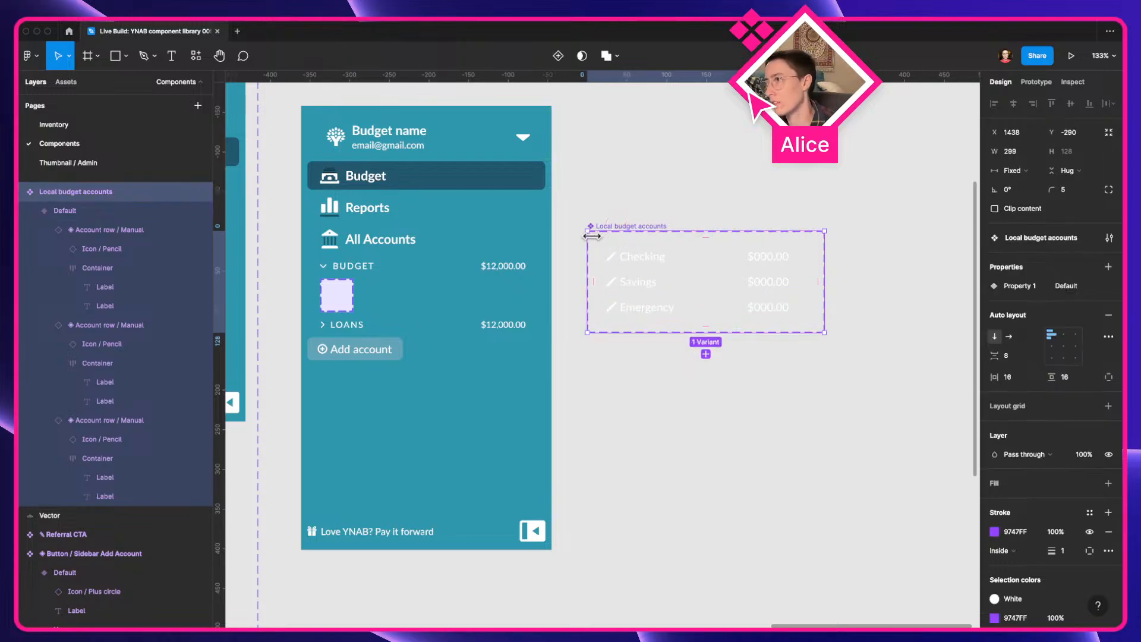
left_click_drag(825, 277, 867, 266)
In outline view, move the Local budget accounts set up to about X 1430, Y -361 and narrow it to about 321
key("super+y")
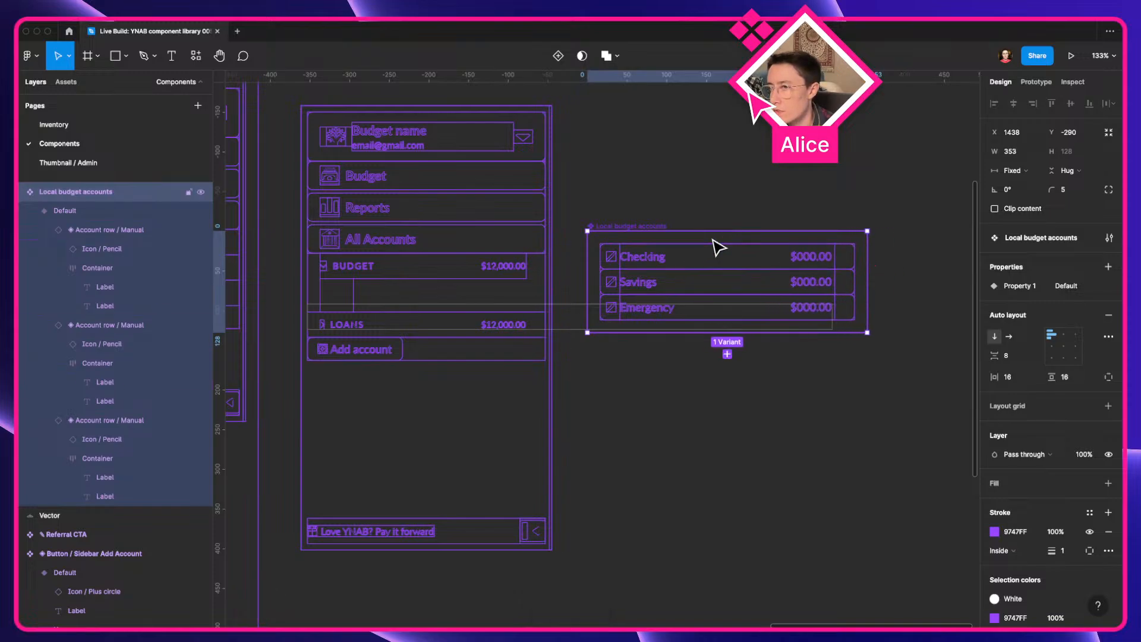
left_click_drag(653, 228, 647, 171)
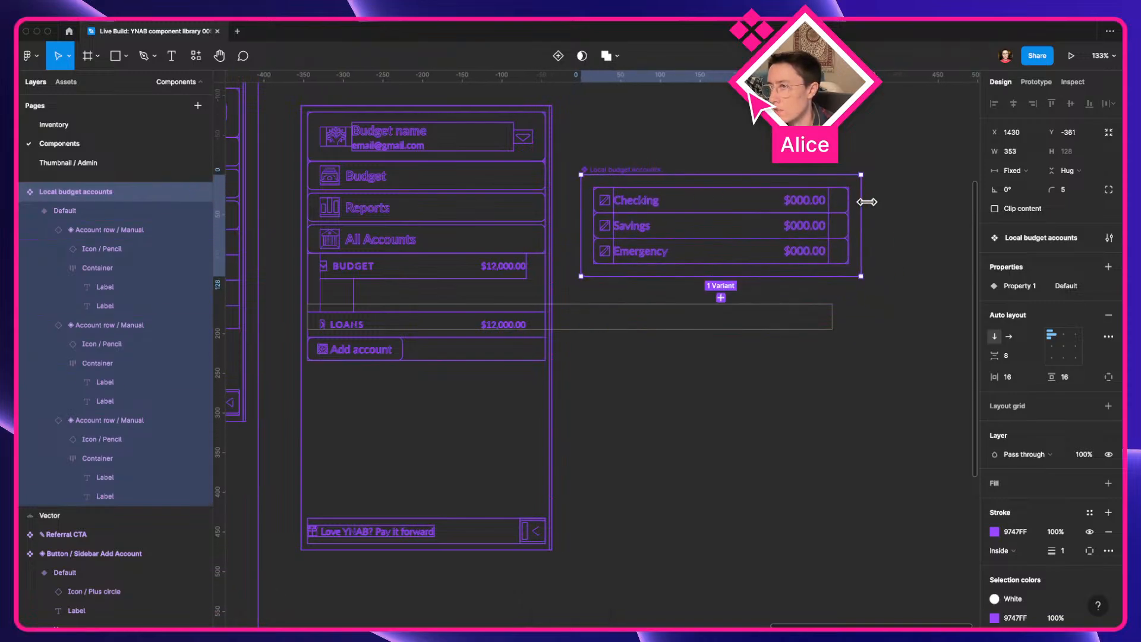
left_click_drag(863, 201, 836, 204)
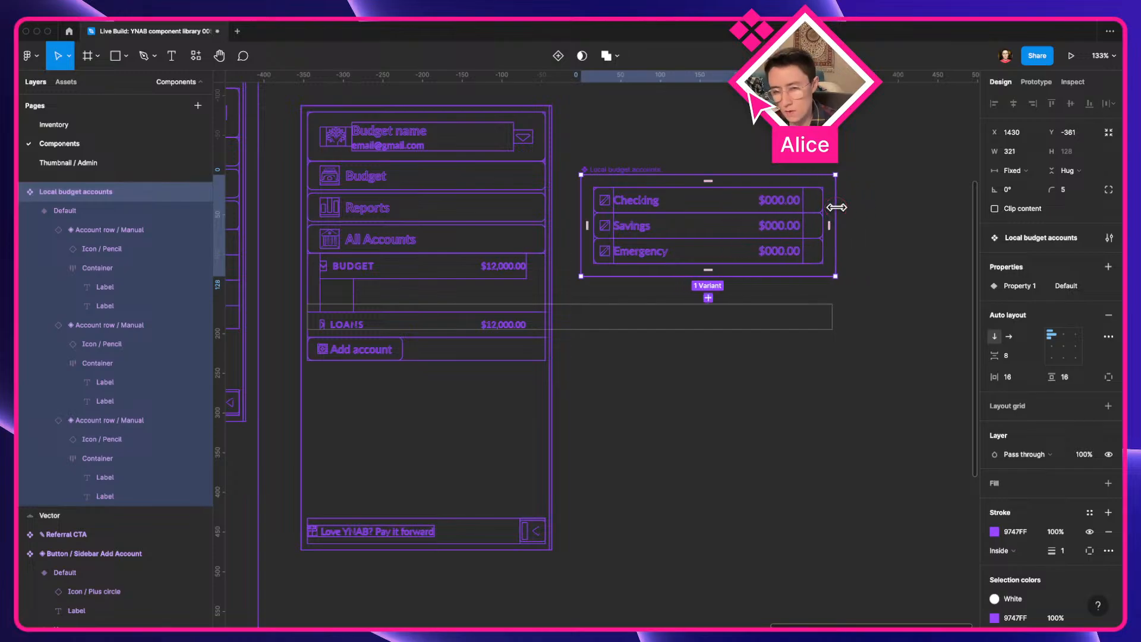
Leave outline view and try Local budget accounts as the Account rows of the side bar instance's Budget section
key("super+y")
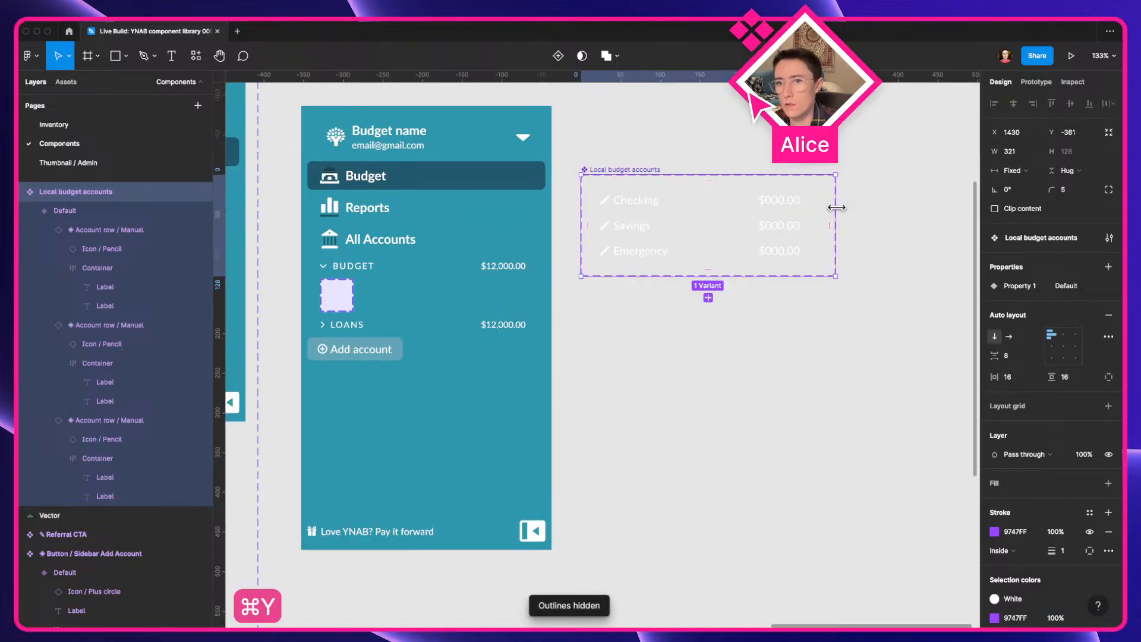
left_click(326, 301)
double_click(331, 296)
double_click(331, 296)
double_click(331, 296)
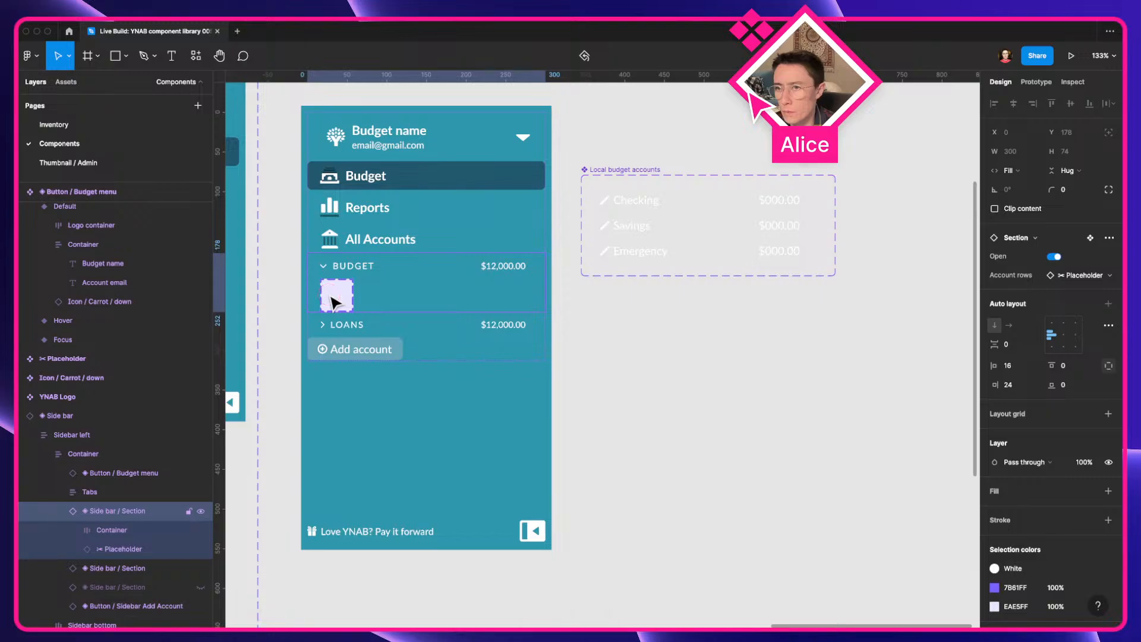
left_click(1097, 275)
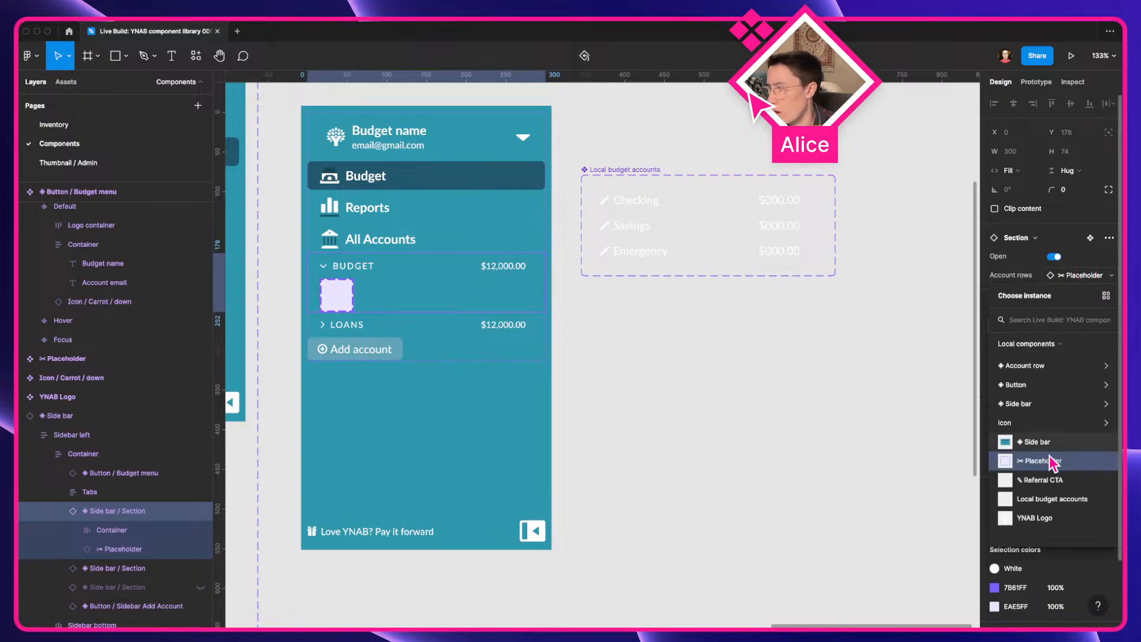
left_click(1053, 502)
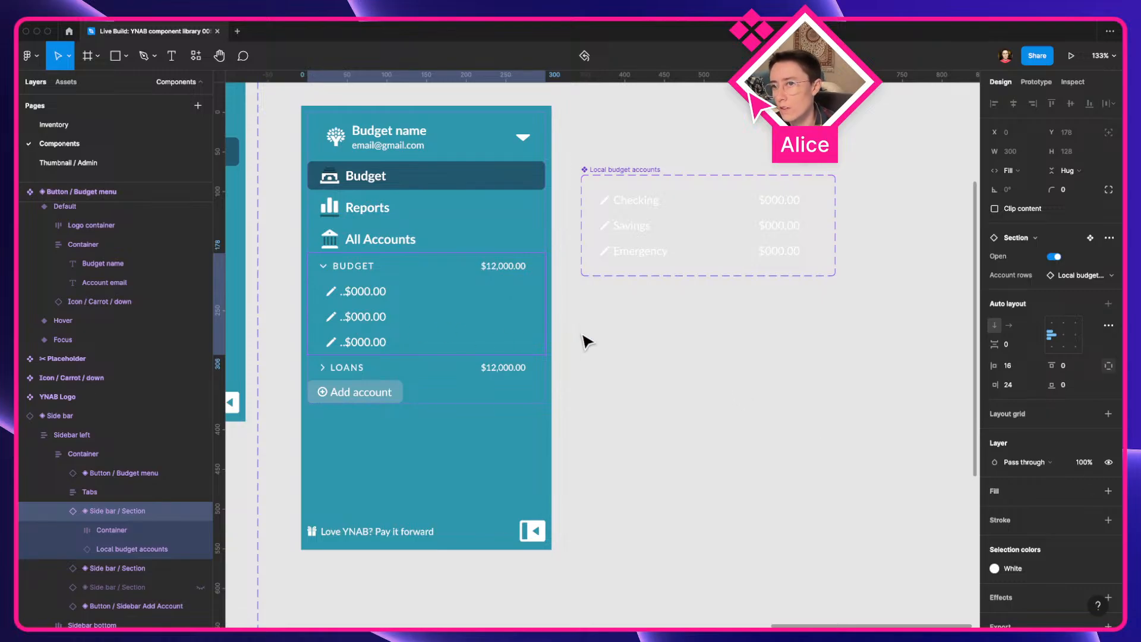
key("super+z")
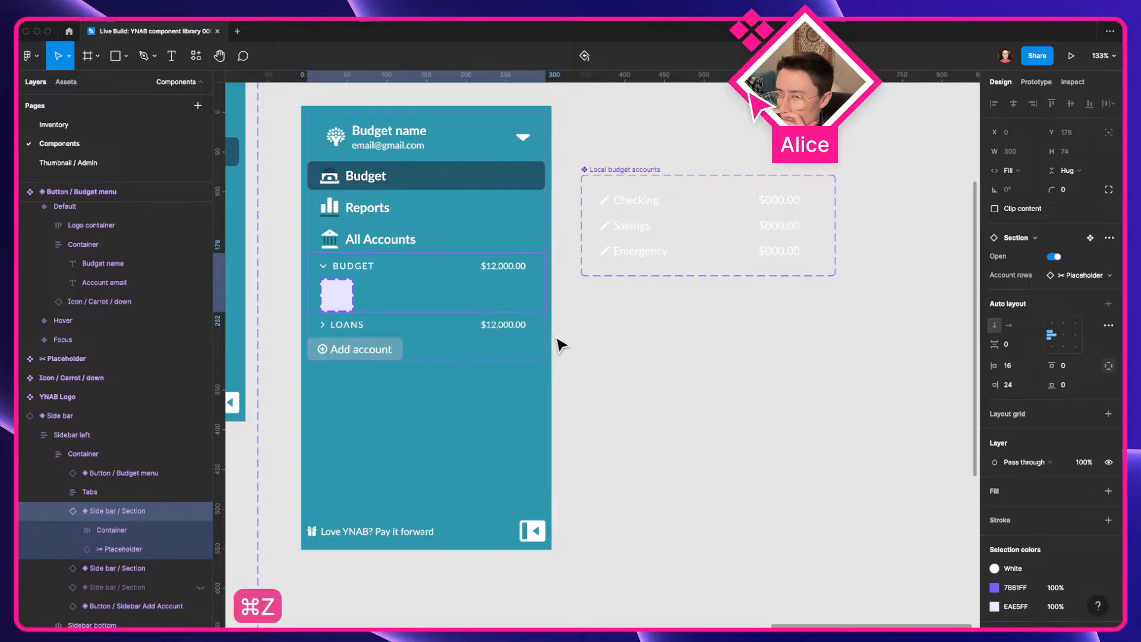
Inspect the Placeholder's sizing in the side bar instance's Budget section and in the Side bar / Section component's Open=True variant
left_click(335, 303)
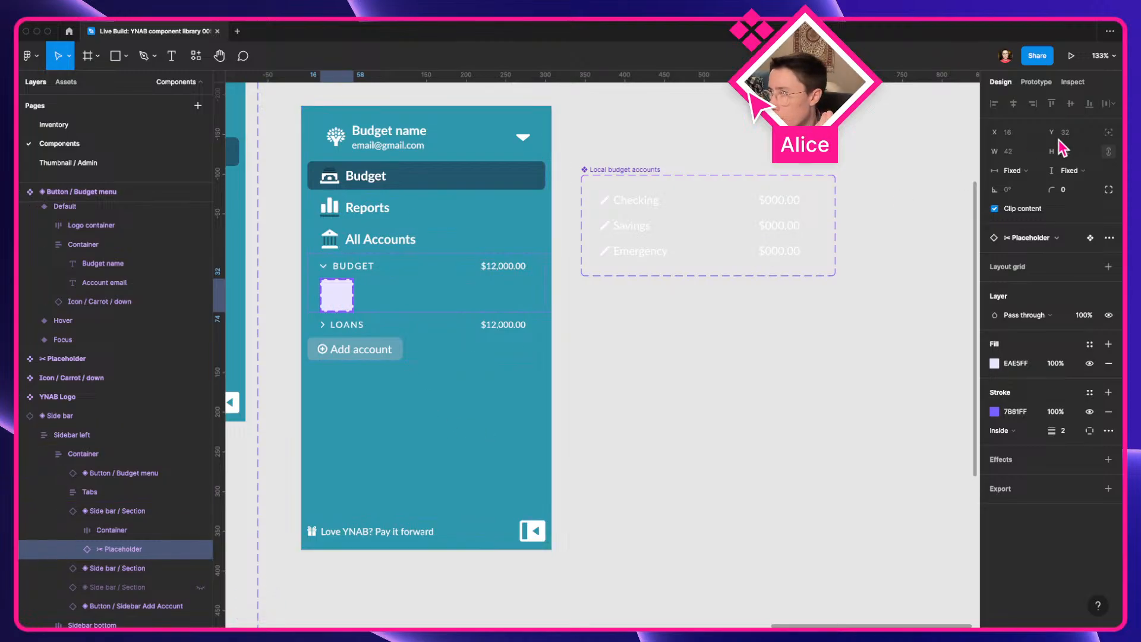
left_click(663, 356)
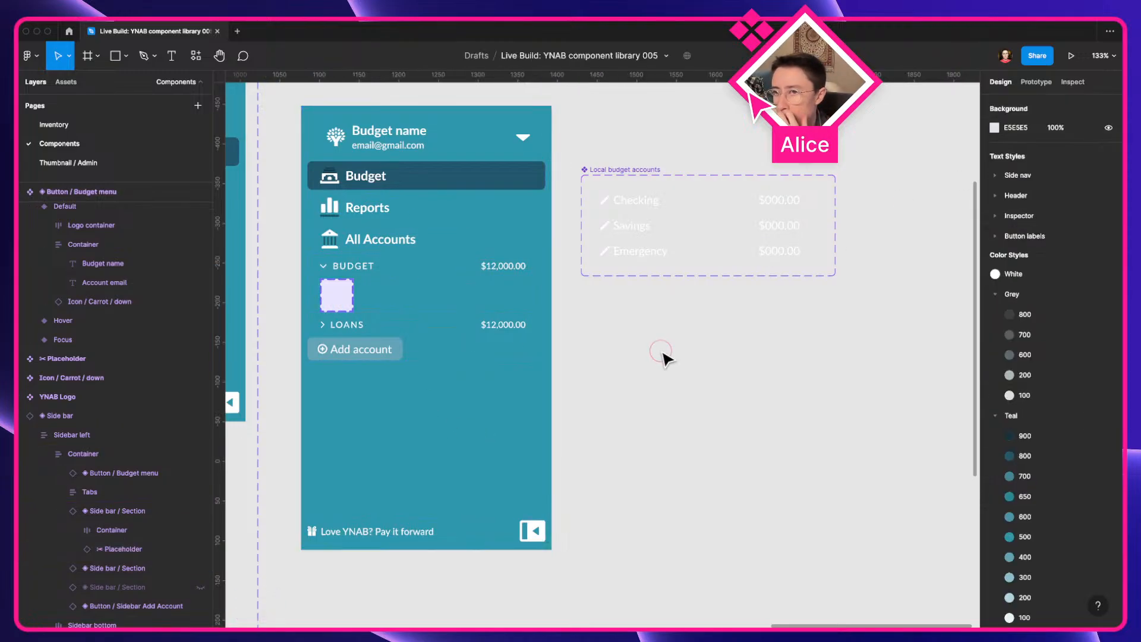
scroll(664, 357, "down", 5)
left_click_drag(505, 390, 812, 380)
left_click_drag(565, 382, 832, 369)
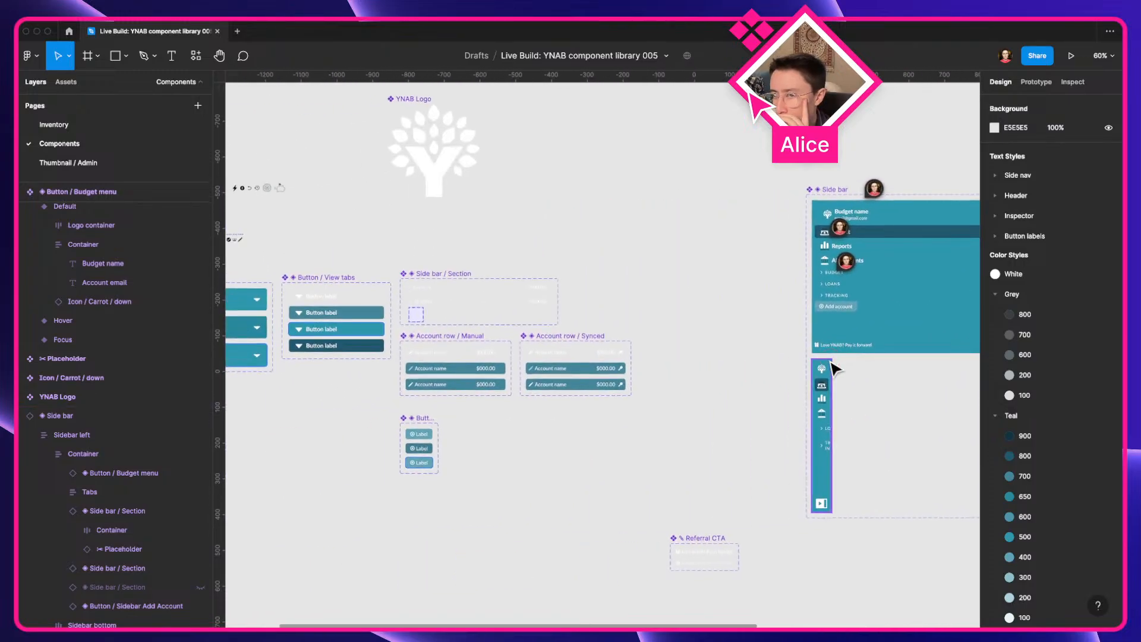
scroll(444, 338, "up", 5)
left_click(388, 300)
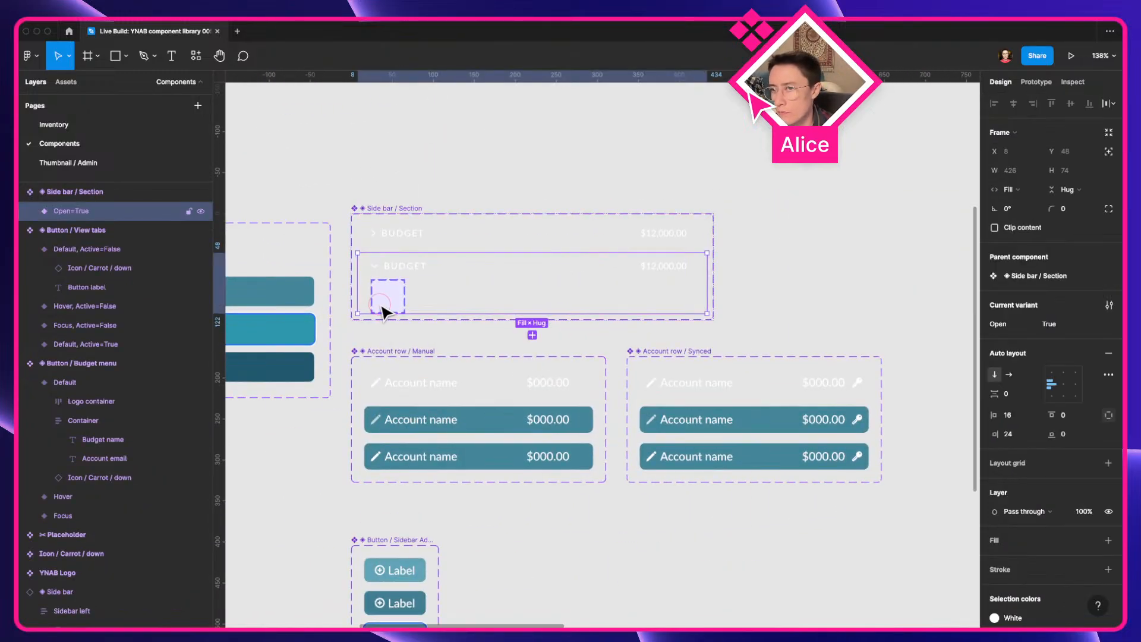
double_click(387, 303)
scroll(899, 231, "down", 6)
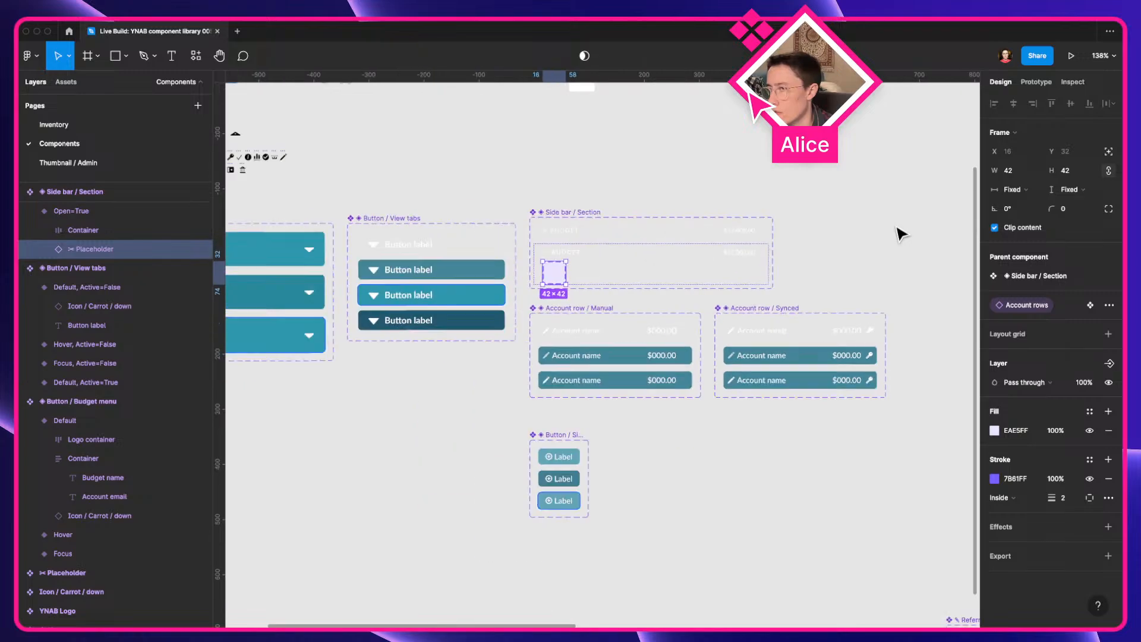
left_click(890, 230)
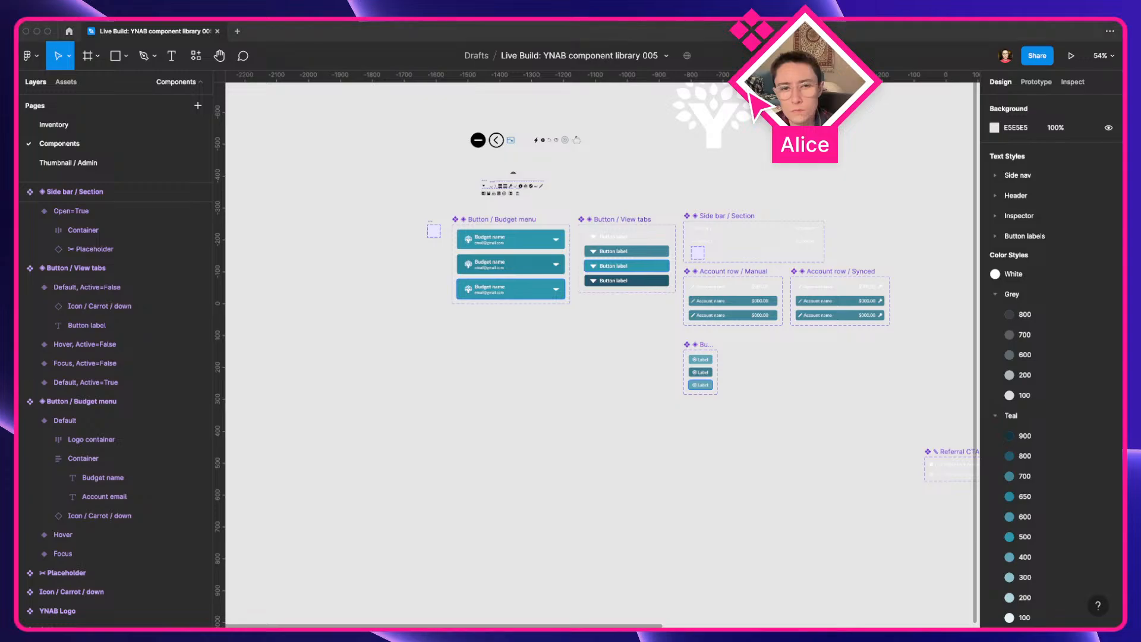
key("super+c")
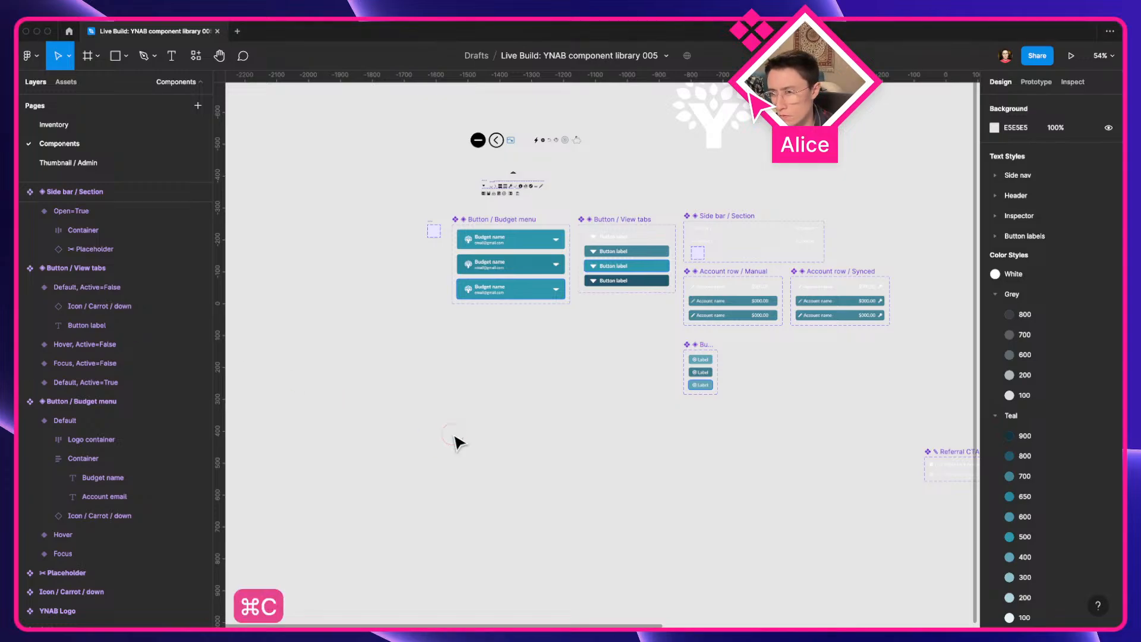
Swap the Placeholder under Budget in the side bar instance for Local budget accounts
left_click_drag(941, 426, 608, 438)
left_click_drag(951, 279, 524, 374)
scroll(599, 329, "up", 5)
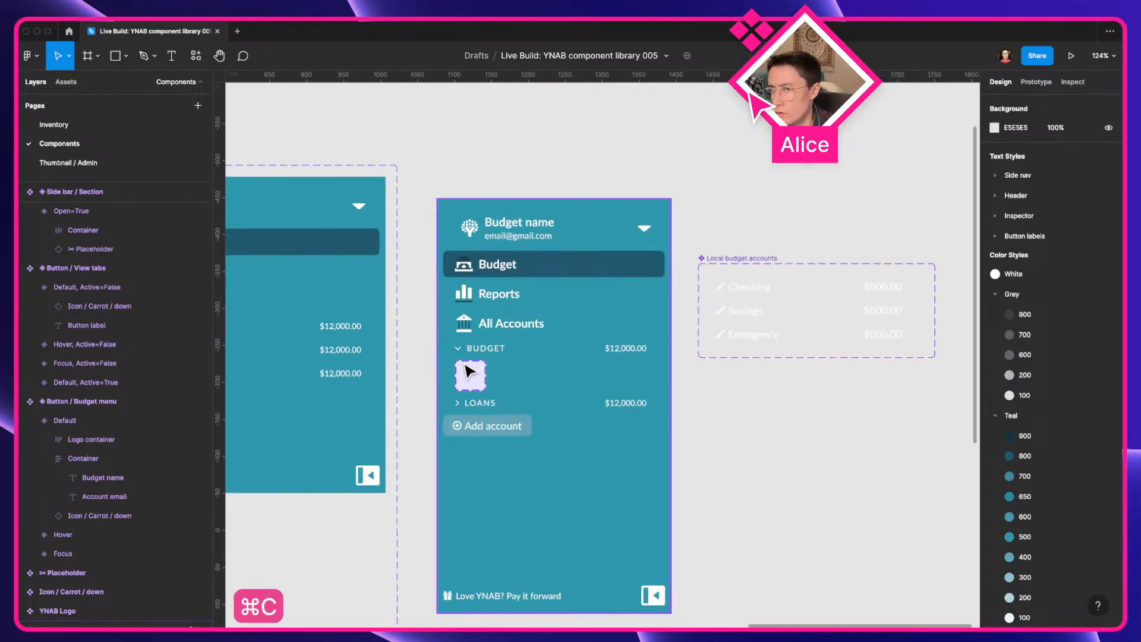
left_click(470, 373)
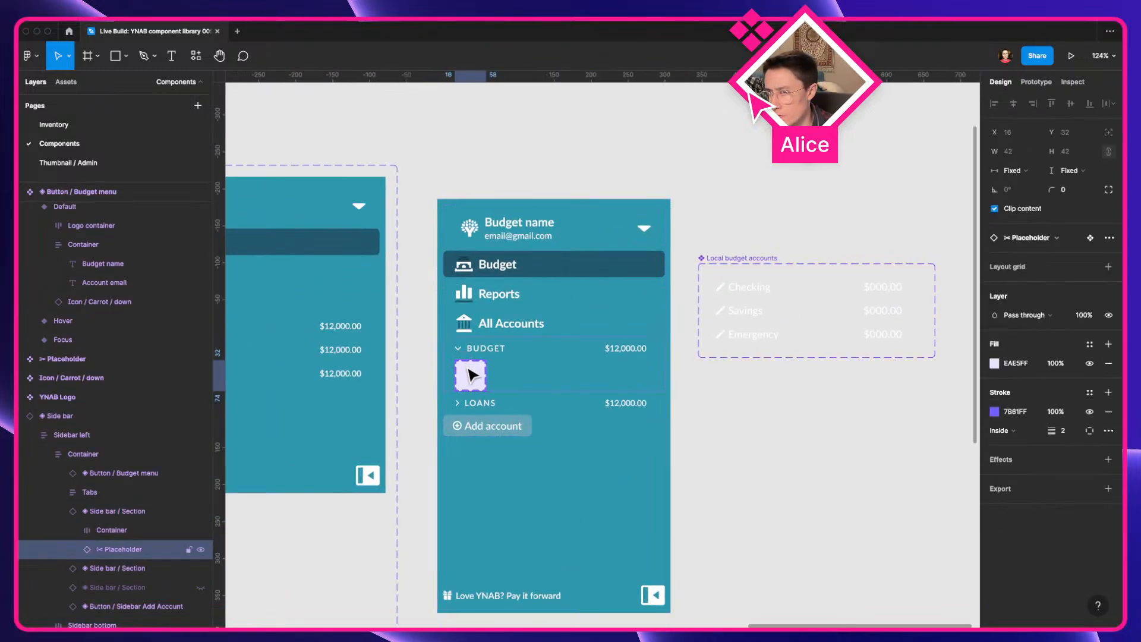
left_click(1009, 245)
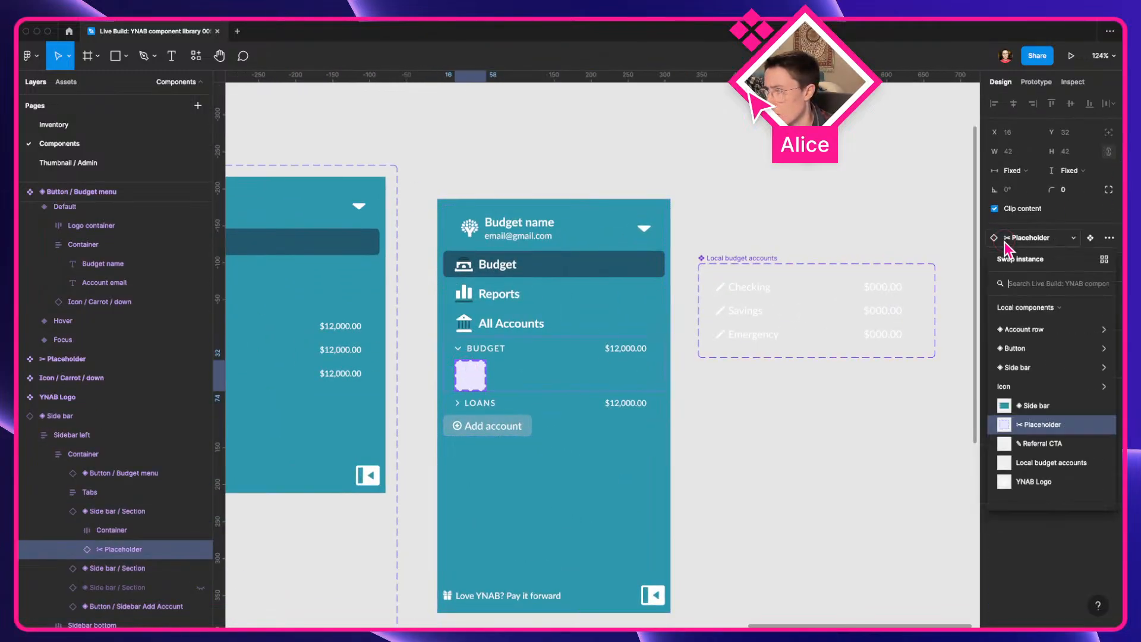
left_click(1028, 470)
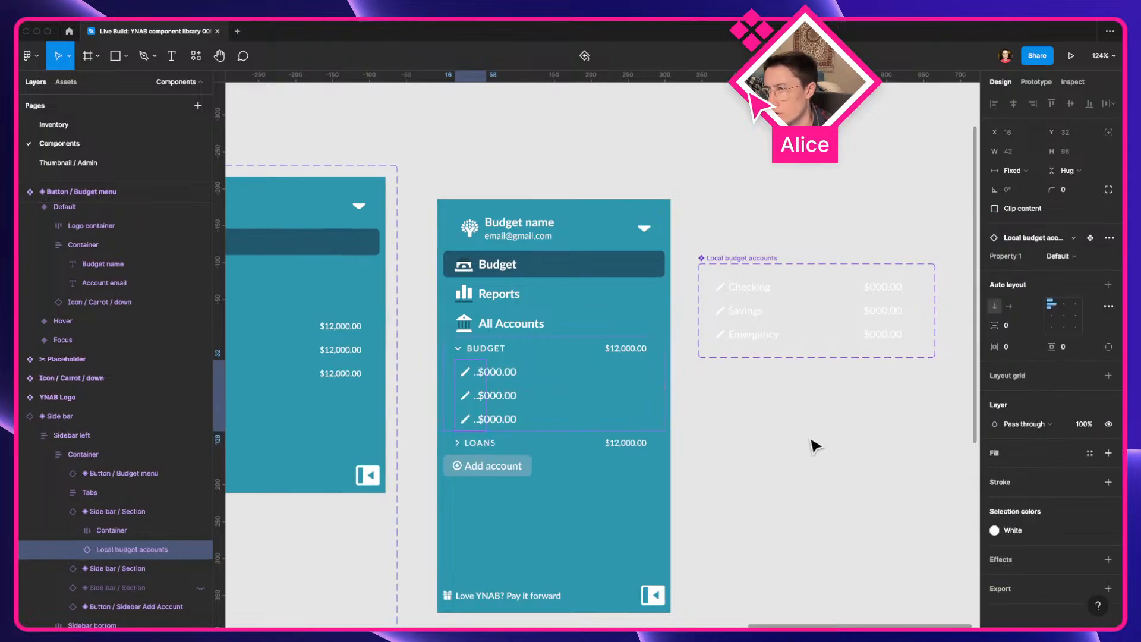
Set the width of the Placeholder in the Side bar / Section component to Fill container and check the side bar instance
left_click(764, 438)
scroll(534, 392, "down", 5)
scroll(534, 392, "left", 10)
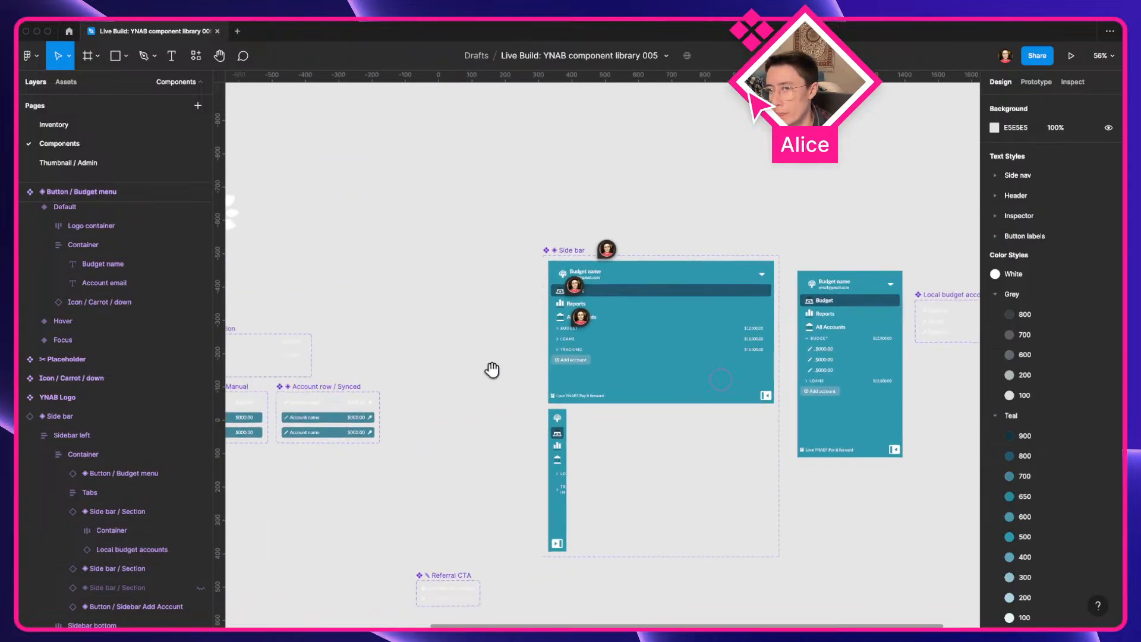
scroll(448, 352, "up", 5)
left_click(355, 354, "super")
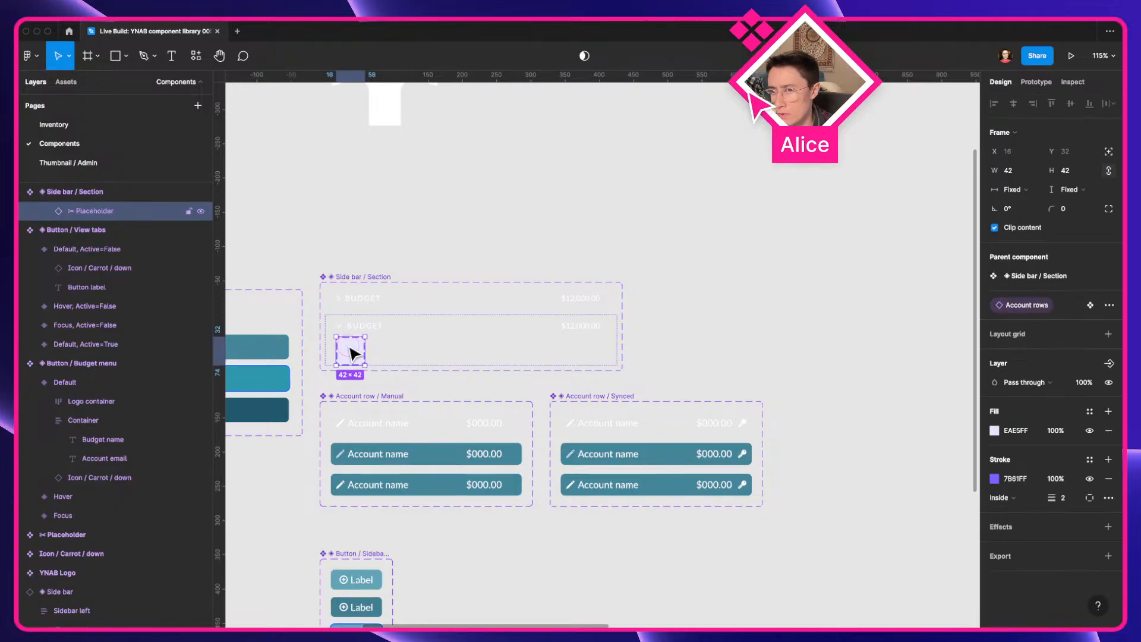
left_click(1017, 189)
left_click(1012, 206)
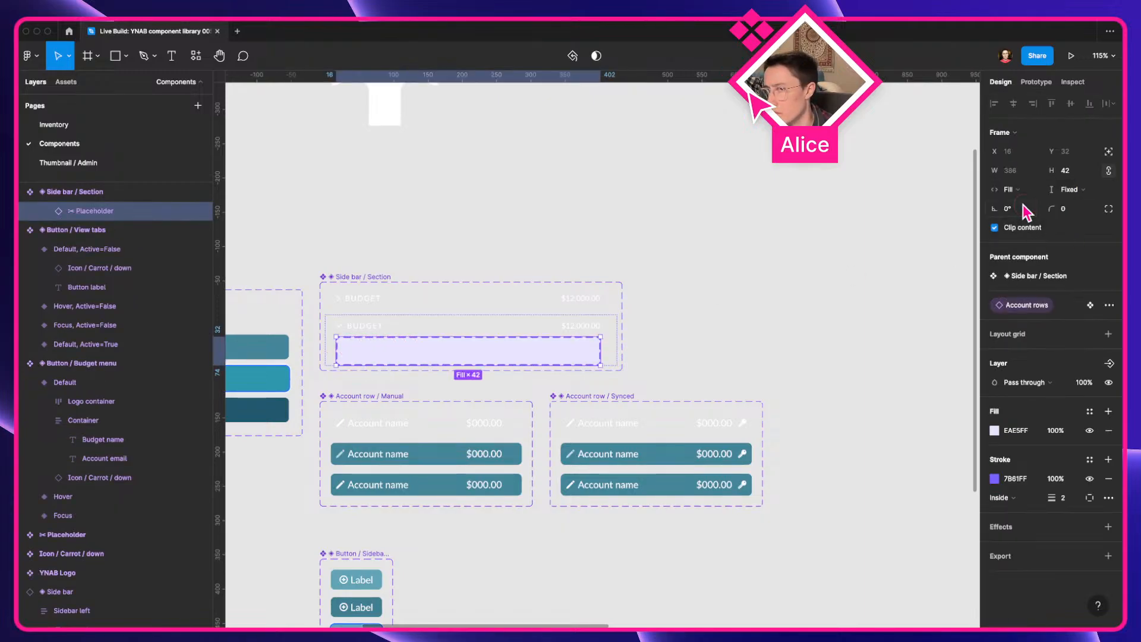
left_click(787, 275)
scroll(787, 275, "down", 5)
left_click_drag(748, 270, 315, 270)
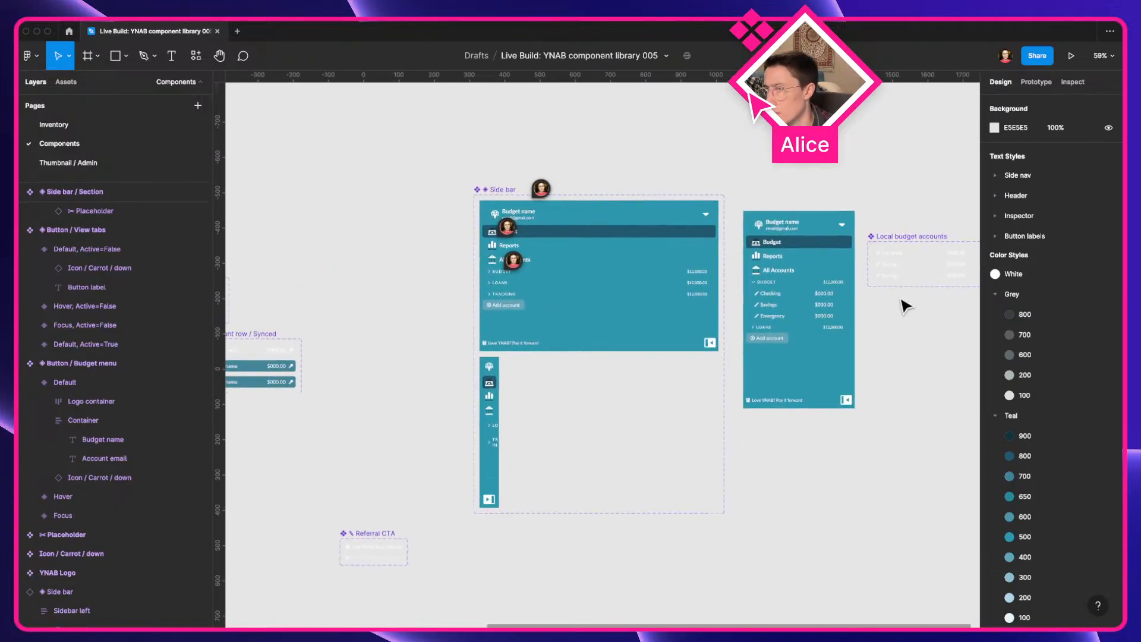
scroll(907, 305, "up", 5)
Move the Side bar / Section set above the side bar instance, and undo both that move and the Placeholder's fill width
scroll(594, 309, "down", 10)
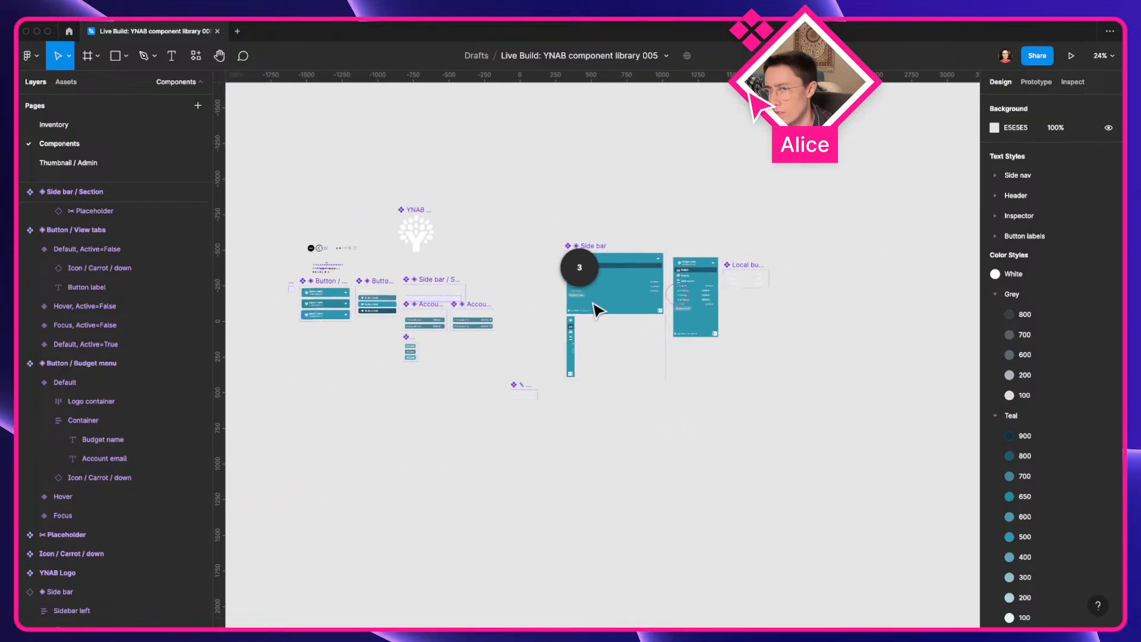
left_click_drag(453, 279, 726, 232)
scroll(726, 231, "up", 10)
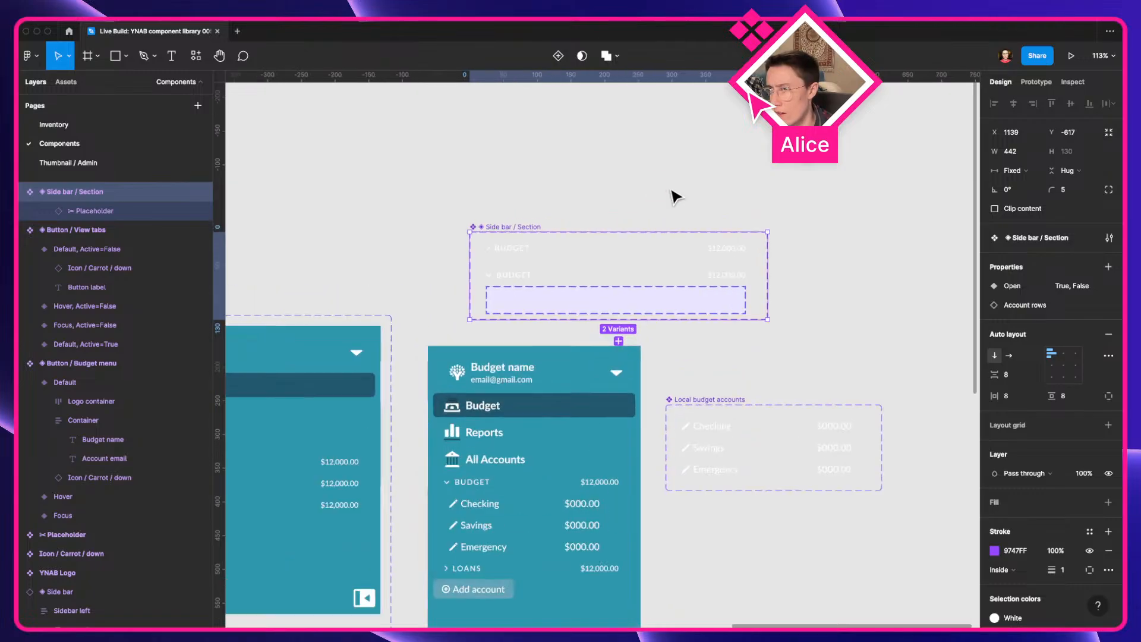
key("super+z")
key("super+z")
key("super+z")
Move the Side bar / Section component set just above the side bar instance, to about X 1077, Y -601
scroll(676, 197, "down", 5)
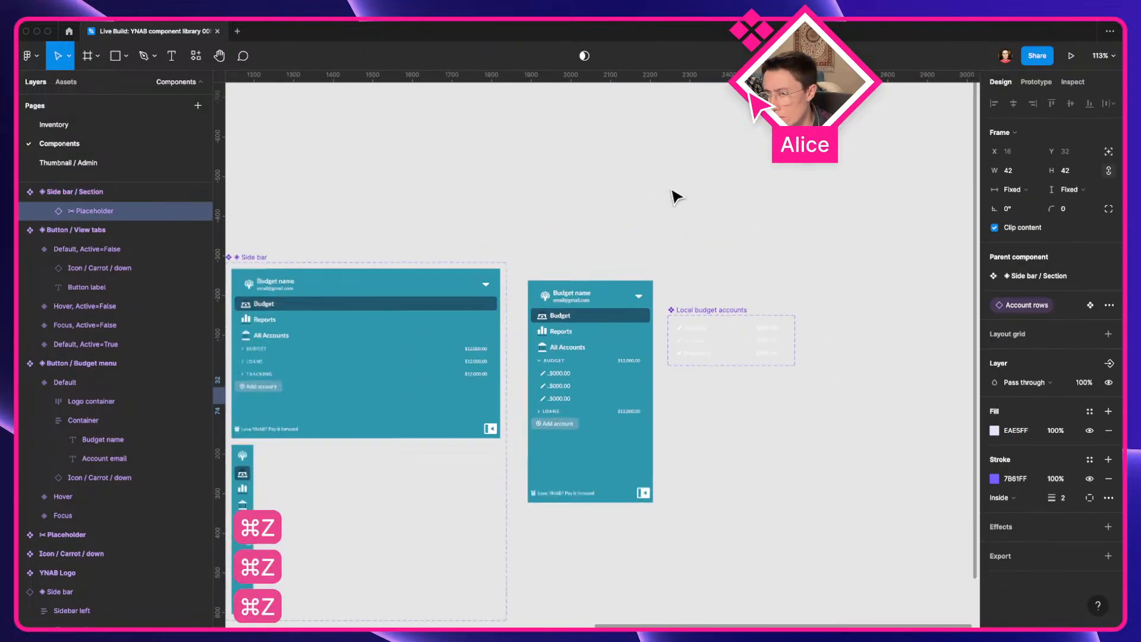
left_click_drag(285, 232, 499, 225)
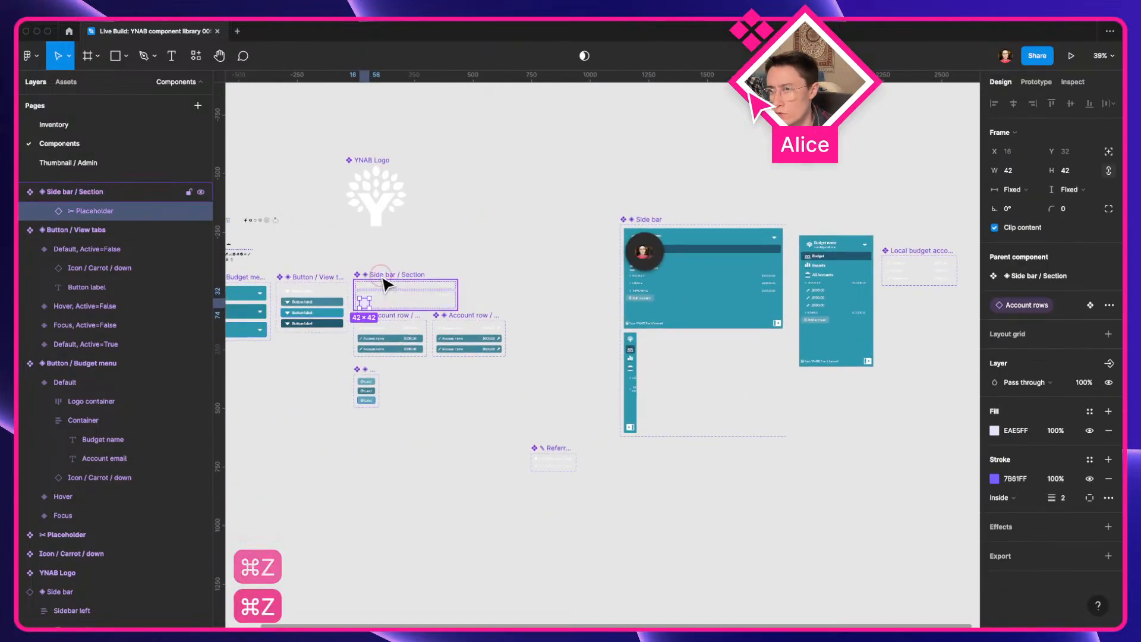
left_click_drag(385, 285, 648, 229)
scroll(650, 236, "up", 10)
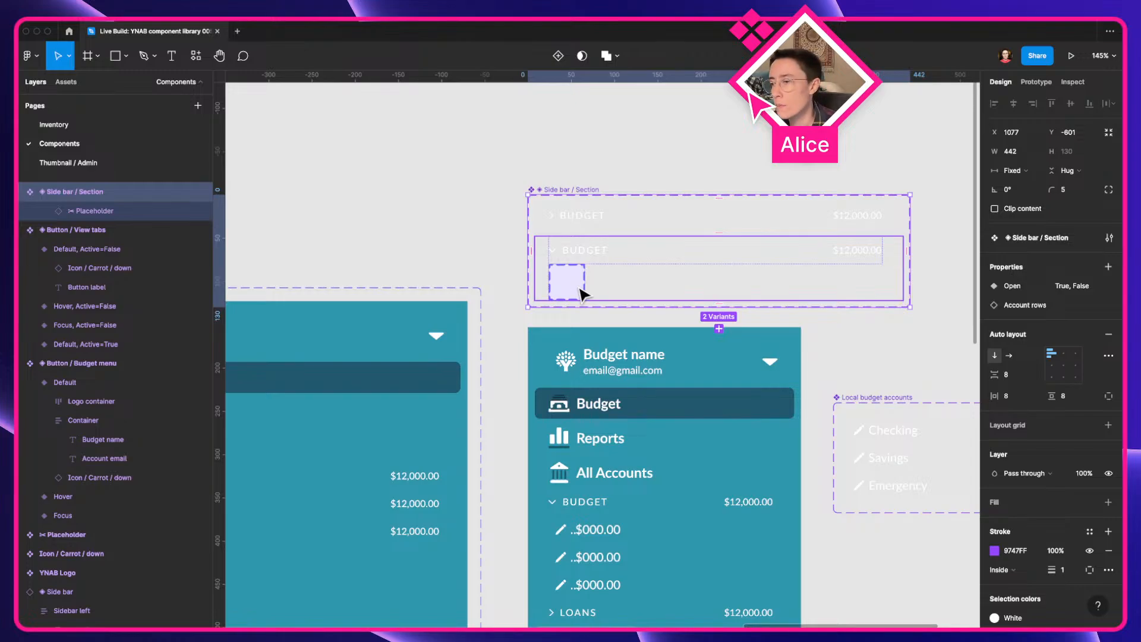
Check the width sizing options of the Placeholder in the Side bar / Section set's Open=True variant
left_click_drag(582, 291, 470, 222)
double_click(458, 224)
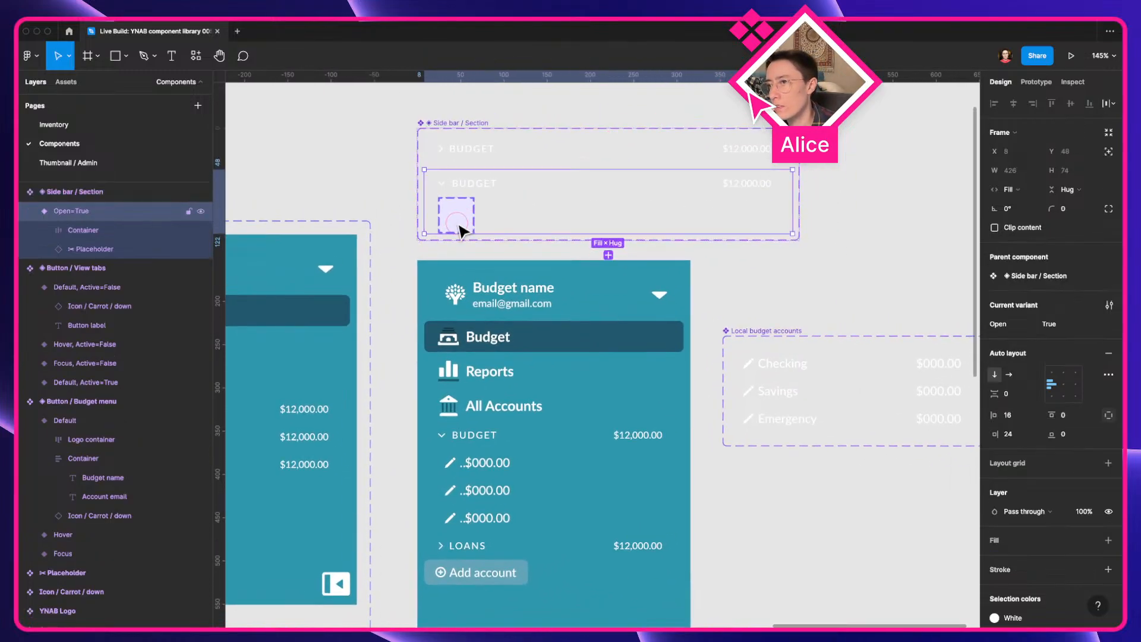
left_click(460, 231)
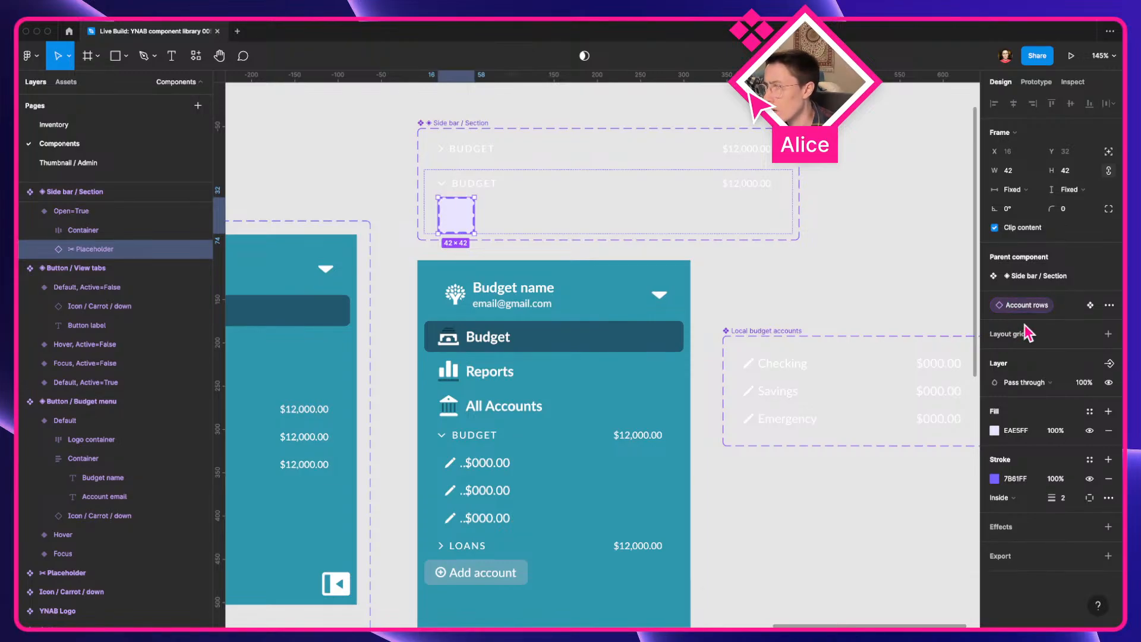
left_click(1013, 189)
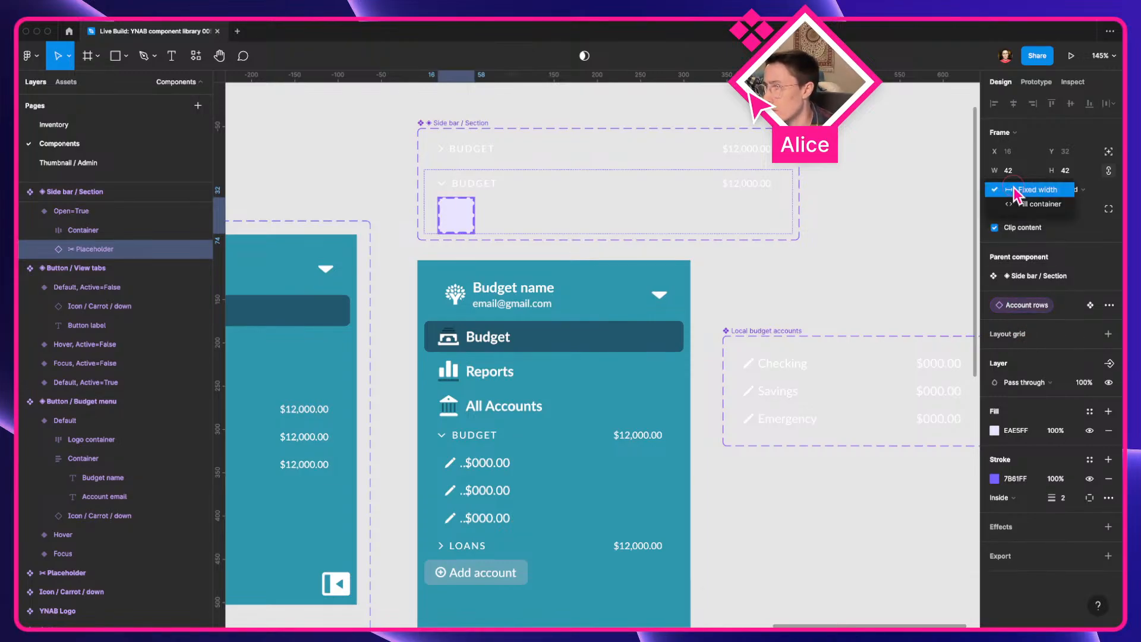
left_click(1086, 237)
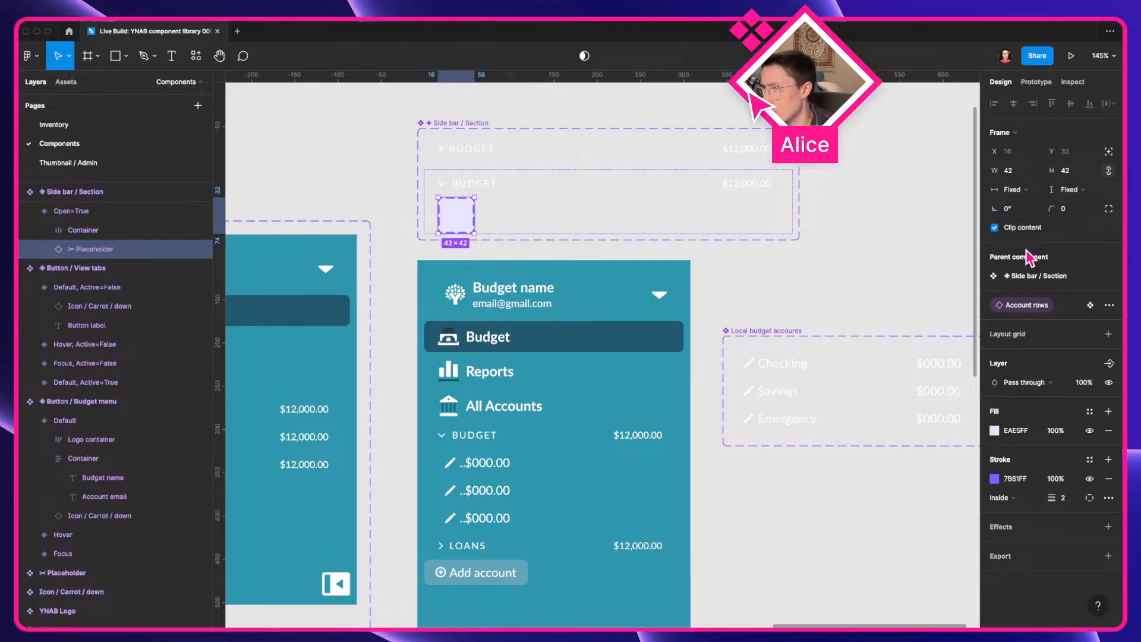
Add auto layout with spacing and padding of 0 to the Placeholder's main component, and return to its instance
right_click(468, 221)
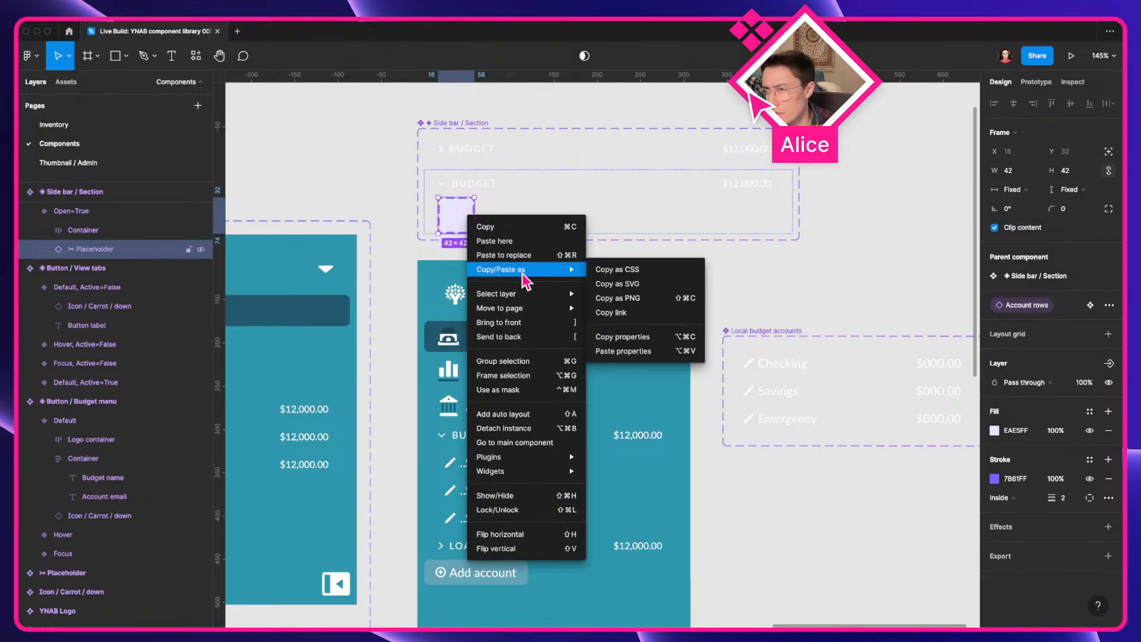
left_click(533, 445)
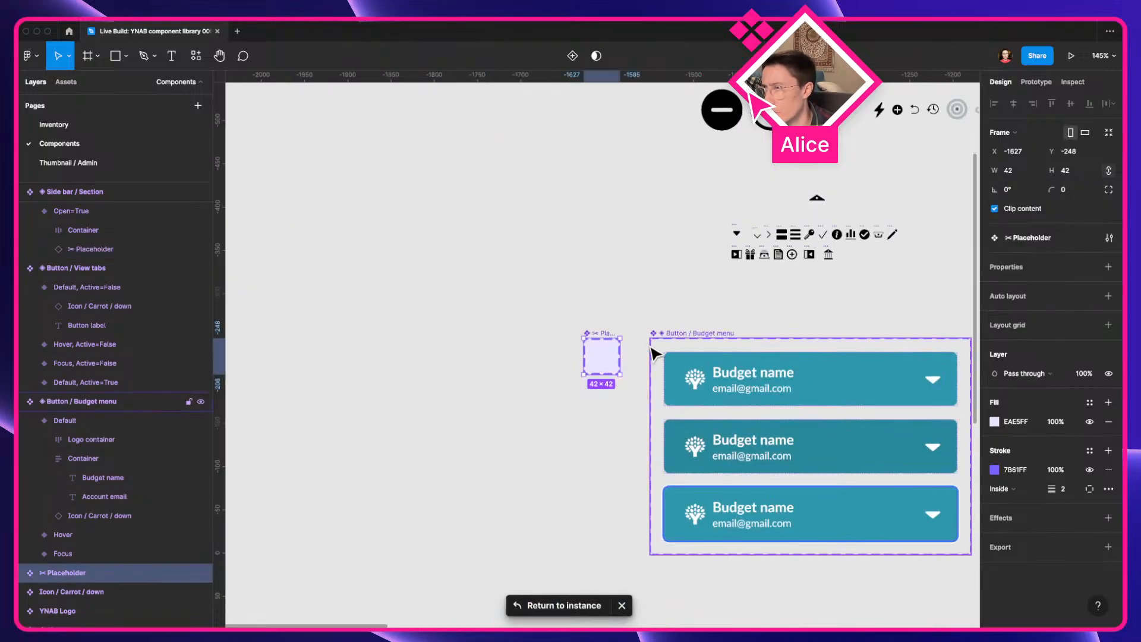
left_click(1108, 296)
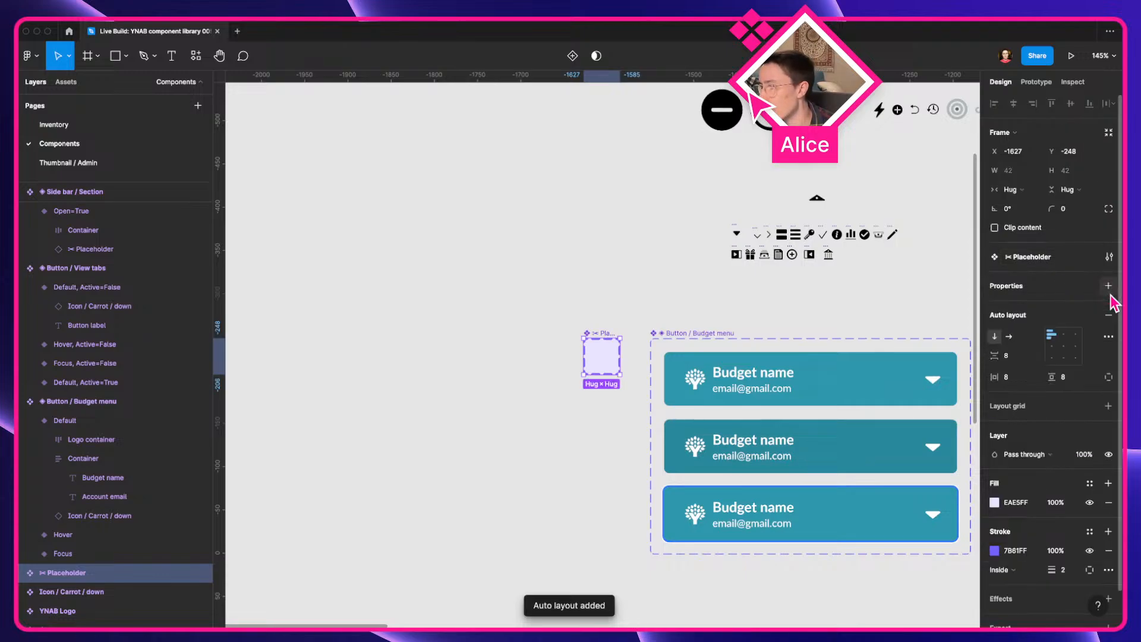
left_click(1017, 356)
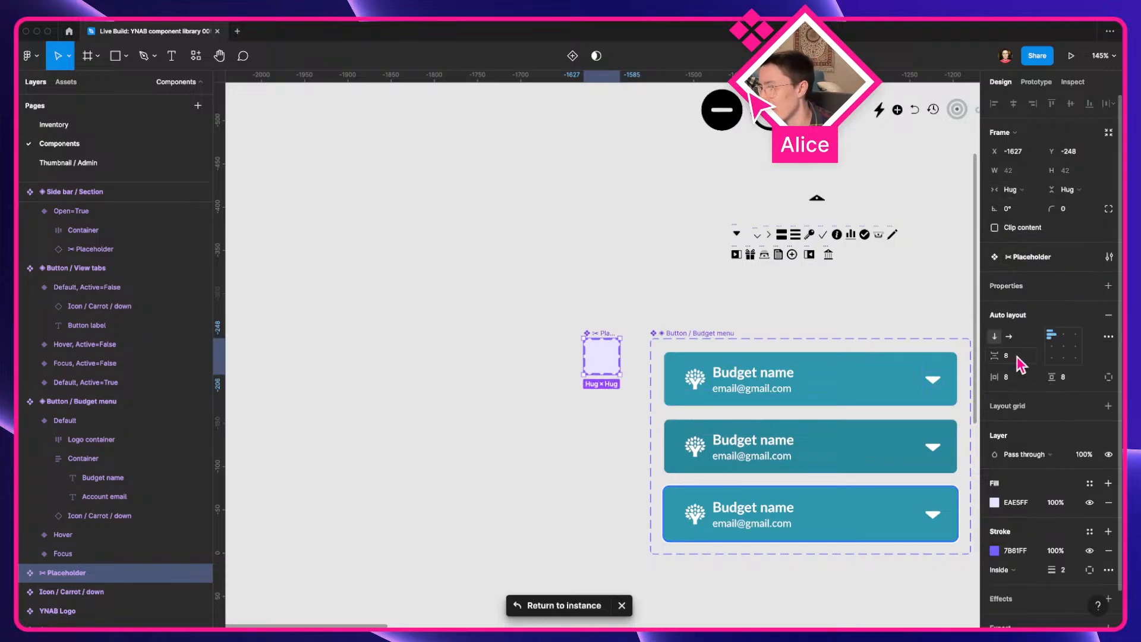
type("0")
key("Tab")
type("0")
key("Tab")
type("0")
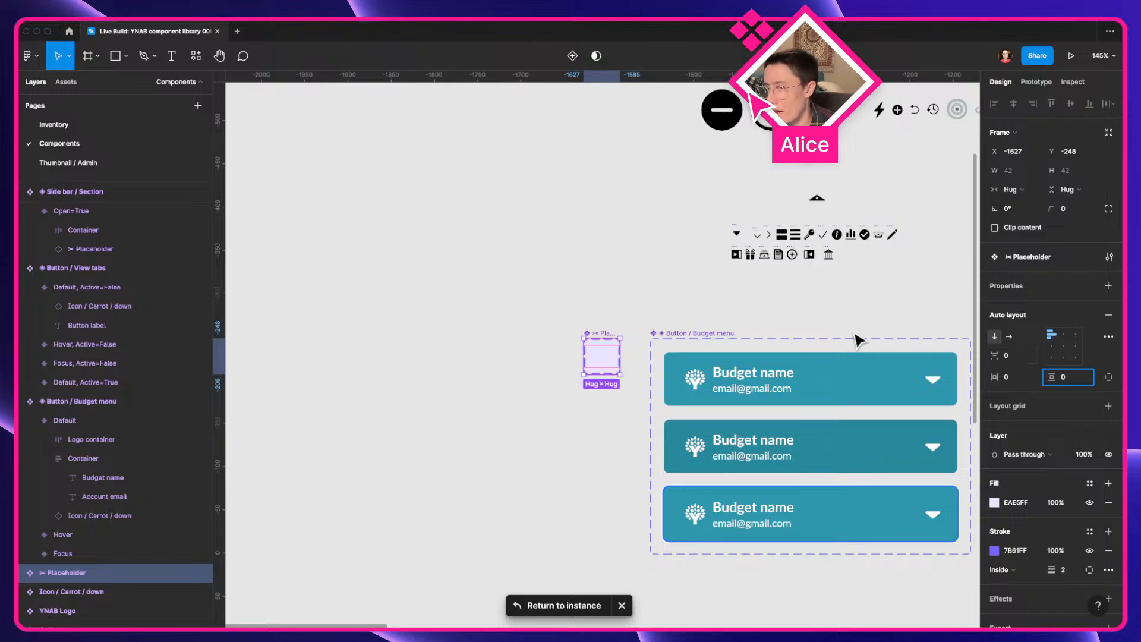
left_click(539, 608)
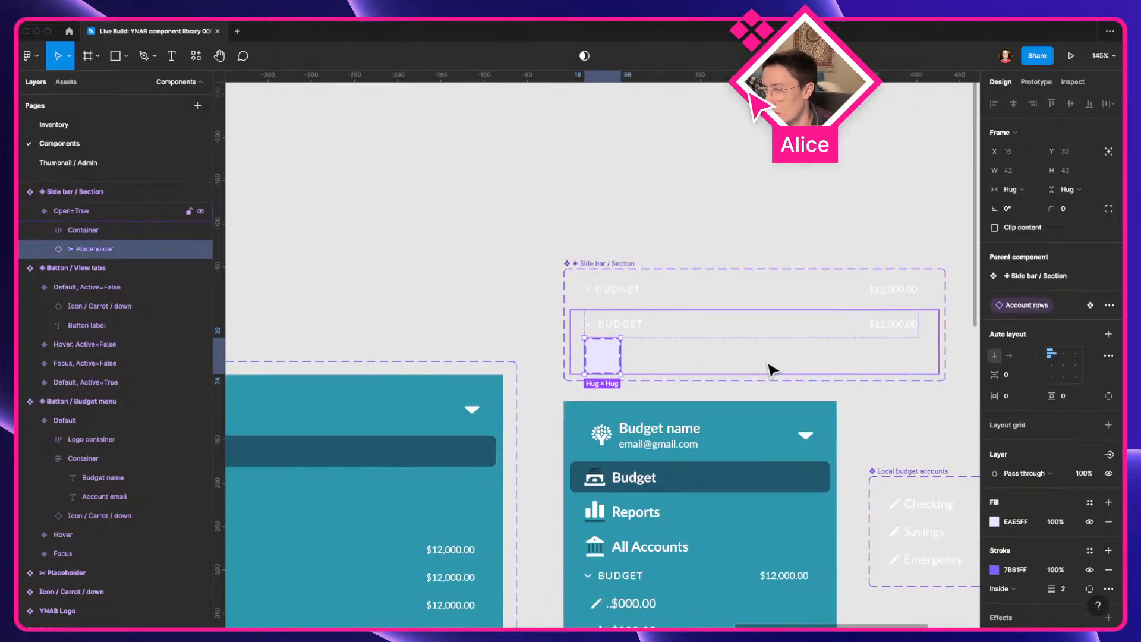
Inspect the width sizing of the Local budget accounts instance nested in the side bar instance's Budget section
scroll(772, 370, "down", 5)
scroll(773, 369, "down", 1)
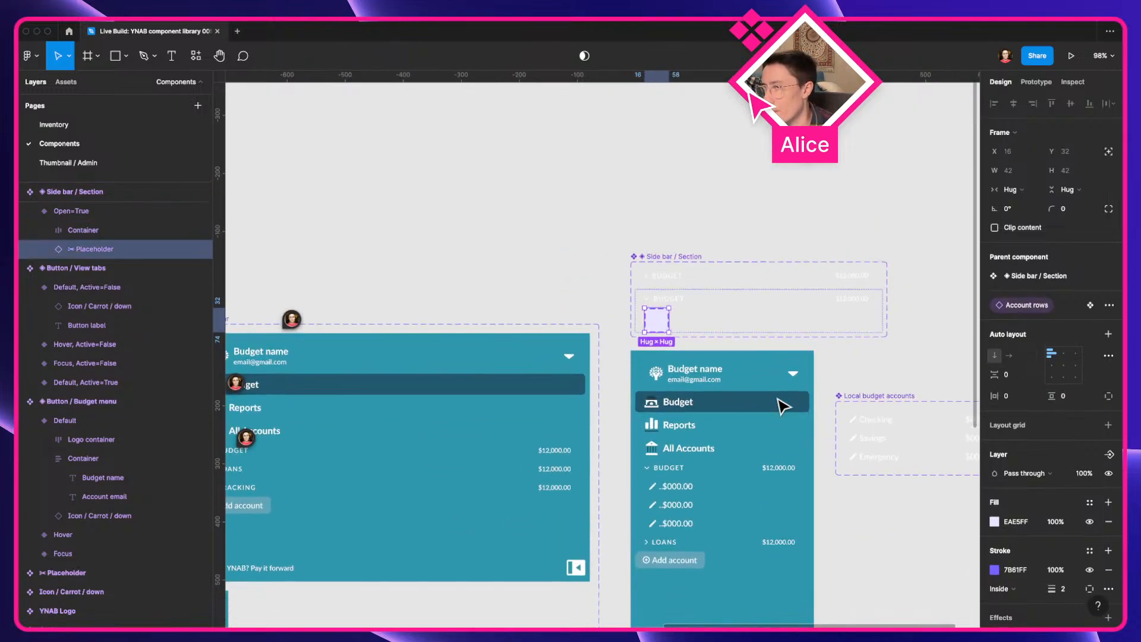
scroll(775, 392, "right", 3)
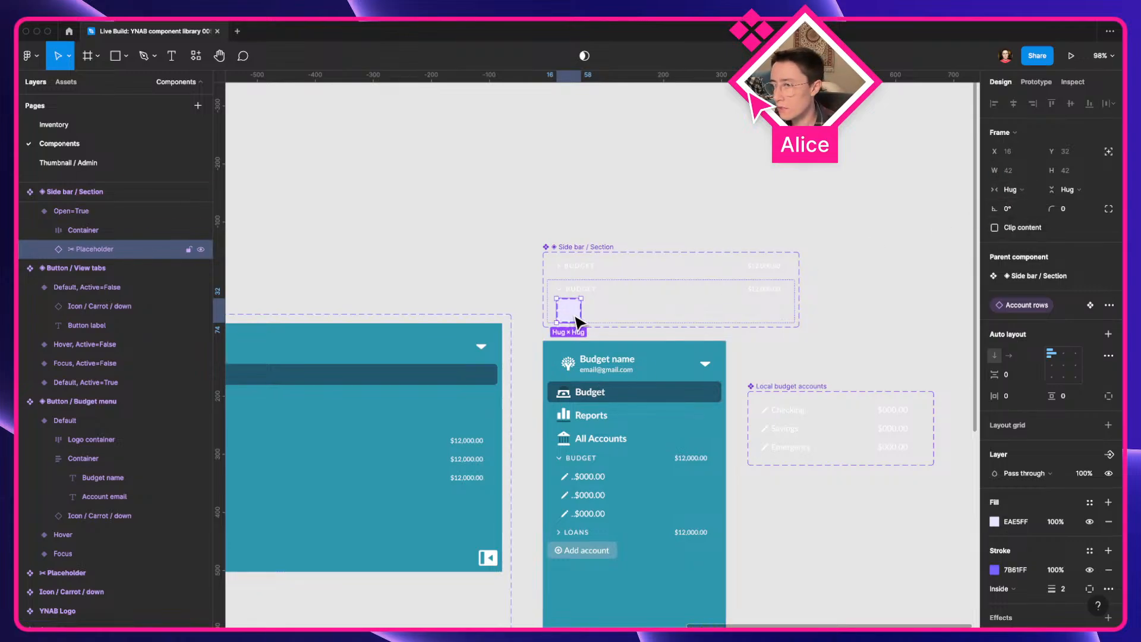
left_click(584, 487)
left_click_drag(584, 486, 489, 441)
scroll(529, 458, "up", 3)
scroll(528, 458, "up", 3)
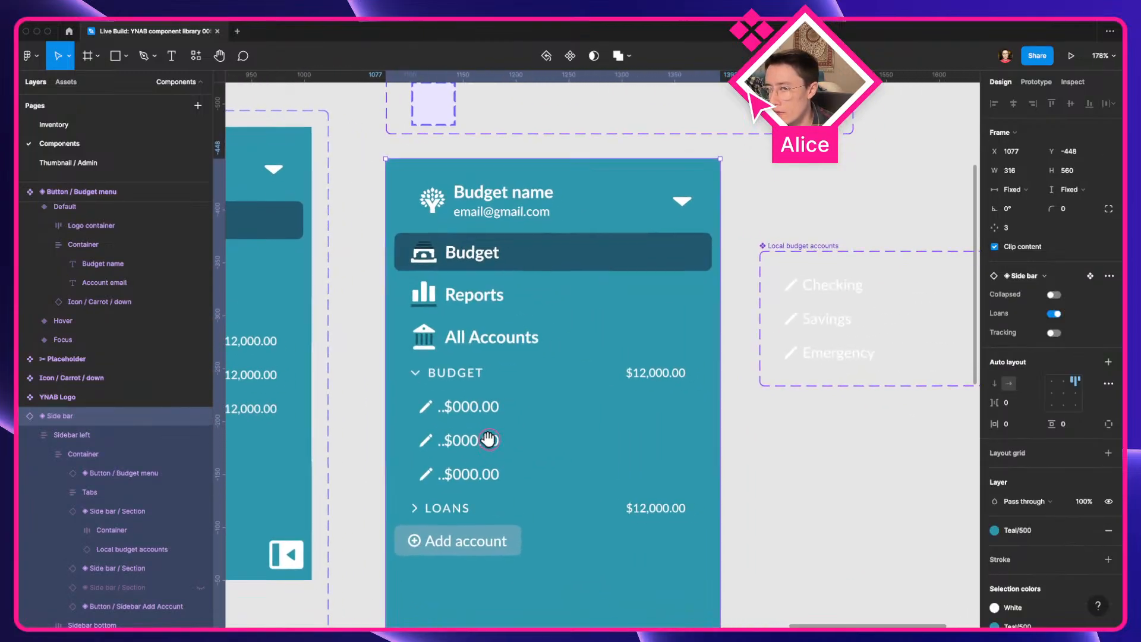
double_click(489, 439)
double_click(488, 440)
double_click(488, 440)
double_click(490, 443)
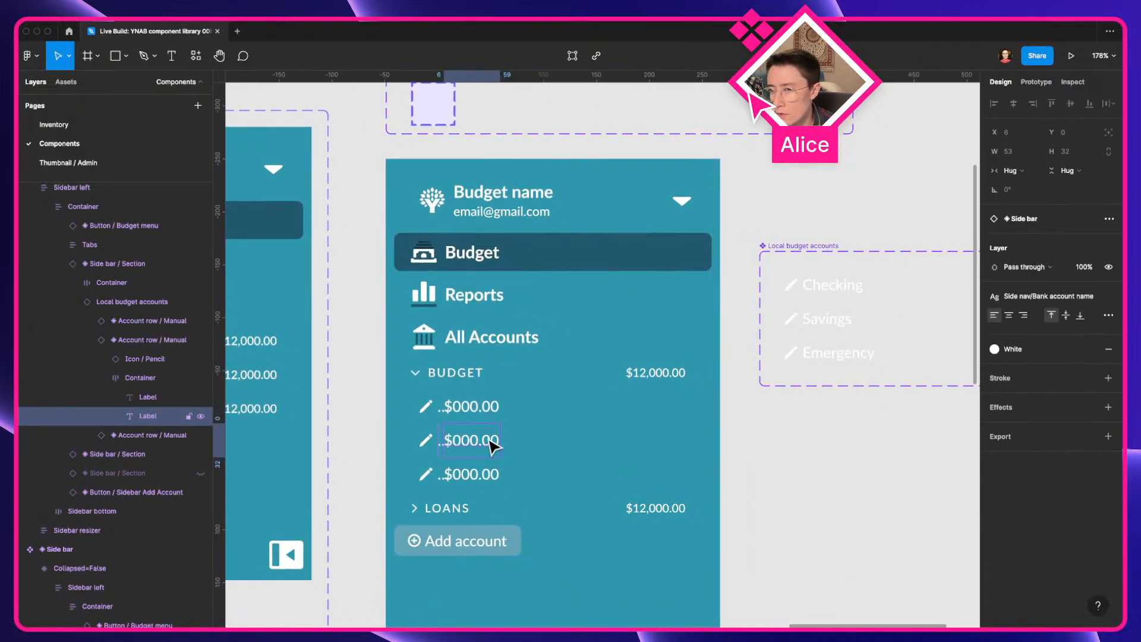
left_click(149, 303)
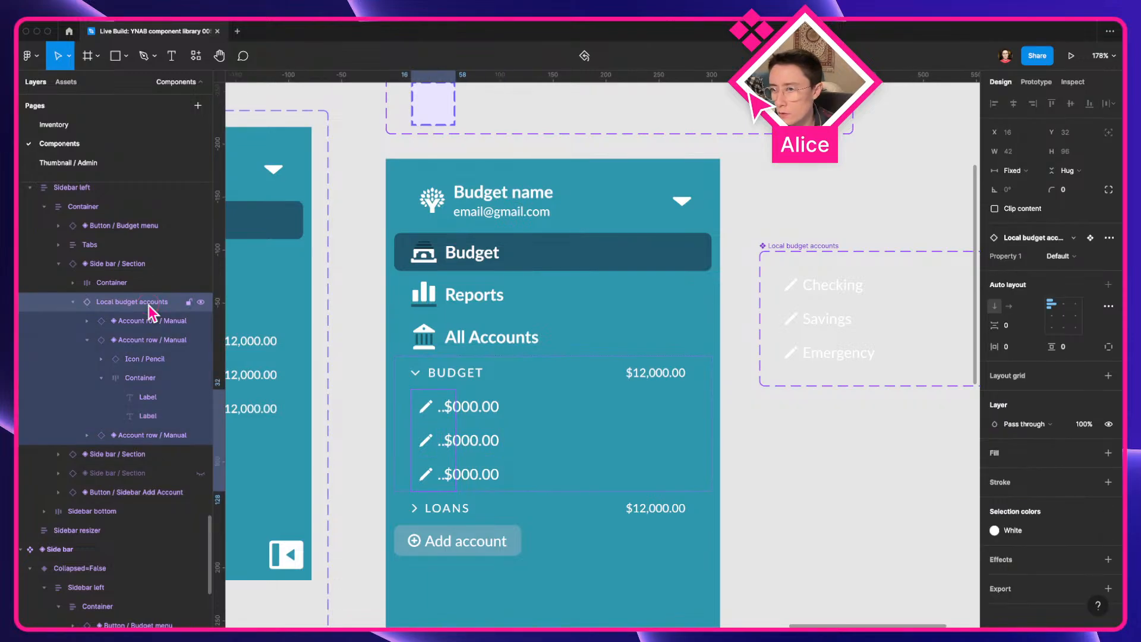
scroll(828, 312, "down", 3)
scroll(829, 312, "up", 2)
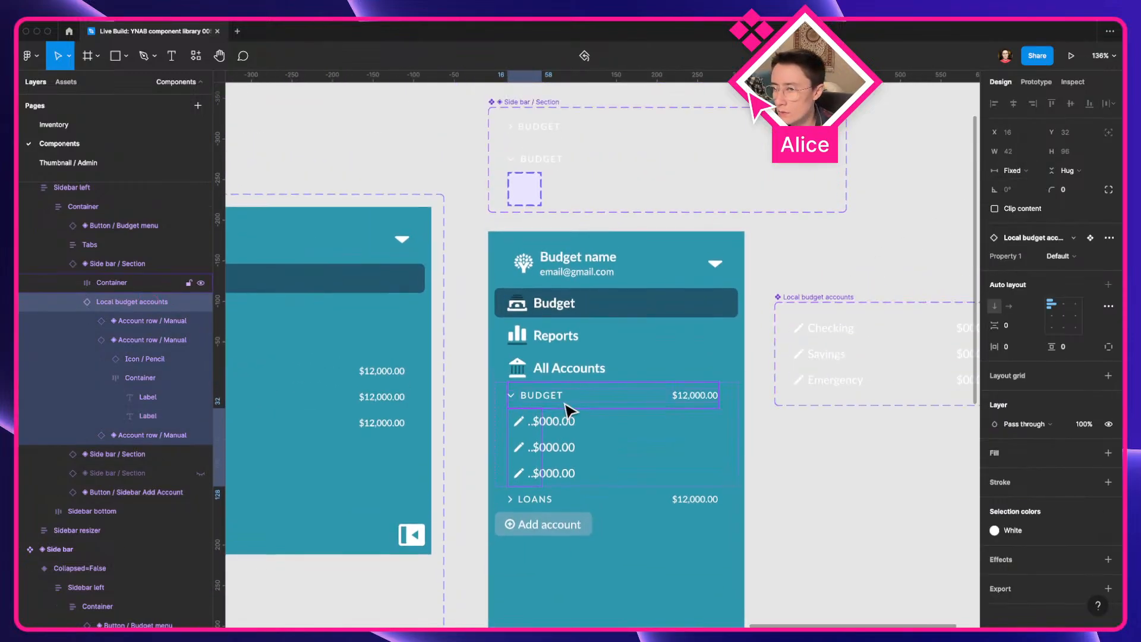
Reset all changes on the side bar instance's Budget section, turn Open back on, and swap its account rows to Local budget accounts
right_click(640, 443)
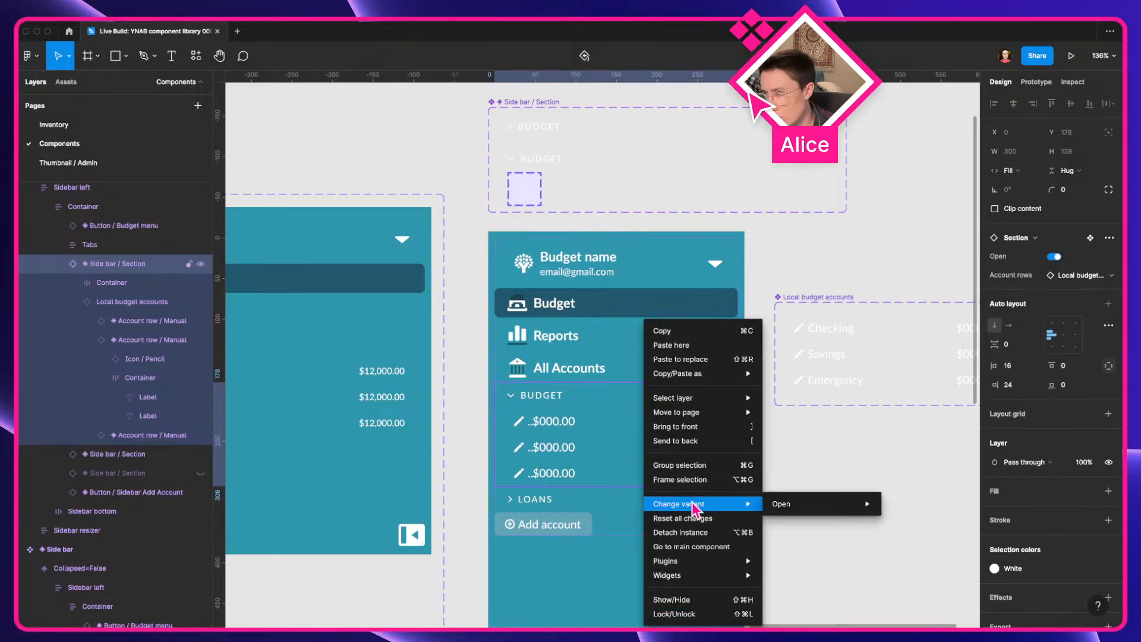
left_click(691, 519)
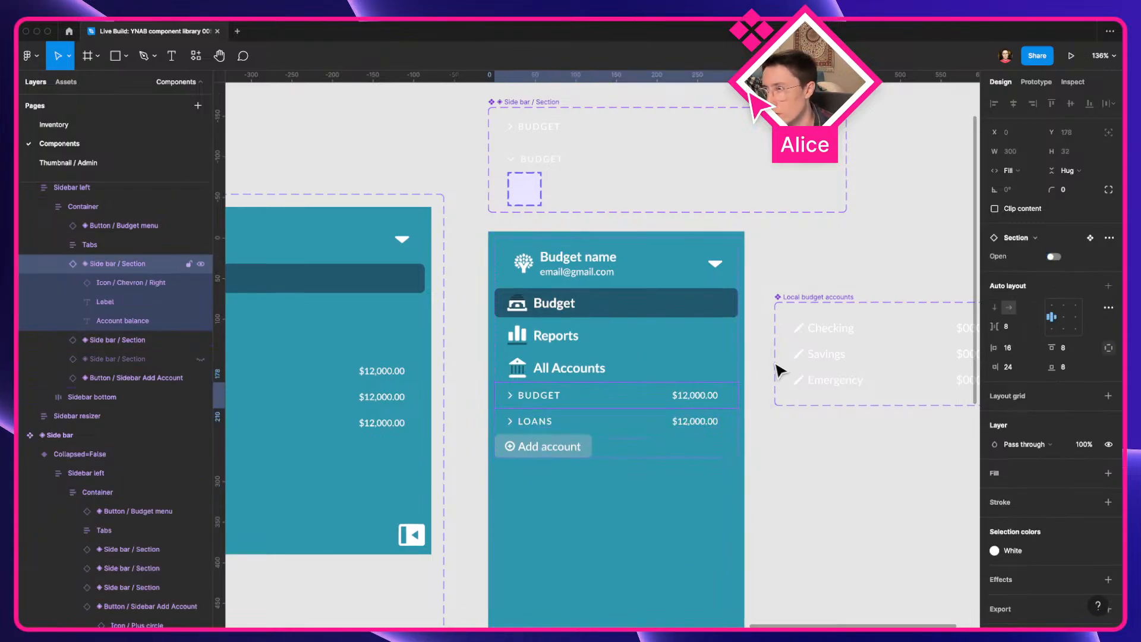
left_click(1054, 256)
left_click(1075, 275)
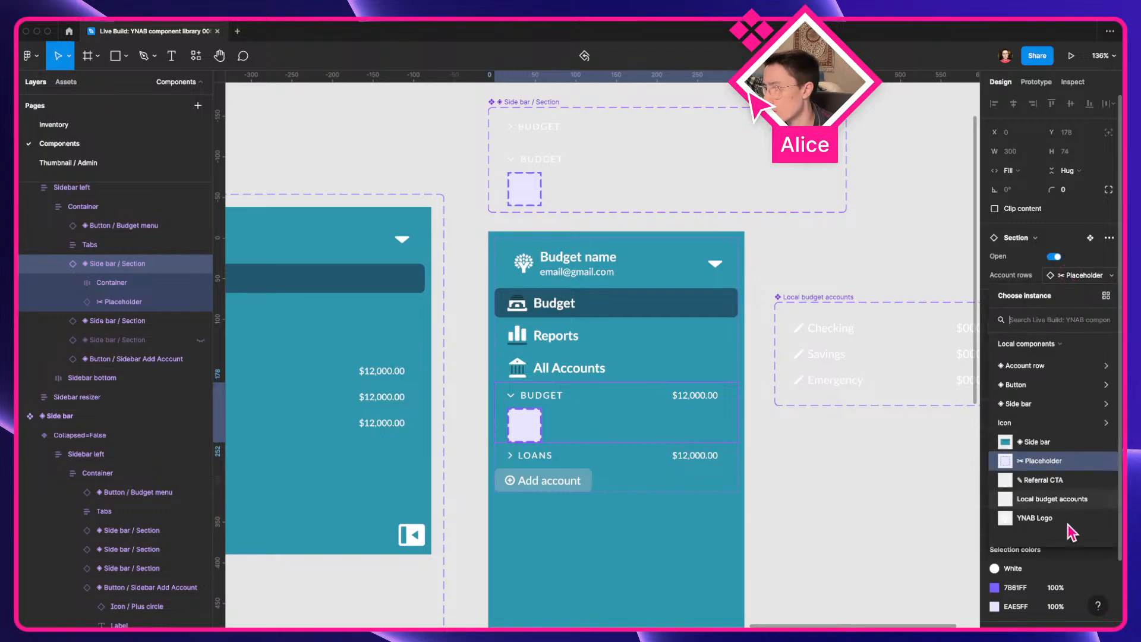
left_click(1004, 502)
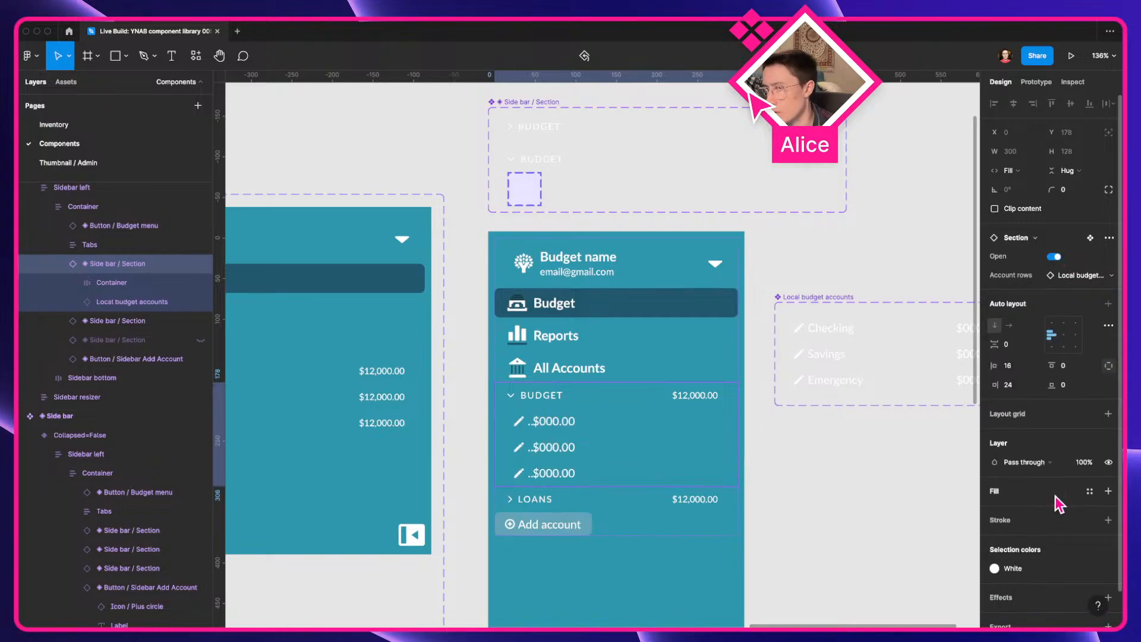
Compare the width sizing of the nested Local budget accounts instance, the Section's Placeholder, and the Local budget accounts Default variant
double_click(562, 443)
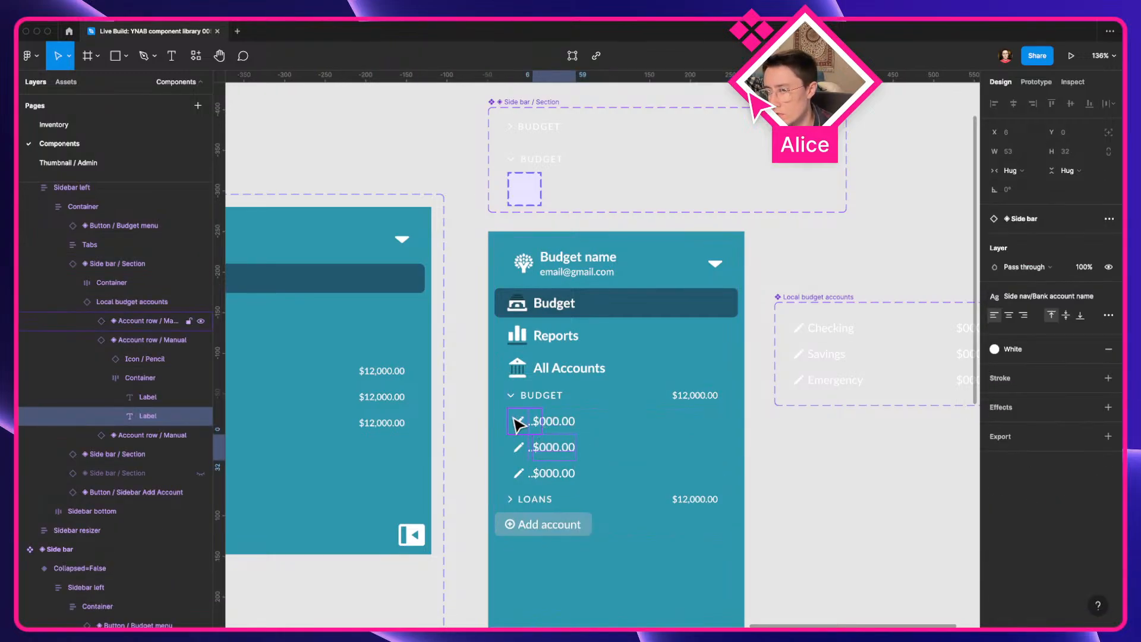
left_click(519, 420)
left_click(171, 303)
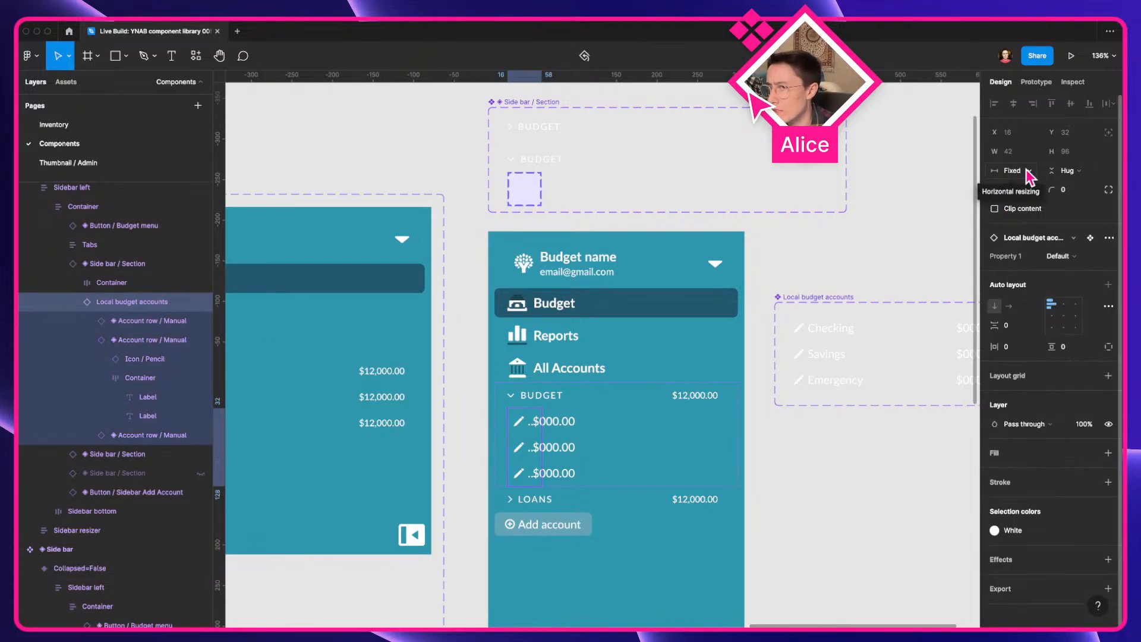
left_click(524, 189)
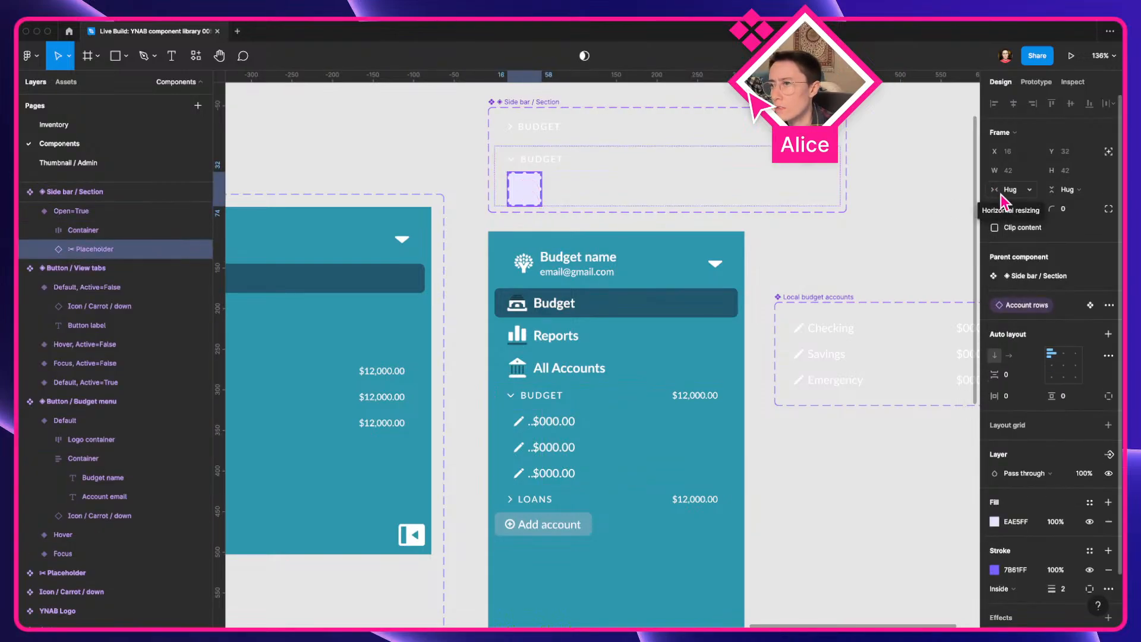
left_click(813, 309)
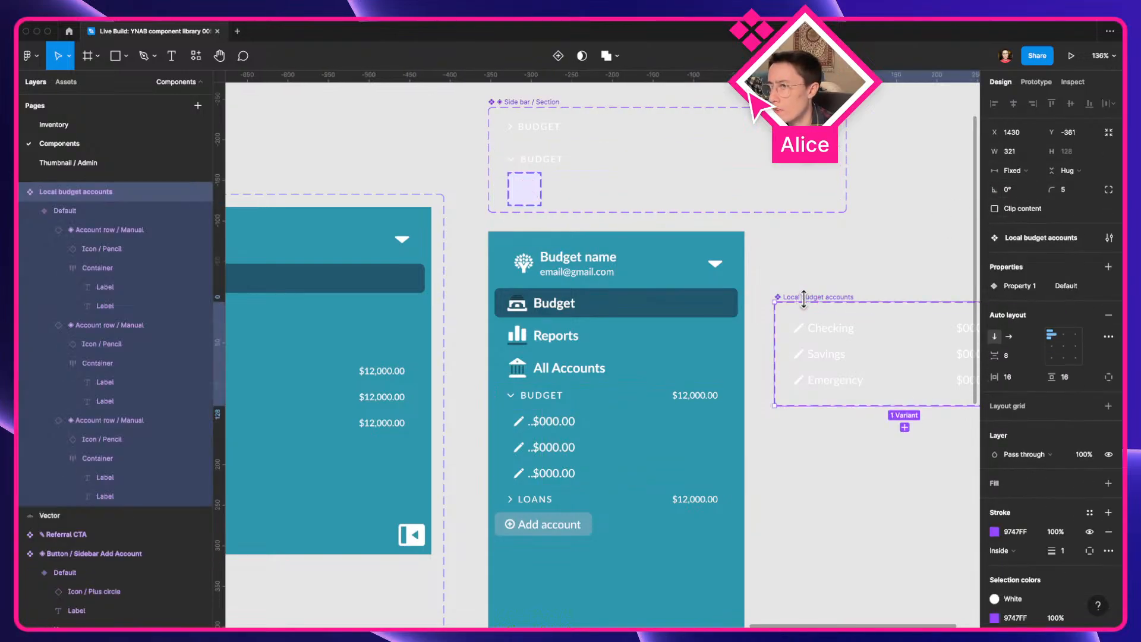
left_click(822, 326)
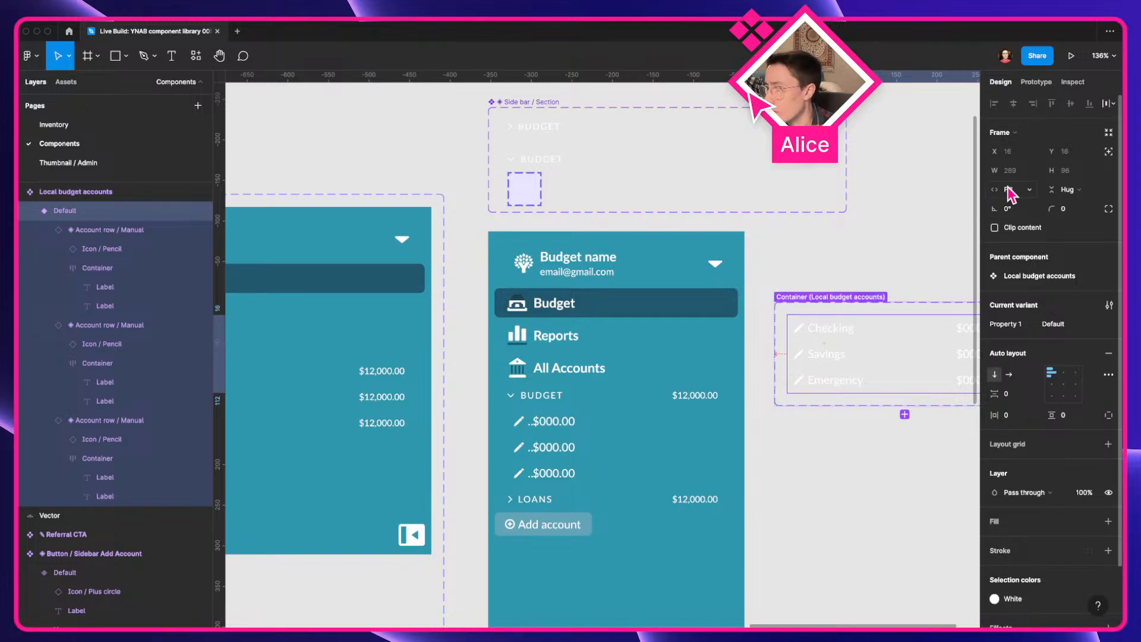
Set the Placeholder in the Side bar / Section set's Open=True variant to fill its container's width
left_click(527, 196)
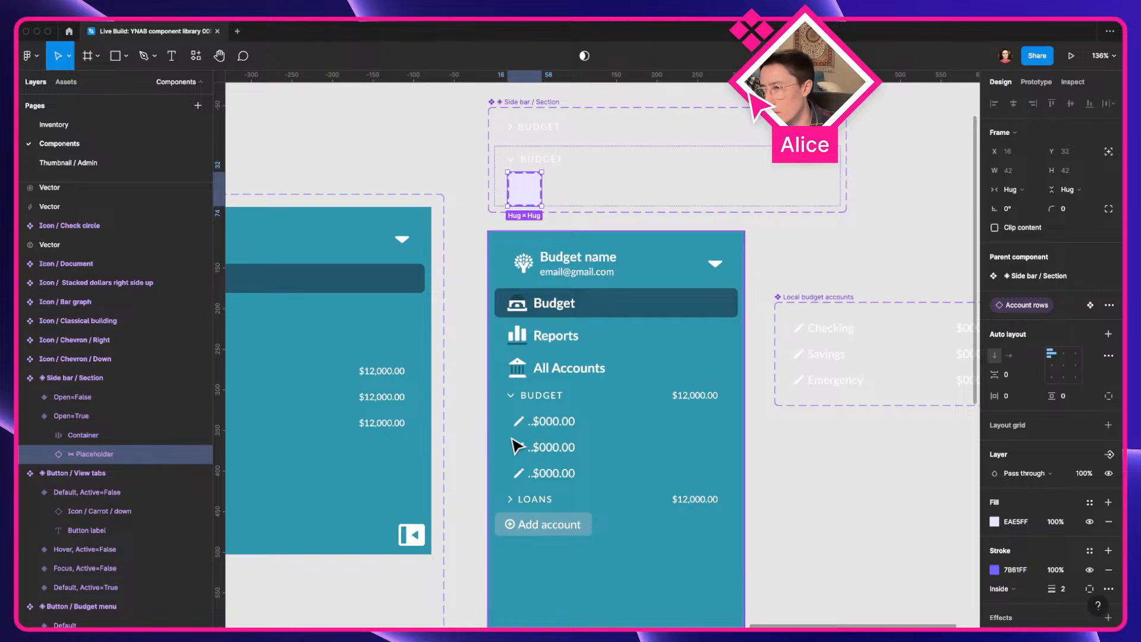
left_click(997, 190)
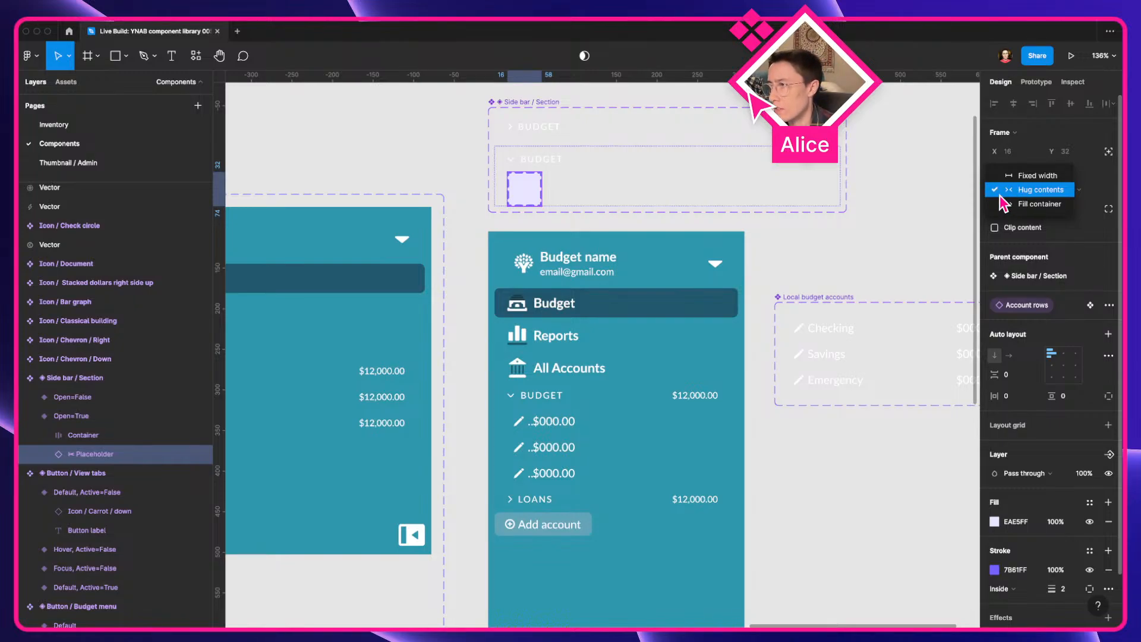
left_click(1001, 204)
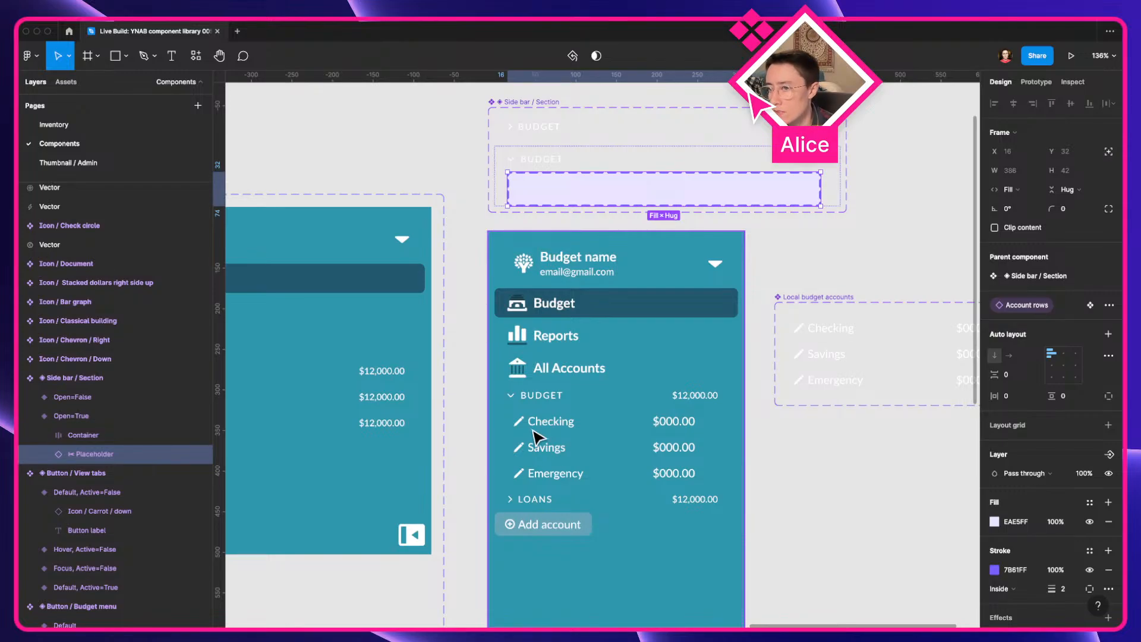
Check the width sizing the nested Local budget accounts instance has inherited in the side bar's Budget section
left_click(557, 439)
double_click(557, 439)
double_click(556, 438)
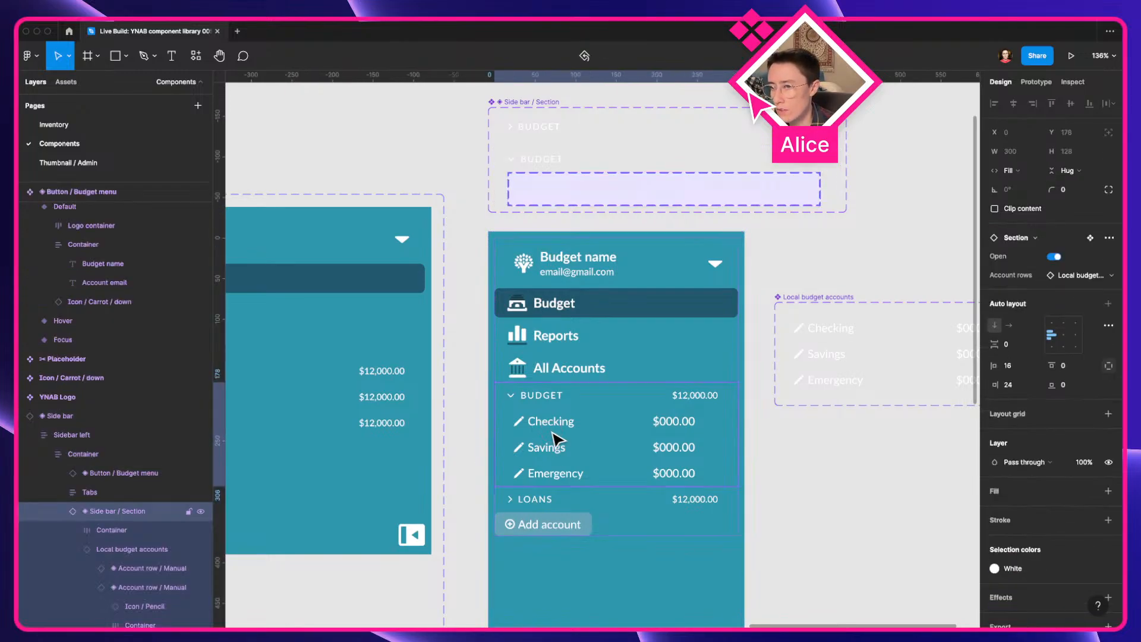
double_click(542, 438)
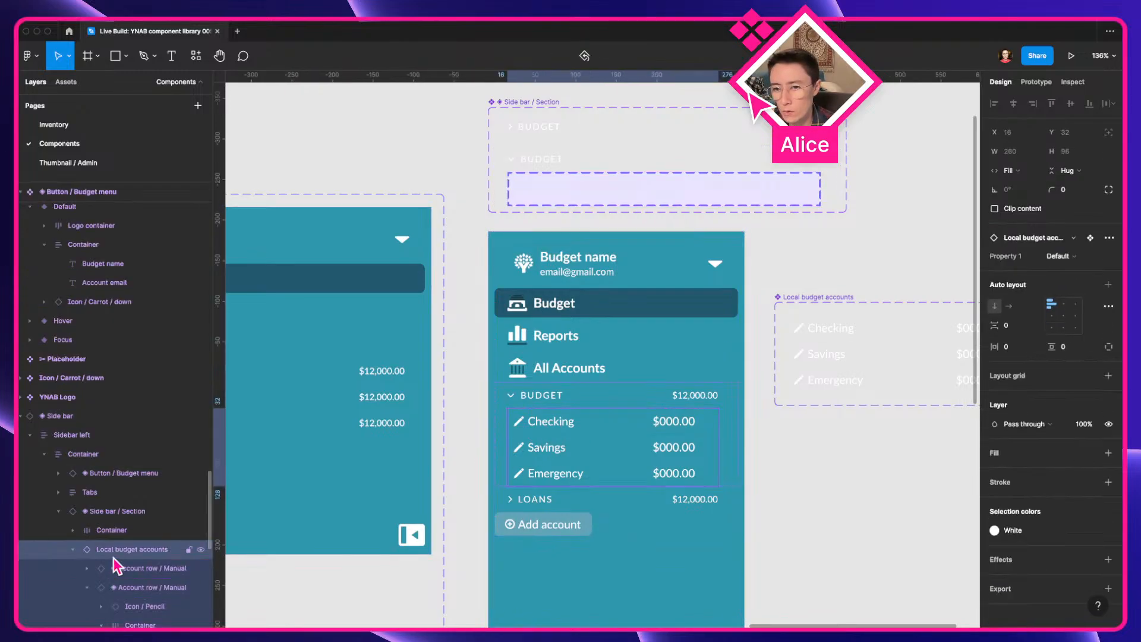
scroll(117, 564, "down", 3)
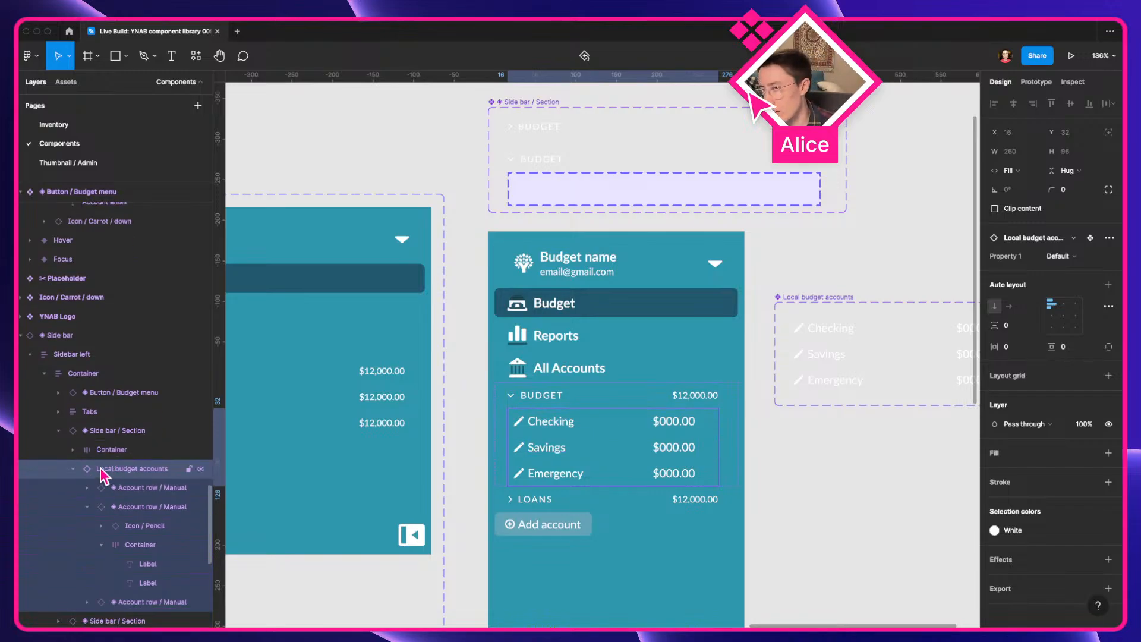
Review the sizing of the Open=True variant, its Placeholder, and the Default variant of Local budget accounts
left_click(558, 188)
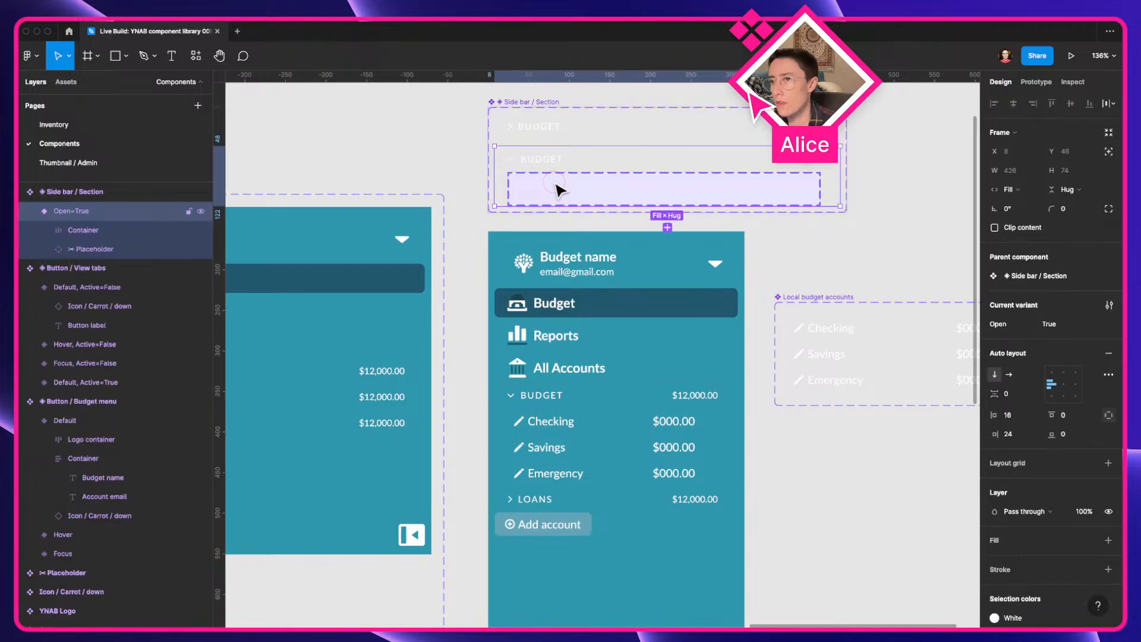
left_click(558, 188)
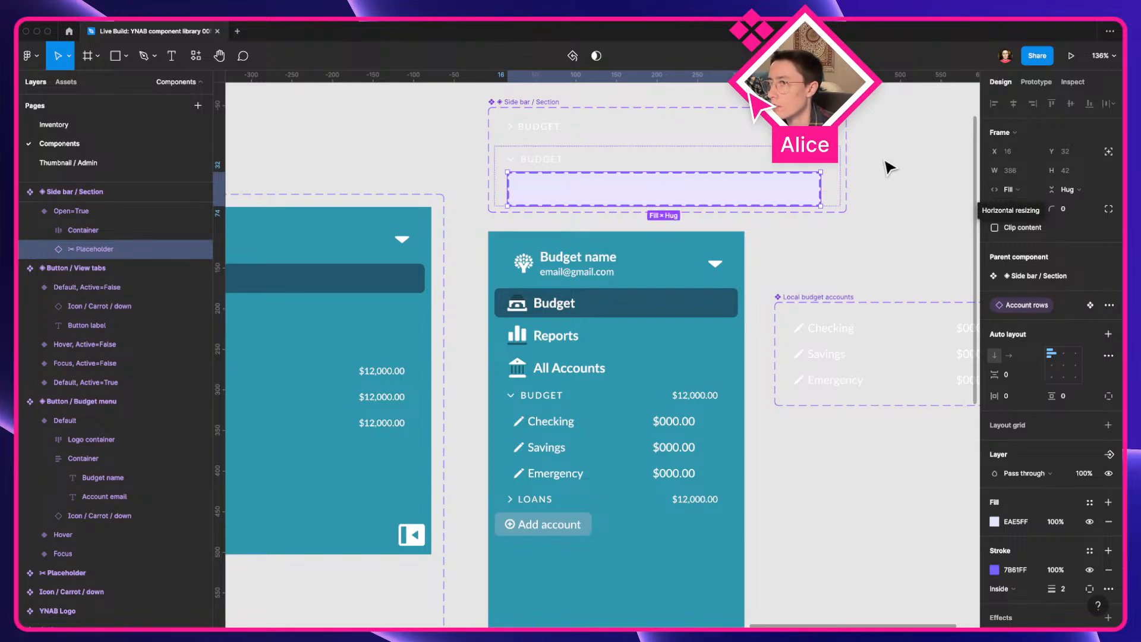
left_click(873, 288)
scroll(701, 297, "right", 8)
left_click(707, 353)
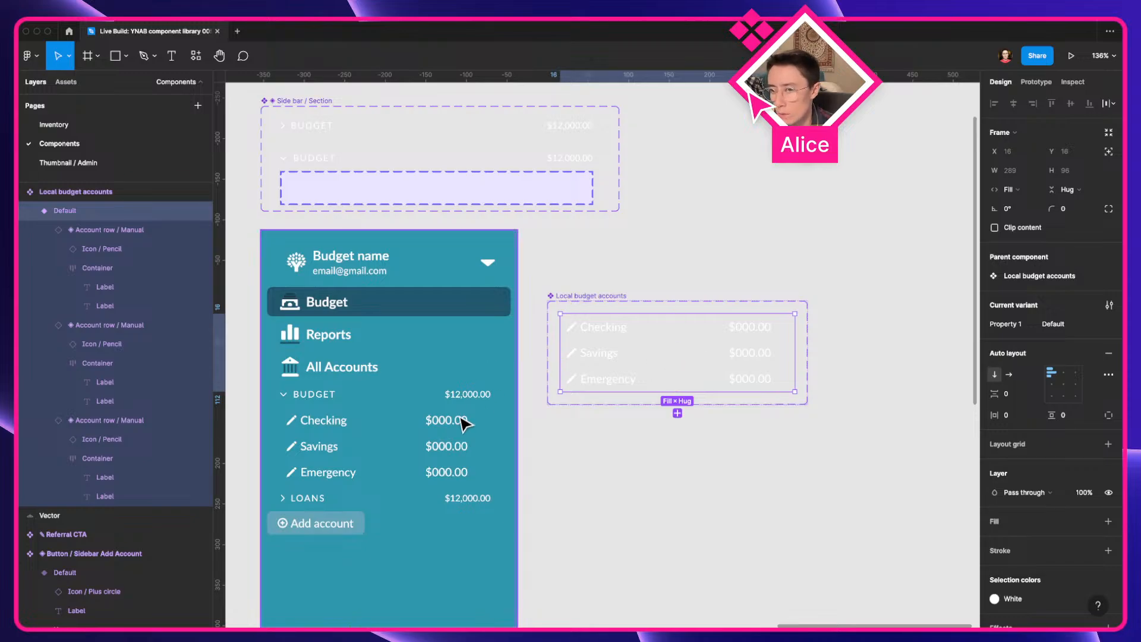
Show outlines to examine how the account row amounts align with the Budget header amount, and hide the outlines again
scroll(481, 428, "left", 2)
key("super+y")
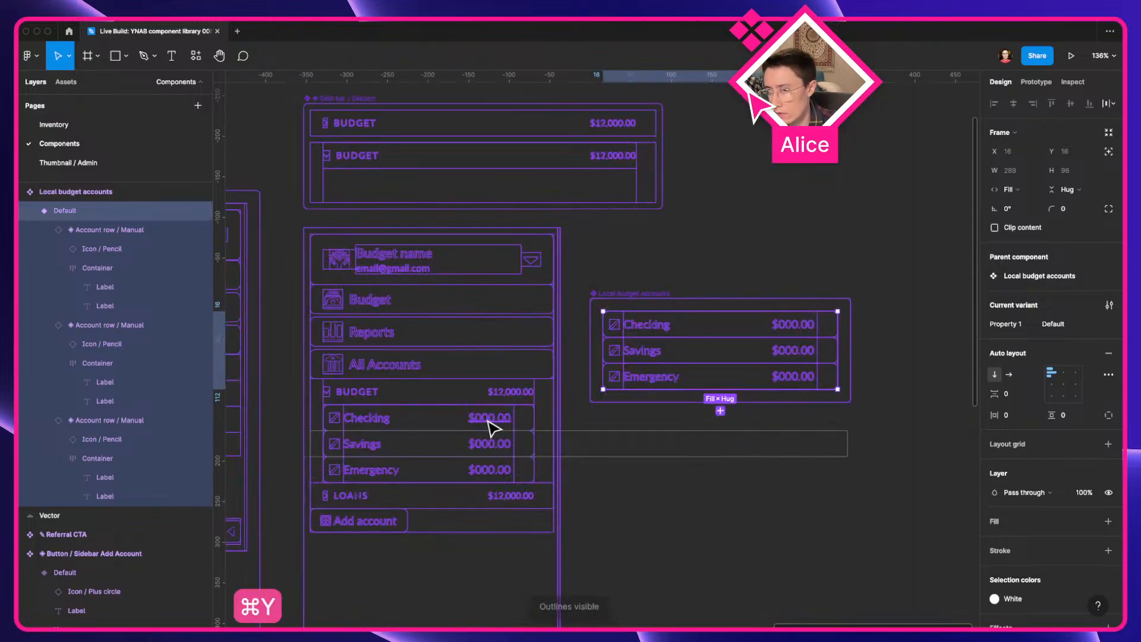
scroll(487, 421, "up", 5)
left_click(488, 424, "super")
double_click(488, 424)
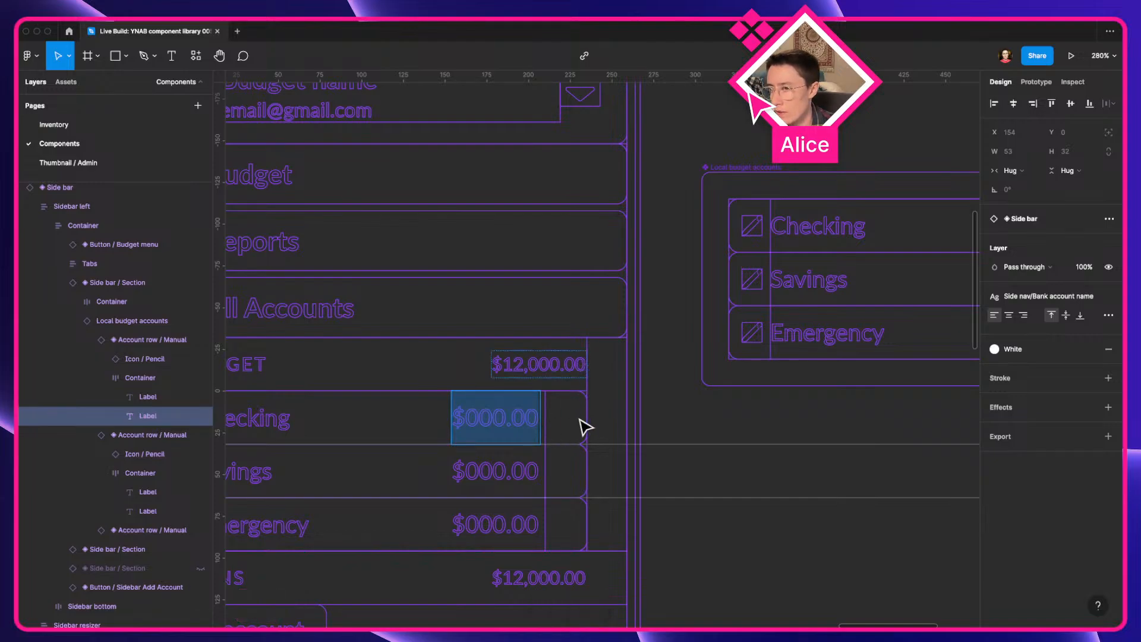
key("Escape")
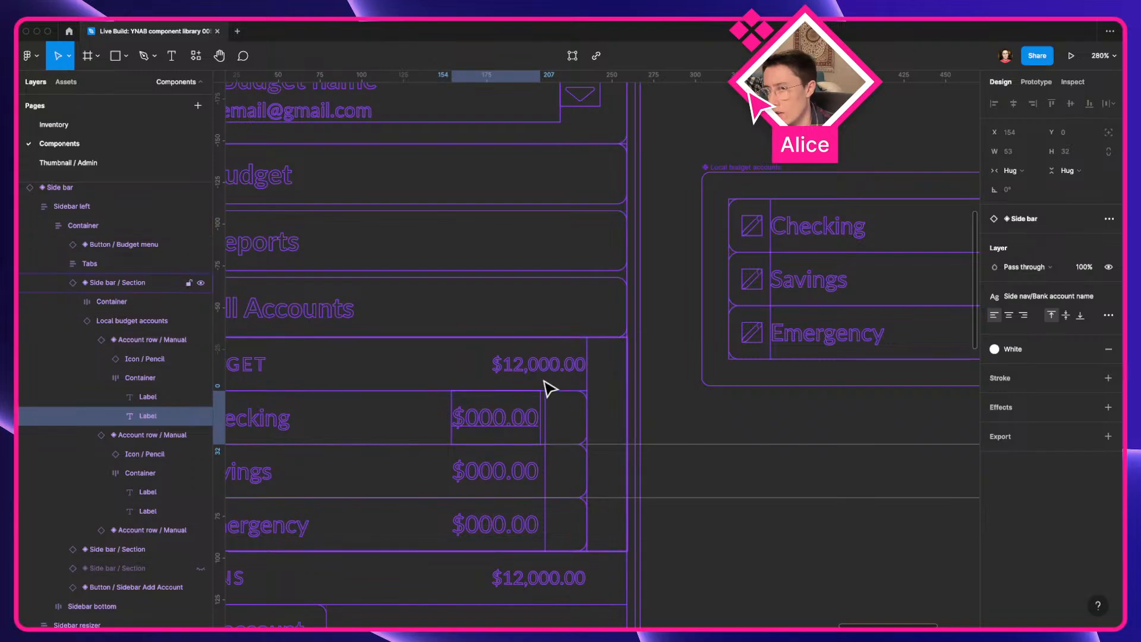
left_click(480, 388)
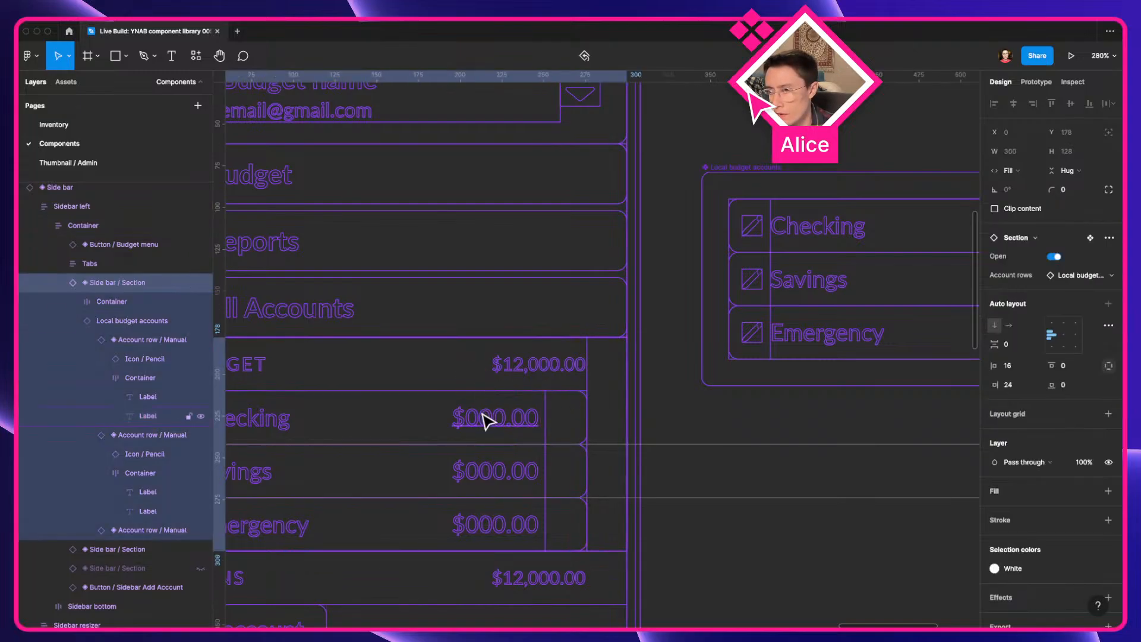
scroll(484, 416, "down", 3)
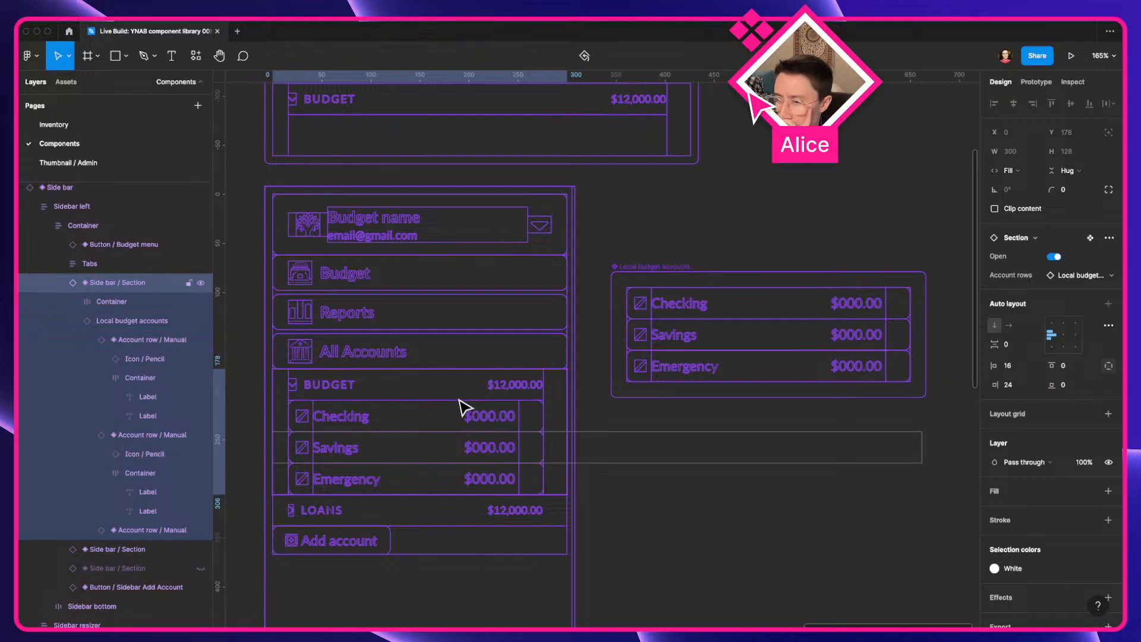
left_click(673, 416)
key("super+u")
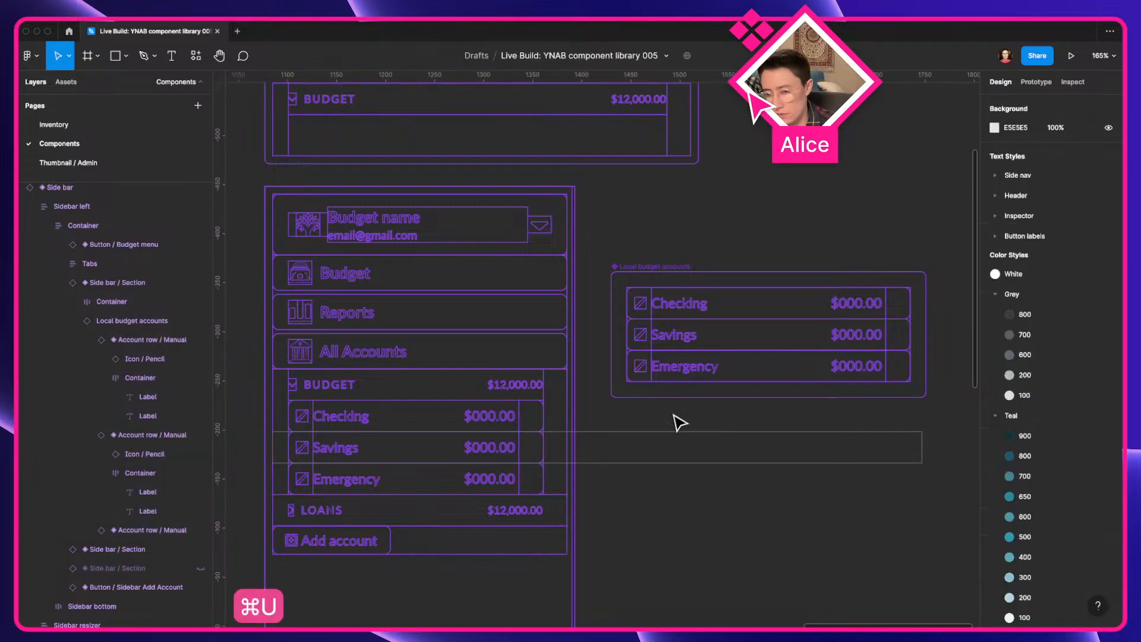
key("super+y")
Look over the Account row / Manual and Account row / Synced component sets and their position relative to the side bar
scroll(677, 420, "left", 10)
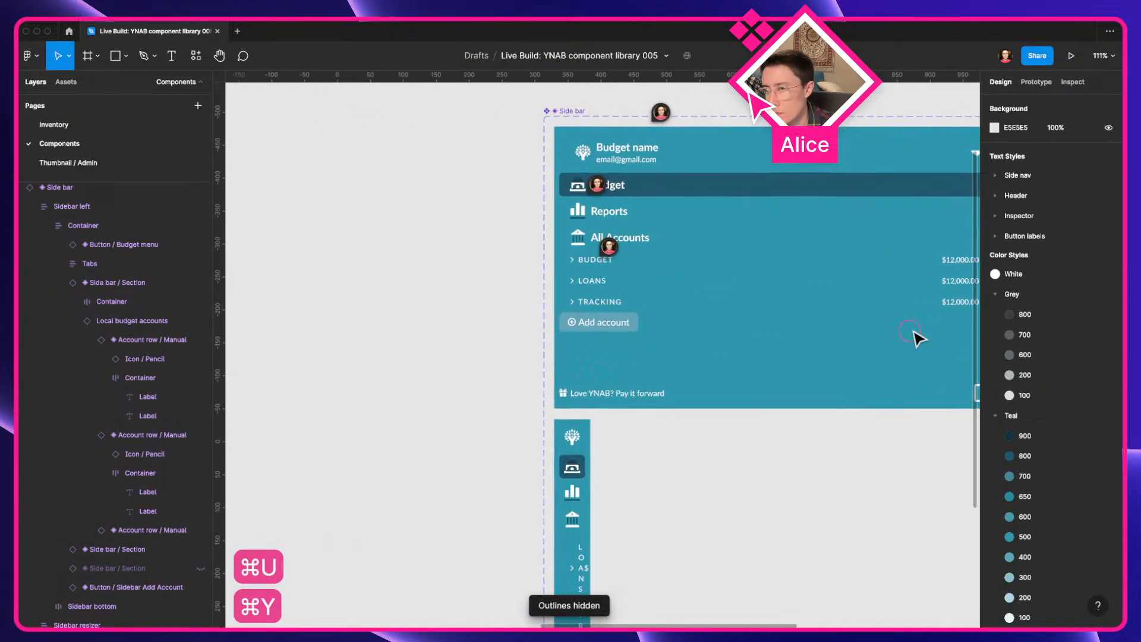
scroll(523, 345, "down", 5)
scroll(484, 374, "left", 10)
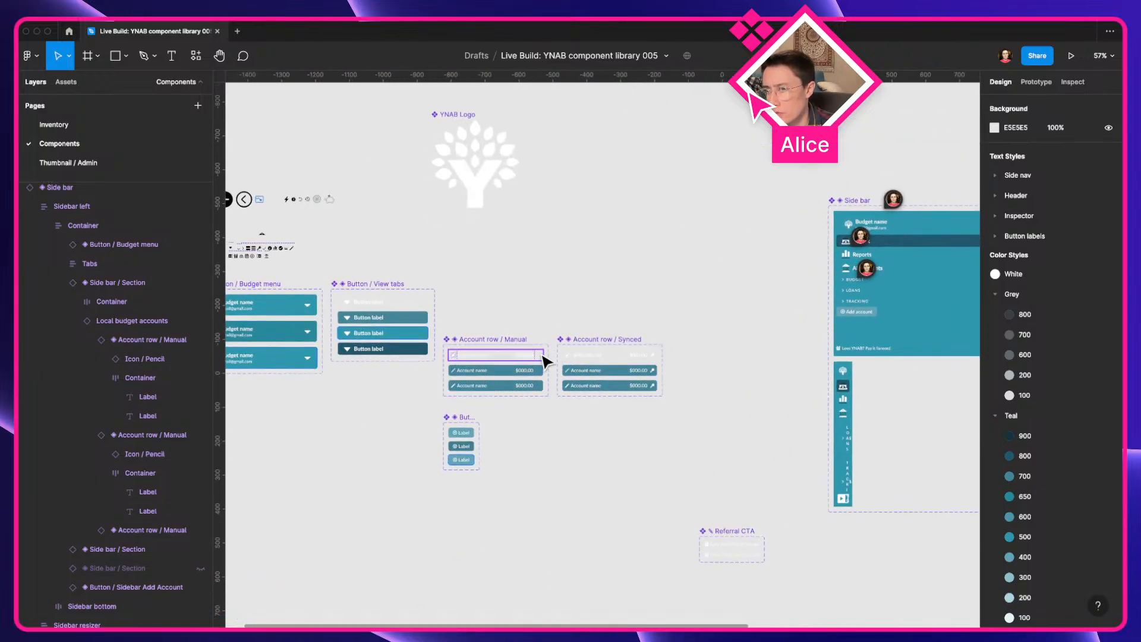
scroll(542, 360, "up", 5)
left_click_drag(538, 358, 868, 357)
left_click_drag(722, 433, 396, 396)
scroll(675, 381, "down", 5)
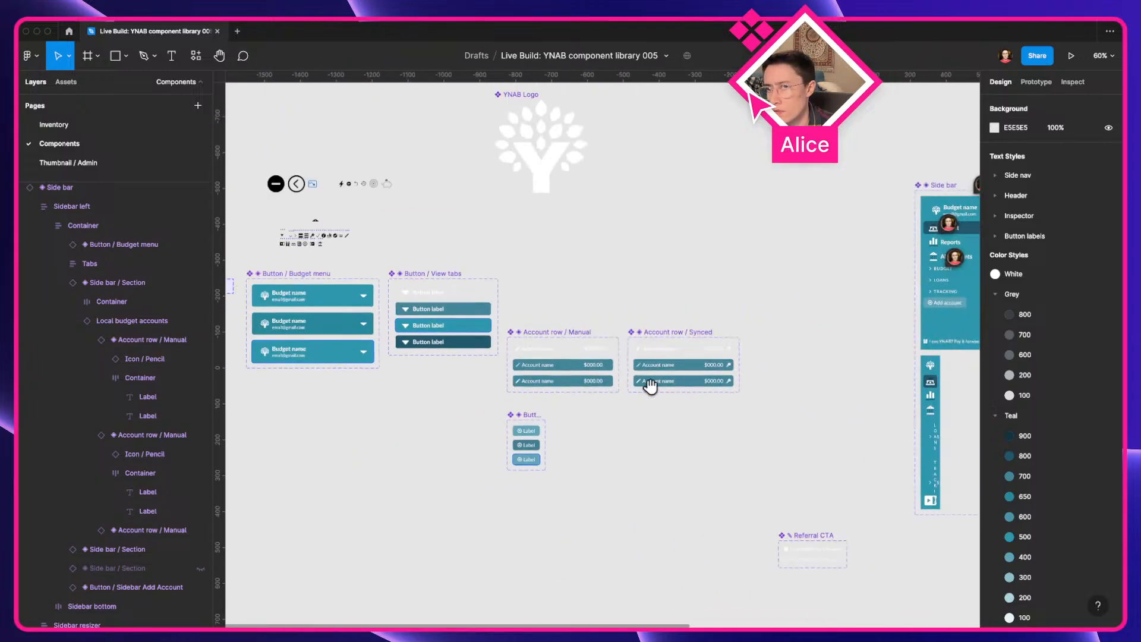
scroll(723, 420, "right", 5)
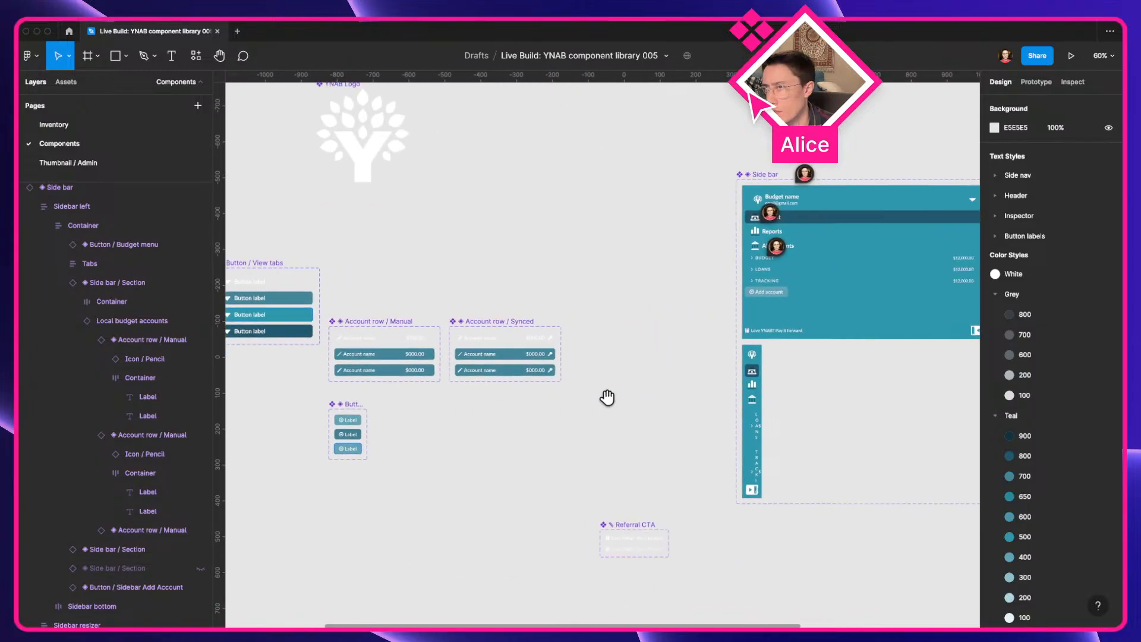
scroll(606, 397, "right", 5)
scroll(509, 369, "up", 1)
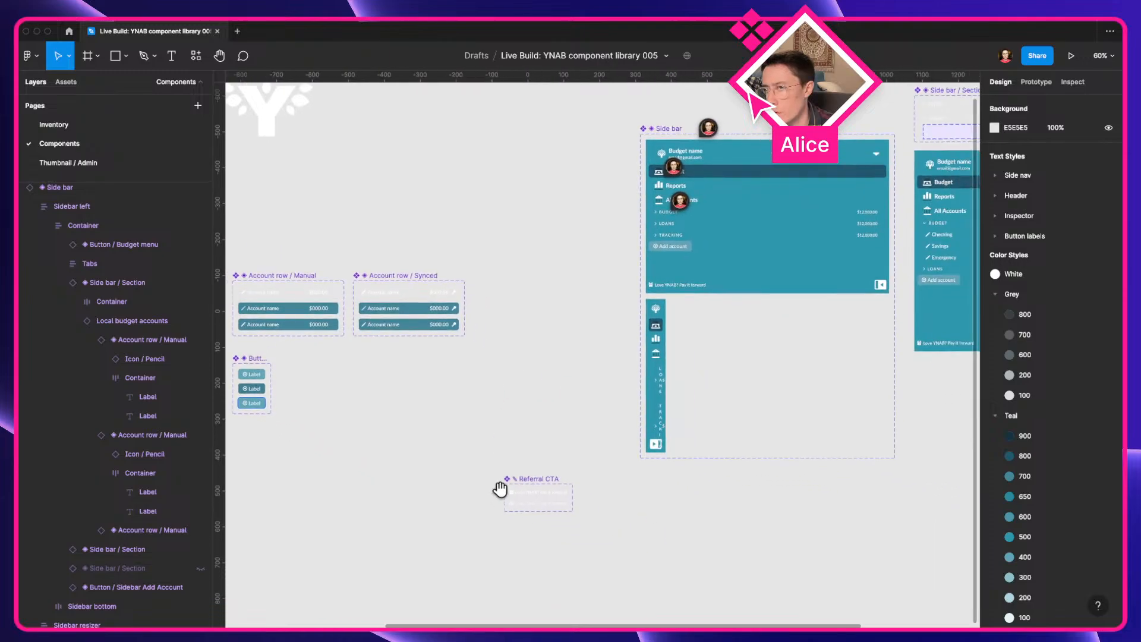
Set the right padding of the Open=True variant of Side bar / Section to 0
scroll(647, 359, "right", 5)
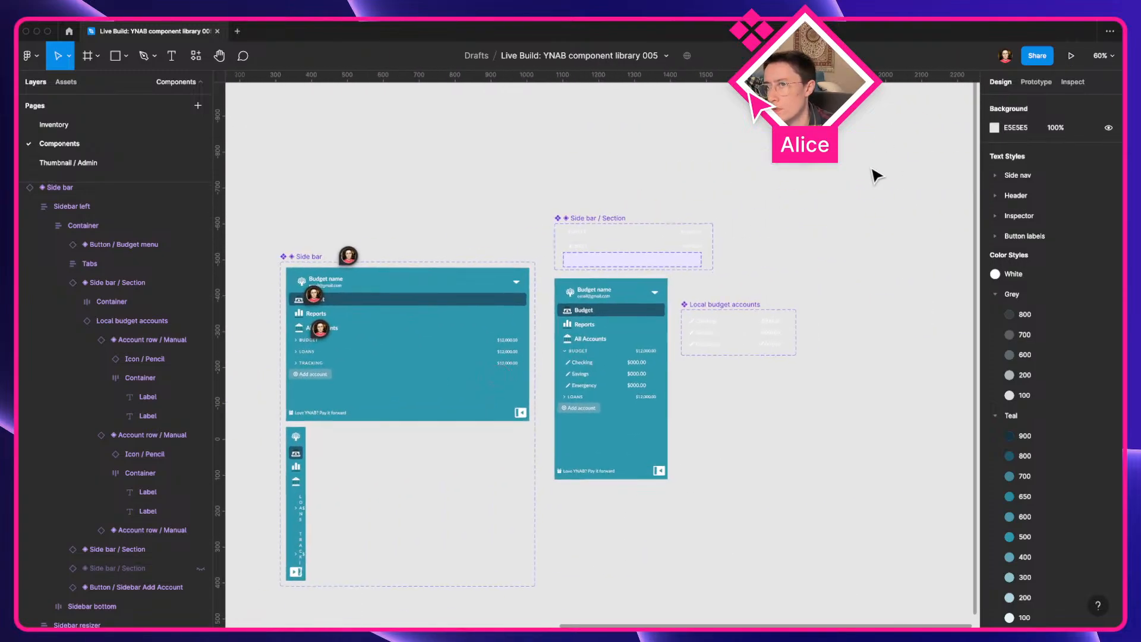
scroll(642, 215, "up", 3)
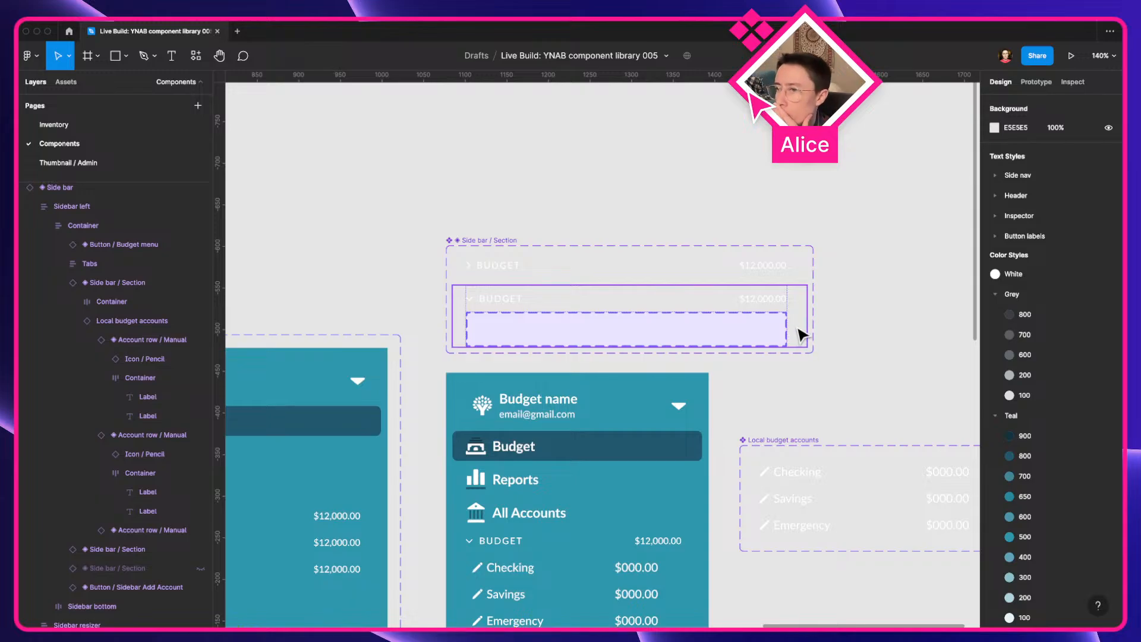
scroll(749, 321, "down", 2)
left_click(743, 288)
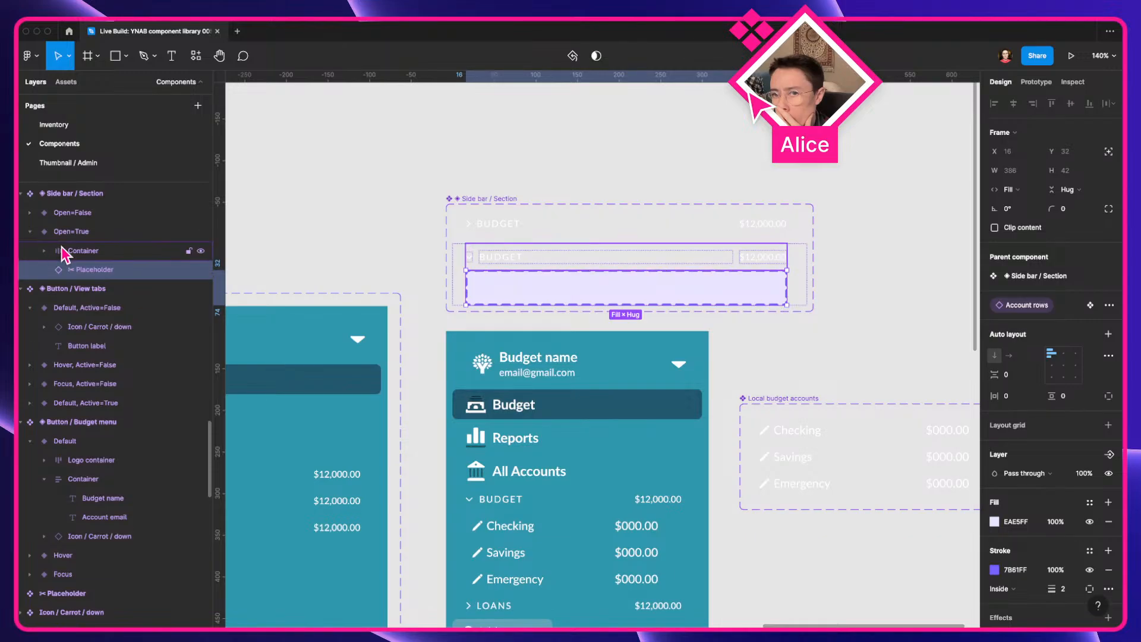
left_click(75, 248)
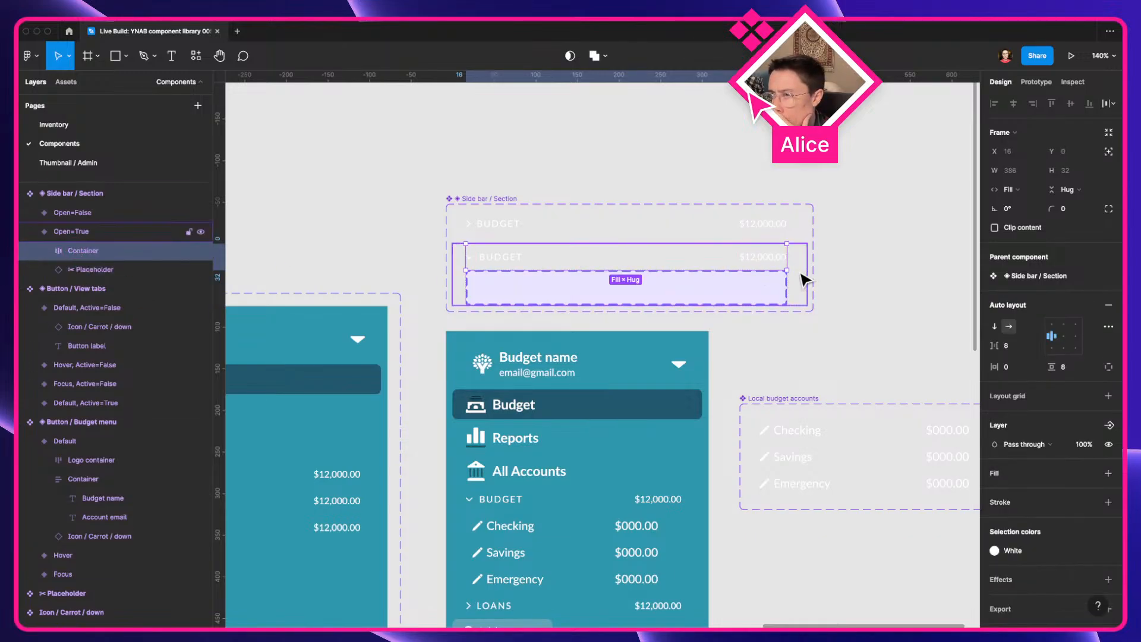
left_click(803, 278)
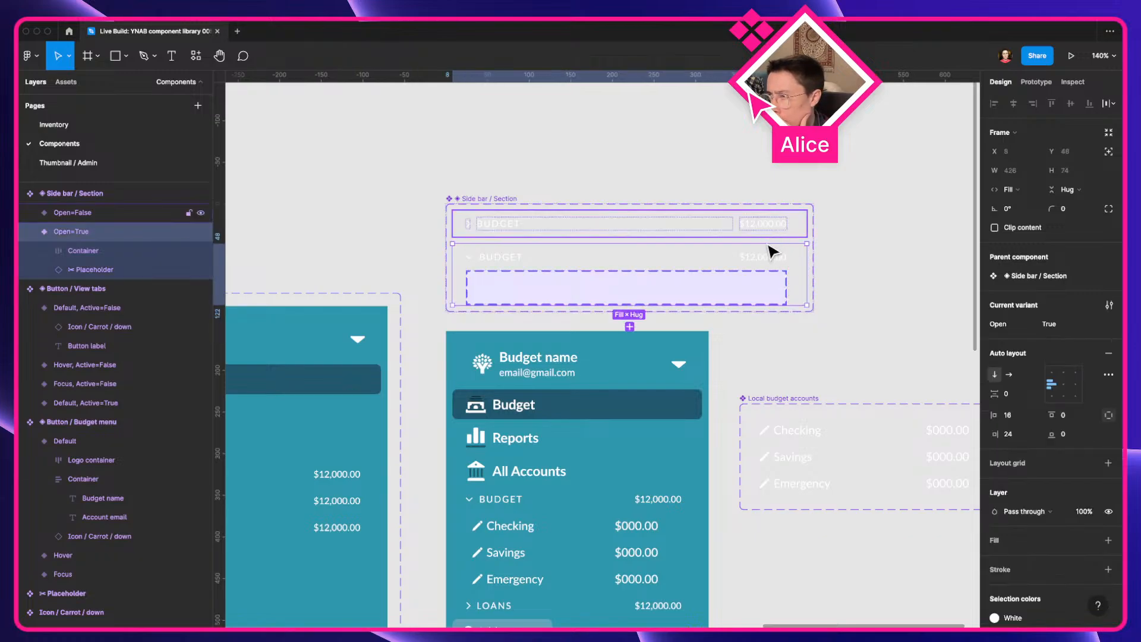
left_click(1016, 438)
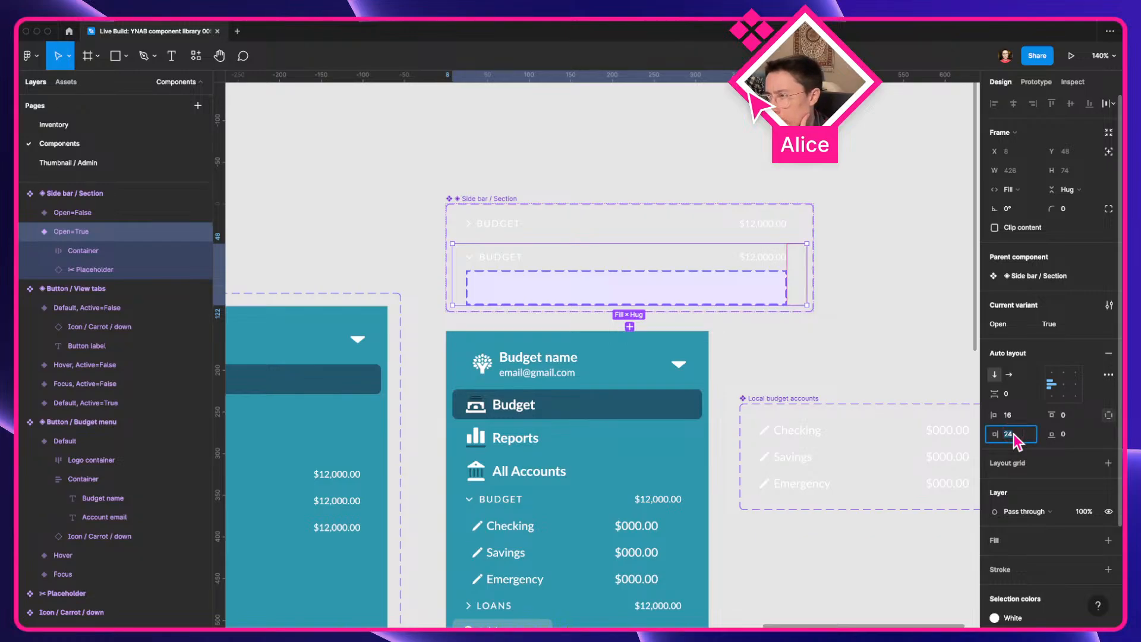
key("Tab")
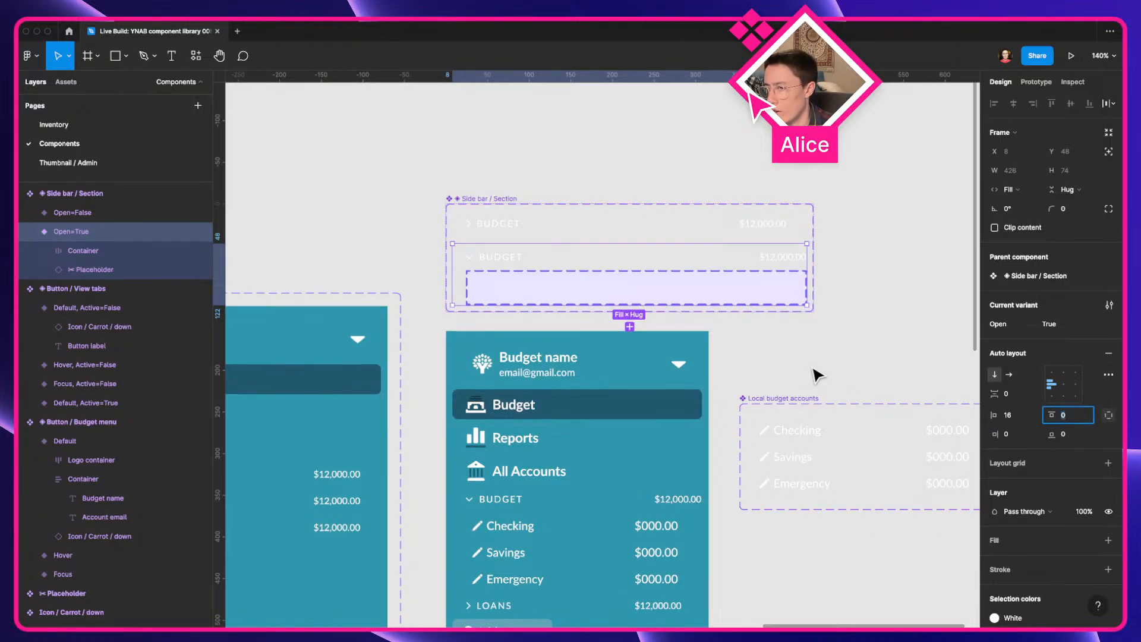
Give the Open=True variant's header Container individual paddings, with a right padding of 24
left_click(787, 262)
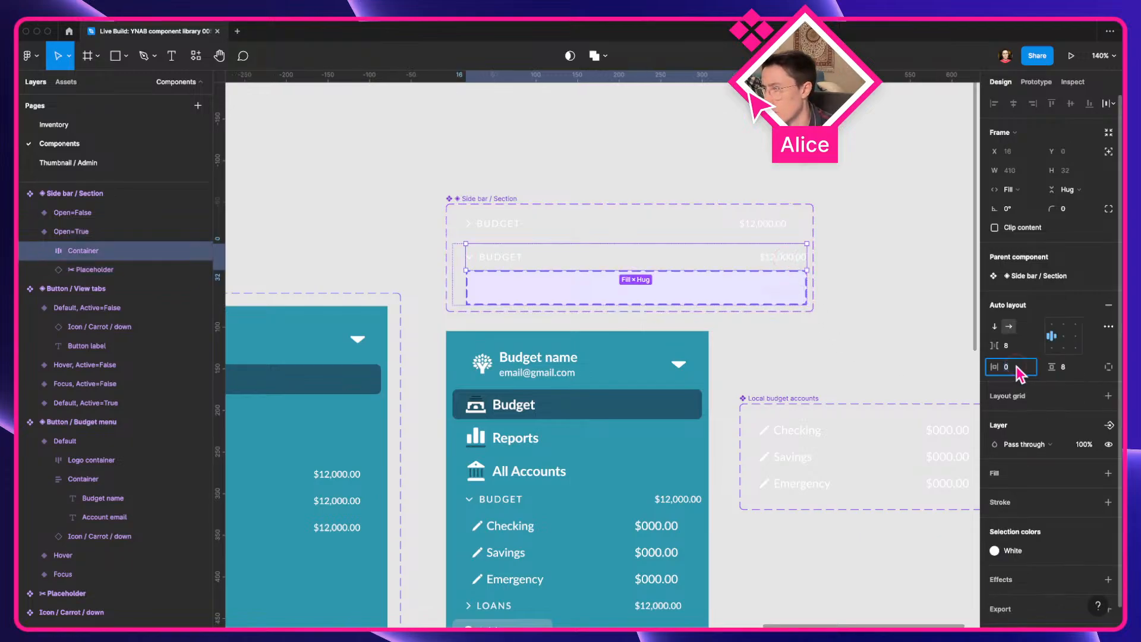
left_click(1108, 366)
left_click(1020, 394)
type("2")
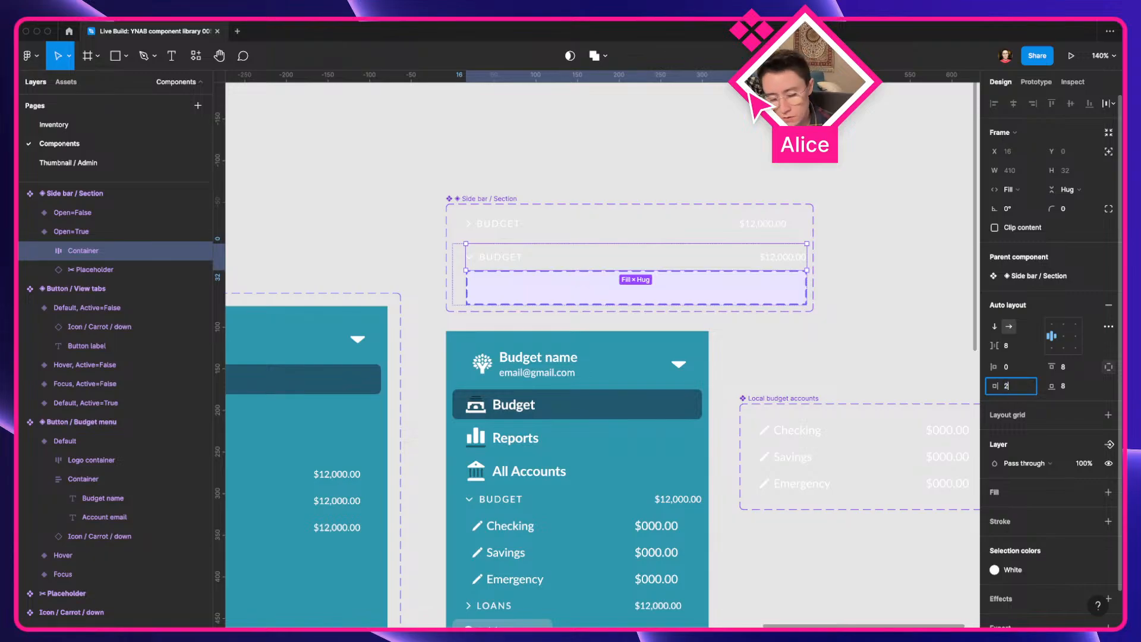
type("4")
key("Tab")
left_click(820, 348)
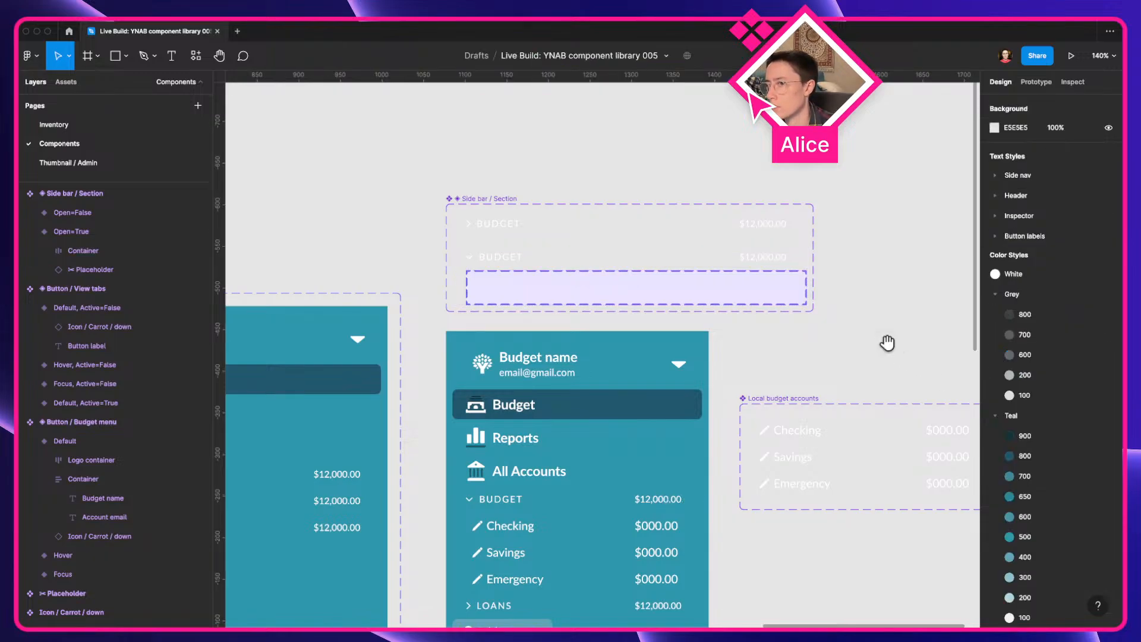
Show outlines and compare the right edge of the first account row's amount with the Budget header amount in the side bar
scroll(885, 341, "down", 2)
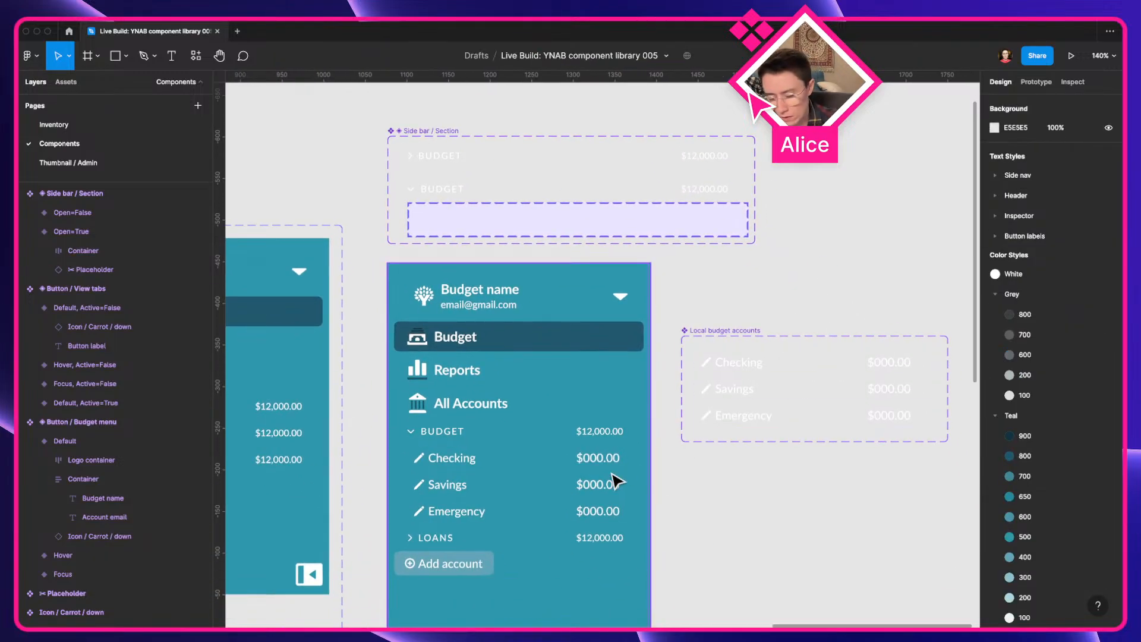
key("super+y")
scroll(613, 469, "up", 3)
scroll(613, 482, "up", 5)
left_click(647, 396)
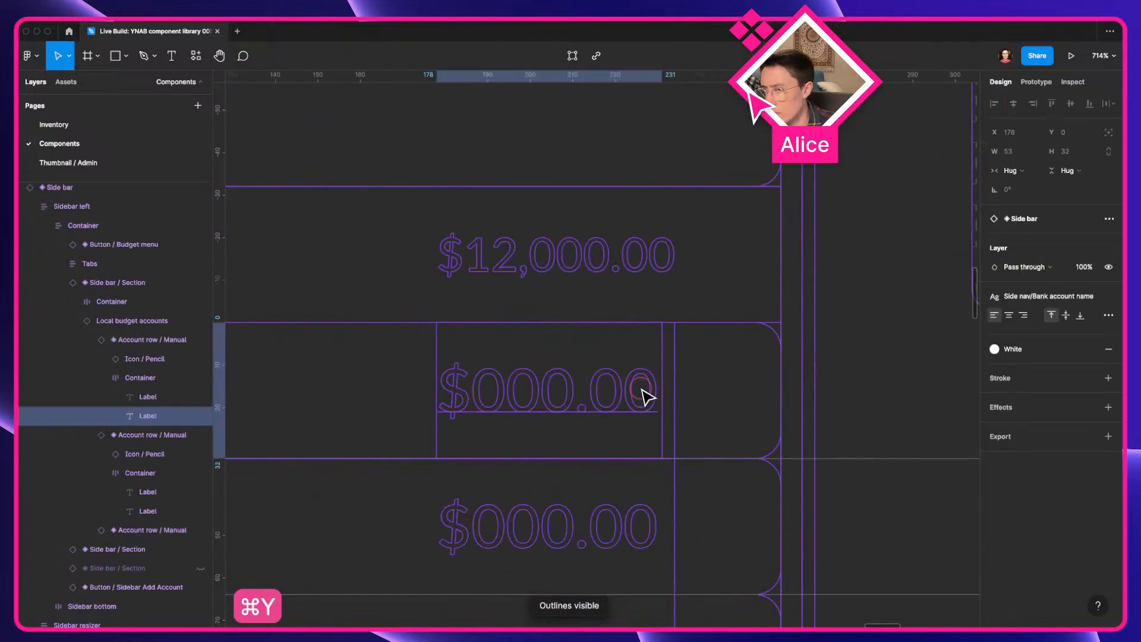
left_click(637, 265, "shift")
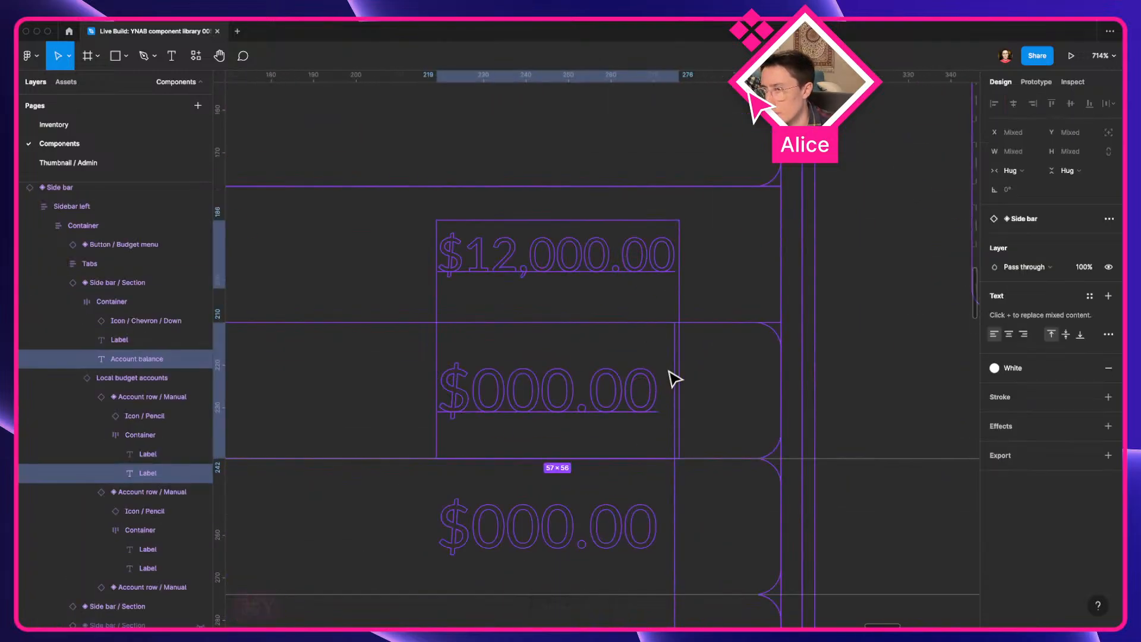
left_click(828, 375)
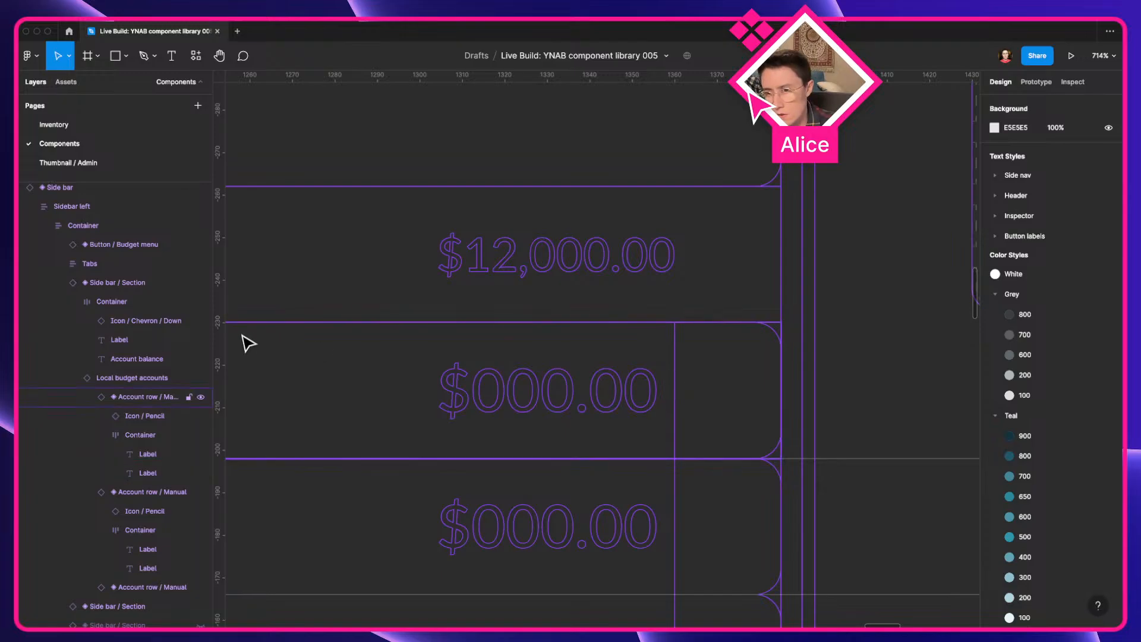
left_click(531, 400)
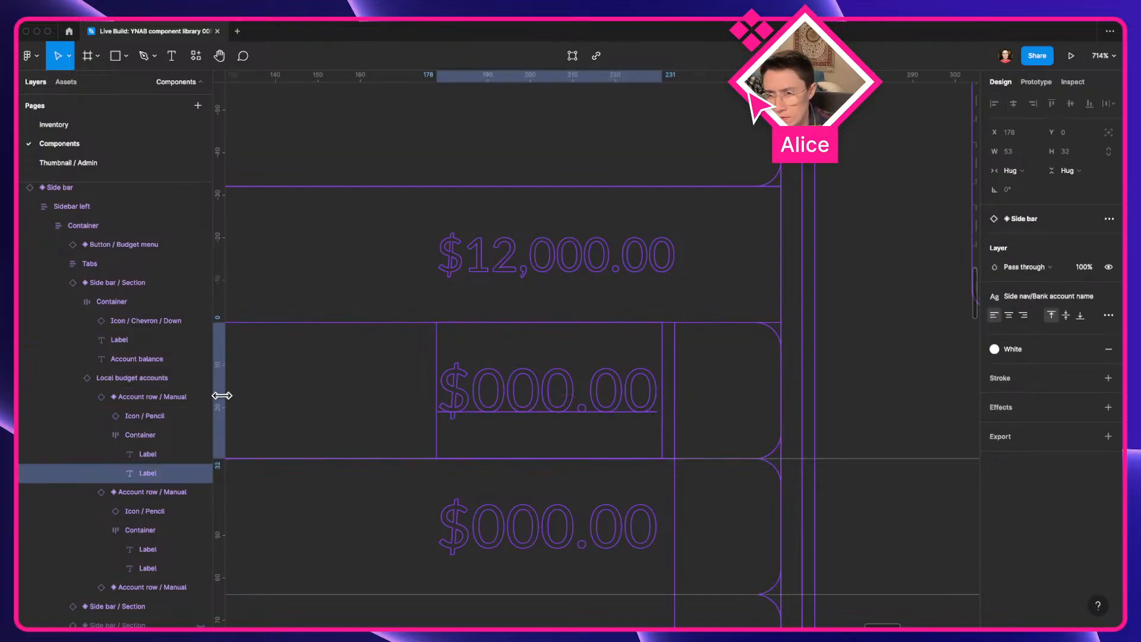
Place a vertical guide at 1357 along the right edge of the first account row's amount, and hide the outlines
left_click_drag(222, 395, 661, 401)
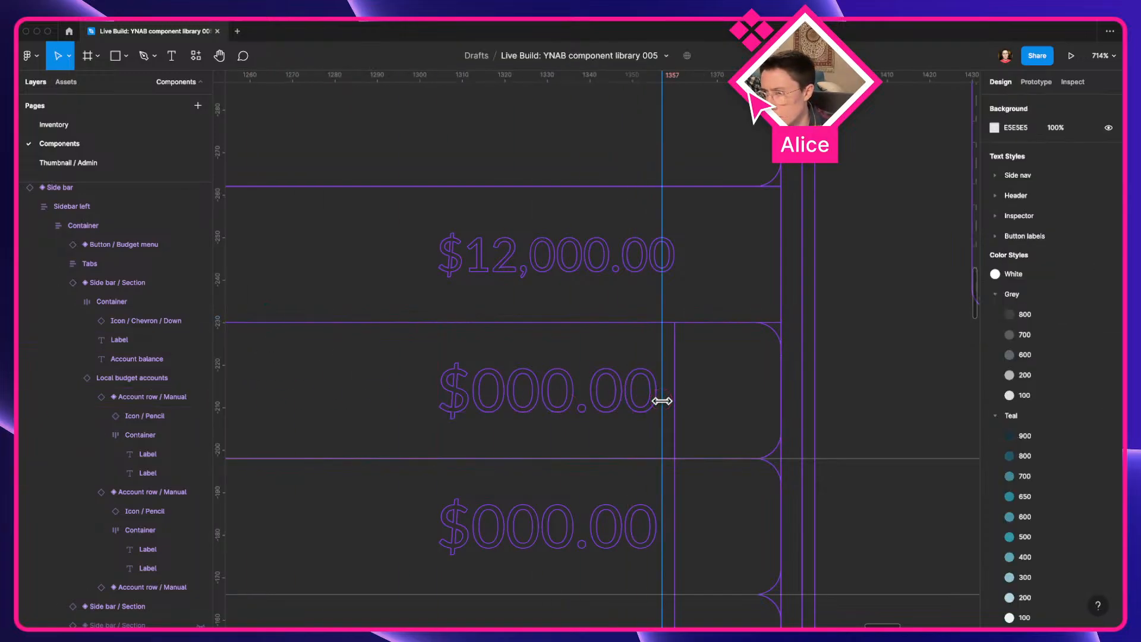
key("super+y")
scroll(661, 401, "down", 5)
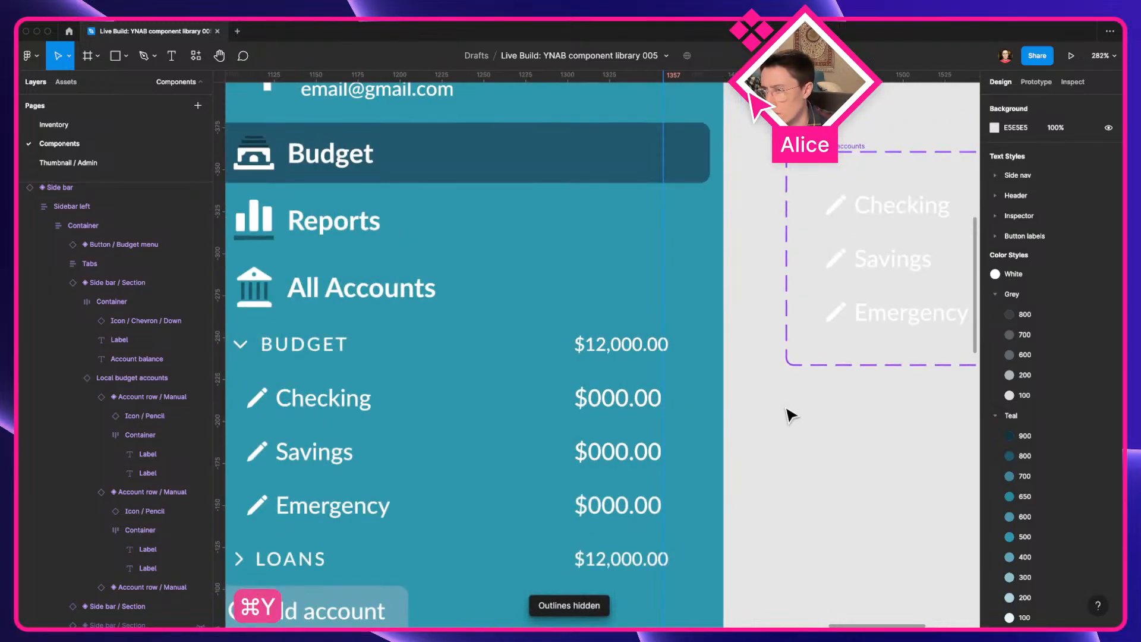
Set the right padding of the Open=True variant's header Container to 27 so its amount lines up with the guide
scroll(791, 414, "down", 5)
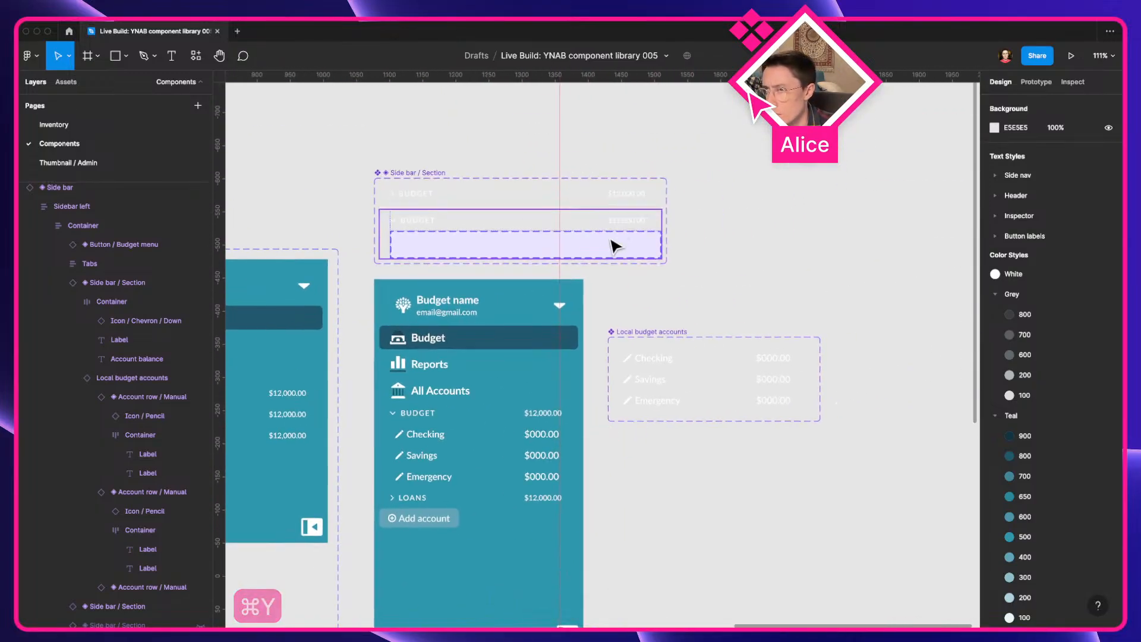
left_click(614, 229)
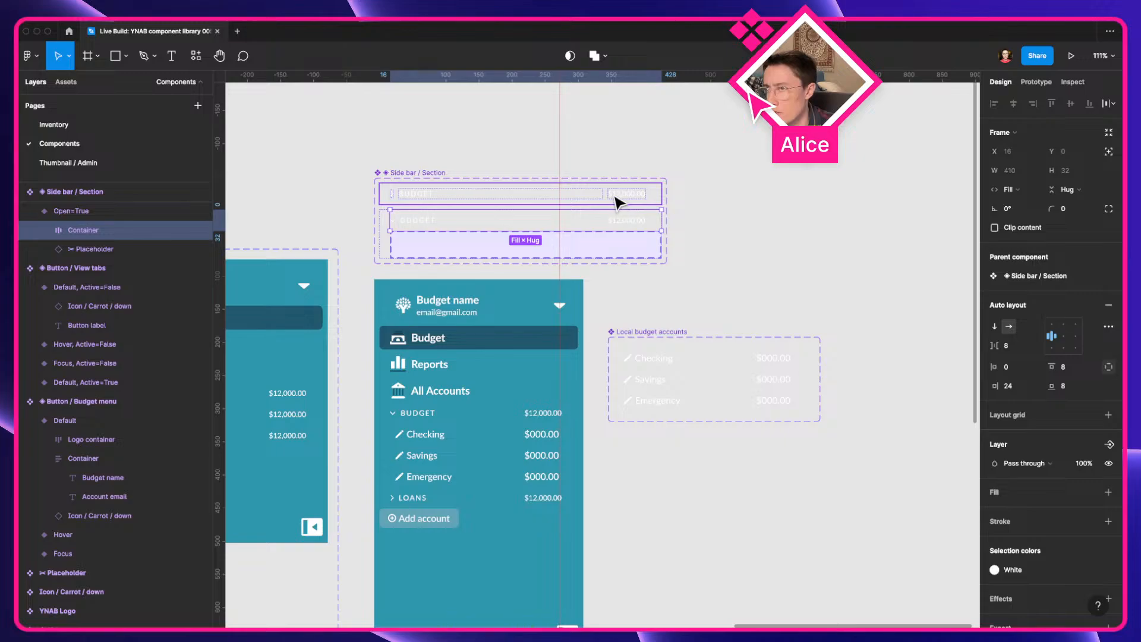
left_click(1025, 386)
scroll(509, 488, "up", 5)
key("Up")
key("Up")
key("Up")
key("Up")
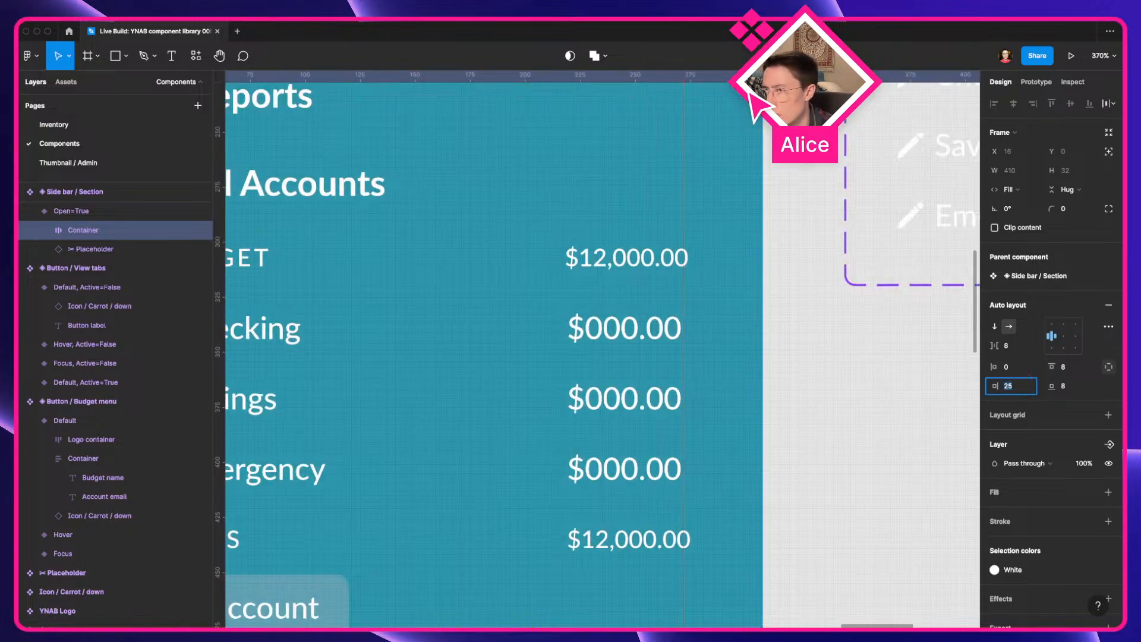
key("Down")
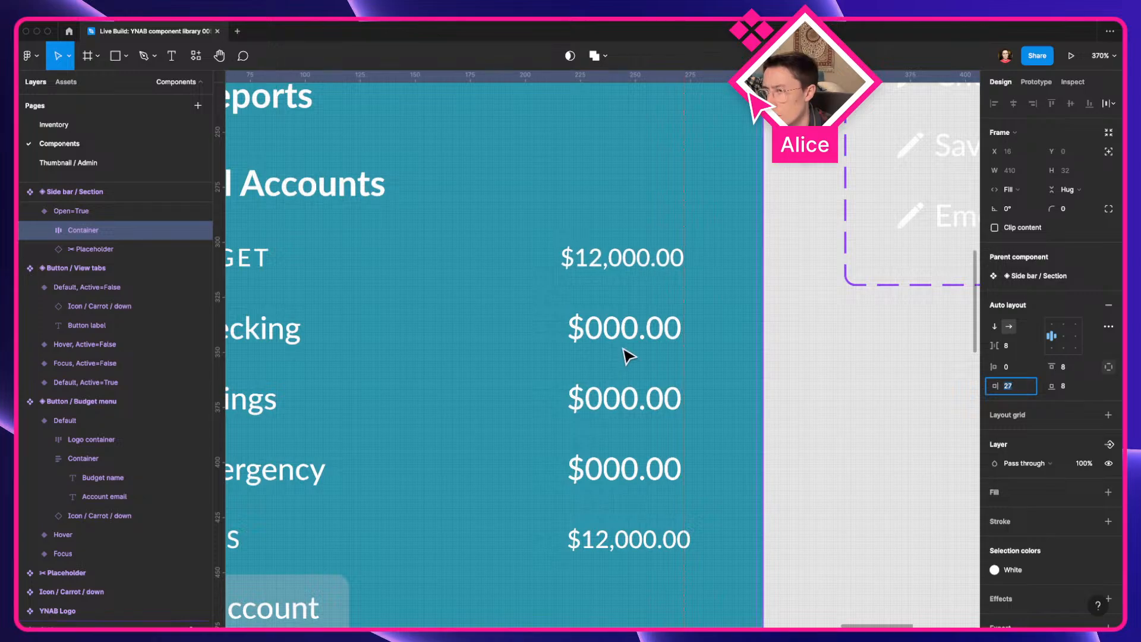
scroll(628, 355, "down", 5)
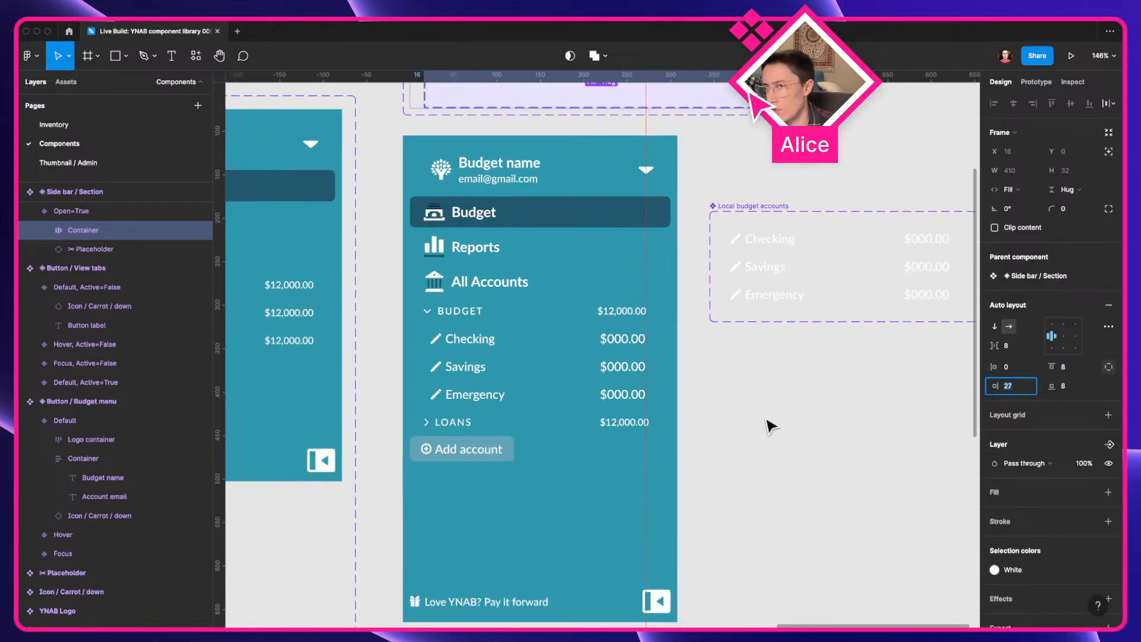
left_click(771, 426)
Set the right padding of the Open=False variant of Side bar / Section to 28
scroll(618, 425, "up", 3)
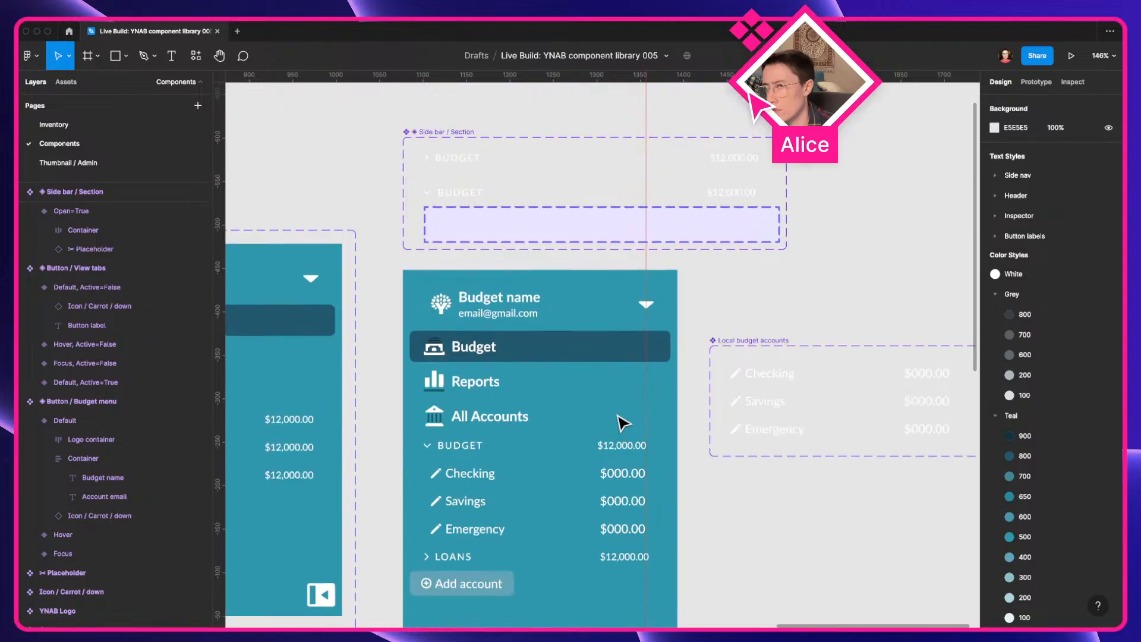
left_click(720, 169)
left_click(719, 166)
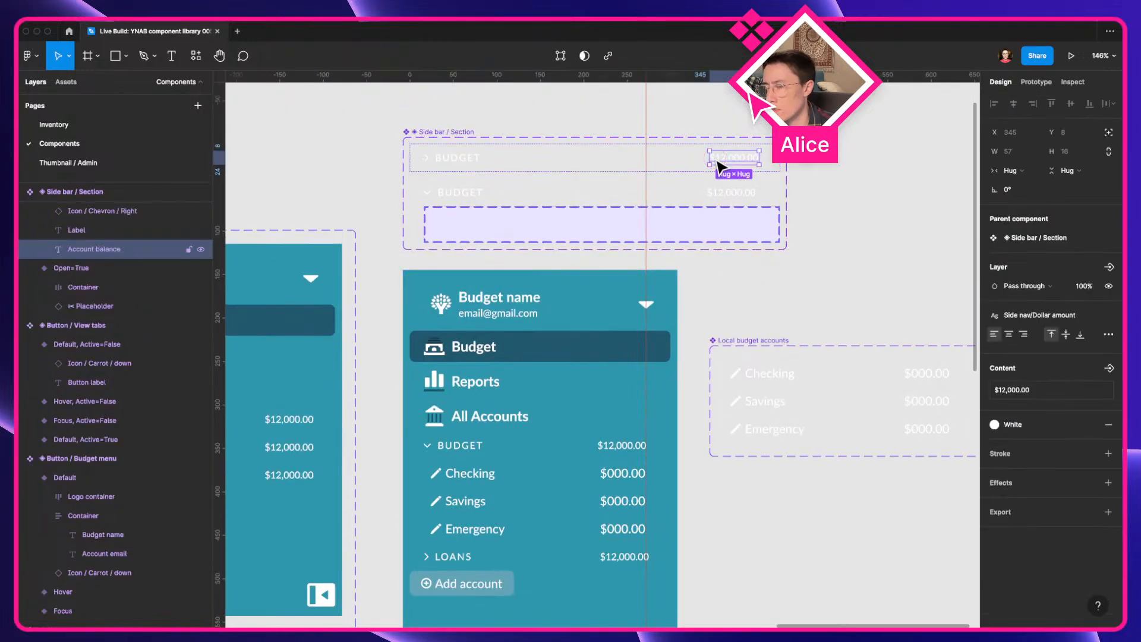
key("Escape")
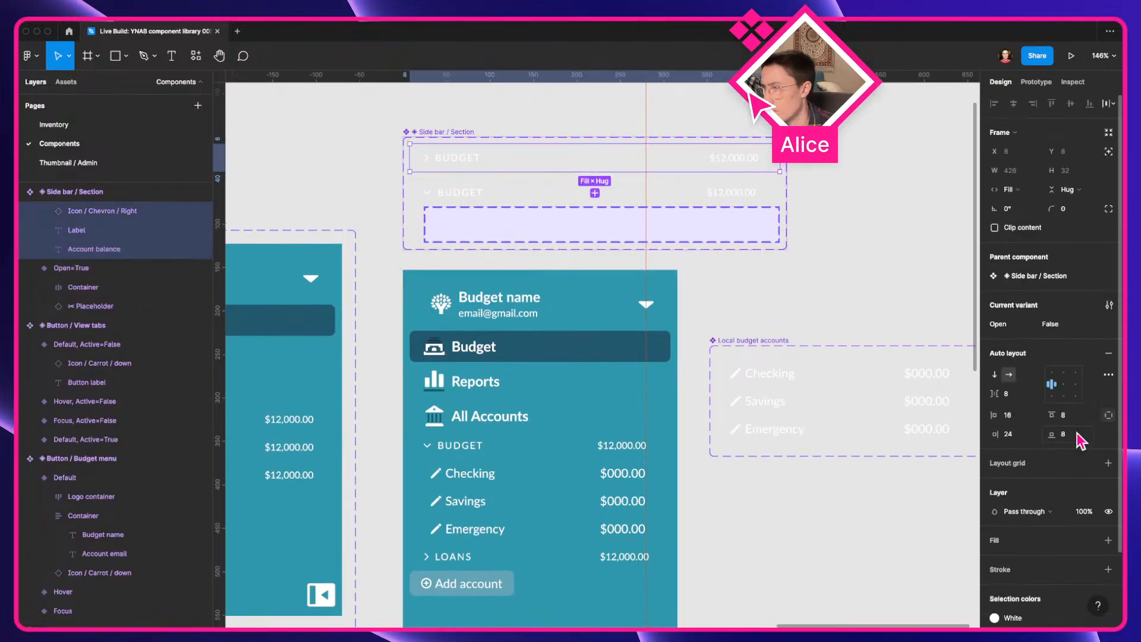
left_click(1021, 435)
key("Up")
key("Up")
key("Up")
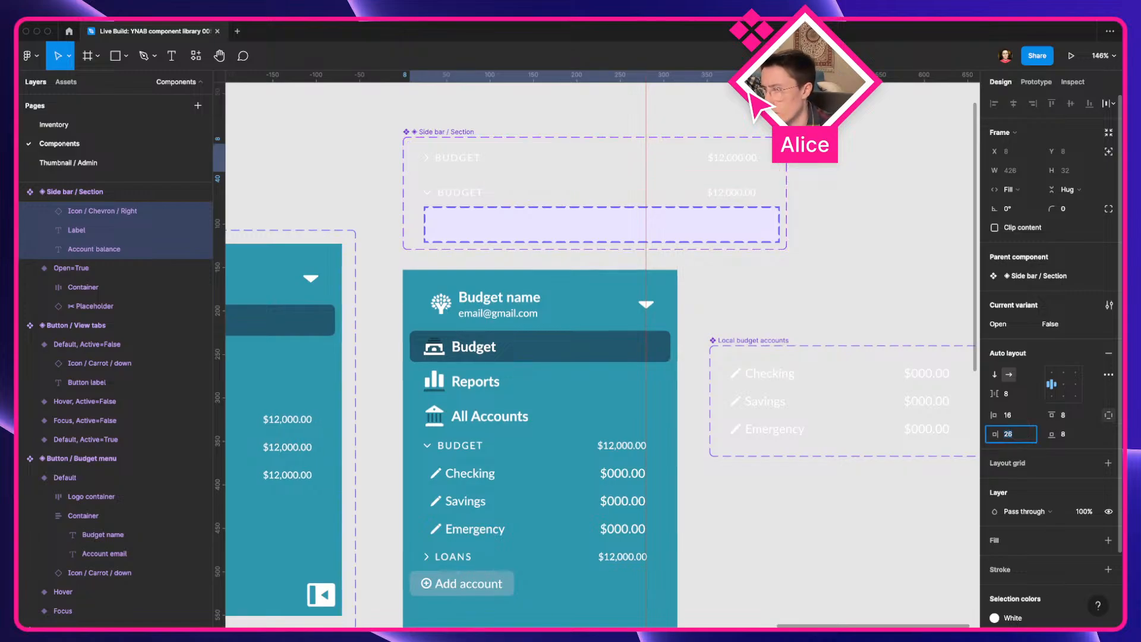
key("Up")
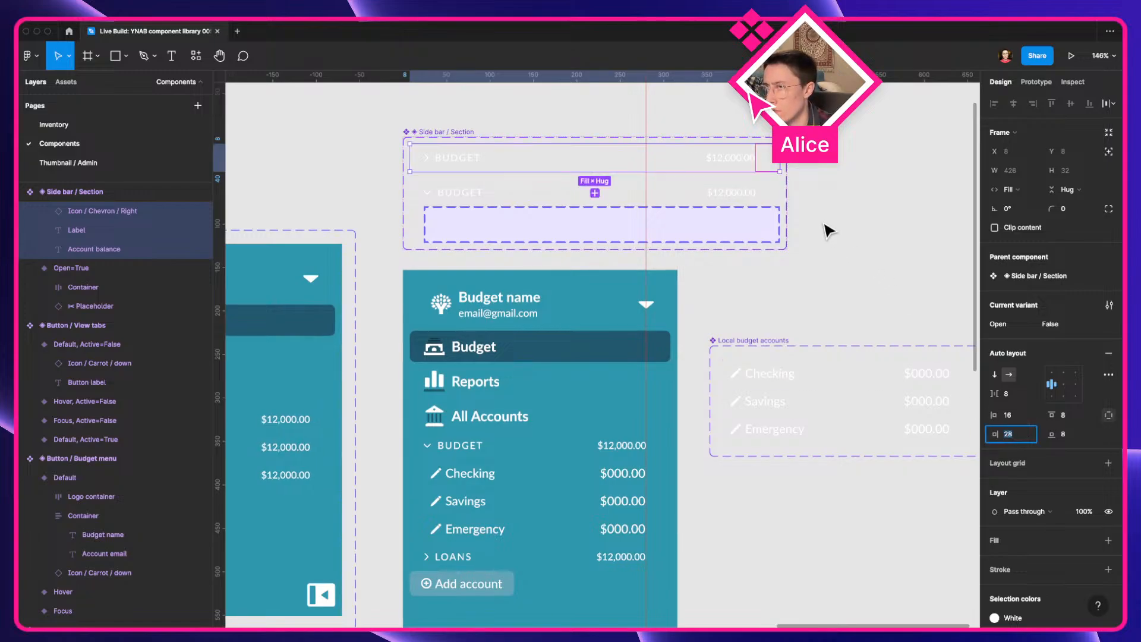
Compare the padding and amount positions of the Open=False and Open=True variants, and examine the amounts against the guide in the side bar
double_click(758, 191)
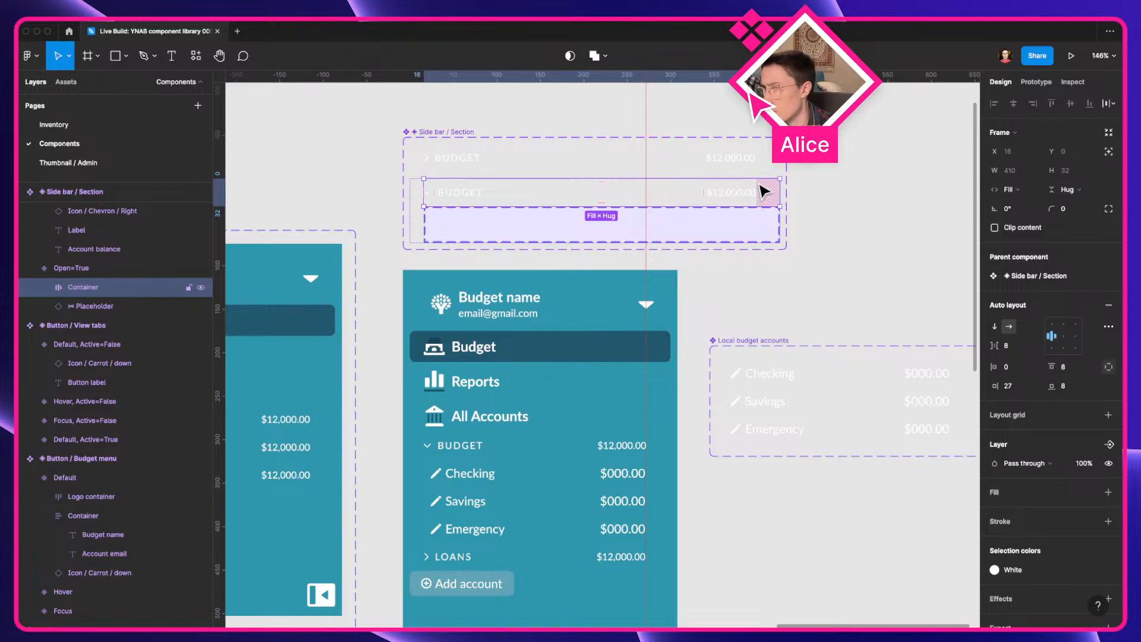
left_click(751, 157)
left_click(754, 162)
left_click(758, 189)
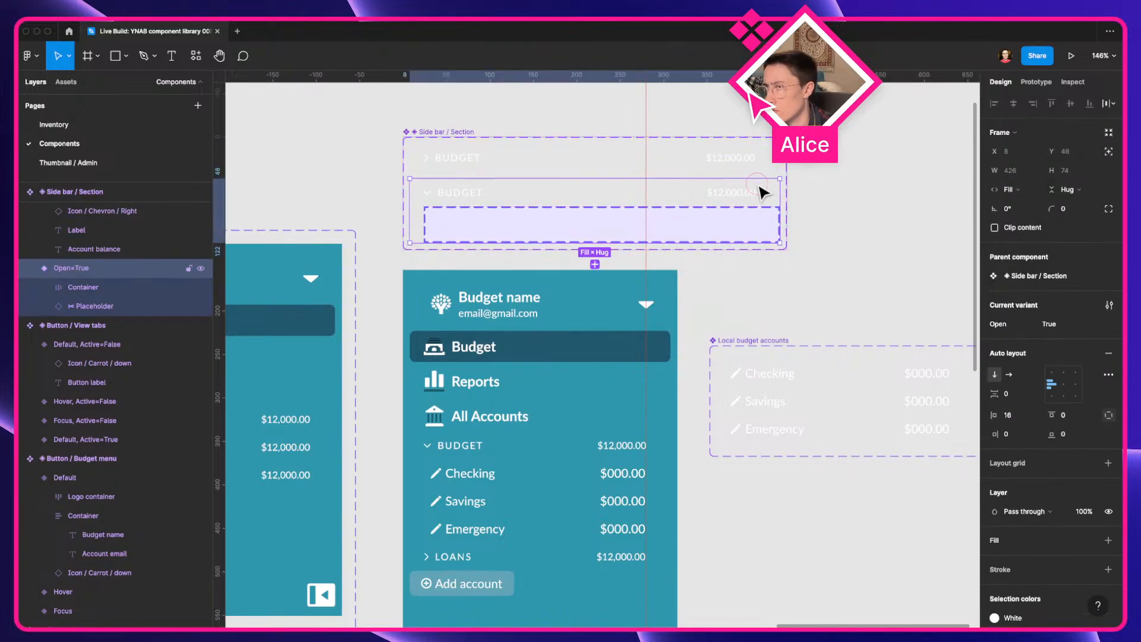
double_click(749, 162)
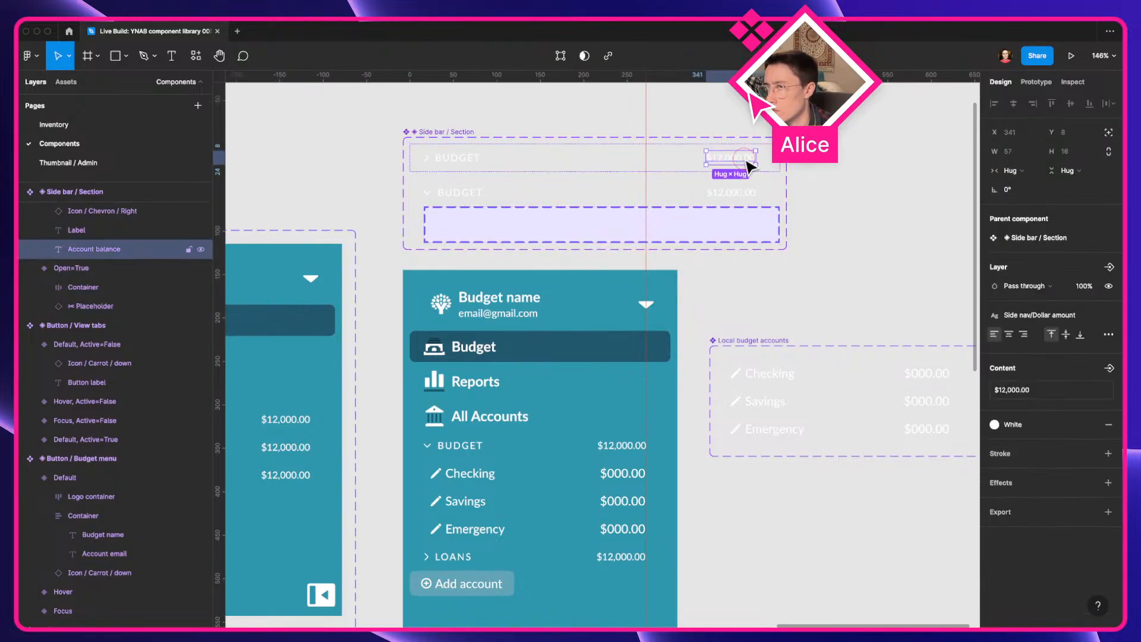
left_click(735, 195)
left_click(746, 162)
left_click(842, 300)
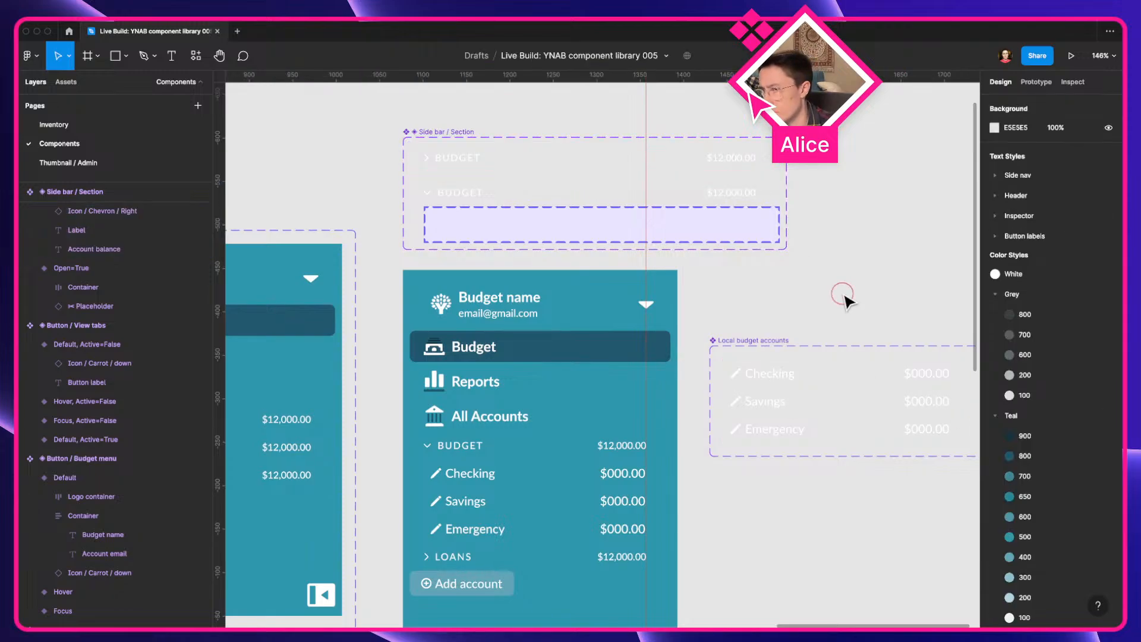
scroll(627, 583, "up", 2)
scroll(629, 585, "up", 3)
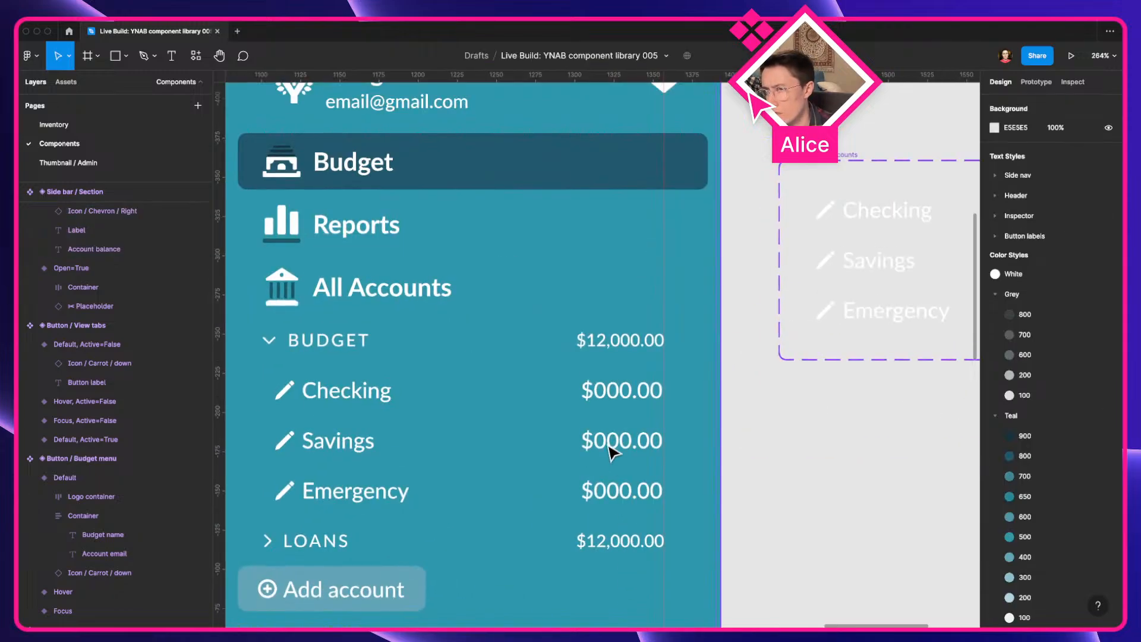
scroll(605, 427, "down", 3)
Swap the Savings row in the Local budget accounts component from Manual to the Synced account row
left_click(562, 415)
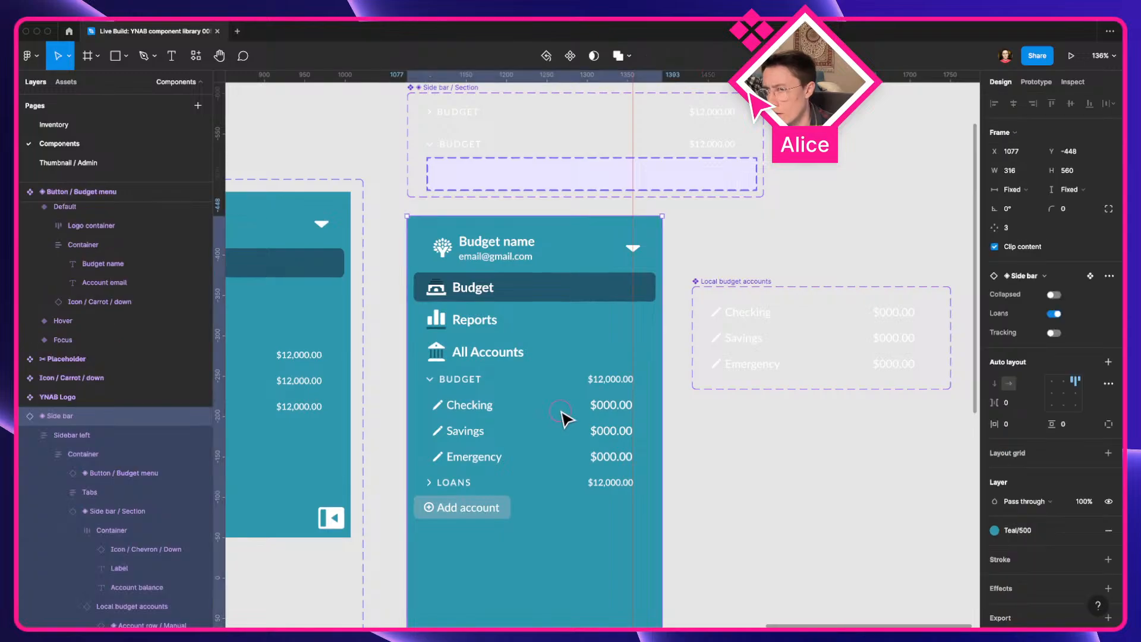
double_click(854, 334)
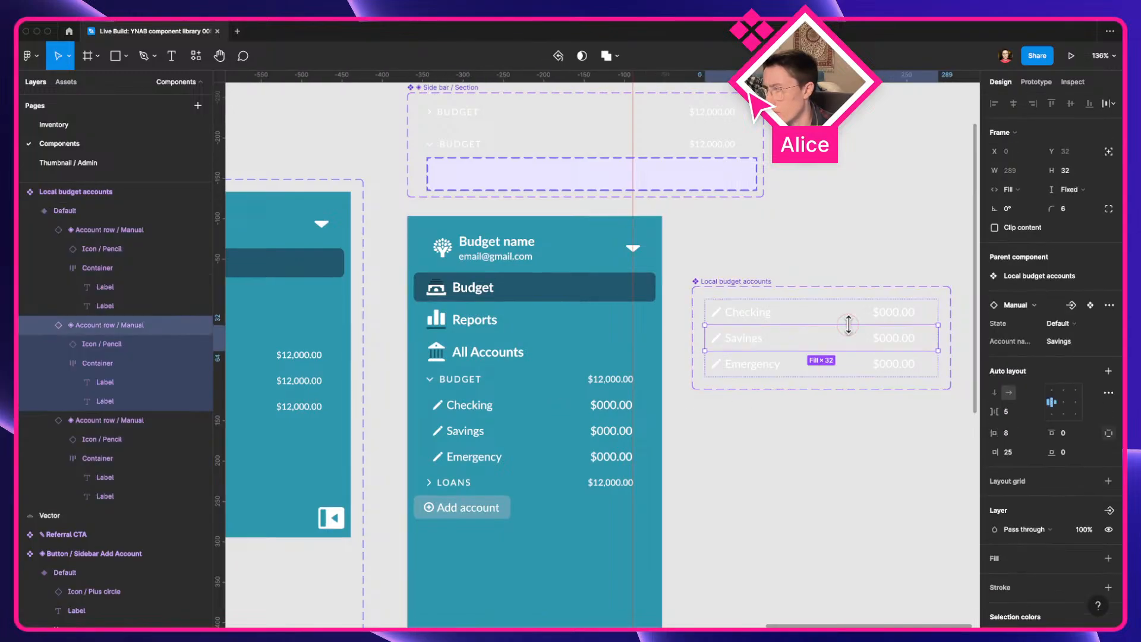
left_click(1041, 305)
left_click(1031, 434)
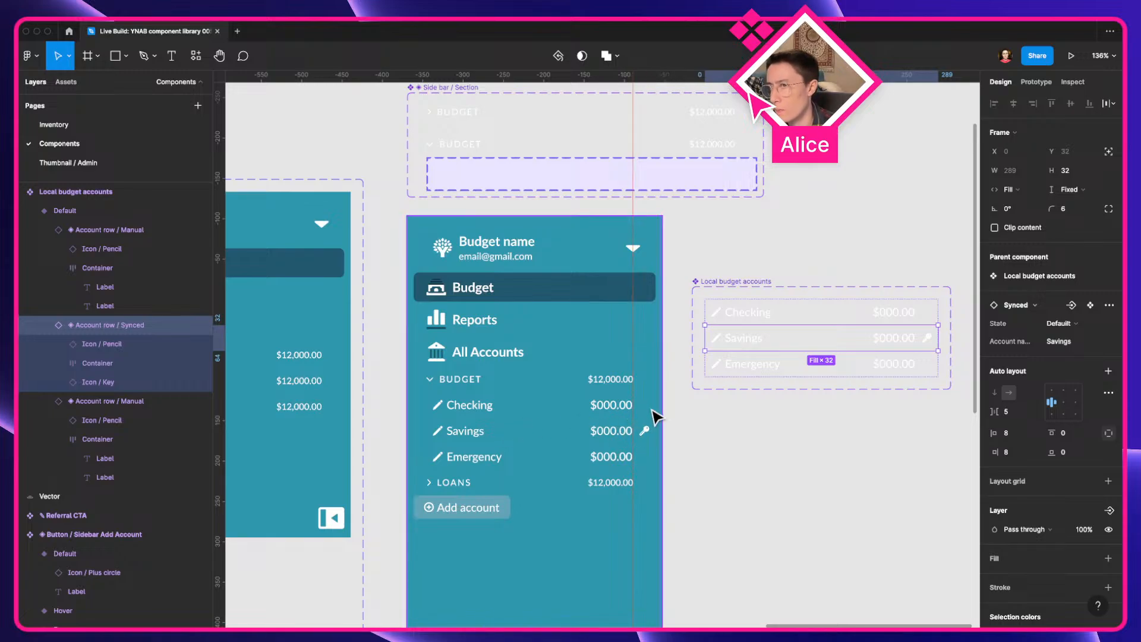
Check the account rows and amounts in the live YNAB side bar in the browser, return to Figma and clear the selection
key("ctrl+Left")
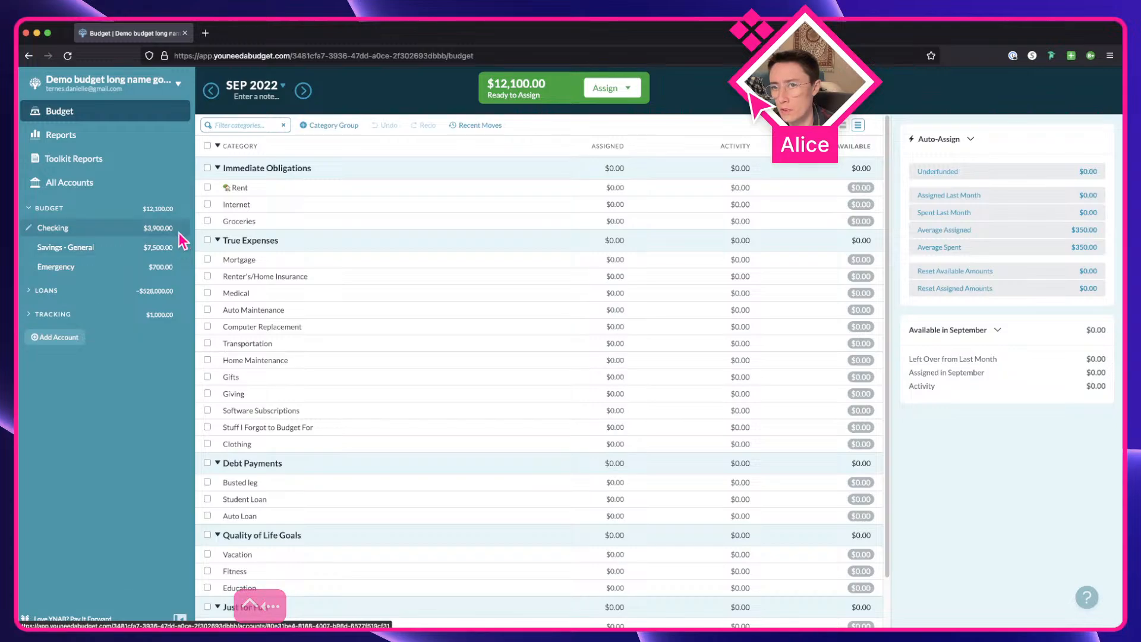
key("ctrl+Right")
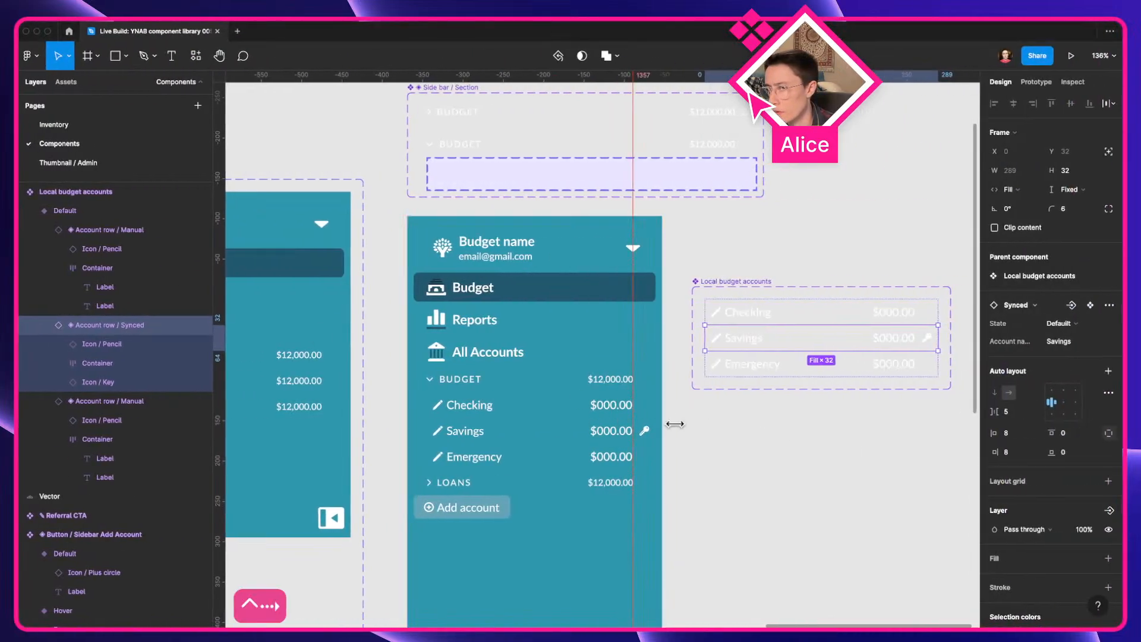
left_click(744, 451)
Move the Side bar / Section component set into the row of components beside the Account row sets
scroll(741, 451, "down", 3)
scroll(612, 202, "down", 5)
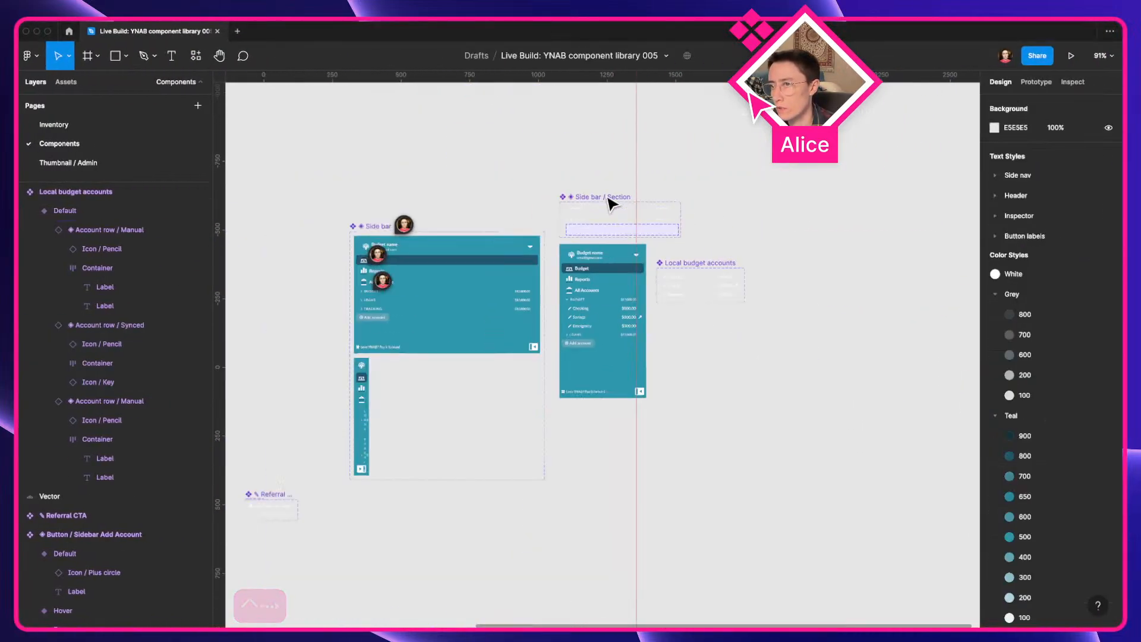
scroll(784, 230, "down", 5)
left_click_drag(782, 226, 523, 325)
key("Escape")
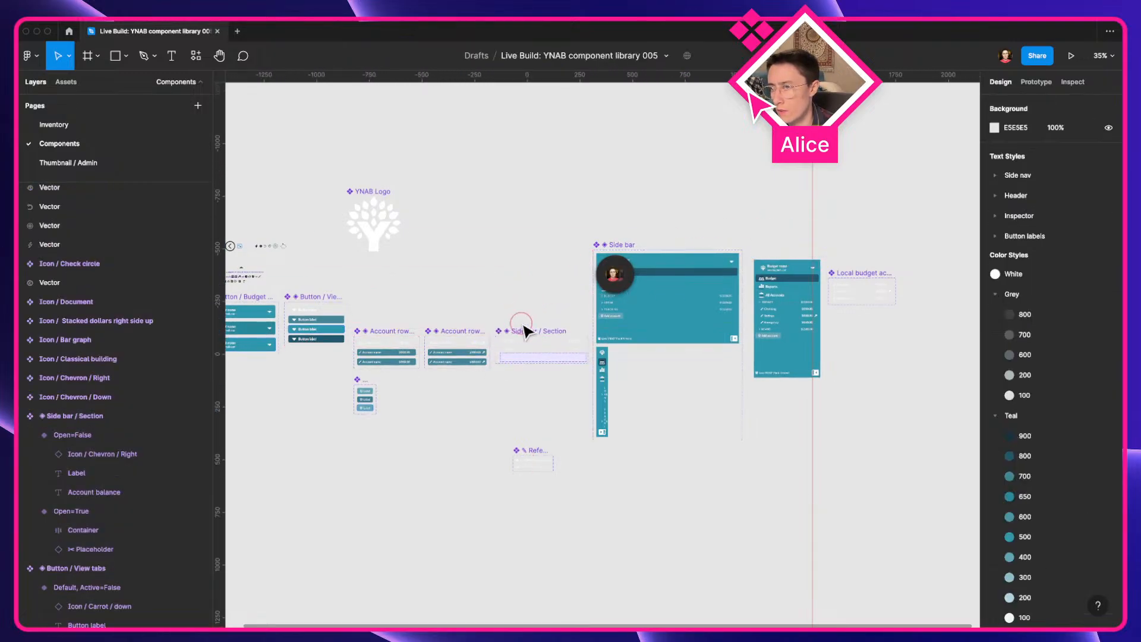
Reset all overrides on the Side bar instance next to the Local budget accounts component
scroll(493, 315, "right", 2)
scroll(784, 326, "up", 5)
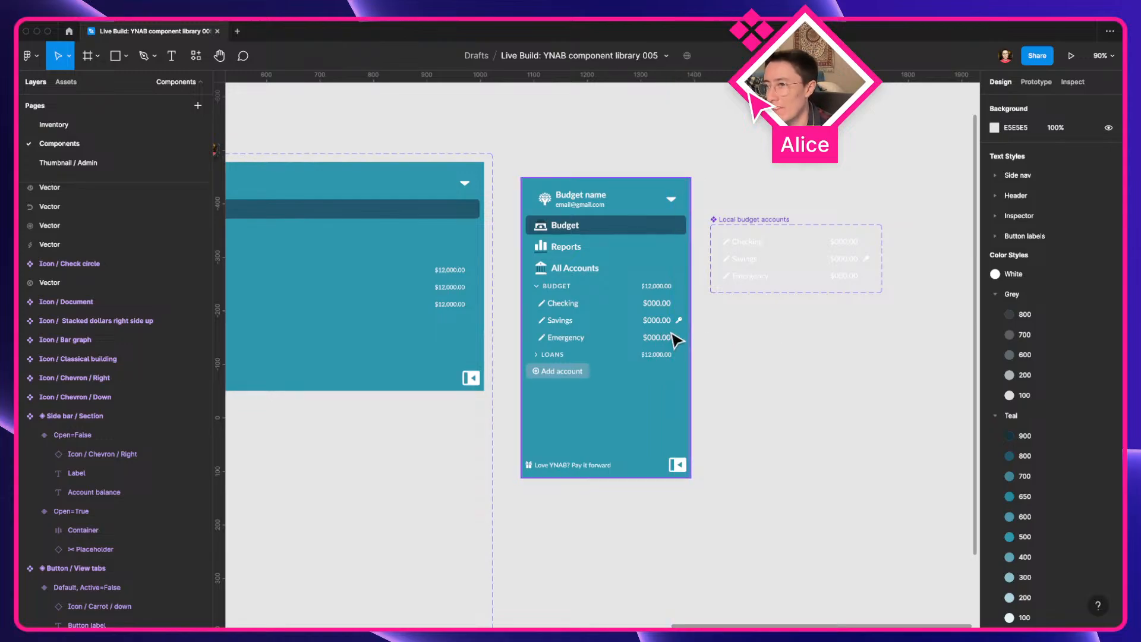
scroll(645, 334, "up", 3)
left_click(588, 310)
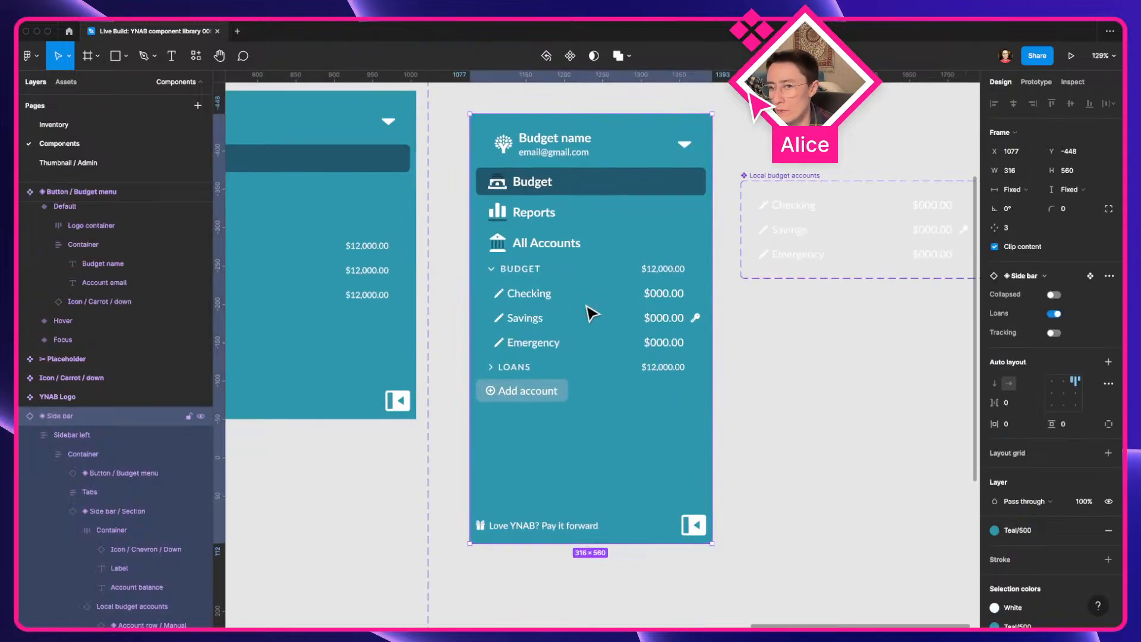
right_click(588, 311)
left_click(665, 481)
scroll(657, 431, "down", 3)
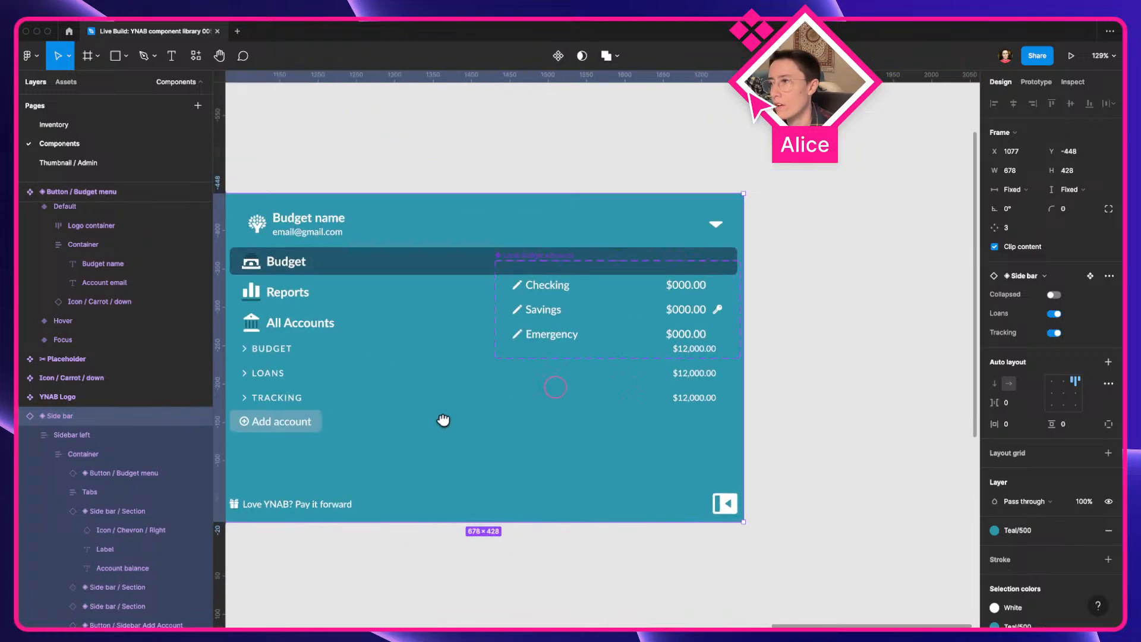
Resize the separate Side bar instance to a narrower, taller frame of about 292 × 523
scroll(713, 451, "left", 3)
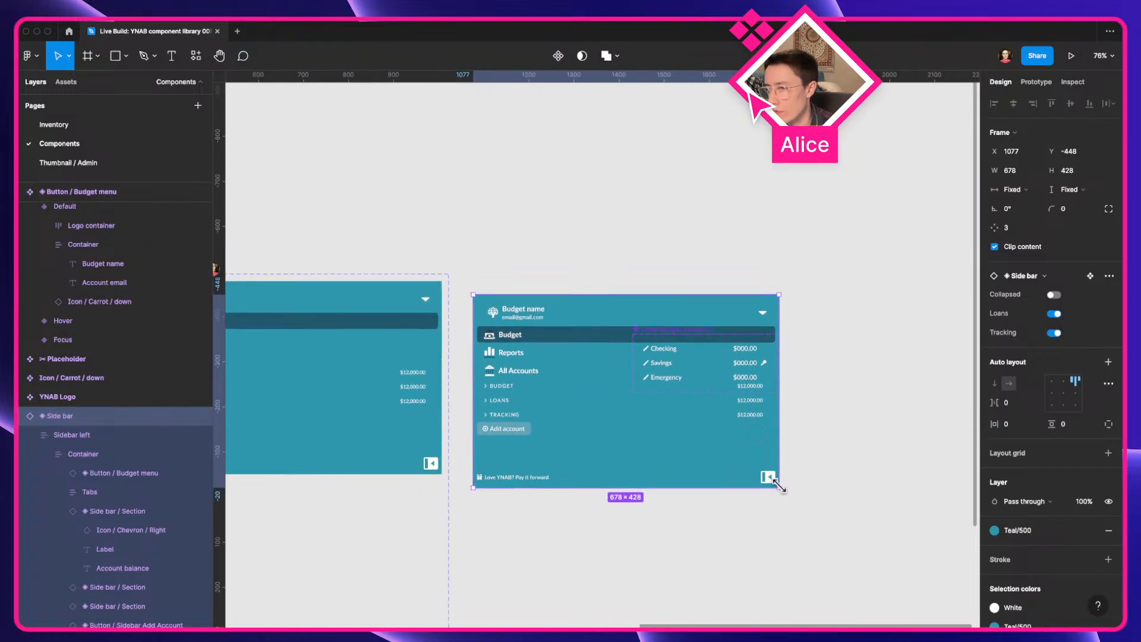
left_click_drag(776, 482, 604, 530)
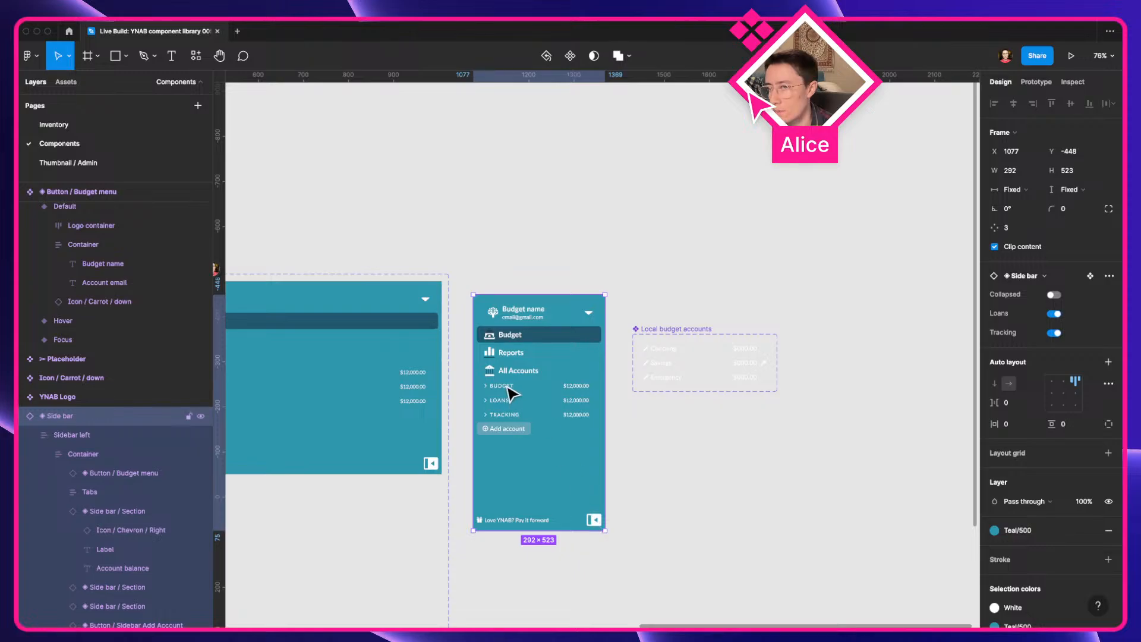
scroll(512, 392, "up", 3)
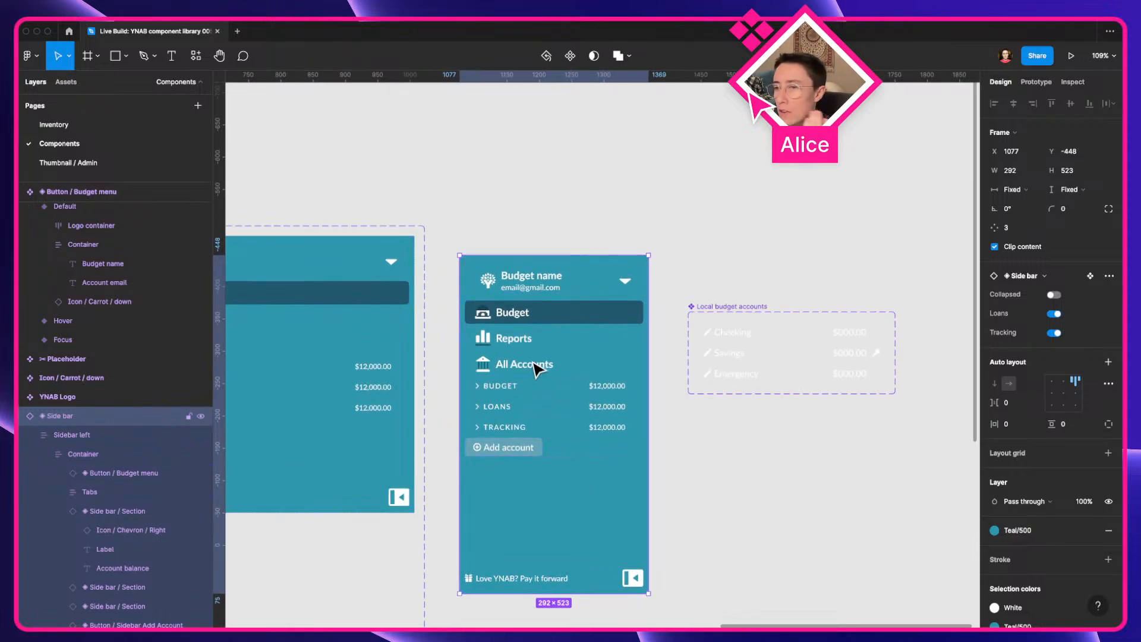
scroll(630, 312, "down", 2)
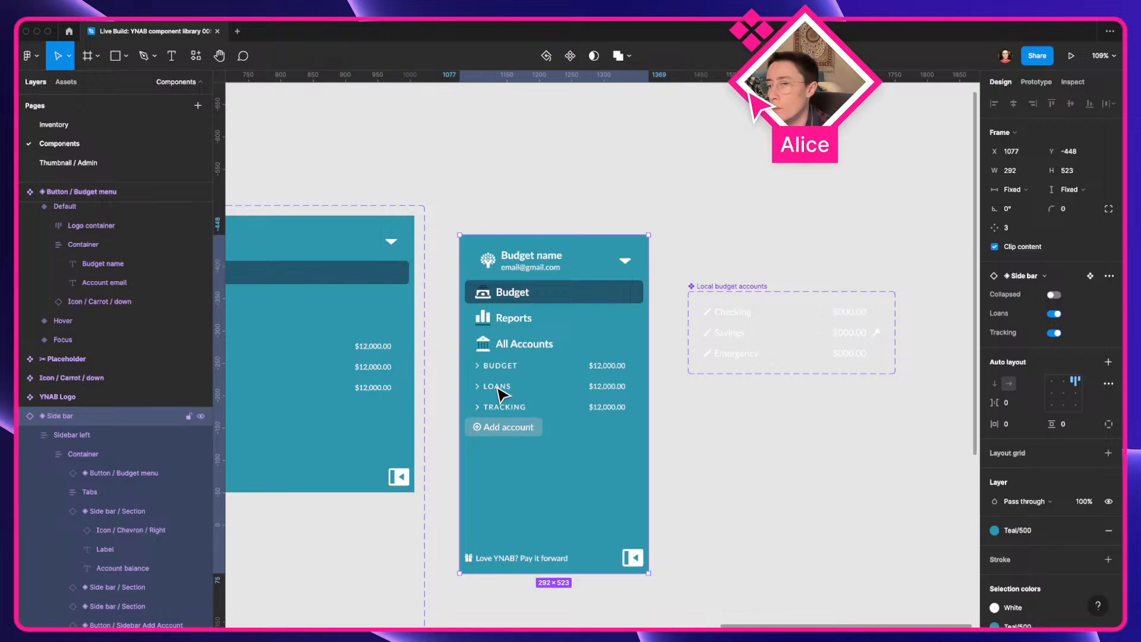
scroll(639, 380, "left", 10)
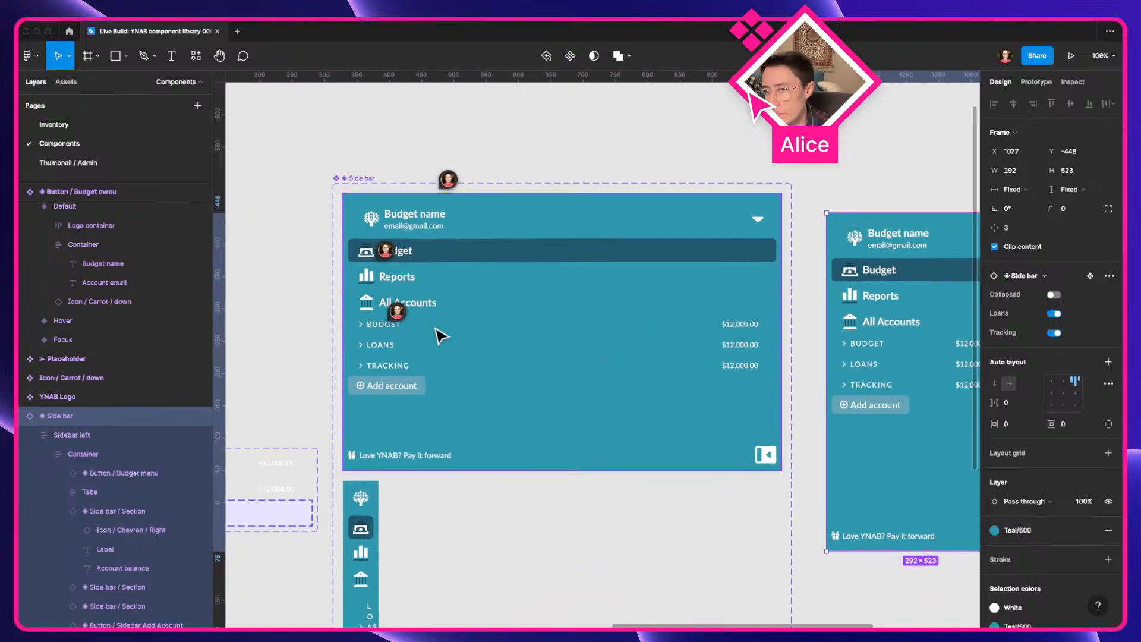
double_click(441, 336)
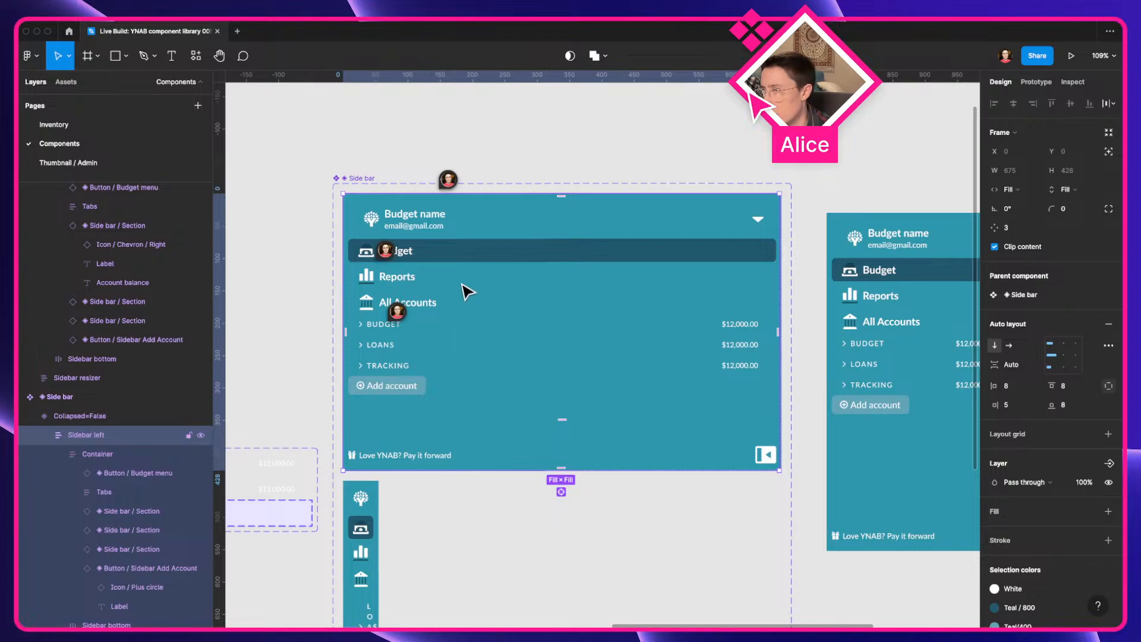
left_click(363, 178)
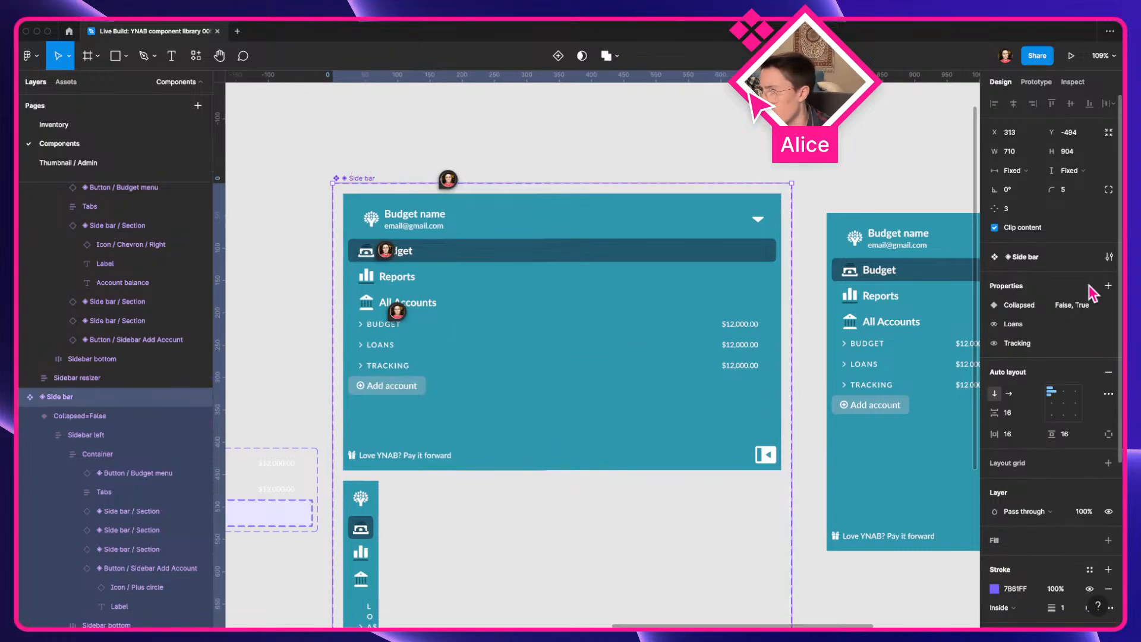
left_click(1109, 257)
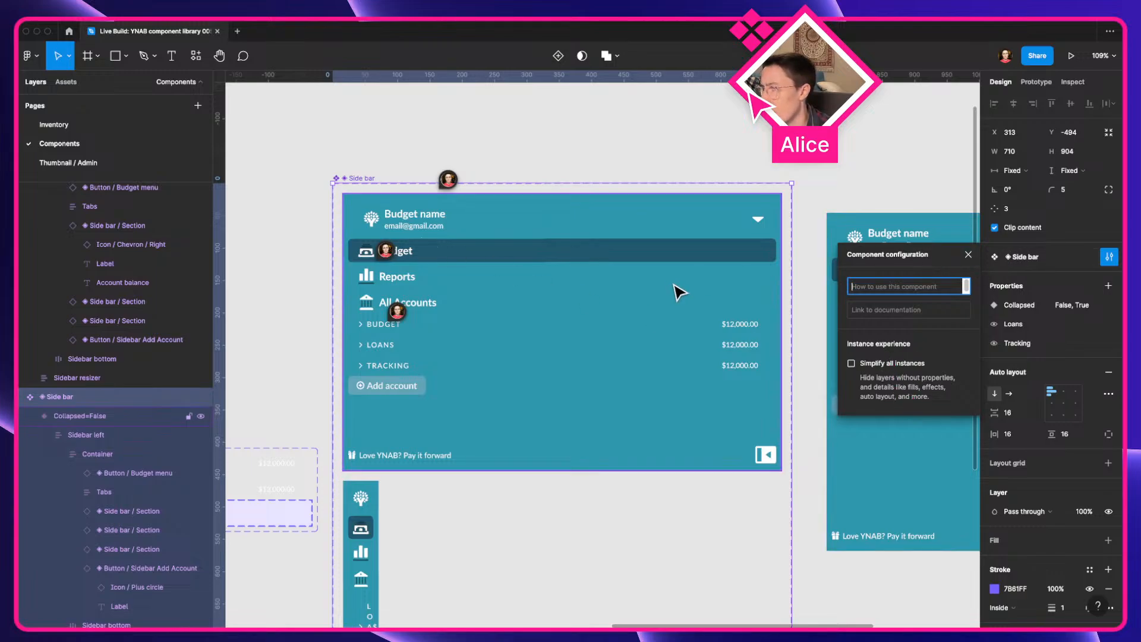
double_click(449, 280)
double_click(438, 320)
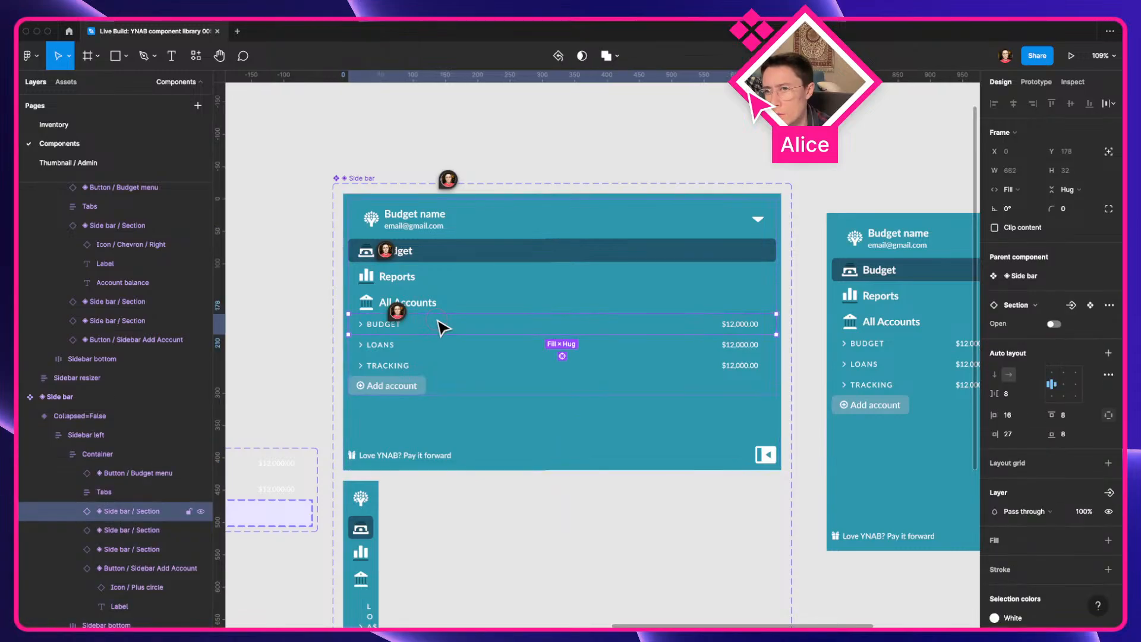
left_click(1108, 305)
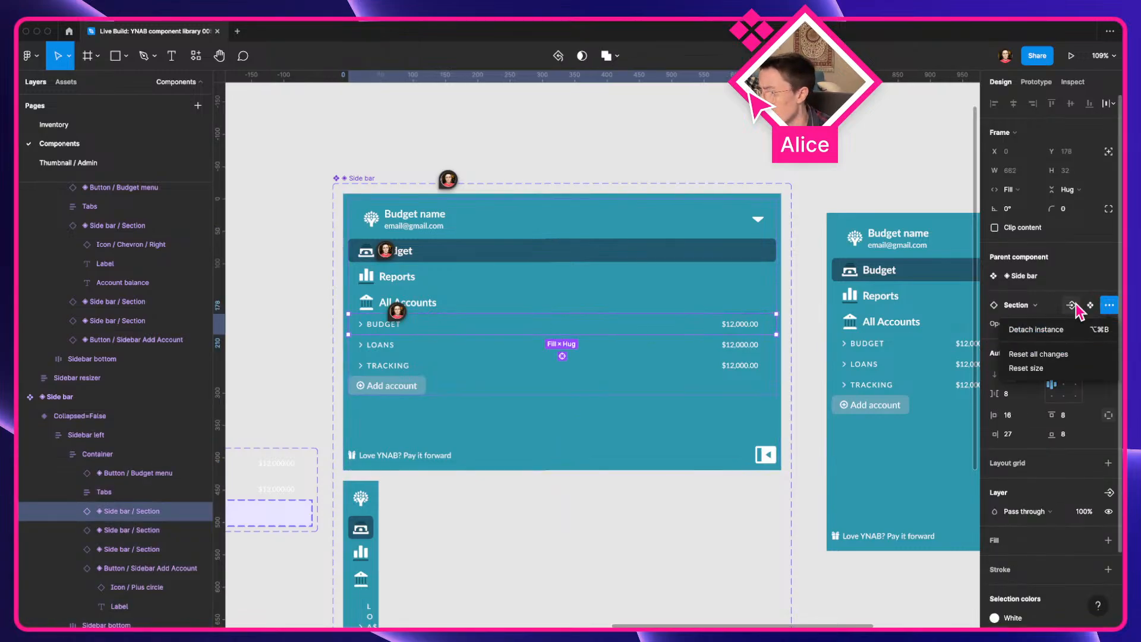
left_click(1073, 305)
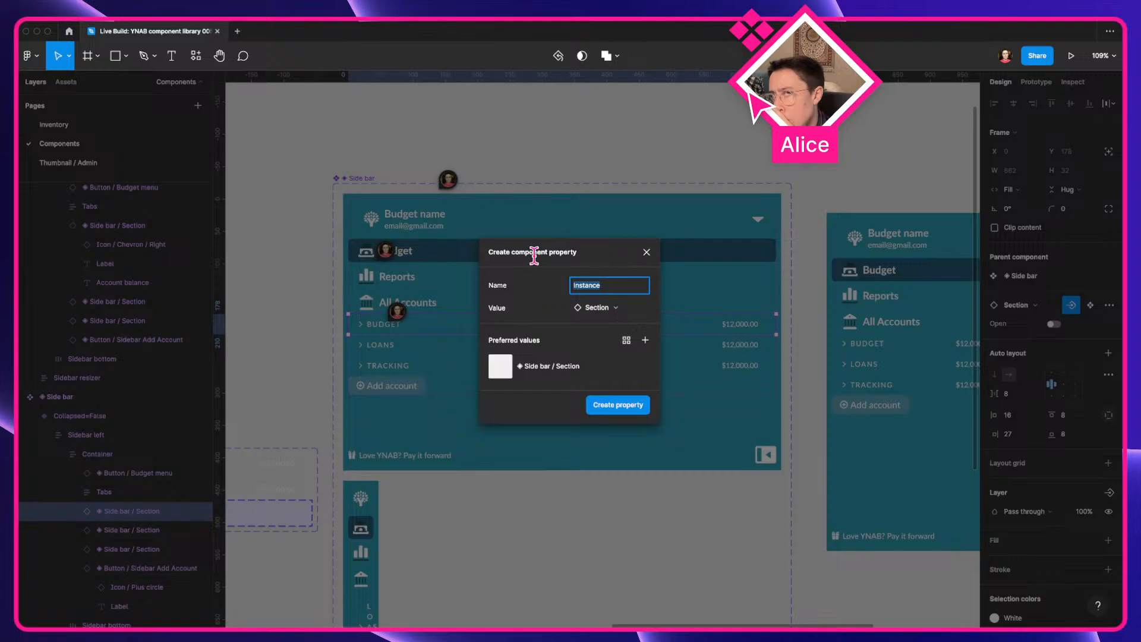
left_click(646, 252)
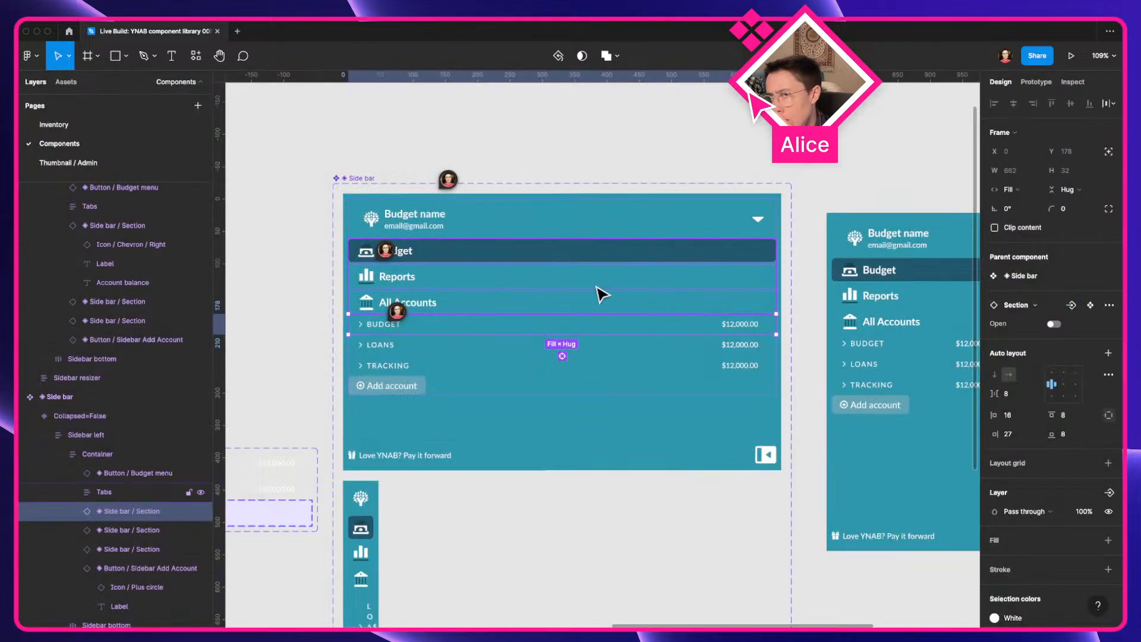
left_click(463, 410)
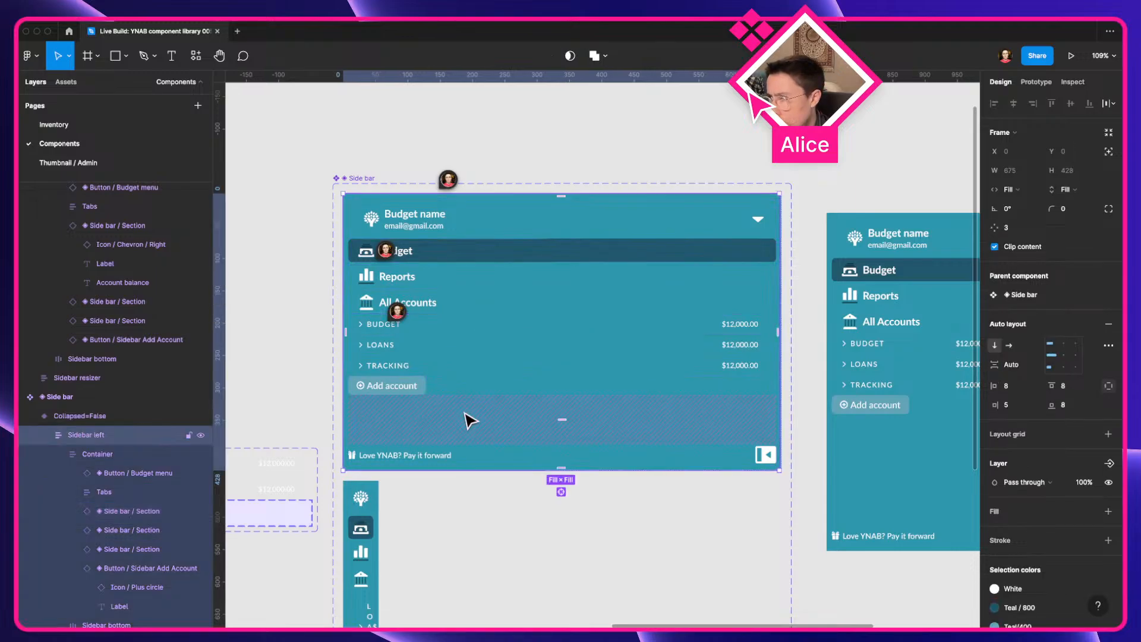
left_click(360, 524)
left_click(456, 410)
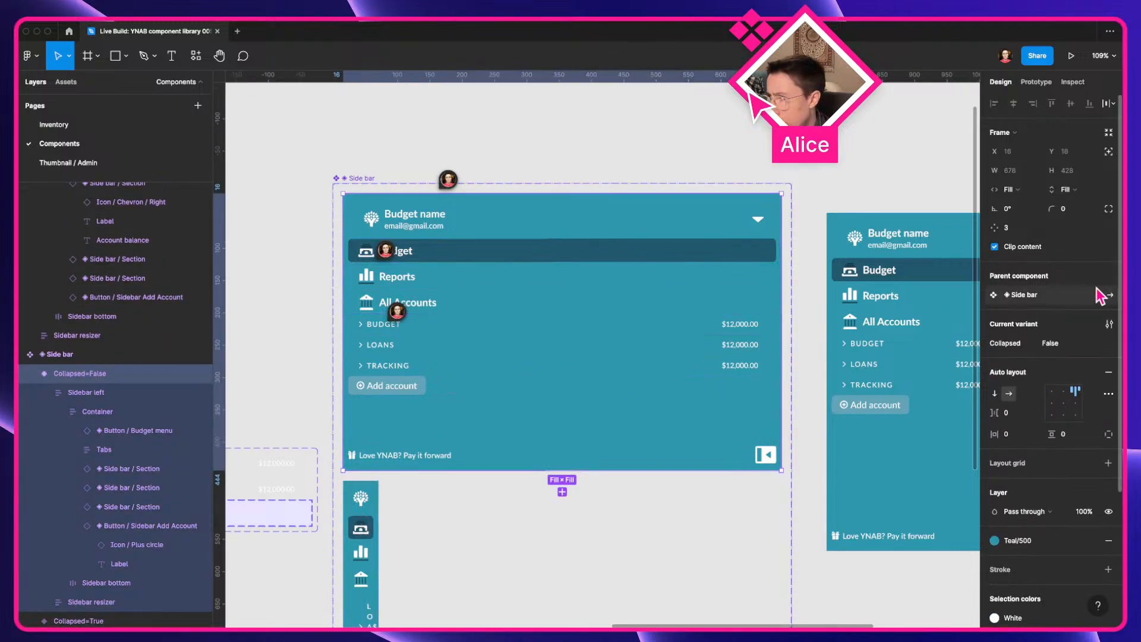
left_click(1109, 324)
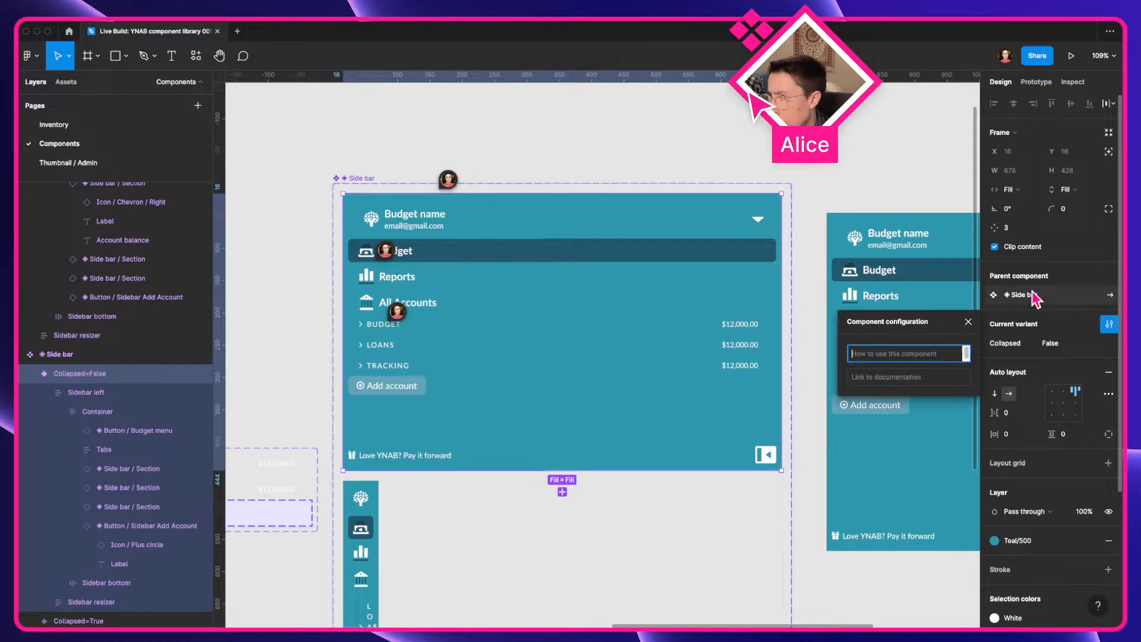
Select the parent Side bar component set and bring up its nested instances for exposing properties
left_click(1109, 296)
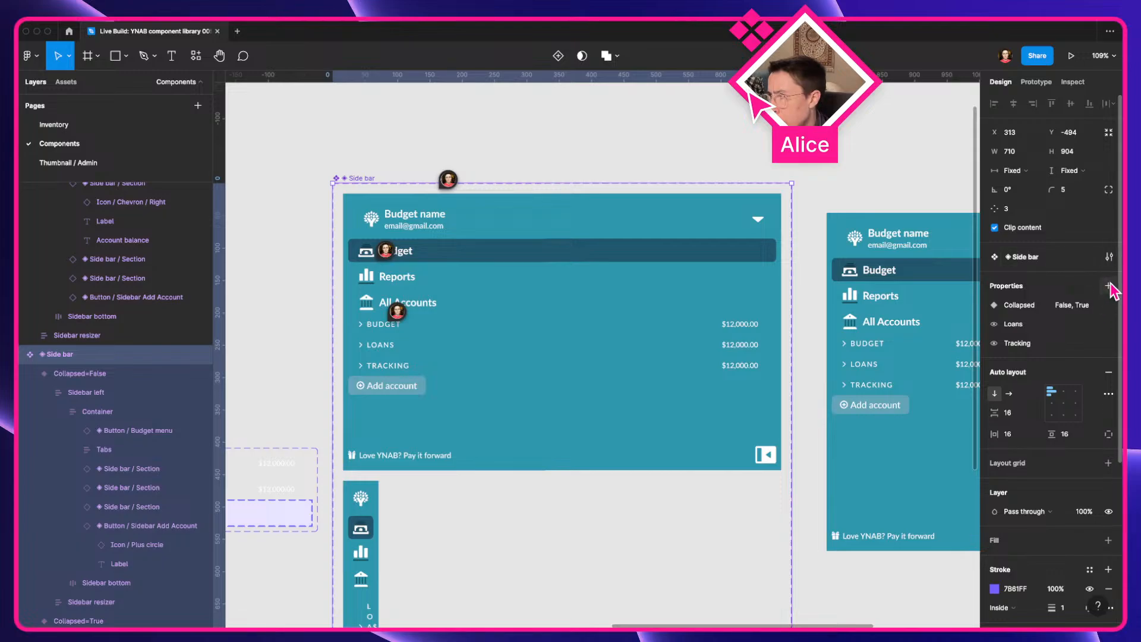
left_click(1109, 287)
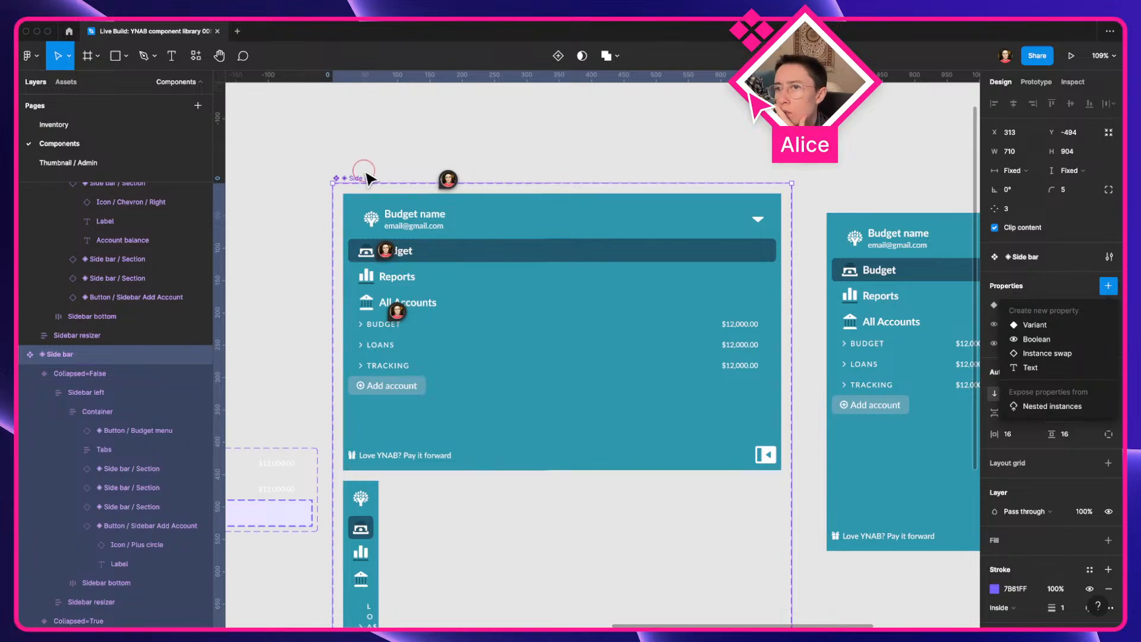
left_click(368, 179)
left_click(351, 178)
left_click(1109, 286)
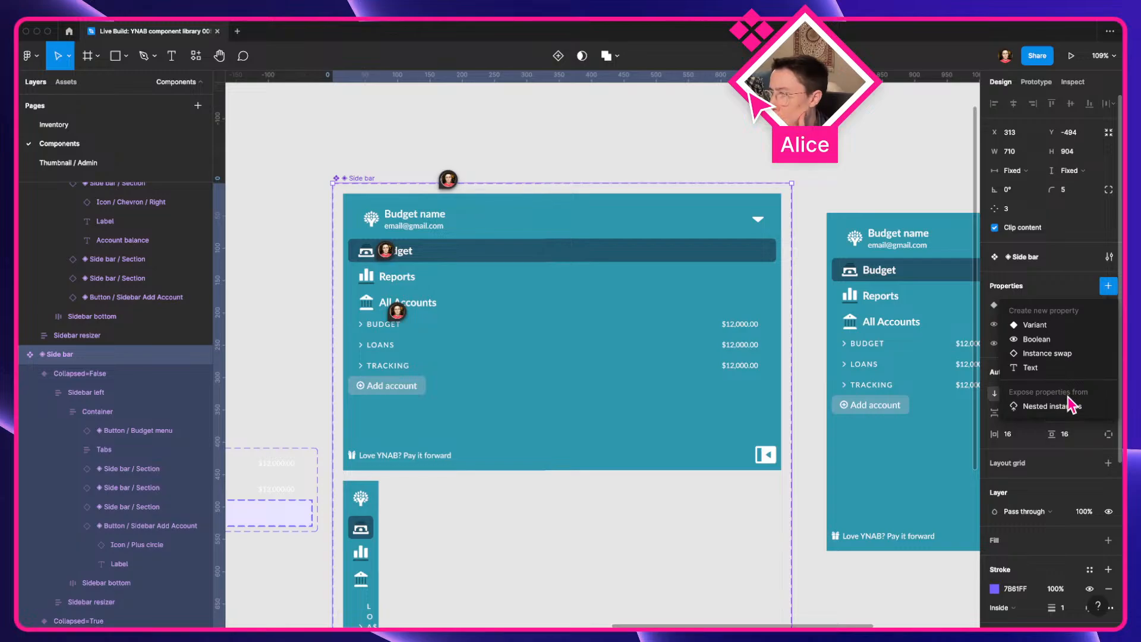
left_click(1069, 406)
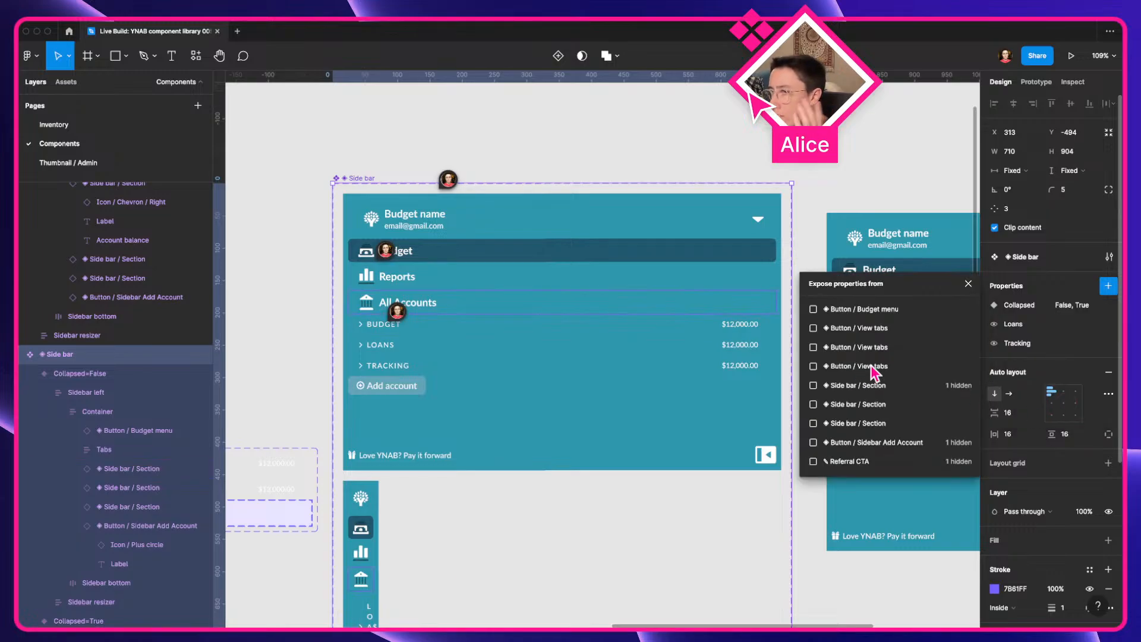
Try exposing the properties of the three nested Button / View tabs instances, and deselect them again
left_click(869, 329)
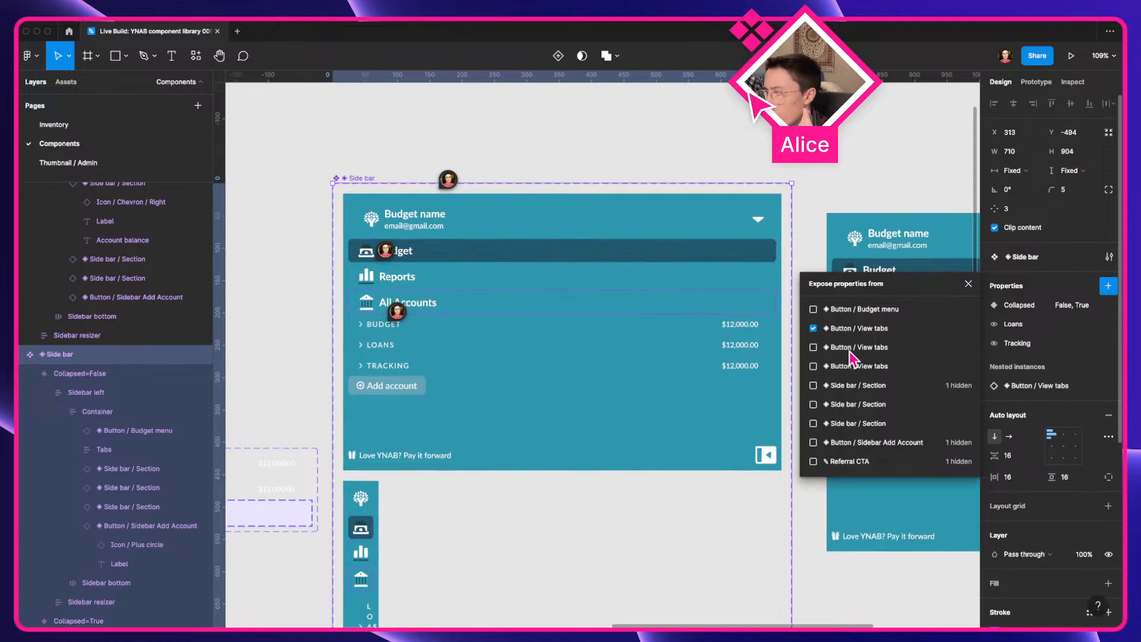
left_click(813, 347)
left_click(813, 367)
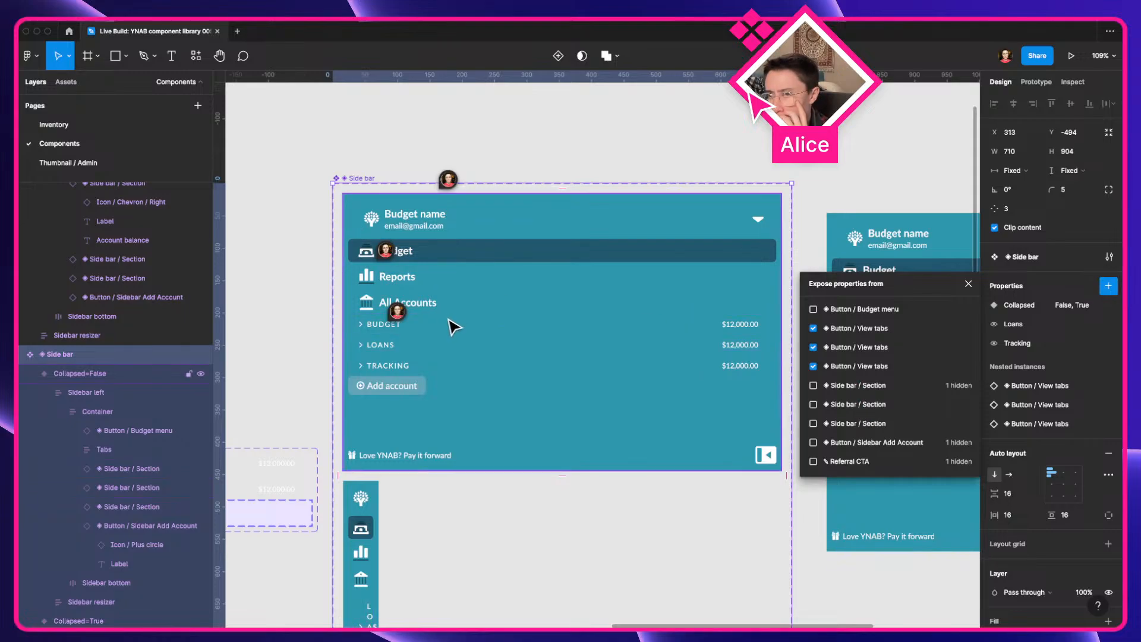
left_click(813, 365)
left_click(813, 347)
left_click(813, 328)
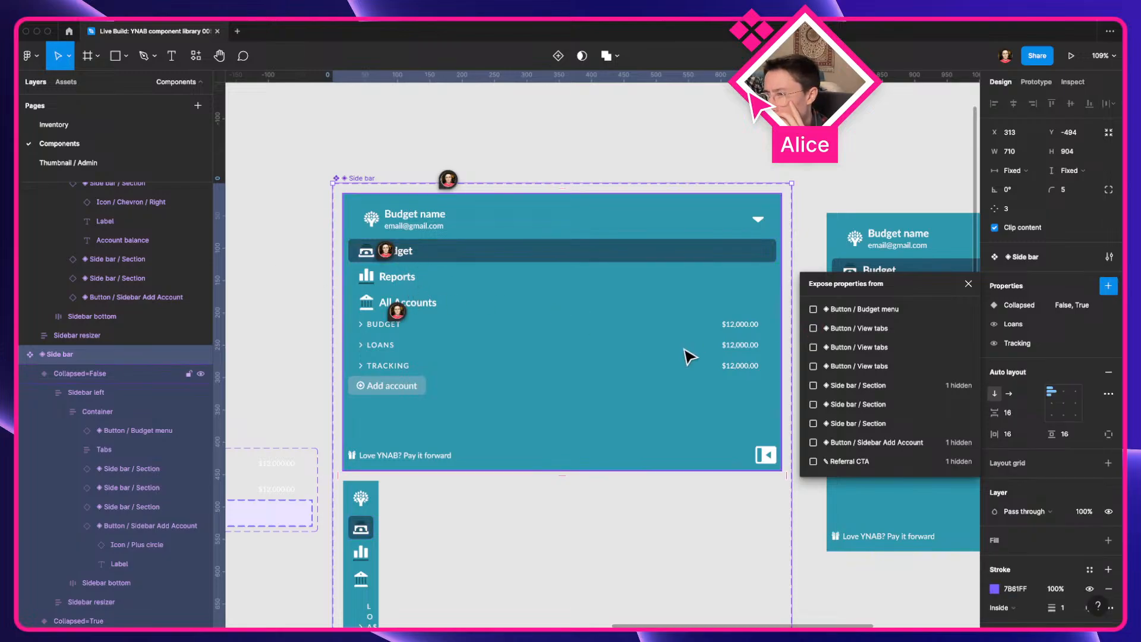
Expose the properties of all three nested Side bar / Section instances on the Side bar component set
left_click(813, 385)
left_click(813, 404)
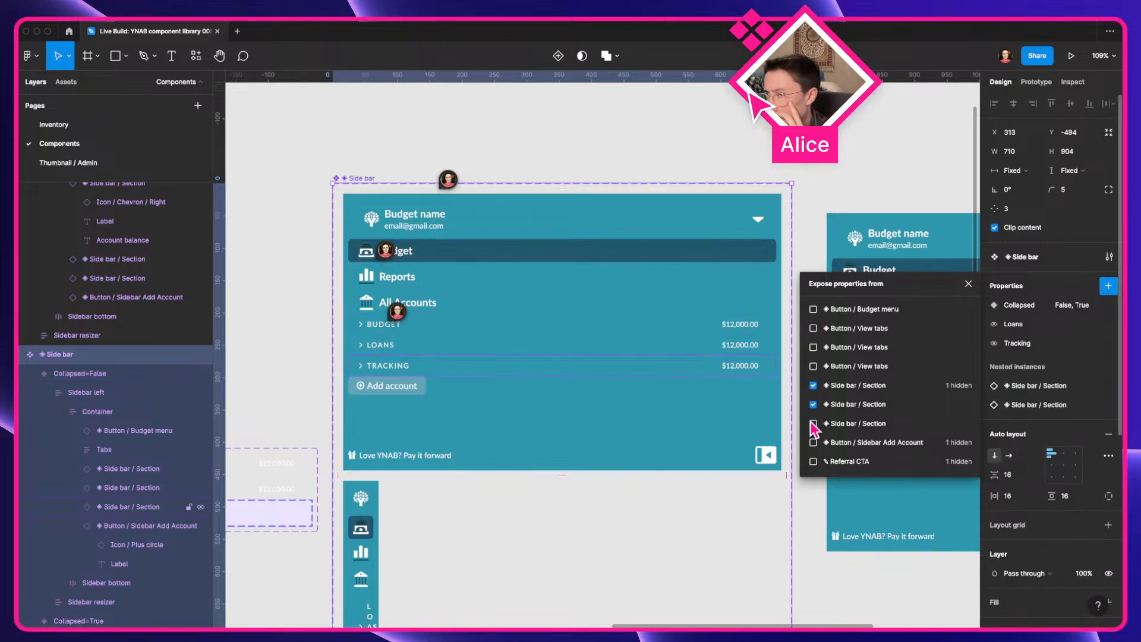
left_click(813, 423)
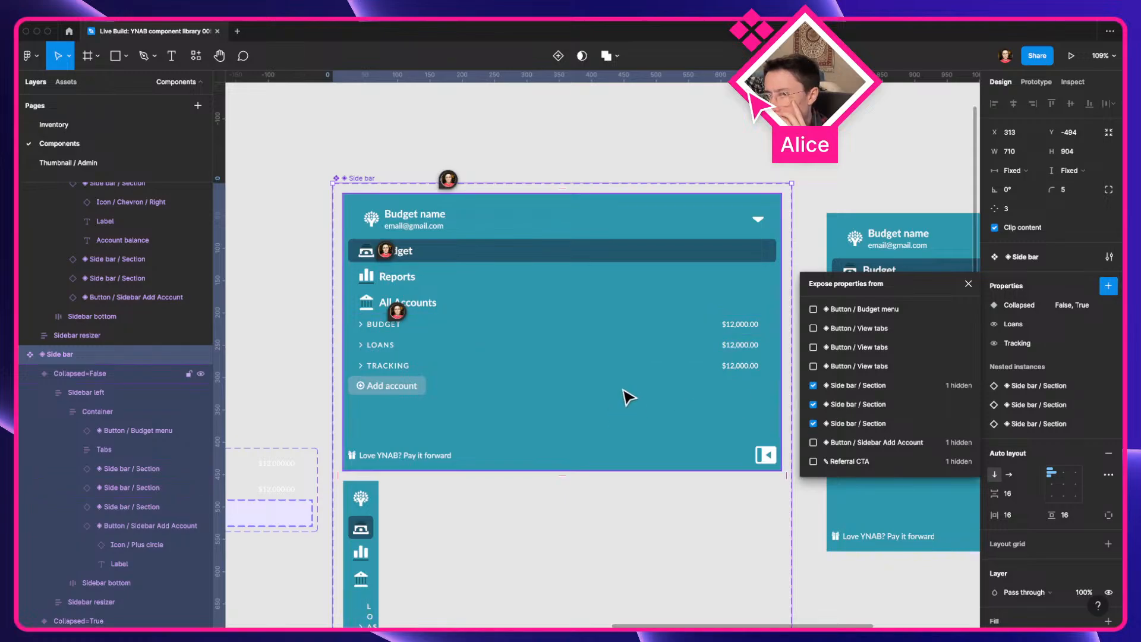
scroll(628, 397, "down", 5)
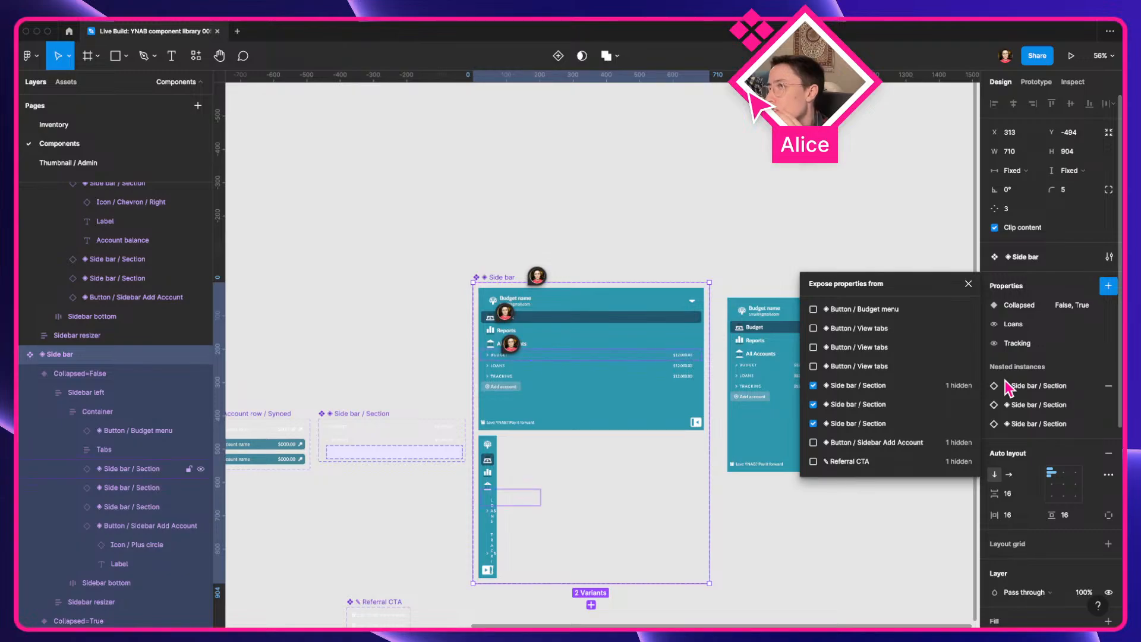
left_click(804, 237)
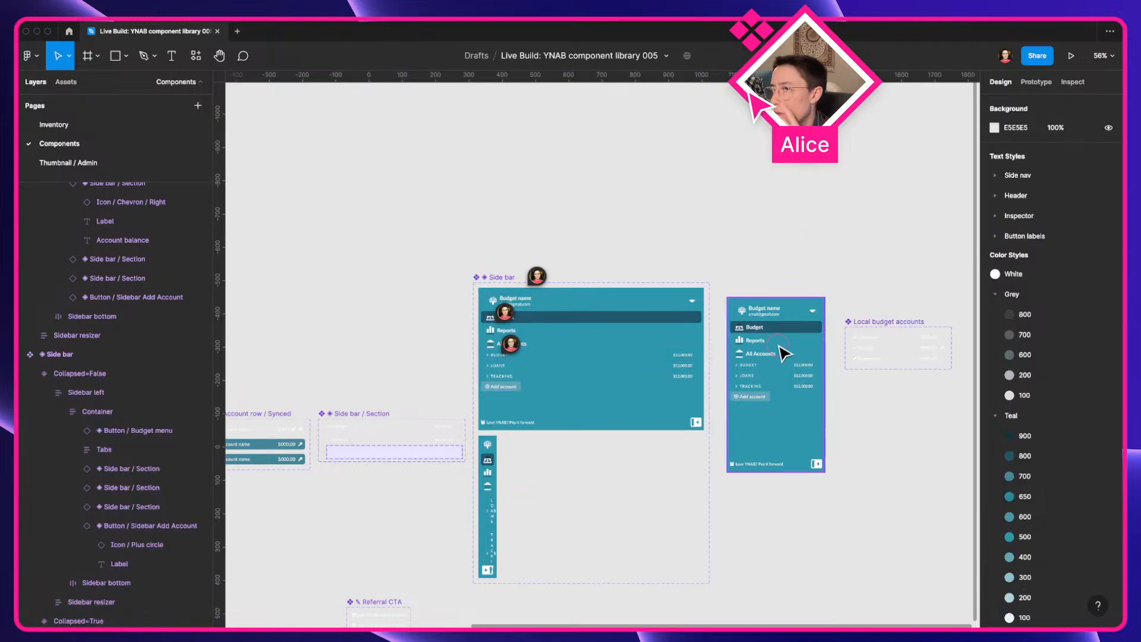
Turn off the Loans and Tracking properties on the separate Side bar instance
left_click(782, 354)
scroll(844, 392, "up", 5)
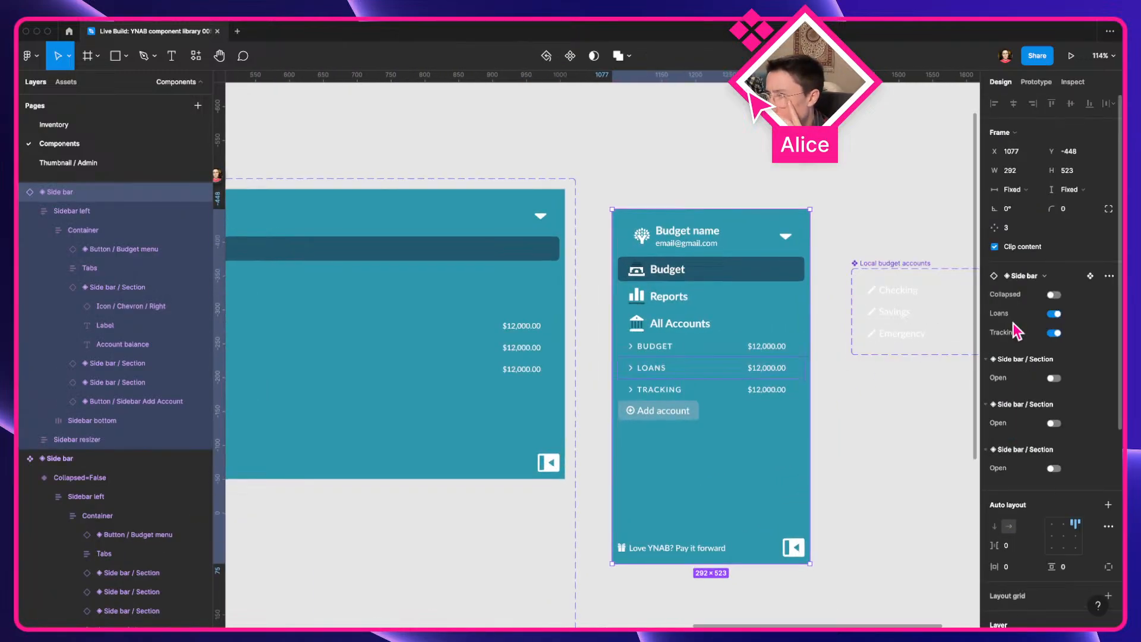
left_click(1054, 314)
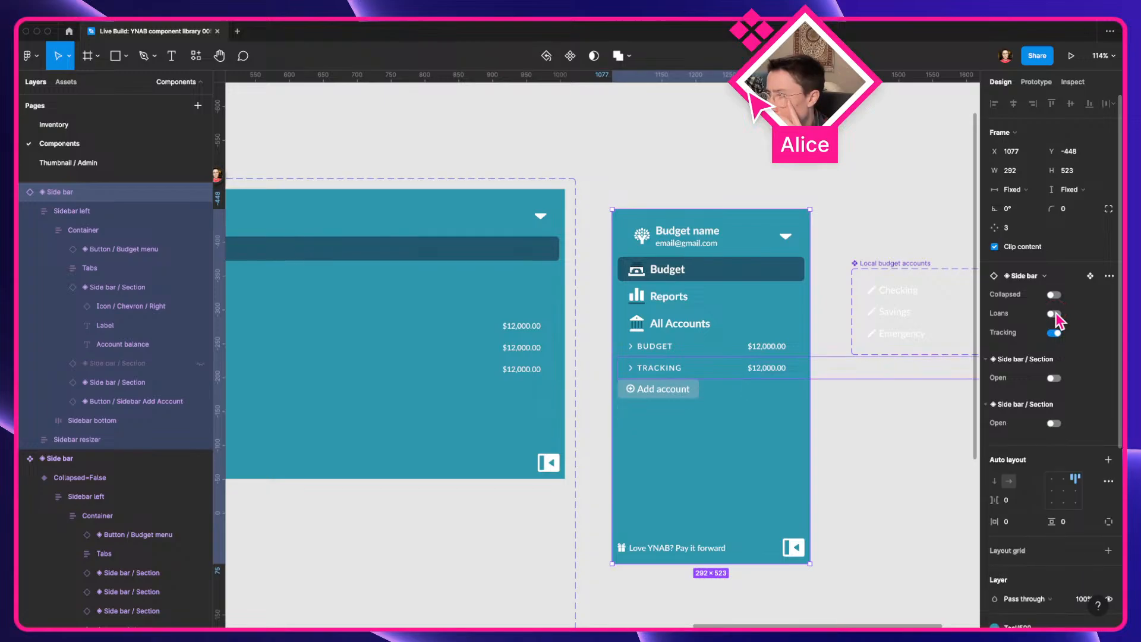
left_click(1054, 314)
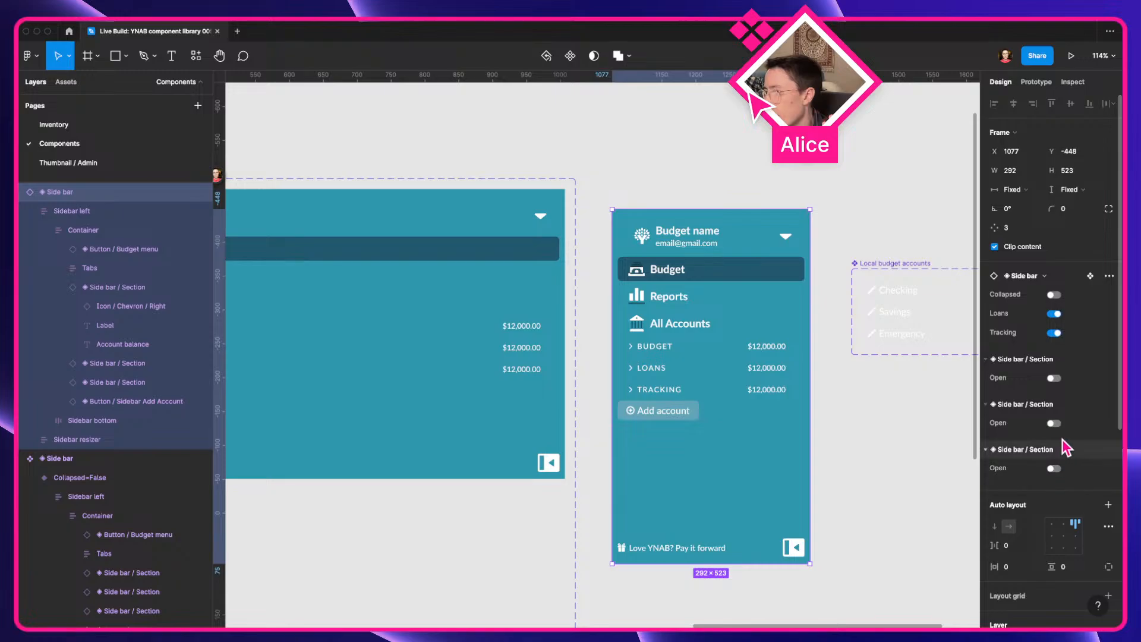
left_click(1054, 315)
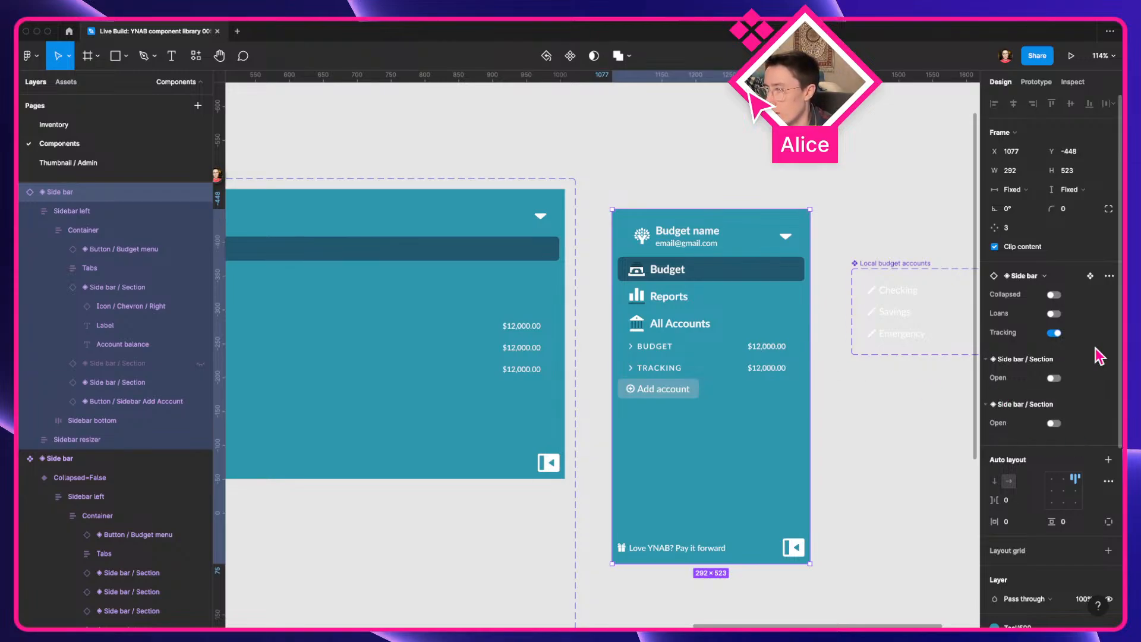
left_click(1053, 333)
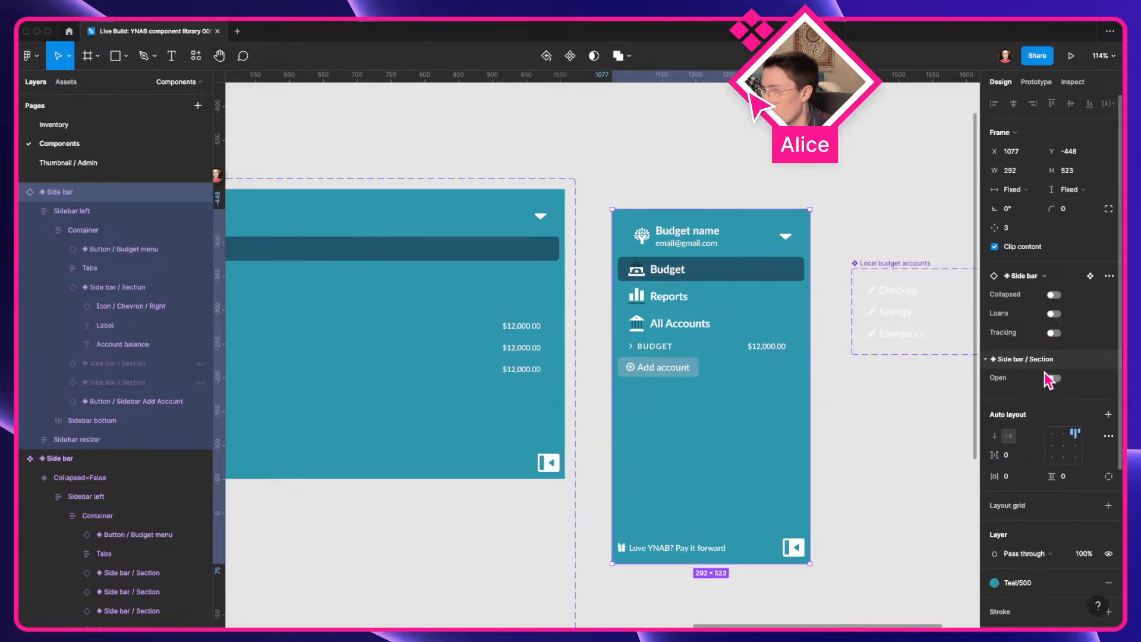
Set the instance's Budget section to open and swap its account rows placeholder for Local budget accounts
left_click(1053, 378)
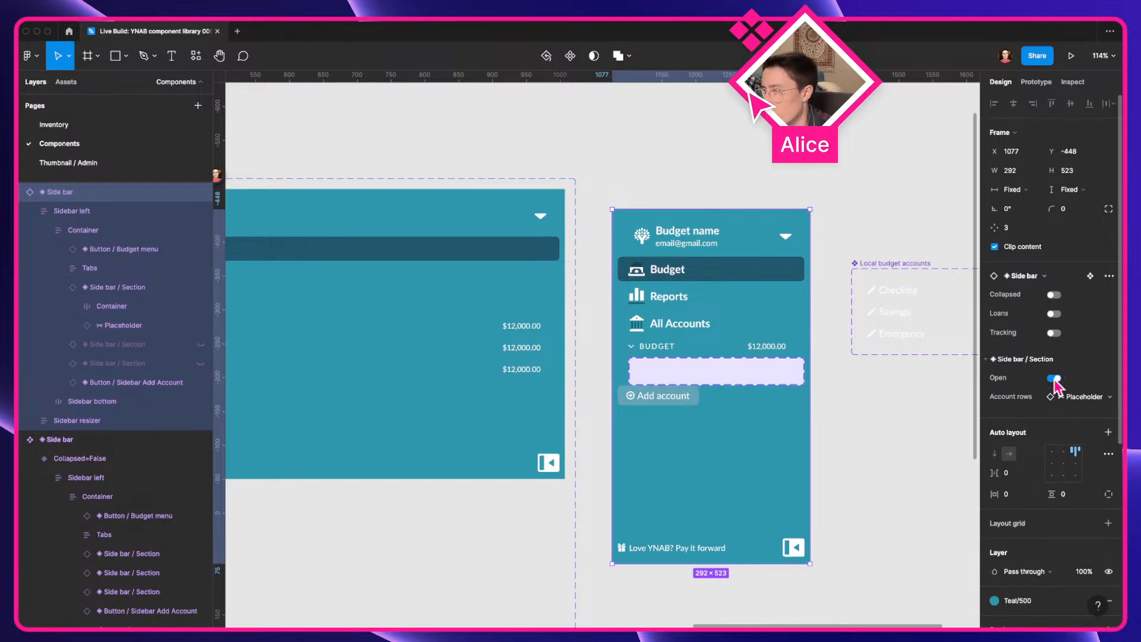
left_click(1098, 397)
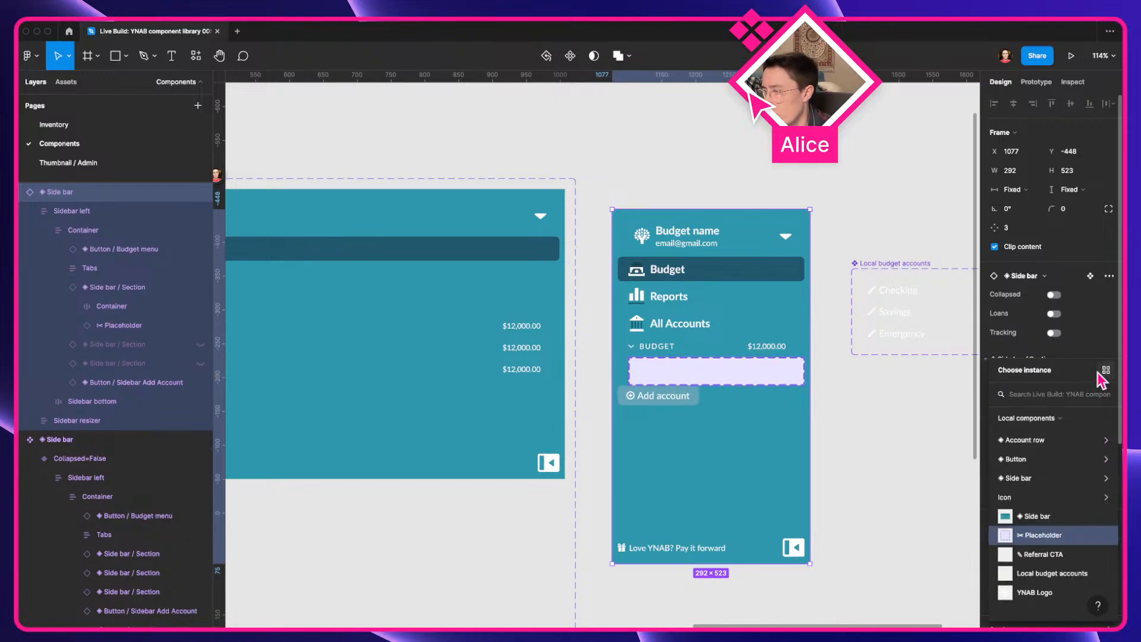
left_click(1055, 573)
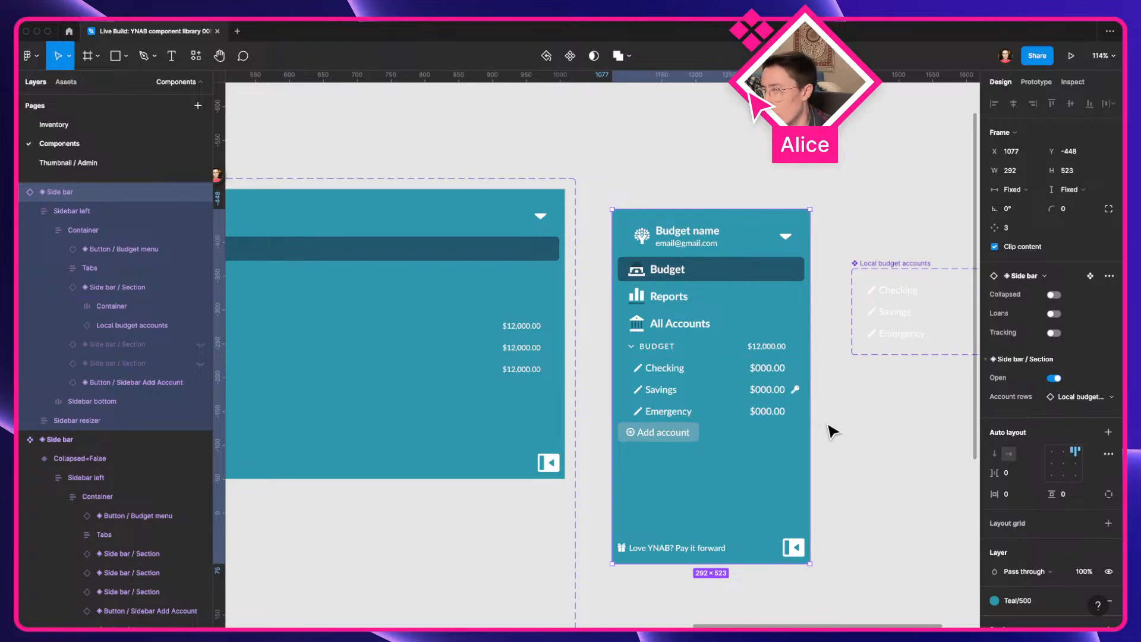
left_click(897, 364)
scroll(899, 364, "down", 5)
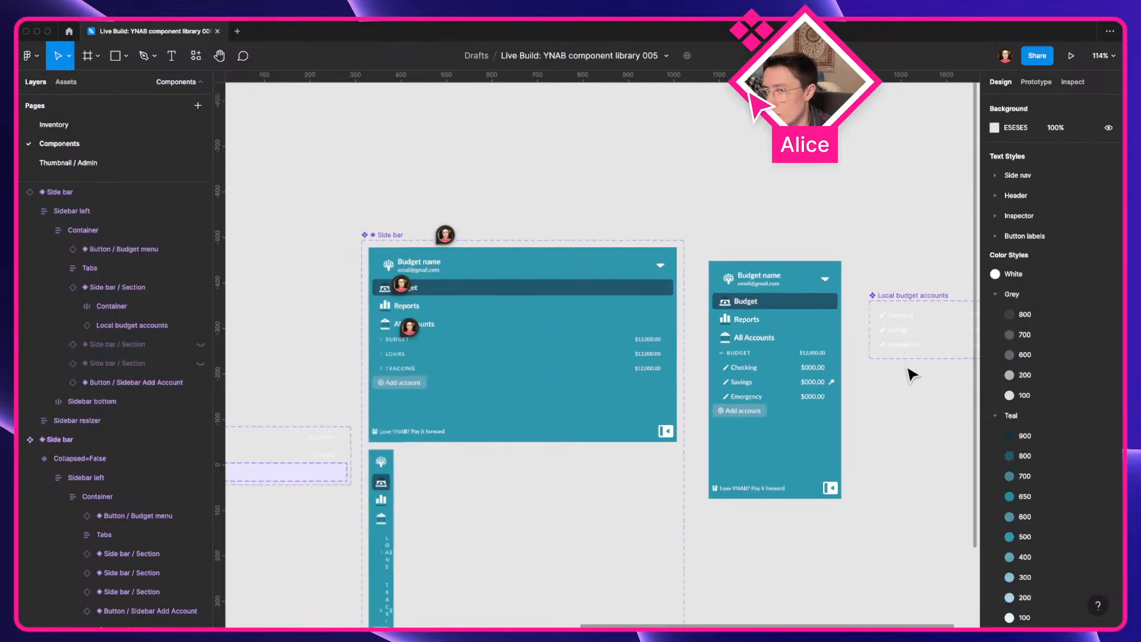
Read the pinned comment about the budget account accordion and examine the expanded and collapsed Side bar variants alongside the neighbouring components
left_click_drag(341, 363, 367, 338)
left_click(426, 259)
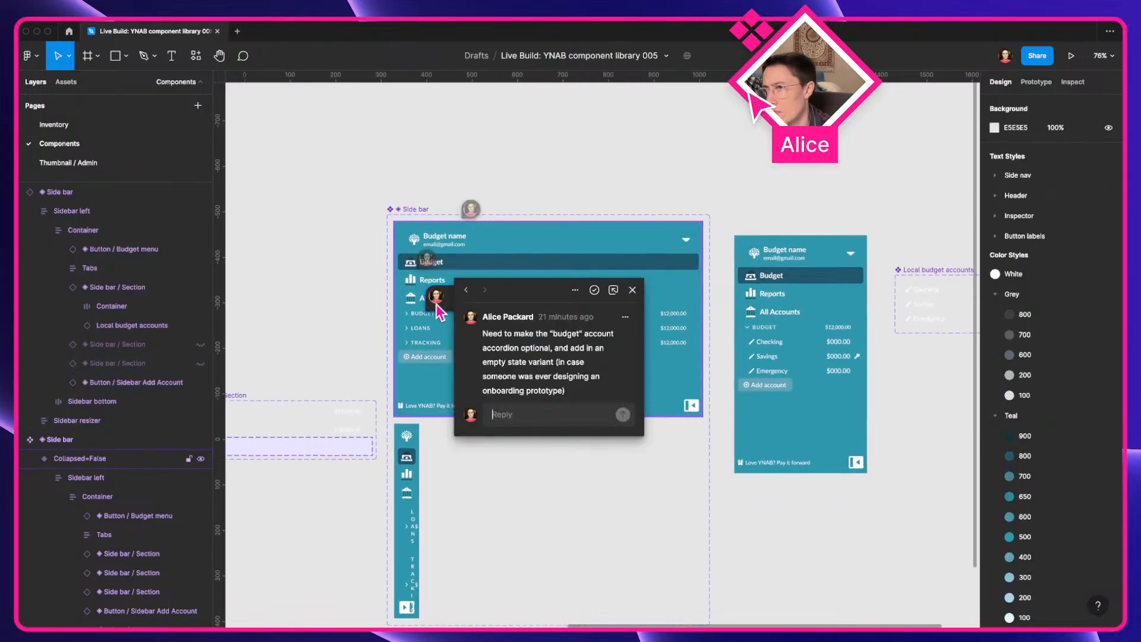
left_click(632, 289)
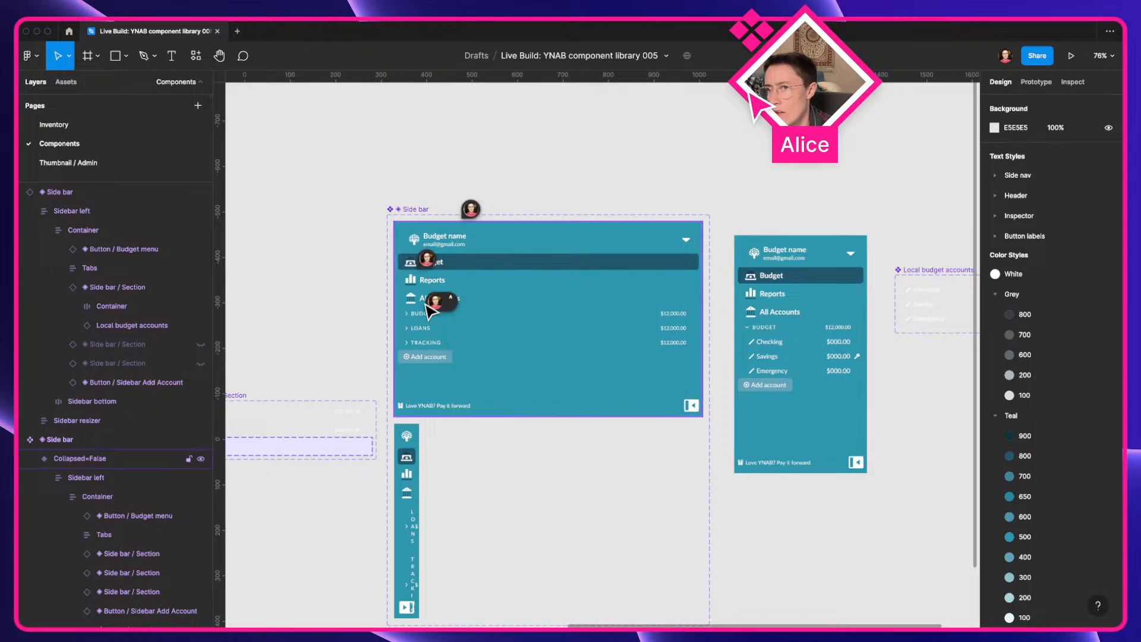
scroll(432, 316, "up", 5)
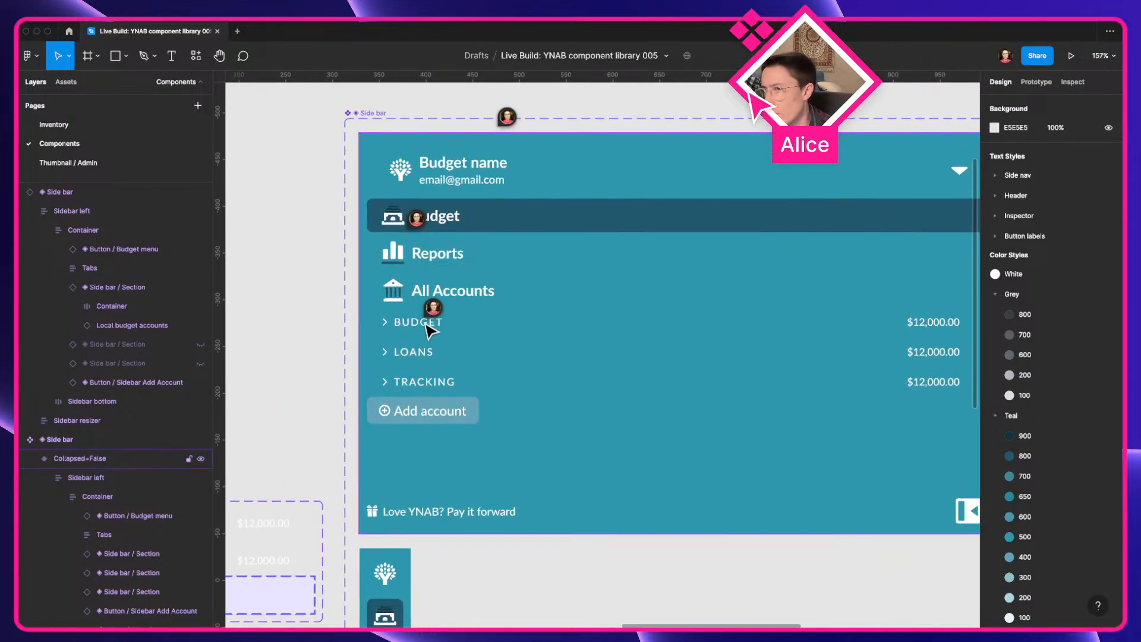
scroll(429, 327, "down", 6)
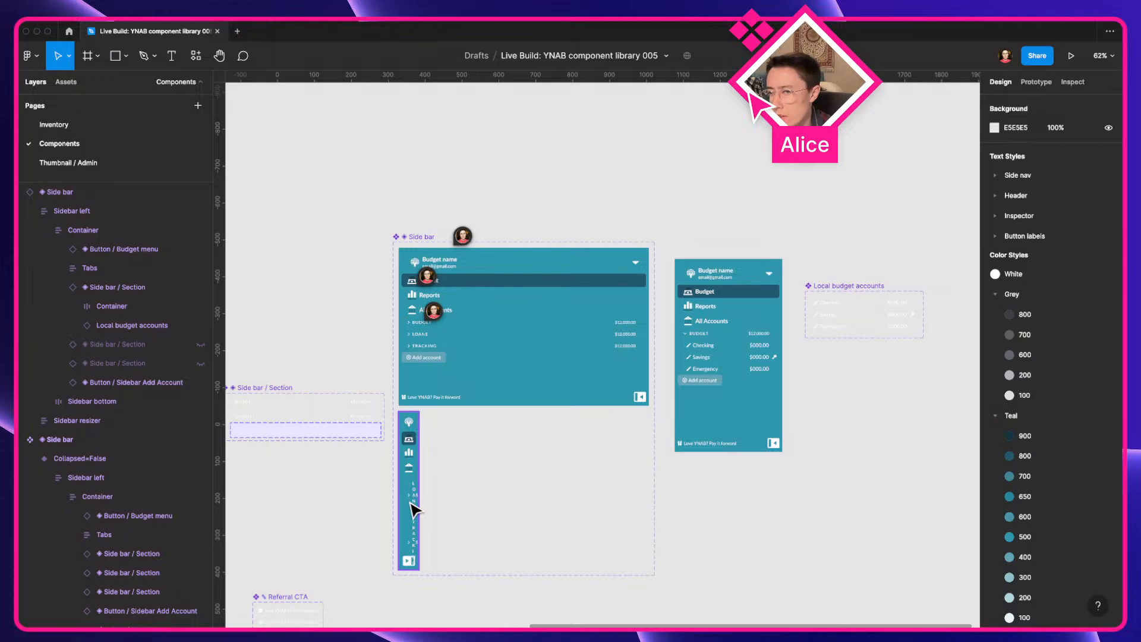
key("shift+0")
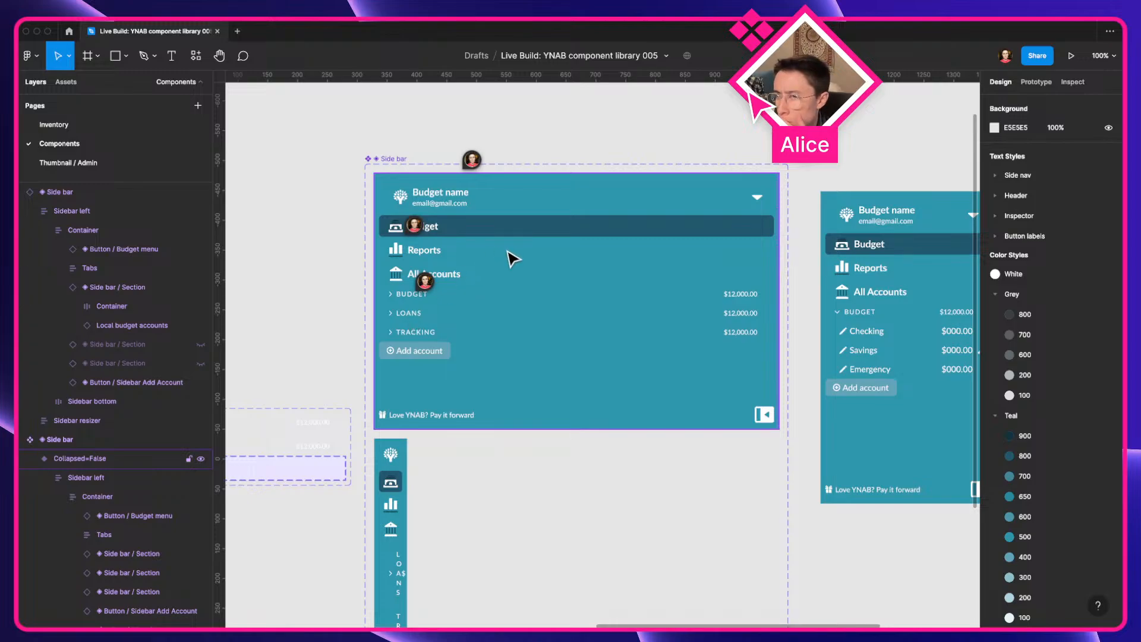
scroll(510, 254, "down", 4)
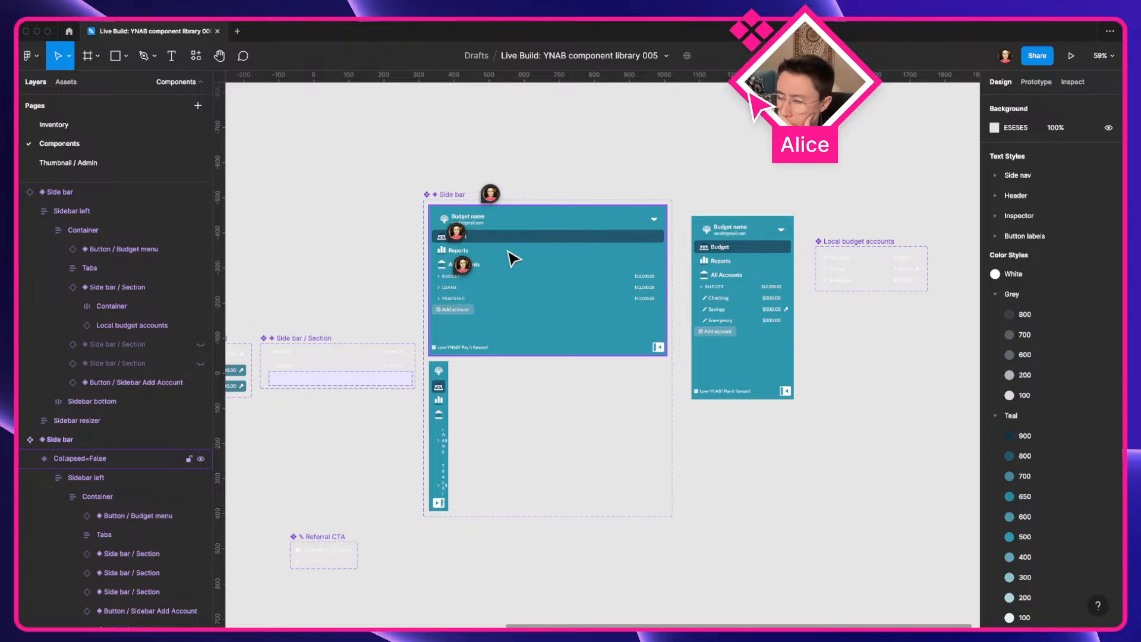
left_click_drag(349, 270, 466, 270)
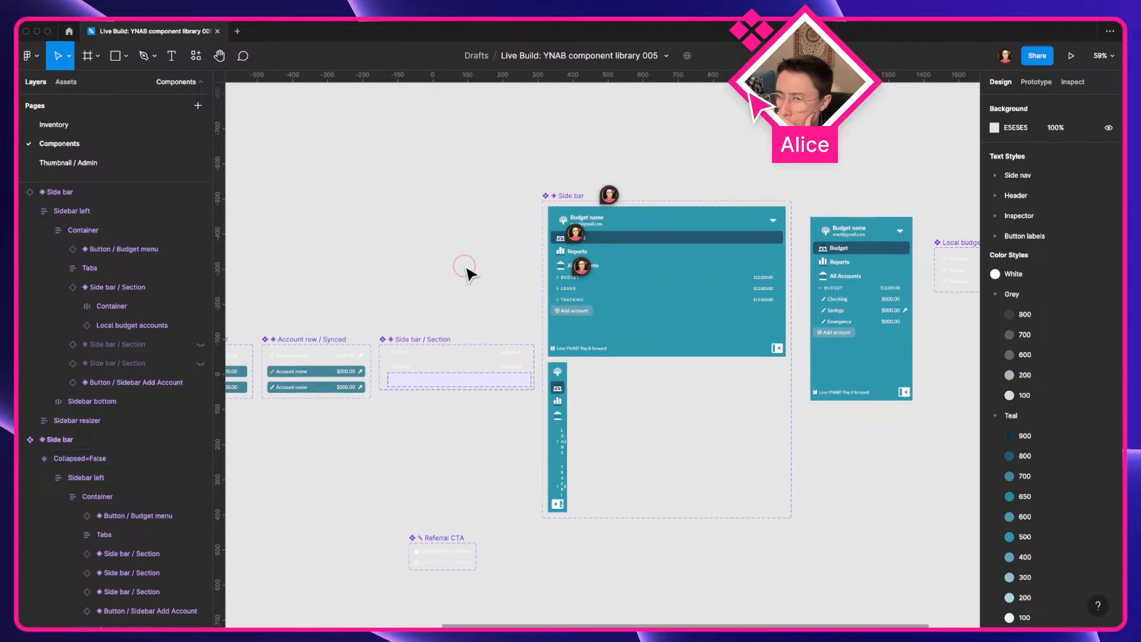
left_click_drag(403, 335, 548, 340)
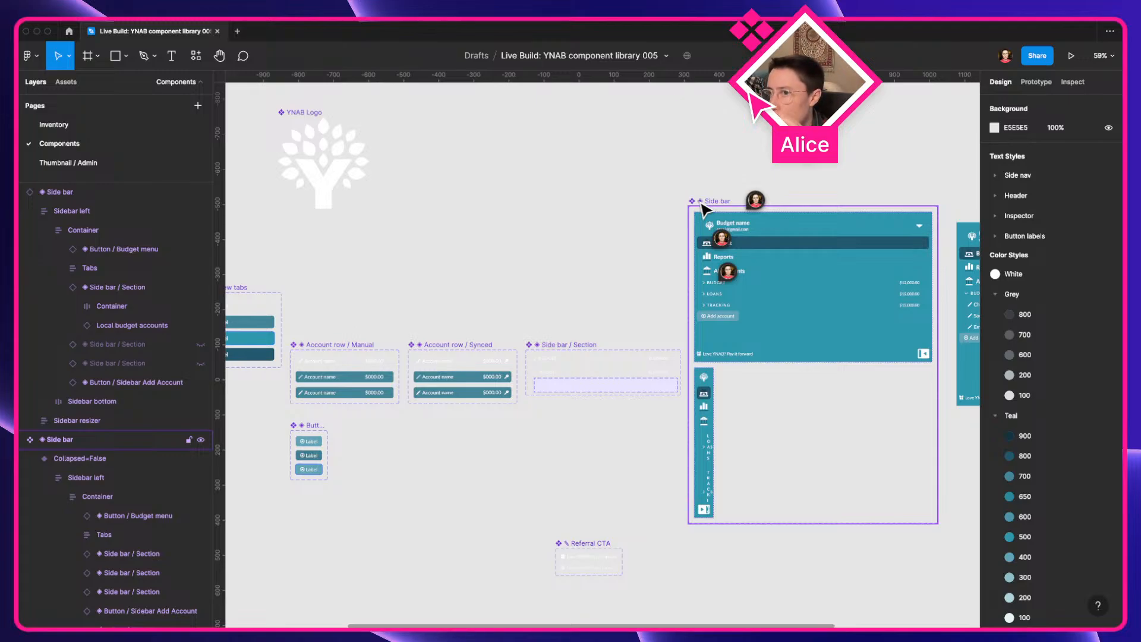
left_click(761, 292)
scroll(761, 293, "up", 5)
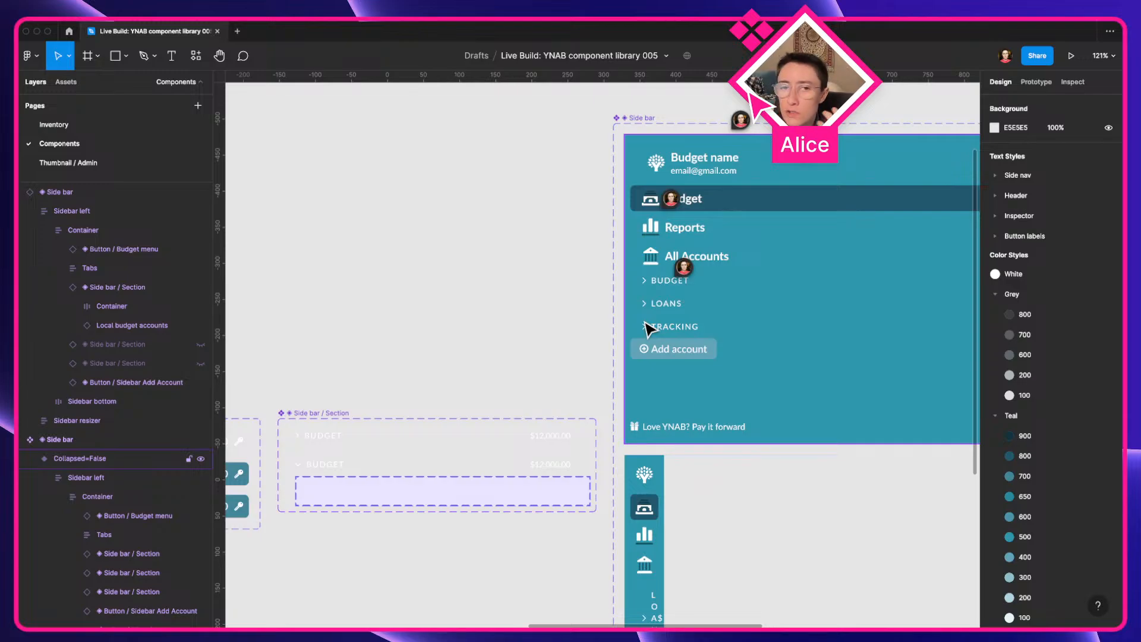
scroll(649, 328, "down", 5)
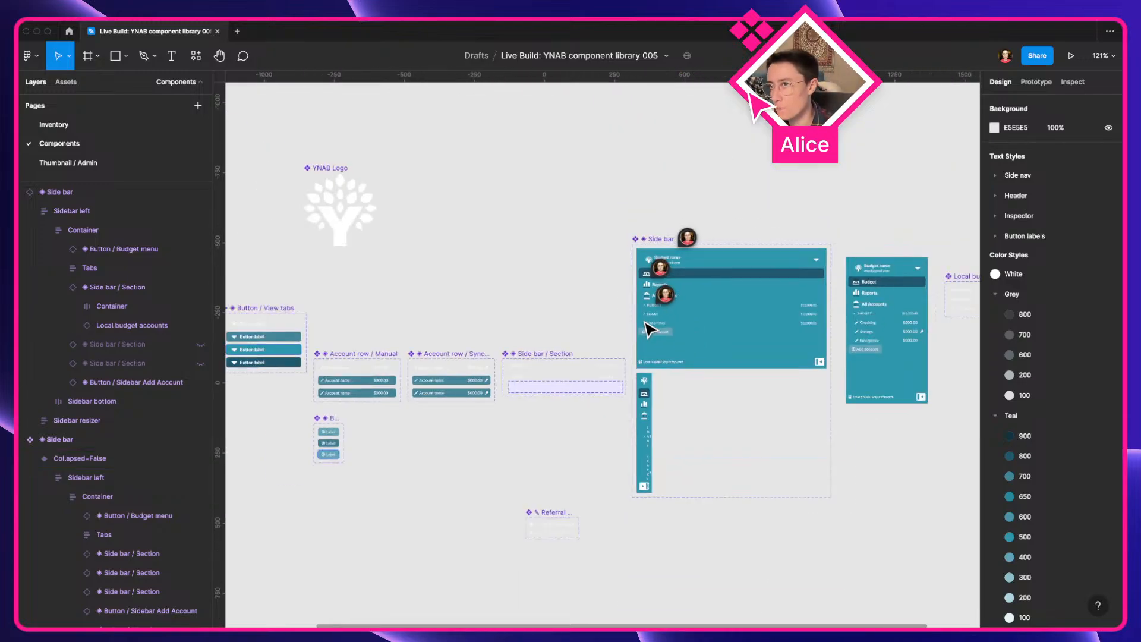
Rename the Side bar component set to "Side bar / Has accounts"
left_click(656, 240)
key("super+r")
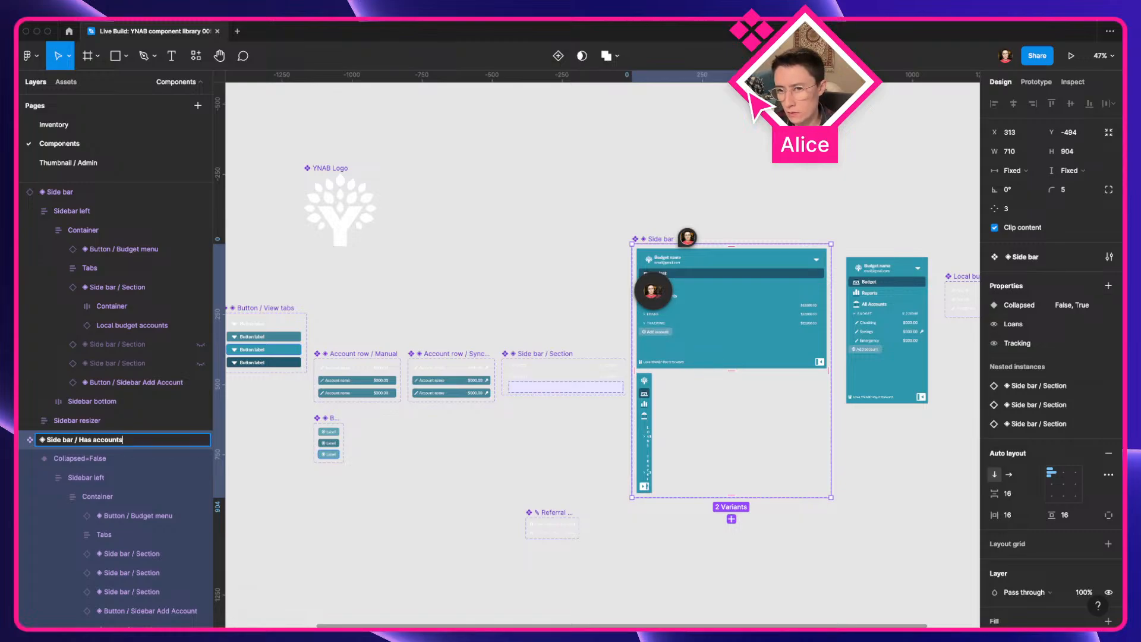
key("Return")
left_click(616, 209)
scroll(606, 231, "right", 3)
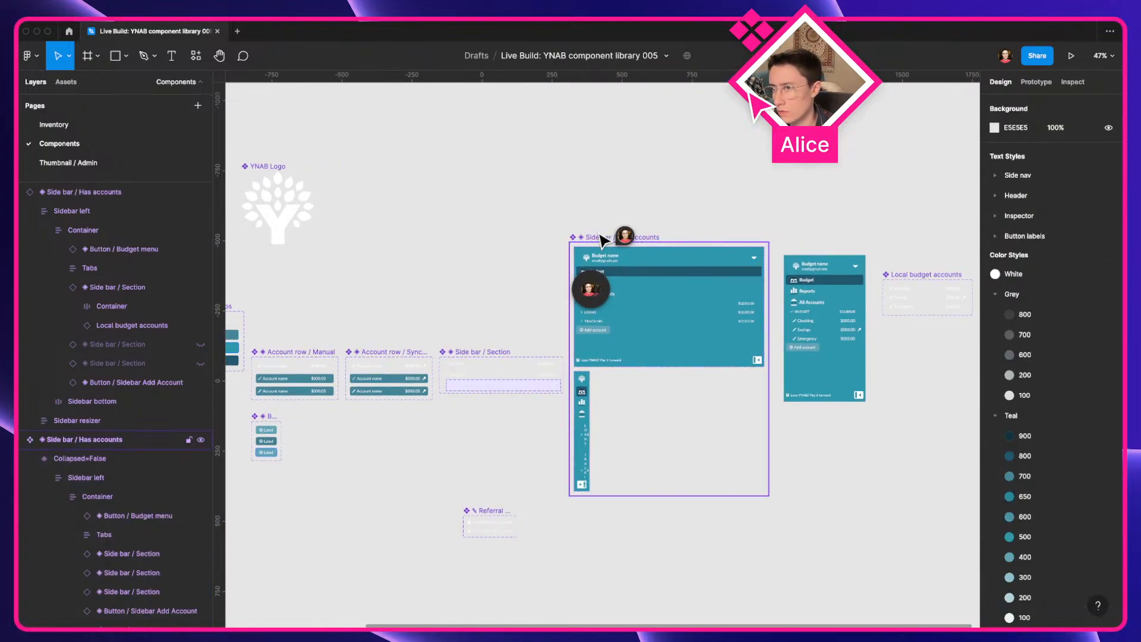
Hide the Loans and Tracking sections in the Collapsed=True variant of the side bar component set
scroll(540, 464, "up", 10)
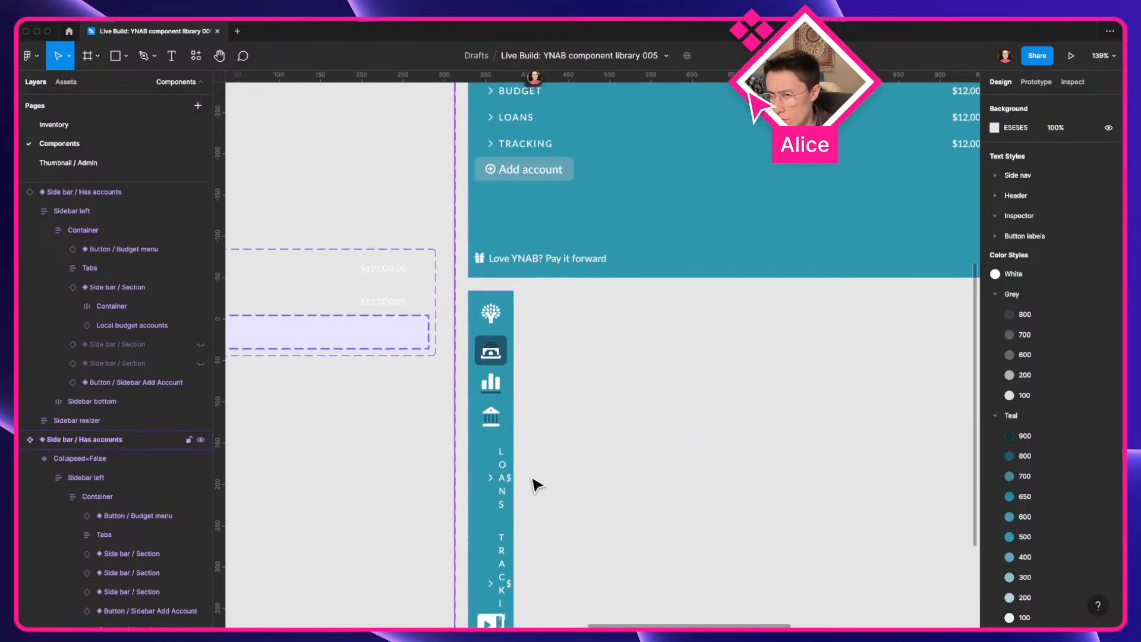
scroll(593, 262, "up", 4)
scroll(581, 305, "down", 5)
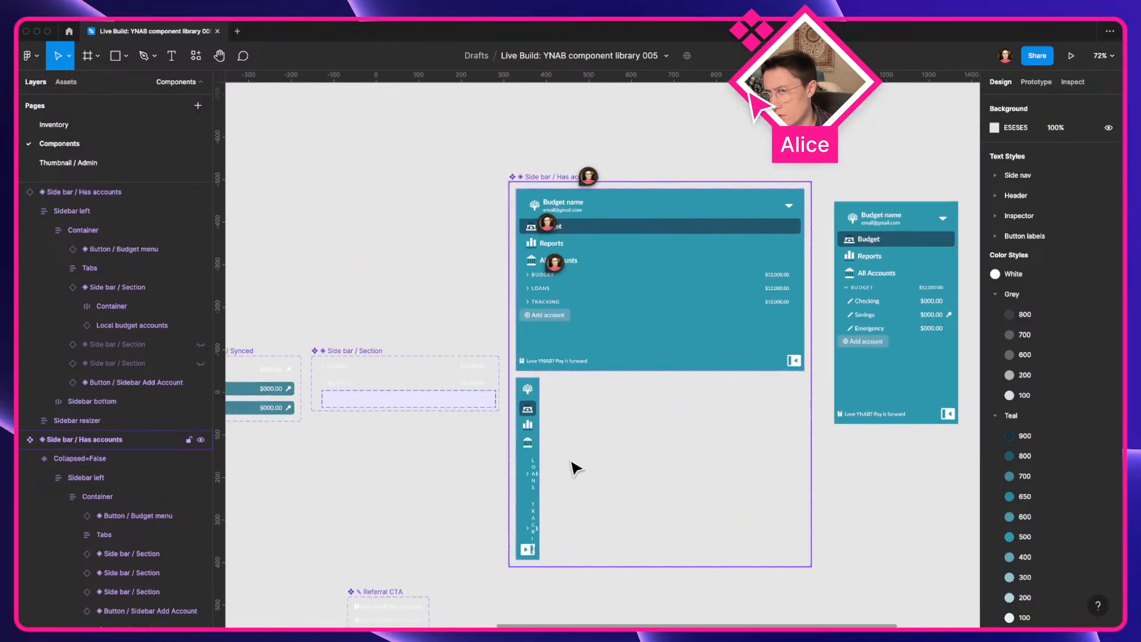
left_click(529, 473)
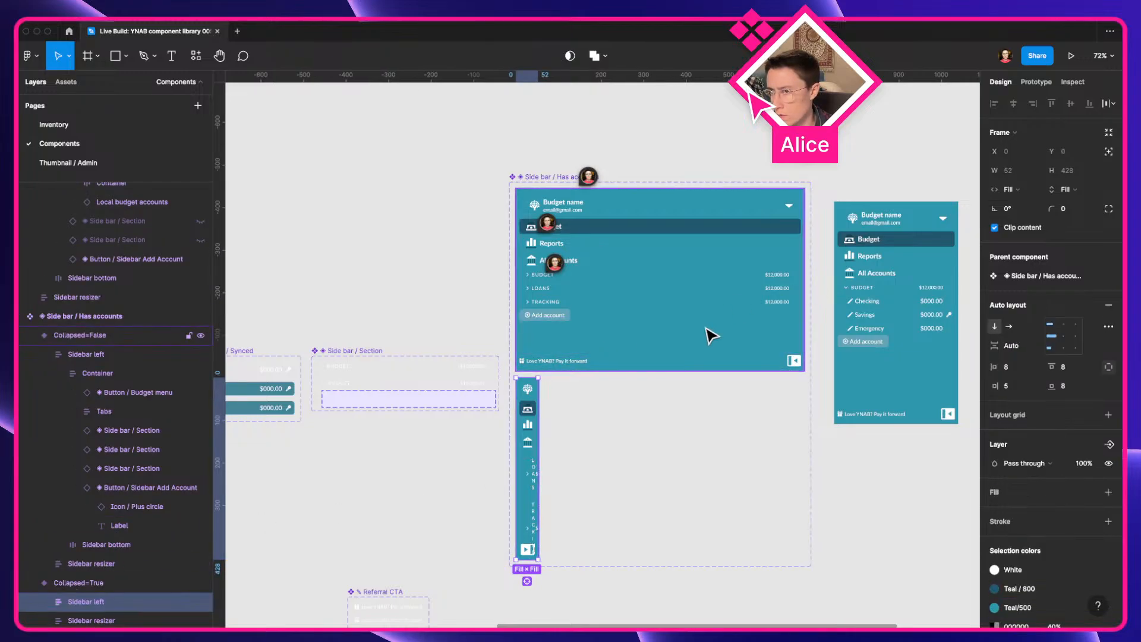
scroll(580, 476, "up", 3)
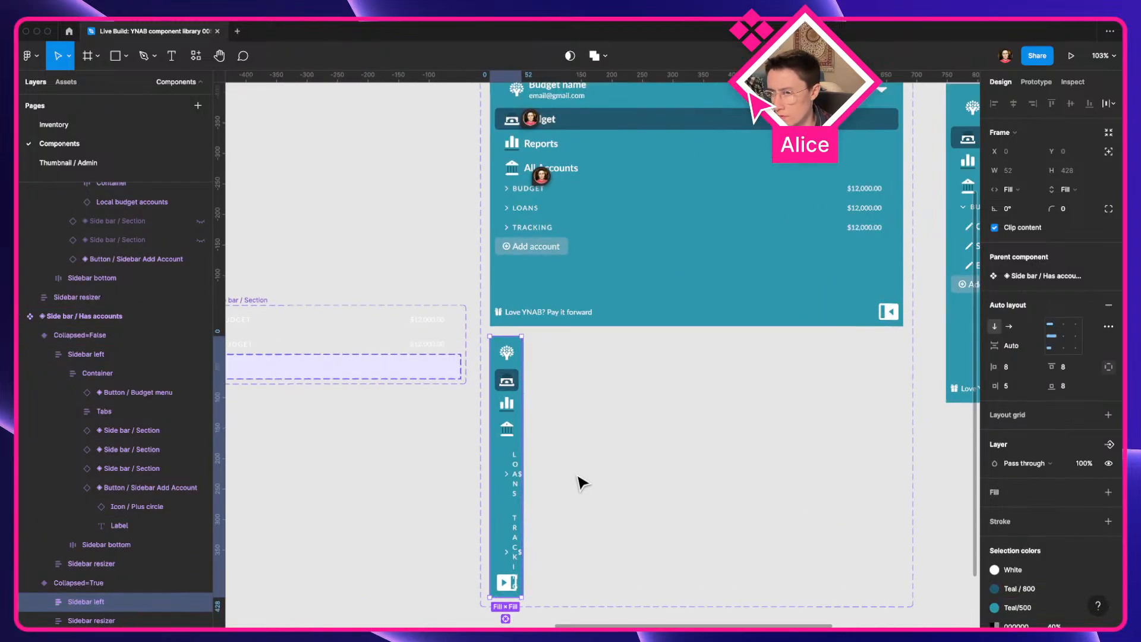
left_click(514, 478)
left_click(514, 478)
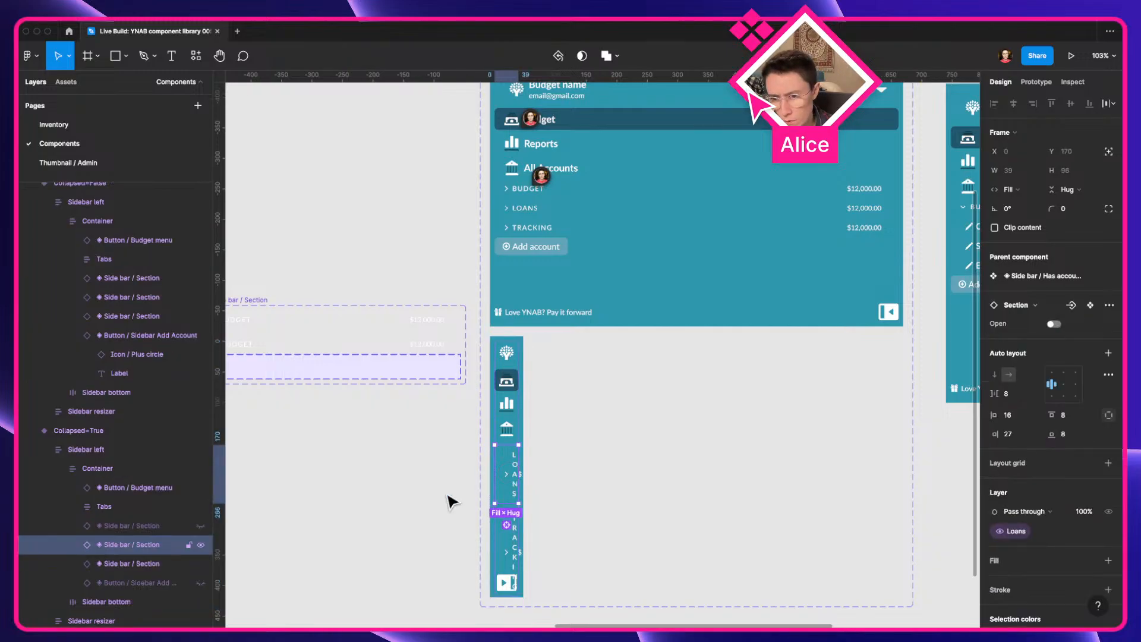
left_click(201, 545)
left_click(198, 564)
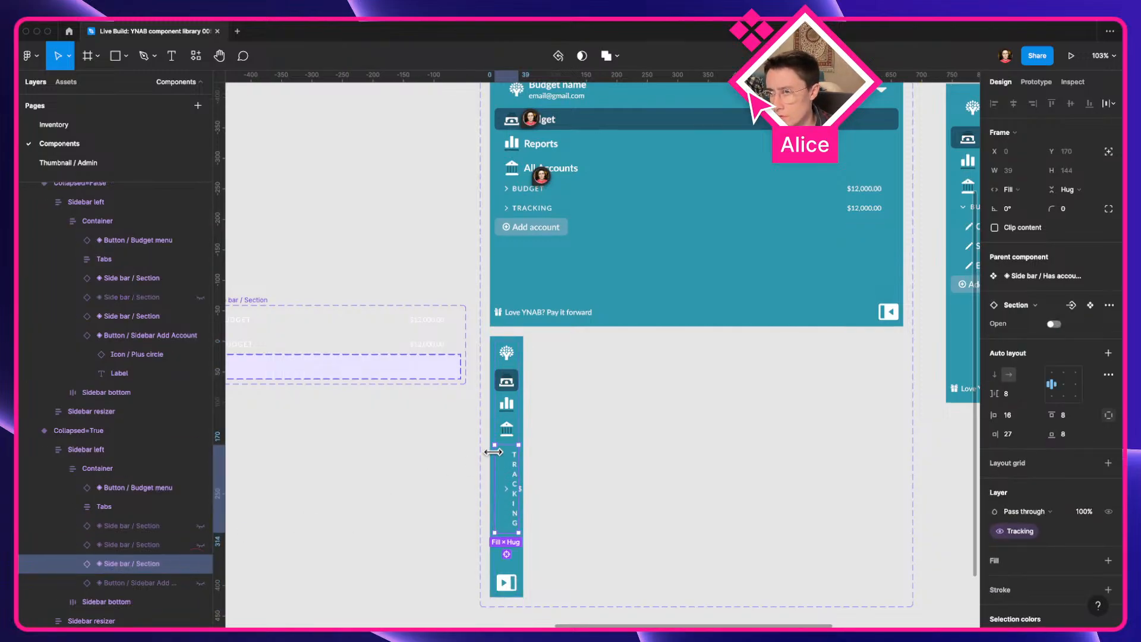
left_click(200, 564)
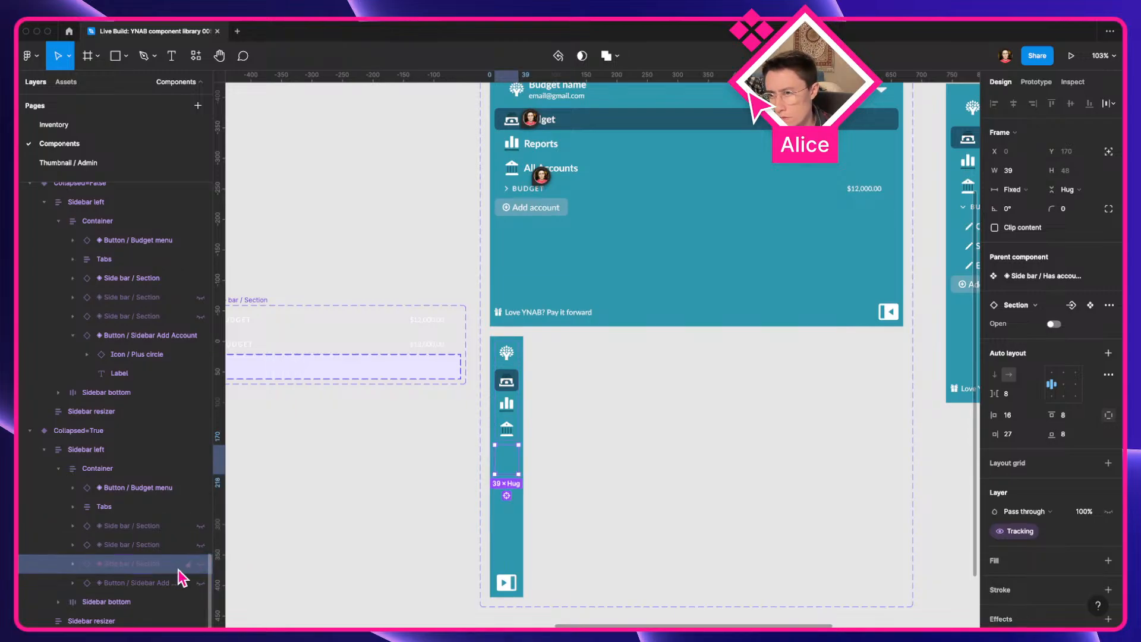
left_click(377, 471)
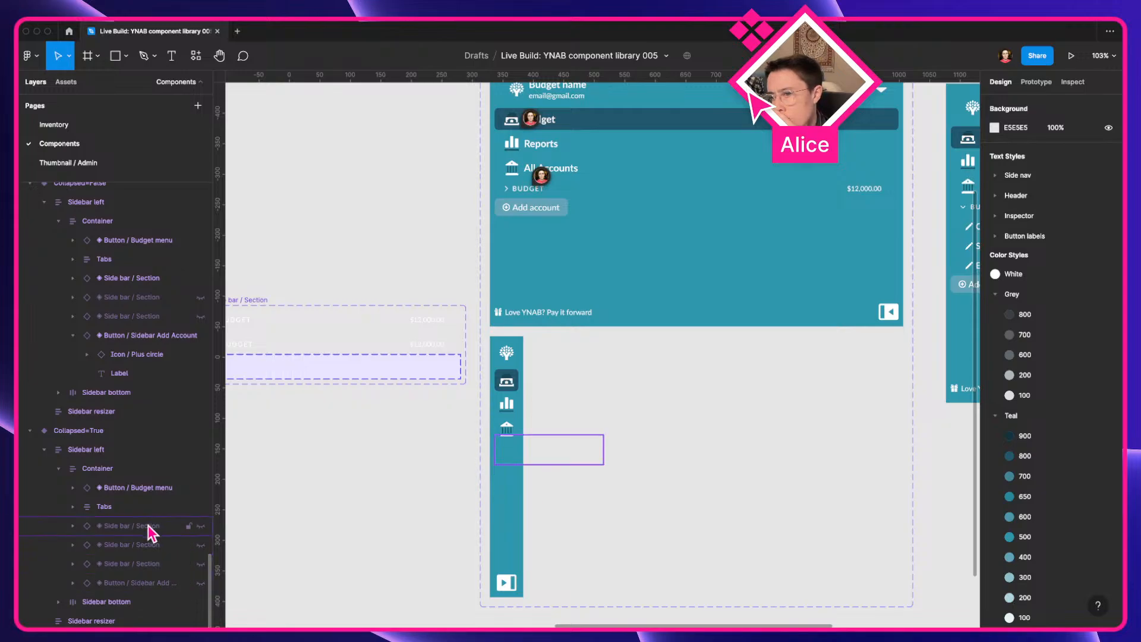
Test the Loans property on the separate side bar instance by toggling it on and back off
scroll(669, 401, "up", 4)
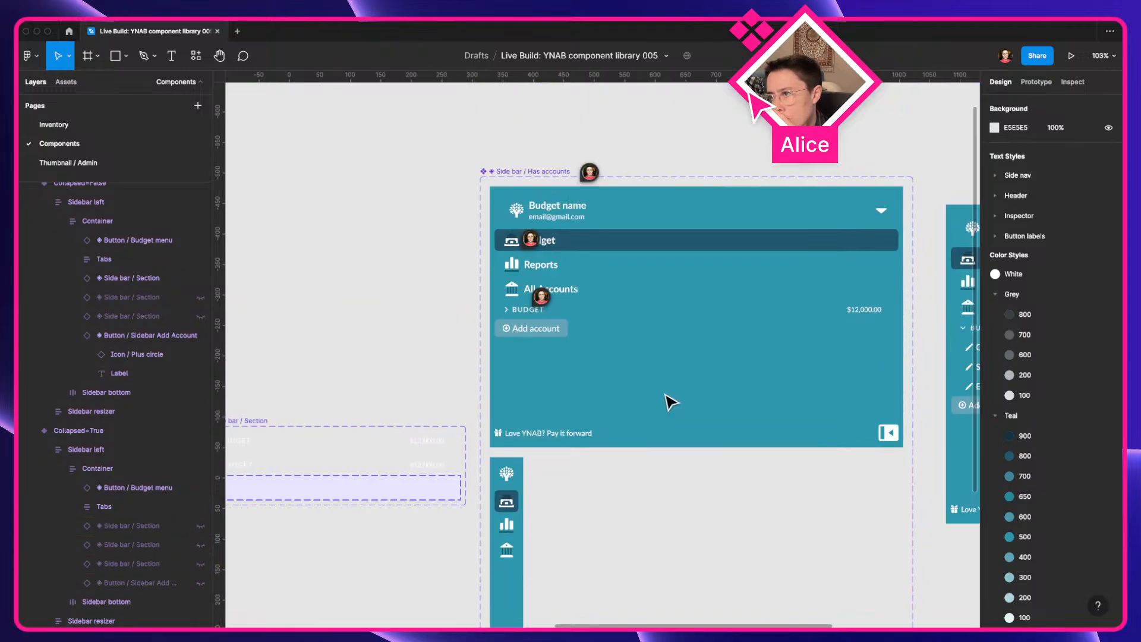
scroll(594, 287, "down", 3)
scroll(654, 308, "right", 5)
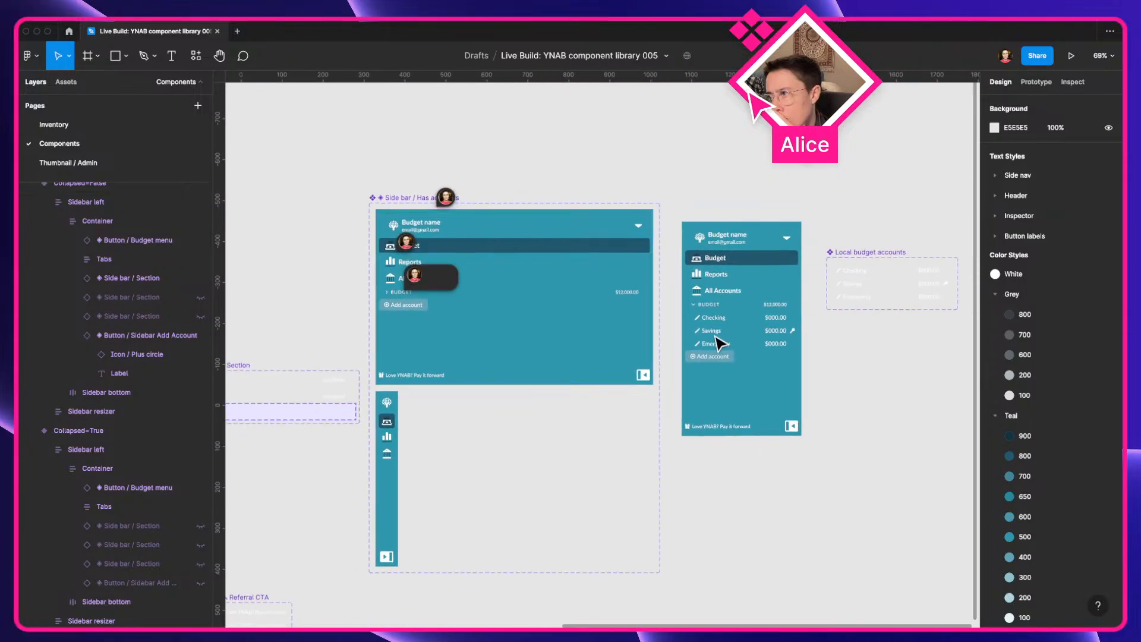
left_click(721, 341)
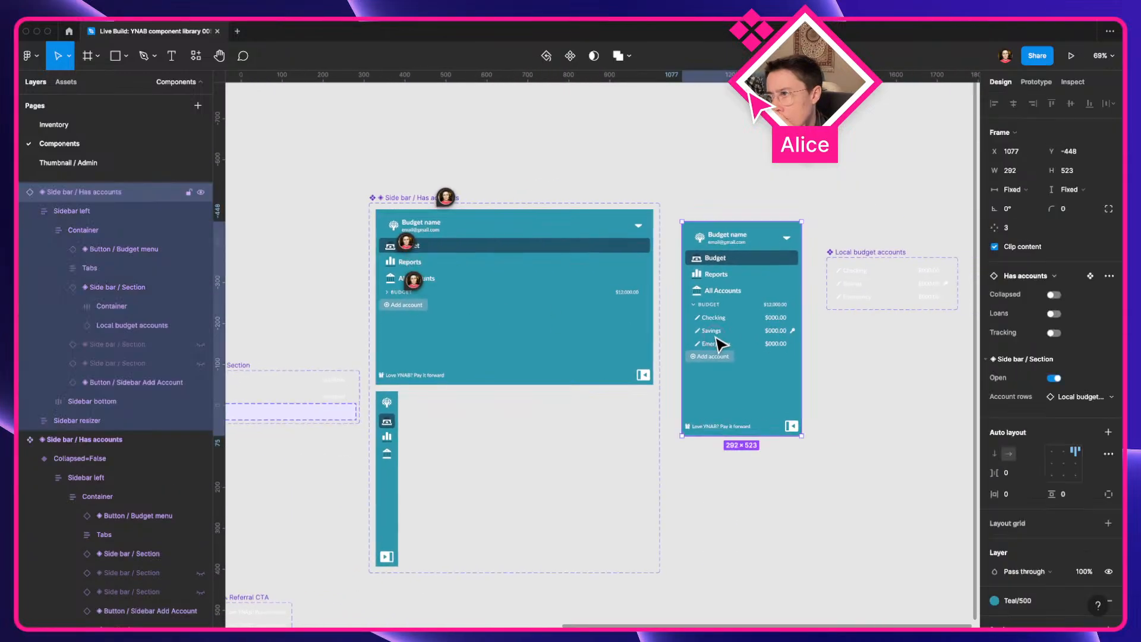
left_click(1053, 314)
left_click(1054, 314)
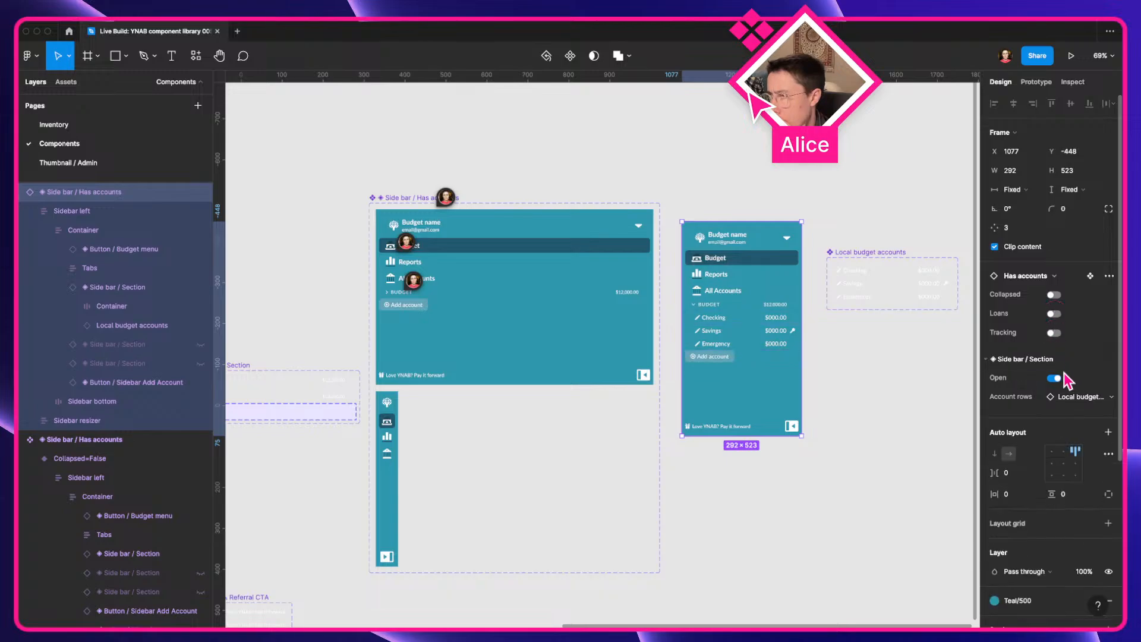
Toggle the instance's Side bar / Section Open property off and on repeatedly to compare the Budget row's closed and open states
left_click(1053, 378)
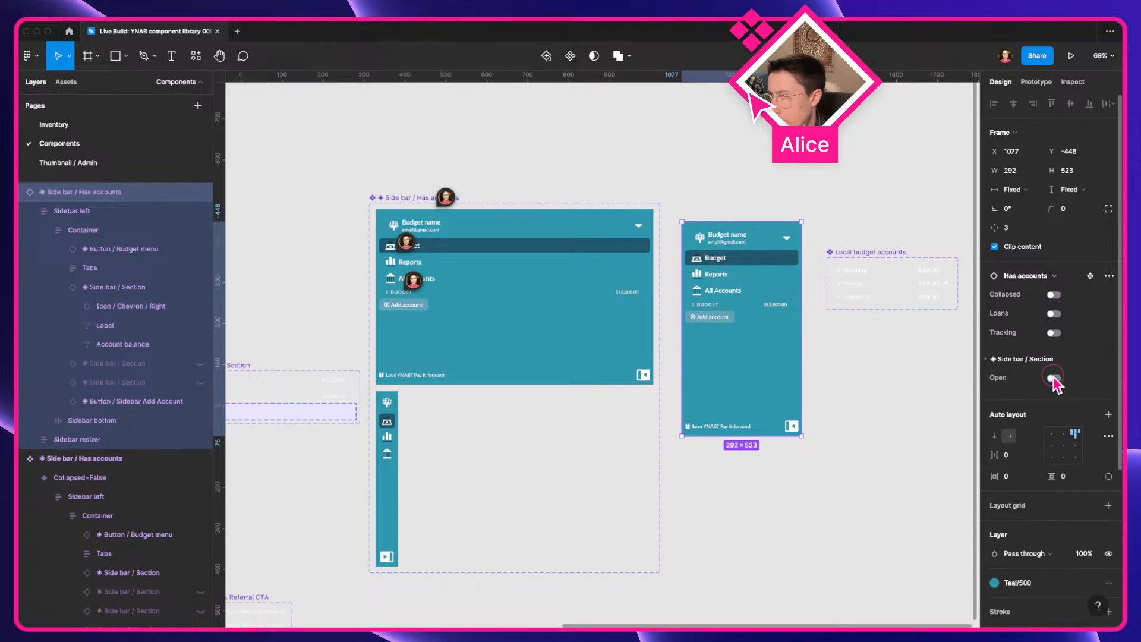
left_click(1054, 378)
left_click(1053, 378)
left_click(1053, 378)
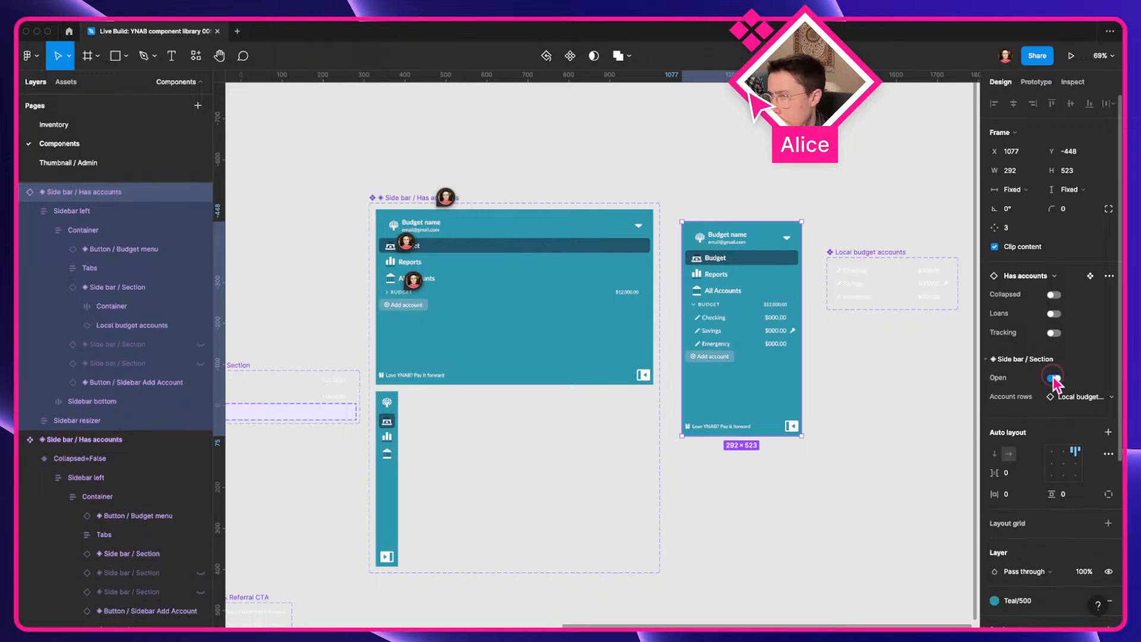
left_click(1054, 378)
left_click(1053, 378)
left_click(1053, 379)
left_click(1054, 378)
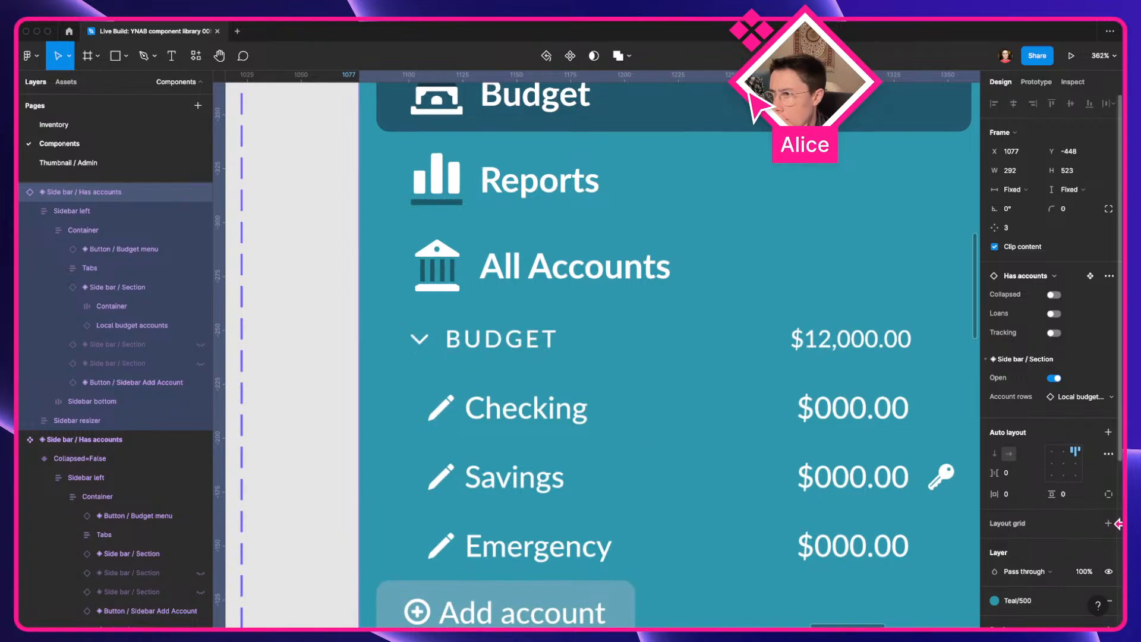
left_click(1053, 379)
left_click(1053, 378)
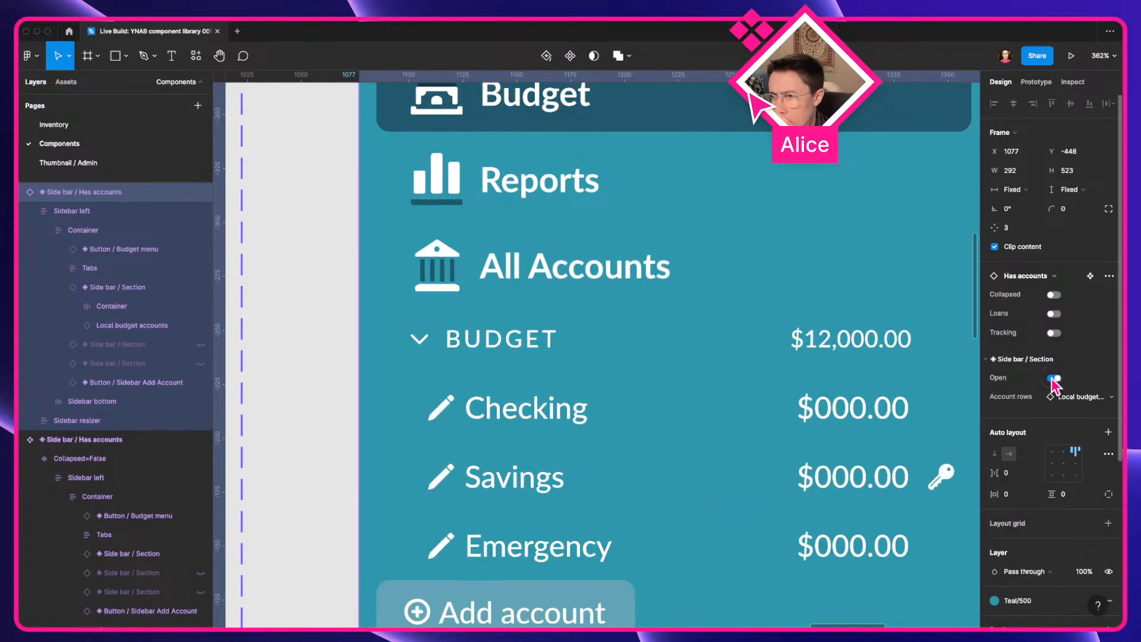
left_click(1054, 379)
left_click(1053, 378)
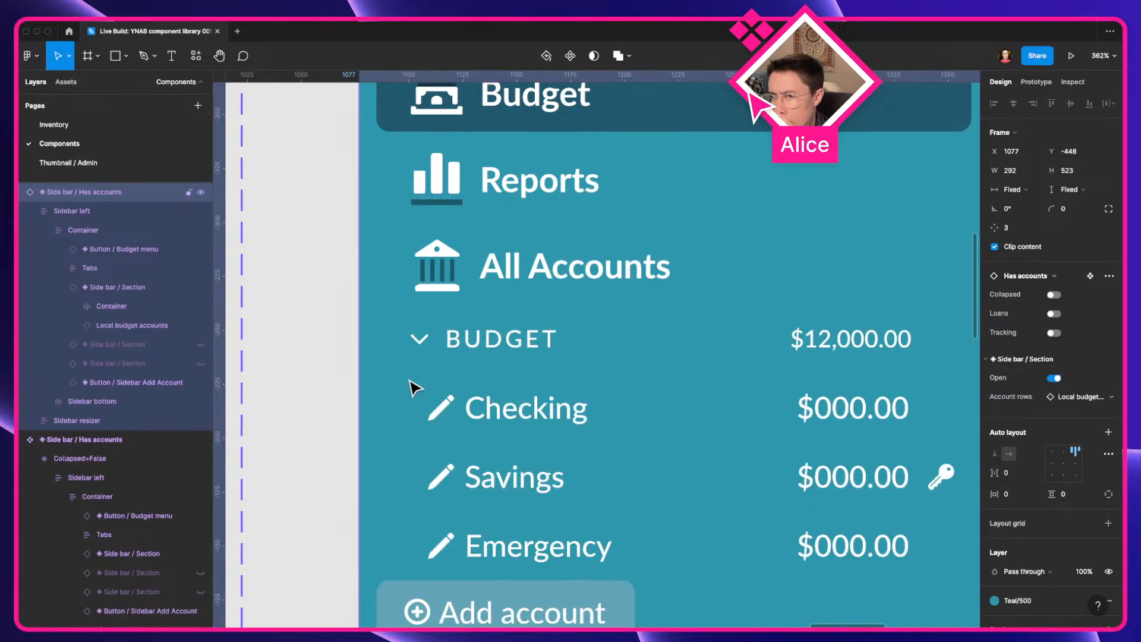
Select the chevron in the instance's Budget row and go to the main component of its Side bar / Section
double_click(420, 343)
left_click(420, 343)
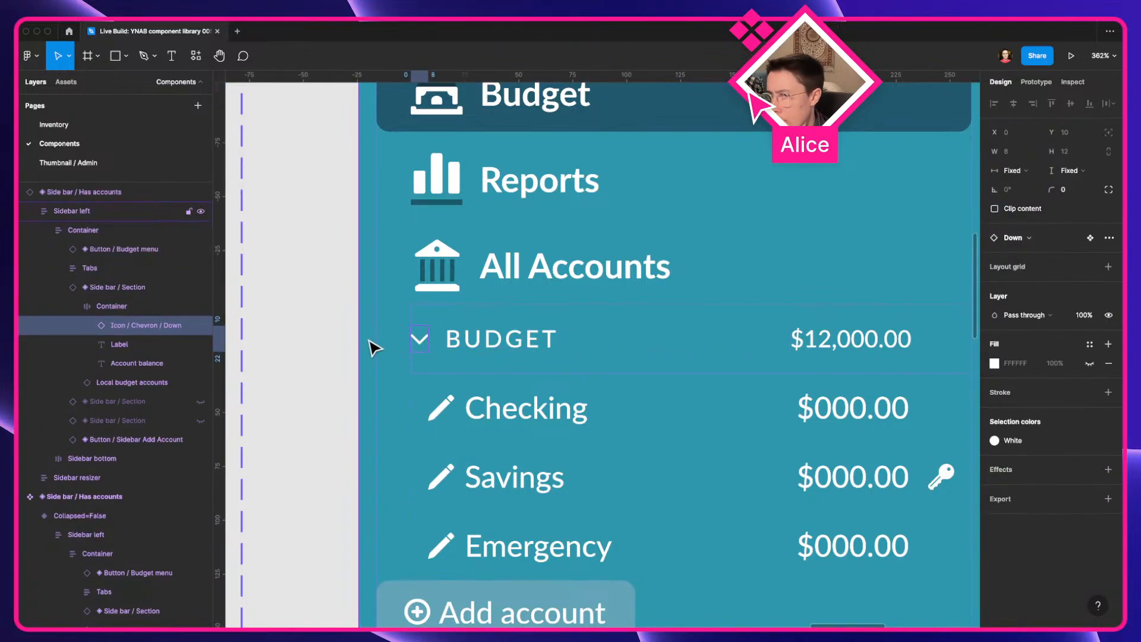
right_click(425, 341)
left_click(455, 324)
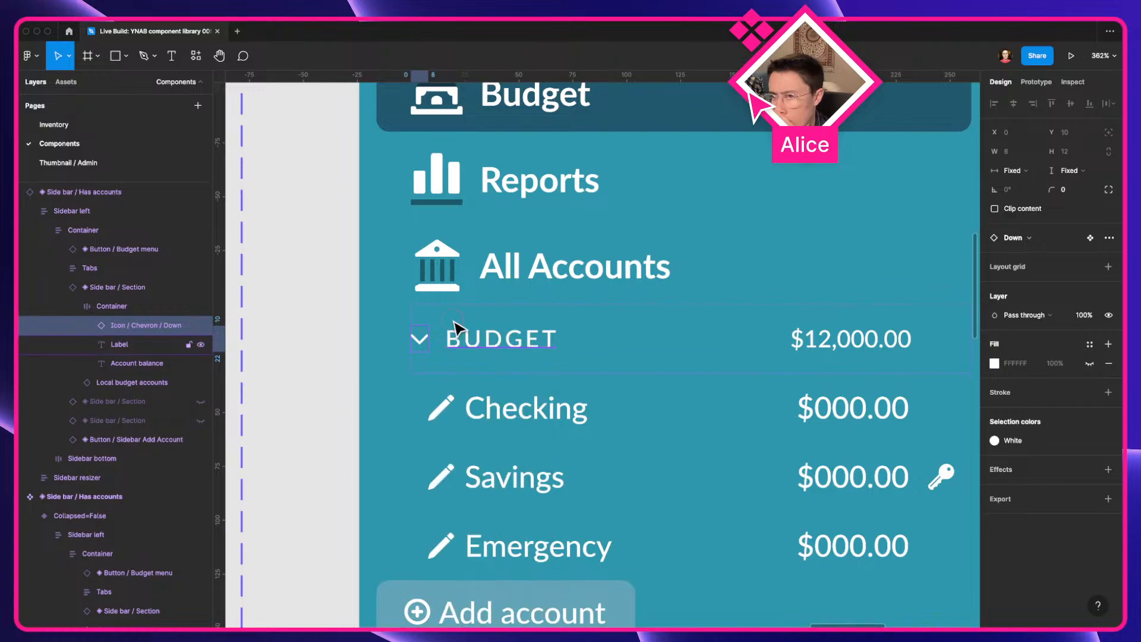
left_click(466, 315)
right_click(468, 313)
left_click(514, 498)
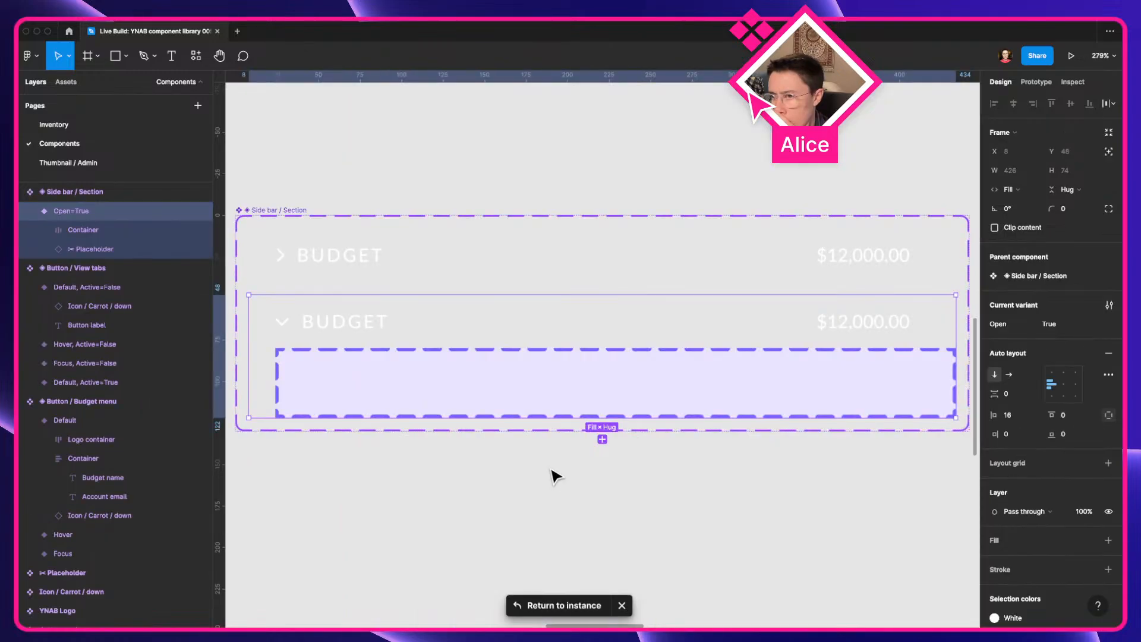
Select the chevron icon in the Open=False variant of Side bar / Section and choose Right as its swap instance
left_click(281, 255)
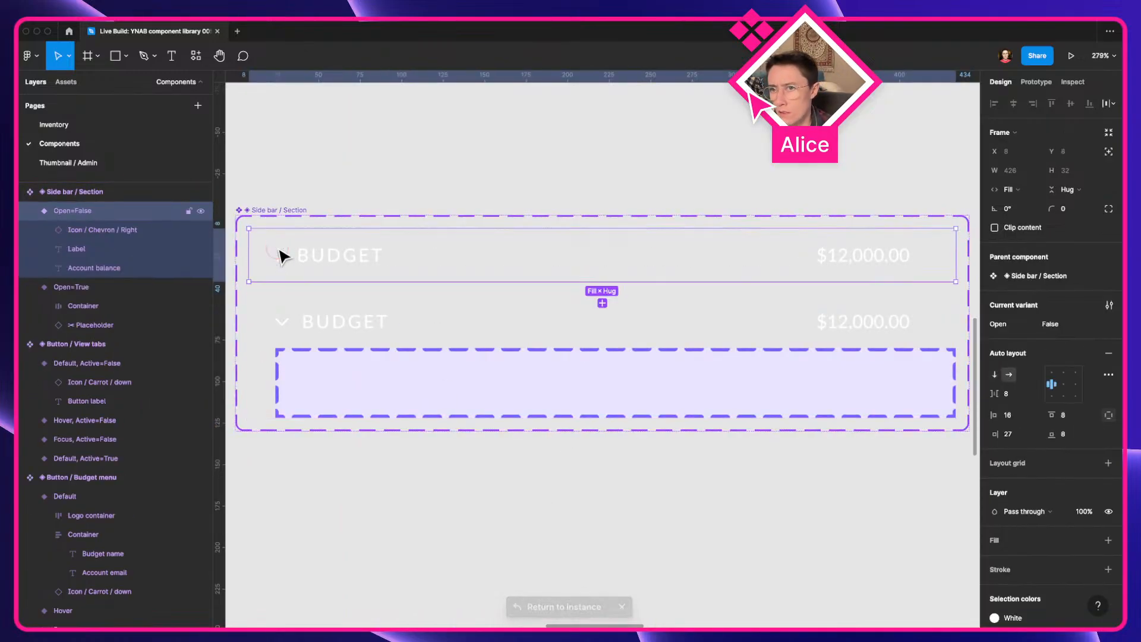
left_click(281, 255)
left_click(1013, 306)
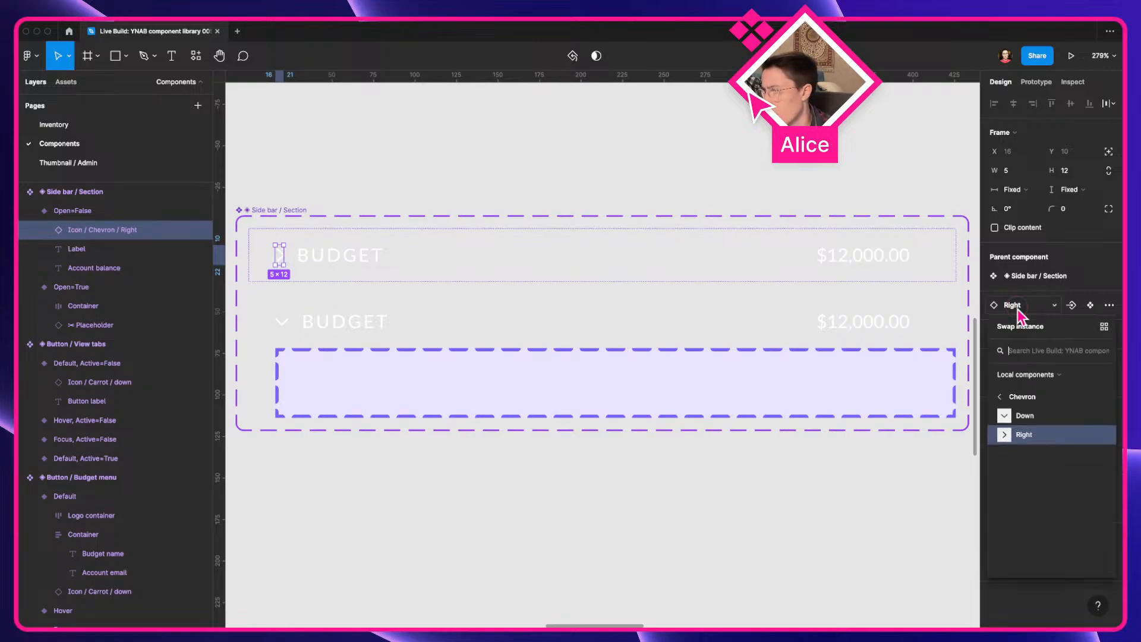
left_click(1032, 435)
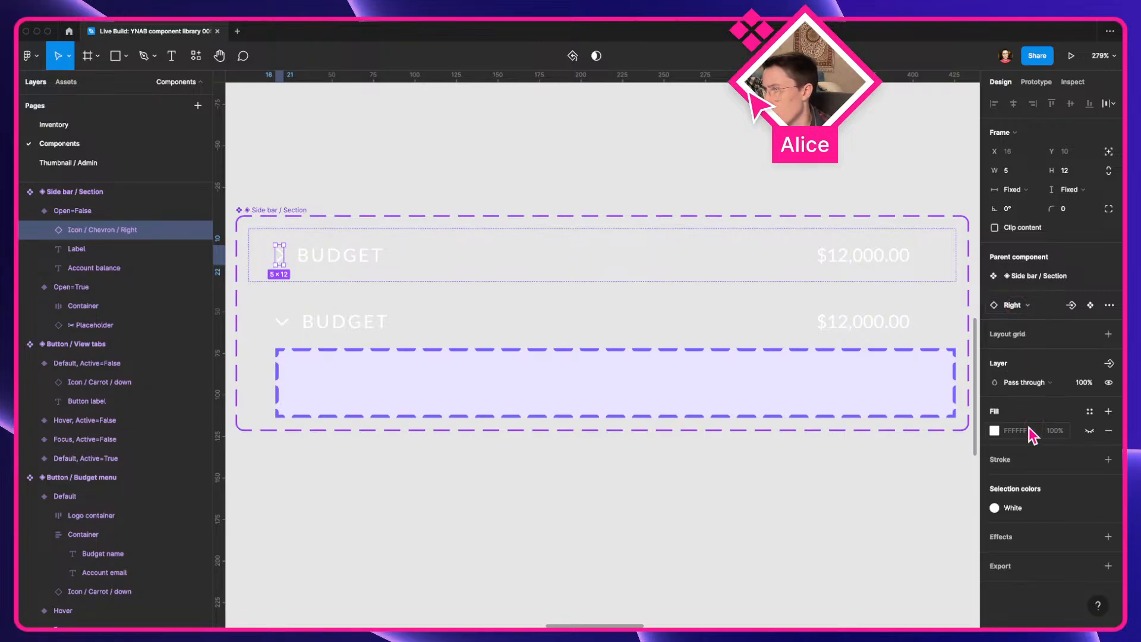
Set the right chevron's width to 12 in the Open=False variant of Side bar / Section
right_click(280, 256)
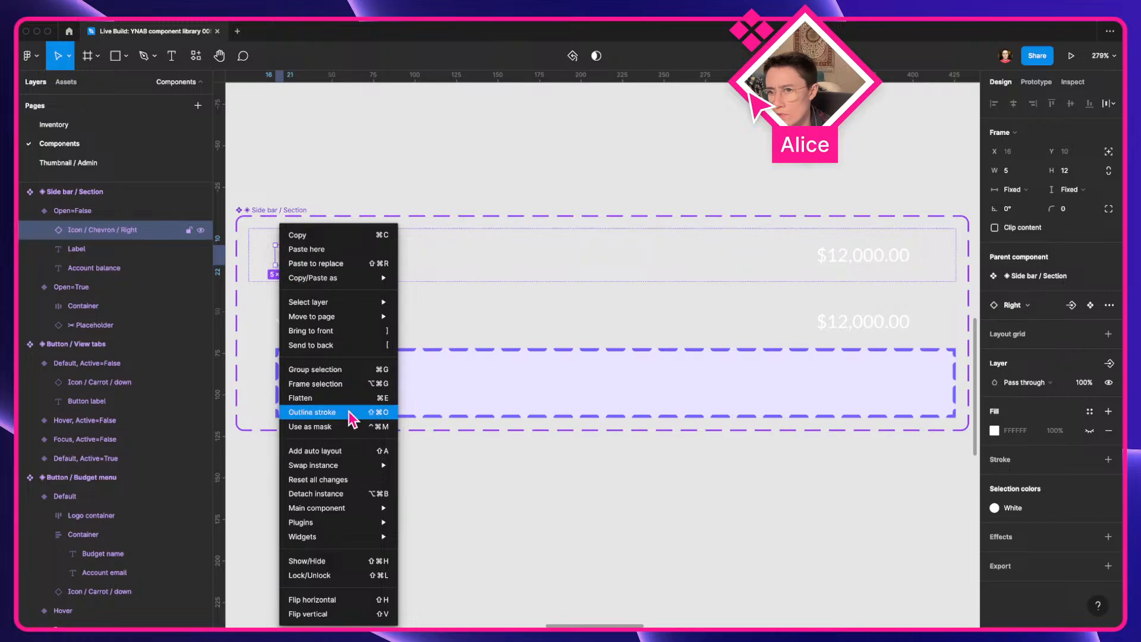
left_click(1022, 173)
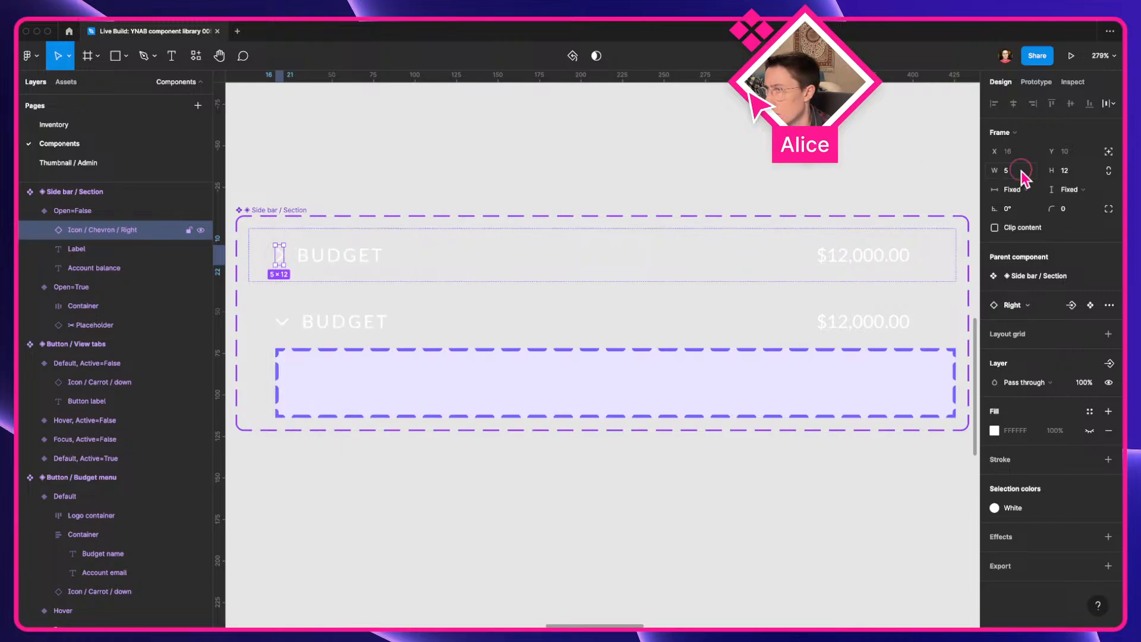
left_click(1109, 172)
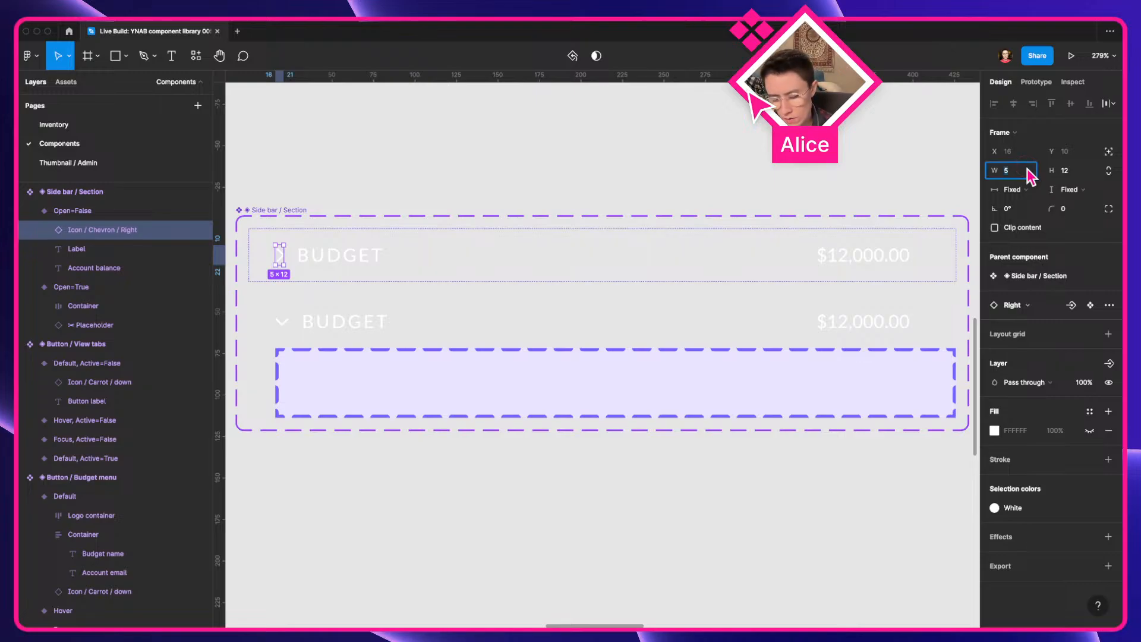
key("Tab")
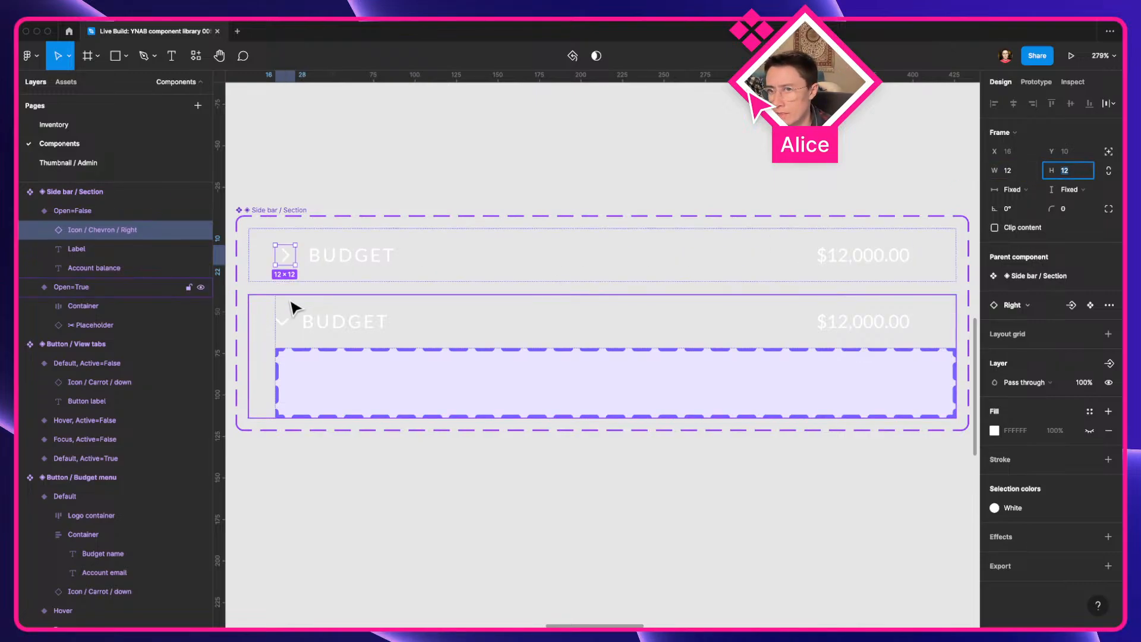
Set the down chevron's width to 12 in the Open=True variant and compare its alignment with the right chevron
left_click(290, 326)
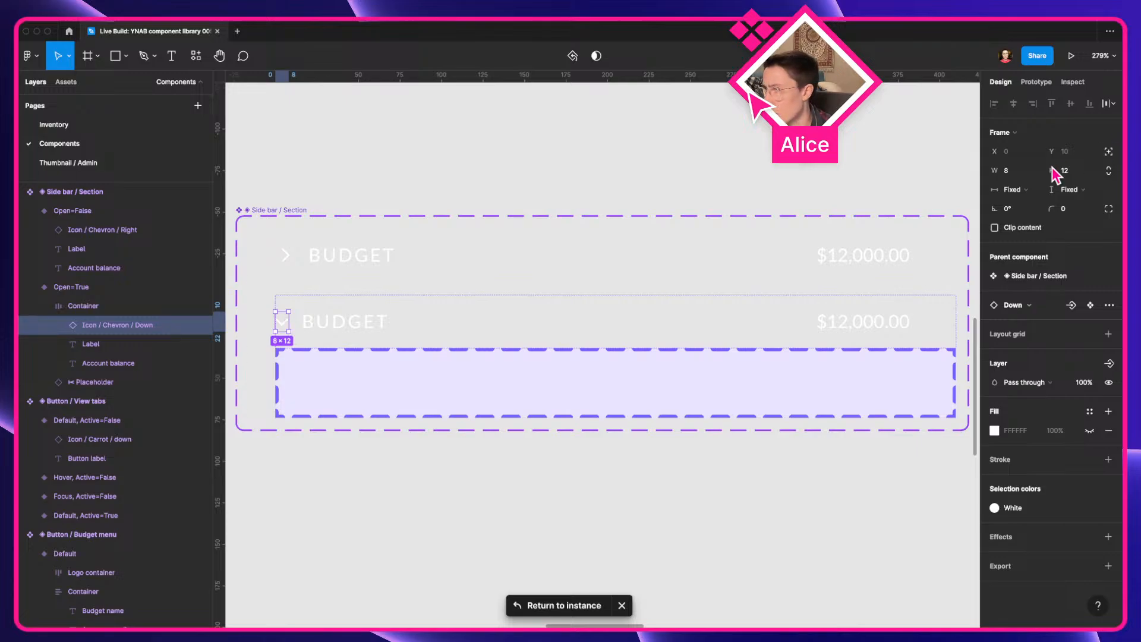
left_click(1013, 170)
type("12")
key("Tab")
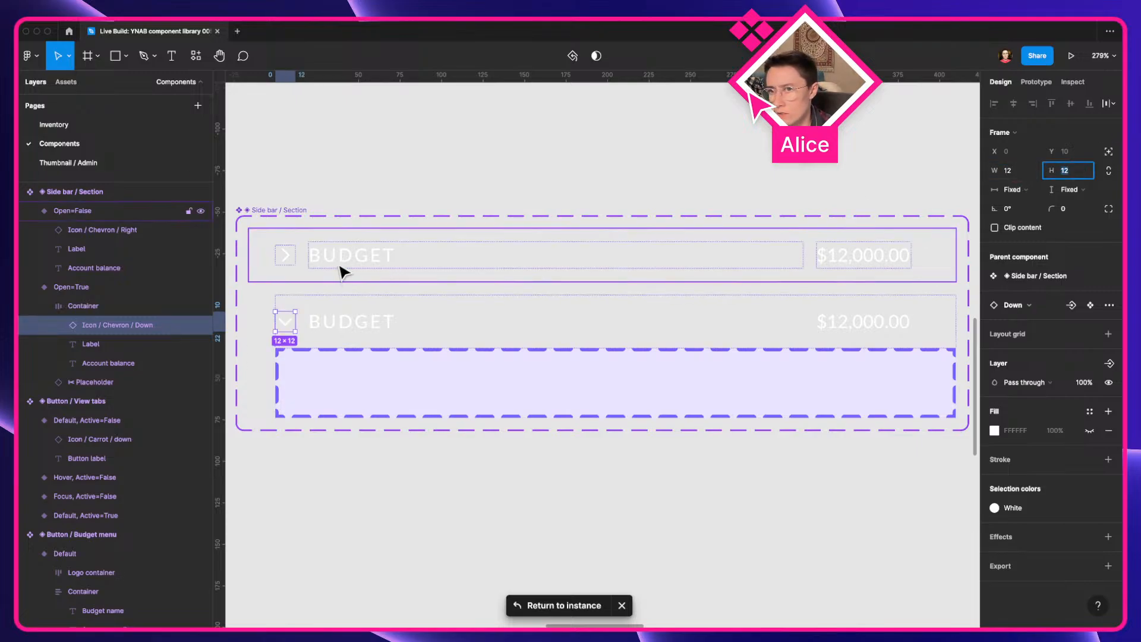
left_click(286, 255)
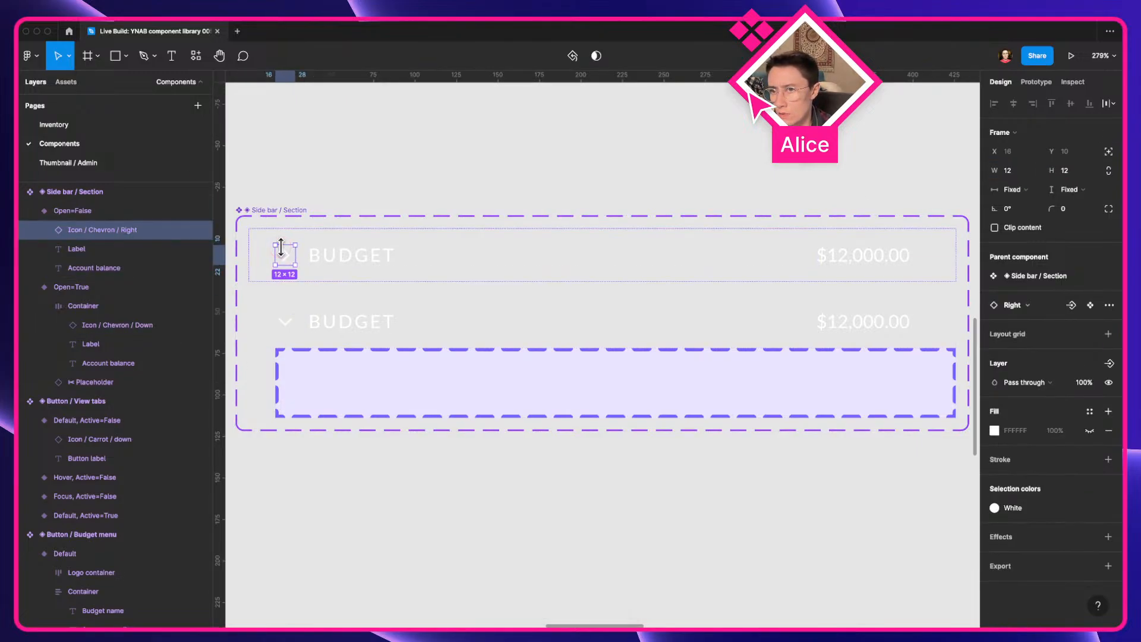
left_click(289, 326)
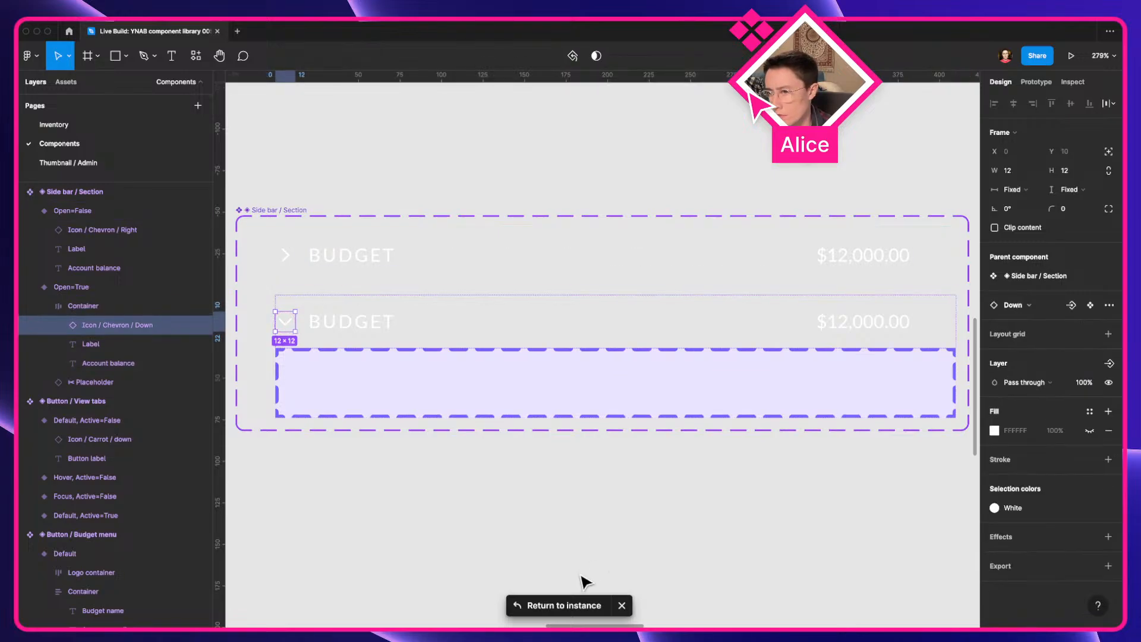
Return to the side bar instance and toggle its section's Open property repeatedly to check the Budget row's chevron and label alignment
left_click(542, 605)
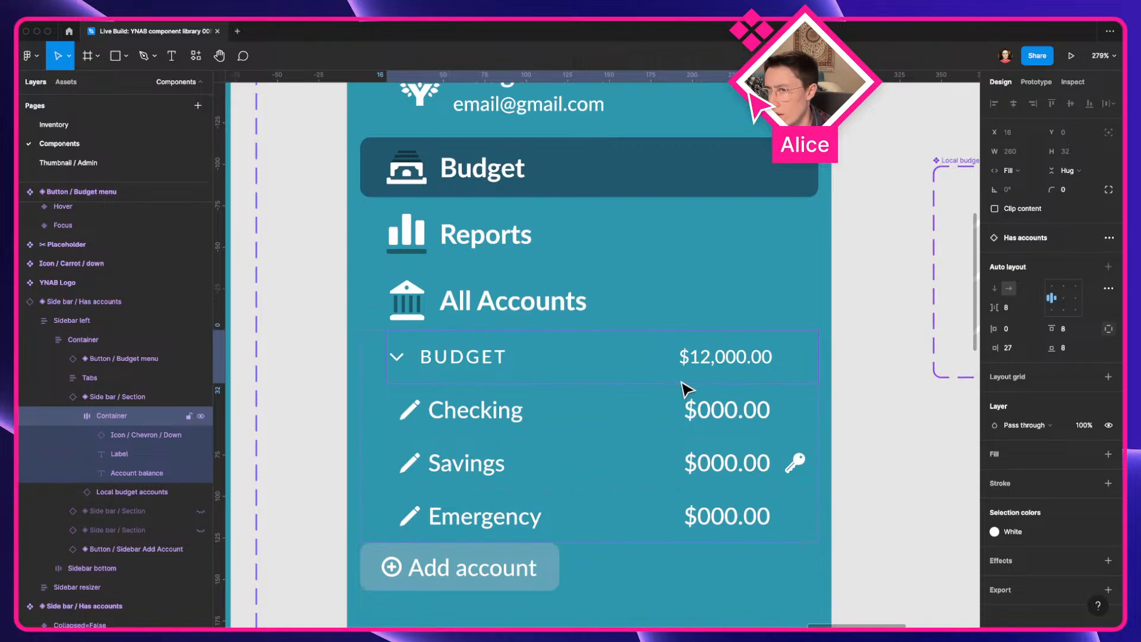
scroll(684, 390, "down", 5)
left_click(683, 233)
left_click(660, 287)
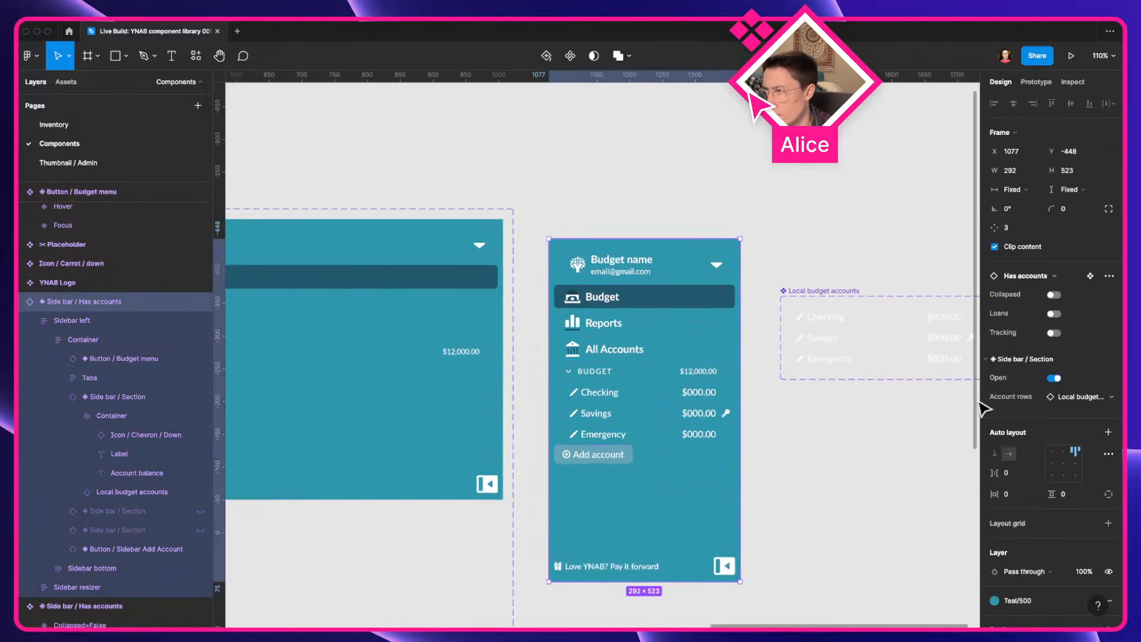
left_click(1052, 378)
left_click(1052, 379)
left_click(1052, 379)
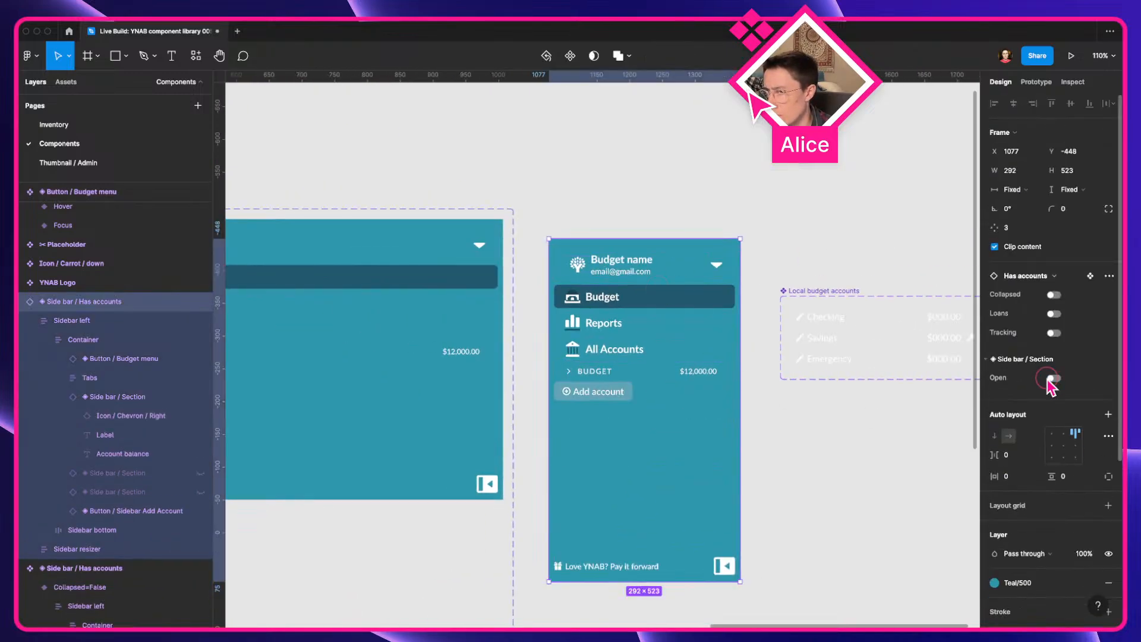
left_click(1051, 379)
scroll(569, 380, "up", 5)
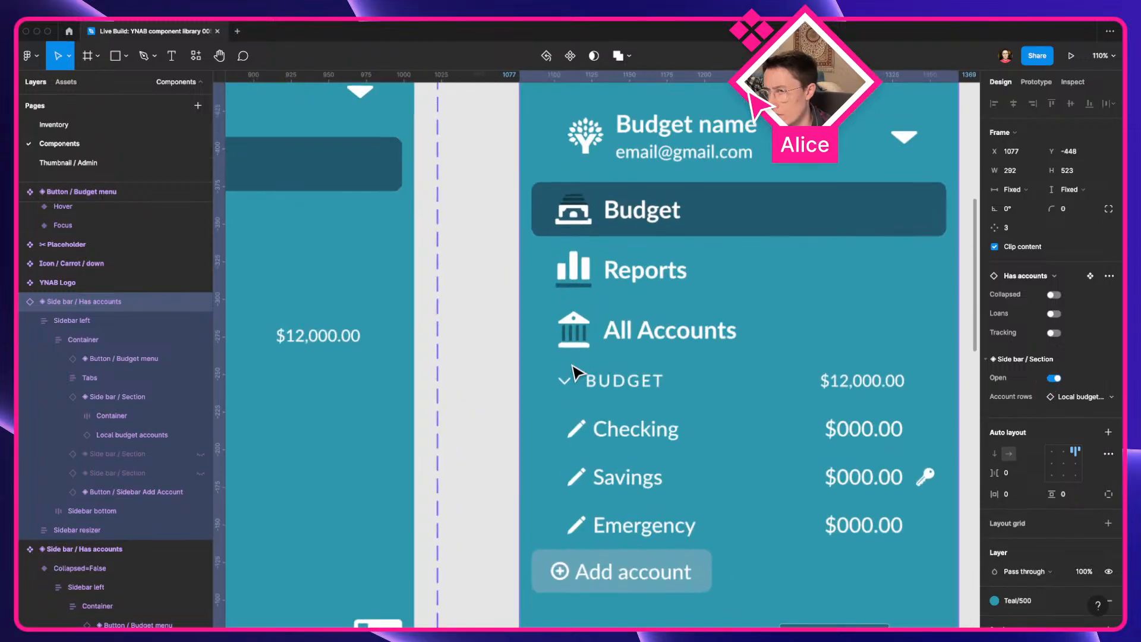
scroll(574, 373, "up", 3)
left_click(1052, 379)
left_click(1053, 379)
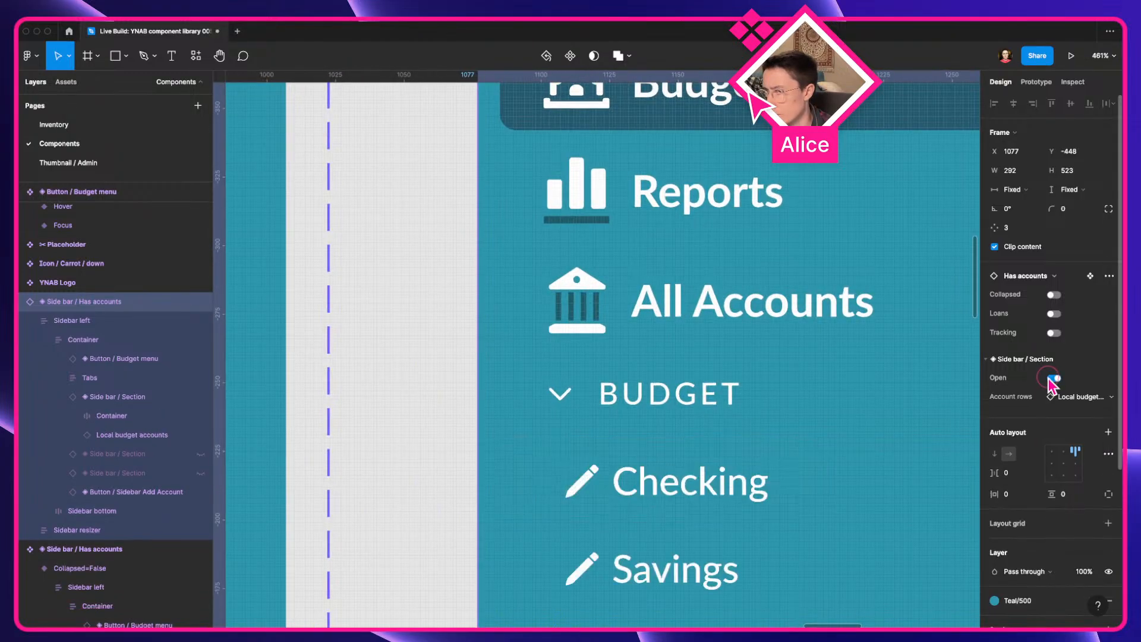
Duplicate the Side bar / Has accounts component set below the original and rename the copy Side bar / Empty state
scroll(735, 304, "down", 10)
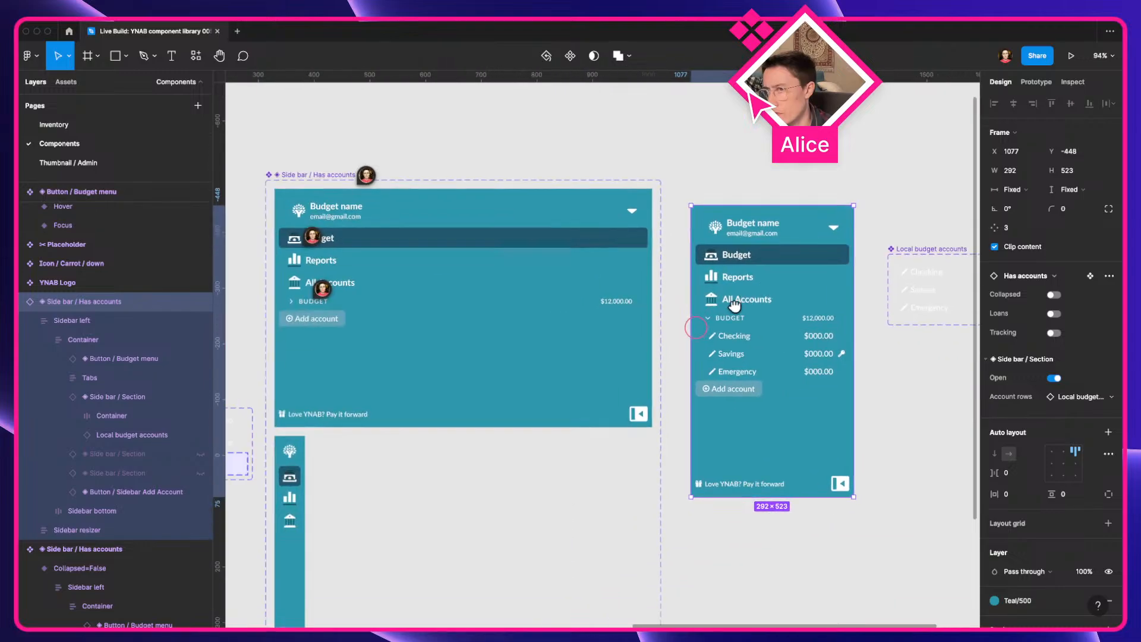
scroll(735, 305, "down", 4)
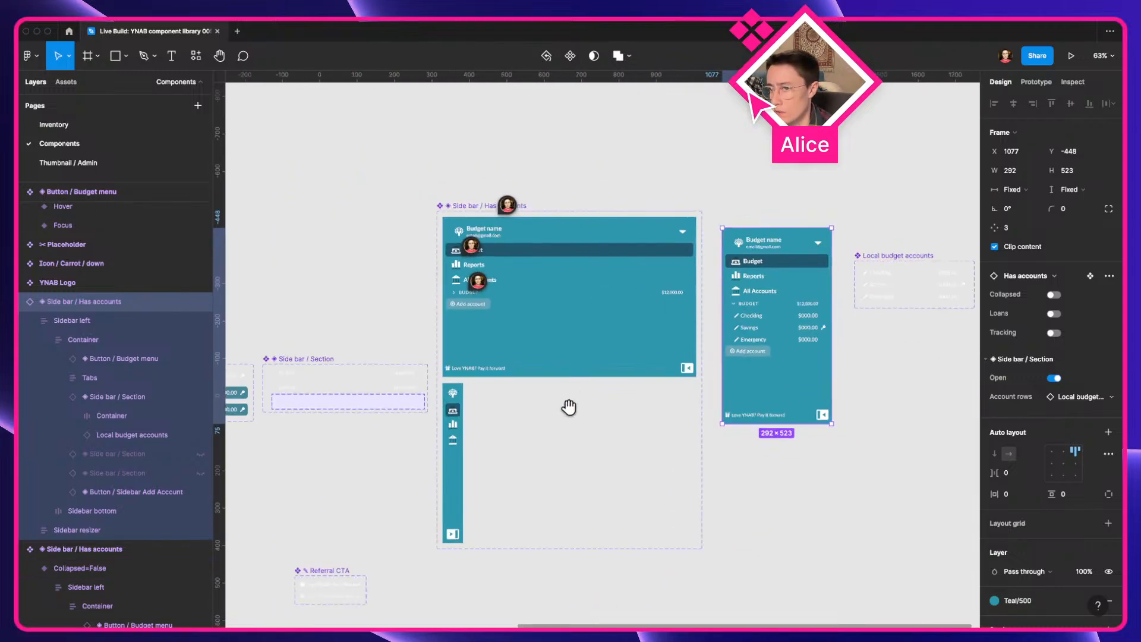
left_click_drag(568, 407, 662, 318)
scroll(666, 323, "down", 3)
left_click_drag(643, 186, 621, 441)
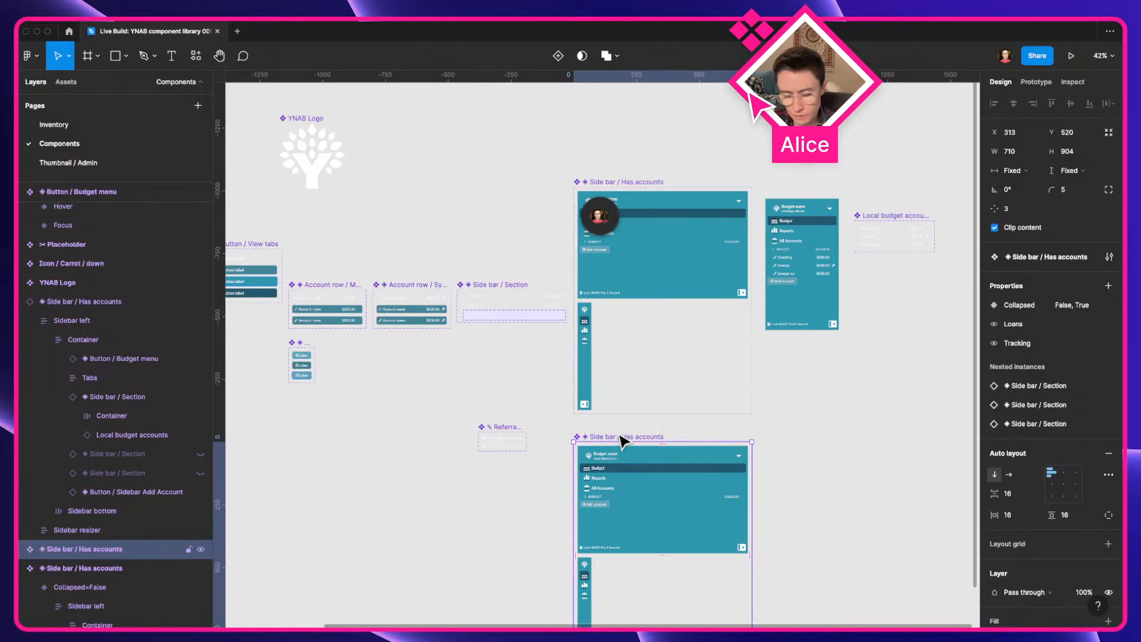
key("super+r")
type("Empty st")
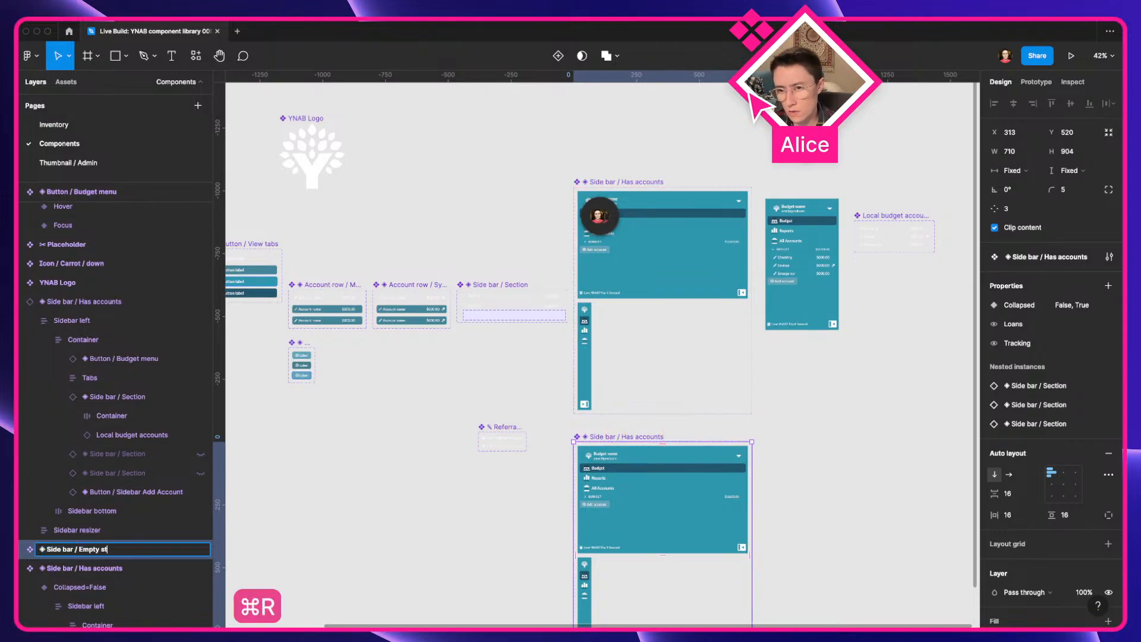
type("ate")
key("Return")
left_click(491, 510)
Select all three Side bar / Section instances in the Collapsed=False variant of Side bar / Empty state
left_click_drag(484, 511, 434, 427)
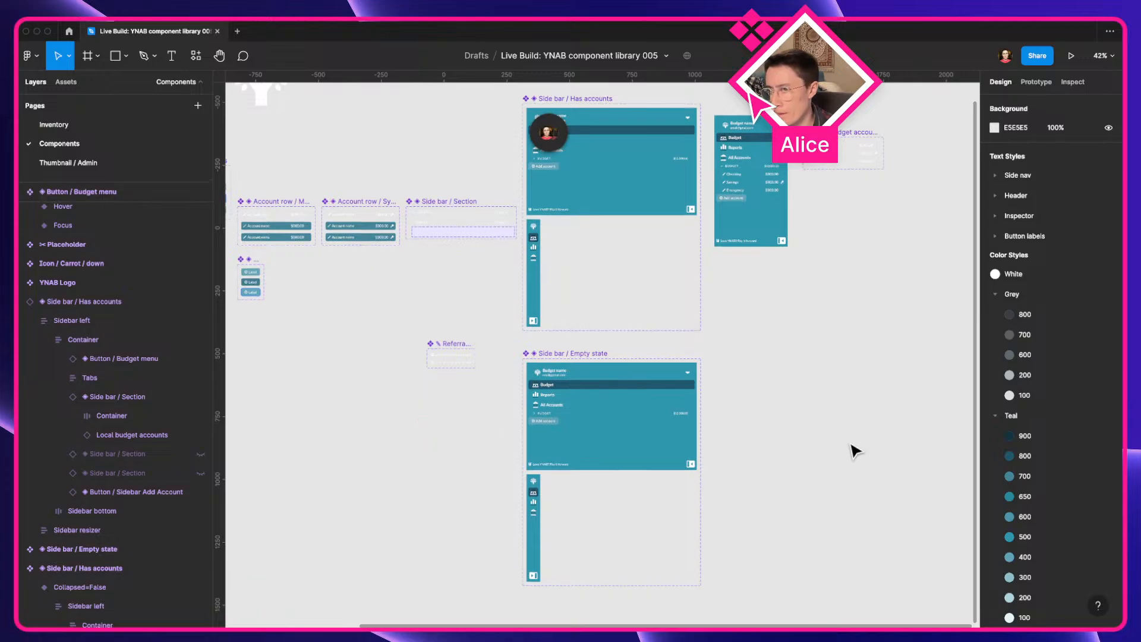
scroll(854, 451, "up", 10)
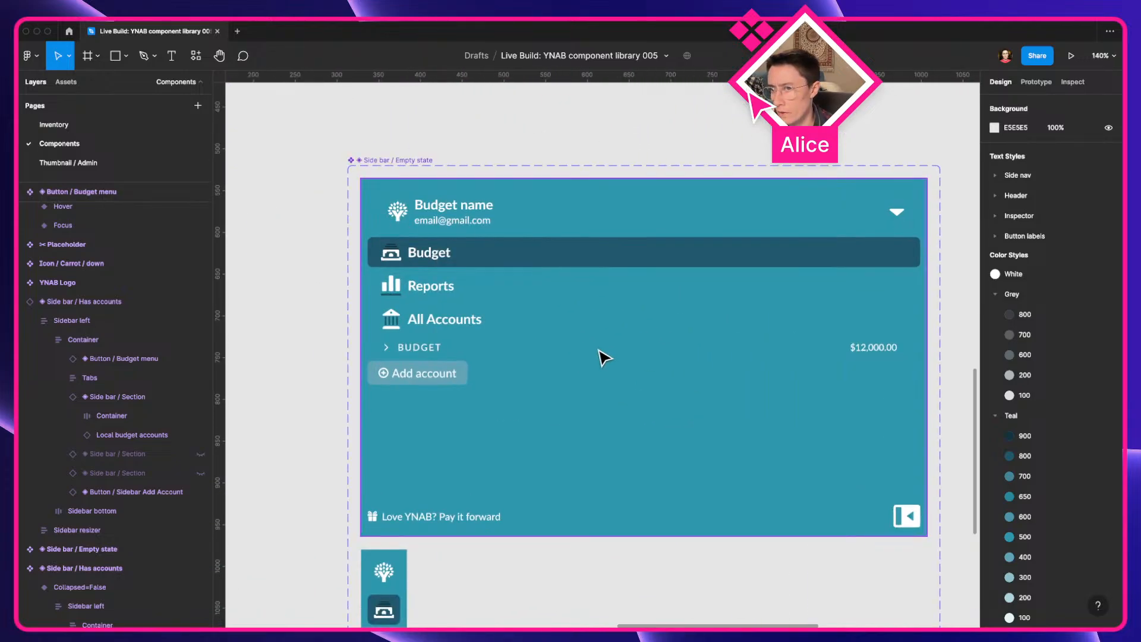
double_click(428, 348)
double_click(429, 348)
double_click(428, 348)
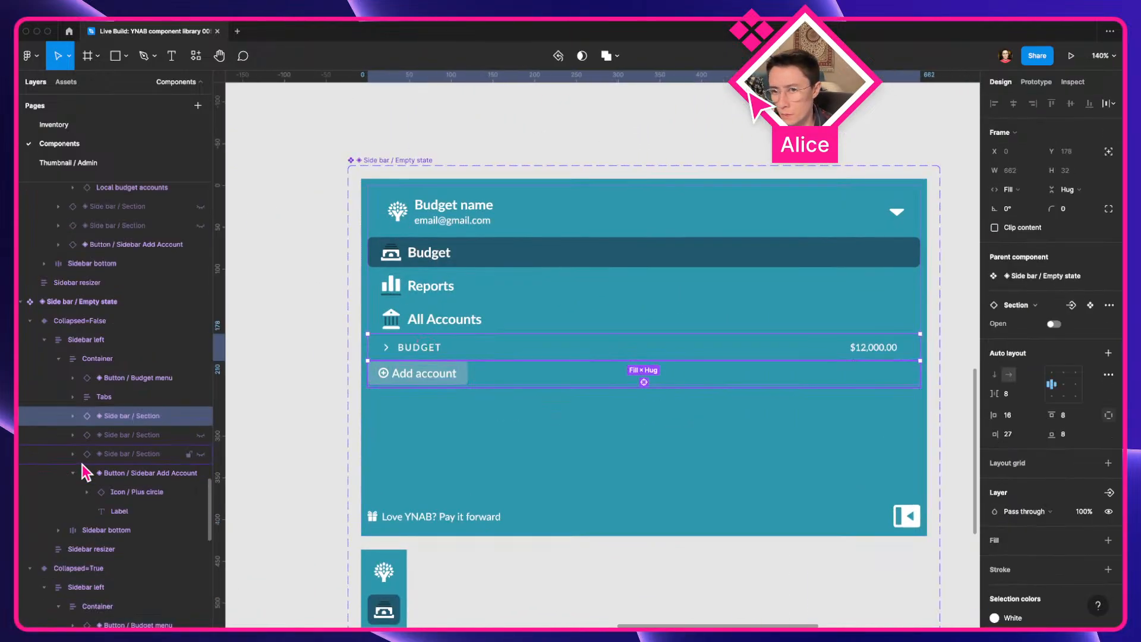
left_click(132, 455, "shift")
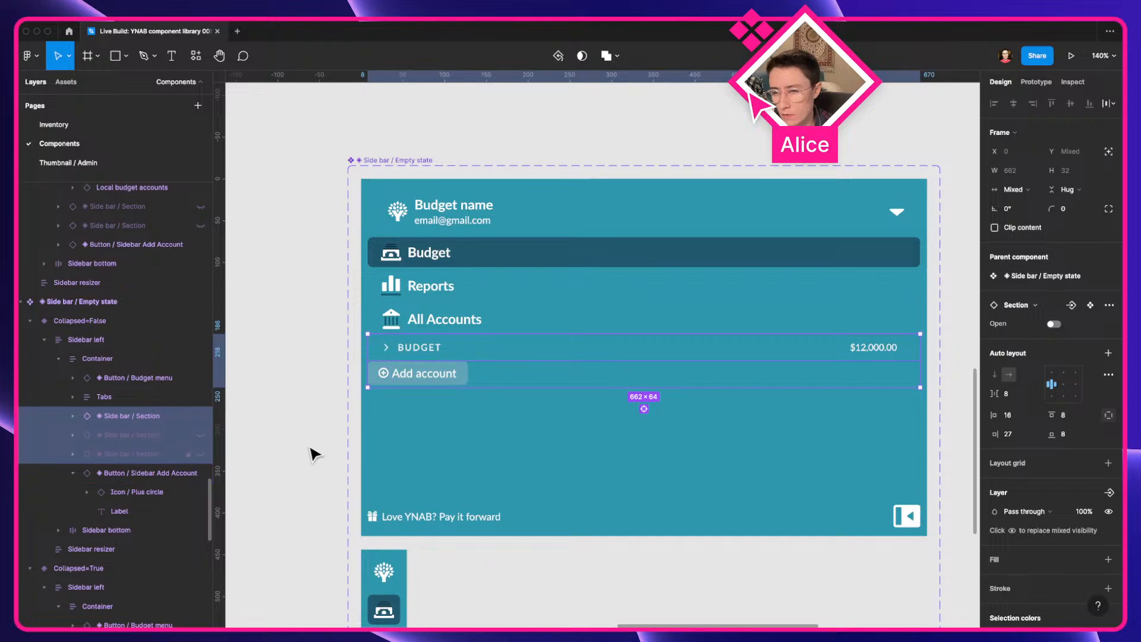
scroll(414, 380, "down", 3)
scroll(412, 377, "down", 5)
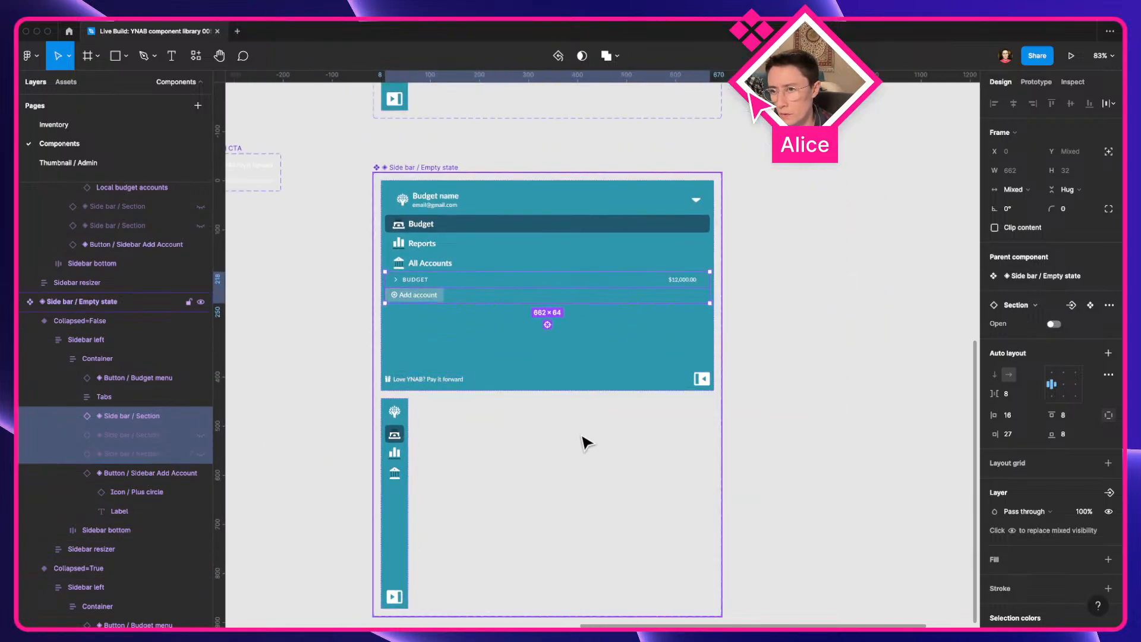
Switch to the YNAB budget in the browser and close the Checking account, transferring its funds to Savings - General
key("super+Tab")
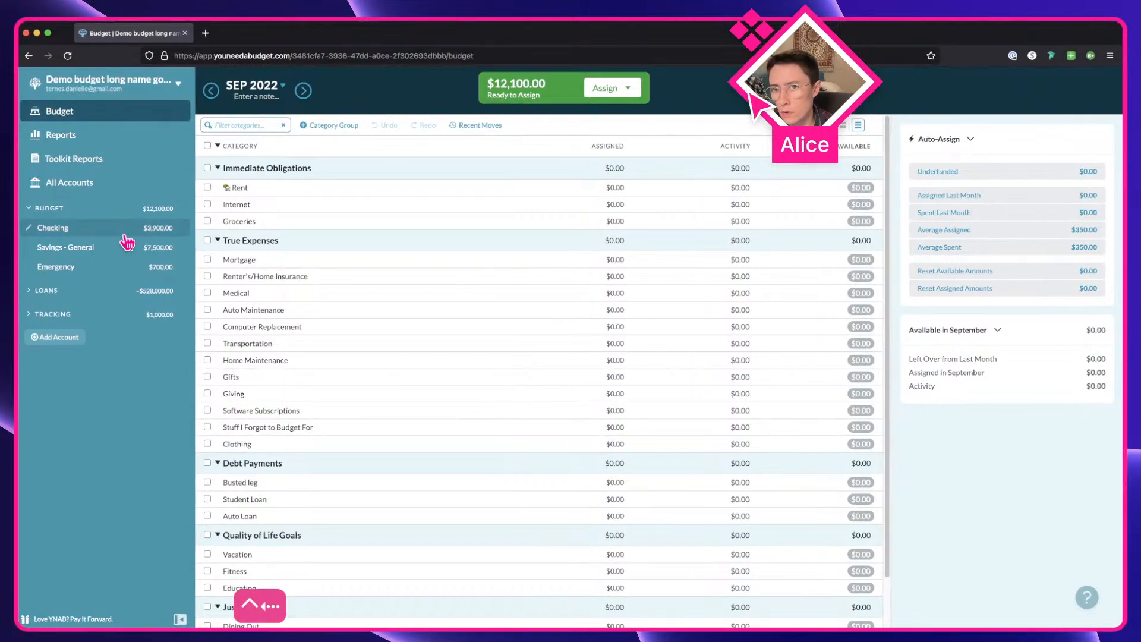
left_click(30, 230)
left_click(479, 422)
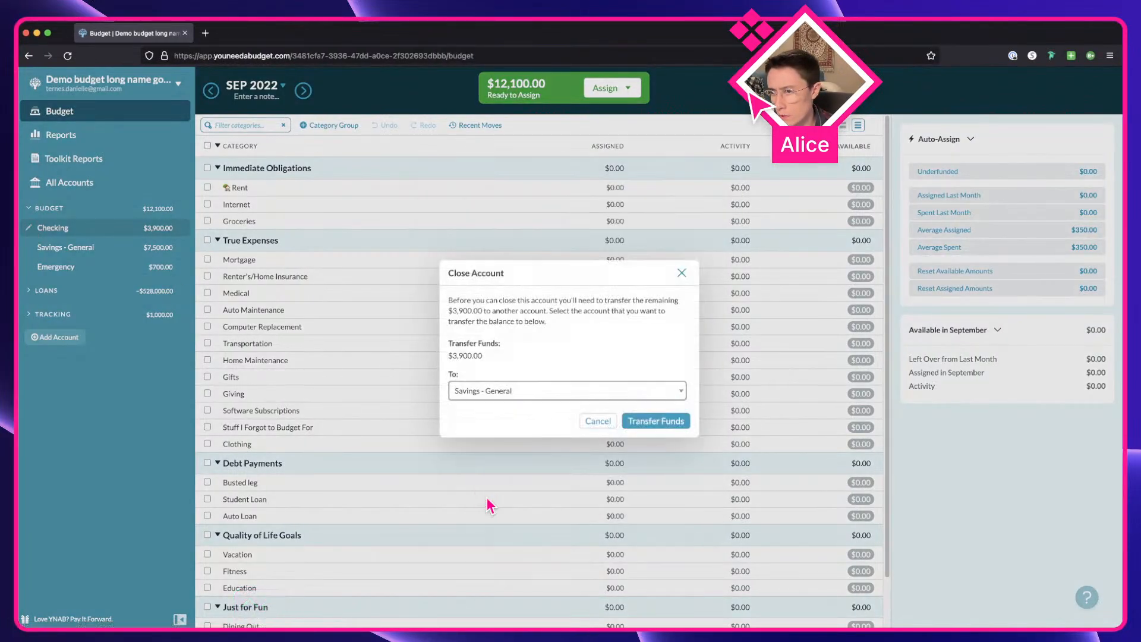
left_click(510, 392)
left_click(510, 393)
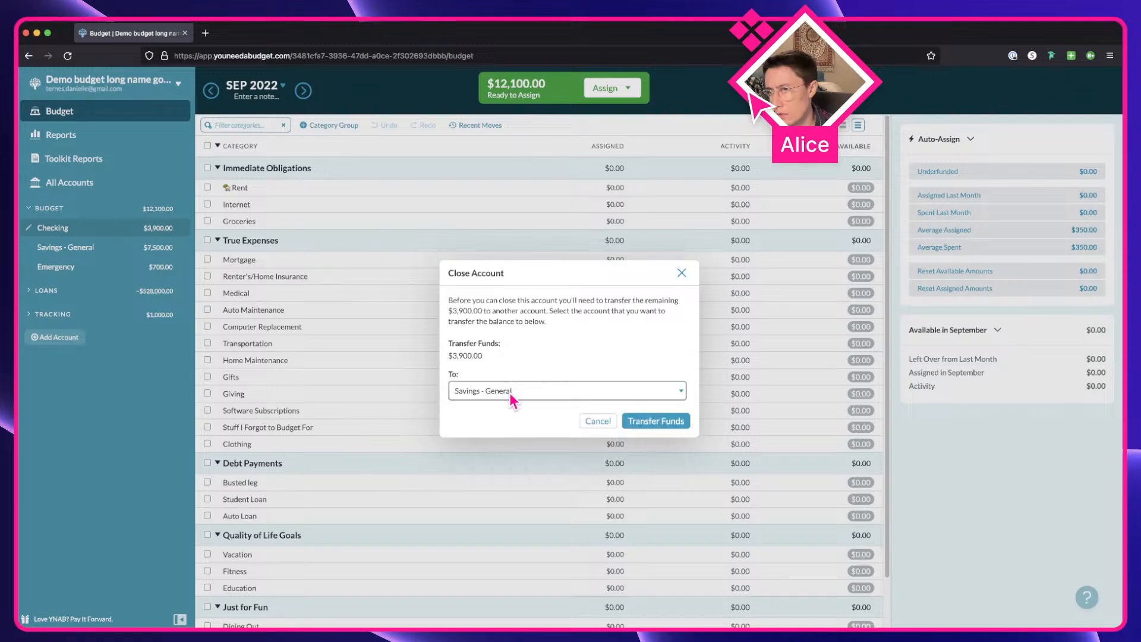
left_click(667, 423)
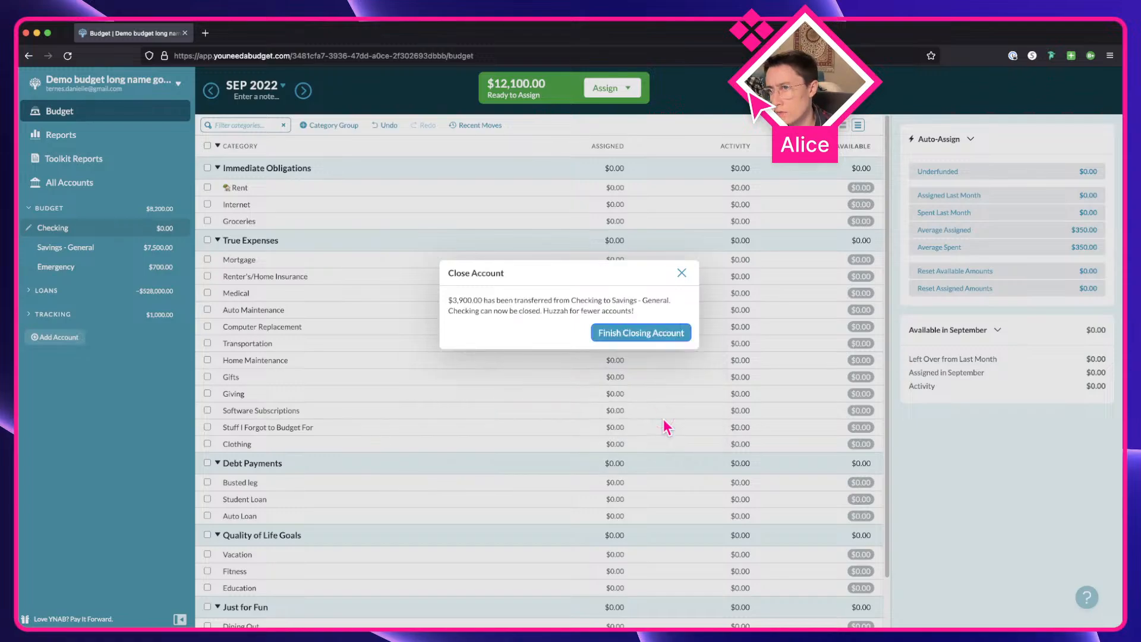
left_click(650, 337)
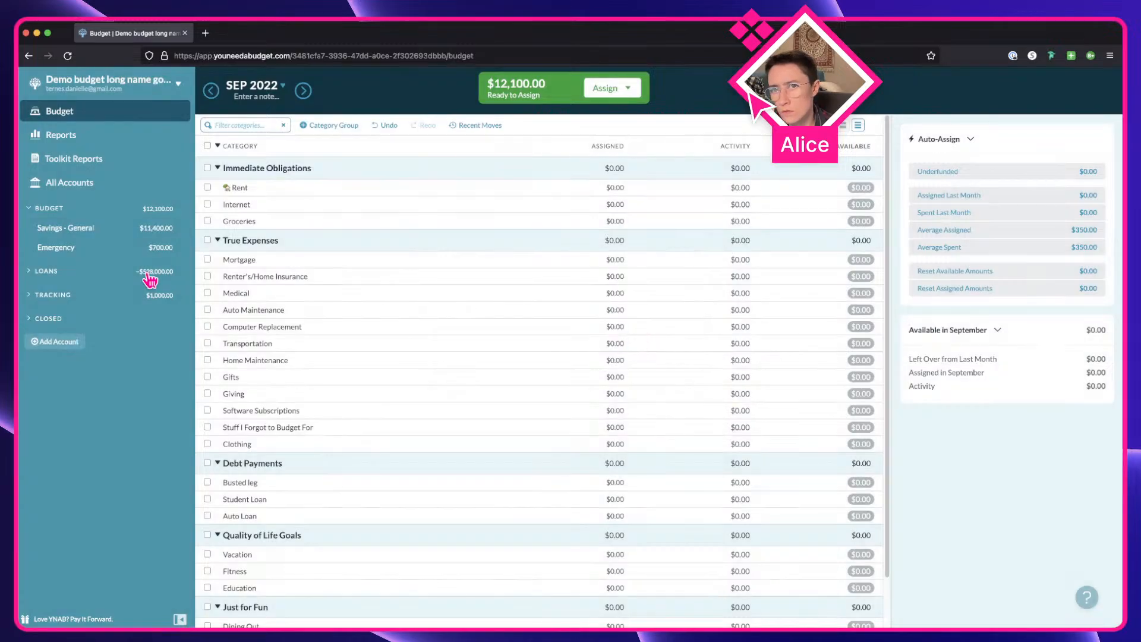
Close the Savings - General account, transferring its remaining funds to Emergency
left_click(28, 228)
left_click(499, 494)
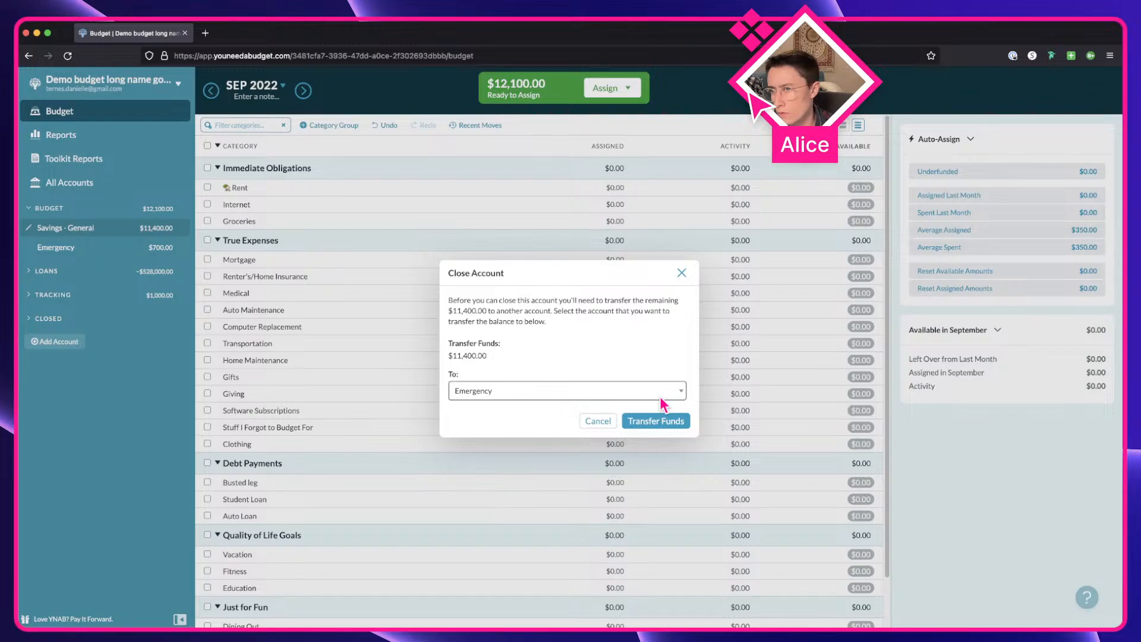
left_click(657, 416)
left_click(621, 332)
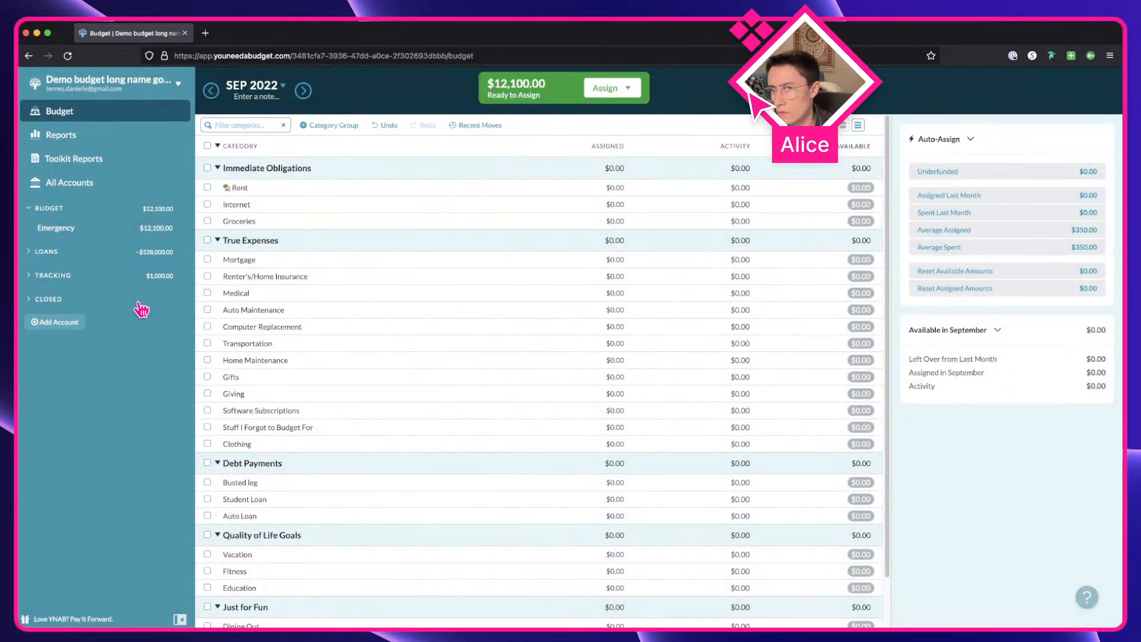
Close the Emergency account, transferring its remaining funds to Student Loan
left_click(29, 228)
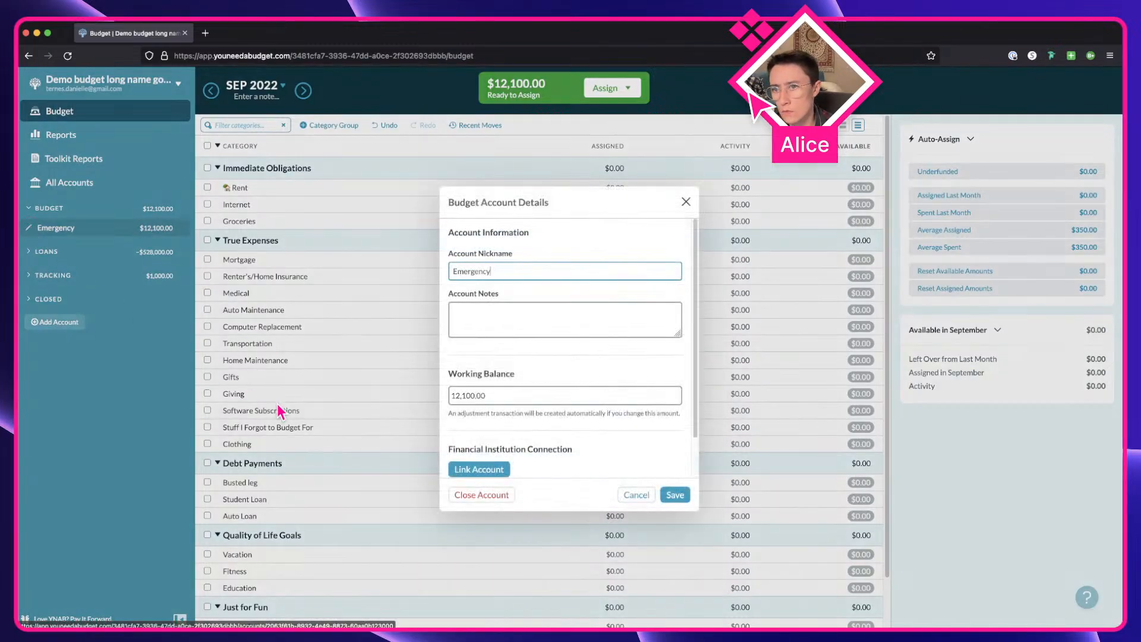
left_click(478, 498)
left_click(653, 422)
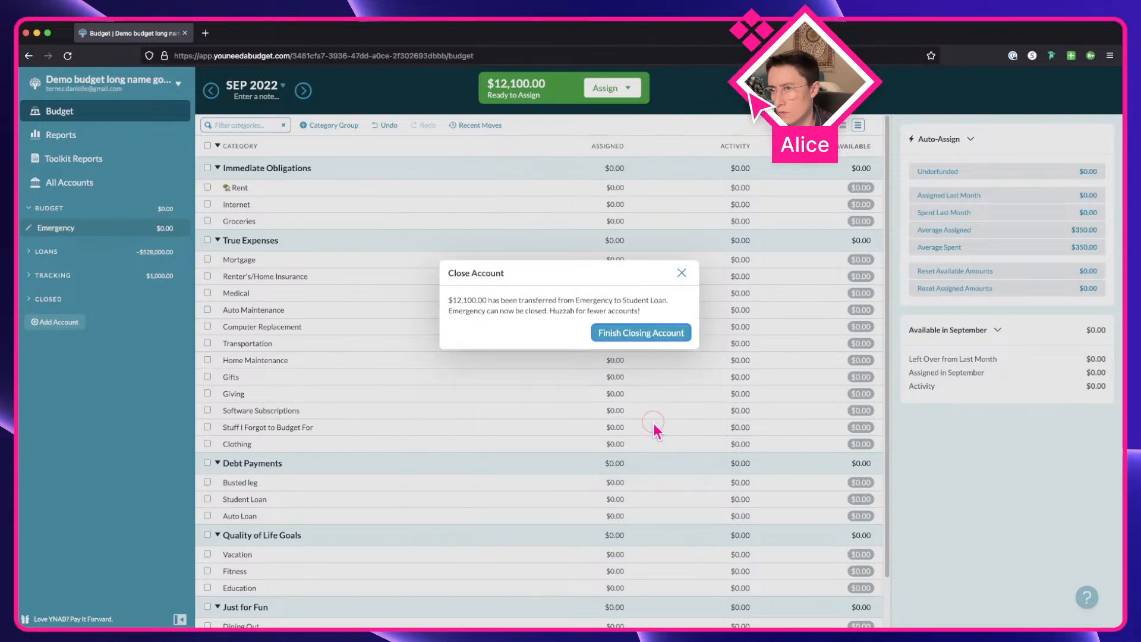
left_click(644, 334)
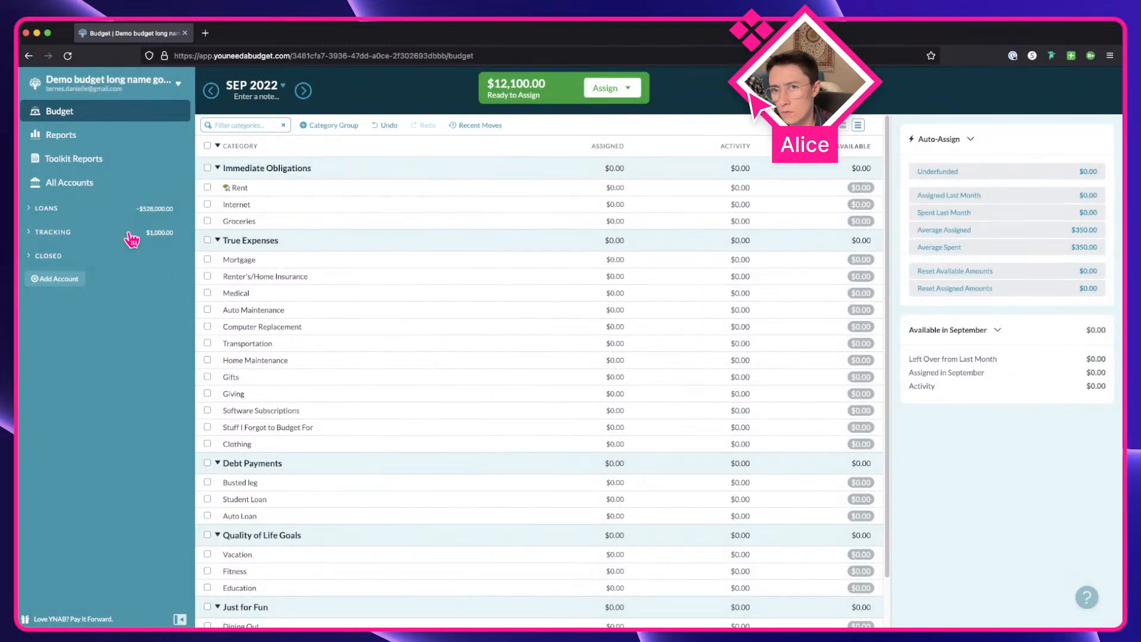
Expand the Tracking section and close its Stonks account
left_click(26, 234)
left_click(42, 254)
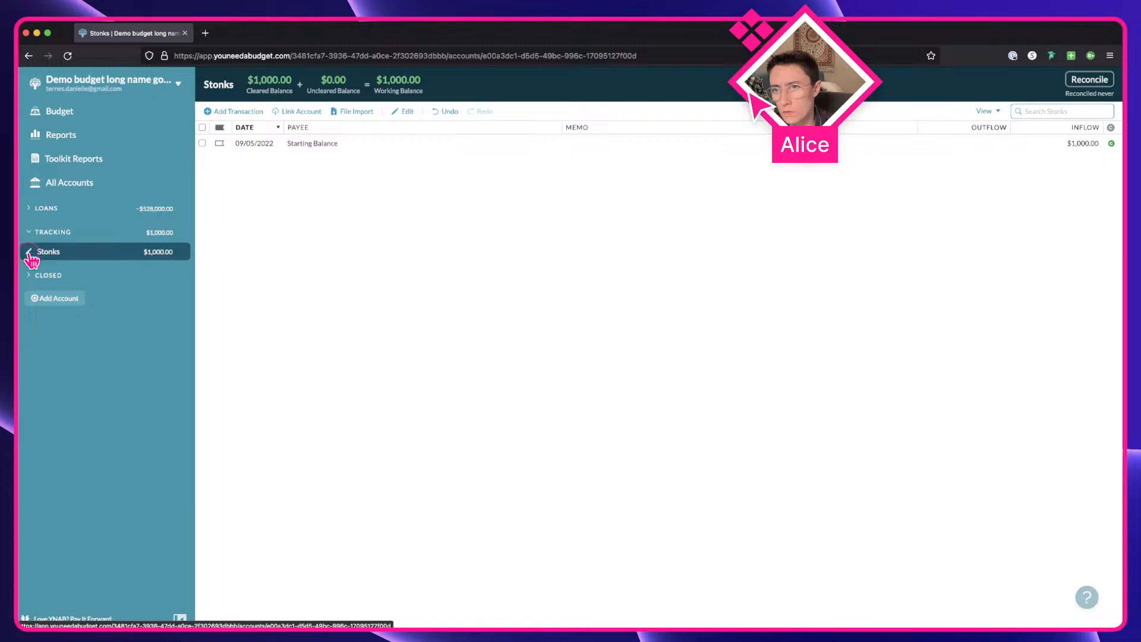
left_click(29, 254)
left_click(483, 497)
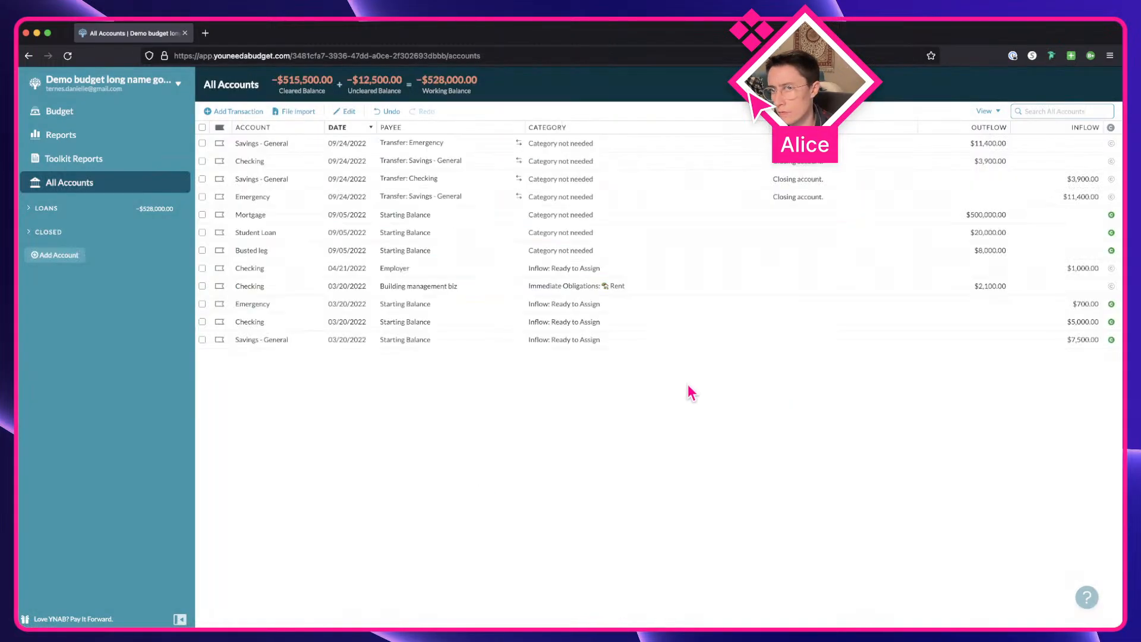
Expand the Closed section and inspect the closed Checking account's details, leaving them without changes
left_click(29, 233)
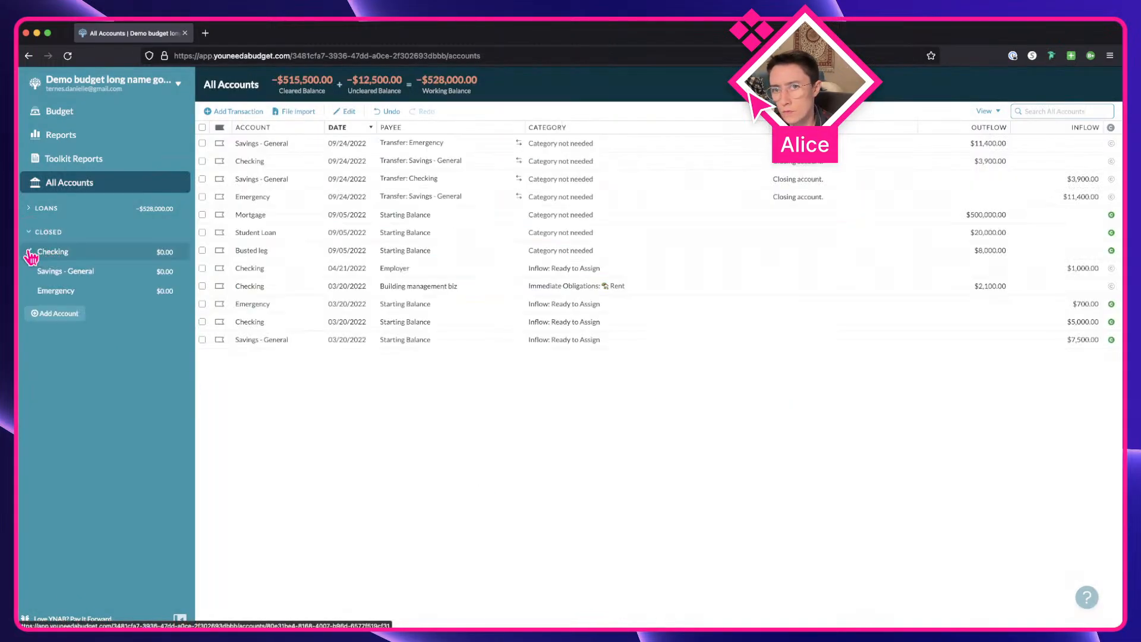
left_click(29, 251)
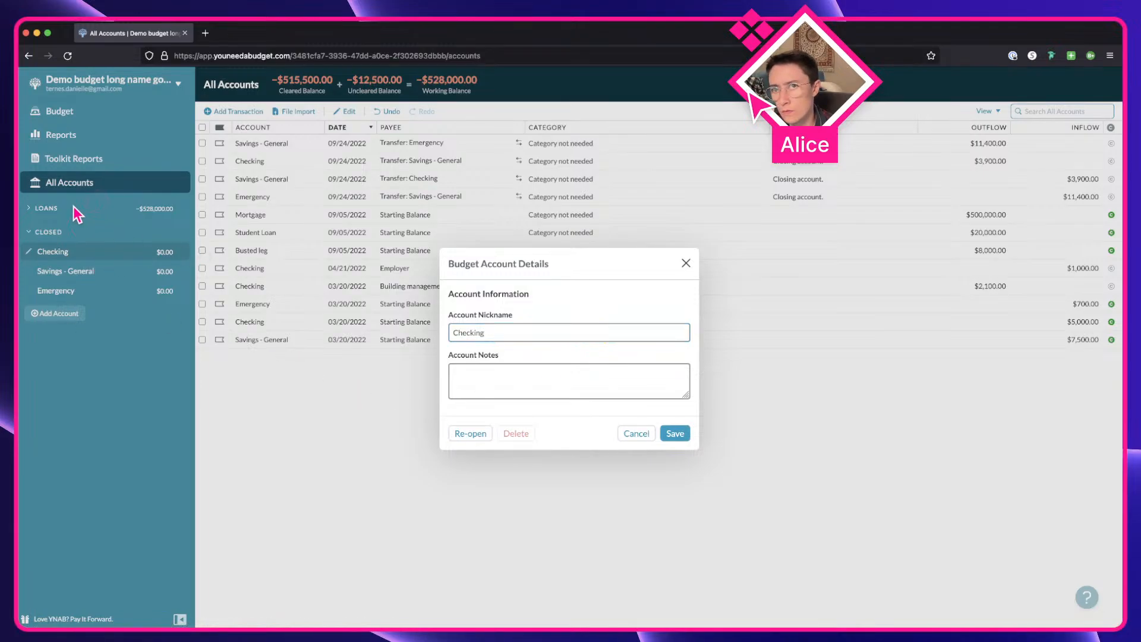
left_click(641, 434)
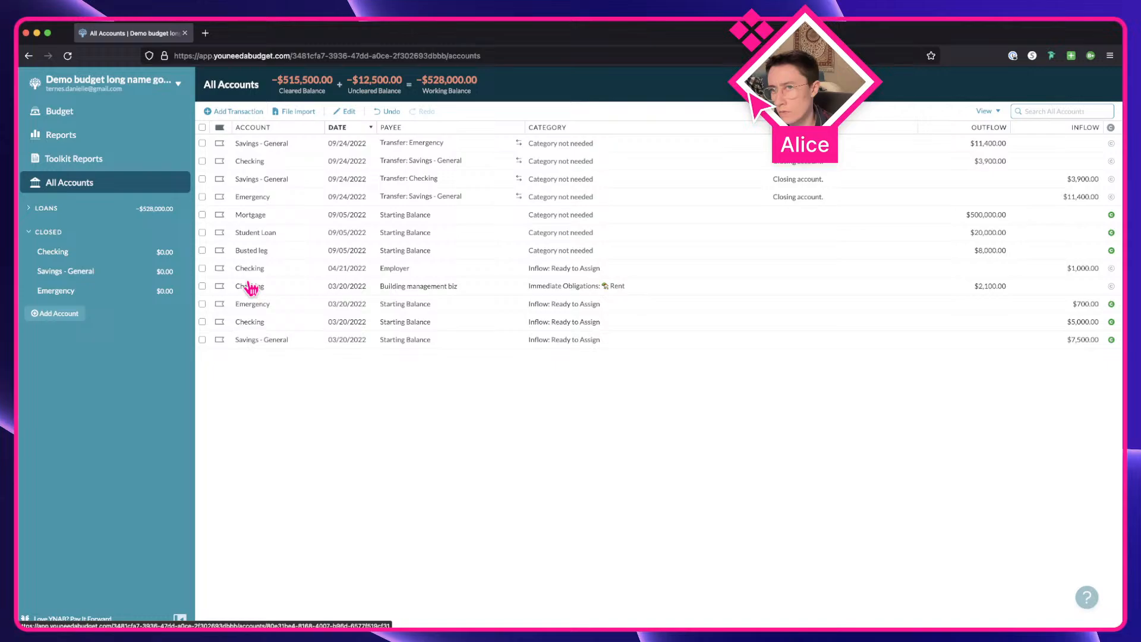
Expand the Loans section and delete the Student Loan, Mortgage and Busted leg accounts
left_click(60, 210)
left_click(33, 232)
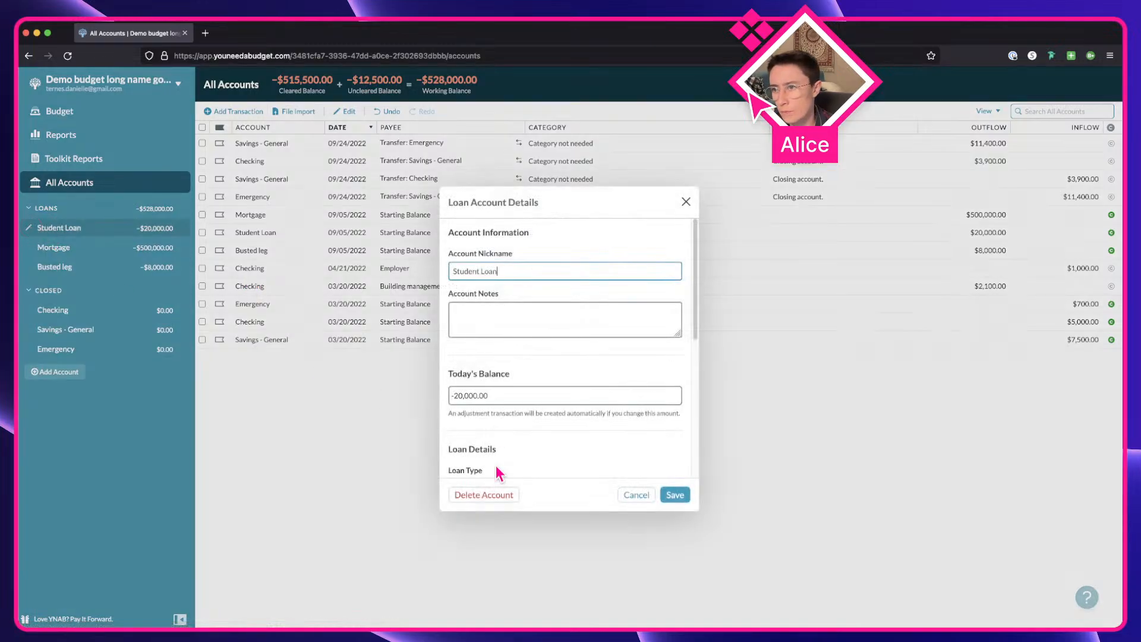
left_click(488, 495)
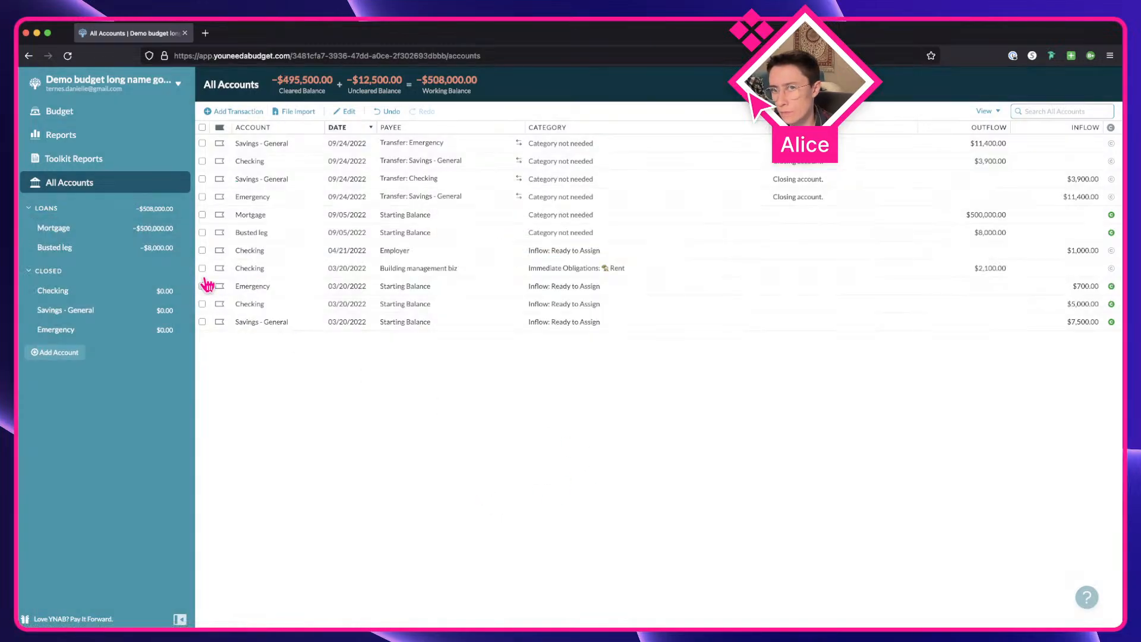
left_click(29, 228)
left_click(502, 495)
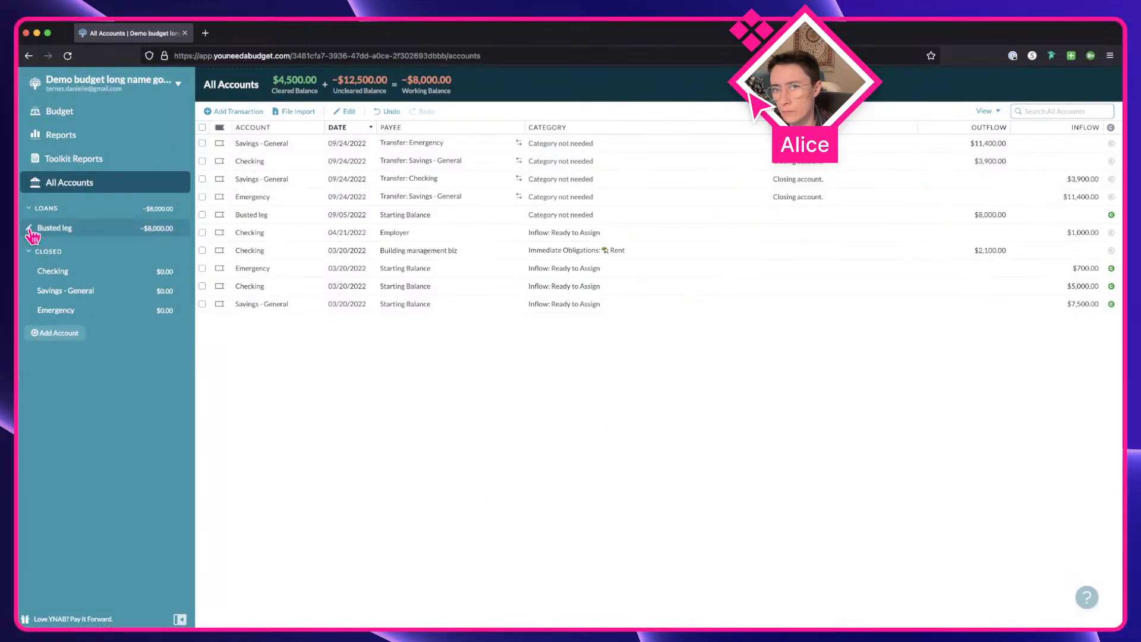
left_click(29, 227)
left_click(457, 496)
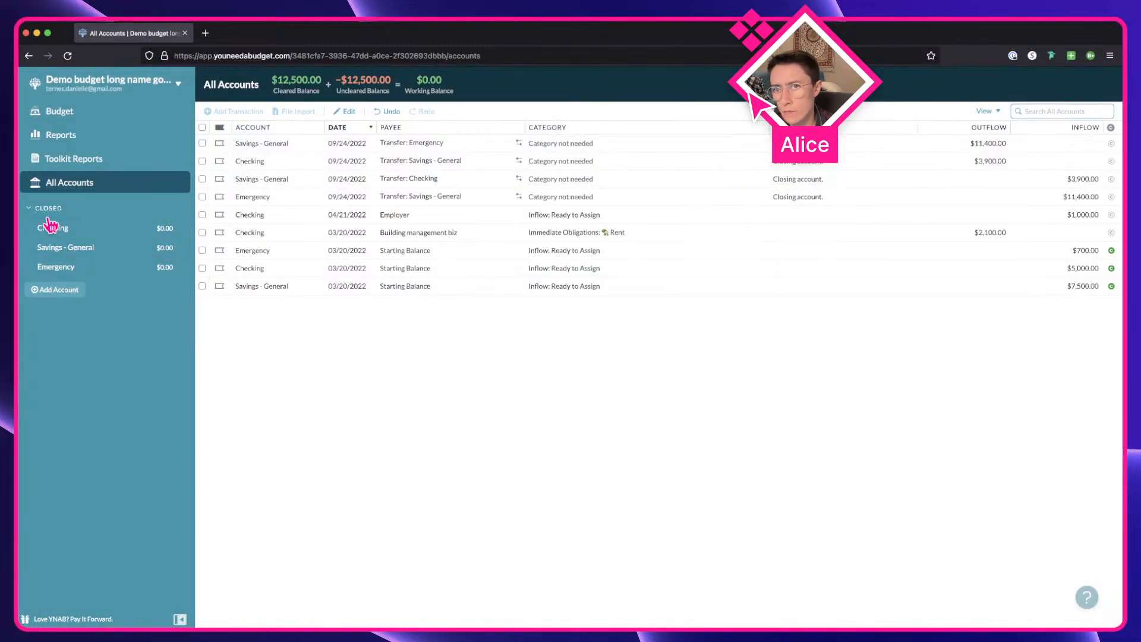
Check the closed Checking account's details and the Ready to Assign breakdown of the September 2022 budget
left_click(28, 227)
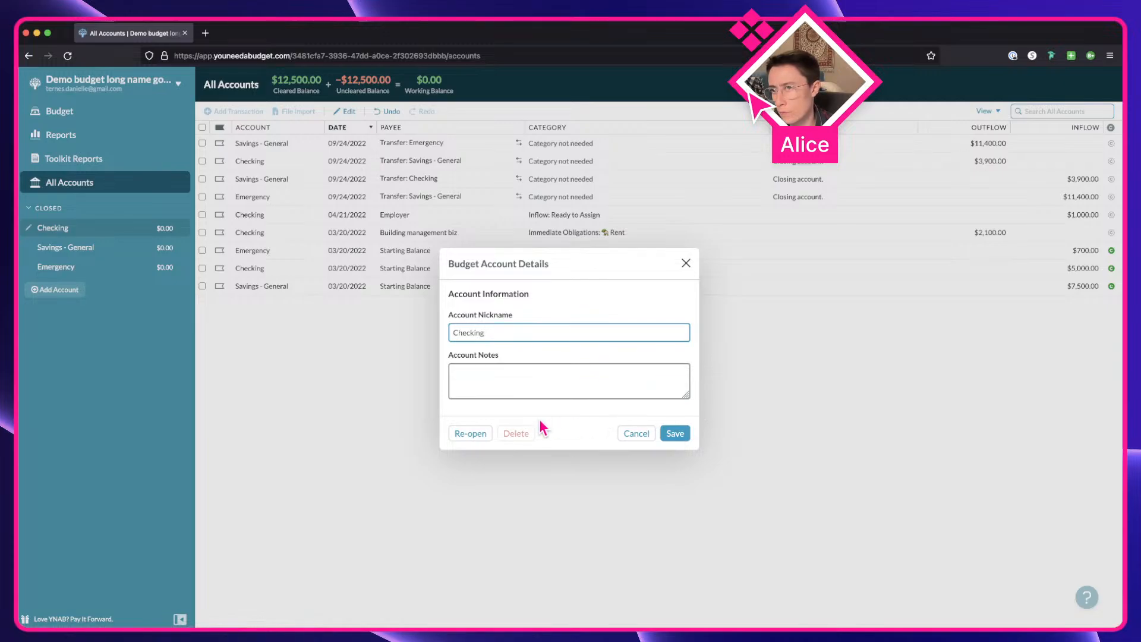
left_click(675, 433)
left_click(98, 114)
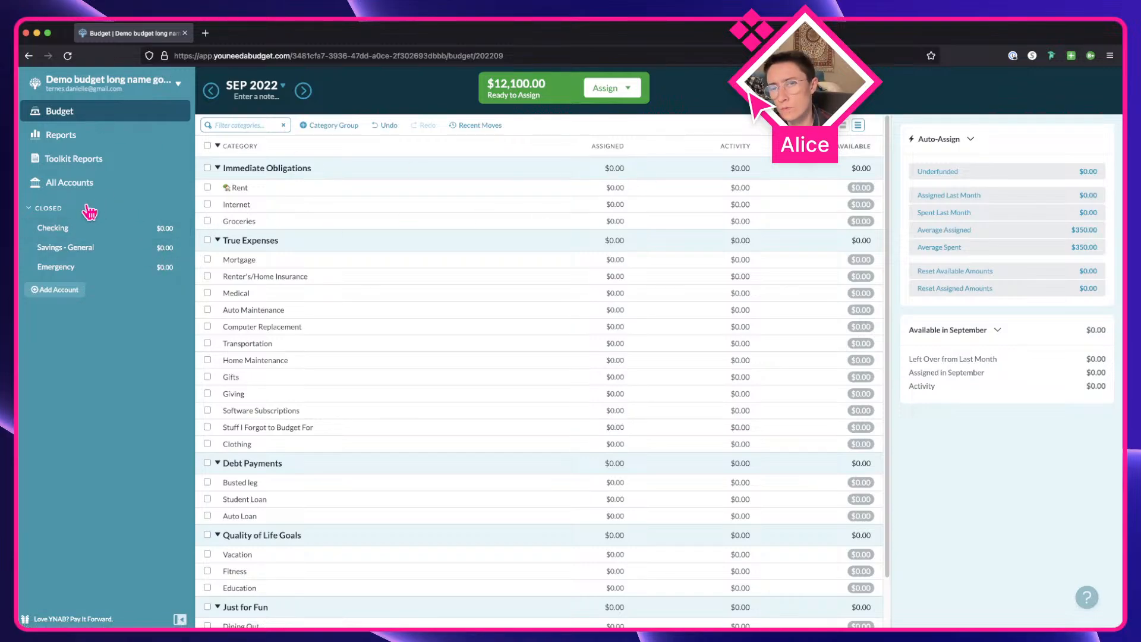
left_click(538, 94)
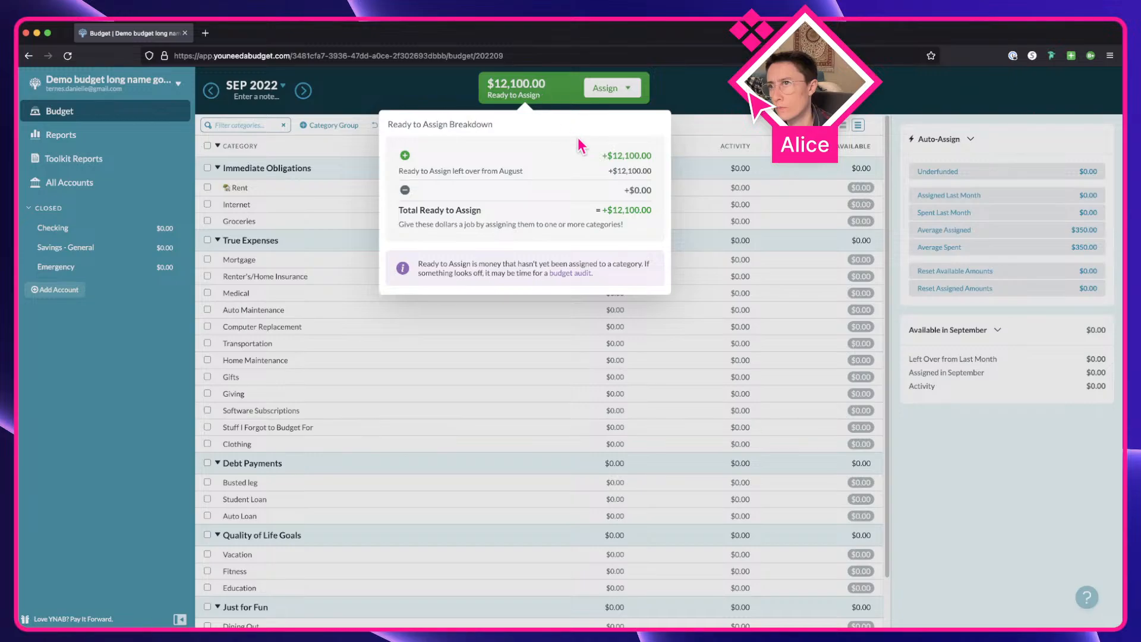
left_click(132, 174)
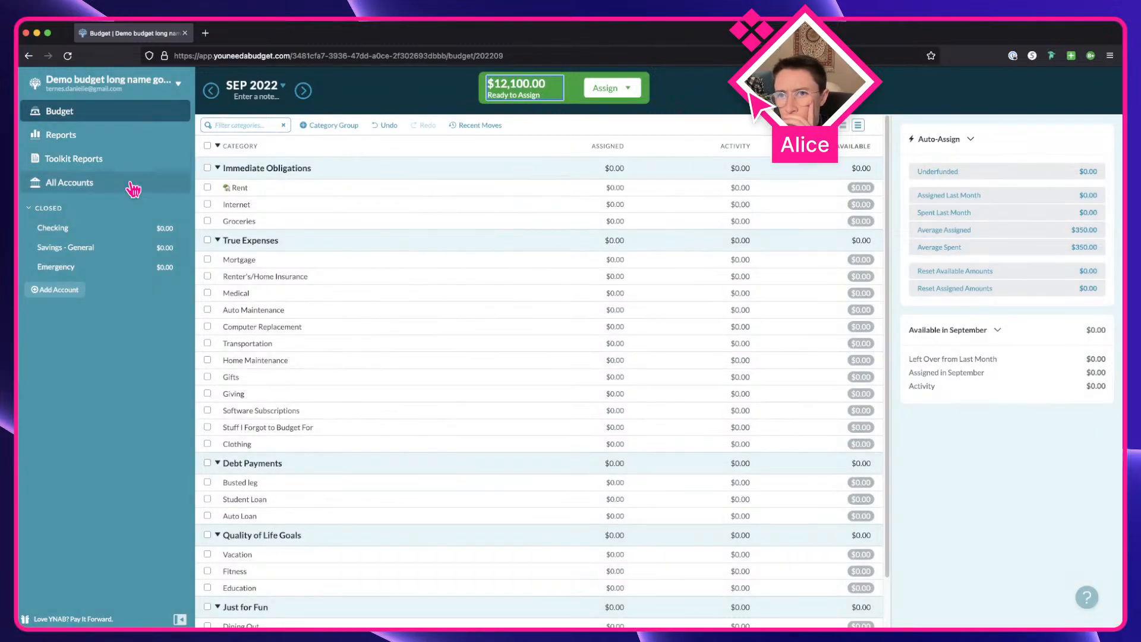
Select all transactions in All Accounts and delete them
left_click(132, 188)
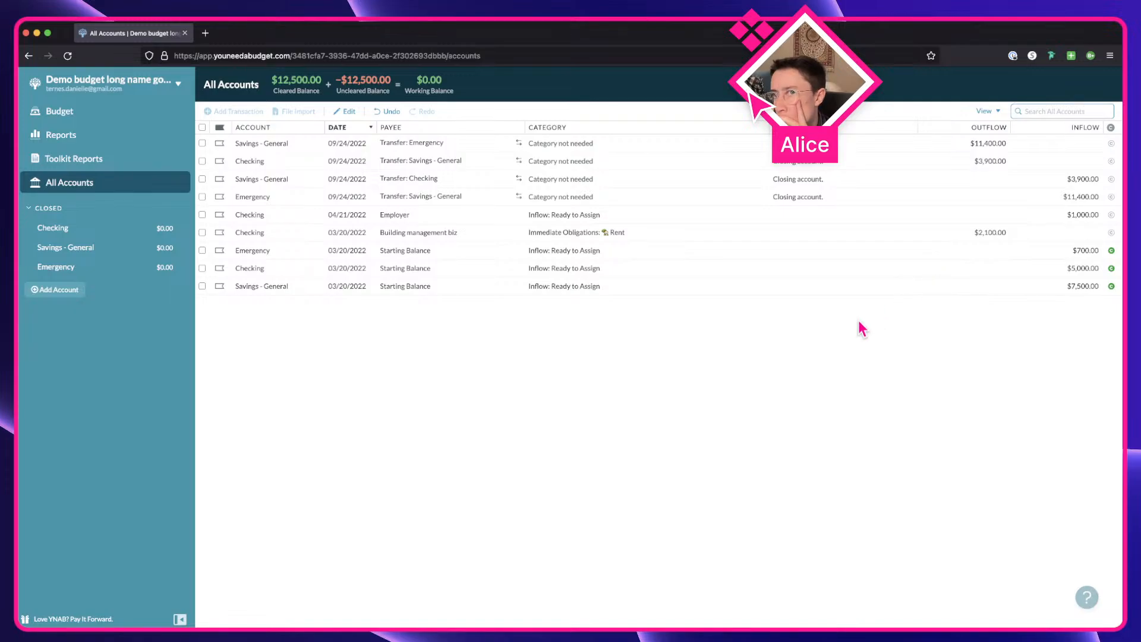
triple_click(756, 125)
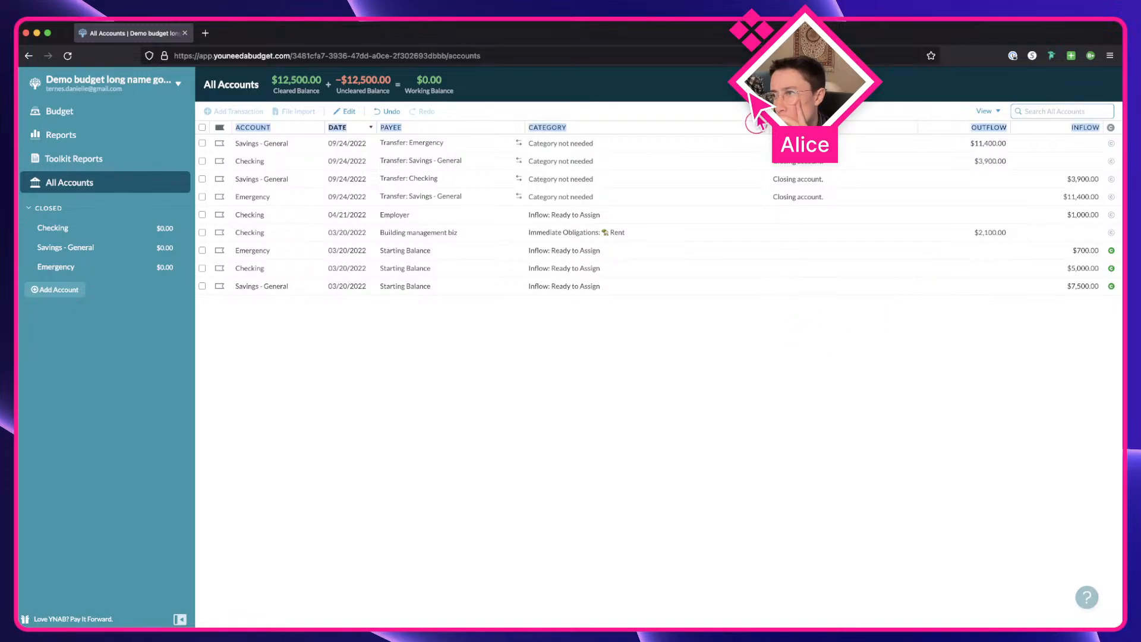
left_click(203, 129)
left_click(203, 128)
right_click(458, 237)
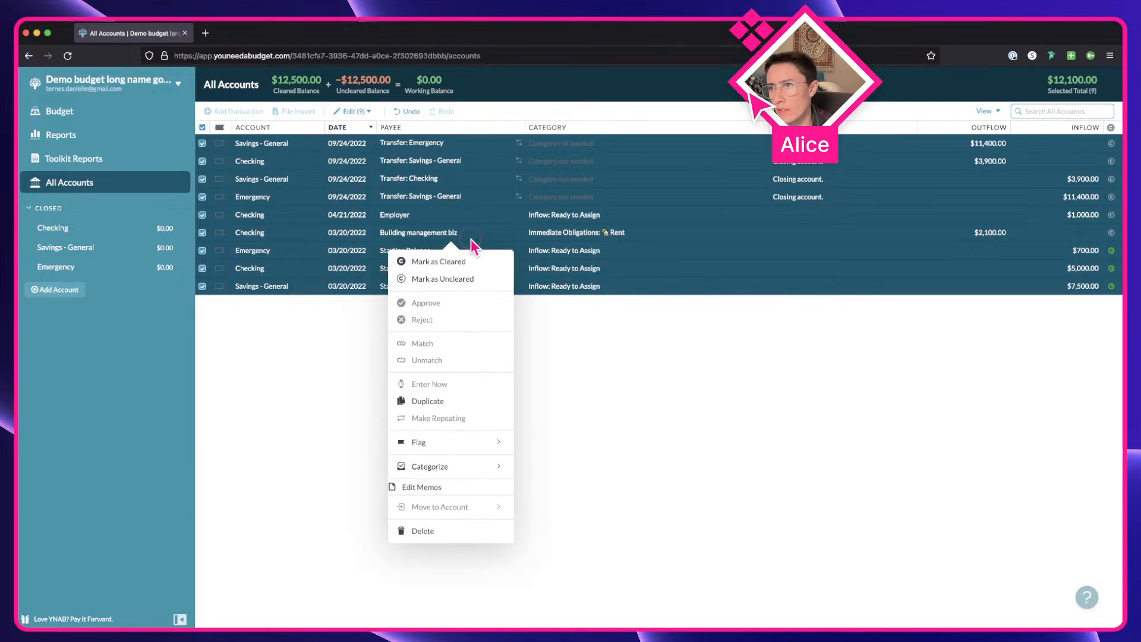
left_click(442, 530)
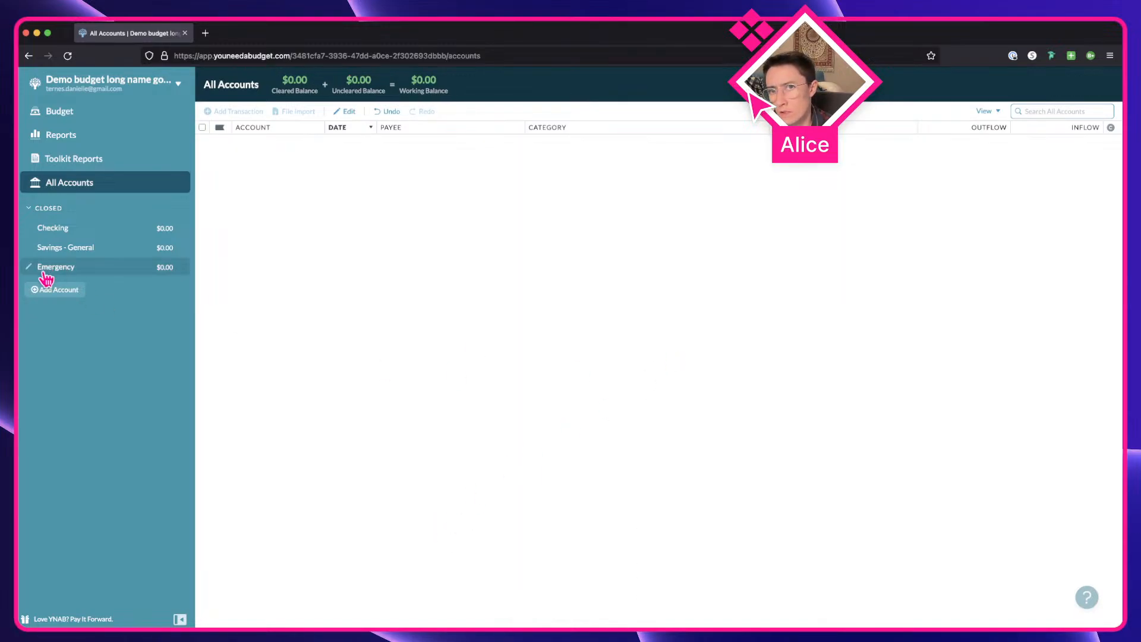
Delete the closed Checking, Savings - General and Emergency accounts
left_click(29, 232)
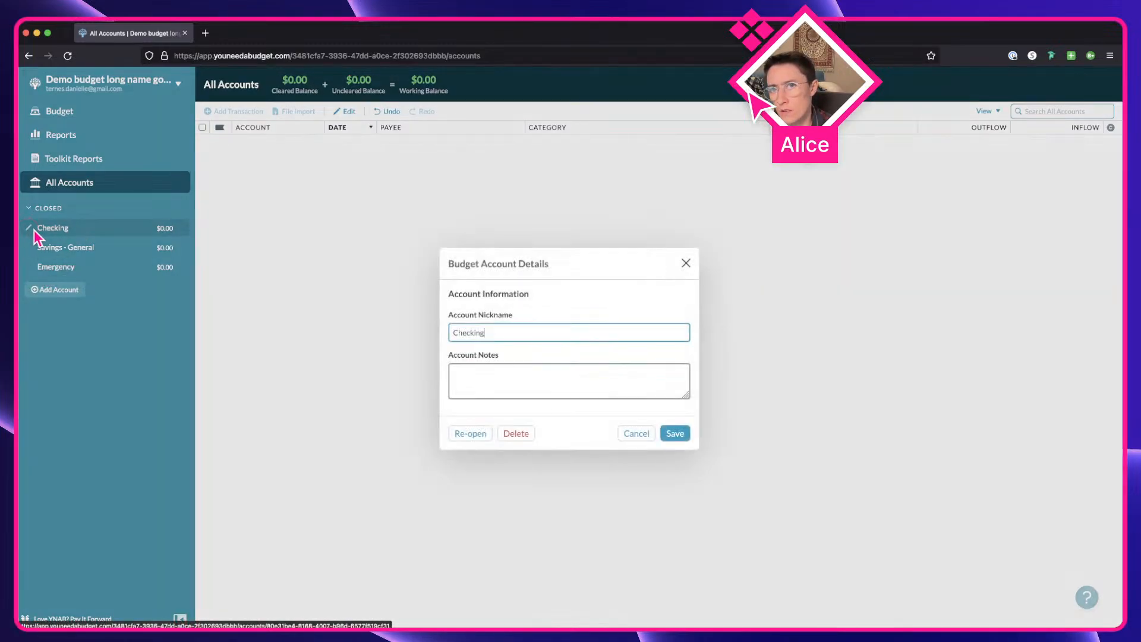
left_click(525, 433)
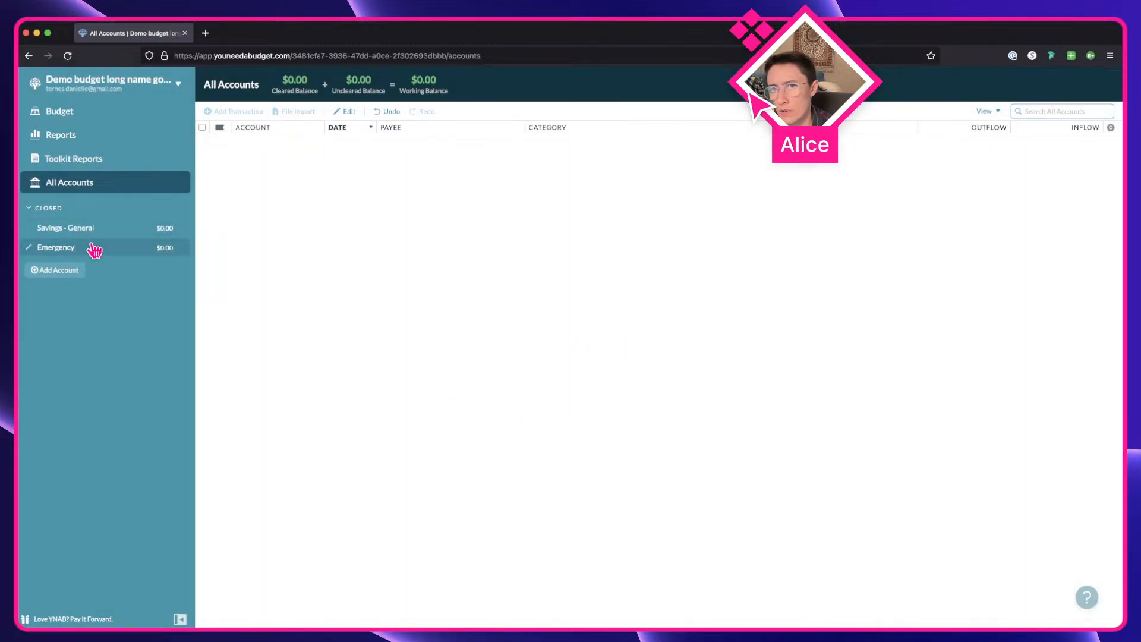
left_click(28, 228)
left_click(516, 434)
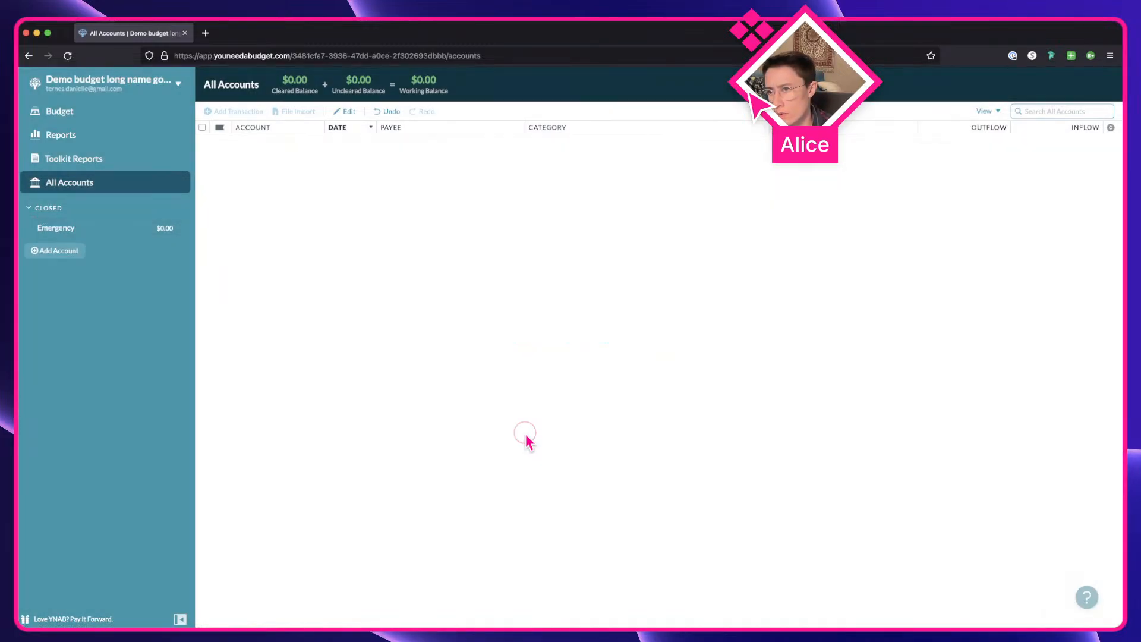
left_click(28, 228)
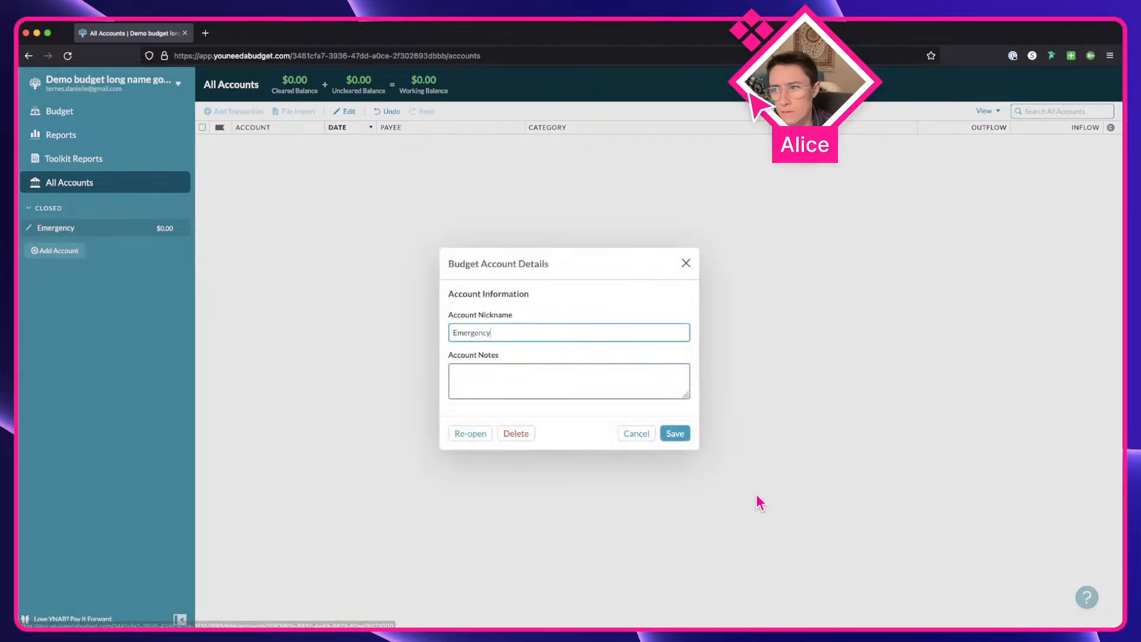
left_click(512, 433)
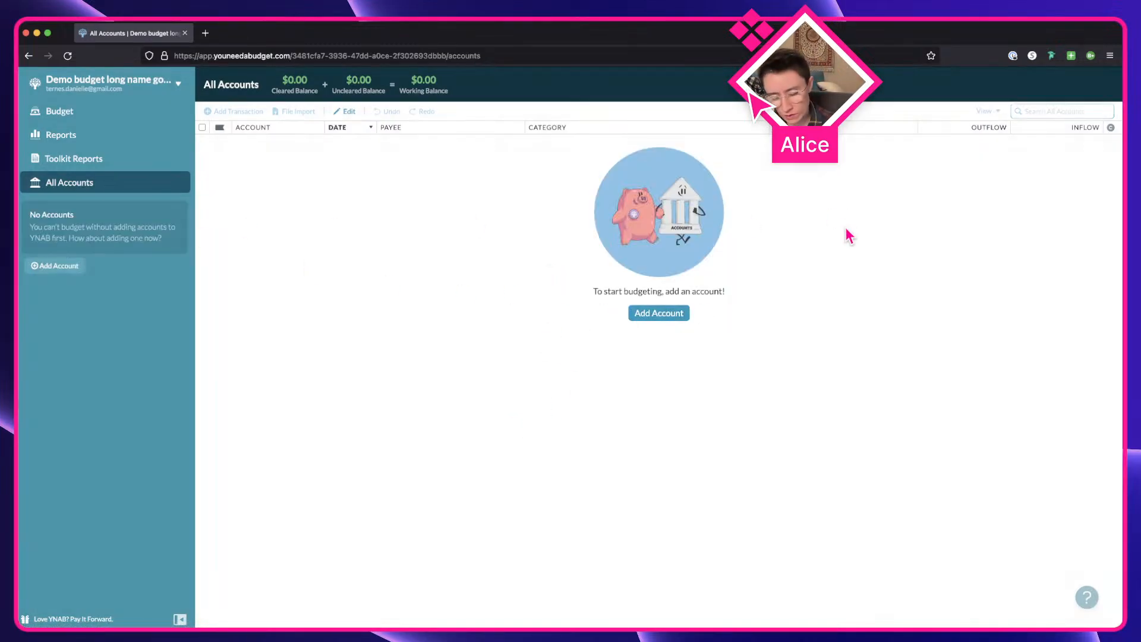
Capture a window screenshot of the empty All Accounts page and place it on the Components page in Figma
key("shift+super+4")
key("space")
left_click(786, 266)
key("ctrl+Right")
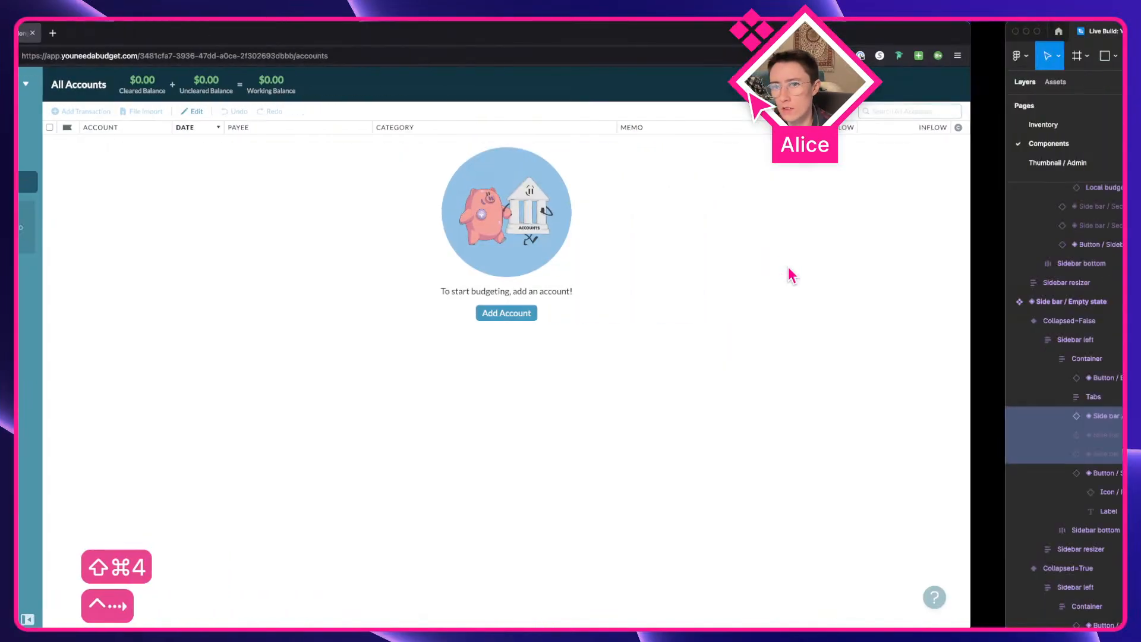
left_click_drag(113, 553, 593, 350)
Move the All Accounts screenshot from the Components page to the Inventory page
scroll(290, 261, "down", 5)
key("super+x")
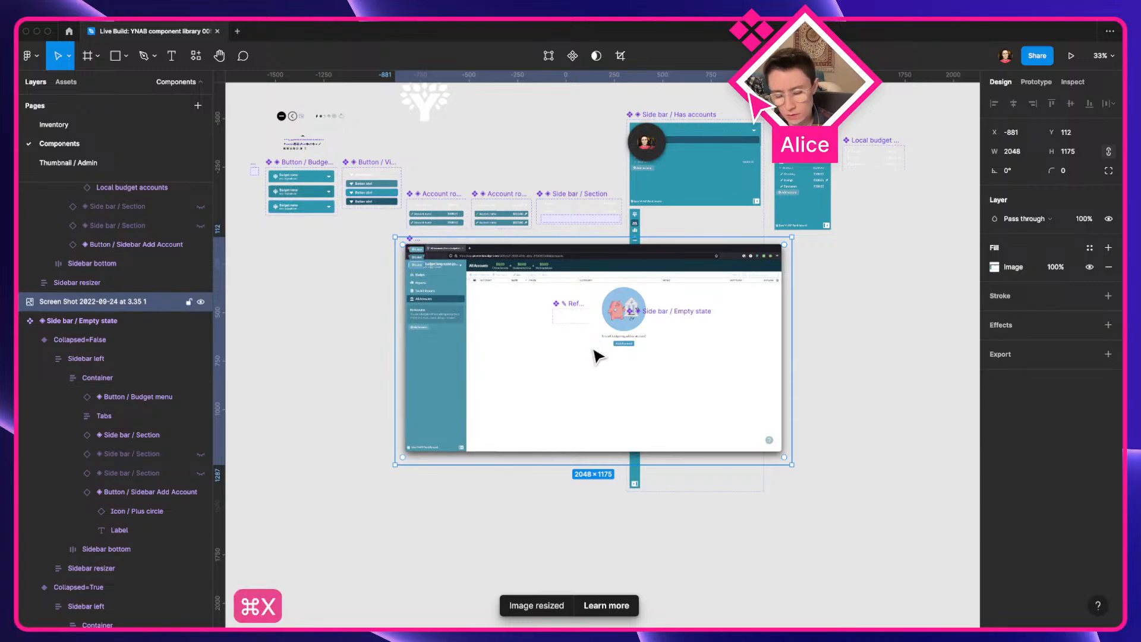
left_click(118, 122)
key("super+v")
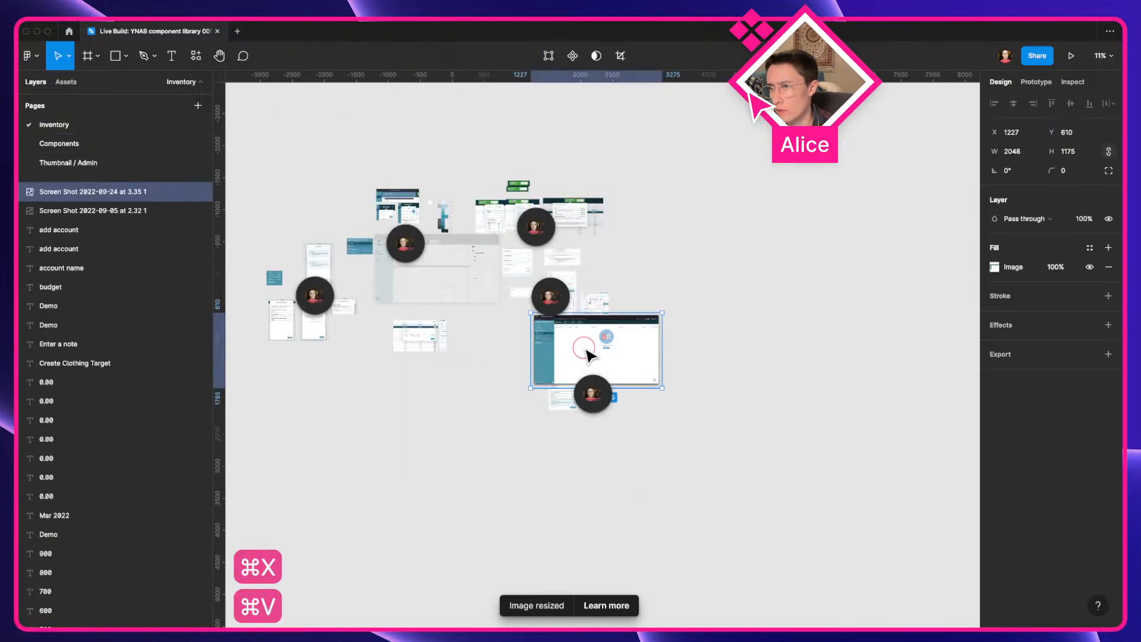
Switch to YNAB in the browser and view the Reports page without any accounts
key("ctrl+Left")
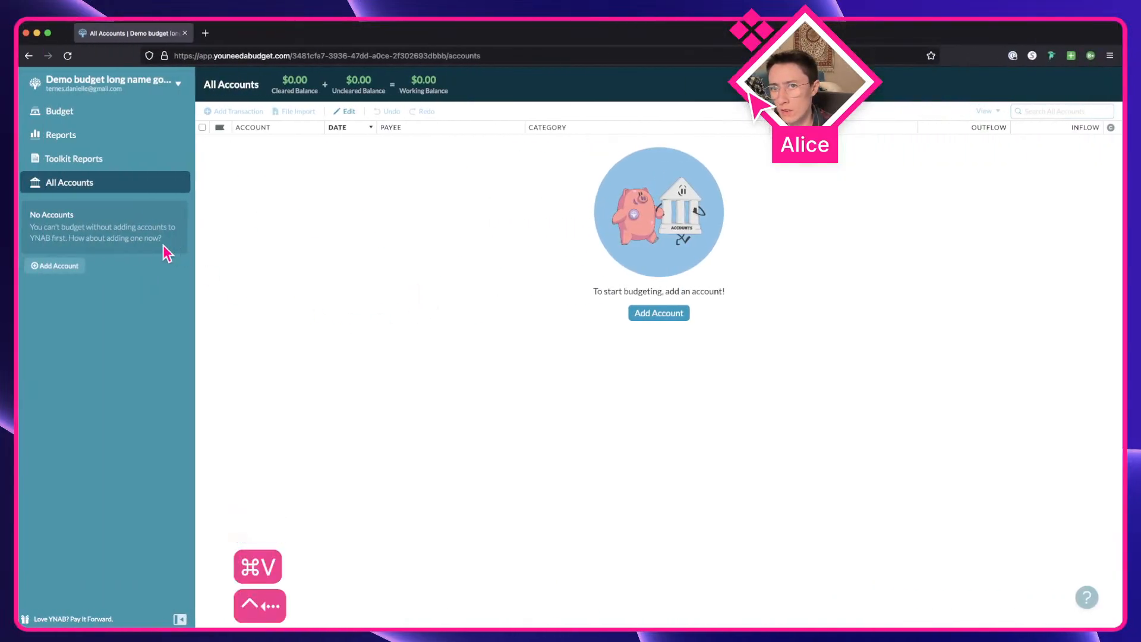
left_click(83, 159)
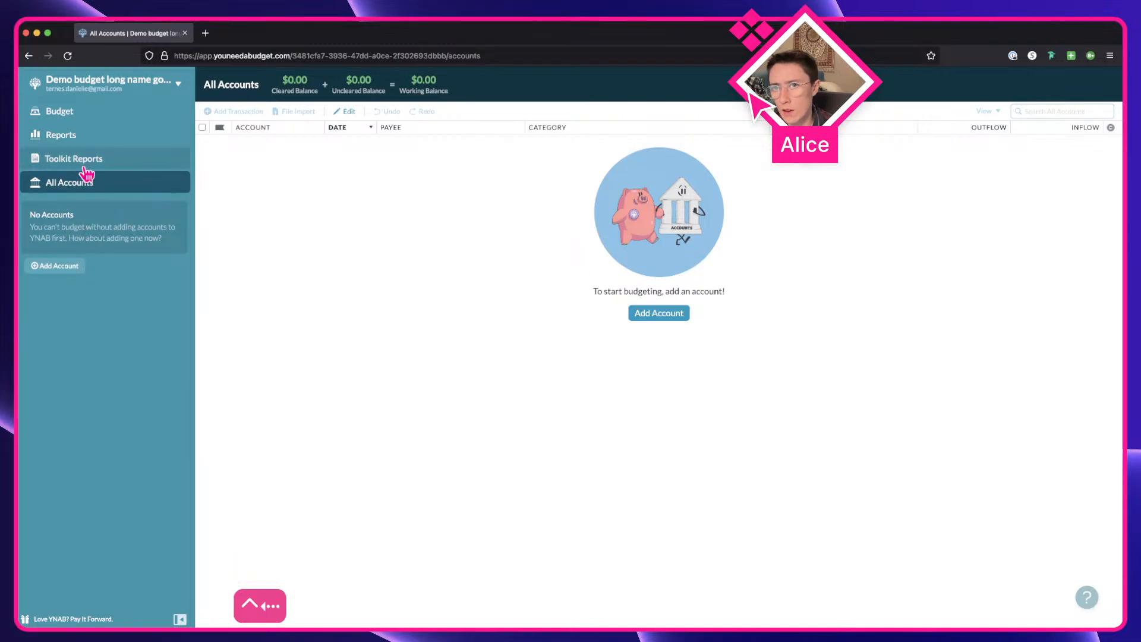
left_click(83, 135)
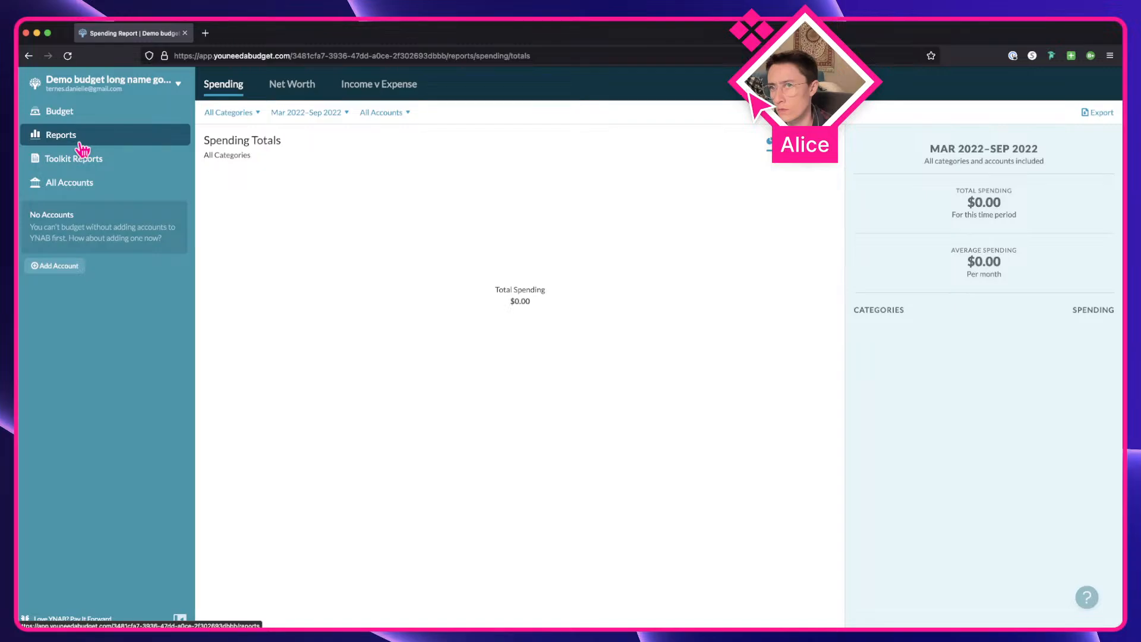
Open the September 2022 budget and fix the over-assignment by un-assigning money from Immediate Obligations: Rent
left_click(78, 112)
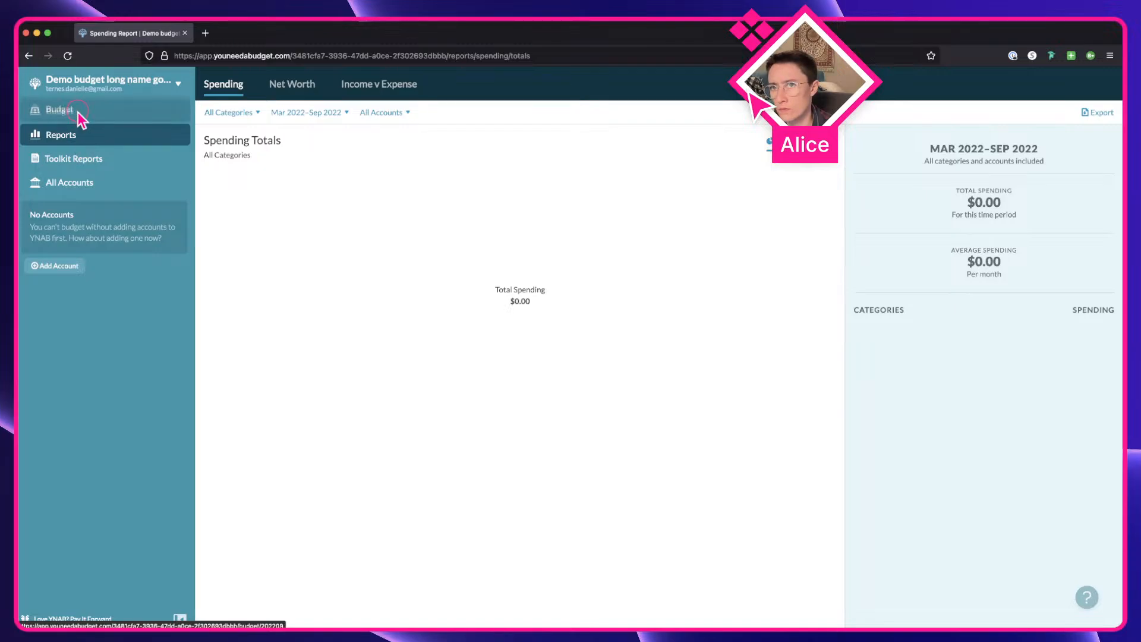
left_click(92, 113)
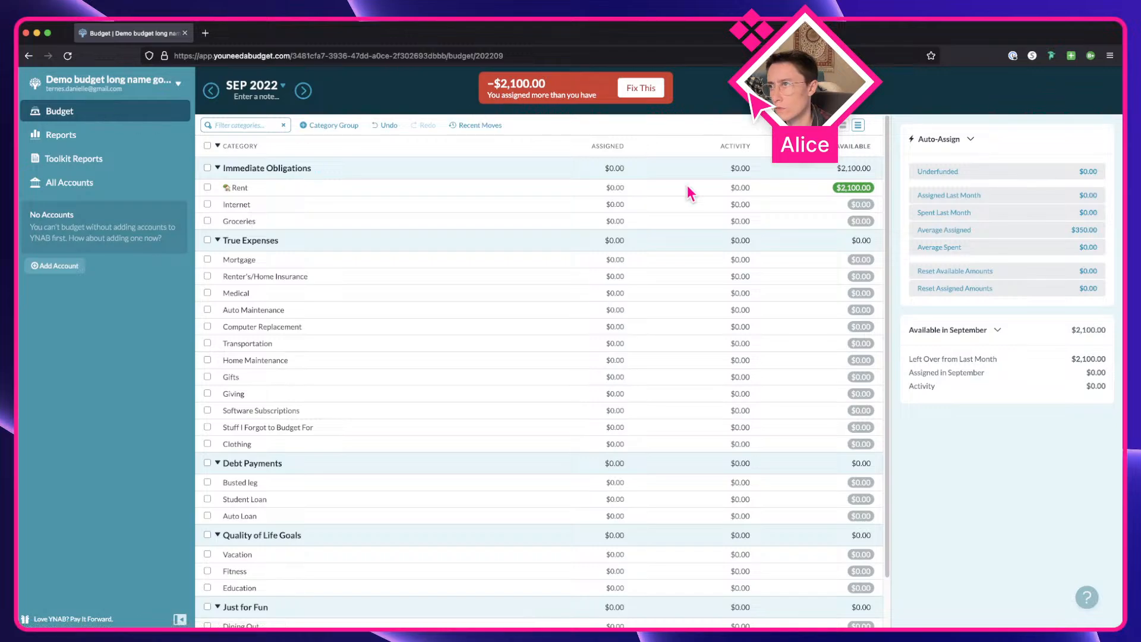
left_click(636, 90)
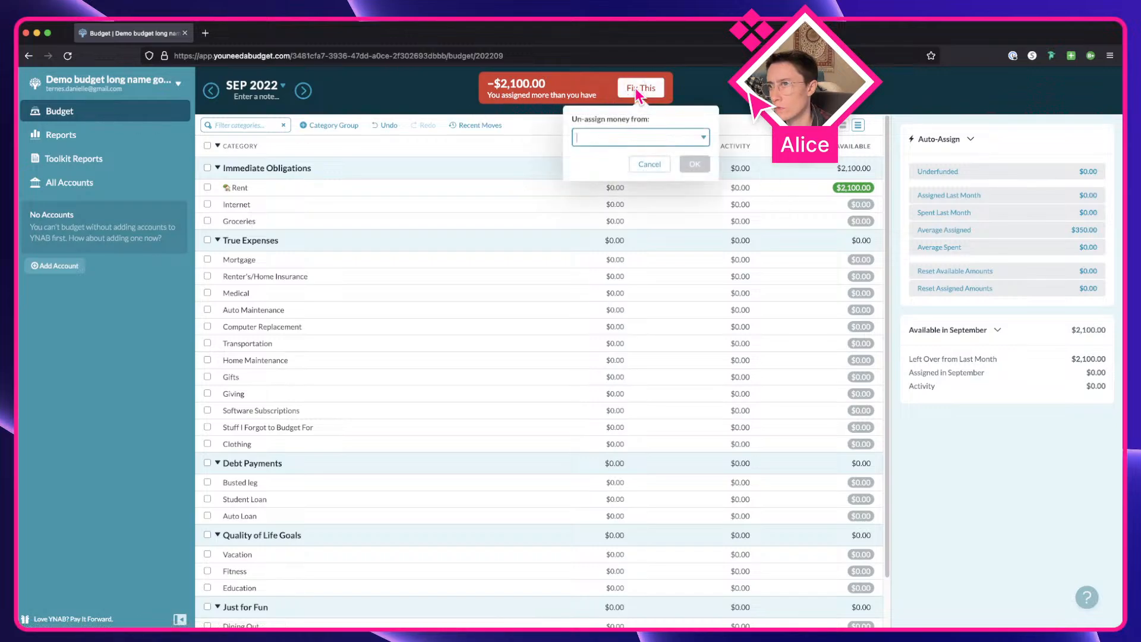
left_click(633, 134)
left_click(649, 196)
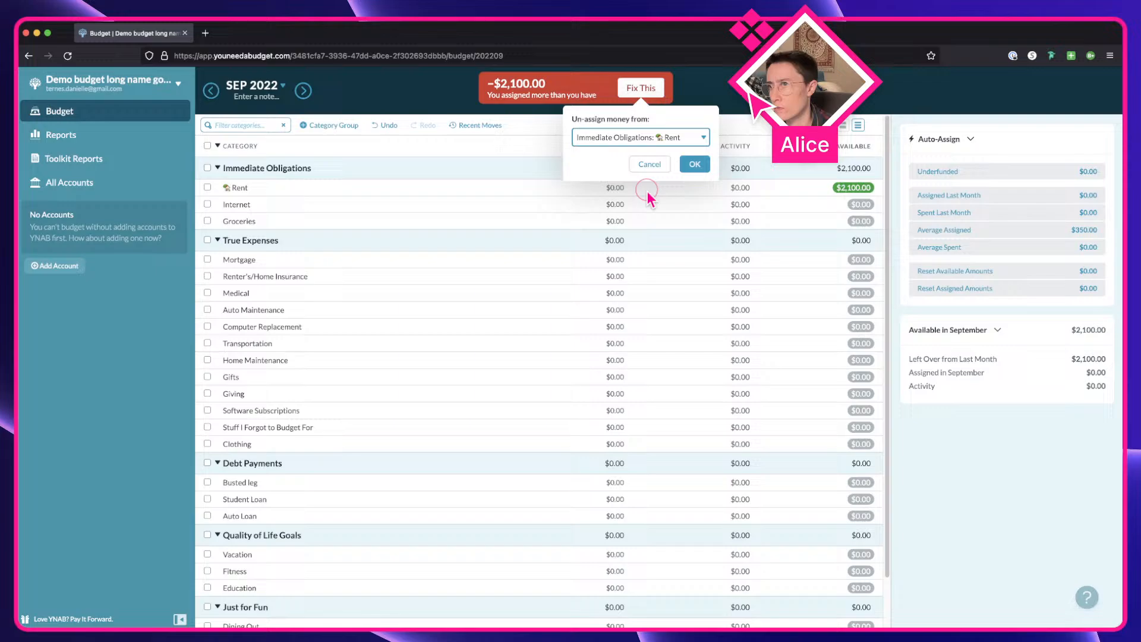
left_click(695, 164)
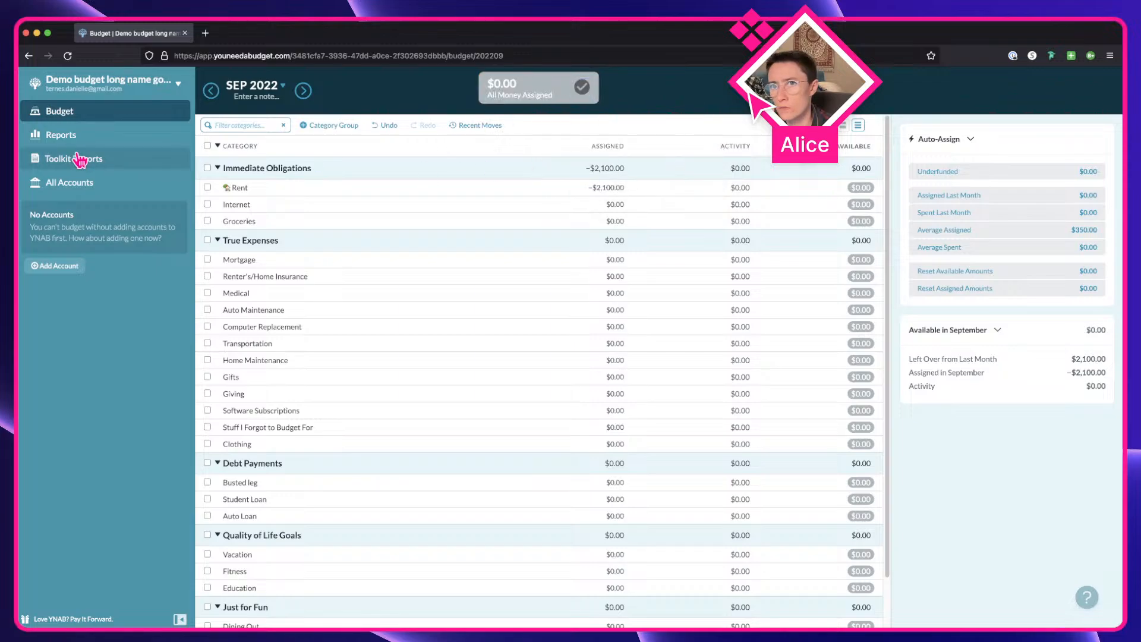
Open the Spending report and capture a window screenshot of it
left_click(83, 134)
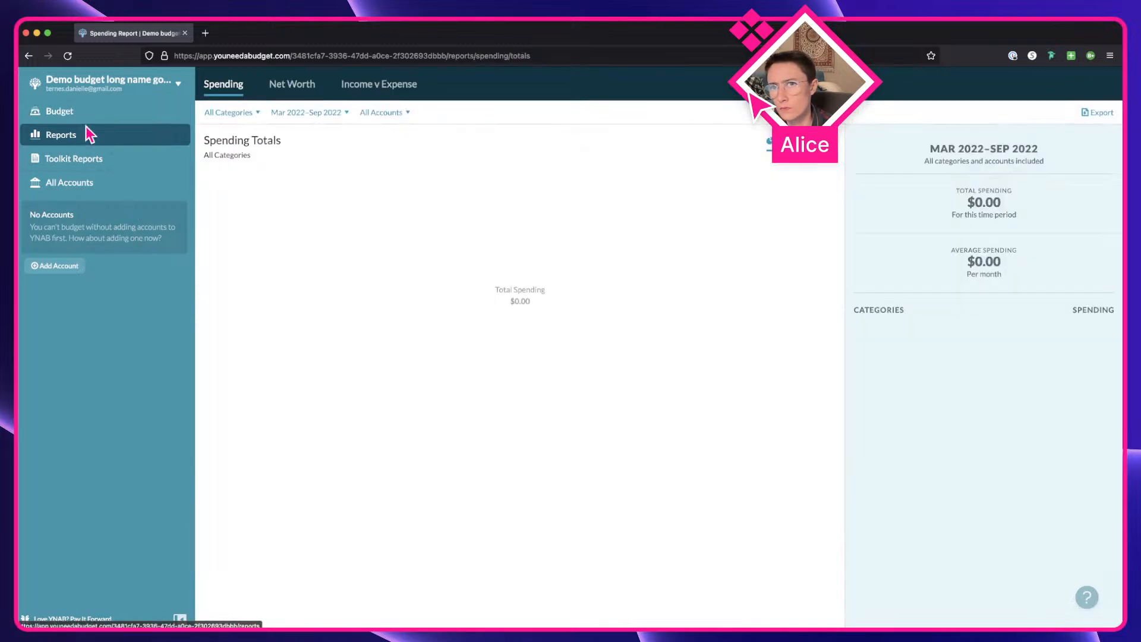
key("shift+super+4")
key("space")
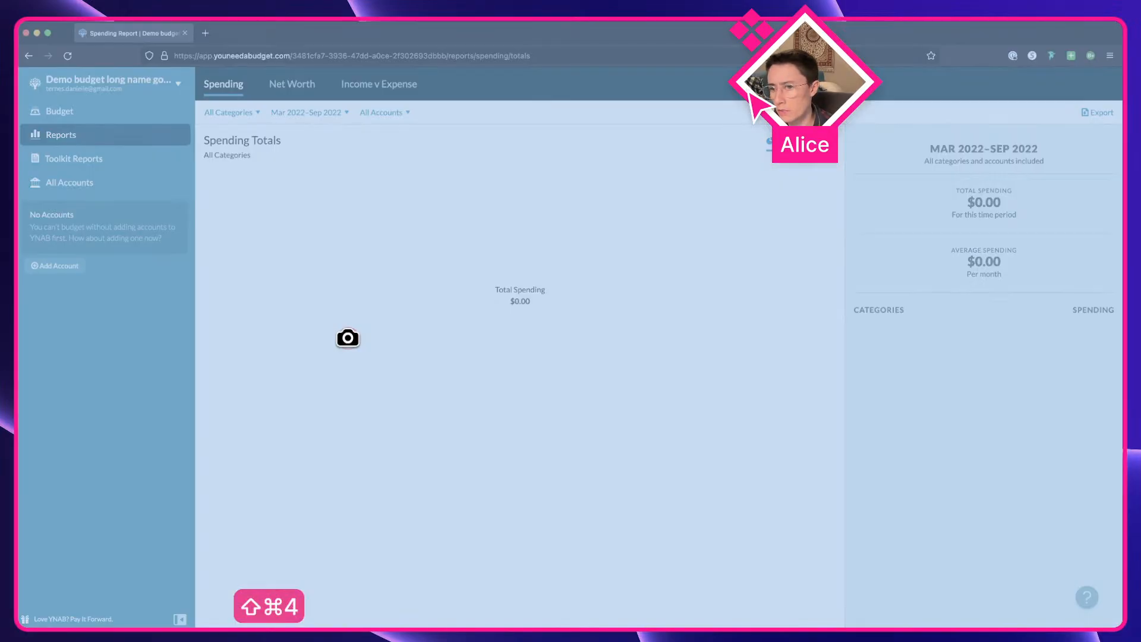
left_click(349, 339)
Open the Net Worth report, switch to Figma and place the Spending report screenshot below the All Accounts one on the Inventory page
left_click(285, 89)
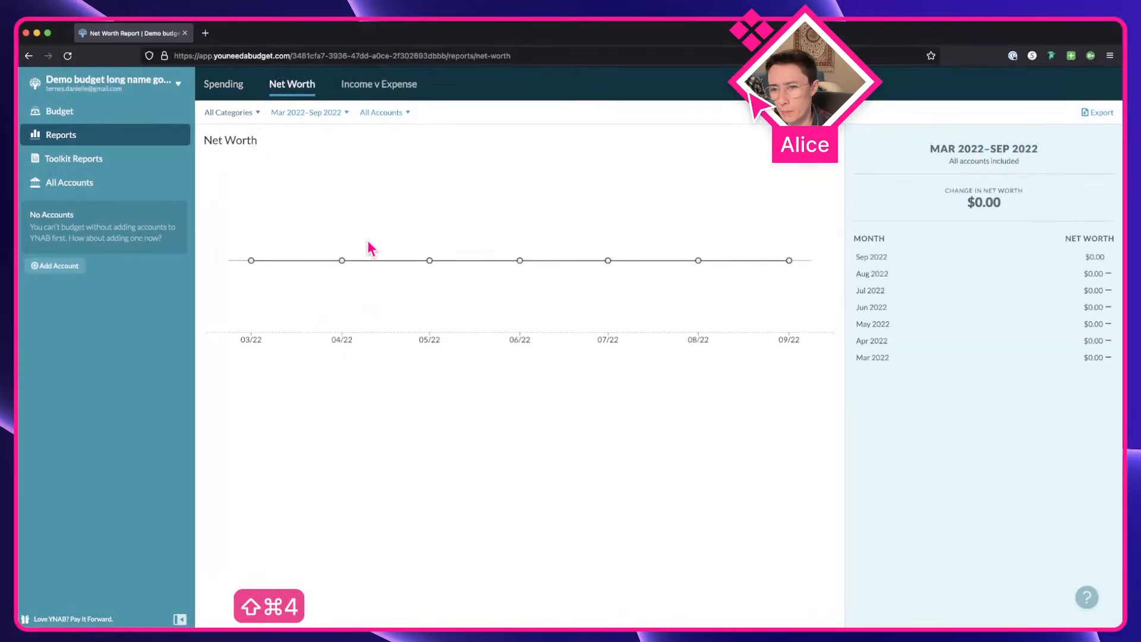
key("ctrl+Right")
left_click_drag(469, 299, 749, 393)
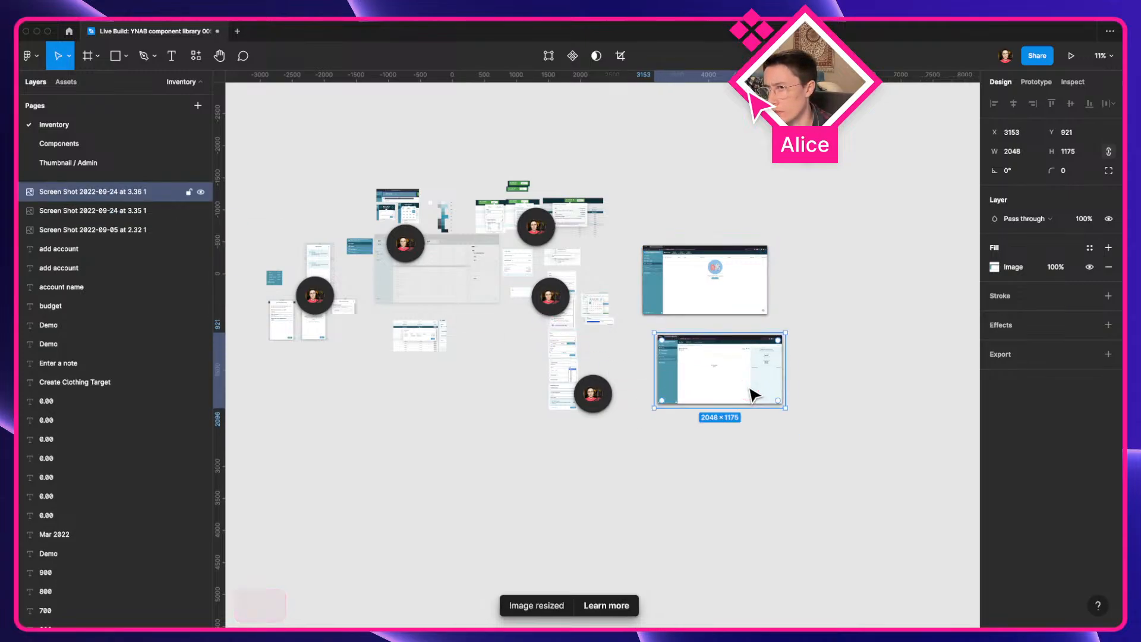
Capture a window screenshot of YNAB's Net Worth report and place it in Figma beside the All Accounts screenshot on the Inventory page
key("ctrl+Left")
key("shift+super+4")
key("space")
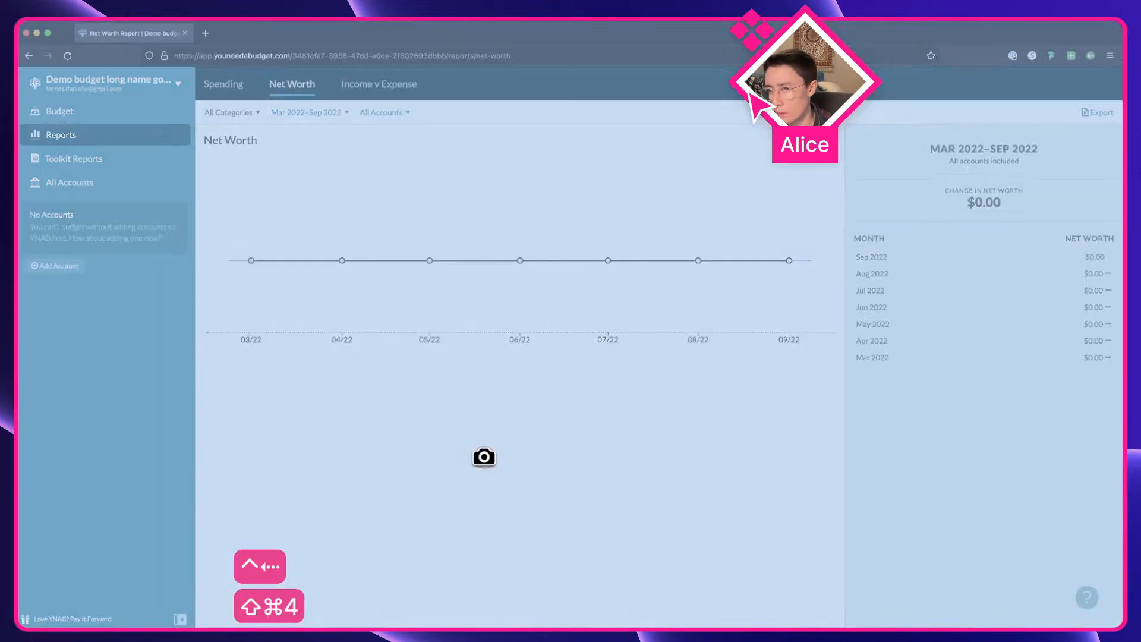
left_click(484, 458)
key("ctrl+Right")
left_click_drag(24, 267, 770, 359)
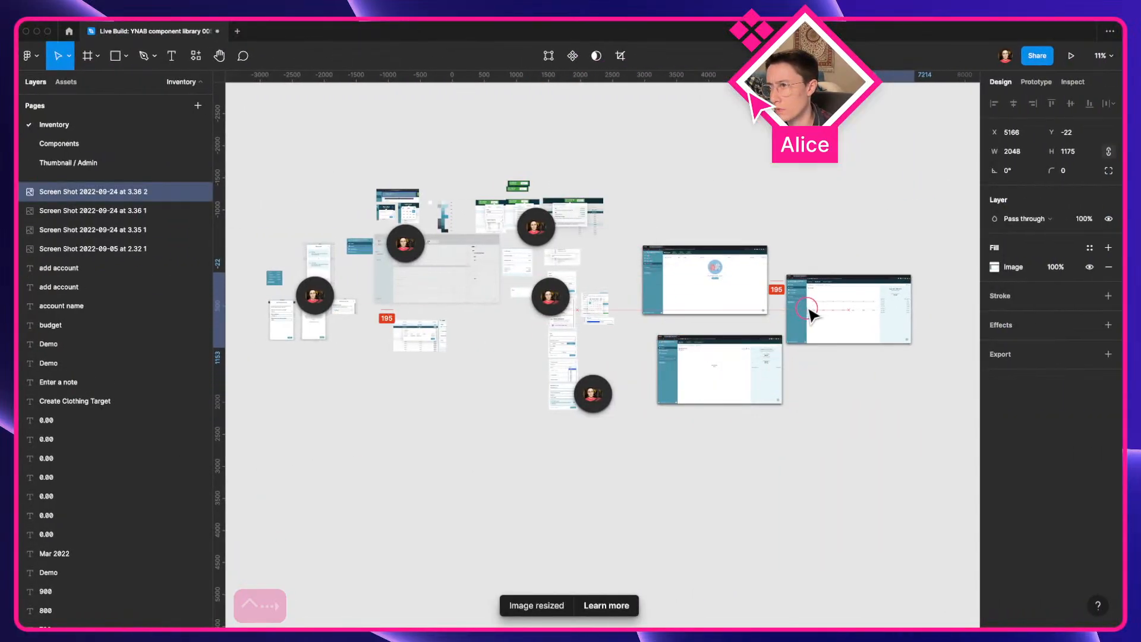
Capture a window screenshot of YNAB's Income v Expense report and place it in Figma below the Net Worth screenshot
key("ctrl+Left")
left_click(408, 88)
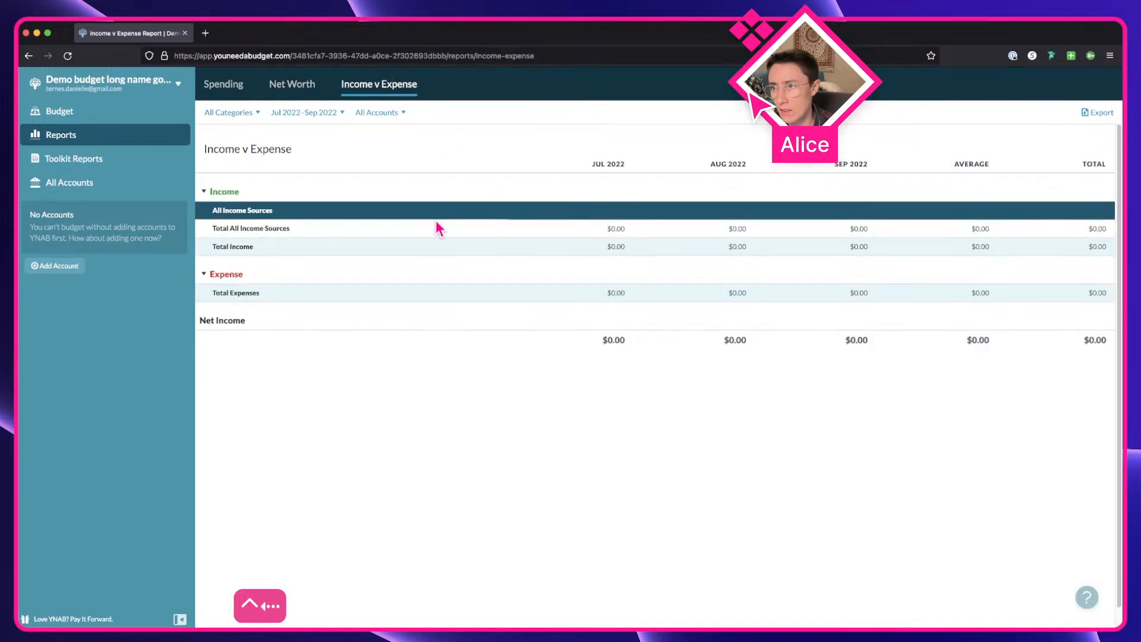
key("shift+super+4")
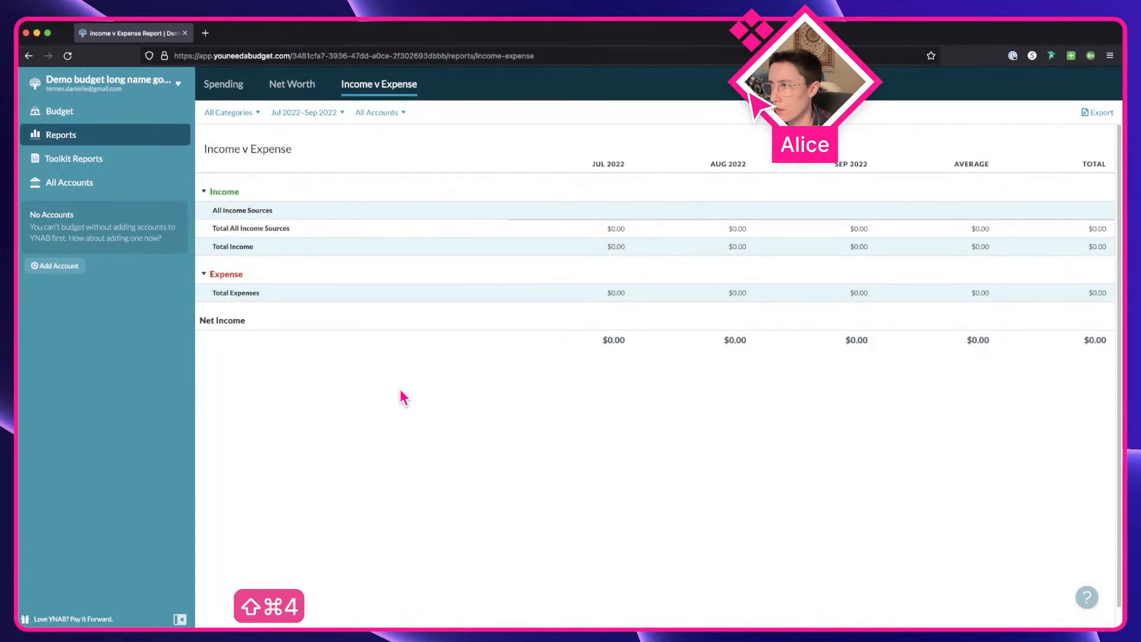
key("ctrl+Right")
left_click_drag(20, 287, 849, 385)
left_click_drag(826, 312, 829, 294)
mouse_move(851, 408)
left_mouse_down()
mouse_move(850, 384)
mouse_move(848, 394)
left_mouse_up()
View YNAB's All Accounts page, switch back to Figma and check the Components page before returning to the Inventory page
key("ctrl+Left")
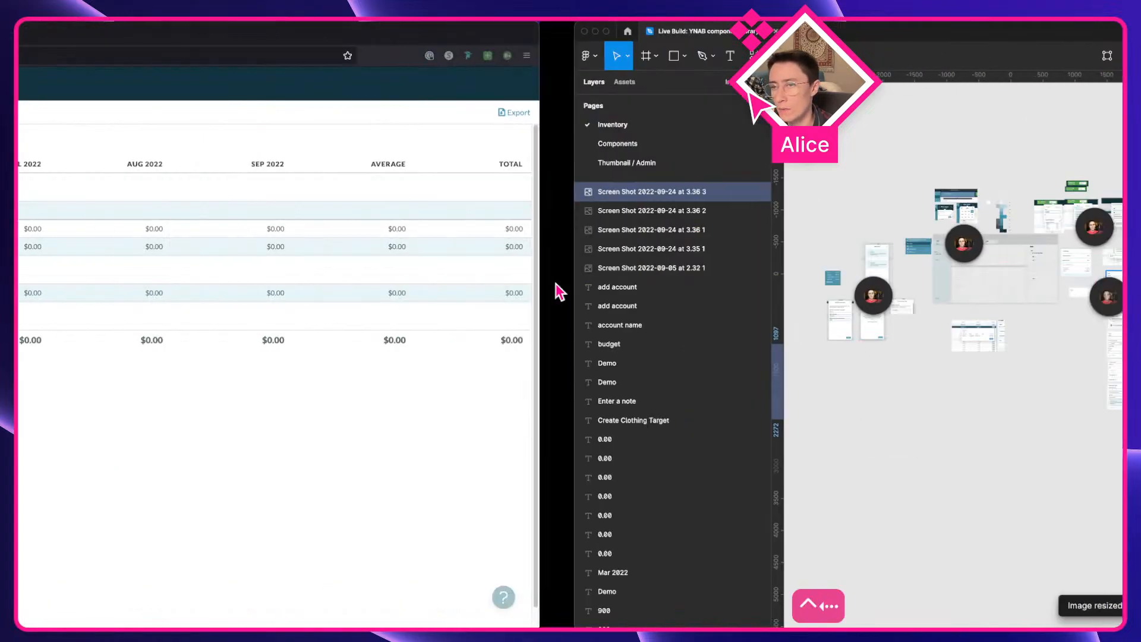
left_click(108, 184)
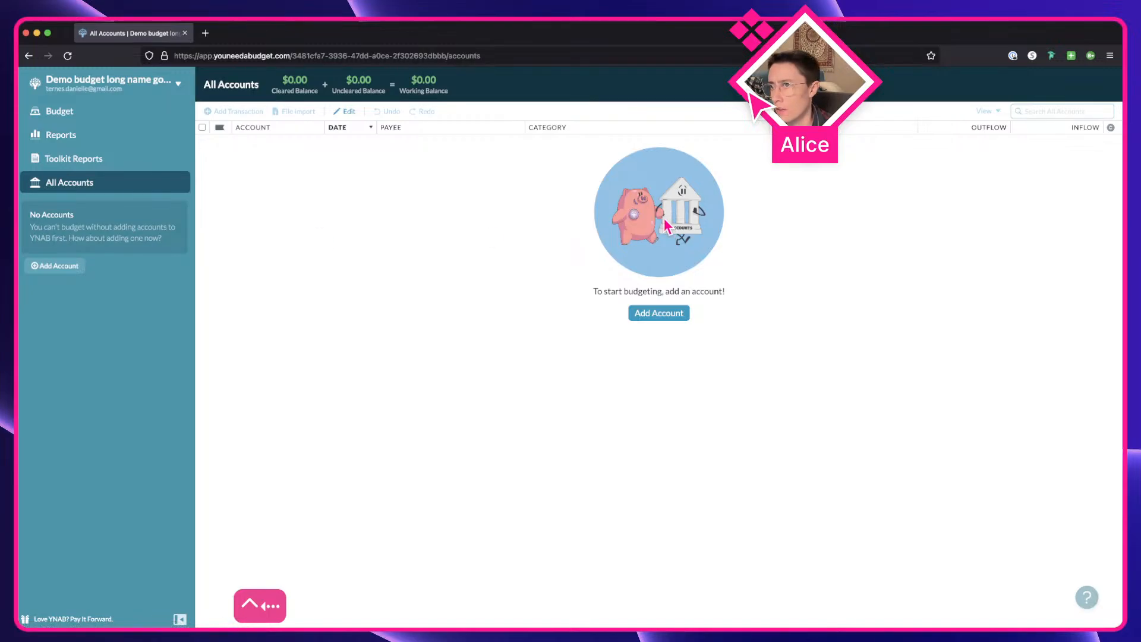
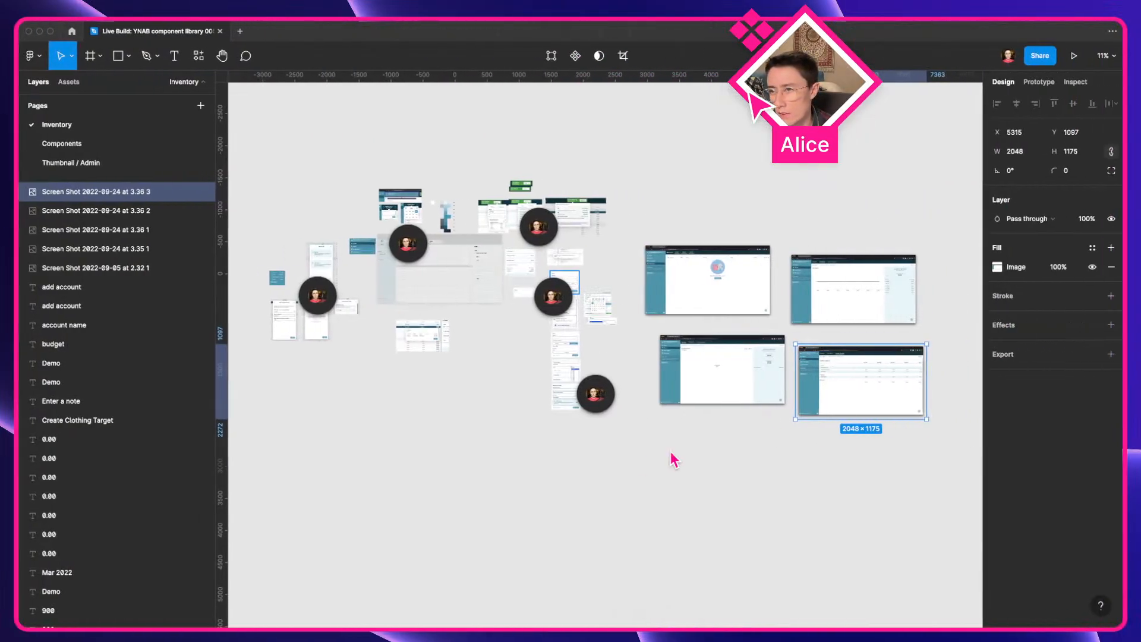
key("Escape")
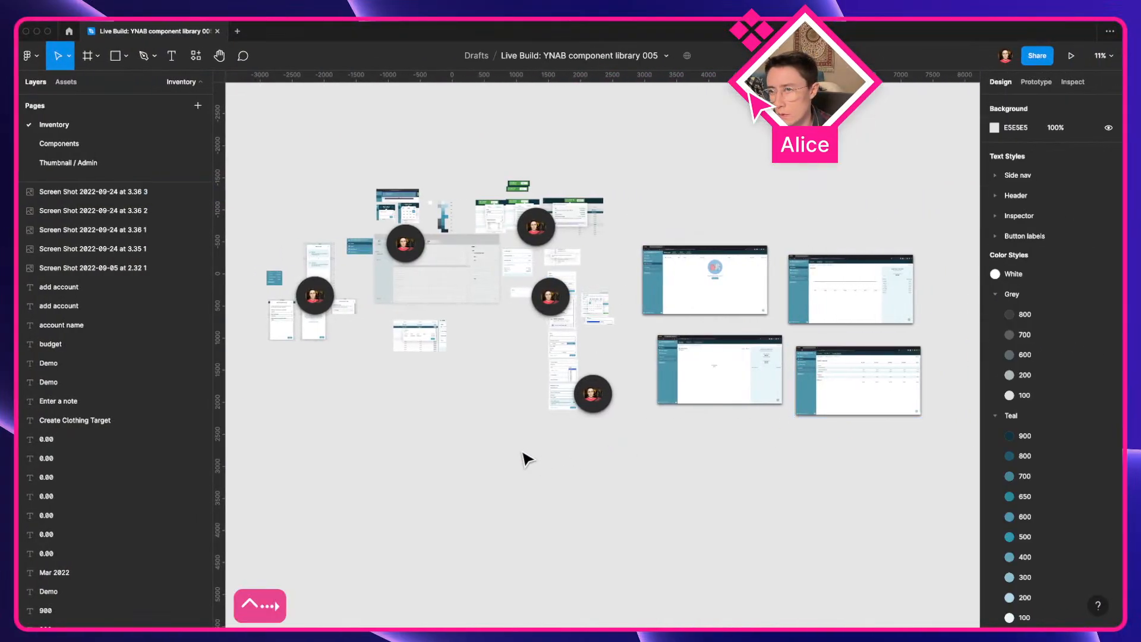
left_click(118, 145)
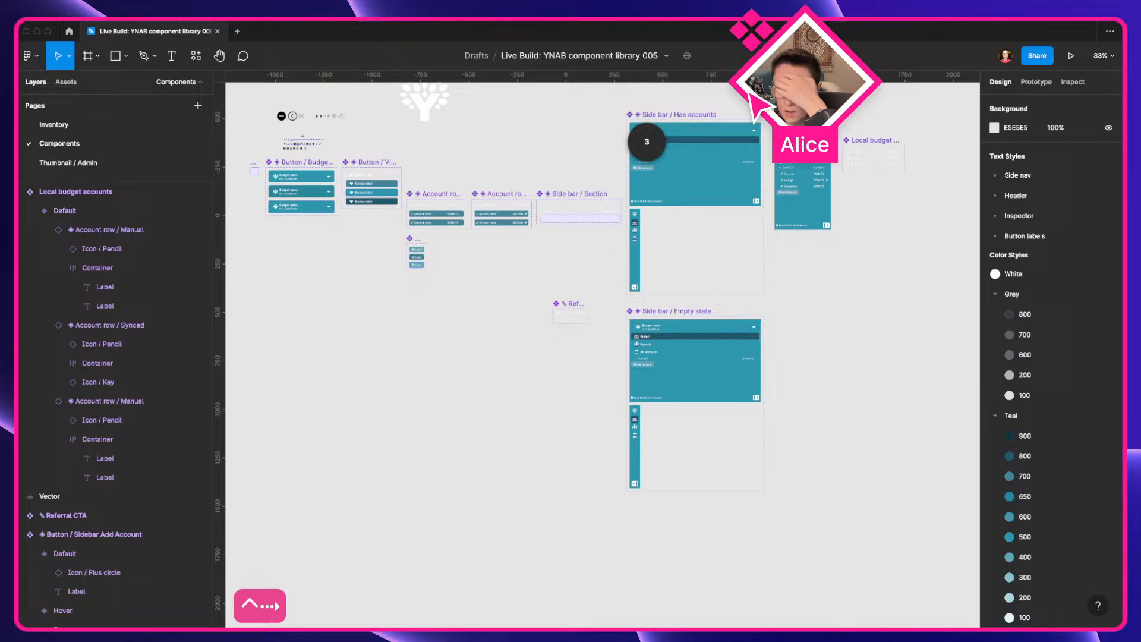
left_click(101, 123)
Add a "No Accounts" text layer below the Add Account button in the All Accounts screenshot's sidebar
scroll(715, 237, "up", 3)
scroll(542, 275, "up", 5)
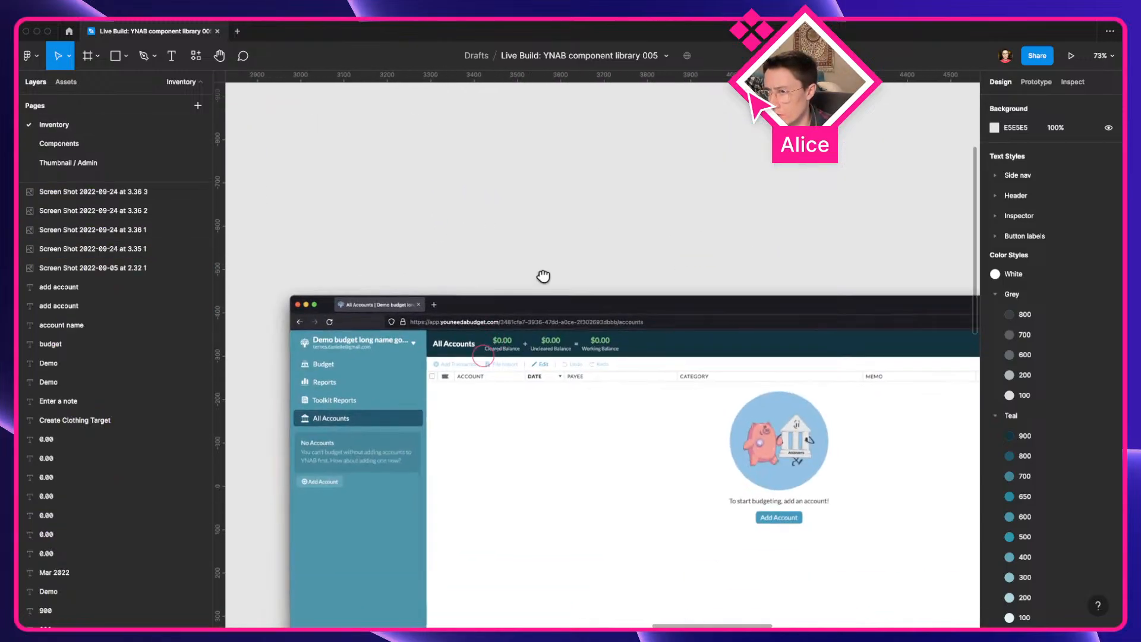
scroll(461, 382, "up", 10)
scroll(463, 422, "up", 3)
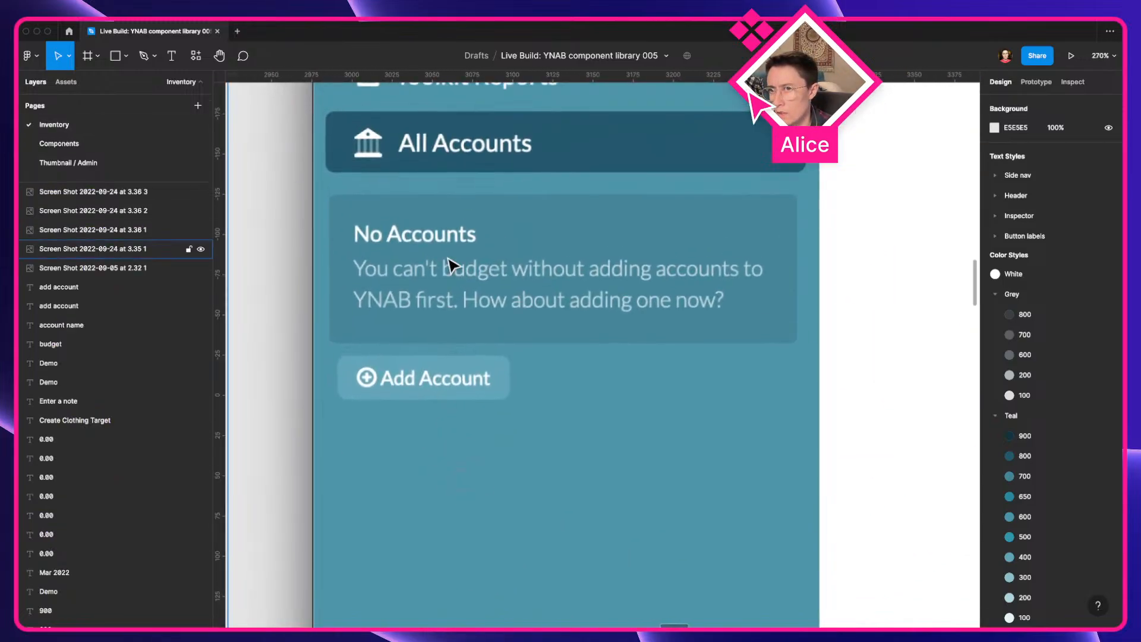
scroll(508, 485, "down", 5)
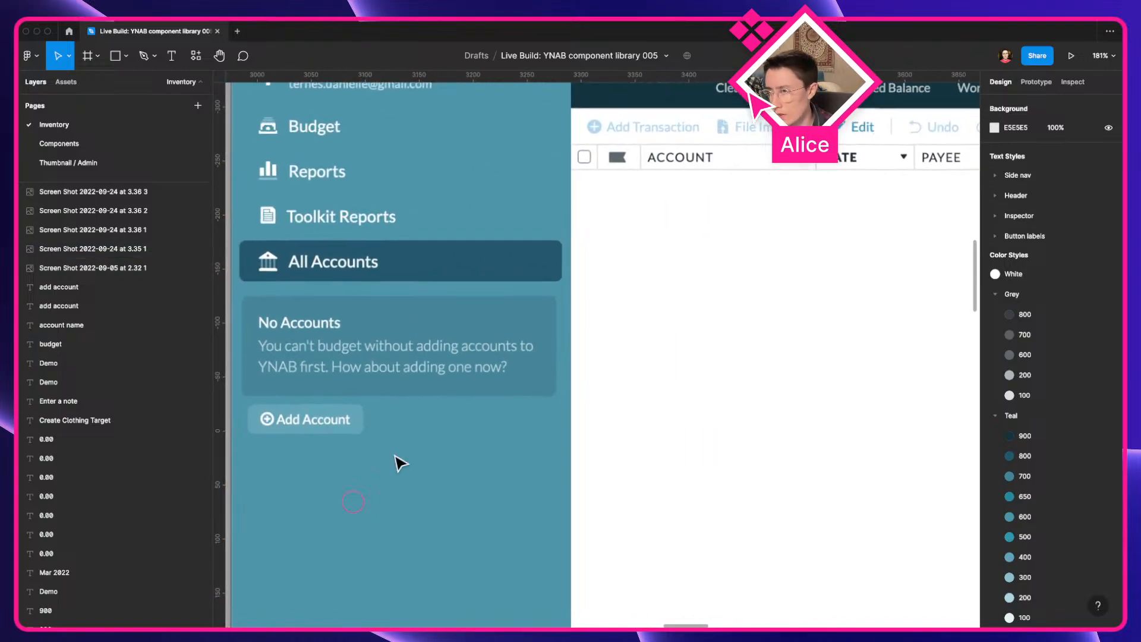
key("t")
left_click(439, 491)
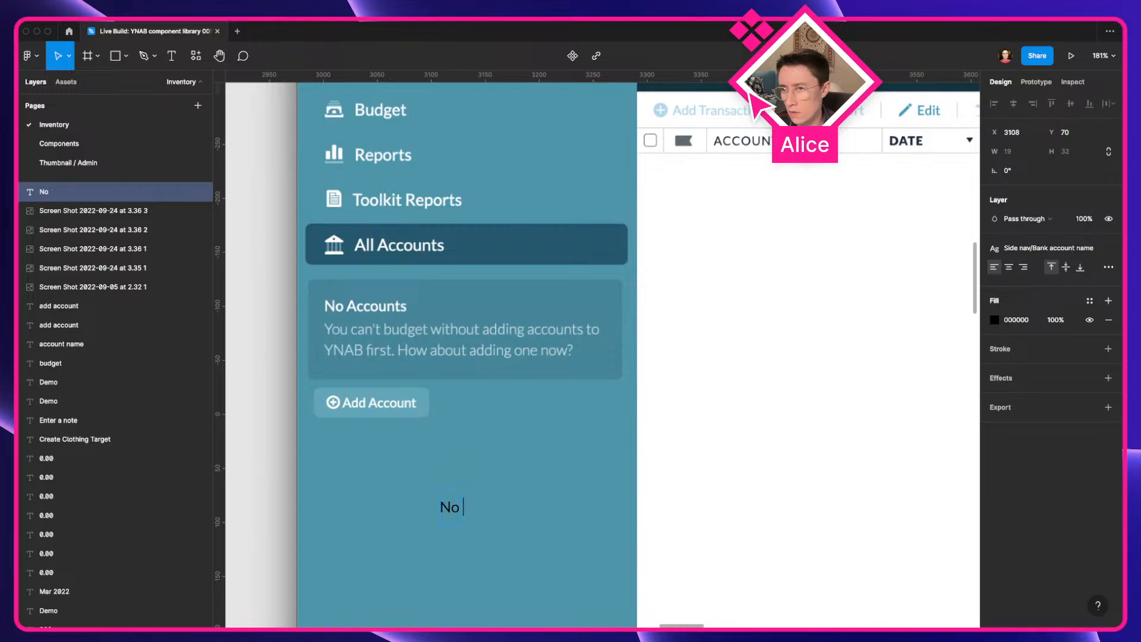
key("Escape")
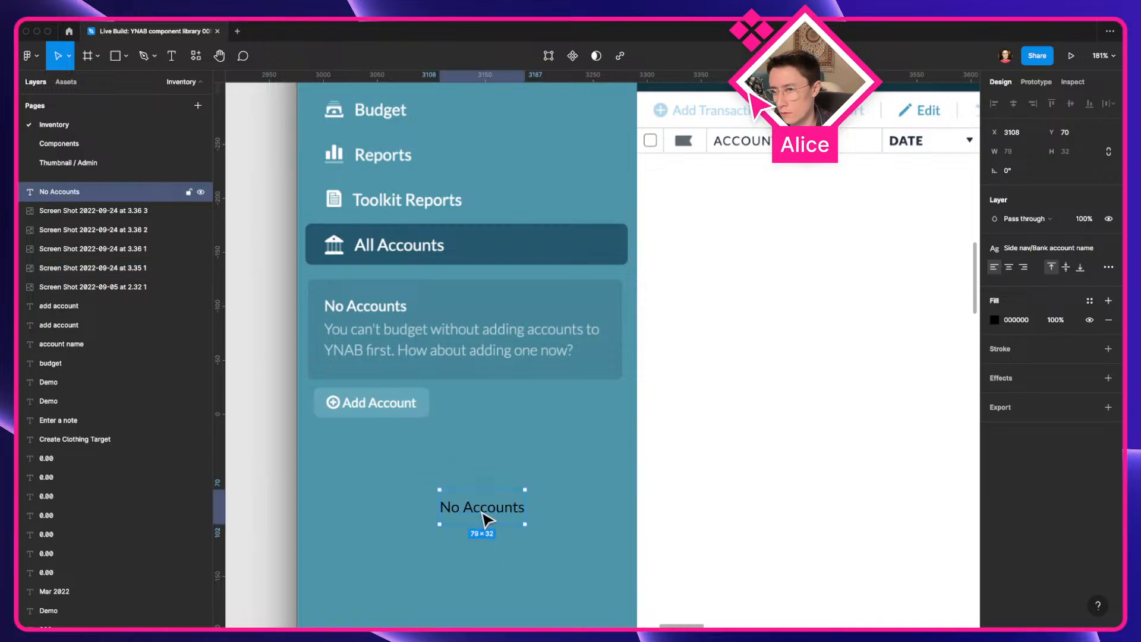
Move the text layer beside the screenshot's No Accounts heading for comparison and apply the White color style to it
left_click_drag(483, 515, 463, 312)
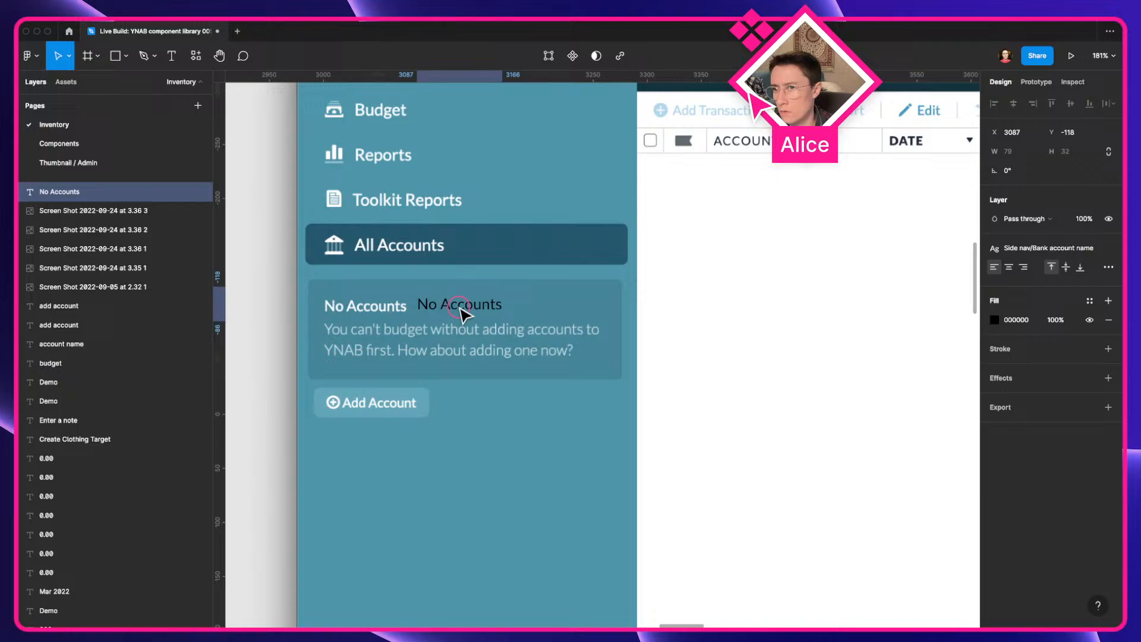
left_click(1089, 301)
left_click(1003, 373)
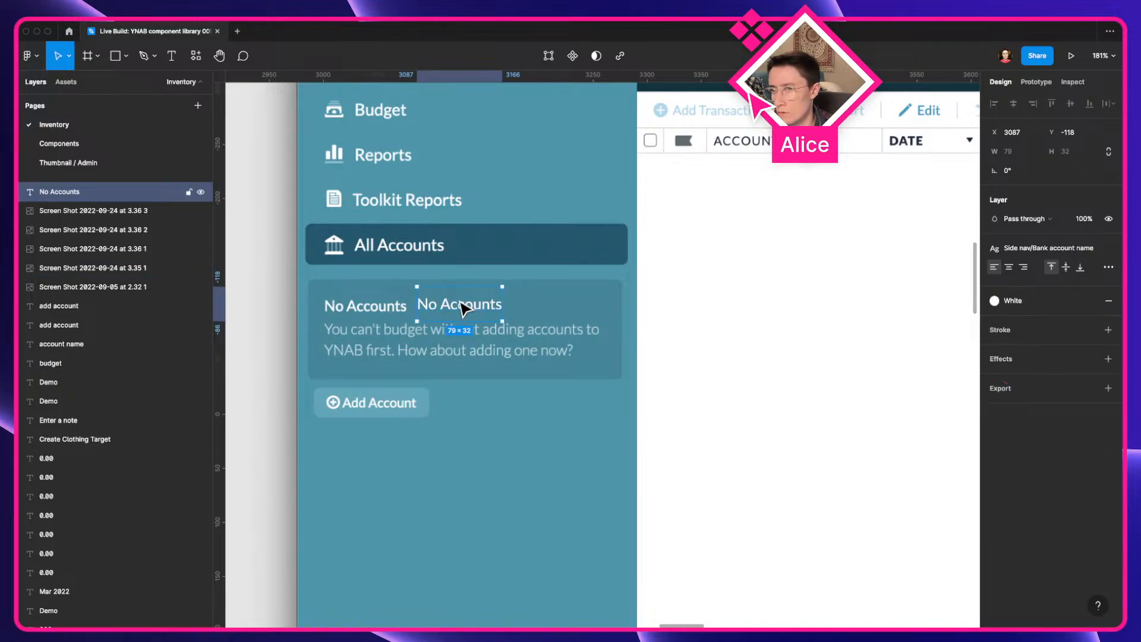
Duplicate the text below, replace it with "You can't budget without adding accounts to YNAB first. How about adding one now?" and wrap it about 202 px wide
left_click_drag(461, 308, 502, 499)
key("Return")
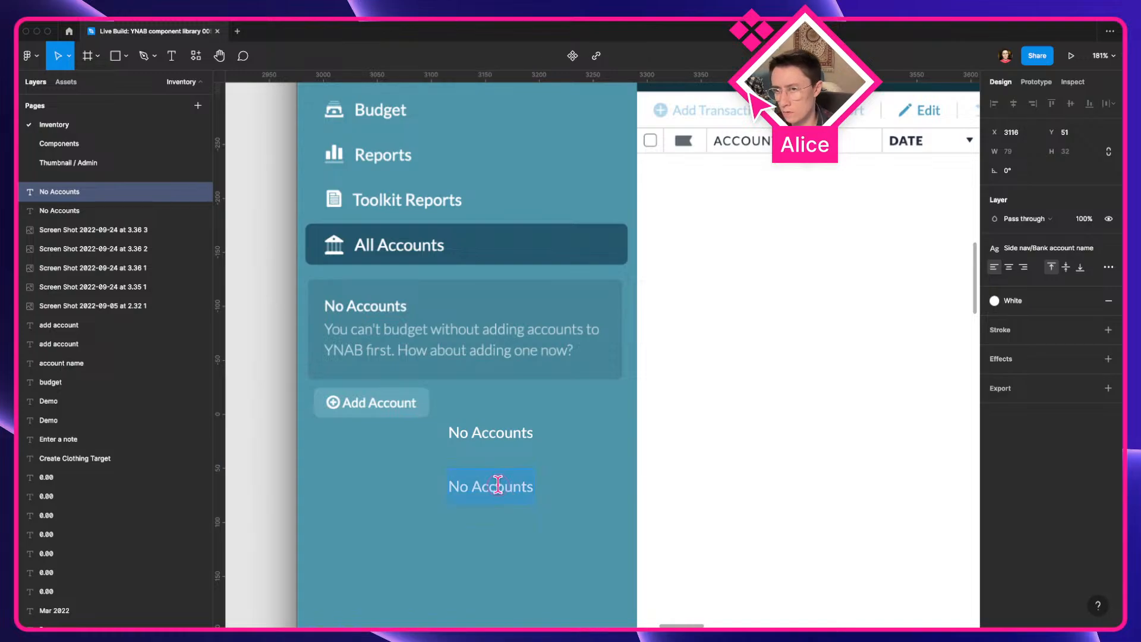
type("You can’t budget without ad")
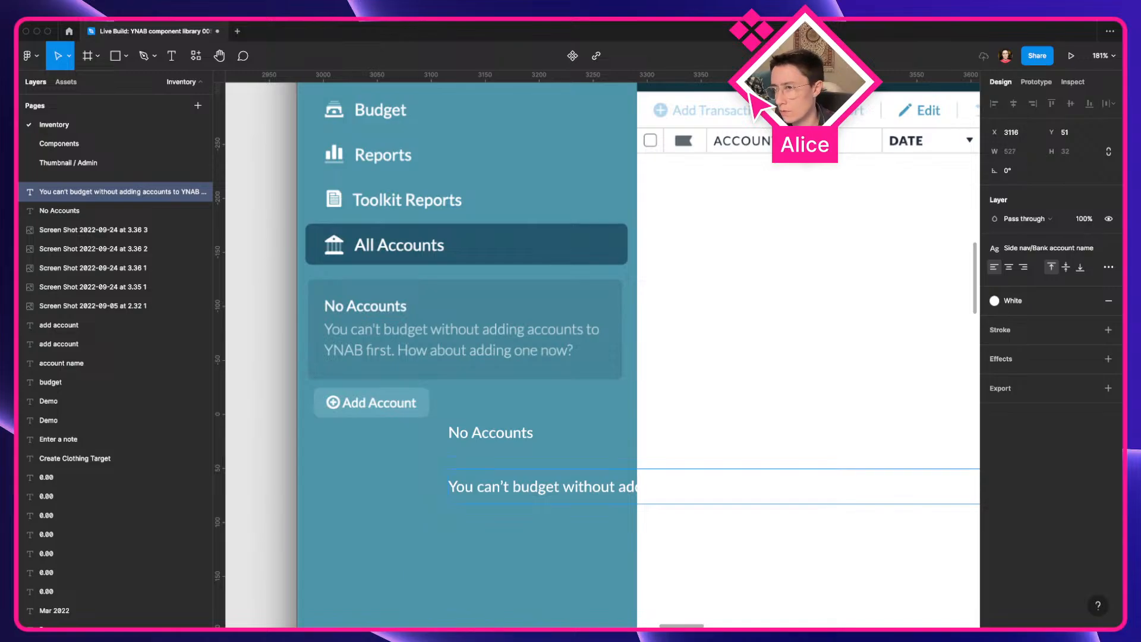
scroll(509, 555, "down", 5)
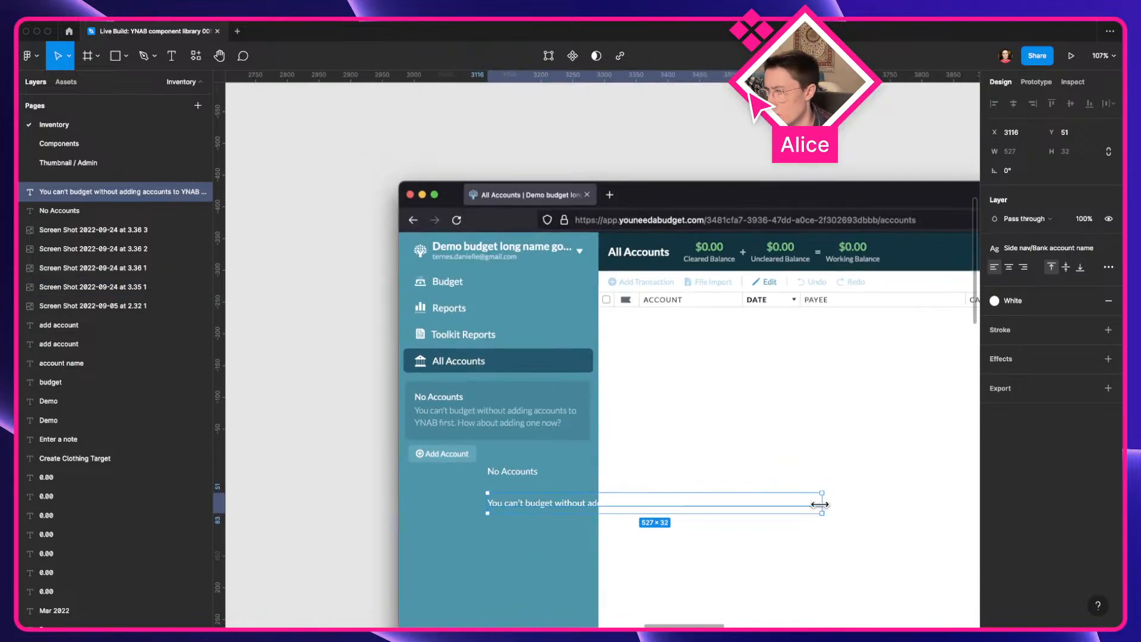
left_click_drag(820, 504, 484, 506)
Browse the library's text styles for one that suits the paragraph
left_click(1048, 248)
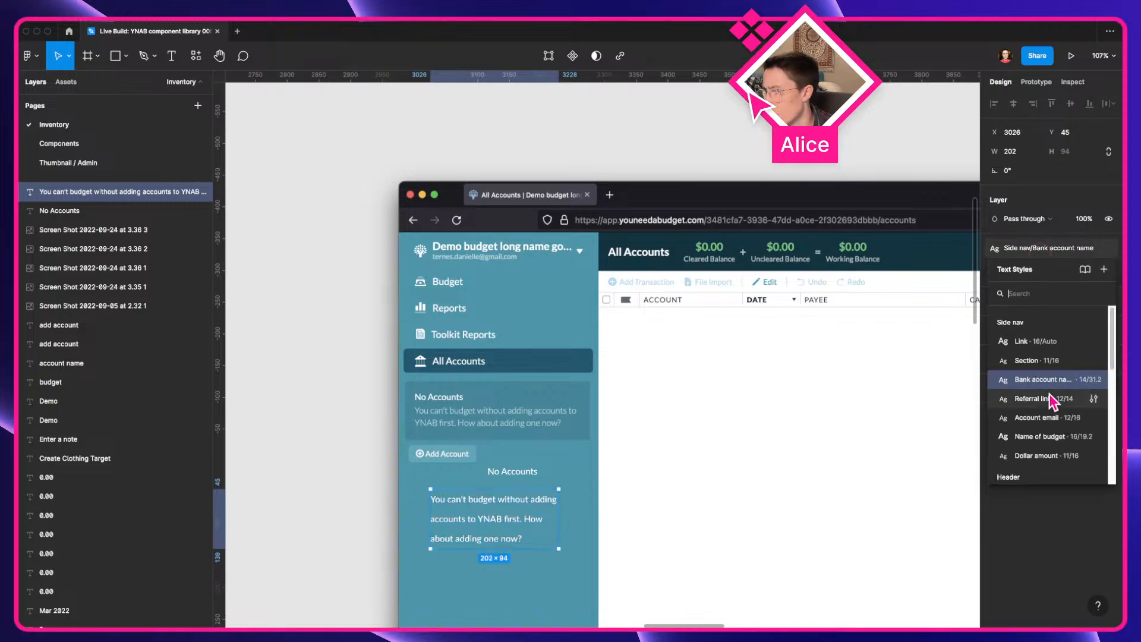
scroll(1048, 427, "down", 3)
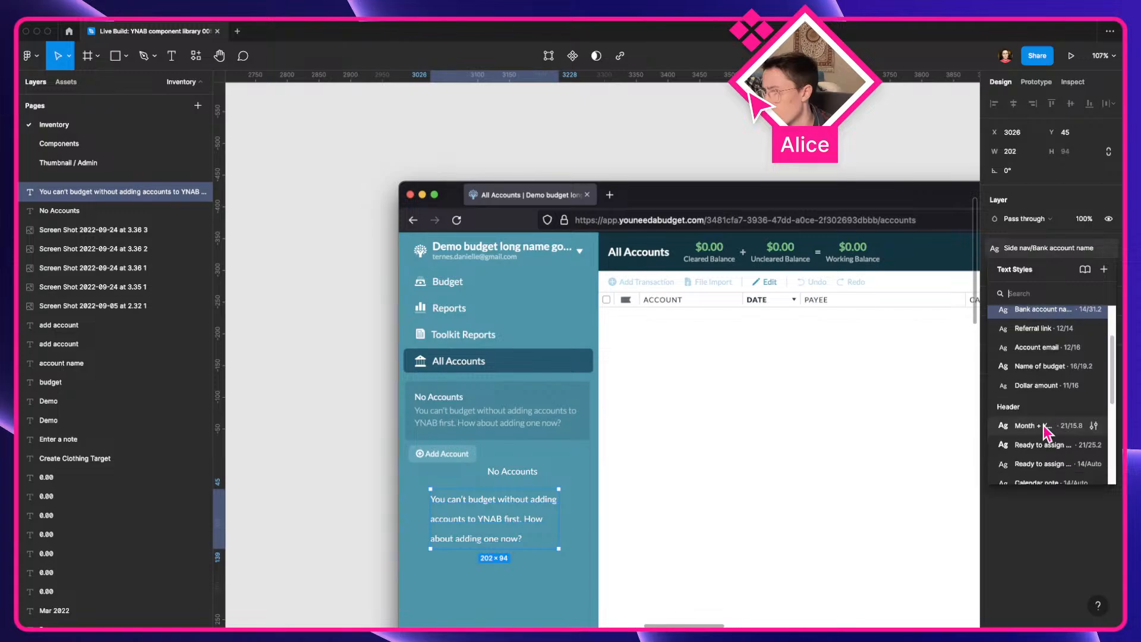
scroll(1044, 427, "down", 5)
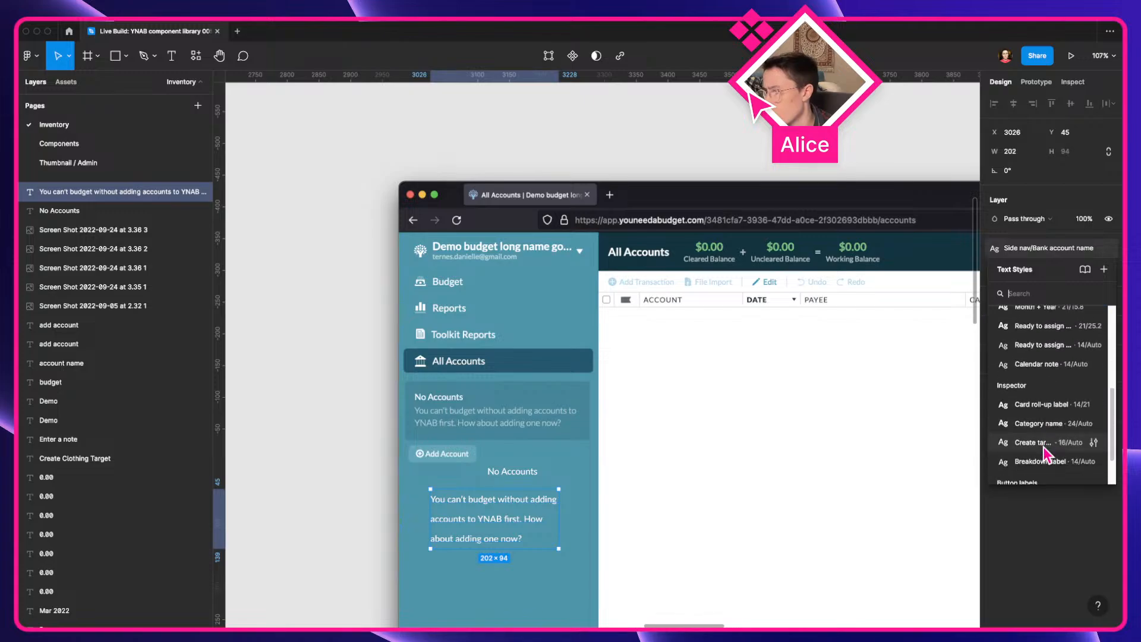
scroll(1044, 452, "up", 4)
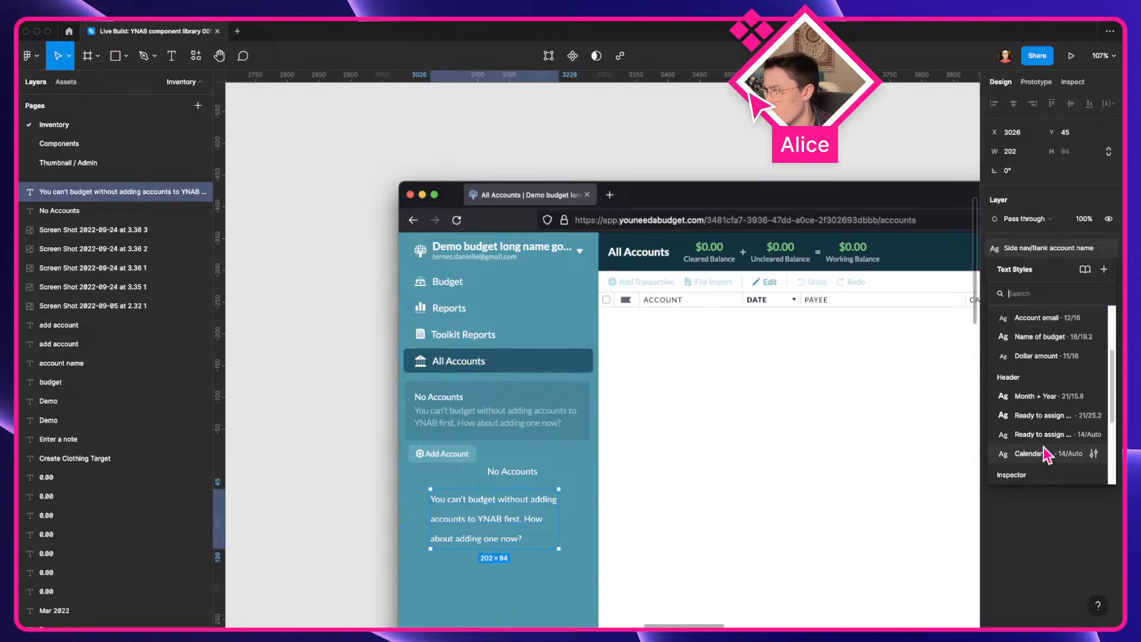
scroll(1046, 454, "up", 1)
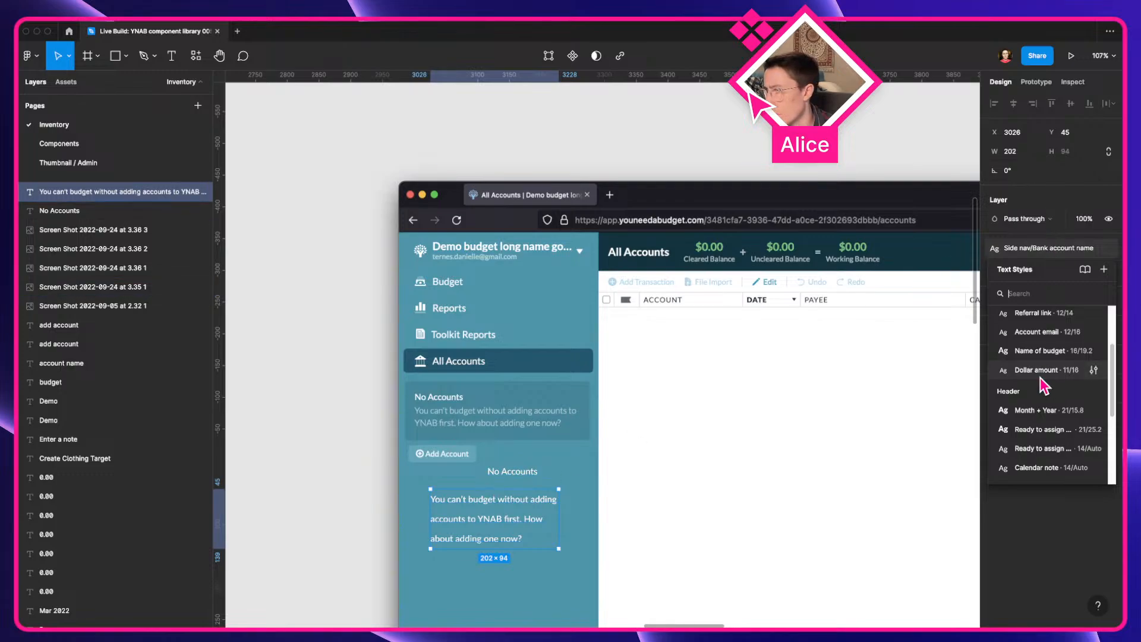
scroll(1045, 384, "up", 1)
scroll(1046, 369, "up", 3)
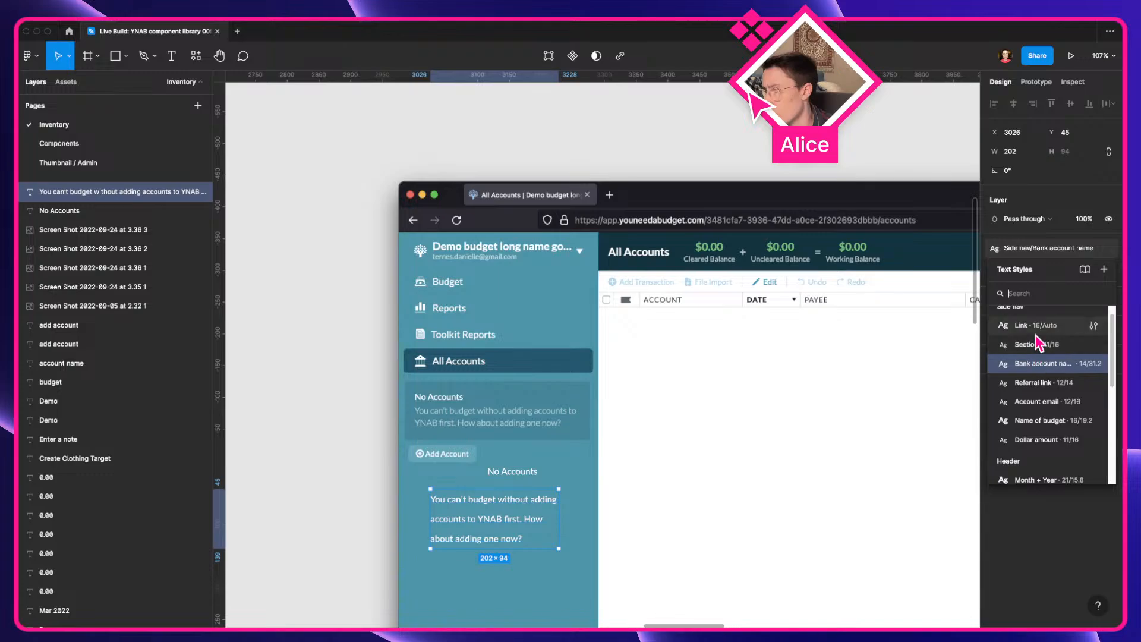
scroll(1061, 333, "up", 1)
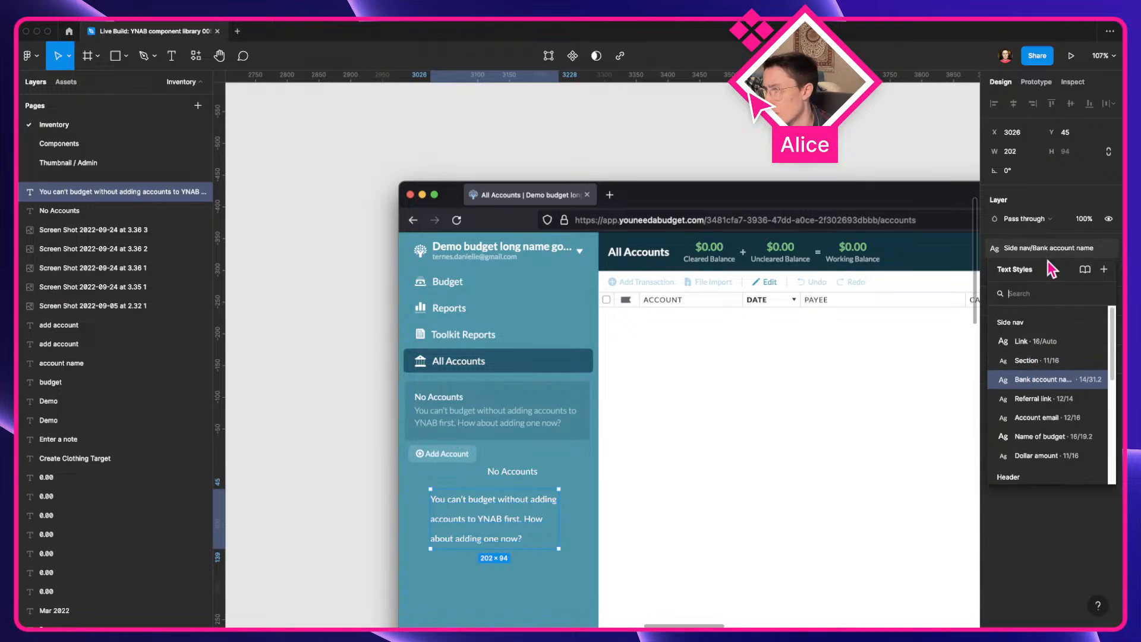
Detach the text style from the paragraph and reduce its line height to 19.2
left_click(1107, 249)
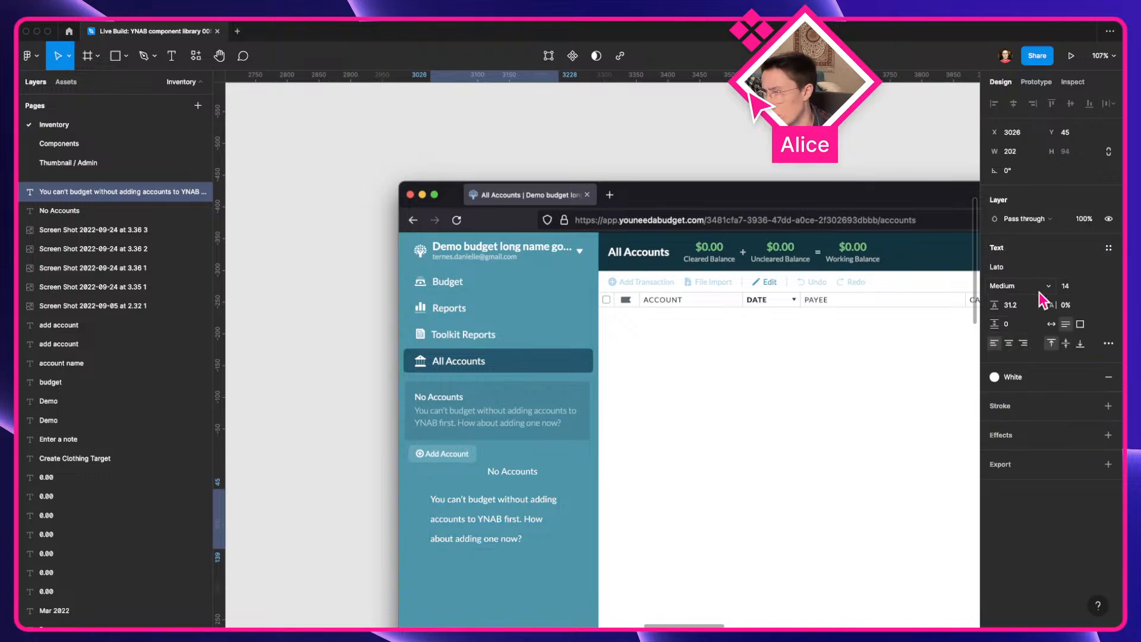
left_click(1010, 305)
key("Down")
key("Down")
key("Down")
key("Down")
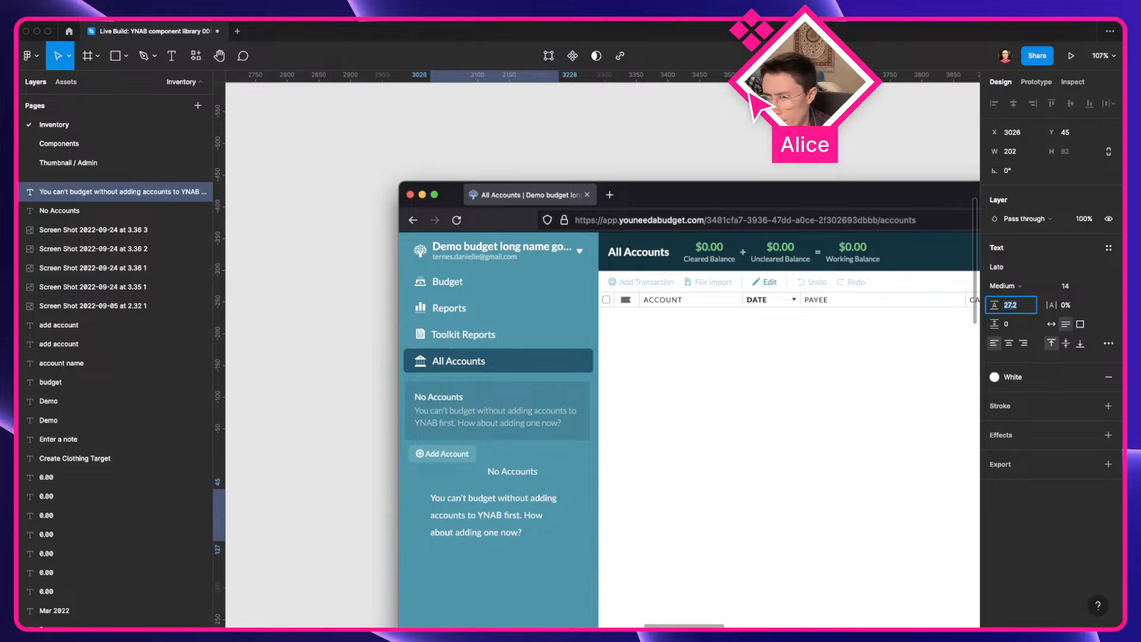
key("Down")
key("Down")
key("Down")
key("Down")
key("Down")
key("Down")
key("Down")
key("Down")
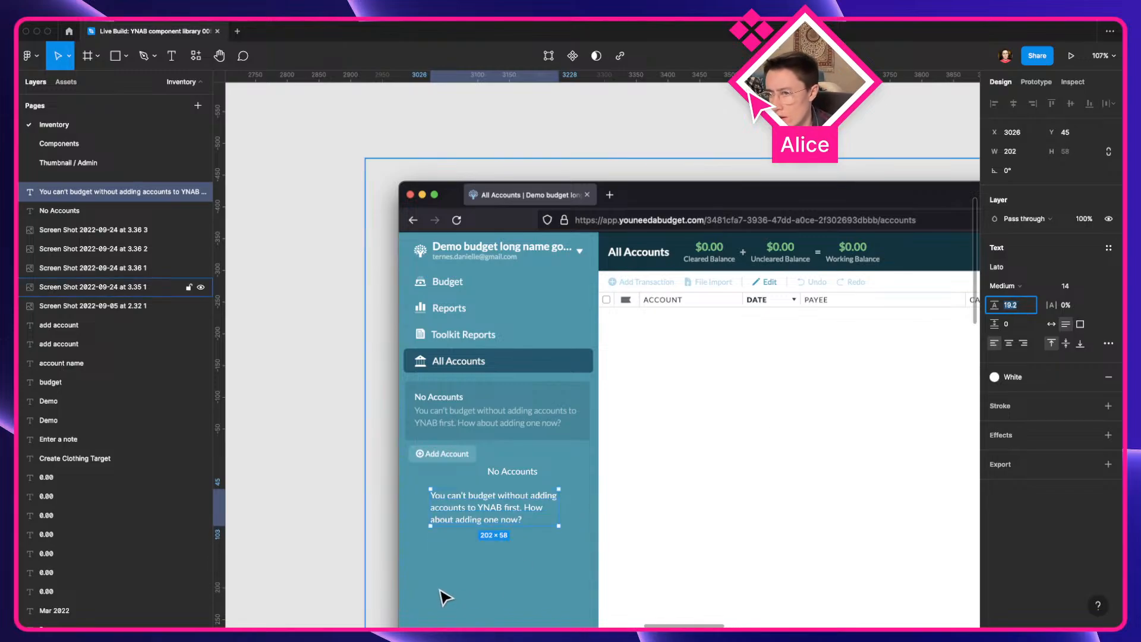
Widen the paragraph to about 269 px and align it over the matching text in the screenshot's No Accounts box
left_click_drag(559, 508, 557, 430)
scroll(555, 424, "up", 10)
scroll(552, 422, "left", 6)
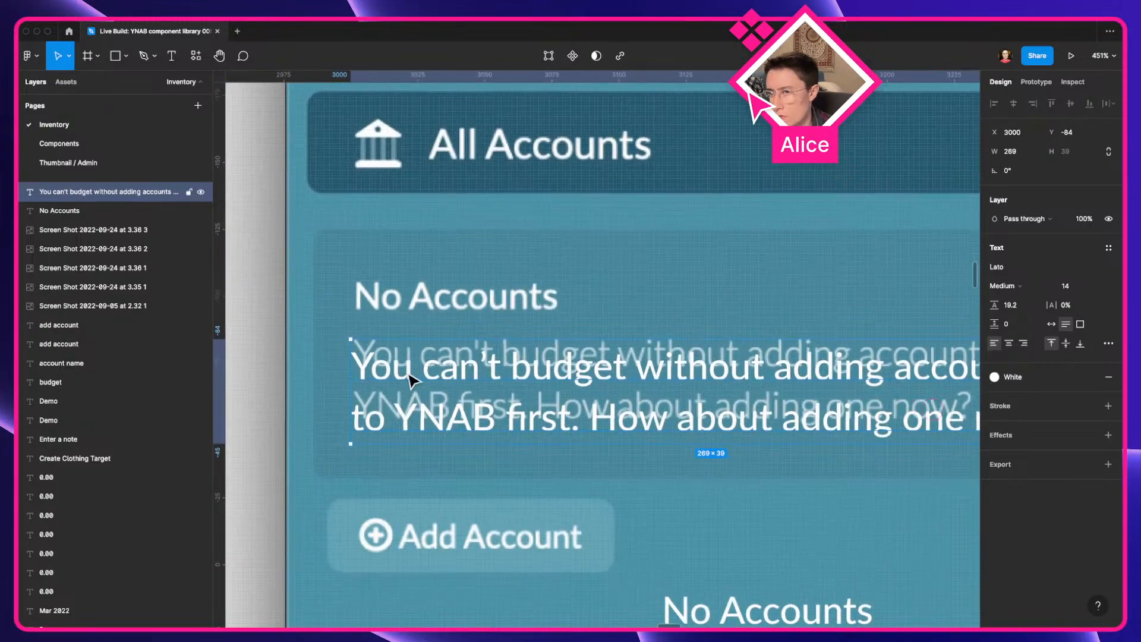
mouse_move(395, 372)
left_mouse_down()
mouse_move(397, 352)
mouse_move(399, 361)
left_mouse_up()
Set the paragraph's line height to 20
left_click(1029, 310)
key("Up")
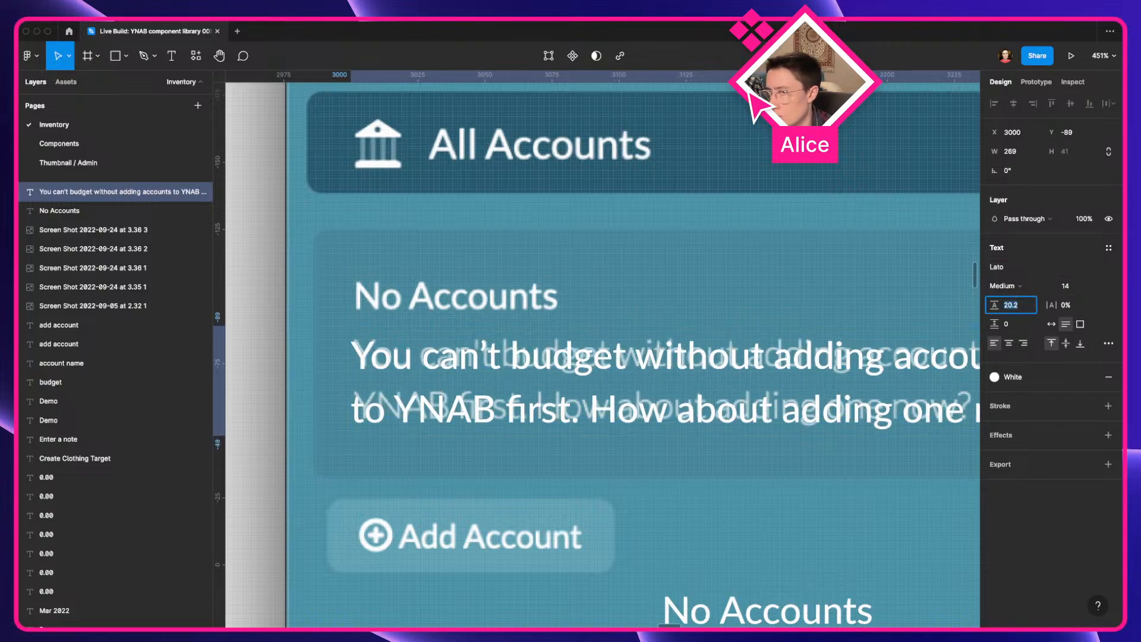
type("20")
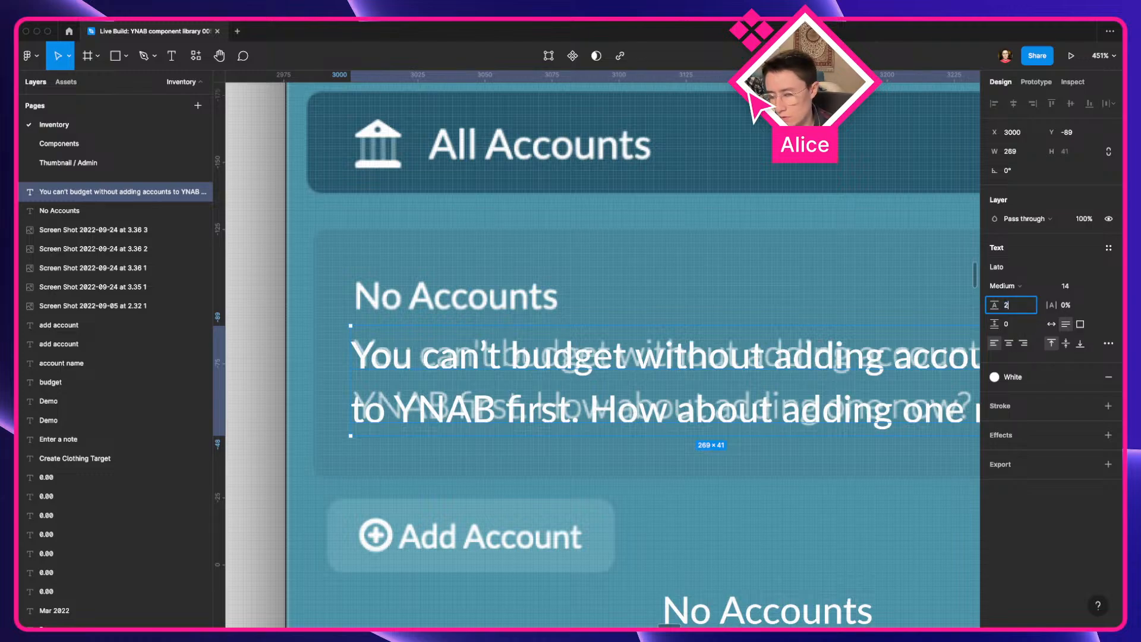
key("Tab")
Move the paragraph below the screenshot's Add Account button and position the No Accounts text directly above it
scroll(855, 341, "down", 5)
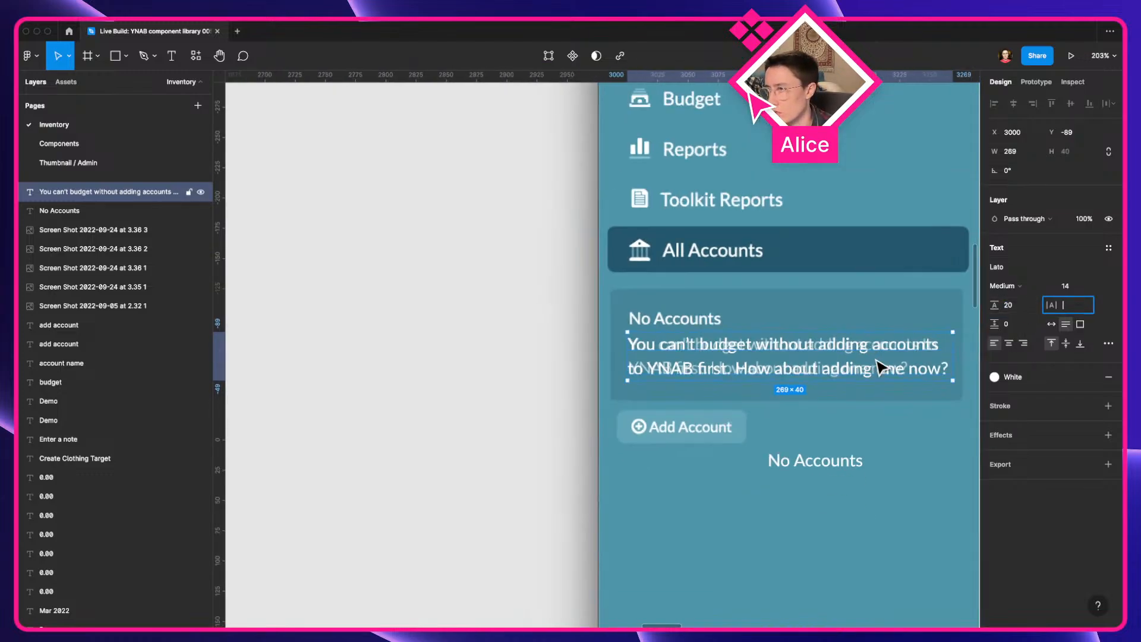
left_click_drag(878, 365, 886, 538)
left_click_drag(886, 539, 726, 504)
left_click(671, 429)
left_click_drag(670, 429, 537, 452)
Wrap the No Accounts heading and its paragraph in a vertical auto layout frame with 8 px horizontal and vertical padding
left_click(552, 484, "shift")
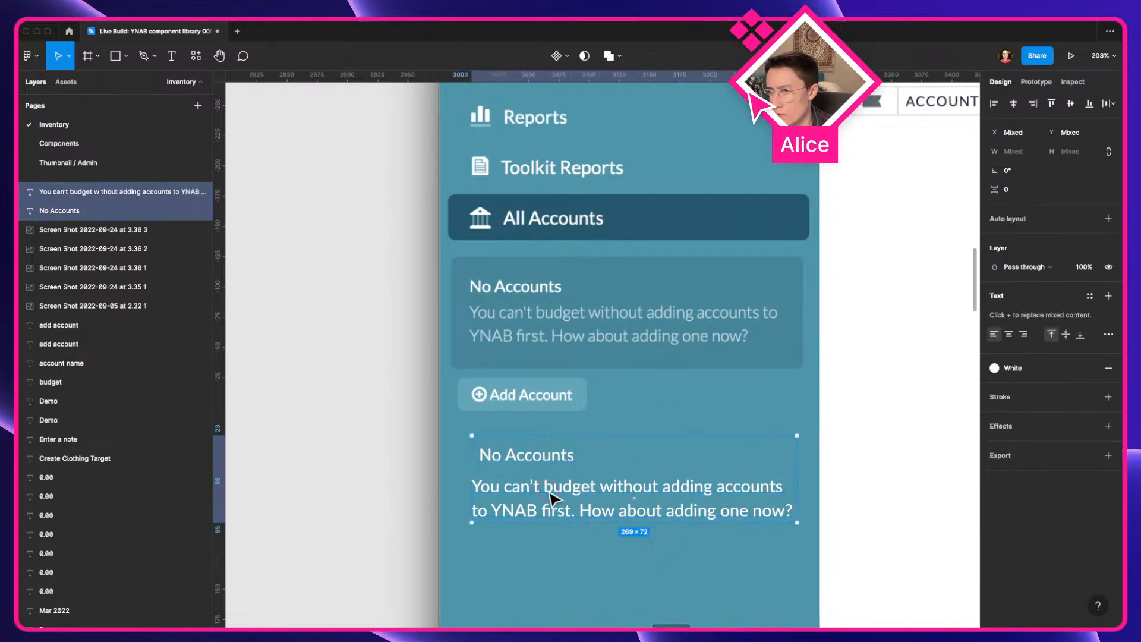
key("shift+a")
left_click(1010, 319)
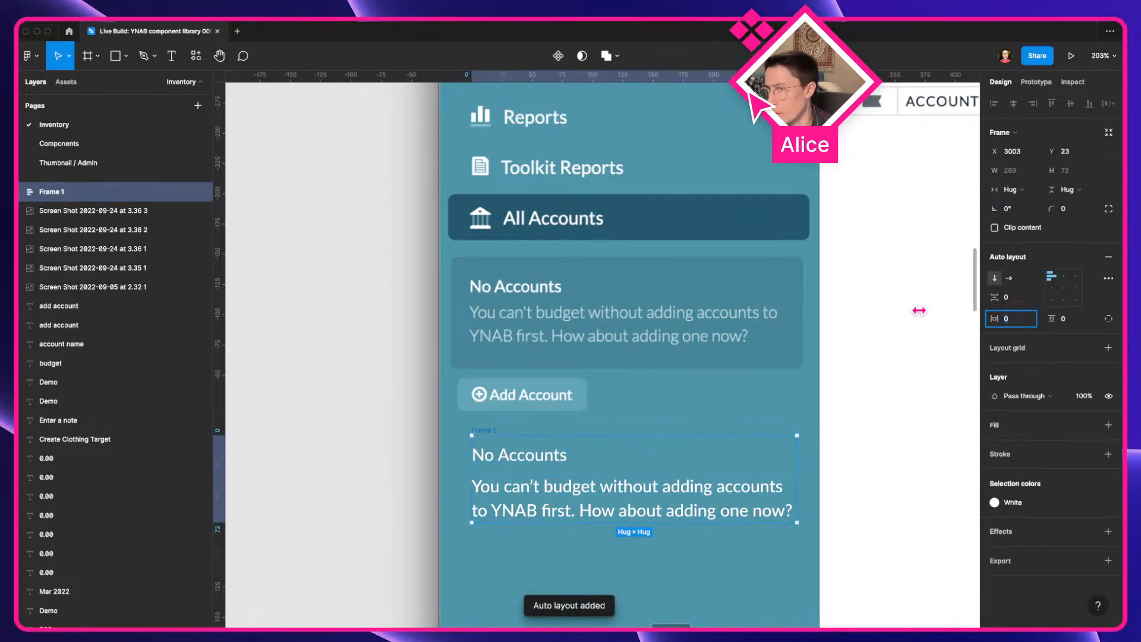
type("8")
key("Tab")
type("8")
key("Return")
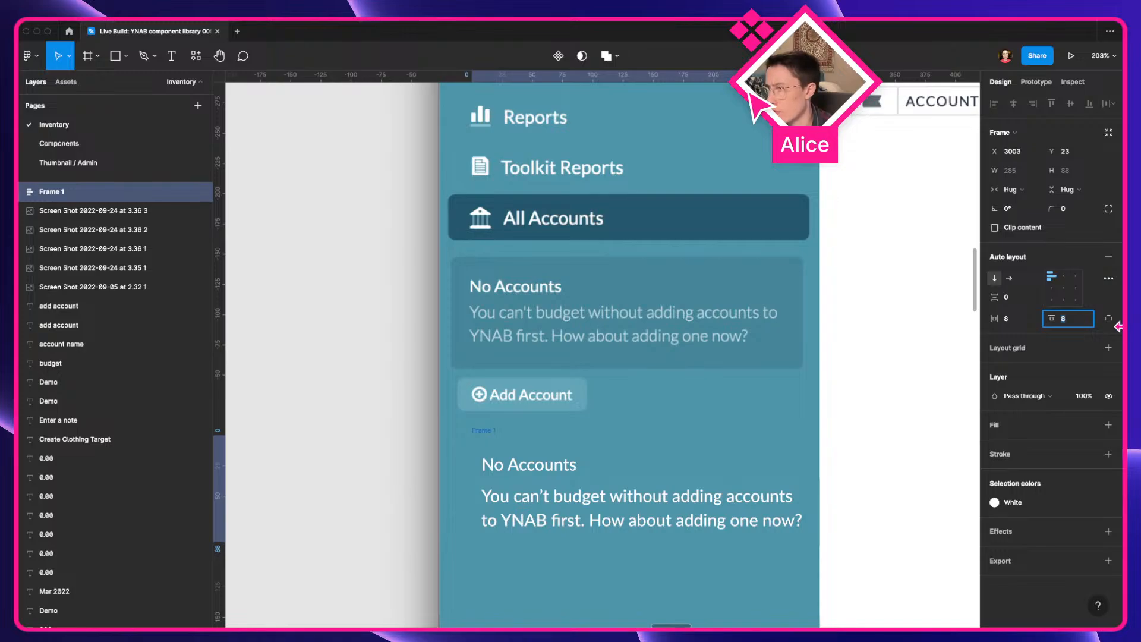
Give the auto layout frame a corner radius of 4 and a Teal/700 fill
left_click(1076, 210)
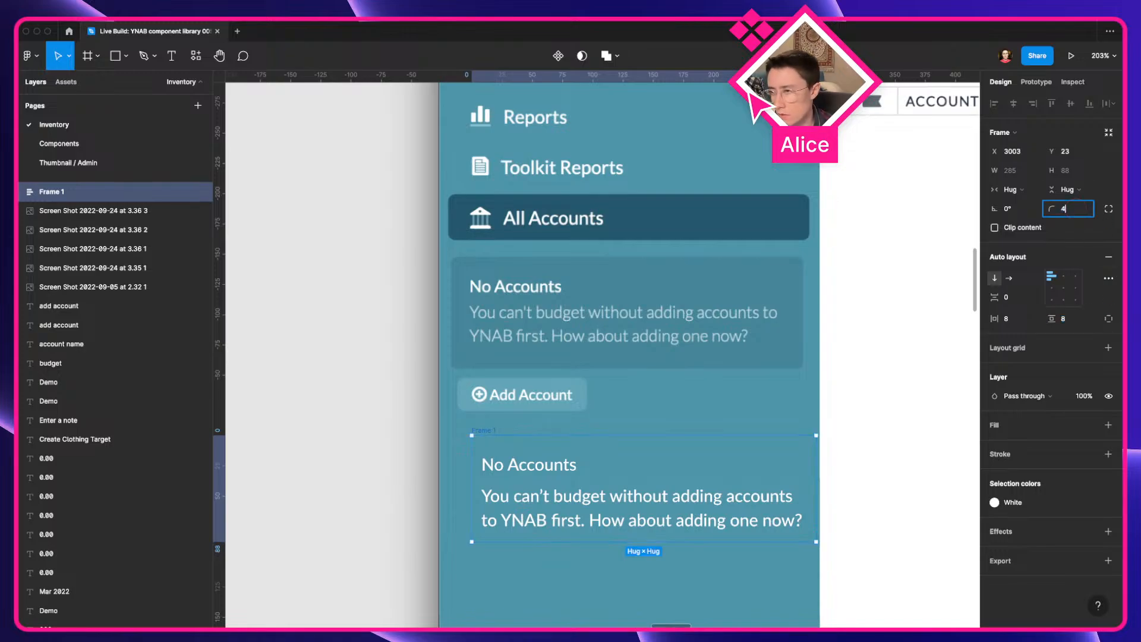
key("Tab")
left_click(1092, 427)
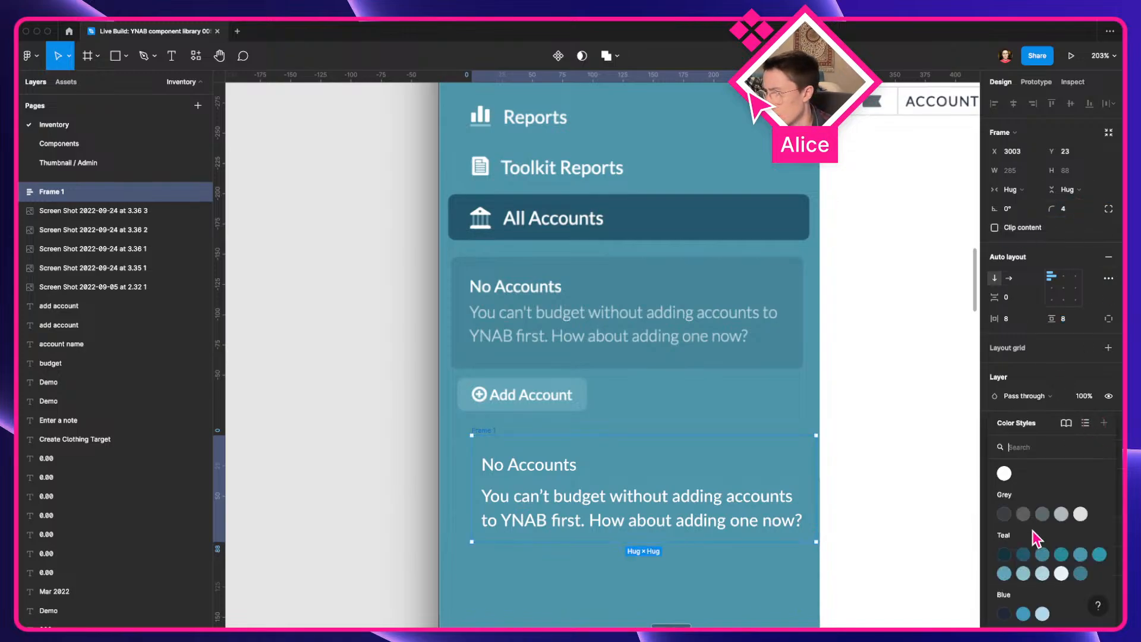
left_click(1026, 547)
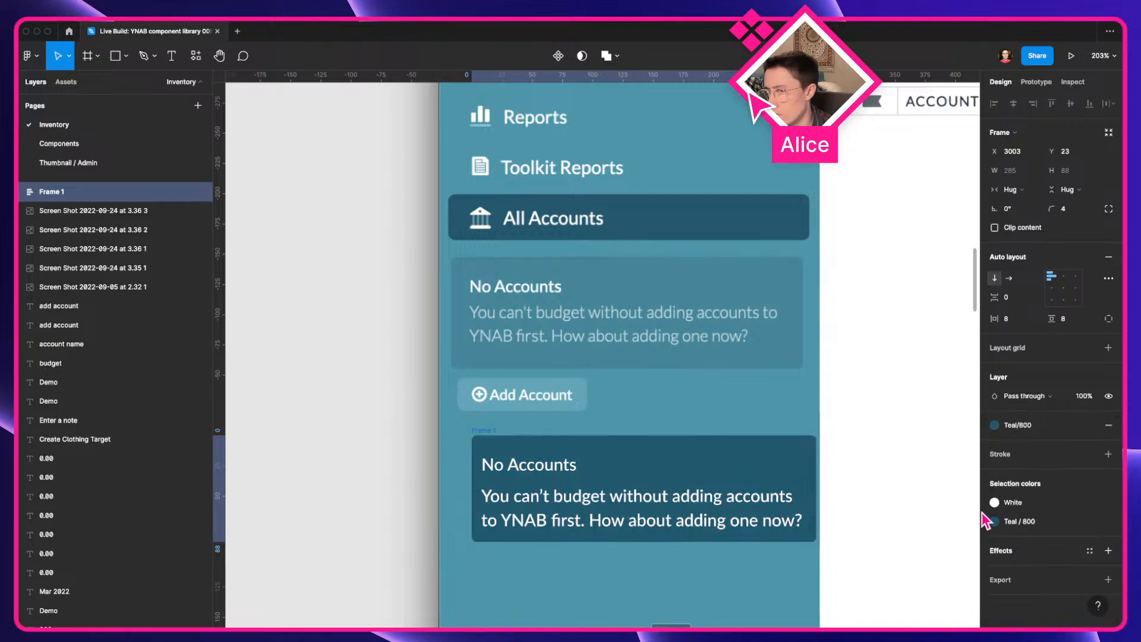
left_click(994, 424)
left_click(1046, 557)
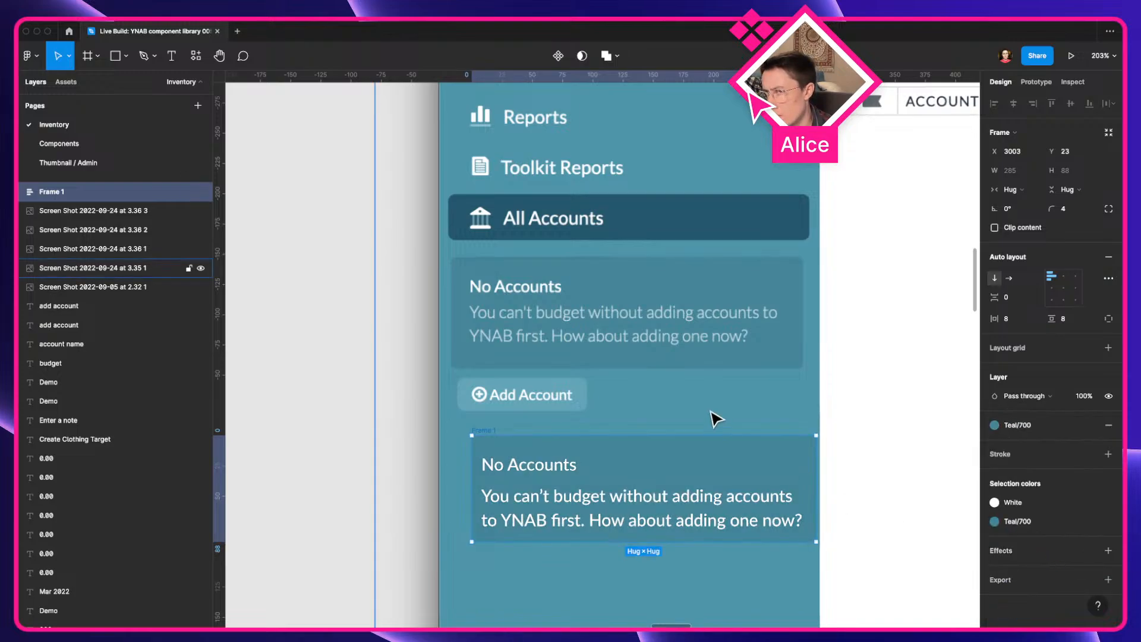
Switch to YNAB in the browser and inspect the CSS rules of the No Accounts message paragraph in the sidebar
left_click(552, 526)
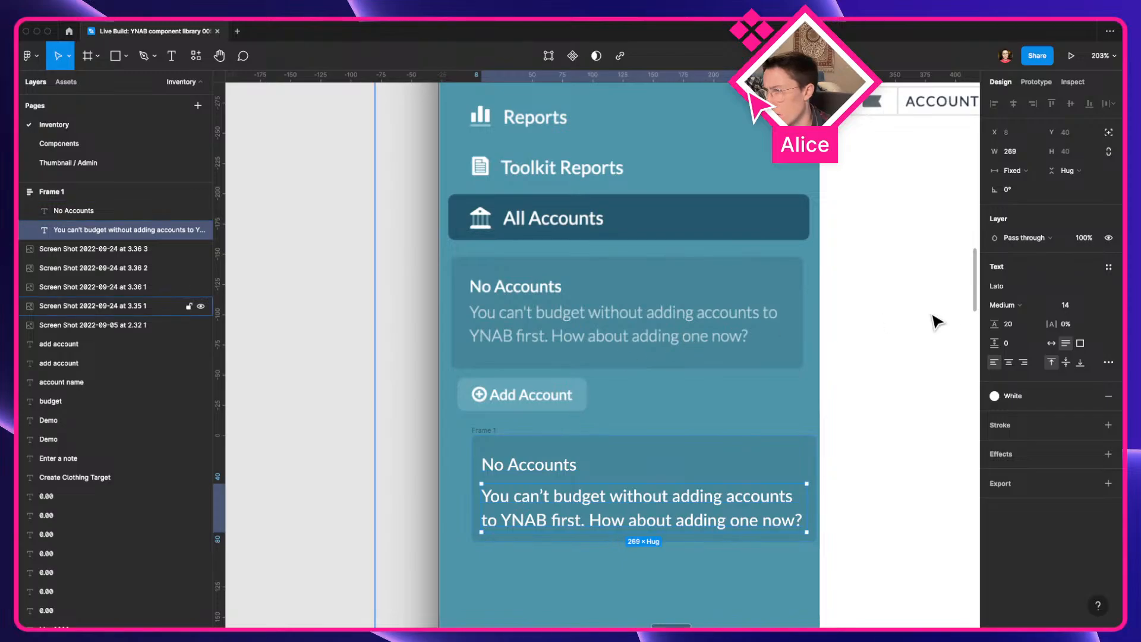
key("ctrl+Left")
right_click(93, 219)
left_click(83, 229)
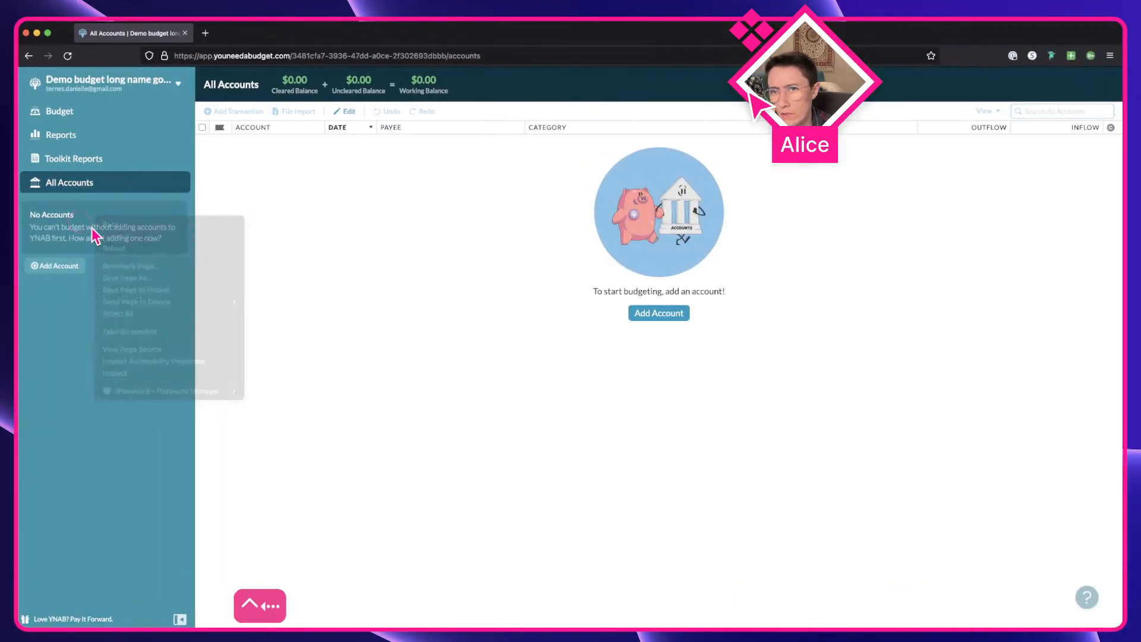
right_click(101, 226)
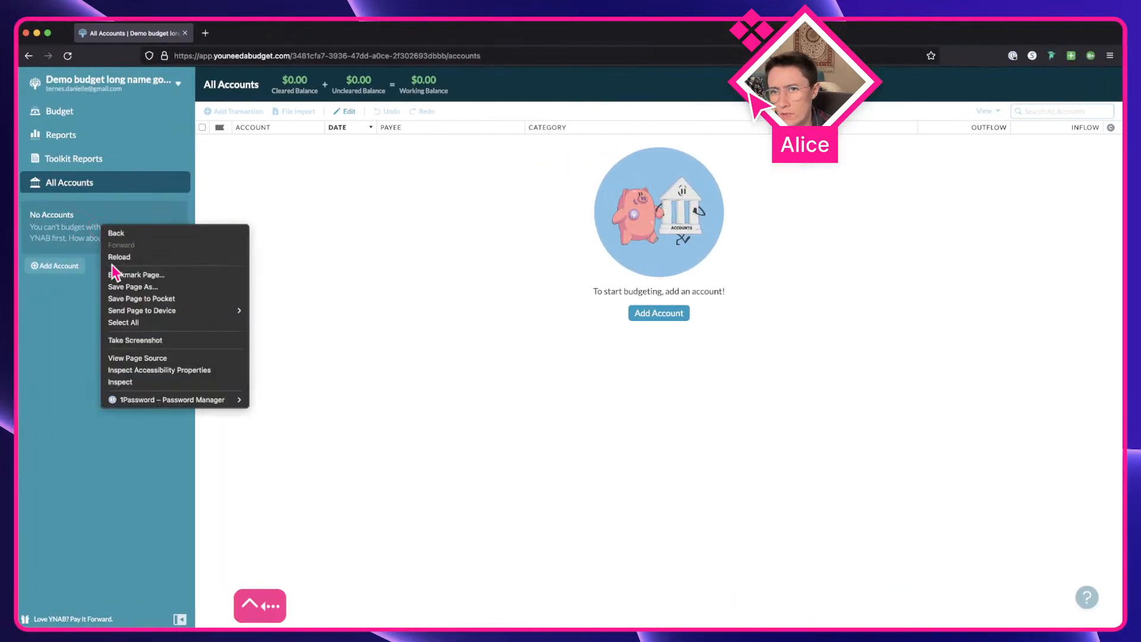
left_click(123, 382)
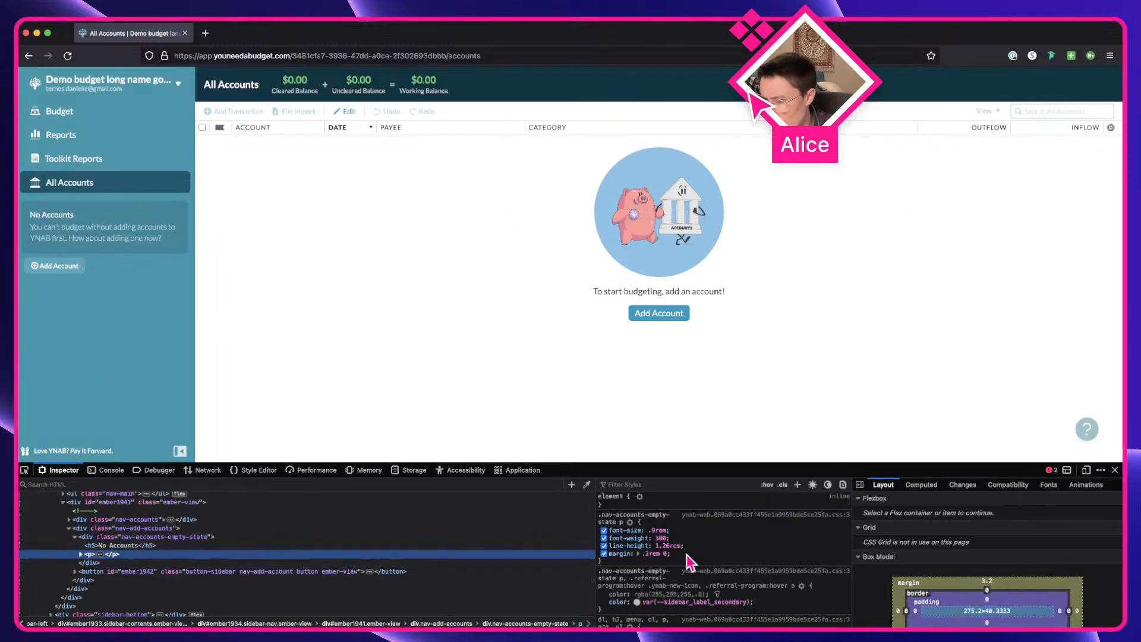
scroll(689, 561, "down", 2)
scroll(666, 567, "down", 1)
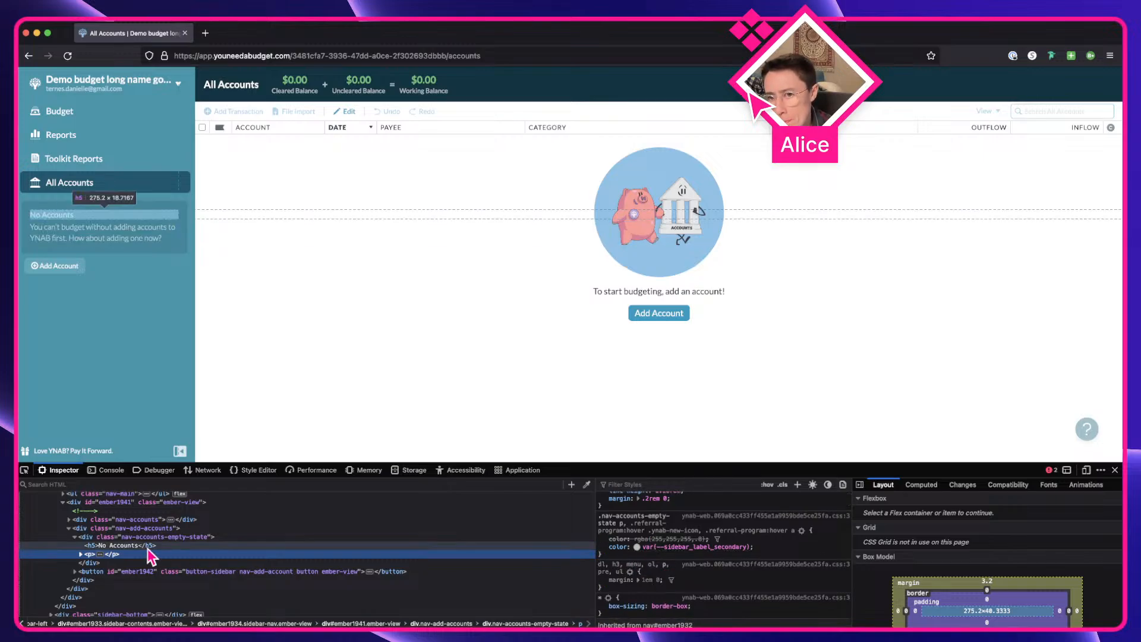
scroll(740, 537, "down", 4)
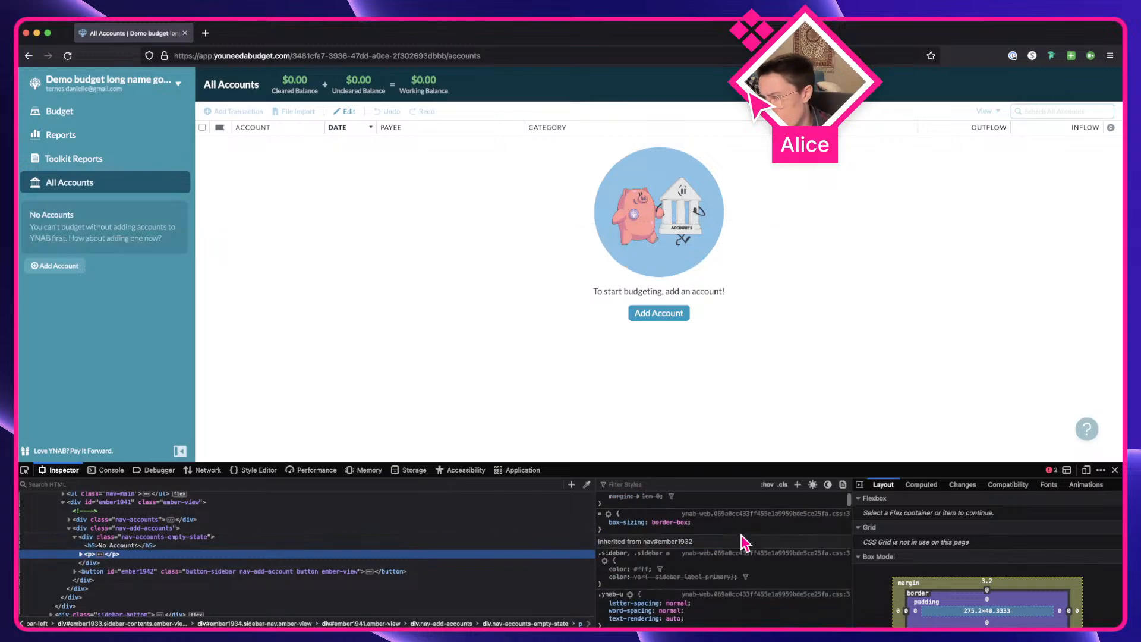
scroll(740, 538, "down", 4)
Switch back to Figma and apply the Teal/300 color style to the message paragraph
key("ctrl+Right")
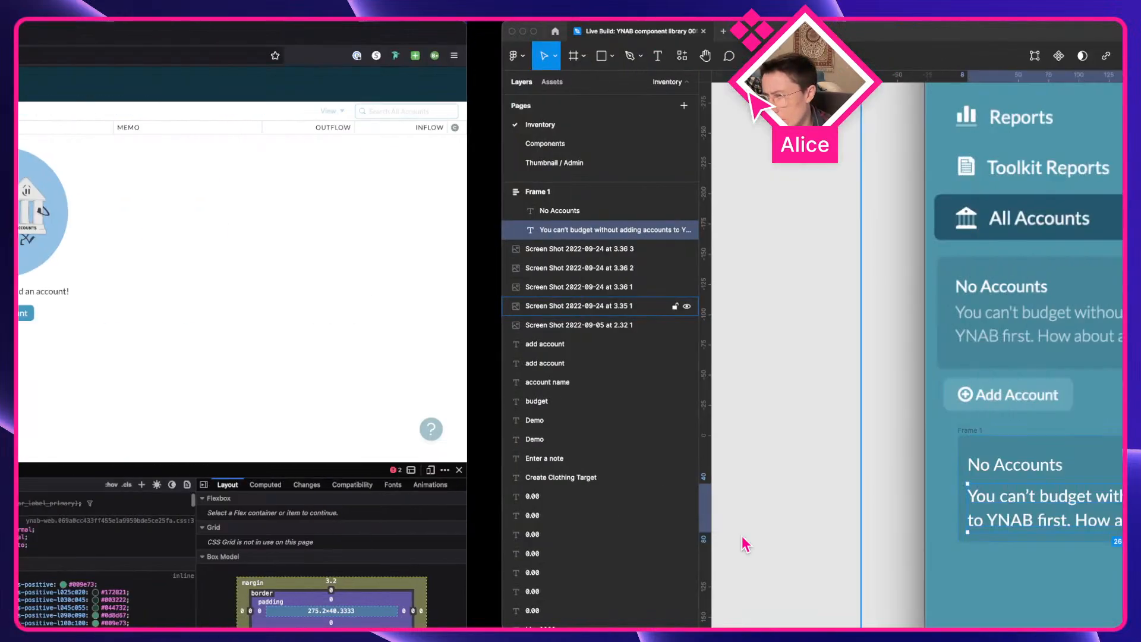
left_click(1049, 395)
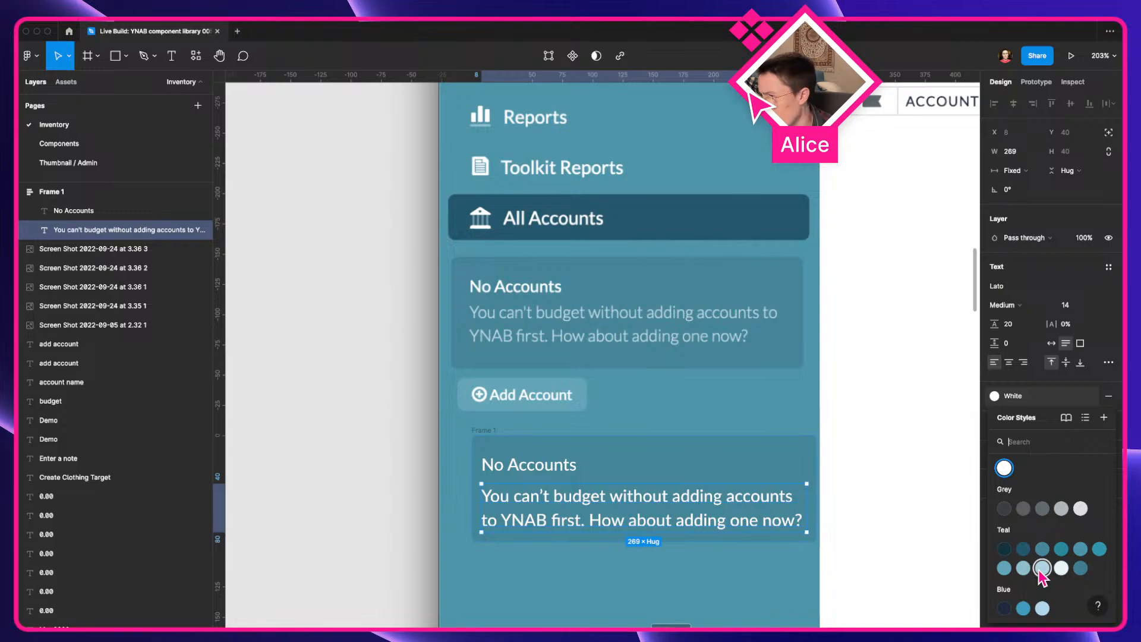
left_click(1004, 568)
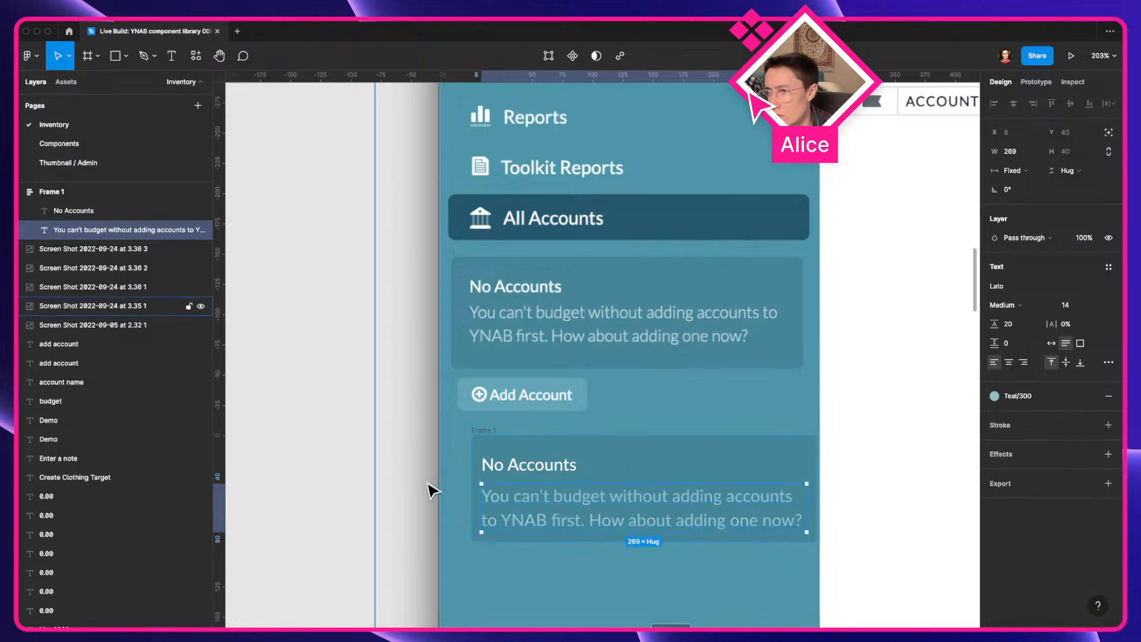
Set the message frame's horizontal and bottom padding to 16 and align the frame beneath the screenshot's No Accounts box
left_click(486, 438)
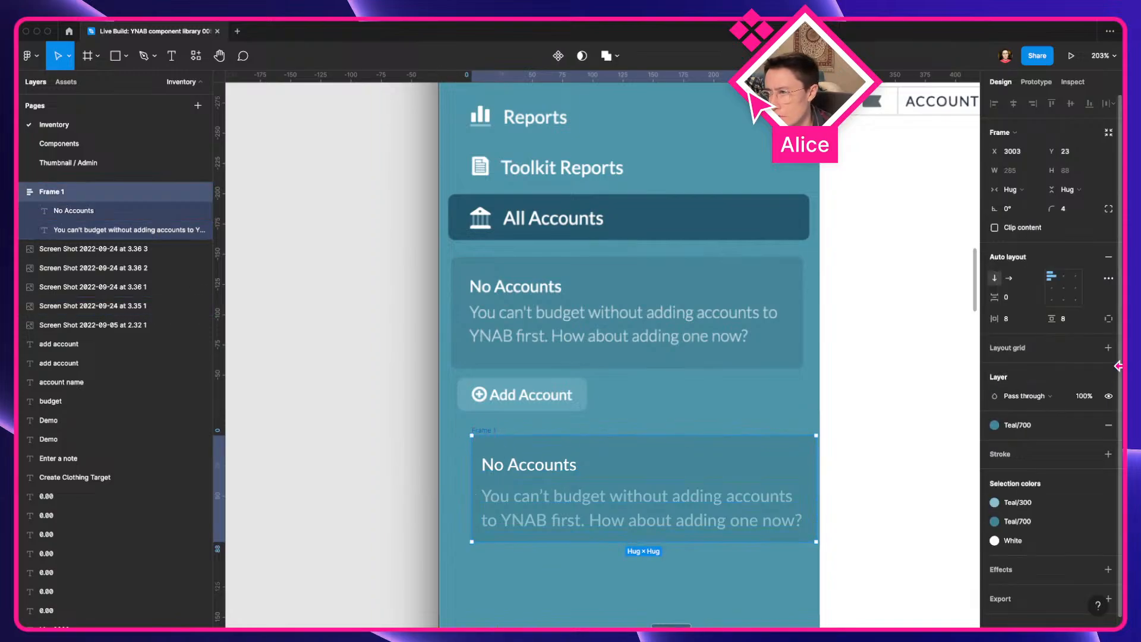
left_click(1031, 321)
type("16")
key("Return")
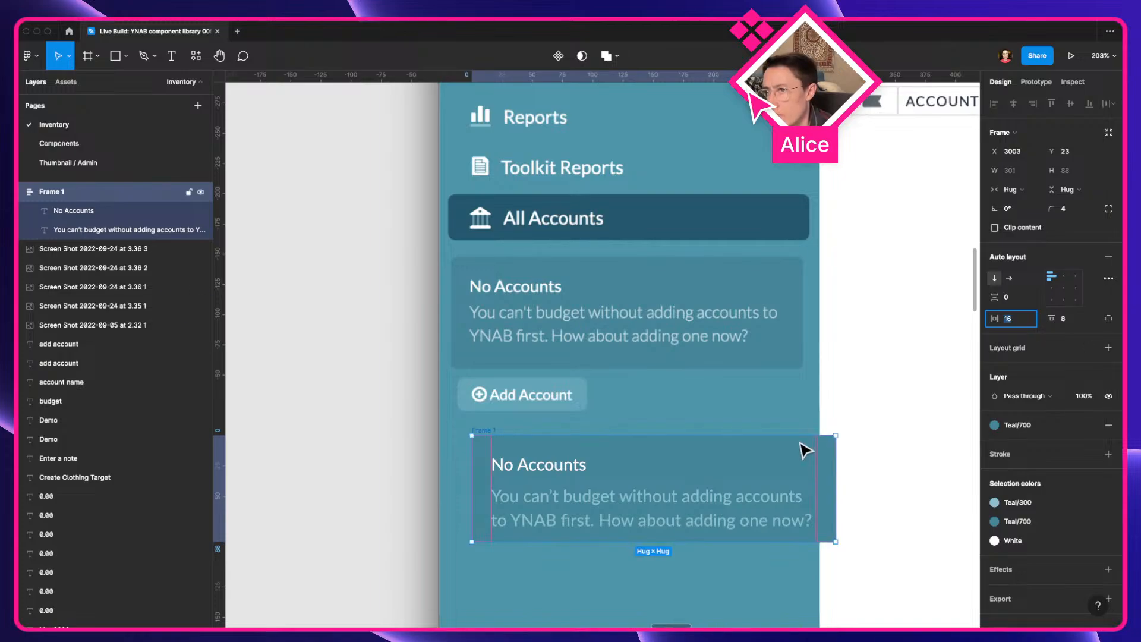
left_click(1067, 320)
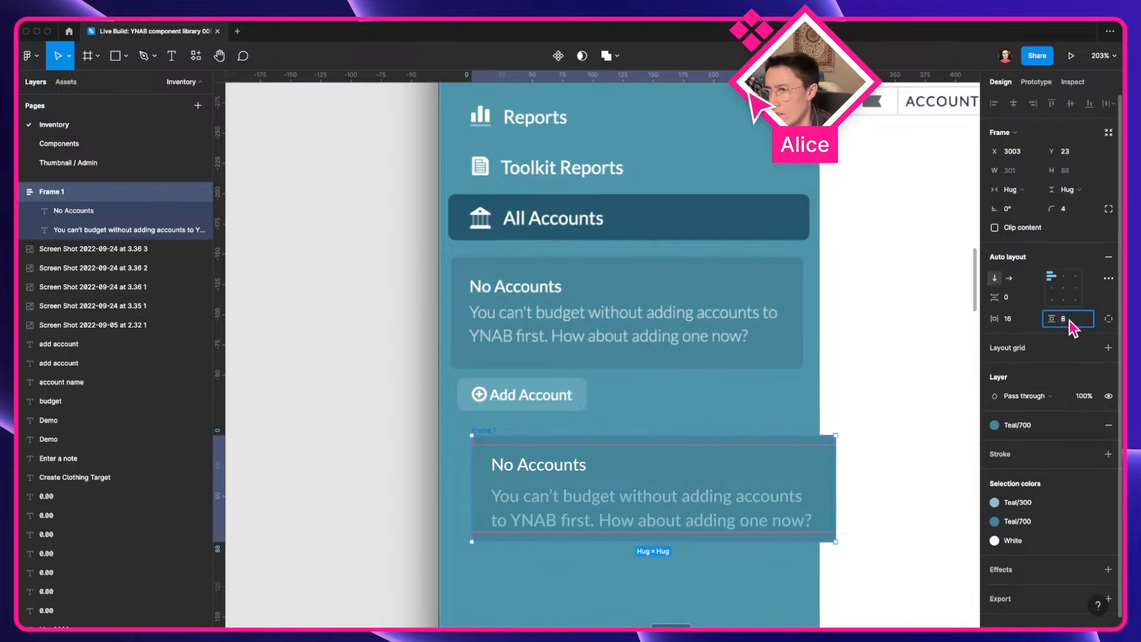
left_click(1108, 319)
type("16")
key("Return")
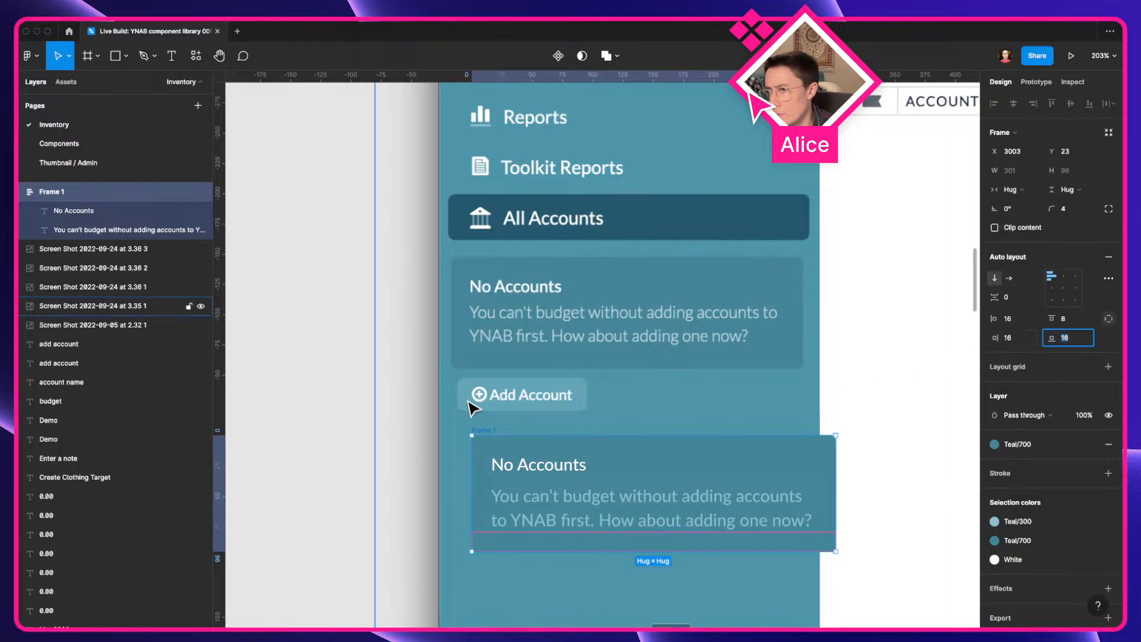
left_click_drag(472, 433, 450, 443)
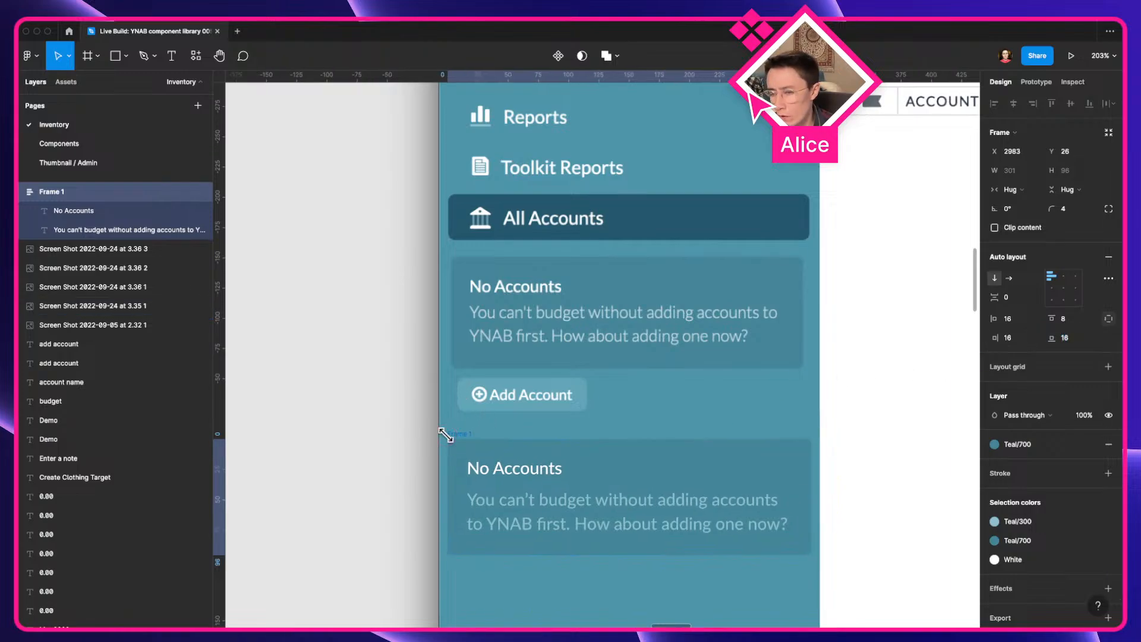
Cut the message frame from the Inventory page and paste it on the Components page, just above the Referral CTA component
key("super+x")
left_click(77, 146)
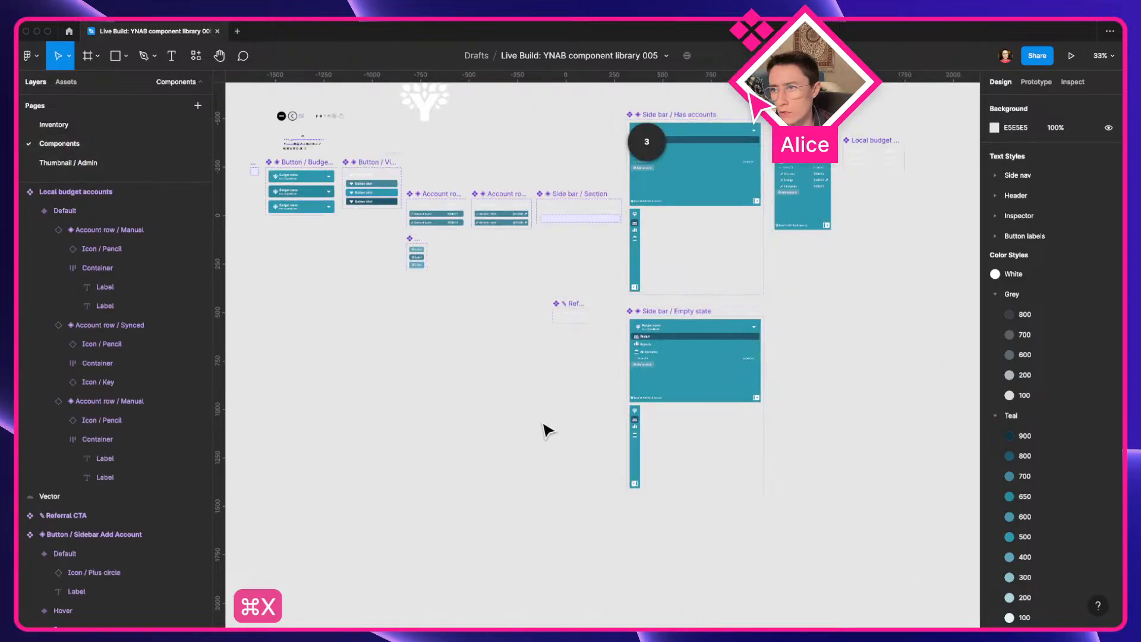
scroll(498, 257, "up", 5)
key("super+v")
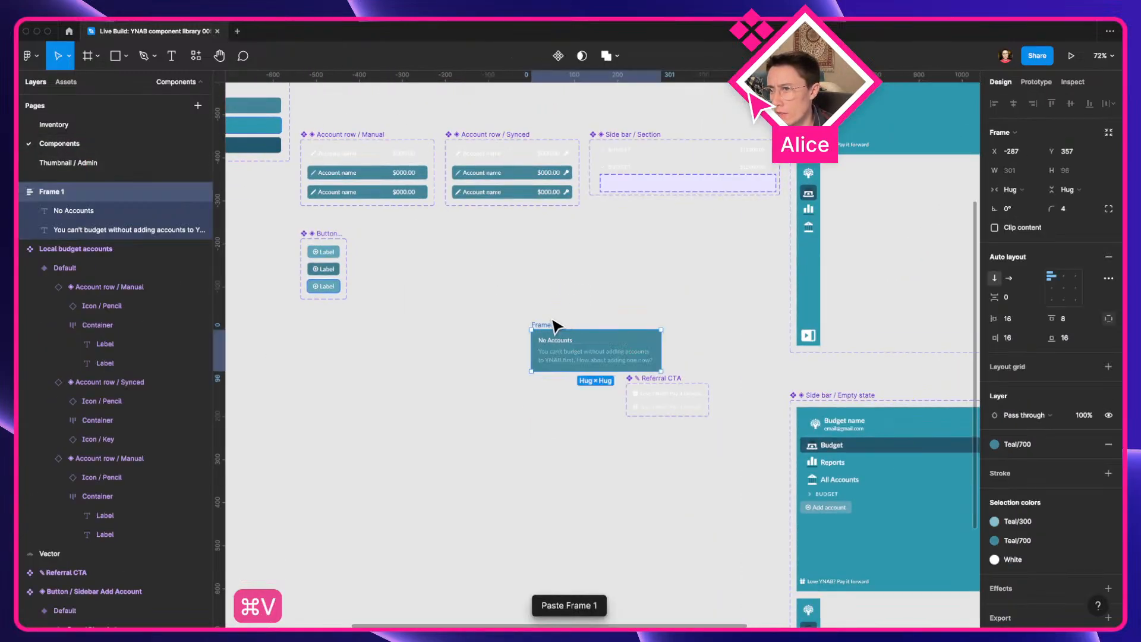
left_click_drag(550, 326, 494, 293)
Turn the message frame into a component and rename it Side bar / Account empty state
key("alt+super+k")
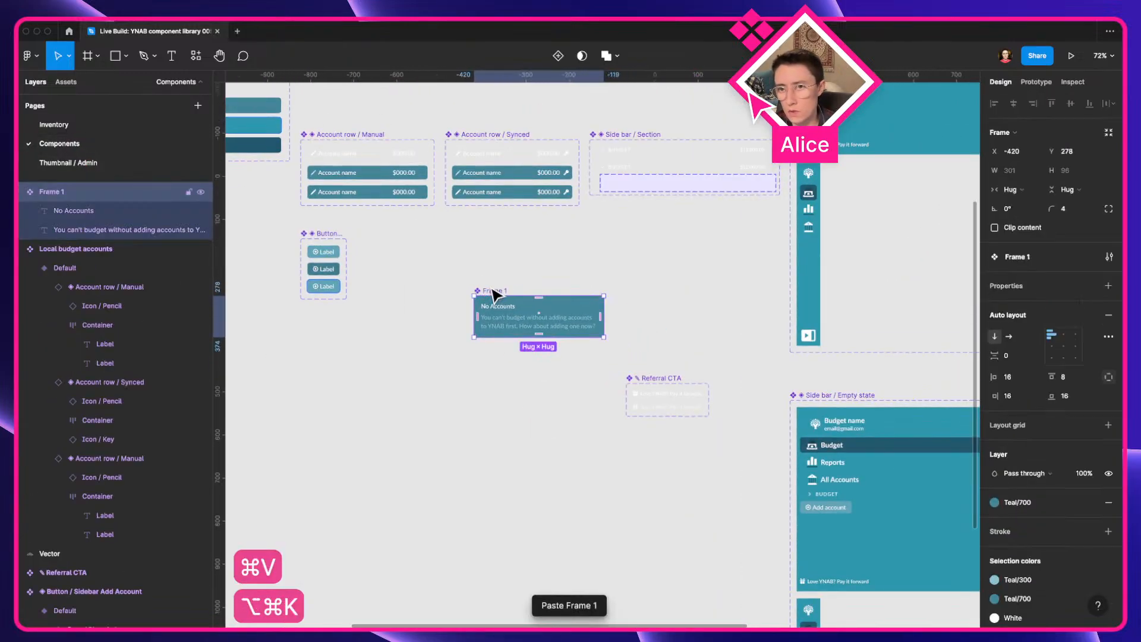
key("super+r")
type("S")
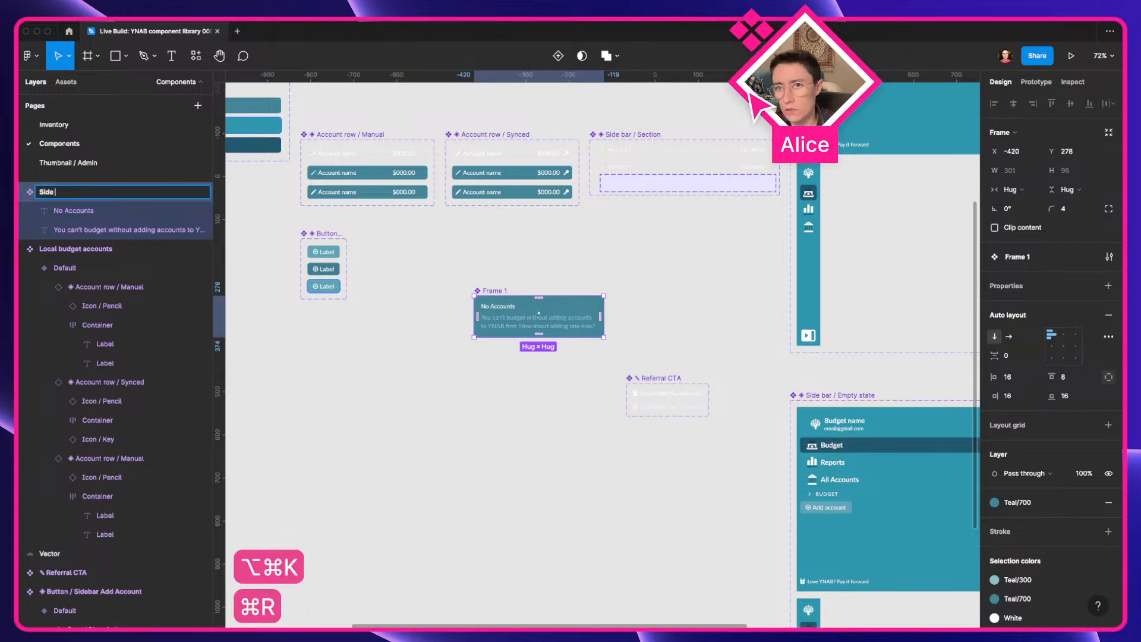
type("ide bar / Ac")
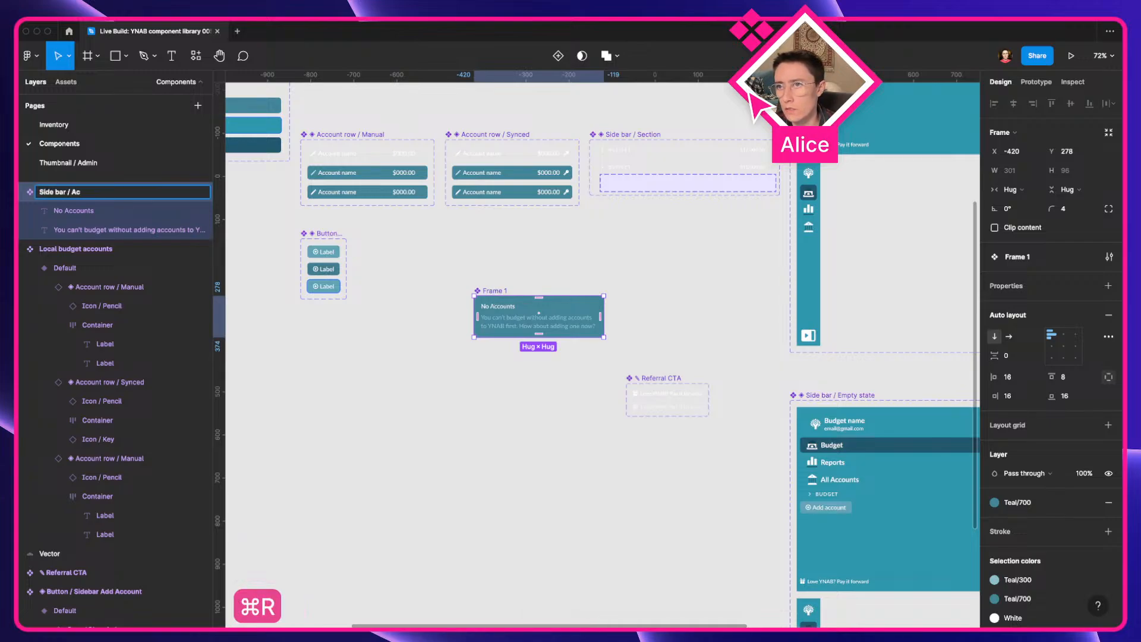
type("count")
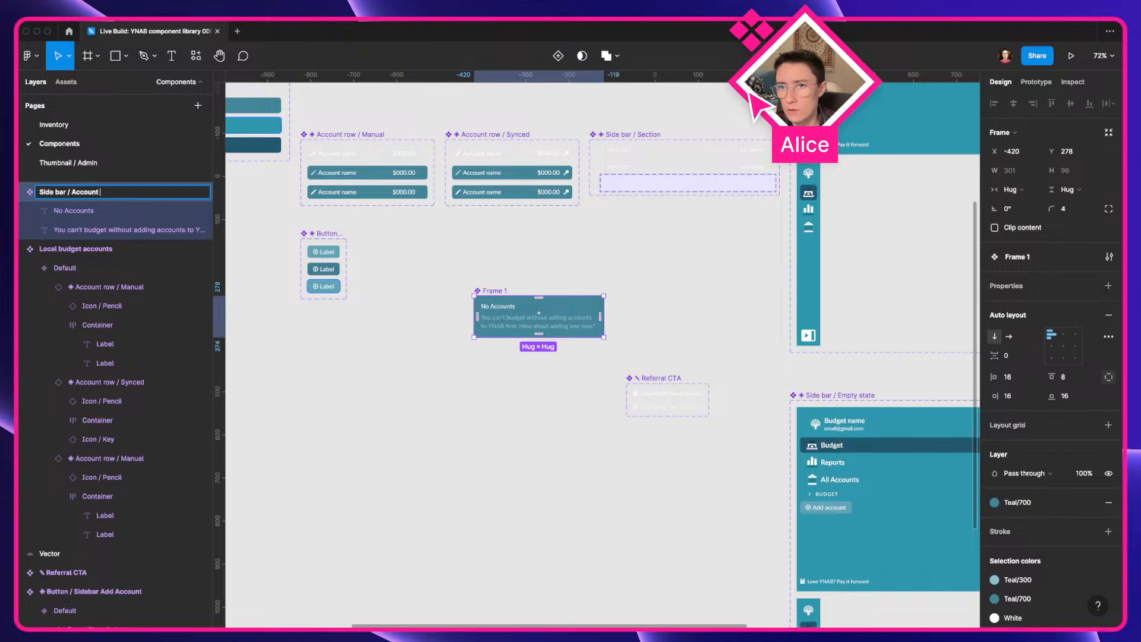
type(" empty state")
key("Return")
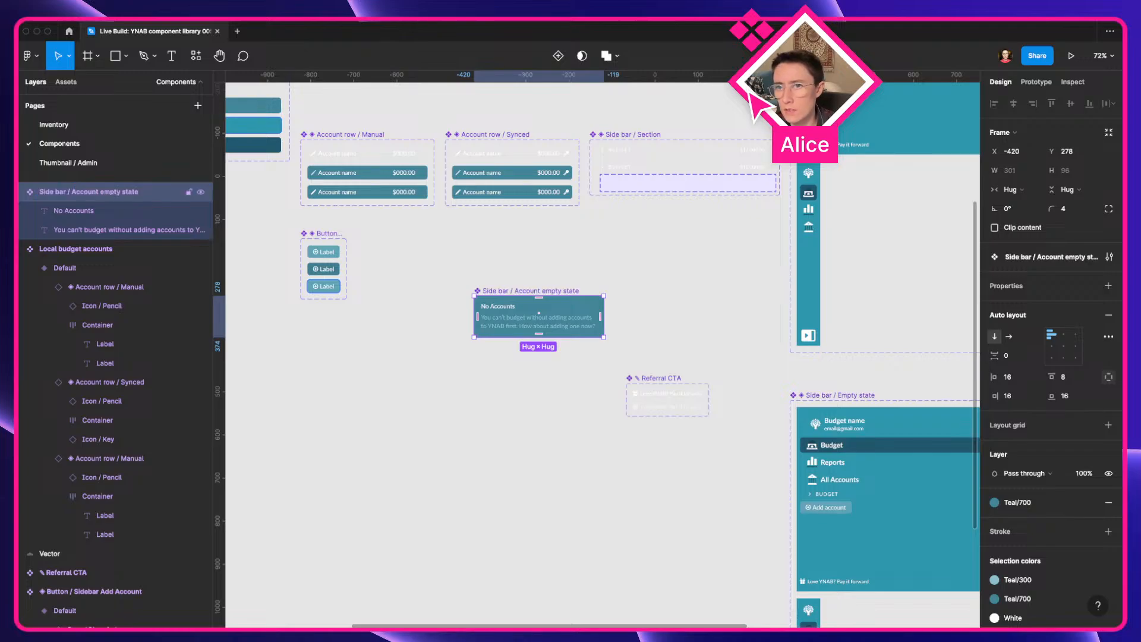
left_click(449, 279)
Place an instance of the account empty state component between the Budget section and the Add account button in Side bar / Empty state
scroll(417, 298, "down", 5)
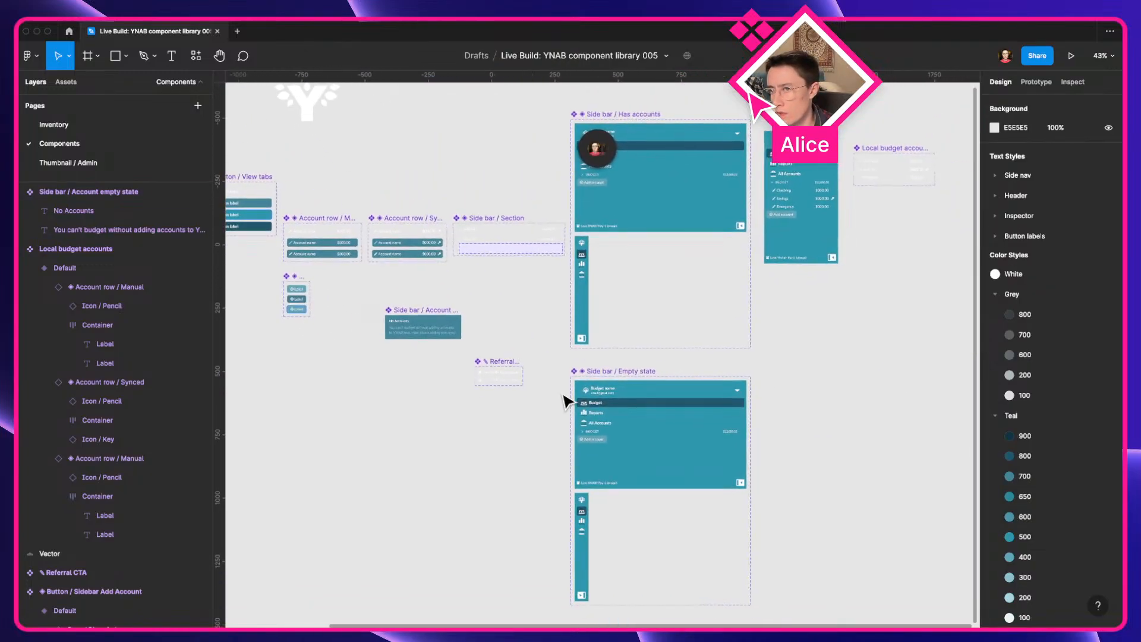
scroll(564, 402, "up", 3)
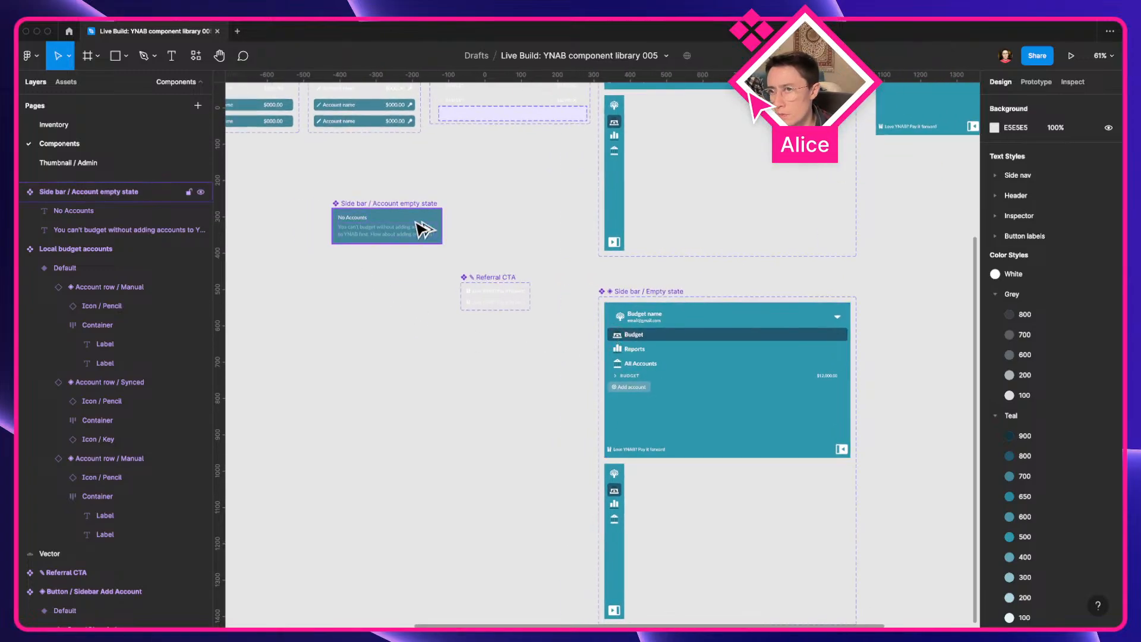
left_click_drag(423, 228, 675, 390)
scroll(675, 390, "up", 5)
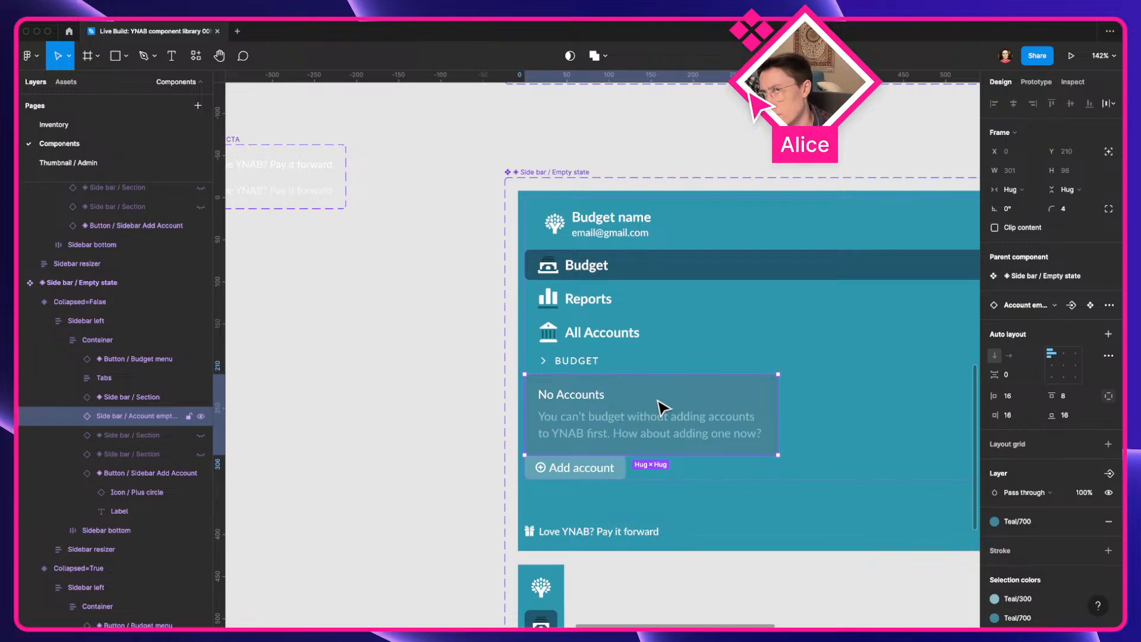
Delete the main Side bar / Account empty state component and detach its instance inside the Side bar / Empty state component
scroll(662, 407, "down", 5)
left_click(357, 231)
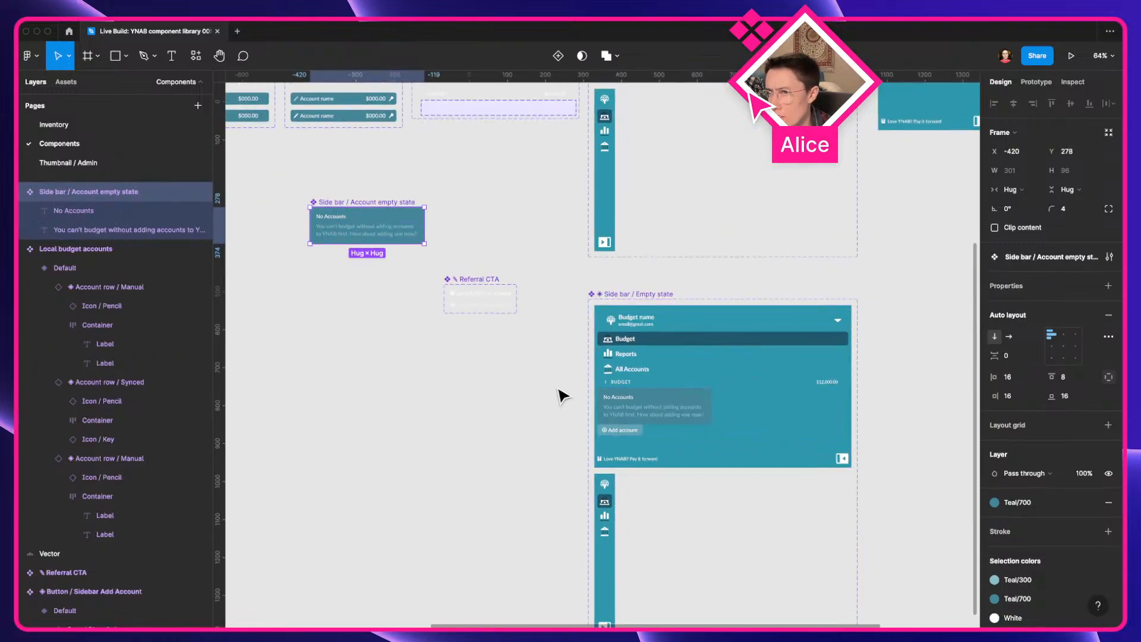
key("Delete")
left_click(644, 410)
double_click(647, 410)
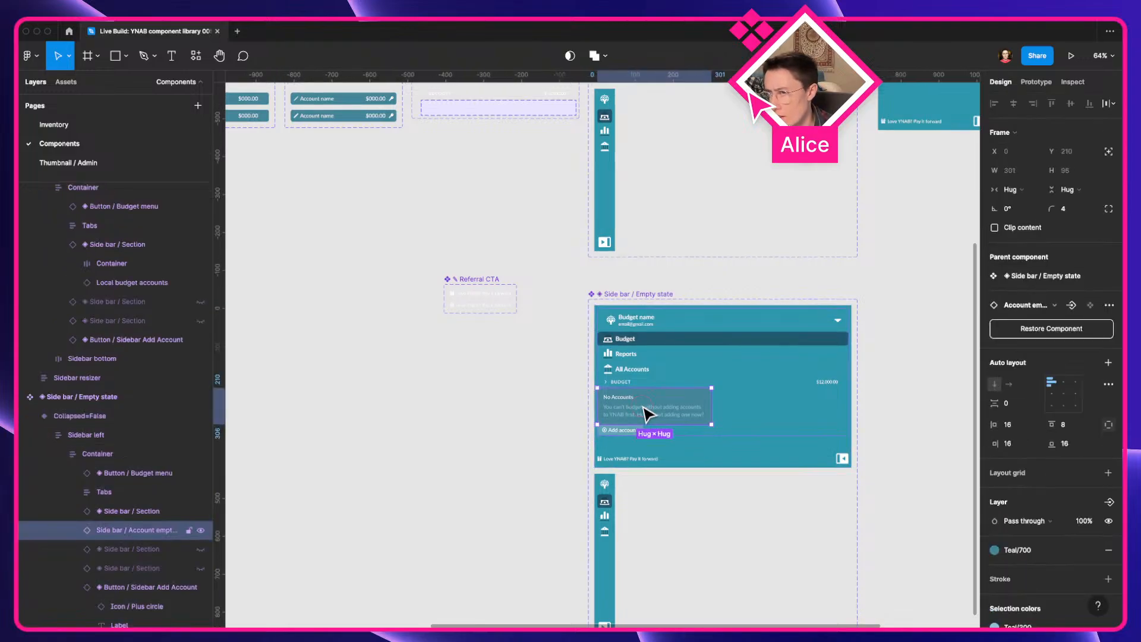
key("alt+super+b")
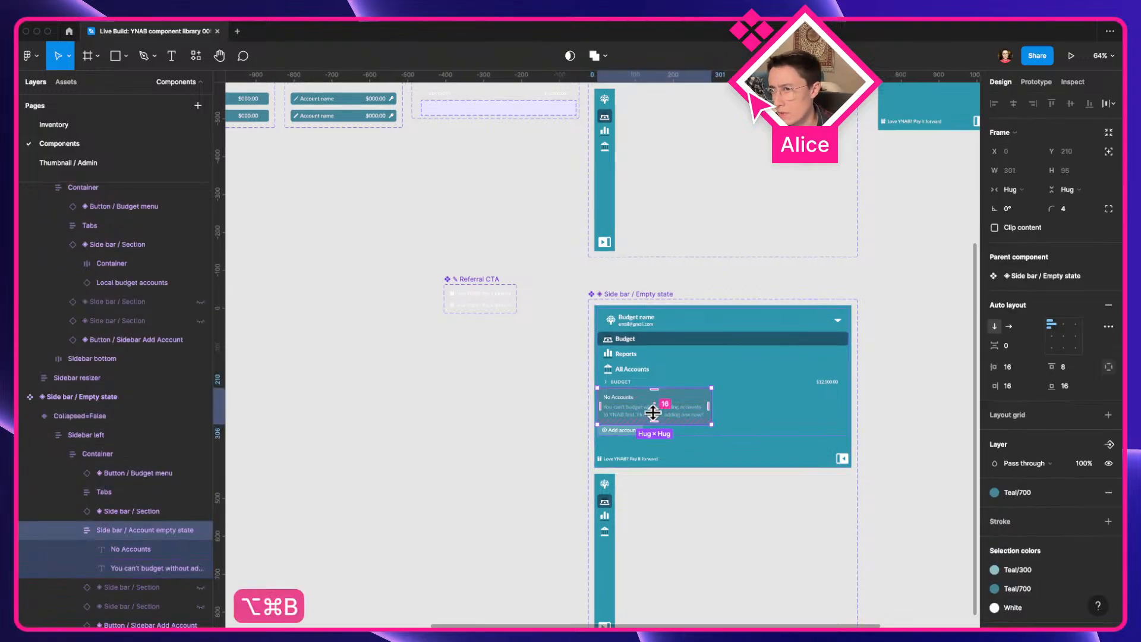
scroll(663, 413, "up", 5)
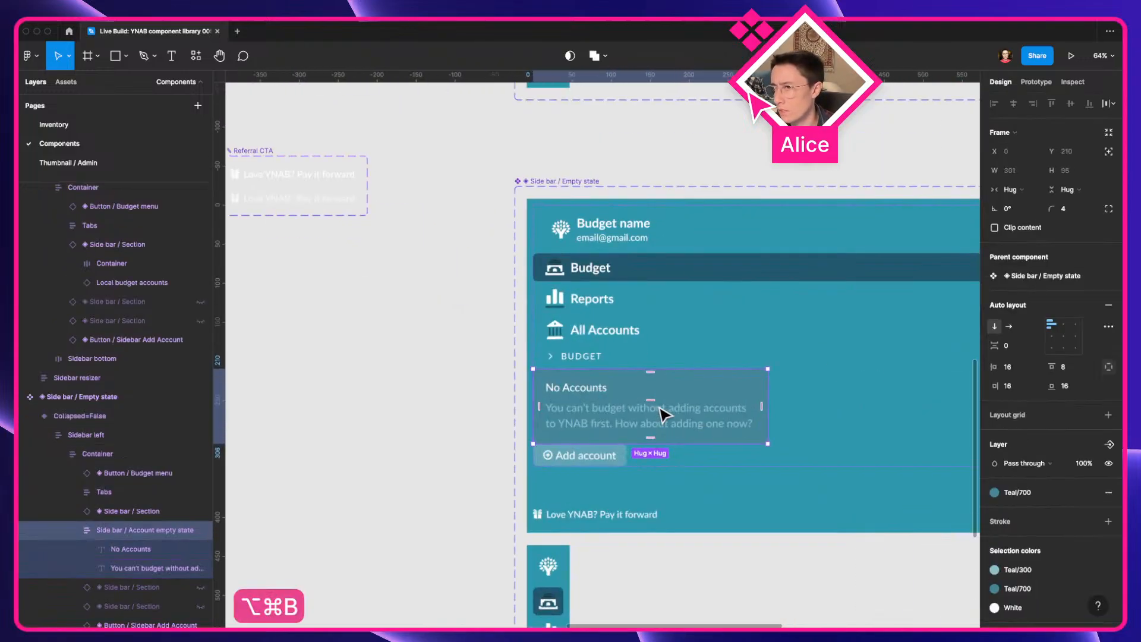
Delete the Budget section from the expanded Side bar / Empty state variant and wrap the No Accounts message box in an auto layout frame
left_click(552, 354)
key("Delete")
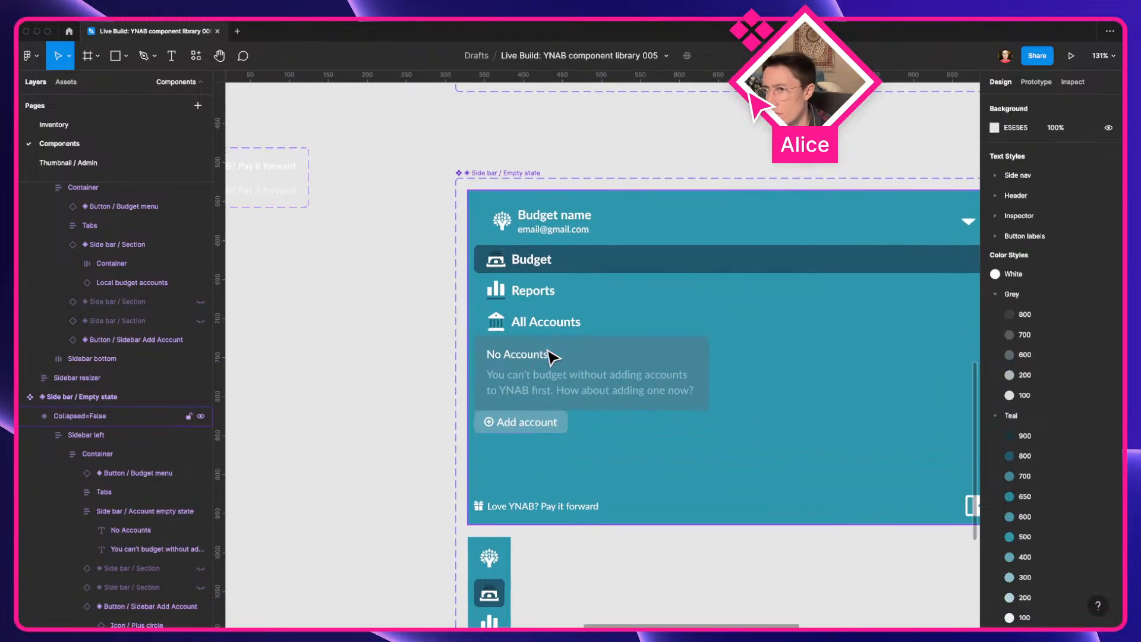
left_click(689, 391)
double_click(690, 389)
double_click(692, 392)
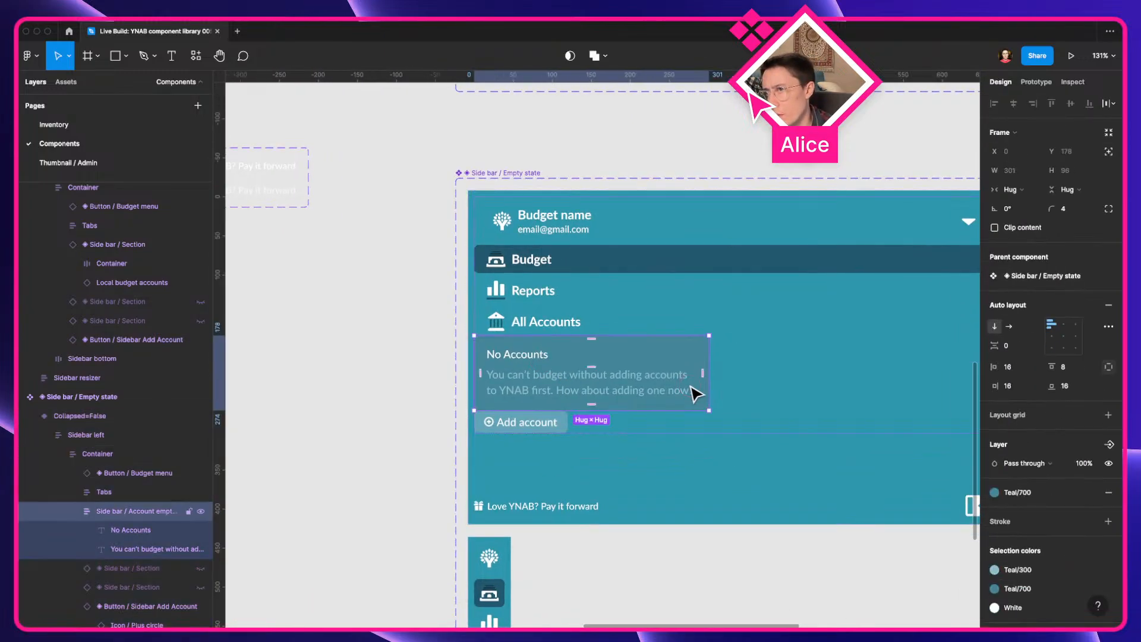
key("shift+a")
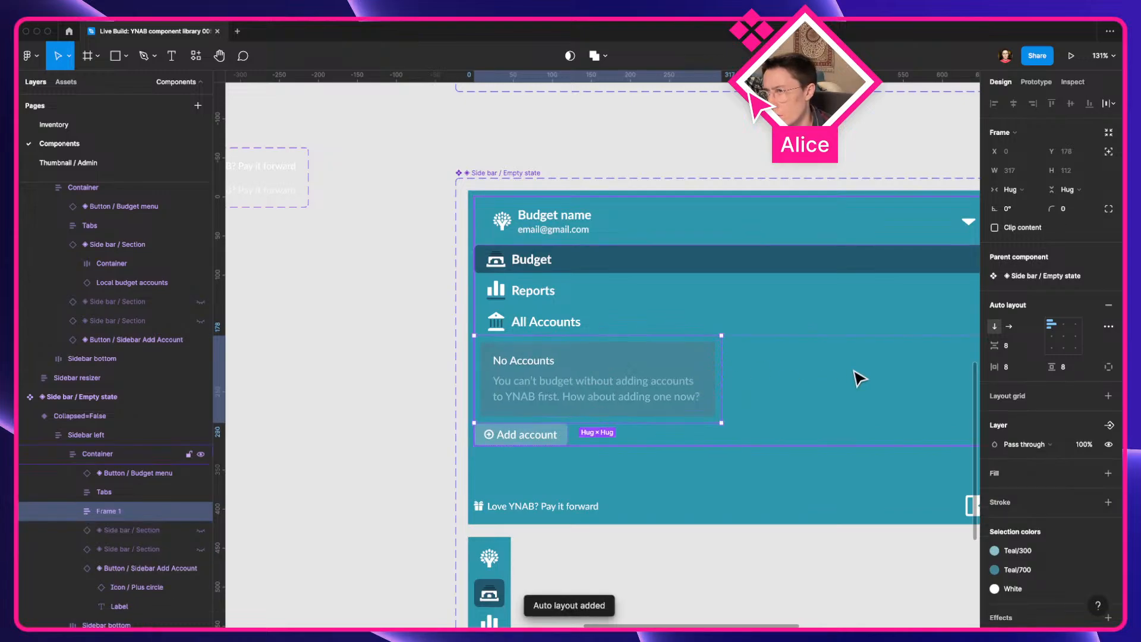
Set the message wrapper frame's horizontal padding to 0 and its width to Fill container
type("0")
key("Return")
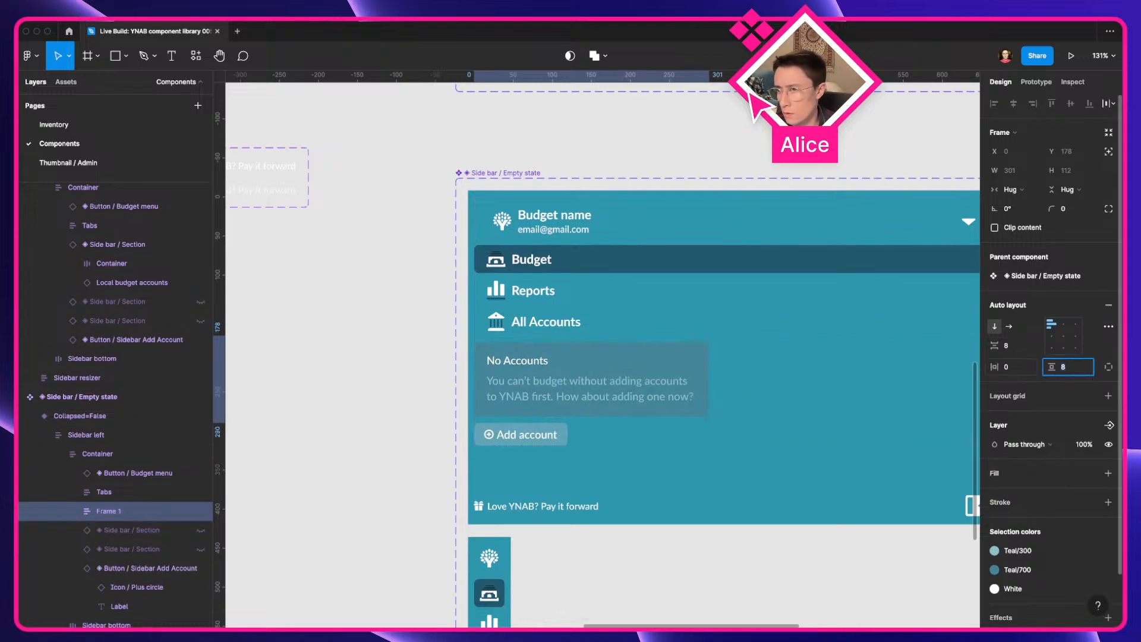
left_click(1011, 189)
left_click(1019, 205)
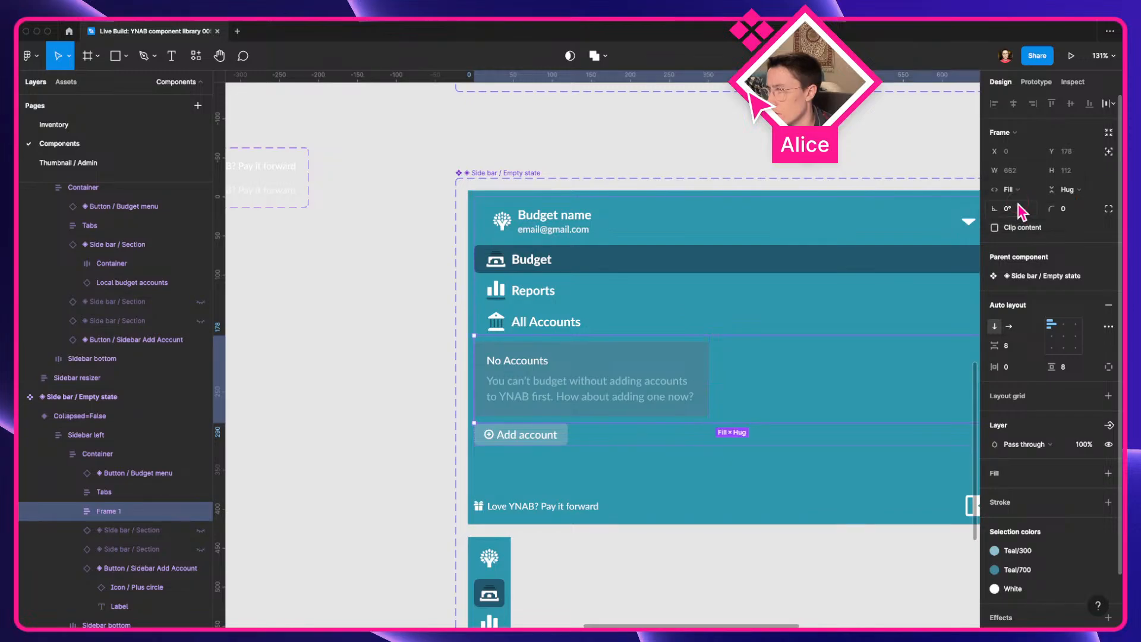
Compare the Add Account button's spacing with the live YNAB web app and wrap the sidebar's Add account button in an auto layout frame
key("ctrl+Left")
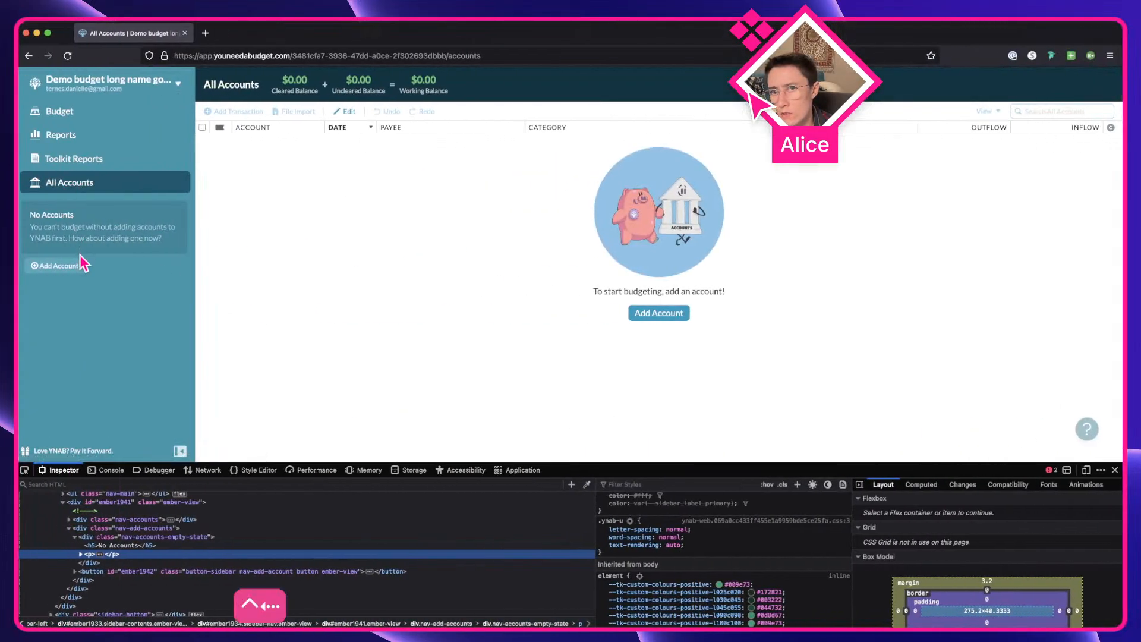
key("ctrl+Right")
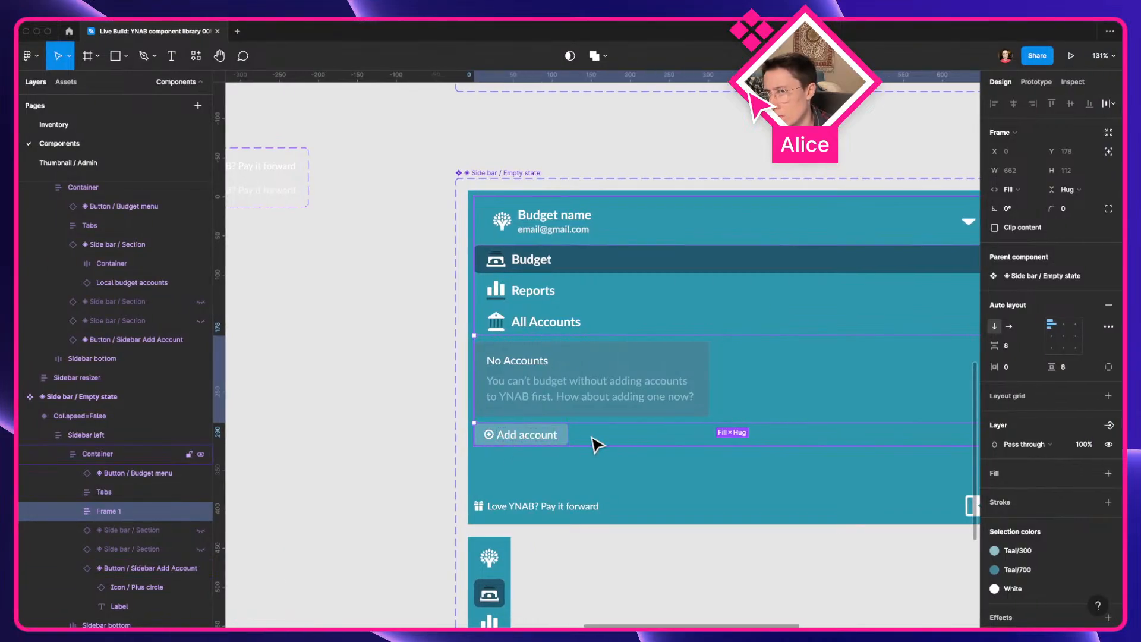
left_click(543, 437)
scroll(594, 438, "down", 3)
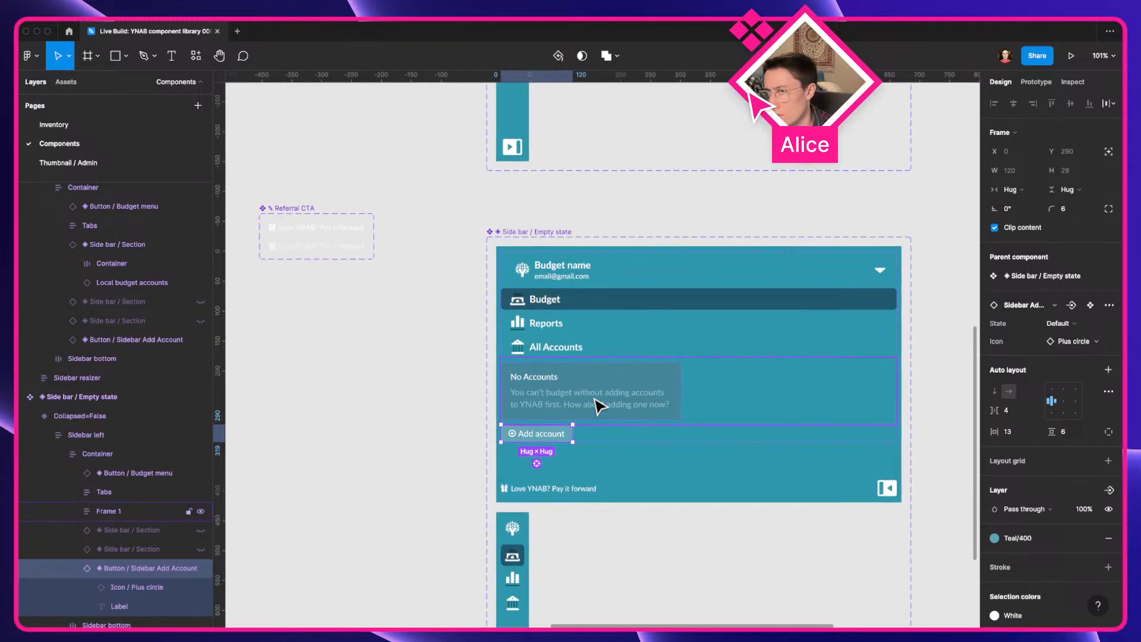
key("ctrl+Left")
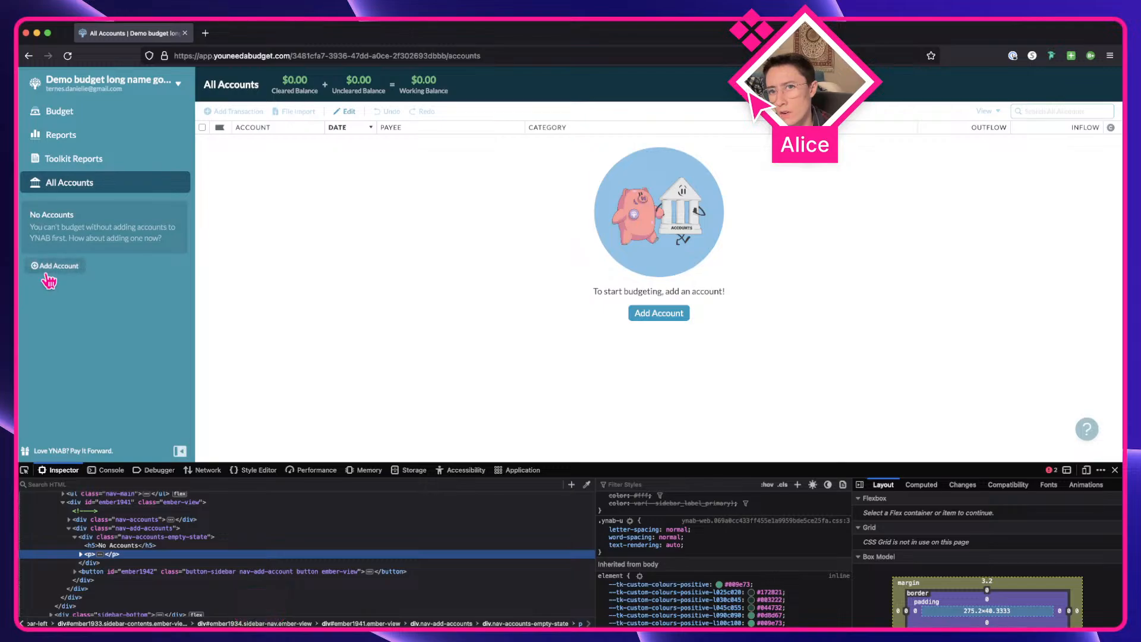
scroll(45, 278, "up", 10)
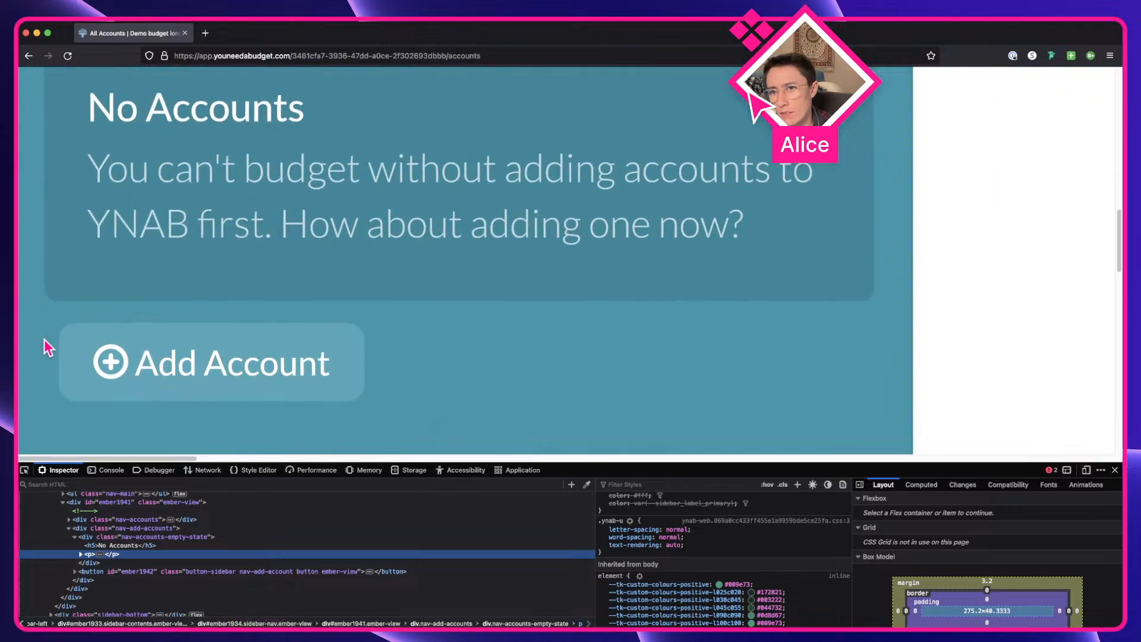
scroll(47, 348, "down", 10)
key("ctrl+Right")
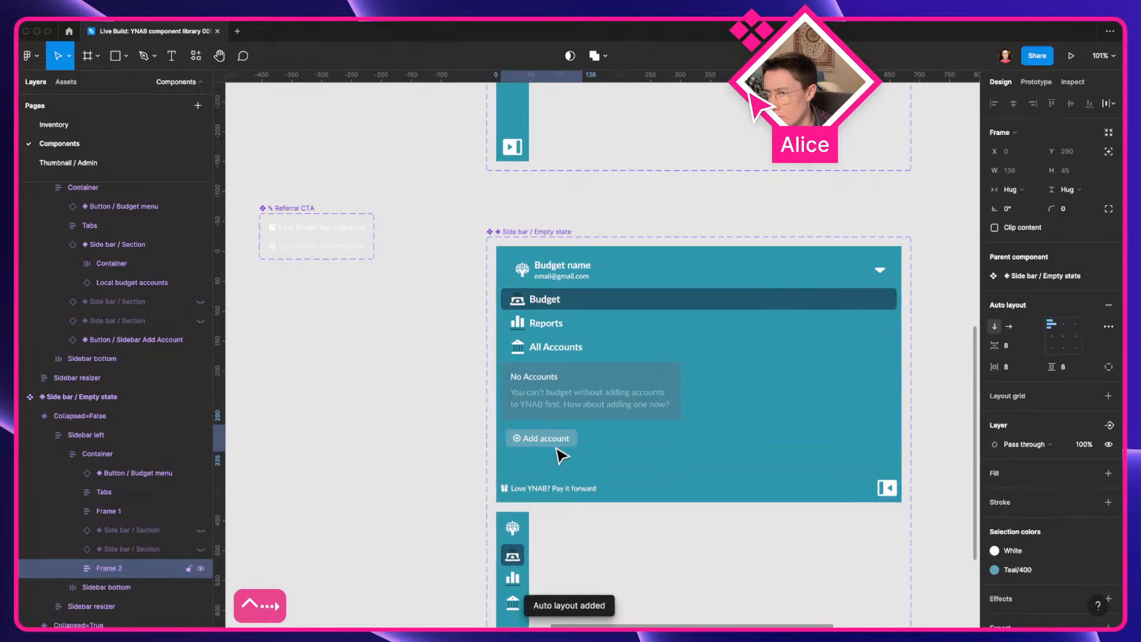
scroll(713, 280, "up", 10)
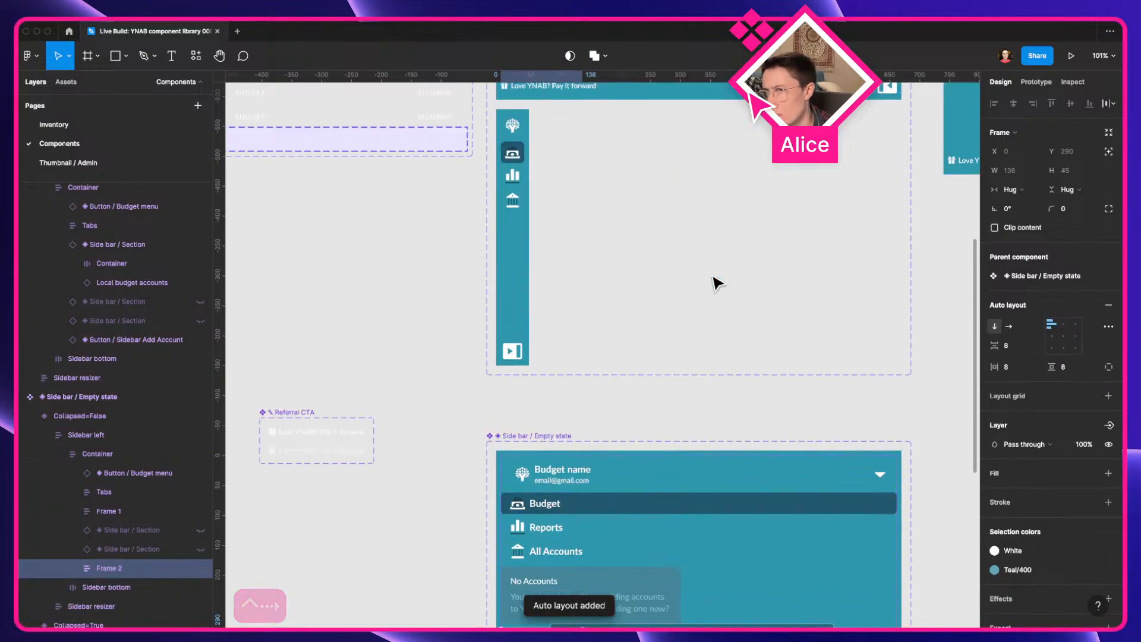
key("ctrl+Left")
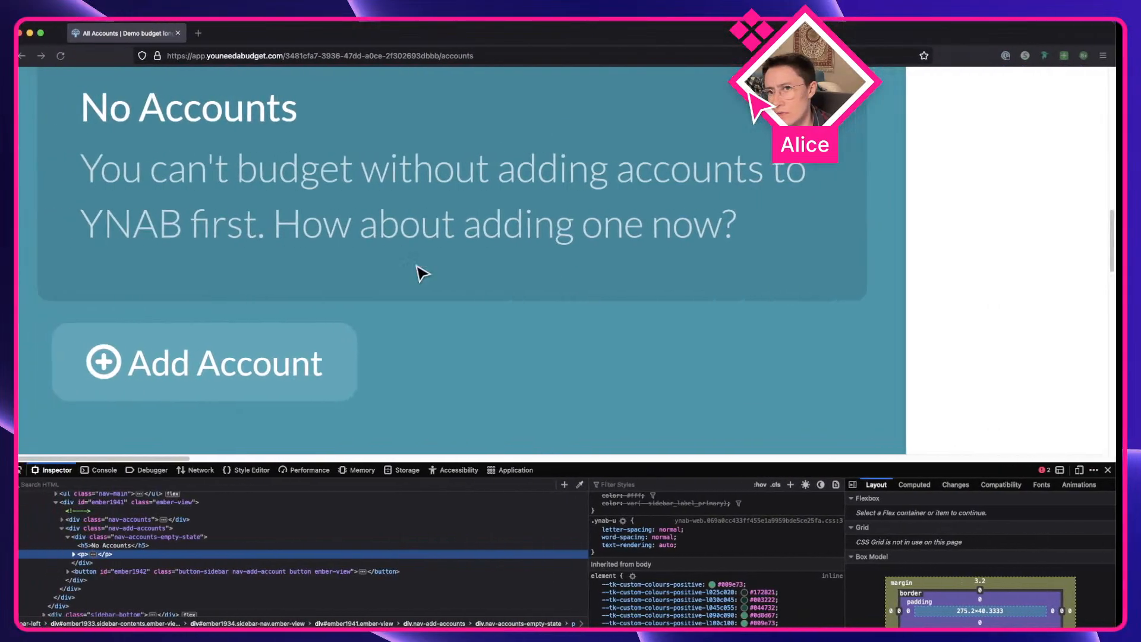
key("ctrl+Right")
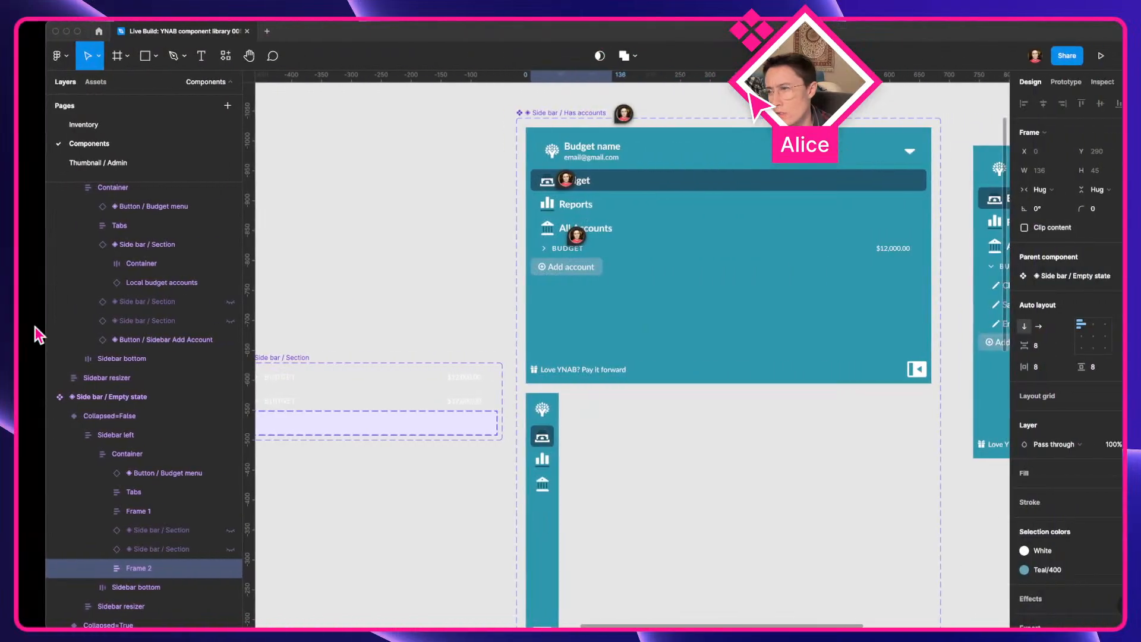
scroll(527, 466, "down", 8)
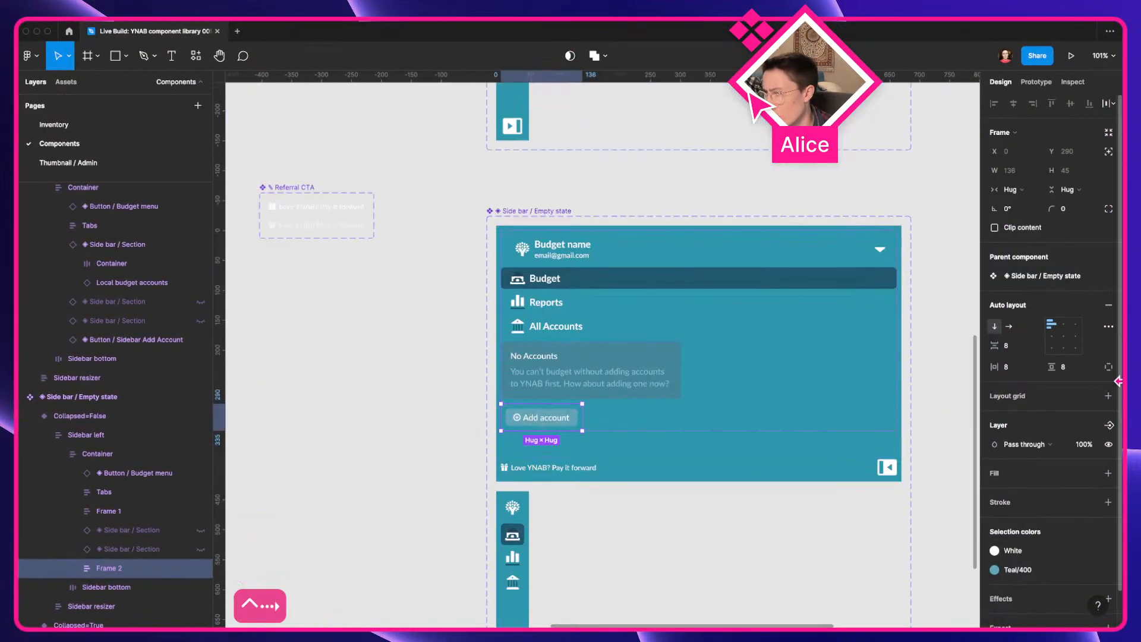
Rename the wrapper frames around the Add account button and the No Accounts message to Container
key("super+r")
type("Contai")
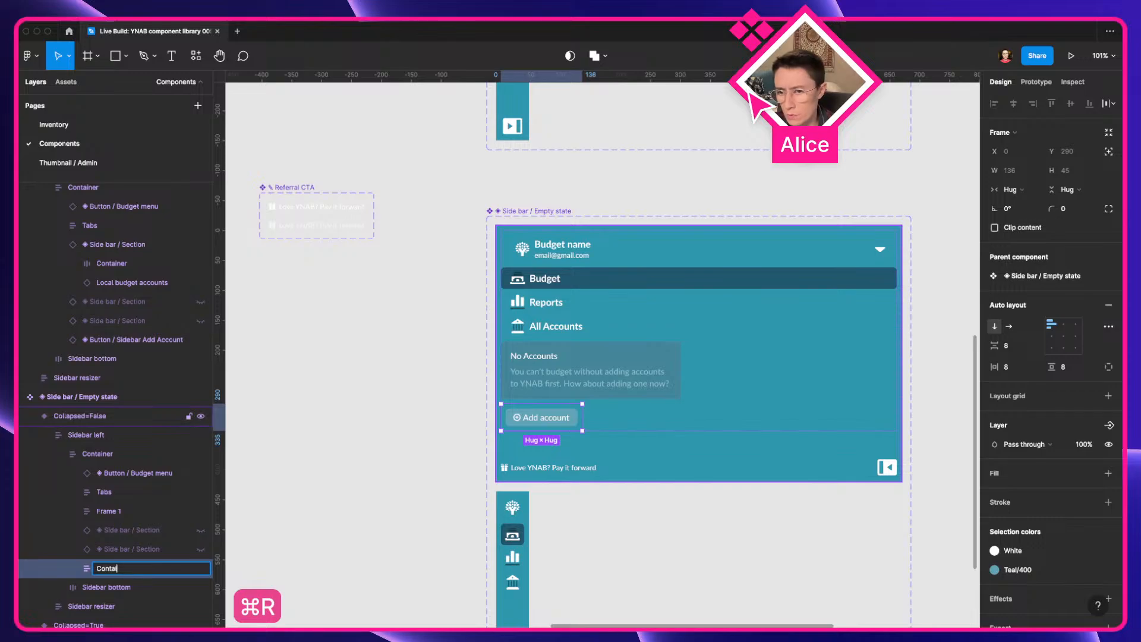
type("ner")
key("Return")
left_click(637, 395)
key("super+r")
type("Cont")
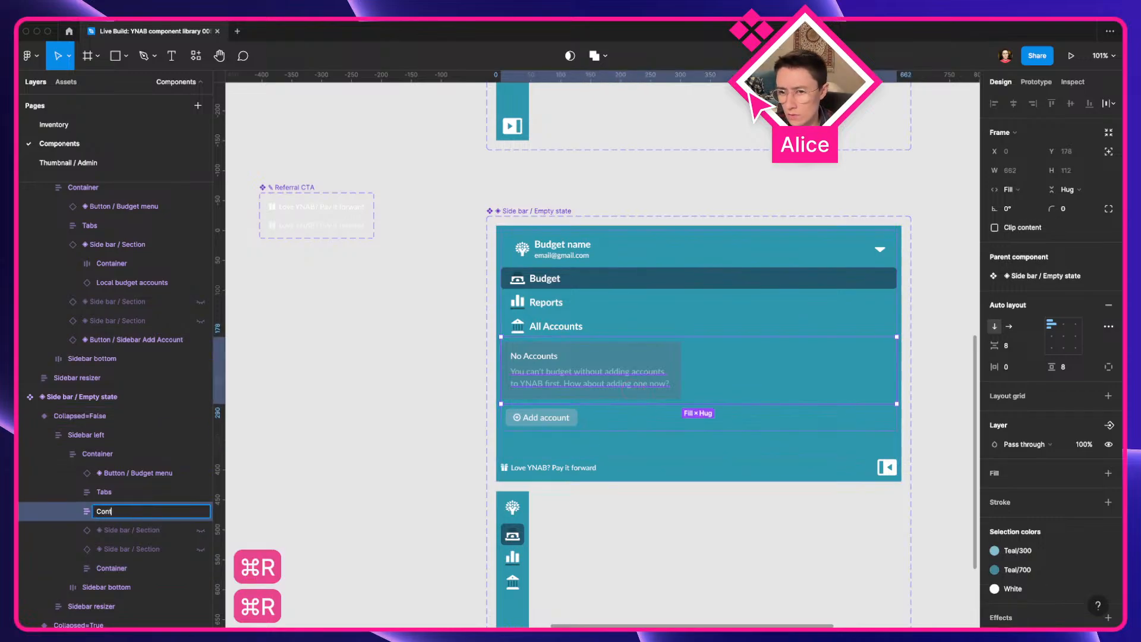
type("ainer")
key("Return")
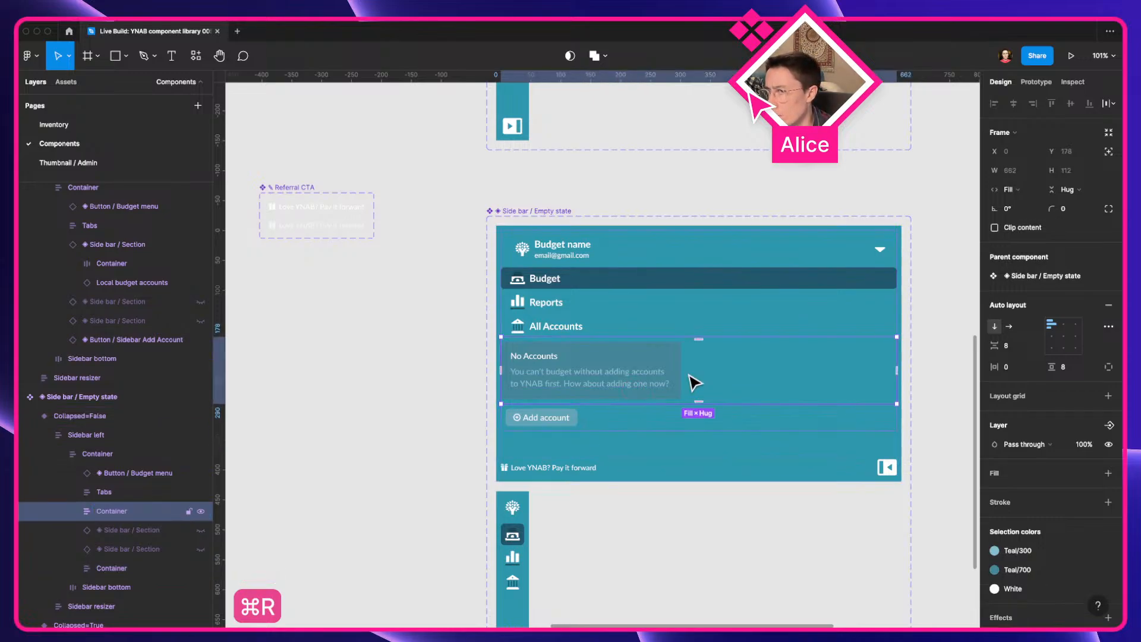
Set the vertical padding of the Add account button's container to 0
left_click(636, 425)
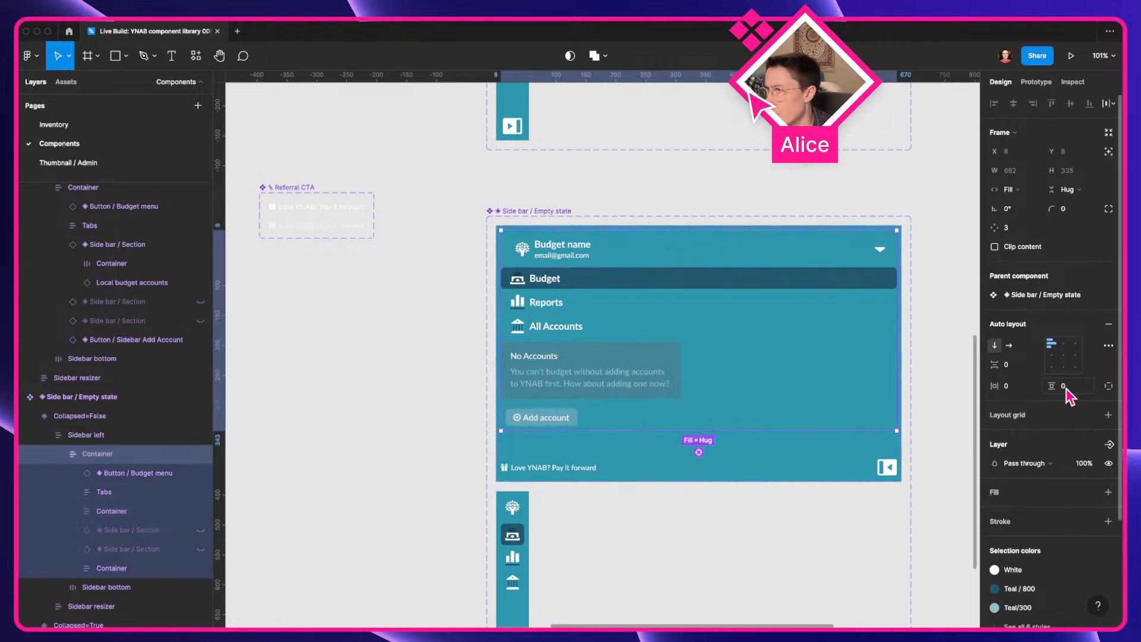
left_click(523, 417)
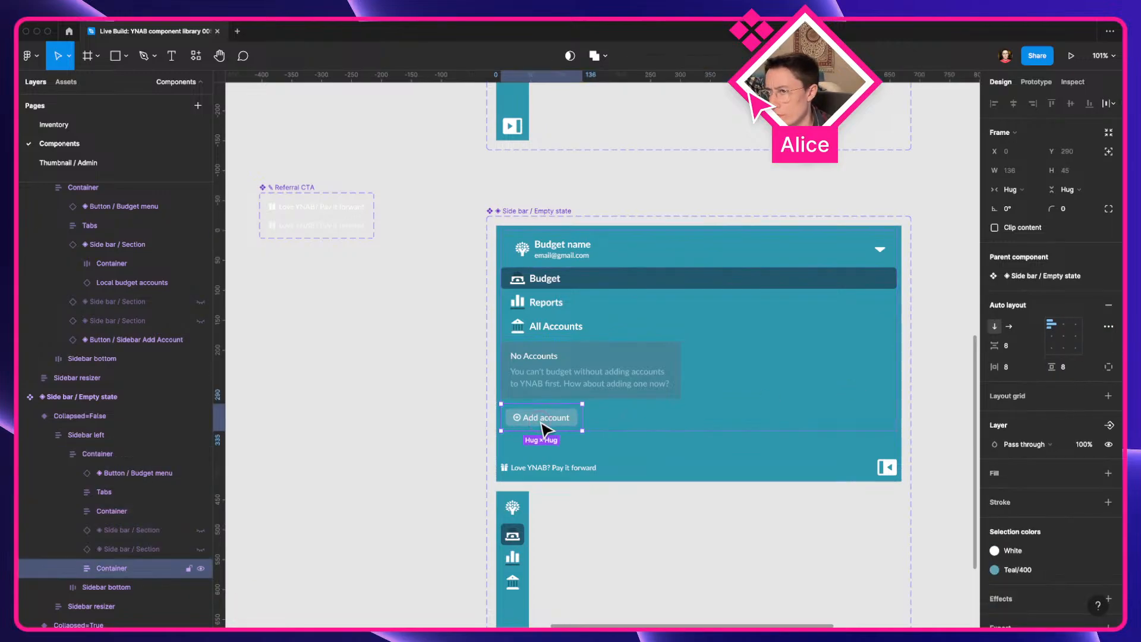
left_click(1066, 367)
type("0")
key("Tab")
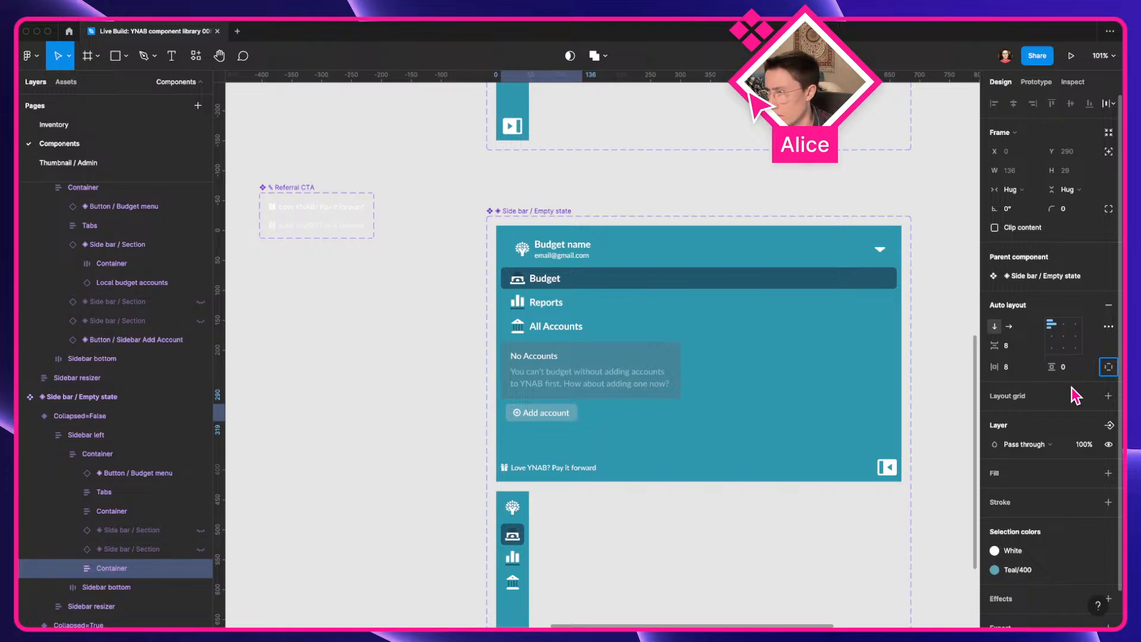
In the live YNAB web app, close the developer tools and collapse and re-expand the sidebar to compare it with the Collapsed=True variant
left_click(316, 421)
scroll(534, 357, "down", 5)
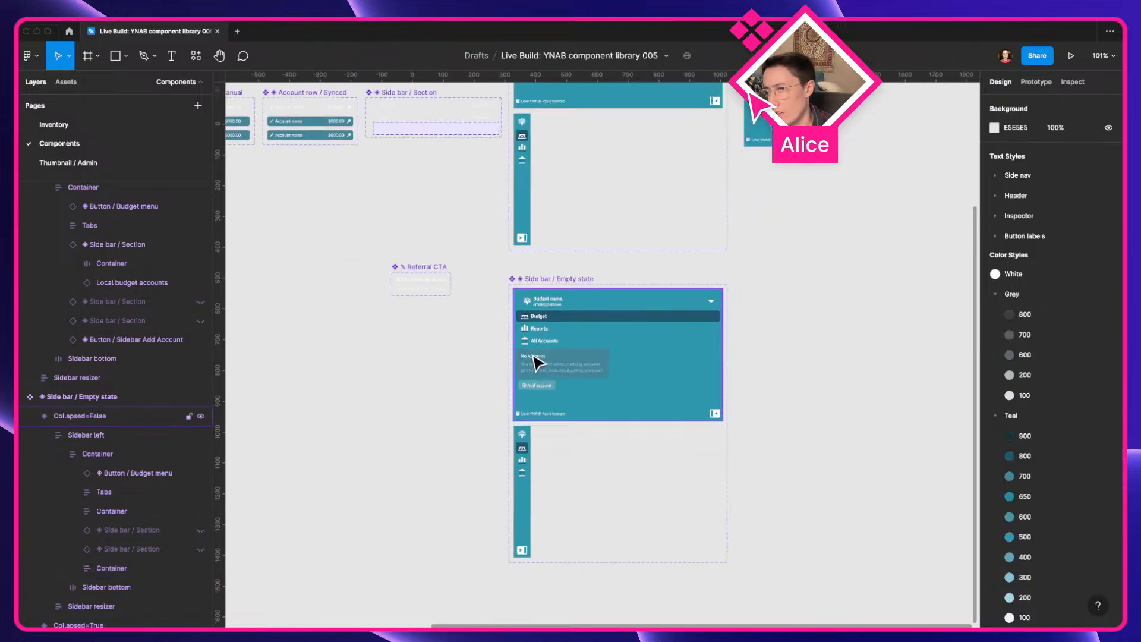
left_click_drag(521, 418, 520, 405)
key("ctrl+Left")
scroll(674, 411, "down", 5)
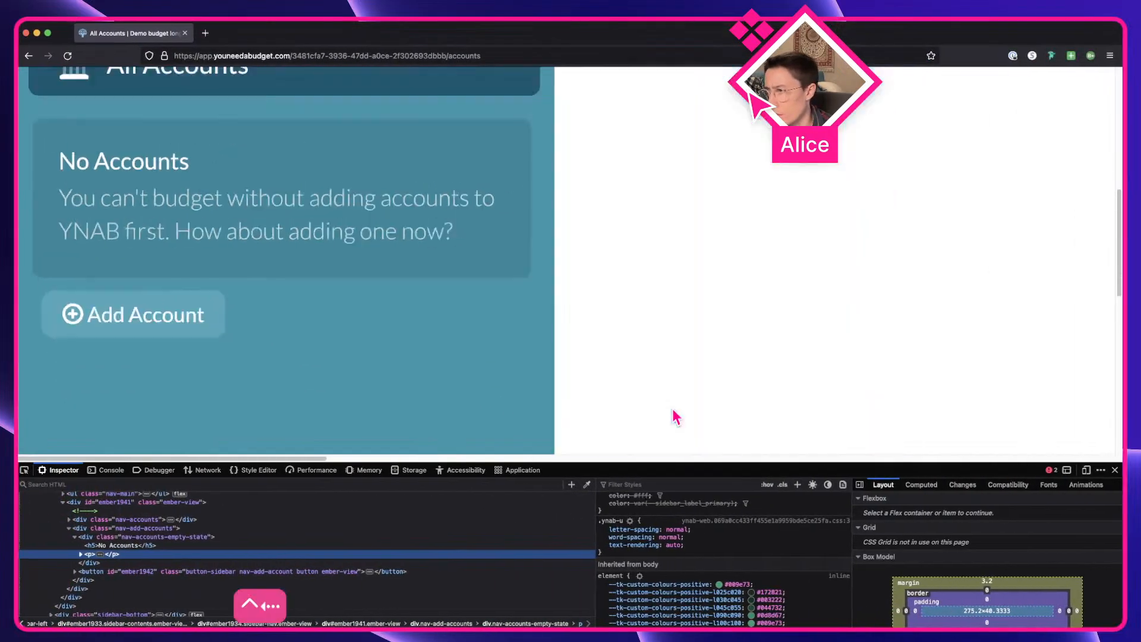
left_click(1115, 470)
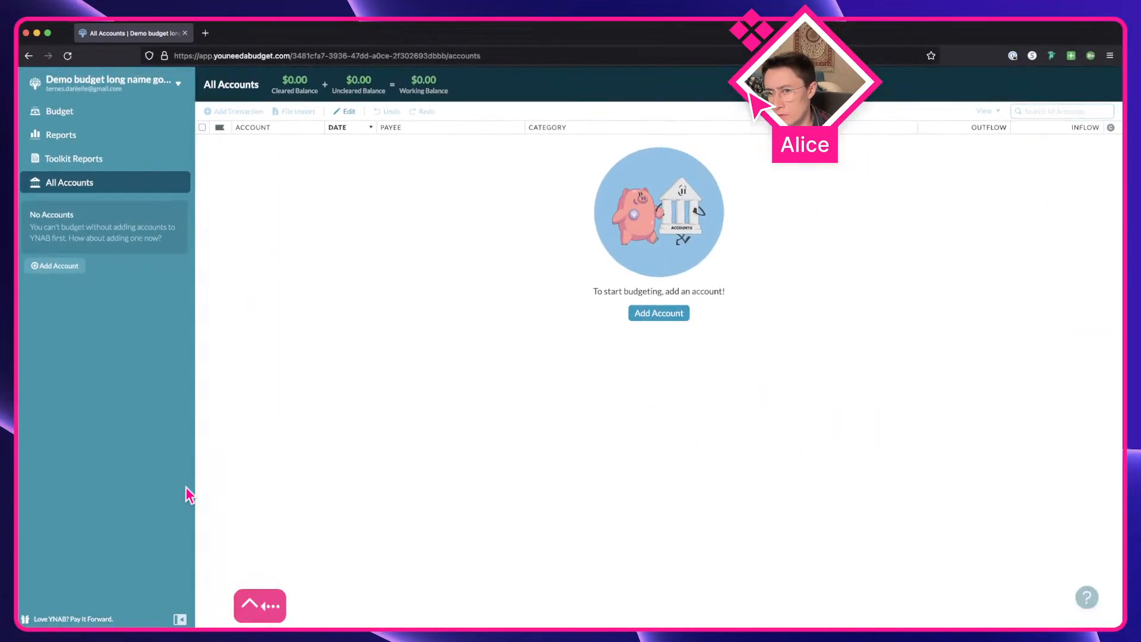
left_click(178, 619)
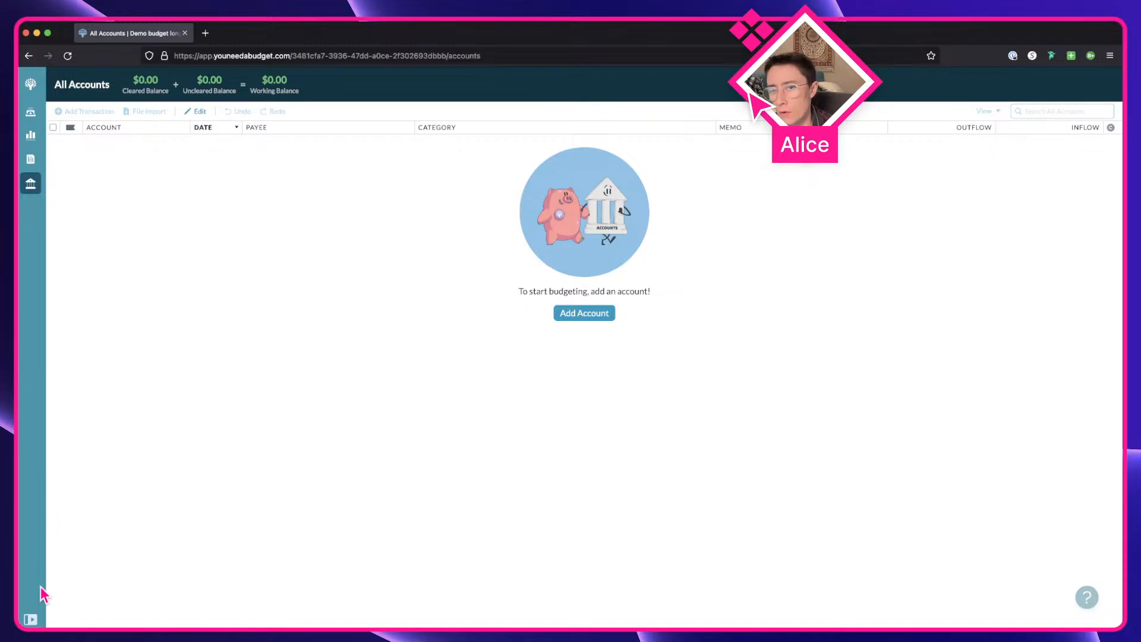
left_click(31, 620)
key("ctrl+Right")
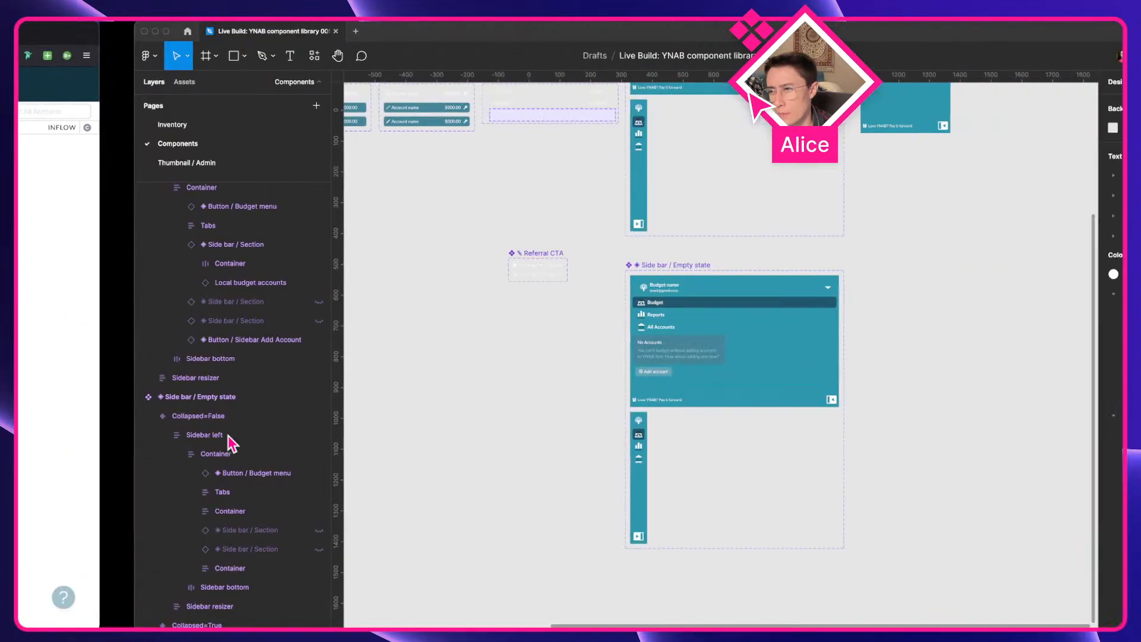
left_click(522, 489)
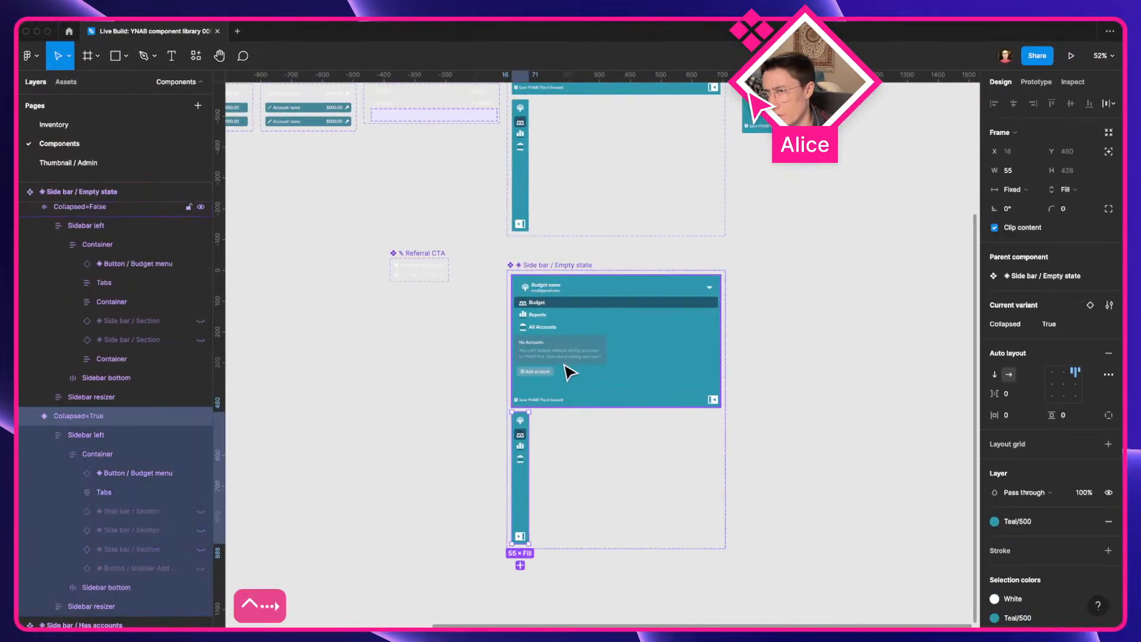
Swap the standalone Side bar / Has accounts instance beside the component set for the Empty state component
left_click(565, 364)
left_click_drag(568, 348, 393, 338)
left_click(852, 280)
scroll(852, 279, "up", 2)
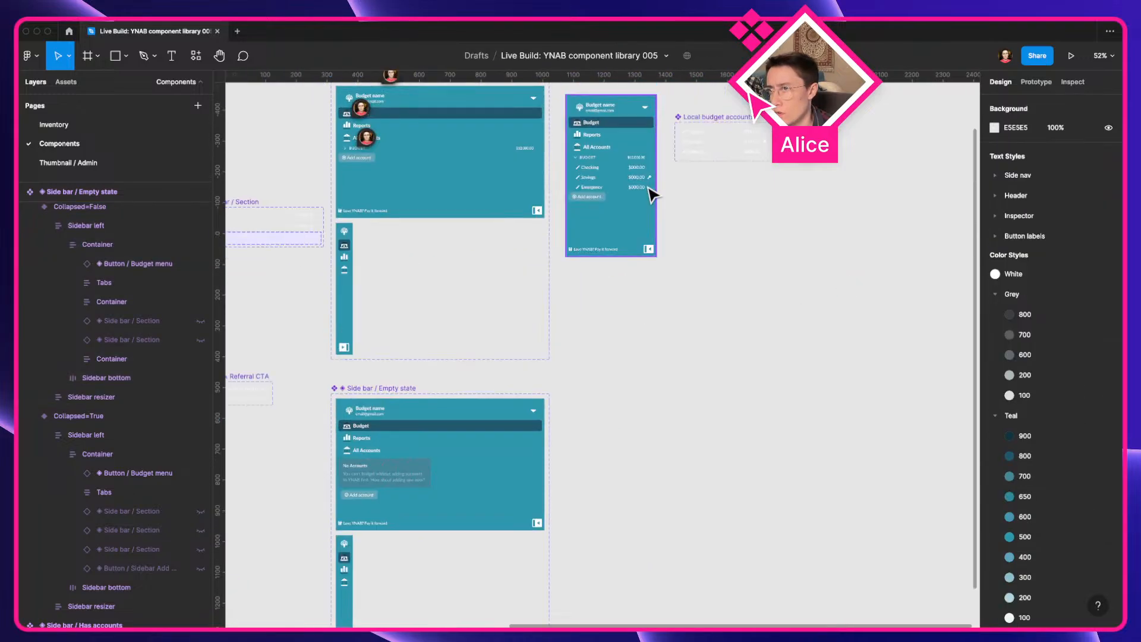
scroll(652, 193, "up", 3)
left_click(637, 271)
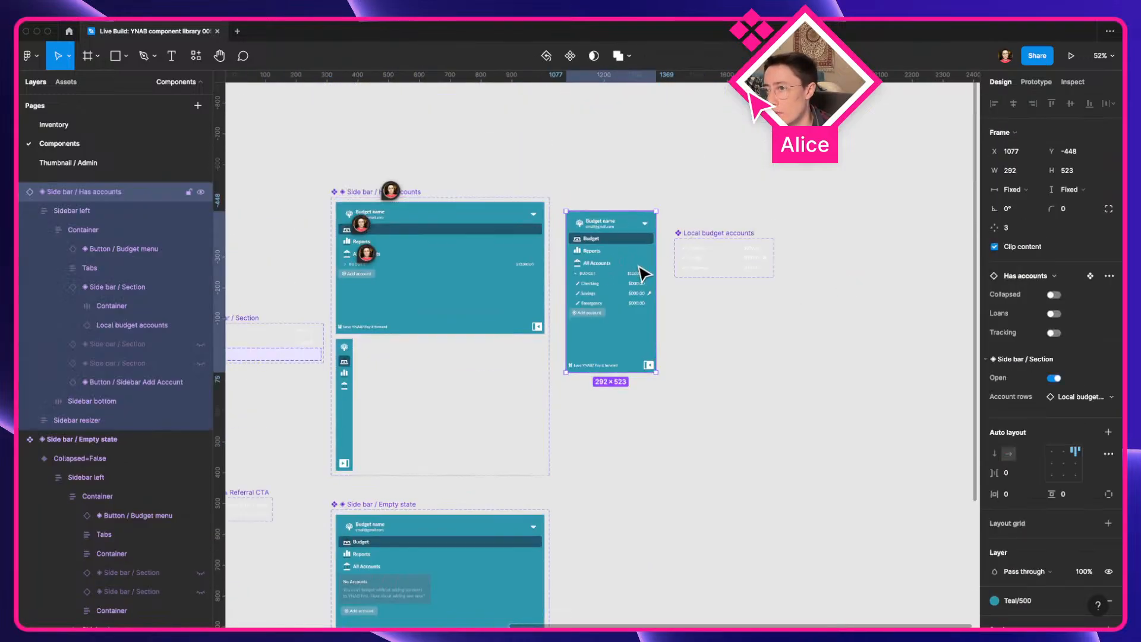
scroll(637, 262, "up", 5)
scroll(637, 262, "right", 3)
left_click_drag(442, 323, 446, 319)
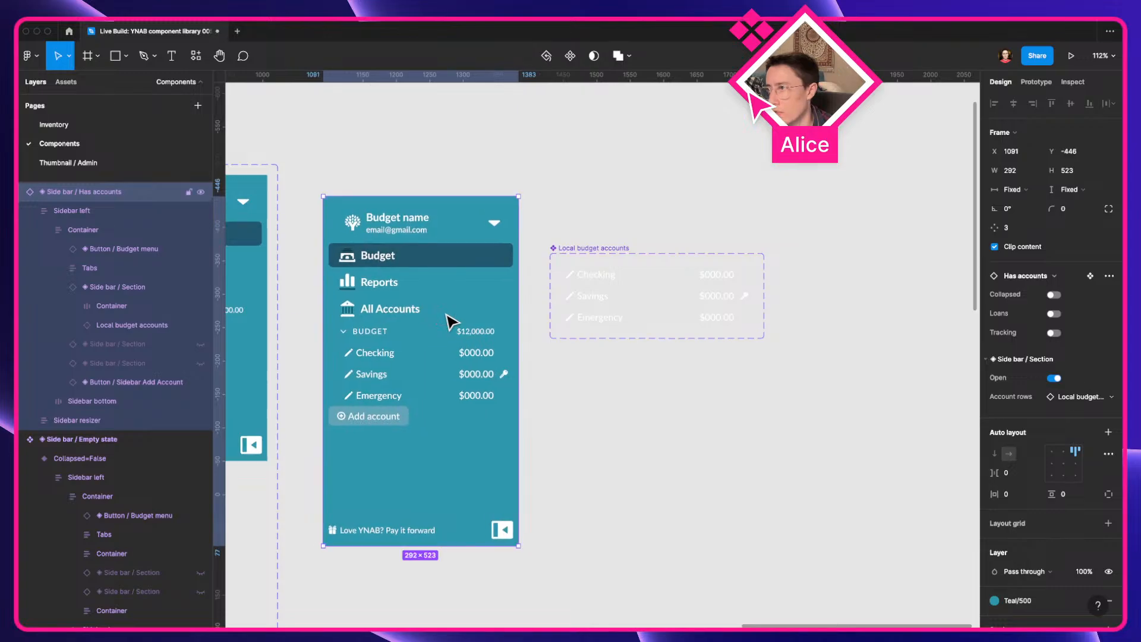
left_click(1033, 280)
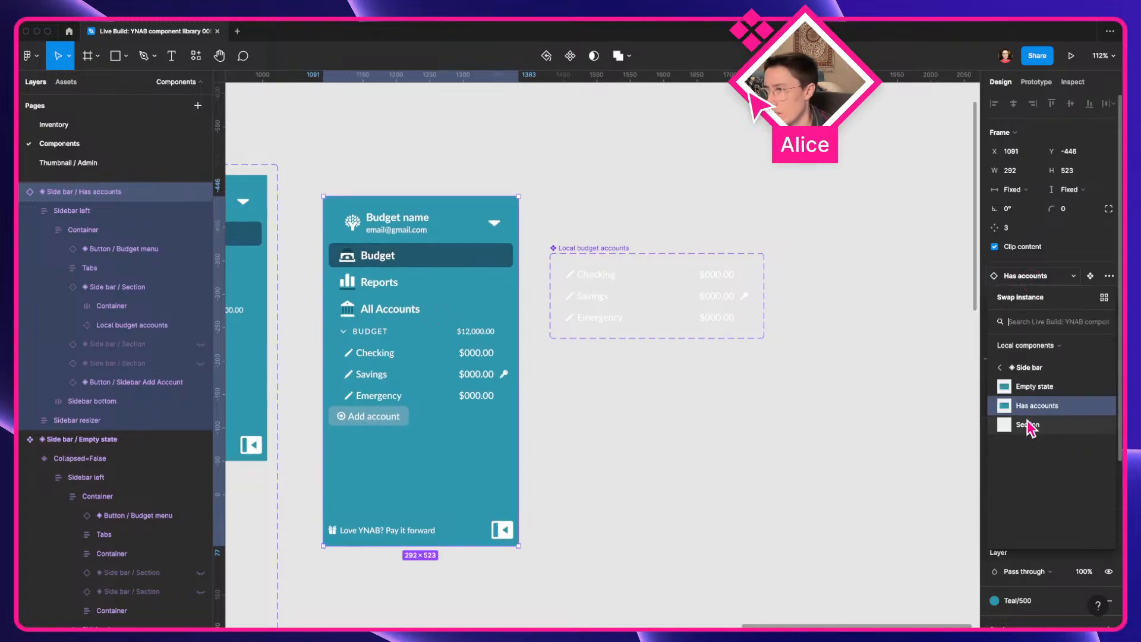
left_click(1028, 386)
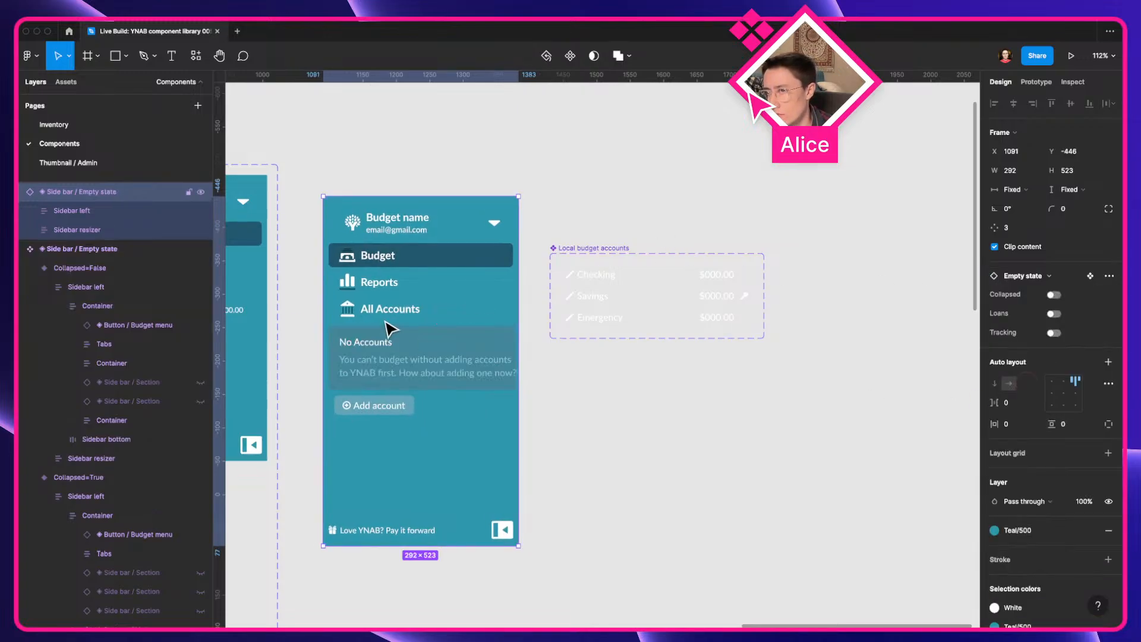
Set the width of both text layers in the main component's No Accounts message box to Fill container
scroll(384, 319, "down", 5)
left_click_drag(384, 319, 805, 153)
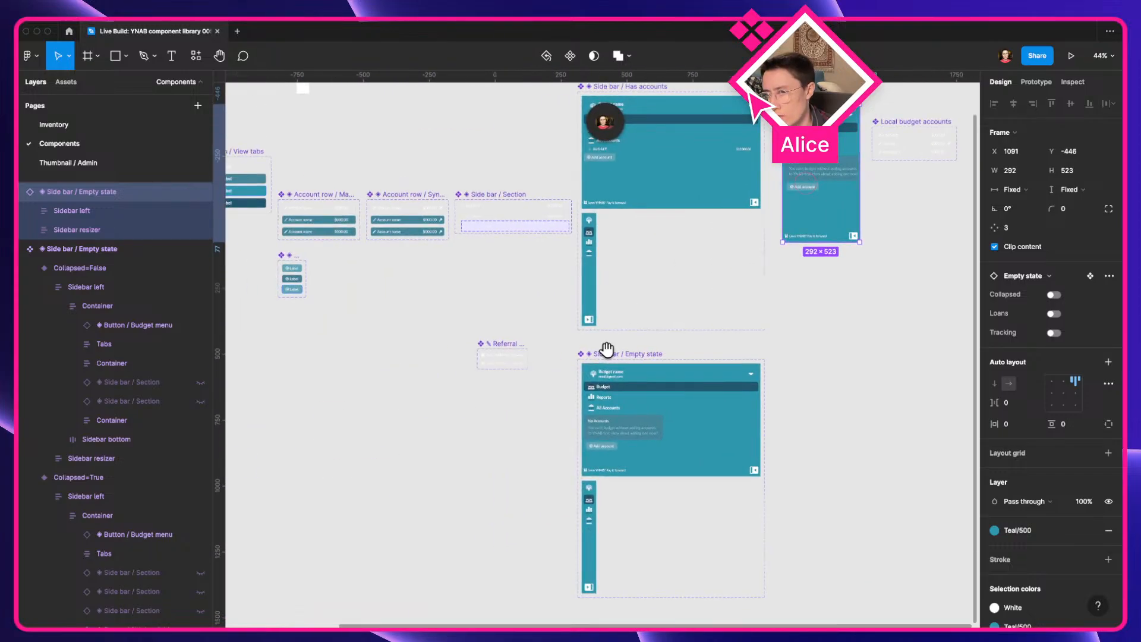
scroll(644, 435, "up", 5)
left_click(588, 438)
left_click(552, 412, "shift")
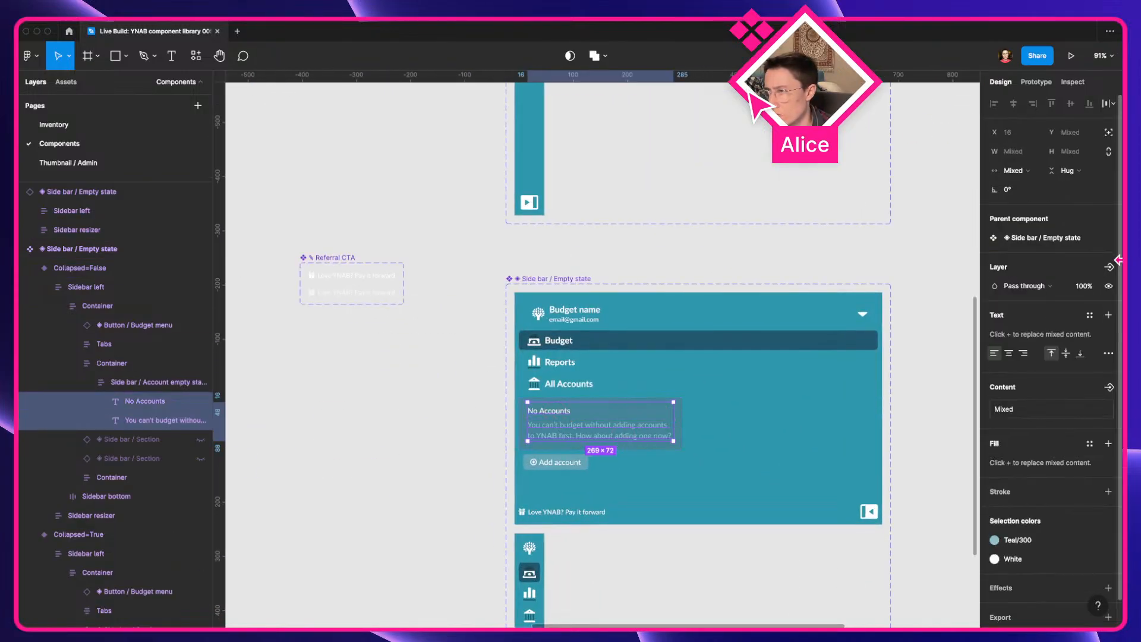
left_click(1013, 170)
left_click(1010, 224)
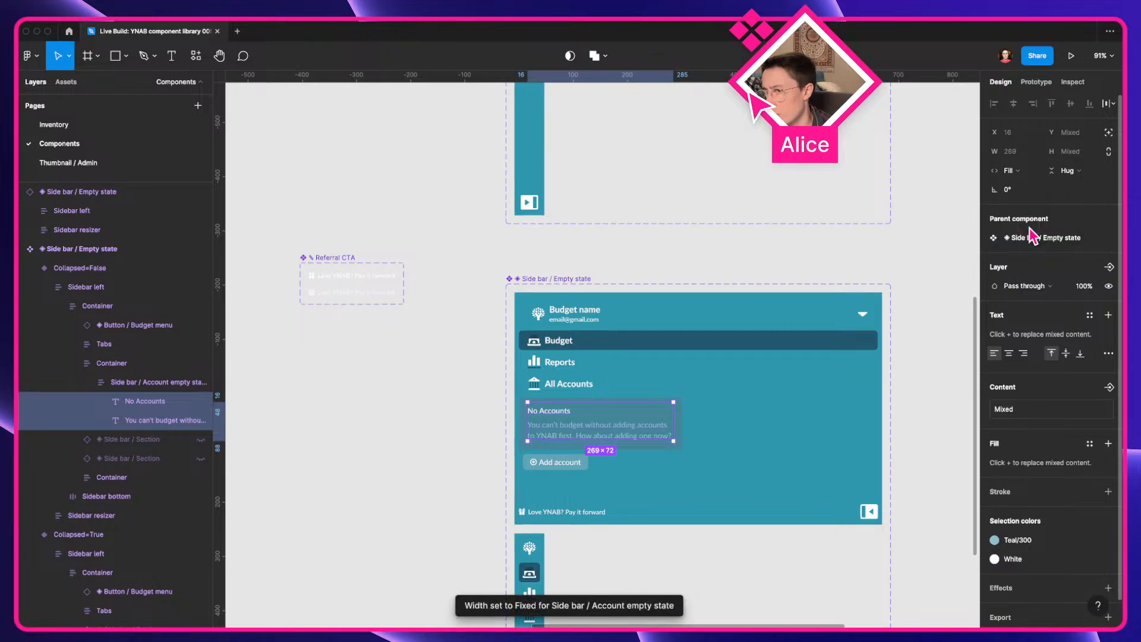
Select the main component's No Accounts message box frame, and widen the sidebar in the live YNAB web app to see how its box resizes
left_click(477, 462)
left_click(633, 426)
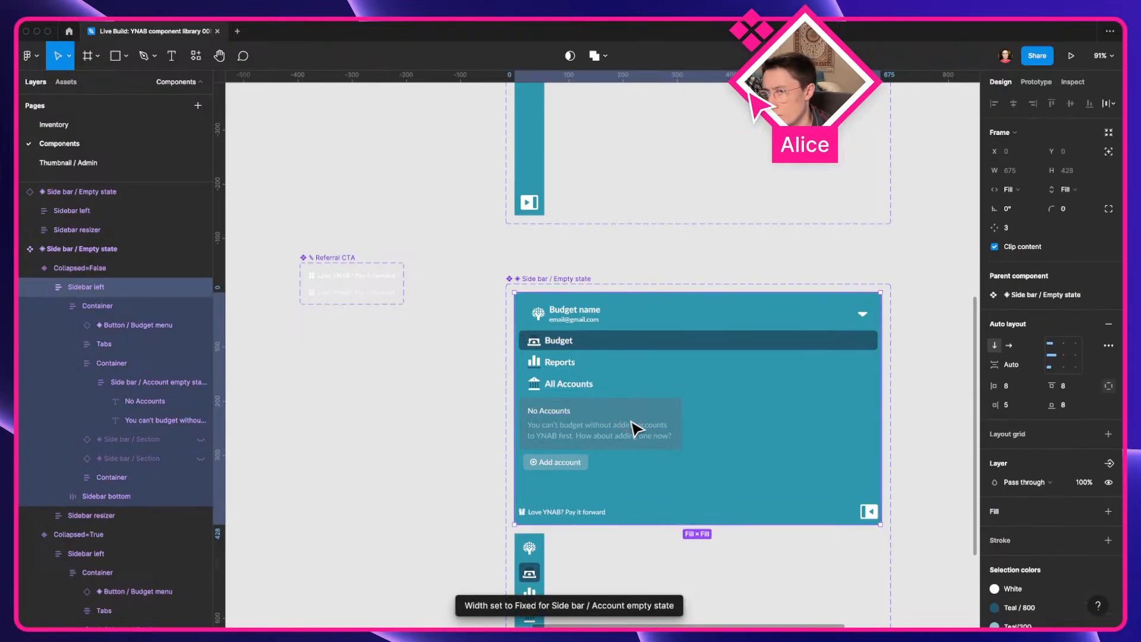
double_click(633, 426)
double_click(633, 425)
scroll(633, 426, "down", 5)
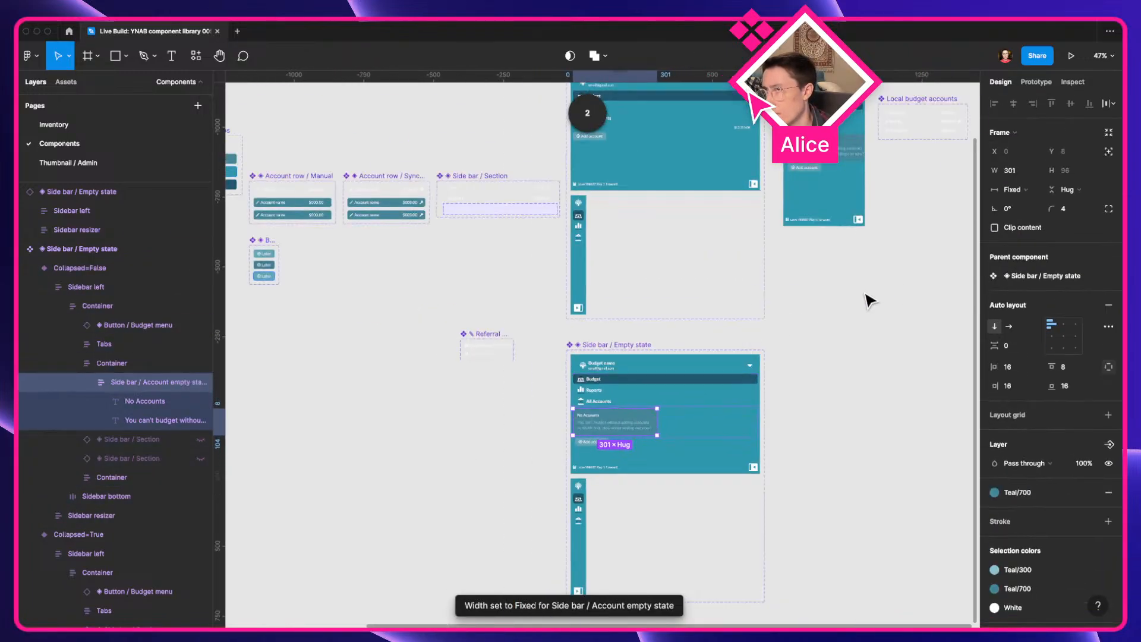
scroll(866, 298, "up", 2)
key("ctrl+Left")
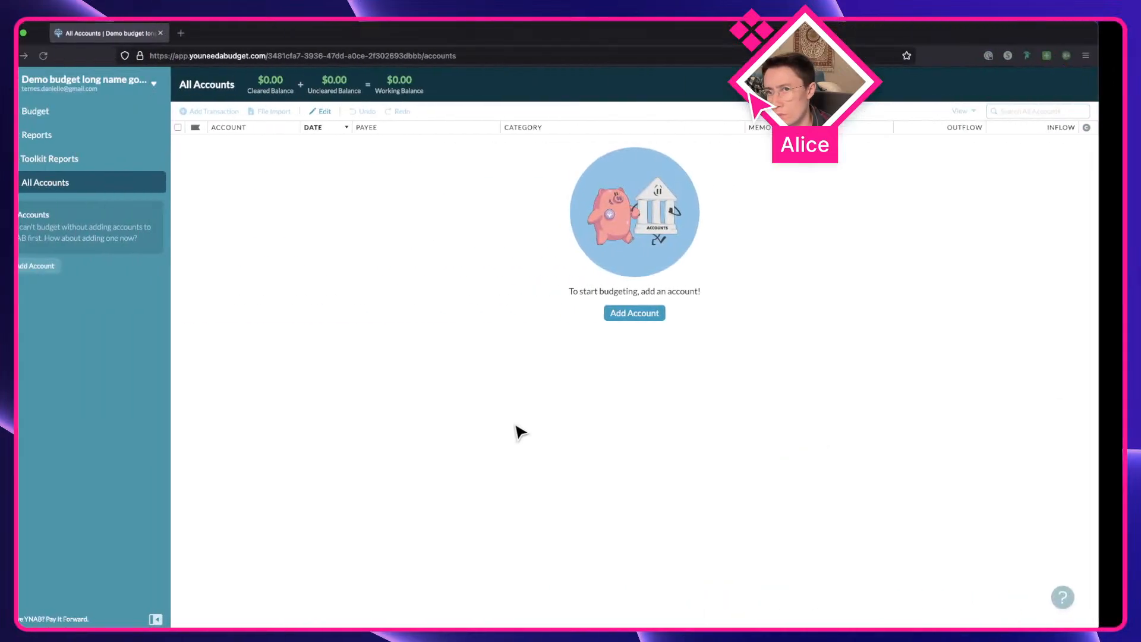
left_click(184, 364)
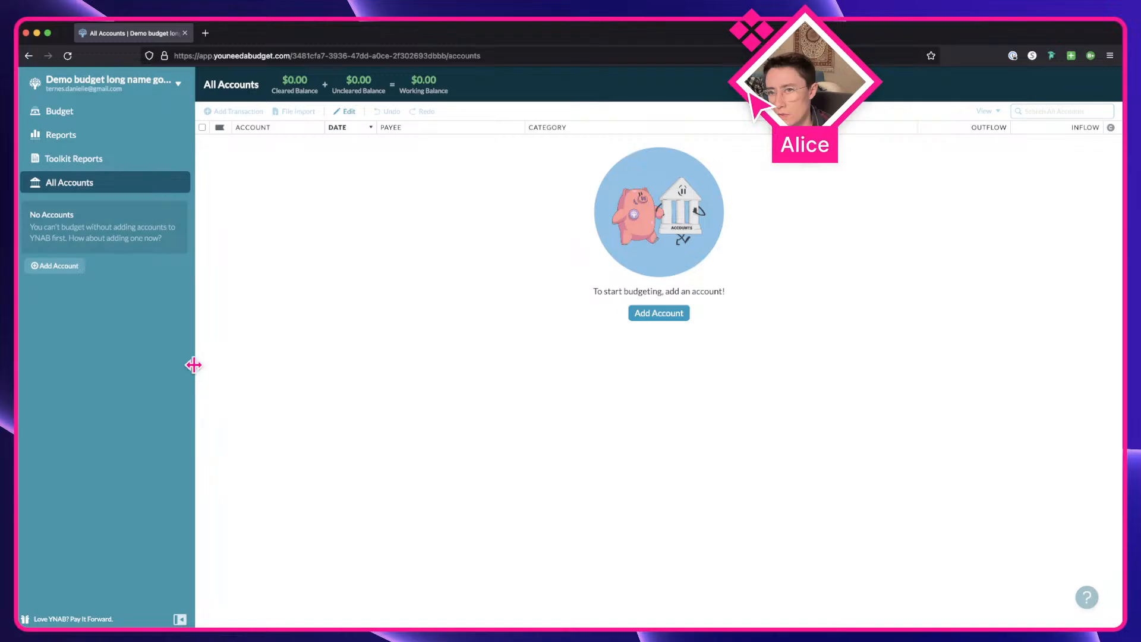
left_click_drag(194, 365, 222, 372)
key("ctrl+Right")
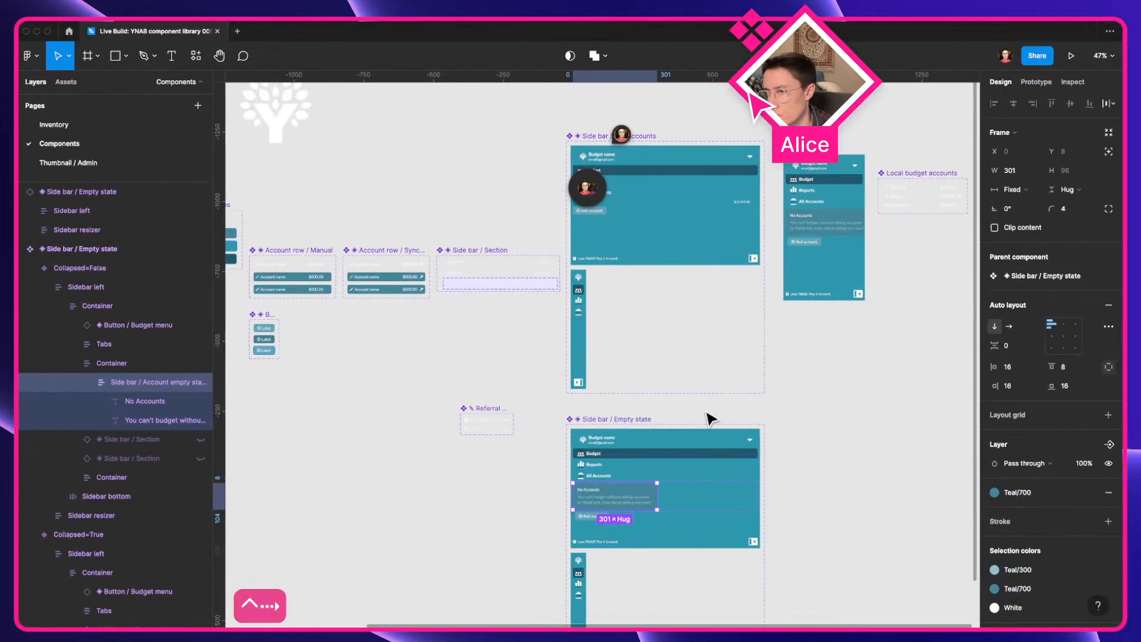
Set the width of the main component's No Accounts message box frame to Fill container
left_click(1013, 188)
left_click(1027, 202)
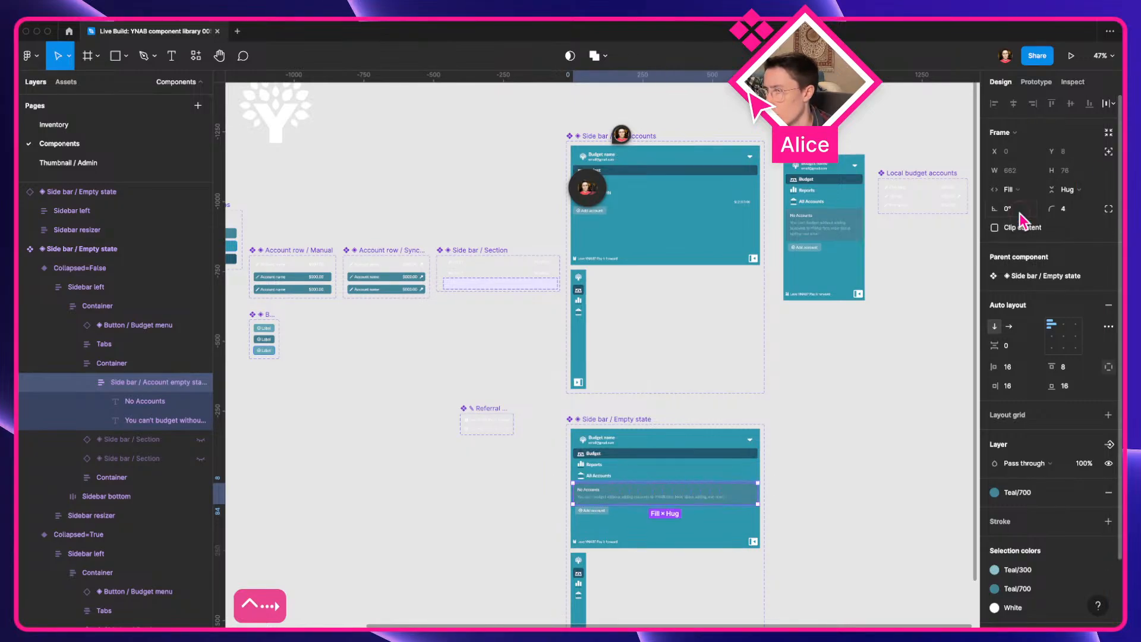
left_click(835, 343)
Narrow the standalone Side bar / Empty state instance to about 266 px, and widen the live YNAB web app's sidebar to compare their resizing
left_click_drag(866, 323, 614, 383)
left_click(582, 310)
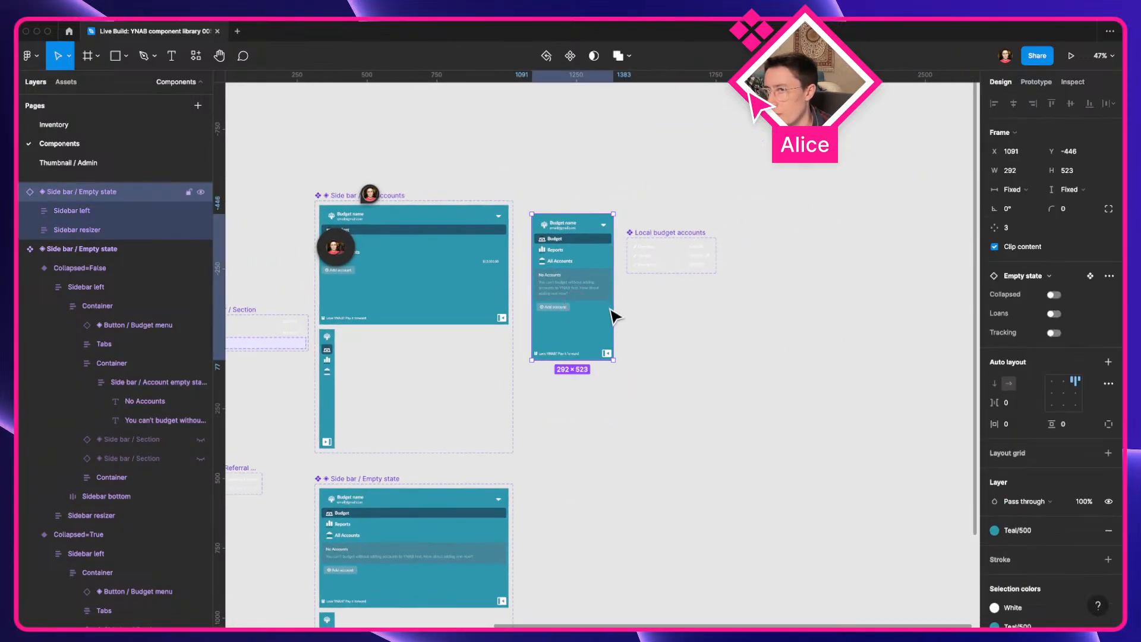
mouse_move(613, 313)
left_mouse_down()
mouse_move(668, 310)
mouse_move(558, 329)
mouse_move(607, 329)
left_mouse_up()
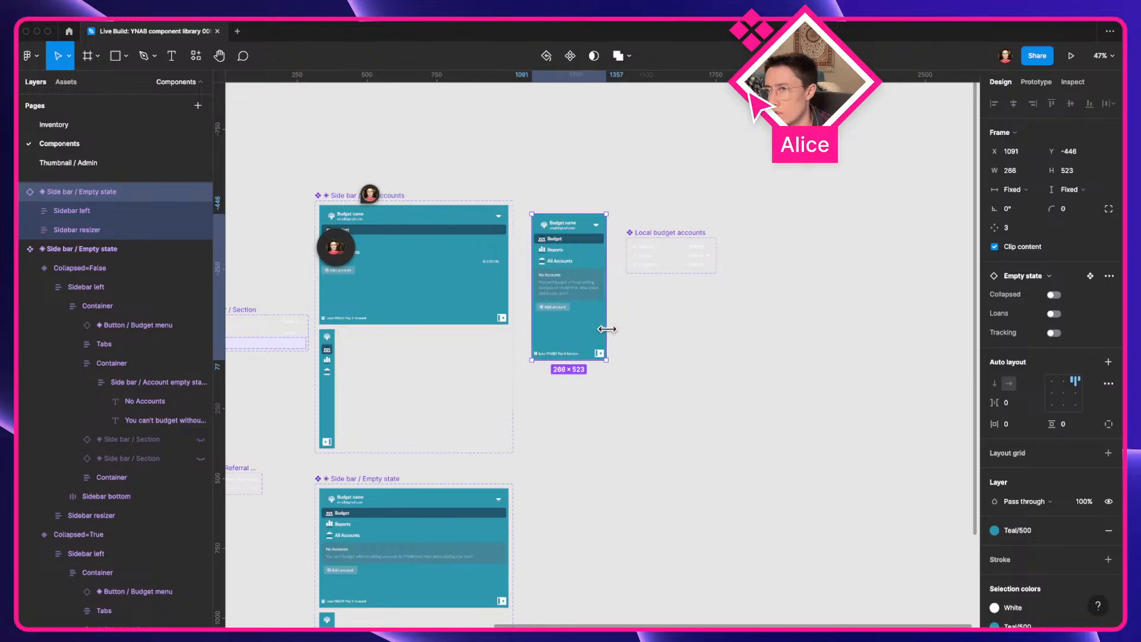
key("ctrl+Left")
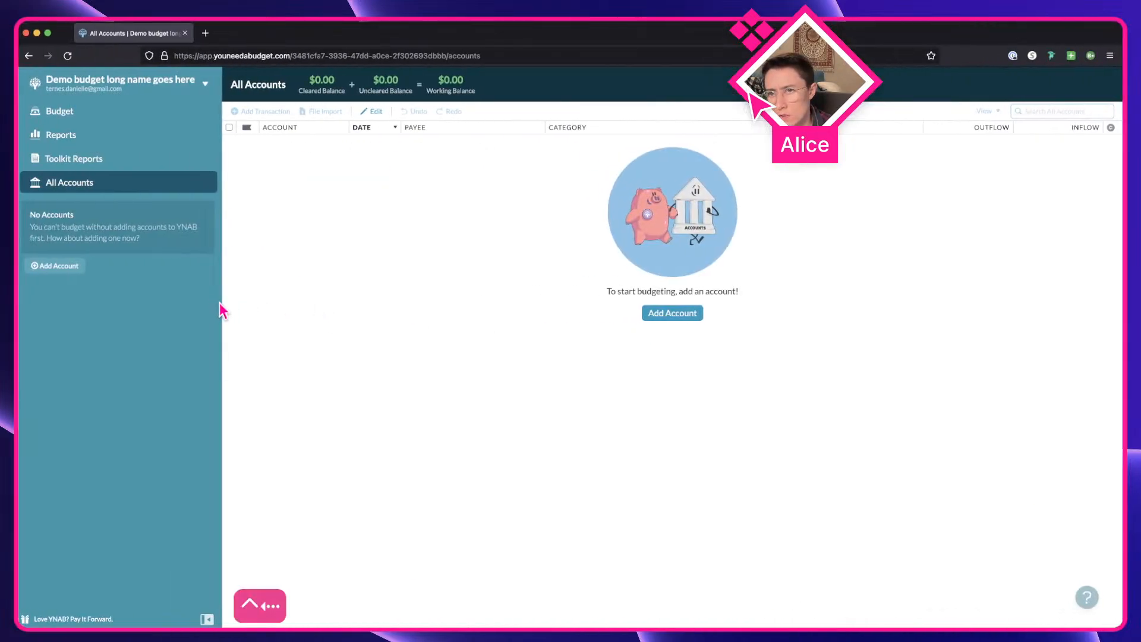
left_click_drag(220, 301, 262, 319)
key("ctrl+Right")
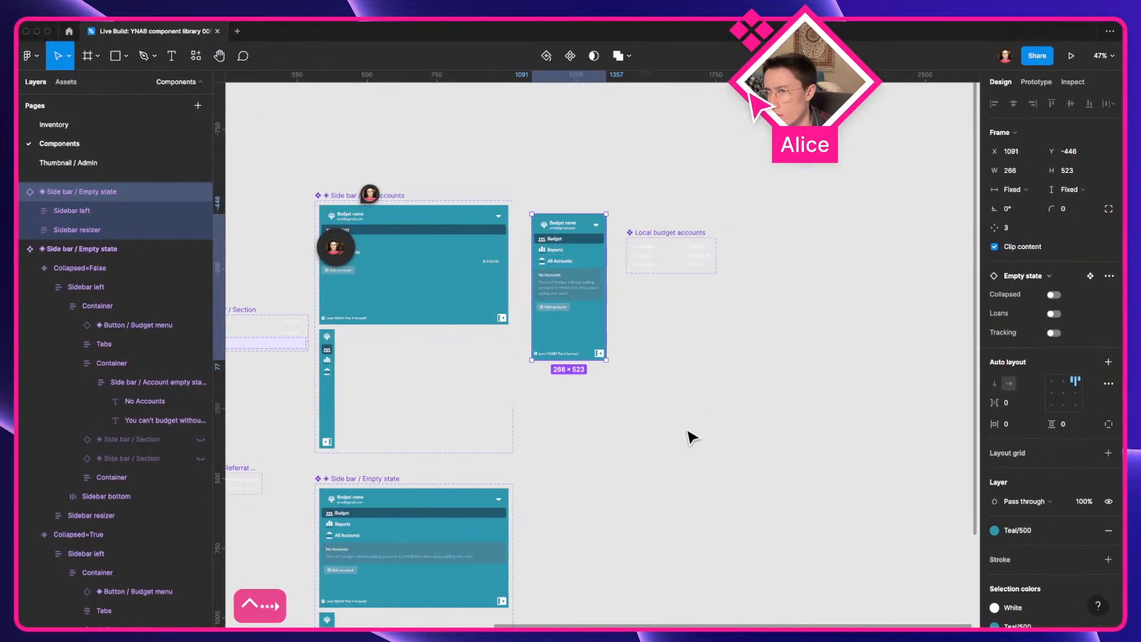
Resize the standalone Side bar / Empty state instance to about 267 px wide, and compare its message box with the live YNAB web app
left_click(691, 438)
scroll(601, 255, "up", 5)
left_click(614, 255)
left_click_drag(614, 255, 616, 281)
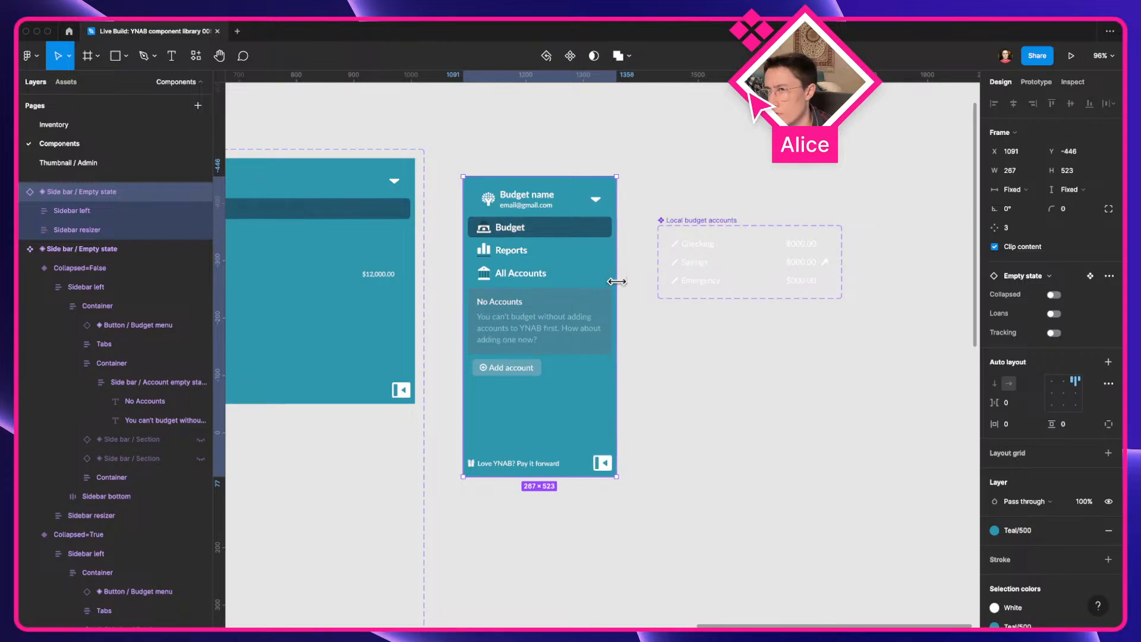
key("ctrl+Left")
key("ctrl+Right")
scroll(617, 283, "down", 5)
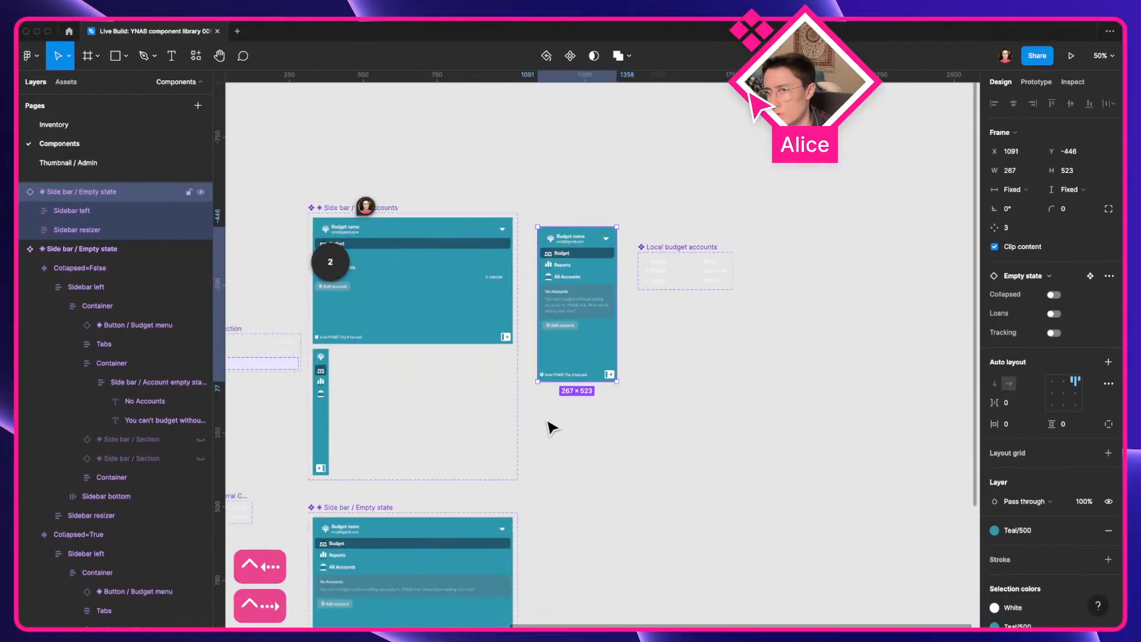
Narrow the Side bar / Has accounts component set to about 380 px wide
left_click(559, 492)
scroll(559, 492, "left", 2)
left_click(447, 154)
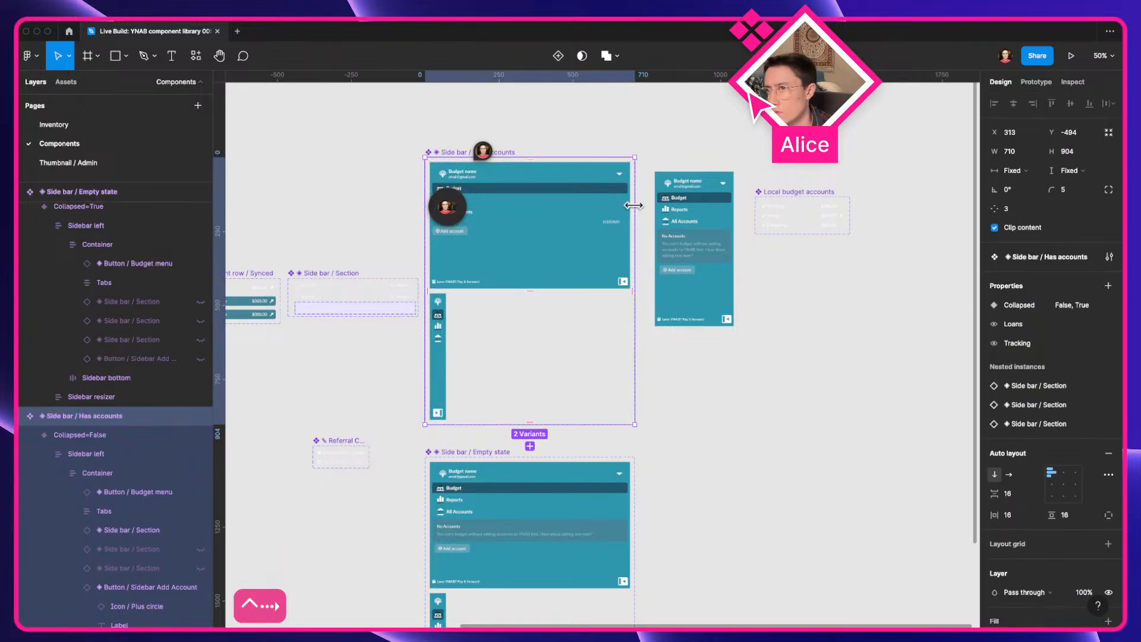
left_click_drag(634, 205, 538, 219)
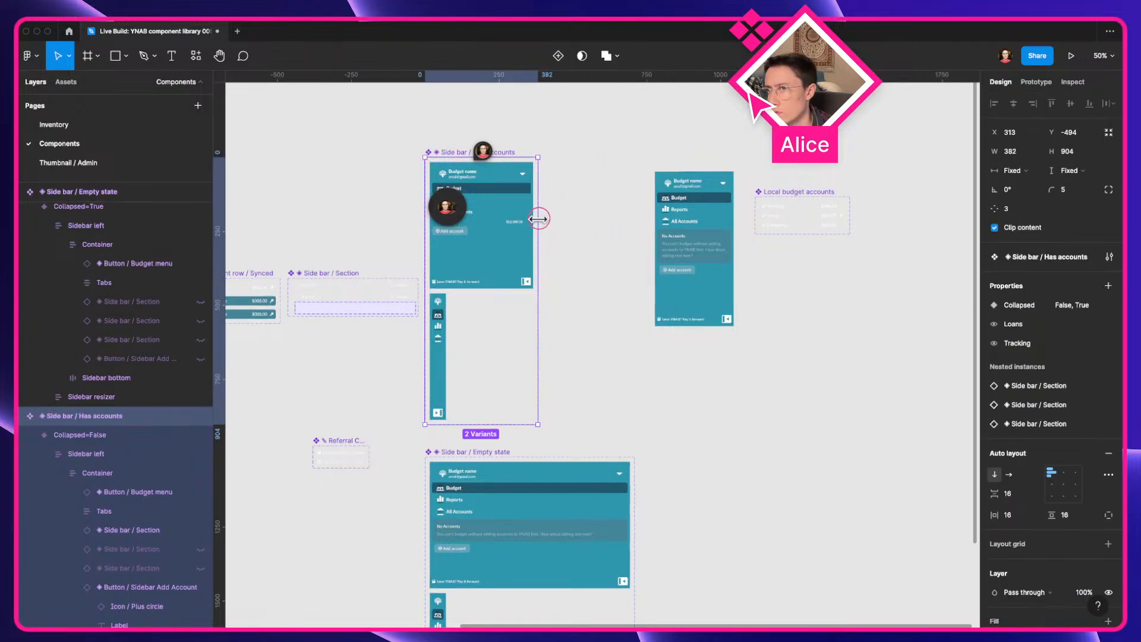
left_click(555, 244)
Narrow the Side bar / Empty state component set to about 380 px wide
scroll(560, 323, "down", 3)
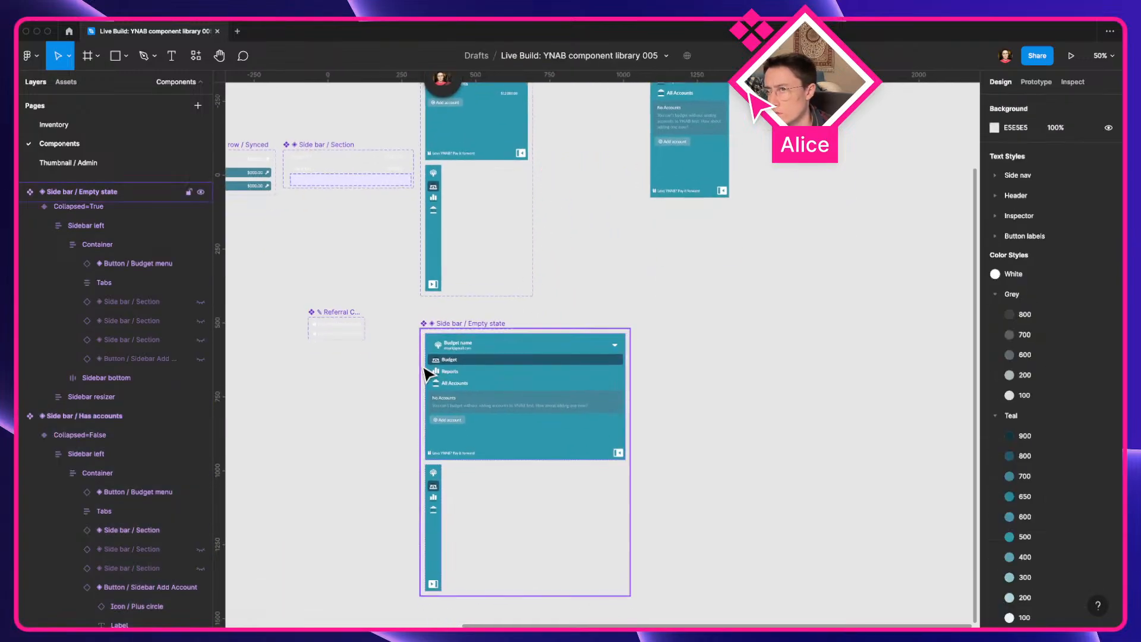
left_click(455, 326)
left_click_drag(627, 371, 530, 382)
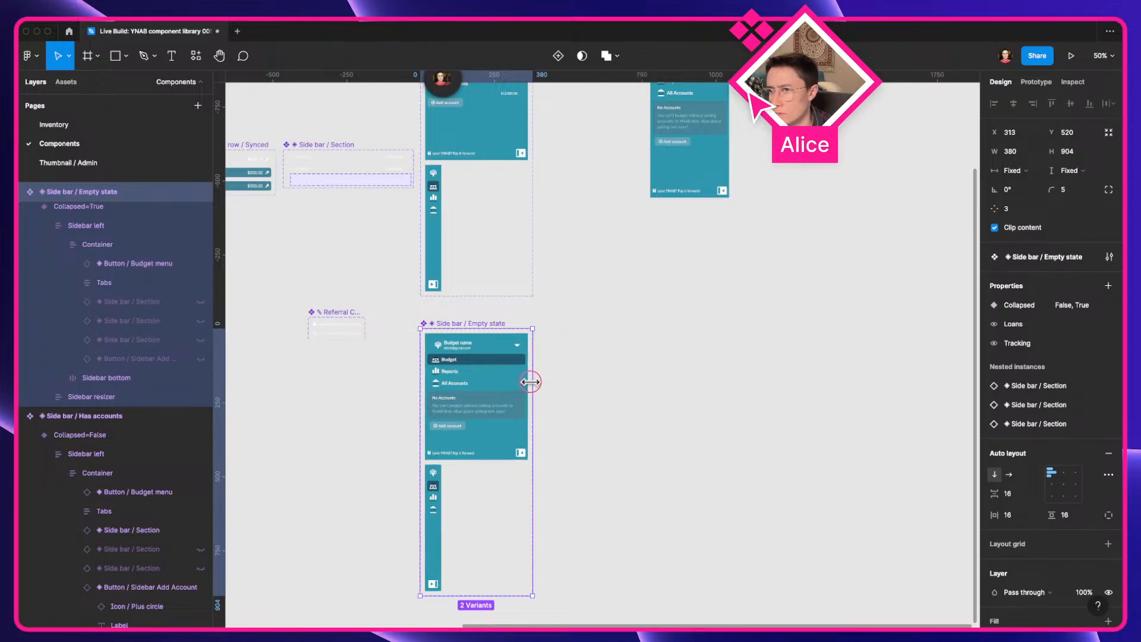
left_click(571, 394)
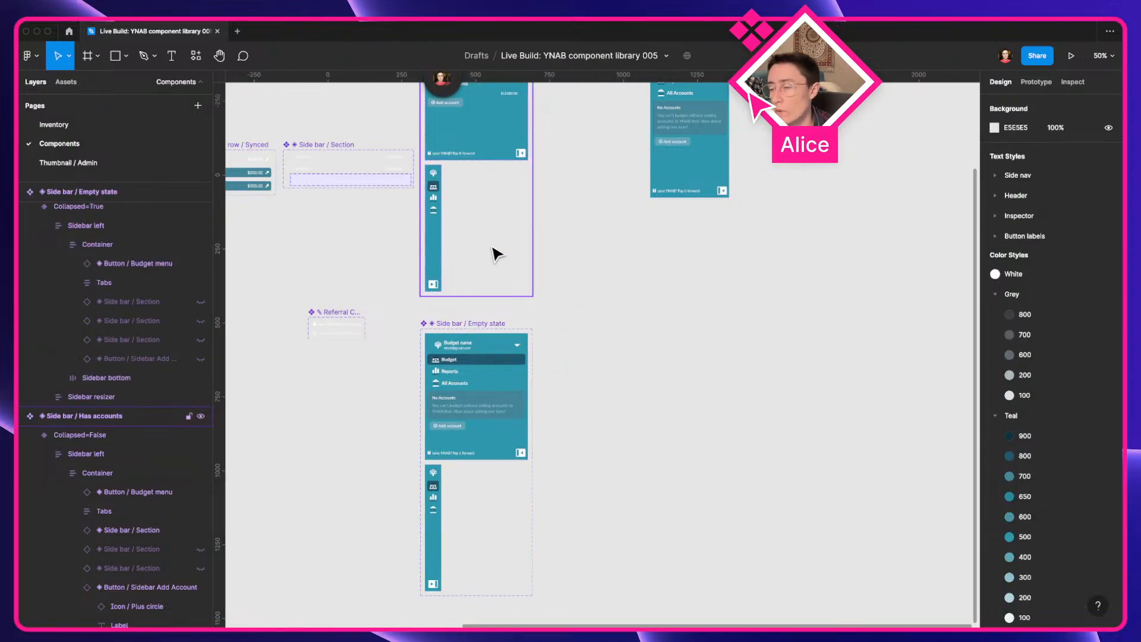
Read the comment pinned to the Side bar / Has accounts component set, and check the widths of the set and its Collapsed=False variant
scroll(476, 451, "up", 5)
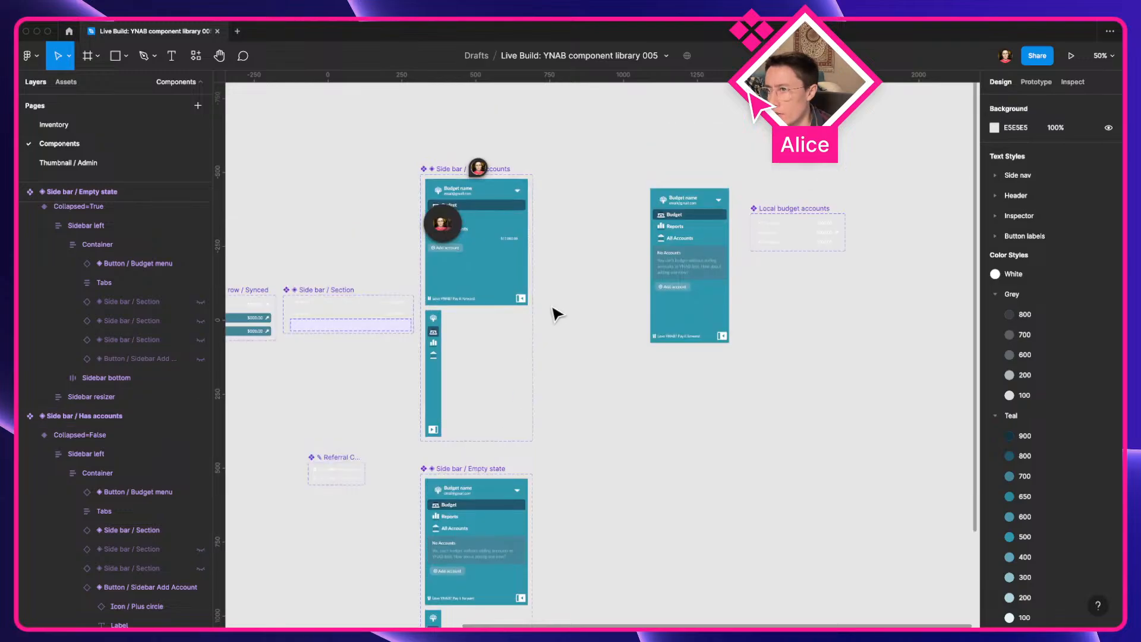
scroll(467, 238, "up", 5)
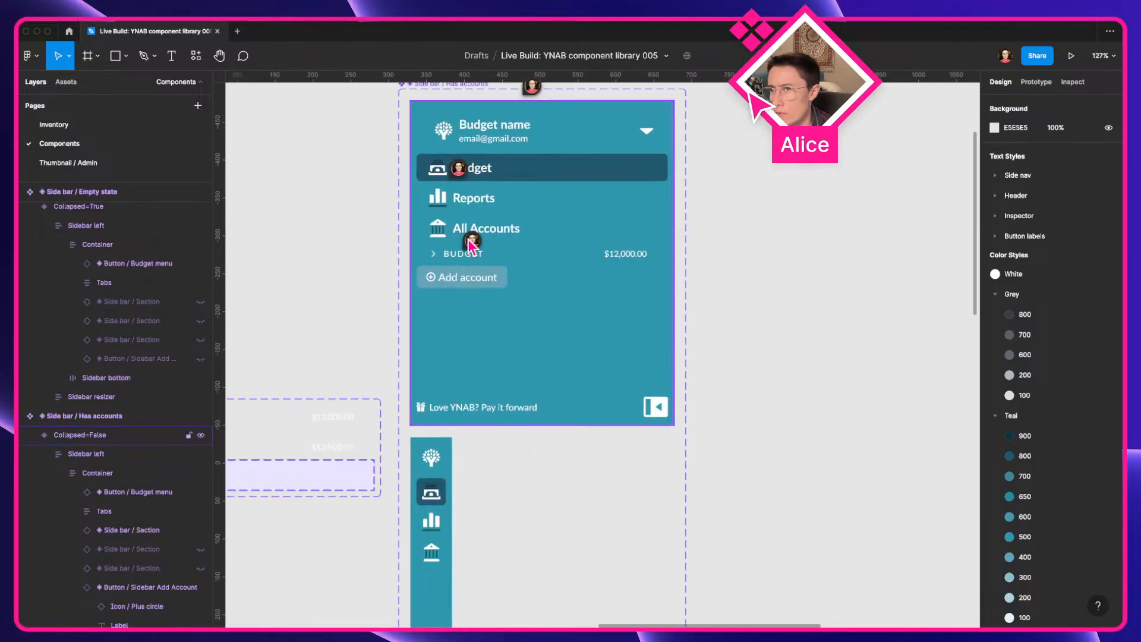
mouse_move(469, 244)
scroll(647, 255, "up", 2)
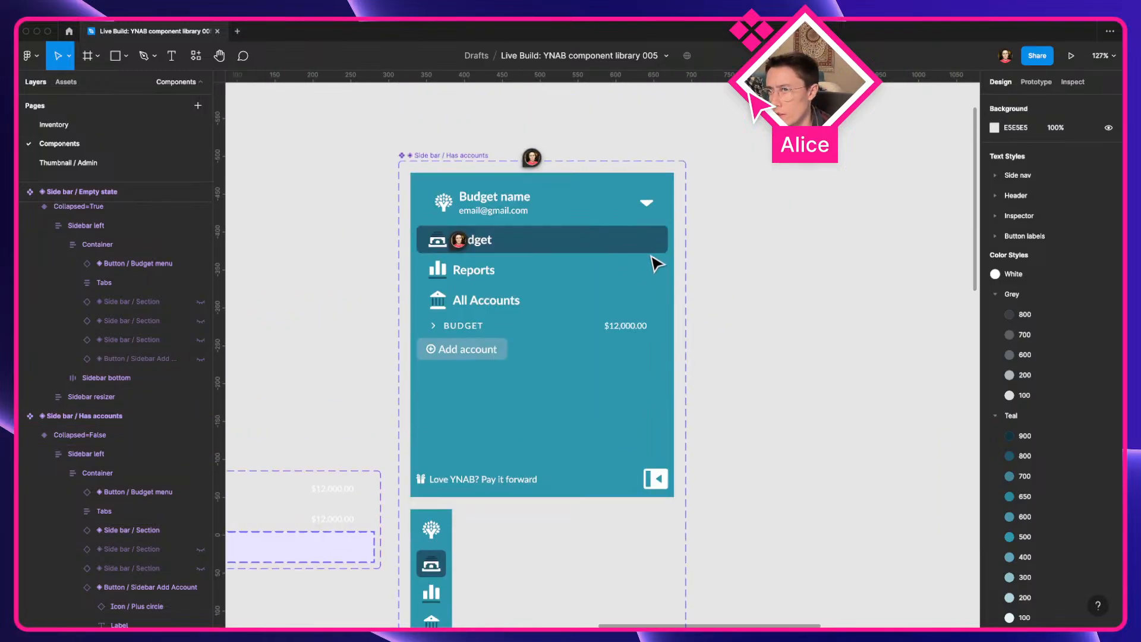
left_click(537, 165)
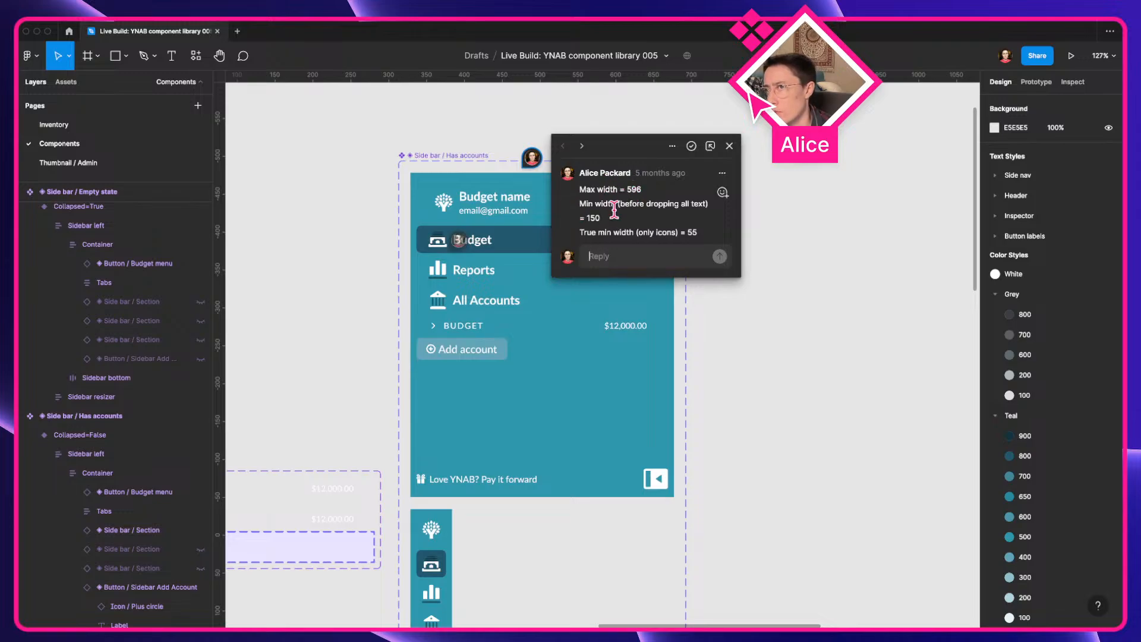
left_click(759, 380)
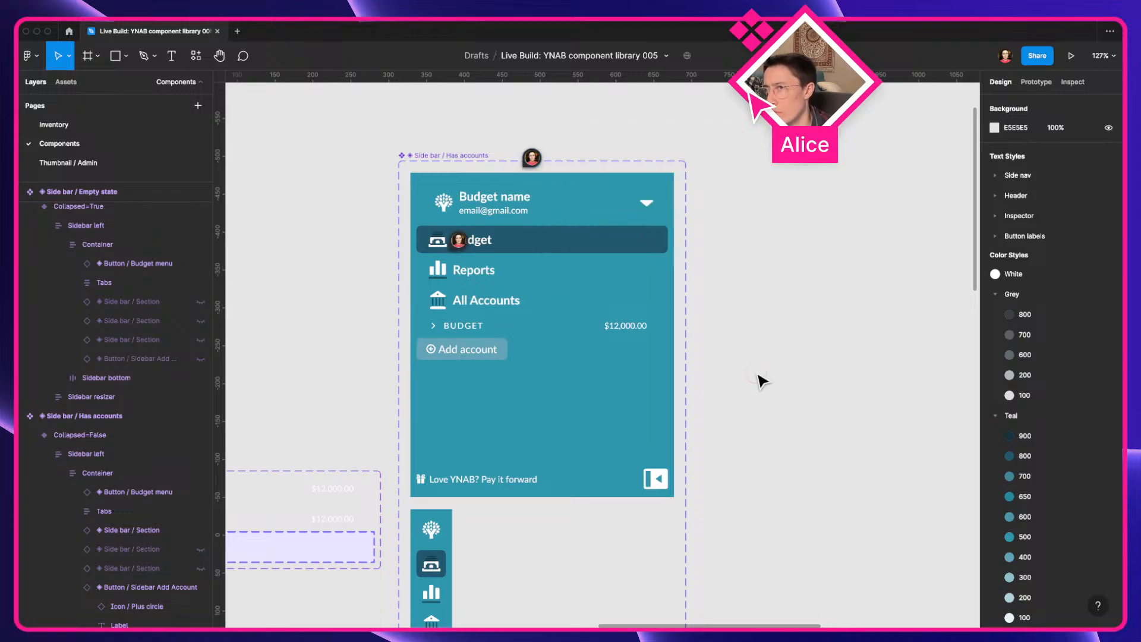
scroll(759, 379, "down", 5)
left_click(604, 264)
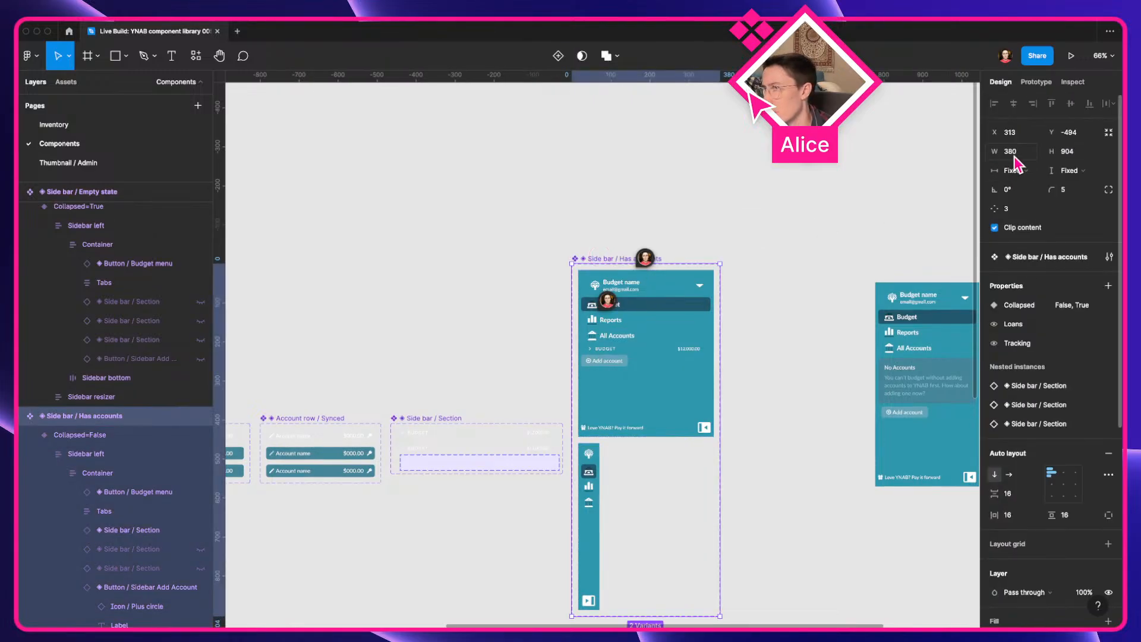
left_click(650, 338)
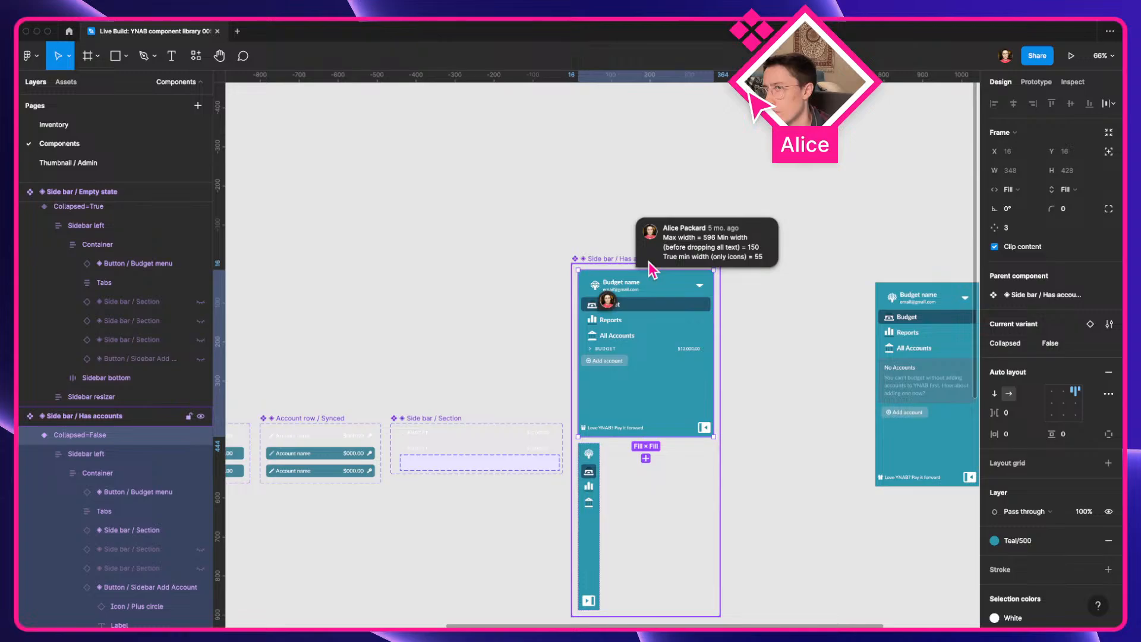
left_click(783, 352)
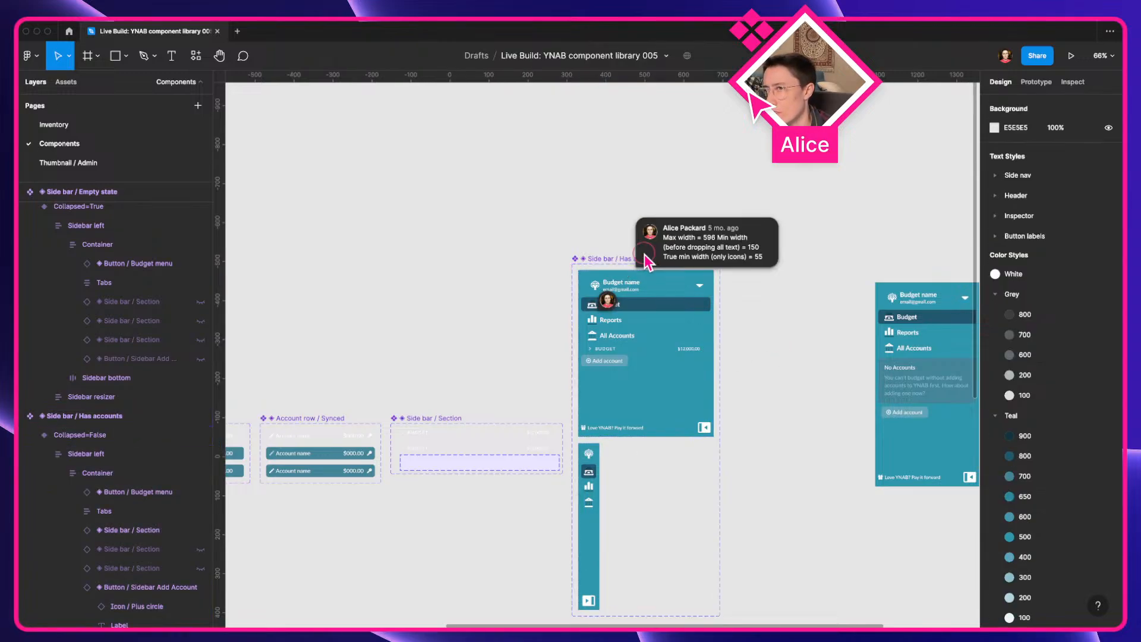
left_click(684, 273)
left_click(767, 389)
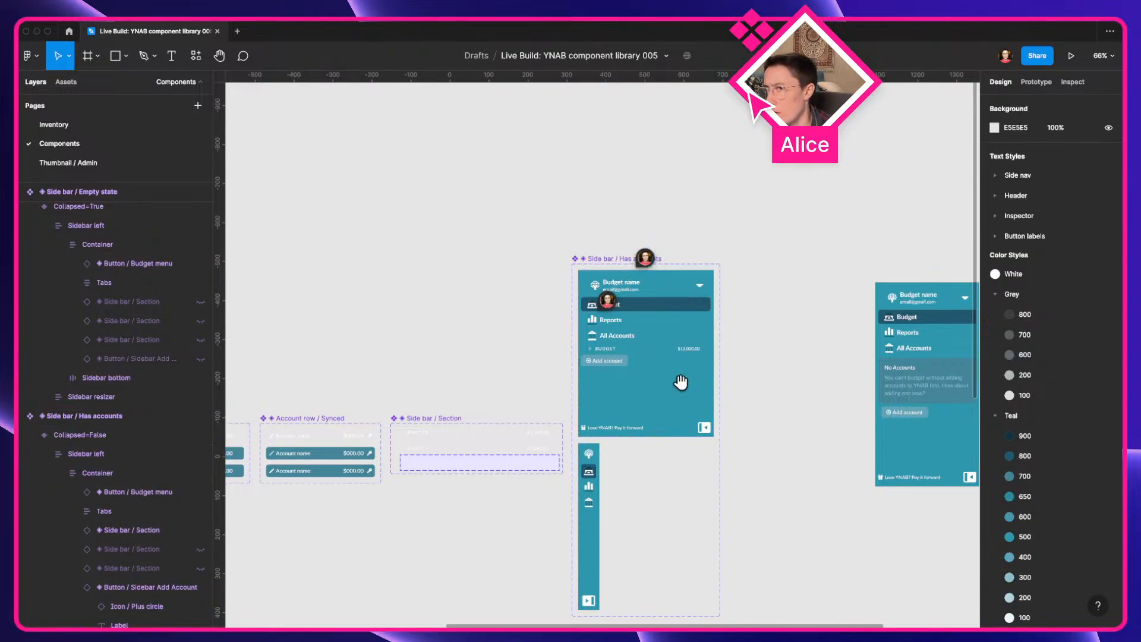
Swap the standalone Empty state instance for the Has accounts component and move it to about X 1009, Y -378
scroll(700, 364, "right", 10)
left_click(622, 319)
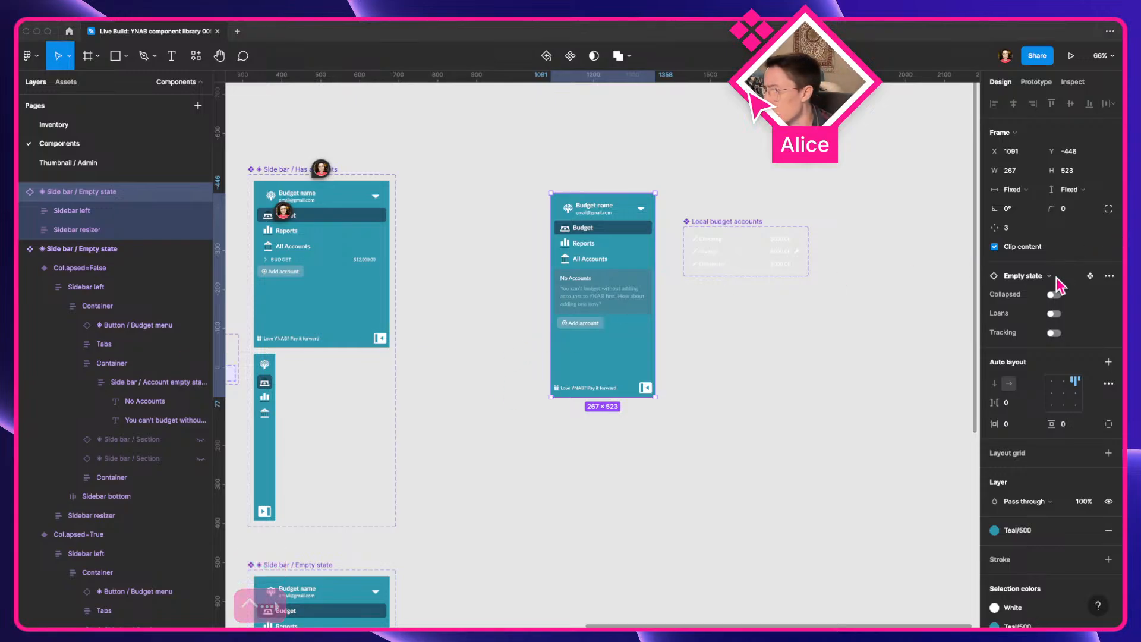
left_click(1033, 276)
left_click(1036, 405)
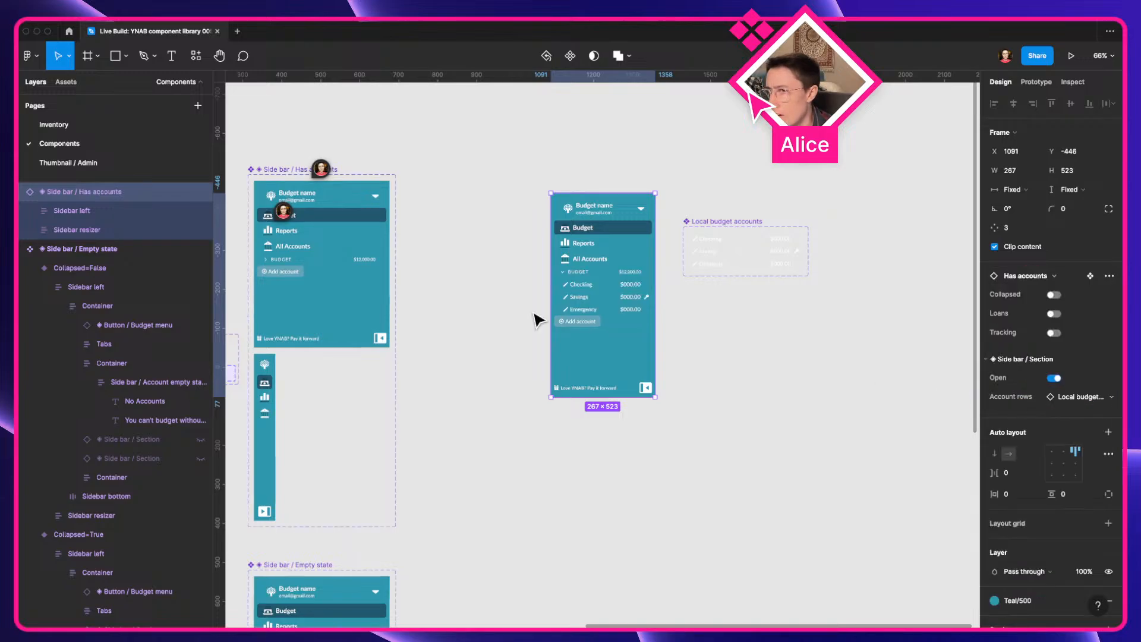
scroll(547, 300, "up", 5)
left_click_drag(699, 290, 629, 347)
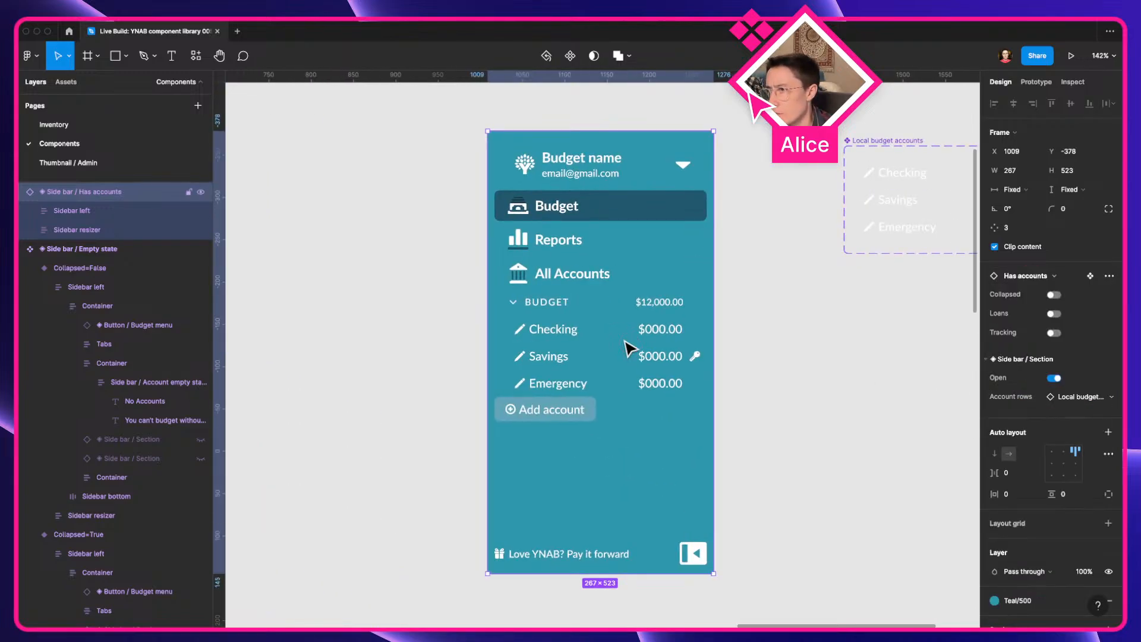
Turn on Tracking in the standalone Has accounts instance, open its Tracking section, and fill the section's account rows with Local budget accounts
left_click(1054, 333)
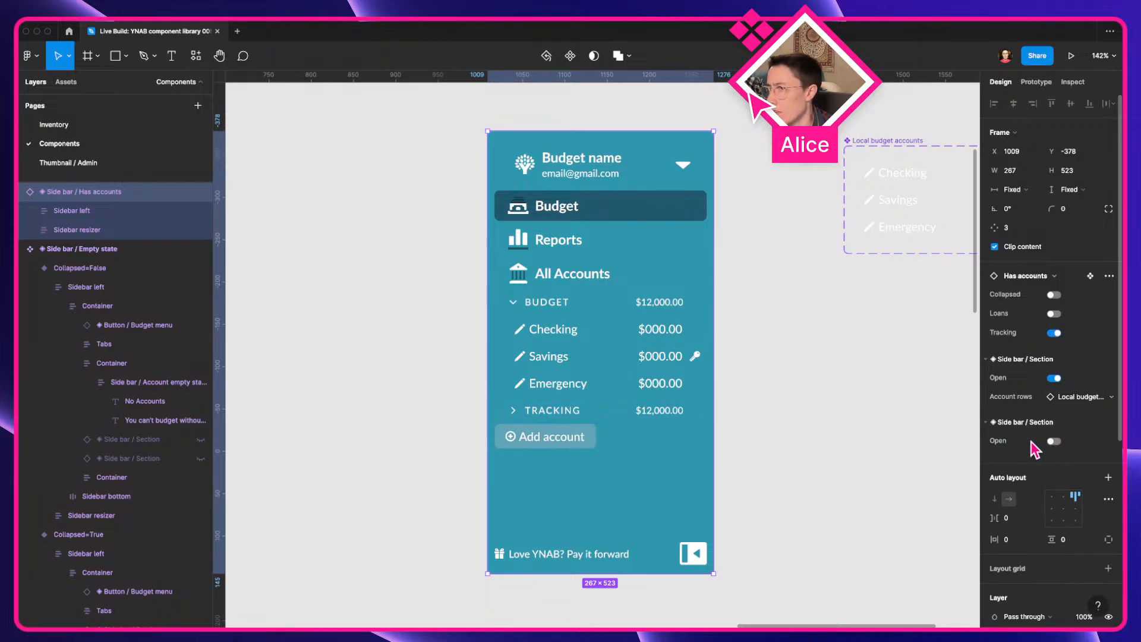
left_click(1053, 442)
left_click(1086, 460)
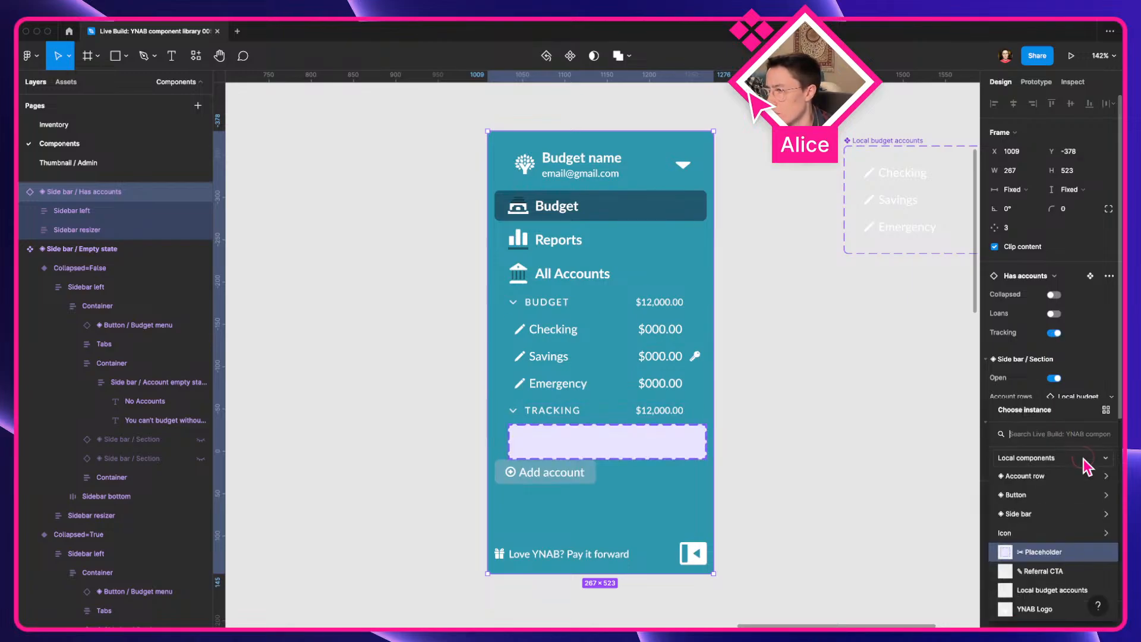
left_click(1042, 593)
left_click(759, 433)
Stretch the standalone Has accounts instance to about 615 px tall, and keep it selected
scroll(649, 438, "down", 4)
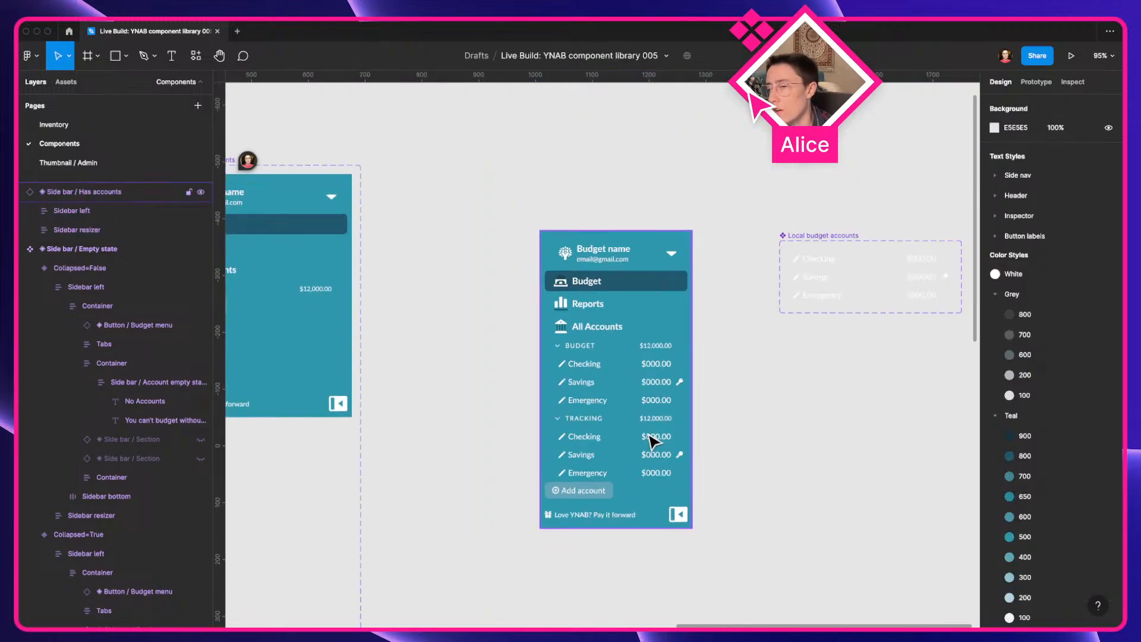
left_click(647, 438)
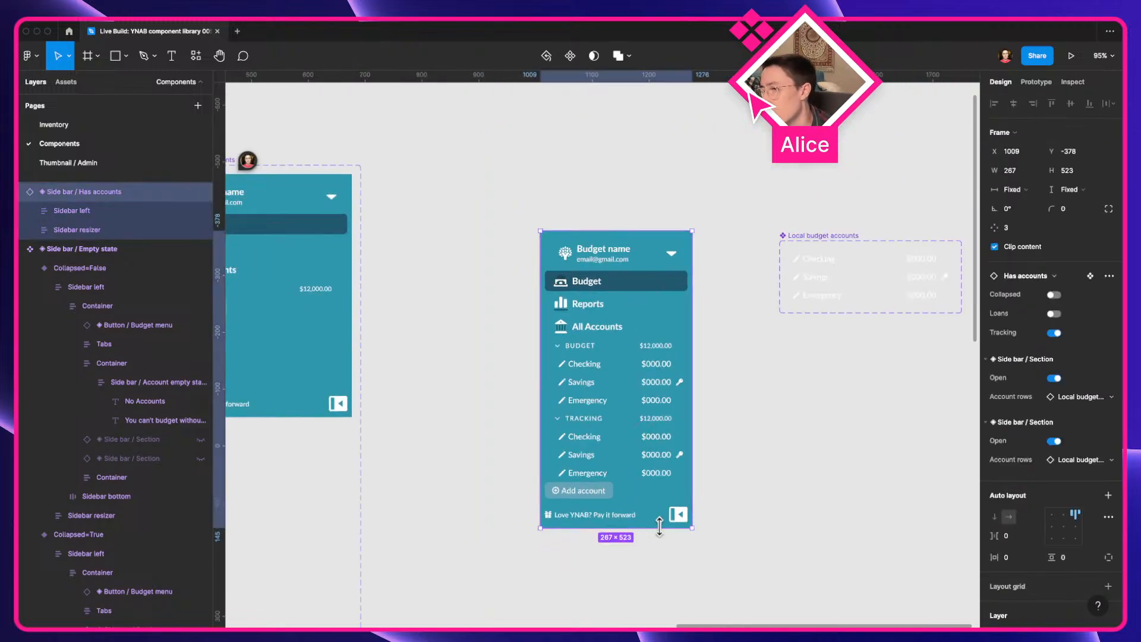
left_click_drag(659, 528, 662, 581)
left_click(780, 470)
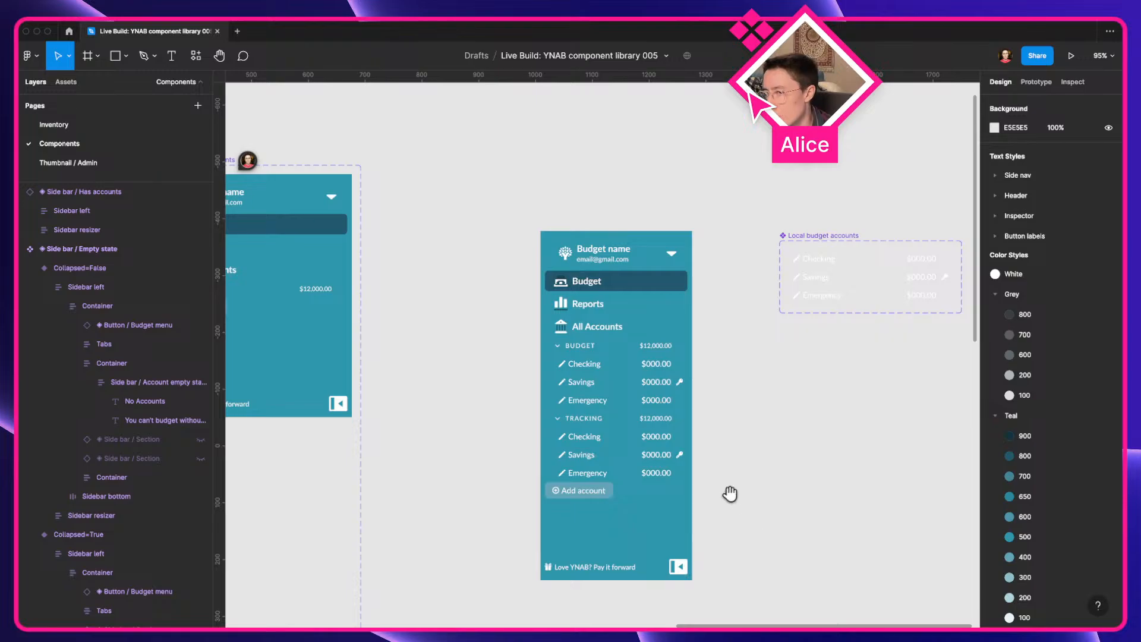
scroll(728, 491, "down", 3)
left_click(566, 408)
scroll(530, 390, "left", 5)
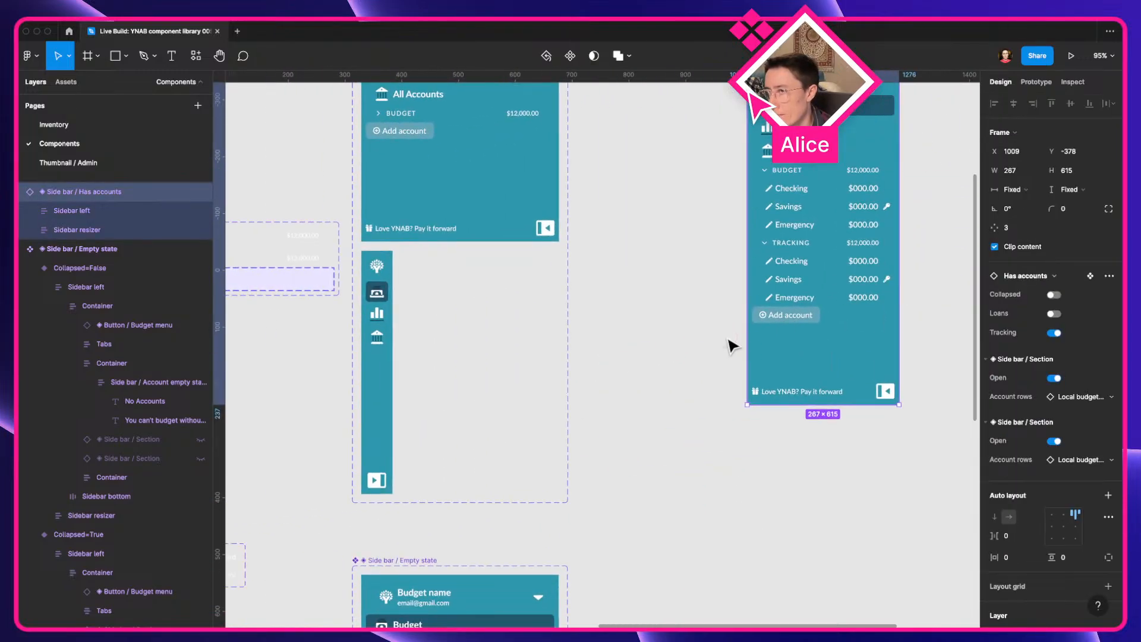
scroll(799, 305, "right", 3)
scroll(799, 304, "up", 2)
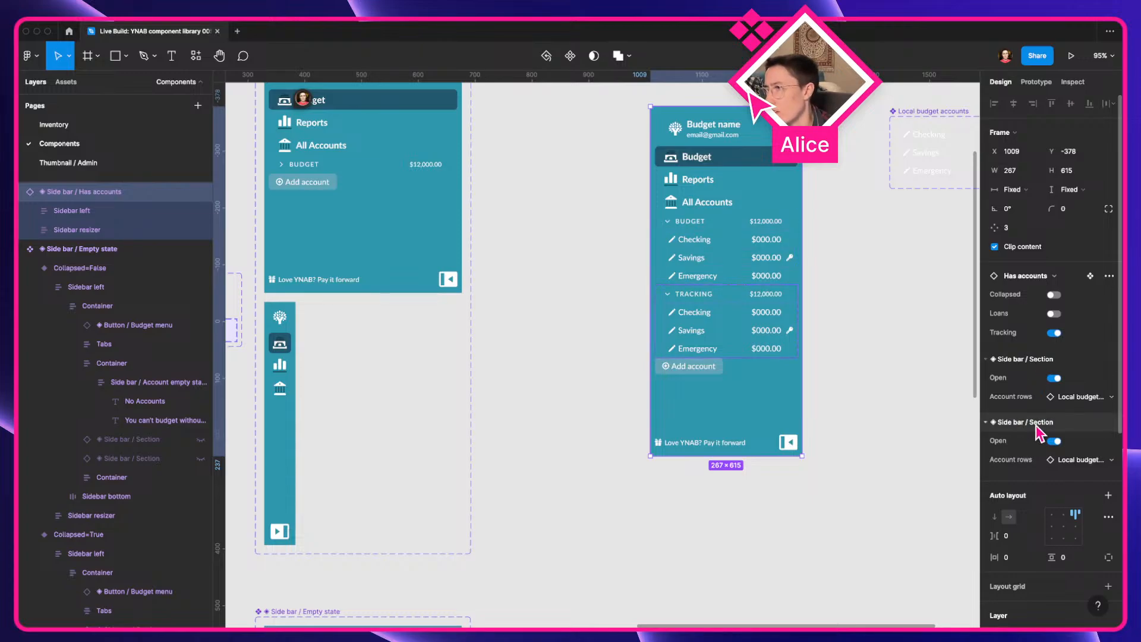
scroll(593, 338, "left", 5)
left_click_drag(597, 294, 821, 278)
left_click_drag(523, 291, 341, 401)
left_click(536, 282)
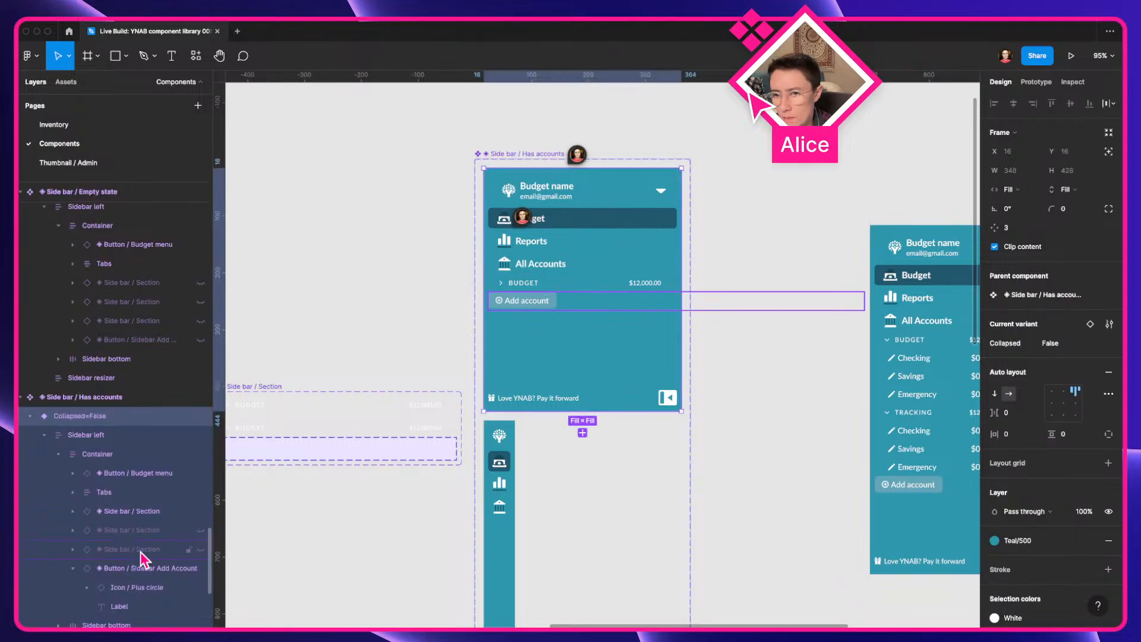
left_click(141, 514)
key("super+r")
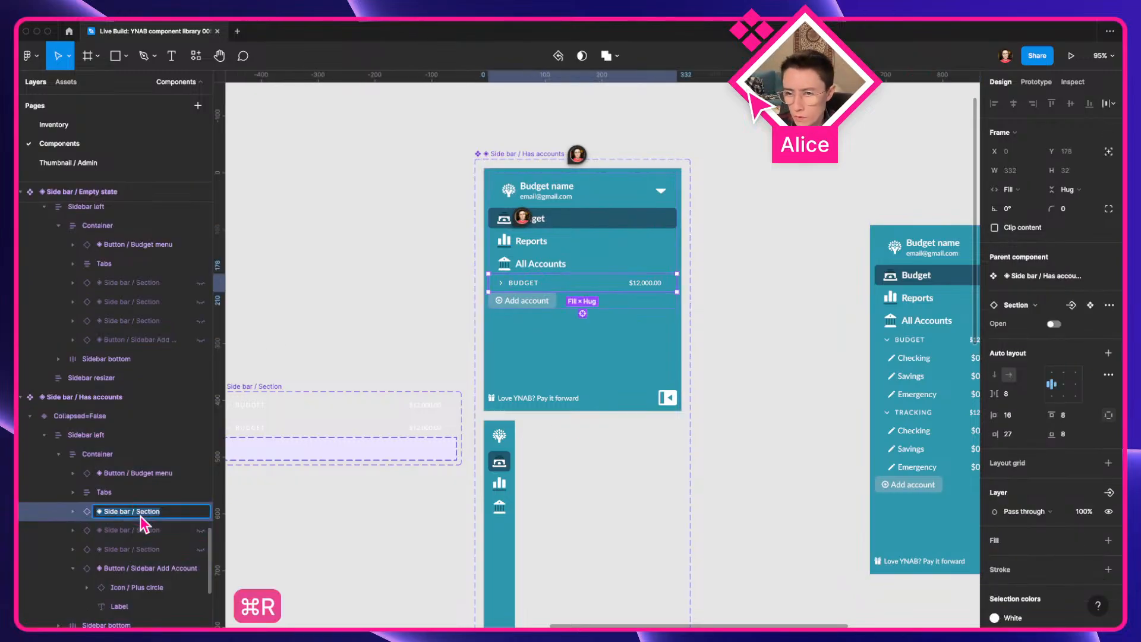
key("Right")
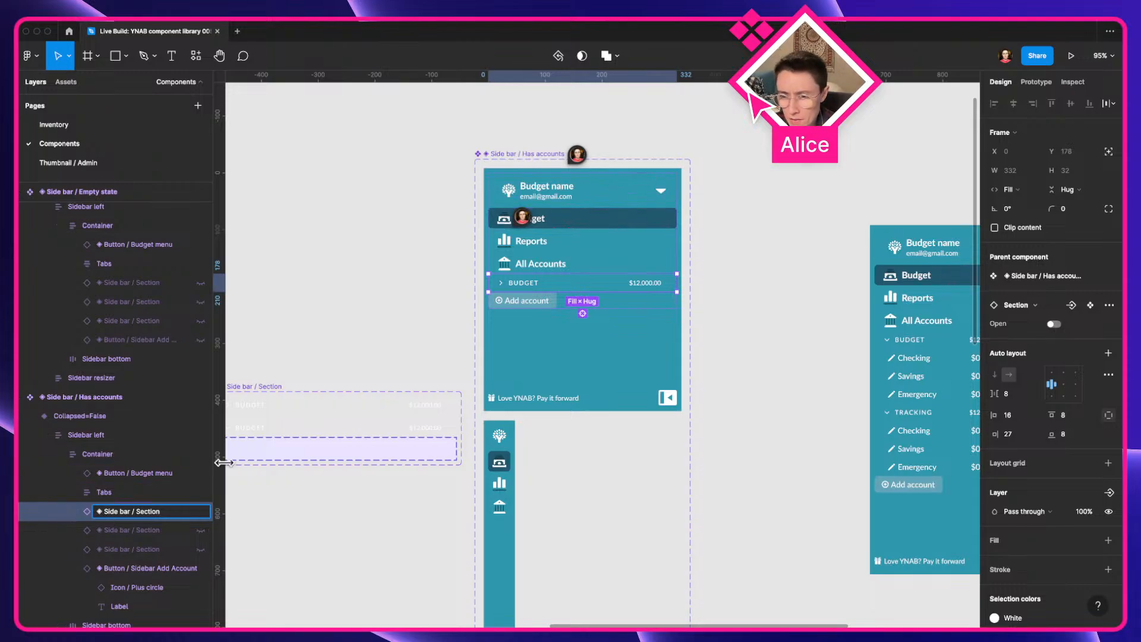
left_click(438, 314)
Examine the component sets on the canvas and the first section layer inside the Has accounts set's Collapsed=False variant
scroll(440, 312, "down", 5)
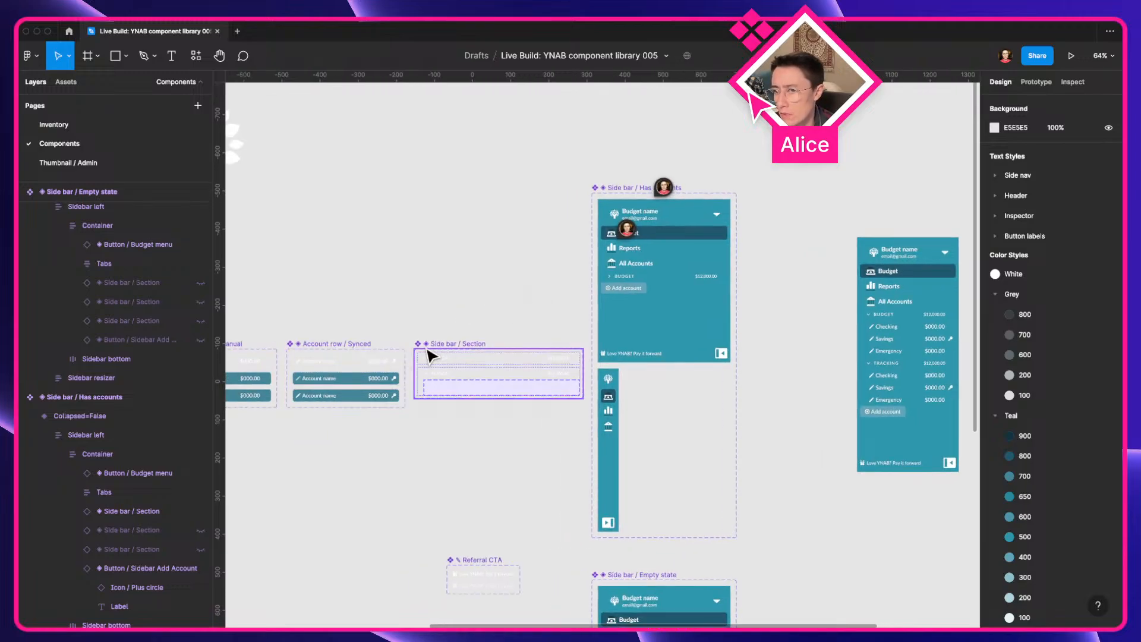
scroll(430, 356, "down", 10)
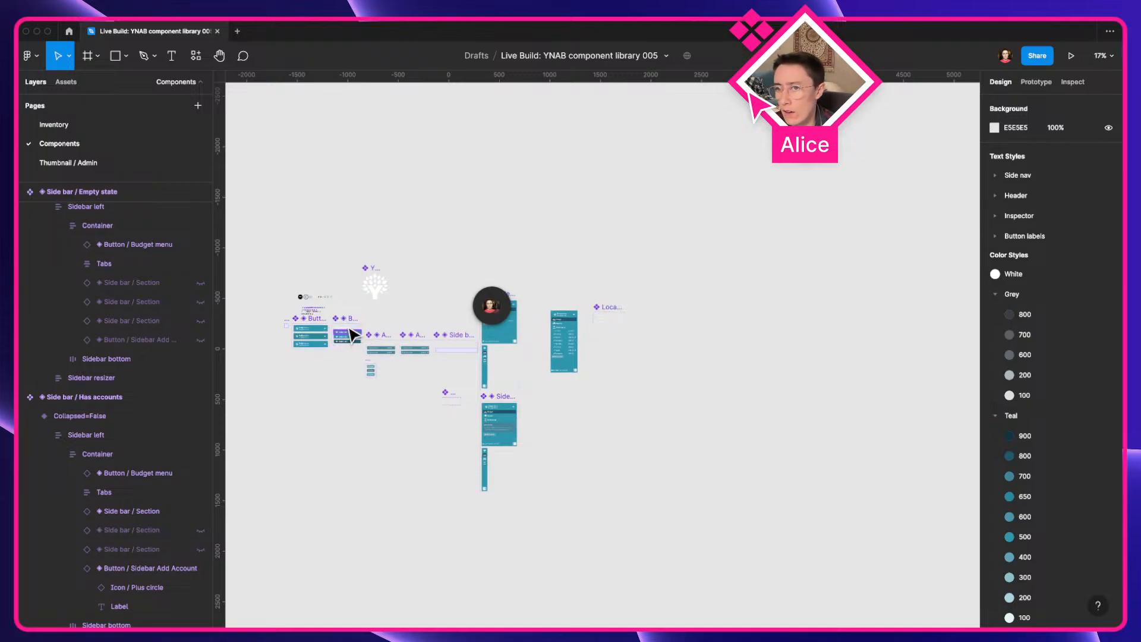
scroll(373, 282, "up", 5)
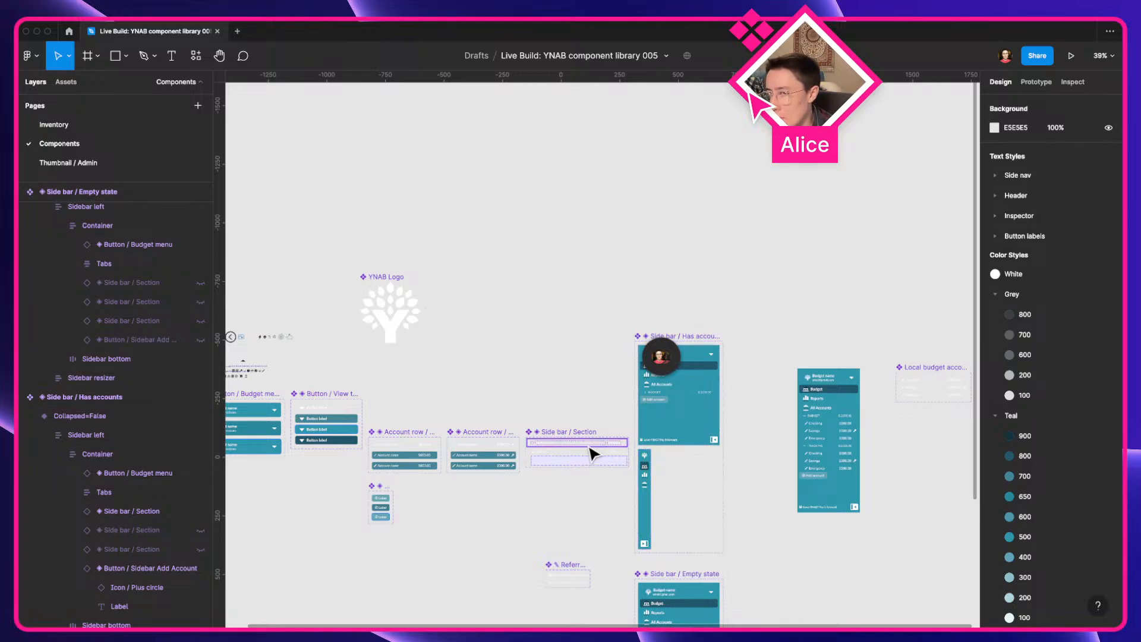
left_click(393, 316)
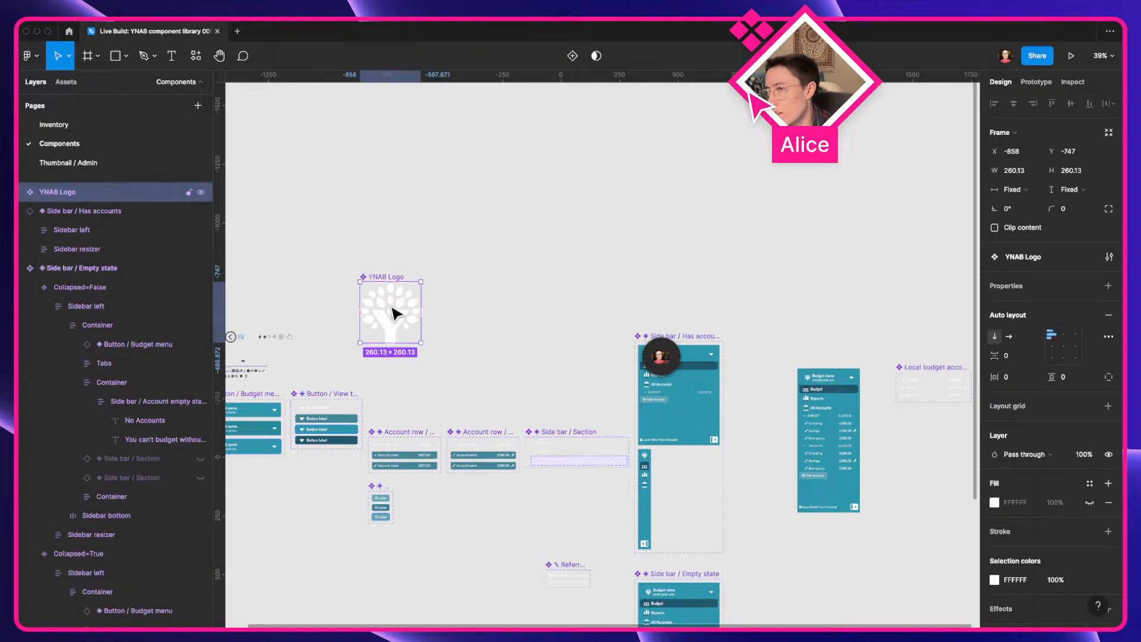
left_click(573, 384)
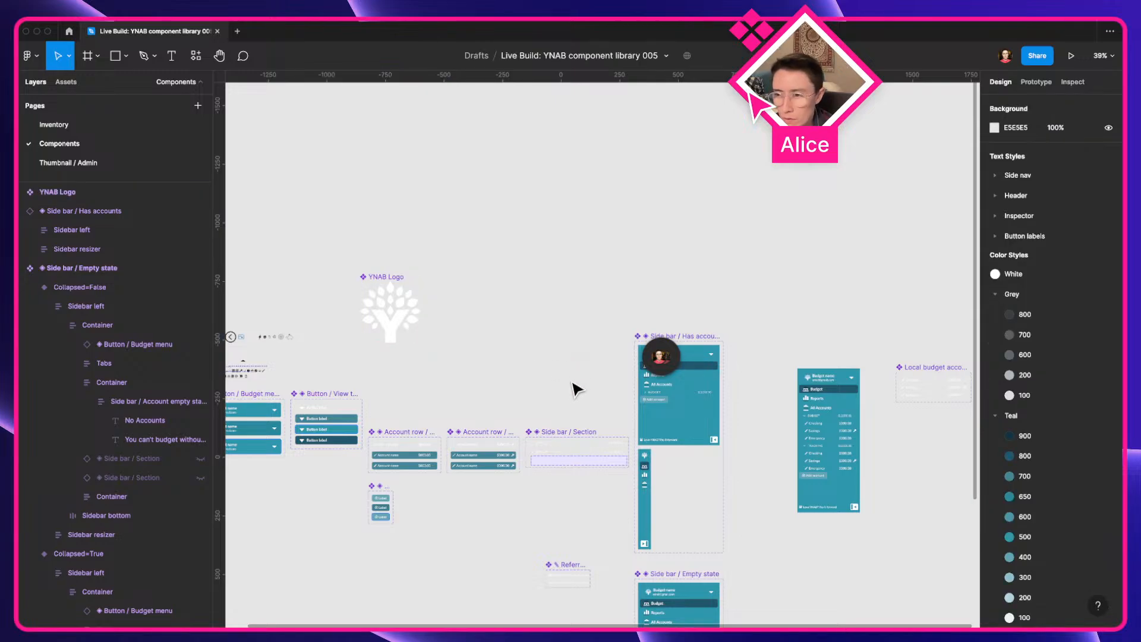
scroll(612, 438, "up", 5)
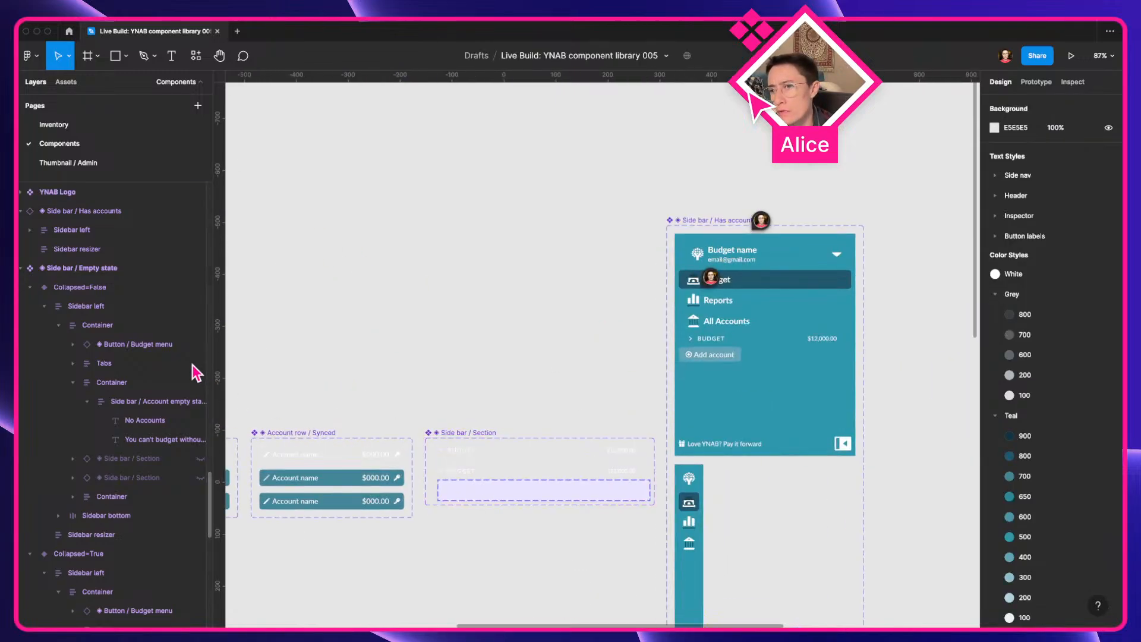
left_click_drag(900, 374, 692, 351)
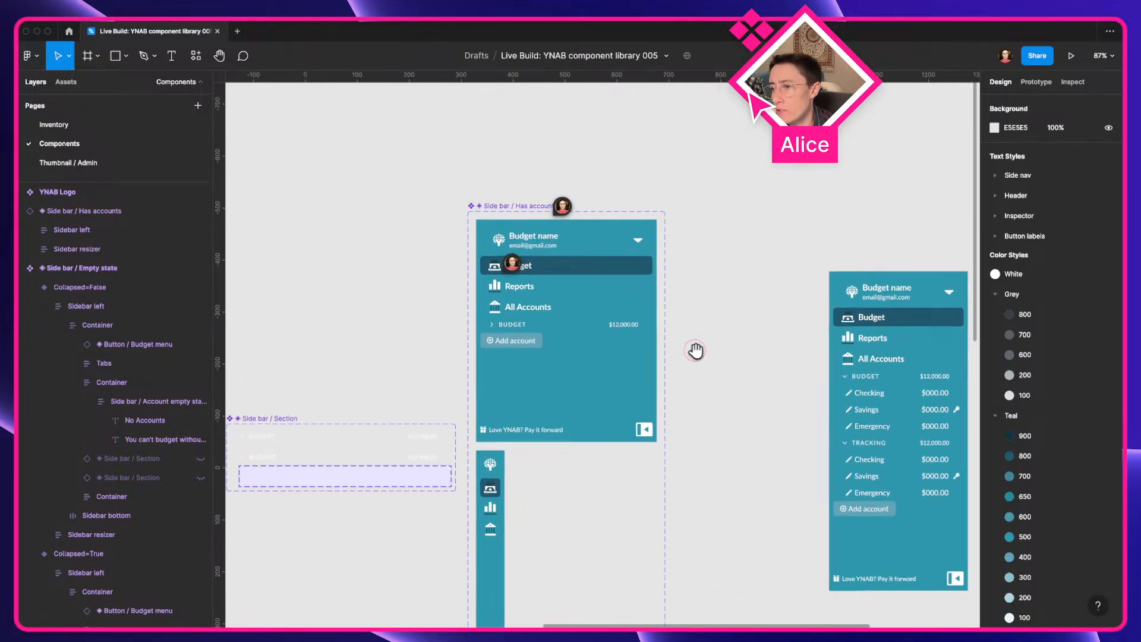
left_click(591, 357)
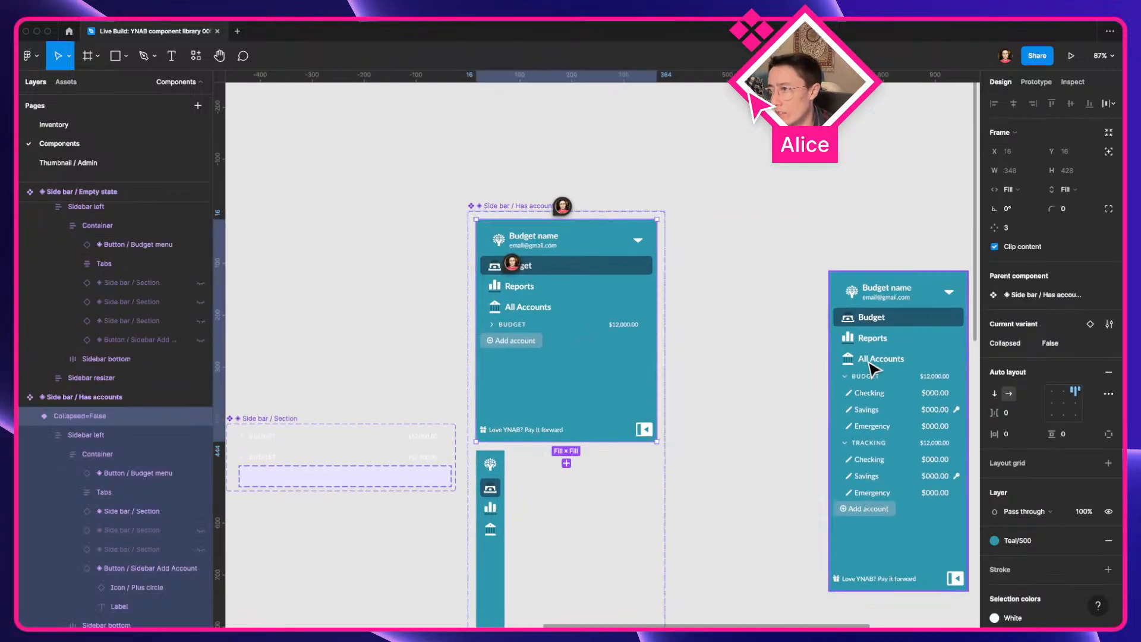
left_click(123, 513)
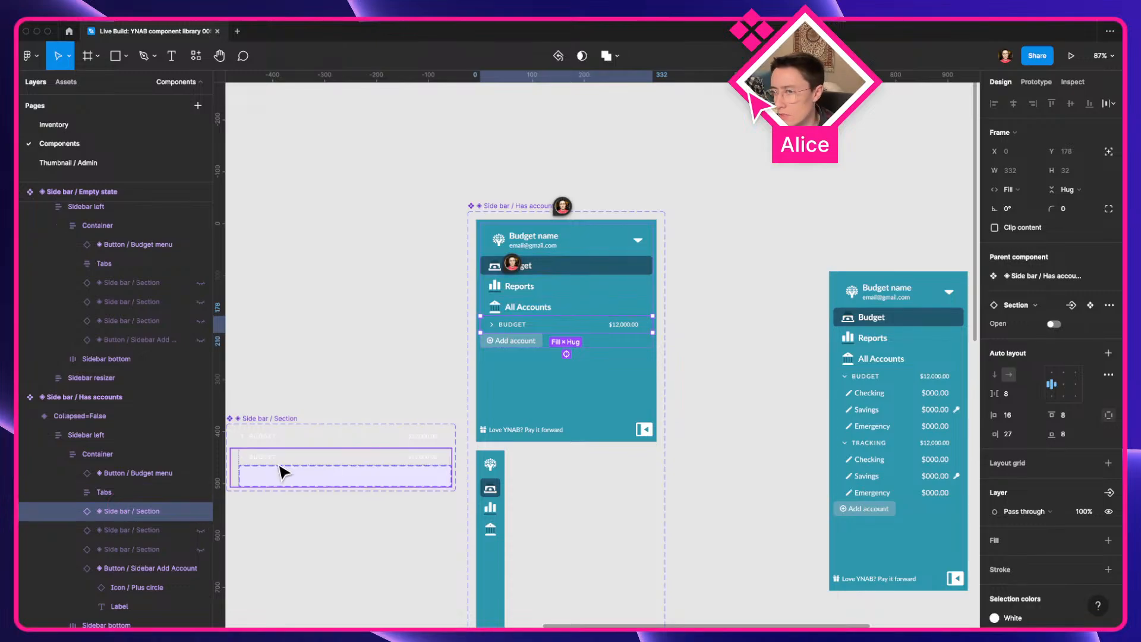
Move the standalone Has accounts instance to X 818, Y -447, and widen the layer list slightly
scroll(439, 396, "up", 5)
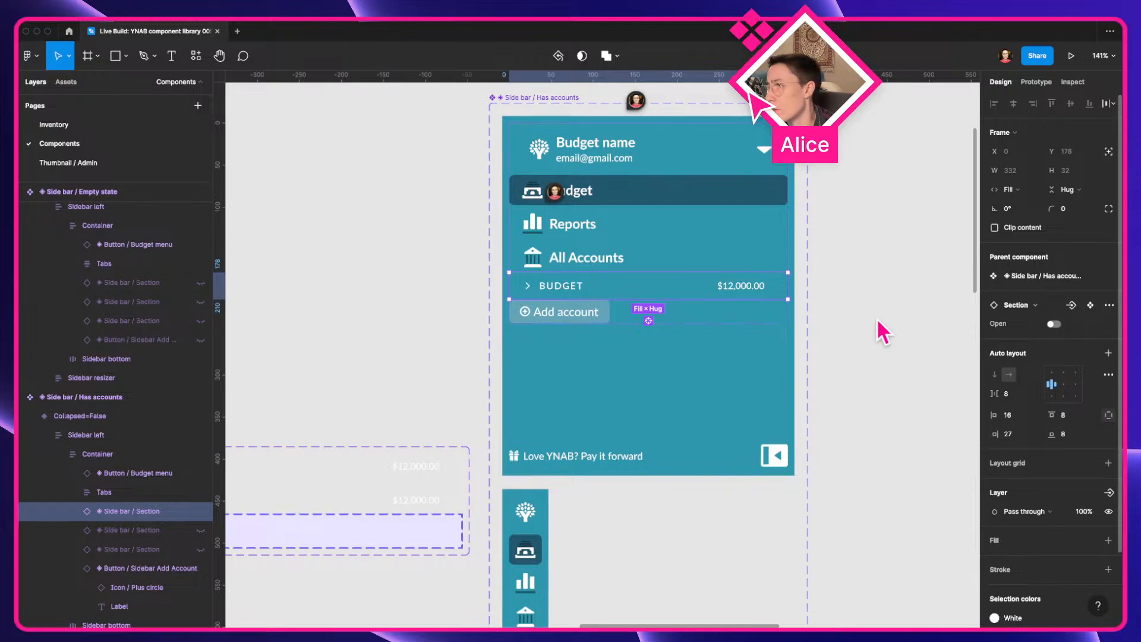
left_click_drag(412, 191, 188, 232)
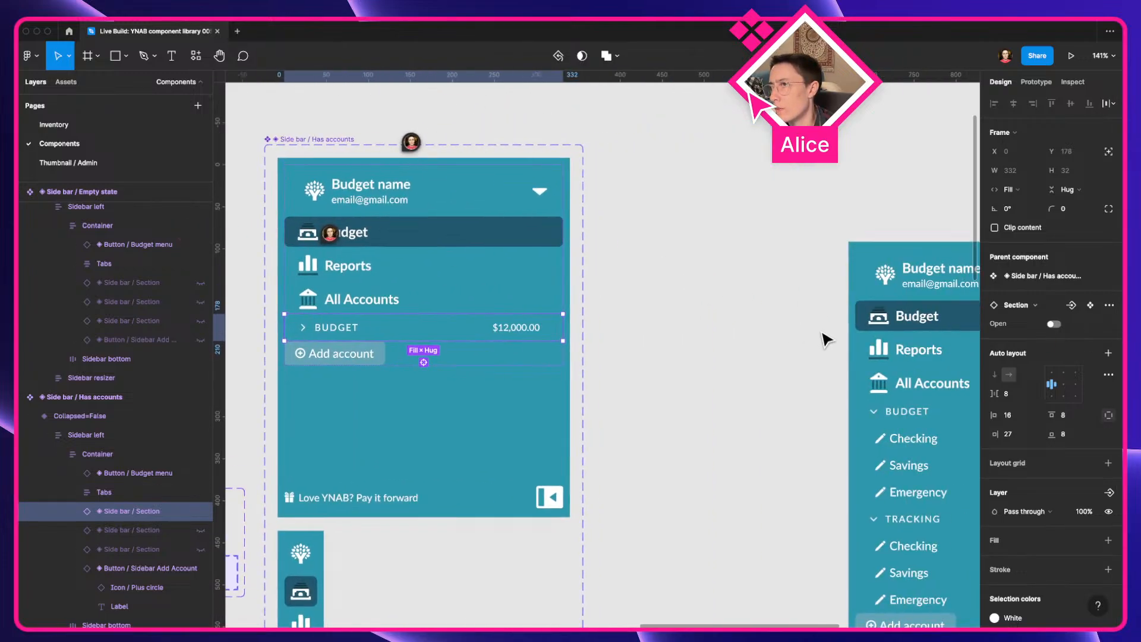
left_click_drag(908, 382, 747, 325)
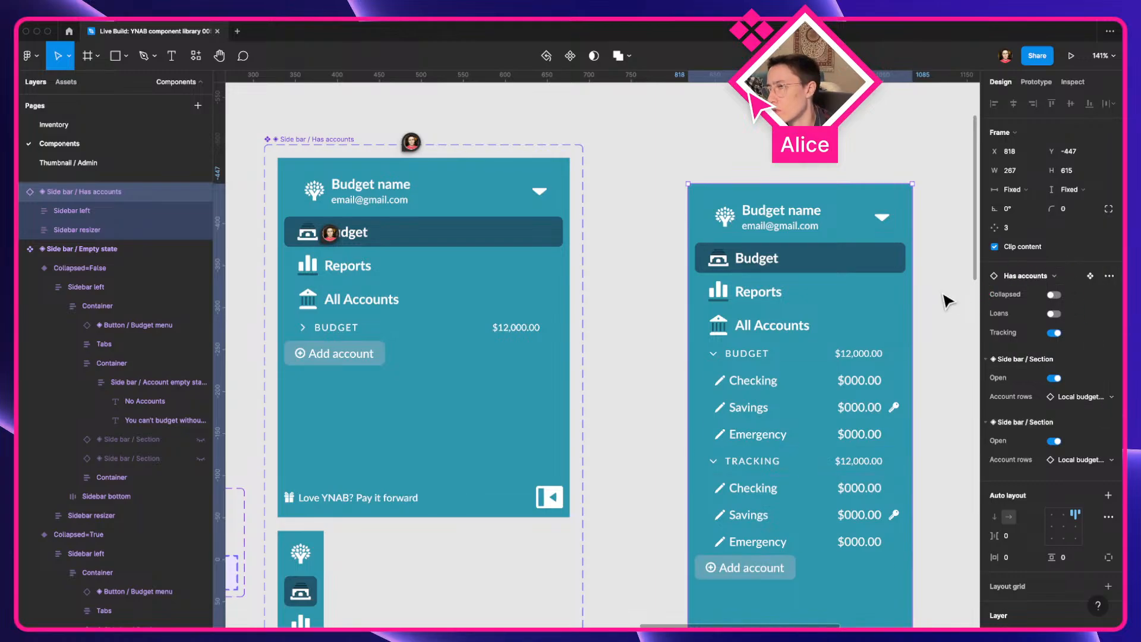
mouse_move(212, 354)
left_mouse_down()
mouse_move(238, 355)
mouse_move(226, 369)
left_mouse_up()
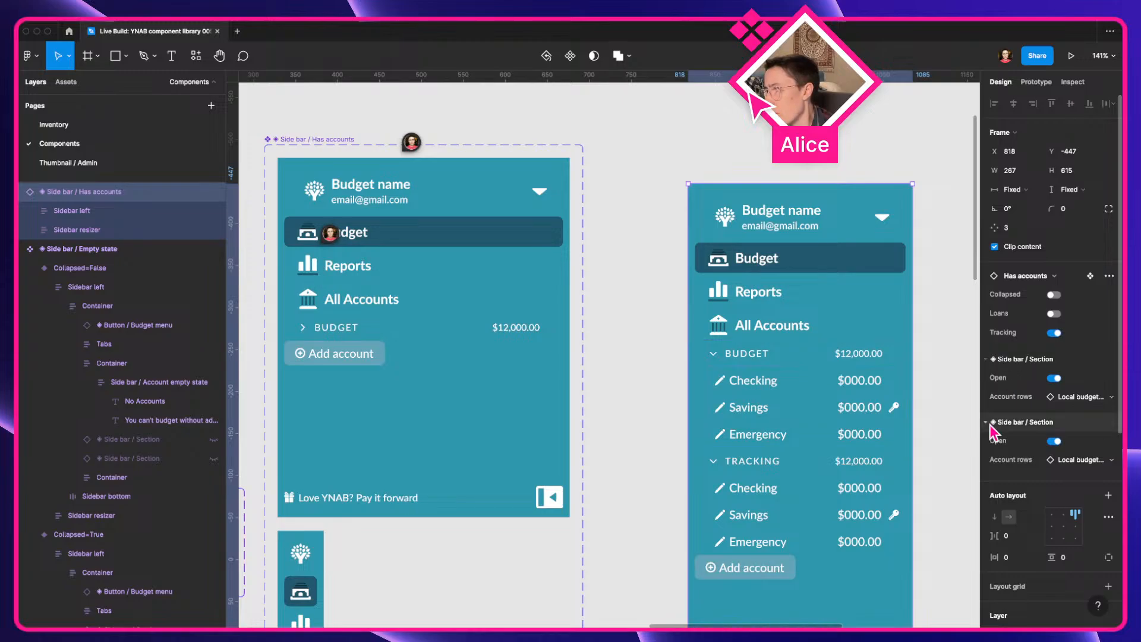
Rename the three Side bar / Section layers in the Collapsed=False variant of Has accounts, plus their matching layers in the other variant, as New
scroll(509, 387, "down", 5)
left_click(248, 337)
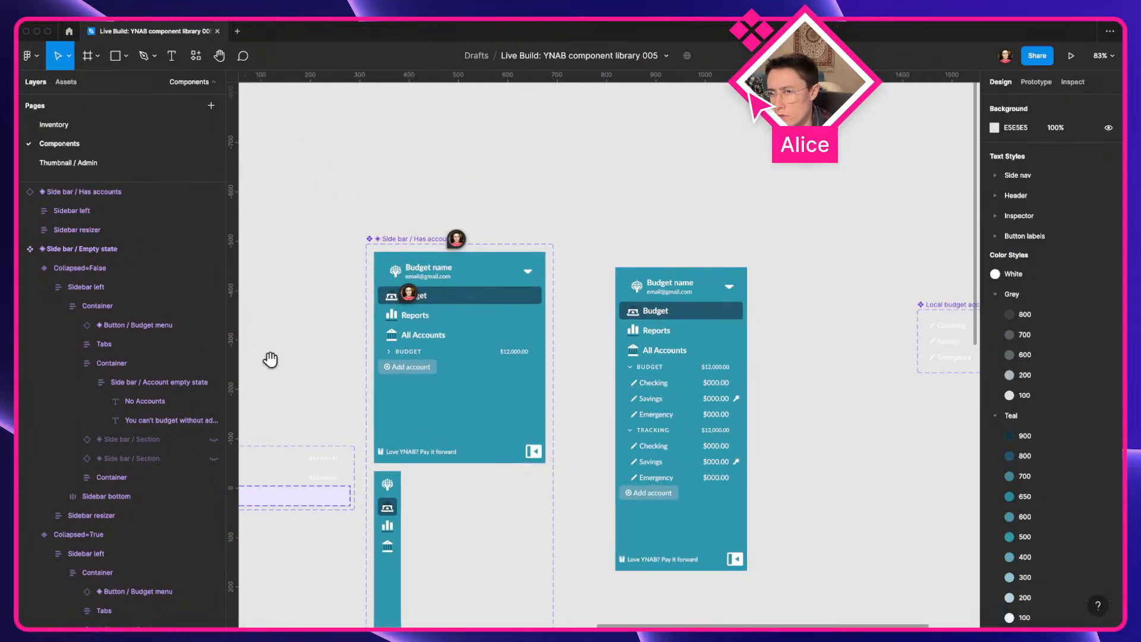
scroll(272, 359, "left", 5)
scroll(272, 358, "down", 2)
left_click_drag(674, 292, 591, 371)
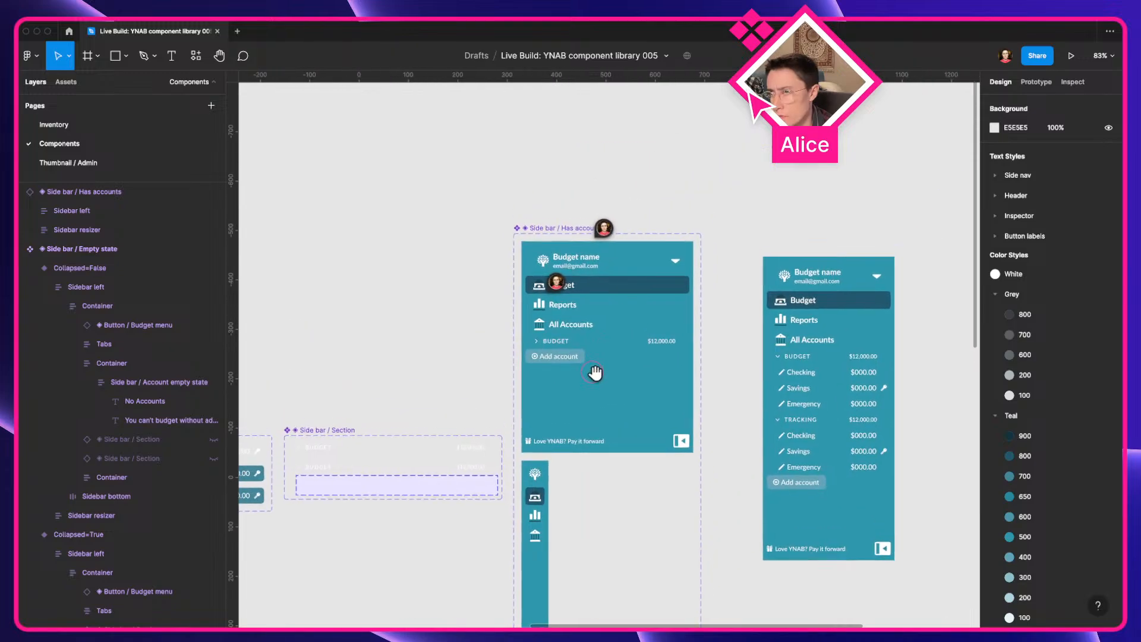
left_click(590, 372)
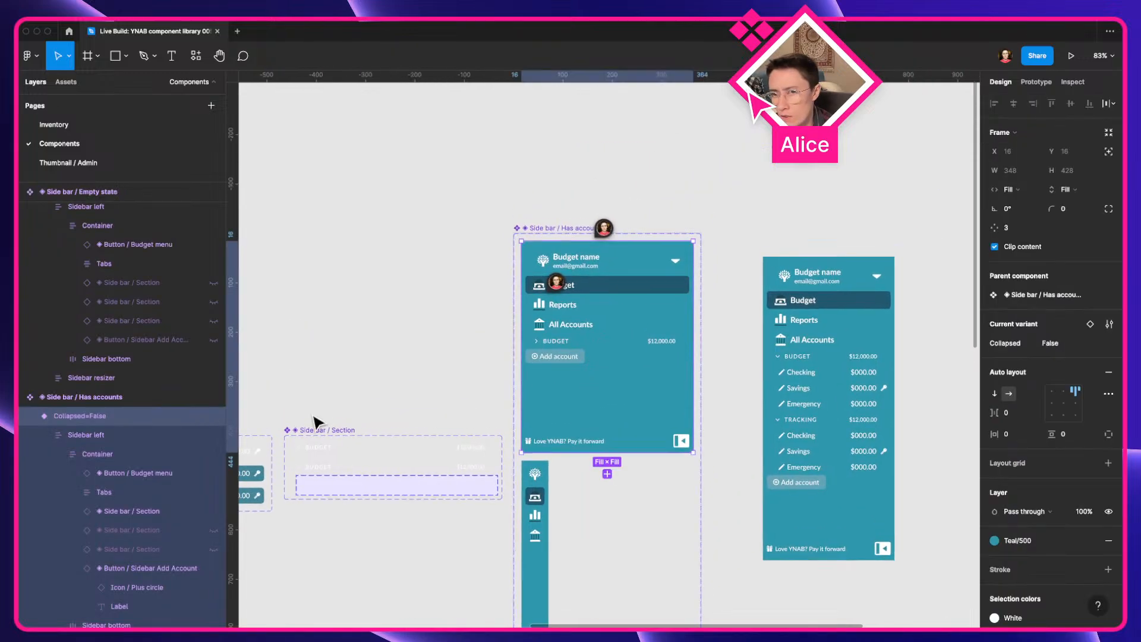
left_click(122, 511)
left_click(121, 548, "shift")
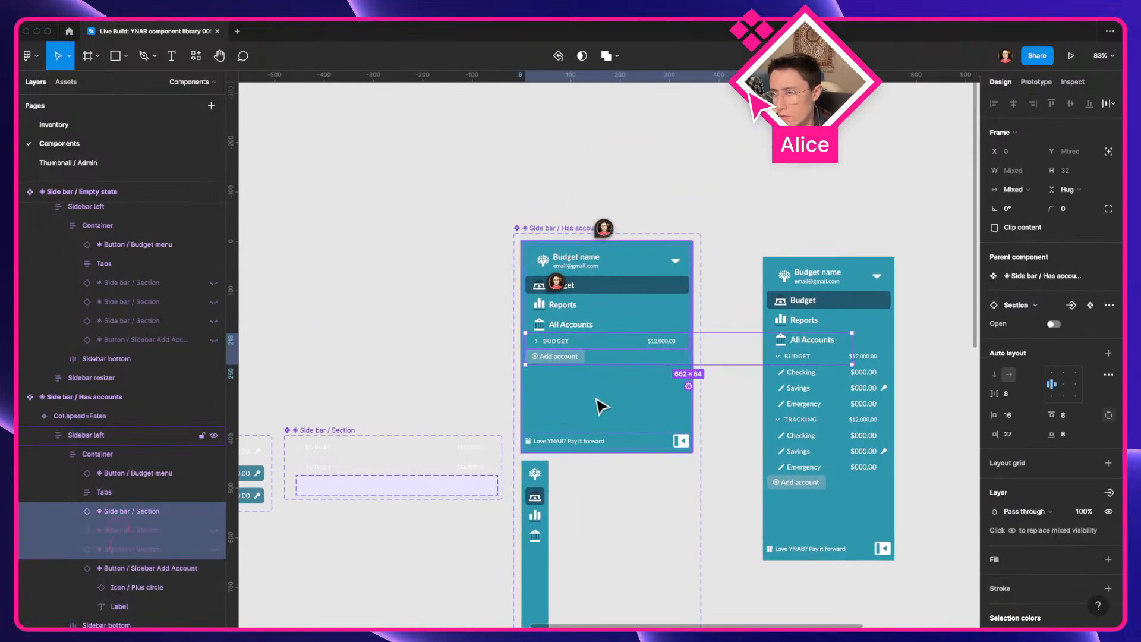
left_click(689, 386)
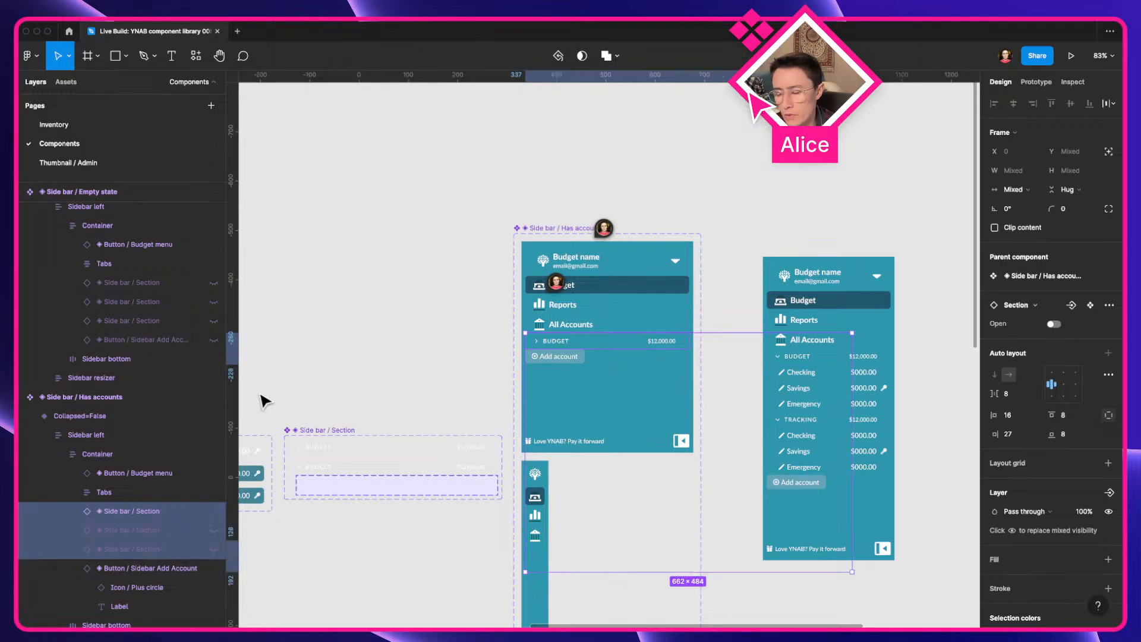
key("super+r")
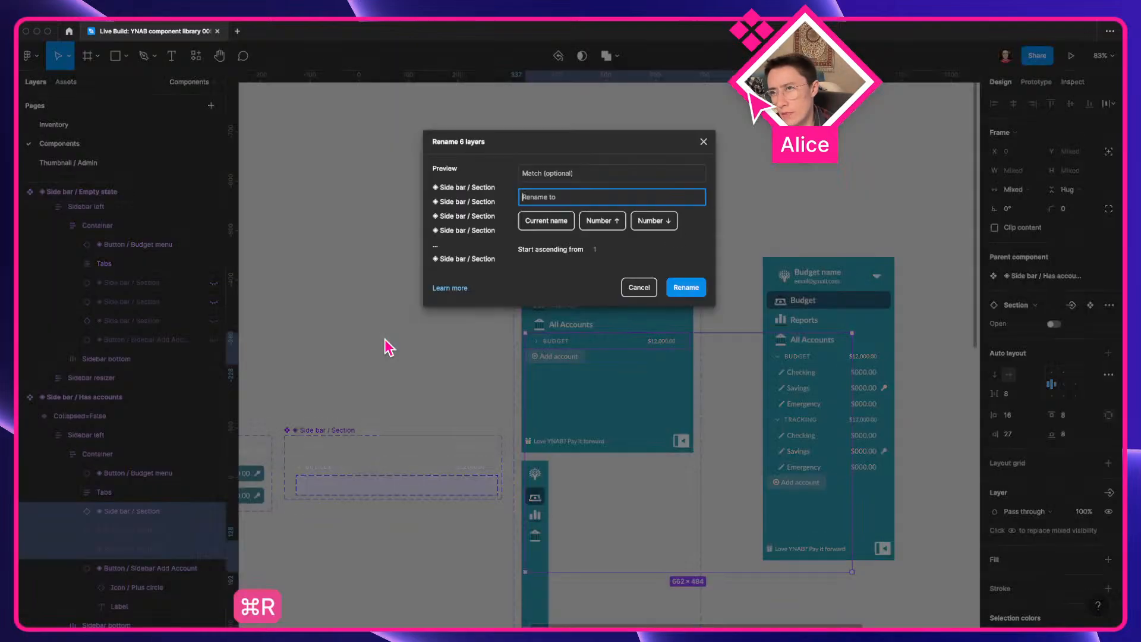
type("New")
key("Return")
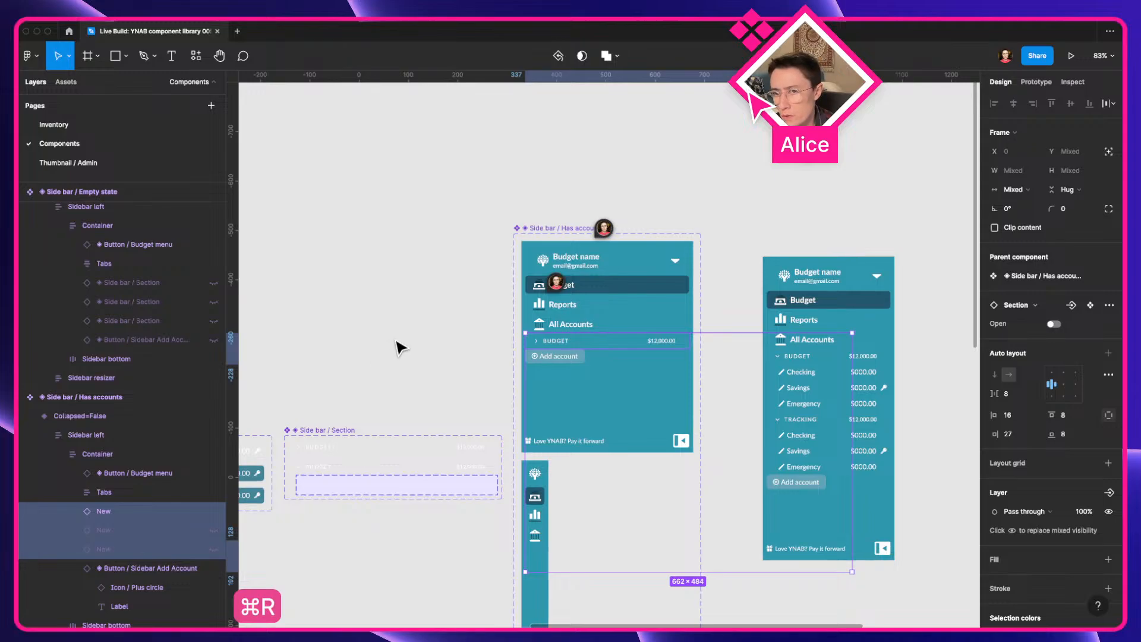
left_click(467, 342)
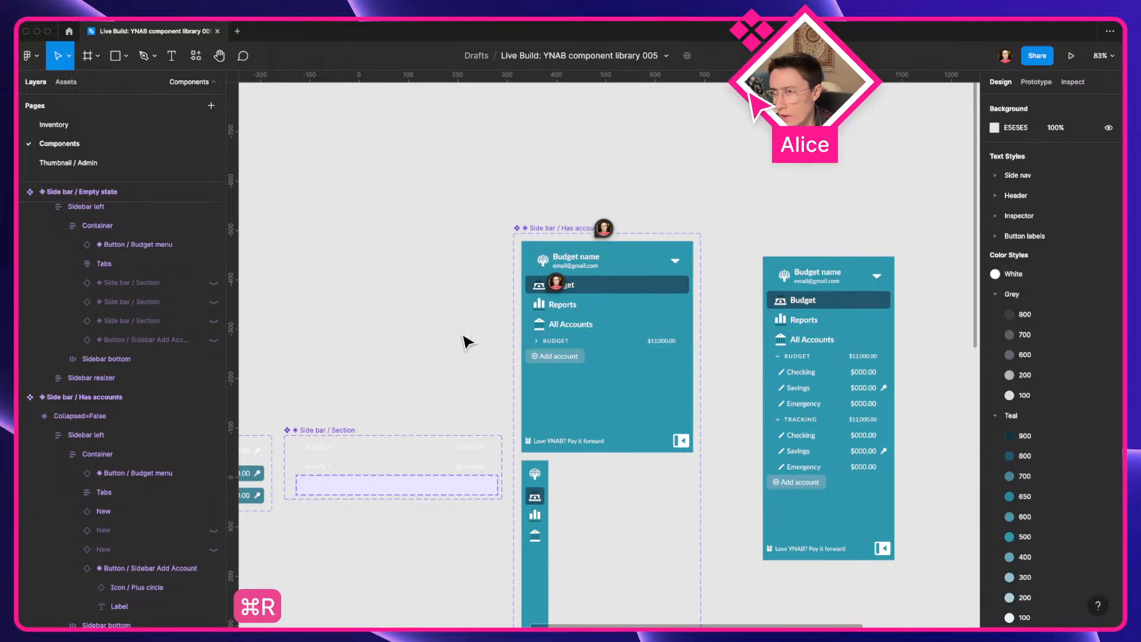
Rename the first section layer in Has accounts and its match in the other variant as Budget
left_click(112, 511)
left_click(606, 371)
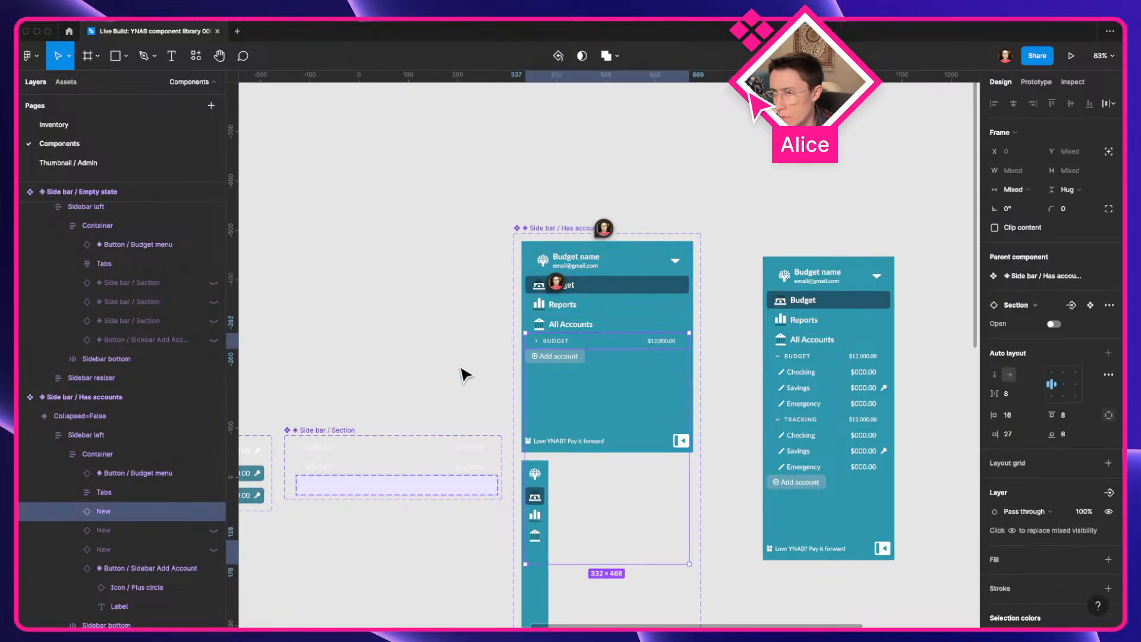
key("super+r")
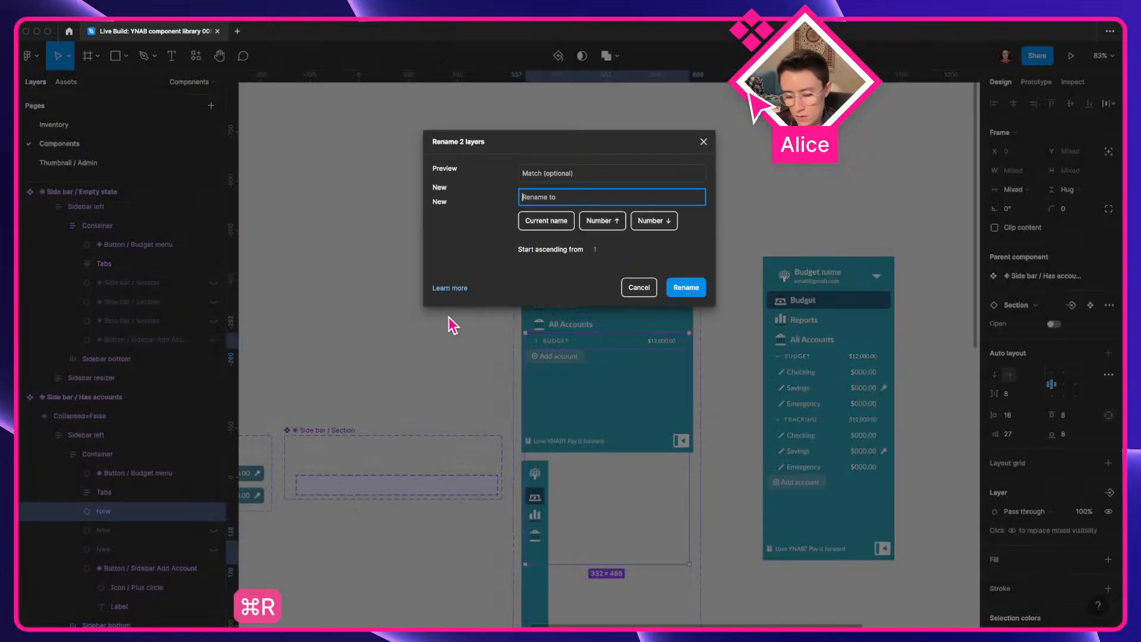
type("Budget")
key("Return")
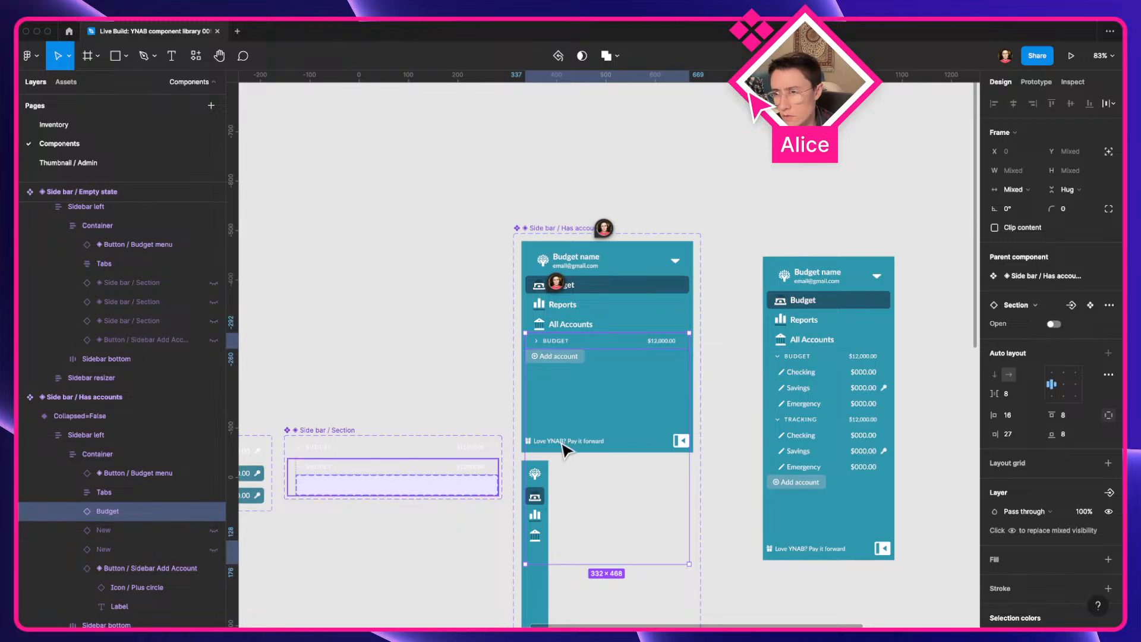
Rename the second section layer in Has accounts and its match in the other variant as Tracking
left_click(142, 530)
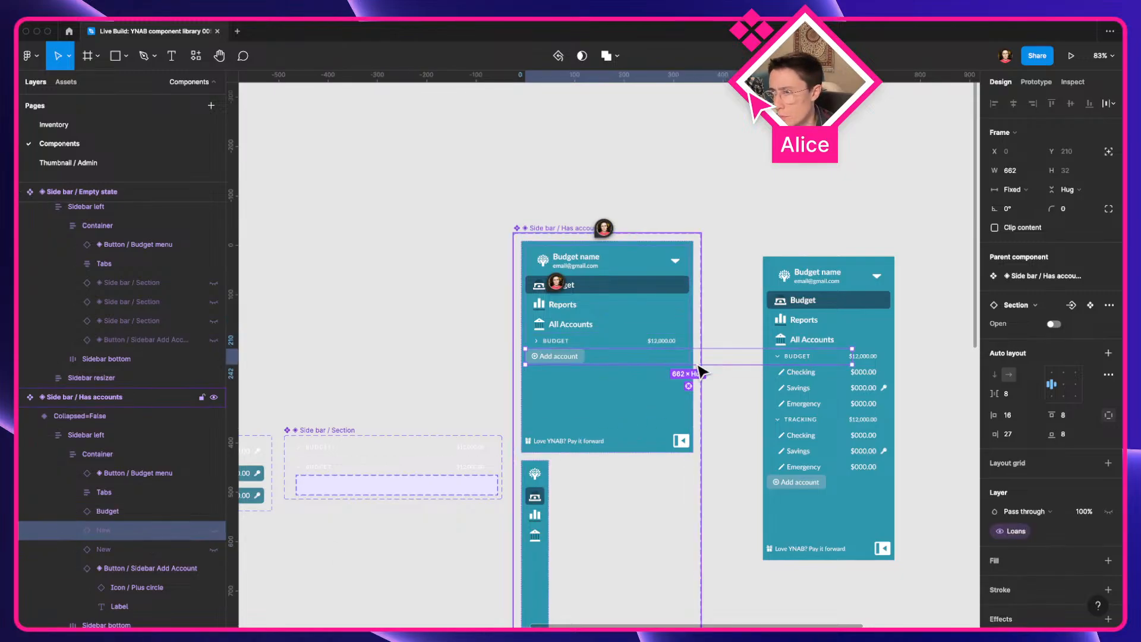
left_click(688, 386)
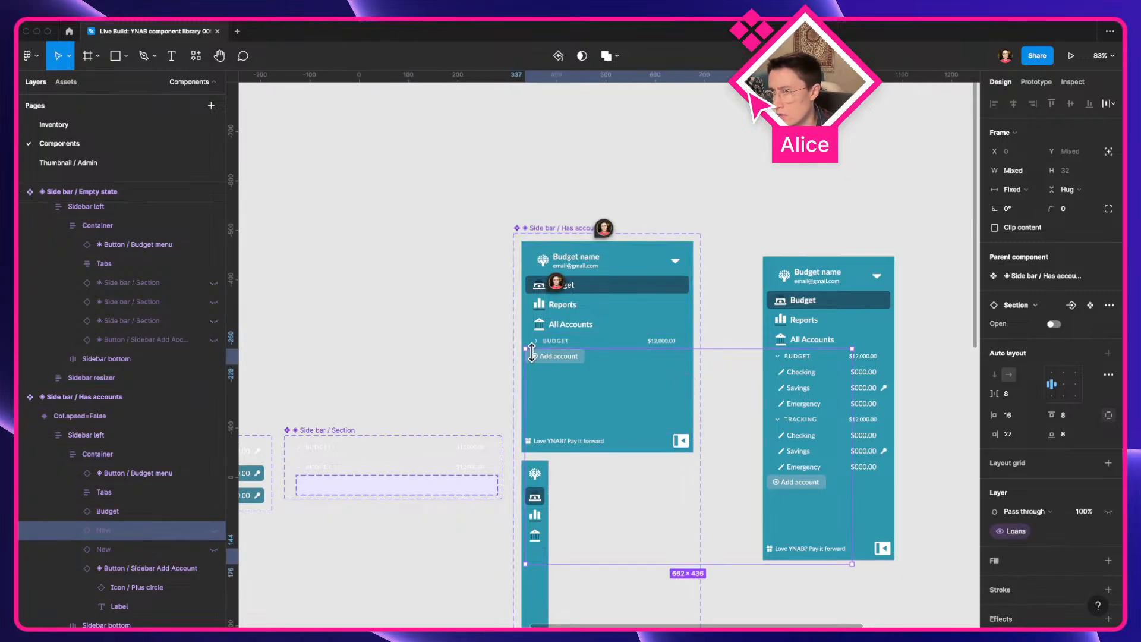
key("super+r")
type("Tracking")
key("Return")
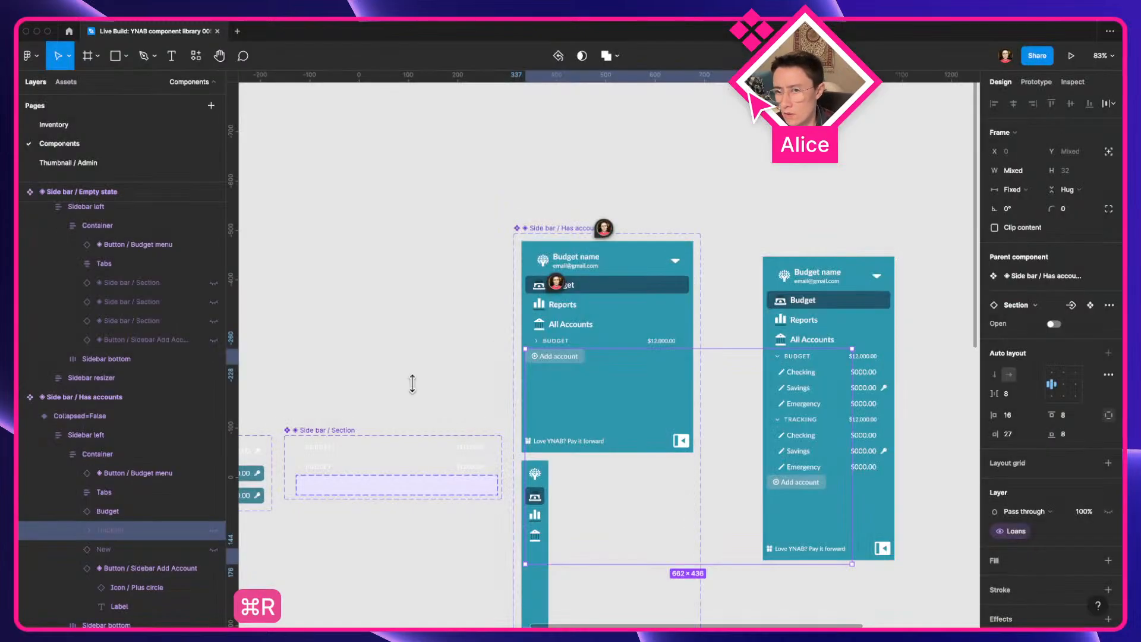
Rename the third section layer in Has accounts and its match in the other variant as Loans
left_click(107, 551)
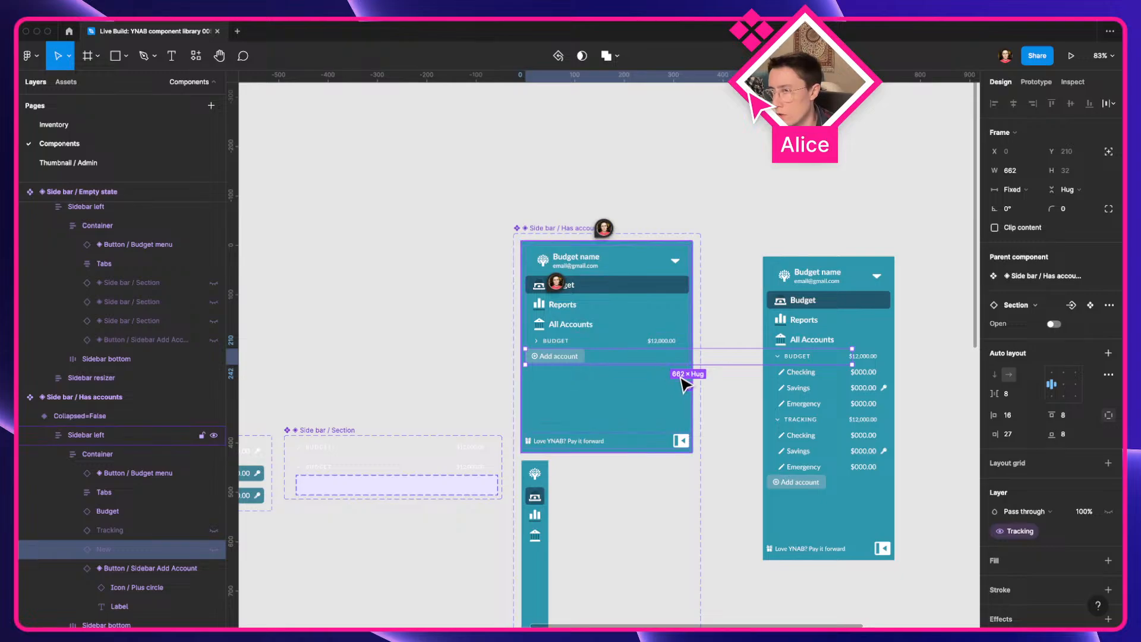
left_click(690, 386)
key("super+r")
type("Lo")
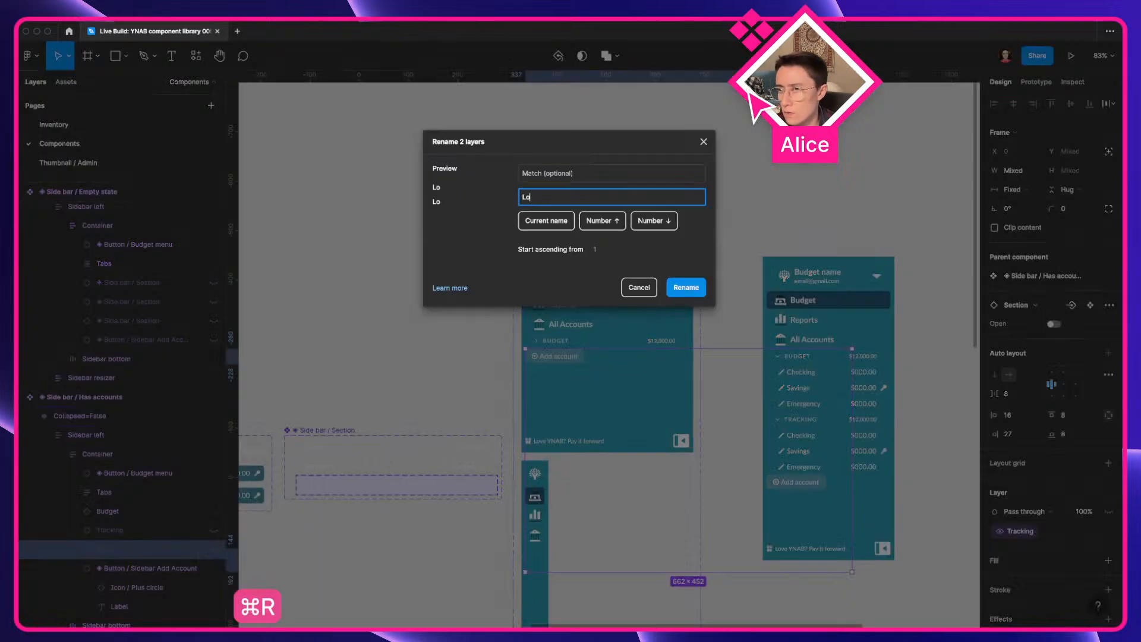
type("ans")
key("Return")
Check the nested section properties of the standalone Has accounts instance, and reselect the set's Collapsed=False variant
left_click(793, 317)
scroll(776, 318, "right", 3)
scroll(776, 318, "down", 1)
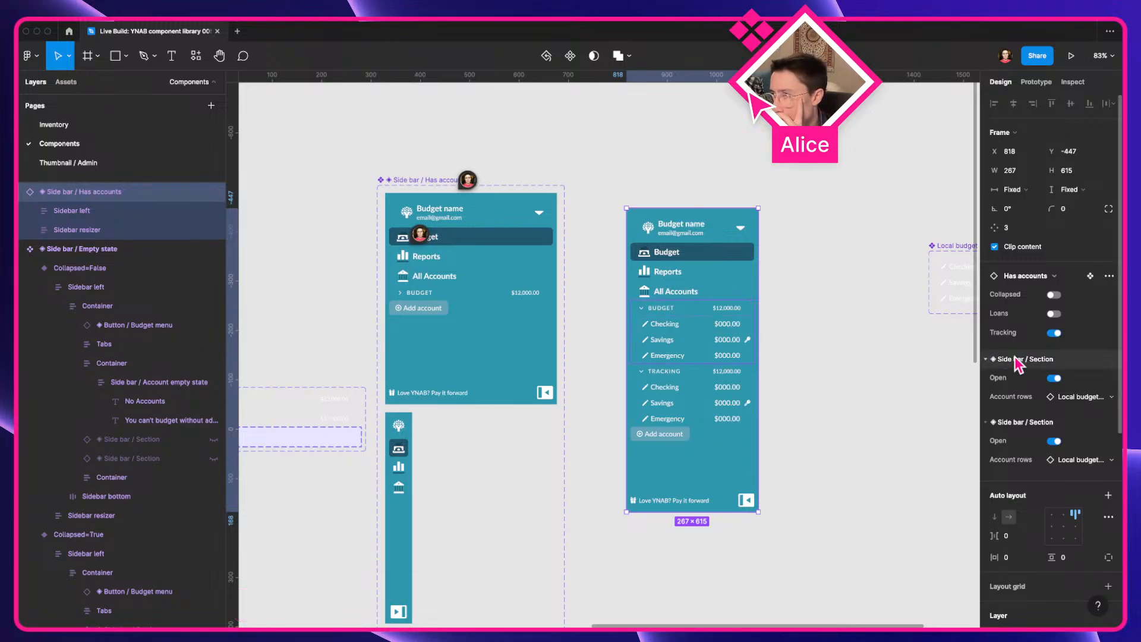
left_click(398, 308)
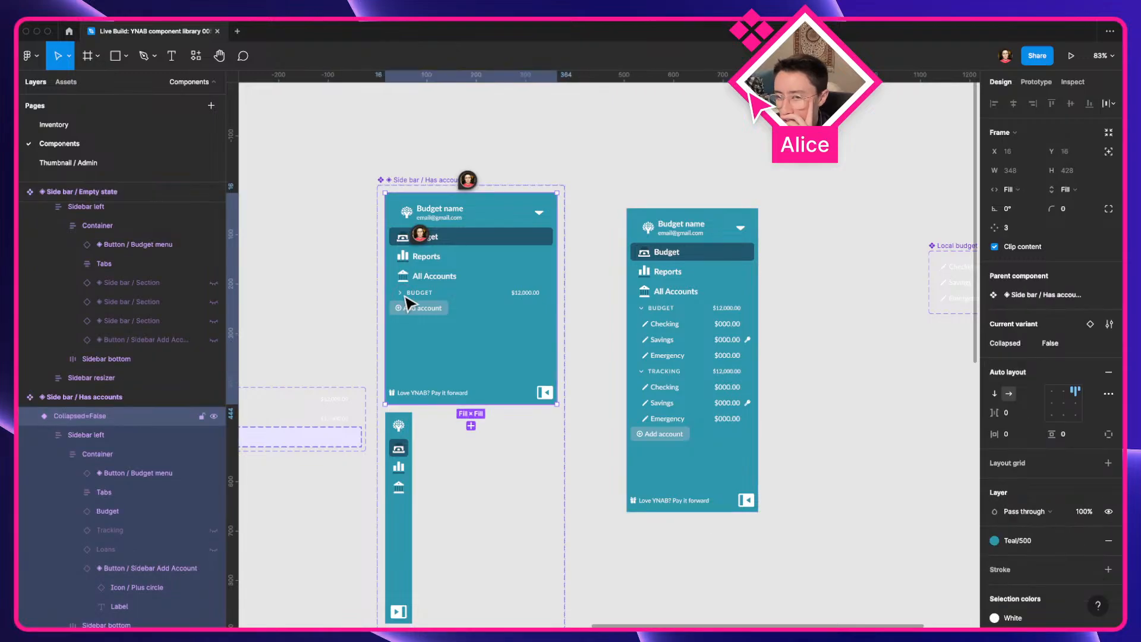
Compare the Budget section layer in Has accounts with the nested section properties of the standalone instance
left_click(126, 511)
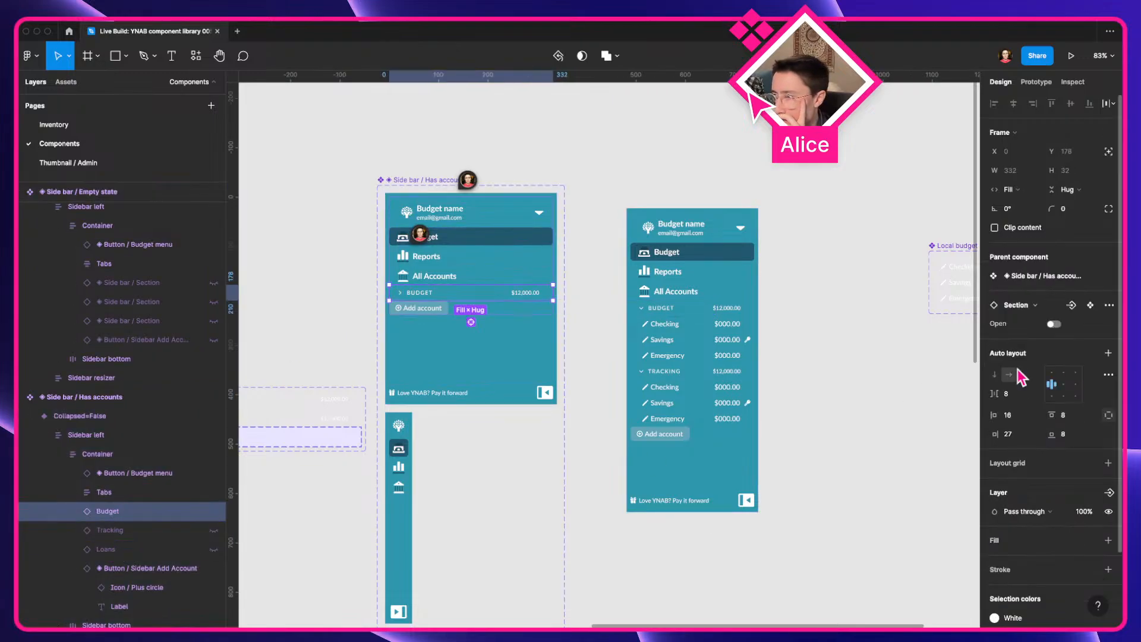
left_click(1060, 302)
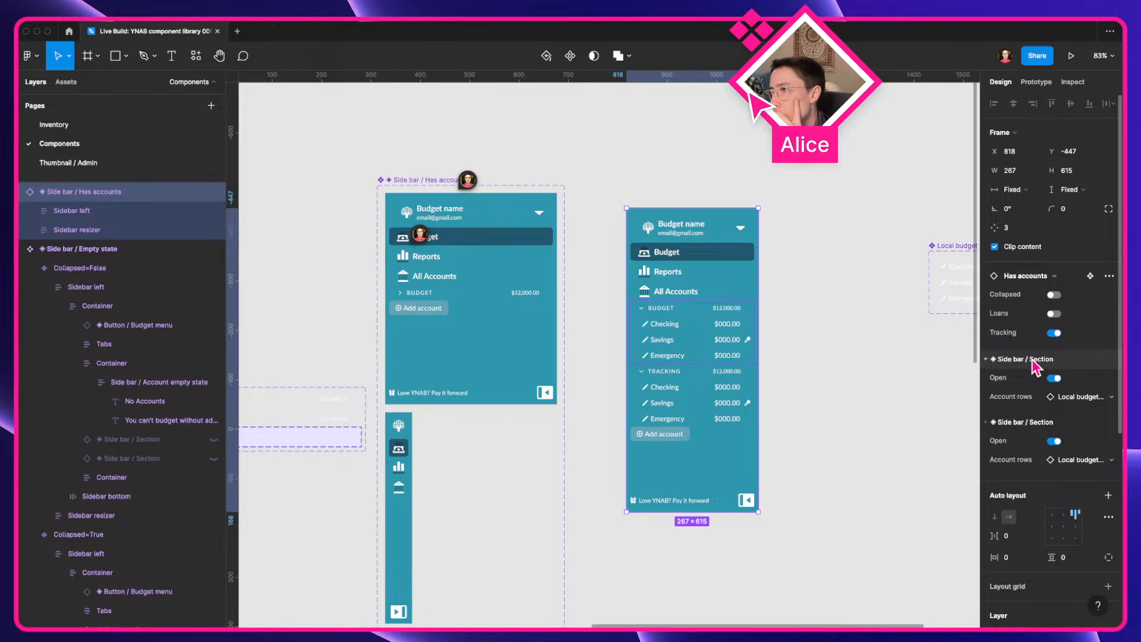
scroll(693, 362, "down", 5)
left_click(333, 459)
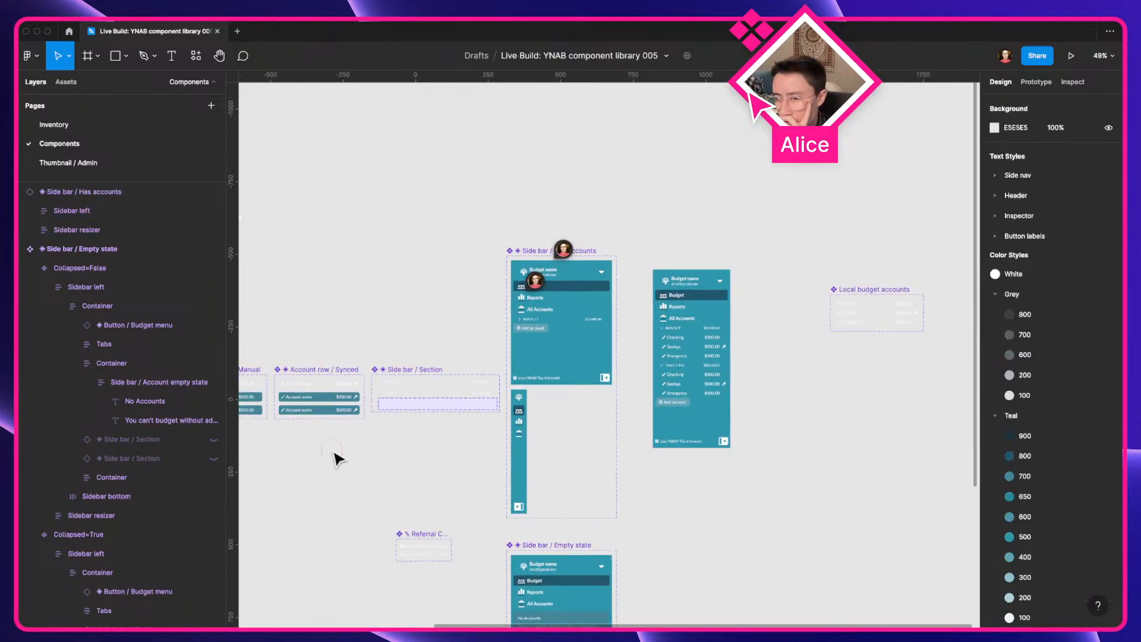
scroll(336, 459, "left", 4)
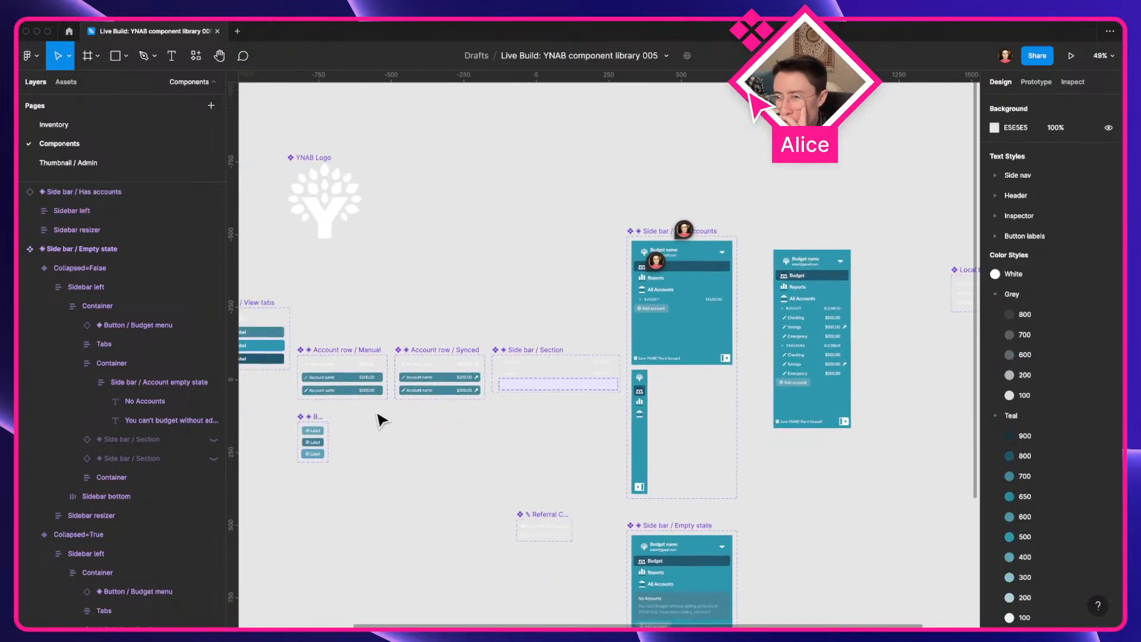
scroll(383, 423, "up", 5)
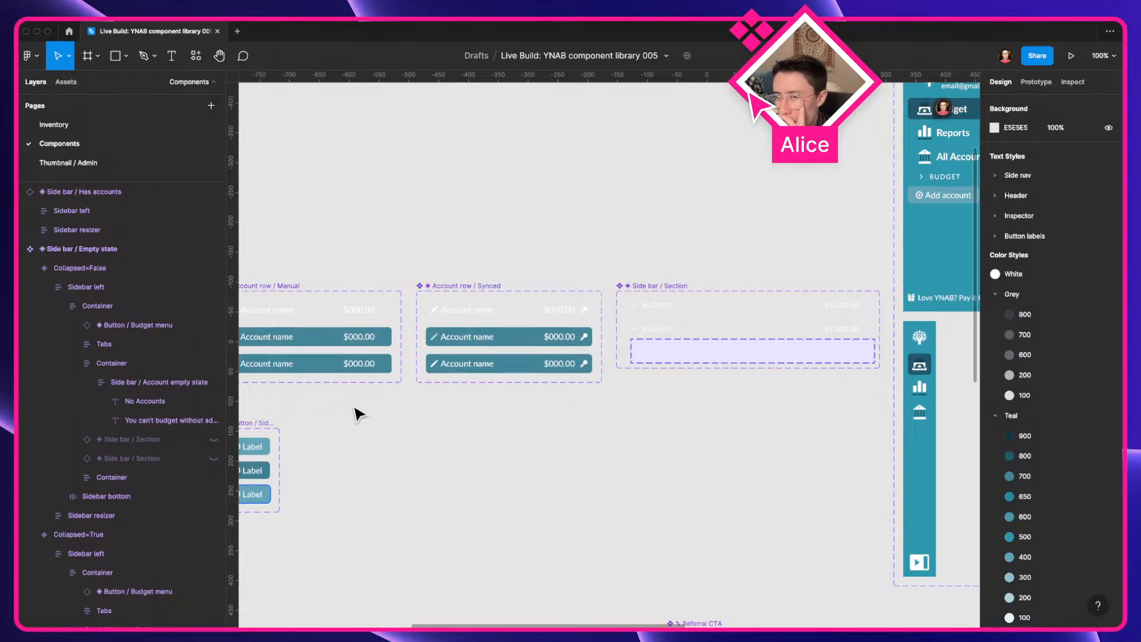
left_click_drag(354, 413, 178, 405)
left_click_drag(685, 408, 501, 448)
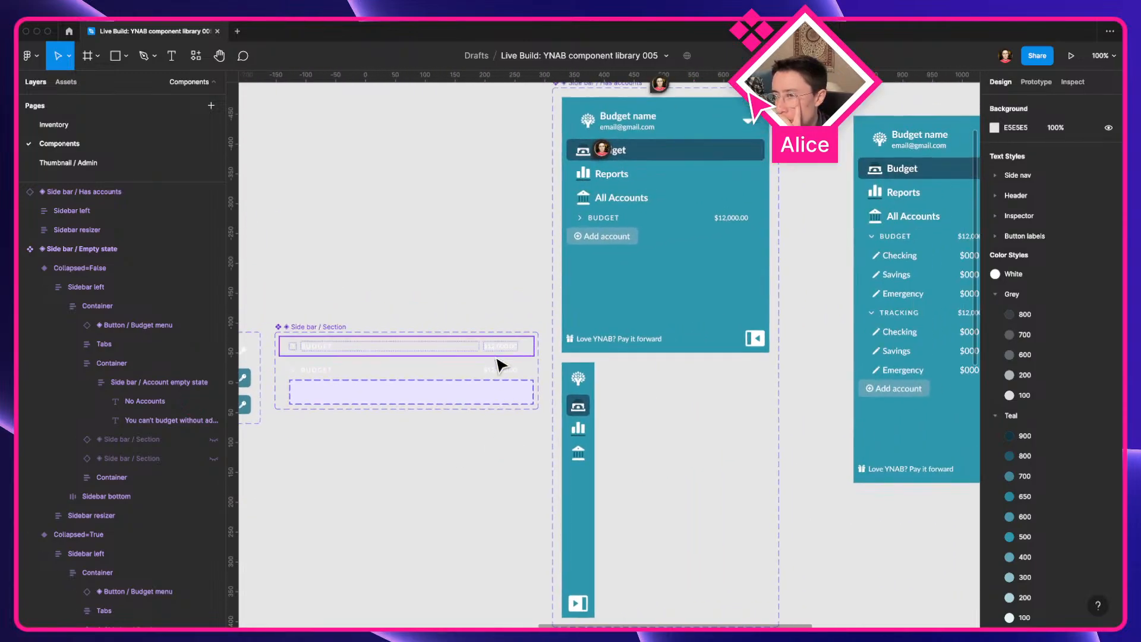
scroll(498, 360, "down", 5)
left_click(531, 206)
left_click(784, 288)
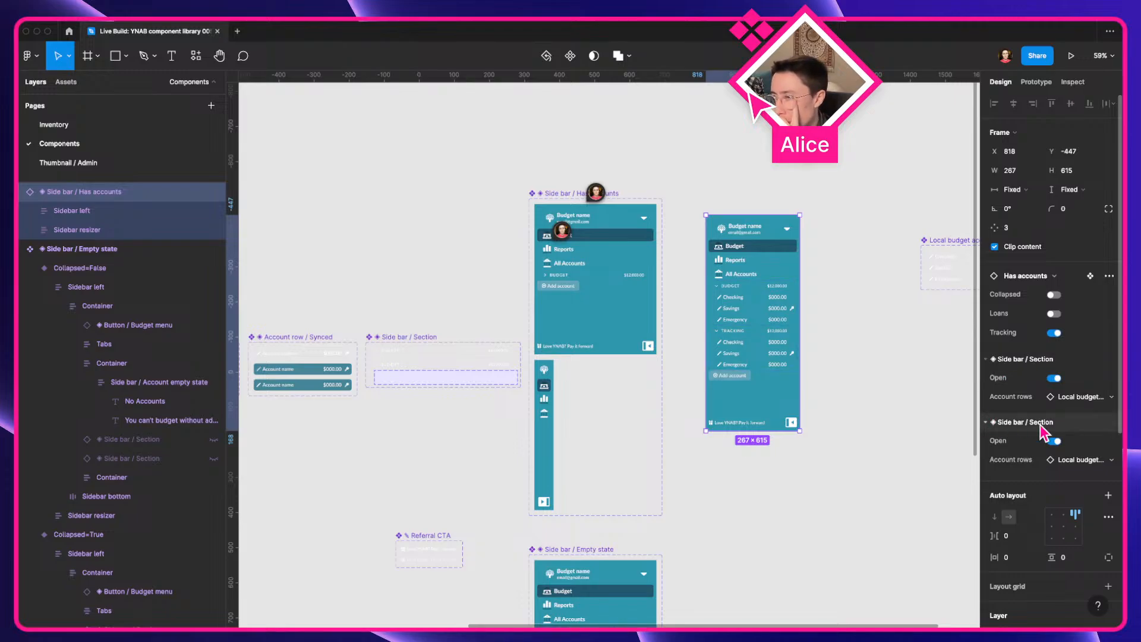
left_click(798, 531)
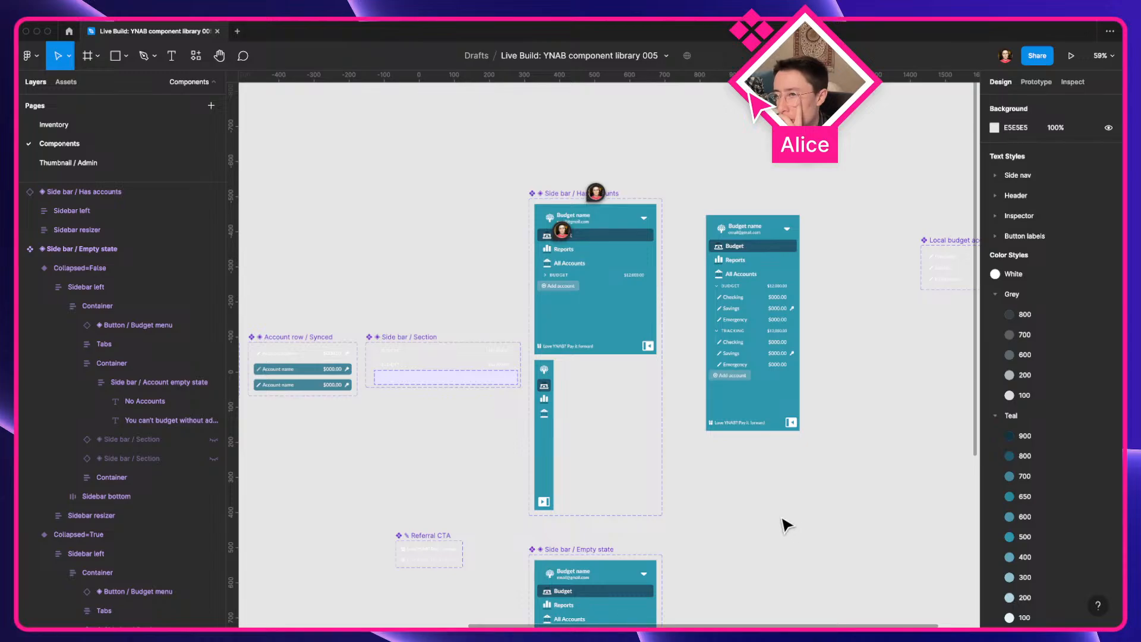
Inspect the properties of the Side bar / Section set and the nested instances of the Has accounts set
scroll(565, 473, "left", 5)
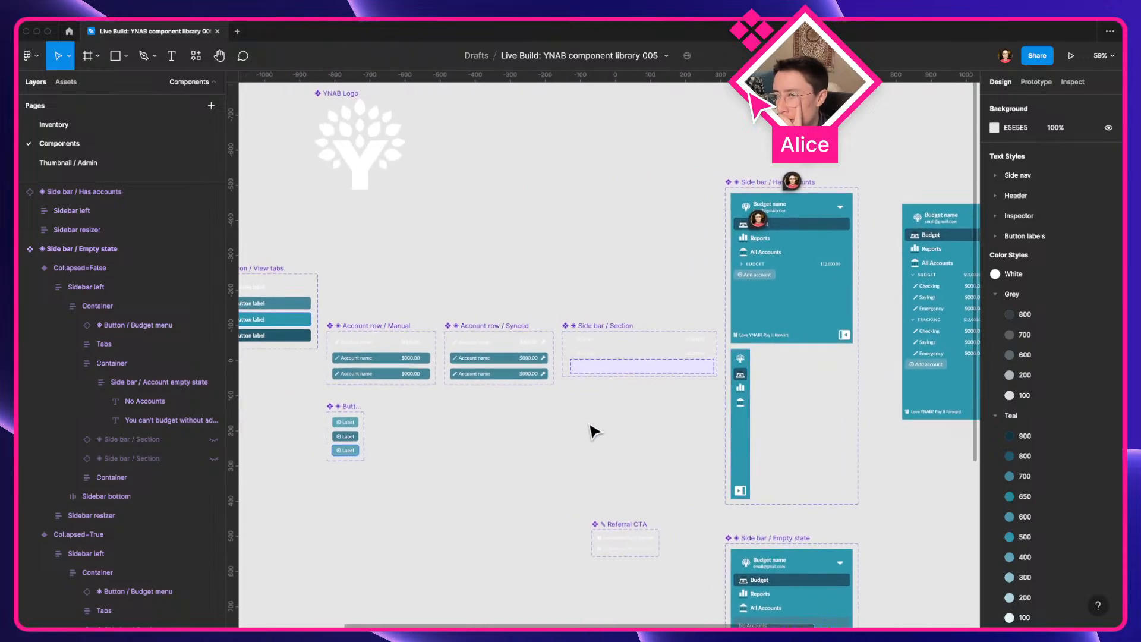
scroll(618, 326, "up", 5)
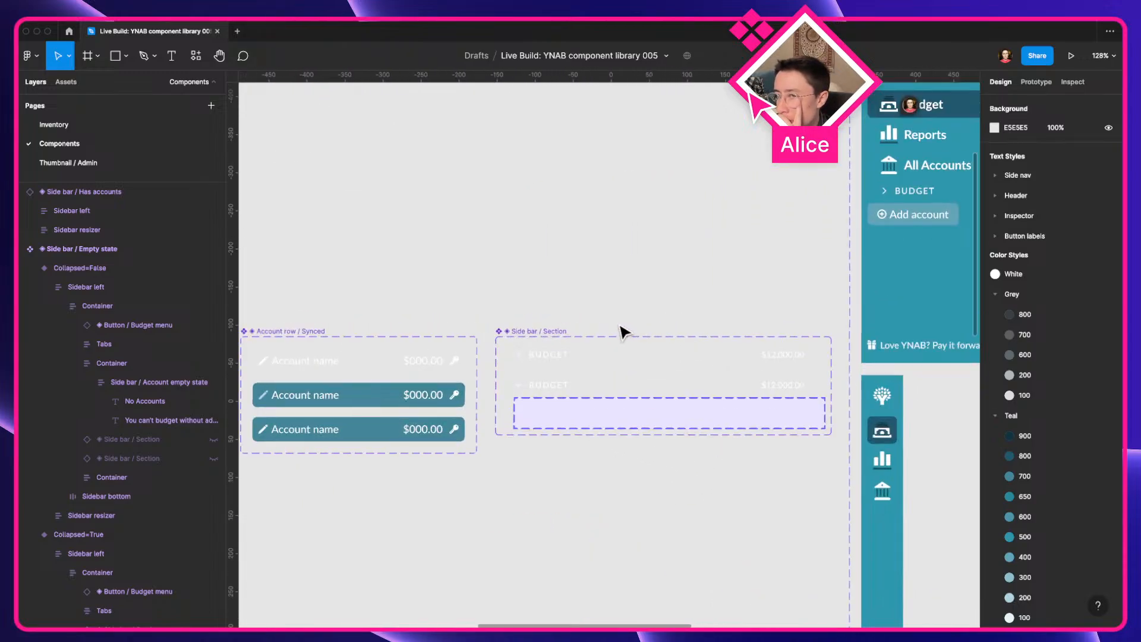
left_click(547, 331)
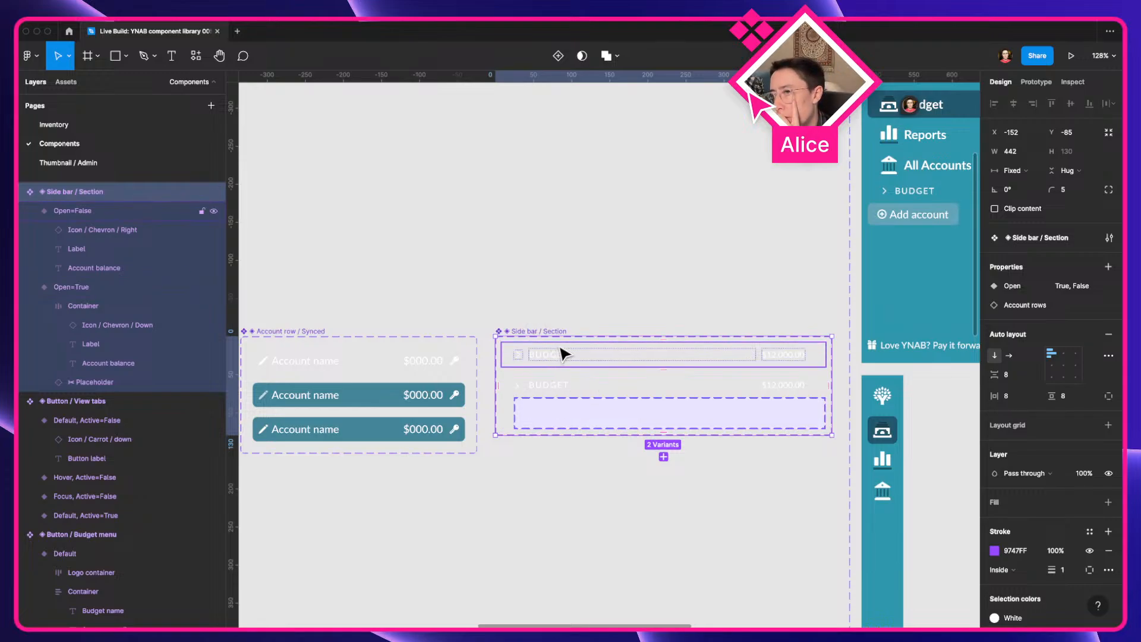
scroll(563, 354, "down", 5)
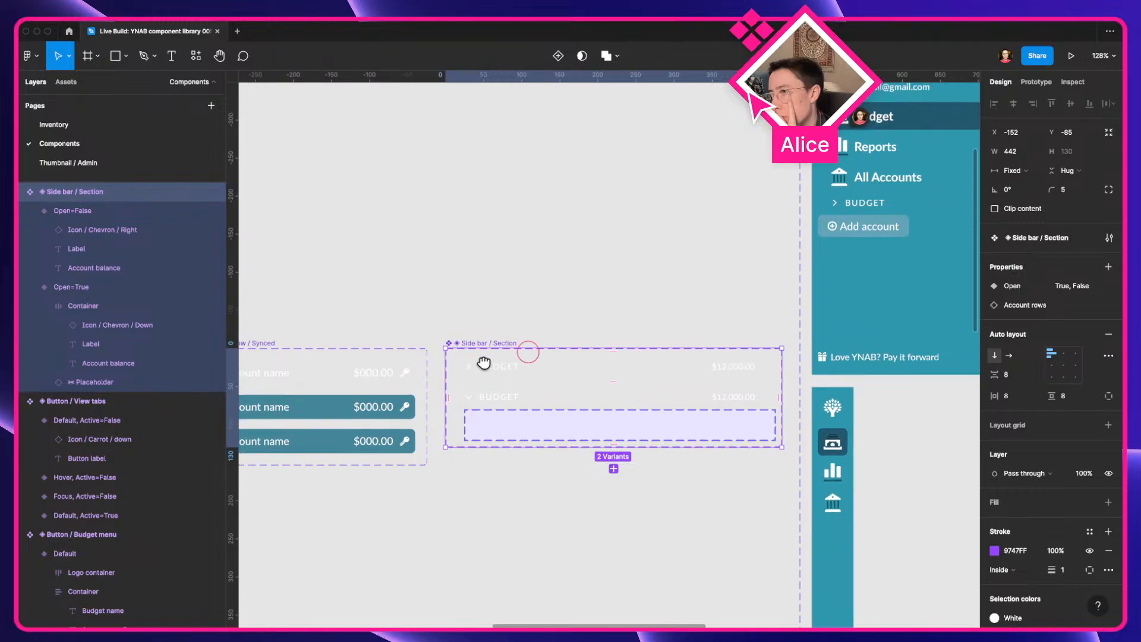
left_click(583, 187)
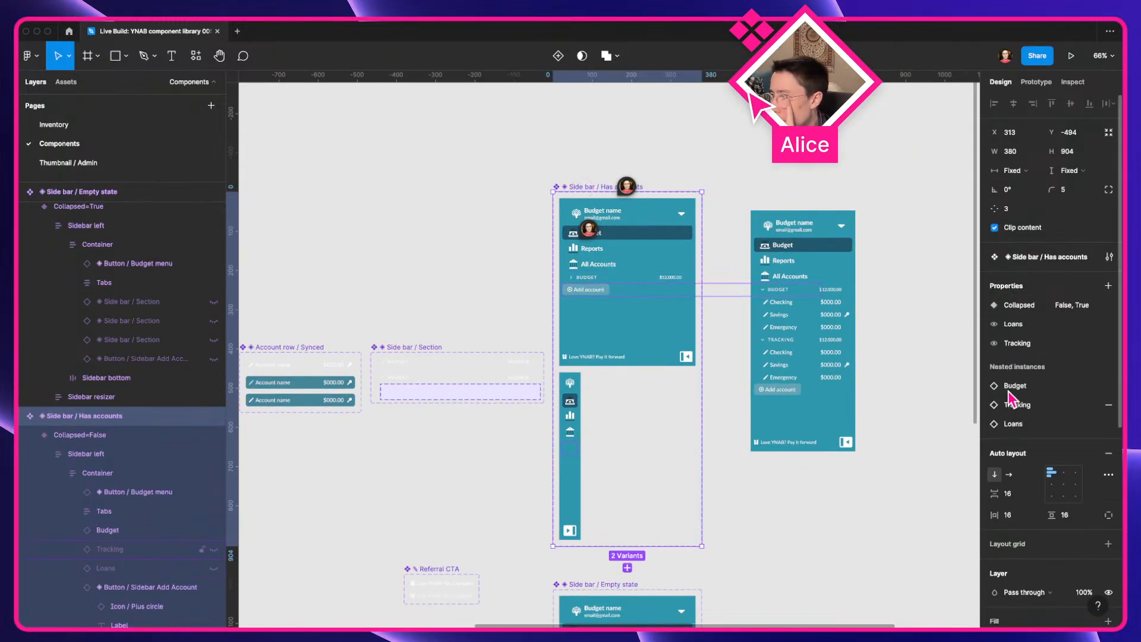
Reset all changes on the standalone Has accounts instance
left_click(814, 361)
right_click(813, 360)
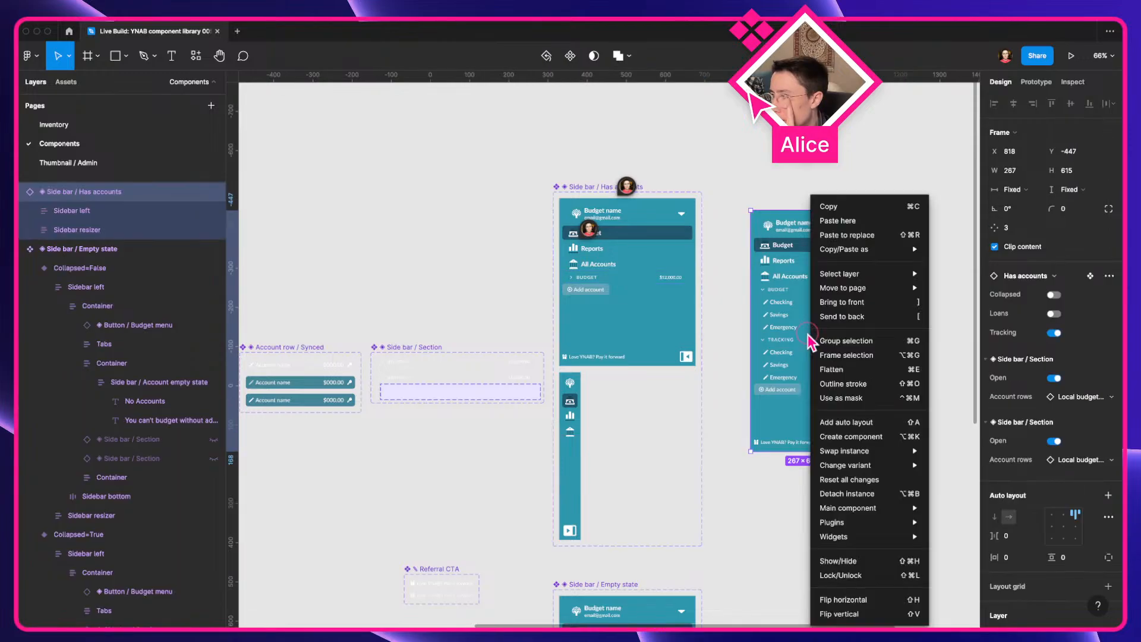
left_click(851, 485)
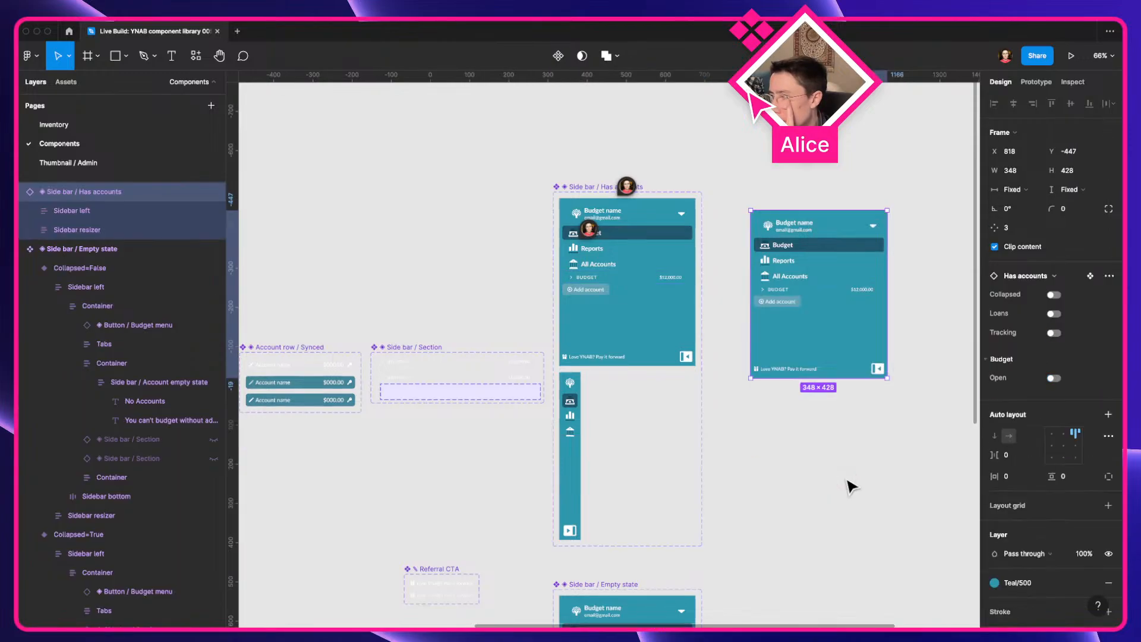
Try opening the Budget section of the standalone Has accounts instance, and undo the change
left_click(1054, 378)
scroll(940, 326, "up", 5)
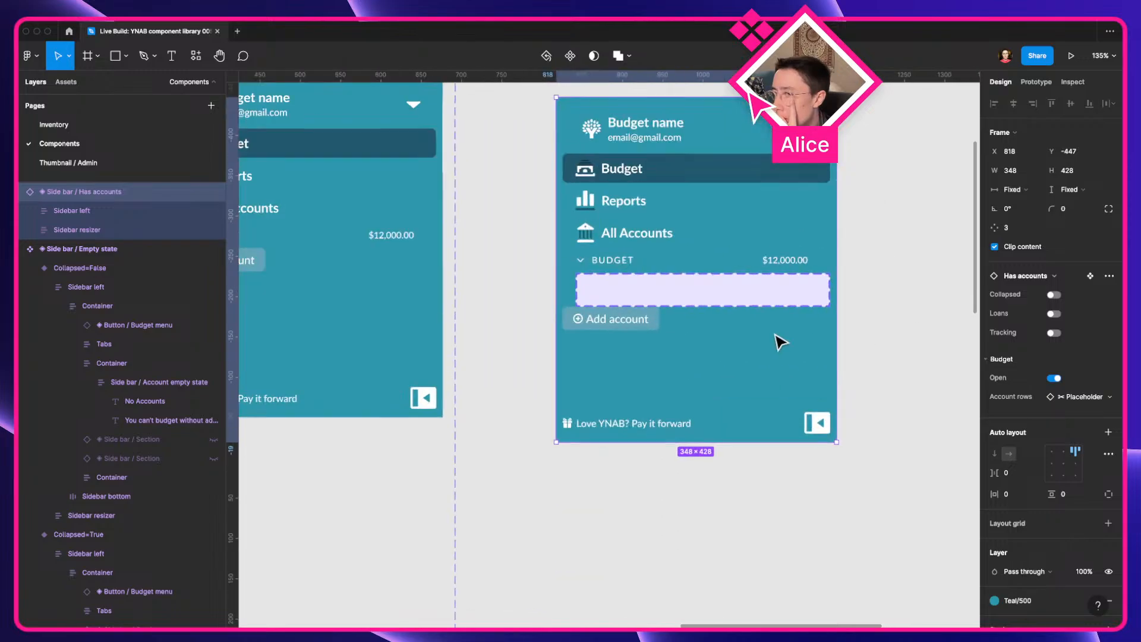
scroll(703, 203, "down", 5)
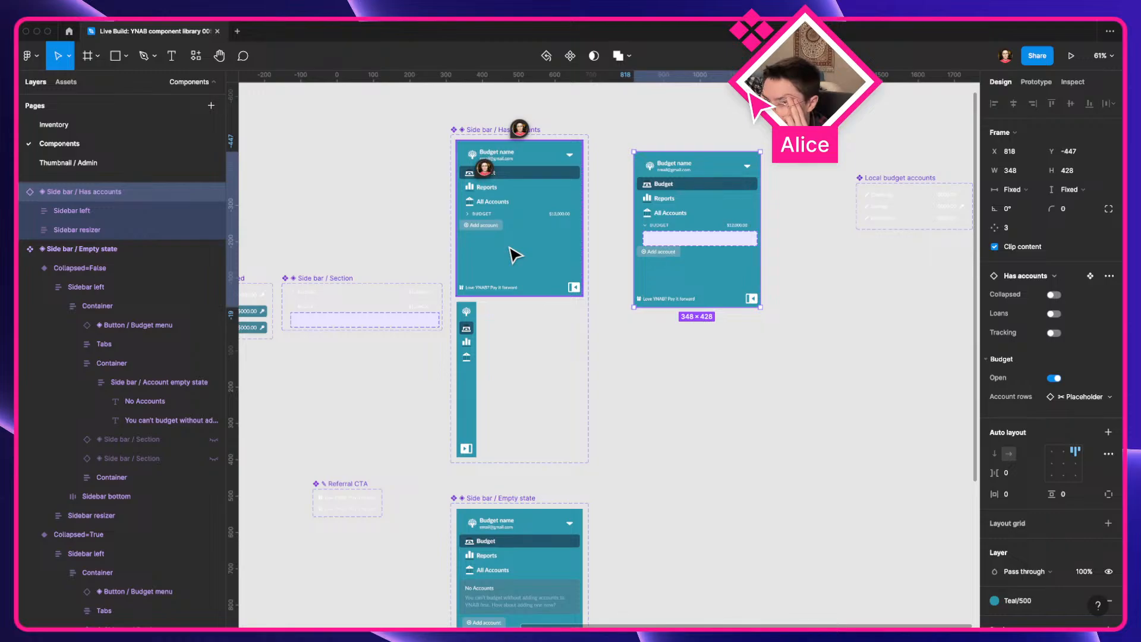
key("super+z")
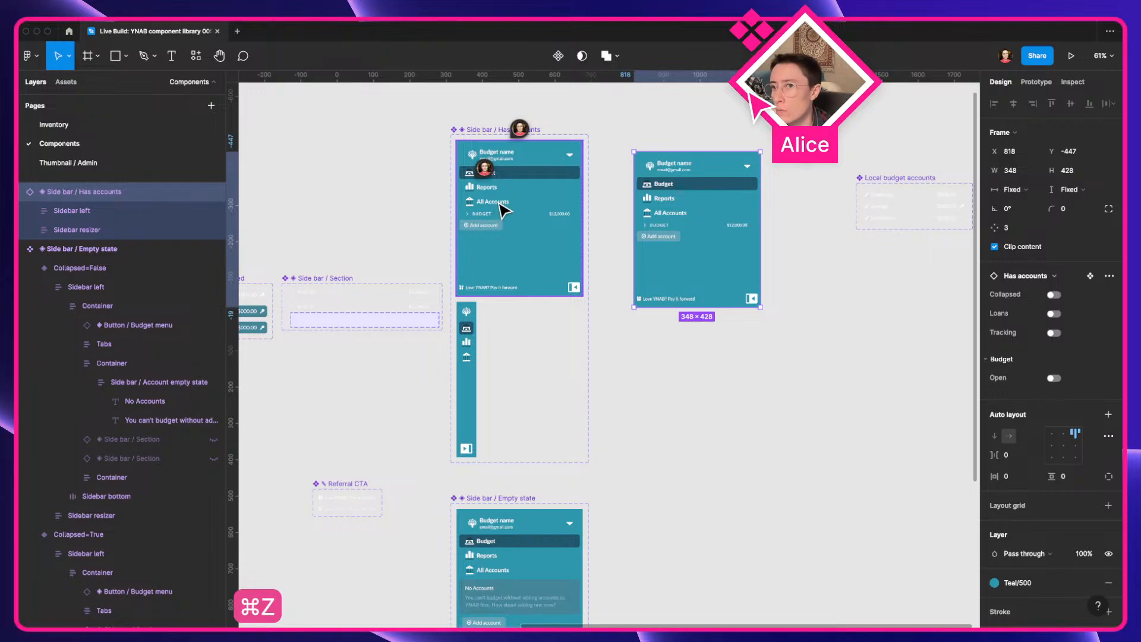
Enable the Loans property on the standalone Has accounts instance to compare it with the nested section names
left_click(489, 223)
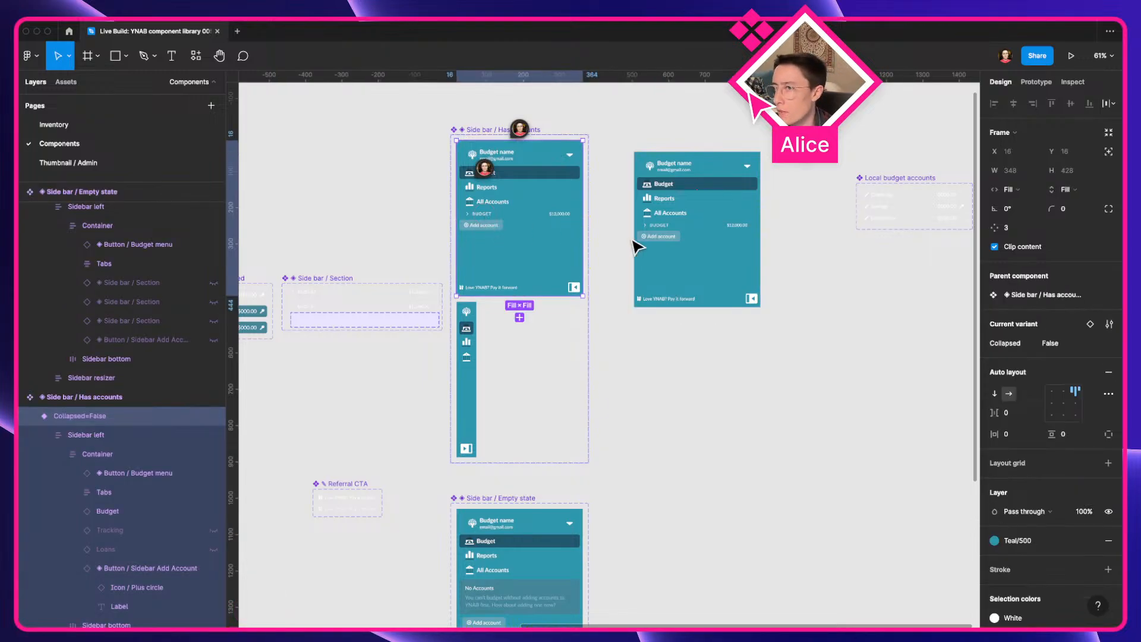
left_click(676, 249)
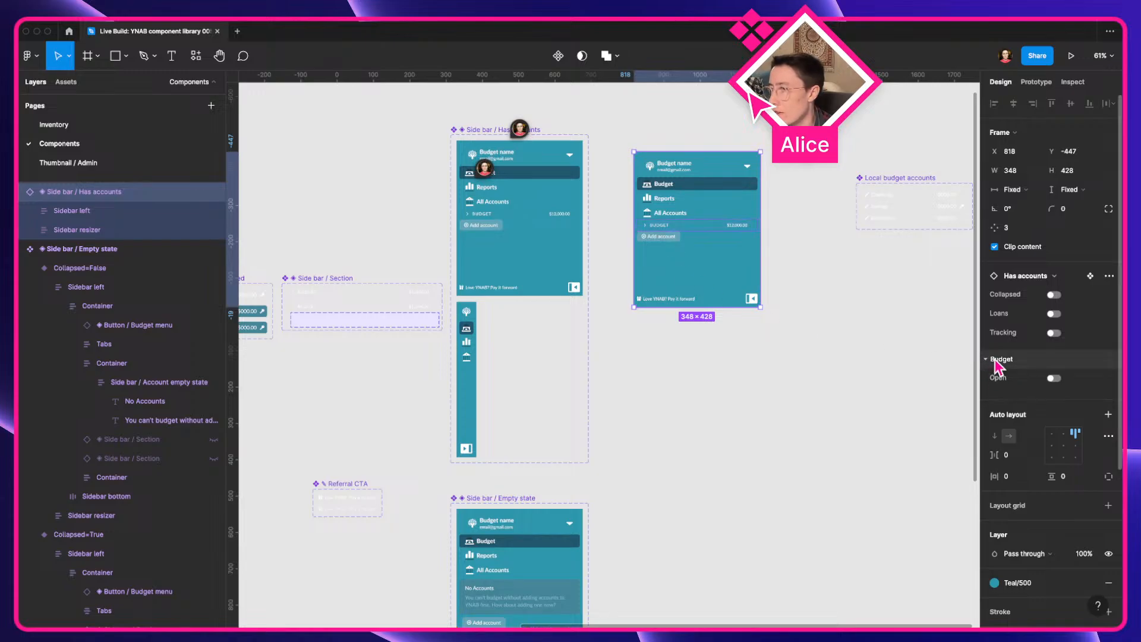
left_click(1053, 313)
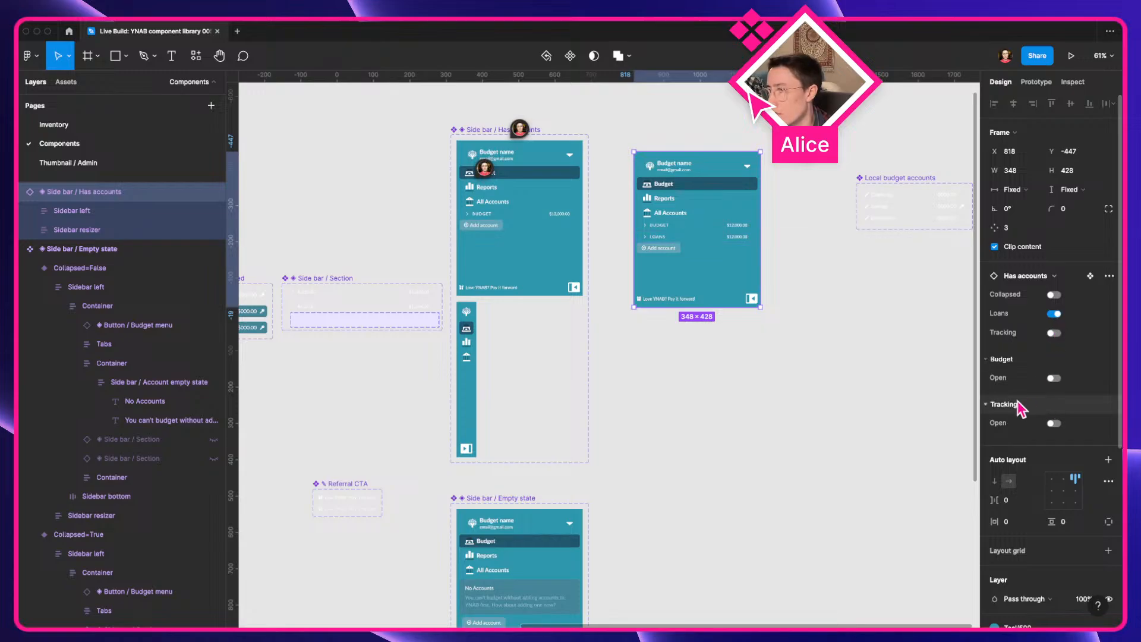
Rename the second section layer in Has accounts and its match in the other variant as Loans REAL
left_click(529, 215)
left_click(119, 534)
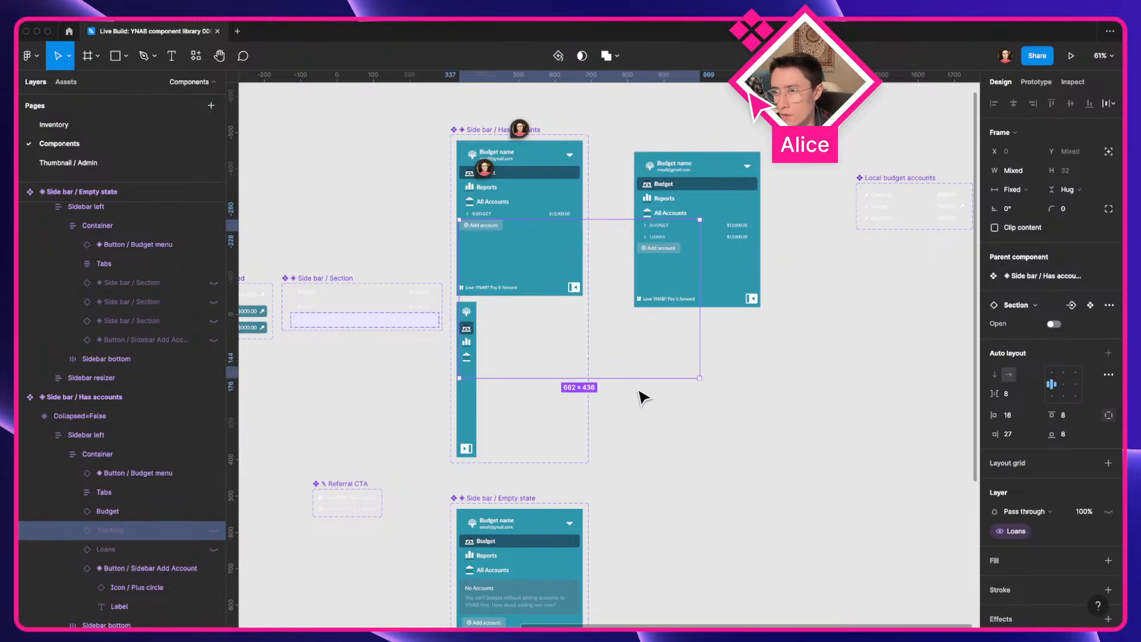
key("super+r")
type("Loans REAL")
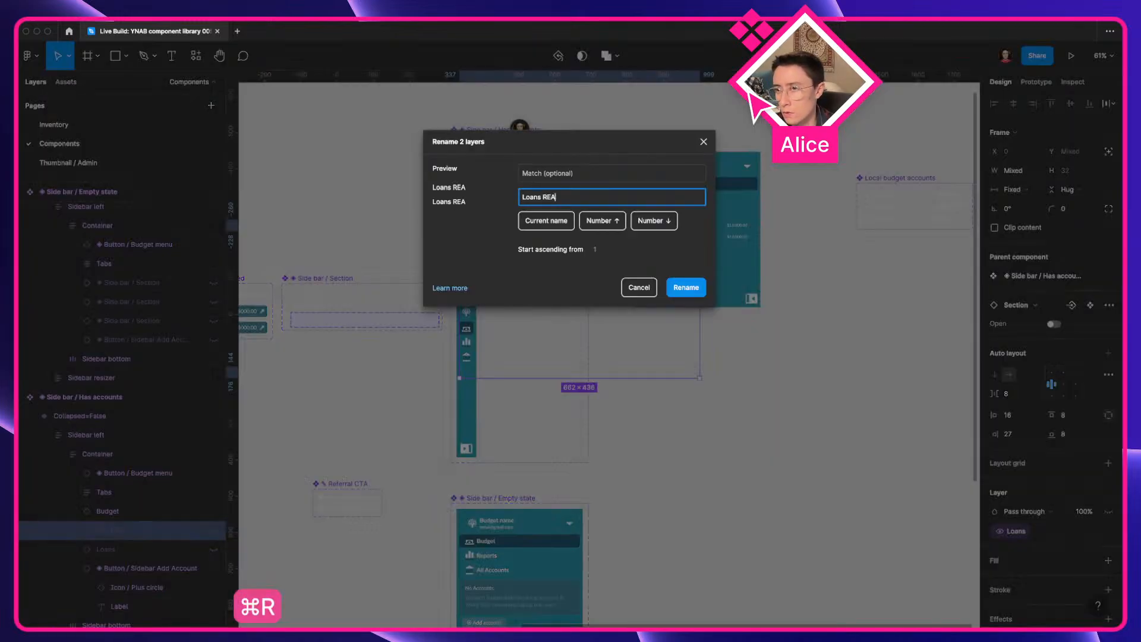
key("Return")
Rename the third section layer in Has accounts and its match in the other variant as Tracking
left_click(113, 554)
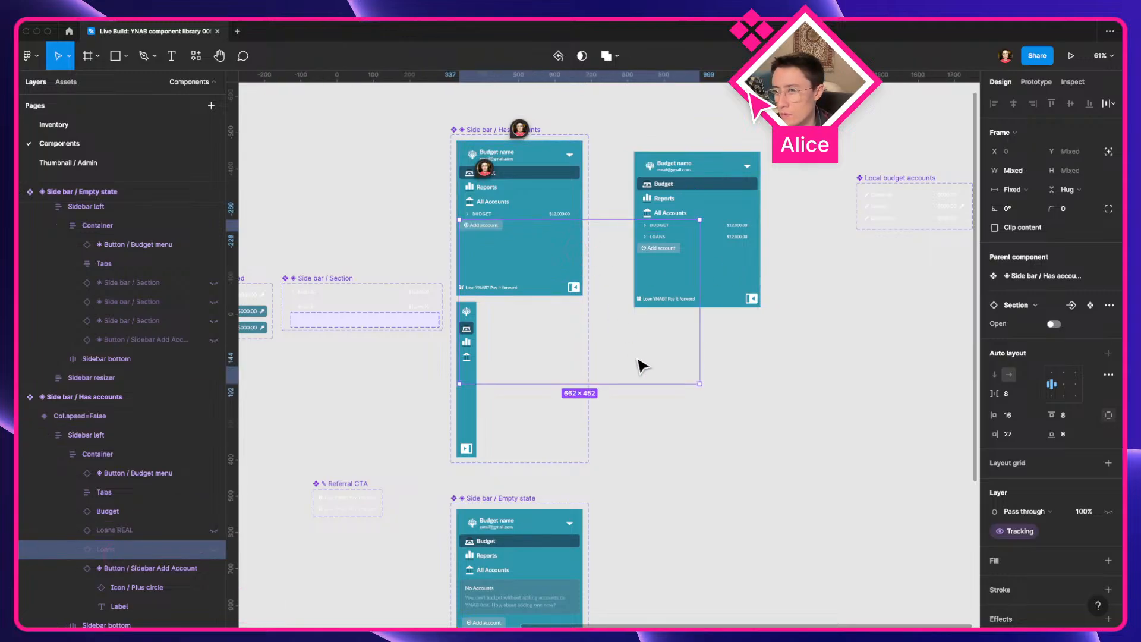
key("super+r")
type("TRackin")
key("super+a")
type("Tr")
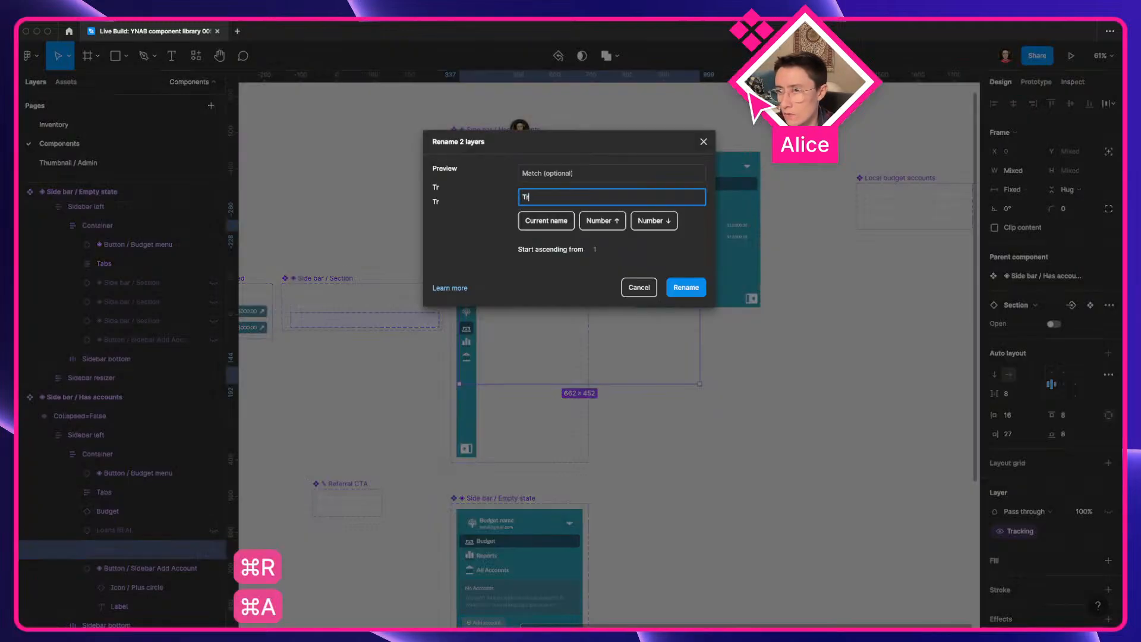
type("acking")
key("Return")
Rename the section layer above Tracking in Has accounts and its match in the other variant as Loans
left_click(152, 531)
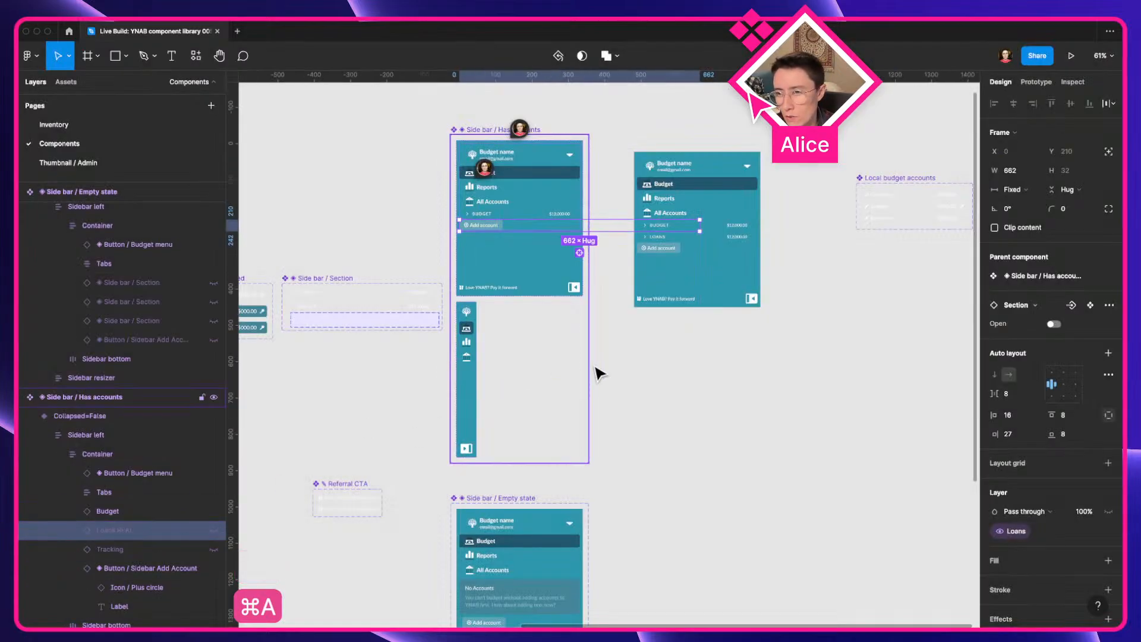
key("super+r")
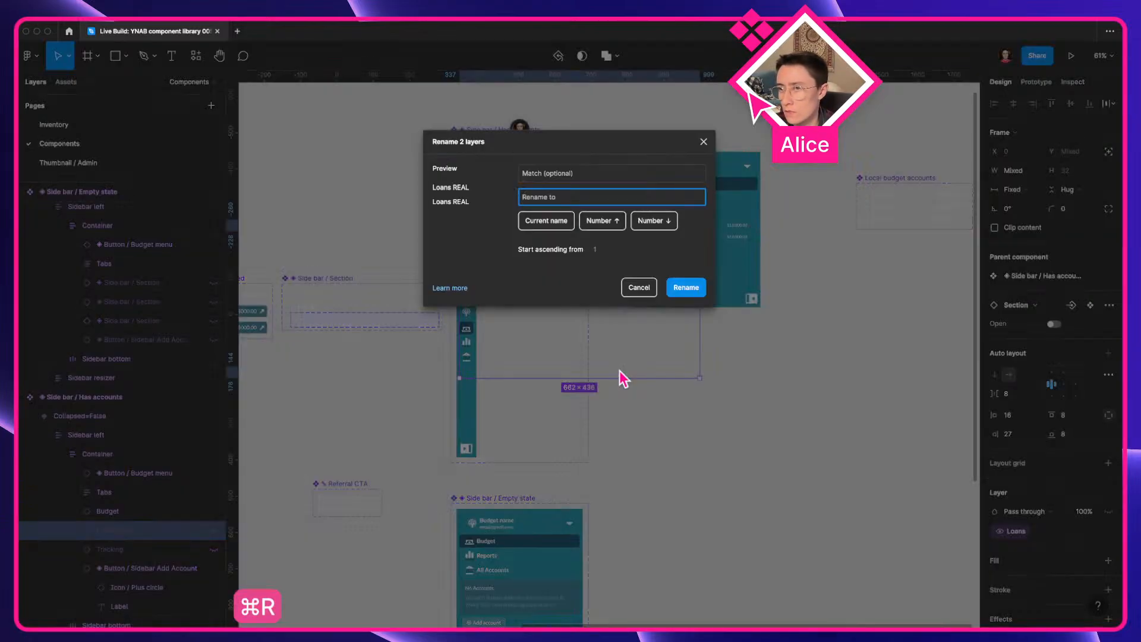
type("Loans")
key("Return")
left_click(751, 389)
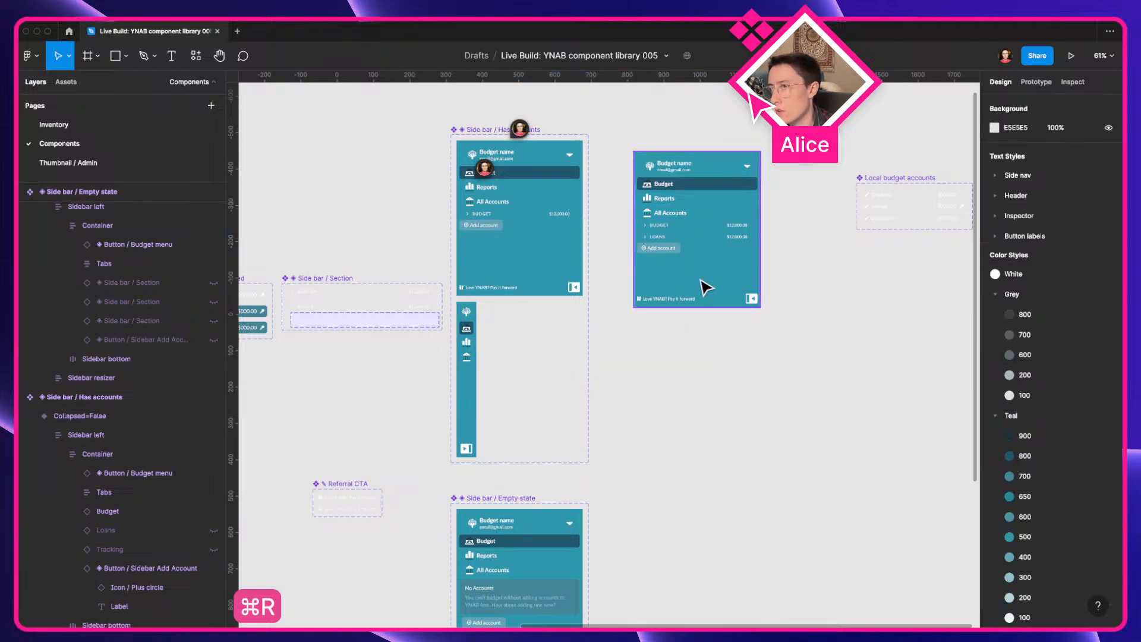
Show both the Loans and Tracking sections in the standalone Has accounts instance, and set its Budget section to open
left_click(706, 288)
left_click(1055, 314)
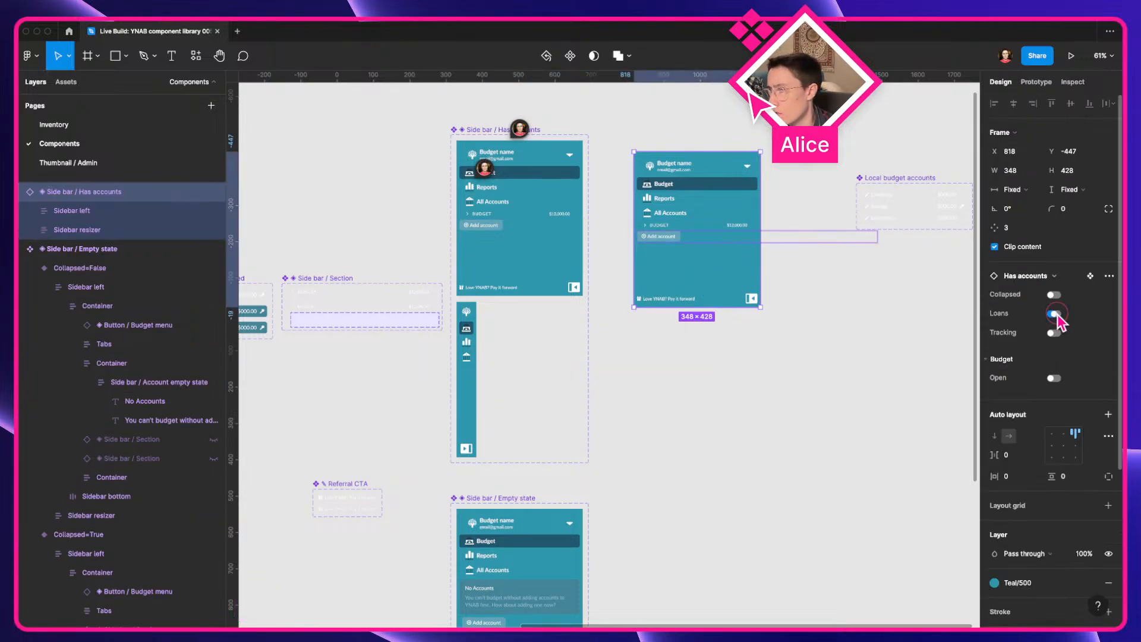
left_click(1055, 333)
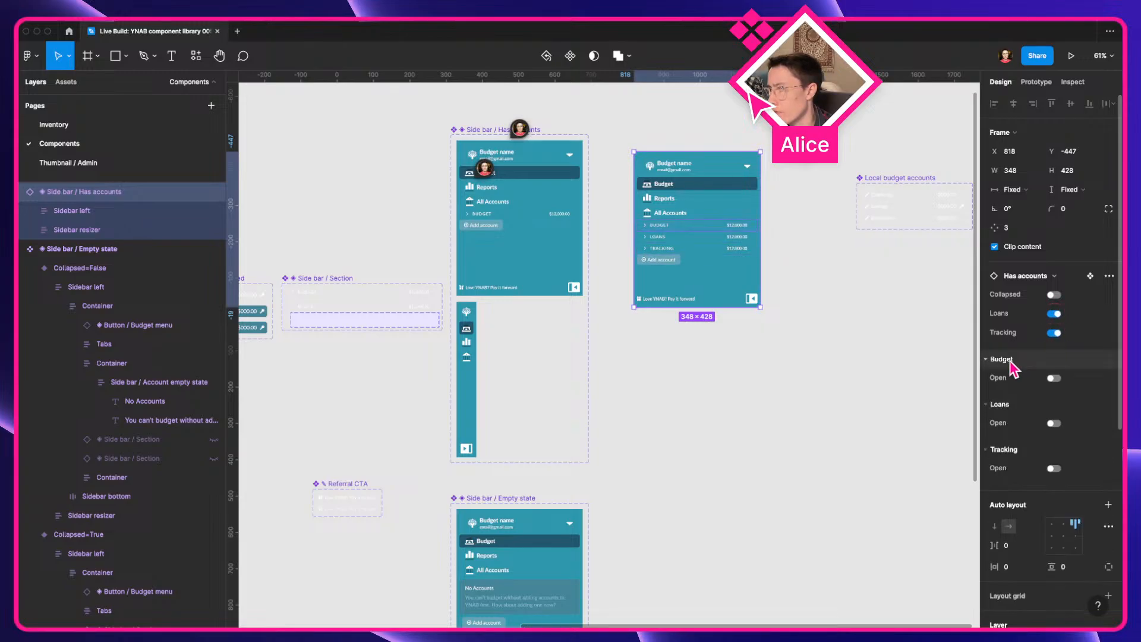
left_click(1053, 378)
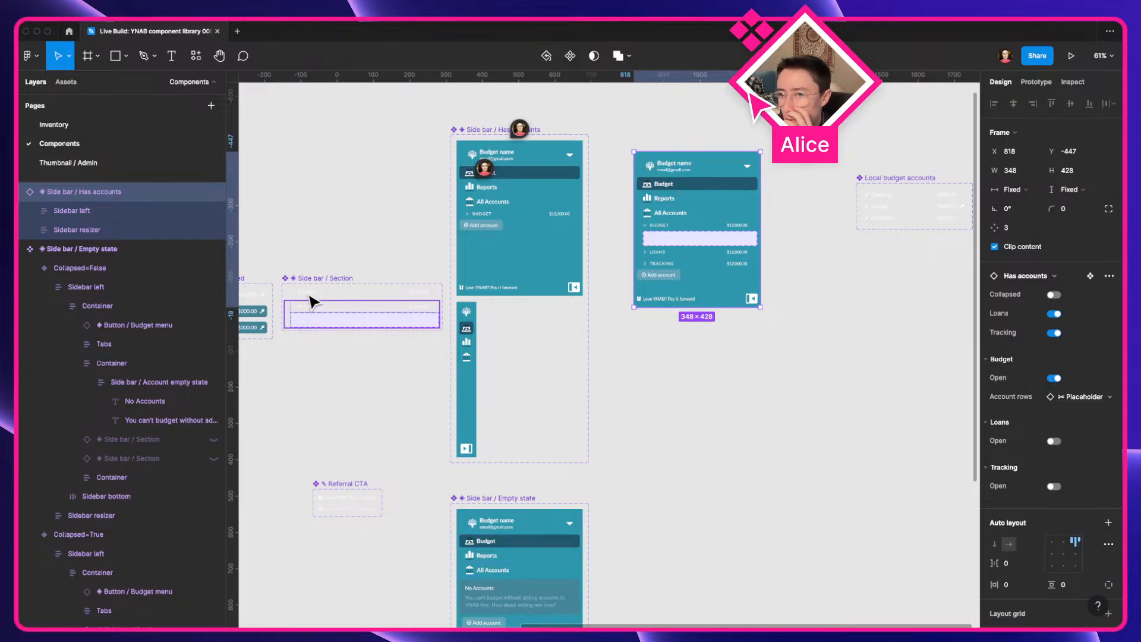
Check the Open=True variant of the Side bar / Section set, and reselect the standalone Has accounts instance
scroll(313, 291, "up", 3)
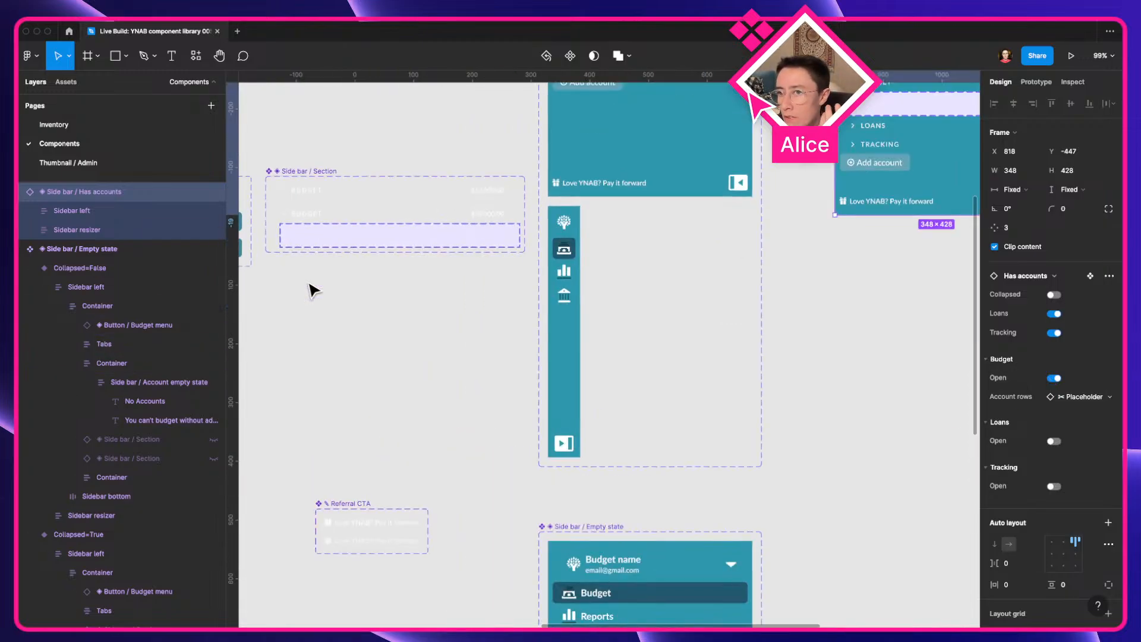
left_click(308, 196)
left_click(316, 221)
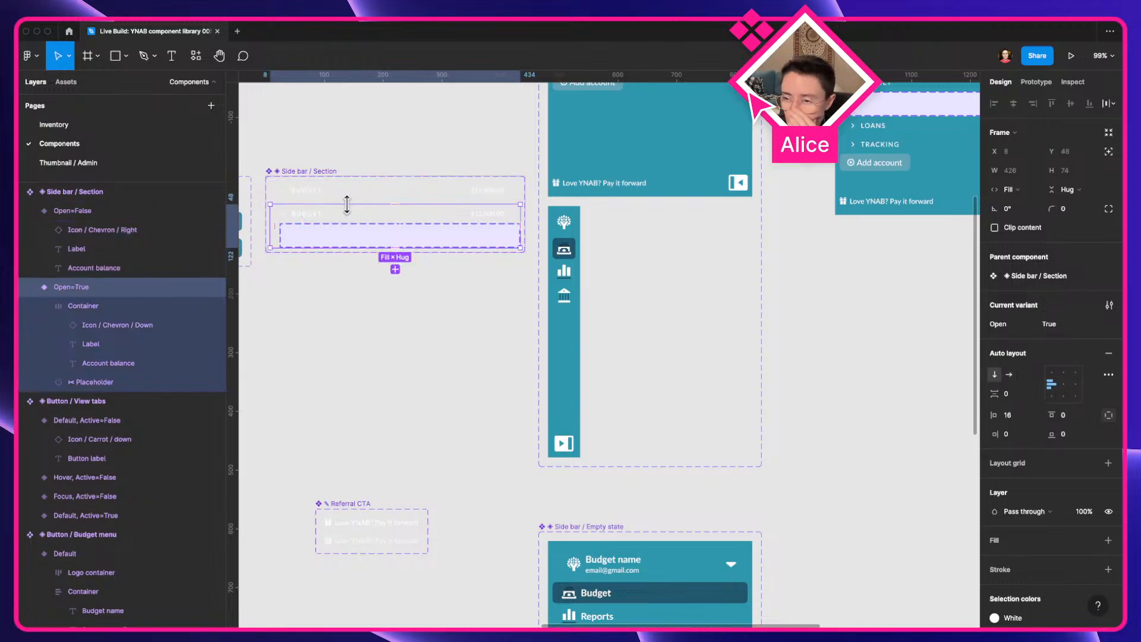
scroll(347, 204, "down", 5)
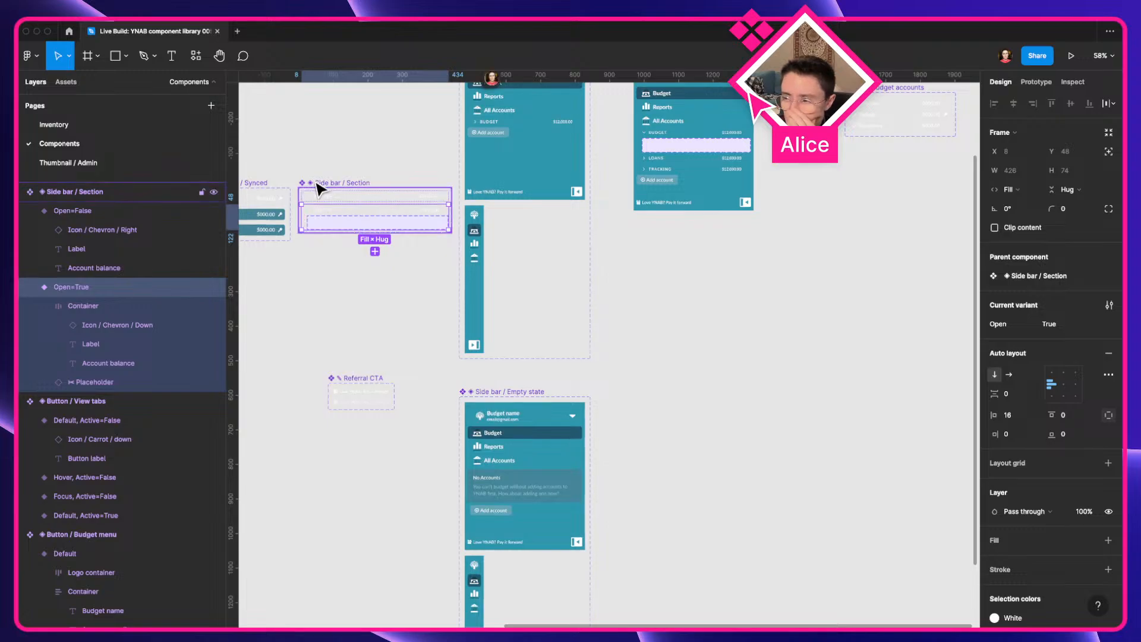
scroll(680, 280, "up", 2)
left_click(693, 237)
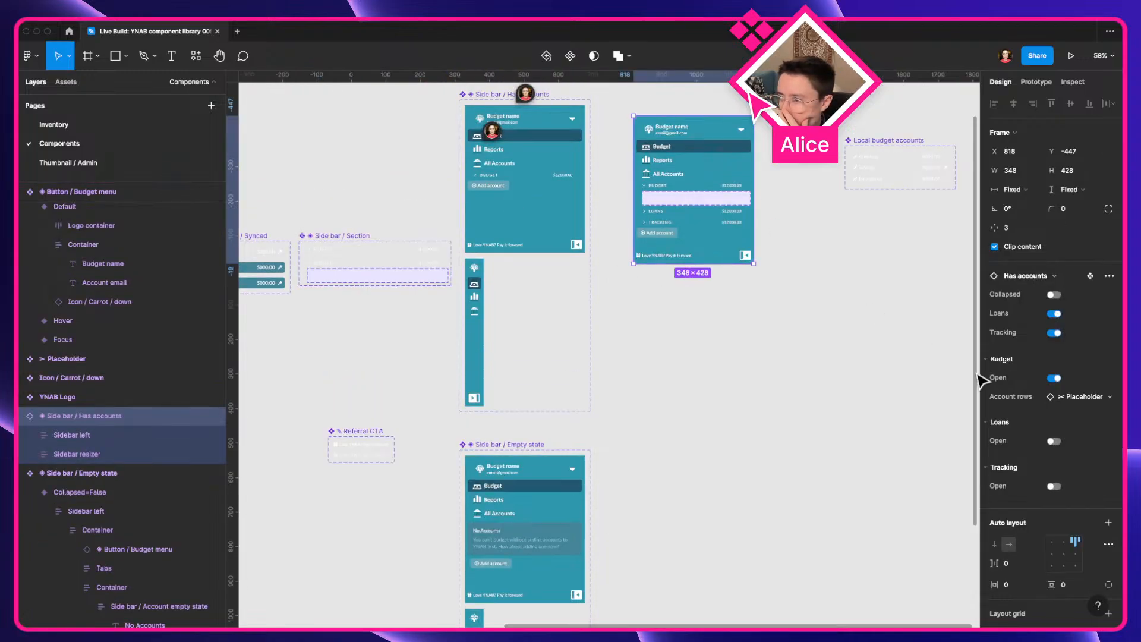
Test the Loans section's open state in the standalone Has accounts instance, and close both its Loans and Budget sections
left_click(1008, 422)
left_click(1009, 421)
left_click(1006, 463)
left_click(1006, 463)
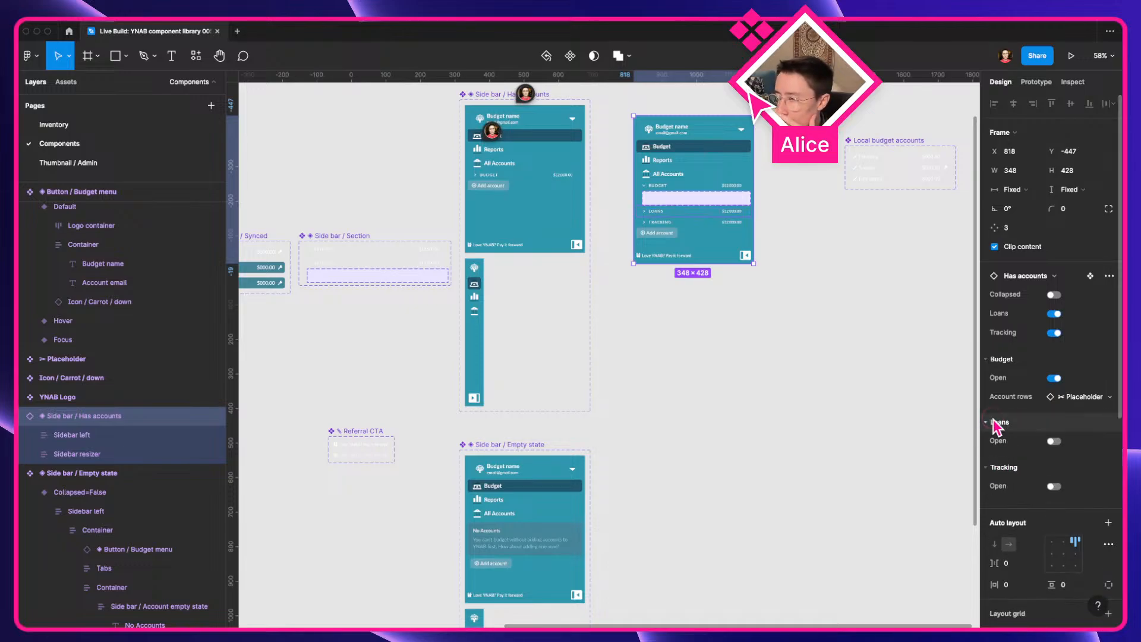
left_click(1053, 441)
left_click(1054, 442)
left_click(1056, 441)
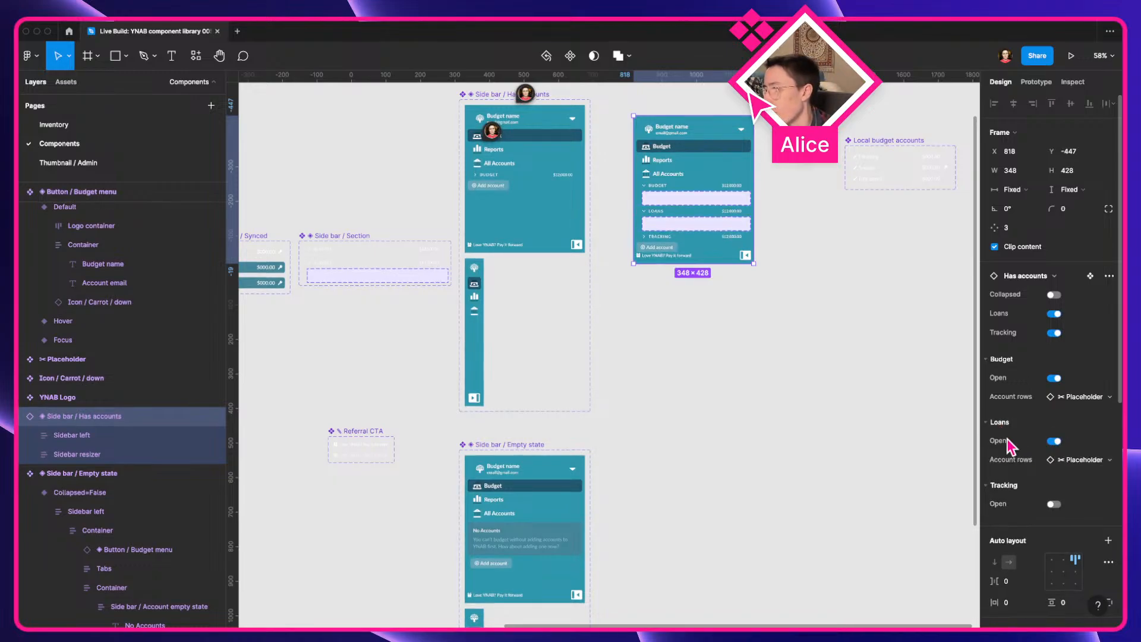
left_click(1058, 441)
left_click(1060, 379)
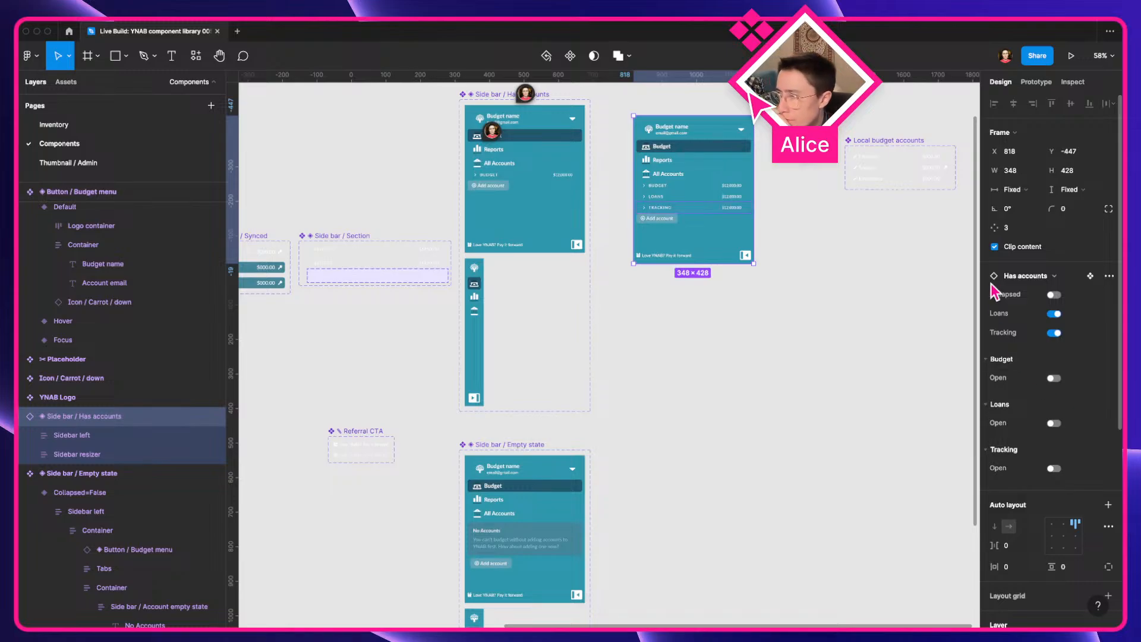
Toggle the Loans and Tracking properties of the standalone Has accounts instance off, on and off again
left_click(1054, 315)
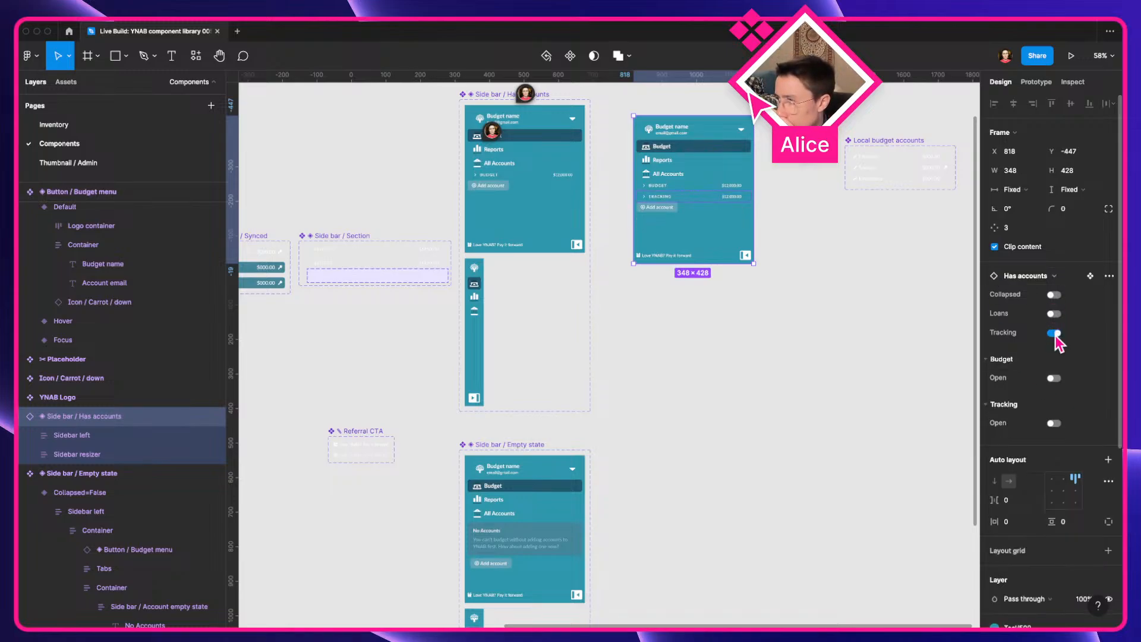
left_click(1055, 334)
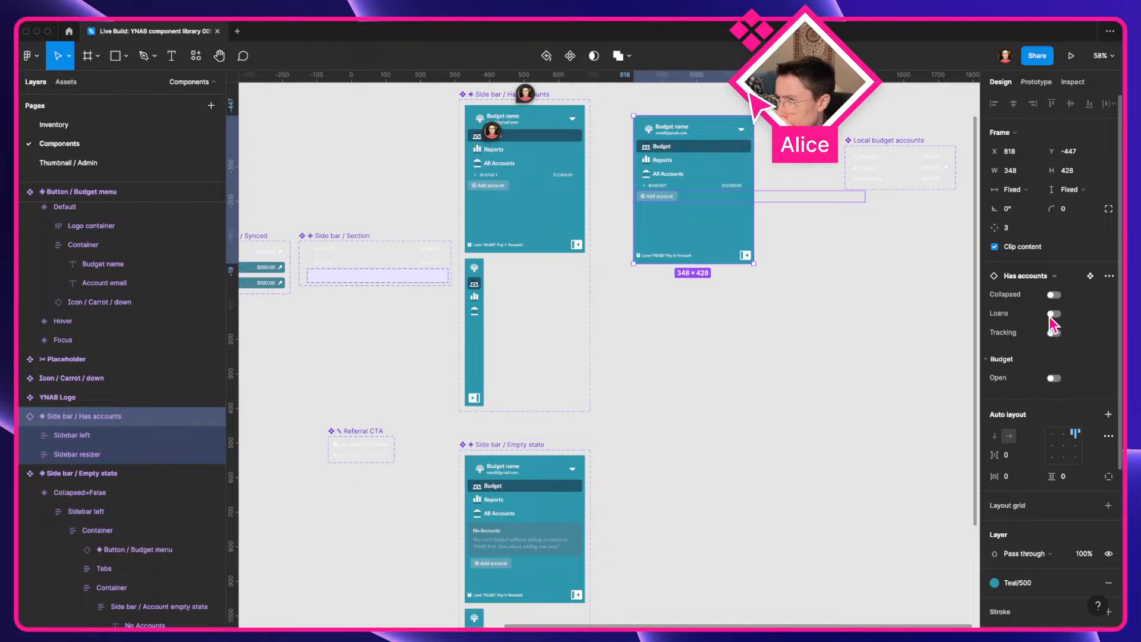
left_click(1053, 314)
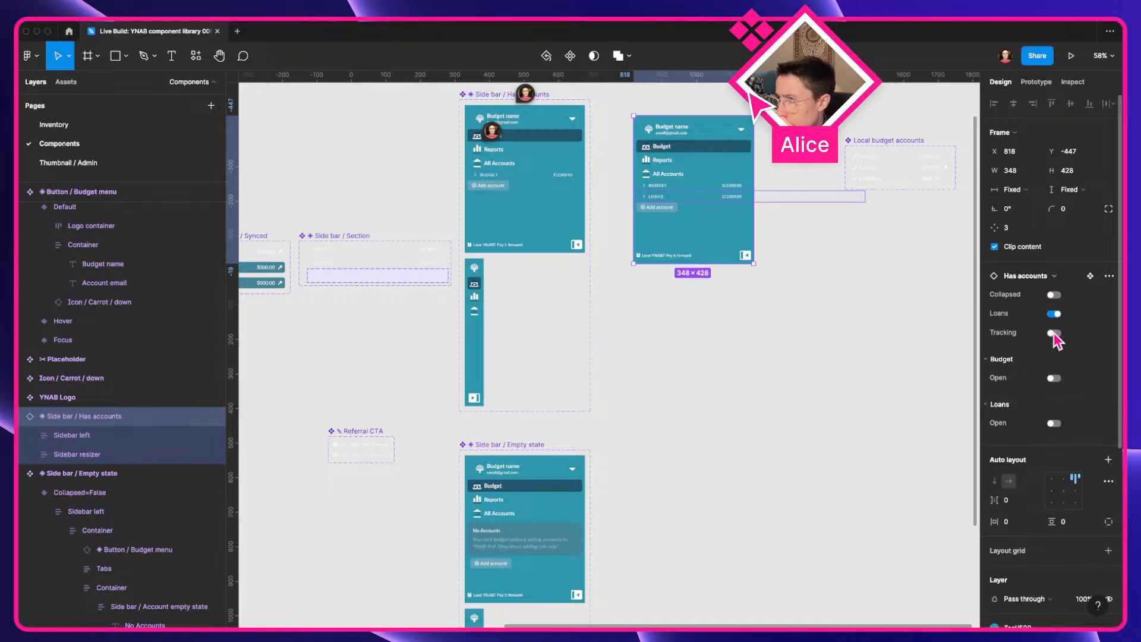
left_click(1053, 333)
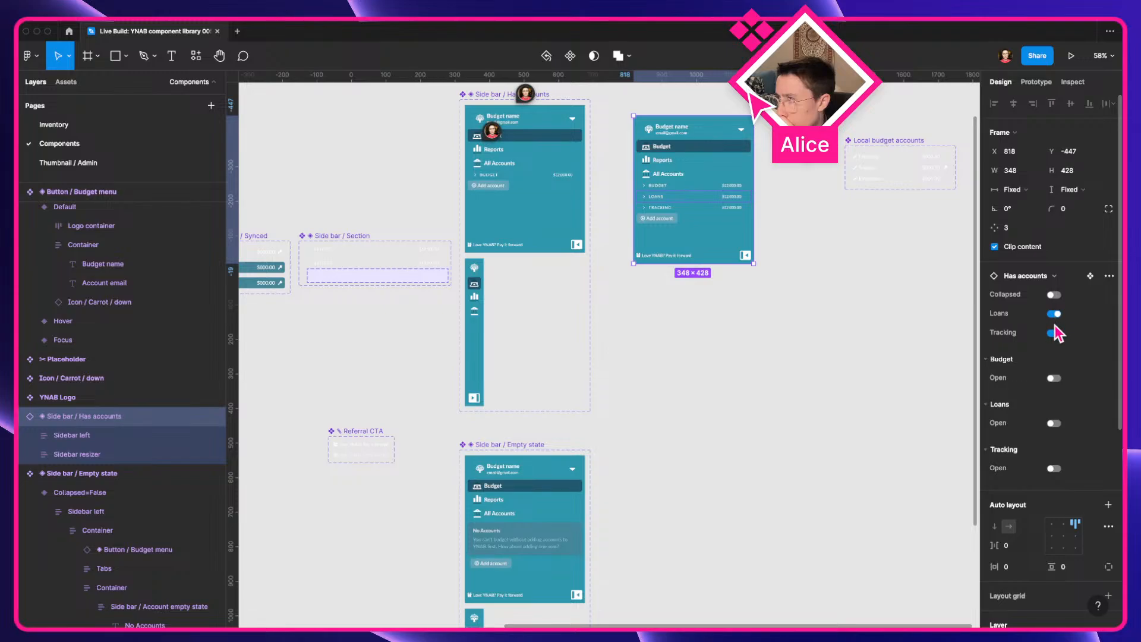
left_click(1054, 332)
left_click(1053, 313)
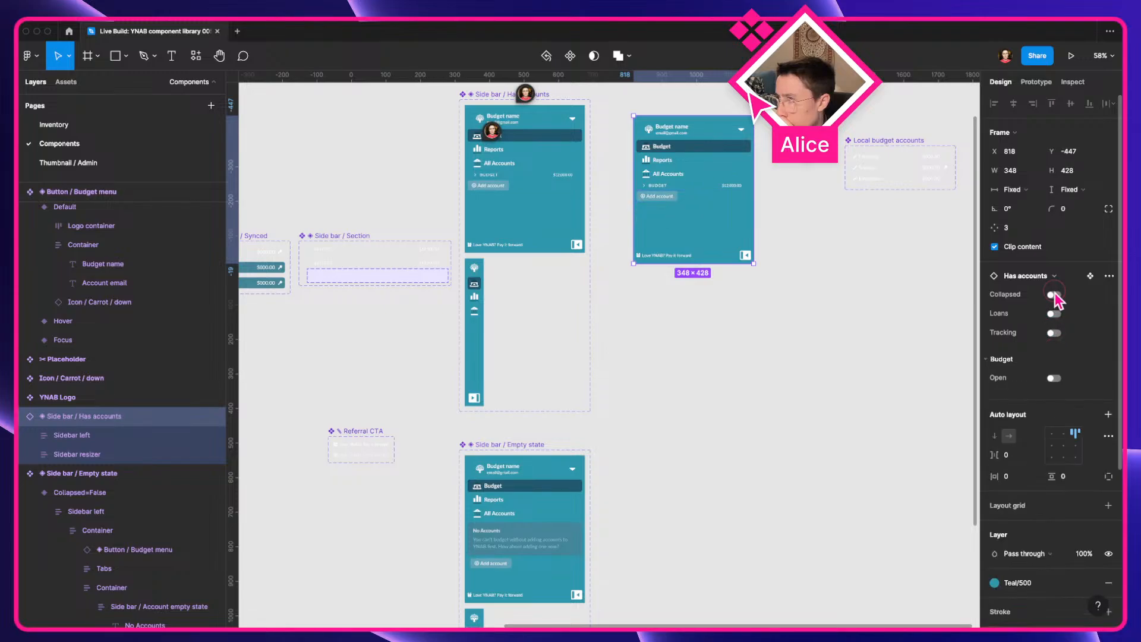
Collapse the standalone Has accounts instance and compare it with the Collapsed=True variant
left_click(1053, 294)
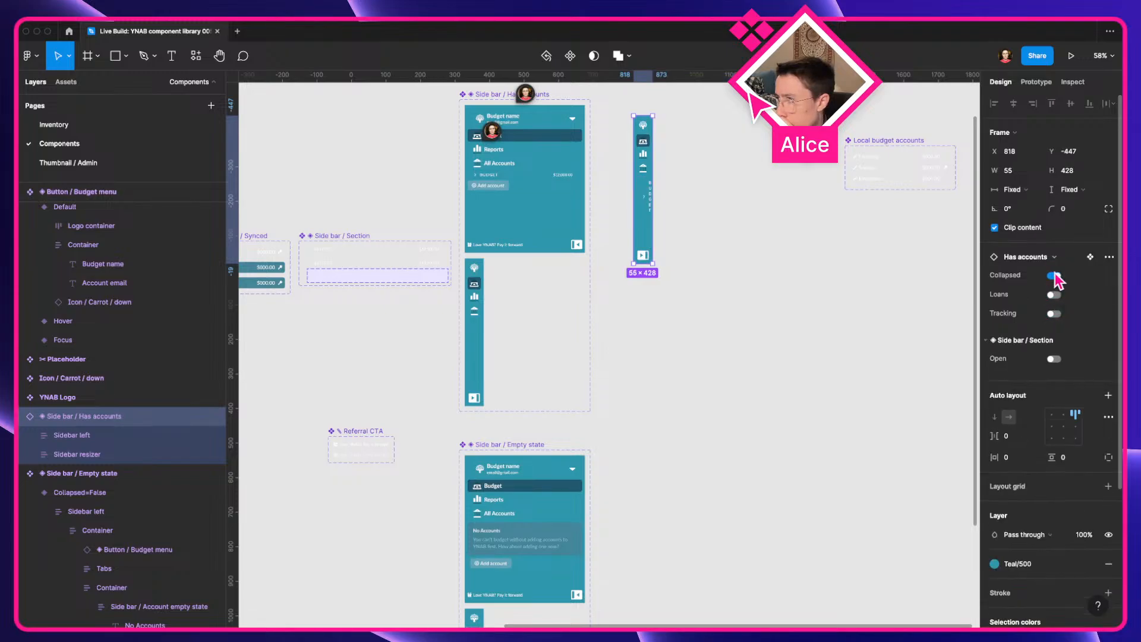
scroll(653, 181, "up", 3)
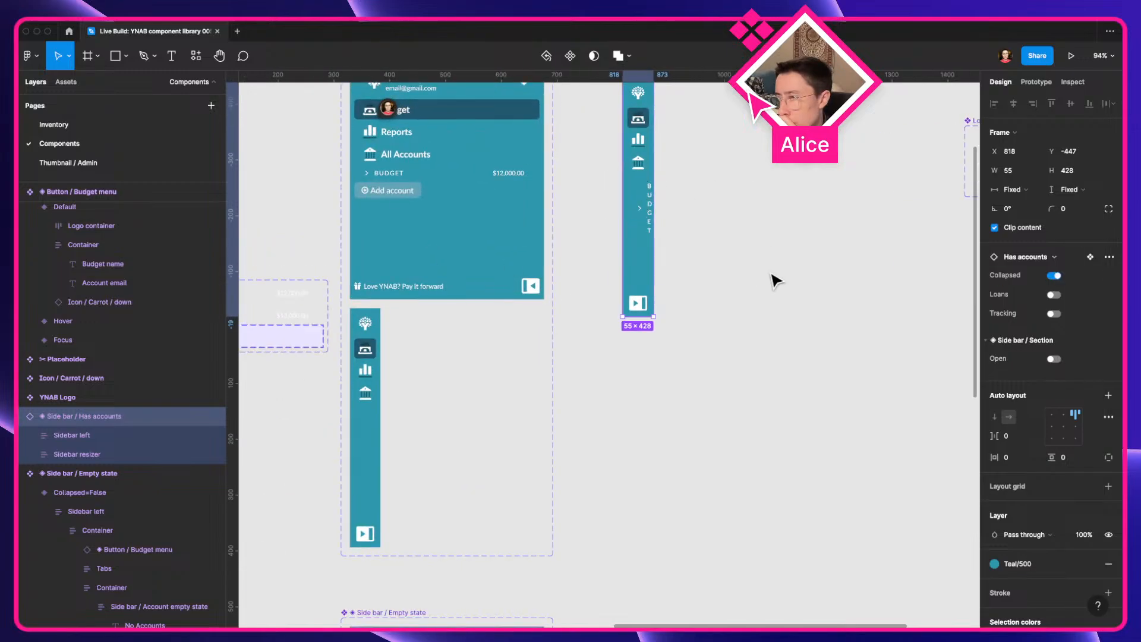
scroll(695, 249, "up", 3)
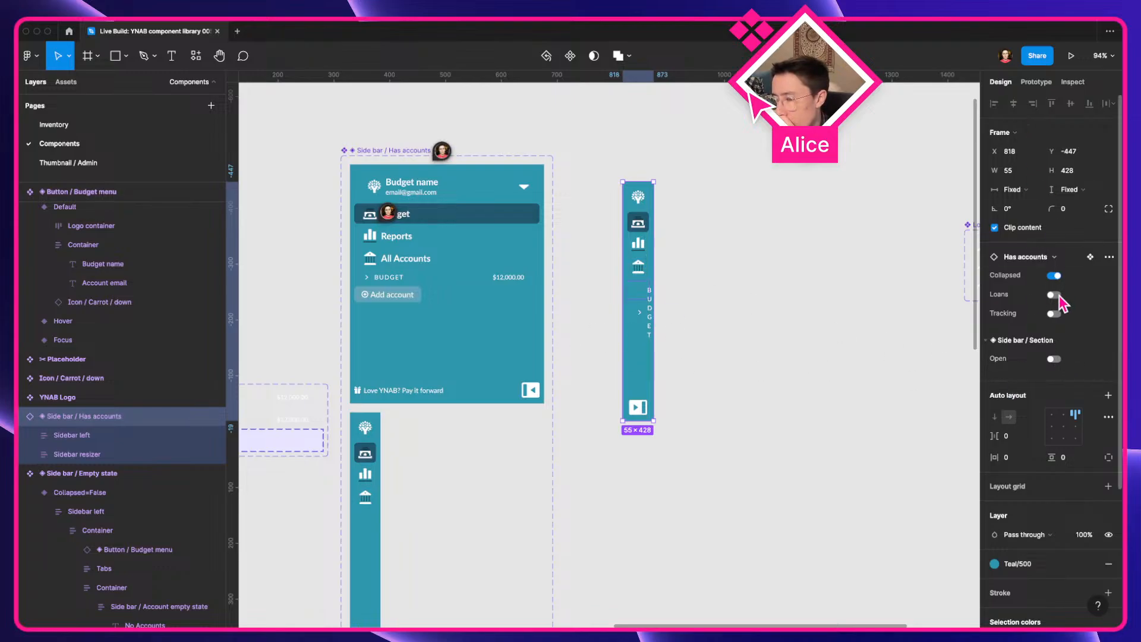
scroll(440, 501, "down", 1)
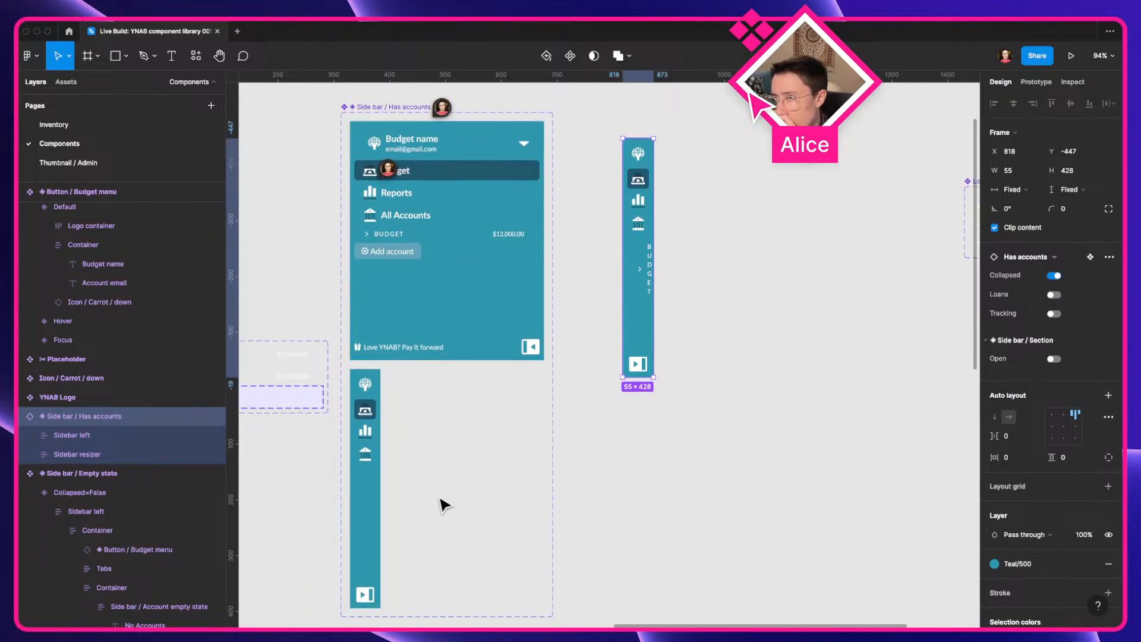
scroll(543, 458, "down", 3)
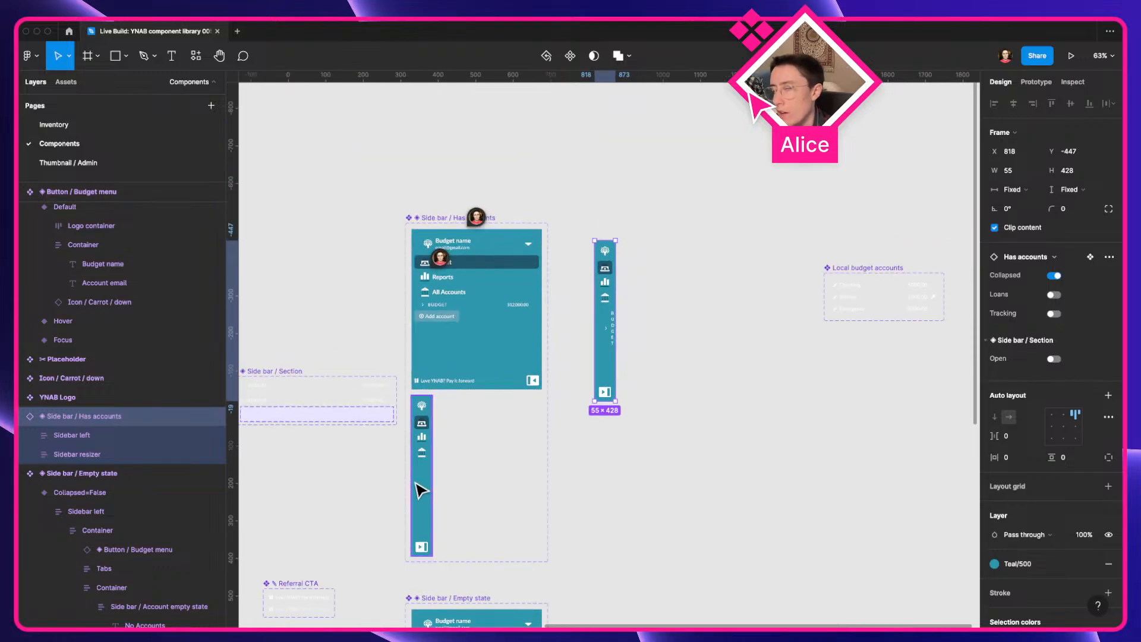
Inspect the Budget, Loans and Tracking section layers in the Collapsed=False variant of Has accounts, individually and selected together
double_click(437, 304)
double_click(437, 305)
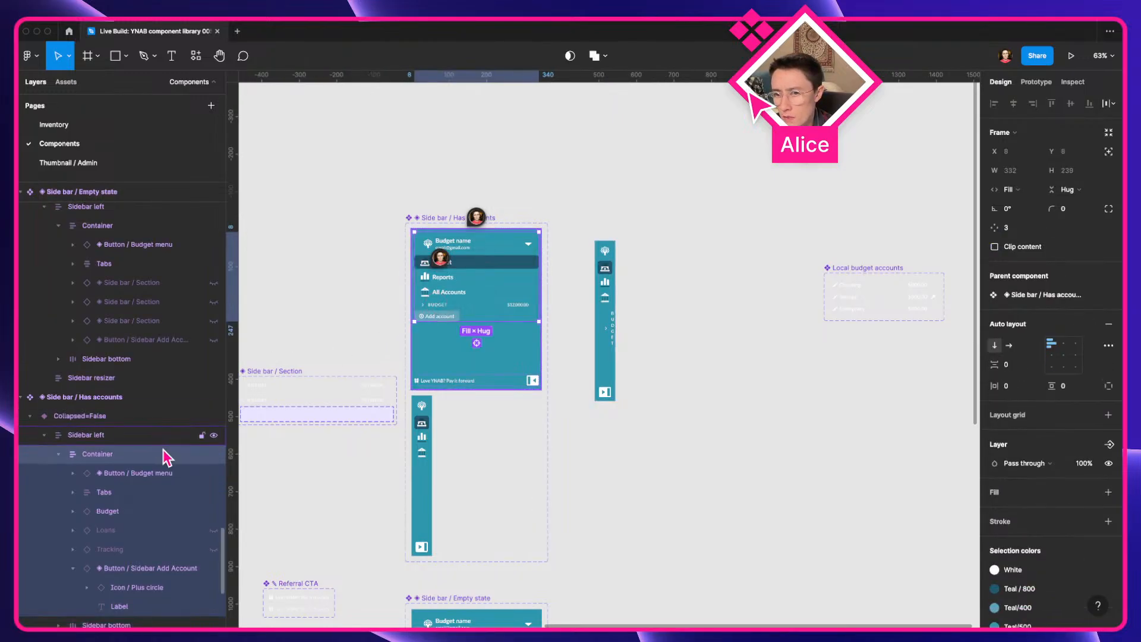
left_click(128, 511)
left_click(128, 530, "shift")
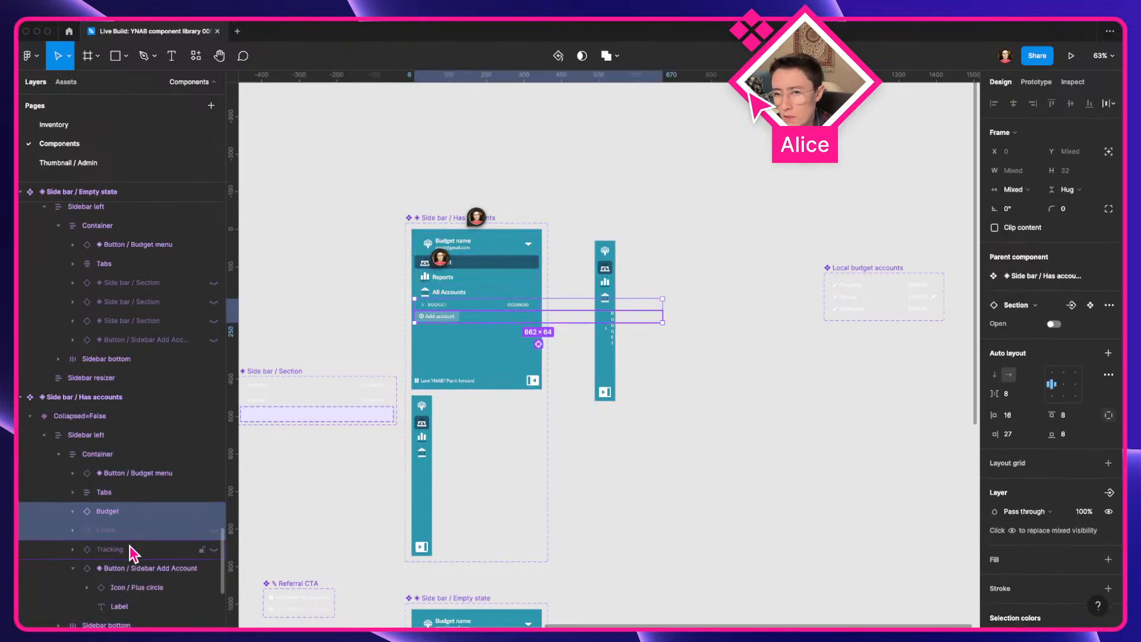
left_click(129, 547, "shift")
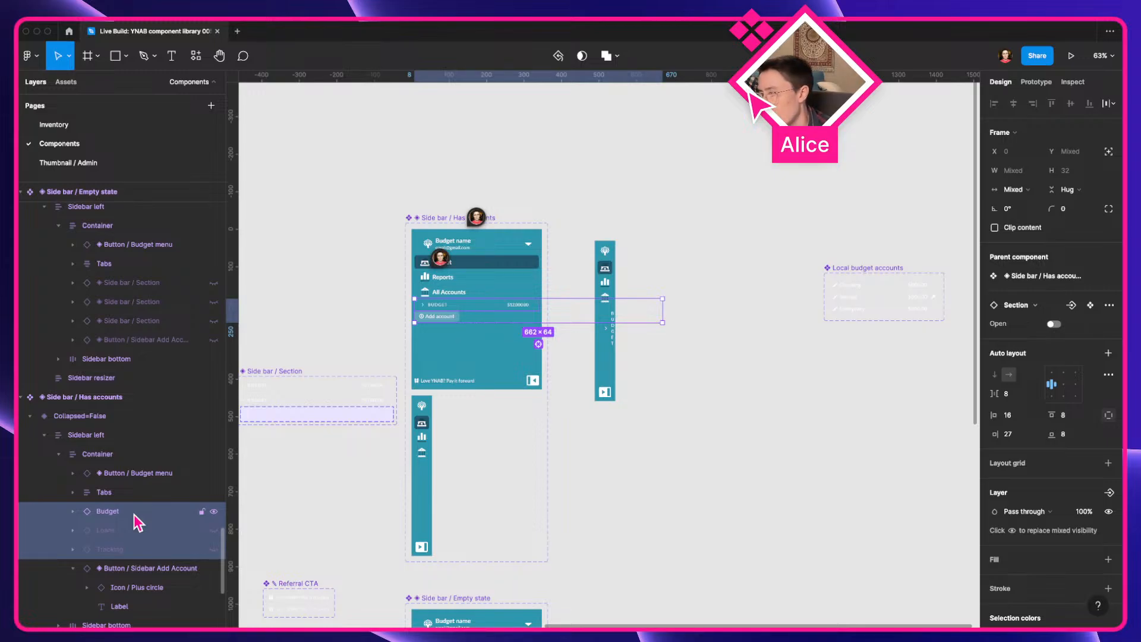
left_click(137, 456)
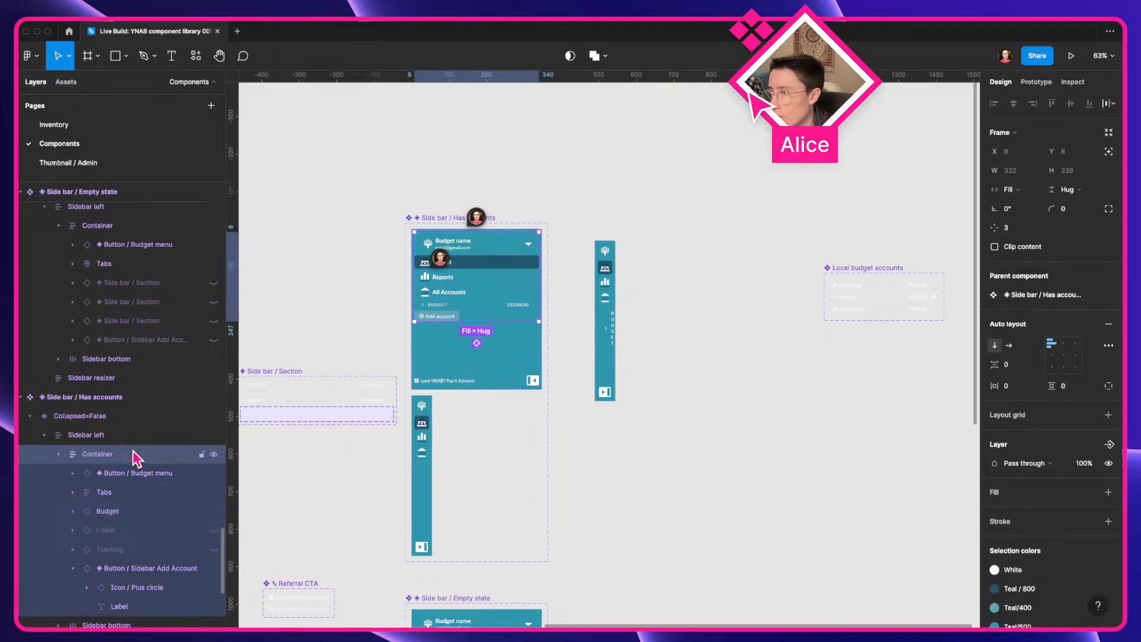
left_click(141, 512)
left_click(142, 530)
left_click(142, 549)
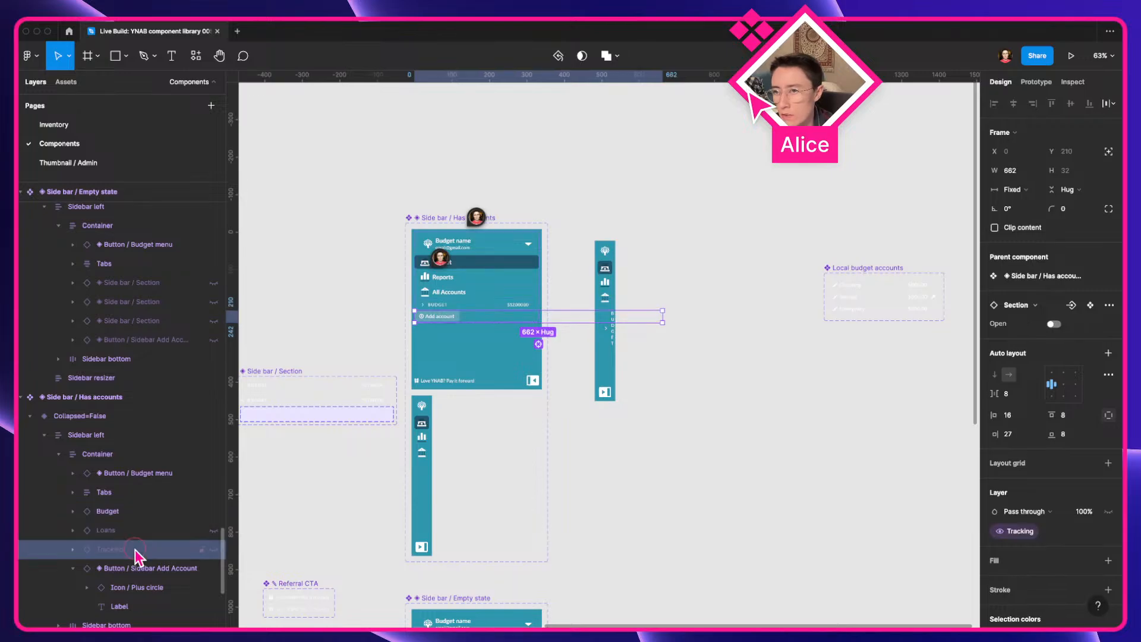
left_click(113, 512, "shift")
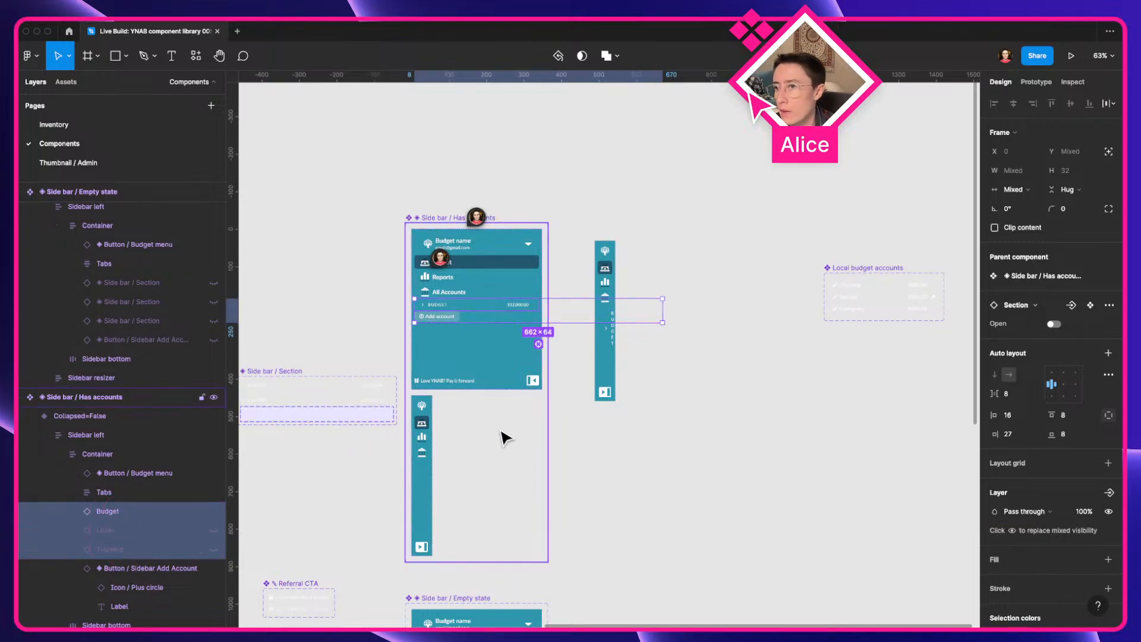
Toggle the standalone Has accounts instance between expanded and collapsed, move it to about X 870, Y -438, and set it to collapsed
scroll(606, 349, "up", 3)
left_click(599, 333)
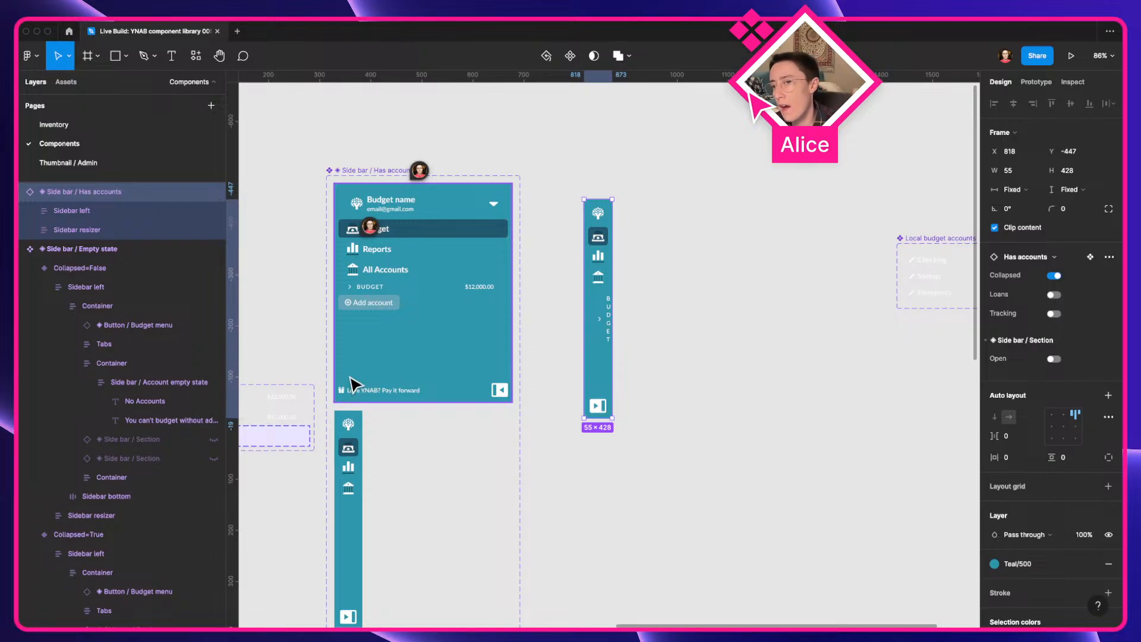
left_click(1054, 275)
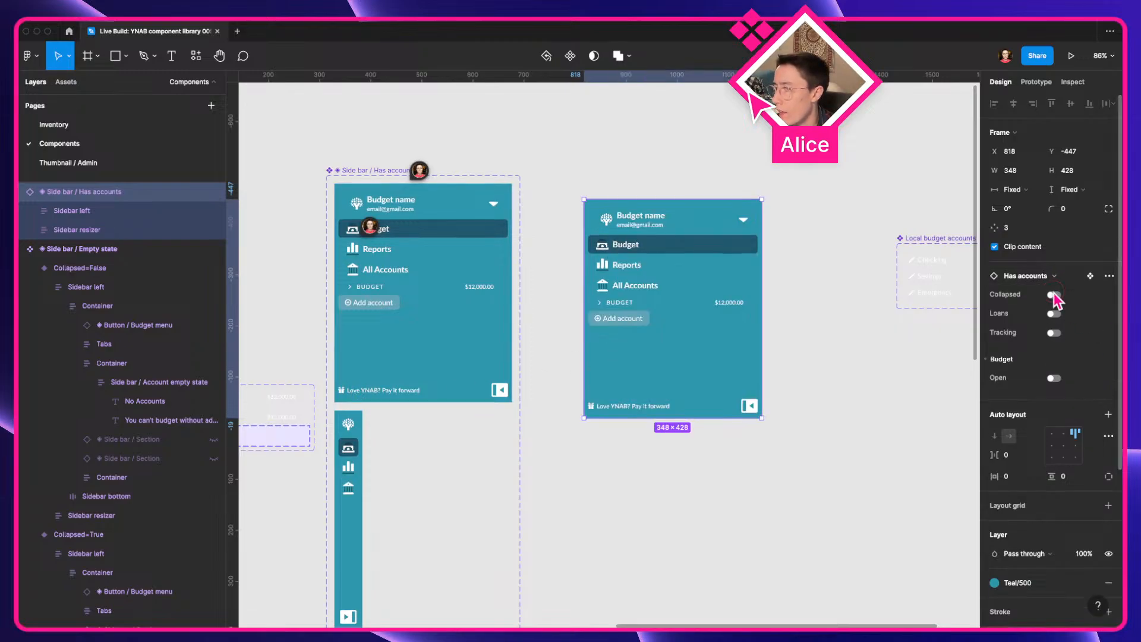
left_click(1053, 295)
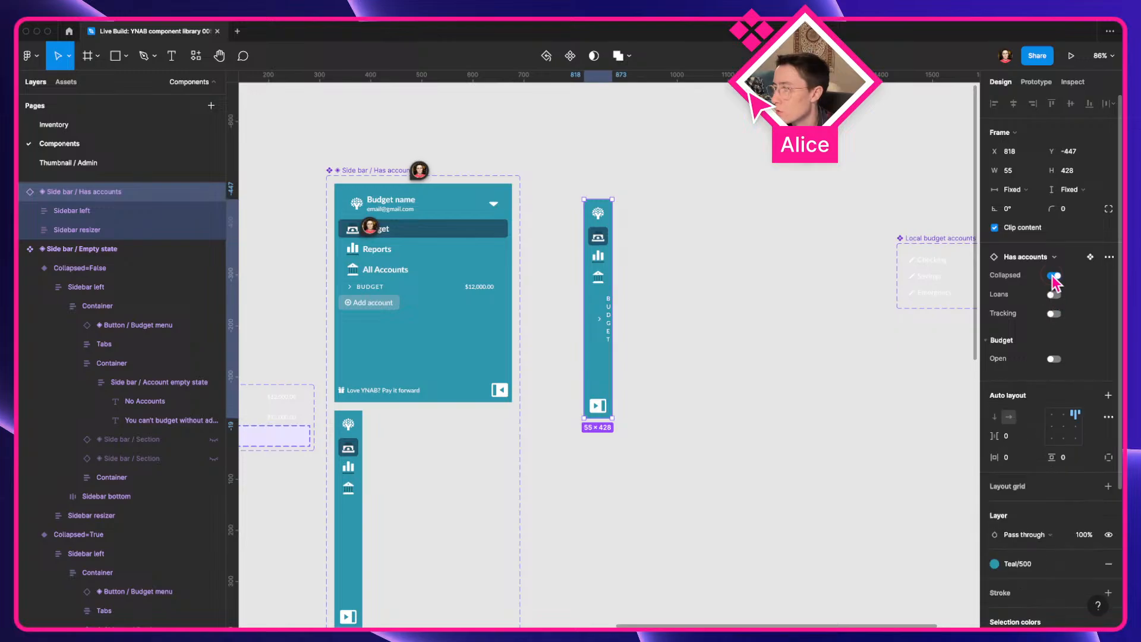
left_click(1053, 276)
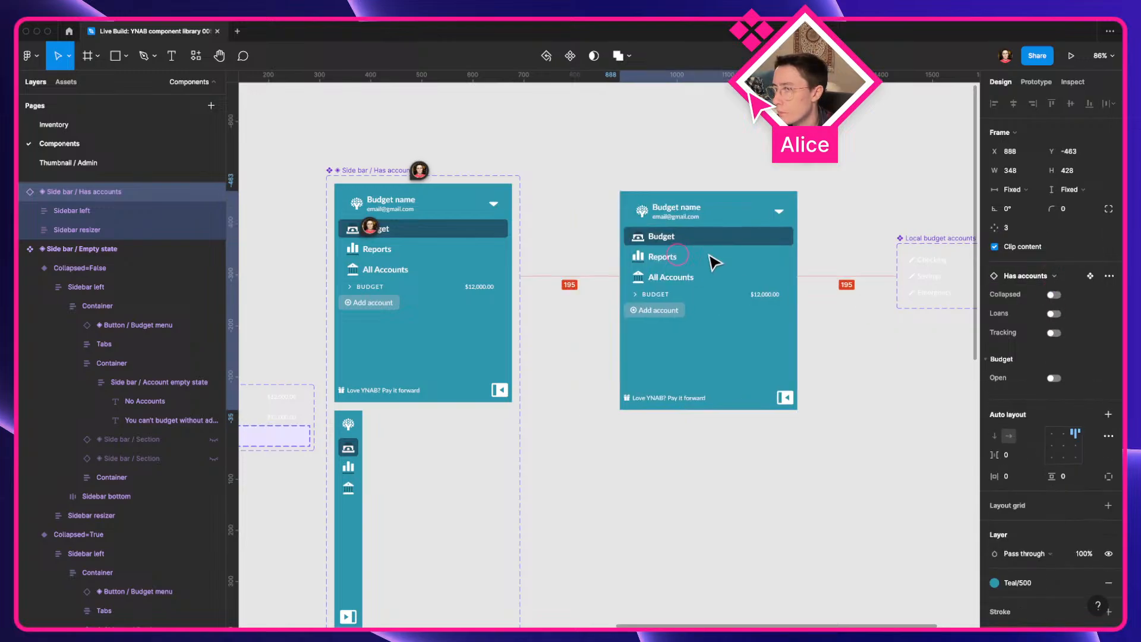
left_click(1053, 295)
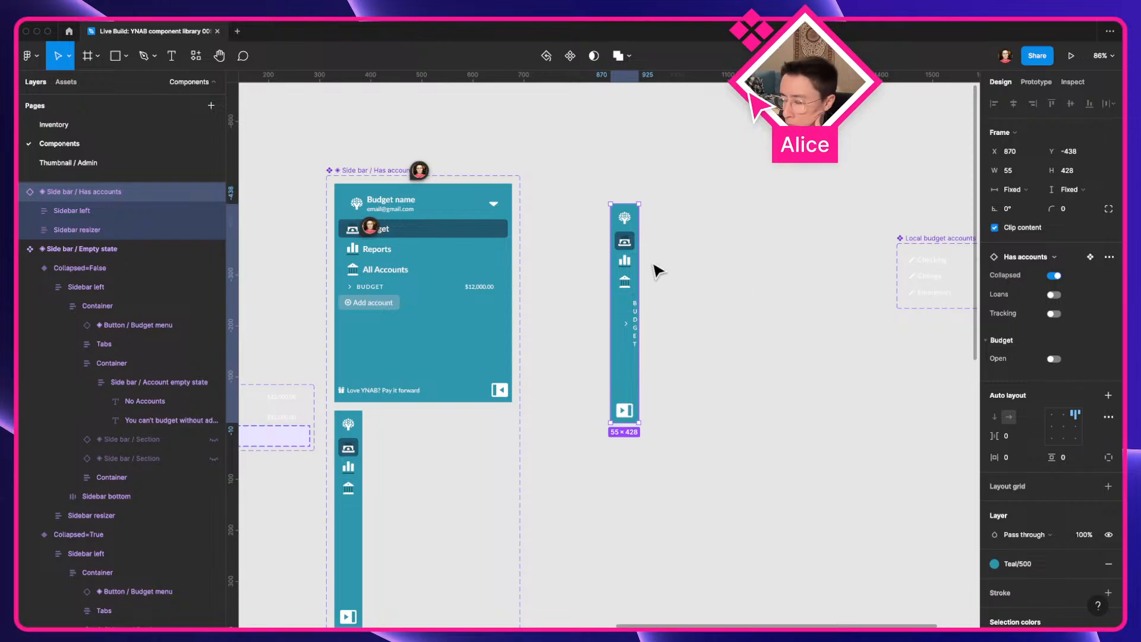
Toggle the Budget section repeatedly between open and closed in the collapsed Has accounts instance
left_click(1053, 358)
left_click(1053, 359)
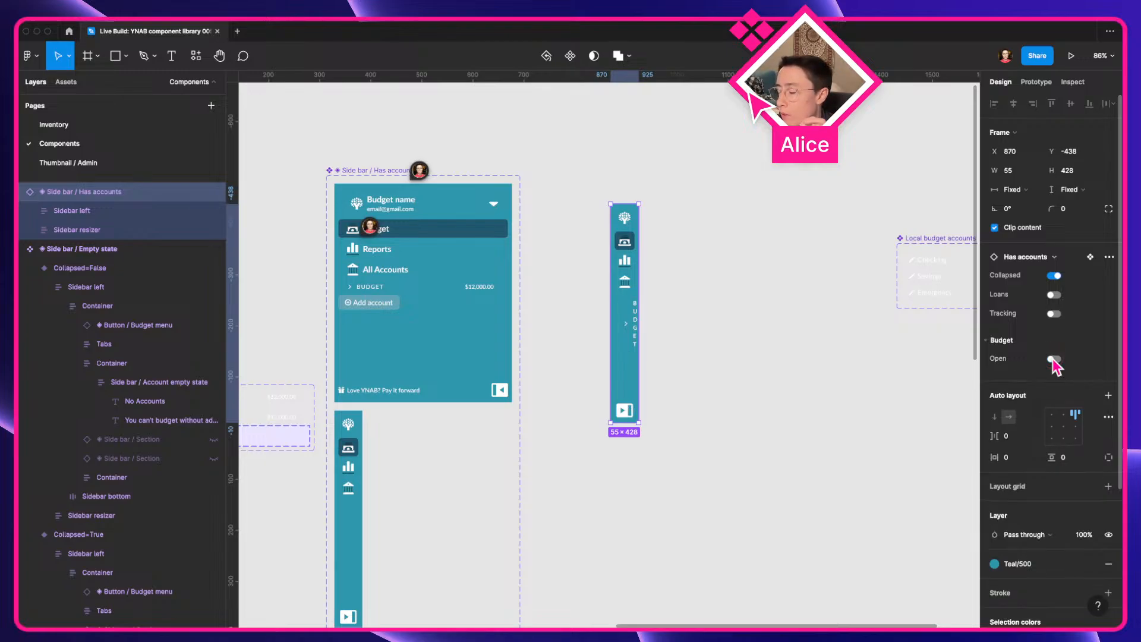
left_click(1053, 359)
left_click(1053, 359)
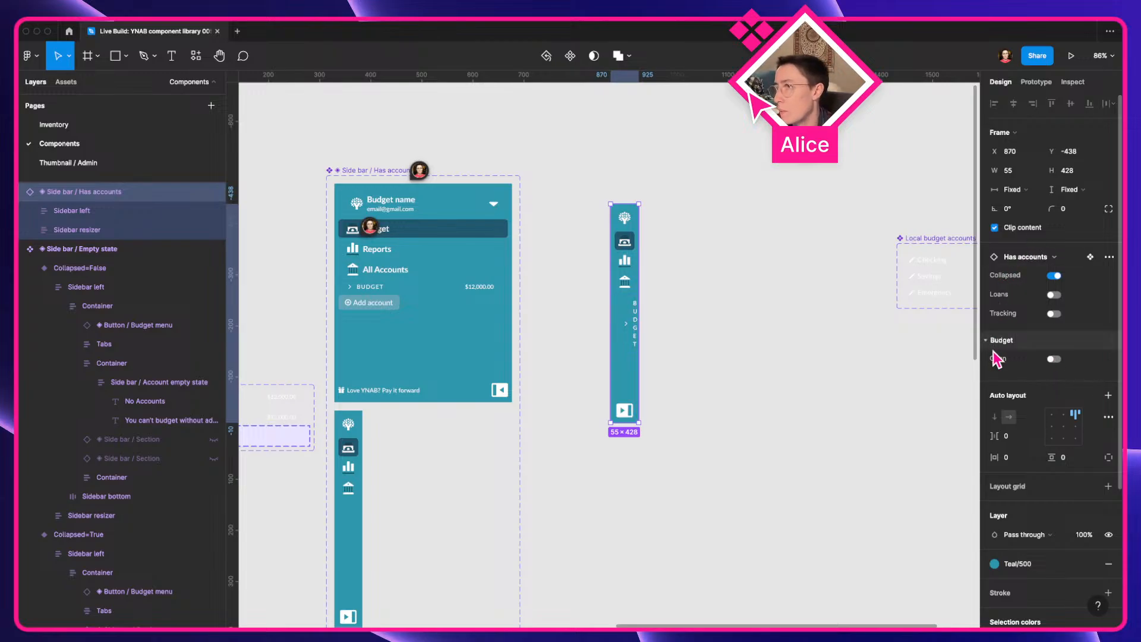
left_click(1054, 358)
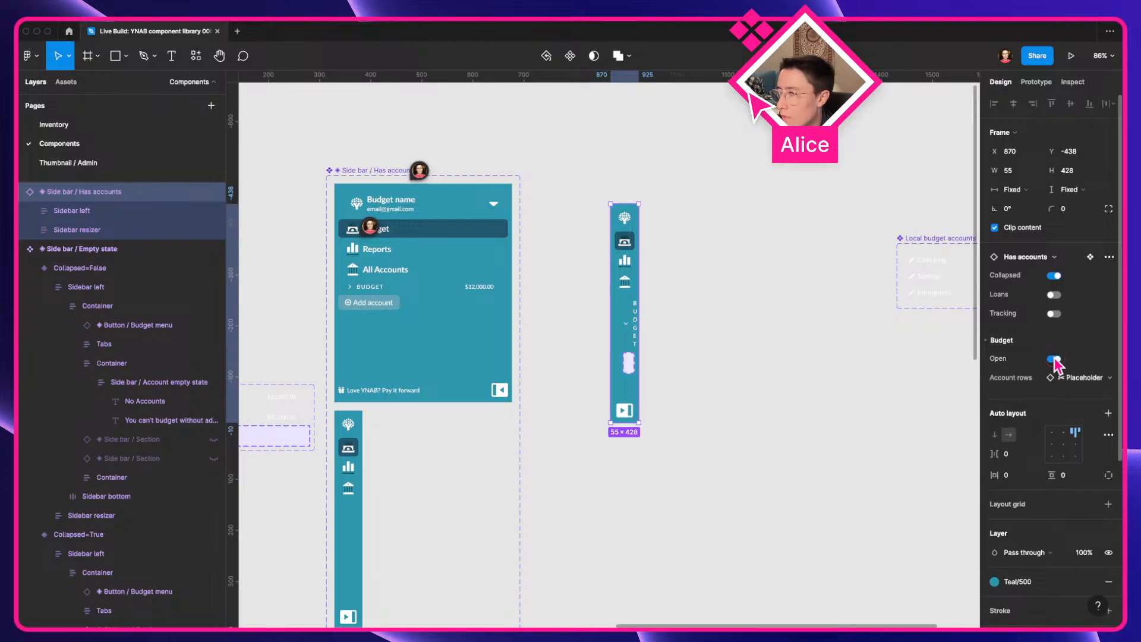
left_click(1053, 359)
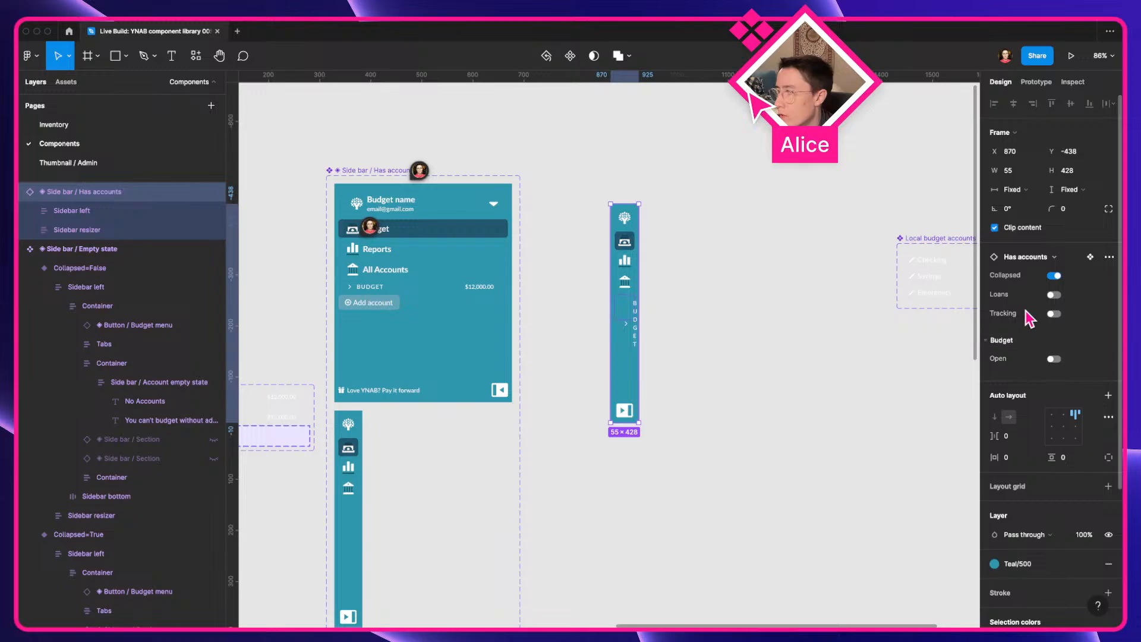
Show both the Tracking and Loans sections in the collapsed instance, and compare it with the Collapsed=False variant
left_click(1054, 313)
left_click(1054, 295)
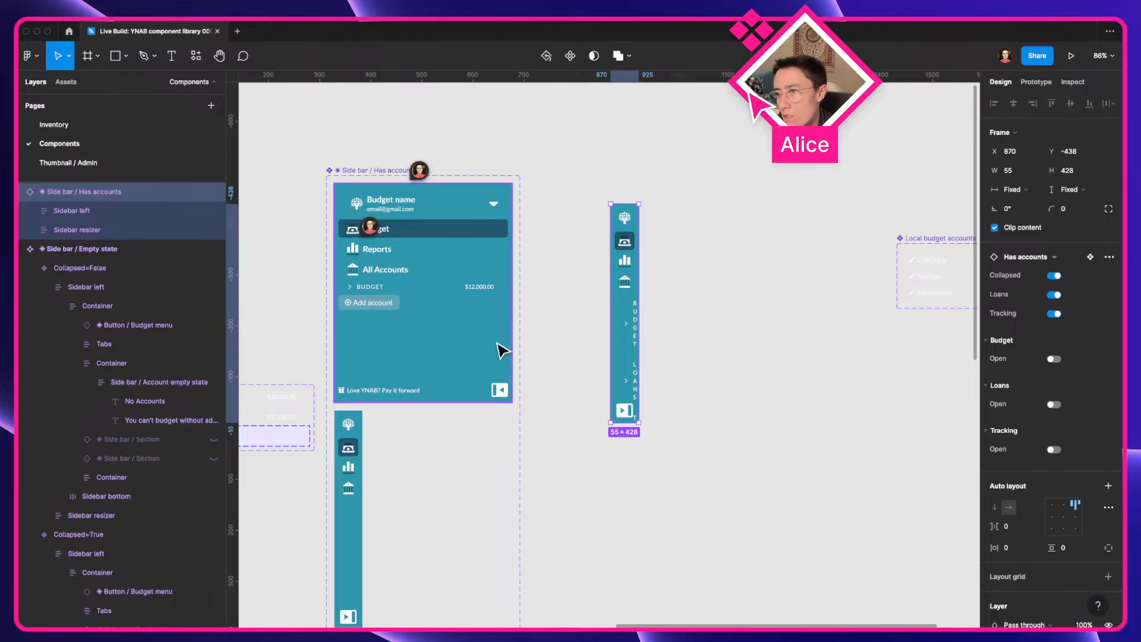
left_click(401, 293)
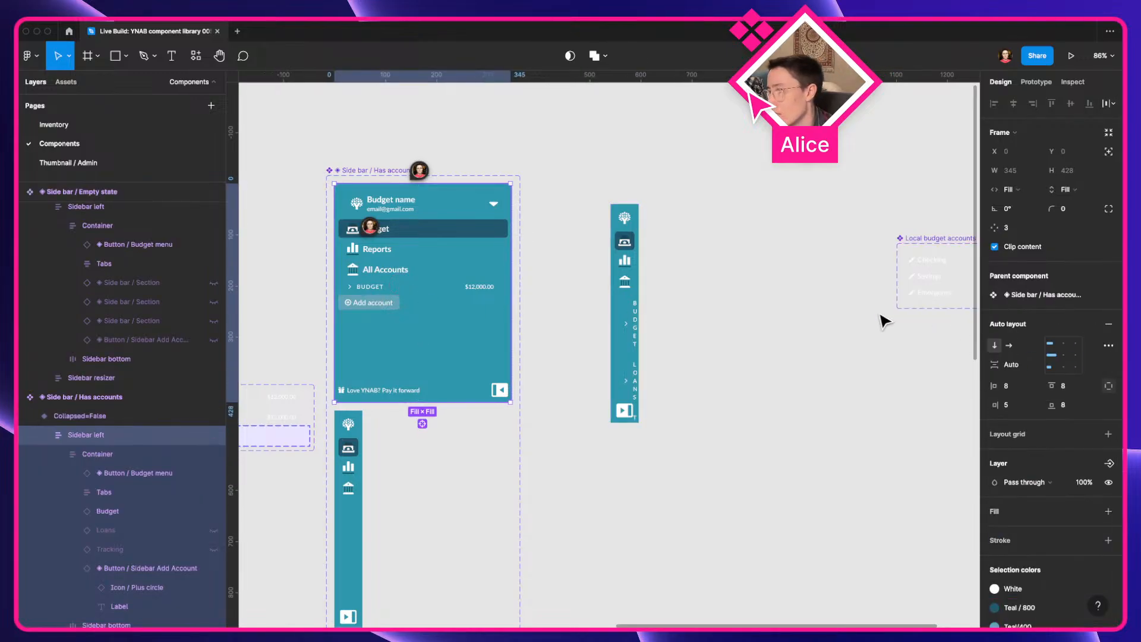
left_click(657, 250)
left_click(635, 247)
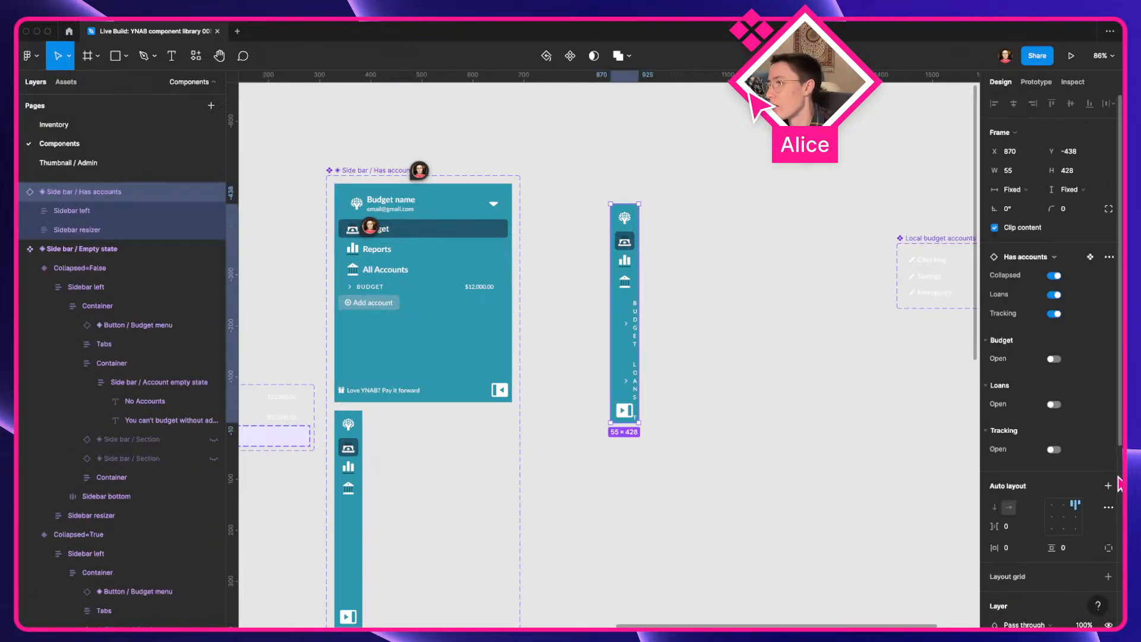
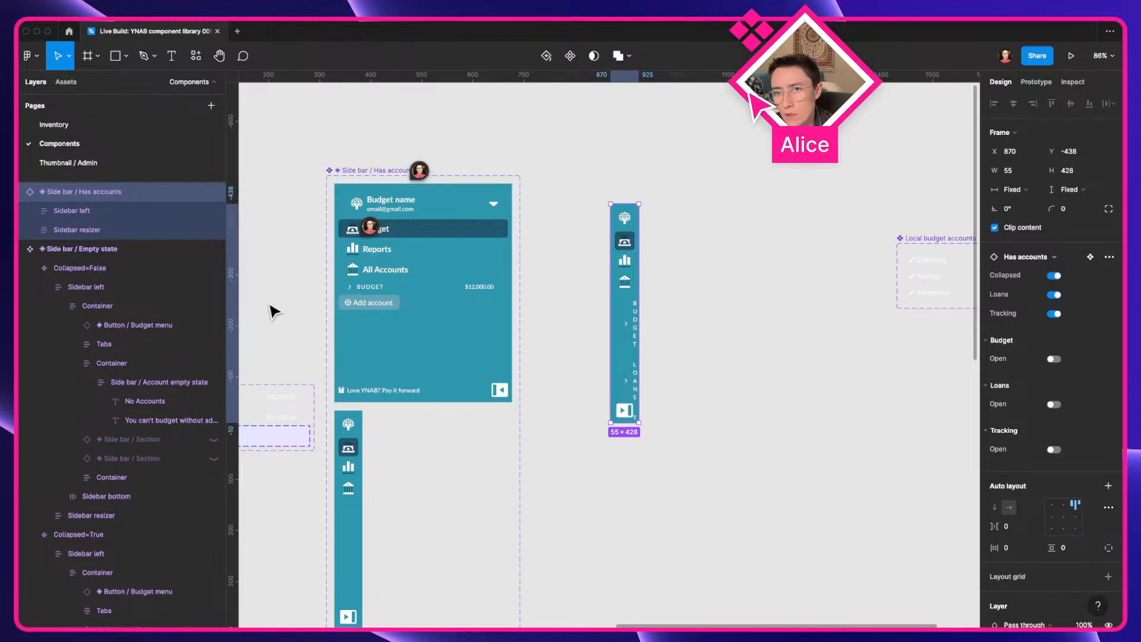
Wrap the Budget, Loans and Tracking sections of the Collapsed=False Has accounts variant in one auto layout frame named Container
scroll(82, 300, "up", 2)
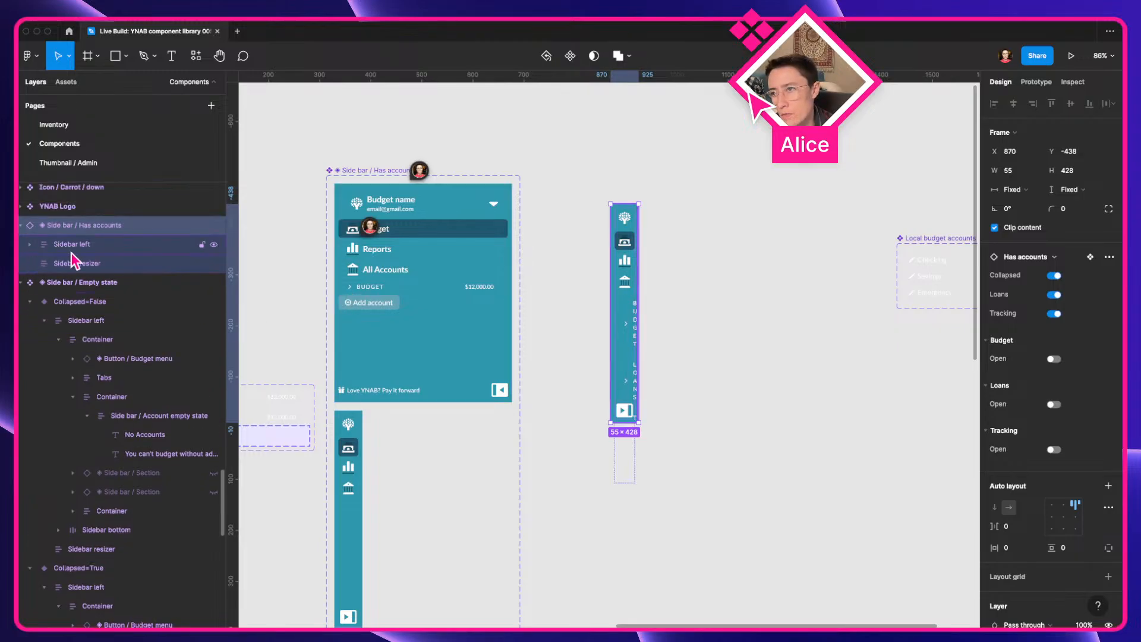
left_click(349, 291)
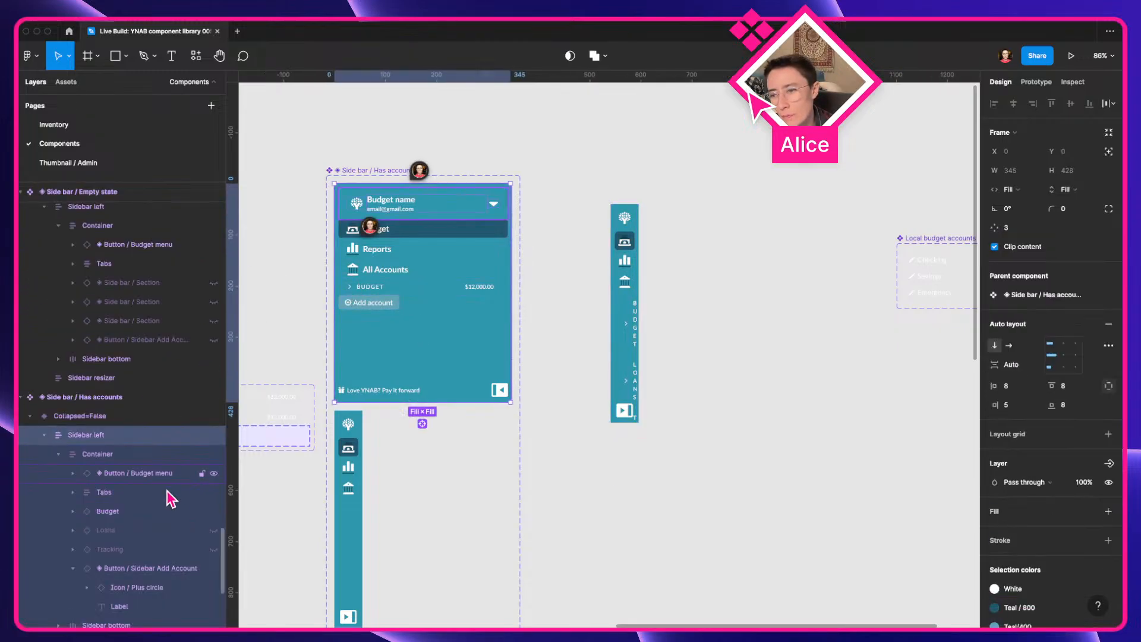
left_click(153, 510)
left_click(141, 532, "shift")
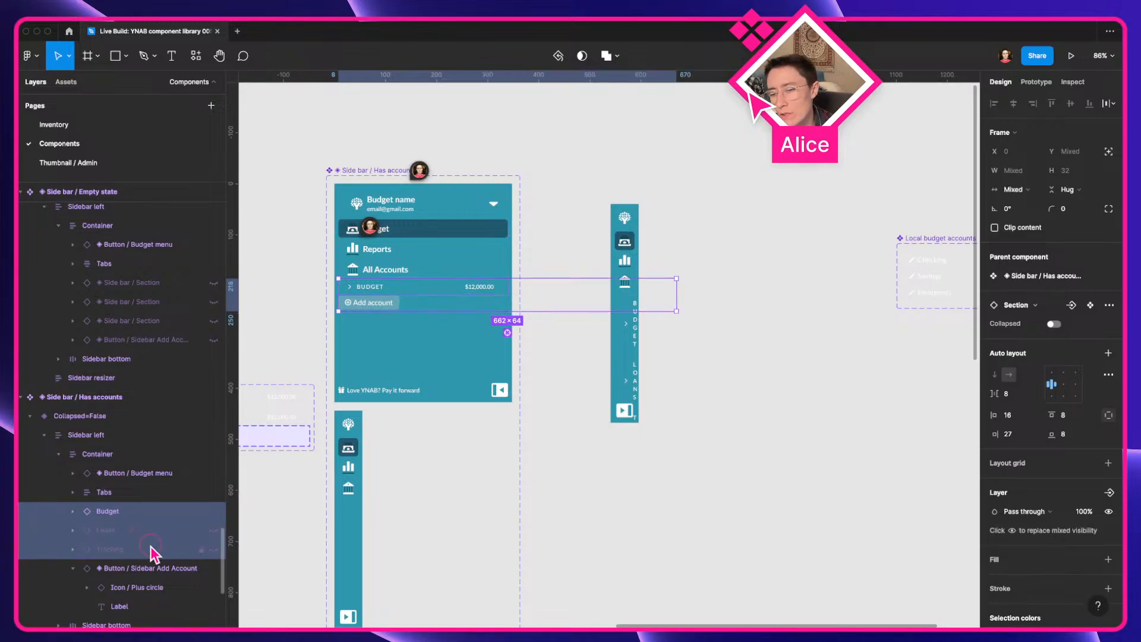
key("shift+a")
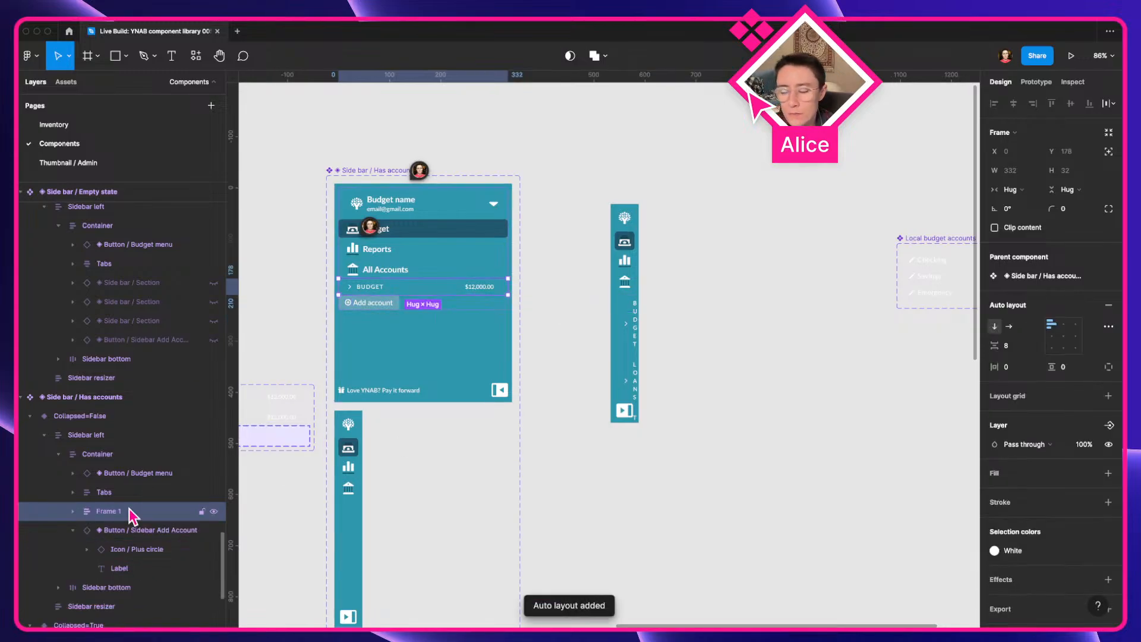
key("super+r")
type("Container")
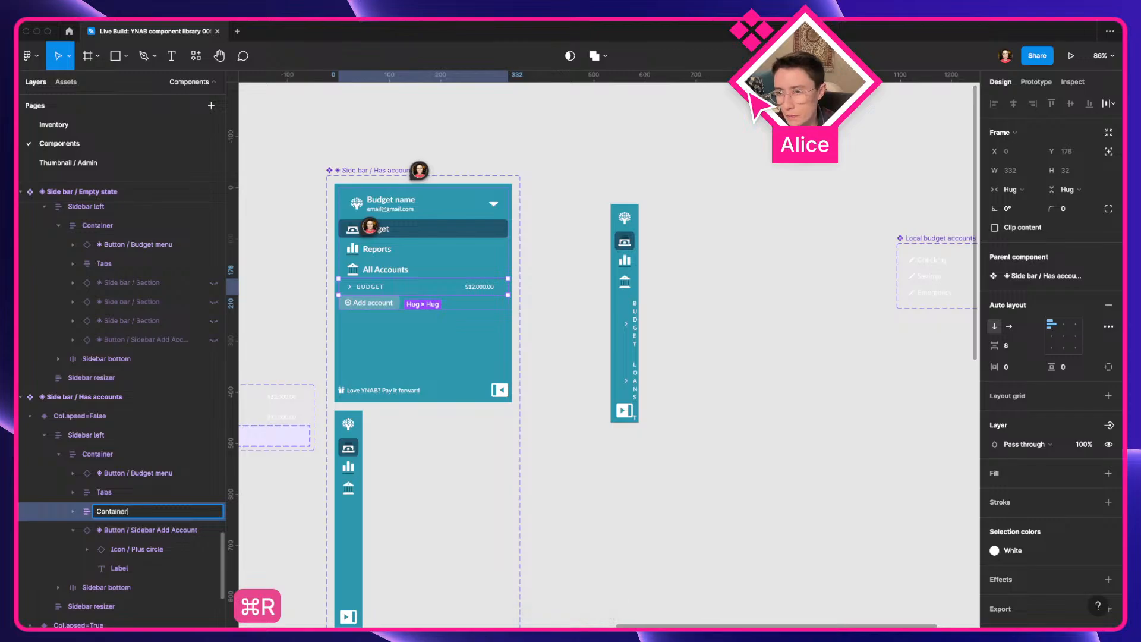
key("Return")
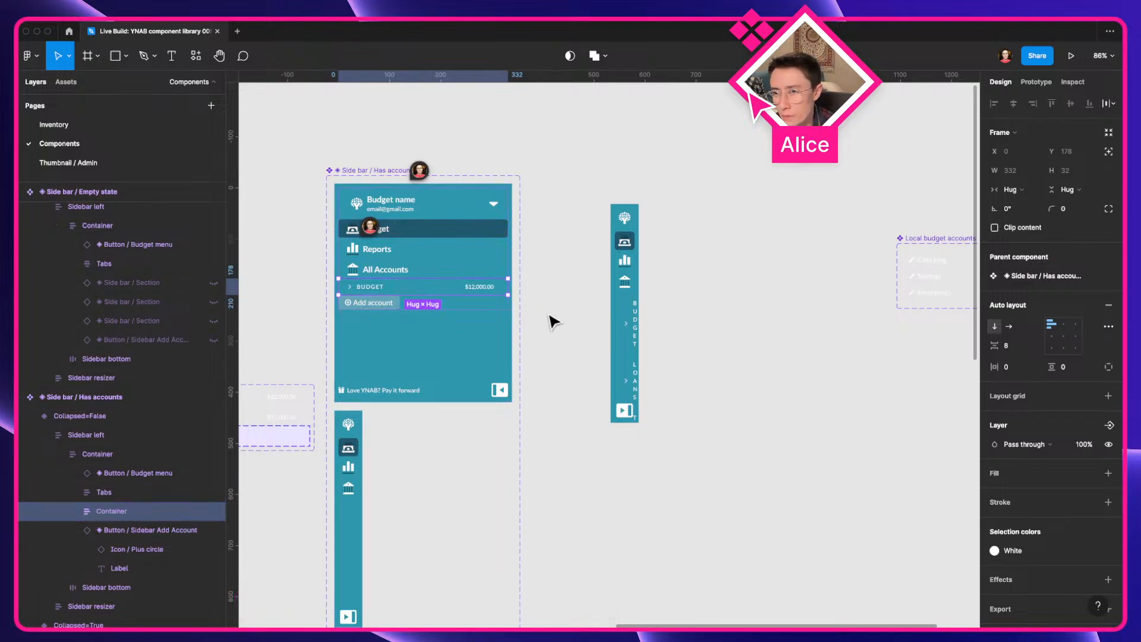
Expand the standalone Has accounts instance and toggle its Loans and Tracking sections to test the expanded layout
left_click(631, 285)
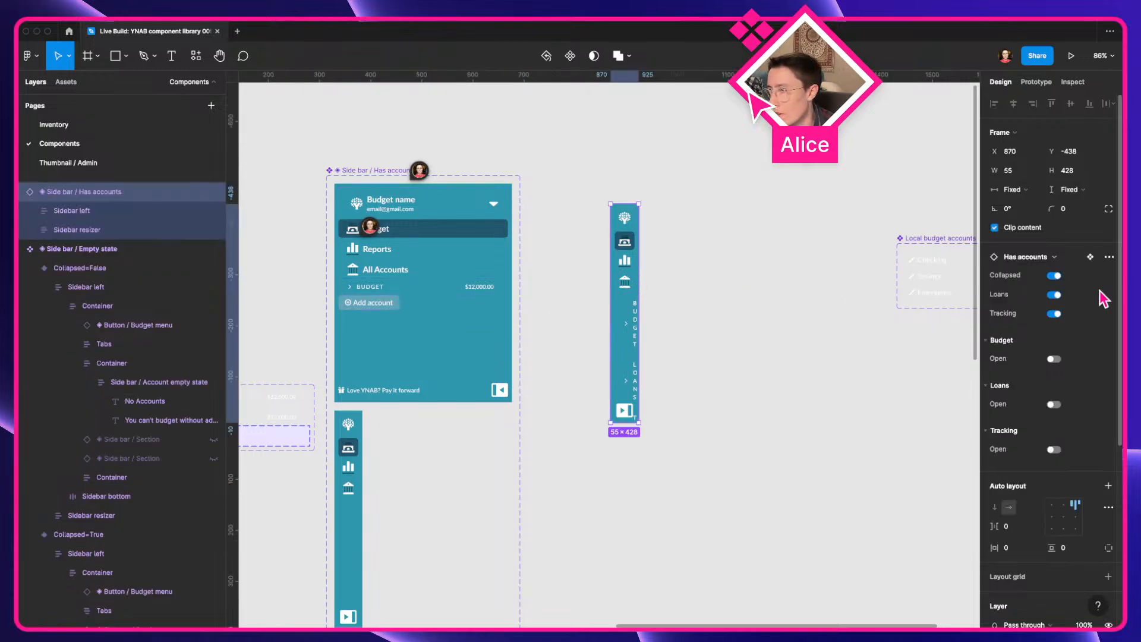
left_click(1055, 294)
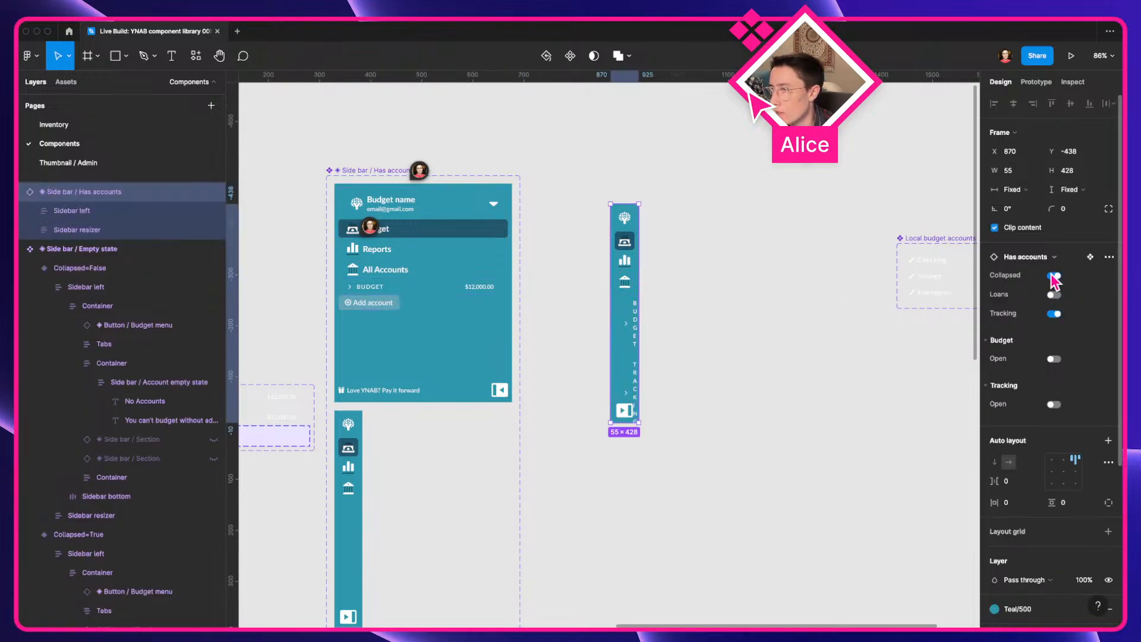
left_click(1055, 276)
left_click(1054, 332)
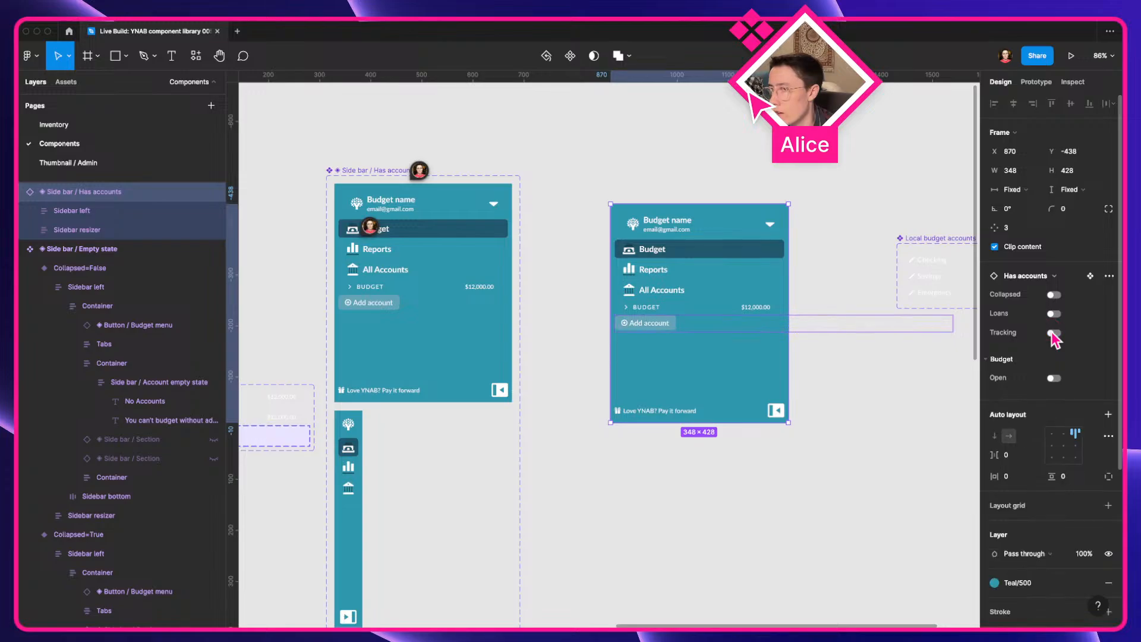
left_click(1054, 332)
left_click(1054, 313)
left_click(1054, 315)
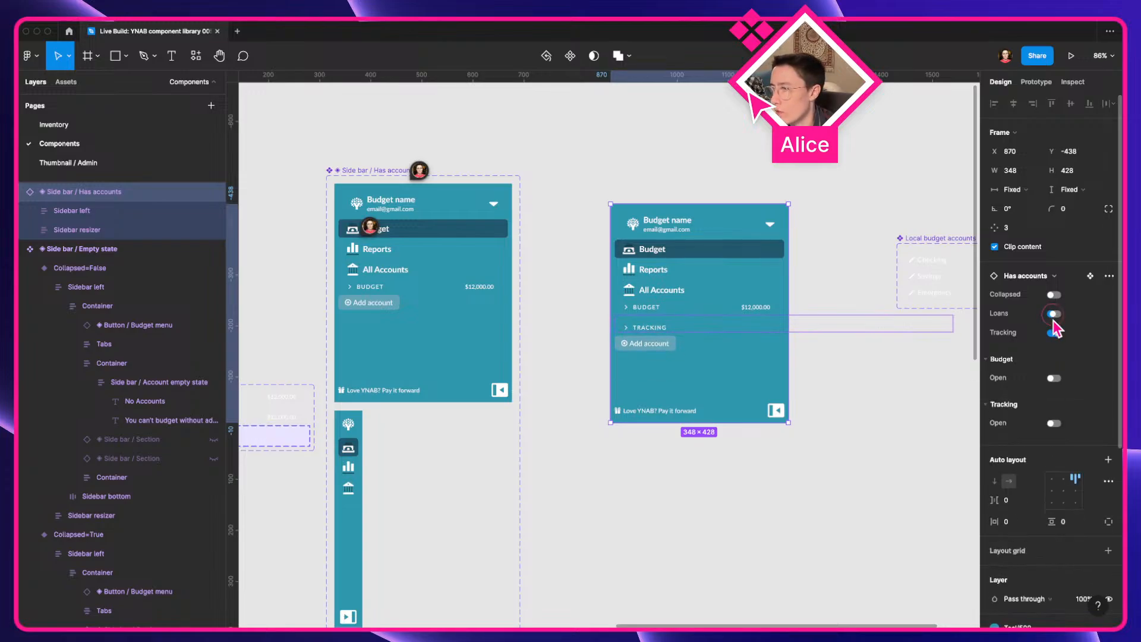
Switch the Loans and Tracking properties of the test sidebar instance on and off to check them, leaving both off
left_click(1054, 333)
left_click(1054, 314)
left_click(1054, 332)
left_click(1053, 314)
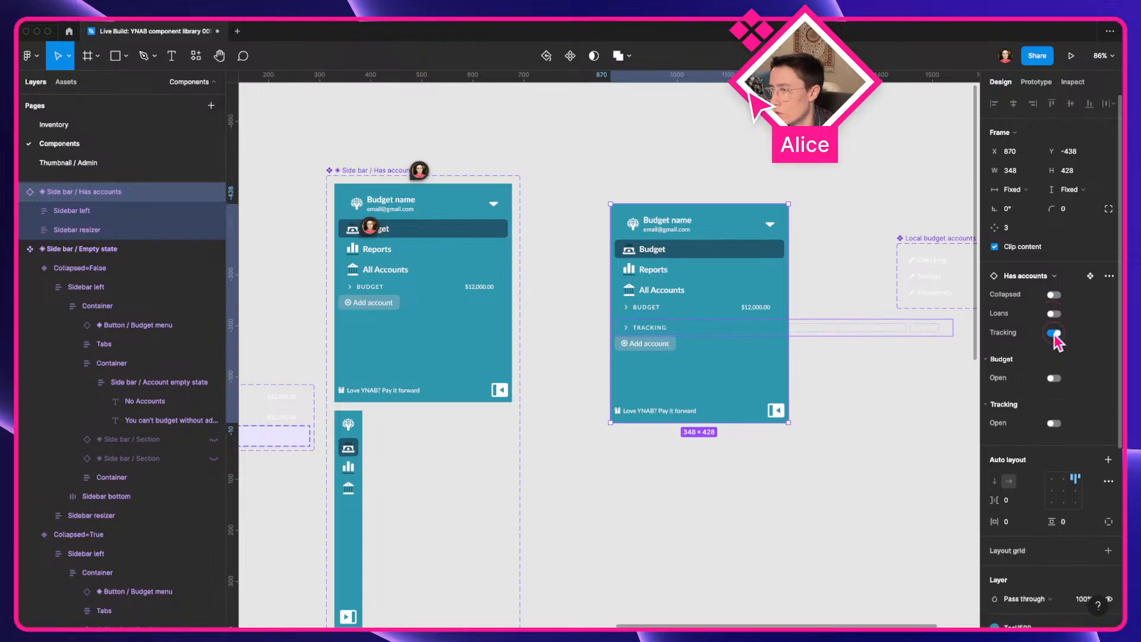
left_click(1054, 333)
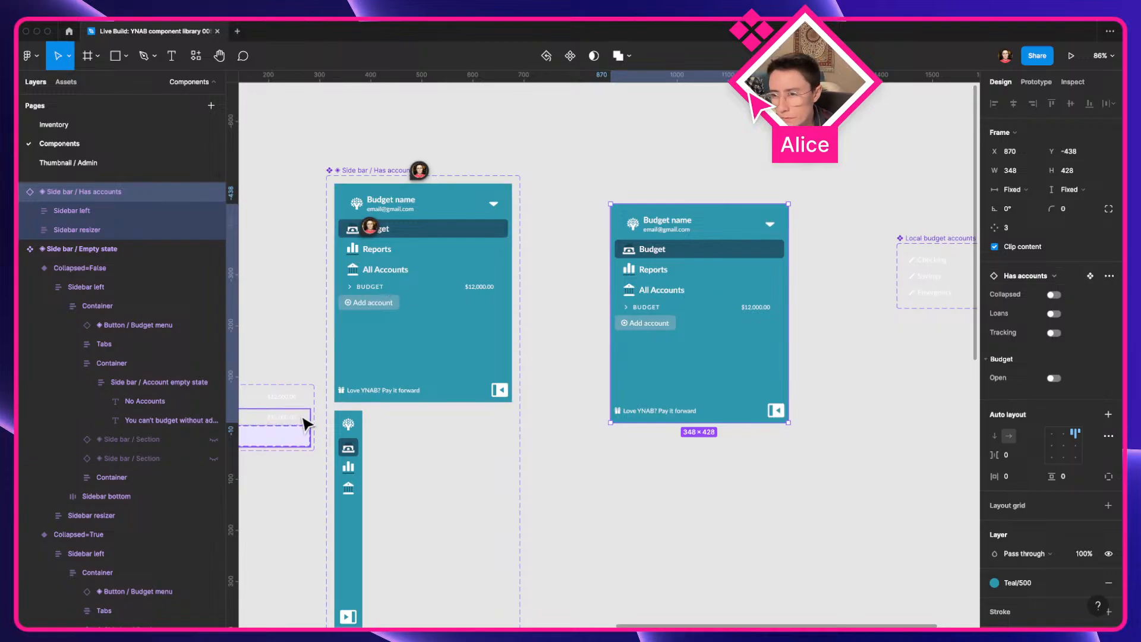
Wrap the hidden Budget, Loans and Tracking layers of the Collapsed=True variant in an auto layout frame
left_click(356, 479)
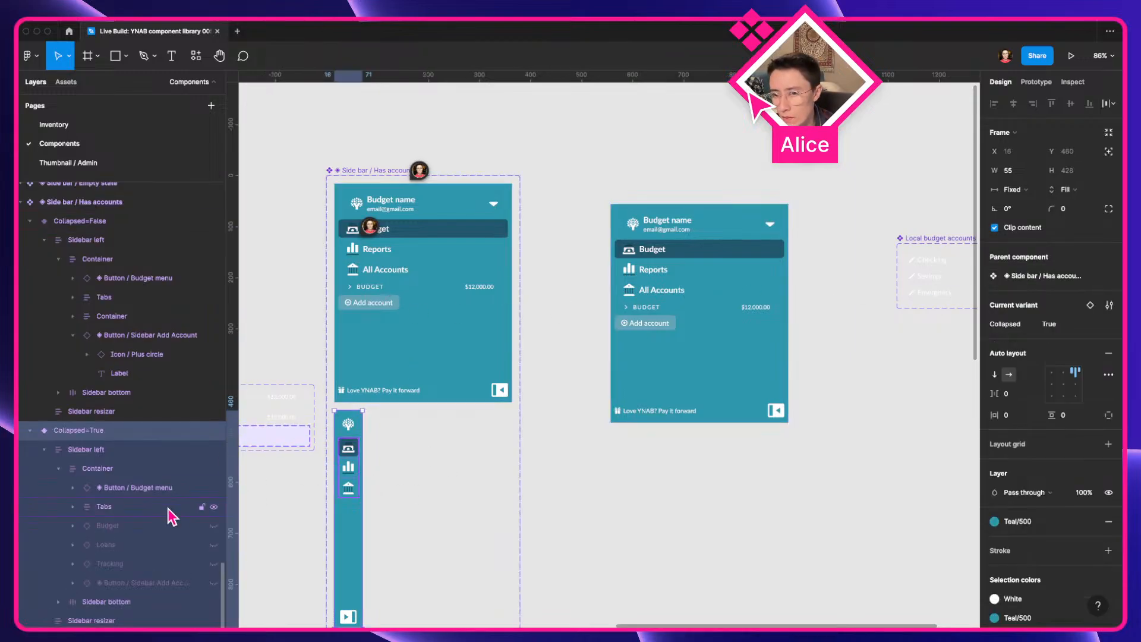
left_click(139, 561)
left_click(133, 545, "shift")
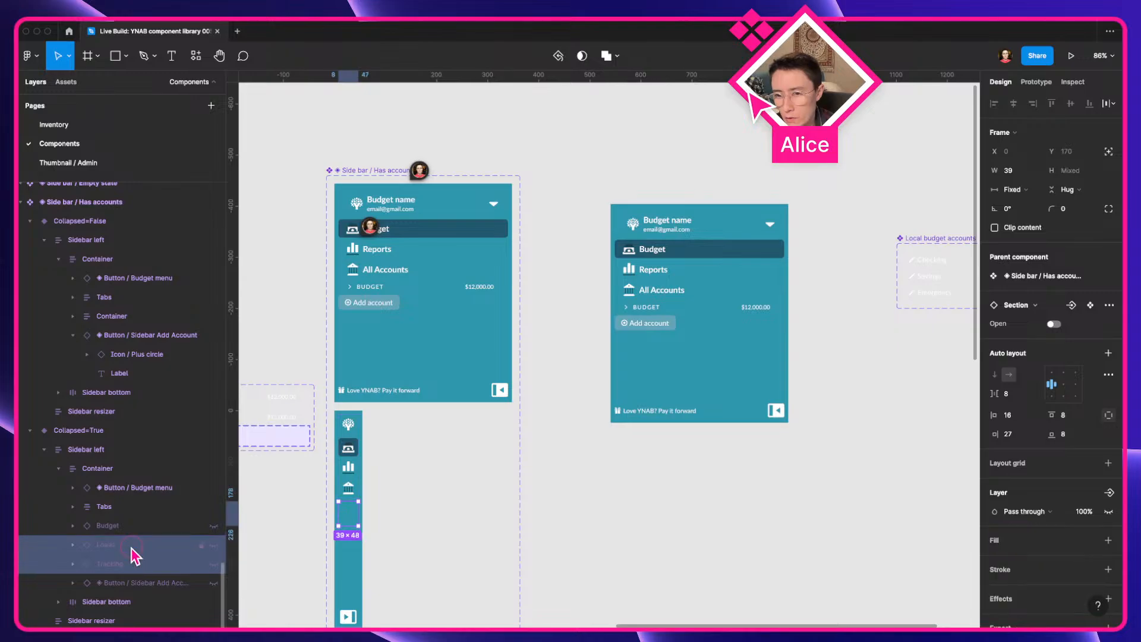
left_click(132, 526, "shift")
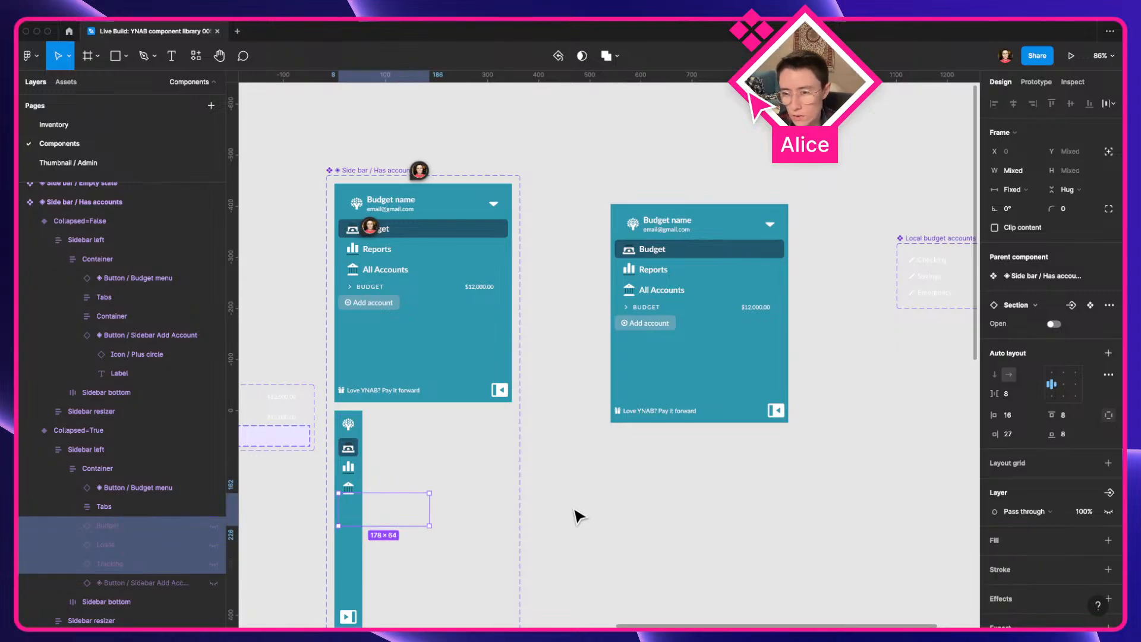
key("shift+a")
Rename the new auto layout frame in the collapsed variant to "Container"
key("super+r")
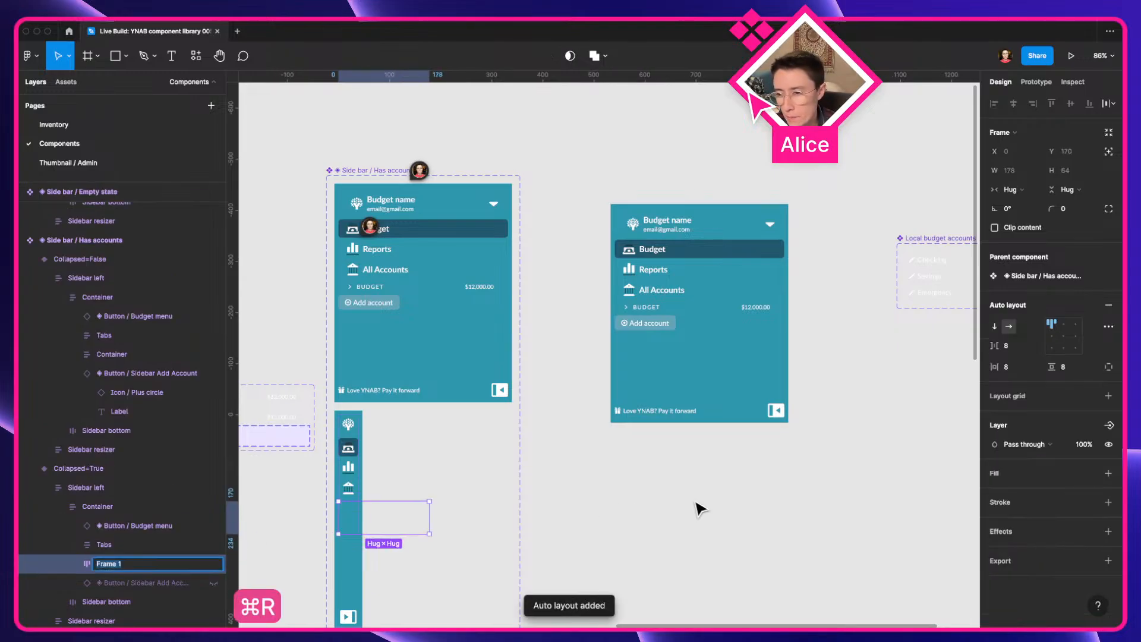
left_click_drag(259, 599, 269, 601)
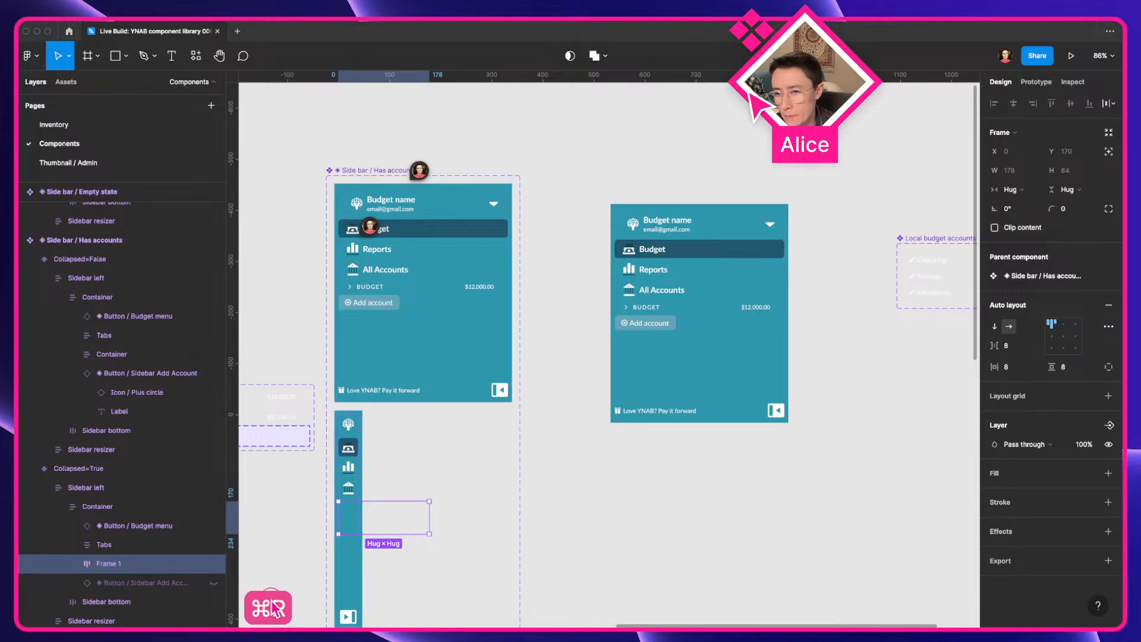
left_click(132, 564)
key("super+r")
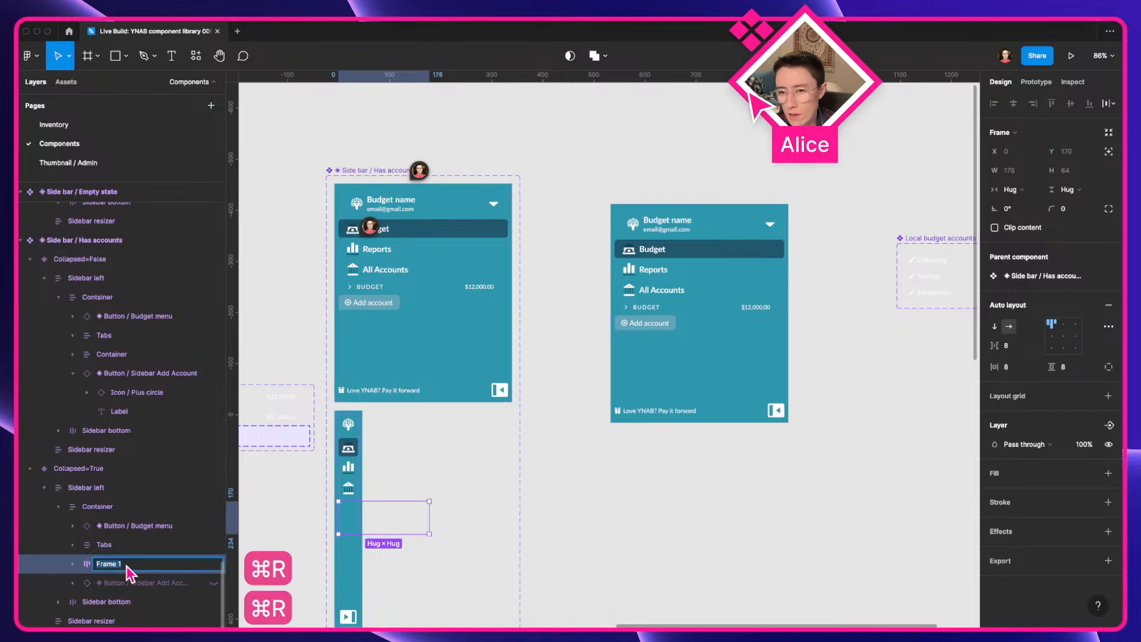
type("Container")
key("Return")
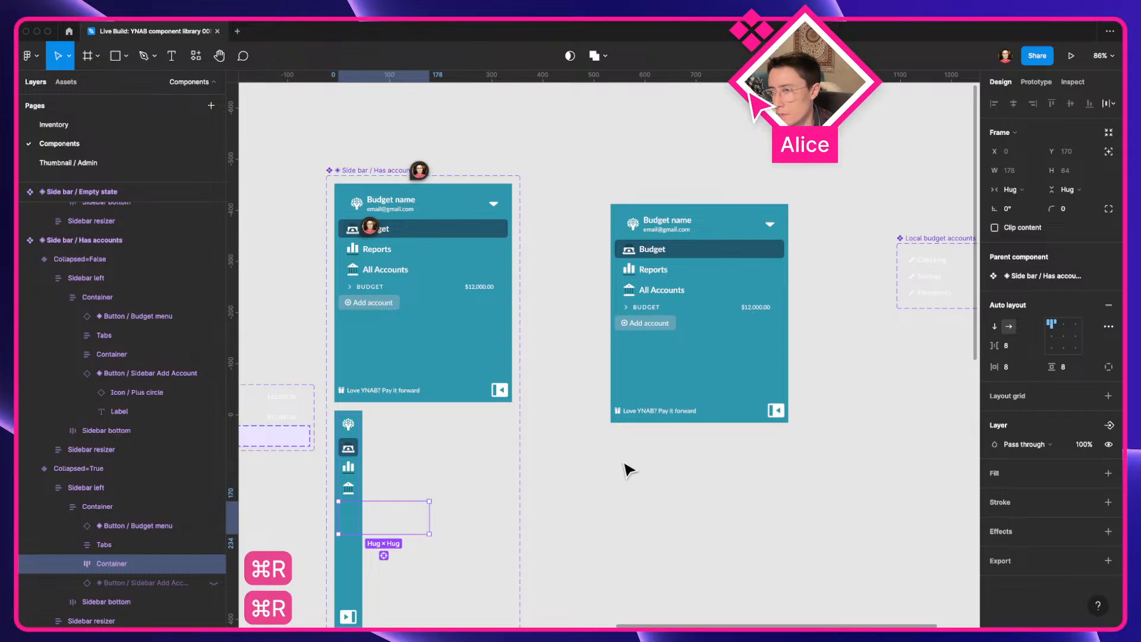
Make the Loans, Tracking and Budget layers inside the collapsed variant's new Container visible and hide the Container itself
left_click(74, 564)
scroll(101, 553, "down", 2)
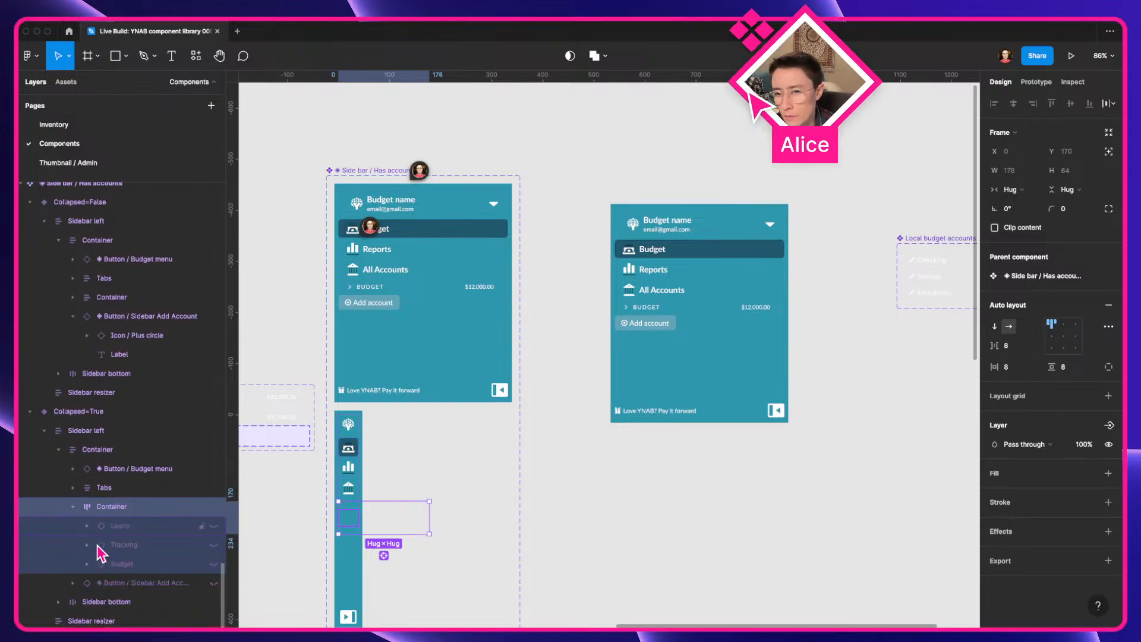
left_click_drag(212, 526, 216, 565)
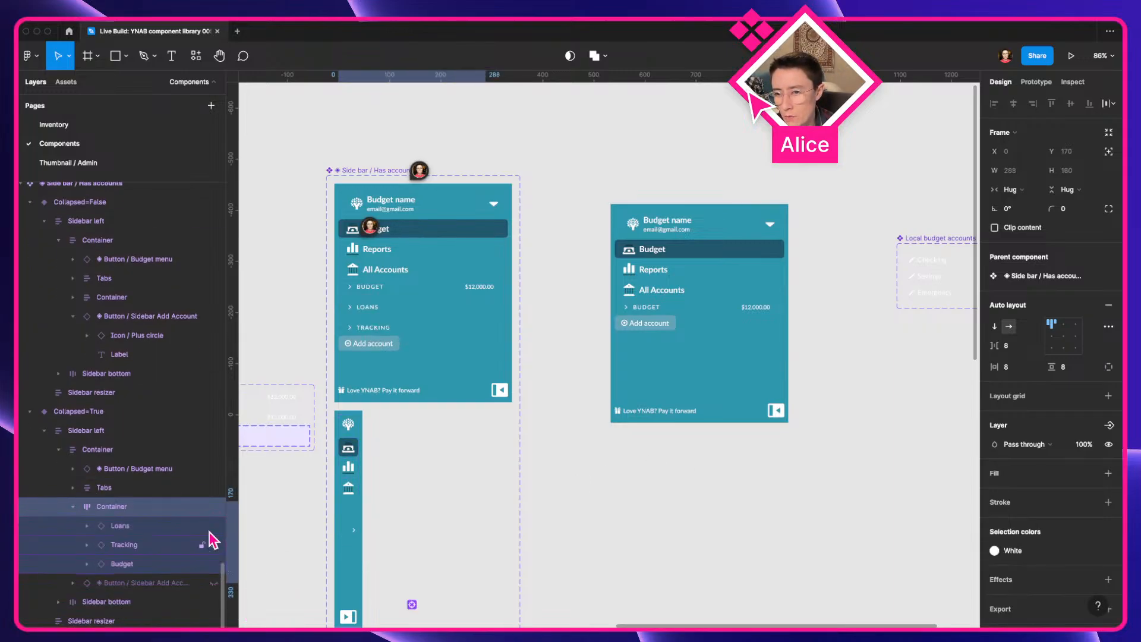
scroll(348, 474, "down", 5)
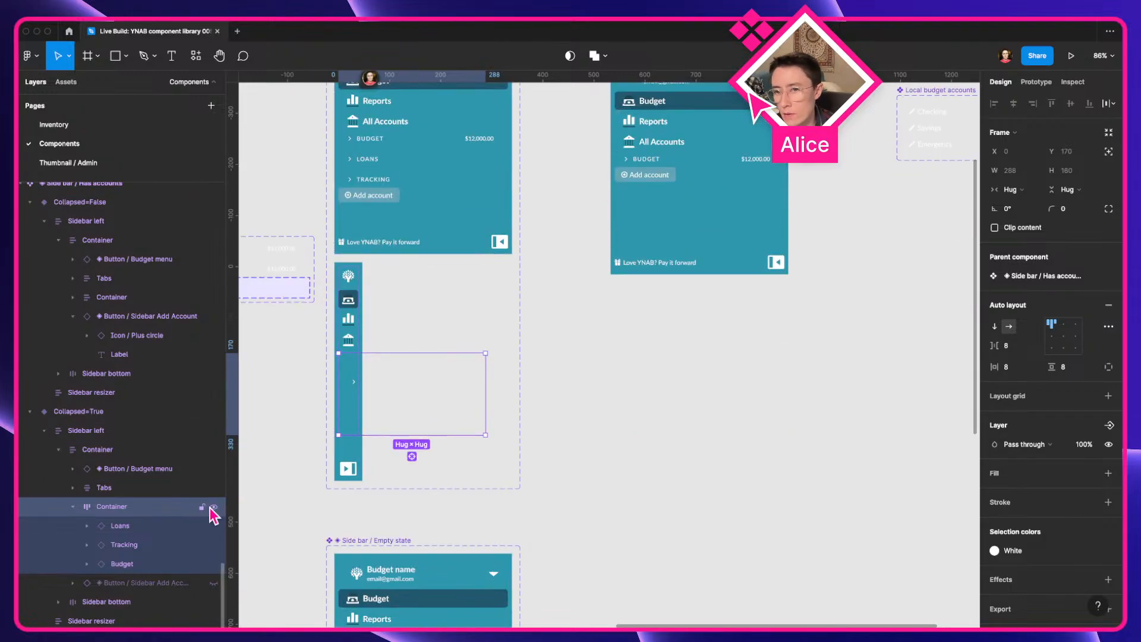
left_click(212, 507)
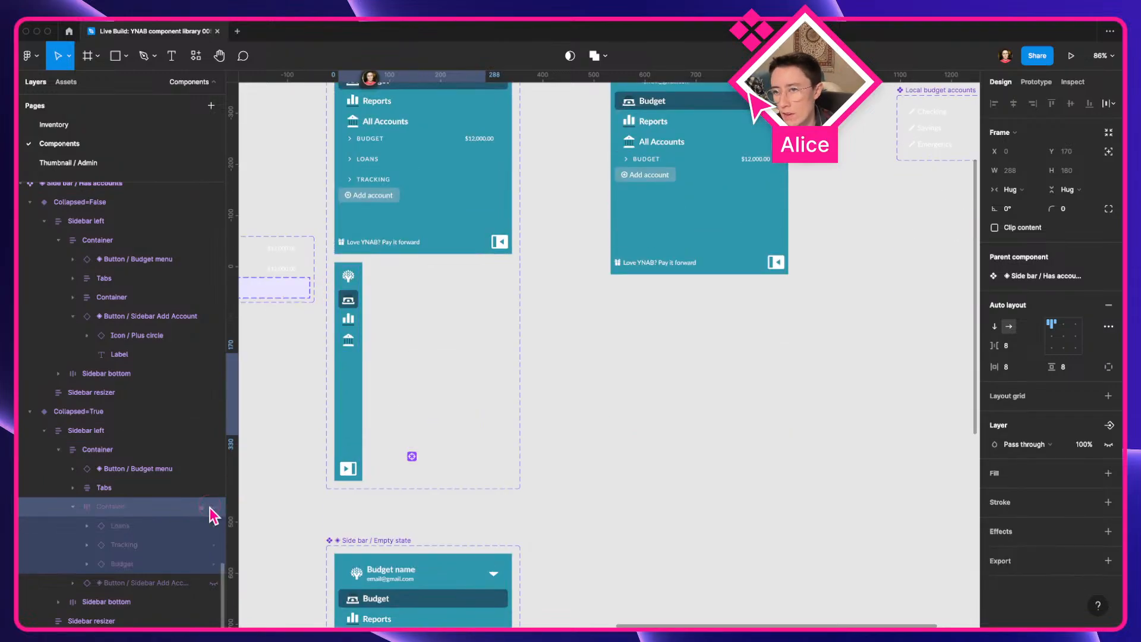
Compare the layers of the account section Containers in the Collapsed=False and Collapsed=True variants
left_click(134, 301)
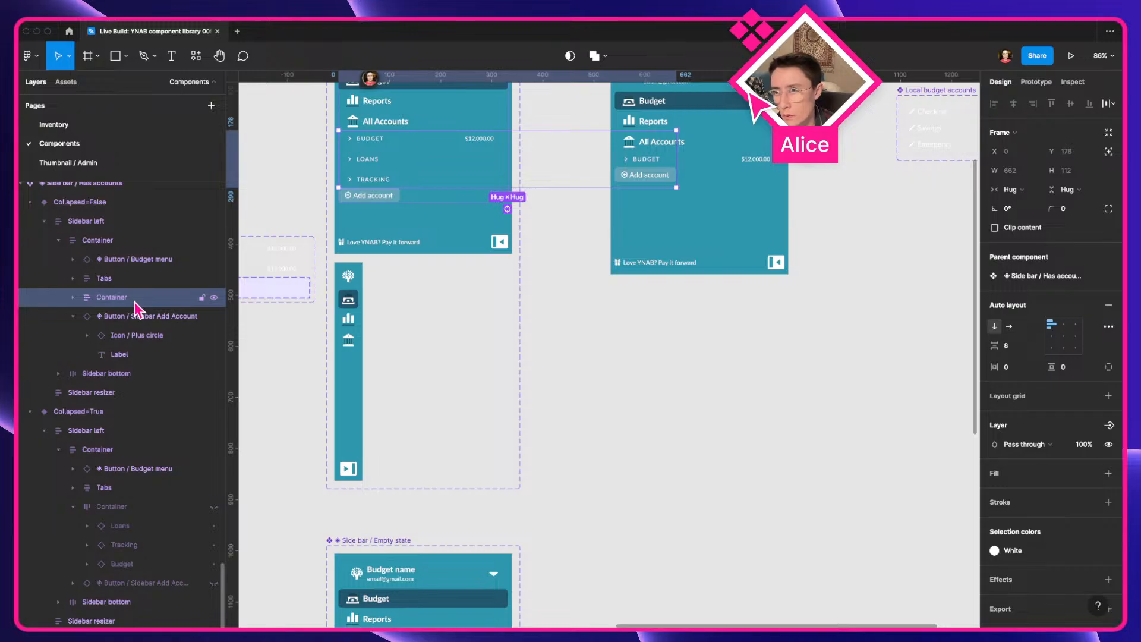
left_click(142, 509)
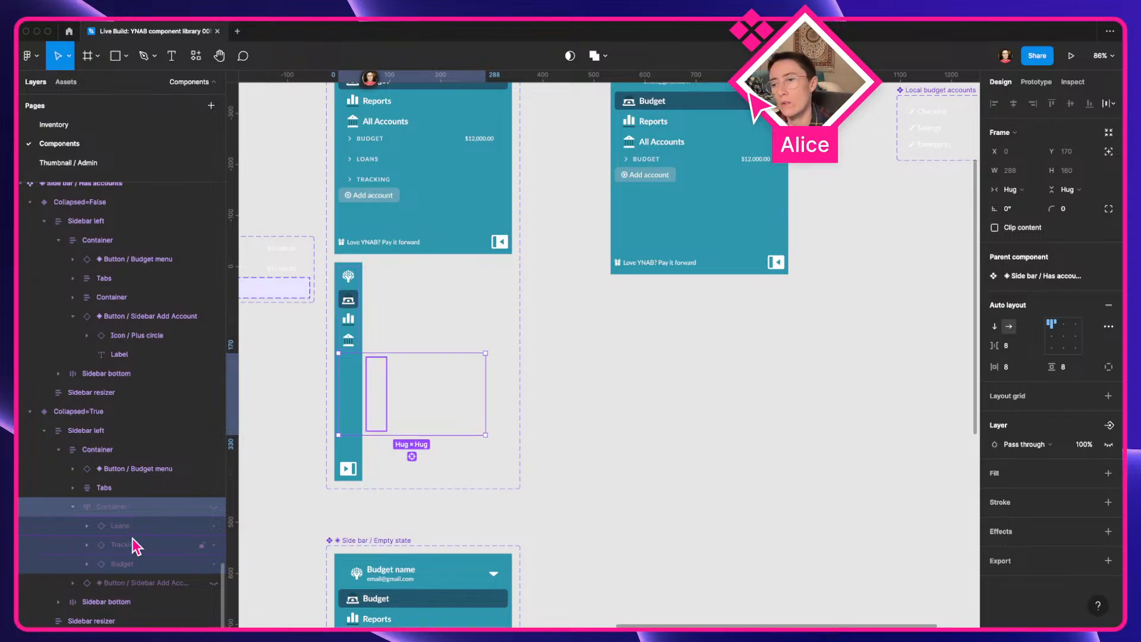
left_click(74, 297)
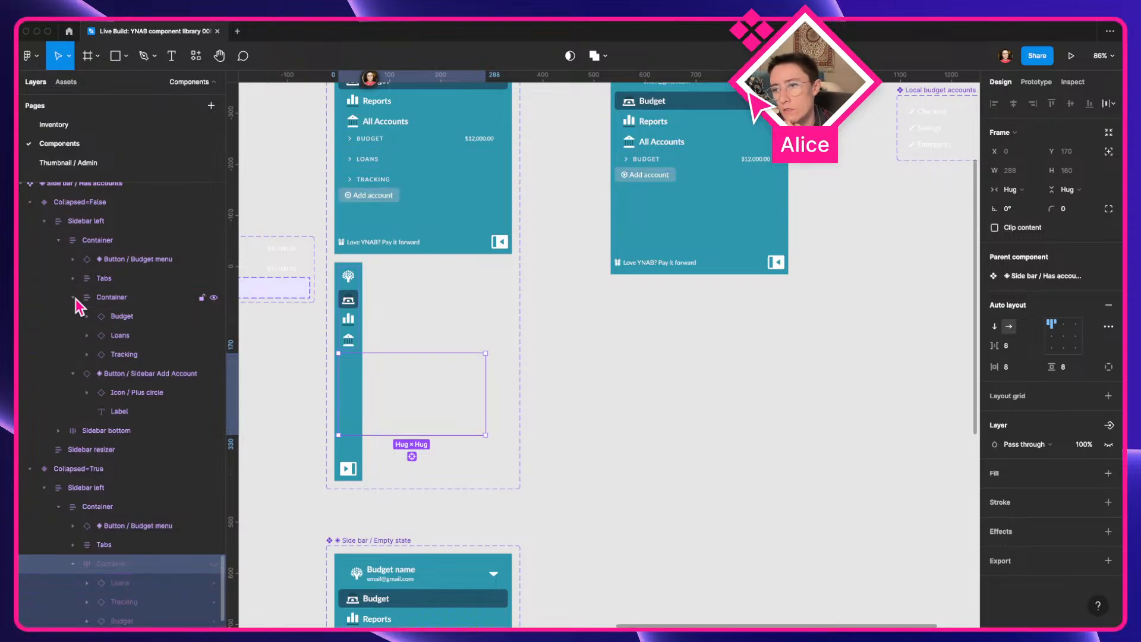
left_click(74, 297)
scroll(738, 358, "up", 3)
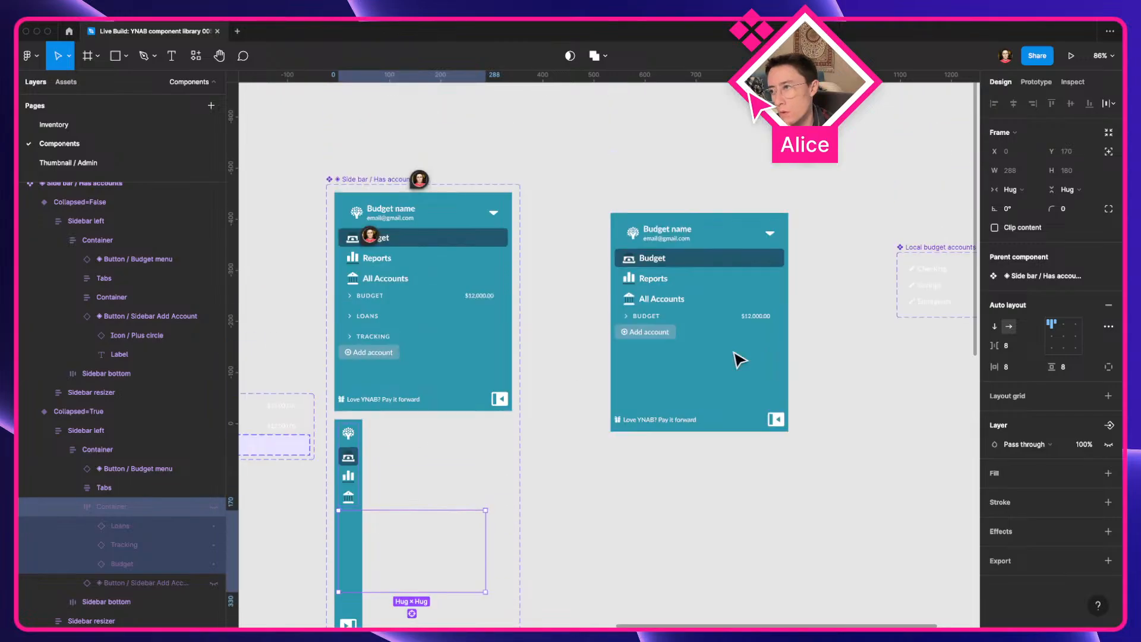
Check the Collapsed, Loans and Tracking properties on the test sidebar instance and delete the instance
left_click(728, 318)
left_click(1053, 296)
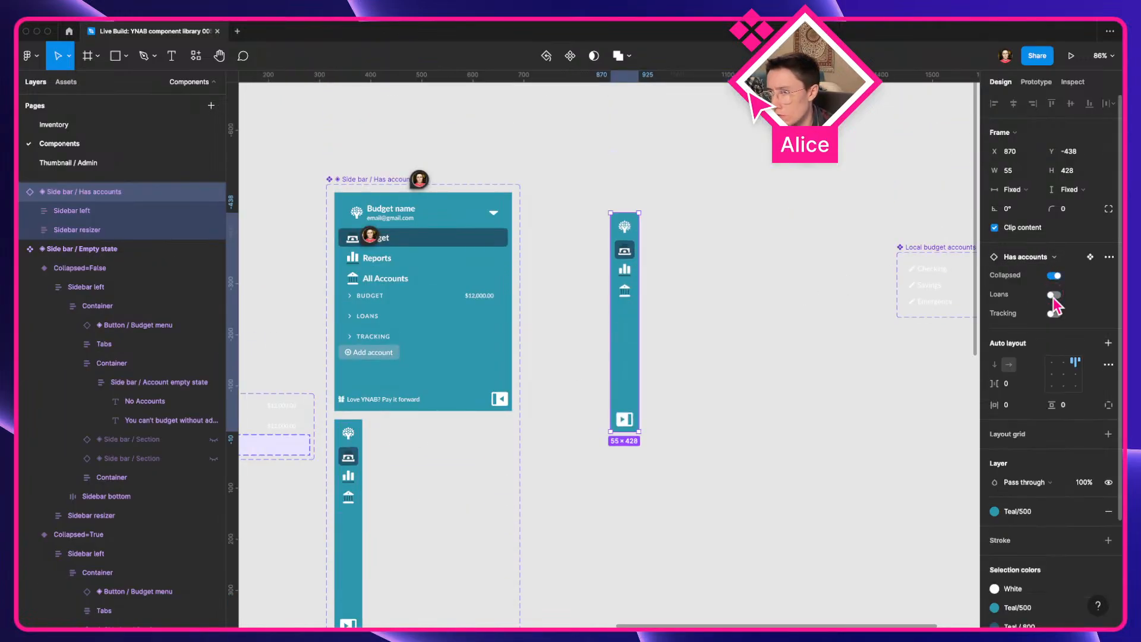
left_click(1053, 275)
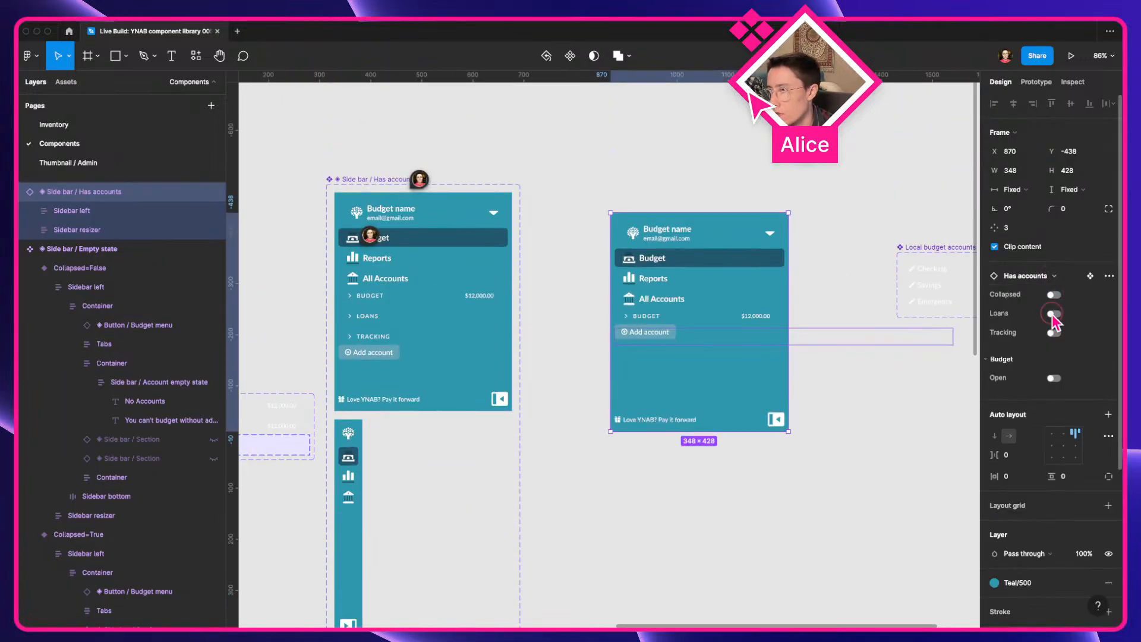
left_click(1053, 313)
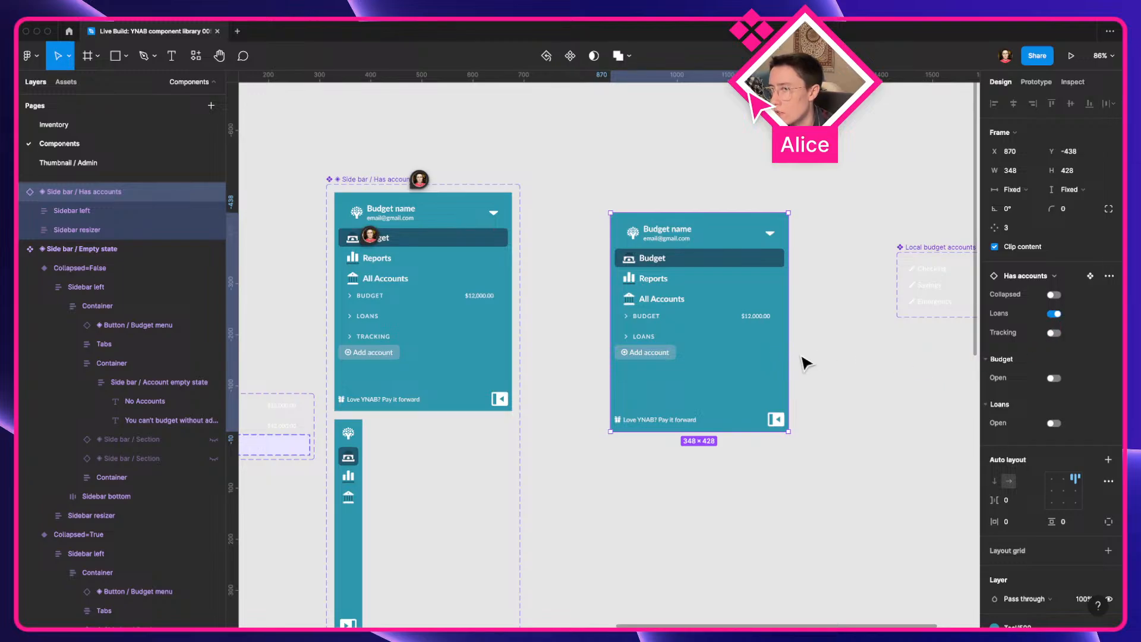
left_click(1053, 333)
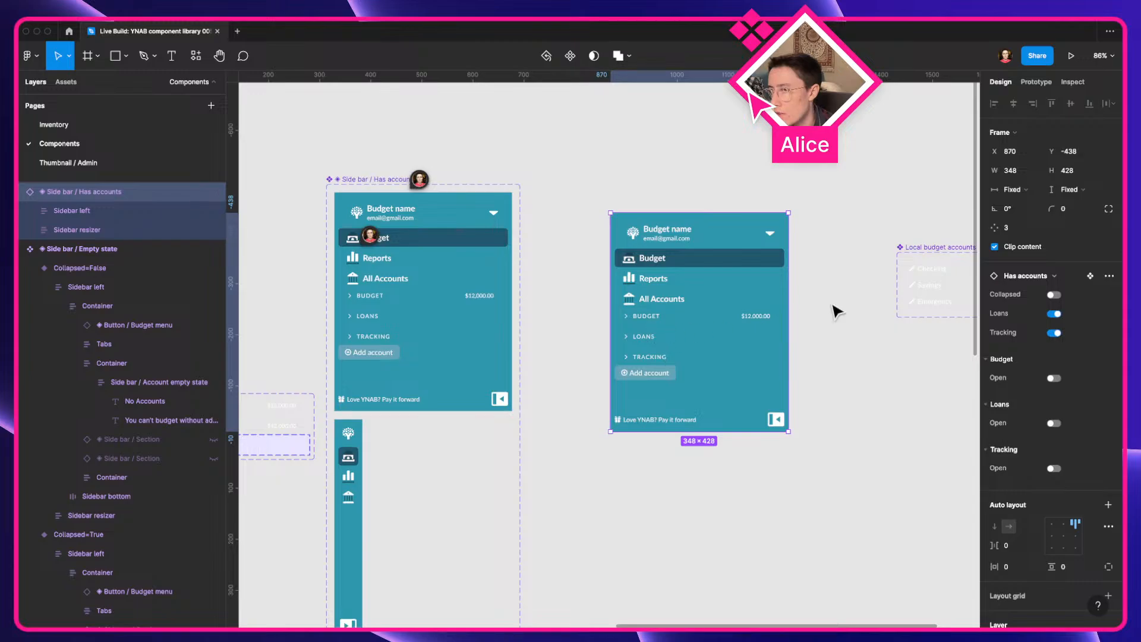
left_click(1052, 294)
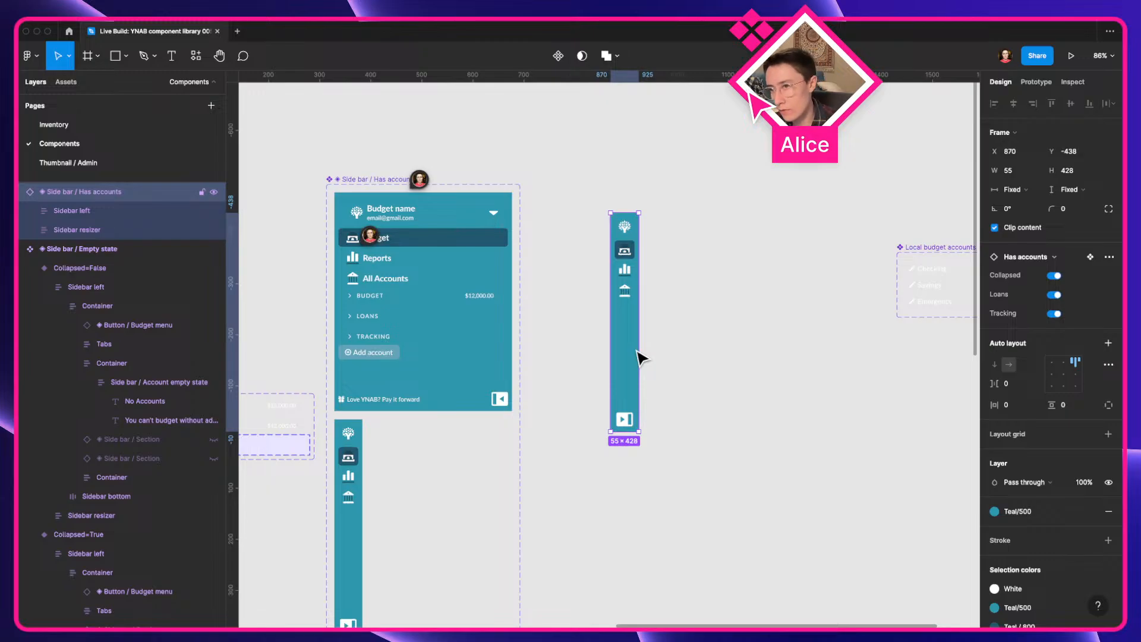
key("Delete")
Review the Has accounts and Empty state sidebar component sets on the canvas
scroll(638, 357, "down", 3)
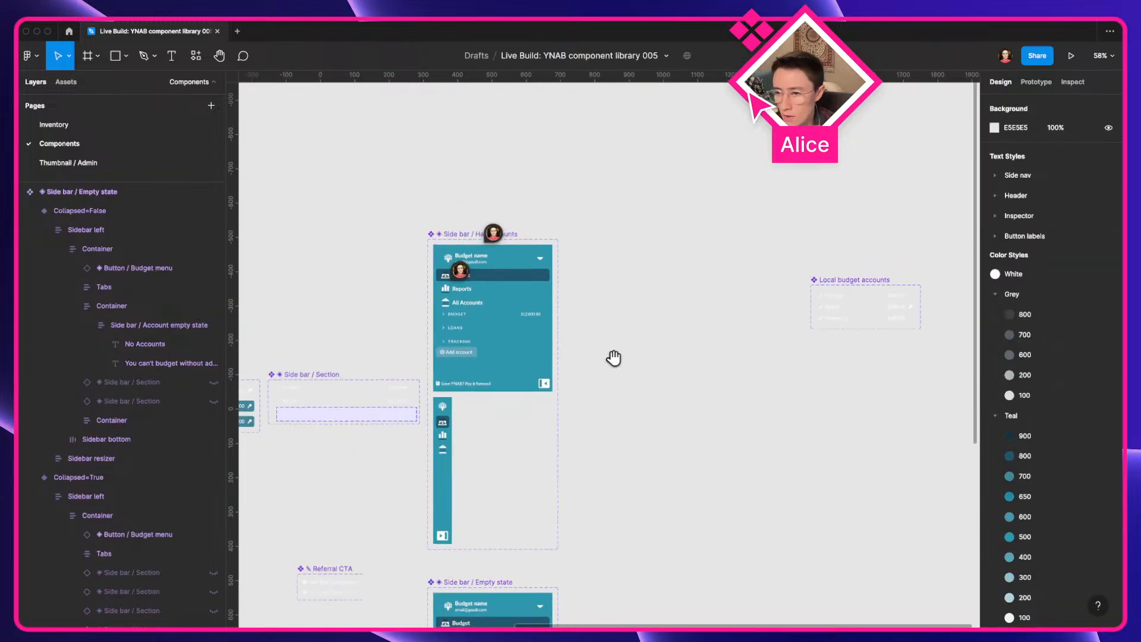
scroll(614, 357, "down", 5)
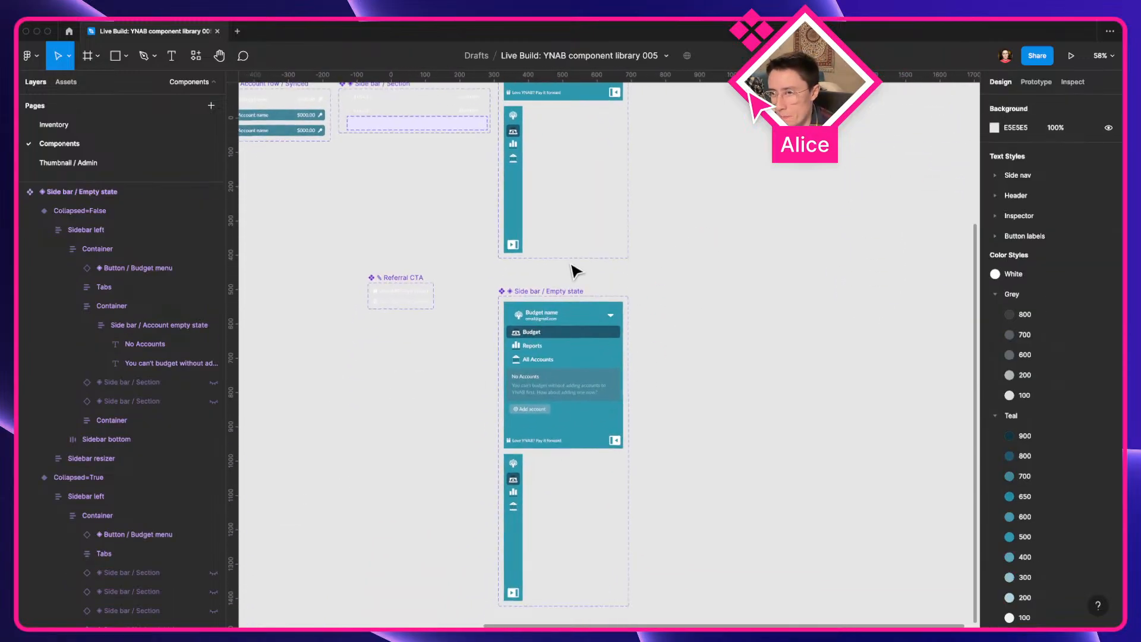
scroll(562, 382, "down", 3)
scroll(557, 333, "up", 5)
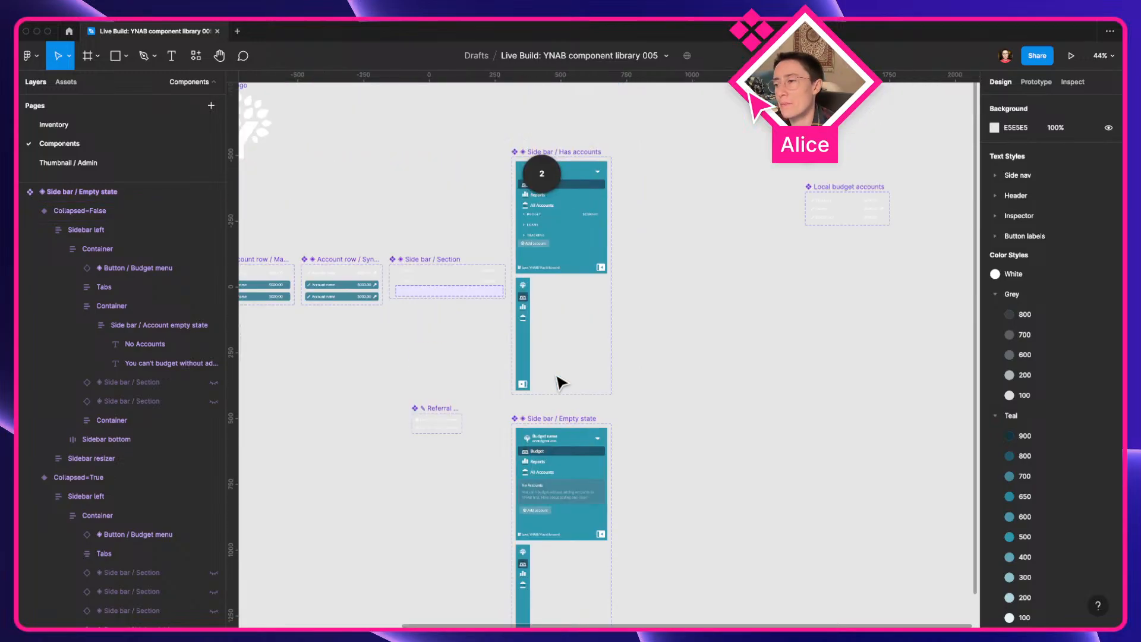
left_click_drag(713, 297, 688, 299)
scroll(551, 281, "up", 10)
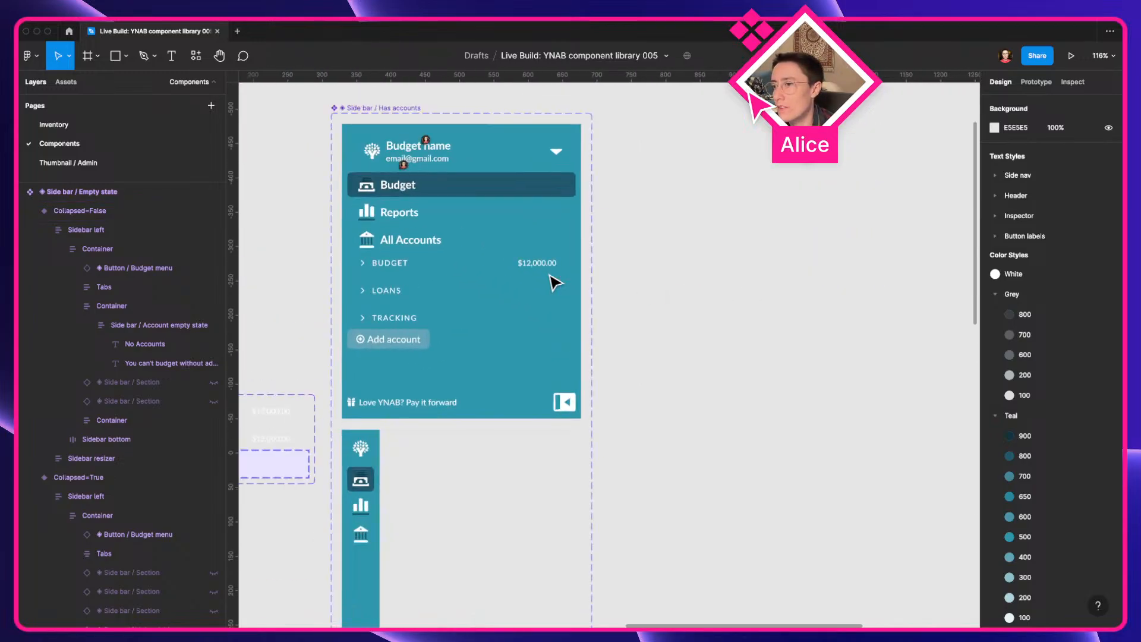
scroll(518, 297, "down", 4)
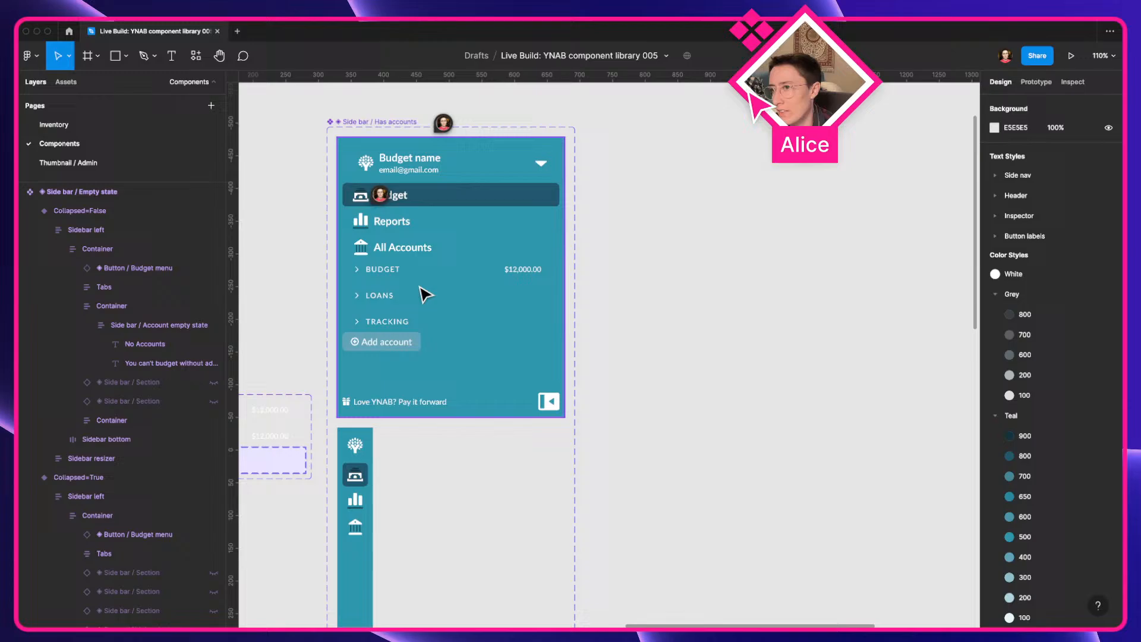
left_click(380, 278)
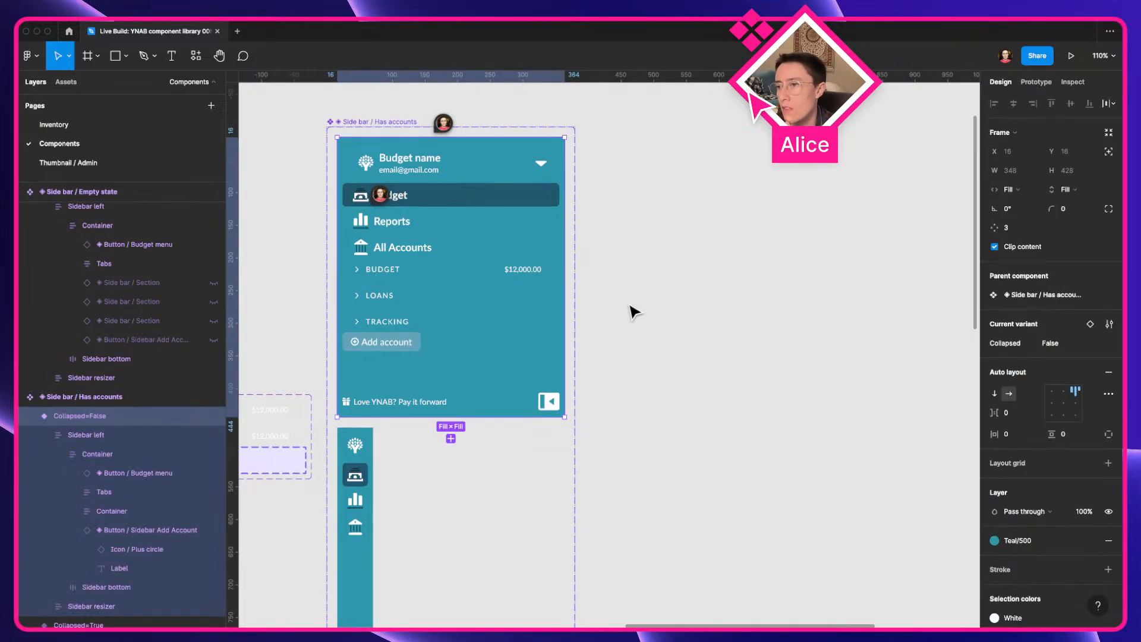
Delete the Local budget accounts component beside the sidebar component sets
scroll(634, 311, "down", 8)
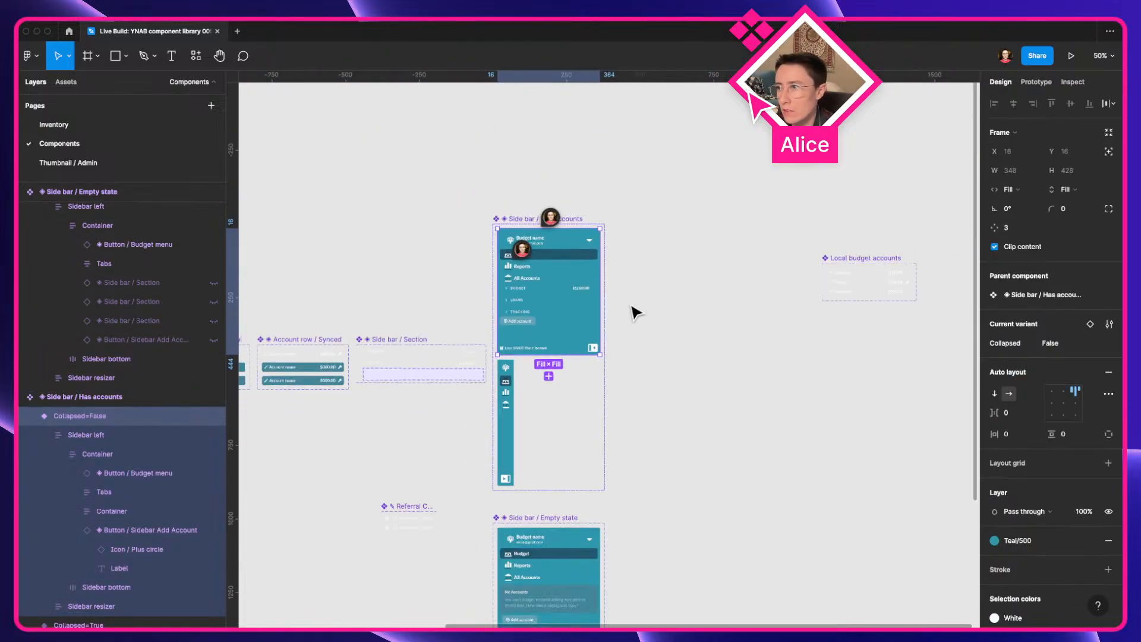
left_click(775, 283)
left_click_drag(775, 283, 730, 355)
key("Delete")
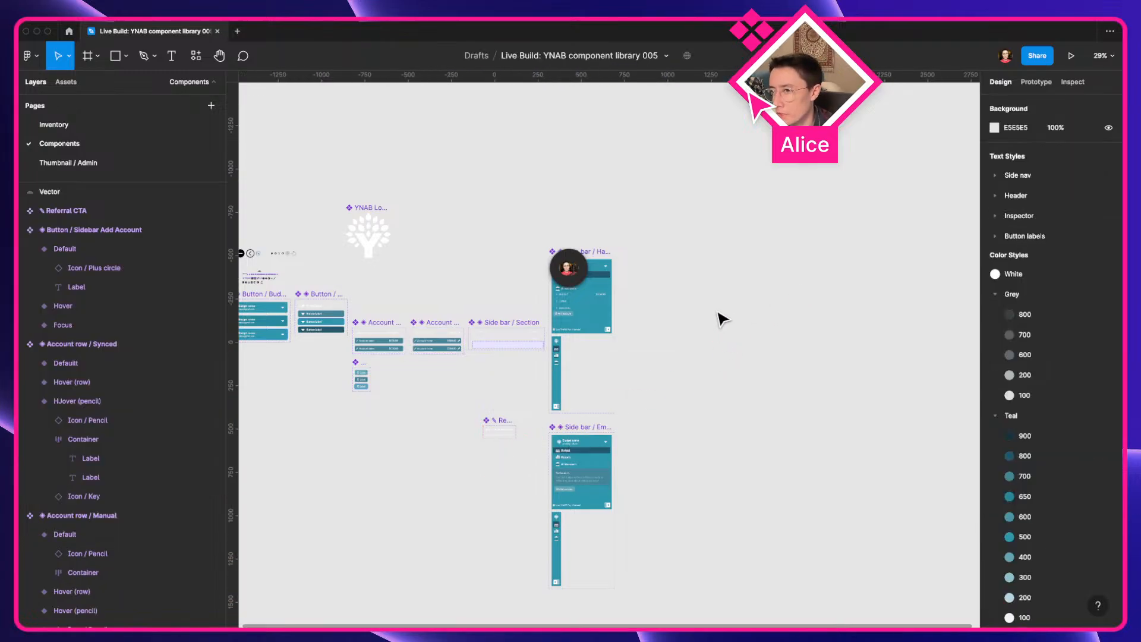
scroll(703, 342, "down", 5)
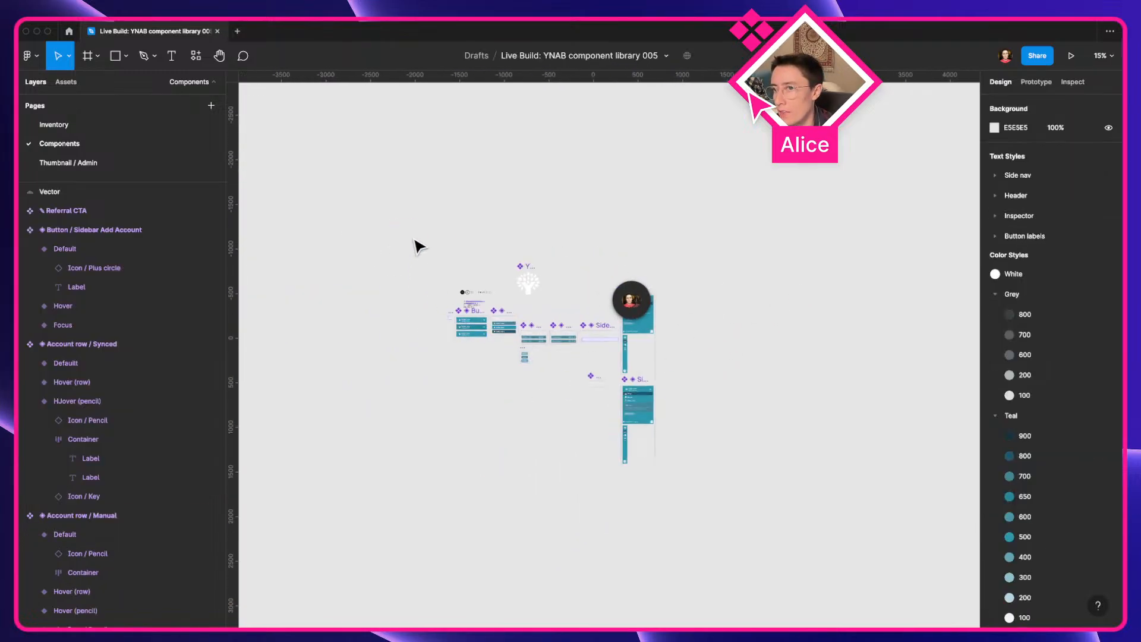
left_click_drag(419, 246, 740, 529)
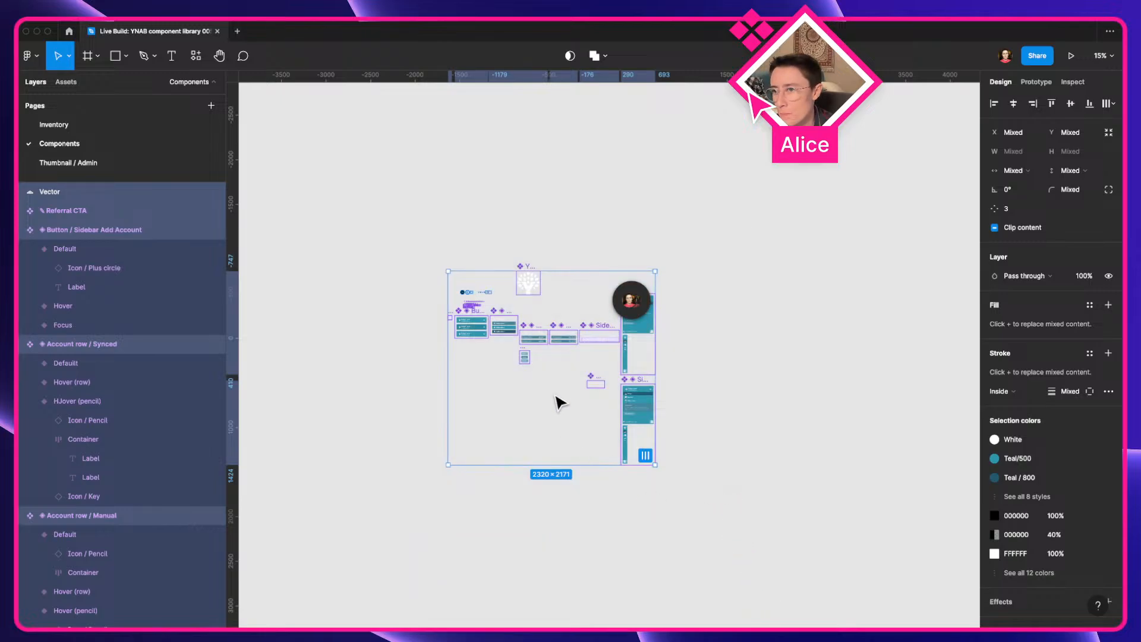
right_click(553, 337)
mouse_move(604, 323)
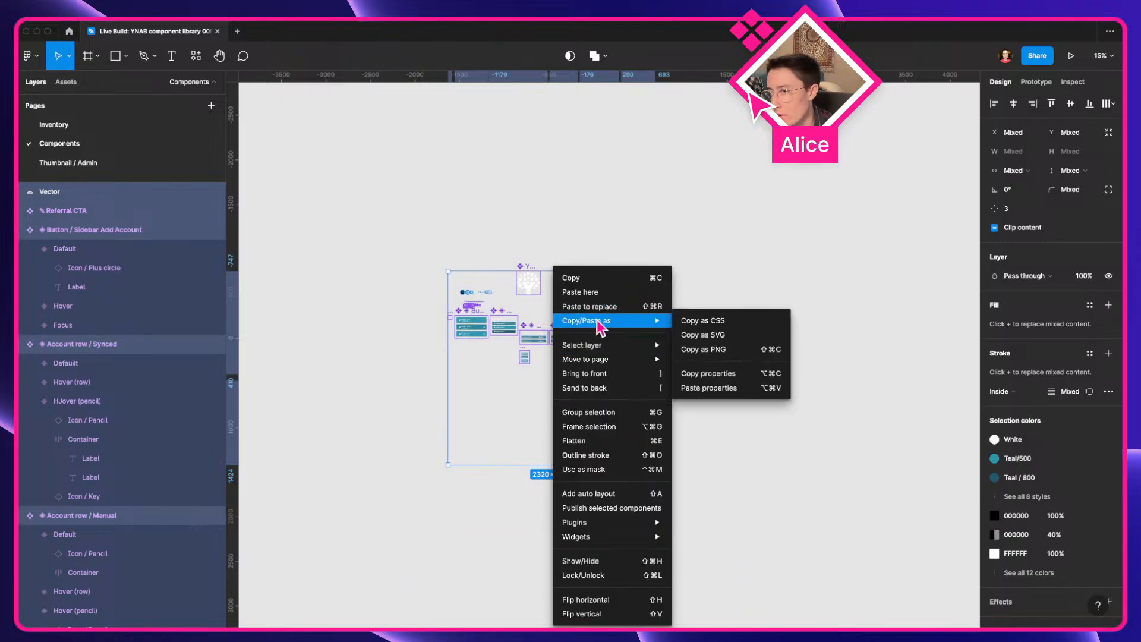
left_click(741, 262)
left_click_drag(742, 315, 646, 310)
left_click(648, 310)
Place a test instance of the expanded Has accounts sidebar in the empty canvas area beside the sidebar component sets
scroll(648, 309, "up", 5)
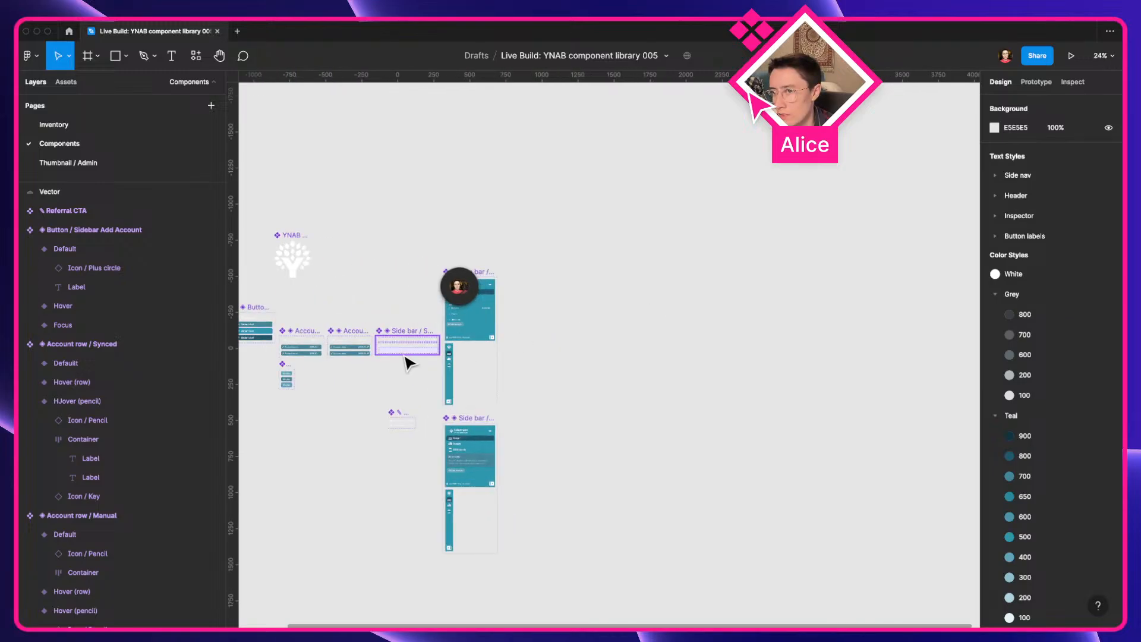
left_click(469, 319)
left_click_drag(476, 326, 597, 399)
right_click(579, 386)
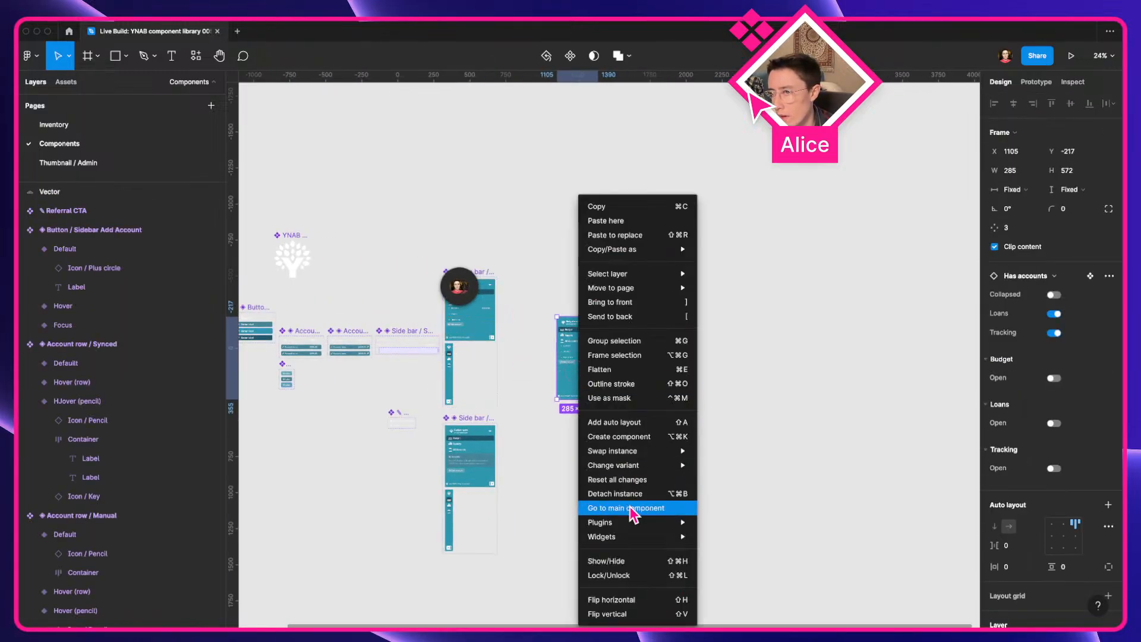
mouse_move(631, 523)
key("Escape")
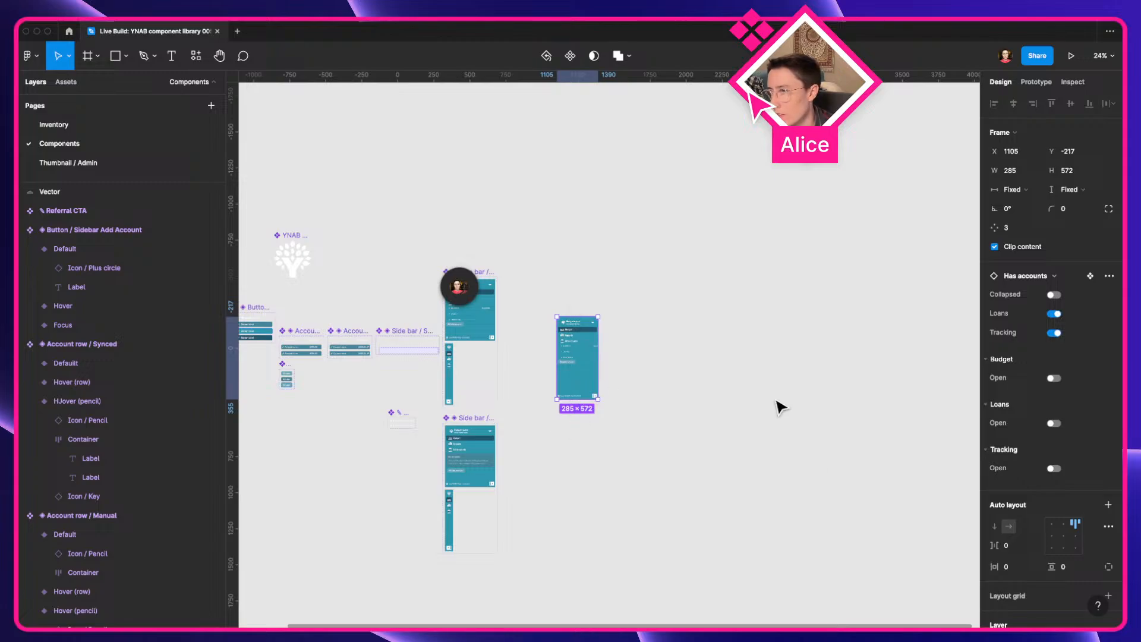
left_click(1053, 378)
left_click(1053, 378)
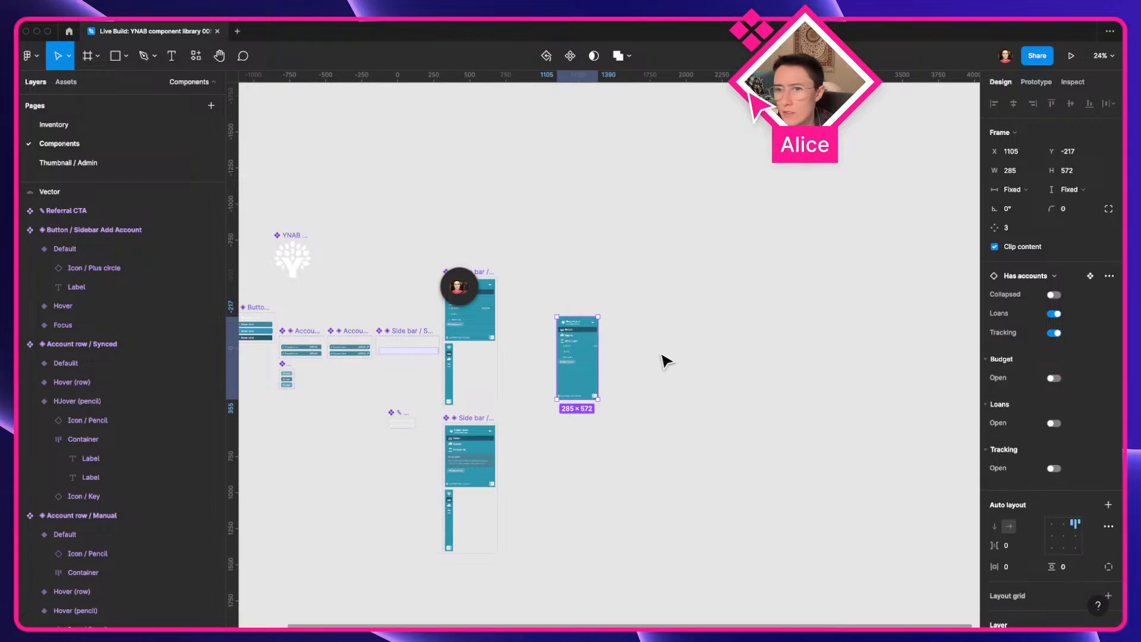
Count the layers of the test sidebar instance, including nested ones, with the Layer Counter plugin
right_click(599, 360)
mouse_move(669, 509)
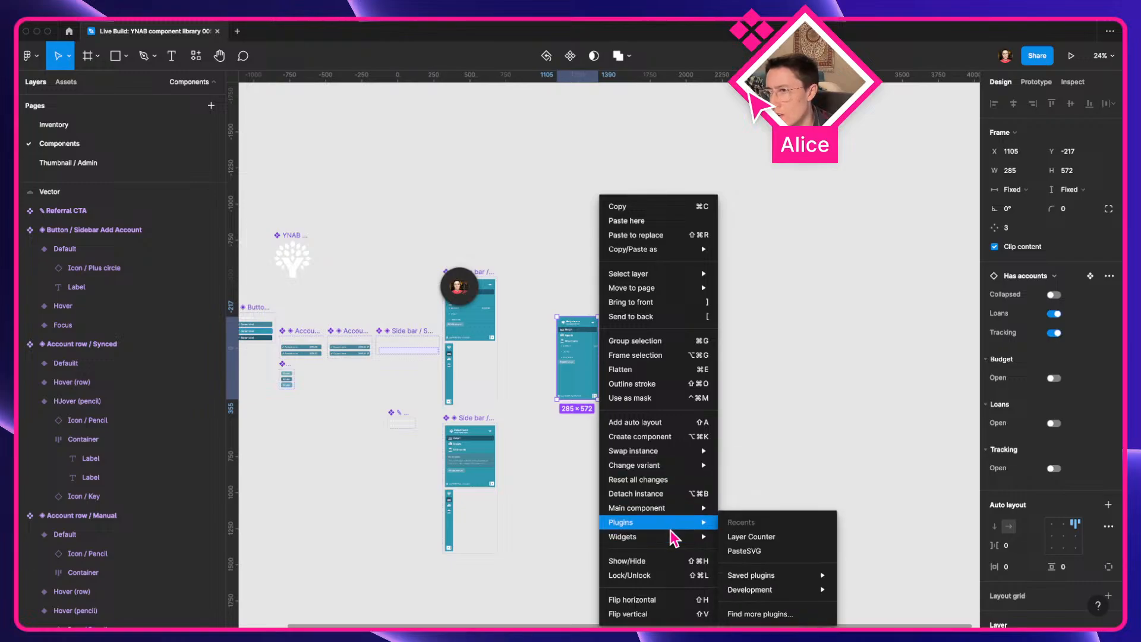
mouse_move(670, 469)
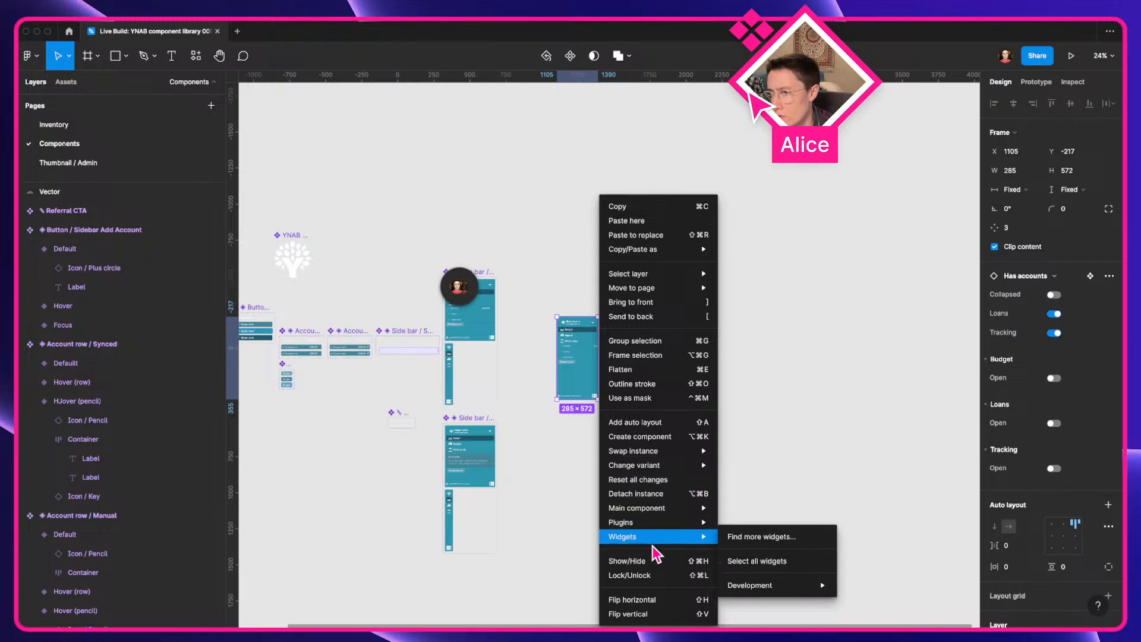
left_click(752, 537)
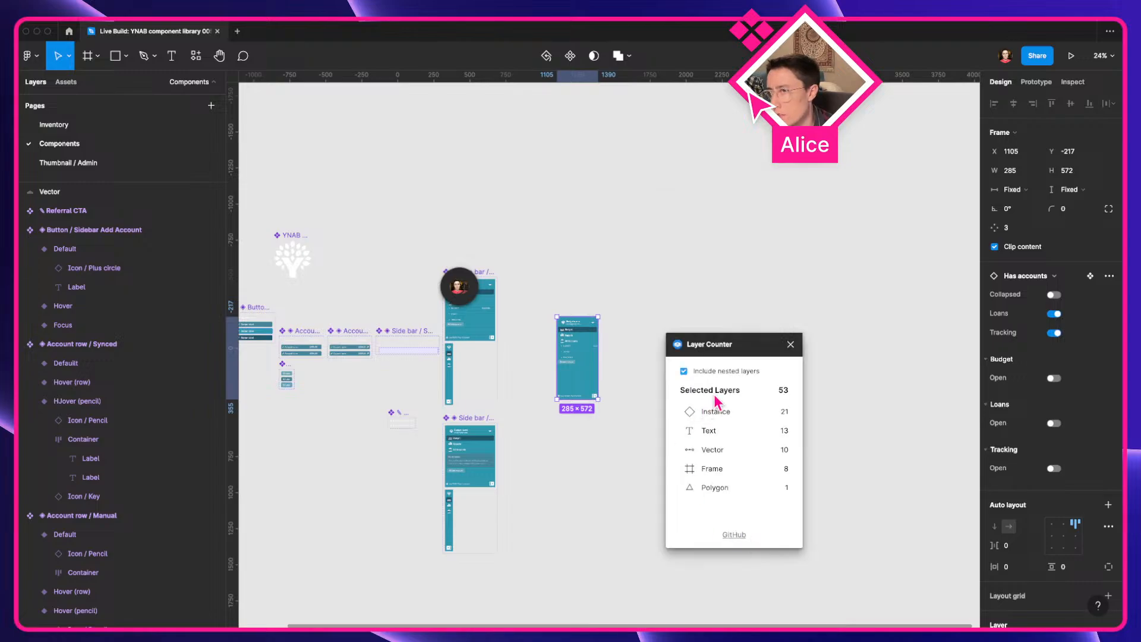
left_click_drag(719, 390, 825, 390)
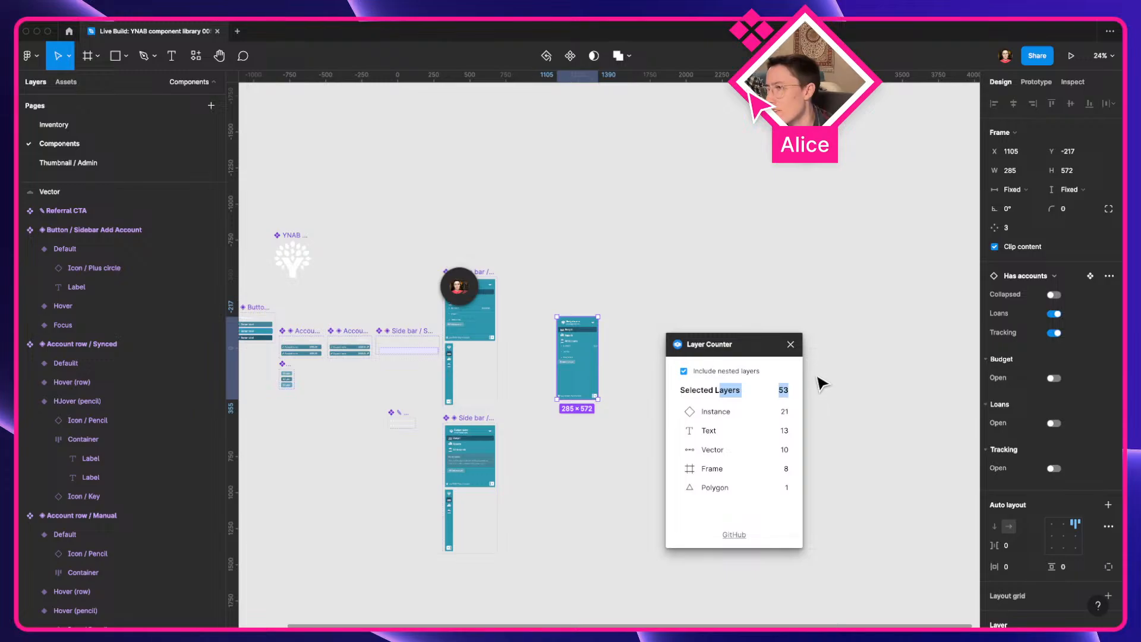
left_click(791, 344)
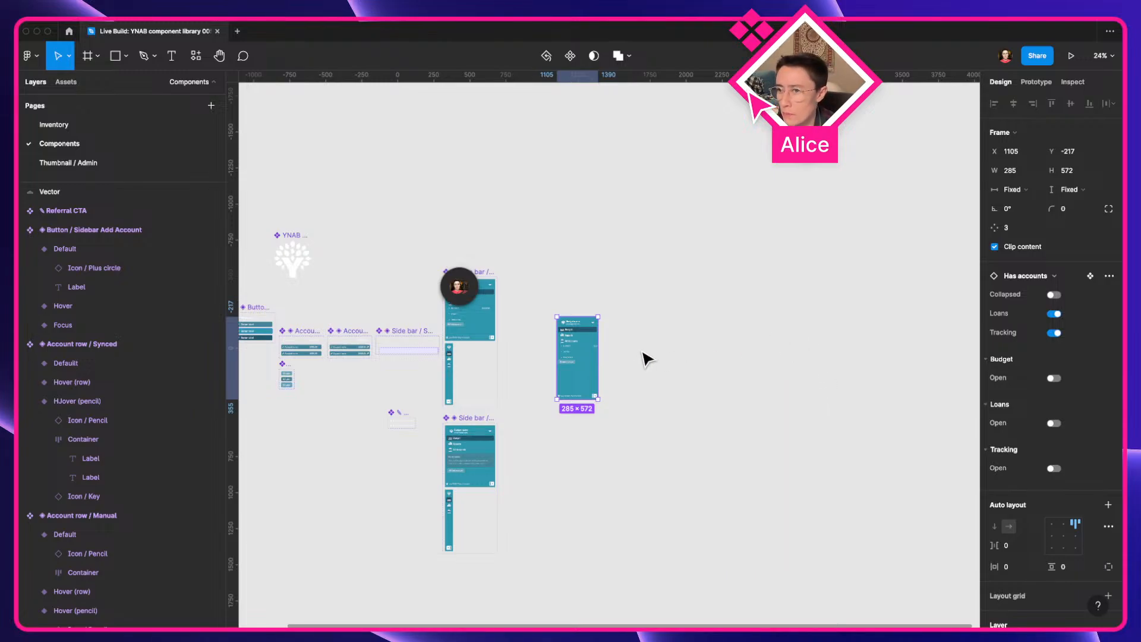
Inspect the test sidebar instance against the sidebar in the YNAB web app and delete the instance
scroll(644, 356, "up", 5)
left_click_drag(641, 351, 778, 341)
scroll(620, 331, "up", 5)
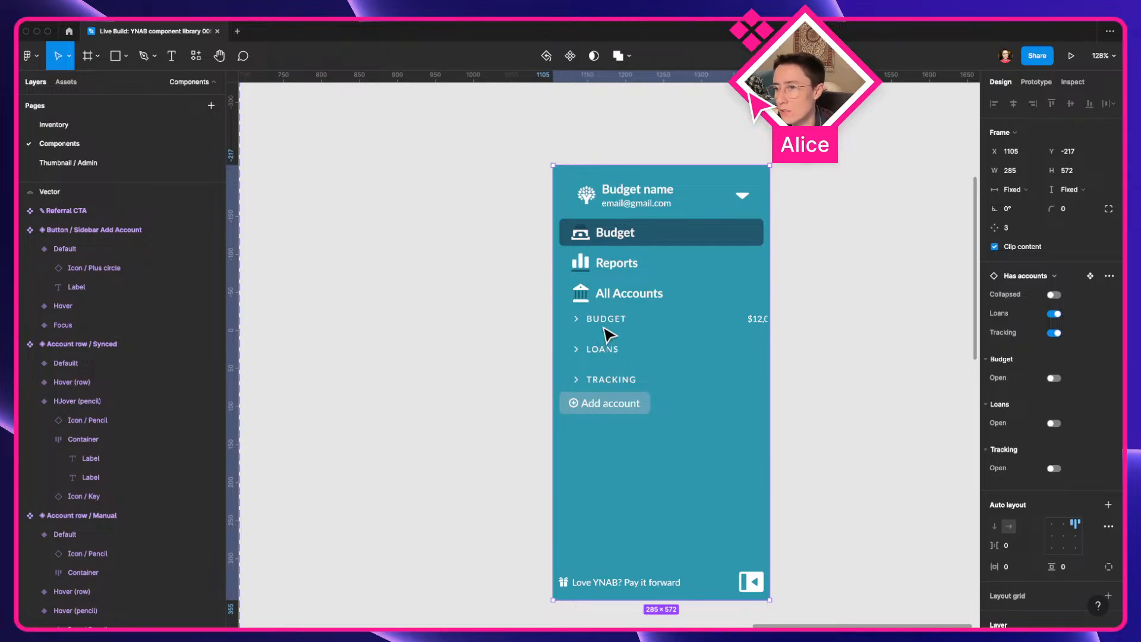
key("ctrl+Right")
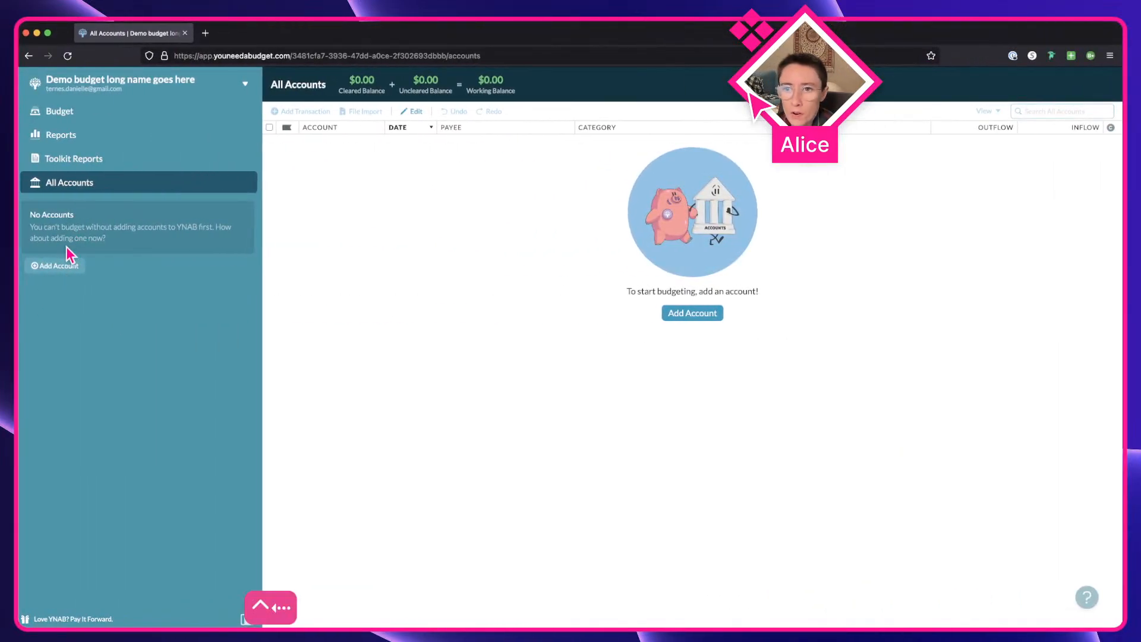
key("ctrl+Right")
left_click_drag(696, 321, 647, 280)
scroll(657, 277, "down", 10)
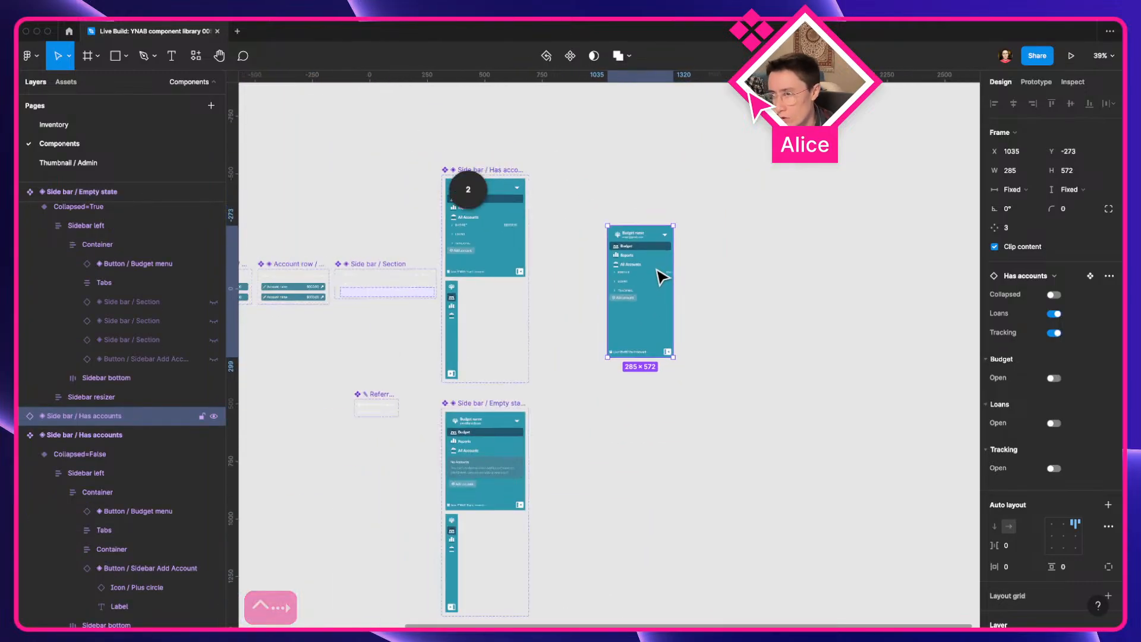
key("Delete")
scroll(639, 283, "down", 4)
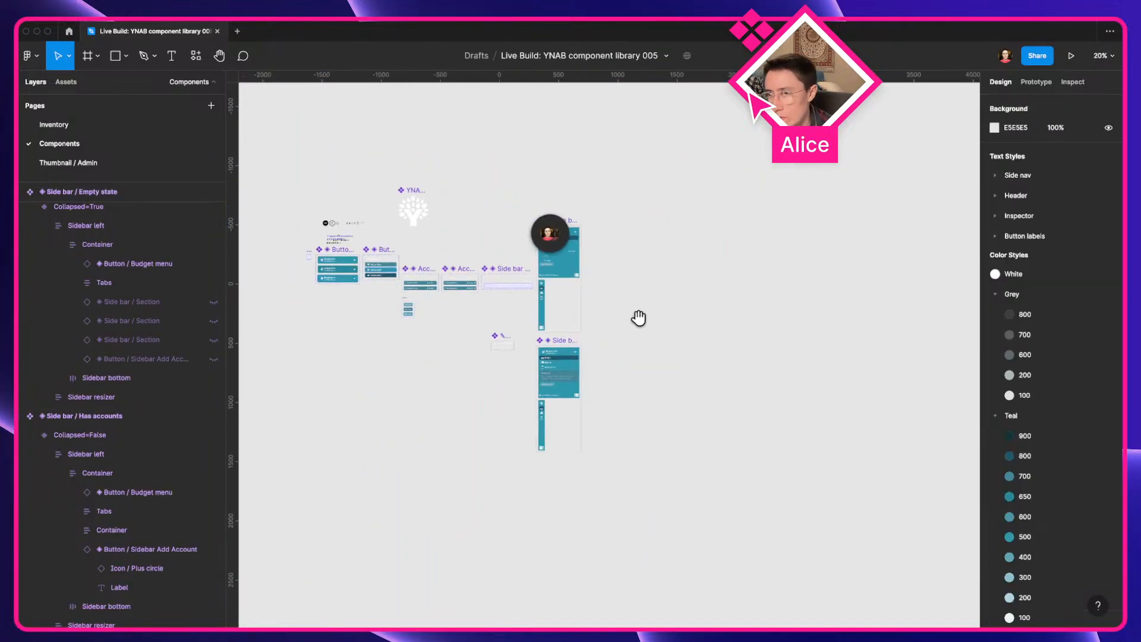
Switch to the YNAB web app and compare the headers of its Budget, Reports, Toolkit Reports and All Accounts pages
scroll(638, 317, "left", 4)
key("ctrl+Left")
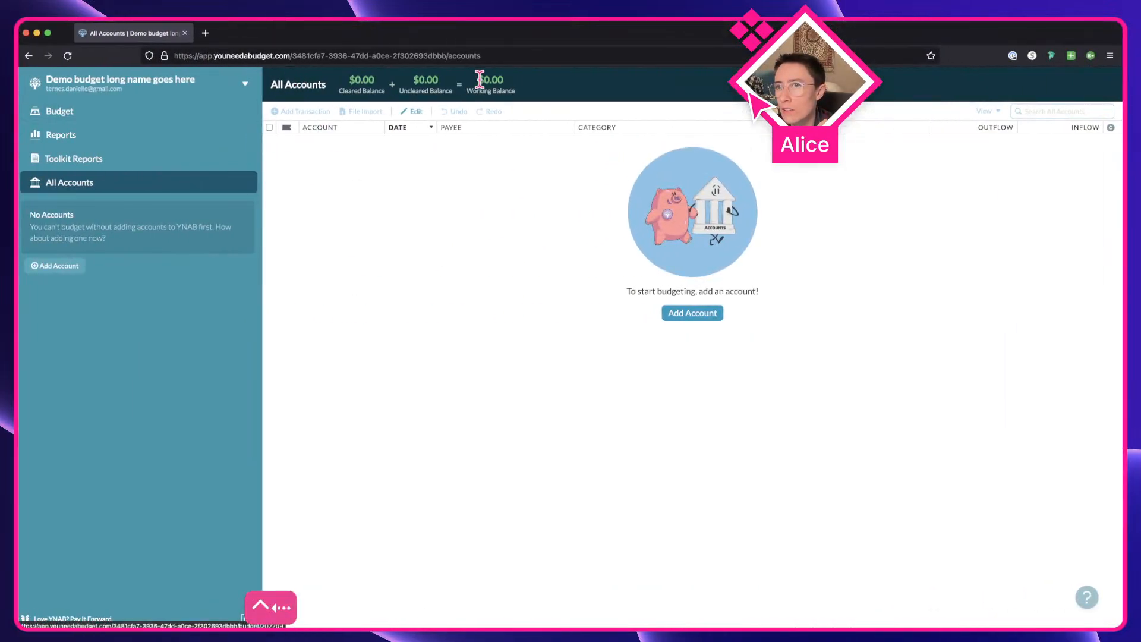
left_click(119, 118)
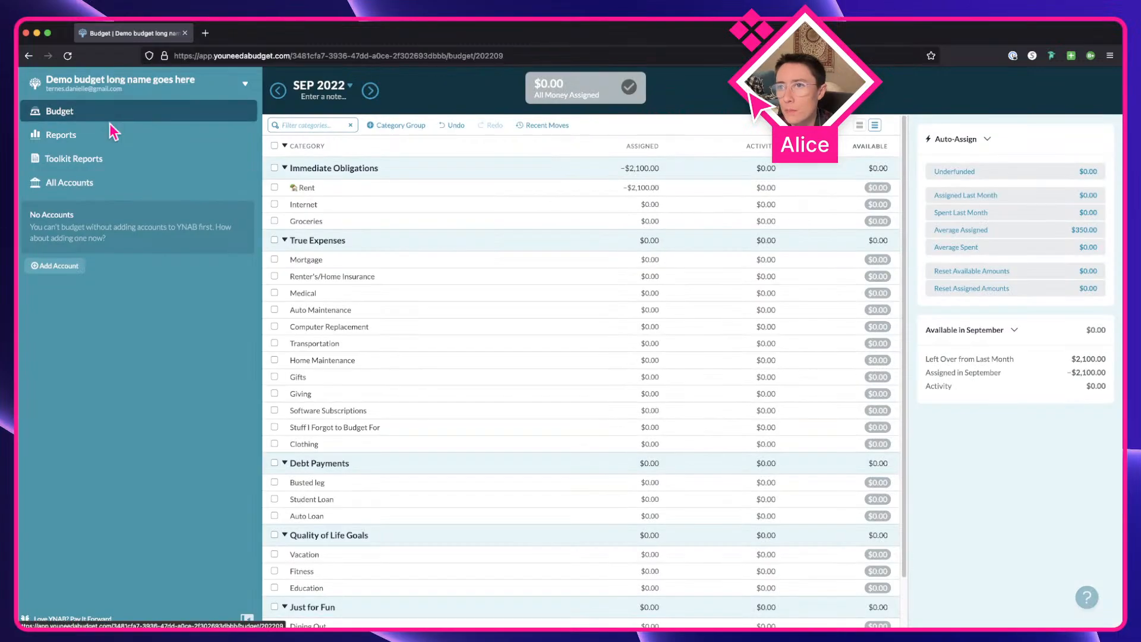
left_click(118, 134)
left_click(119, 159)
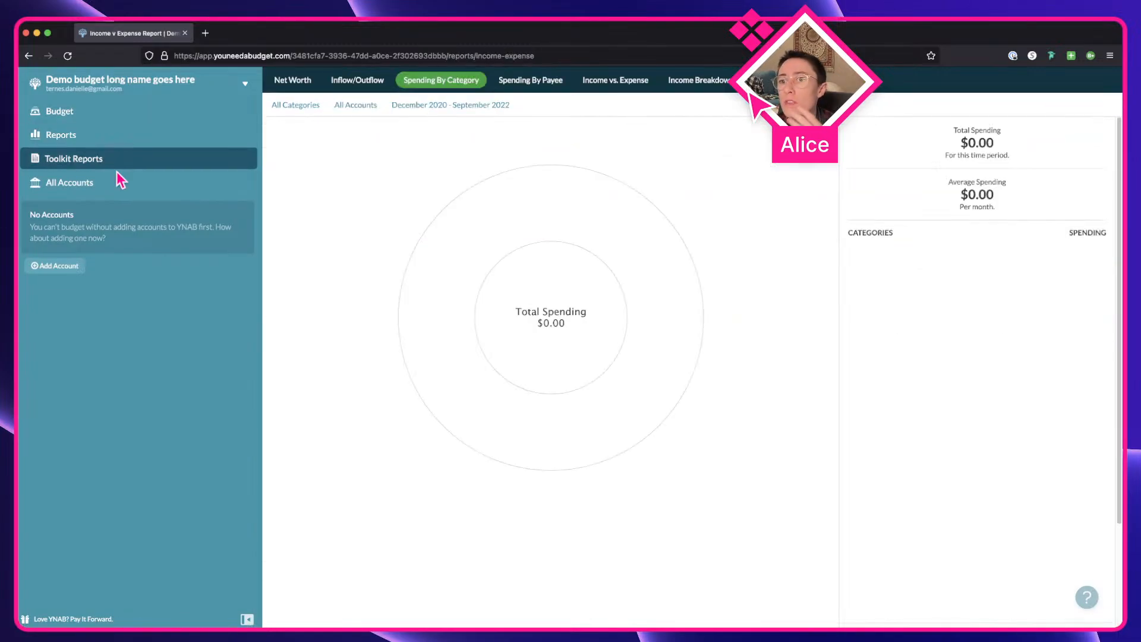
left_click(119, 182)
left_click(110, 159)
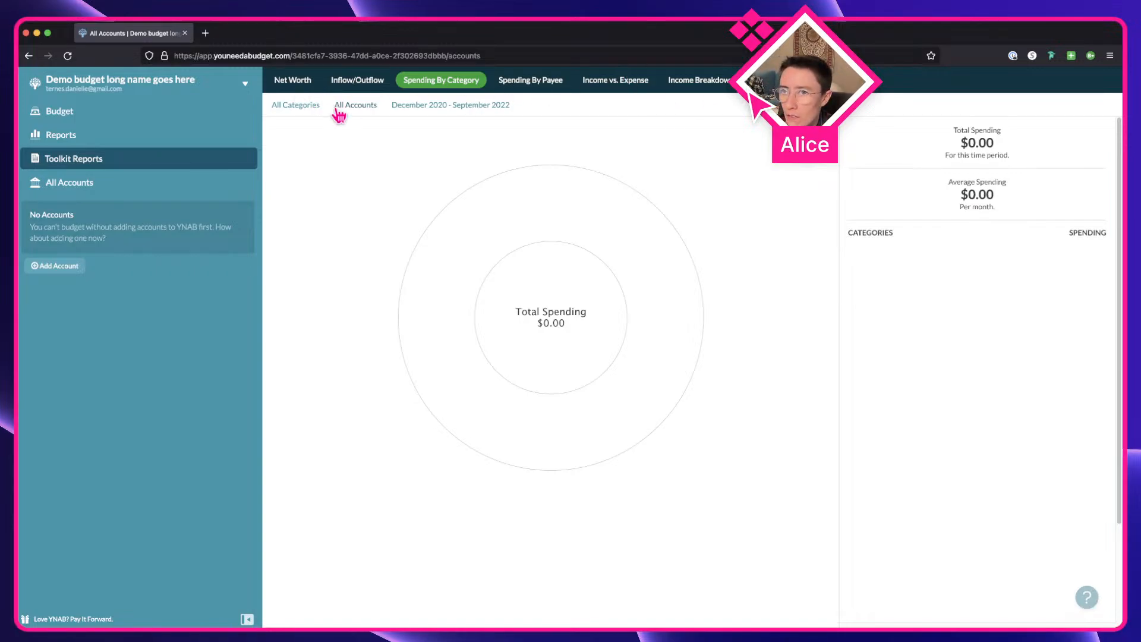
left_click(184, 113)
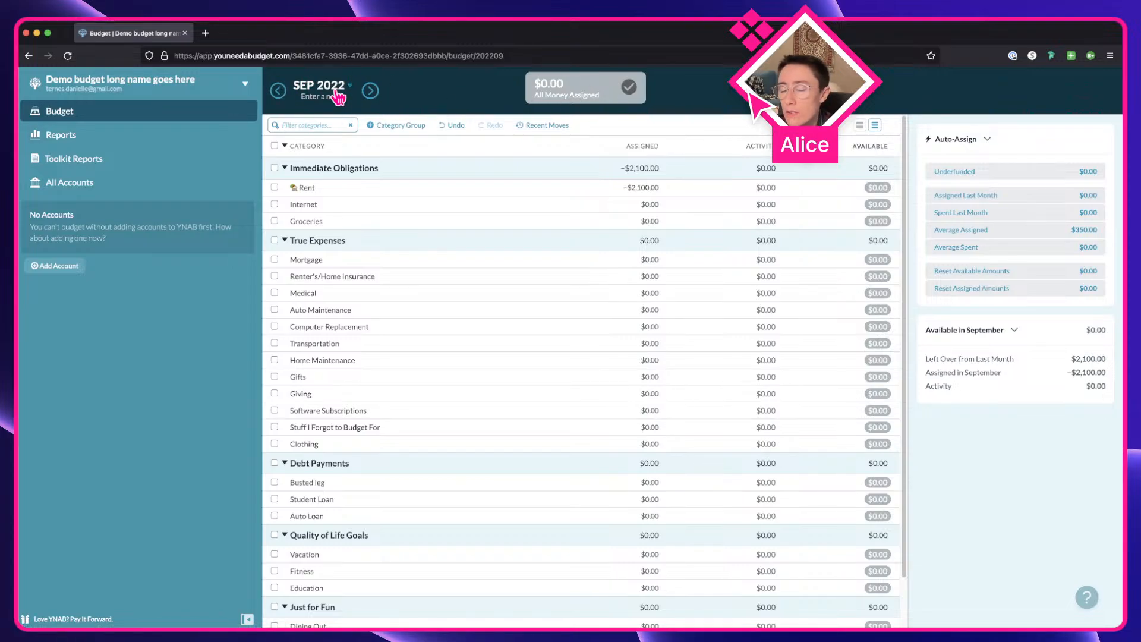
Compare the headers of the Spending, Net Worth and Income v Expense reports in YNAB
left_click(60, 143)
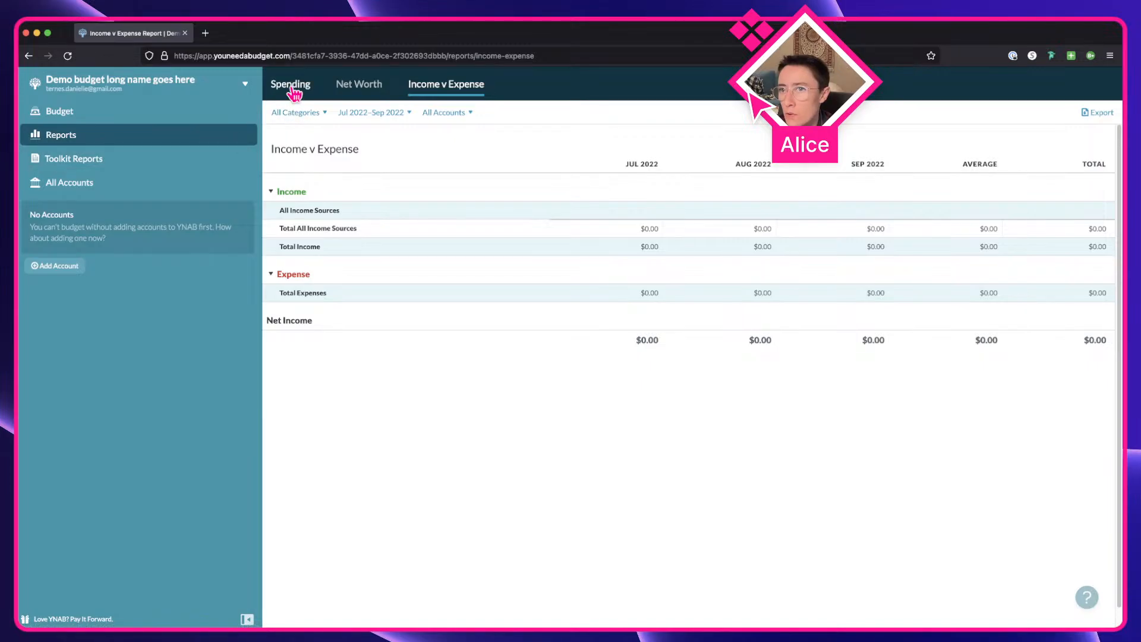
left_click(341, 91)
left_click(300, 89)
left_click(339, 90)
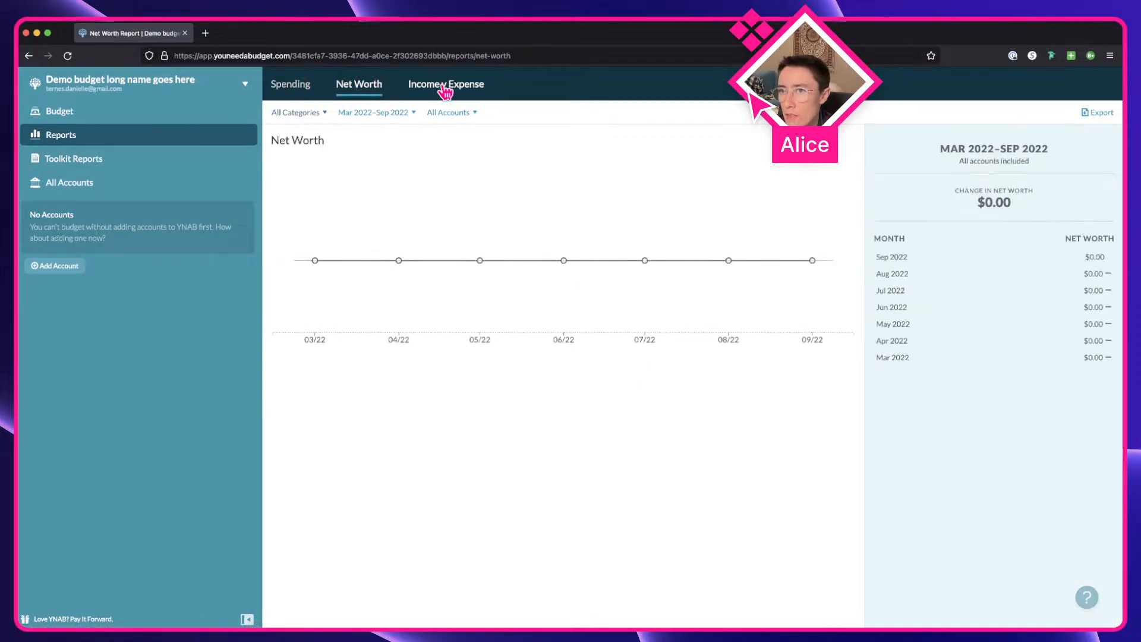
left_click(446, 86)
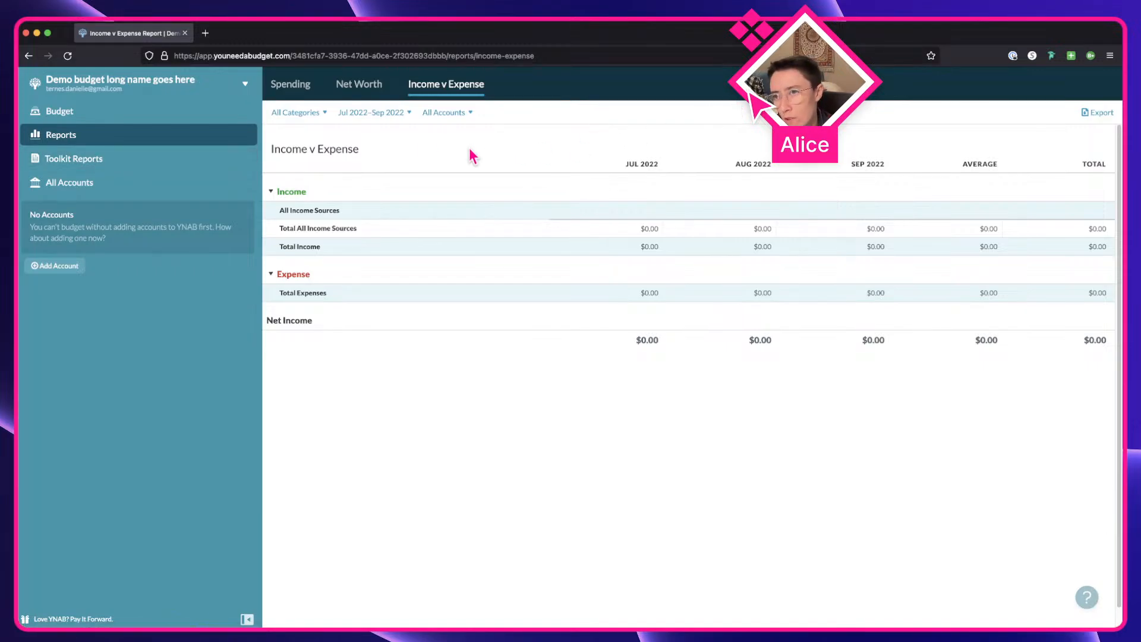
Add an unlinked Checking account nicknamed Checking with a current balance of 1000 to the demo budget
left_click(110, 192)
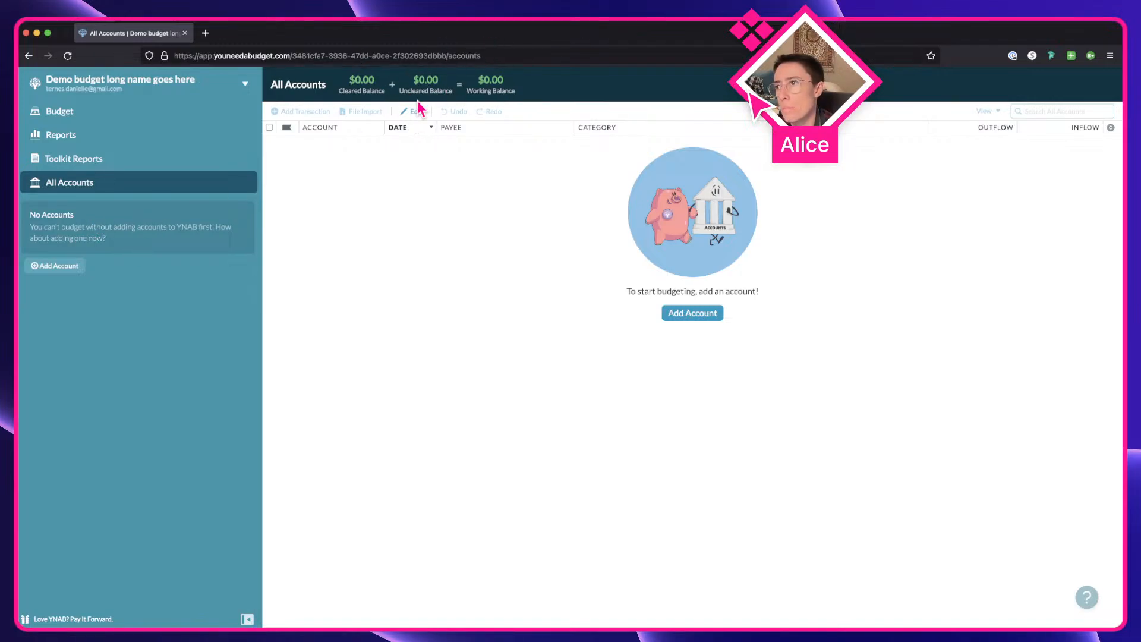
left_click(70, 267)
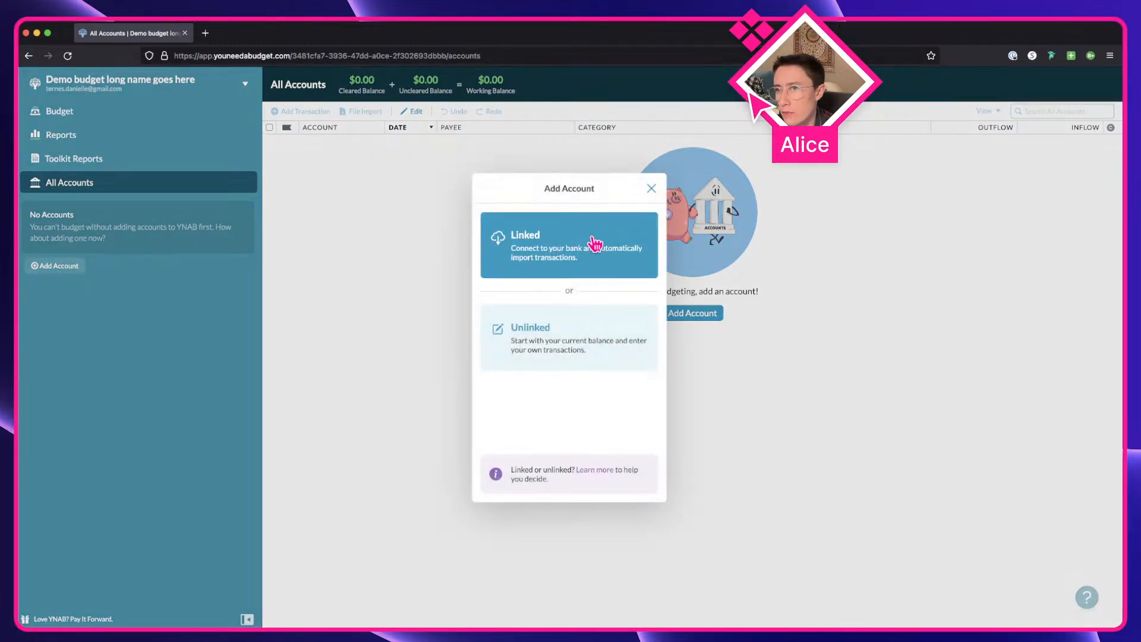
left_click(574, 333)
left_click(552, 267)
left_click(553, 263)
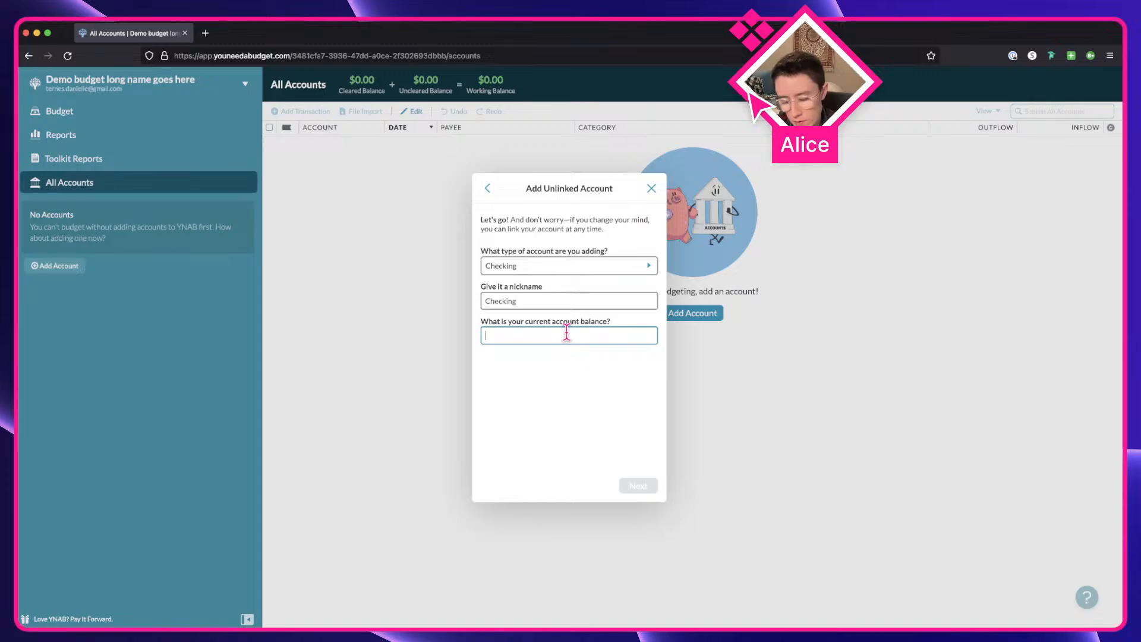
type("1000")
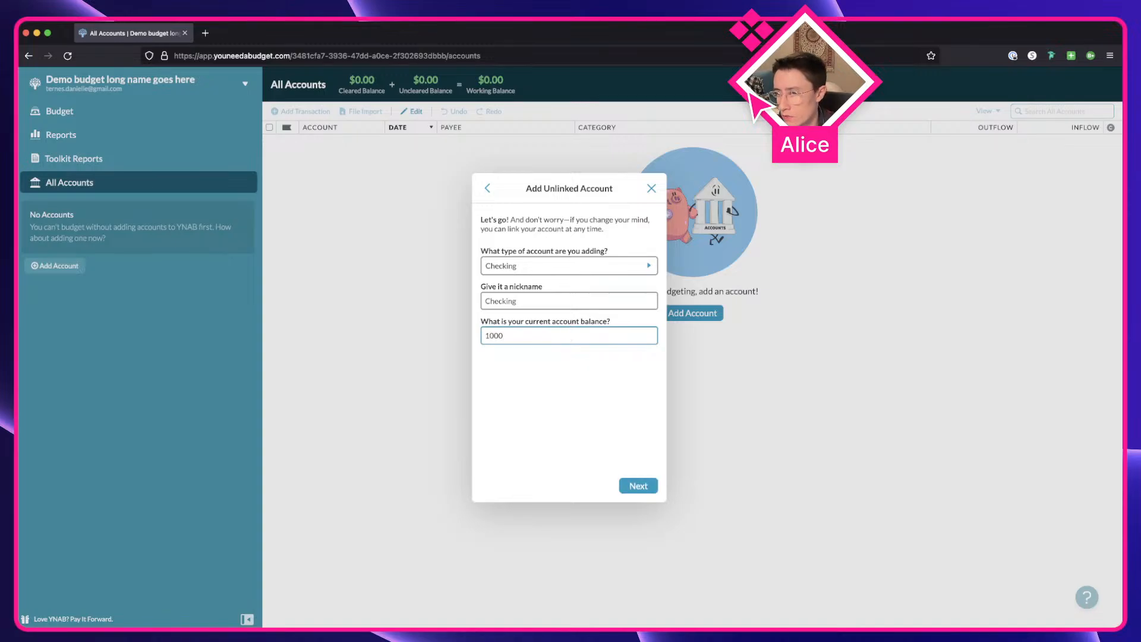
left_click(637, 485)
left_click(638, 486)
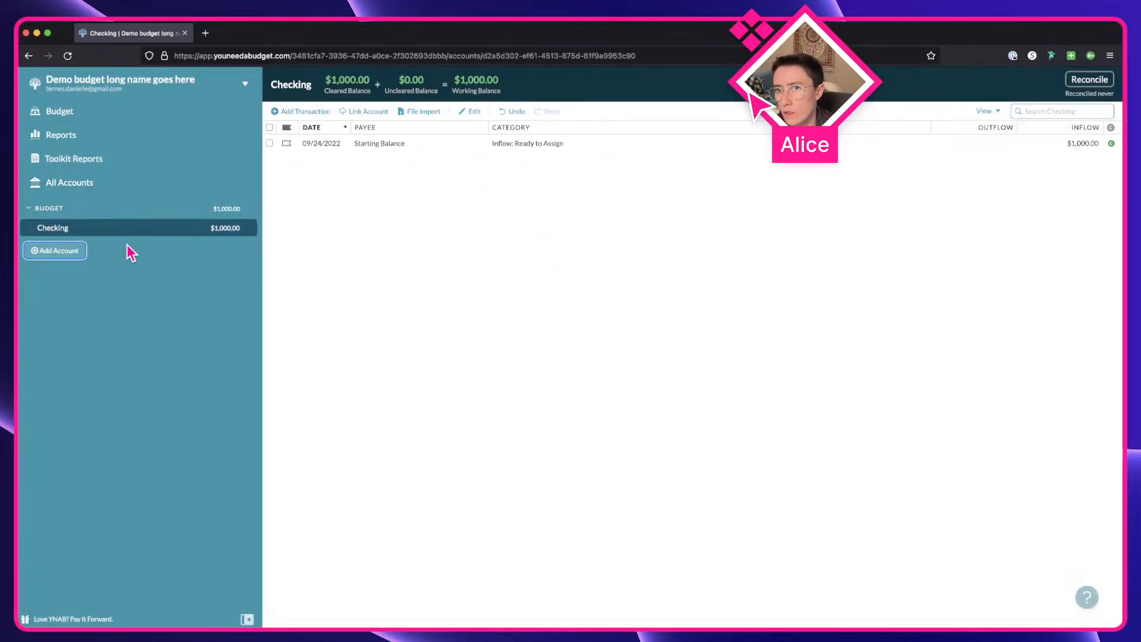
Compare the All Accounts header with the Checking account's header and its Reconcile area, and view the Budget page's header
left_click(150, 189)
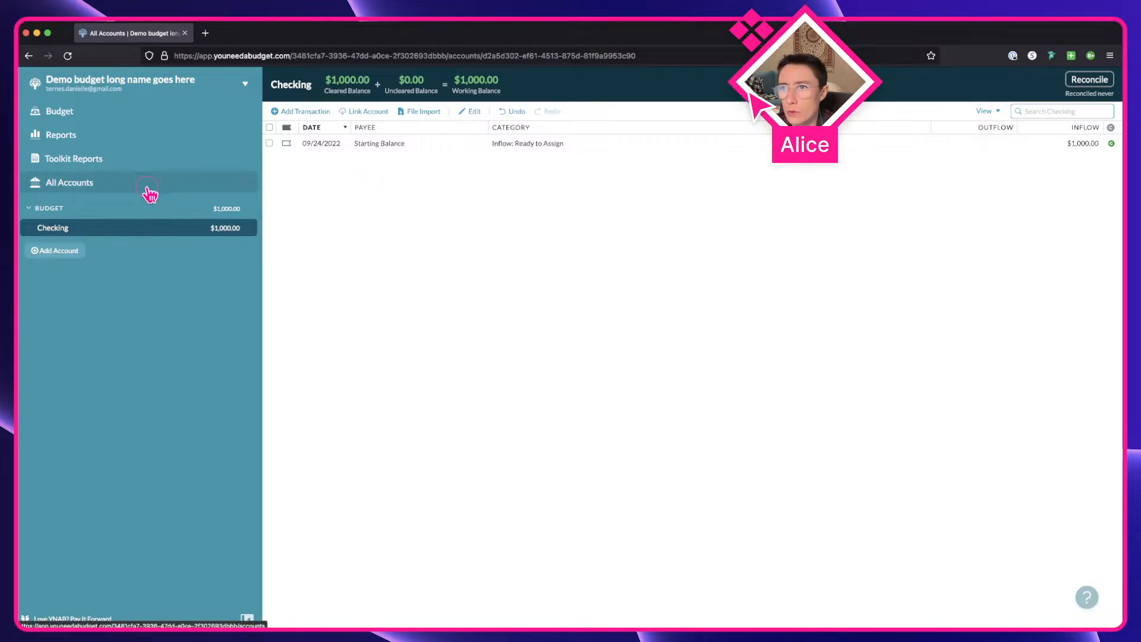
left_click(138, 230)
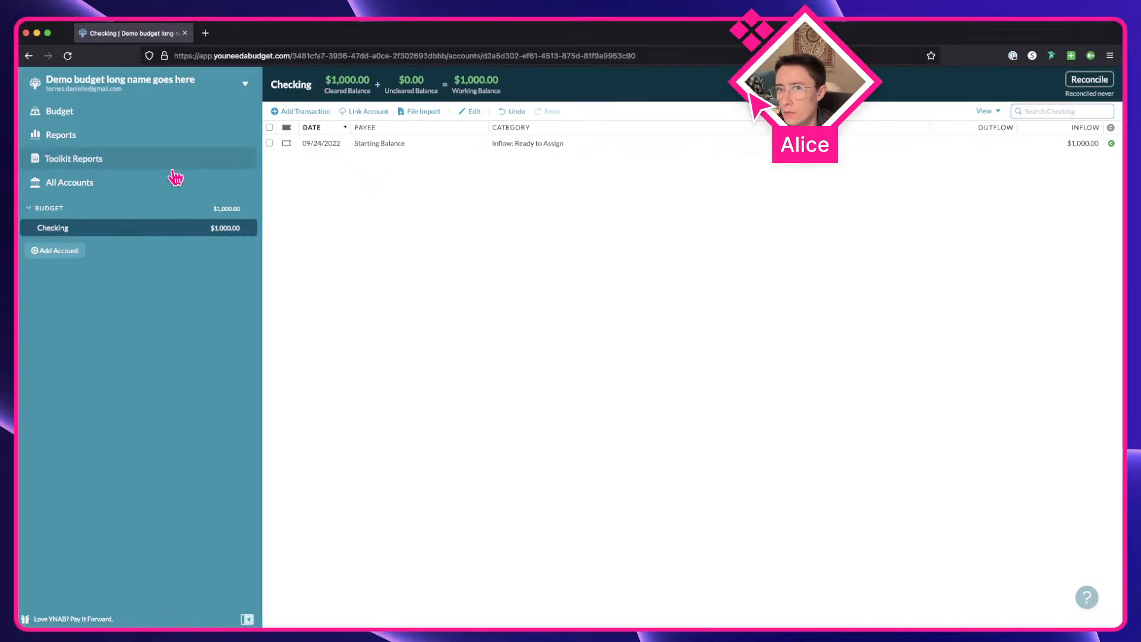
left_click(136, 184)
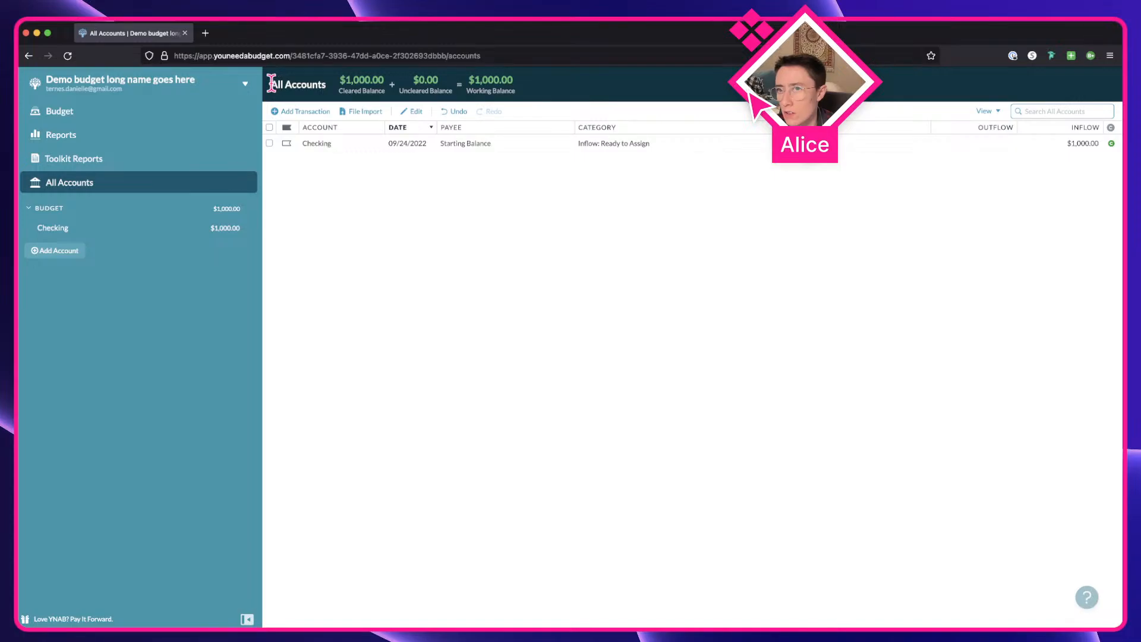
left_click_drag(271, 83, 328, 89)
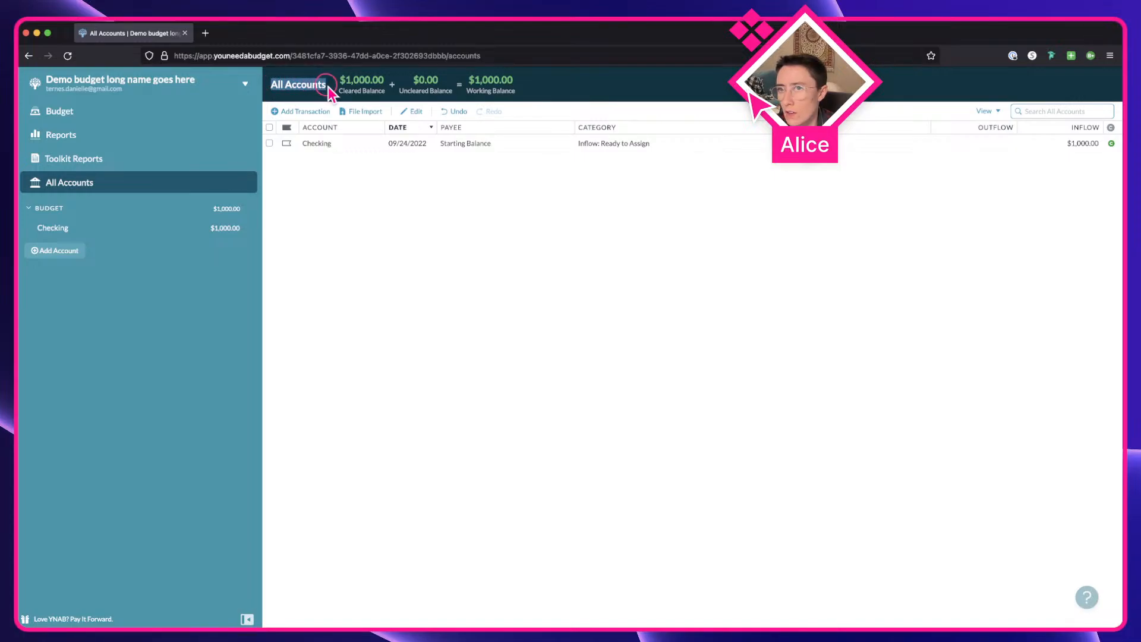
left_click(160, 235)
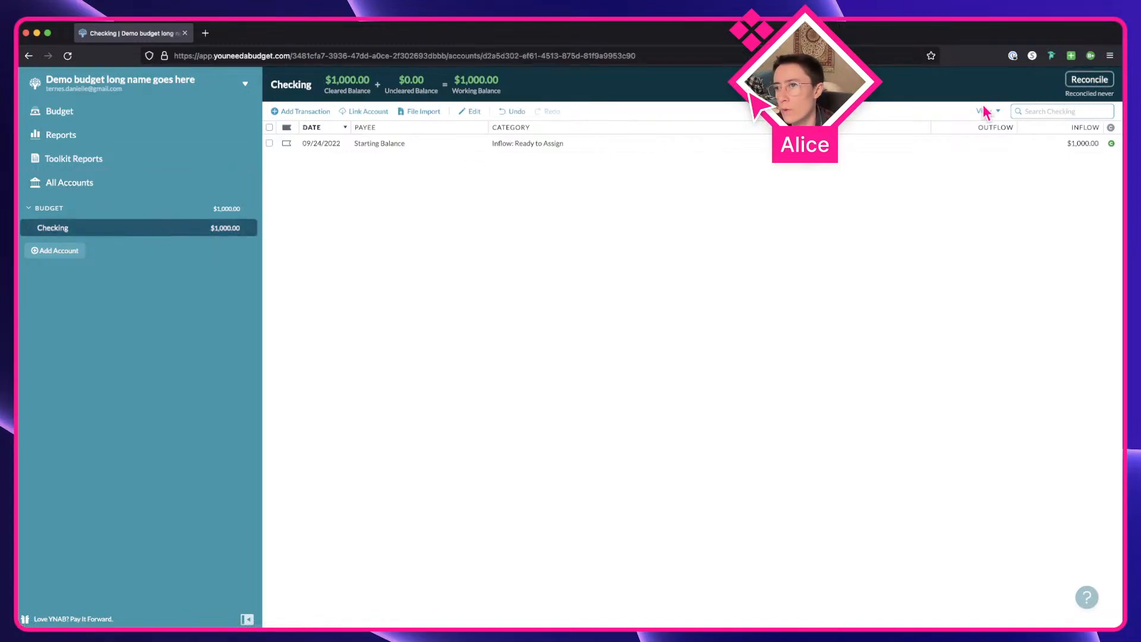
left_click(1082, 84)
left_click(1047, 90)
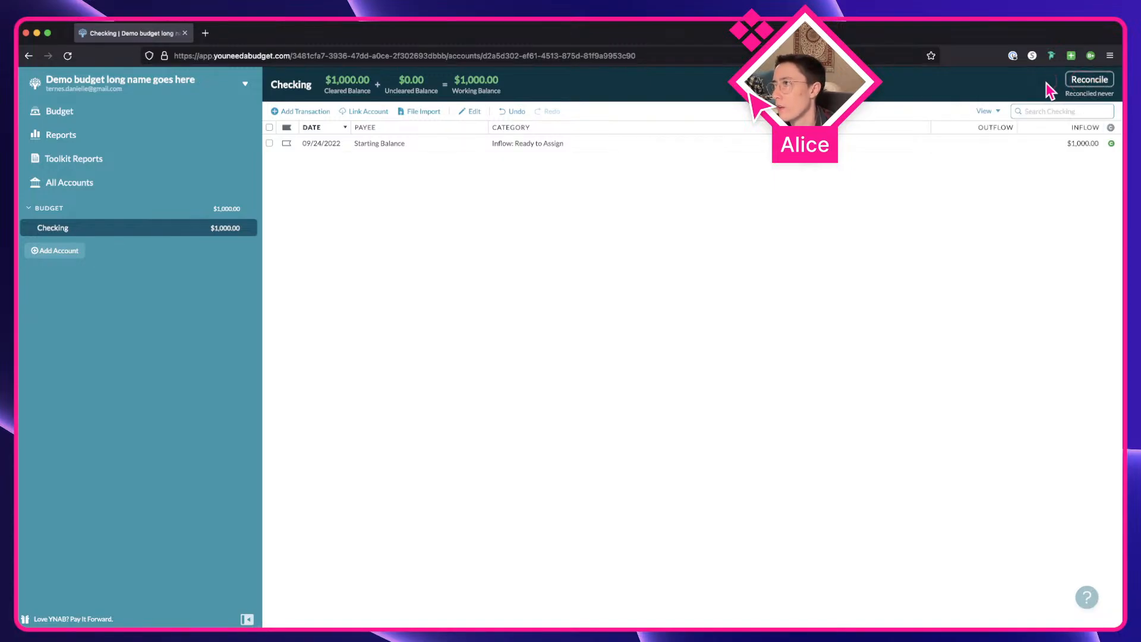
left_click(59, 111)
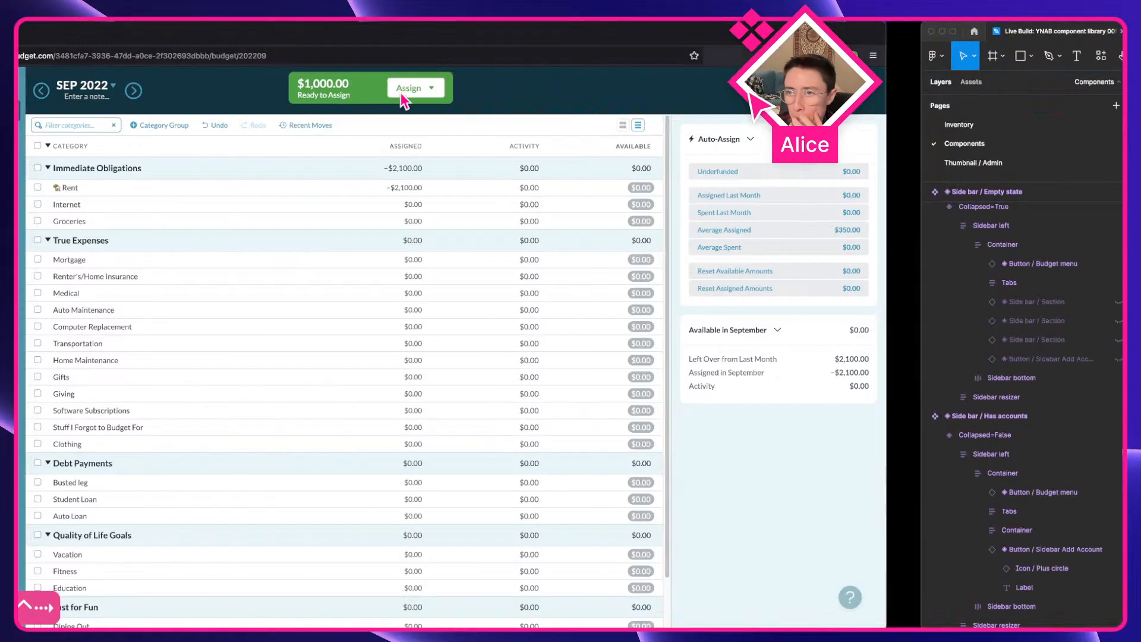
Switch back to the Figma file's Inventory page and examine the month header and Ready to Assign screenshots
left_click(1000, 123)
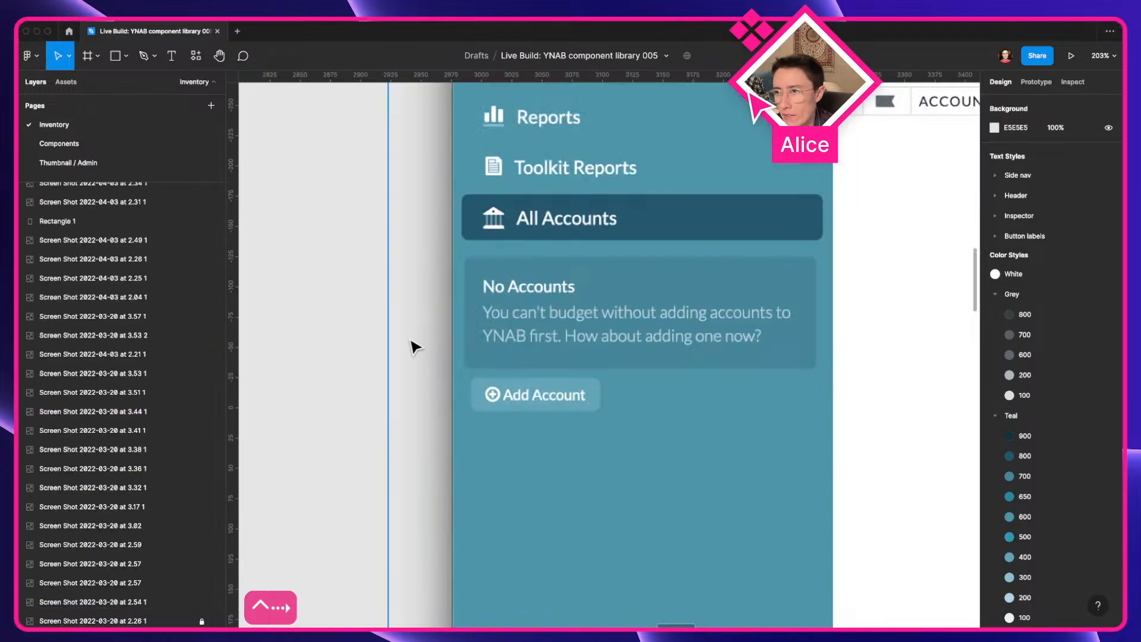
scroll(416, 348, "down", 10)
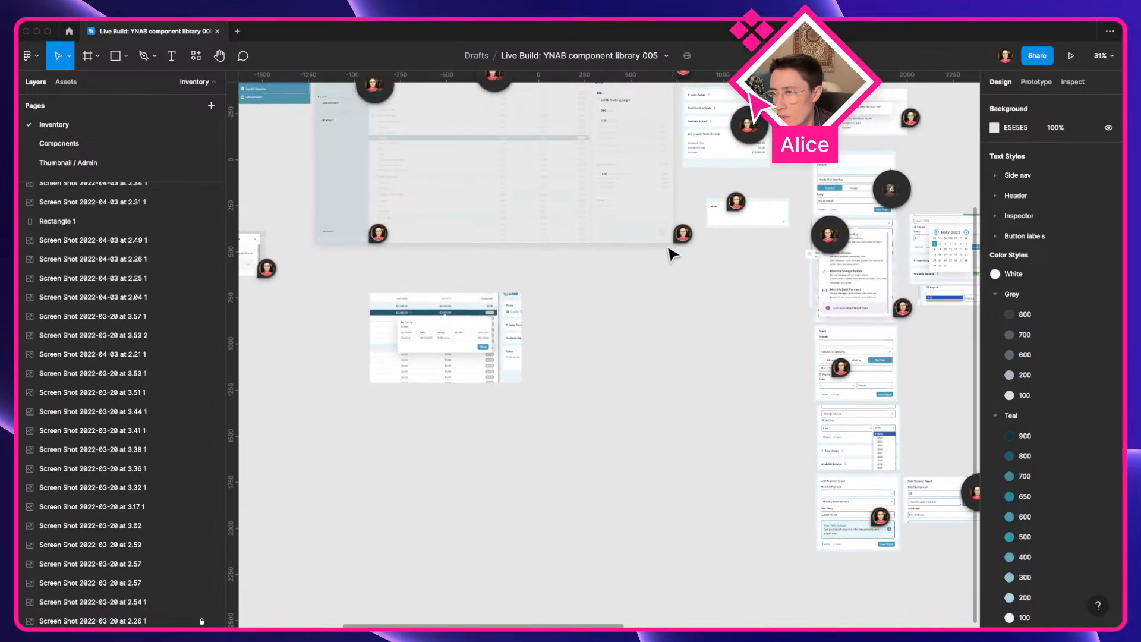
scroll(672, 254, "left", 5)
scroll(672, 255, "up", 4)
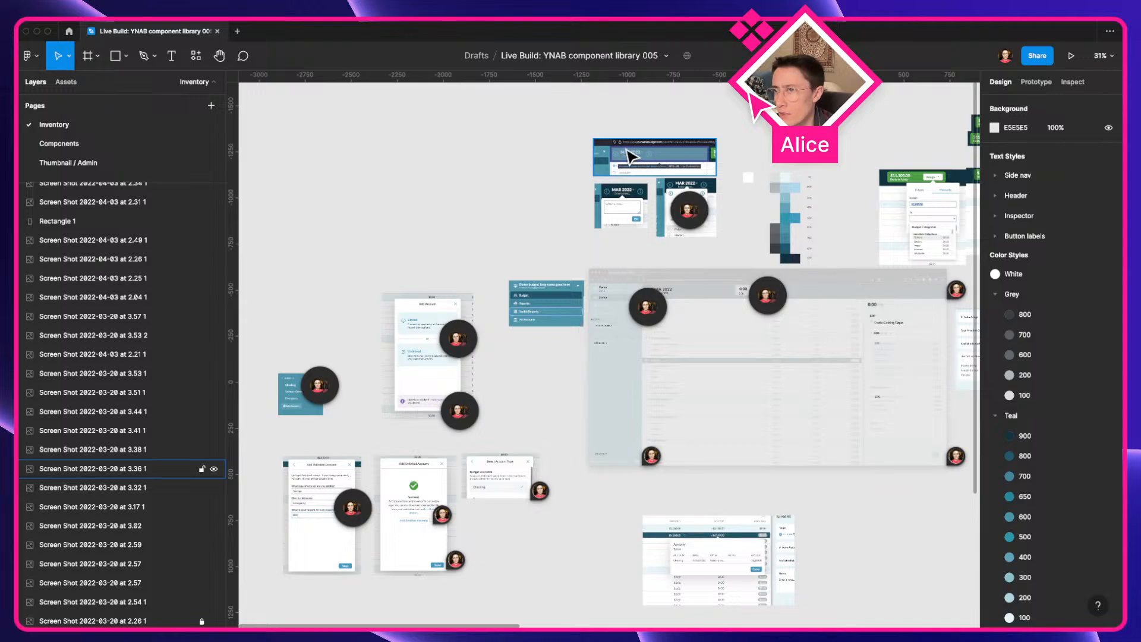
scroll(630, 158, "up", 15)
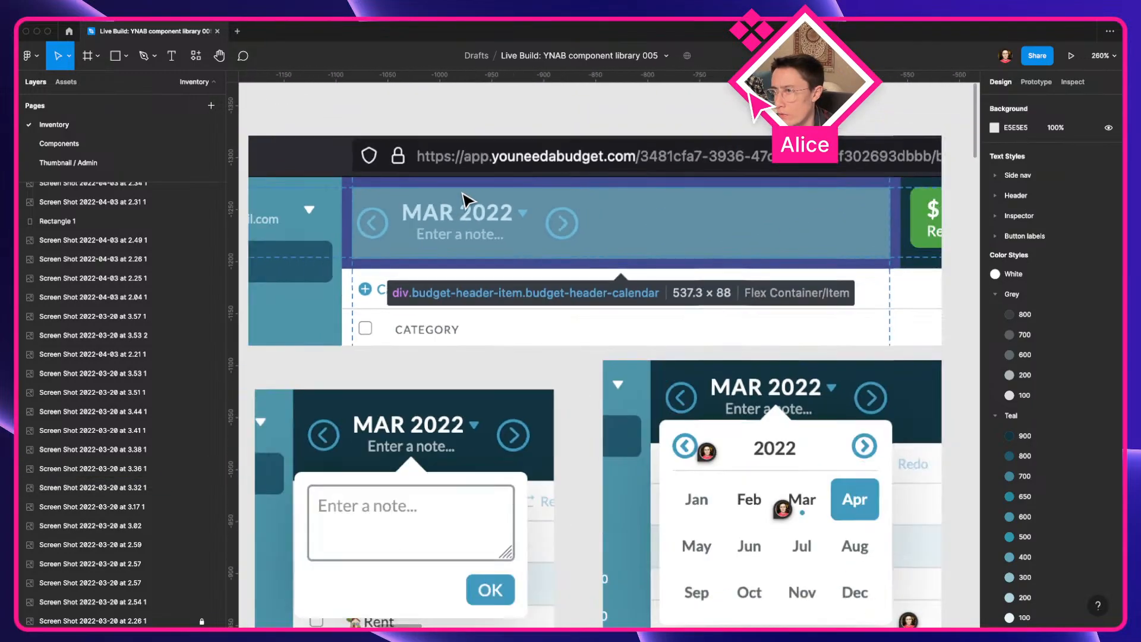
scroll(606, 229, "down", 5)
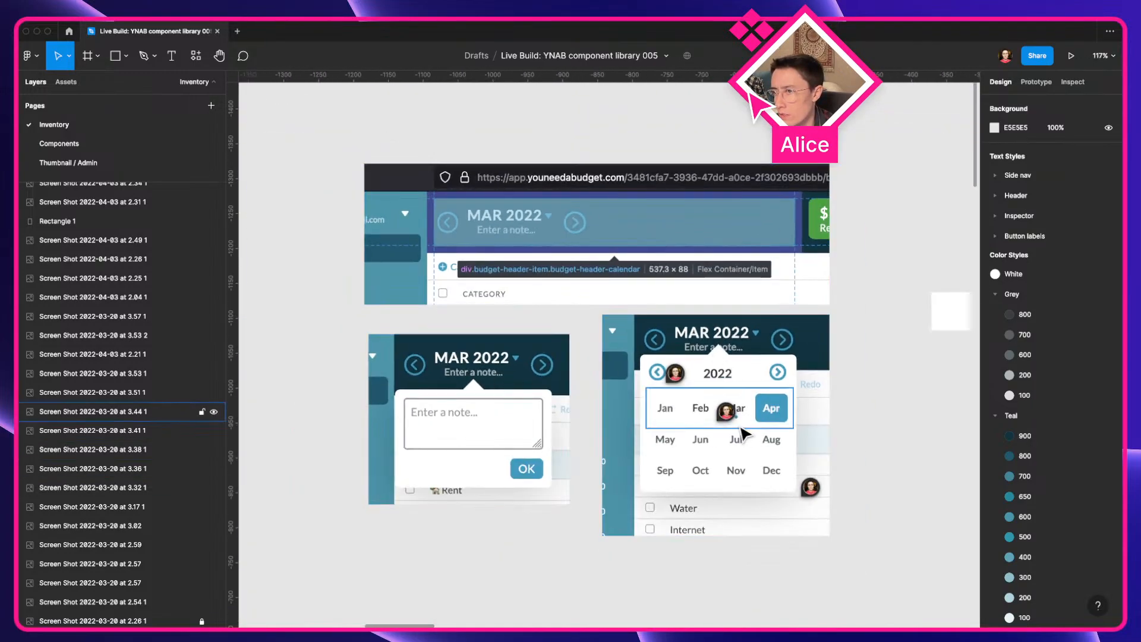
scroll(742, 432, "down", 5)
scroll(721, 428, "right", 15)
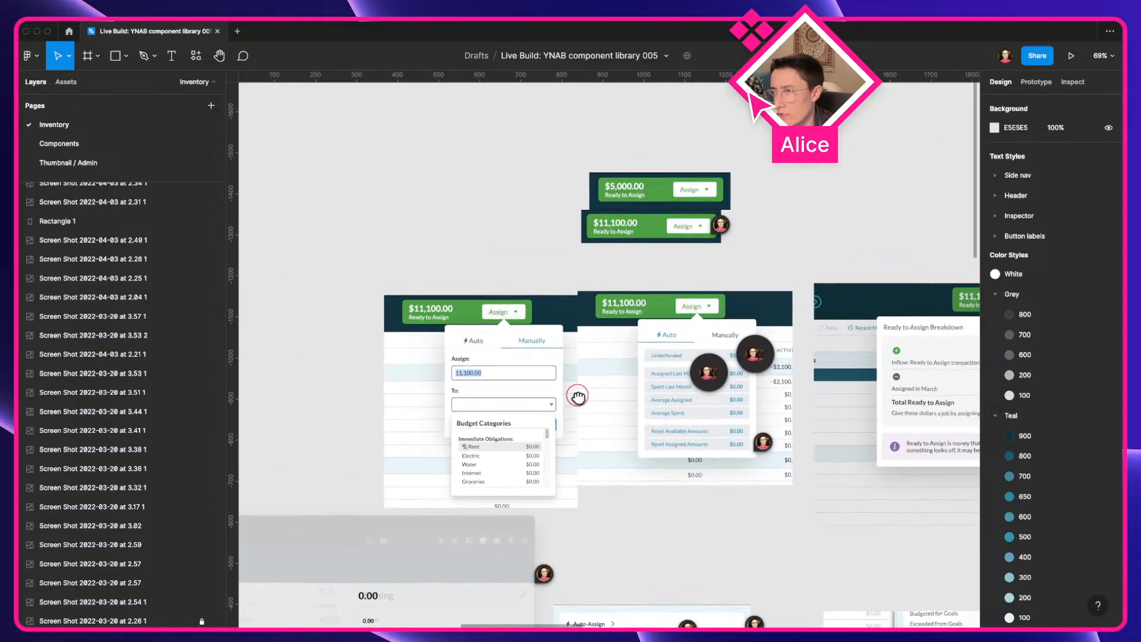
mouse_move(722, 230)
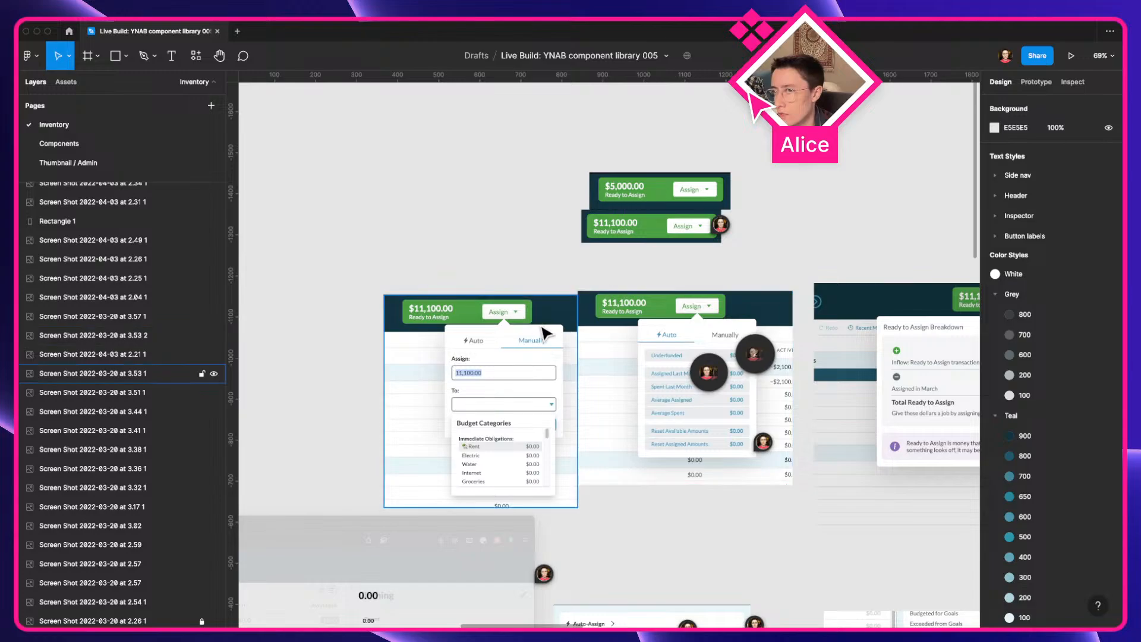
scroll(585, 380, "down", 5)
scroll(580, 392, "down", 3)
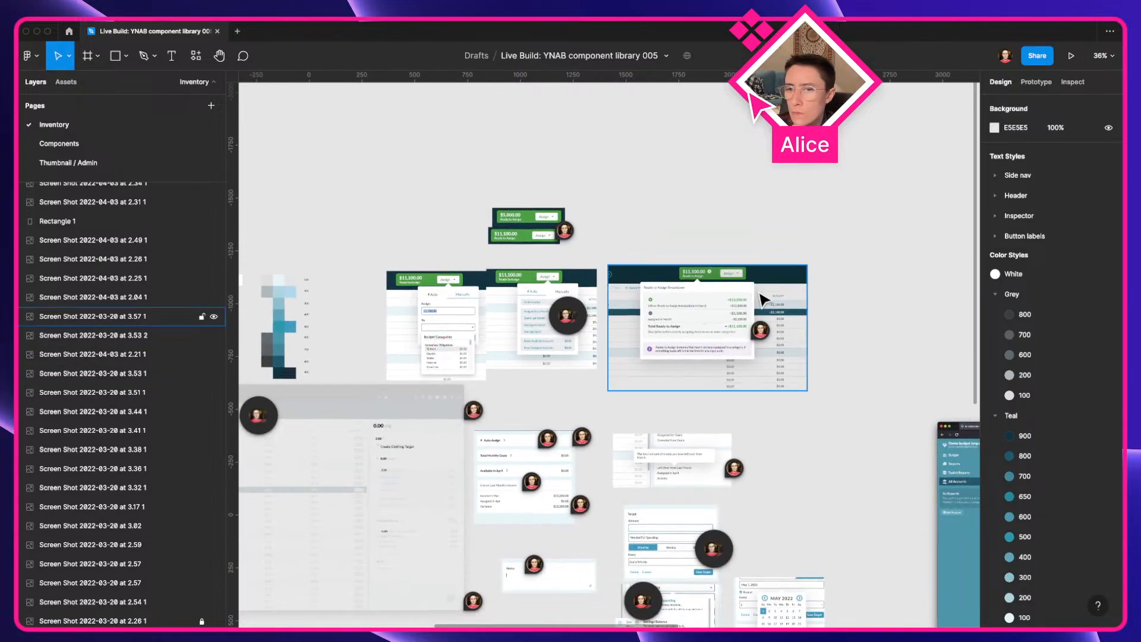
Review the Add Account dialog screenshots, and examine the budget header's month picker and note popover screenshots up close
scroll(644, 320, "left", 5)
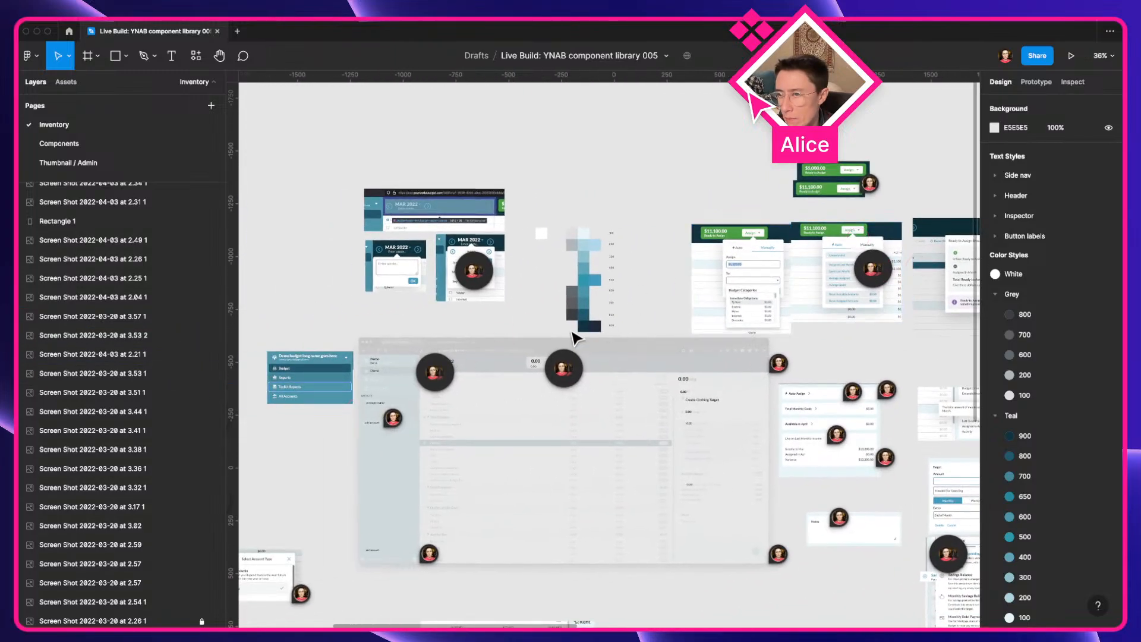
scroll(499, 374, "left", 5)
scroll(499, 374, "down", 2)
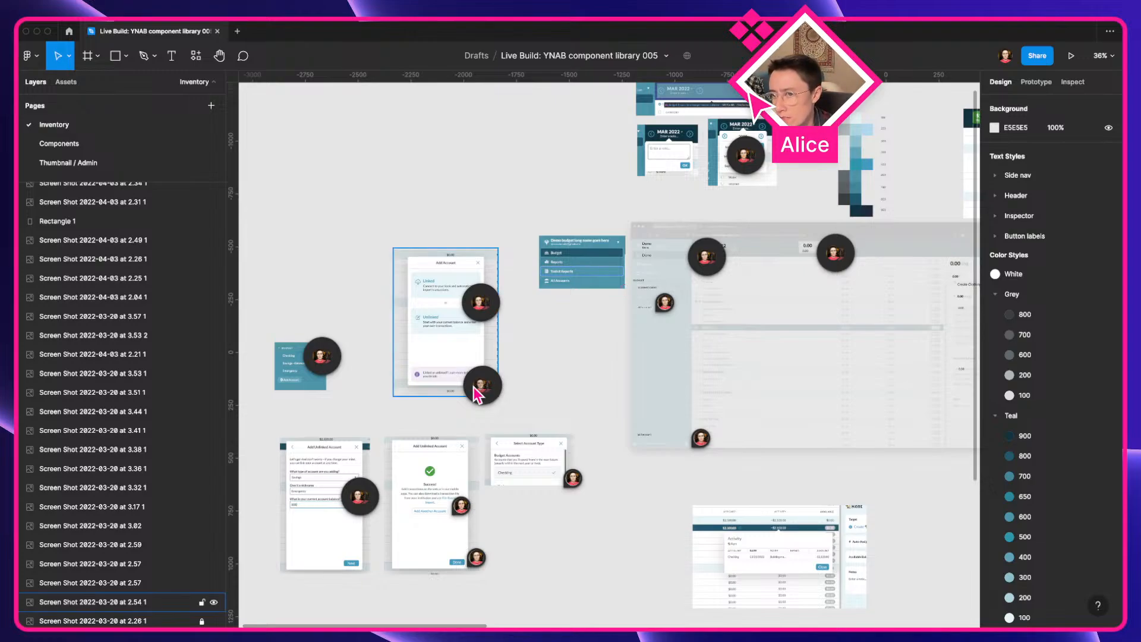
left_click_drag(382, 382, 534, 339)
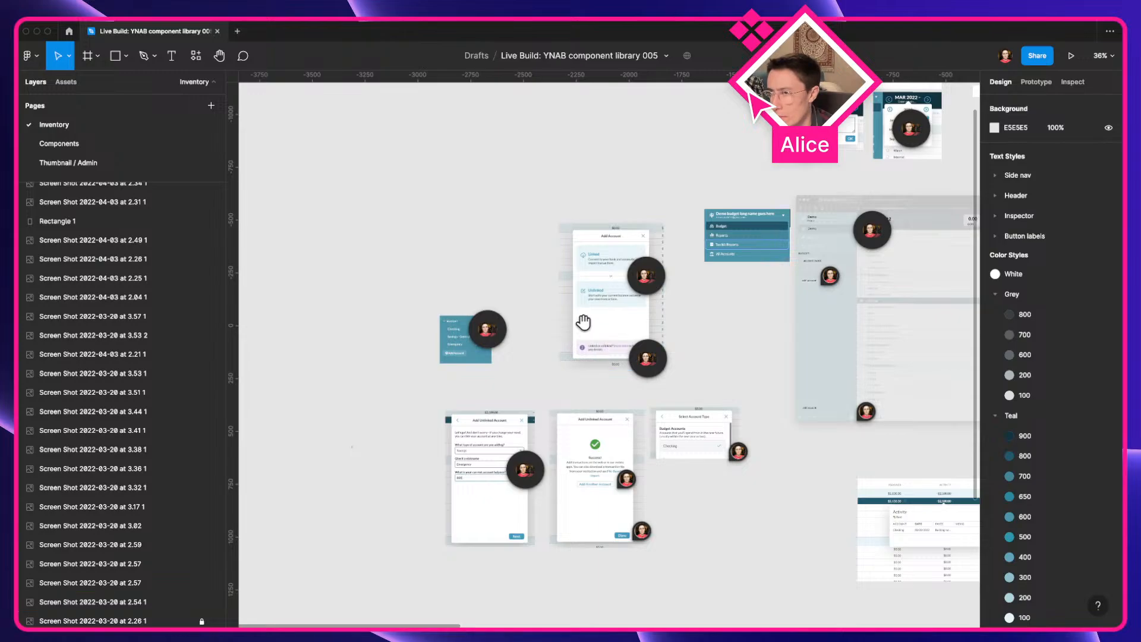
scroll(580, 323, "right", 5)
scroll(580, 323, "up", 3)
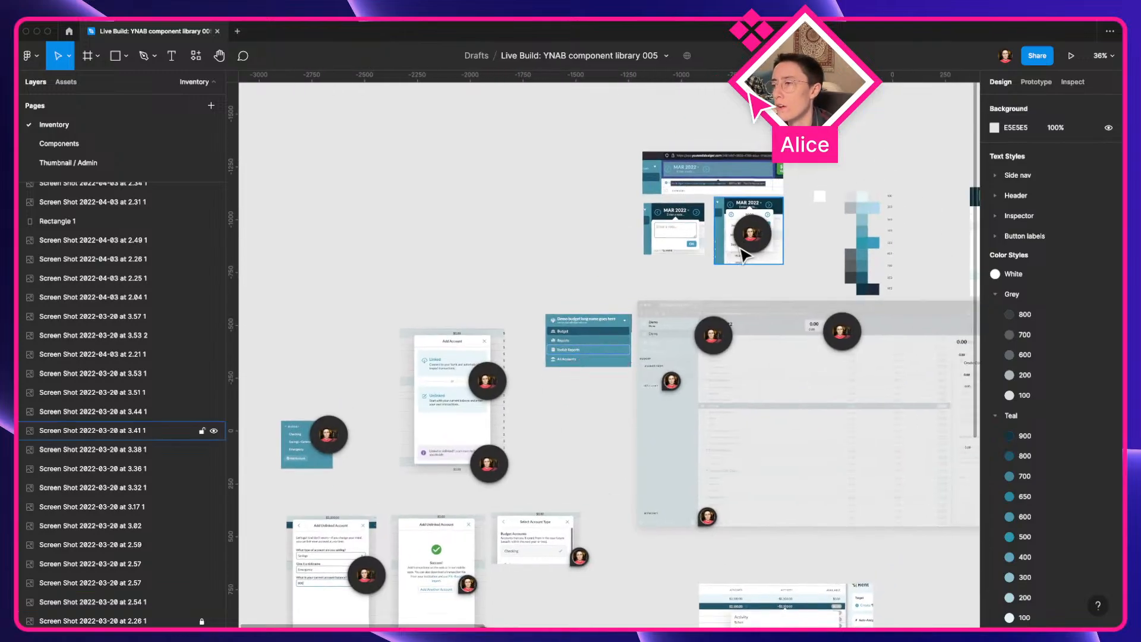
scroll(720, 161, "up", 3)
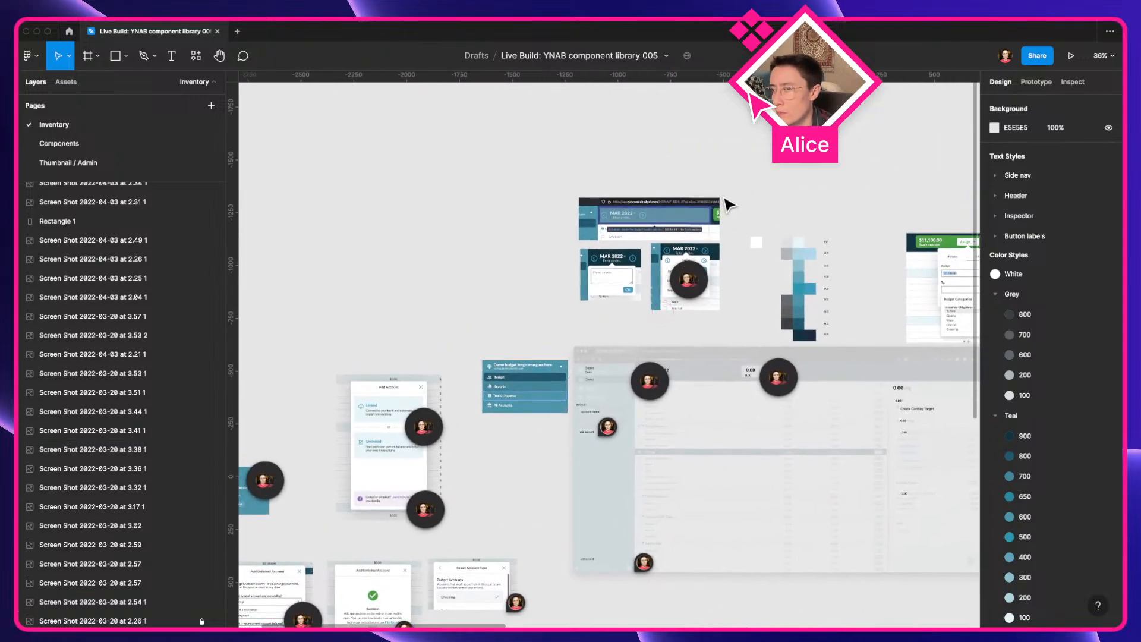
scroll(727, 209, "up", 3)
scroll(739, 225, "up", 3)
scroll(817, 247, "up", 3)
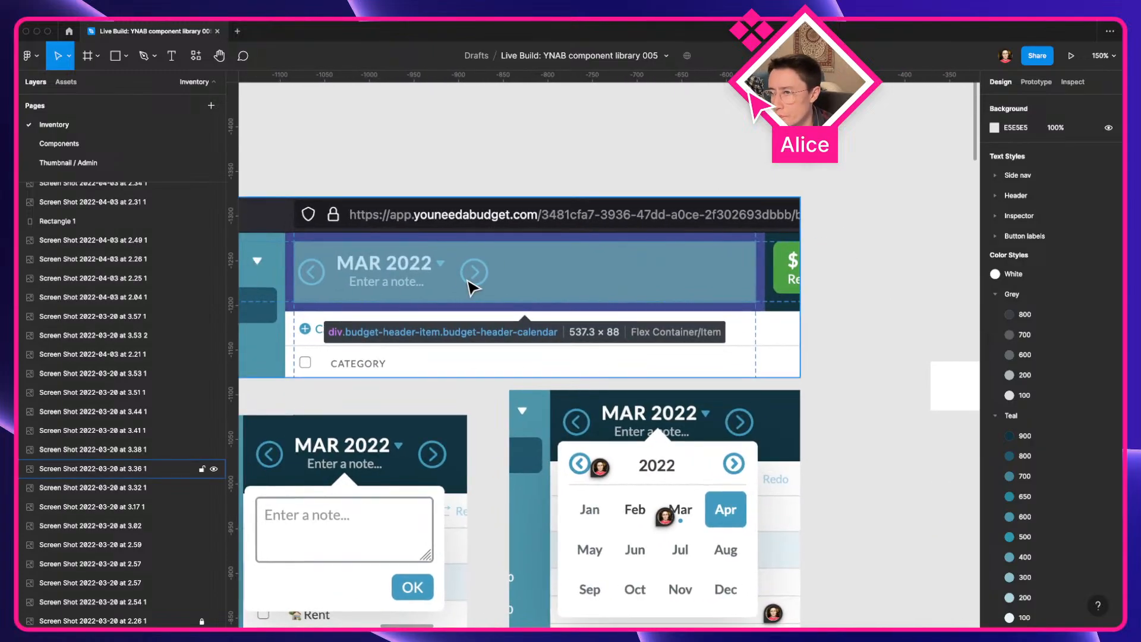
left_click_drag(496, 299, 563, 271)
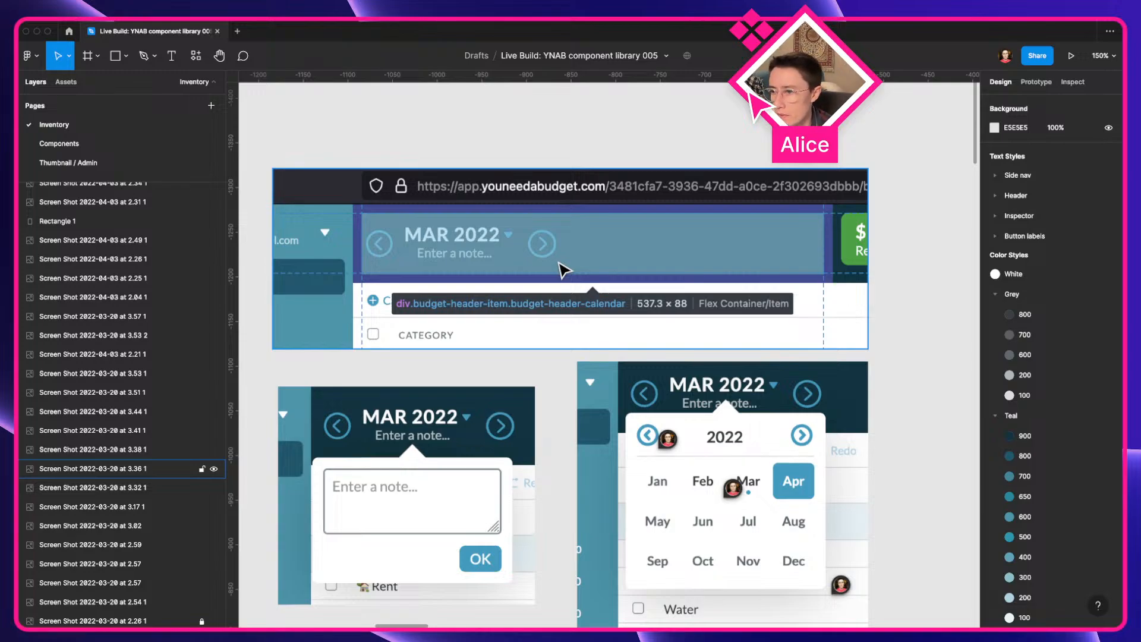
scroll(563, 271, "down", 5)
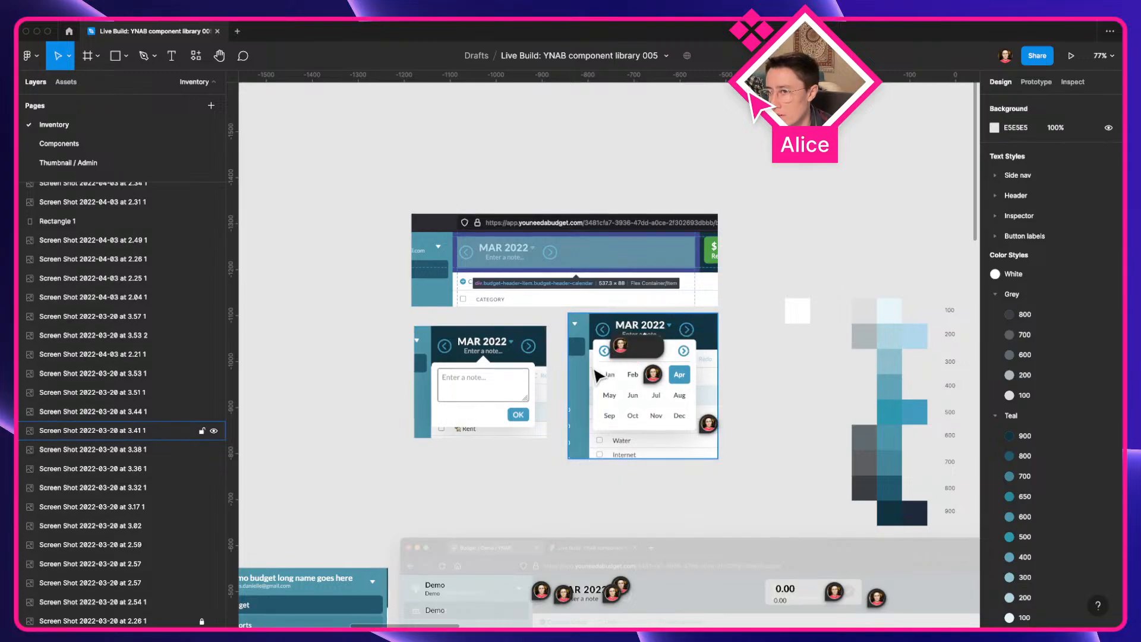
Examine the Ready to Assign banner with its Auto and Manually assign popovers in the inventory screenshots
left_click_drag(792, 377, 453, 337)
scroll(456, 338, "down", 3)
scroll(539, 356, "right", 10)
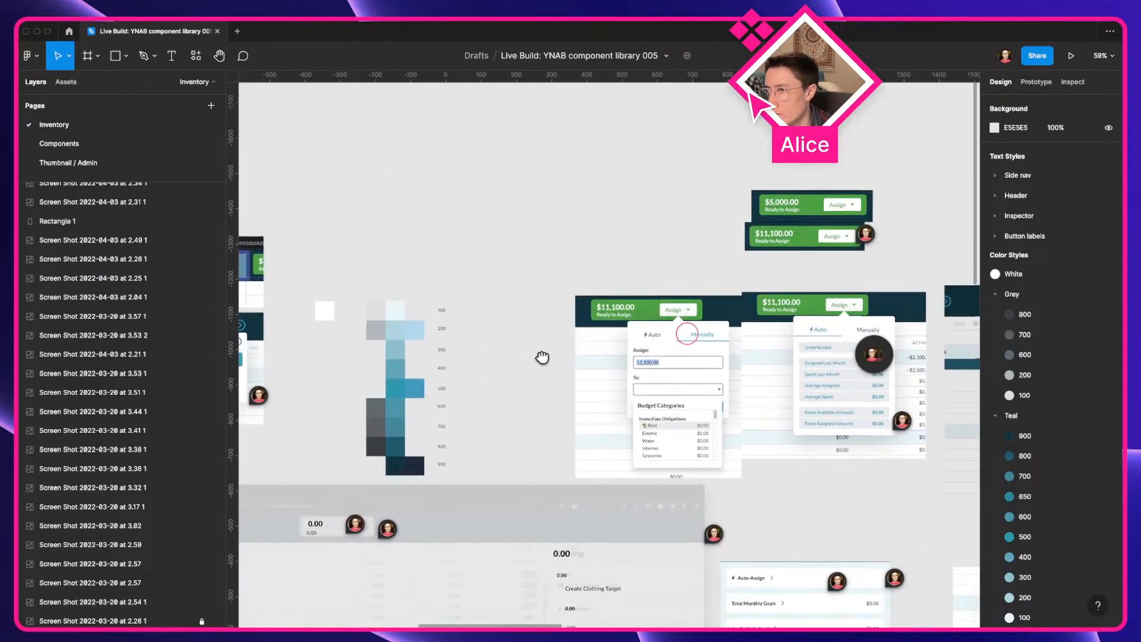
left_click(558, 252)
left_click(617, 333)
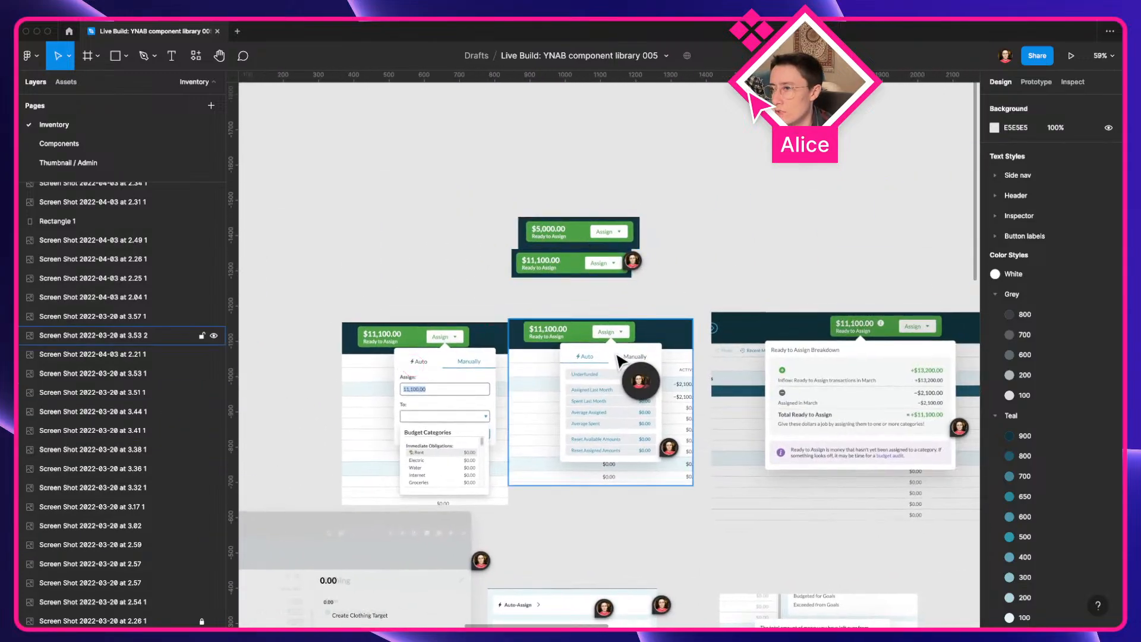
scroll(615, 341, "up", 5)
scroll(617, 341, "left", 5)
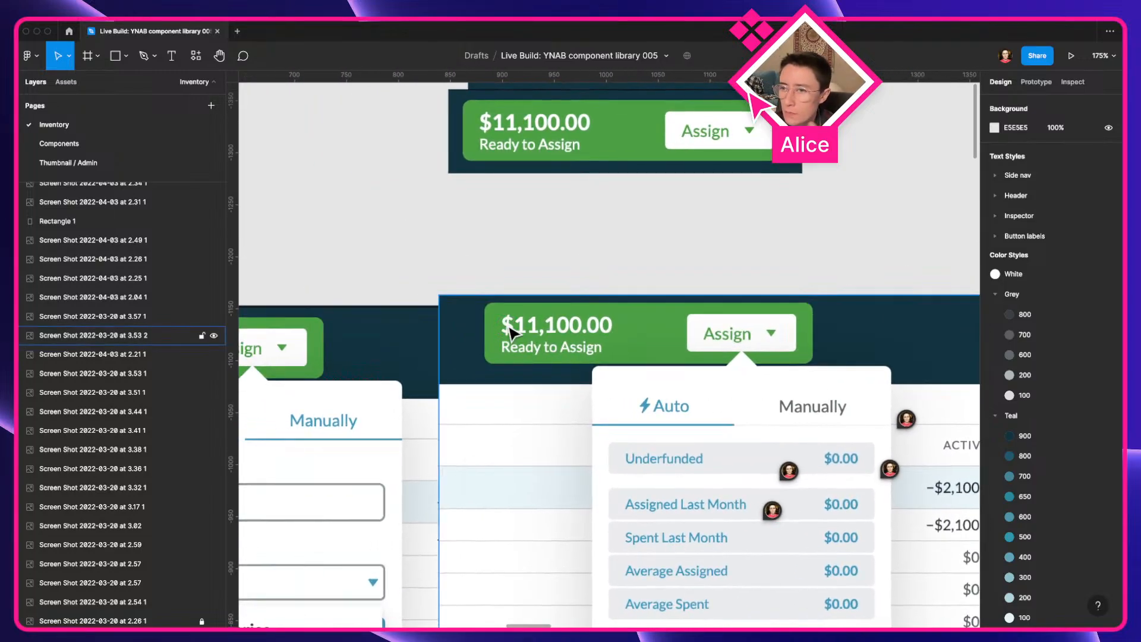
scroll(499, 281, "up", 5)
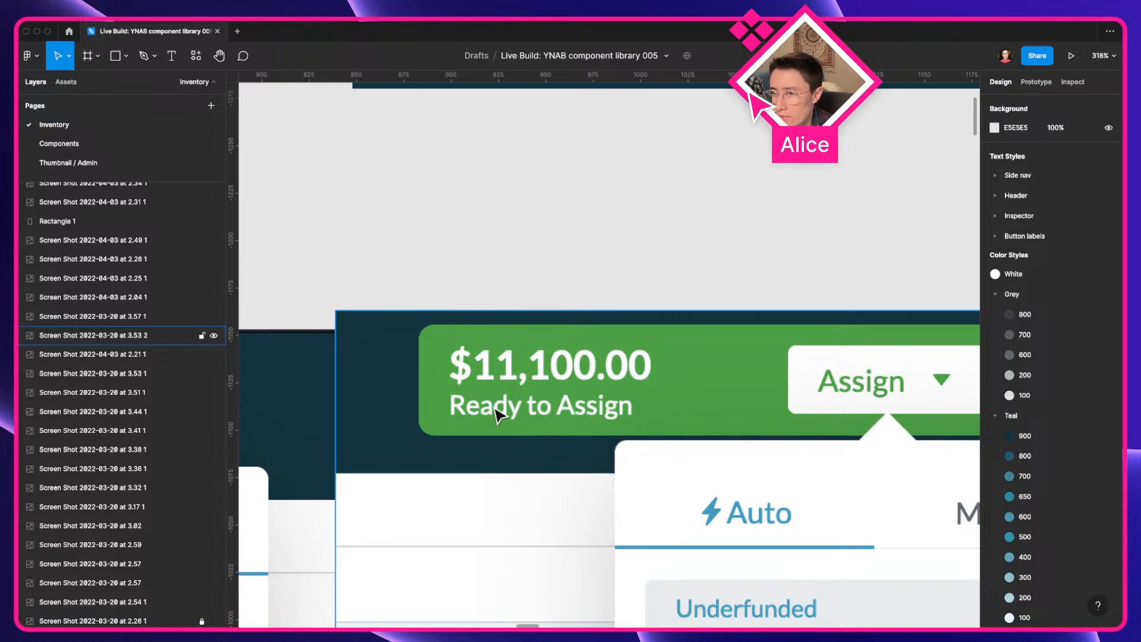
scroll(583, 375, "down", 3)
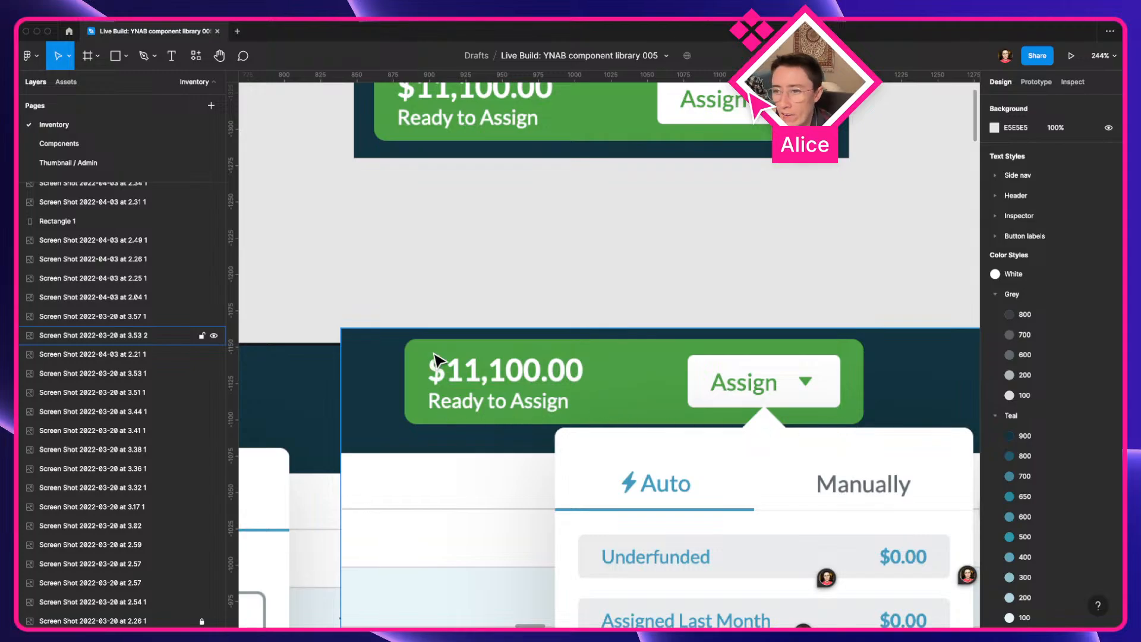
scroll(437, 358, "down", 10)
scroll(433, 357, "left", 5)
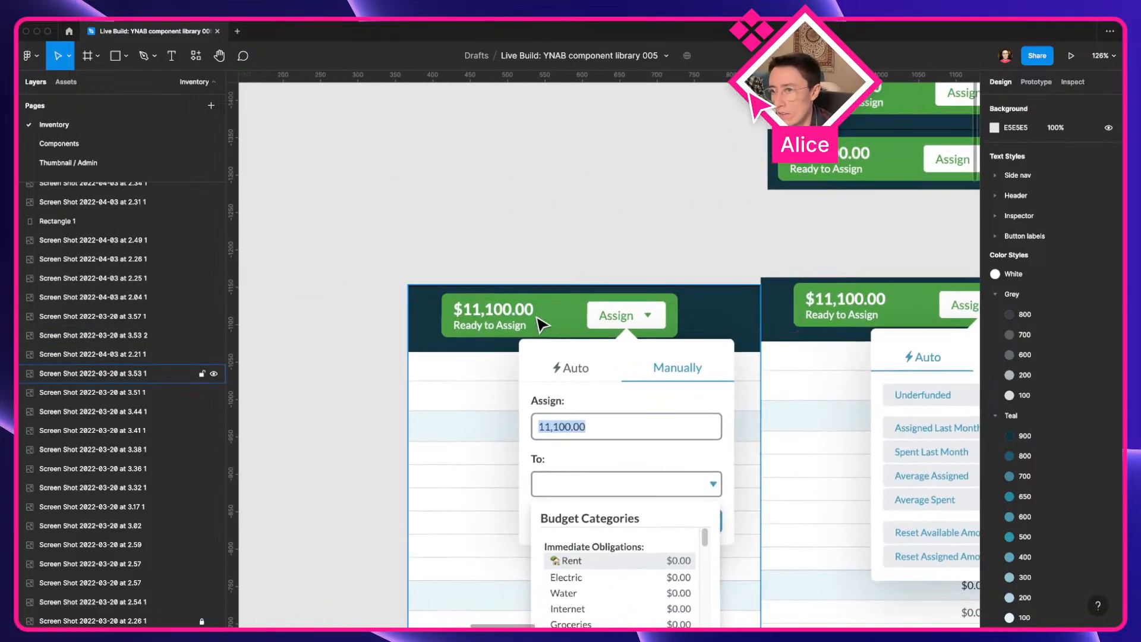
Survey the whole set of inventory screenshots around the faded full-page budget layout
scroll(540, 321, "down", 10)
left_click_drag(372, 333, 469, 294)
left_click_drag(329, 369, 696, 212)
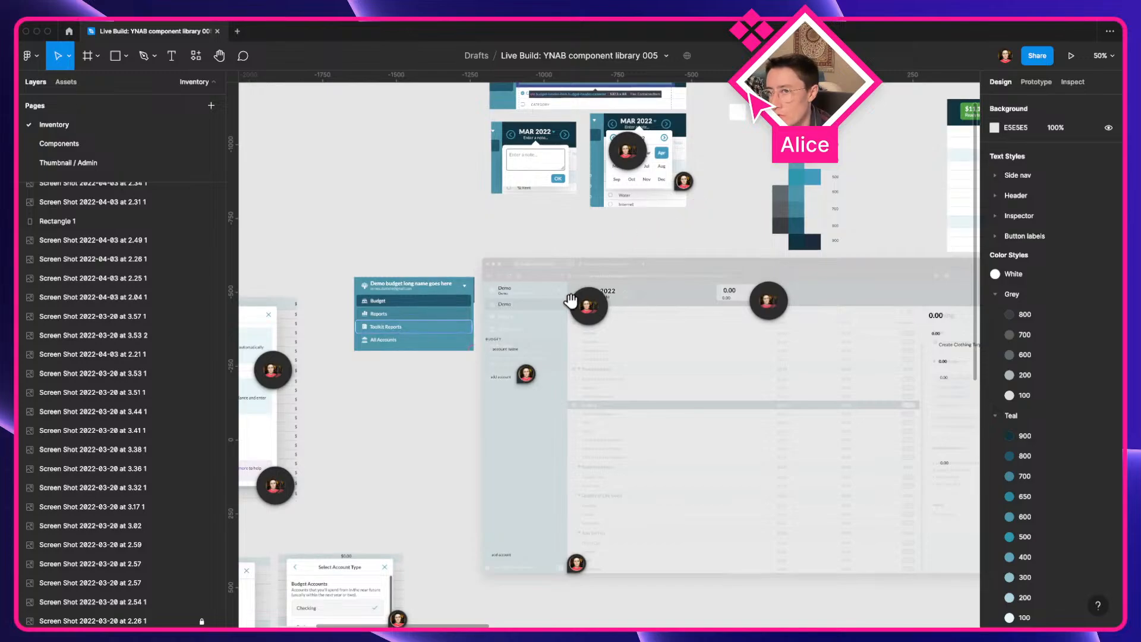
left_click_drag(570, 301, 889, 105)
scroll(889, 106, "down", 5)
left_click_drag(847, 223, 501, 434)
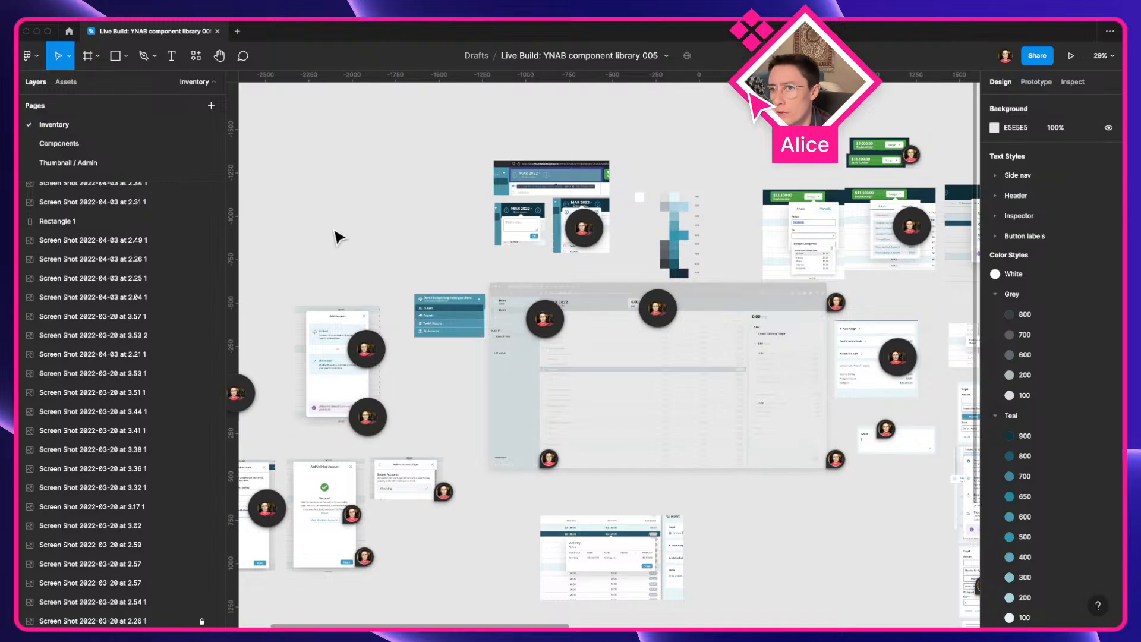
Draw a frame about 127 × 57 on an empty area of the Inventory page and apply auto layout to it
scroll(491, 306, "up", 5)
scroll(500, 313, "up", 5)
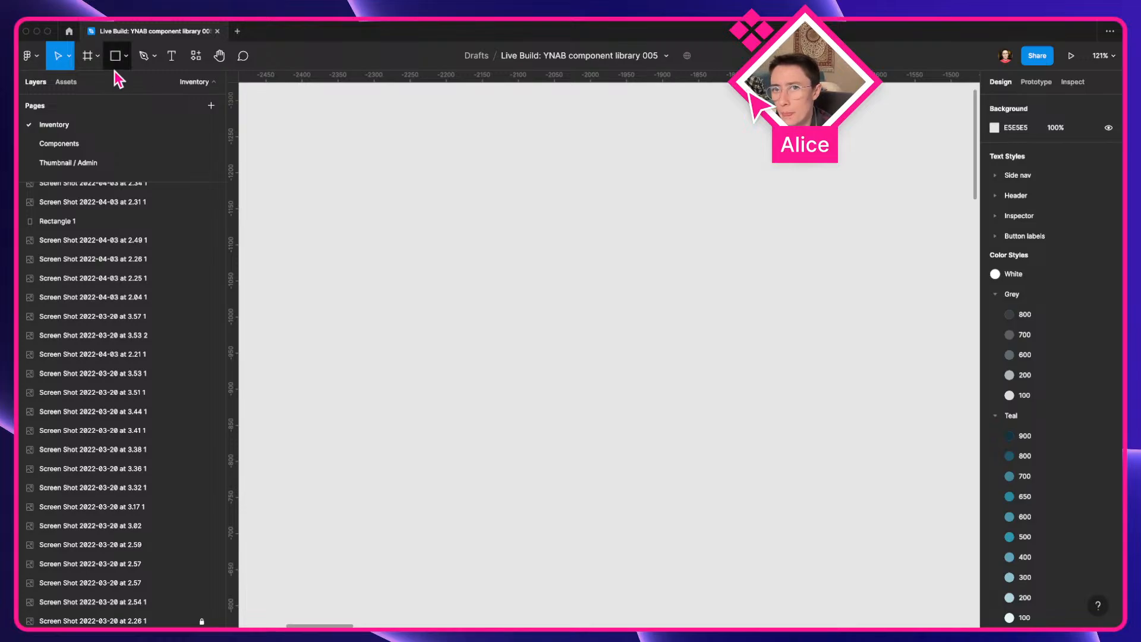
key("f")
left_click_drag(476, 295, 569, 335)
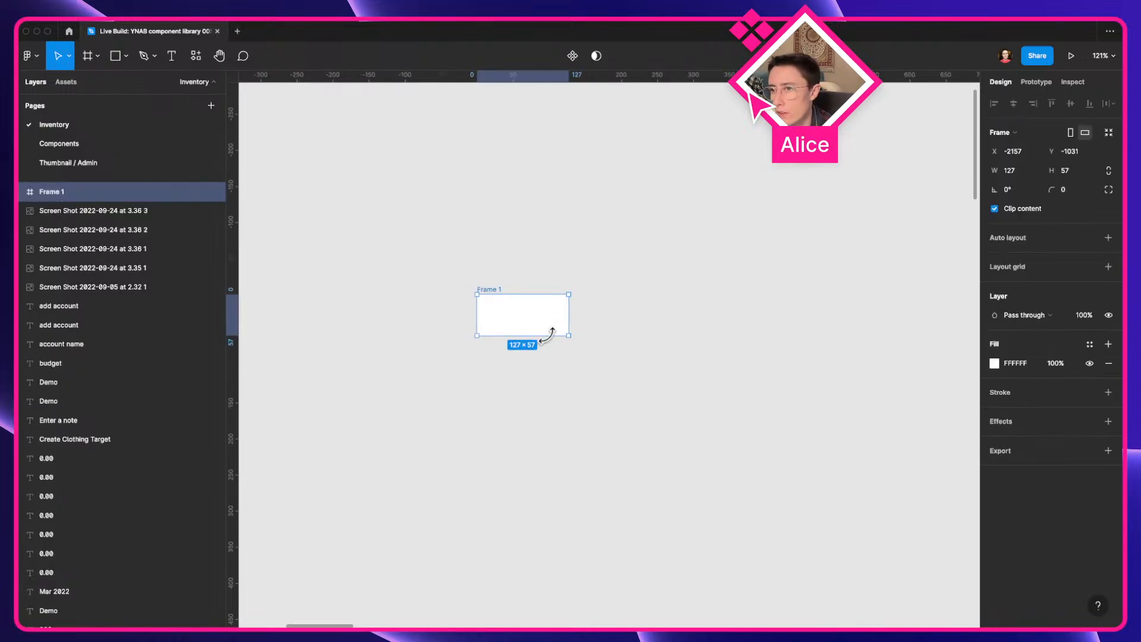
left_click_drag(512, 306, 596, 341)
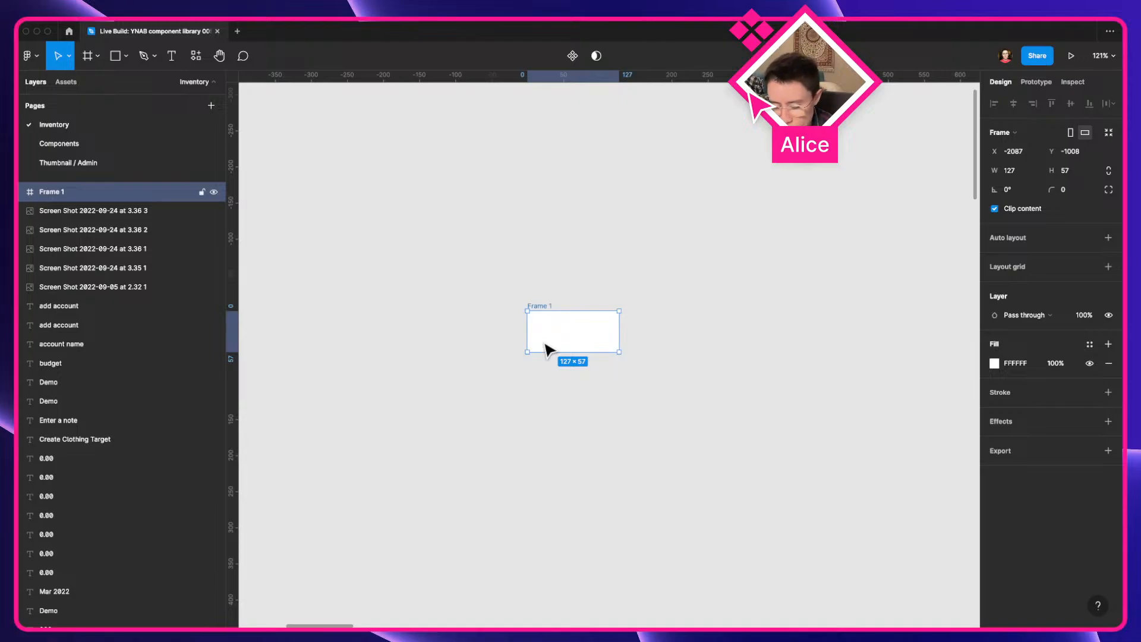
key("shift+a")
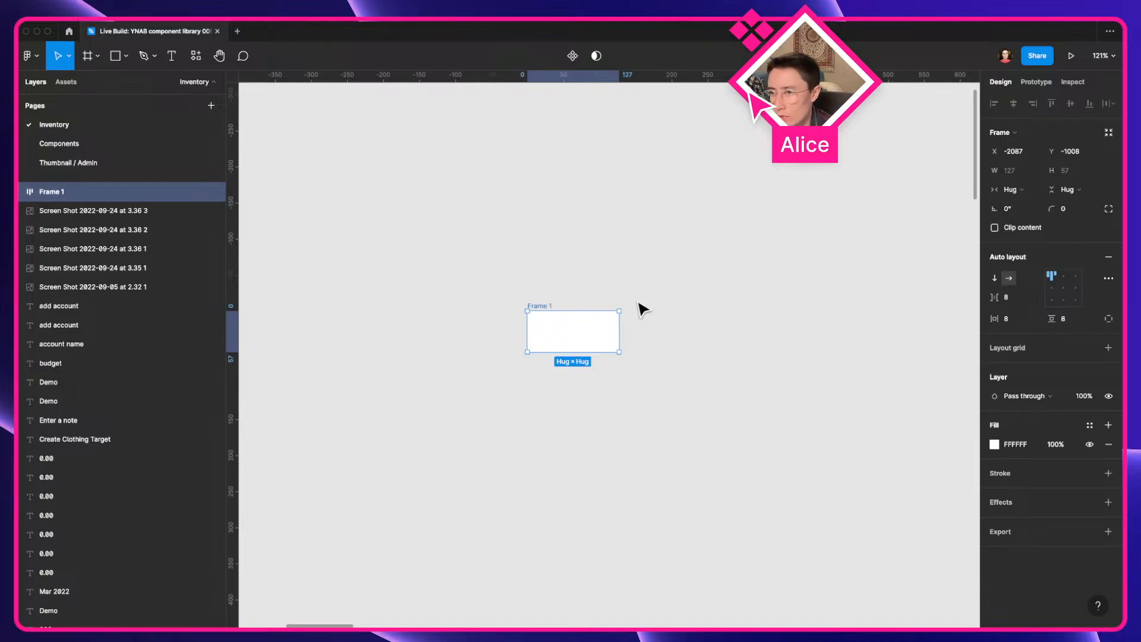
Wrap the white frame in a parent auto layout frame and fill the parent with D3D3D3
key("shift+a")
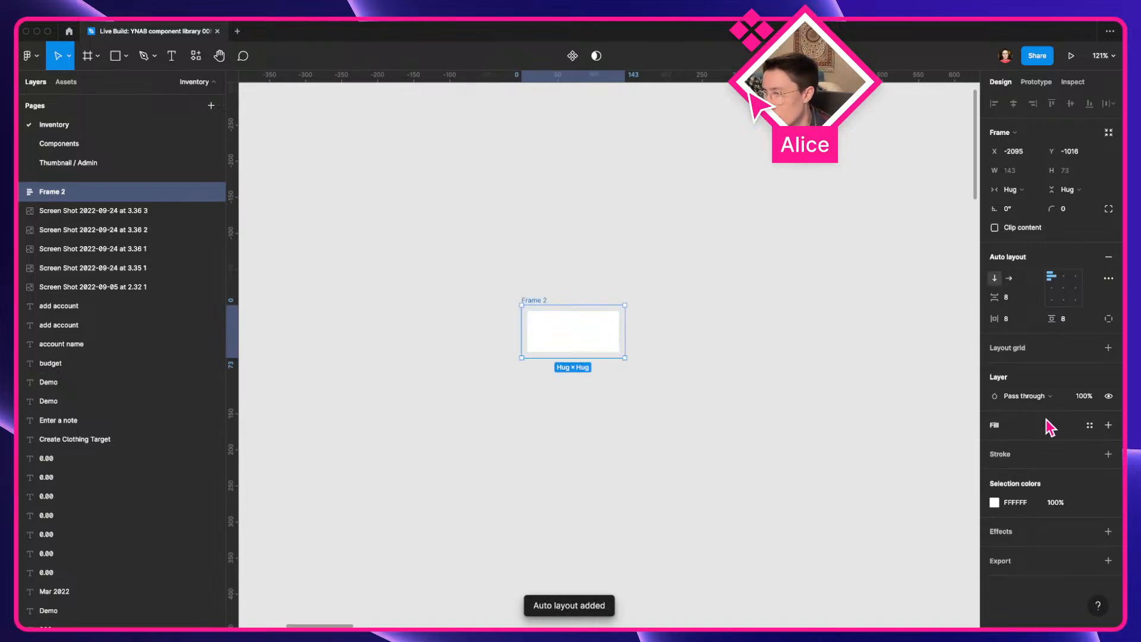
left_click(1107, 425)
left_click(994, 444)
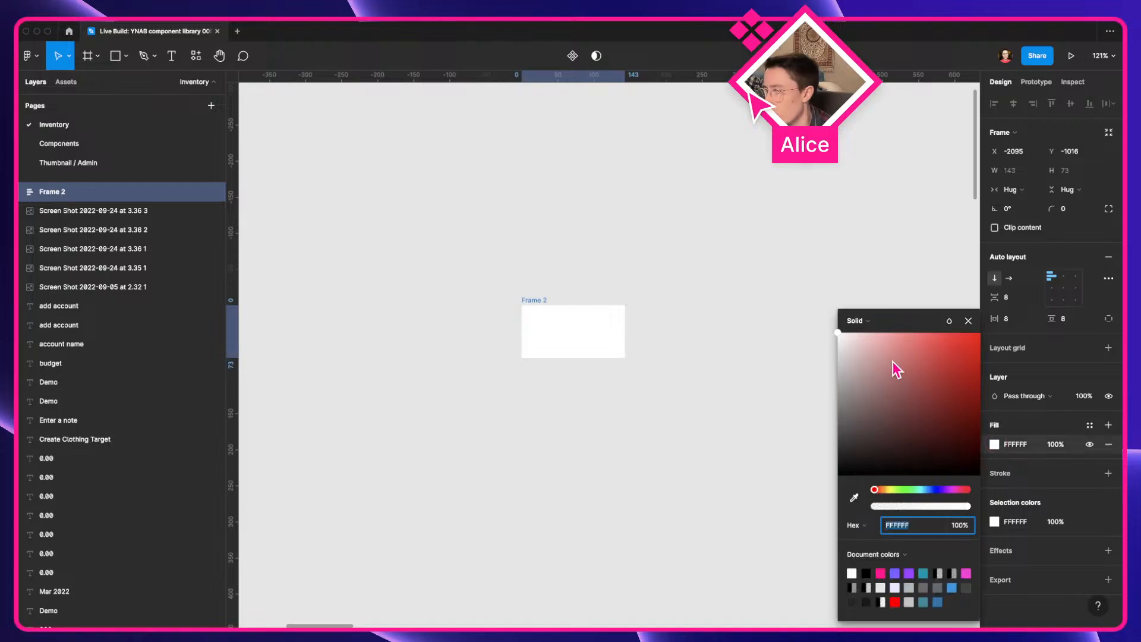
type("D3D3D3")
key("Return")
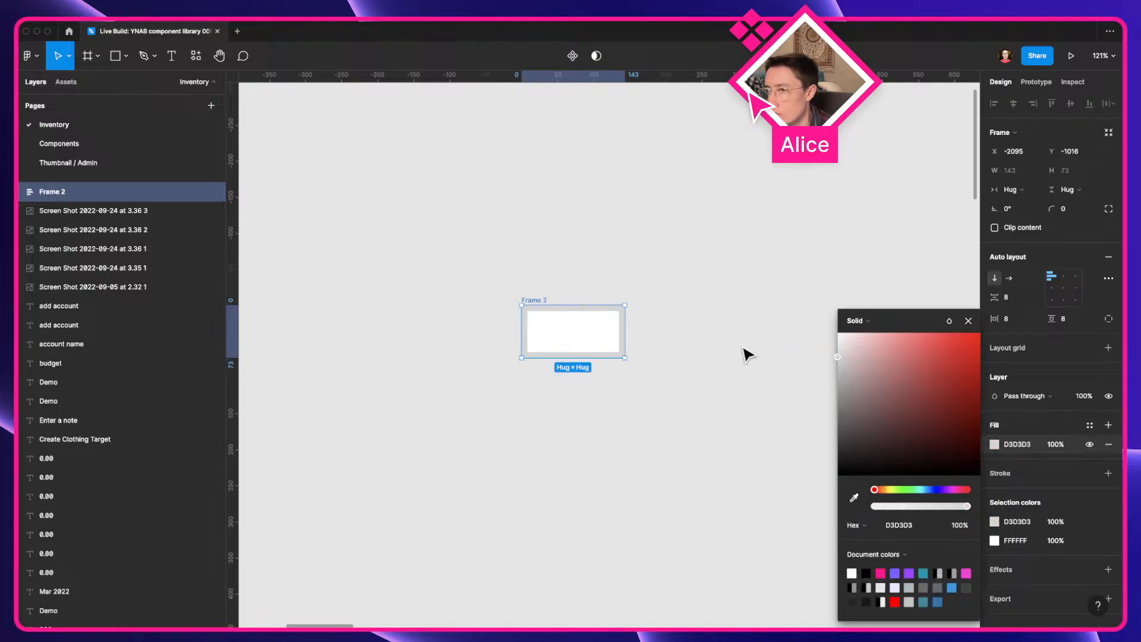
Wrap the nested frames in another outer auto layout frame filled with BDBDBD
key("shift+a")
left_click(1017, 426)
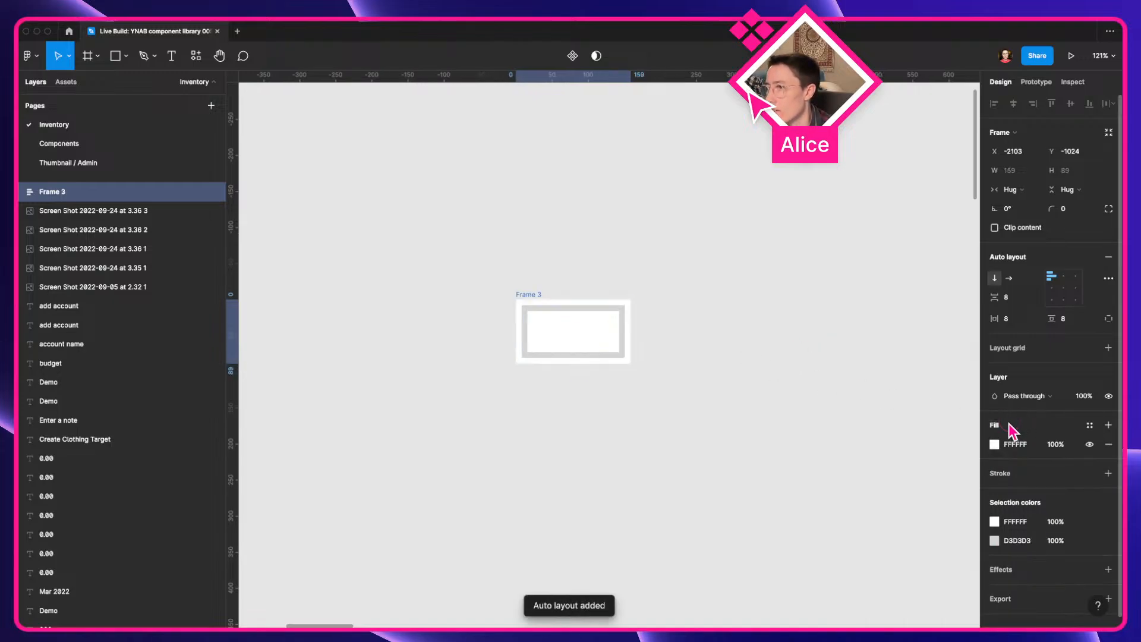
left_click(994, 444)
left_click_drag(862, 377, 790, 382)
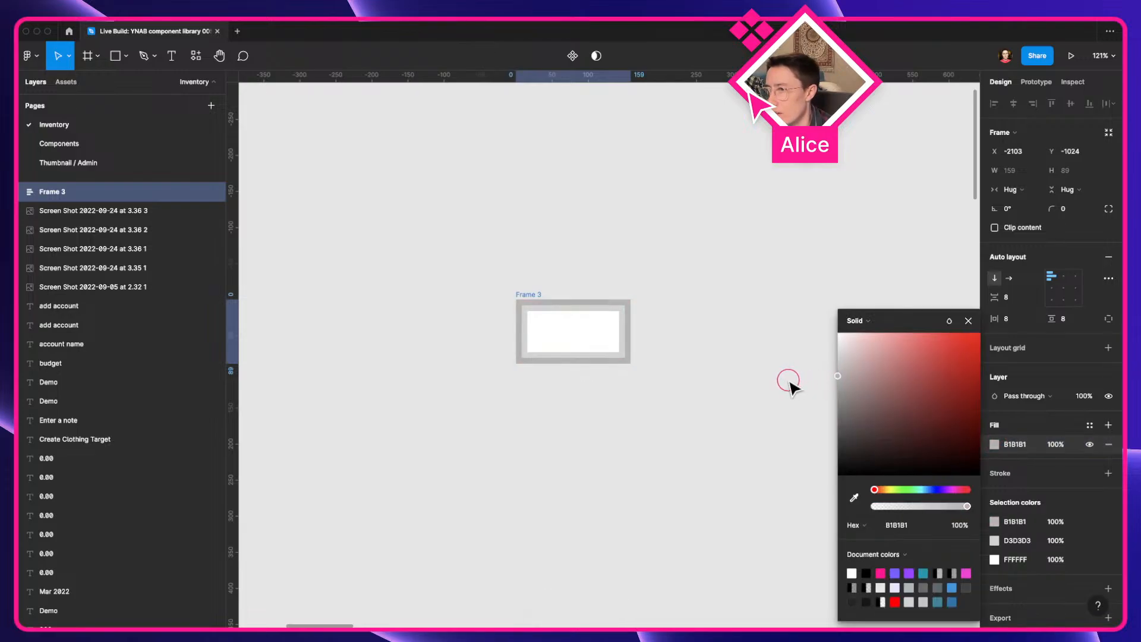
scroll(637, 371, "up", 3)
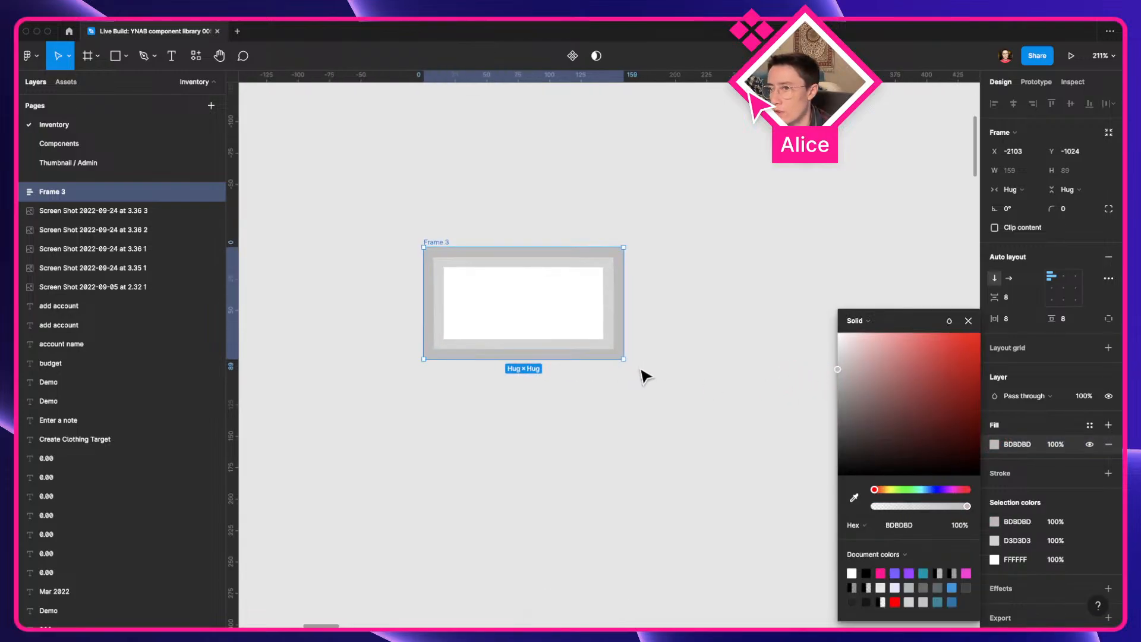
left_click(666, 349)
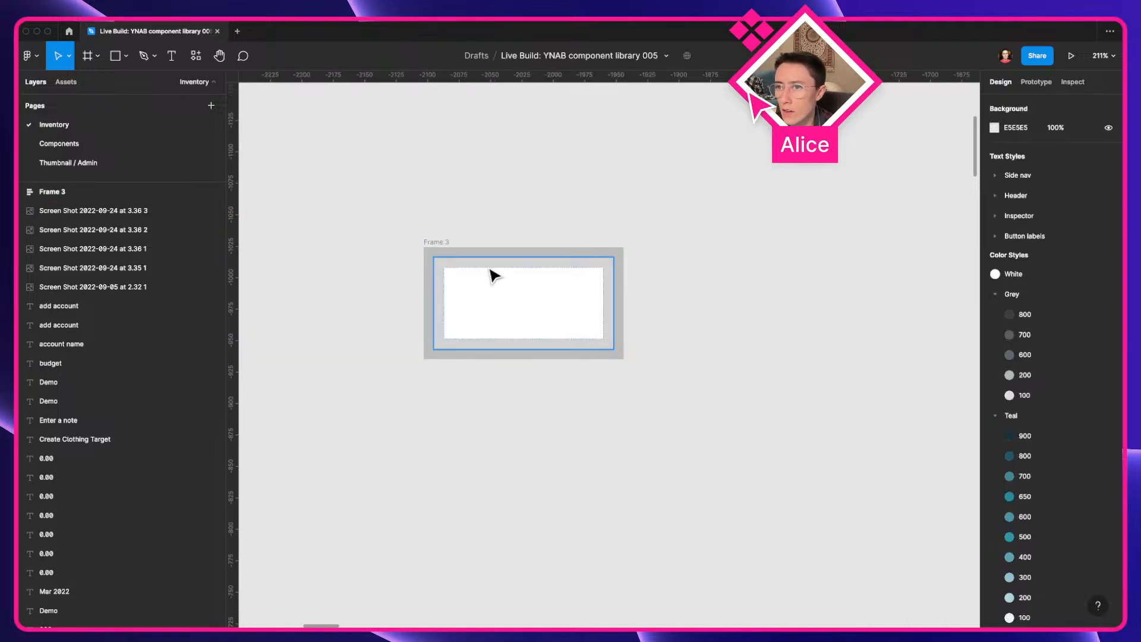
Delete the nested grey practice frames from the Inventory page and open the Components page
left_click(440, 242)
key("Delete")
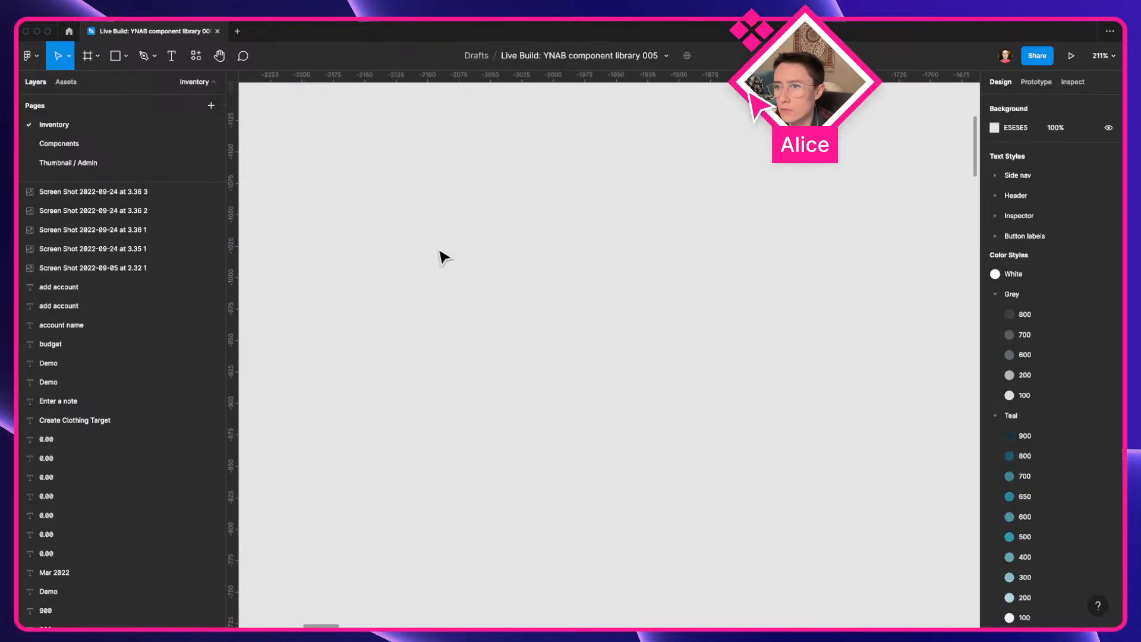
scroll(440, 254, "down", 10)
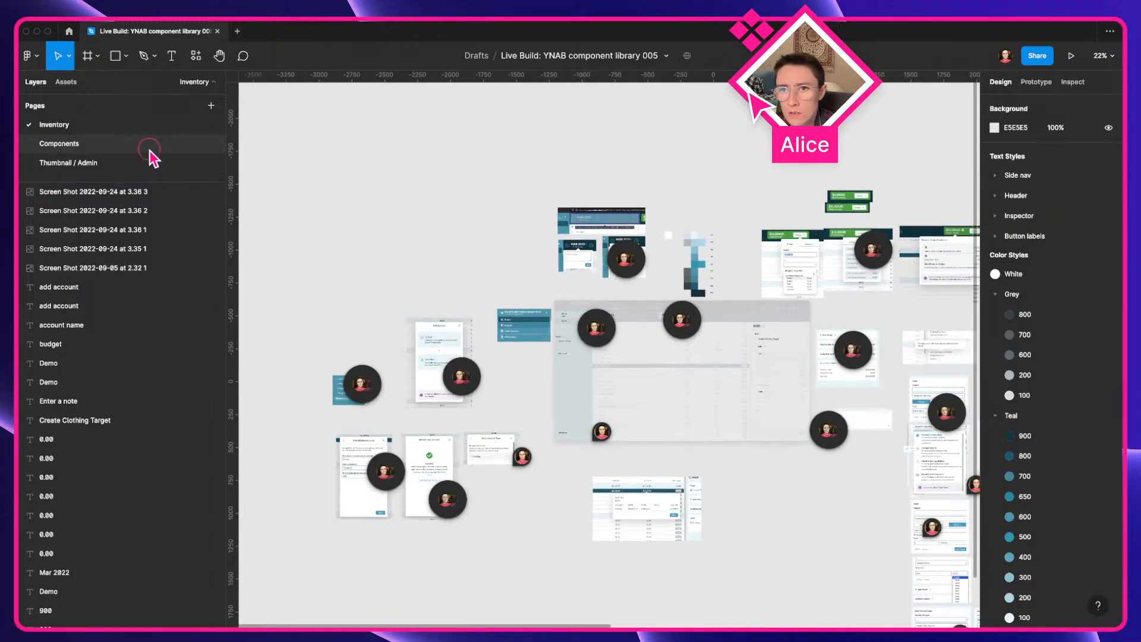
left_click(148, 145)
Switch to the YNAB web app in the browser and compare the headers of the Reports, Budget and All Accounts pages
key("ctrl+Left")
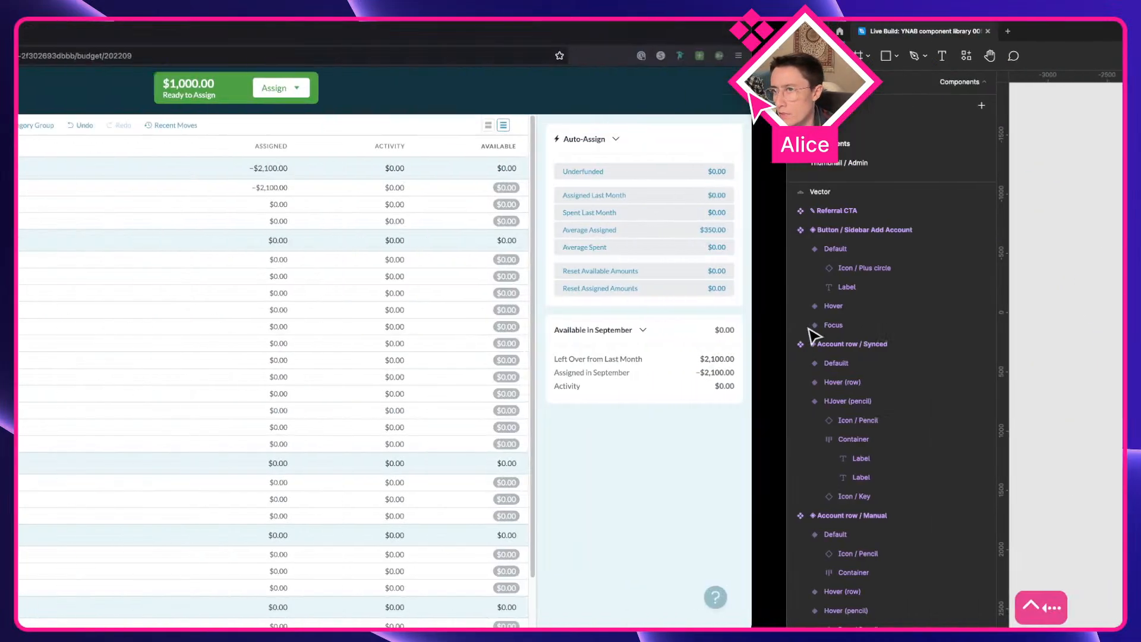
left_click(127, 136)
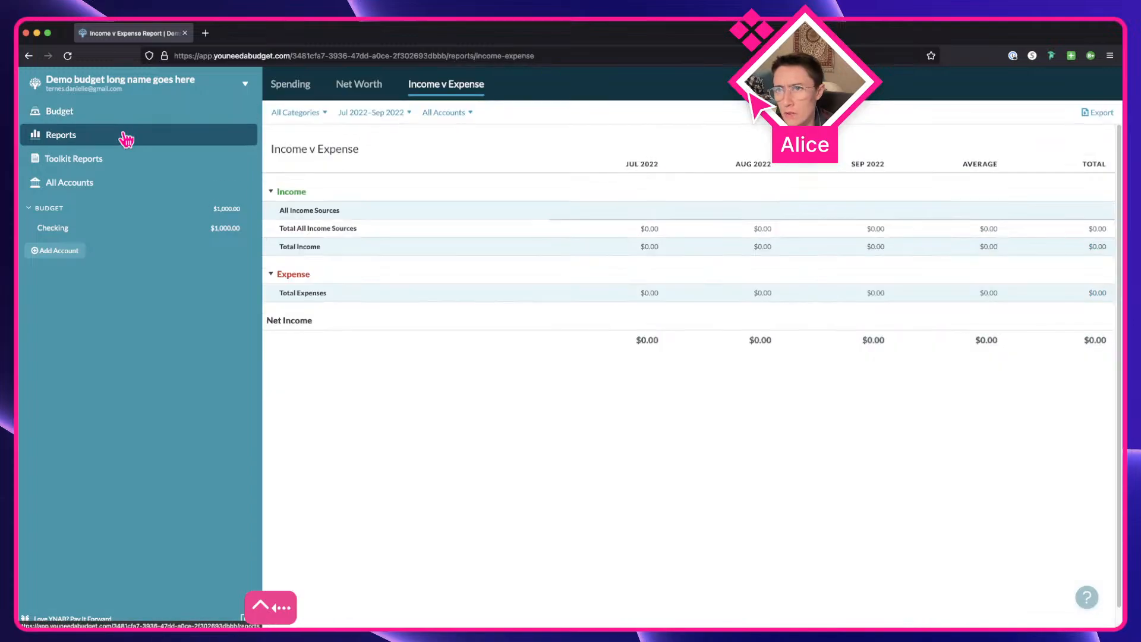
left_click(118, 117)
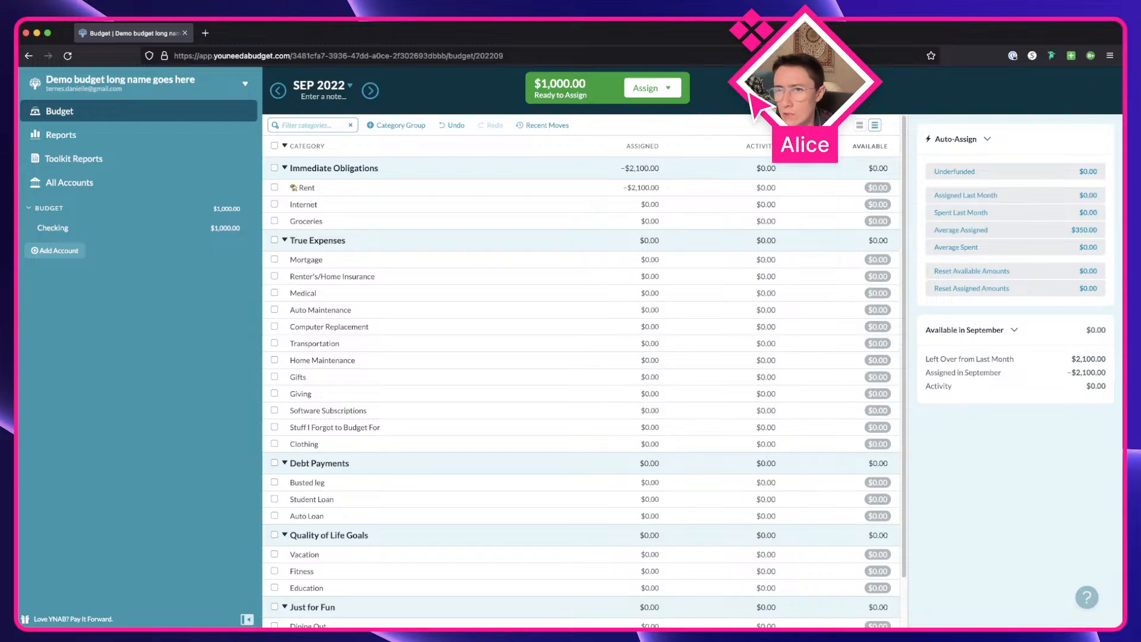
left_click(131, 135)
left_click(108, 188)
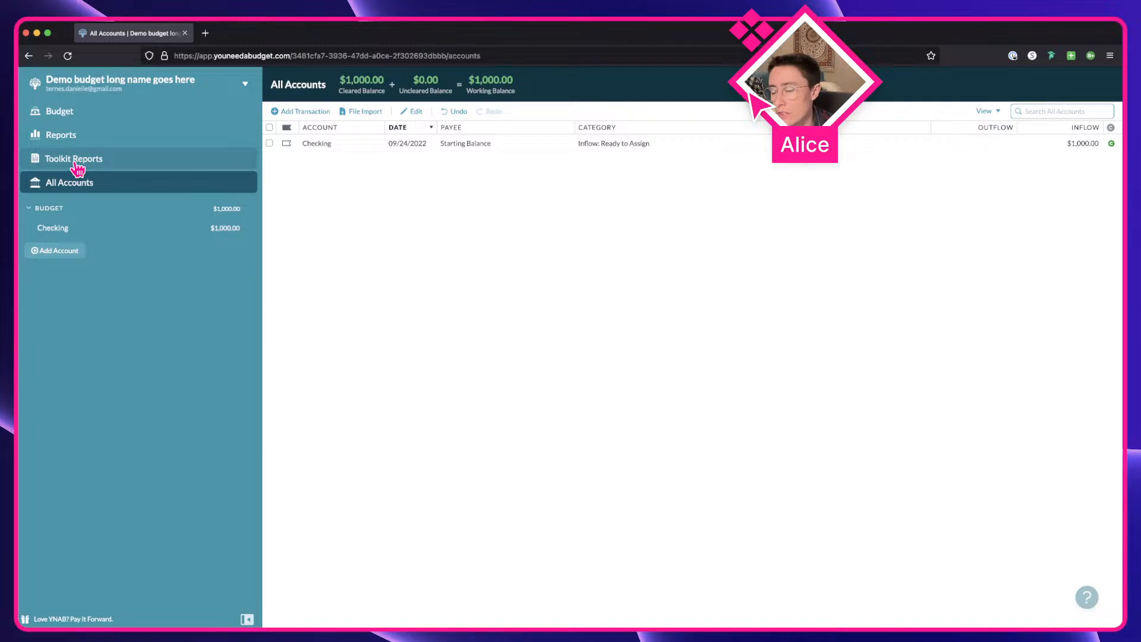
Switch to Figma and draw a frame about 581 × 147 on the empty canvas beside the side bar components
key("ctrl+Right")
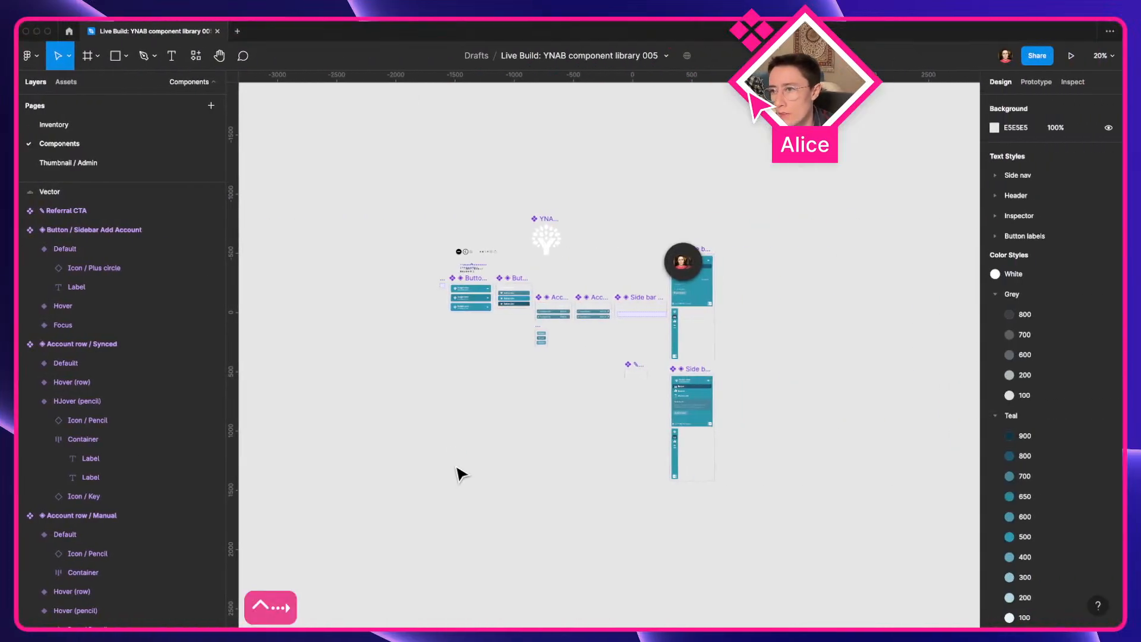
left_click_drag(477, 494, 367, 453)
left_click_drag(931, 244, 625, 313)
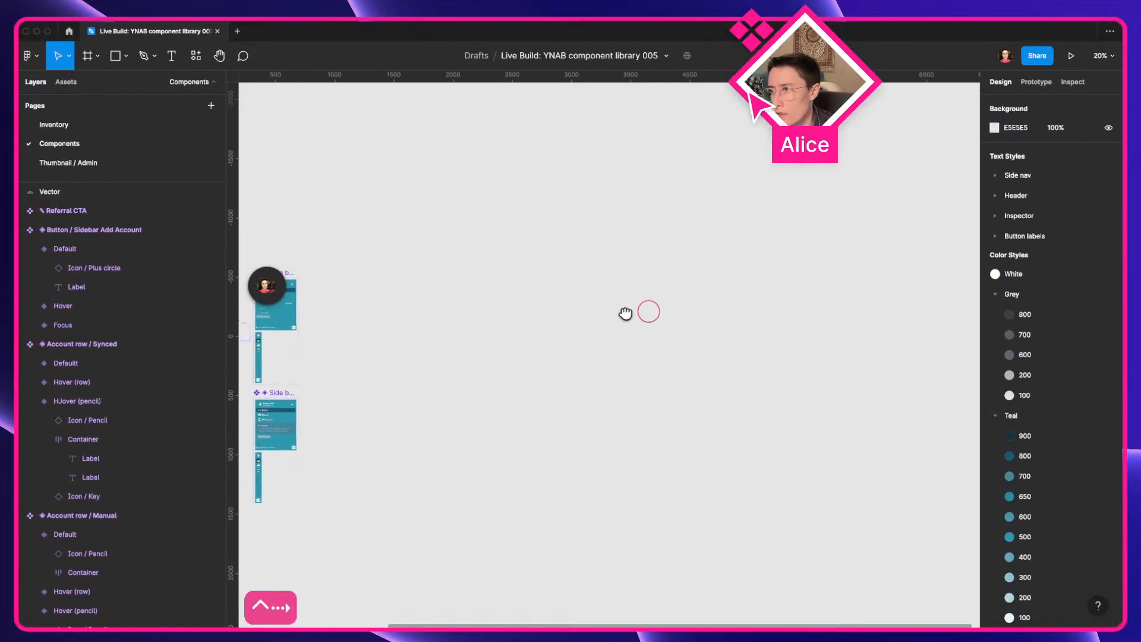
scroll(624, 290, "up", 3)
left_click_drag(395, 339, 568, 359)
scroll(568, 358, "up", 3)
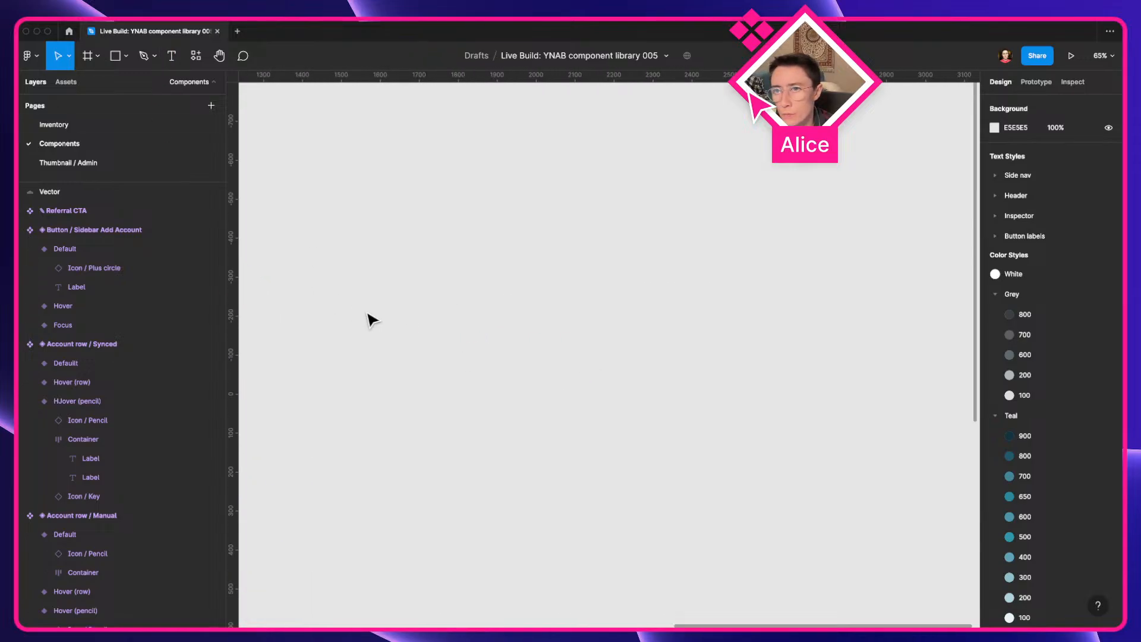
key("f")
left_click_drag(346, 303, 571, 356)
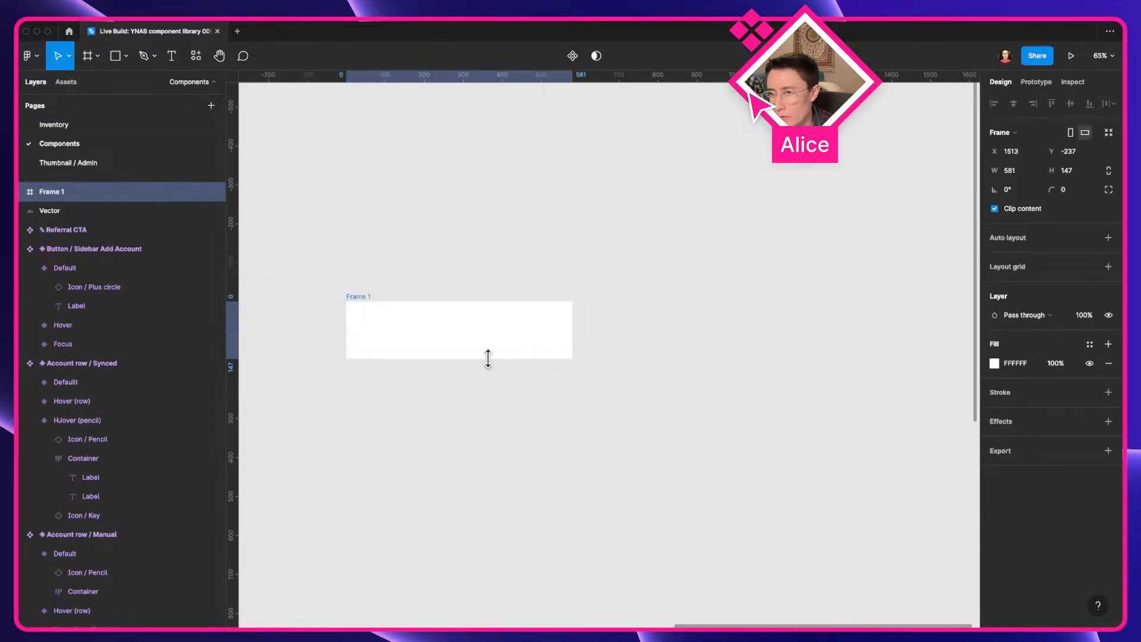
Apply auto layout to the new frame and fill it with the Blue/900 color style
scroll(301, 313, "up", 5)
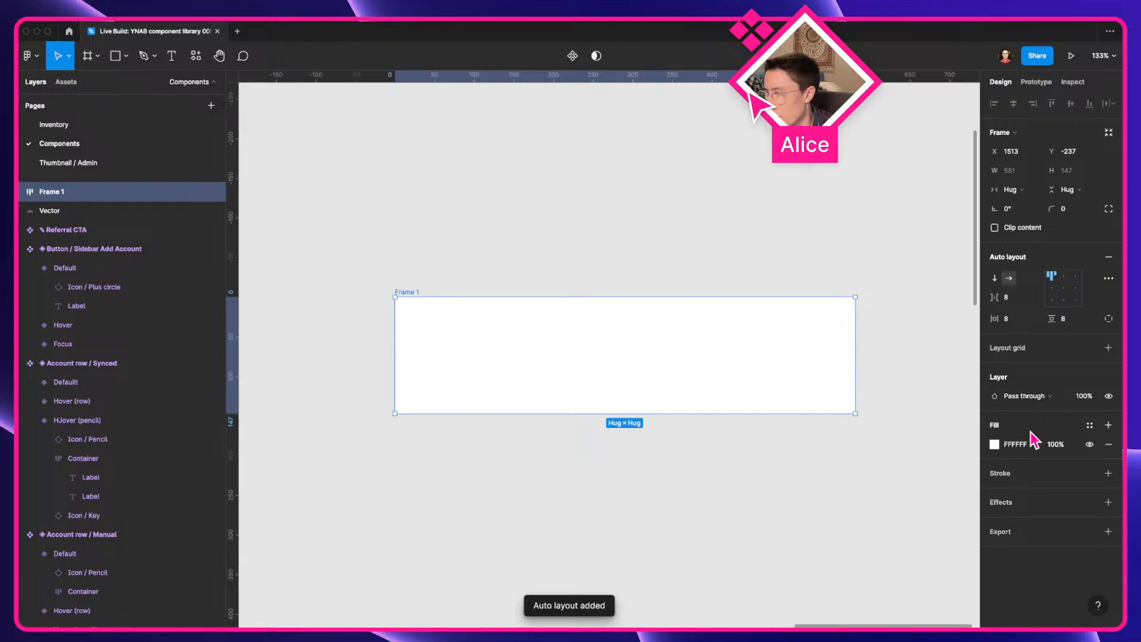
left_click(1090, 426)
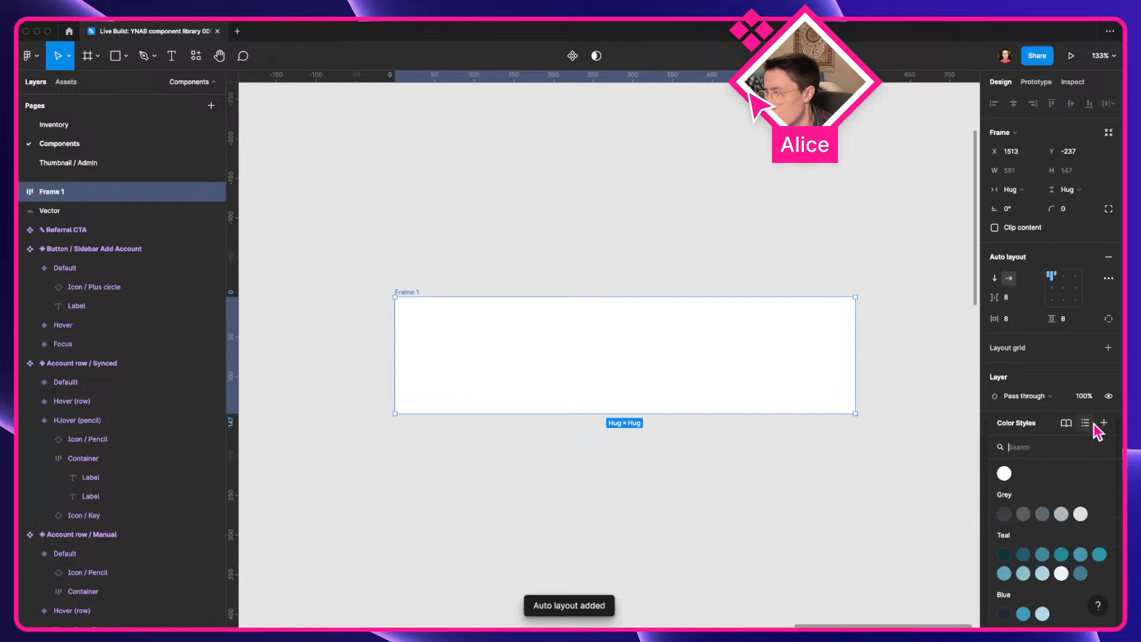
left_click(1003, 613)
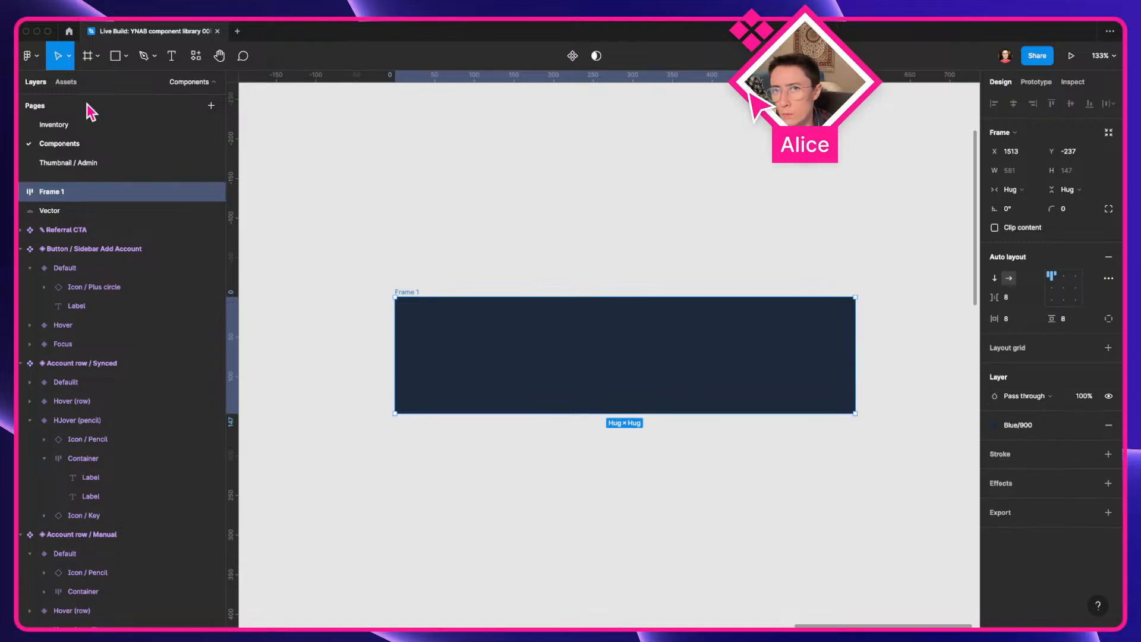
Place a Placeholder component instance inside the Blue/900 frame and widen the frame to about 597
left_click(66, 82)
left_click_drag(114, 173, 522, 361)
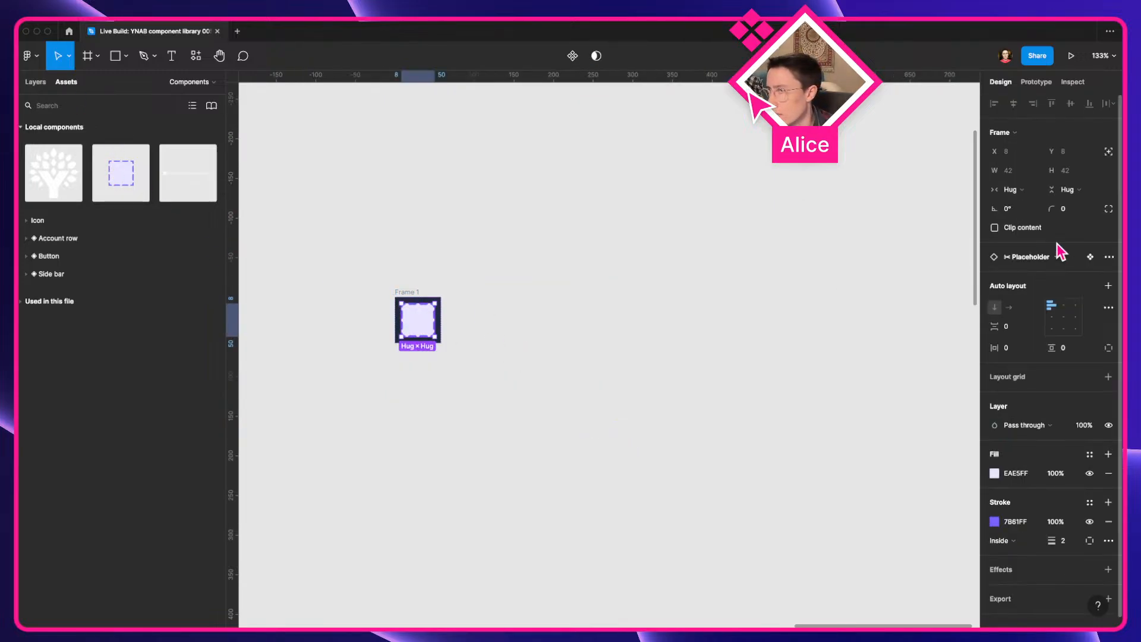
left_click(407, 293)
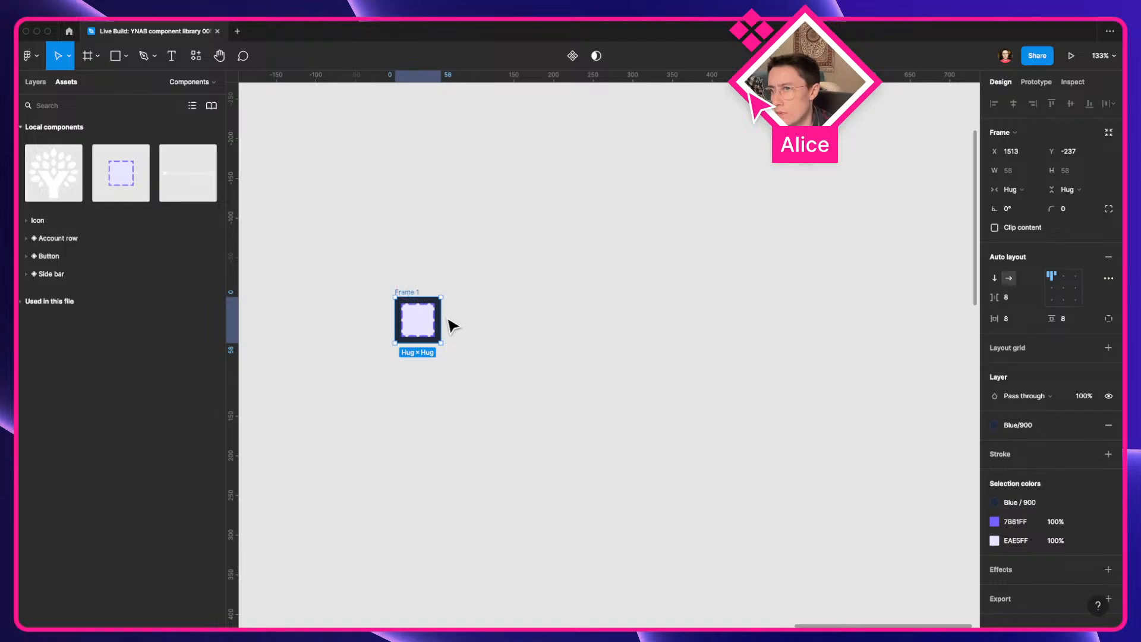
left_click_drag(463, 313, 826, 289)
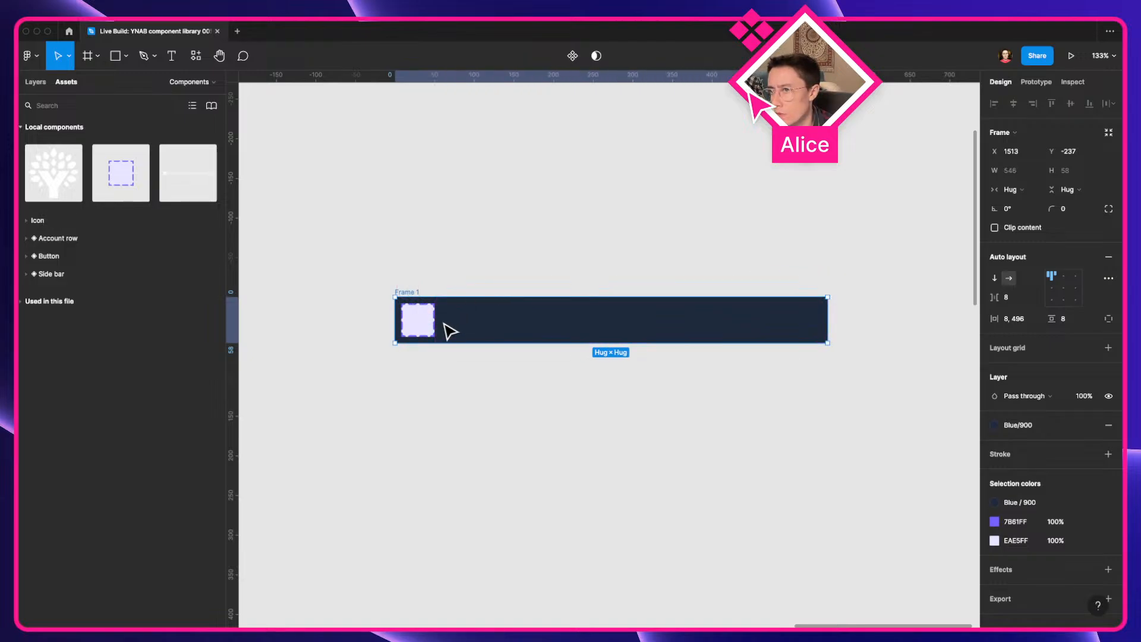
key("super+z")
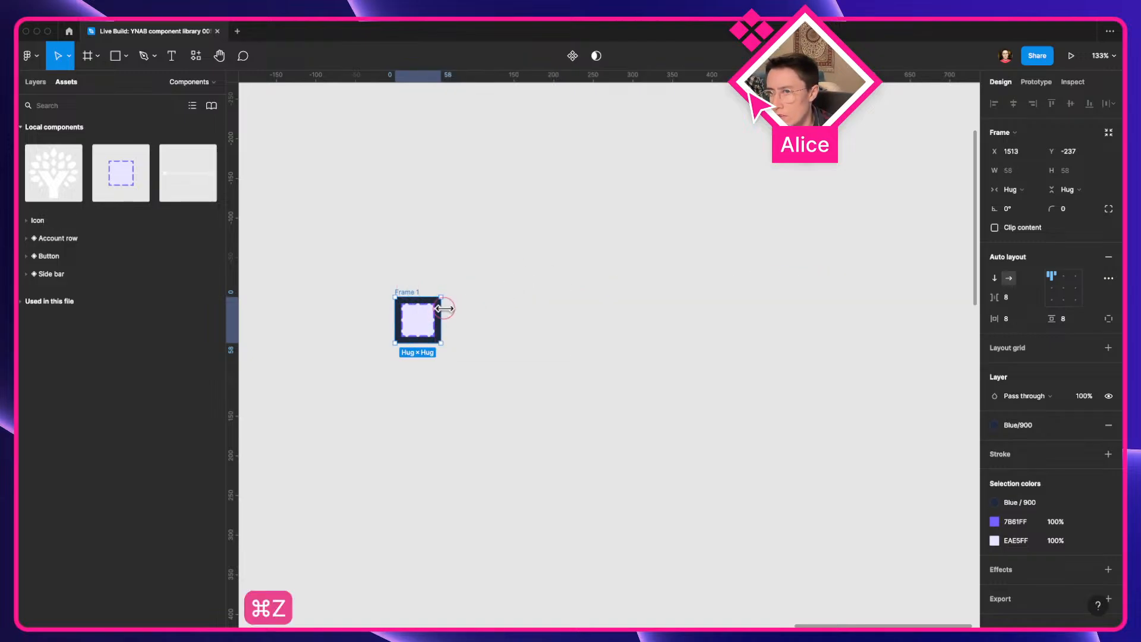
left_click_drag(445, 308, 867, 310)
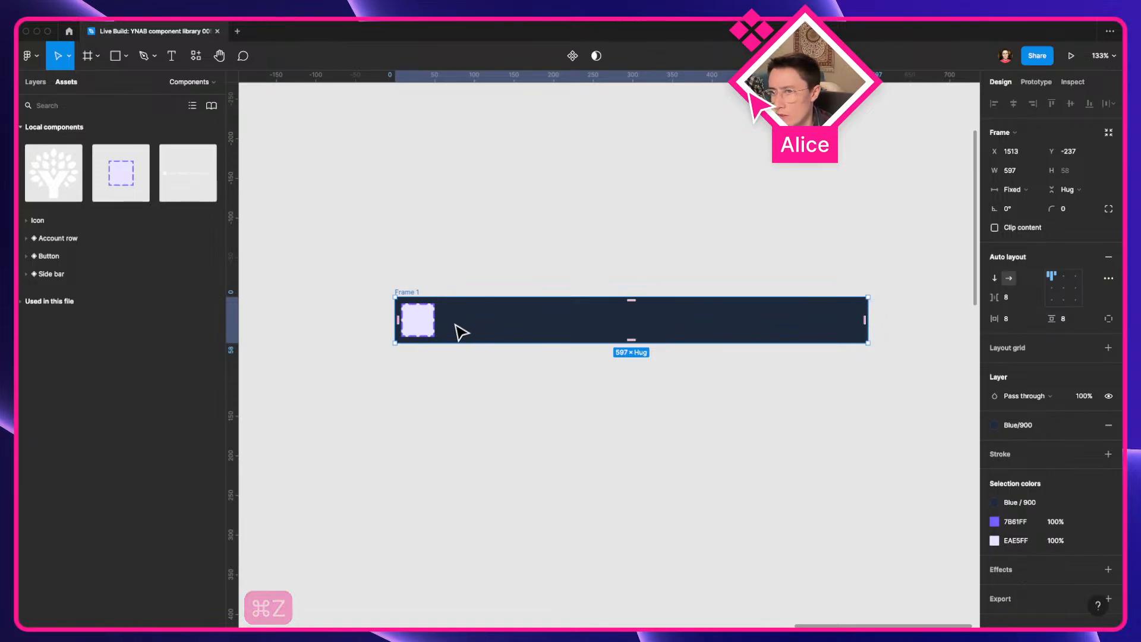
Set the Placeholder instance's horizontal resizing to Fill container within the dark blue frame
left_click(416, 321)
left_click(1010, 189)
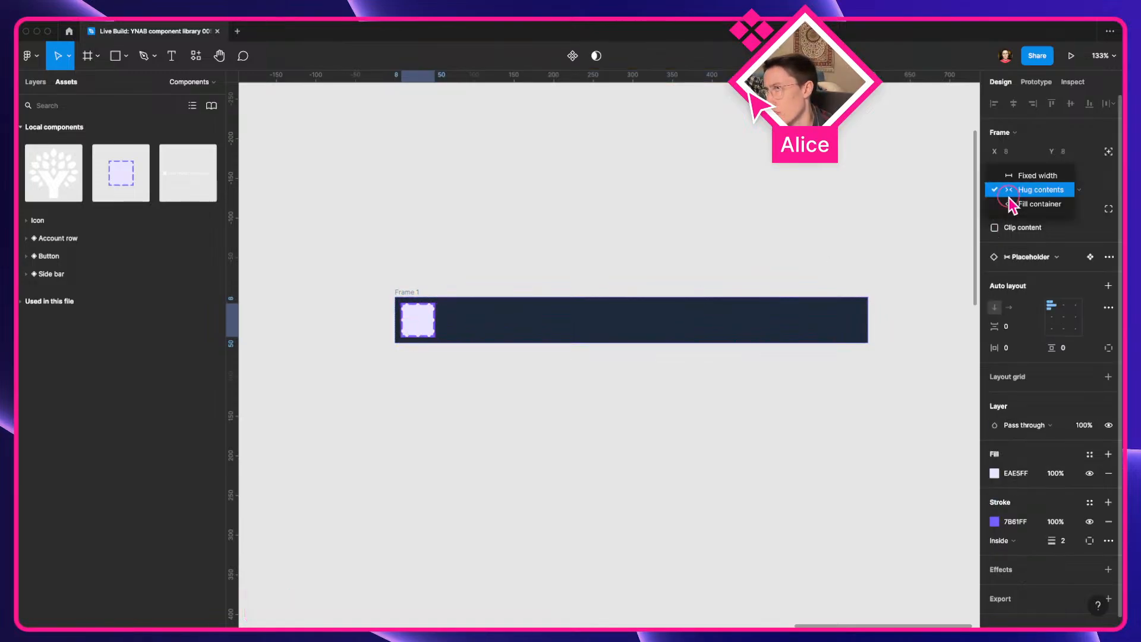
left_click(1010, 205)
left_click(645, 260)
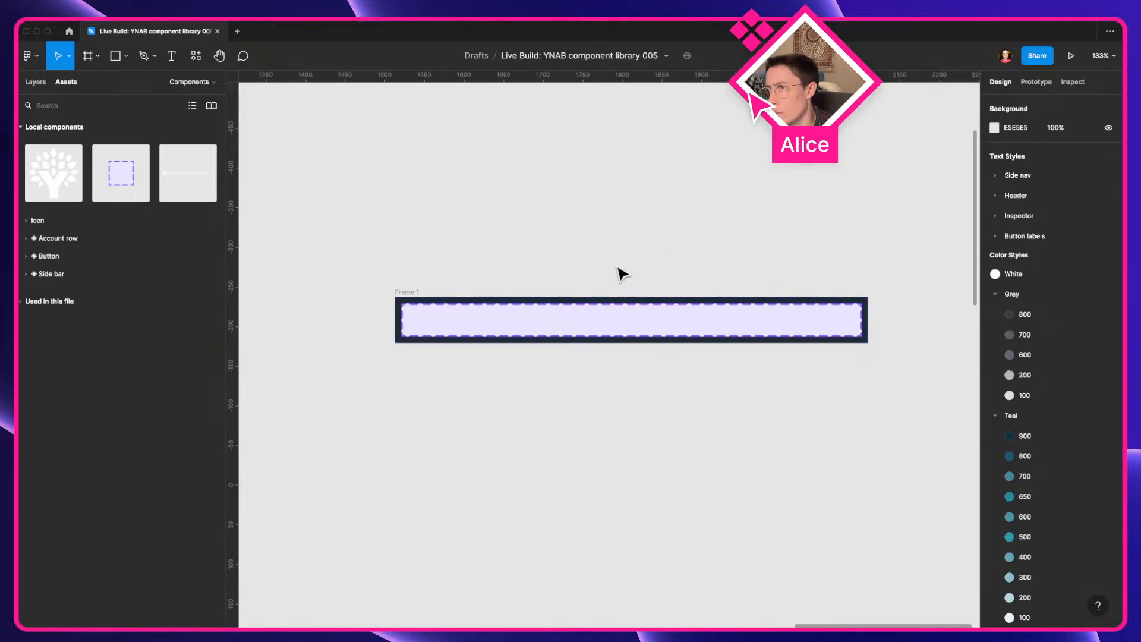
Switch to the YNAB web app and review the All Accounts balances and the Reports page header
key("ctrl+Left")
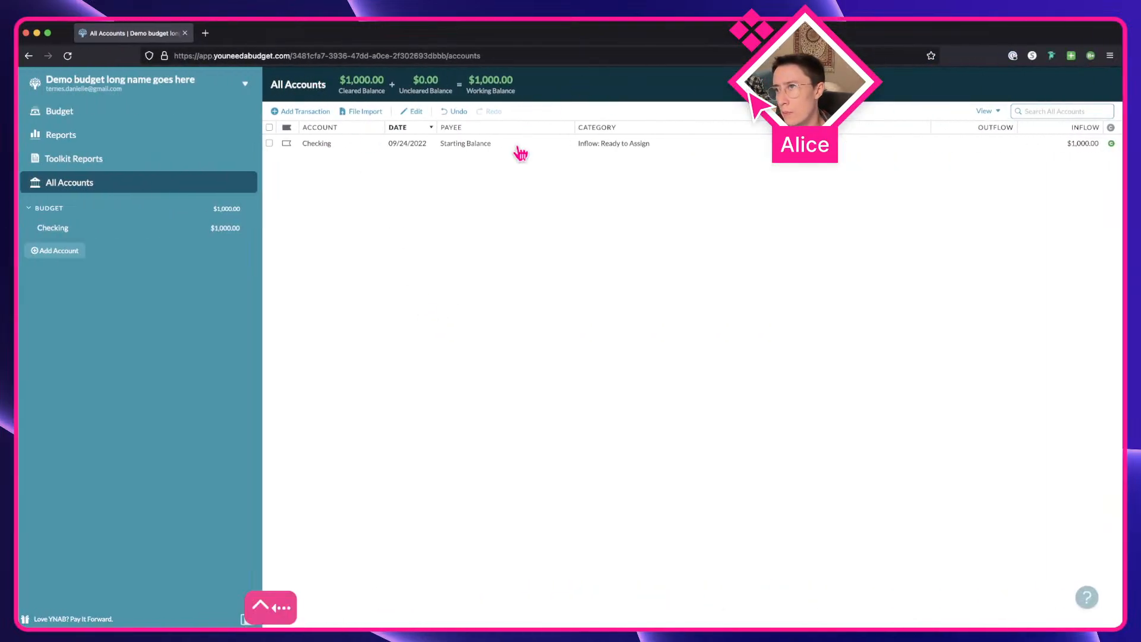
mouse_move(482, 92)
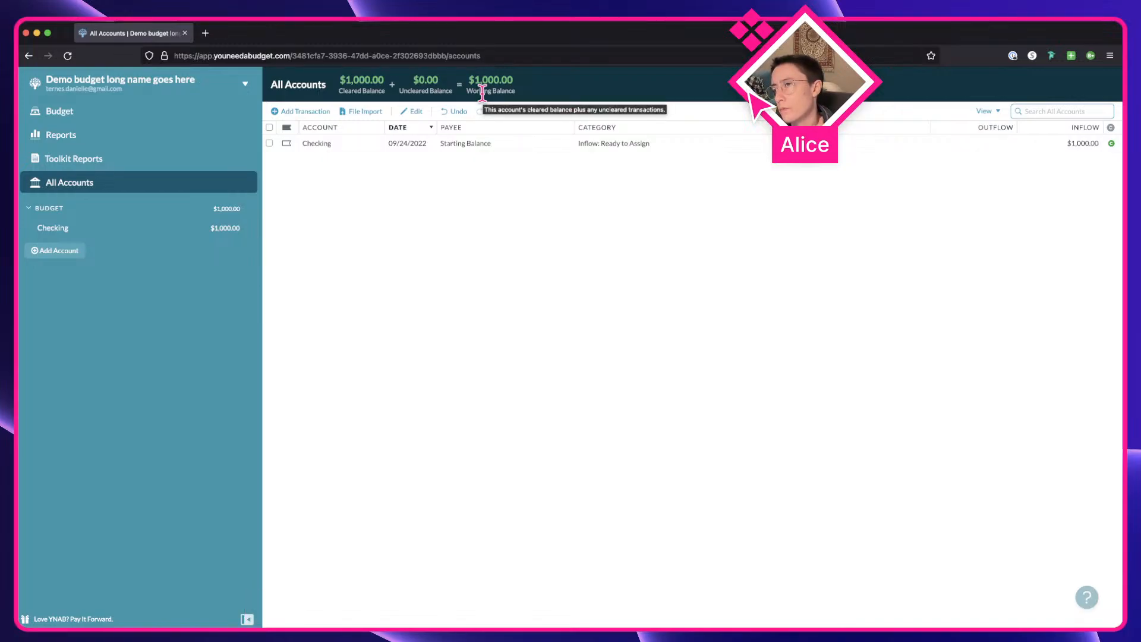
left_click(174, 139)
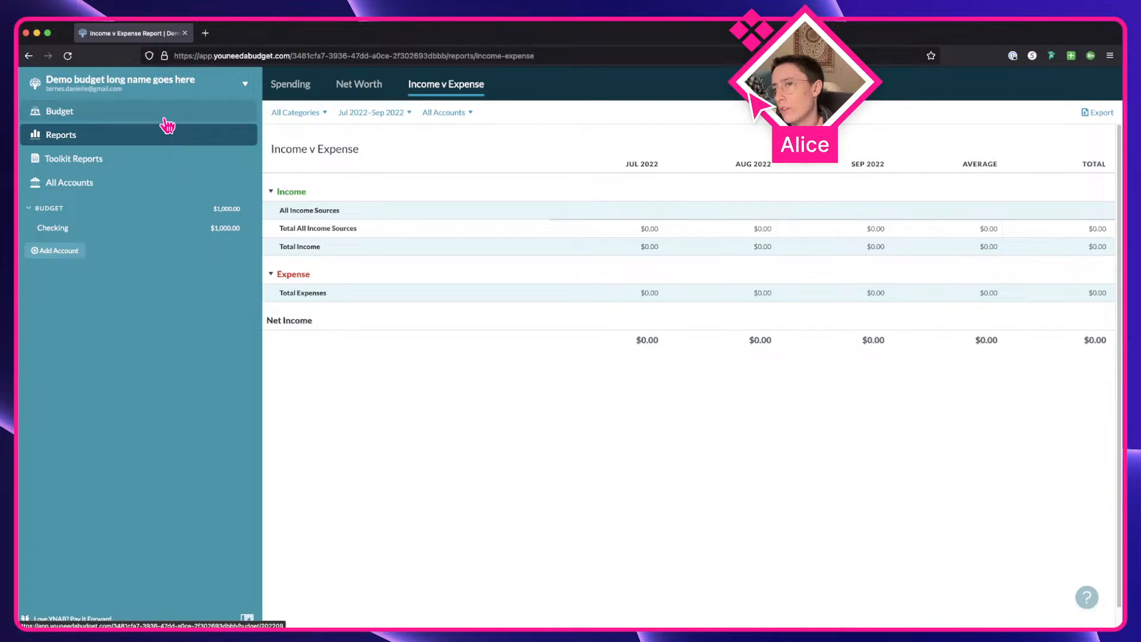
left_click(167, 123)
left_click(165, 136)
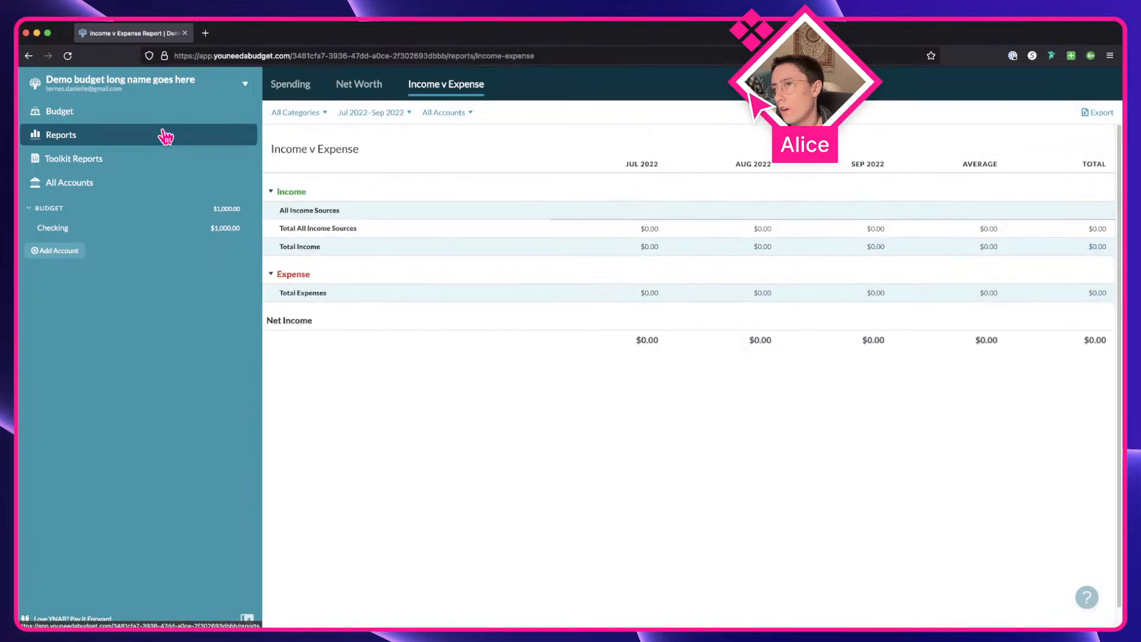
left_click(153, 182)
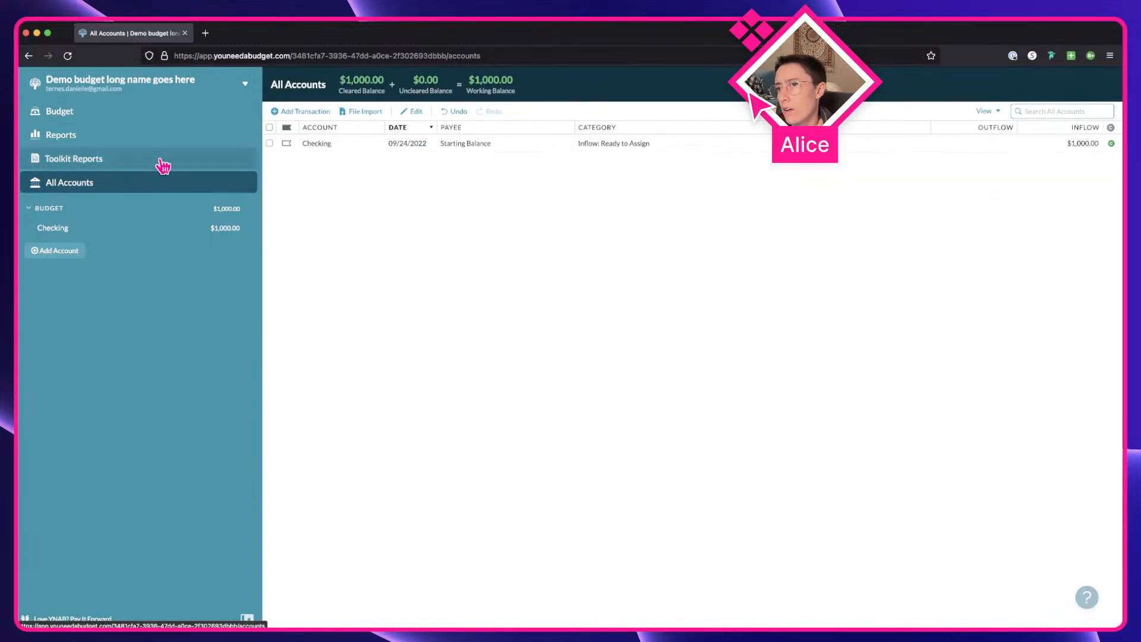
Inspect the Cleared Balance label, the accounts-header-top container and the All Accounts title element in the browser's developer tools
right_click(379, 94)
left_click(422, 246)
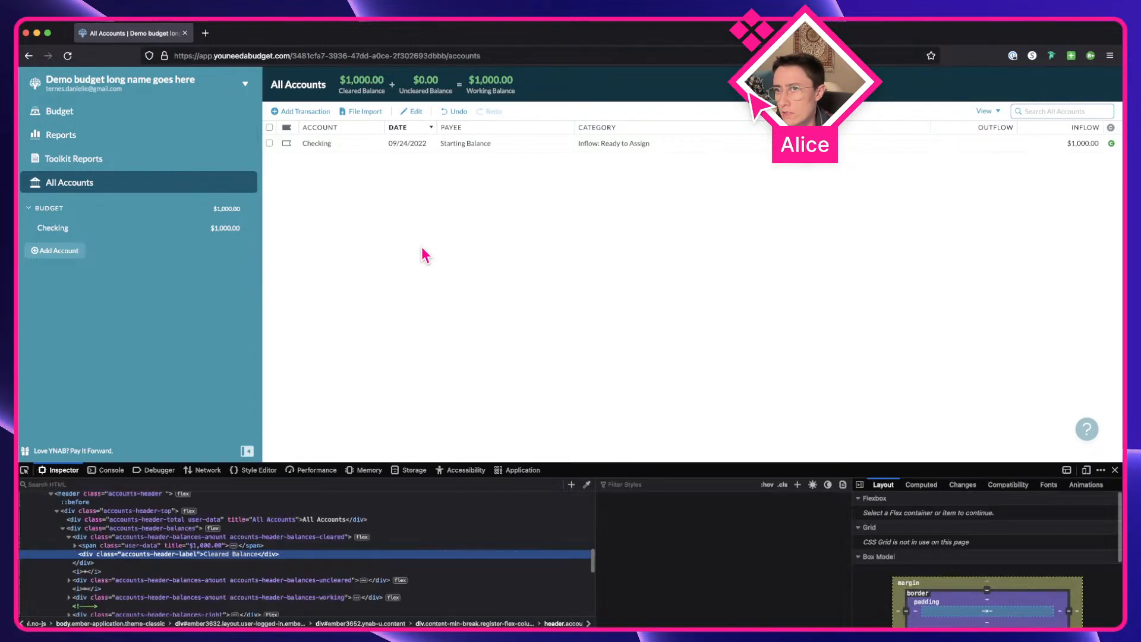
scroll(969, 566, "down", 2)
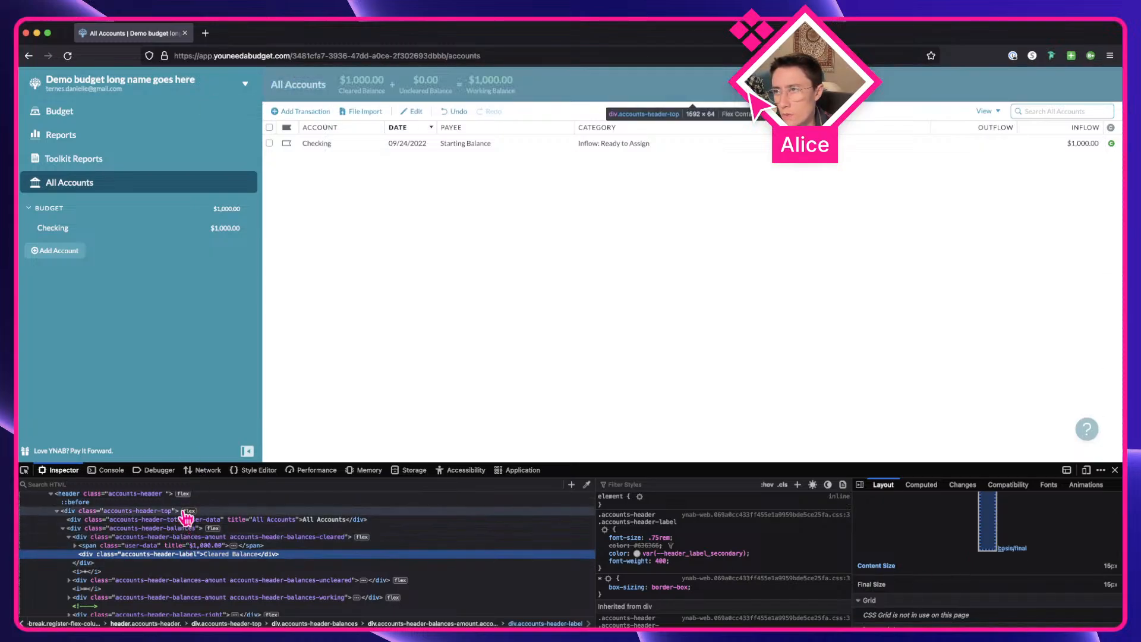
left_click(184, 512)
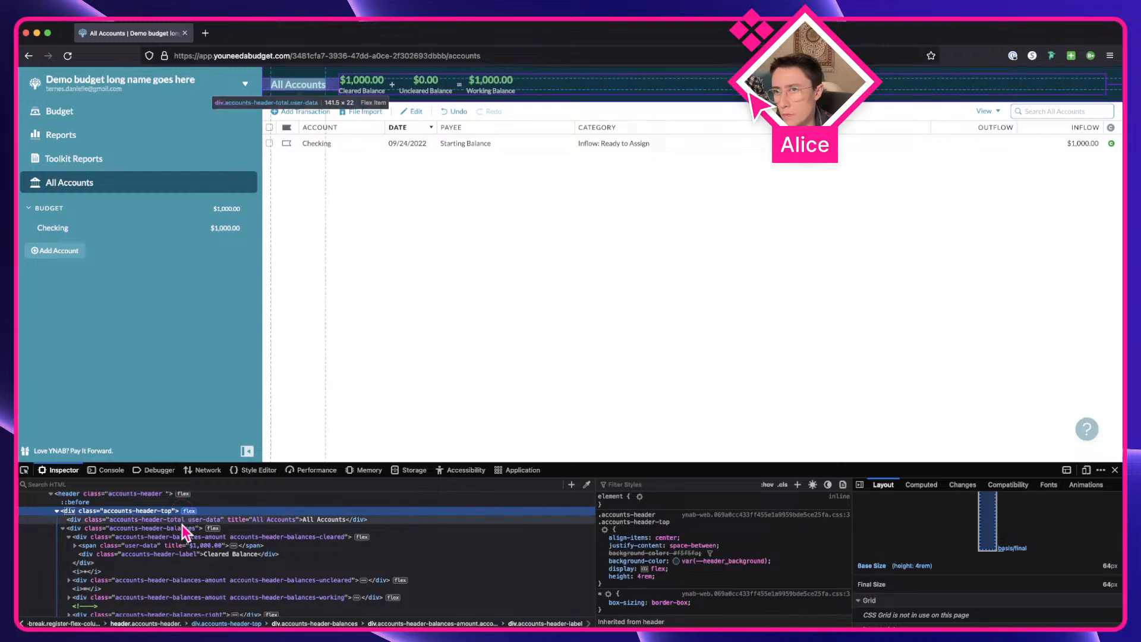
left_click(182, 522)
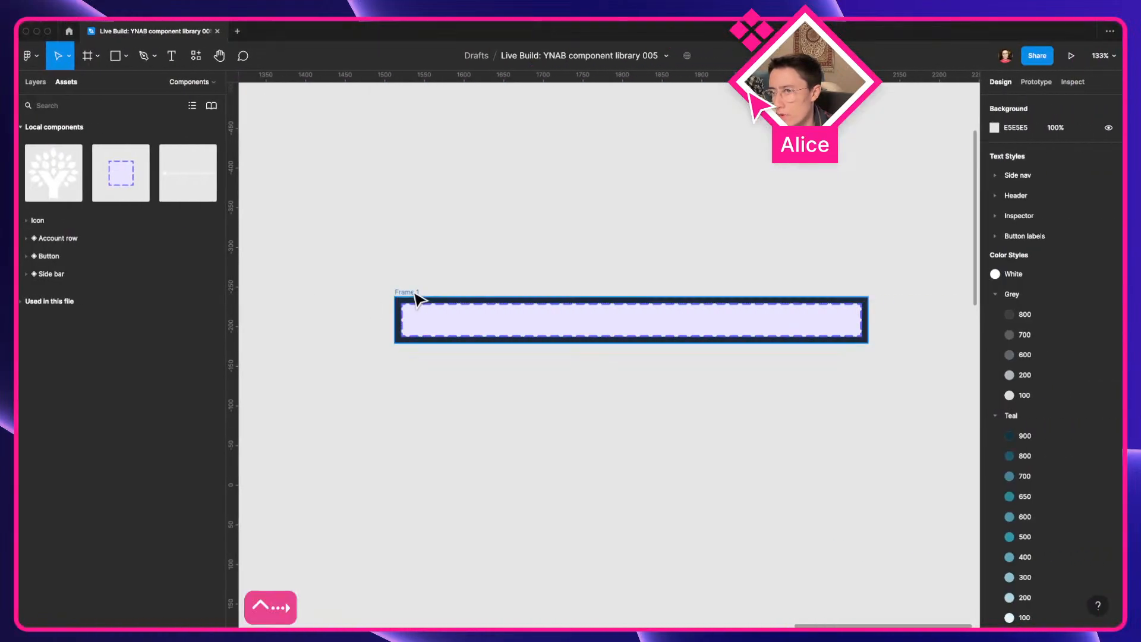
Switch to Figma and open the padding settings of the dark blue header frame
left_click(409, 299)
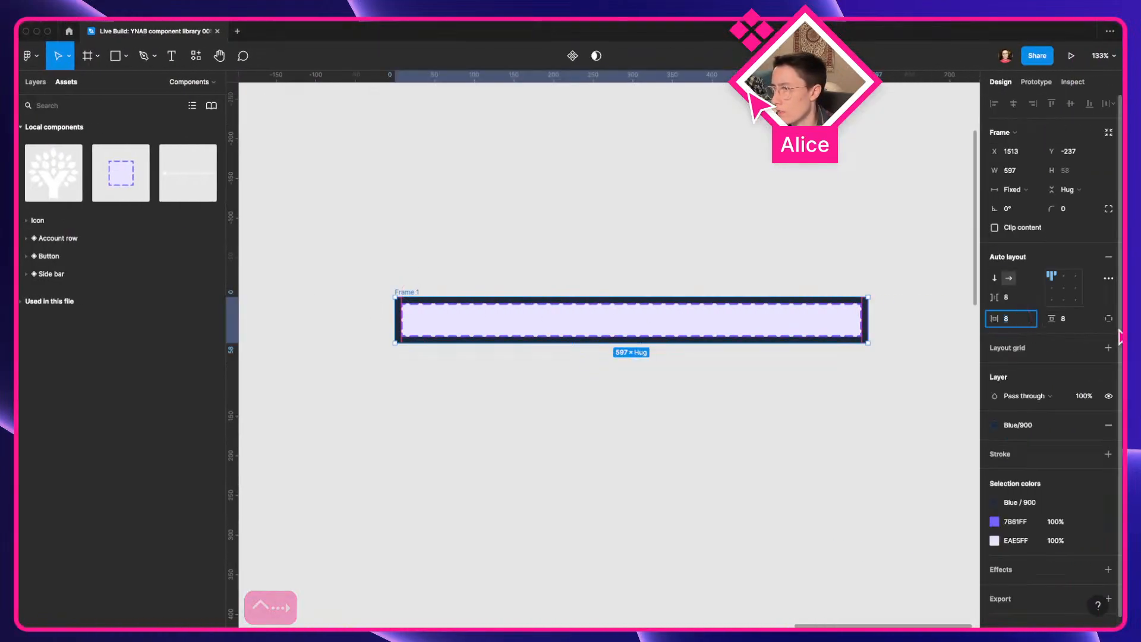
left_click(1109, 319)
left_click(1013, 323)
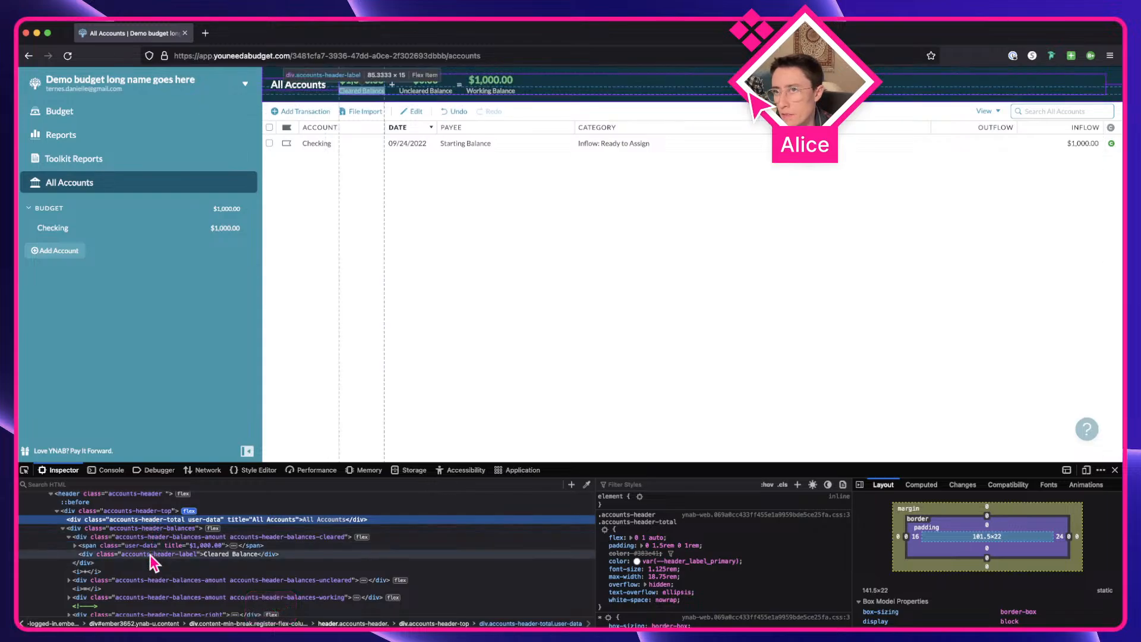
Switch to the browser's developer tools and examine the box sizes and padding of the accounts-header-top, accounts-header-balances and title elements
left_click(152, 513)
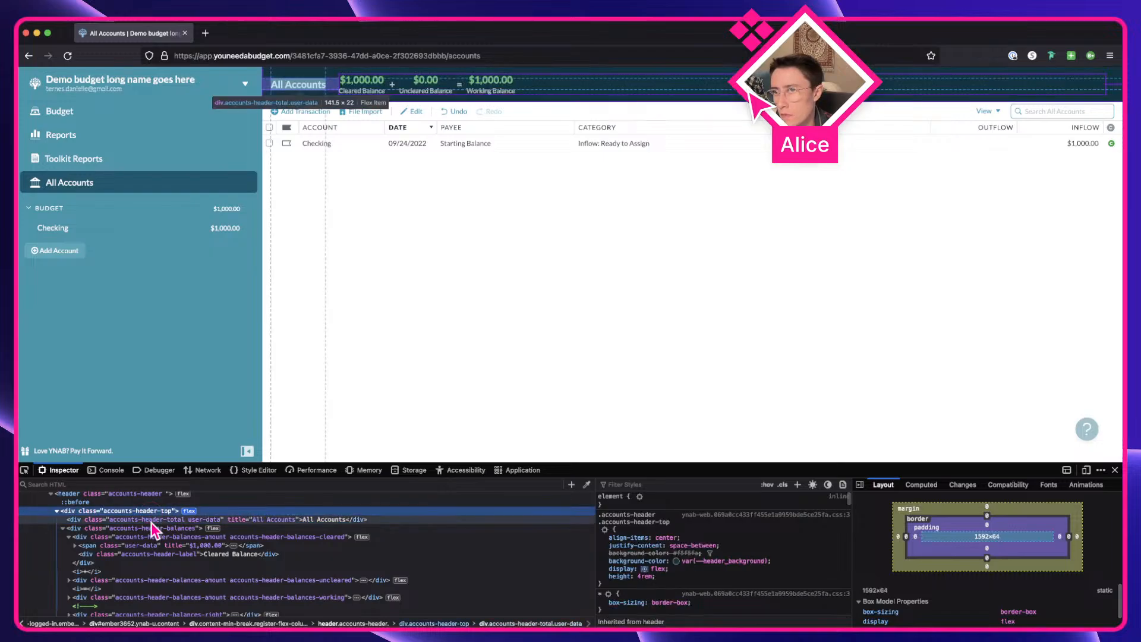
left_click(145, 528)
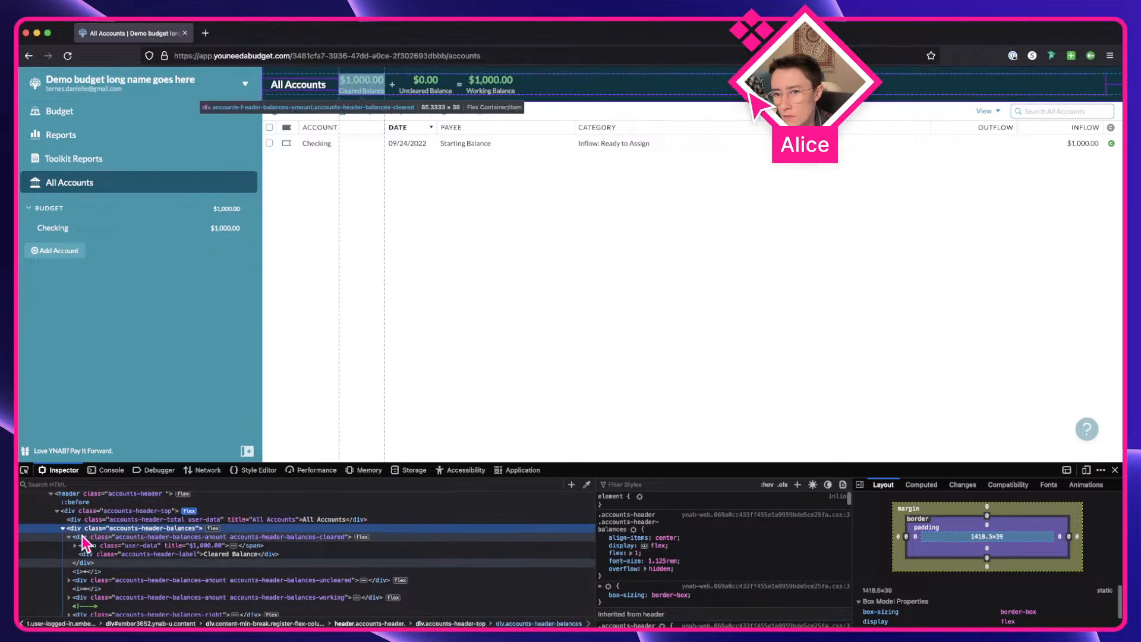
left_click(63, 528)
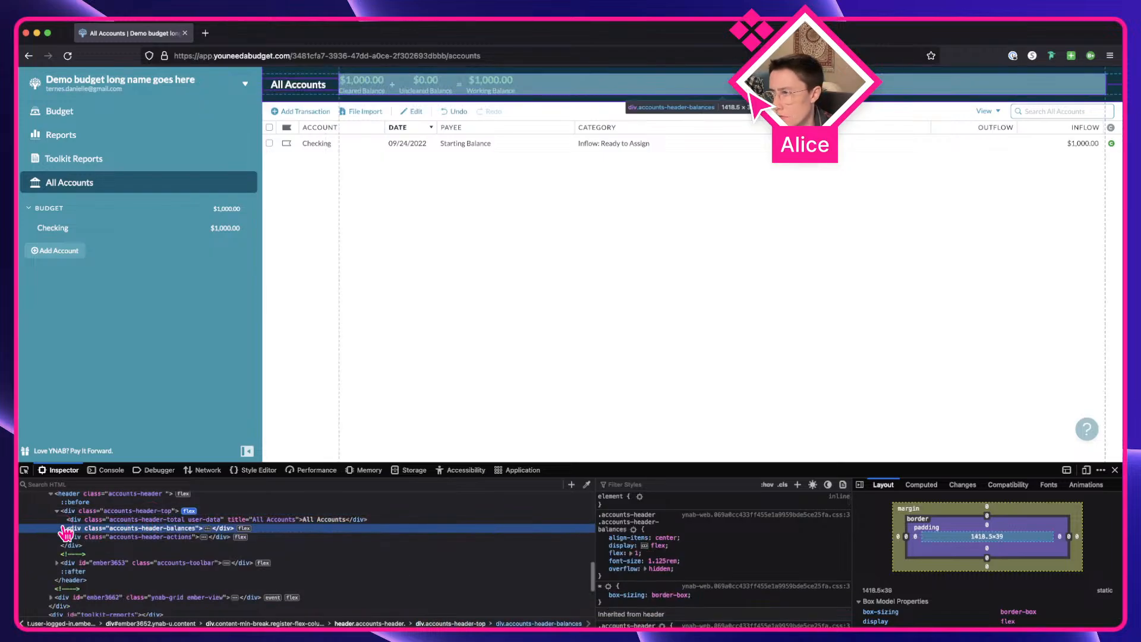
left_click(102, 520)
left_click(100, 511)
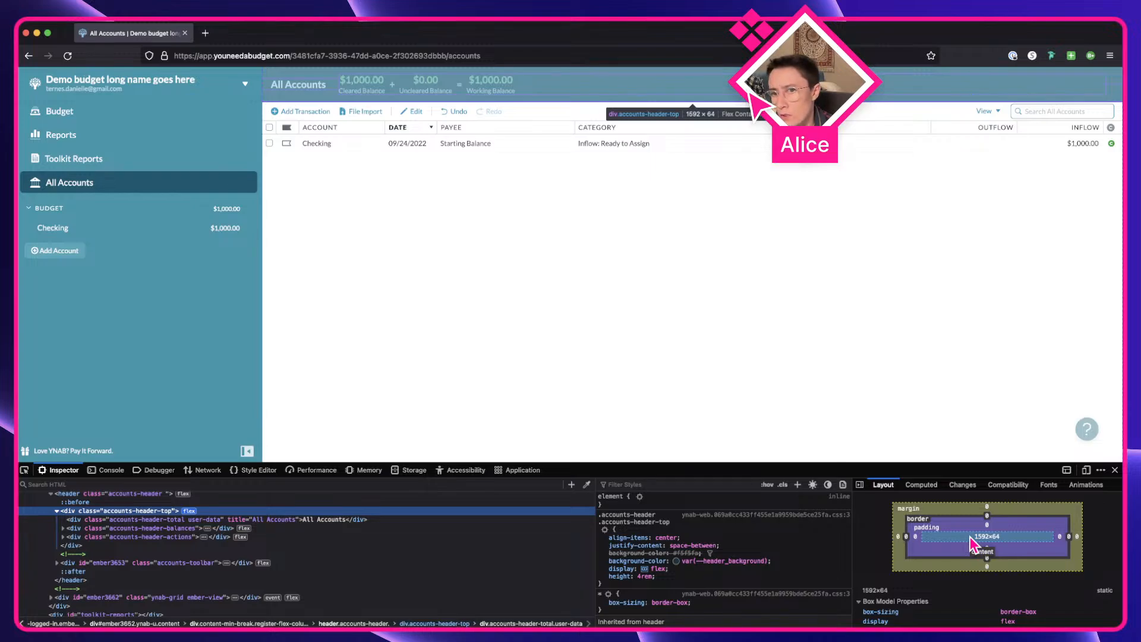
Inspect the box size of the accounts-header-balances element and calculate (64-39)/2 in the system search for the vertical padding
left_click(207, 528)
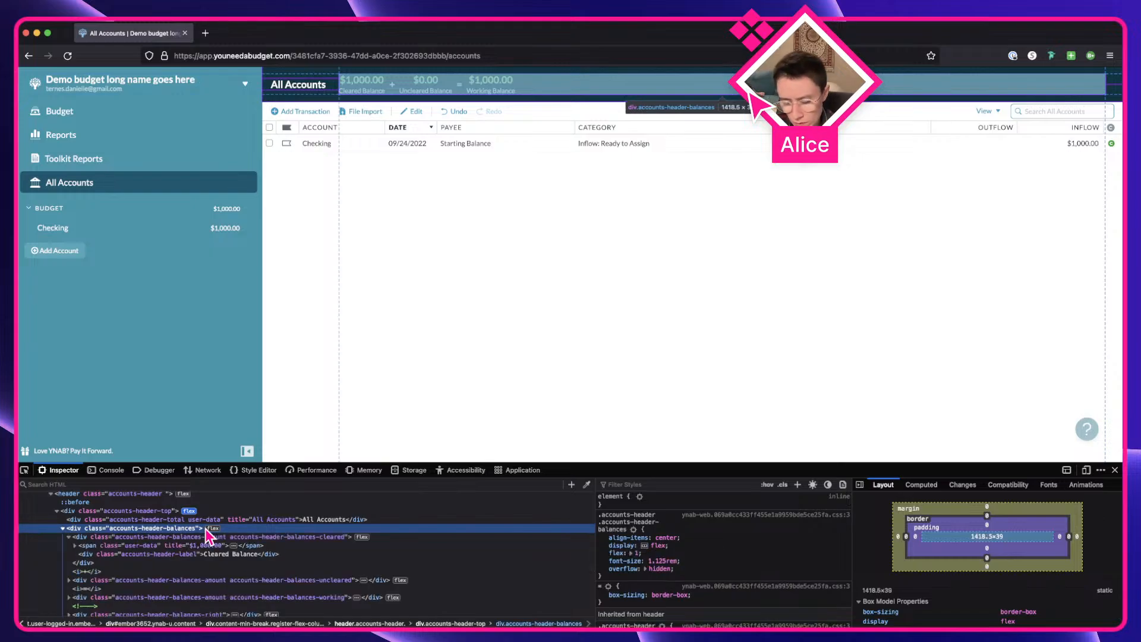
key("super+space")
type("6")
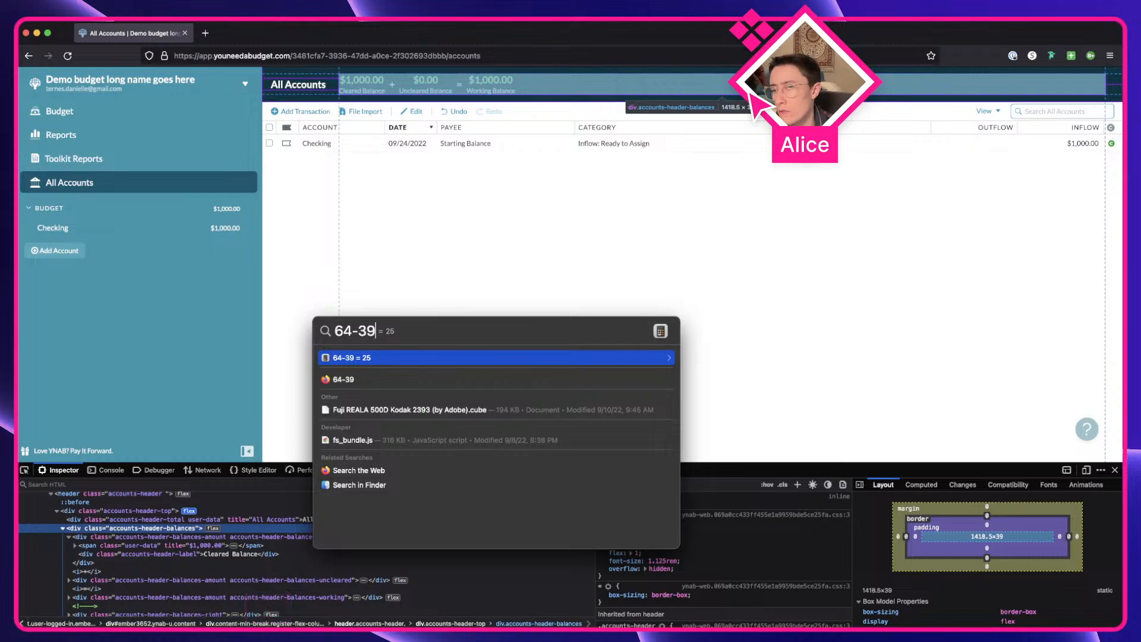
type("4-39")
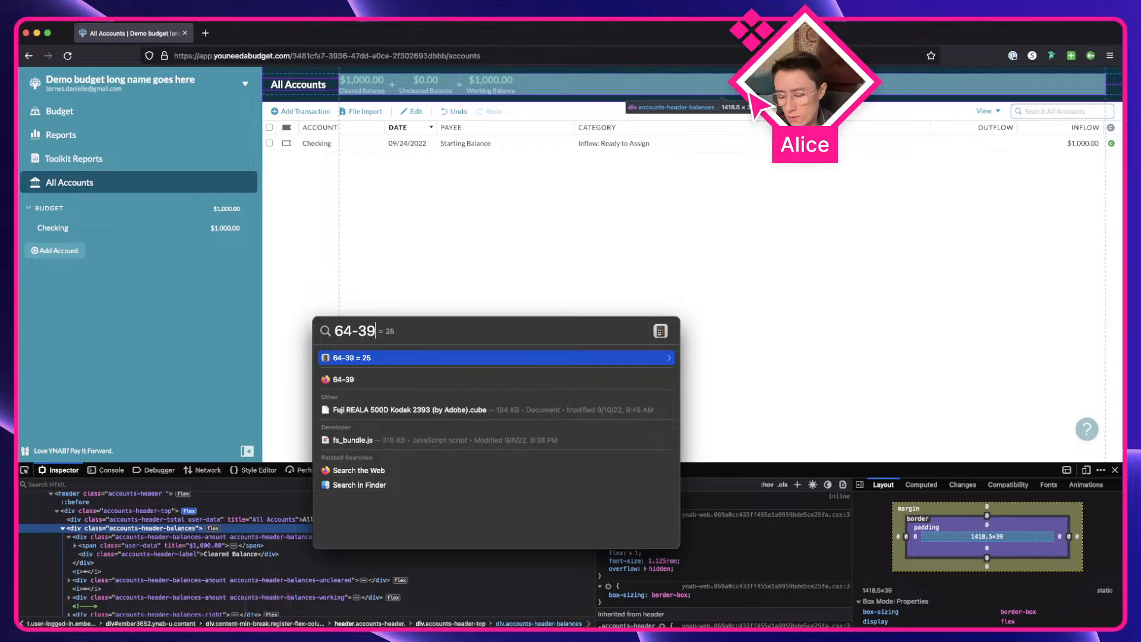
key("super+a")
type("(64-39)")
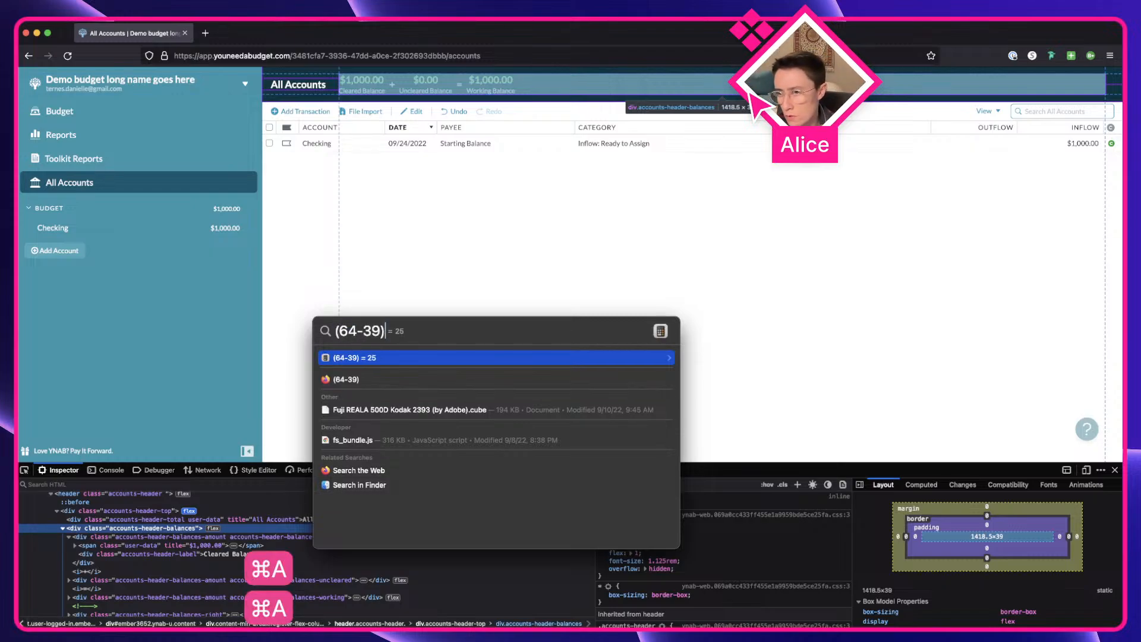
type("2")
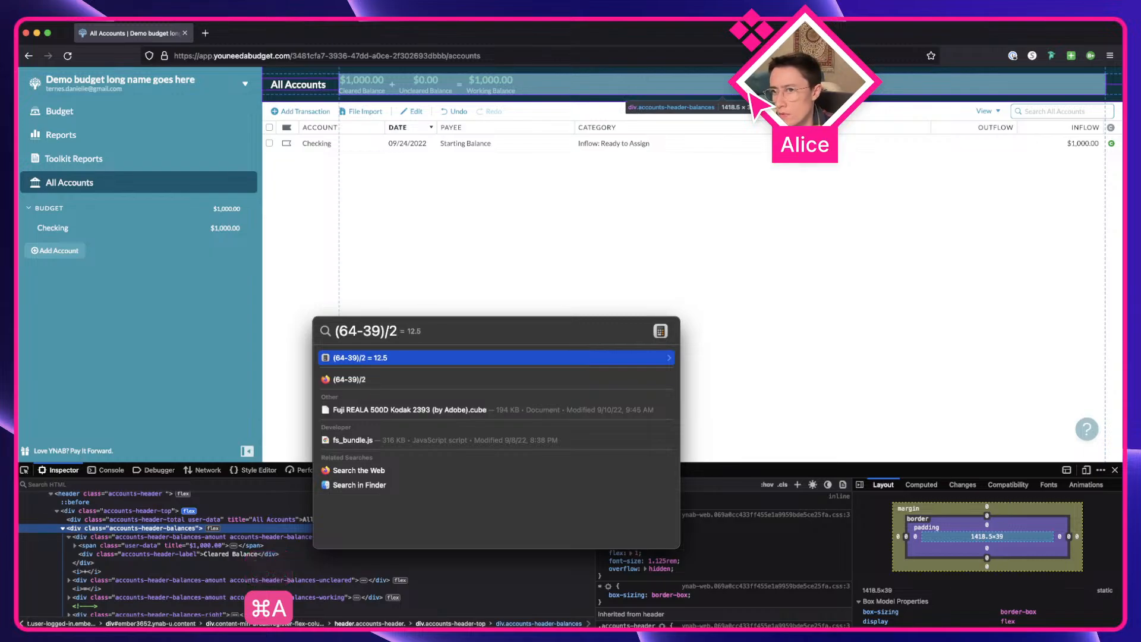
Switch to Figma and set the dark blue header frame's top and bottom padding to 12.5 and its right padding to 16
key("ctrl+Right")
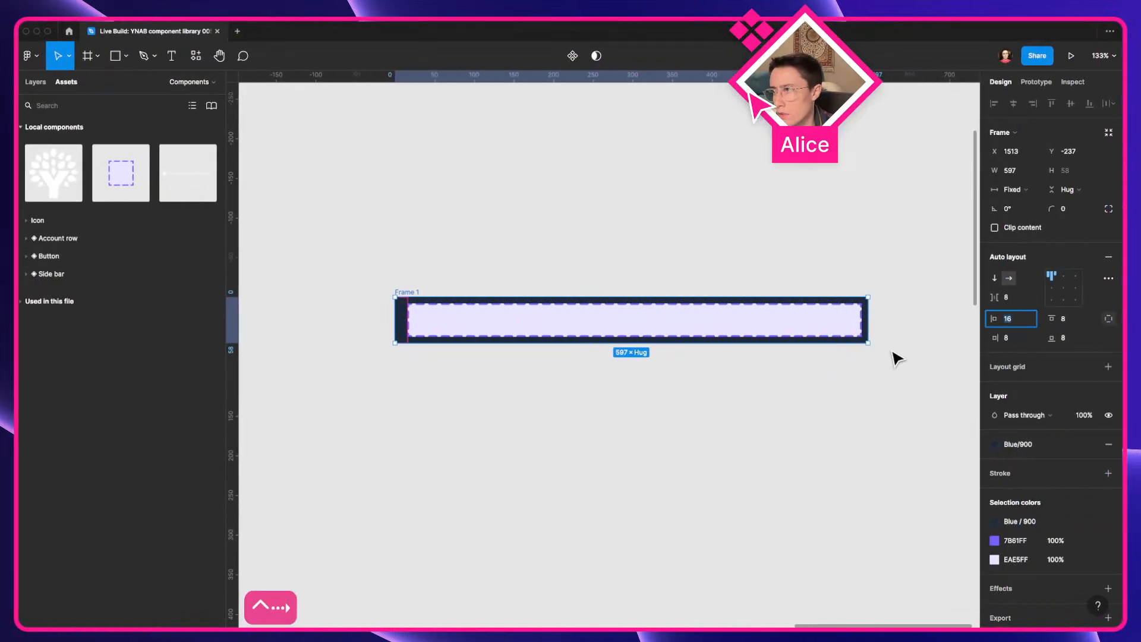
left_click(1087, 325)
type("12")
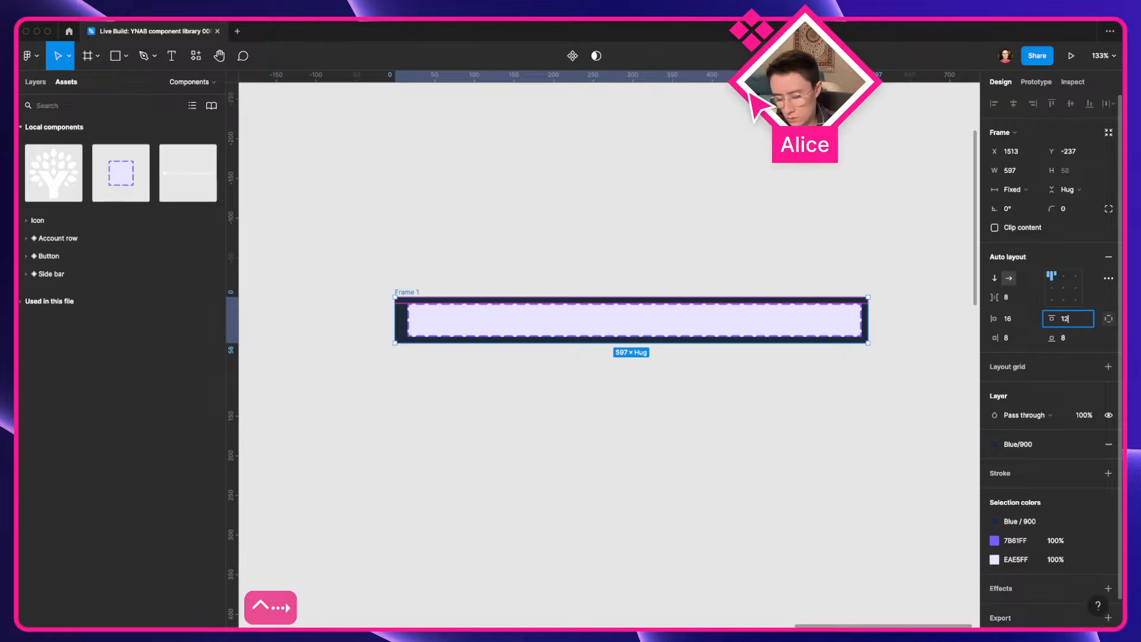
type(".5")
left_click(1083, 343)
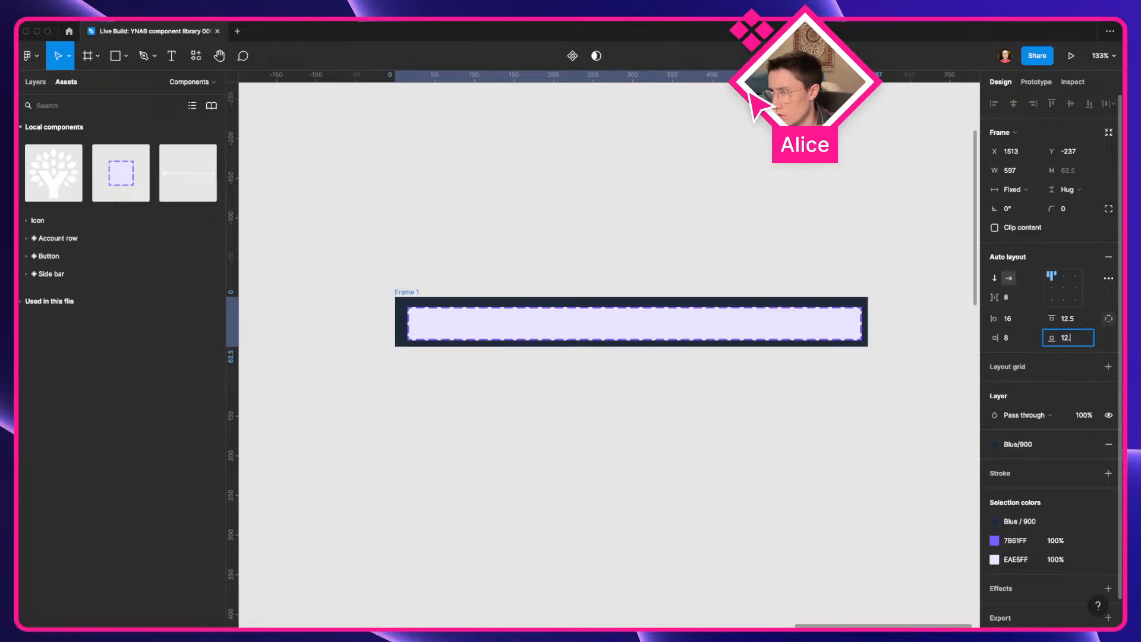
type("12.5")
key("Return")
left_click(1017, 344)
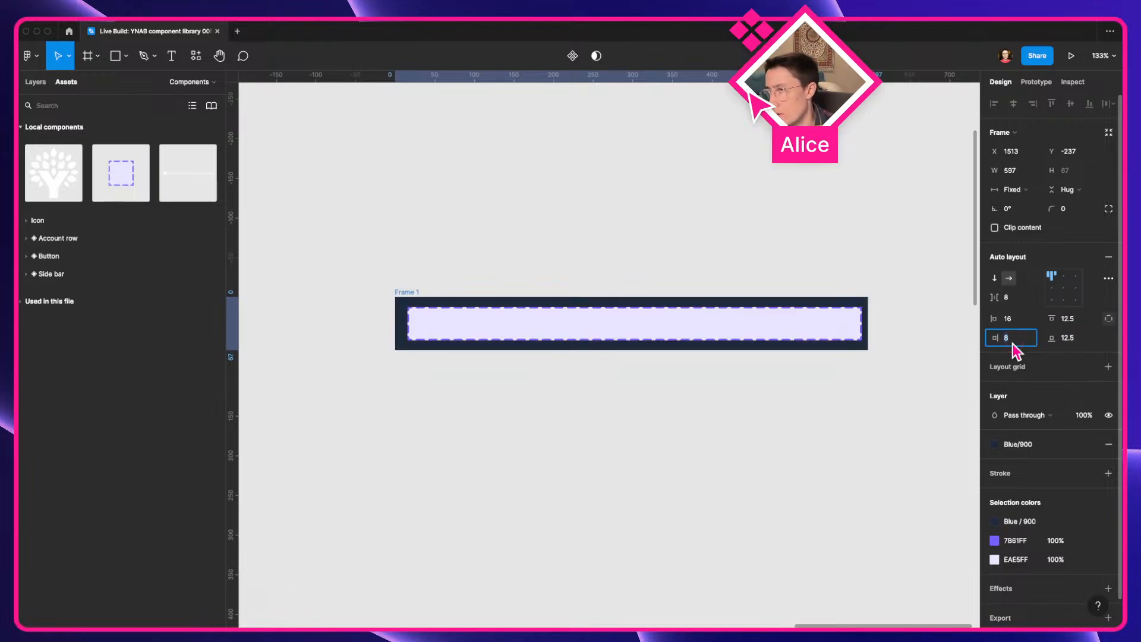
key("Return")
left_click(1012, 340)
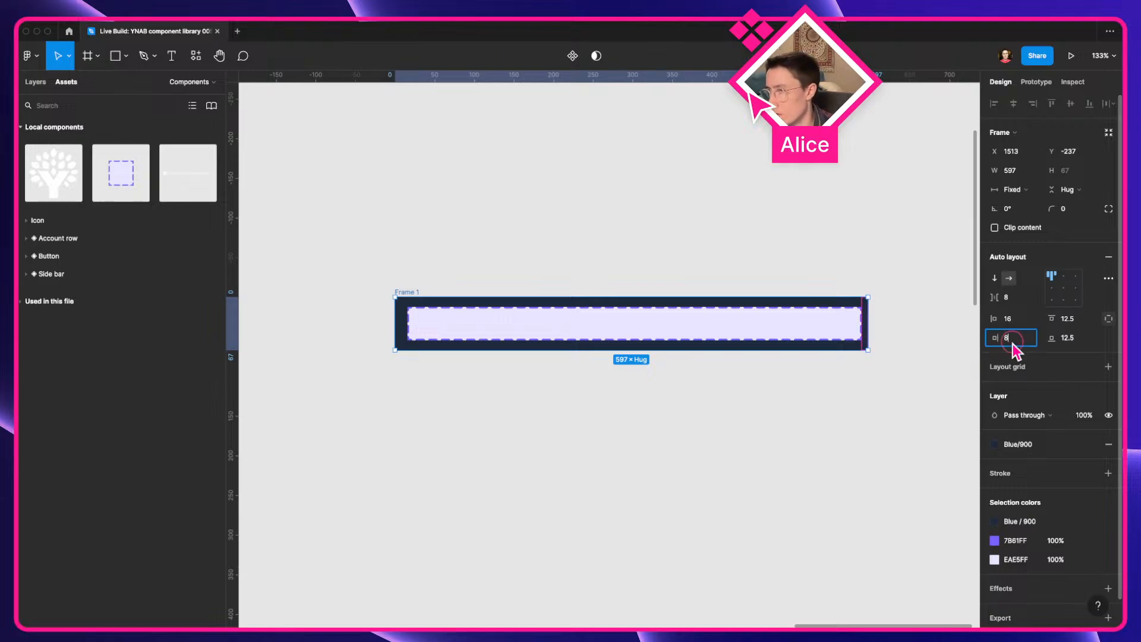
key("Return")
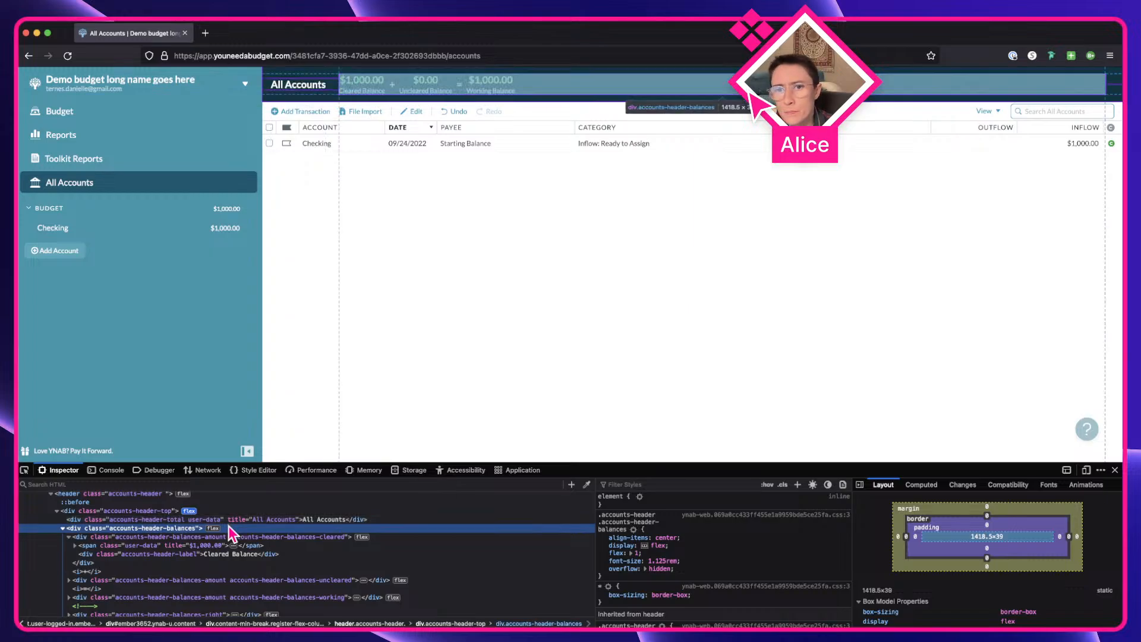
In the browser's developer tools, examine the children of the accounts-header-balances element and the layout of the accounts-header-top container
left_click(63, 529)
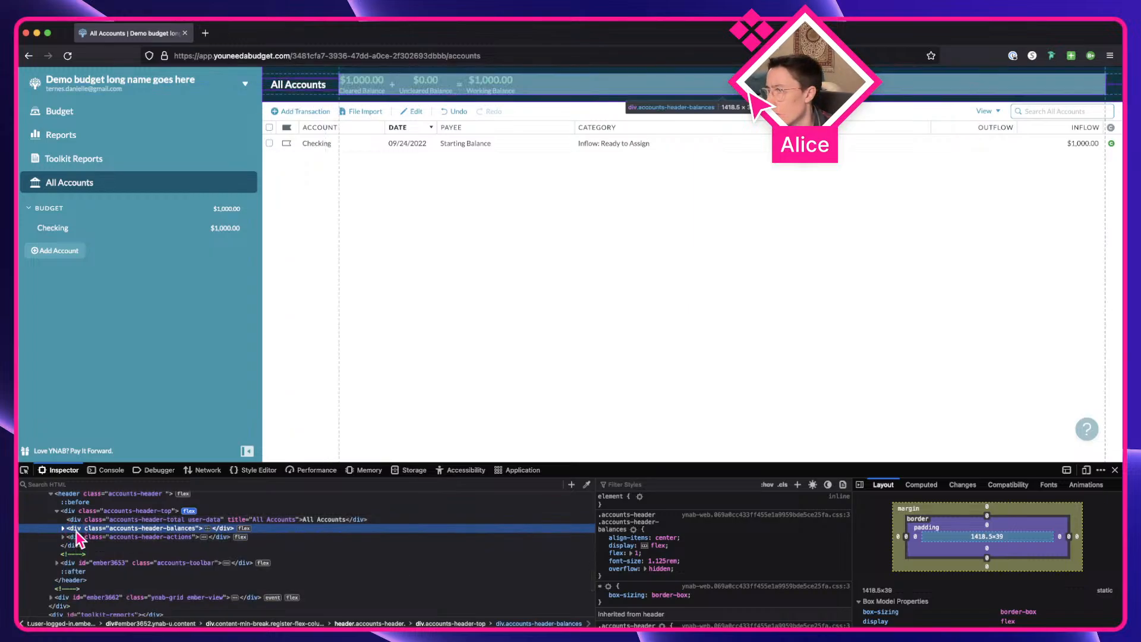
left_click(63, 528)
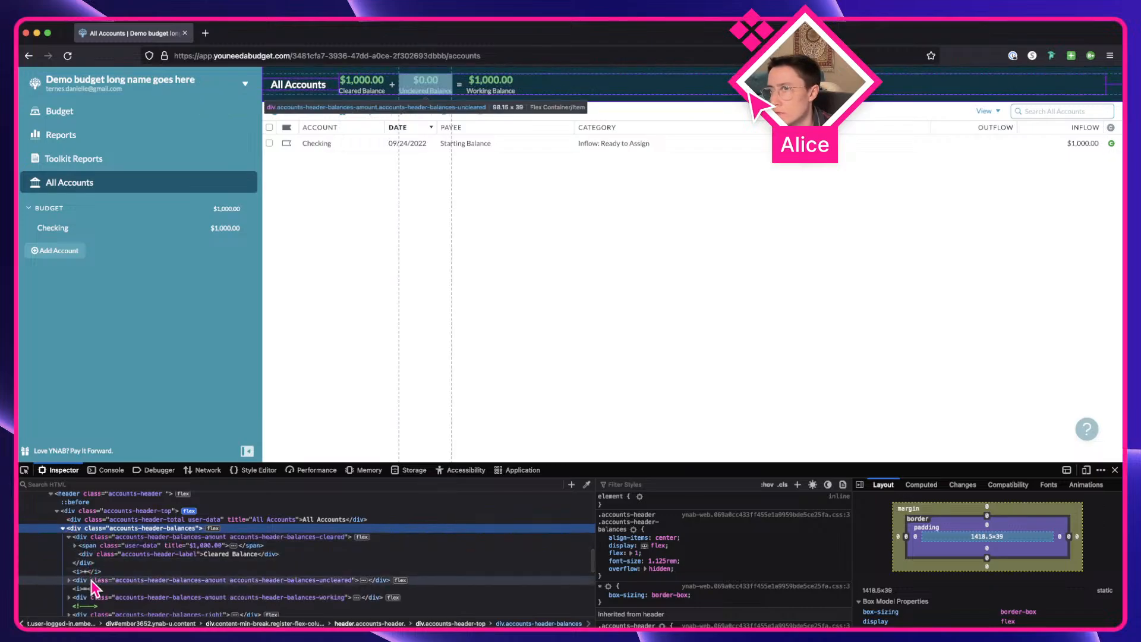
left_click(68, 537)
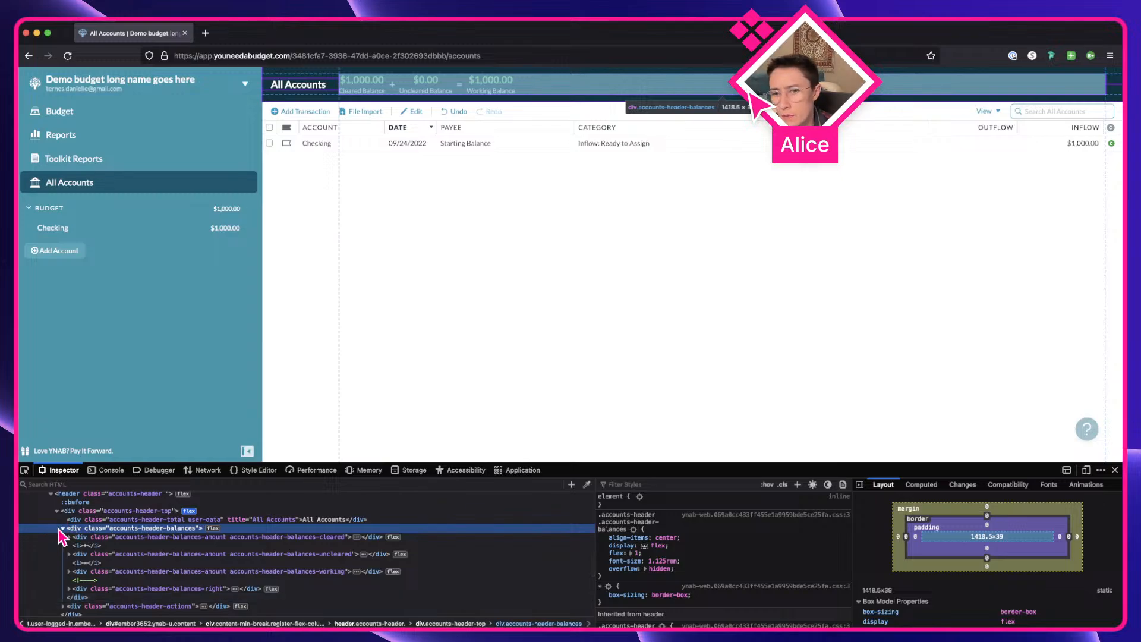
left_click(63, 529)
left_click(146, 512)
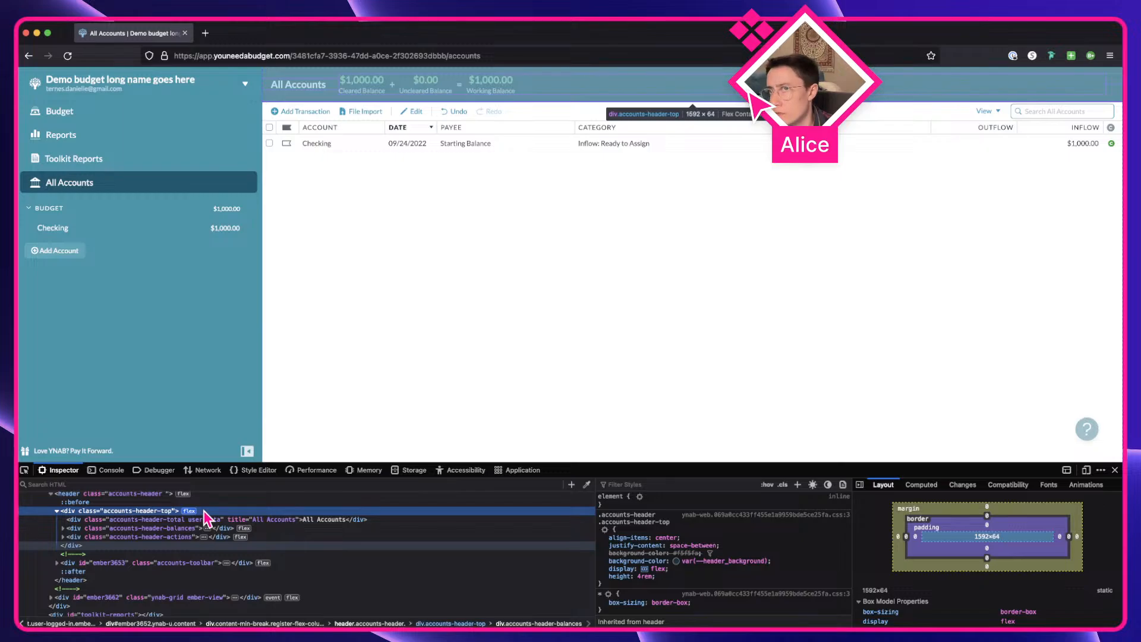
Check the header frame in Figma, and inspect the accounts-header-actions padding on the Checking account page in the browser
key("ctrl+Right")
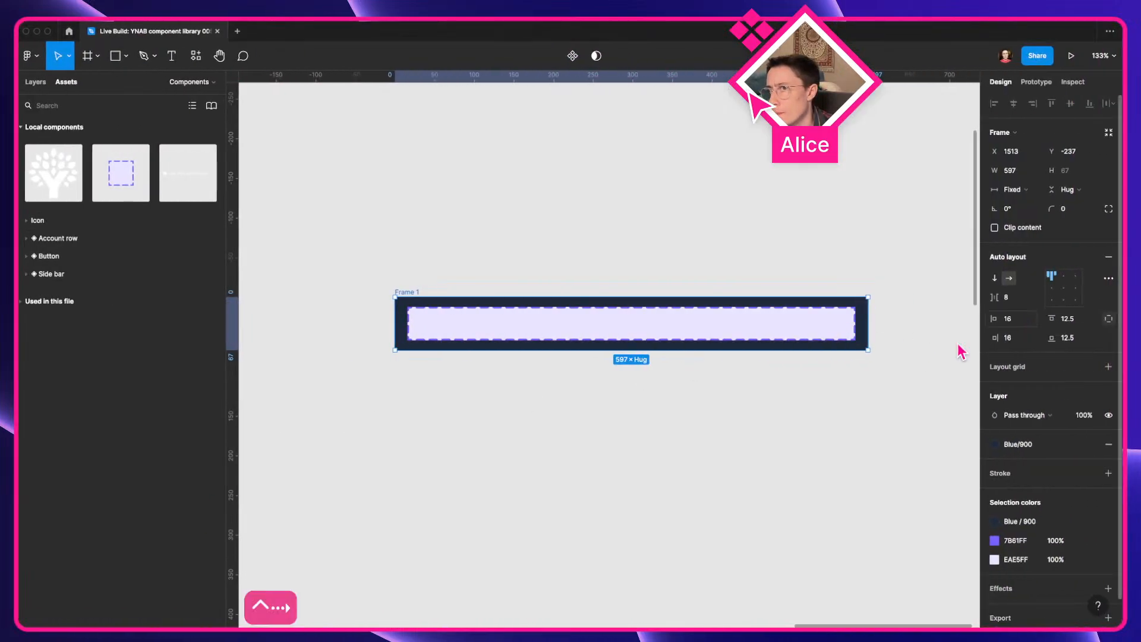
key("ctrl+Left")
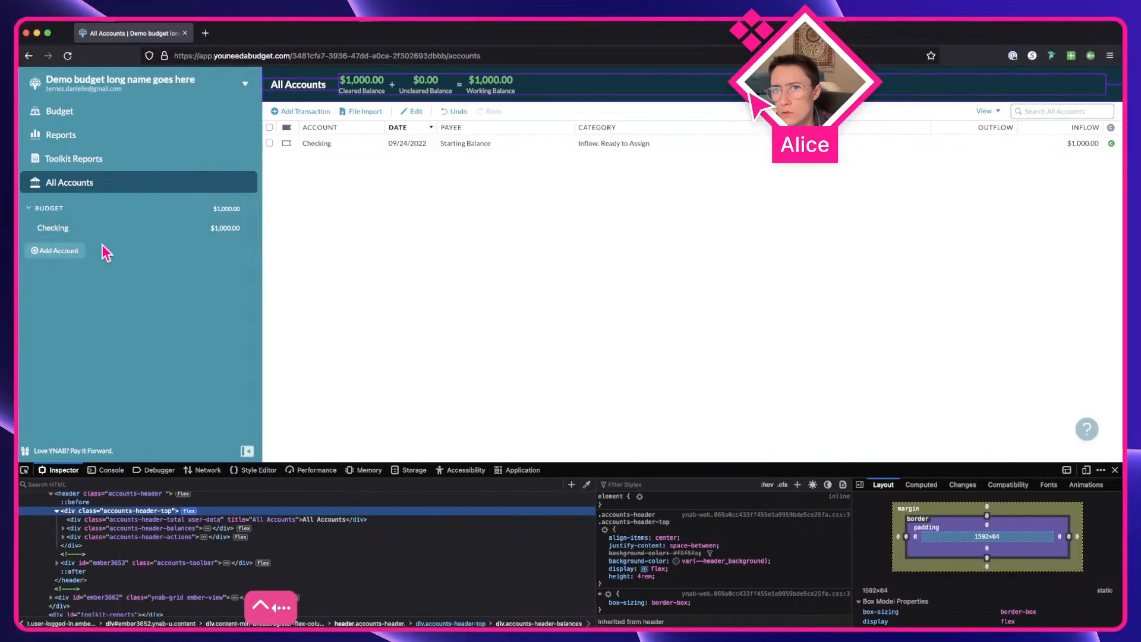
left_click(172, 229)
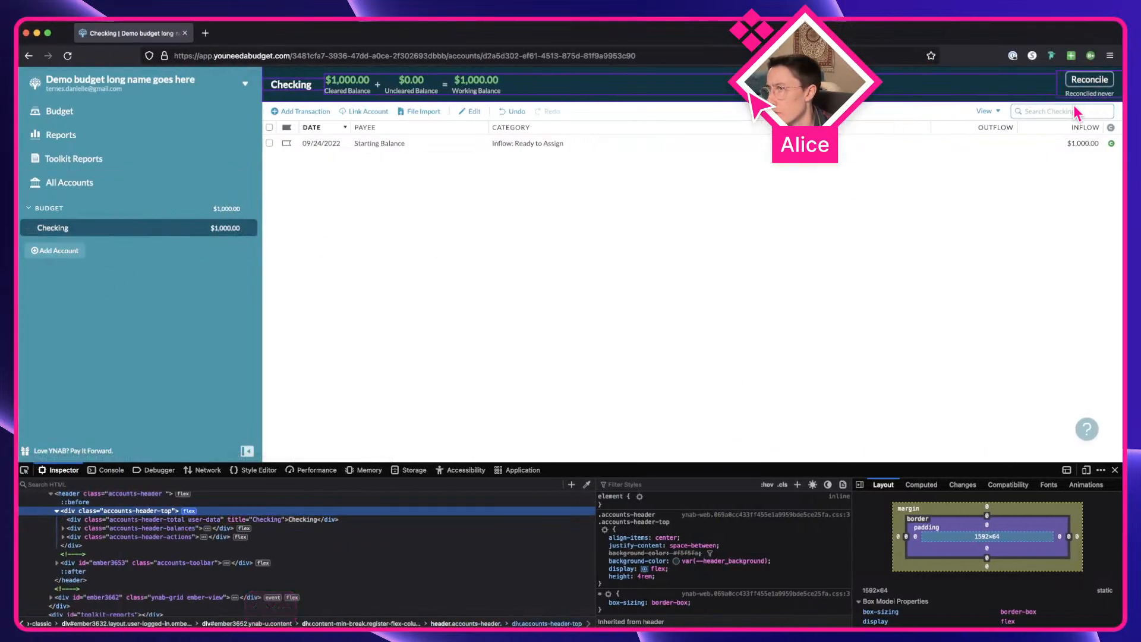
left_click(127, 537)
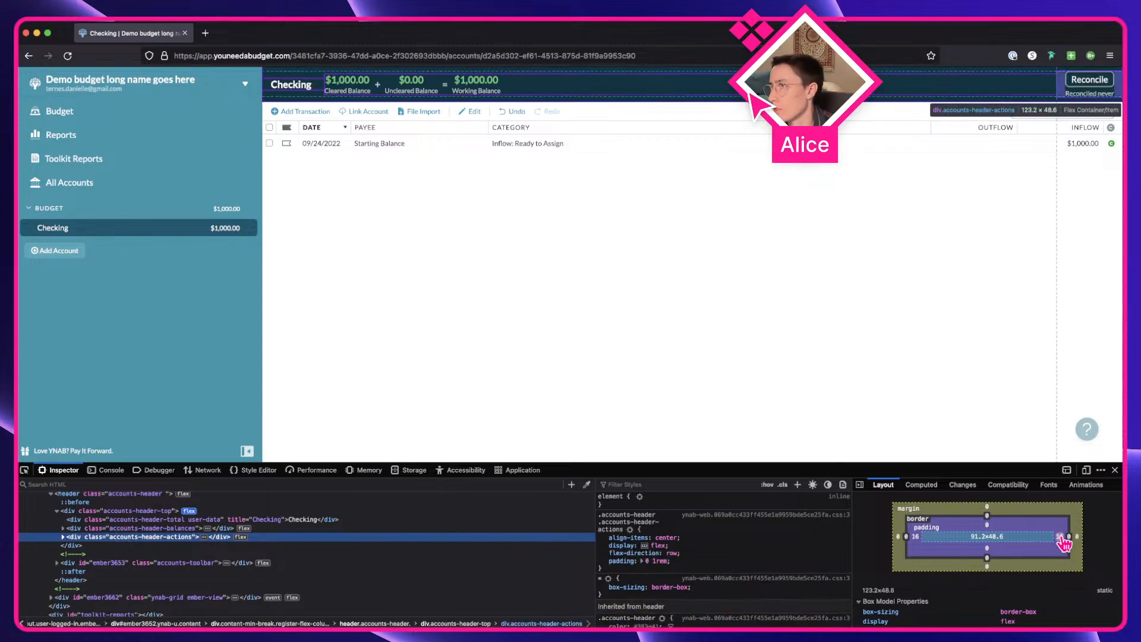
Open the Reports page and inspect the size and padding of the reports-header element inside reports-header-top
left_click(91, 138)
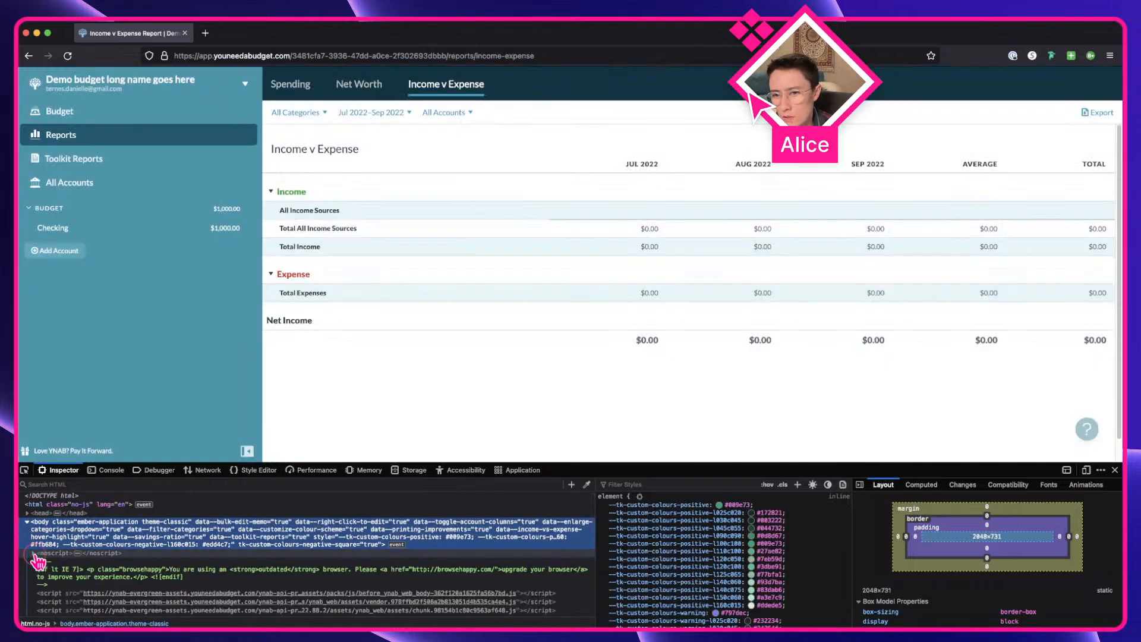
left_click(34, 554)
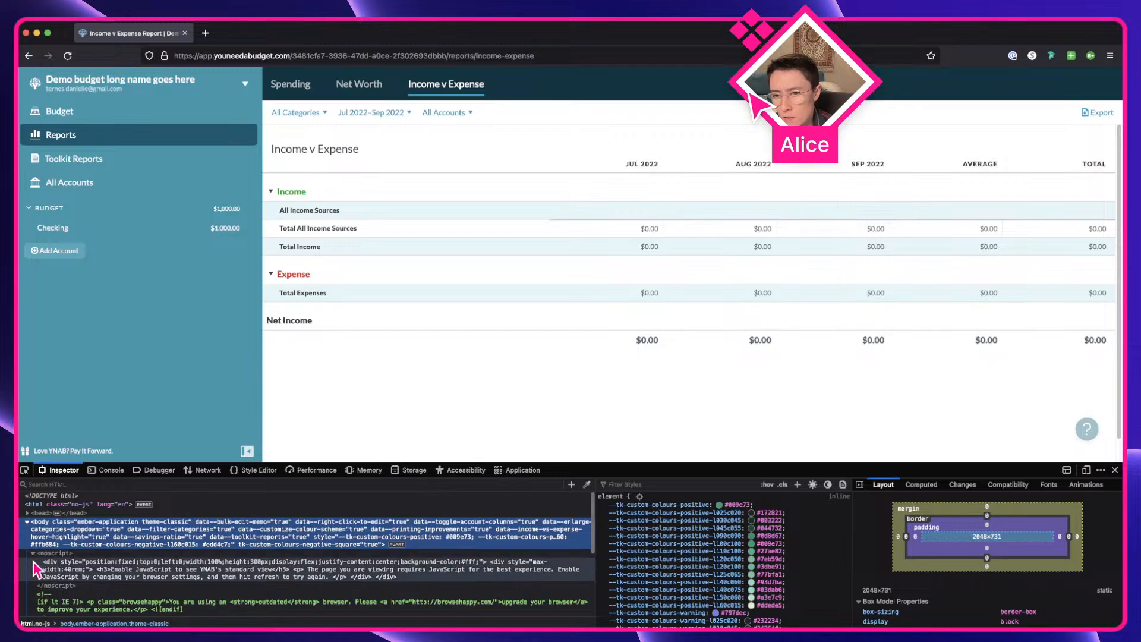
left_click(34, 554)
scroll(38, 570, "down", 3)
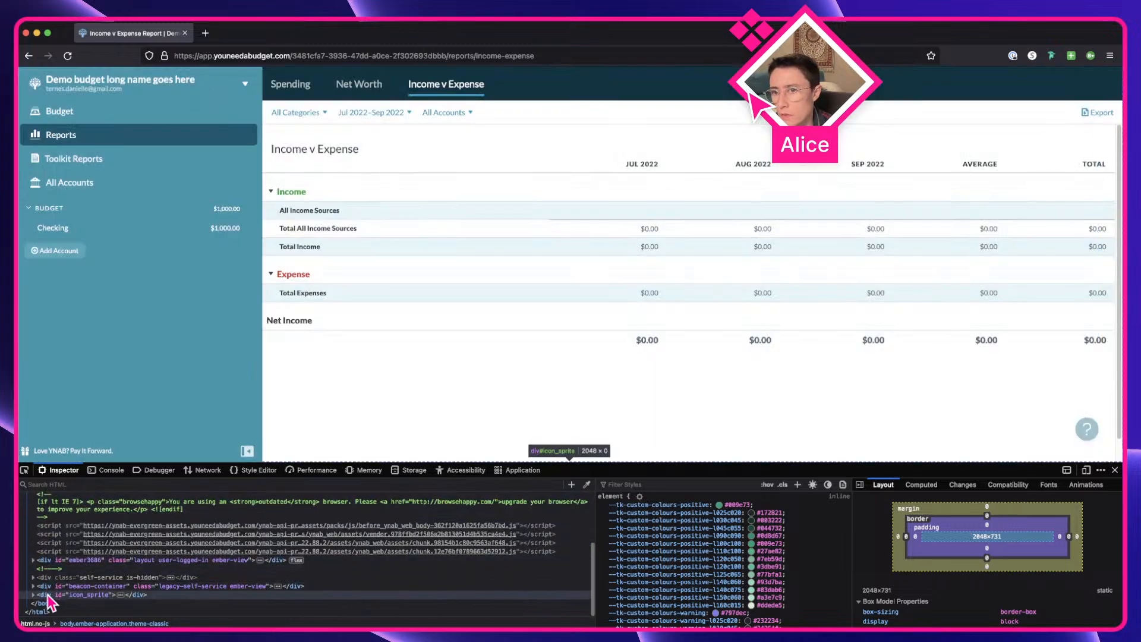
left_click(33, 560)
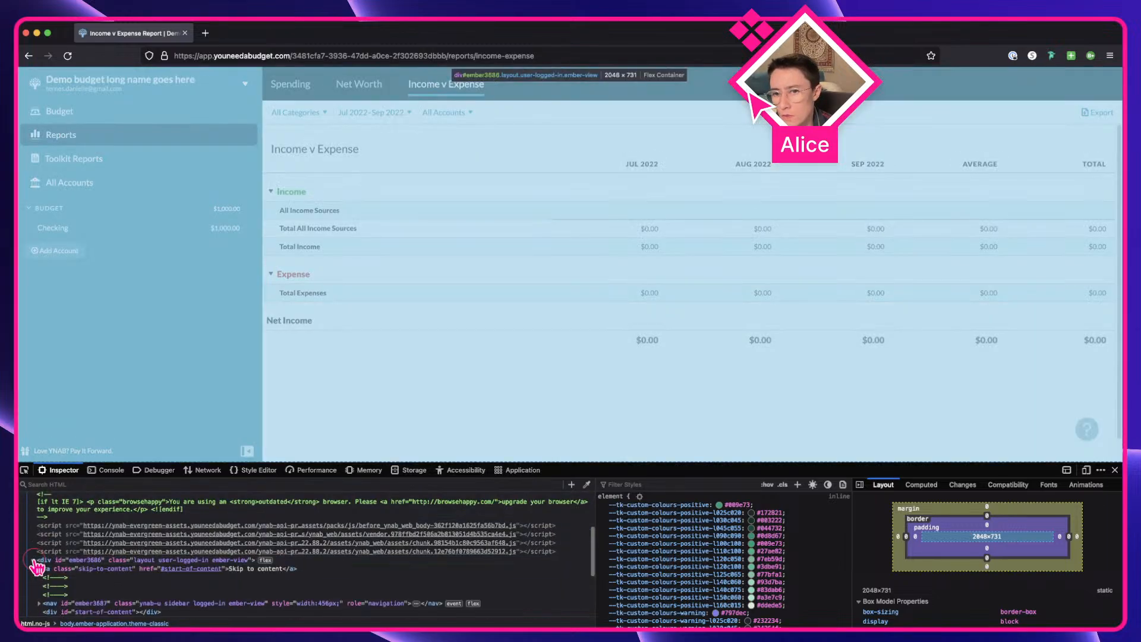
left_click(59, 570)
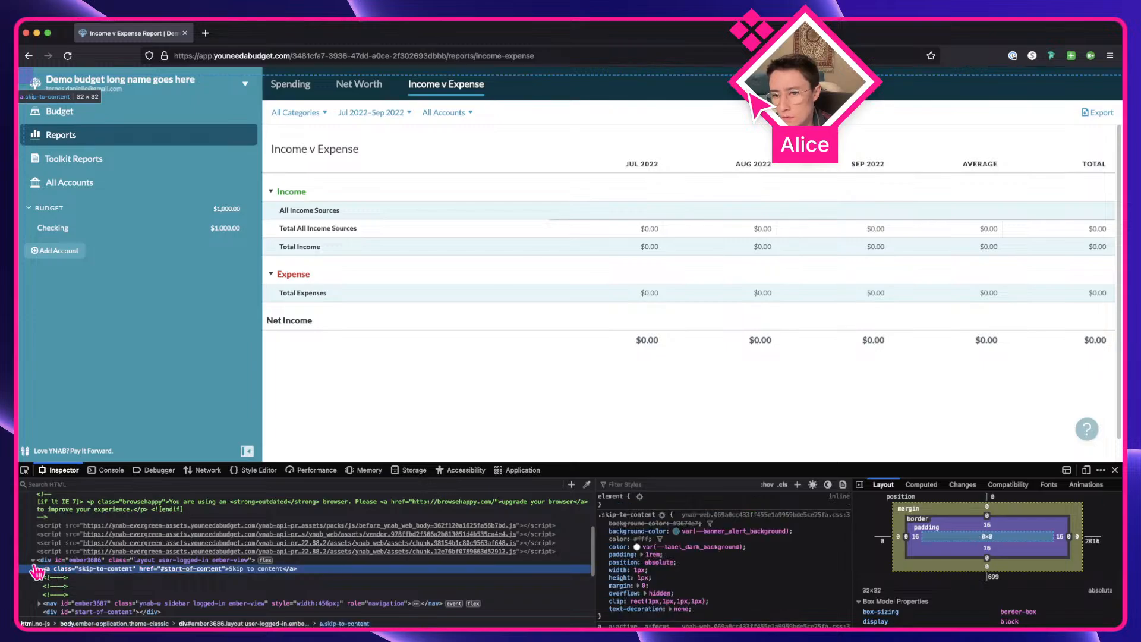
scroll(40, 581, "down", 3)
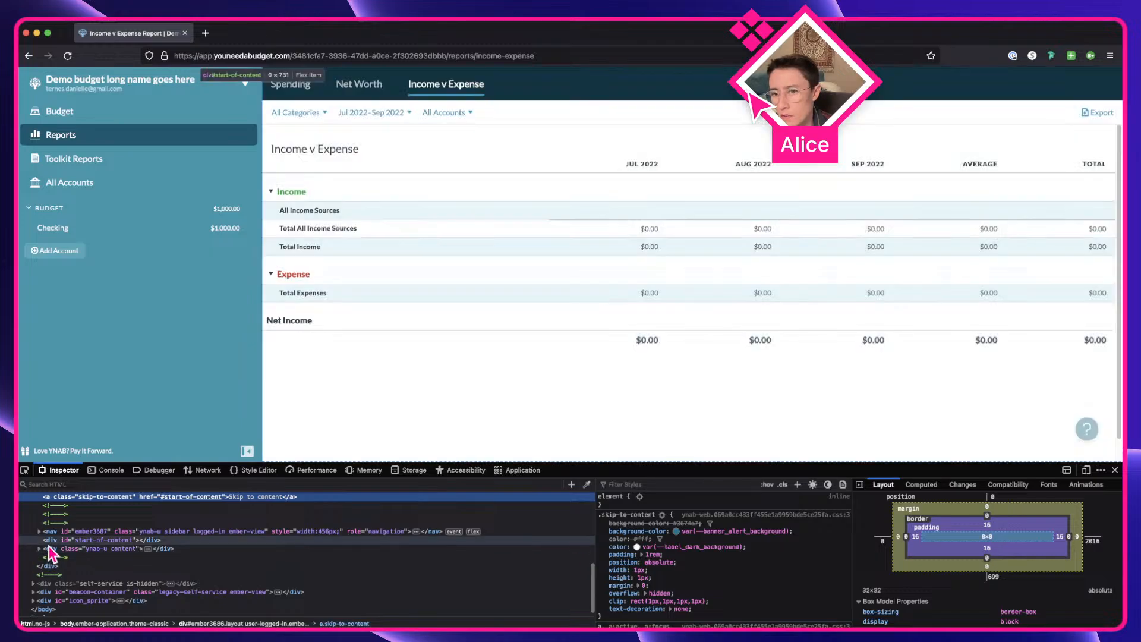
left_click(48, 540)
double_click(52, 549)
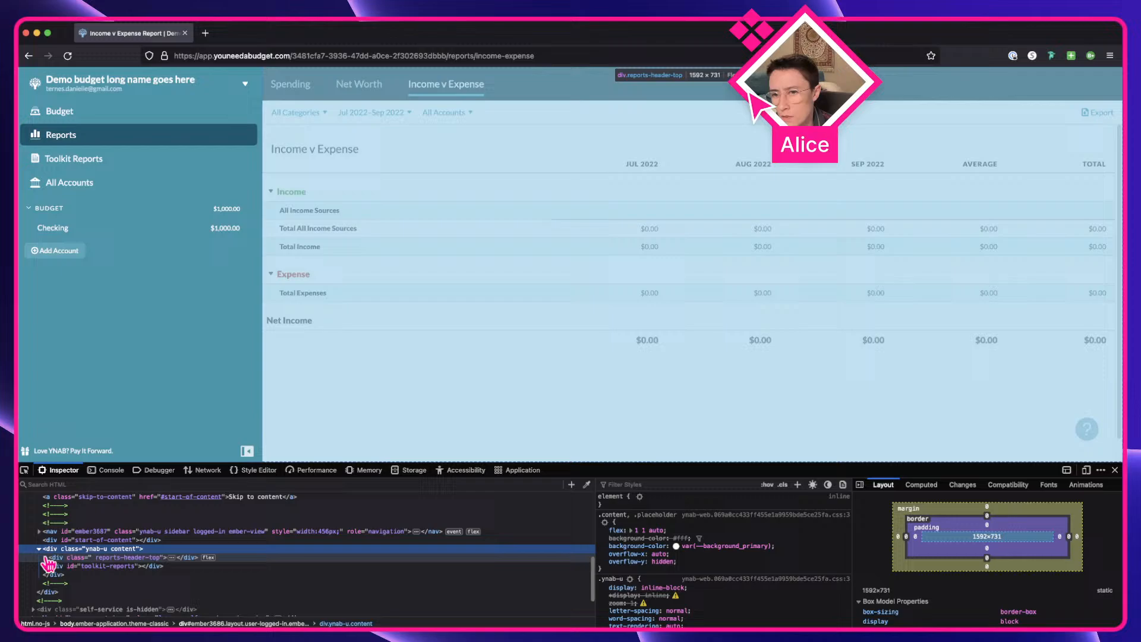
left_click(45, 557)
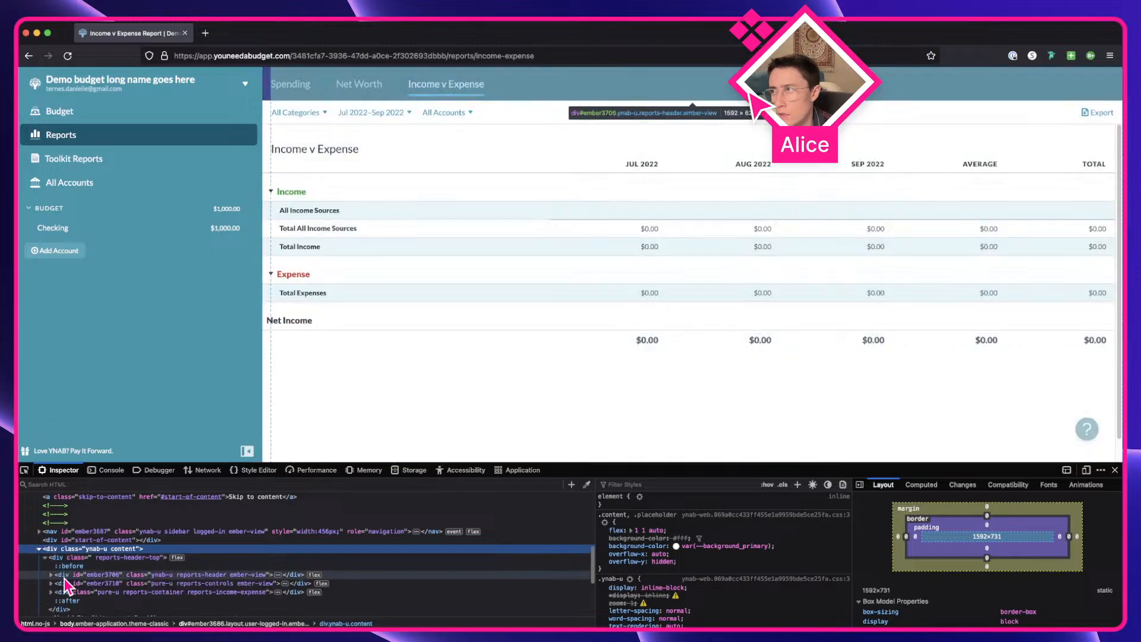
left_click(65, 576)
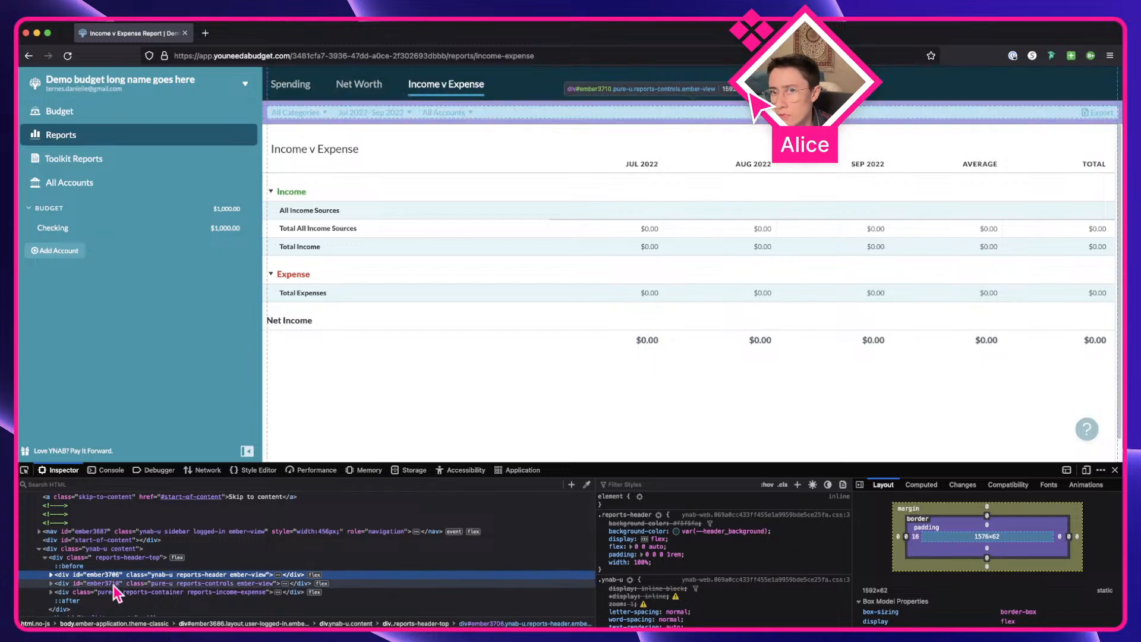
Compare the headers of the All Accounts and Reports pages and take a region screenshot of the Reports page
left_click(99, 184)
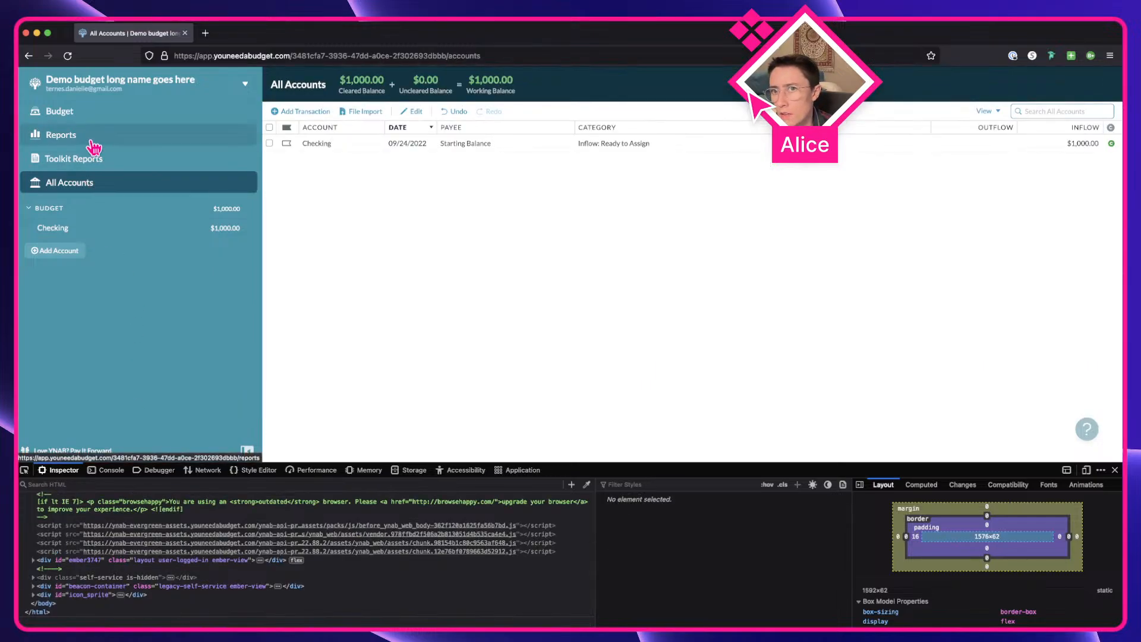
left_click(93, 146)
left_click(95, 183)
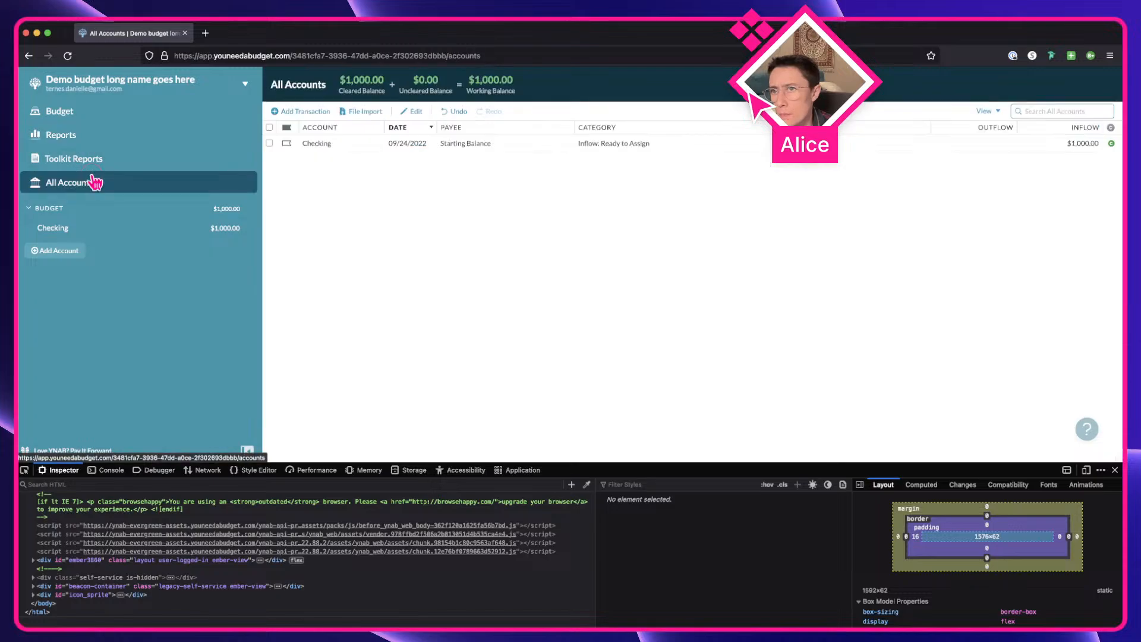
left_click(94, 143)
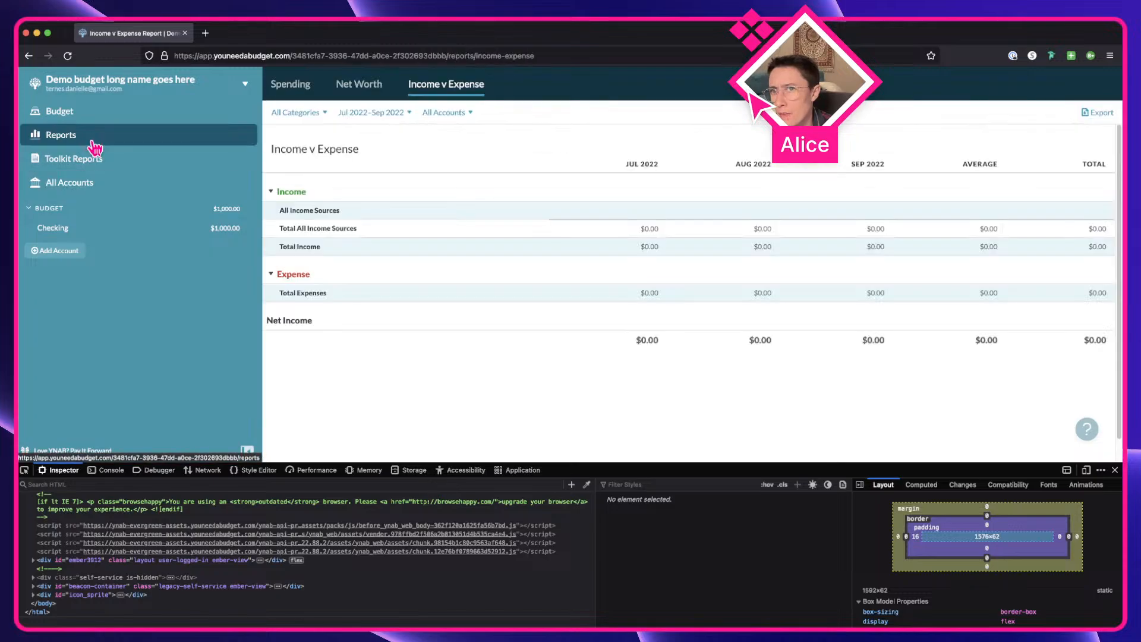
key("shift+super+4")
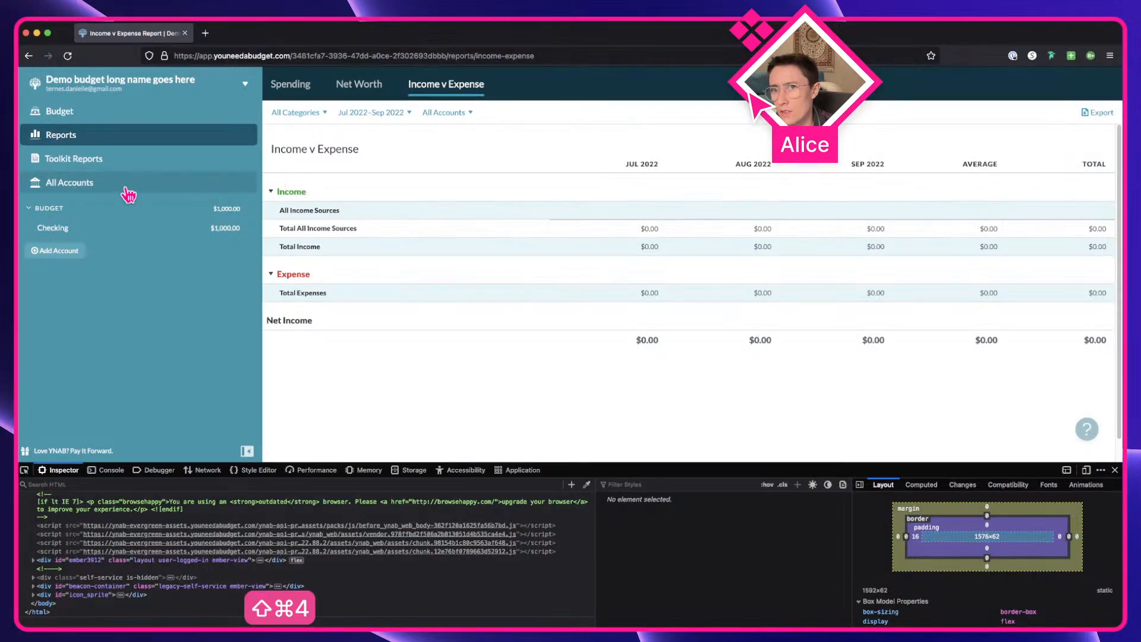
Open the All Accounts page, capture a screenshot of it, and paste the screenshot into the Figma file
left_click(102, 194)
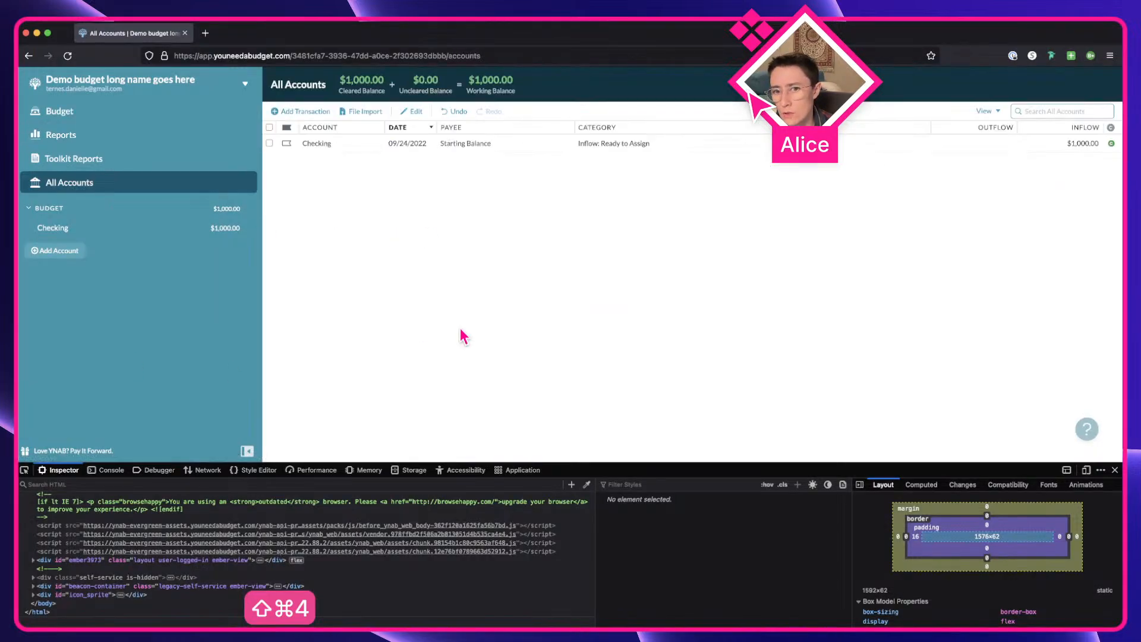
key("ctrl+Right")
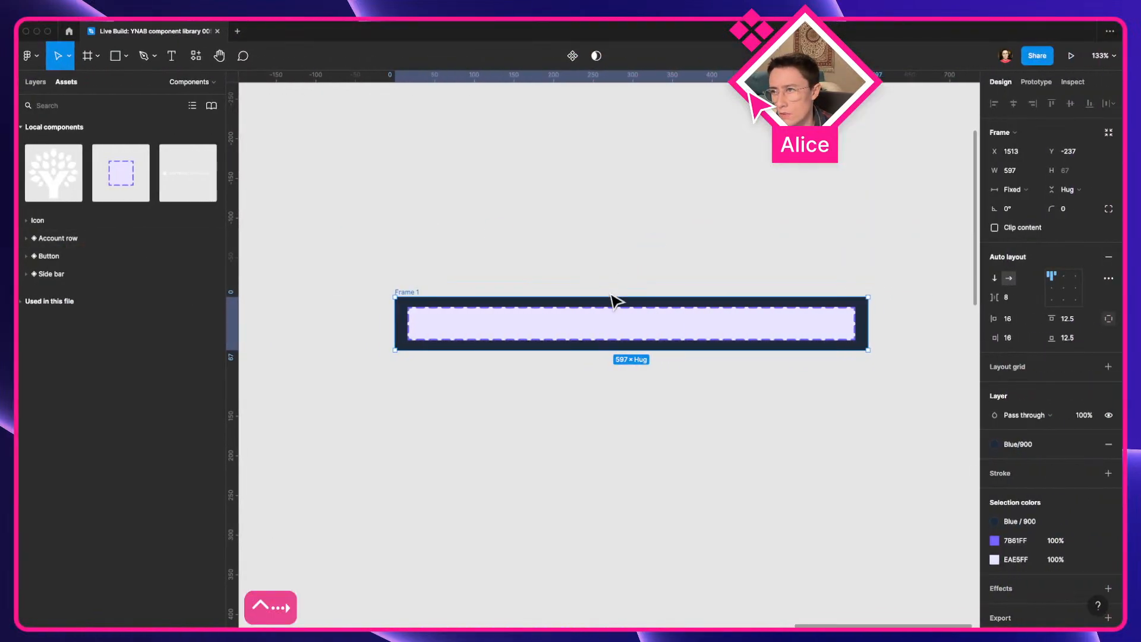
key("ctrl+Left")
key("shift+super+4")
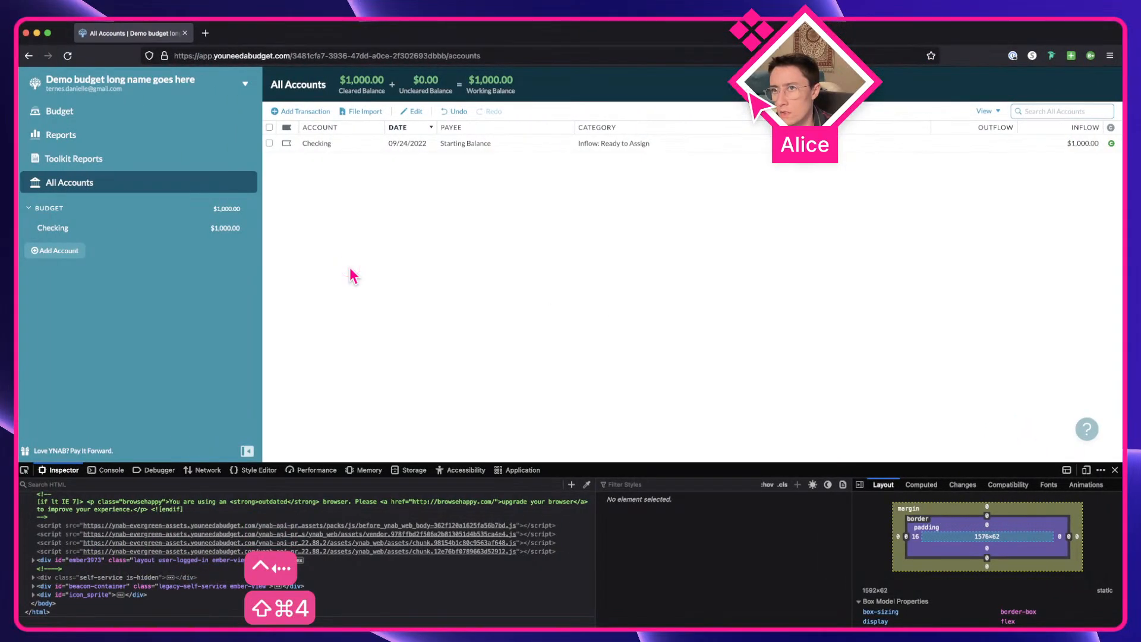
key("ctrl+Right")
left_click(689, 231)
key("super+v")
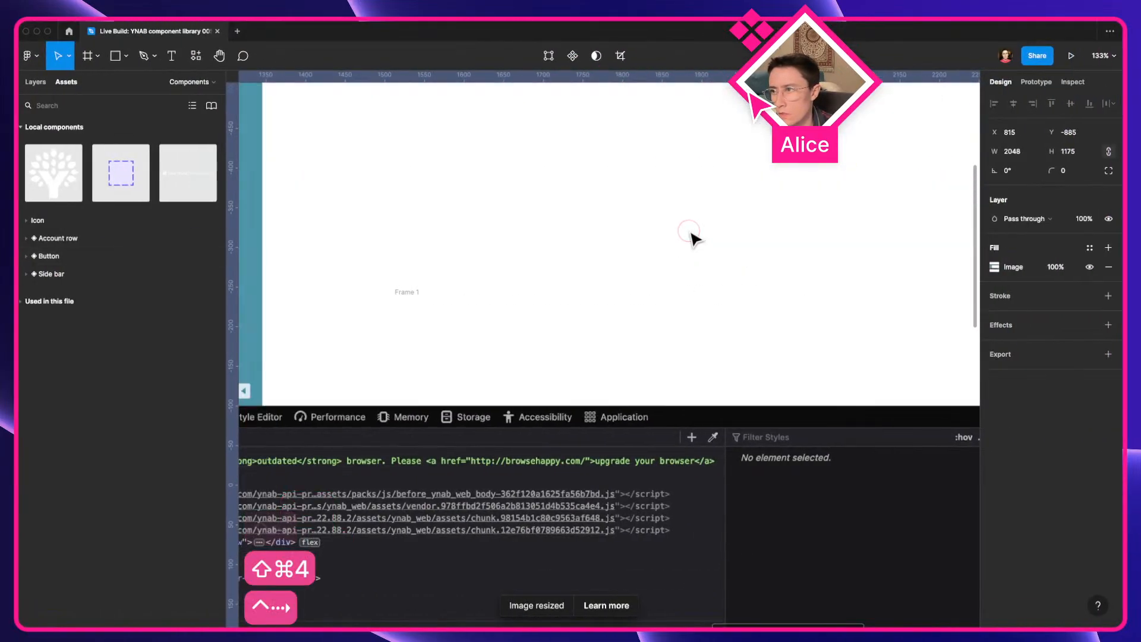
Overlay the All Accounts screenshot on the Reports screenshot, crop off its sidebar, and compare the two header heights up close
scroll(692, 238, "down", 6)
left_click_drag(642, 180, 1099, 478)
scroll(820, 467, "up", 10)
mouse_move(626, 445)
left_mouse_down()
mouse_move(620, 414)
mouse_move(624, 432)
left_mouse_up()
scroll(624, 432, "down", 5)
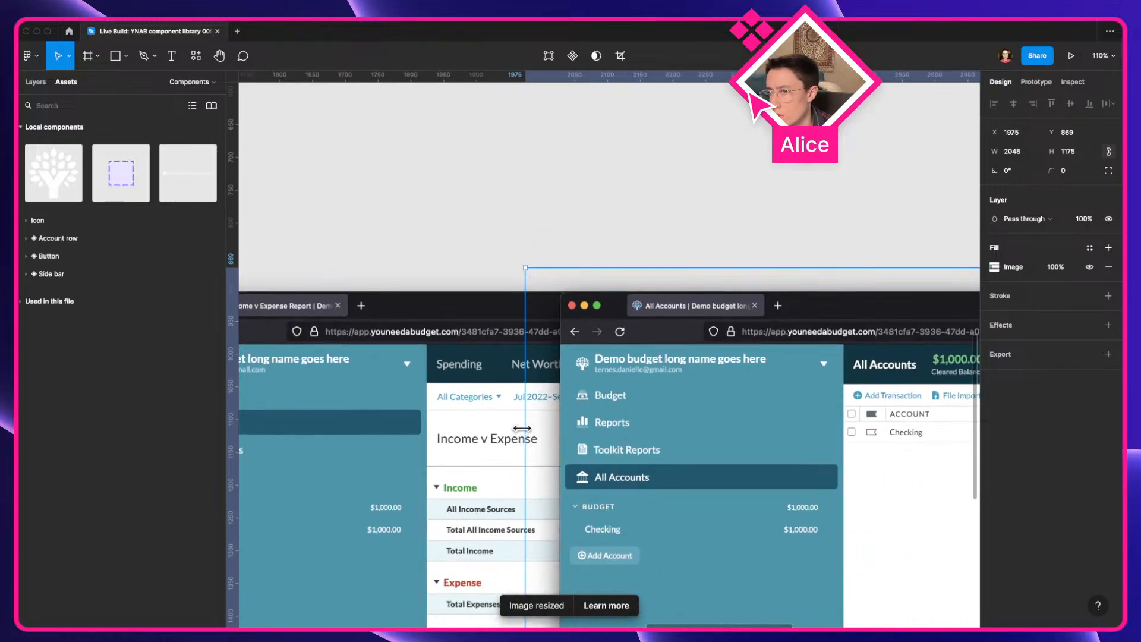
mouse_move(521, 424)
left_mouse_down()
mouse_move(858, 440)
mouse_move(509, 433)
mouse_move(529, 433)
left_mouse_up()
left_click(853, 166)
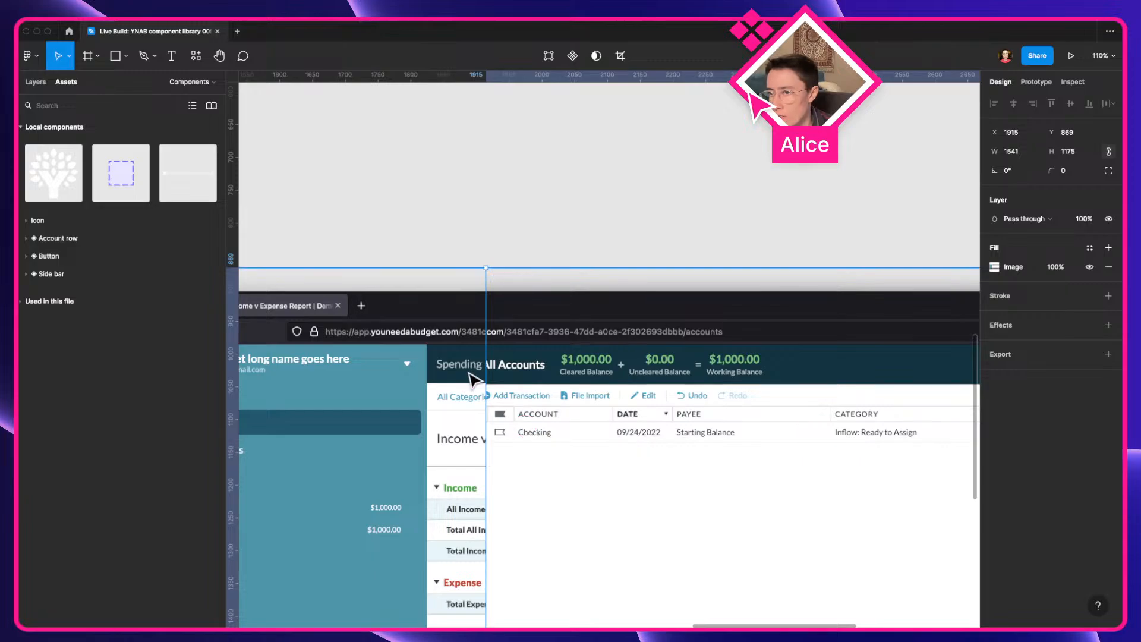
scroll(472, 377, "up", 10)
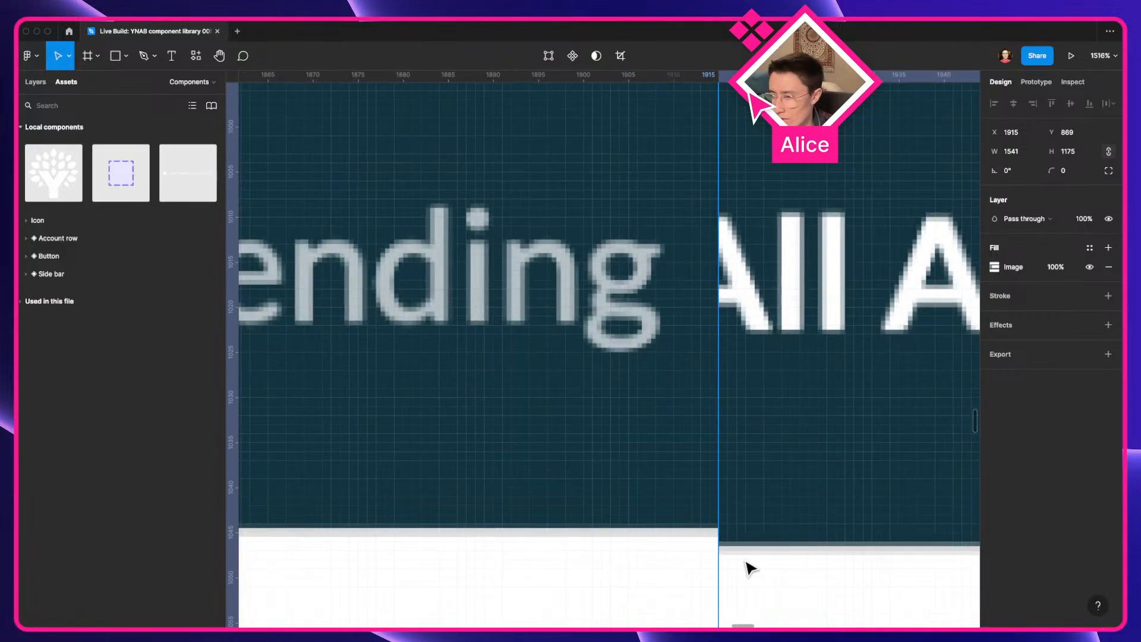
scroll(742, 558, "down", 10)
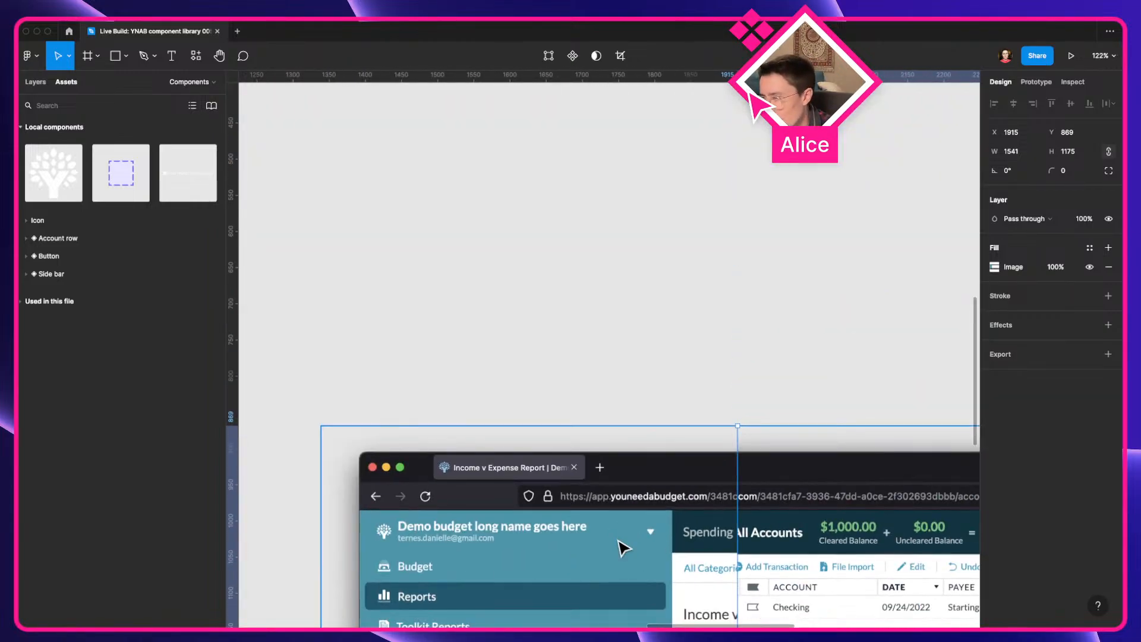
scroll(703, 538, "up", 3)
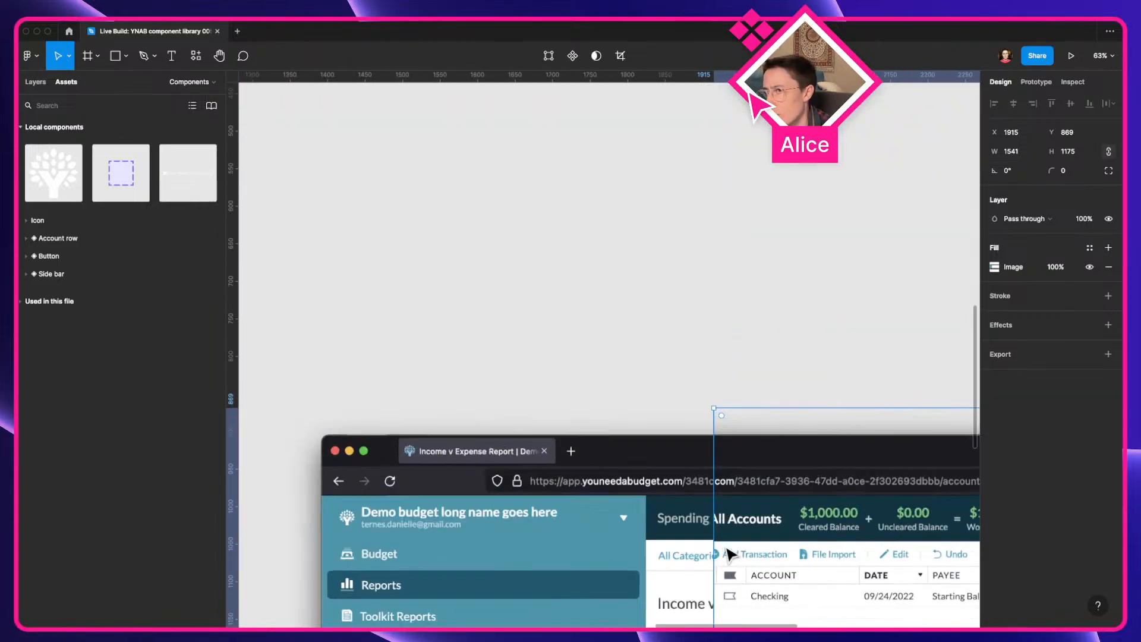
Delete the pasted All Accounts and Reports screenshots from the canvas
key("Delete")
left_click(628, 546)
key("Delete")
Return to the browser, open the Reports page, and inspect the box model of the Spending button inside the reports-header element
key("ctrl+Left")
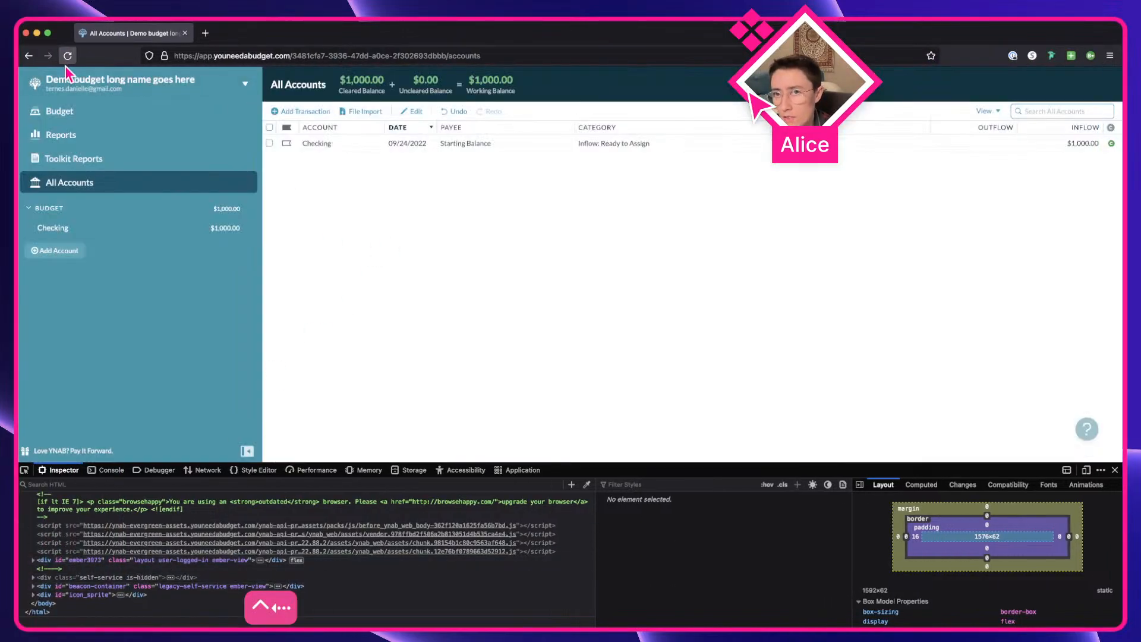
left_click(25, 469)
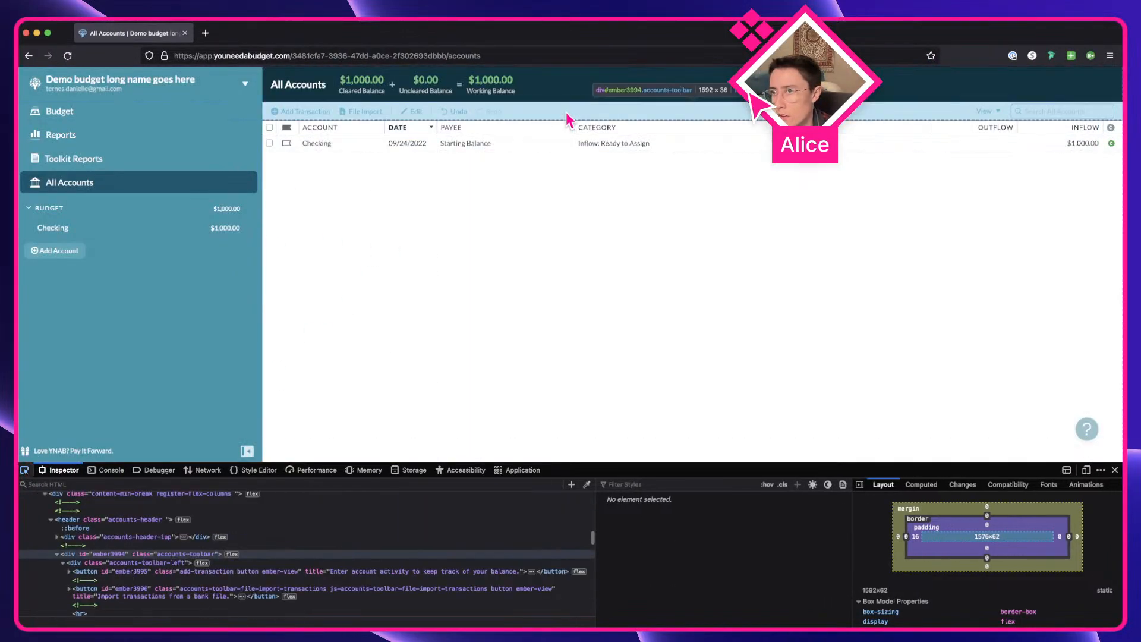
left_click(148, 144)
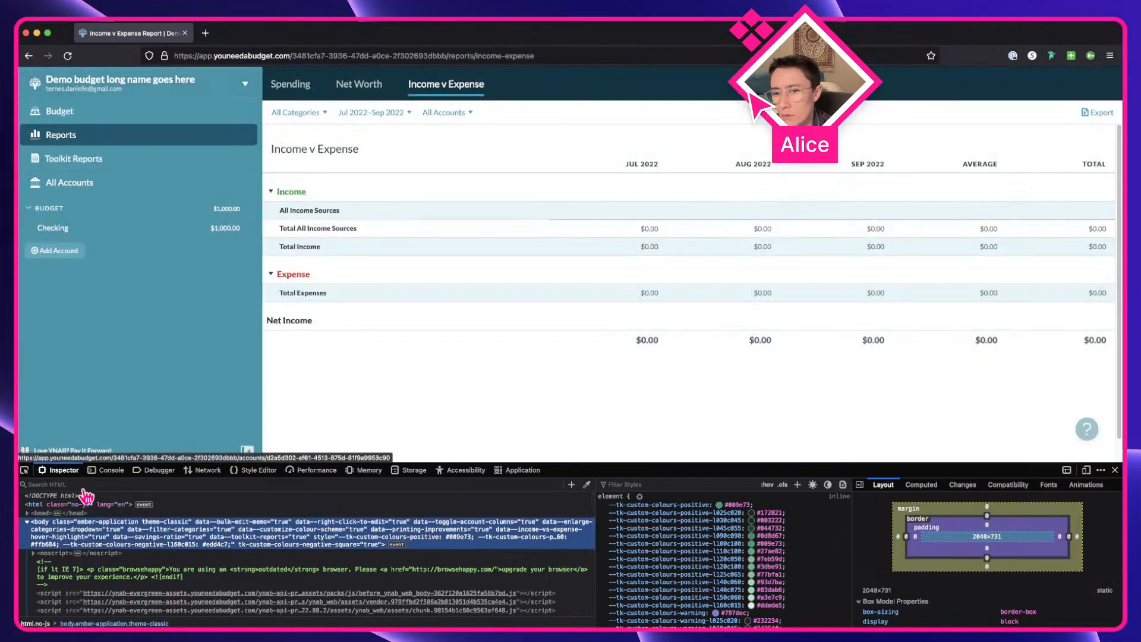
left_click(25, 470)
left_click(527, 89)
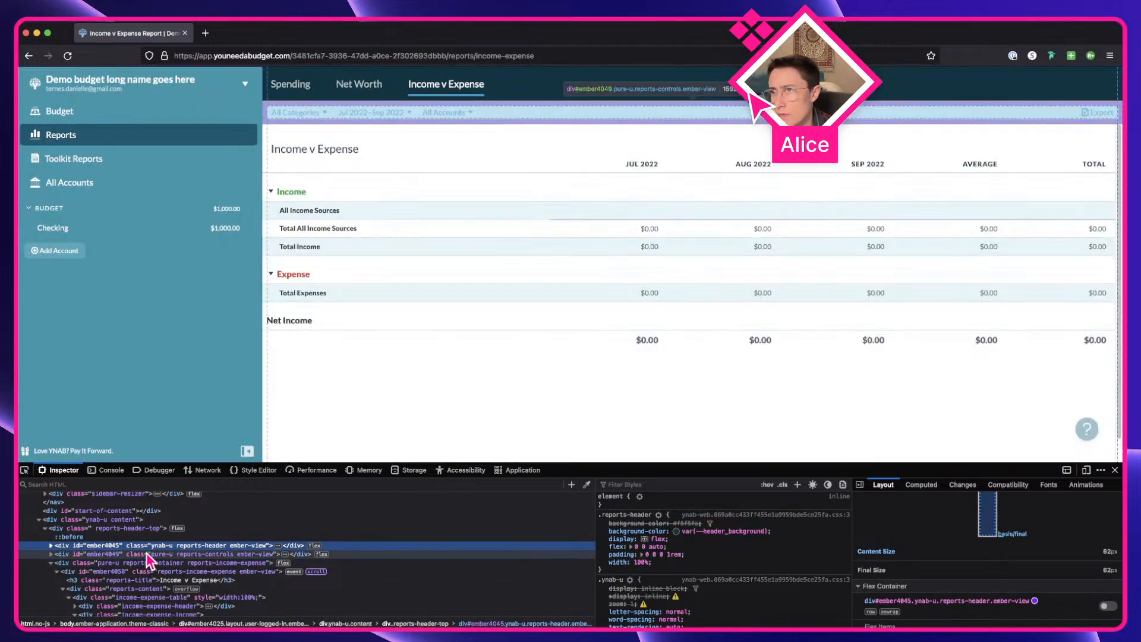
left_click(51, 545)
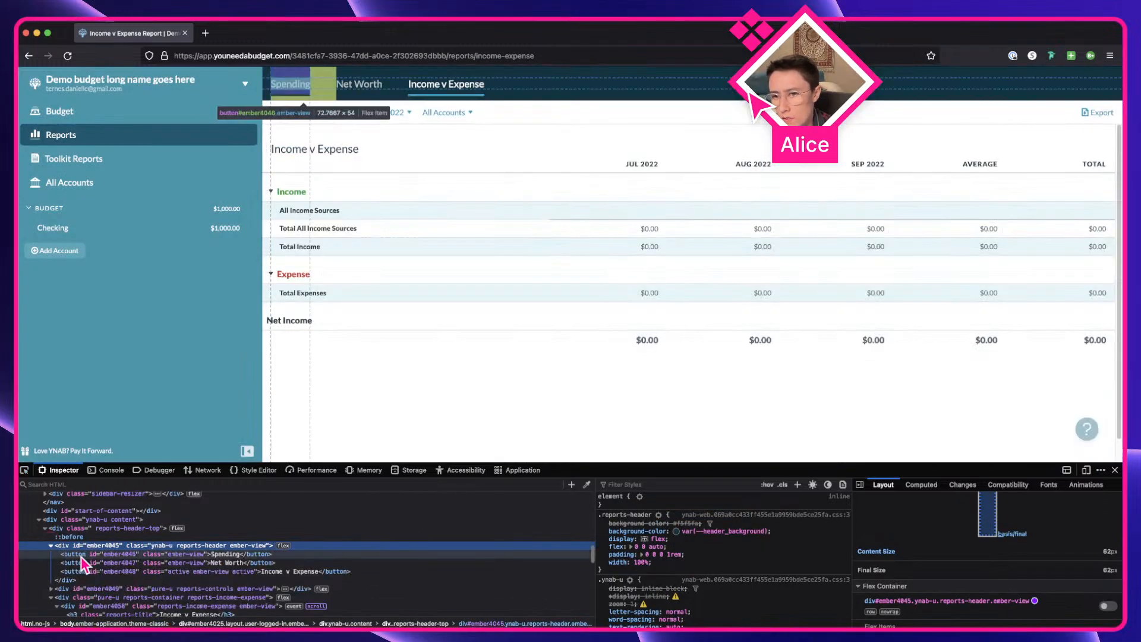
left_click(84, 554)
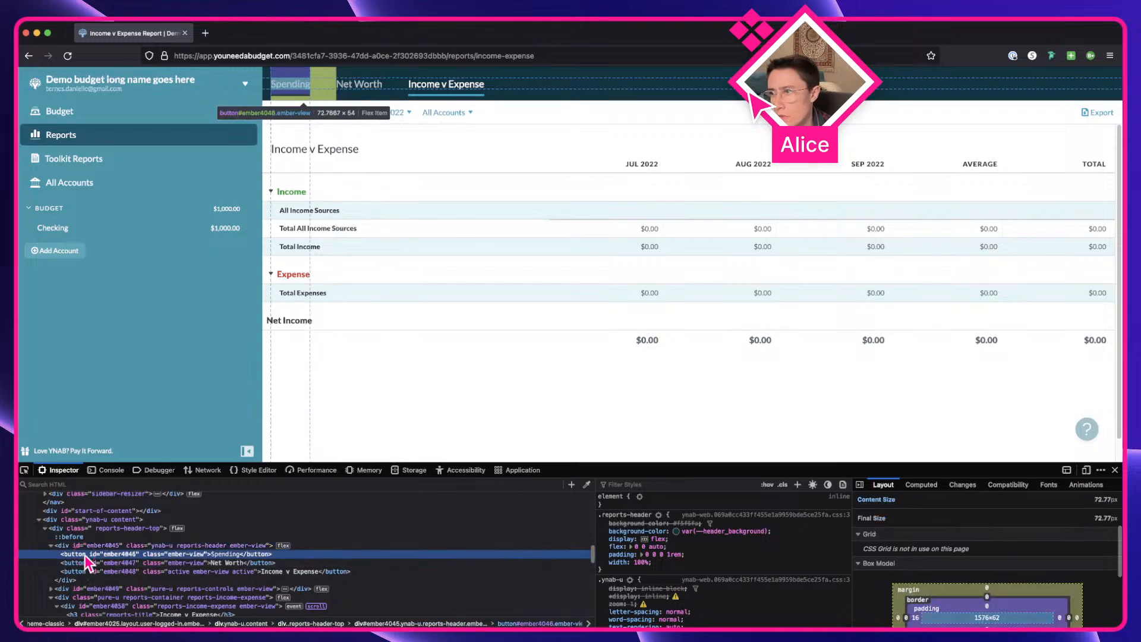
scroll(1000, 610, "down", 1)
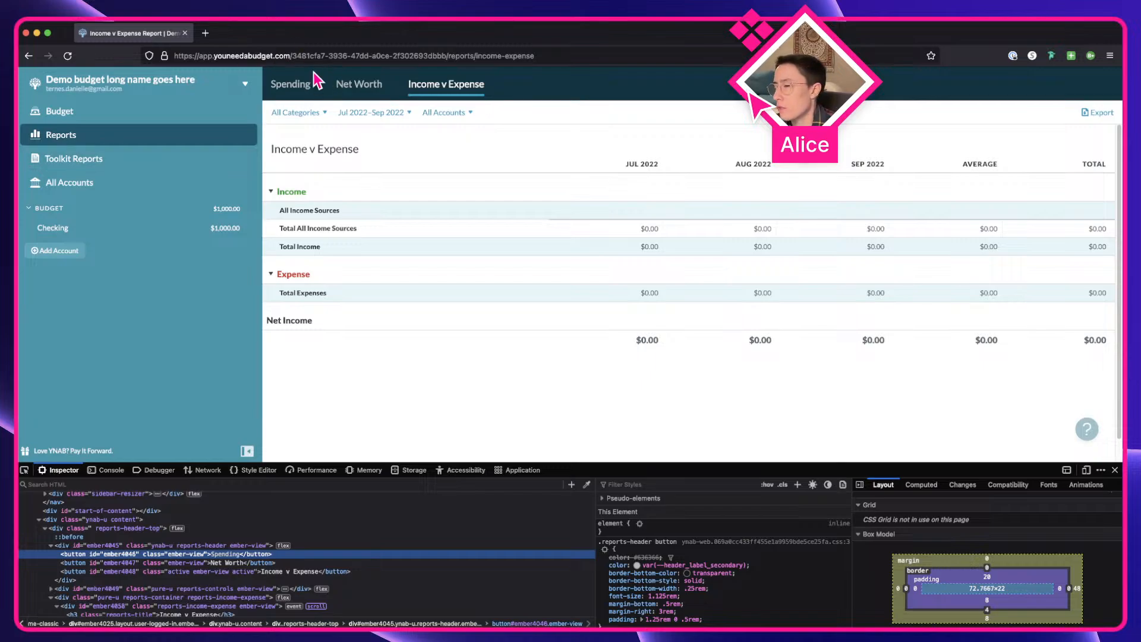
Cycle through the Spending, Net Worth and Income v Expense reports to compare their header navigation, ending on Spending
left_click(359, 81)
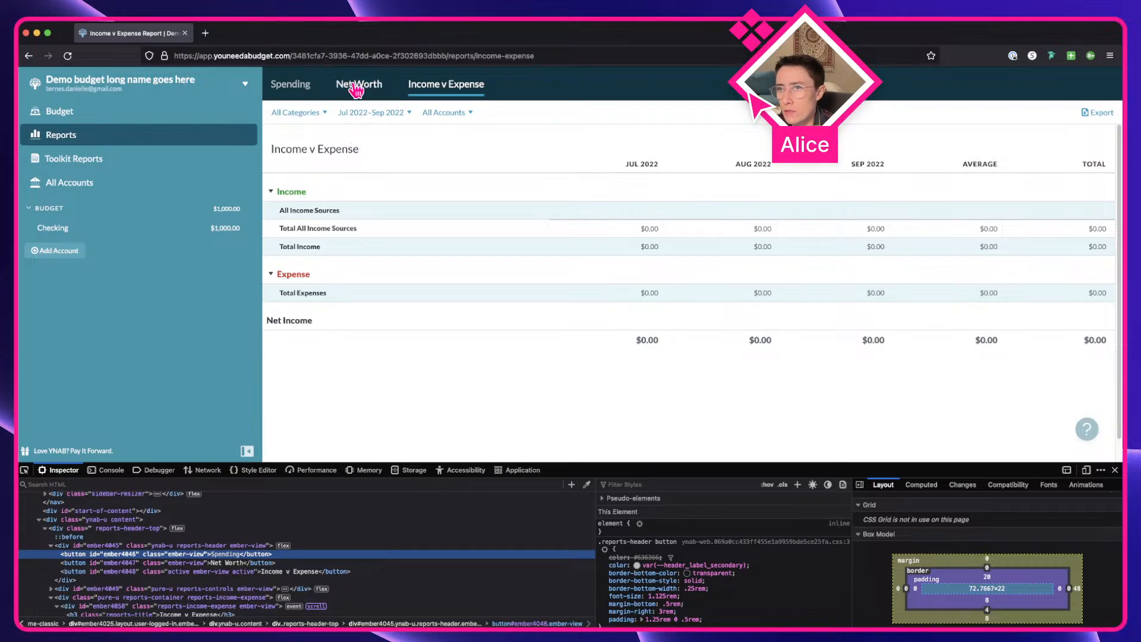
left_click(294, 86)
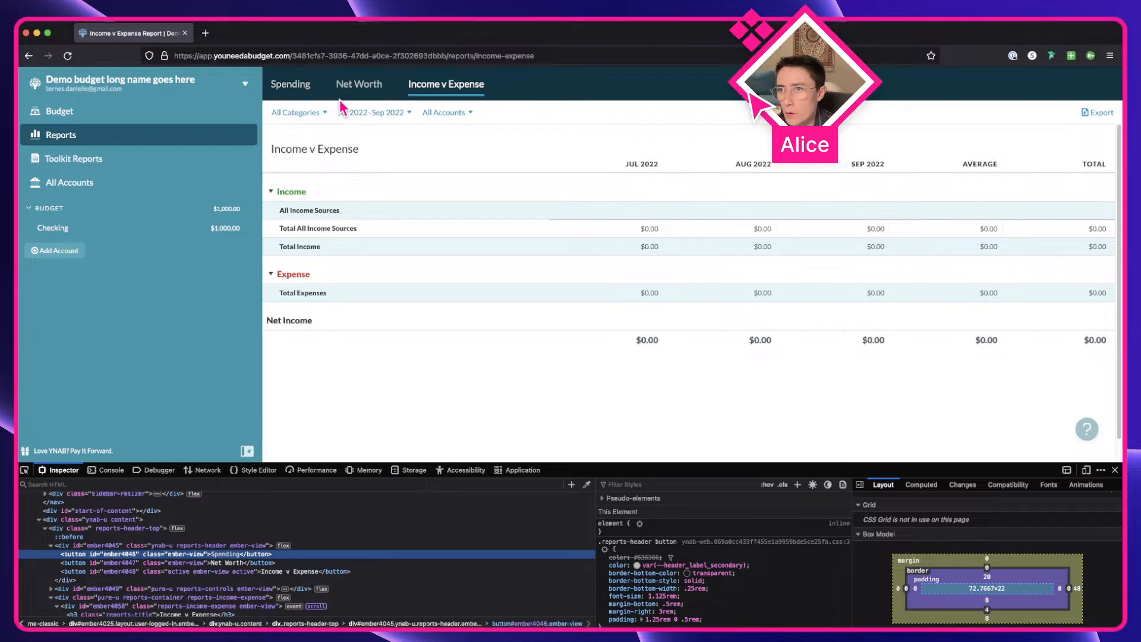
left_click(358, 86)
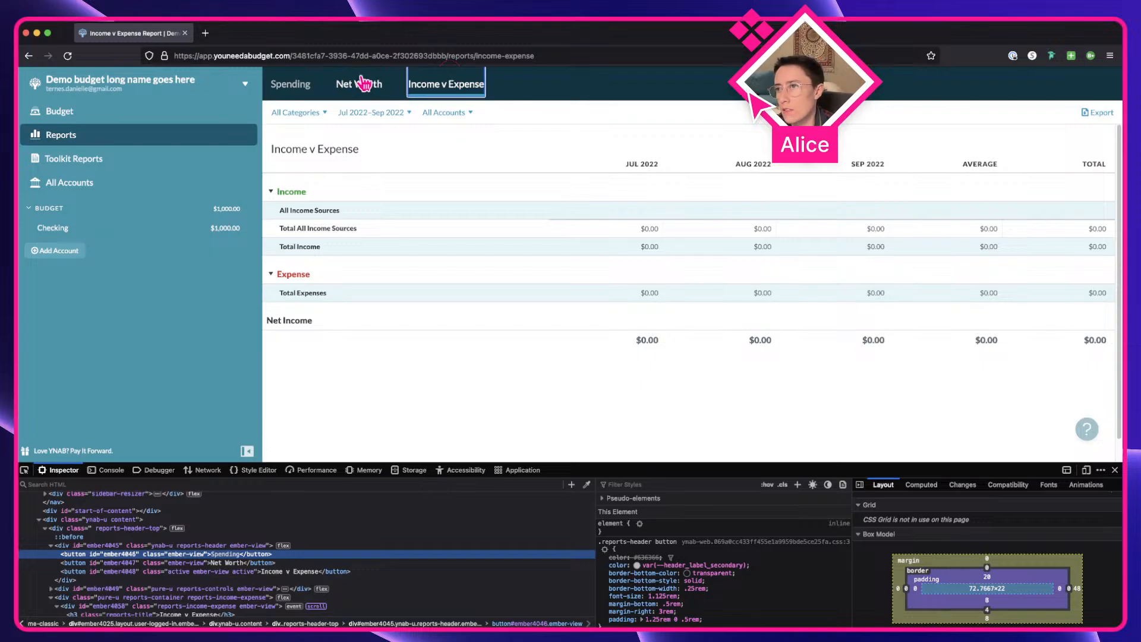
left_click(359, 86)
left_click(300, 84)
left_click(359, 86)
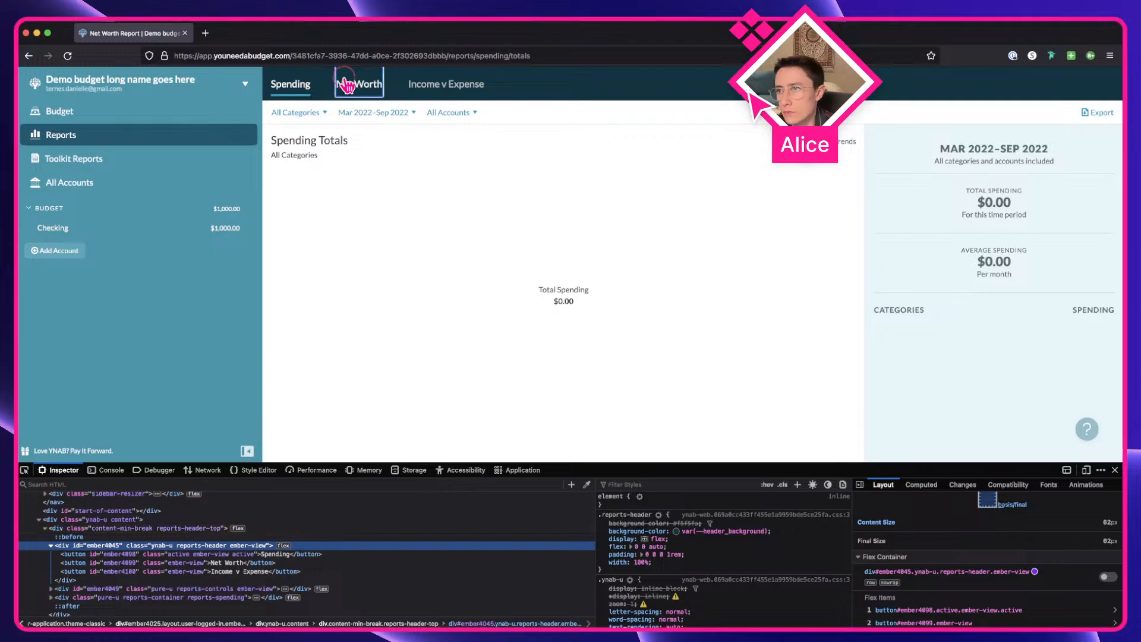
left_click(439, 81)
left_click(291, 84)
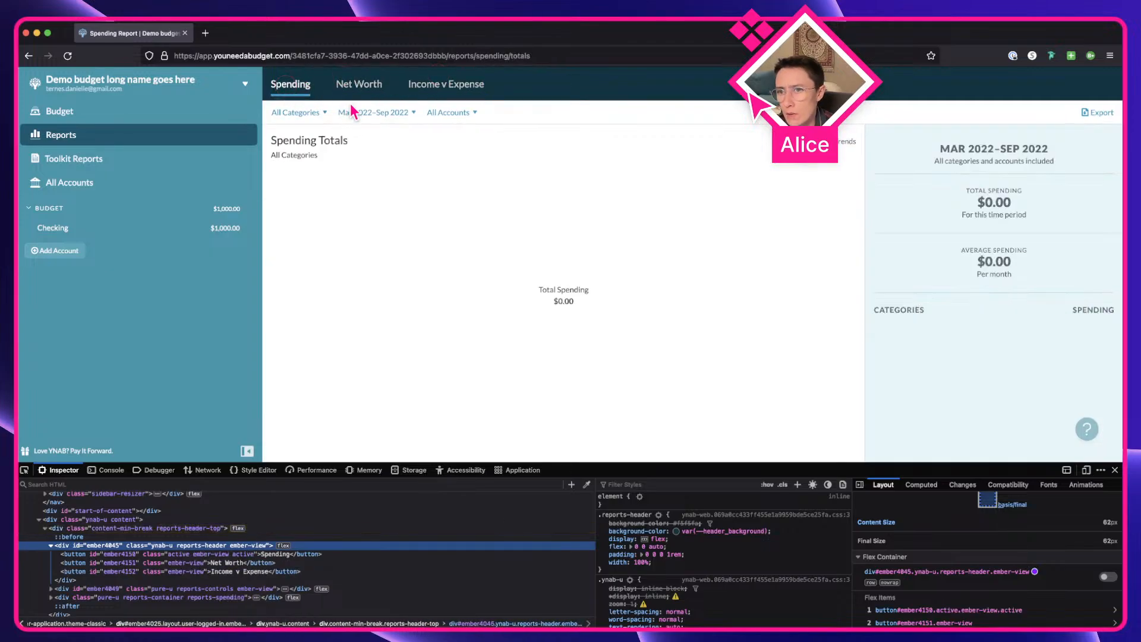
Inspect the padding and border styles of the active Spending button in the reports header
scroll(1108, 532, "up", 3)
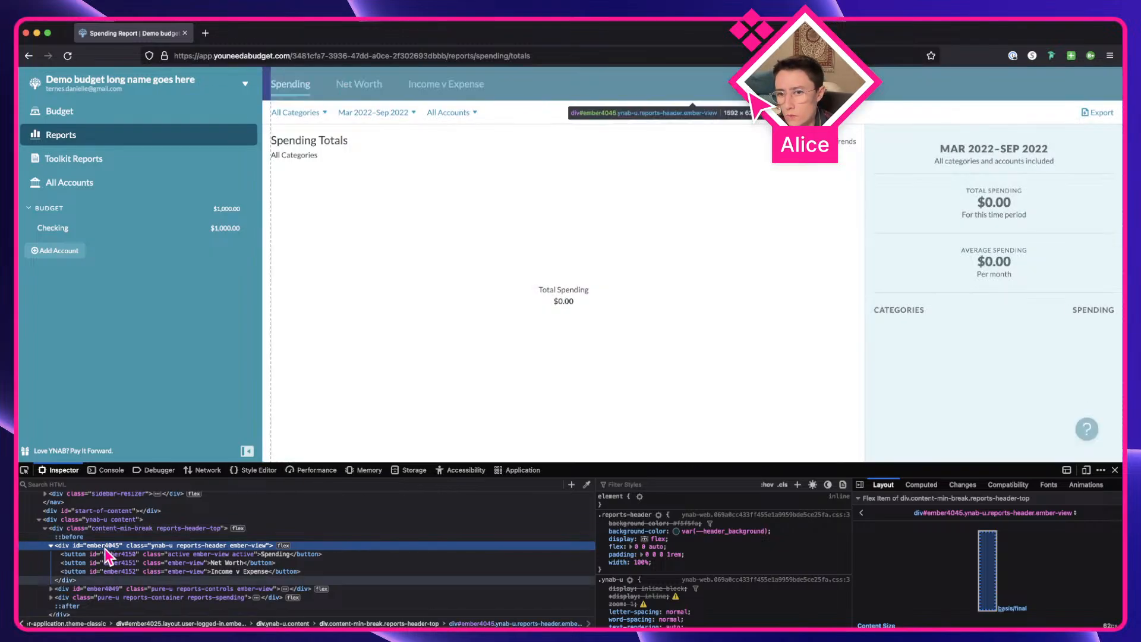
left_click(104, 556)
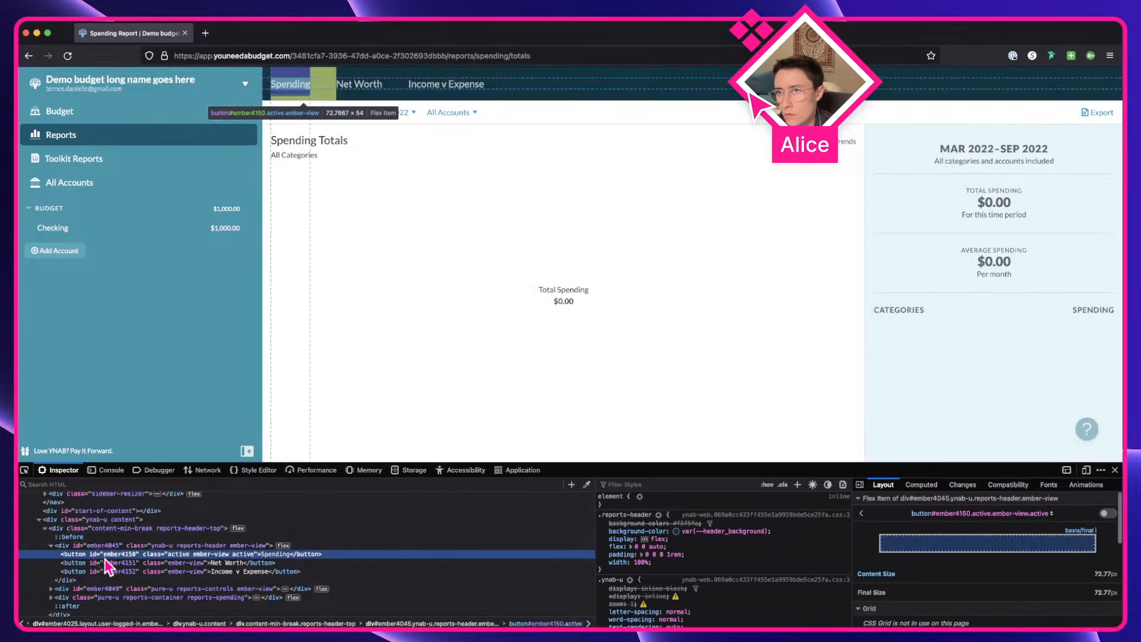
scroll(1019, 570, "down", 5)
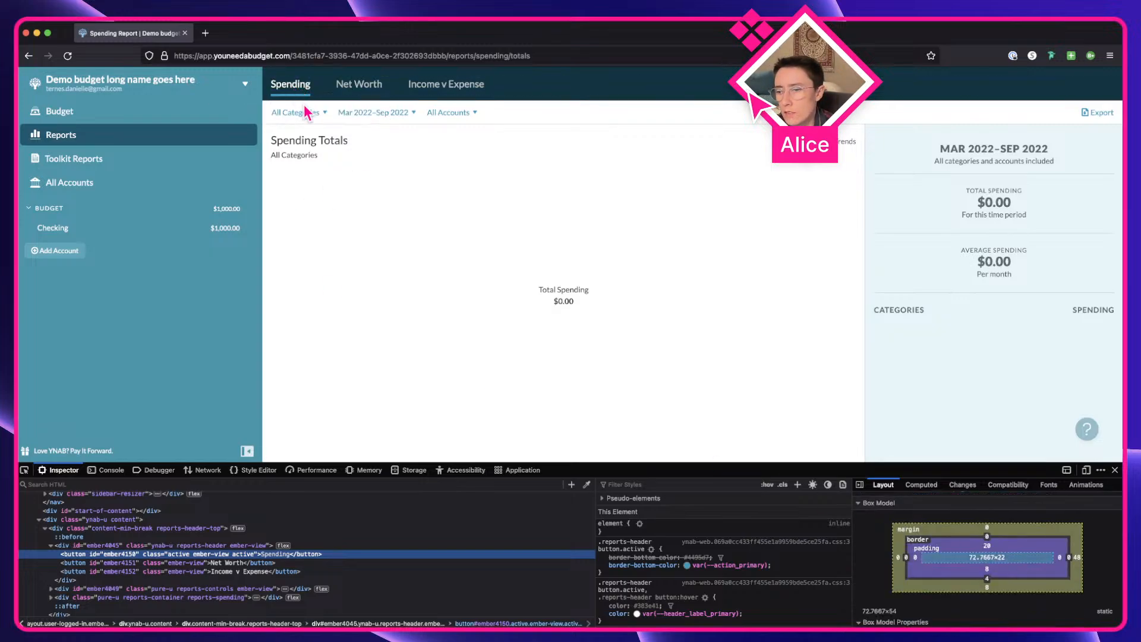
Switch to Figma and delete the placeholder instance from the dark header frame
key("ctrl+Right")
scroll(535, 216, "down", 10)
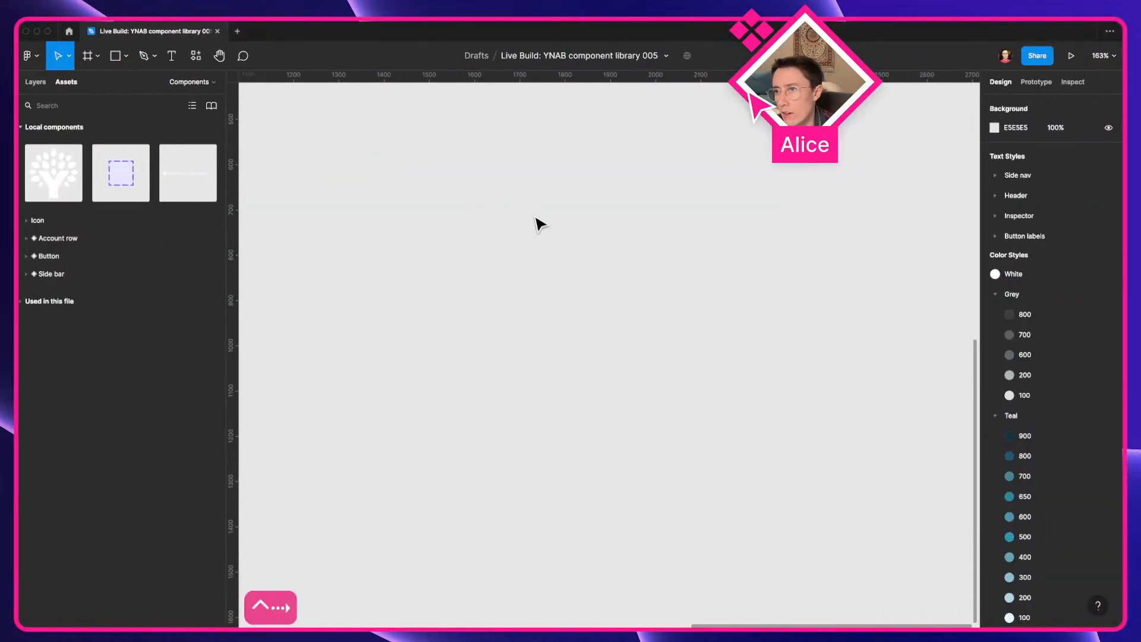
left_click_drag(495, 227, 526, 380)
scroll(597, 224, "up", 4)
scroll(601, 231, "up", 5)
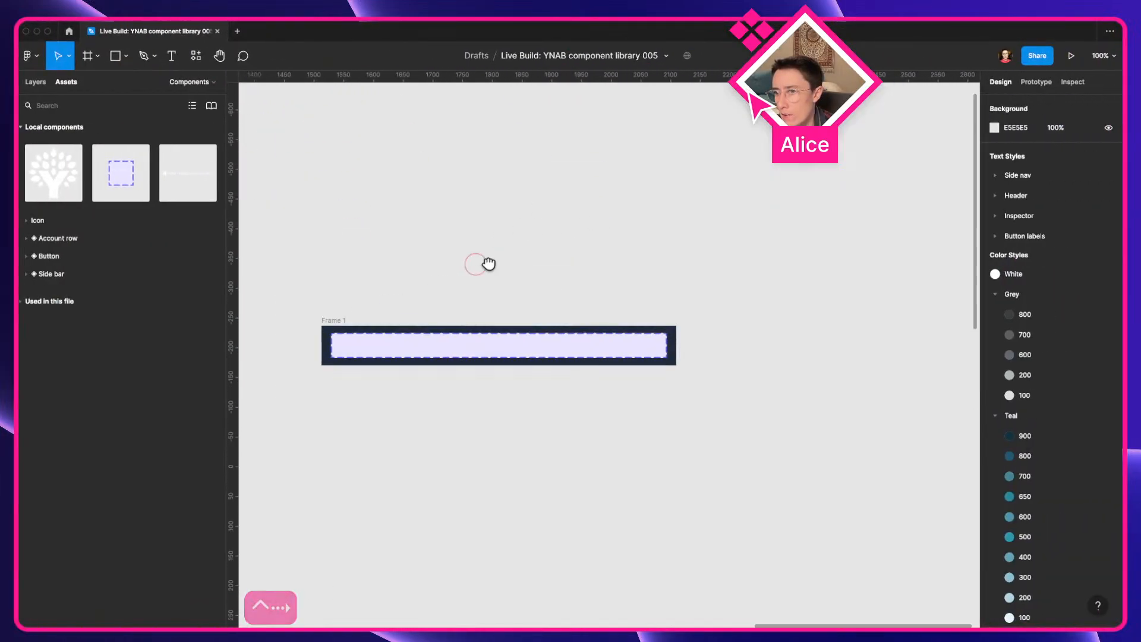
scroll(484, 262, "left", 2)
left_click(421, 324)
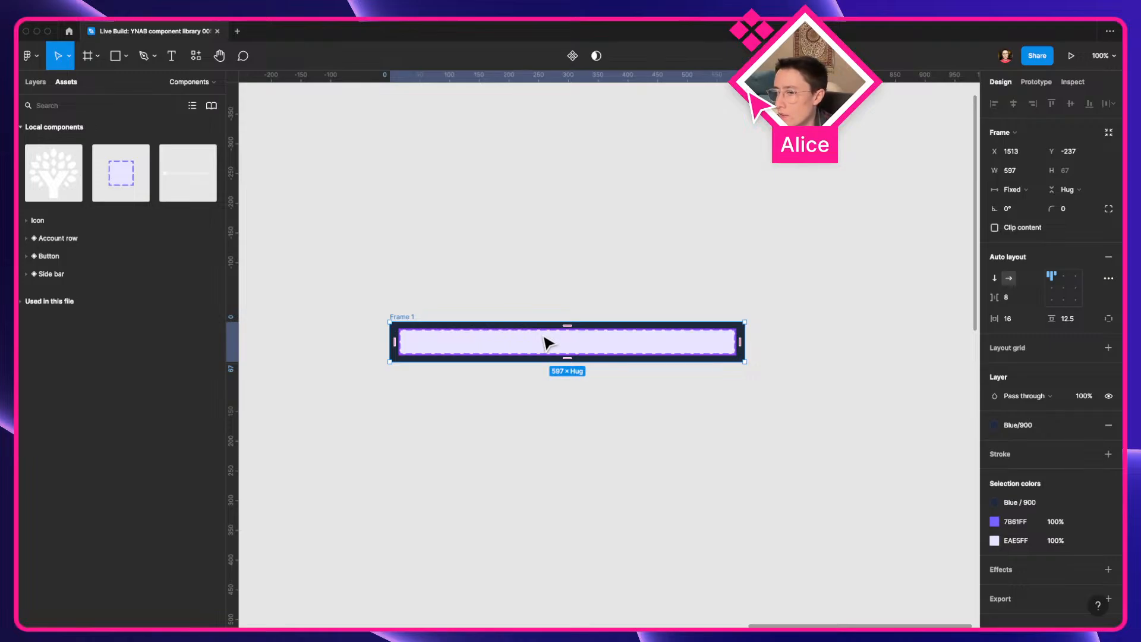
left_click(512, 350)
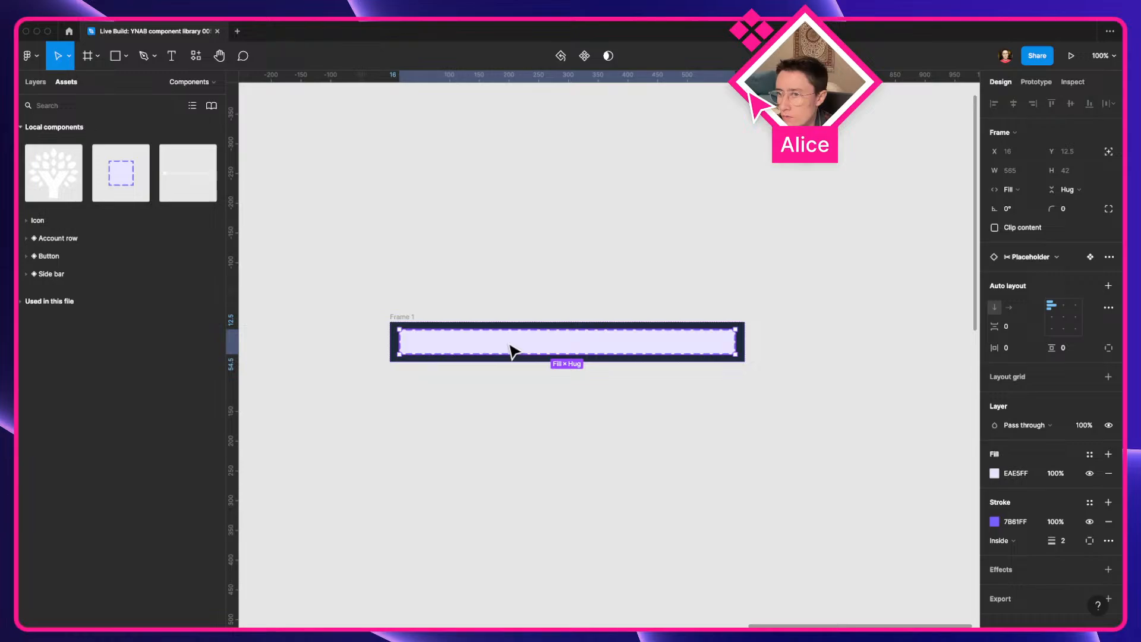
key("Delete")
left_click(496, 347)
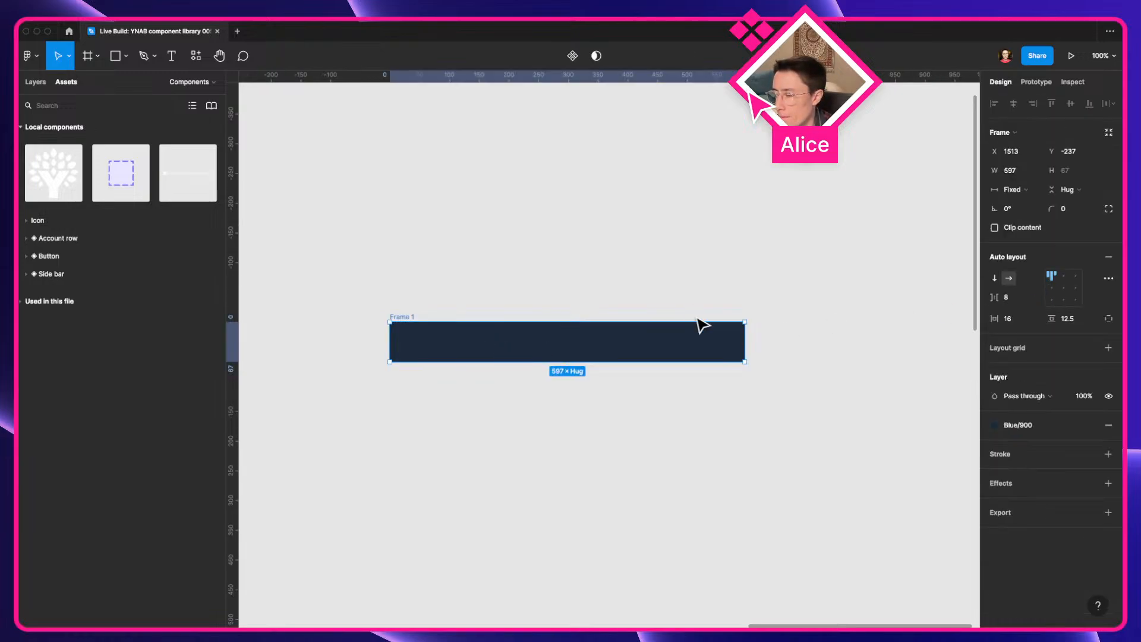
In the browser, compare the page headers of Budget, Reports, Toolkit Reports and All Accounts
key("ctrl+Left")
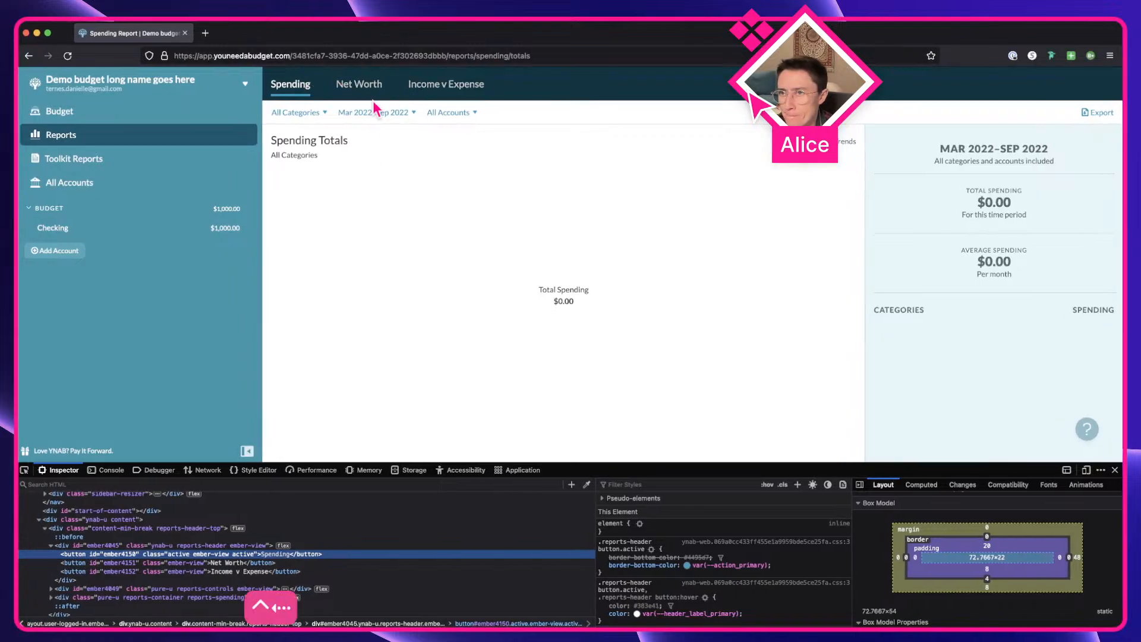
left_click(64, 117)
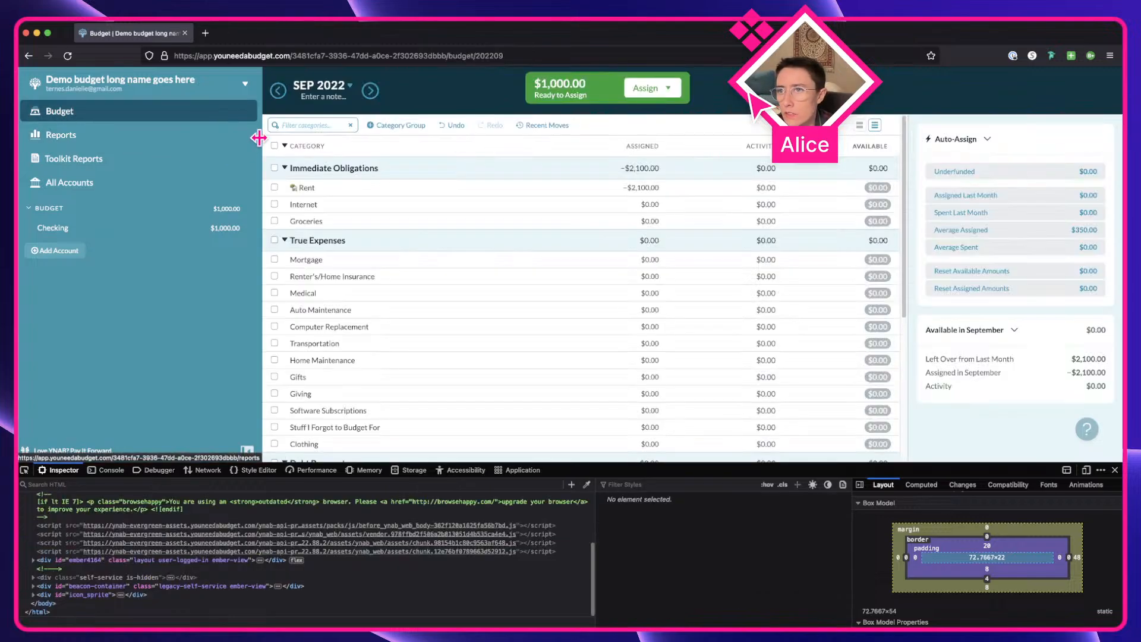
left_click(135, 137)
left_click(115, 166)
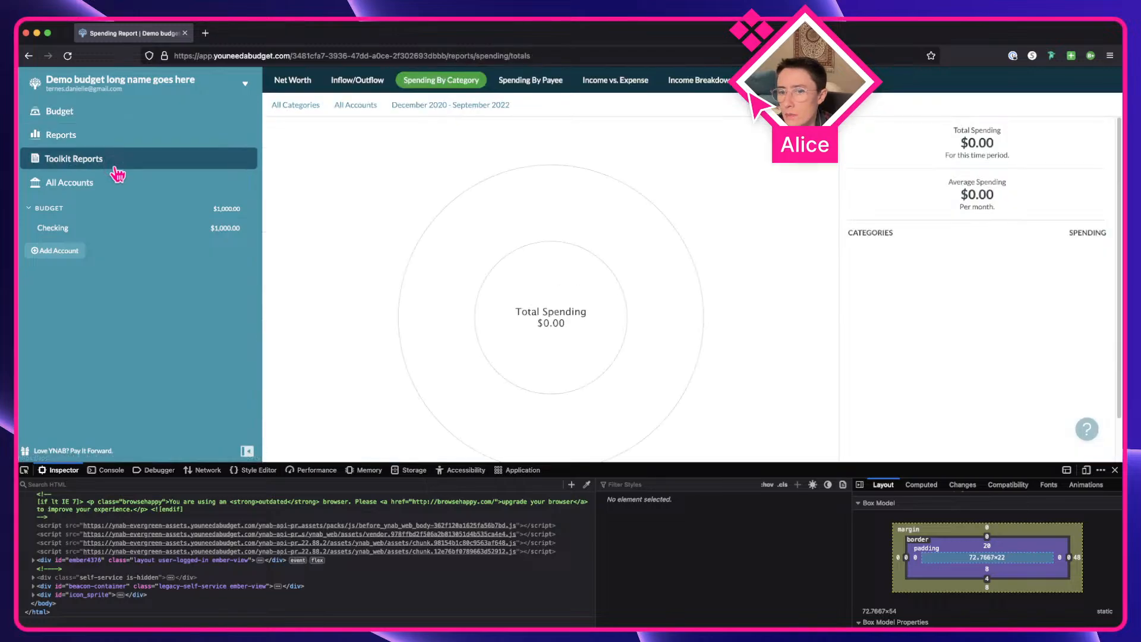
left_click(114, 142)
left_click(109, 121)
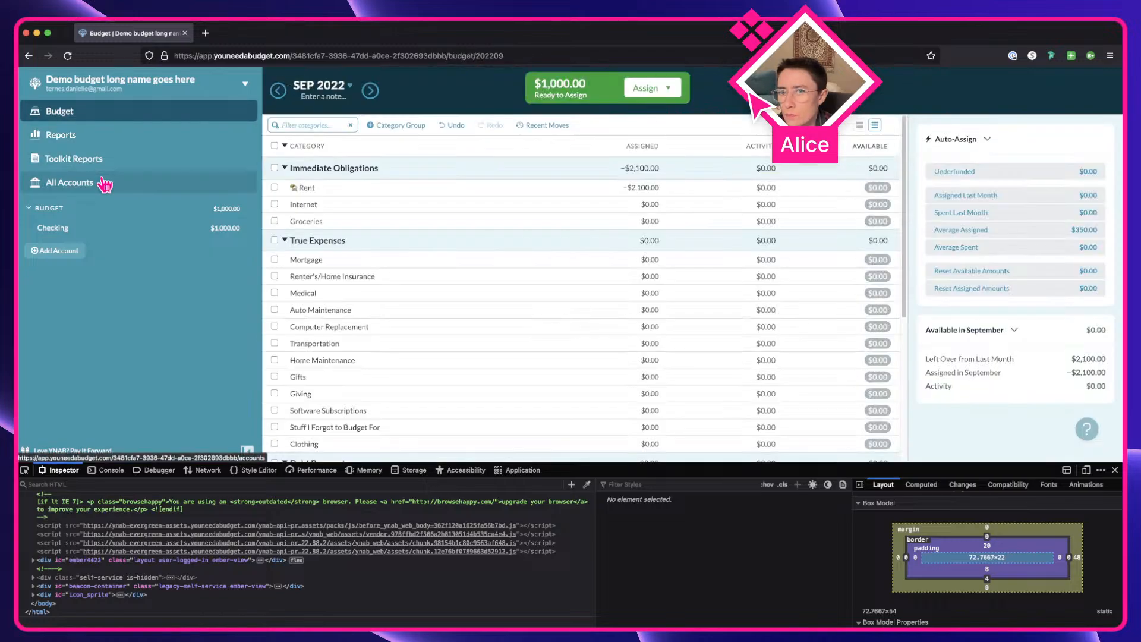
left_click(104, 180)
left_click(101, 120)
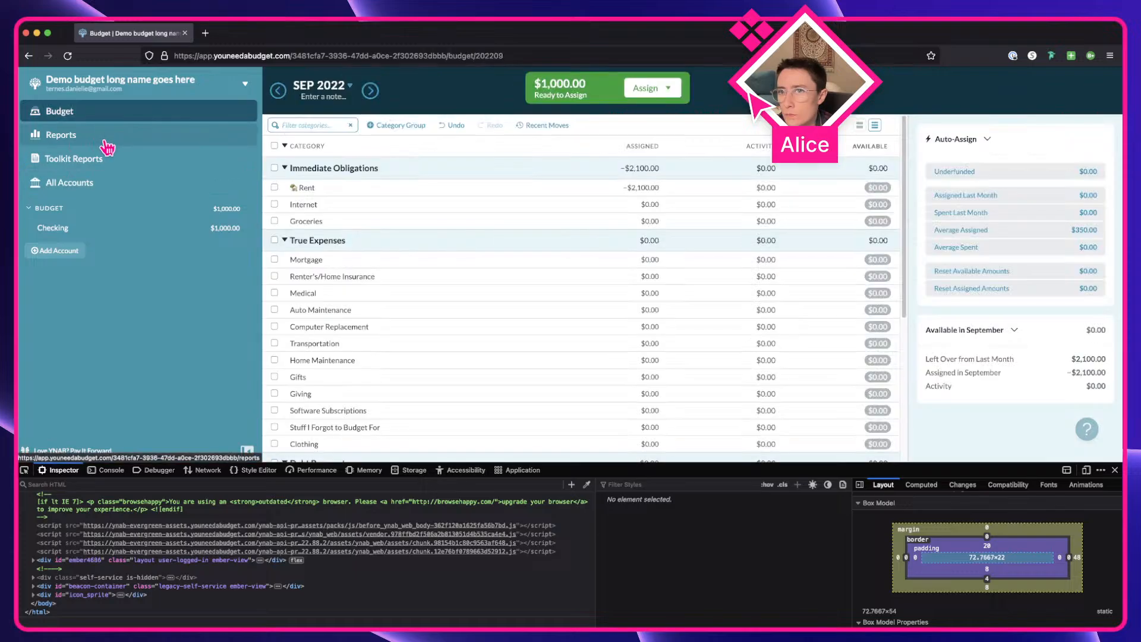
left_click(104, 137)
left_click(106, 117)
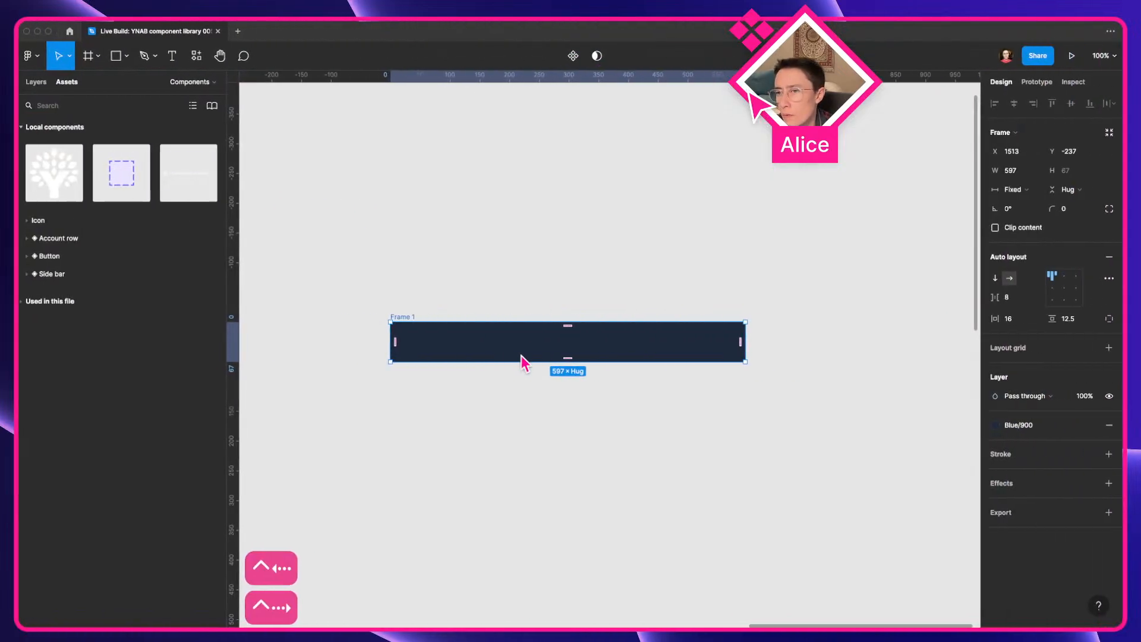
Move the circled left-chevron vector from the imported icons to the end of the second row of icon components
left_click_drag(523, 359, 702, 422)
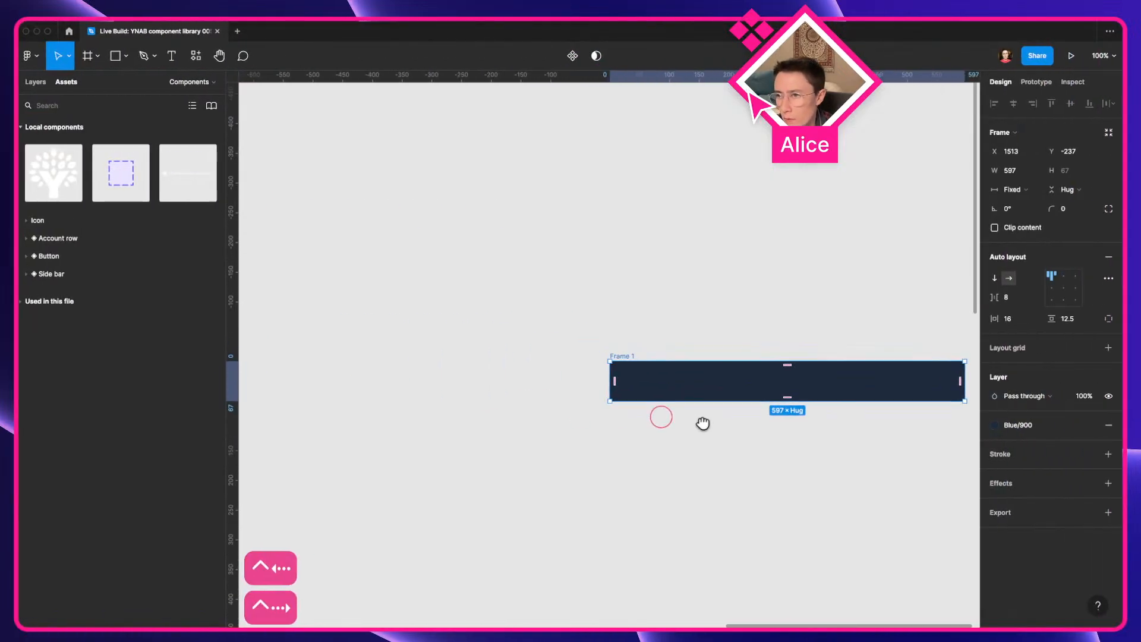
scroll(702, 415, "down", 3)
scroll(700, 415, "up", 3)
left_click_drag(488, 387, 799, 400)
left_click_drag(381, 391, 483, 391)
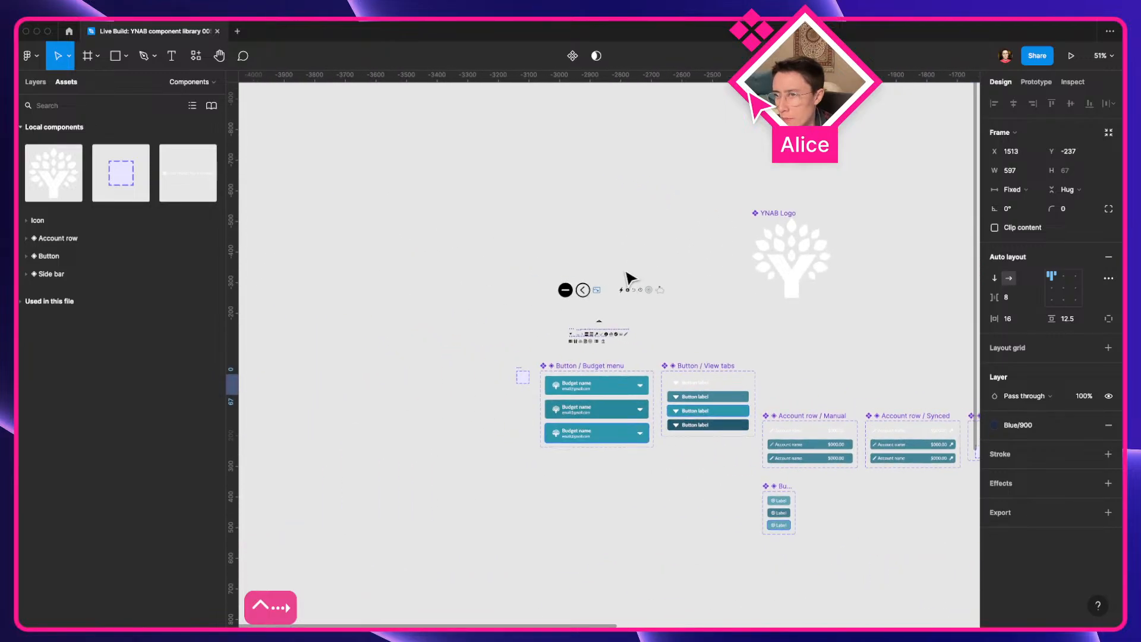
scroll(648, 281, "up", 10)
left_click_drag(475, 278, 714, 218)
double_click(578, 284)
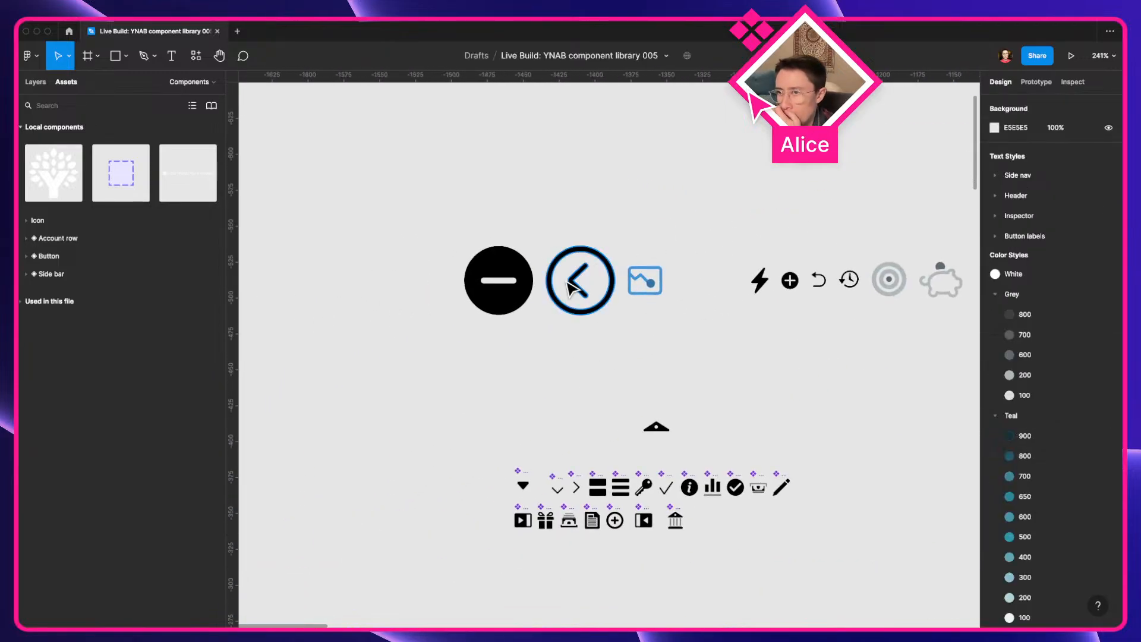
key("Escape")
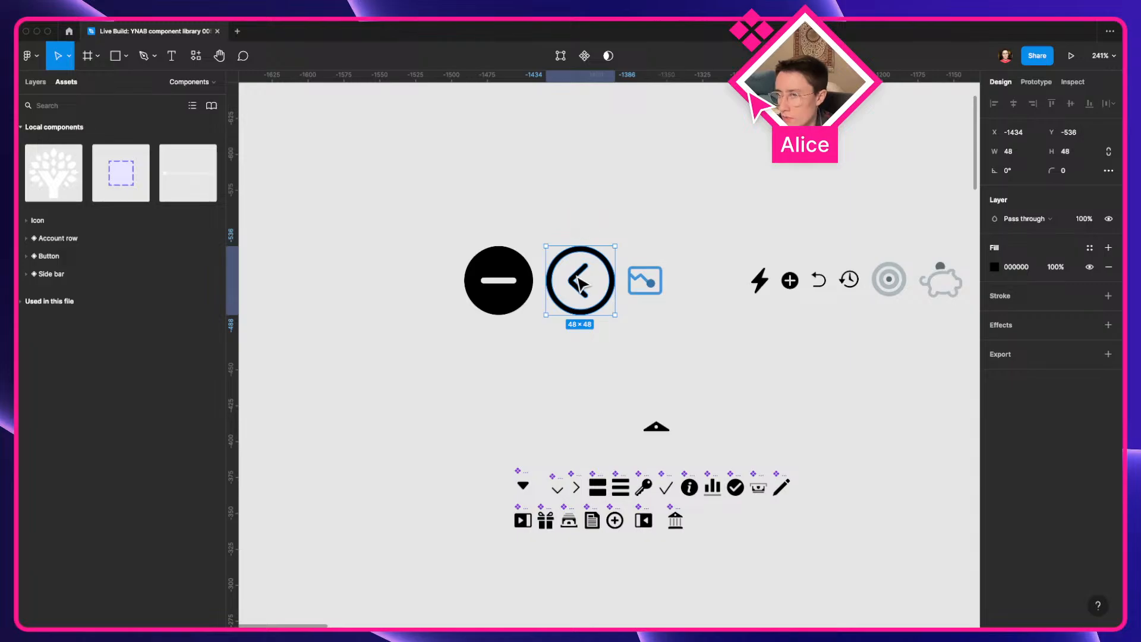
left_click_drag(580, 279, 660, 434)
scroll(726, 542, "up", 10)
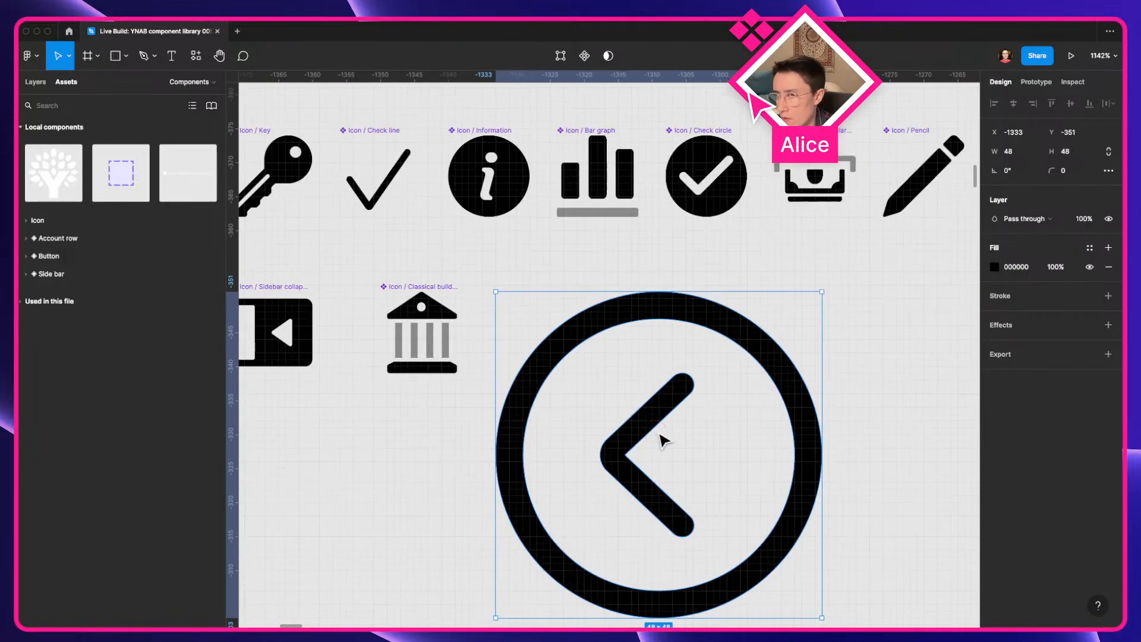
Resize the circled chevron vector proportionally to a height of 12
scroll(659, 433, "down", 5)
left_click(501, 175)
key("Delete")
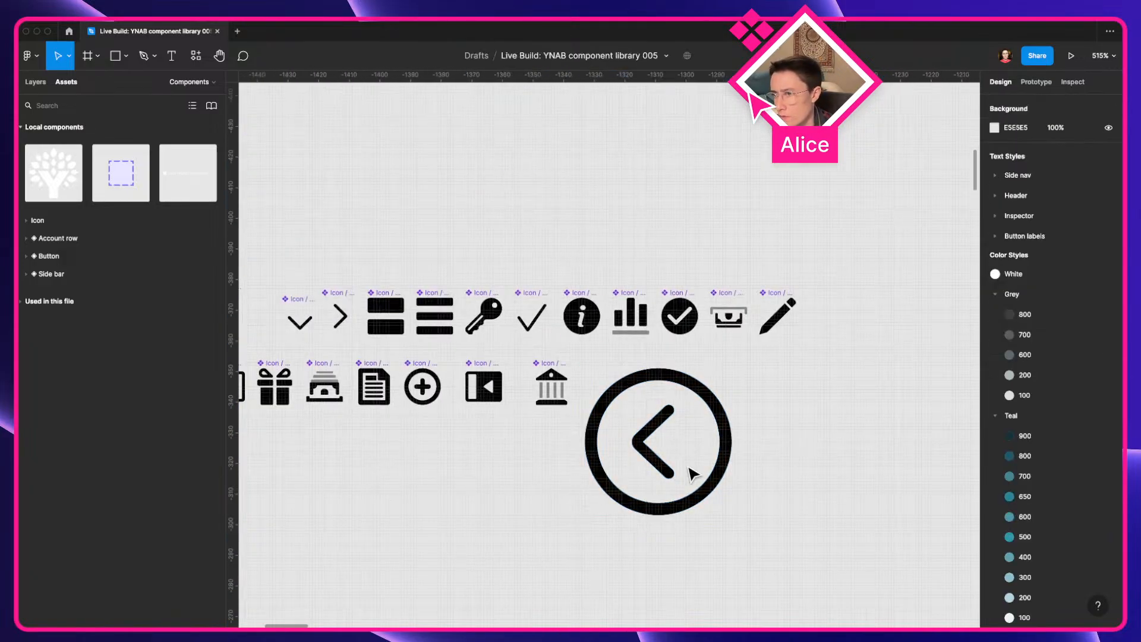
left_click(542, 396)
left_click(575, 410)
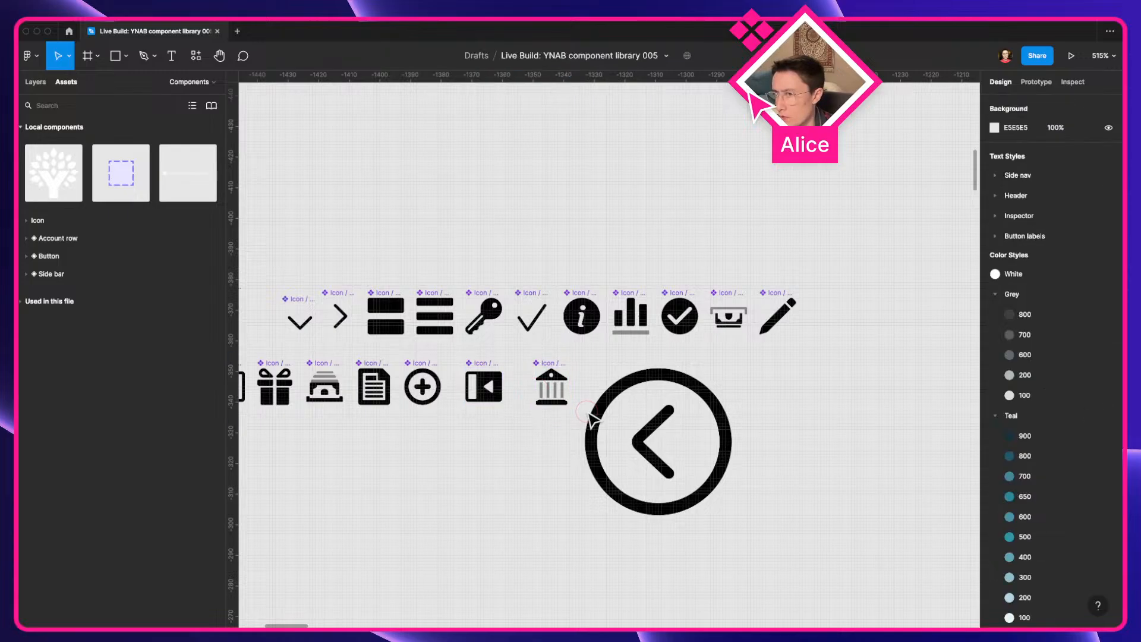
left_click(591, 417)
left_click(1108, 150)
left_click(1065, 151)
type("12")
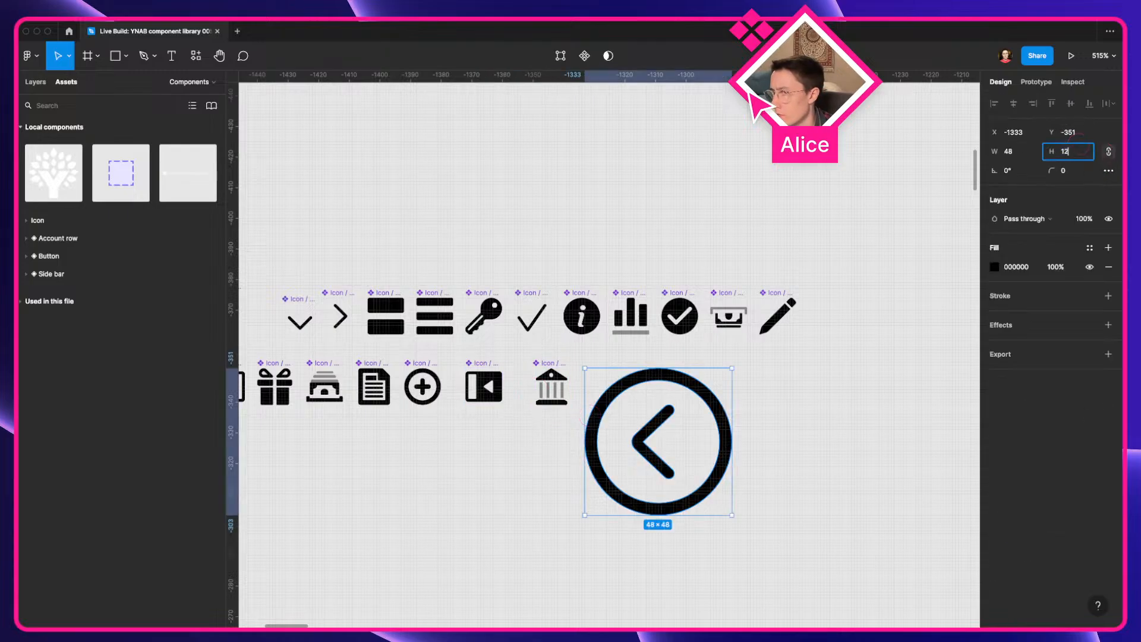
key("Return")
Turn the circled chevron vector into a component and rename it "Icon / Chevron circle"
key("alt+super+k")
key("super+r")
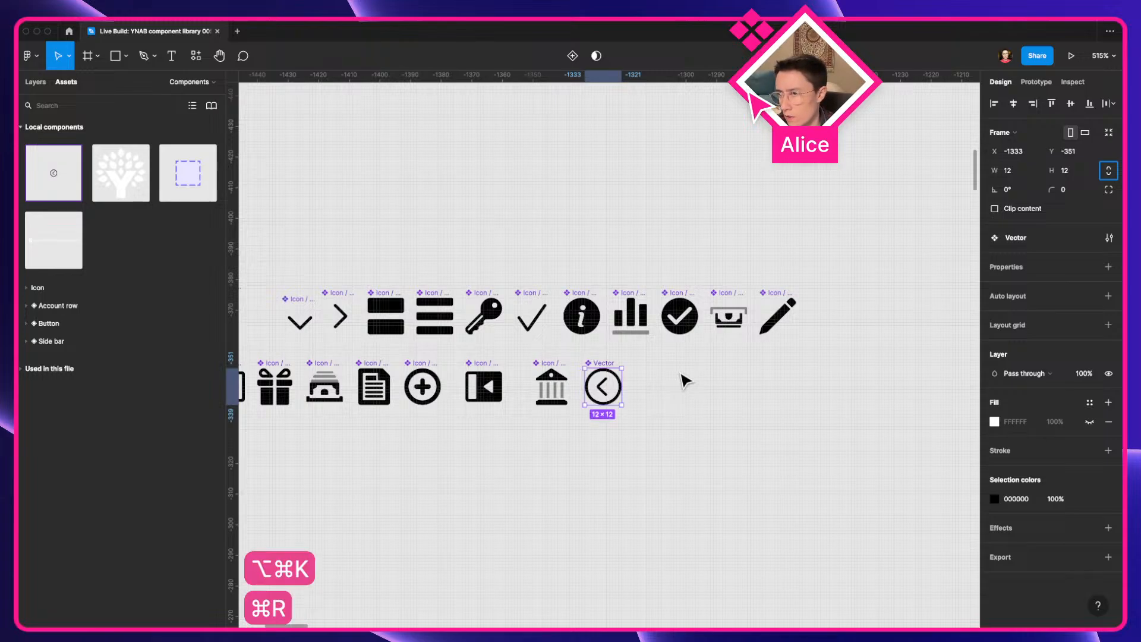
left_click(172, 84)
left_click(644, 446)
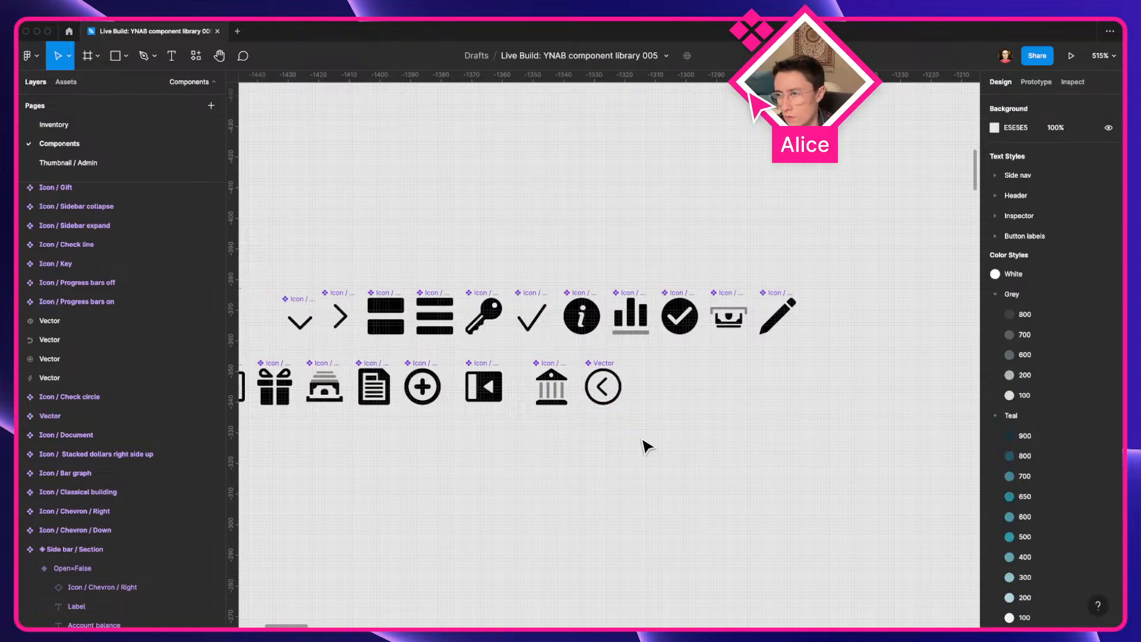
left_click(615, 389)
key("super+r")
type("I")
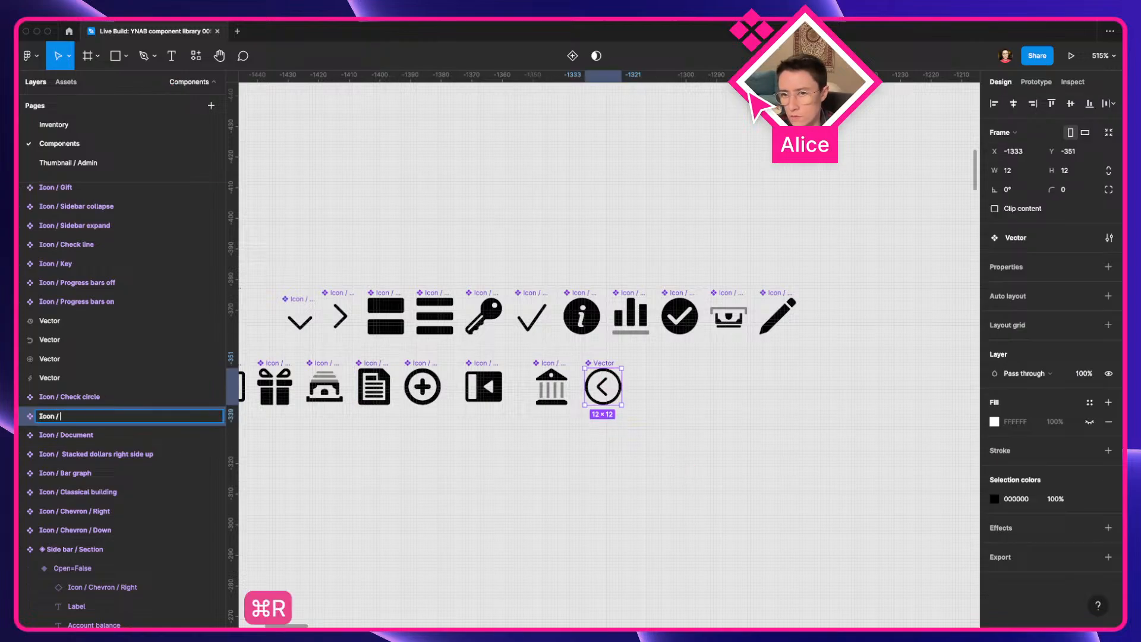
key("BackSpace")
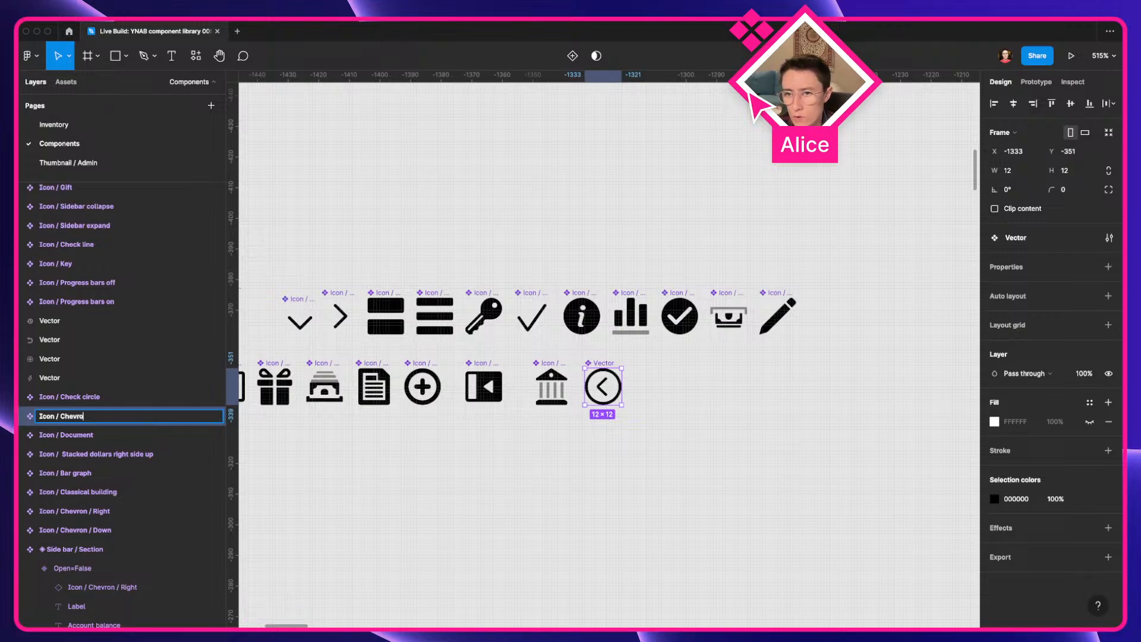
type("hevron circle")
key("Return")
left_click(688, 412)
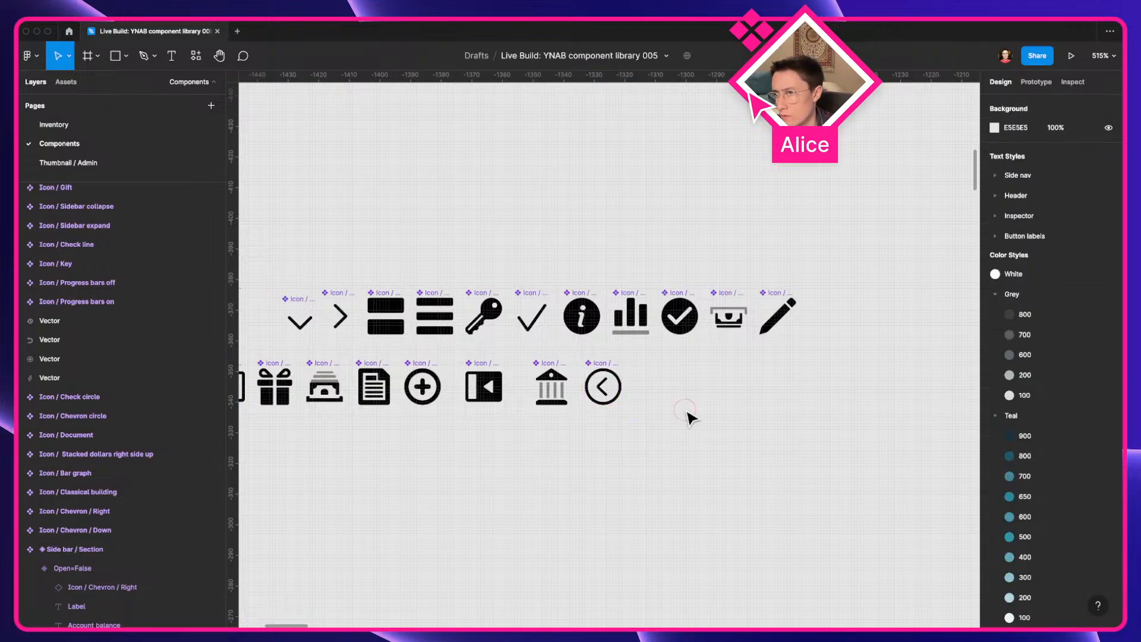
Extend the circled chevron component's name to "Icon / Chevron circle left"
left_click_drag(646, 401, 743, 402)
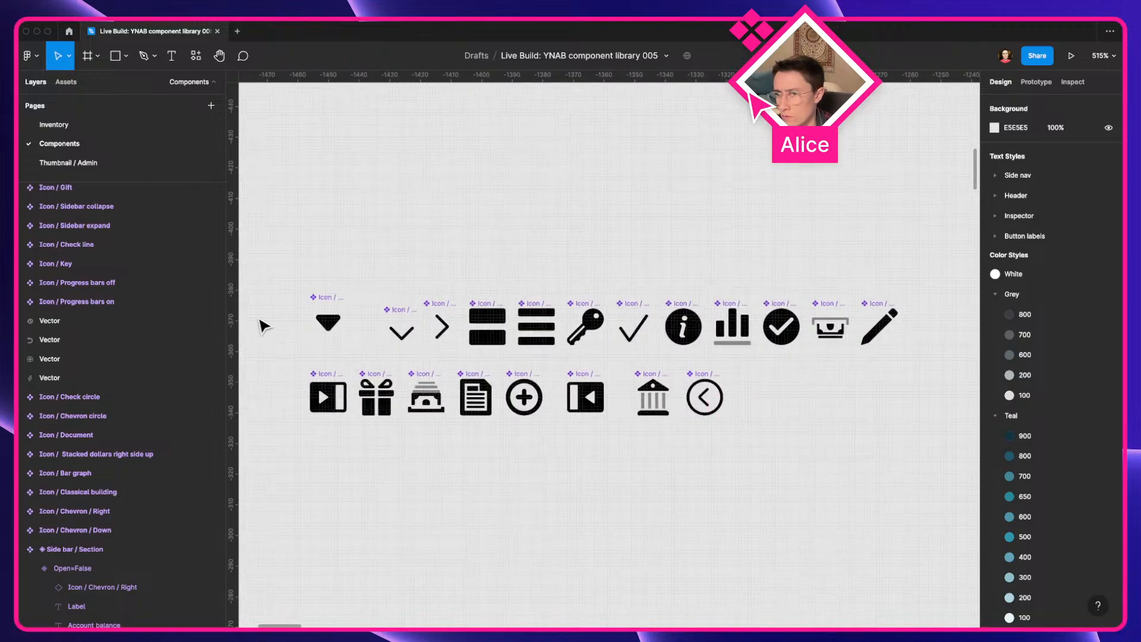
left_click(416, 328)
left_click(720, 403)
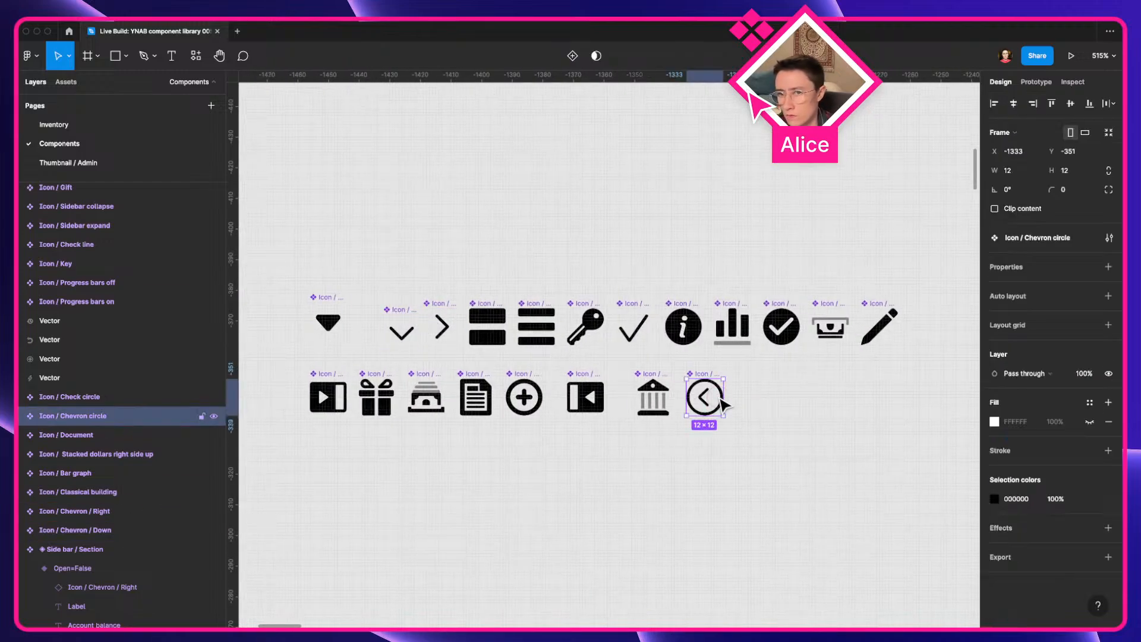
key("super+r")
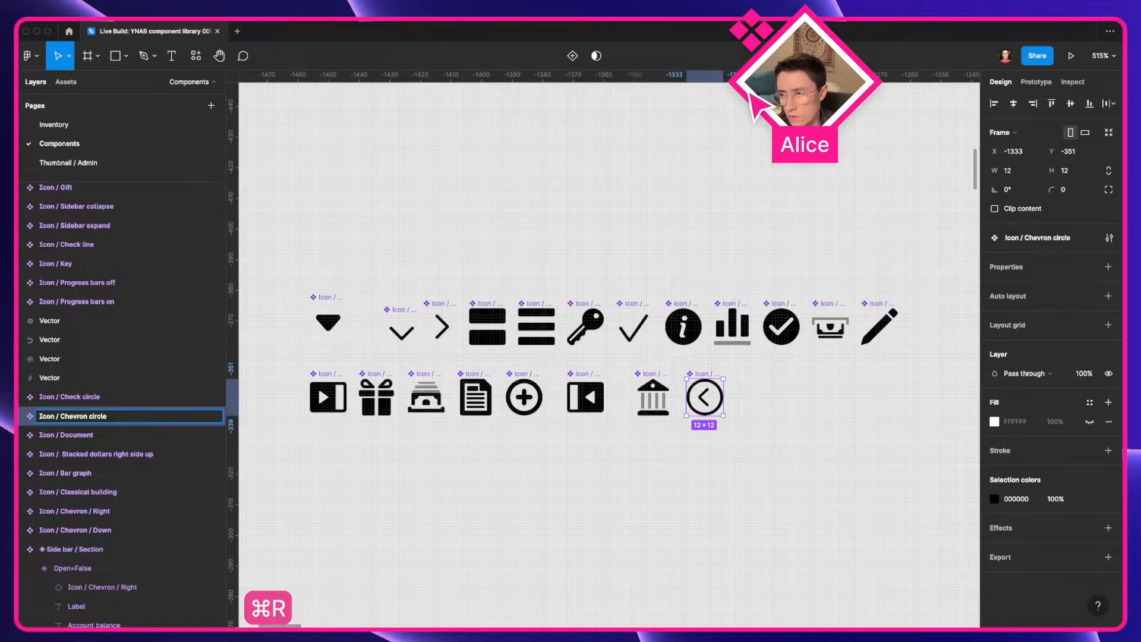
type("left")
key("Return")
left_click(763, 418)
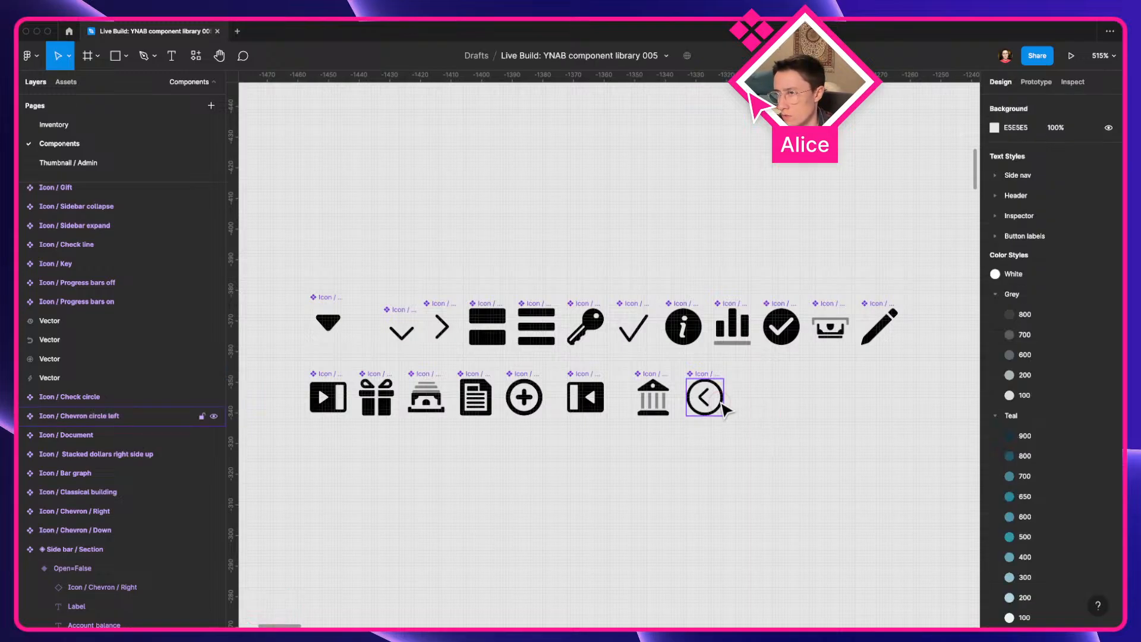
Duplicate the left circle icon as a separate component named "Icon / Chevron circle up" and rotate its vector to point up
left_click_drag(722, 405, 767, 397)
key("alt+super+b")
key("alt+super+k")
key("super+r")
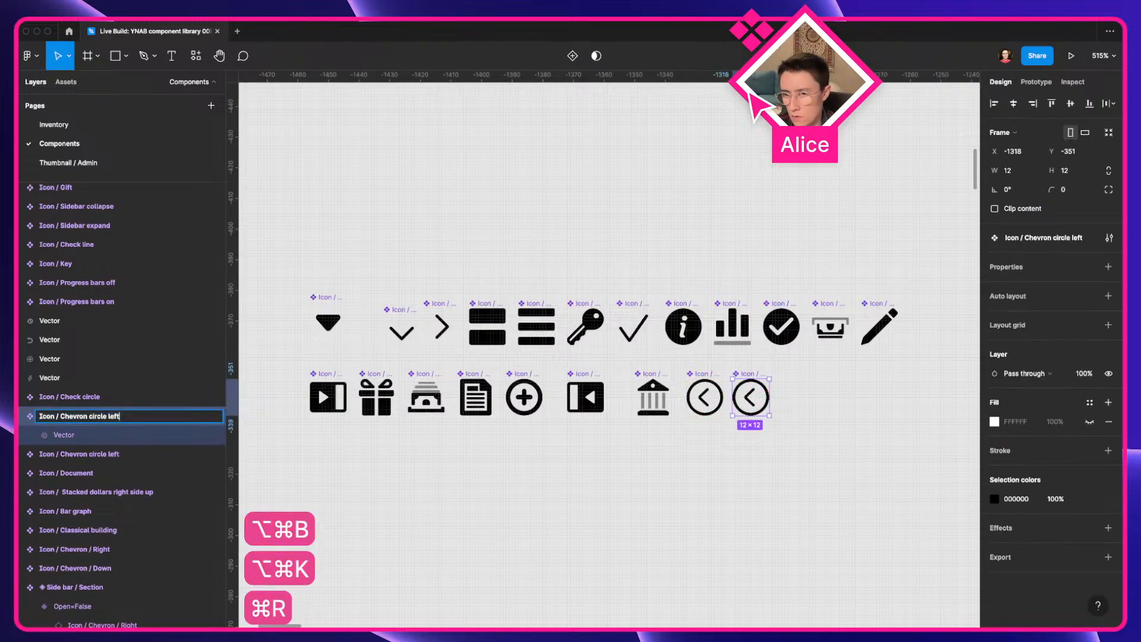
type("up")
key("Return")
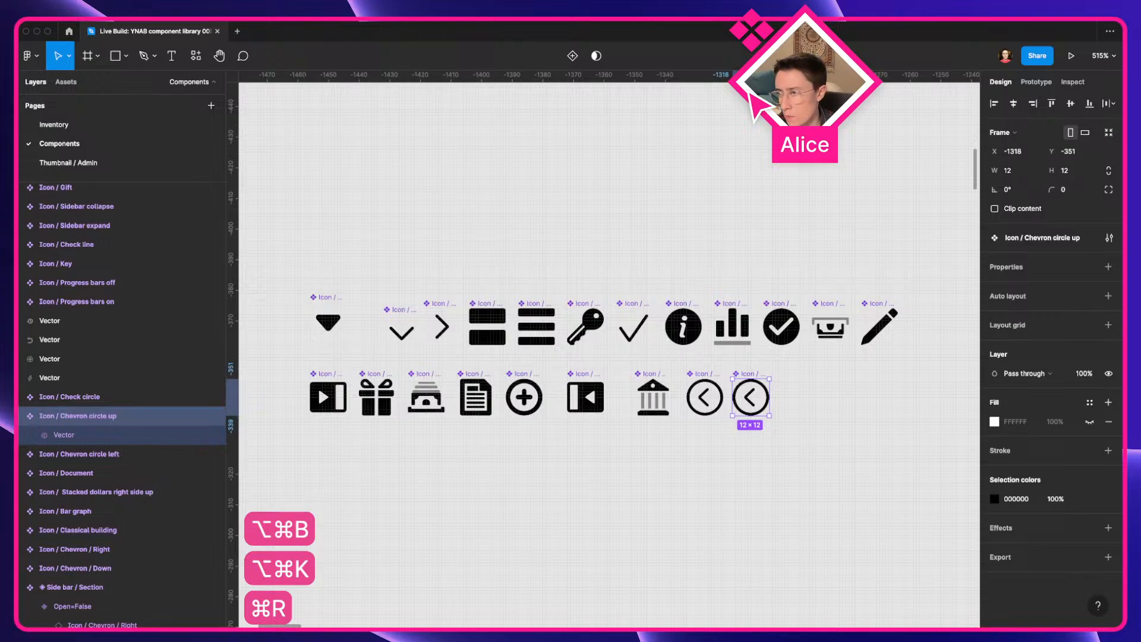
double_click(766, 404)
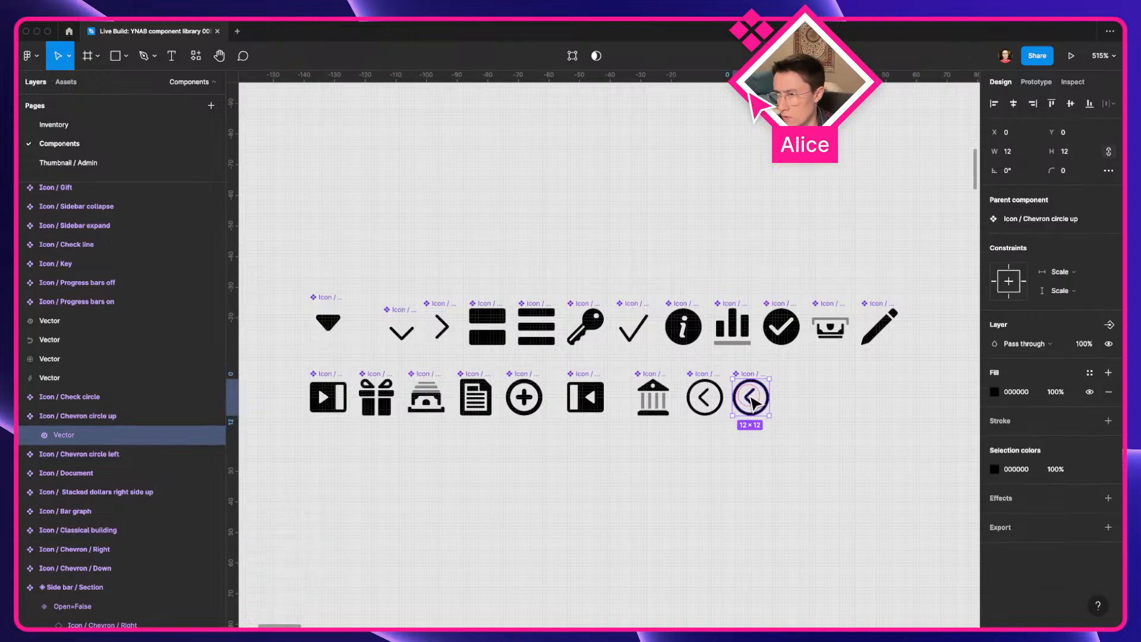
left_click_drag(770, 375, 812, 402)
Duplicate the up icon as a separate component named "Icon / Chevron circle right" and rotate its vector to point right
left_click(810, 400)
key("alt+super+b")
key("alt+super+k")
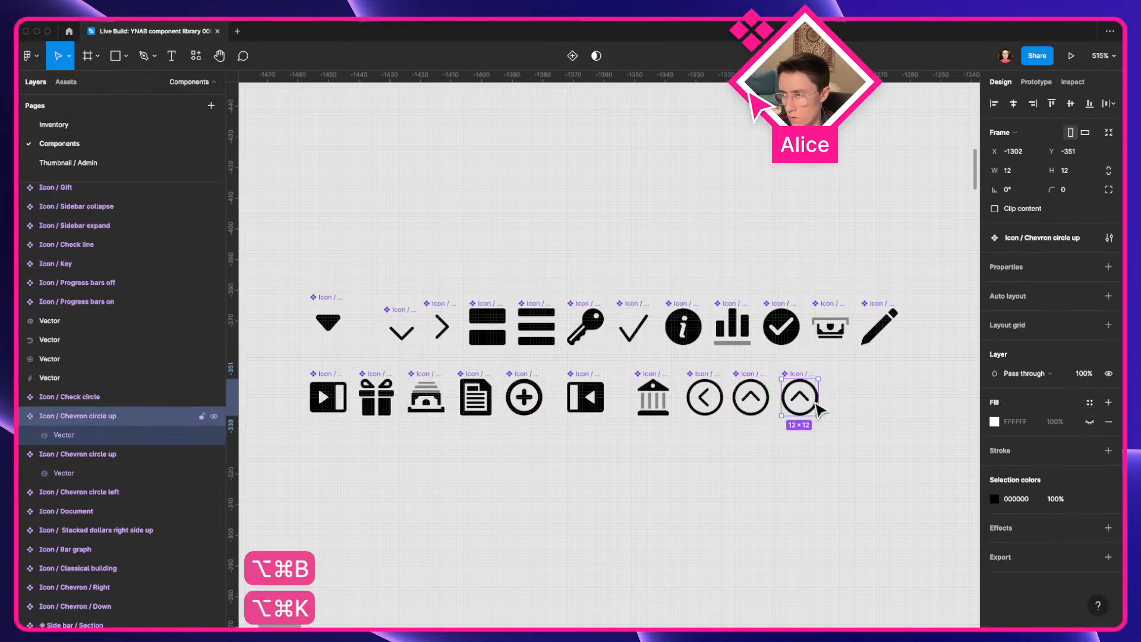
key("super+r")
type("right")
key("Return")
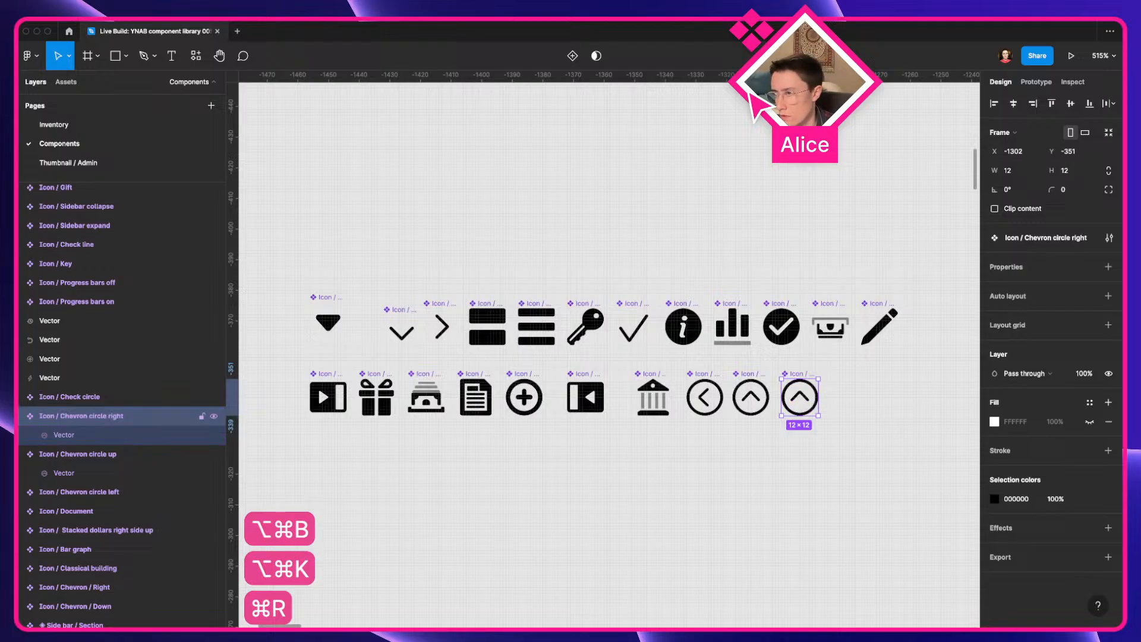
double_click(803, 406)
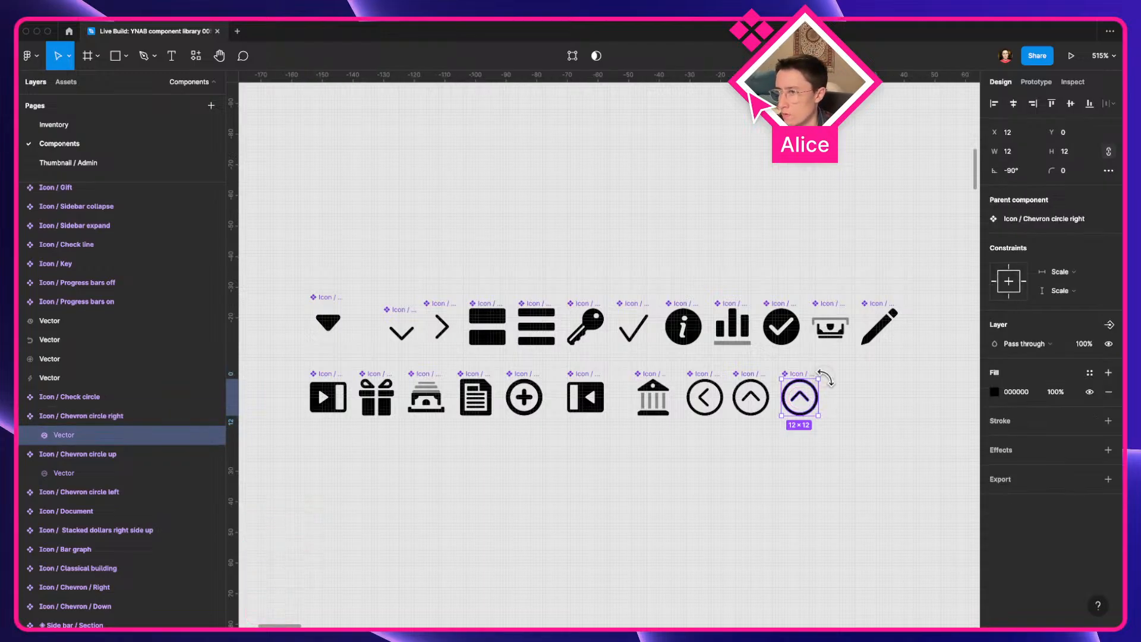
left_click_drag(823, 374, 840, 420)
left_click(830, 443)
Duplicate the circled right chevron beside it as a separate component and rotate the copy's vector to point down
scroll(649, 428, "right", 5)
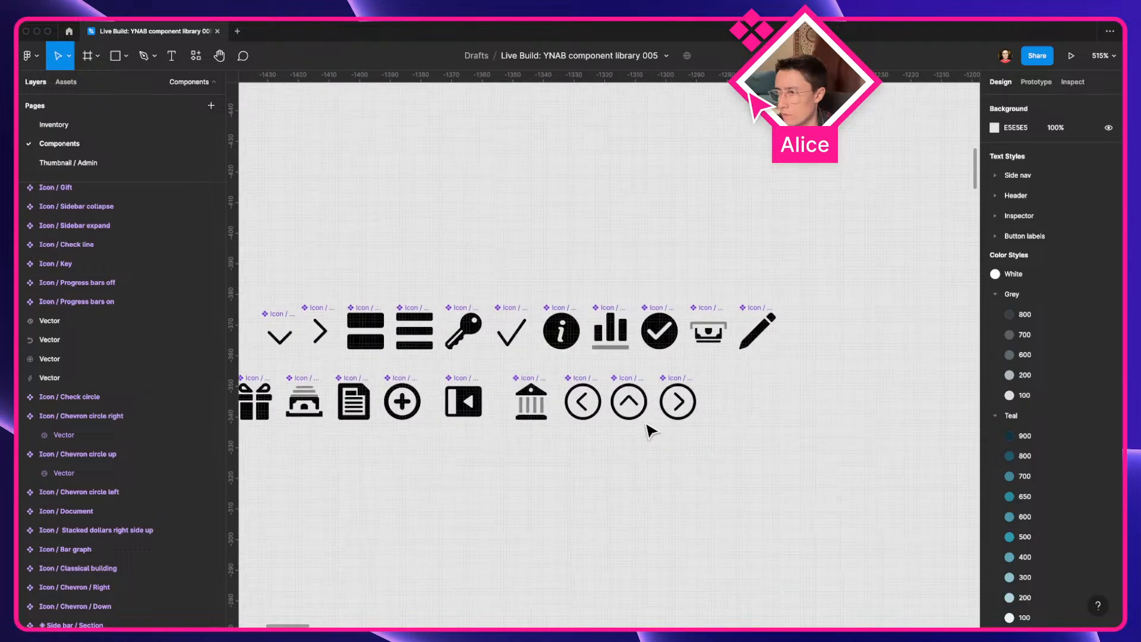
left_click_drag(669, 415, 718, 414)
key("alt+super+b")
key("alt+super+k")
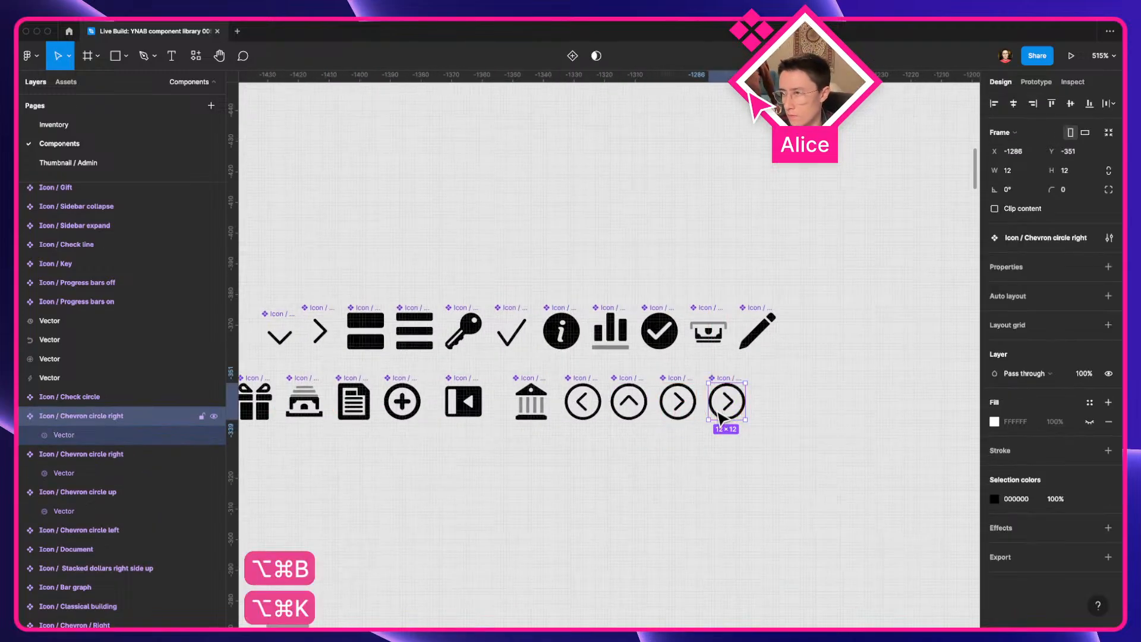
double_click(719, 415)
left_click_drag(751, 377, 764, 436)
left_click(775, 437)
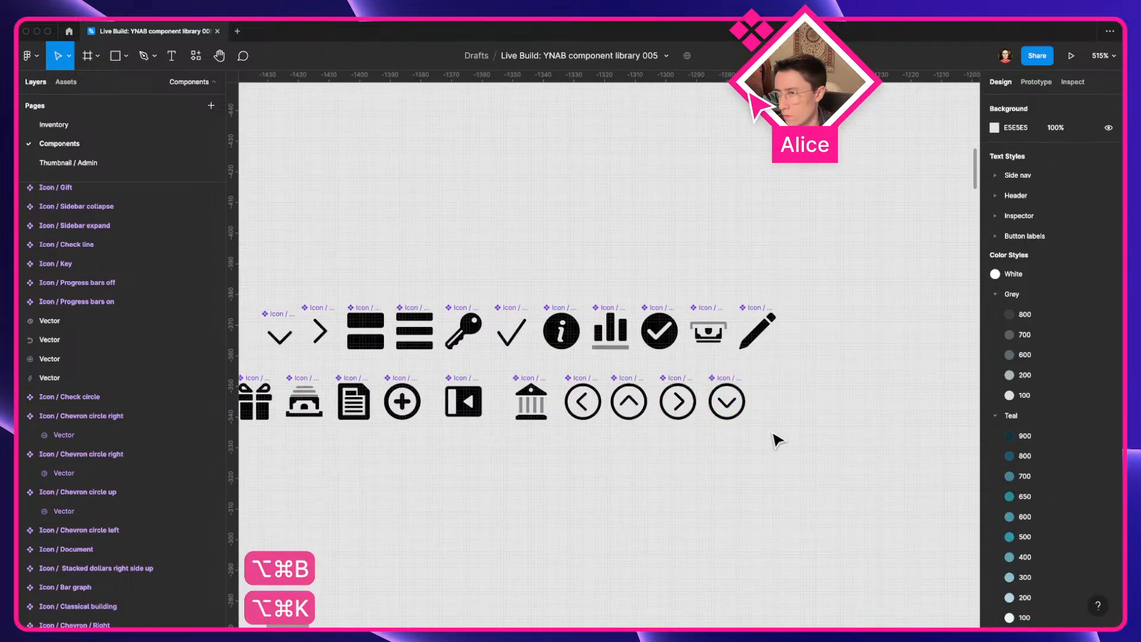
Rename the downward-pointing circled chevron component as "Icon / Chevron circle down"
left_click(733, 397)
key("super+r")
type("down")
key("Return")
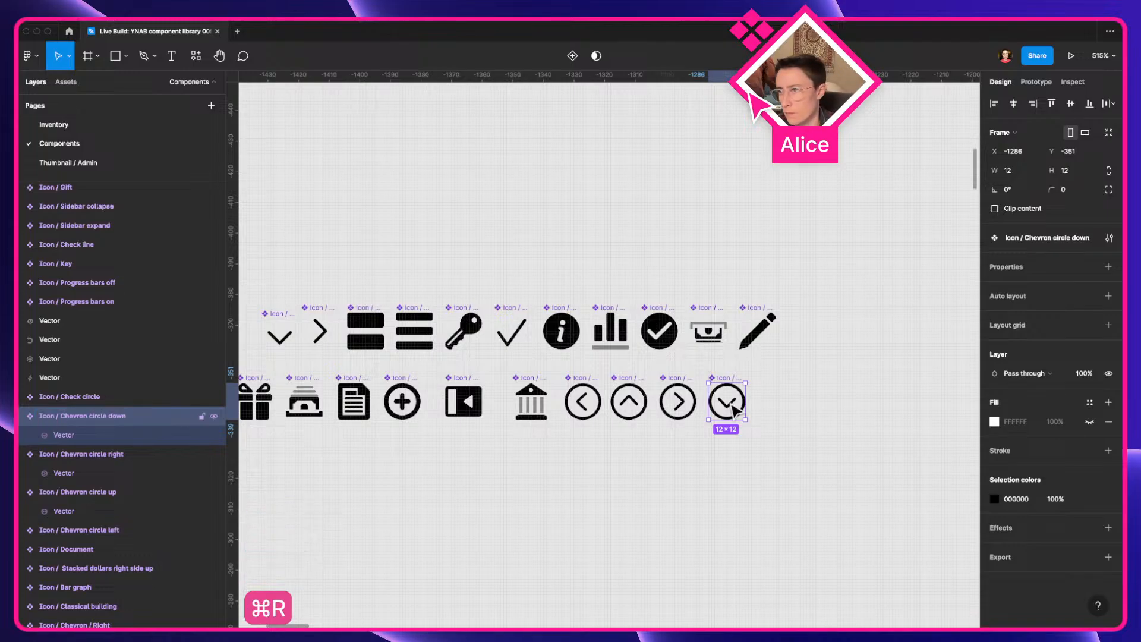
left_click(689, 462)
Place an instance of the left and of the right circled chevron icon below the icon component rows
scroll(695, 466, "down", 3)
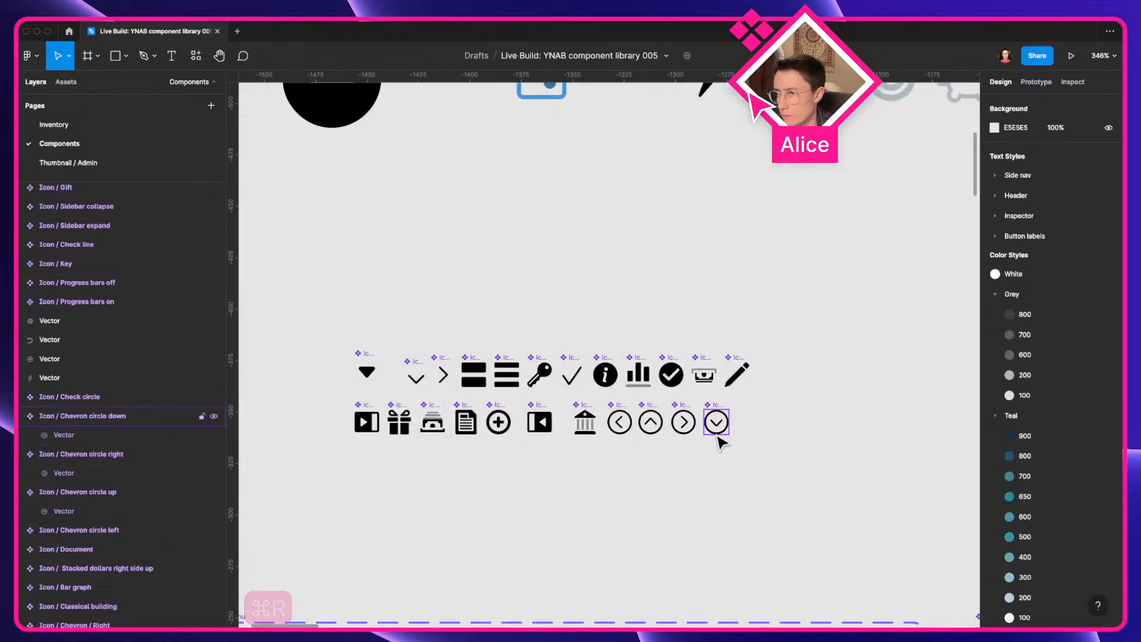
left_click(627, 418)
left_click(691, 422, "shift")
key("ctrl+Left")
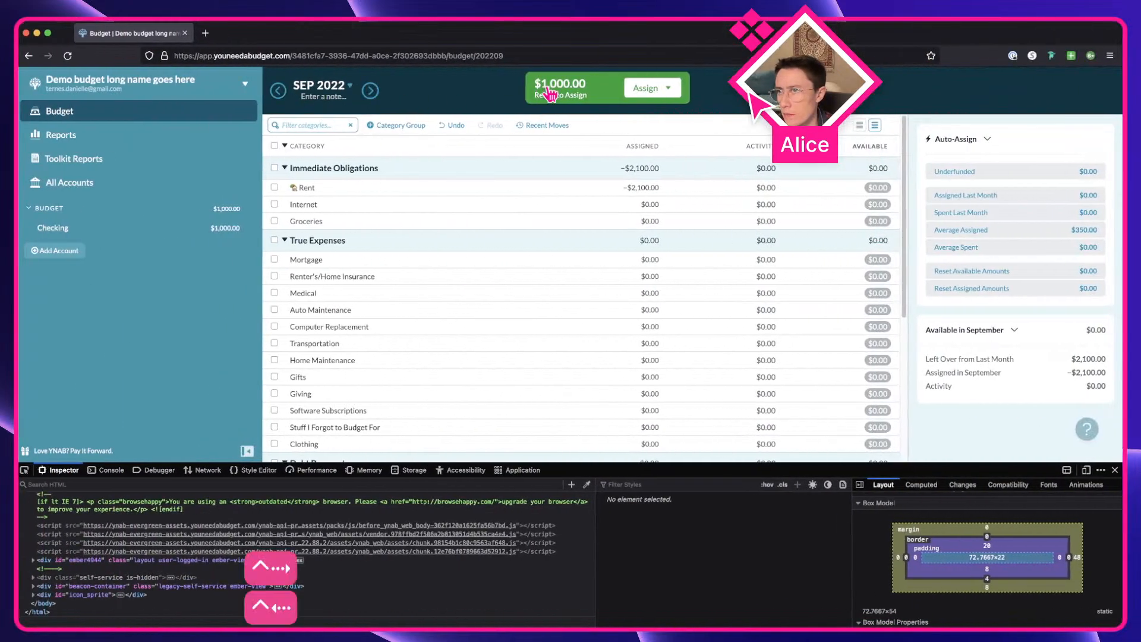
key("ctrl+Right")
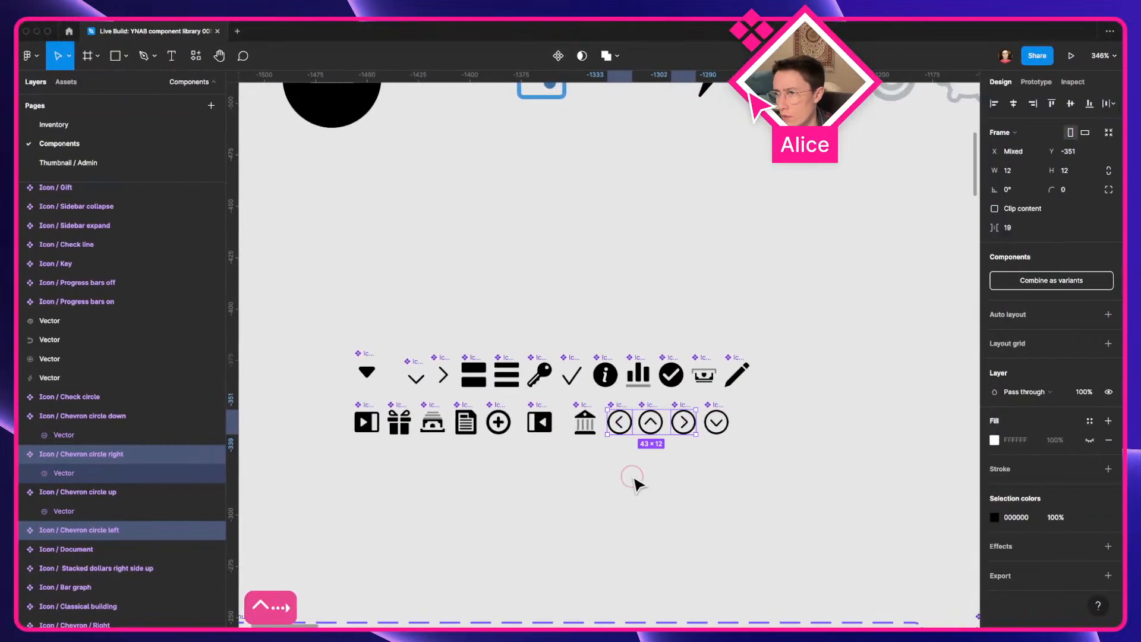
left_click(633, 481)
left_click_drag(625, 430, 686, 510)
left_click_drag(683, 432, 735, 512)
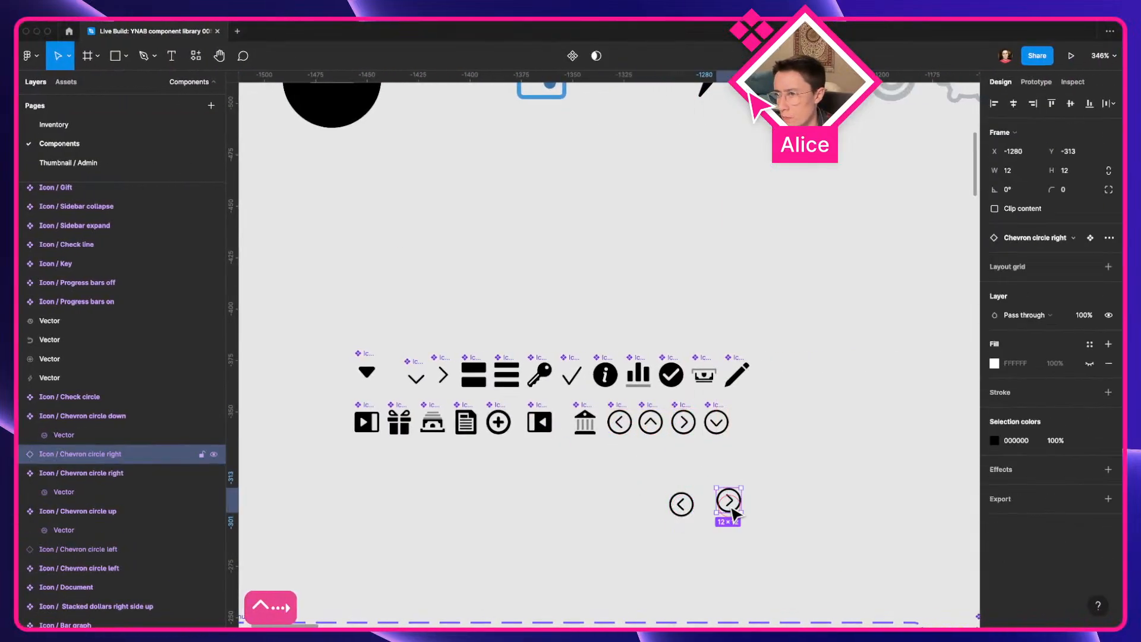
Cut the two circled chevron instances and paste them just below the dark header frame
left_click_drag(656, 544, 779, 488)
key("super+x")
scroll(302, 320, "down", 5)
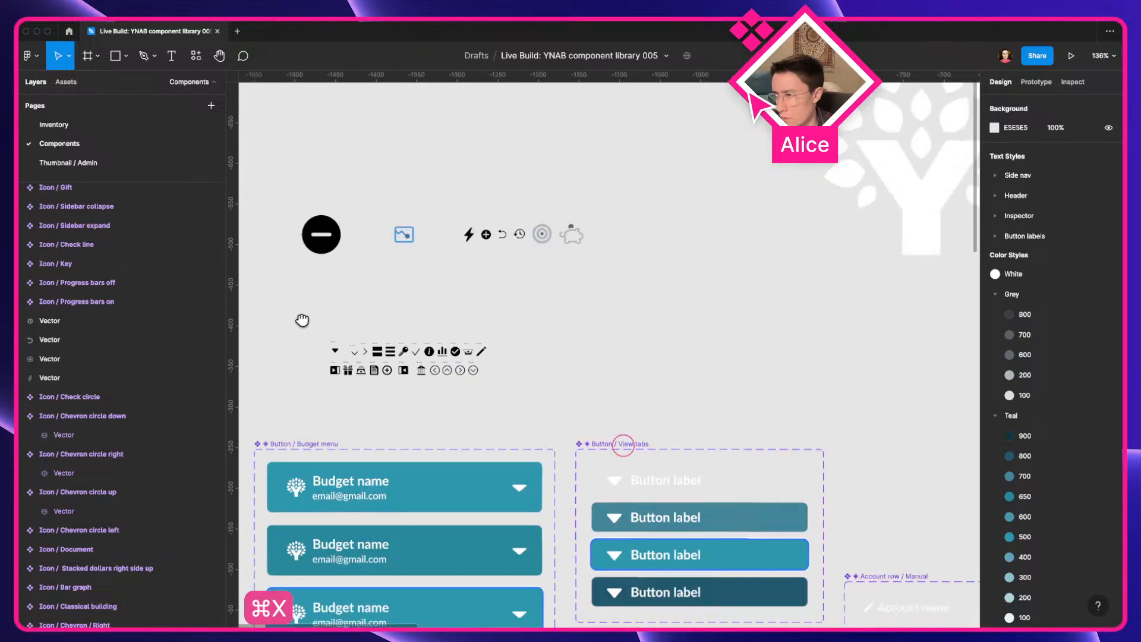
scroll(302, 320, "right", 15)
scroll(756, 339, "down", 5)
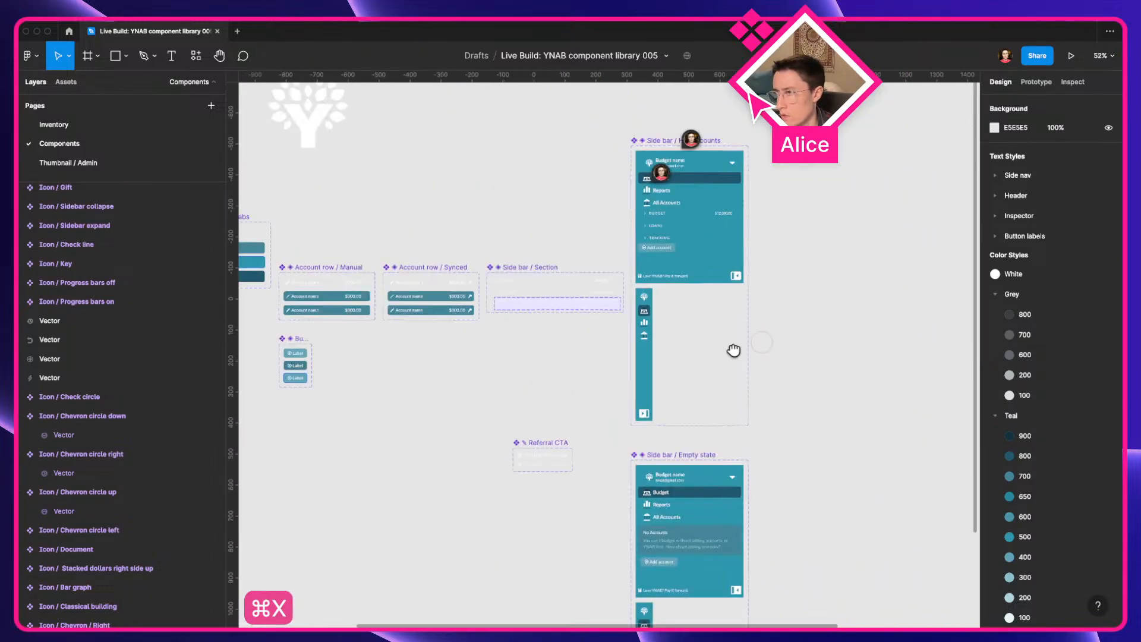
scroll(594, 344, "right", 12)
scroll(515, 359, "up", 6)
key("super+v")
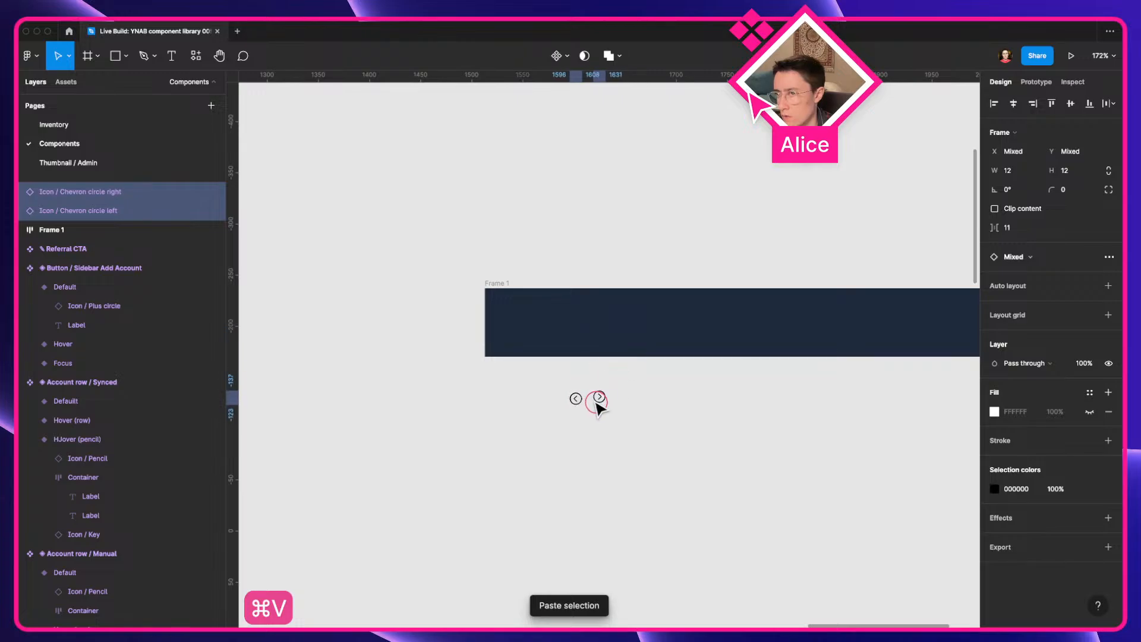
Switch to the browser and inspect the previous-month chevron icon in the live YNAB header to find its dimensions
key("ctrl+Left")
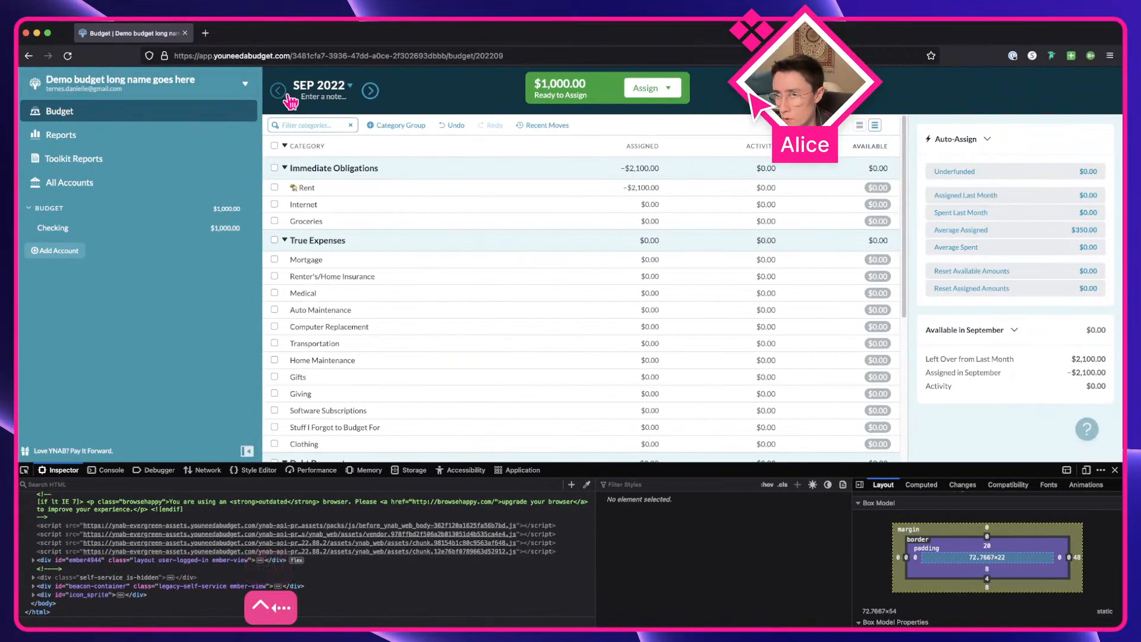
right_click(290, 101)
left_click(340, 248)
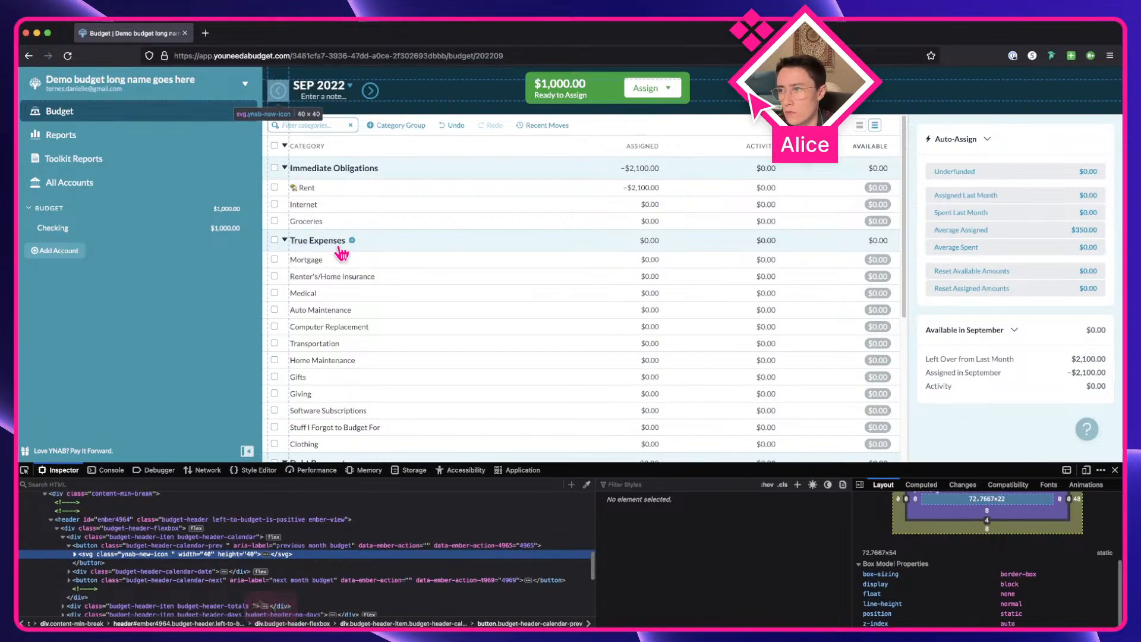
Back in Figma, resize both circled chevron instances to 40 × 40 and move the right one clear of the left
key("ctrl+Right")
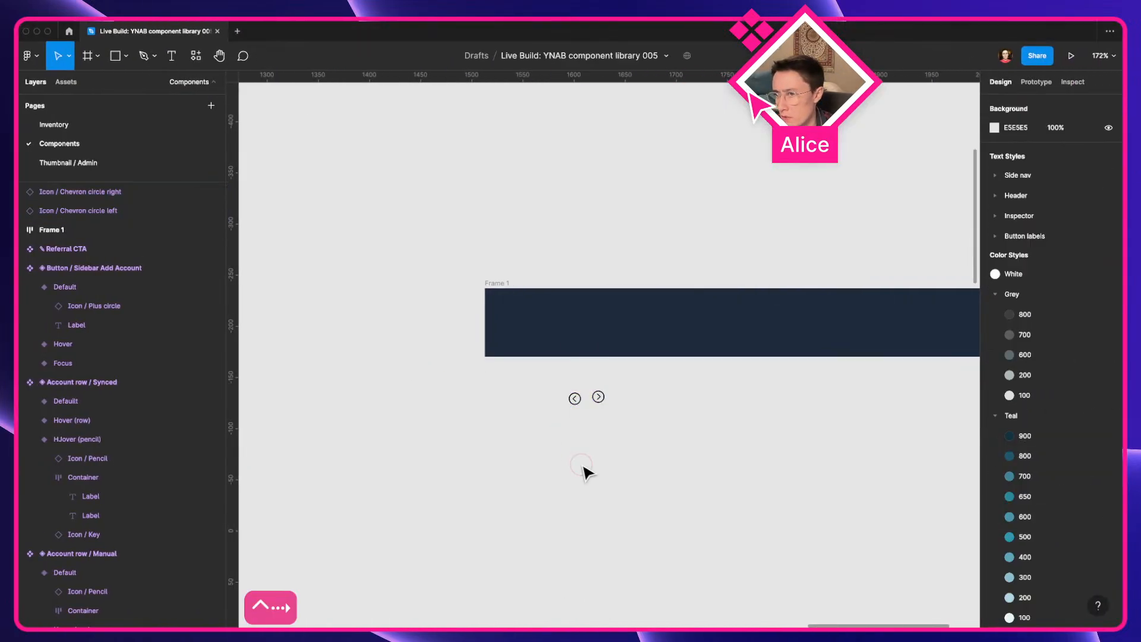
left_click_drag(562, 420, 612, 385)
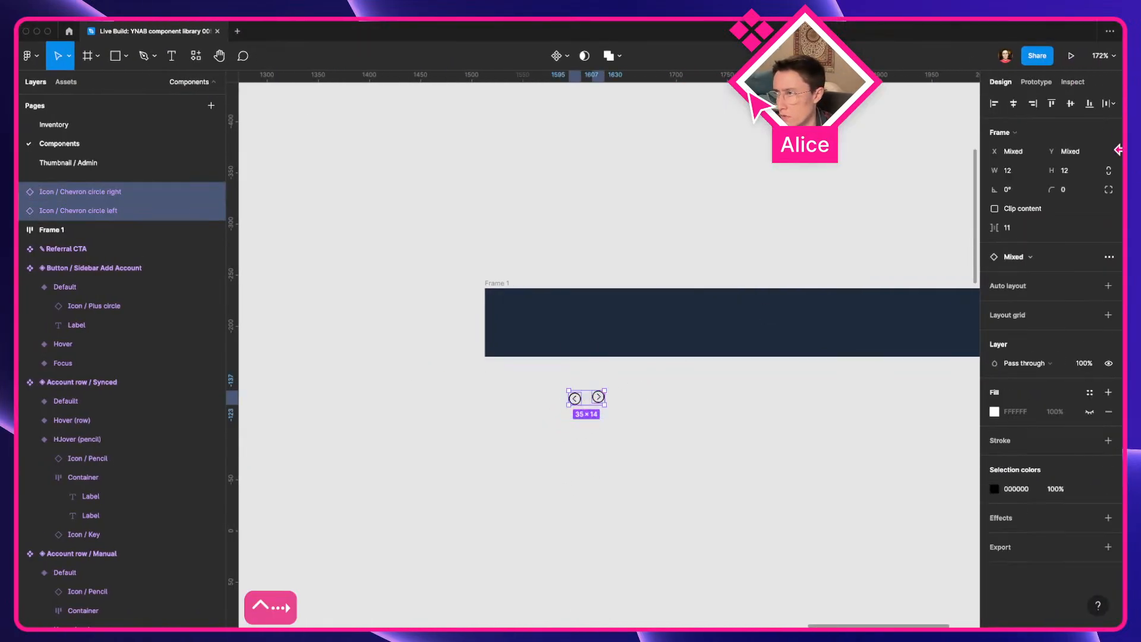
left_click(1069, 170)
type("40")
key("Return")
left_click(659, 428)
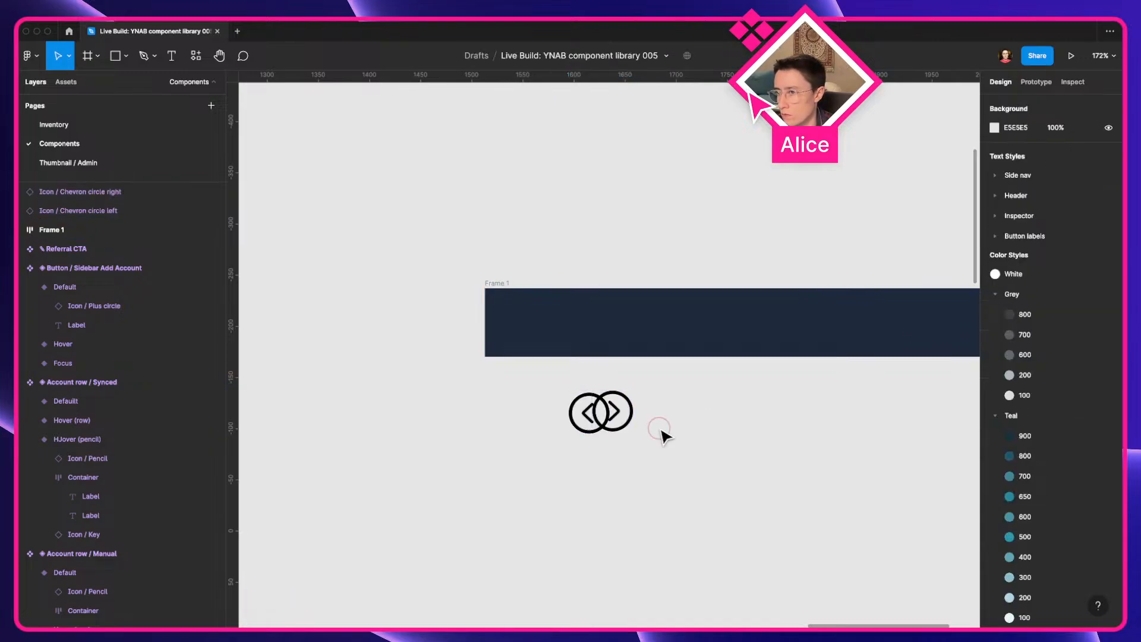
left_click_drag(633, 423, 670, 422)
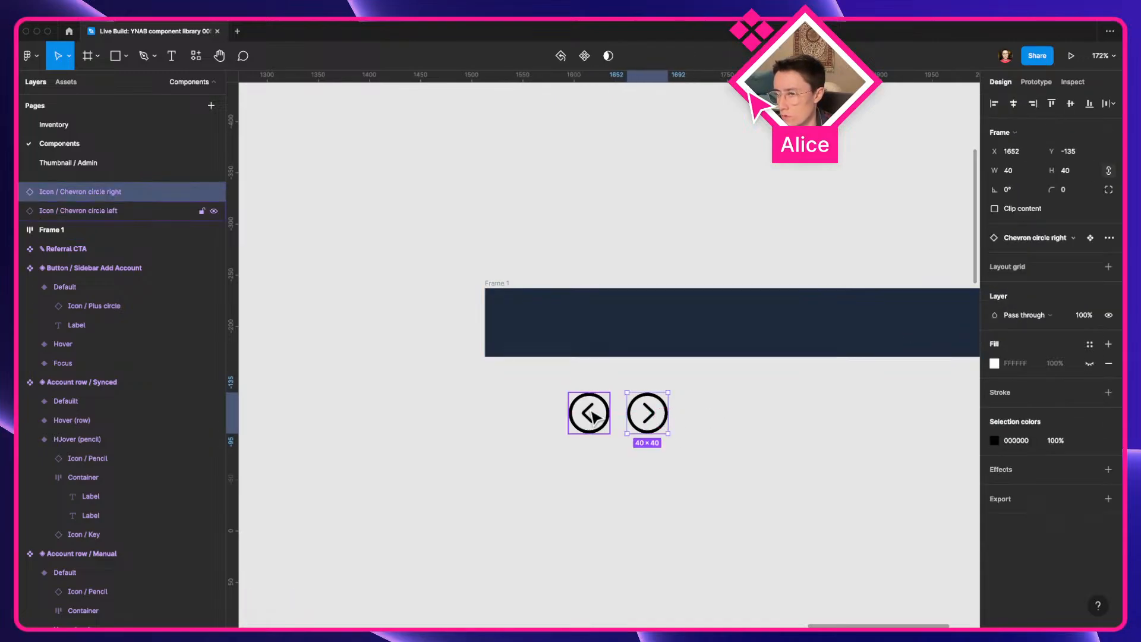
left_click(591, 410, "shift")
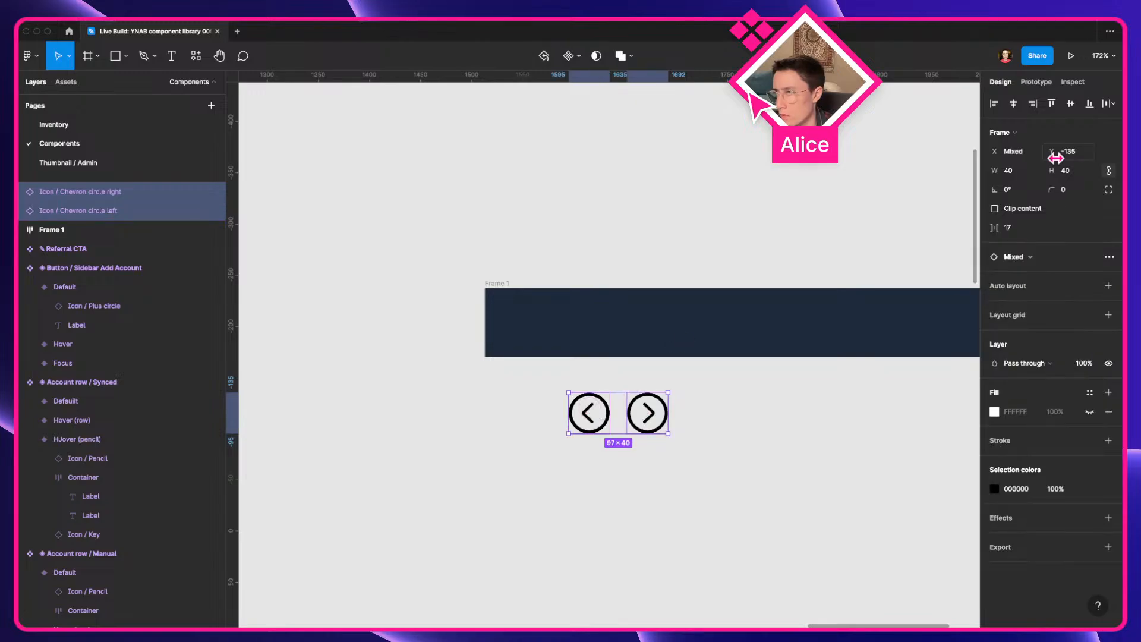
In the browser, examine the previous-month icon's box model and expand its svg element to check the nested icon's size
key("ctrl+Left")
scroll(974, 529, "up", 1)
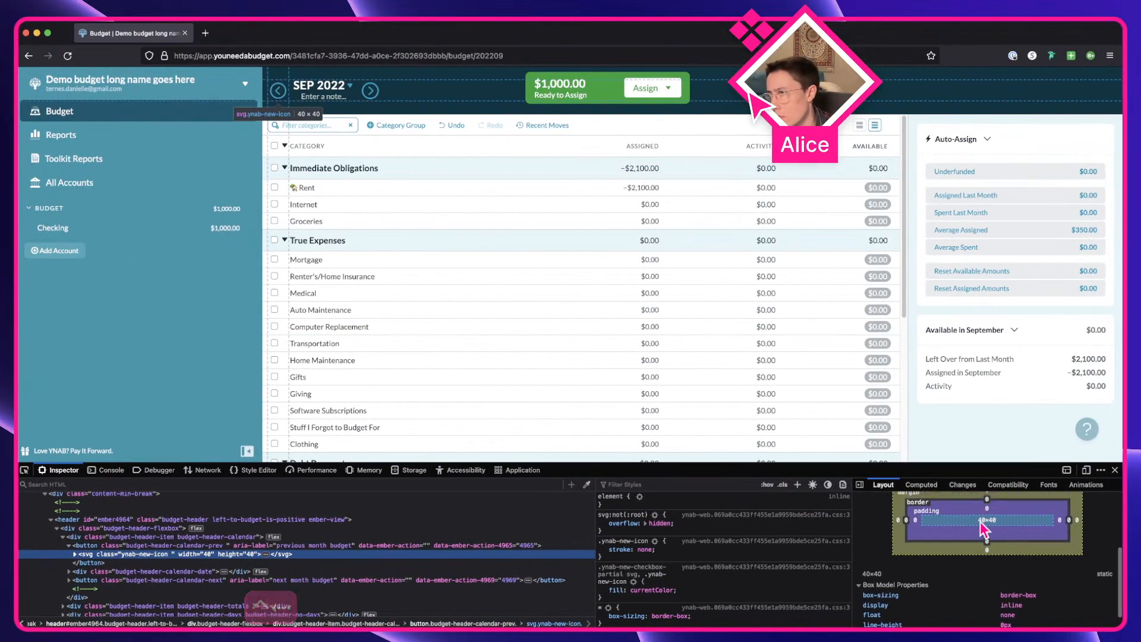
left_click(76, 554)
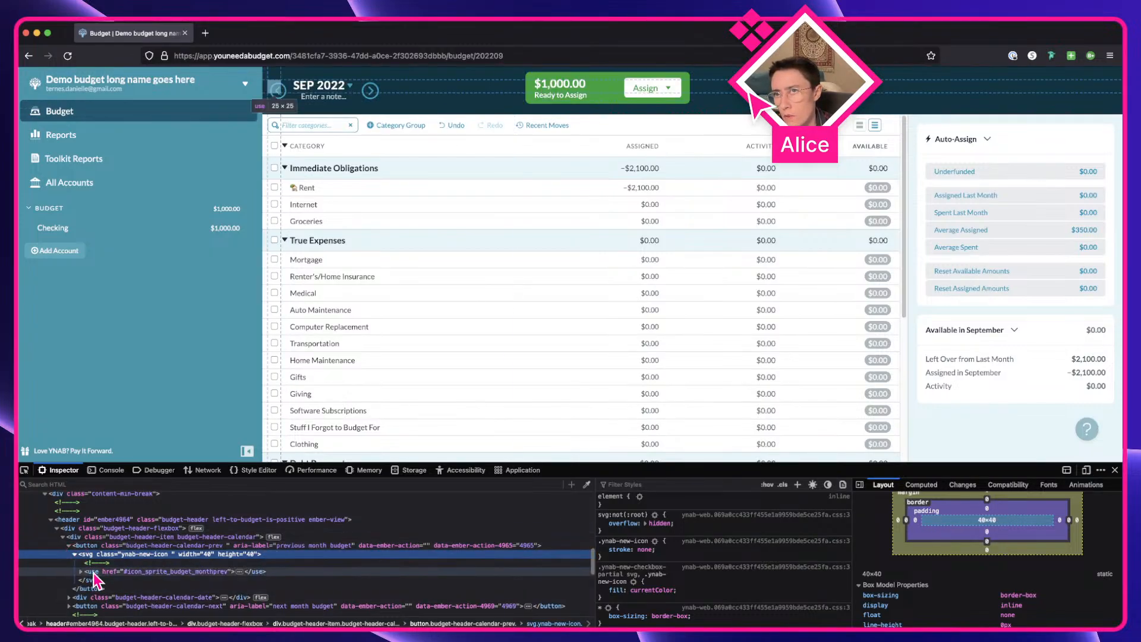
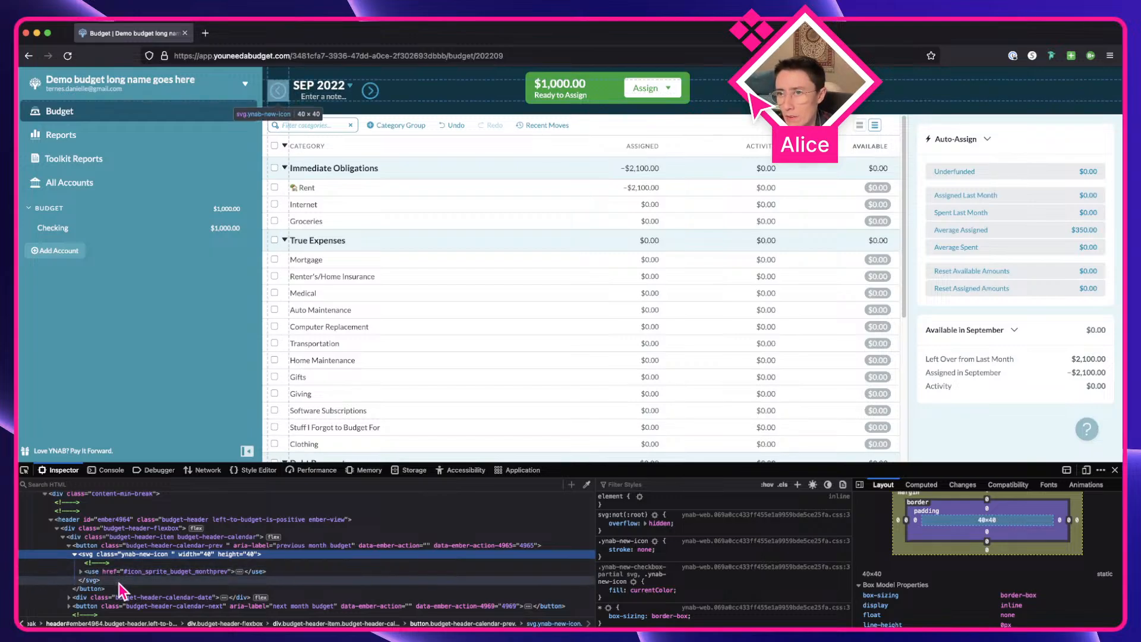
Return to Figma and cut both chevron instances, pasting them over the MAR 2022 header screenshot on the Inventory page
key("ctrl+Right")
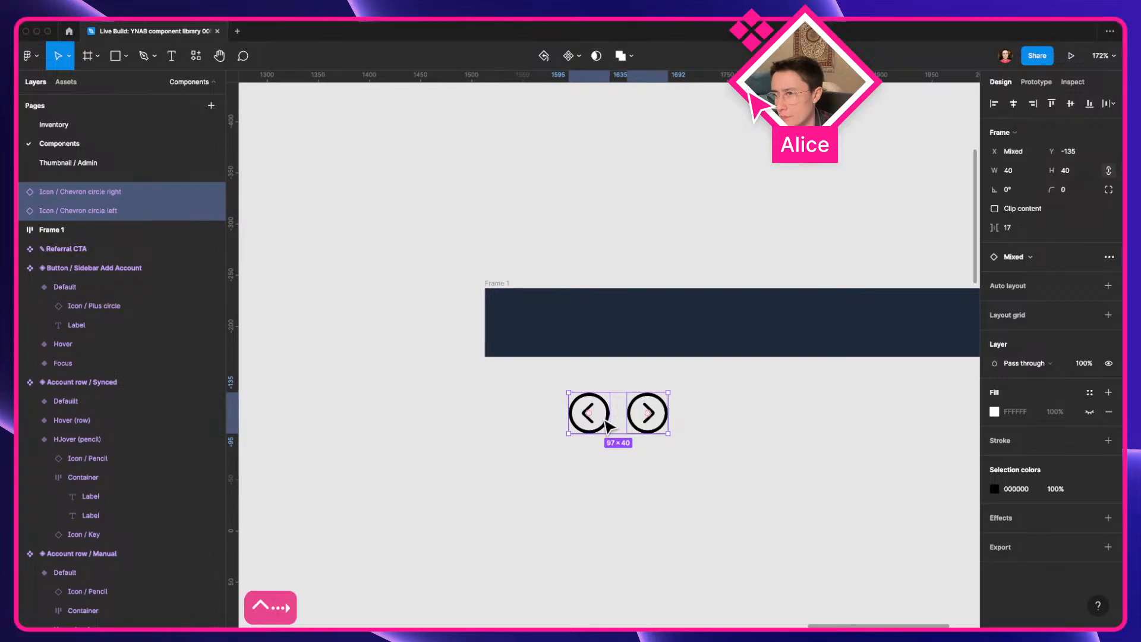
left_click_drag(605, 420, 576, 306)
scroll(521, 426, "down", 5)
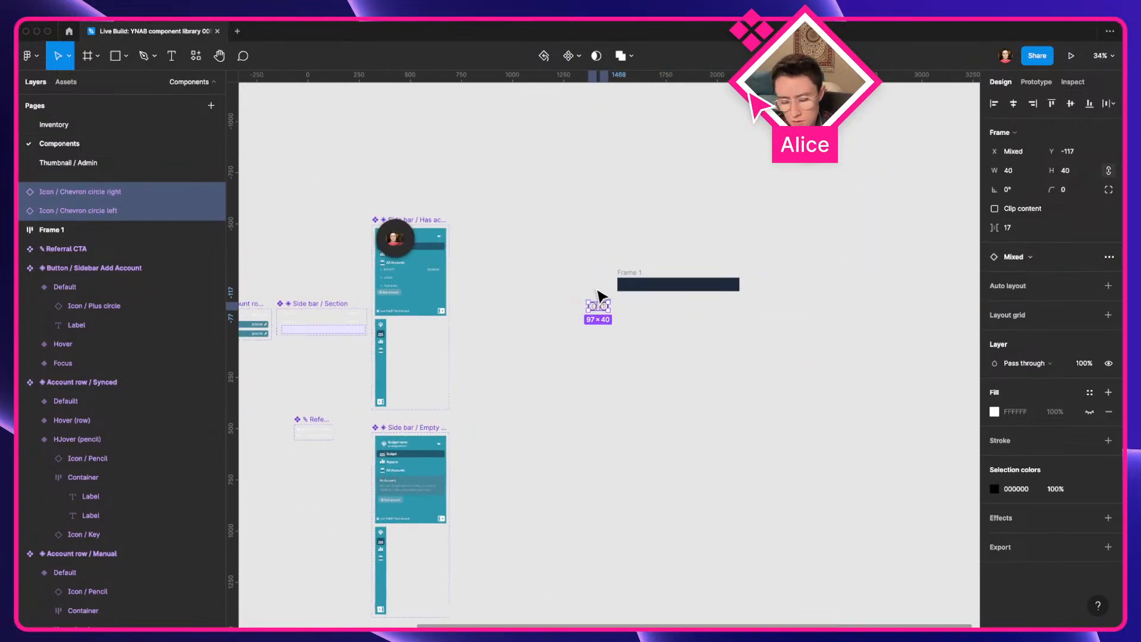
key("super+x")
left_click(72, 123)
scroll(612, 237, "up", 3)
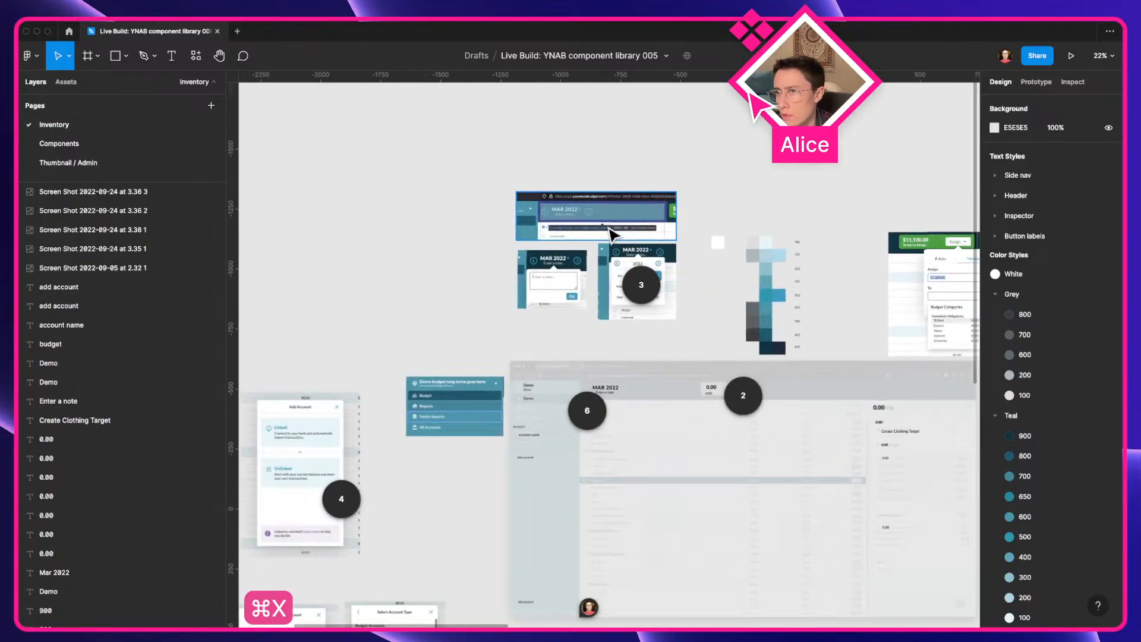
scroll(612, 234, "up", 5)
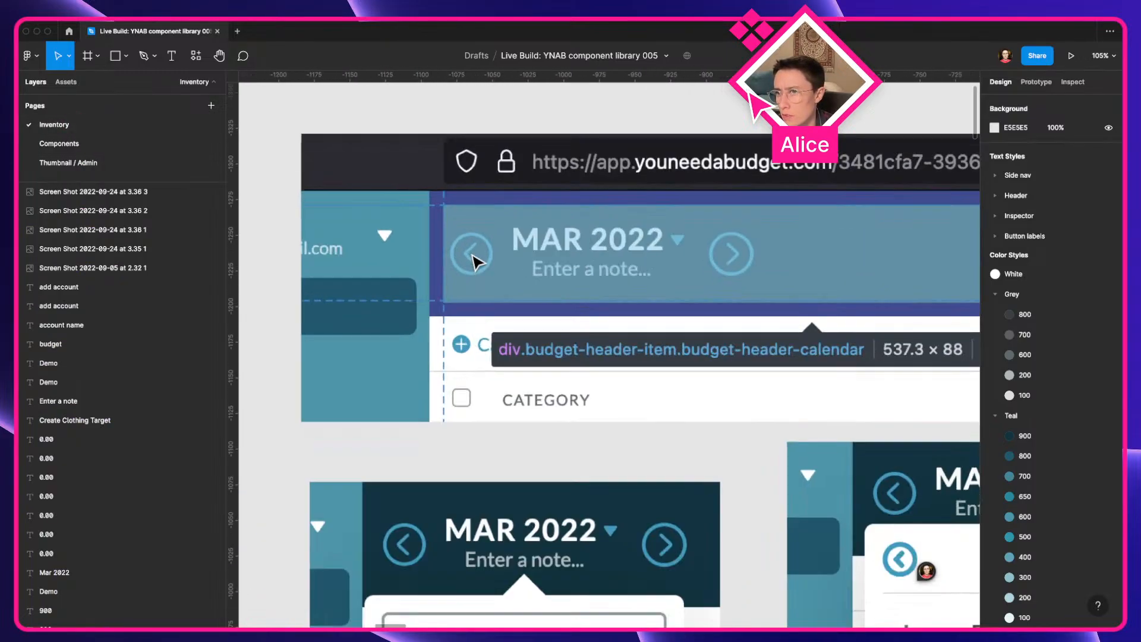
scroll(474, 260, "up", 5)
key("super+v")
Align the left chevron instance over the screenshot's previous-month icon and shrink it to about 30 × 30 to match
left_click_drag(523, 374, 514, 269)
left_click(373, 265)
left_click(527, 277)
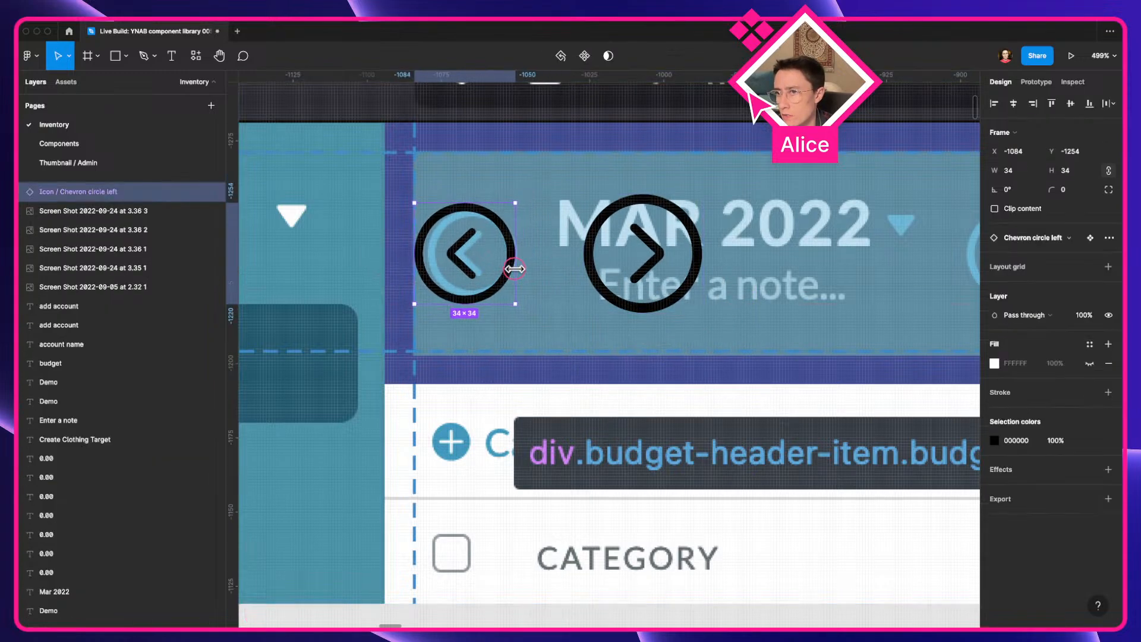
left_click_drag(412, 260, 427, 261)
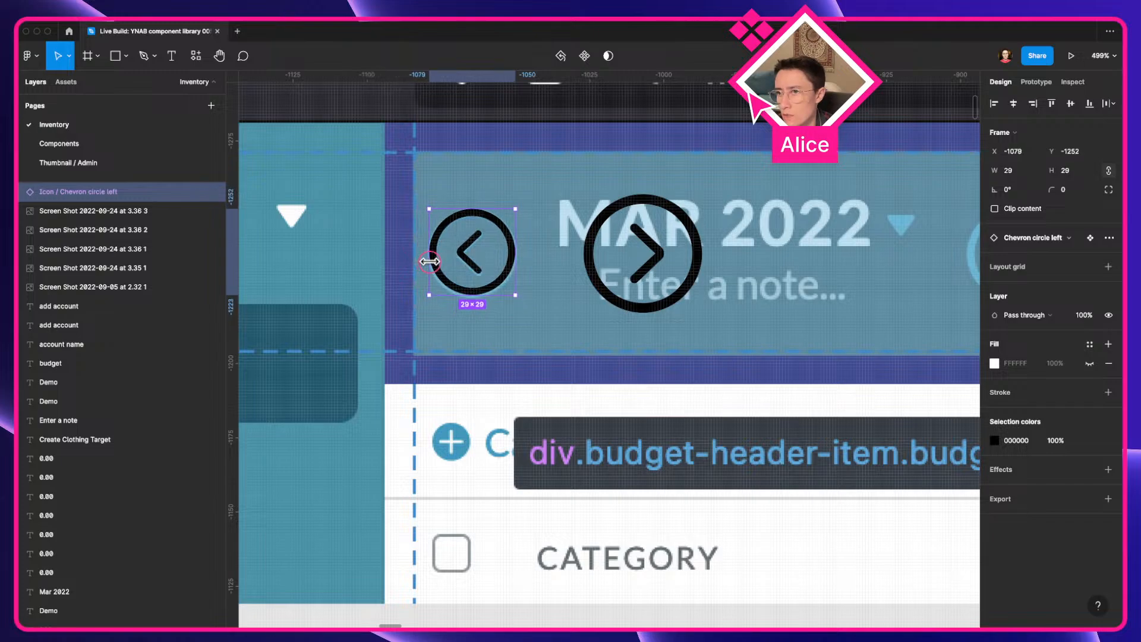
Wrap the left chevron in an auto layout frame with horizontal and vertical padding of 5, aligned over the screenshot's icon
key("shift+a")
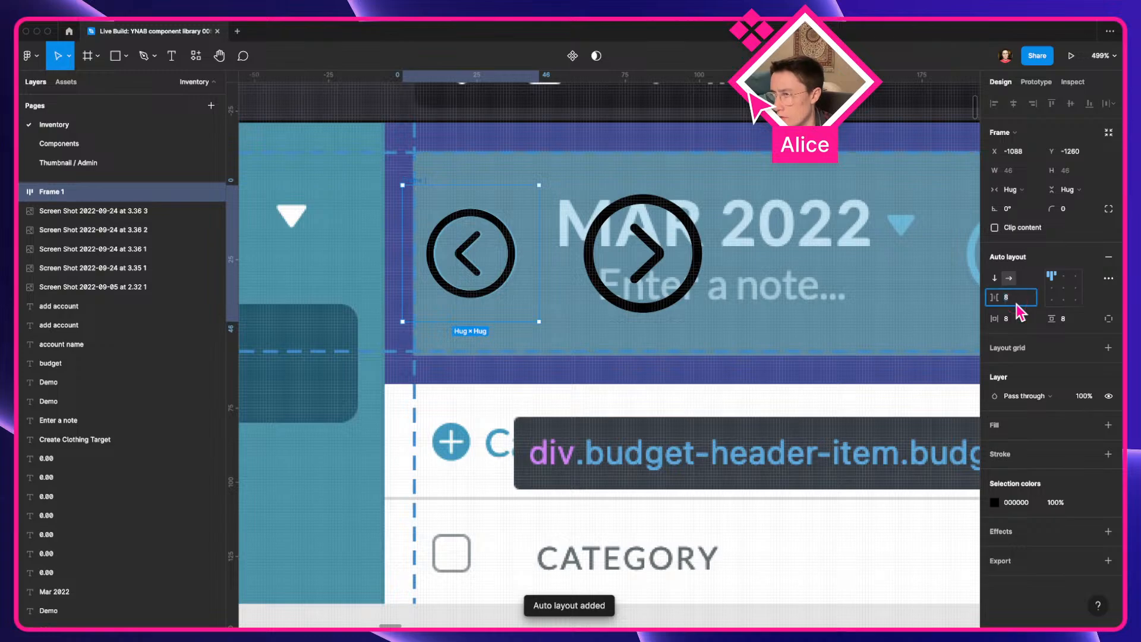
key("Tab")
type("5")
key("Tab")
type("5")
key("Tab")
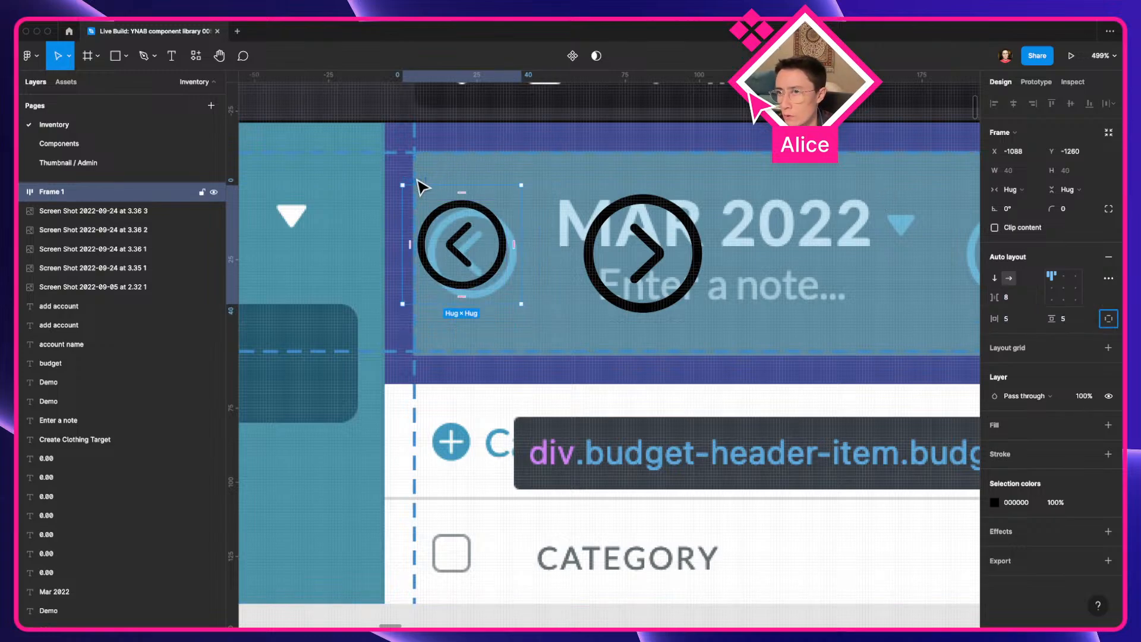
left_click_drag(418, 178, 430, 189)
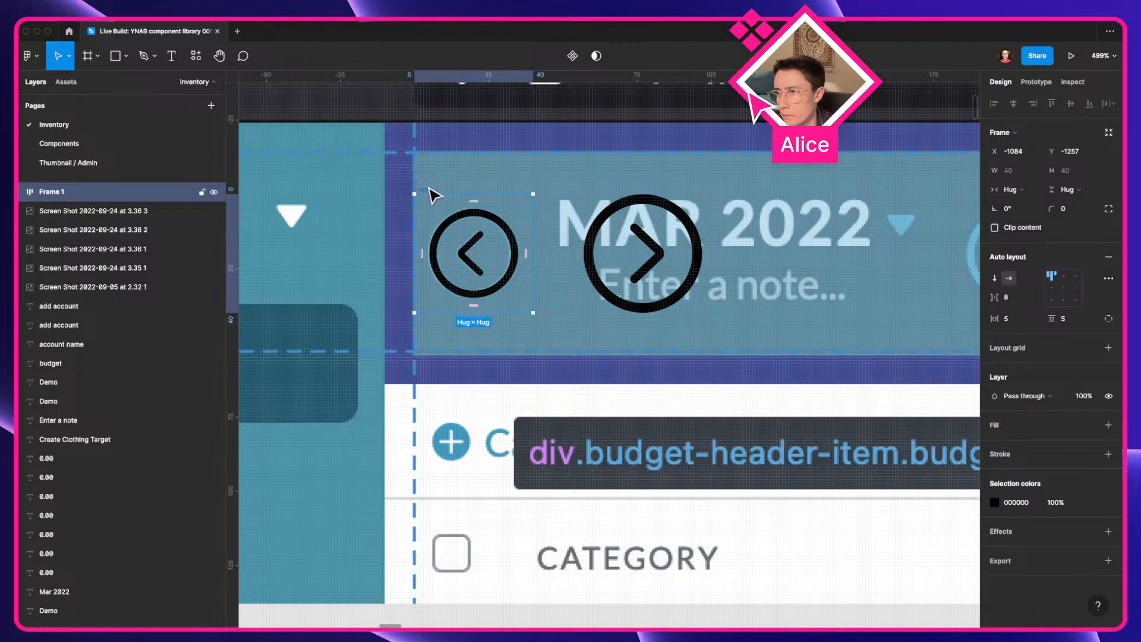
Replace the loose right chevron with a duplicate of the padded left chevron frame, swapping its instance to Chevron circle right
key("Escape")
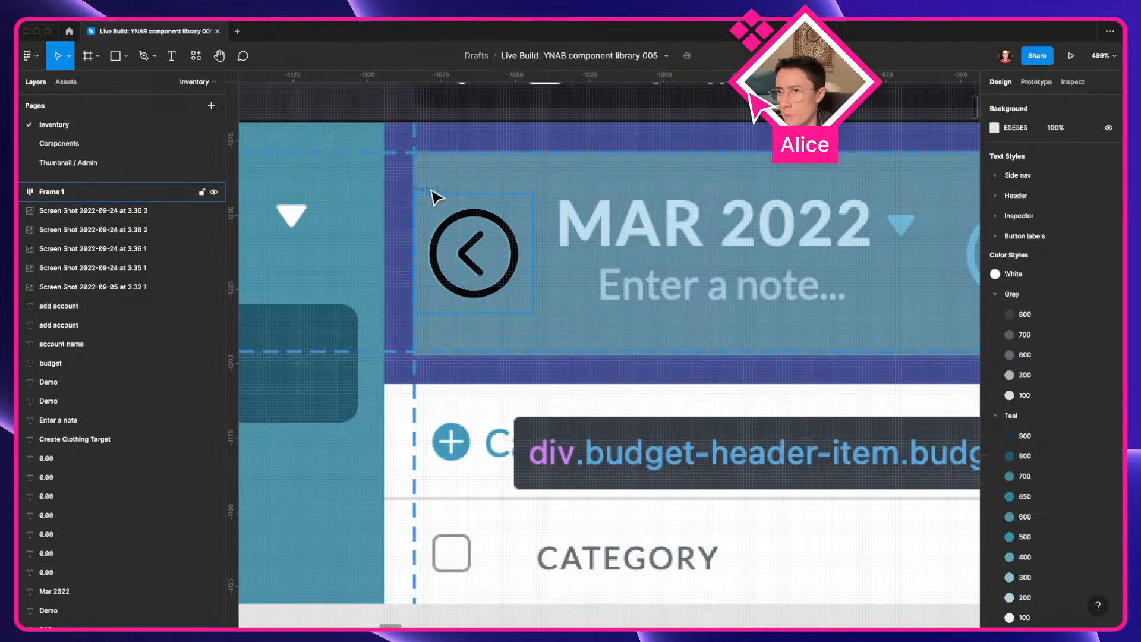
left_click_drag(431, 190, 617, 190, "alt")
double_click(675, 251)
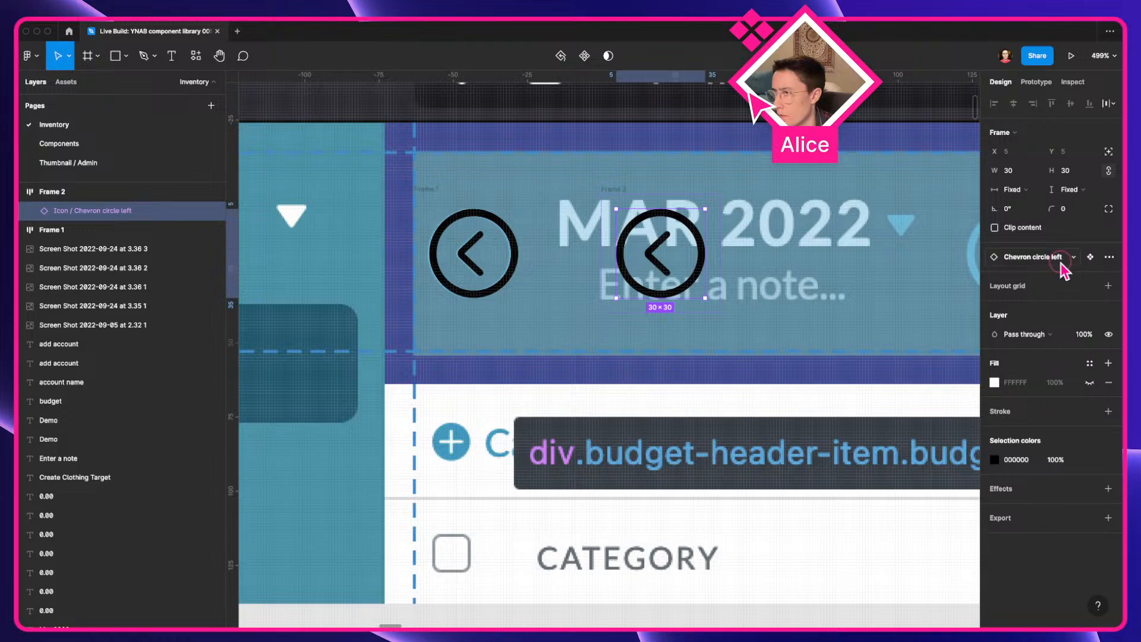
left_click(1062, 262)
left_click(1069, 387)
Cut both padded chevron frames and paste them above the dark header frame on the Components page
scroll(551, 308, "down", 5)
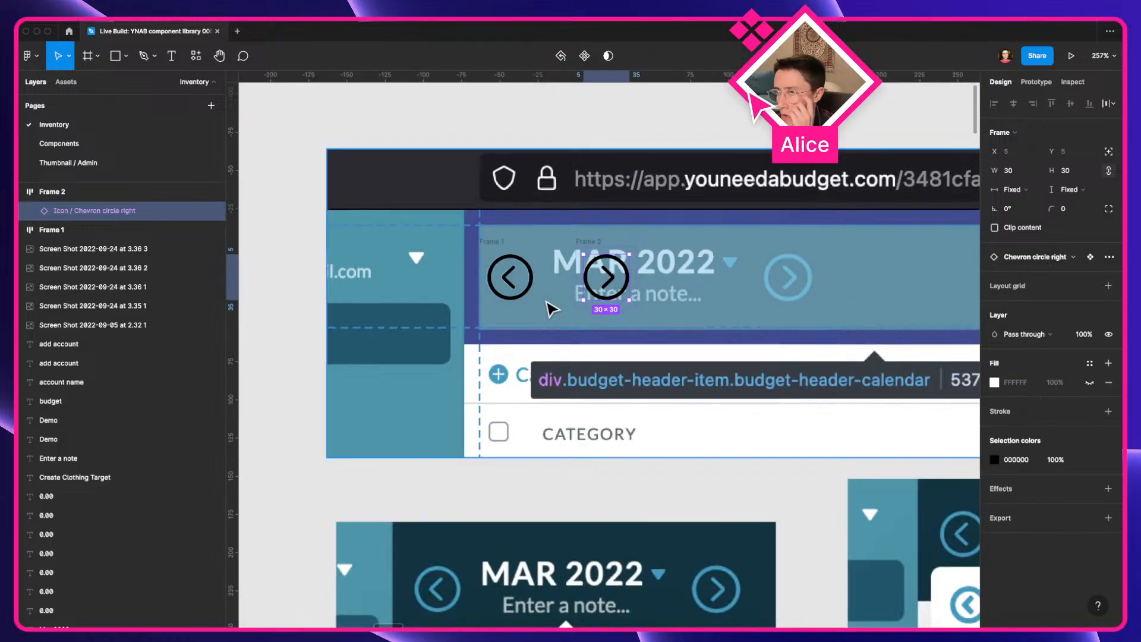
left_click(492, 241)
left_click(589, 241, "shift")
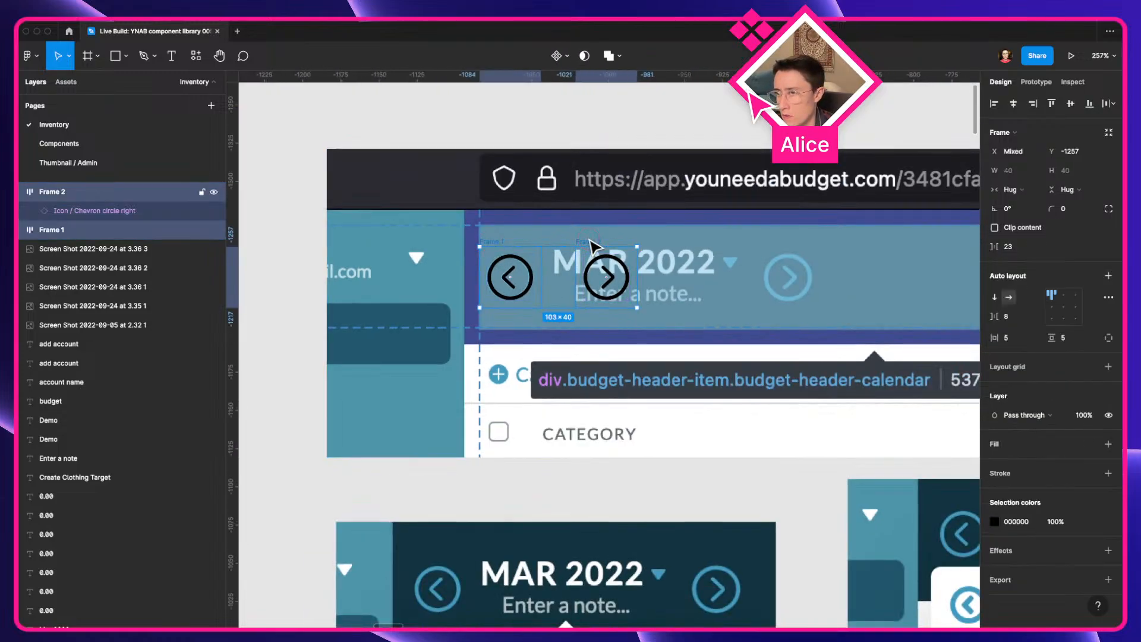
key("super+x")
left_click(59, 143)
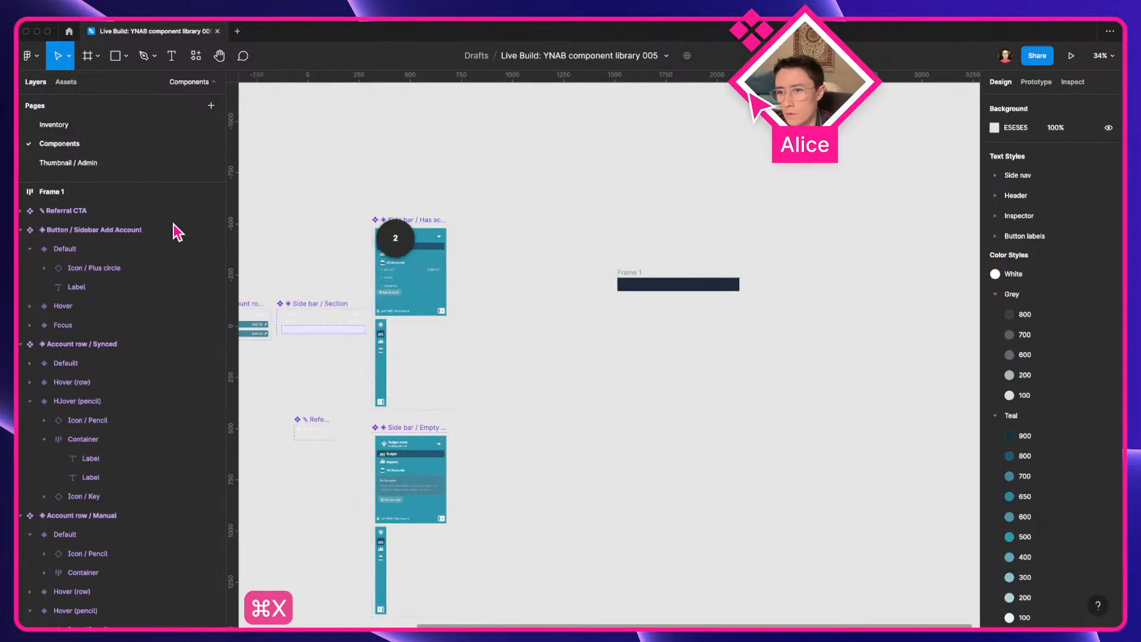
scroll(639, 257, "right", 1)
scroll(640, 258, "up", 10)
key("super+v")
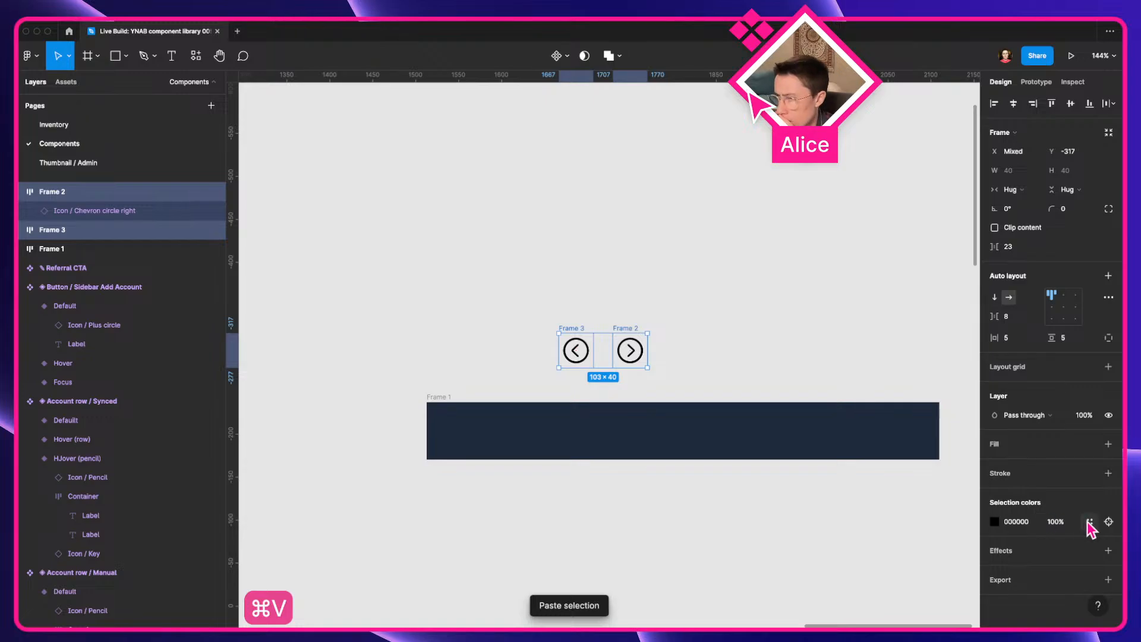
Apply the White color style to both chevrons and compare them with the live YNAB header
left_click(1089, 522)
left_click(867, 465)
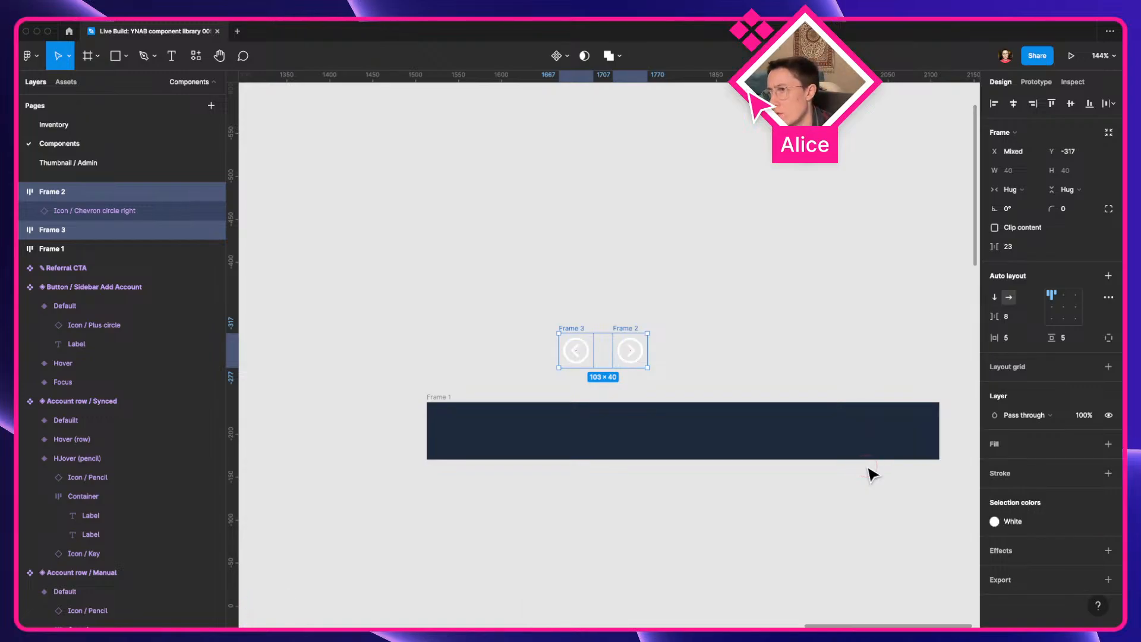
left_click(712, 287)
key("ctrl+Left")
key("ctrl+Right")
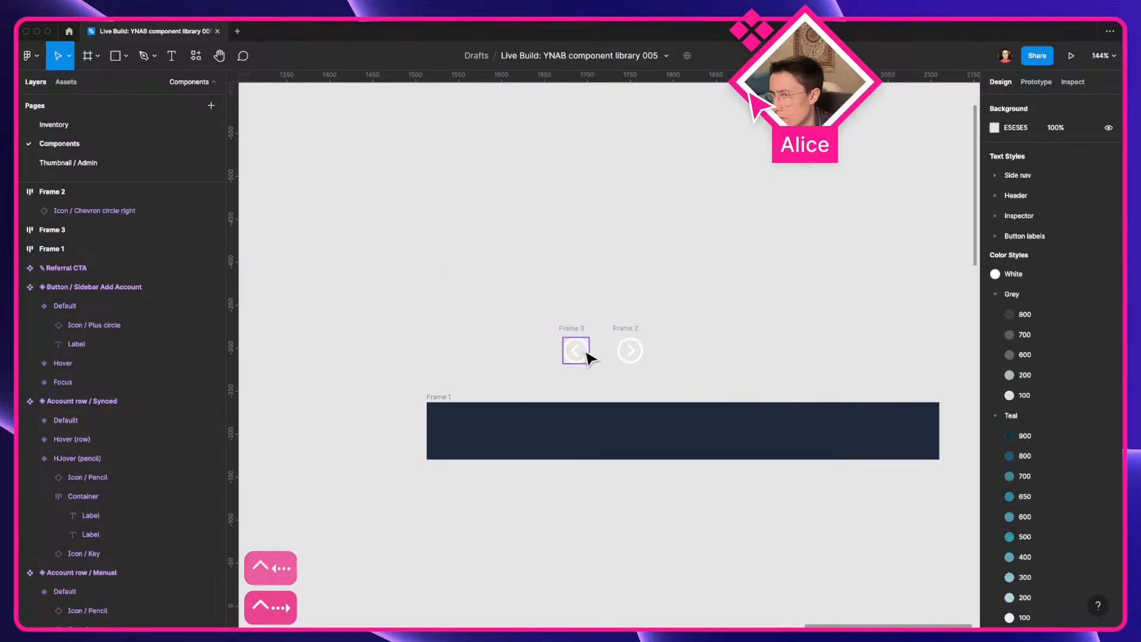
Apply the Blue / 500 color style to both circled chevrons
left_click_drag(536, 311, 677, 395)
left_click(1008, 525)
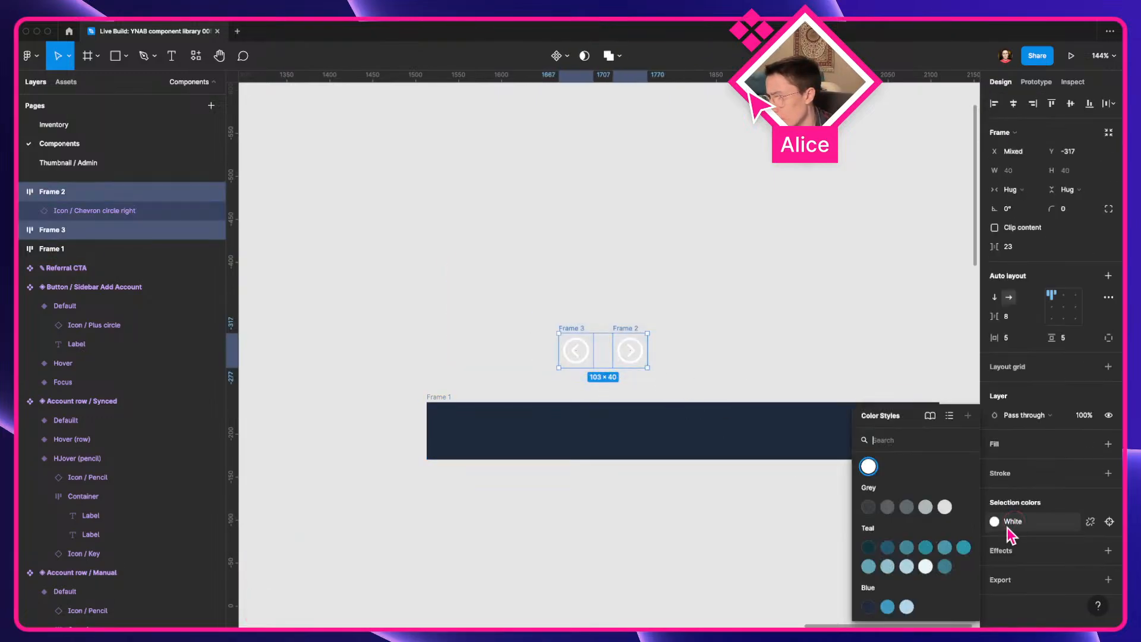
left_click(887, 606)
left_click(681, 334)
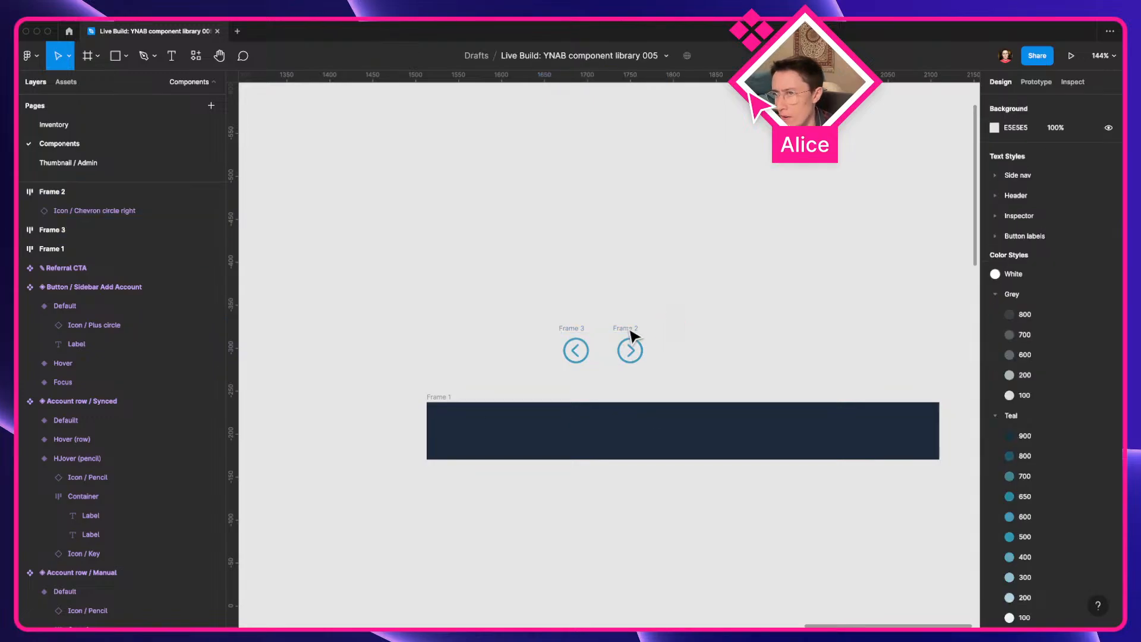
Rename both chevron frames as "Container" and move them into the dark header frame
left_click(572, 329)
left_click(628, 326, "shift")
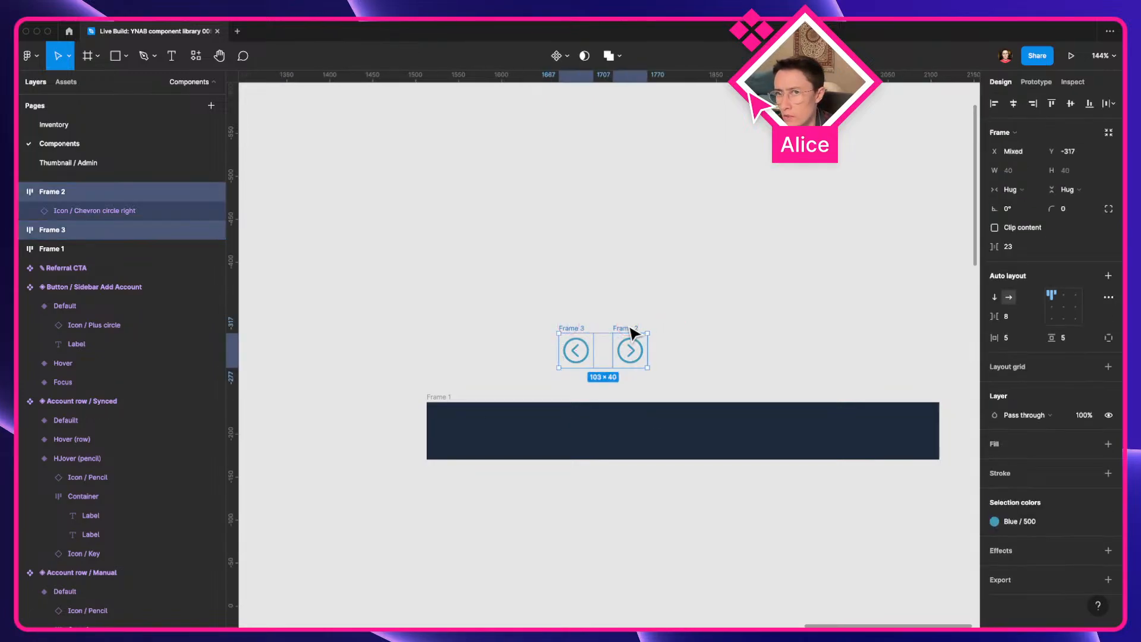
key("super+r")
type("container")
key("Return")
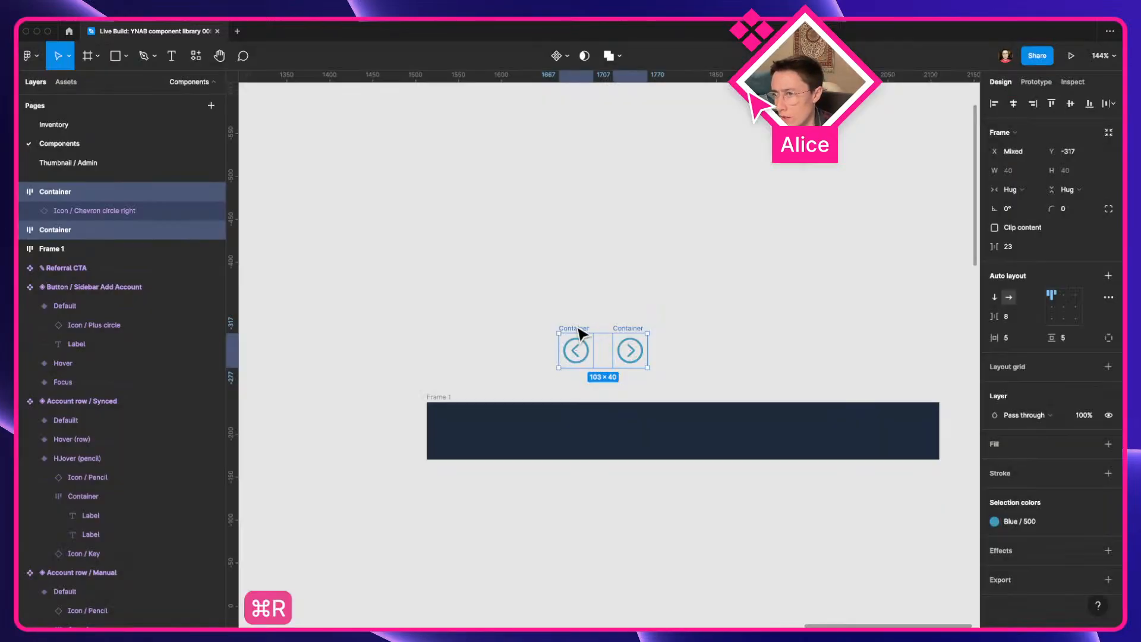
left_click_drag(577, 332, 487, 407)
left_click(453, 458)
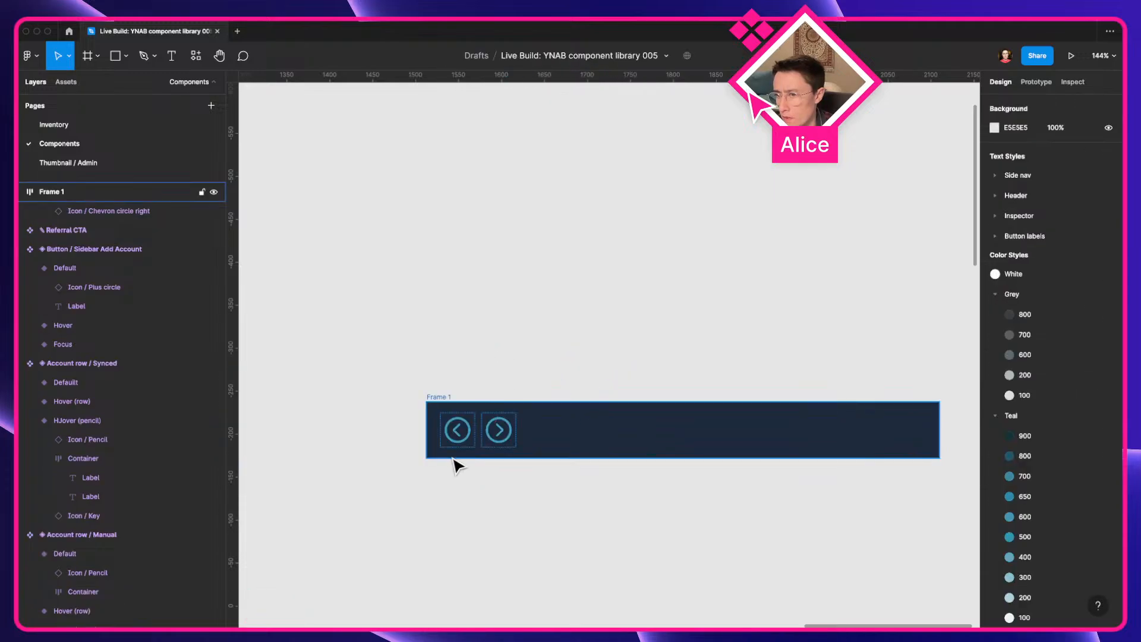
Group the two chevron containers inside the header in a shared auto layout frame, checking the live header for reference
scroll(453, 458, "up", 5)
left_click(473, 394)
left_click(545, 399, "shift")
key("shift+a")
key("ctrl+Left")
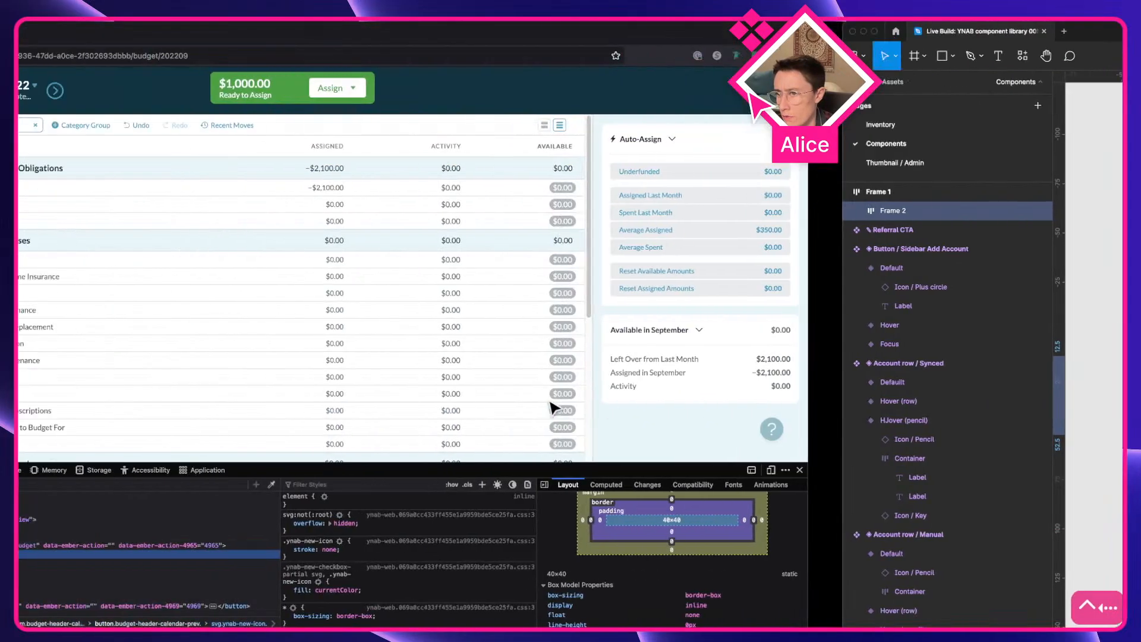
key("ctrl+Right")
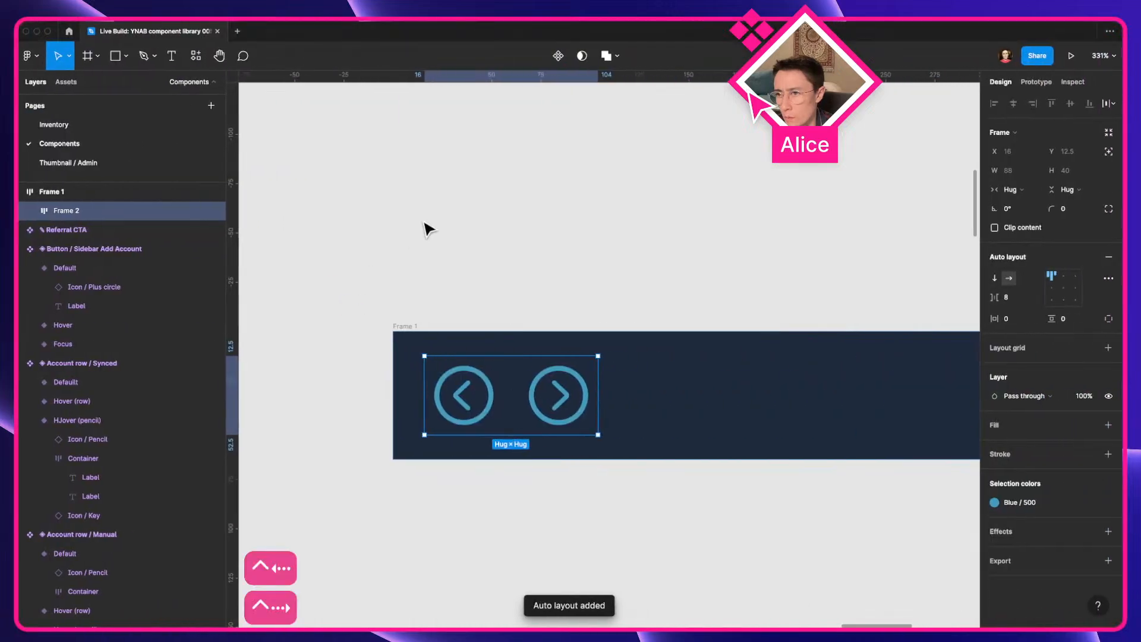
Add the text "MON" beside the left chevron in the dark header frame
left_click(423, 227)
left_click(500, 383)
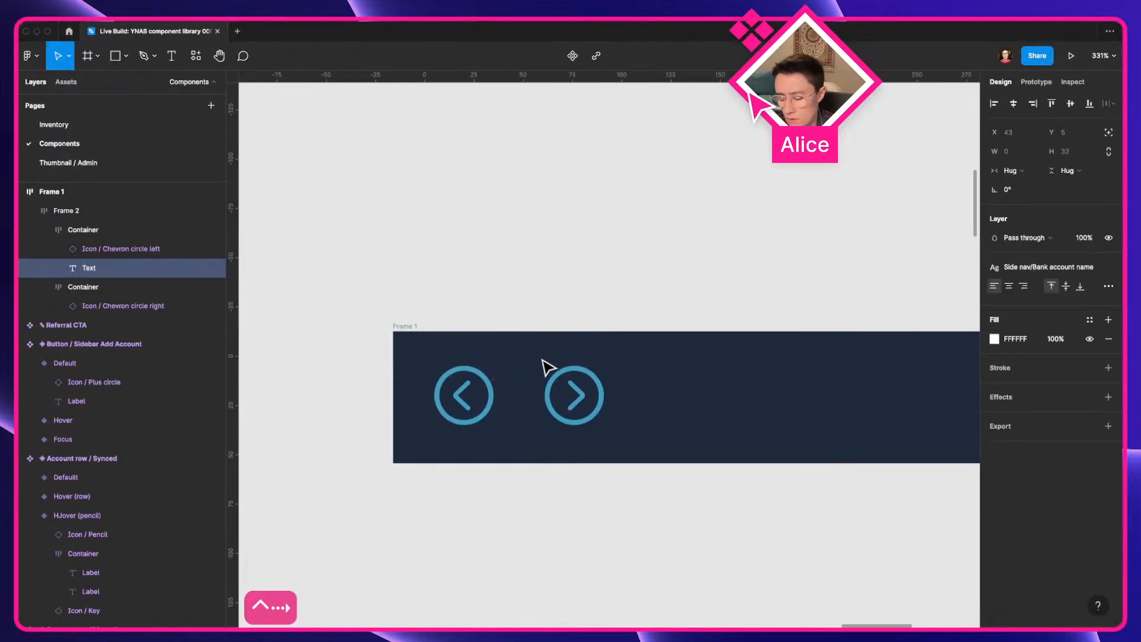
type("MON")
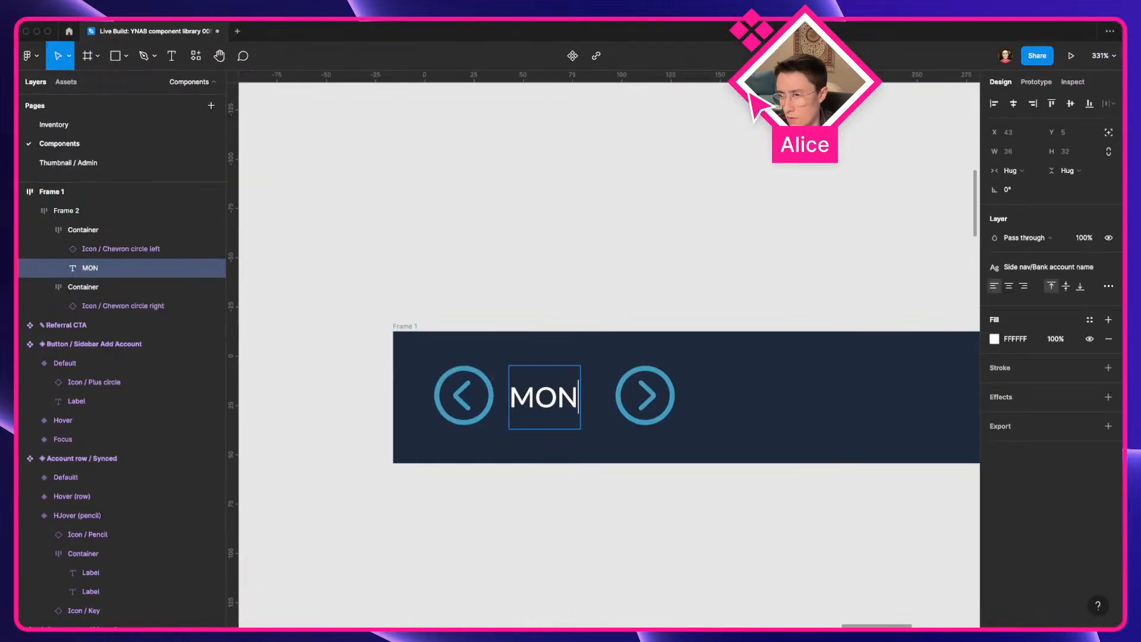
Duplicate the MON text once beside the original and change the copy to "20YY", checking the live YNAB header for reference
key("ctrl+Left")
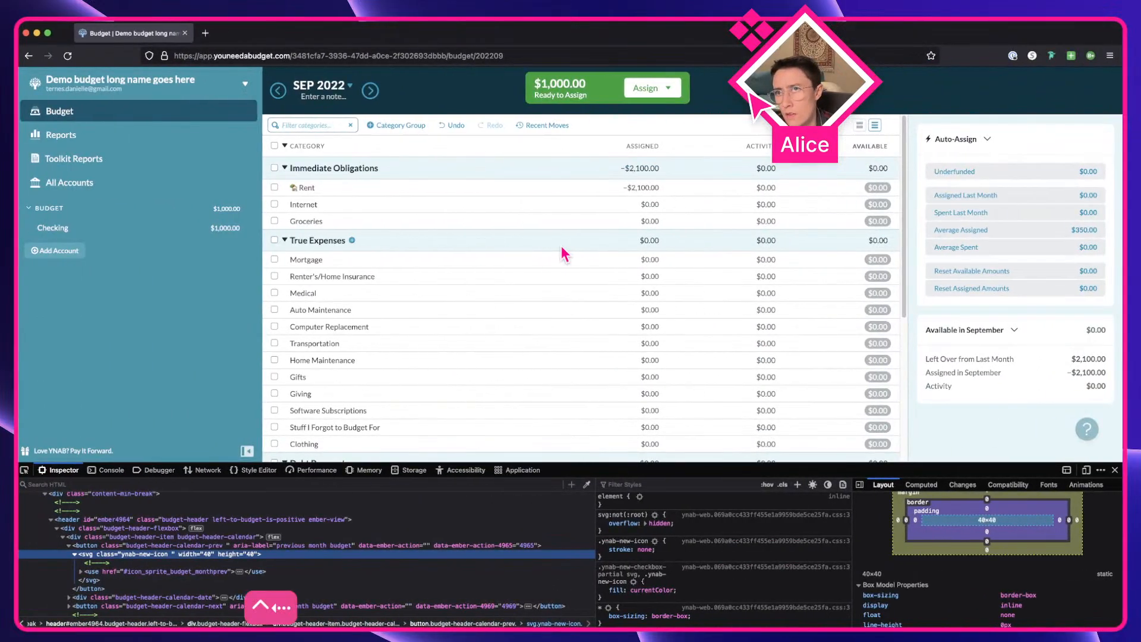
key("ctrl+Right")
key("super+d")
key("super+d")
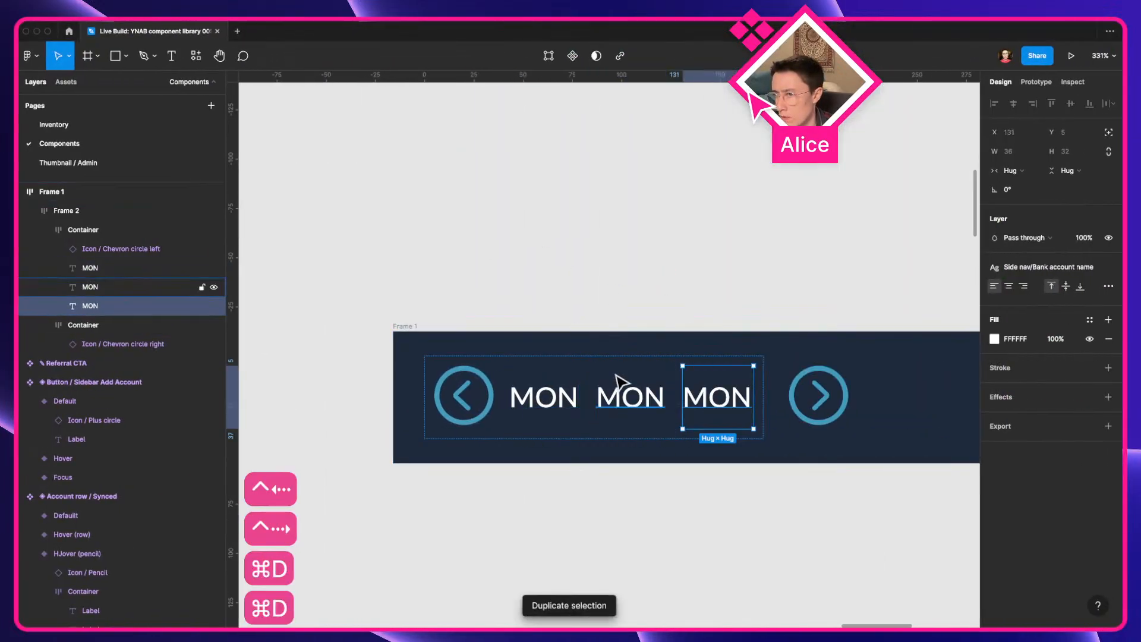
key("super+z")
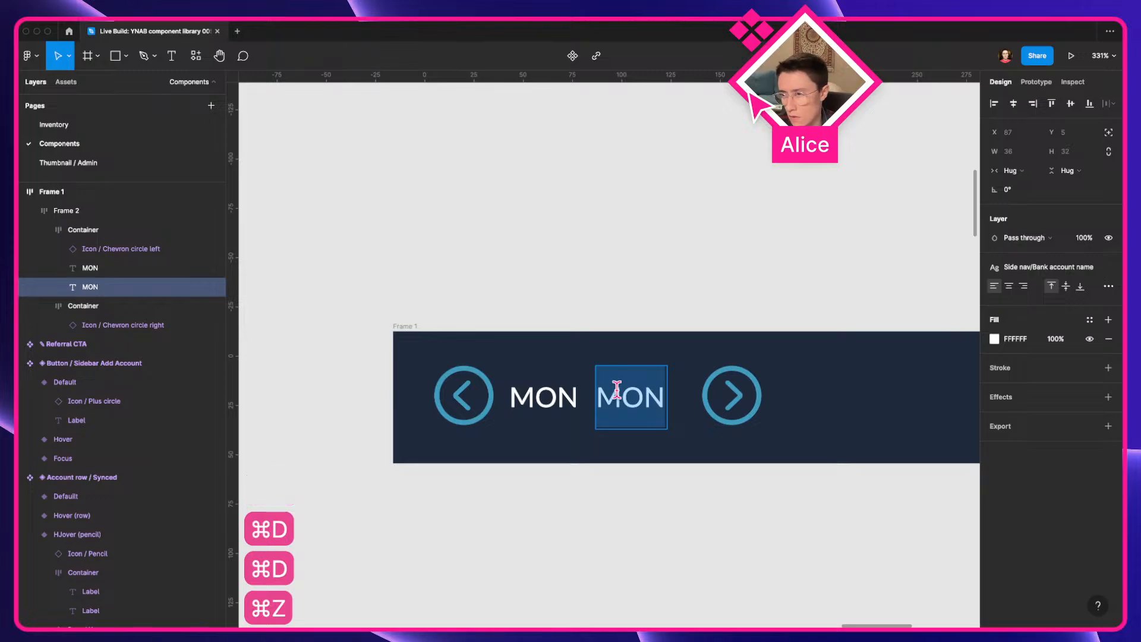
type("20YY")
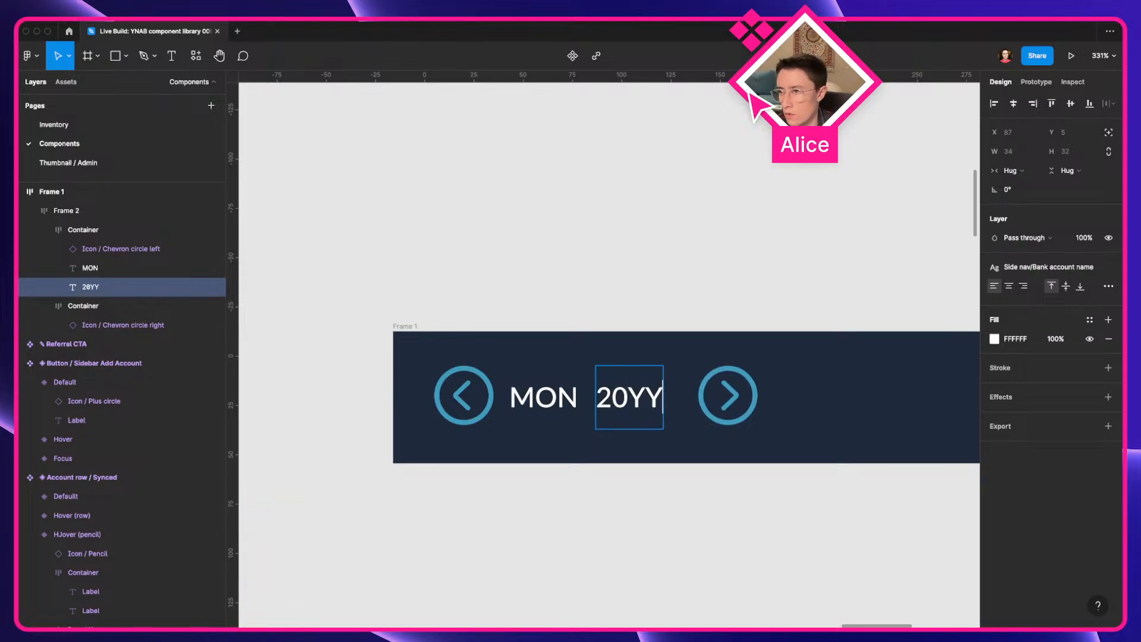
left_click(740, 306)
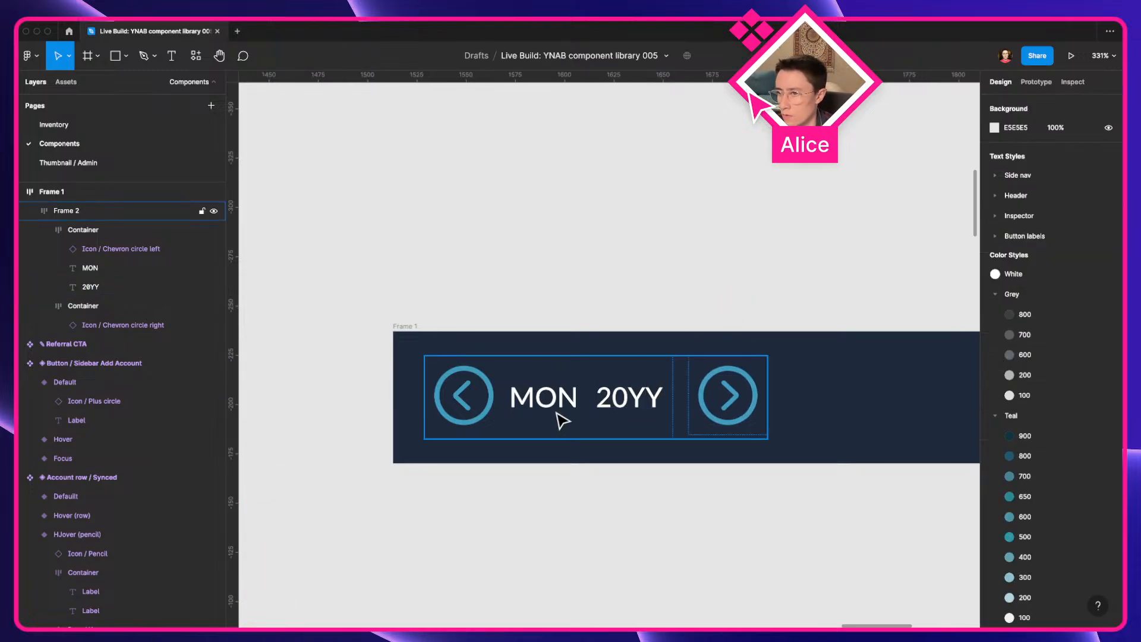
Check the month picker in the live YNAB header and apply the Header/Month + Year text style to MON and 20YY
left_click(605, 416)
double_click(605, 409)
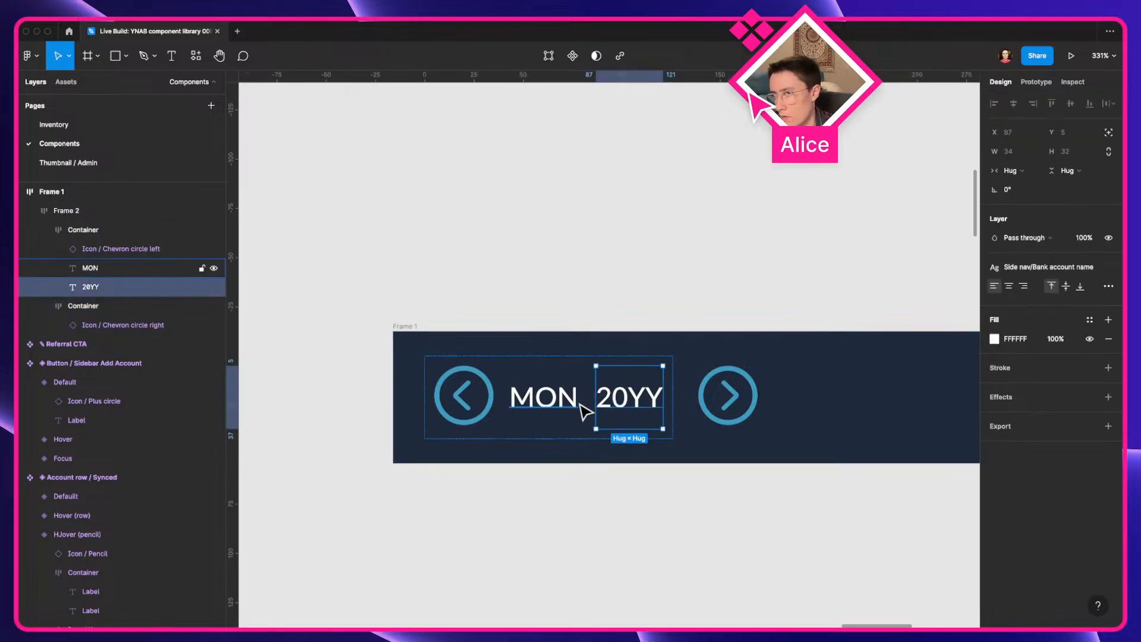
left_click(569, 407, "shift")
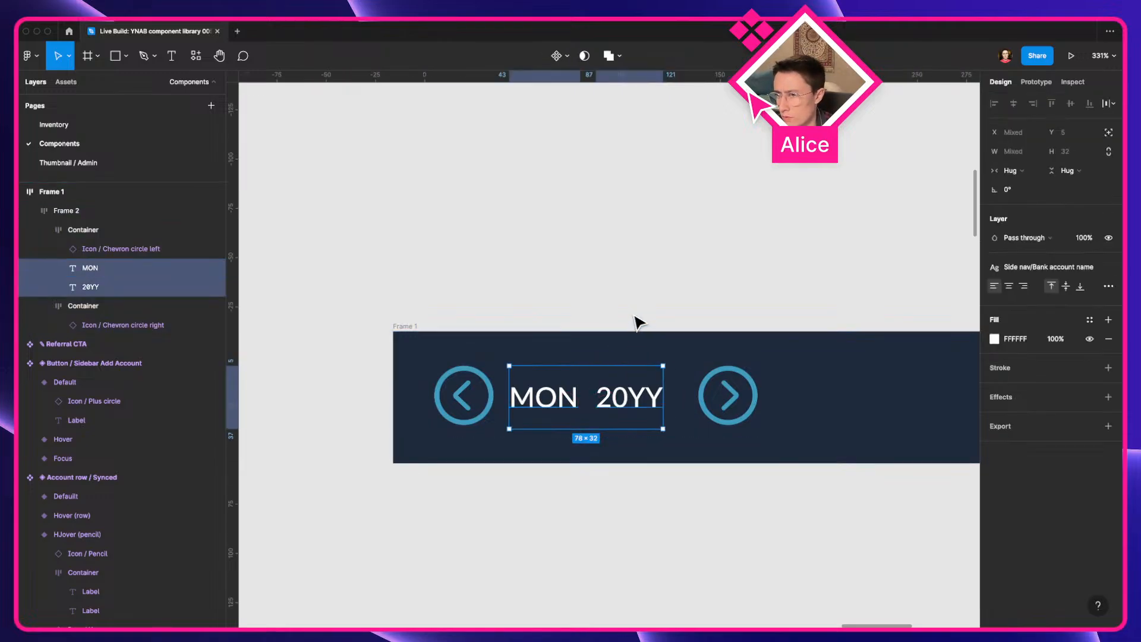
key("super+Tab")
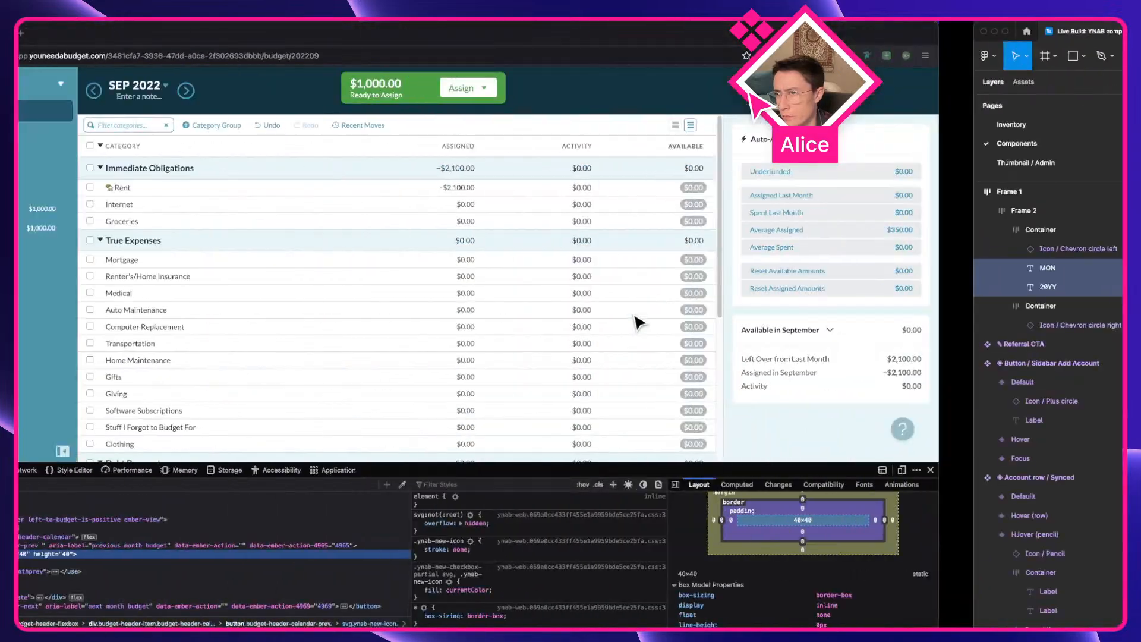
left_click(341, 89)
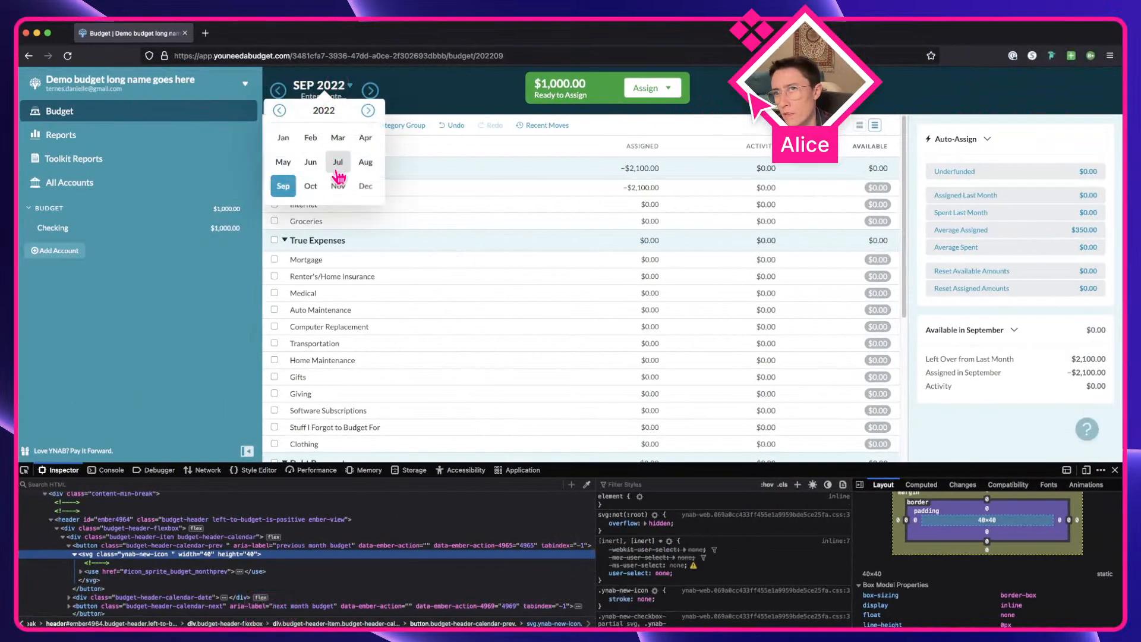
key("super+Tab")
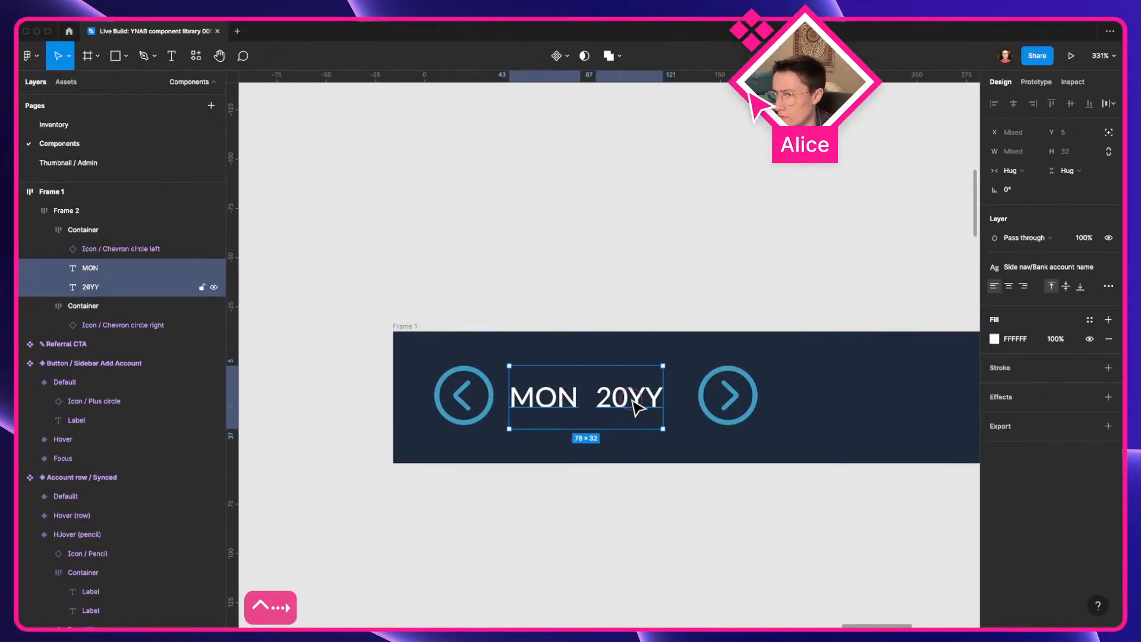
left_click(1037, 266)
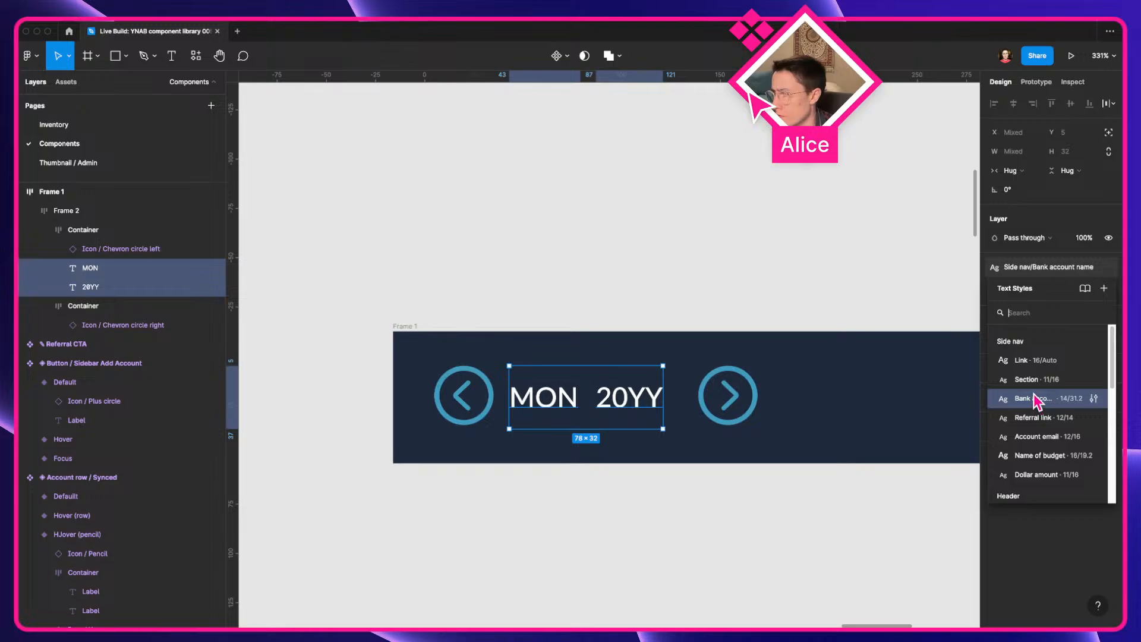
scroll(1060, 440, "down", 5)
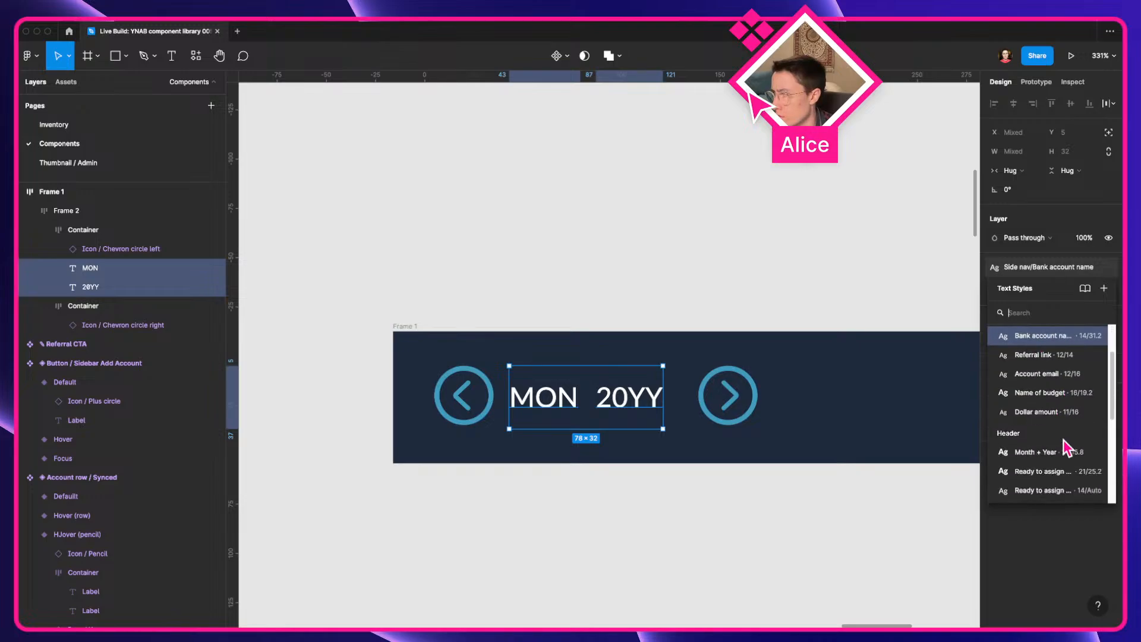
left_click(1056, 432)
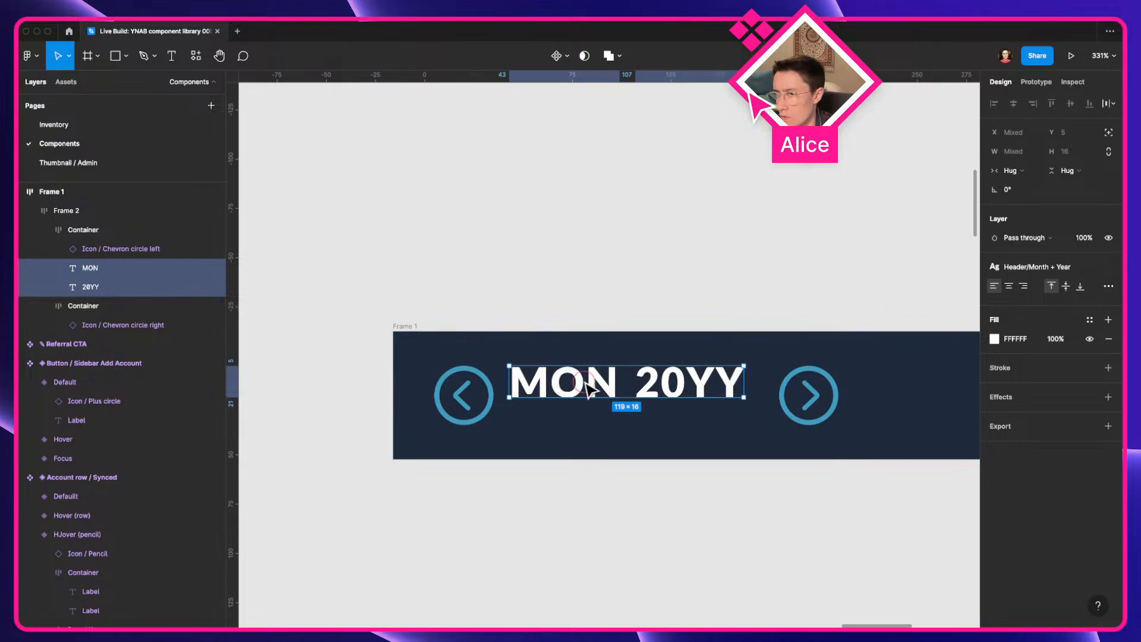
Wrap MON and 20YY in a horizontal auto layout frame with a spacing of 4
key("shift+a")
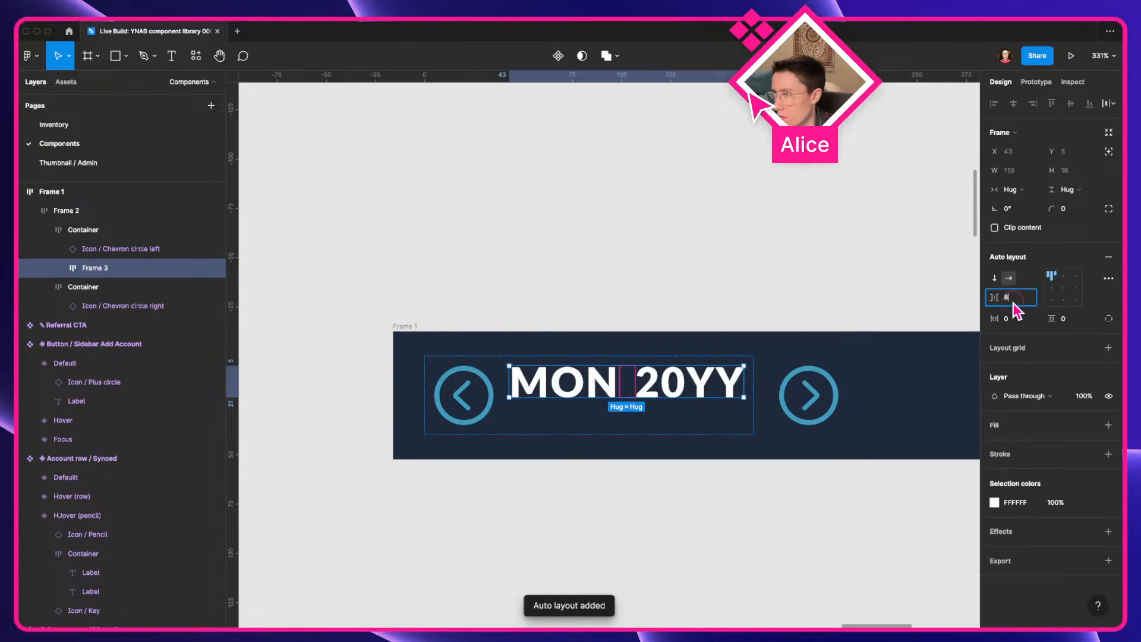
key("Tab")
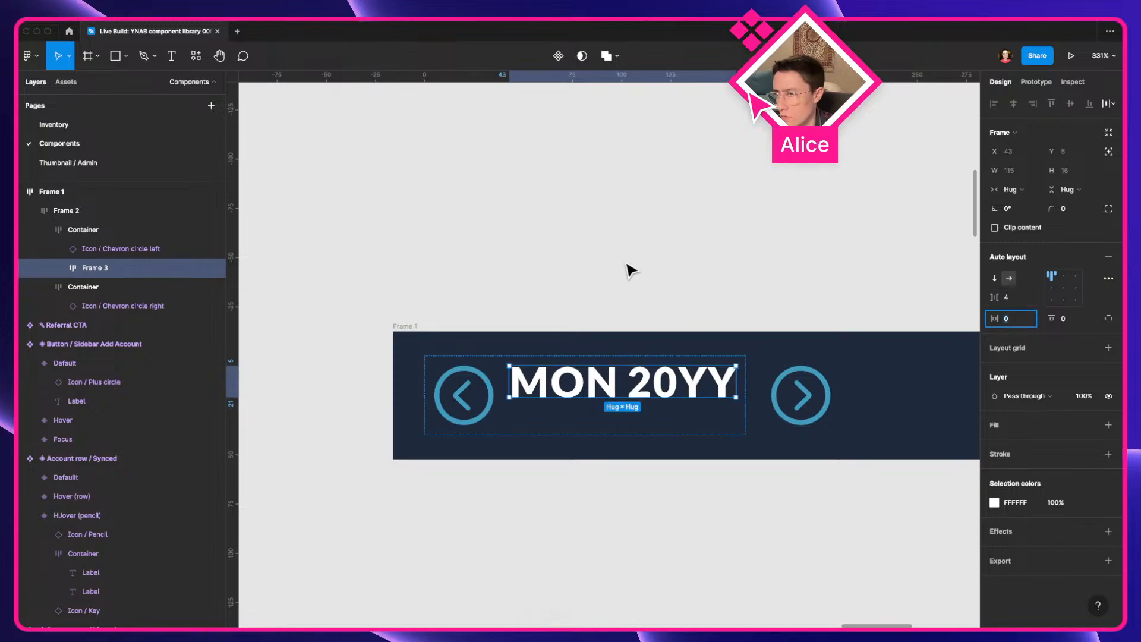
left_click(676, 308)
Check the note line in the live YNAB header, then stack a duplicate of MON below the month-year text in a vertical auto layout frame
key("ctrl+Left")
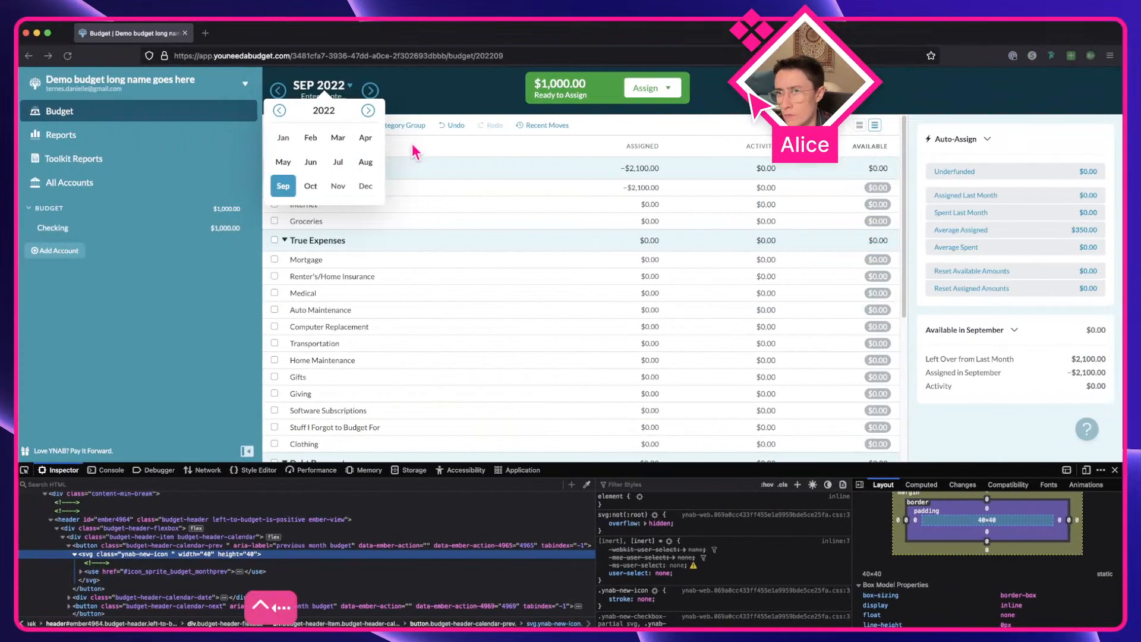
left_click(419, 97)
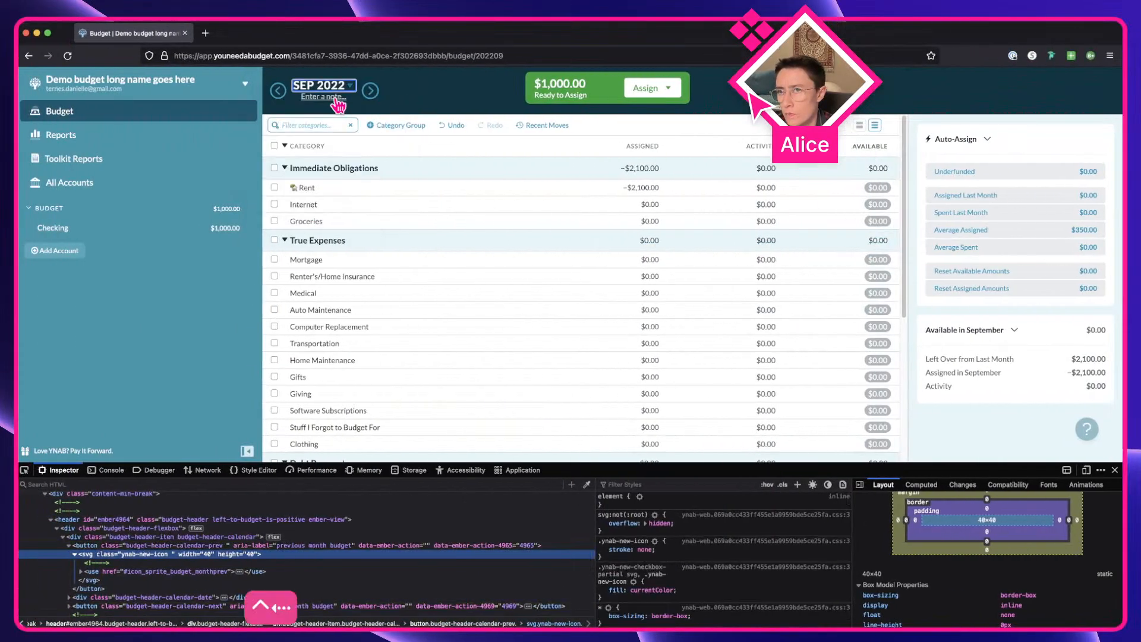
key("ctrl+Right")
left_click(544, 379)
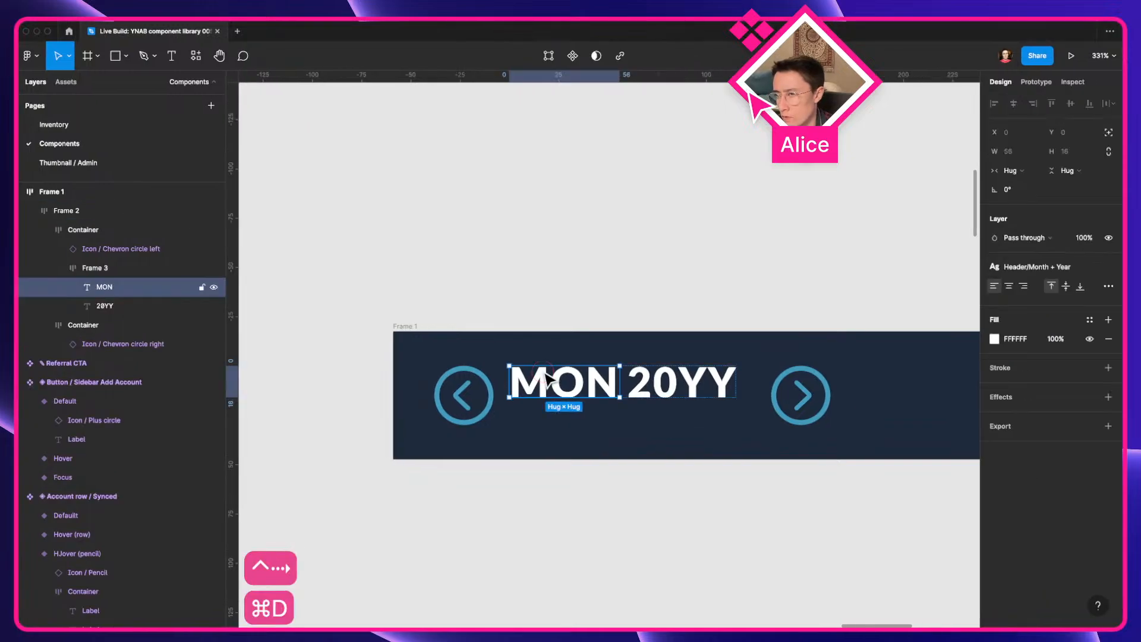
key("super+d")
left_click_drag(647, 386, 626, 409)
left_click(624, 380, "shift")
key("shift+a")
left_click(994, 278)
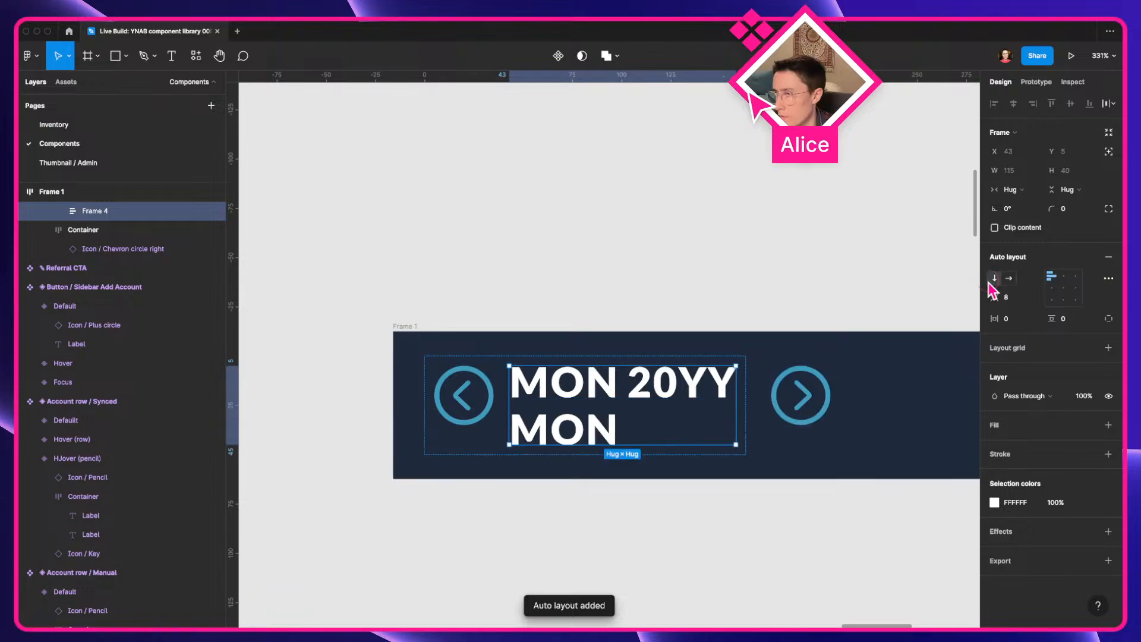
Apply the Header/Calendar note text style to the lower MON text and change it to "Enter a note..."
double_click(562, 440)
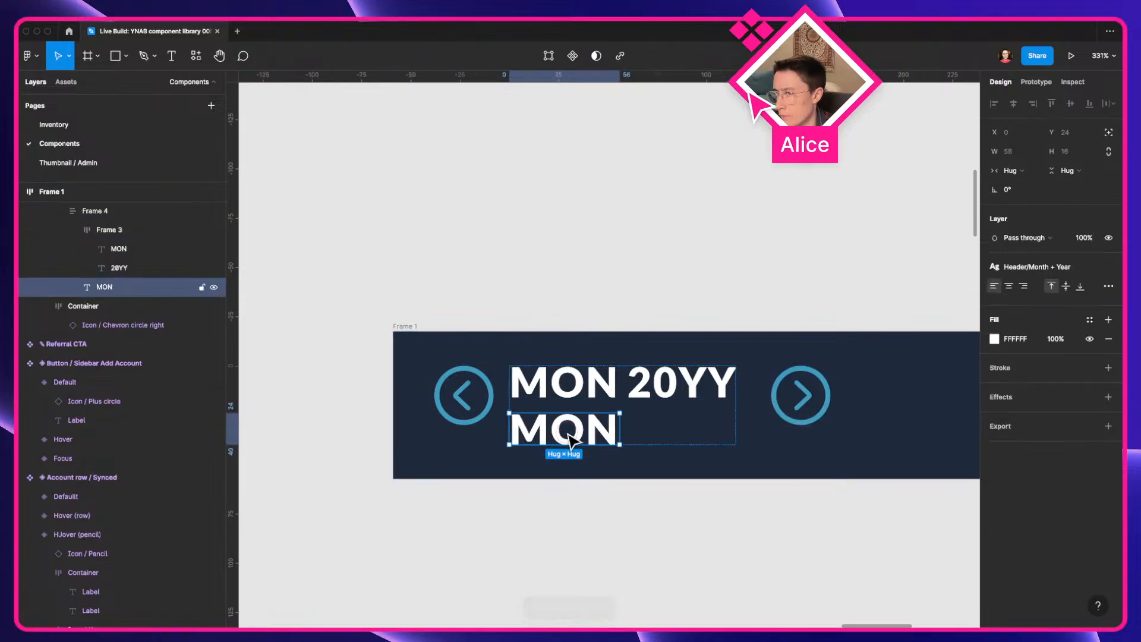
left_click(1008, 269)
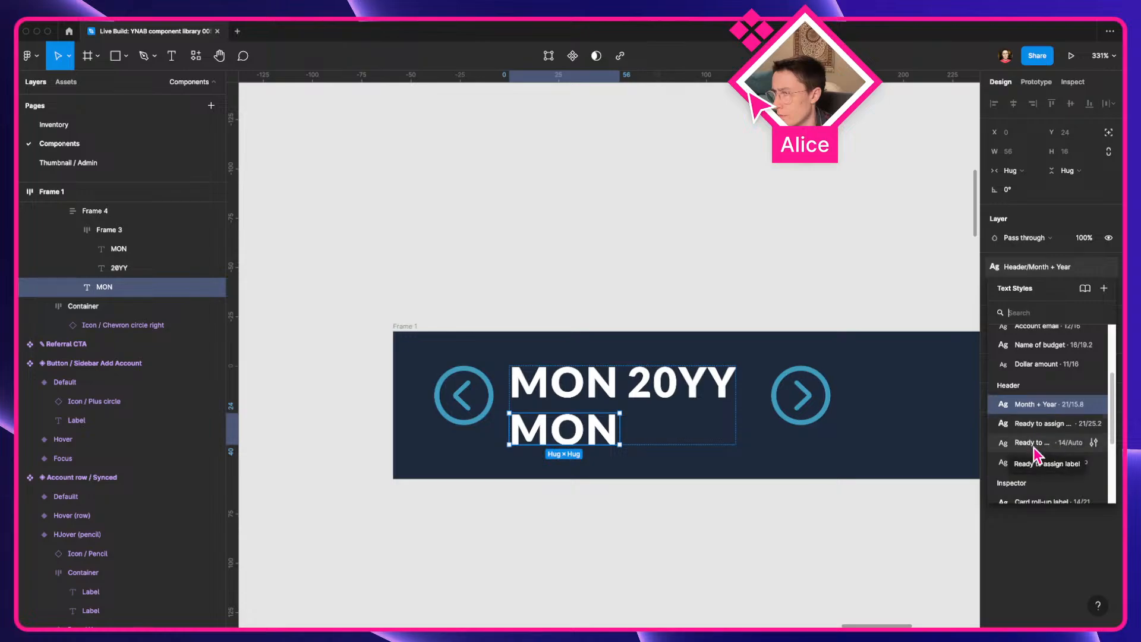
left_click(1031, 462)
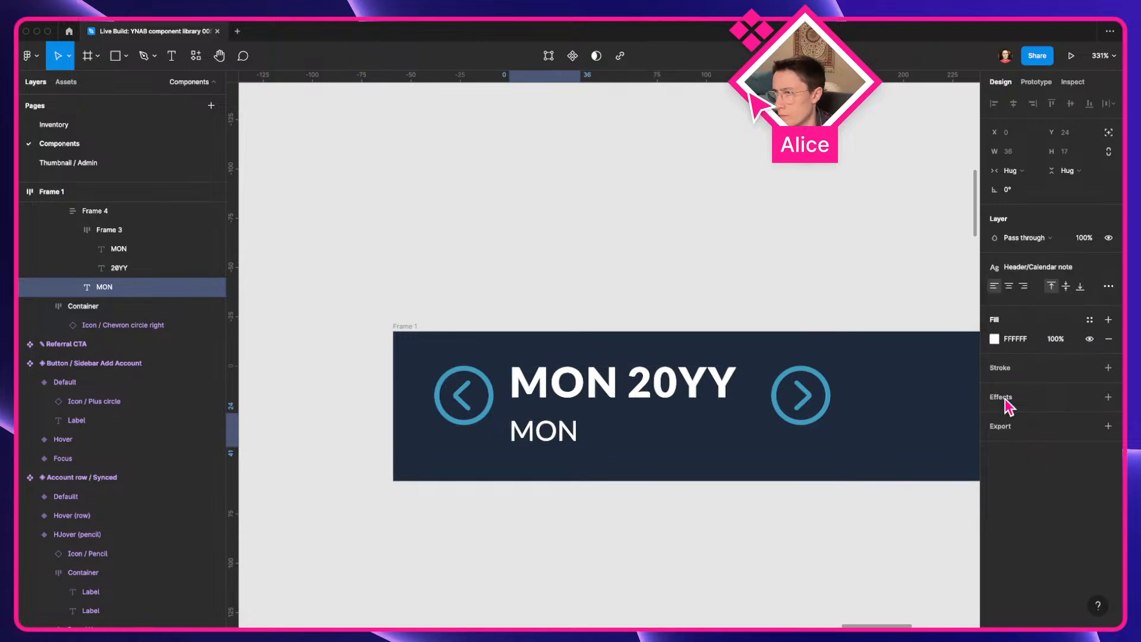
double_click(556, 436)
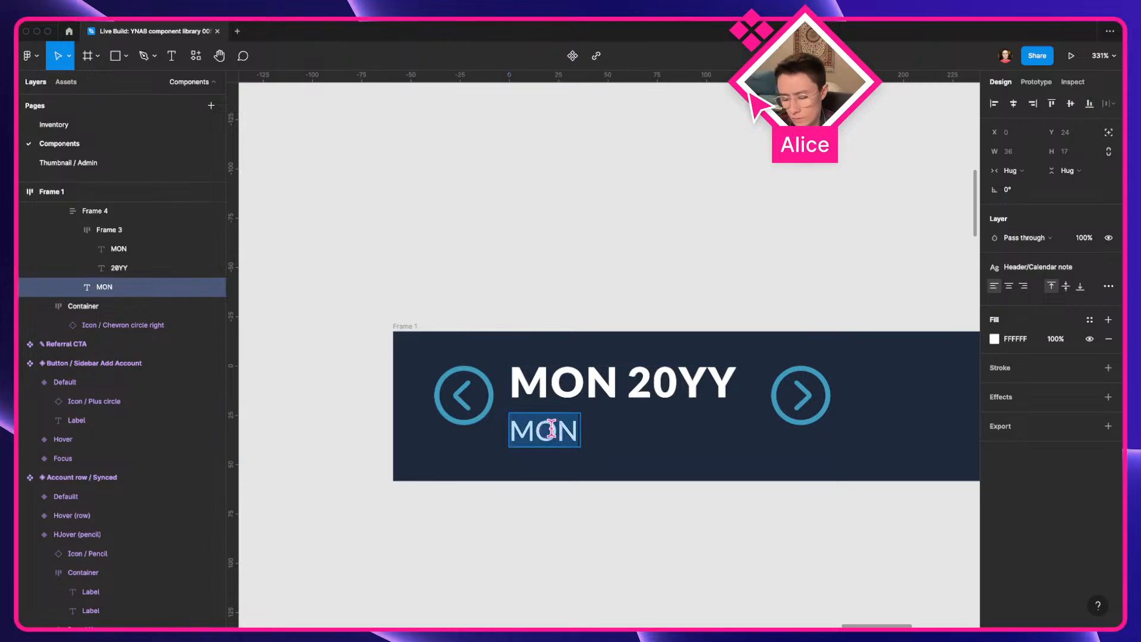
type("Enter a note..")
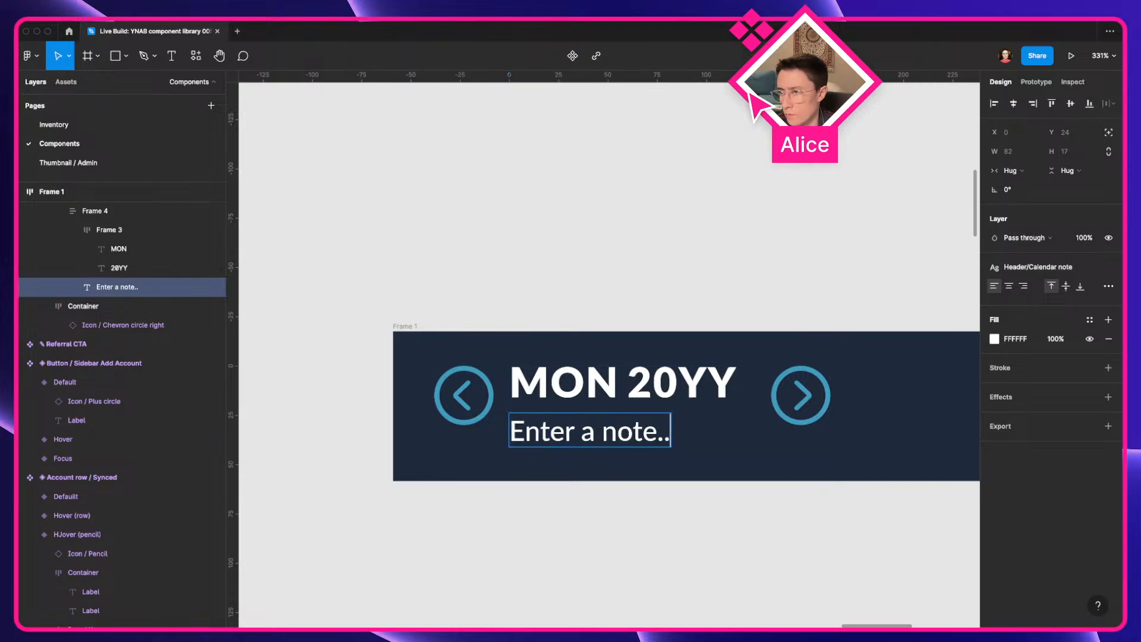
key("ctrl+Left")
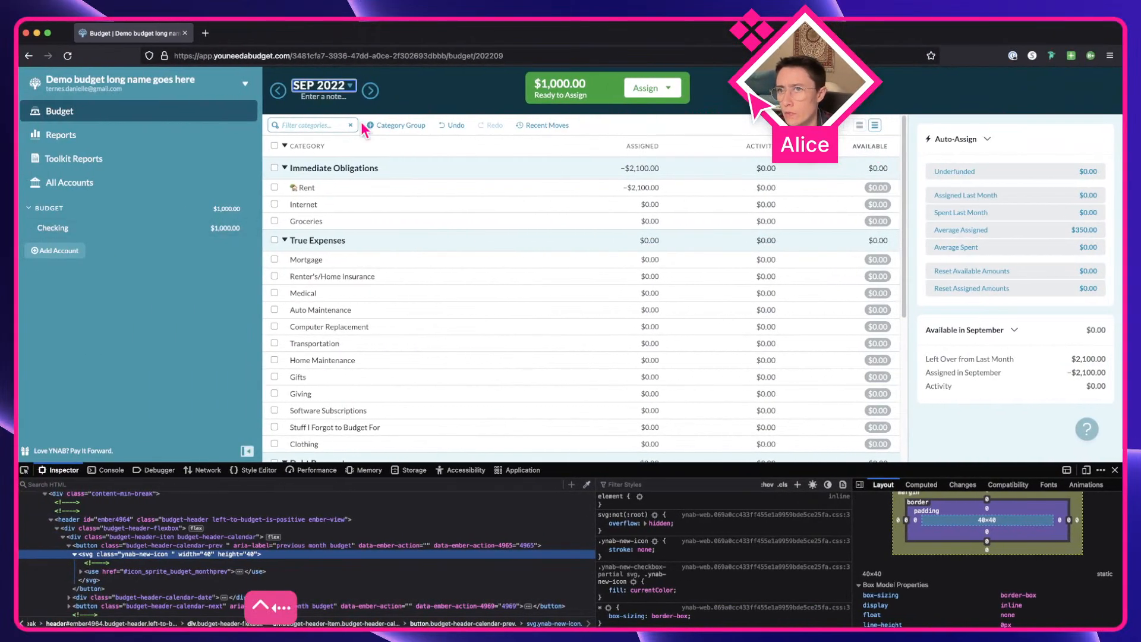
key("ctrl+Right")
type(".")
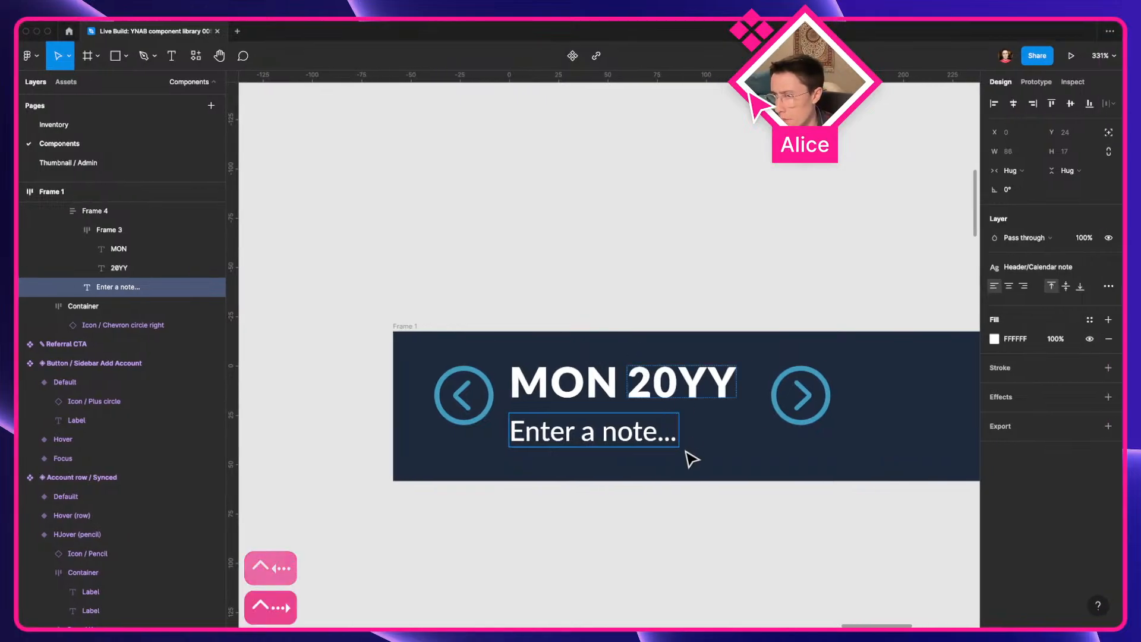
key("Escape")
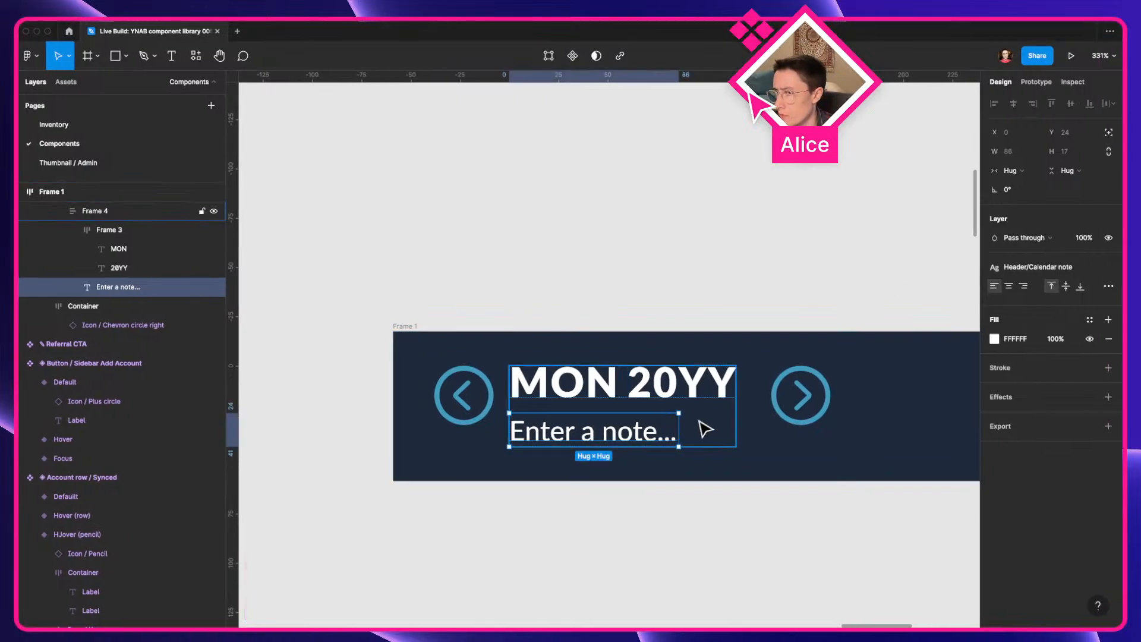
Align the month and note stack to top center, and the surrounding chevron group's contents to left center
left_click(713, 448)
left_click(1061, 279)
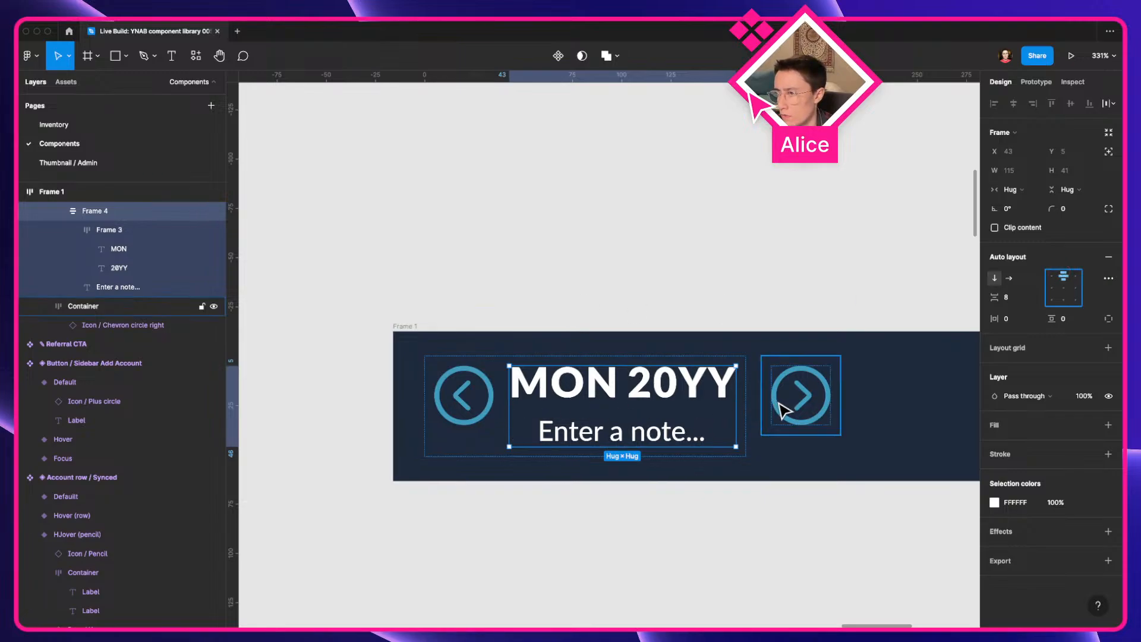
left_click(774, 440)
left_click(1051, 289)
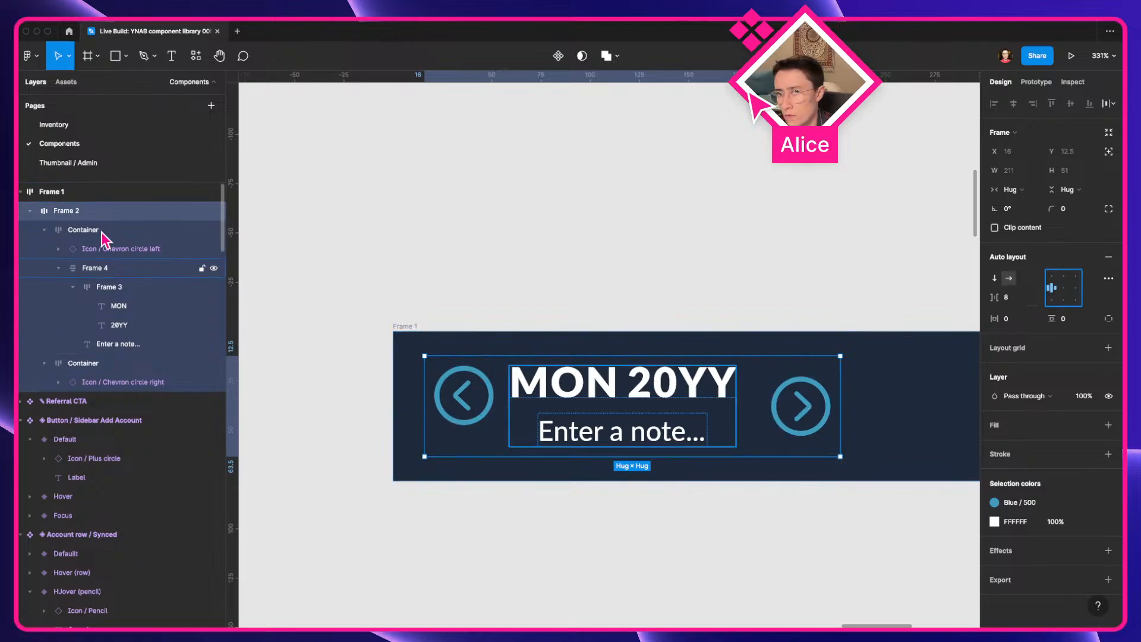
Ungroup the container holding the left chevron and the month text so its contents sit directly in the header group
left_click(102, 360)
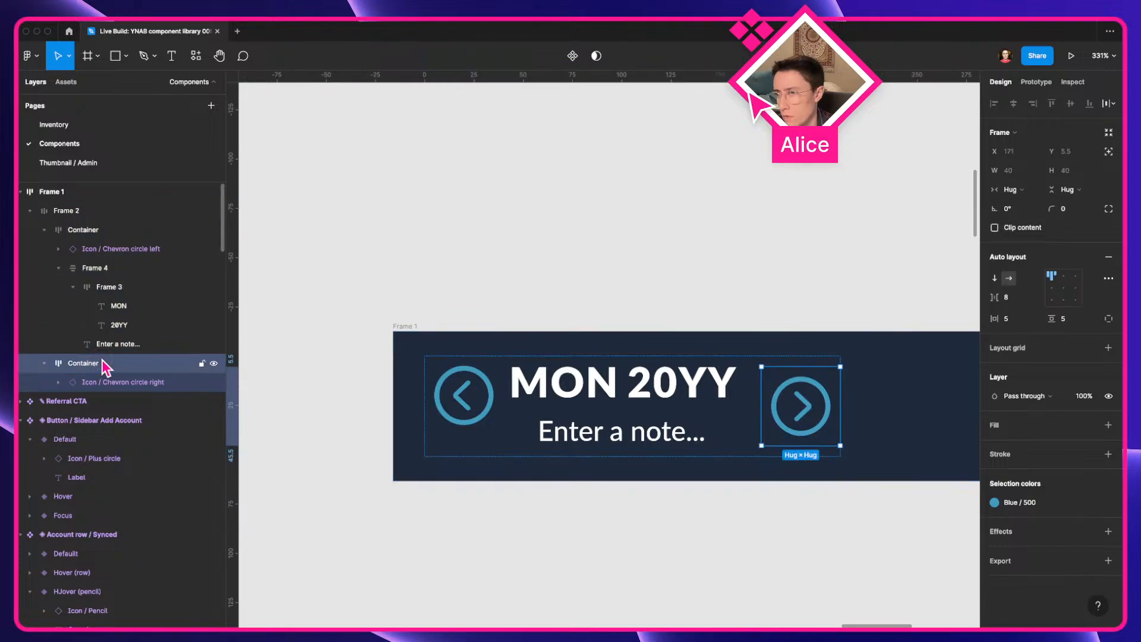
left_click(133, 230)
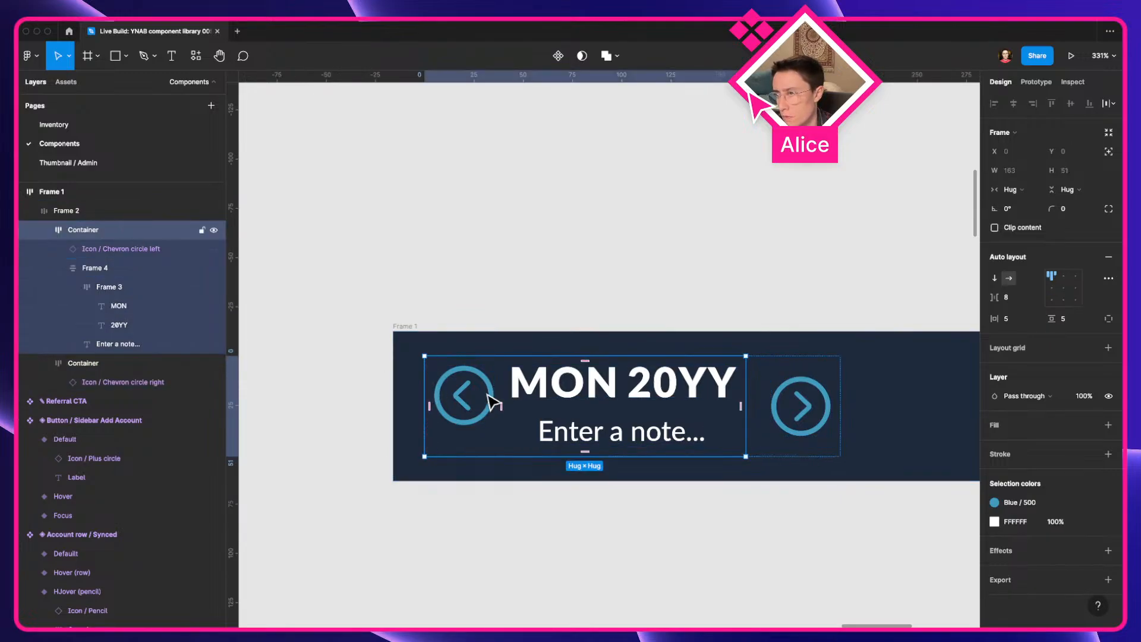
key("shift+super+g")
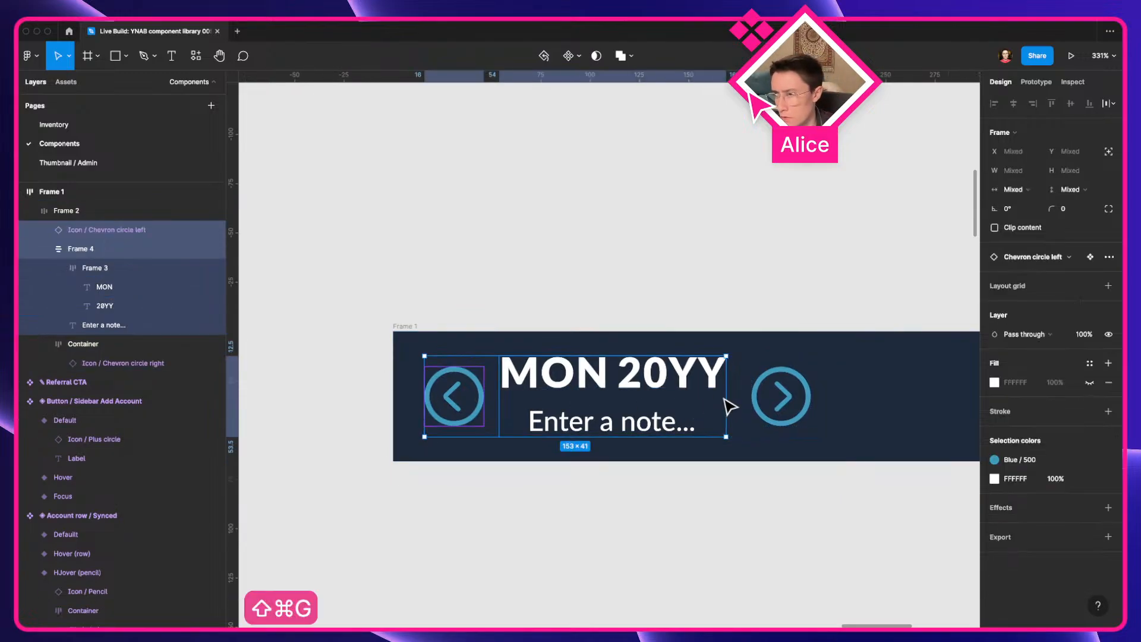
left_click(764, 430)
key("Escape")
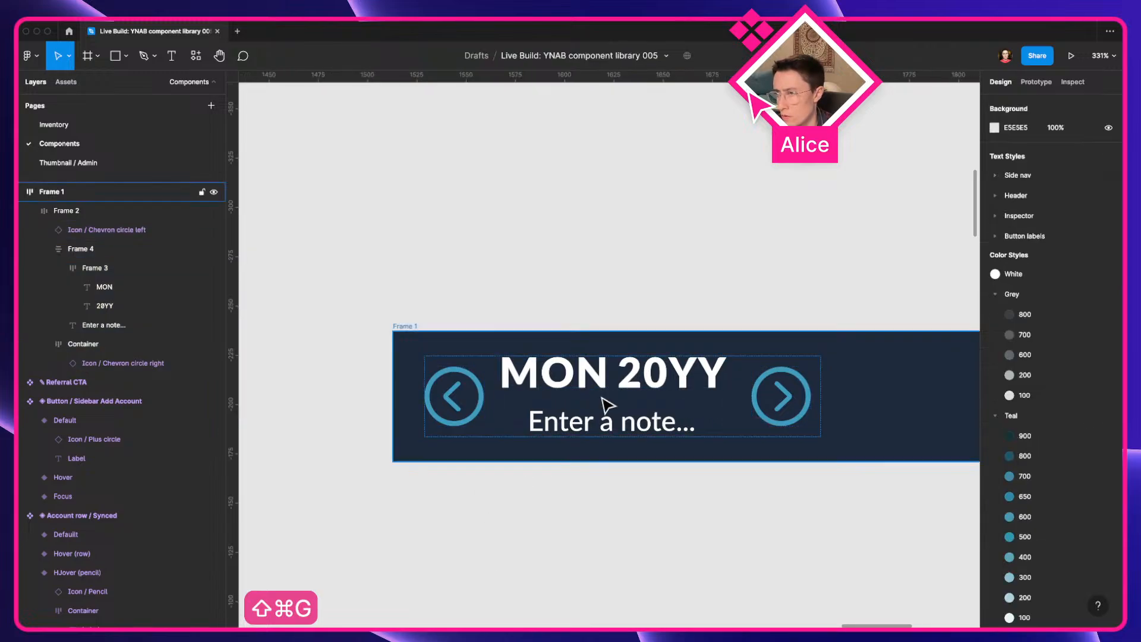
Set the spacing between the month-year text and the note line to 0 and compare it with the live YNAB header
left_click(640, 385)
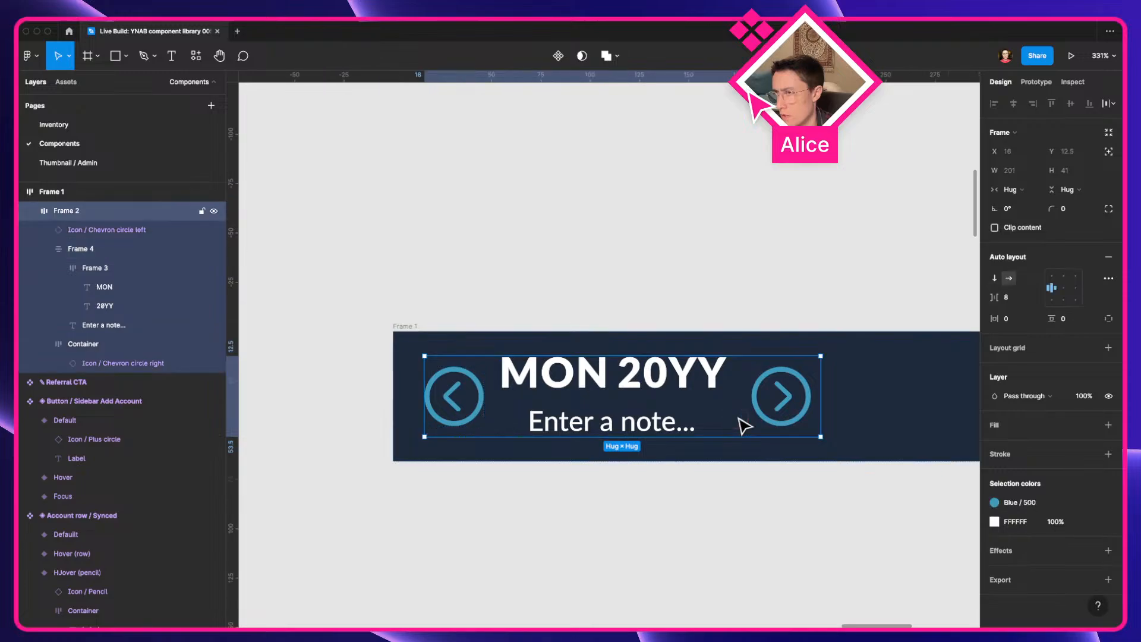
key("ctrl+Left")
key("ctrl+Right")
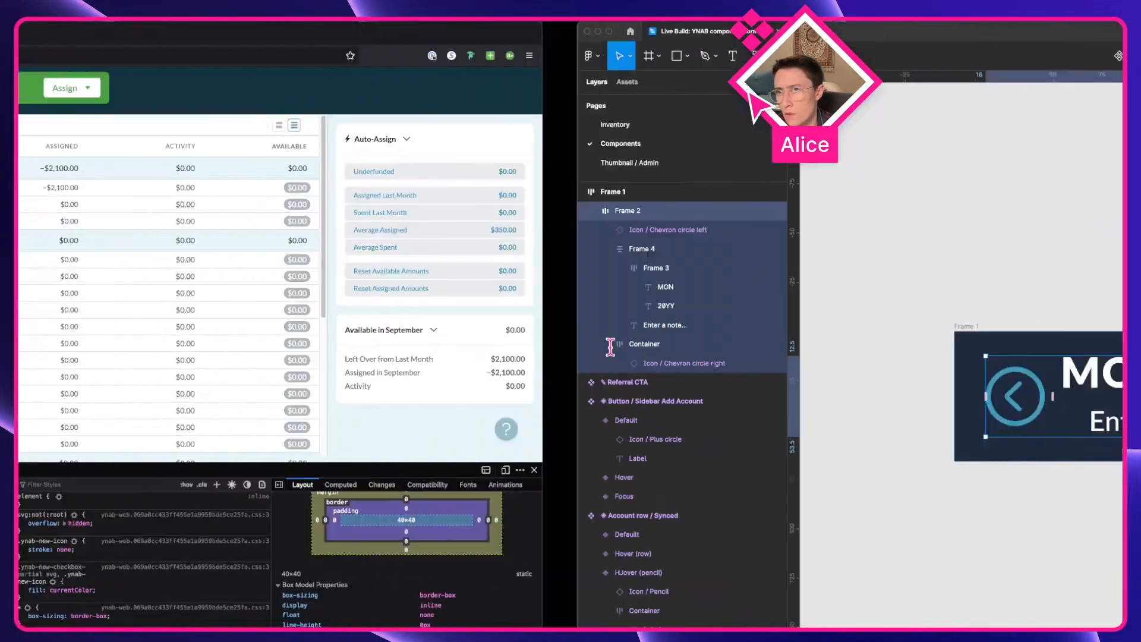
double_click(626, 396)
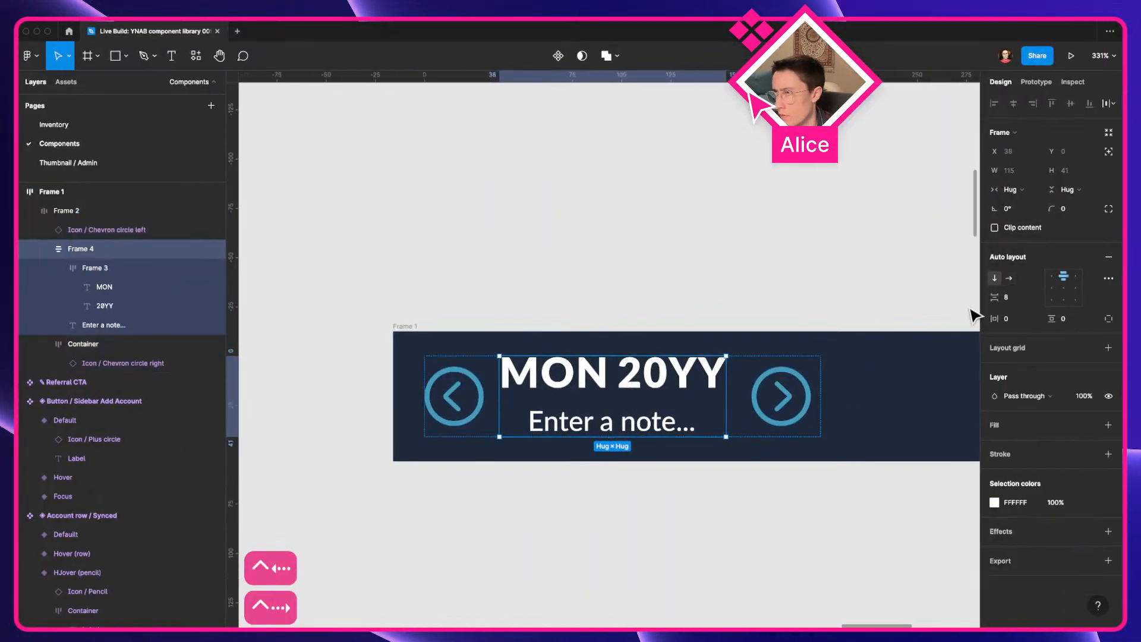
left_click(1018, 299)
type("0")
key("Tab")
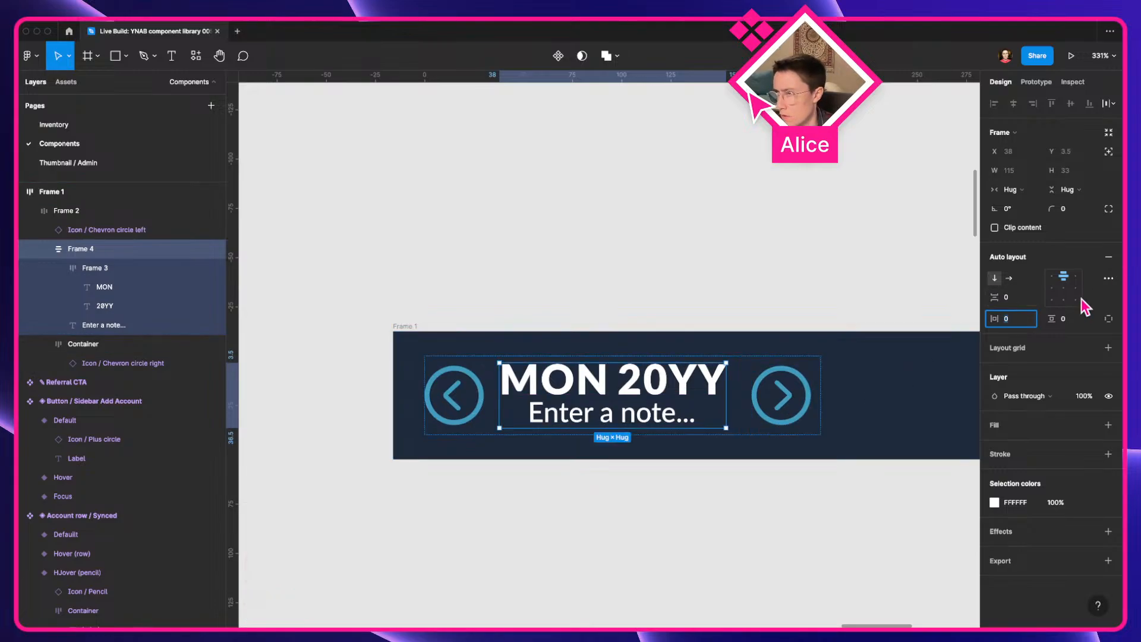
key("ctrl+Left")
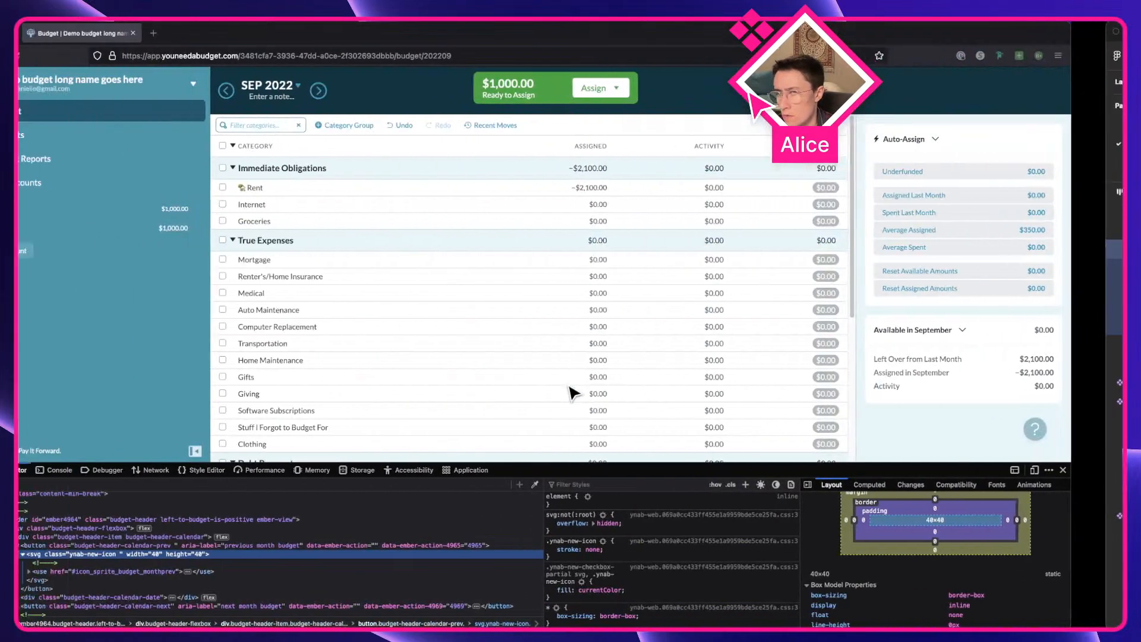
key("ctrl+Right")
Try the Grey/700 and Grey/600 color styles on the "Enter a note..." text, then settle on Grey/200
left_click(593, 415)
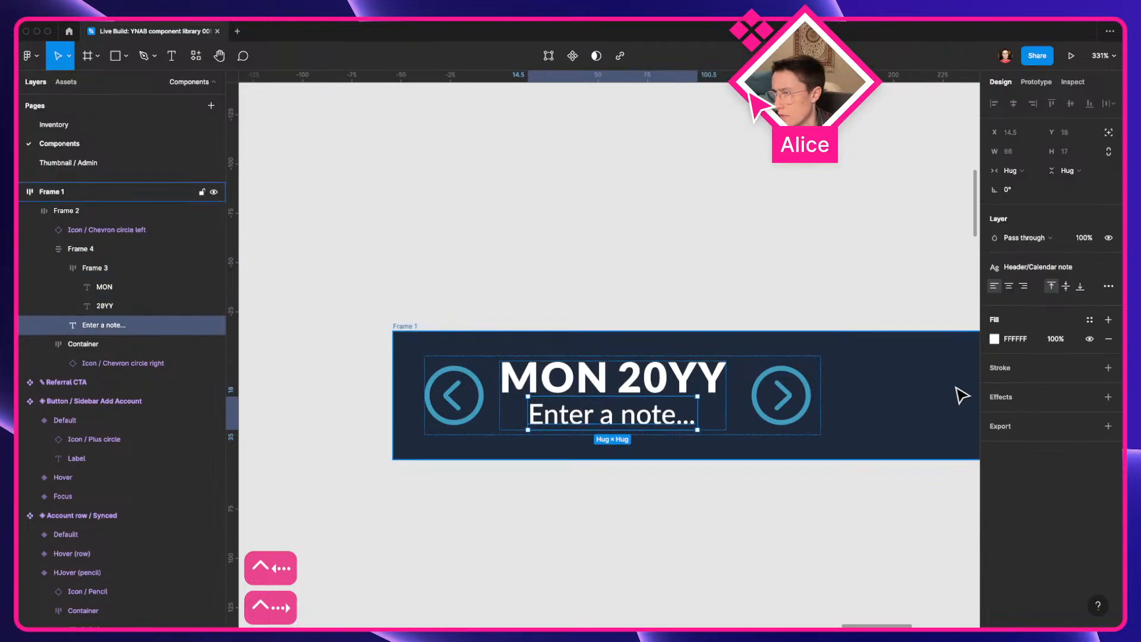
left_click(1089, 320)
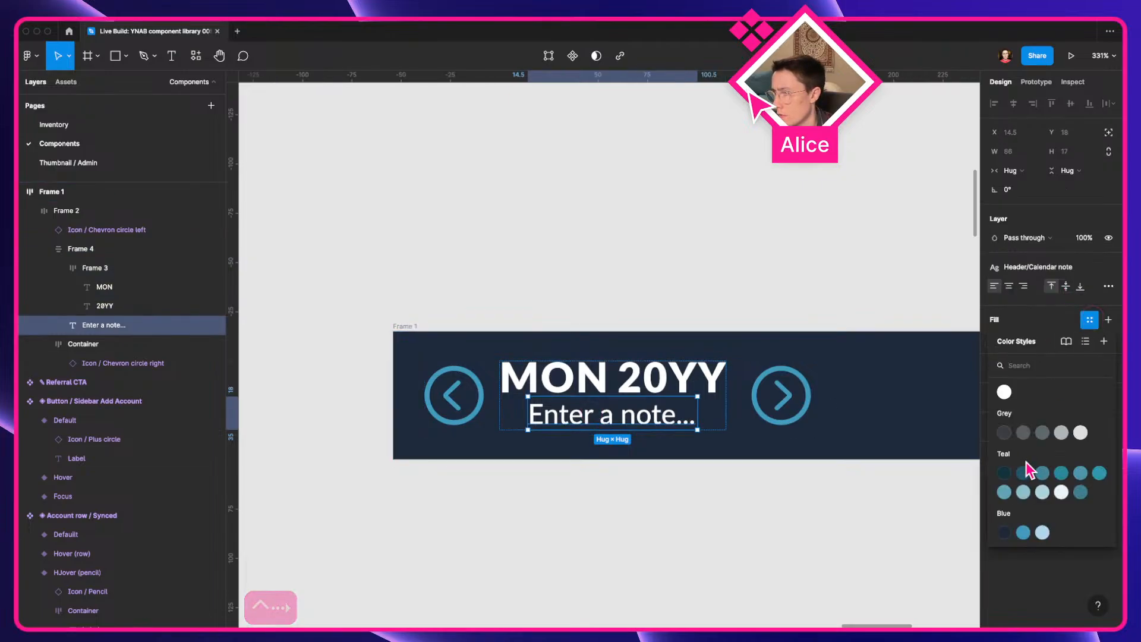
left_click(1060, 432)
left_click(1031, 321)
left_click(1023, 430)
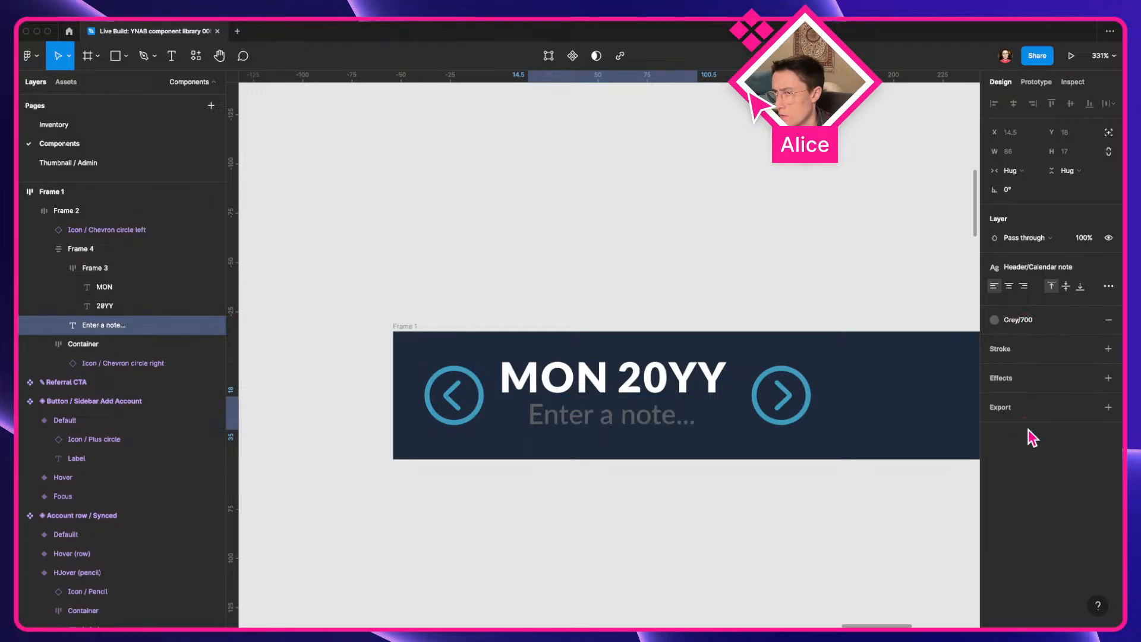
left_click(1018, 321)
left_click(1043, 433)
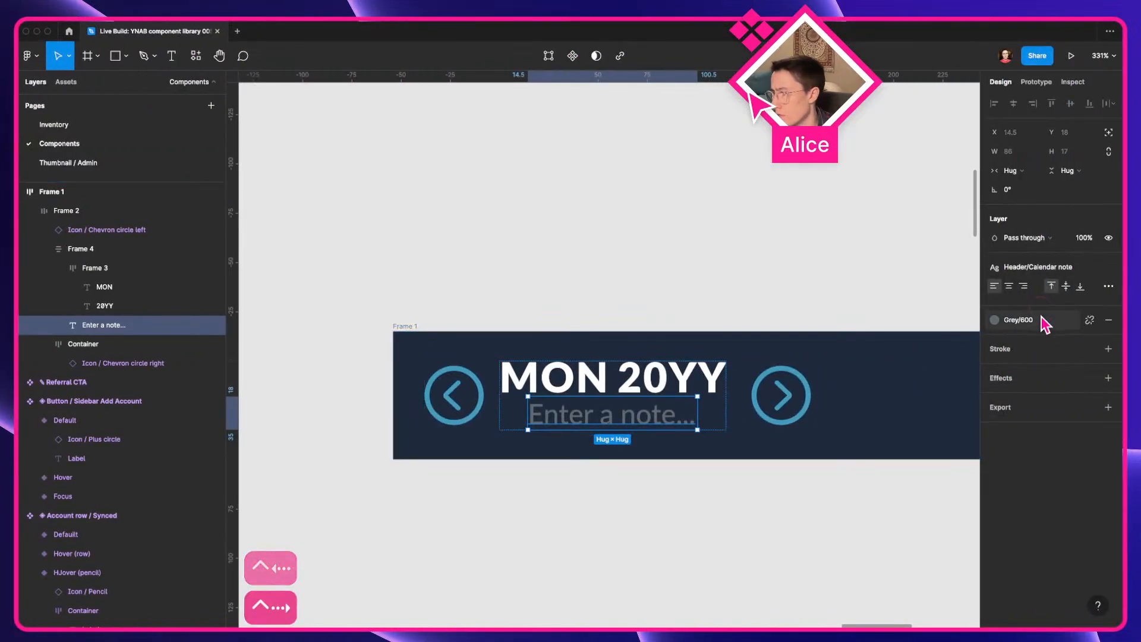
left_click(1042, 319)
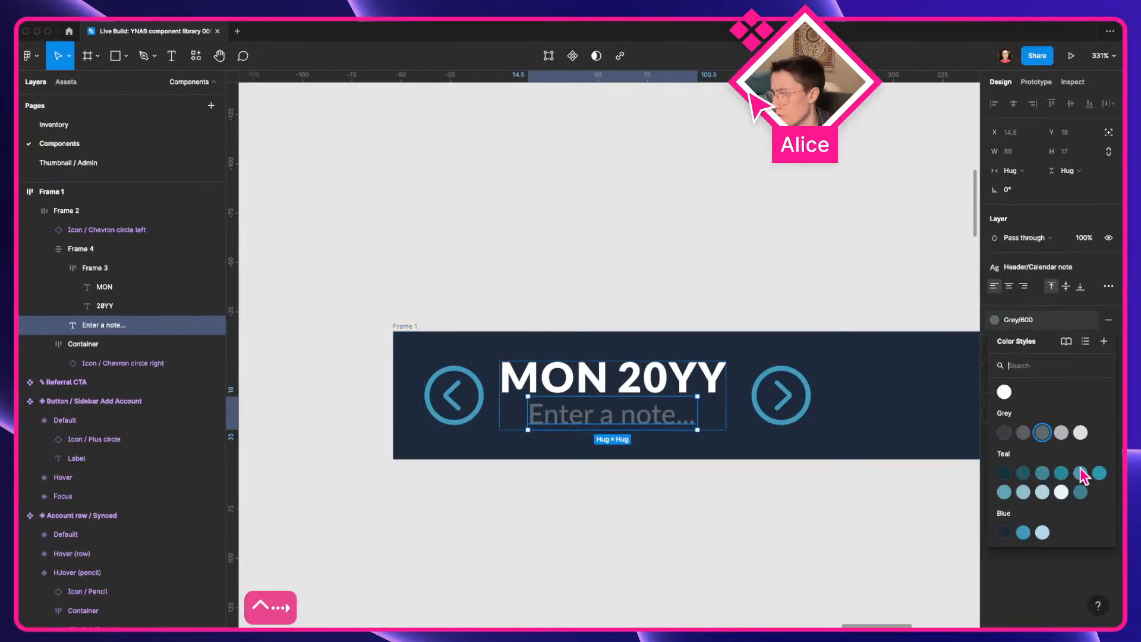
left_click(1064, 440)
left_click(694, 386)
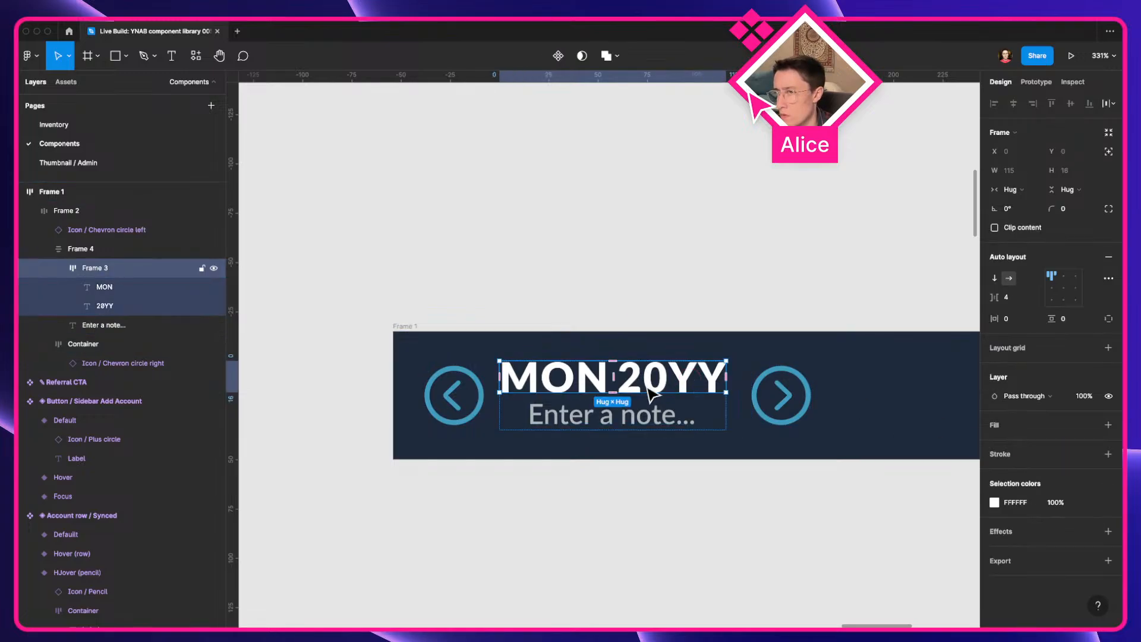
Check the chevrons in the live YNAB header, then place two copies of the left circled chevron side by side above the header frame
key("ctrl+Left")
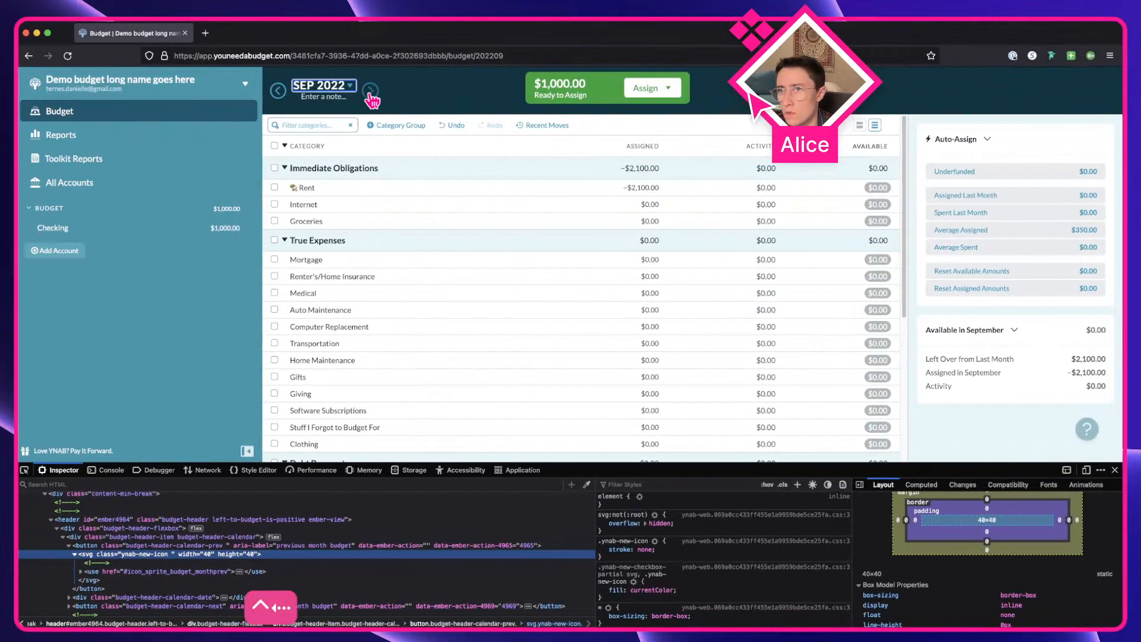
key("ctrl+Right")
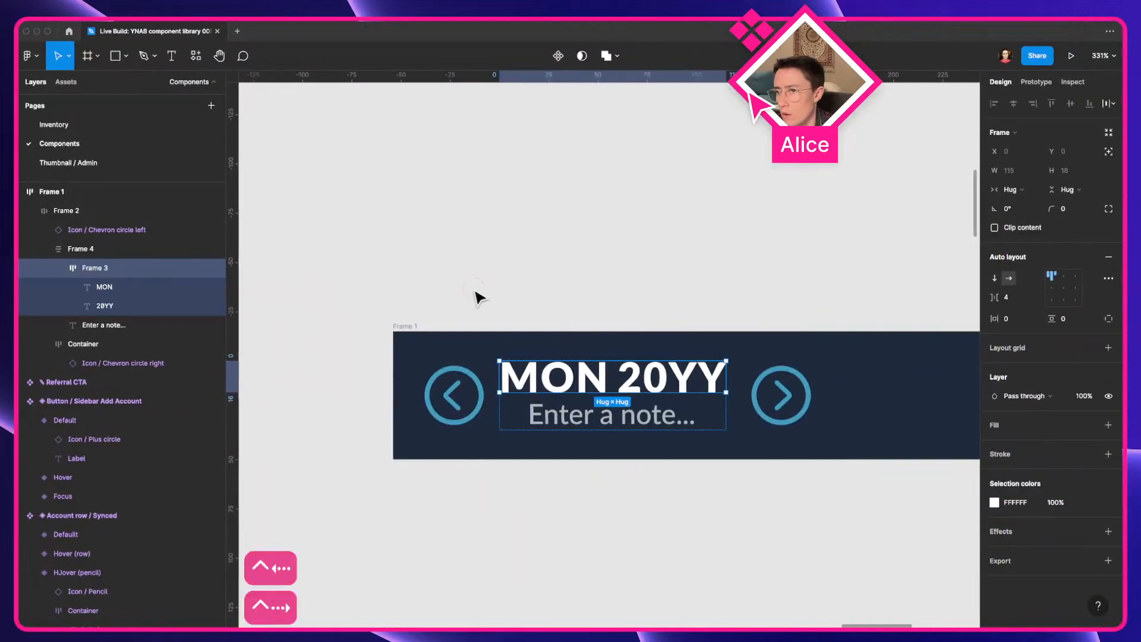
left_click(474, 295)
left_click_drag(474, 296, 490, 377)
left_click(488, 440)
left_click(493, 444)
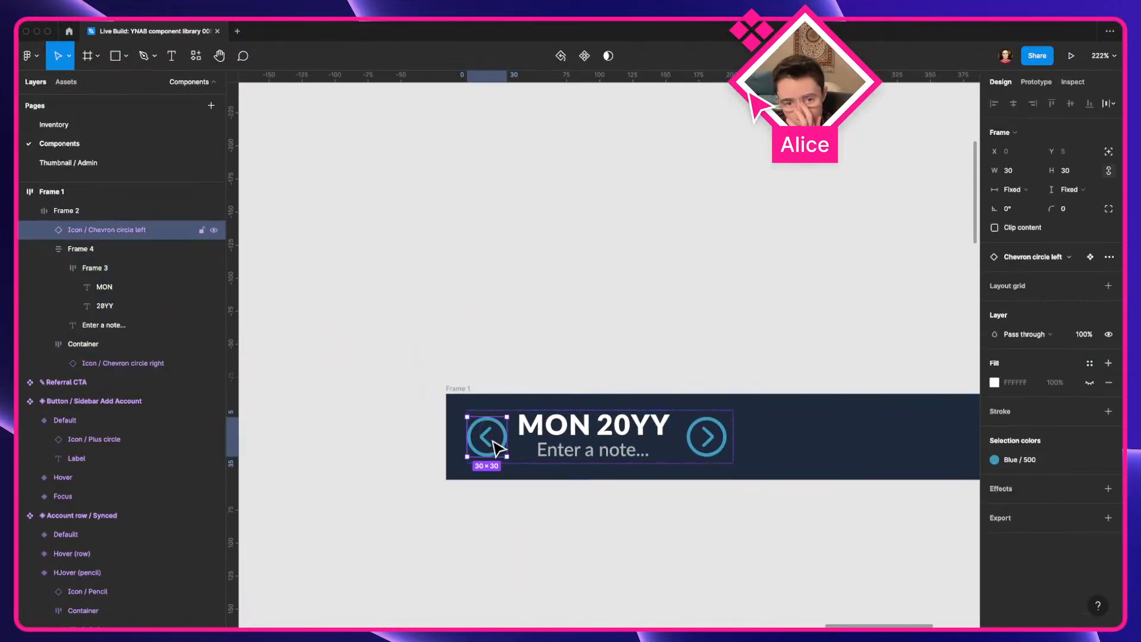
left_click_drag(498, 447, 558, 298)
left_click(552, 304)
left_click(515, 305)
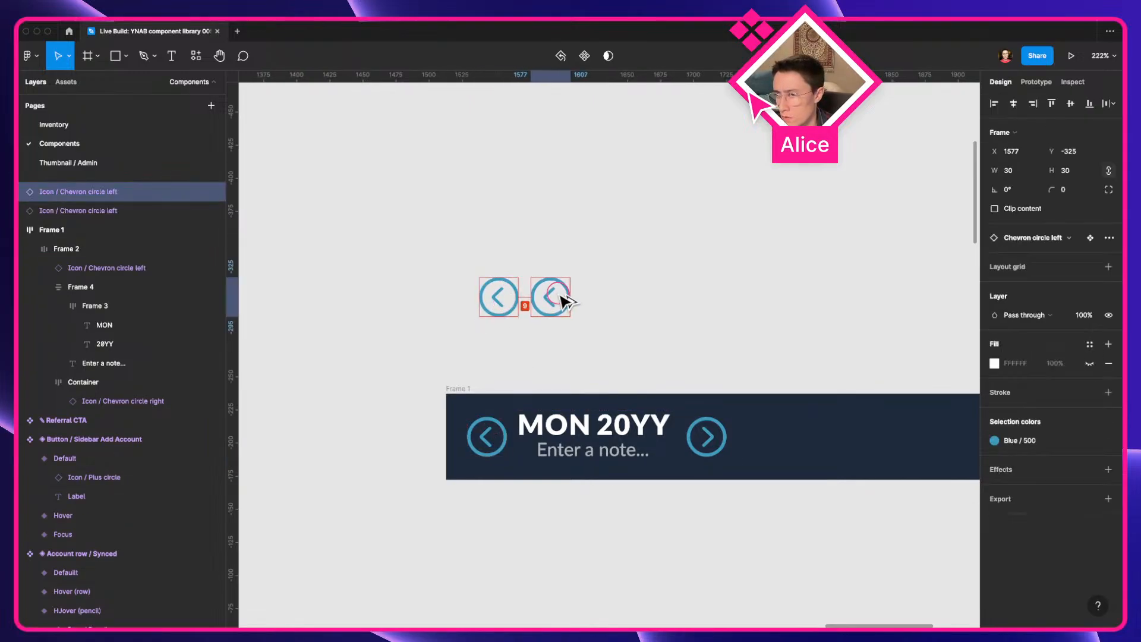
Recolor the second chevron copy with Teal/725 and place a screenshot of the live header's chevron beside it
left_click(1027, 440)
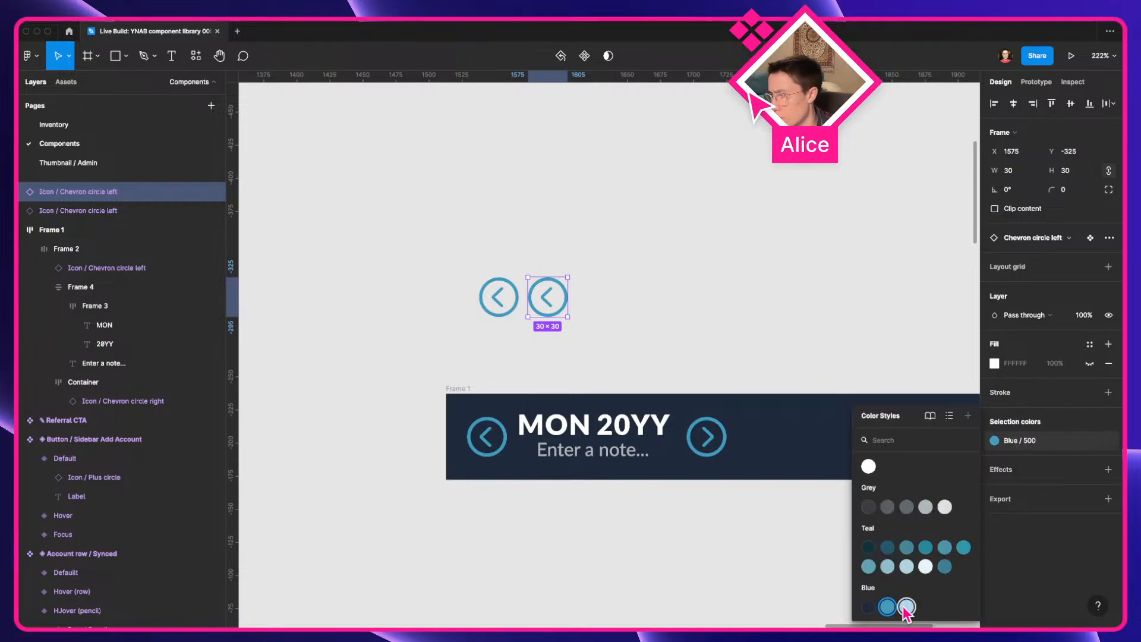
left_click(944, 567)
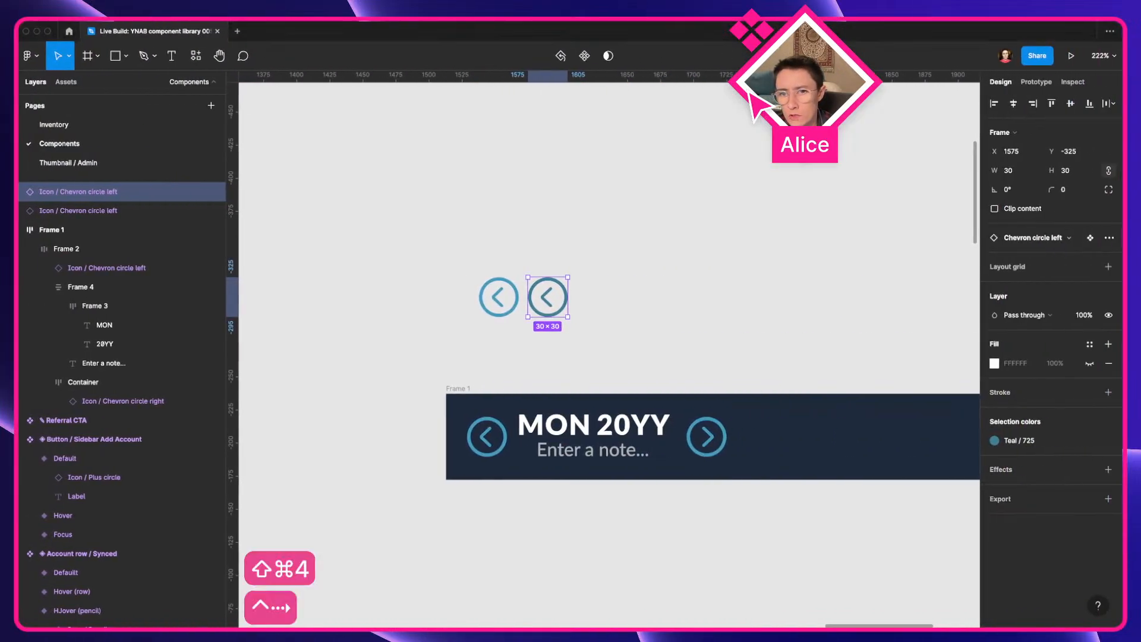
left_click_drag(386, 200, 623, 324)
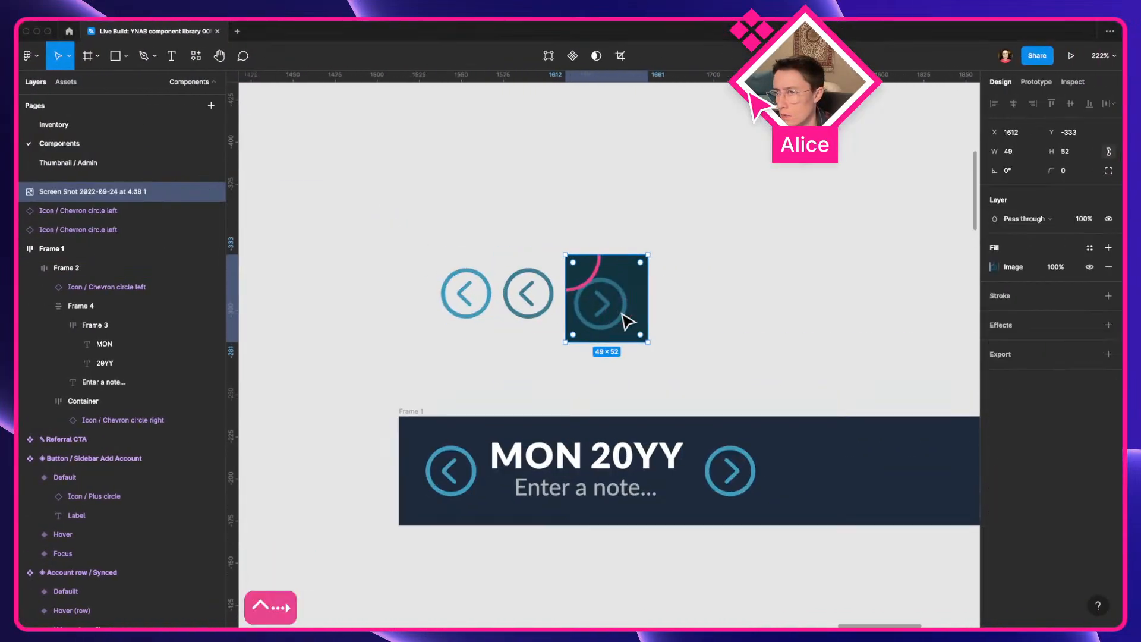
Overlap the second chevron copy with the screenshot and bring it in front to compare their colors
scroll(624, 324, "up", 5)
left_click_drag(484, 314, 571, 340)
key("super+bracketright")
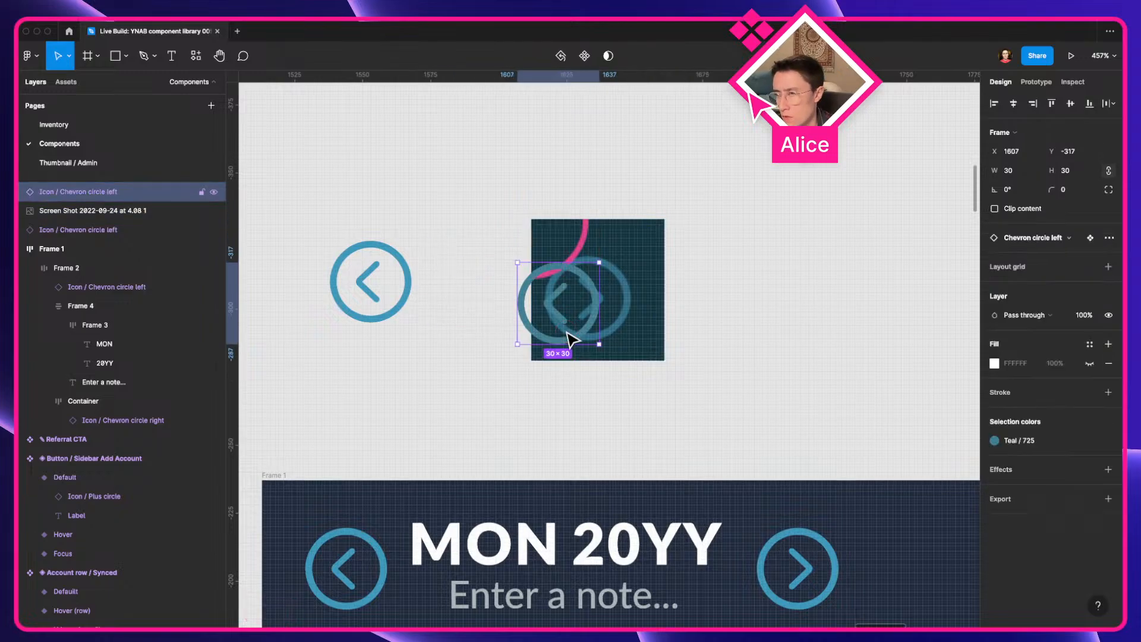
scroll(567, 333, "down", 4)
scroll(566, 333, "up", 2)
scroll(566, 333, "up", 4)
scroll(567, 333, "up", 1)
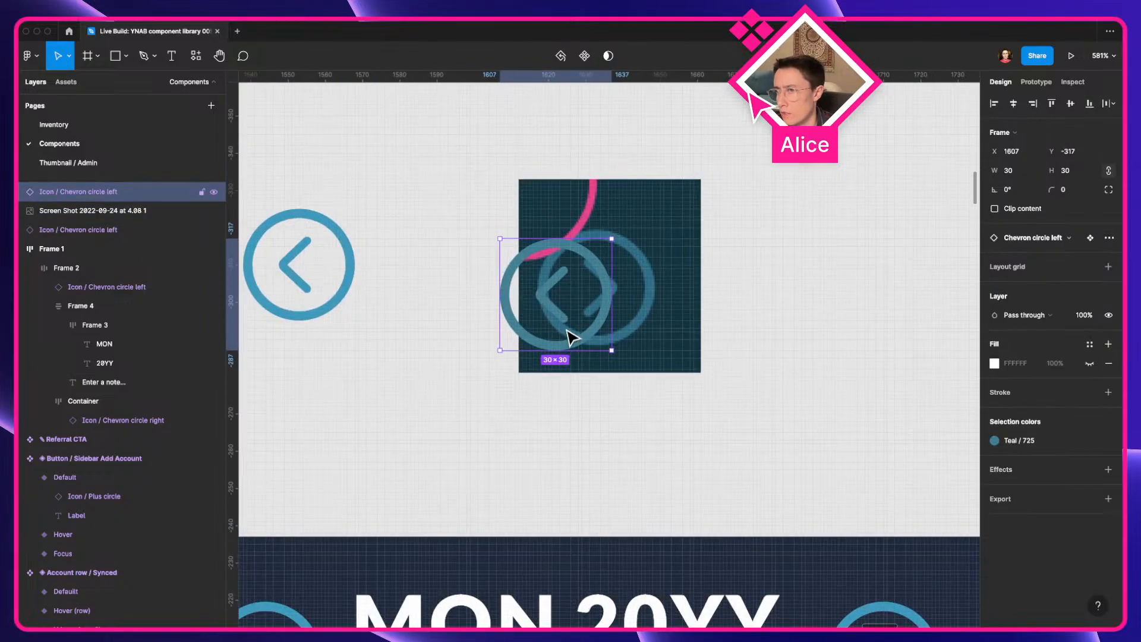
left_click_drag(566, 331, 583, 430)
scroll(583, 438, "up", 3)
Try the Teal/700, Teal/800 and Teal/500 color styles on the chevron copy overlapping the screenshot
left_click(1024, 442)
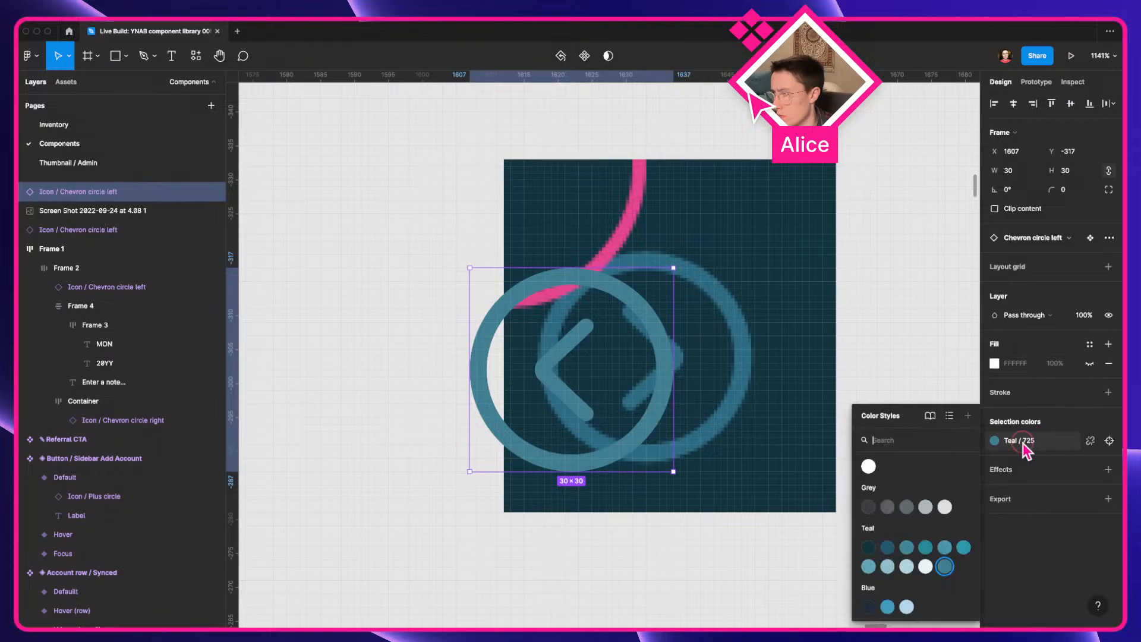
left_click(898, 550)
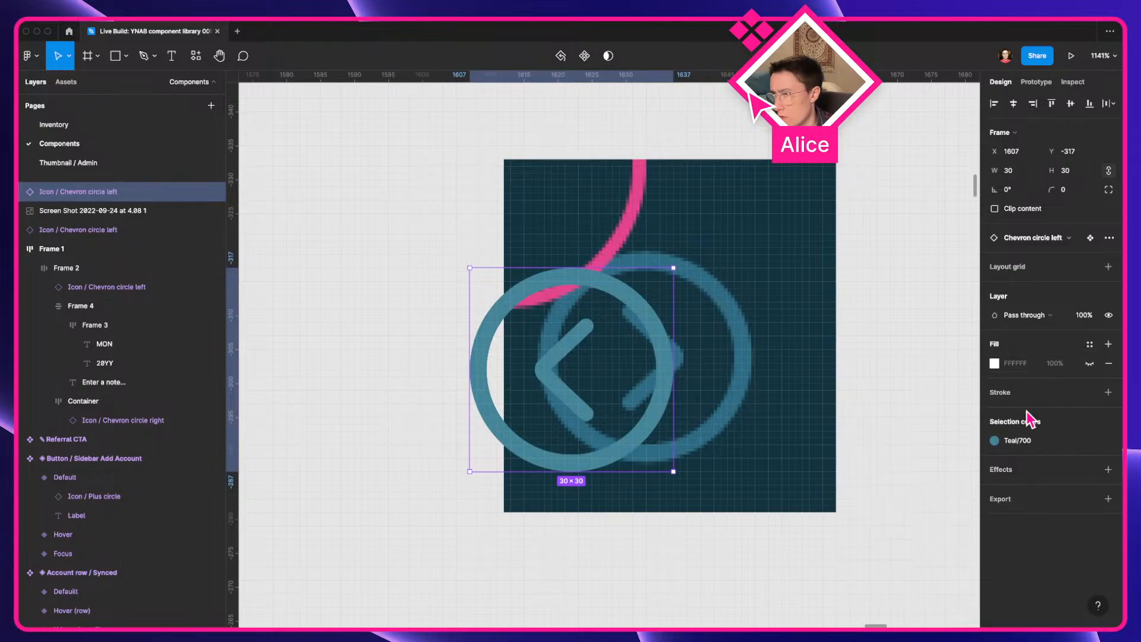
left_click(1027, 439)
left_click(888, 546)
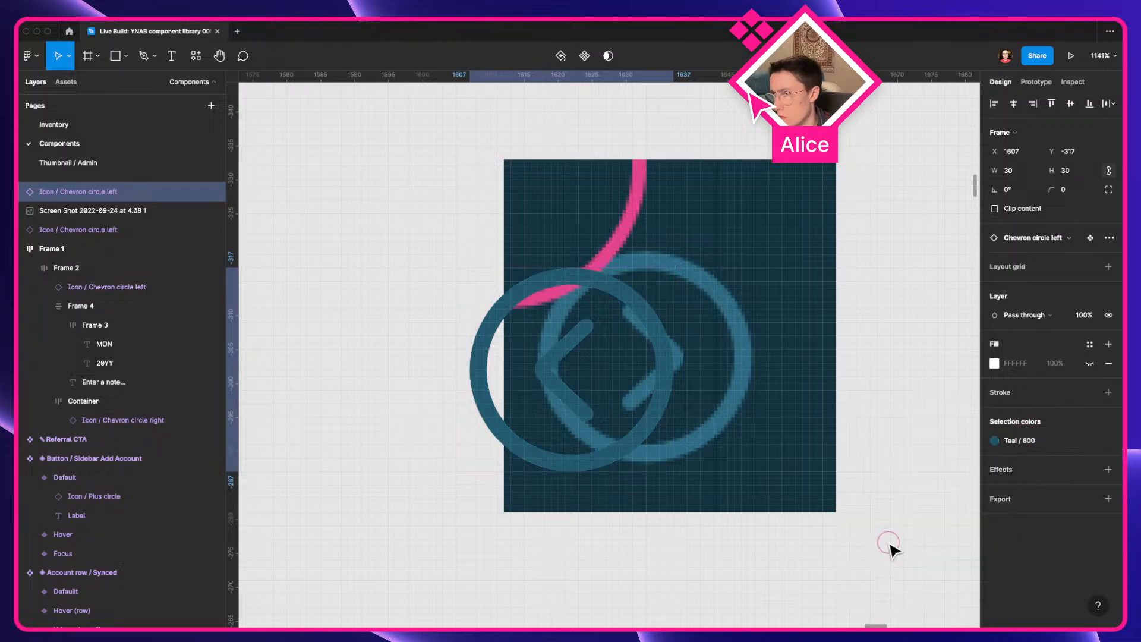
left_click(1013, 439)
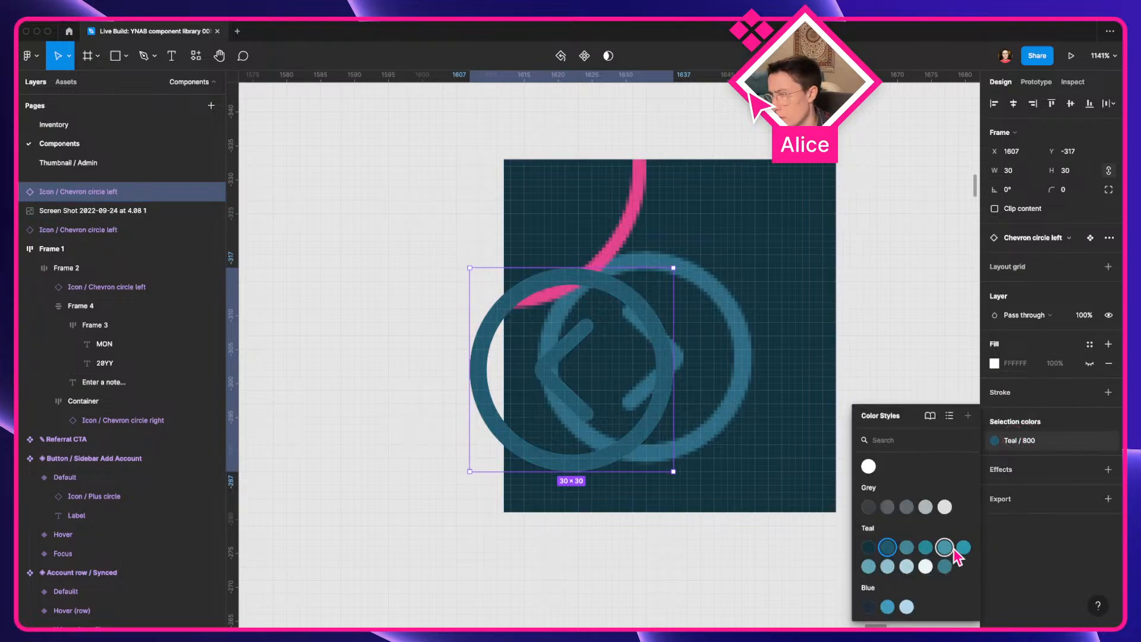
left_click(965, 549)
left_click(990, 439)
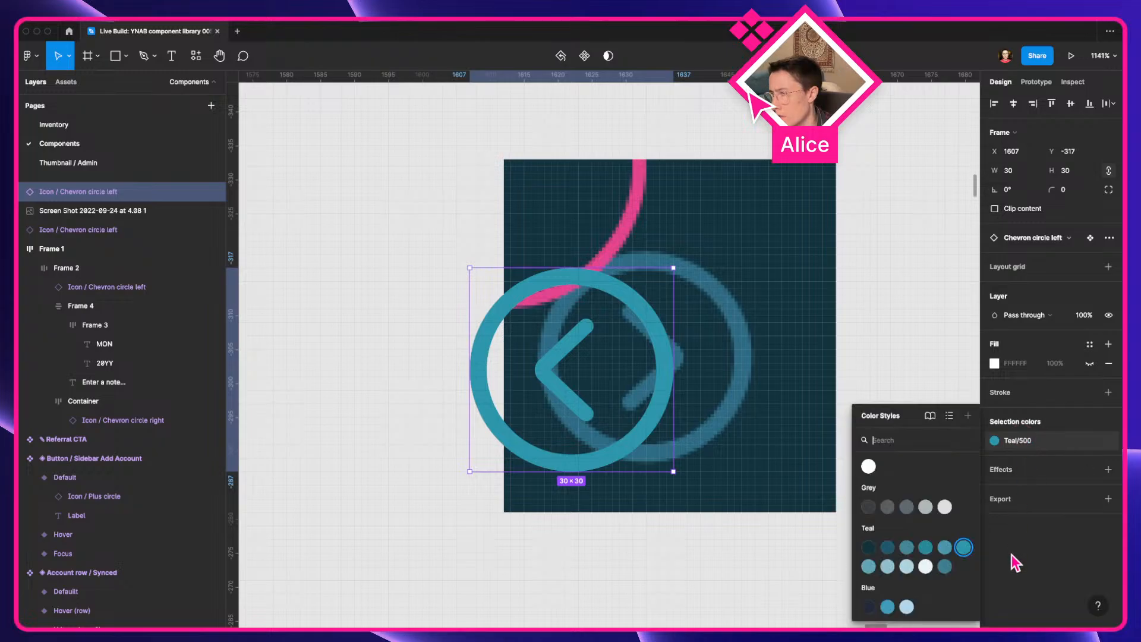
scroll(852, 568, "down", 1)
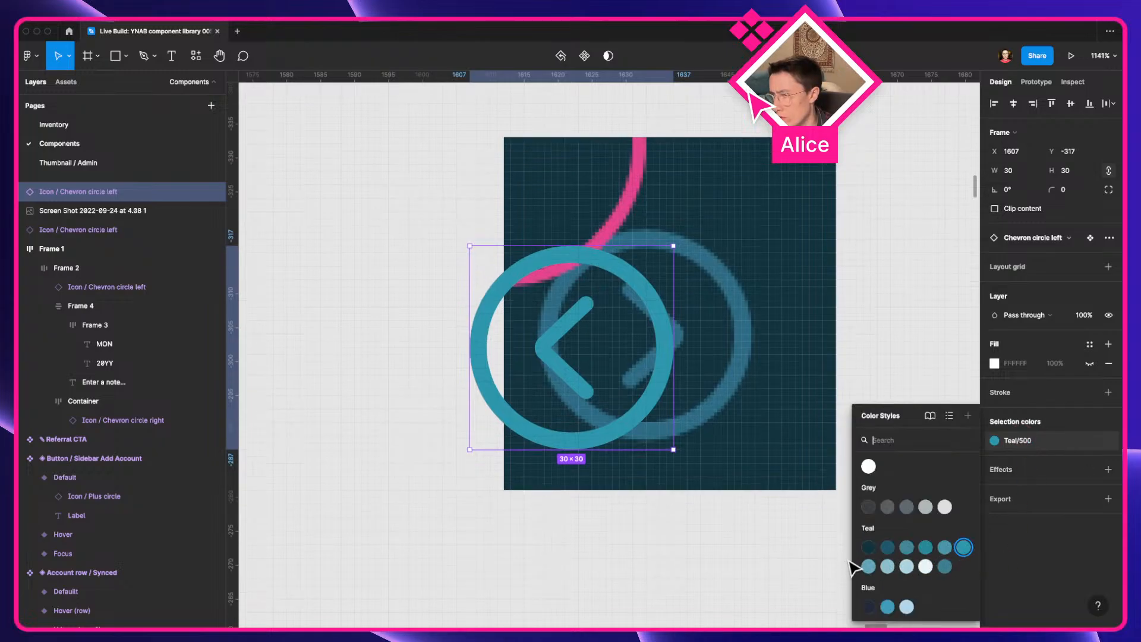
left_click(869, 548)
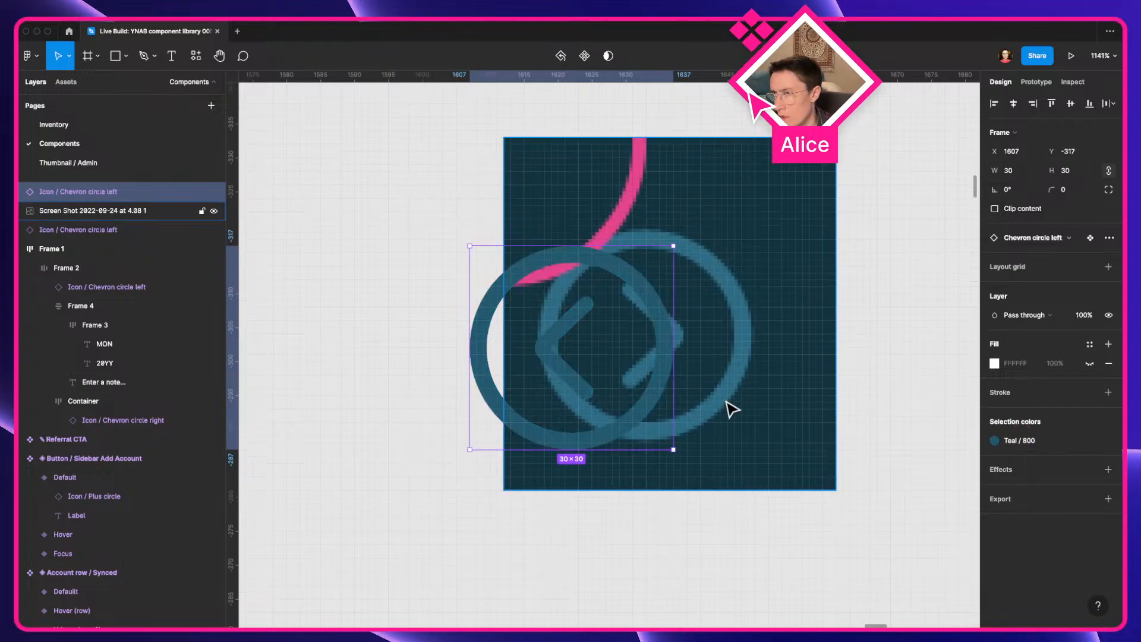
Detach the chevron's color style, sample 2D6B83 from the screenshot's circle as its color, and return it beside the first copy
left_click(1089, 442)
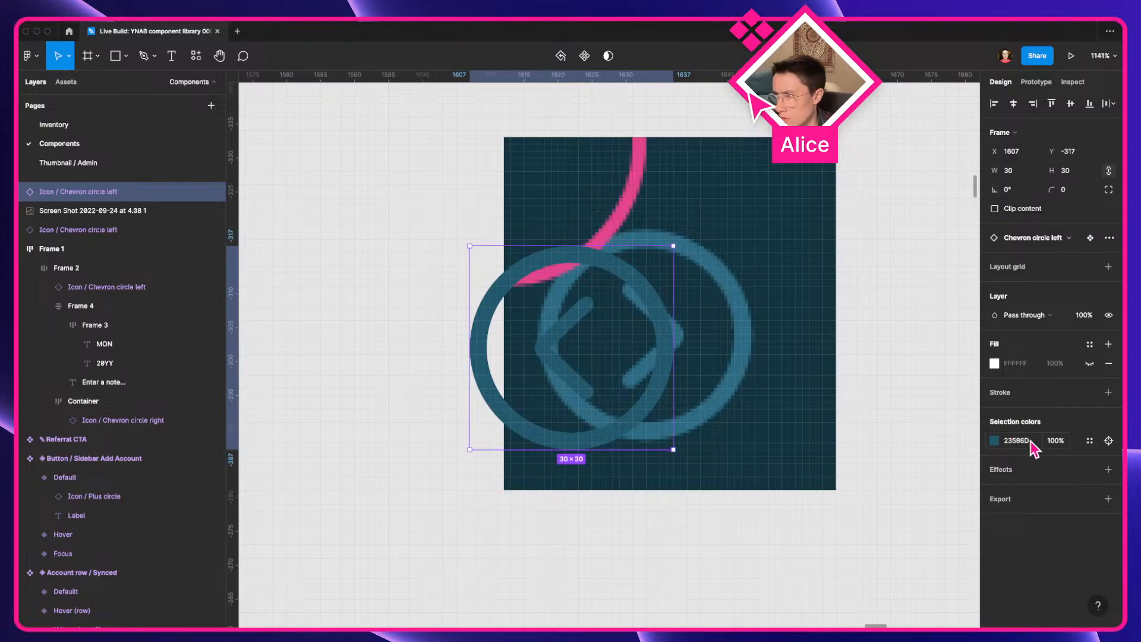
left_click(995, 440)
left_click(853, 497)
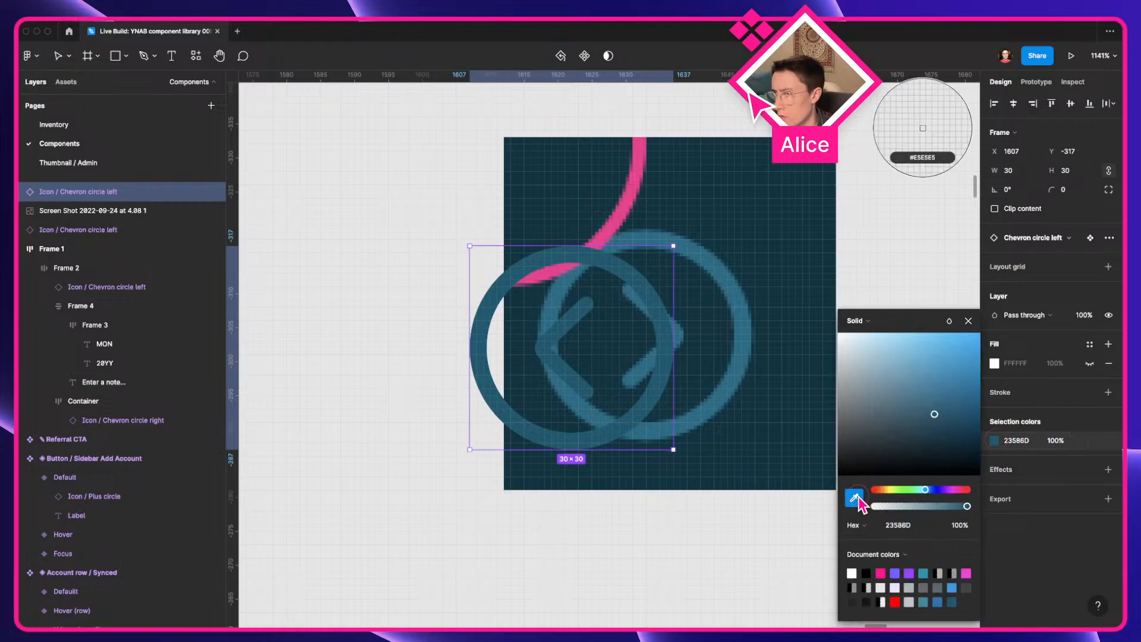
left_click(744, 318)
scroll(751, 326, "down", 3)
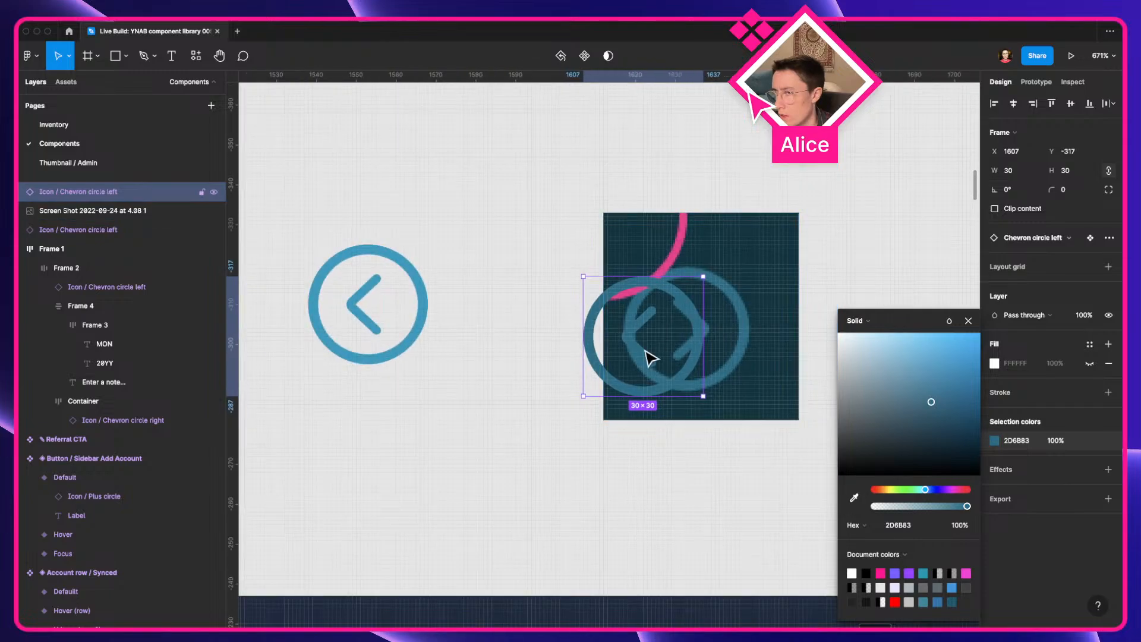
left_click_drag(647, 356, 495, 321)
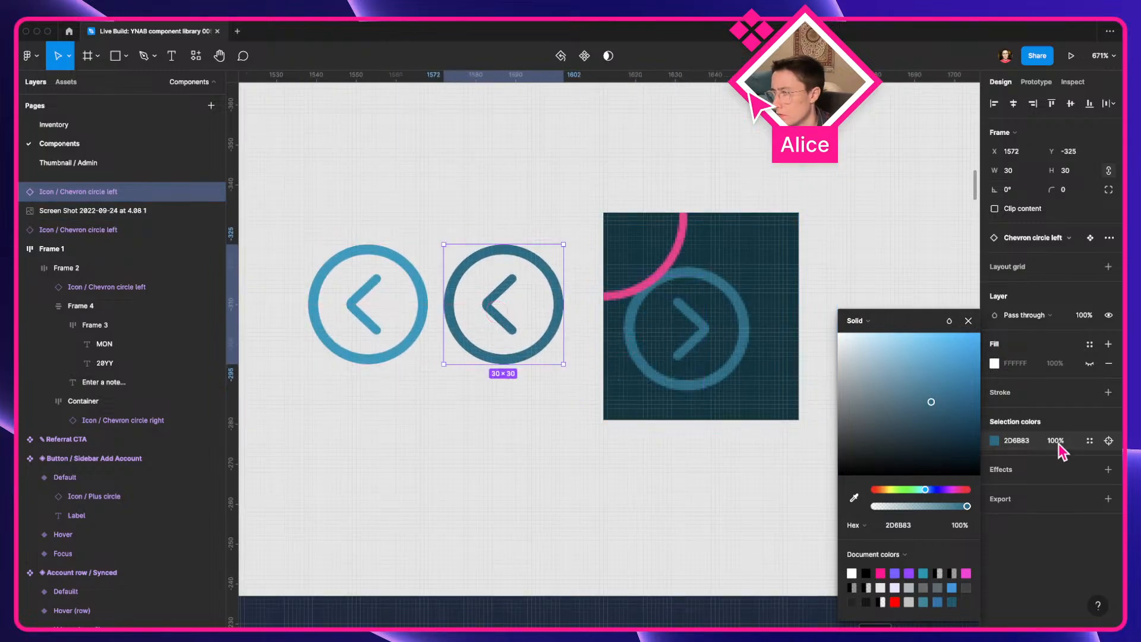
Reorder the Teal color styles so that 725 sits between 800 and 700
left_click(1095, 443)
left_click(1091, 441)
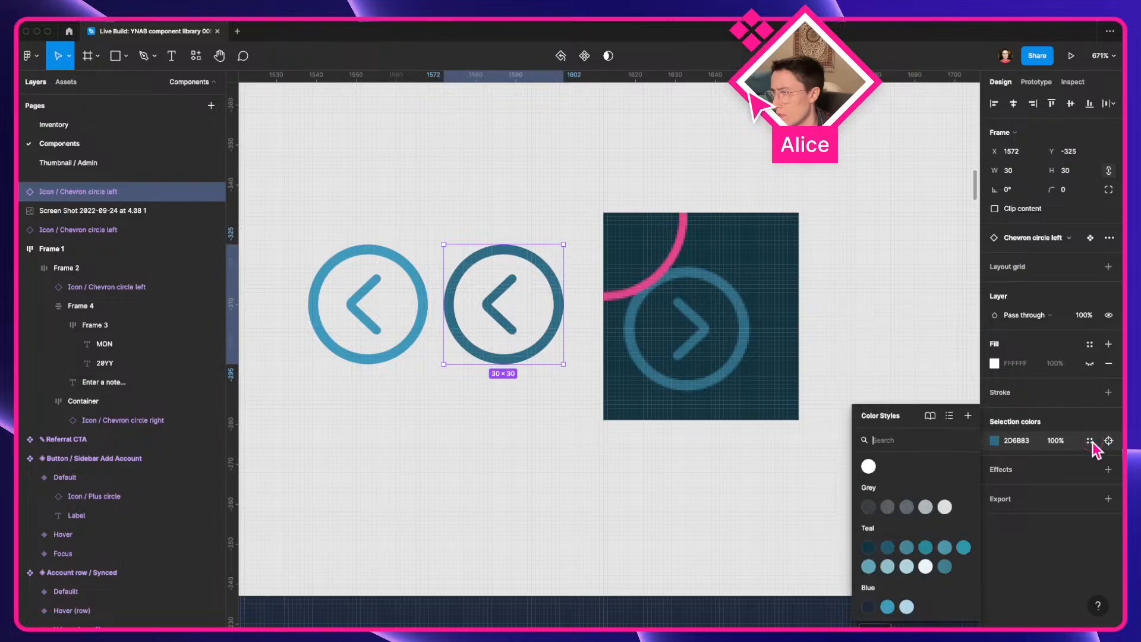
left_click(488, 289)
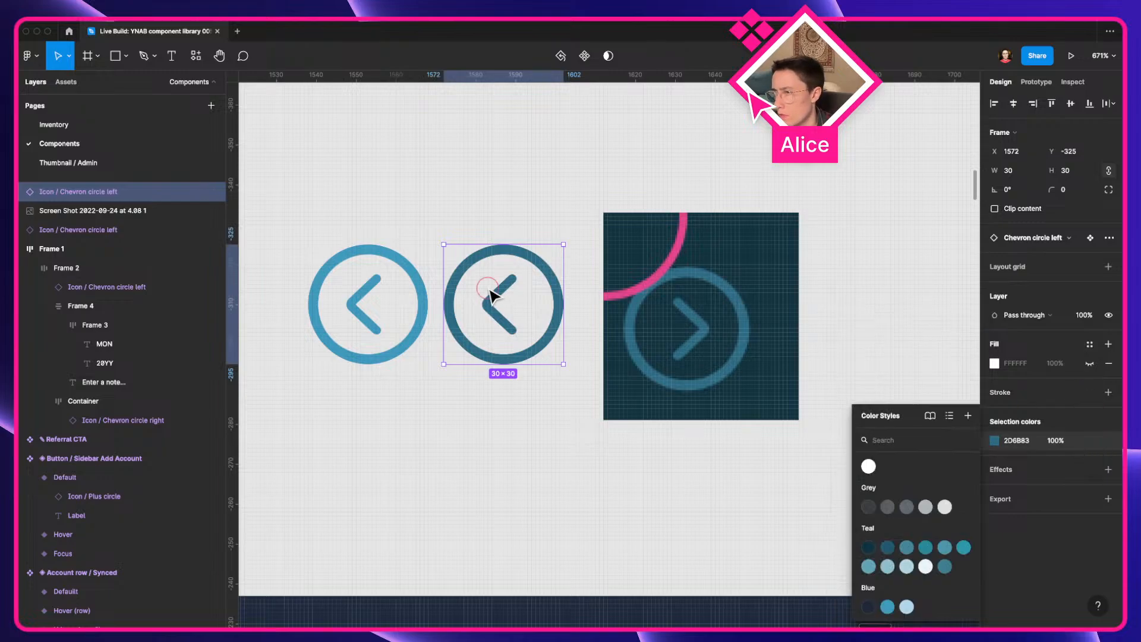
left_click(515, 226)
scroll(1039, 392, "down", 5)
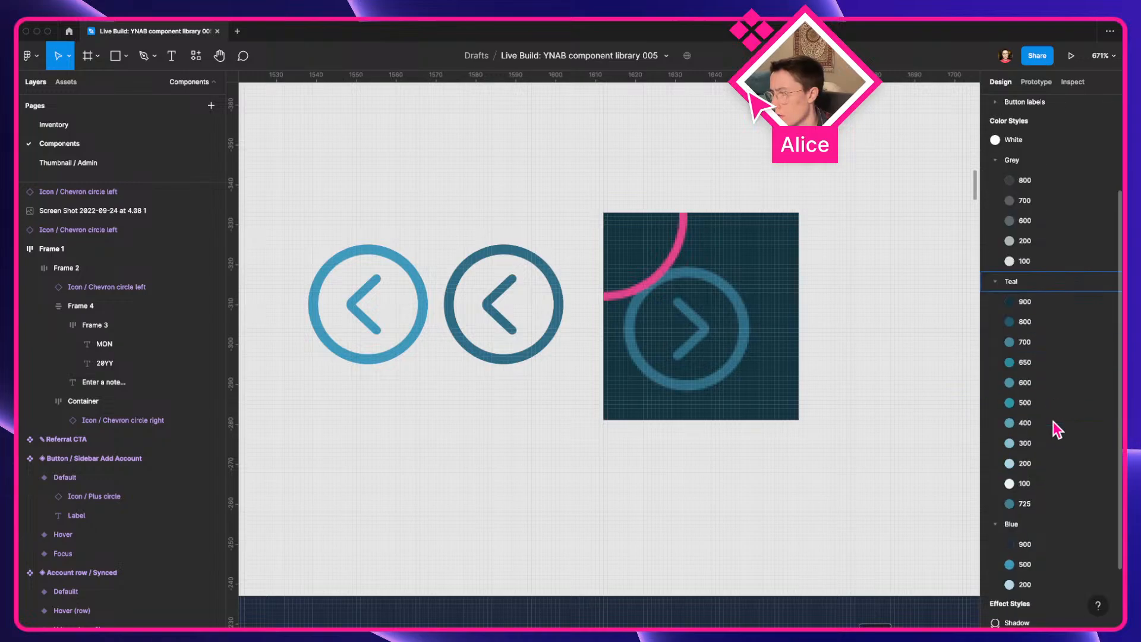
scroll(1061, 517, "up", 1)
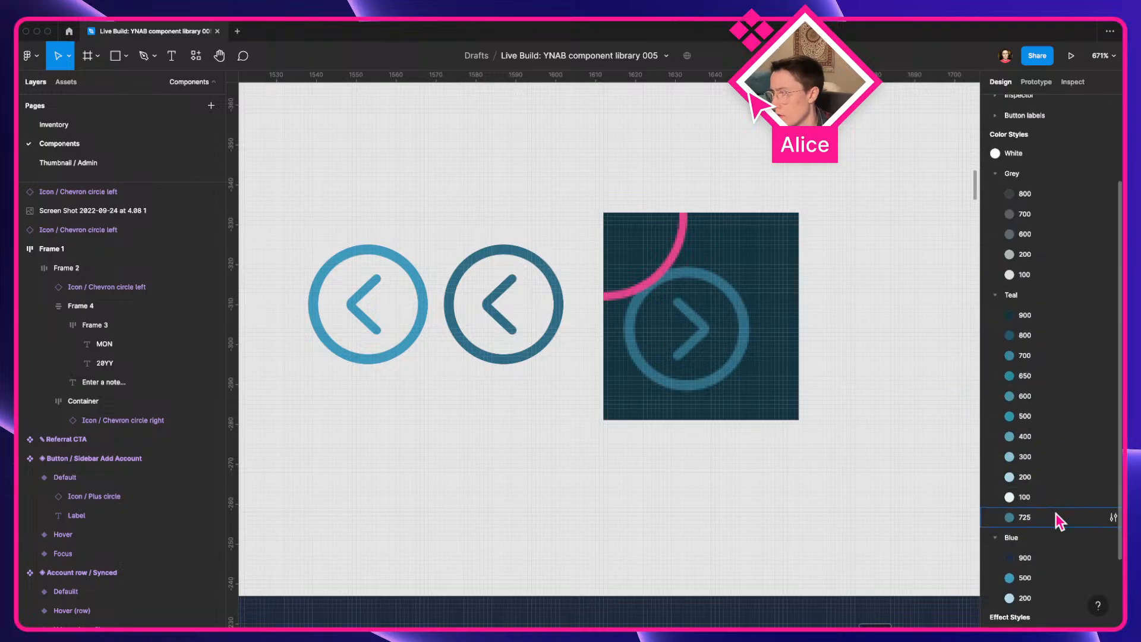
left_click_drag(1055, 512, 1044, 361)
Create a color style named "Teal / 000" from the second chevron copy's 2D6B83 color
left_click(491, 306)
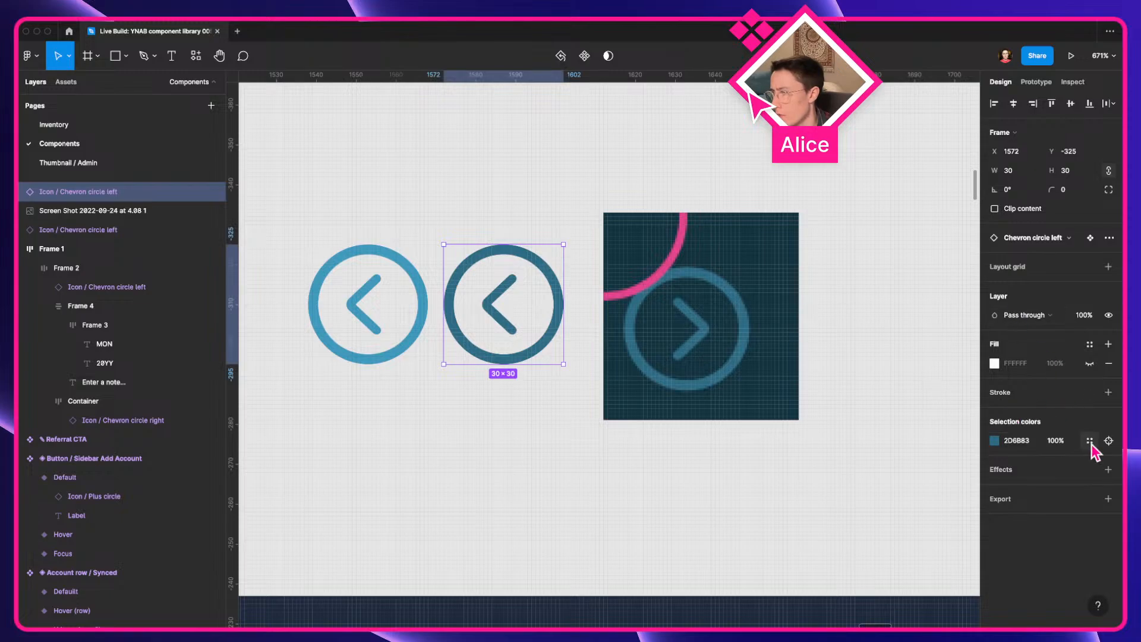
left_click(1105, 441)
left_click(1090, 354)
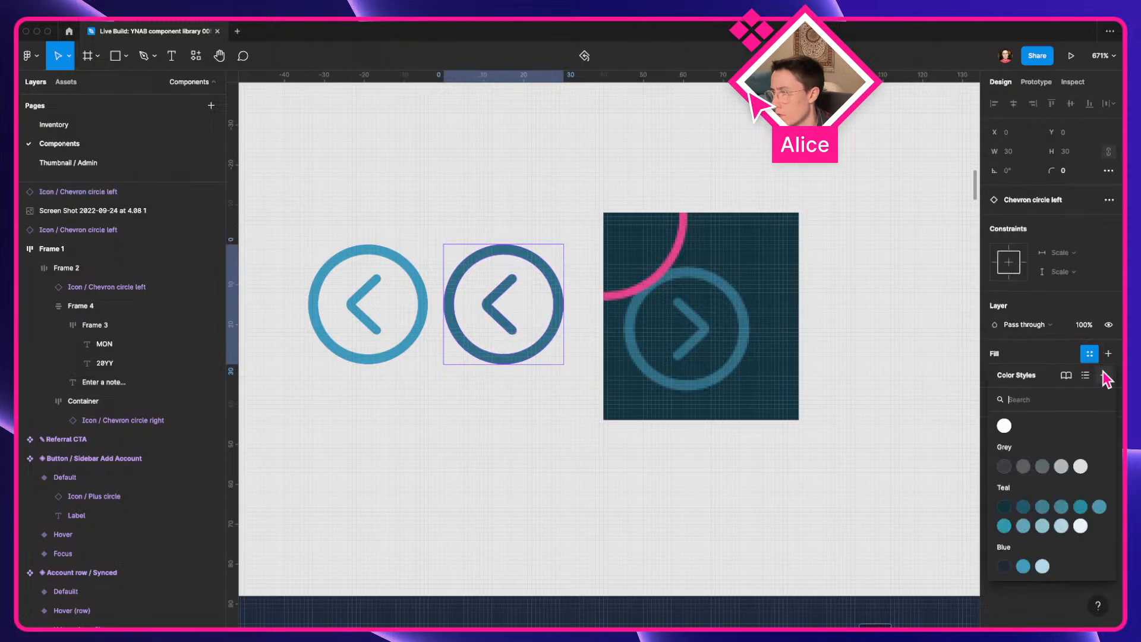
left_click(1103, 376)
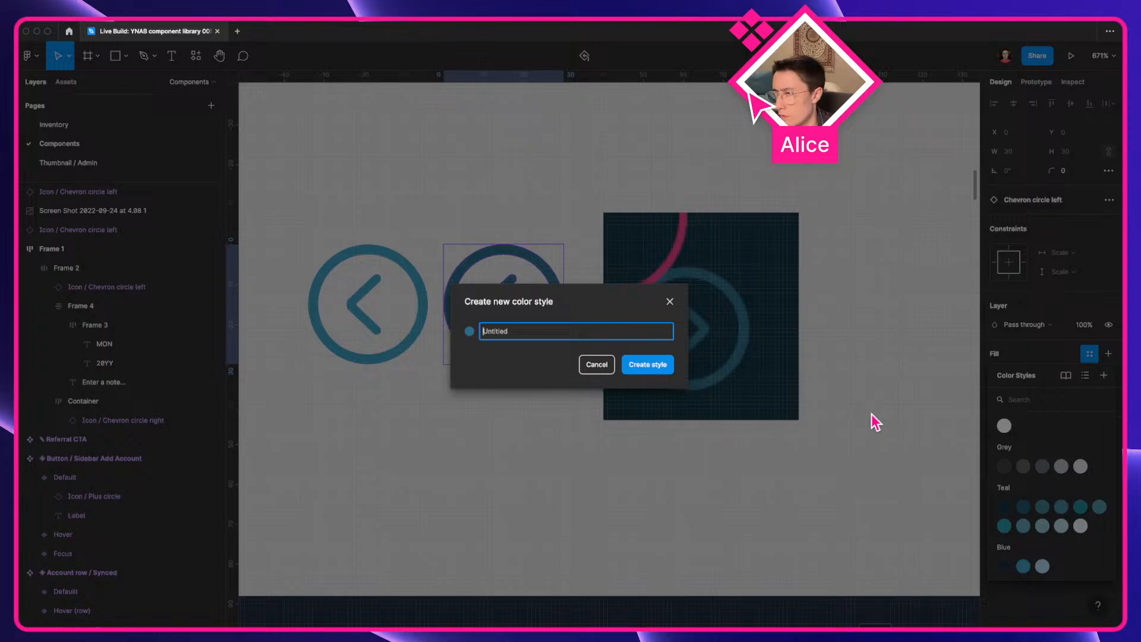
type("Teal / 000")
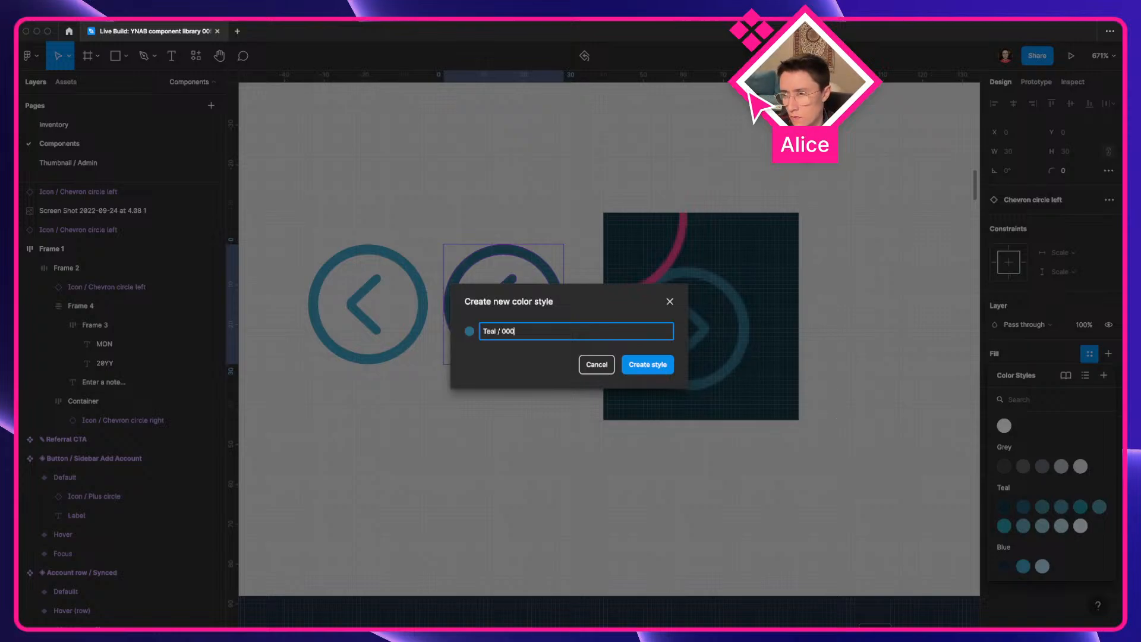
key("Return")
left_click(740, 505)
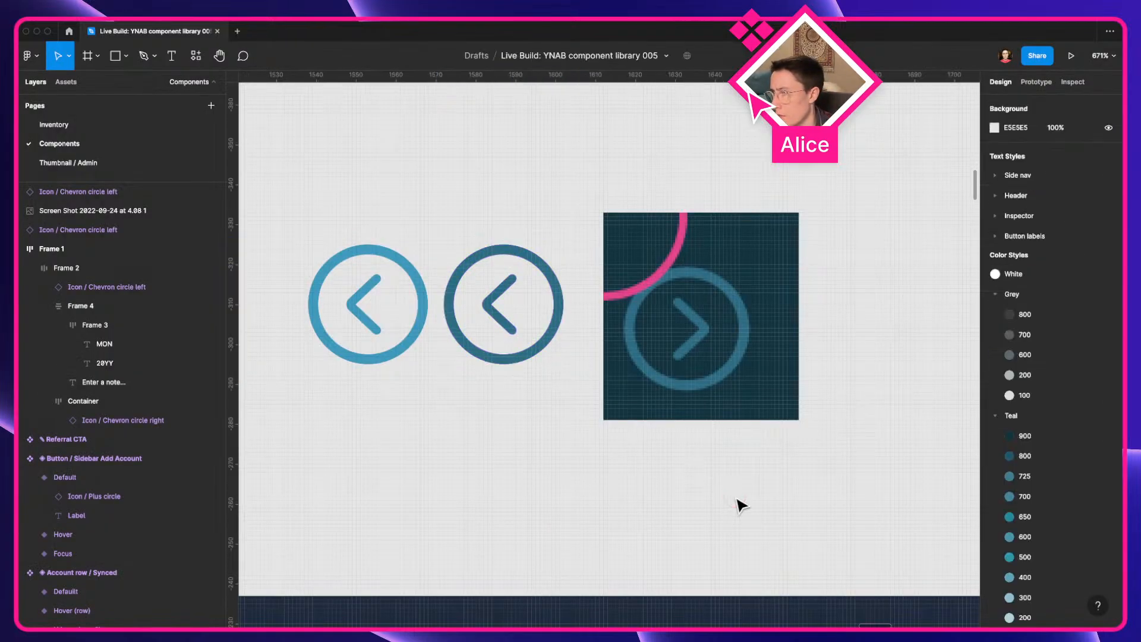
Move the Teal/000 color style between 800 and 725 in the style list
scroll(1010, 502, "down", 3)
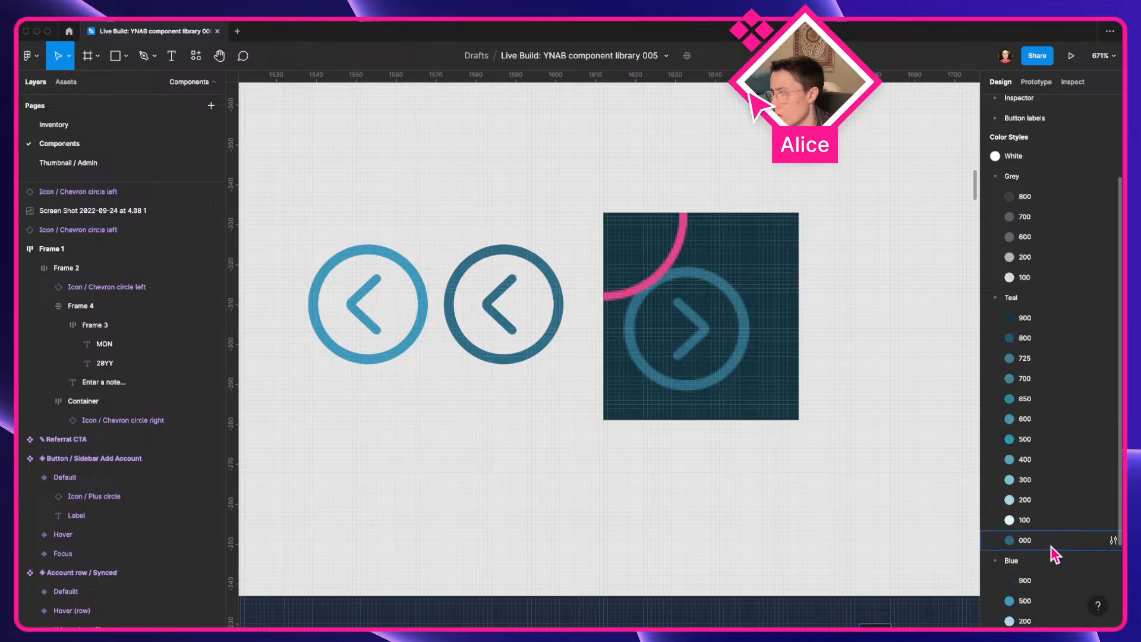
left_click(1050, 542)
left_click_drag(1050, 546, 1066, 364)
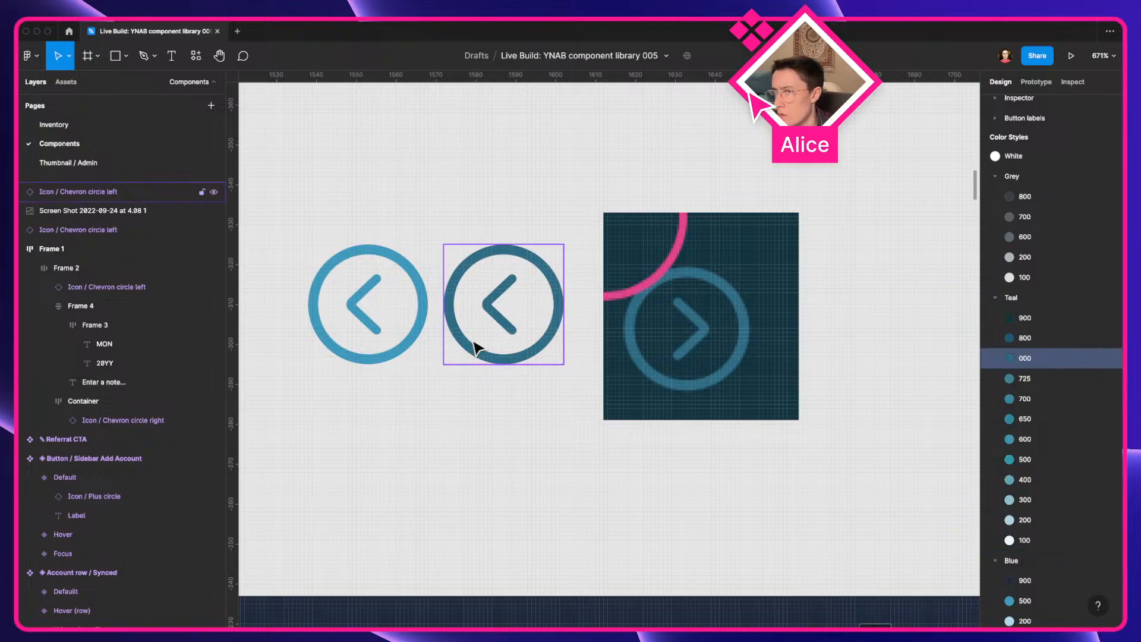
Draw a 15 × 15 square above the chevrons, duplicate it beside itself, and fill the first square with Teal/000
left_click(115, 56)
mouse_move(343, 120)
left_mouse_down()
mouse_move(385, 173)
mouse_move(466, 170)
mouse_move(458, 175)
left_mouse_up()
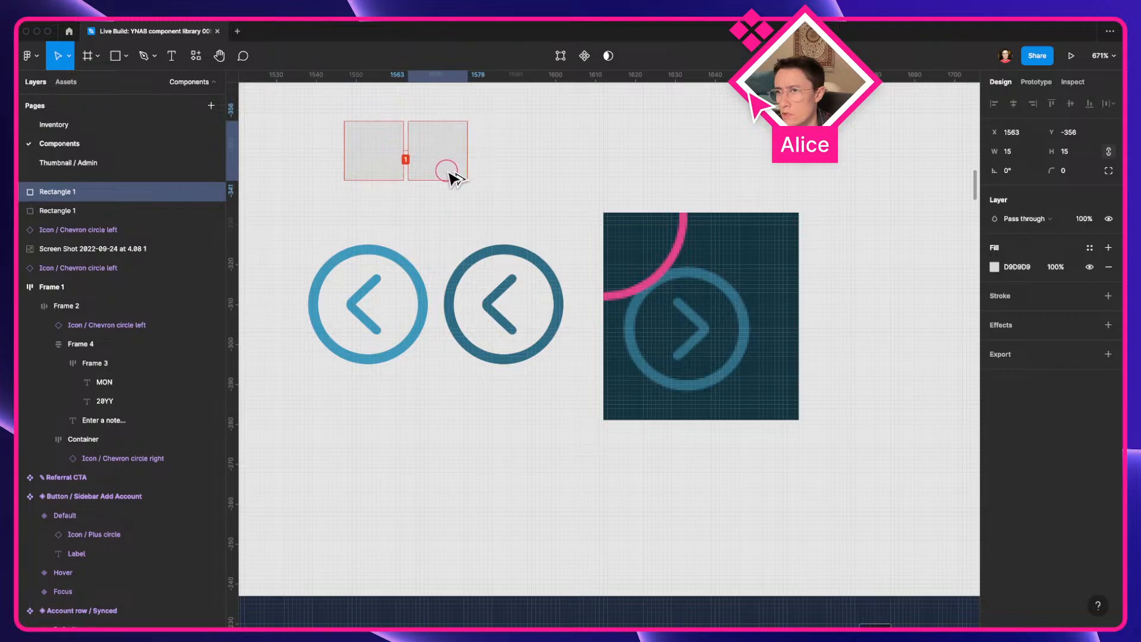
left_click(399, 171)
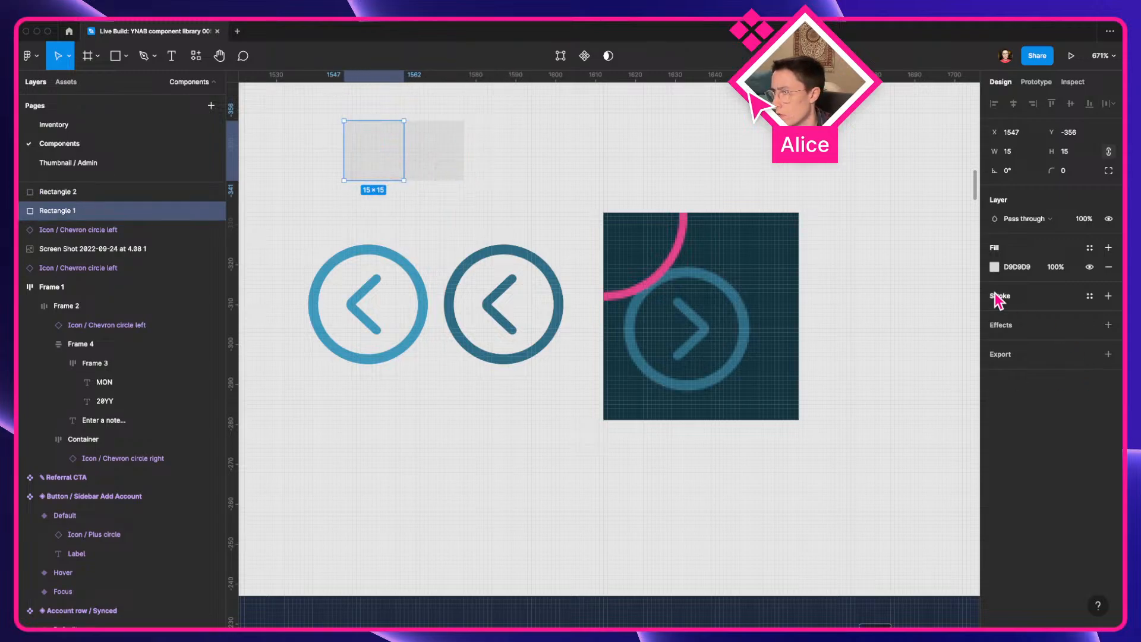
left_click(1090, 248)
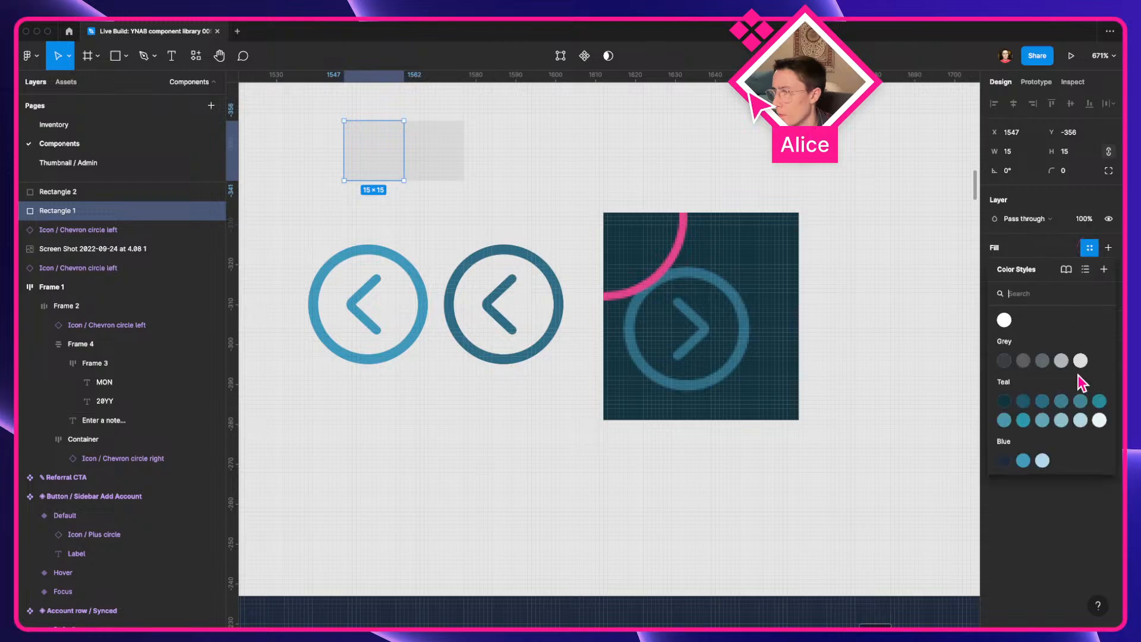
left_click(1039, 404)
scroll(499, 224, "up", 5)
scroll(499, 224, "left", 5)
Extend the comparison to three adjoining squares, with Teal/800 before and Teal/725 after the Teal/000 square
left_click(579, 275)
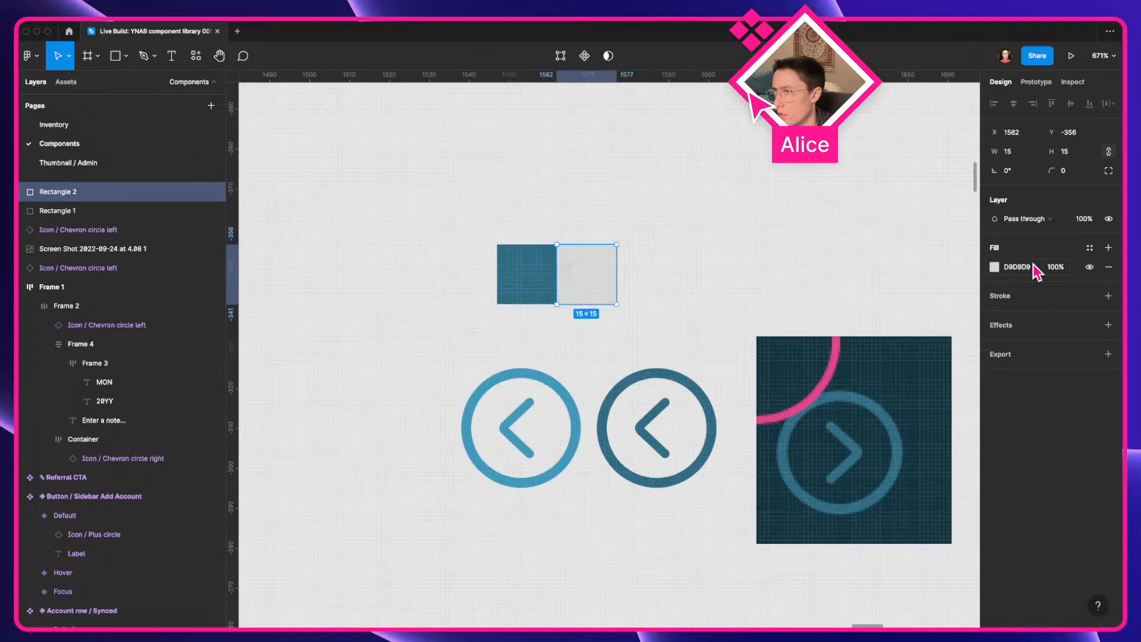
left_click(1089, 248)
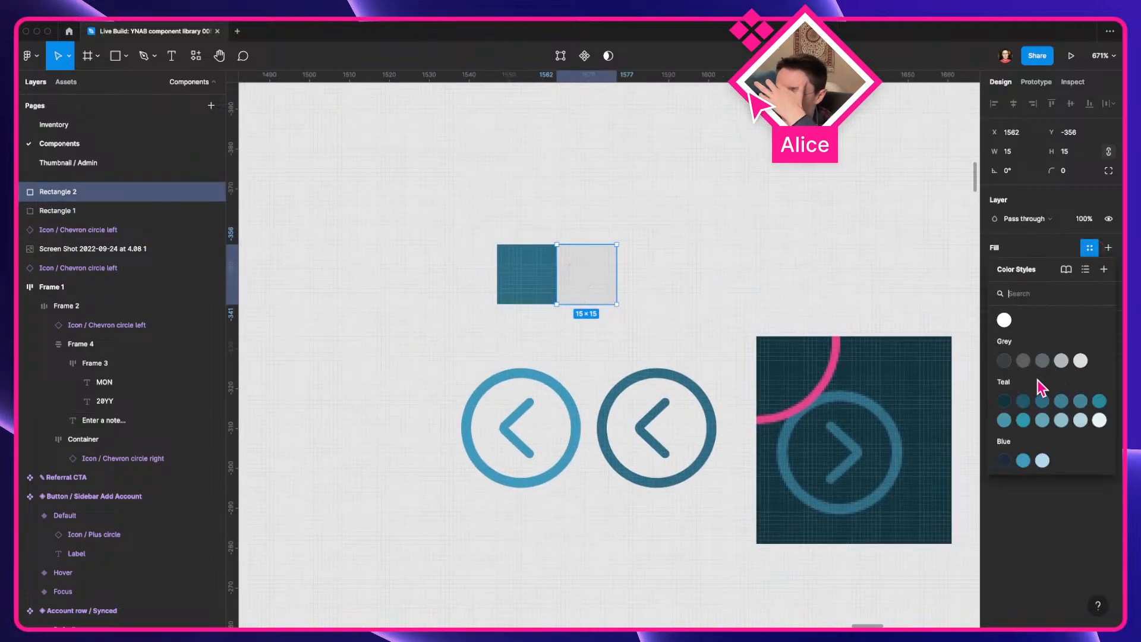
left_click(1022, 402)
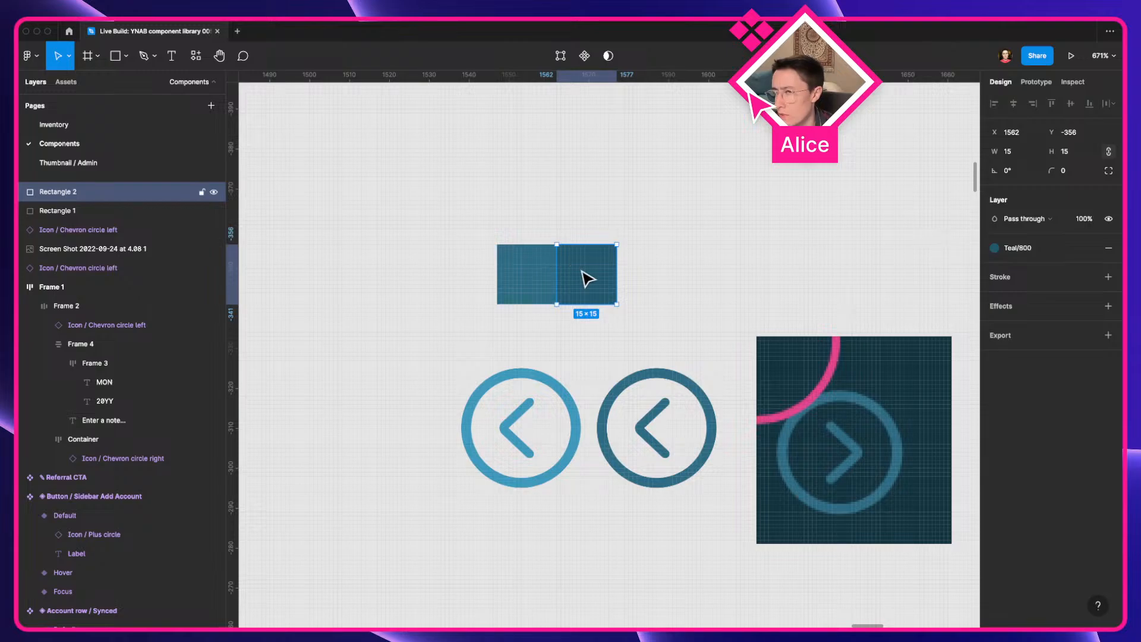
mouse_move(589, 279)
left_mouse_down()
mouse_move(467, 285)
mouse_move(597, 289)
mouse_move(583, 293)
left_mouse_up()
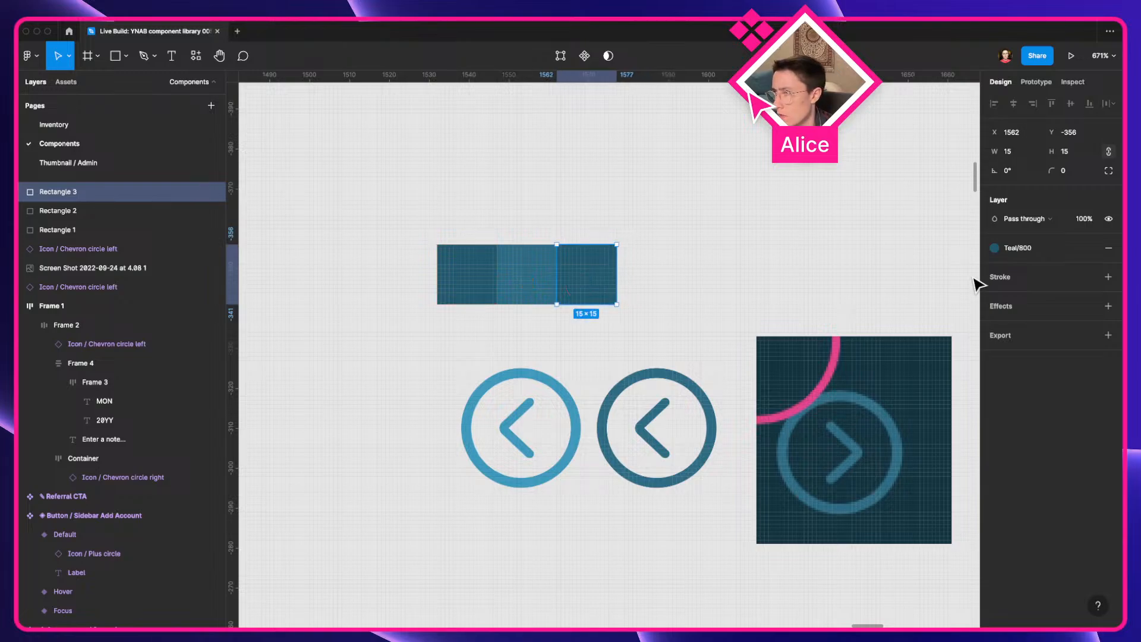
left_click(994, 248)
left_click(1043, 403)
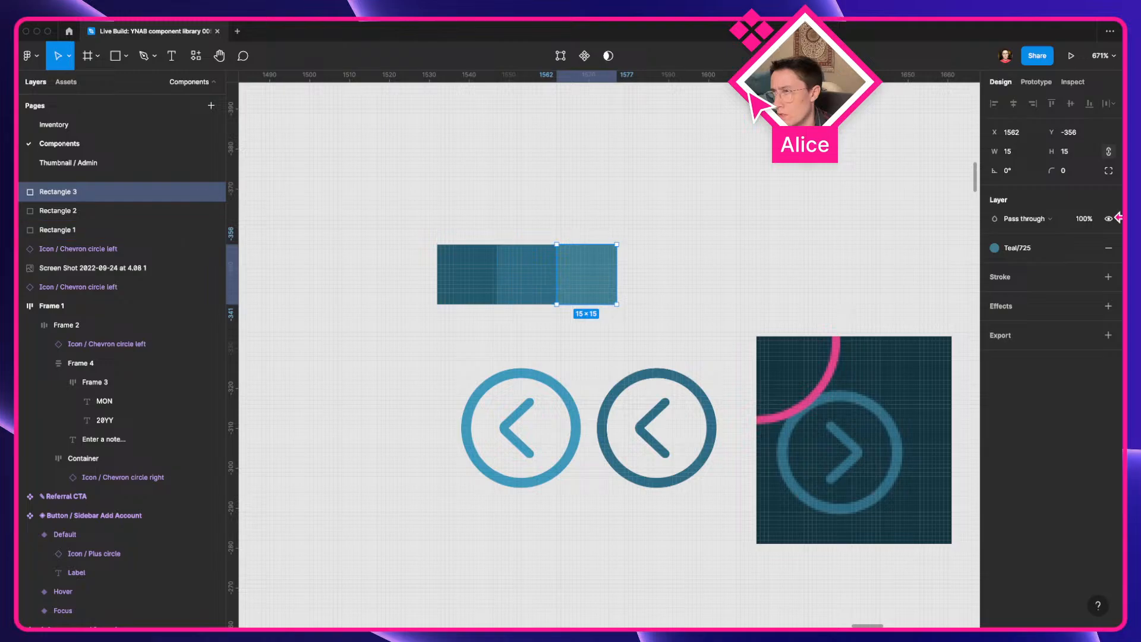
left_click(1031, 248)
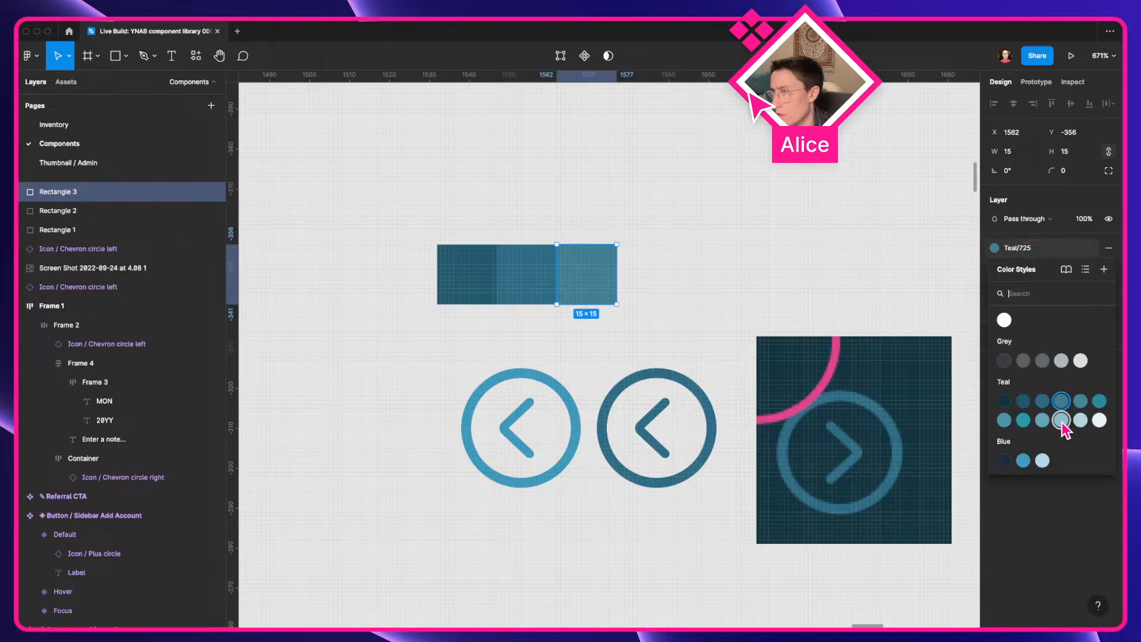
left_click(541, 284)
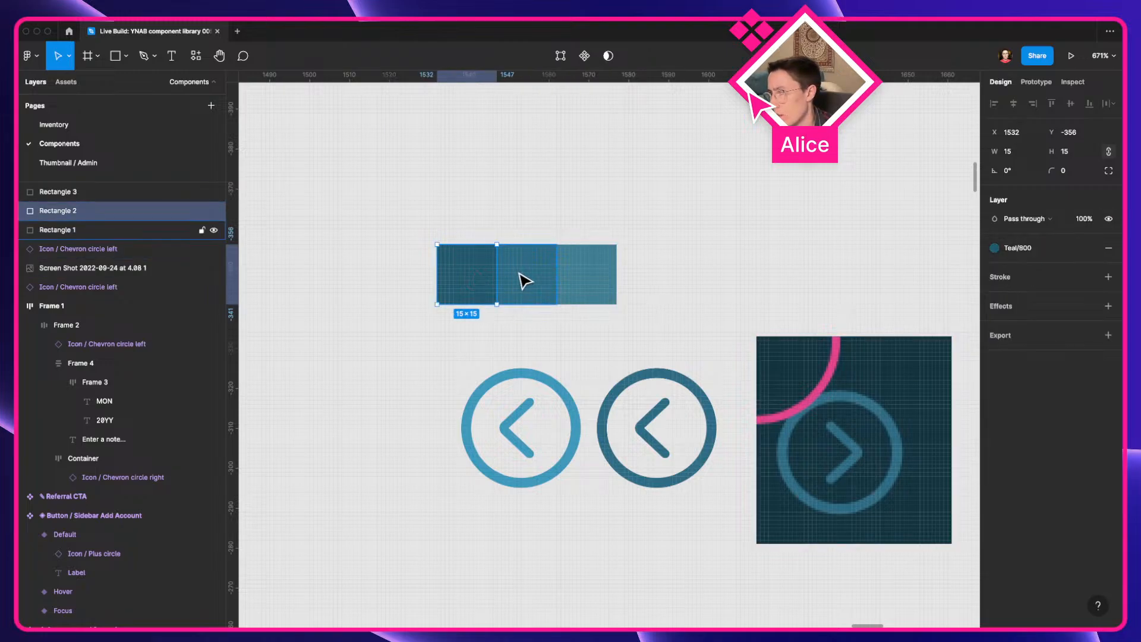
Rename the second chevron copy's Teal/000 color style to 750
left_click(698, 401)
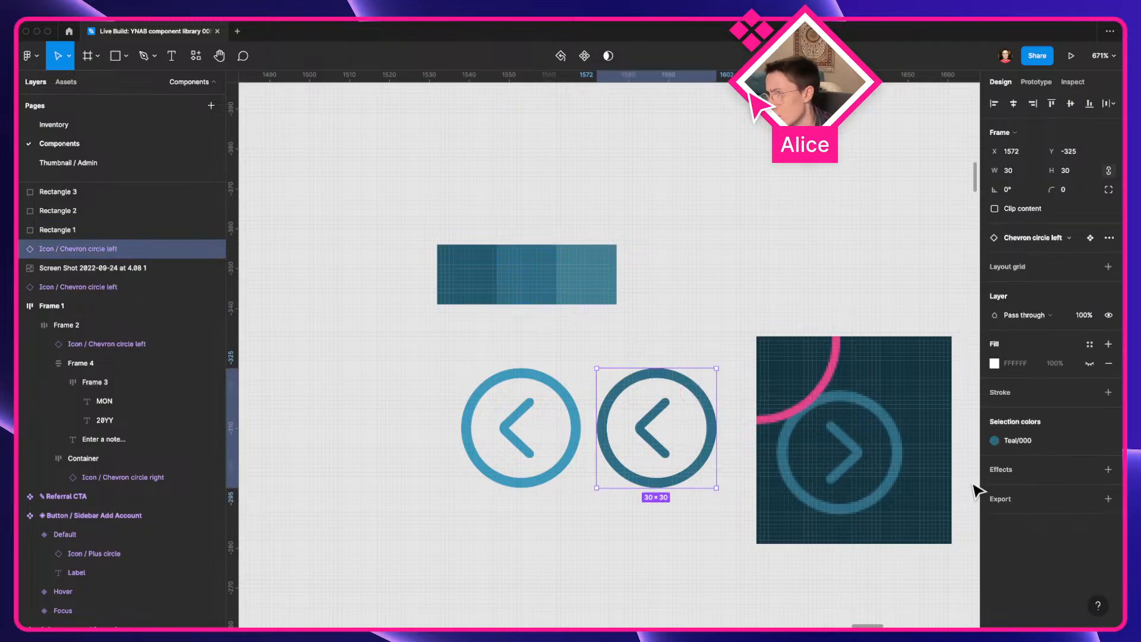
left_click(1037, 444)
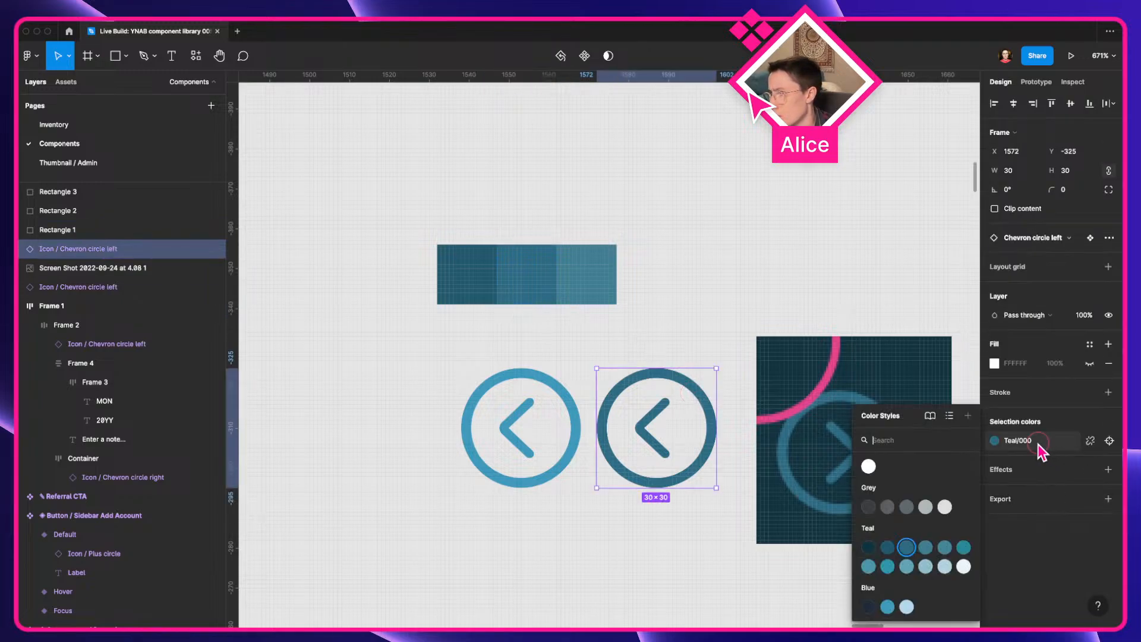
right_click(907, 544)
left_click(922, 565)
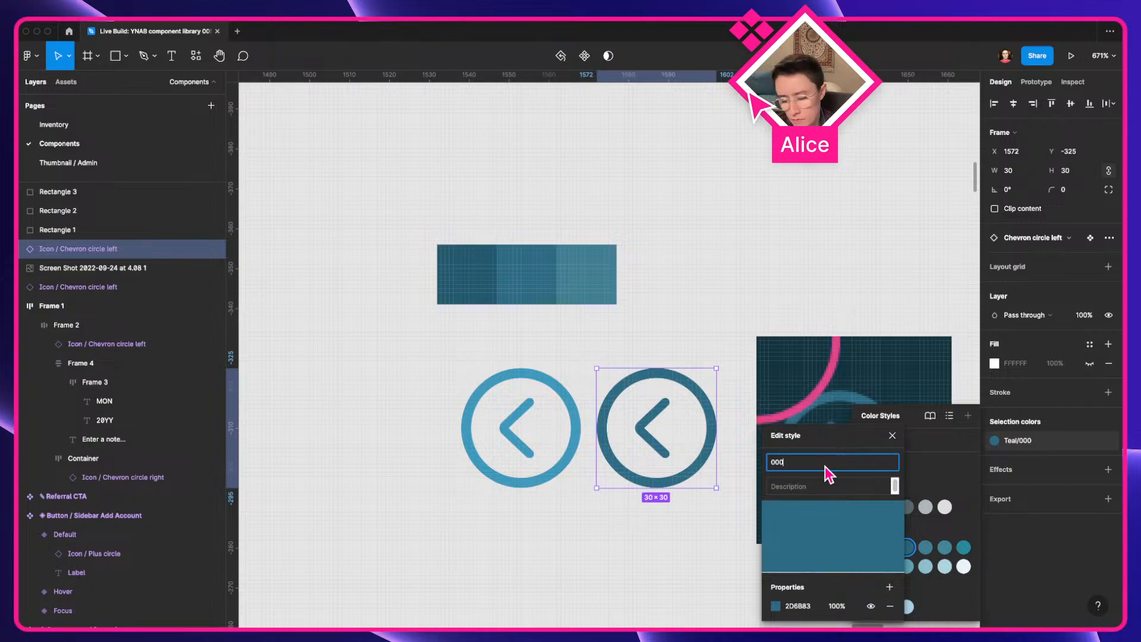
key("super+a")
type("7")
left_click(637, 273)
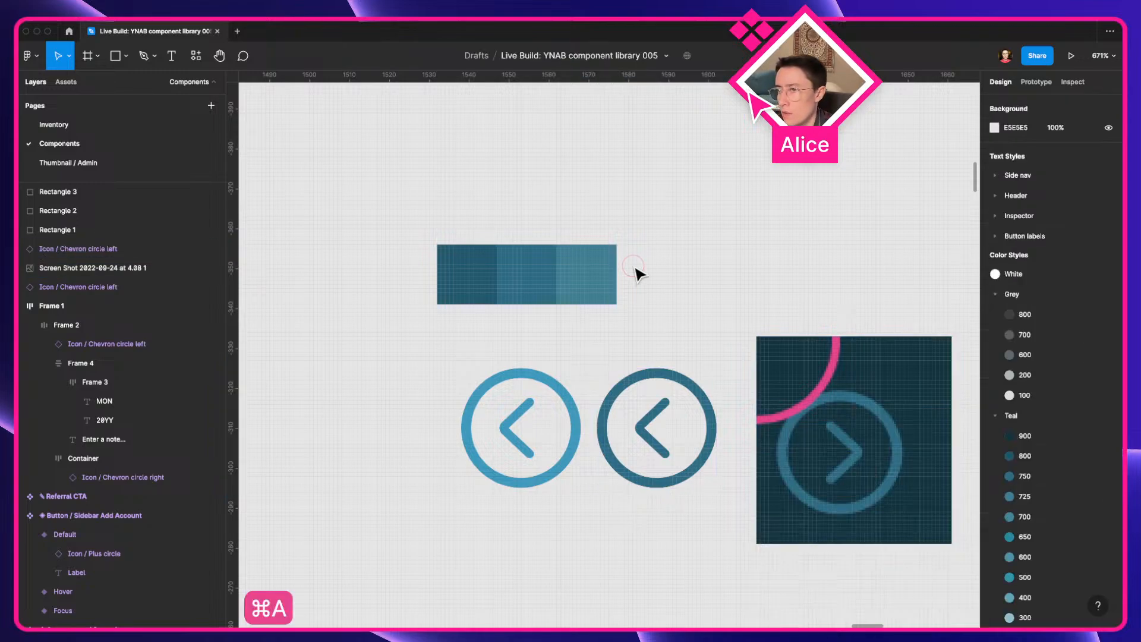
Delete the three comparison squares and the screenshot of the live header's chevron
left_click_drag(462, 180, 660, 294)
key("Delete")
scroll(664, 299, "down", 3)
left_click(743, 374)
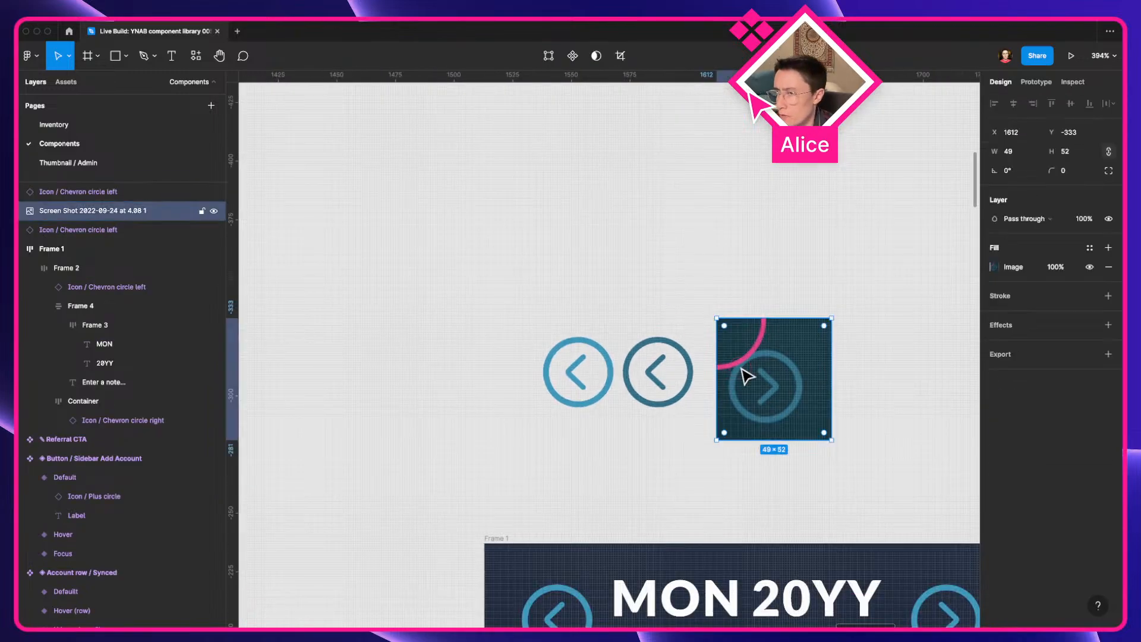
key("Delete")
Space the two left-chevron copies 13 px apart and combine them into a component set
left_click(577, 370)
left_click_drag(581, 374, 551, 373)
left_click_drag(633, 375, 624, 376)
left_click(549, 375, "shift")
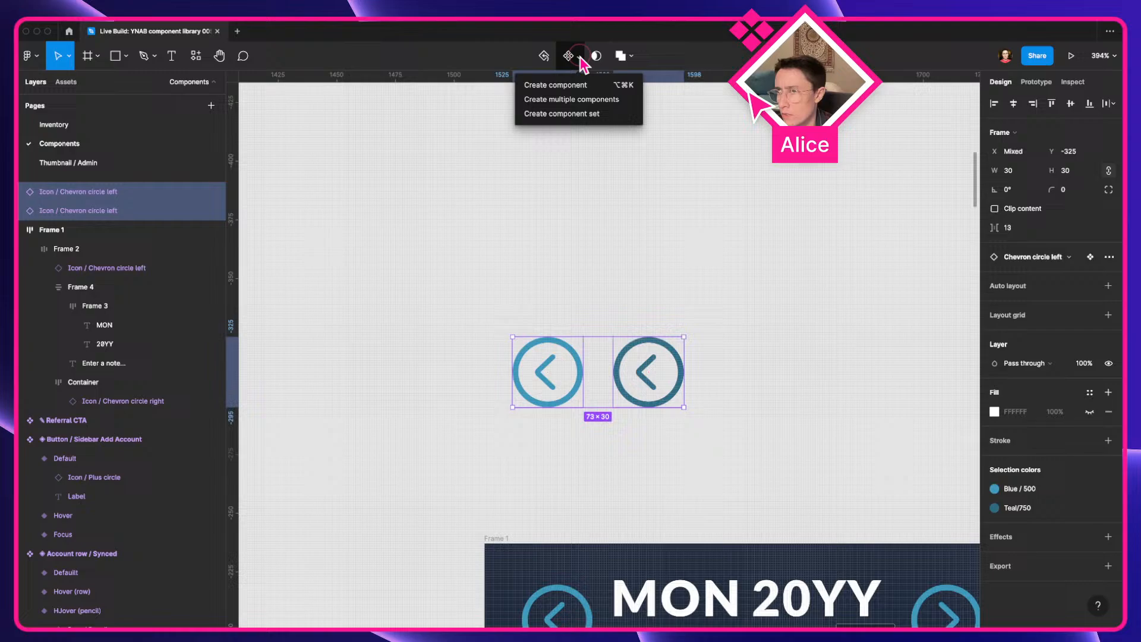
left_click(588, 114)
Add a While hovering interaction that changes the light blue chevron variant to the dark teal one
left_click(547, 361)
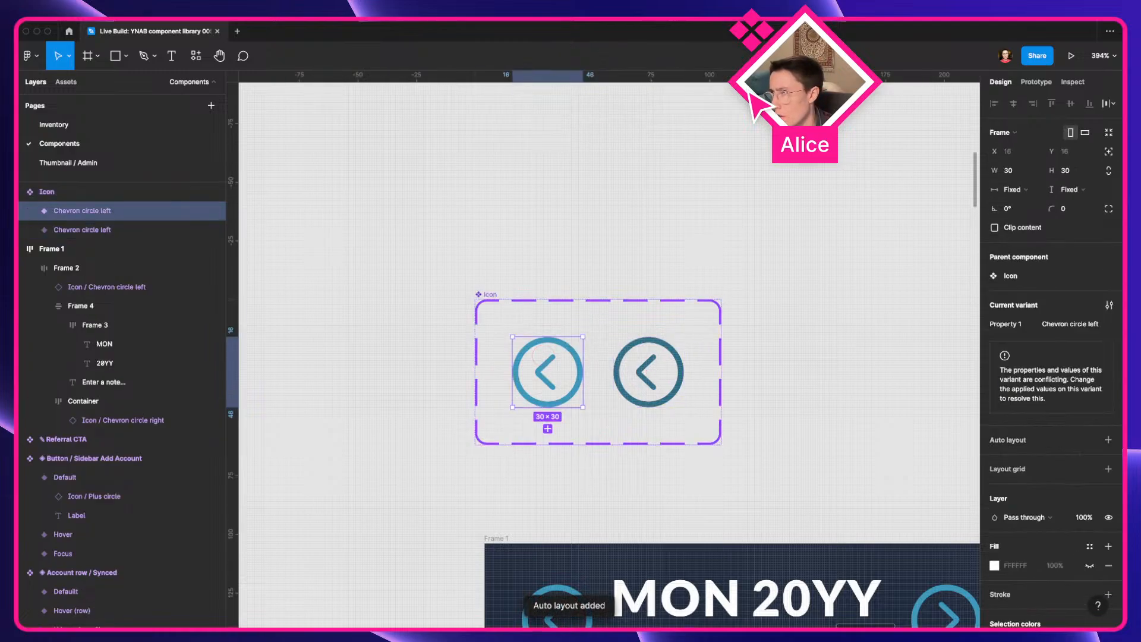
left_click(1036, 82)
left_click_drag(582, 371, 647, 372)
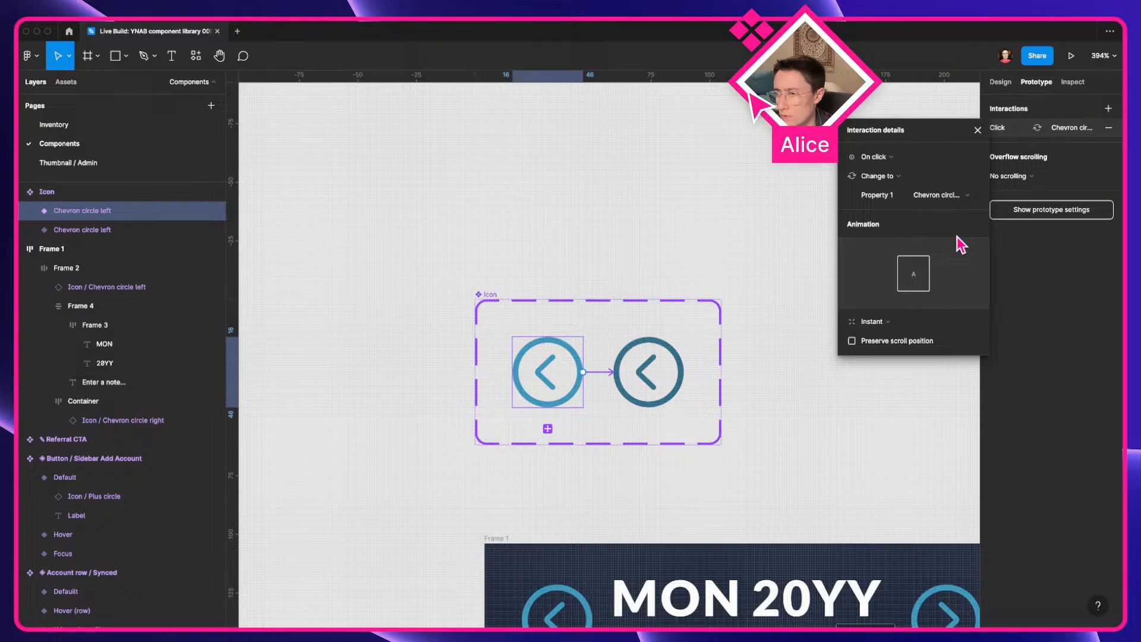
left_click(890, 161)
left_click(894, 182)
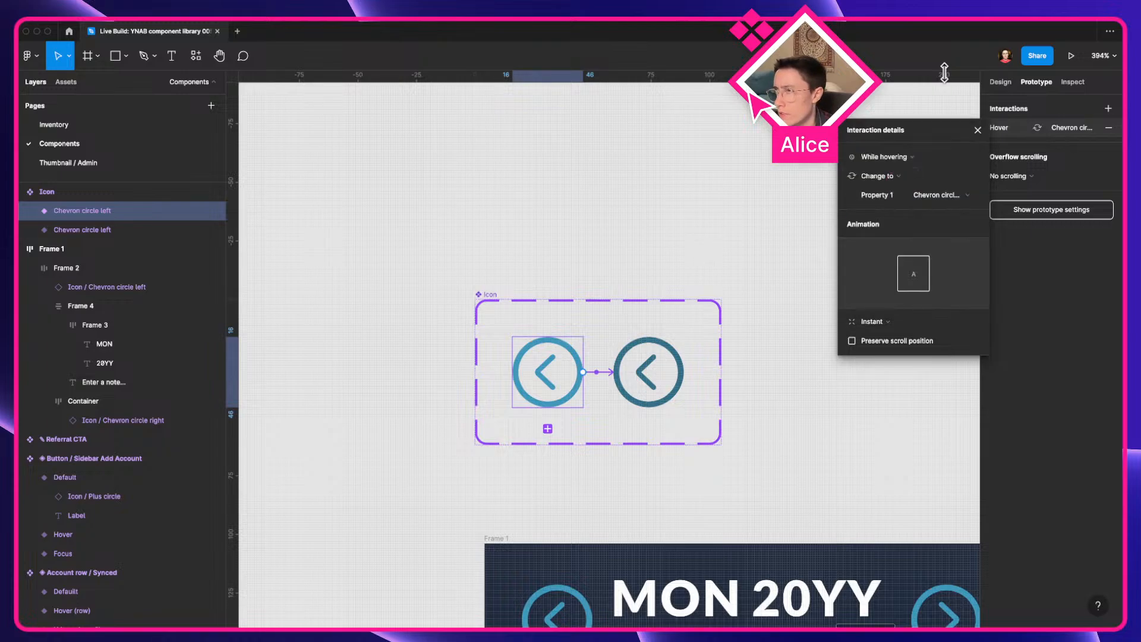
left_click(482, 297)
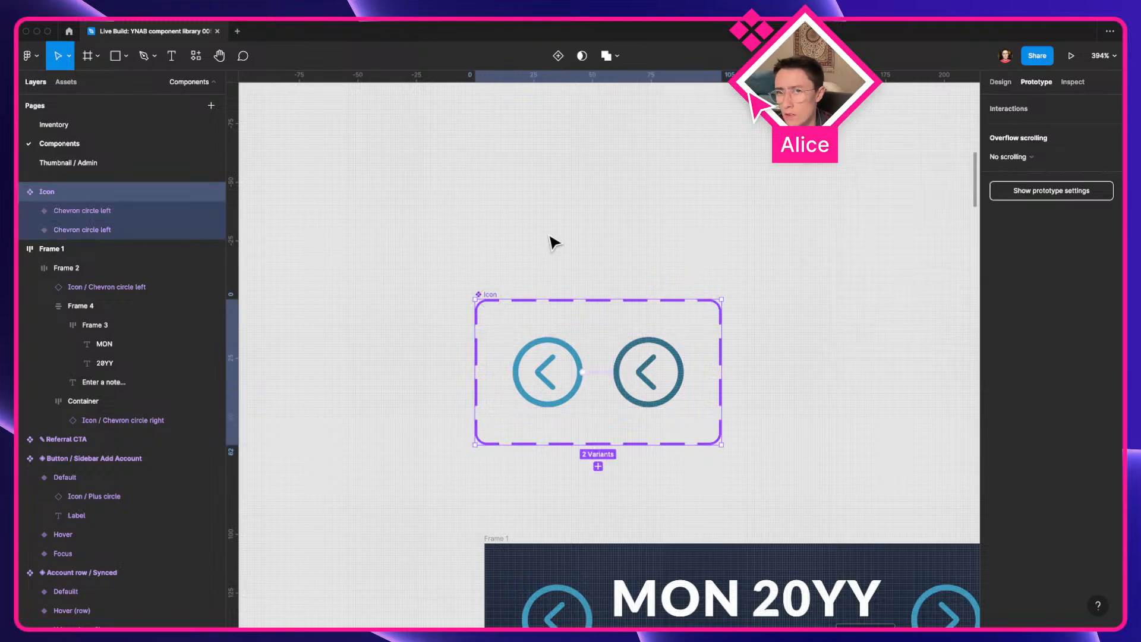
key("super+r")
left_click(553, 242)
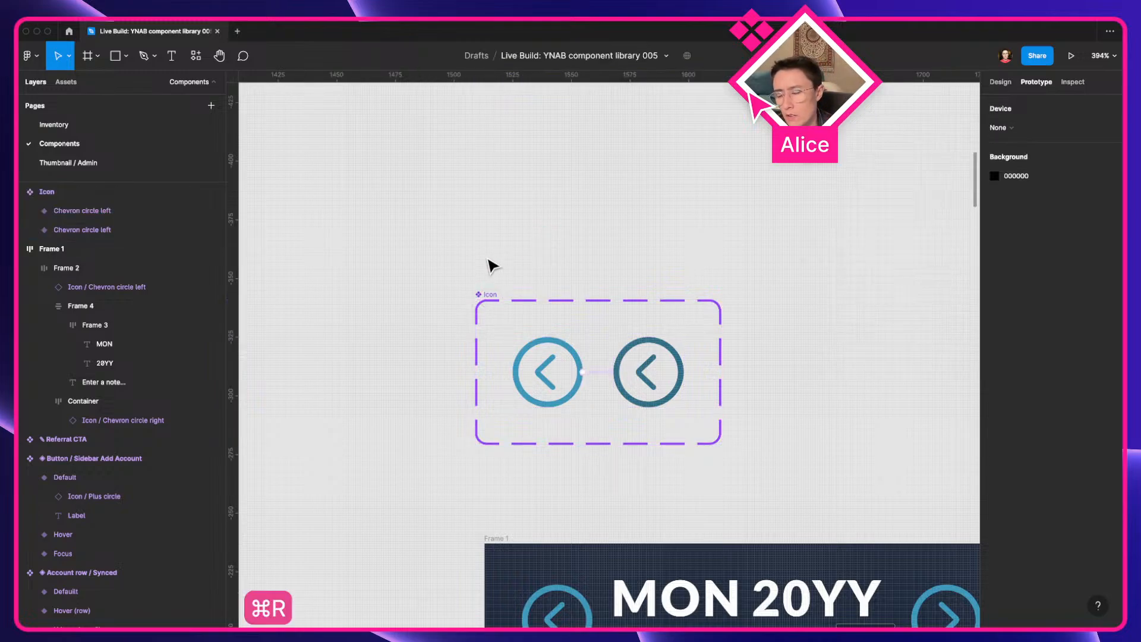
Examine the plain down and right chevron components in the icon collection above the budget menu buttons
scroll(513, 262, "down", 10)
scroll(632, 308, "down", 5)
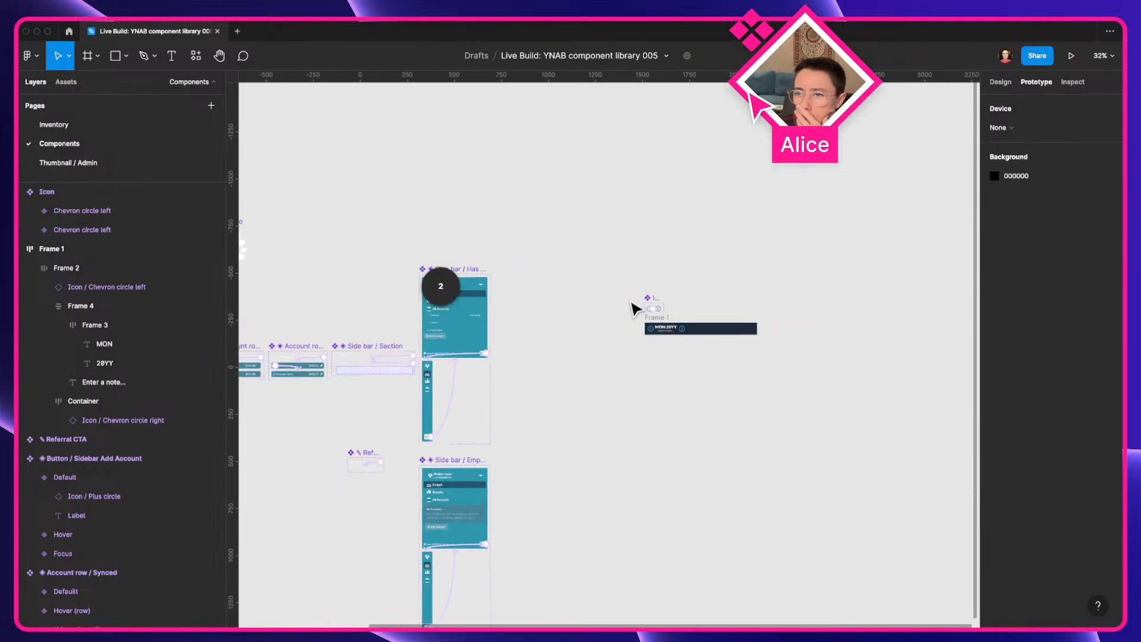
left_click_drag(262, 301, 509, 364)
left_click_drag(354, 330, 459, 324)
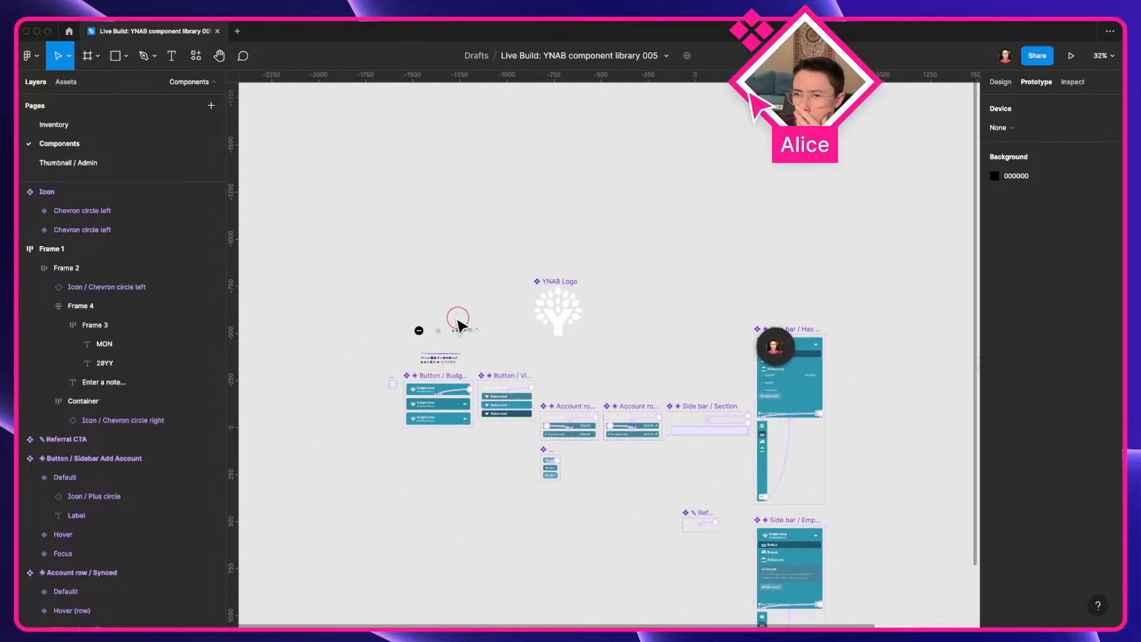
scroll(487, 335, "up", 10)
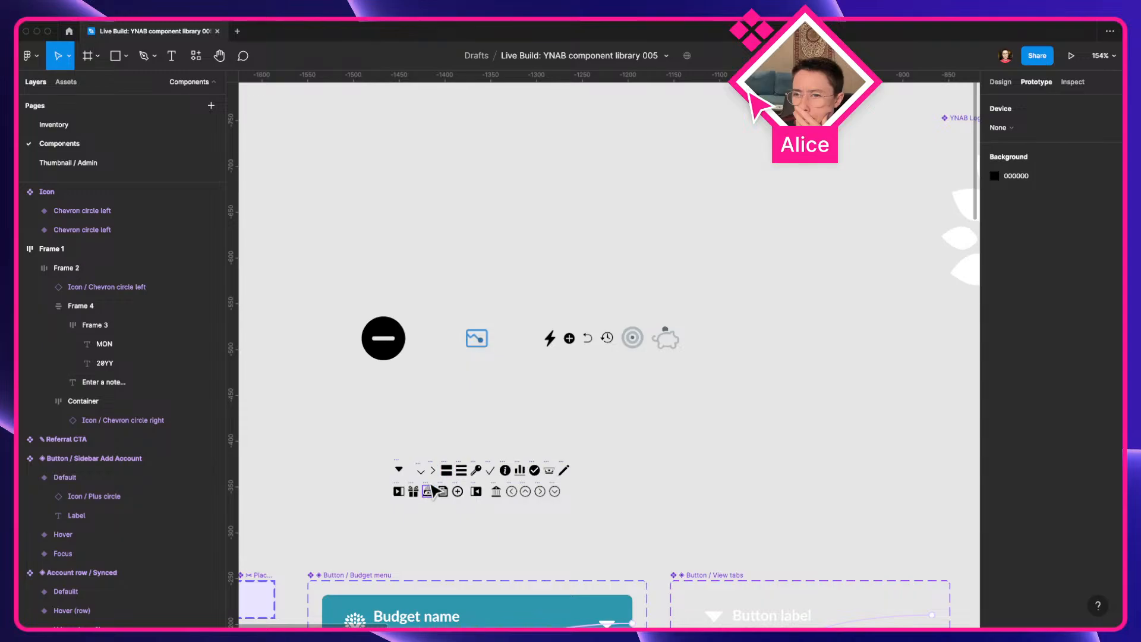
scroll(434, 488, "up", 8)
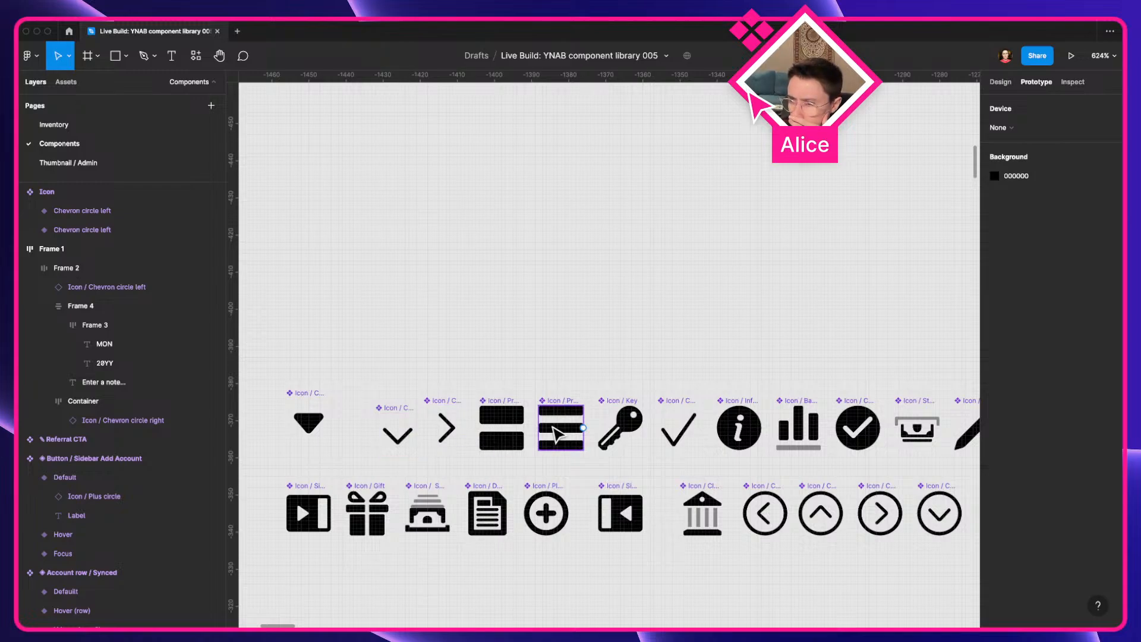
left_click(395, 434)
left_click(441, 424)
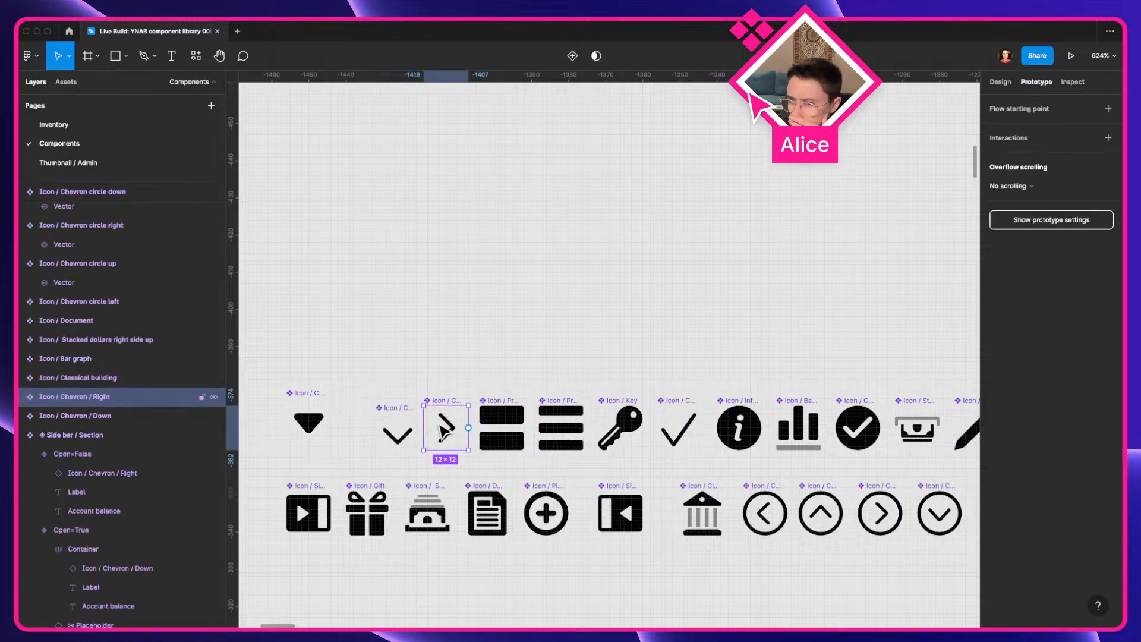
Reset the right chevron instance in the closed Side bar / Section variant and apply the White color style to it
scroll(441, 424, "down", 8)
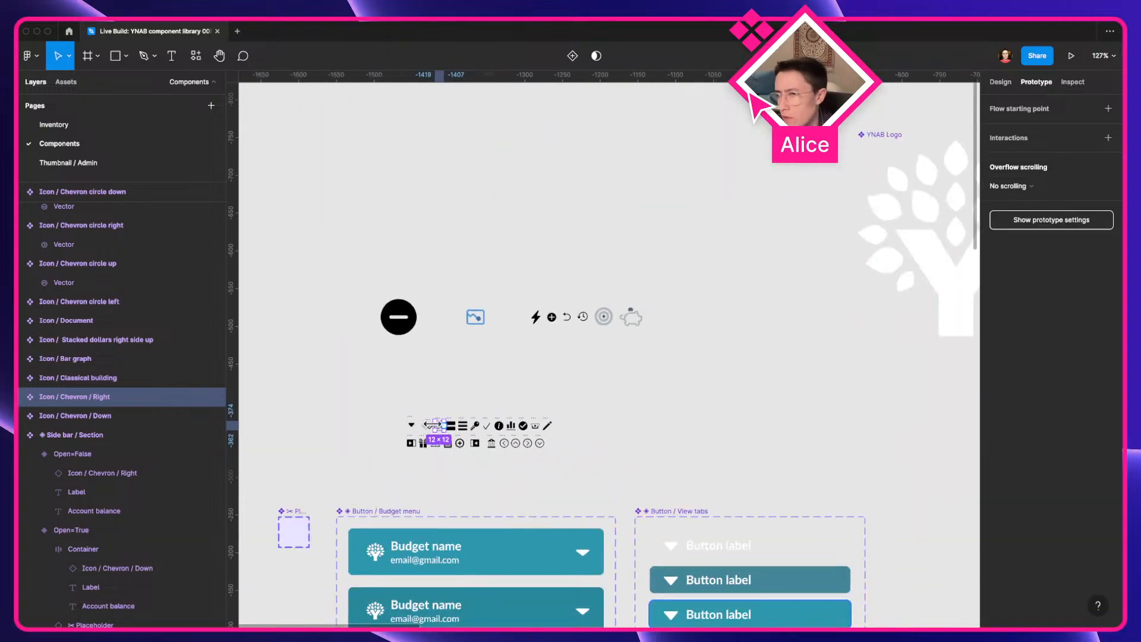
left_click(998, 83)
scroll(657, 469, "down", 10)
scroll(644, 364, "right", 8)
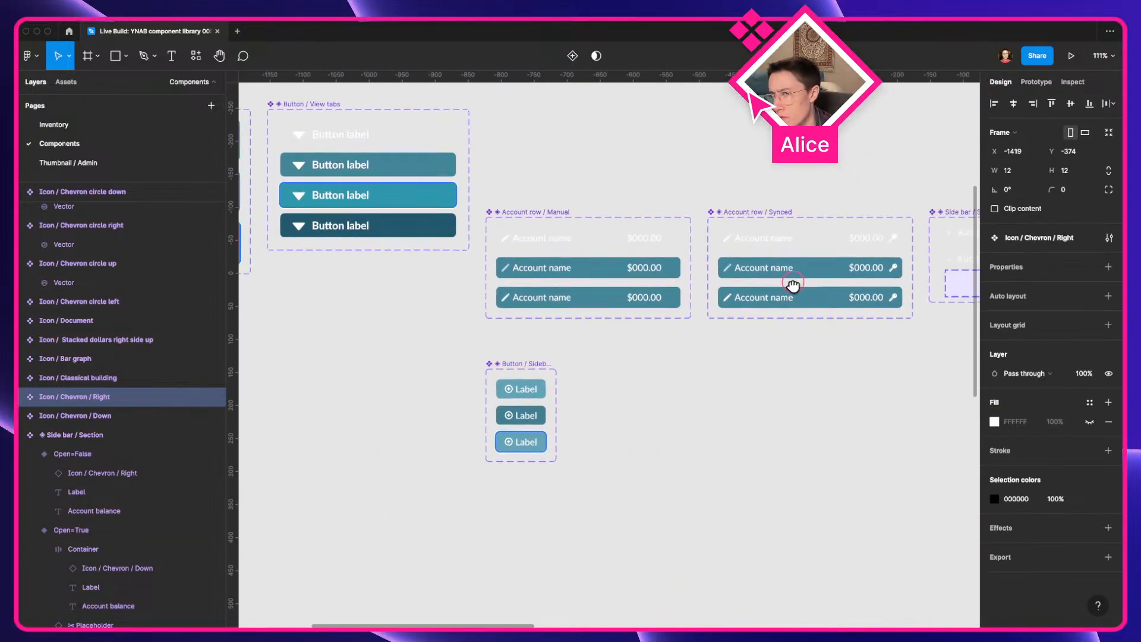
scroll(606, 390, "right", 8)
scroll(606, 390, "up", 10)
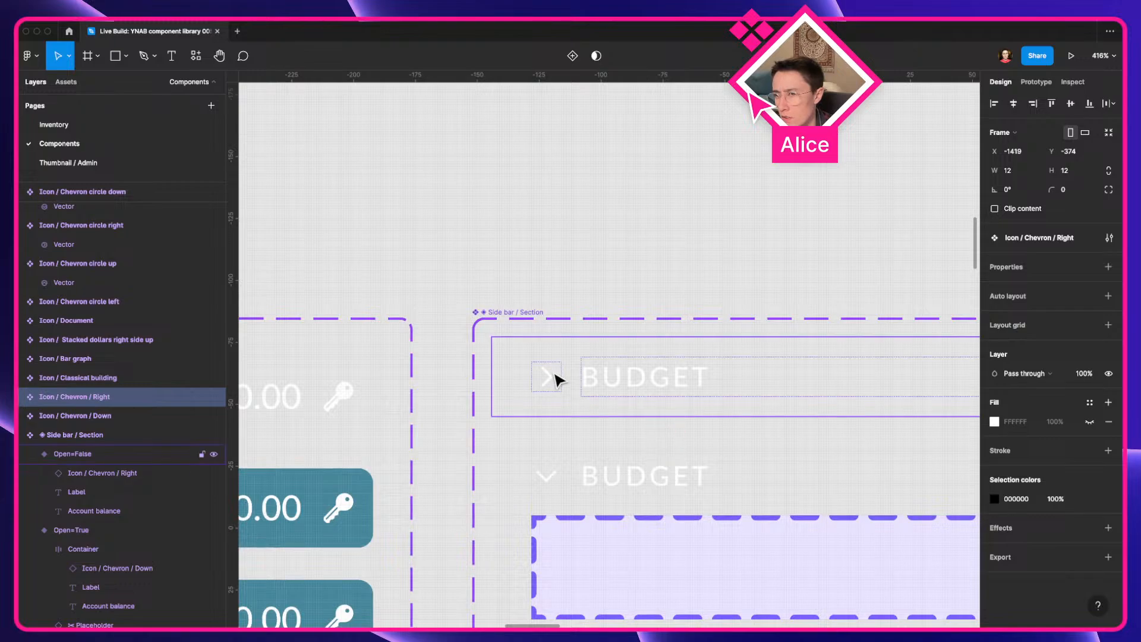
left_click(554, 374)
right_click(554, 375)
left_click(607, 478)
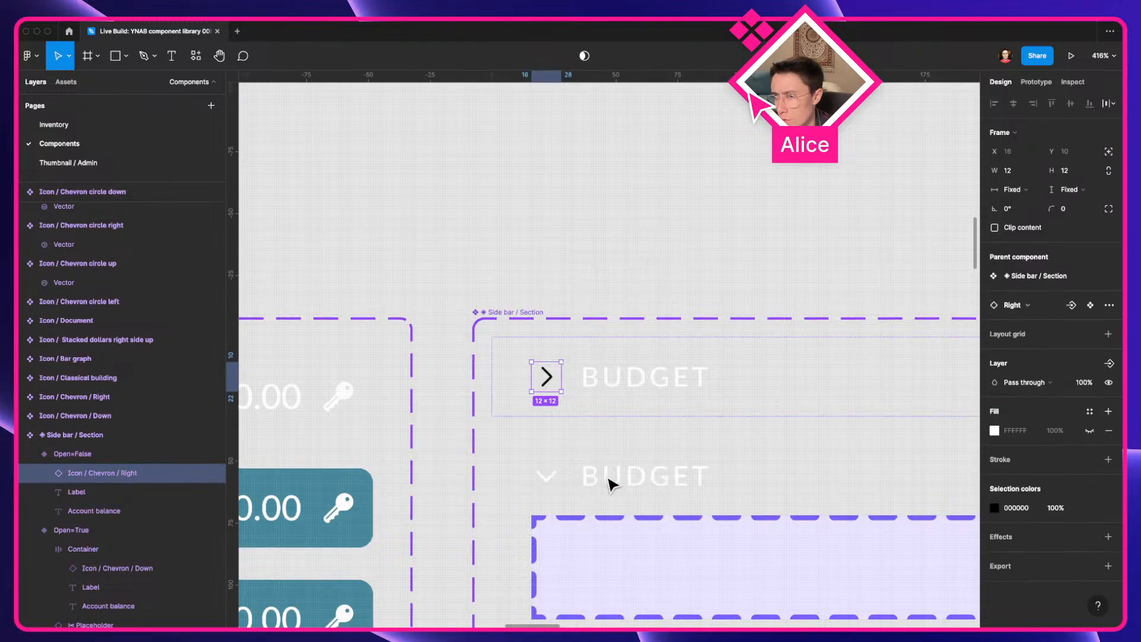
left_click(1089, 509)
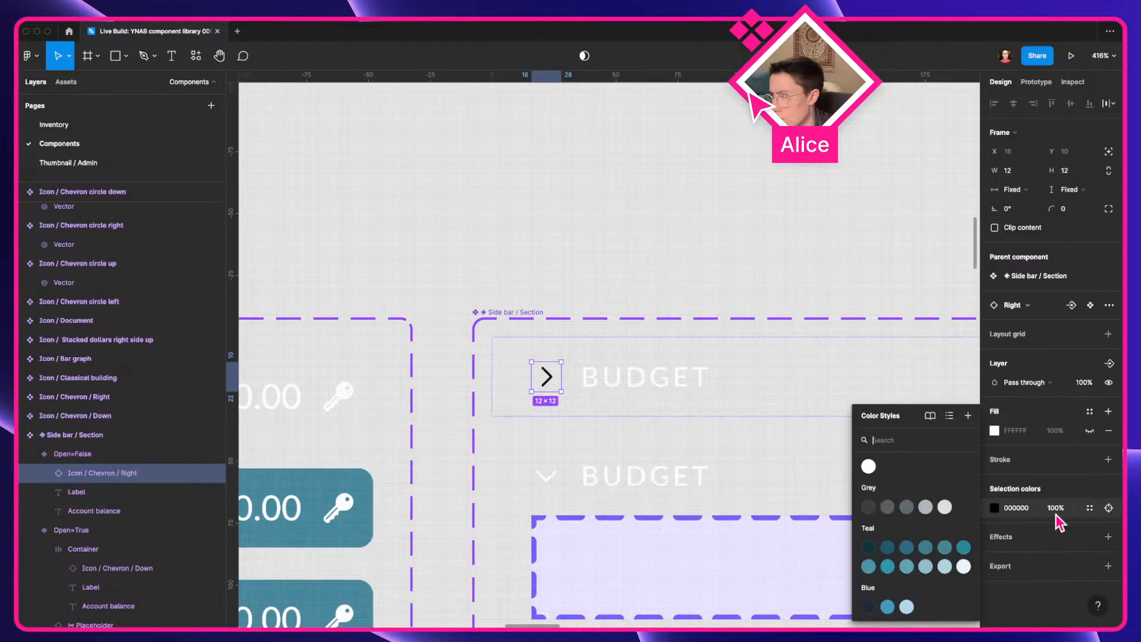
left_click(872, 468)
Reset the down chevron instance in the open Side bar / Section variant and apply the White color style to it
double_click(541, 475)
right_click(541, 476)
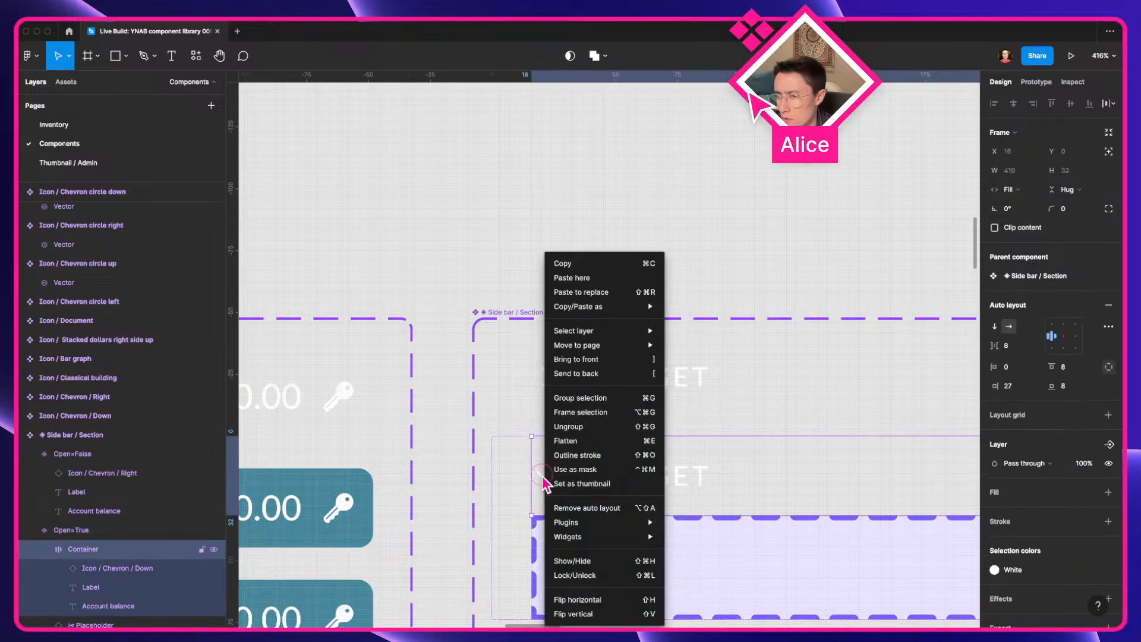
left_click(541, 476)
double_click(541, 476)
right_click(543, 480)
left_click(579, 493)
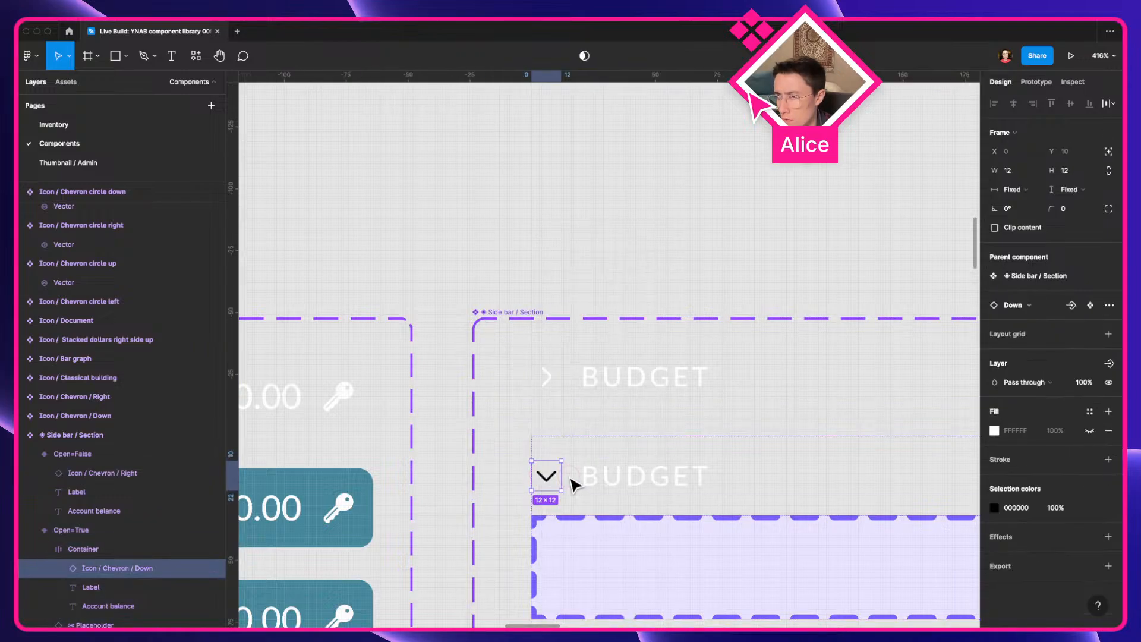
left_click(1089, 508)
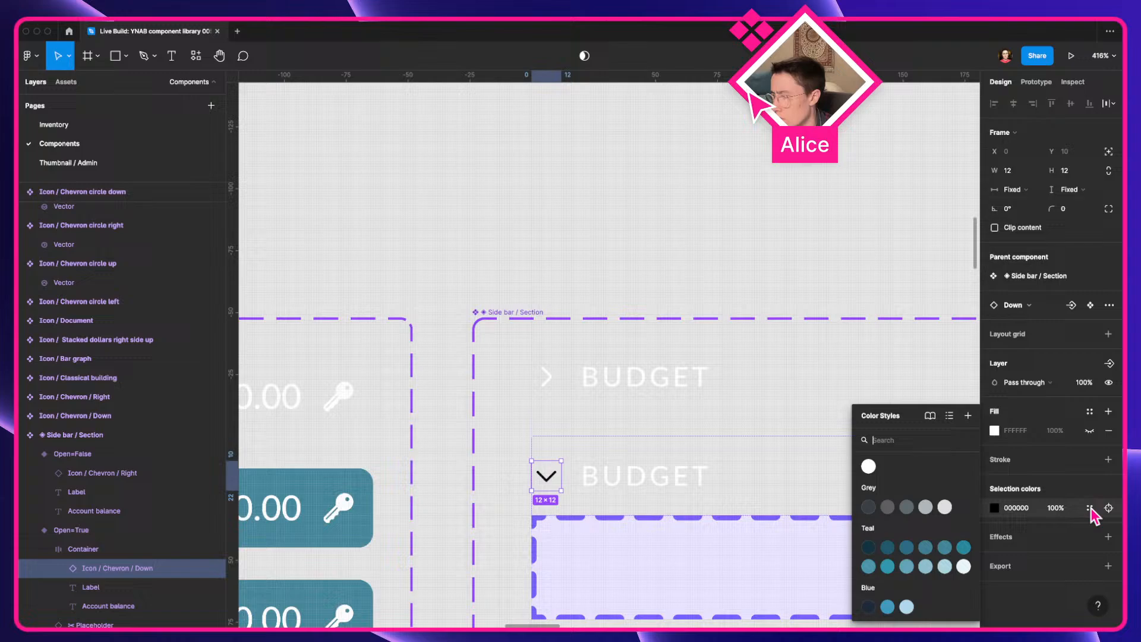
left_click(868, 467)
left_click(761, 250)
Examine the light blue variant in the circled chevron component set above the page header frame
scroll(761, 251, "down", 10)
left_click_drag(959, 254, 620, 327)
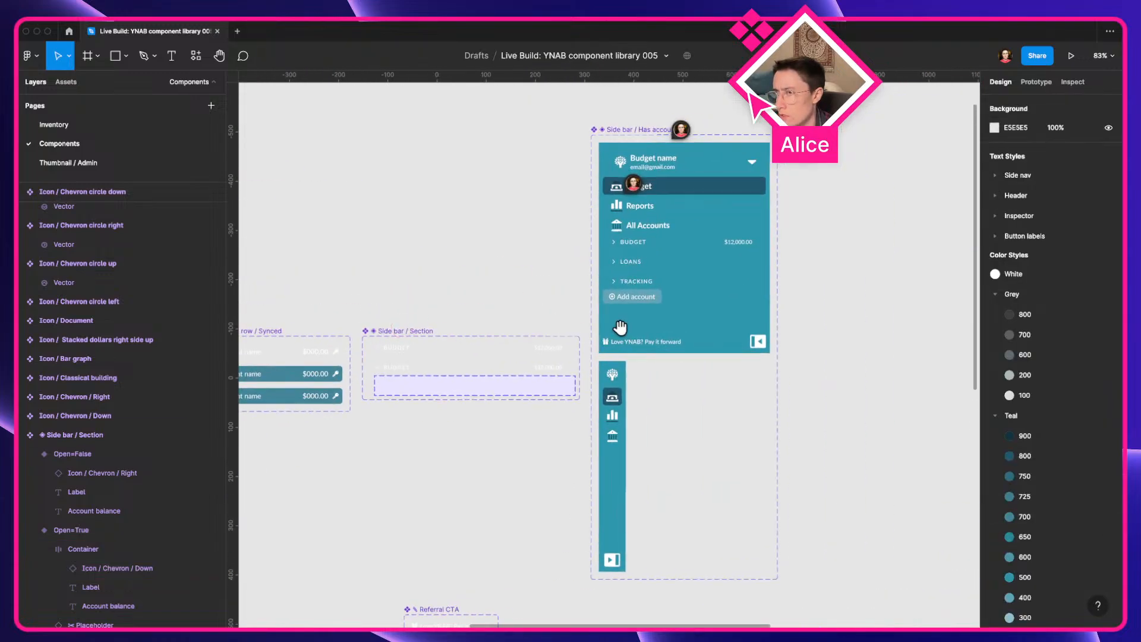
left_click_drag(756, 298, 313, 356)
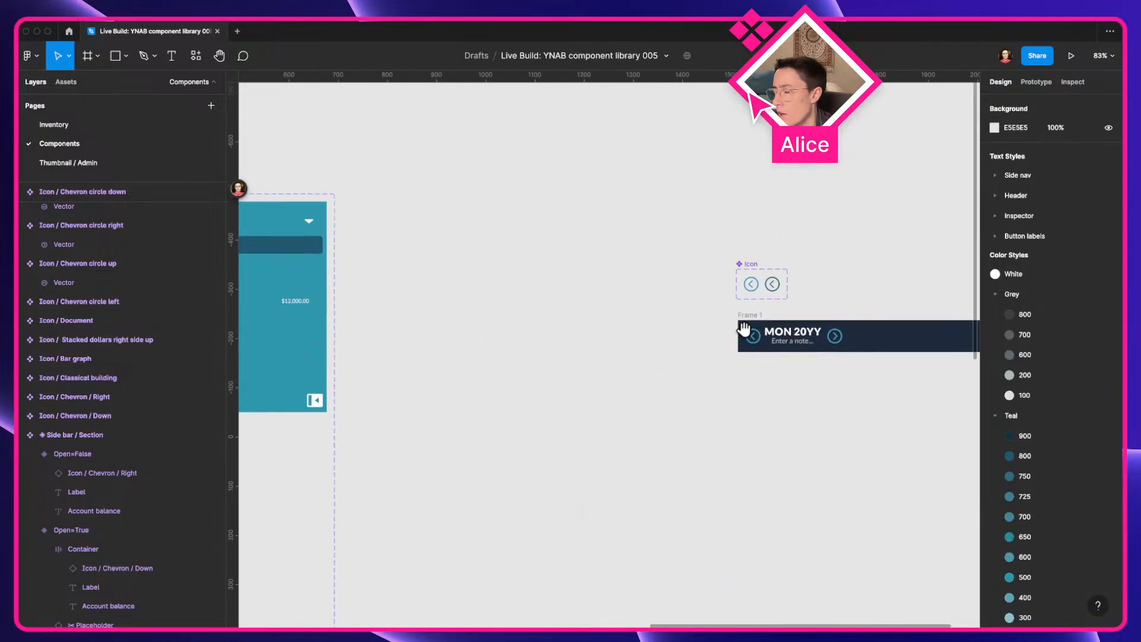
left_click_drag(745, 329, 592, 339)
scroll(597, 350, "up", 5)
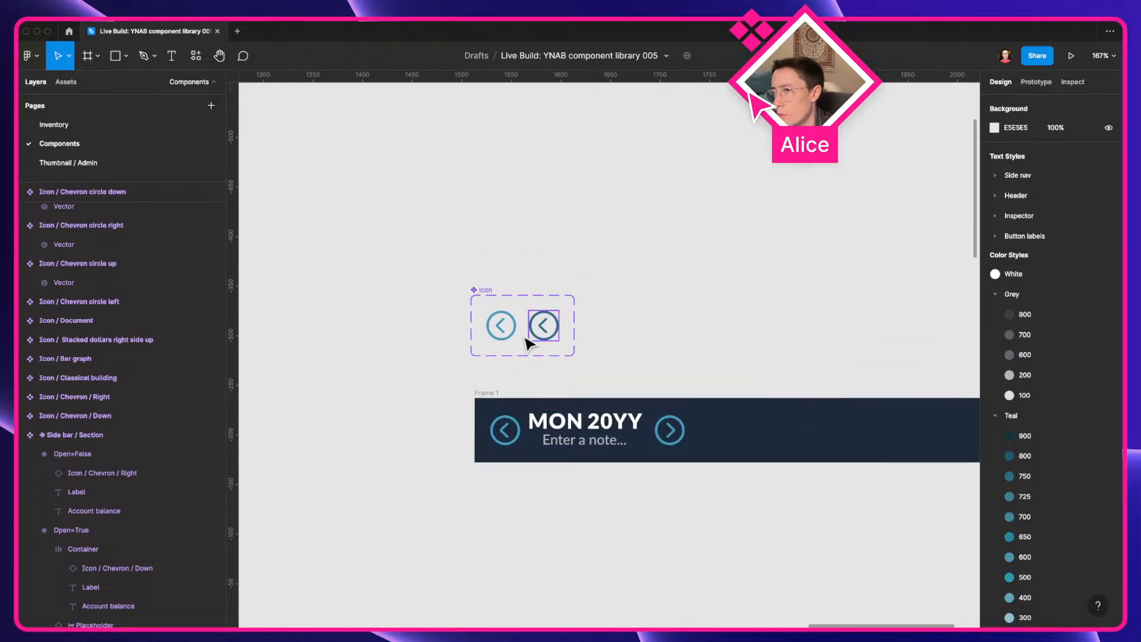
scroll(527, 343, "up", 5)
left_click(505, 327)
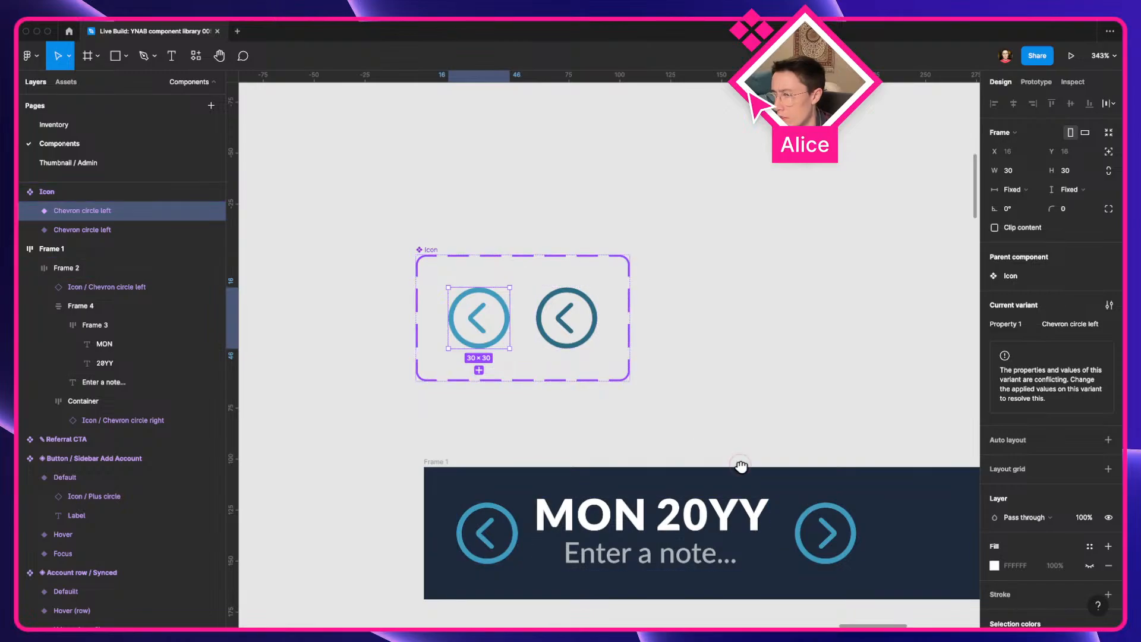
scroll(679, 386, "down", 3)
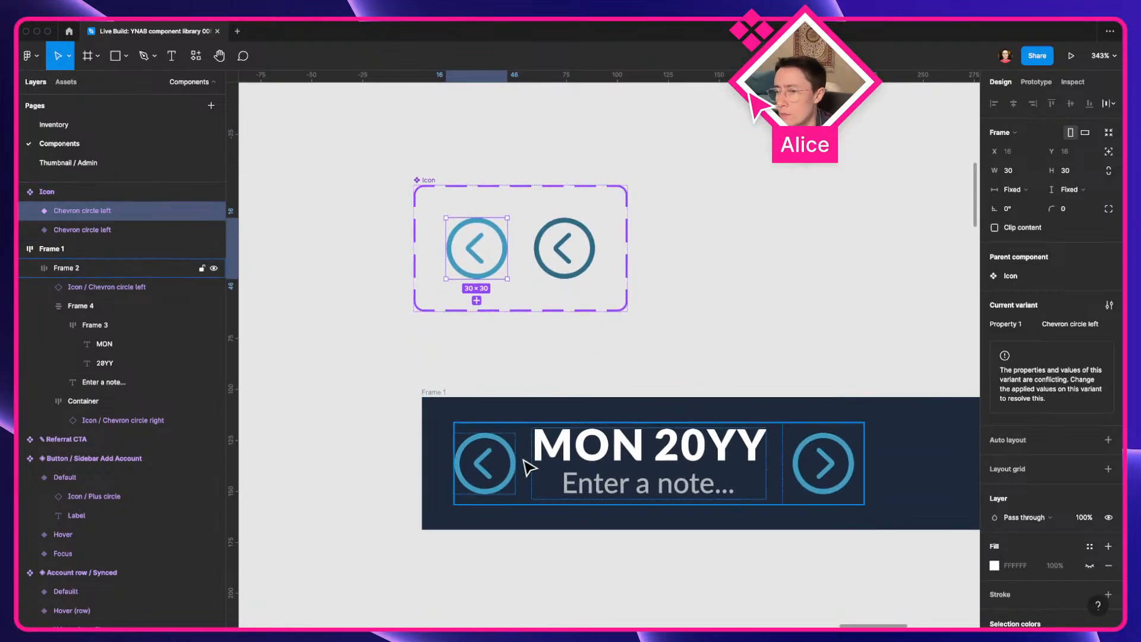
Switch to the live YNAB budget in the browser, close its developer tools and page the month picker forward to 2023
key("ctrl+Left")
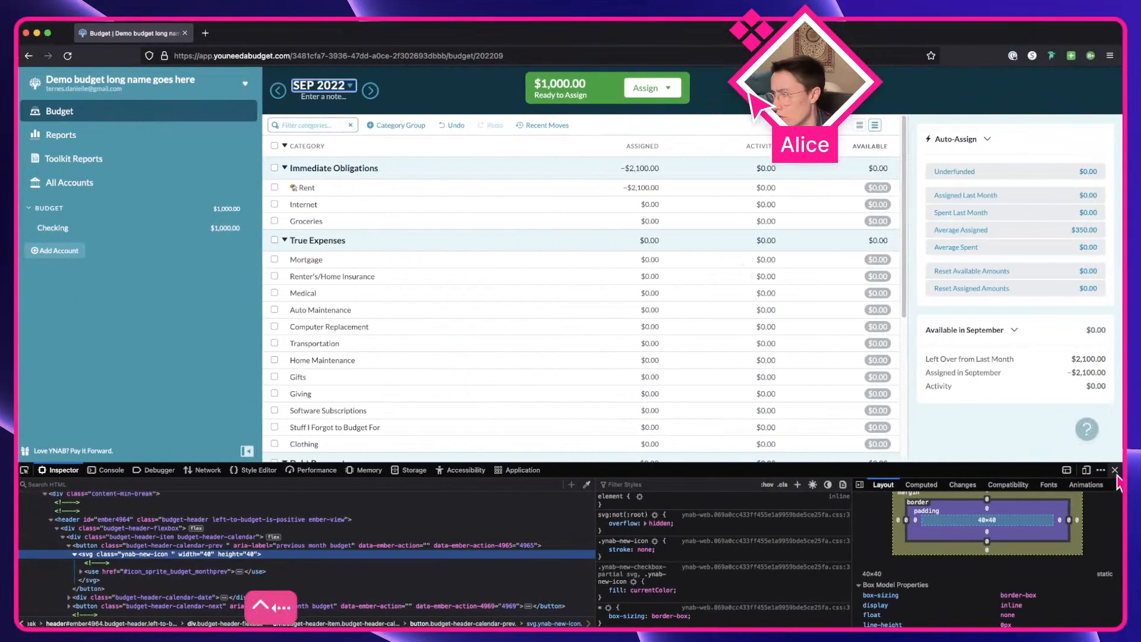
left_click(1114, 469)
left_click(348, 86)
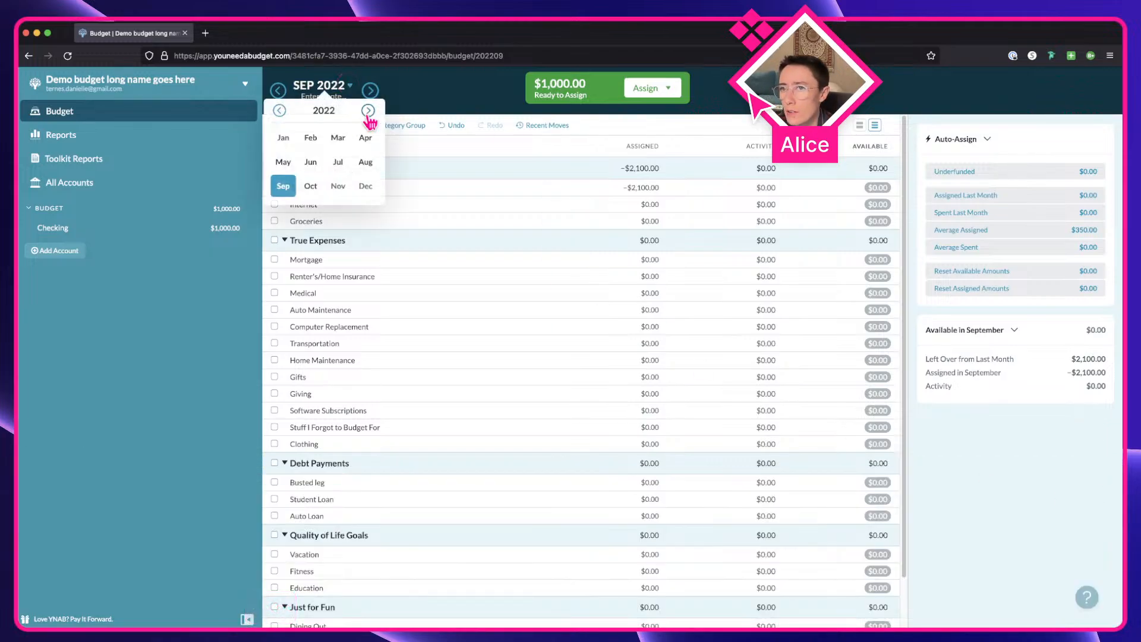
left_click(369, 112)
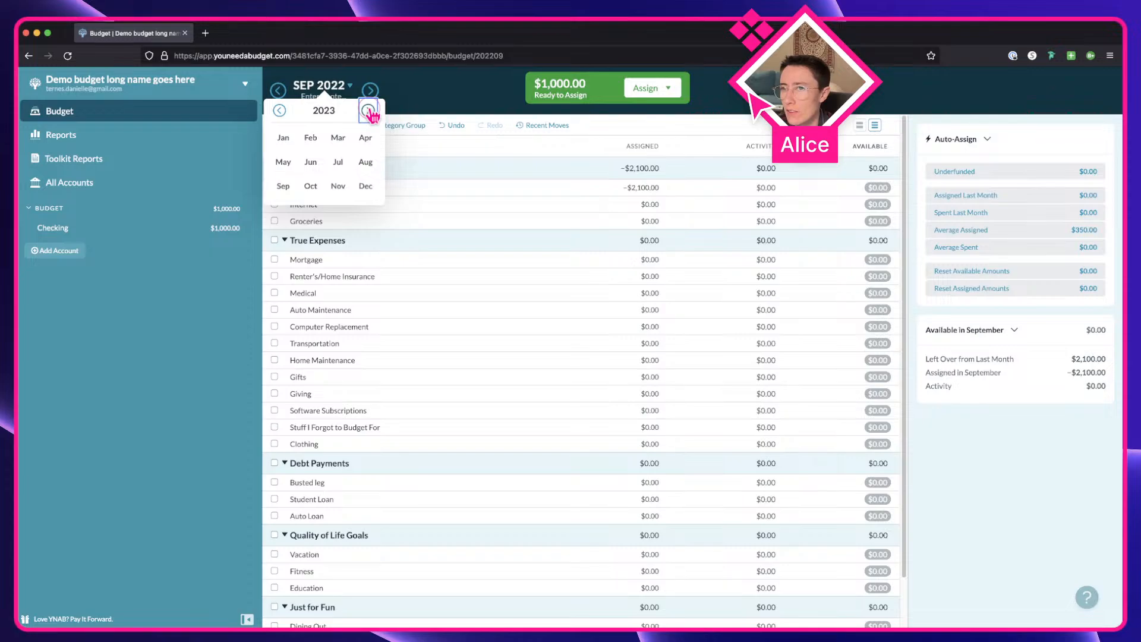
Examine the YNAB budget's month picker and month arrows by moving between September and October 2022
left_click(281, 110)
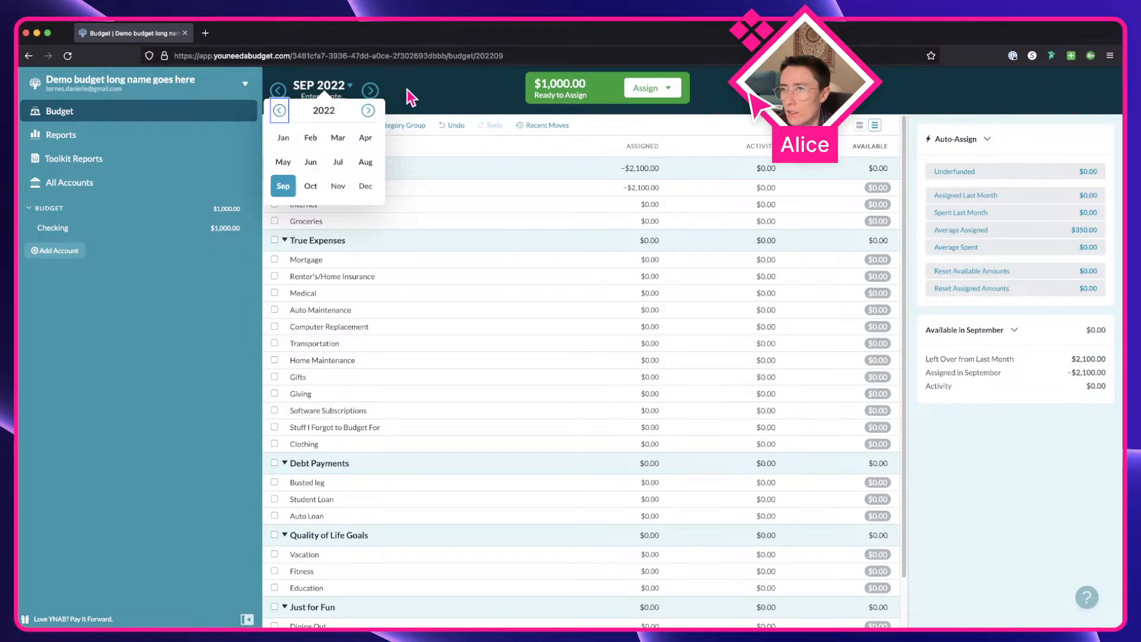
key("Escape")
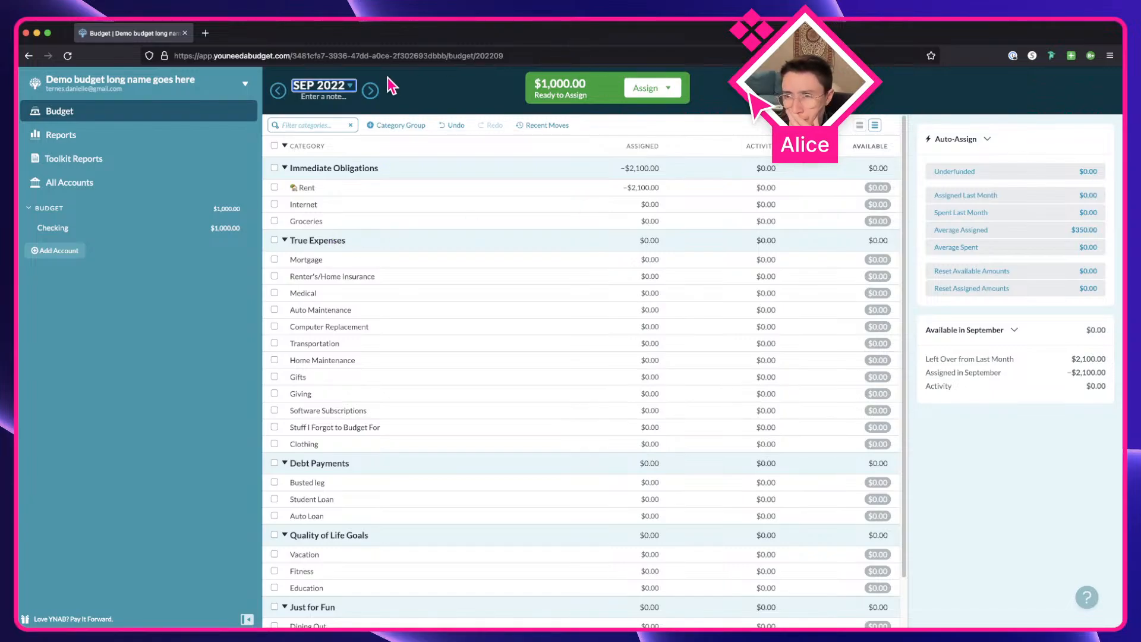
left_click(371, 91)
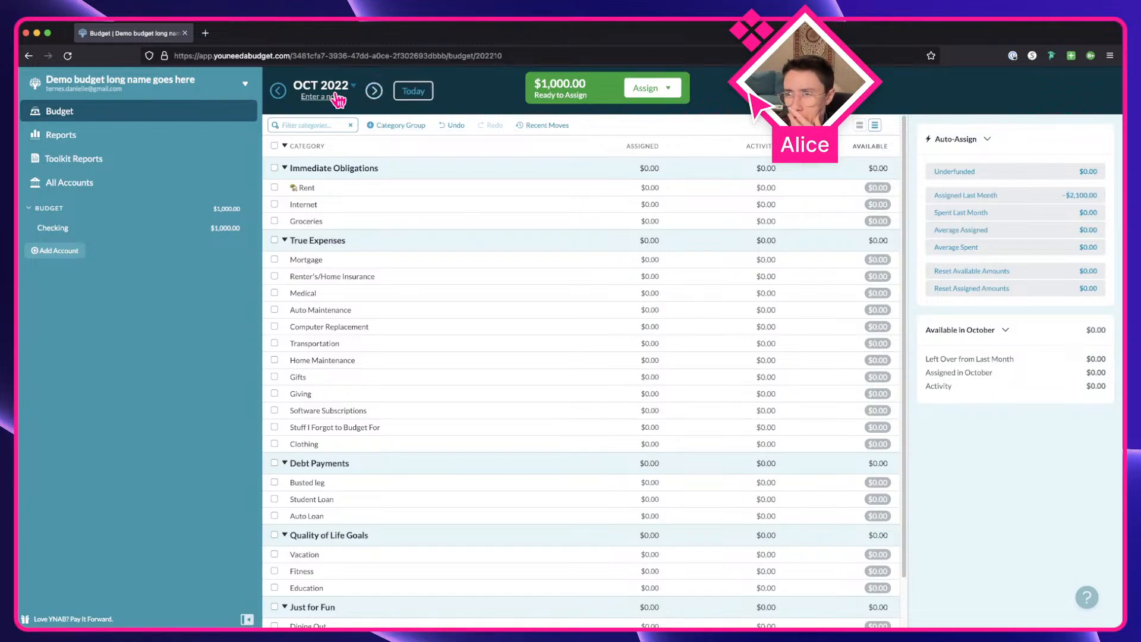
left_click(278, 90)
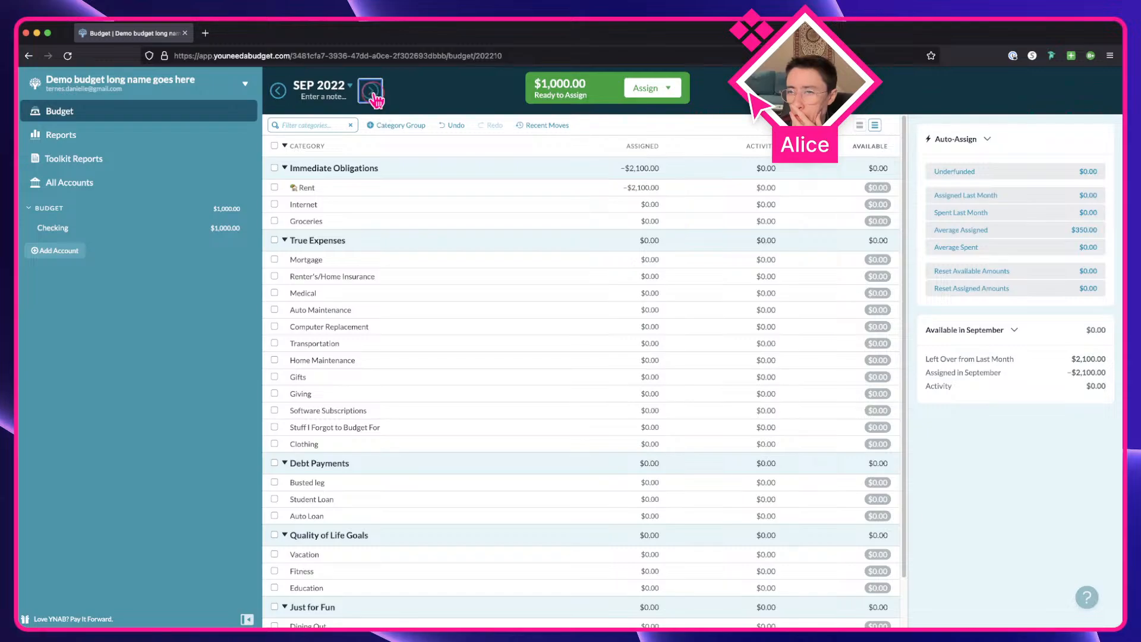
left_click(373, 92)
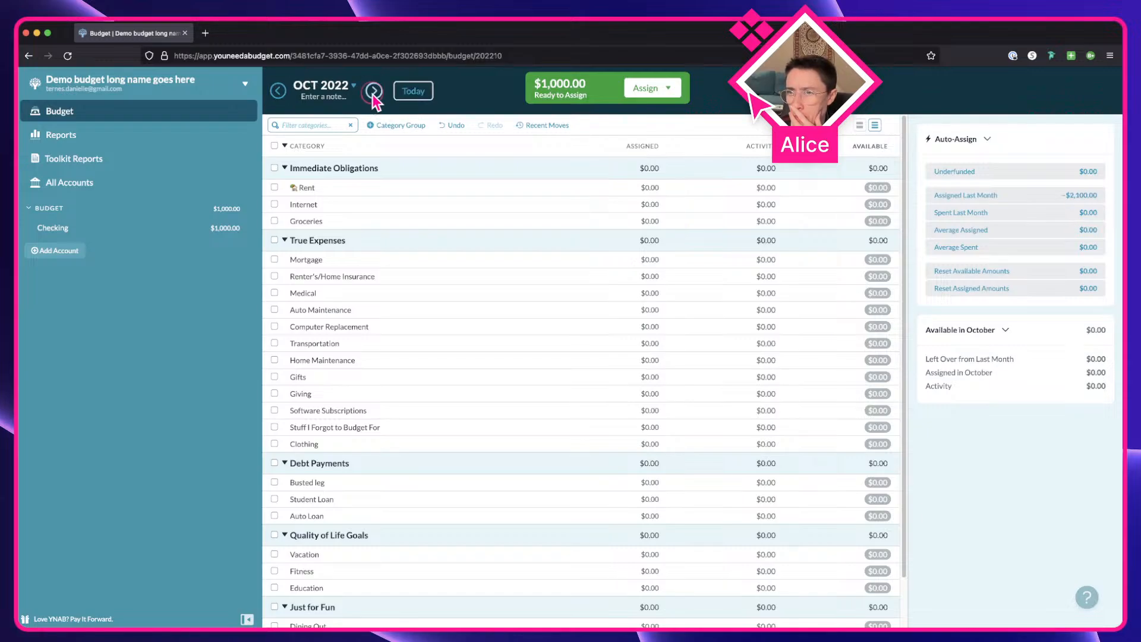
left_click(330, 90)
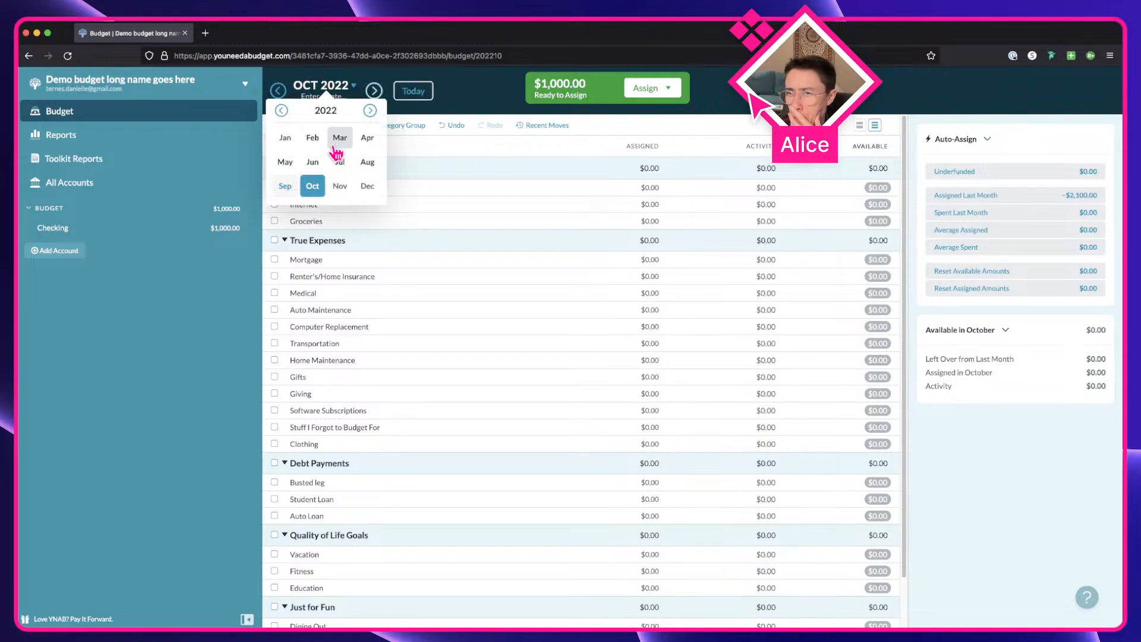
left_click(278, 187)
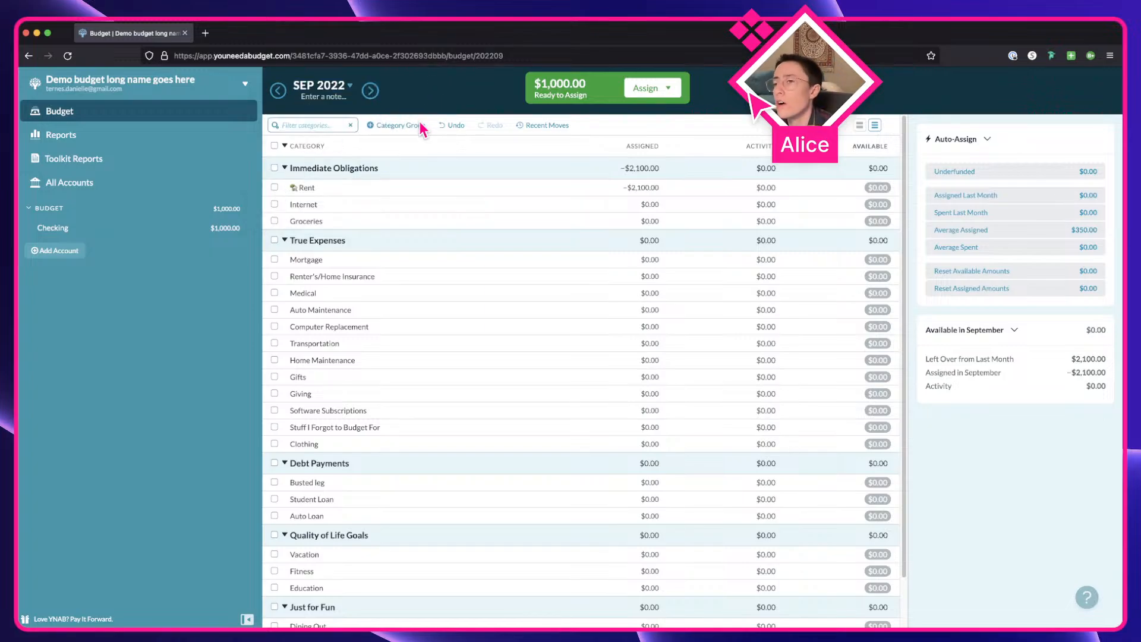
Switch to Figma and rename the Icon component set holding the two chevrons as "◈ Month pagniators"
key("ctrl+Right")
left_click(693, 298)
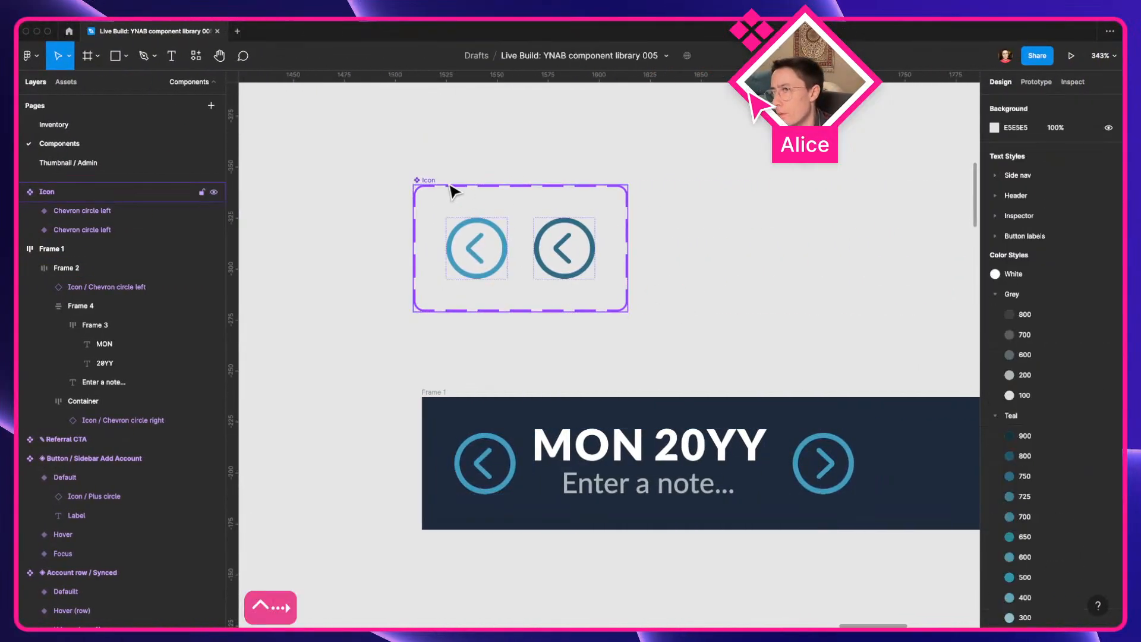
double_click(462, 257)
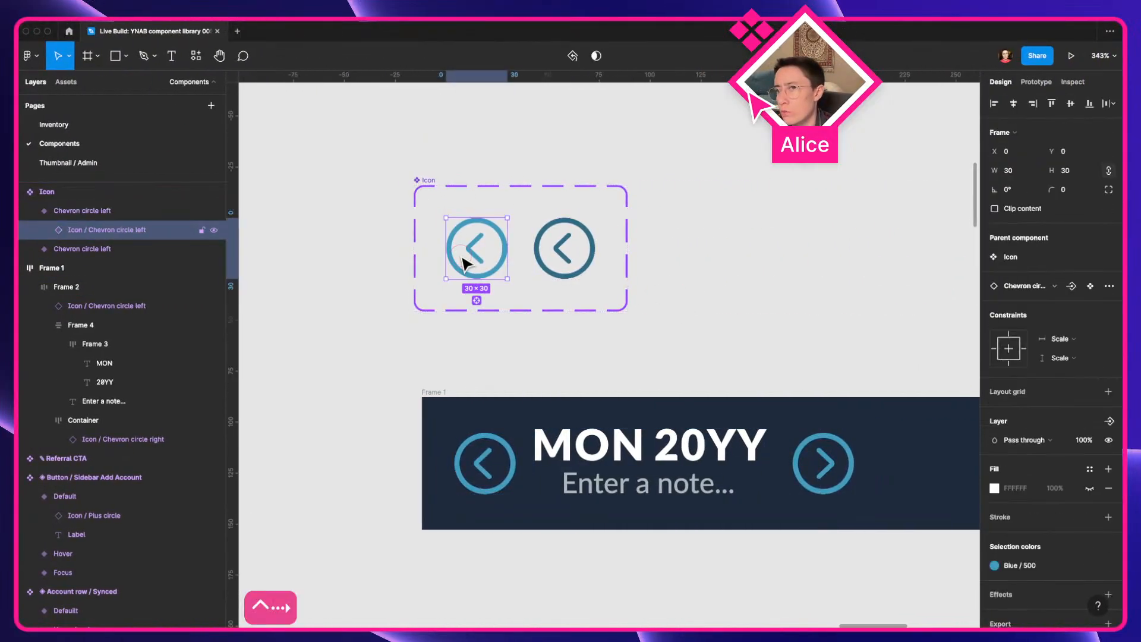
left_click(440, 186)
key("super+r")
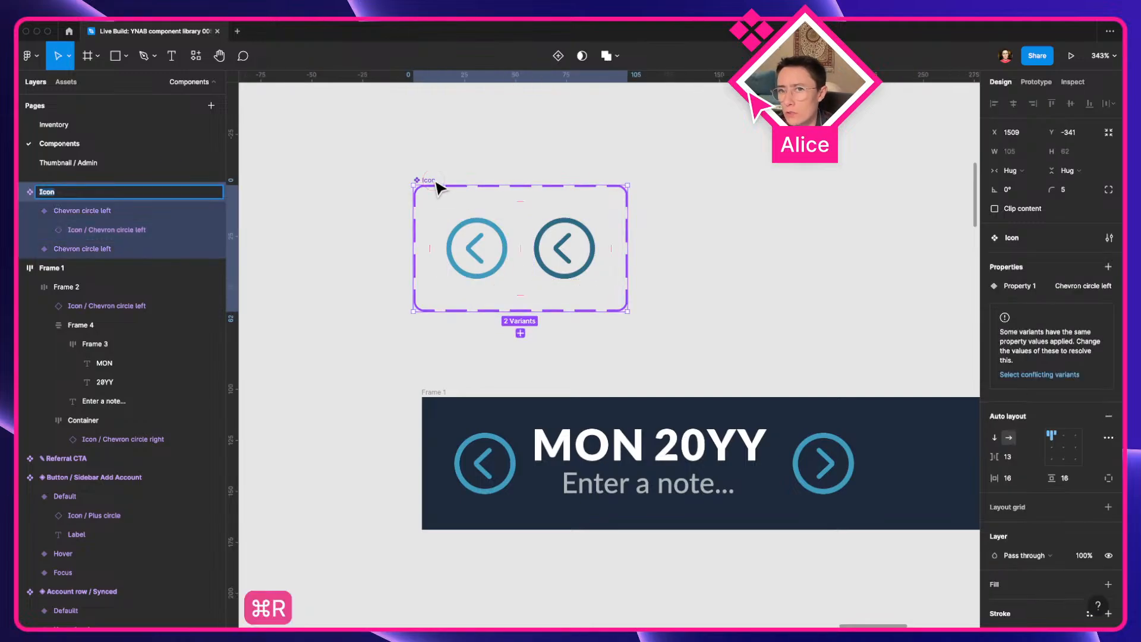
key("ctrl+super+space")
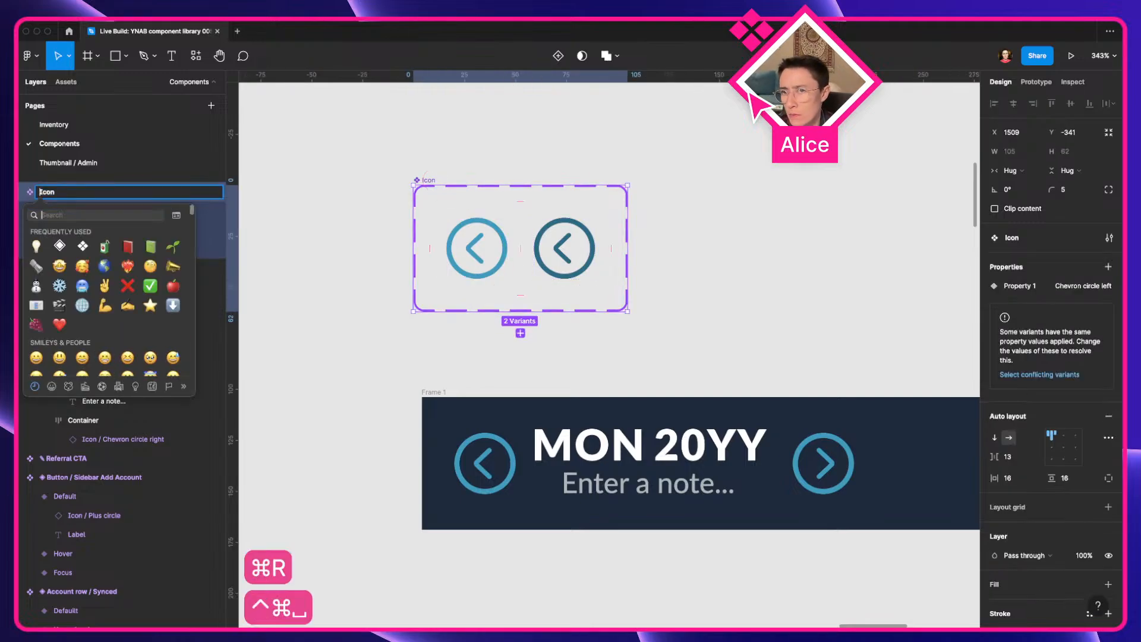
key("Escape")
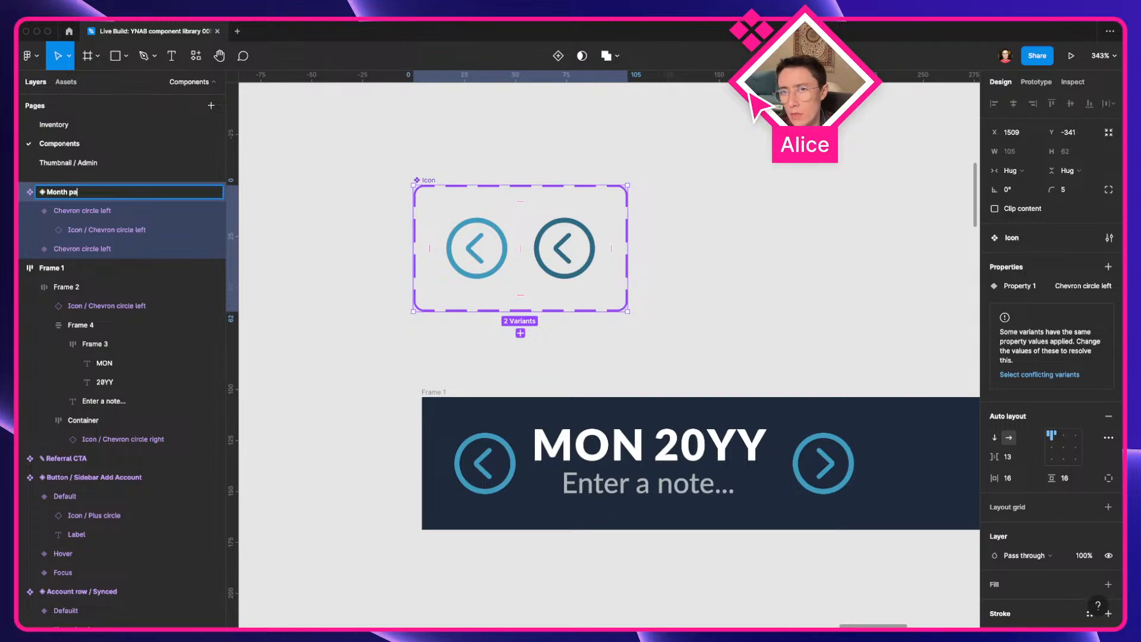
key("Return")
key("Escape")
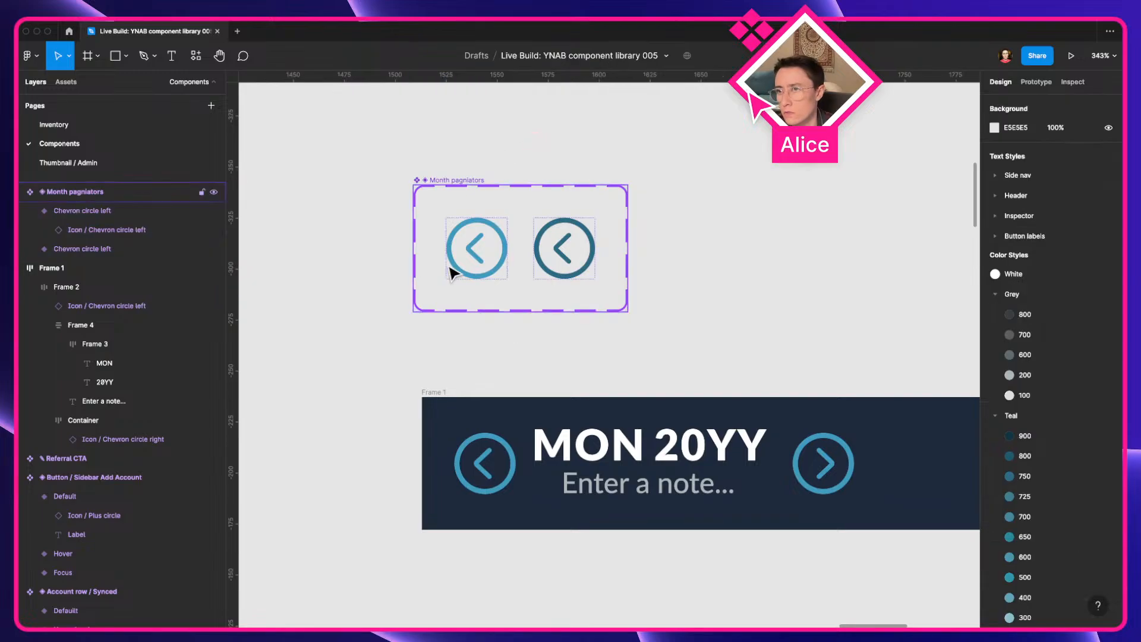
Replace both chevron icons beside the month text in Frame 1 with instances of the lighter blue Month pagniators variant
scroll(554, 255, "down", 5)
left_click_drag(527, 268, 539, 389)
left_click(522, 387)
key("Delete")
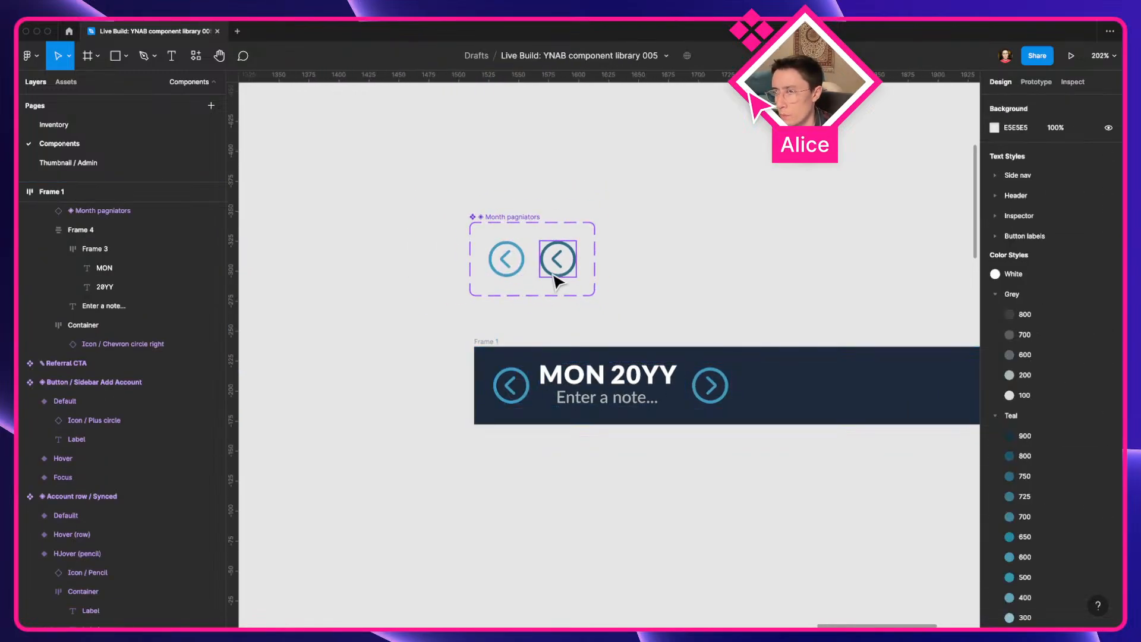
left_click_drag(498, 262, 716, 397)
left_click(737, 386)
key("Delete")
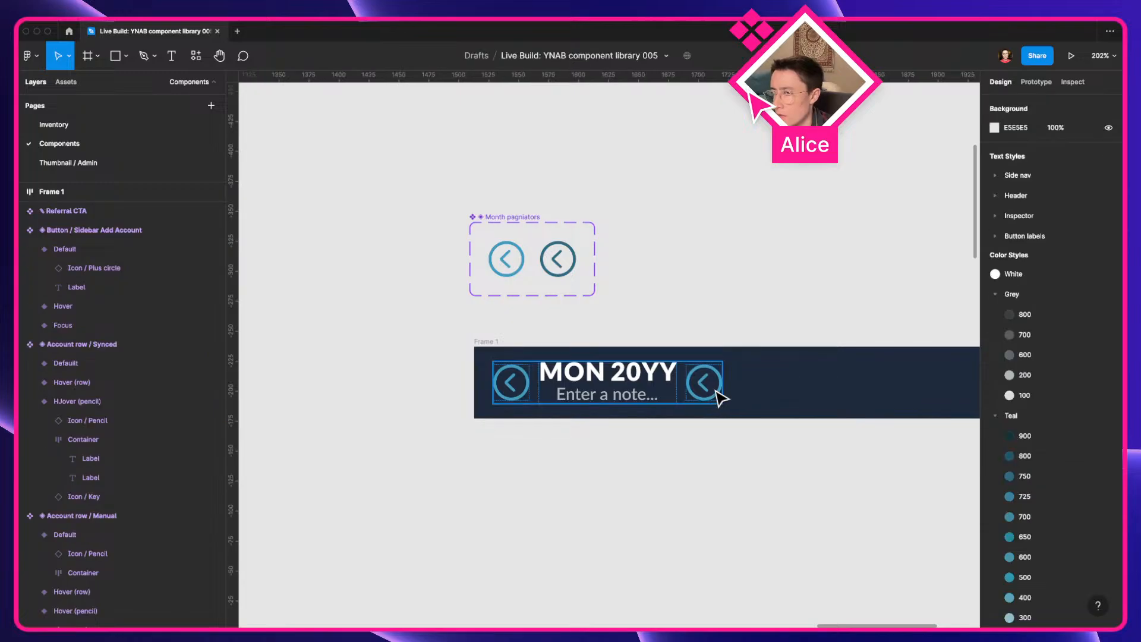
Wrap the paginator after the month text in an auto layout frame with horizontal and vertical padding of 5
left_click(710, 395)
scroll(719, 394, "up", 5)
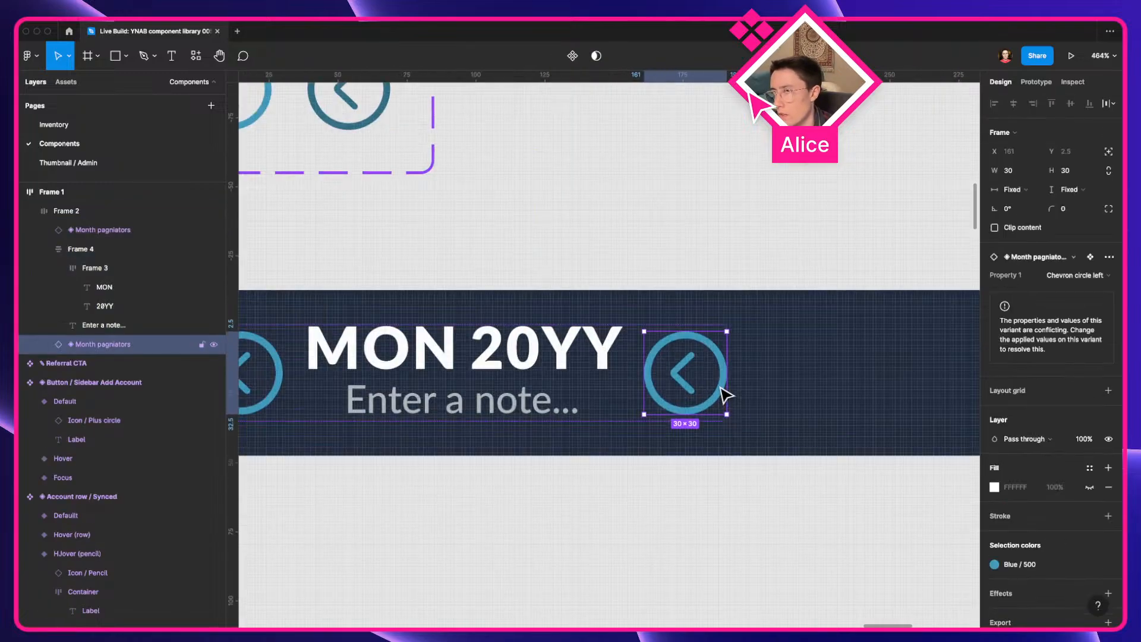
scroll(716, 392, "down", 4)
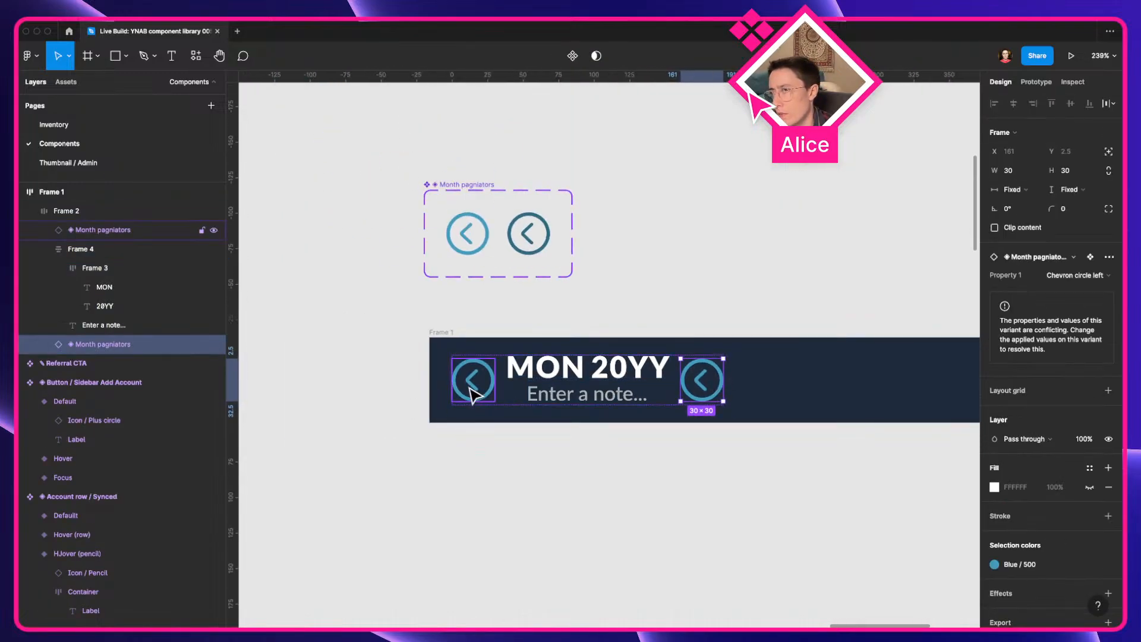
key("shift+a")
left_click(1024, 320)
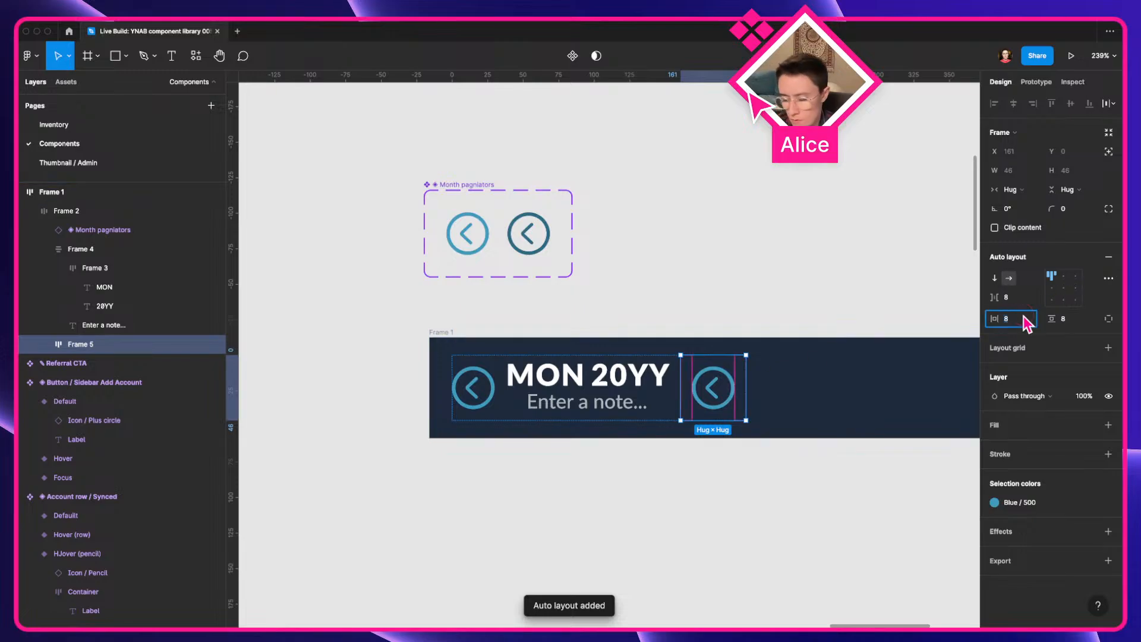
type("5")
key("Tab")
type("5")
key("Tab")
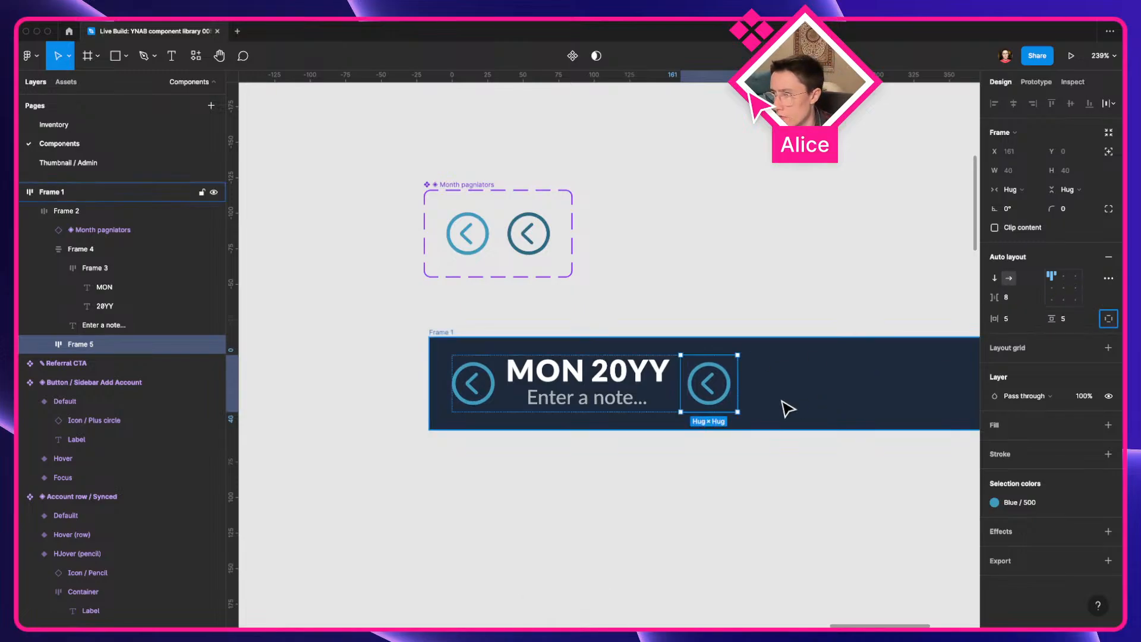
Wrap the paginator before the month text in an auto layout frame with horizontal and vertical padding of 5
left_click(467, 389)
key("shift+a")
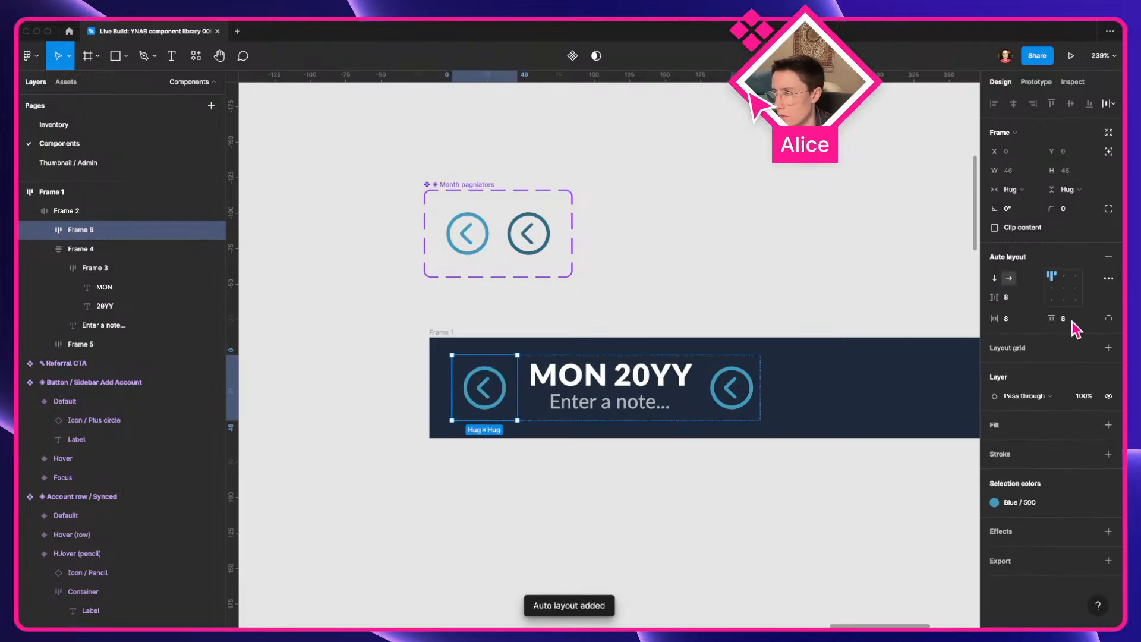
left_click(1010, 320)
type("5")
key("Tab")
type("5")
key("Tab")
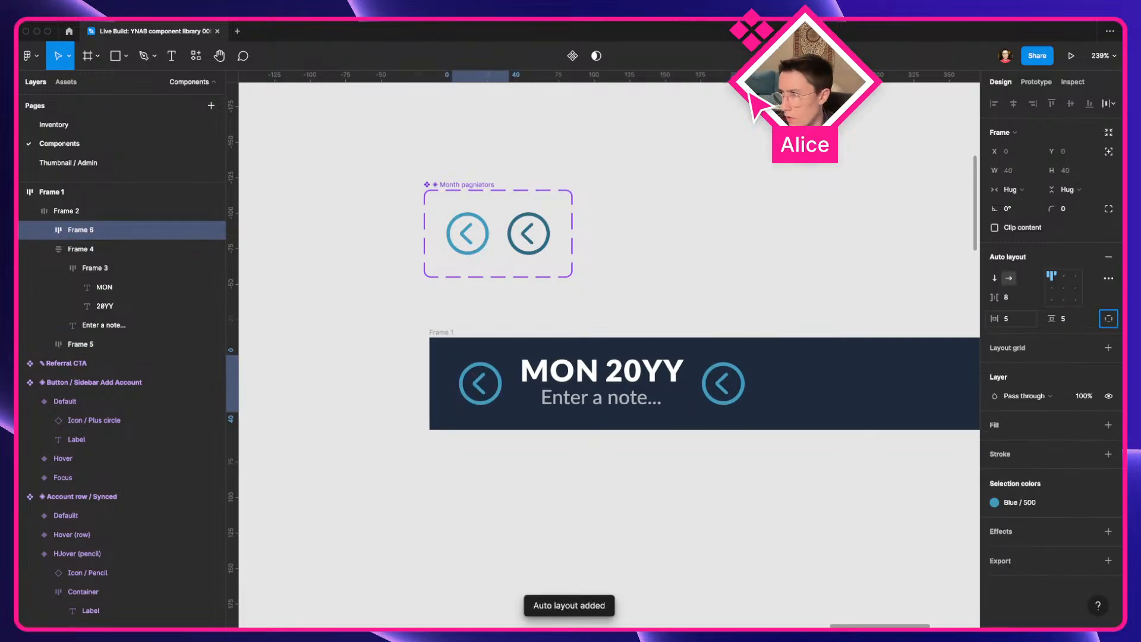
Rename the two auto layout frames around the paginators as Container
left_click(718, 392, "shift")
key("super+r")
type("contai")
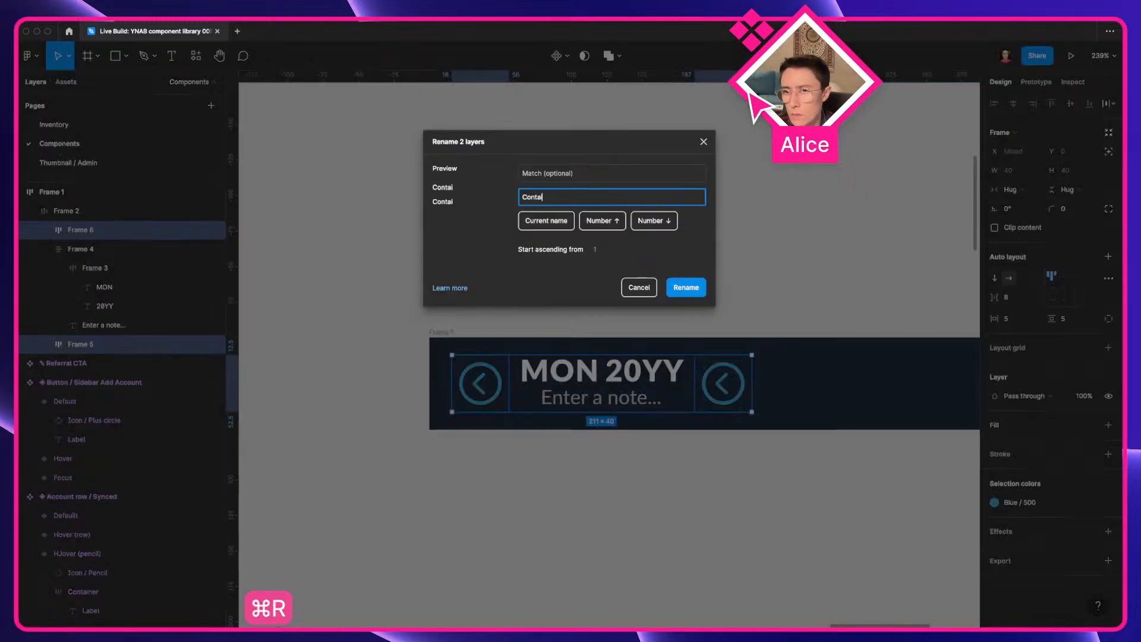
type("ner")
key("Return")
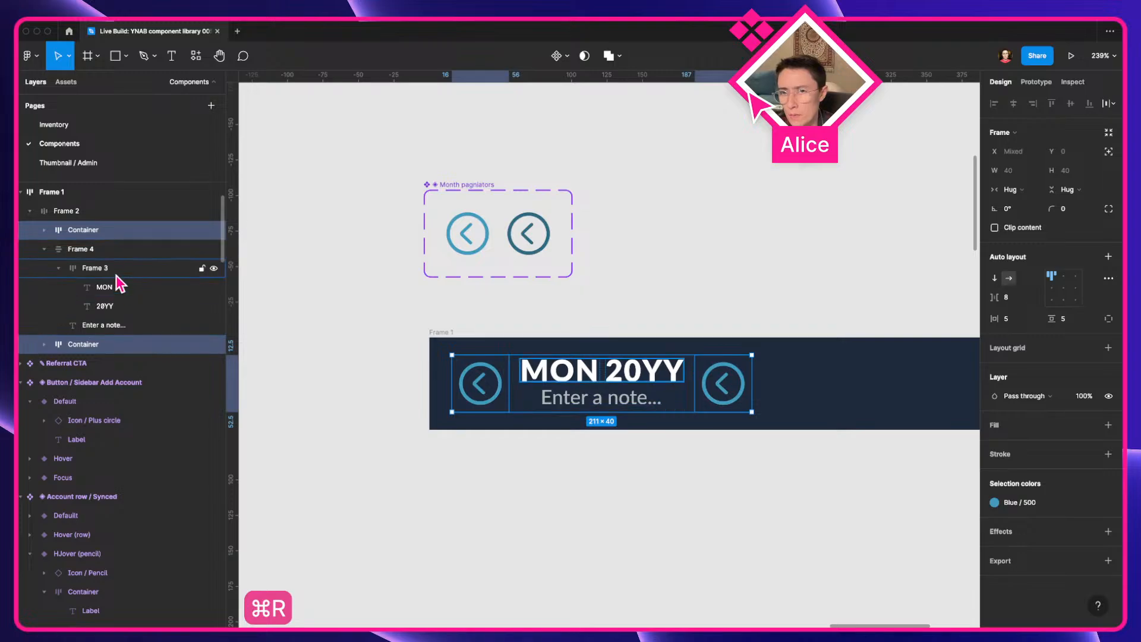
Rename the MON text layer as Month and the 20YY text layer as Year
left_click(107, 287)
key("super+r")
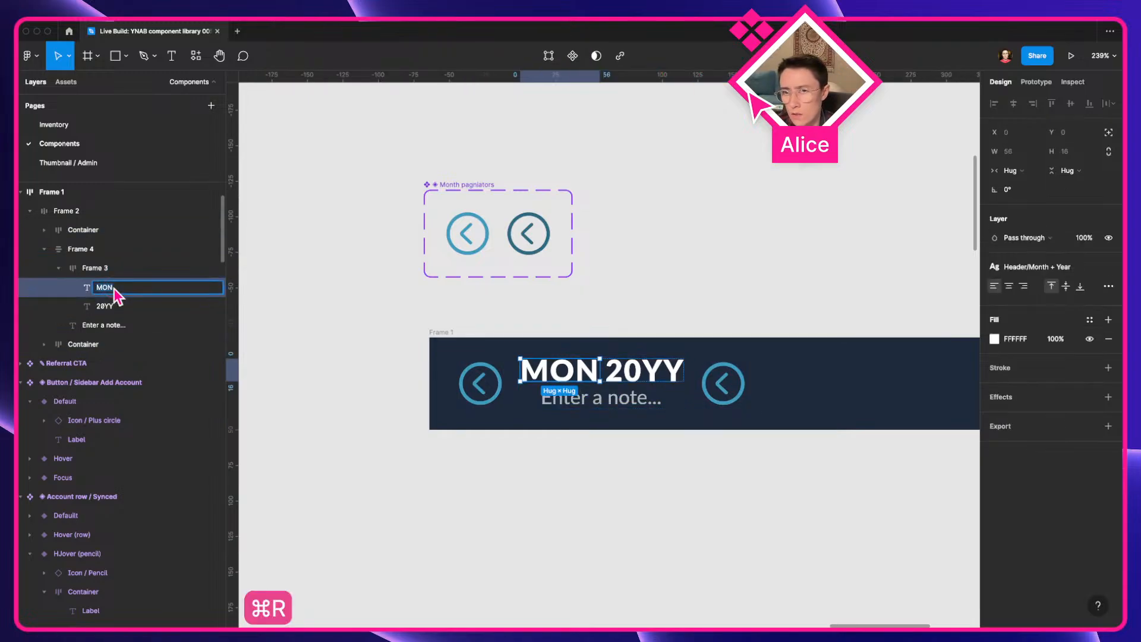
key("Return")
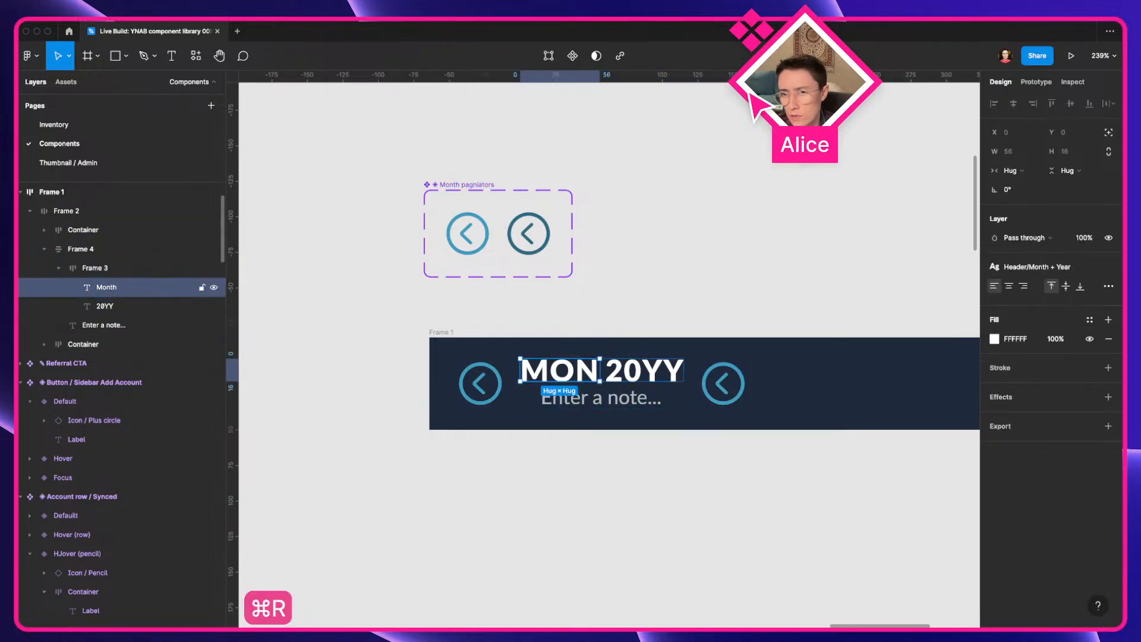
left_click(113, 312)
key("super+r")
type("Year")
key("Return")
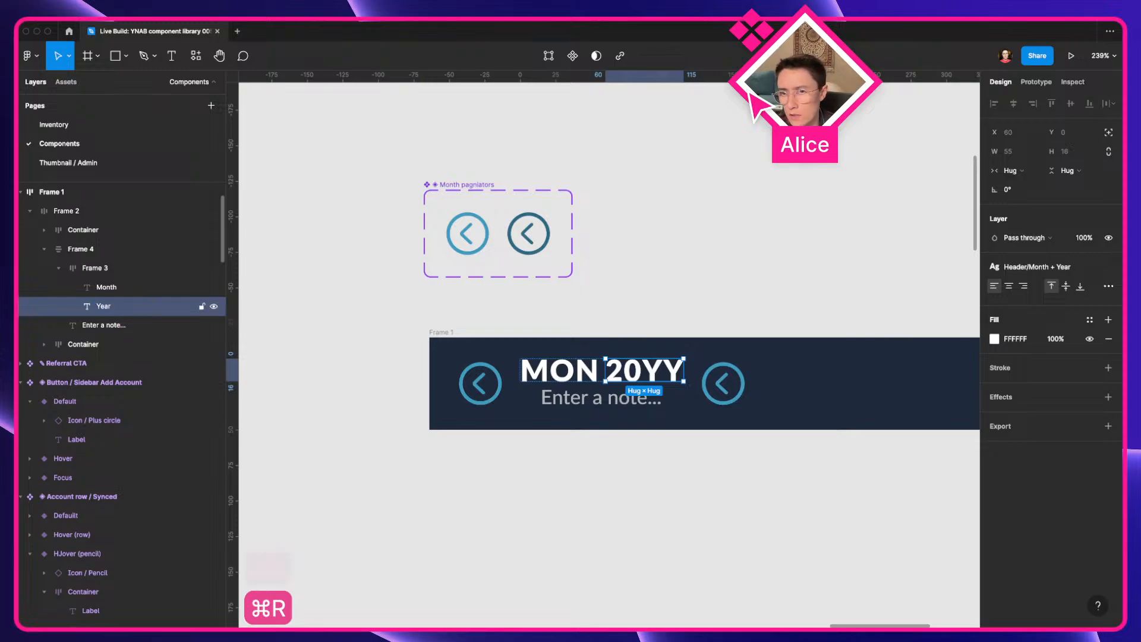
Rename the frame holding the month and year as Container and the "Enter a note..." text layer as Note
left_click(113, 274)
key("super+r")
type("Container")
key("Return")
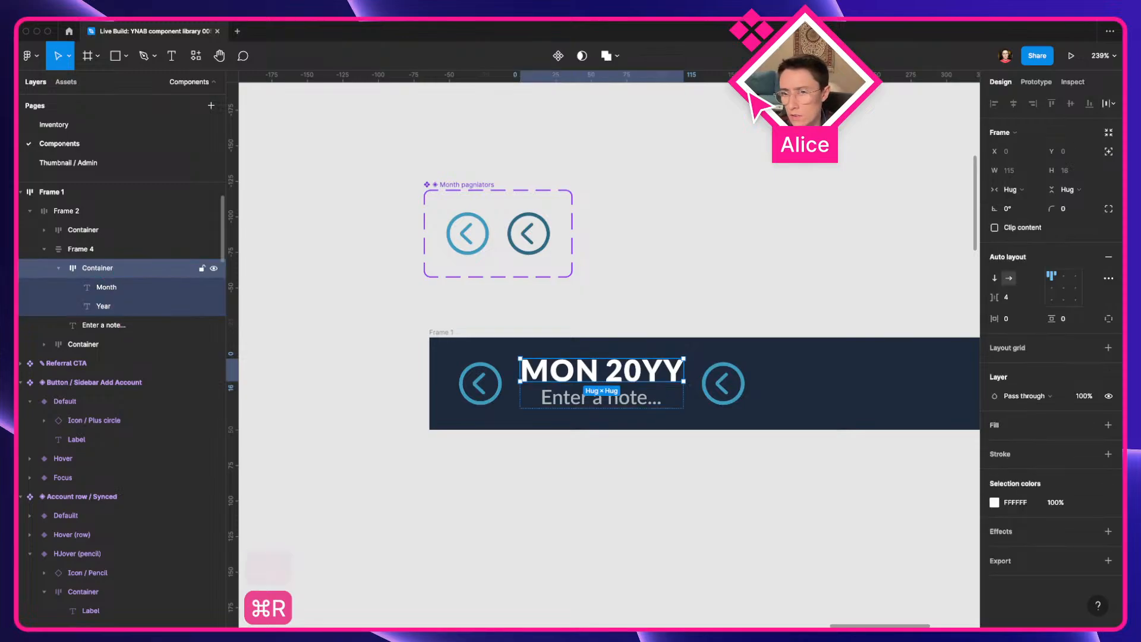
left_click(119, 325)
key("super+r")
type("Note")
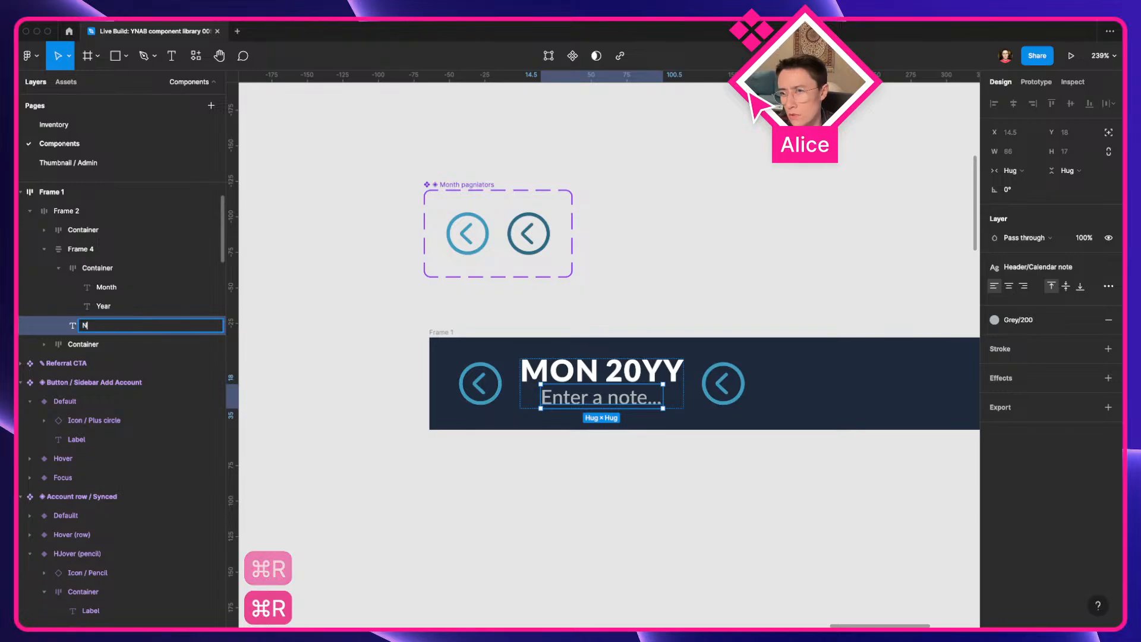
key("Return")
Rename Frame 4 around the month and note texts and its parent Frame 2 as Container
left_click(107, 250)
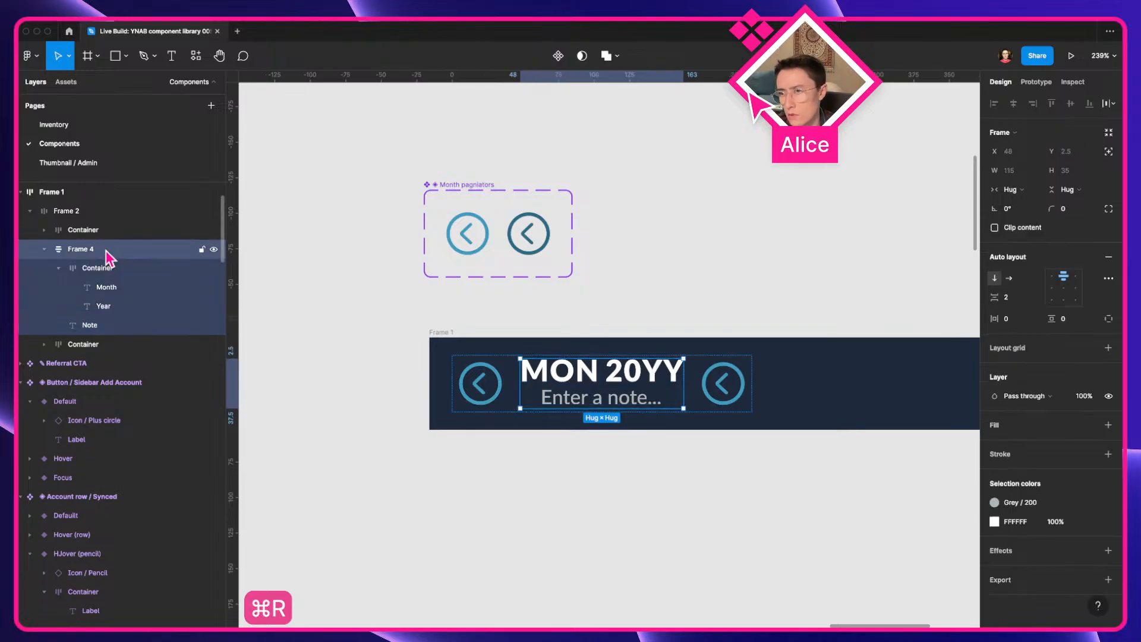
key("super+r")
type("Container")
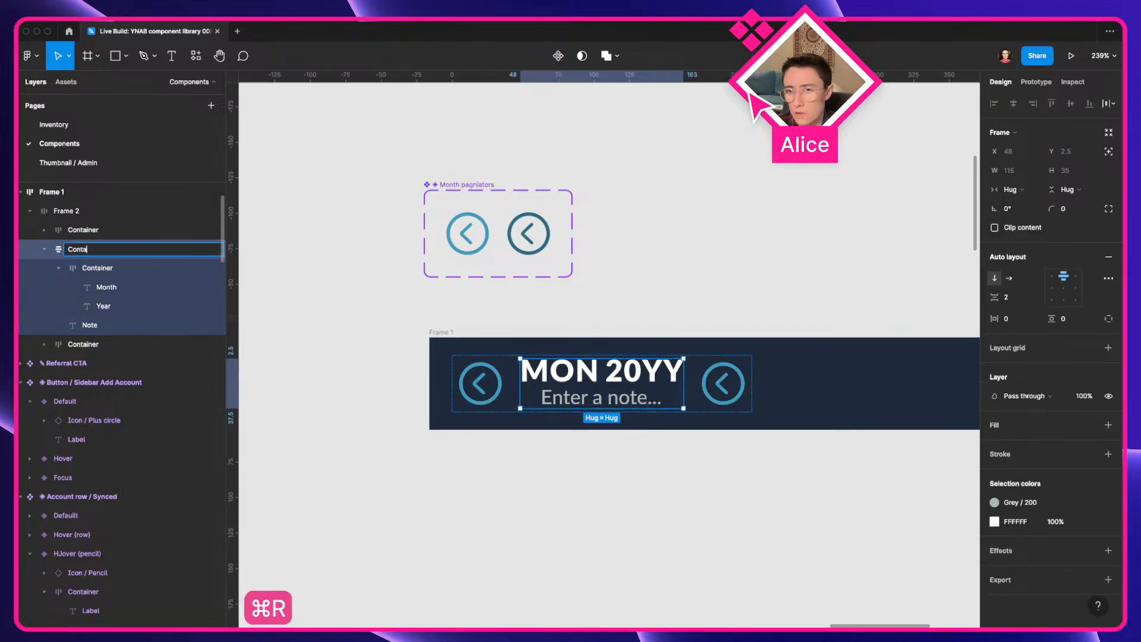
key("Return")
left_click(88, 212)
key("super+r")
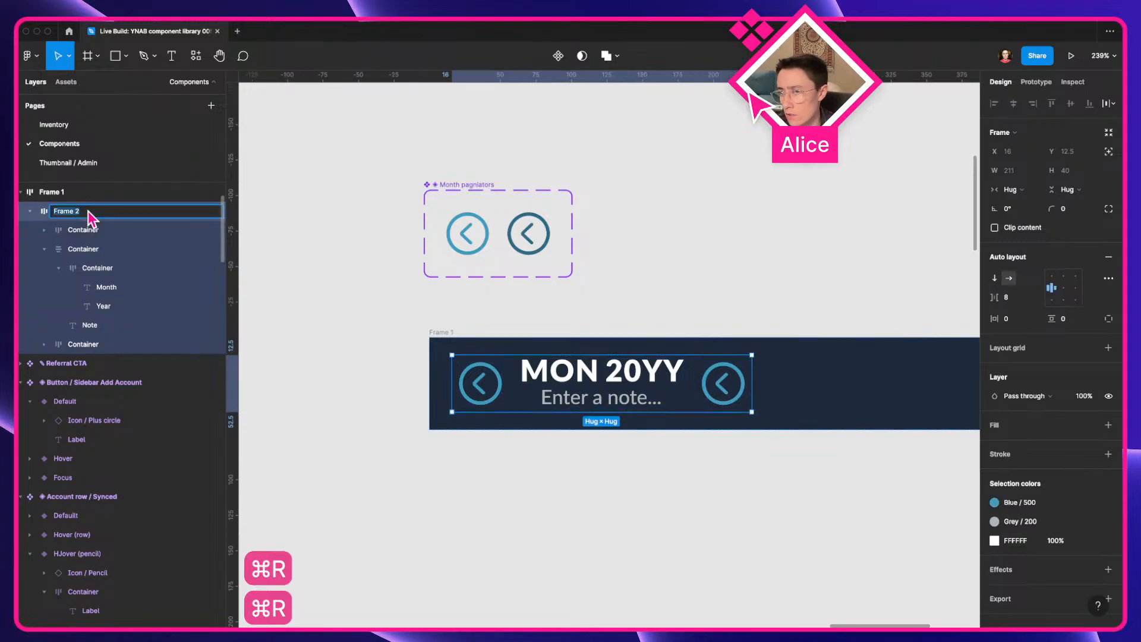
type("Container")
key("Return")
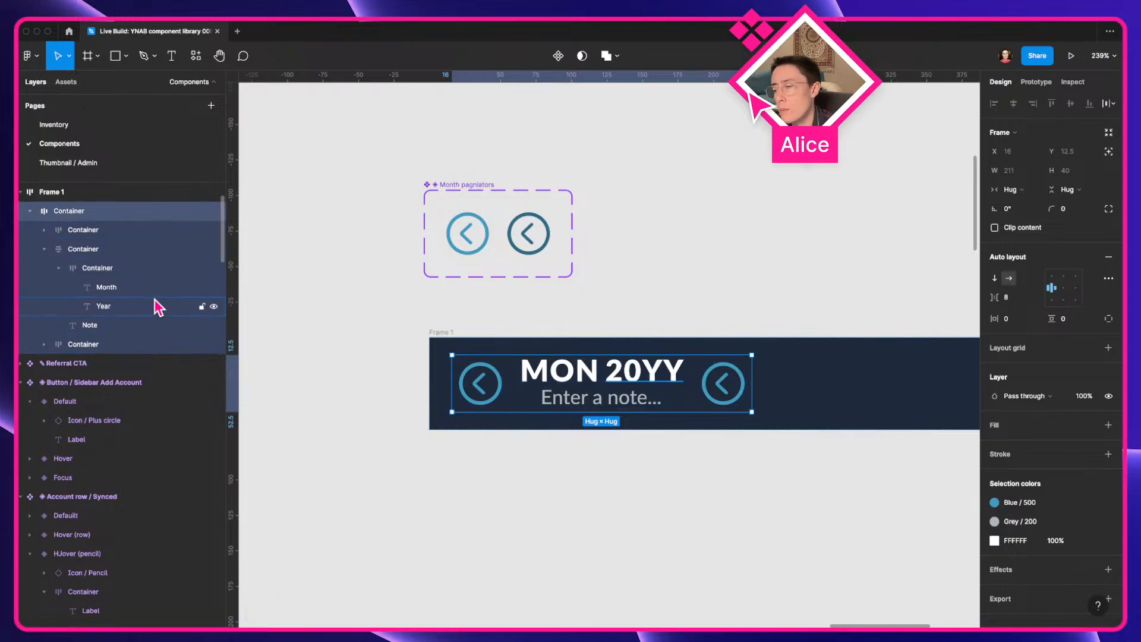
Rename the top-level Frame 1 that holds the dark header bar as Header
double_click(625, 385)
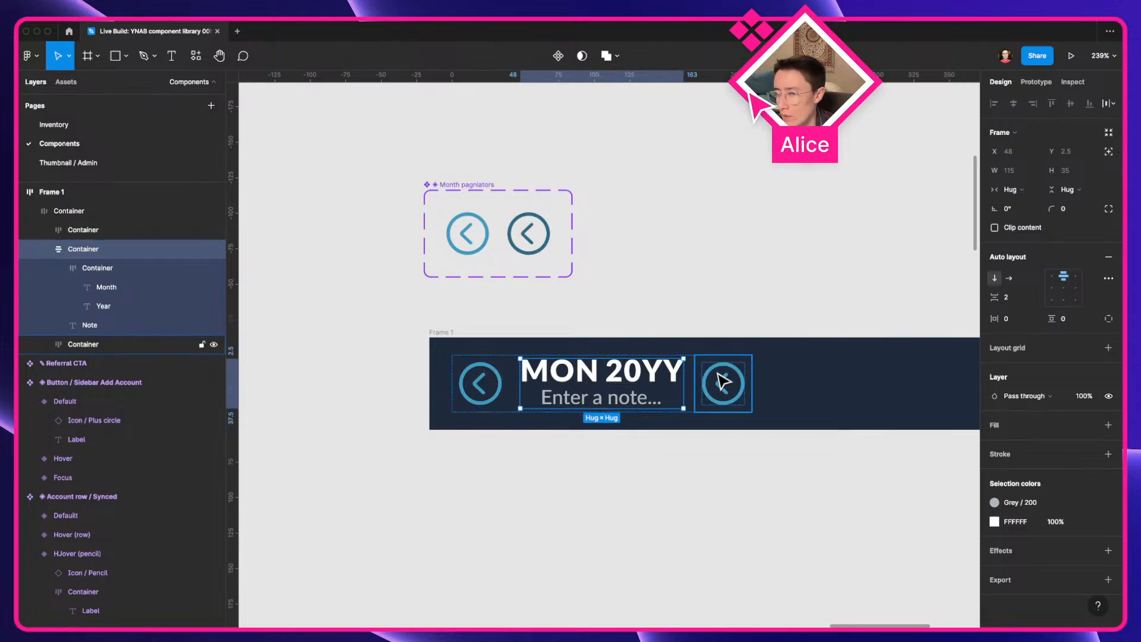
left_click(80, 190)
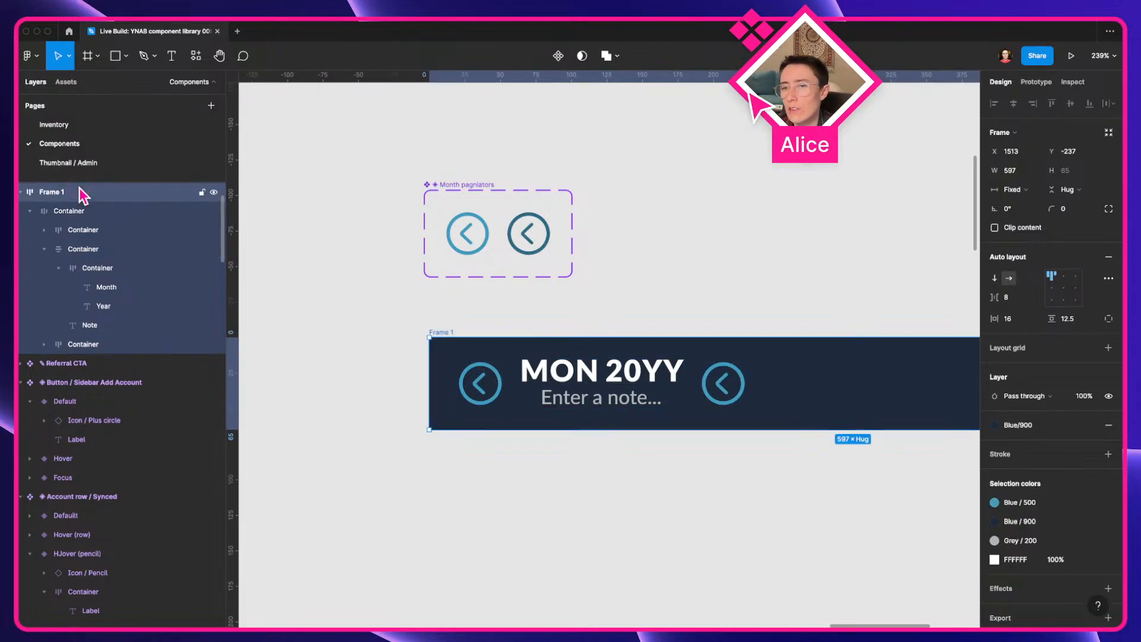
scroll(736, 343, "down", 2)
key("super+r")
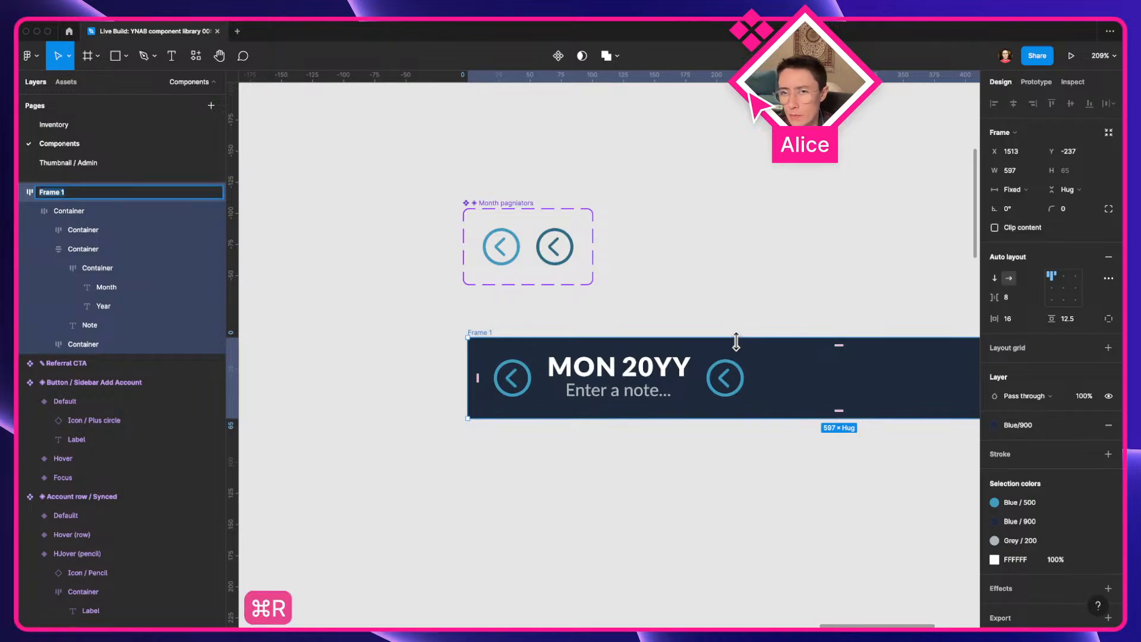
type("Header")
key("Return")
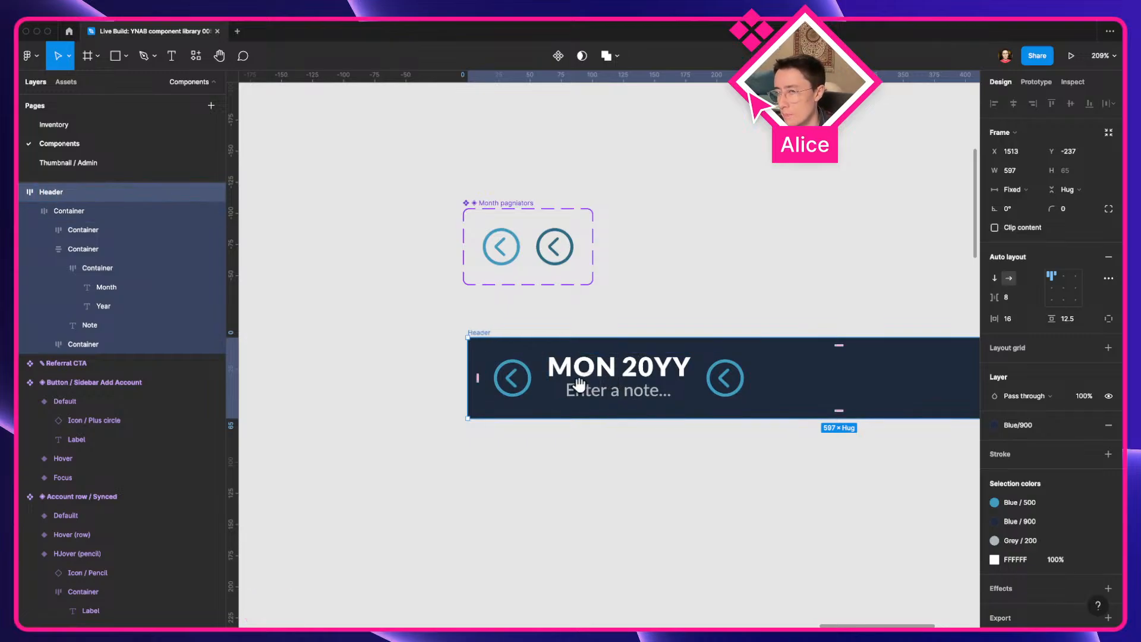
Prefix the Header frame's name with the ◈ symbol
scroll(579, 385, "right", 2)
key("super+r")
key("ctrl+super+space")
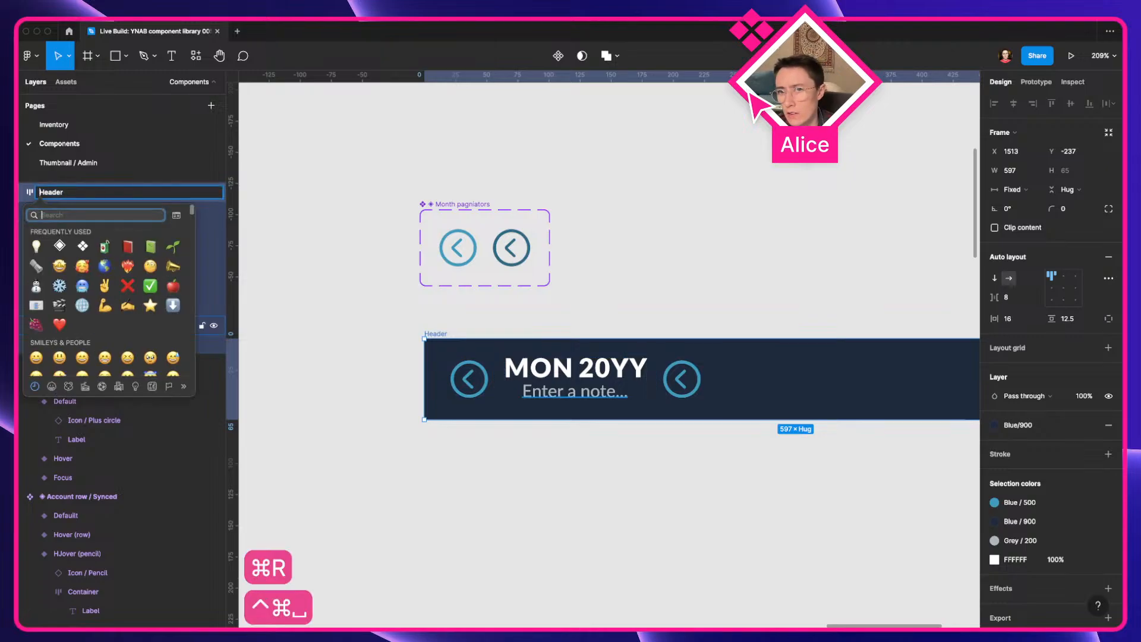
key("Down")
key("Right")
key("Return")
key("Return")
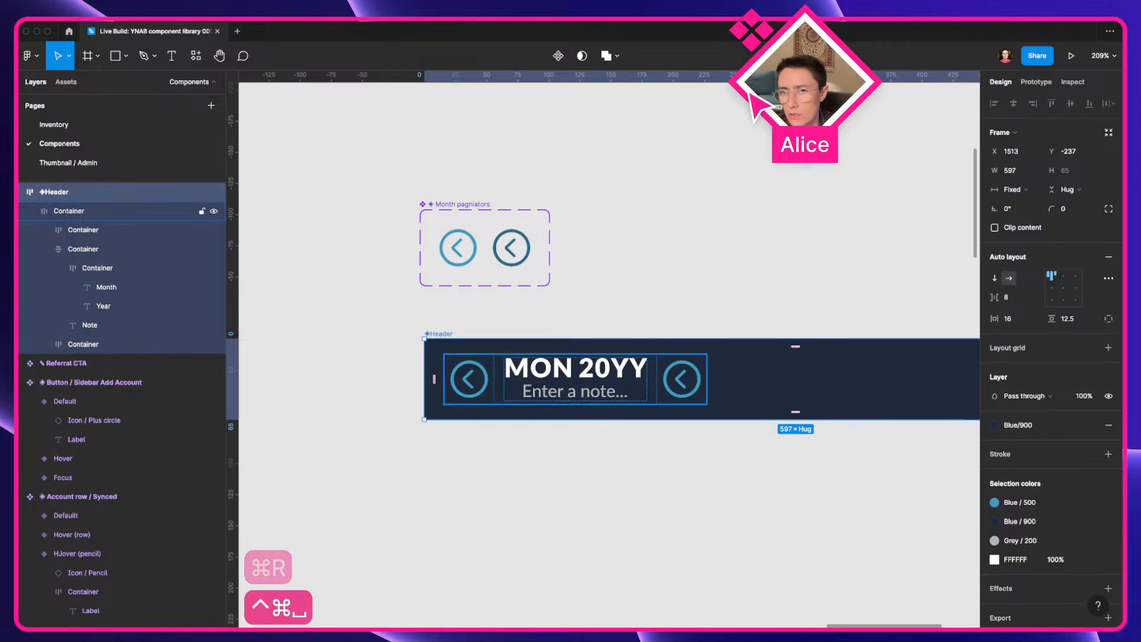
left_click(587, 479)
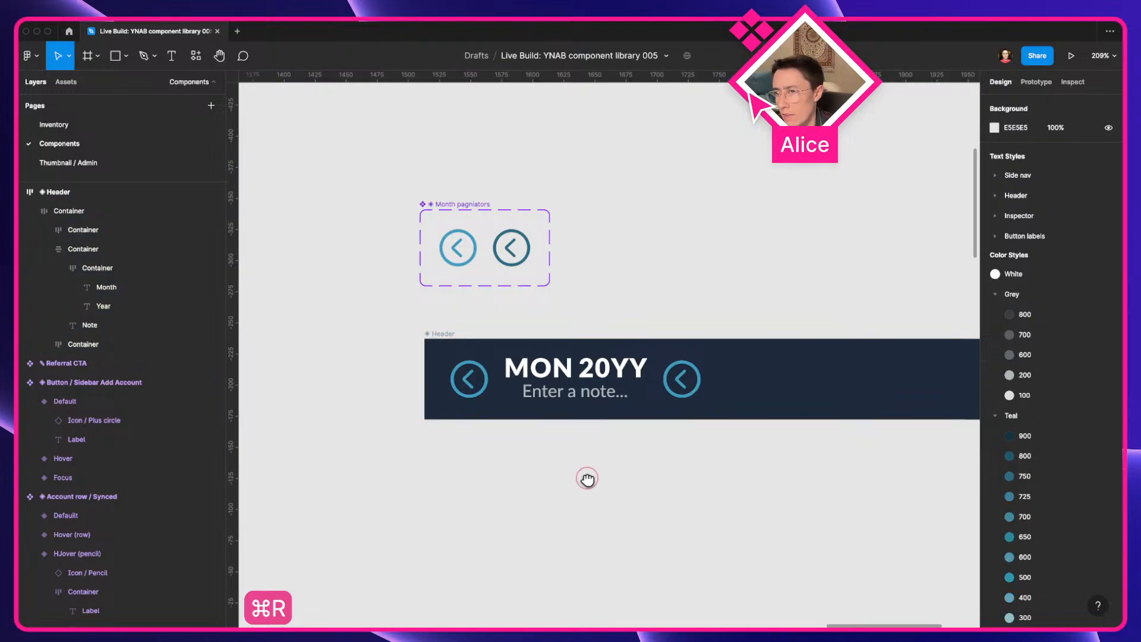
scroll(587, 479, "right", 2)
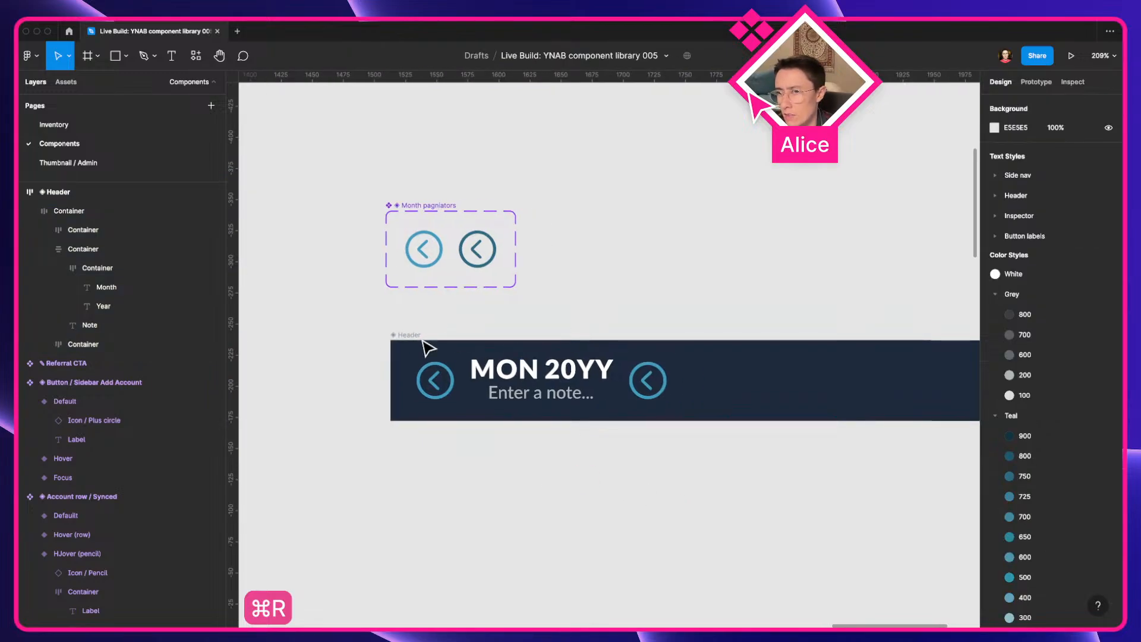
Check the month selector in the YNAB web app and place a copy of the header's month Container on the empty canvas above it
left_click(488, 389)
key("super+Tab")
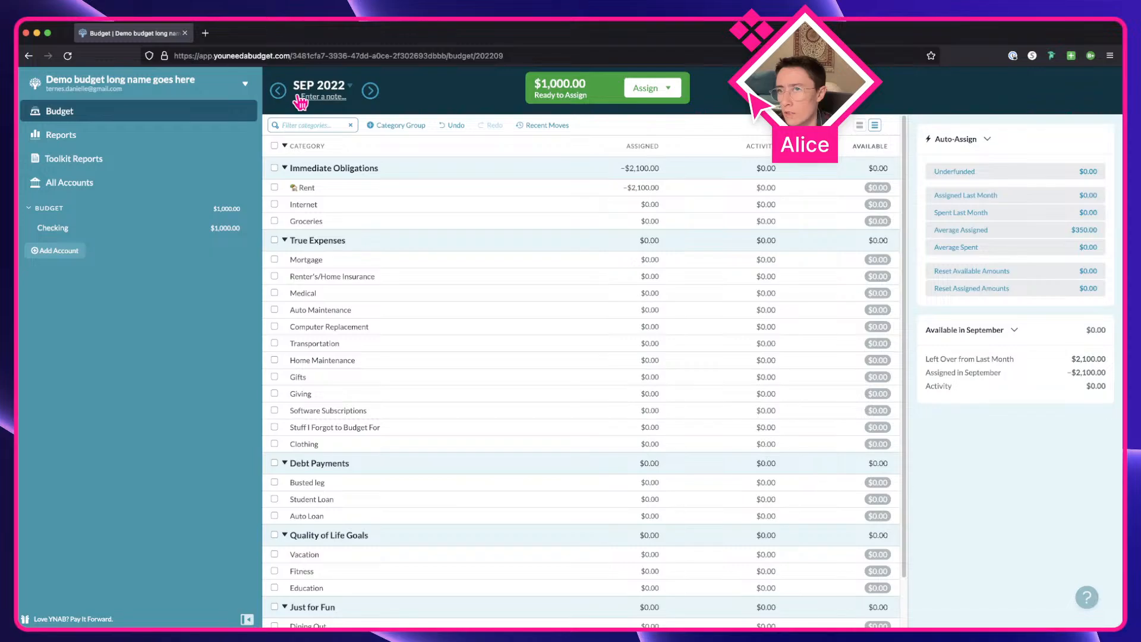
key("ctrl+Right")
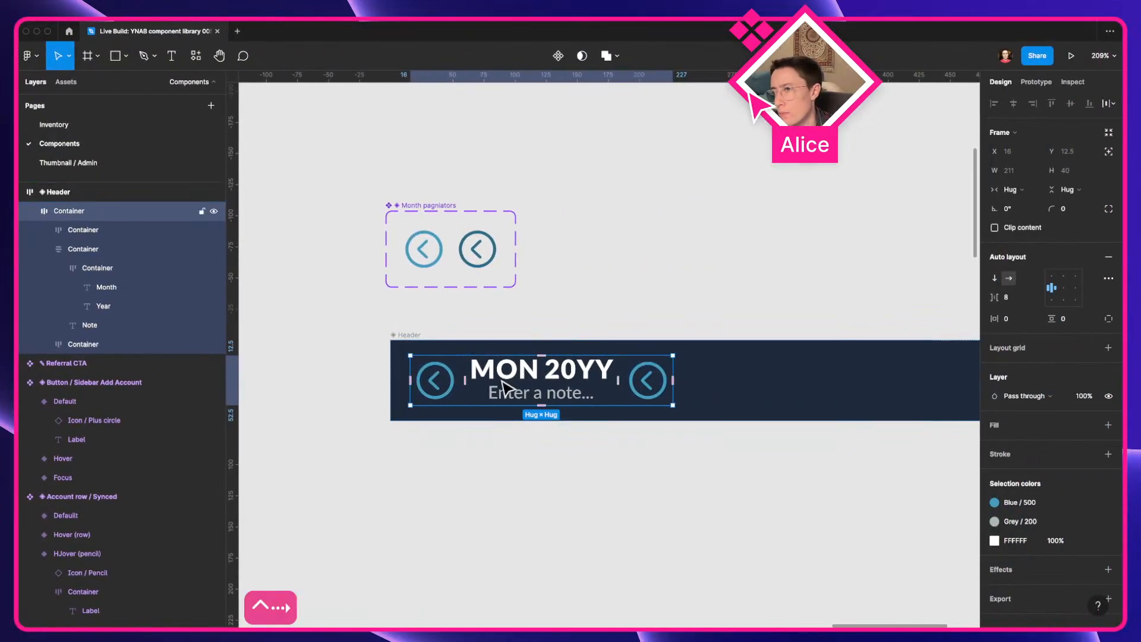
left_click_drag(504, 385, 702, 227)
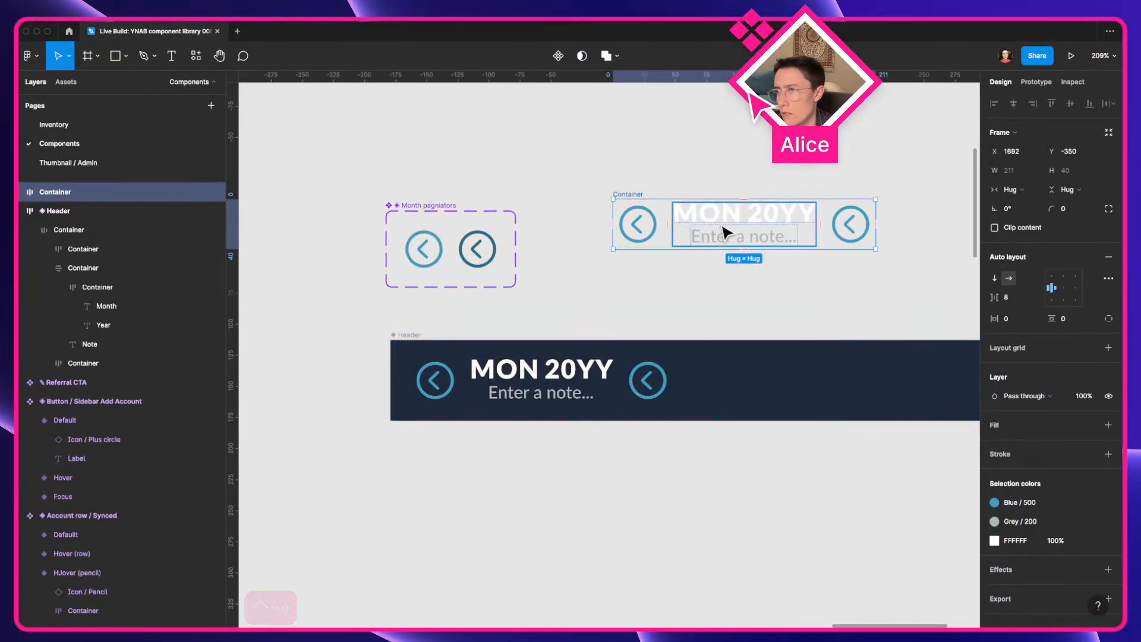
Move the Month pagniators component set further up the canvas, away from the header
left_click(421, 210)
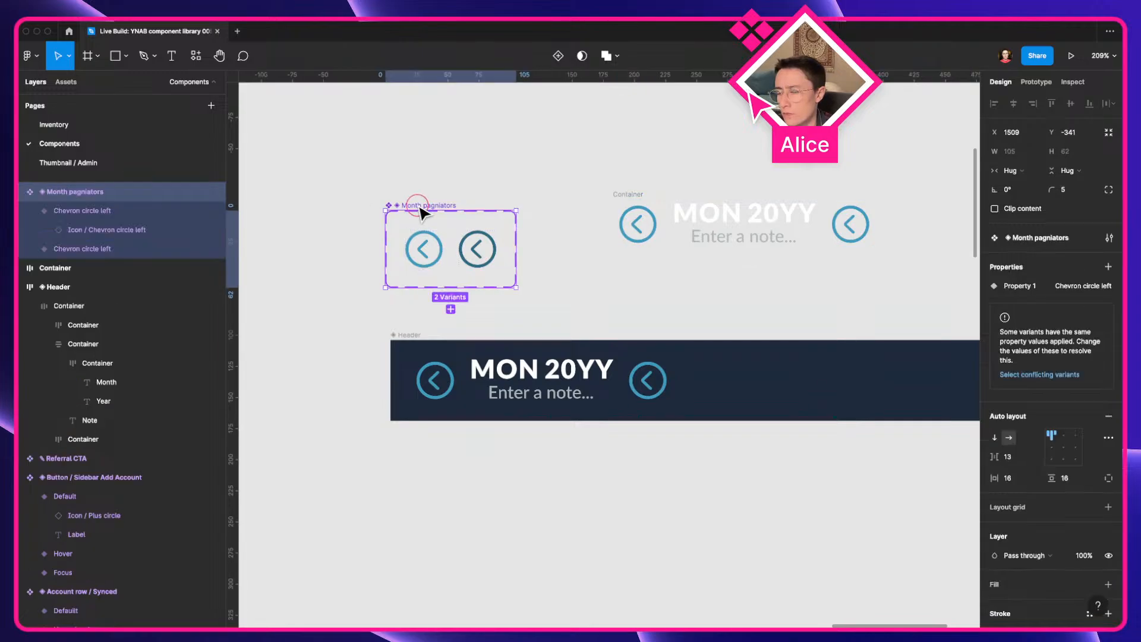
left_click_drag(421, 211, 428, 129)
left_click(479, 245)
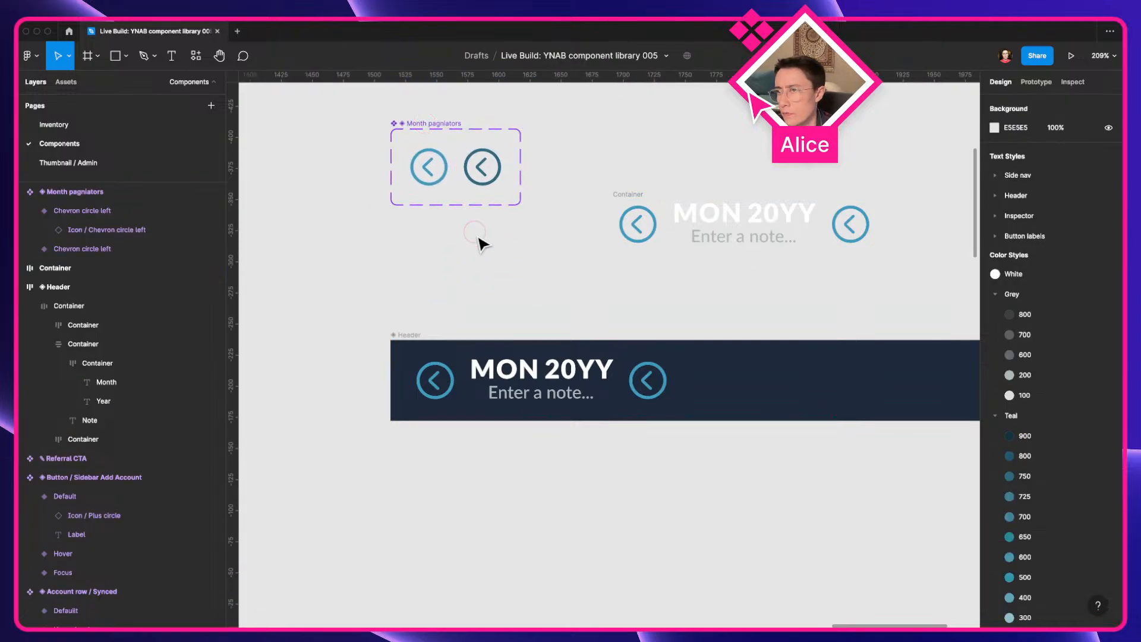
Find the "down" caret icon among the components and insert it after 20YY in the copied Container
scroll(550, 249, "right", 5)
scroll(550, 249, "up", 2)
key("ctrl+Left")
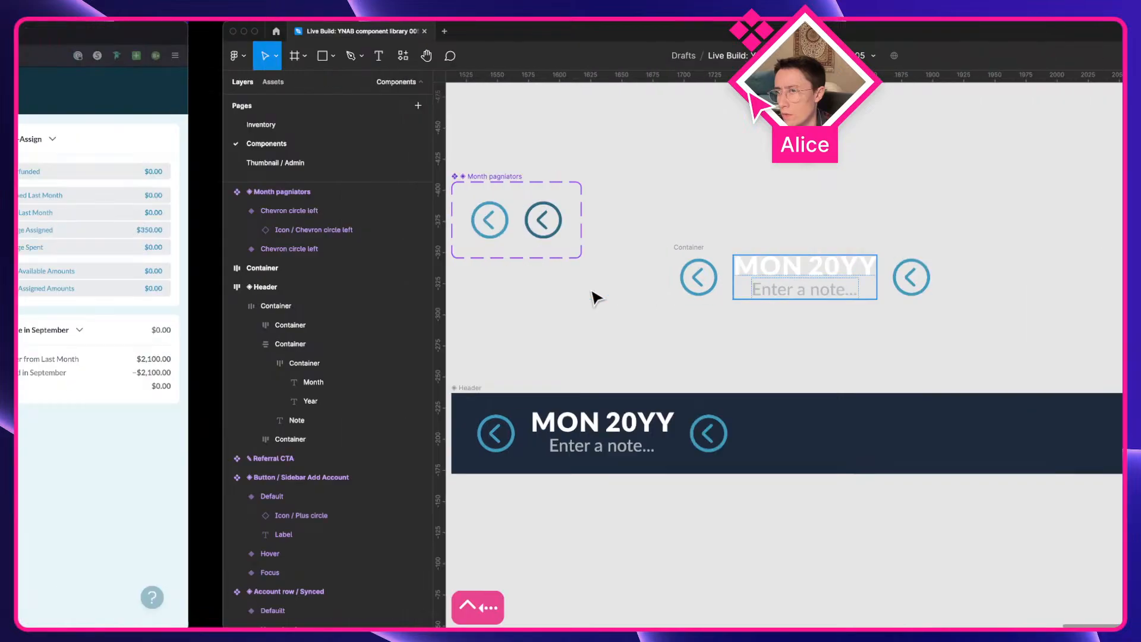
key("ctrl+Right")
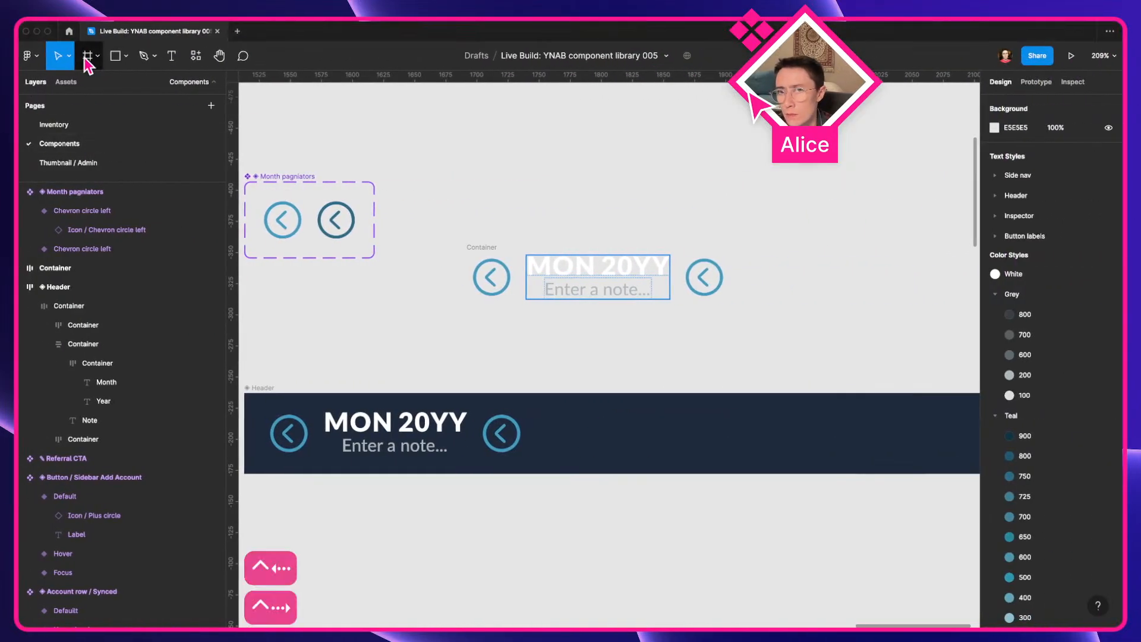
left_click(66, 81)
type("dhev")
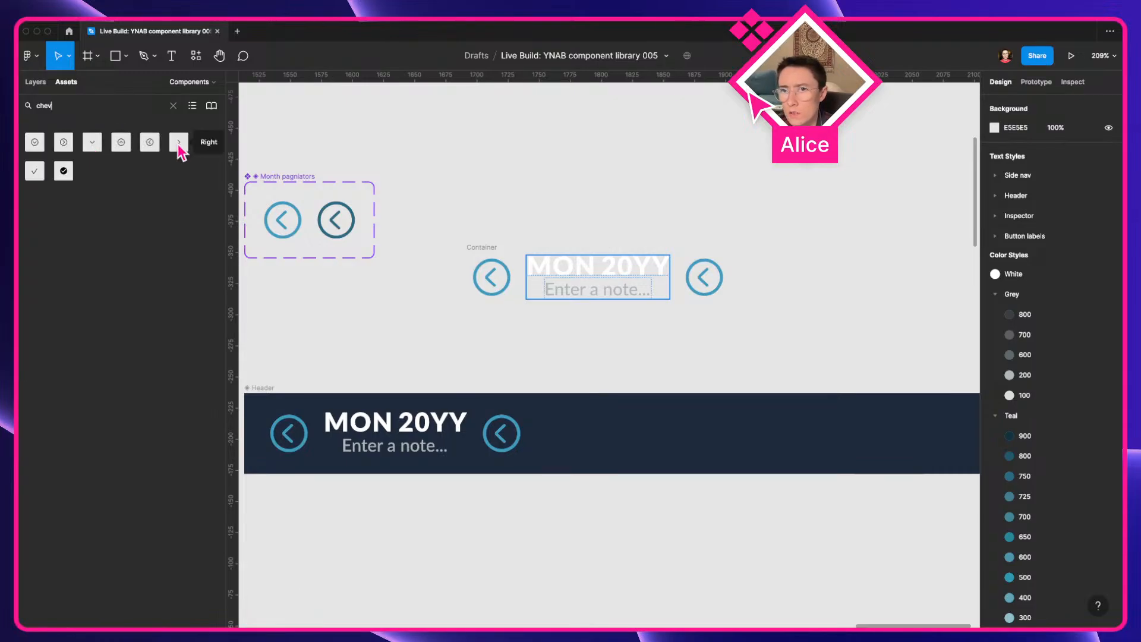
key("super+a")
type("dow")
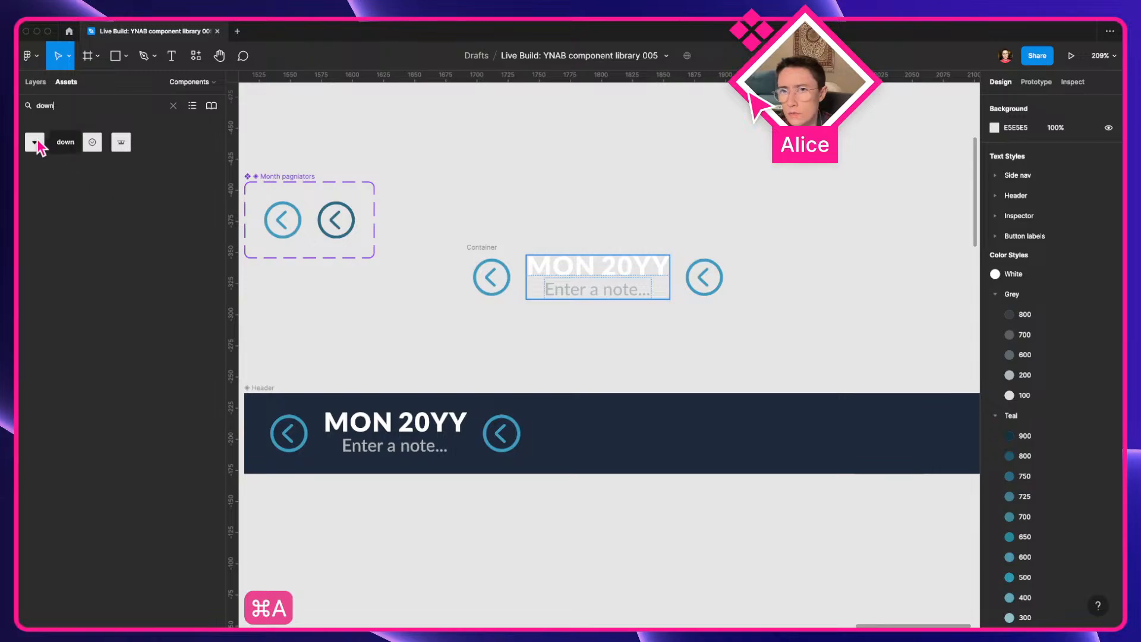
left_click_drag(37, 143, 682, 263)
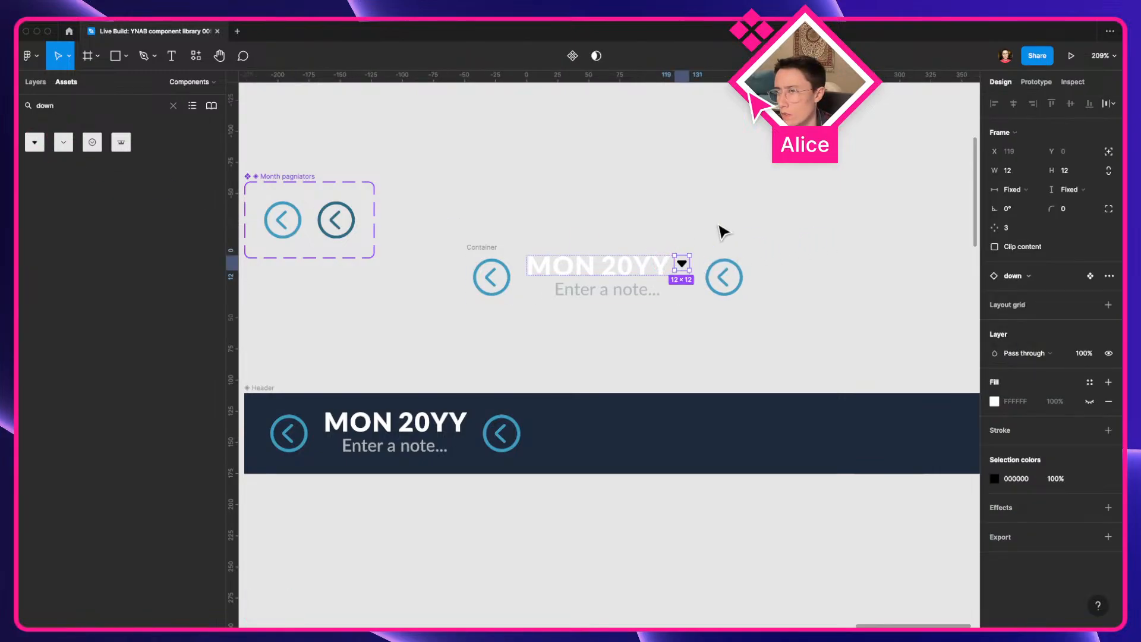
Align the copied month row's contents to the left and vertically centred, and apply the White color style to its text and caret
left_click(577, 224)
double_click(594, 268)
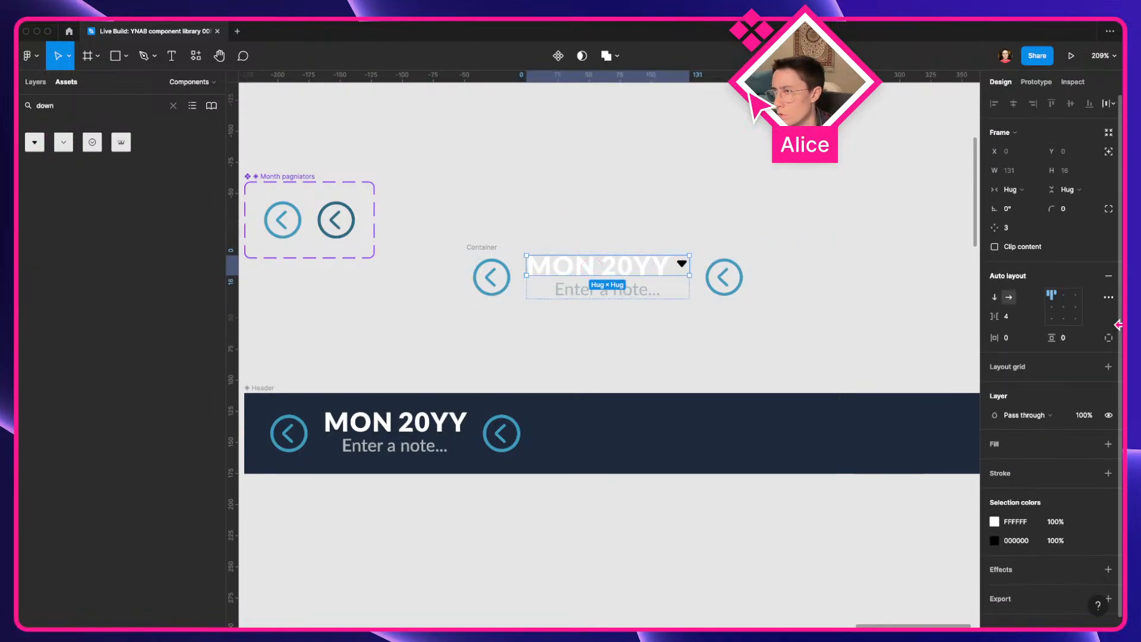
left_click(1052, 306)
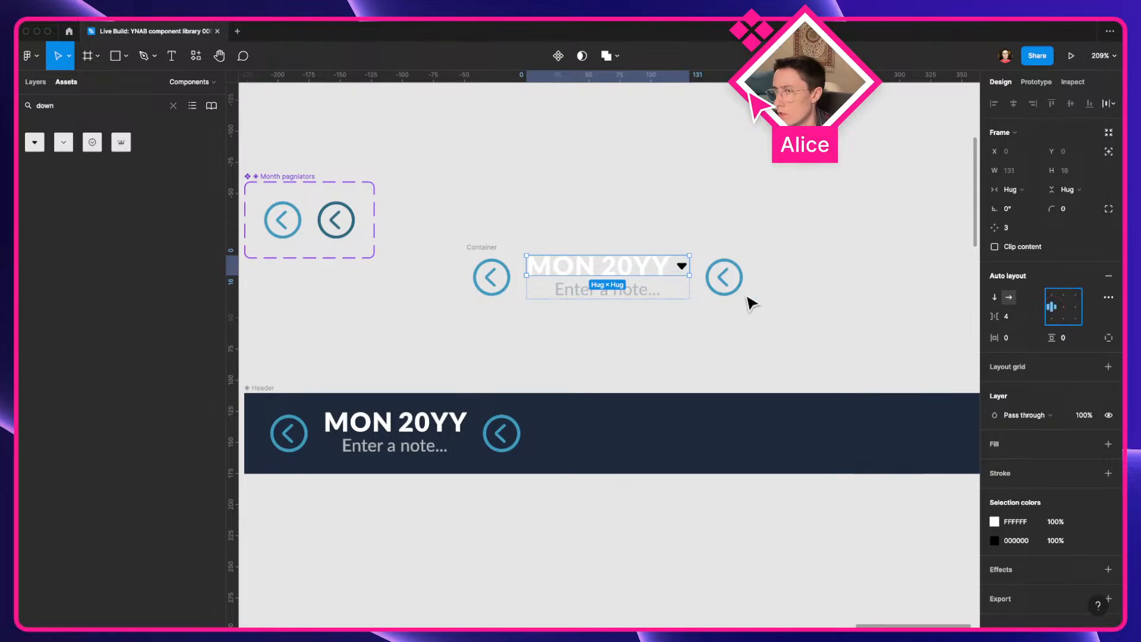
left_click(1089, 540)
left_click(868, 466)
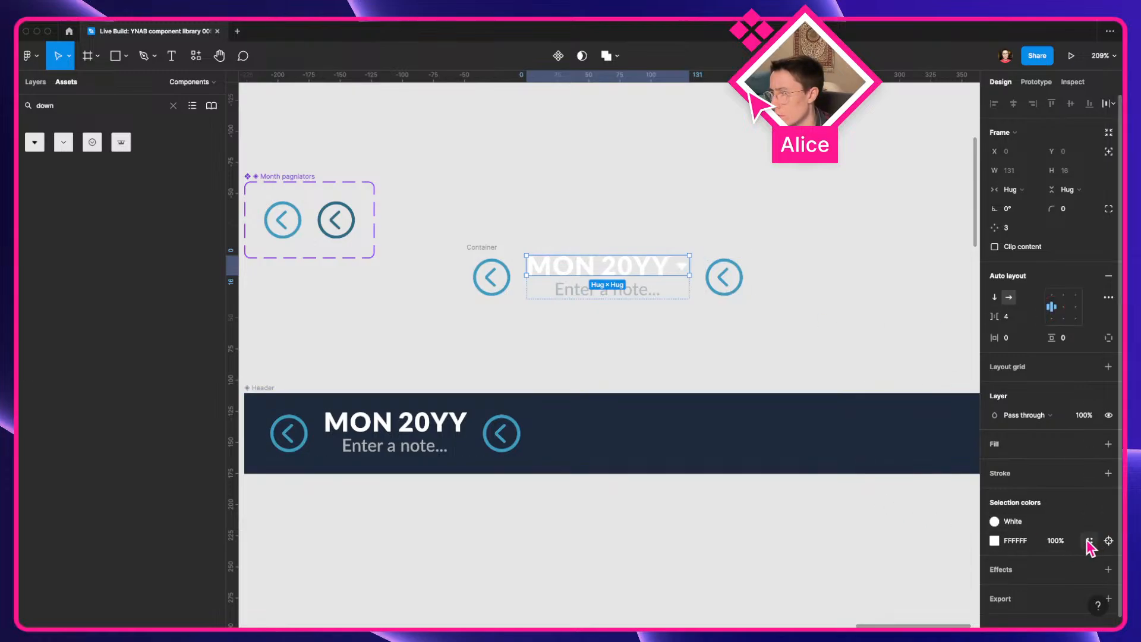
left_click(1090, 540)
left_click(872, 470)
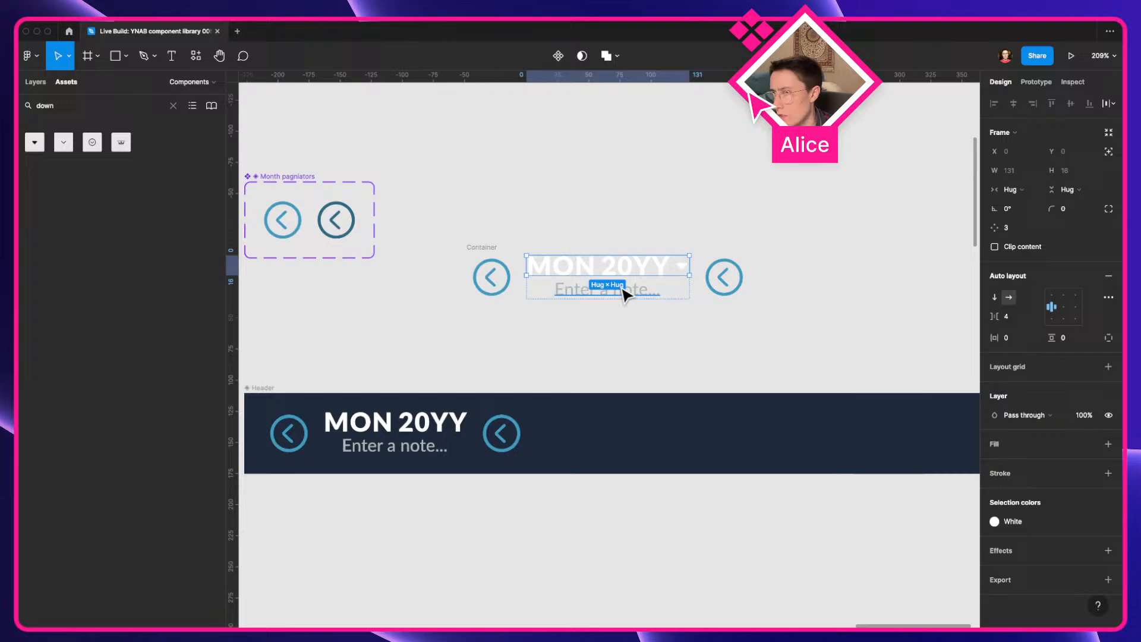
Apply the Blue / 500 color style to the caret beside the year, comparing it with the month selector in the YNAB web app
left_click(501, 260)
left_click(545, 224)
key("ctrl+Left")
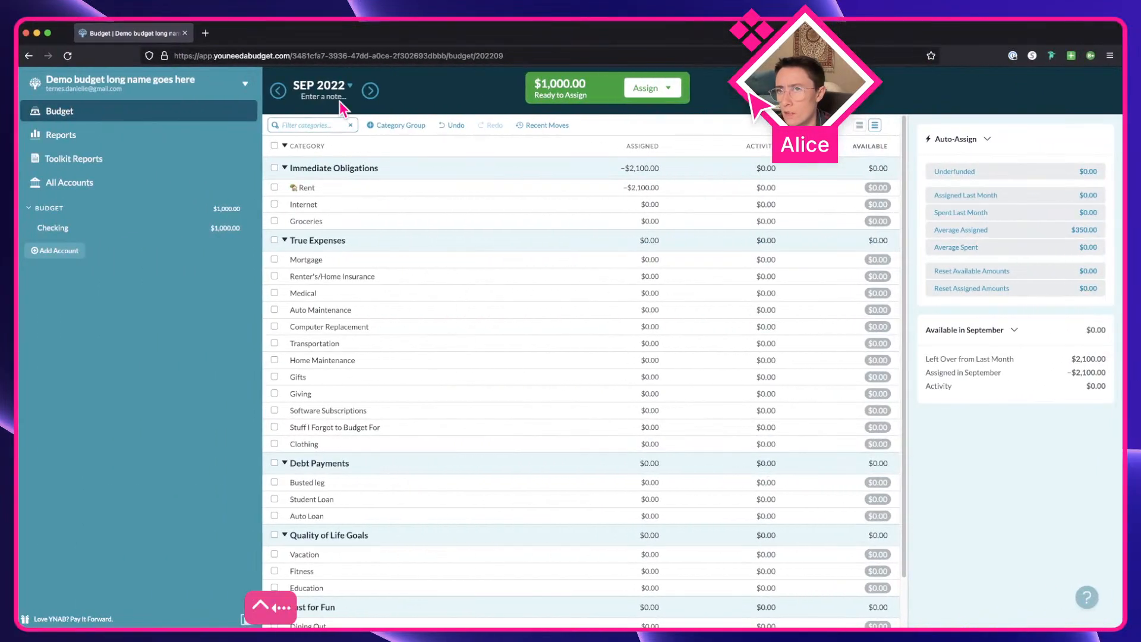
key("ctrl+Right")
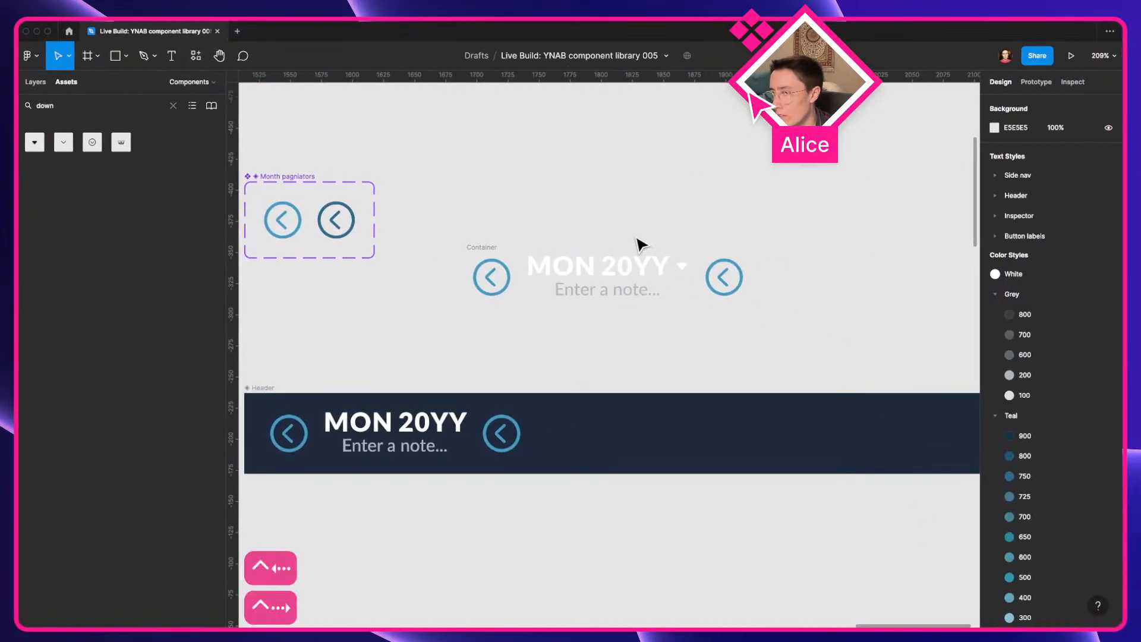
double_click(683, 271)
left_click(682, 268)
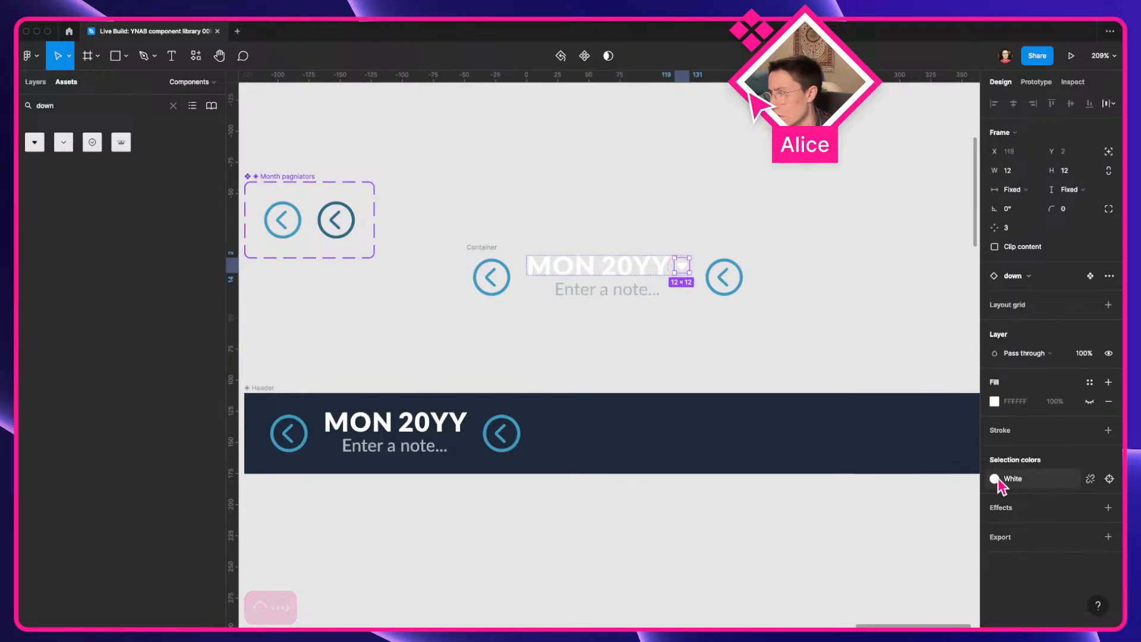
left_click(995, 478)
left_click(891, 600)
key("ctrl+Left")
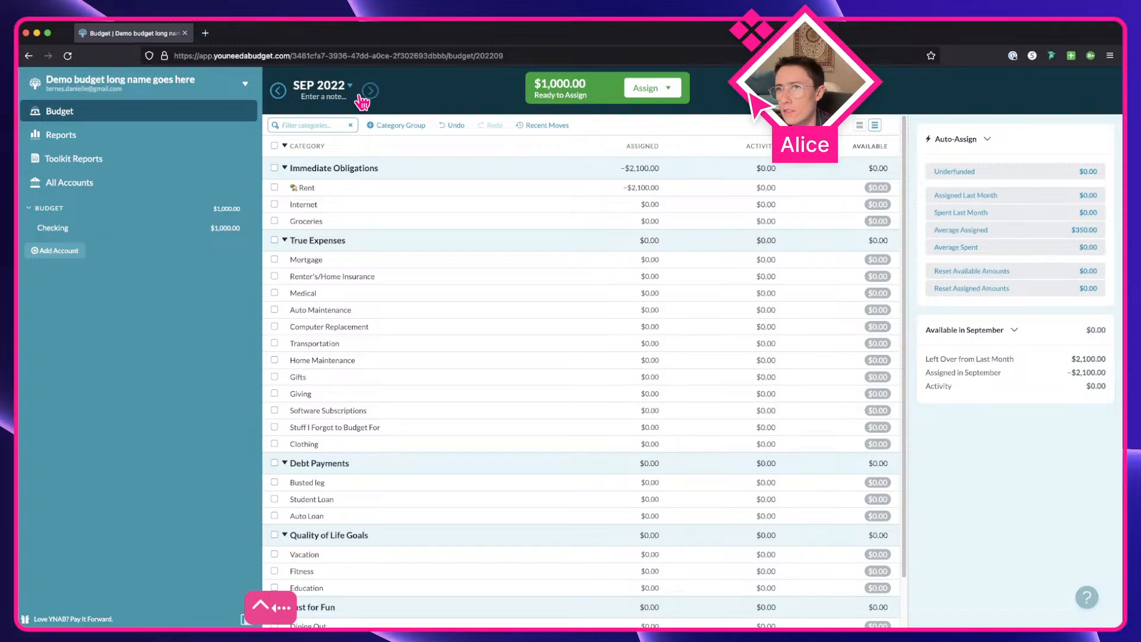
key("ctrl+Right")
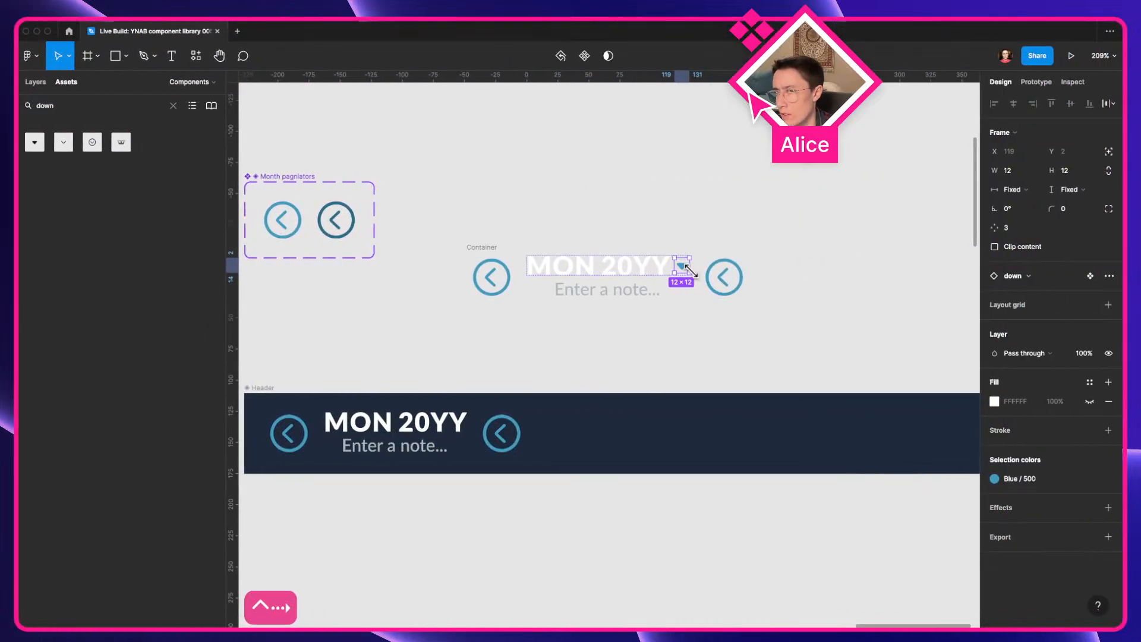
Place two copies of the down caret side by side below the Month pagniators component set
left_click(543, 110)
left_click_drag(565, 175, 729, 201)
double_click(847, 295)
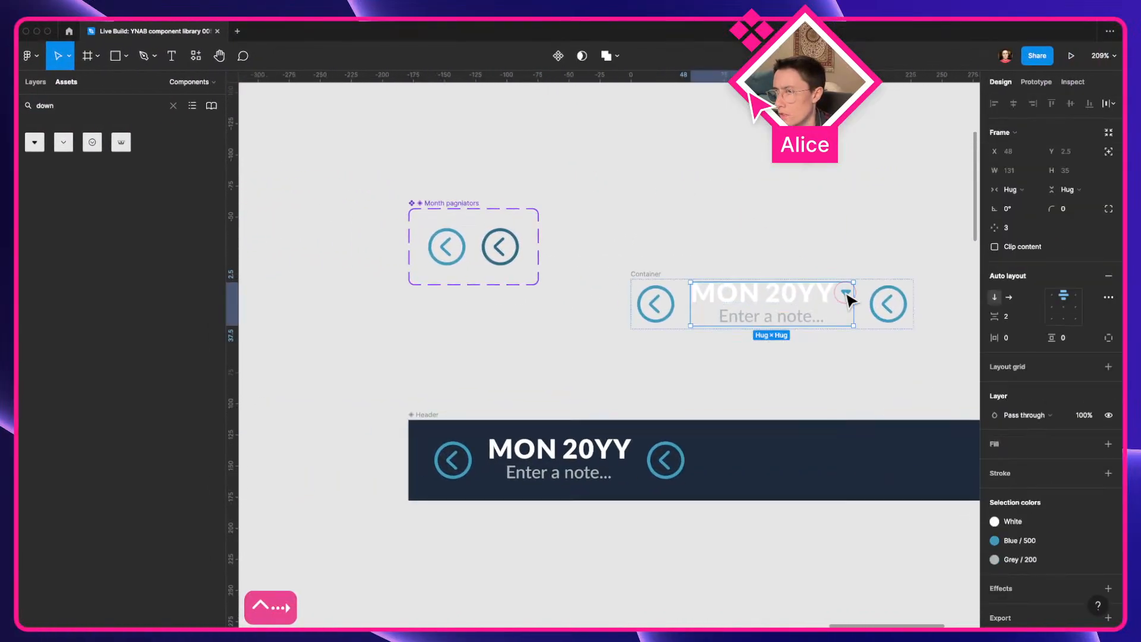
double_click(846, 295)
left_click_drag(847, 295, 462, 328)
scroll(431, 328, "up", 3)
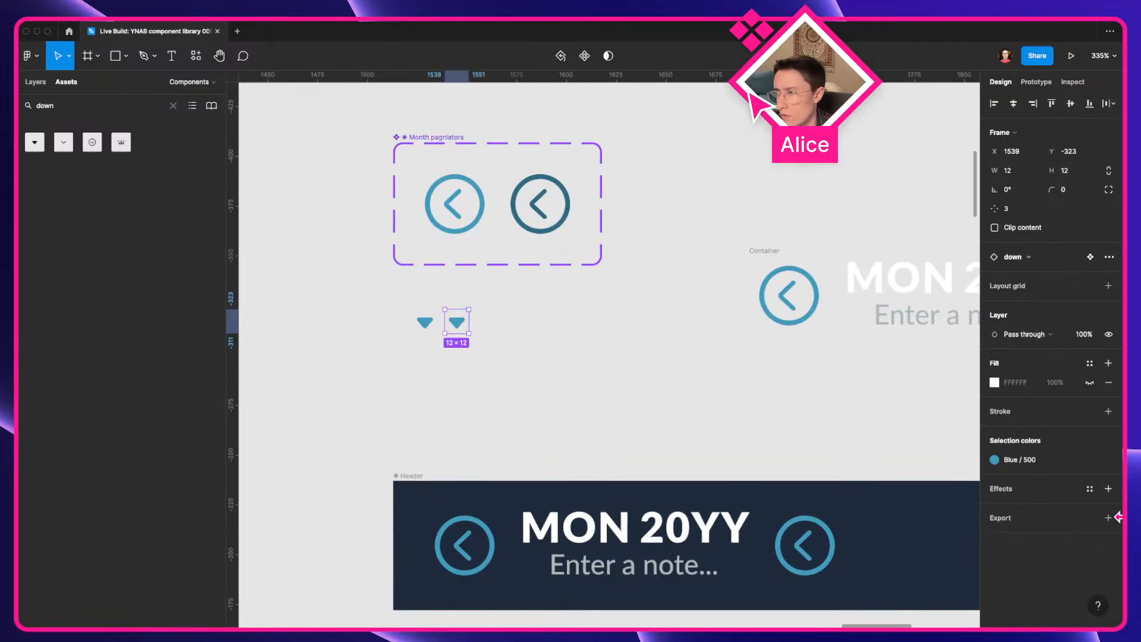
Apply the Teal/750 color style to the second caret copy
left_click(994, 460)
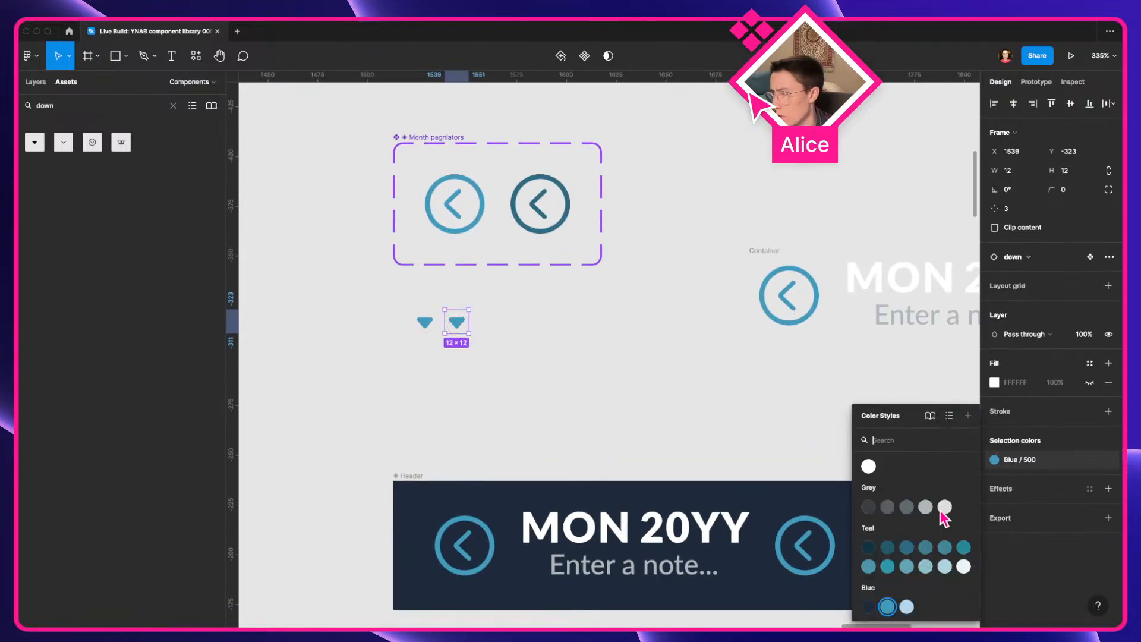
left_click(906, 547)
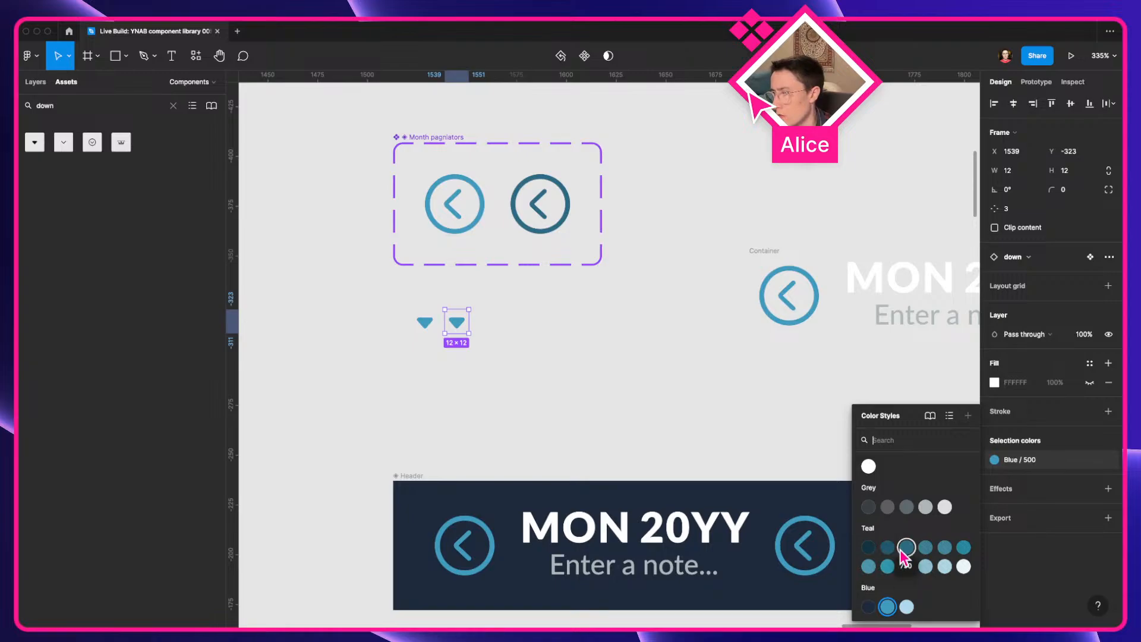
key("Escape")
Combine the two caret copies into a component set with two variants and add auto layout to it
left_click_drag(319, 313, 538, 380)
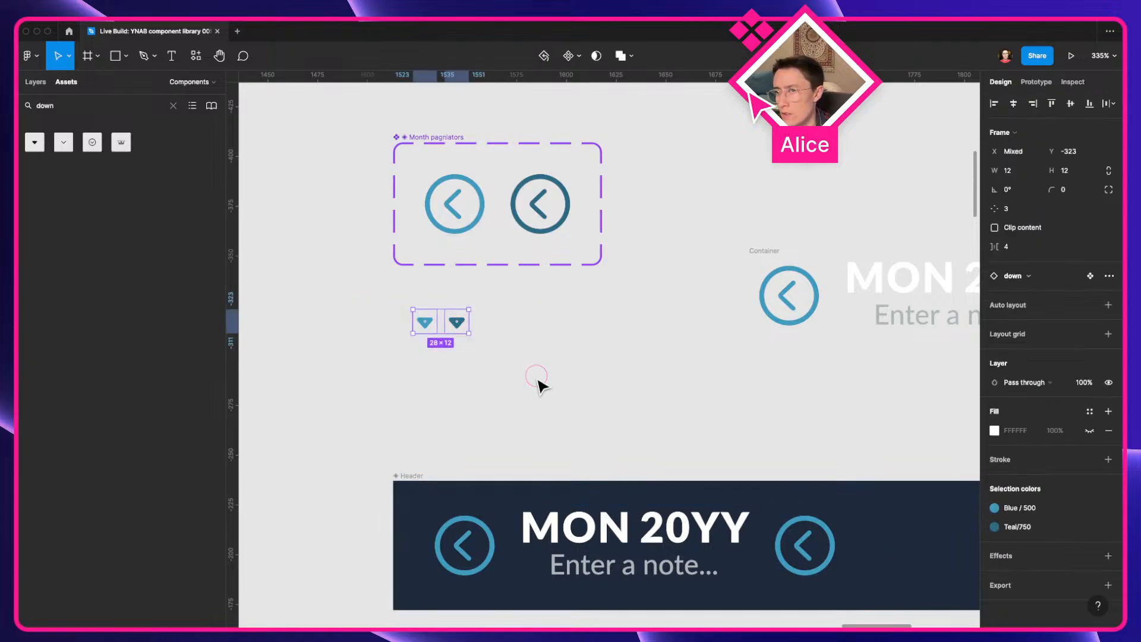
left_click(574, 56)
left_click(573, 112)
key("shift+a")
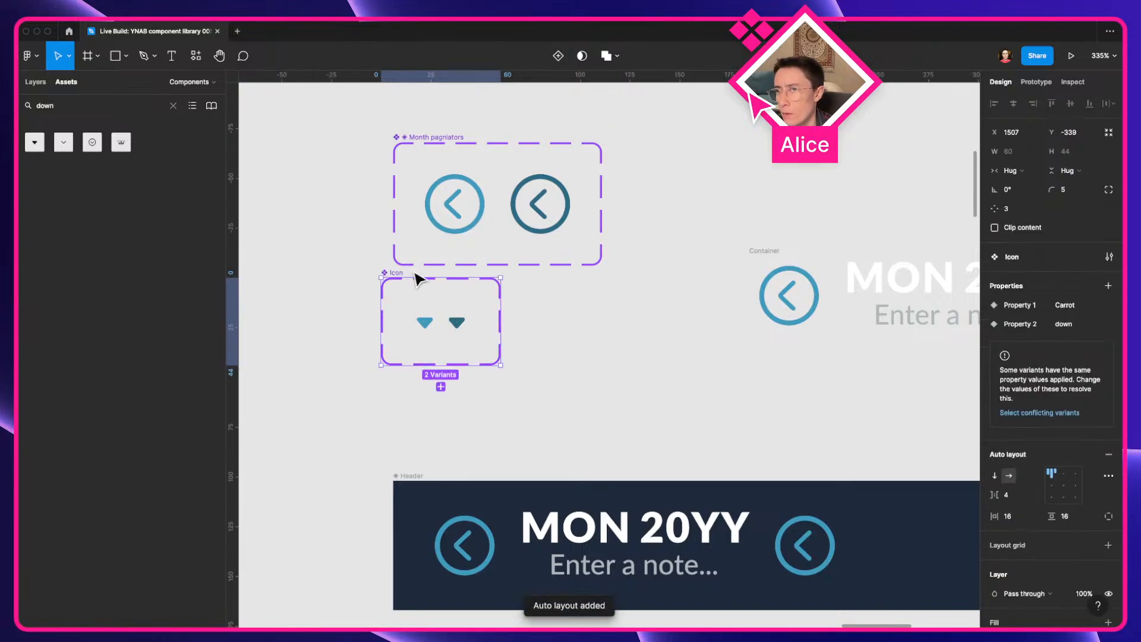
Rename the caret component set as "Month picker selector", reusing the diamond prefix from the Month pagniators name
key("super+r")
left_click(417, 147)
key("super+r")
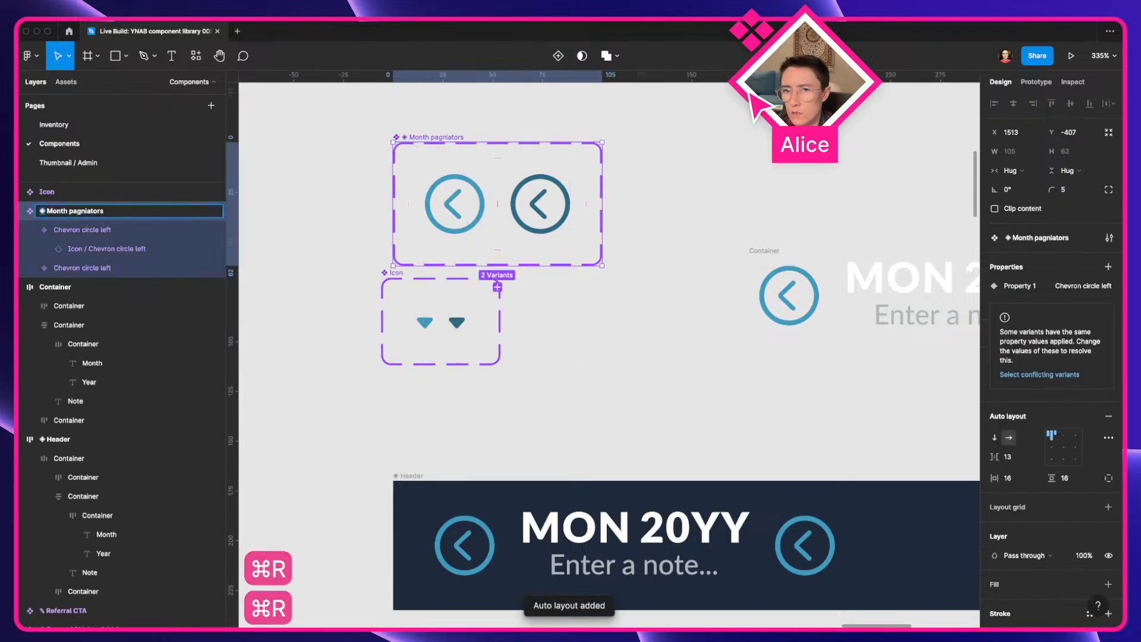
key("super+c")
key("Escape")
left_click(395, 274)
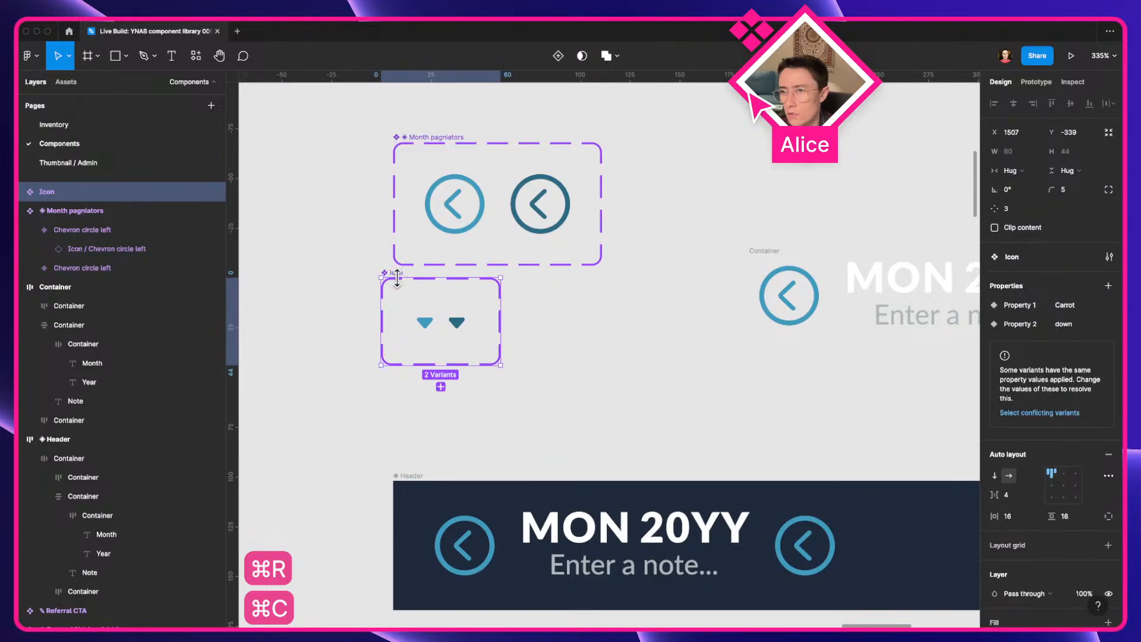
key("super+r")
key("super+v")
type("Mon")
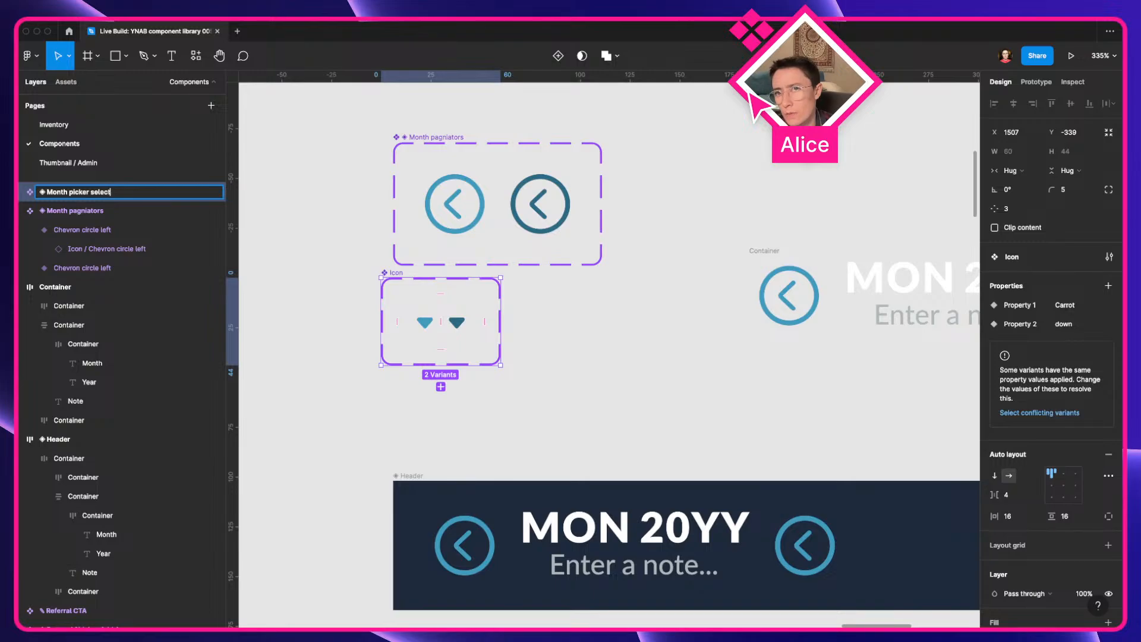
key("Return")
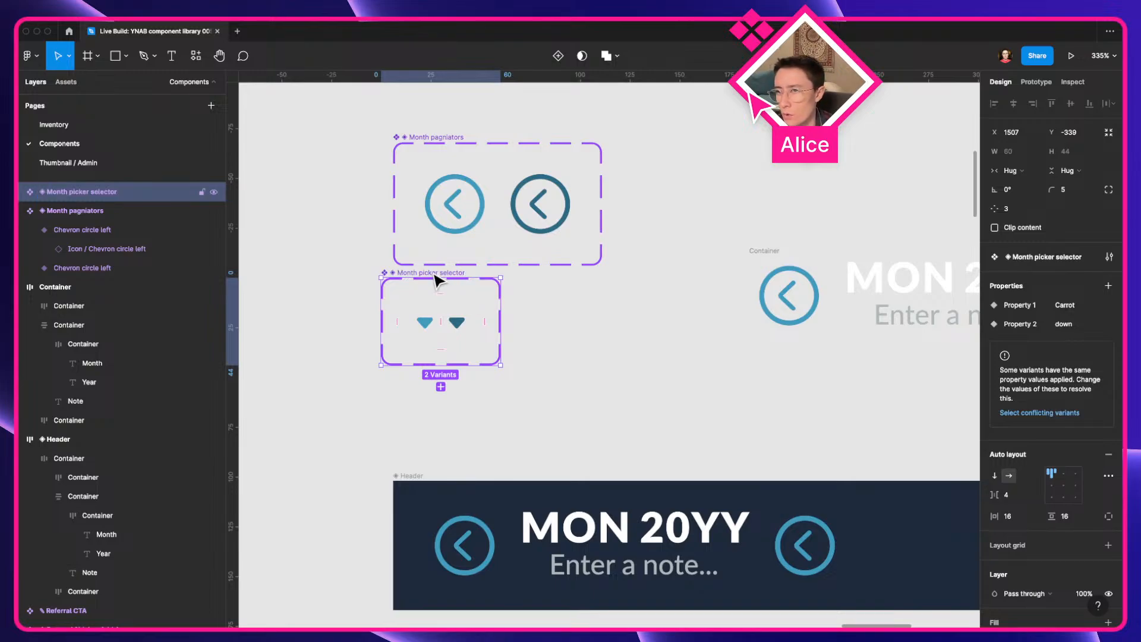
Align the Month picker selector set with the left edge of Month pagniators and set its horizontal and vertical padding to 4
left_click_drag(438, 280, 448, 285)
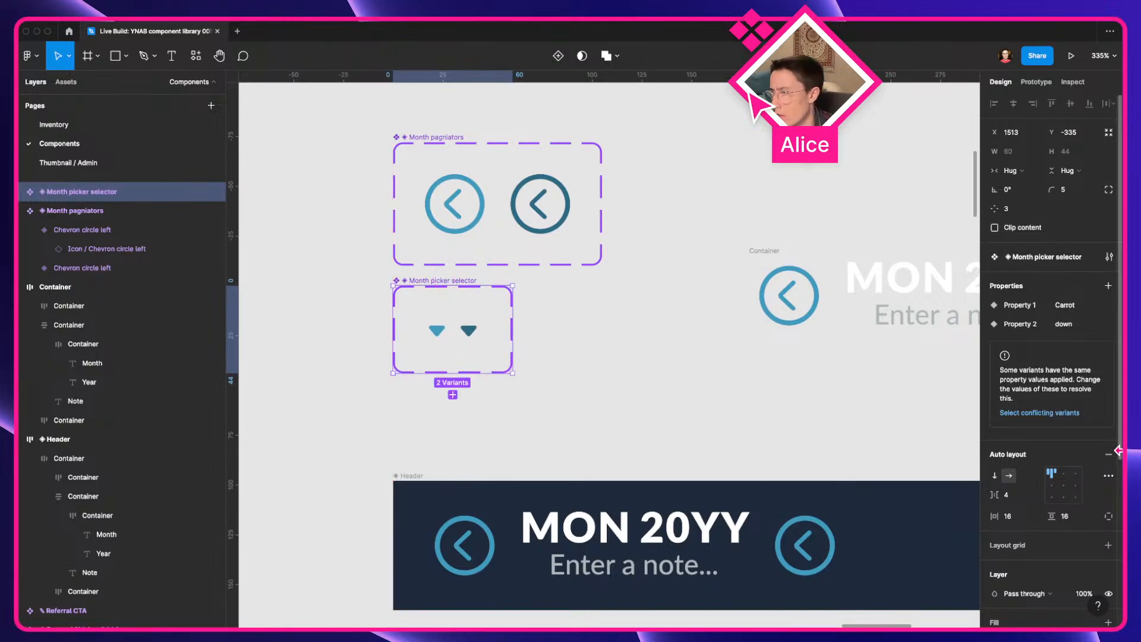
left_click(1020, 515)
type("4")
key("Tab")
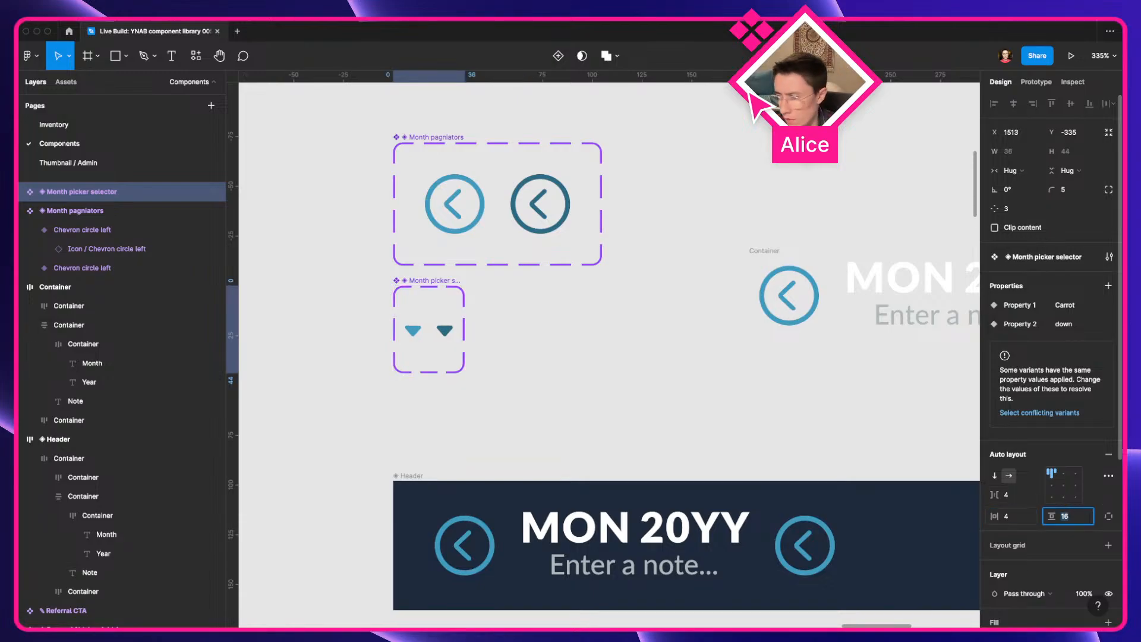
type("4")
key("Tab")
left_click(528, 389)
left_click_drag(516, 382, 377, 402)
scroll(377, 402, "down", 3)
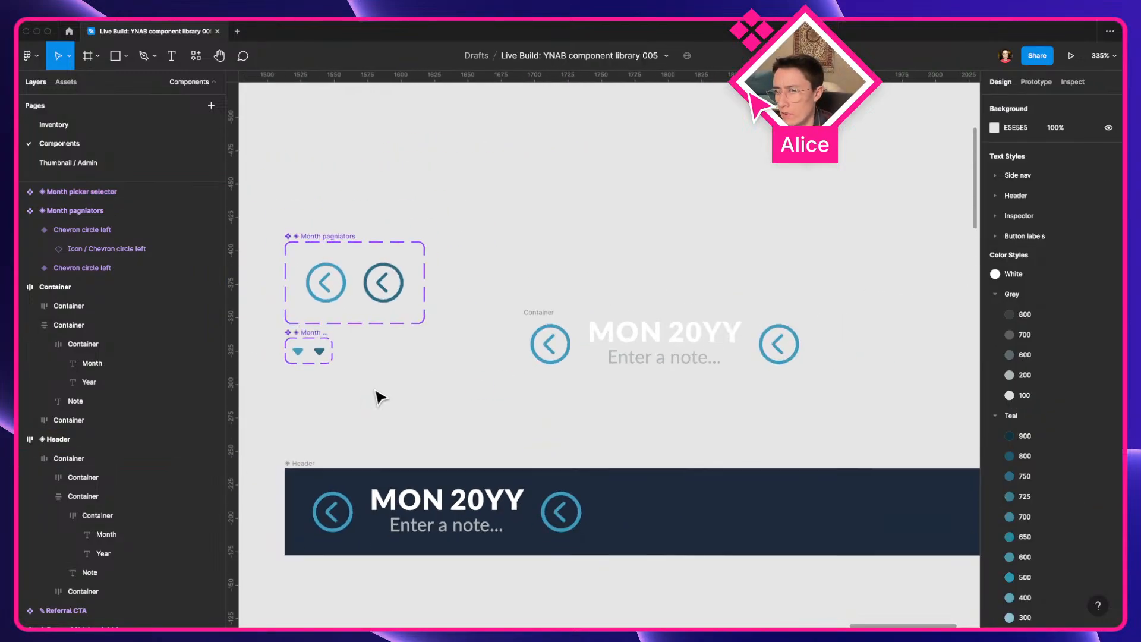
double_click(298, 352)
left_click(1035, 81)
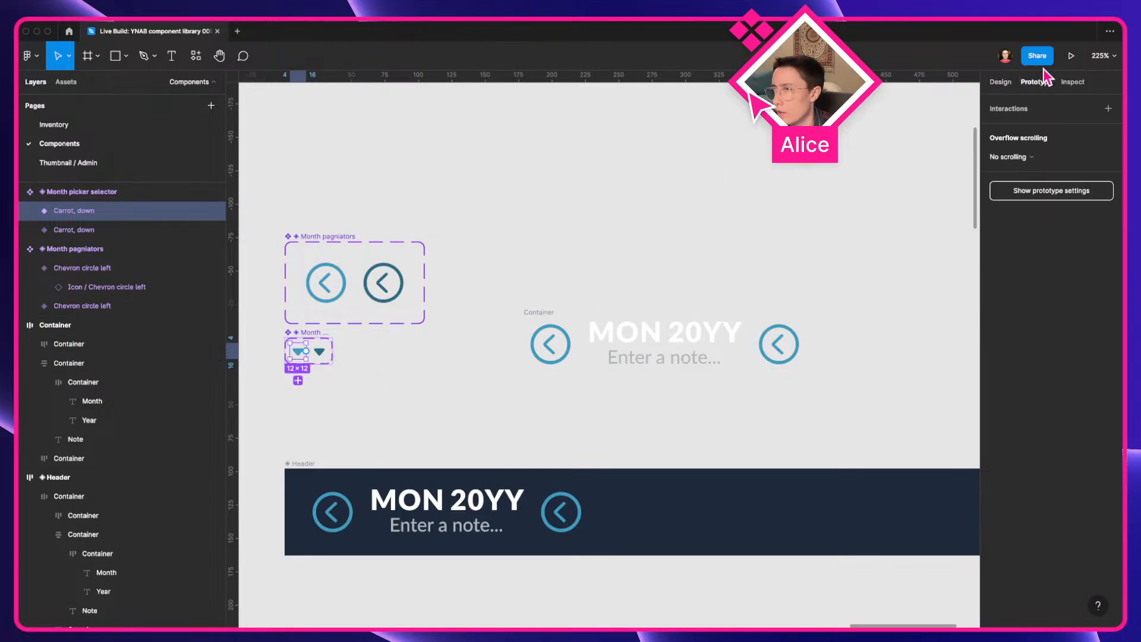
left_click(1000, 82)
Set Property 1 of the lighter blue chevron variant in Month pagniators to Default
scroll(433, 300, "left", 5)
left_click(504, 293)
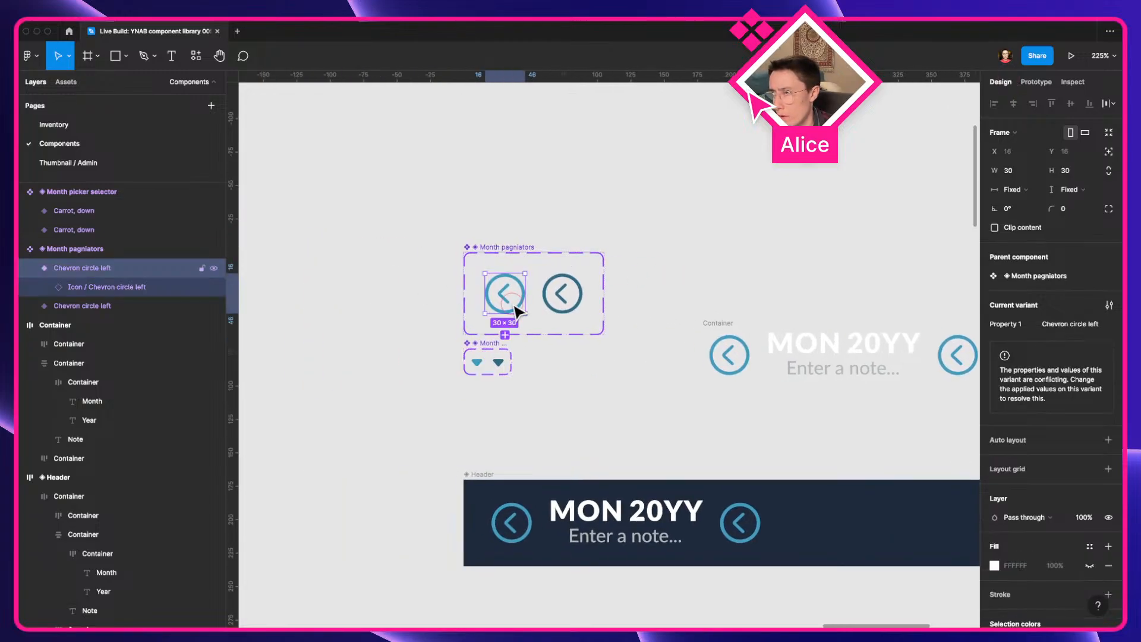
left_click(1059, 327)
type("Deaf")
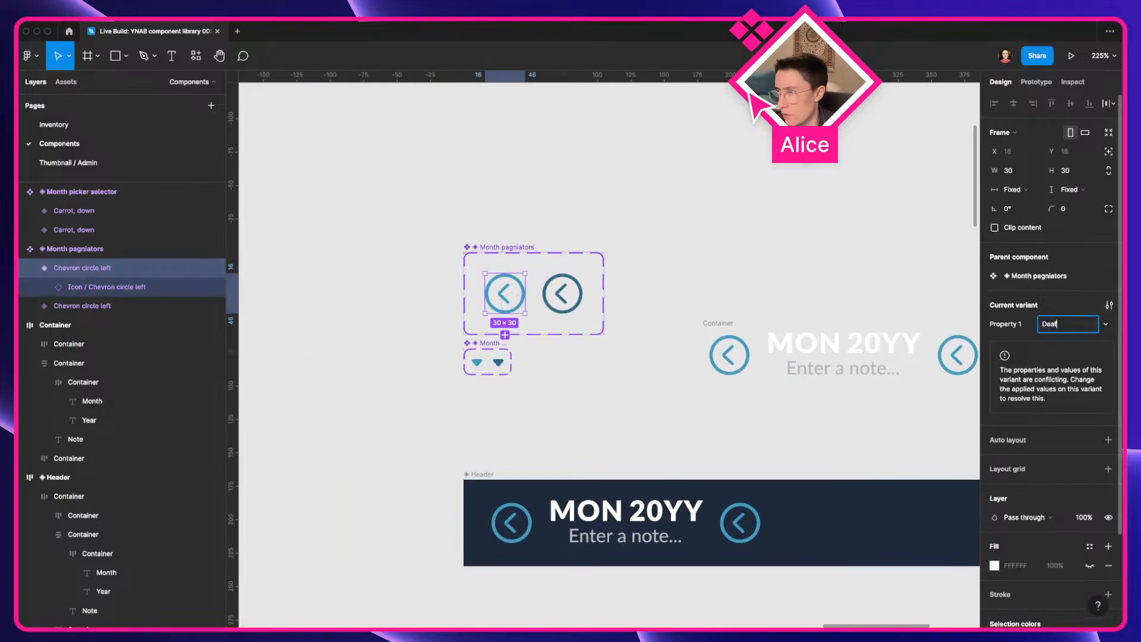
type("ult")
key("super+a")
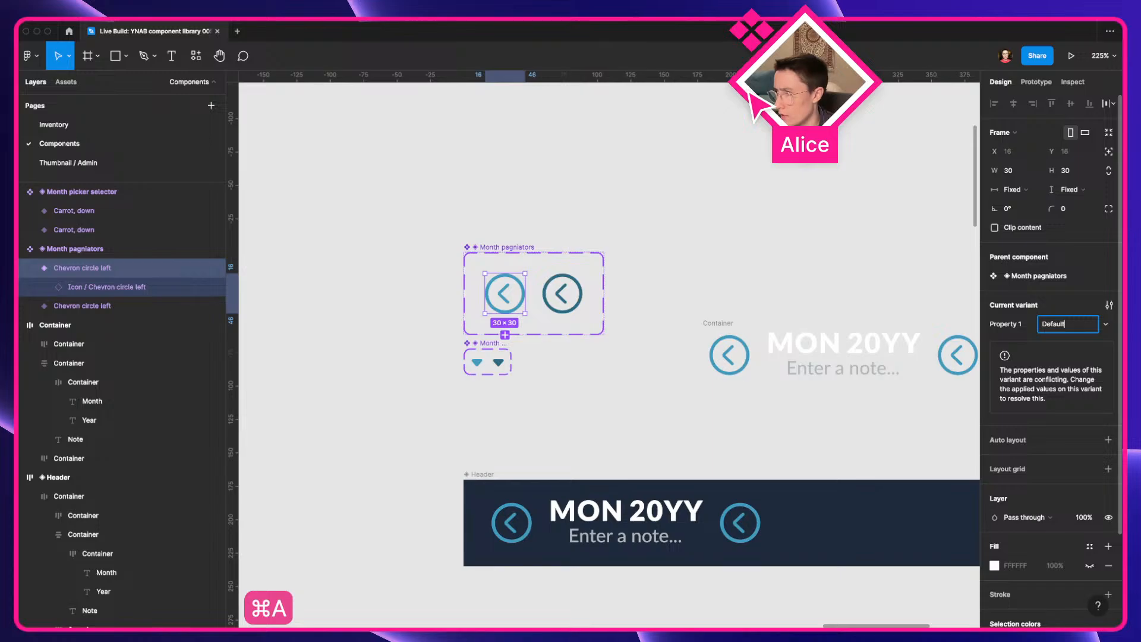
key("Return")
Set Property 1 of the dark teal chevron variant in Month pagniators to Hover
left_click(562, 293)
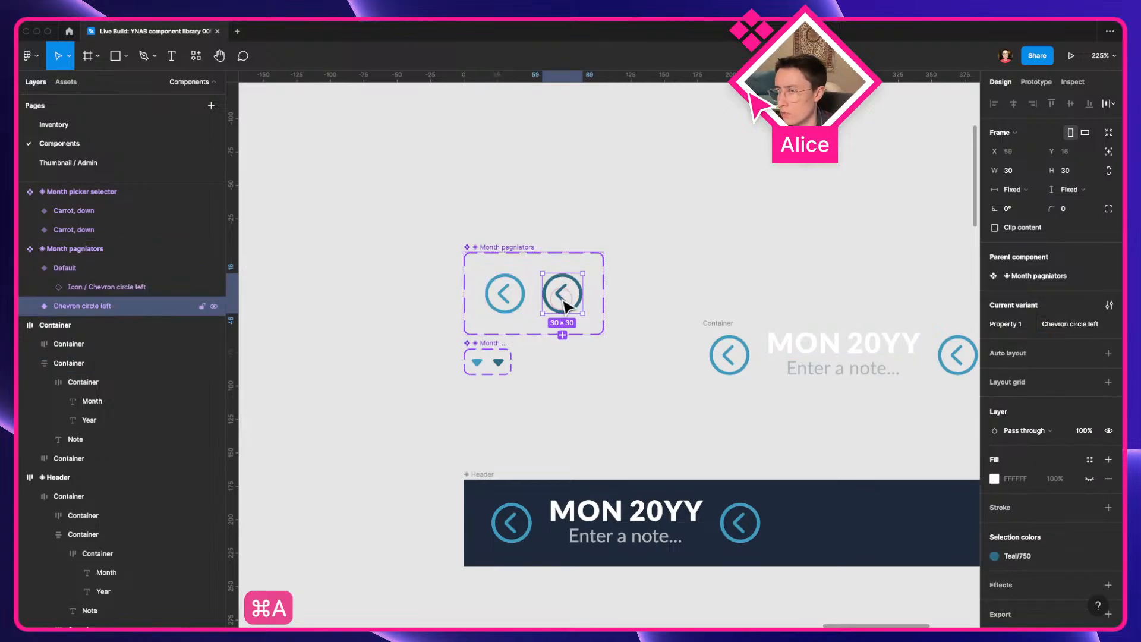
left_click(1059, 332)
type("Hover")
key("Return")
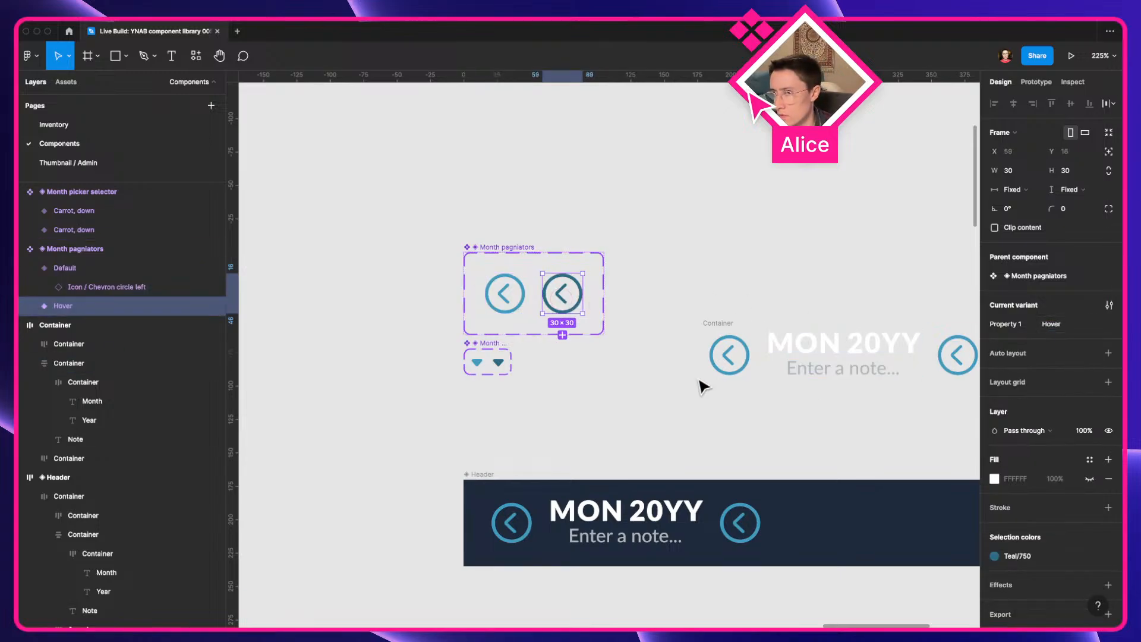
Remove Property 2 from the Month picker selector component set
scroll(702, 387, "up", 5)
scroll(593, 372, "left", 5)
left_click(538, 371)
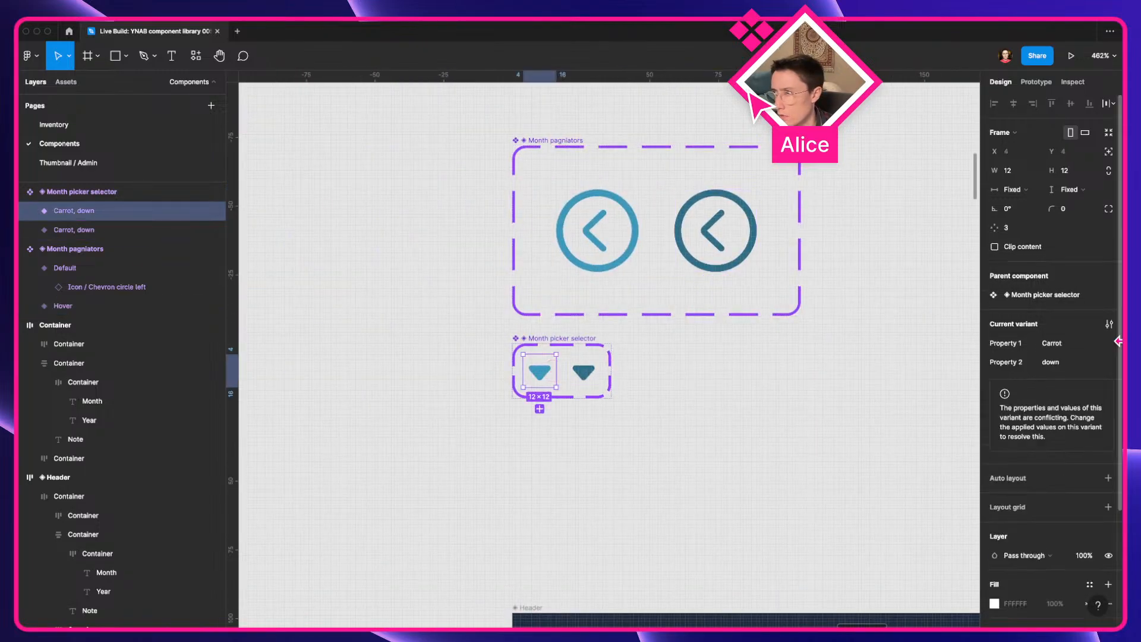
left_click(1074, 346)
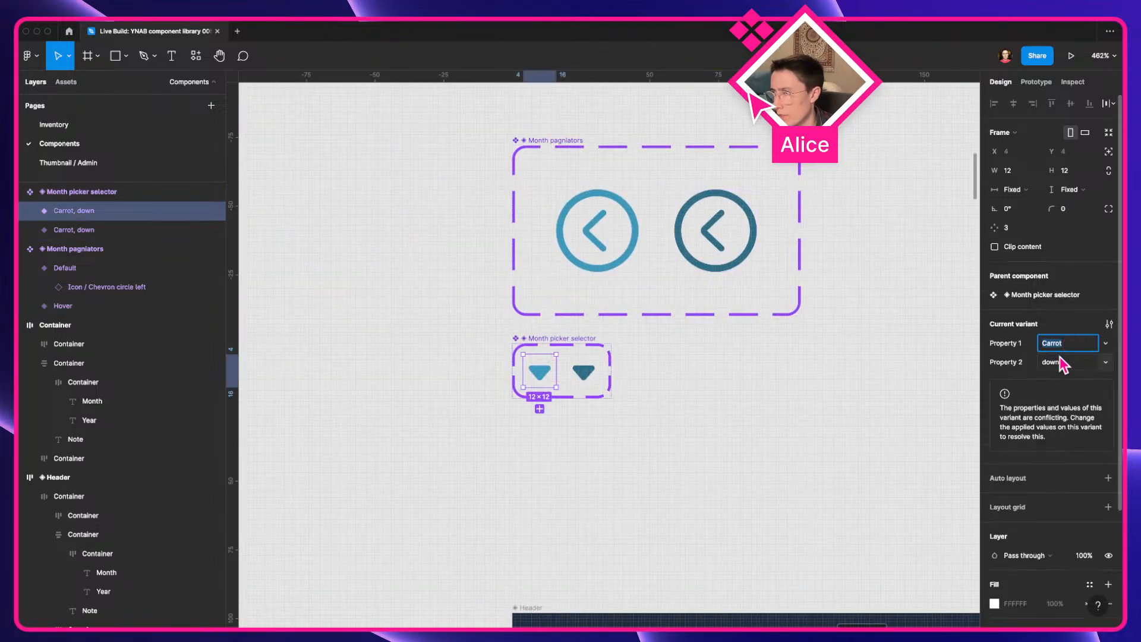
left_click(583, 337)
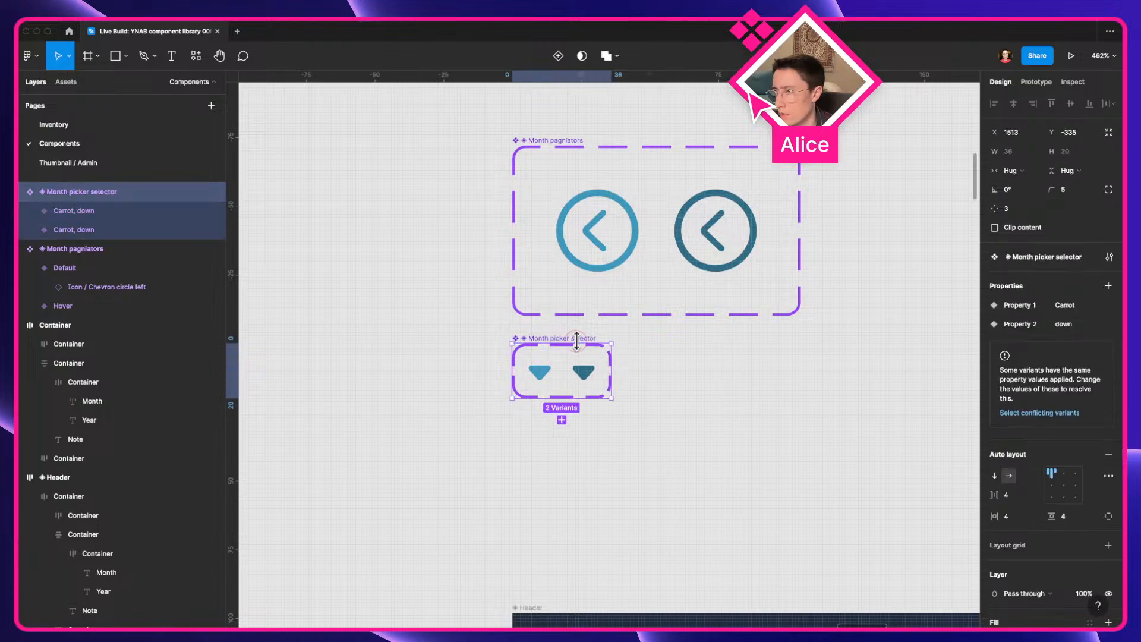
left_click(1107, 326)
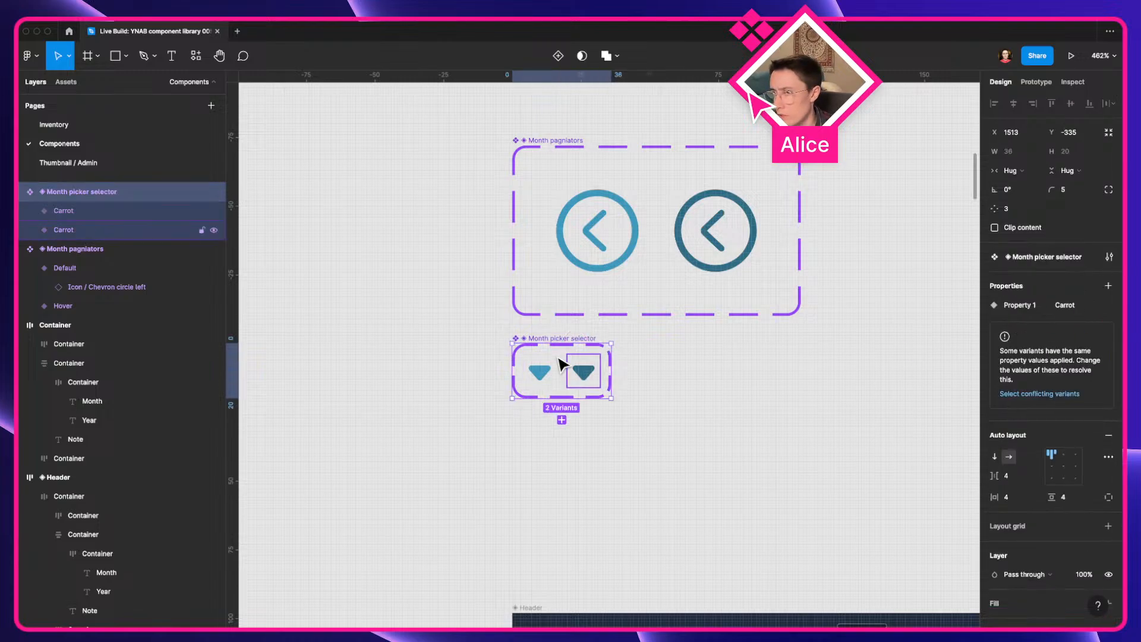
Set Property 1 of the Month picker selector's lighter caret to Default and of its darker caret to Hover
left_click(539, 371)
left_click(1053, 346)
type("Default")
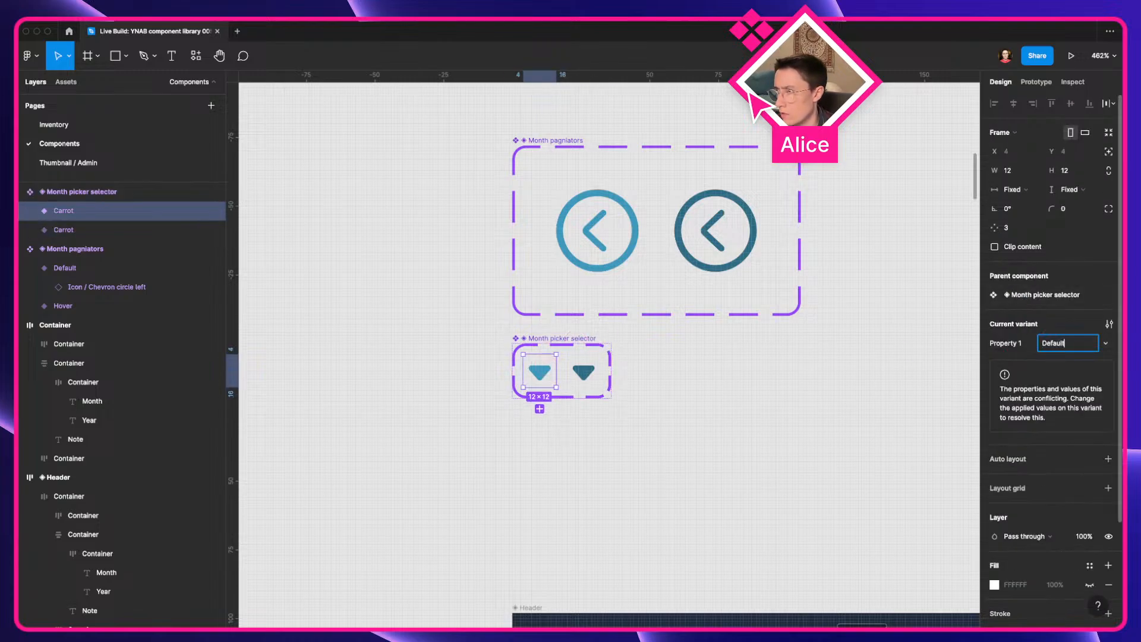
key("Return")
left_click(583, 371)
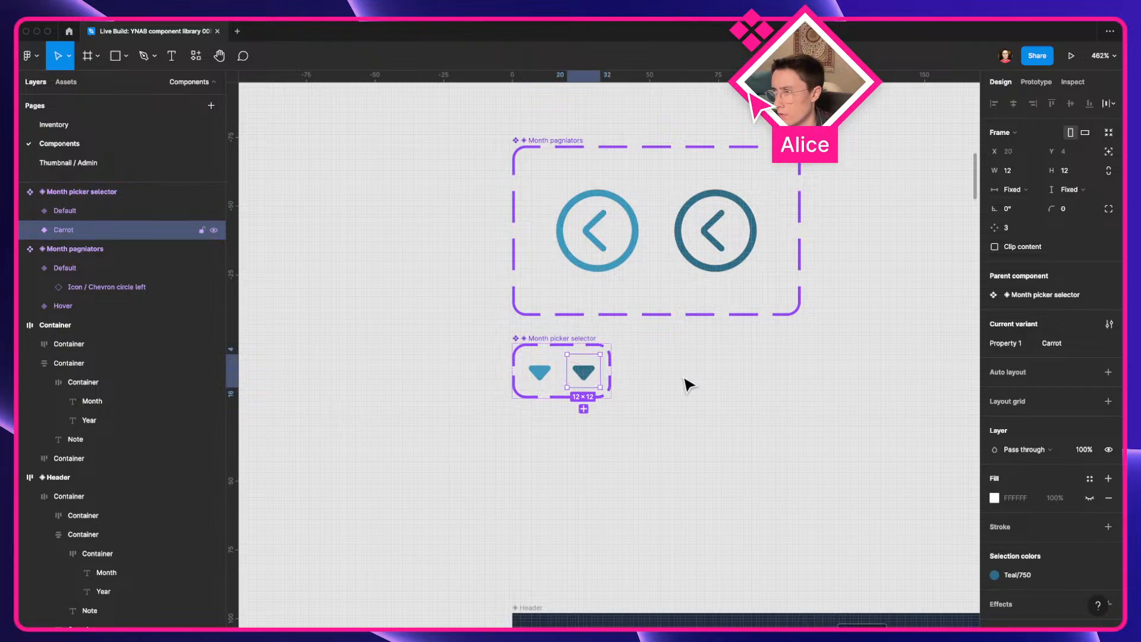
left_click(1080, 343)
type("Hover")
left_click(654, 445)
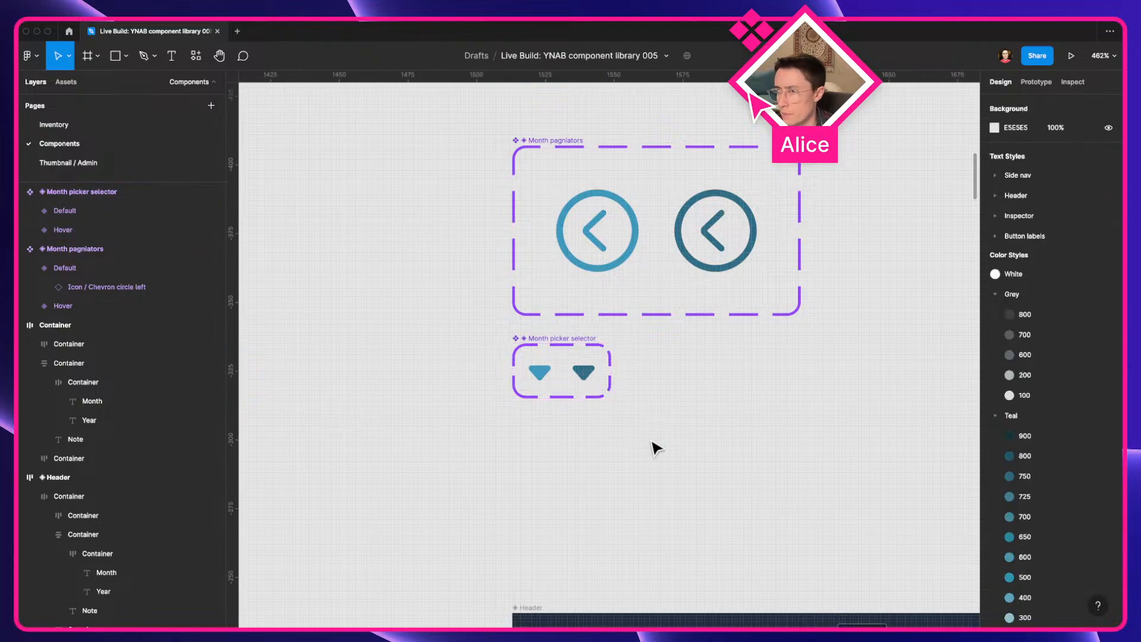
Switch to the YNAB web app to examine the month selector in the budget header, and return to Figma
scroll(496, 438, "down", 5)
left_click_drag(497, 438, 391, 423)
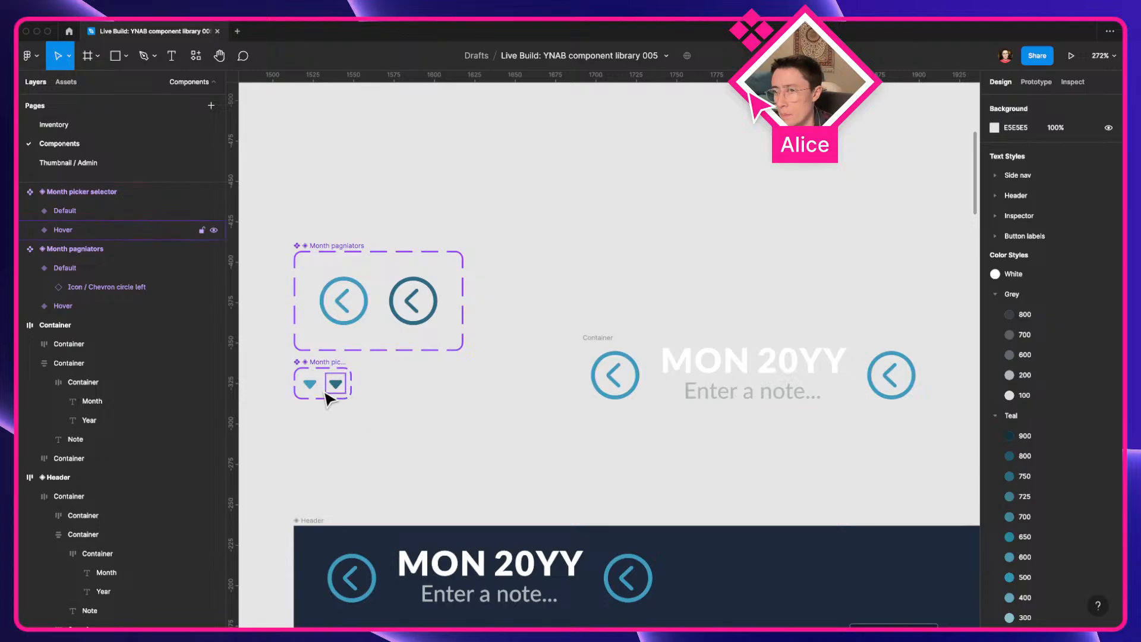
left_click(321, 374)
left_click(1036, 82)
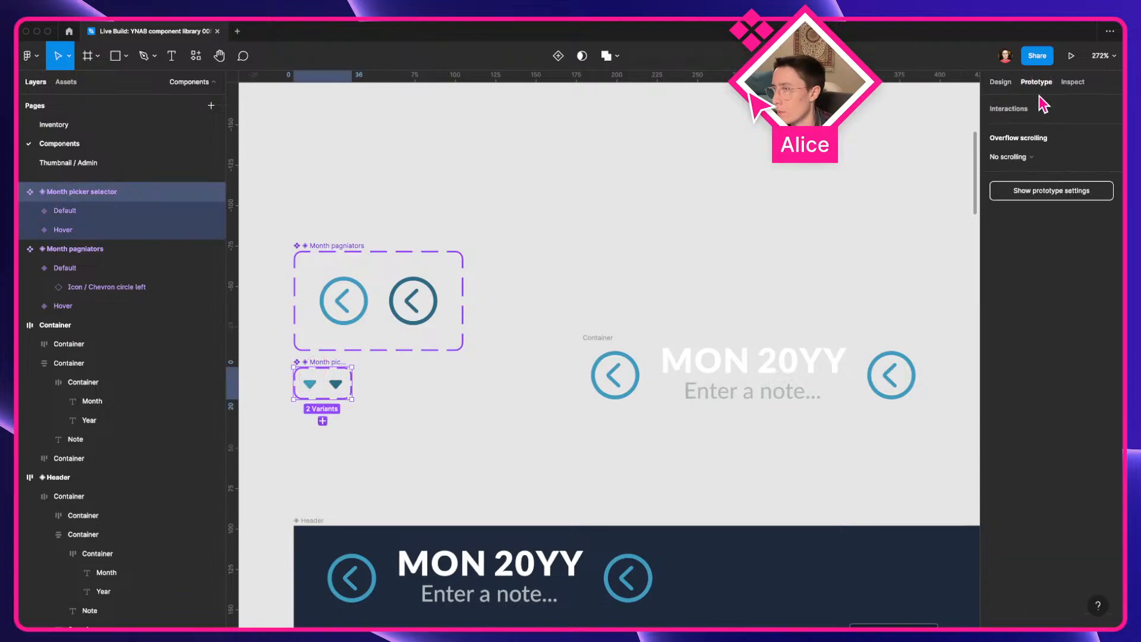
key("super+Tab")
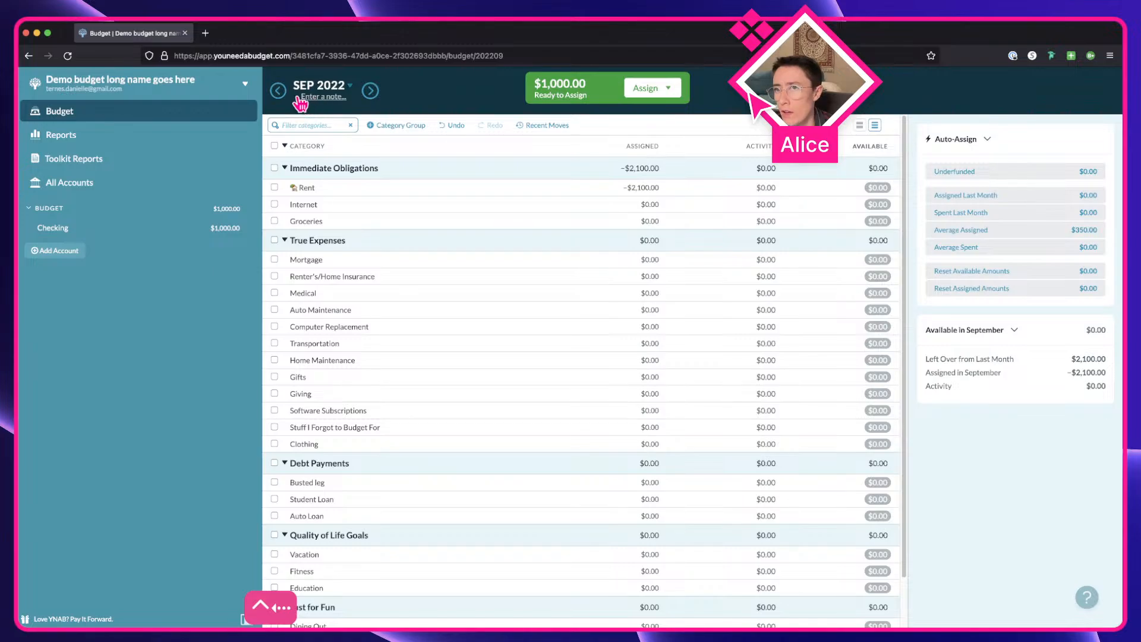
key("super+Tab")
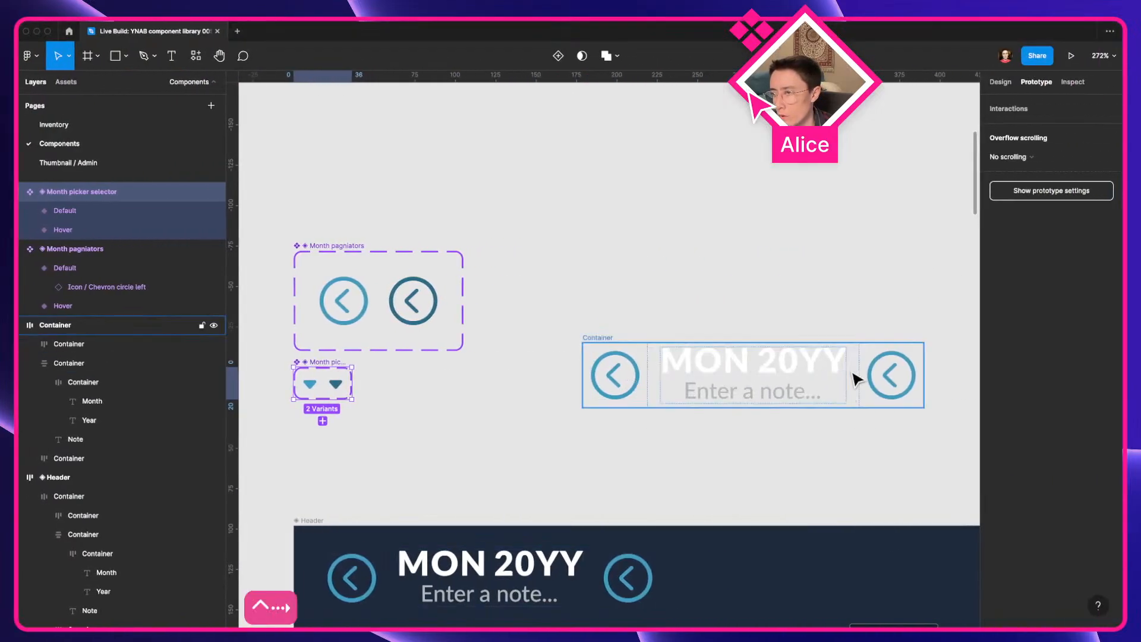
Set the vertical resizing of the container holding the month, year and note to Fill and center its content
left_click(703, 376)
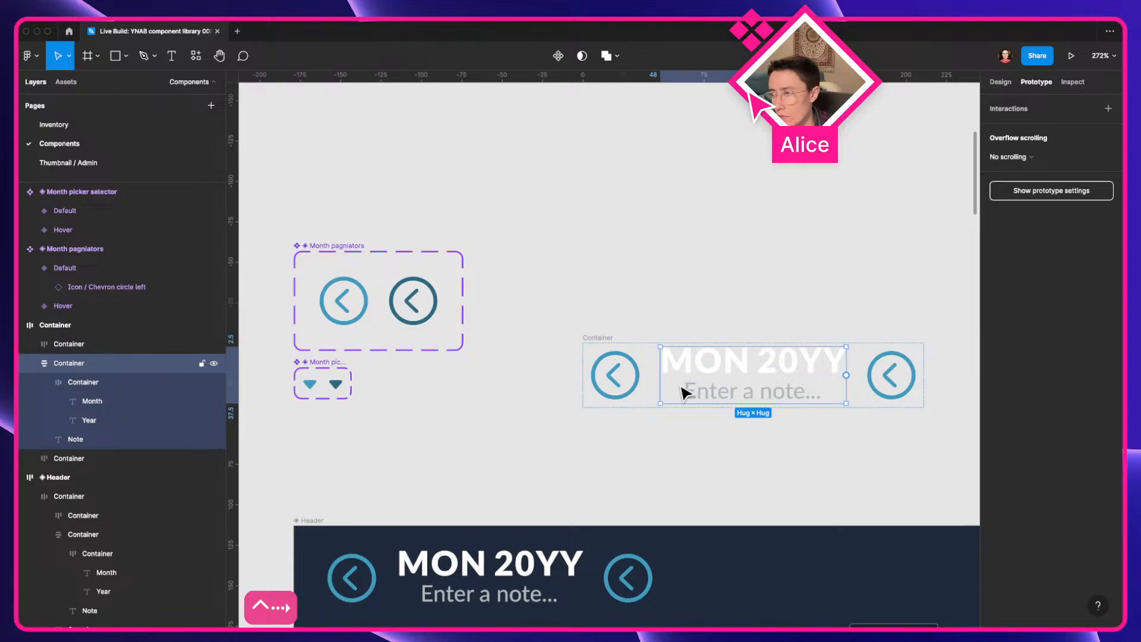
left_click(1002, 82)
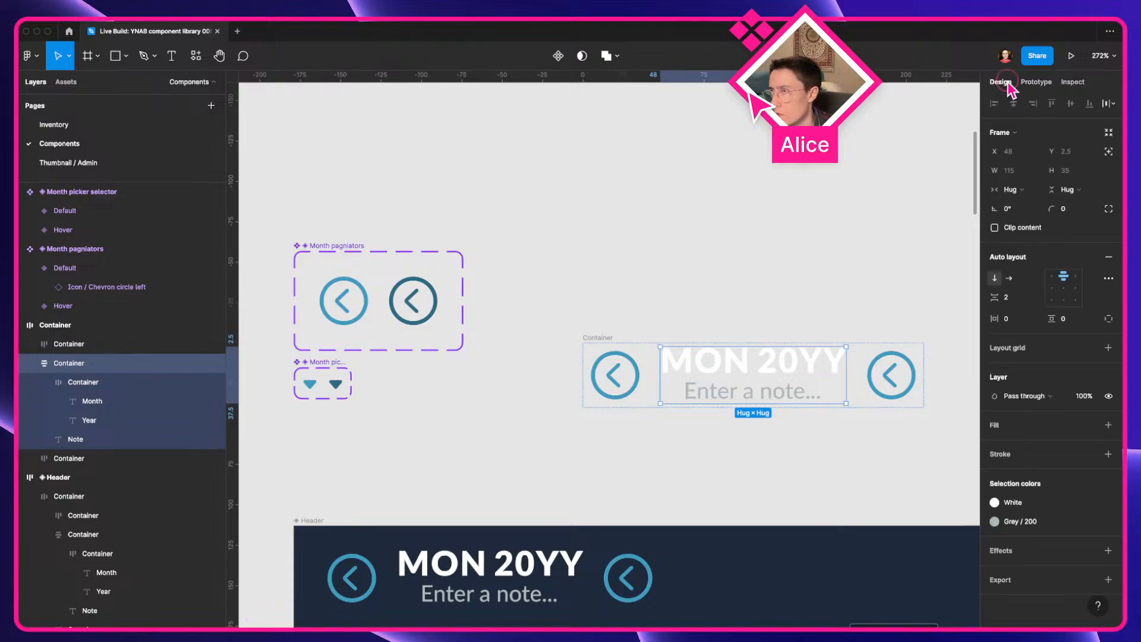
left_click(1067, 189)
left_click(1072, 206)
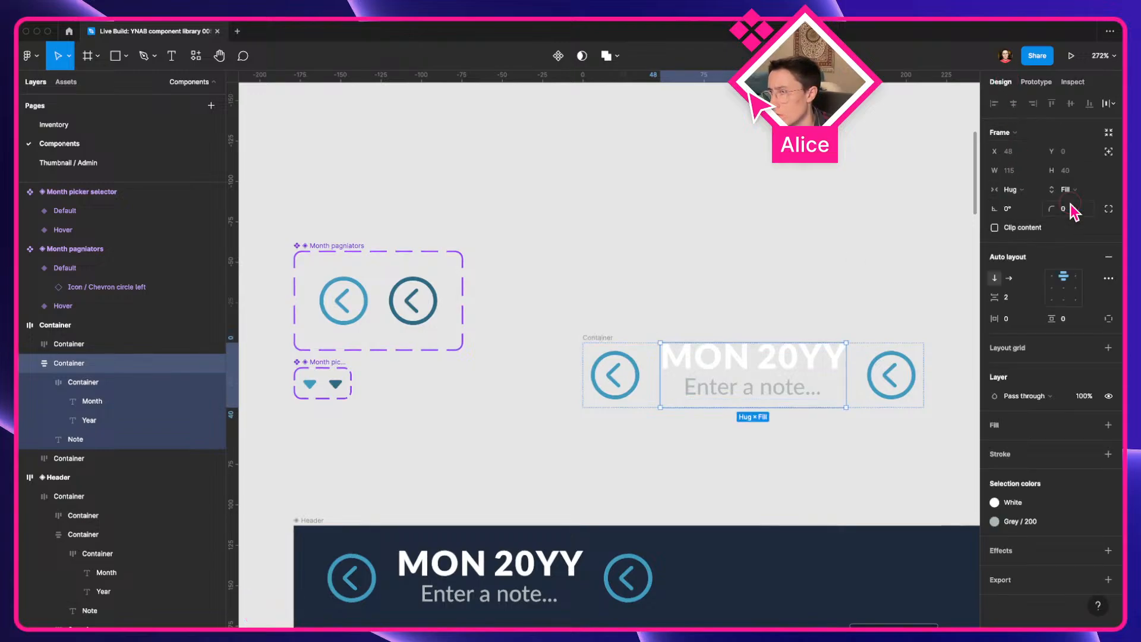
left_click(1065, 290)
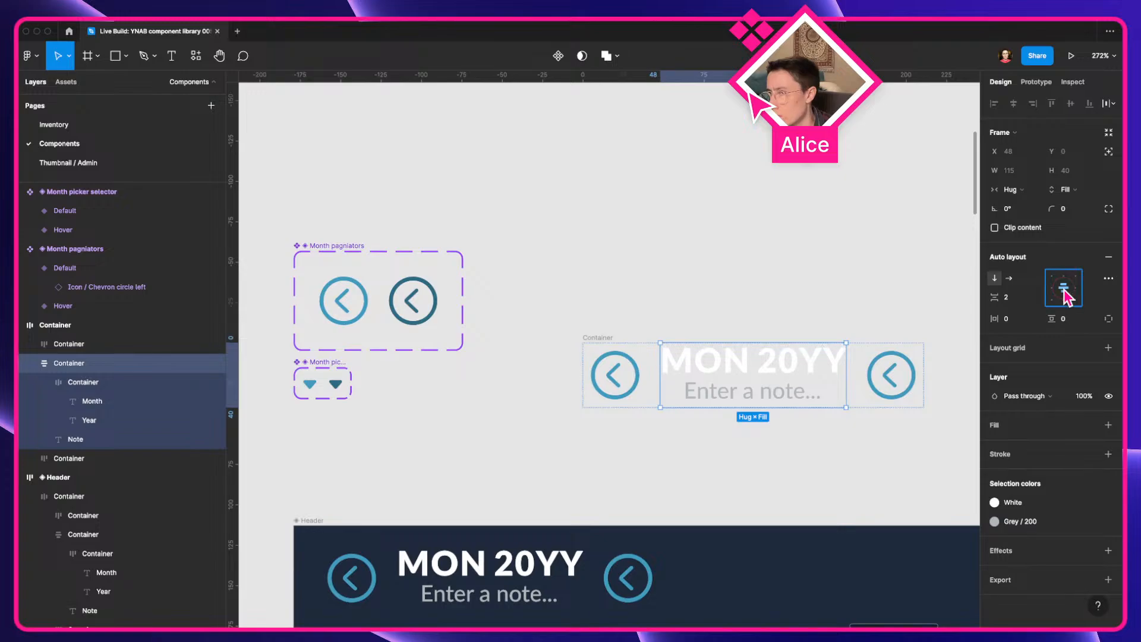
left_click(749, 264)
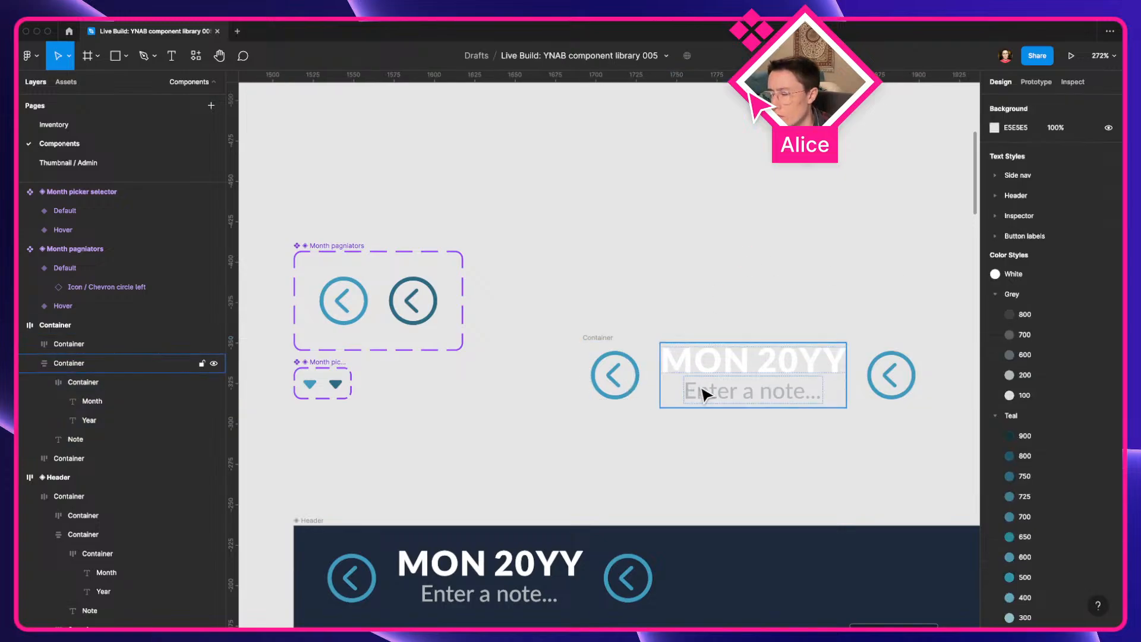
Place an instance of the Default month picker caret after the year in the standalone container's month row
left_click(704, 394)
key("super+Tab")
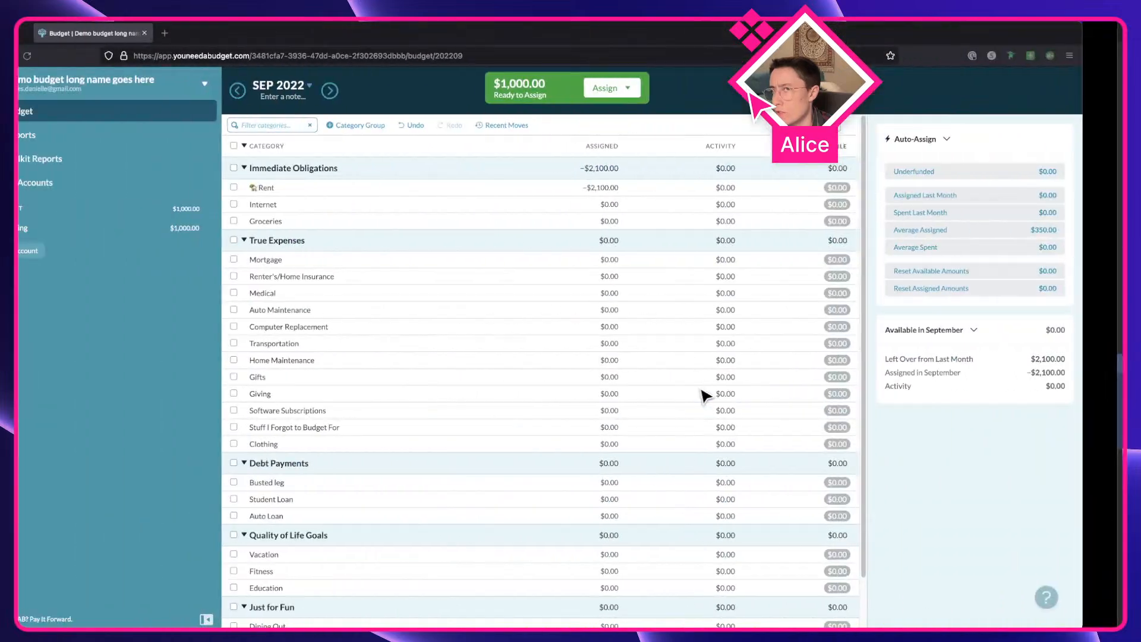
key("super+Tab")
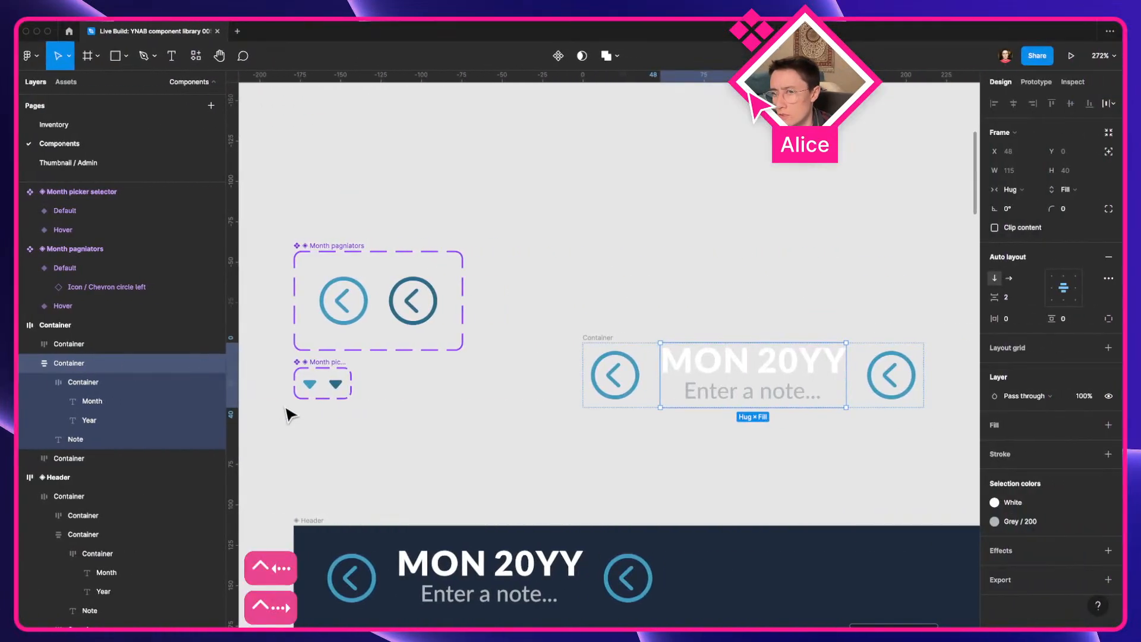
left_click(310, 385)
left_click_drag(312, 385, 839, 357)
left_click(822, 301)
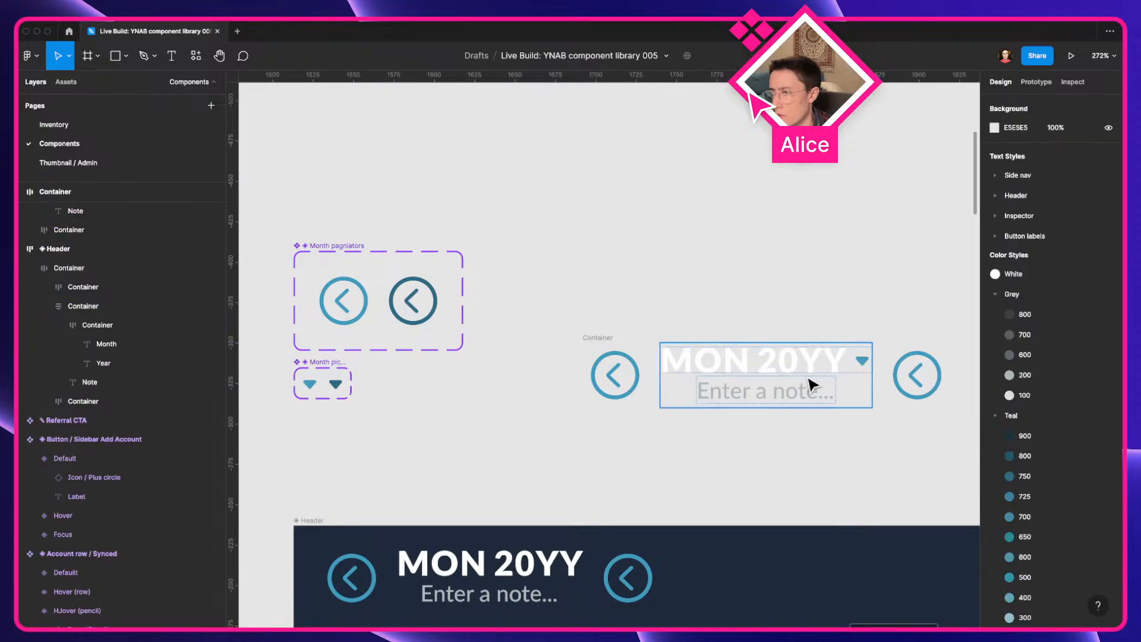
double_click(803, 374)
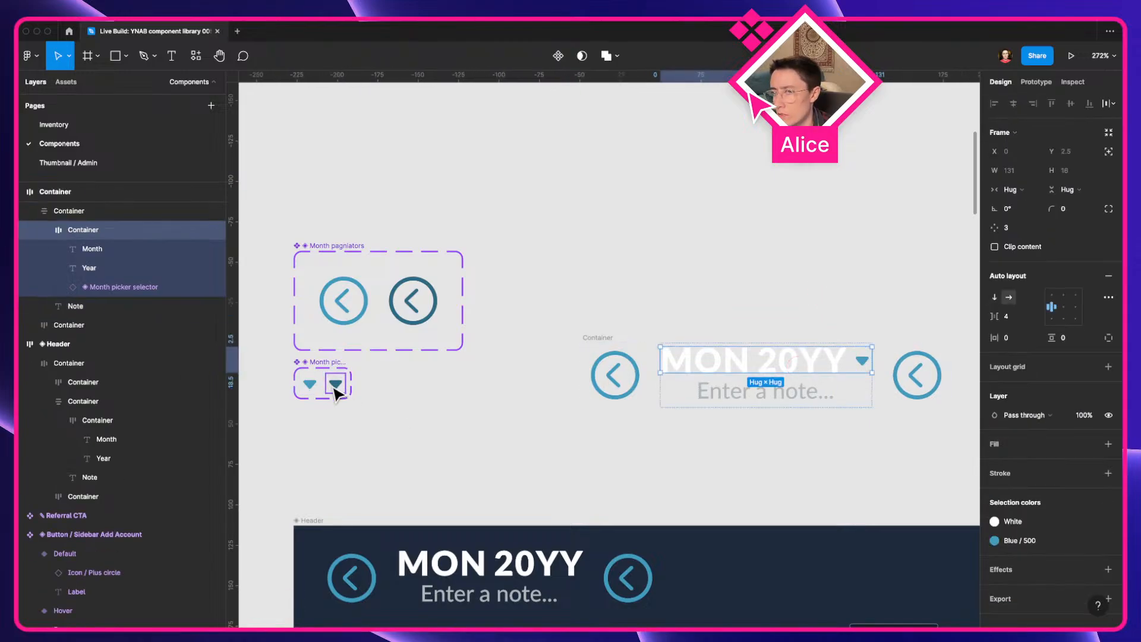
Move the standalone outer container slightly up and to the left, to about X 1678, Y -368
left_click(631, 296)
left_click_drag(596, 297, 503, 285)
left_click(520, 360)
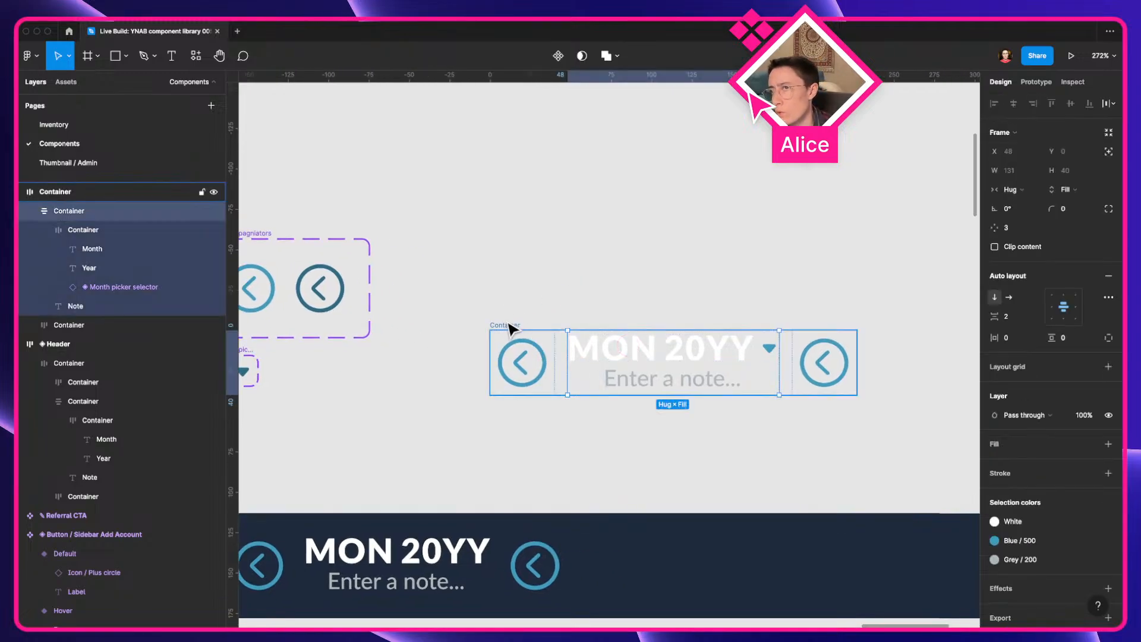
left_click_drag(509, 326, 483, 293)
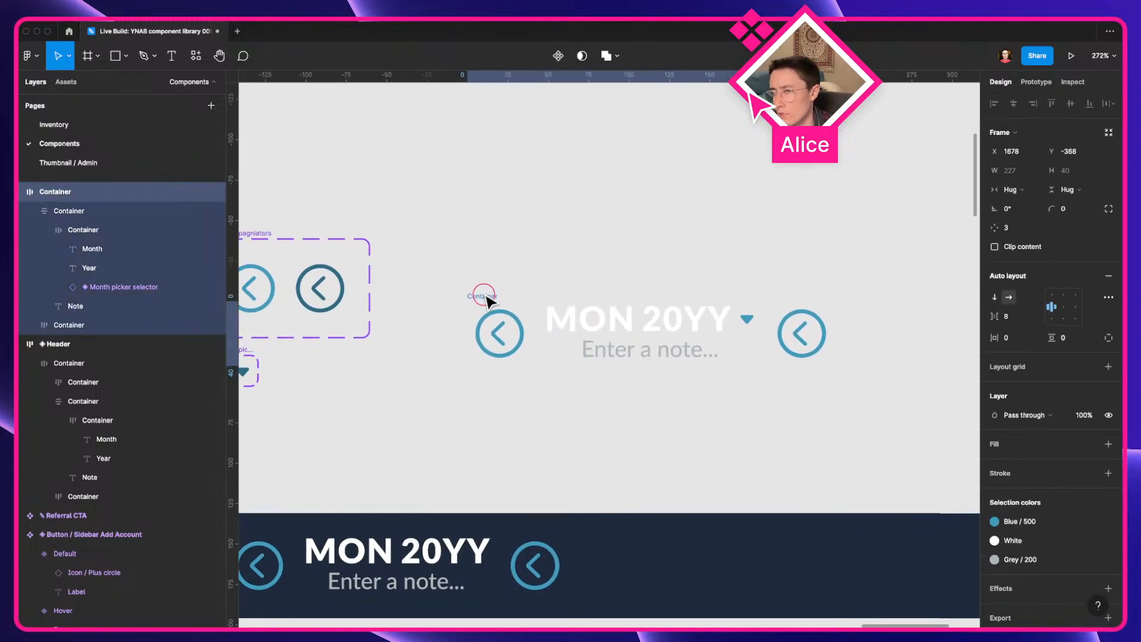
Swap the icon inside the paginator after the month for Chevron circle right in the standalone container
left_click(792, 342)
left_click(1041, 262)
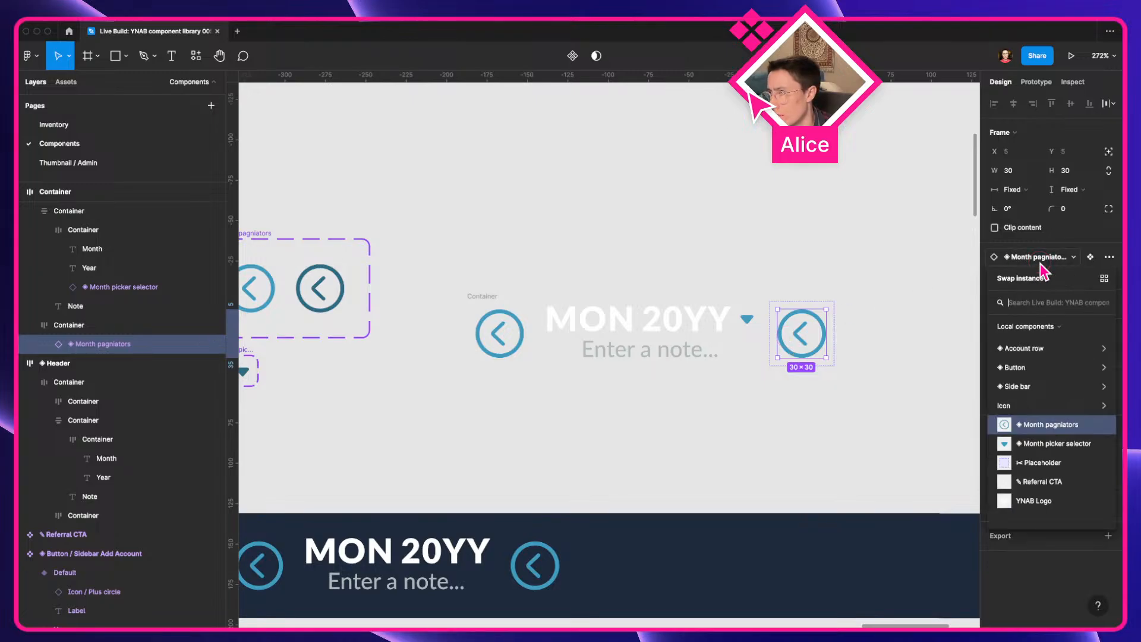
left_click(1040, 264)
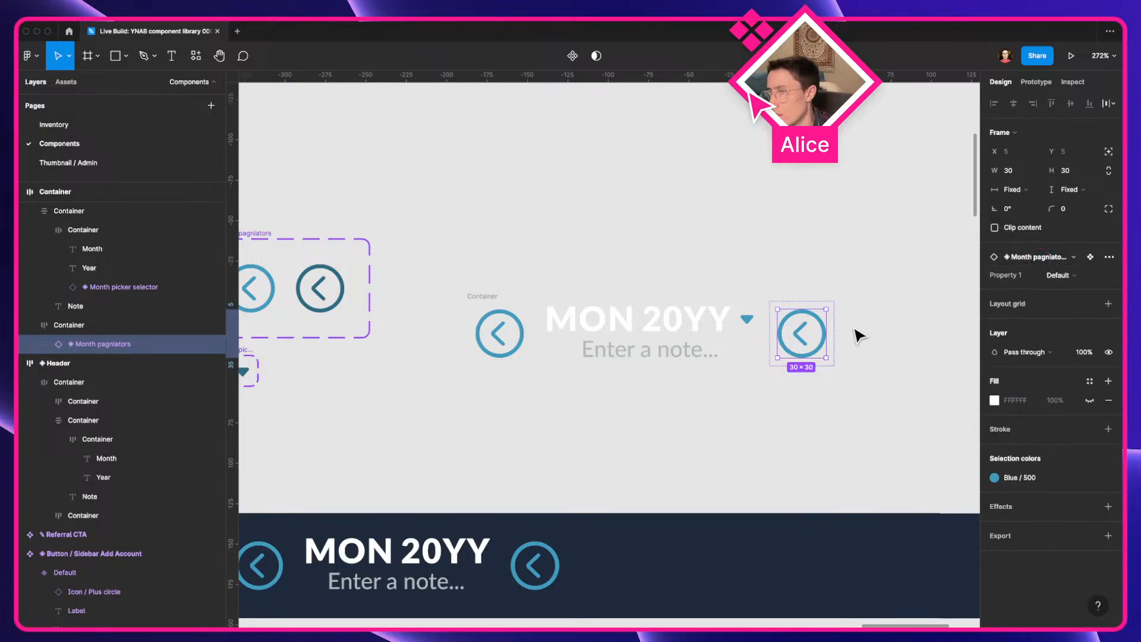
double_click(801, 334)
left_click(1036, 218)
left_click(1034, 356)
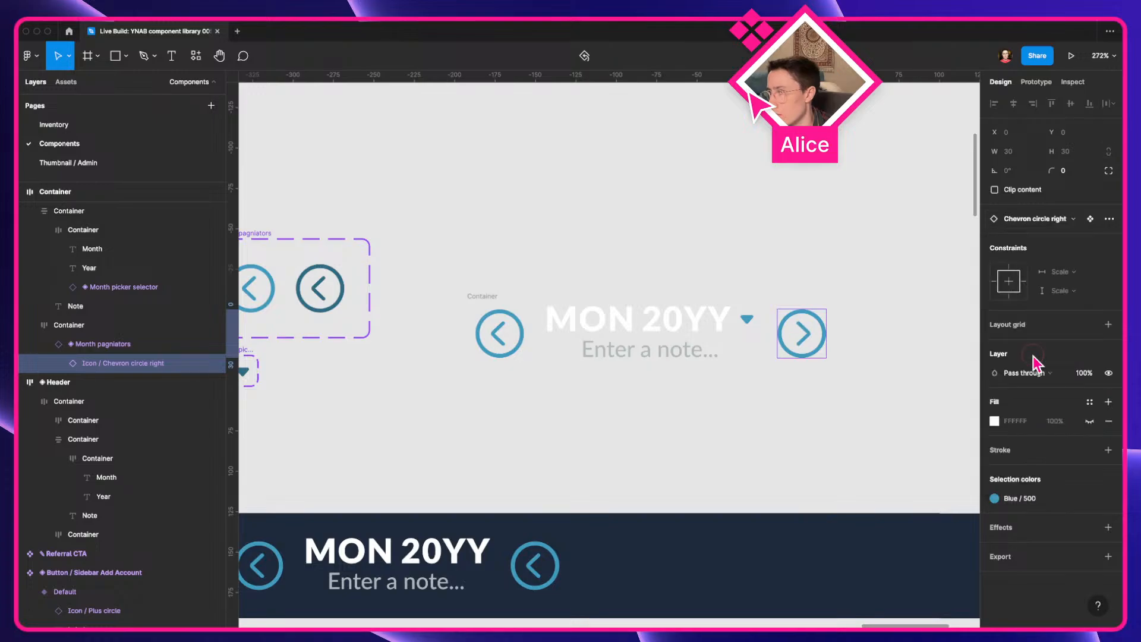
left_click(876, 403)
Examine the paginators and month text, compare them with the header in the YNAB web app, and return to Figma
scroll(818, 408, "down", 3)
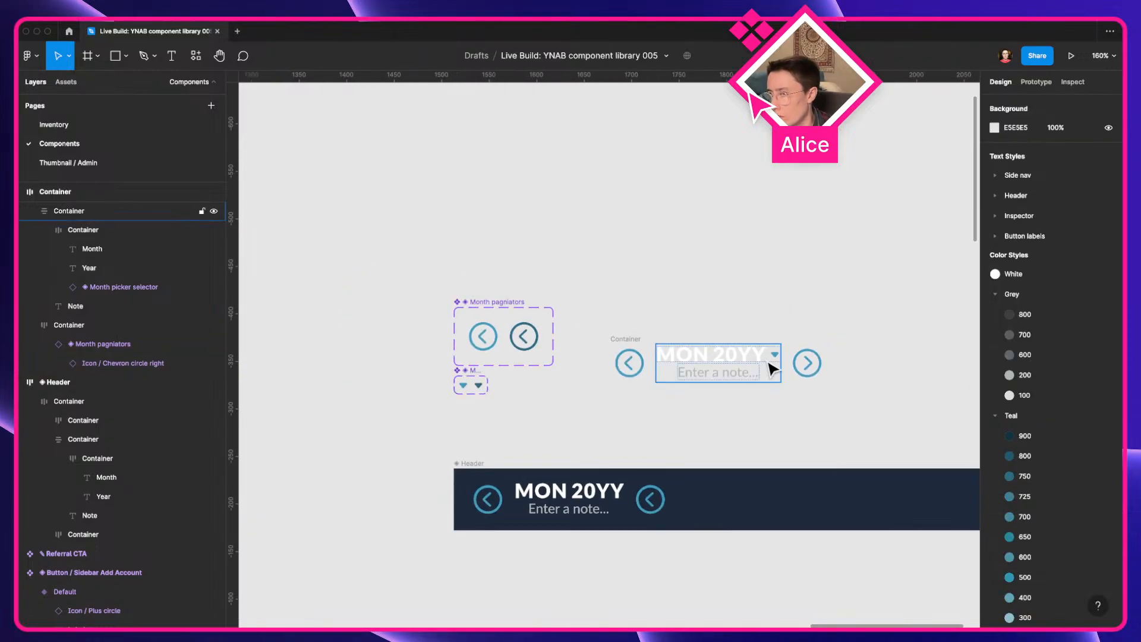
left_click(808, 364)
left_click(806, 364)
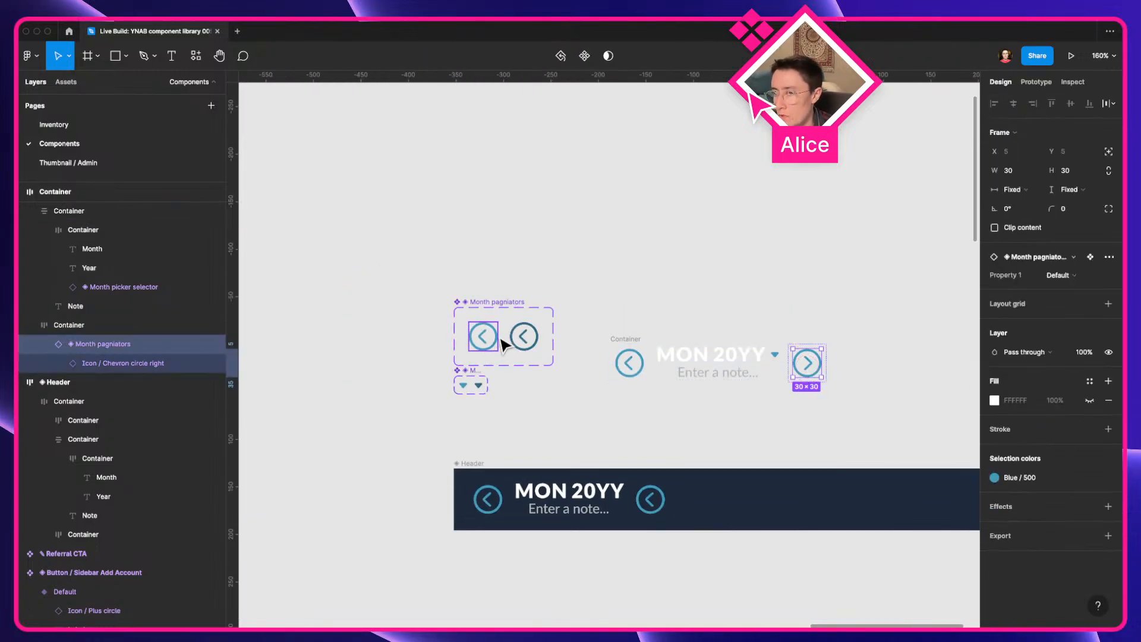
scroll(846, 372, "up", 3)
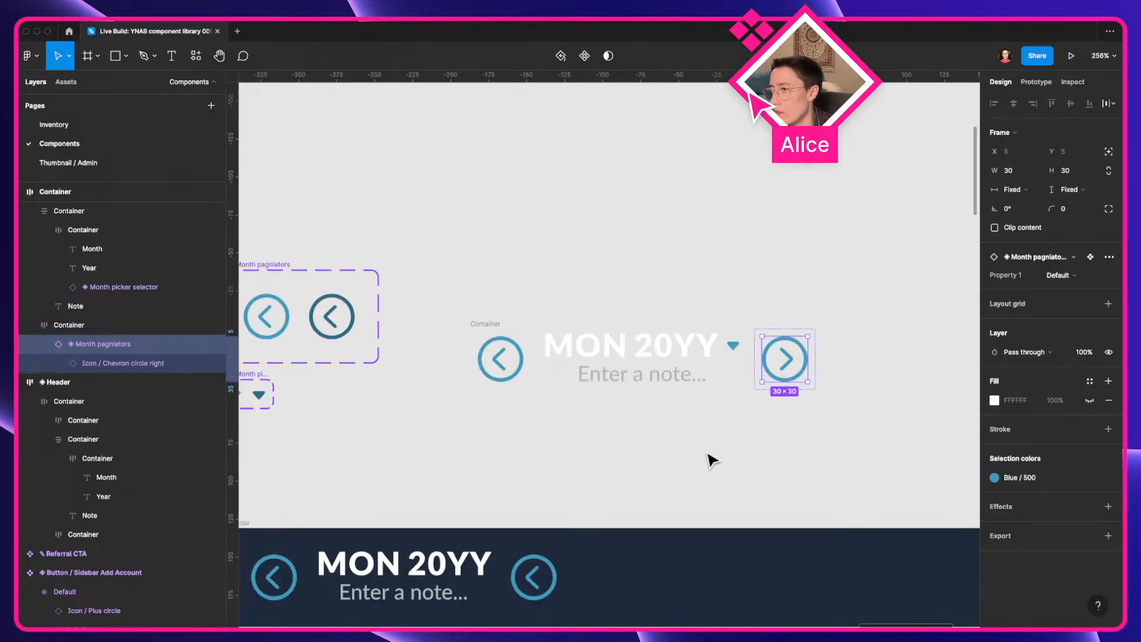
left_click(708, 456)
scroll(693, 361, "down", 1)
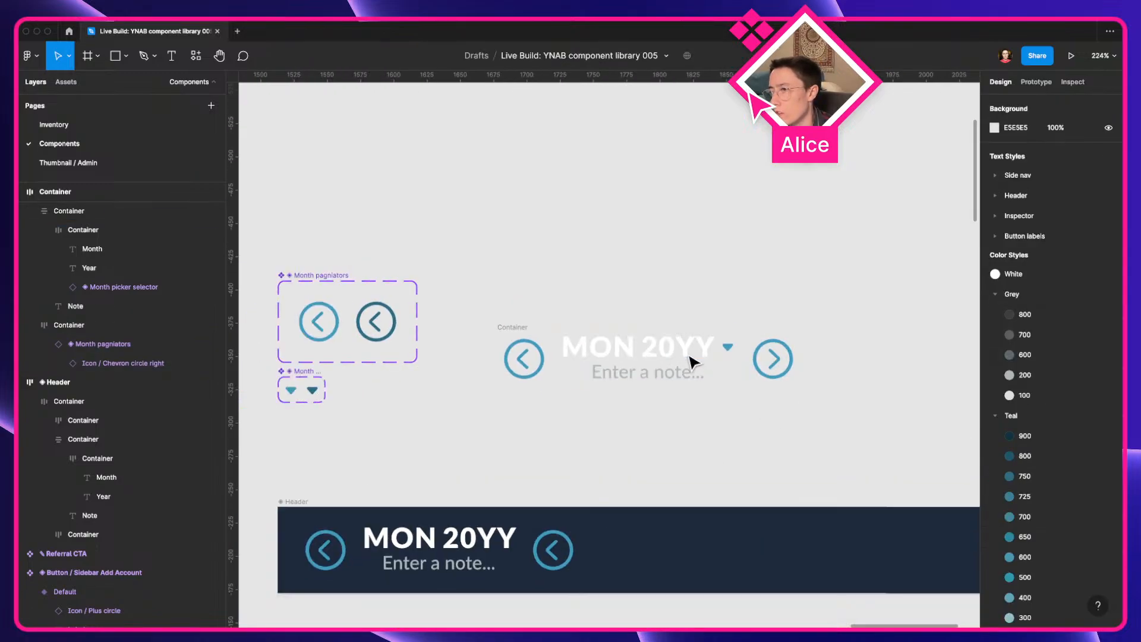
left_click(643, 381)
key("ctrl+Left")
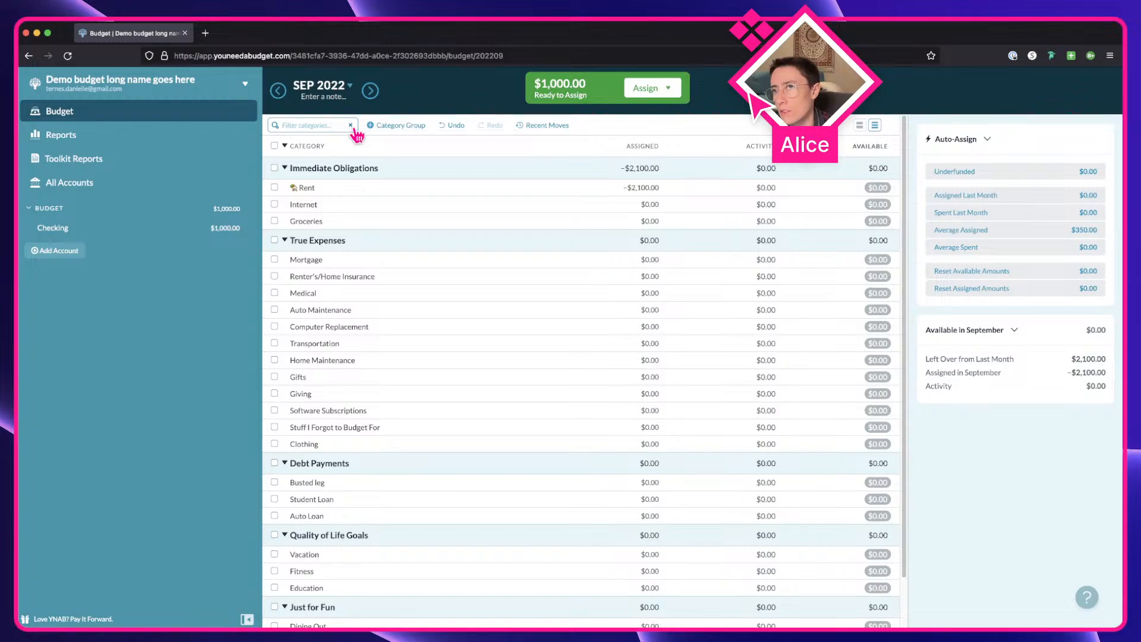
key("ctrl+Right")
Move the standalone container up to about Y -420 and place a duplicate directly below it
left_click(523, 331)
mouse_move(523, 331)
left_mouse_down()
mouse_move(523, 262)
mouse_move(529, 324)
left_mouse_up()
key("super+z")
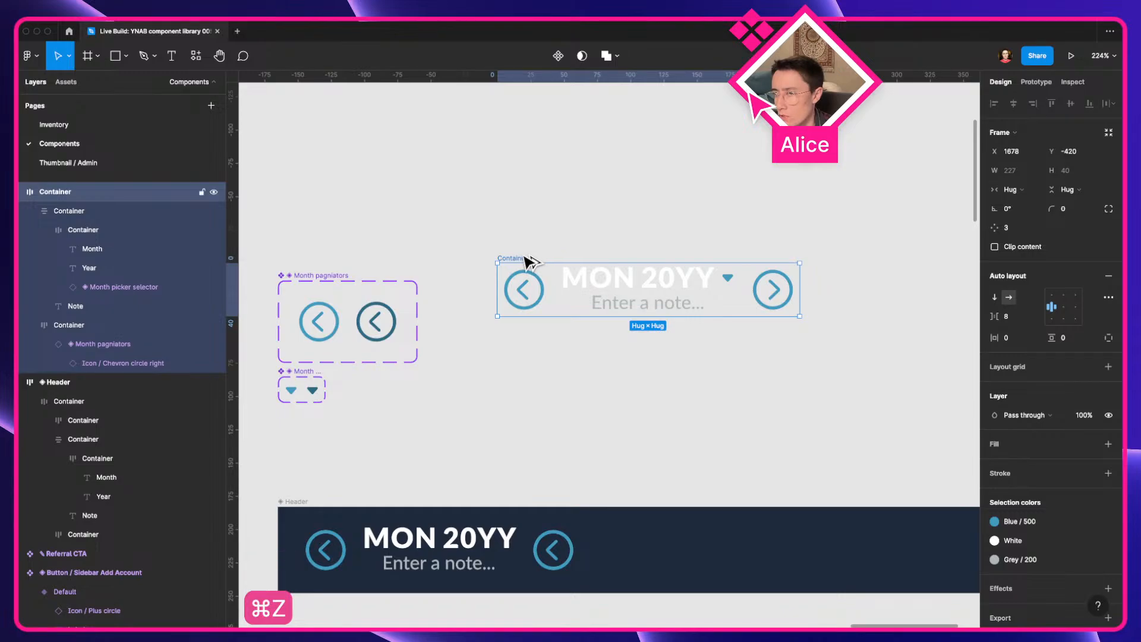
left_click_drag(527, 258, 523, 336)
Switch the month picker caret in the lower container copy to the Hover variant
double_click(726, 364)
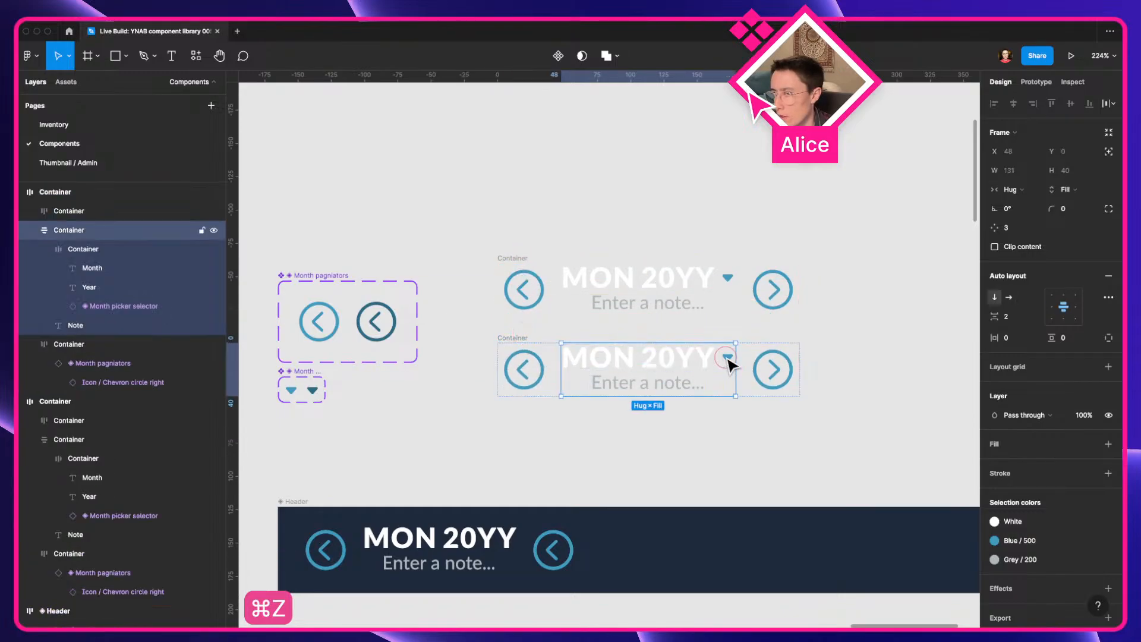
left_click(729, 362)
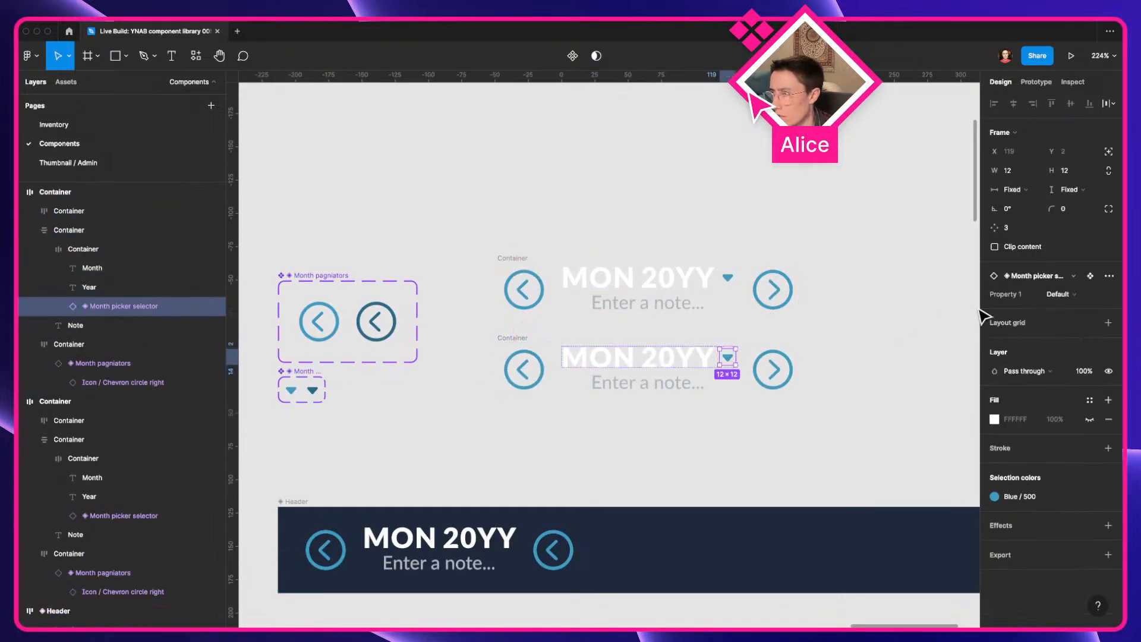
left_click(1058, 295)
left_click(1064, 294)
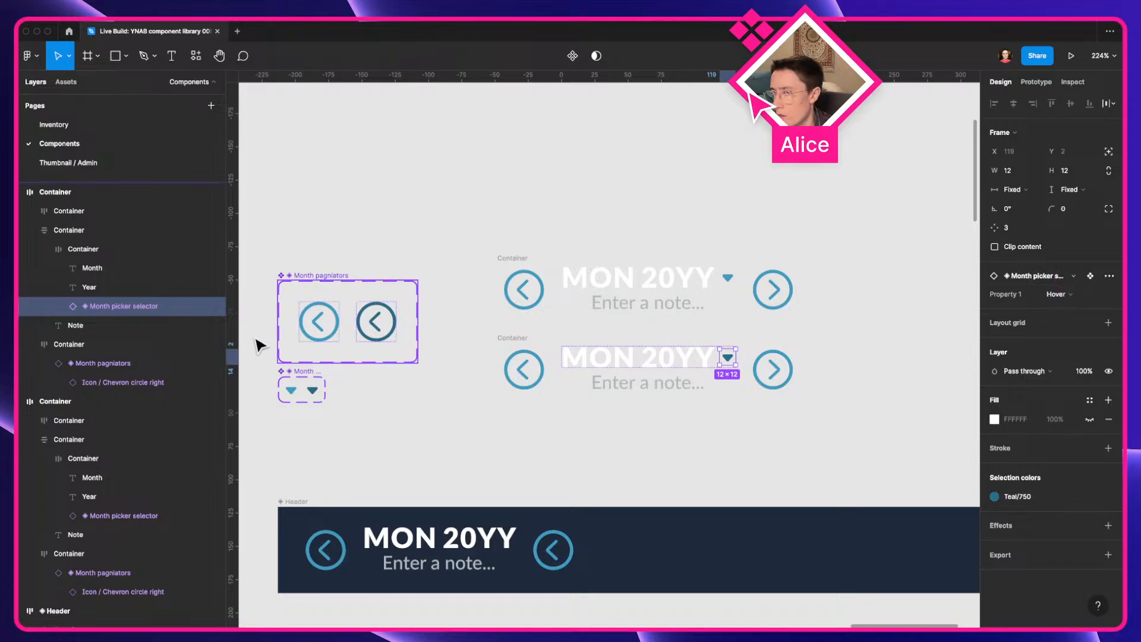
Rename the variant property of the Month picker selector component set to State
left_click(299, 386)
double_click(1018, 305)
type("State")
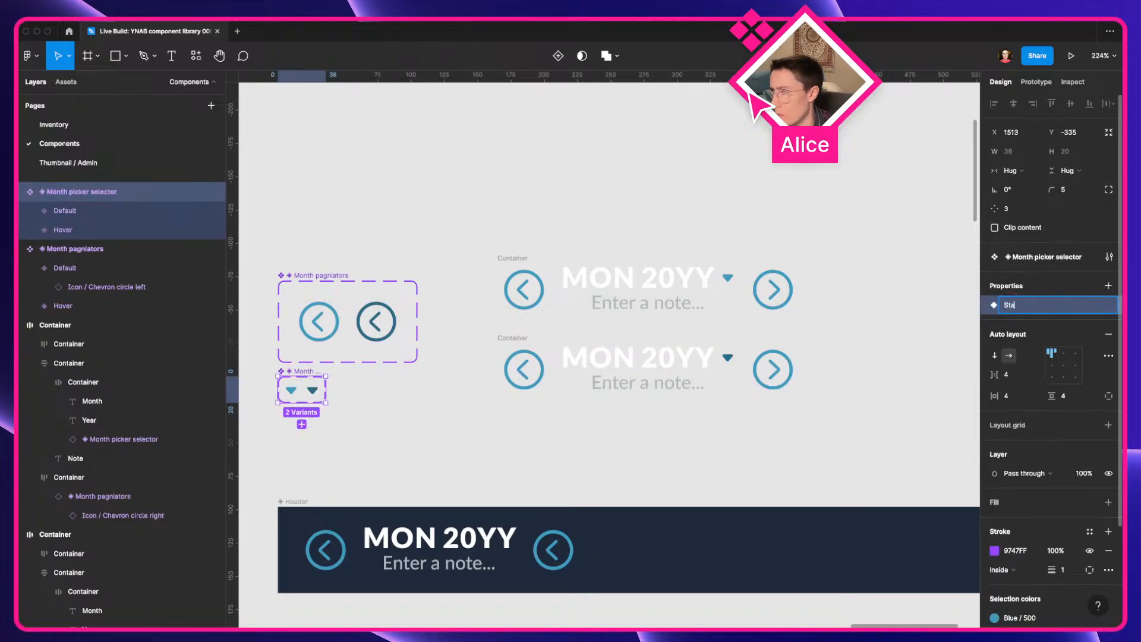
key("Return")
Rename the variant property of the Month pagniators component set to State
left_click(355, 296)
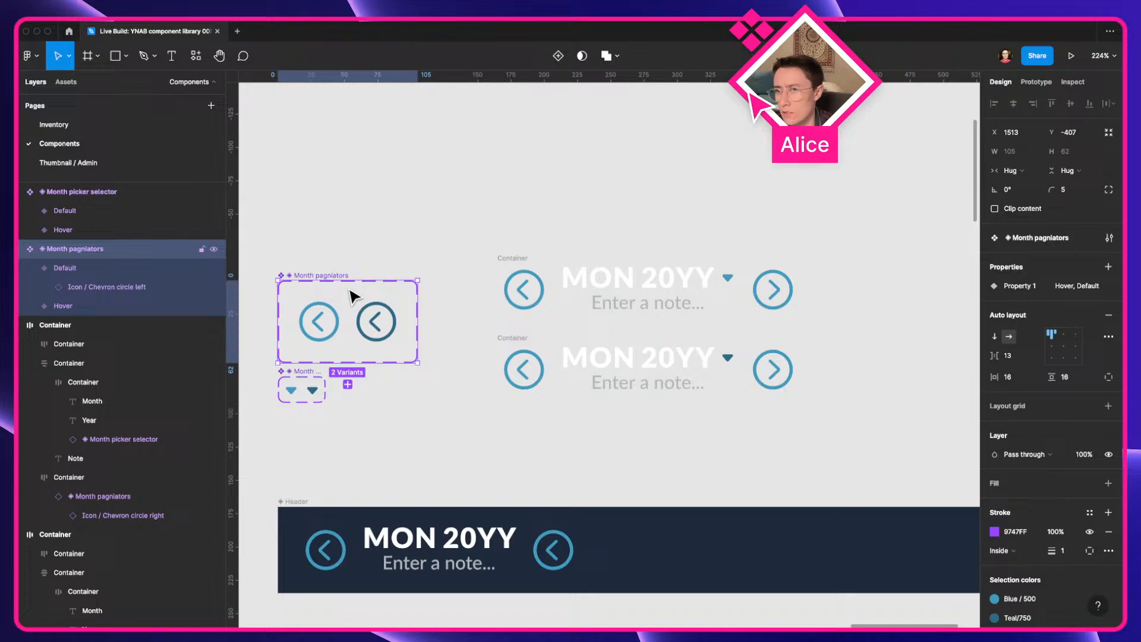
double_click(1019, 286)
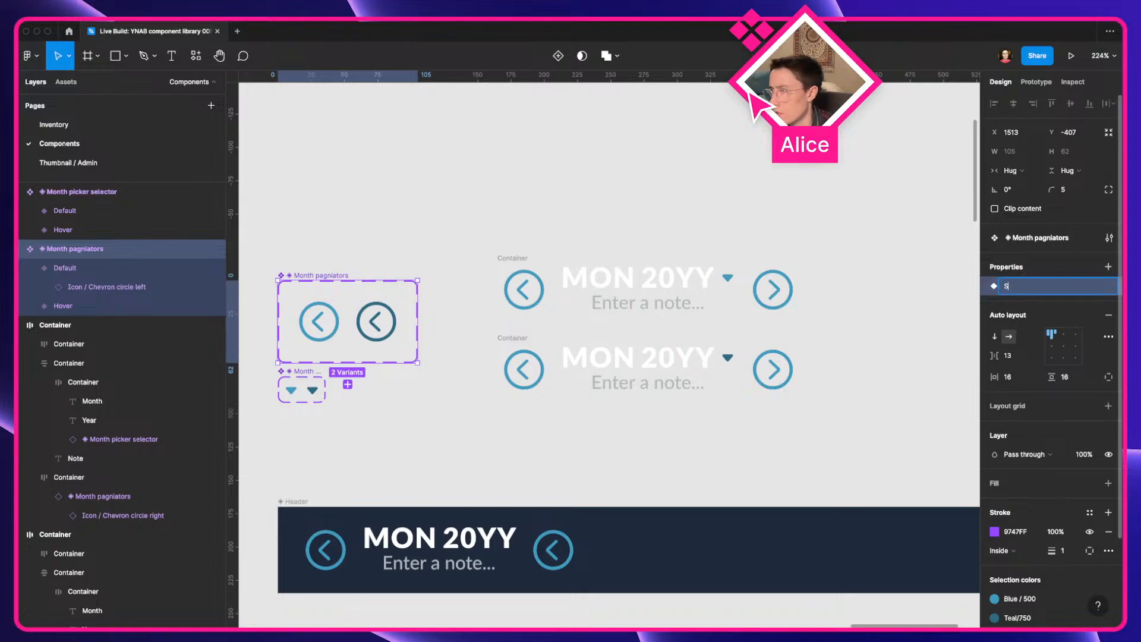
type("Stata")
key("Return")
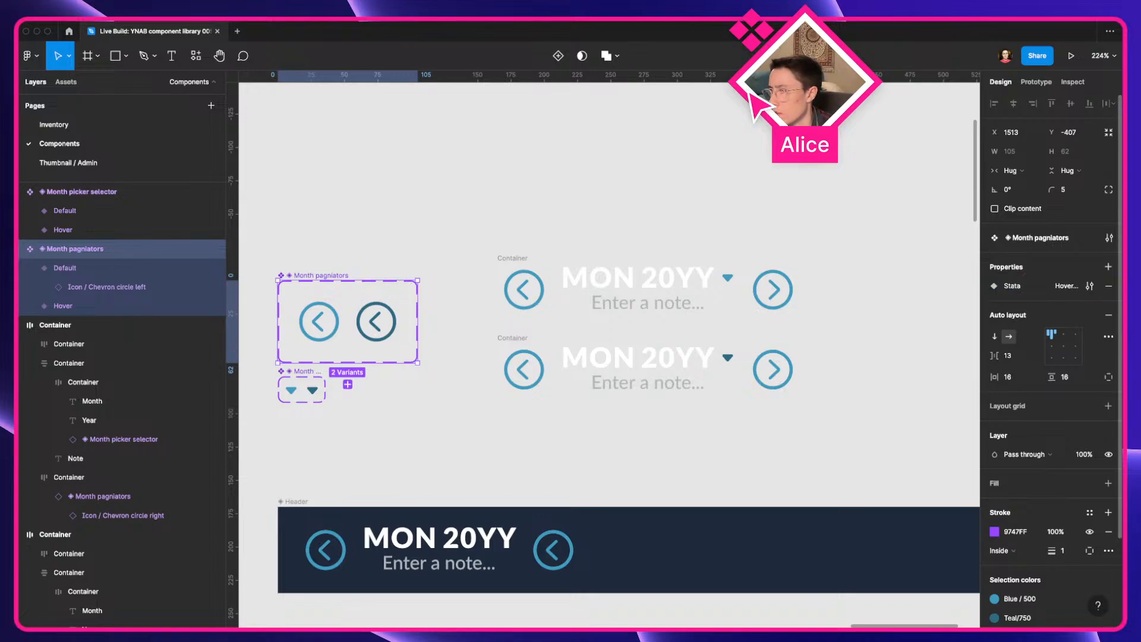
double_click(1031, 286)
type("State")
key("Return")
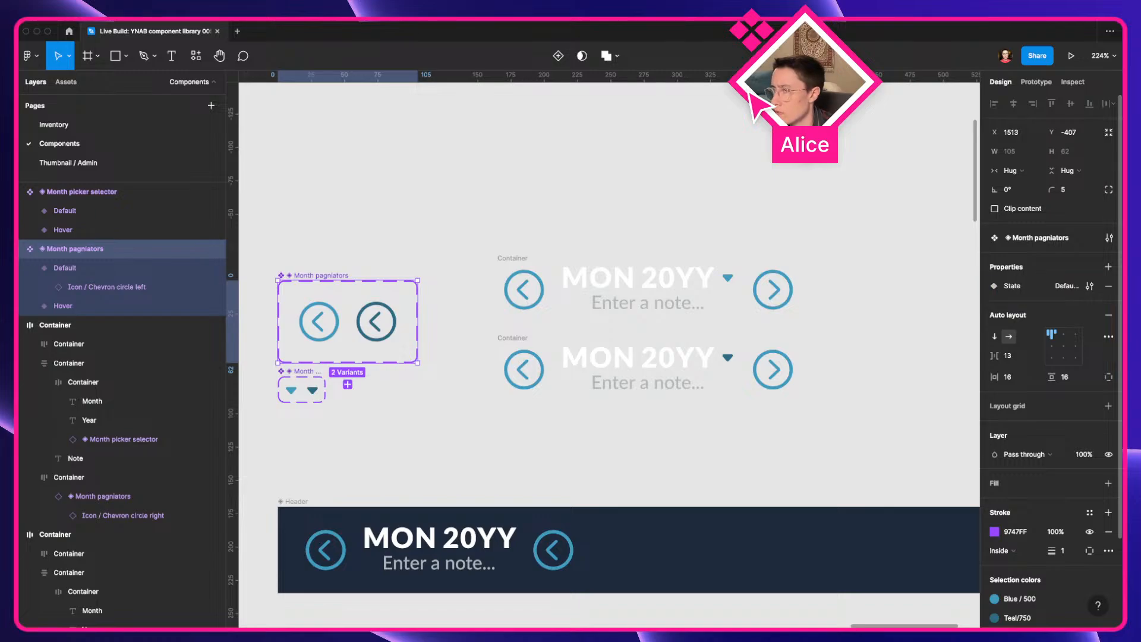
Check the paginator wrappers in the lower container and add auto layout to the Default and Hover paginator variants
left_click(525, 381)
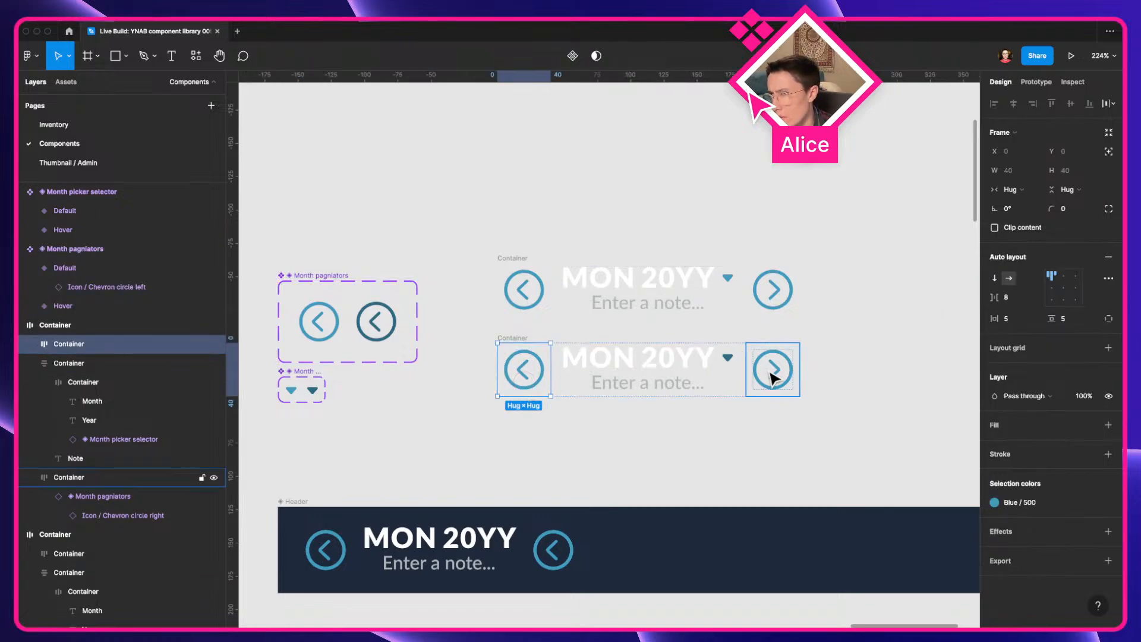
left_click(773, 369)
left_click(528, 374)
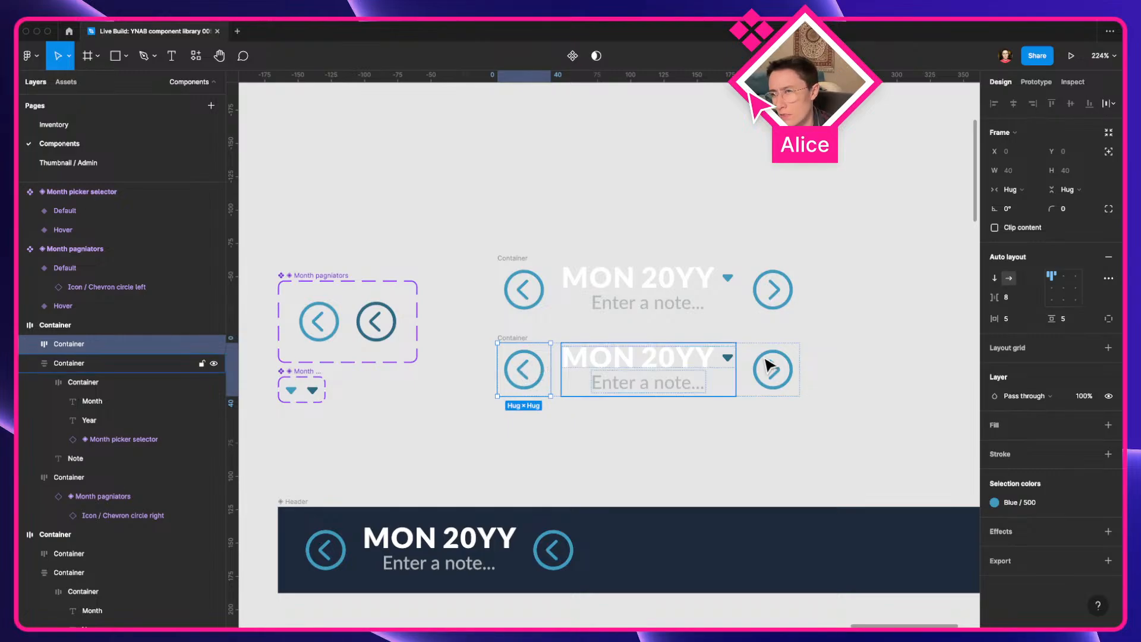
scroll(446, 336, "left", 4)
left_click(438, 338)
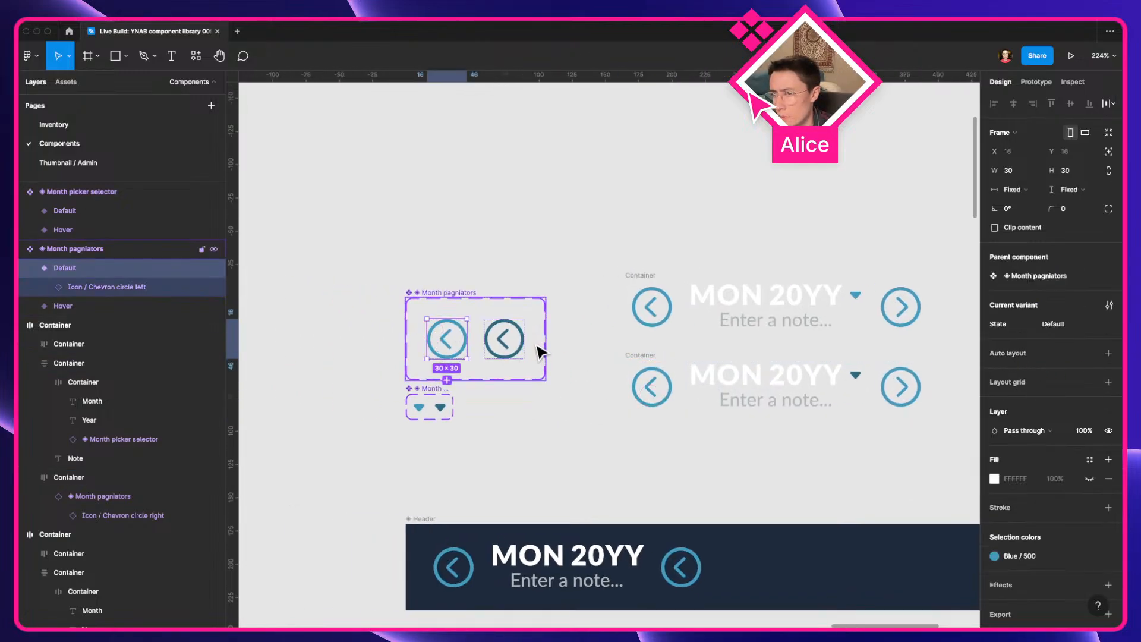
key("shift+a")
left_click(508, 345)
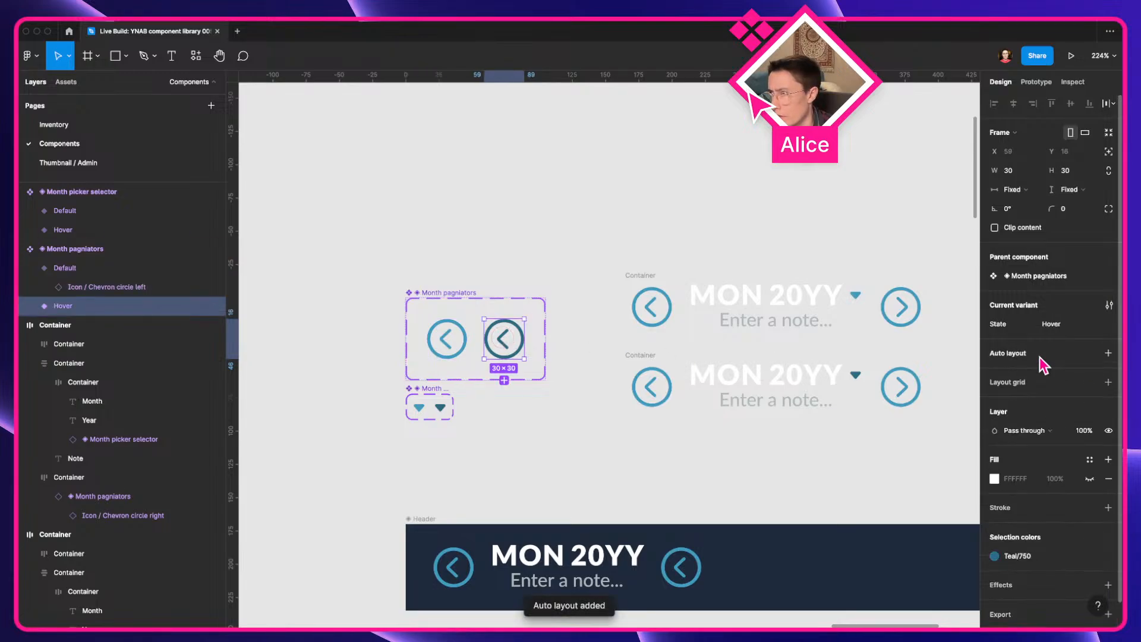
Ungroup the wrapper containers around both paginator instances in the lower and upper month containers
left_click(651, 383)
key("shift+ctrl+g")
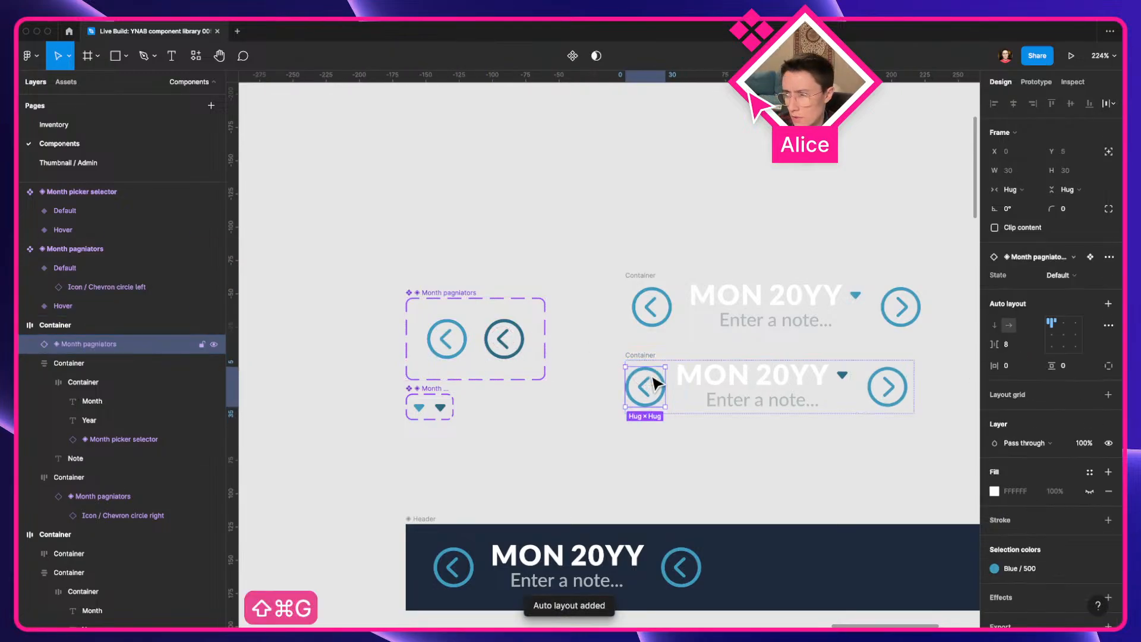
left_click(874, 395)
key("shift+super+g")
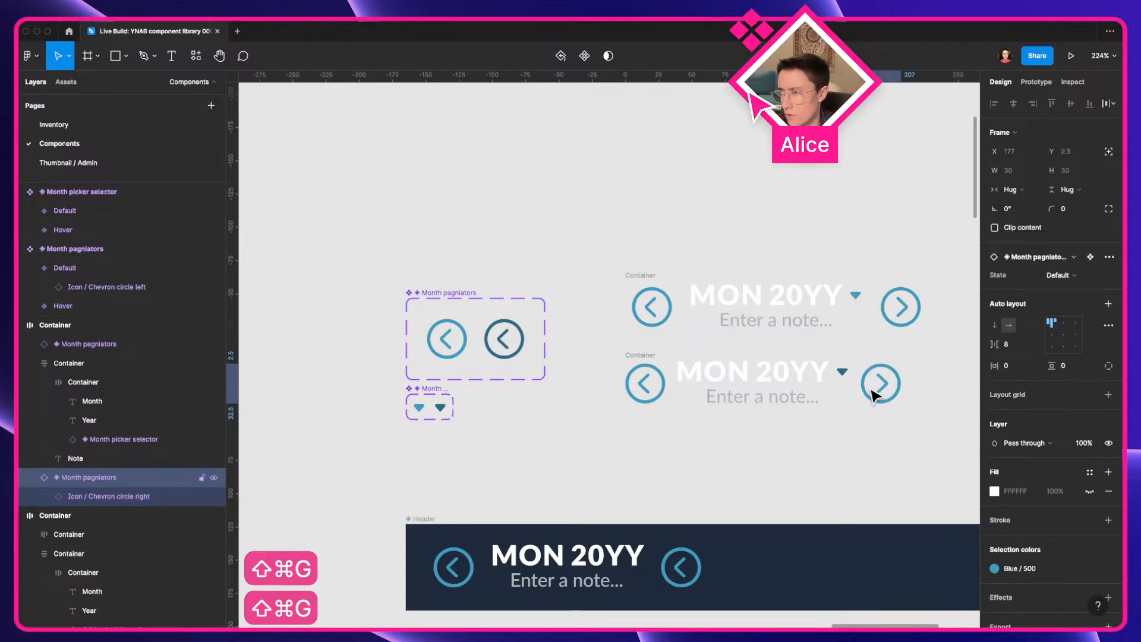
left_click(656, 324)
left_click(902, 307, "shift")
key("shift+super+g")
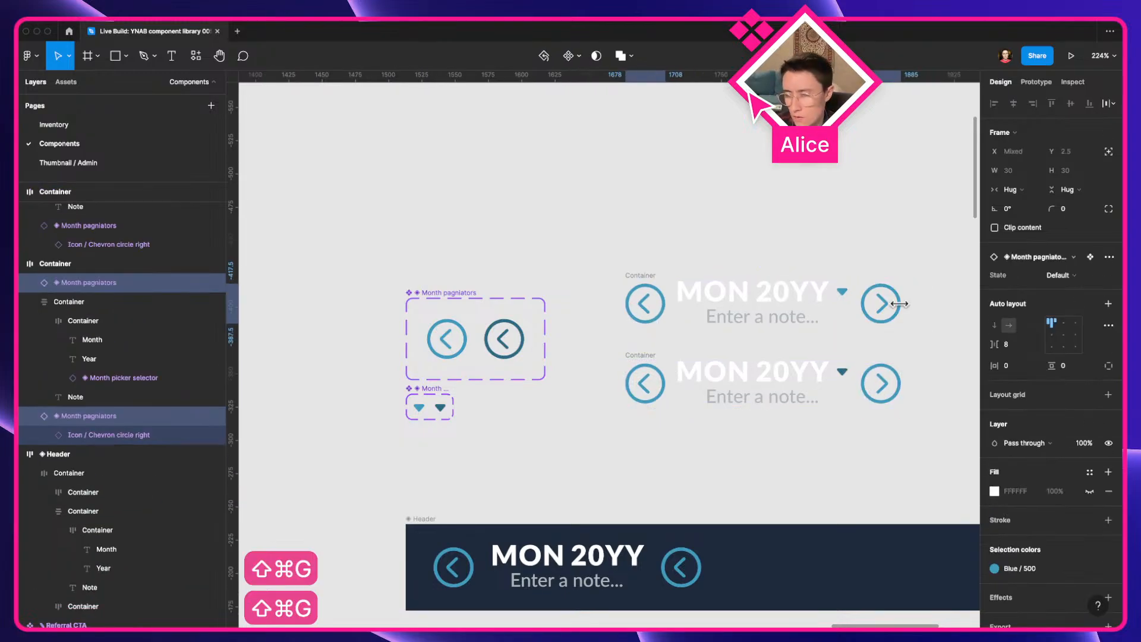
Set the horizontal and vertical padding of both Month pagniators variants to 5
left_click(447, 339)
key("super+a")
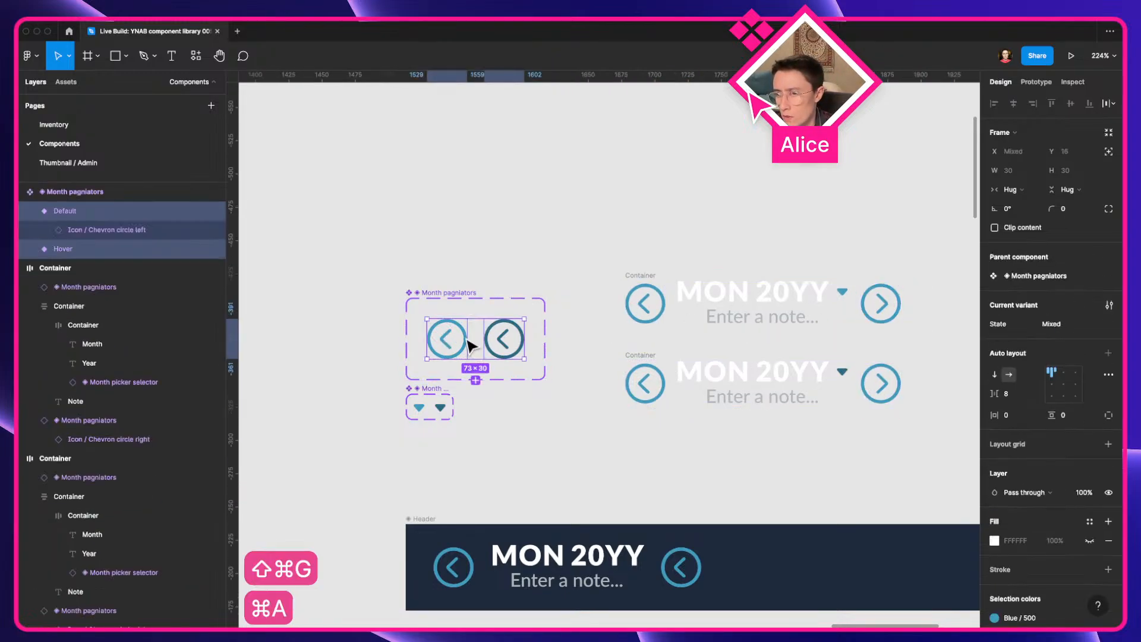
left_click(1017, 415)
type("5")
key("Tab")
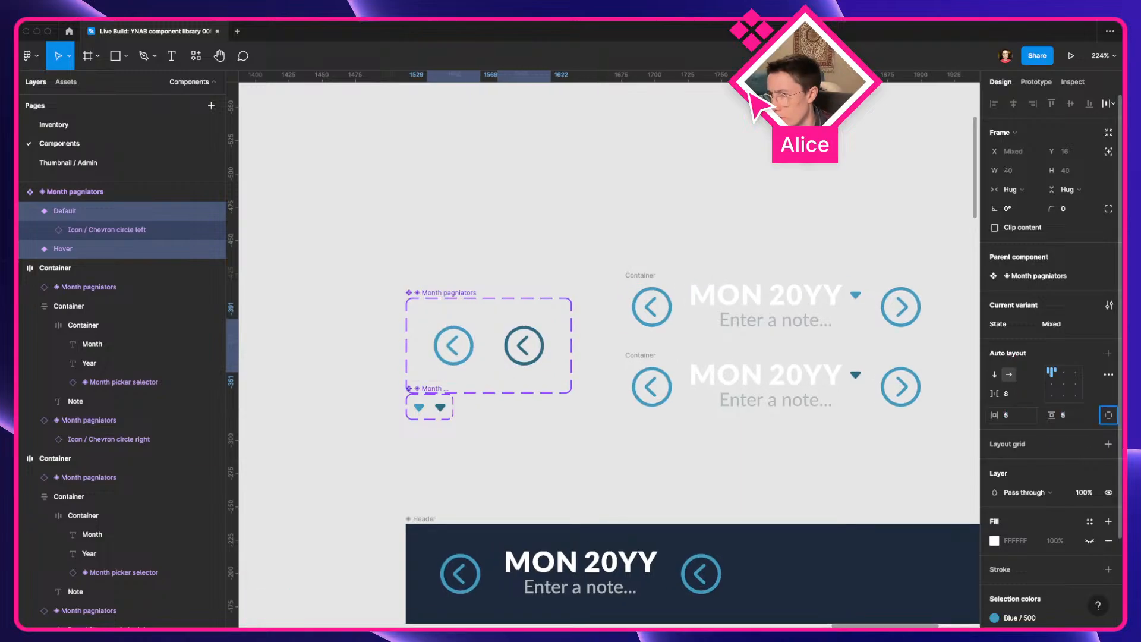
type("5")
key("Tab")
Set the item spacing and the horizontal and vertical padding of the Month pagniators component set to 8
left_click_drag(469, 301, 438, 267)
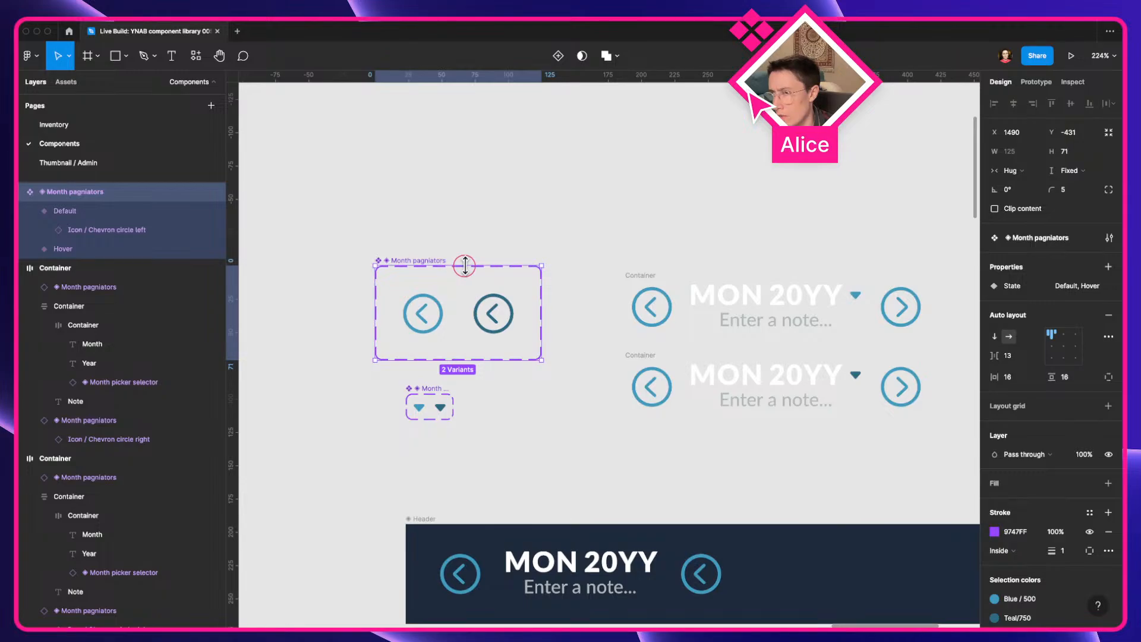
key("super+z")
left_click(1007, 356)
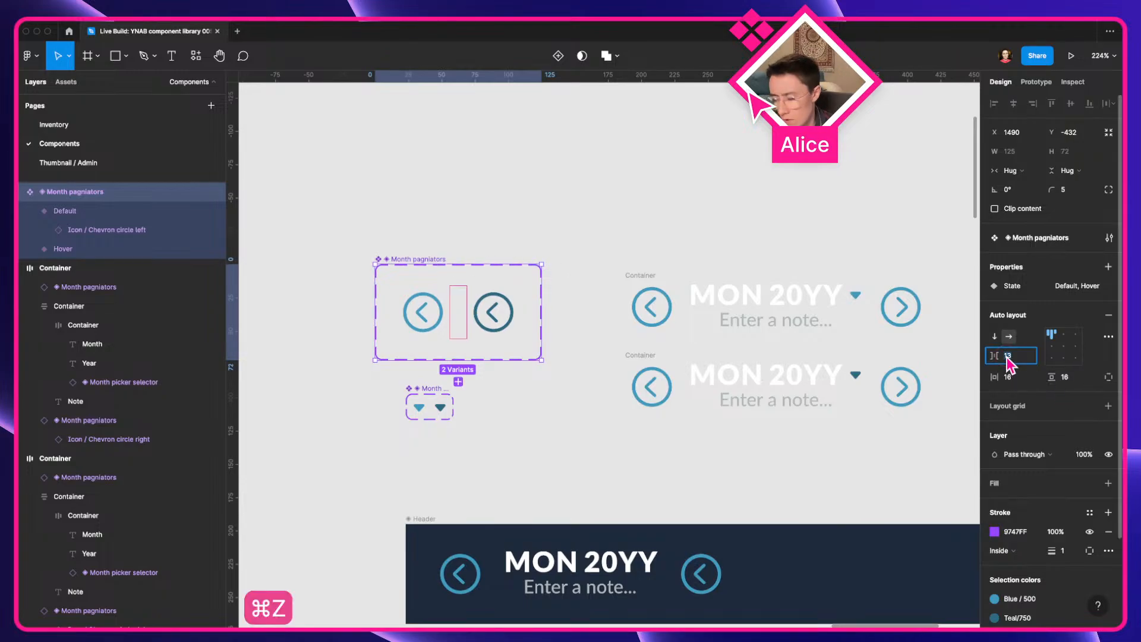
type("8")
key("Tab")
type("8")
key("Tab")
type("8")
key("Tab")
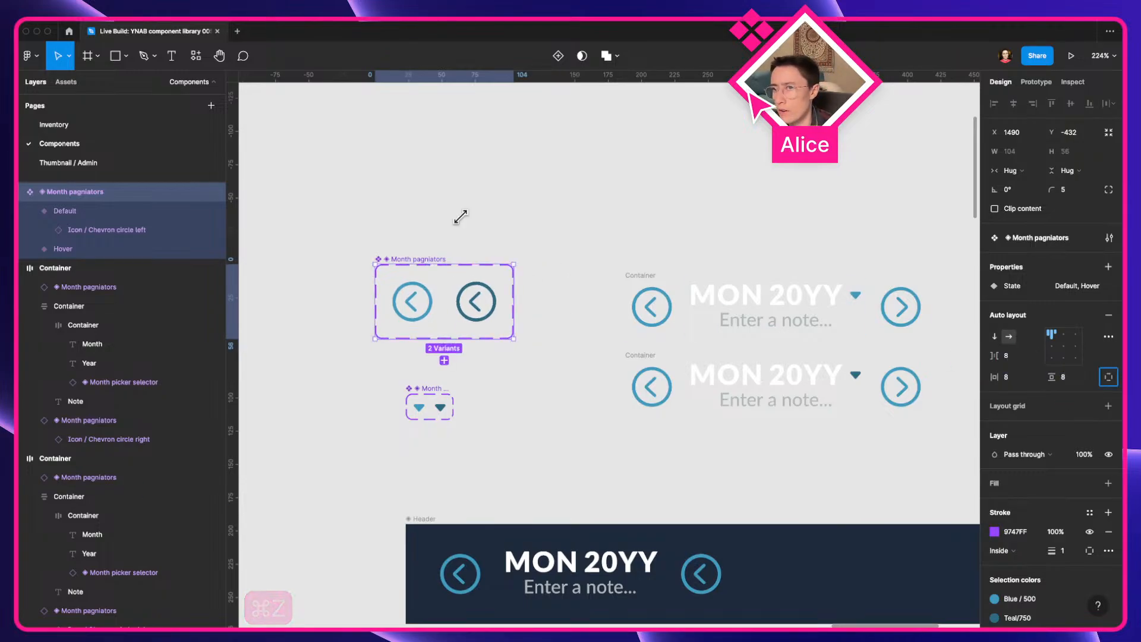
Reposition the Month pagniators component set just above the Month picker selector set, flush with its left edge
left_click(429, 173)
left_click_drag(407, 257, 330, 259)
left_click(448, 271)
key("space")
Inspect both paginator instances in the upper container, then switch to the YNAB web app and examine its month selector up close
left_click(548, 301)
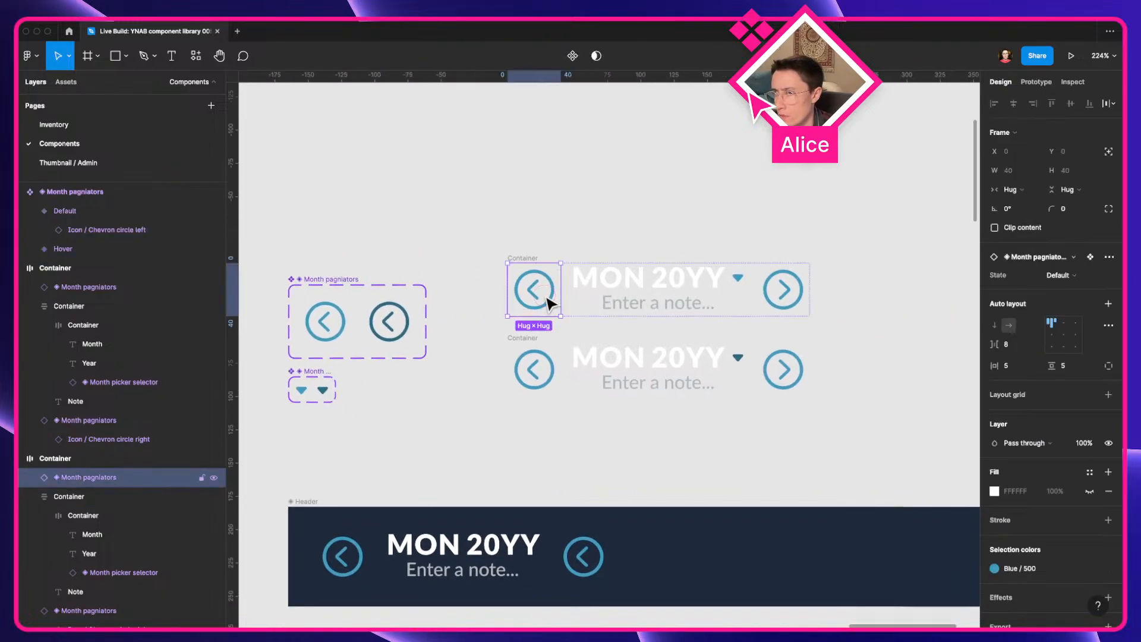
left_click(772, 292)
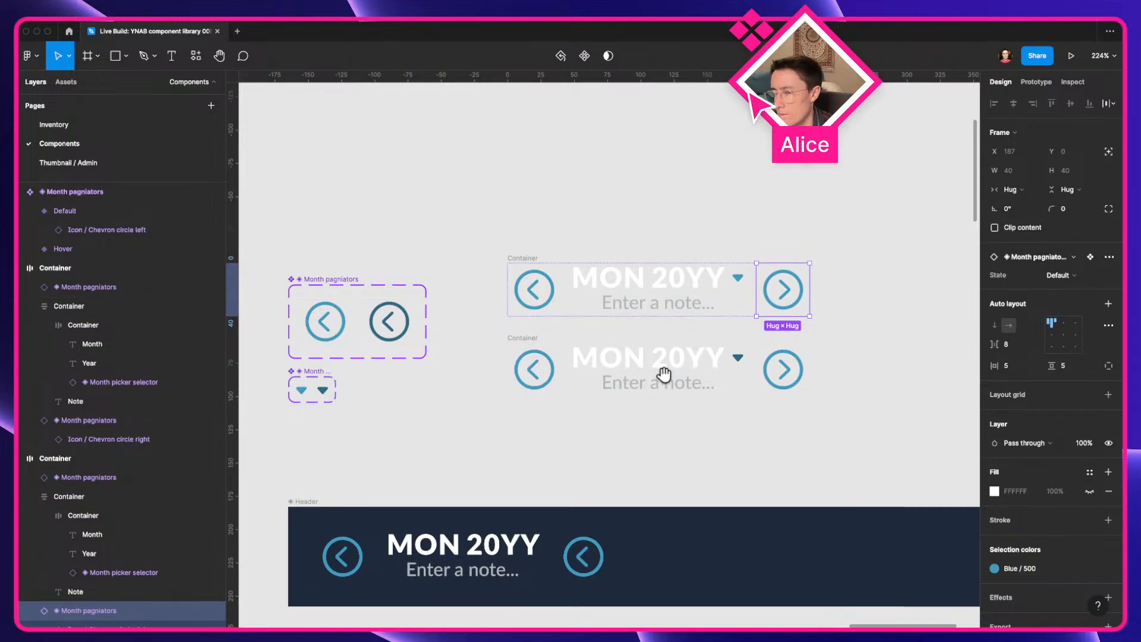
scroll(662, 374, "right", 3)
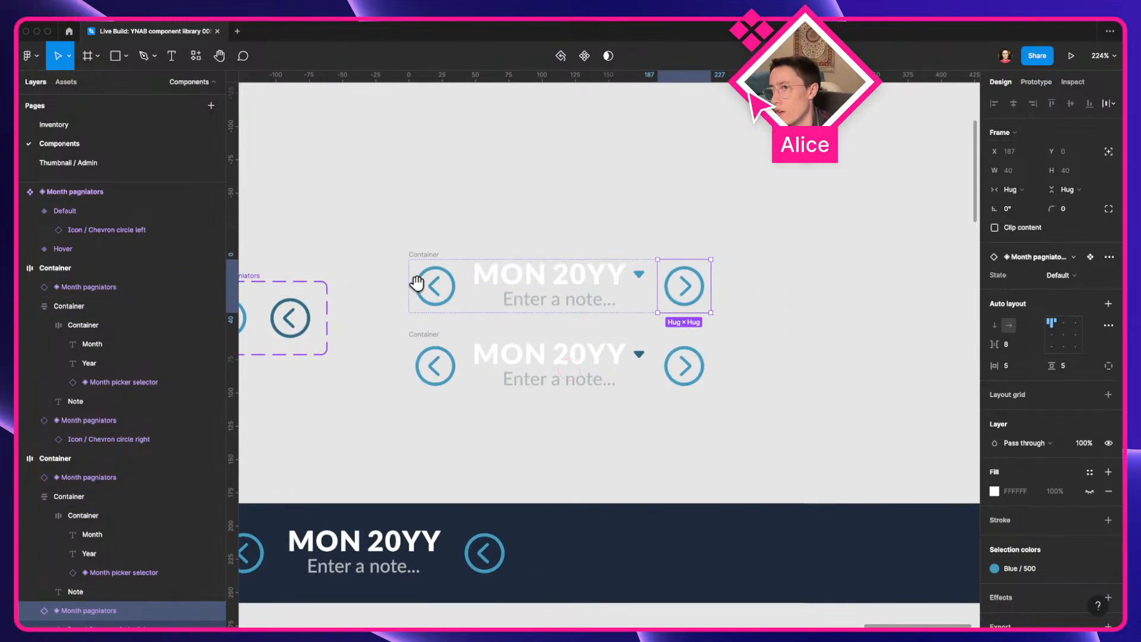
scroll(410, 306, "left", 3)
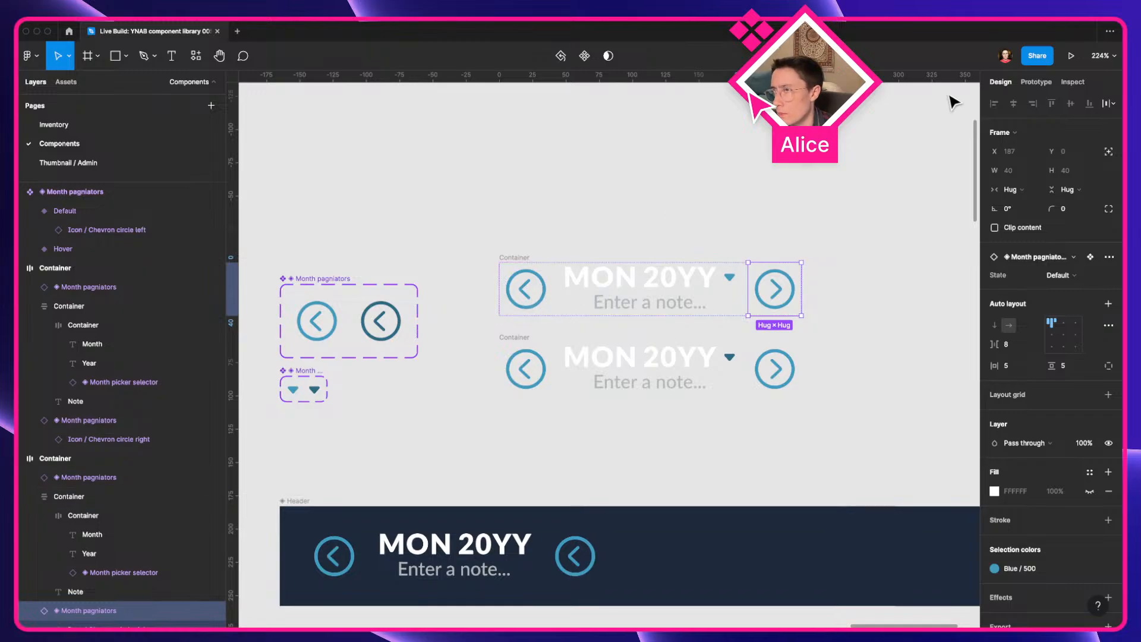
scroll(602, 230, "right", 2)
key("ctrl+Left")
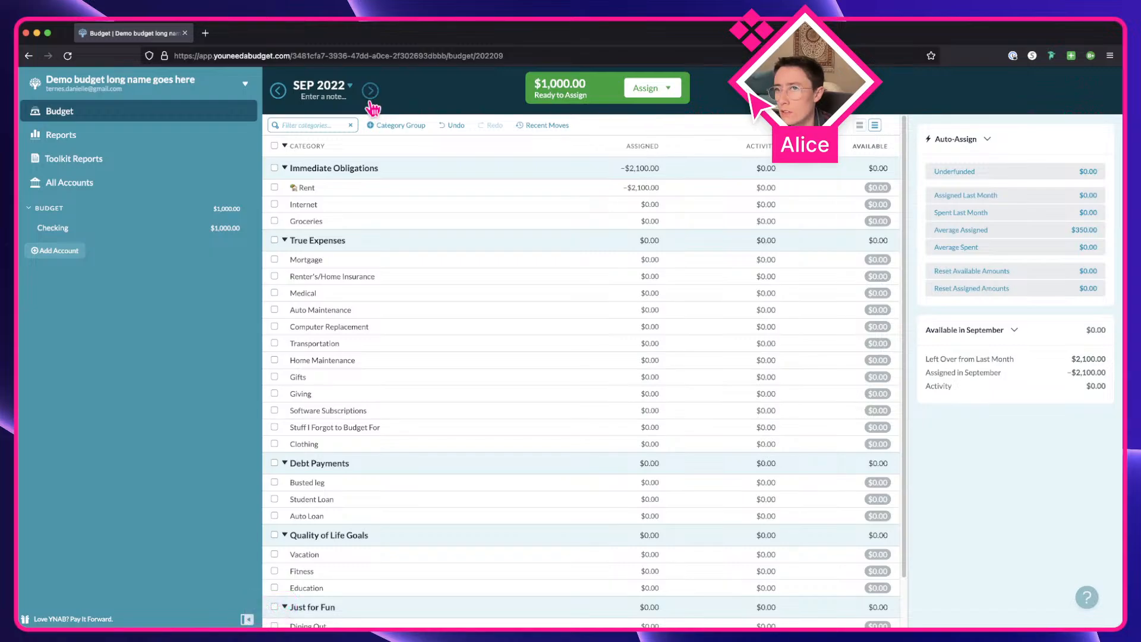
scroll(372, 105, "up", 5)
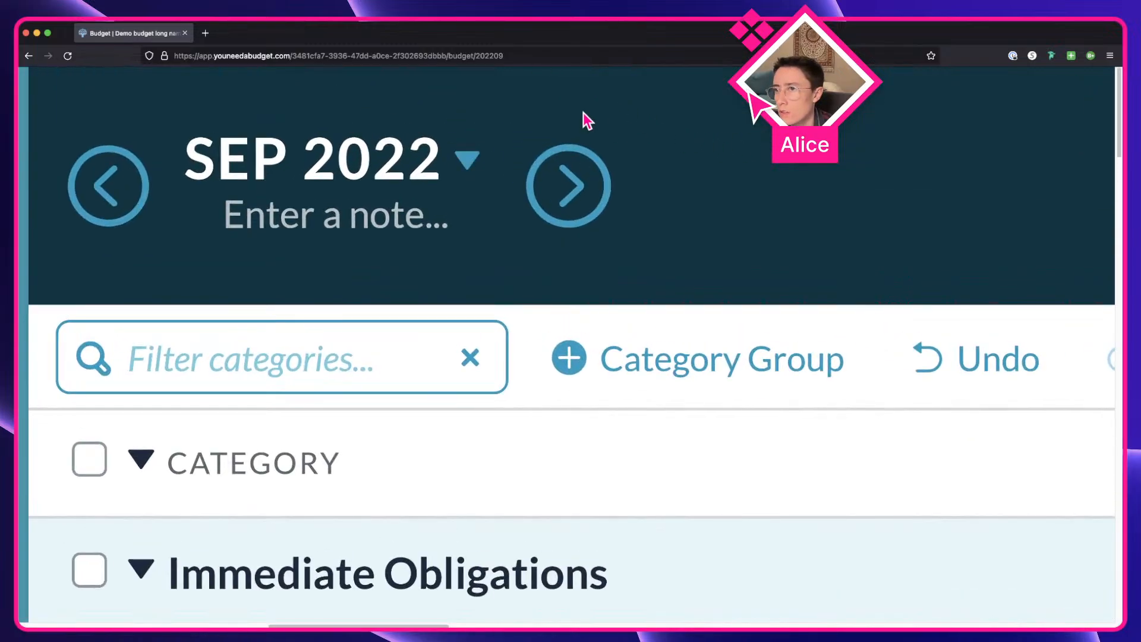
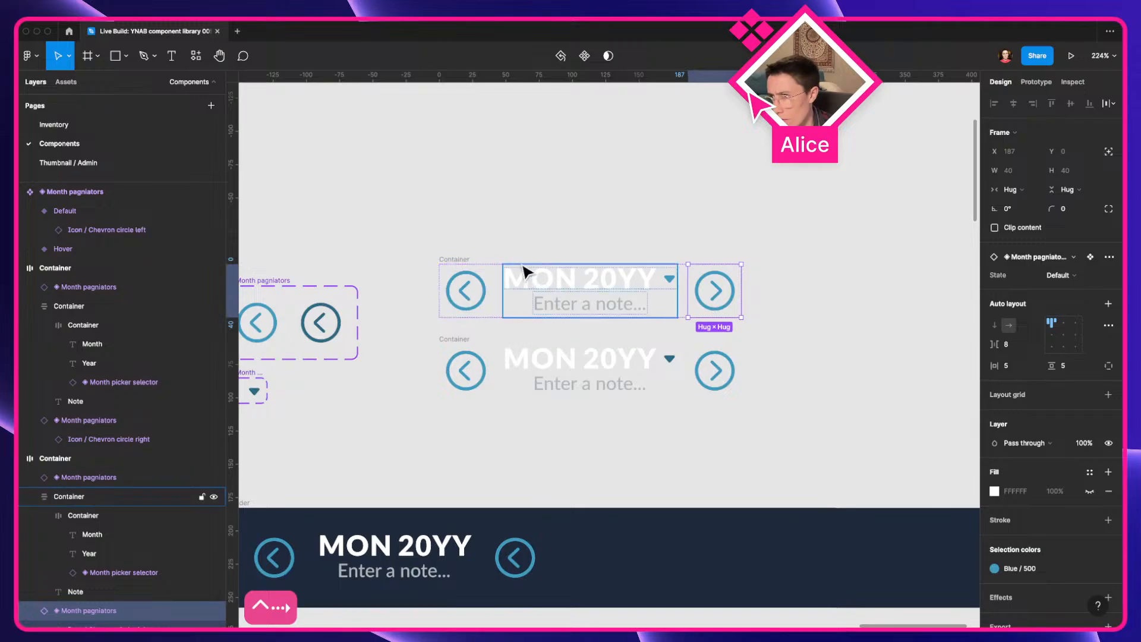
Duplicate the lower month selector container directly below itself and underline the copy's "Enter a note..." text
left_click(612, 387)
left_click(579, 300)
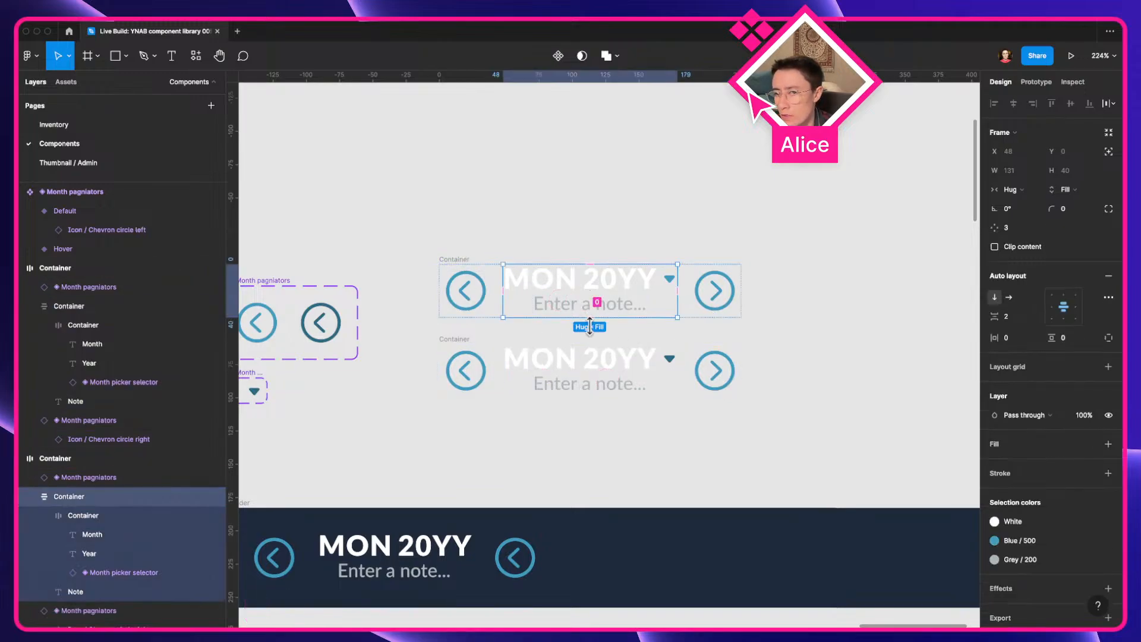
left_click(590, 382)
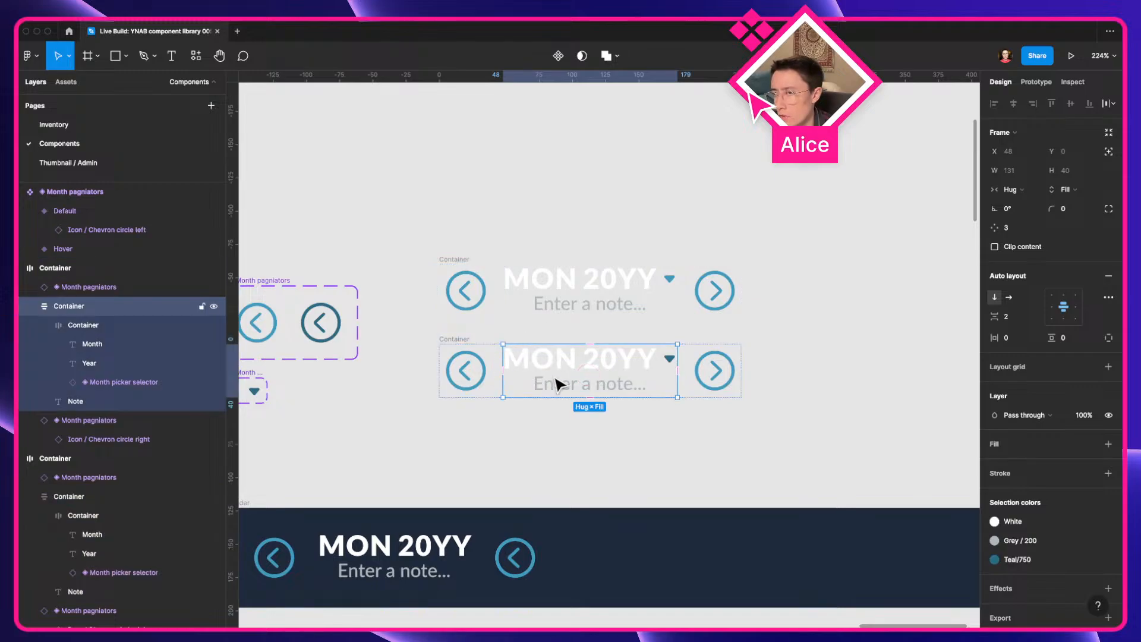
left_click(466, 339)
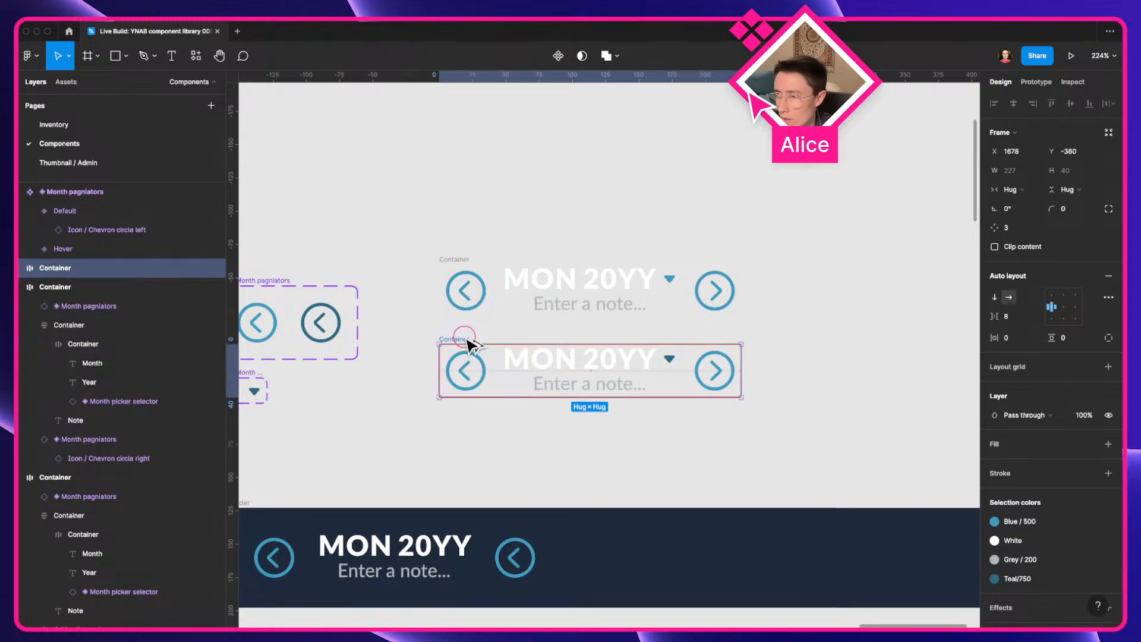
left_click_drag(466, 339, 479, 416)
left_click(582, 459, "super")
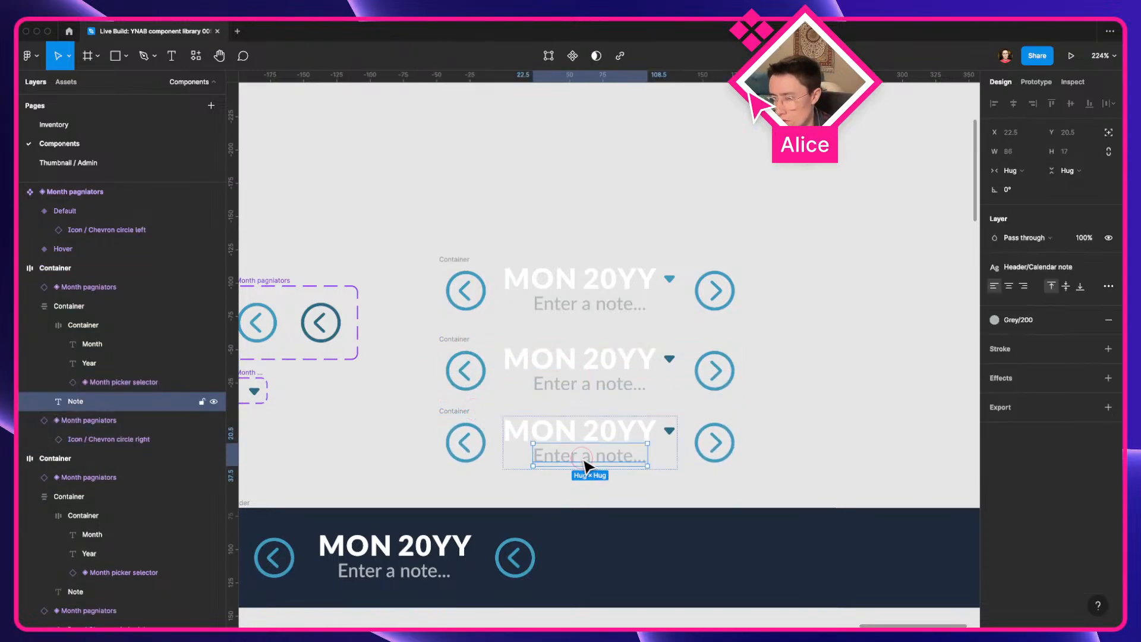
key("super+u")
left_click(833, 388)
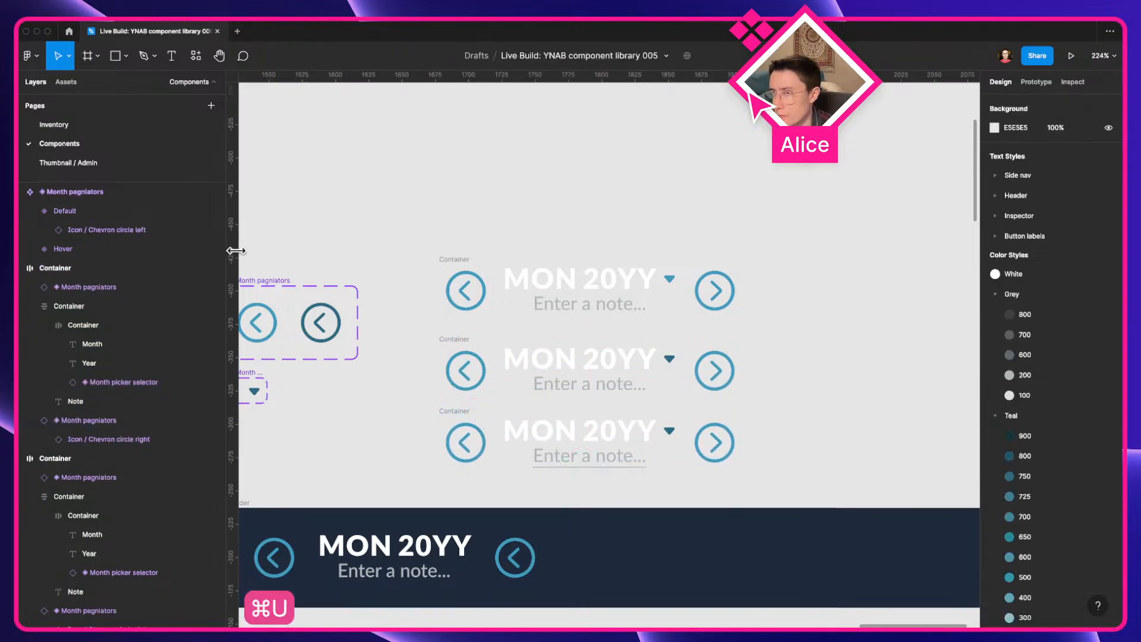
Combine the three month selector containers into one component set with auto layout and move the set up, farther above the Header
left_click_drag(393, 230, 772, 489)
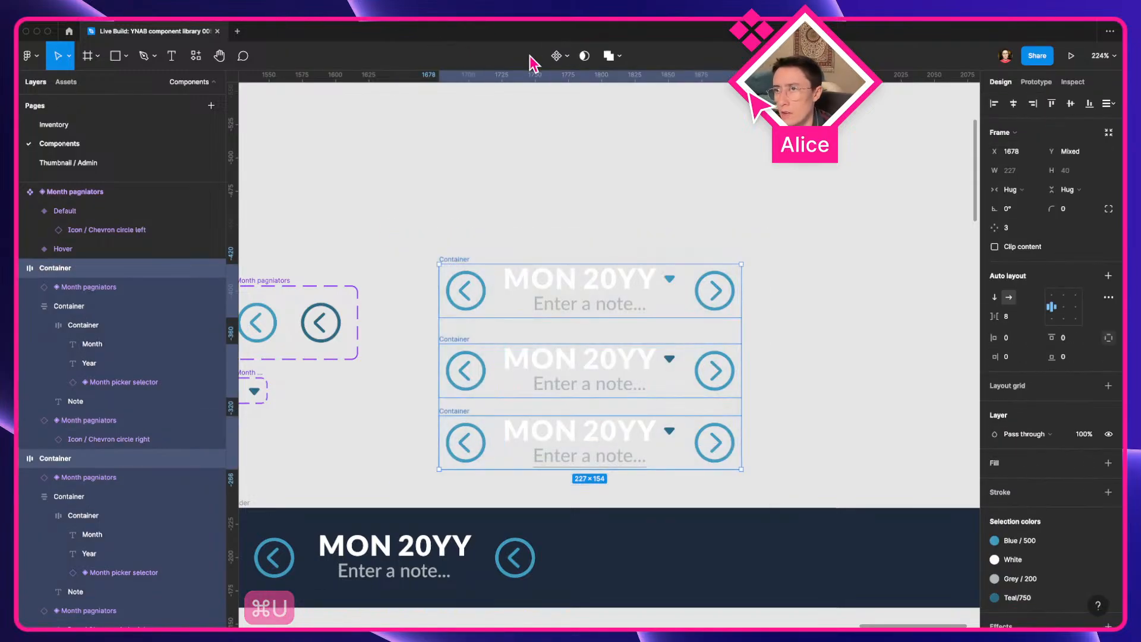
left_click(567, 56)
left_click(580, 113)
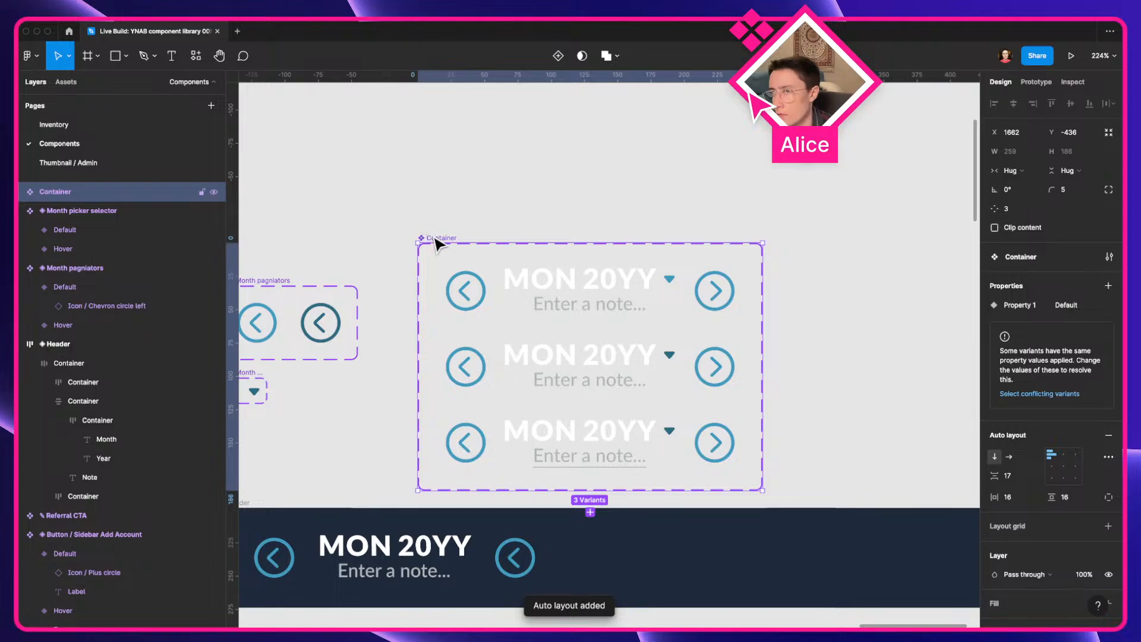
left_click_drag(437, 244, 433, 166)
Rename the new component set's variant property to State
double_click(1019, 304)
type("State")
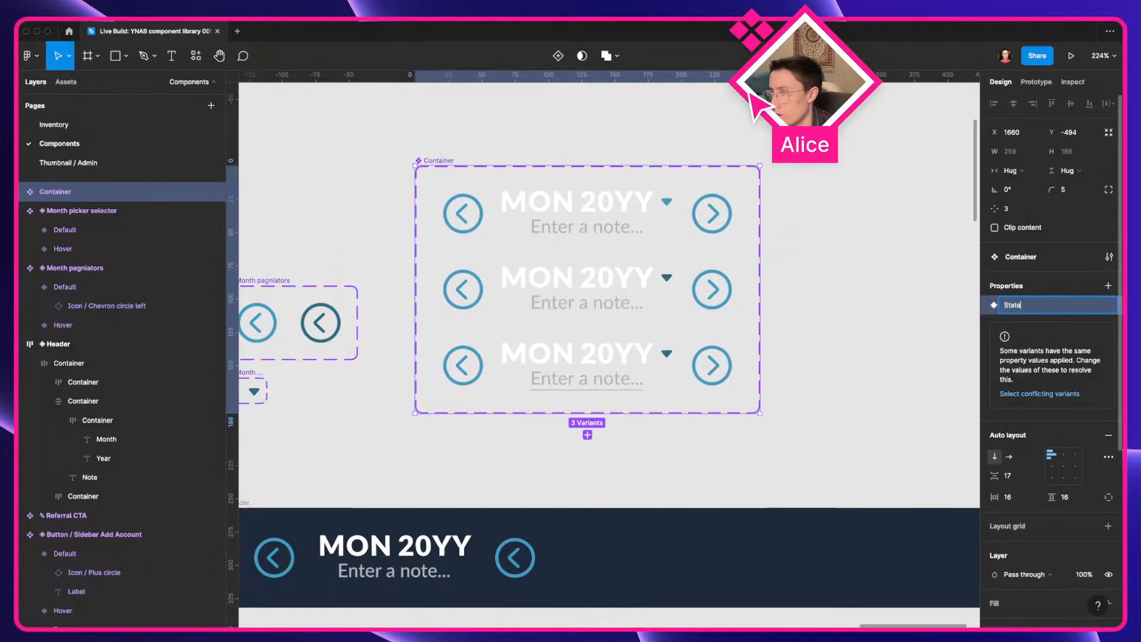
key("Return")
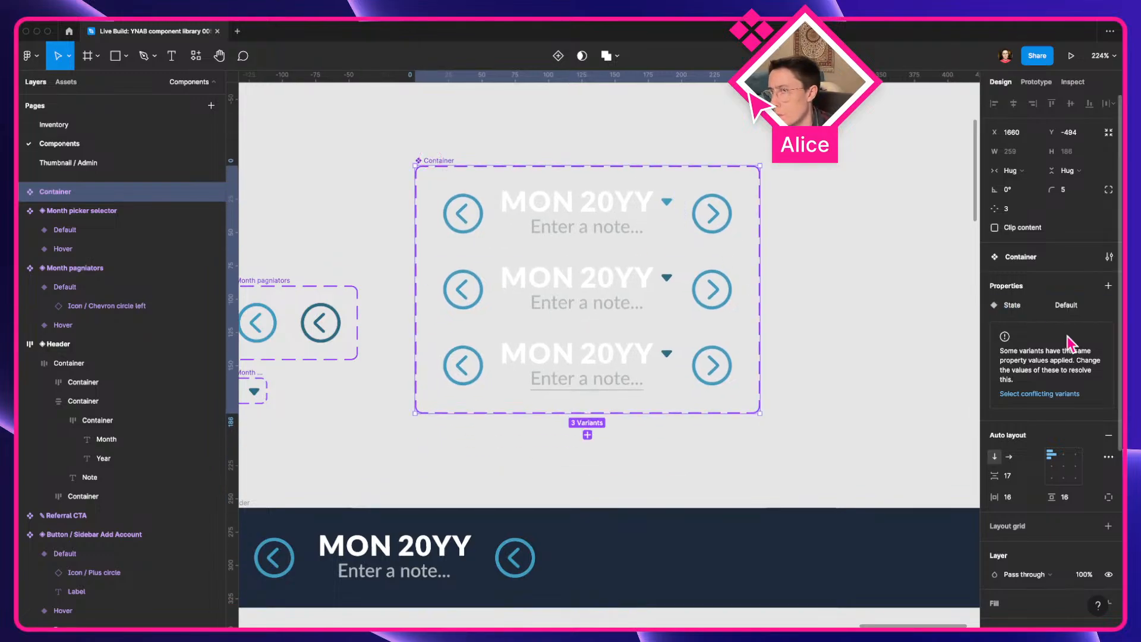
Add a Change to prototype interaction from the first variant's inner month container to the second variant
left_click(636, 243)
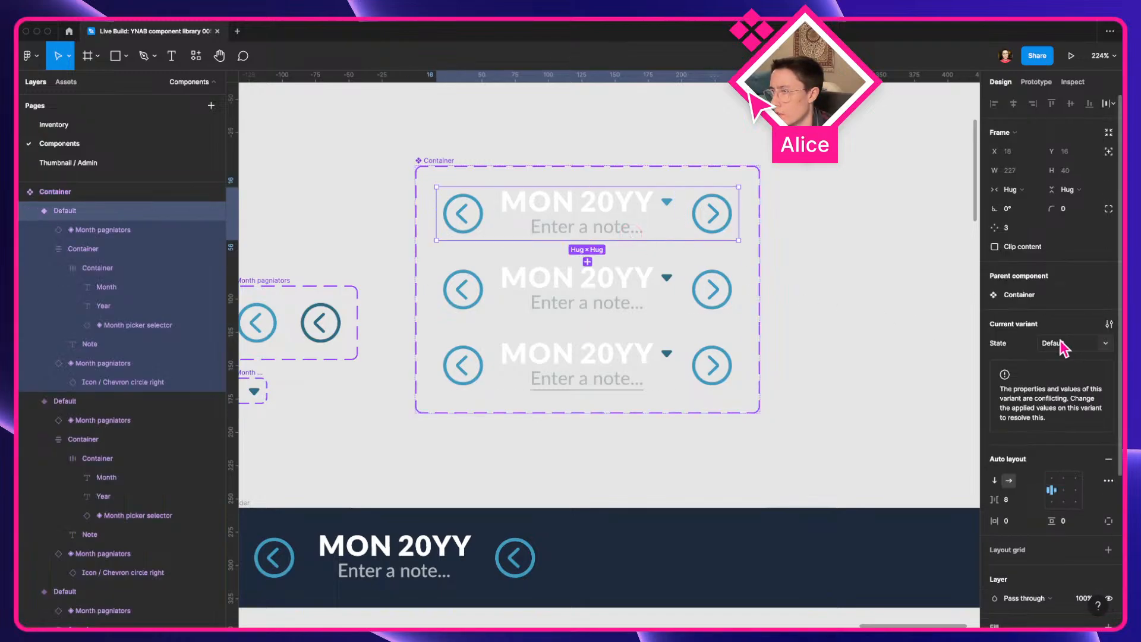
left_click(635, 221)
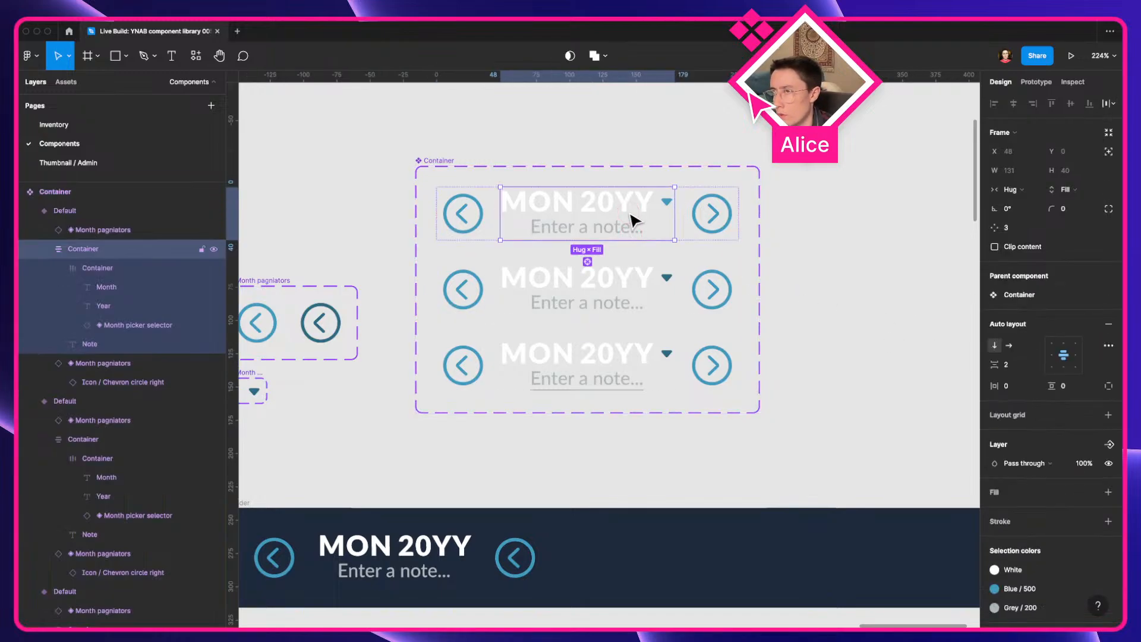
left_click(1036, 81)
left_click_drag(675, 214, 596, 288)
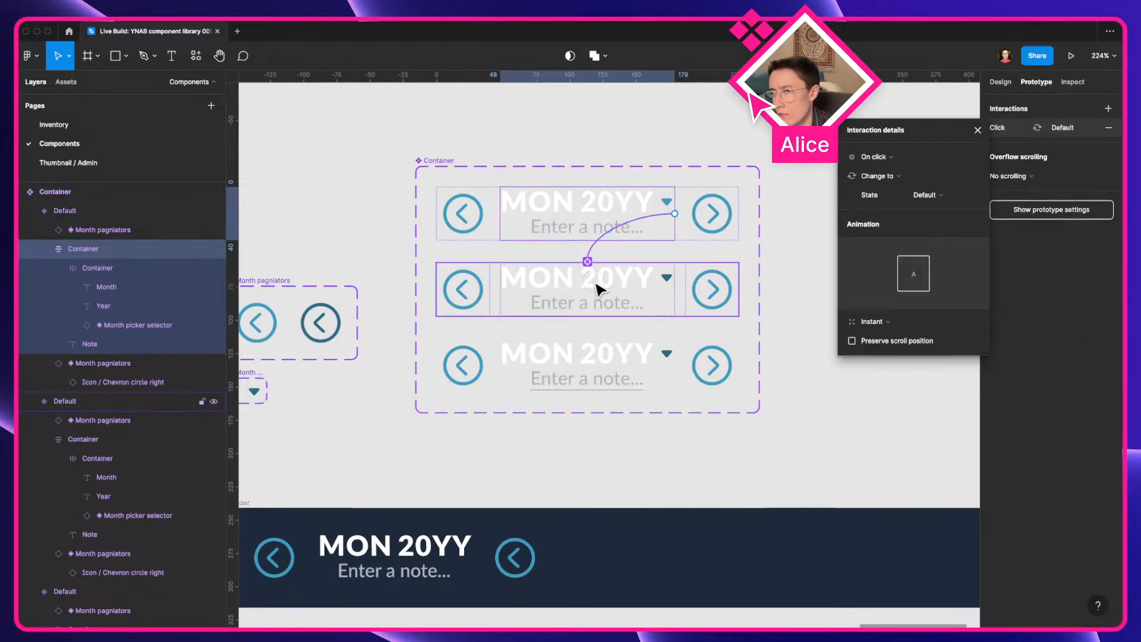
Link the second variant's Note text to the third variant with a Change to interaction triggered While hovering
left_click(618, 305)
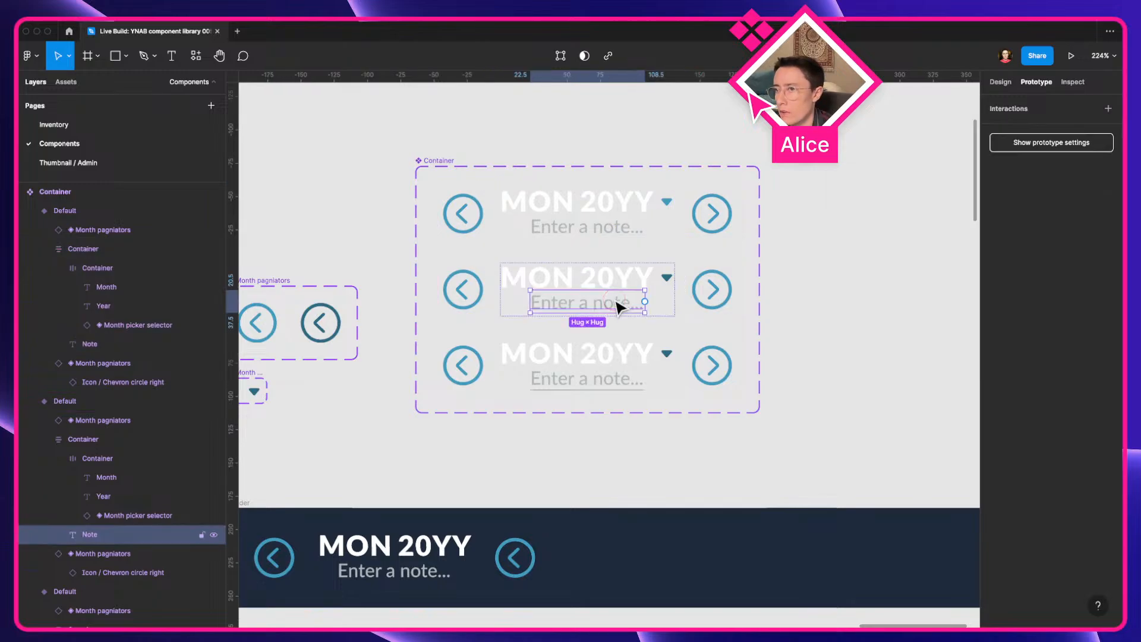
left_click_drag(645, 302, 565, 352)
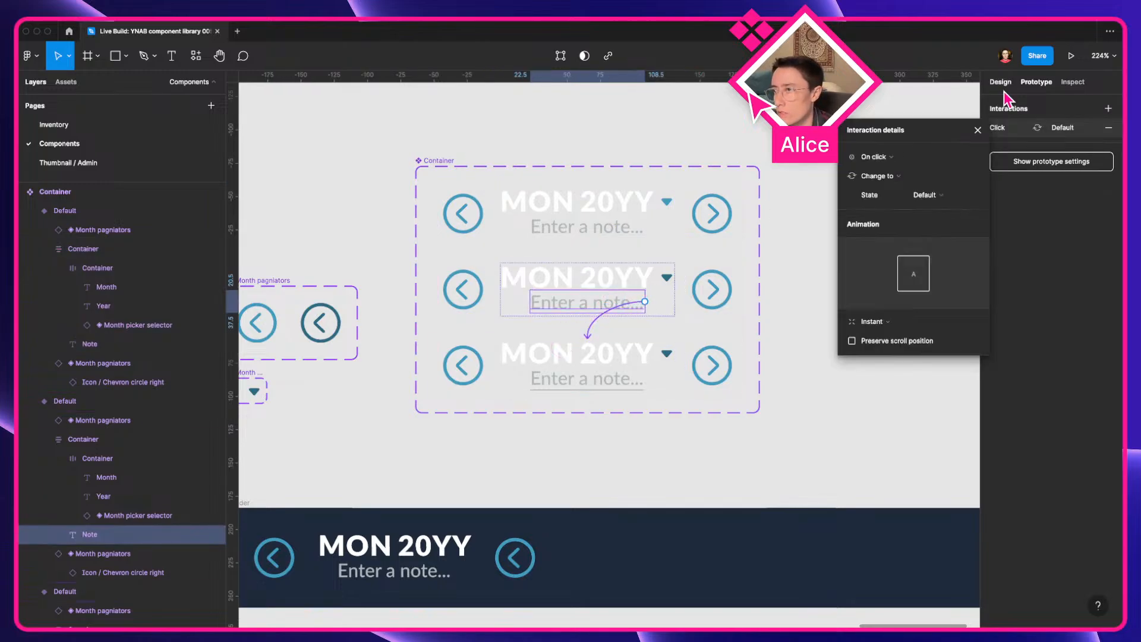
left_click(898, 156)
left_click(895, 185)
Set the trigger of the first variant's inner month container interaction to While hovering
left_click(618, 230)
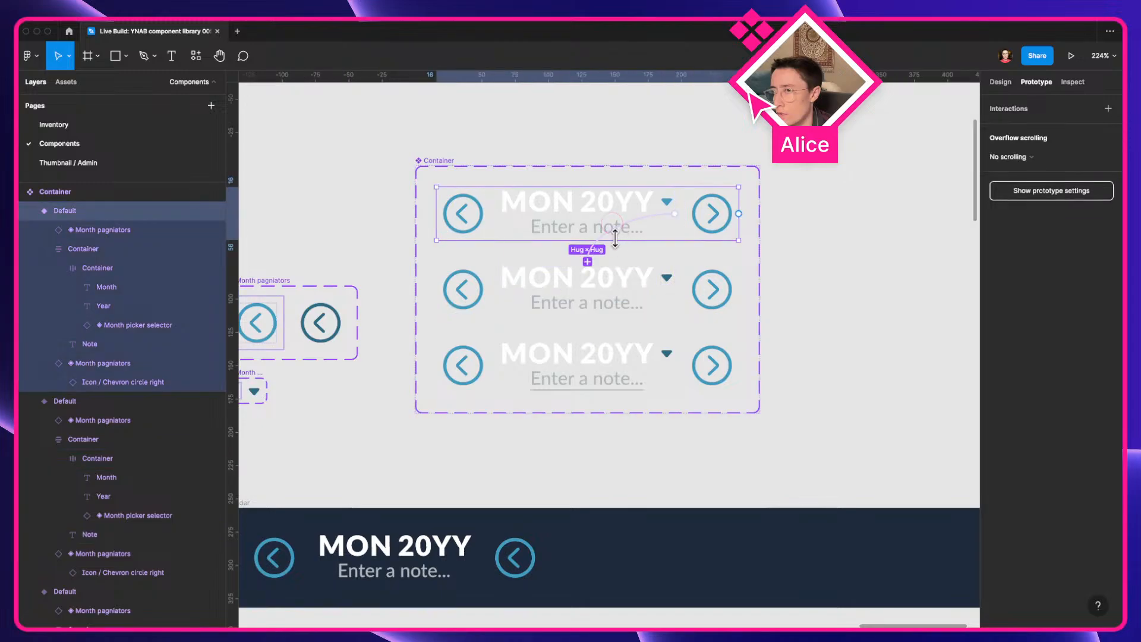
left_click(618, 232)
left_click(873, 156)
left_click(871, 185)
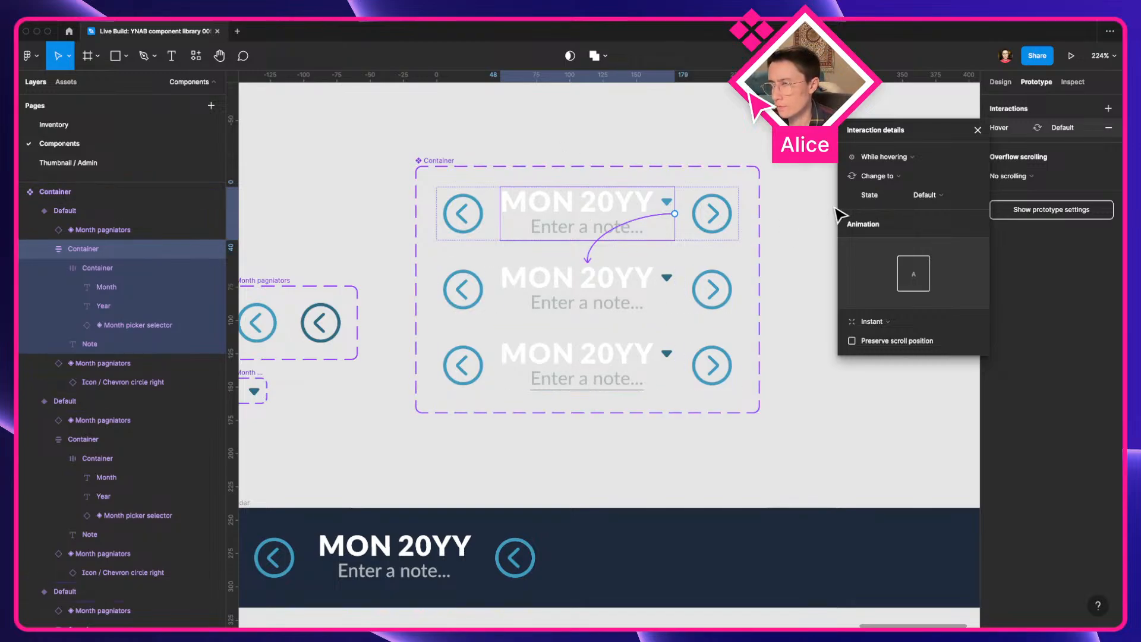
left_click(1000, 83)
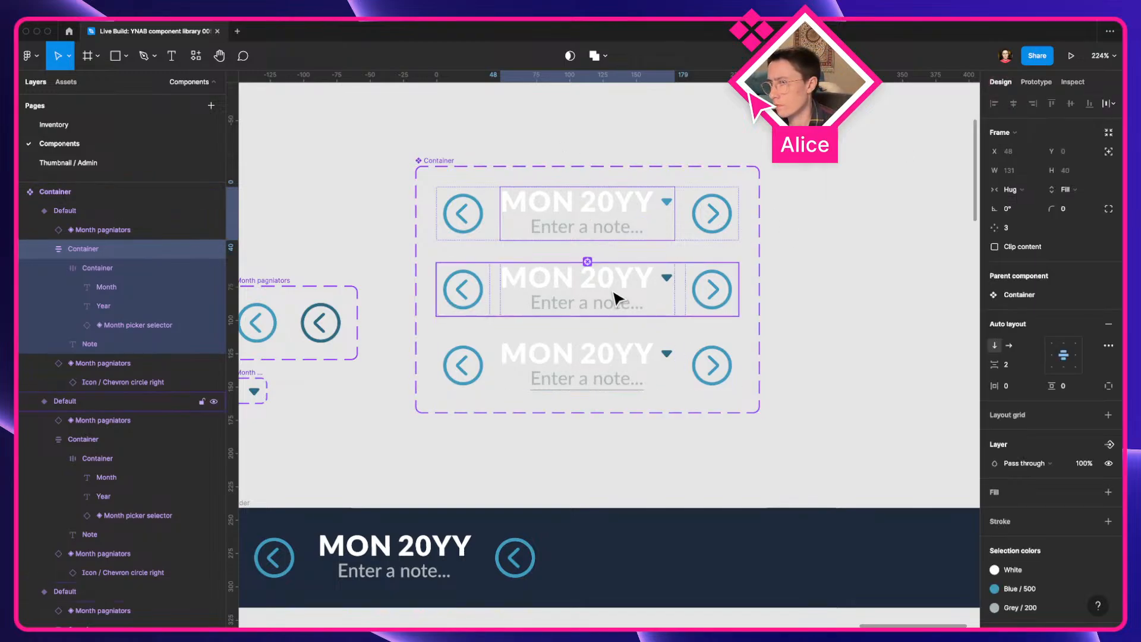
left_click(598, 385)
key("super+u")
scroll(597, 394, "up", 5)
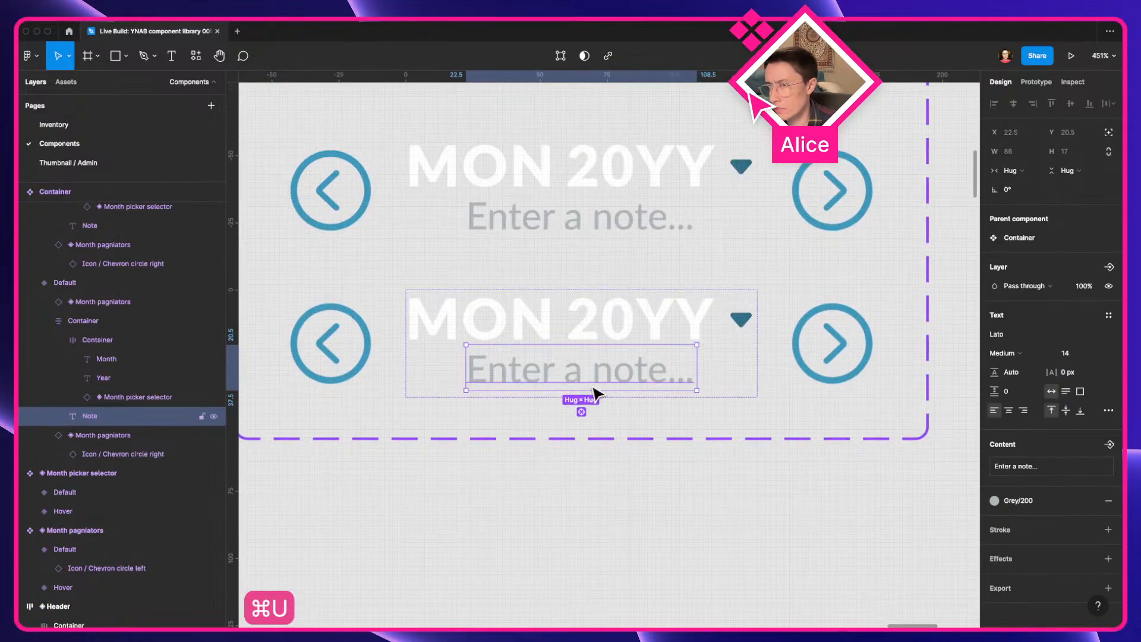
left_click(1108, 530)
key("super+z")
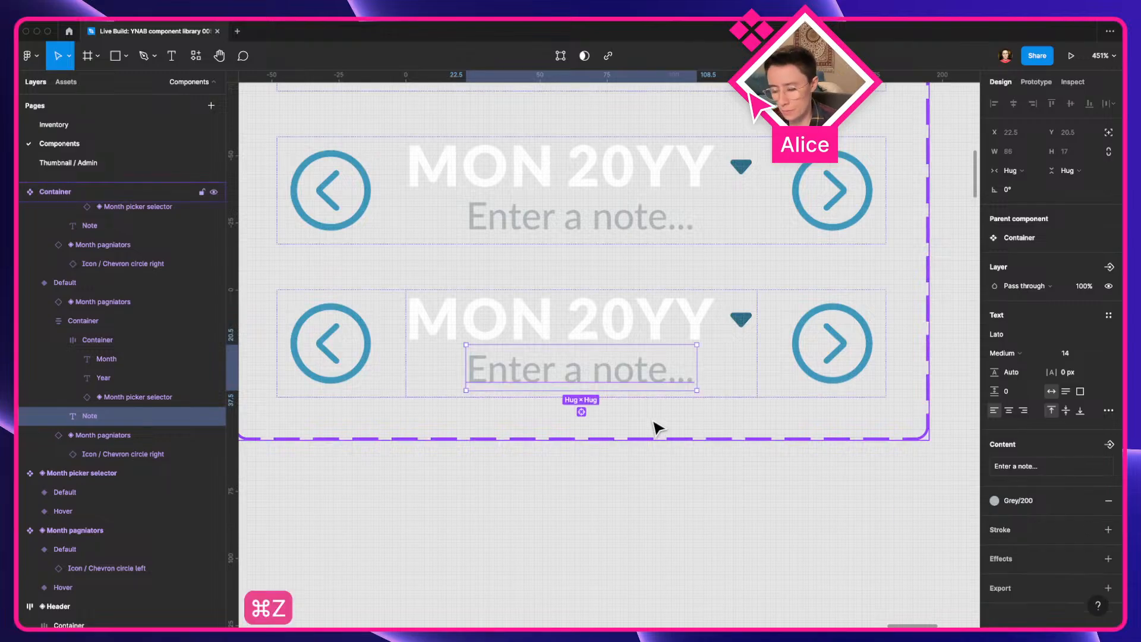
Set the State of the second variant in the month selector set to "Hover month container"
scroll(655, 424, "down", 5)
left_click(619, 488)
left_click_drag(603, 490, 645, 439)
scroll(557, 468, "down", 1)
left_click(654, 238)
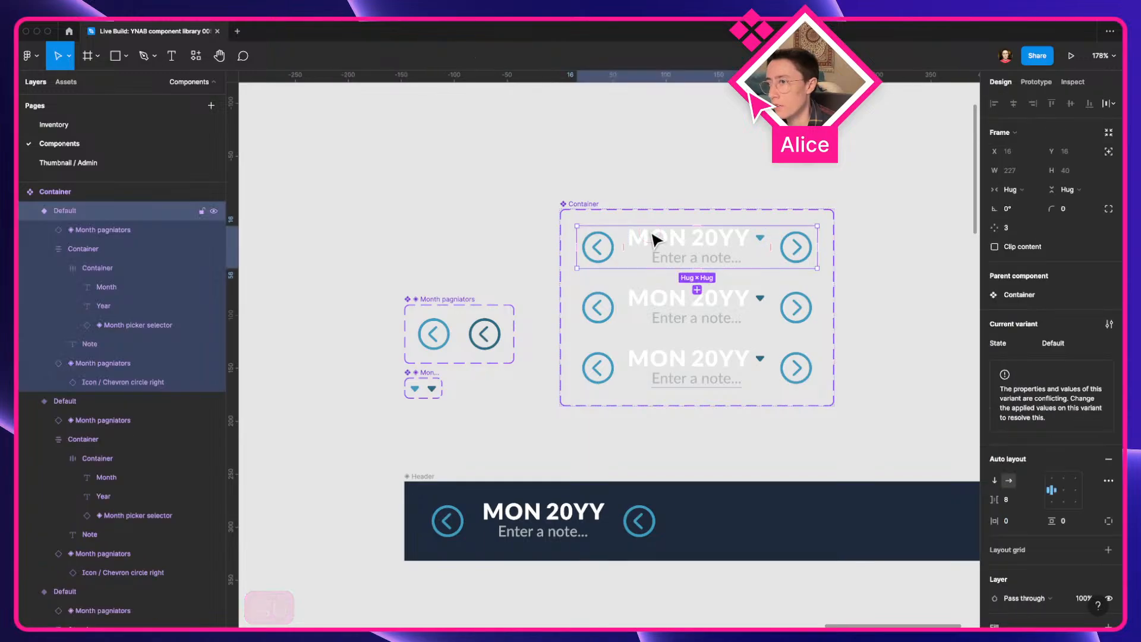
left_click(657, 301)
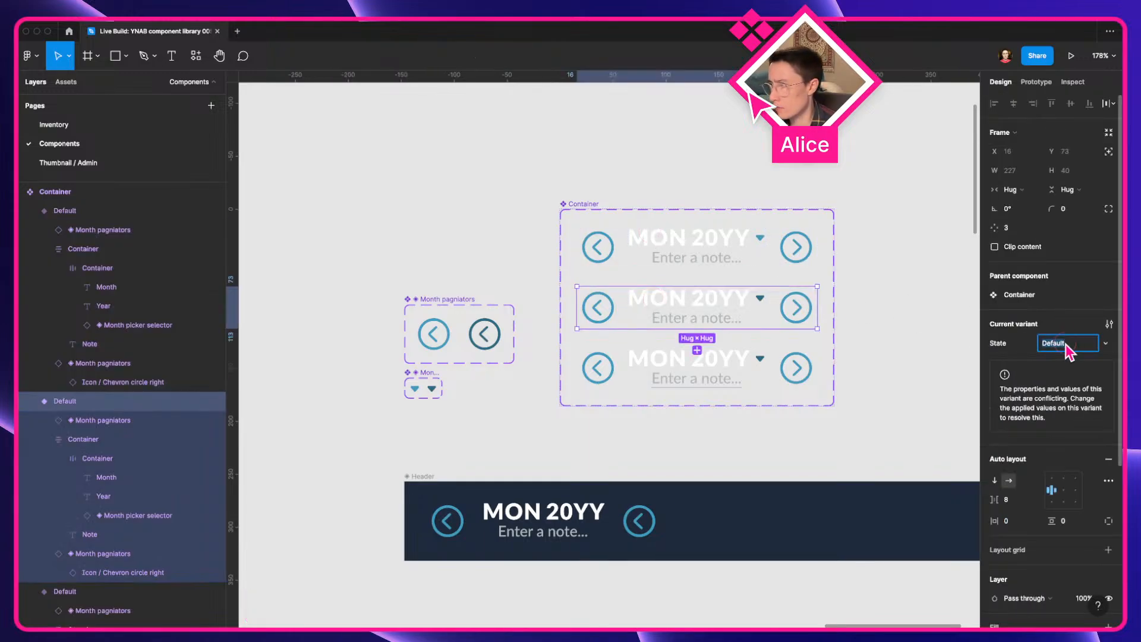
type("Hover mon")
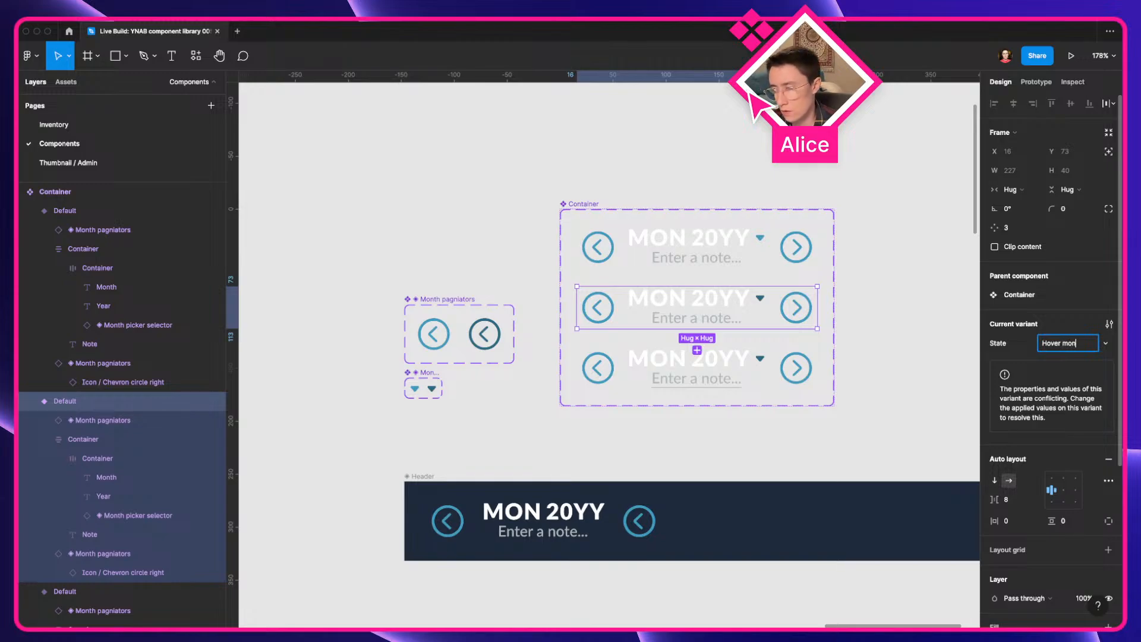
type("th container")
key("Return")
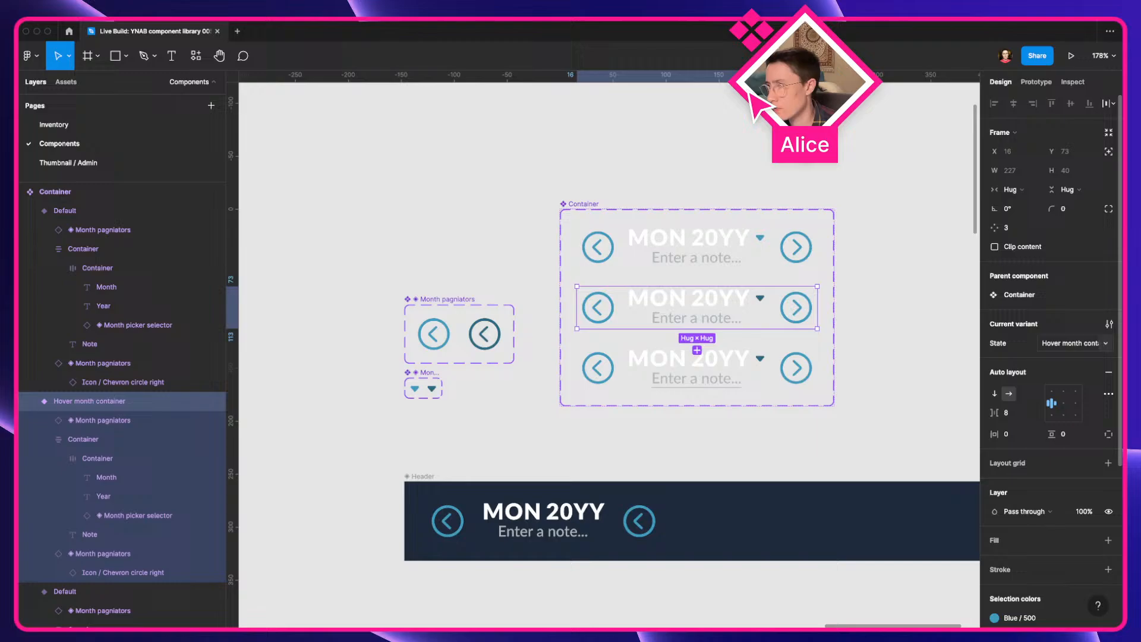
Set the State of the third variant in the month selector set to "Hover note"
left_click(650, 356)
left_click(1071, 344)
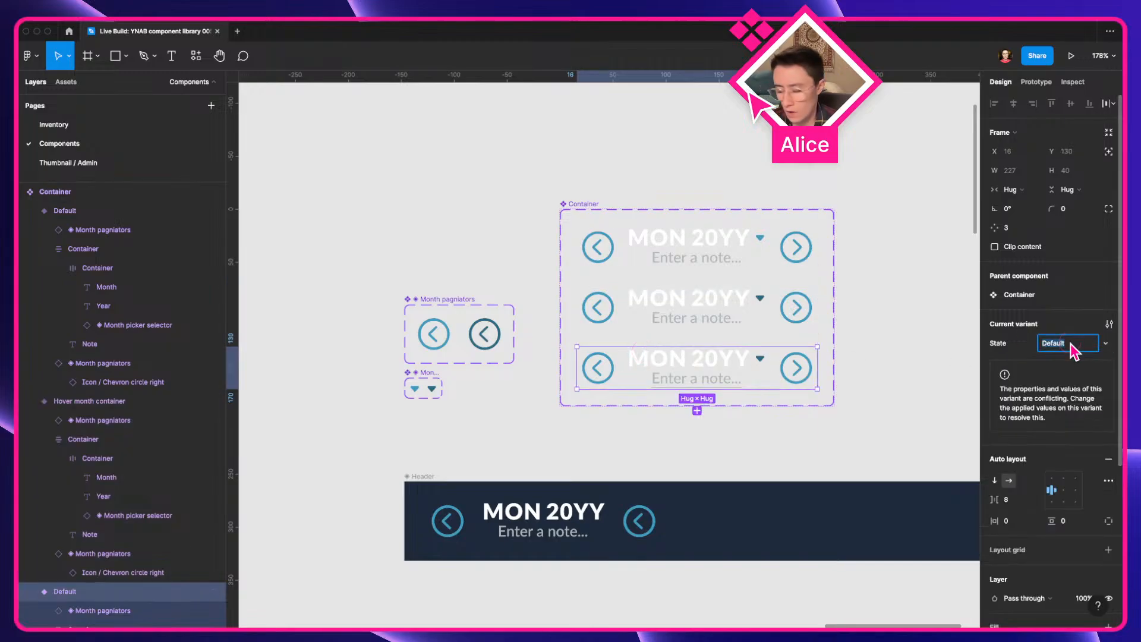
type("Hover note")
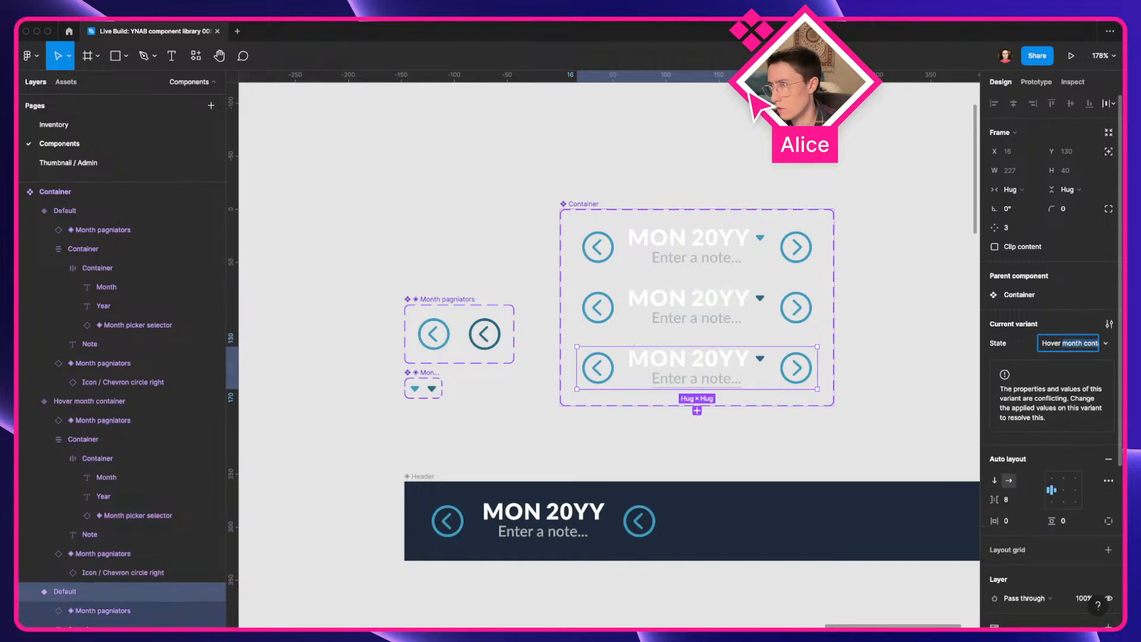
key("Return")
left_click(855, 446)
Replace the old month selector inside the Header frame with an instance of the new set's Default variant
scroll(863, 446, "down", 4)
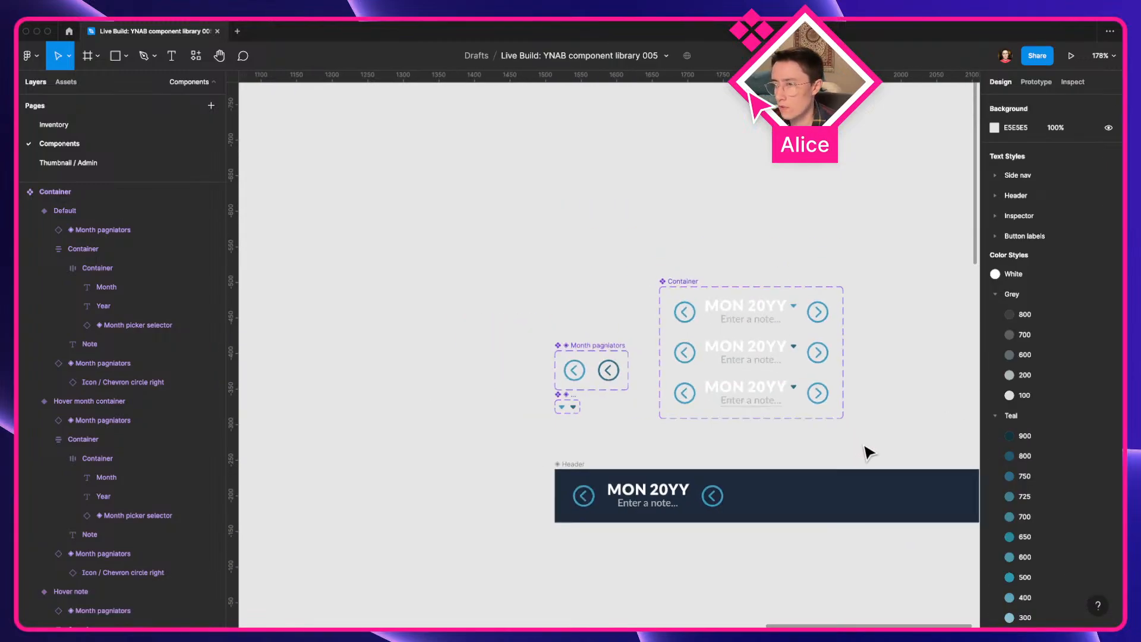
left_click_drag(859, 445, 688, 416)
left_click(535, 482)
key("Delete")
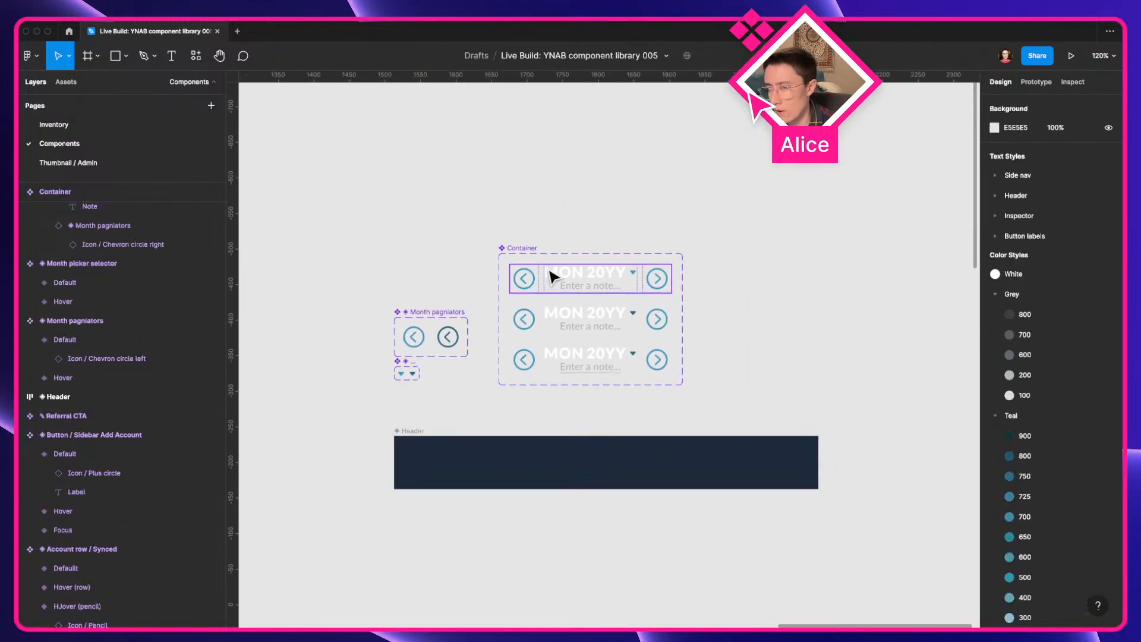
left_click(557, 279)
left_click_drag(574, 281, 496, 461)
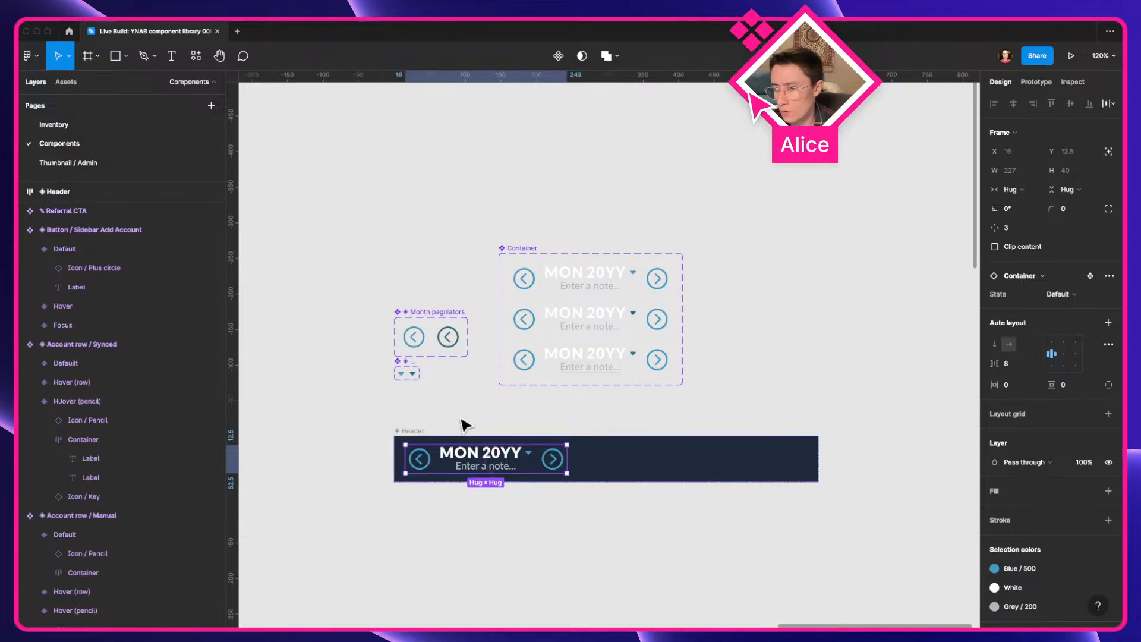
Add a prototype flow starting point to the Header frame
left_click(413, 431)
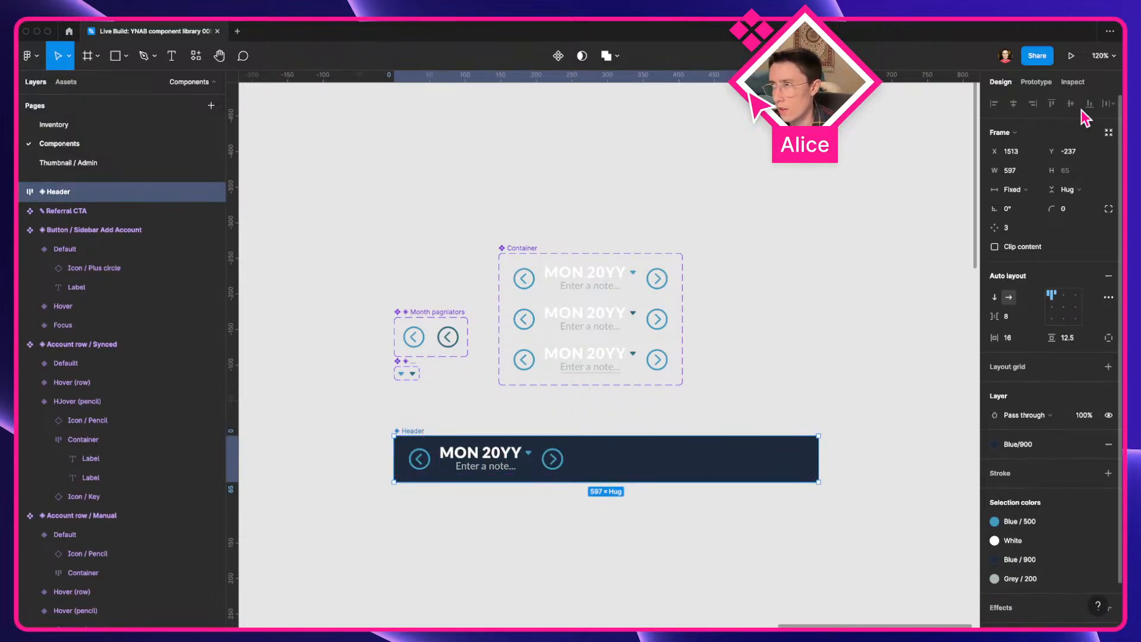
left_click(1071, 56)
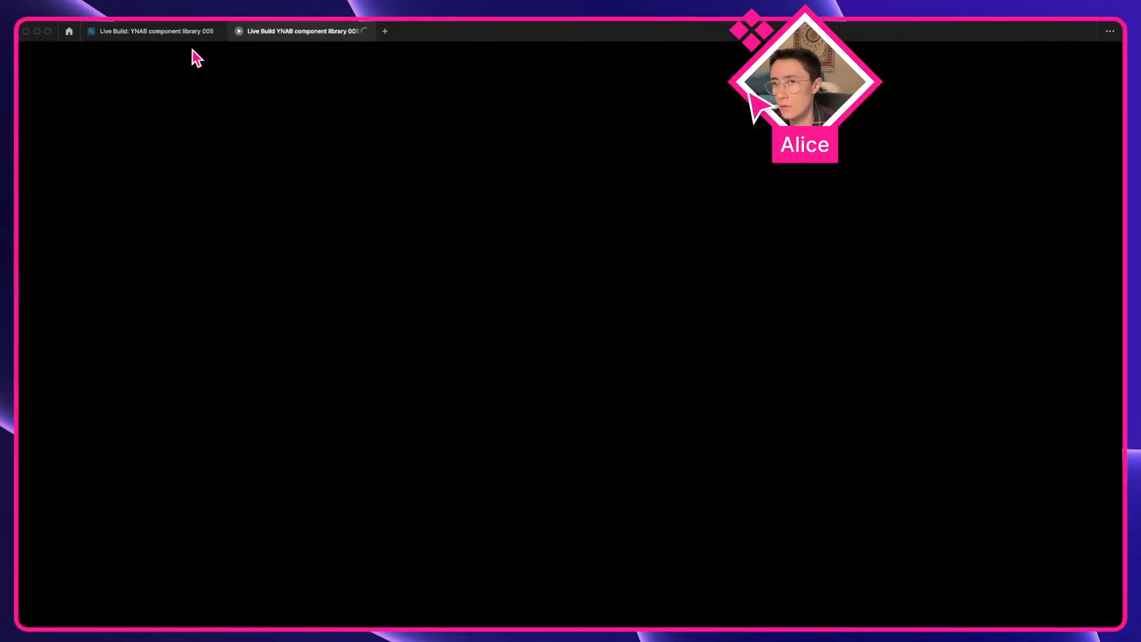
left_click(156, 30)
left_click(1035, 82)
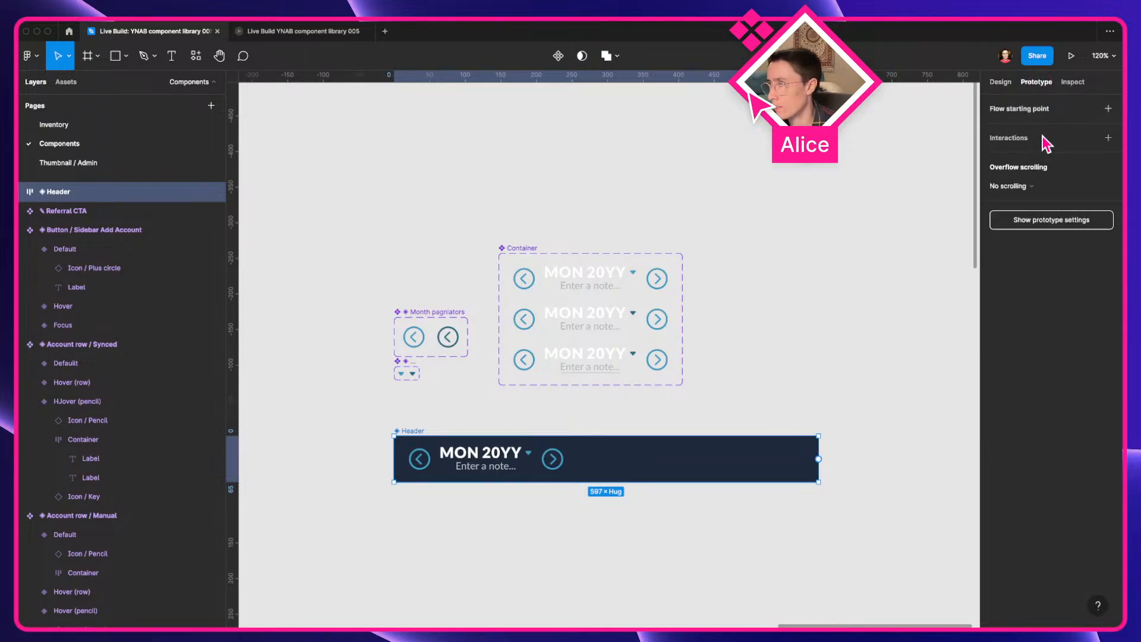
left_click(1107, 109)
Preview the Header flow enlarged, check the month selector's hover behaviour, and return to the design file
left_click(388, 443)
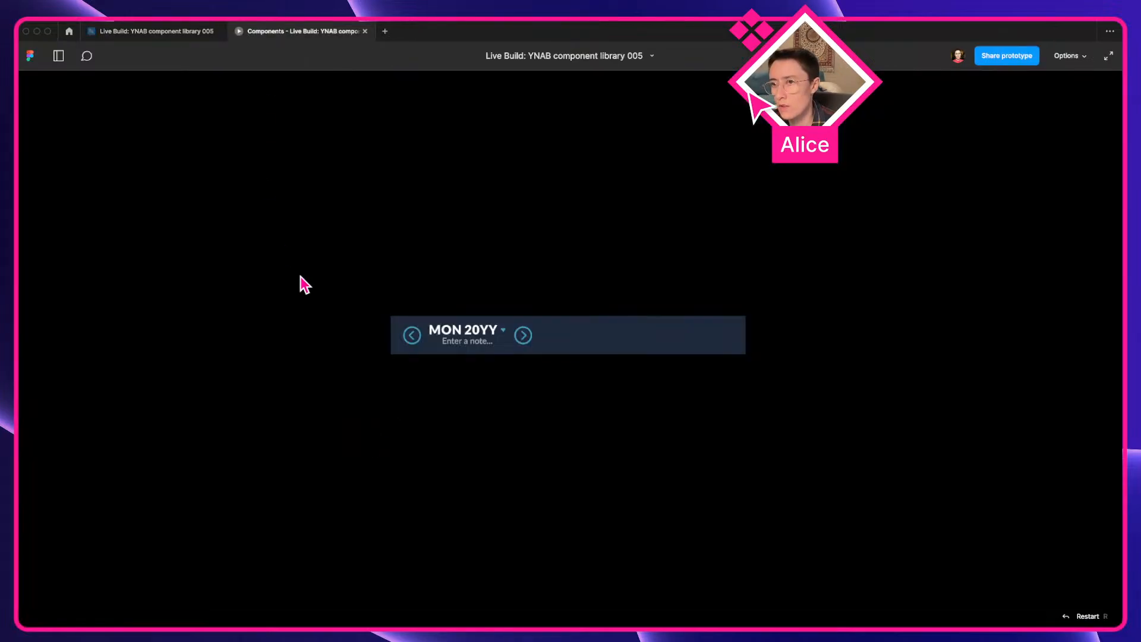
key("z")
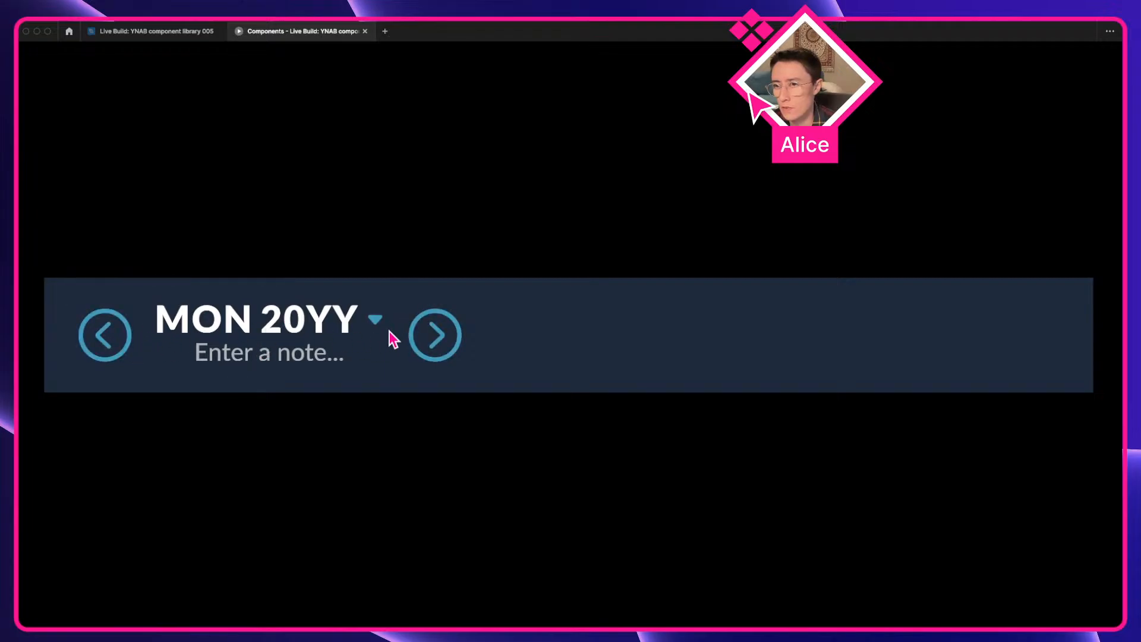
left_click(196, 35)
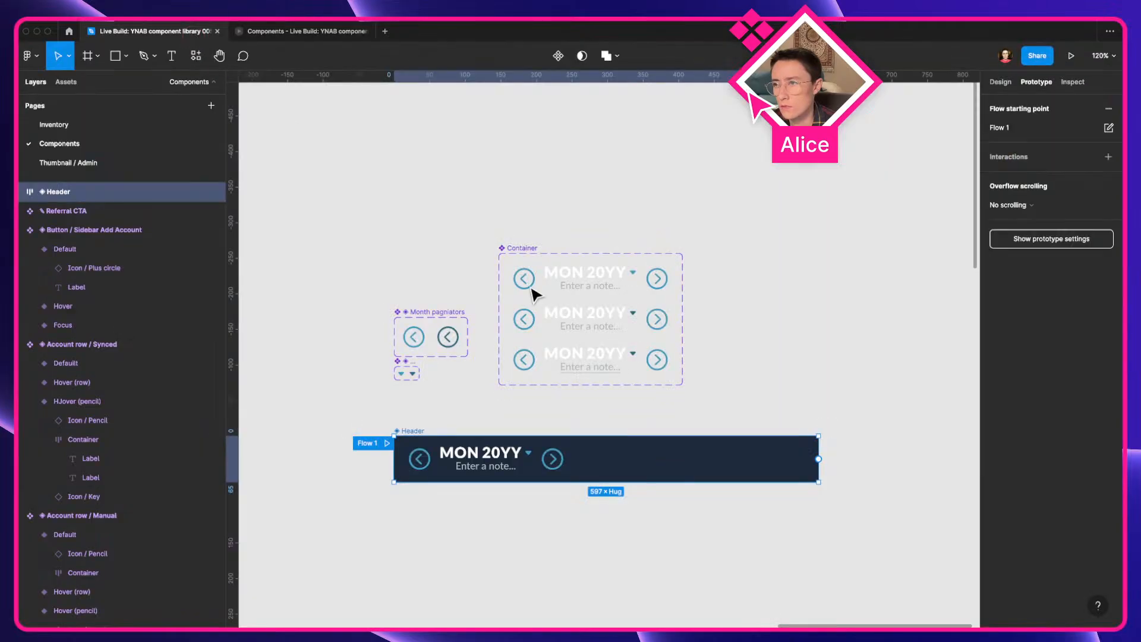
Change the Header frame's background from the blue style to the Teal 900 color style
left_click(1000, 84)
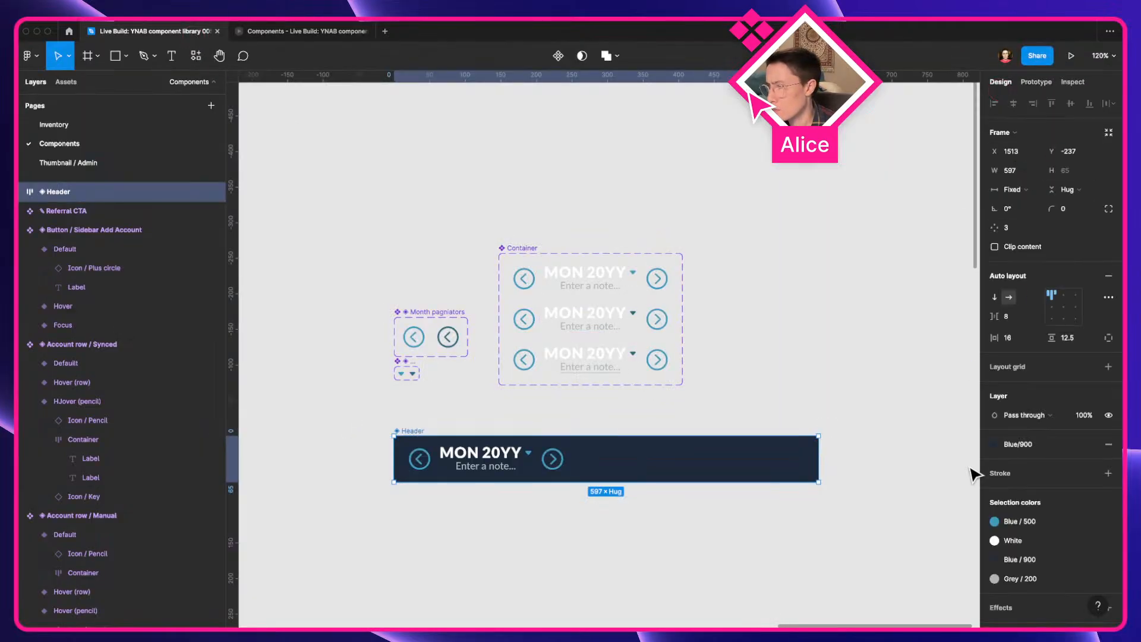
left_click(993, 559)
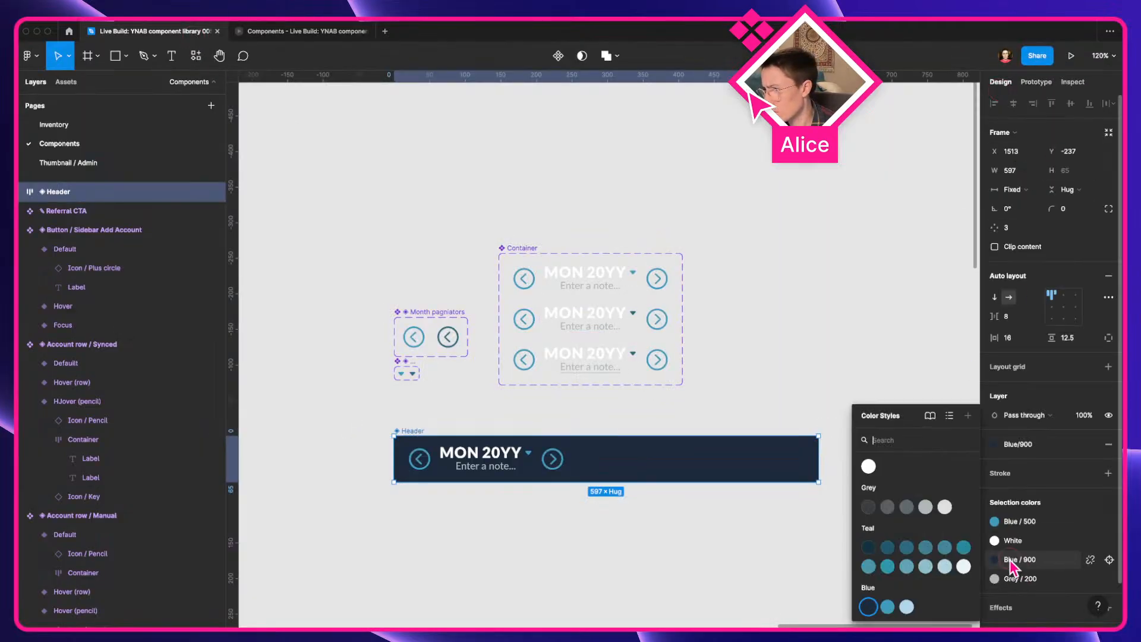
left_click(868, 546)
left_click(747, 535)
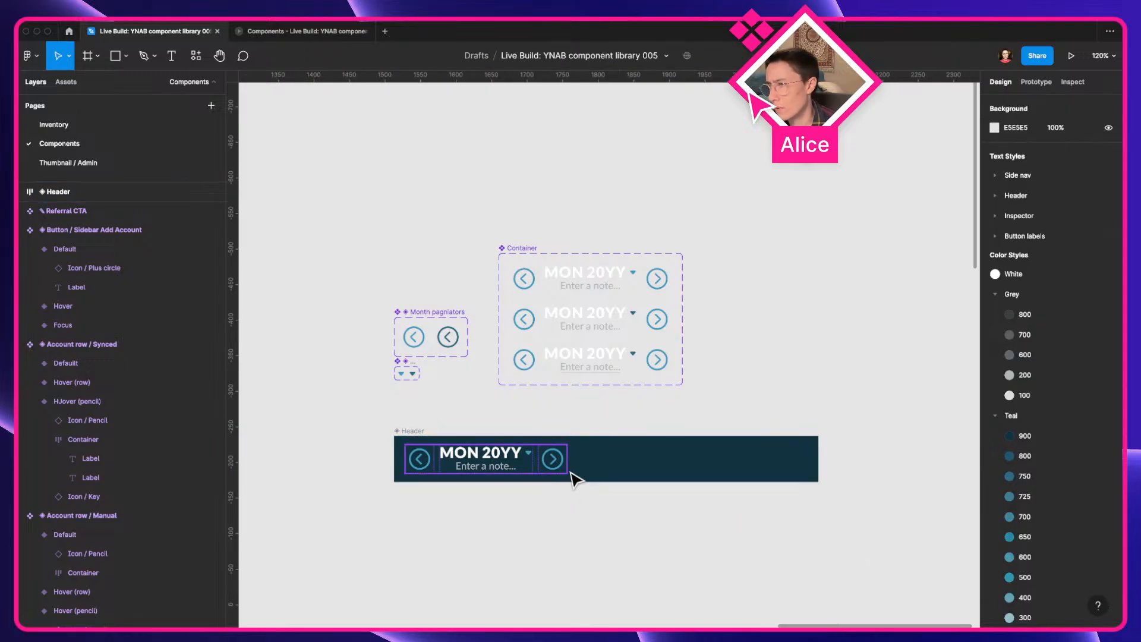
Switch to the YNAB budget in the browser and examine the month picker while paging forward through the years to 2037
key("ctrl+Left")
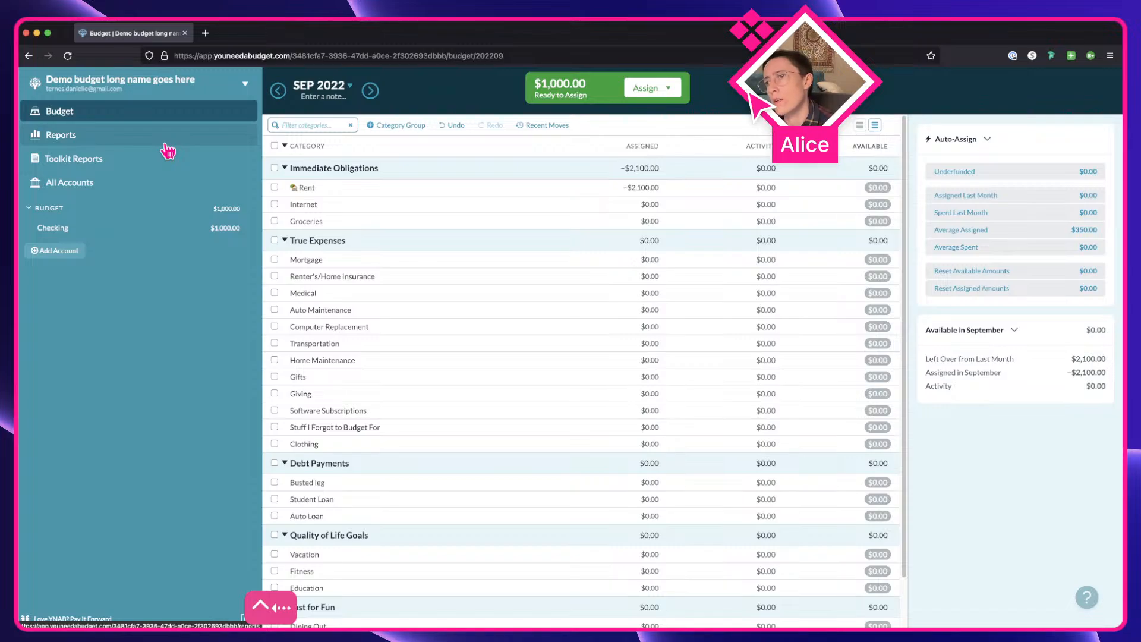
left_click(333, 84)
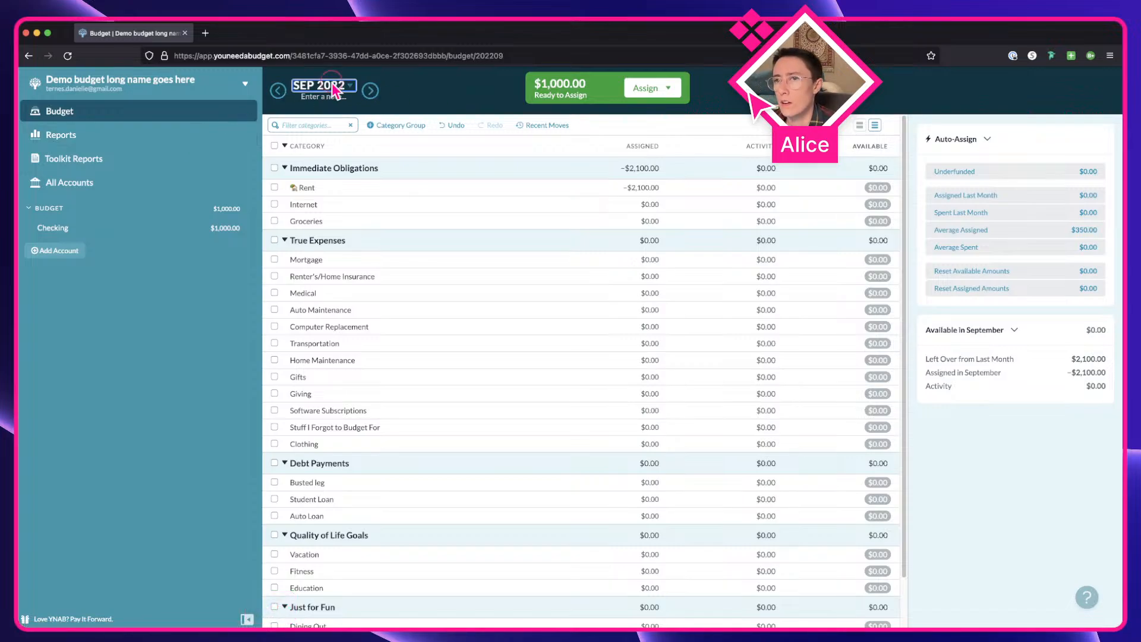
left_click(332, 84)
left_click(396, 86)
left_click(351, 85)
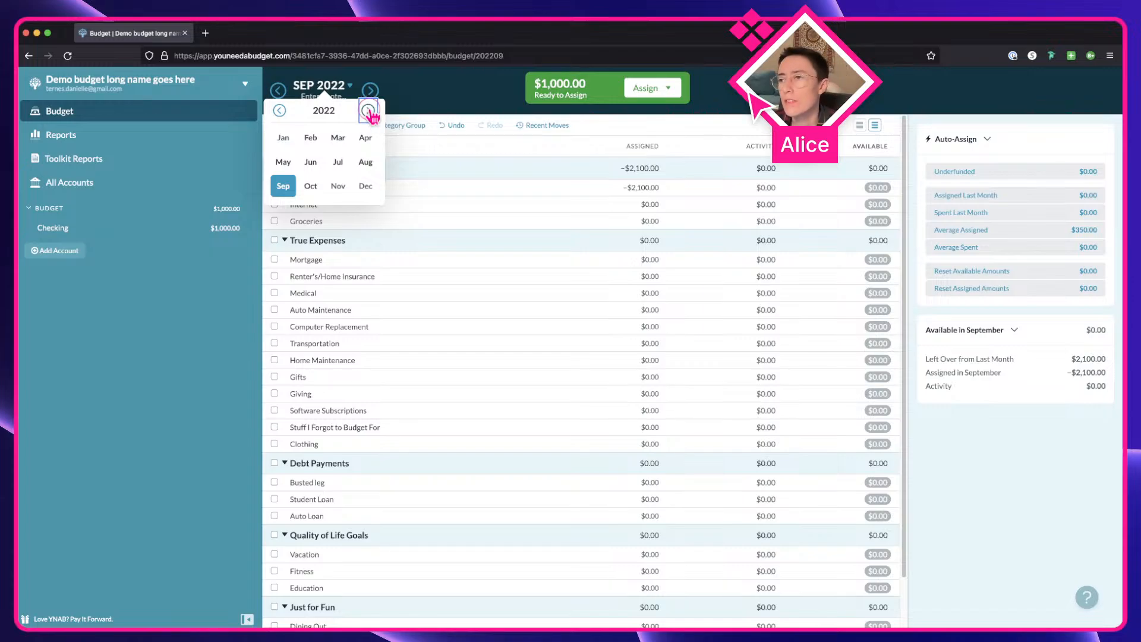
left_click(369, 111)
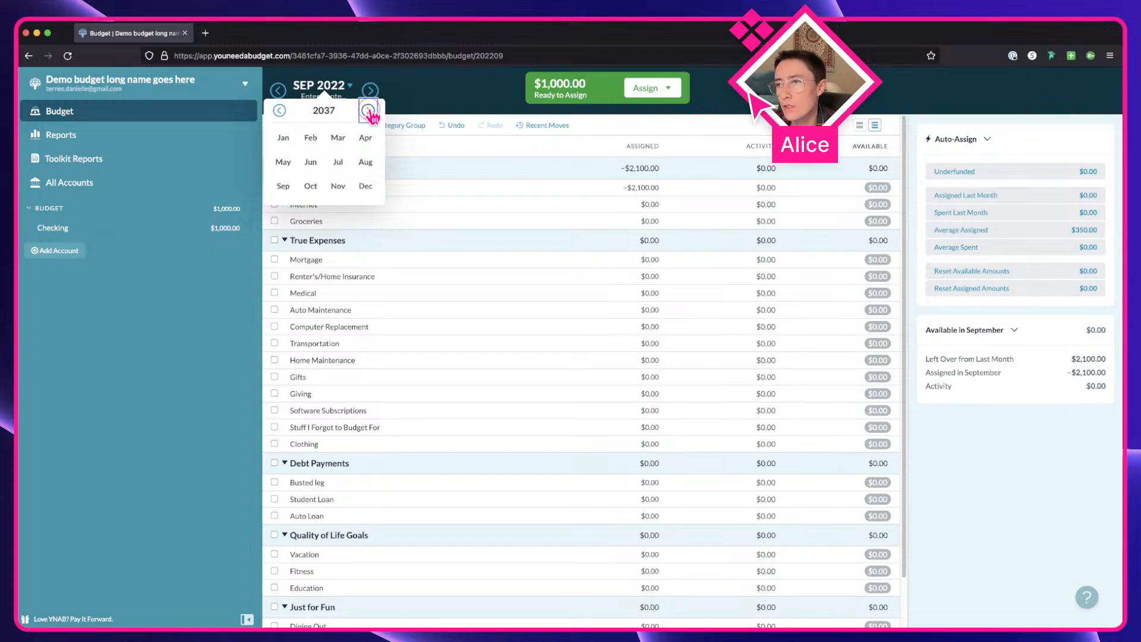
left_click(338, 92)
left_click(341, 95)
left_click(341, 94)
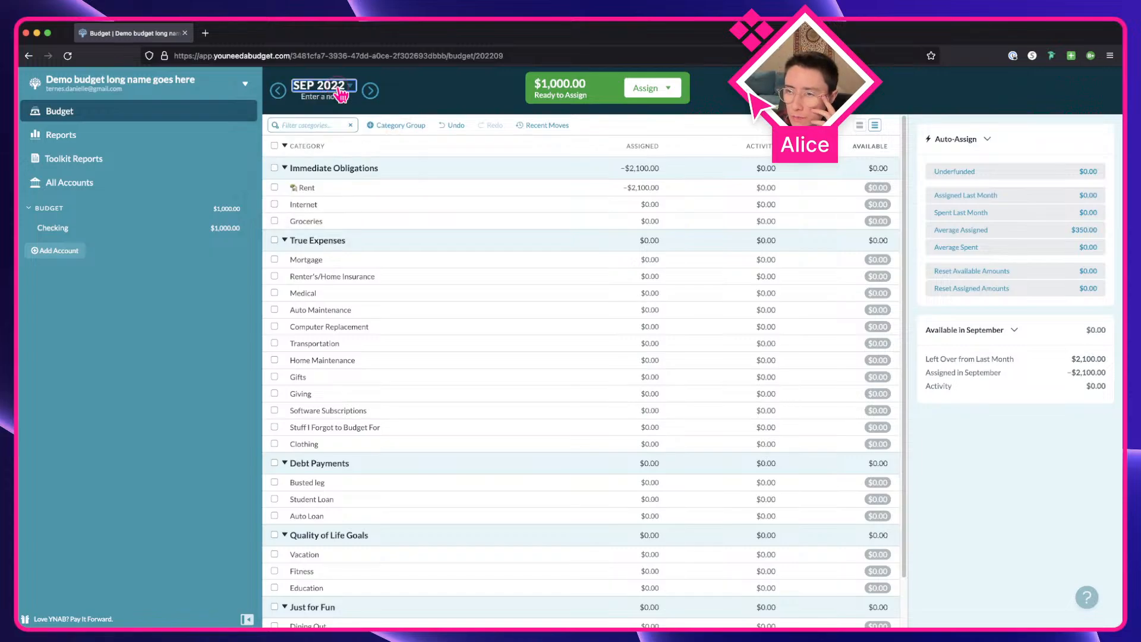
Reopen the month picker, examine it while paging back to 2014 and forward to 2025, and close it
left_click(341, 94)
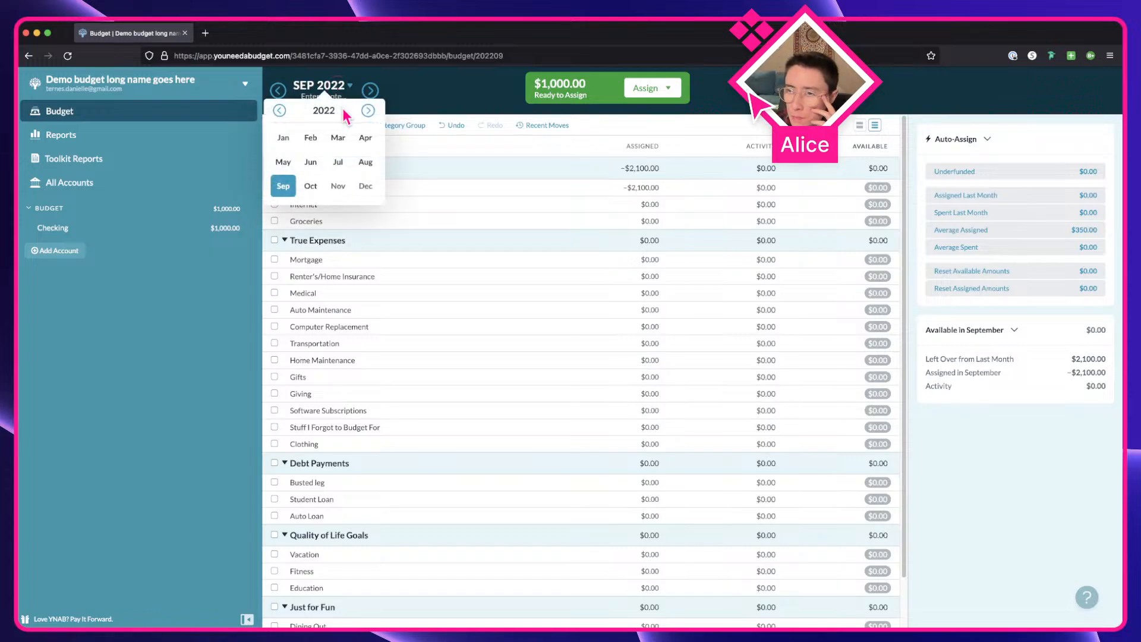
left_click(279, 111)
left_click(280, 111)
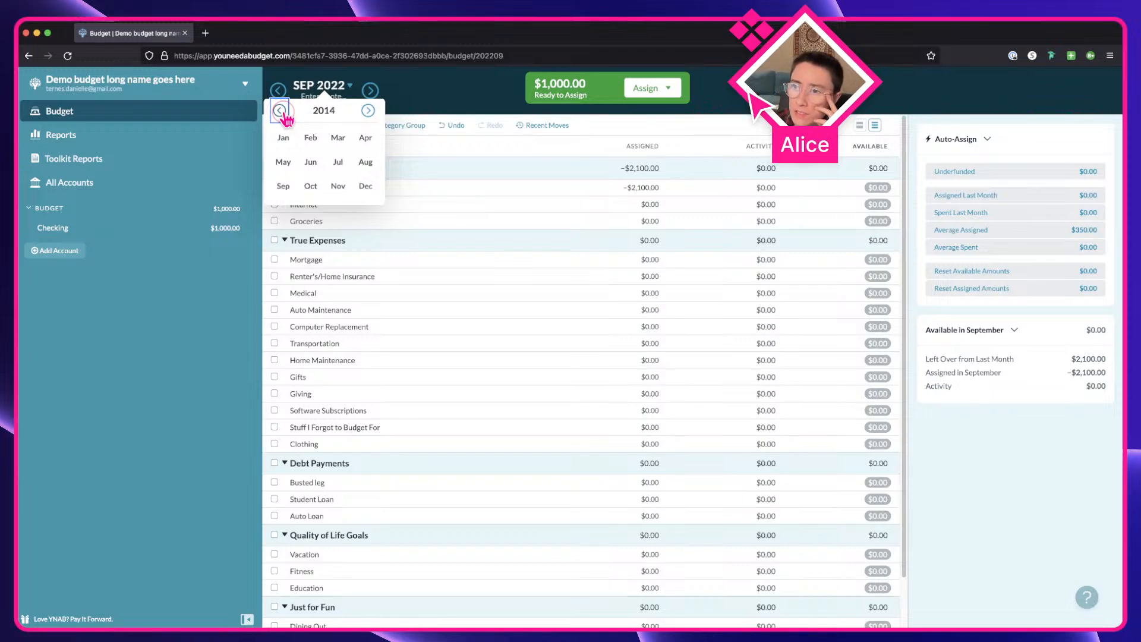
left_click(404, 89)
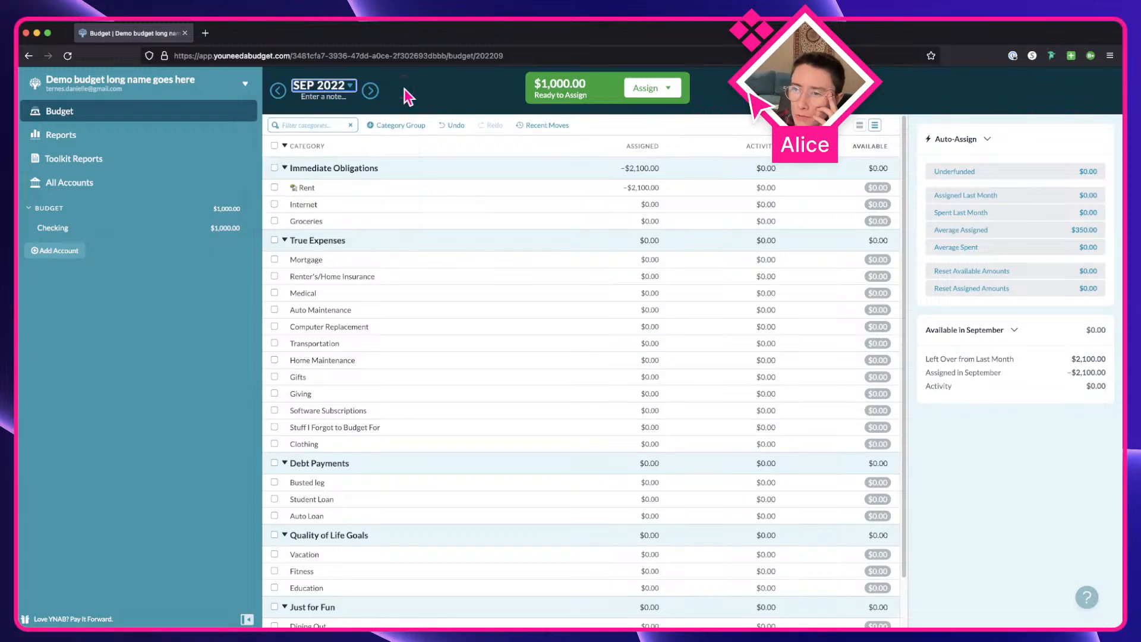
left_click(347, 89)
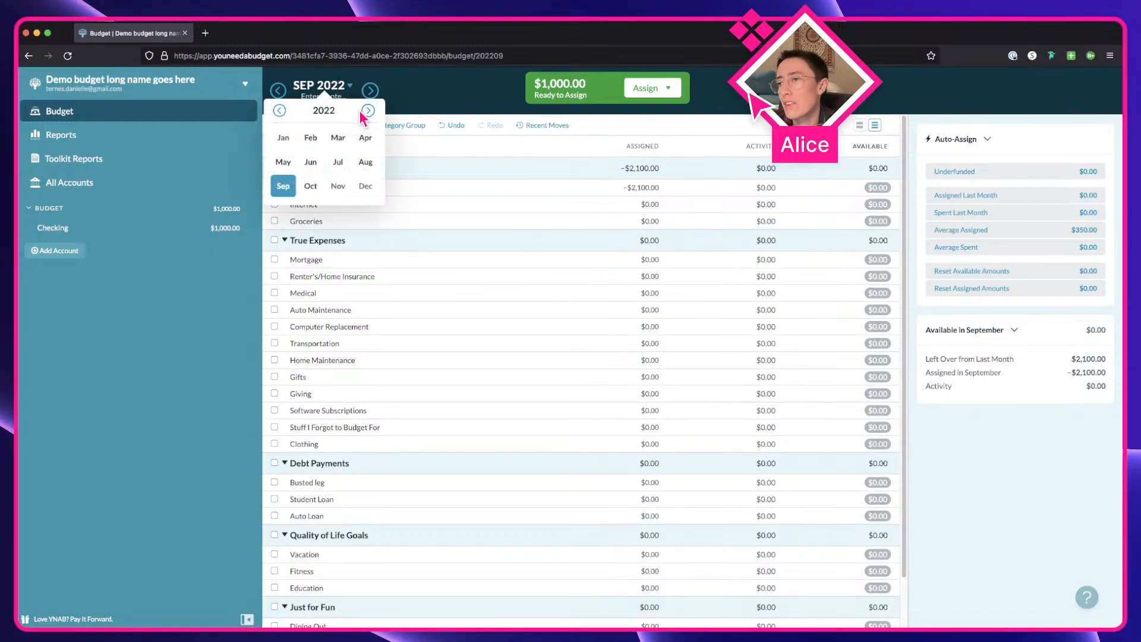
left_click(368, 112)
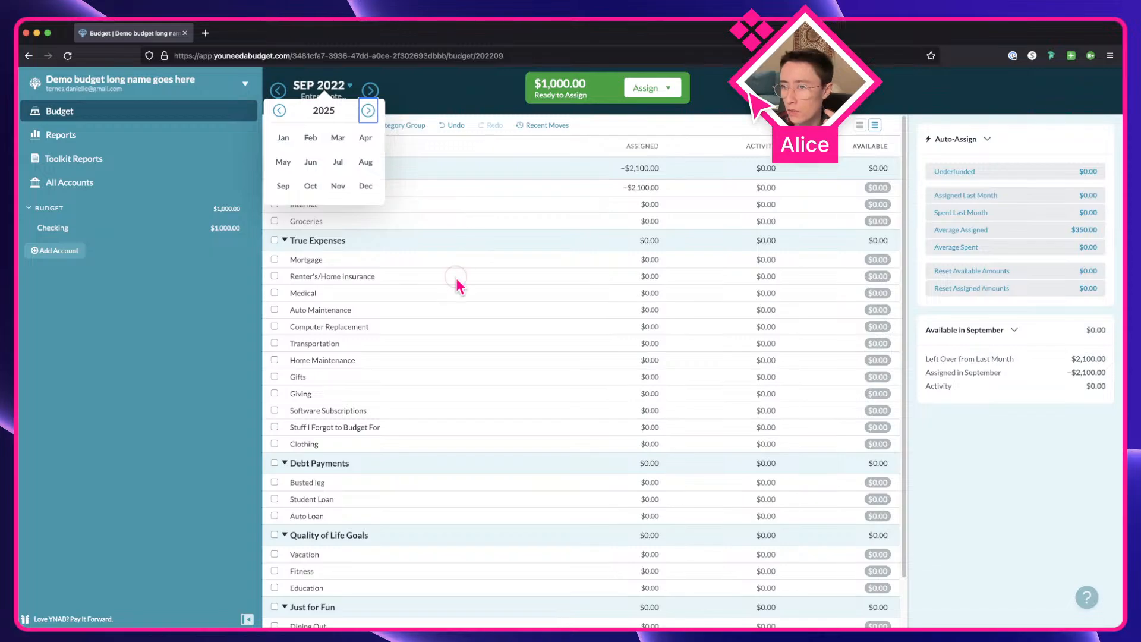
key("Escape")
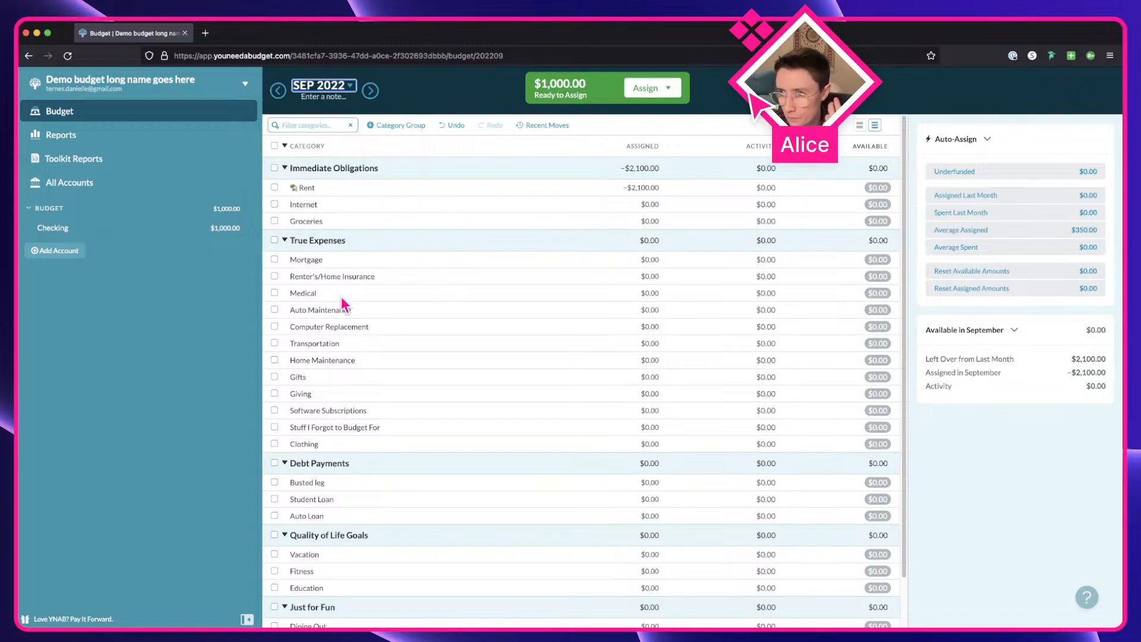
Toggle the selection of the True Expenses category group on and off to check its behaviour
left_click(274, 240)
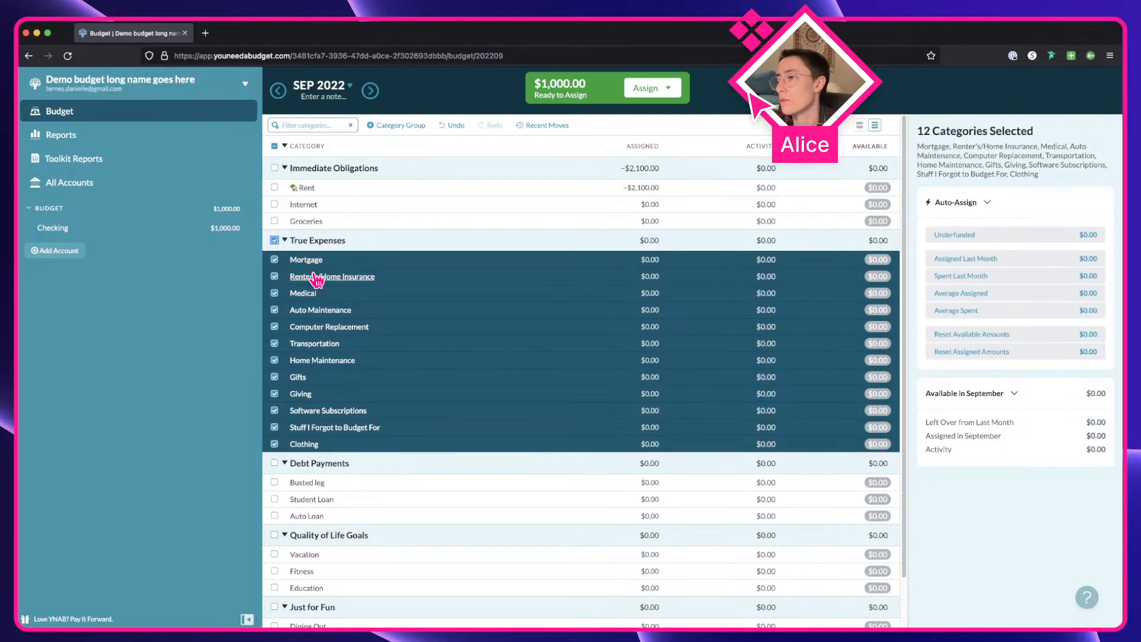
left_click(274, 240)
left_click(274, 241)
left_click(274, 240)
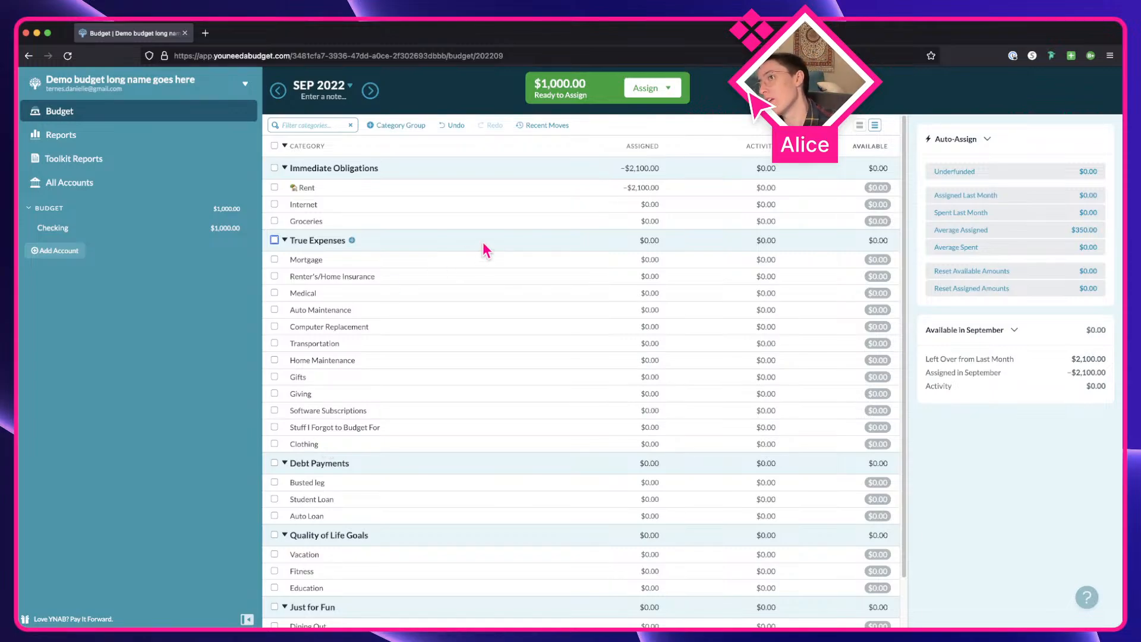
Page the month picker forward to 2027 and back again to check its year arrows, and close it
left_click(319, 86)
left_click(367, 111)
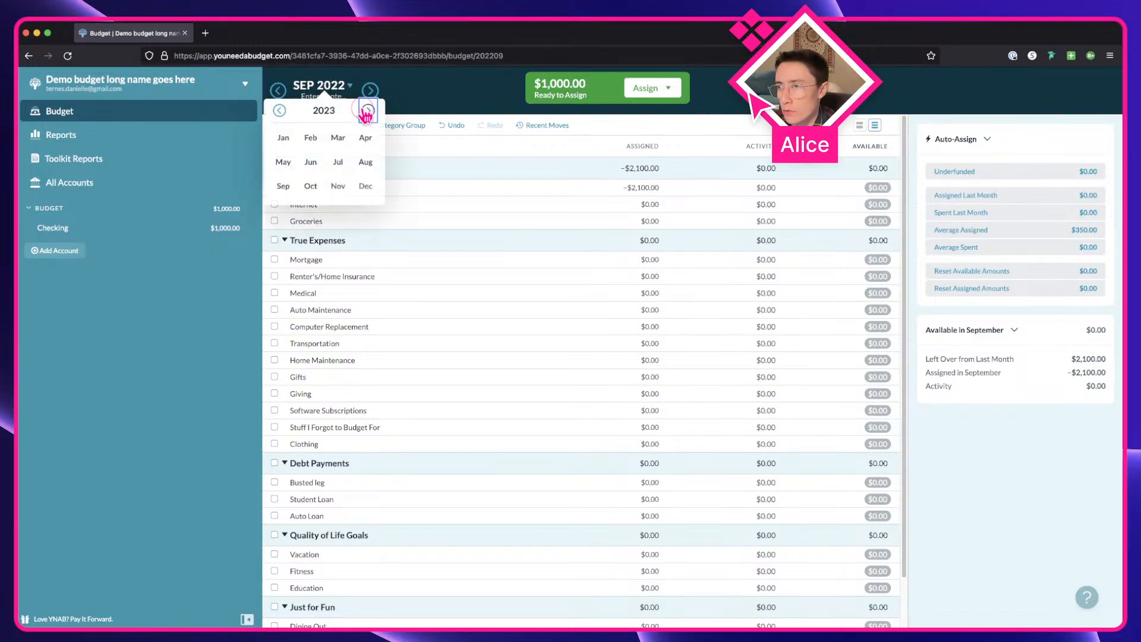
left_click(366, 111)
left_click(366, 111)
left_click(366, 111)
left_click(367, 111)
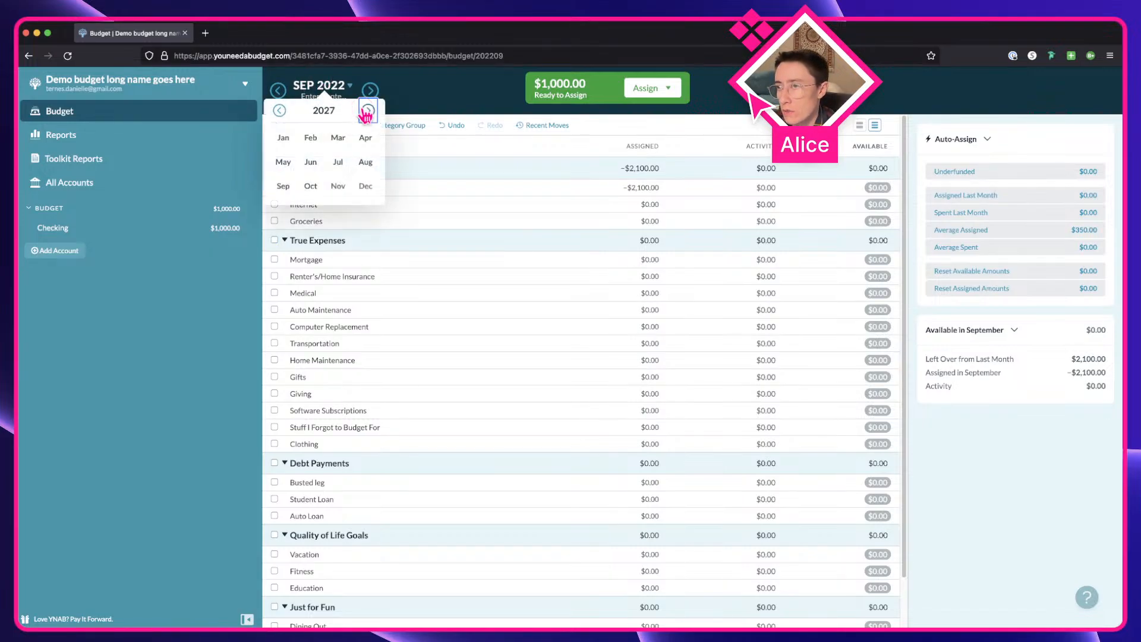
left_click(280, 111)
left_click(451, 99)
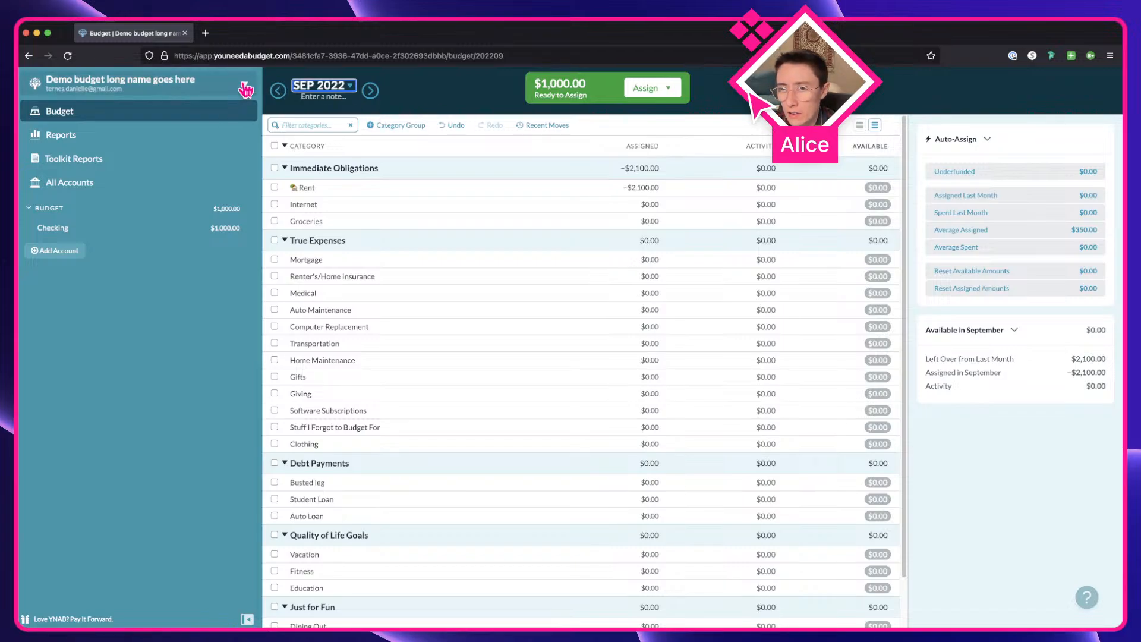
Narrow the budget sidebar and examine the opened month picker's position and month styles under the header
left_click_drag(259, 110, 212, 111)
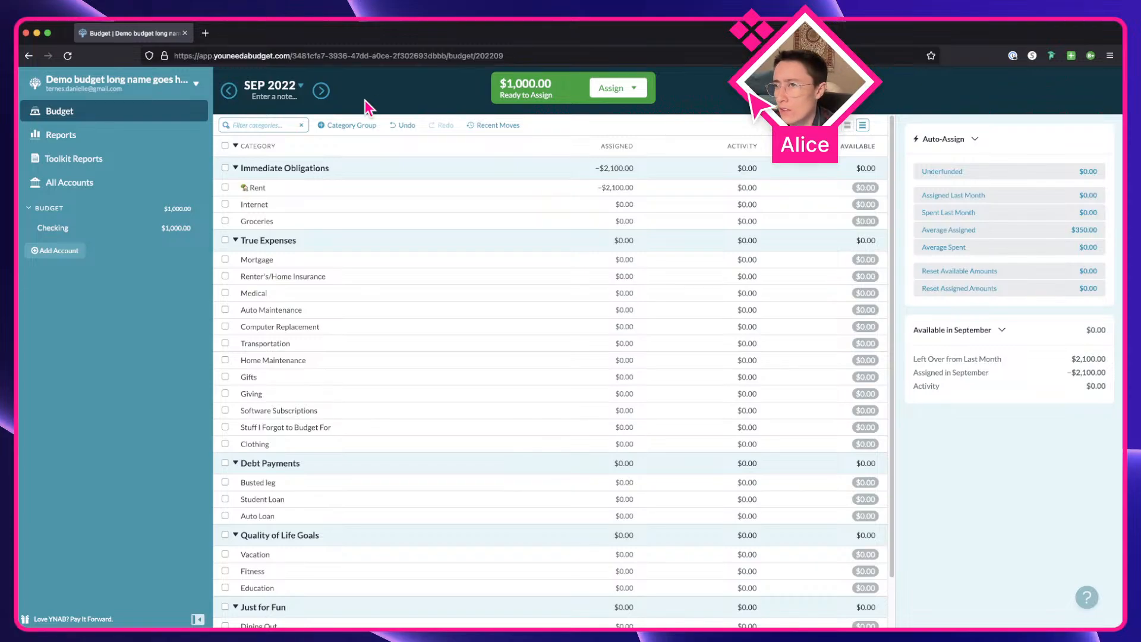
left_click(270, 88)
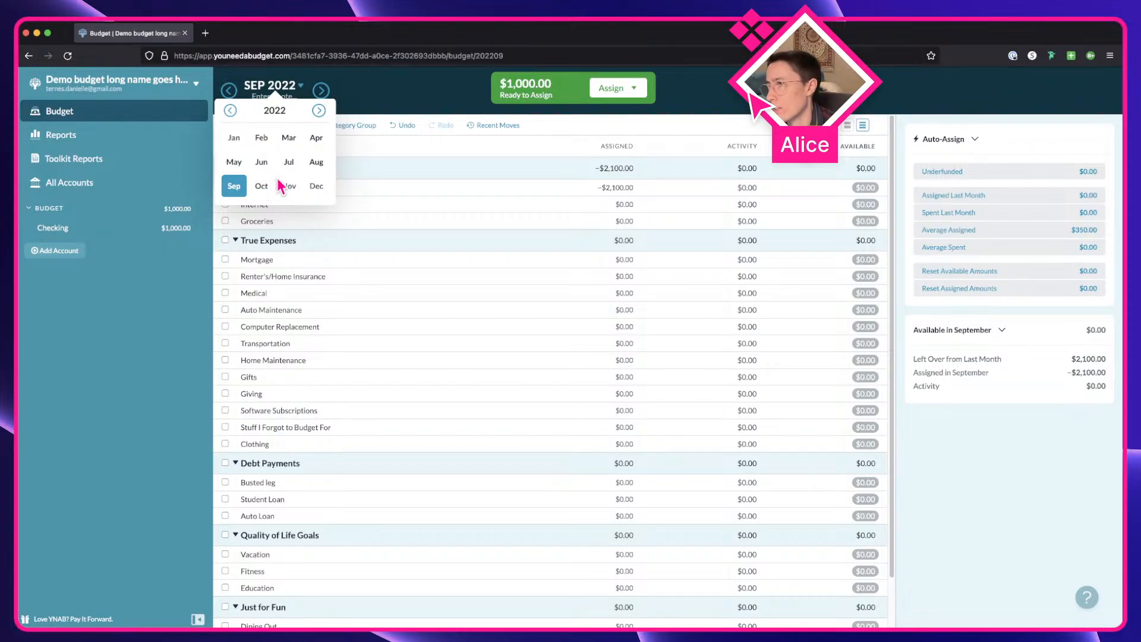
left_click(363, 110)
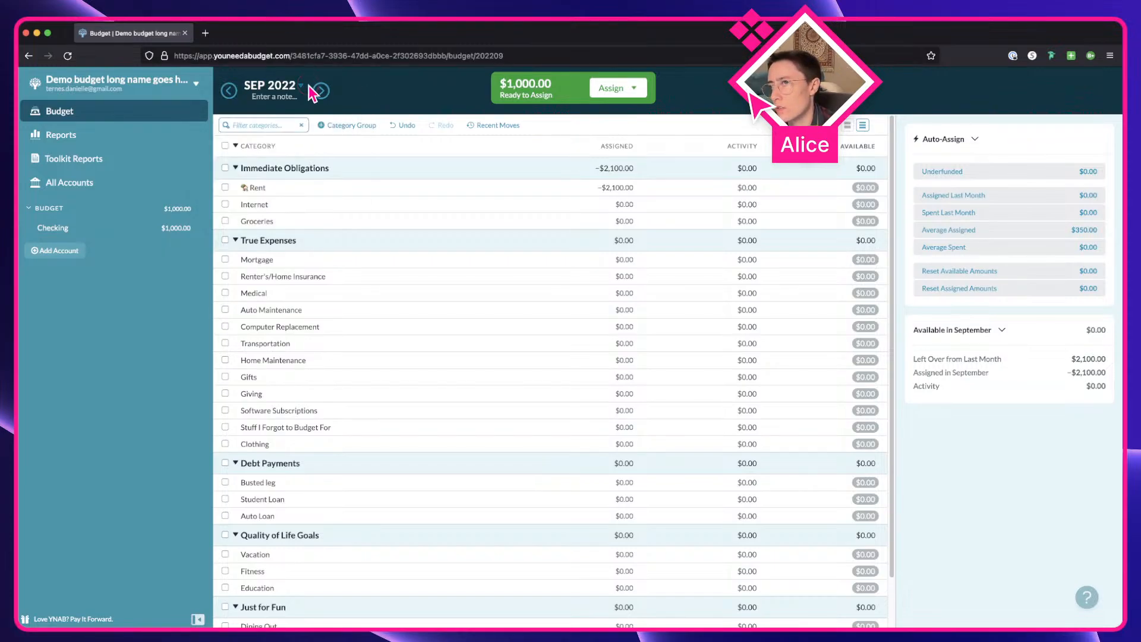
left_click(299, 87)
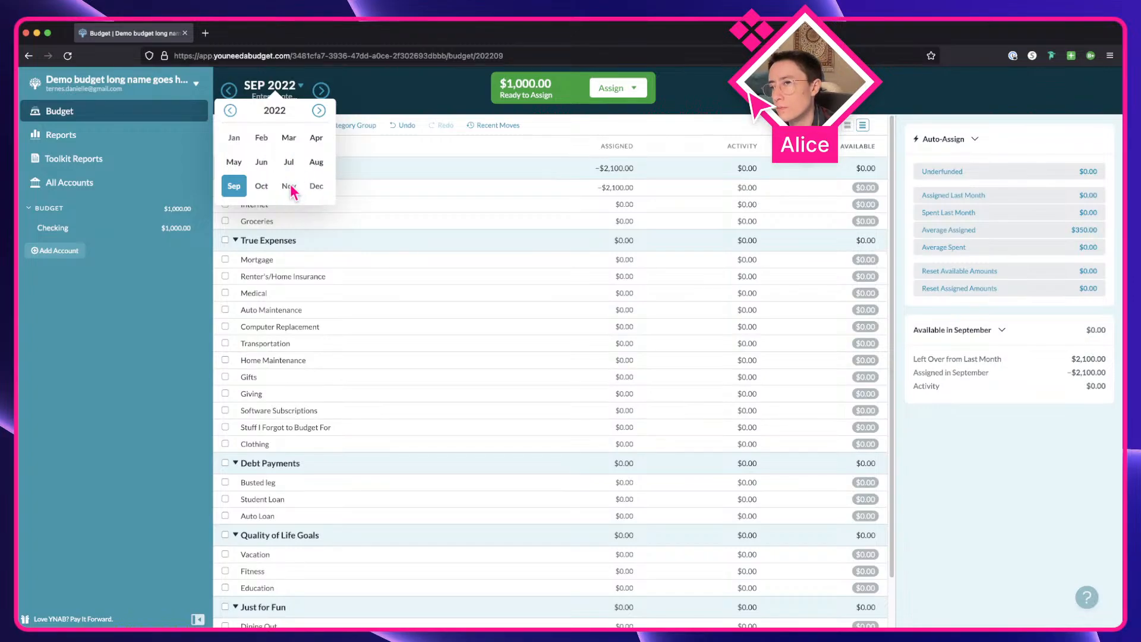
key("ctrl+Right")
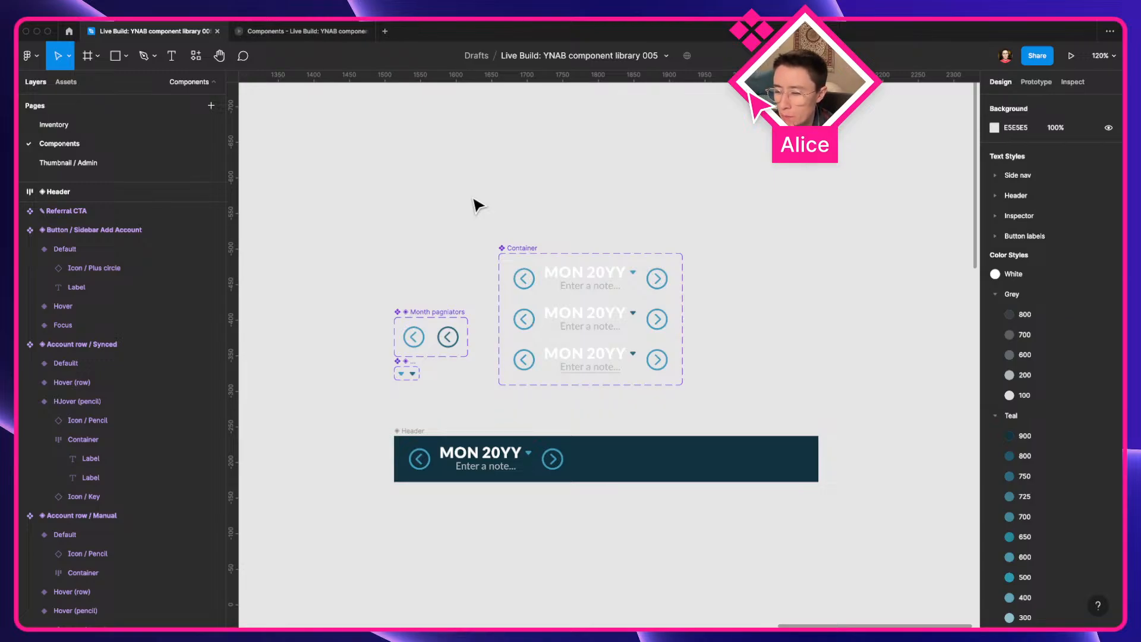
key("ctrl+Left")
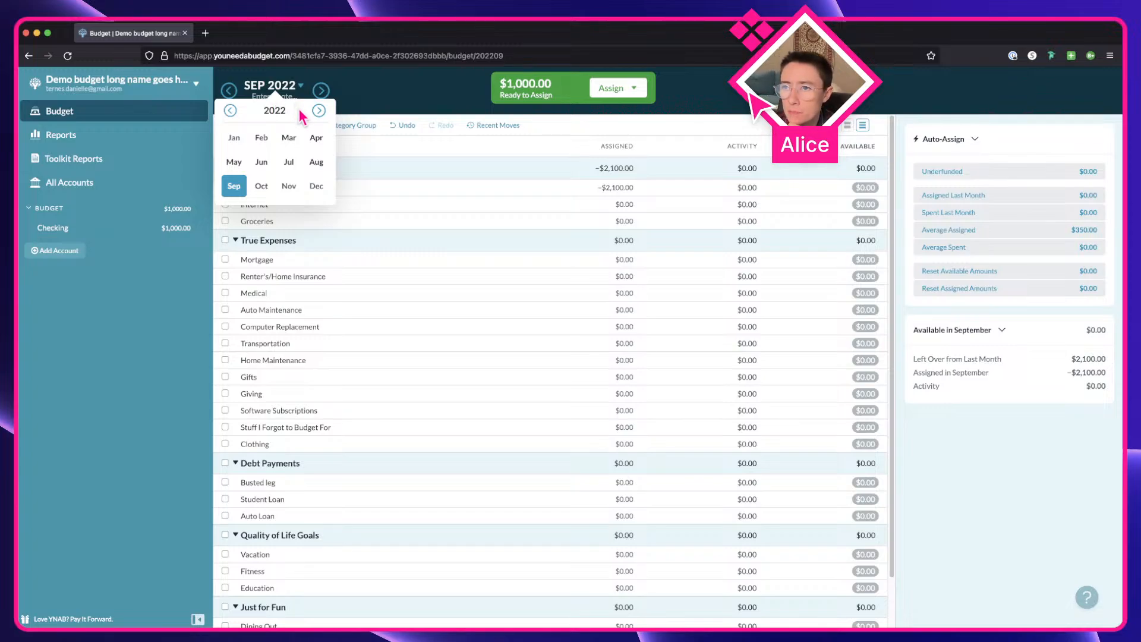
left_click(370, 88)
left_click(300, 86)
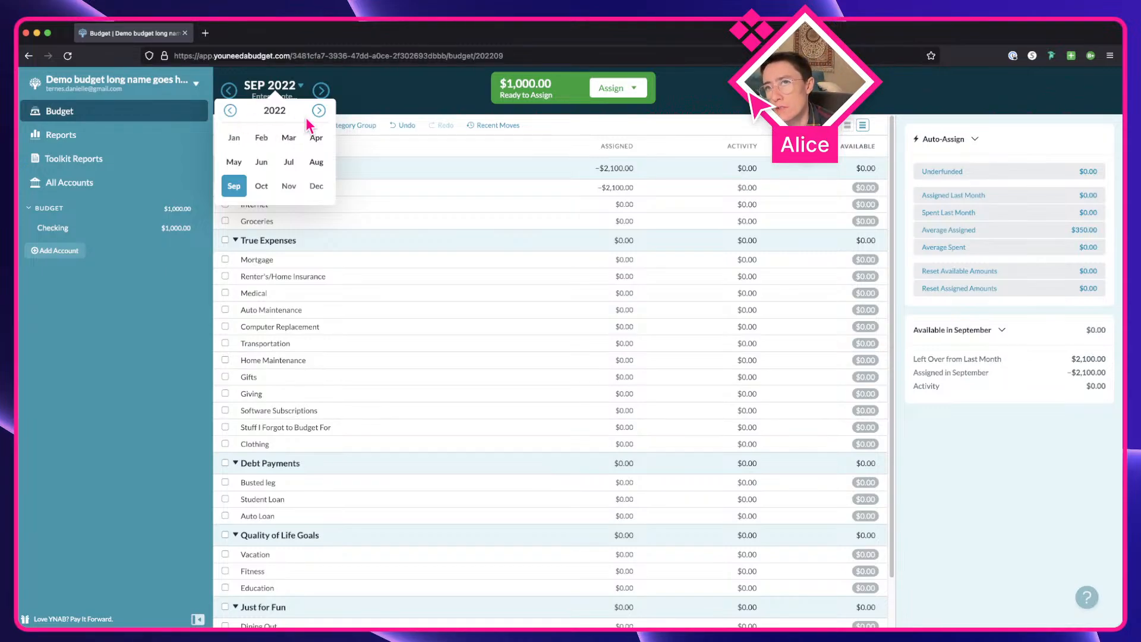
Switch back to Figma and examine the month picker screenshot and its comments on the Inventory page
key("super+Tab")
scroll(356, 223, "down", 5)
scroll(351, 229, "left", 3)
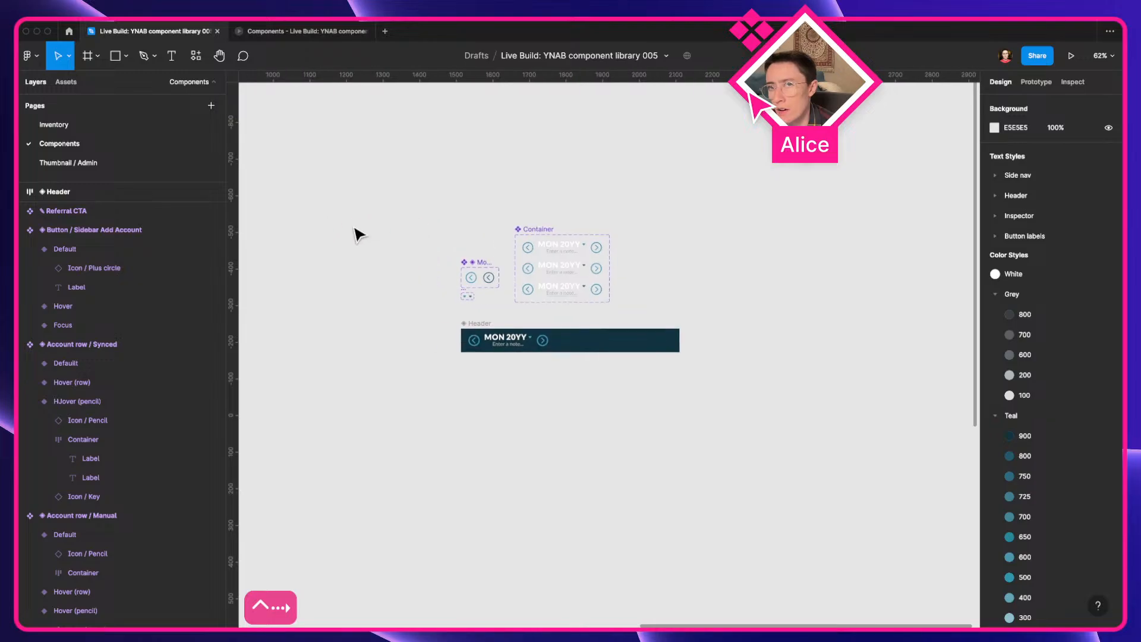
left_click(97, 133)
scroll(399, 268, "down", 5)
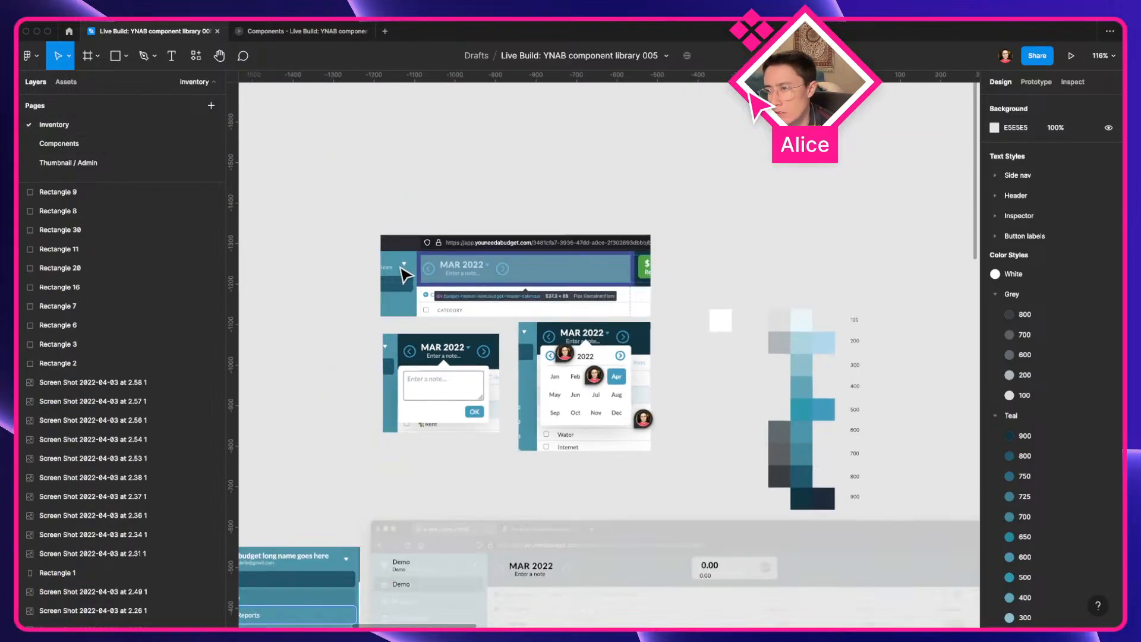
scroll(578, 373, "up", 10)
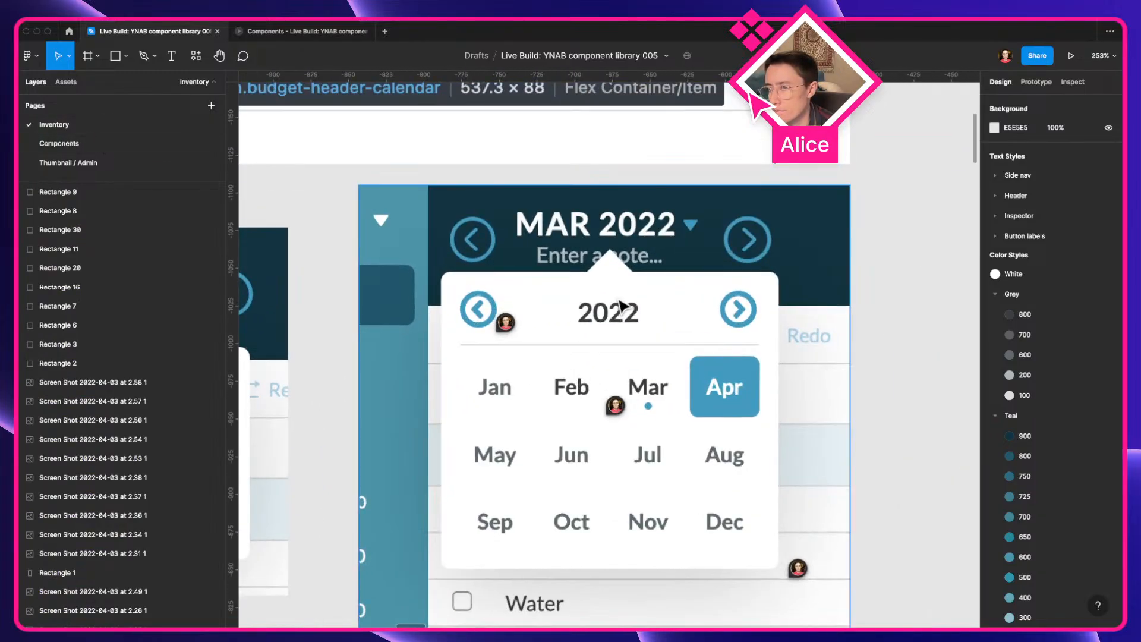
scroll(616, 406, "right", 2)
mouse_move(569, 400)
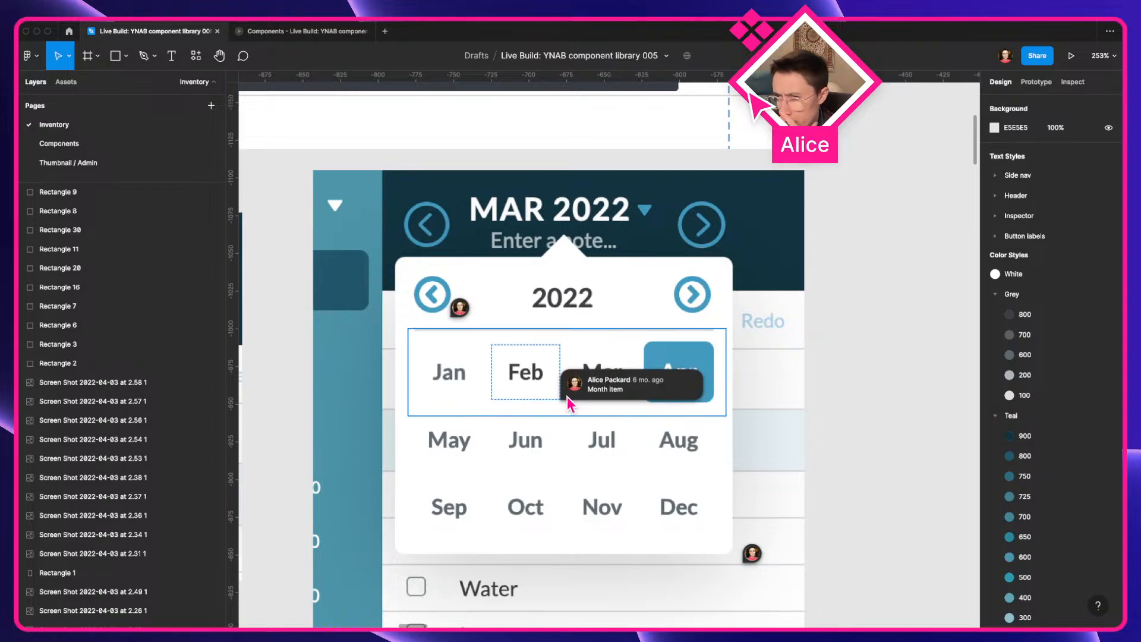
mouse_move(461, 311)
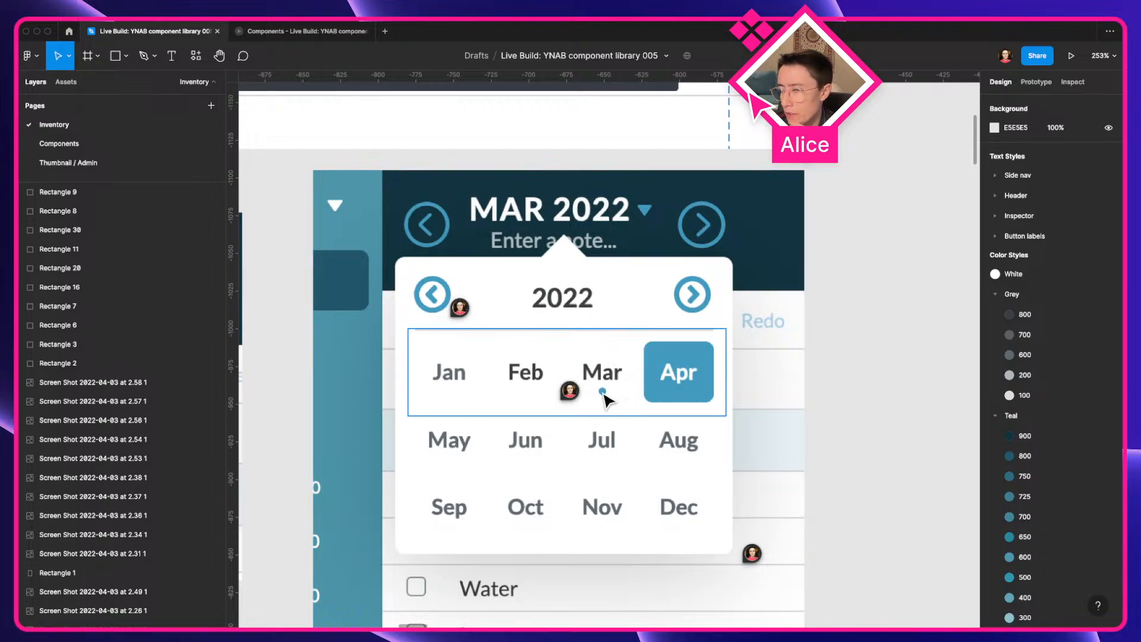
Add a text layer reading "Jan" over the month picker screenshot
scroll(606, 398, "down", 3)
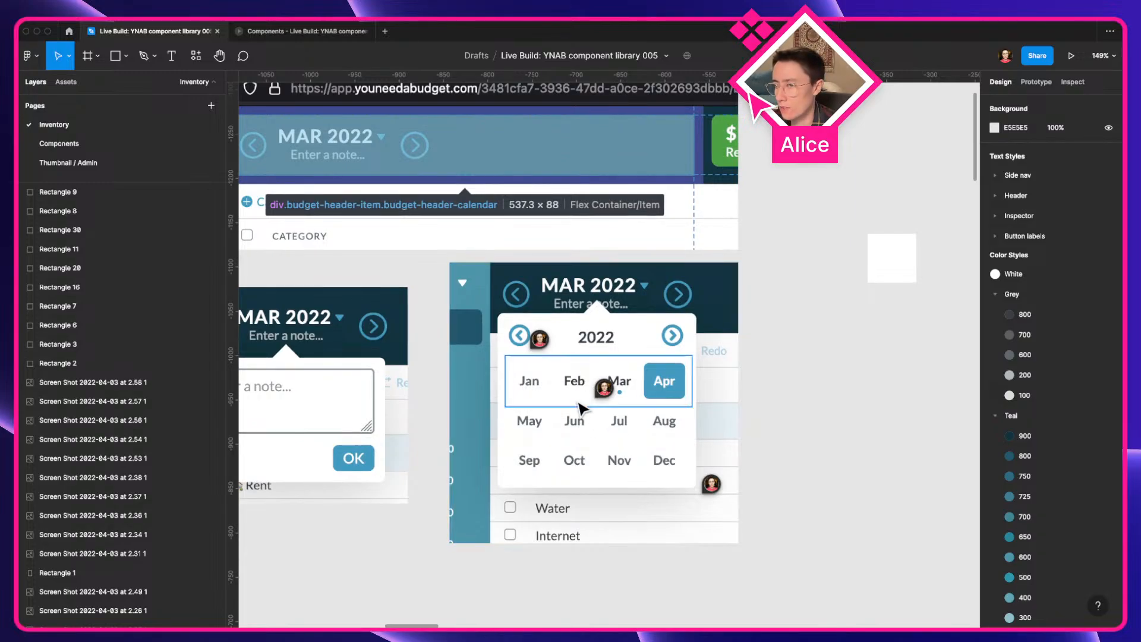
scroll(565, 416, "right", 3)
scroll(485, 416, "up", 3)
key("t")
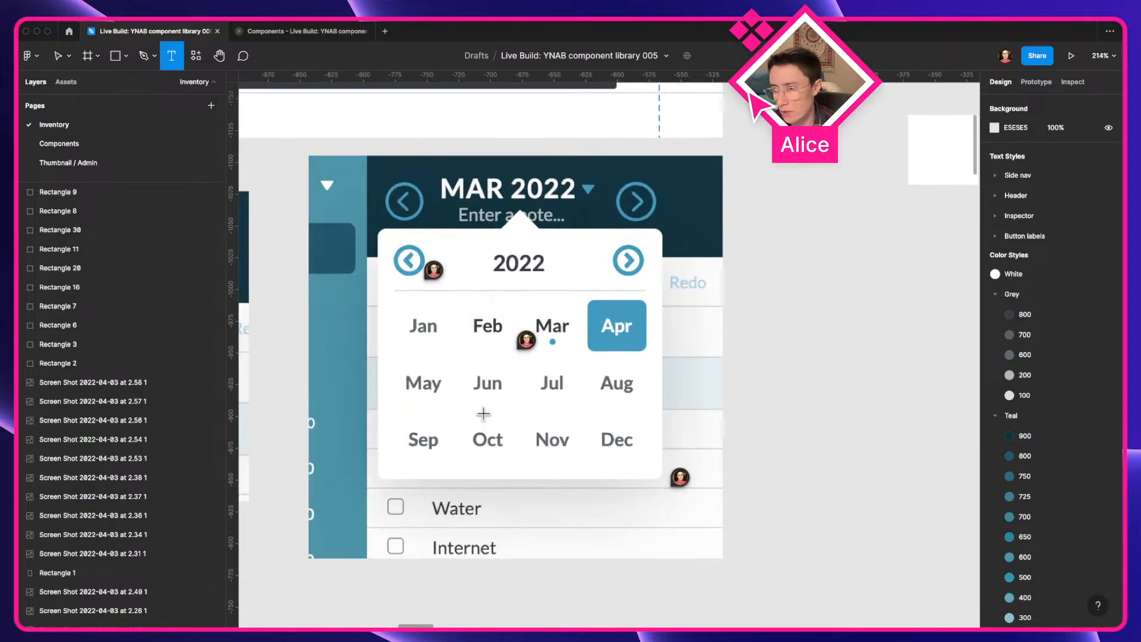
left_click(502, 415)
type("Jan")
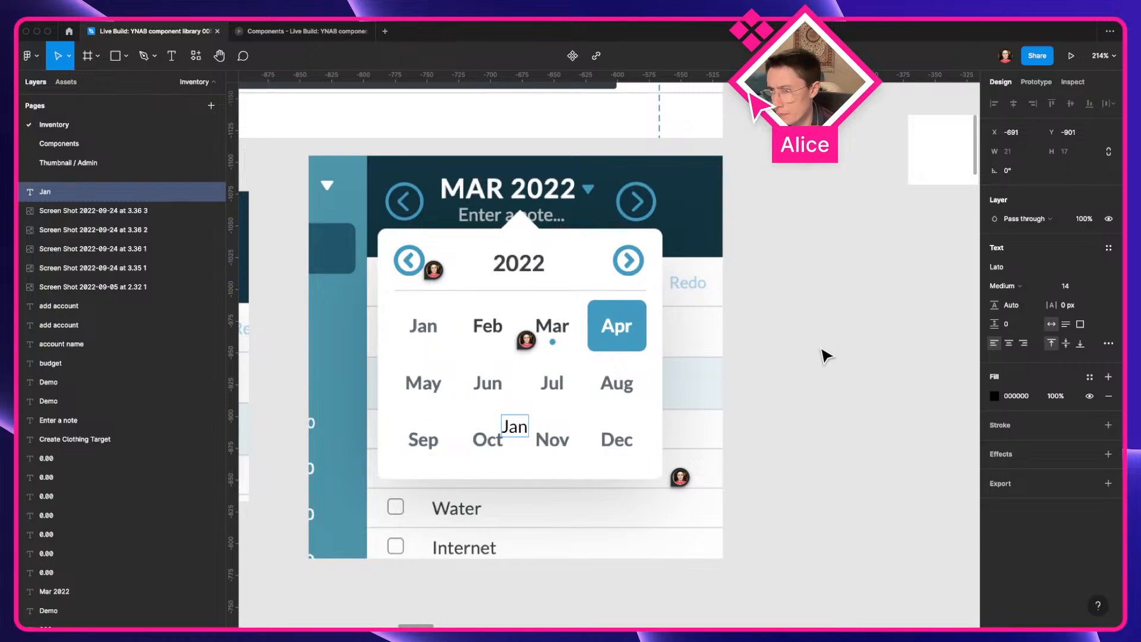
Apply the Header/Calendar note text style to the Jan text and make it bold
key("super+a")
left_click(1108, 248)
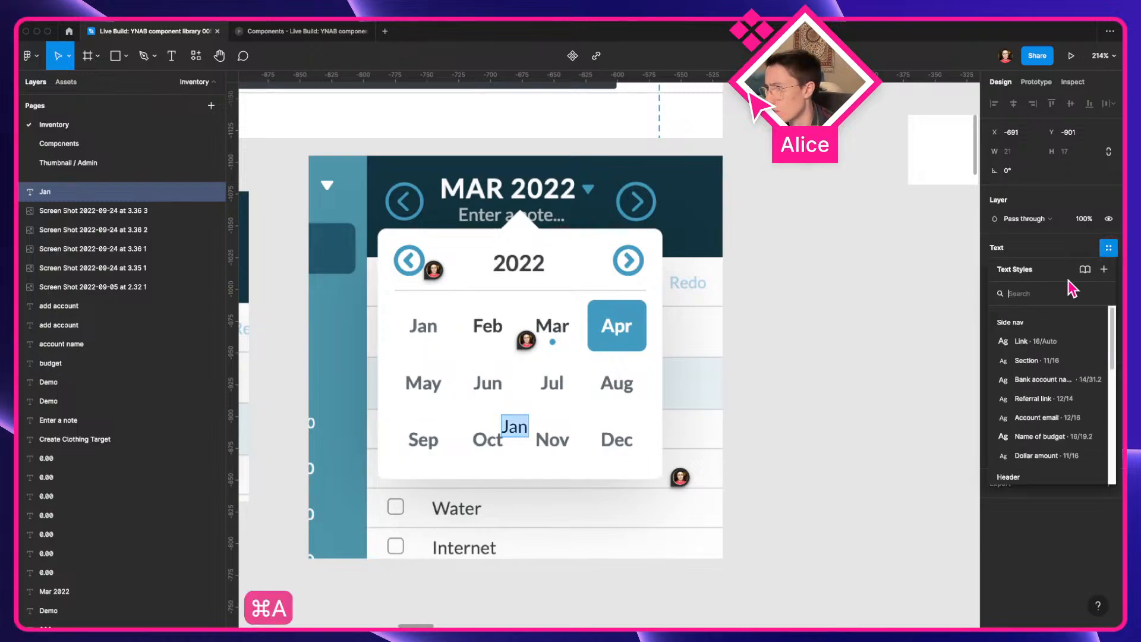
scroll(1057, 363, "down", 3)
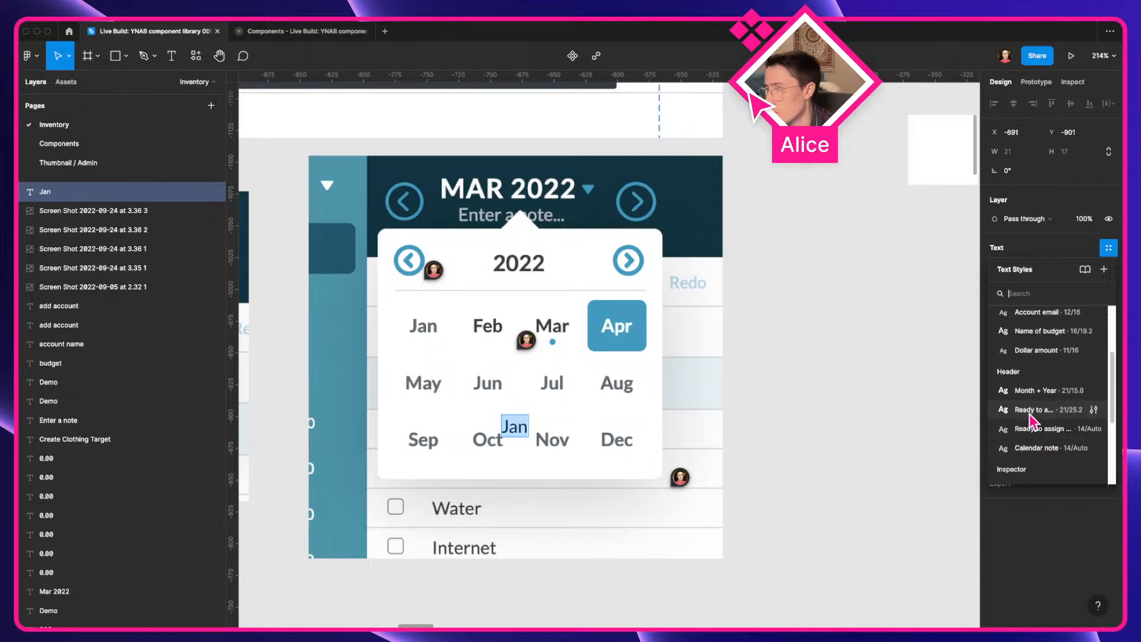
left_click(1033, 450)
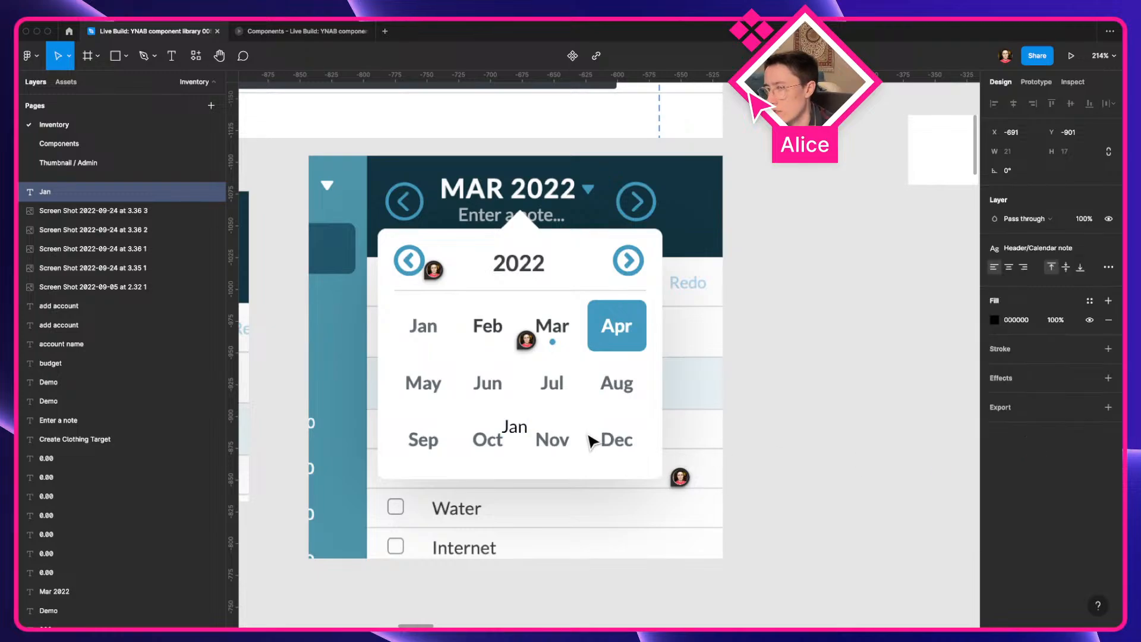
key("super+b")
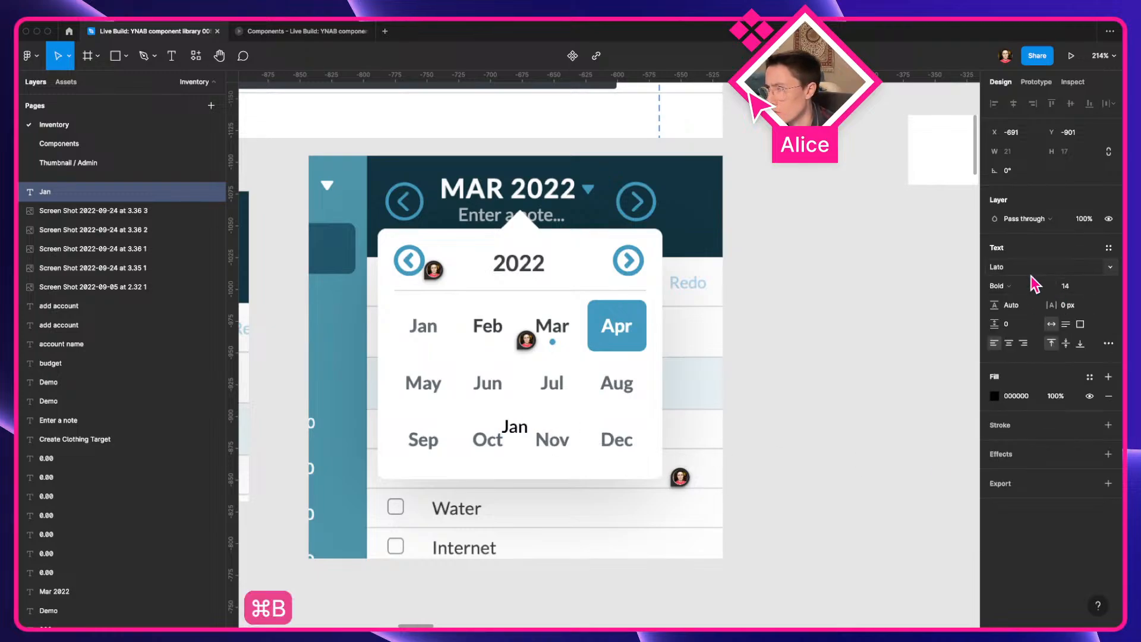
key("Return")
key("Escape")
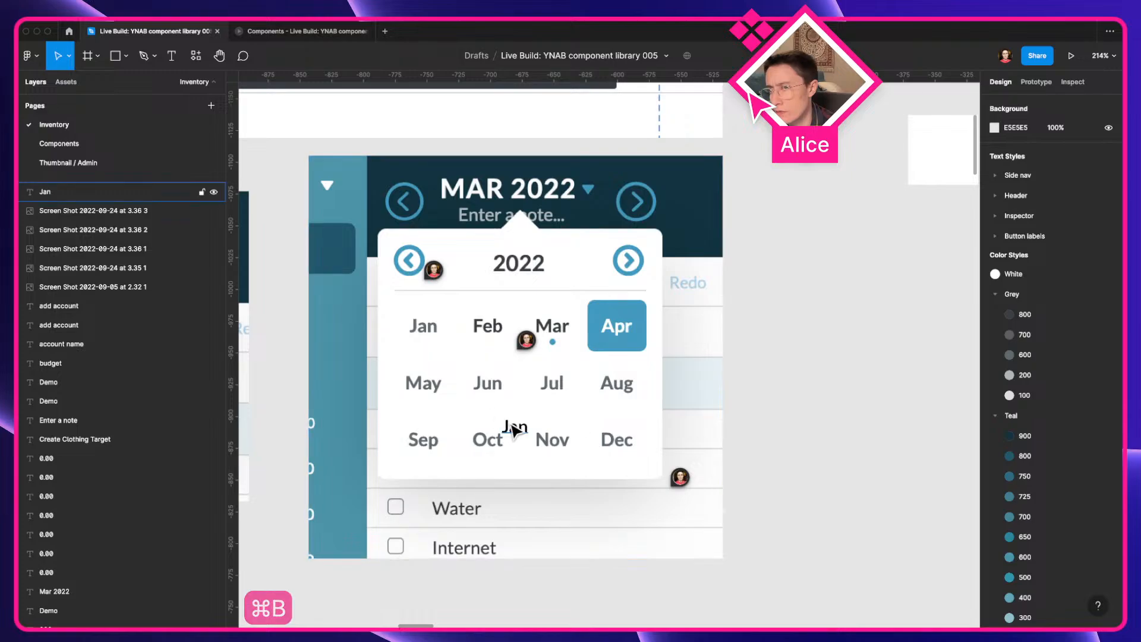
Set the Jan text to size 15 and line it up over the screenshot's Jan label
left_click_drag(514, 426, 421, 329)
scroll(423, 332, "up", 5)
scroll(423, 324, "up", 3)
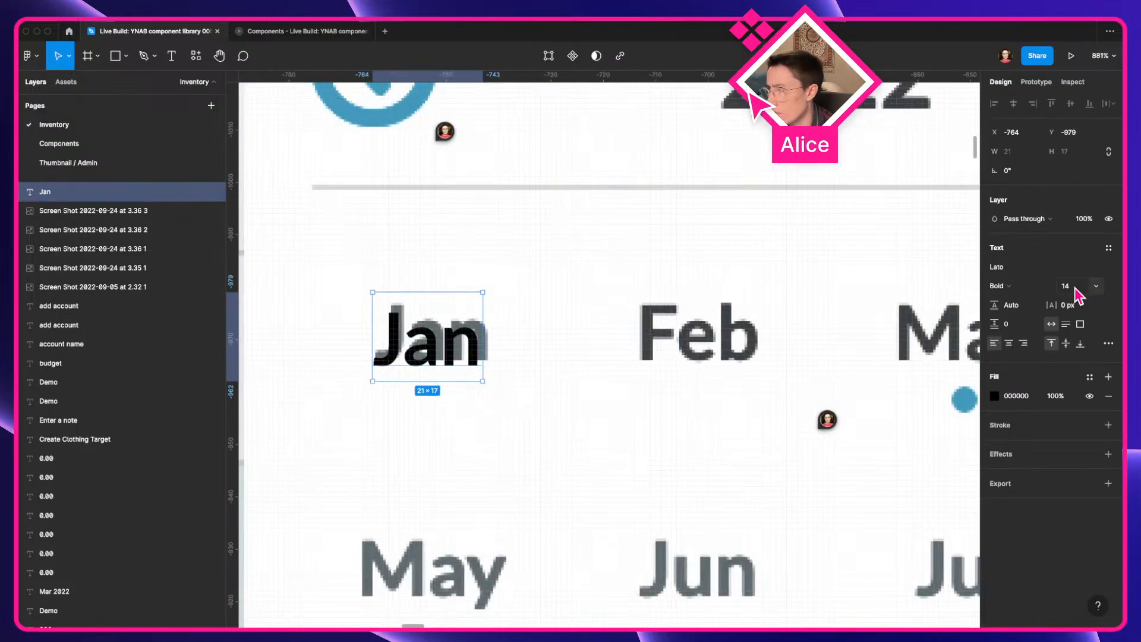
left_click(1075, 288)
key("Up")
left_click_drag(395, 334, 392, 322)
scroll(796, 339, "down", 3)
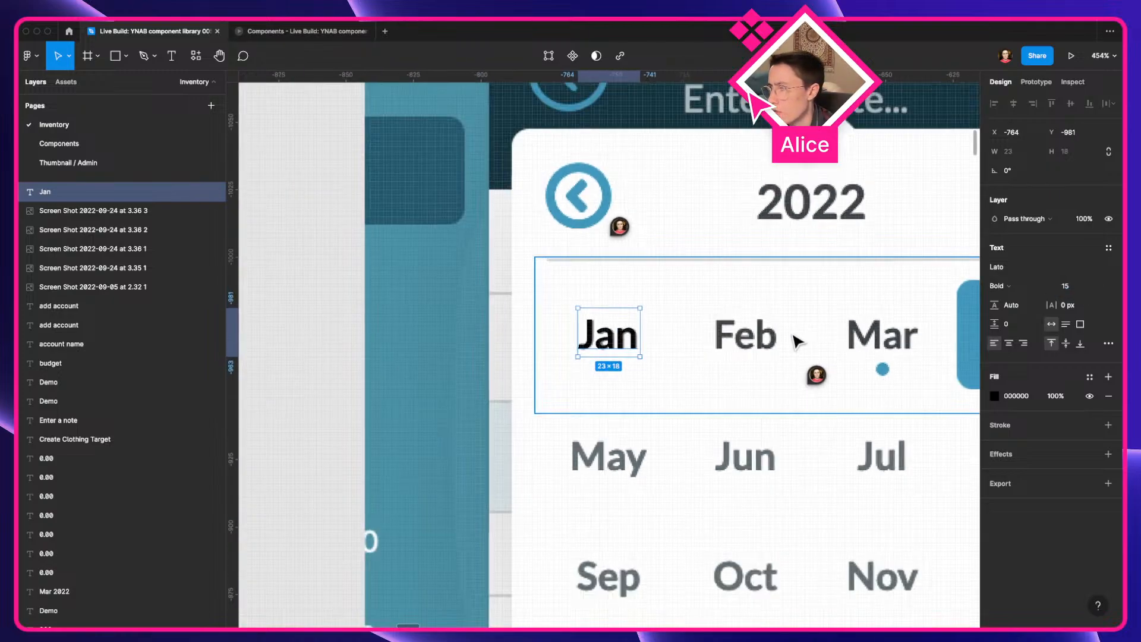
Set the Jan text's weight to ExtraBold and move it just below the screenshot's Jan for comparison
left_click(1028, 287)
left_click(1036, 290)
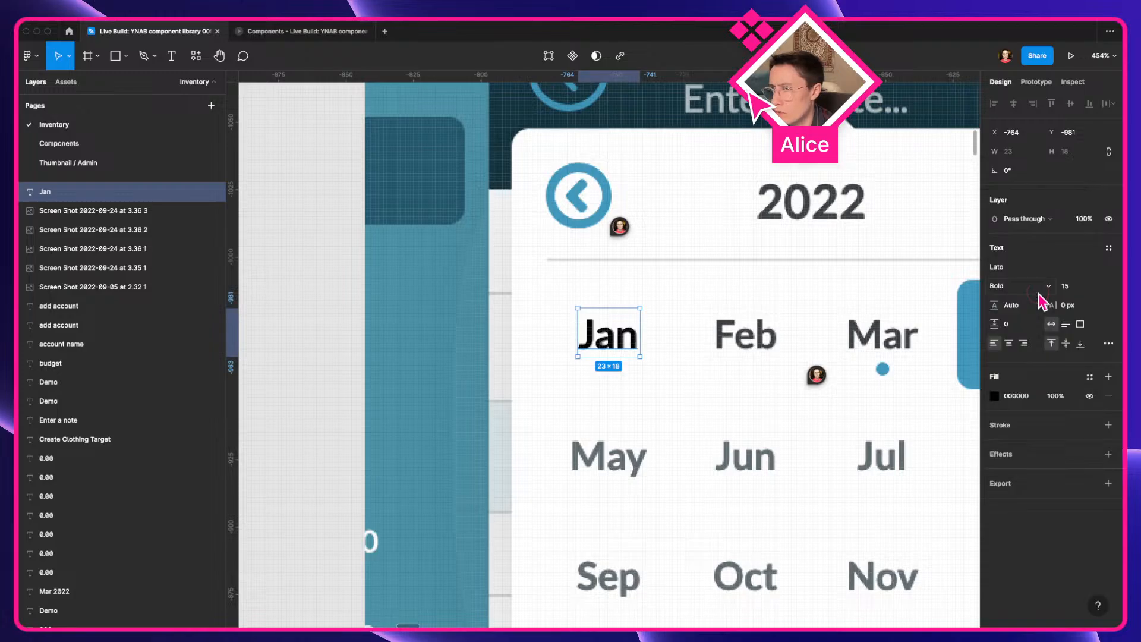
left_click(1010, 288)
left_click(1023, 300)
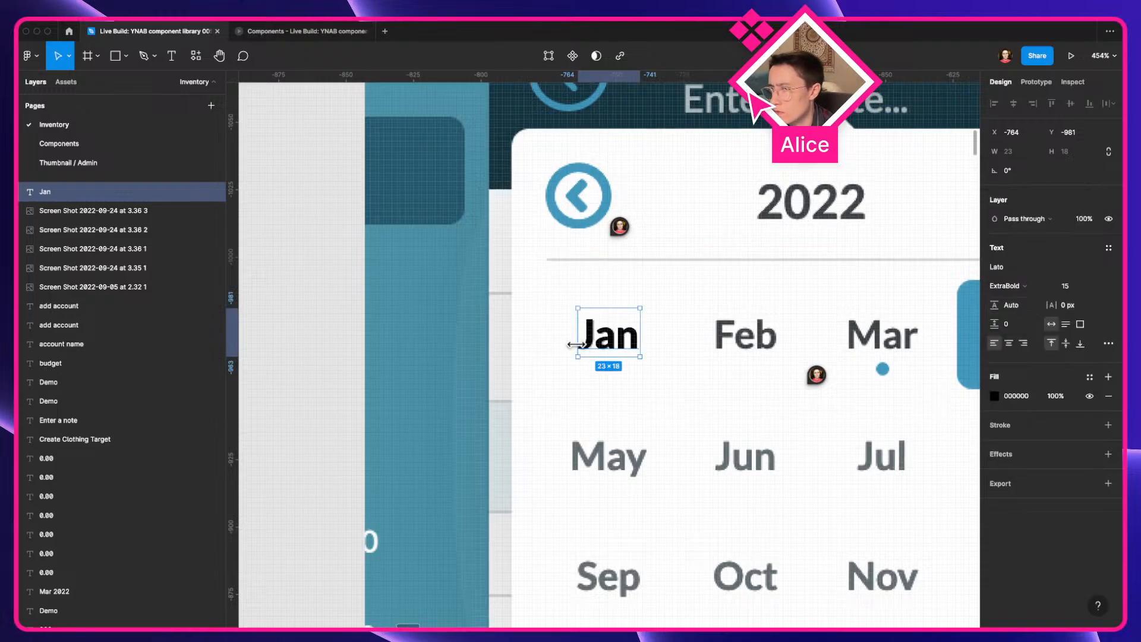
left_click_drag(615, 350, 644, 387)
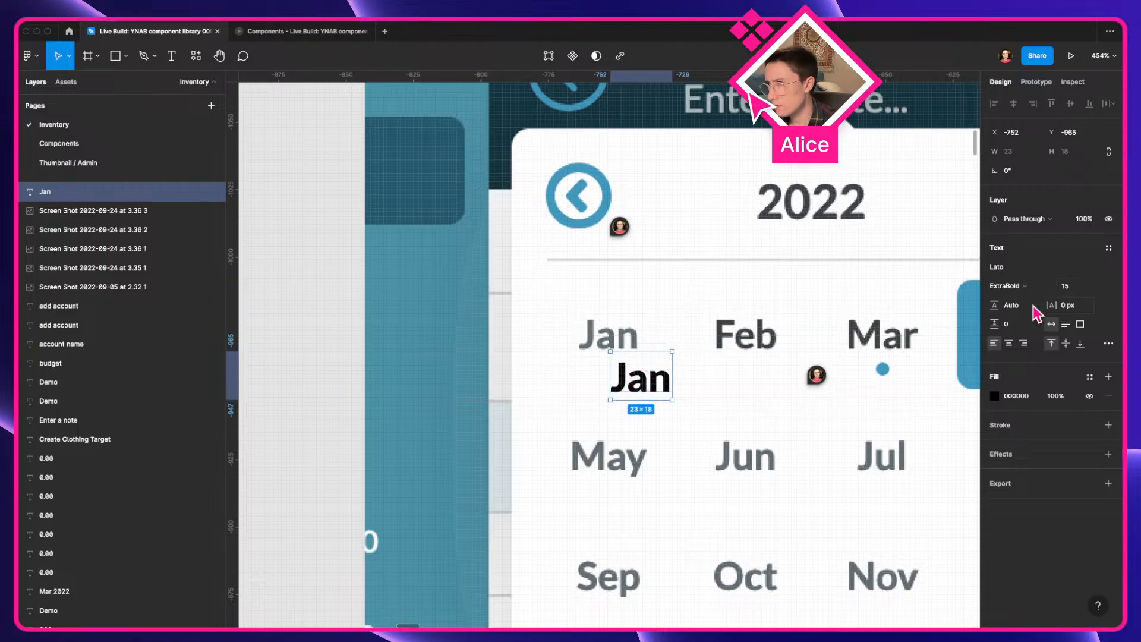
Create a text style named "Header / Calendar picker month title" from the Jan text
left_click(1108, 248)
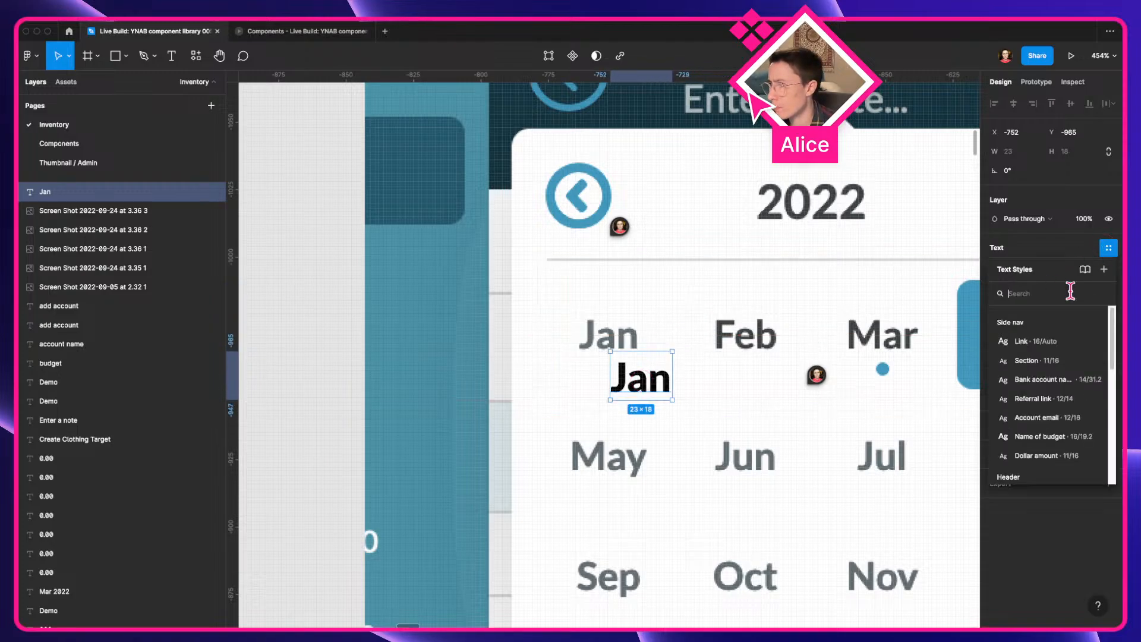
left_click(1104, 269)
type("Header")
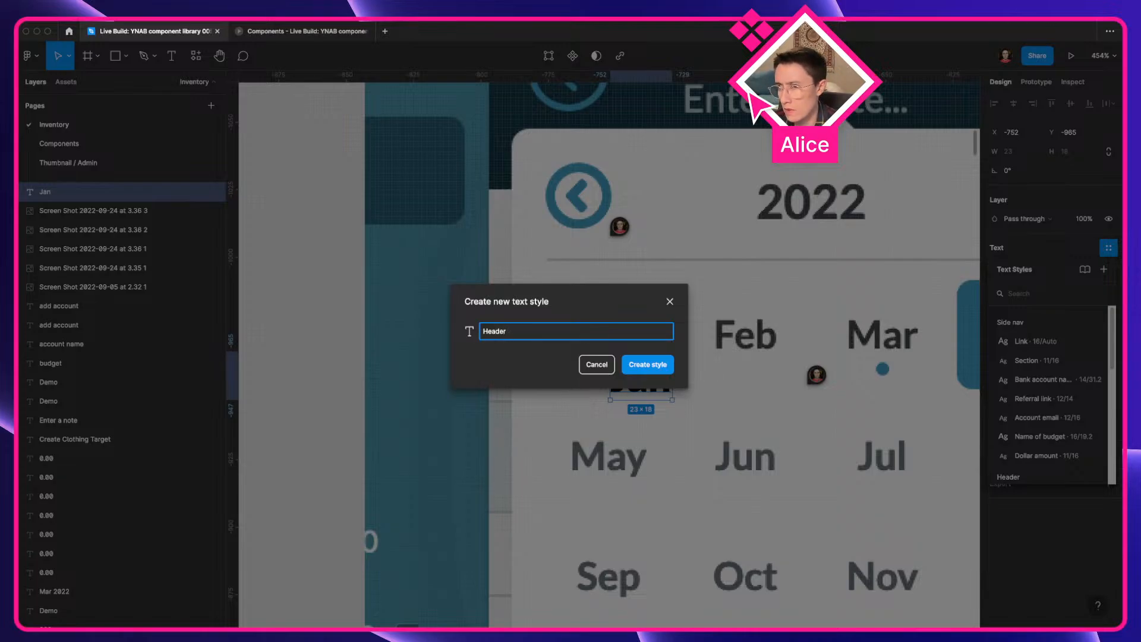
type(" / Calendar pick")
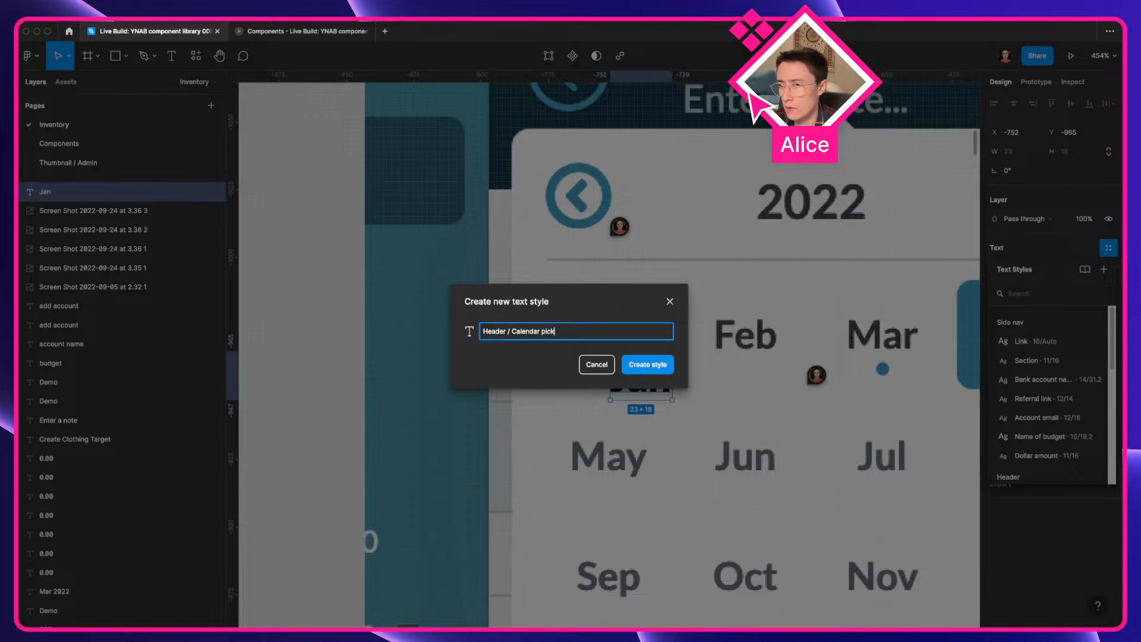
type("er month")
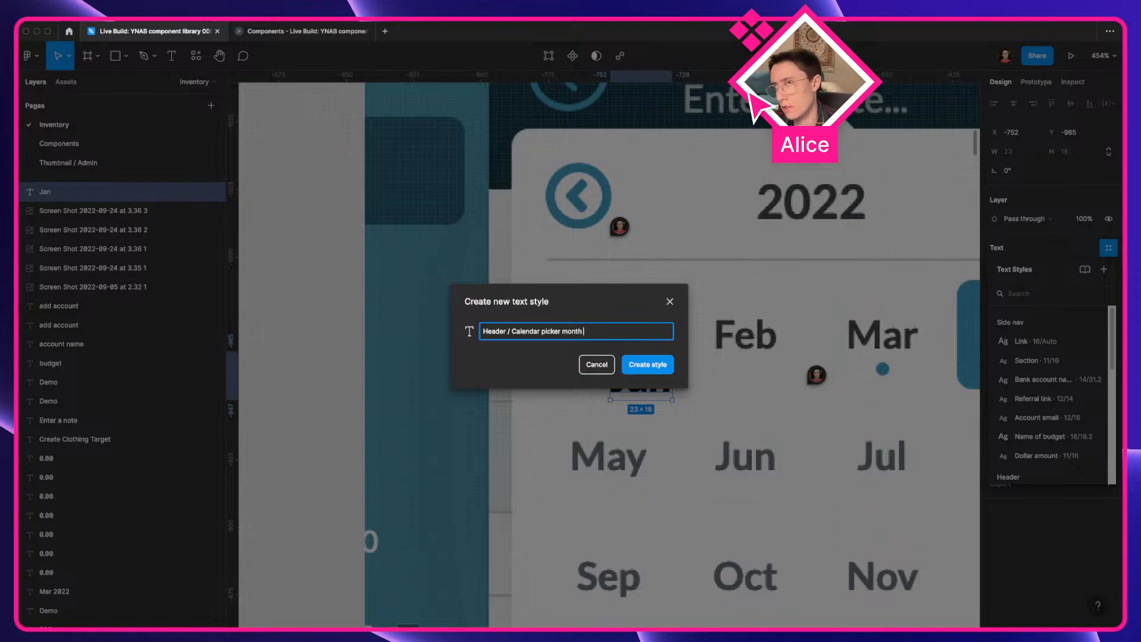
type(" title")
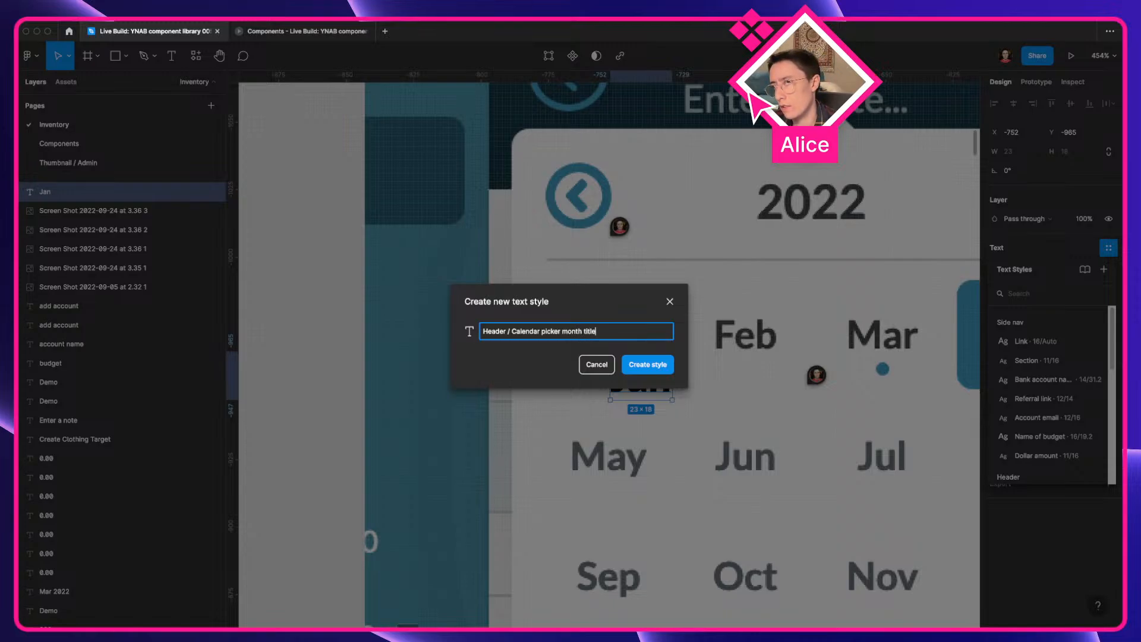
key("Return")
Move the Jan text onto the screenshot's blue April tile and change its wording to "Apr"
scroll(837, 365, "down", 5)
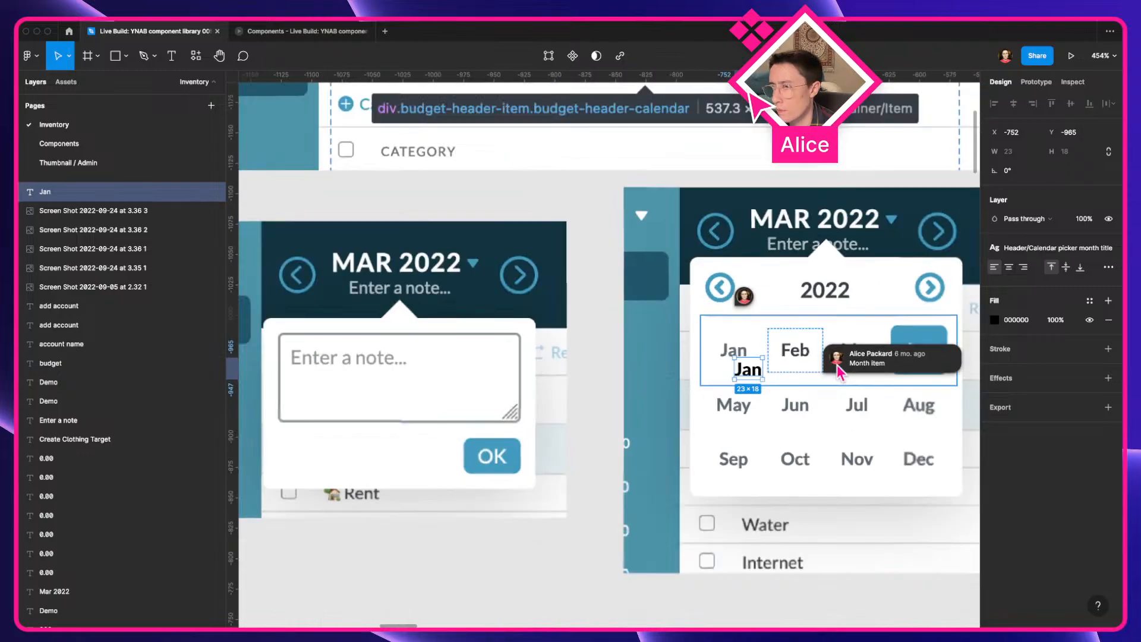
left_click_drag(835, 371, 610, 386)
left_click_drag(528, 386, 710, 375)
double_click(710, 376)
type("Apr")
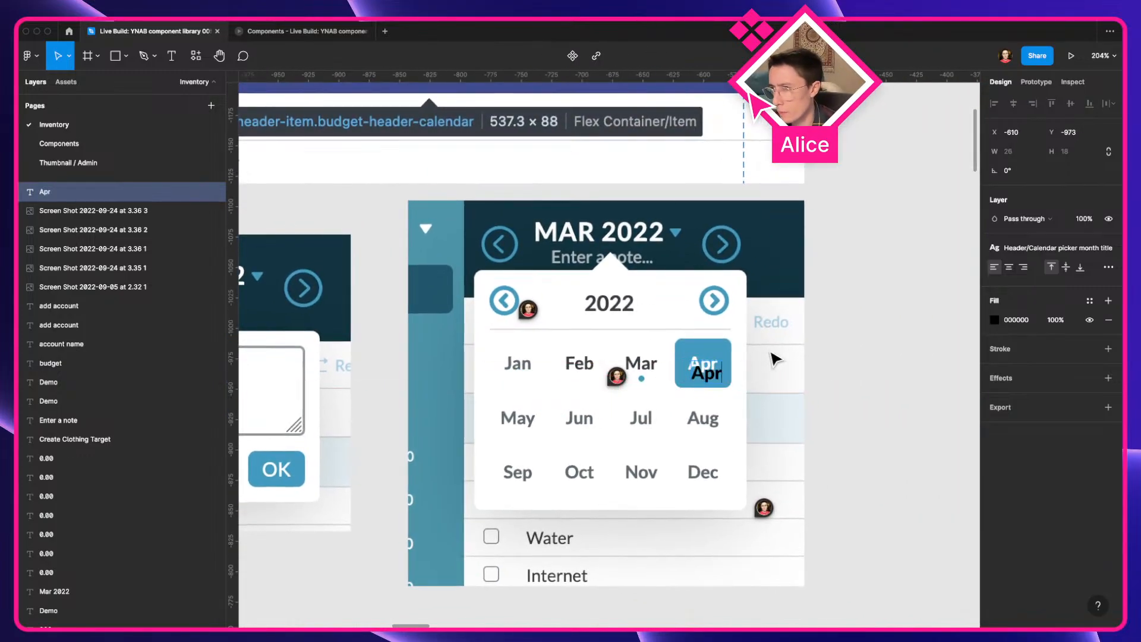
left_click(820, 362)
Align the Apr text with the tile's label and wrap it in a centre-aligned auto layout frame
scroll(820, 361, "up", 5)
left_click_drag(623, 409, 612, 382)
key("shift+a")
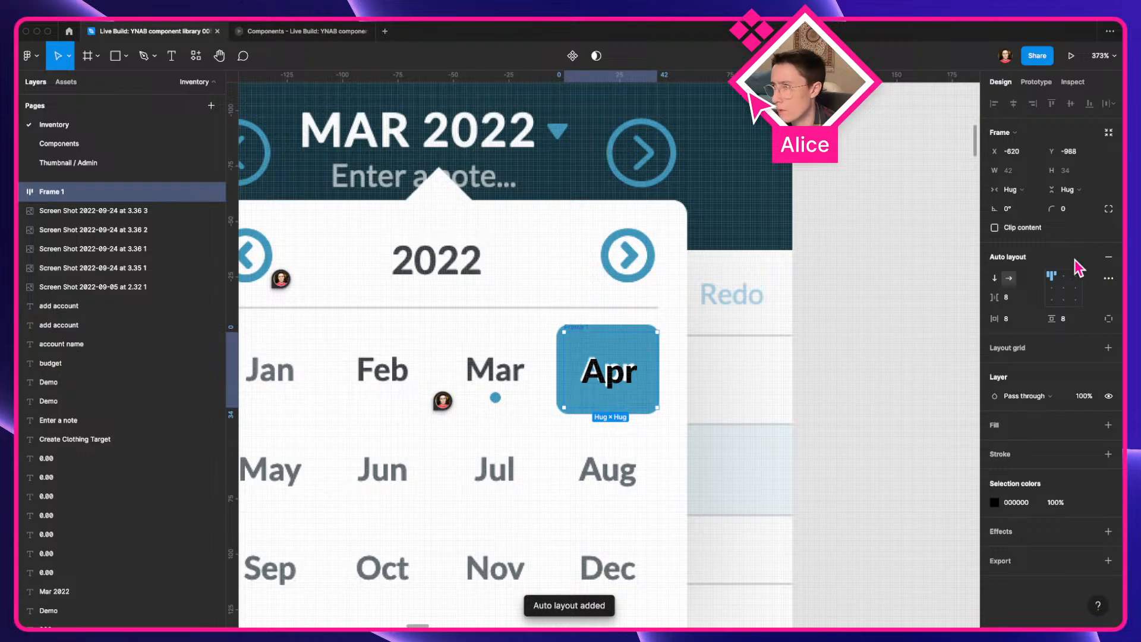
left_click(1063, 287)
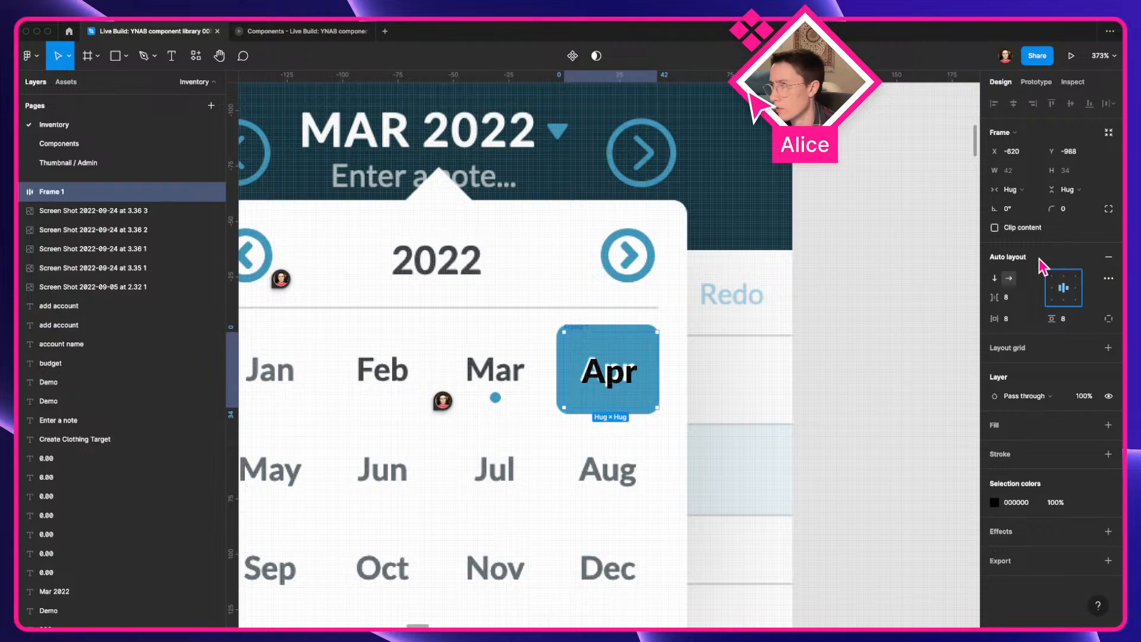
Align the frame's corner with the blue tile's upper-left corner and set its horizontal padding to 10
left_click(571, 326)
mouse_move(572, 331)
left_mouse_down()
mouse_move(564, 323)
mouse_move(580, 326)
left_mouse_up()
scroll(564, 322, "up", 5)
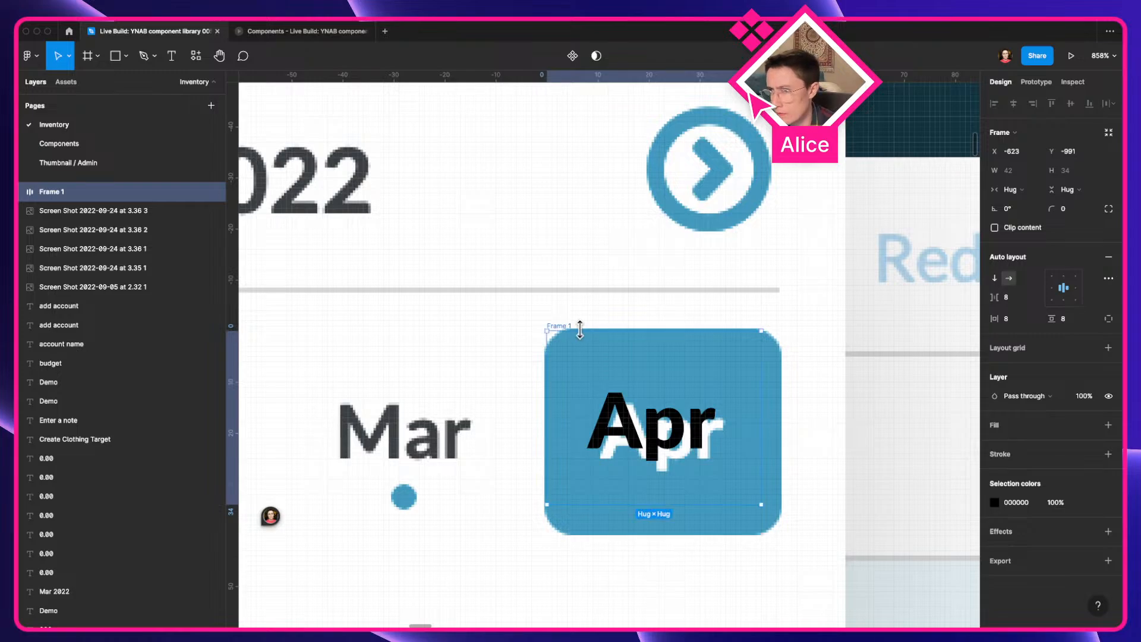
left_click(1021, 323)
key("Up")
key("Up")
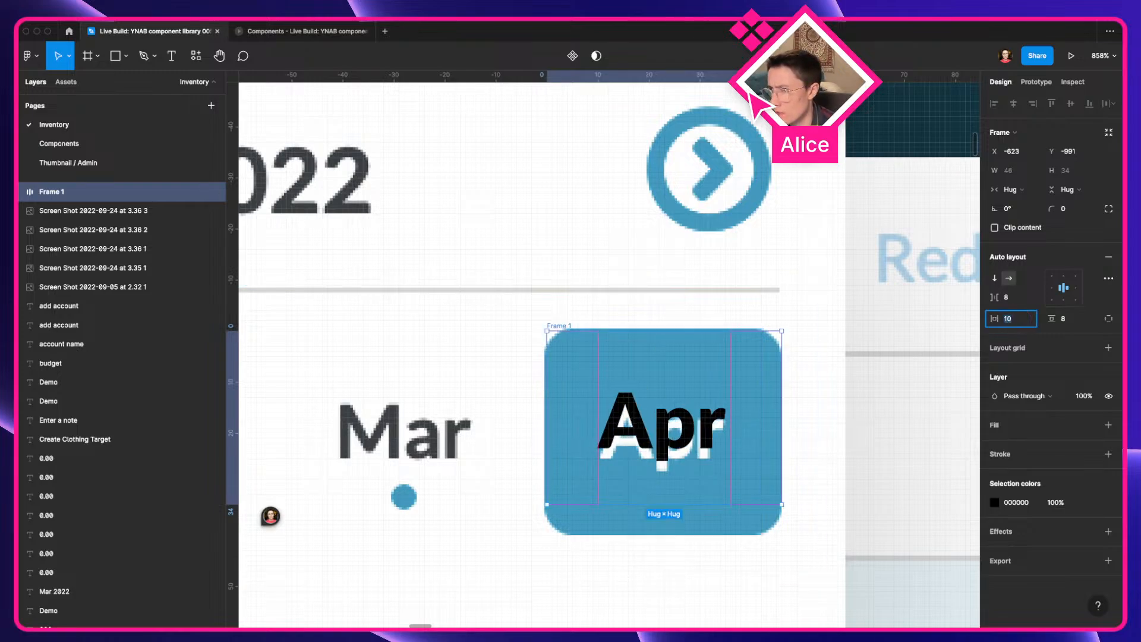
Try vertical paddings between 10 and 12 against the blue tile and set the Apr frame's to 11
key("Tab")
key("Up")
key("Up")
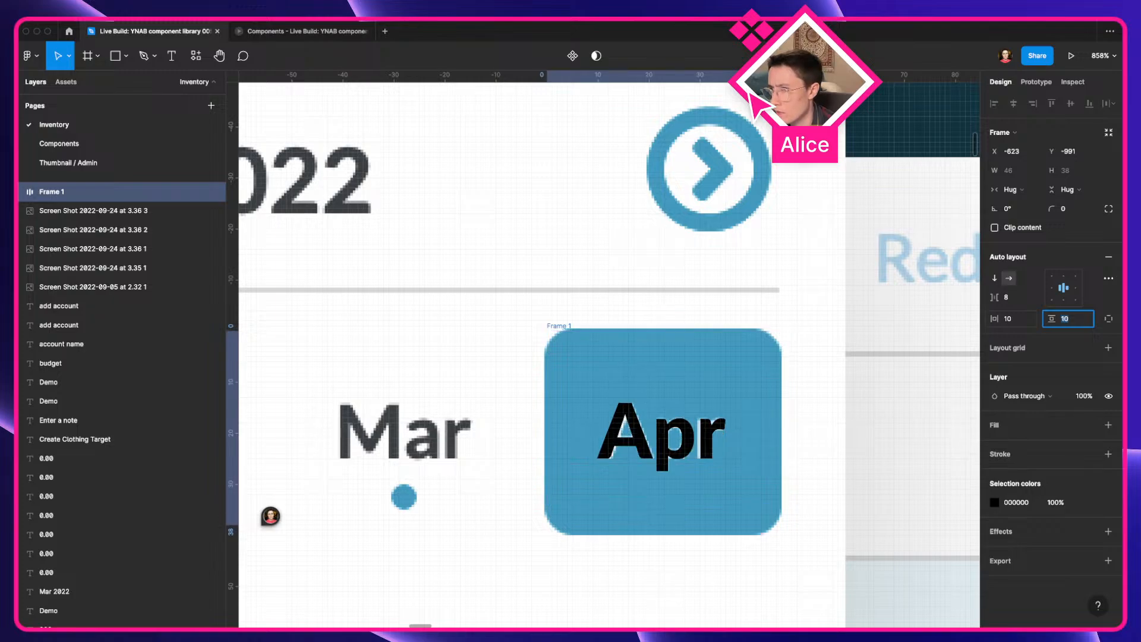
key("Up")
key("Up")
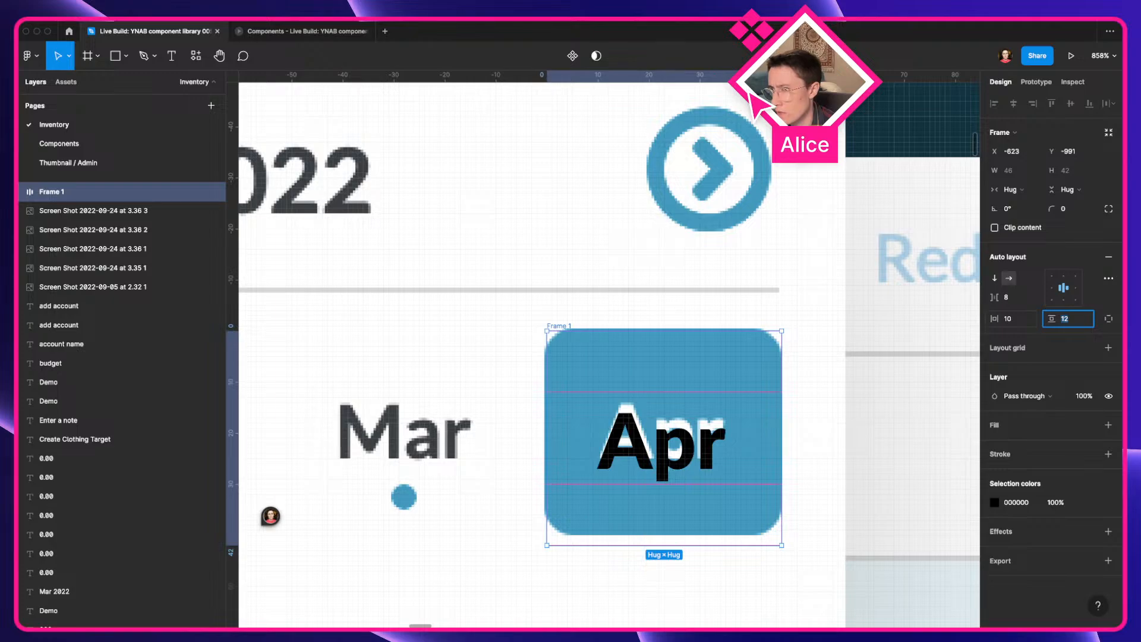
key("Down")
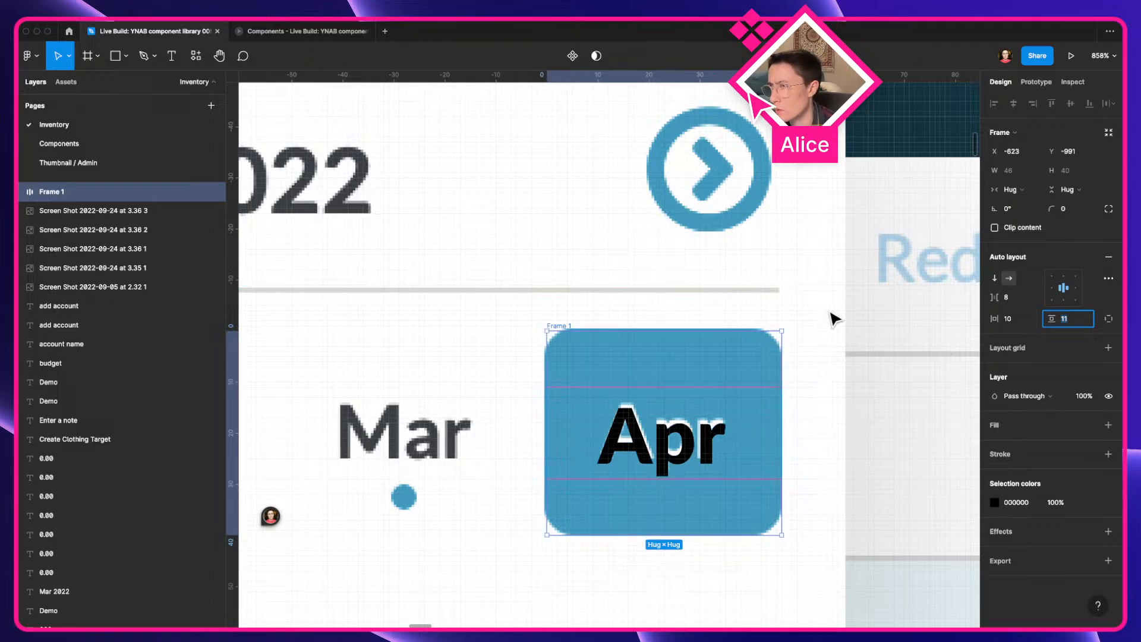
key("Down")
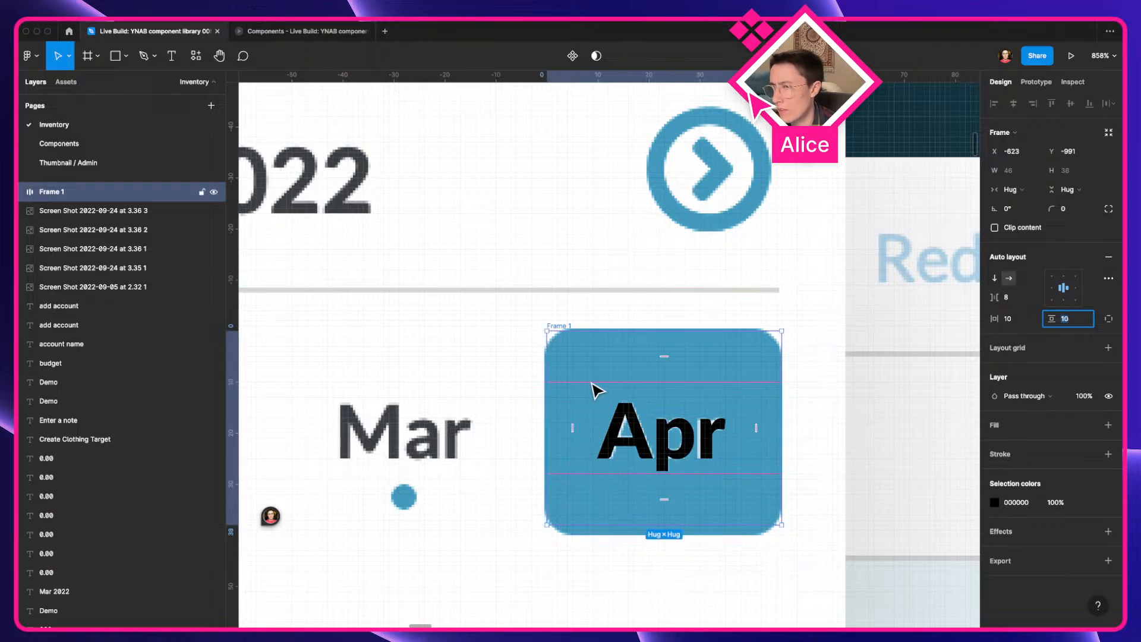
key("Up")
scroll(598, 395, "down", 5)
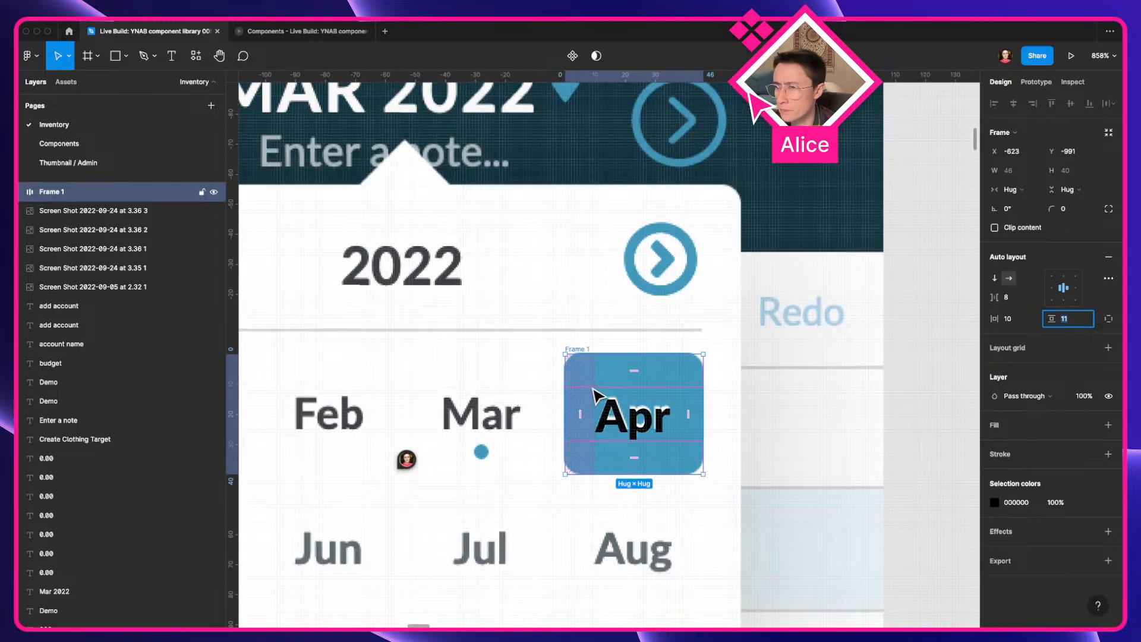
Move the Apr frame off the screenshot onto the empty canvas beside it, leaving its text colour as is
left_click(1088, 503)
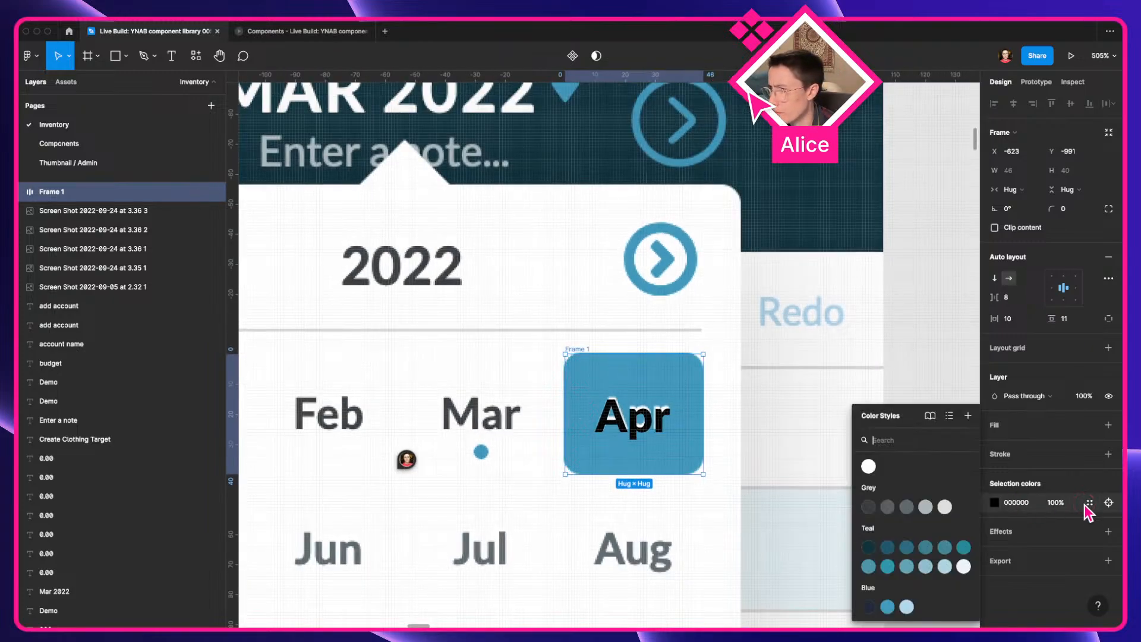
scroll(704, 350, "down", 5)
left_click(869, 324)
left_click_drag(869, 325, 798, 314)
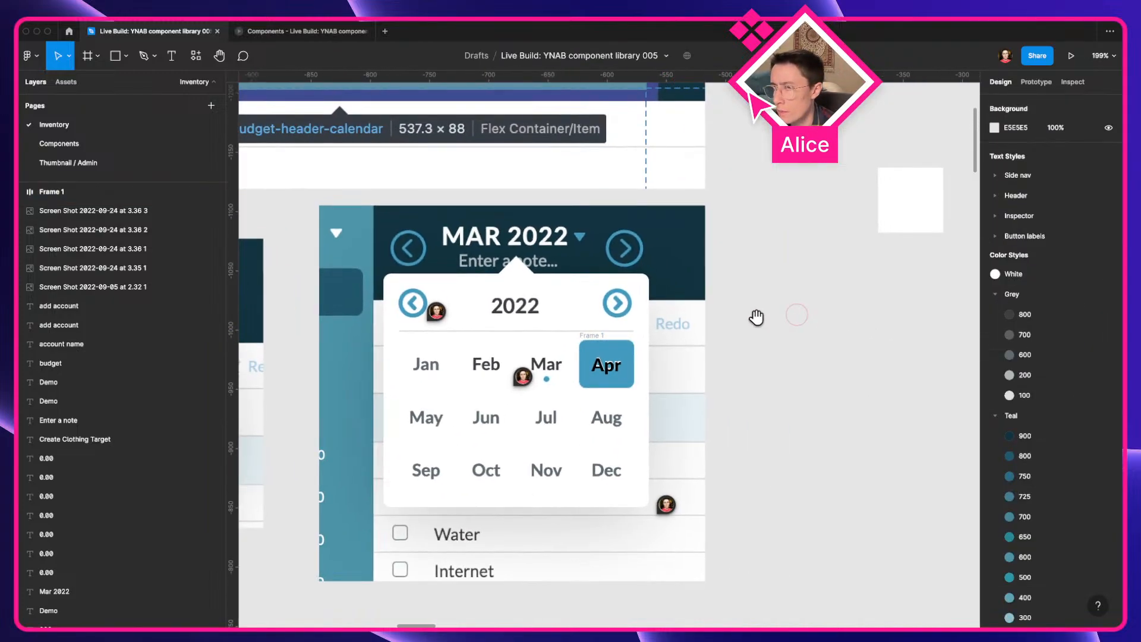
left_click_drag(601, 333, 782, 336)
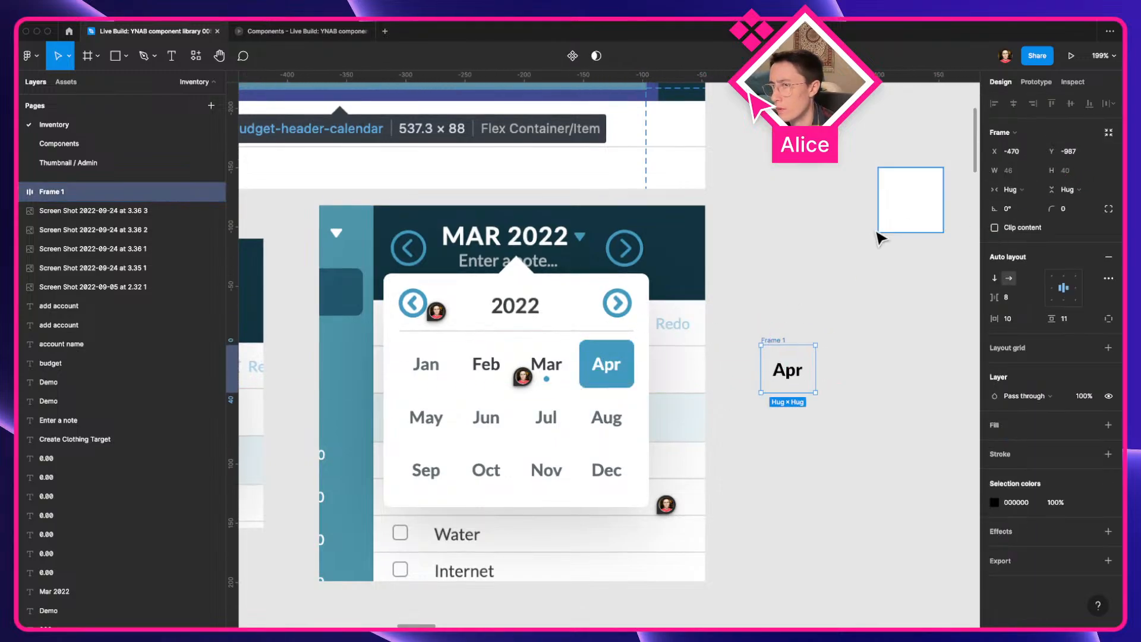
Change the Apr frame's sizing from hugging its contents to fixed width and fixed height
left_click(788, 380)
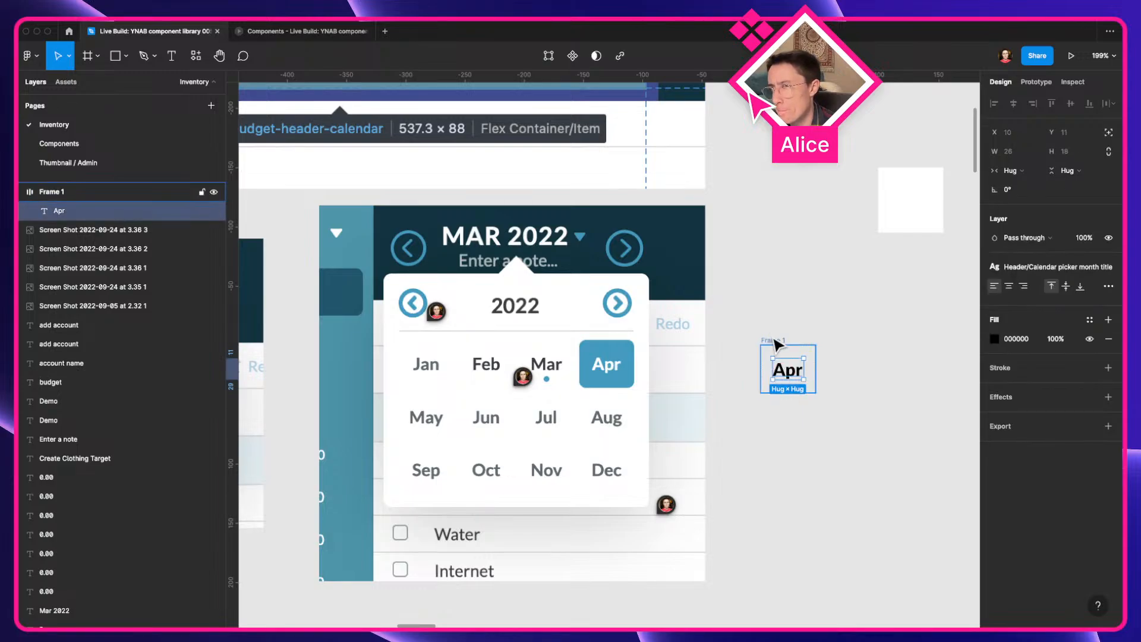
left_click(776, 344)
left_click(1013, 190)
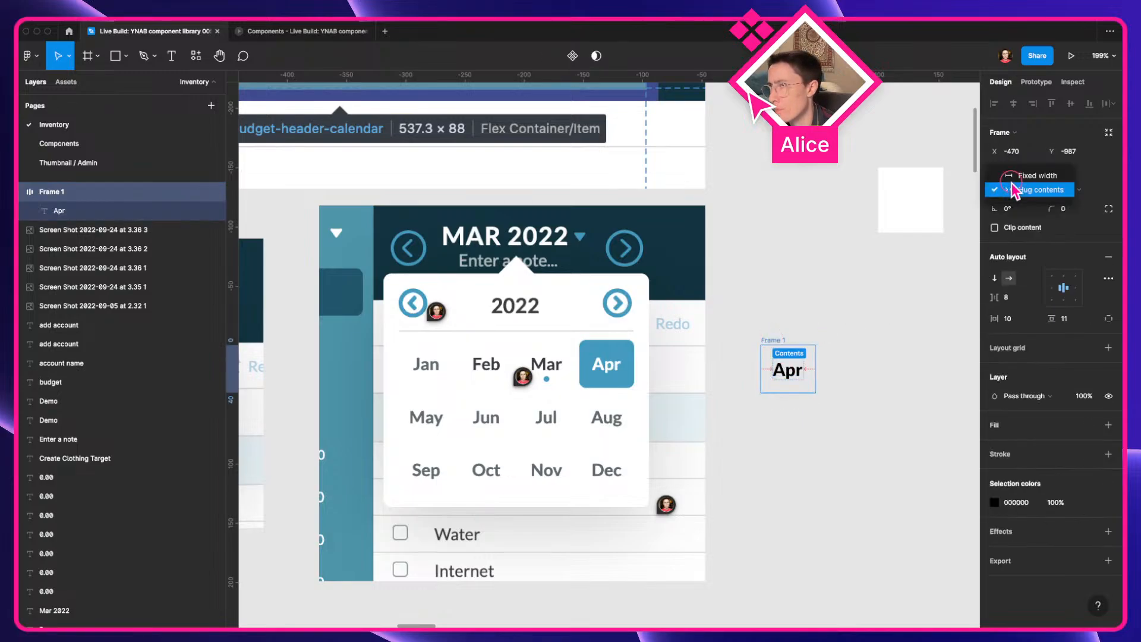
left_click(1019, 176)
left_click(1070, 189)
left_click(1065, 177)
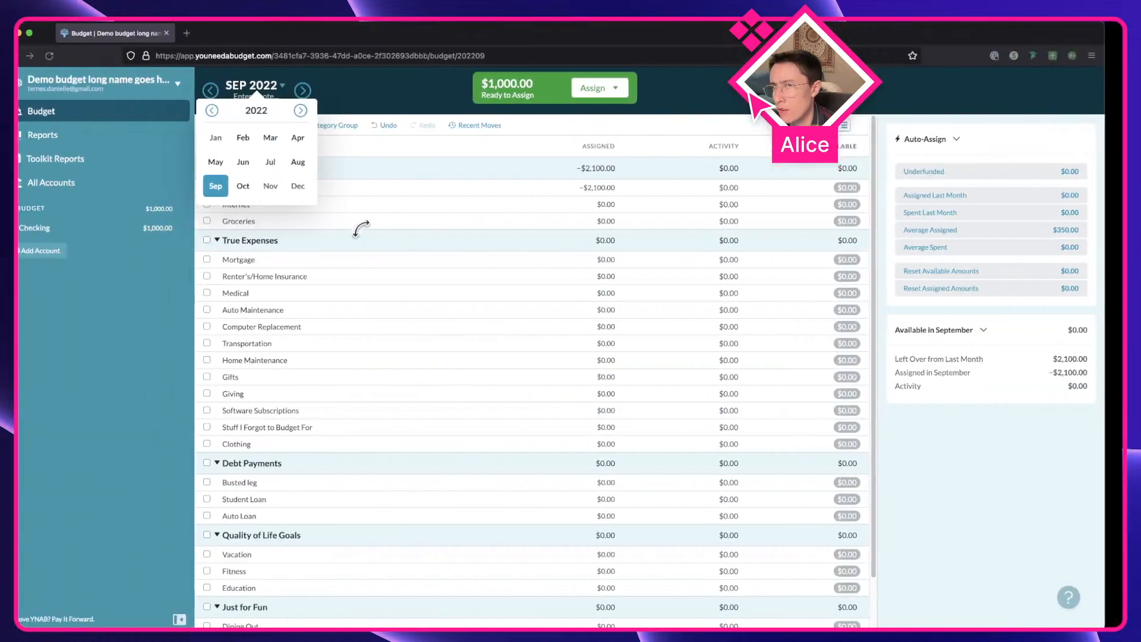
Inspect the Jun item of YNAB's month picker in the browser and view its box model dimensions
right_click(250, 164)
key("Escape")
right_click(265, 165)
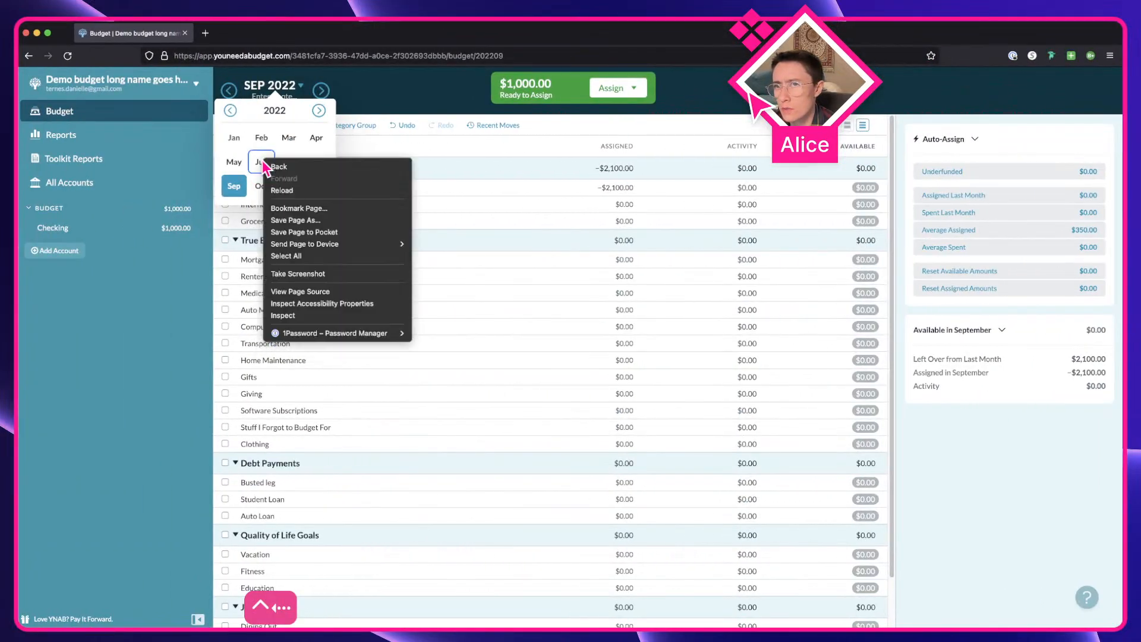
key("Escape")
right_click(261, 165)
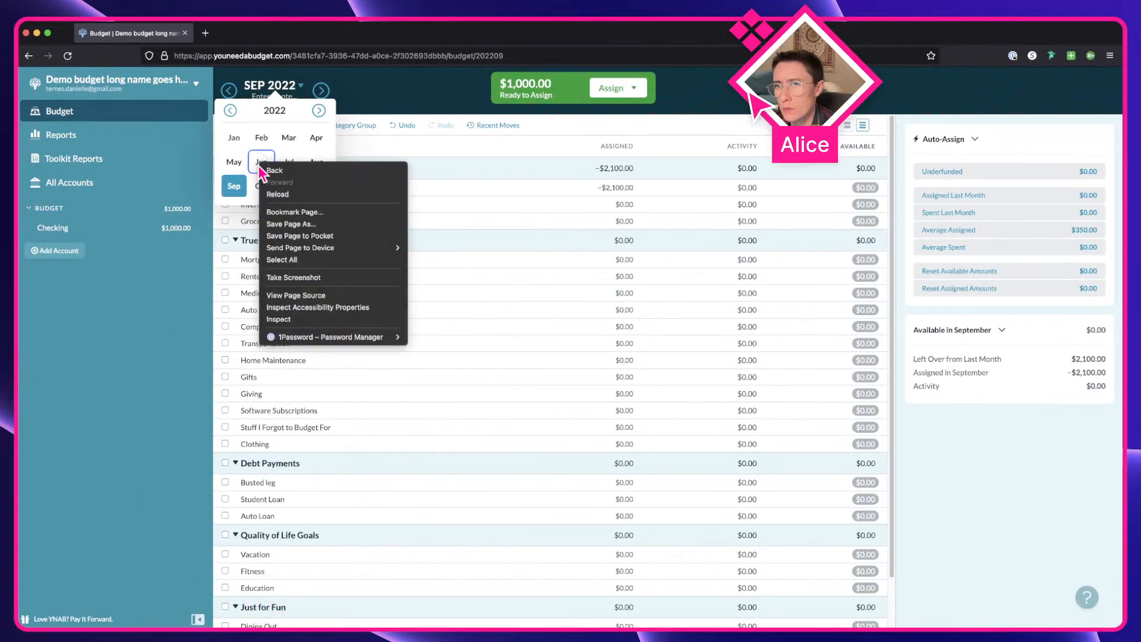
left_click(291, 319)
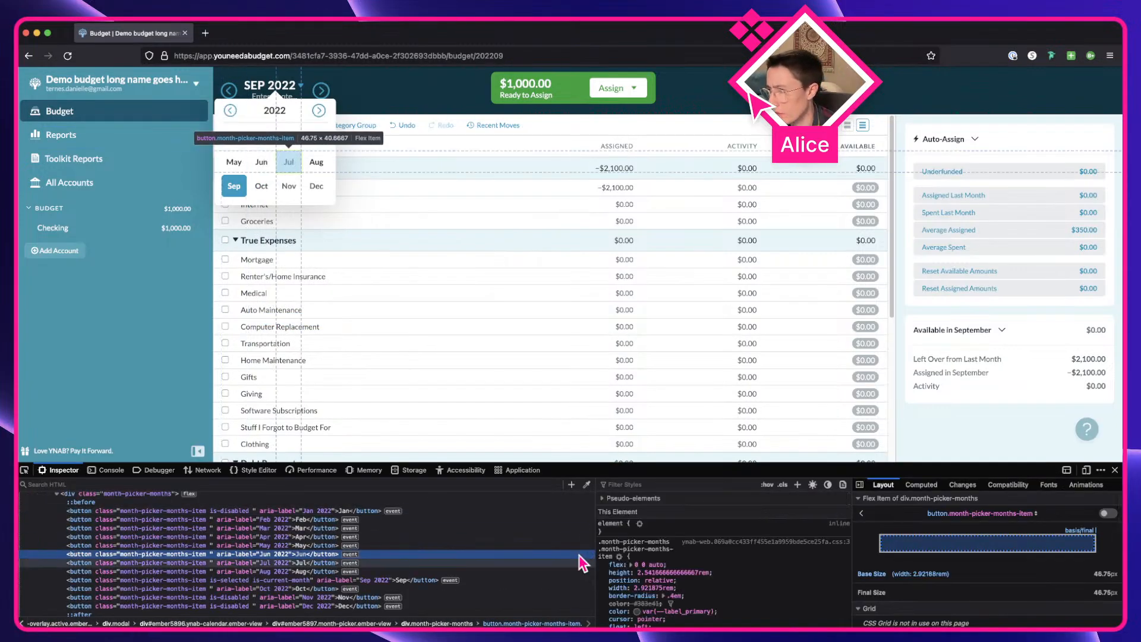
scroll(1027, 554, "down", 3)
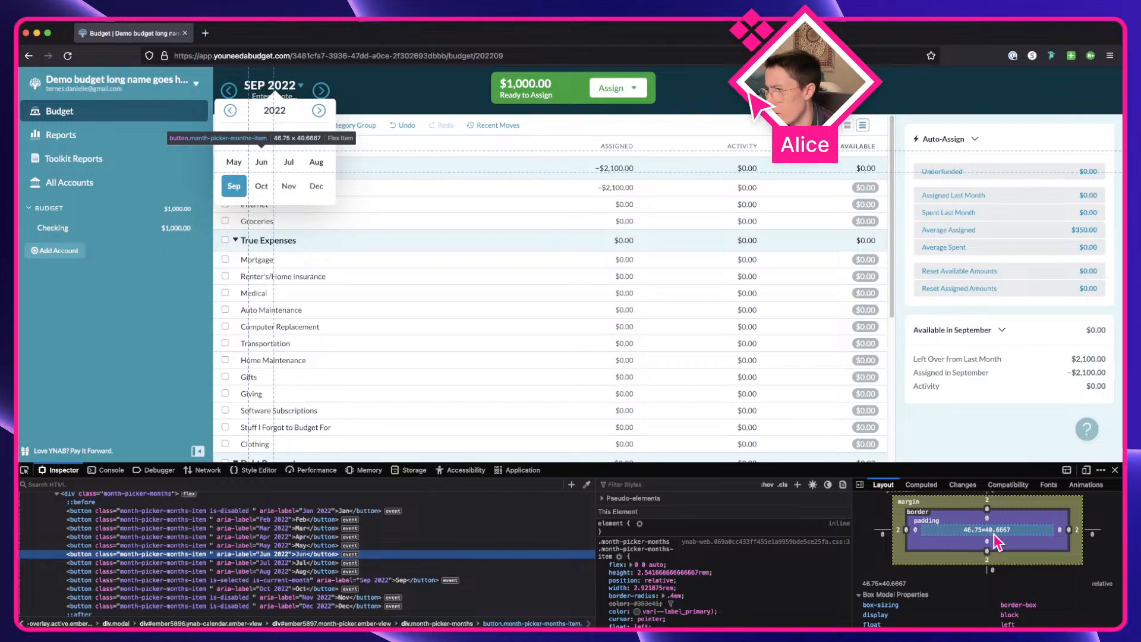
Switch back to Figma, move the Apr frame slightly closer to the screenshot and set its text colour to Grey/600
key("ctrl+Right")
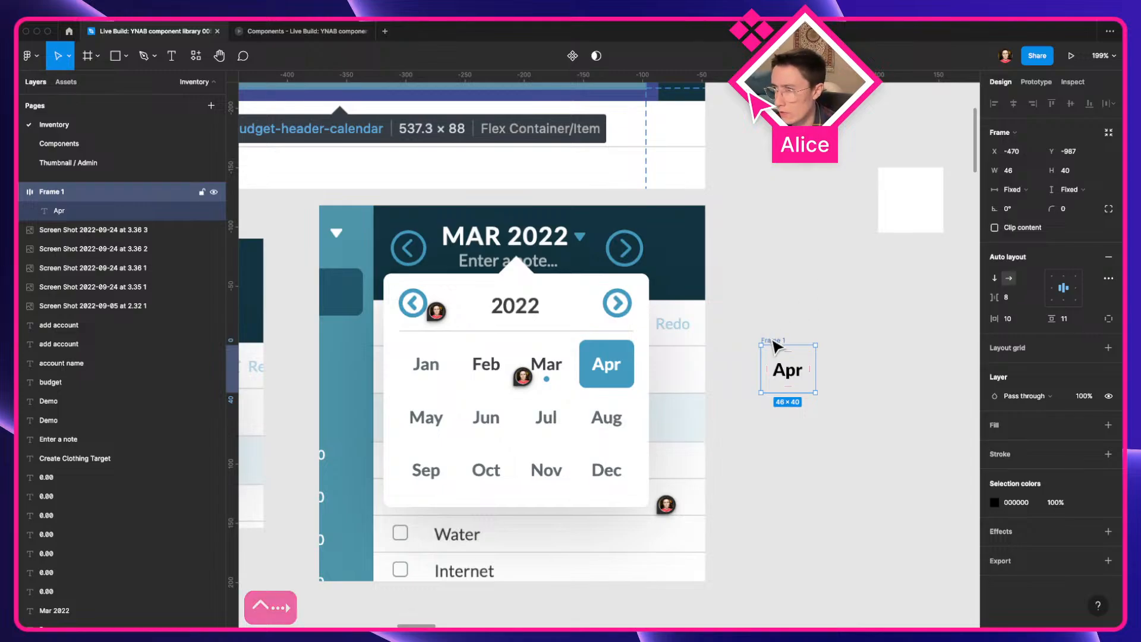
left_click_drag(776, 348, 763, 347)
scroll(762, 347, "right", 2)
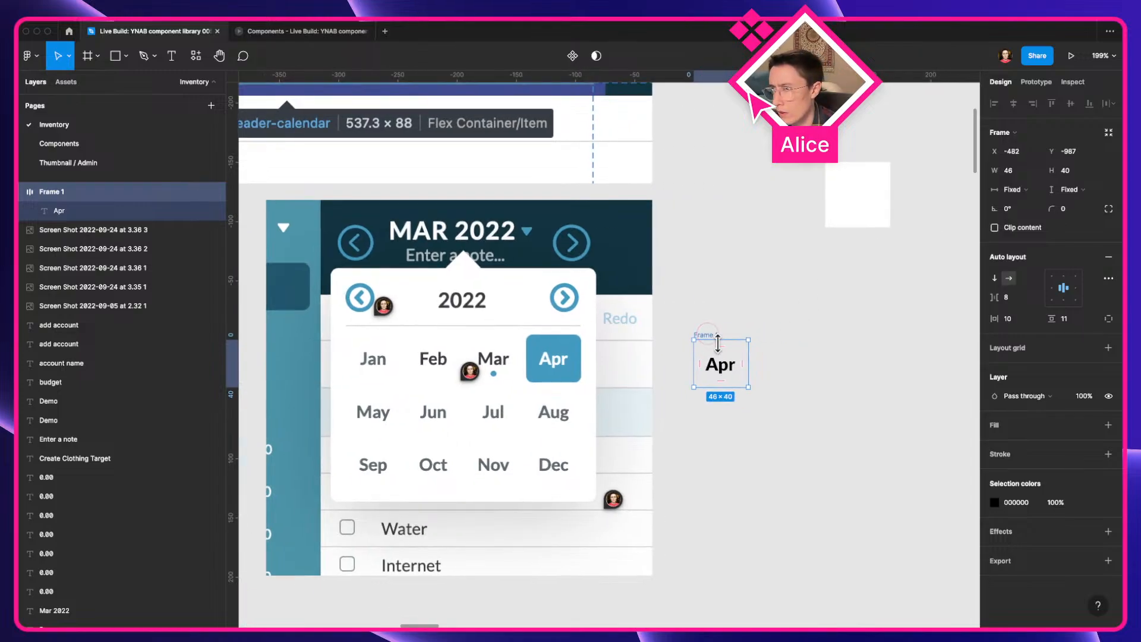
left_click(1089, 503)
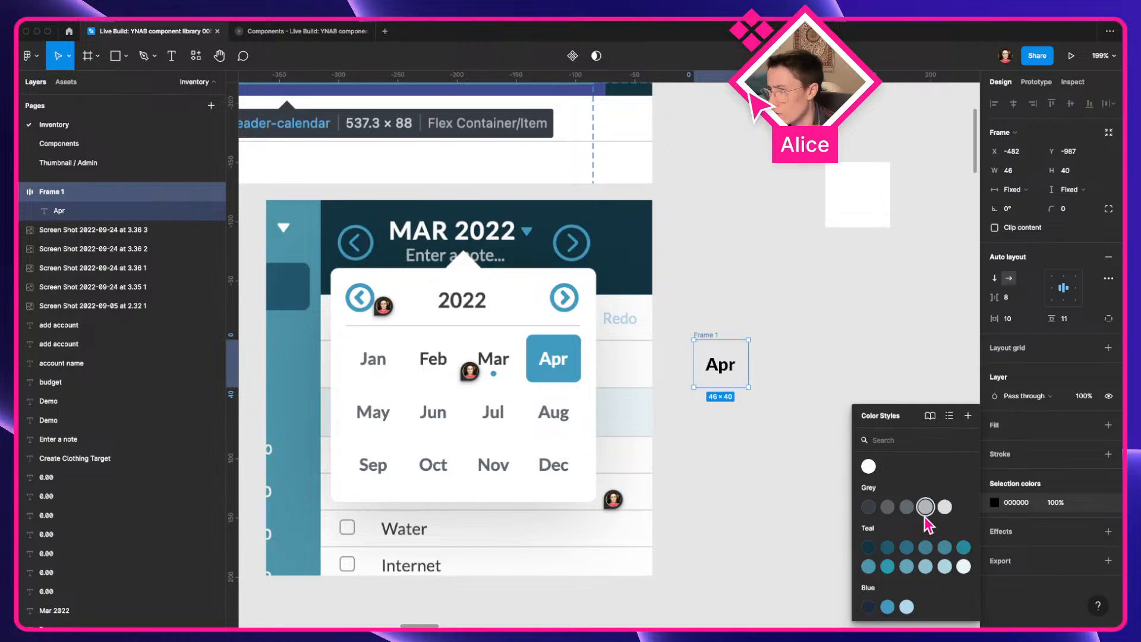
left_click(888, 509)
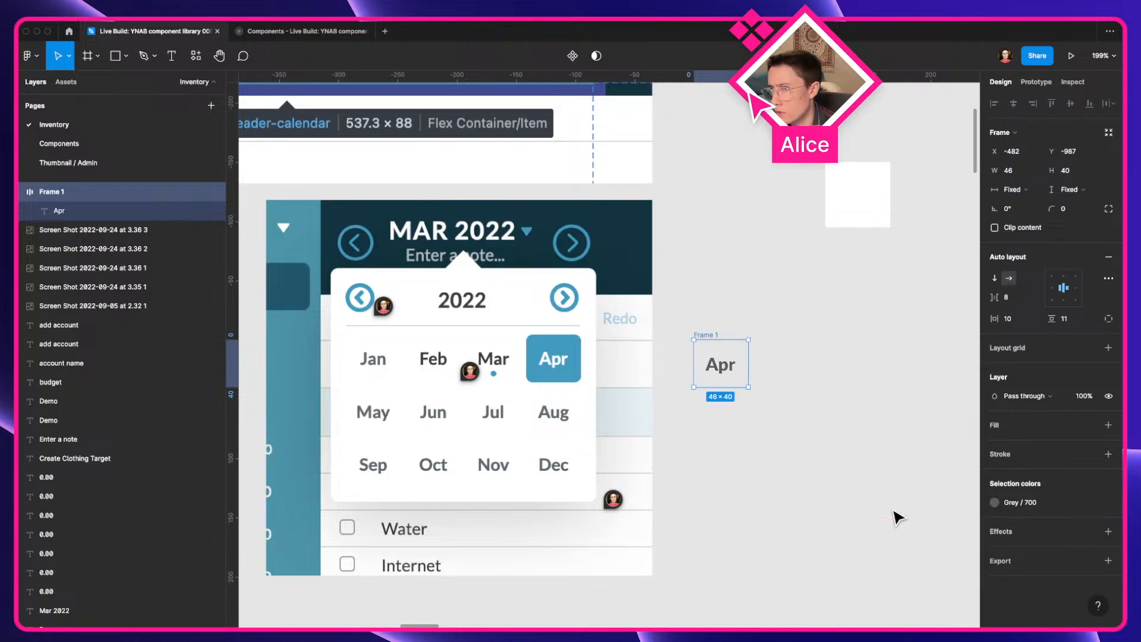
left_click(1089, 502)
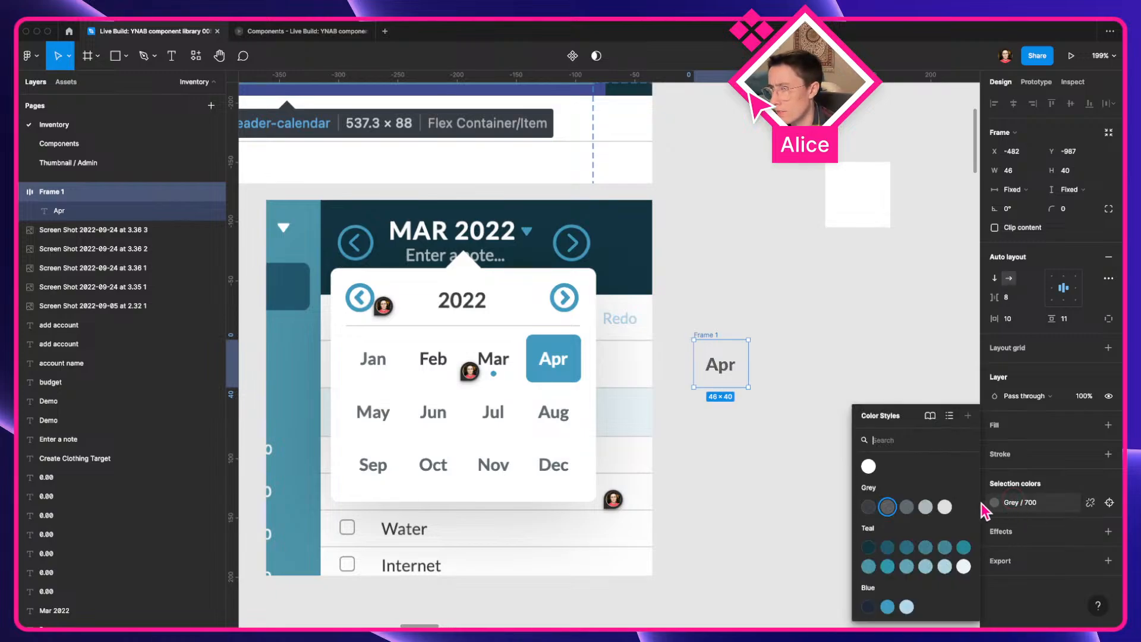
left_click(905, 508)
left_click(875, 494)
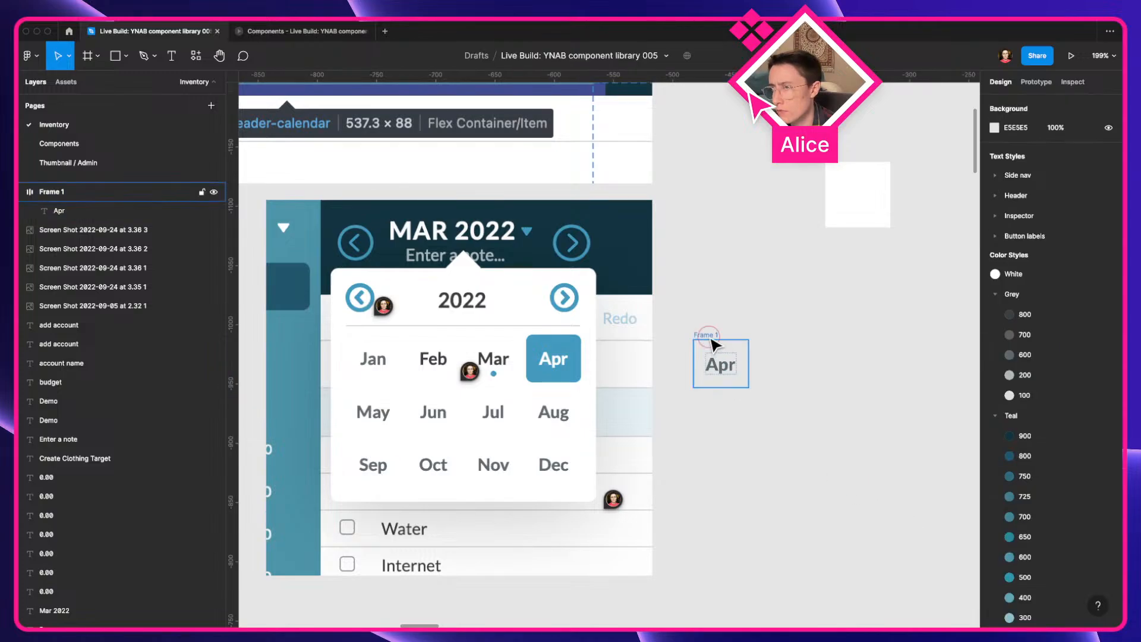
Set the Apr frame's corner radius to 4 and place a duplicate of the frame beside it
left_click(715, 345)
left_click(1083, 210)
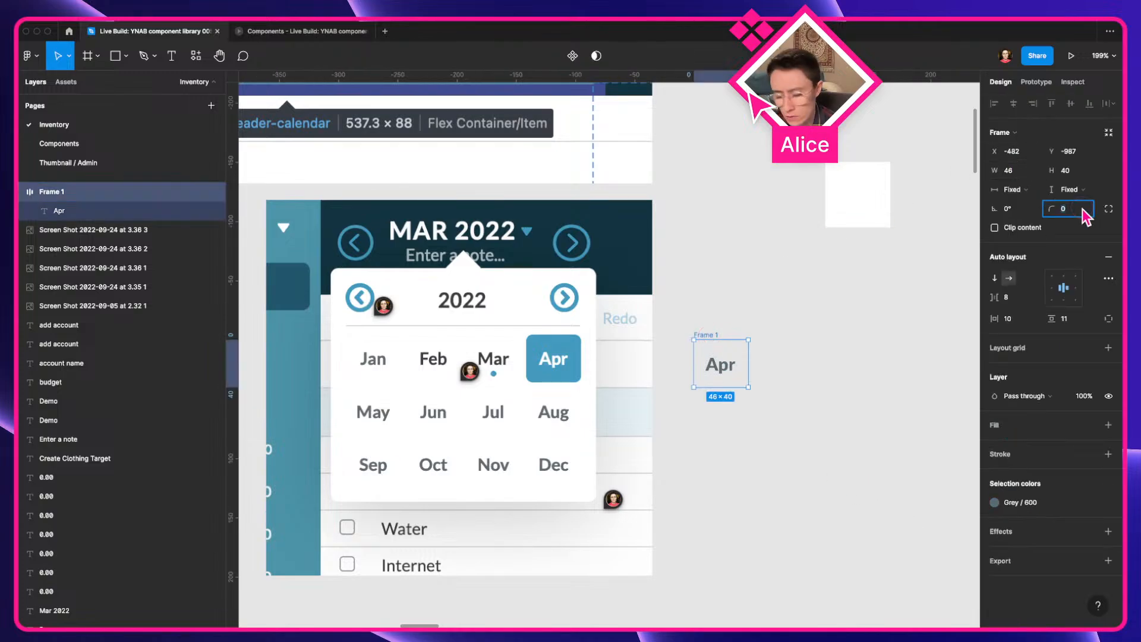
type("4")
key("Tab")
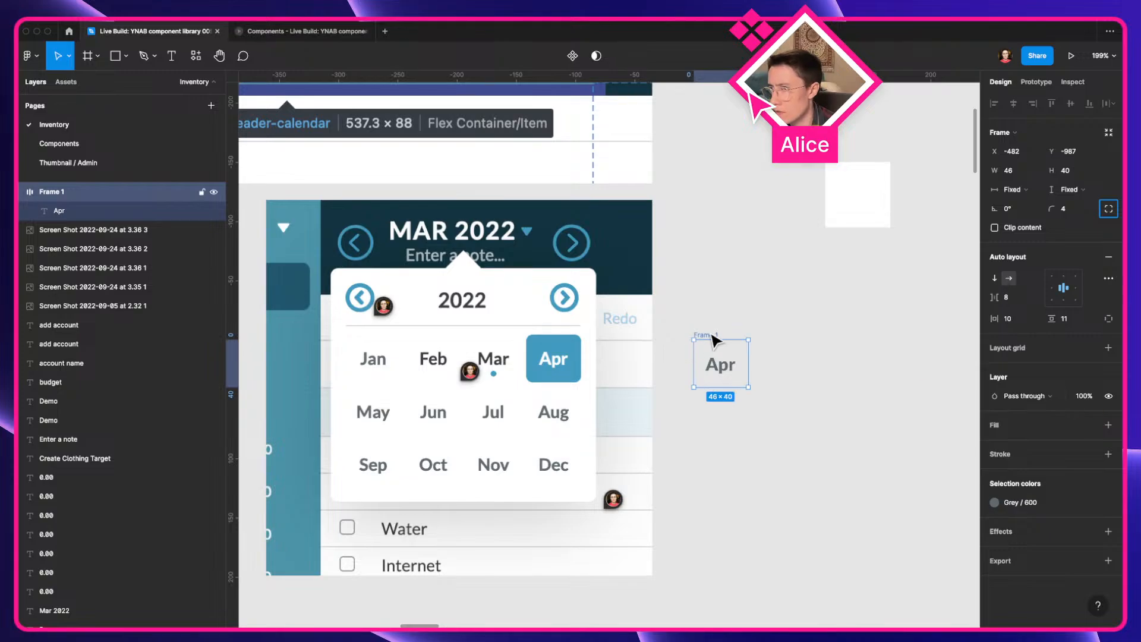
left_click_drag(704, 339, 764, 340)
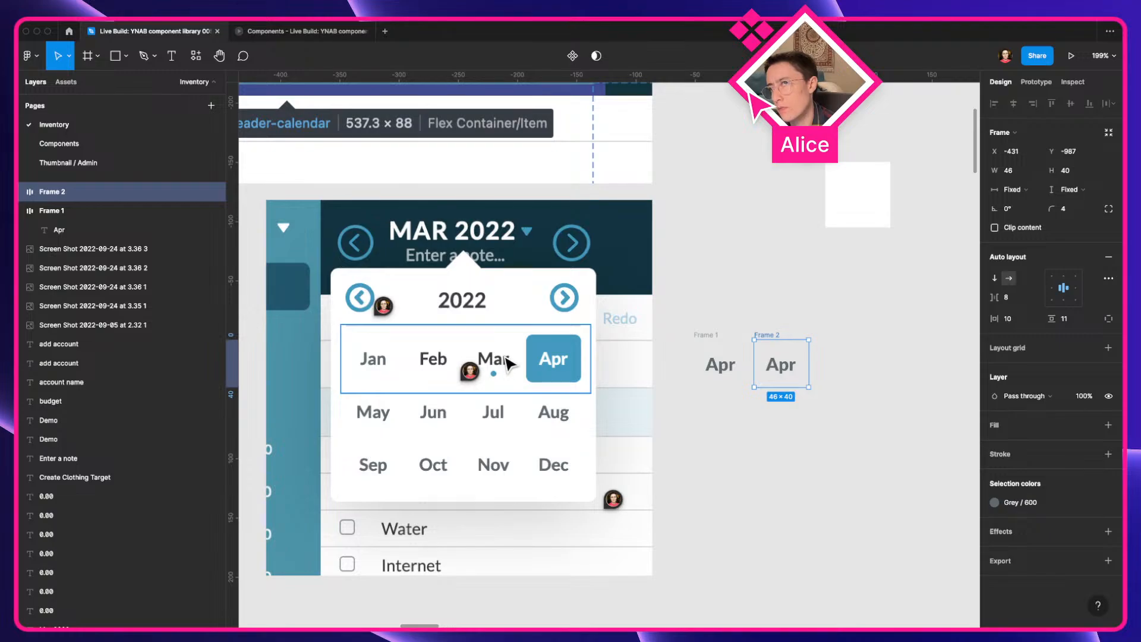
Switch to YNAB, close the inspector and examine the month picker's item states for 2023, 2022 and with February 2022 selected
key("ctrl+Left")
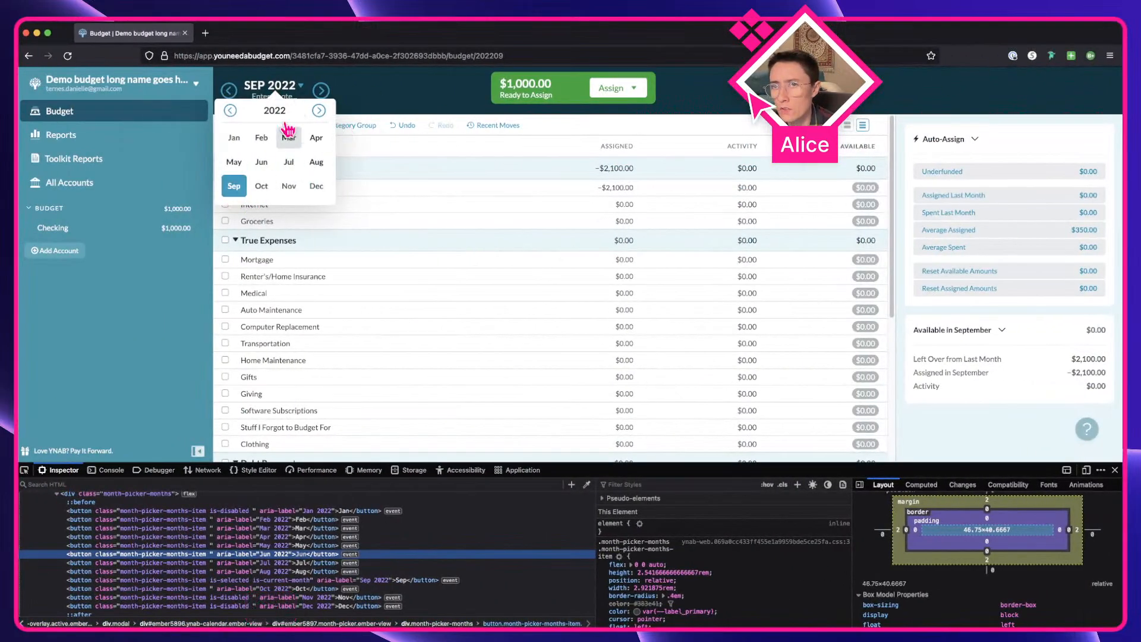
left_click(319, 111)
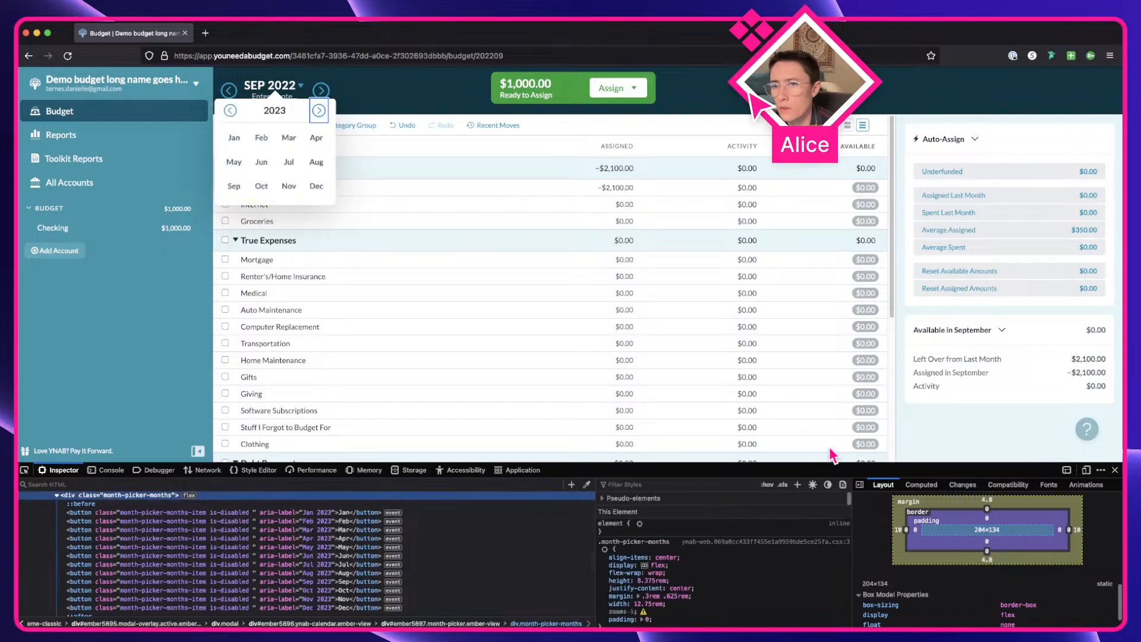
left_click(1115, 470)
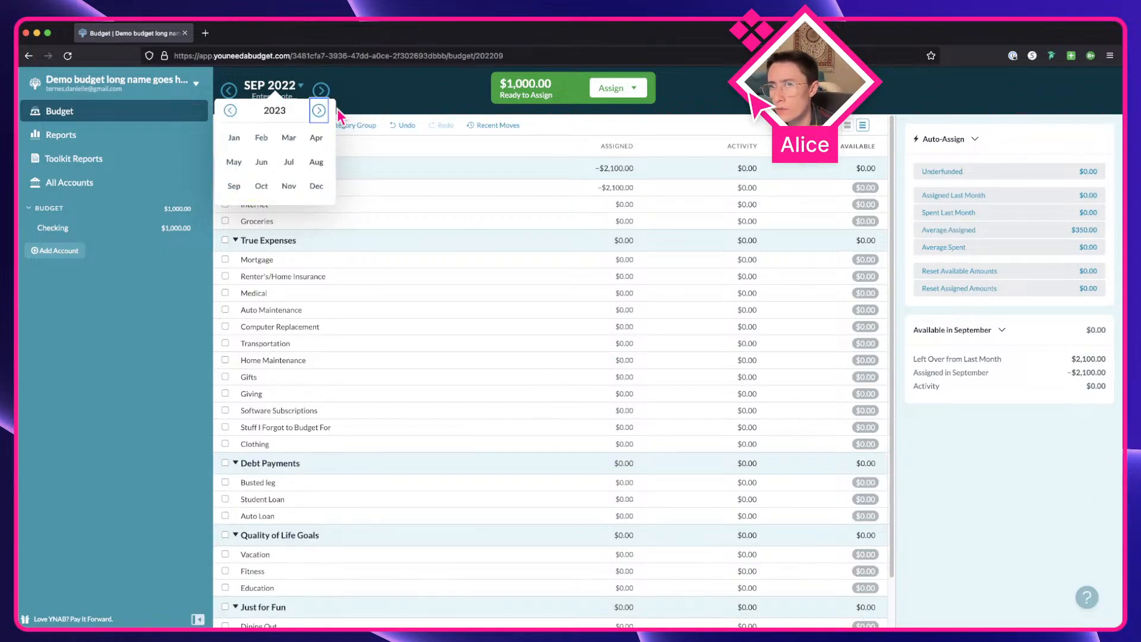
left_click(231, 114)
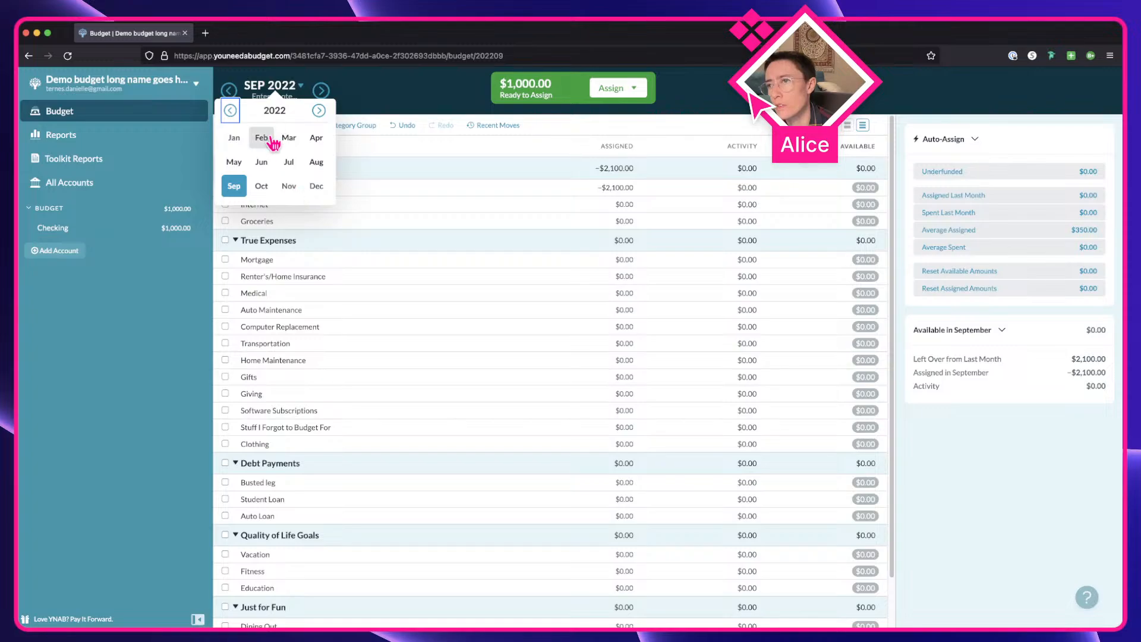
left_click(228, 136)
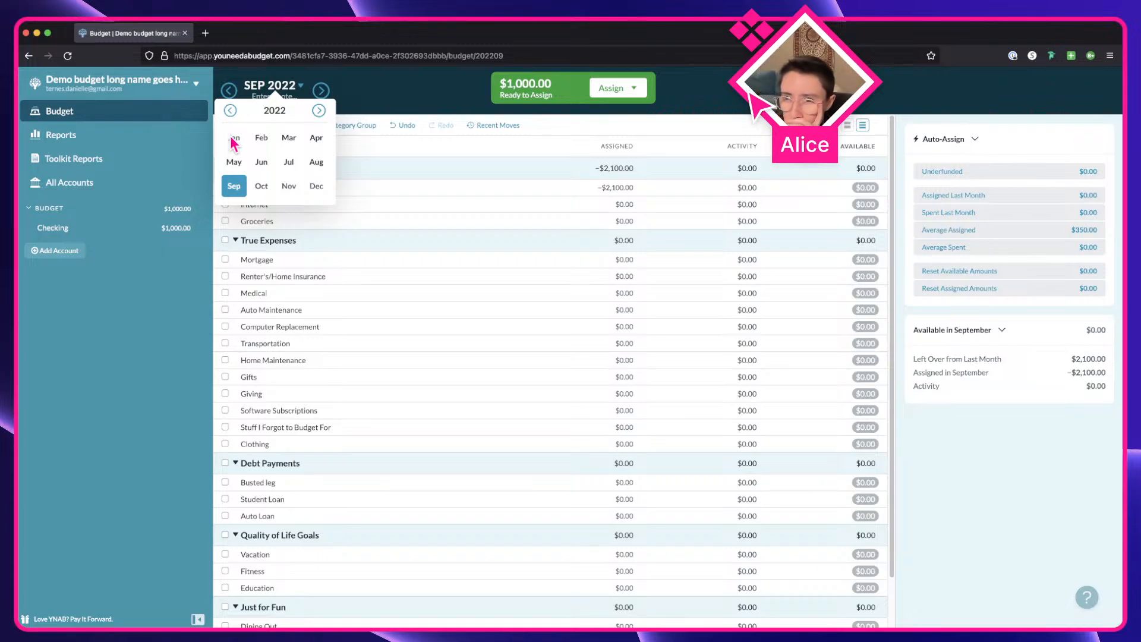
left_click(261, 138)
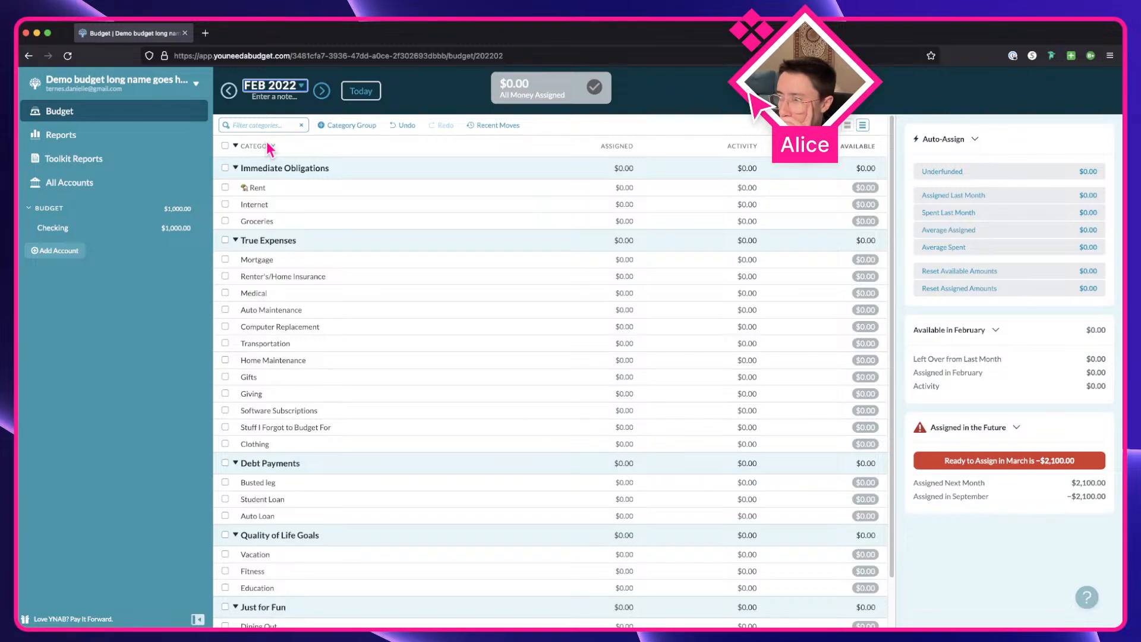
left_click(270, 86)
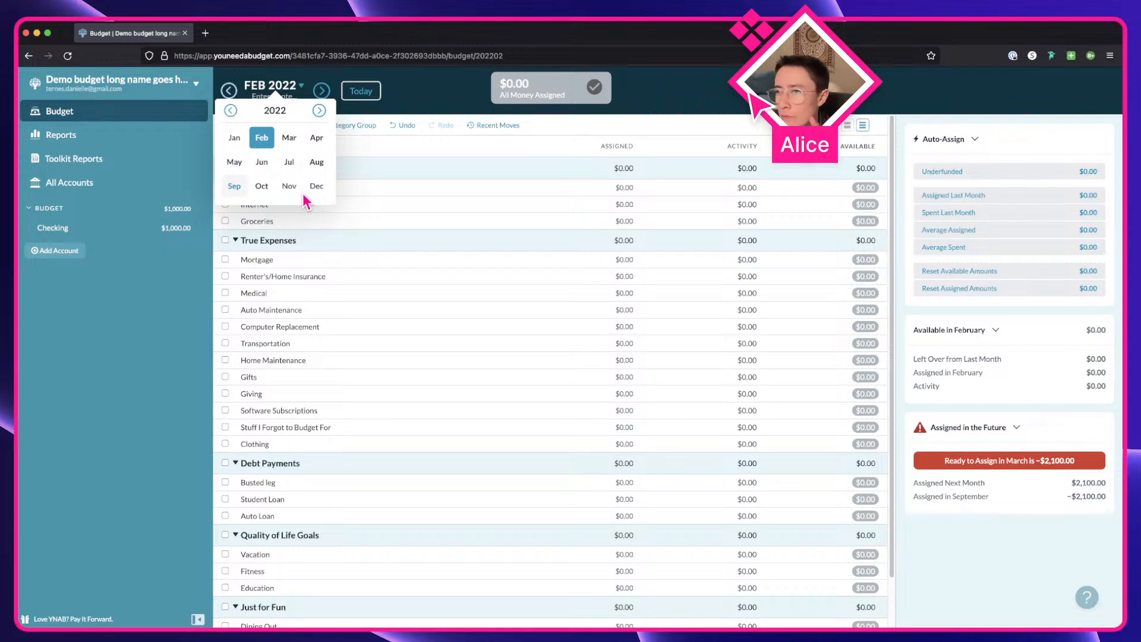
Back in Figma, set the second Apr frame's text colour to Grey/800, checking against YNAB's month picker
key("ctrl+Right")
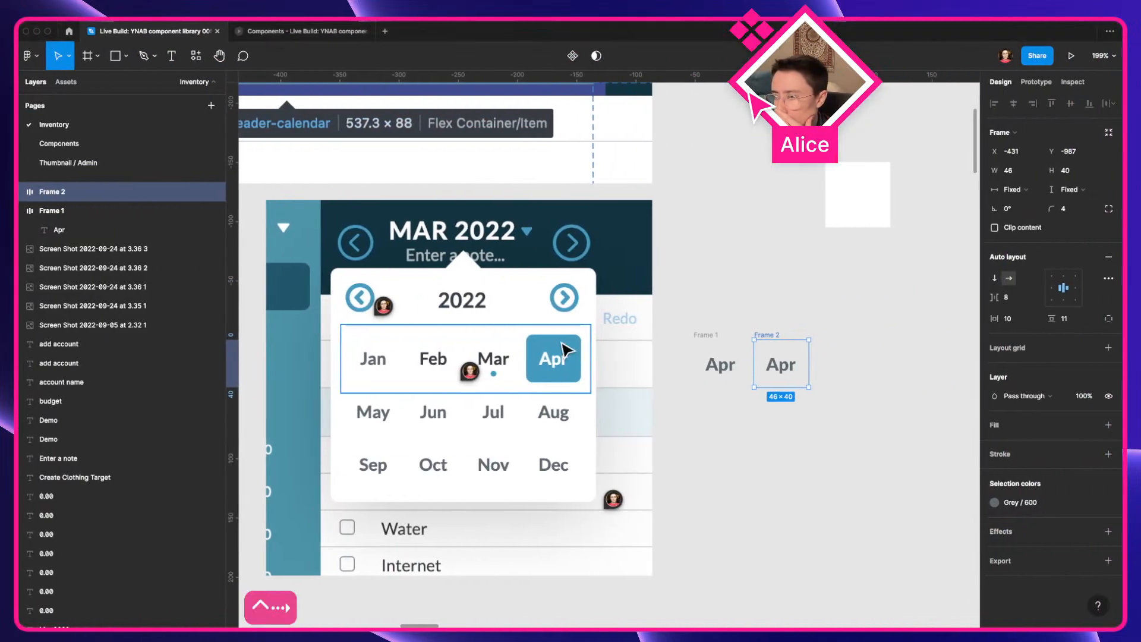
left_click(709, 337)
key("ctrl+Left")
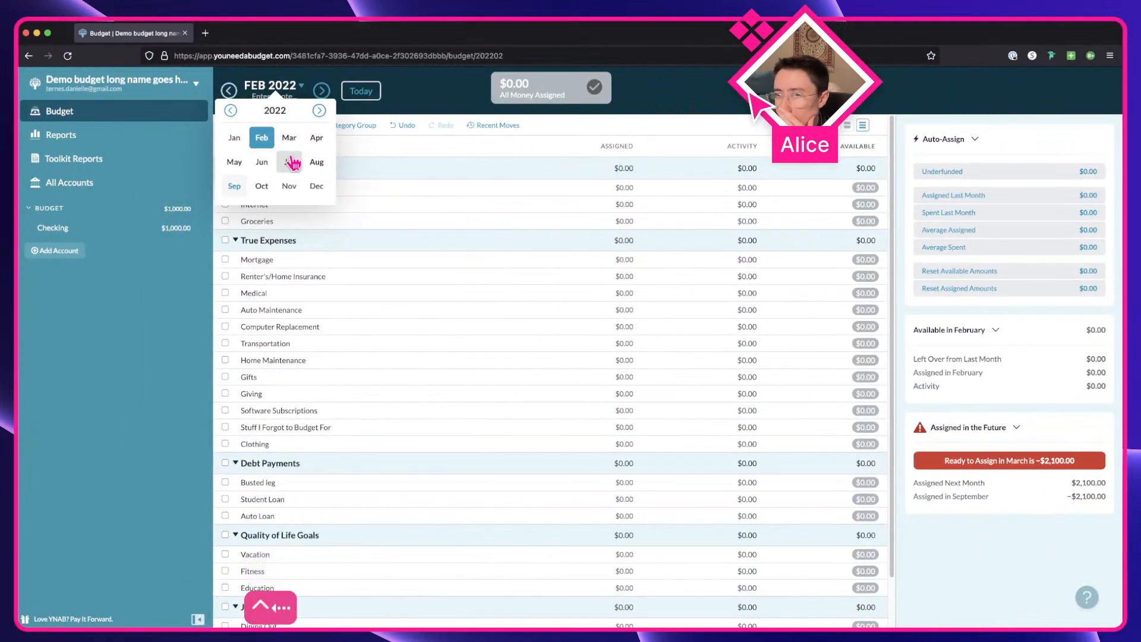
key("ctrl+Right")
left_click(772, 336)
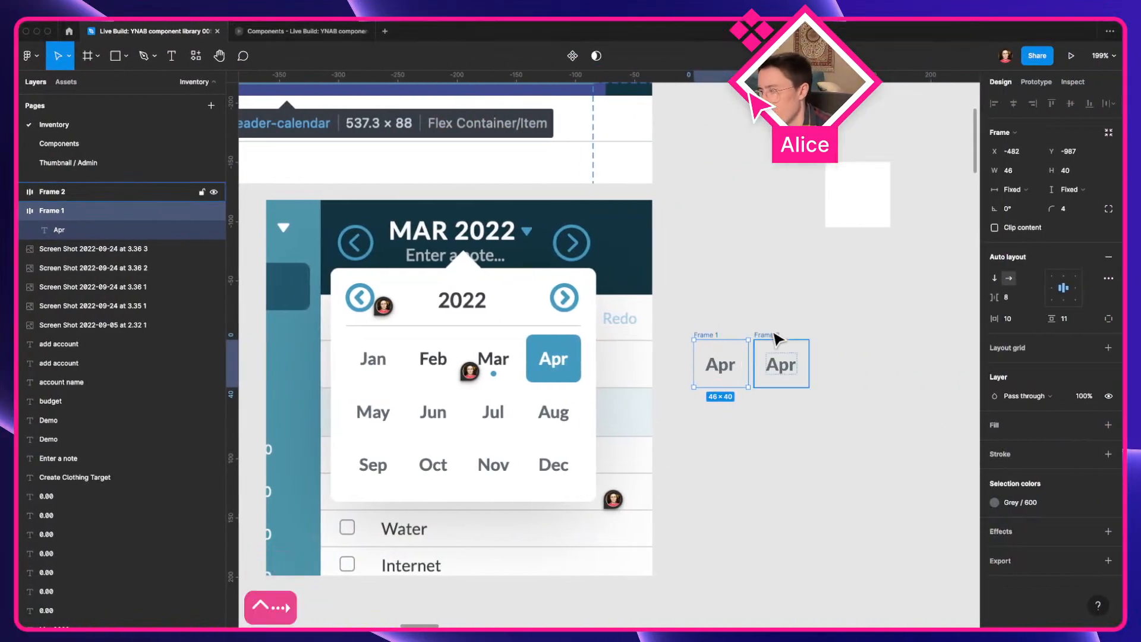
left_click(1040, 503)
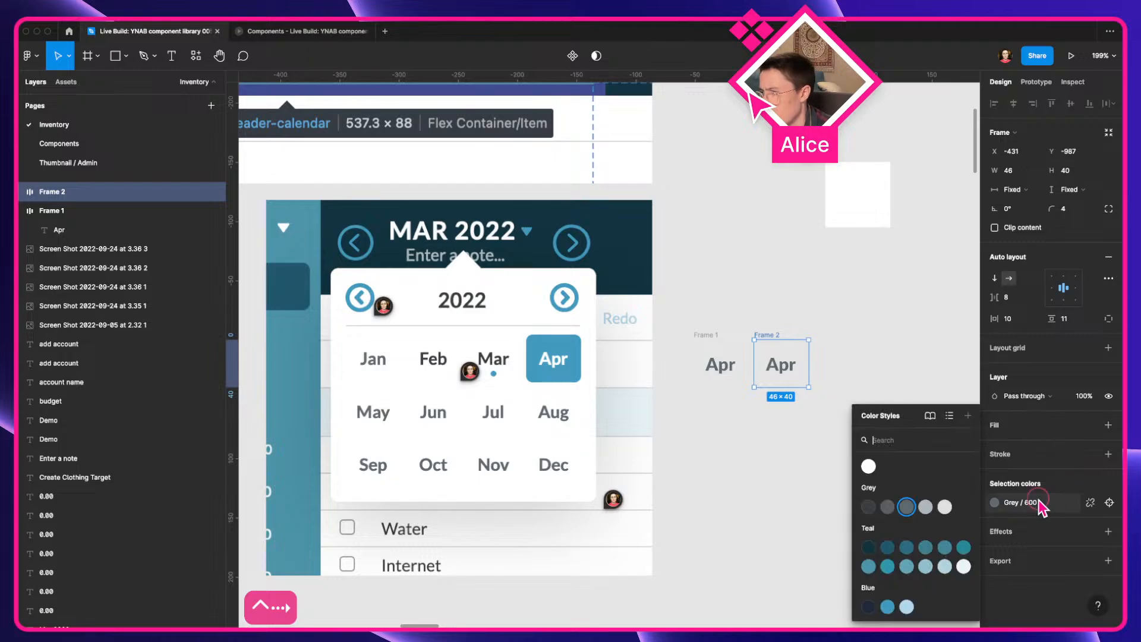
left_click(887, 506)
Switch to YNAB and reopen the month picker for February, then for September 2022, to compare the item states
key("ctrl+Left")
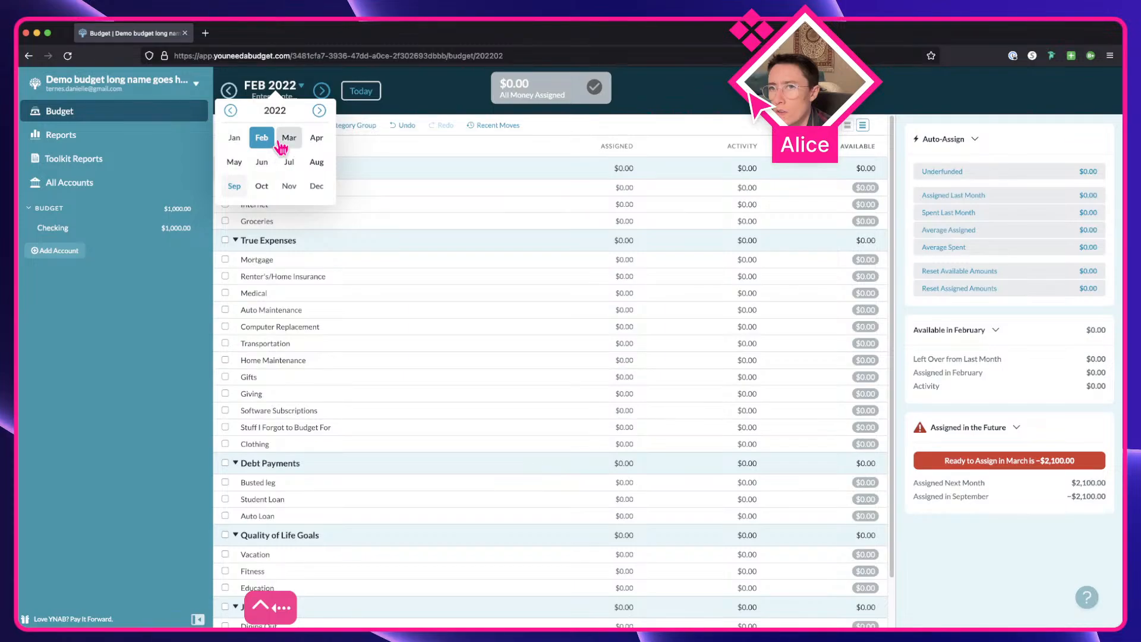
left_click(261, 137)
left_click(291, 91)
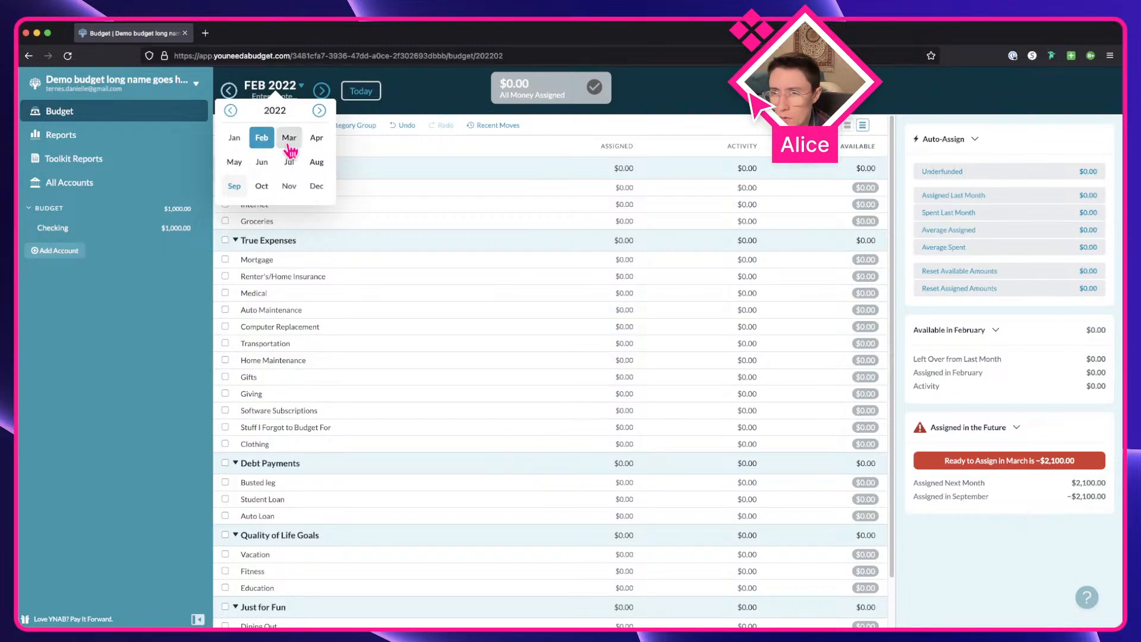
left_click(234, 186)
left_click(280, 88)
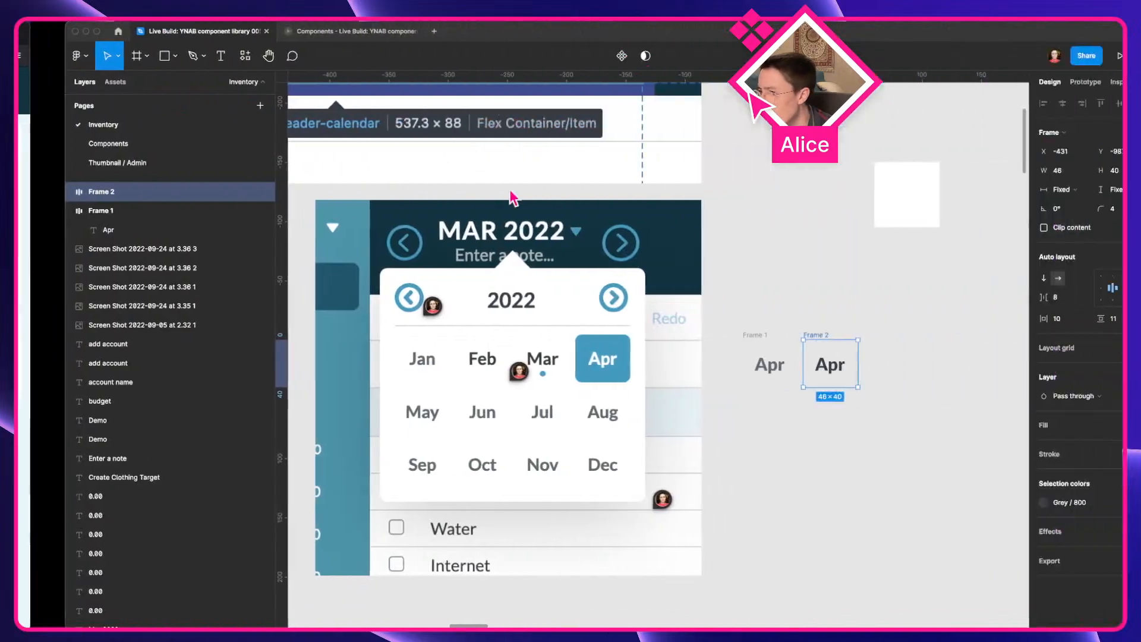
Duplicate the second Apr frame beside it in Figma and compare it with a zoomed-in view of YNAB's month picker
scroll(509, 196, "right", 2)
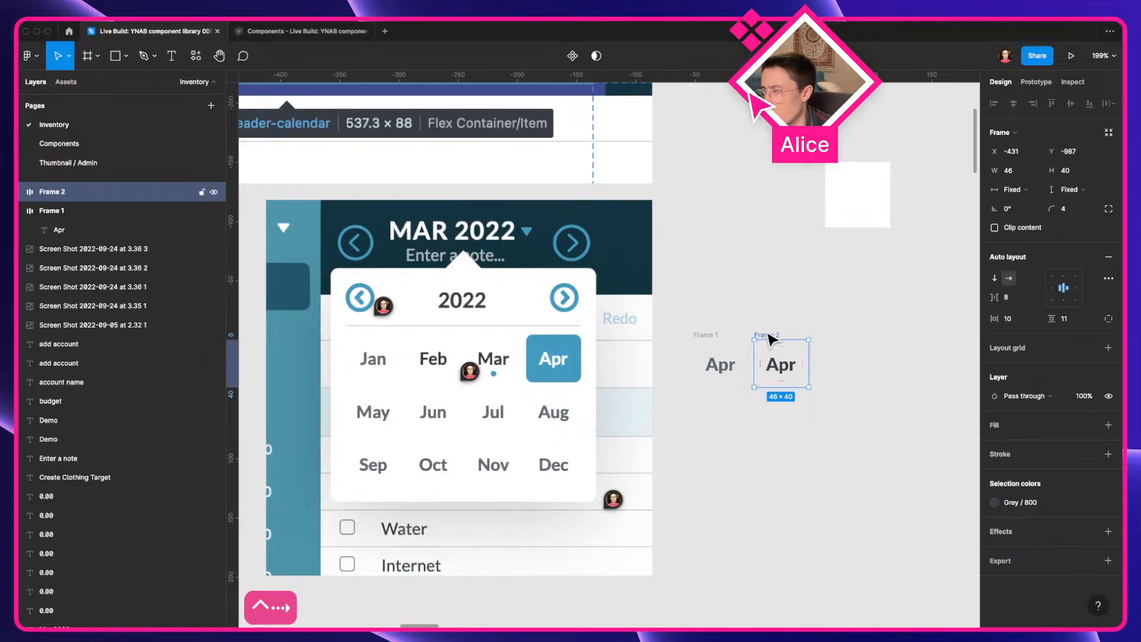
left_click_drag(770, 339, 840, 334)
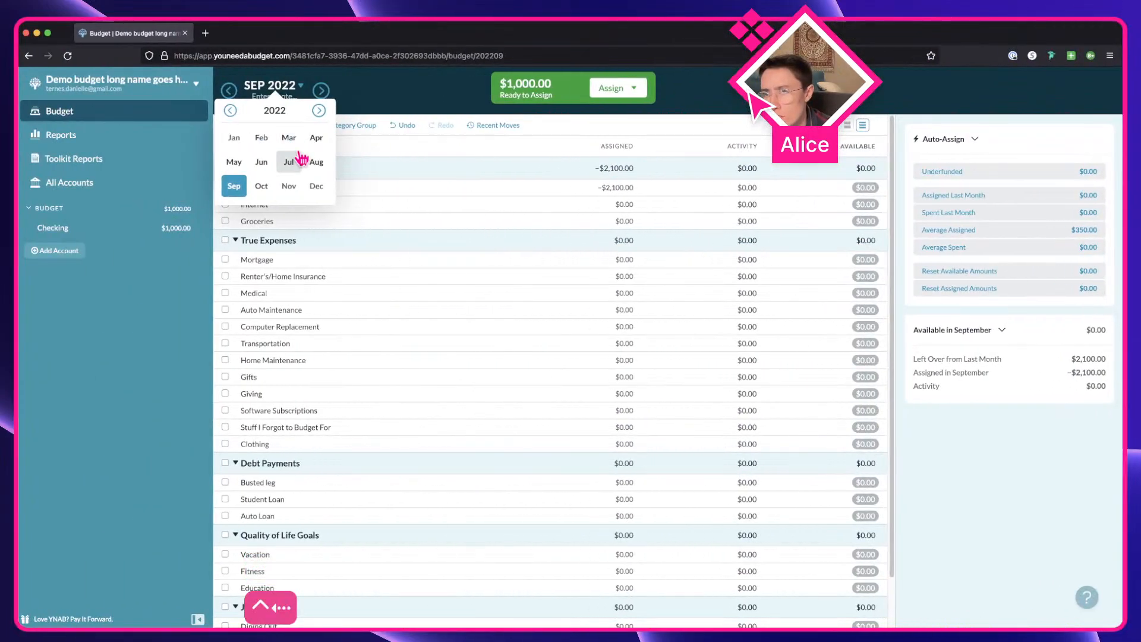
scroll(298, 143, "up", 5)
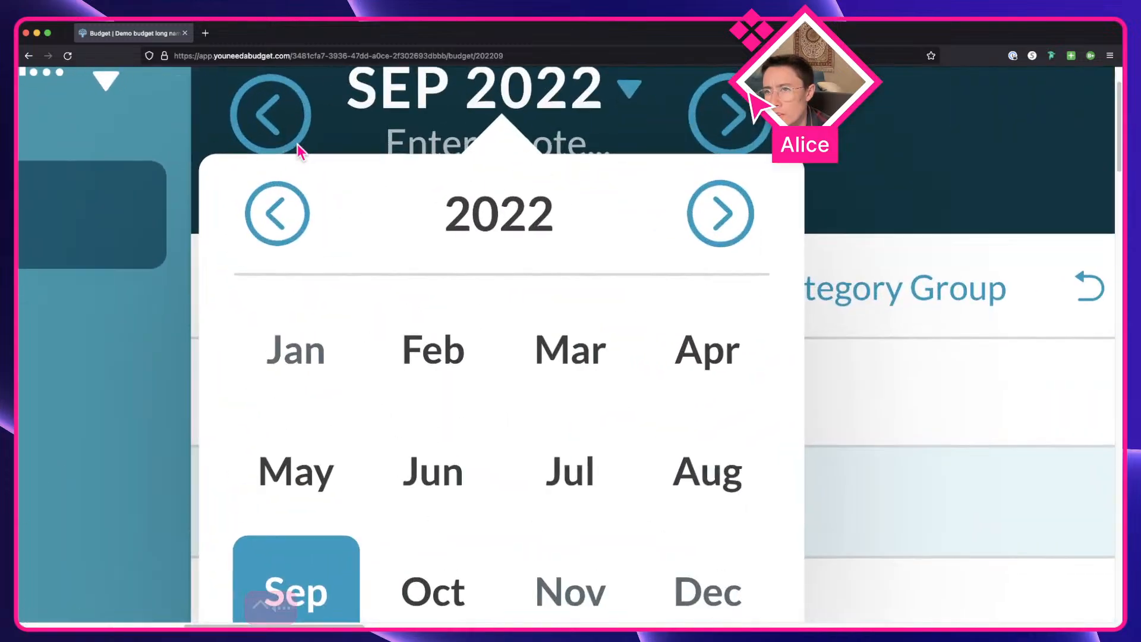
key("ctrl+Right")
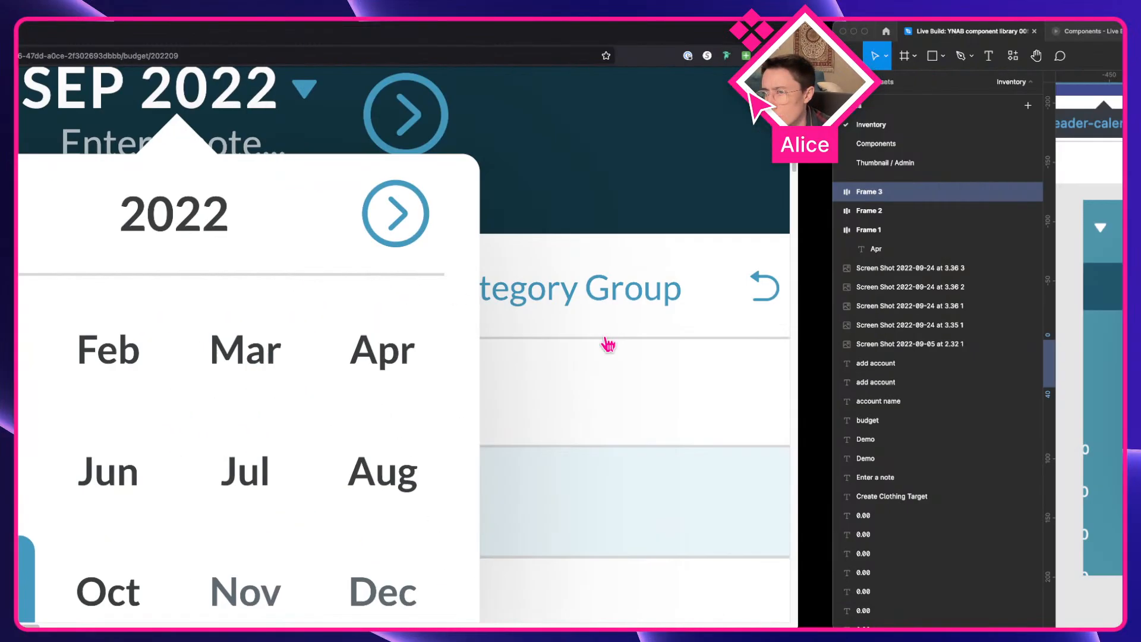
Fill the third Apr frame with Grey/100 after trying Grey/200, and compare it with the hovered month in YNAB
left_click(1089, 425)
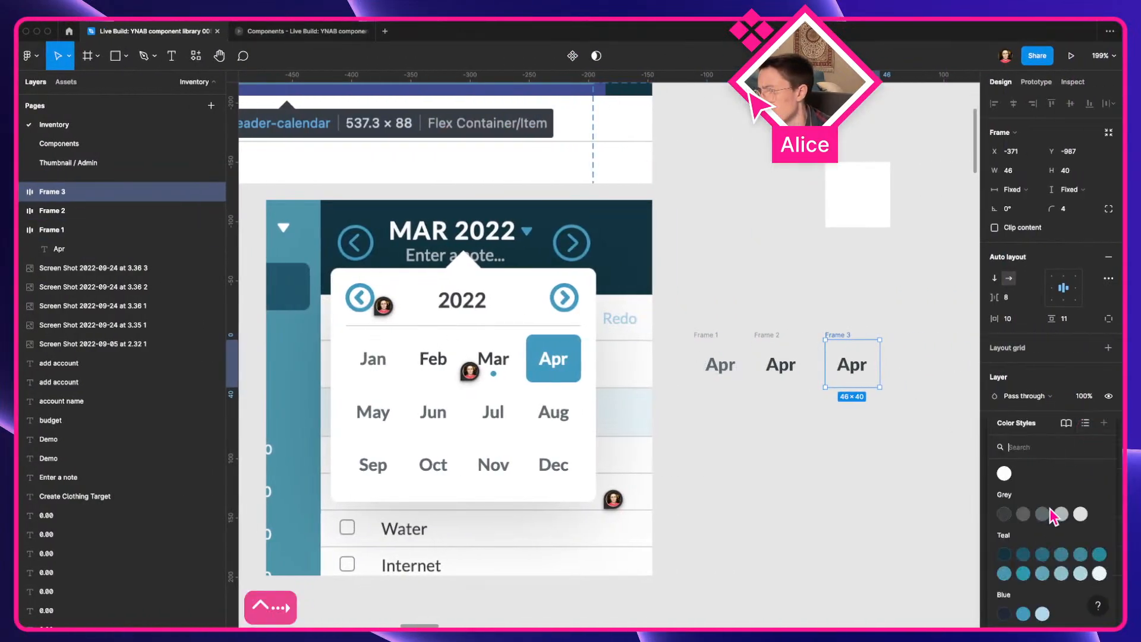
left_click(982, 516)
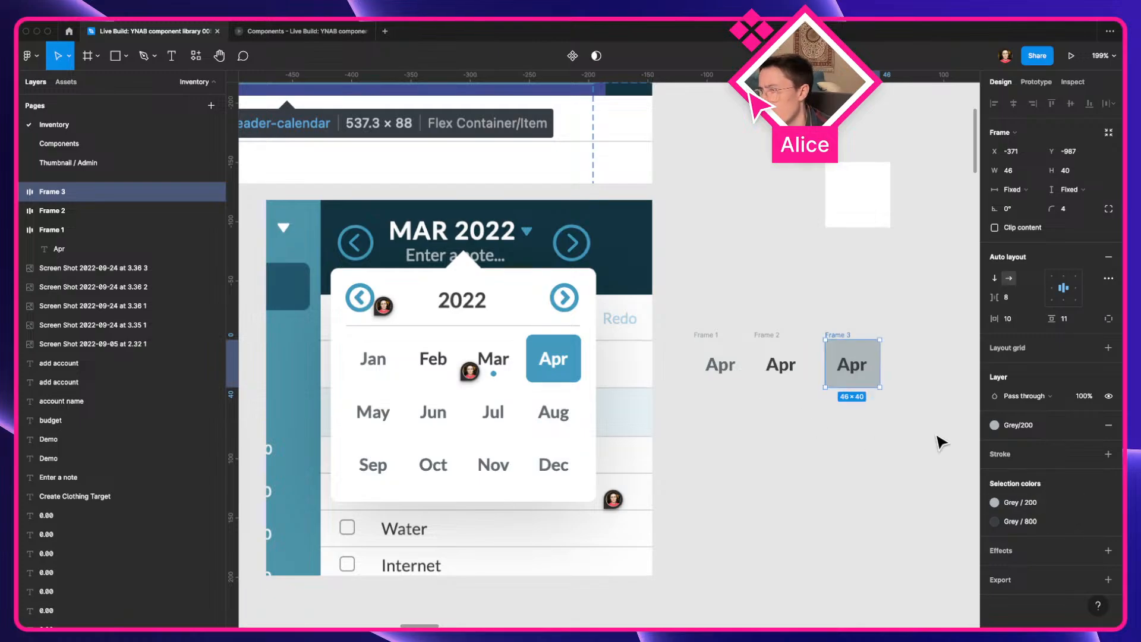
left_click(1066, 429)
left_click(1084, 519)
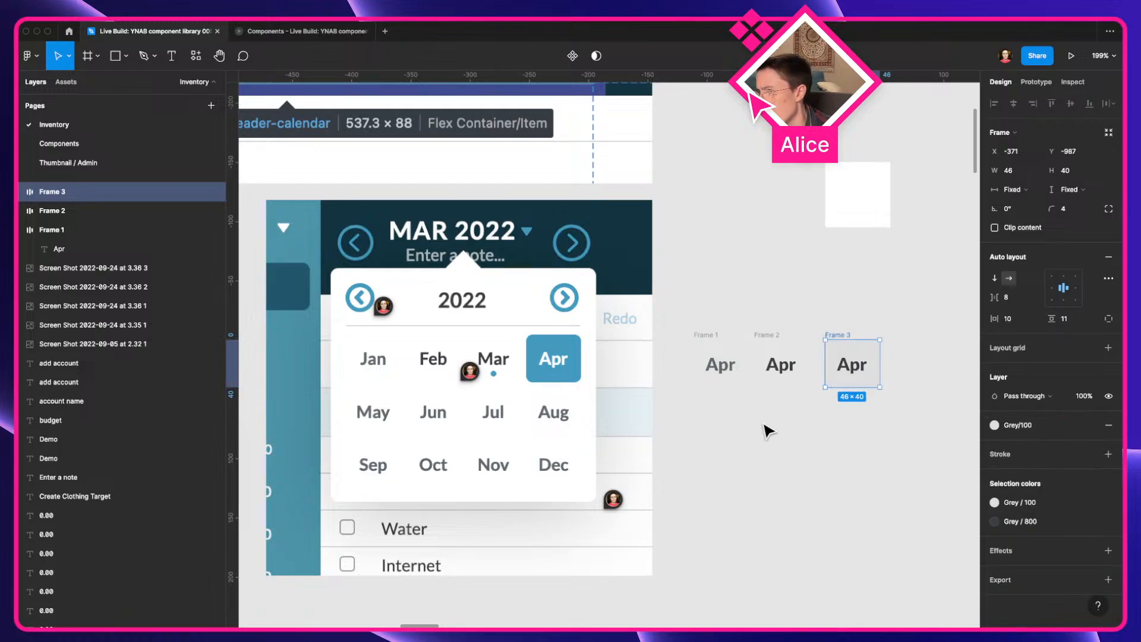
key("ctrl+Left")
key("ctrl+Right")
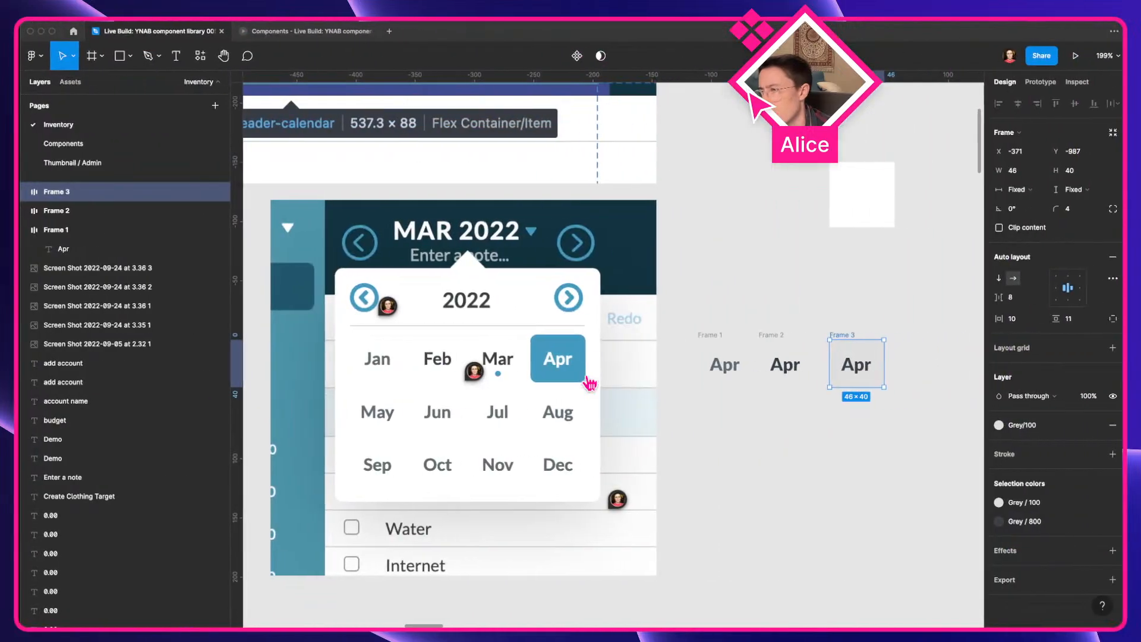
key("shift+a")
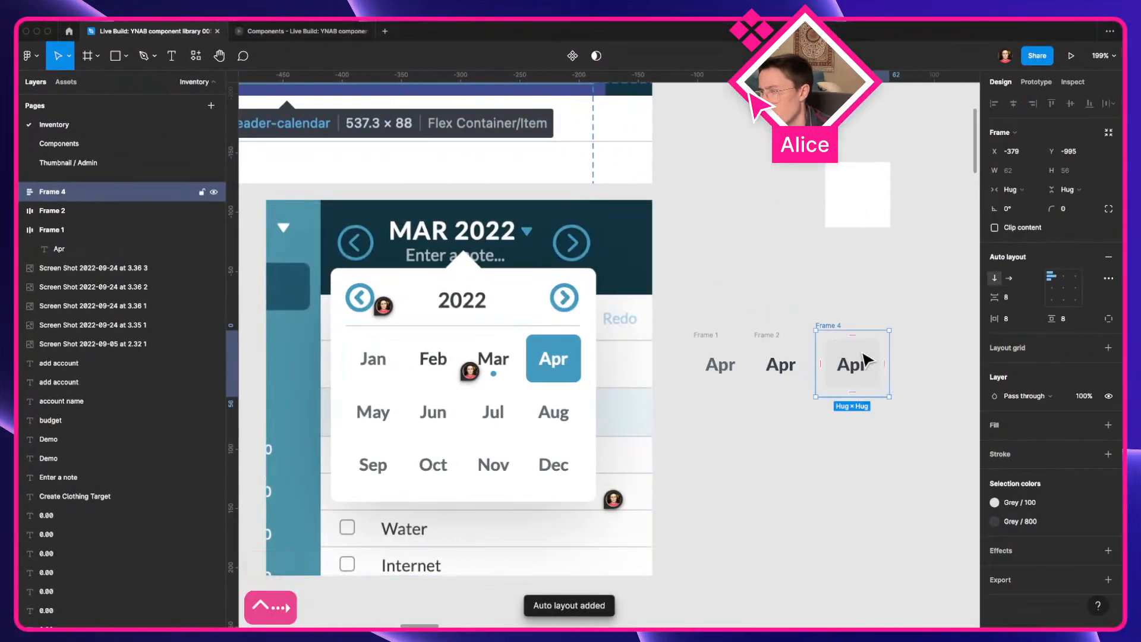
left_click(998, 439)
key("super+z")
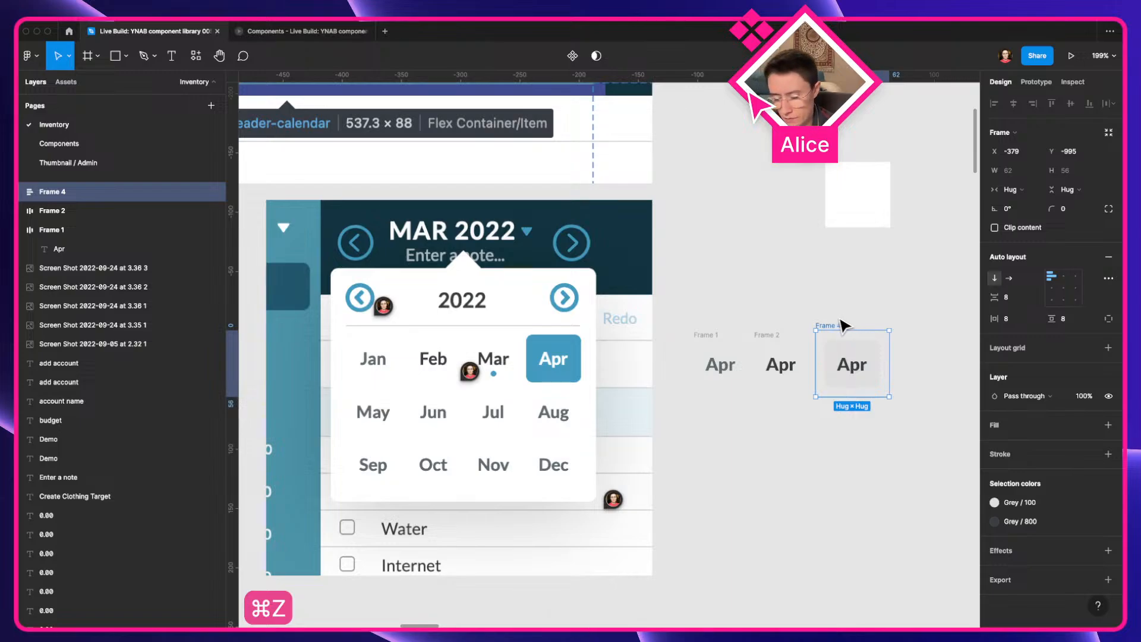
key("shift+super+g")
Switch to YNAB, change the budget month to March 2022 and reopen the month picker to examine its item states
key("ctrl+Left")
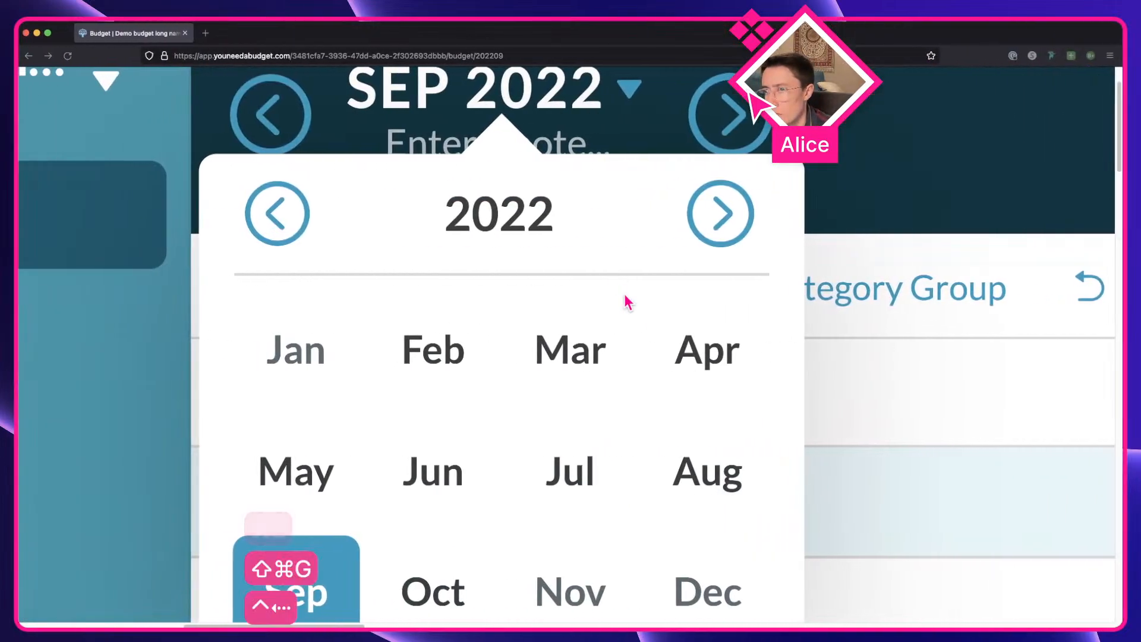
scroll(468, 435, "down", 1)
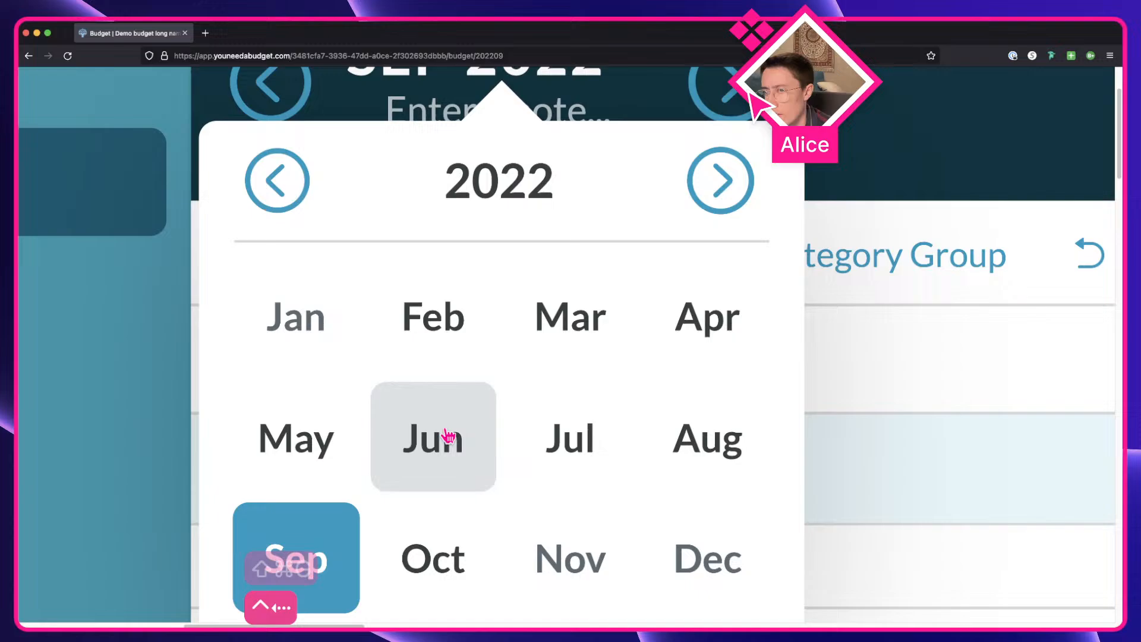
left_click(571, 319)
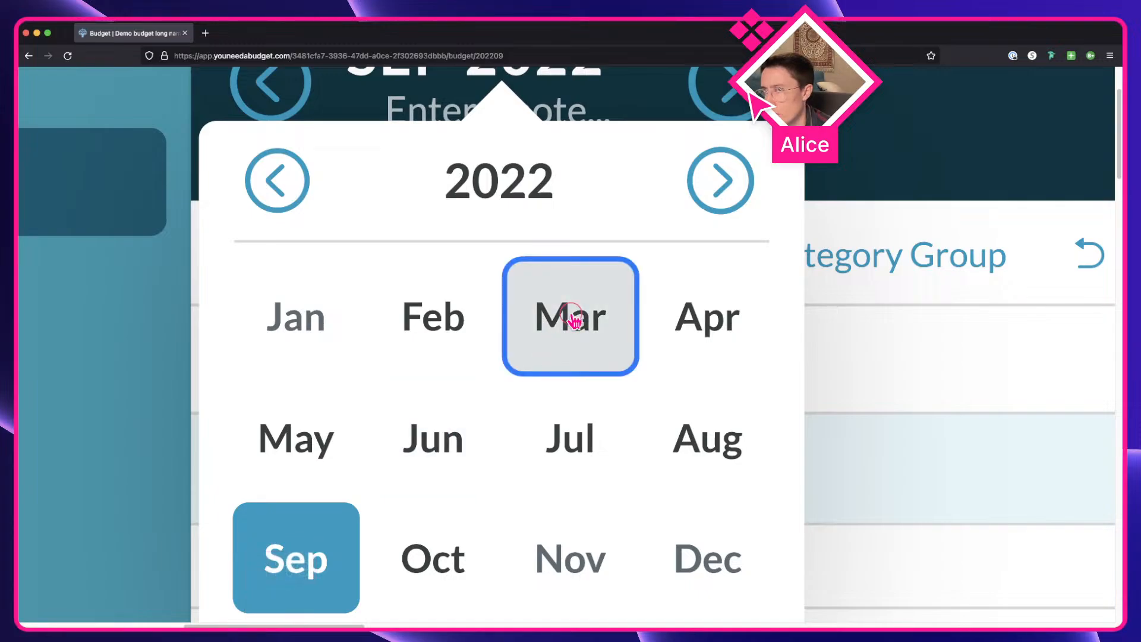
scroll(579, 244, "down", 5)
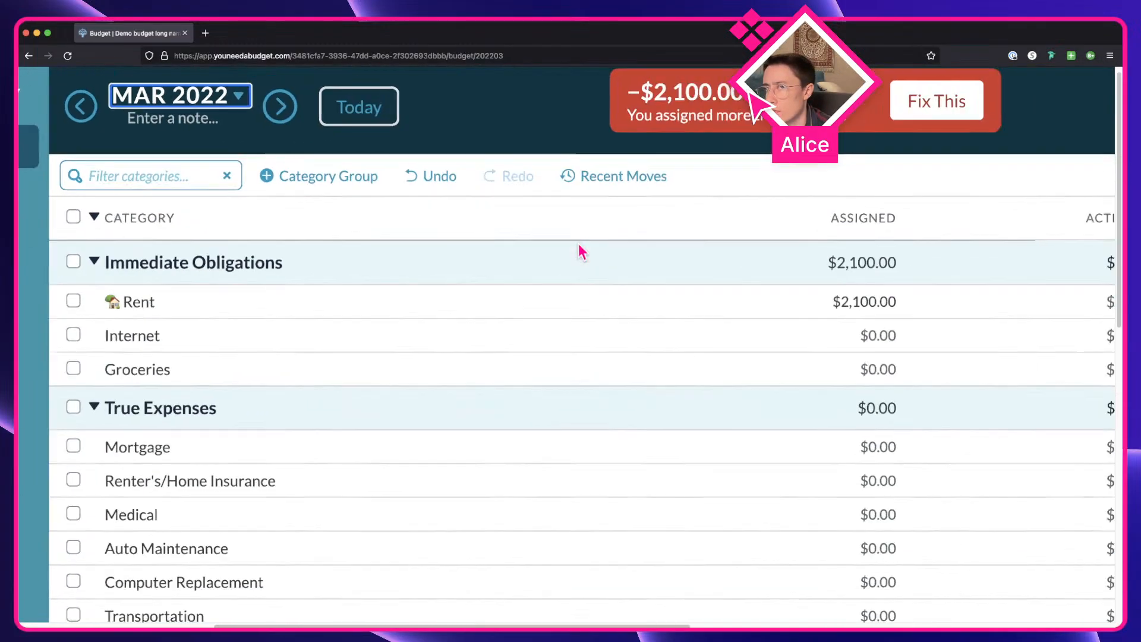
left_click(171, 110)
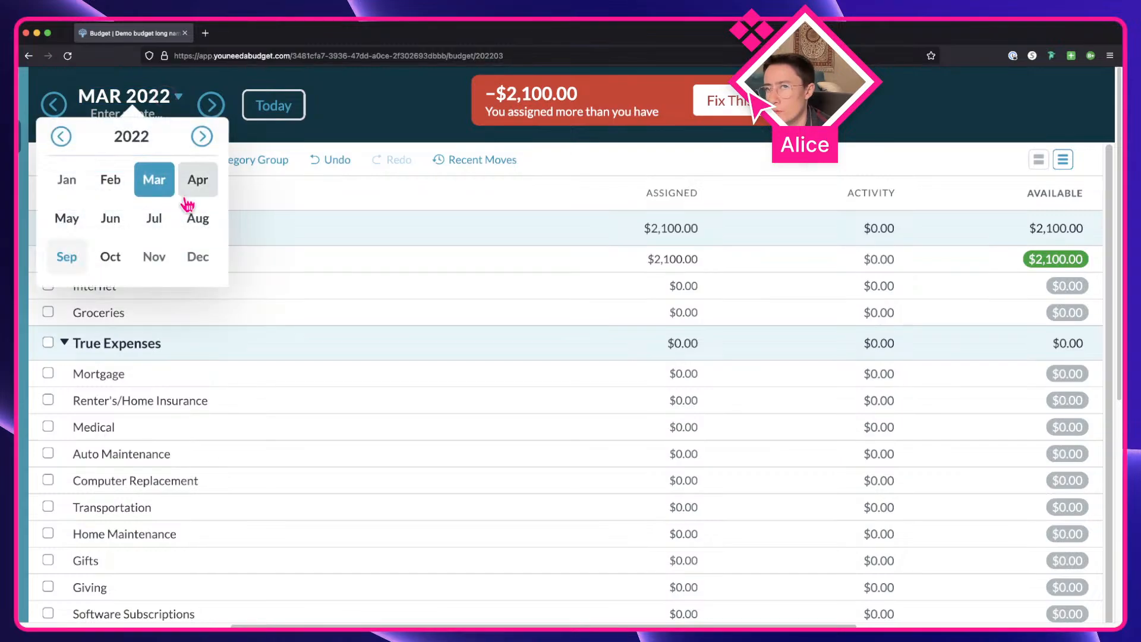
left_click(152, 182)
Switch back to Figma and duplicate the third Apr frame beside it
key("ctrl+Right")
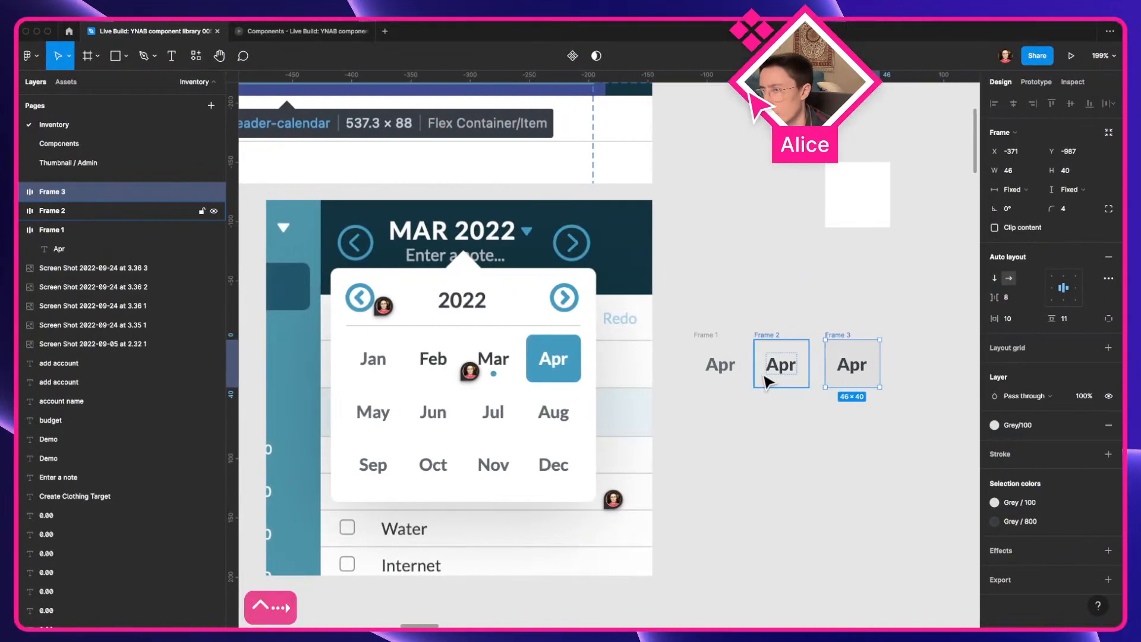
left_click(918, 312)
left_click_drag(885, 314, 811, 333)
left_click(746, 334)
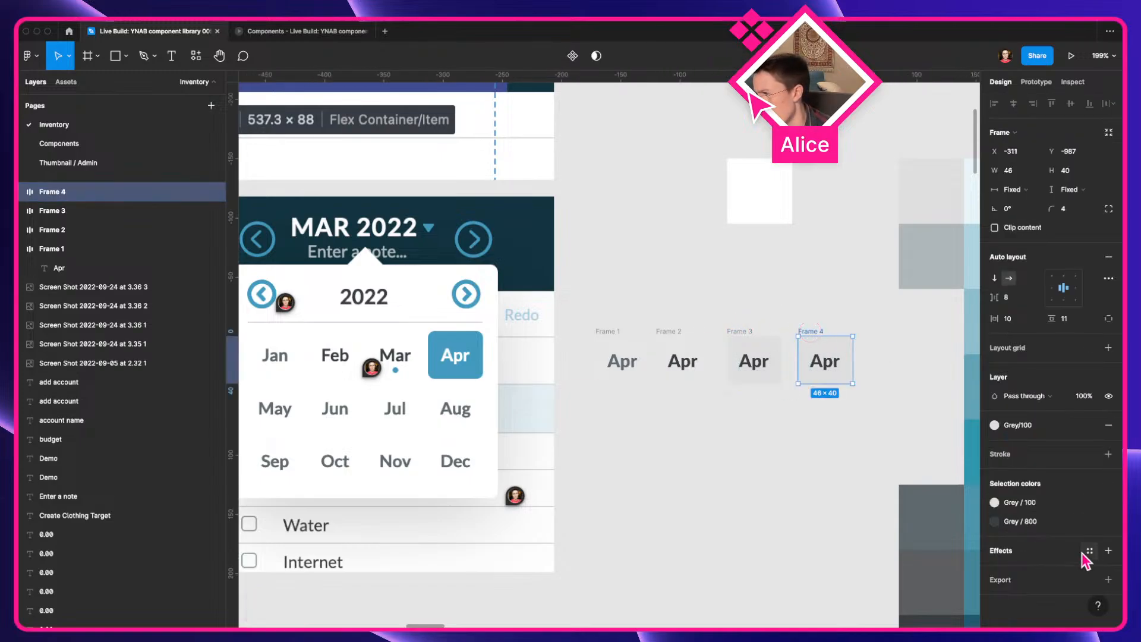
After checking the focused month in YNAB, give the fourth Apr frame the Focus visible effect with Clip content on, and duplicate it alongside
key("ctrl+Left")
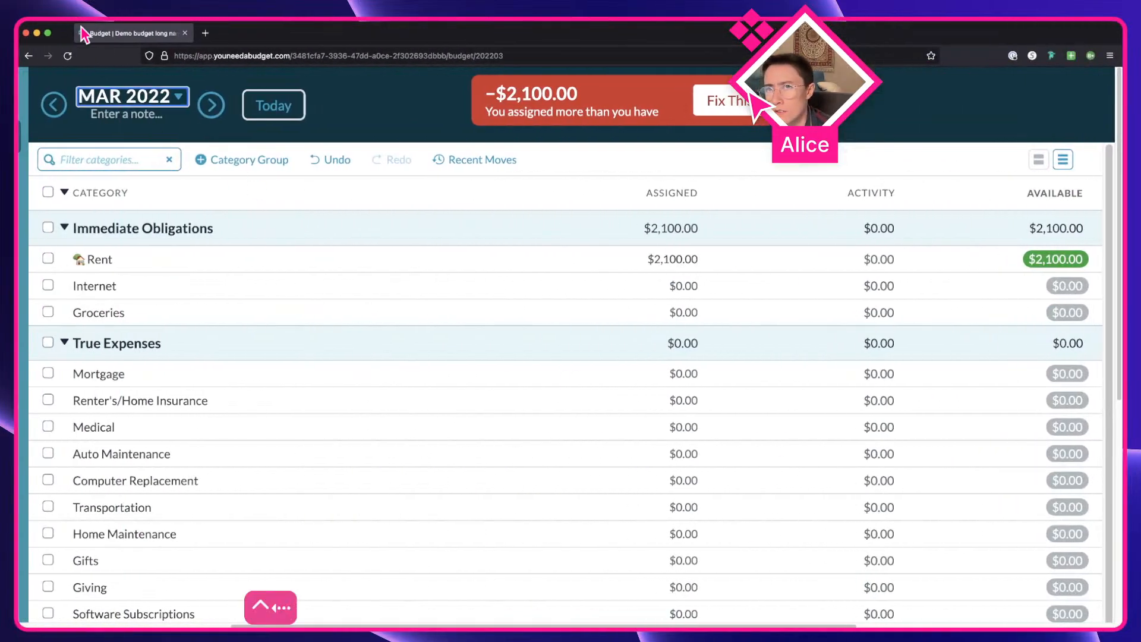
left_click(127, 94)
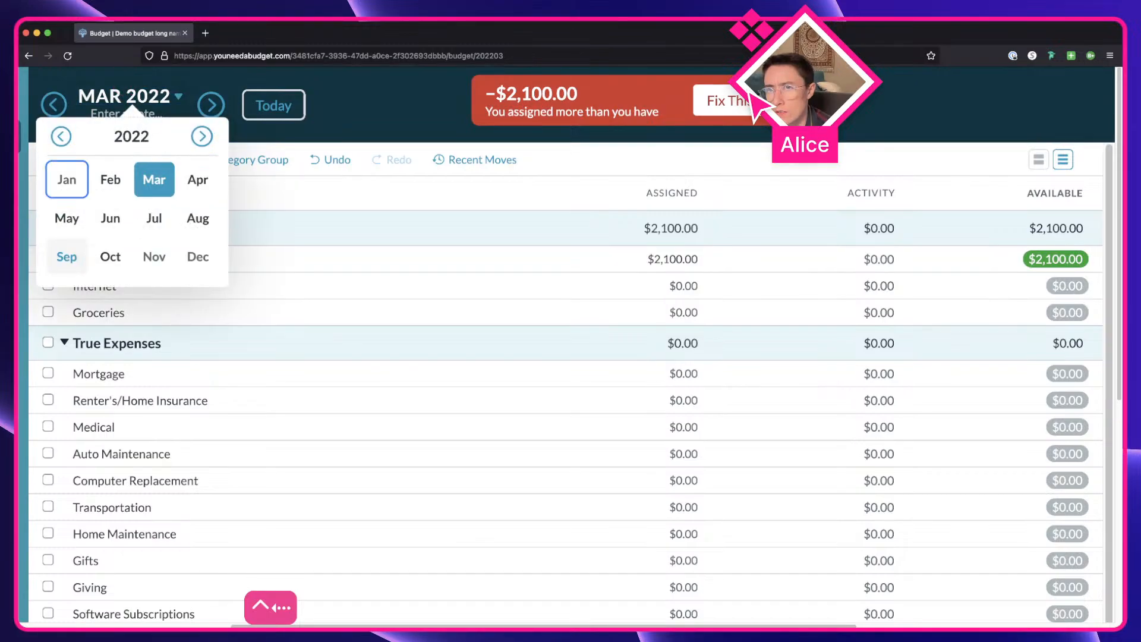
key("ctrl+Right")
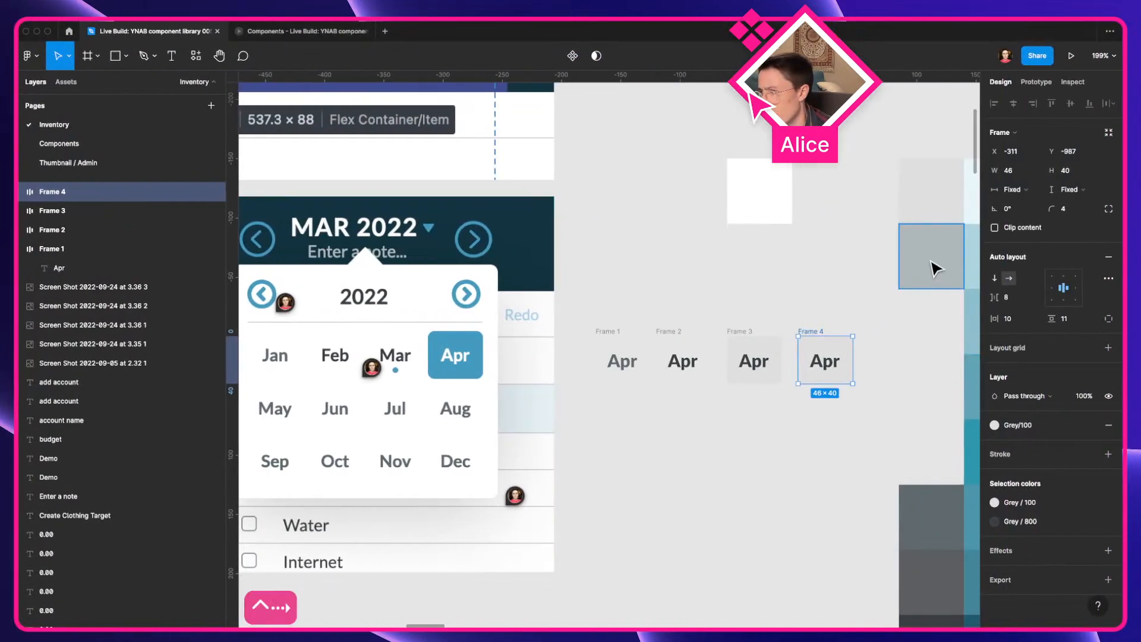
left_click(1085, 551)
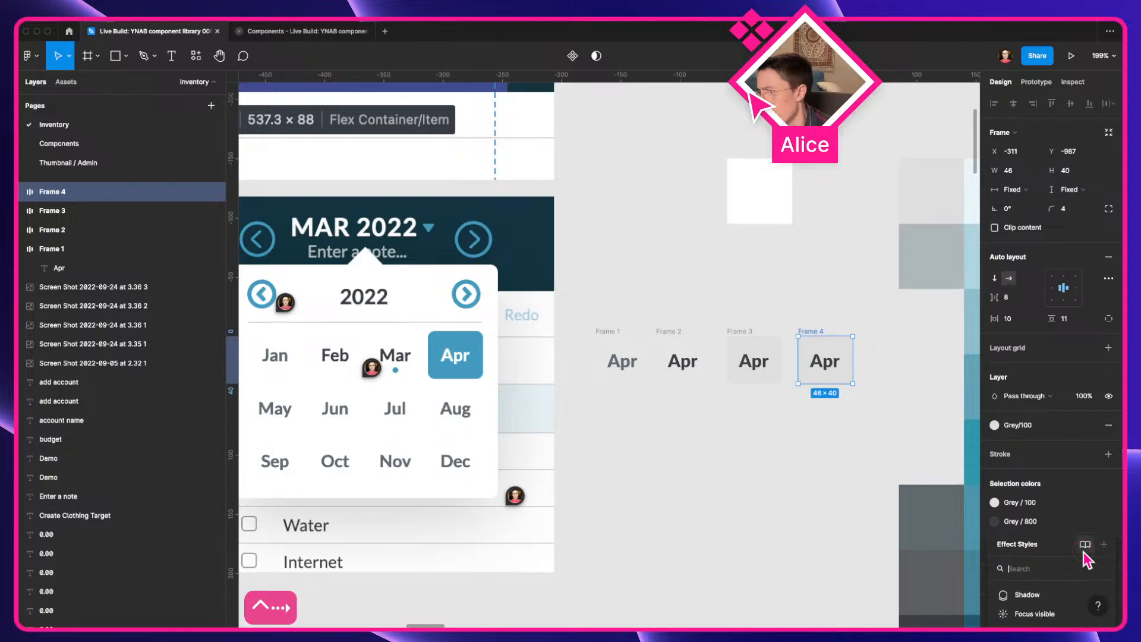
left_click(1056, 613)
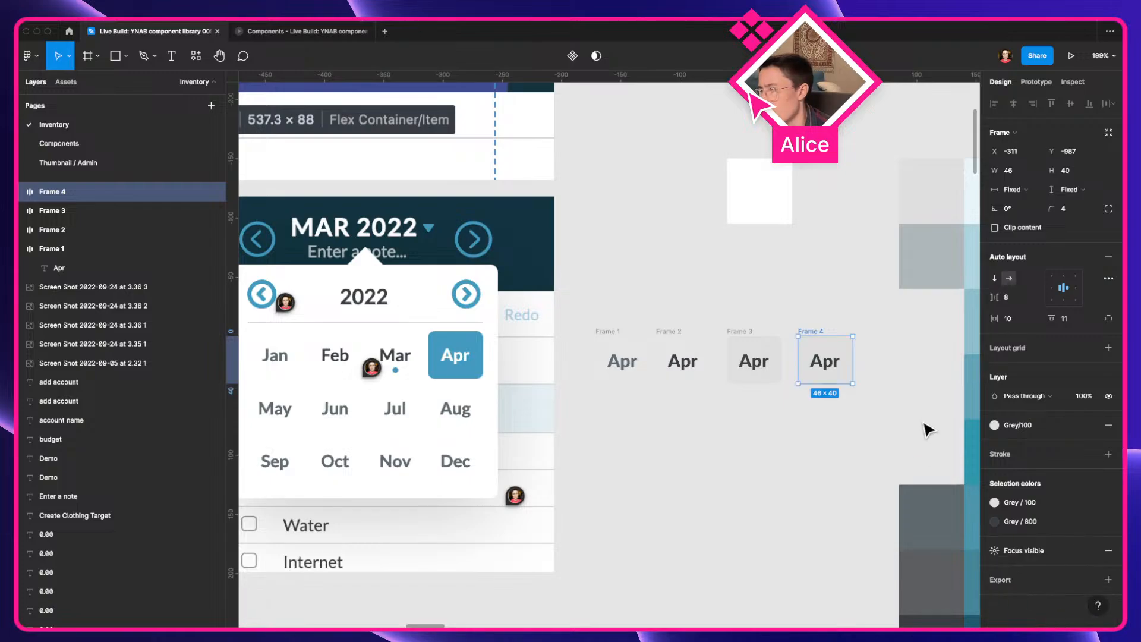
left_click(796, 317)
left_click_drag(823, 316, 724, 338)
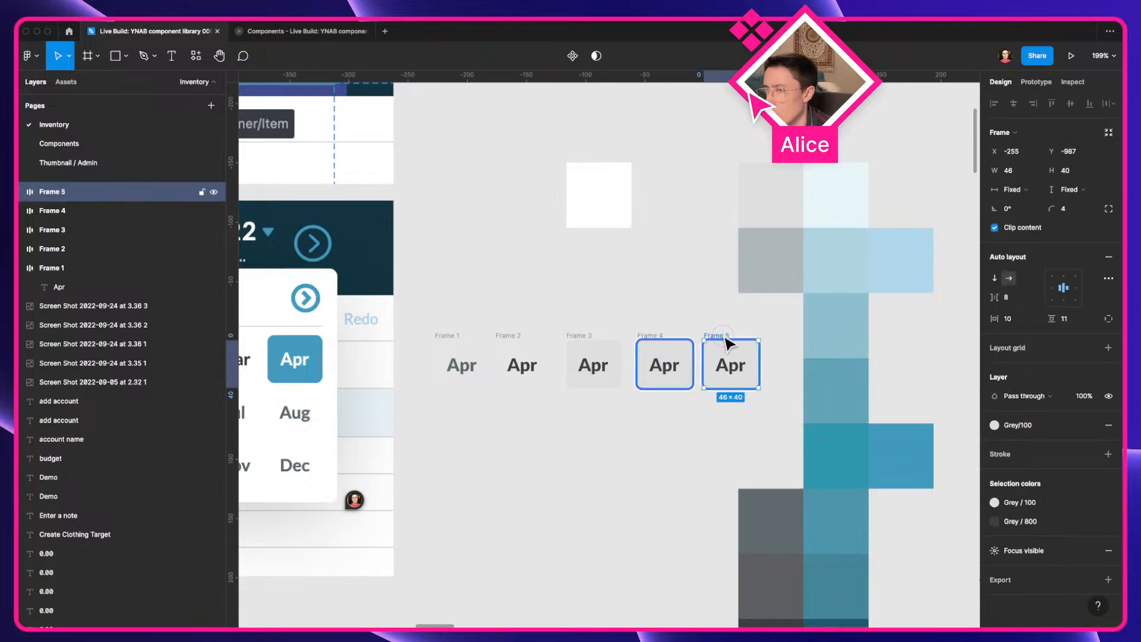
left_click(451, 334)
key("super+r")
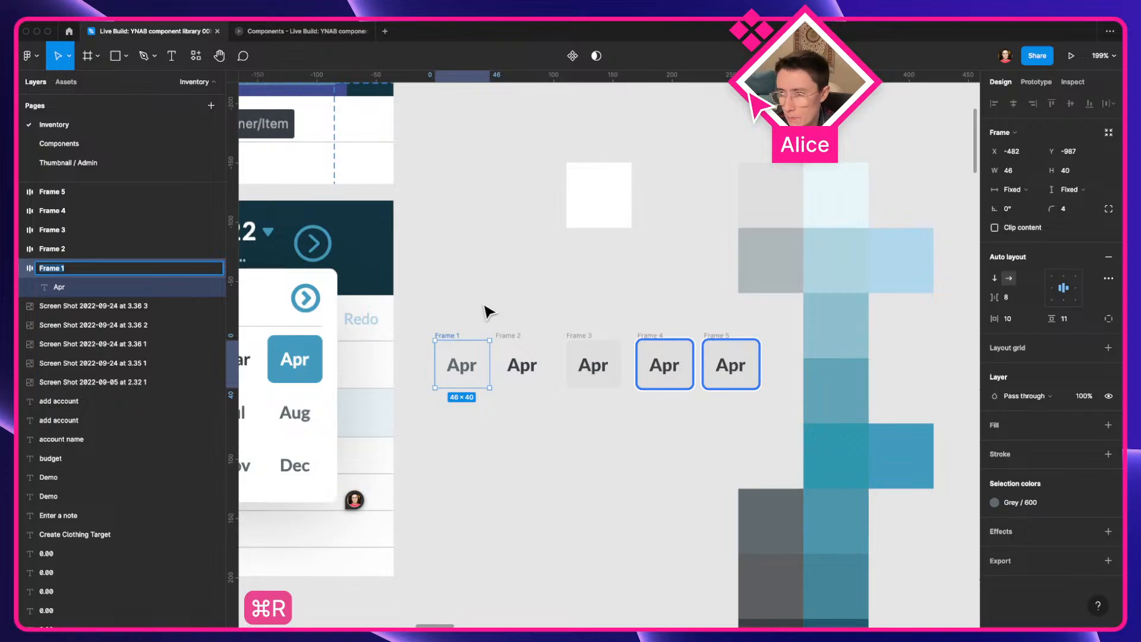
left_click(485, 309)
left_click_drag(420, 326, 780, 420)
left_click(712, 325)
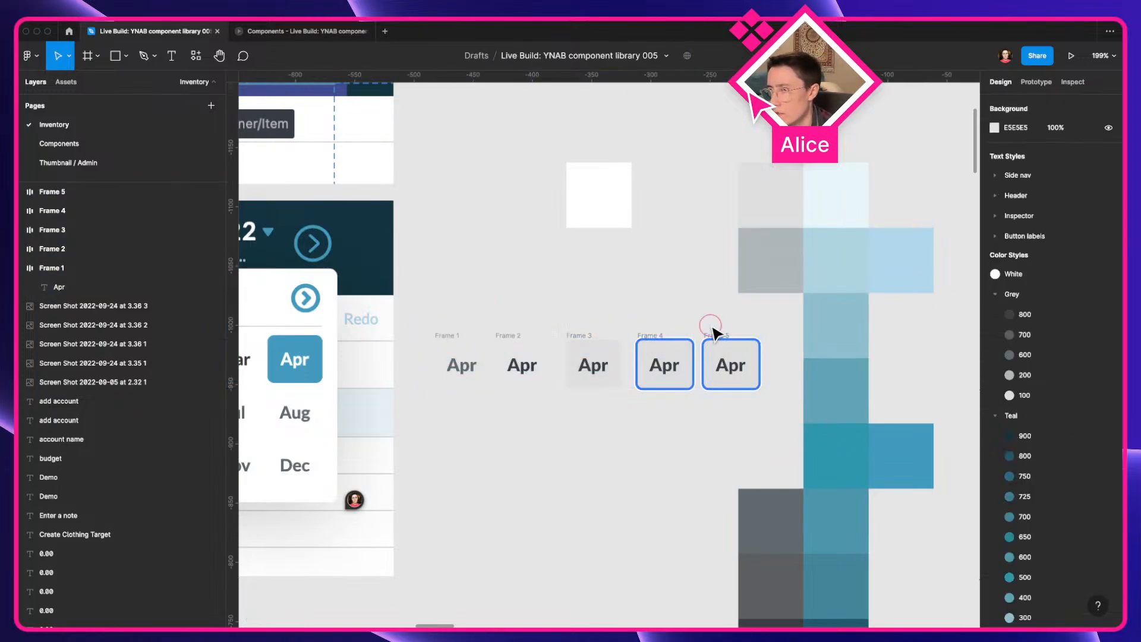
Compare YNAB's selected and current months with the Figma screenshot, and duplicate the third Apr frame below the first one
key("ctrl+Left")
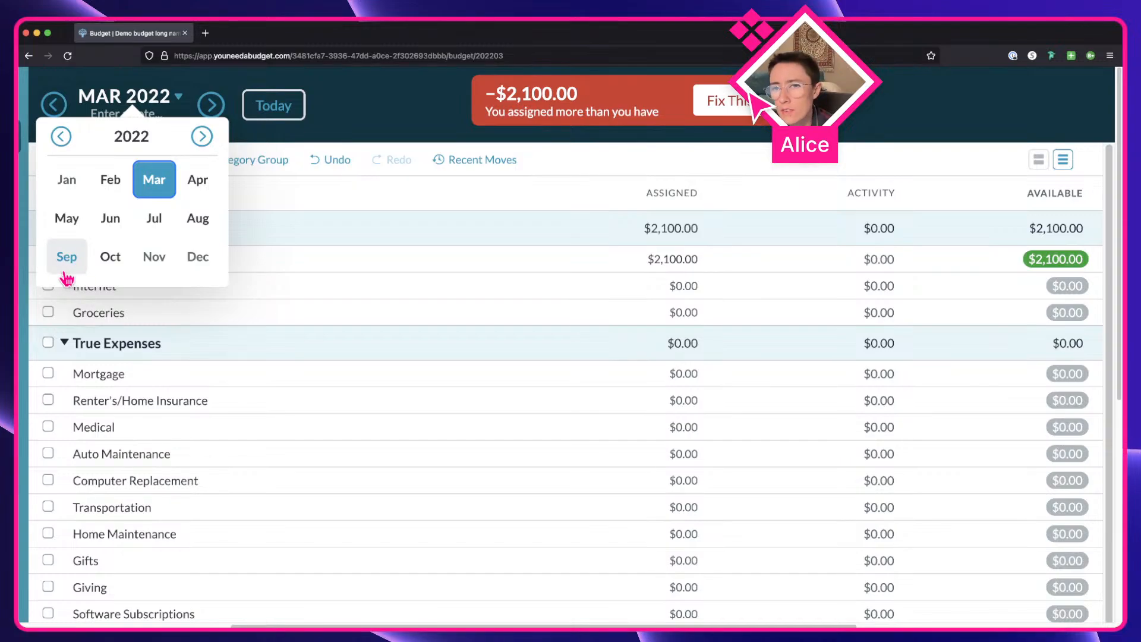
key("ctrl+Right")
left_click_drag(441, 289, 737, 275)
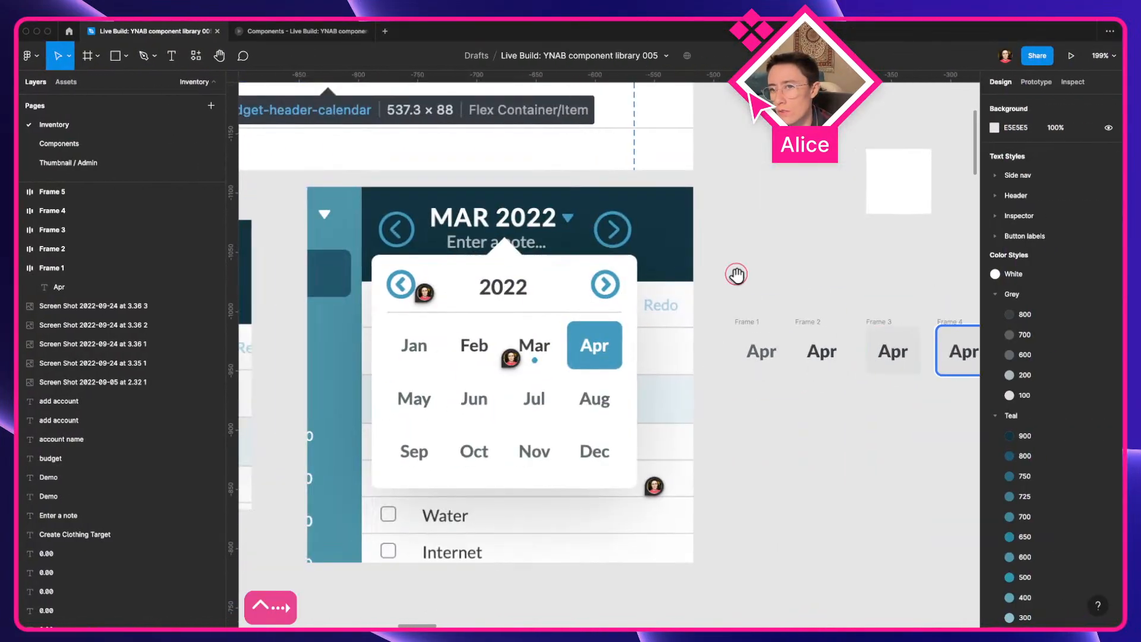
key("ctrl+Left")
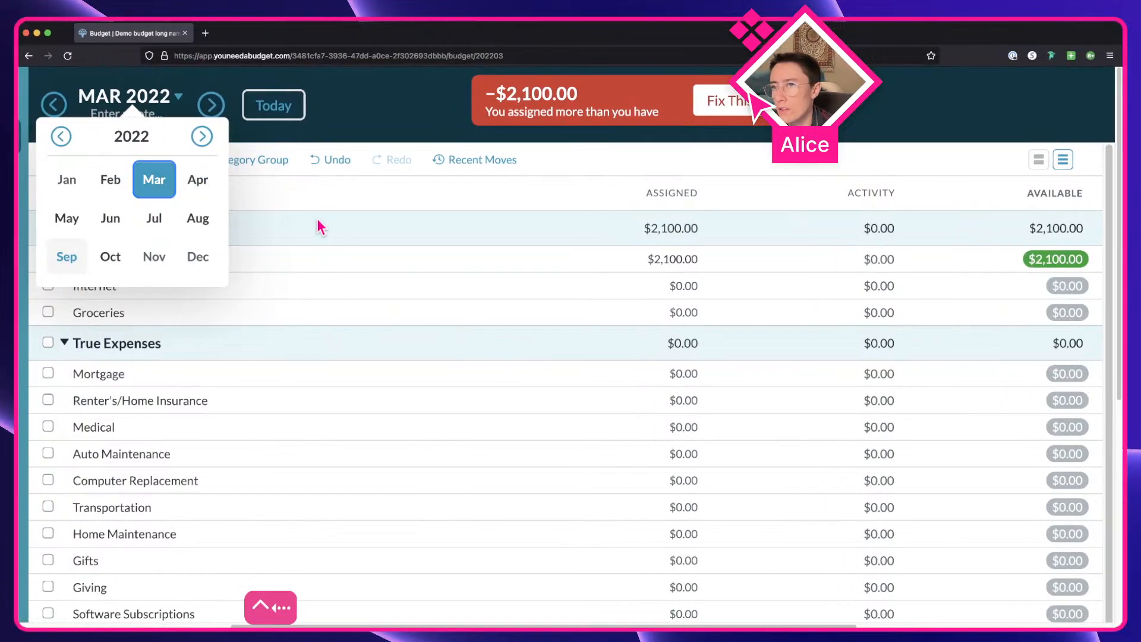
key("ctrl+Right")
scroll(915, 447, "right", 7)
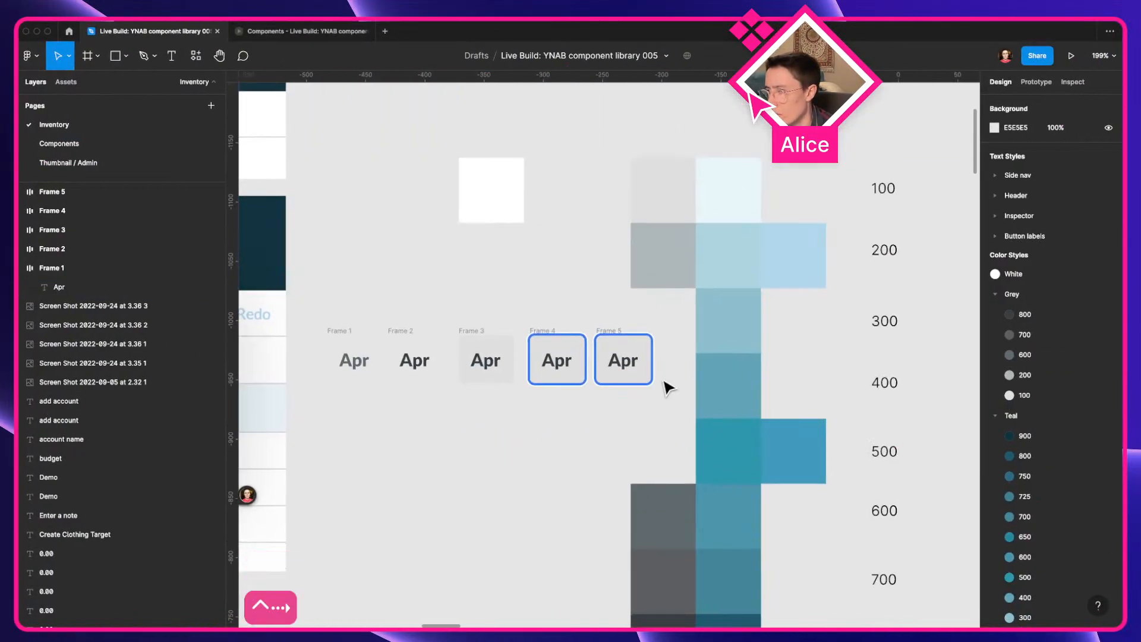
left_click_drag(504, 360, 379, 423)
Fill the Apr frame in the second row with Teal/500 and set its text colour to White
left_click(1031, 425)
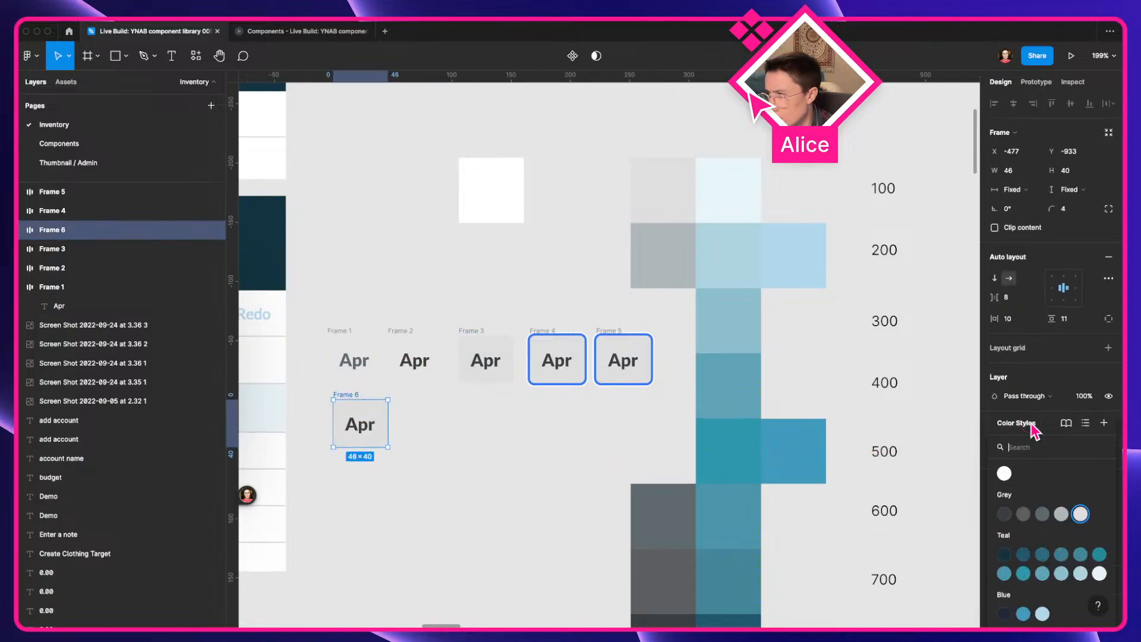
left_click(1023, 573)
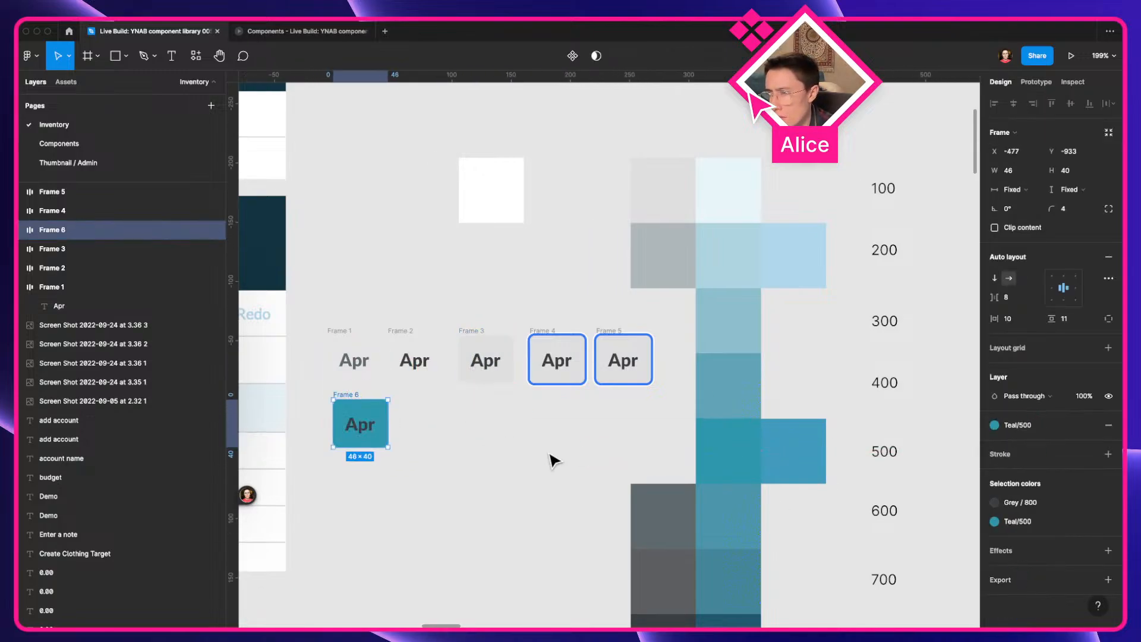
left_click(995, 502)
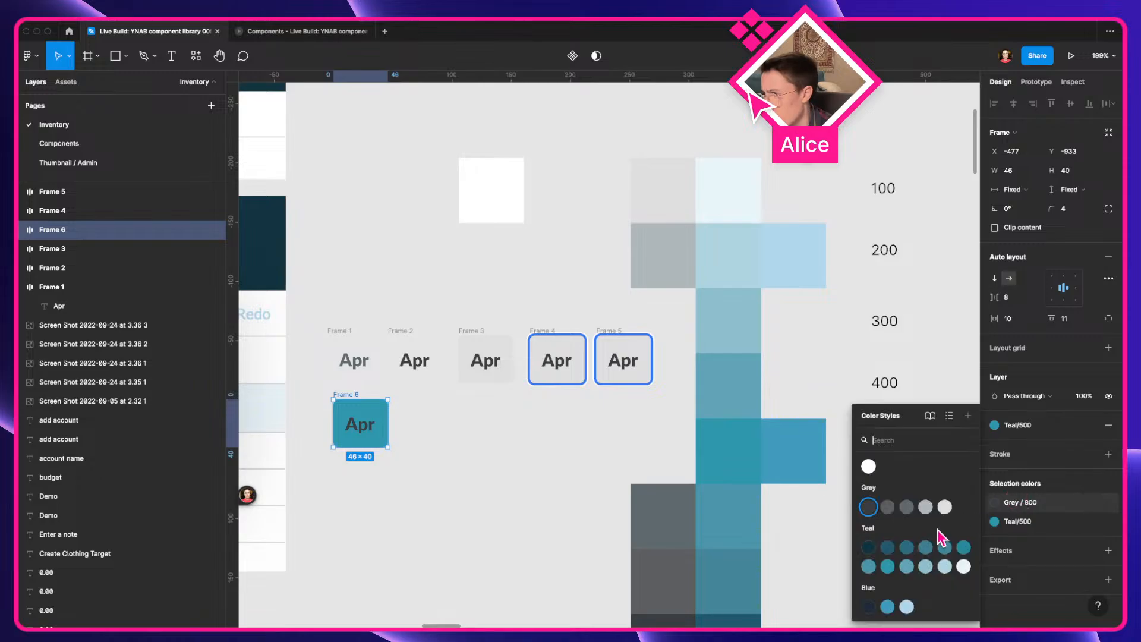
left_click(868, 467)
Hold the teal Apr frame against the screenshot's selected month, change its fill to Blue/500, and move it back below the first frame
left_click(473, 446)
left_click_drag(470, 447, 679, 439)
key("ctrl+Left")
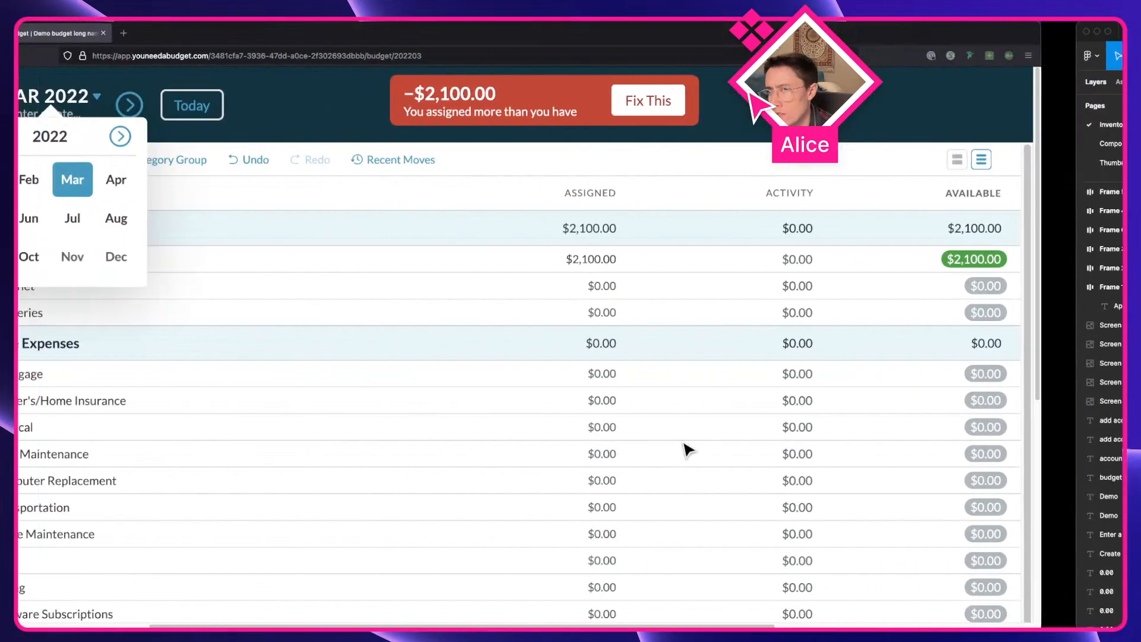
key("ctrl+Right")
left_click(588, 404)
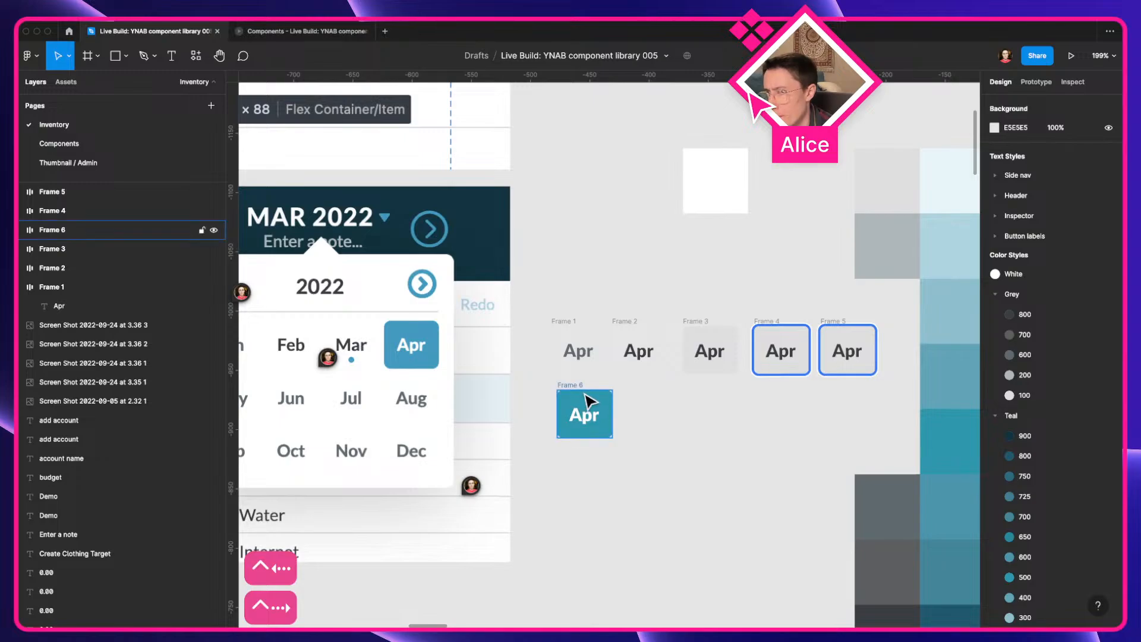
left_click_drag(567, 390, 438, 346)
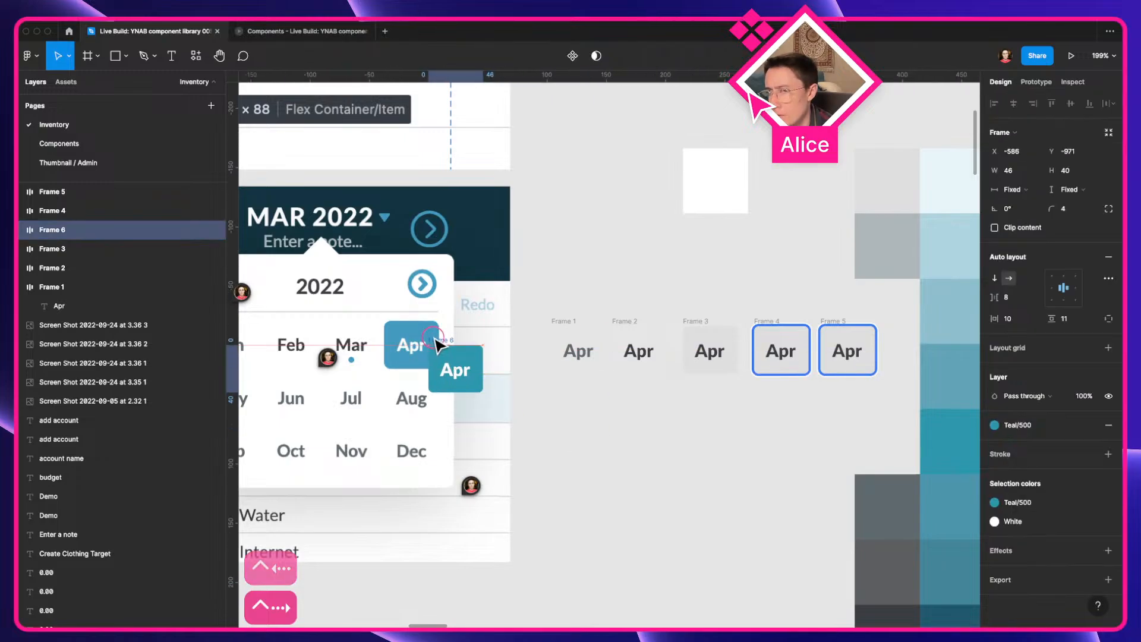
left_click(994, 502)
left_click(888, 606)
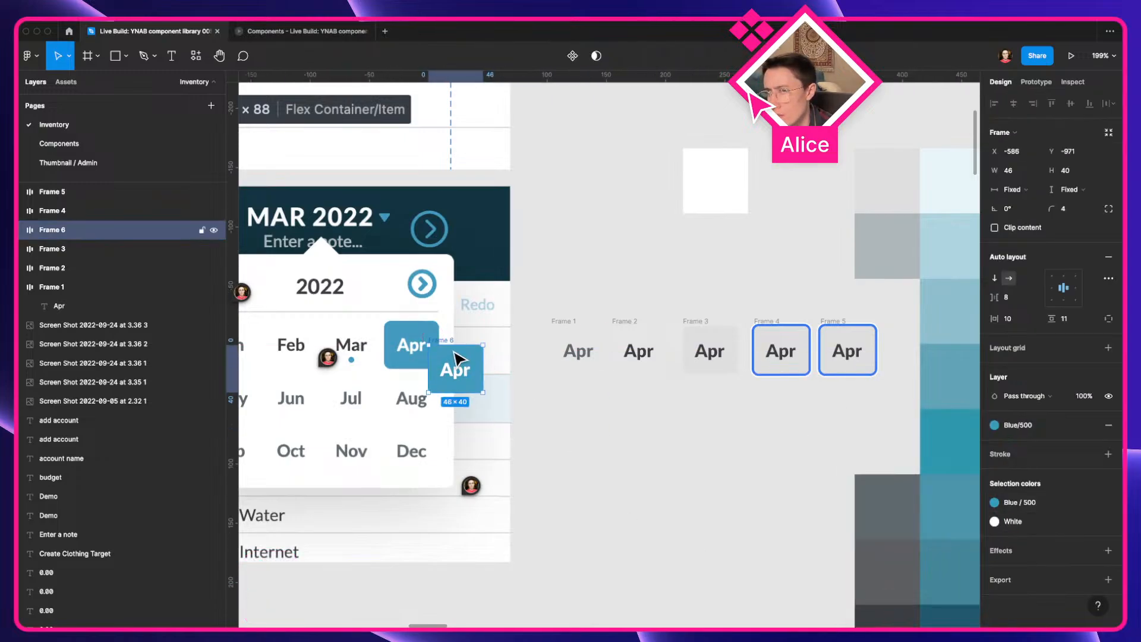
left_click_drag(455, 349, 665, 396)
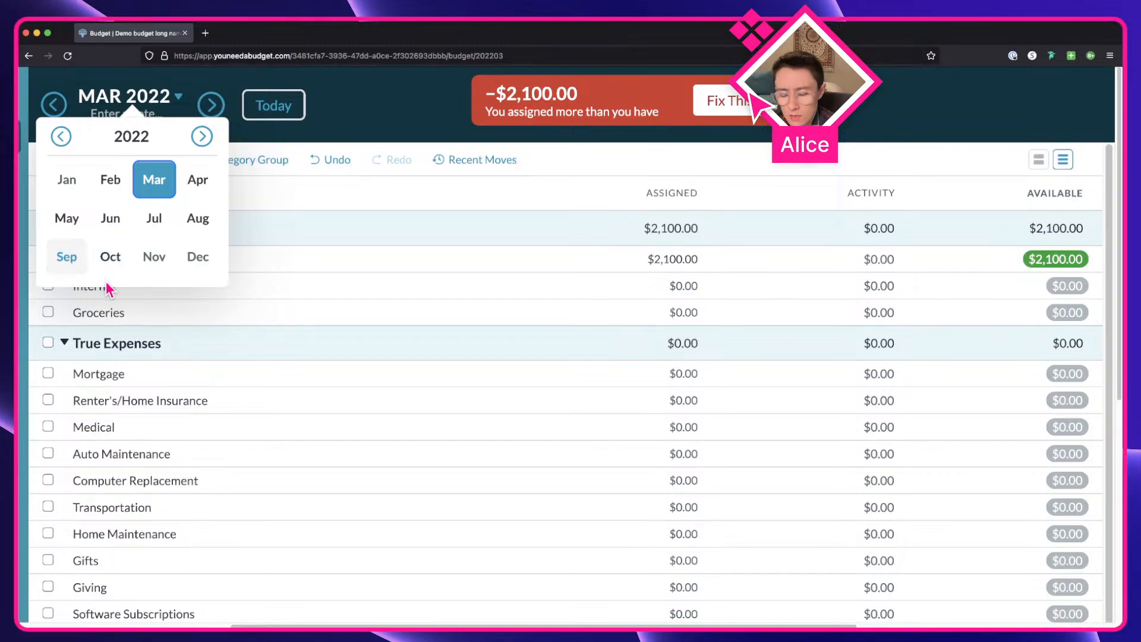
Capture the Sep item from YNAB's month picker and place the screenshot above the Apr frames in Figma
key("shift+super+4")
left_click_drag(41, 239, 98, 288)
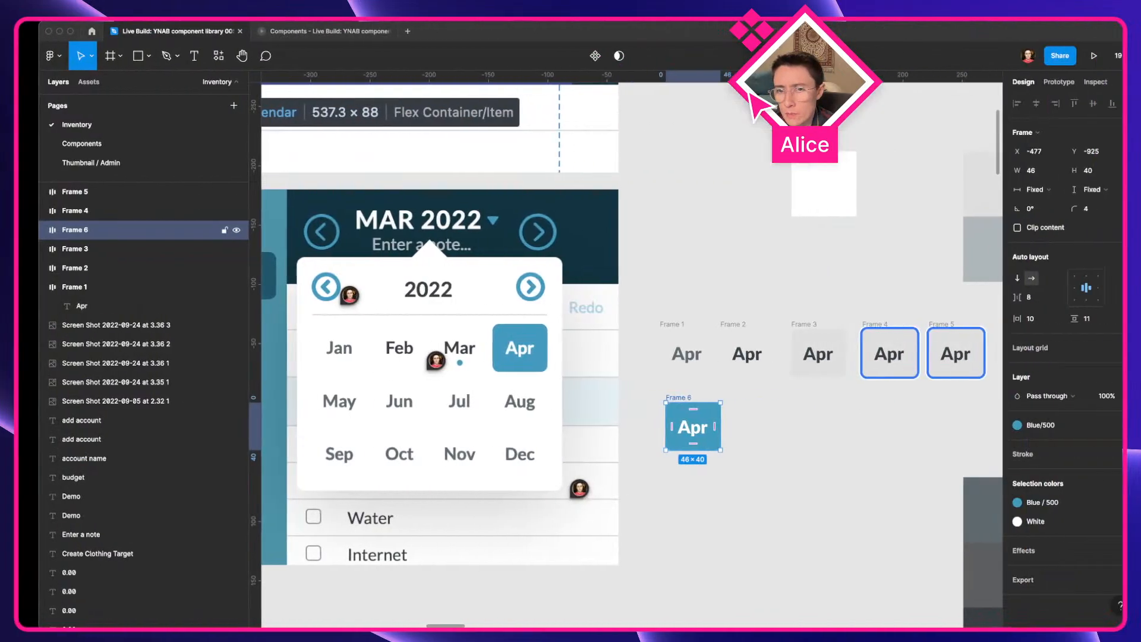
left_click_drag(36, 280, 691, 231)
left_click_drag(771, 461, 700, 468)
left_click(699, 466)
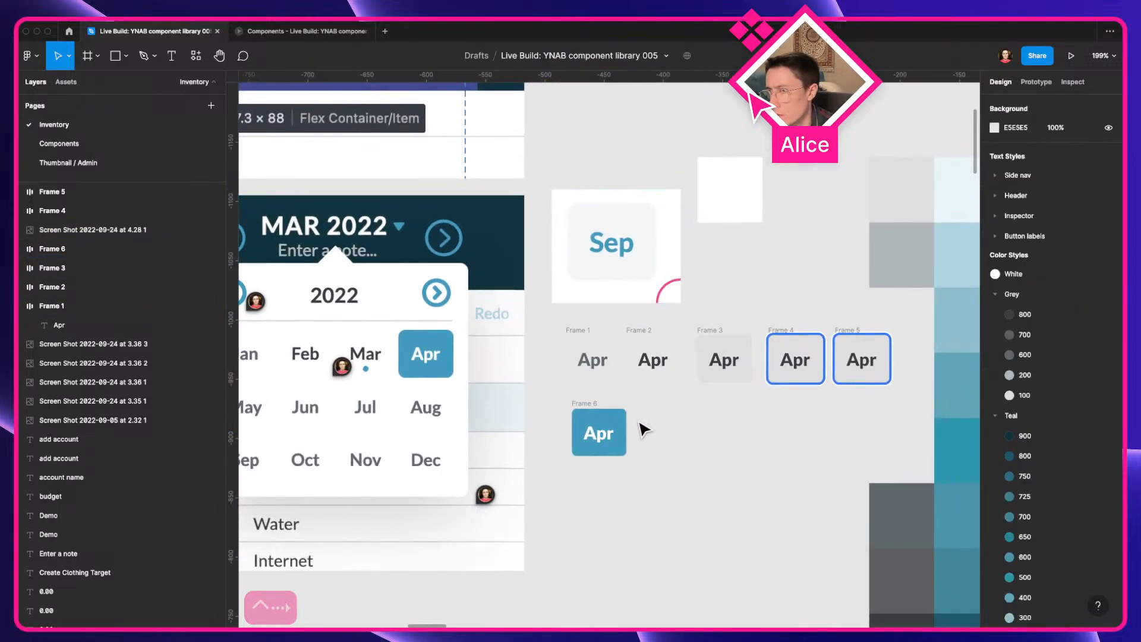
Duplicate the grey Apr frame below itself, detach its fill style and sample the fill colour from the Sep item's background in the screenshot
left_click_drag(710, 337, 714, 404)
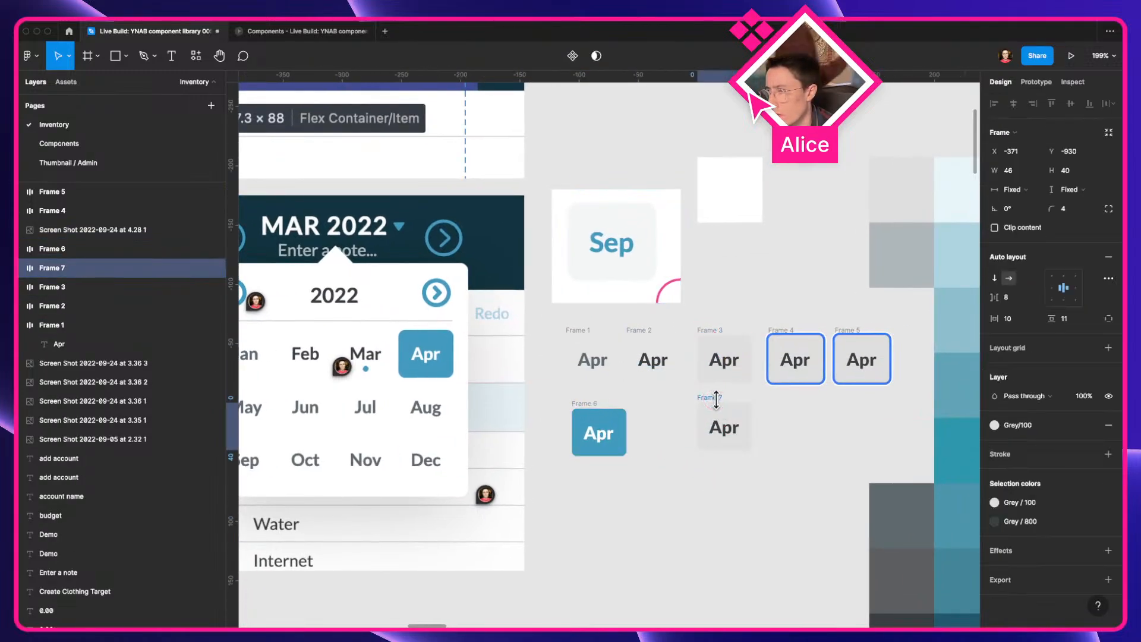
left_click(1088, 426)
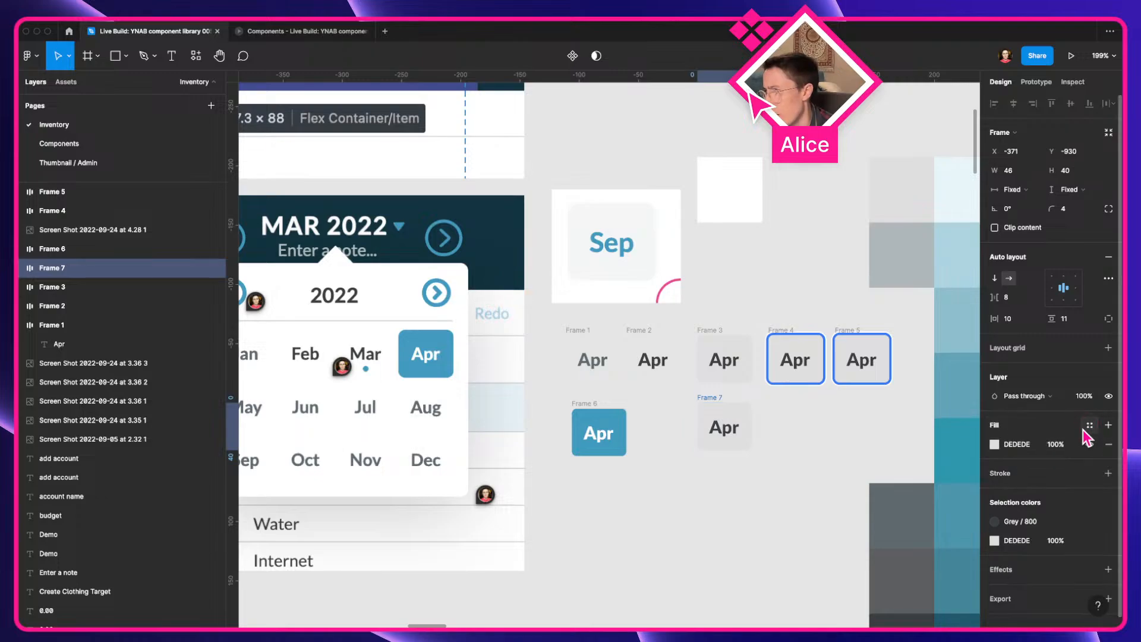
left_click(1000, 443)
left_click(853, 498)
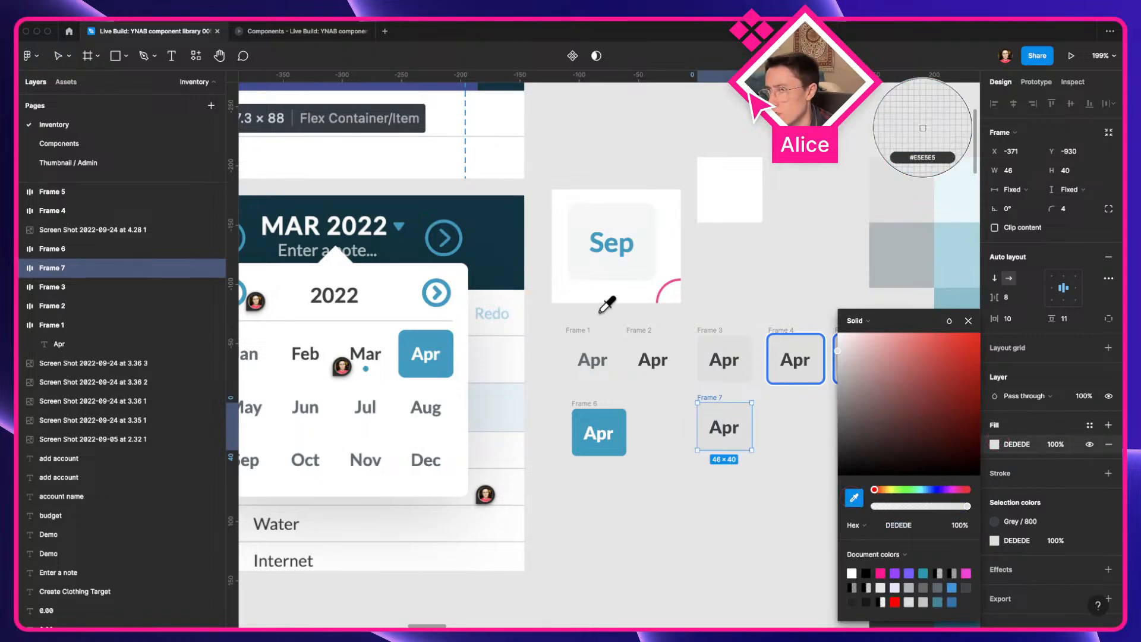
left_click(596, 264)
left_click(746, 489)
Set the text colour of the light grey Apr frame in the second row to Blue/500
left_click(728, 429)
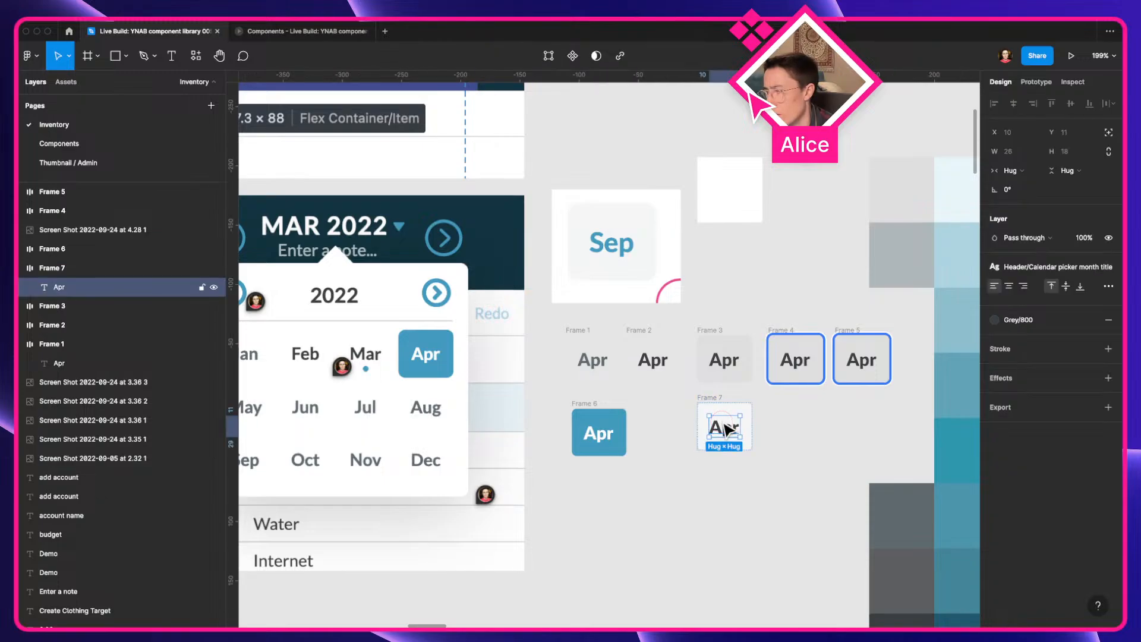
left_click(1025, 321)
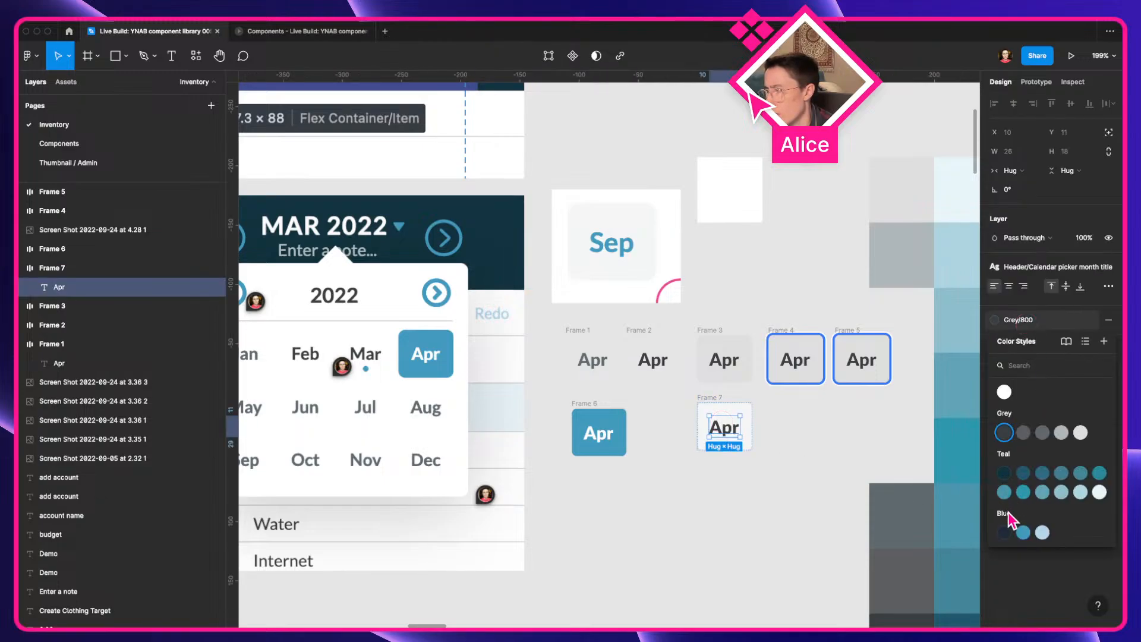
left_click(1021, 533)
left_click(689, 382)
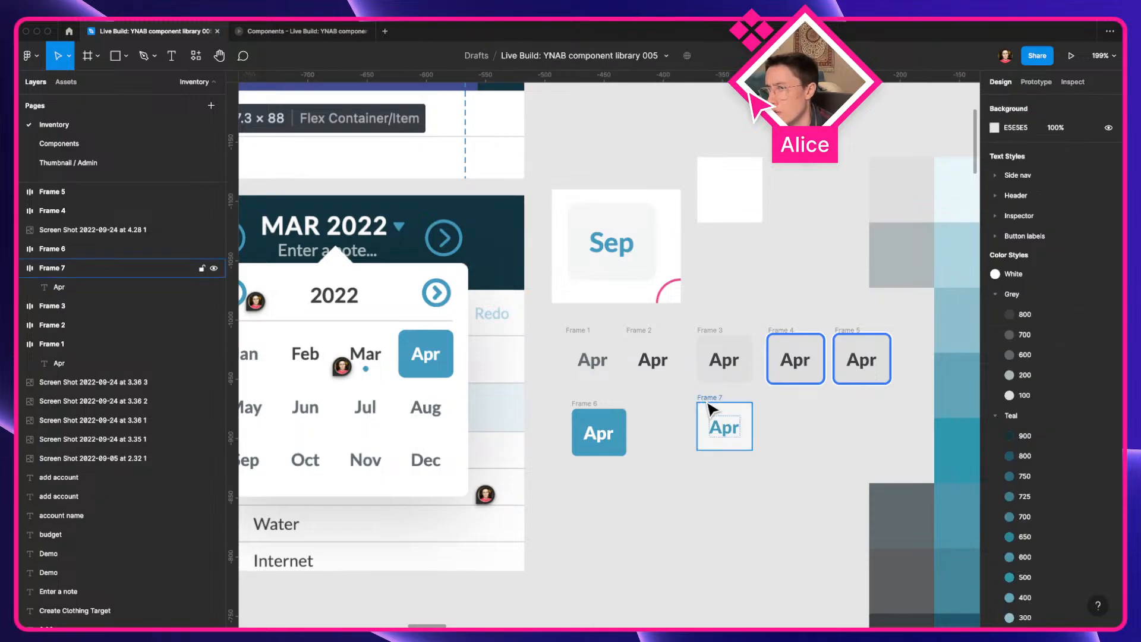
Save the light grey Apr frame's fill as a new colour style named Grey / 50
left_click(713, 407)
left_click(1089, 425)
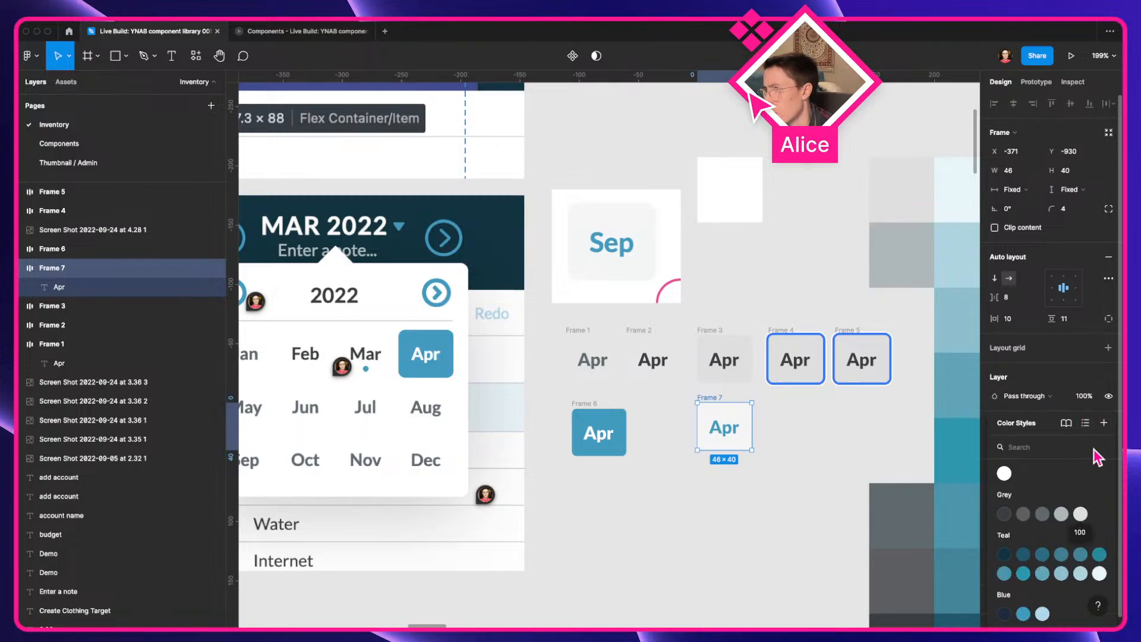
left_click(1103, 423)
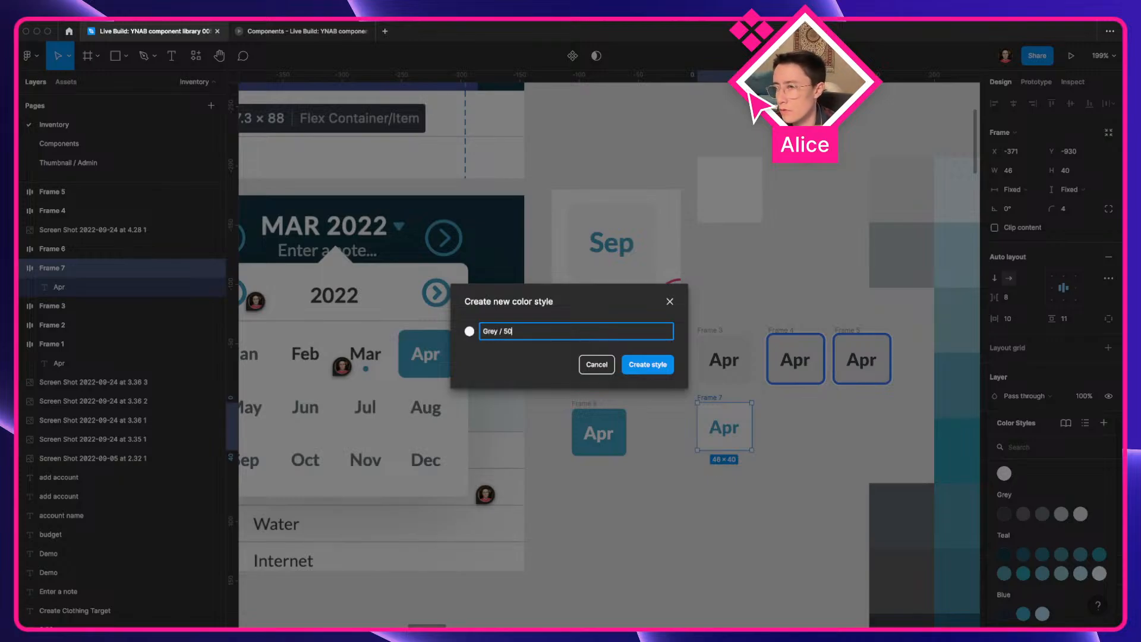
key("Return")
left_click(764, 498)
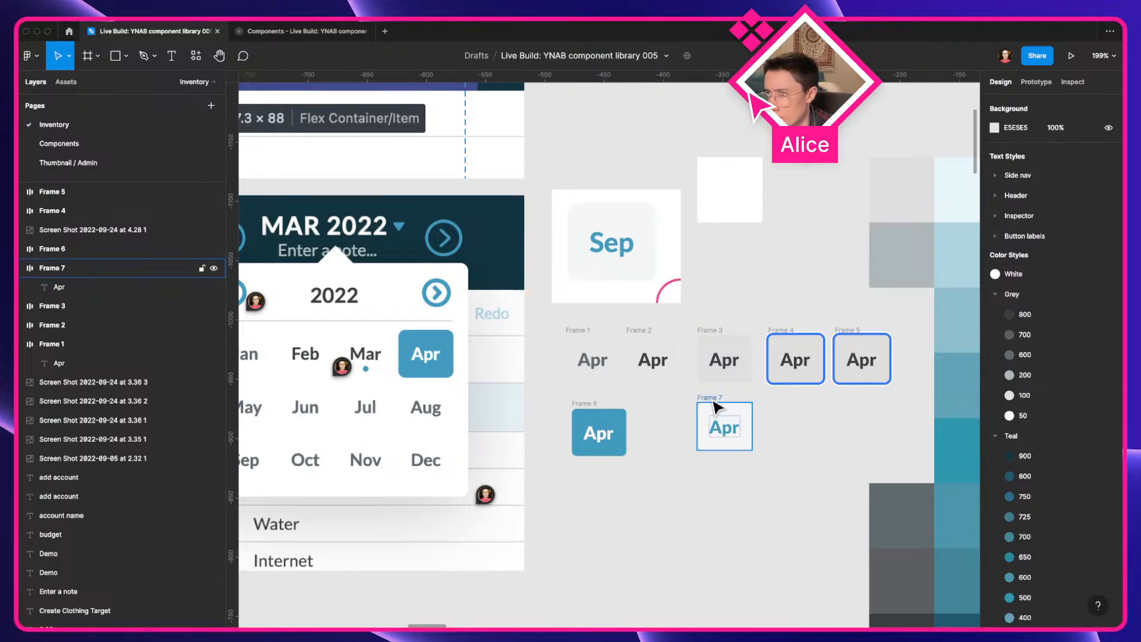
Move the light grey Apr frame beside the blue one and combine all seven Apr frames into a component set of variants
left_click_drag(713, 406, 657, 410)
left_click_drag(552, 320, 913, 468)
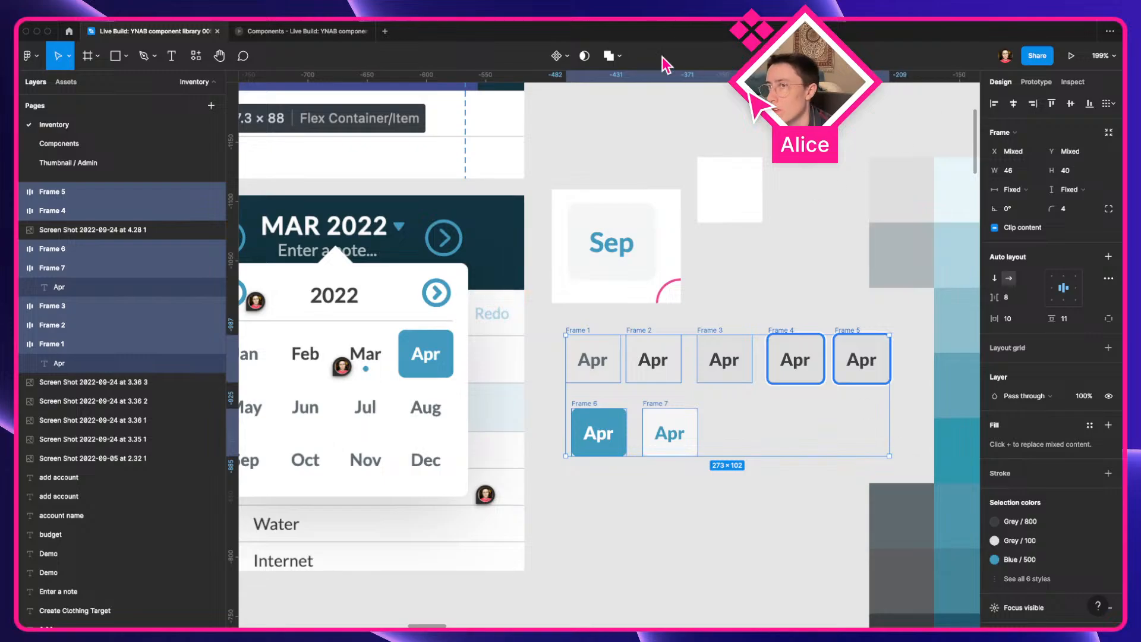
left_click(567, 56)
left_click(575, 113)
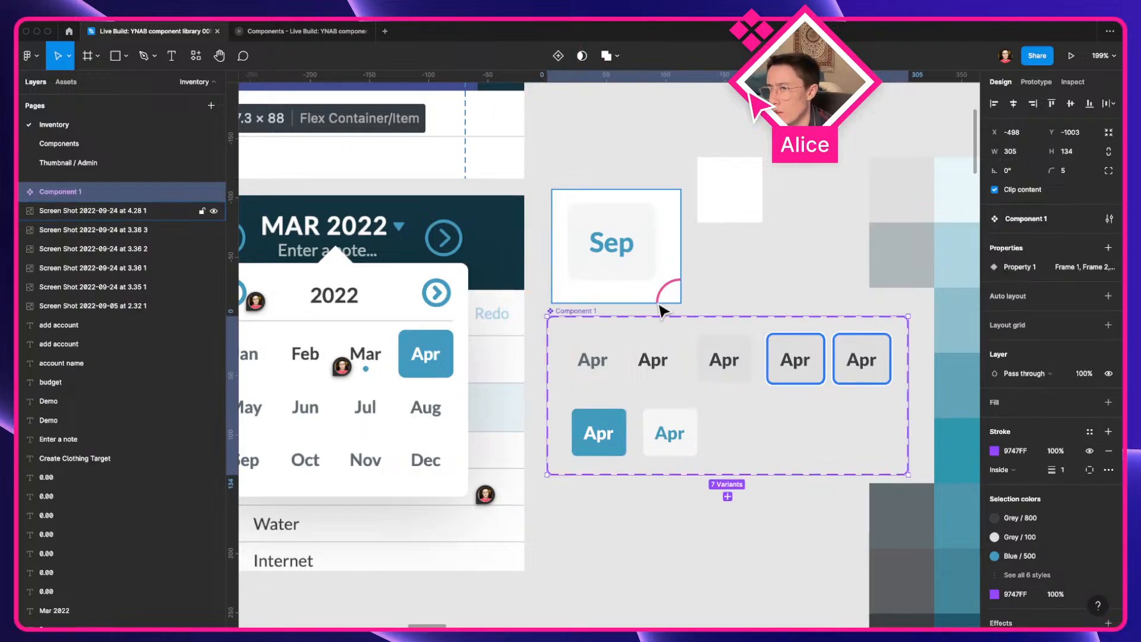
Apply vertical auto layout to the component set with spacing and both paddings of 4
key("shift+a")
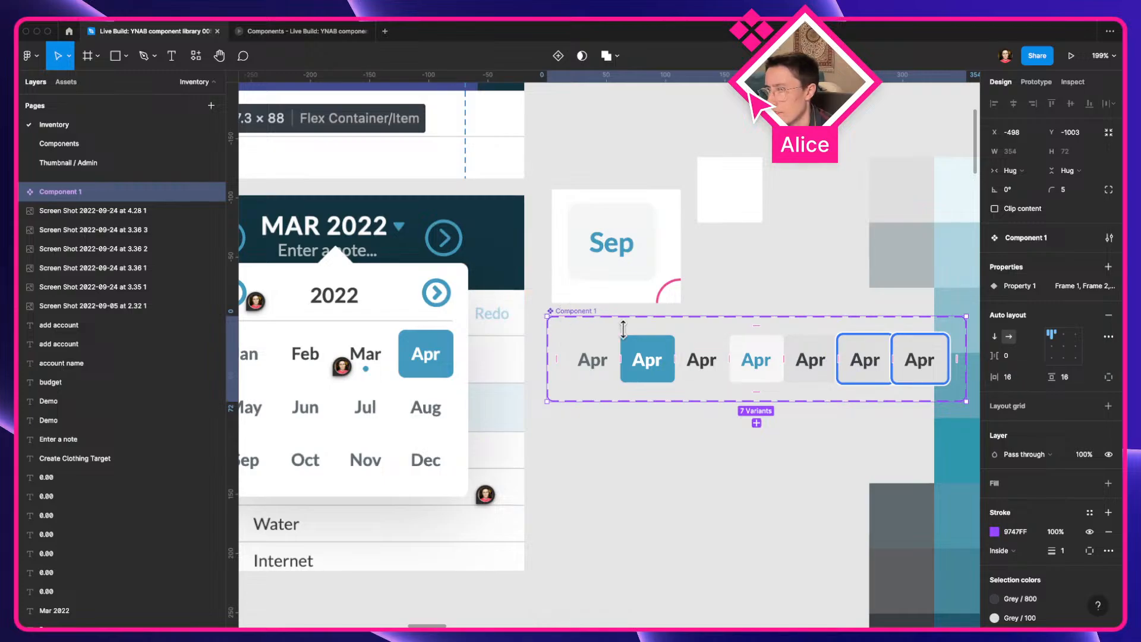
left_click(993, 336)
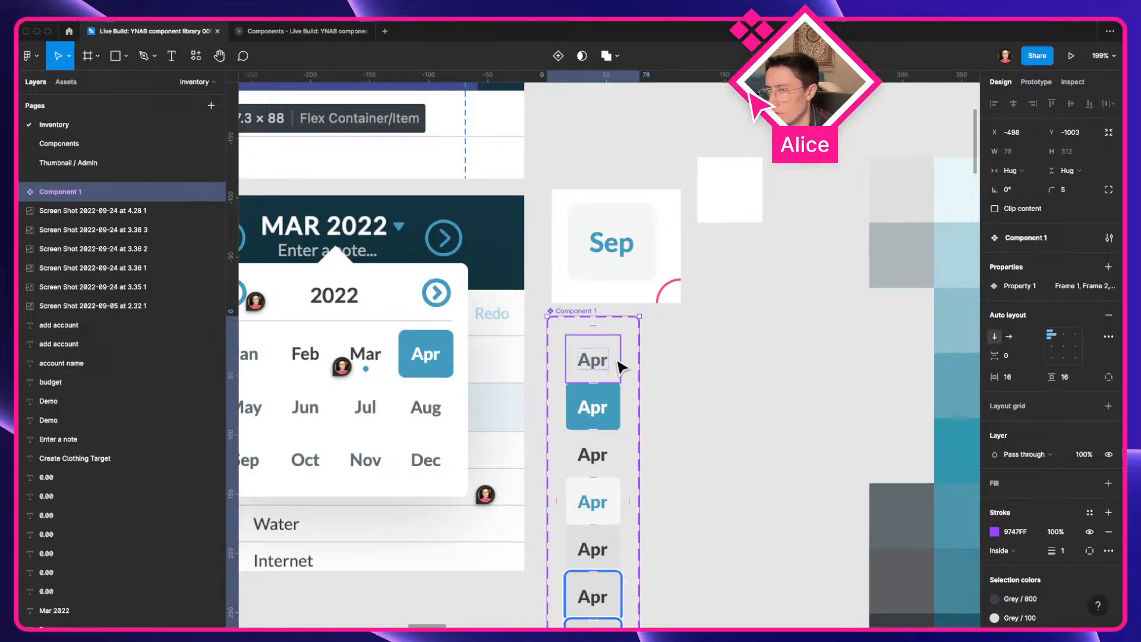
left_click(1013, 356)
type("4")
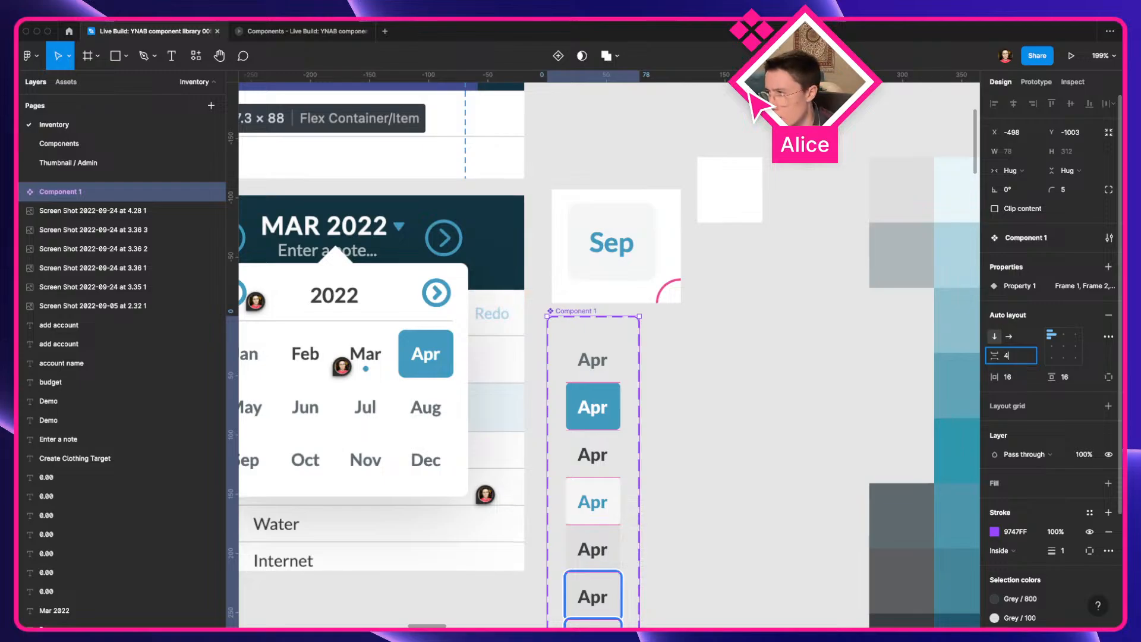
key("Tab")
type("4")
key("Tab")
type("4")
key("Tab")
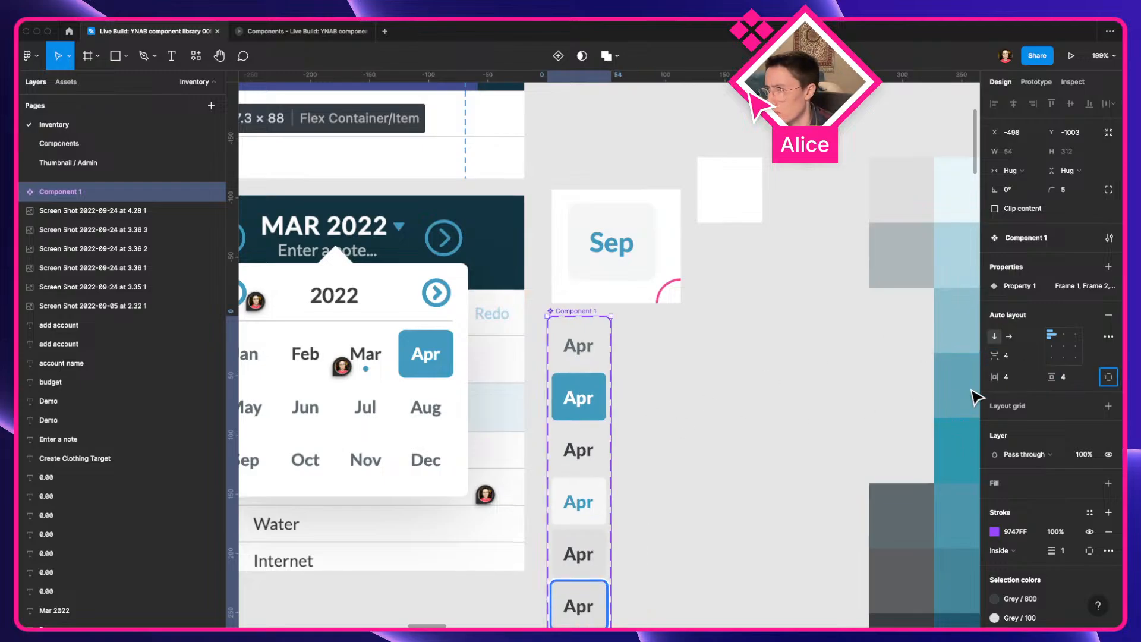
Set the component set's item spacing, horizontal padding and vertical padding to 8
key("shift+Tab")
key("shift+Tab")
key("shift+Tab")
type("8")
key("Tab")
type("8")
key("Tab")
type("8")
key("Tab")
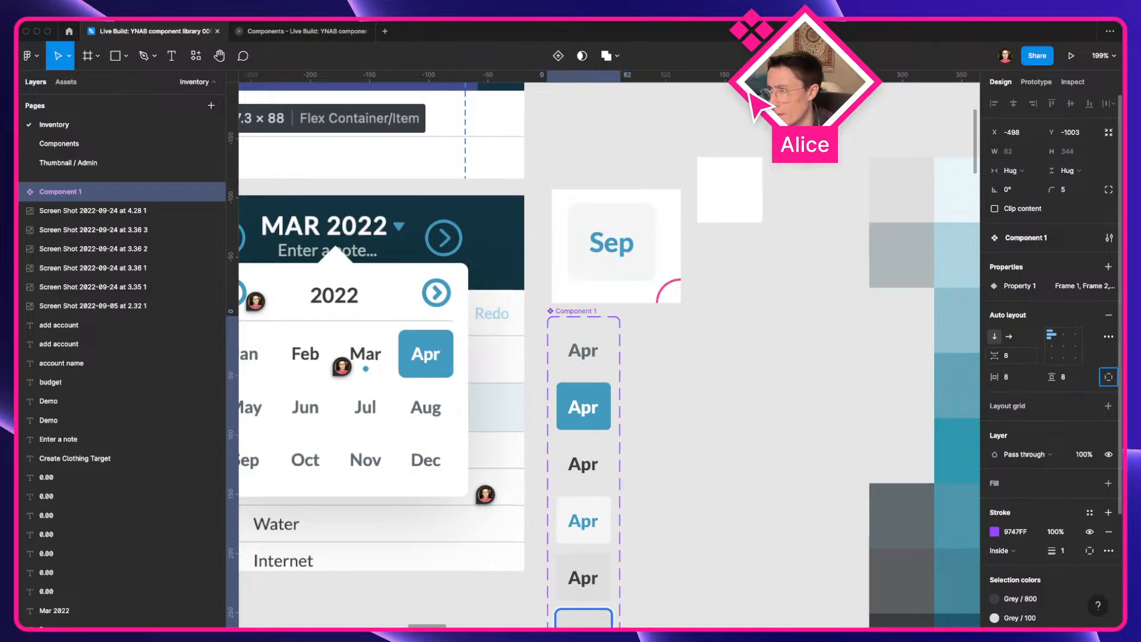
left_click(649, 359)
Cut the Apr component set from the Inventory page and paste it onto the Components page, beyond the Header's far end
scroll(683, 333, "down", 2)
scroll(683, 332, "left", 3)
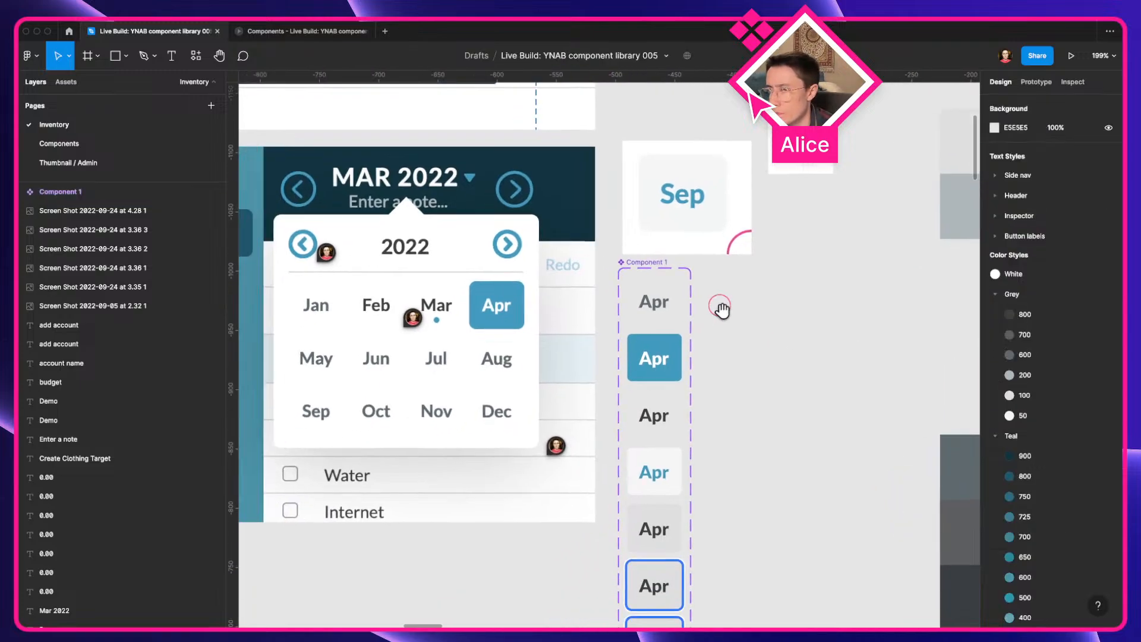
left_click(644, 272)
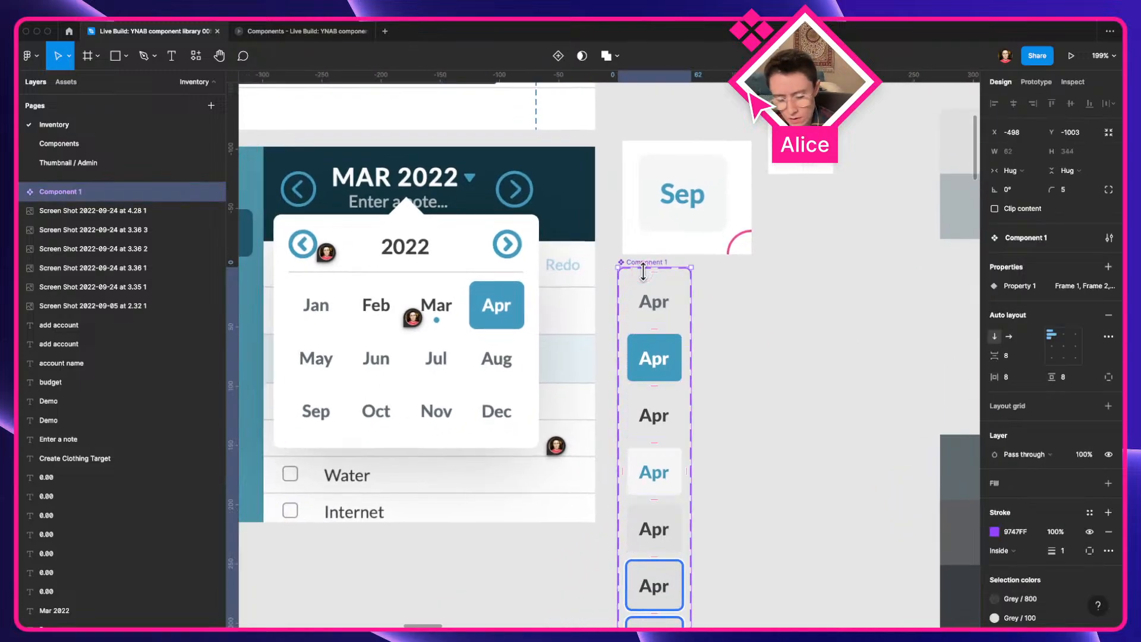
key("super+x")
left_click(101, 144)
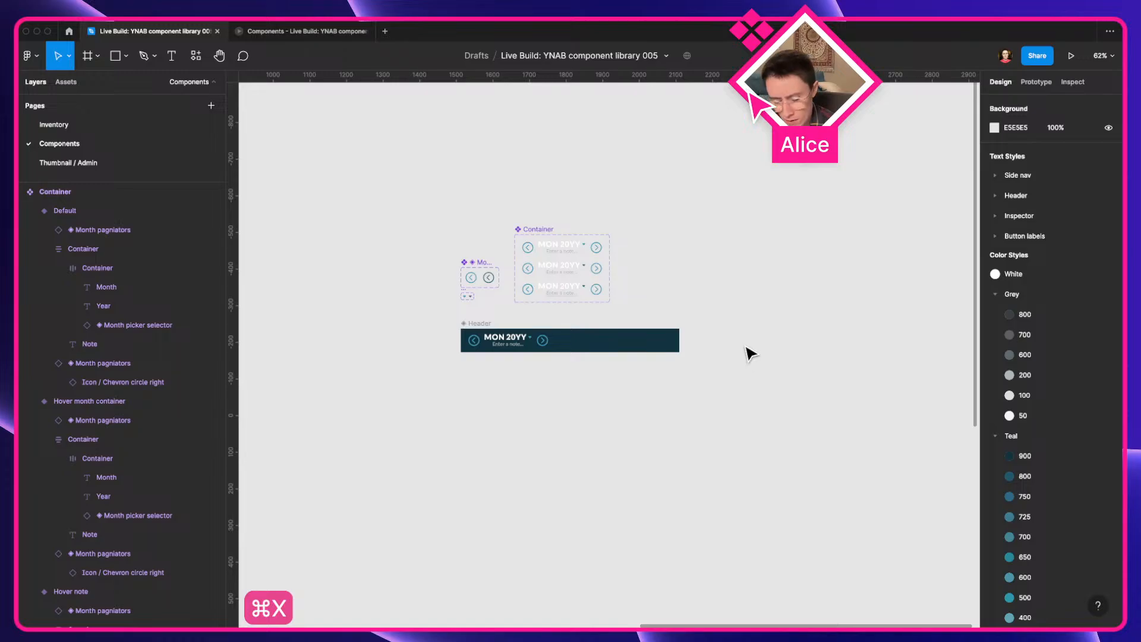
key("super+v")
left_click_drag(601, 288, 578, 269)
Rename the pasted Apr component set as Month grid tiles
scroll(727, 273, "up", 8)
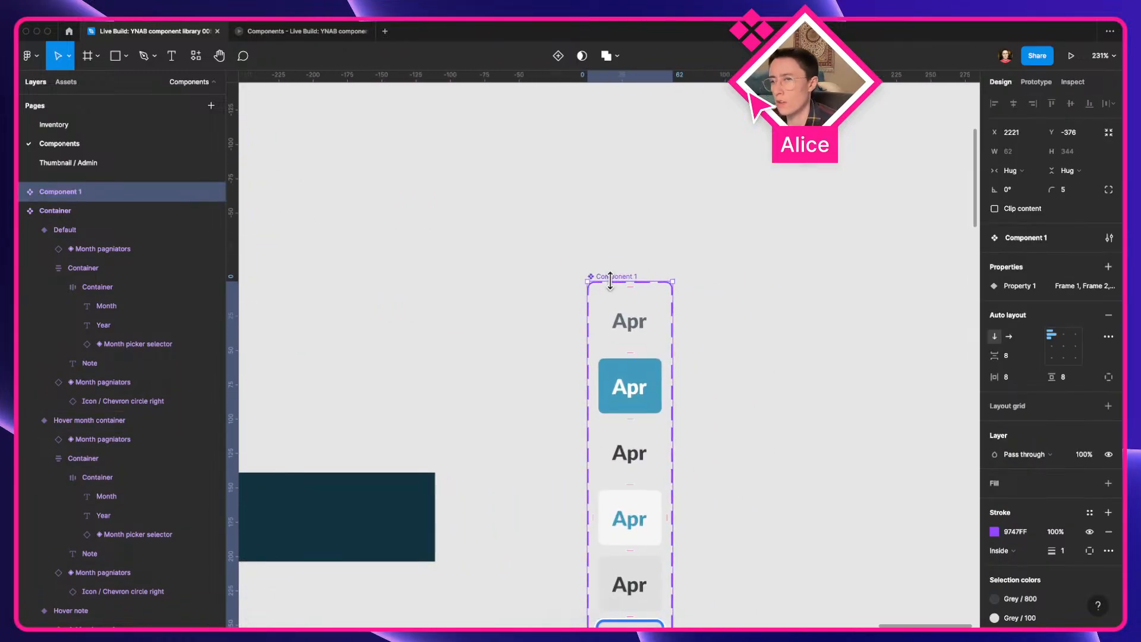
key("super+r")
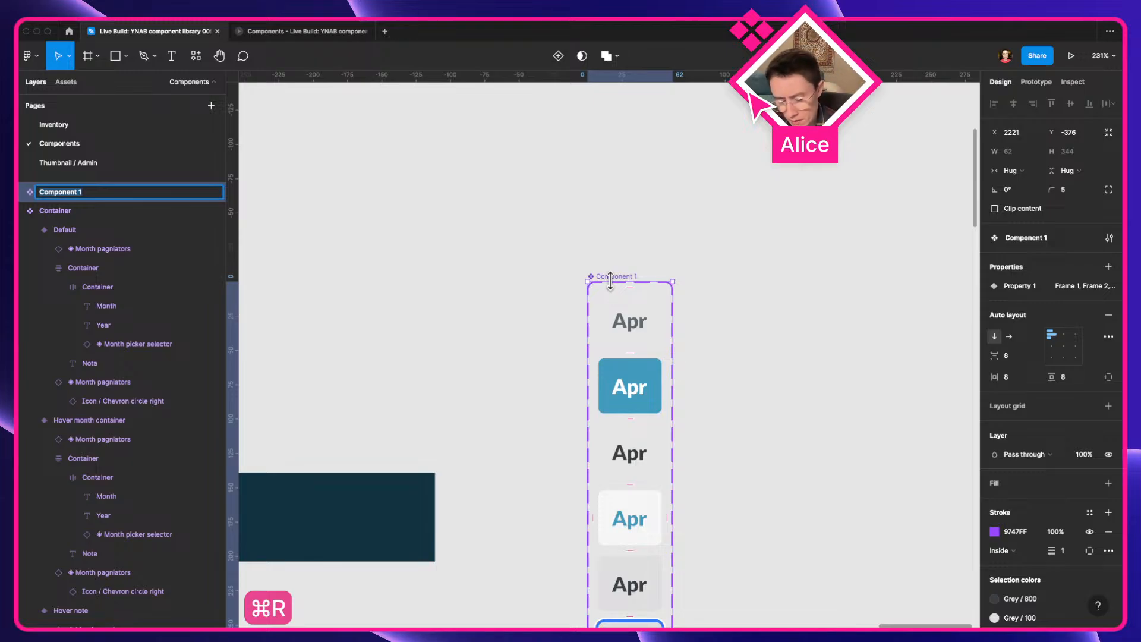
type("Mon")
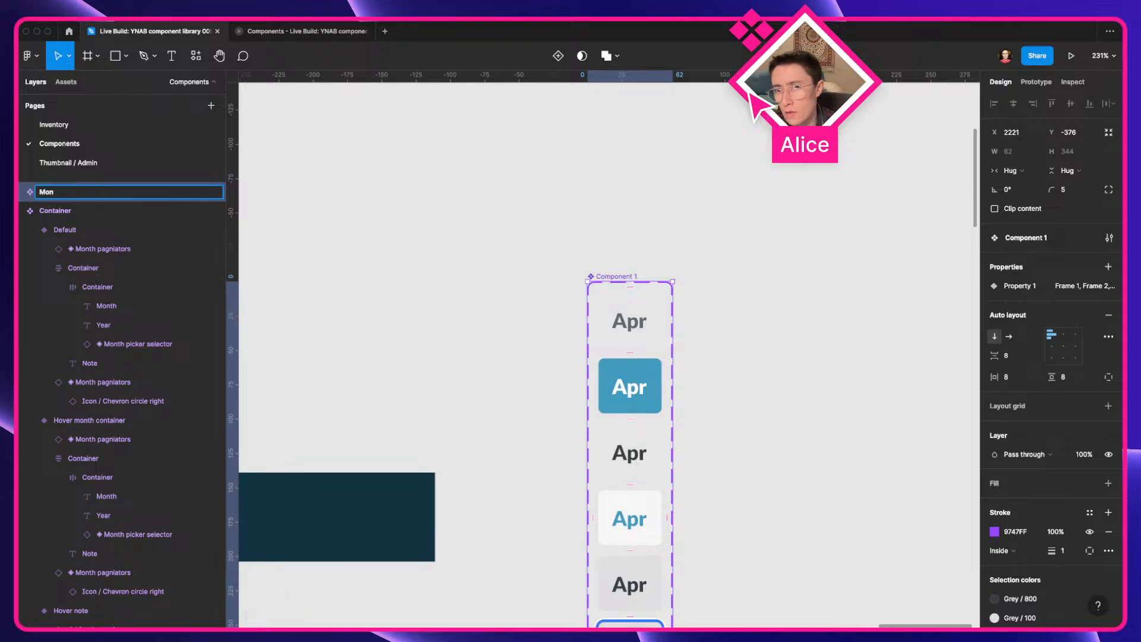
type("th grid ti")
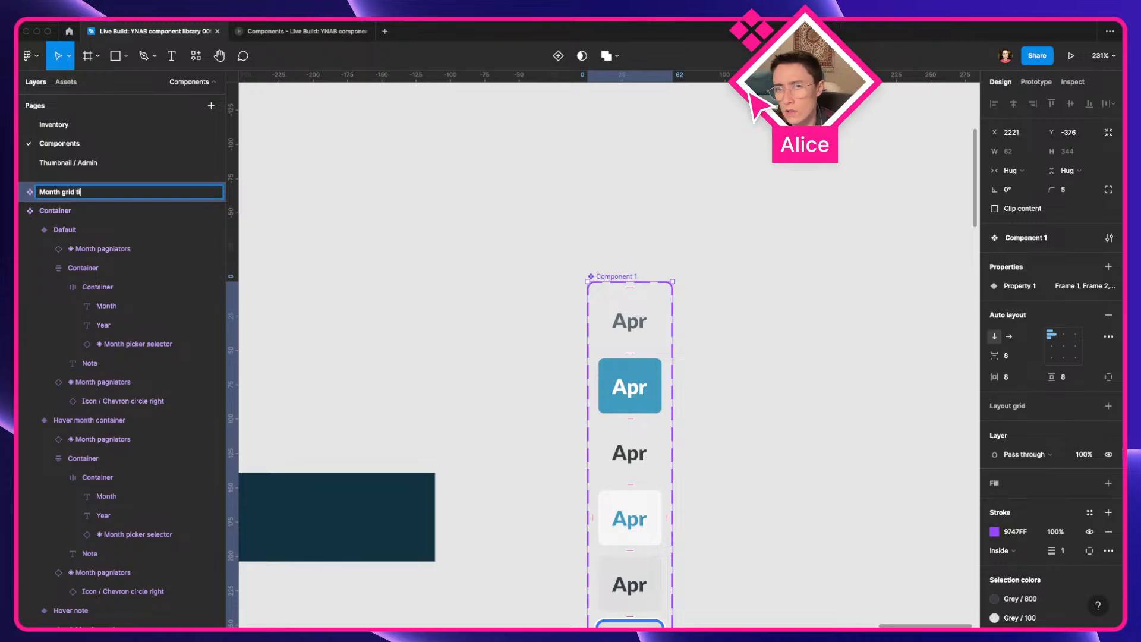
type("les")
key("Return")
Prefix the Month grid tiles name with the ◈ diamond symbol
key("super+r")
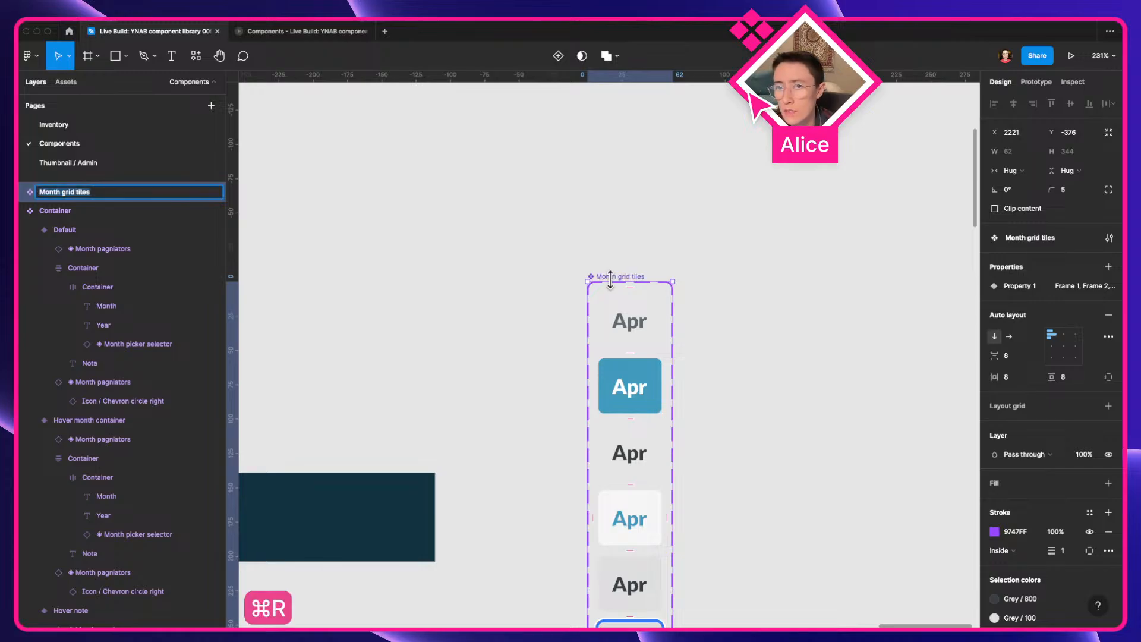
key("ctrl+super+space")
key("Down")
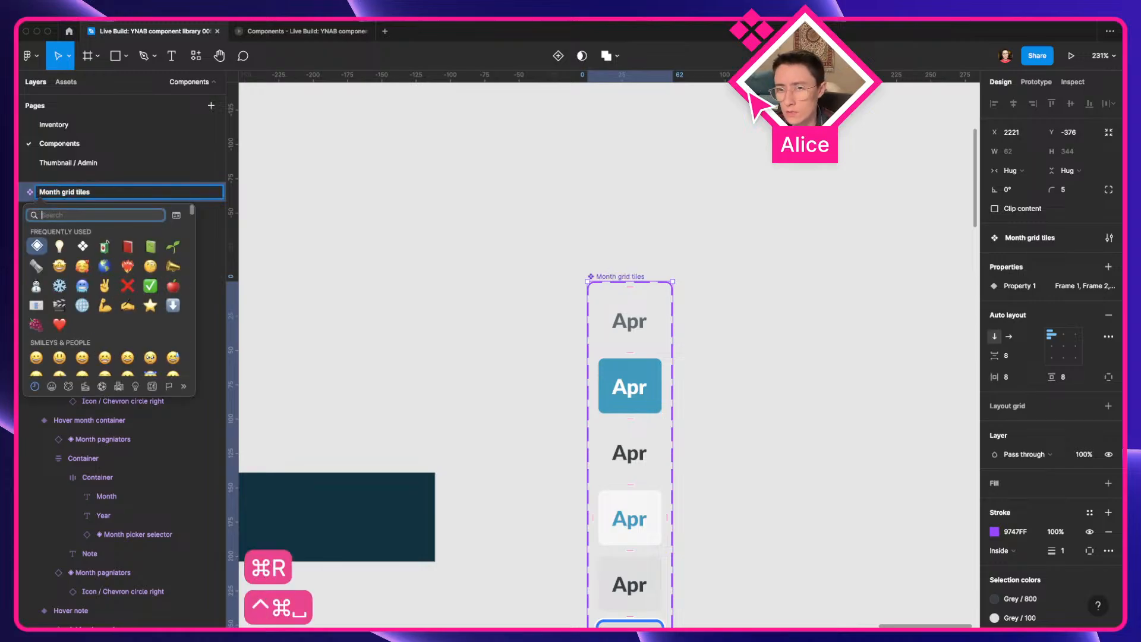
key("Return")
key("Return")
left_click(603, 239)
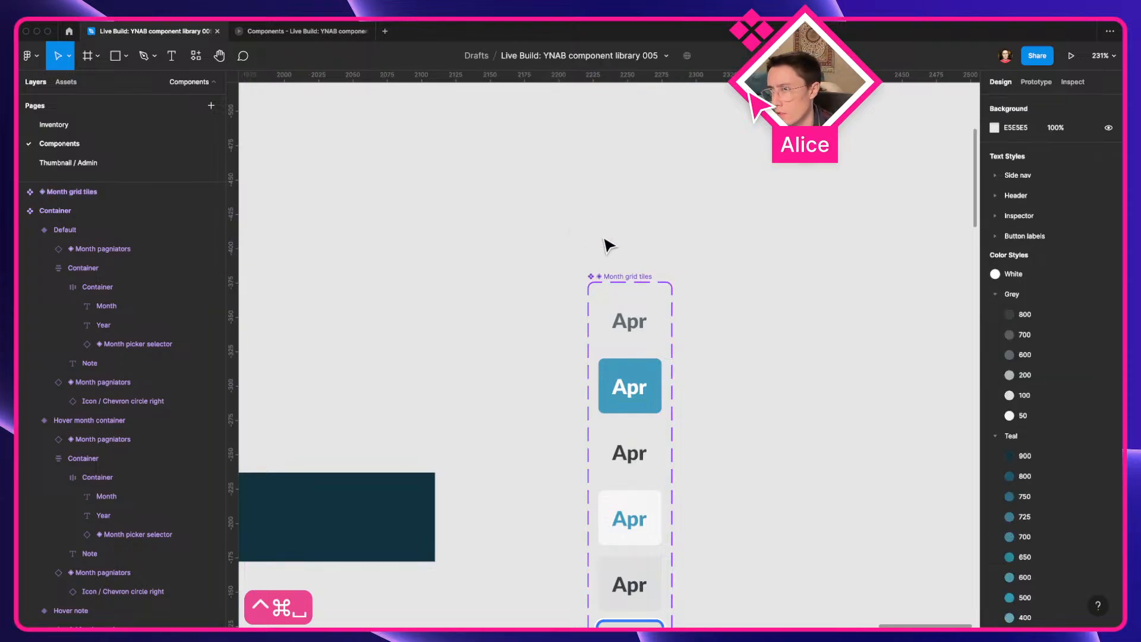
Open the name of the Container component set for editing
scroll(604, 240, "down", 3)
left_click_drag(566, 222, 903, 200)
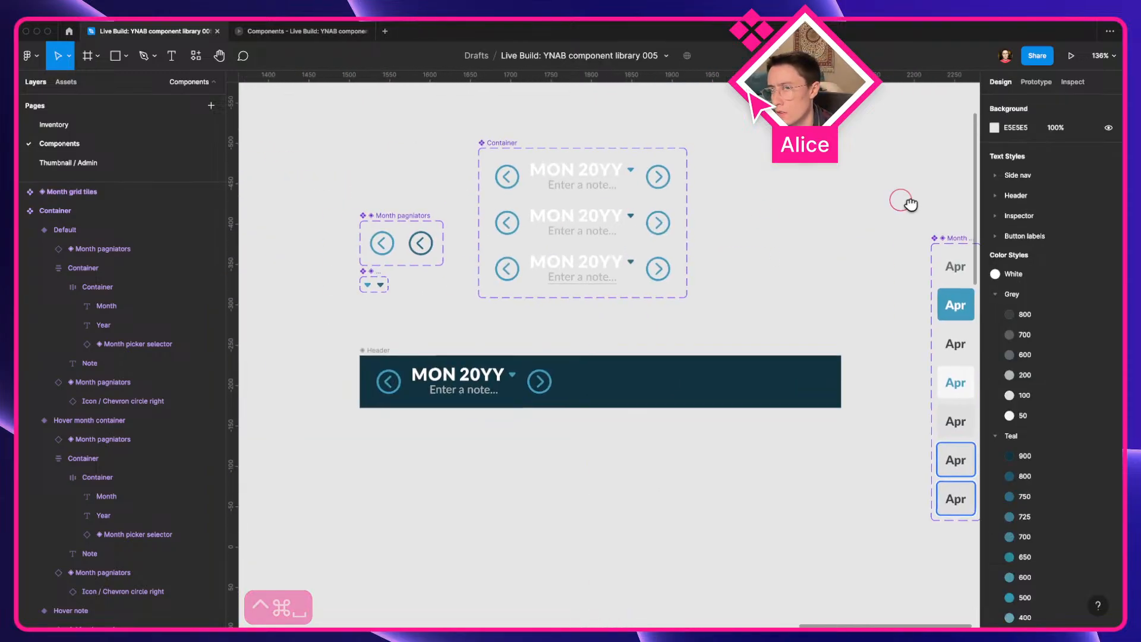
left_click(506, 145)
key("super+r")
scroll(507, 144, "up", 3)
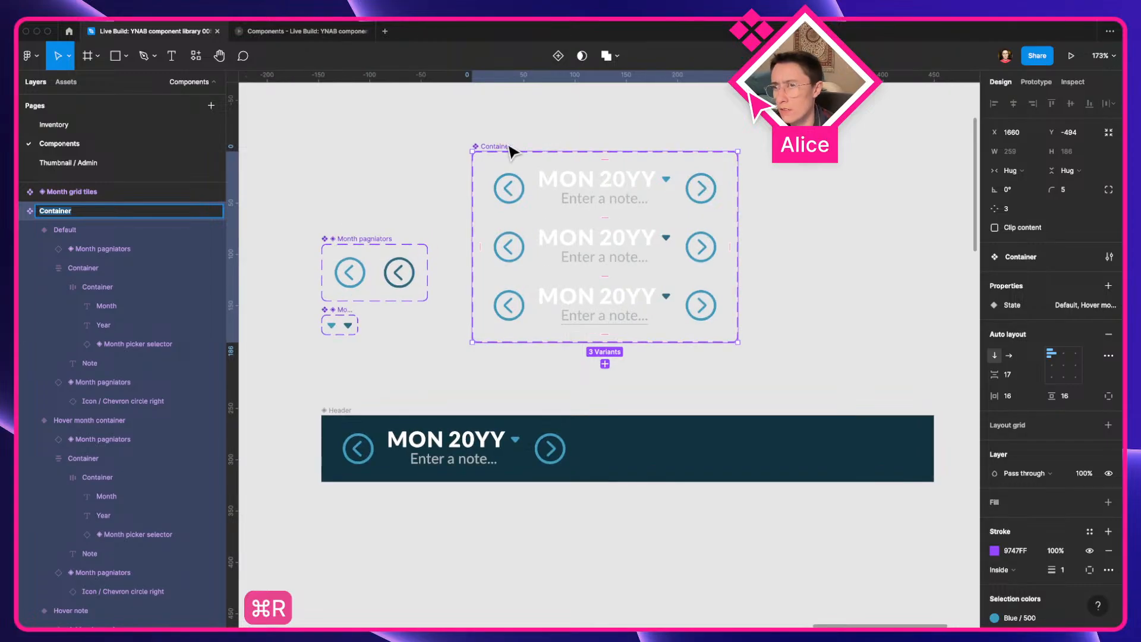
Check YNAB's month picker in the browser, then review its annotated screenshot on Figma's Inventory page
key("ctrl+Left")
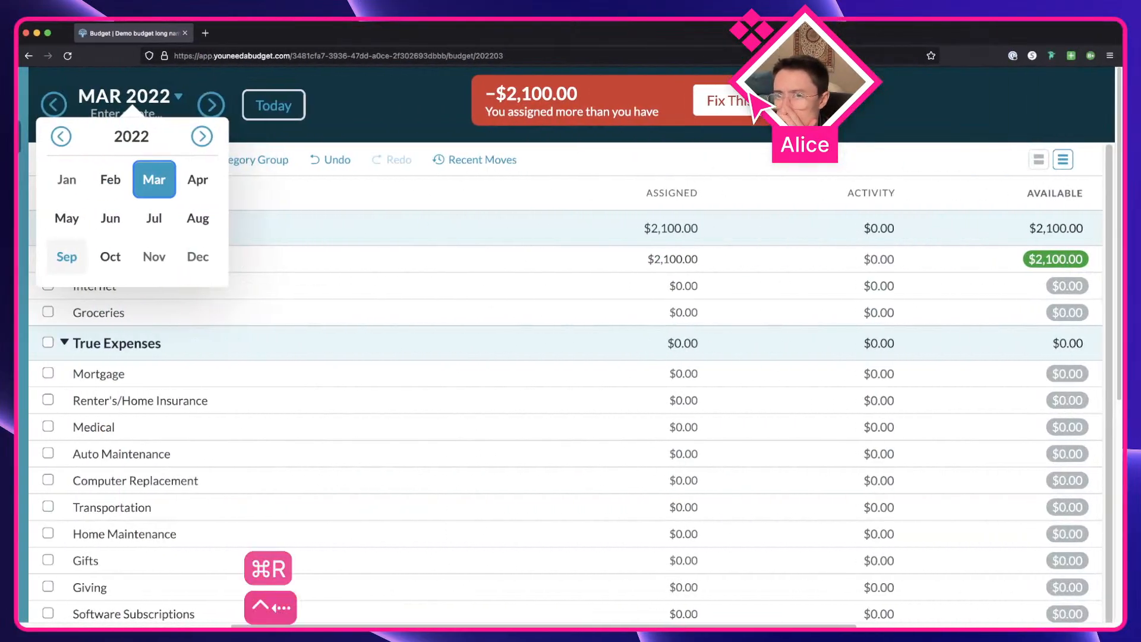
key("ctrl+Right")
left_click(107, 122)
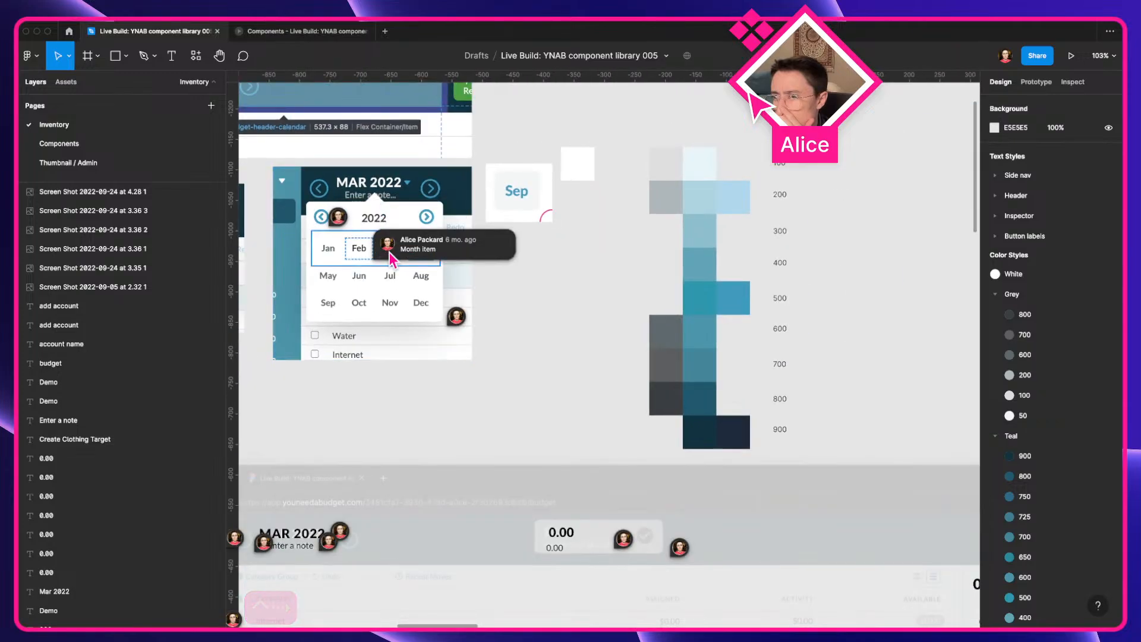
Switch to YNAB in the browser, inspect the month picker's 2022 year heading and zoom the page out
key("ctrl+Left")
right_click(161, 136)
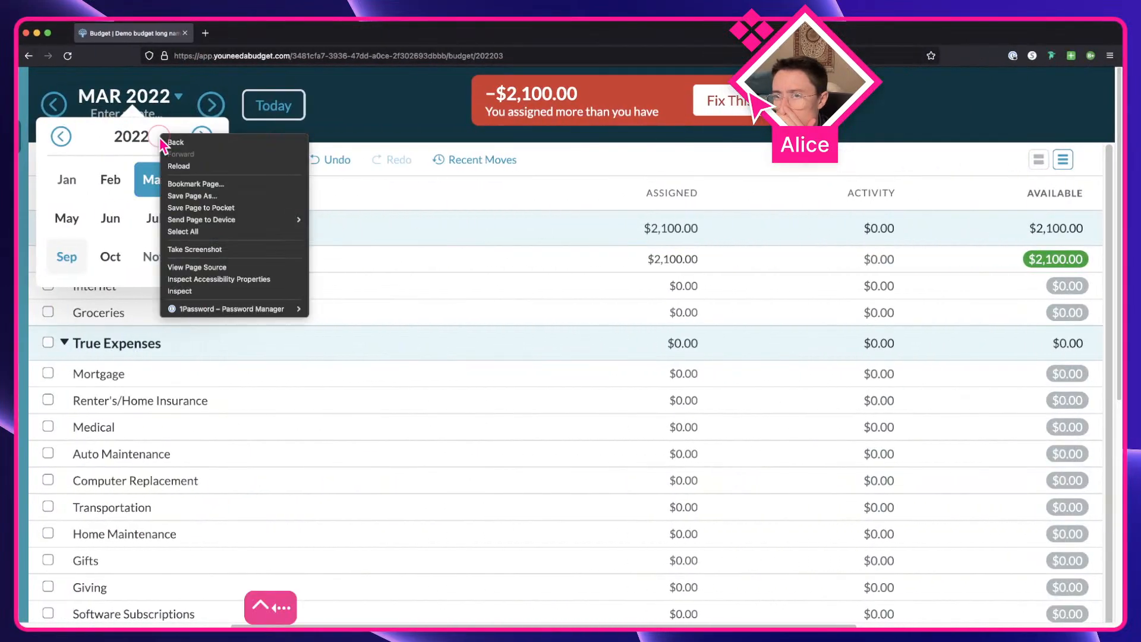
left_click(209, 295)
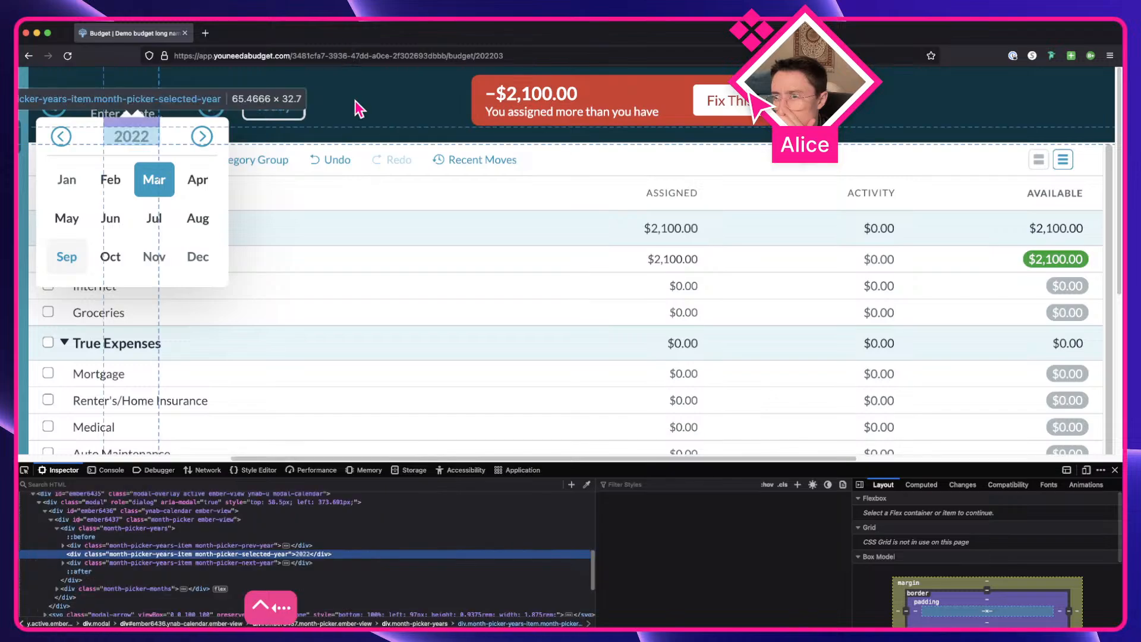
key("super+minus")
key("super+minus")
key("super+minus")
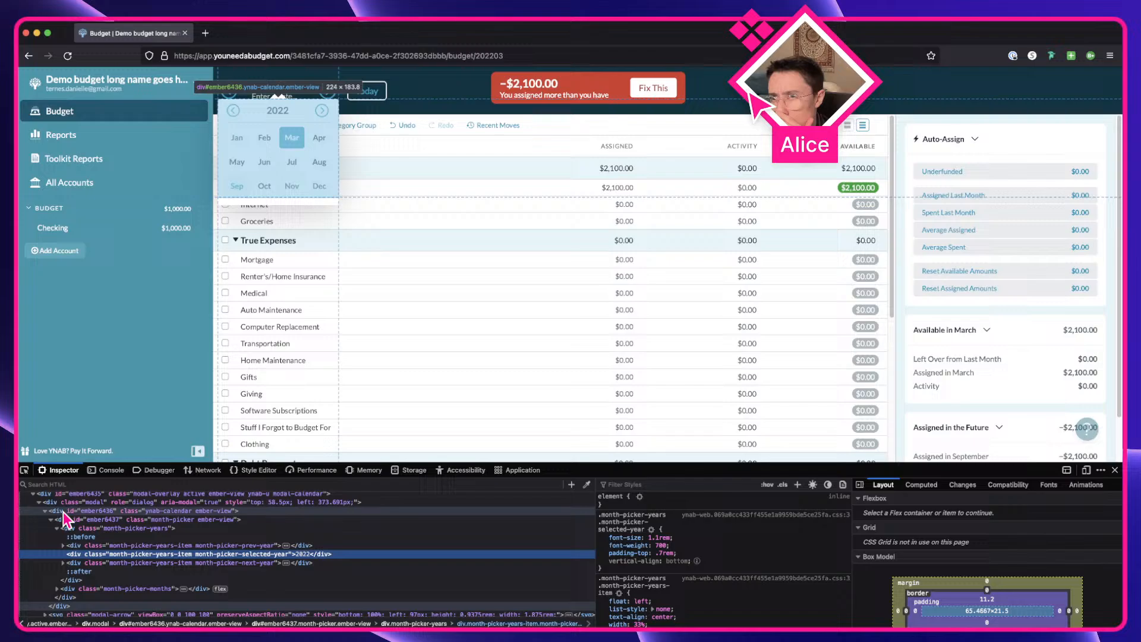
Collapse the month picker's calendar and modal nodes in the markup and inspect the surrounding modal-overlay element
left_click(44, 510)
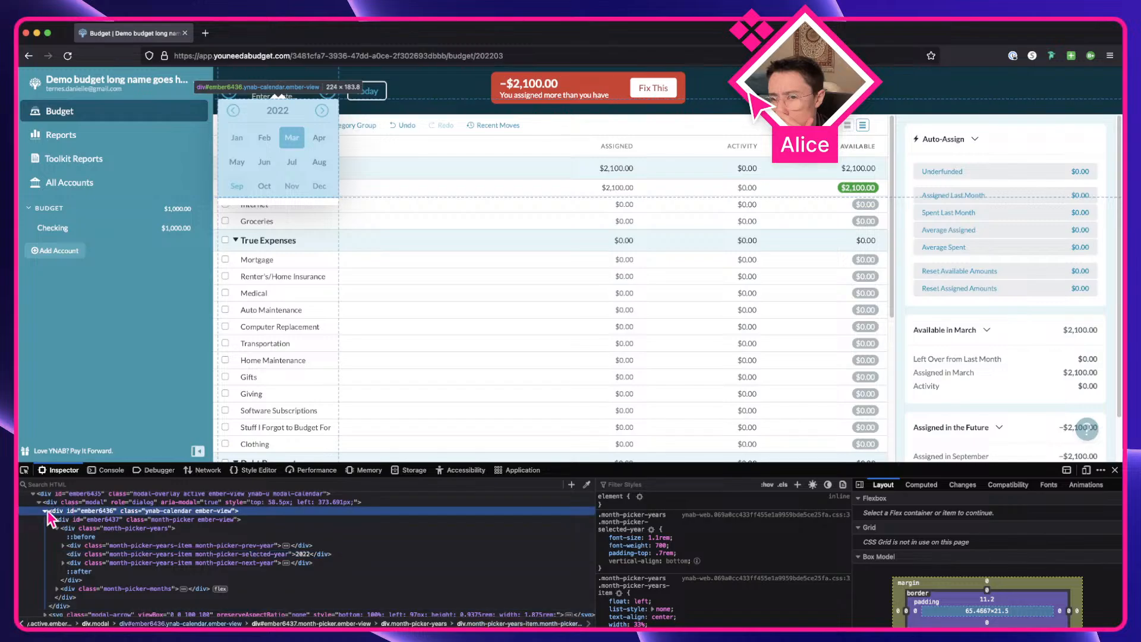
left_click(40, 503)
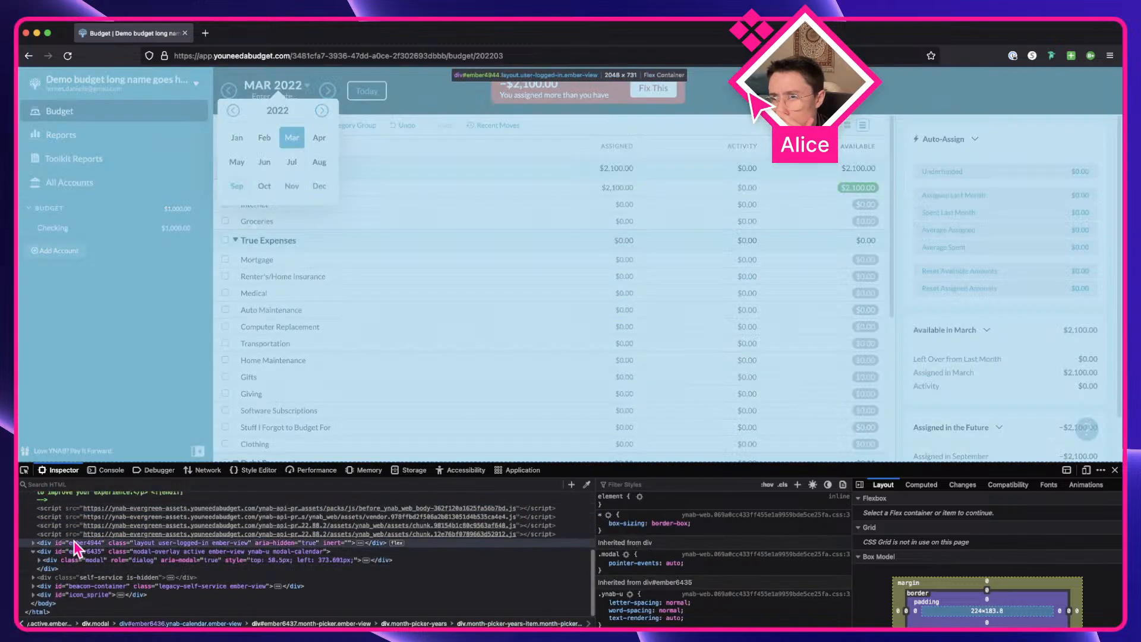
left_click(71, 552)
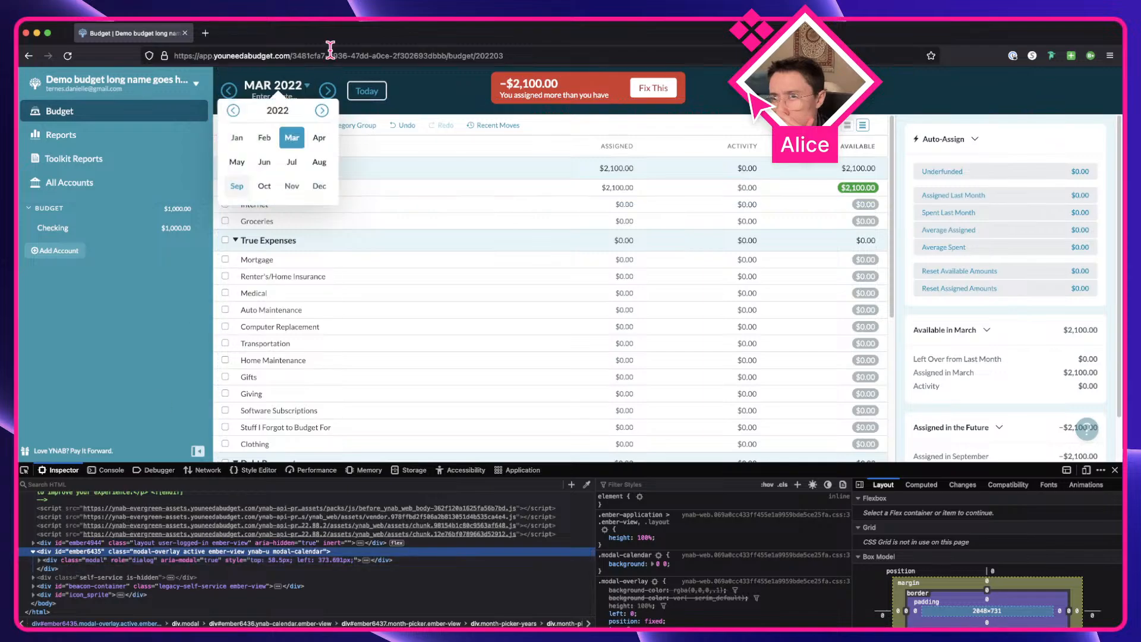
Close YNAB's month picker and inspect the budget-header-calendar element that holds the month selector
left_click(308, 87)
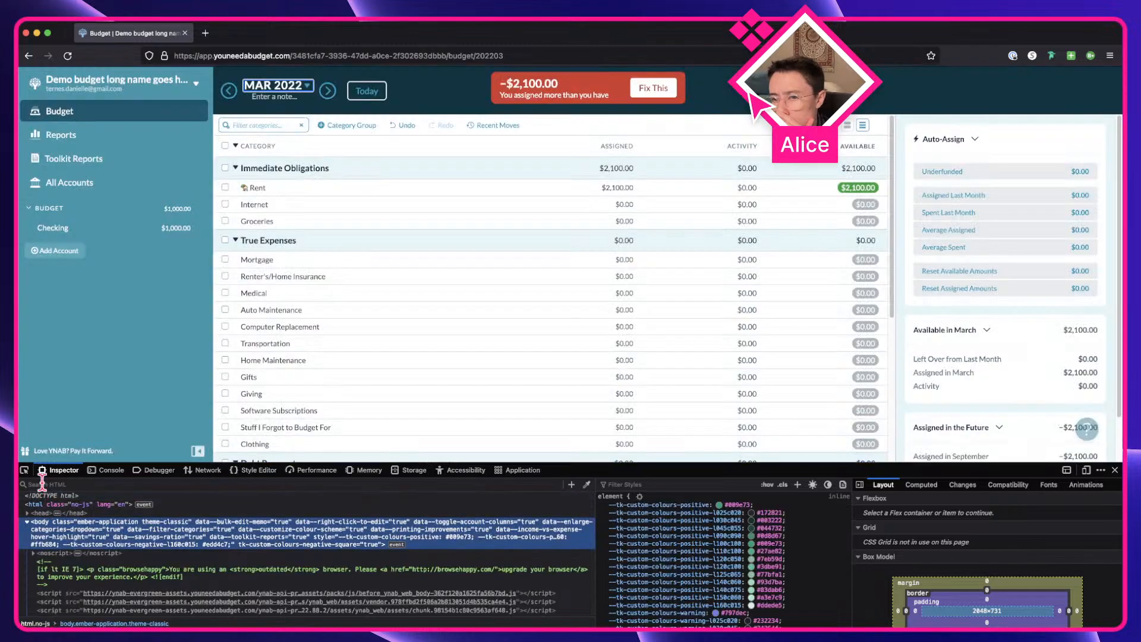
left_click(25, 470)
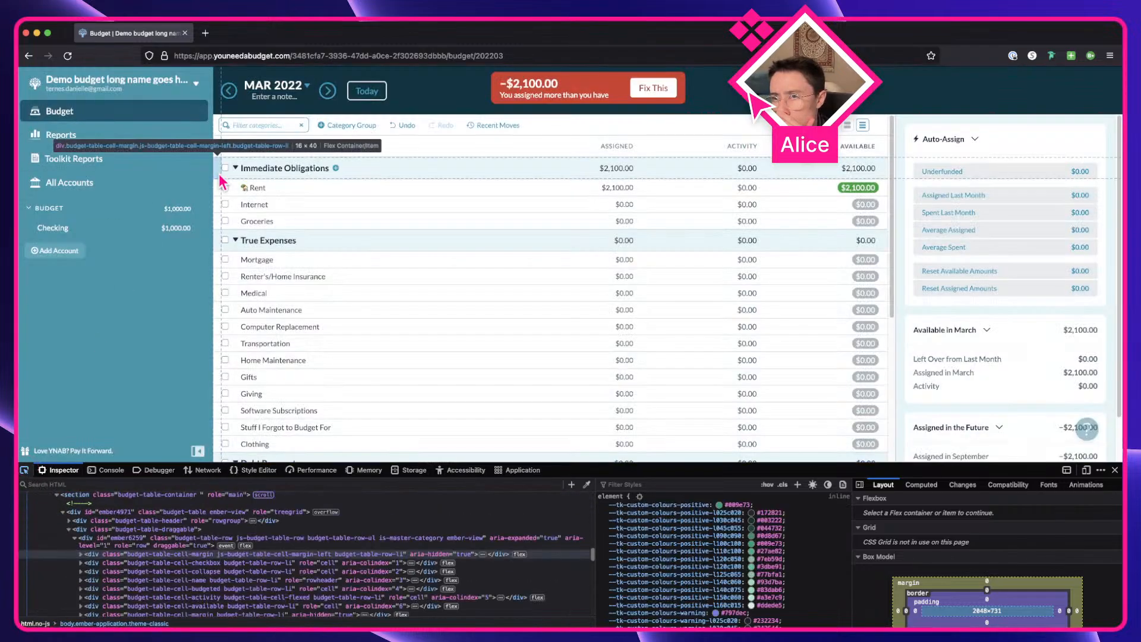
left_click(278, 104)
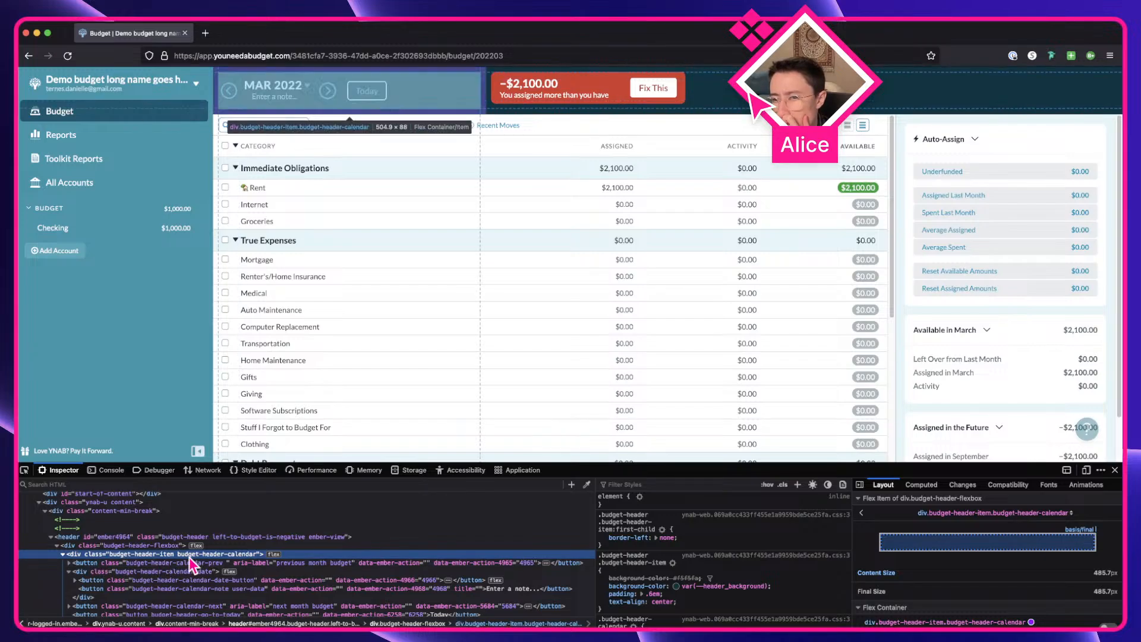
Switch to Figma's Components page and rename the Container component set as "◈ Budget header calendar"
key("ctrl+Right")
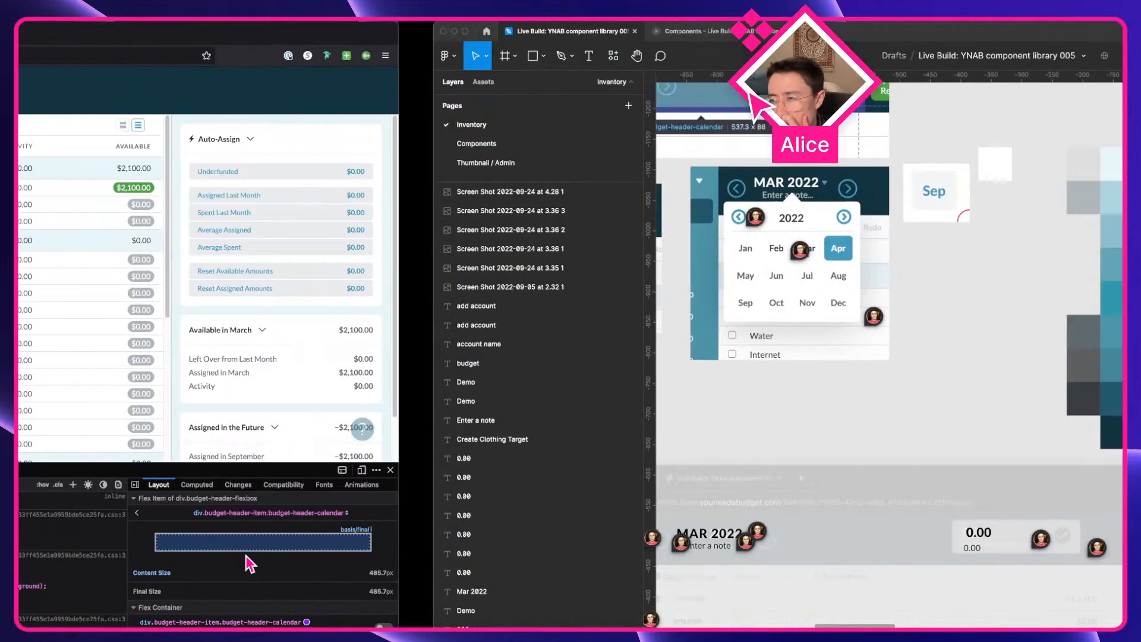
scroll(541, 209, "down", 5)
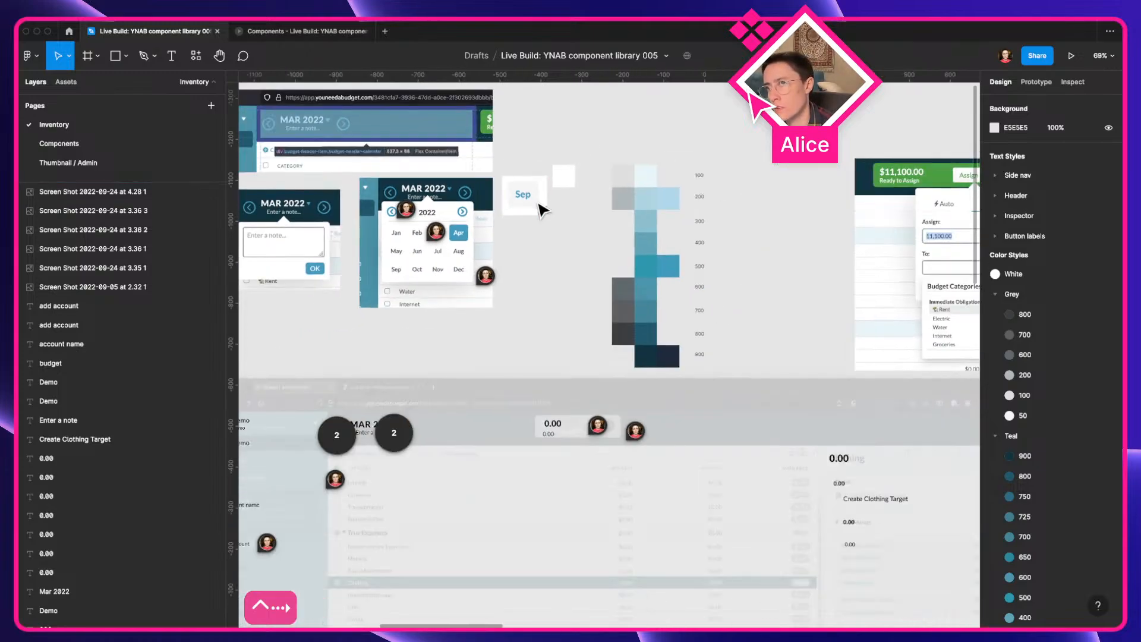
left_click(154, 145)
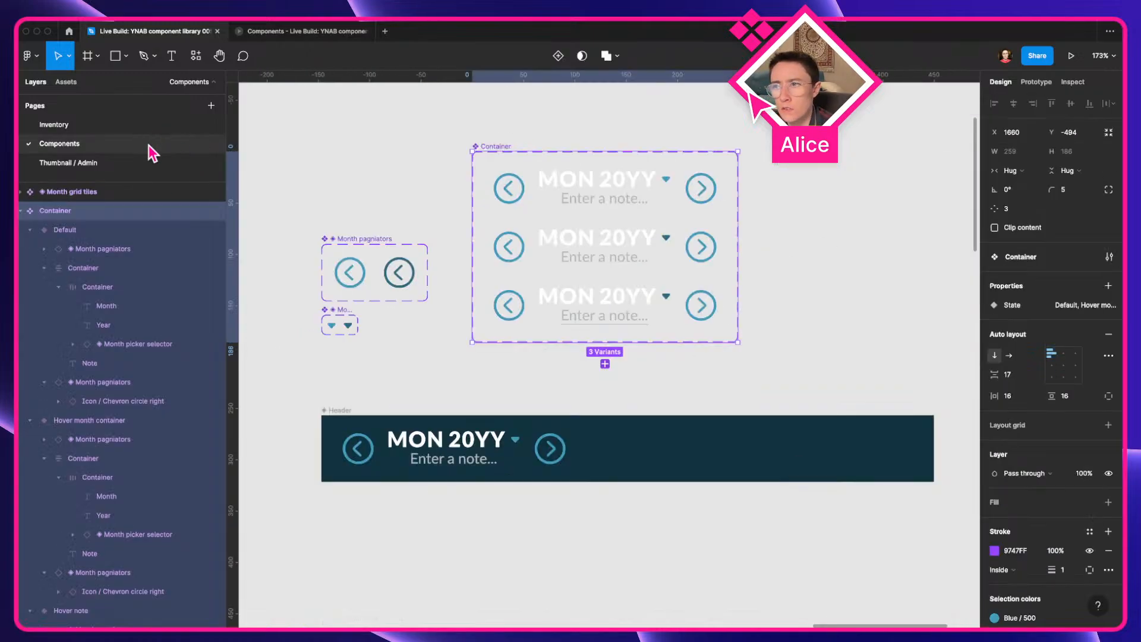
key("super+r")
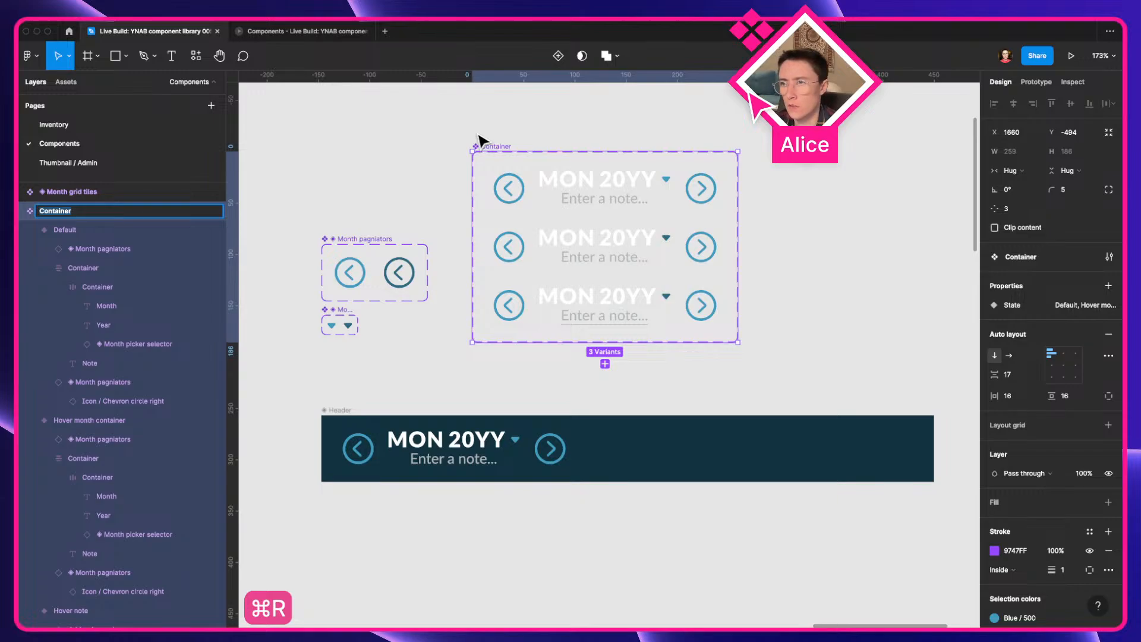
type("C")
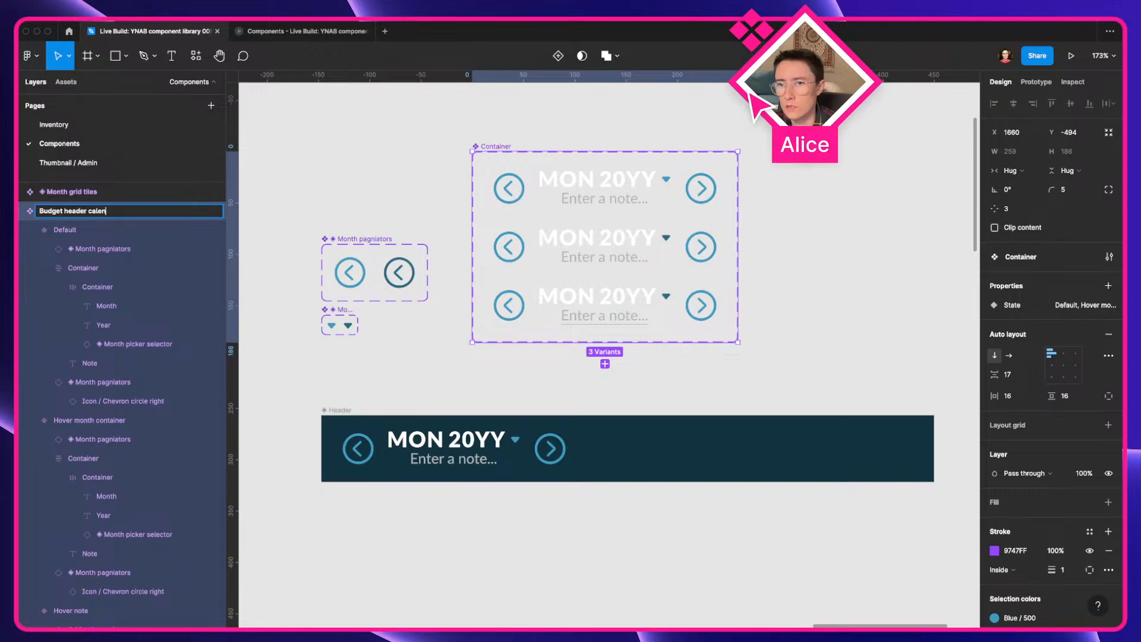
key("super+a")
key("super+Left")
key("ctrl+super+space")
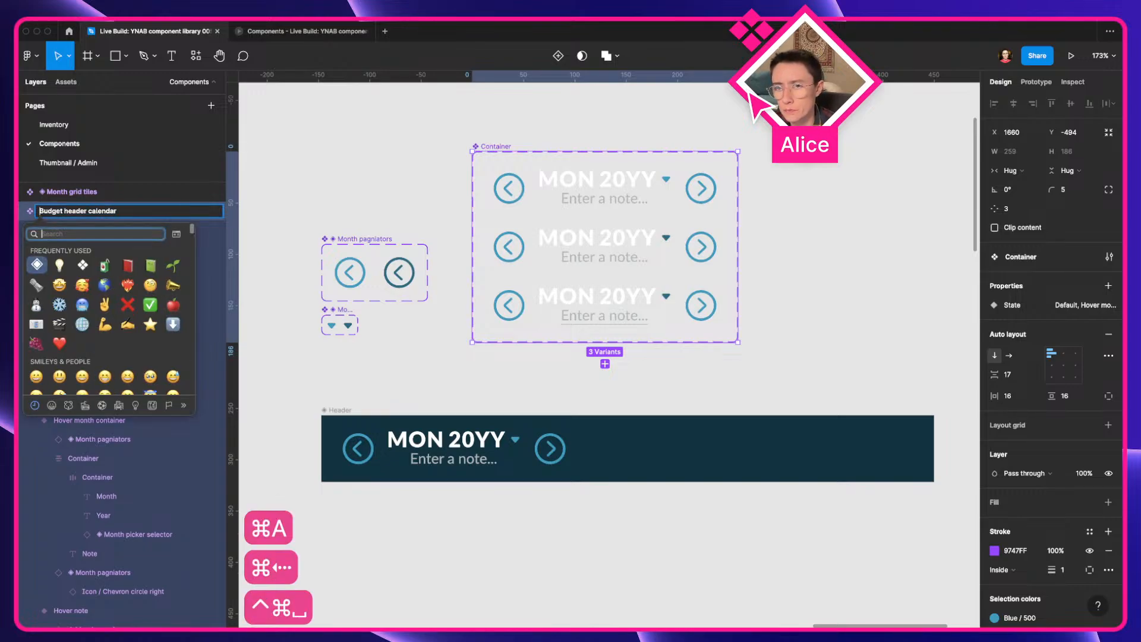
key("Escape")
key("Return")
Check YNAB's budget header in the browser against the Budget header calendar component set in Figma
key("ctrl+Left")
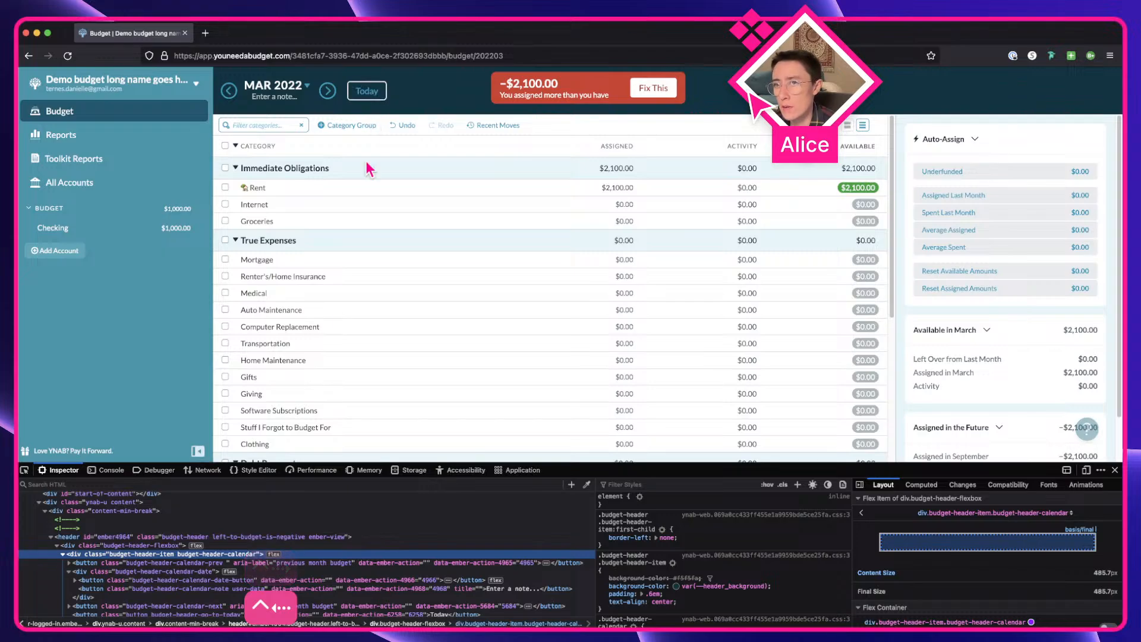
key("ctrl+Right")
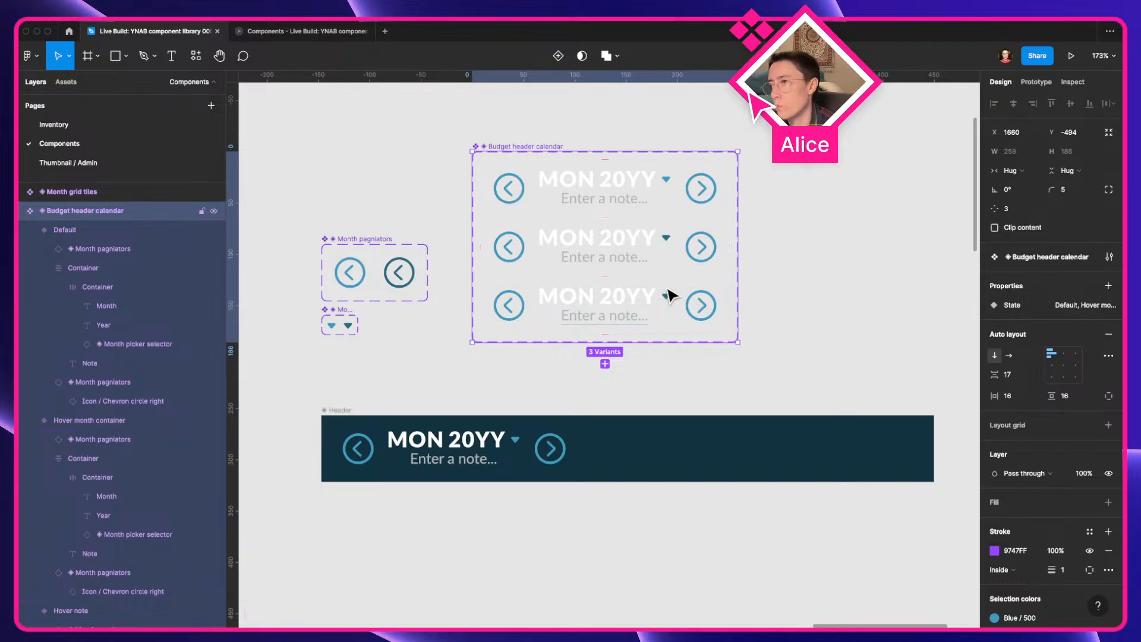
left_click(804, 314)
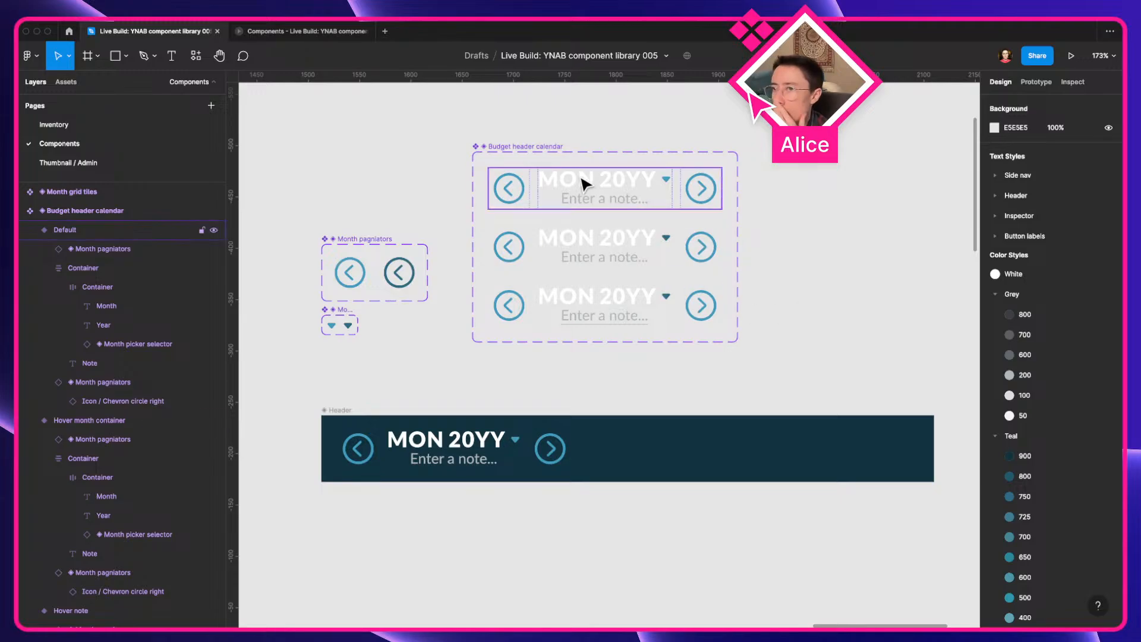
Move the Header frame down to Y -191 and the Month grid tiles component set up to Y -487
scroll(620, 291, "down", 5)
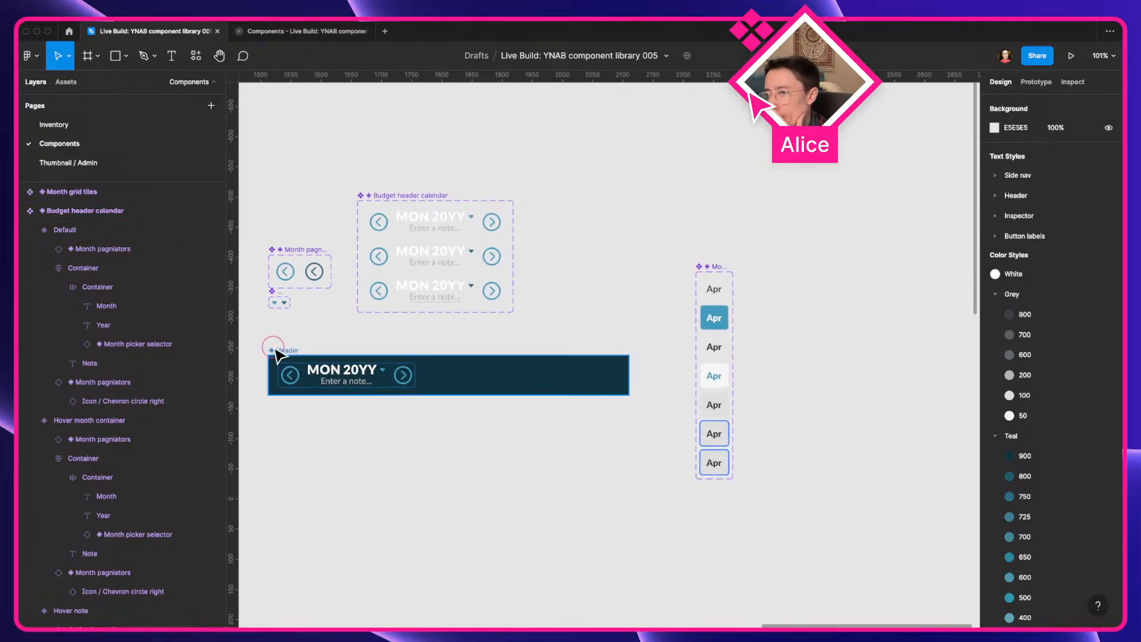
left_click_drag(277, 355, 278, 383)
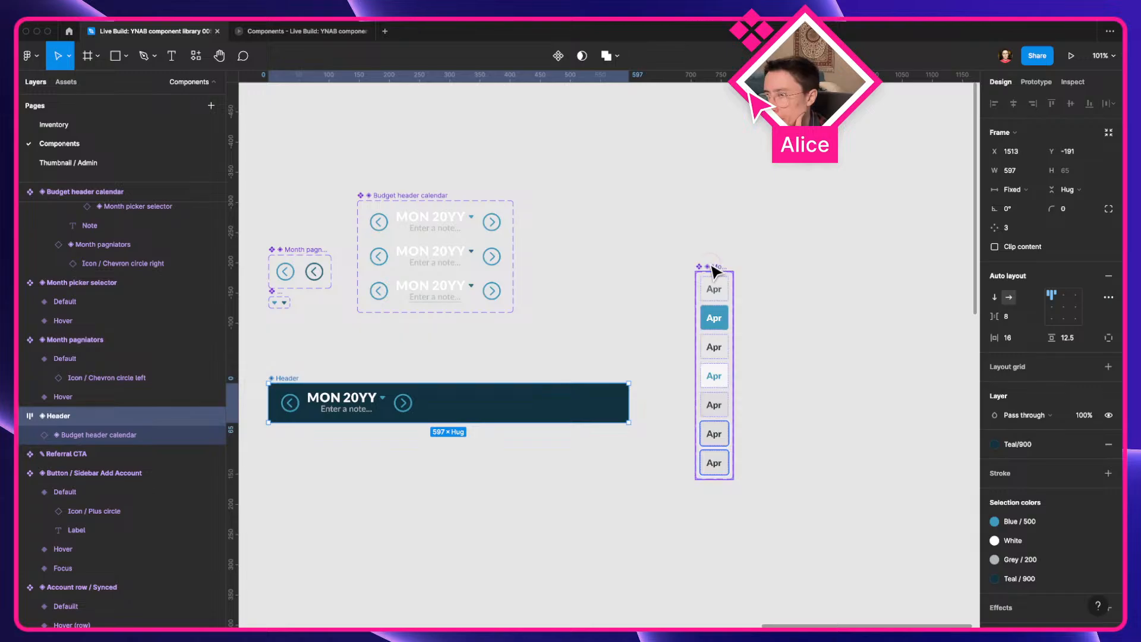
left_click_drag(715, 269, 710, 205)
Rename the Month grid tiles component set's variant property Property 1 as State
scroll(707, 203, "up", 5)
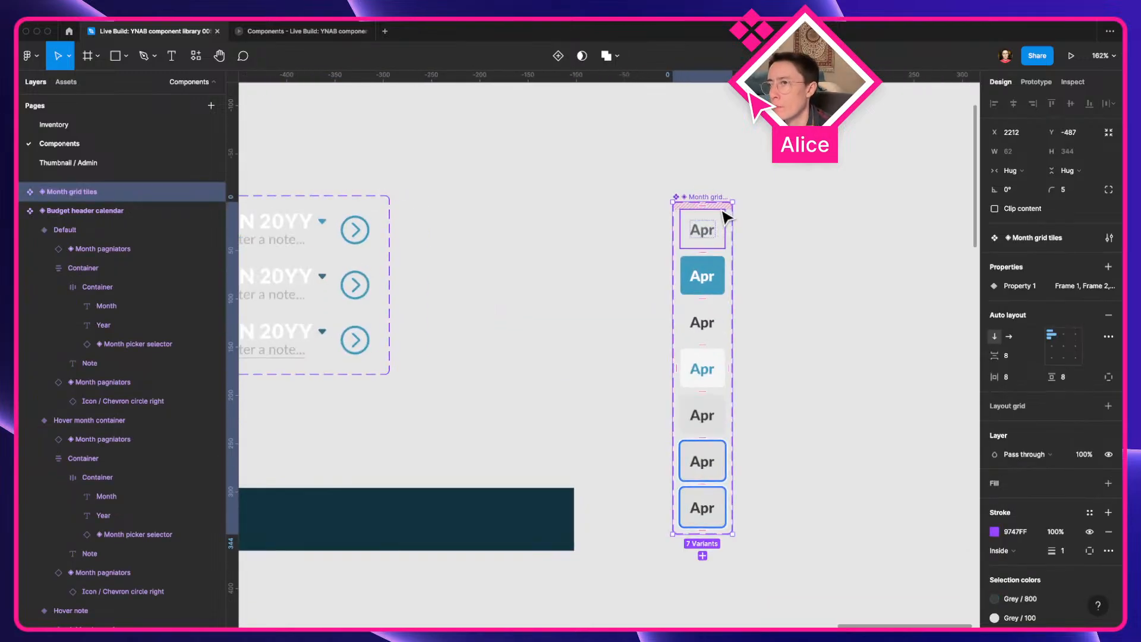
scroll(716, 226, "right", 3)
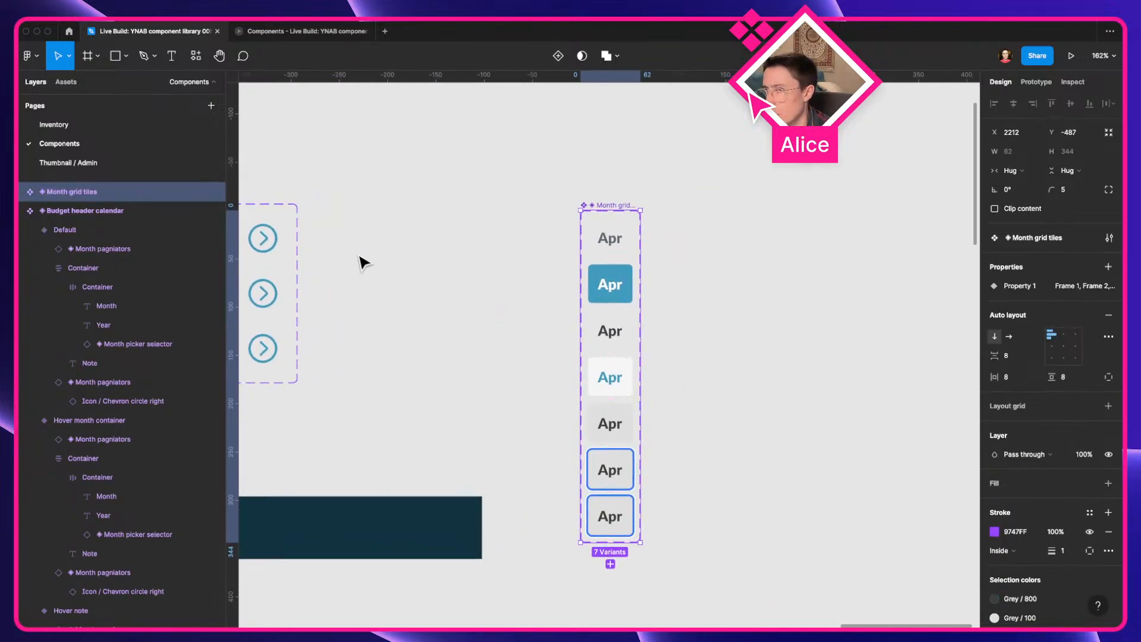
double_click(1020, 286)
type("State")
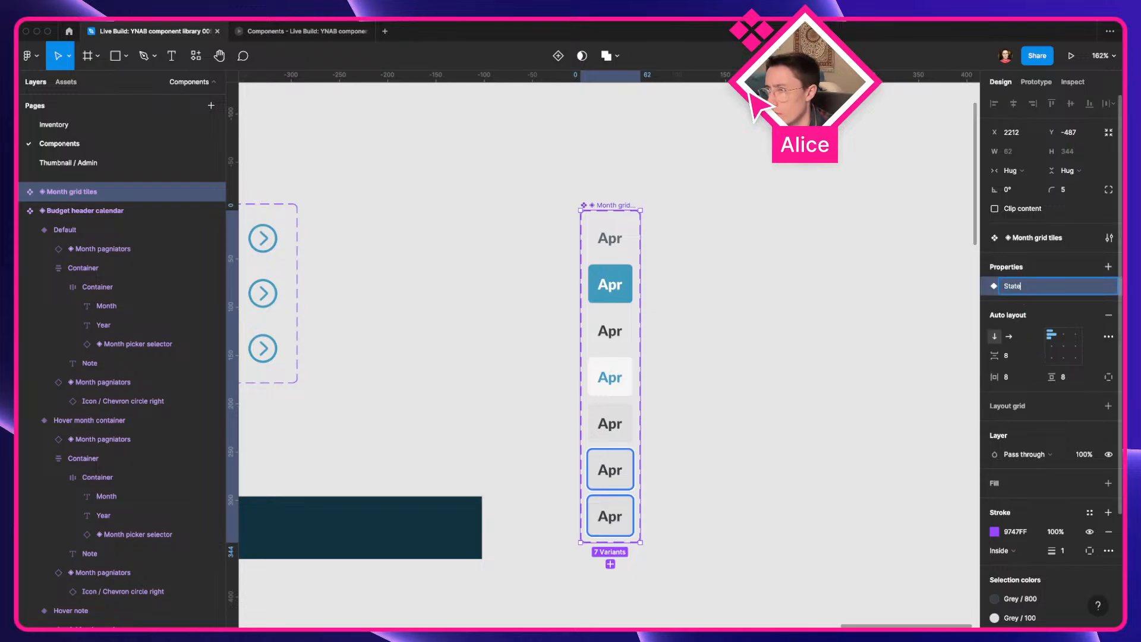
key("Return")
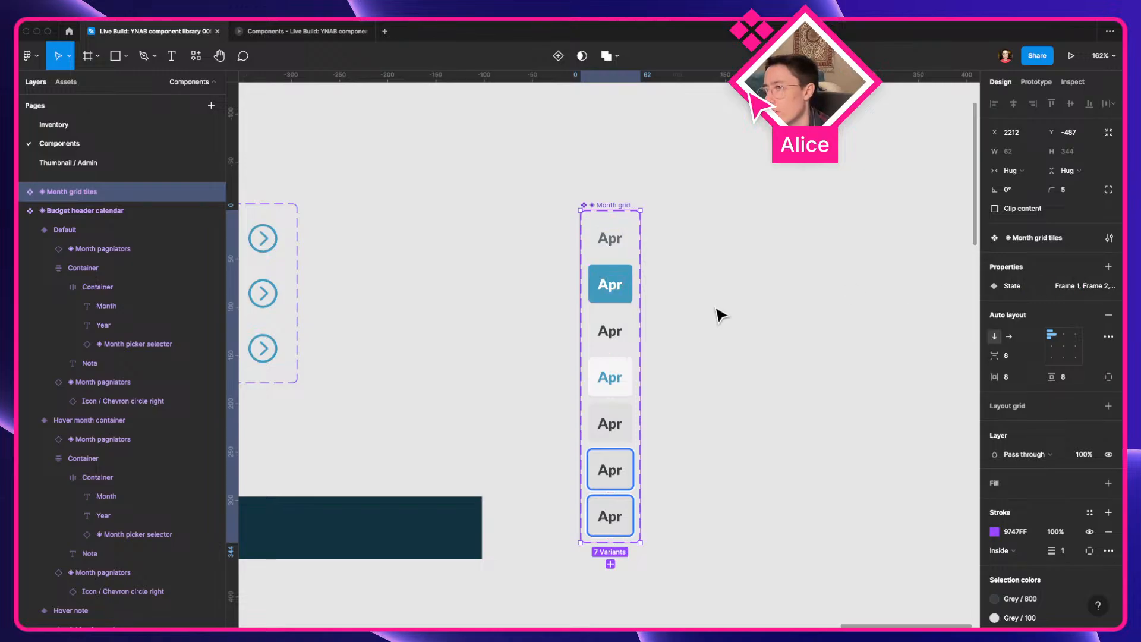
Add a variant property named Selected to the Month grid tiles component set
left_click(1108, 267)
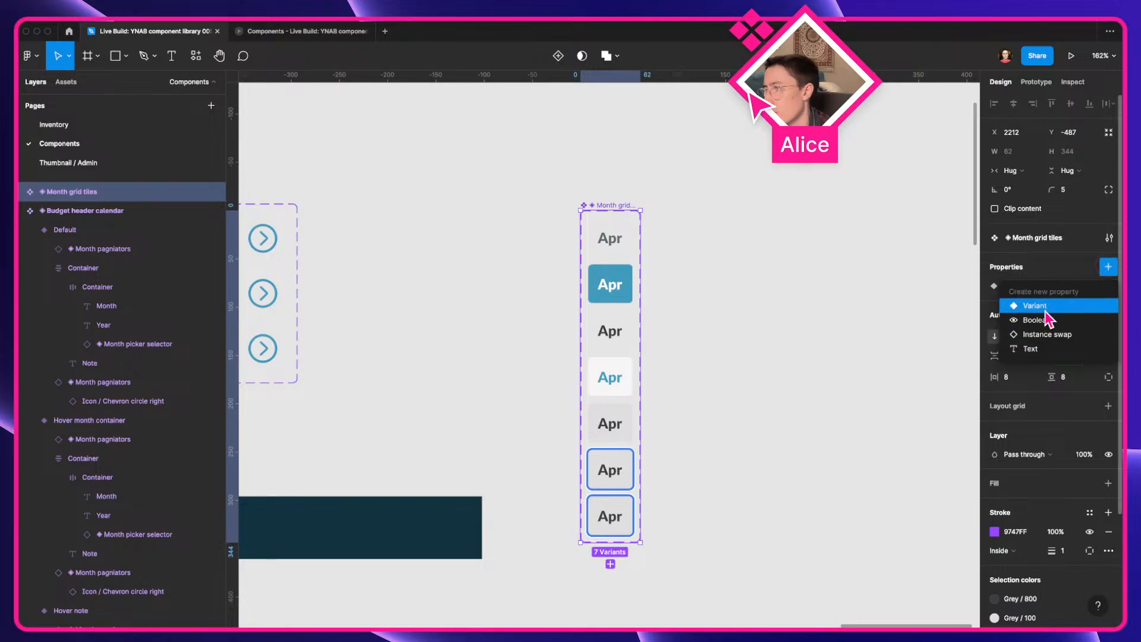
left_click(1044, 309)
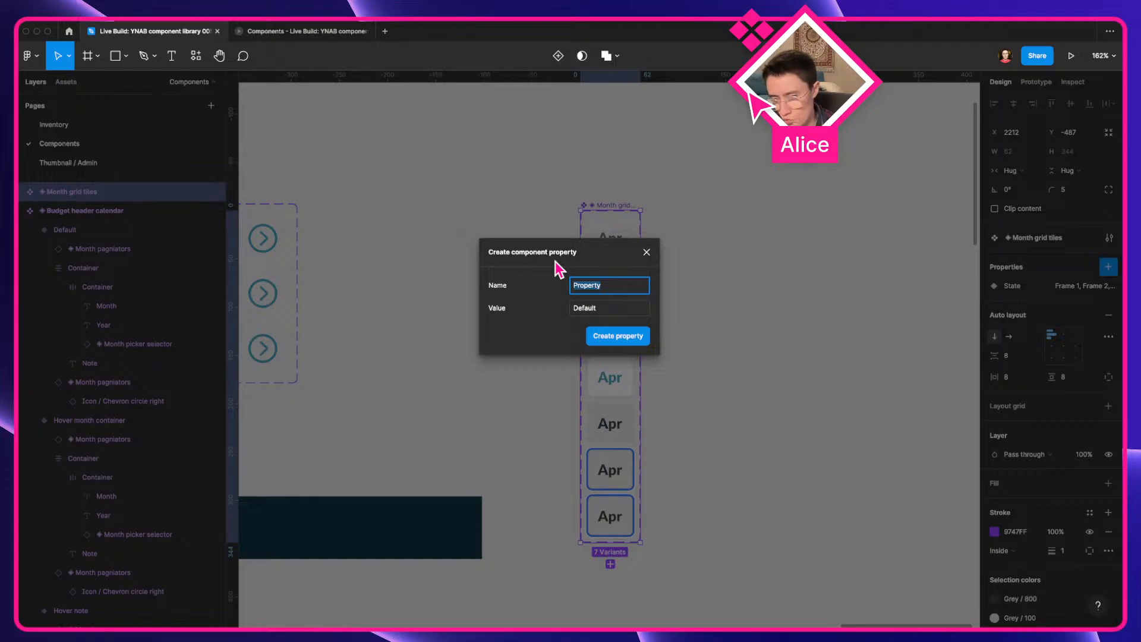
type("ed")
key("Return")
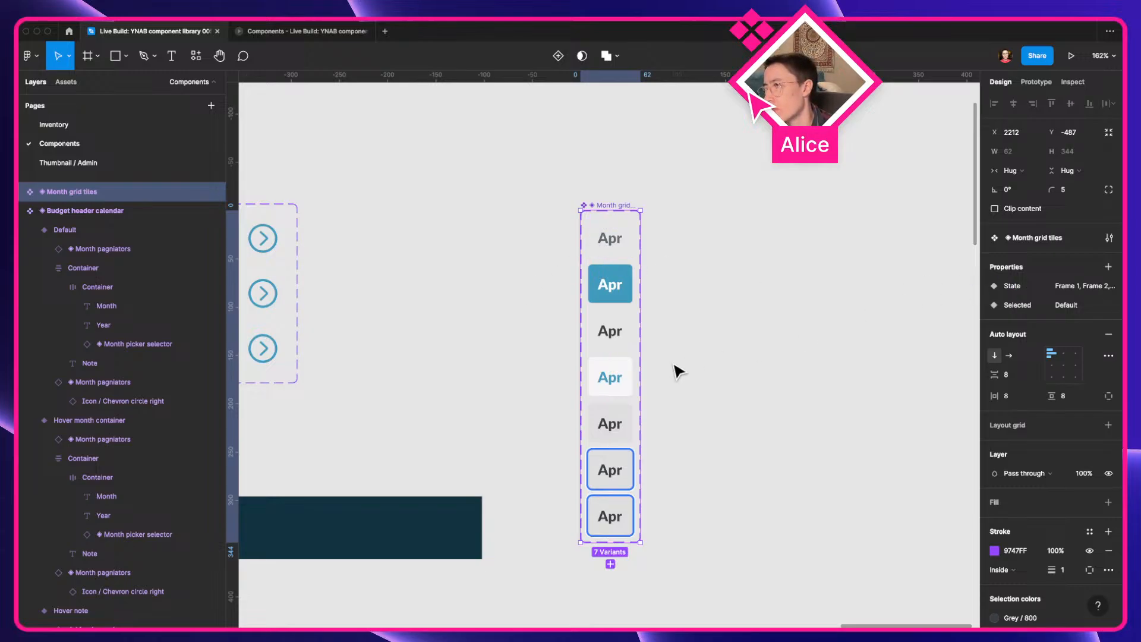
Add another variant property for today's month to the Month grid tiles set and name it "is Today"
left_click(1108, 266)
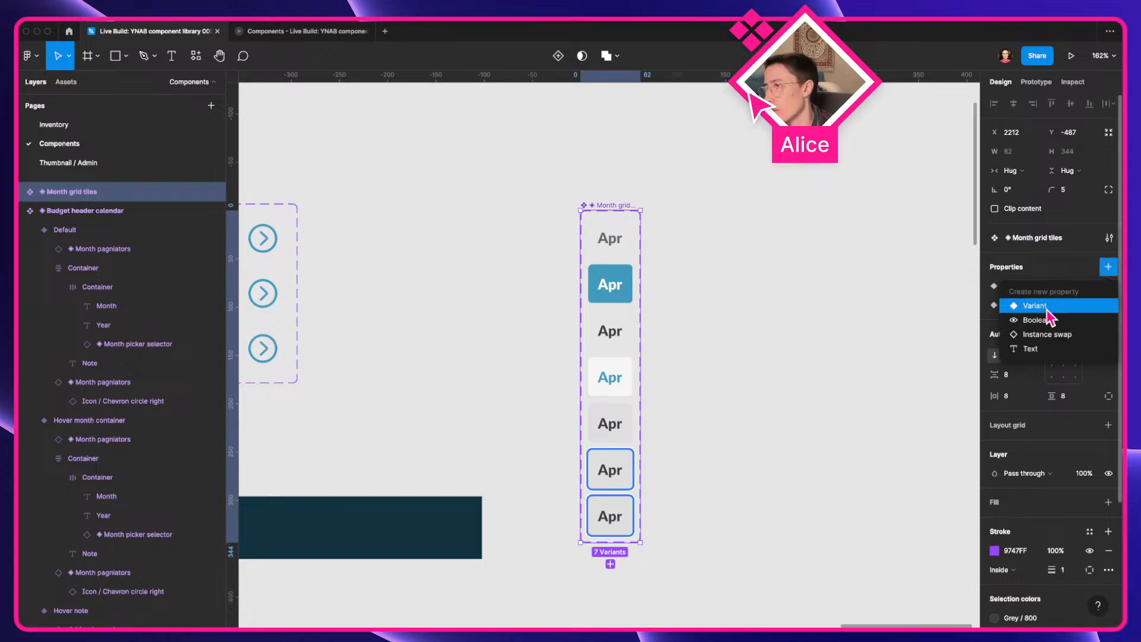
left_click(1045, 306)
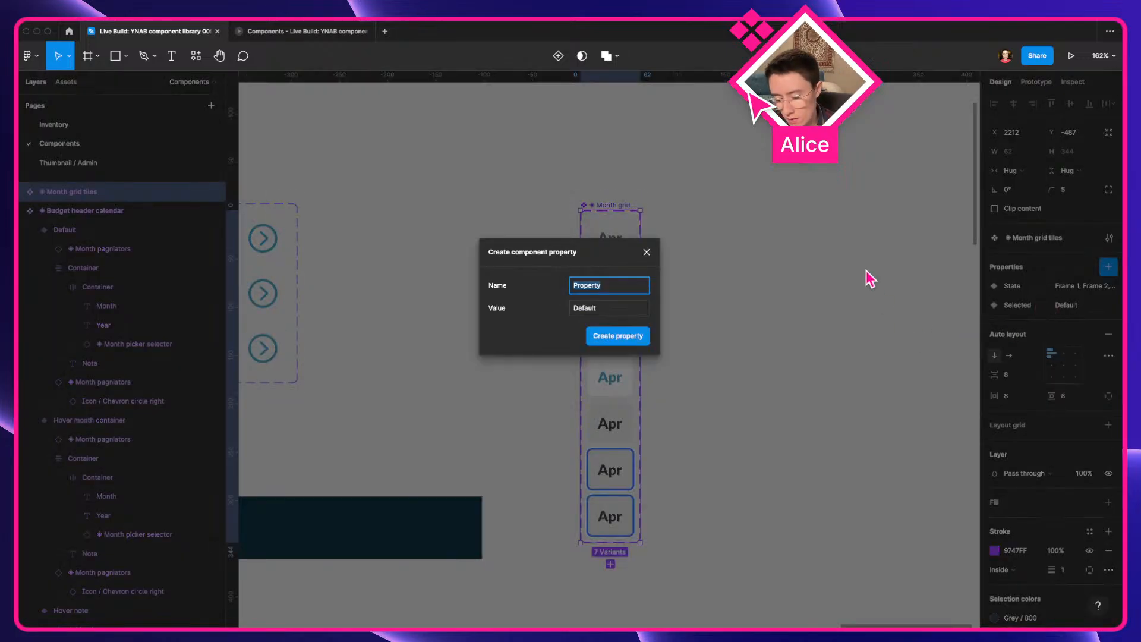
type("= Today")
key("Return")
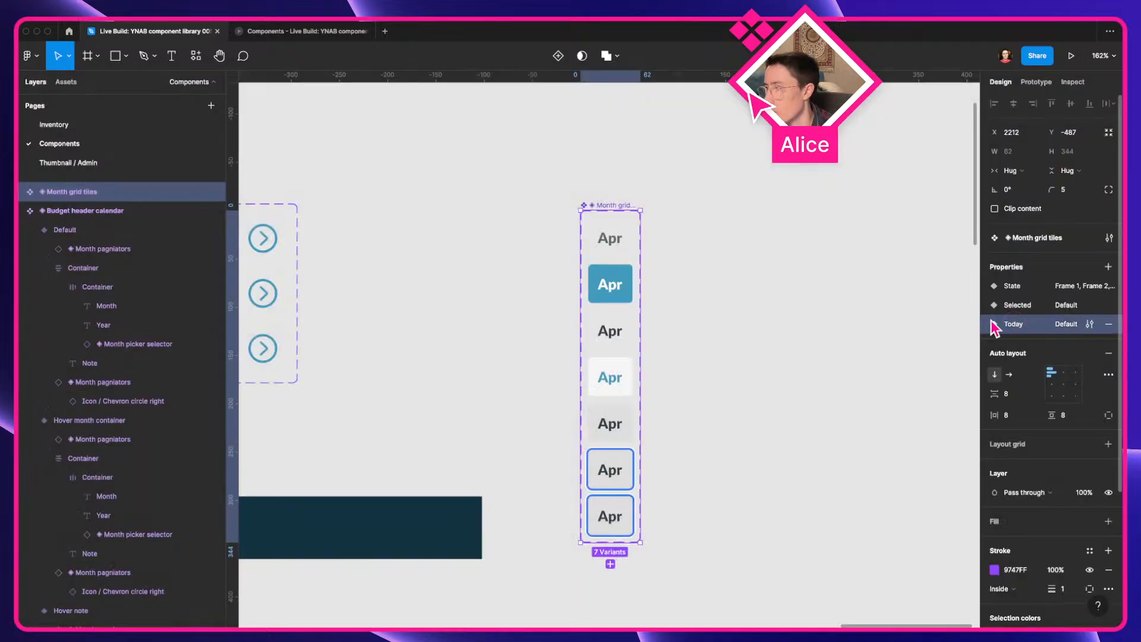
double_click(1018, 326)
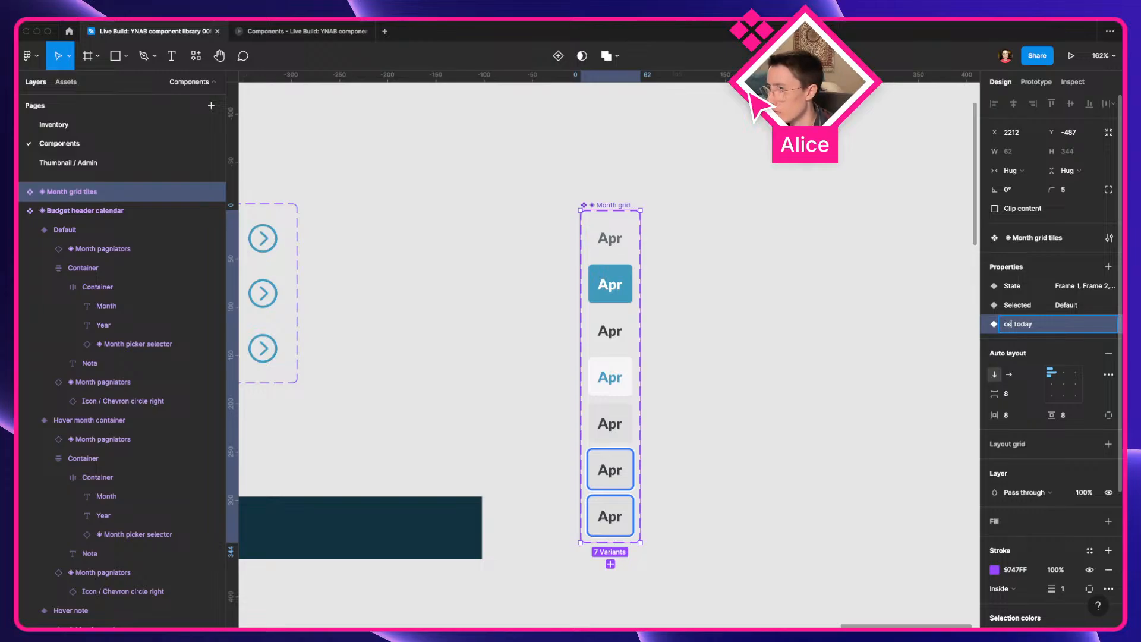
type("is")
key("Return")
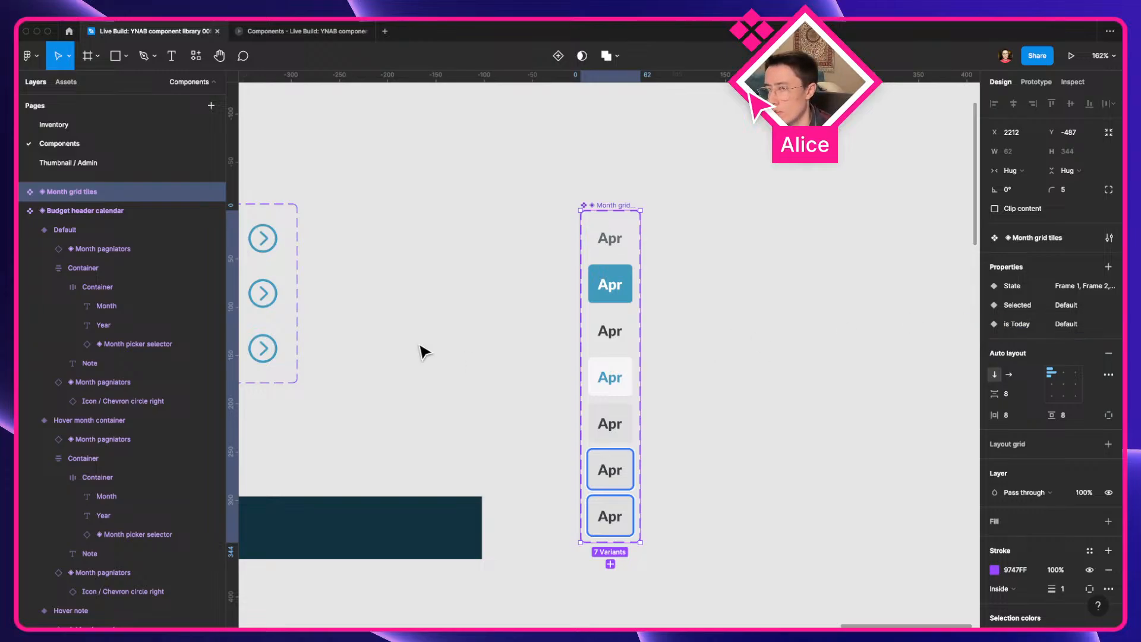
Set is Today to True on the light tile with blue text and to False on all other month tiles
left_click(611, 376)
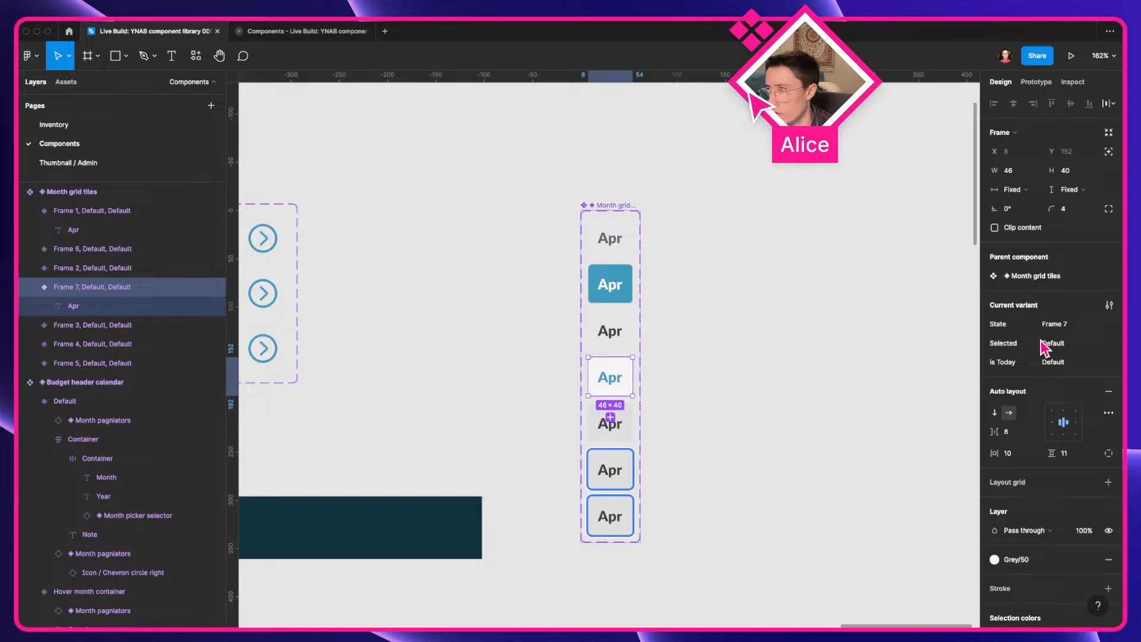
left_click(1068, 361)
type("True")
key("Return")
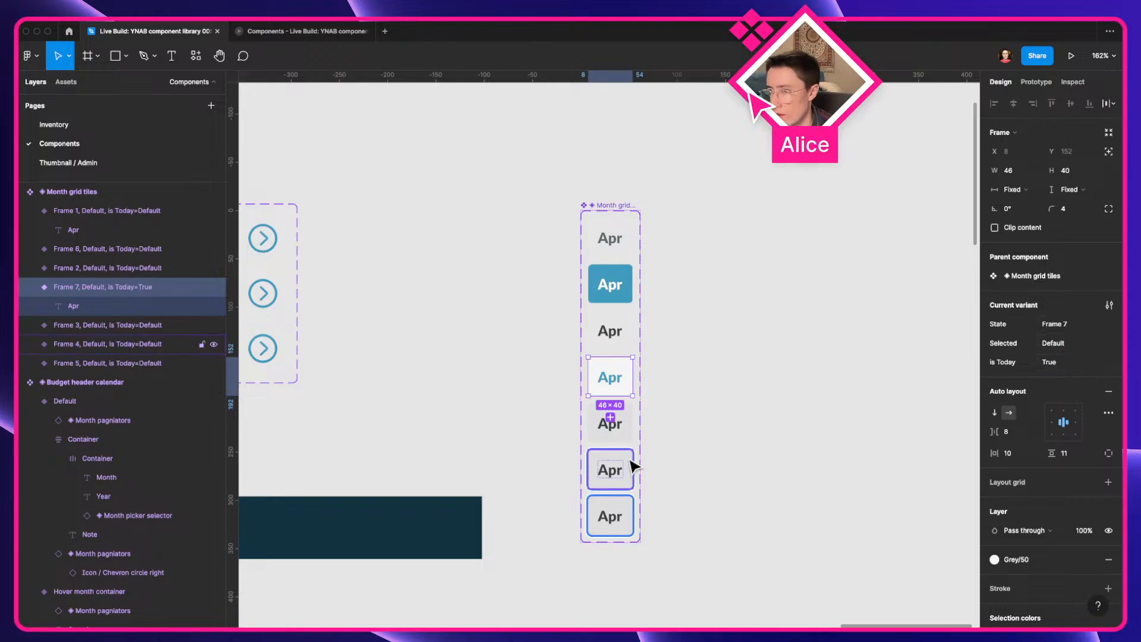
key("super+a")
left_click(612, 385, "shift")
left_click(1068, 361)
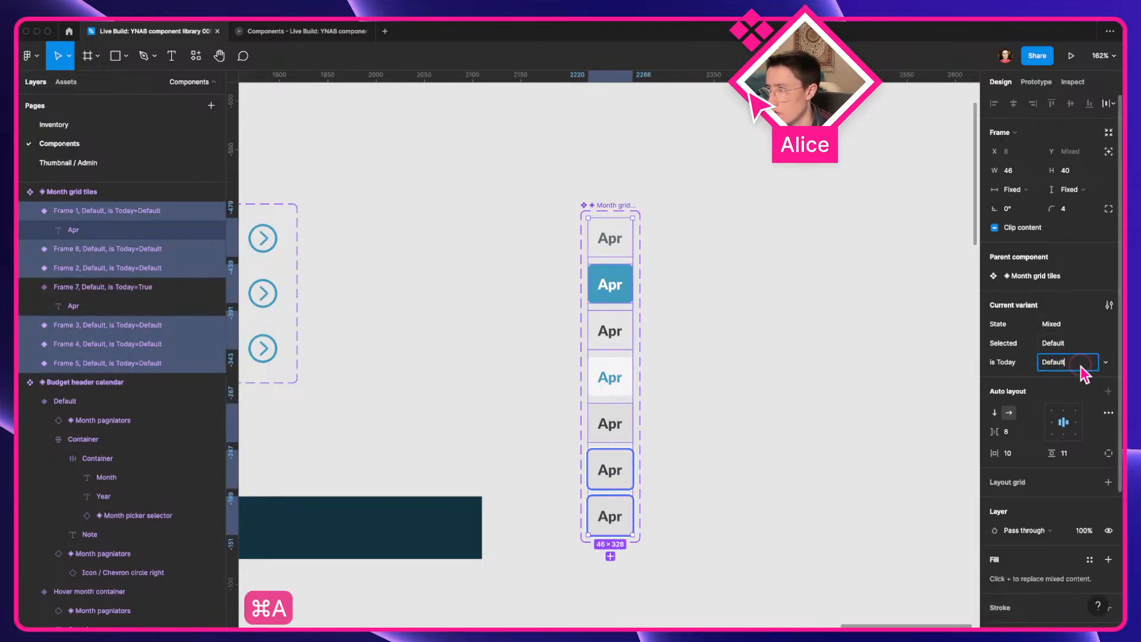
type("False")
key("Return")
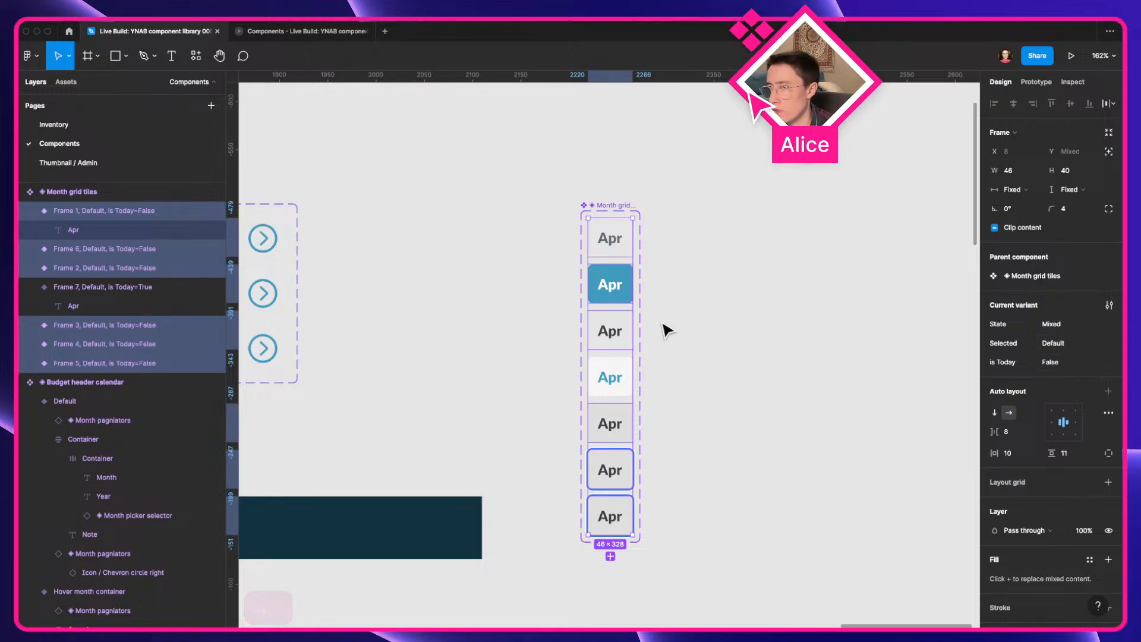
Rename the Selected property as "is Selected" and set it to True on the solid blue month tile
double_click(998, 343)
key("Left")
type("o")
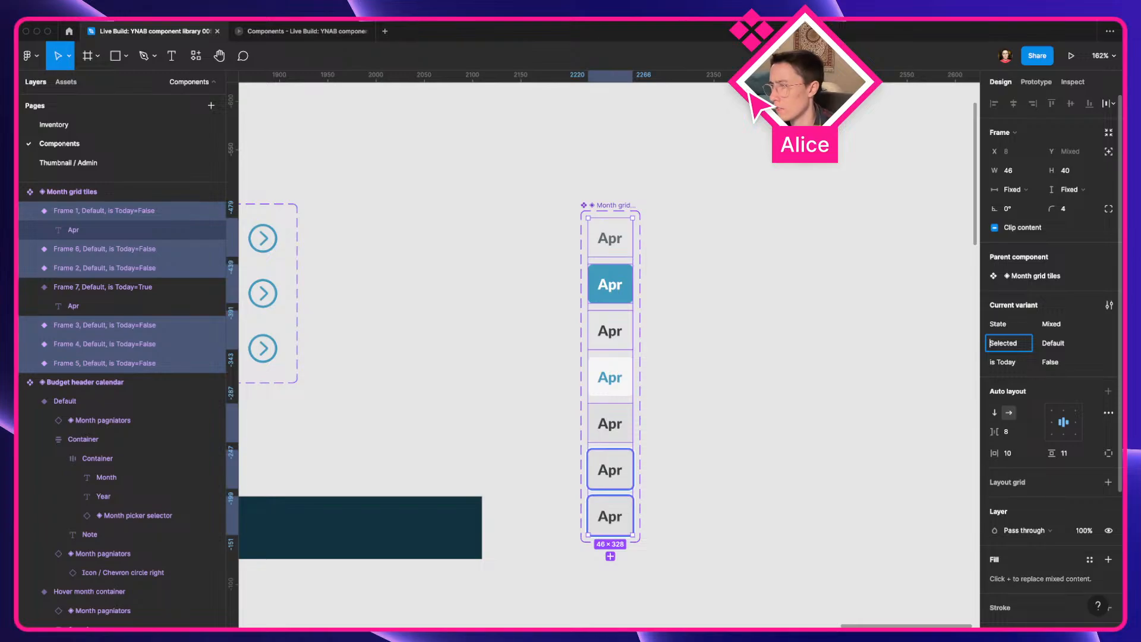
key("Return")
left_click(624, 296)
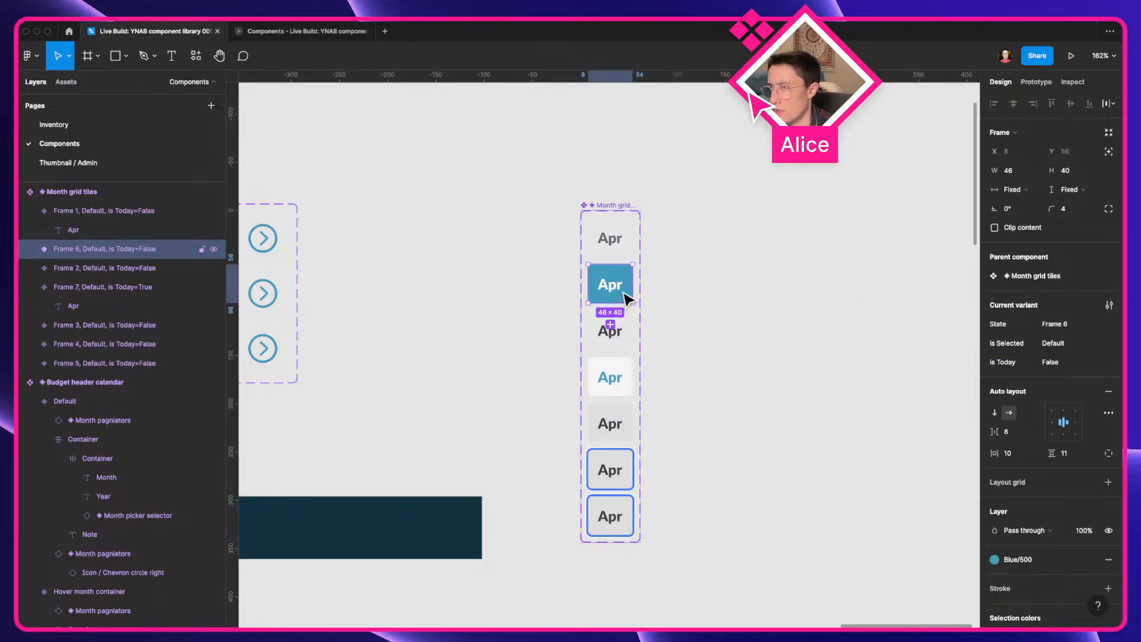
left_click(1058, 341)
type("True")
key("Return")
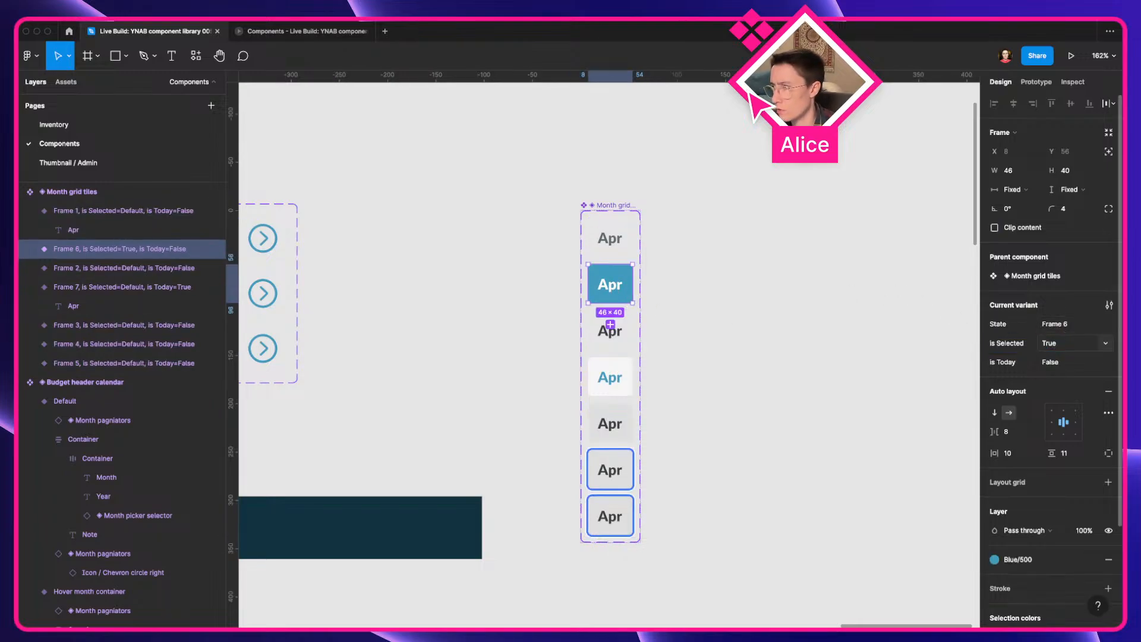
Set is Selected to False on every month grid tile except the solid blue one
key("ctrl+a")
left_click(611, 291, "shift")
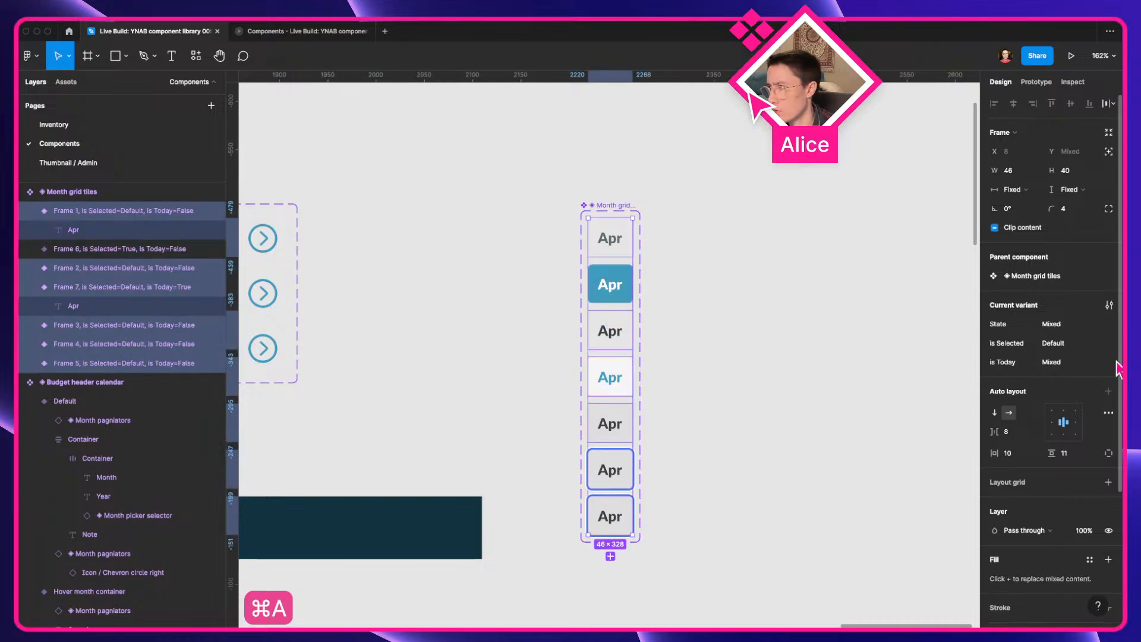
left_click(1062, 345)
type("Fa")
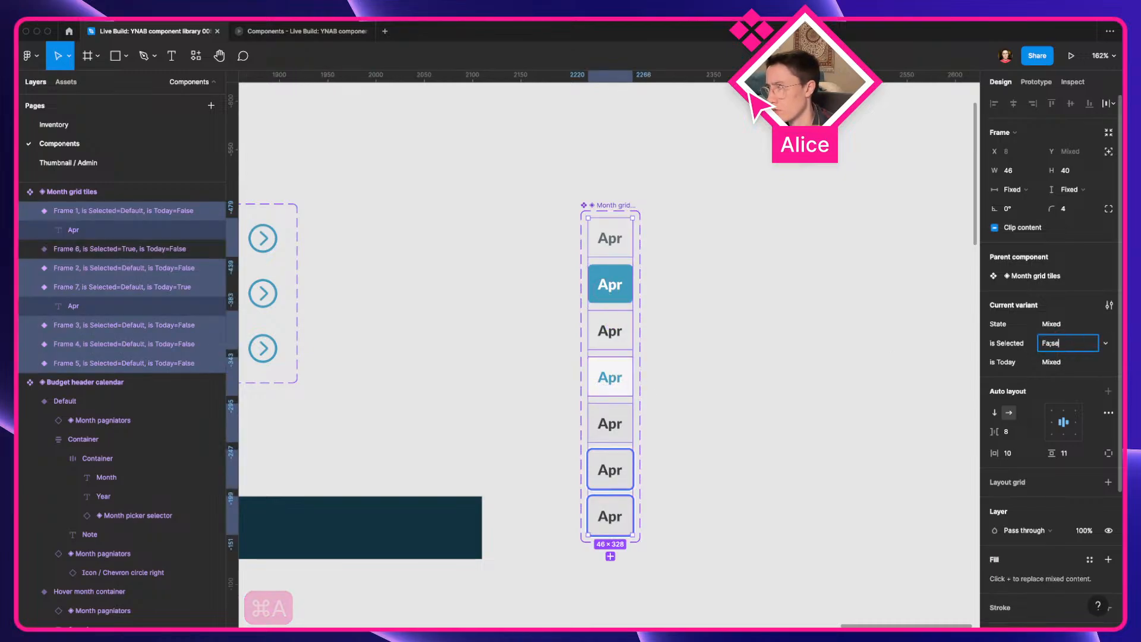
type("lse")
key("Return")
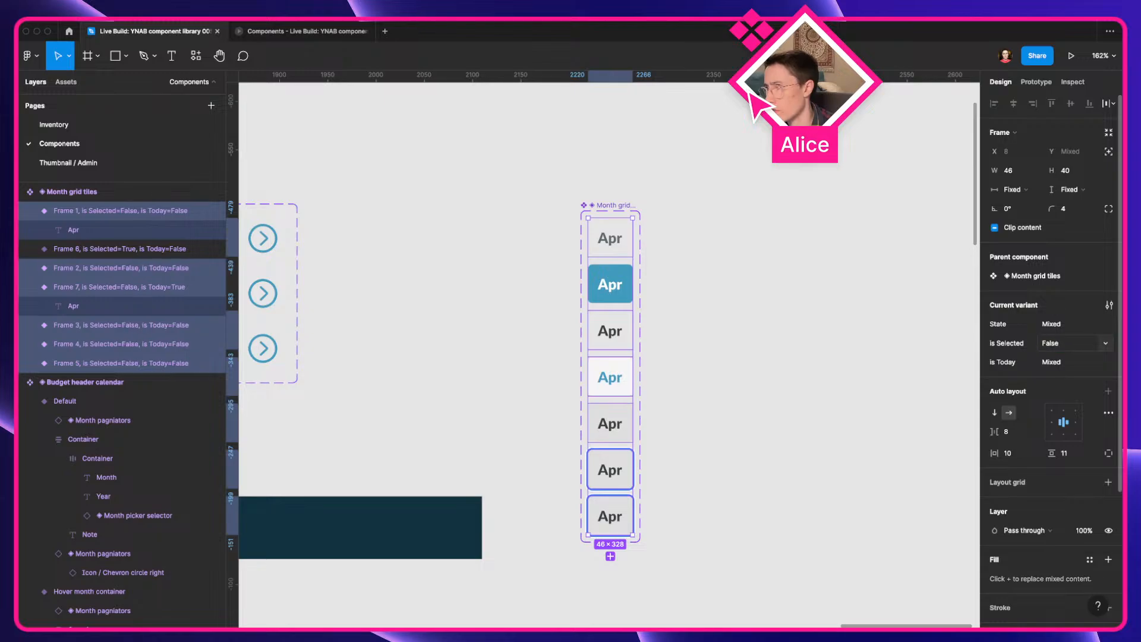
left_click(754, 349)
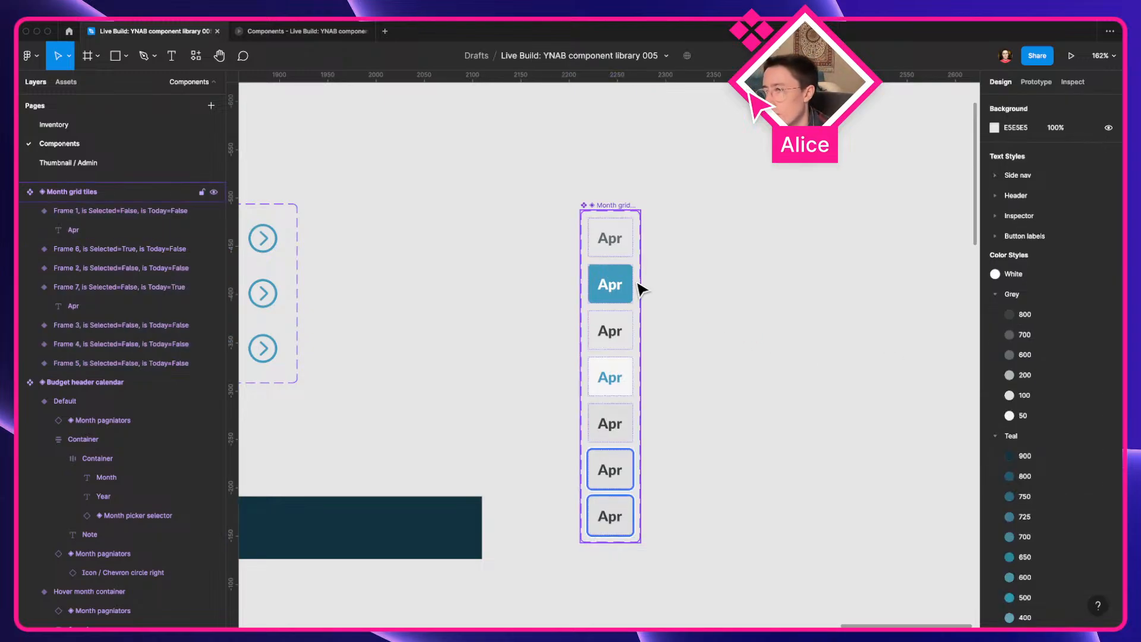
Duplicate the solid blue selected month tile and set the copy's is Today to True
left_click(618, 292)
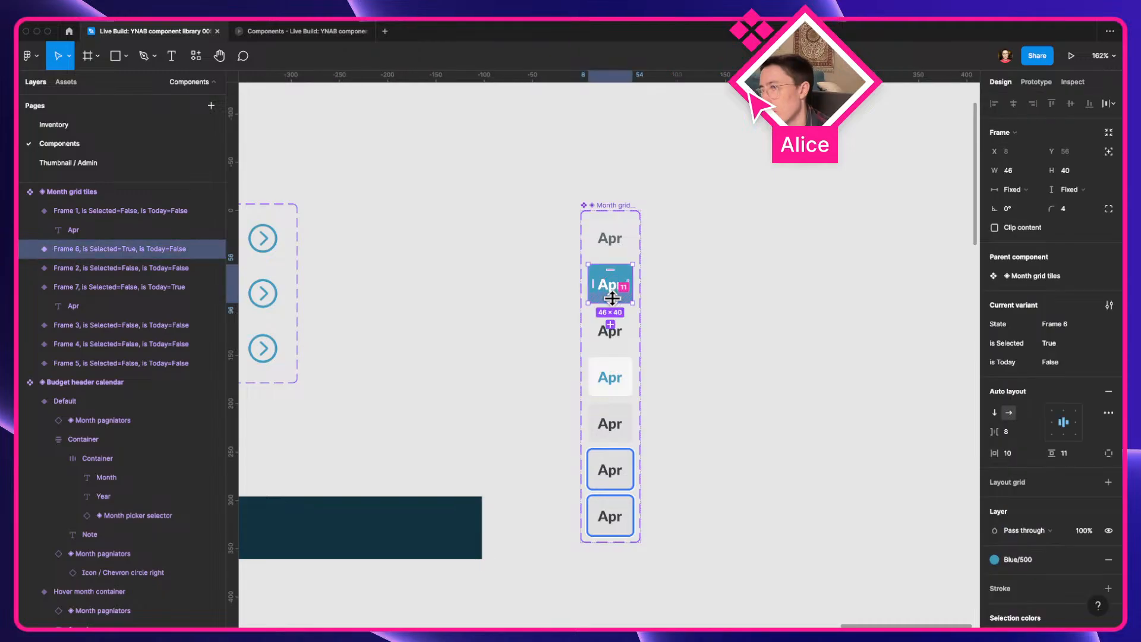
key("super+d")
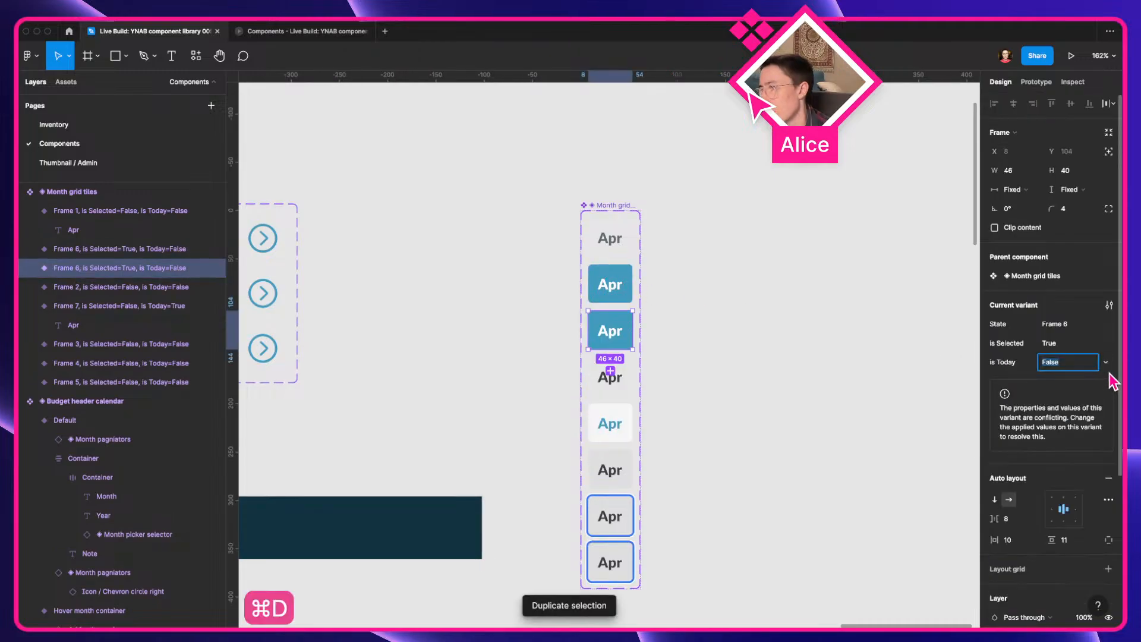
key("Return")
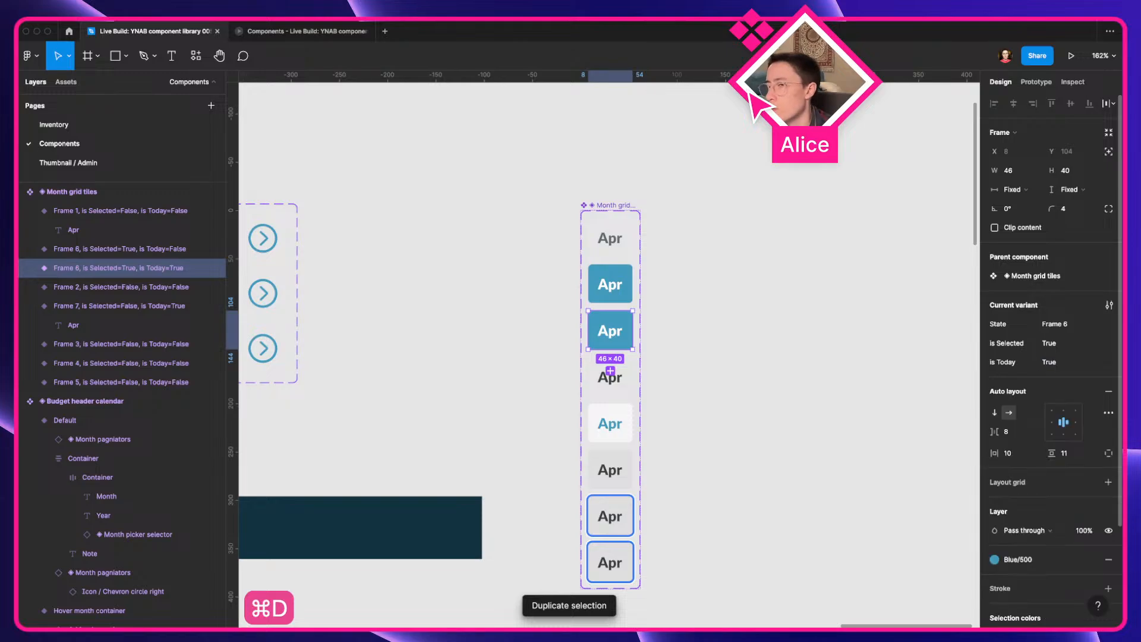
Switch to the YNAB budget in the browser and compare the month picker's tiles with Sep 2022 selected and with Jun 2022 selected
key("ctrl+Left")
left_click(279, 94)
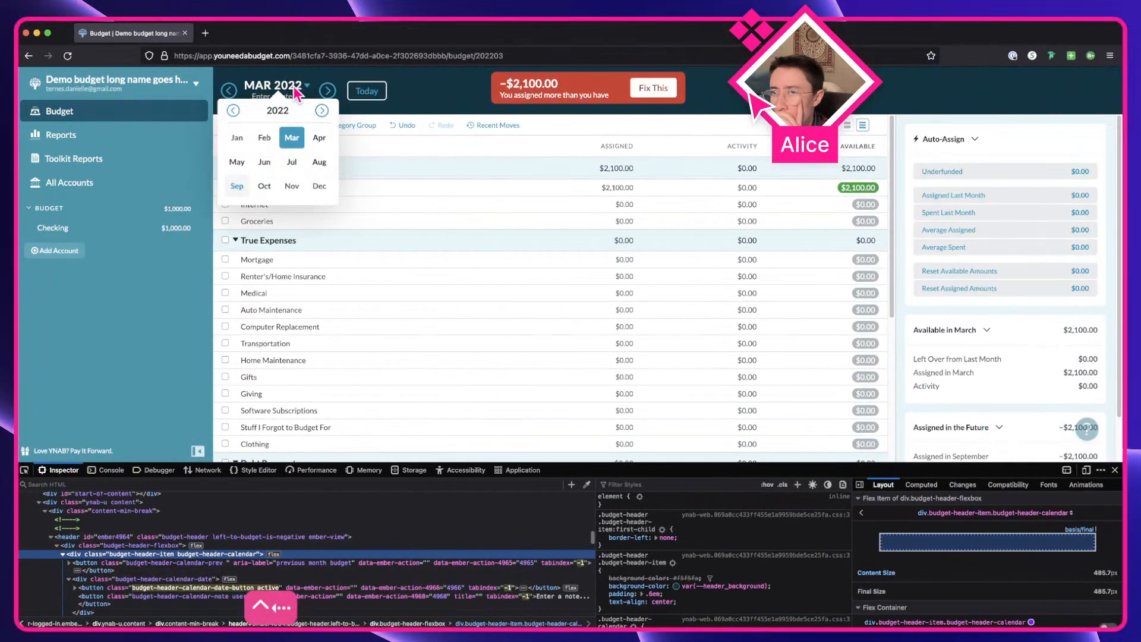
left_click(238, 186)
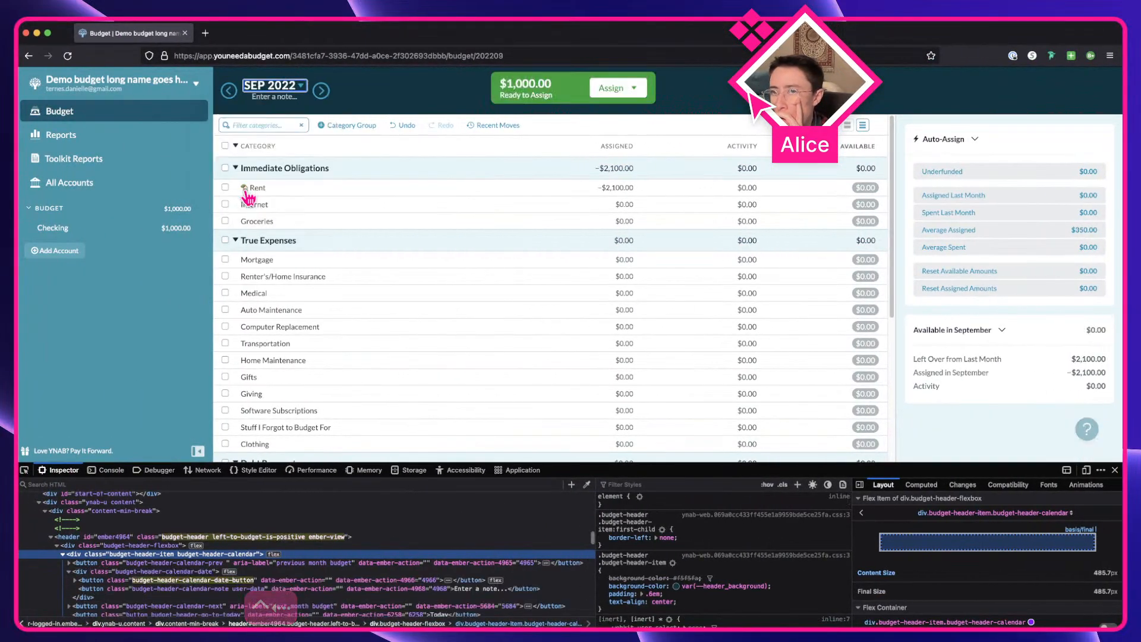
left_click(271, 87)
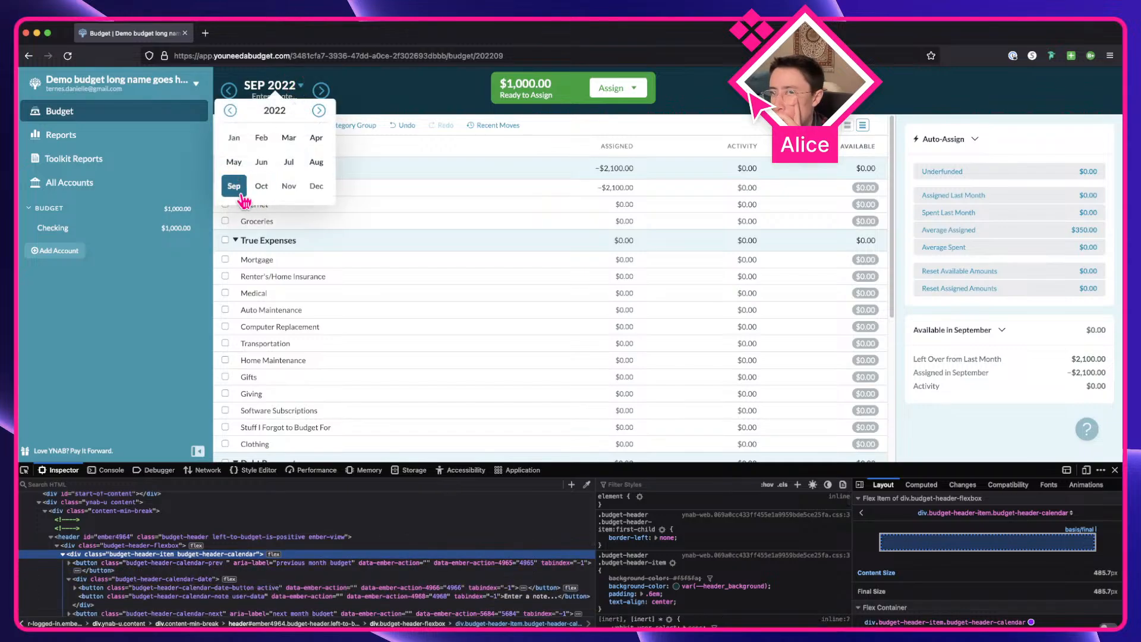
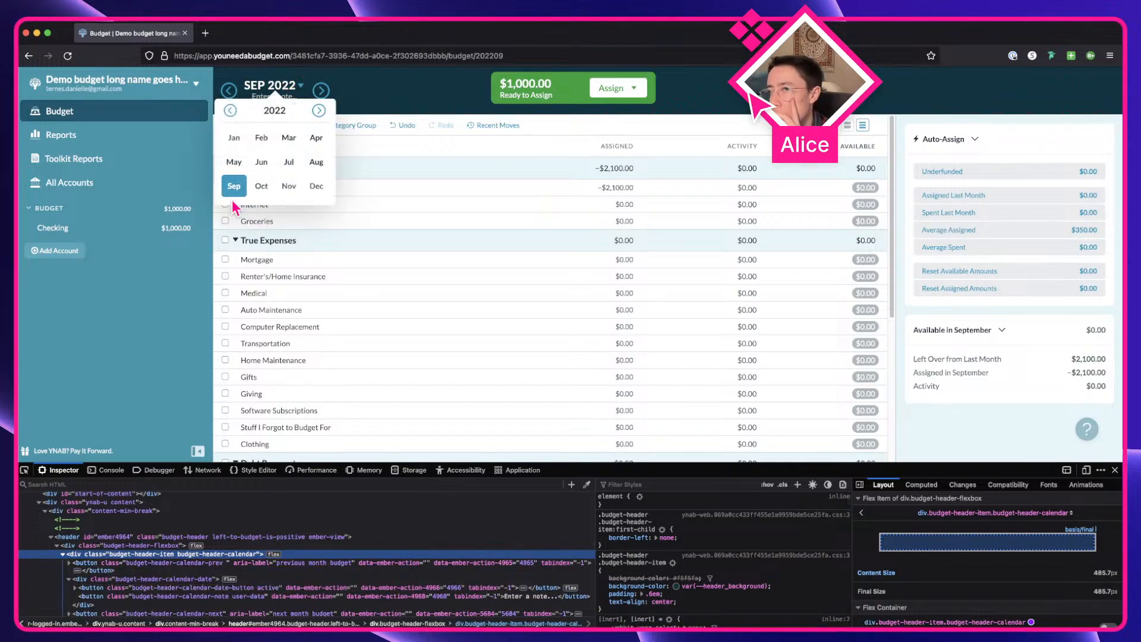
left_click(263, 160)
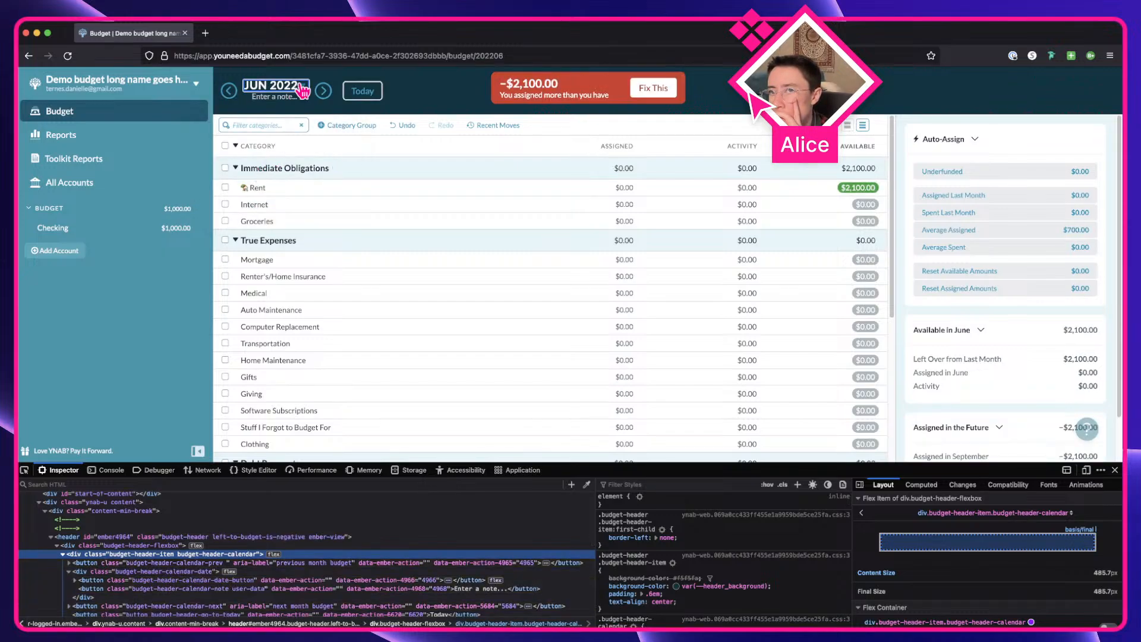
left_click(272, 85)
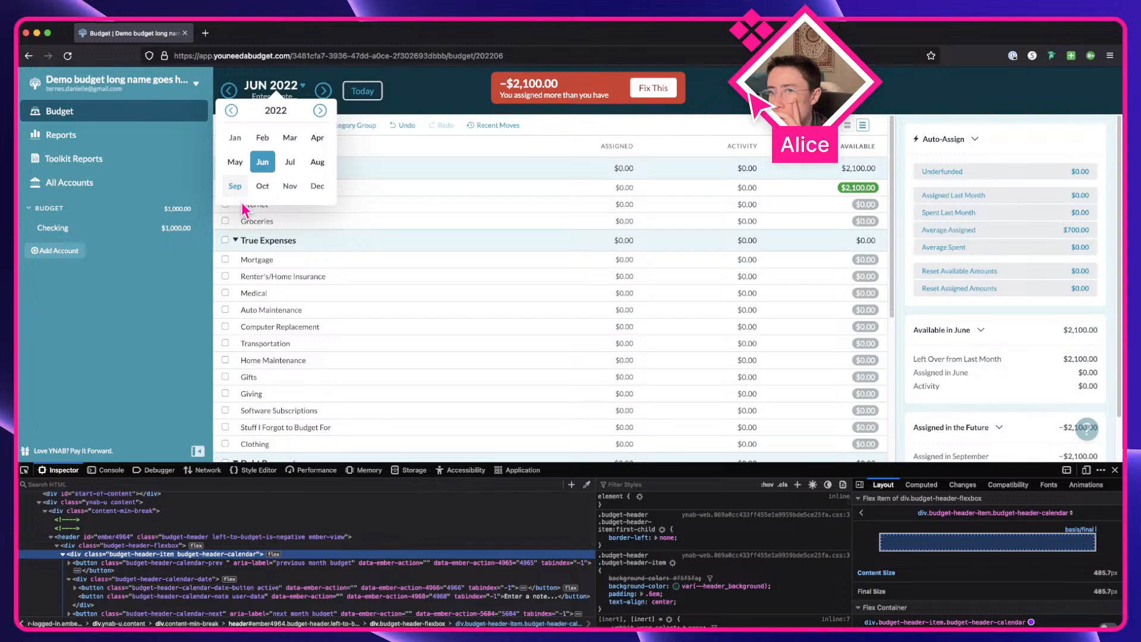
Capture a screenshot of the picker's unselected Sep tile and place it in Figma beside the Month grid tiles set
key("shift+super+4")
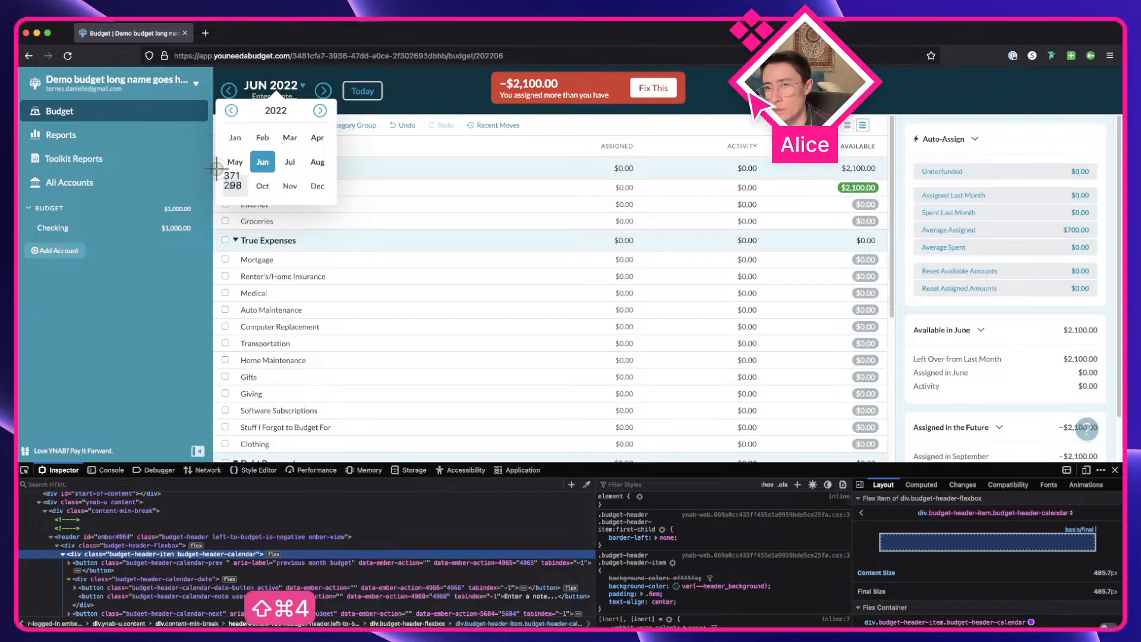
key("shift+super+4")
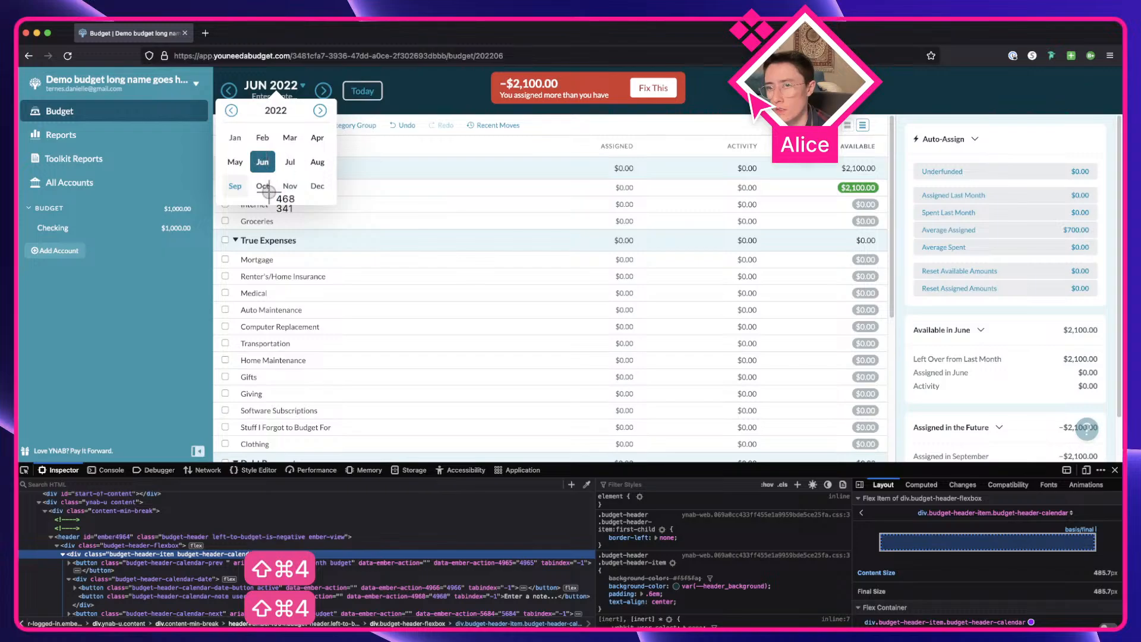
key("ctrl+Right")
left_click_drag(20, 178, 444, 199)
Capture a screenshot of the picker's selected Jun tile in its dark hover state and place it in Figma below the Sep screenshot
key("ctrl+Left")
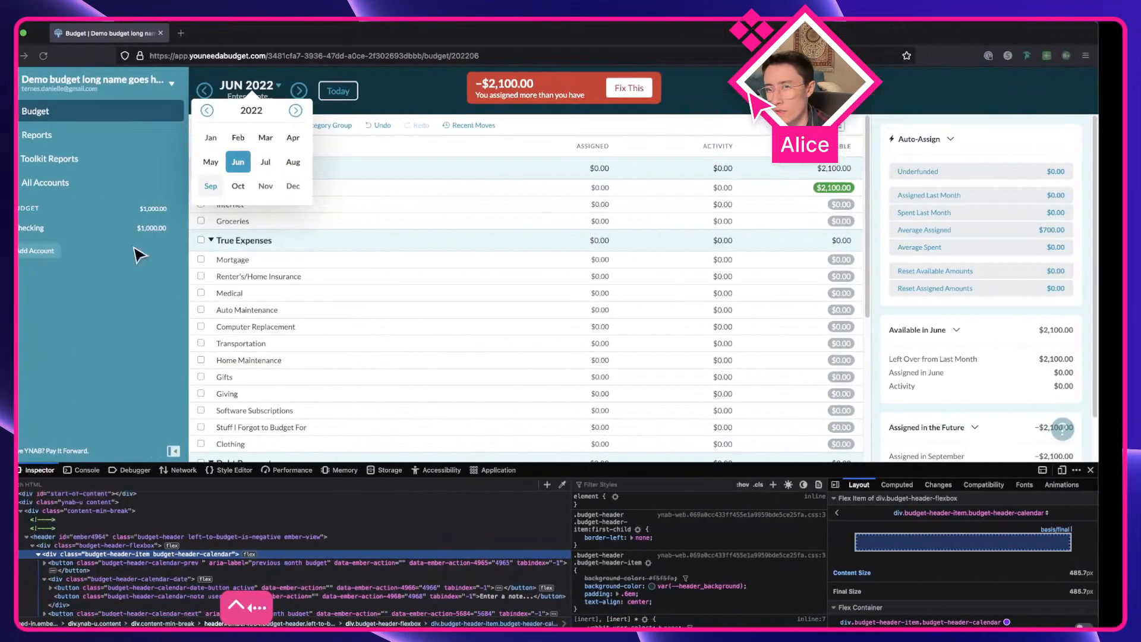
key("shift+super+4")
left_click_drag(248, 149, 296, 182)
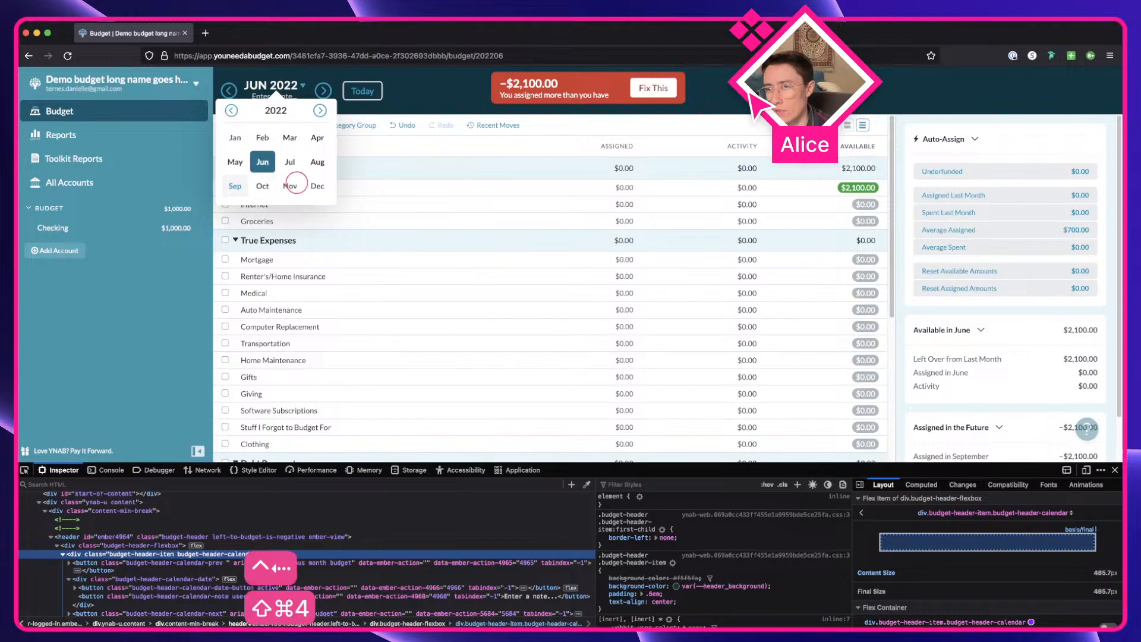
key("ctrl+Right")
left_click_drag(22, 190, 453, 273)
left_click(458, 338)
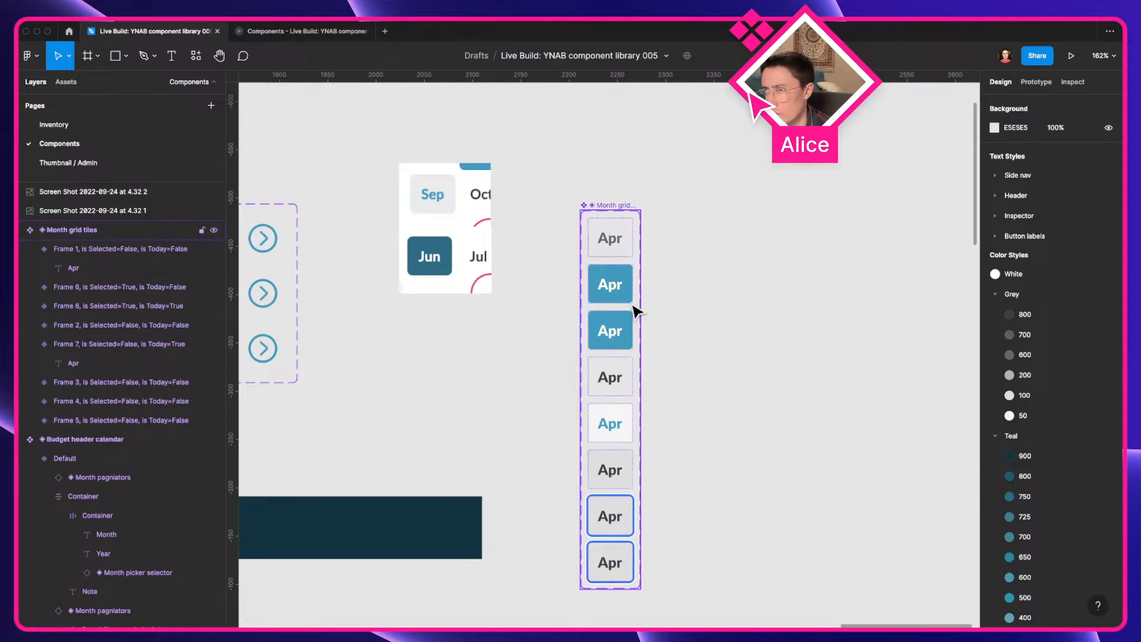
Select the Month grid tiles component set
left_click(607, 212)
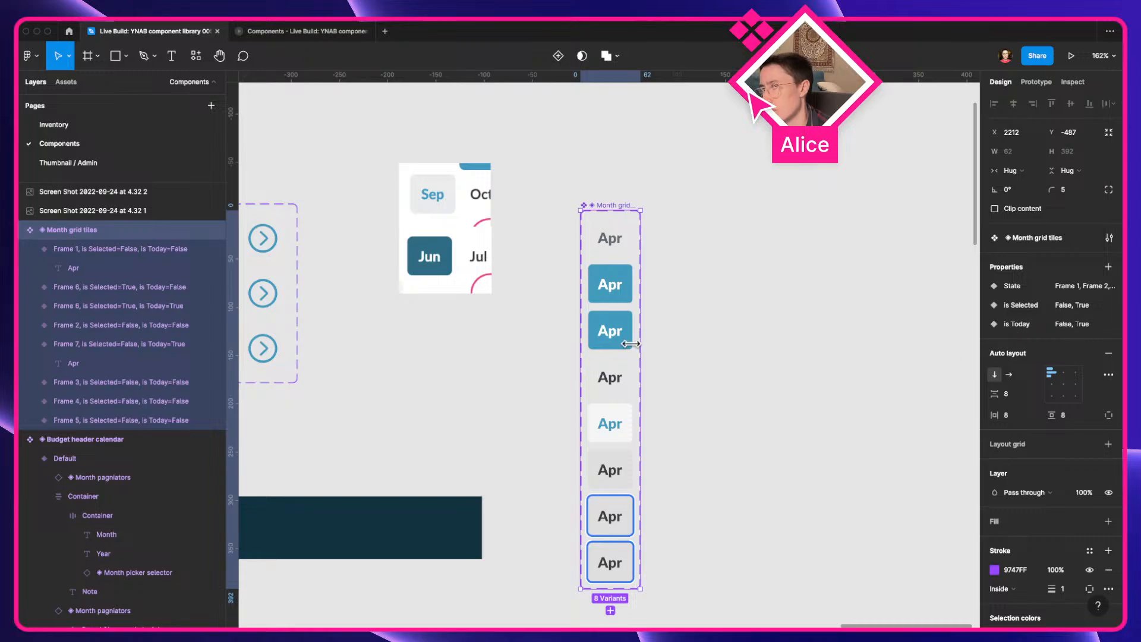
Duplicate the Frame 7 variant in Month grid tiles and set the copy's State to Hover
left_click(593, 336)
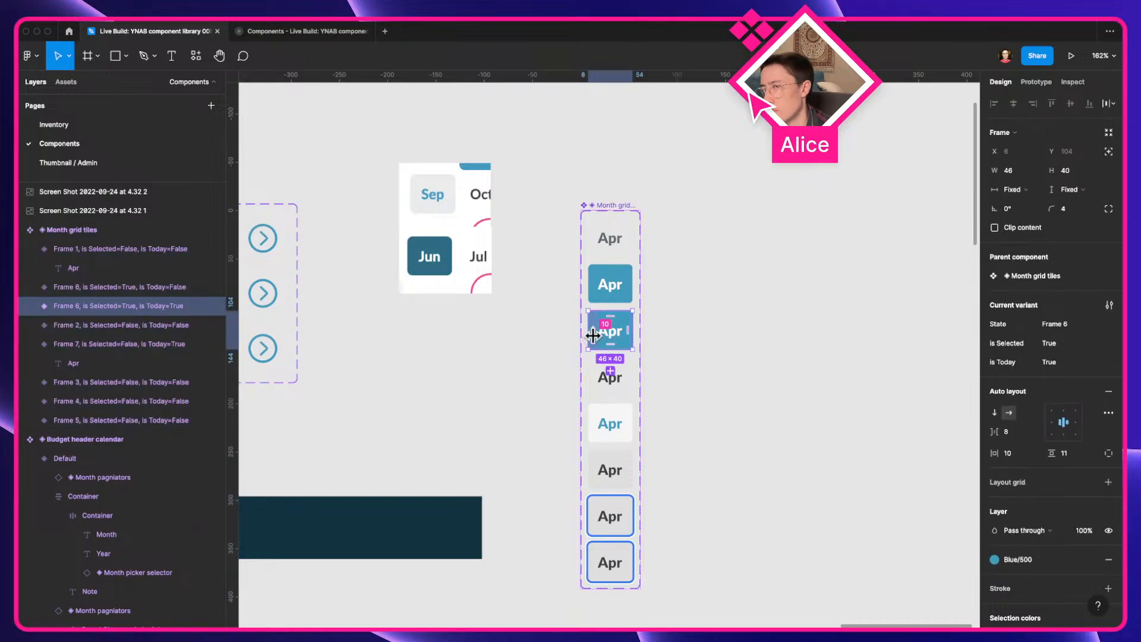
left_click(734, 343)
left_click(622, 428)
key("super+d")
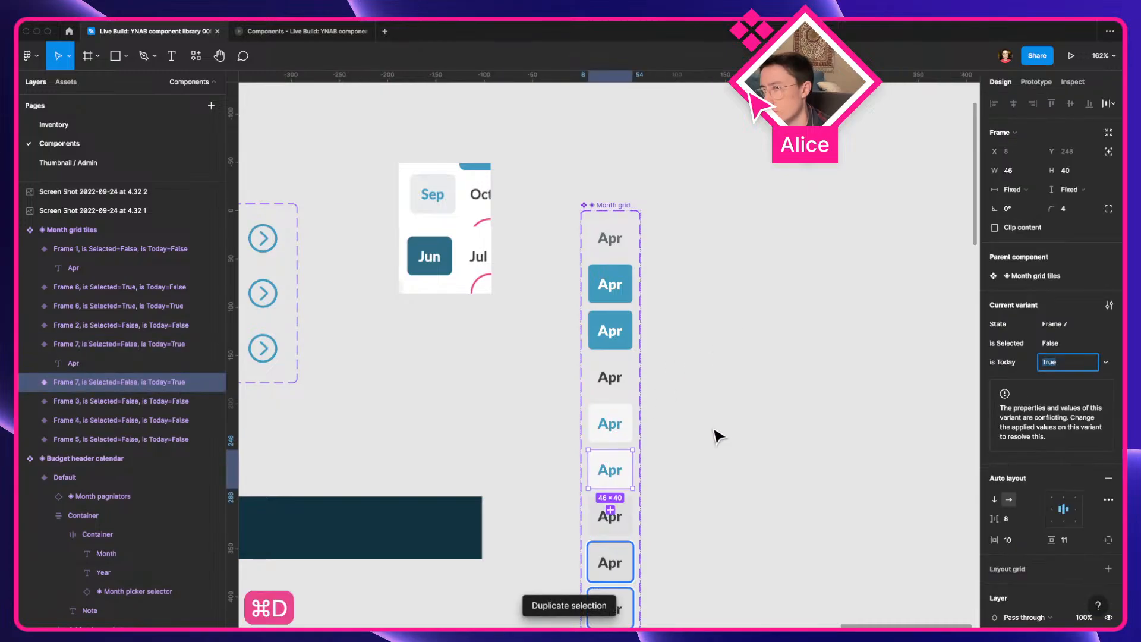
left_click(1055, 325)
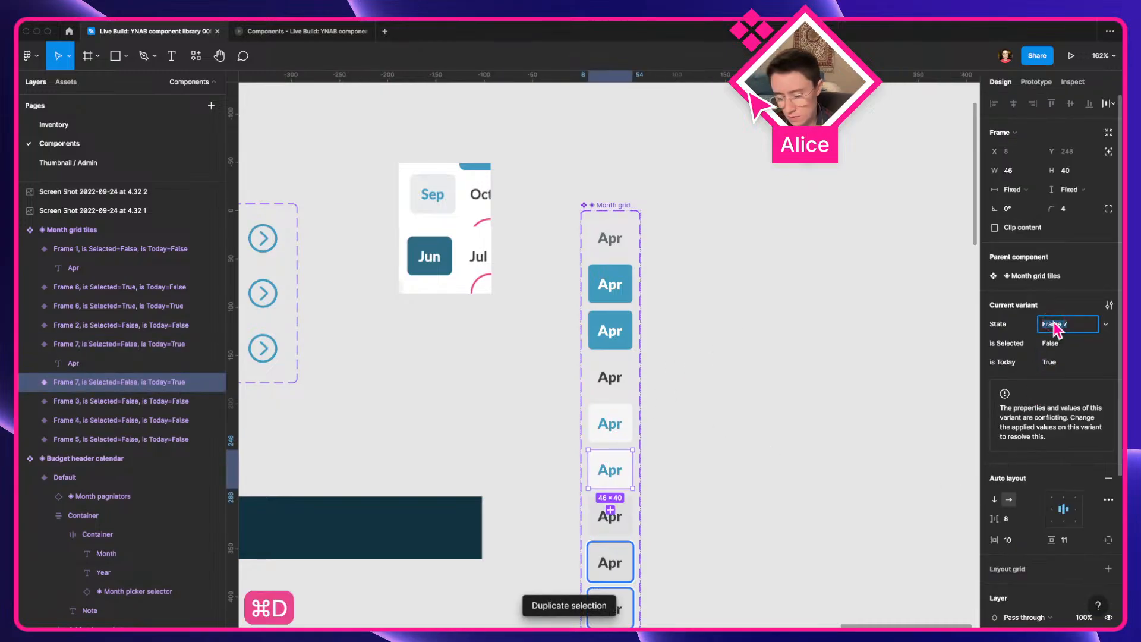
type("Hover")
key("Return")
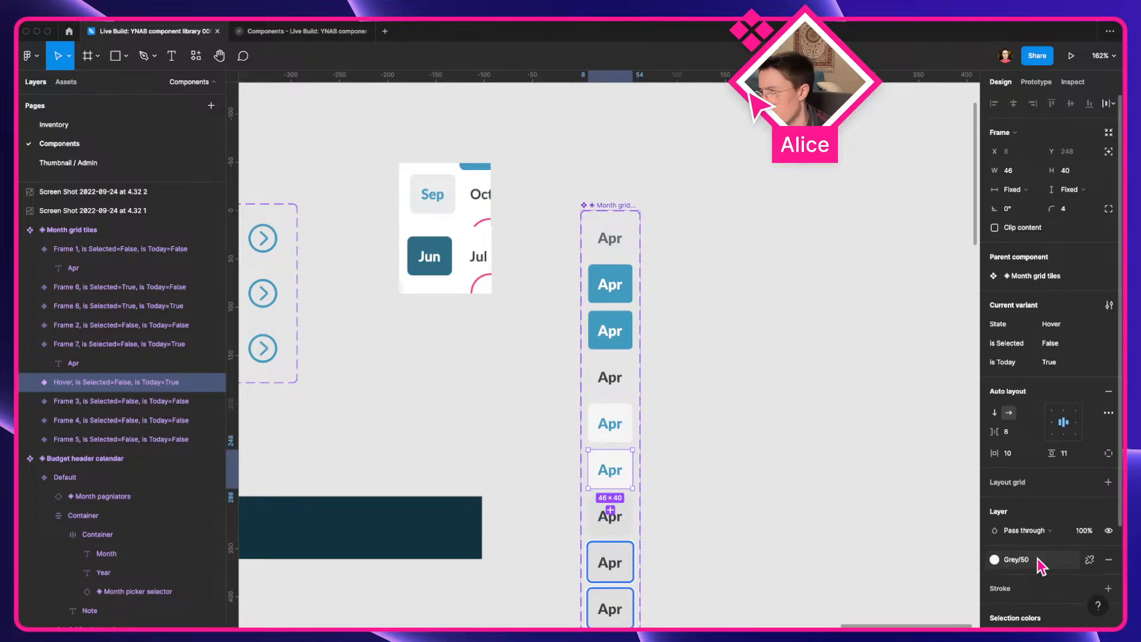
Detach the fill style from the new Hover tile and sample the grey of the Sep tile in the reference screenshot as its fill
left_click(1089, 559)
left_click(994, 579)
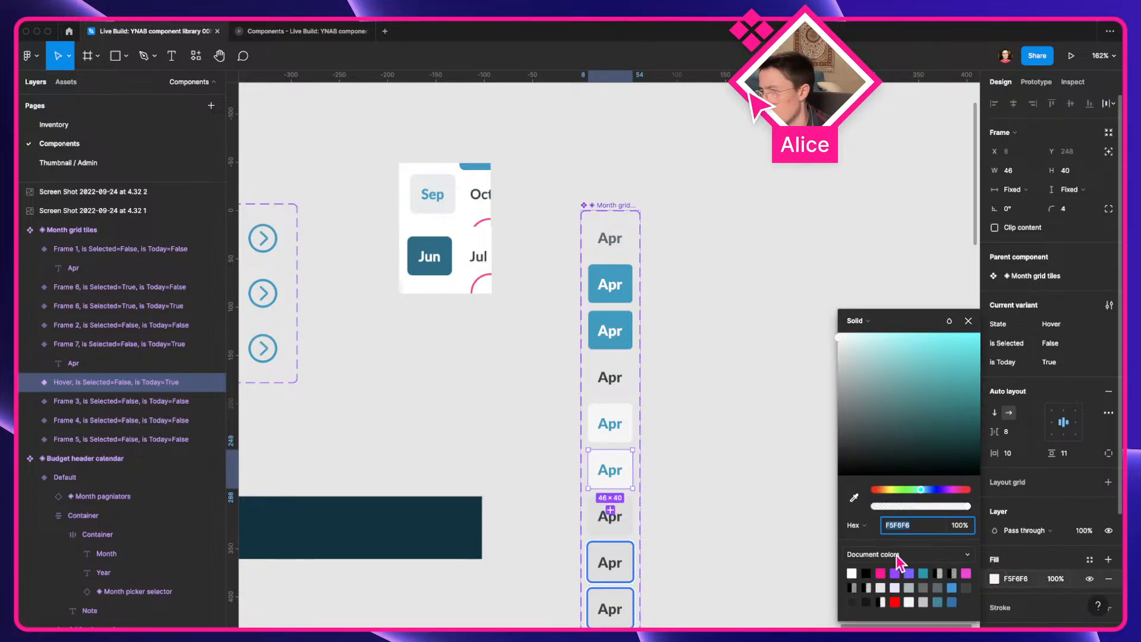
left_click(856, 497)
left_click(444, 205)
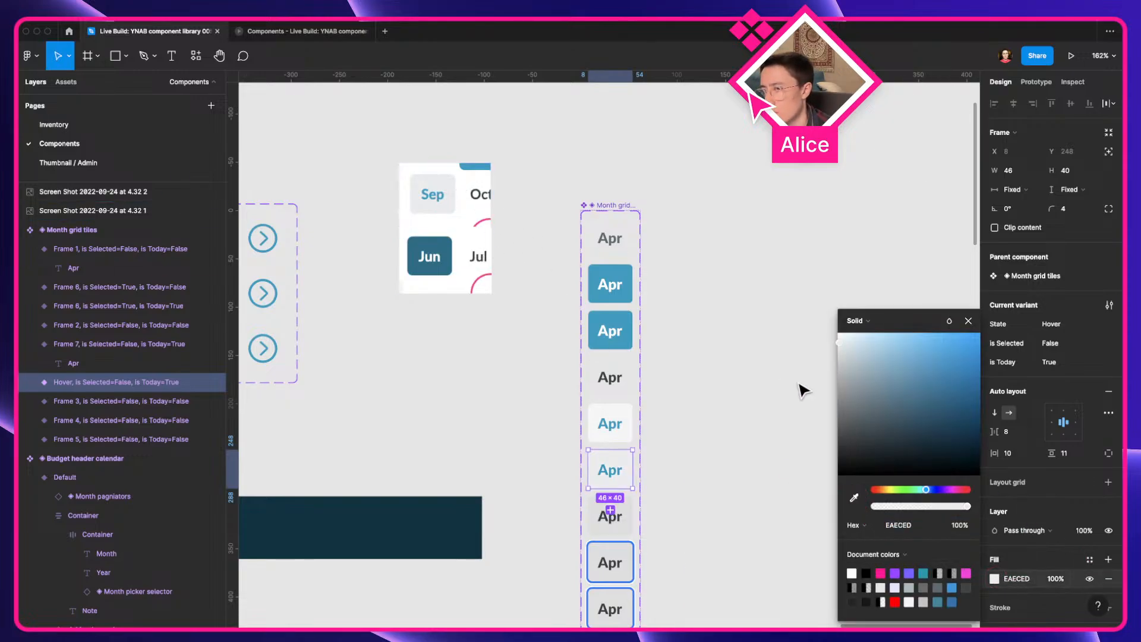
left_click(731, 370)
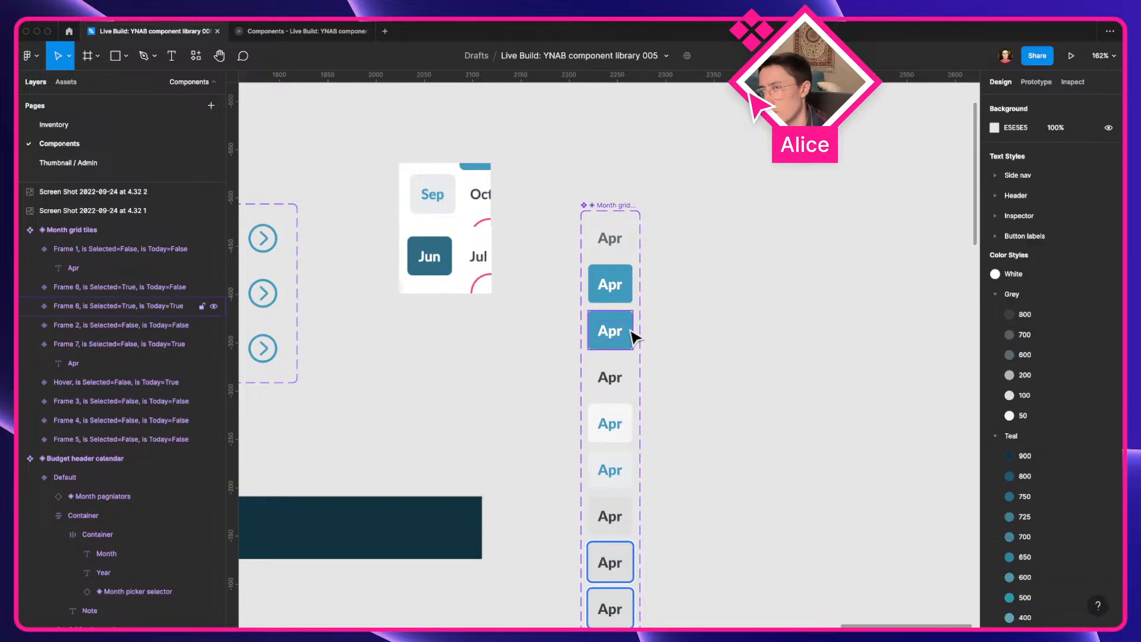
Duplicate the selected, not-today Frame 6 variant and set the copy's State to Hover
left_click(623, 326)
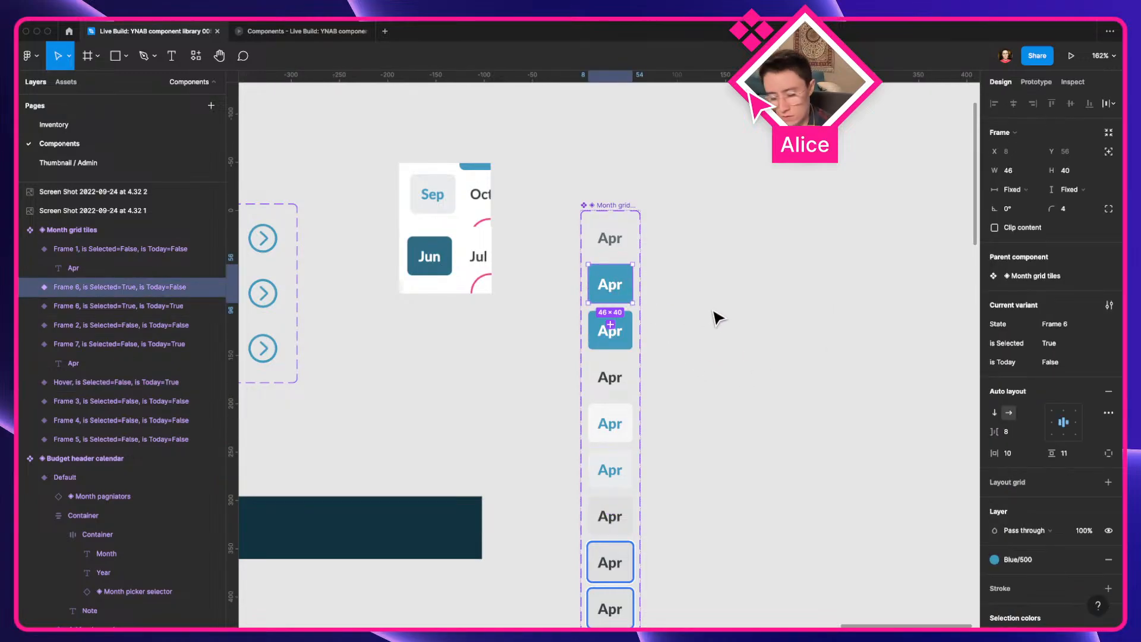
key("super+d")
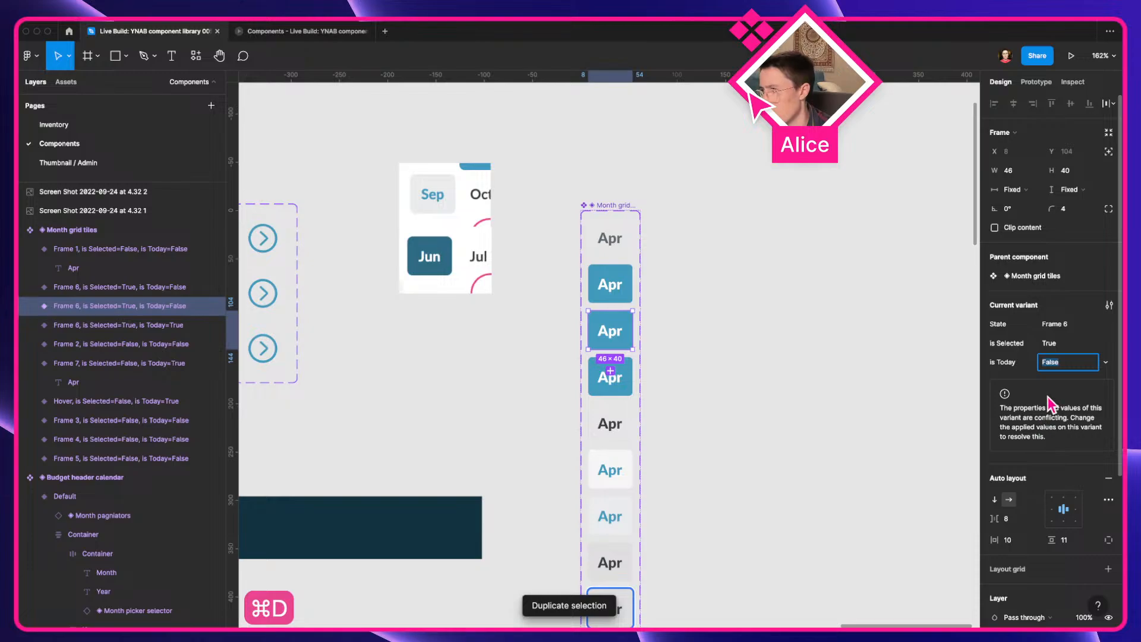
left_click(1105, 324)
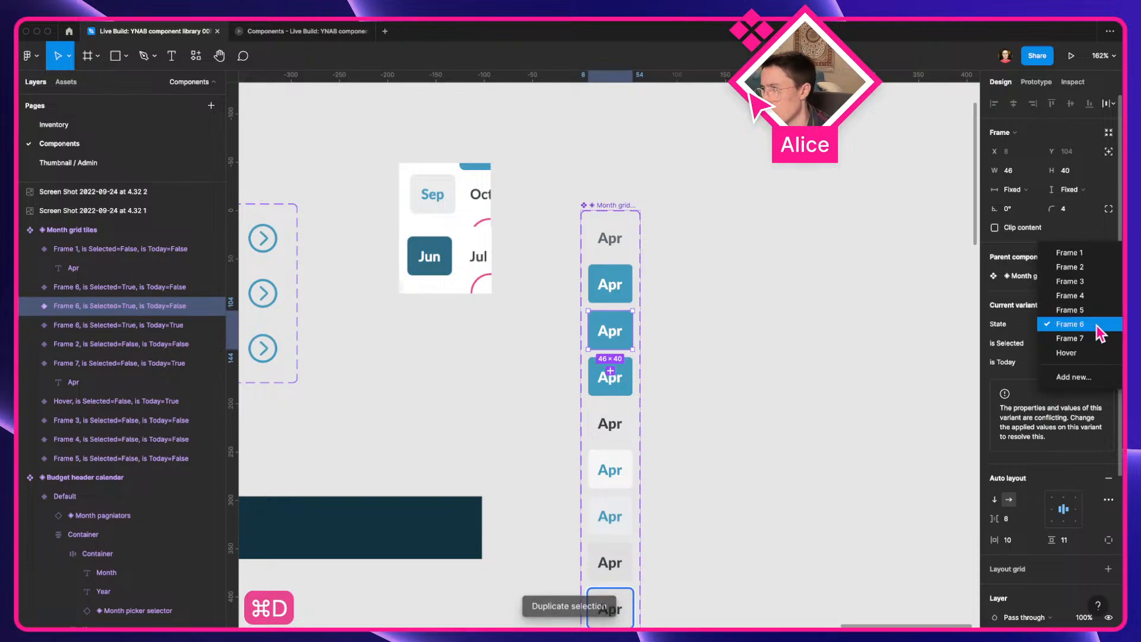
left_click(1094, 355)
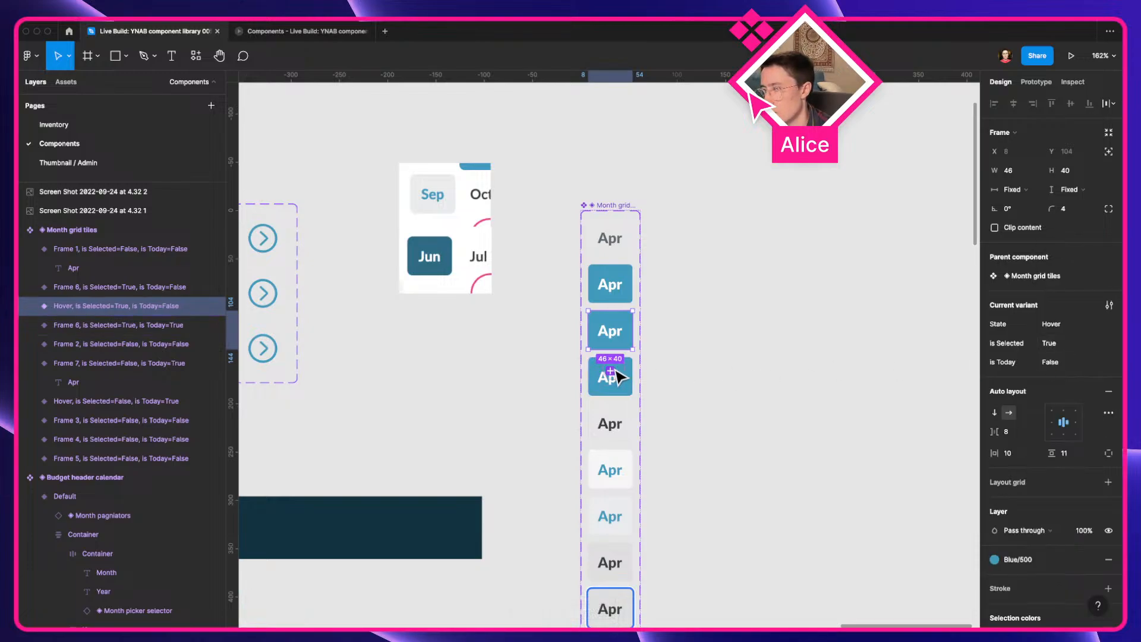
key("super+z")
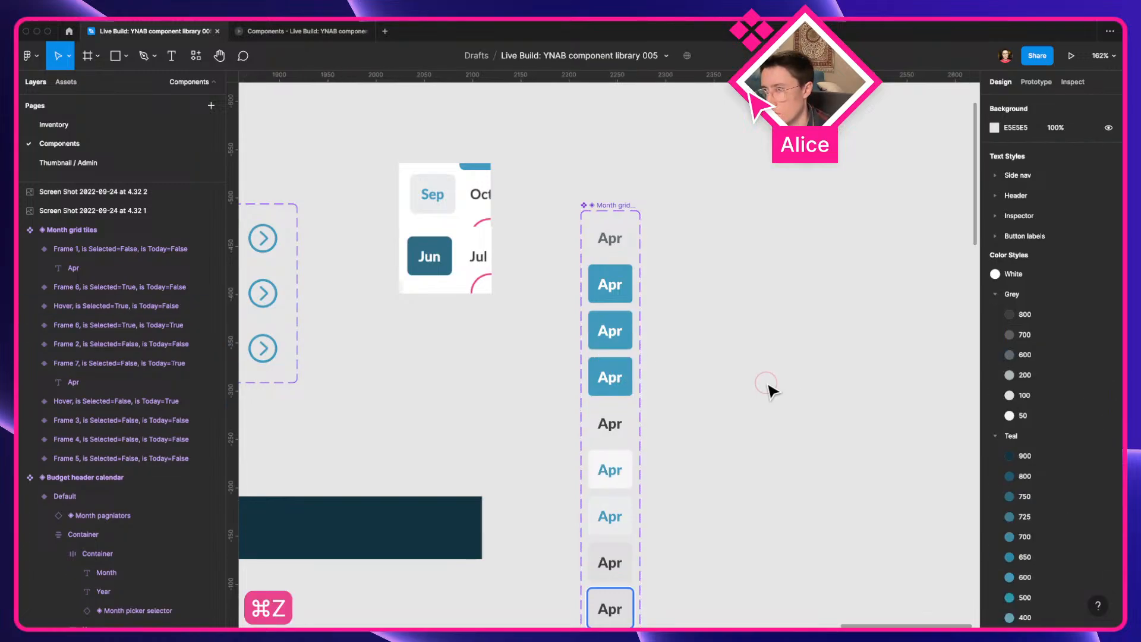
Duplicate the Frame 6 variant that is both selected and today, and set the copy's State to Hover
left_click(628, 394)
key("super+d")
left_click(682, 414)
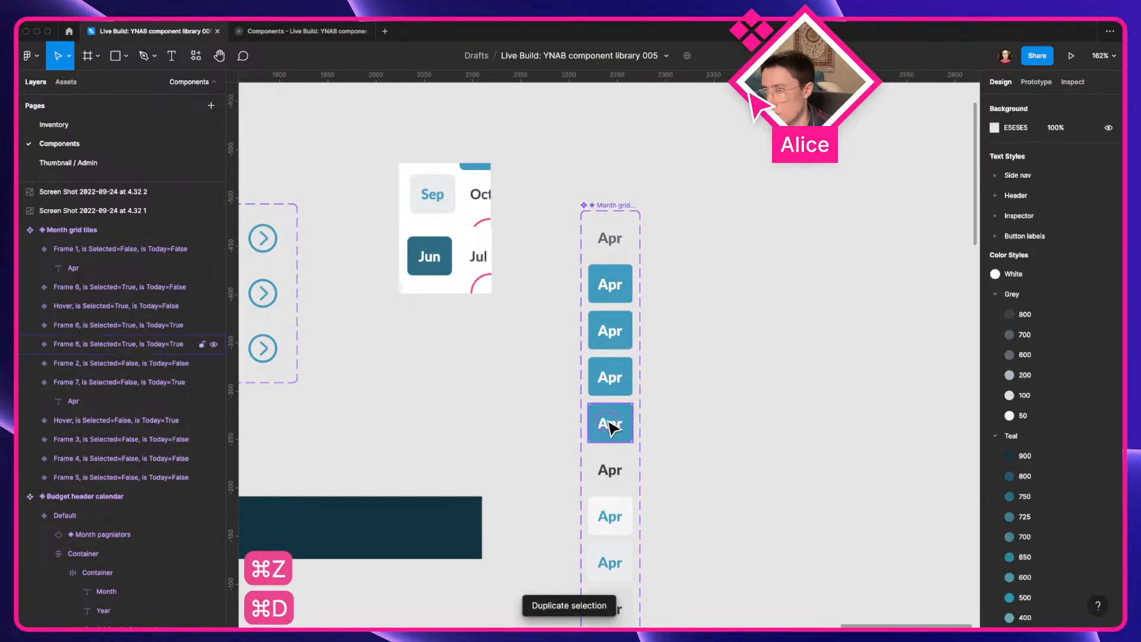
left_click(610, 426)
left_click(1096, 325)
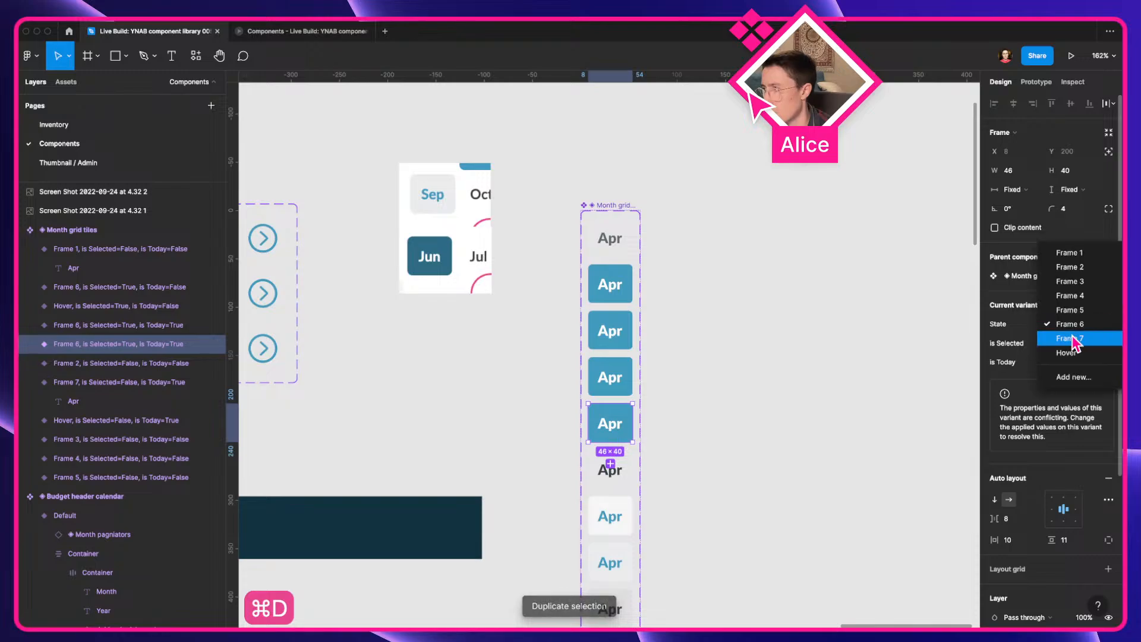
left_click(1067, 353)
Set the fill of both selected Hover tiles to the Teal/750 colour style
left_click(618, 332, "shift")
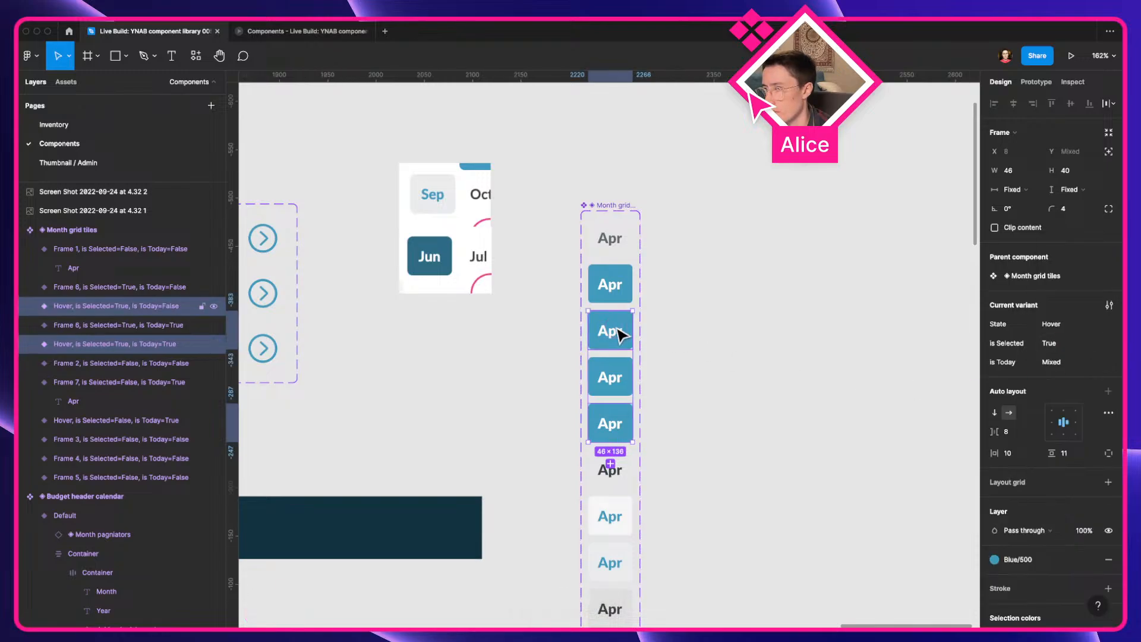
scroll(1034, 523, "down", 1)
left_click(1029, 530)
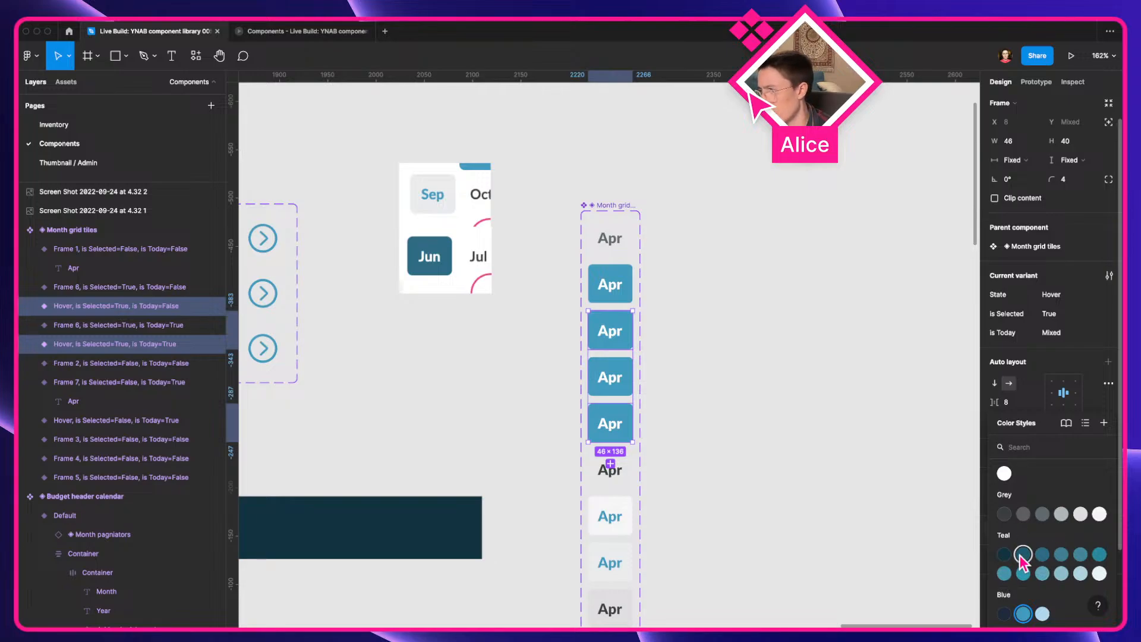
left_click(1022, 555)
left_click(1020, 531)
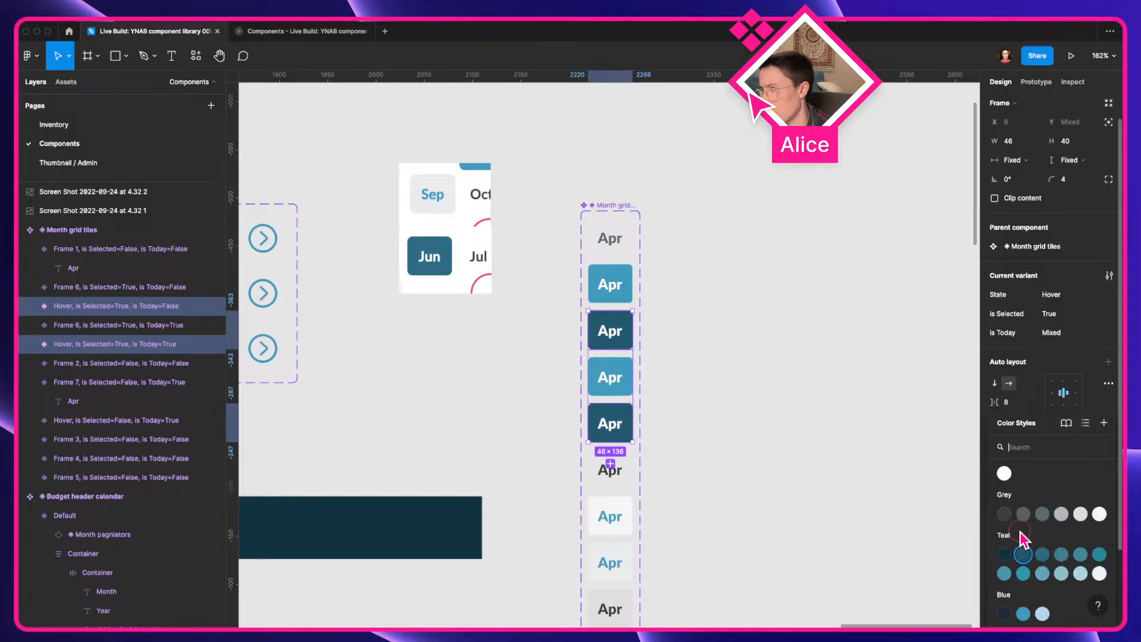
left_click(1039, 551)
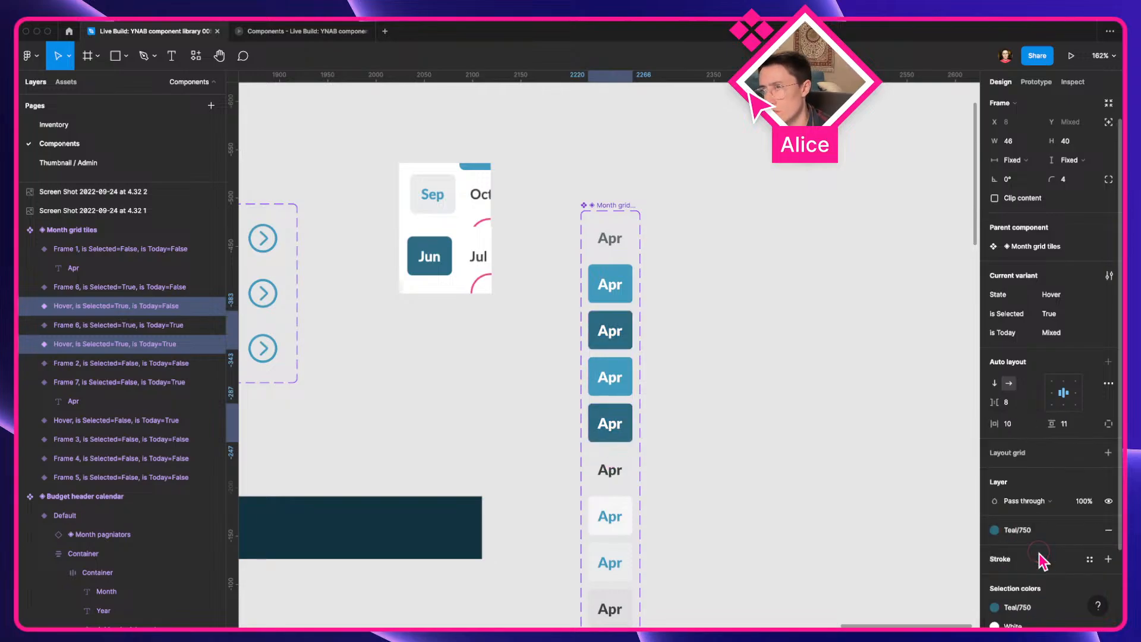
left_click(779, 453)
Set the State of the Frame 1, Frame 2, both Frame 6 and Frame 7 variants to Default
scroll(779, 451, "down", 3)
left_click_drag(779, 451, 705, 302)
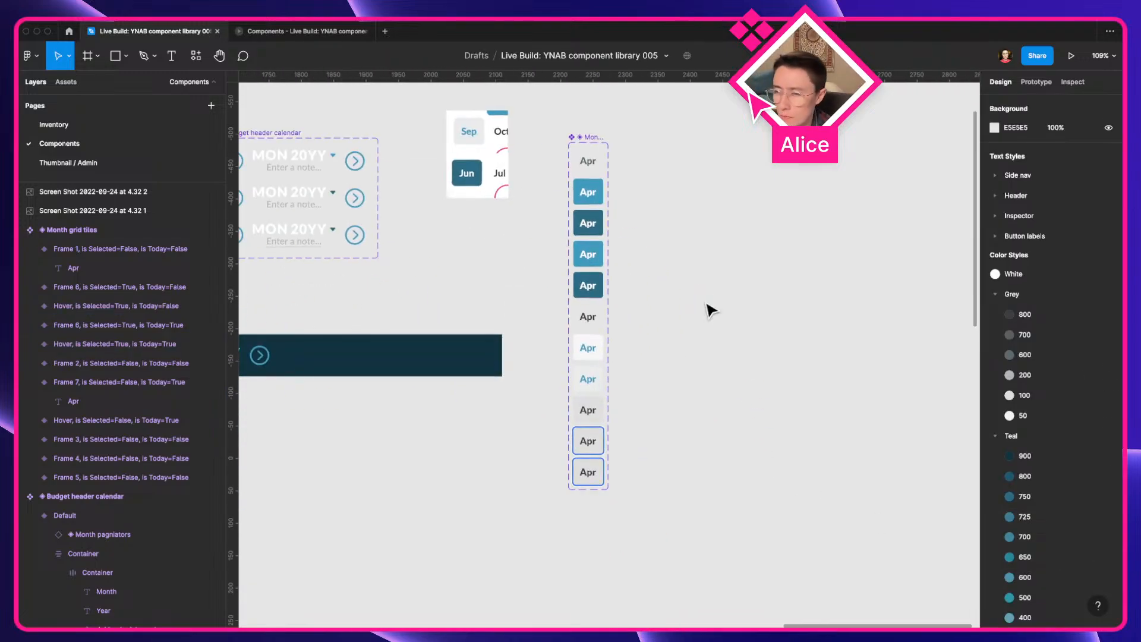
left_click(591, 138)
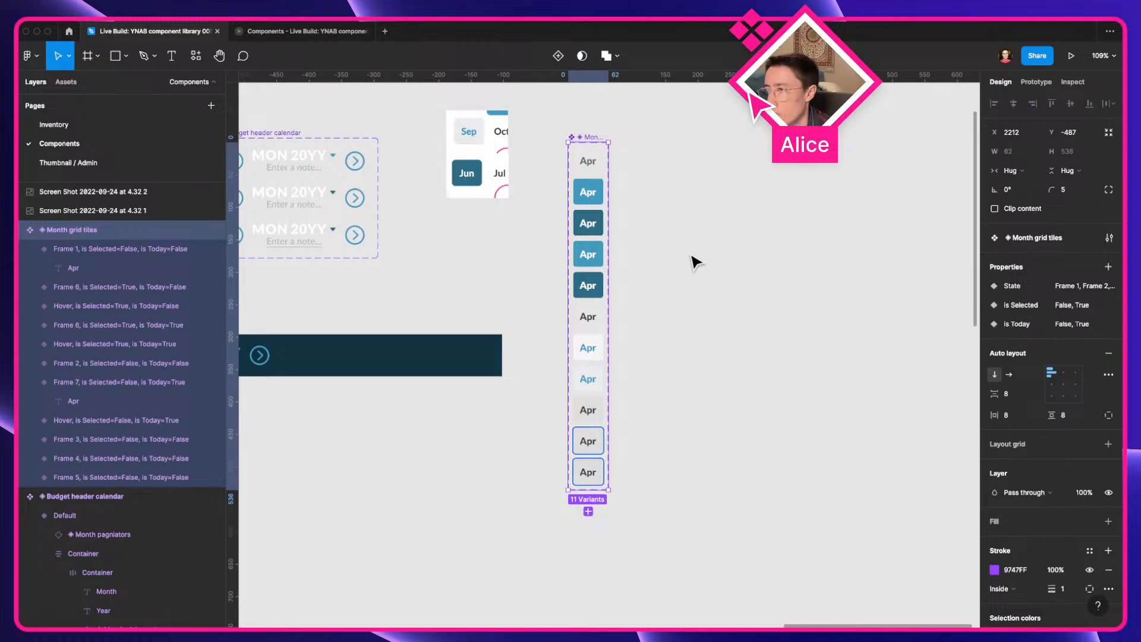
left_click(602, 174)
scroll(600, 168, "up", 5)
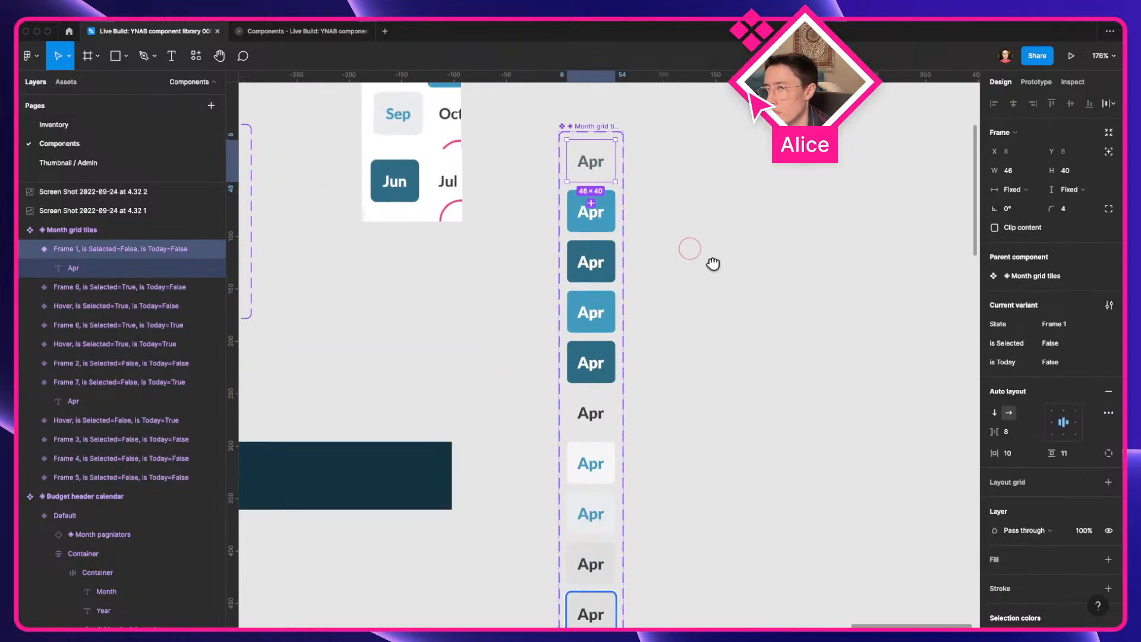
left_click(648, 300, "shift")
left_click(652, 356, "shift")
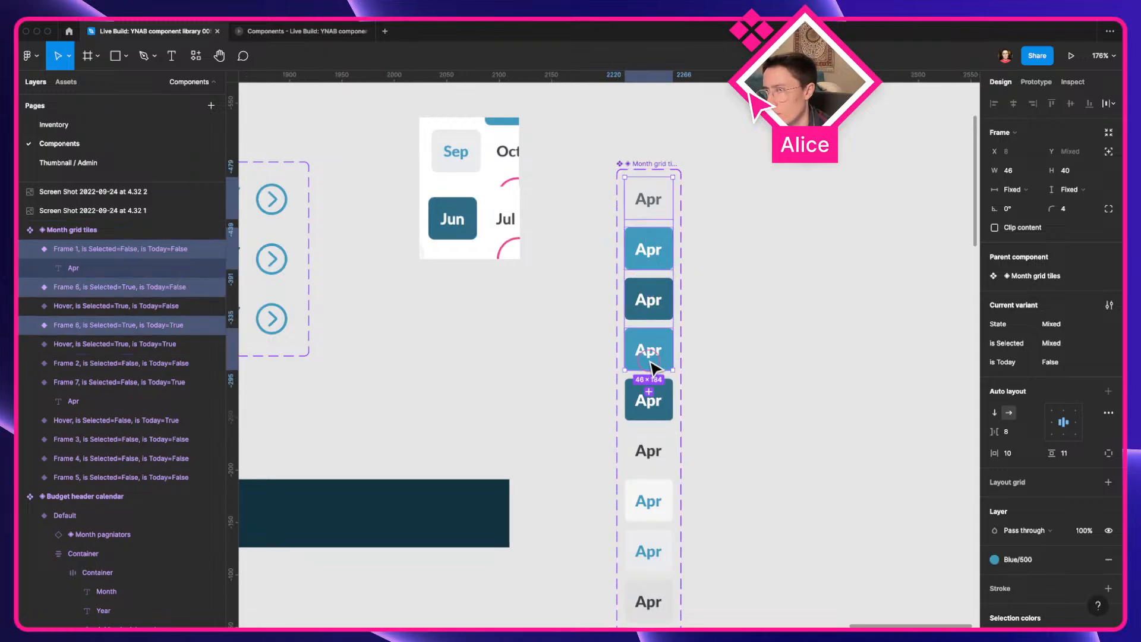
left_click(656, 455, "shift")
scroll(773, 461, "down", 4)
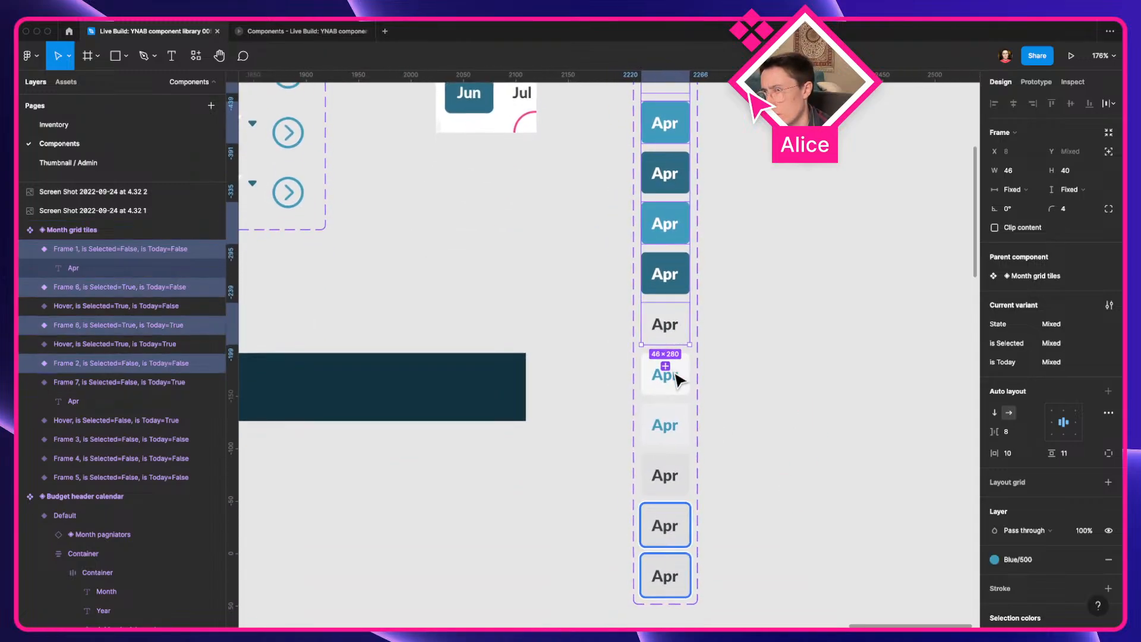
left_click(685, 391, "shift")
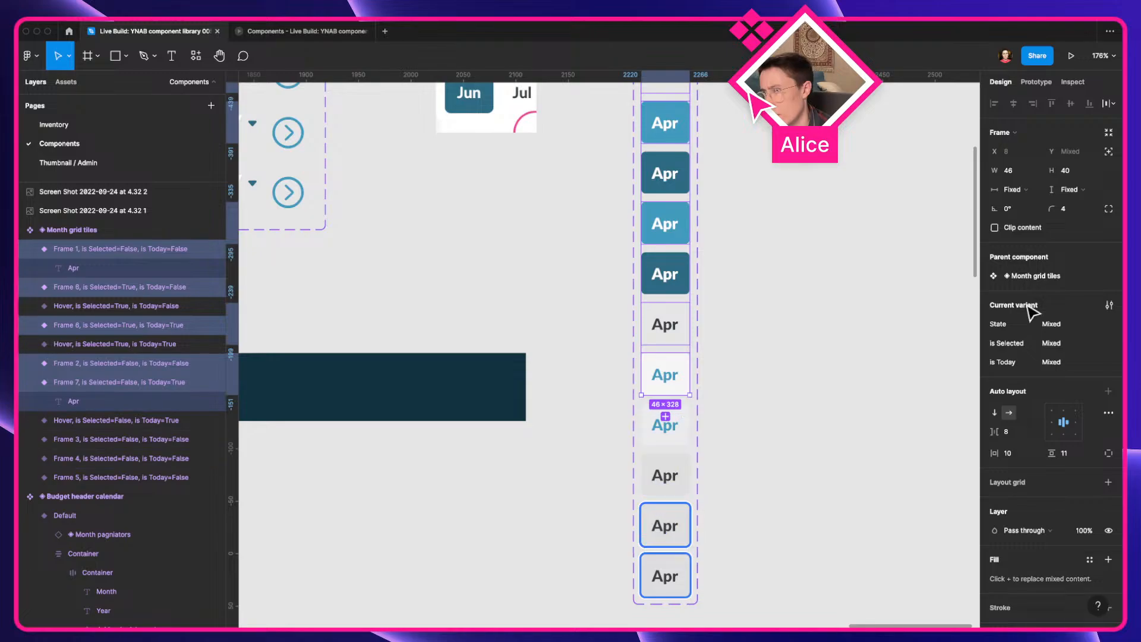
left_click(1071, 326)
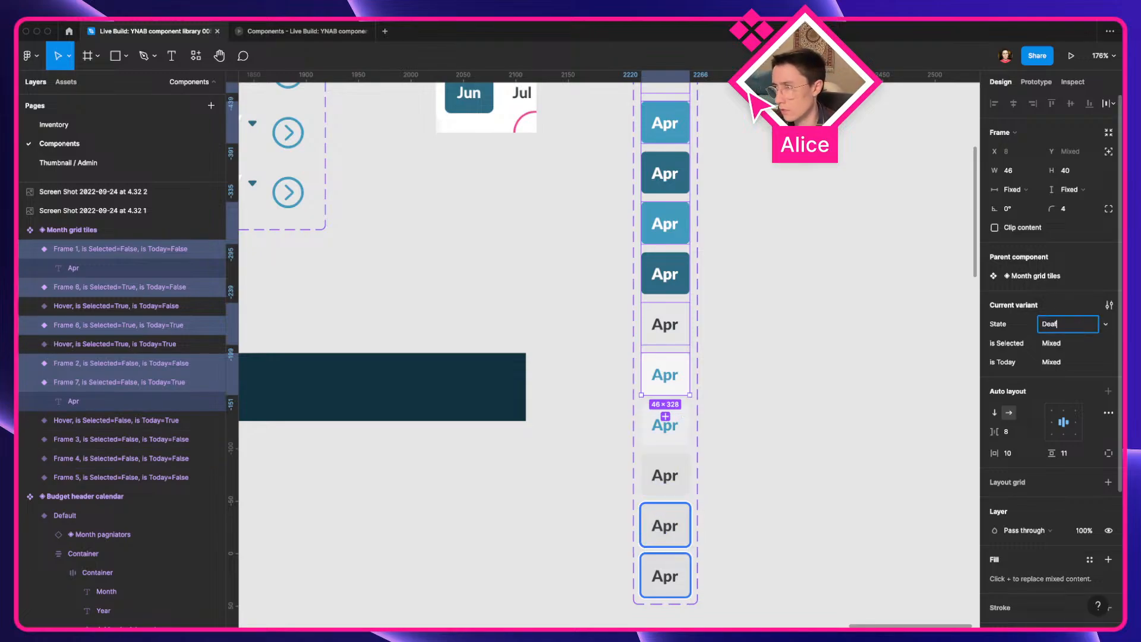
type("Default")
key("Return")
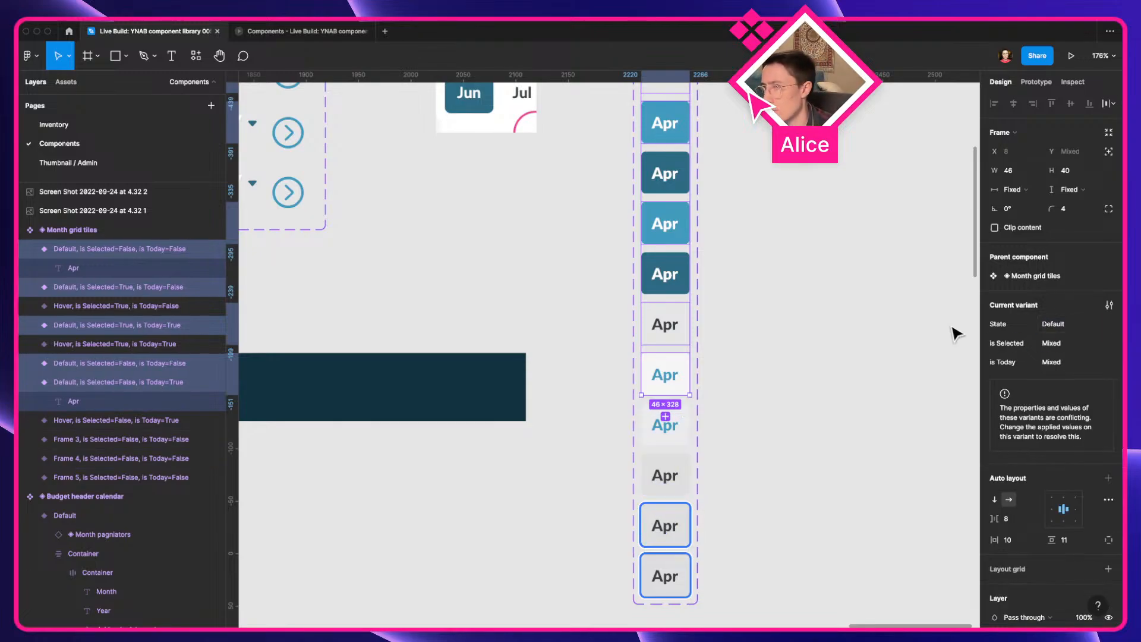
scroll(952, 329, "up", 2)
left_click(800, 334)
left_click_drag(793, 355, 760, 313)
left_click(647, 514)
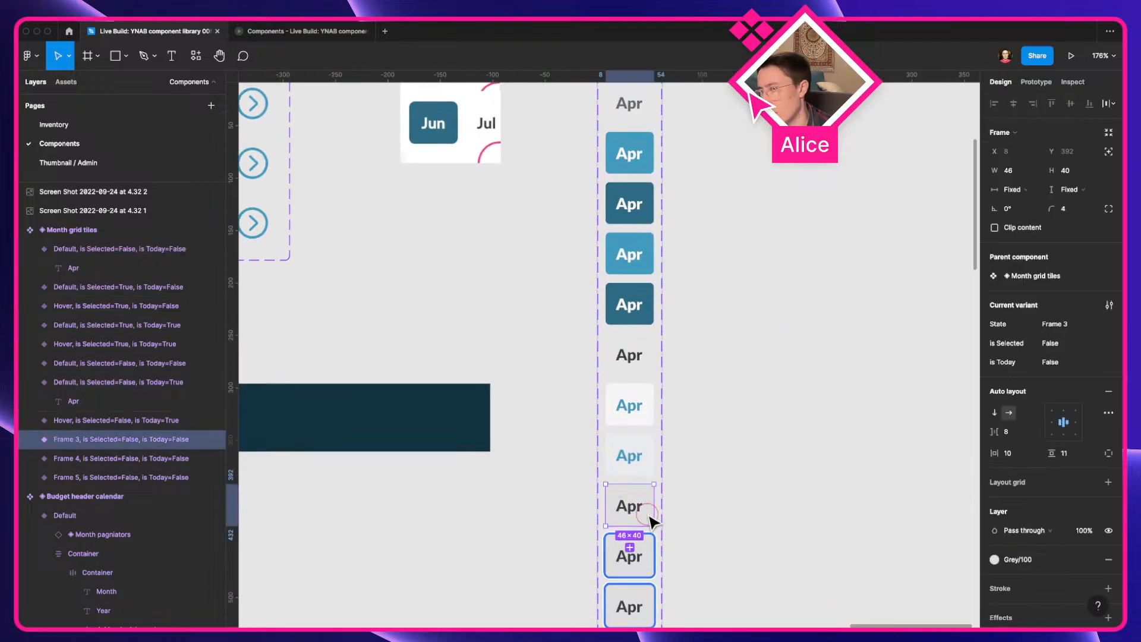
left_click(641, 471)
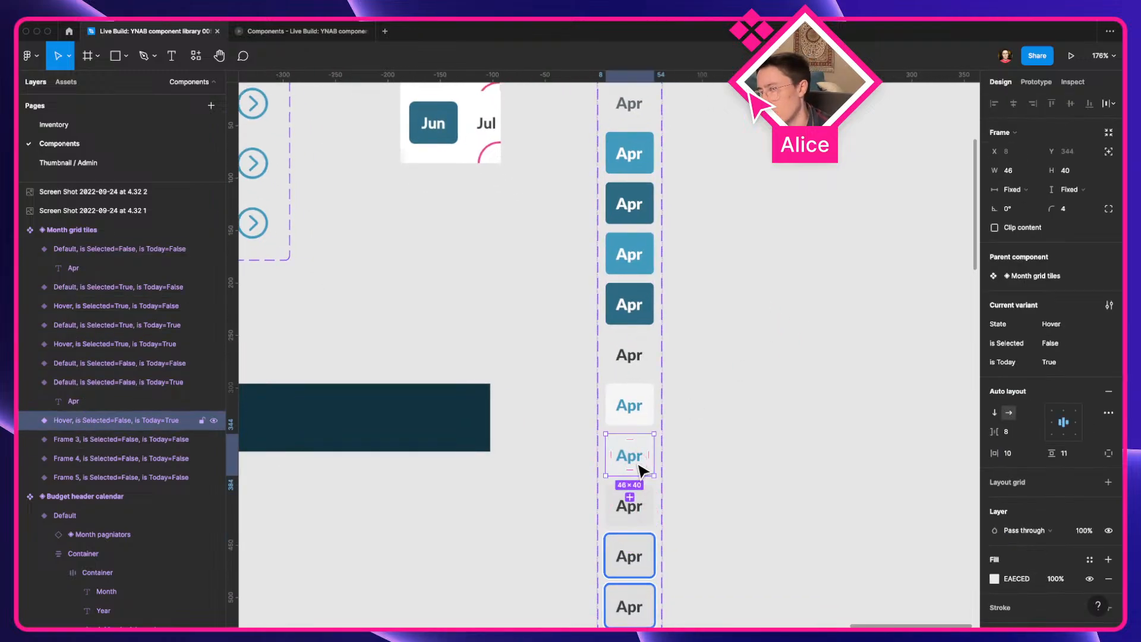
left_click(633, 501)
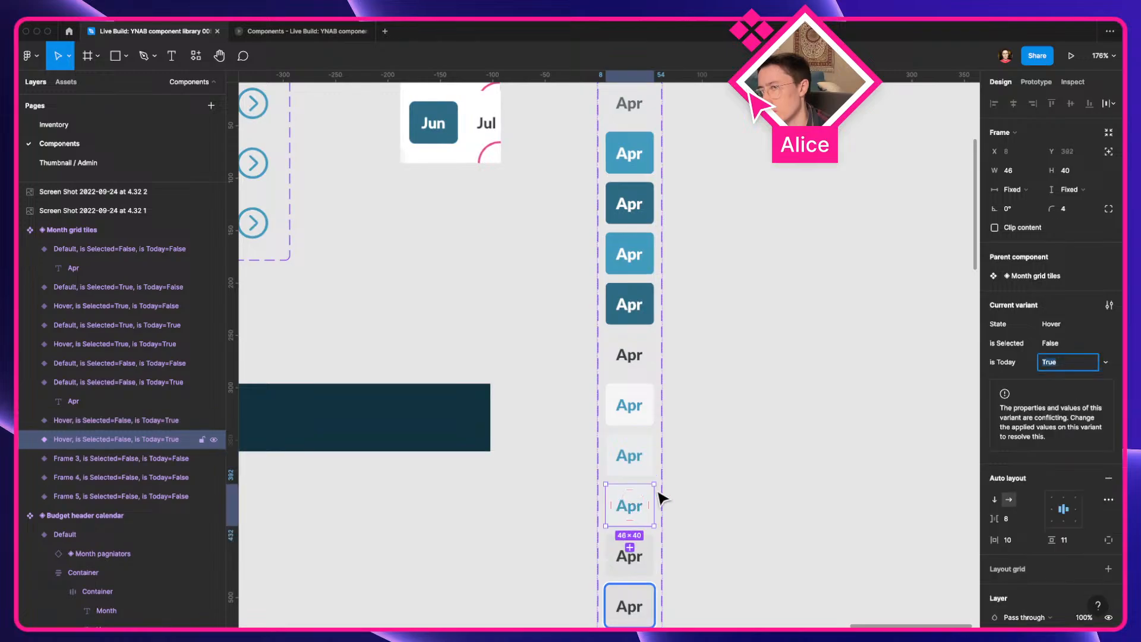
key("super+z")
left_click(684, 475)
left_click(649, 514)
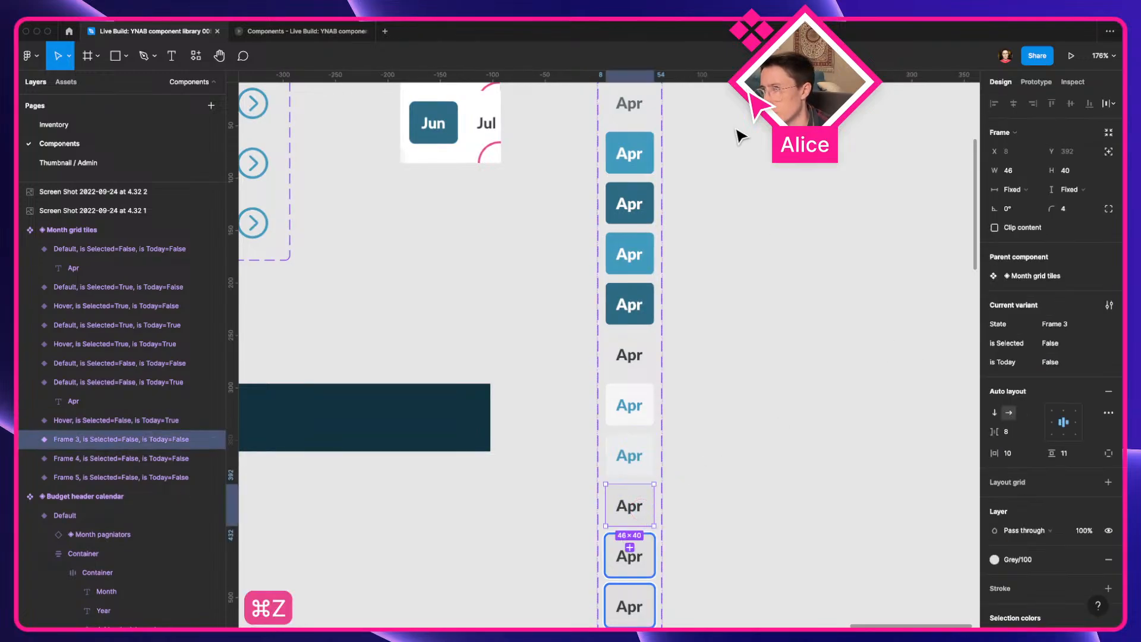
Change the auto layout direction of the Month grid tiles component set to horizontal
scroll(593, 183, "up", 2)
left_click(641, 120)
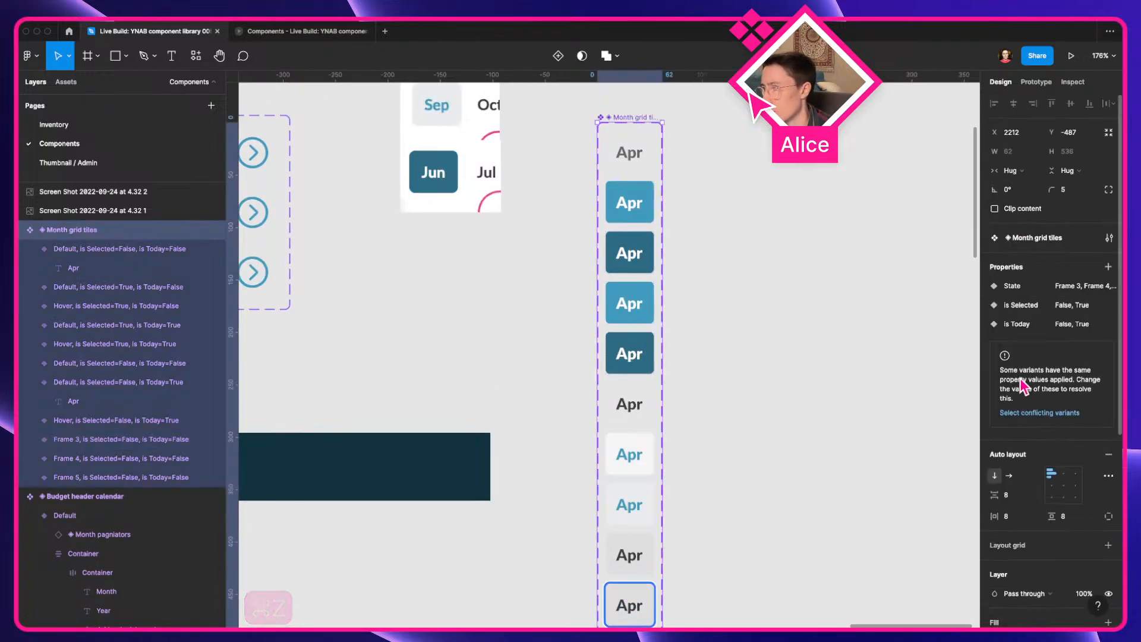
left_click(1009, 476)
left_click(784, 286)
Check the State, is Selected and is Today values of the Default and Hover variants in the tile row
left_click_drag(759, 298, 447, 411)
scroll(487, 239, "down", 3)
scroll(374, 315, "up", 2)
scroll(374, 315, "left", 2)
left_click(406, 301)
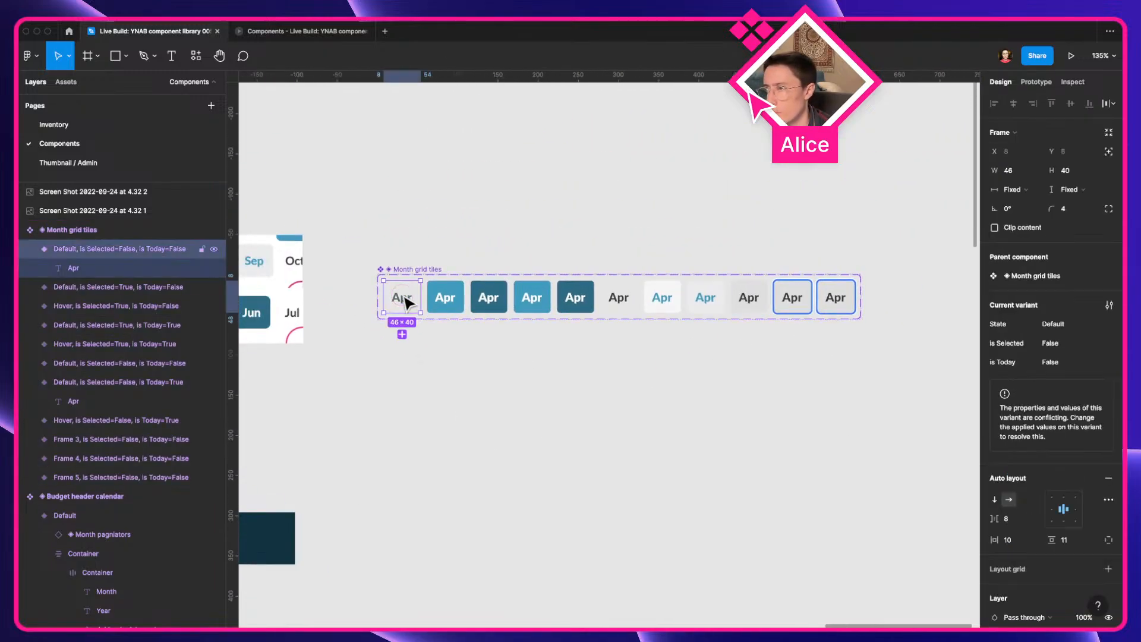
left_click(445, 304)
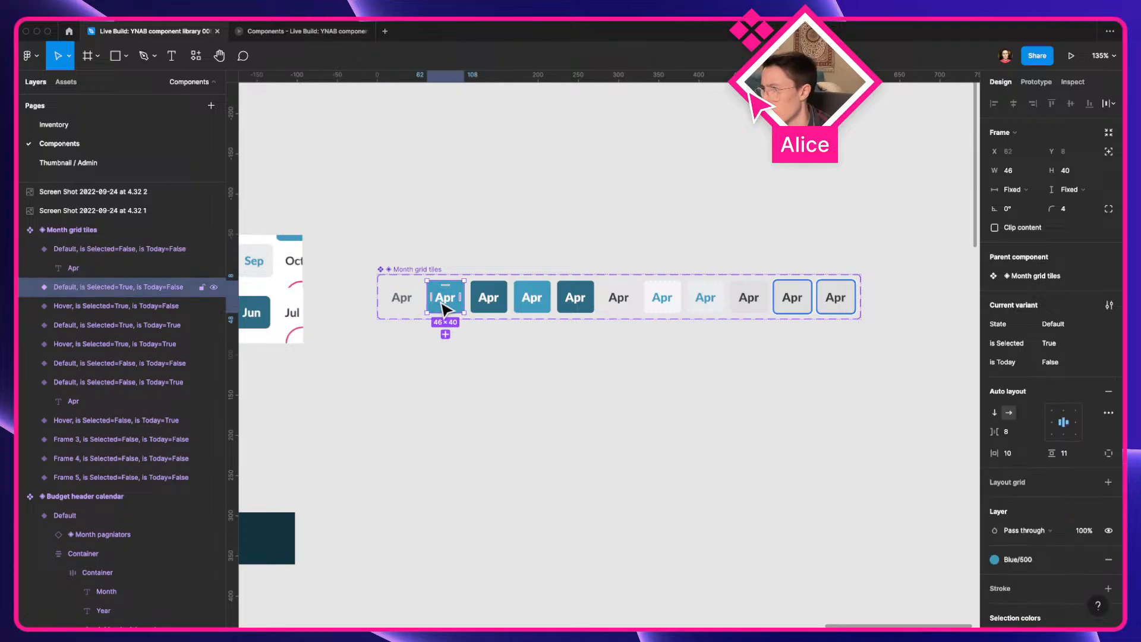
left_click(489, 302)
left_click(537, 303)
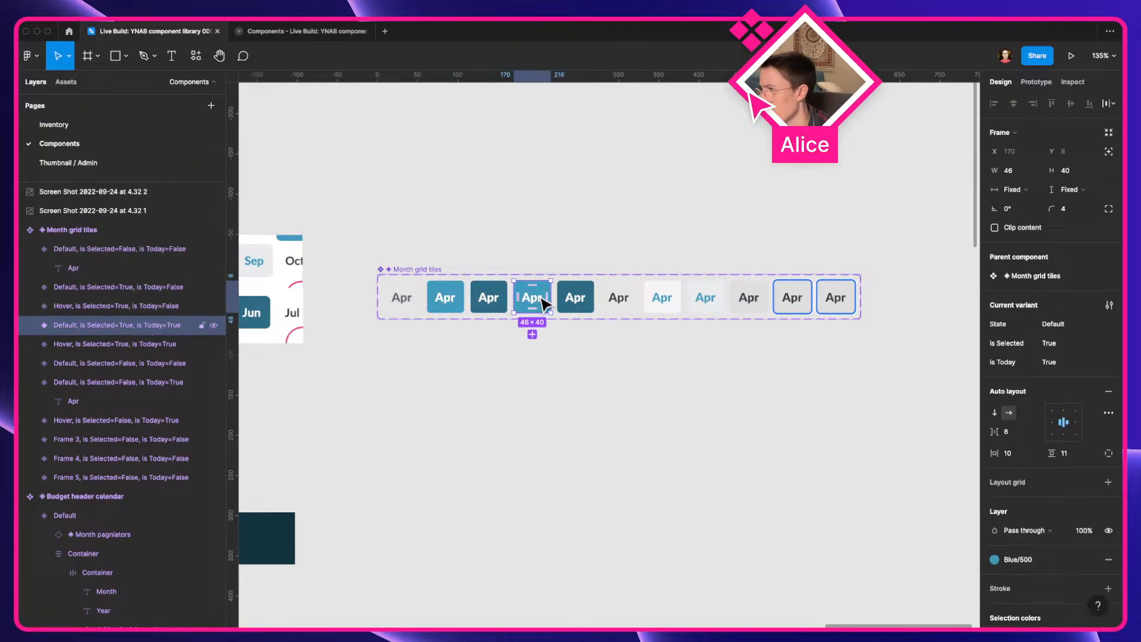
left_click(574, 300)
left_click(618, 302)
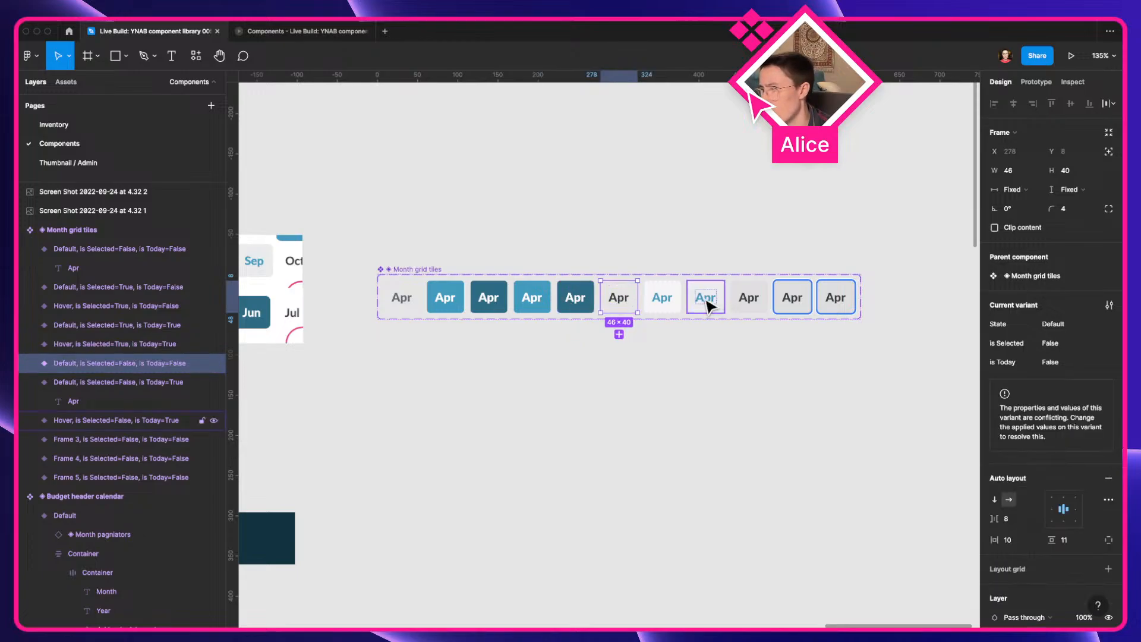
left_click(662, 303)
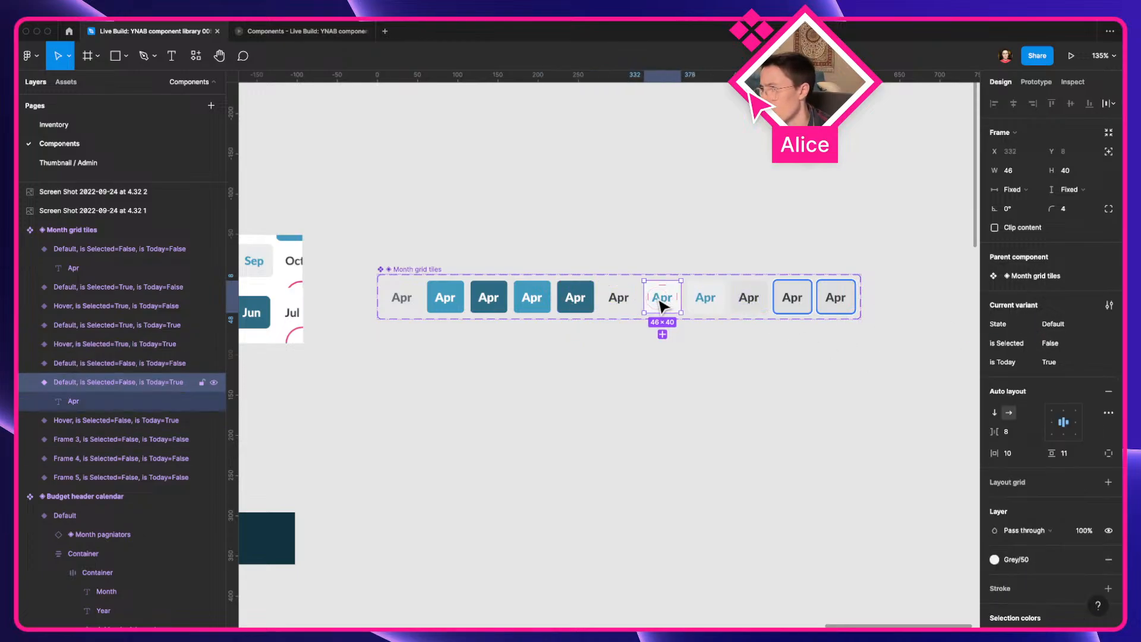
left_click(704, 303)
Set the State of the Frame 3 variant to Hover
left_click(750, 300)
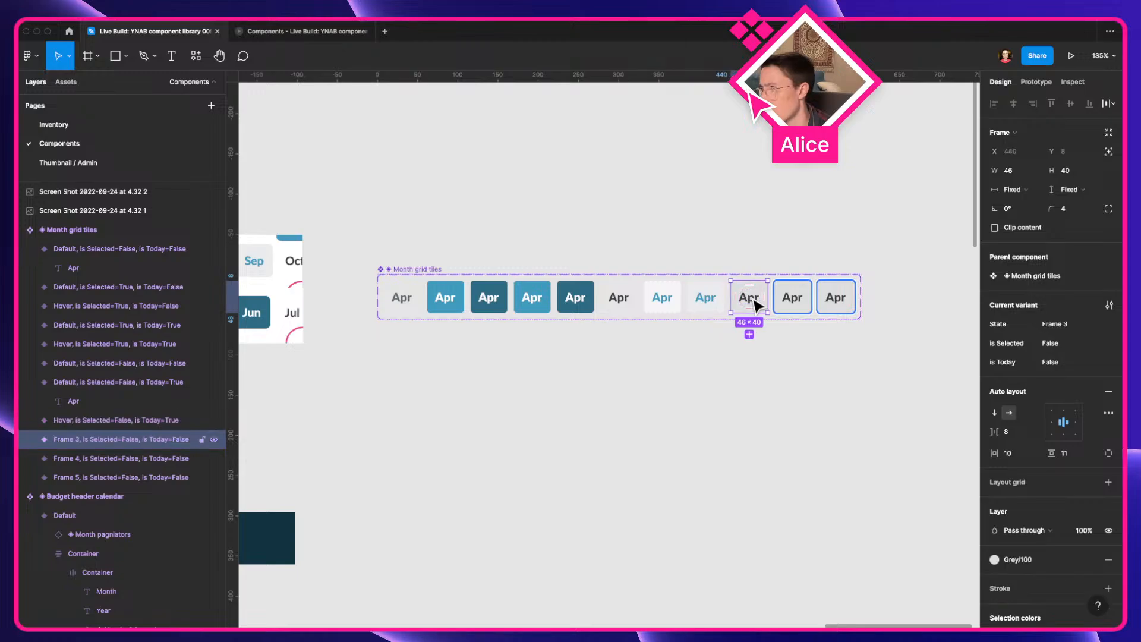
left_click(1105, 329)
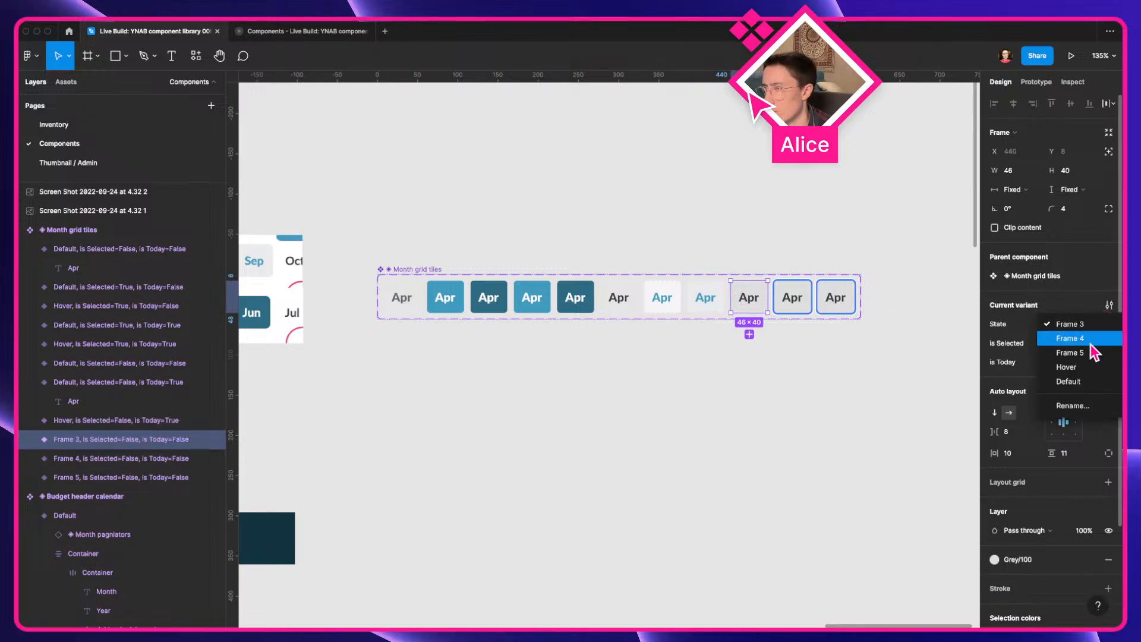
left_click(1088, 365)
Set the State of the Frame 4 variant to Pressing
left_click(811, 306)
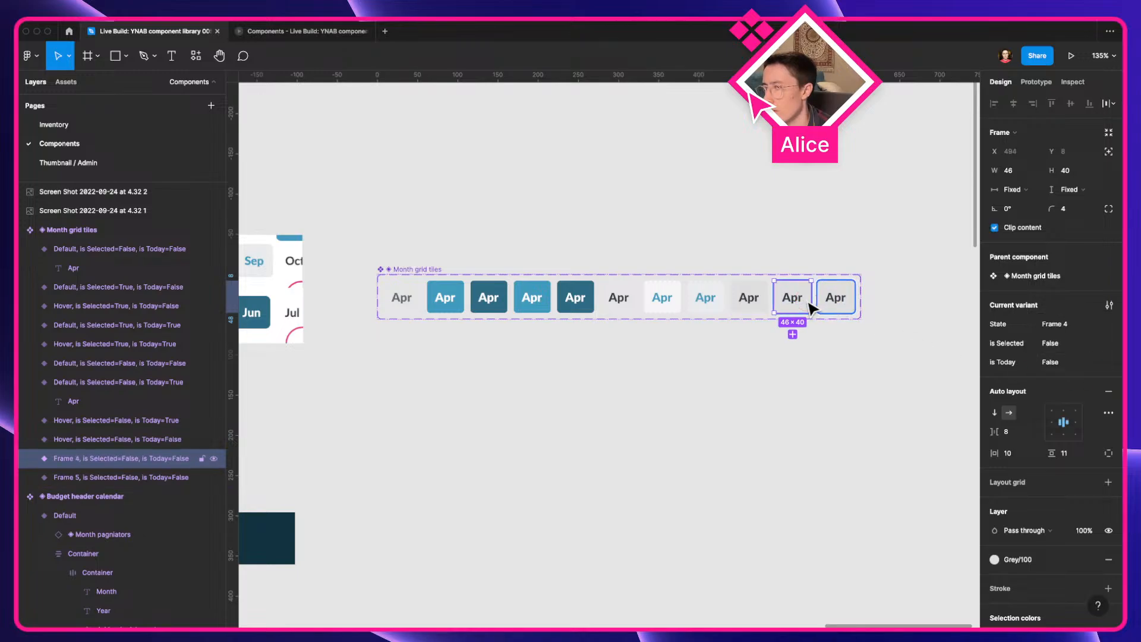
left_click(1110, 327)
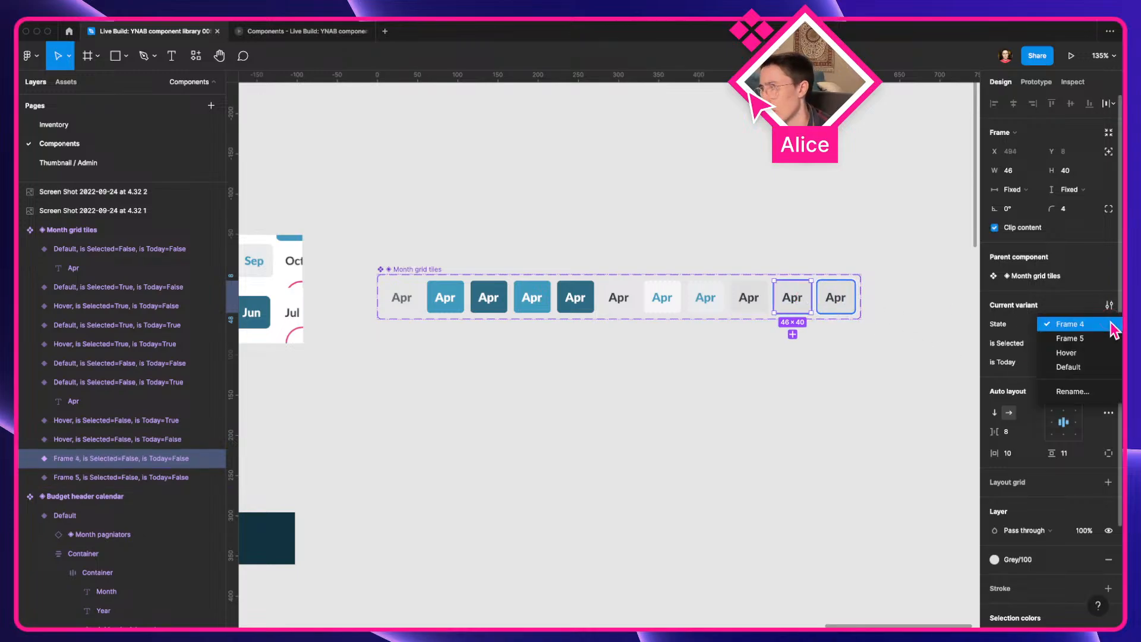
left_click(1022, 324)
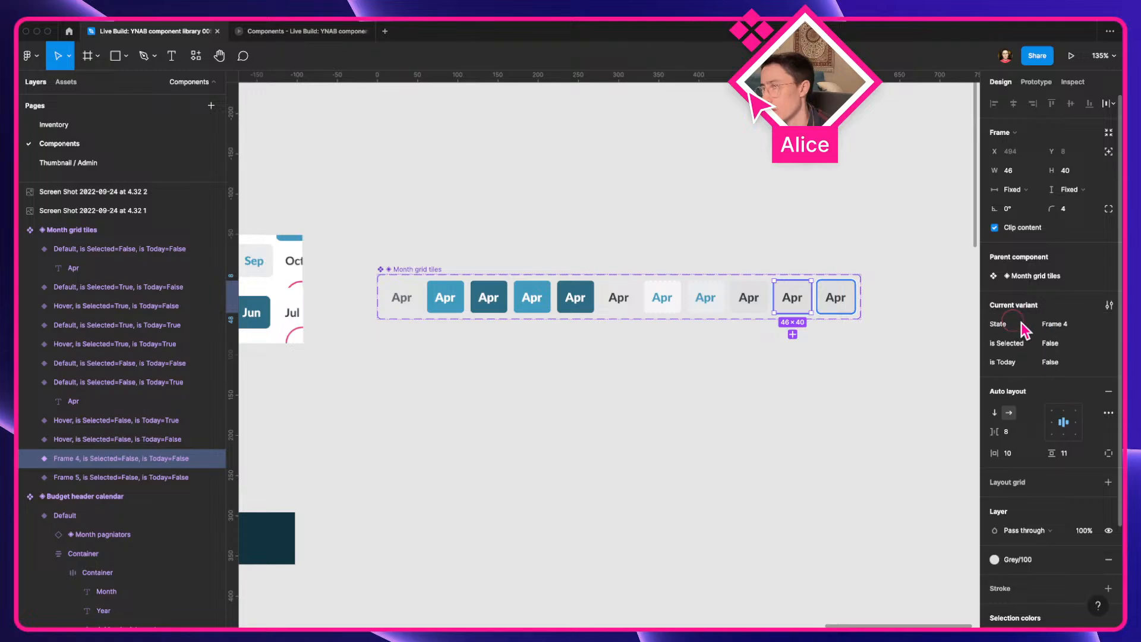
left_click(1061, 327)
type("Pressing")
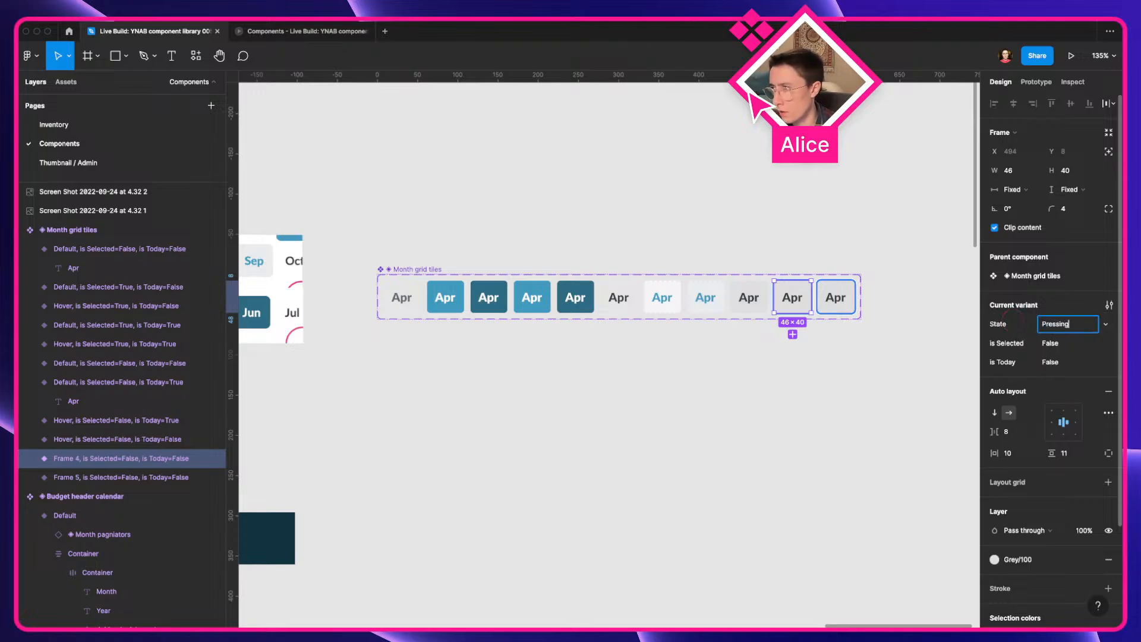
key("Return")
Set the State of the Frame 5 variant to Focus and clear the selection
left_click(835, 297)
left_click(1077, 326)
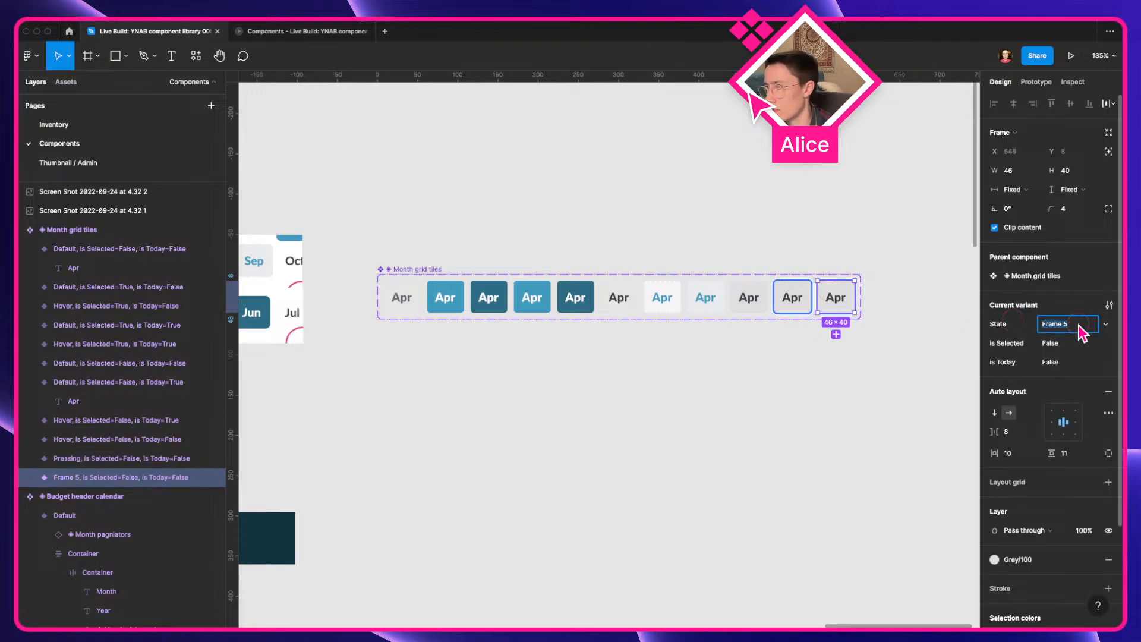
type("Focus")
key("Return")
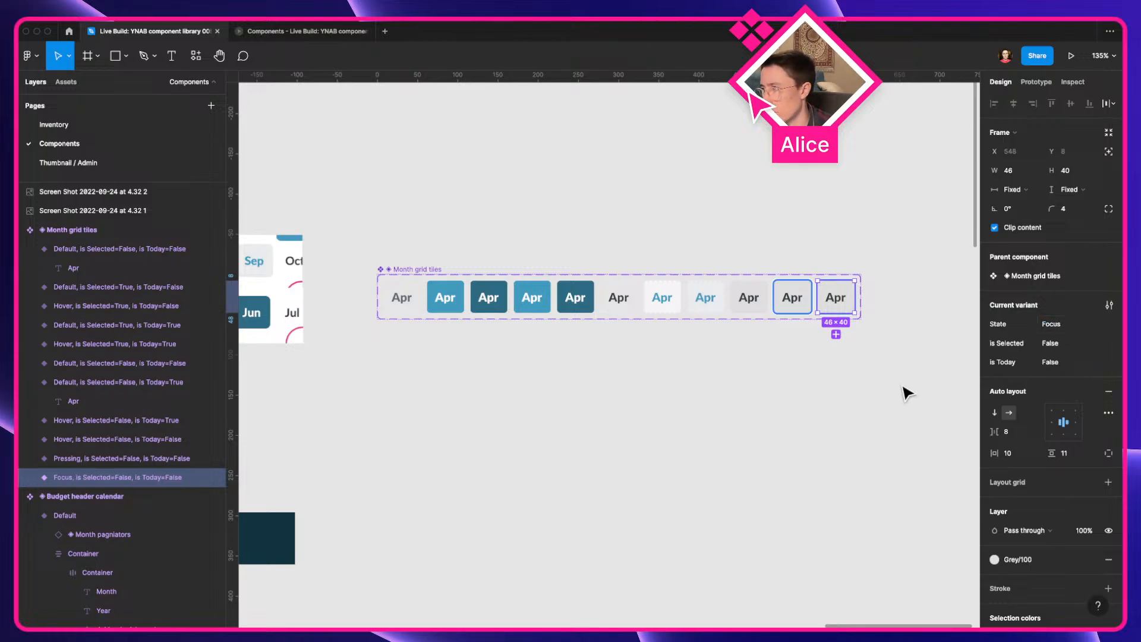
left_click(870, 404)
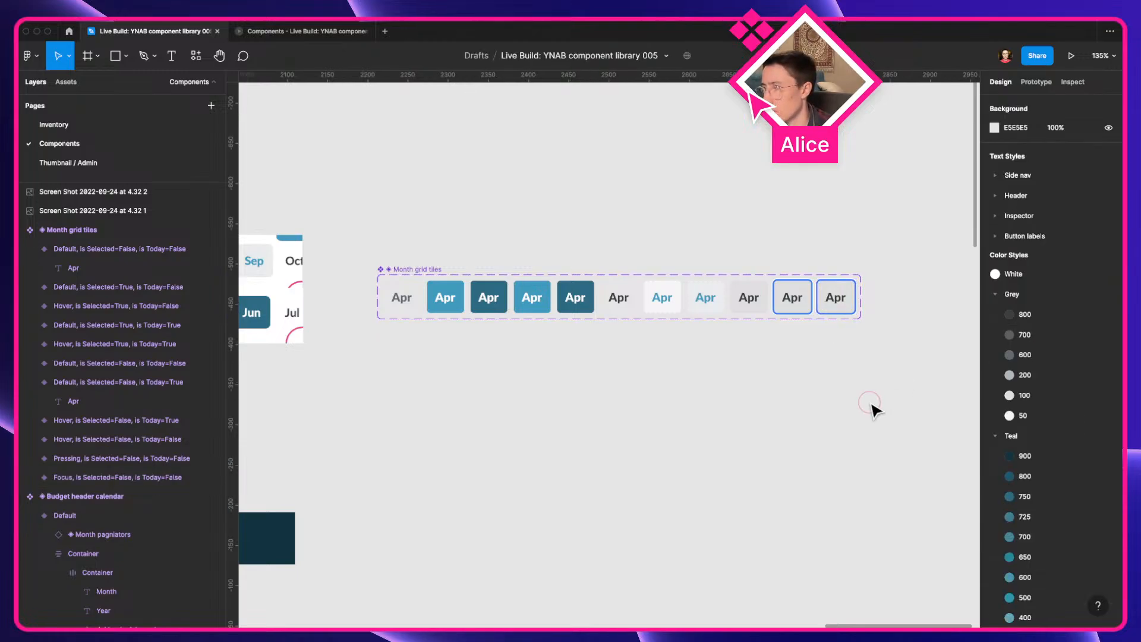
Find the Simple Sort plugin, run it on the Month grid tiles component set, and move its window clear of the tiles
left_click(408, 301)
right_click(423, 266)
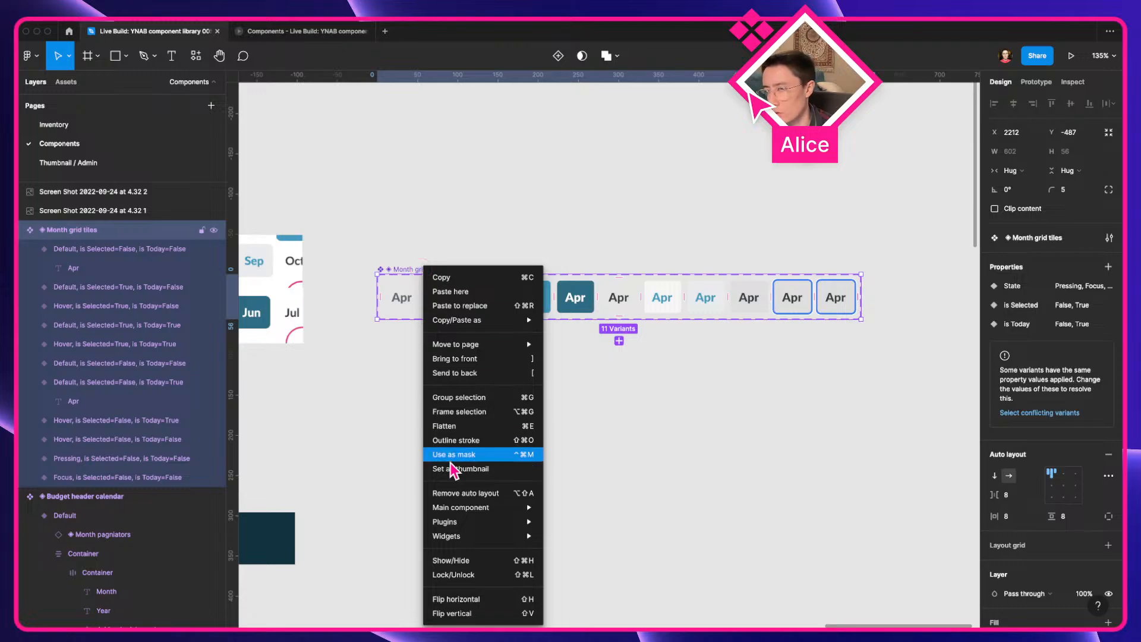
mouse_move(482, 510)
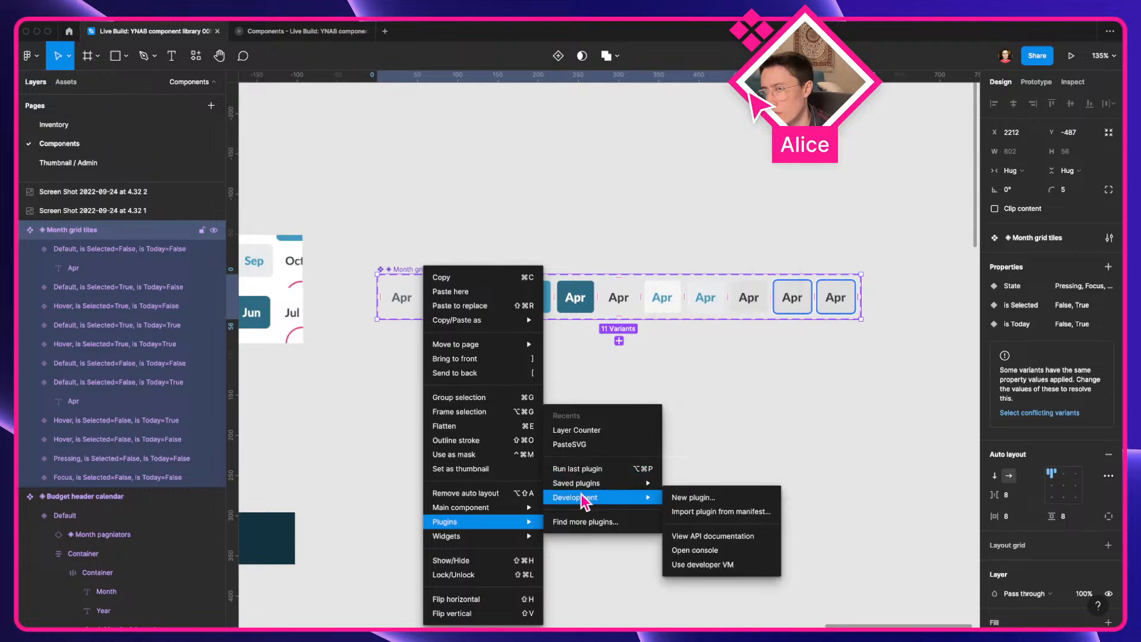
left_click(588, 522)
type("sim")
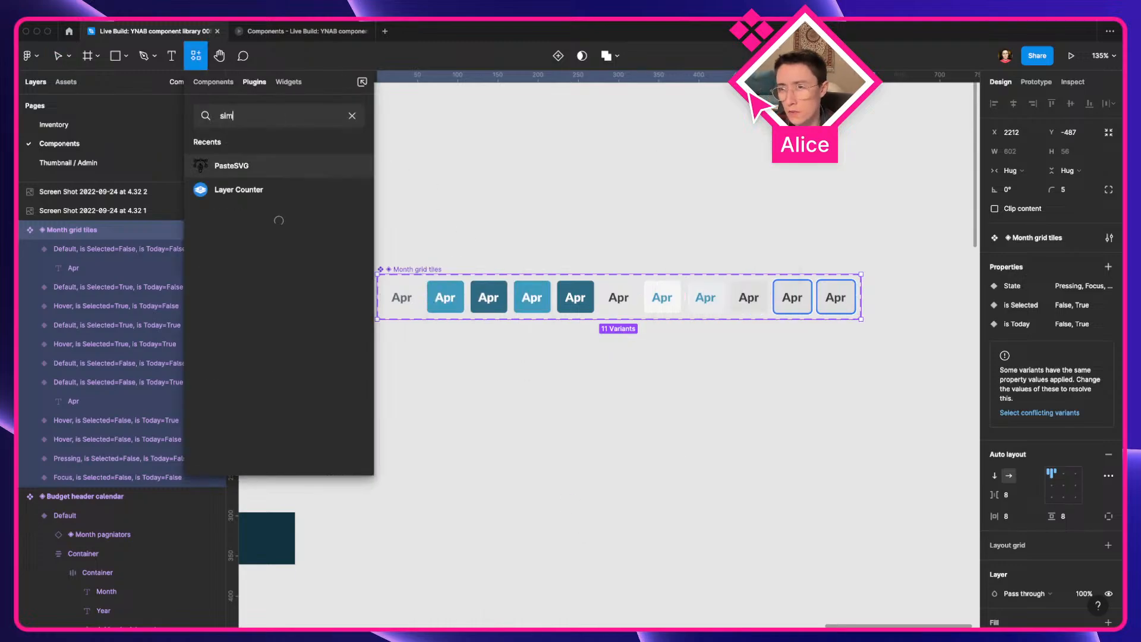
type("ple sort")
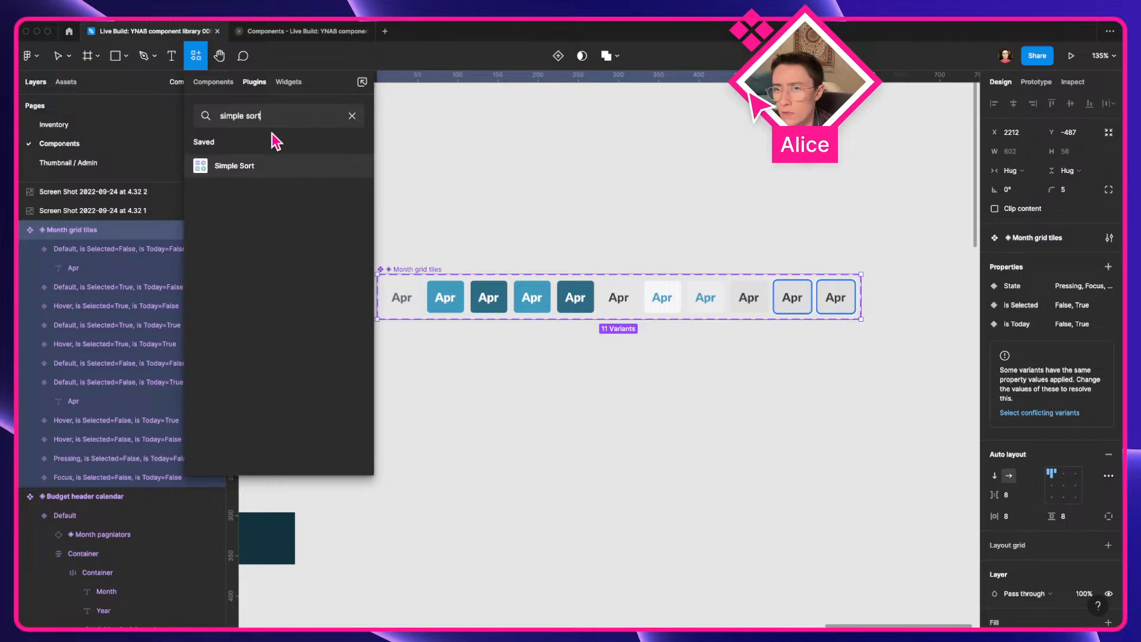
left_click(323, 168)
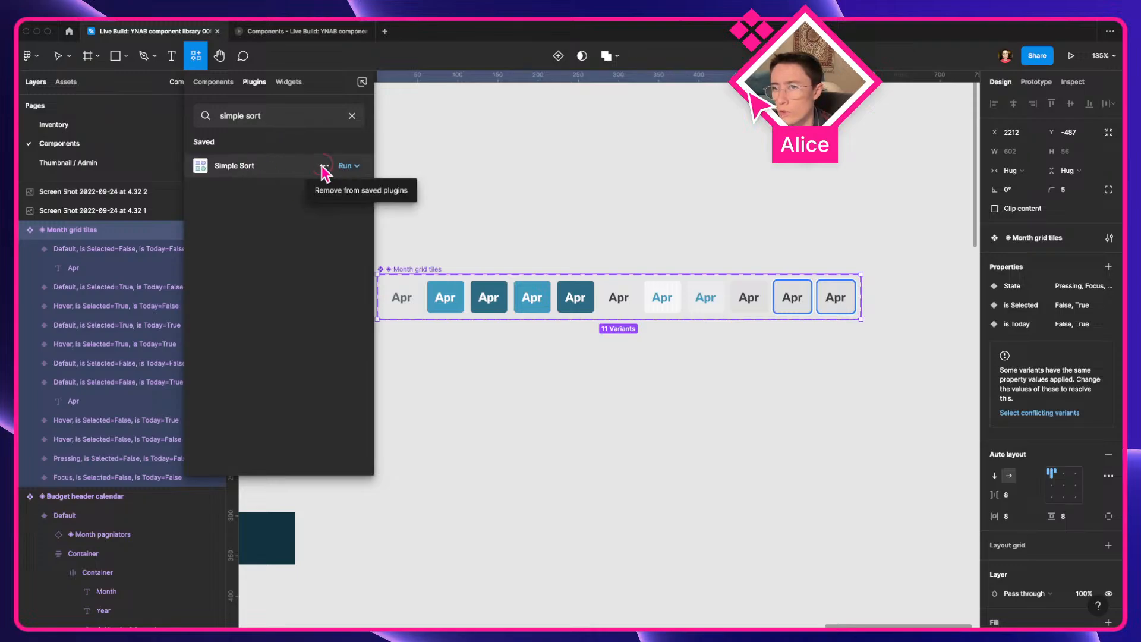
left_click(352, 165)
left_click(351, 165)
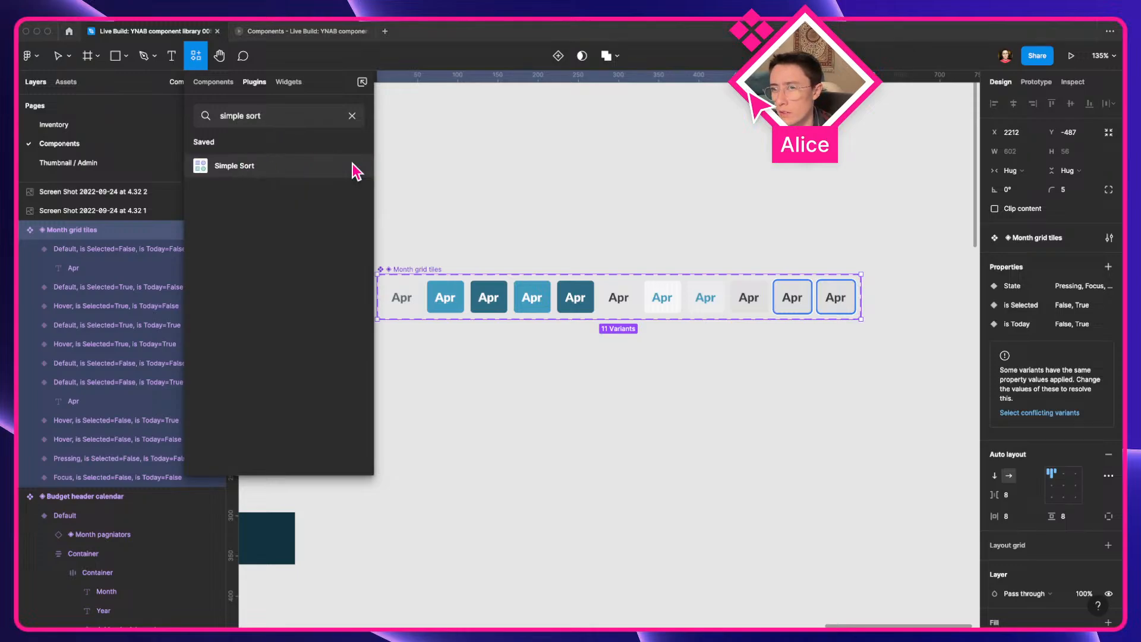
left_click(352, 166)
left_click(352, 166)
left_click(352, 167)
left_click(280, 186)
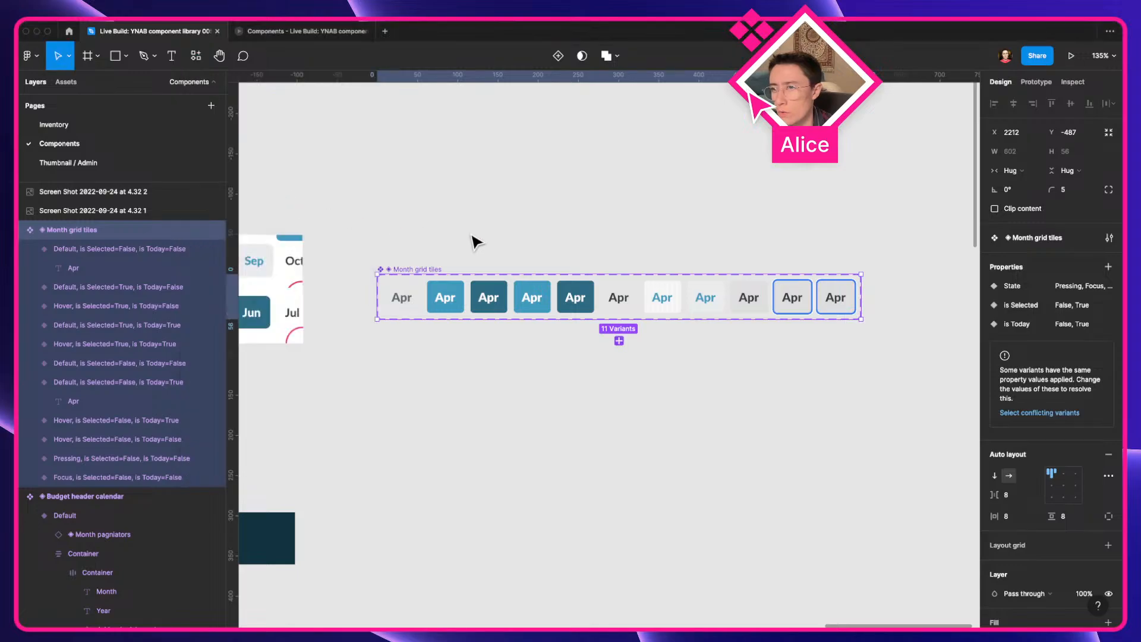
left_click_drag(545, 162, 826, 191)
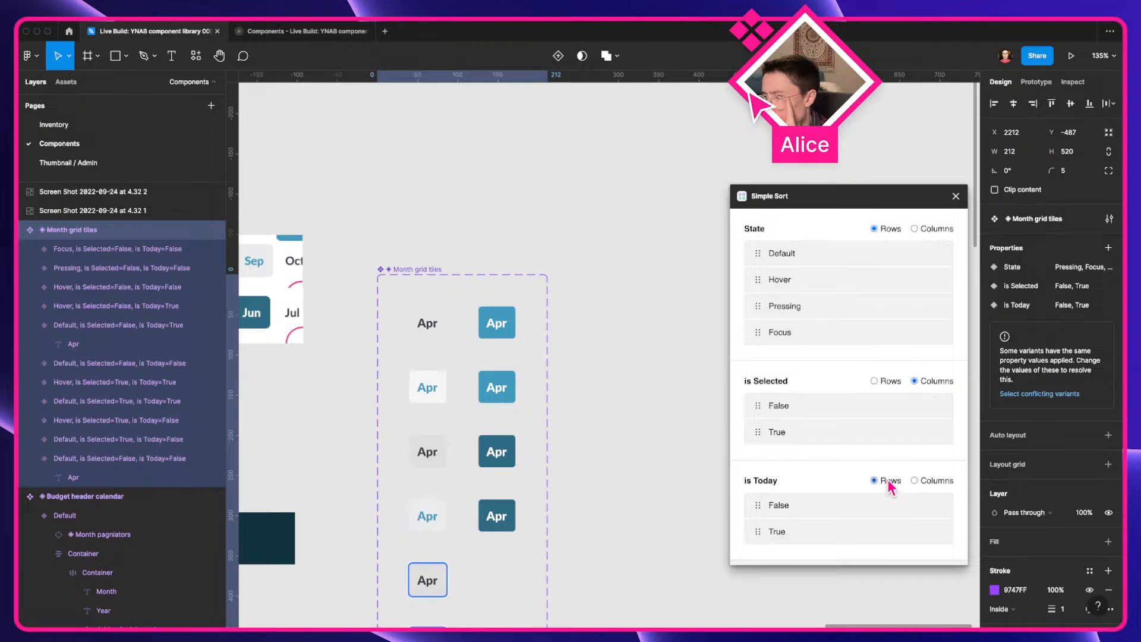
Sort the variants with both is Selected and is Today as columns, and close Simple Sort
left_click(915, 481)
left_click(873, 381)
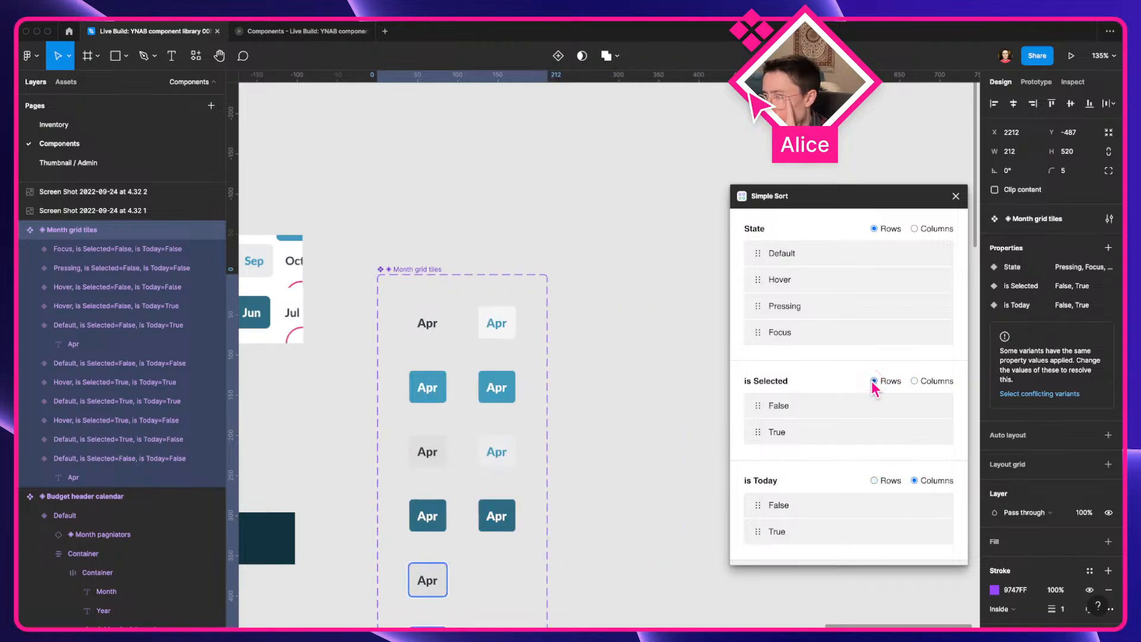
left_click(914, 380)
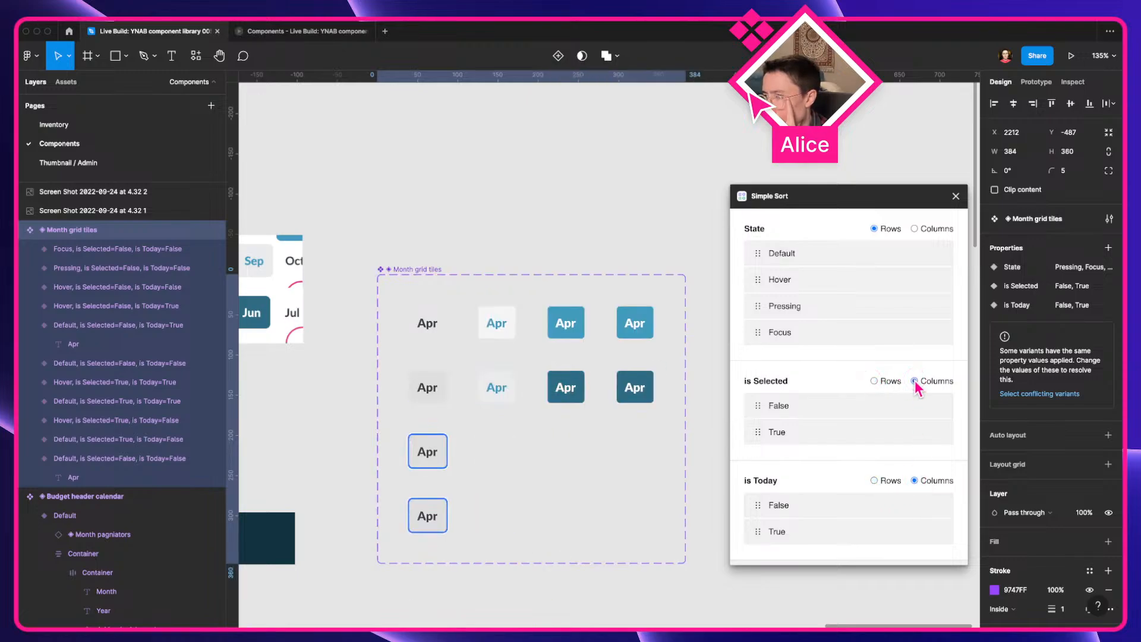
left_click(954, 196)
left_click(818, 328)
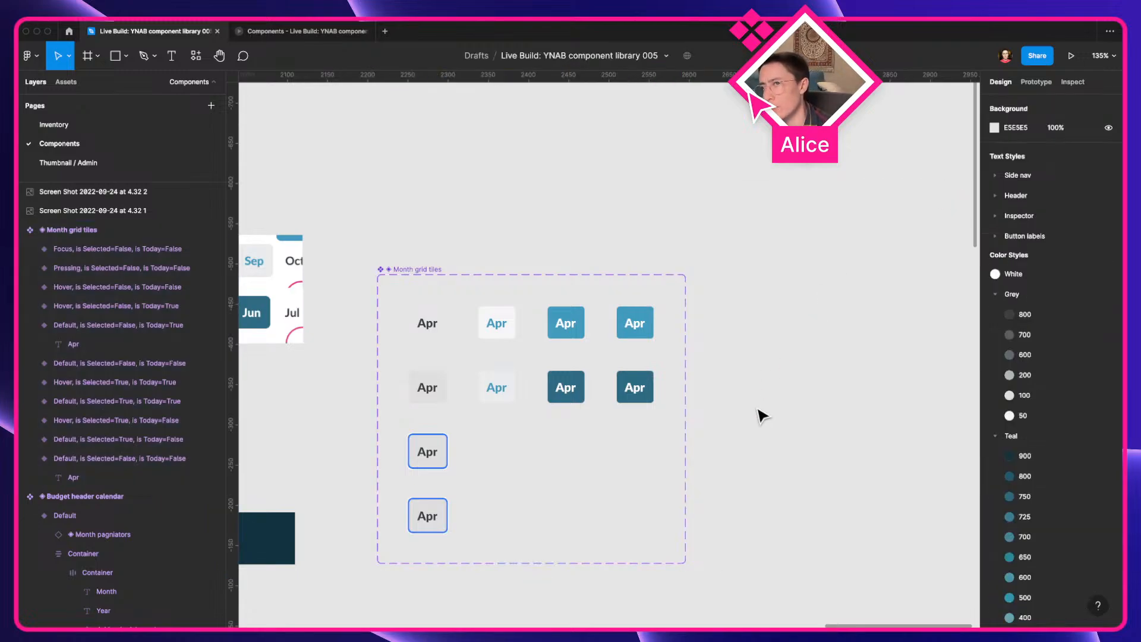
left_click_drag(763, 410, 806, 348)
scroll(808, 353, "up", 3)
scroll(534, 362, "left", 2)
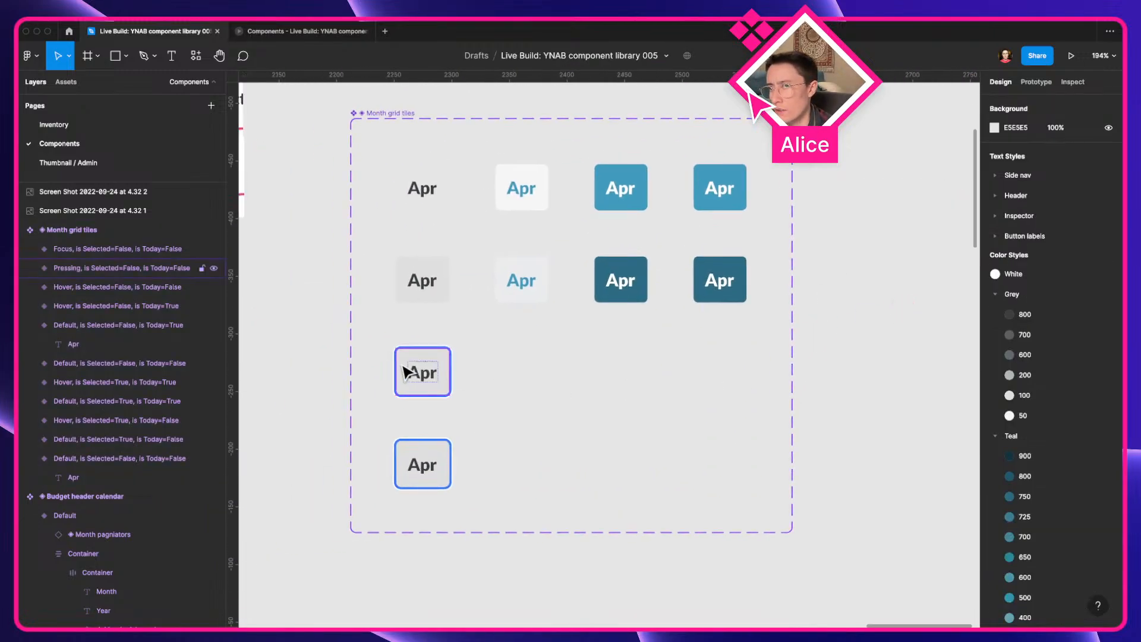
left_click(526, 283)
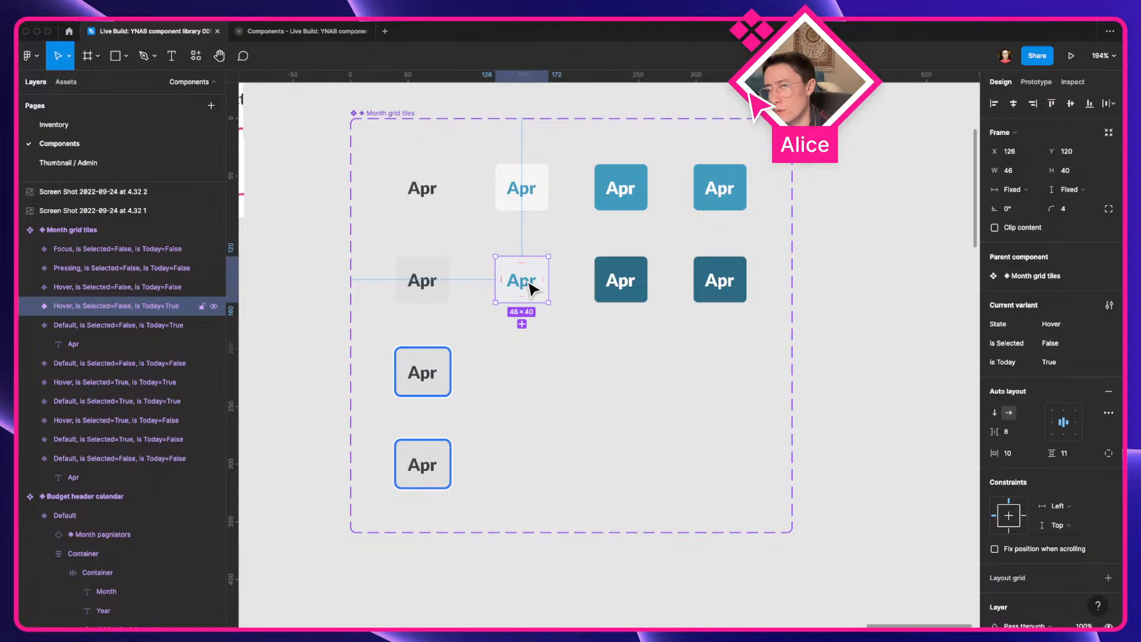
left_click(527, 192)
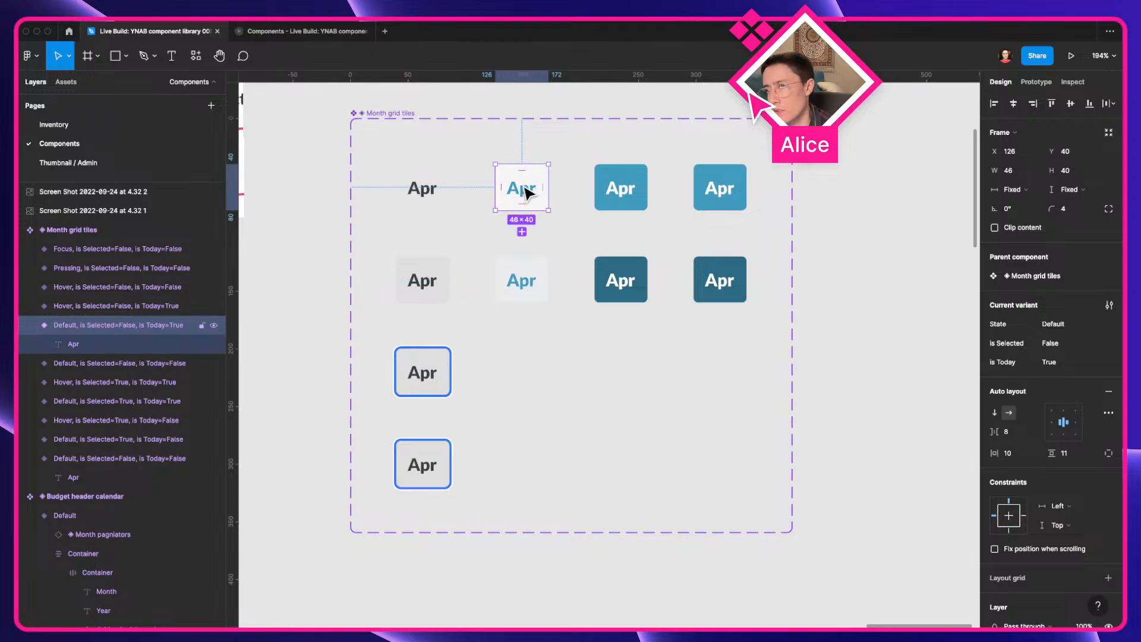
left_click_drag(529, 193, 530, 377)
key("super+z")
key("super+z")
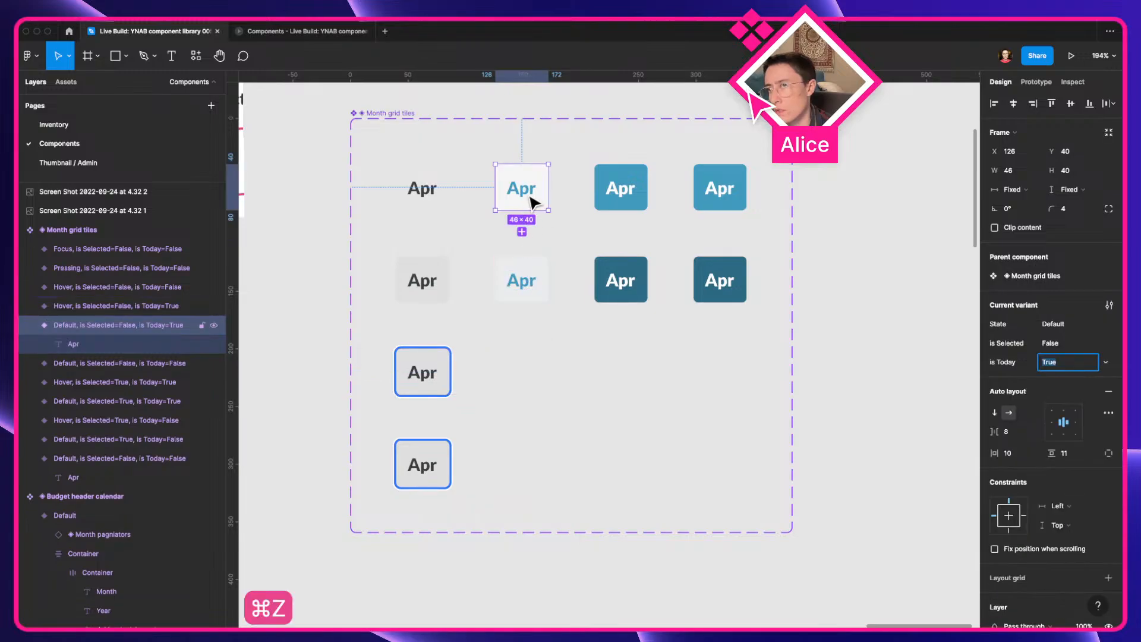
Duplicate the unselected Hover tile for today into the row below, beside the Pressing tile
left_click(443, 371)
left_click(437, 469)
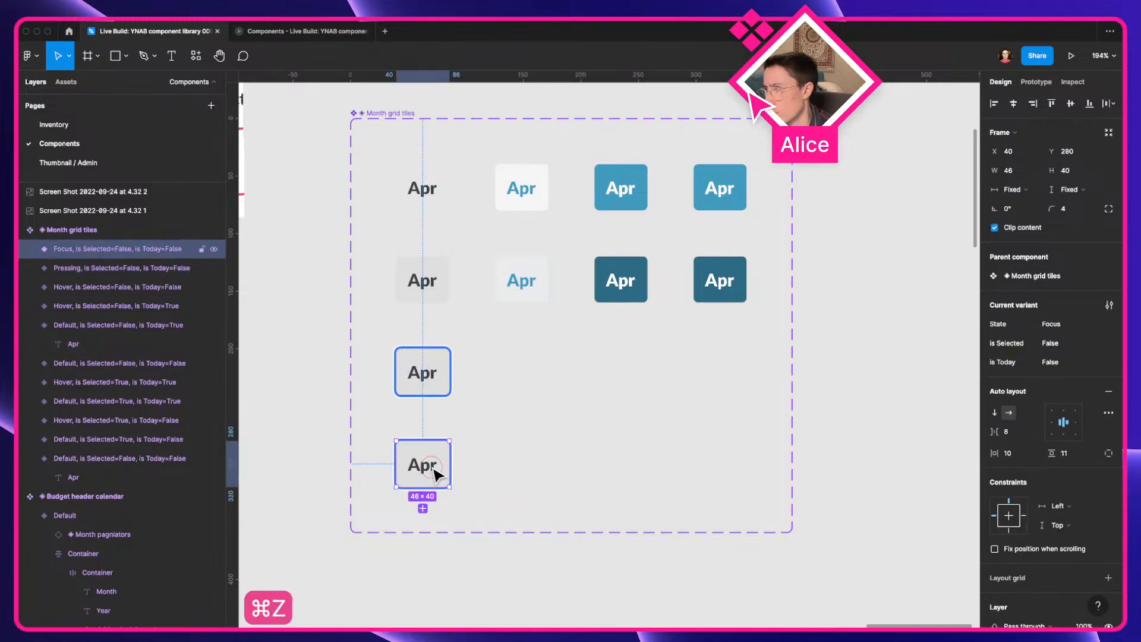
left_click(536, 280)
left_click_drag(537, 280, 534, 373)
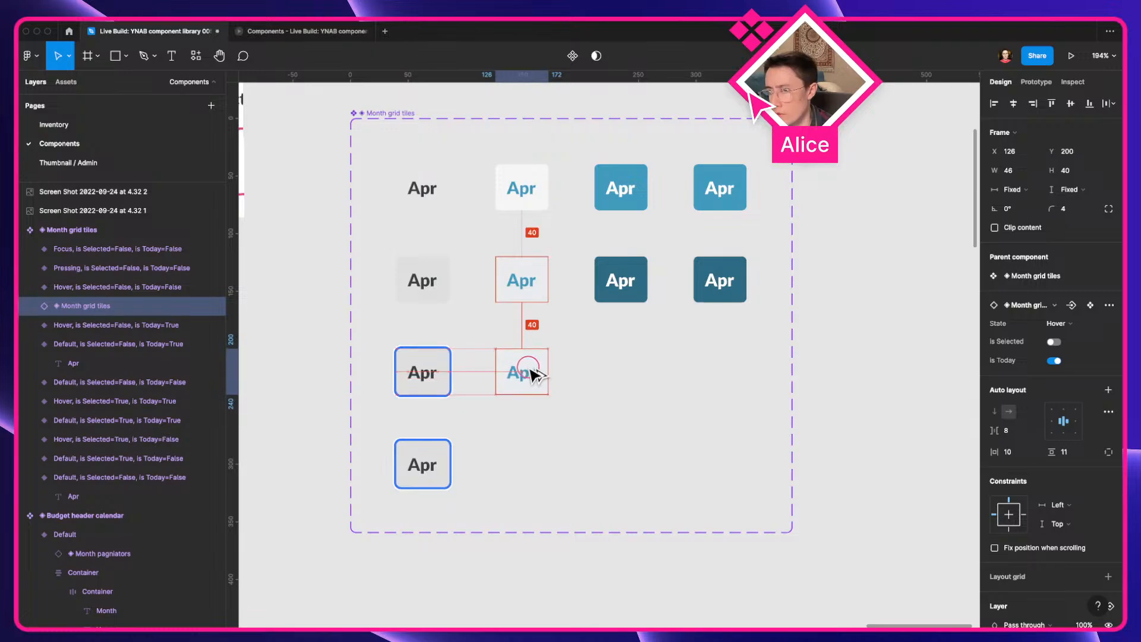
Apply the Focus visible effect style to the duplicated today tile
scroll(1093, 535, "down", 4)
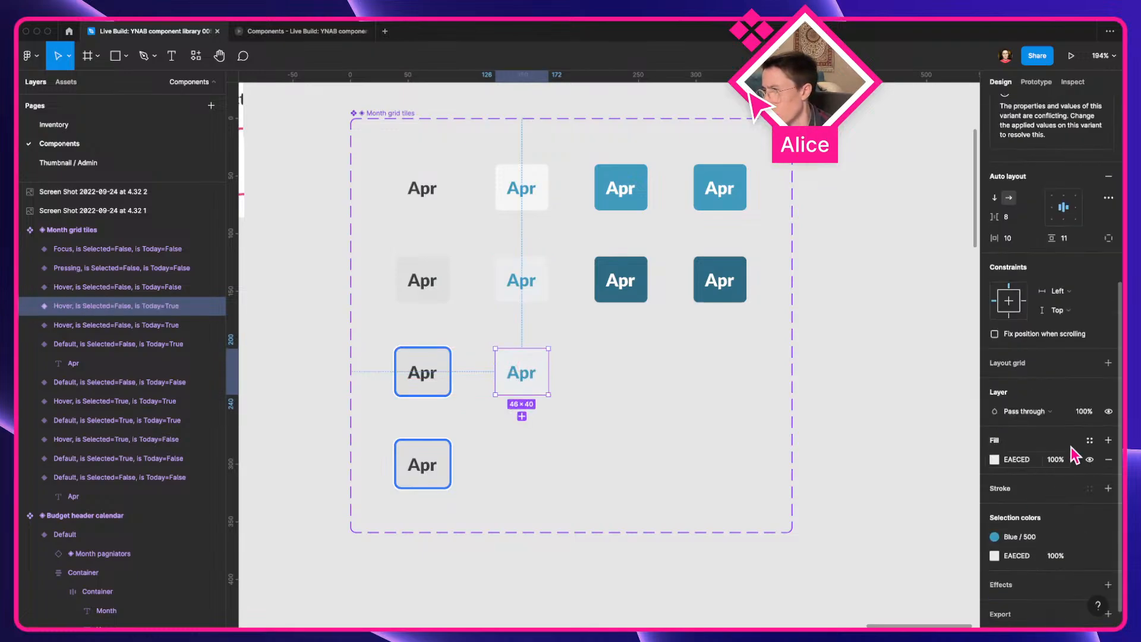
left_click(1089, 584)
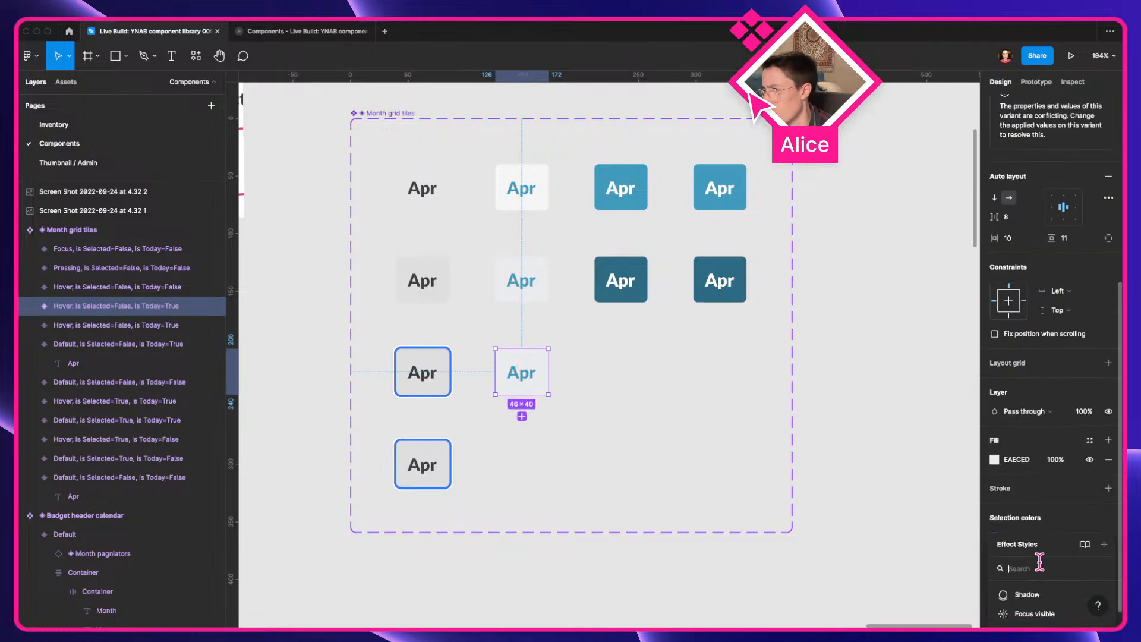
left_click(1028, 596)
scroll(1020, 327, "up", 3)
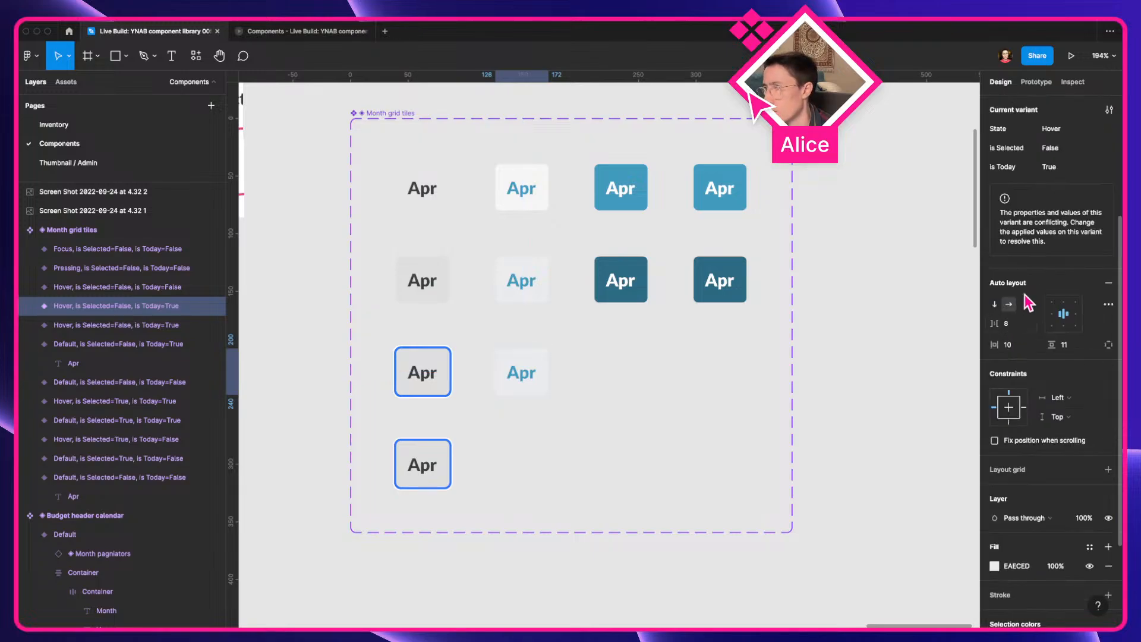
scroll(1019, 202, "up", 3)
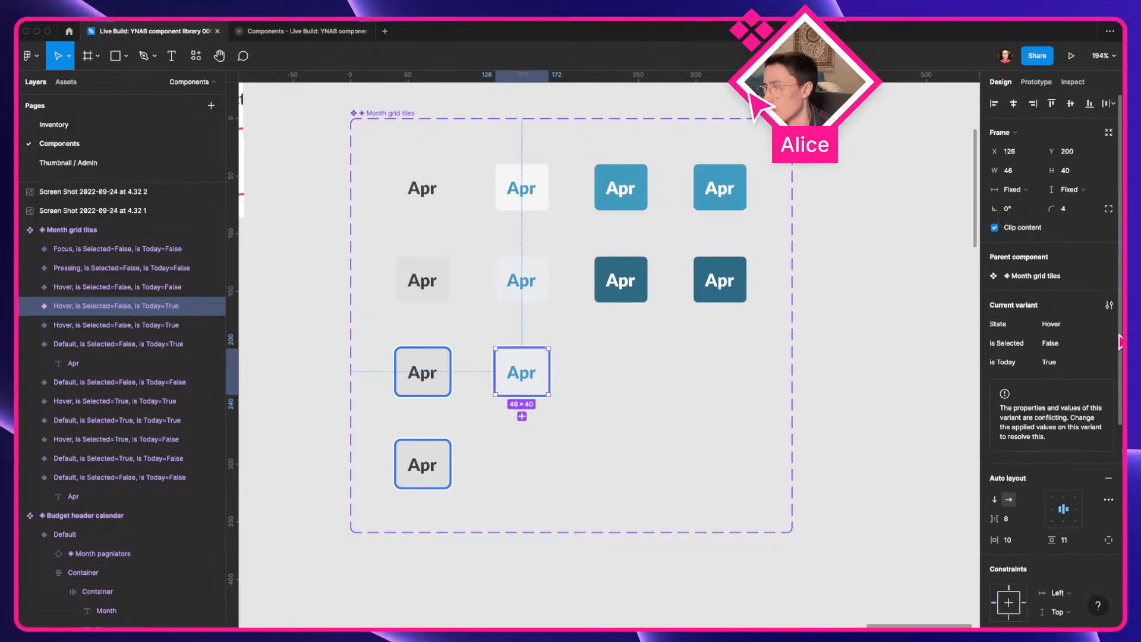
Set the State of the duplicated today tile in the third row to Pressing
left_click(1107, 324)
left_click(1078, 296)
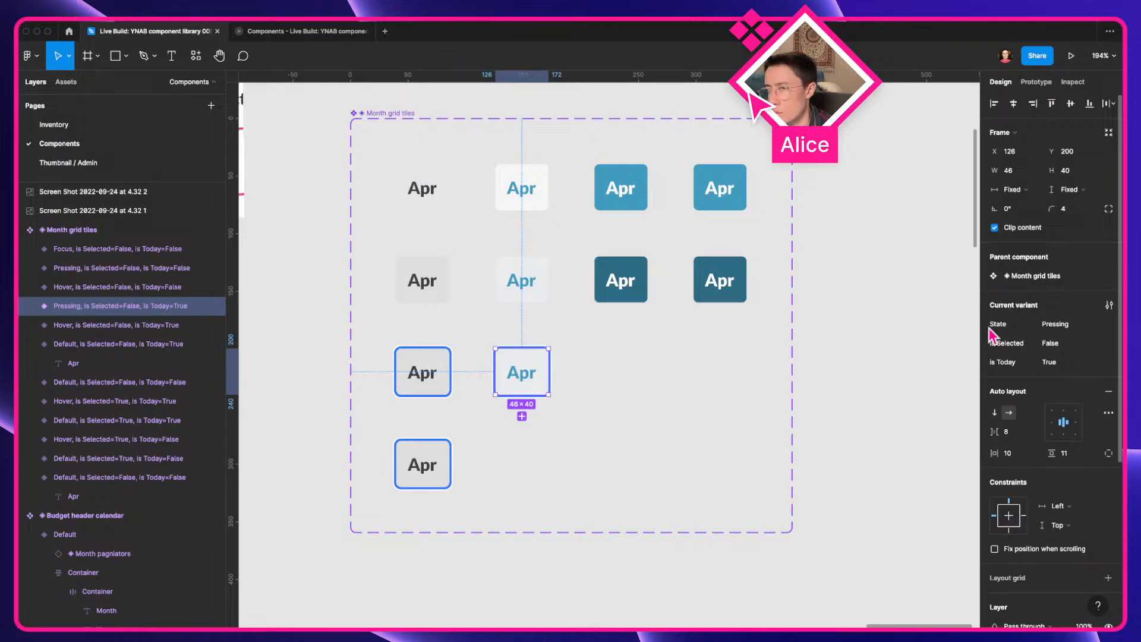
left_click(832, 346)
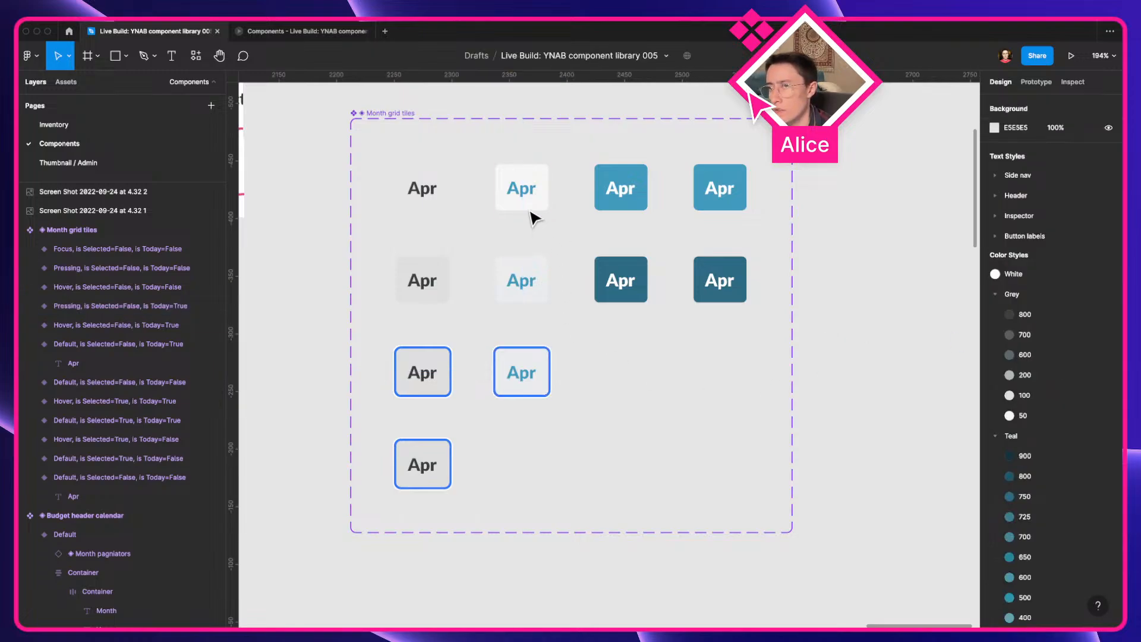
Duplicate the unselected Default today tile into the fourth row and apply the Focus visible effect style to it
left_click_drag(526, 194, 543, 464)
left_click(1031, 228)
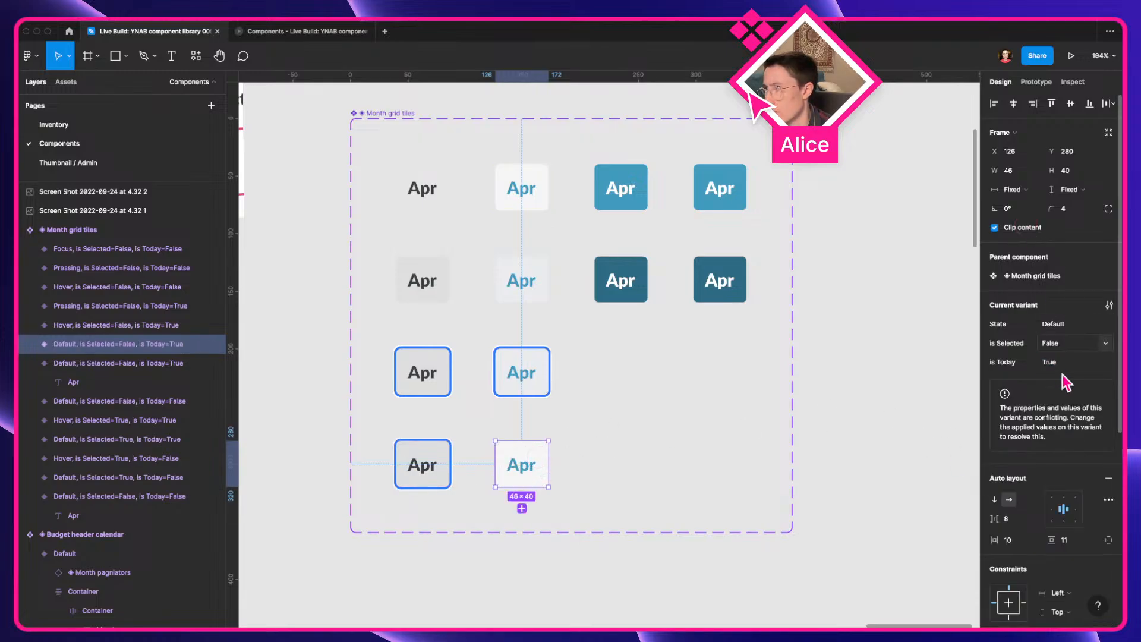
scroll(1056, 465, "down", 5)
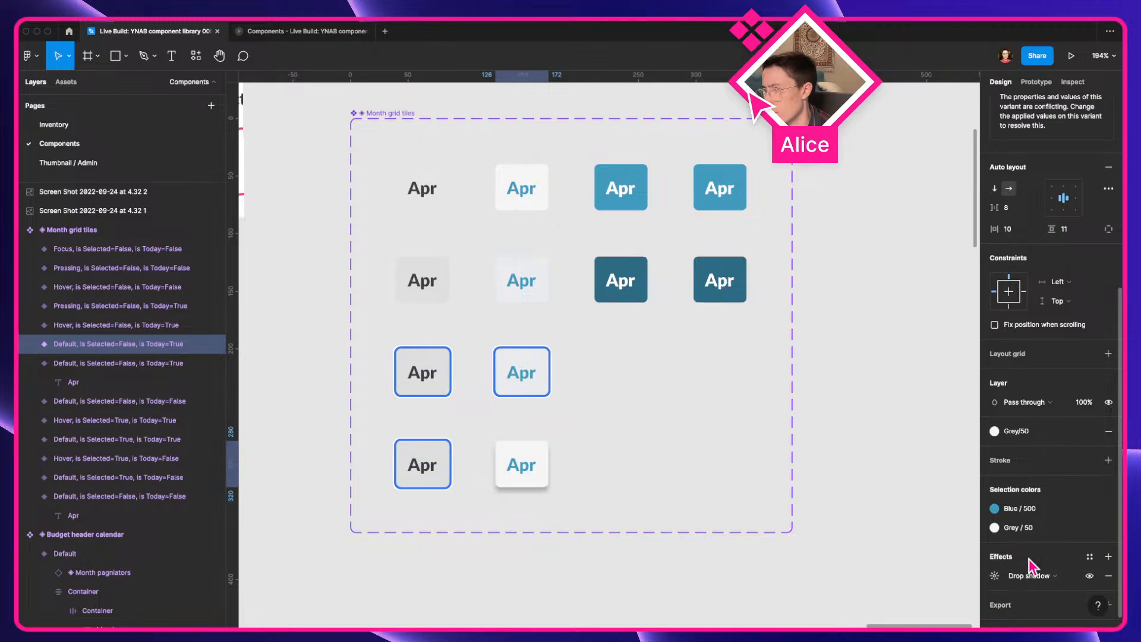
left_click(1089, 556)
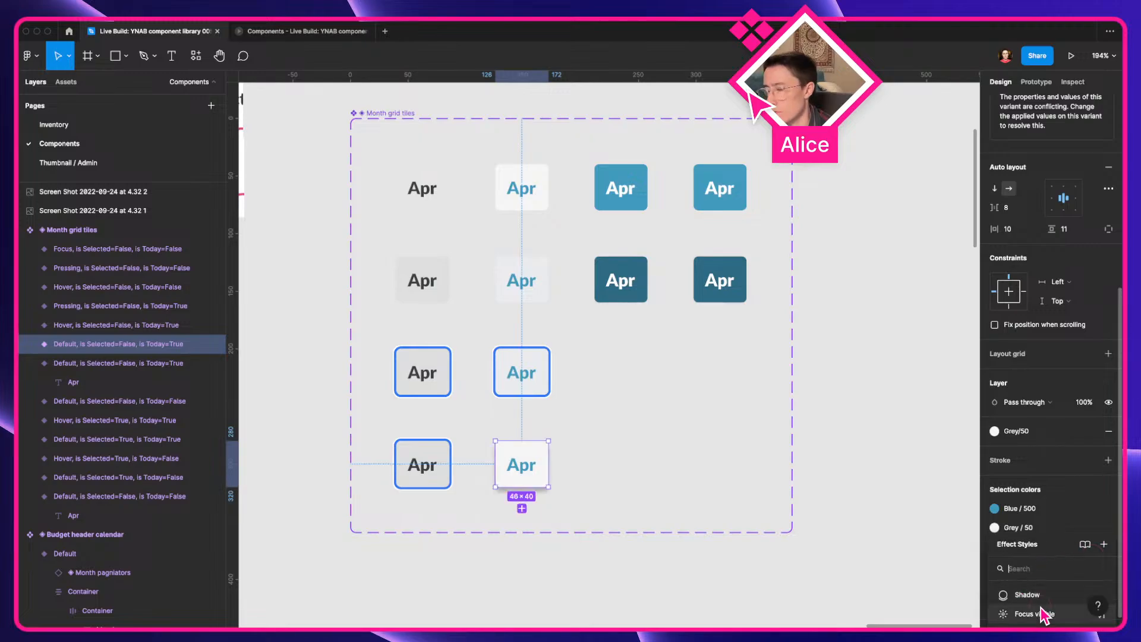
left_click(1096, 609)
left_click(851, 388)
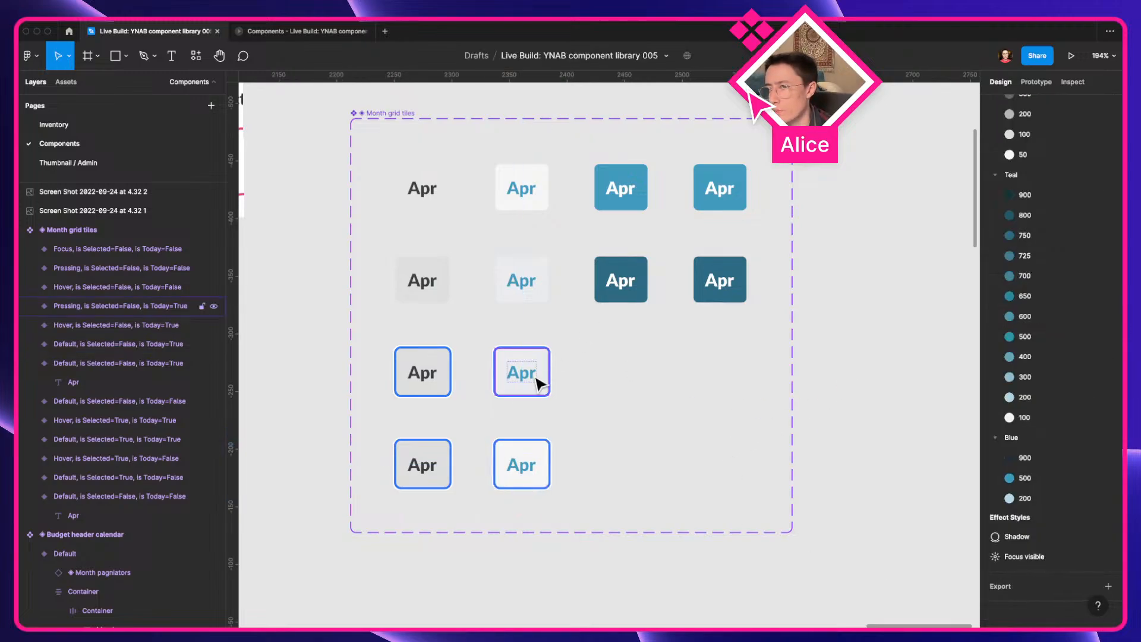
Duplicate the two is Selected=True Default tiles into the fourth row and the two is Selected=True Hover tiles into the third row
left_click(637, 188)
left_click(699, 202, "shift")
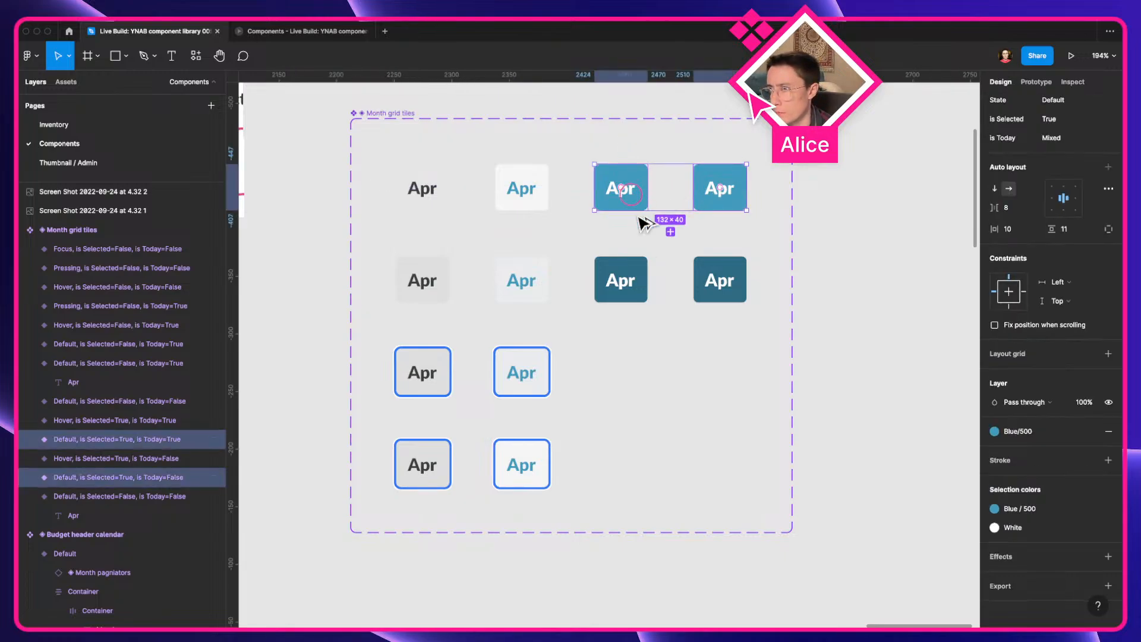
left_click_drag(612, 194, 618, 471)
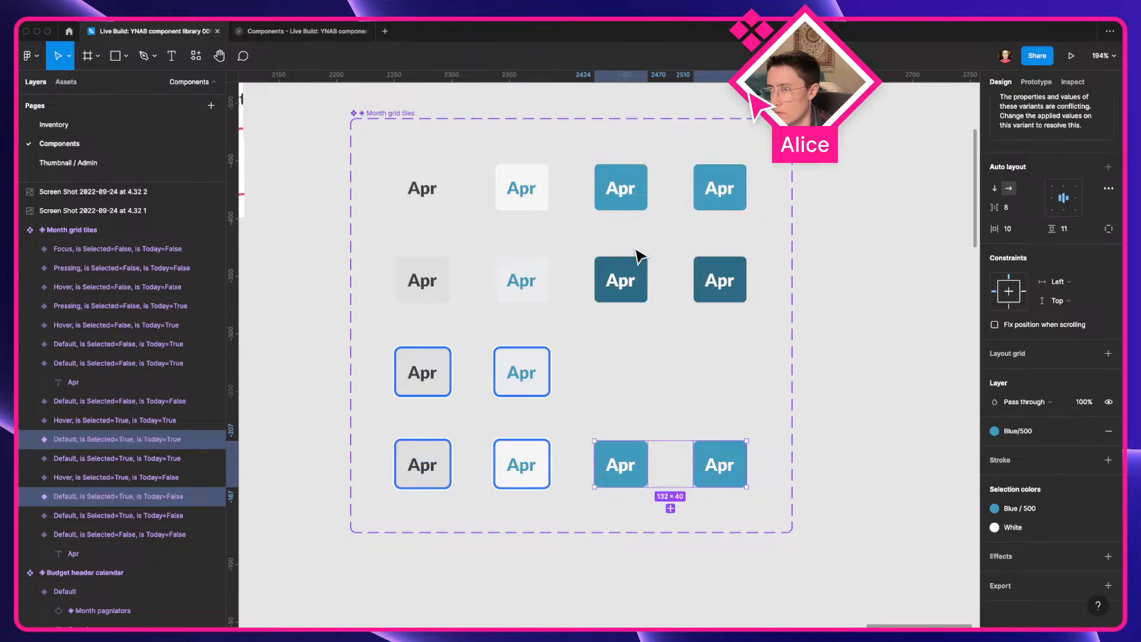
left_click(634, 278)
left_click(709, 283, "shift")
left_click_drag(637, 292, 630, 380)
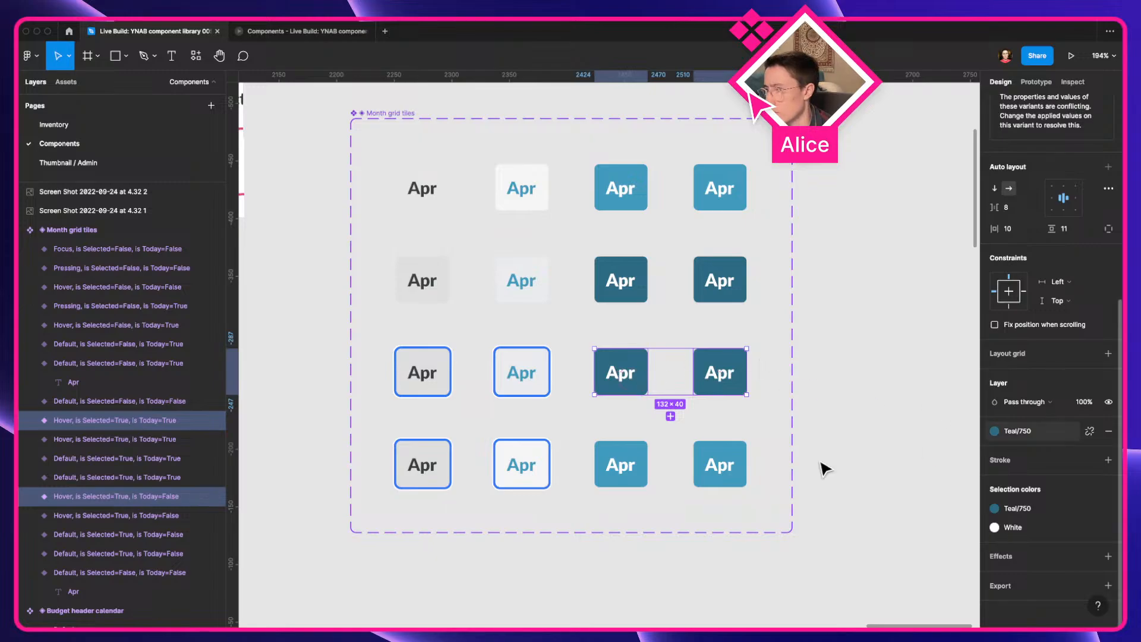
Apply the Focus visible effect style to all four duplicated is Selected=True tiles in the third and fourth rows
left_click(612, 464, "shift")
left_click(731, 471, "shift")
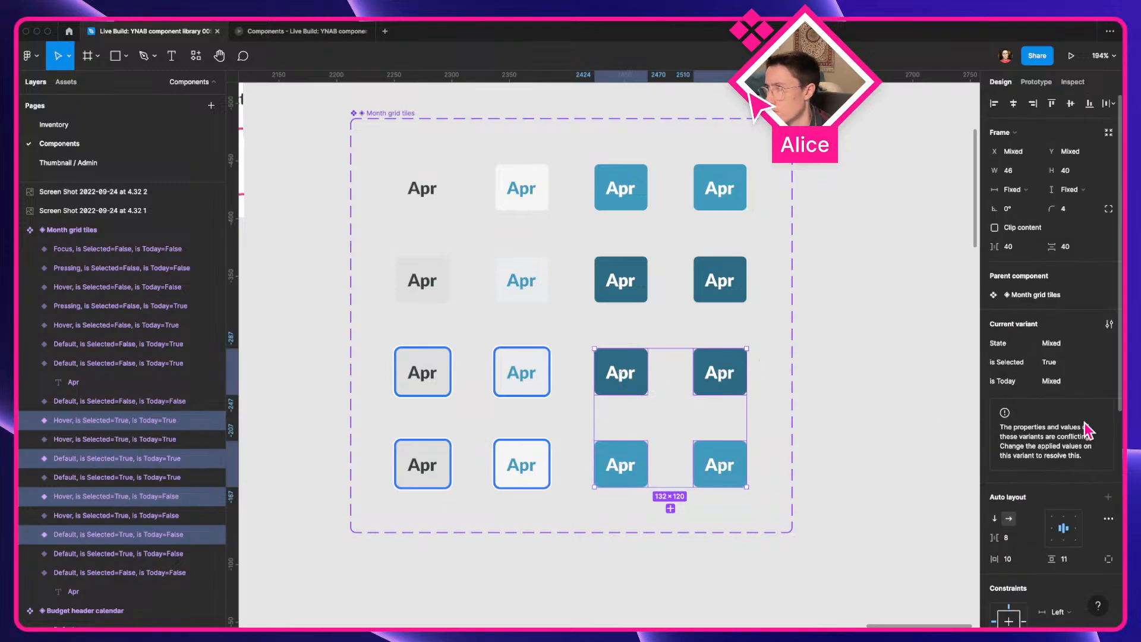
scroll(1013, 451, "down", 10)
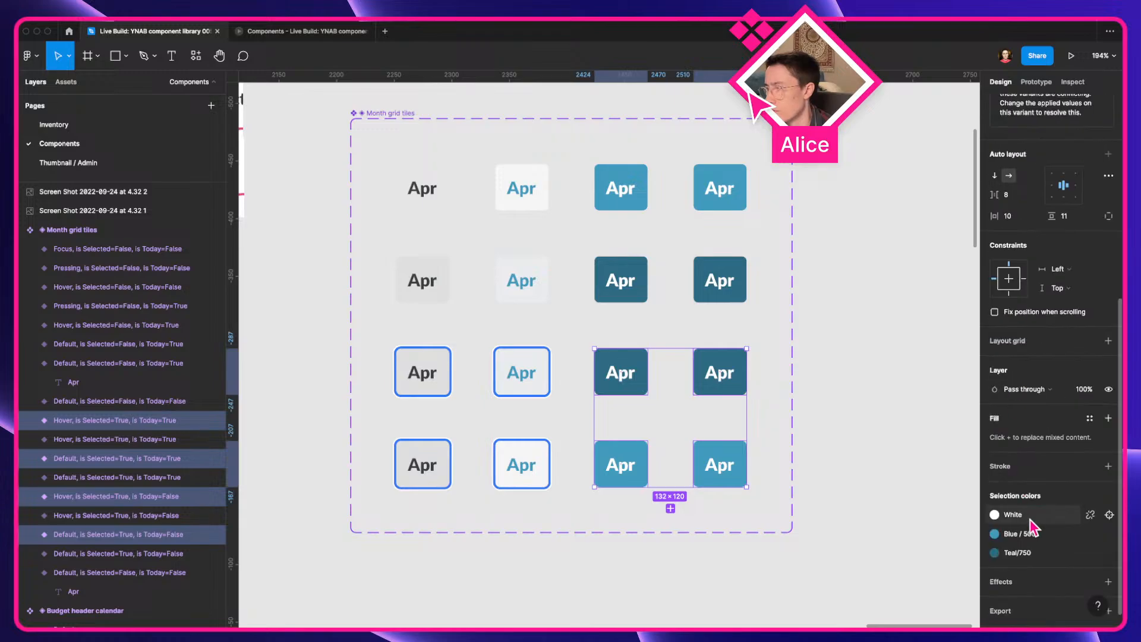
left_click(1089, 550)
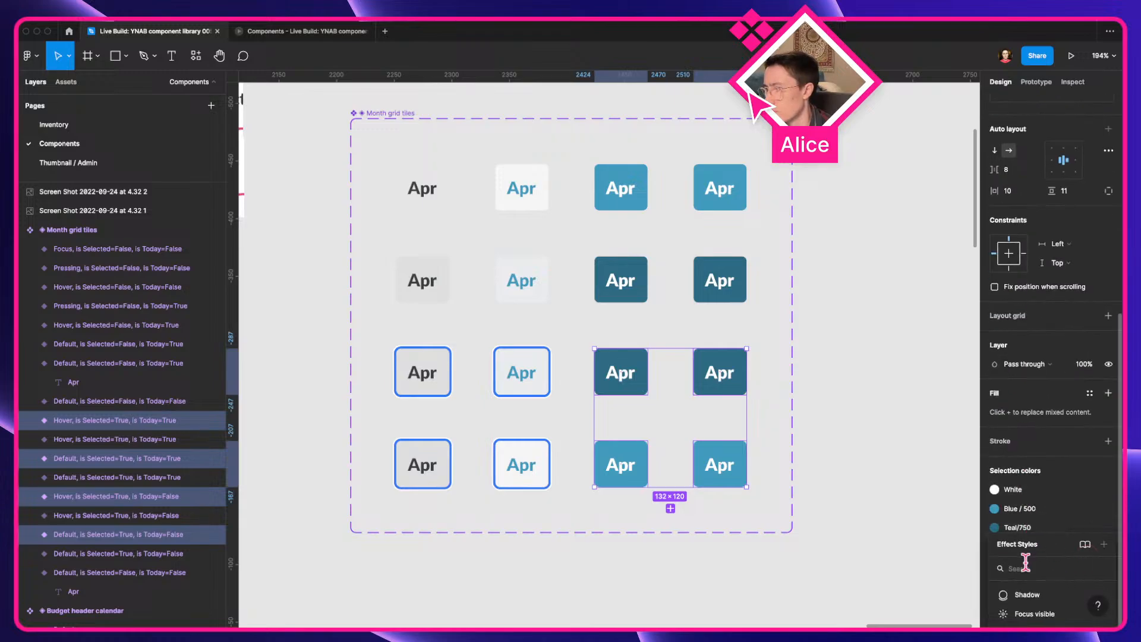
left_click(1010, 613)
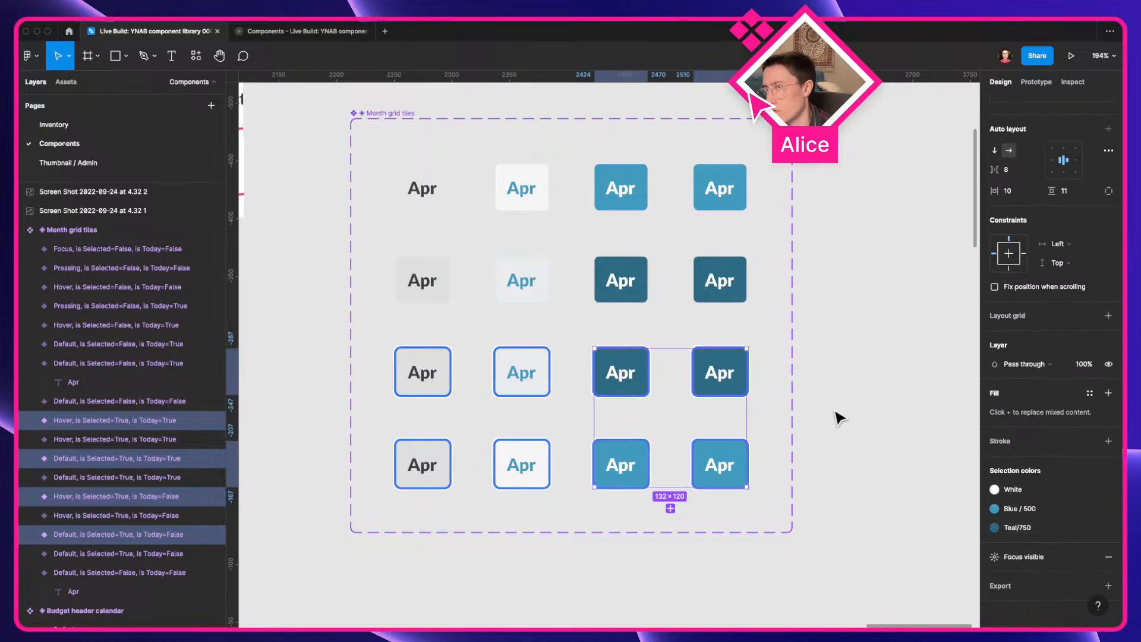
left_click(766, 414)
left_click(808, 380)
Set the State of the two is Selected=True tiles in the third row to Pressing
left_click_drag(803, 386, 619, 375)
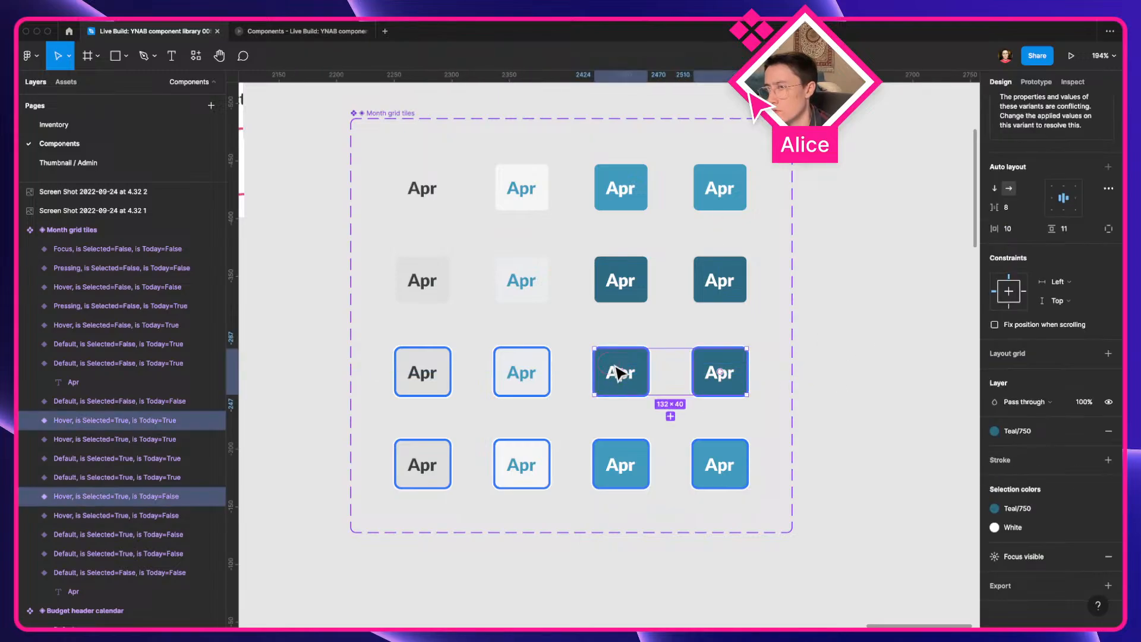
scroll(1079, 303, "up", 4)
left_click(1102, 237)
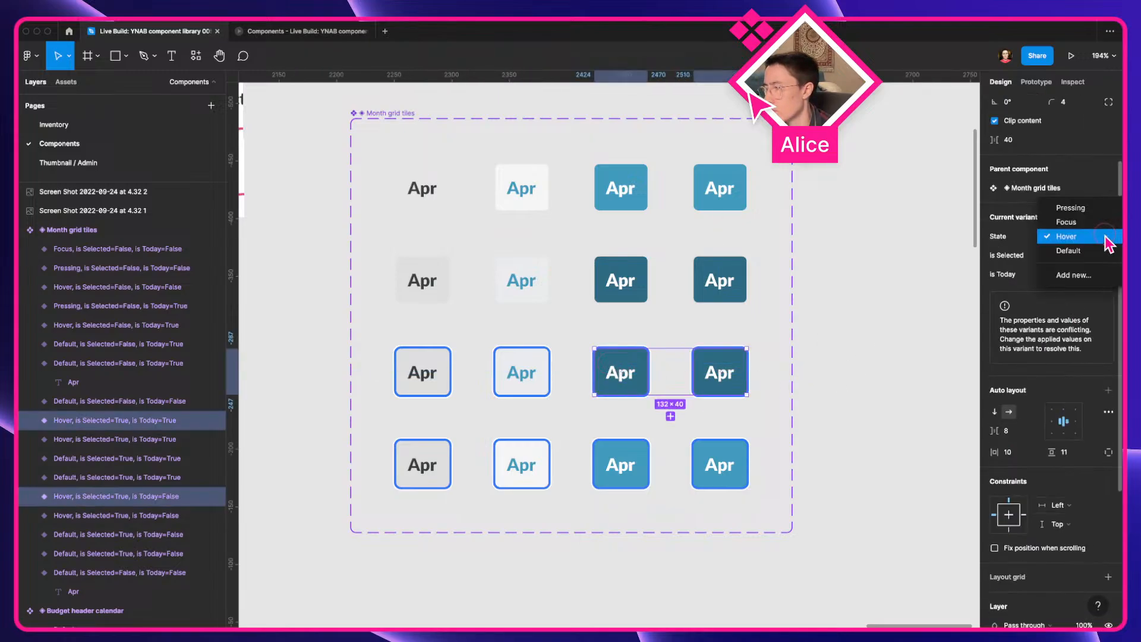
left_click(1073, 208)
Set the State of the two is Selected=True tiles in the fourth row to Focus
left_click_drag(830, 474, 604, 466)
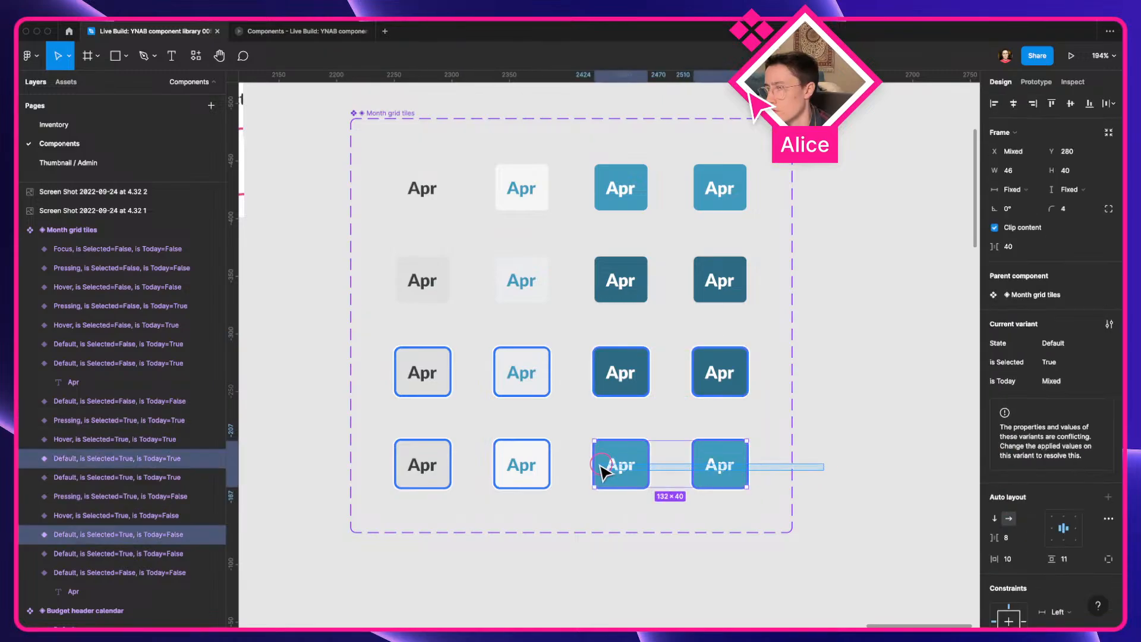
left_click(1102, 343)
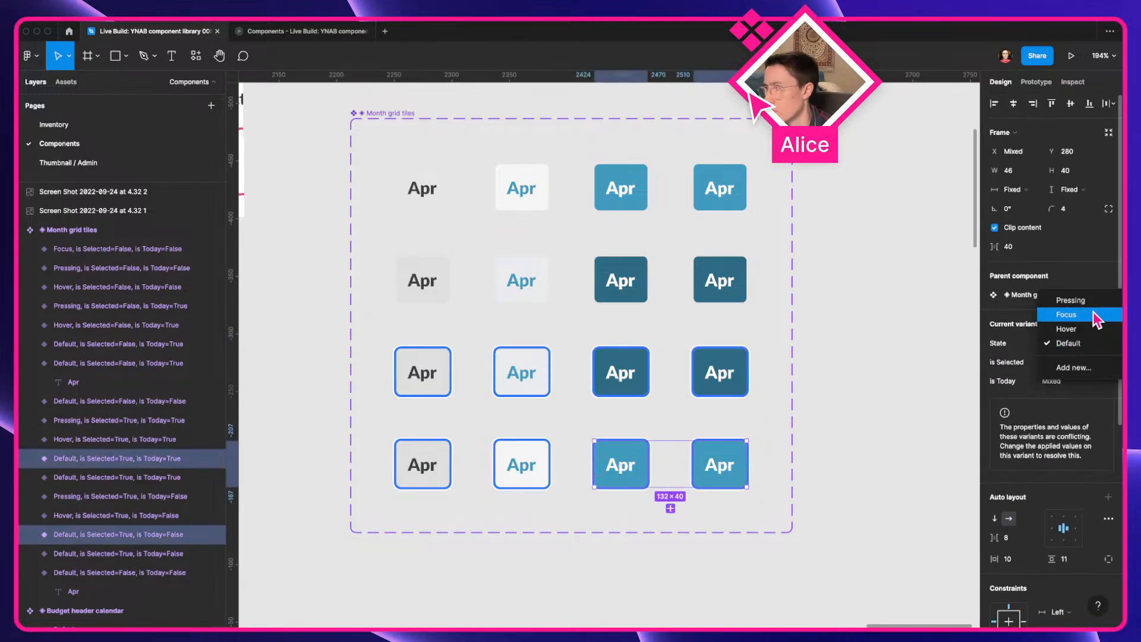
left_click(1066, 315)
left_click(802, 434)
scroll(803, 433, "down", 2)
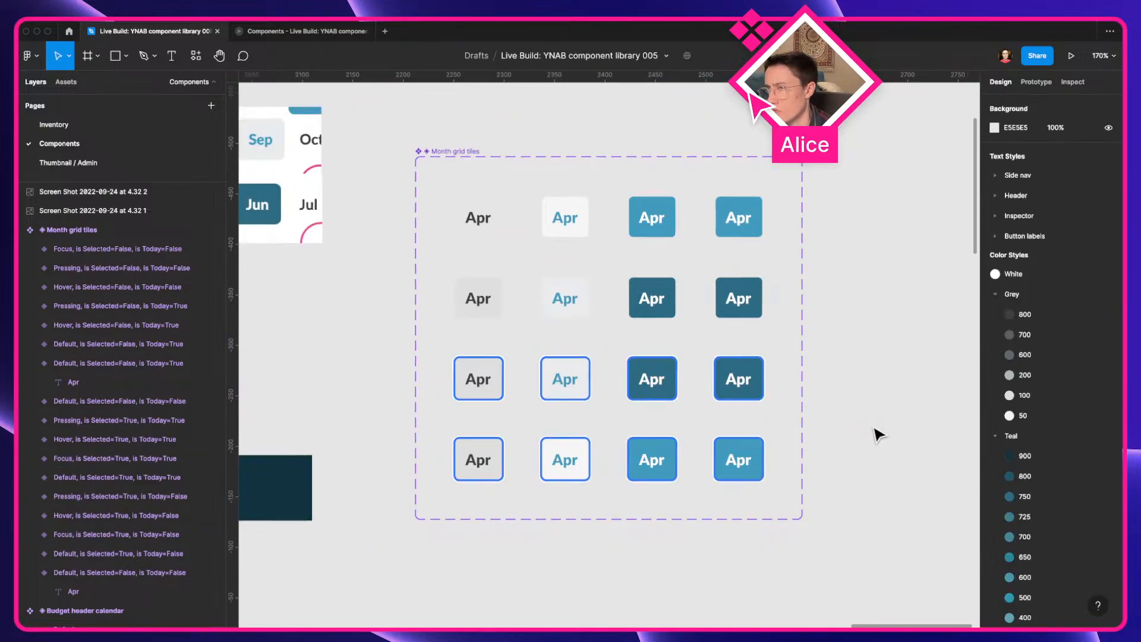
Check the Month grid tiles set for property conflicts and examine the variant properties of the is Selected=True tiles
left_click(462, 158)
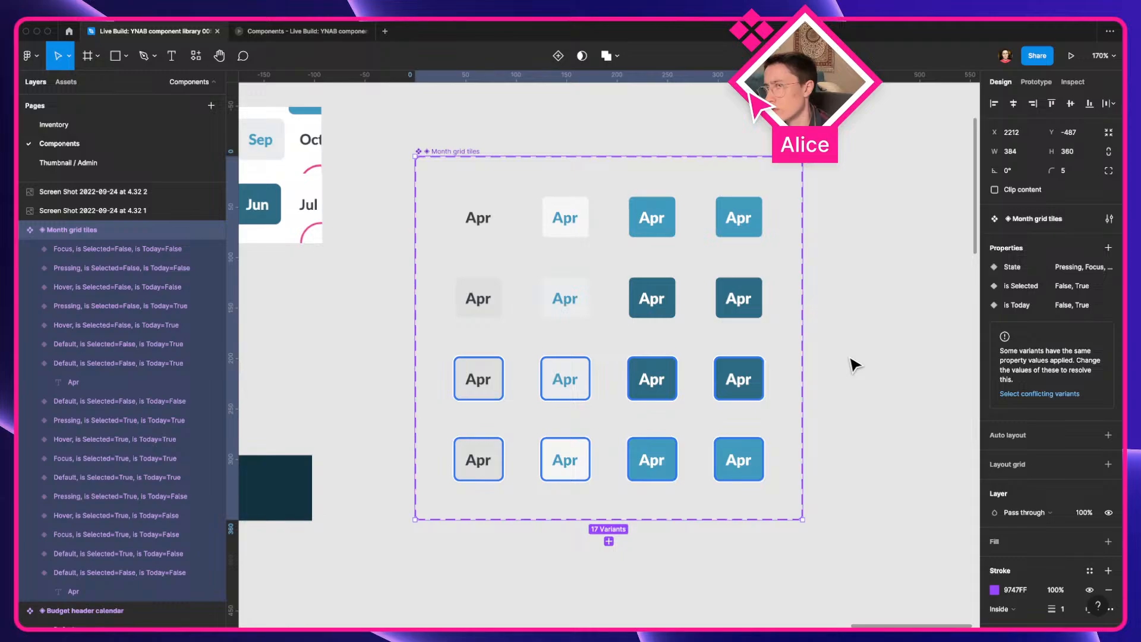
left_click(850, 315)
scroll(790, 315, "right", 3)
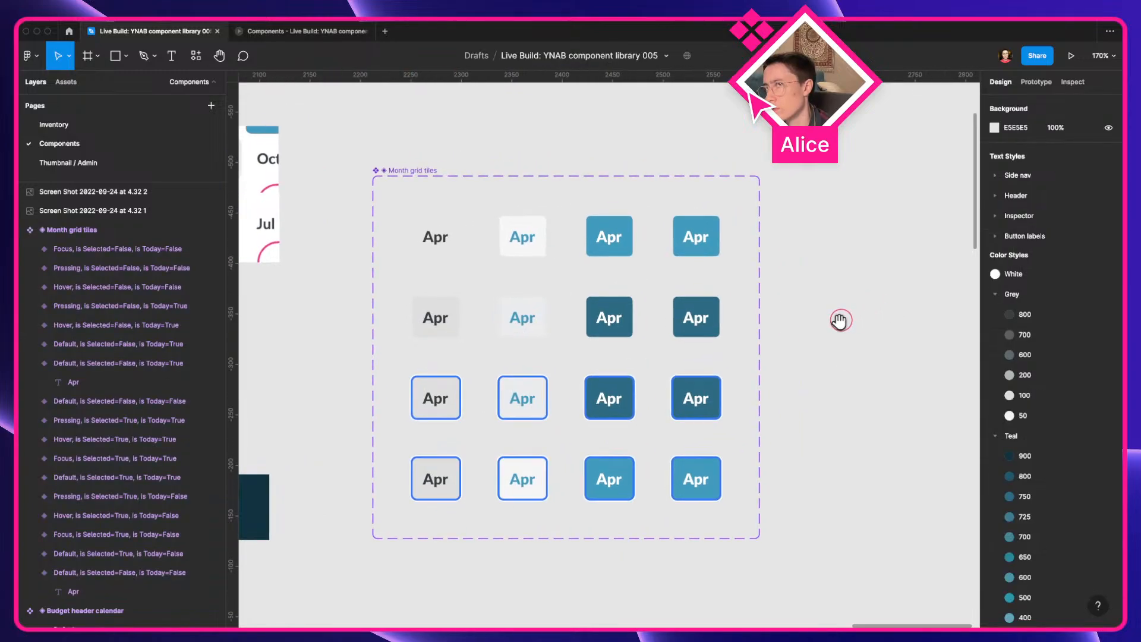
left_click(601, 240)
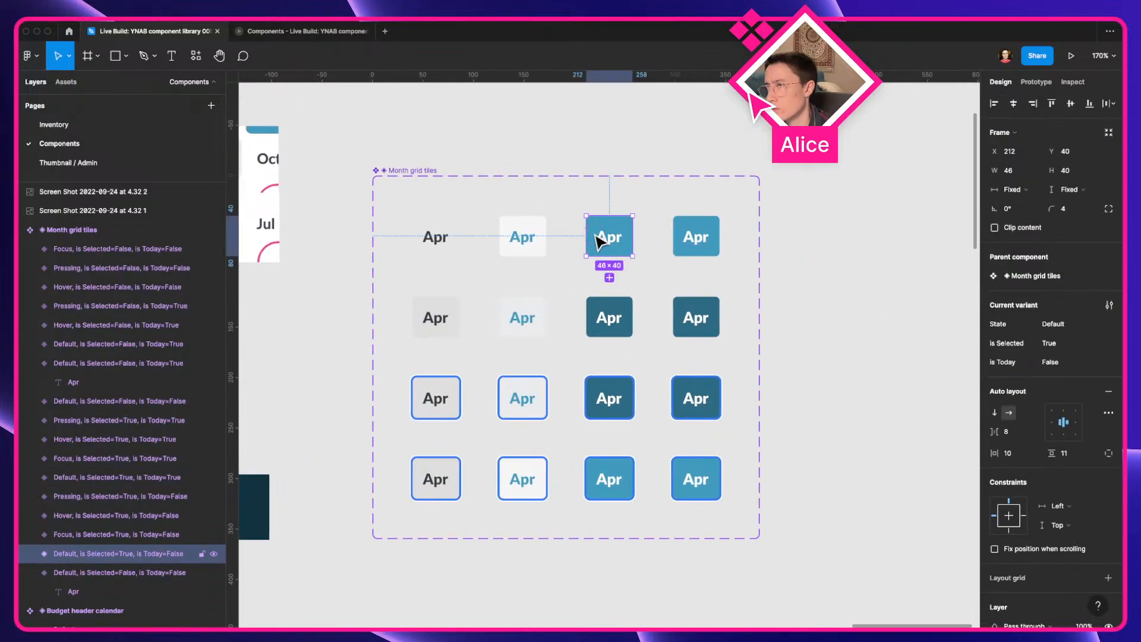
left_click(603, 333)
left_click(606, 400)
left_click(613, 478)
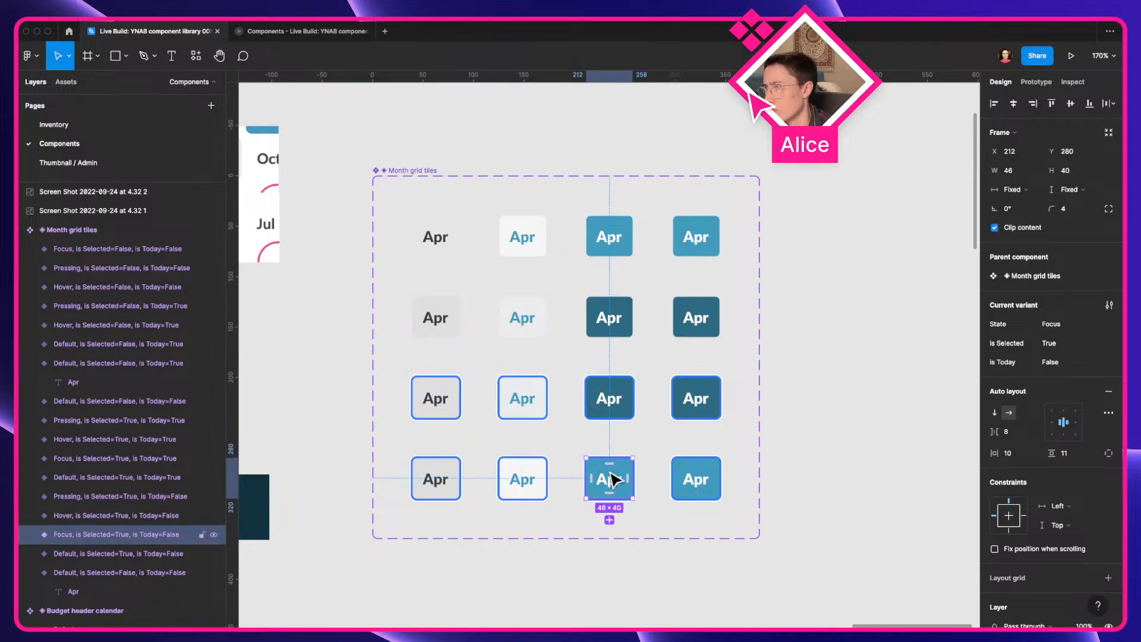
left_click(679, 246)
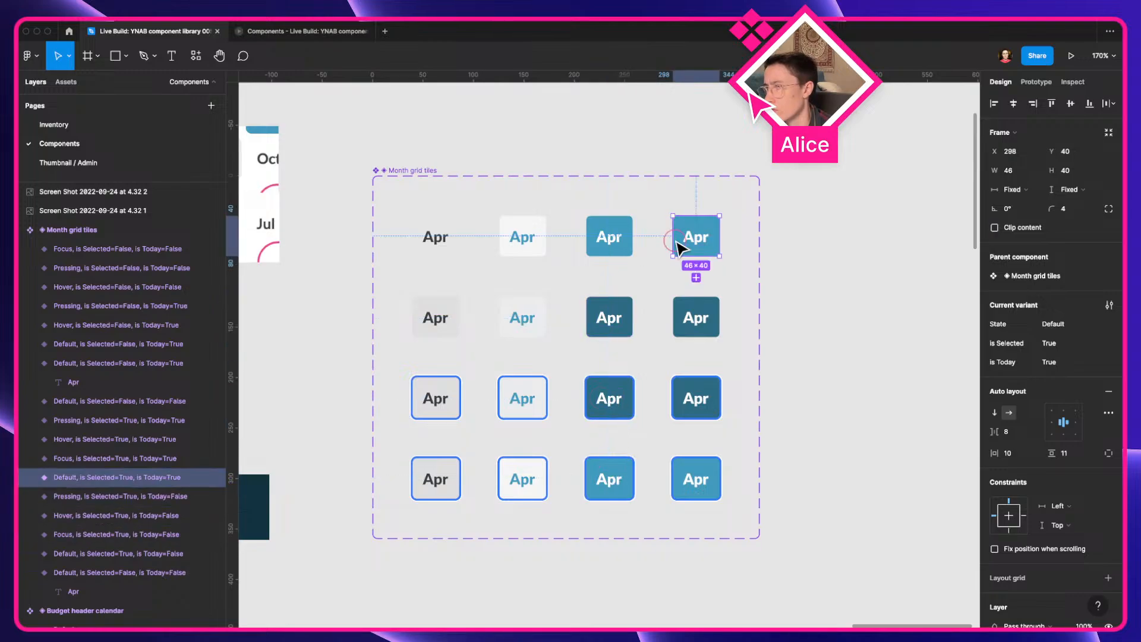
Select the conflicting variants of the Month grid tiles set and examine the properties of the unselected tiles
left_click(438, 175)
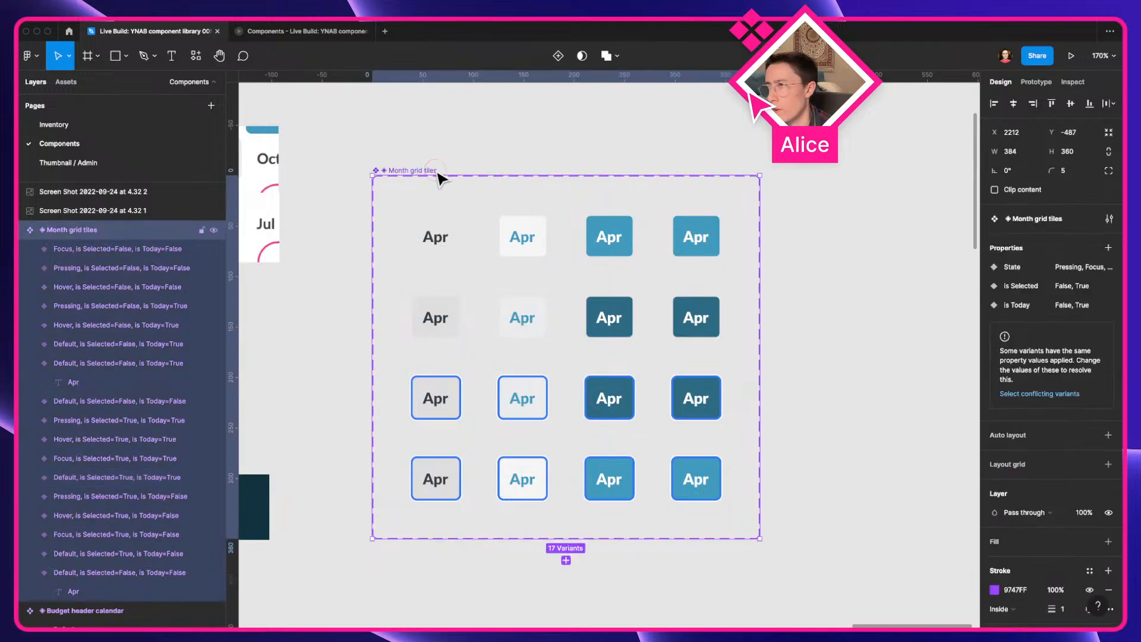
left_click(1063, 394)
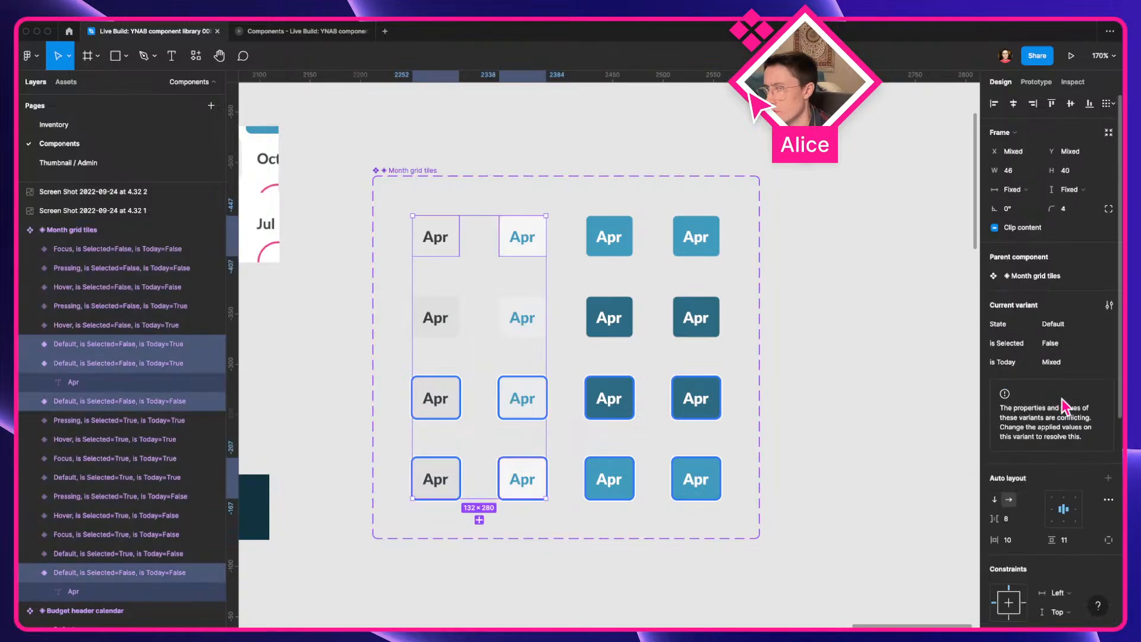
left_click(449, 252)
left_click(532, 254)
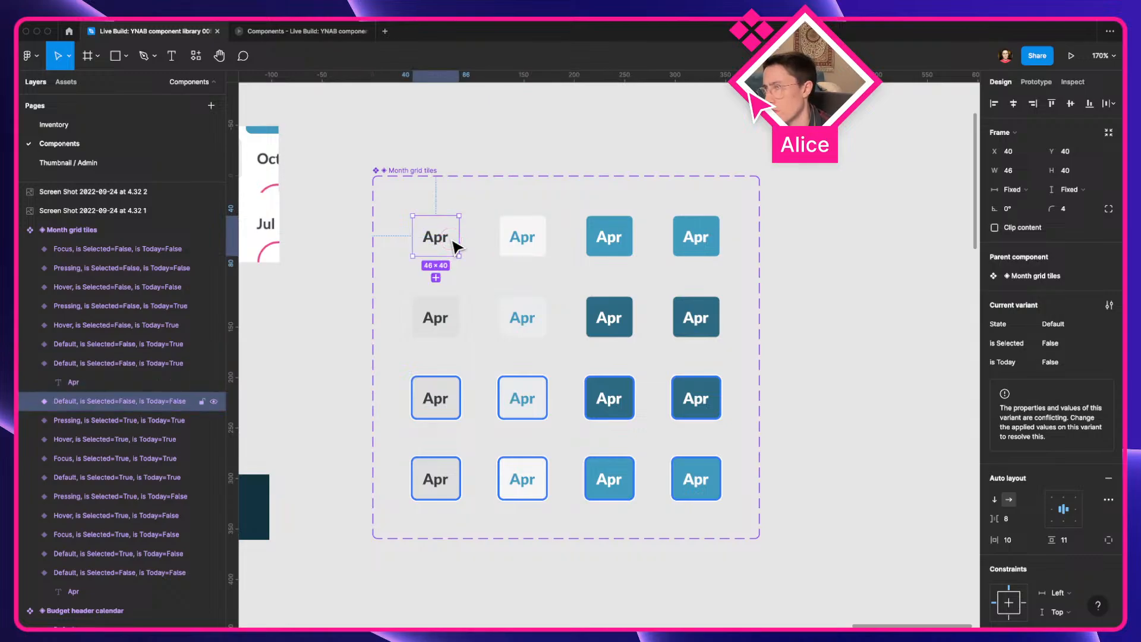
left_click(455, 319)
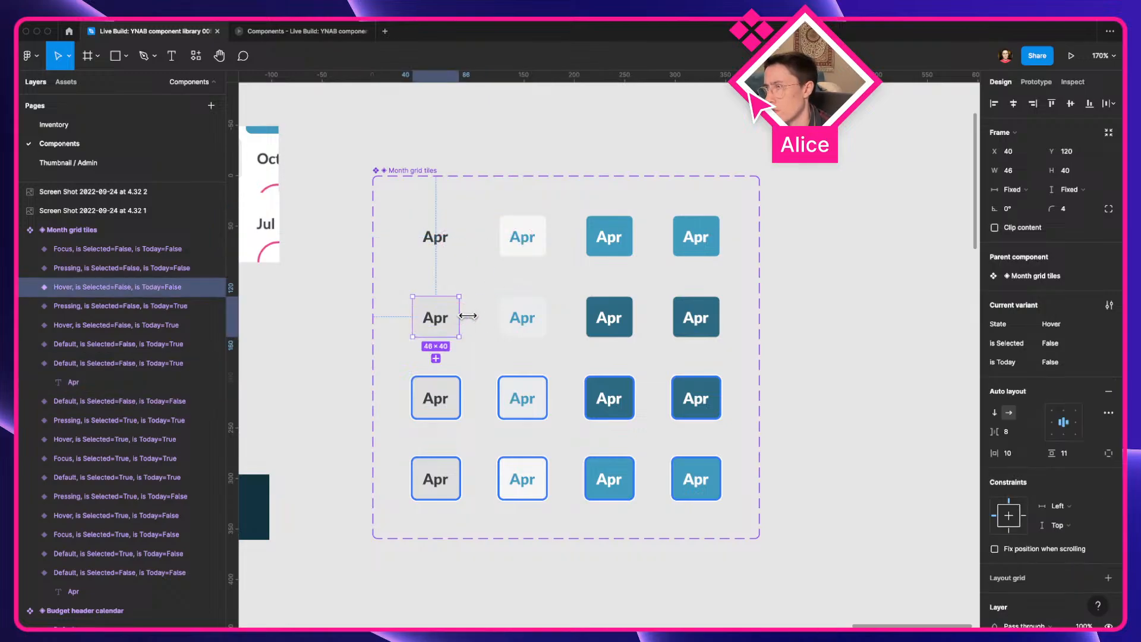
left_click(522, 318)
left_click(437, 321)
left_click(522, 319)
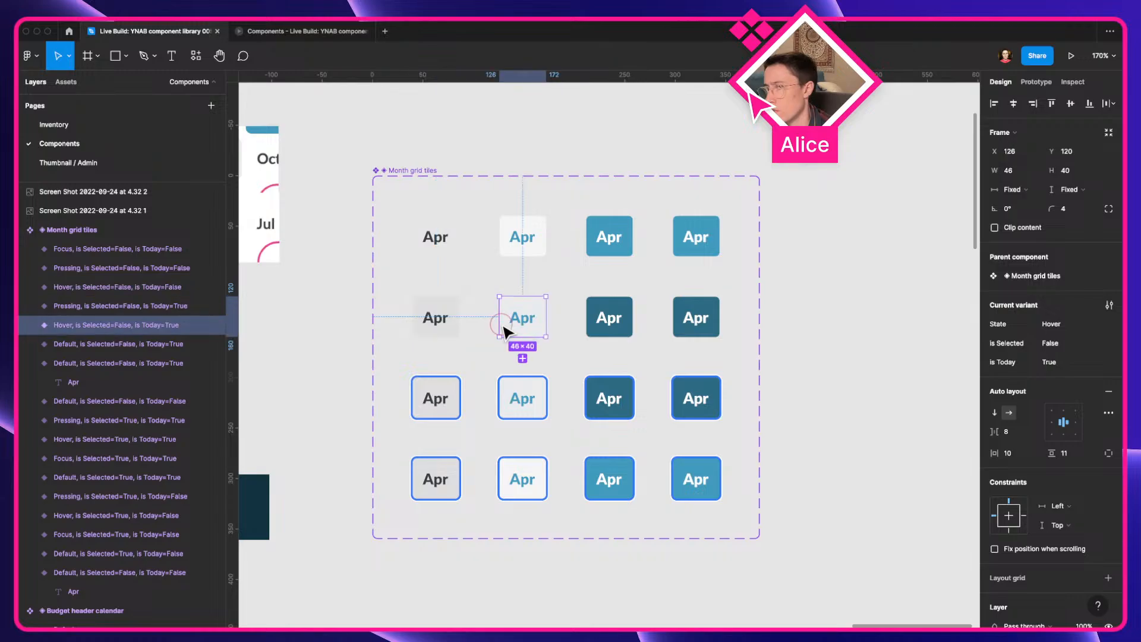
left_click(517, 412)
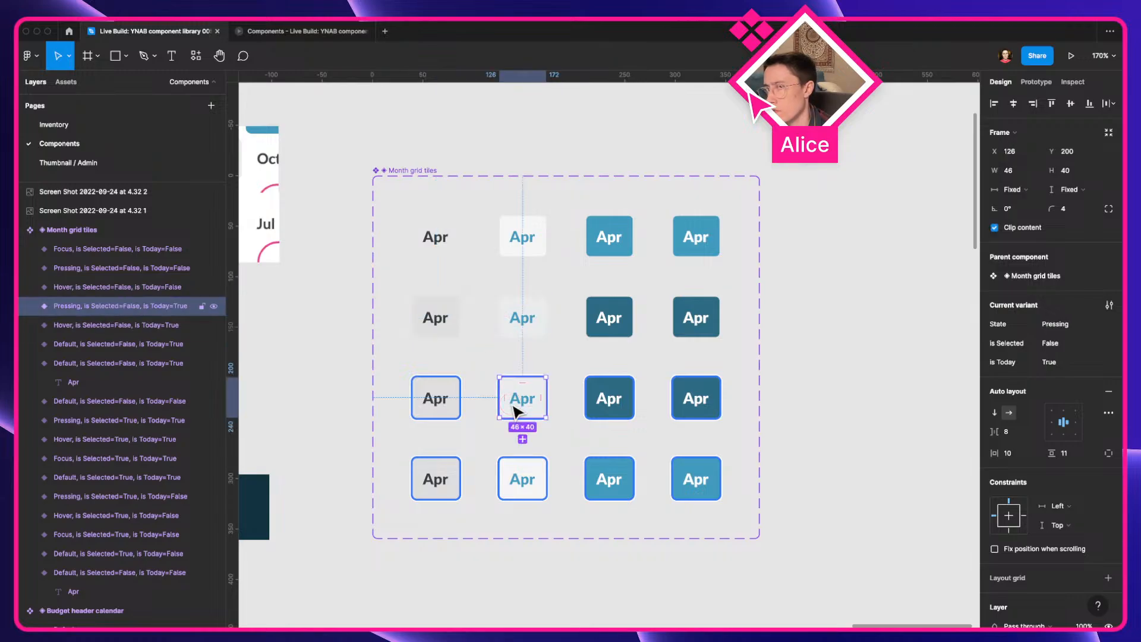
Set the State of the unselected today tile in the fourth row to Focus
left_click(516, 474)
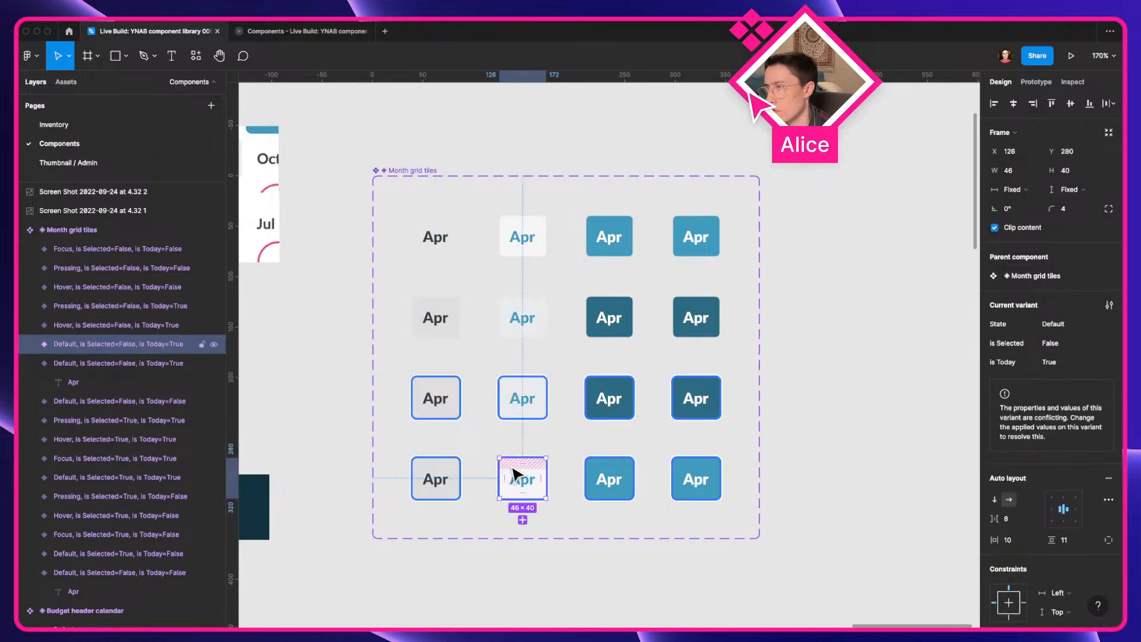
left_click(1104, 324)
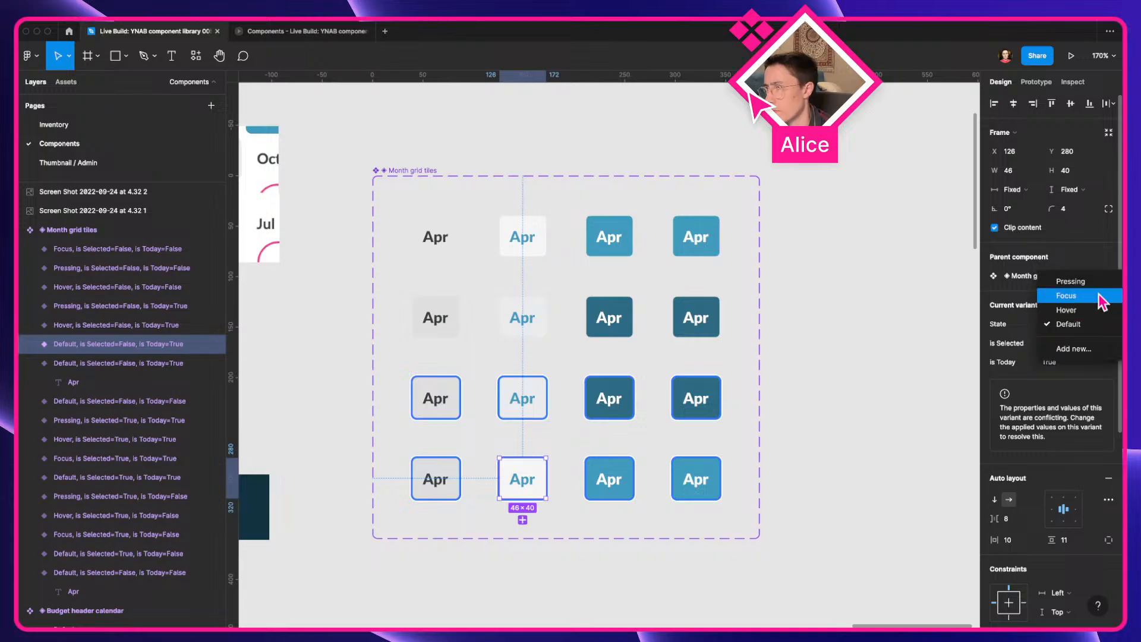
left_click(1102, 310)
Recheck the unselected focus-ringed tiles and select the conflicting variants of the Month grid tiles set again
left_click(436, 480)
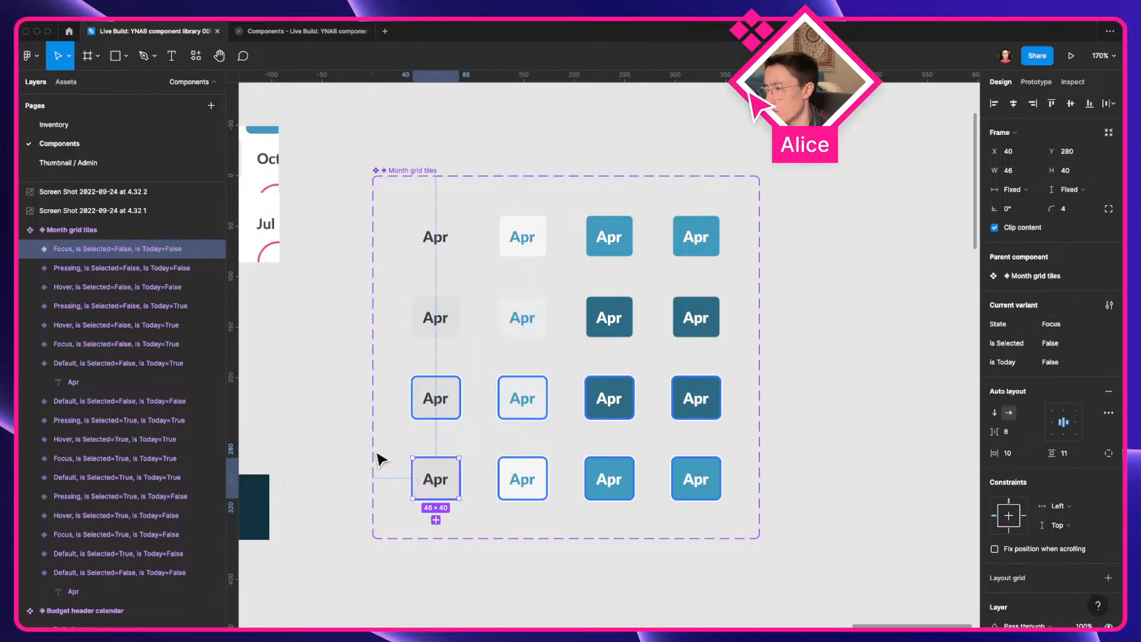
left_click(485, 398)
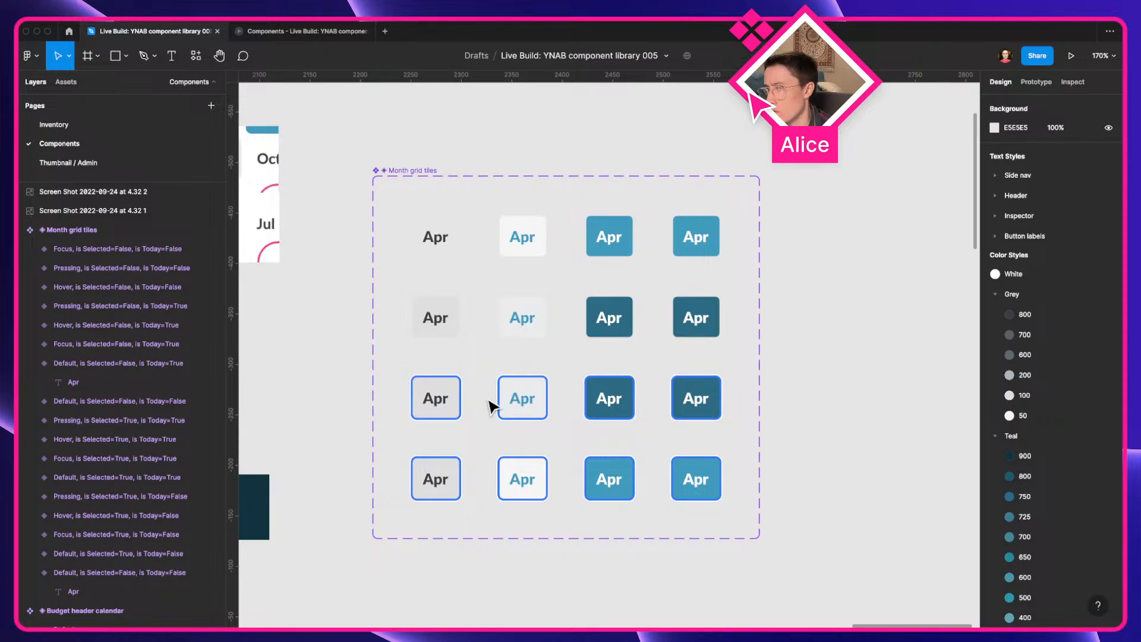
left_click(523, 402)
left_click(416, 172)
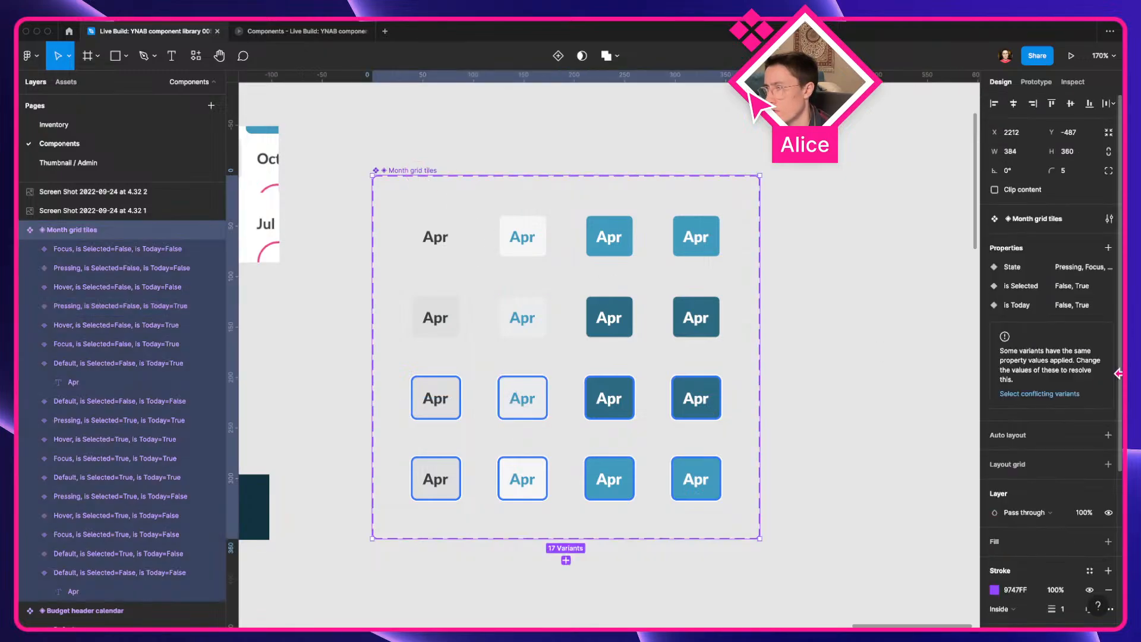
left_click(1039, 394)
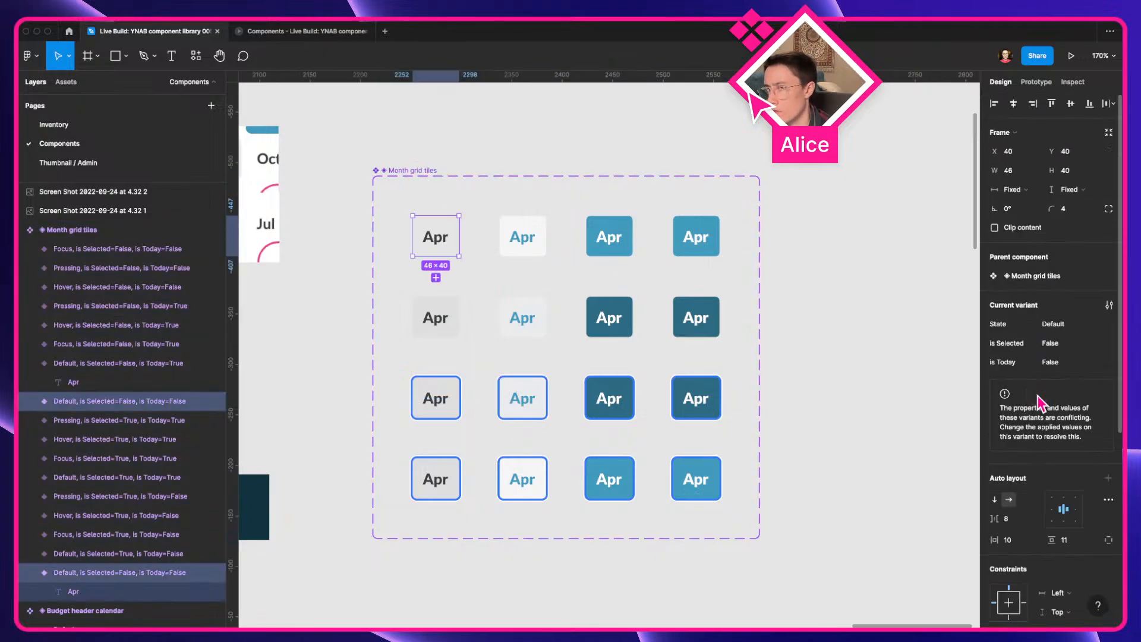
Create a variant property named can Select on the Month grid tiles component set
left_click(436, 246)
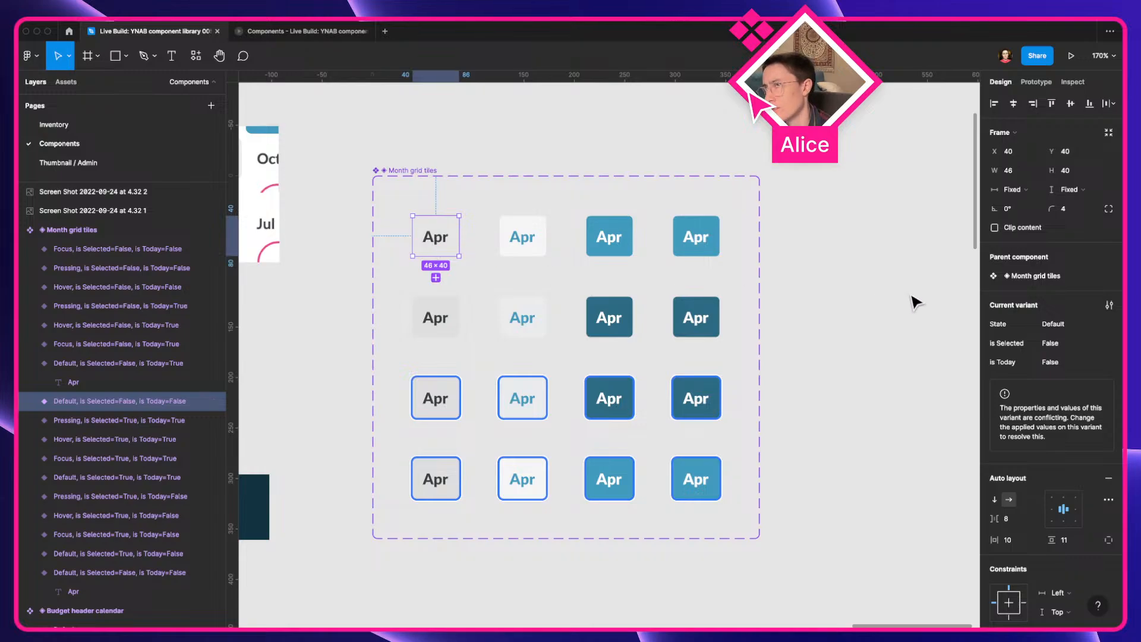
left_click(375, 172)
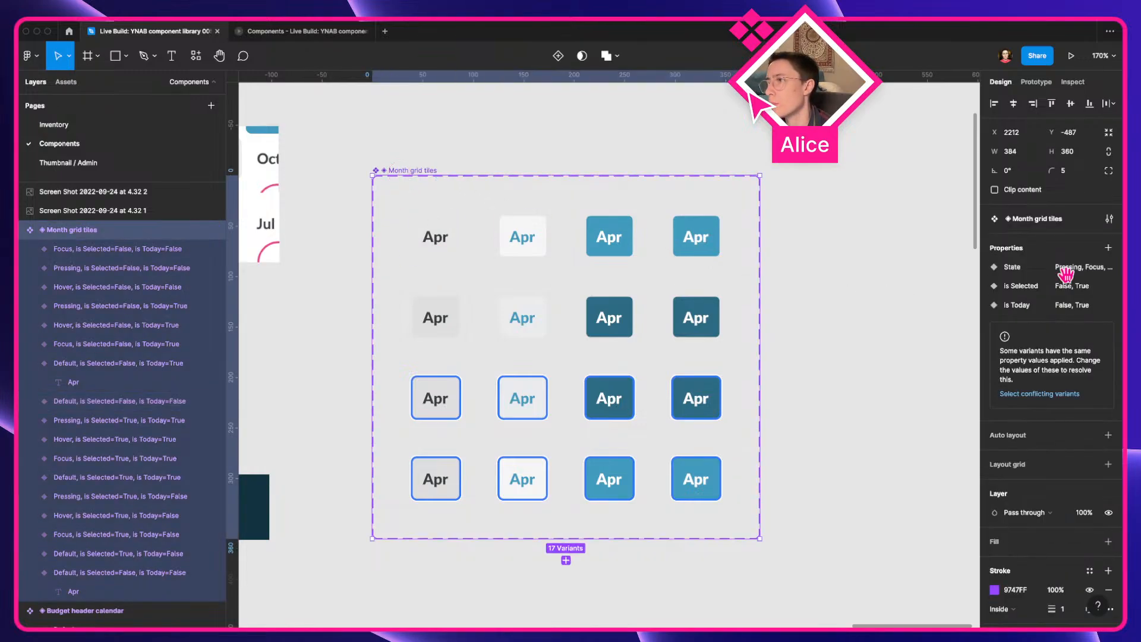
left_click(1108, 248)
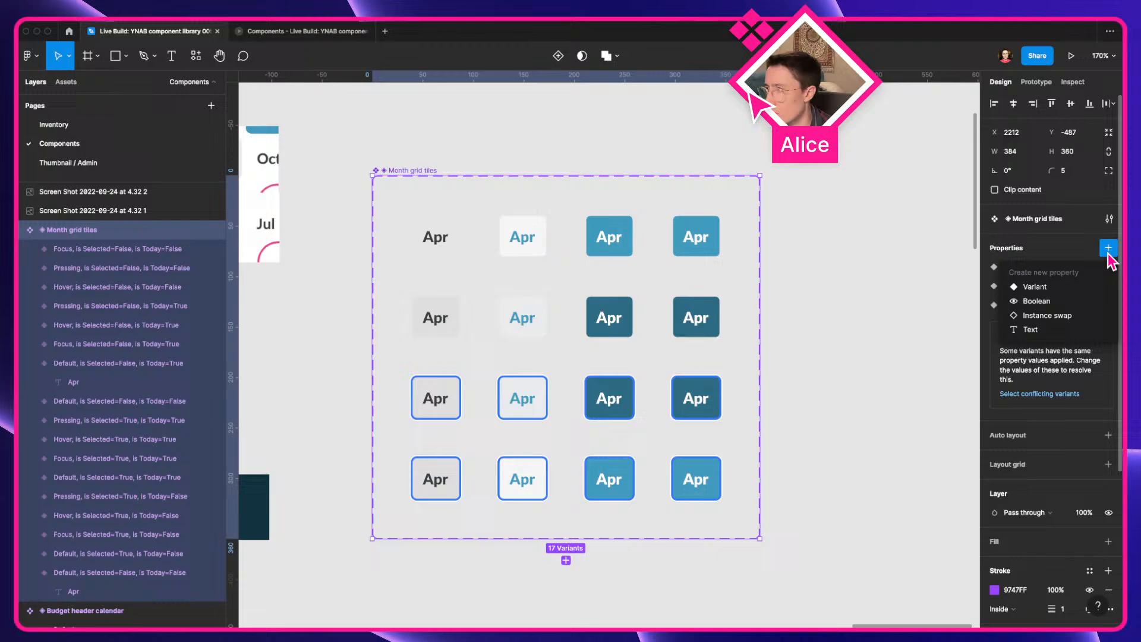
left_click(1083, 290)
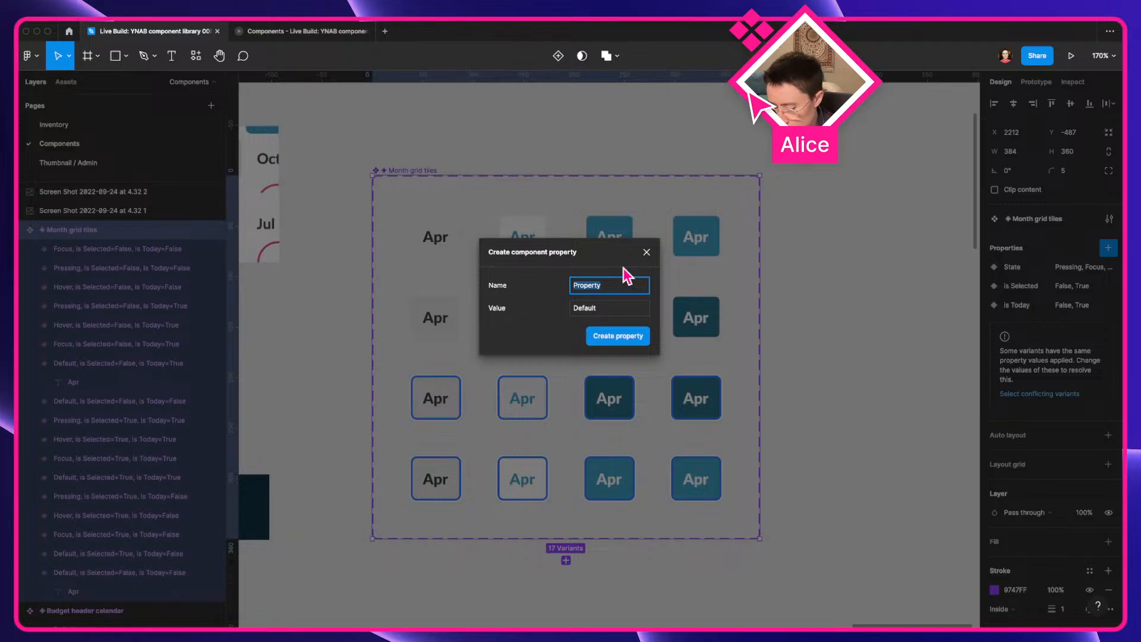
type("can S")
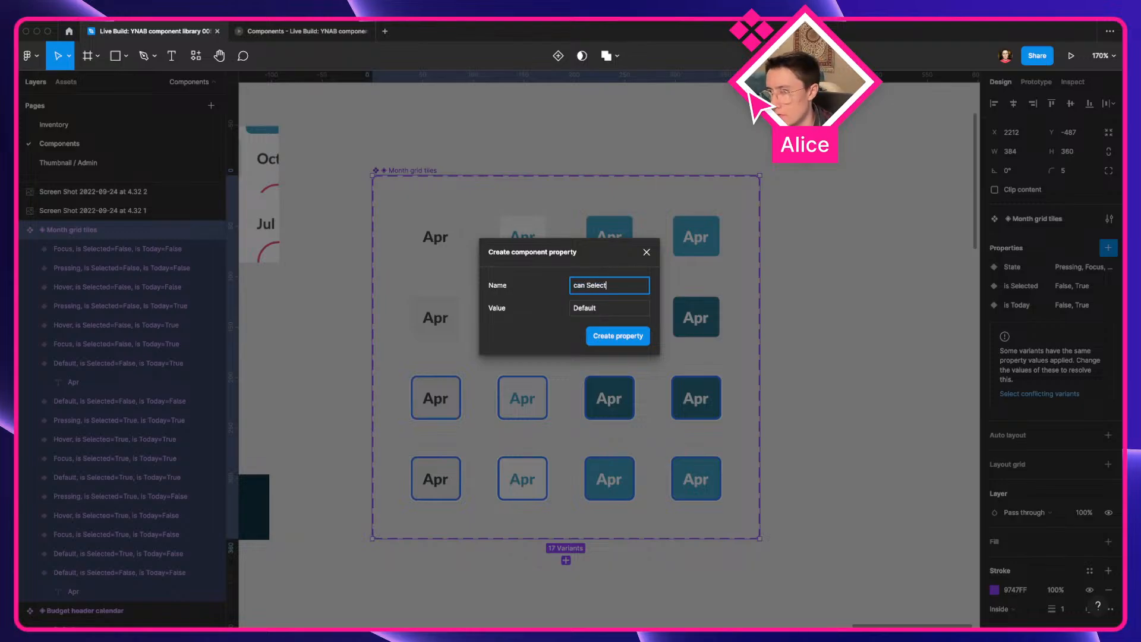
type("elect")
key("Return")
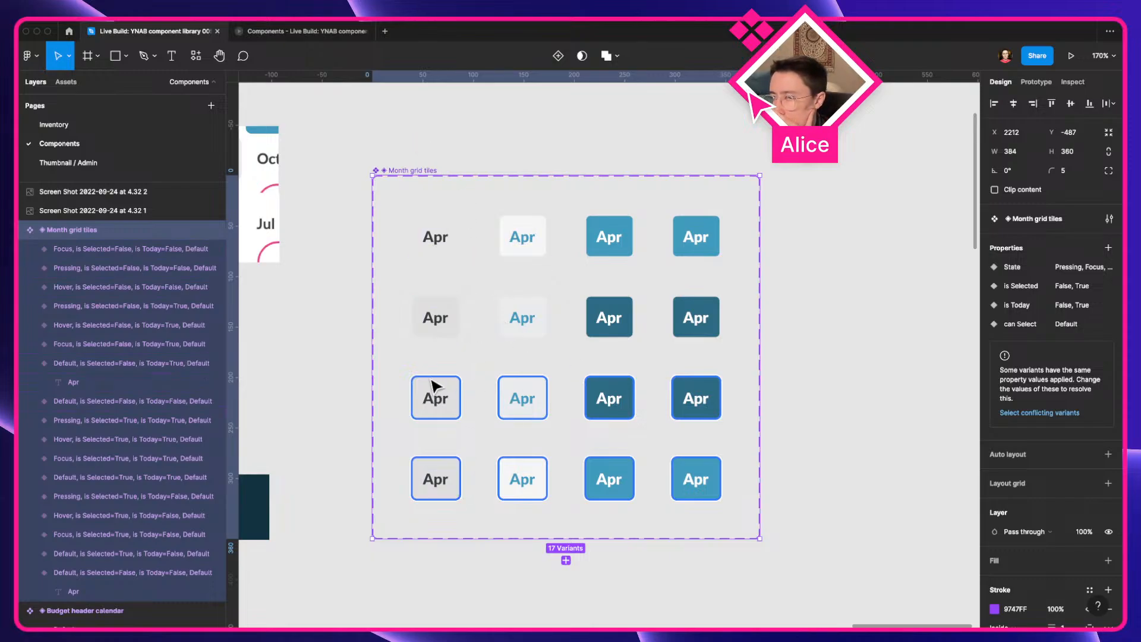
Set the can Select property to True on all variants of the Month grid tiles set
left_click(438, 257)
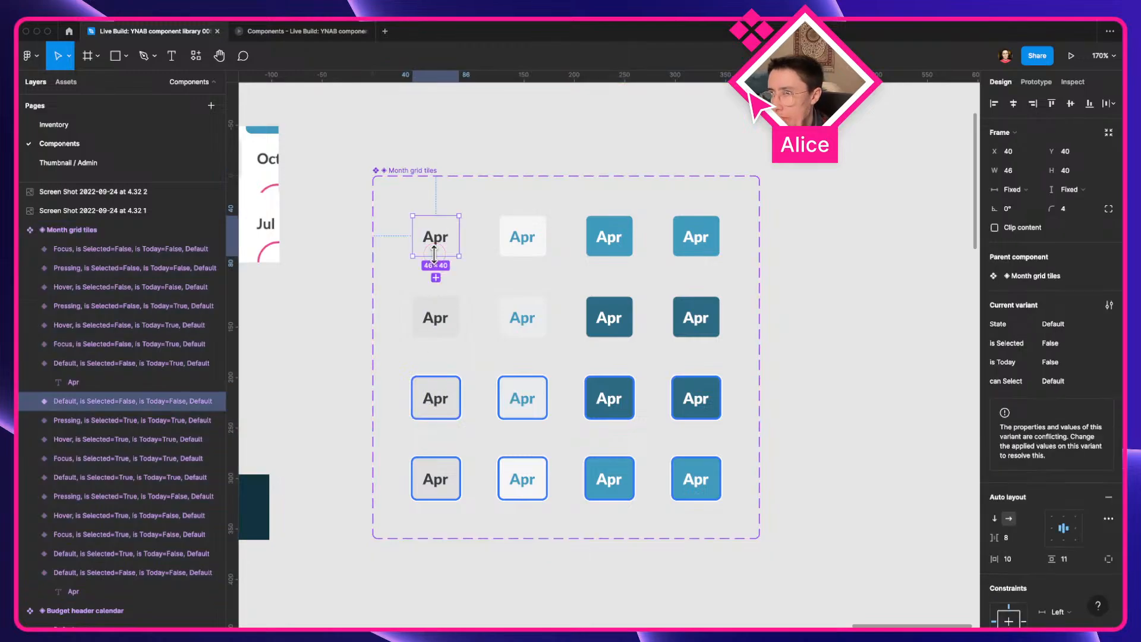
key("super+a")
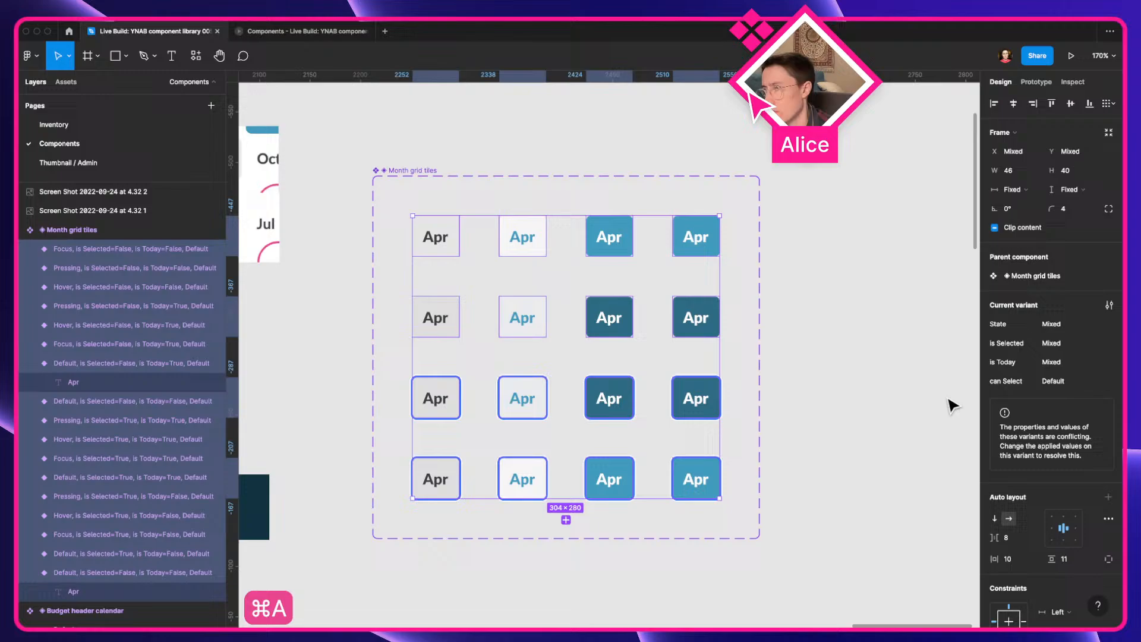
left_click(1086, 386)
type("True")
key("Return")
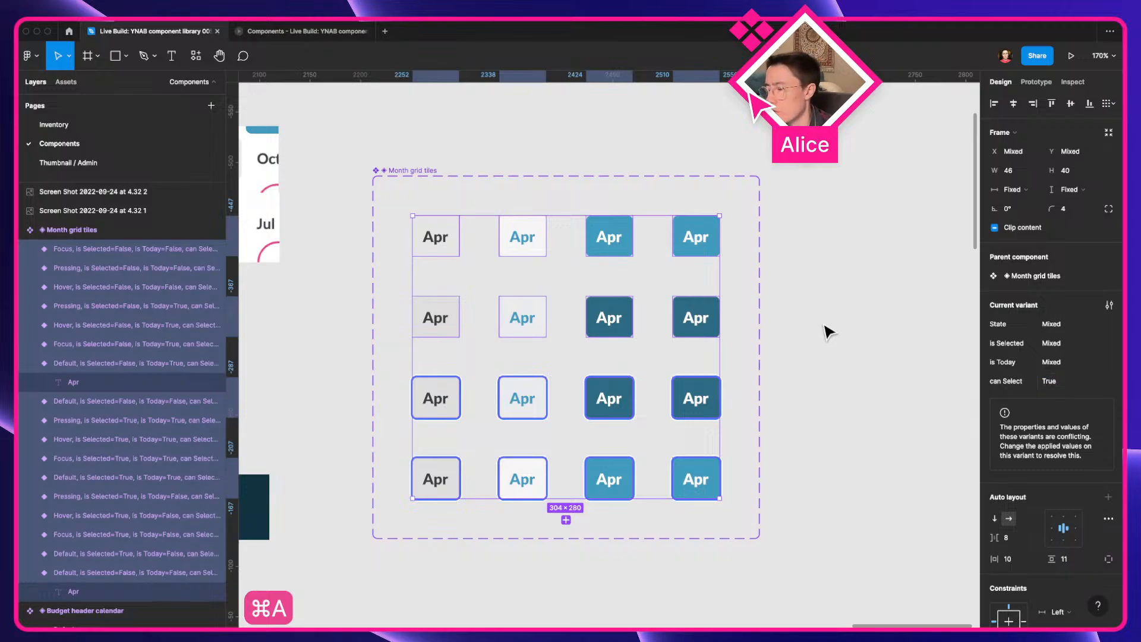
Check the month picker on the budget page in the browser, and add a white FFFFFF fill to the Month grid tiles set
left_click(313, 314)
left_click_drag(313, 314, 841, 331)
key("ctrl+Left")
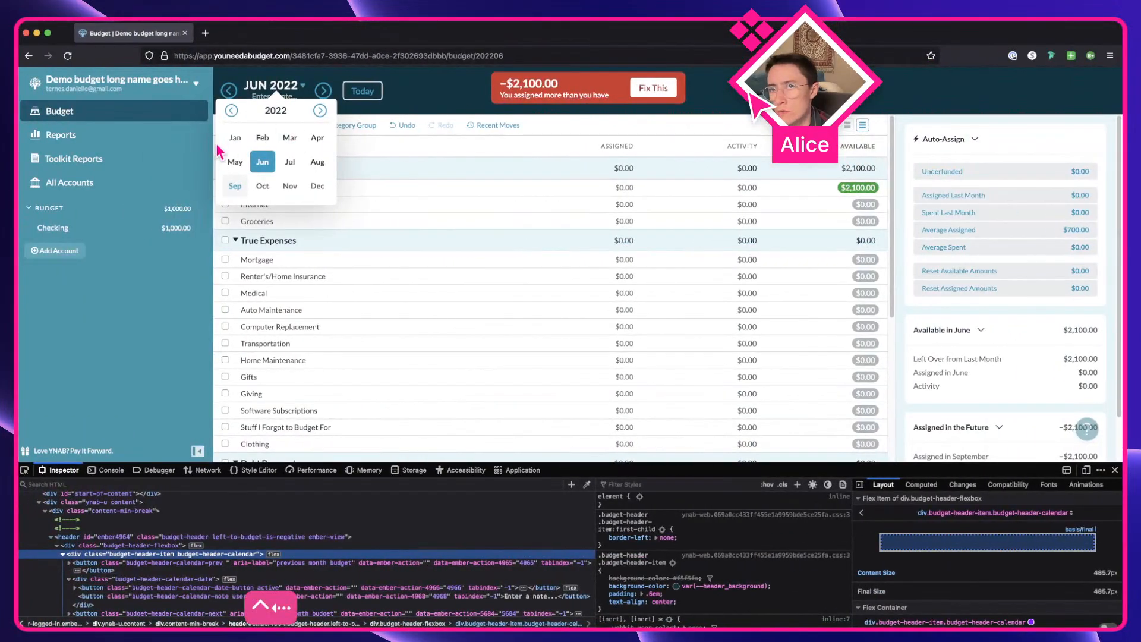
key("ctrl+Right")
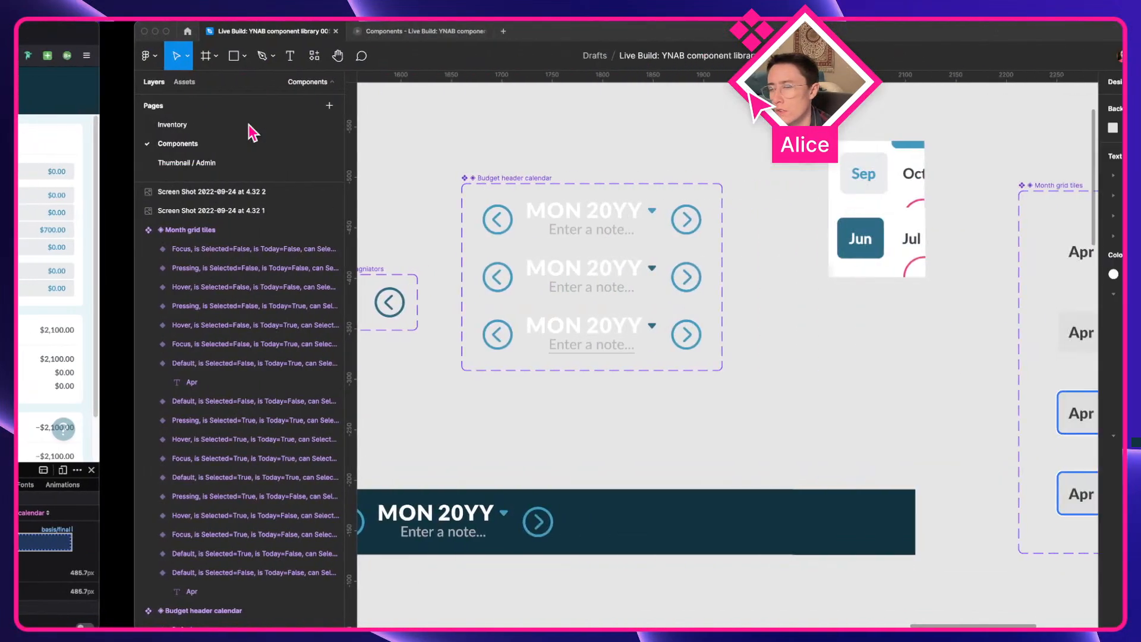
left_click_drag(857, 357, 332, 330)
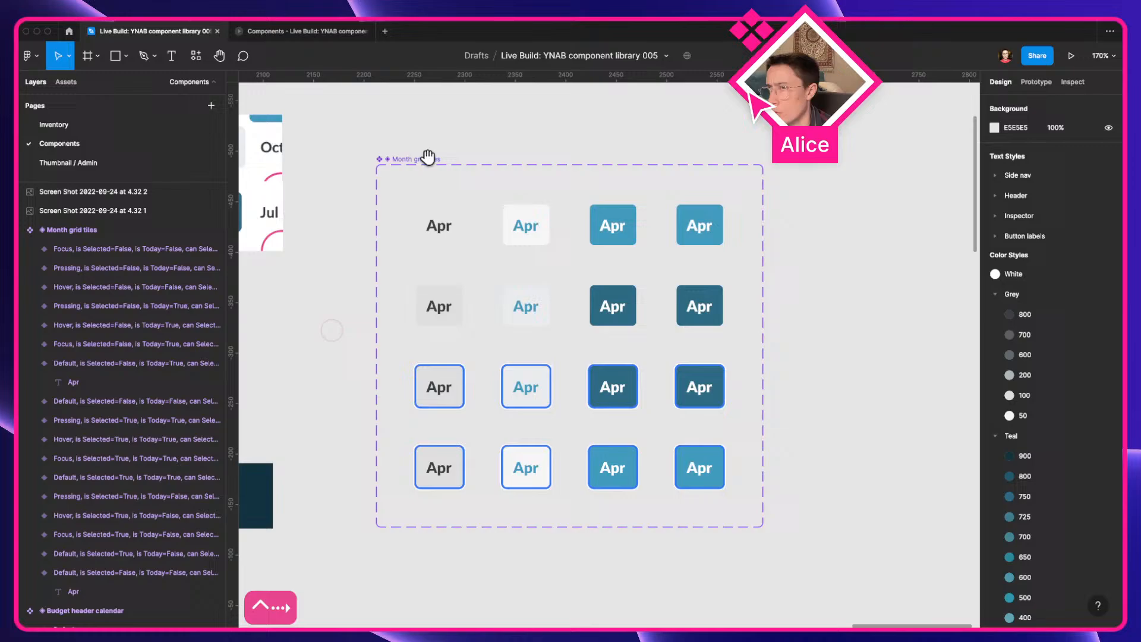
left_click(386, 160)
left_click(1108, 561)
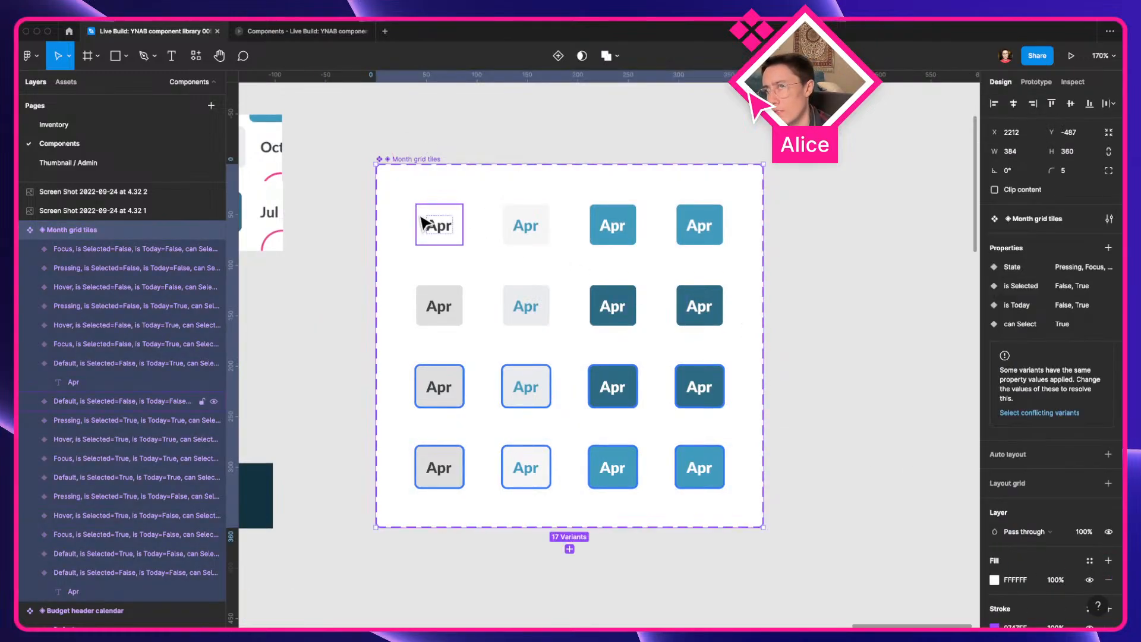
left_click(497, 156)
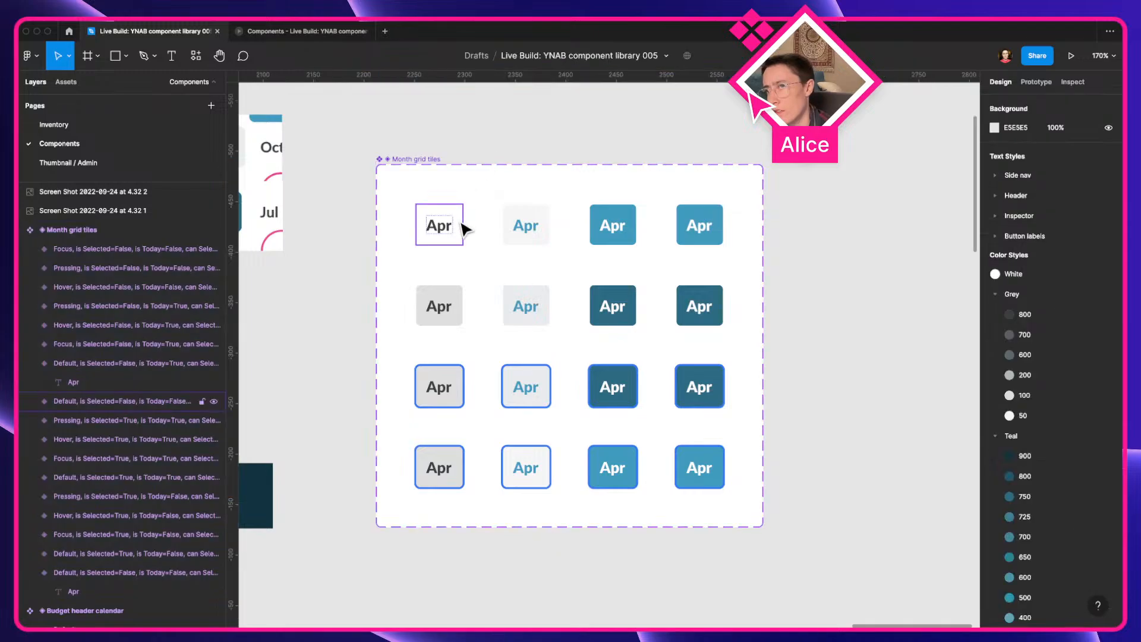
Duplicate the unselected default tile toward the set's upper-left corner and set the copy's can Select property to False
left_click_drag(460, 226, 423, 197)
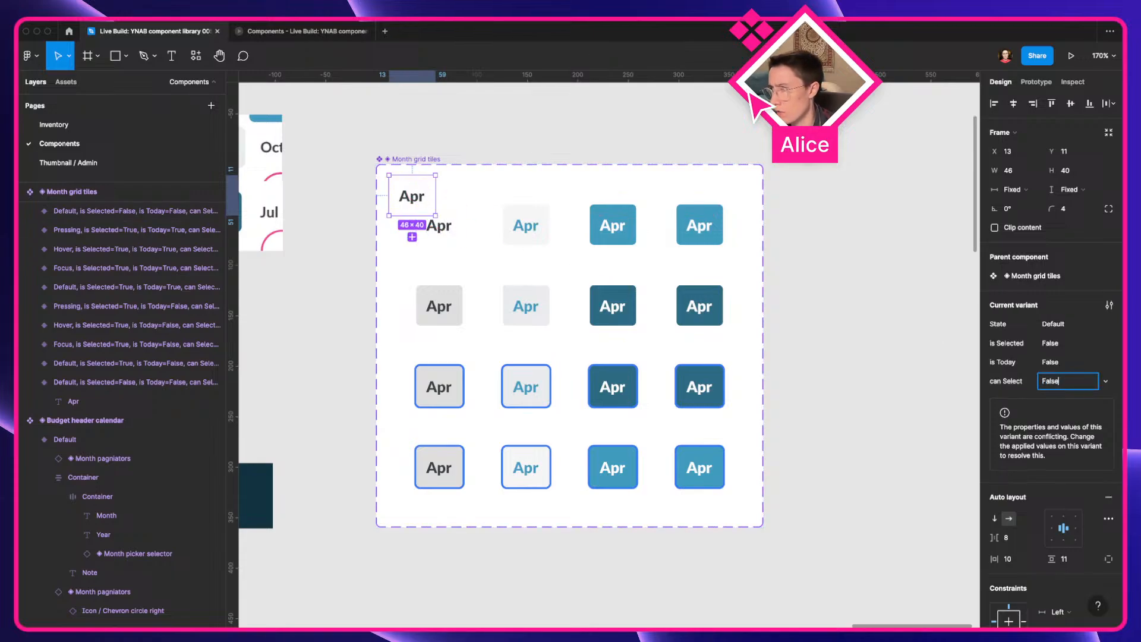
key("Return")
scroll(1016, 535, "down", 5)
Try lighter grey styles on the duplicated can Select=False tile's text and set its color to Grey / 700
left_click(994, 527)
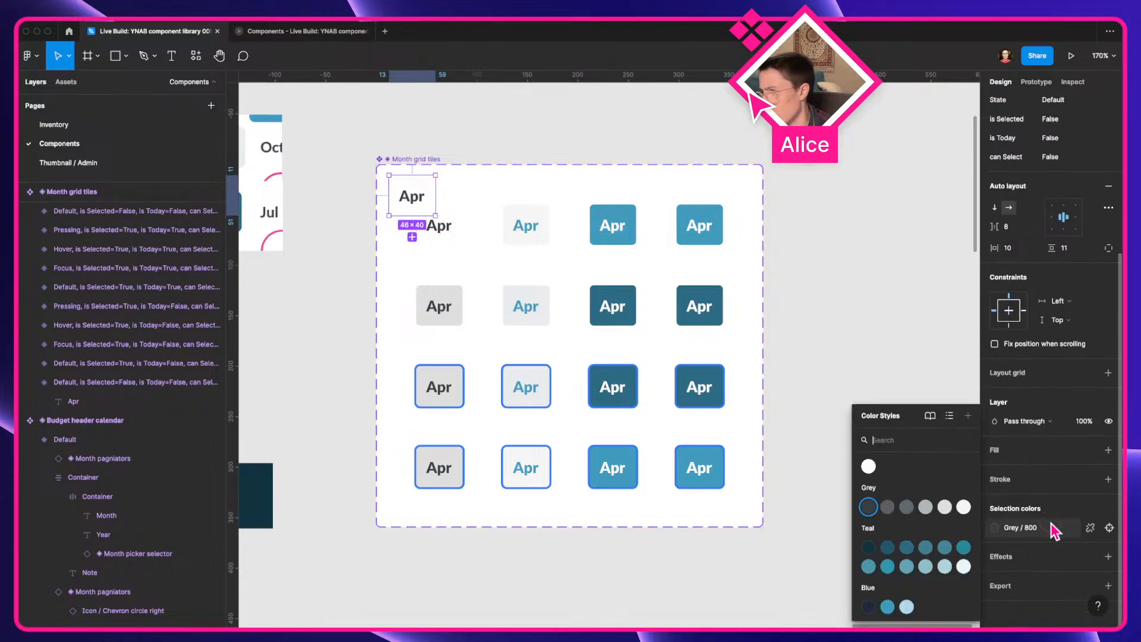
left_click(909, 509)
left_click(994, 527)
left_click(925, 507)
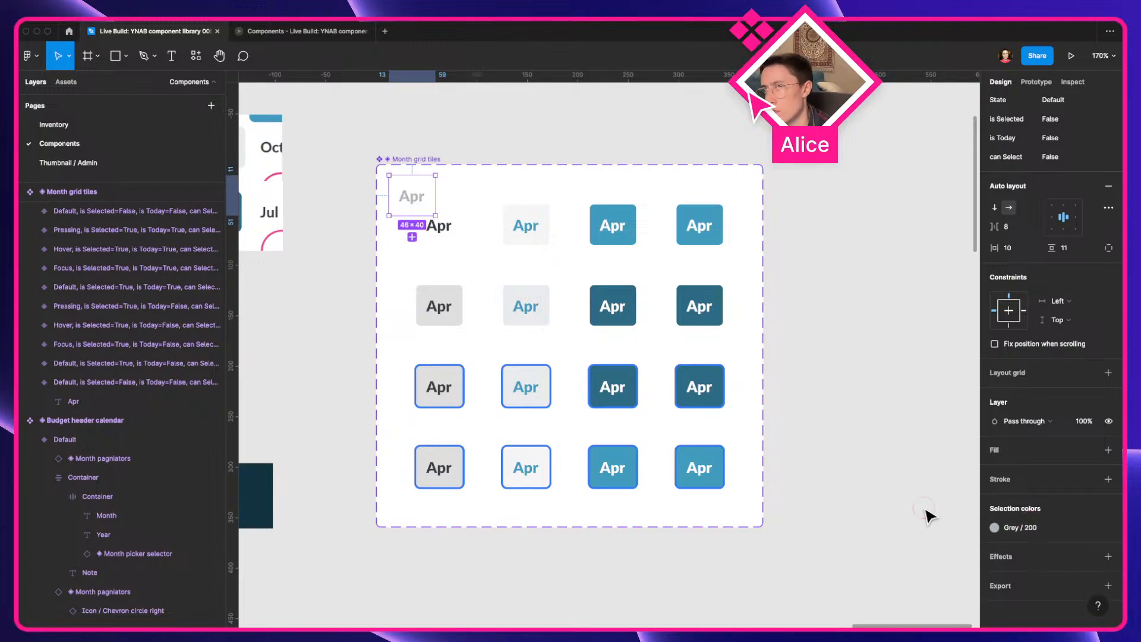
left_click(993, 527)
left_click(892, 511)
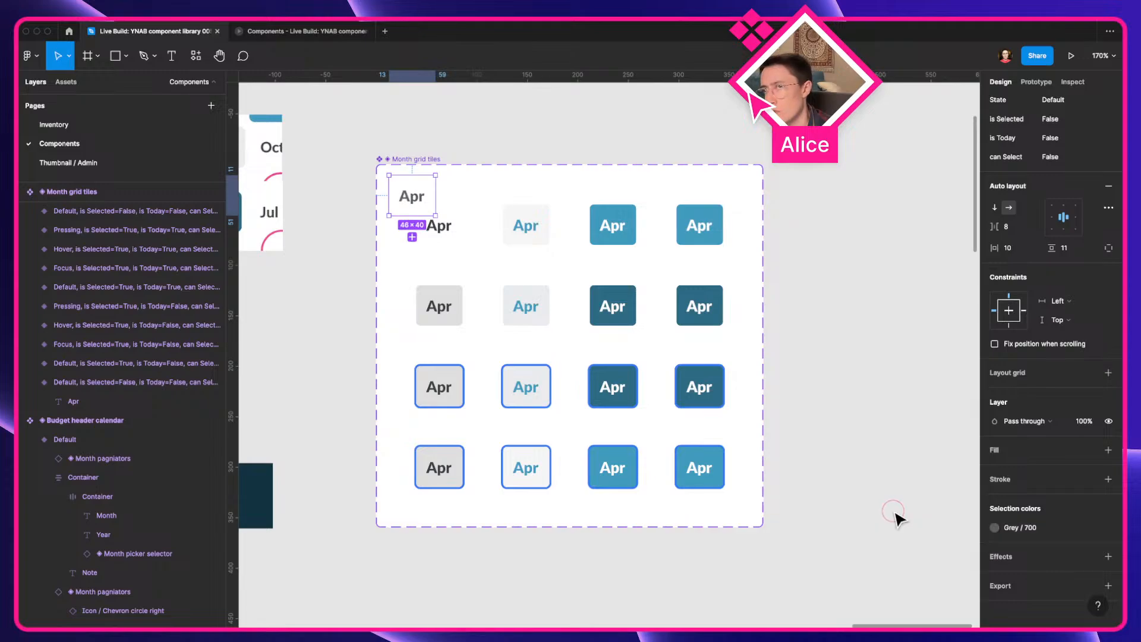
Sort the Month grid tiles set with Simple Sort, ordering the can Select columns with False before True
left_click(415, 165)
key("alt+super+p")
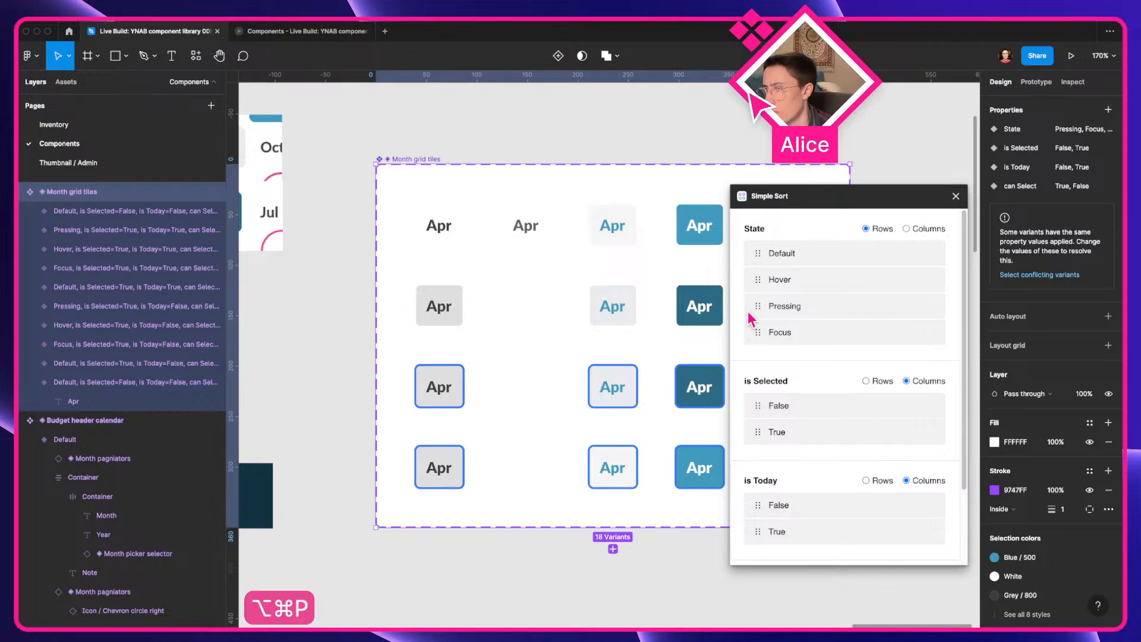
scroll(749, 319, "down", 3)
left_click_drag(755, 538, 755, 510)
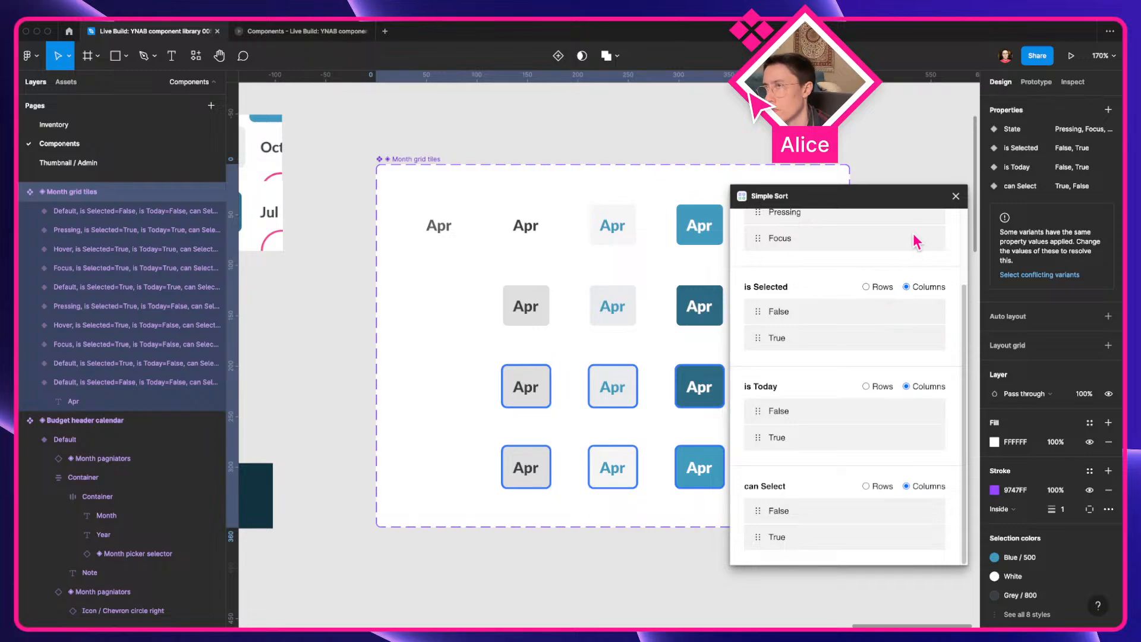
left_click(955, 196)
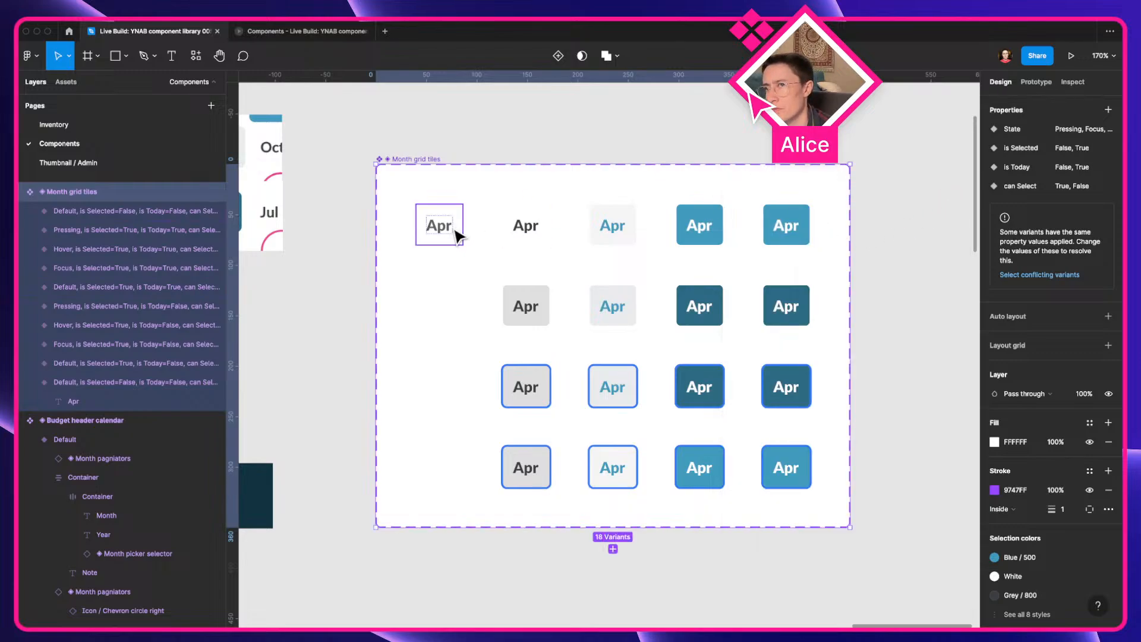
Check the month picker in the browser, try deleting the conflicting default variants of the Month grid tiles set, and undo the deletion
key("ctrl+Left")
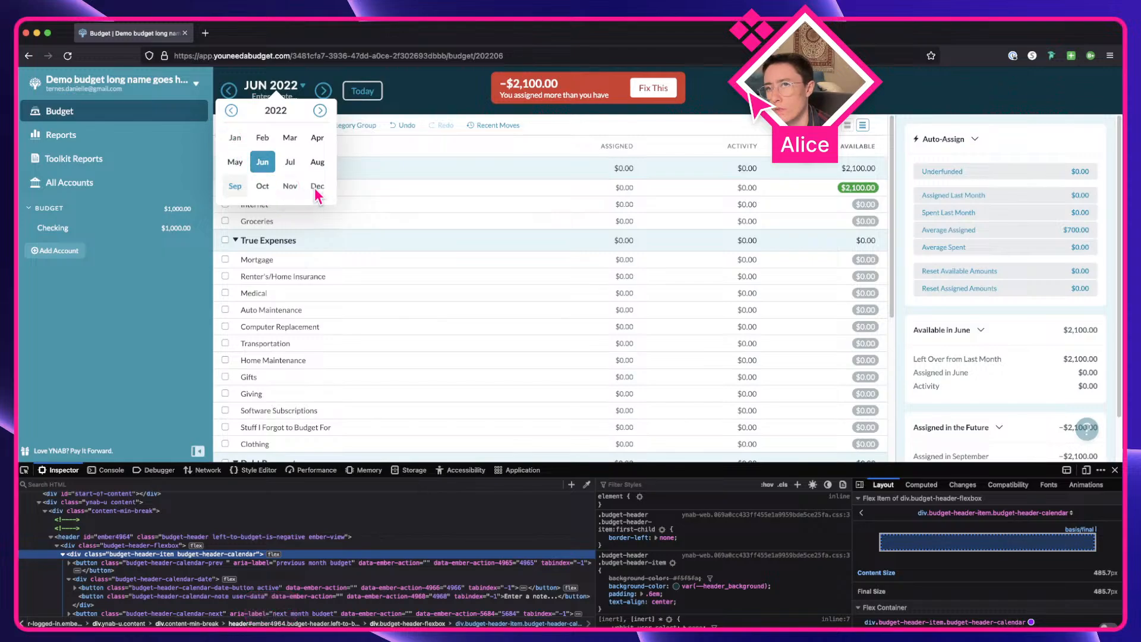
key("ctrl+Right")
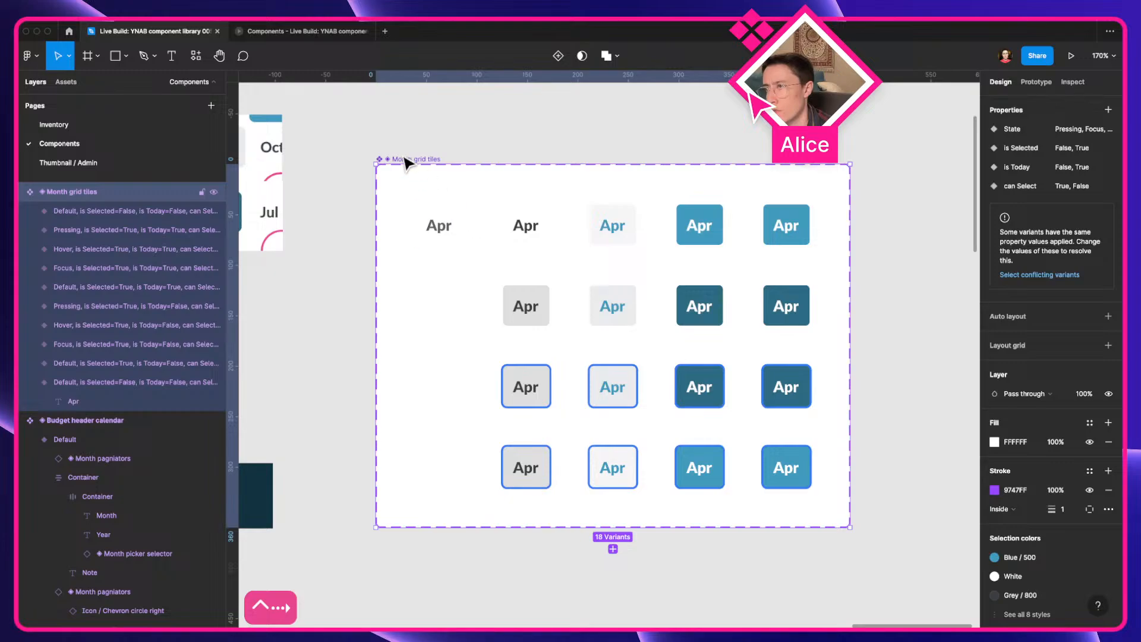
left_click(1031, 274)
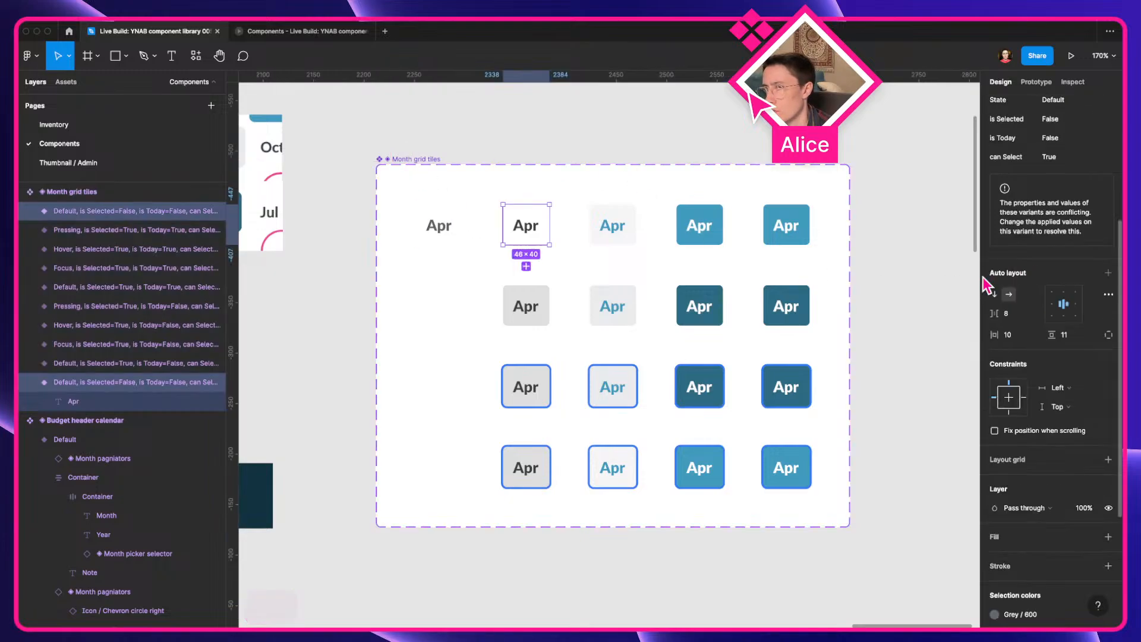
scroll(636, 249, "up", 1)
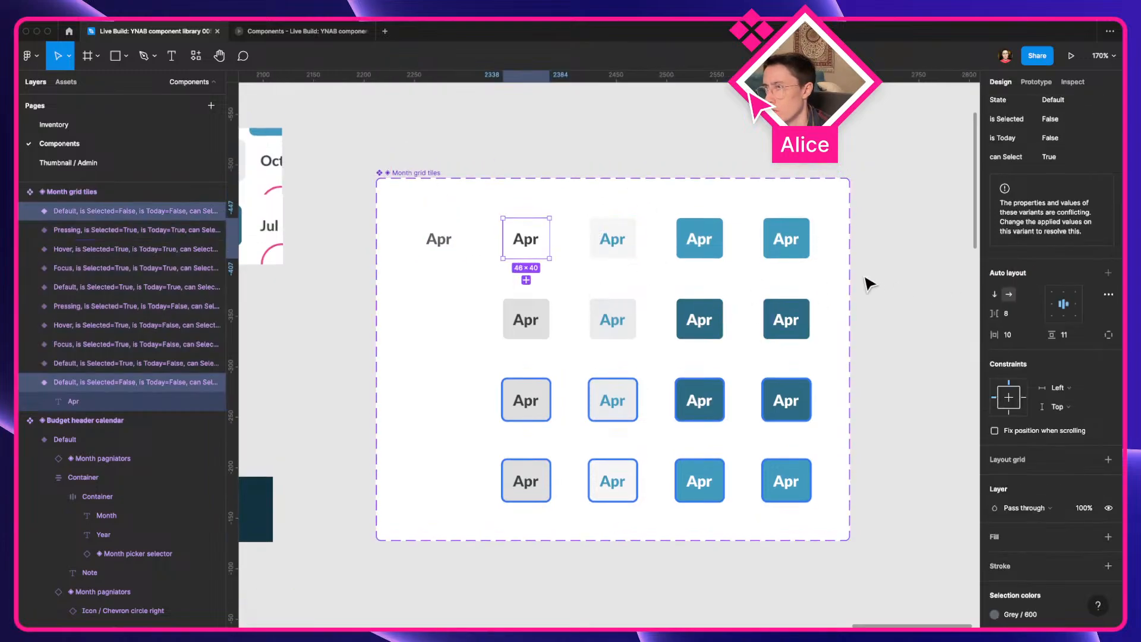
scroll(1025, 278, "up", 2)
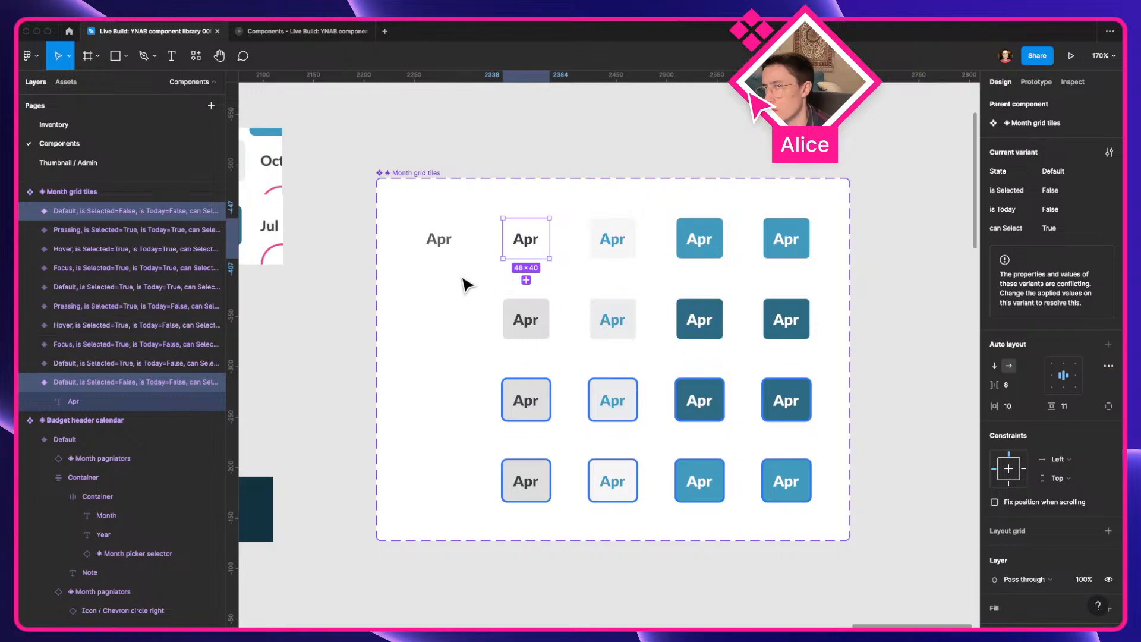
key("Delete")
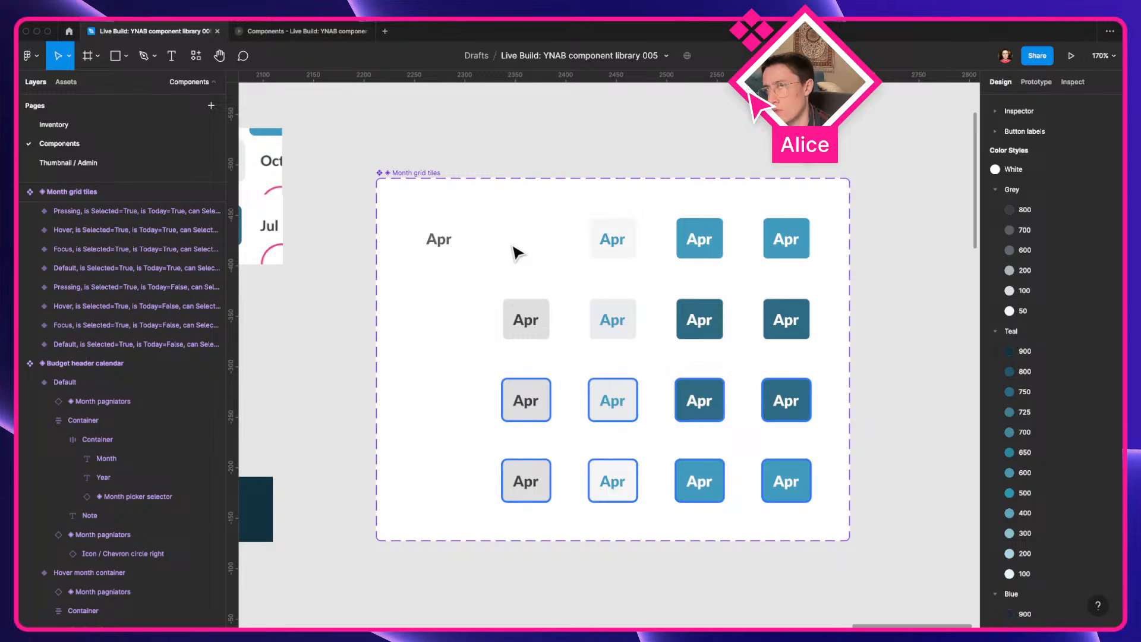
left_click(431, 173)
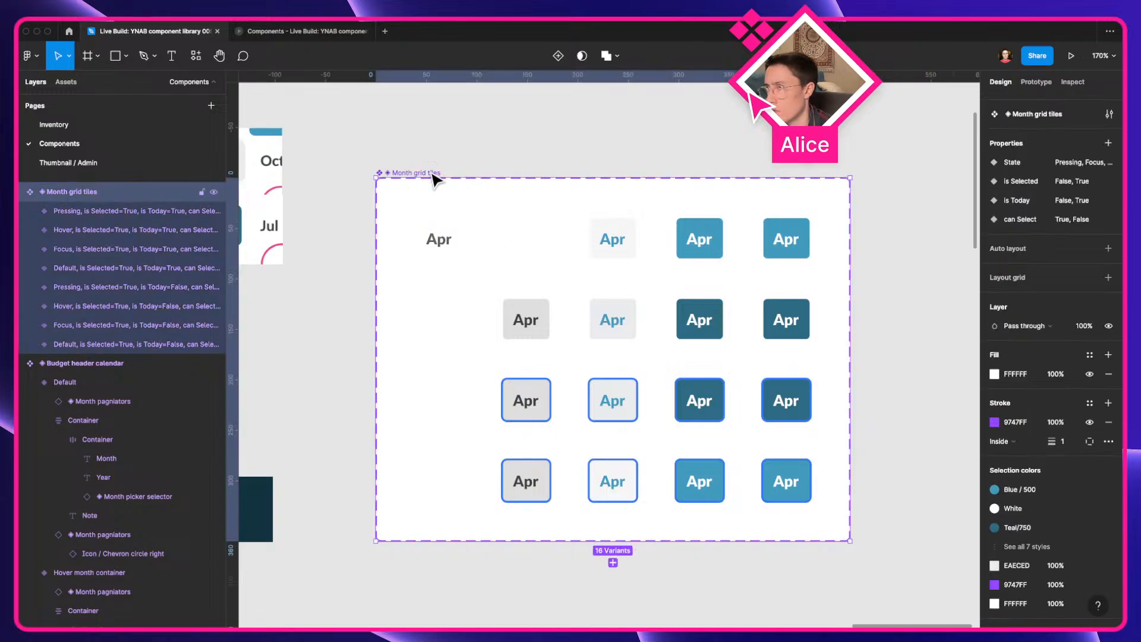
key("super+z")
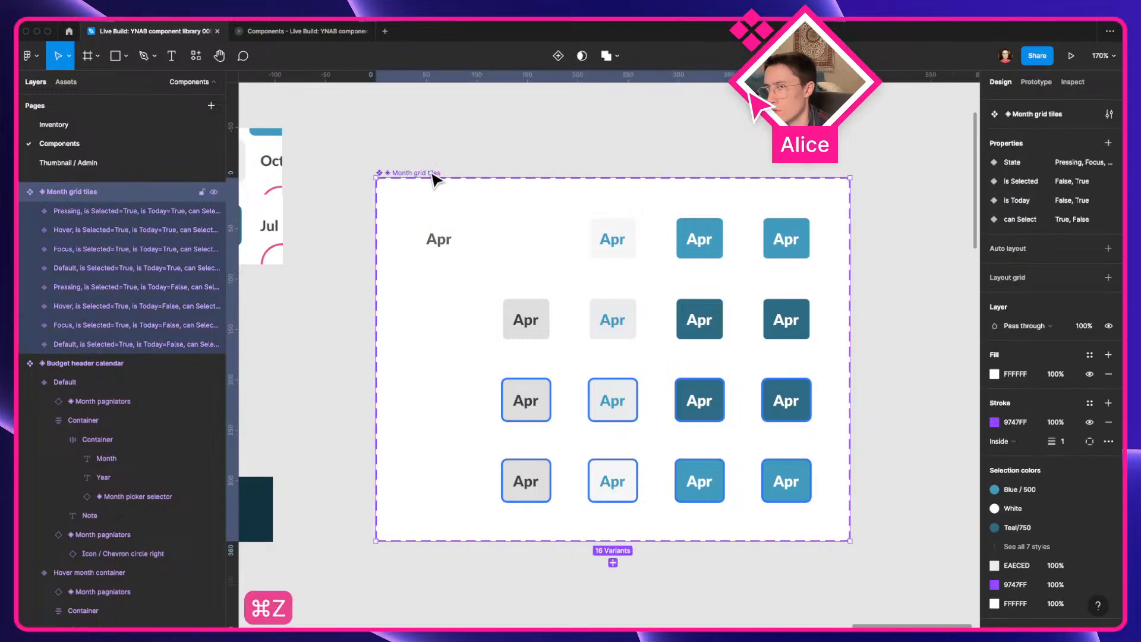
key("super+z")
Select the unselected default tile with can Select set to True and examine its properties and the set's layer list
left_click(545, 240)
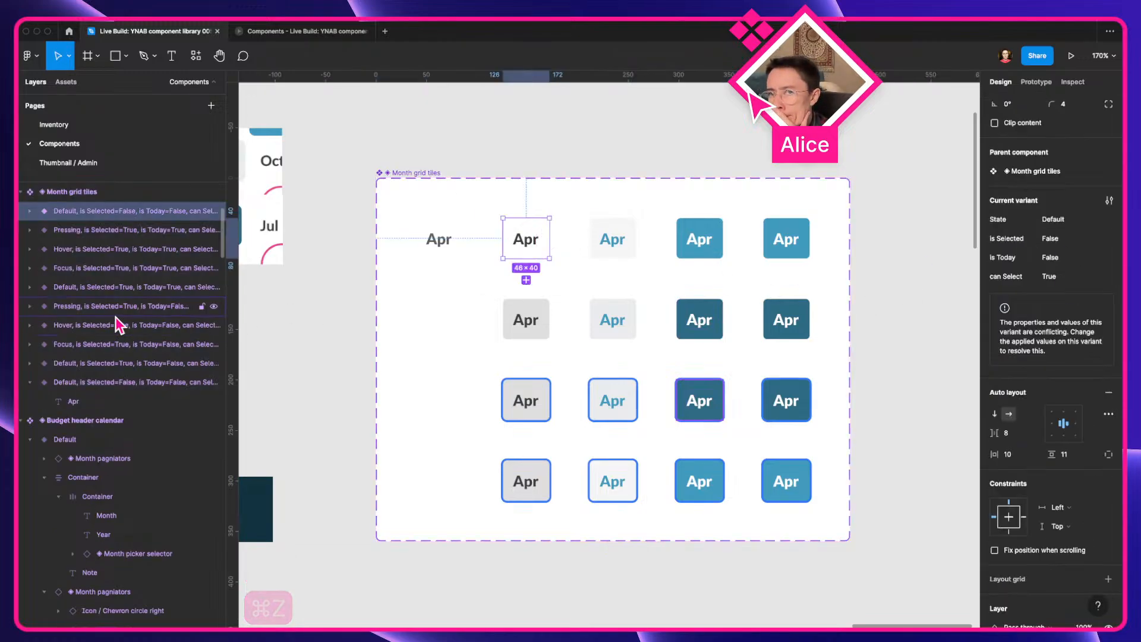
scroll(116, 317, "up", 1)
scroll(41, 396, "up", 1)
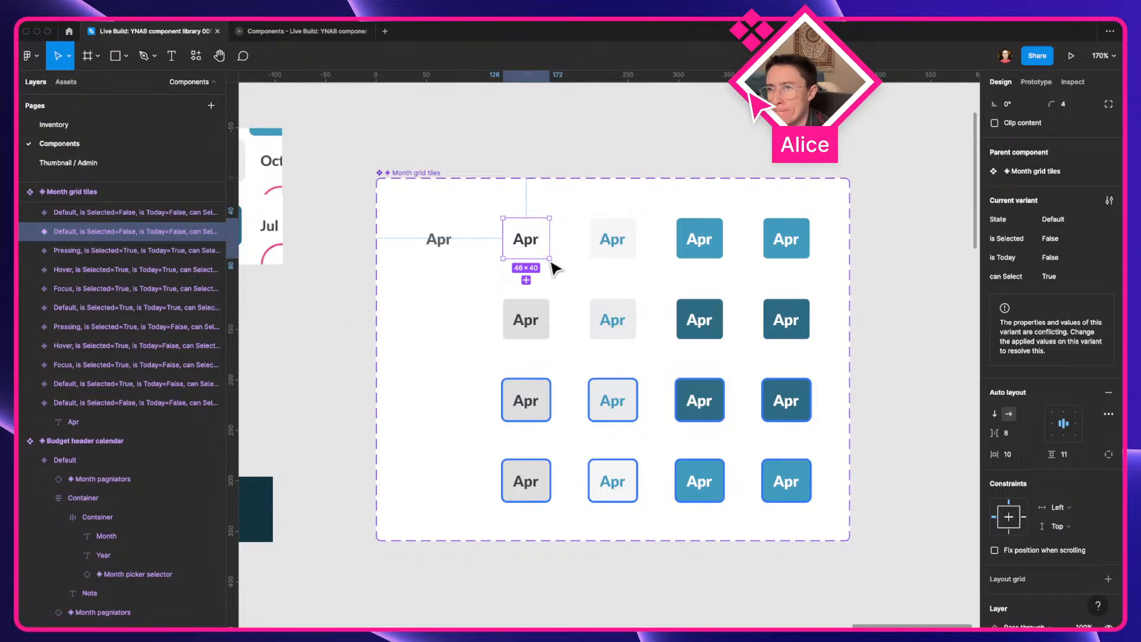
Select the matching text layers across all Month grid tiles variants and rename them all to Month
left_click(450, 246, "super")
key("alt+super+a")
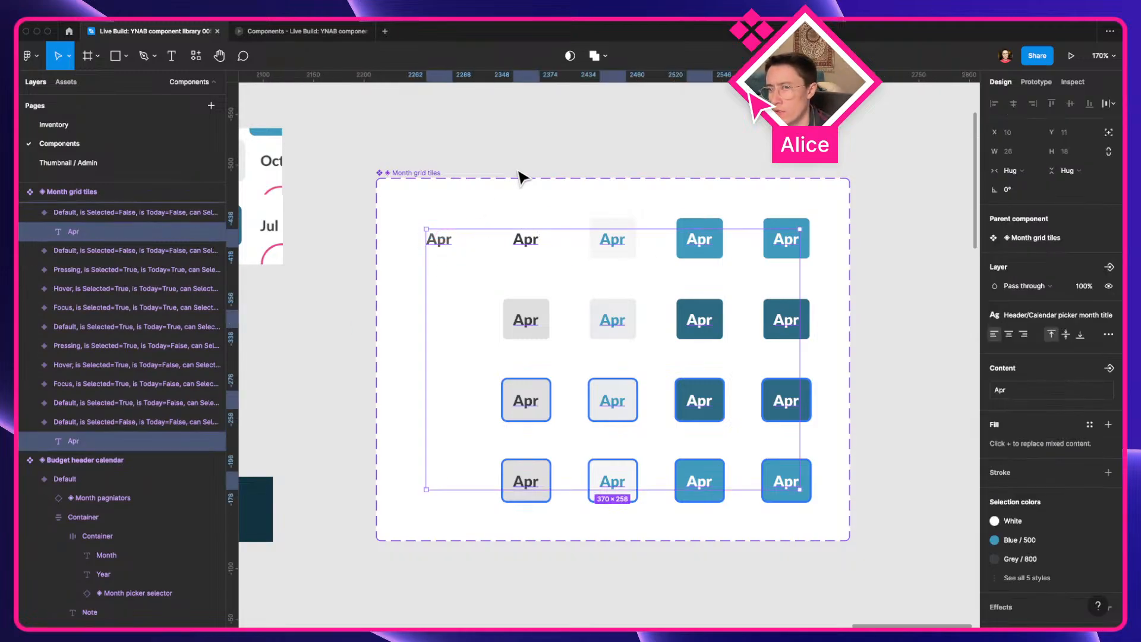
key("super+r")
type("M")
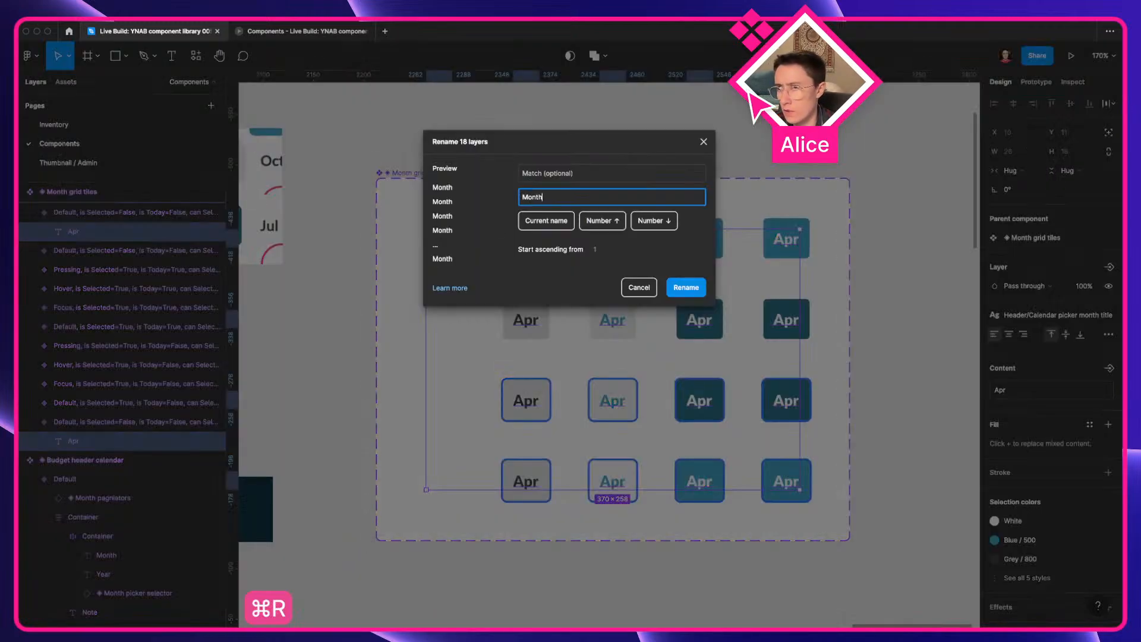
key("super+a")
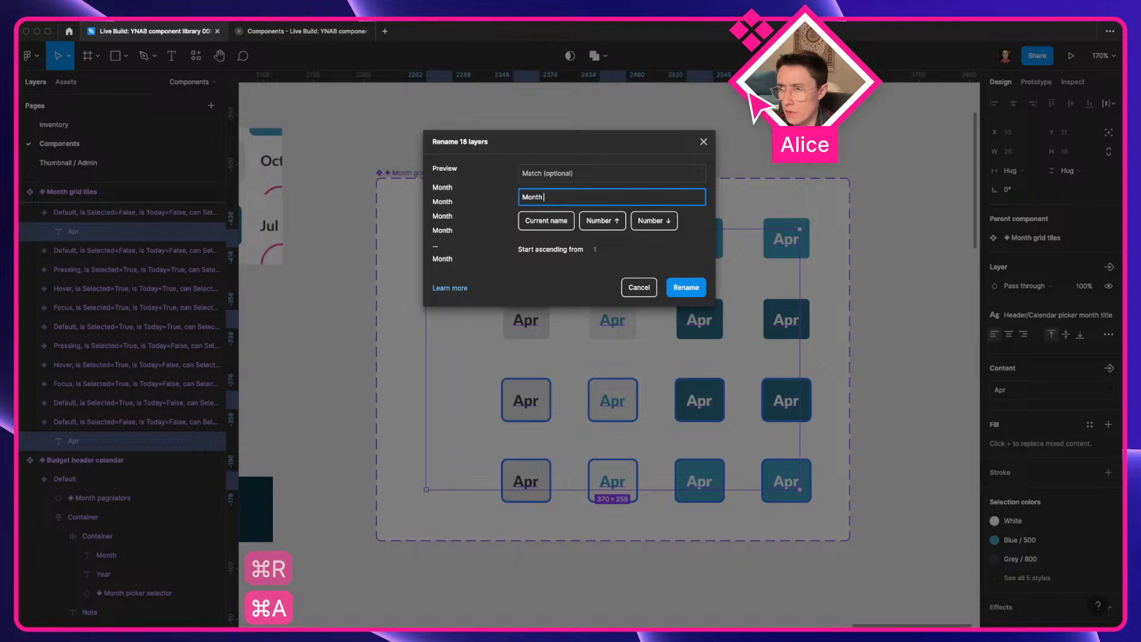
key("super+a")
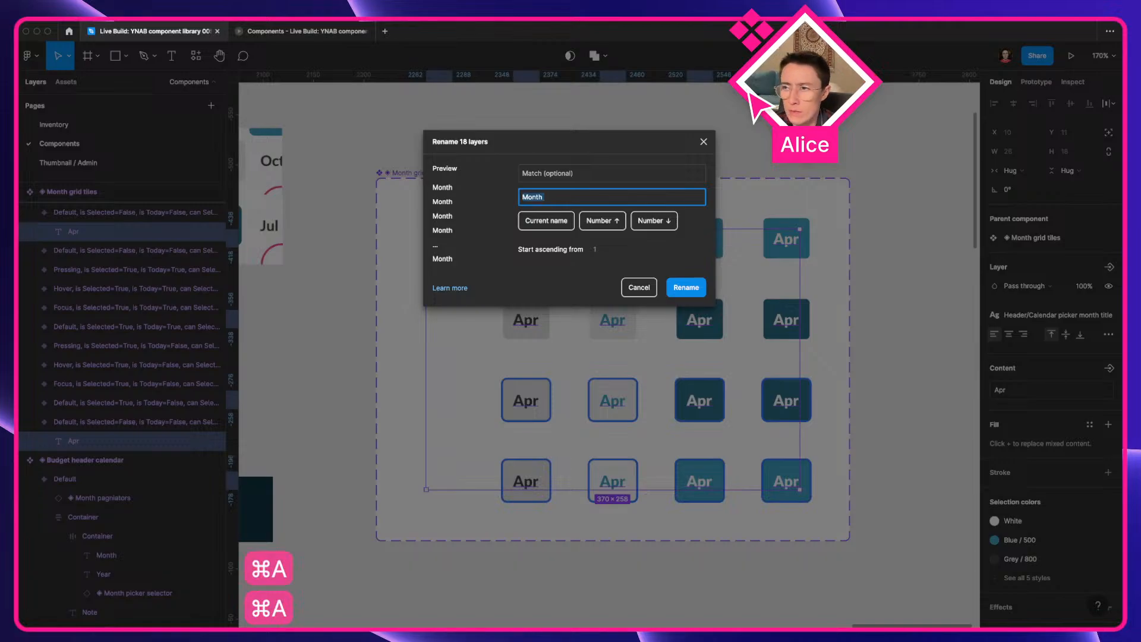
key("Return")
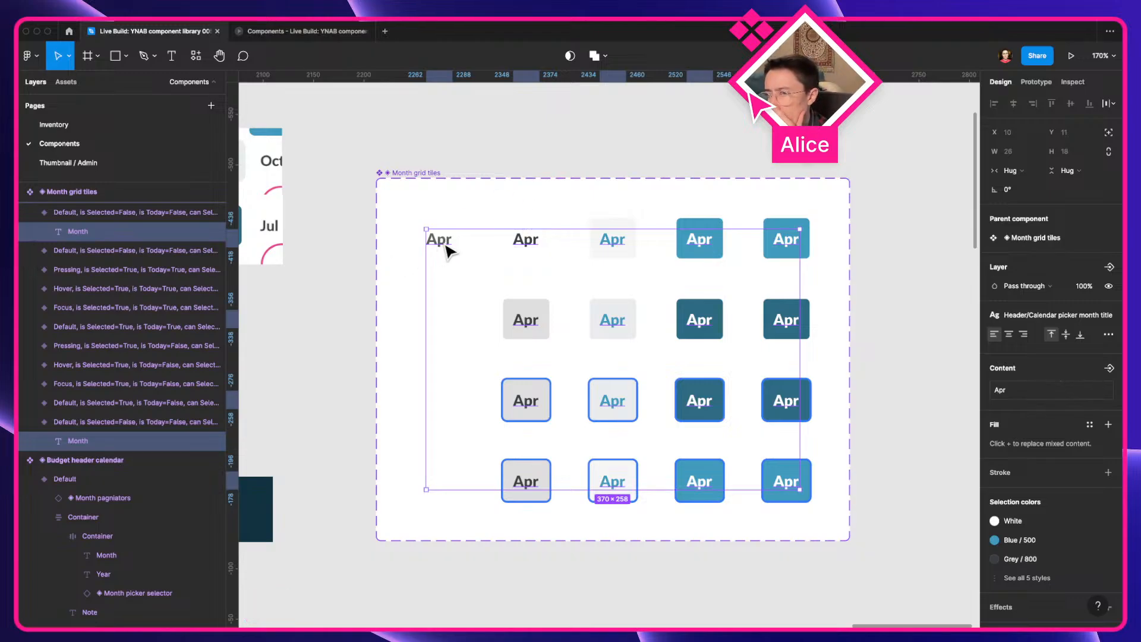
Review the State and is Selected options of the unselected default tile with can Select set to True
left_click(527, 257)
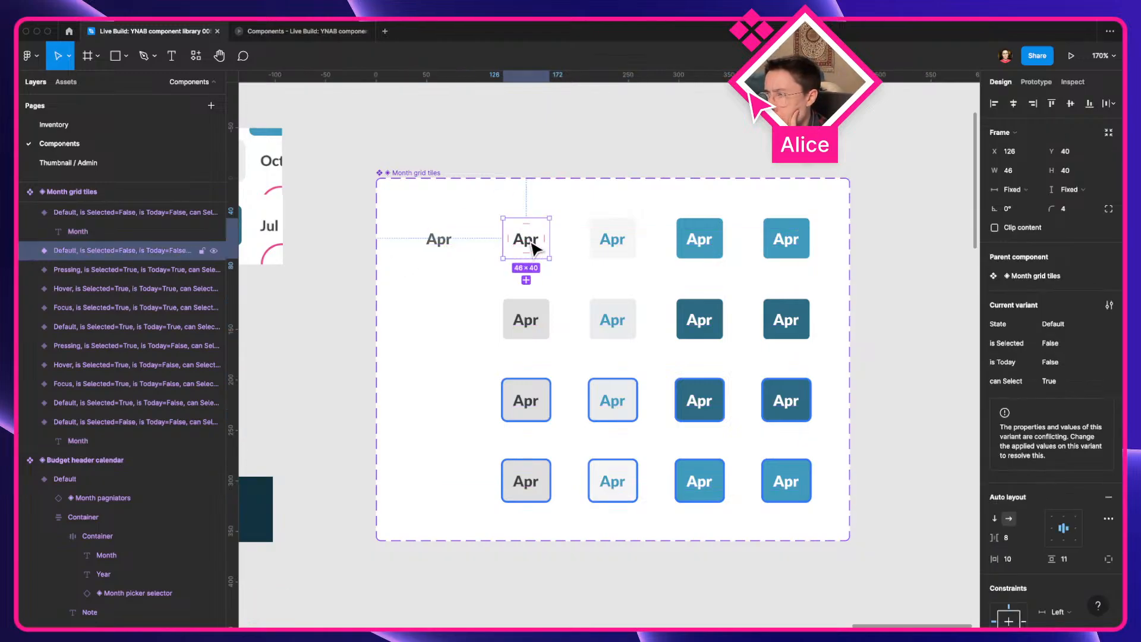
scroll(1064, 392, "down", 1)
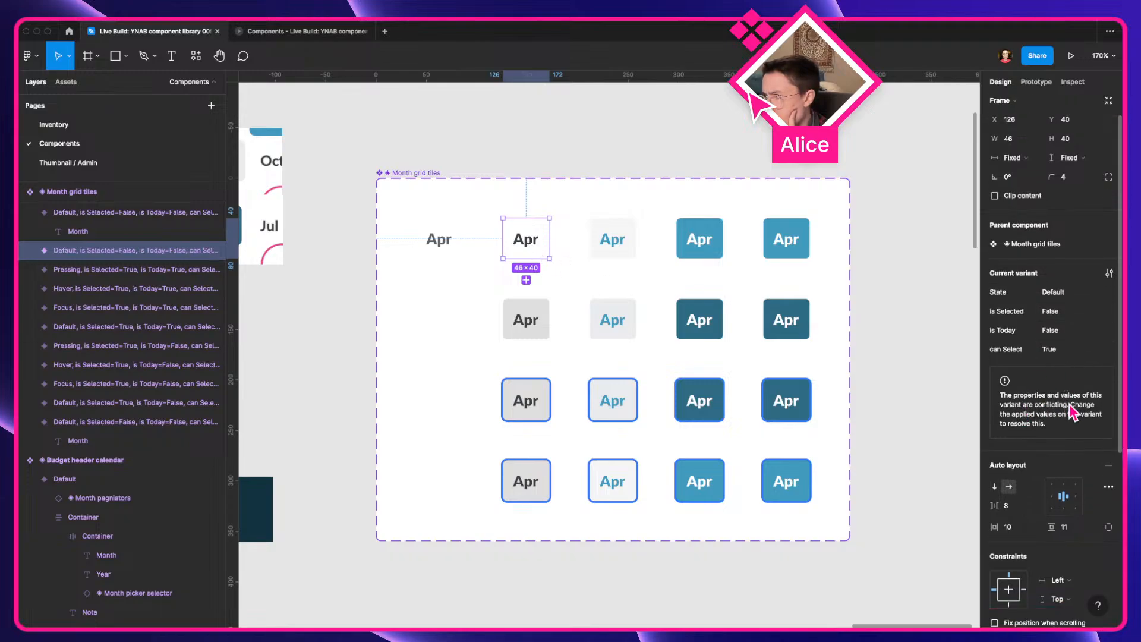
left_click(1109, 292)
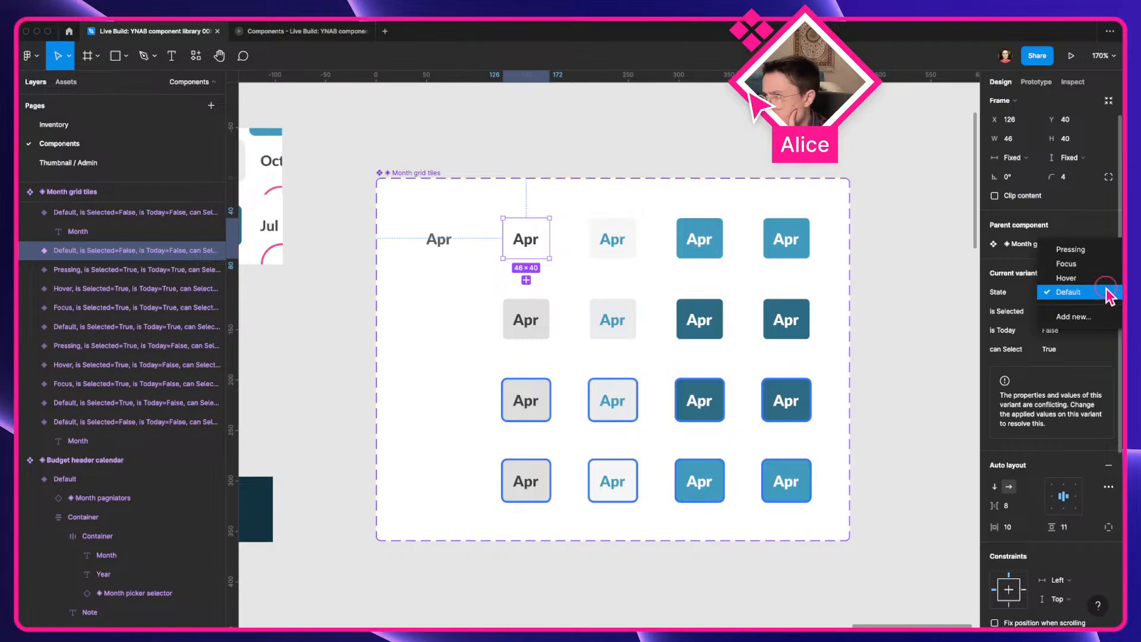
left_click(1108, 292)
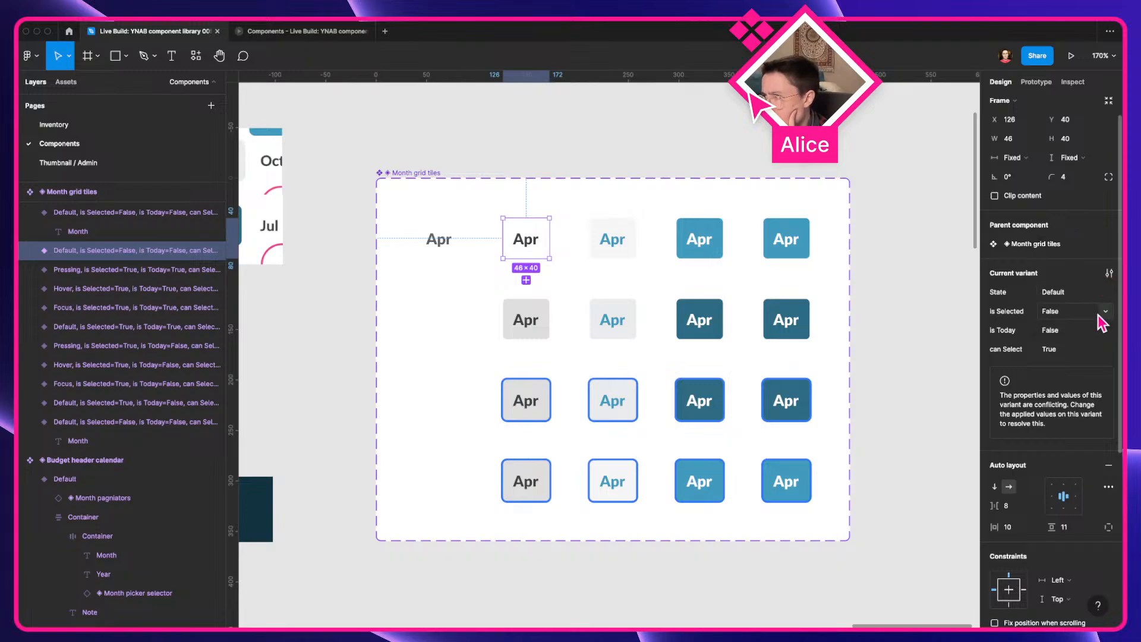
left_click(1105, 313)
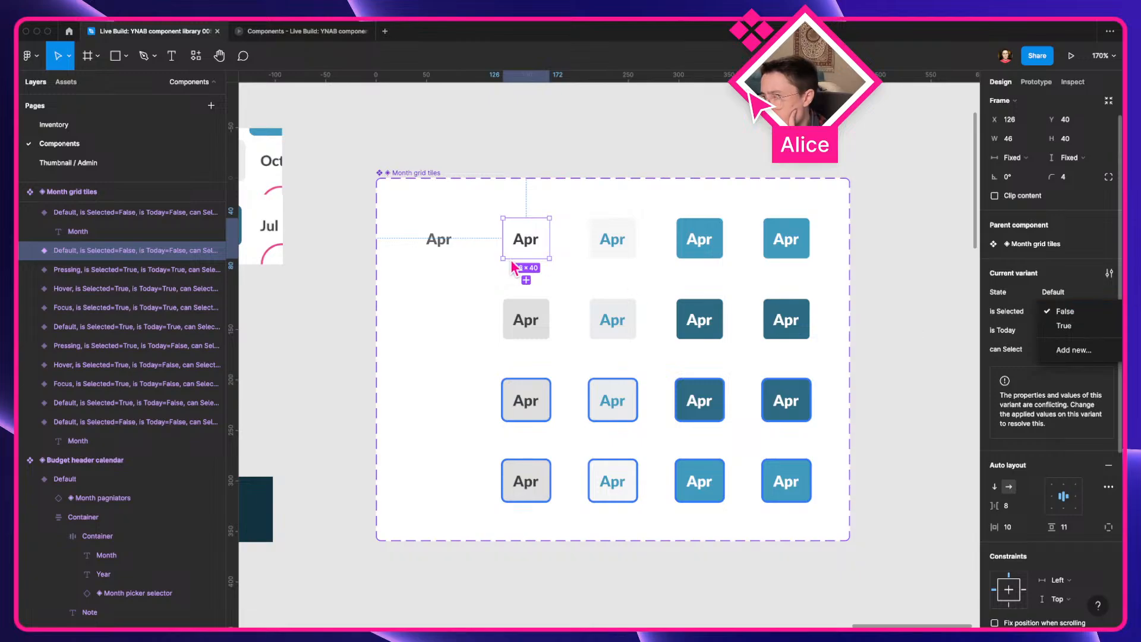
left_click(711, 245)
Compare the current variant properties of the four default tiles that have can Select set to True
left_click(711, 243)
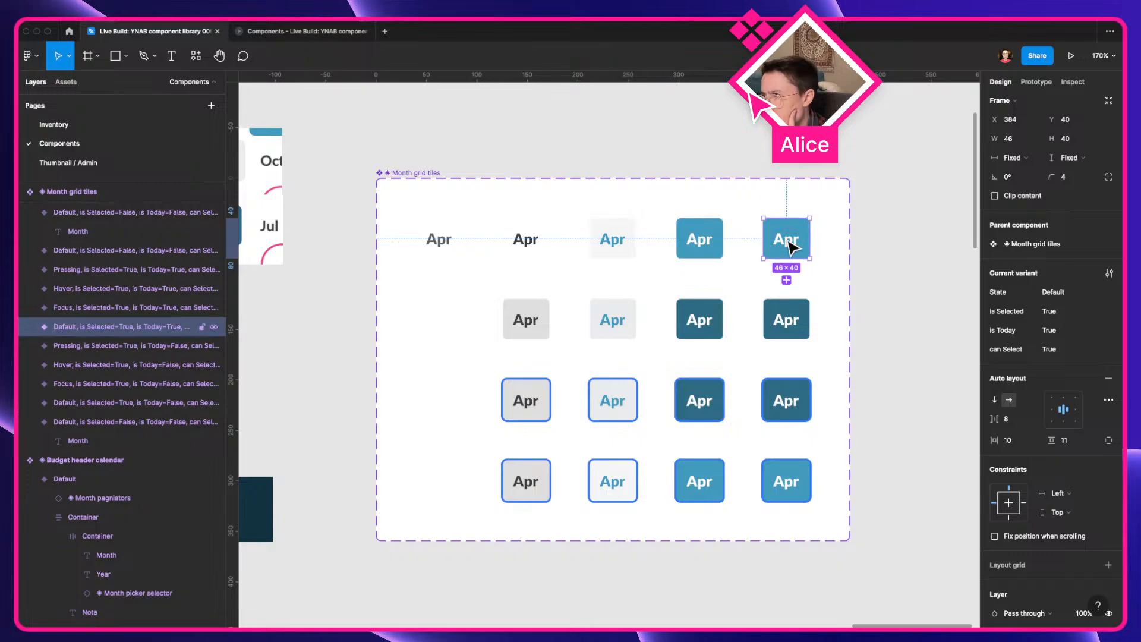
left_click(529, 244)
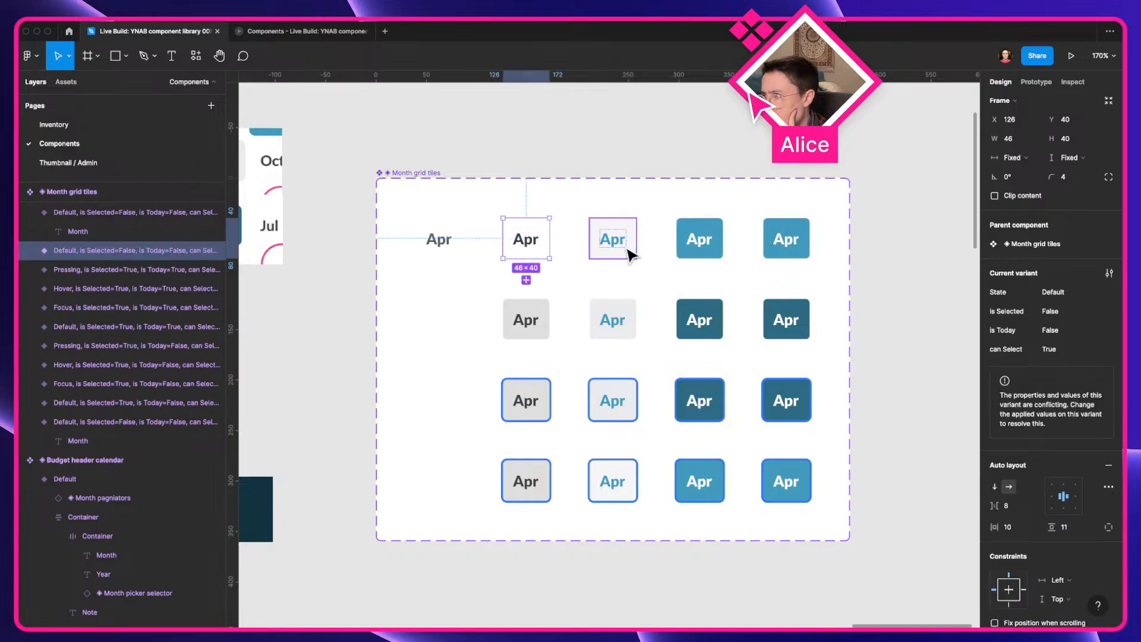
left_click(779, 244)
left_click(704, 245)
left_click(634, 238)
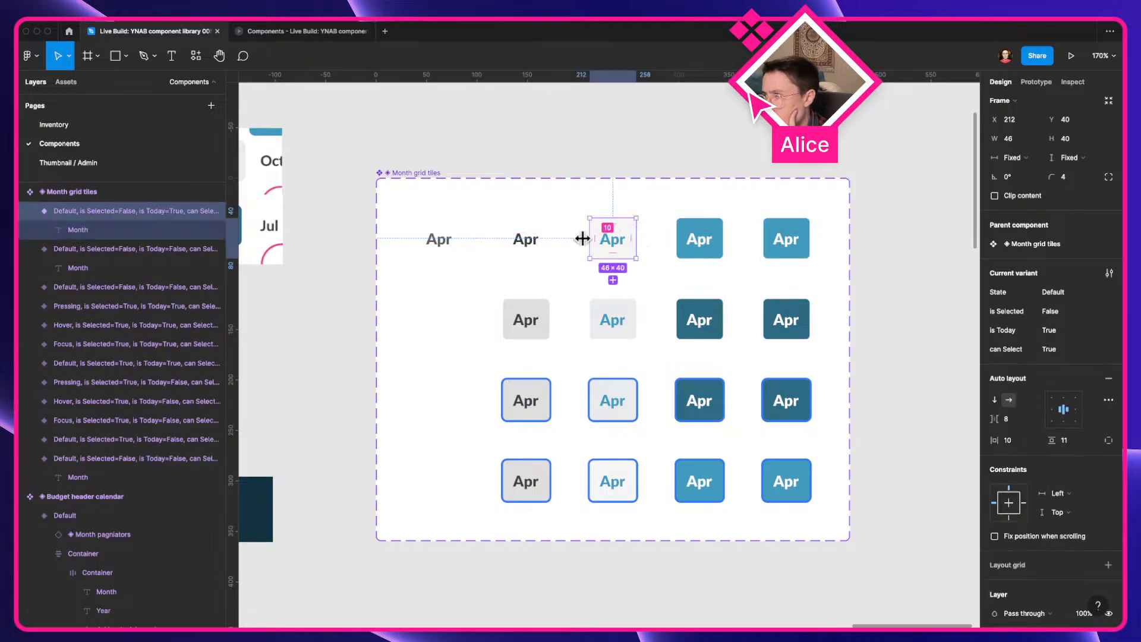
left_click_drag(527, 136, 800, 244)
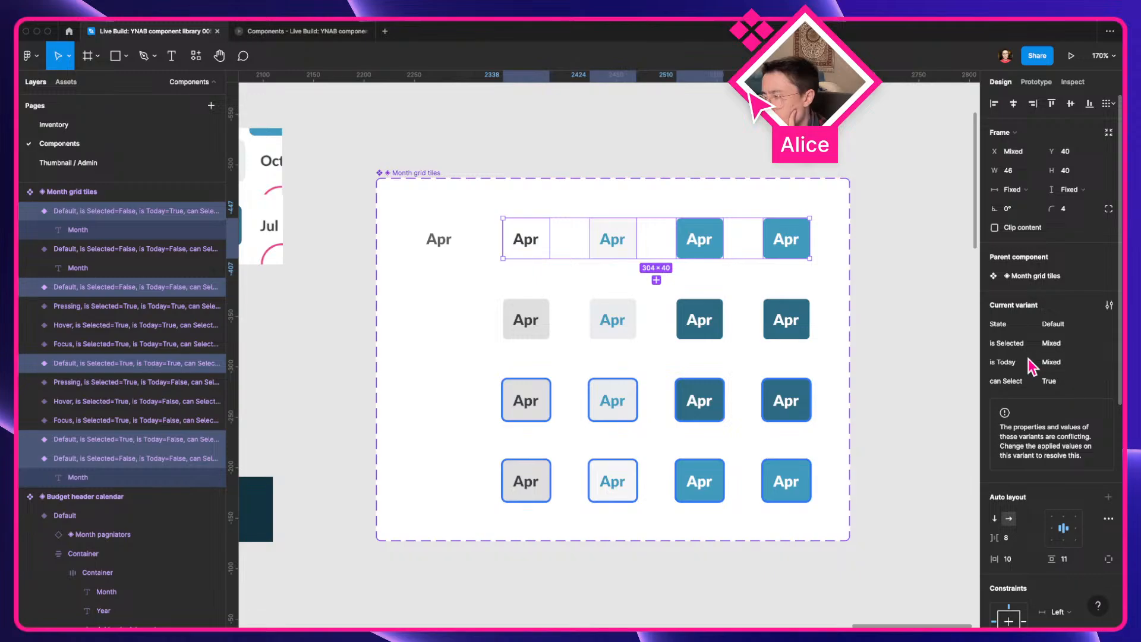
left_click(534, 242)
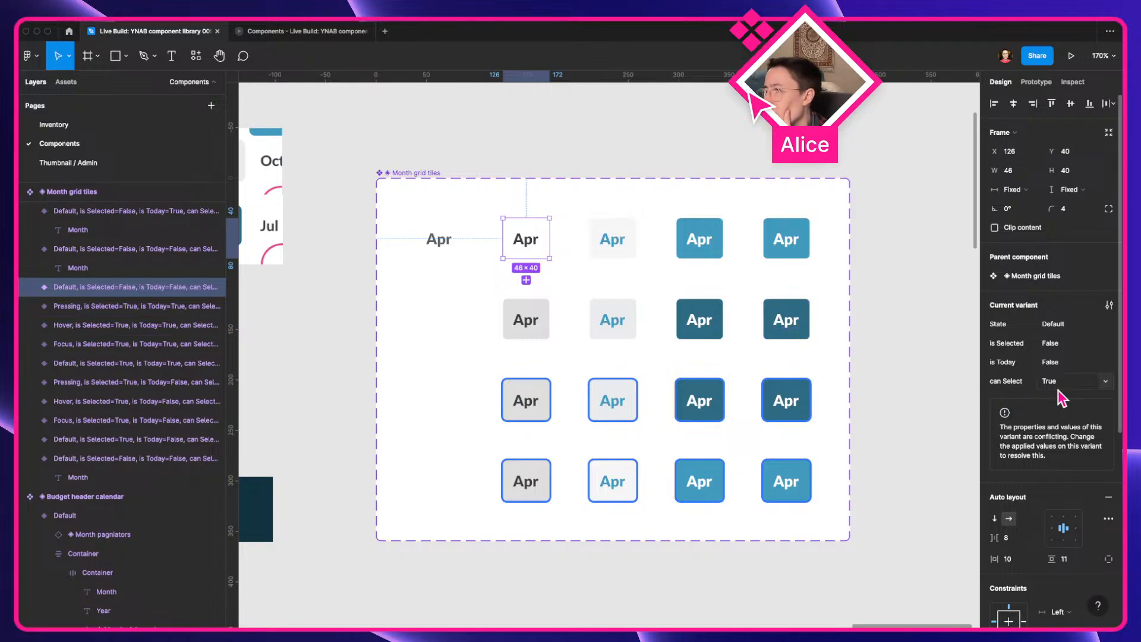
Check the month picker in the browser and review the conflicting default tile's is Selected, is Today and can Select options
key("ctrl+Left")
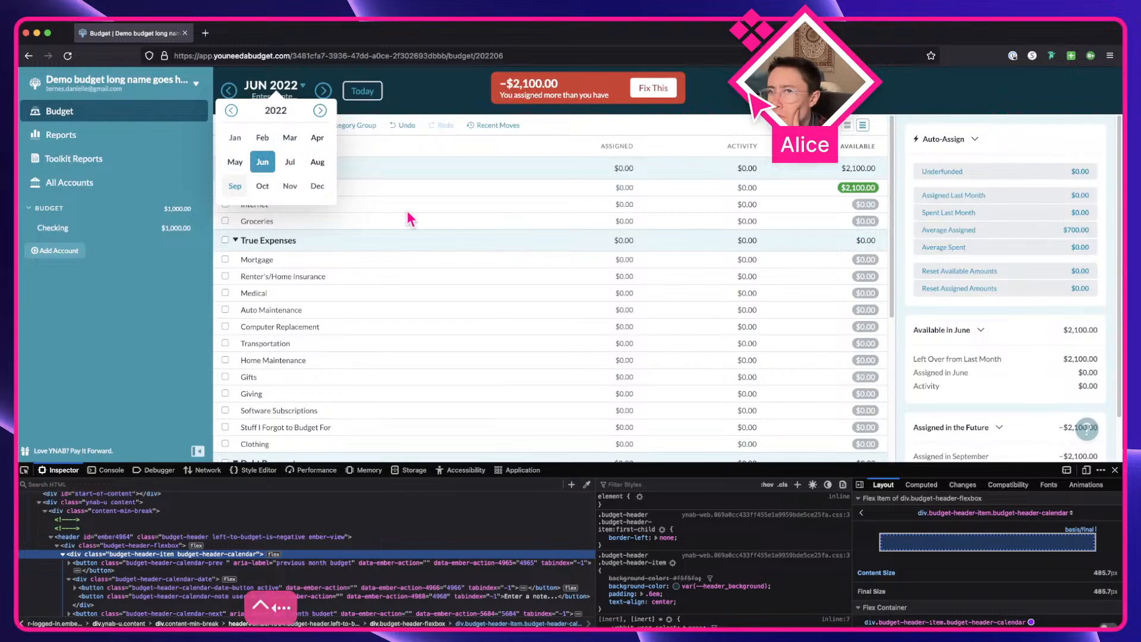
key("ctrl+Right")
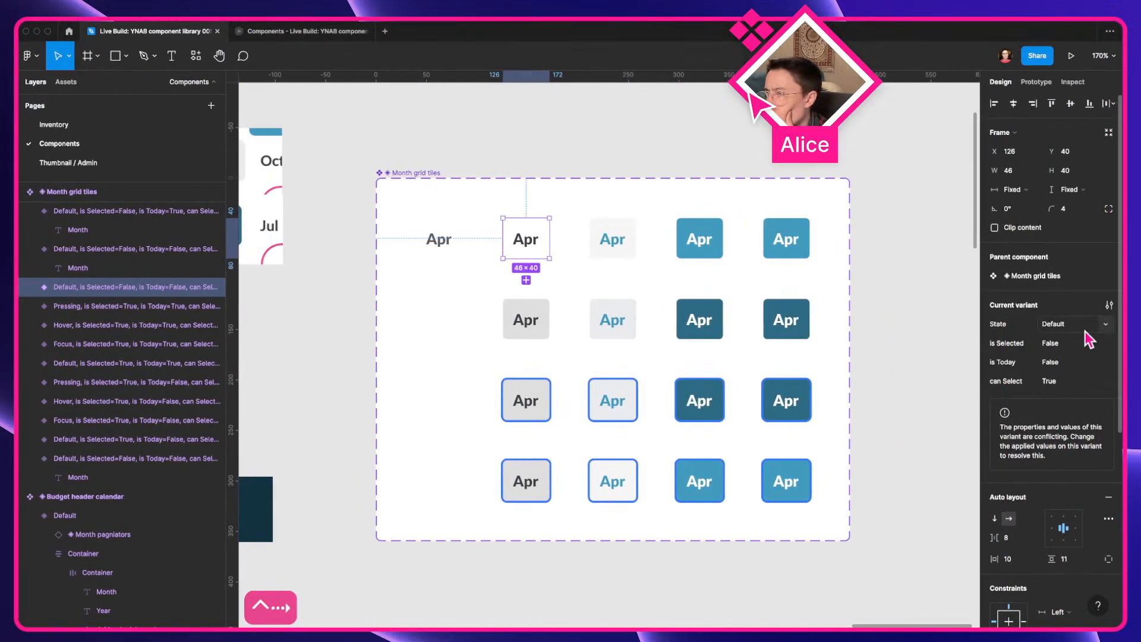
left_click(1108, 345)
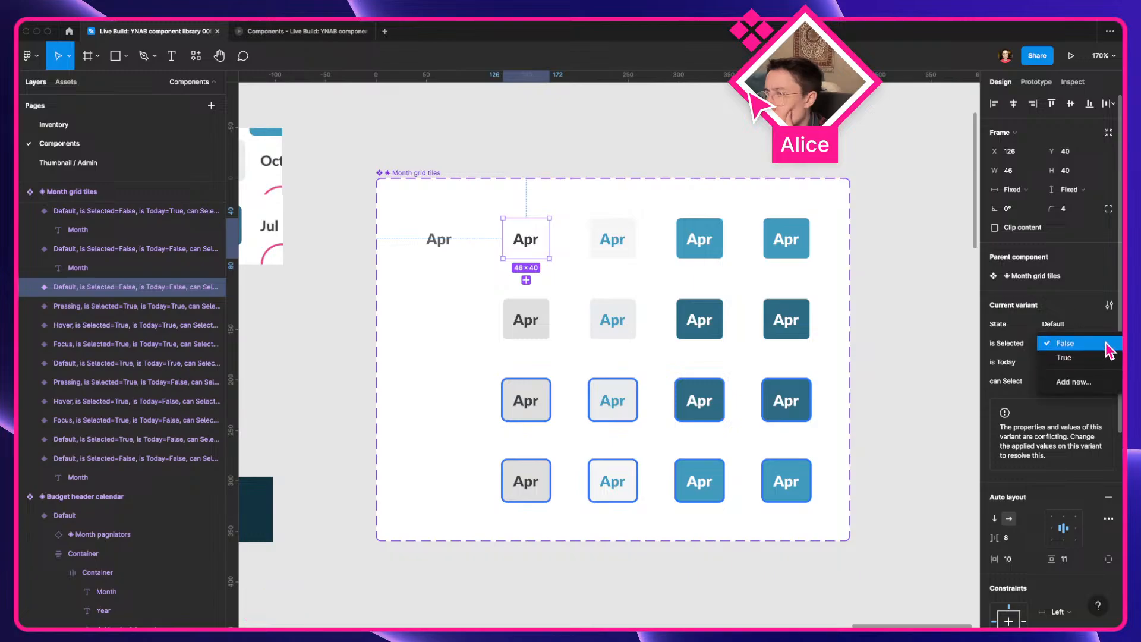
left_click(1108, 343)
left_click(1111, 364)
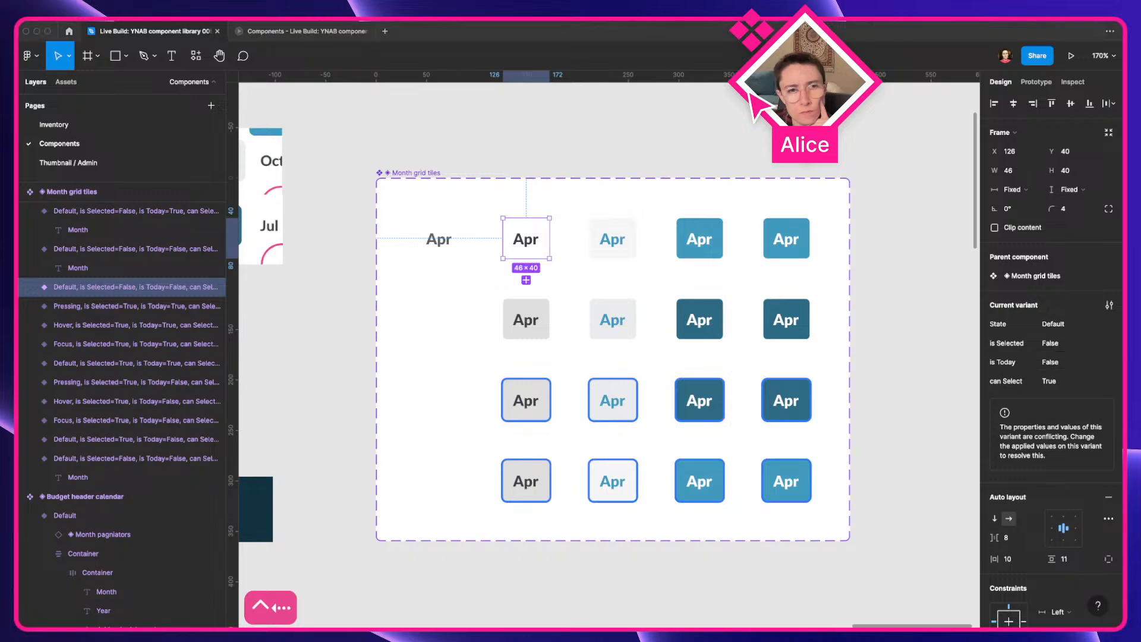
key("ctrl+Right")
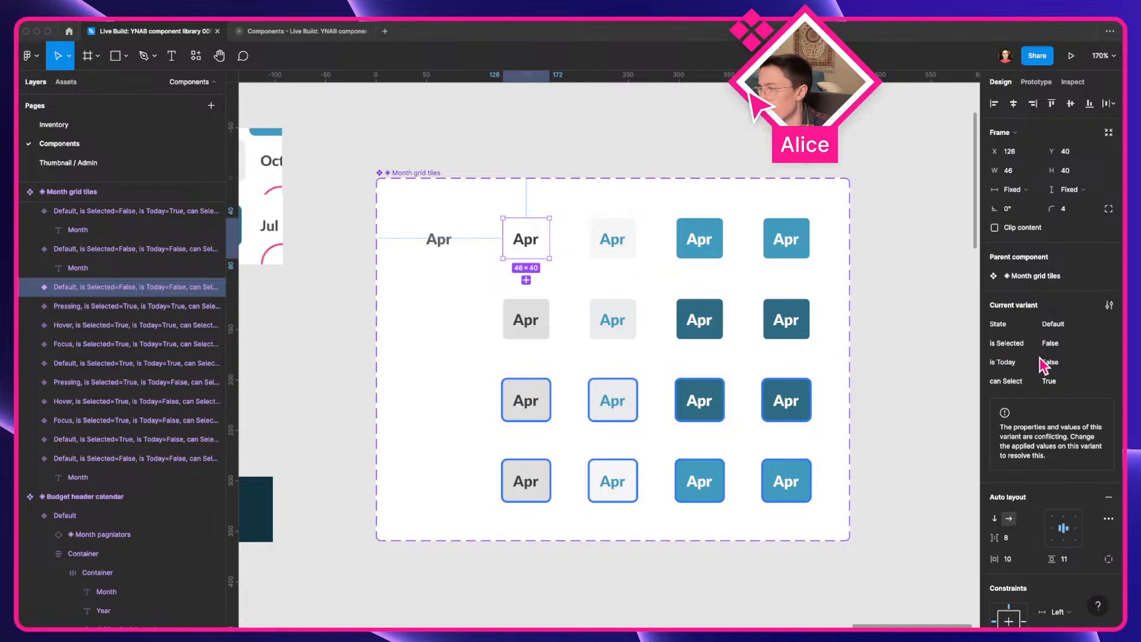
left_click(1109, 382)
left_click(1105, 382)
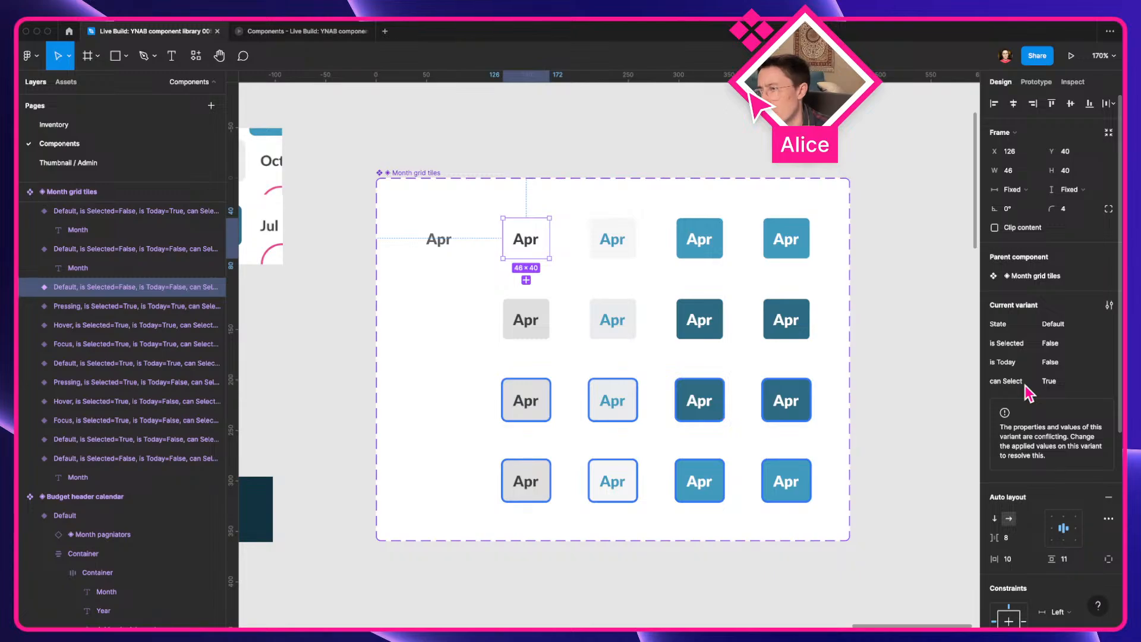
Compare the properties of the two is Selected=True tile columns with those of the three is Selected=False columns
left_click(895, 217)
left_click_drag(892, 233, 782, 236)
left_click(298, 177)
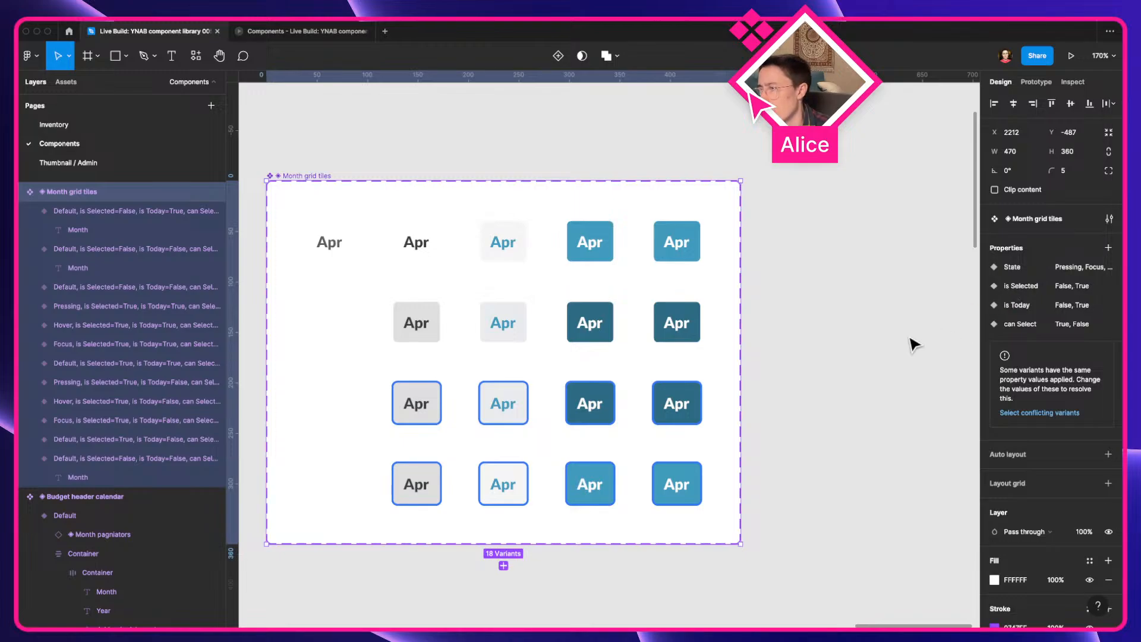
left_click_drag(572, 158, 695, 523)
key("super+z")
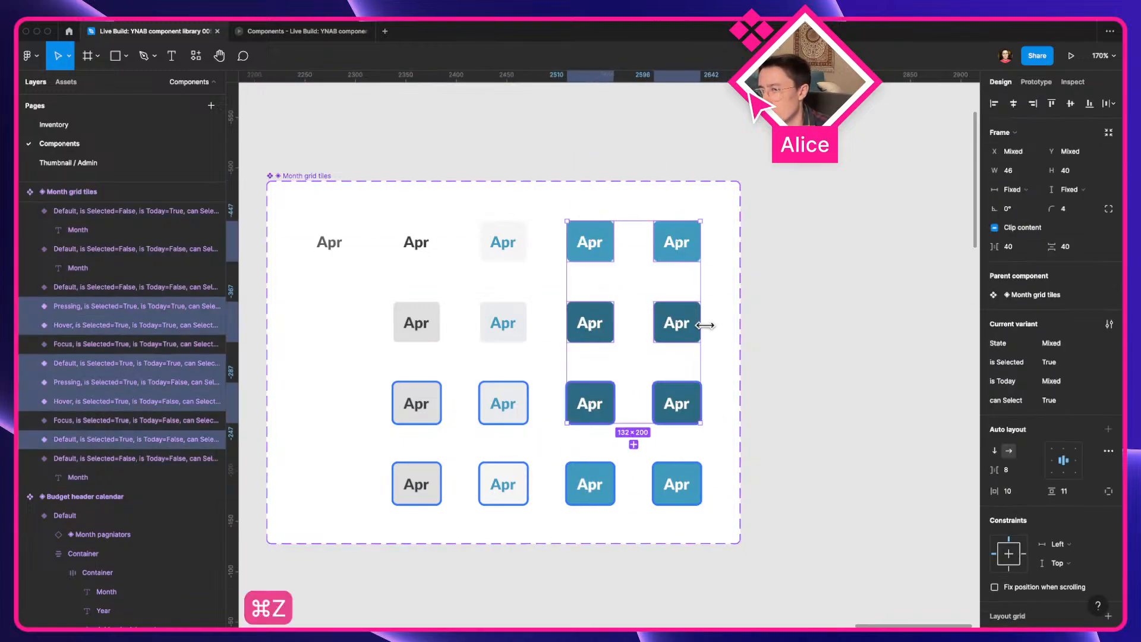
left_click_drag(551, 137, 754, 555)
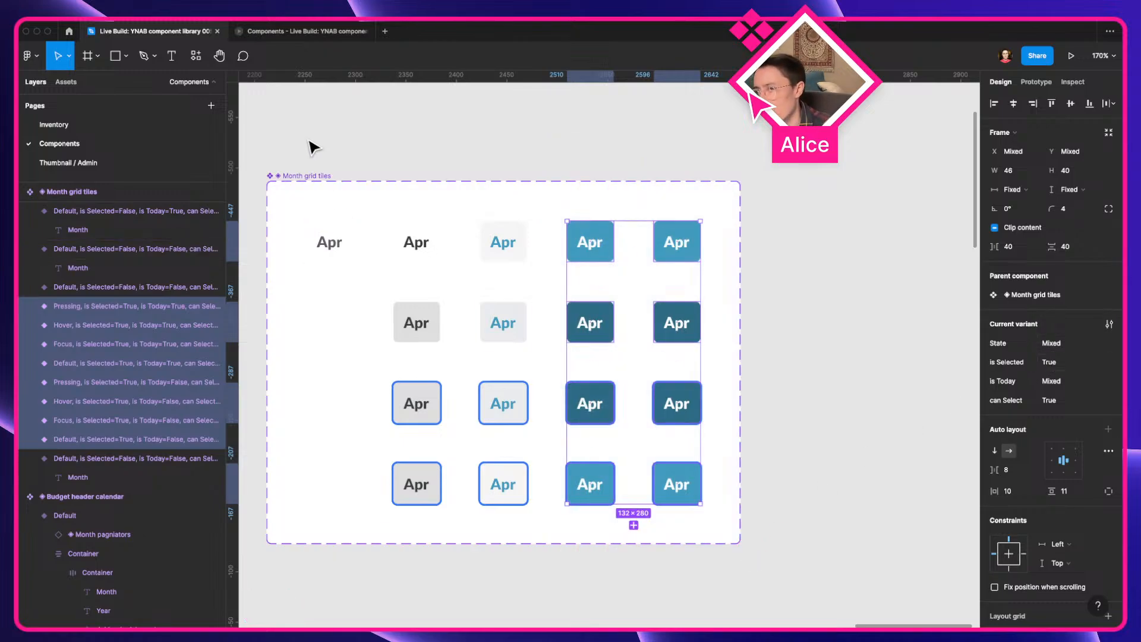
left_click_drag(307, 138, 541, 567)
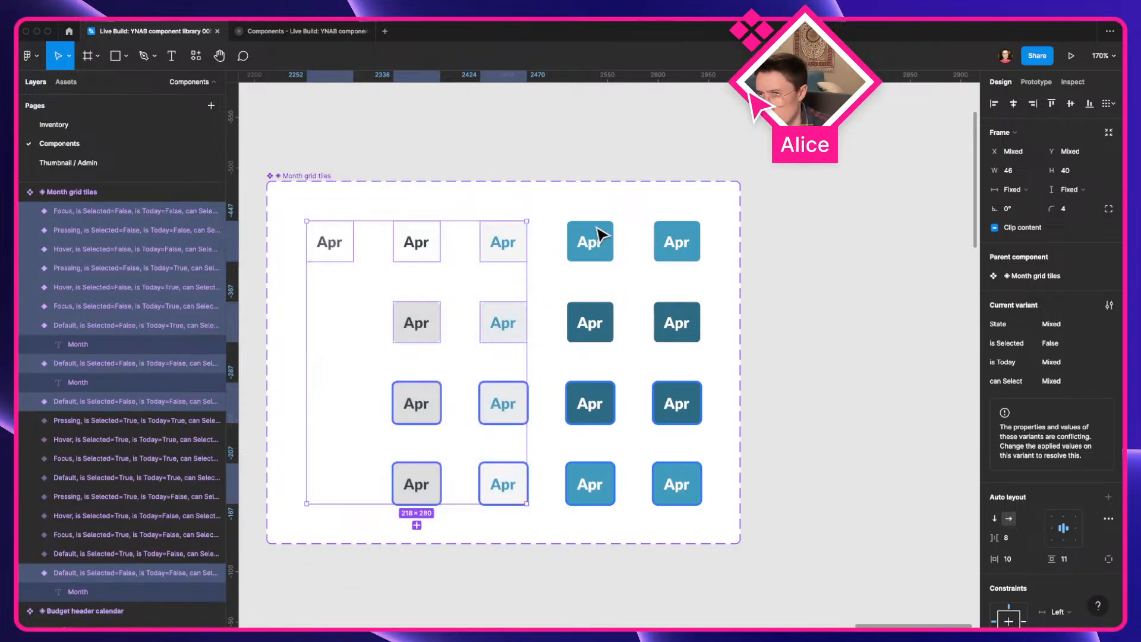
Examine the is Today and is Selected values of the Month grid tiles set column by column, covering the three blue-accented columns
left_click(514, 142)
scroll(416, 172, "left", 3)
left_click(384, 159)
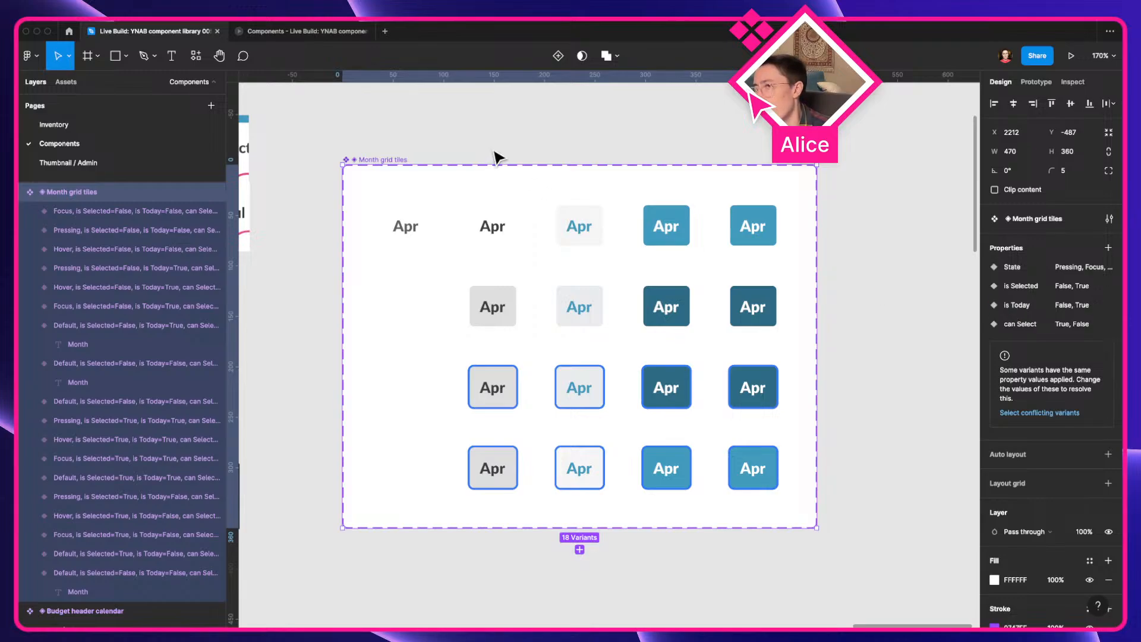
left_click_drag(568, 129, 580, 563)
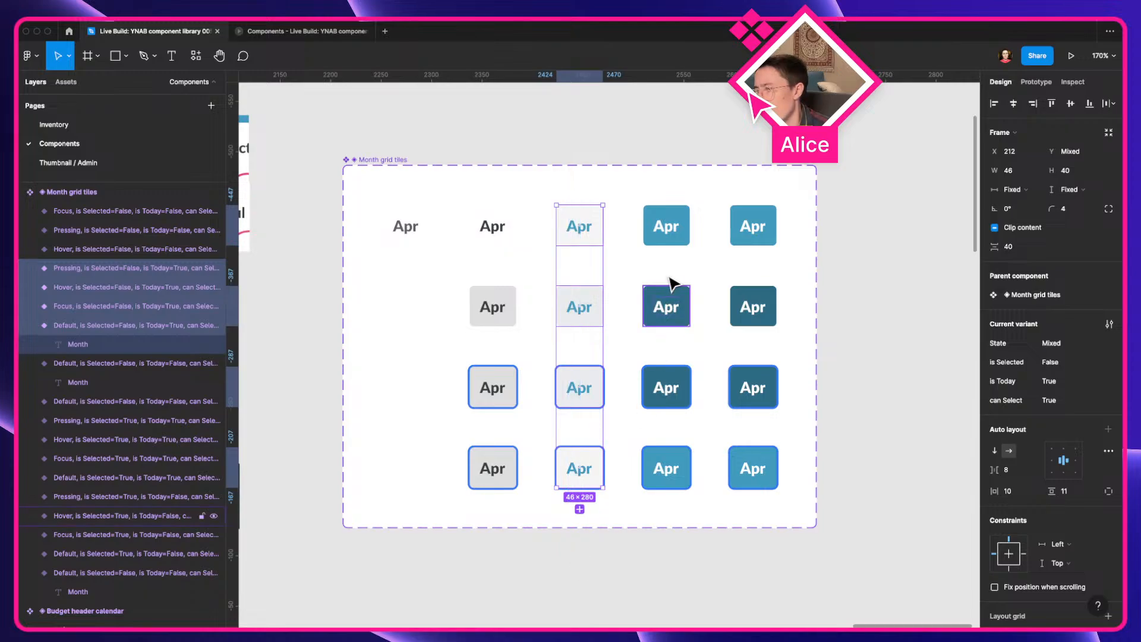
left_click_drag(654, 130, 684, 528)
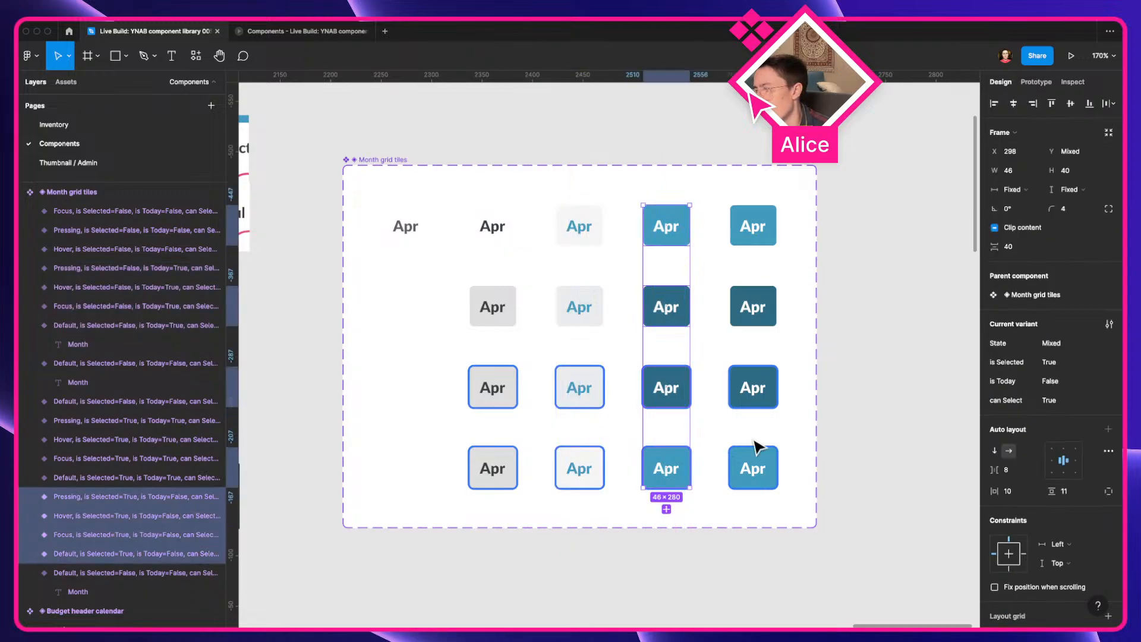
left_click_drag(759, 139, 771, 542)
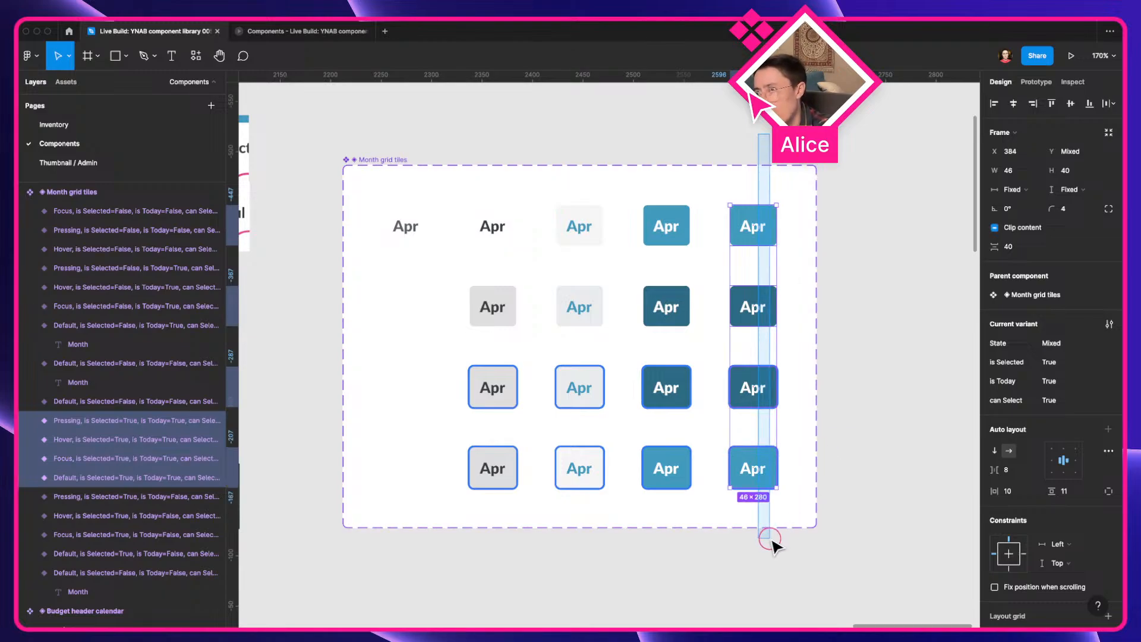
left_click_drag(772, 542, 774, 543)
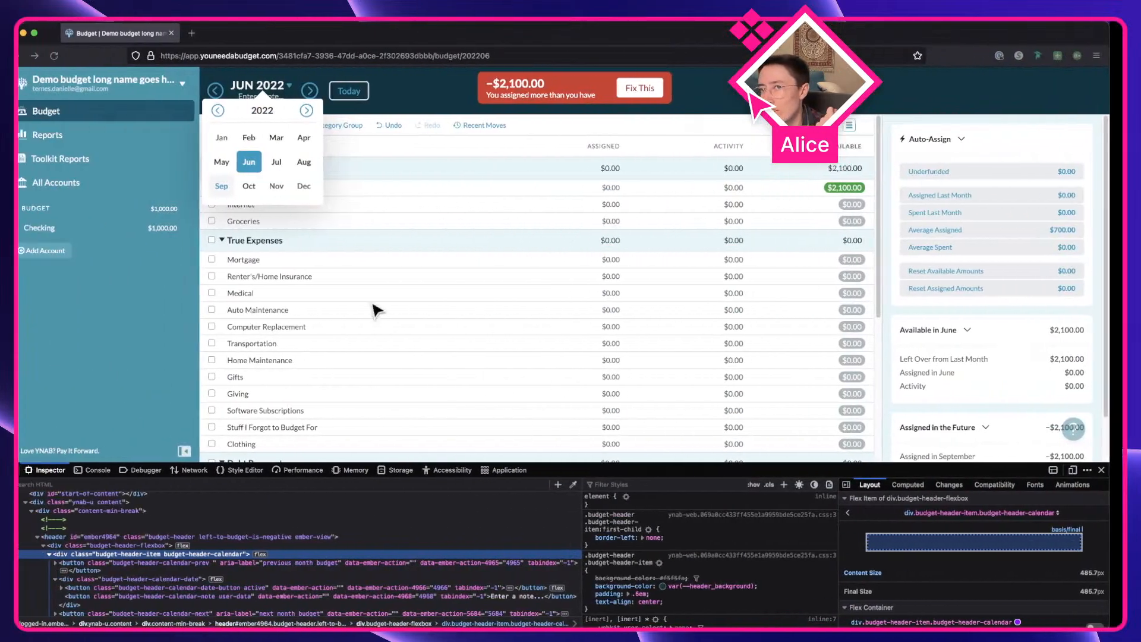
Check selecting September in the browser's month picker, and compare the can Select=True tiles with the can Select=False tile in Figma
left_click(233, 186)
left_click(270, 85)
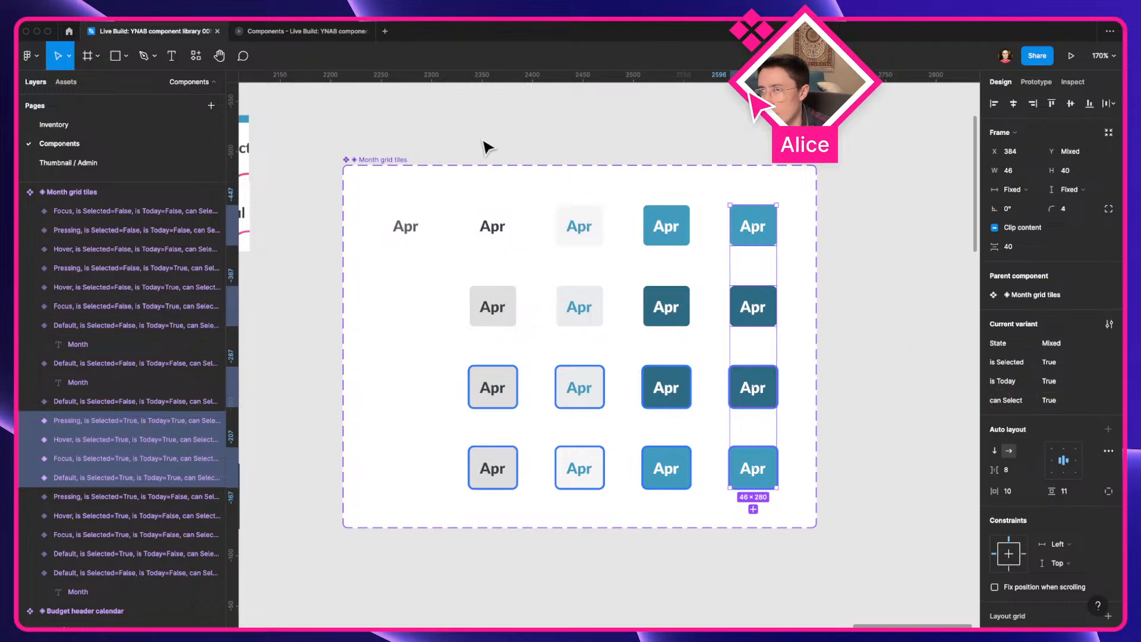
left_click_drag(481, 139, 707, 502)
left_click_drag(829, 560, 473, 143)
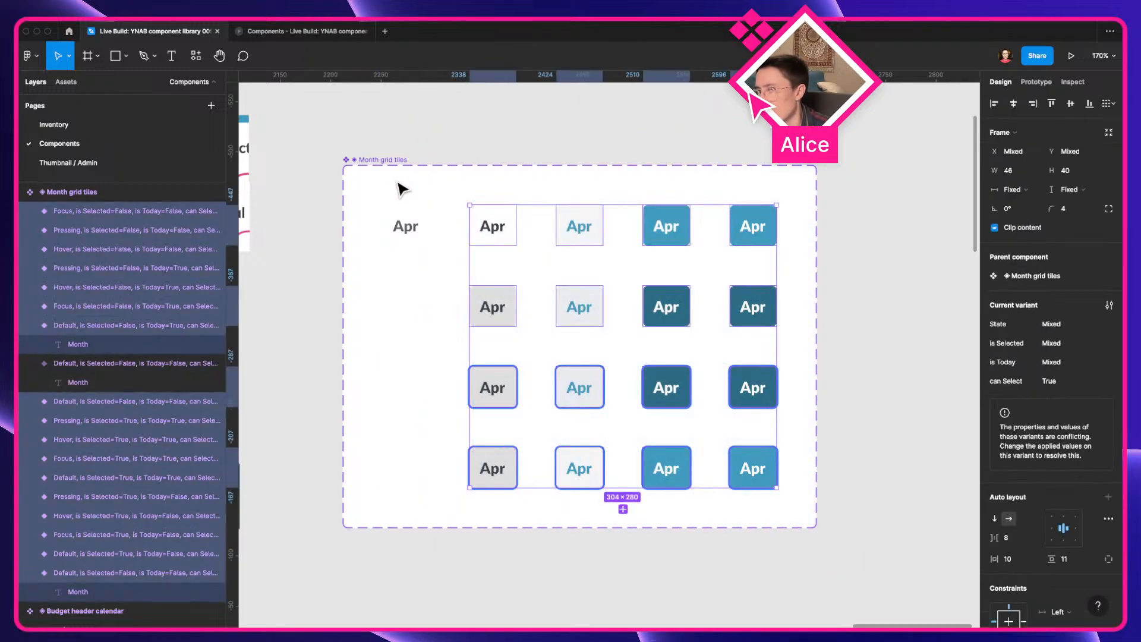
left_click(405, 225)
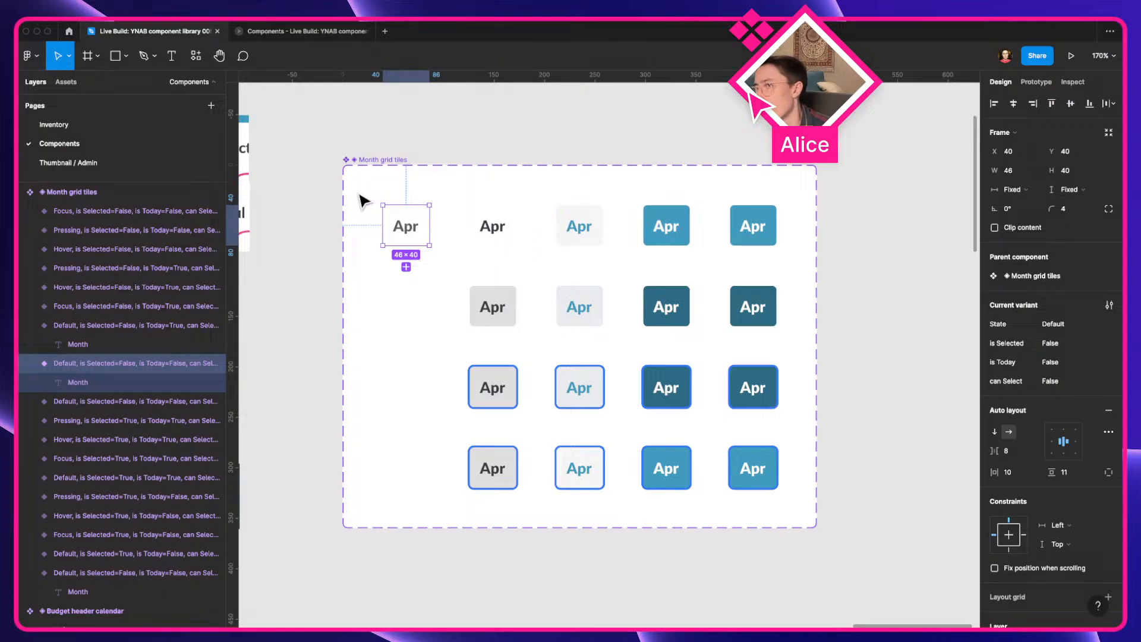
Rename the can Select property of the Month grid tiles set to Enabled and check it on the greyed-out default tile
left_click(376, 170)
double_click(1068, 323)
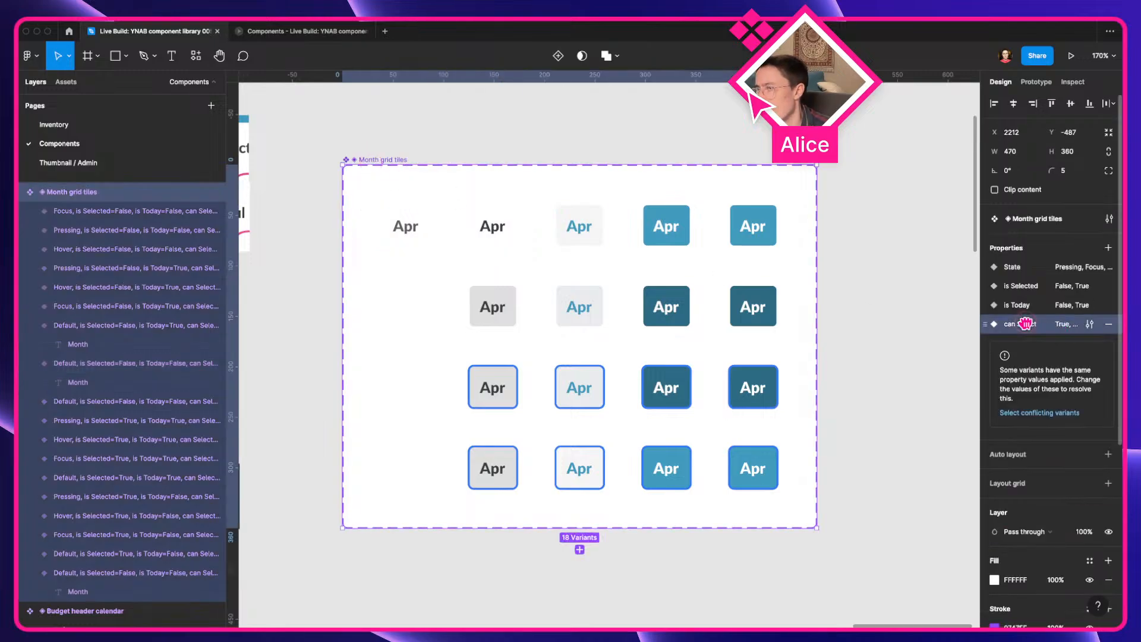
type("Enable")
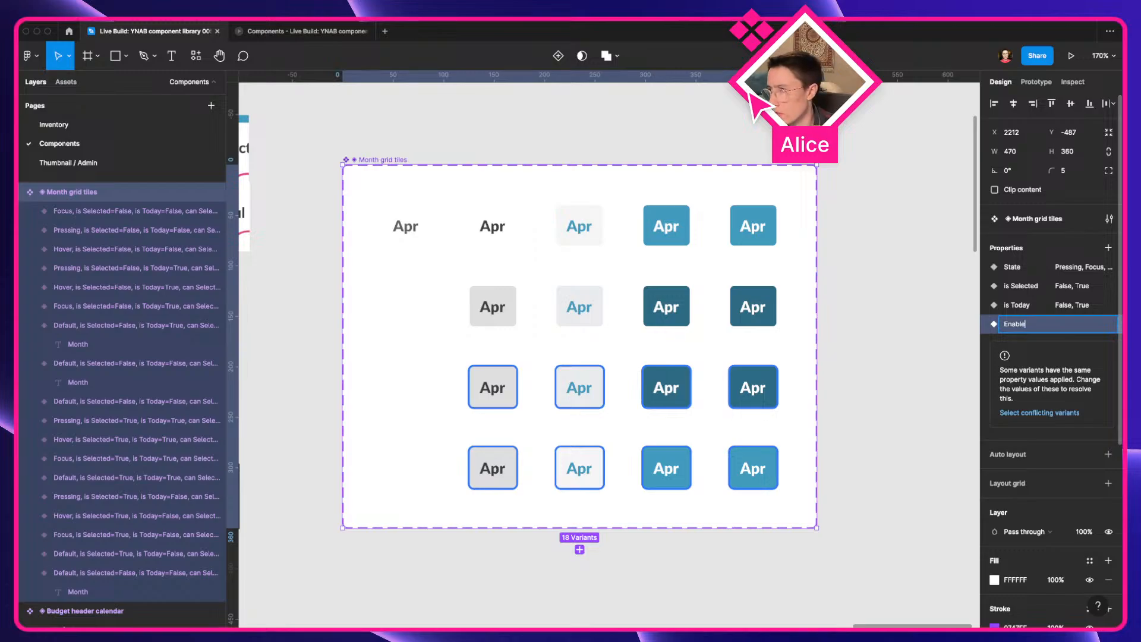
type("d")
key("Return")
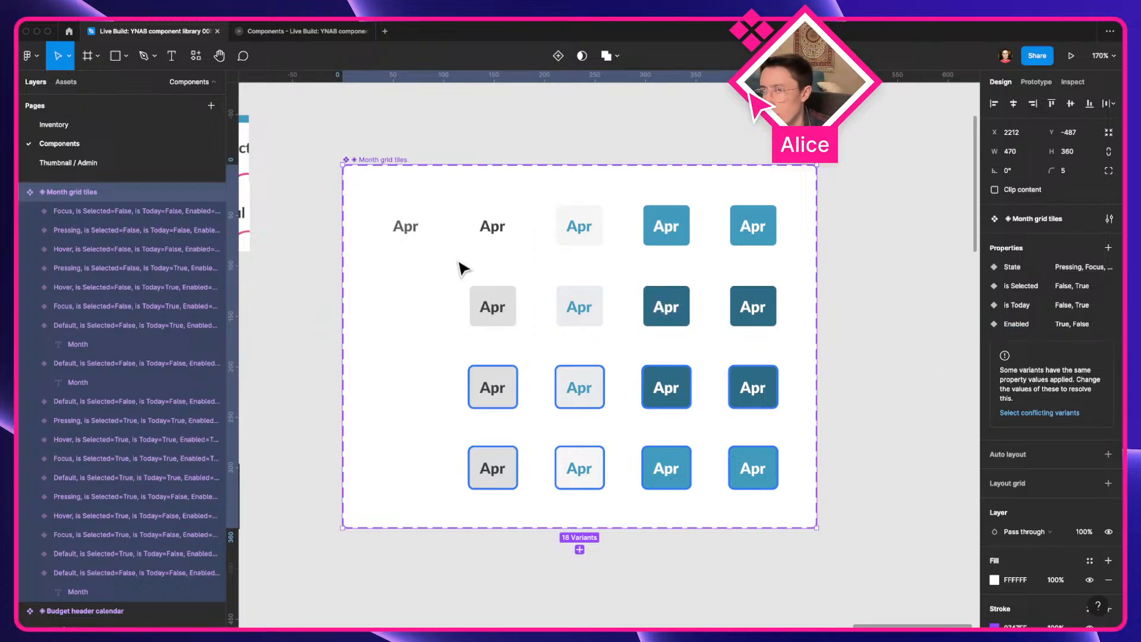
left_click(426, 237)
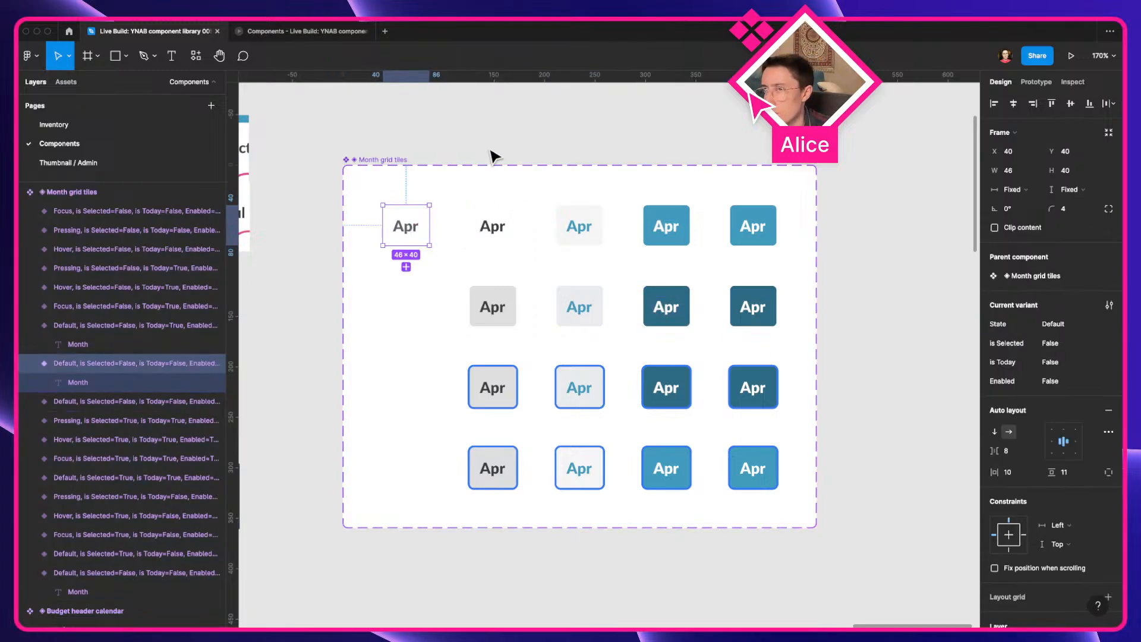
Place an instance of the dark-text default month tile on the empty canvas beside the component set
left_click_drag(490, 151, 846, 611)
left_click(846, 514)
scroll(847, 513, "down", 3, "super")
left_click_drag(741, 526, 599, 521)
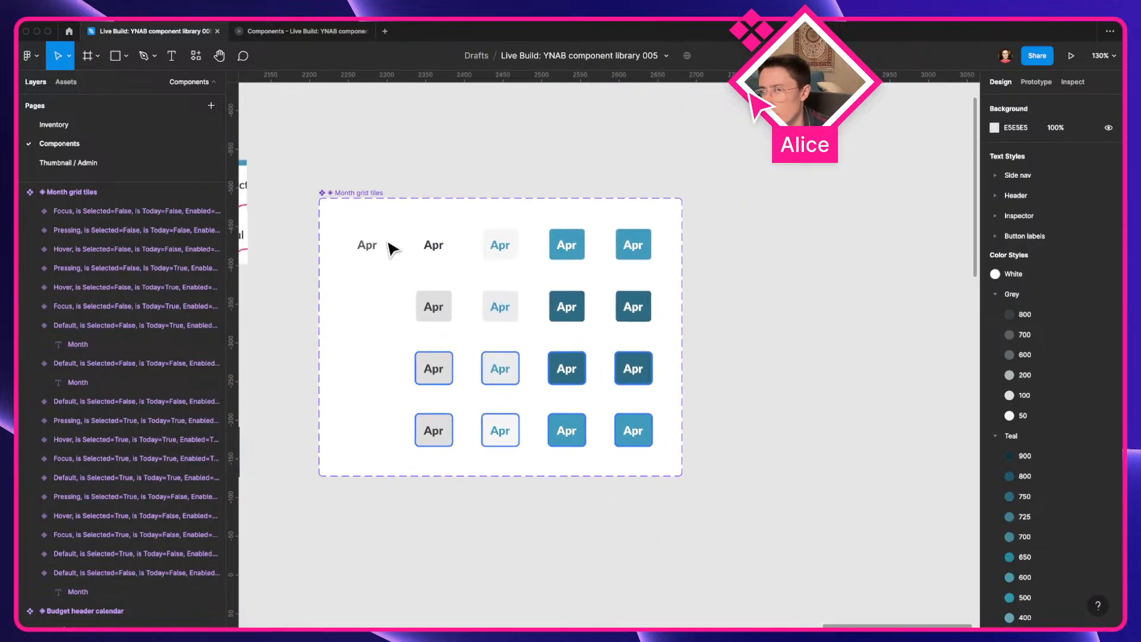
left_click(429, 246)
left_click_drag(429, 246, 884, 364)
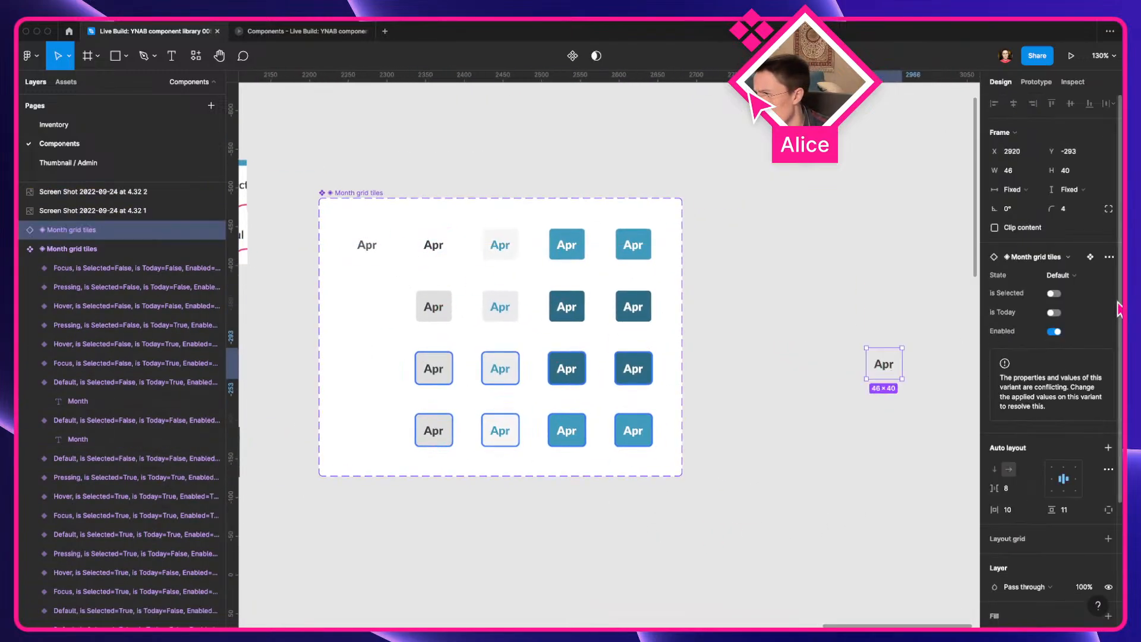
Test the placed instance's State options and its is Selected and Enabled toggles
left_click(1061, 276)
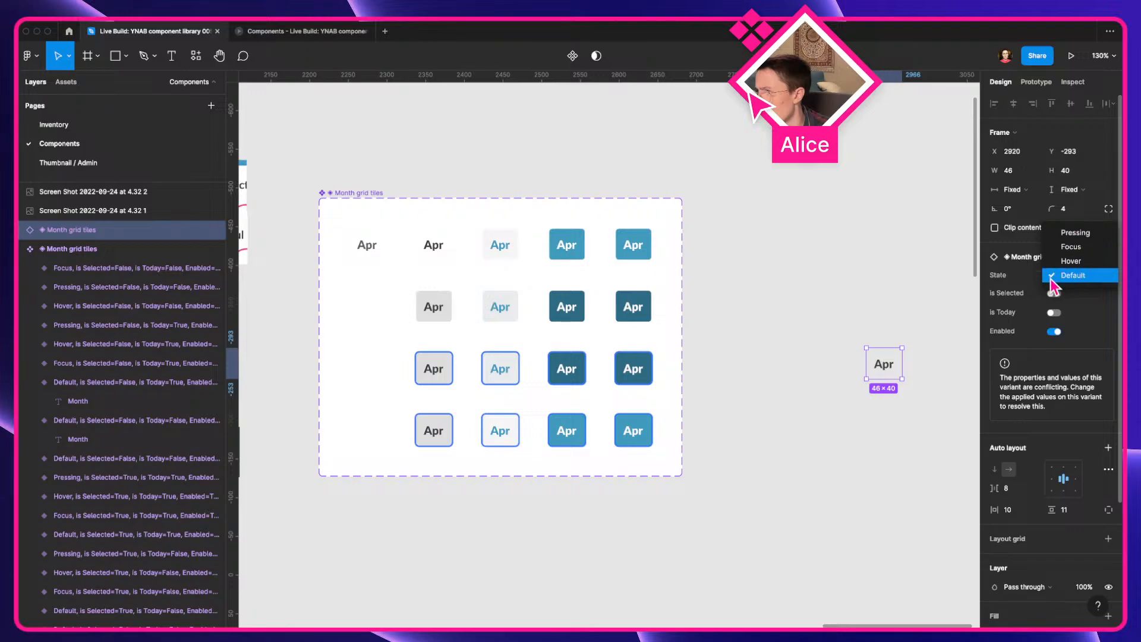
left_click(1050, 279)
left_click(1052, 294)
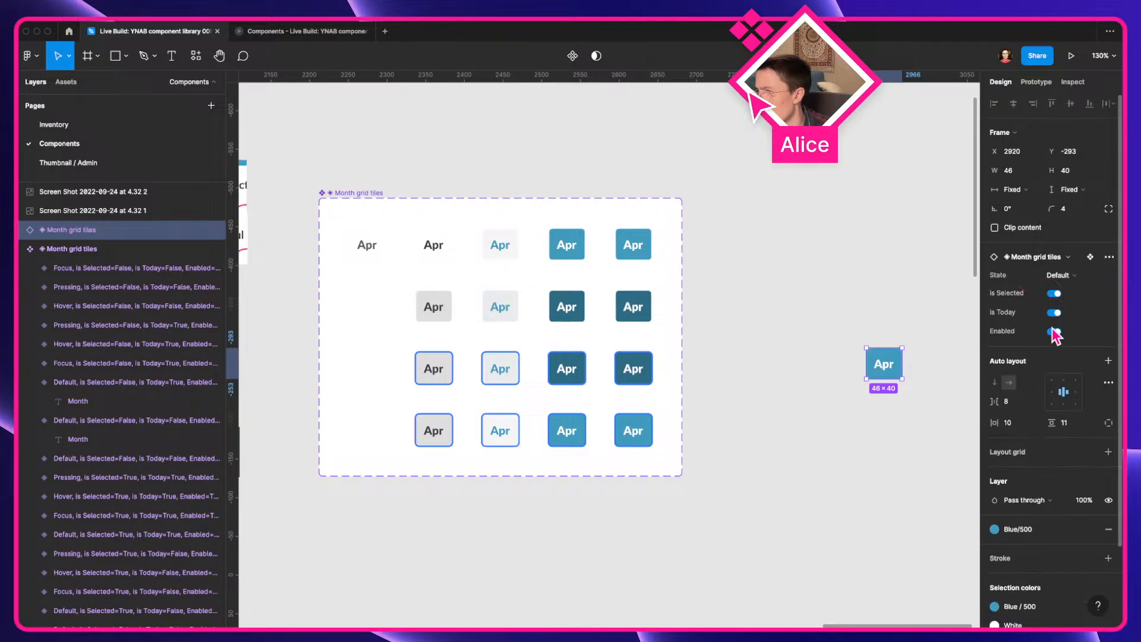
left_click(1053, 331)
left_click(1060, 281)
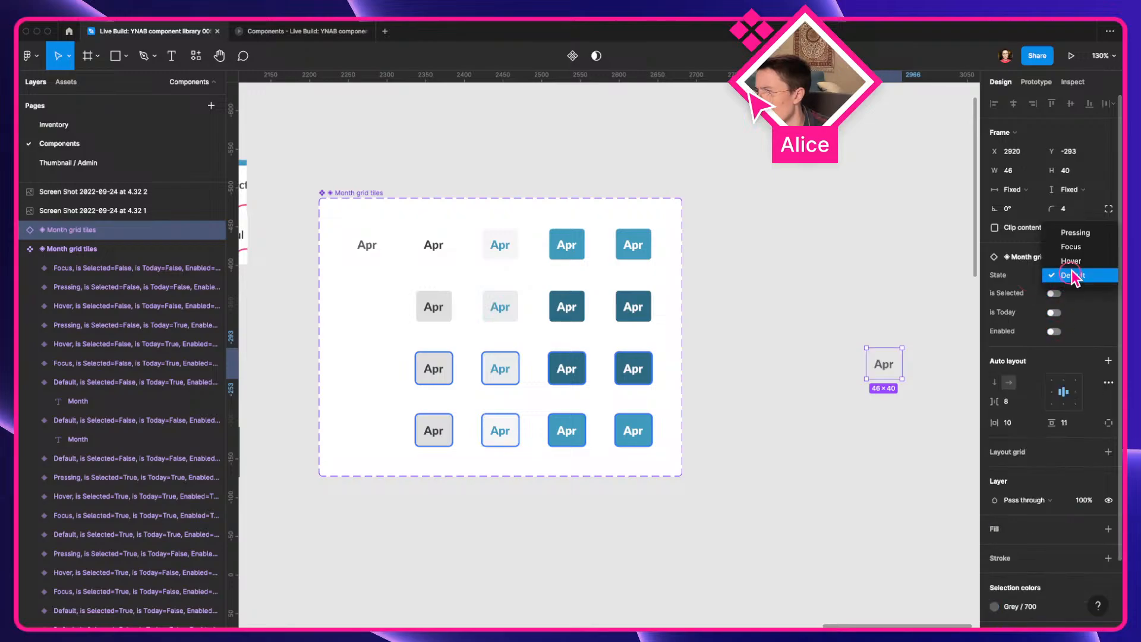
left_click(1017, 274)
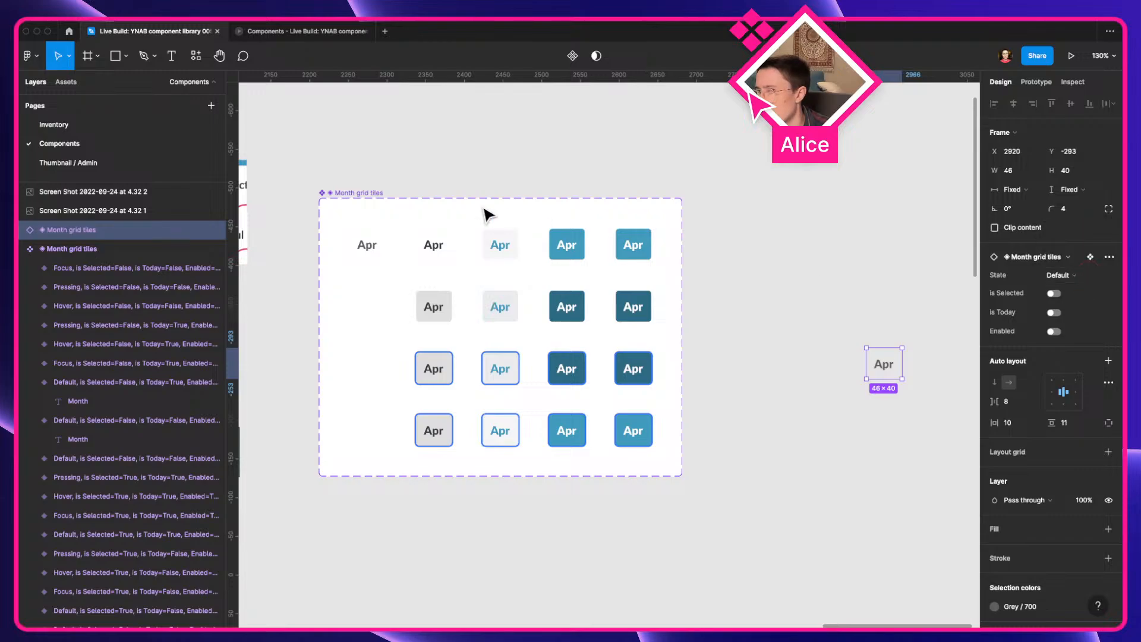
Put Default first in the set's State value order and move the test instance closer to the component set
left_click(341, 196)
left_click(1089, 267)
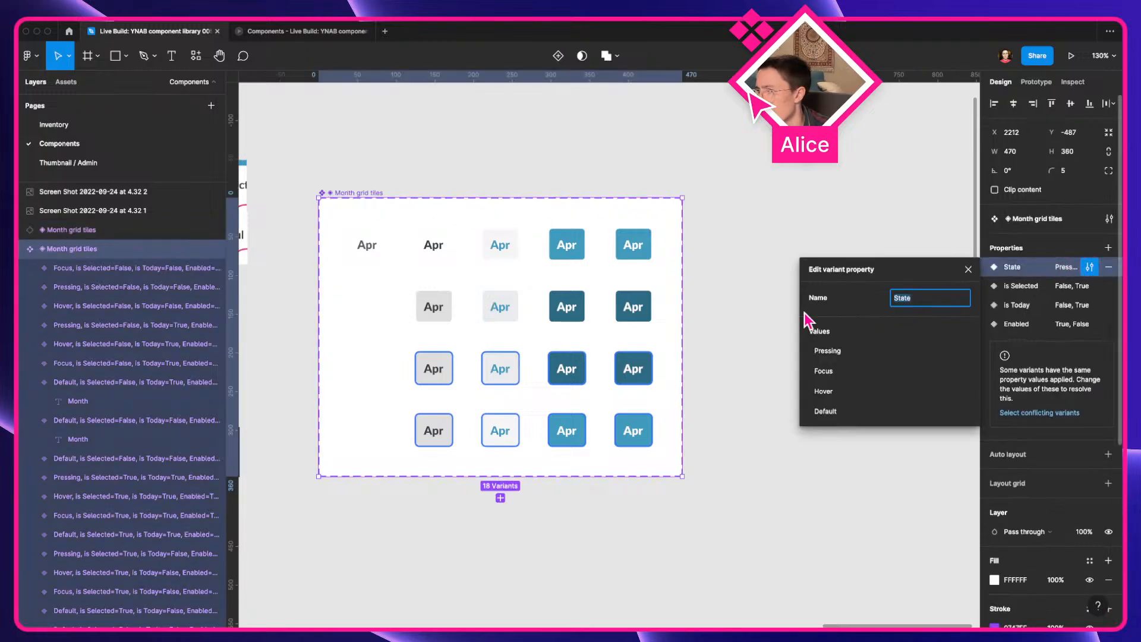
left_click_drag(810, 409, 827, 348)
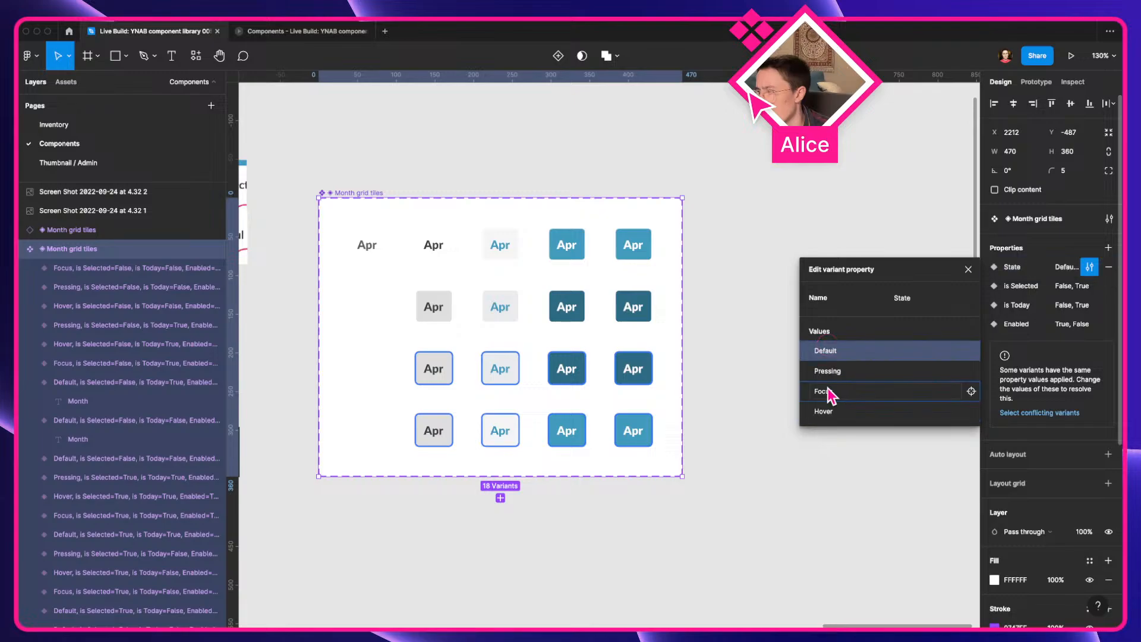
left_click_drag(810, 404, 786, 340)
left_click(769, 387)
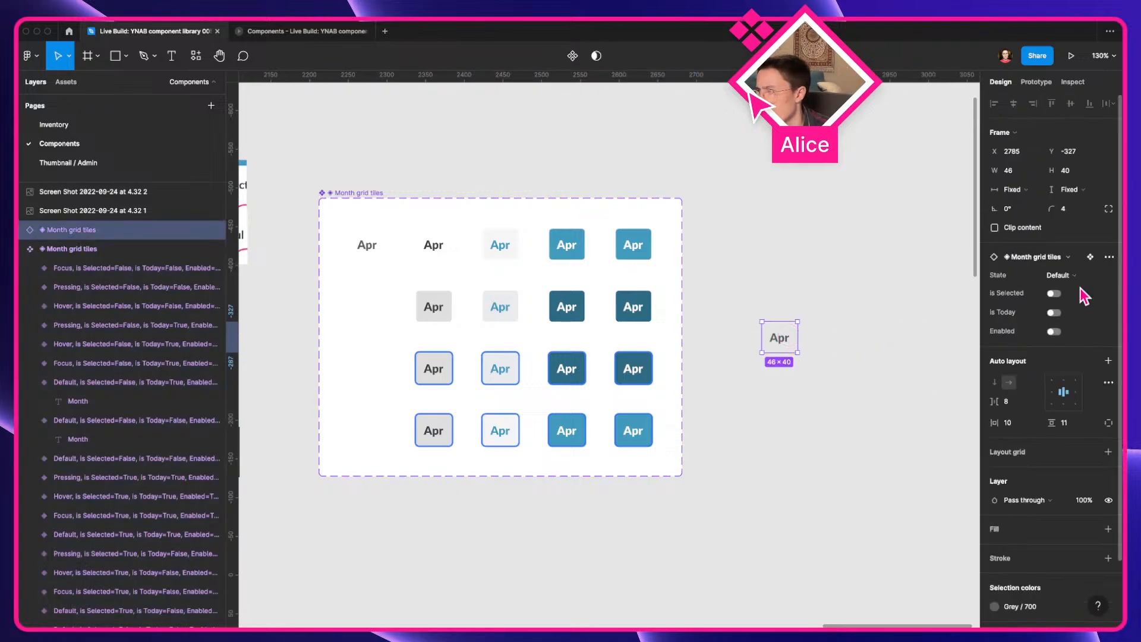
Test the instance with is Selected, Enabled and is Today switched on and off in turn, keeping State at Default
left_click(1074, 276)
left_click(1074, 275)
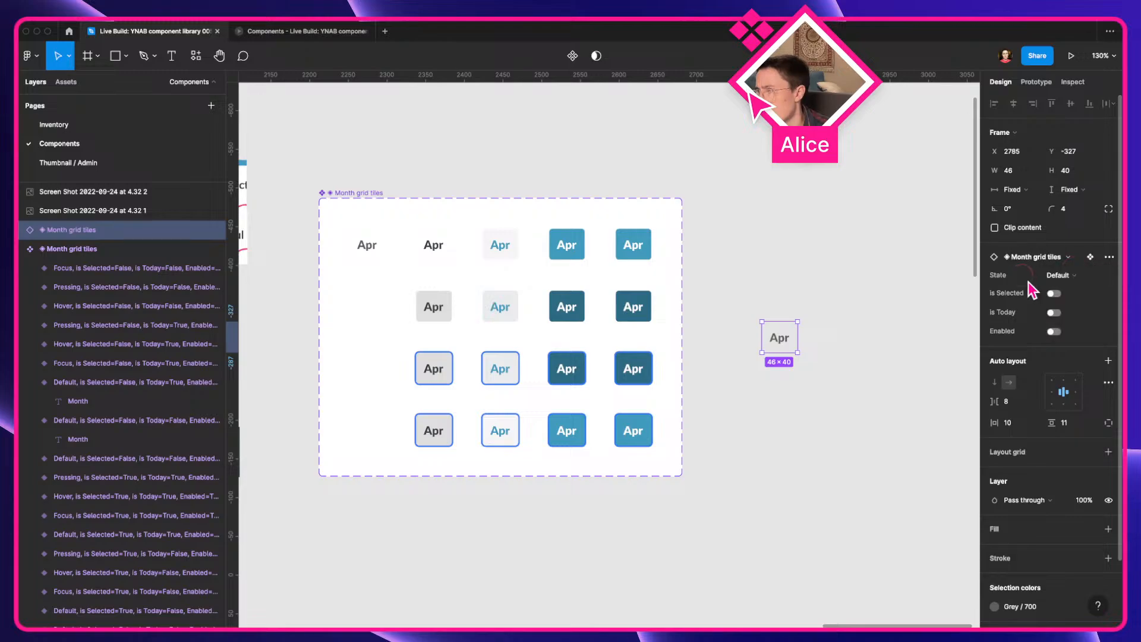
left_click(1054, 294)
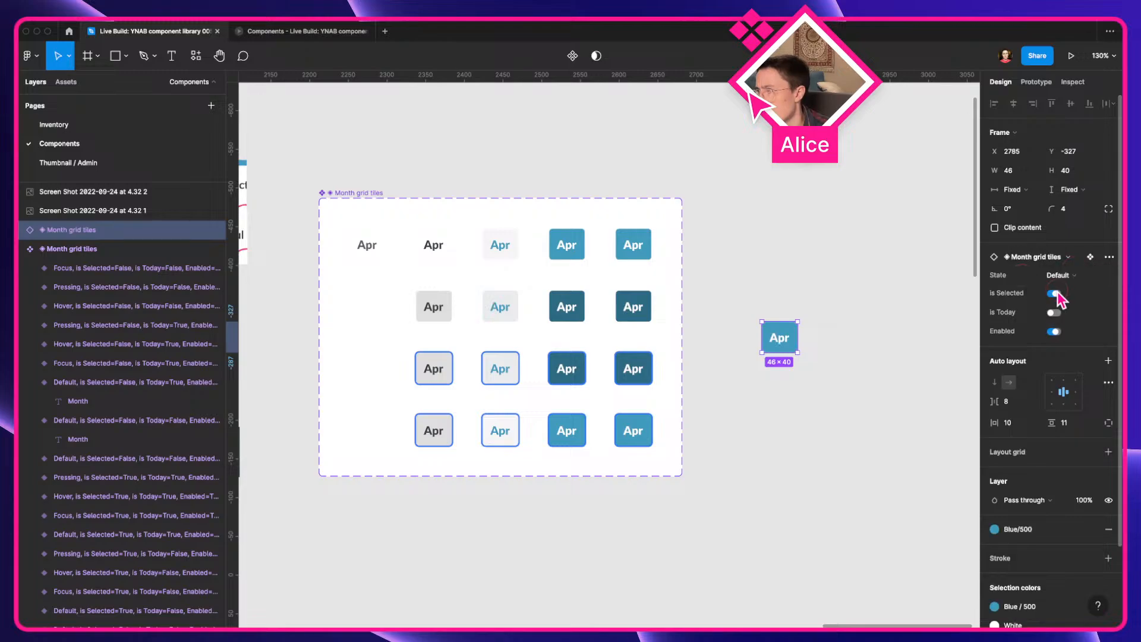
left_click(1055, 332)
left_click(1055, 331)
left_click(1055, 294)
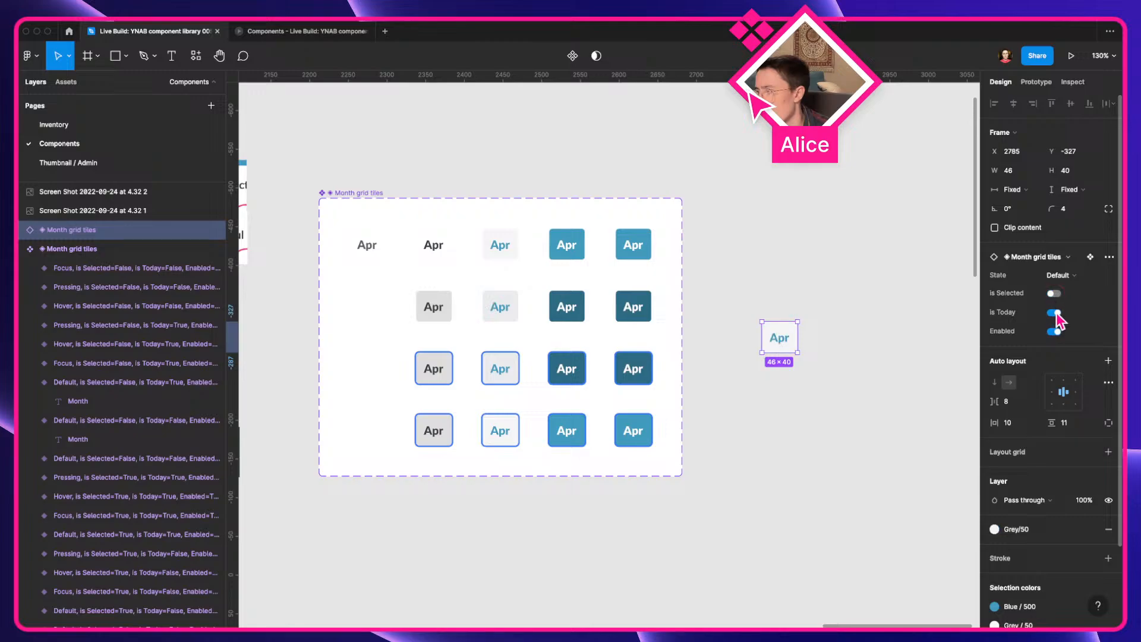
left_click(1054, 313)
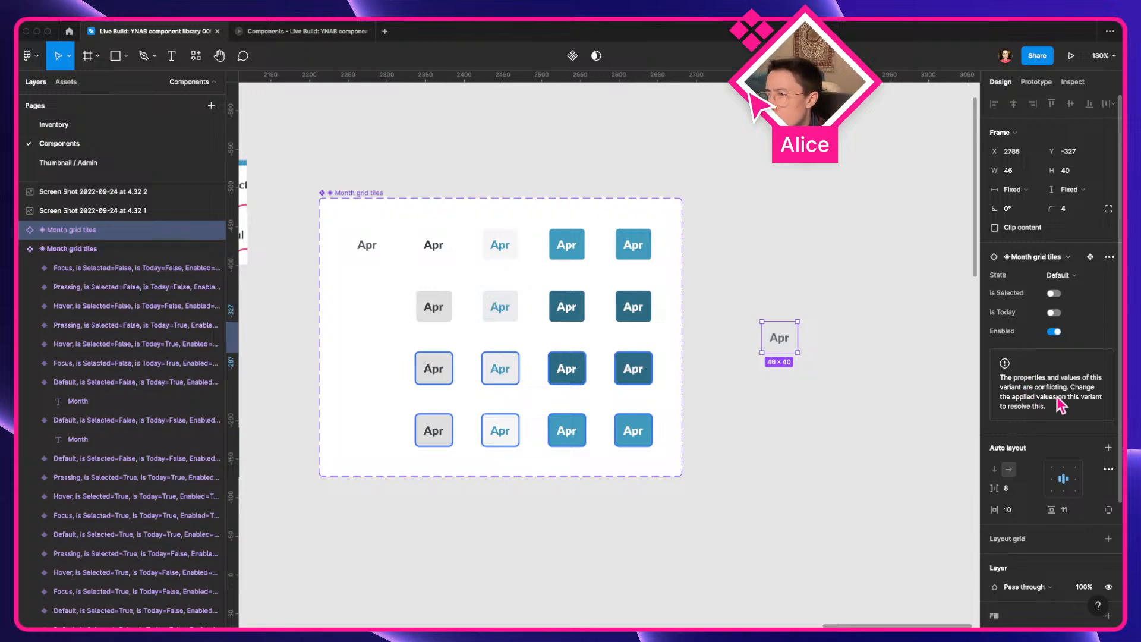
Select the conflicting variants of the Month grid tiles set and locate them in the layer list
left_click(423, 244)
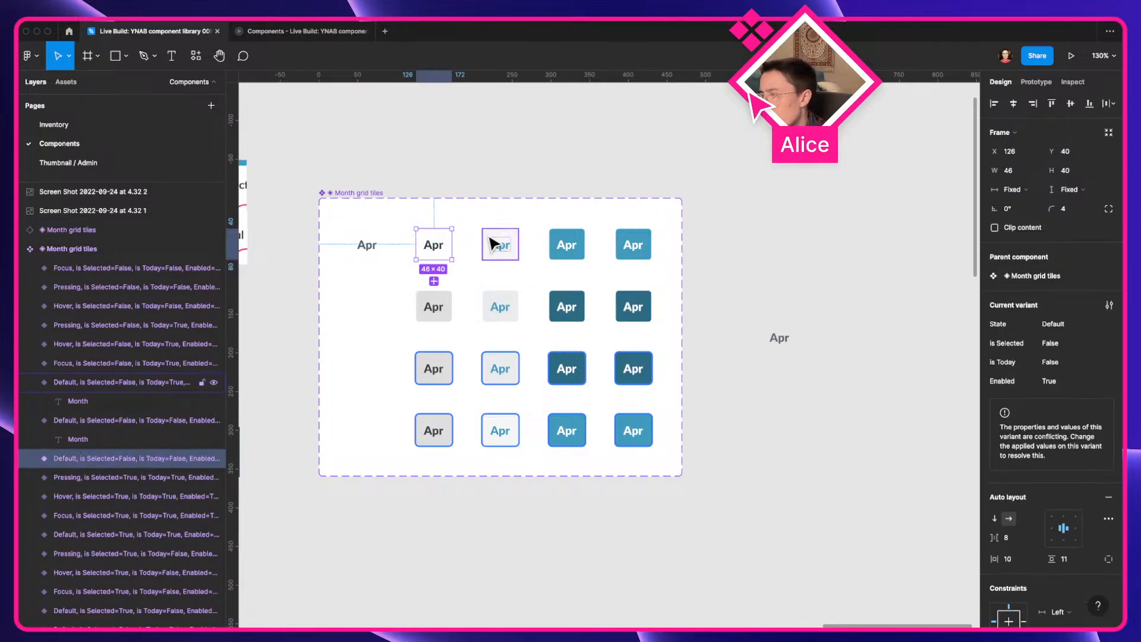
left_click(324, 195)
left_click(1039, 413)
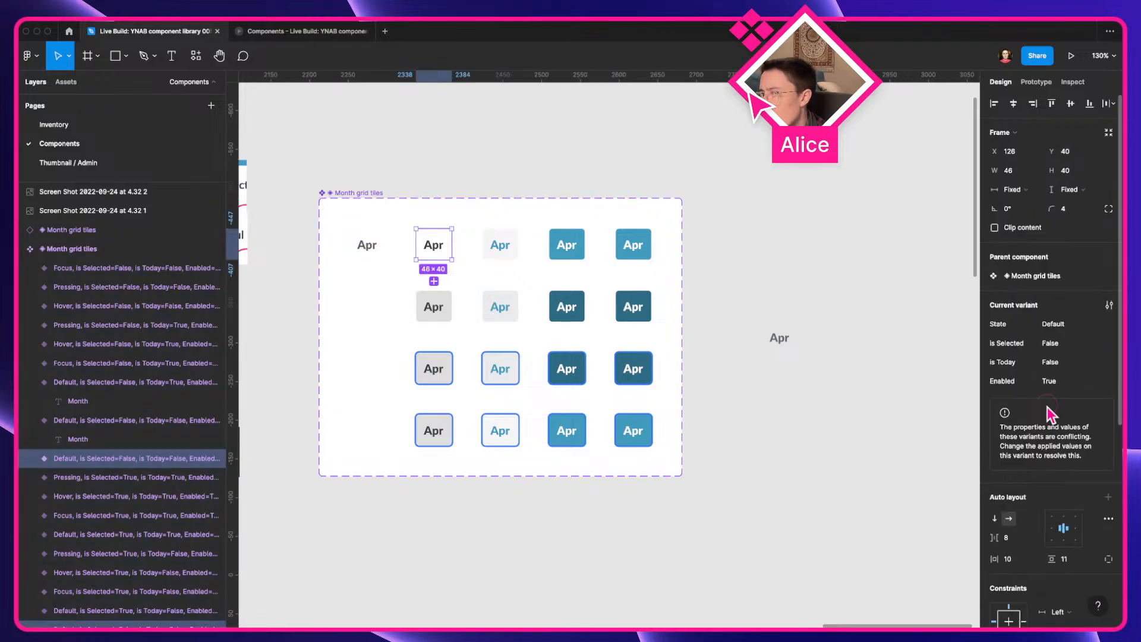
scroll(89, 499, "down", 1)
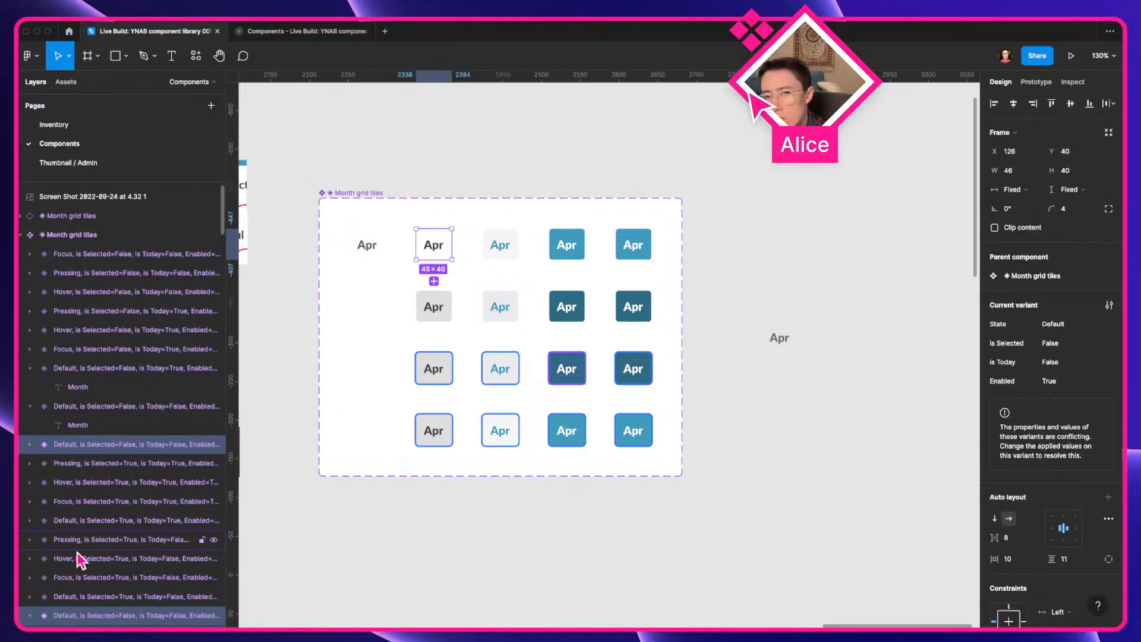
Try shifting the conflicting pair and all variants to look for stacked tiles, using the outline view, and undo the moves
left_click_drag(442, 249, 469, 273)
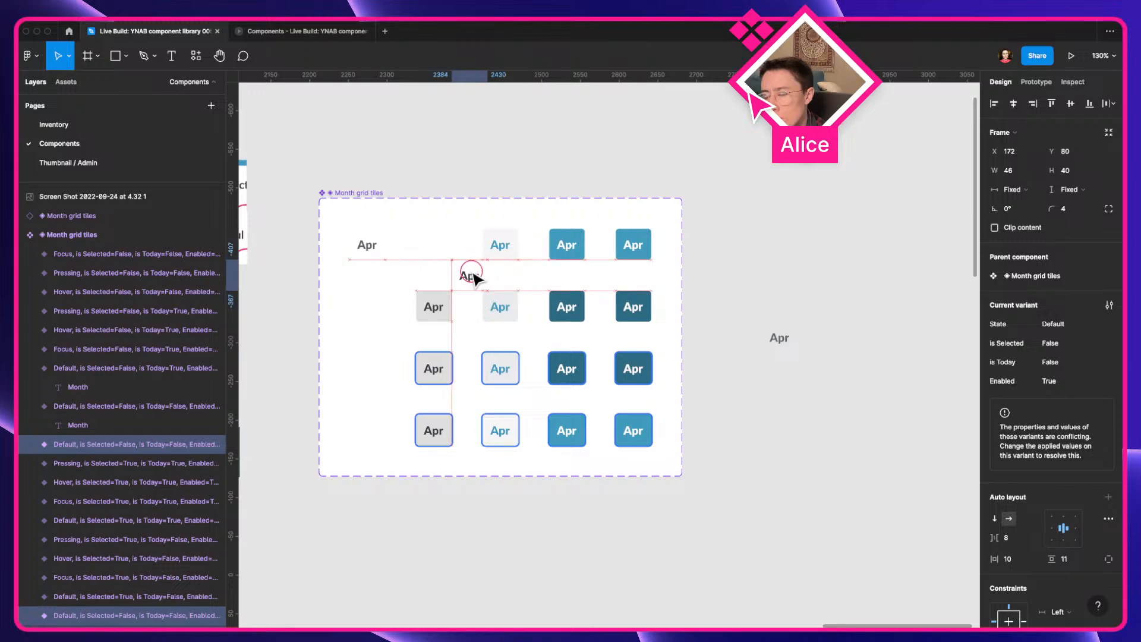
key("super+z")
key("super+a")
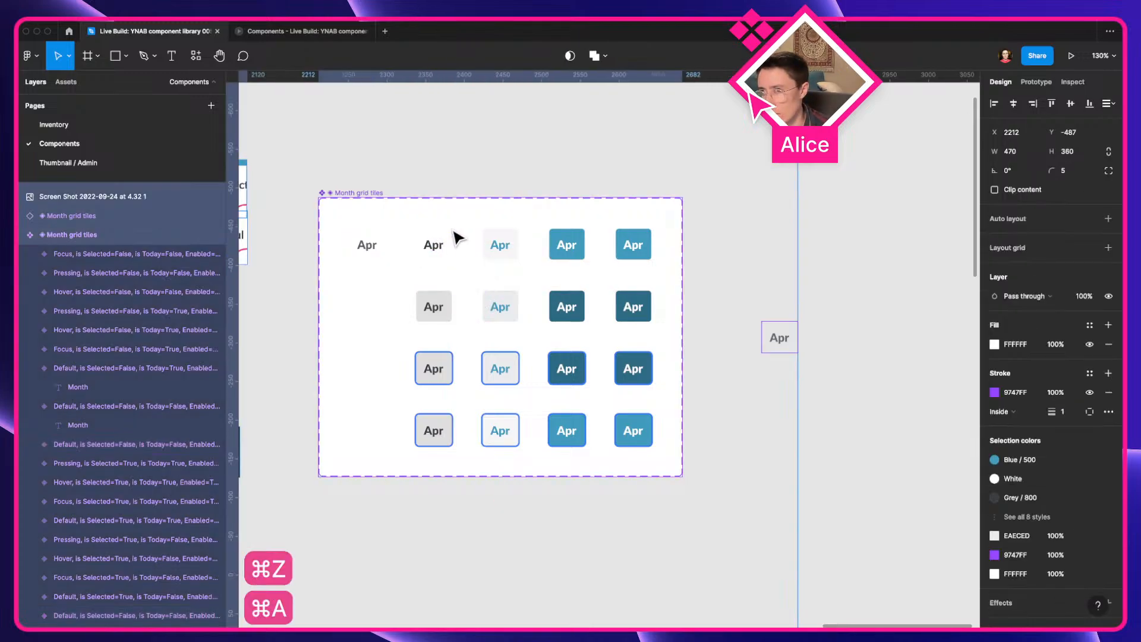
key("Escape")
key("super+a")
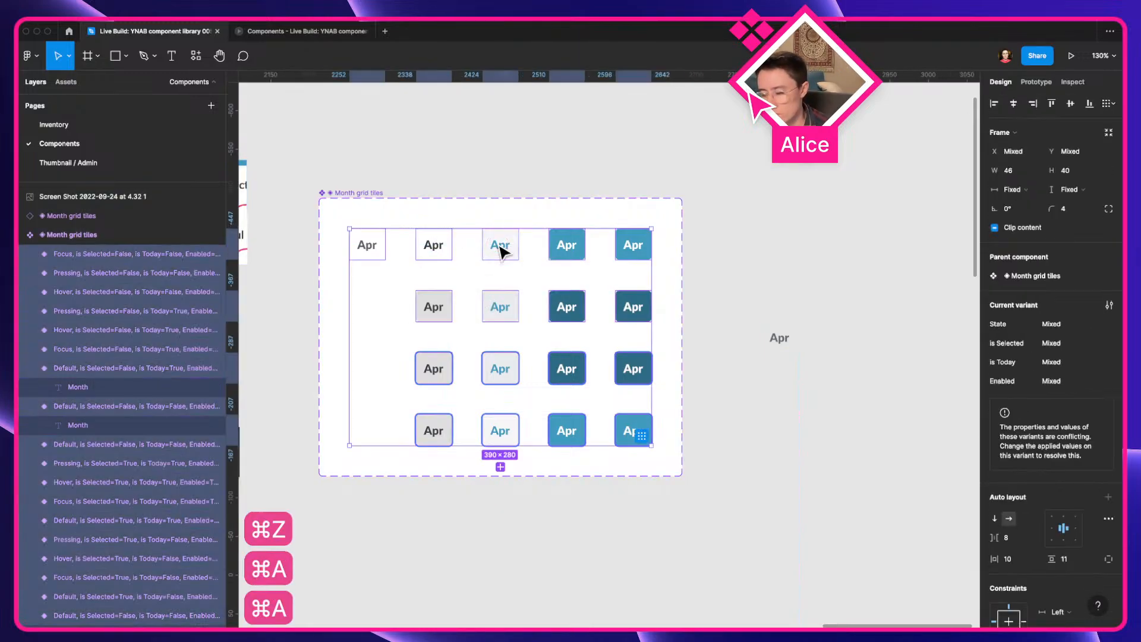
key("super+y")
left_click_drag(502, 248, 518, 263)
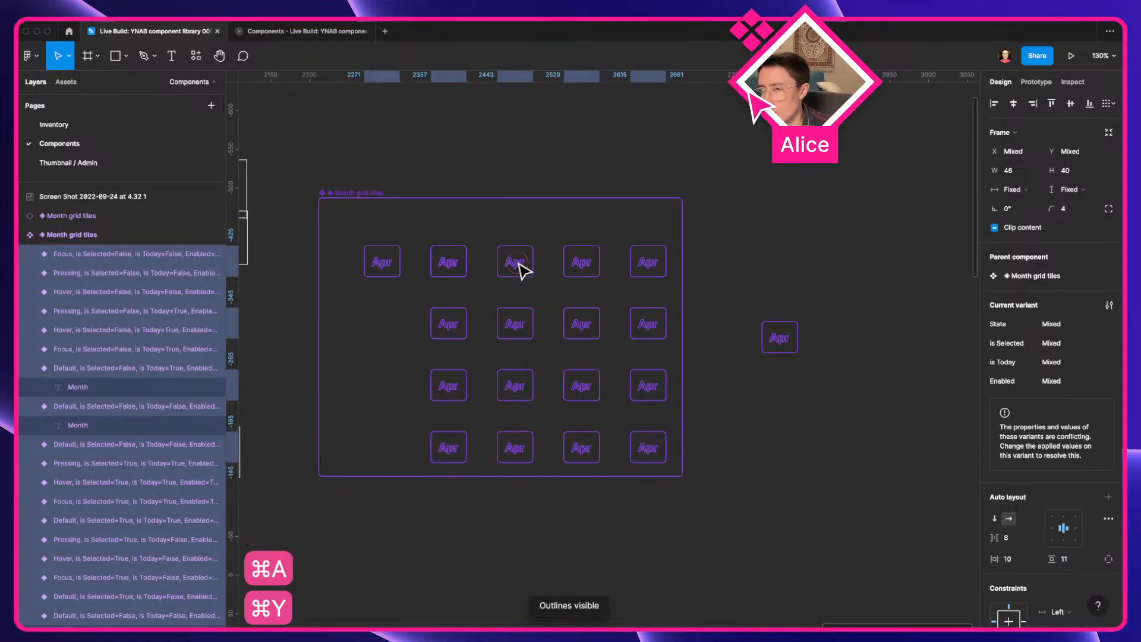
key("super+z")
Collapse the expanded variant layers of the Month grid tiles set and hide the outlines
left_click(30, 368)
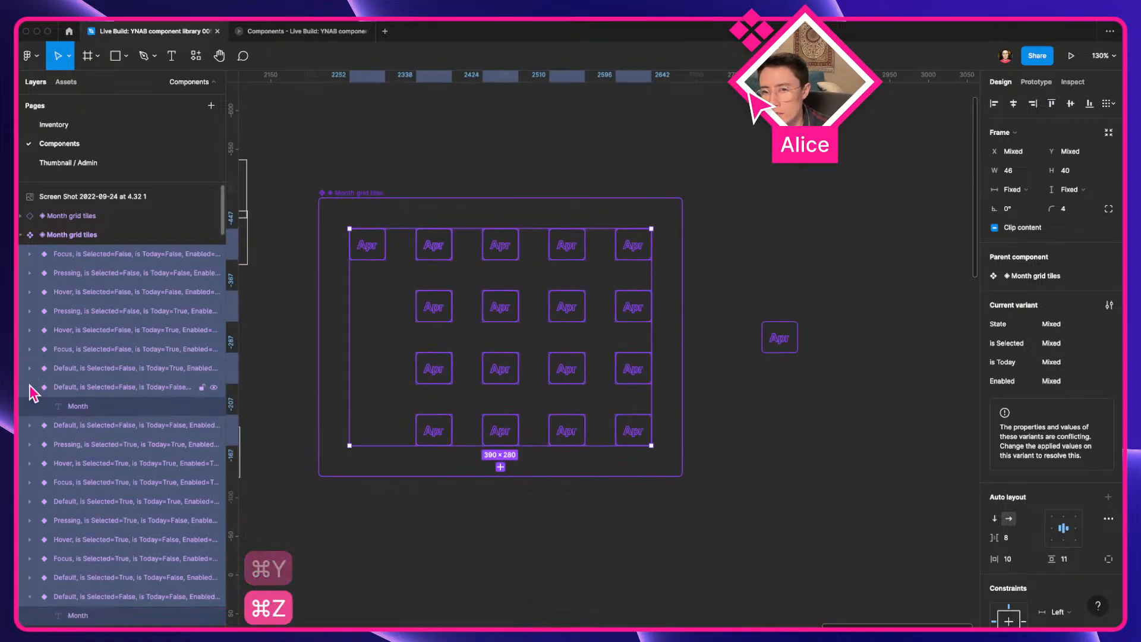
left_click(30, 387)
left_click(29, 577)
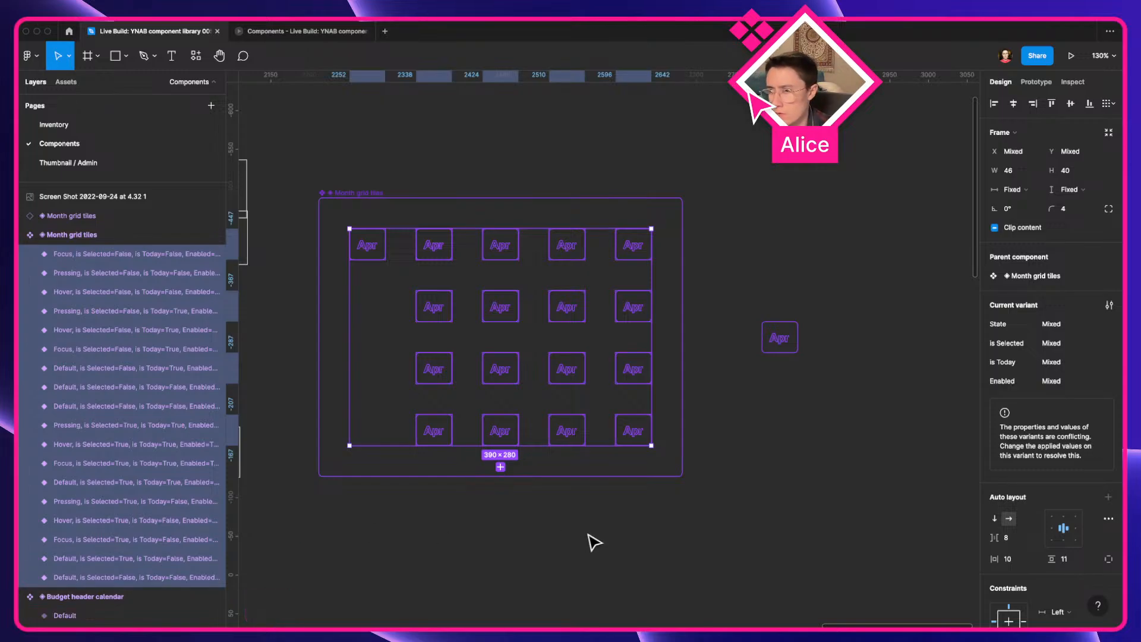
left_click(594, 542)
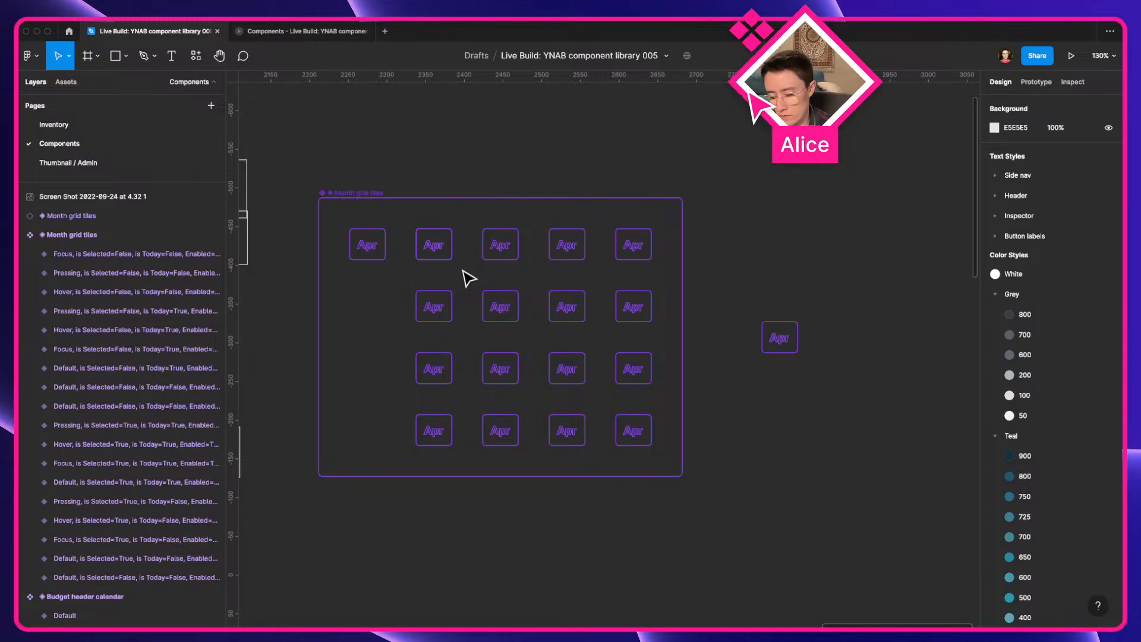
key("super+y")
Compare the is Selected, is Today and Enabled values of the conflicting dark-text default tile with the blue-text default tile
left_click(792, 343)
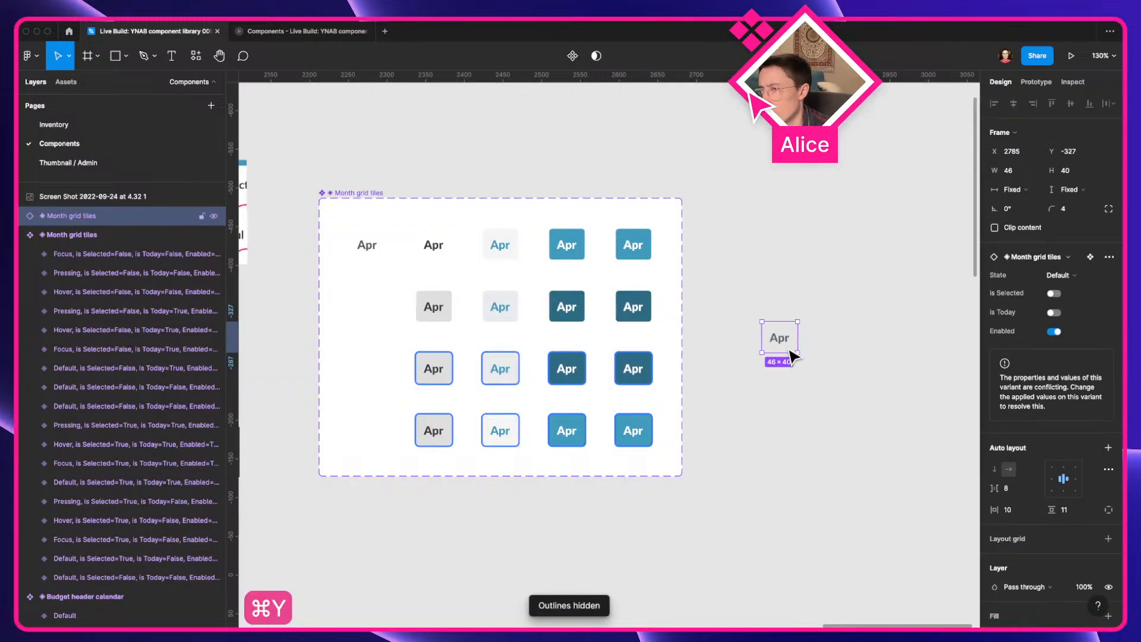
left_click(449, 315)
left_click(441, 252)
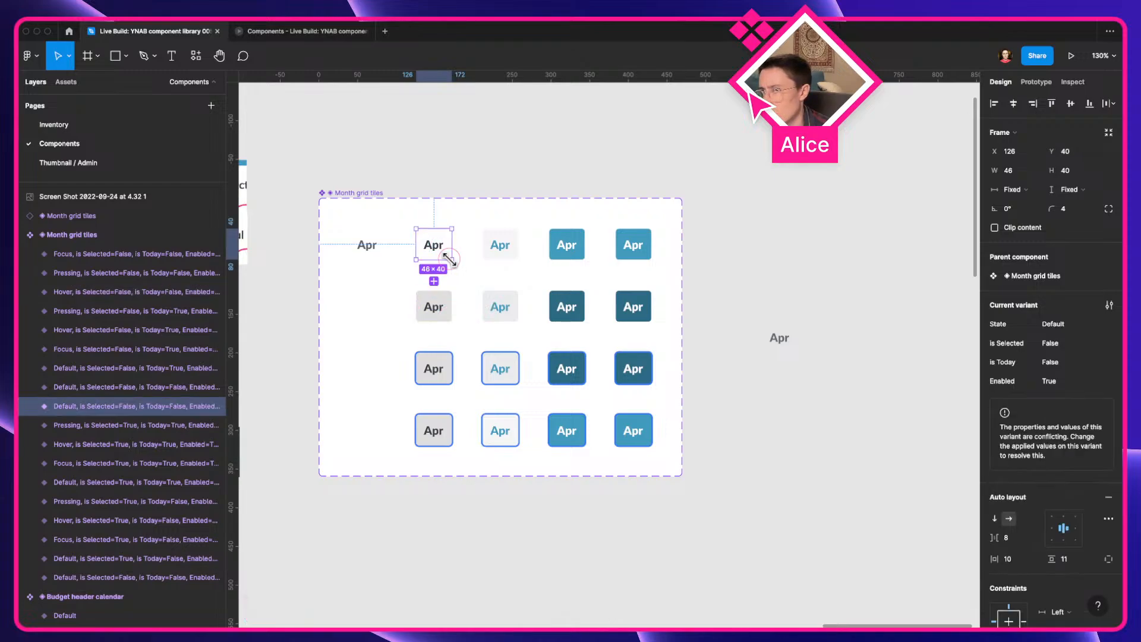
left_click(506, 259)
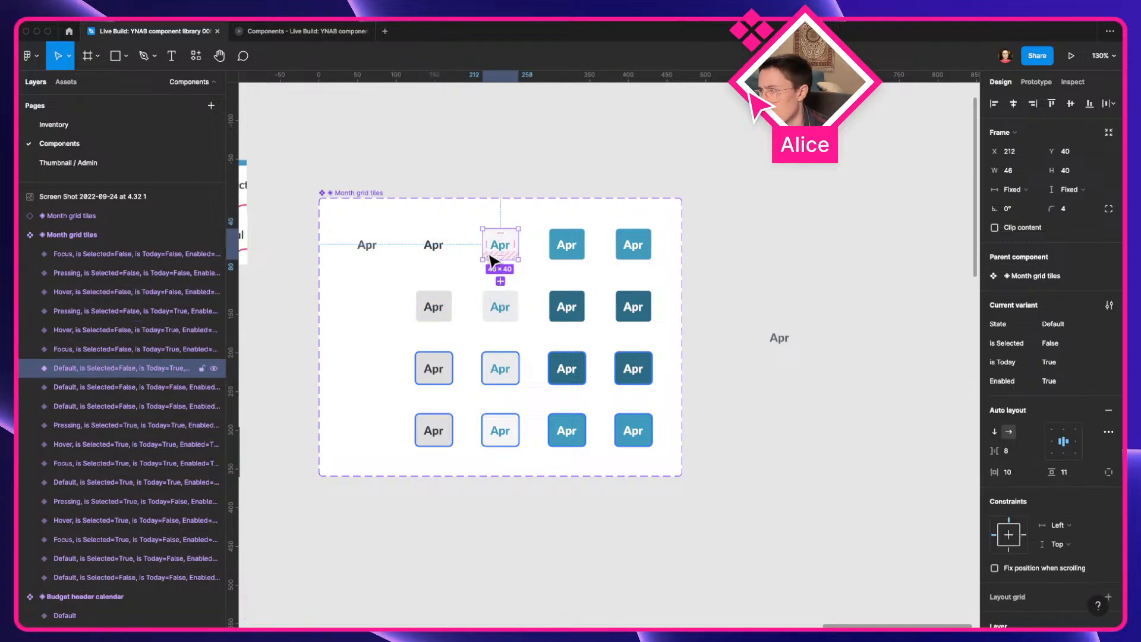
left_click(435, 246)
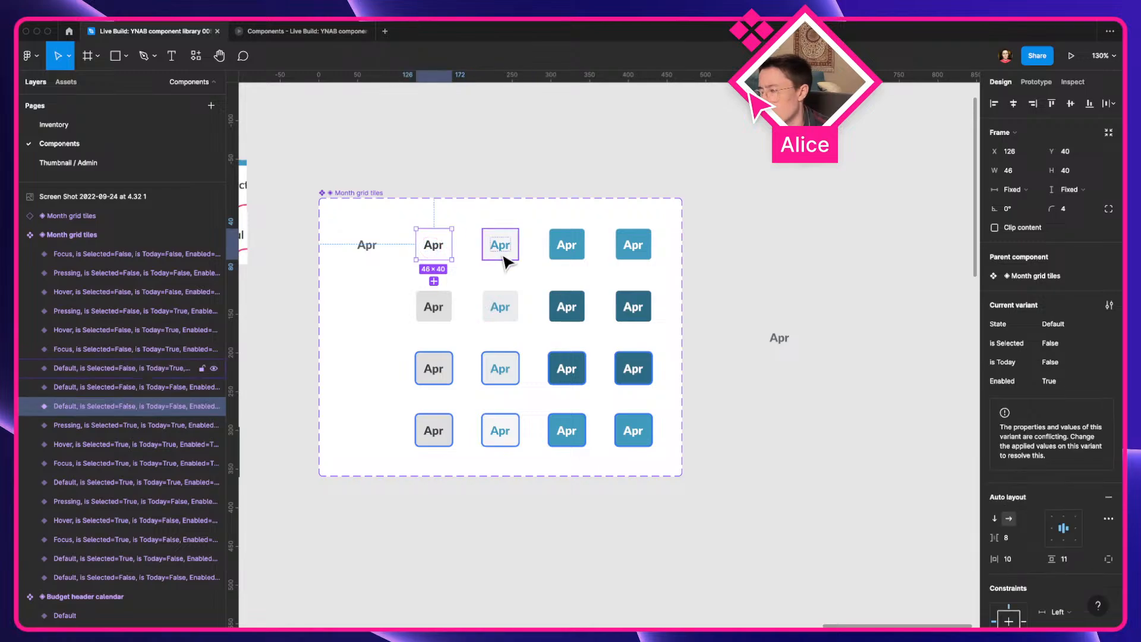
left_click(503, 256)
left_click(438, 247)
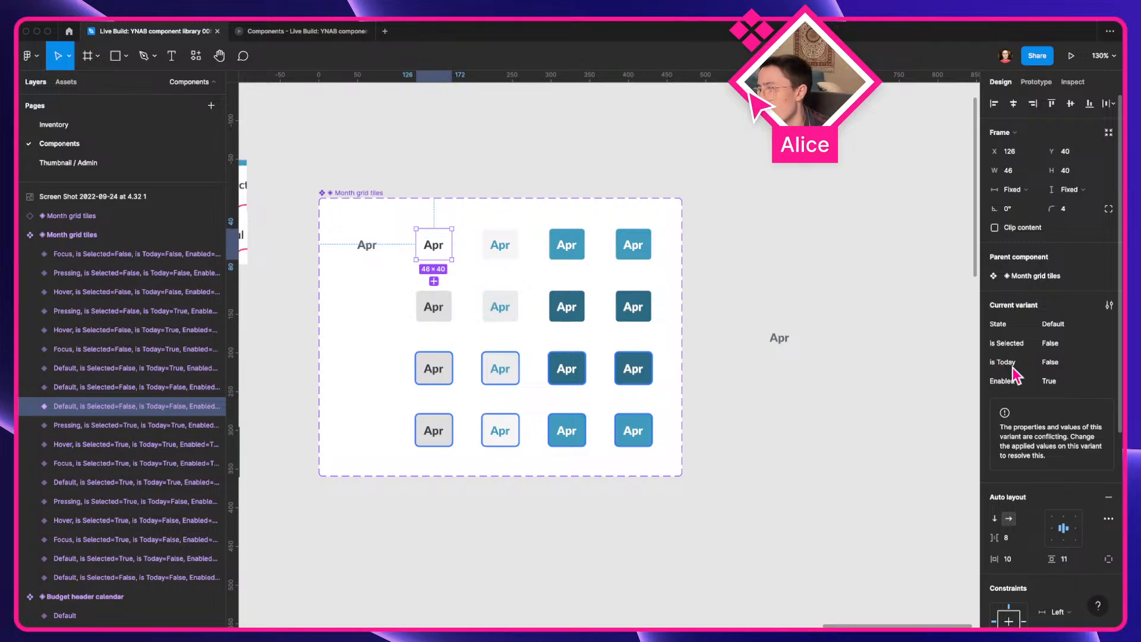
left_click(507, 255)
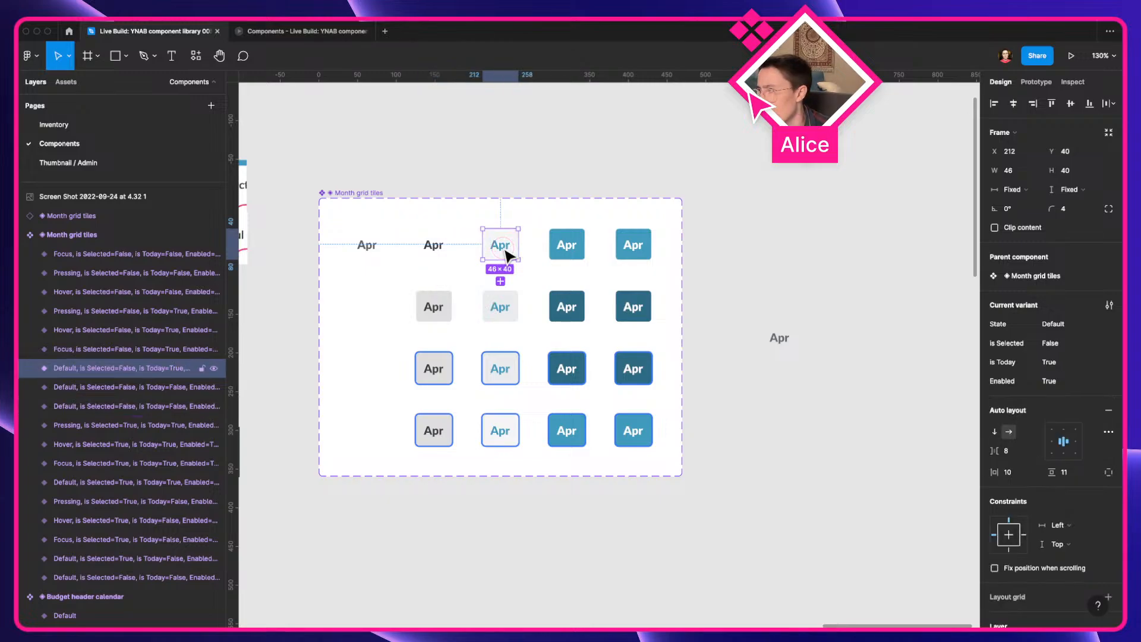
left_click(454, 253)
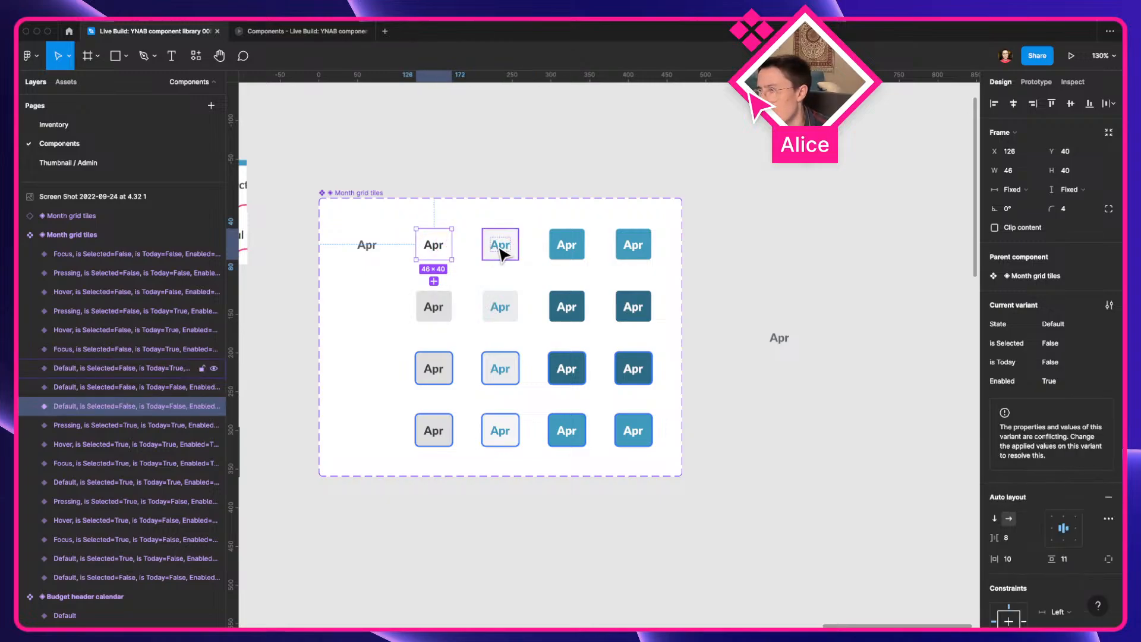
left_click(499, 248)
left_click(429, 255)
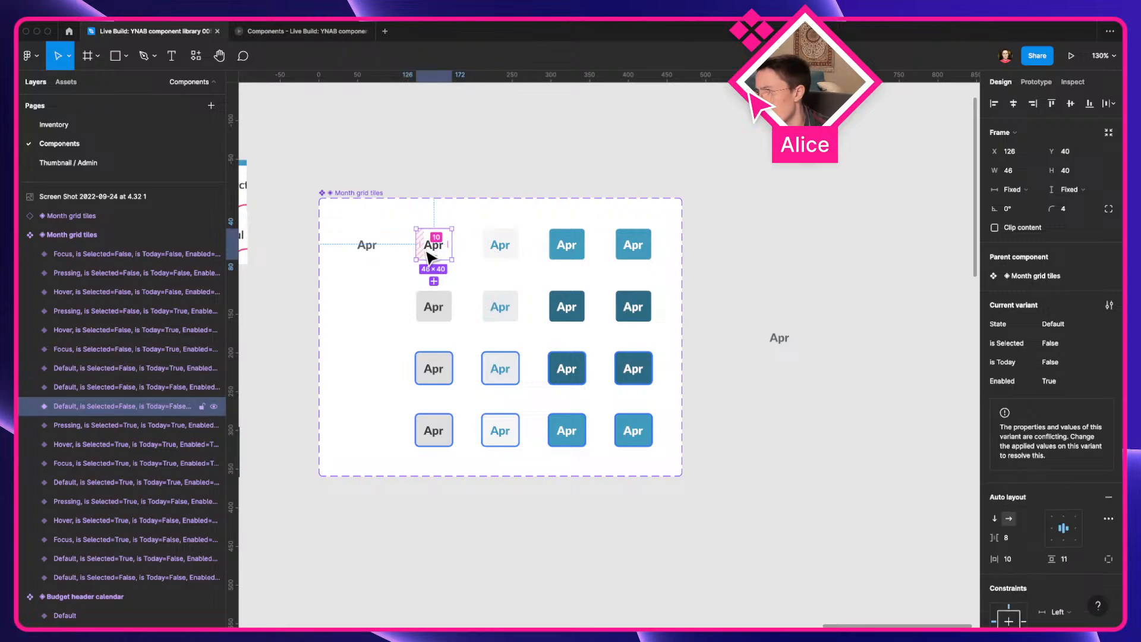
Compare the property values of the conflicting dark-text default tile with those of each other default tile in the first row
left_click(502, 248)
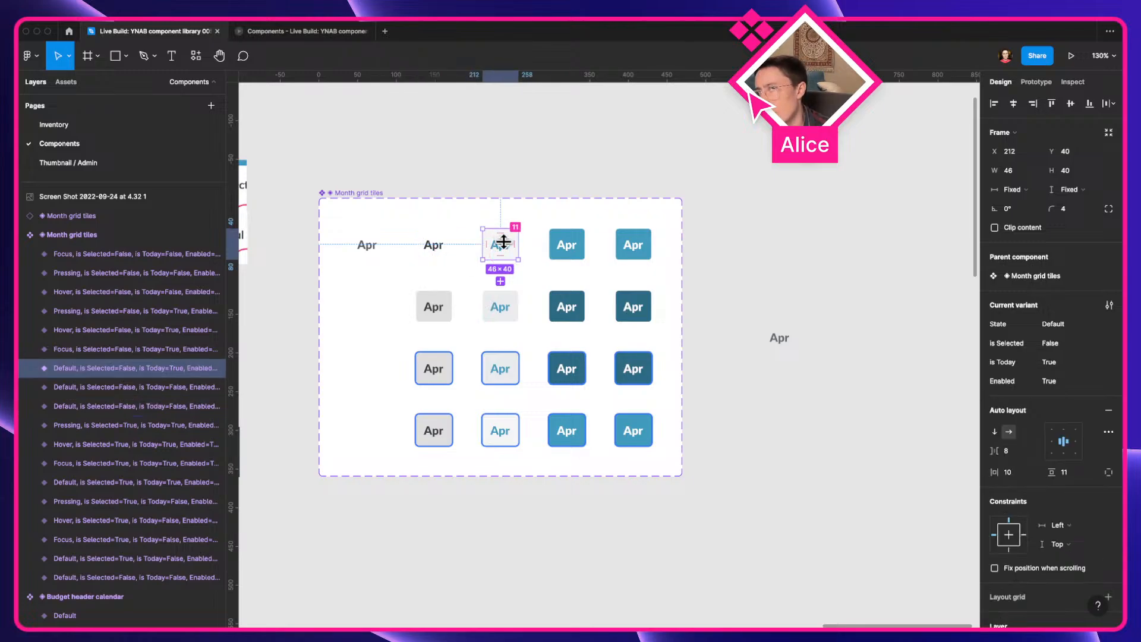
left_click(433, 248)
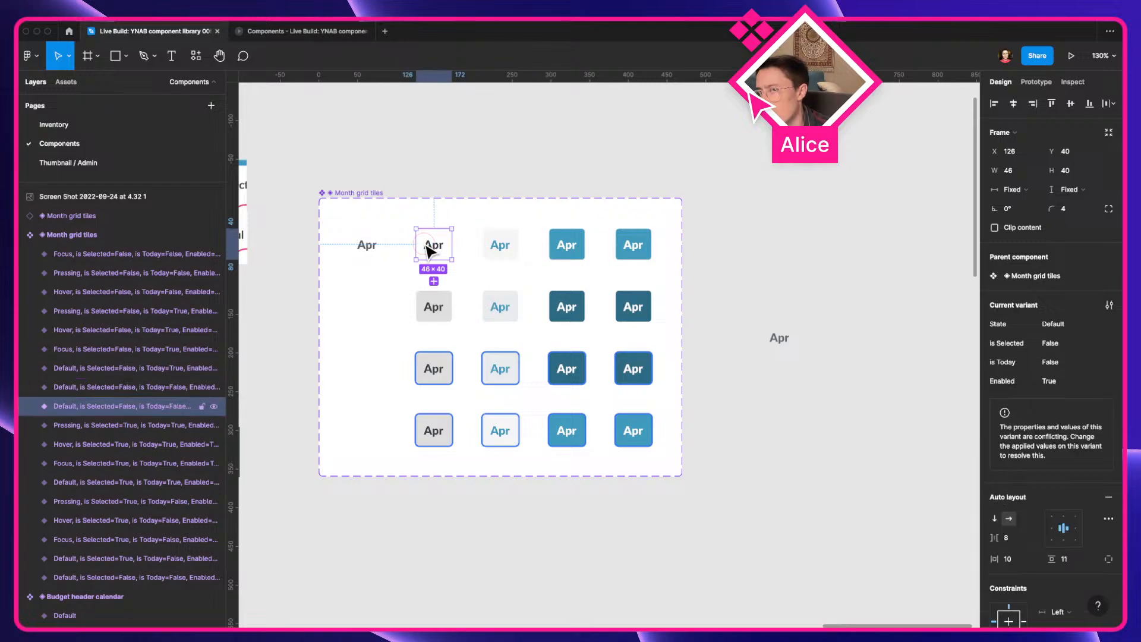
left_click(374, 249)
left_click(432, 246)
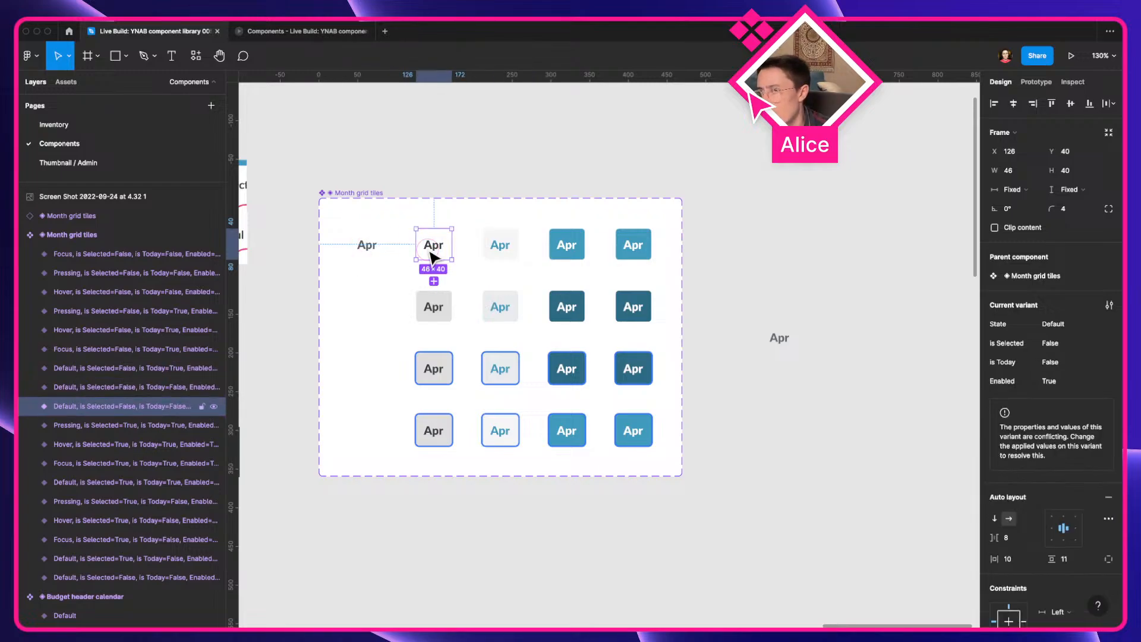
left_click(564, 259)
left_click(436, 248)
left_click(579, 256)
left_click(433, 247)
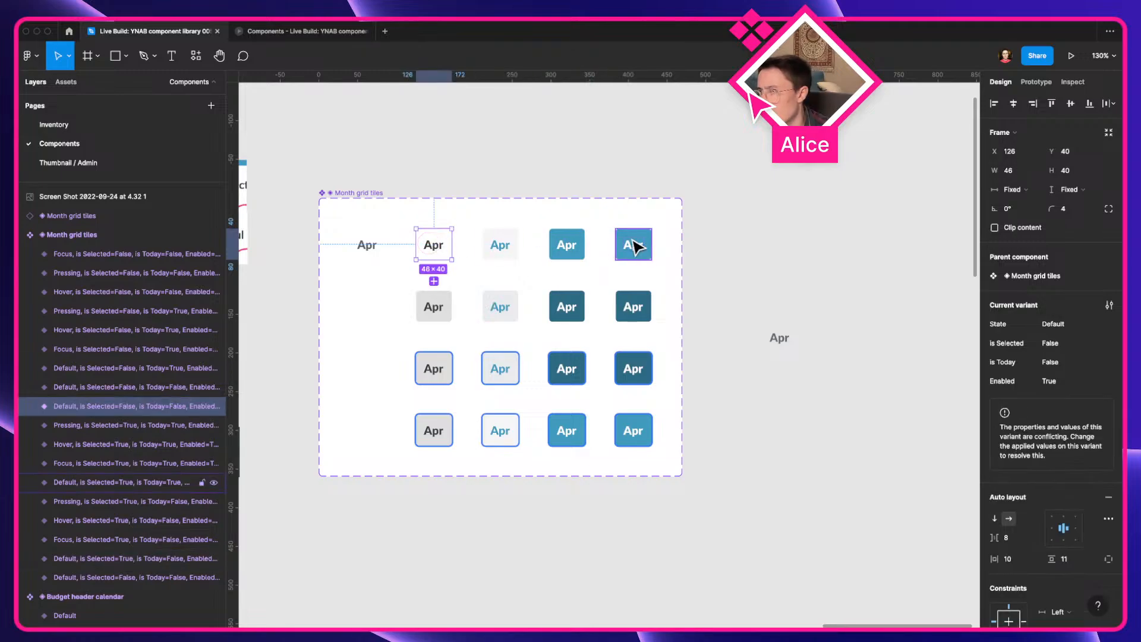
left_click(640, 246)
left_click(438, 249)
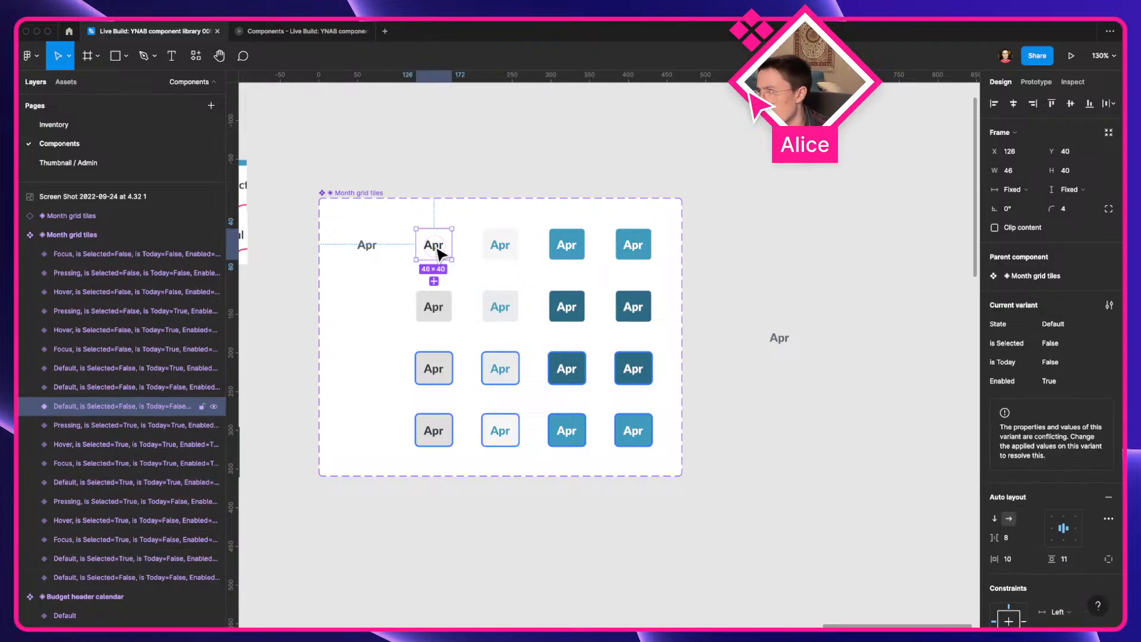
left_click(429, 248)
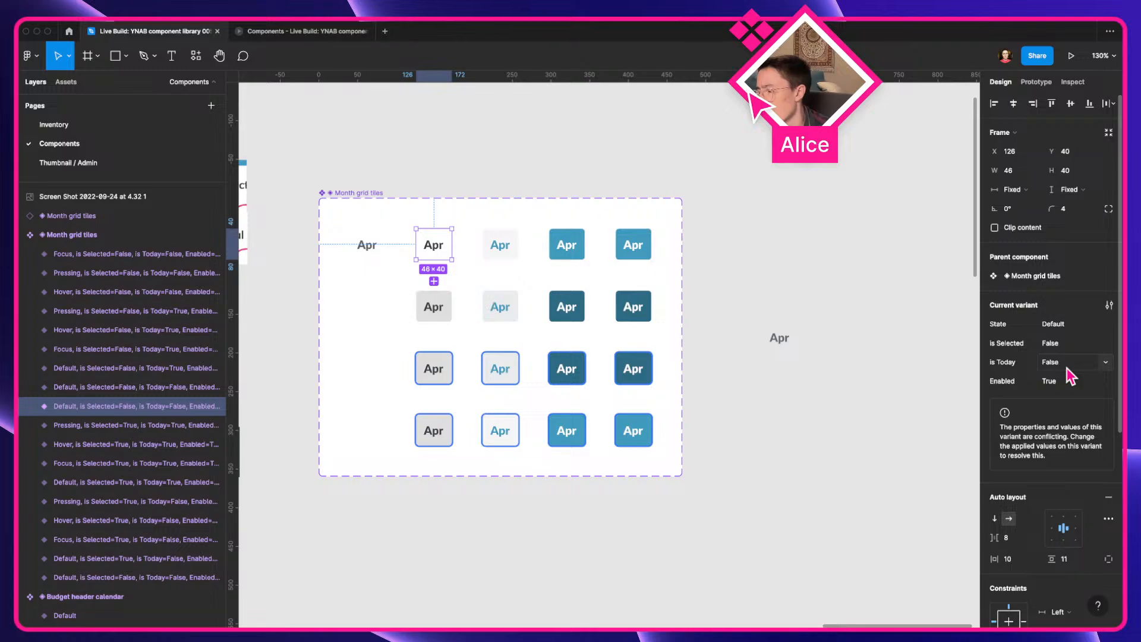
Select the conflicting variants of the Month grid tiles set and delete the duplicate default tile listed first among the layers
left_click(368, 209)
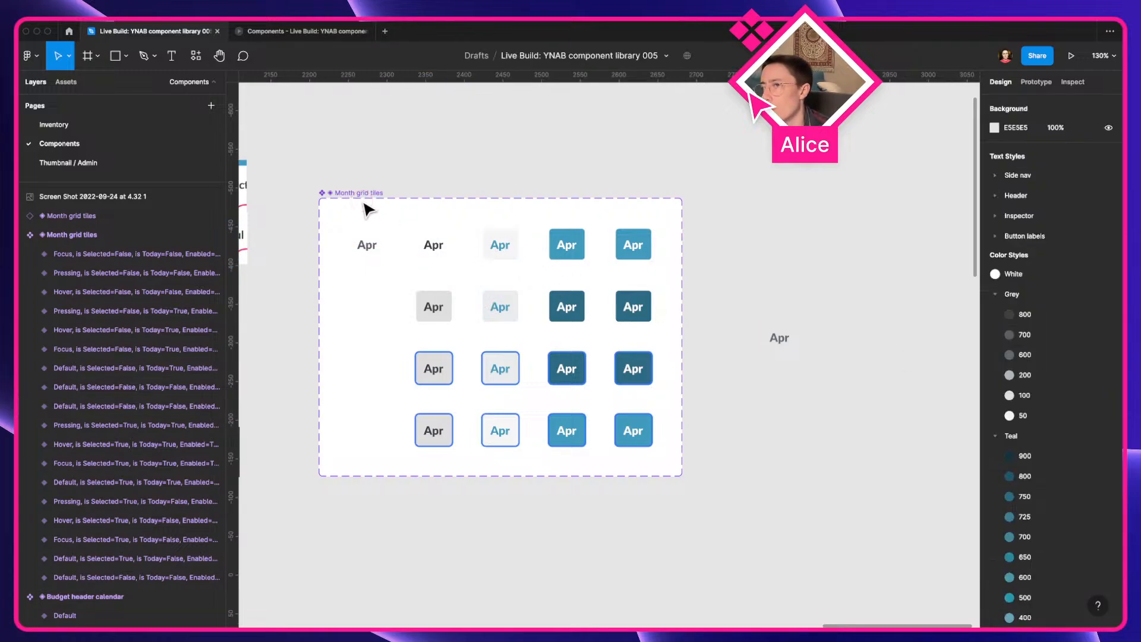
left_click(362, 193)
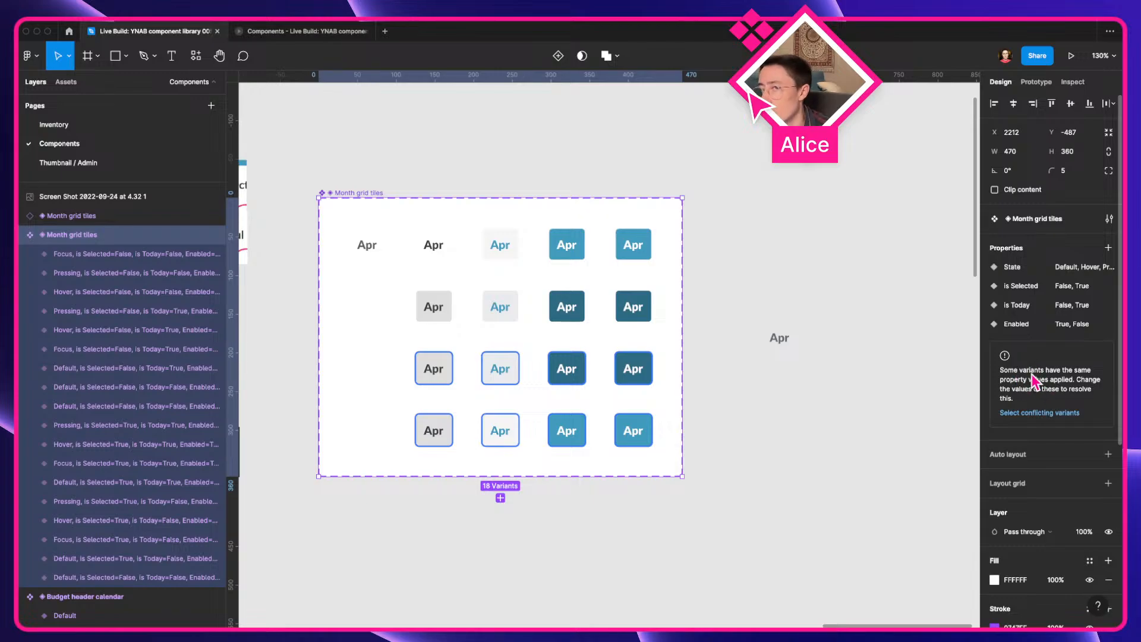
left_click(1030, 413)
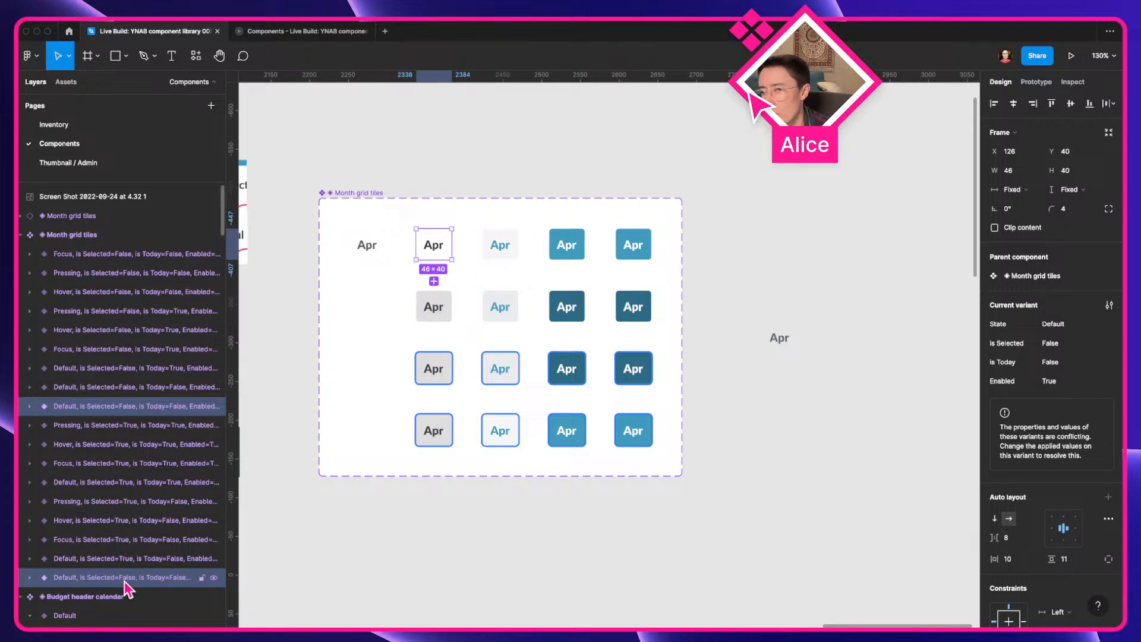
left_click(83, 409)
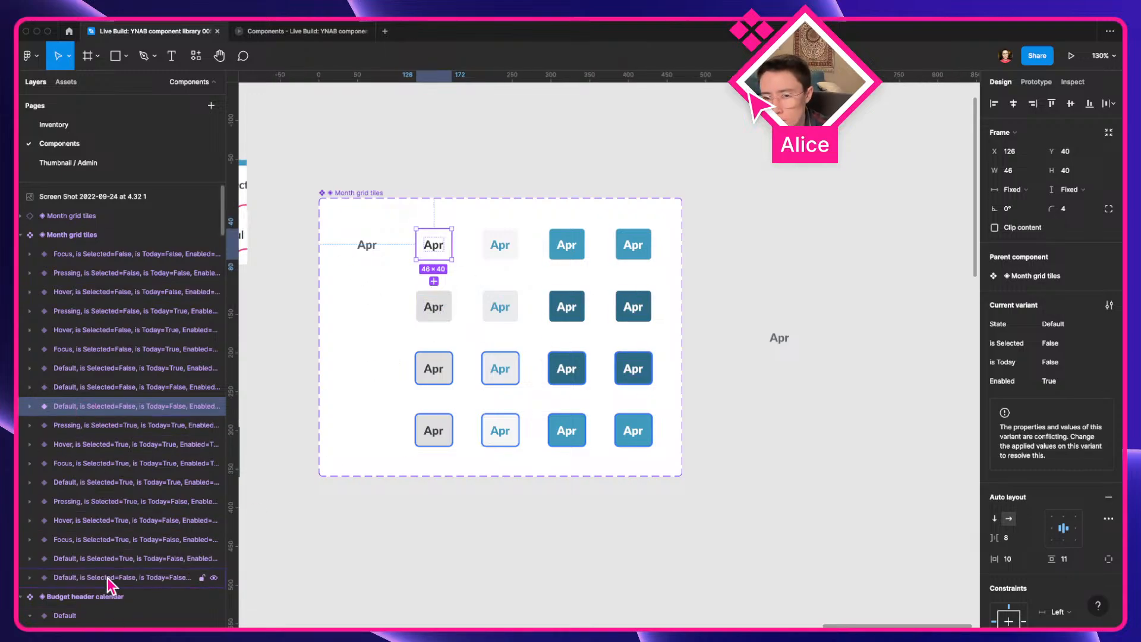
key("Delete")
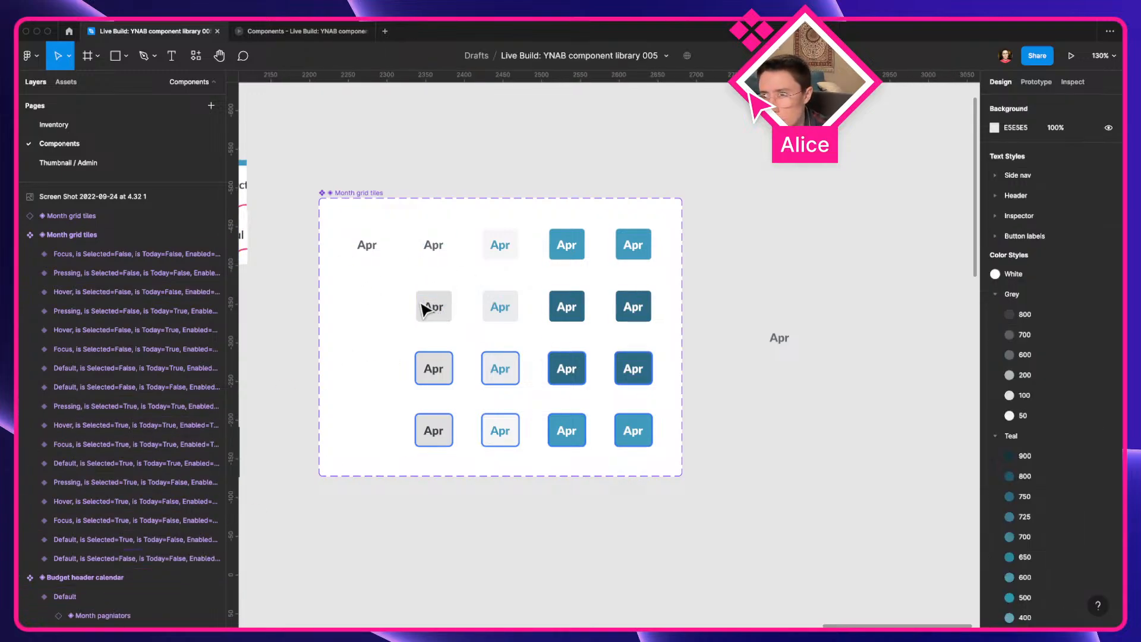
Set the text color of the remaining enabled default tile (not selected, not today) to Grey / 800
left_click(451, 245)
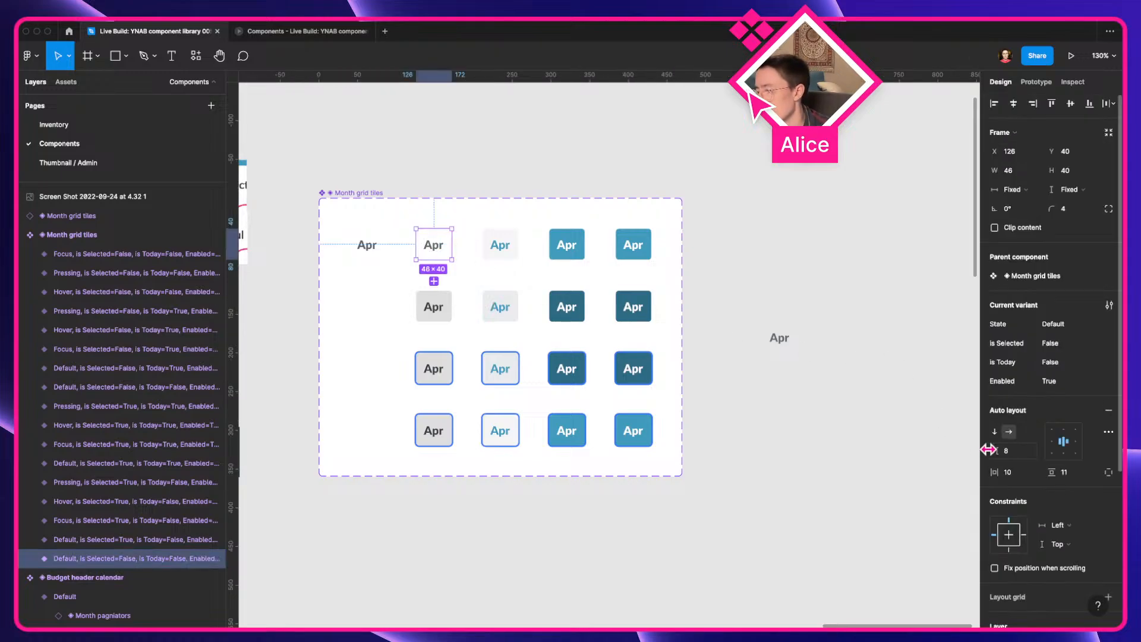
scroll(1013, 535, "down", 3)
left_click(995, 572)
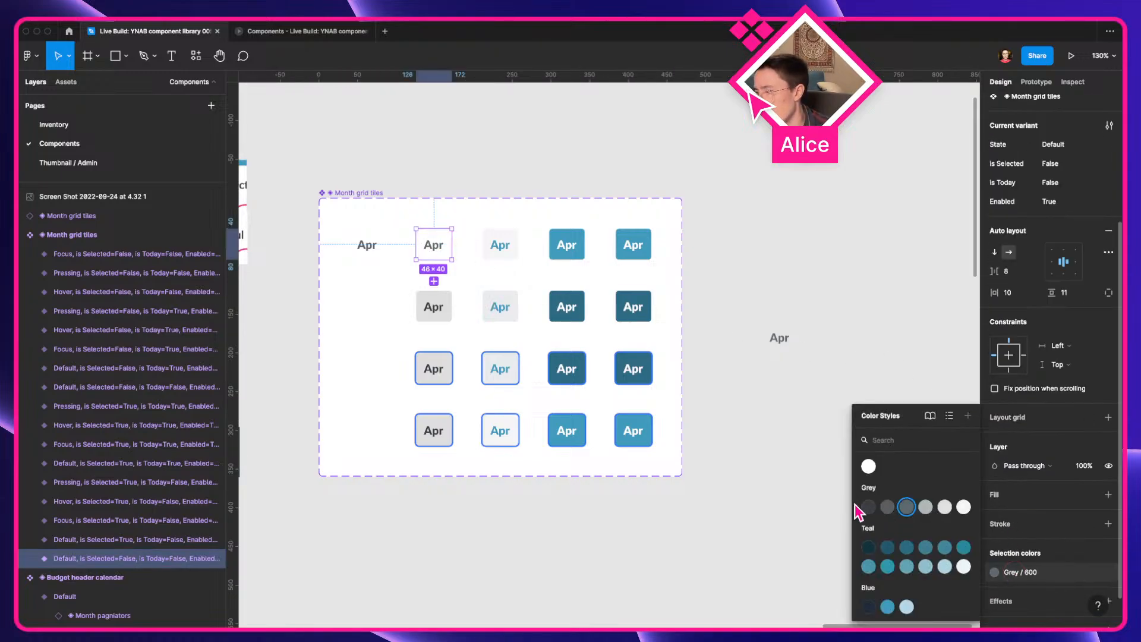
left_click(868, 506)
left_click(800, 456)
Check on the test instance outside the set how the tile responds to switching its variant properties, including Enabled
left_click(789, 348)
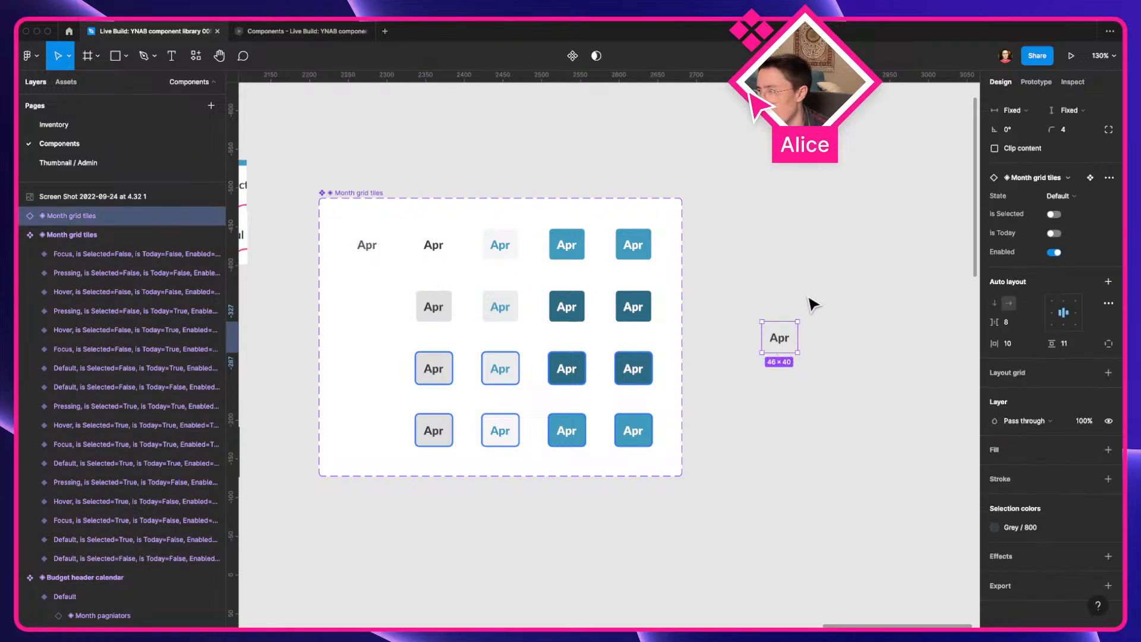
left_click(339, 195)
left_click(847, 267)
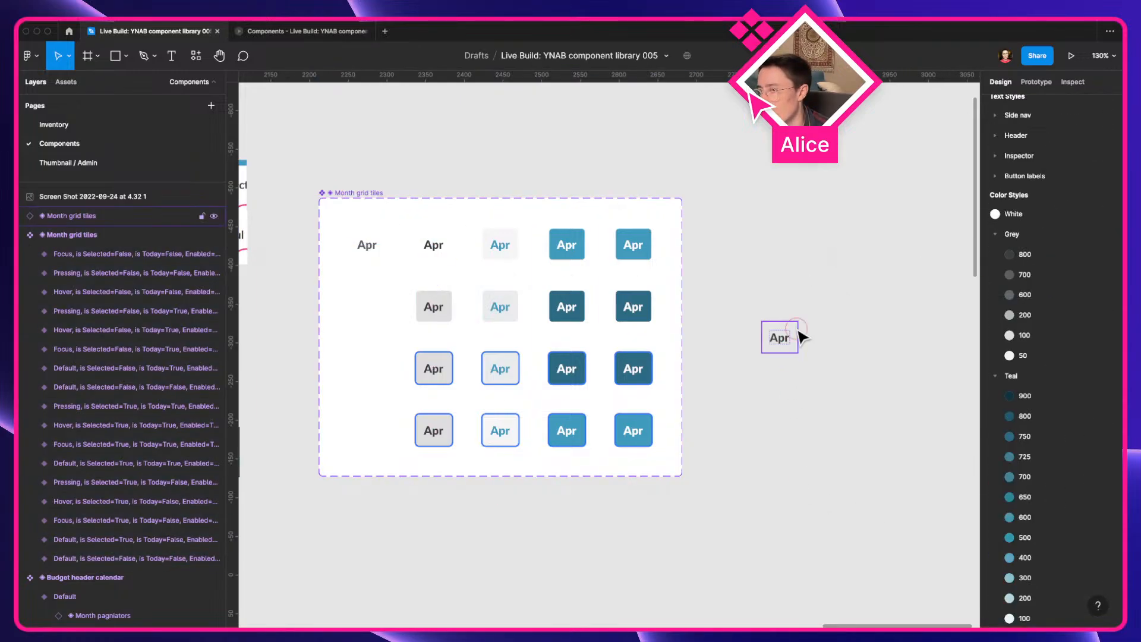
left_click(795, 335)
left_click(1054, 234)
left_click(1054, 234)
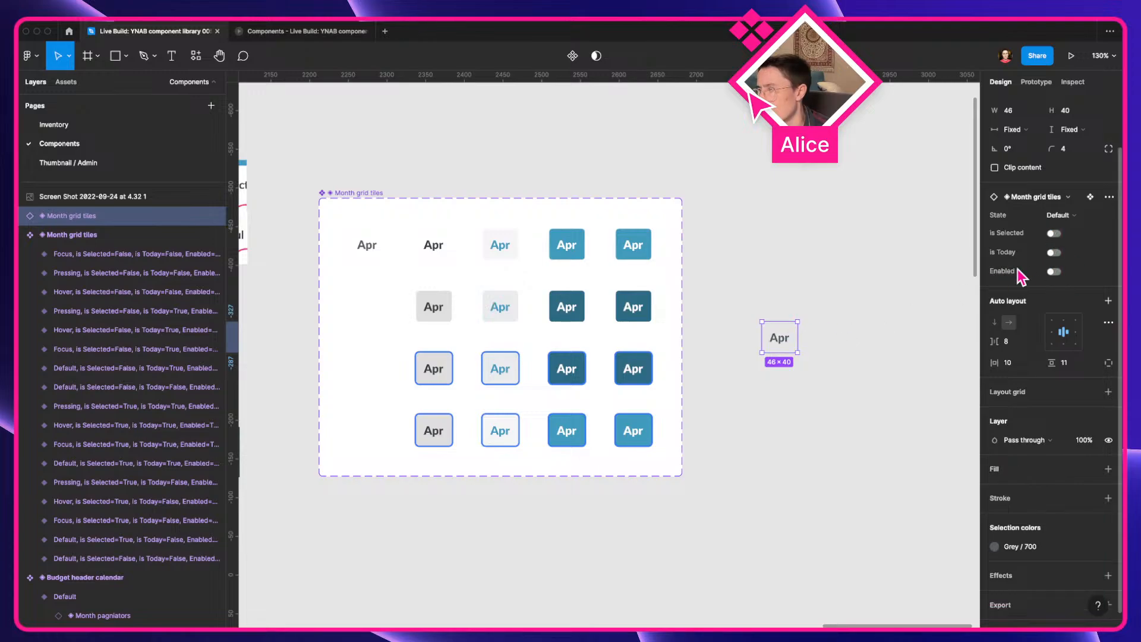
left_click(1054, 272)
left_click(1054, 272)
Reorder the Month grid tiles properties so that Enabled comes directly after State
scroll(1011, 285, "up", 1)
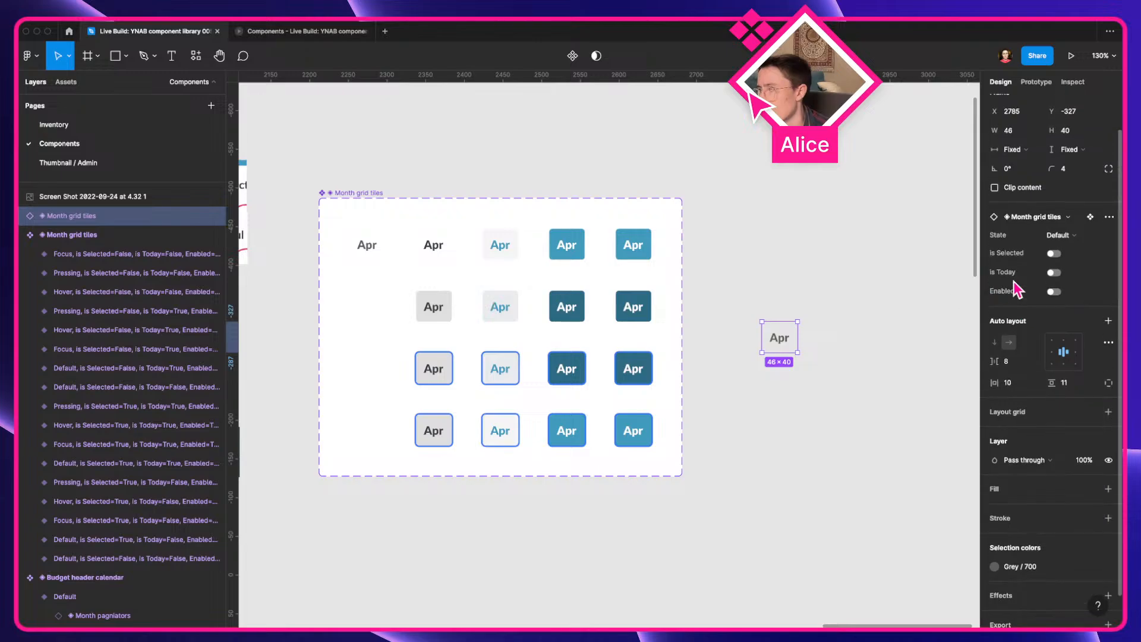
left_click(354, 203)
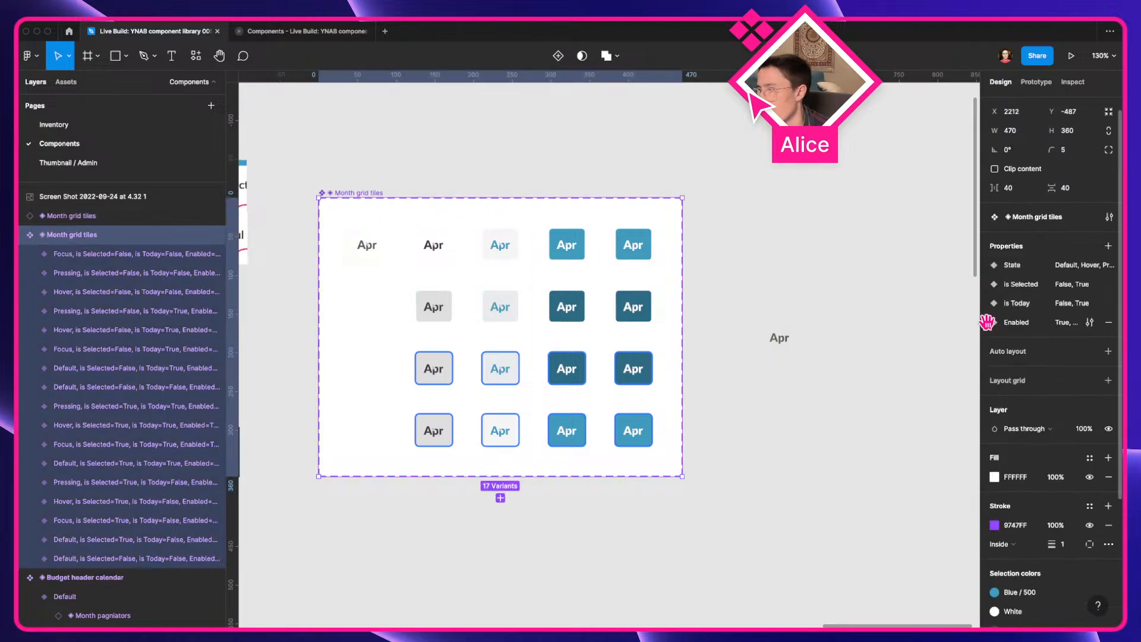
left_click_drag(985, 322, 986, 278)
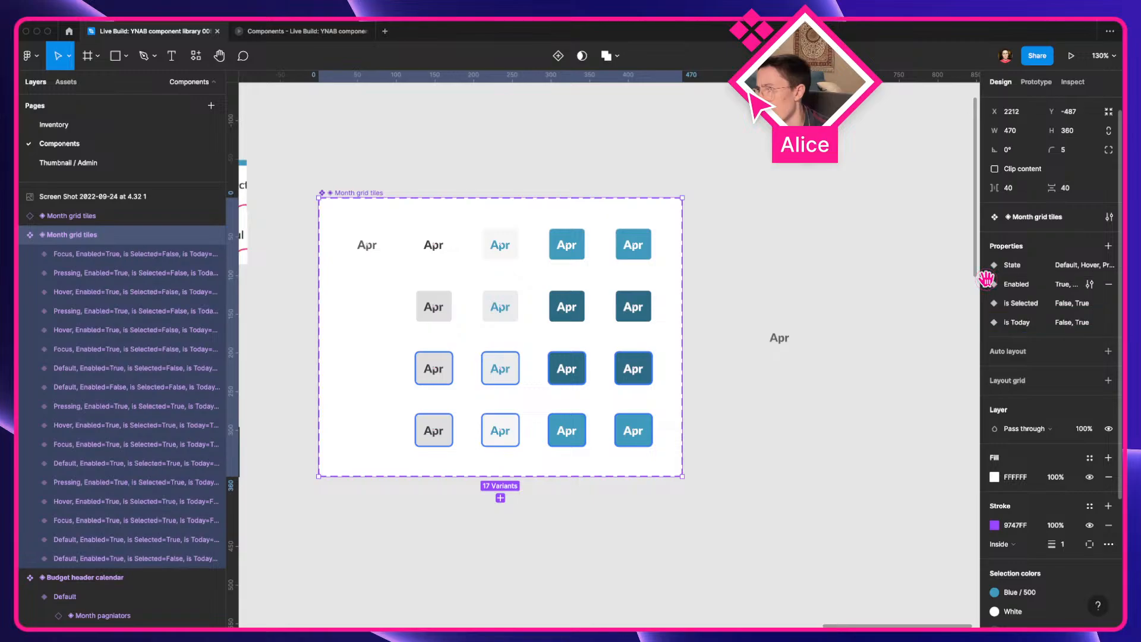
Test the Enabled, is Selected and is Today switches on the month tile instance
left_click(779, 335)
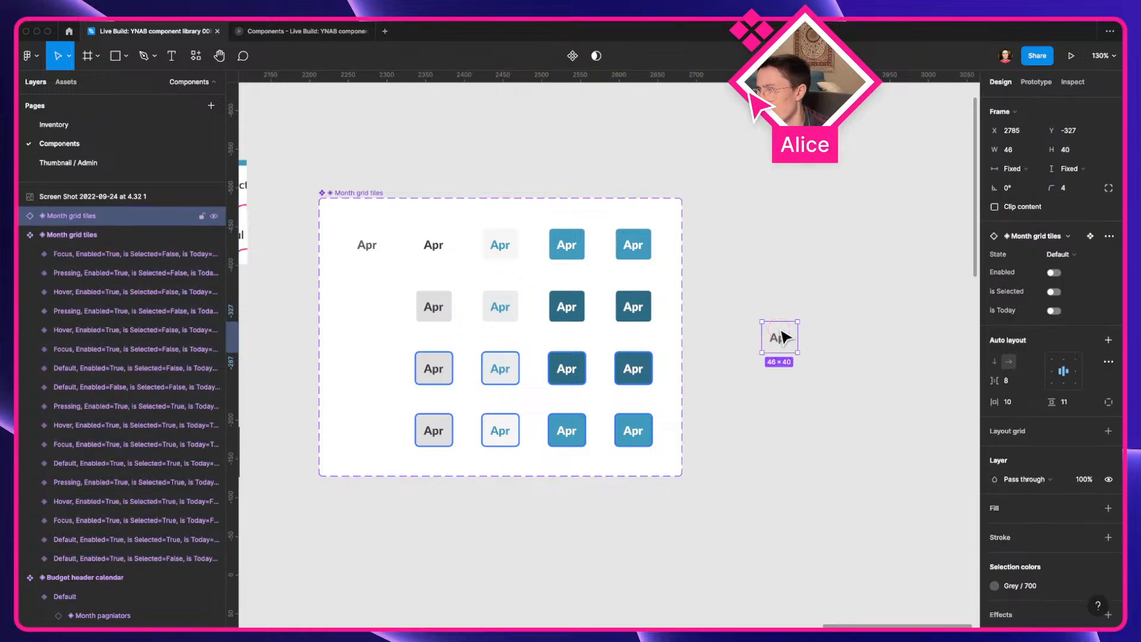
left_click(1051, 273)
left_click(1051, 273)
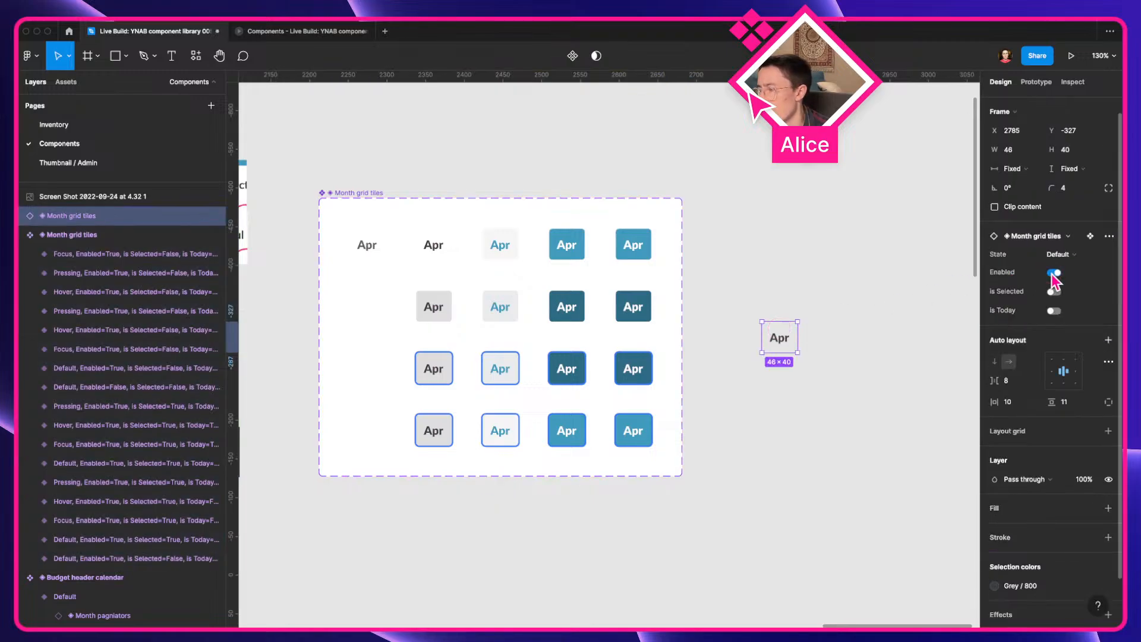
left_click(1053, 273)
left_click(1052, 273)
left_click(1053, 292)
left_click(1054, 311)
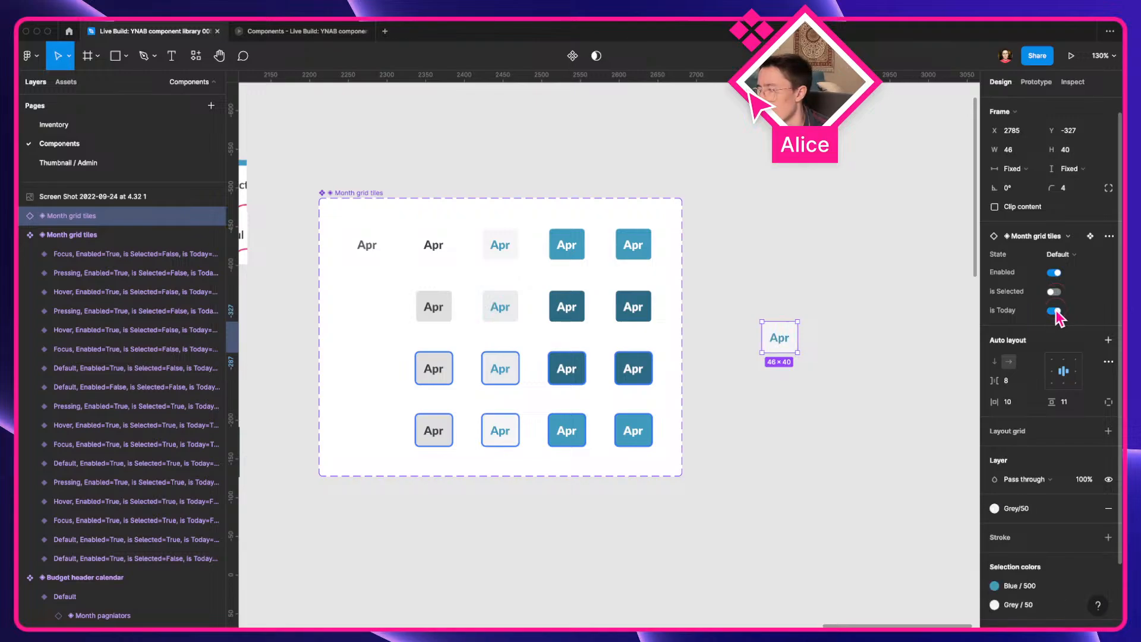
left_click(1055, 311)
left_click(1055, 311)
left_click(1055, 311)
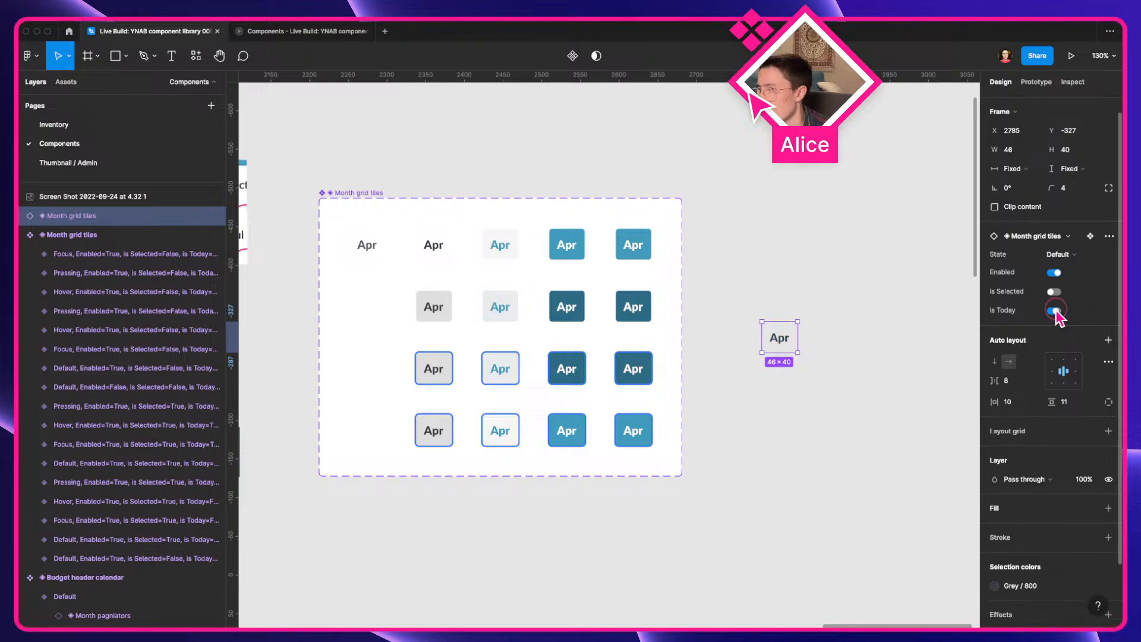
left_click(1055, 311)
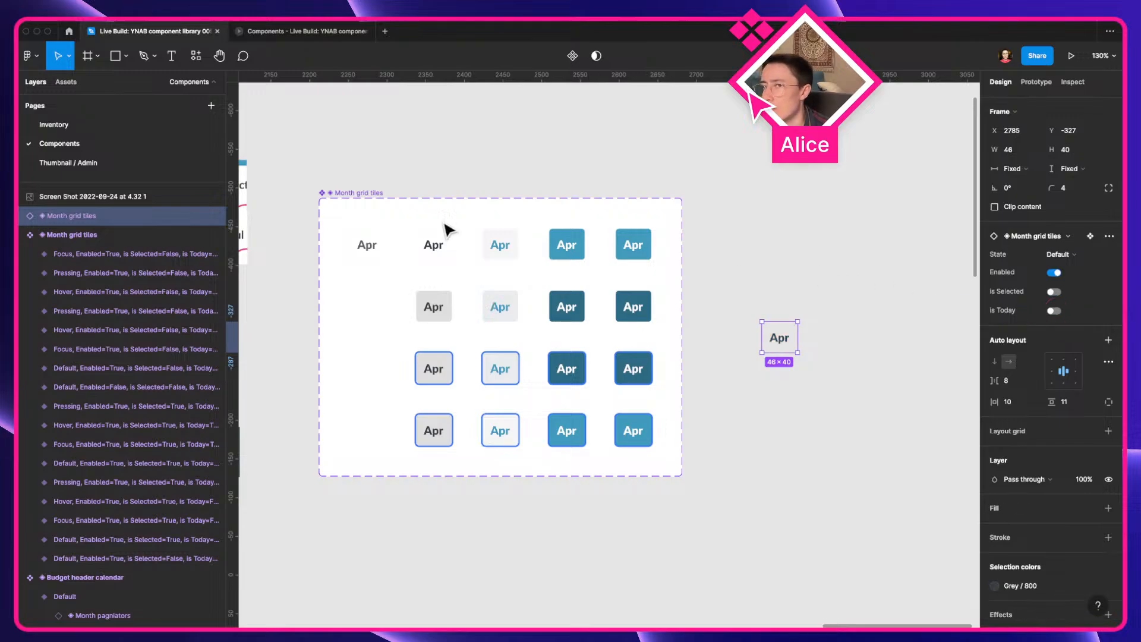
Rename the set's is Today property to "is This Month" and switch it on for the test instance
left_click(348, 223)
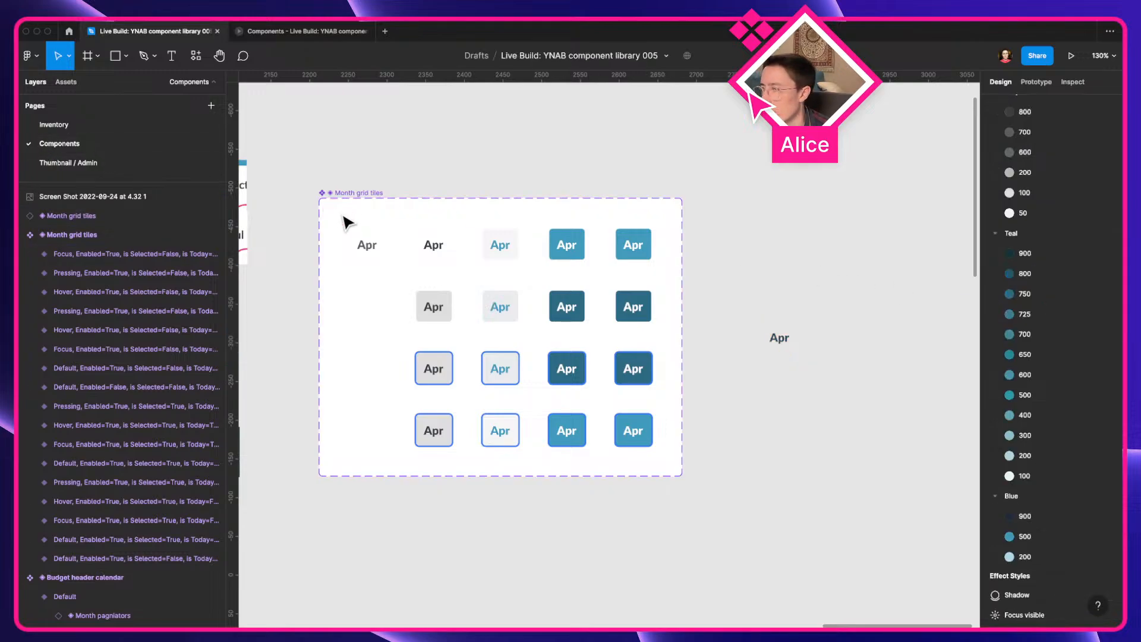
left_click(363, 192)
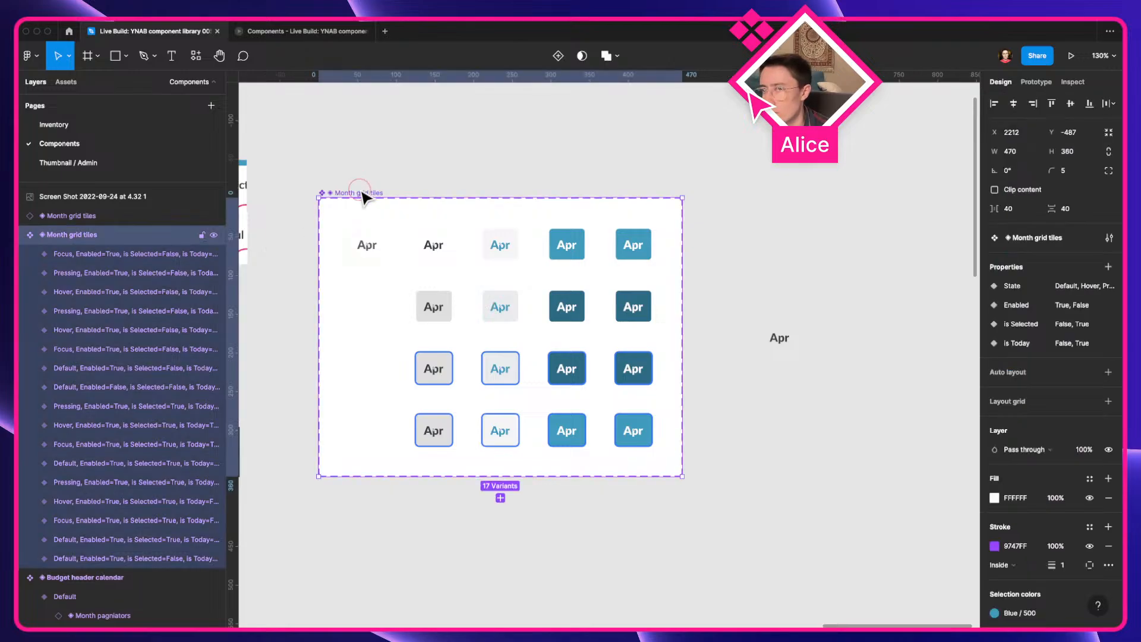
double_click(1016, 343)
type("Is Th")
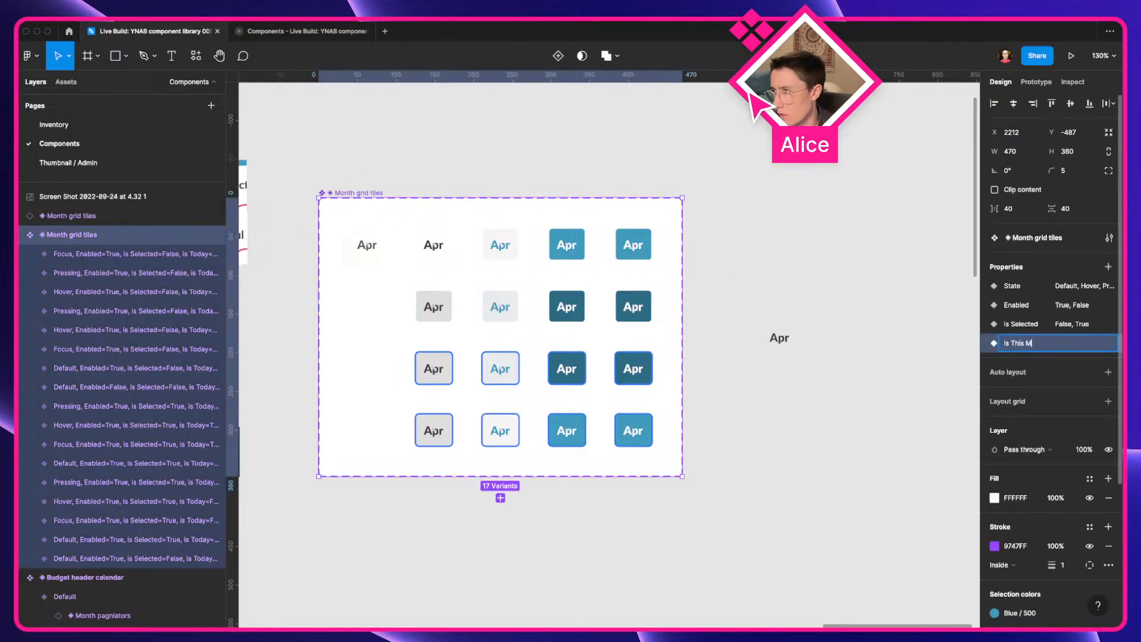
key("Return")
left_click(774, 343)
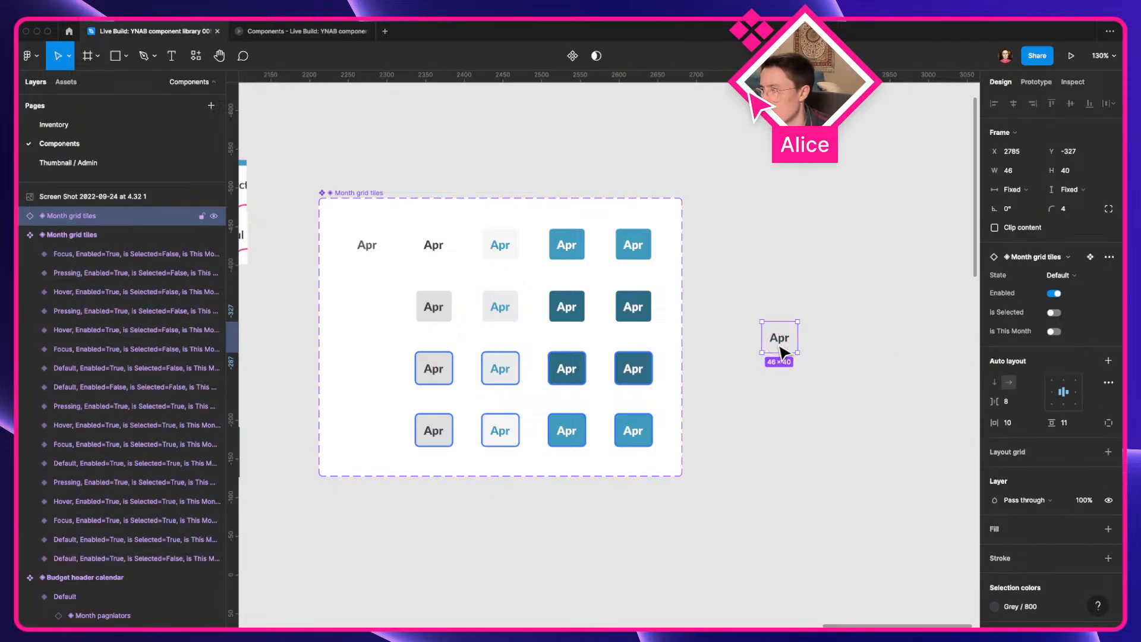
left_click(1053, 332)
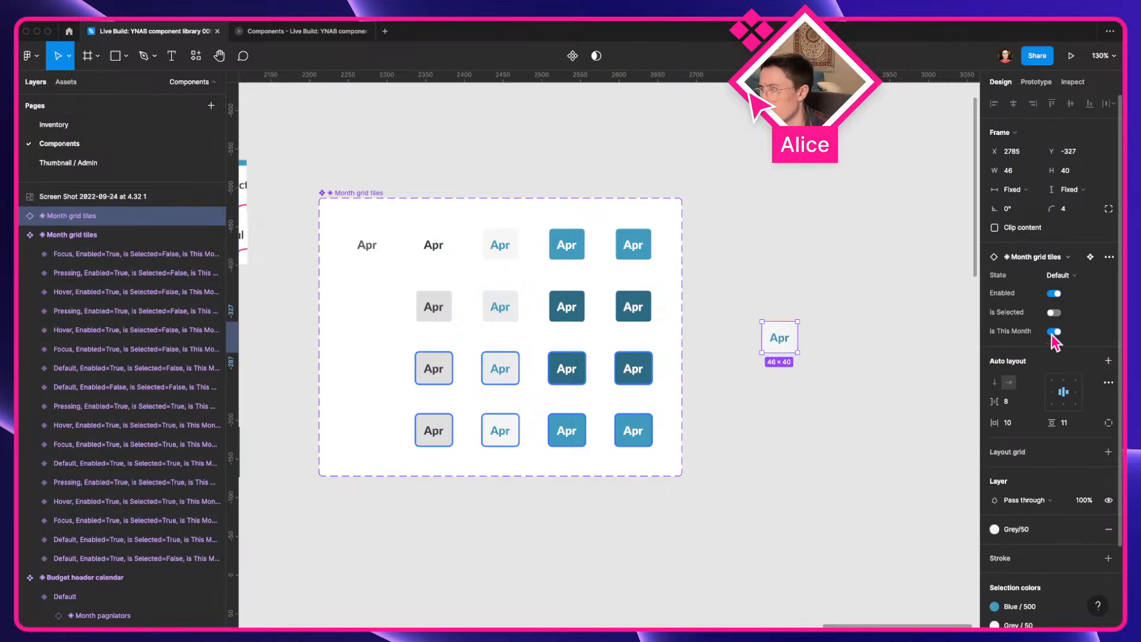
Rename the last property of the Month grid tiles set to "is Current Month"
left_click(325, 193)
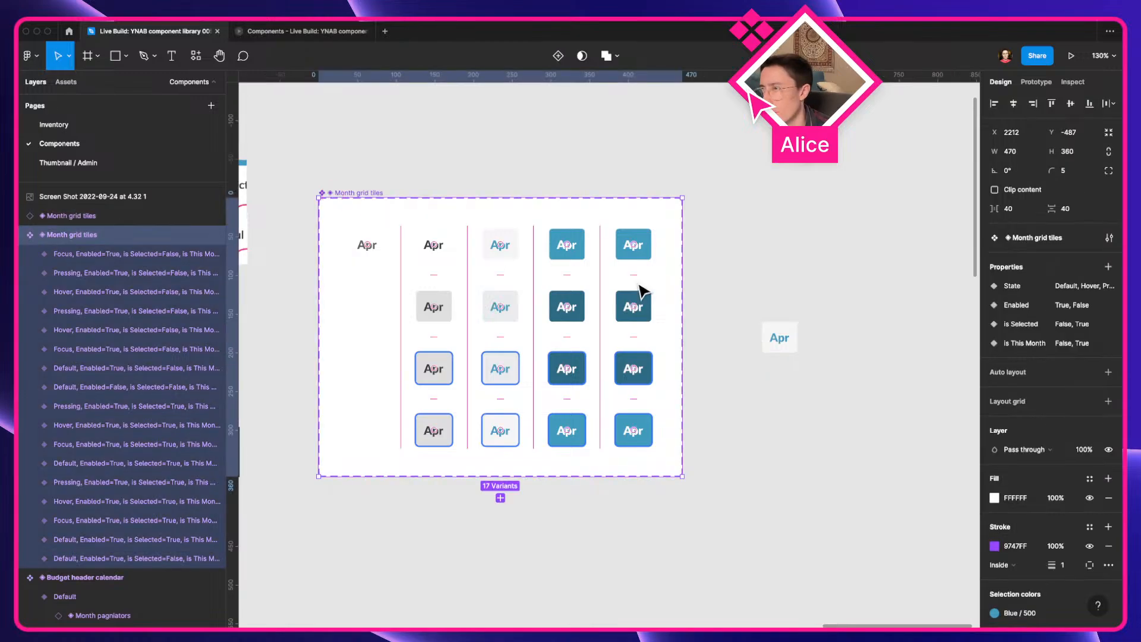
double_click(1020, 344)
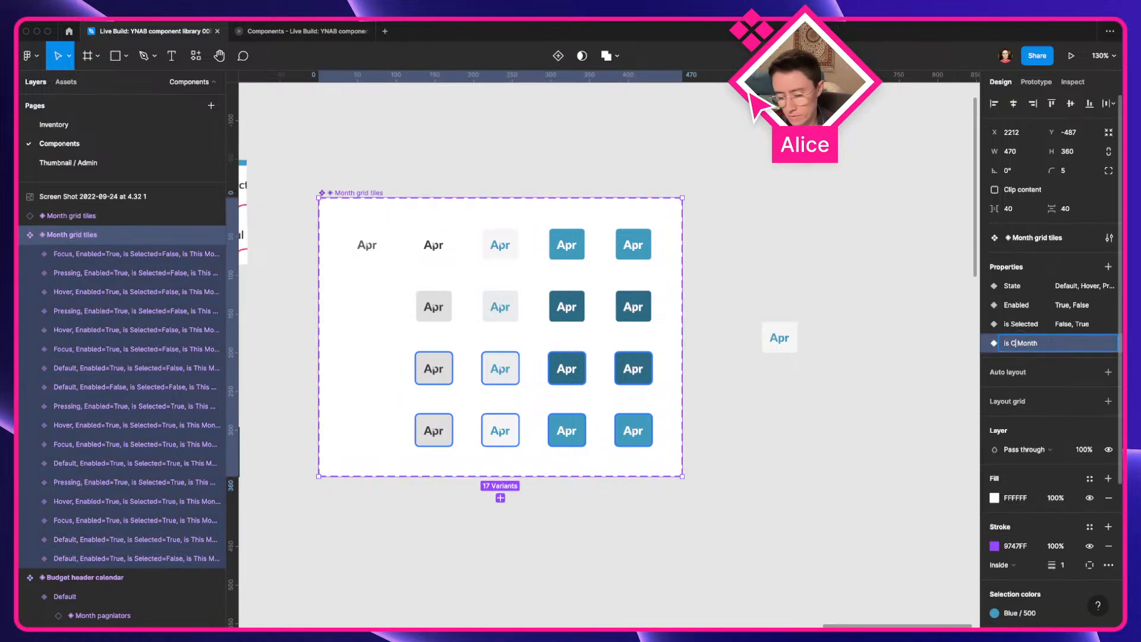
type("Current")
key("Return")
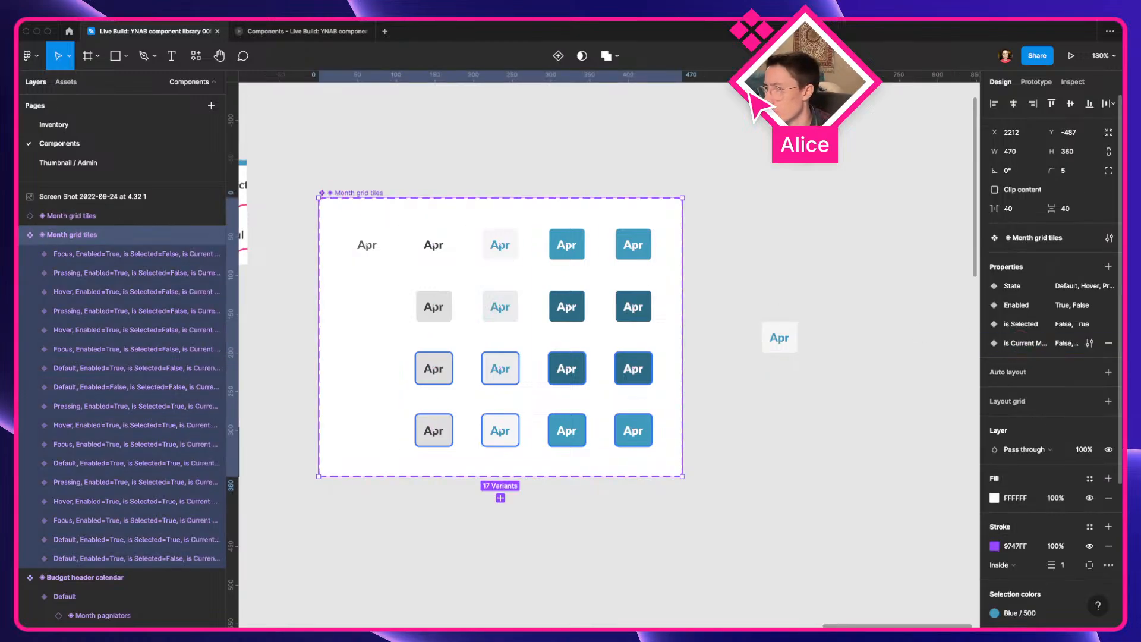
Test the is Current Month switch on the month tile instance and delete the instance
left_click(781, 343)
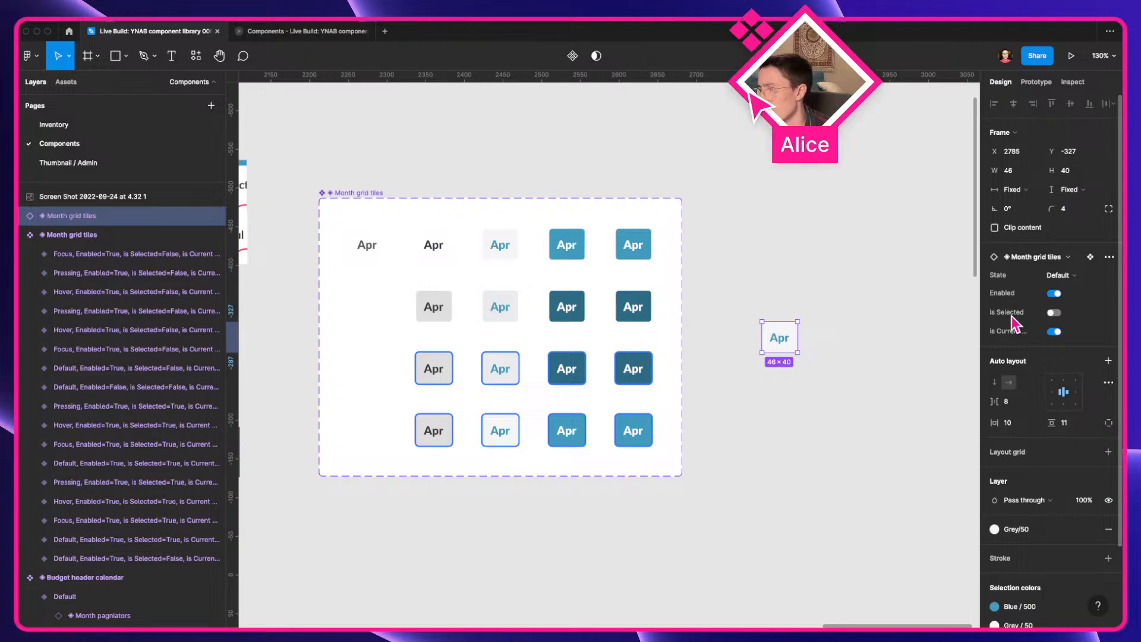
left_click(1055, 332)
left_click(1055, 332)
left_click(1055, 331)
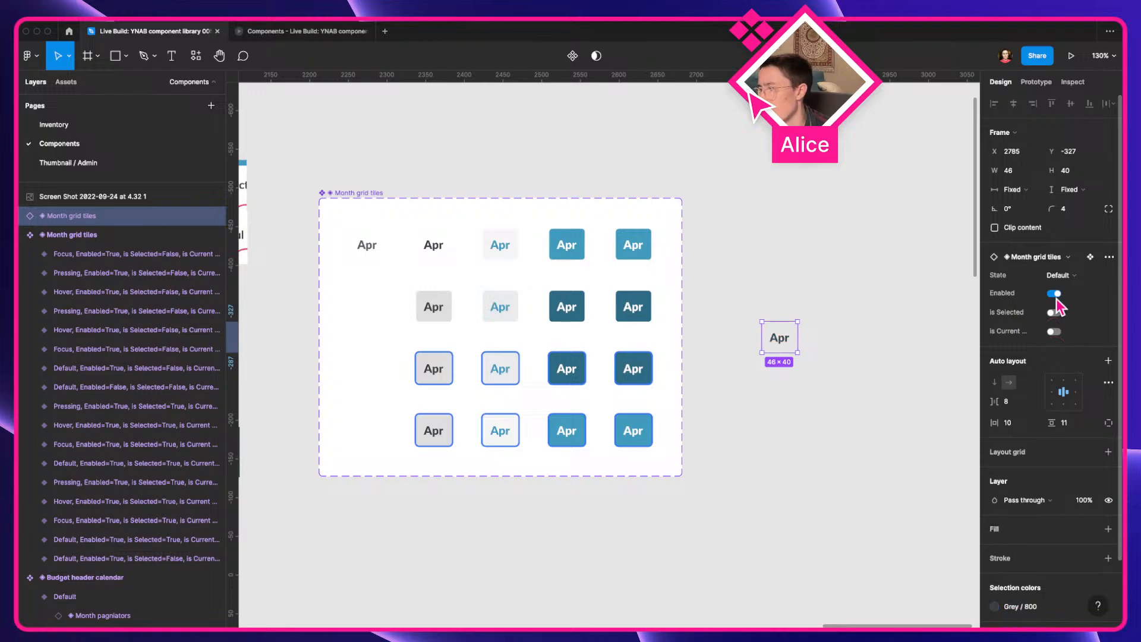
scroll(817, 341, "down", 3)
key("Delete")
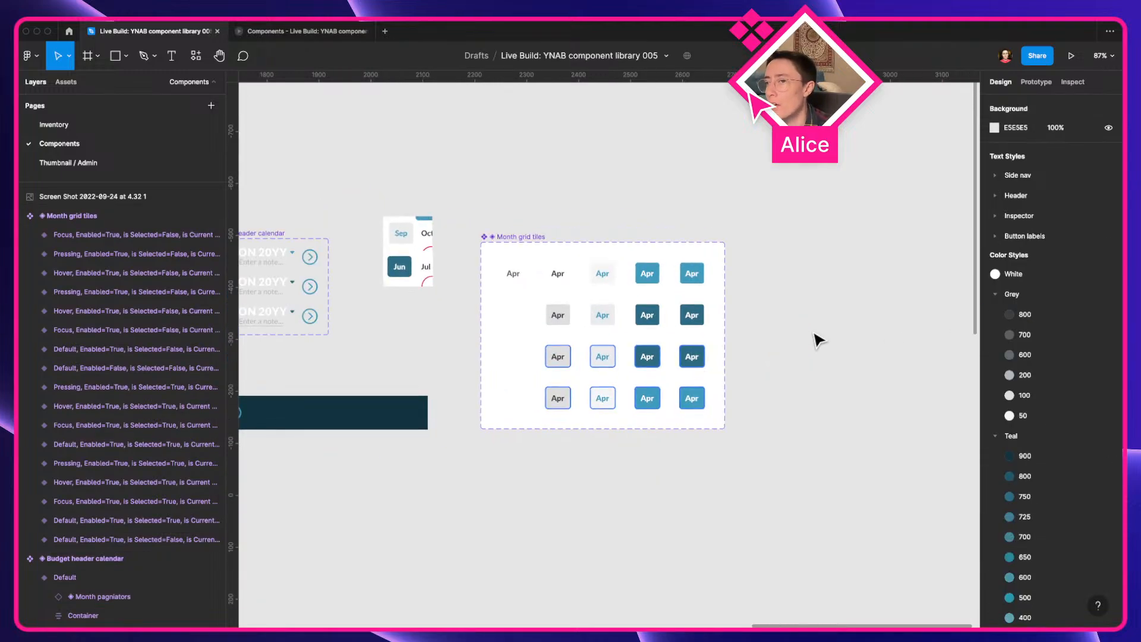
Remove the white background fill from the Month grid tiles component set
left_click(483, 238)
scroll(1021, 484, "down", 1)
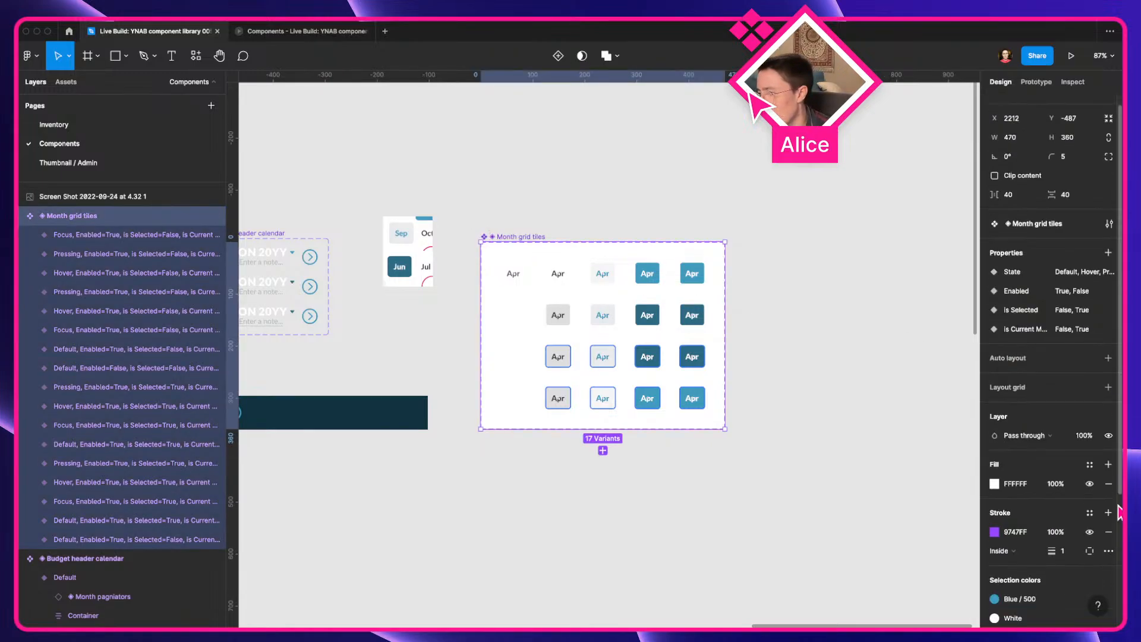
left_click(827, 430)
scroll(837, 430, "down", 3)
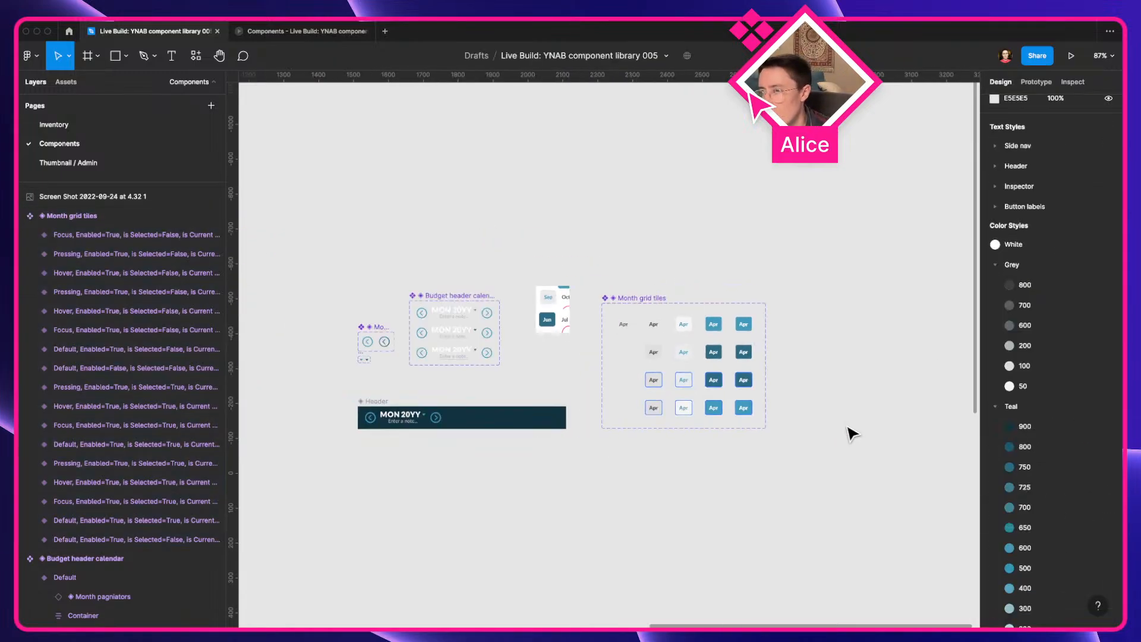
Delete the two calendar reference screenshots and move the Month grid tiles set closer to the Budget header calendar, to about X 2176, Y -515
scroll(861, 416, "up", 2)
left_click(604, 297)
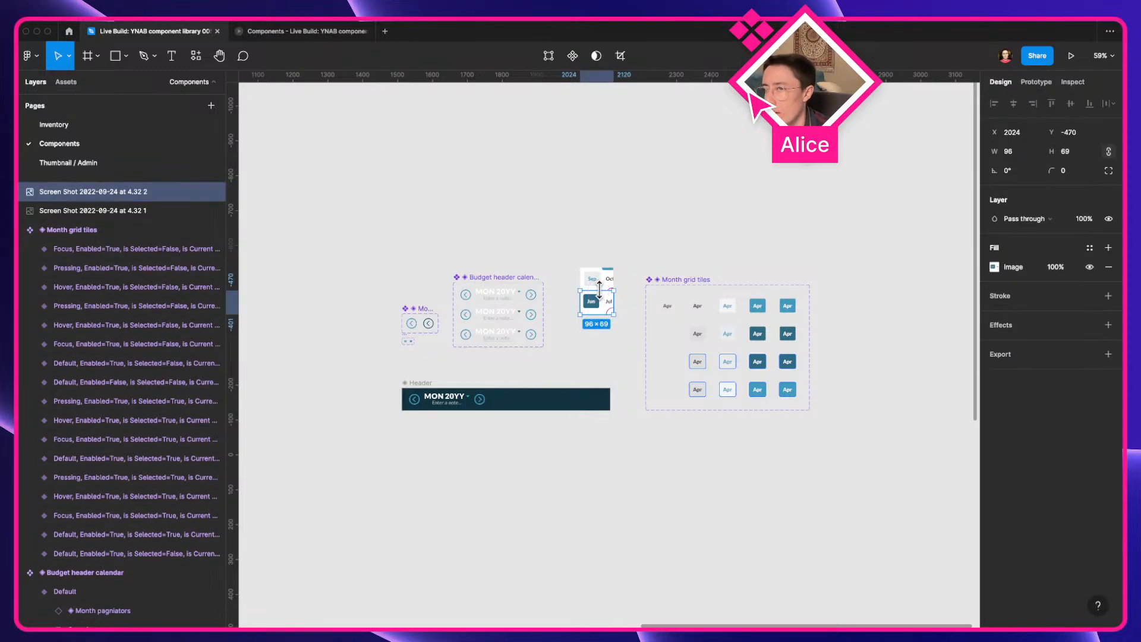
key("Delete")
left_click_drag(677, 282, 665, 272)
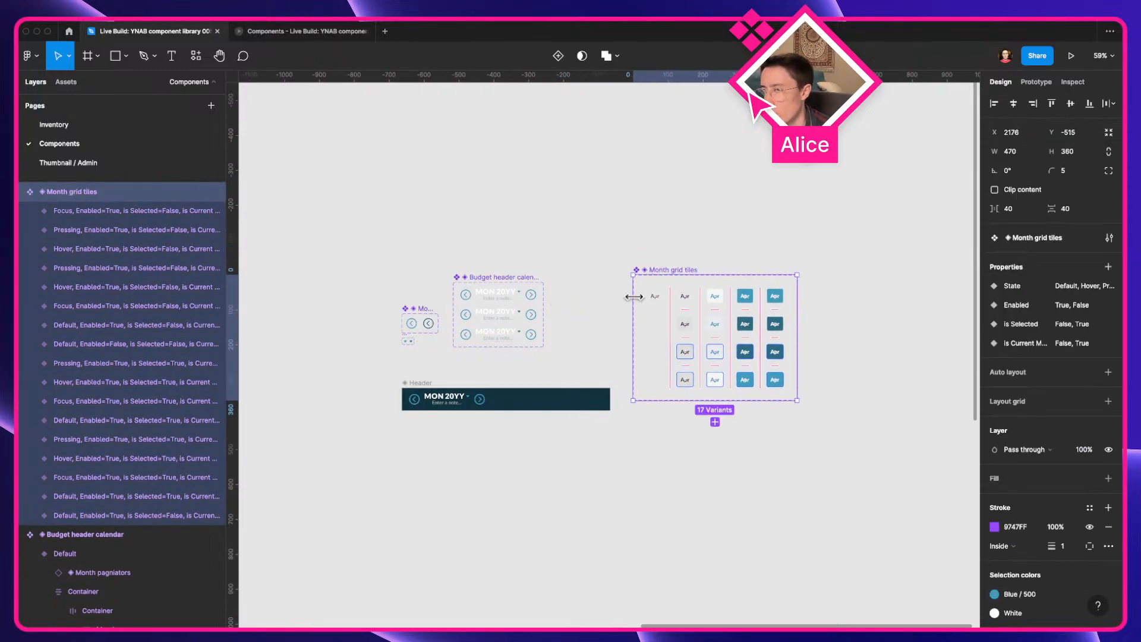
left_click(611, 312)
Switch to the YNAB budget page in the browser, check the month picker's next-year and previous-year navigation, and return to Figma
scroll(611, 314, "up", 3)
scroll(611, 316, "left", 3)
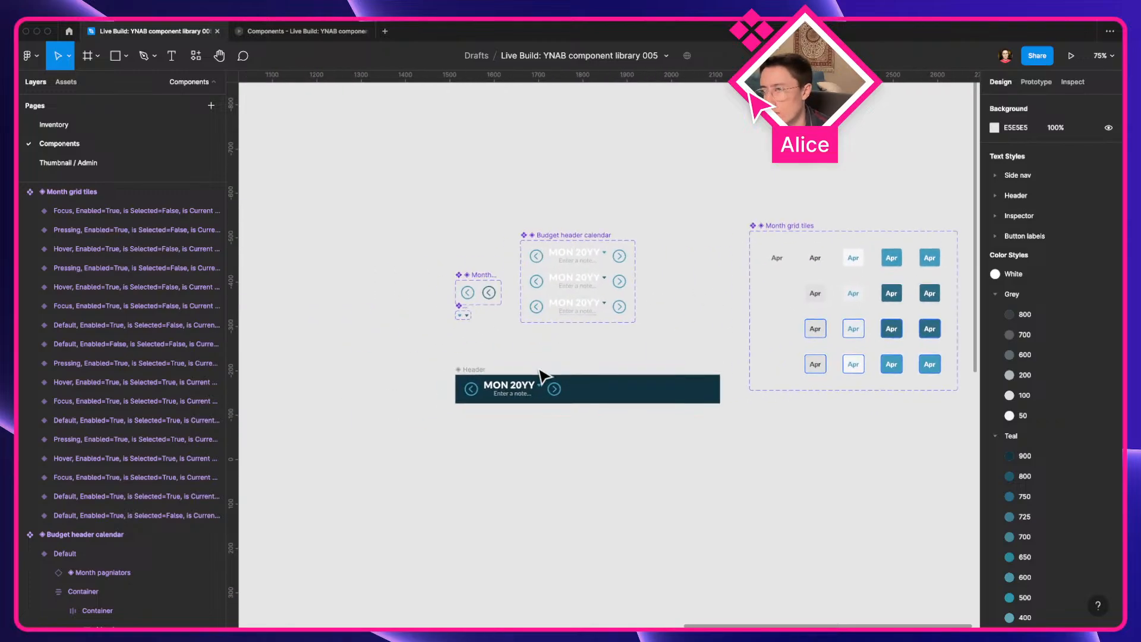
scroll(539, 371, "right", 5)
key("ctrl+Left")
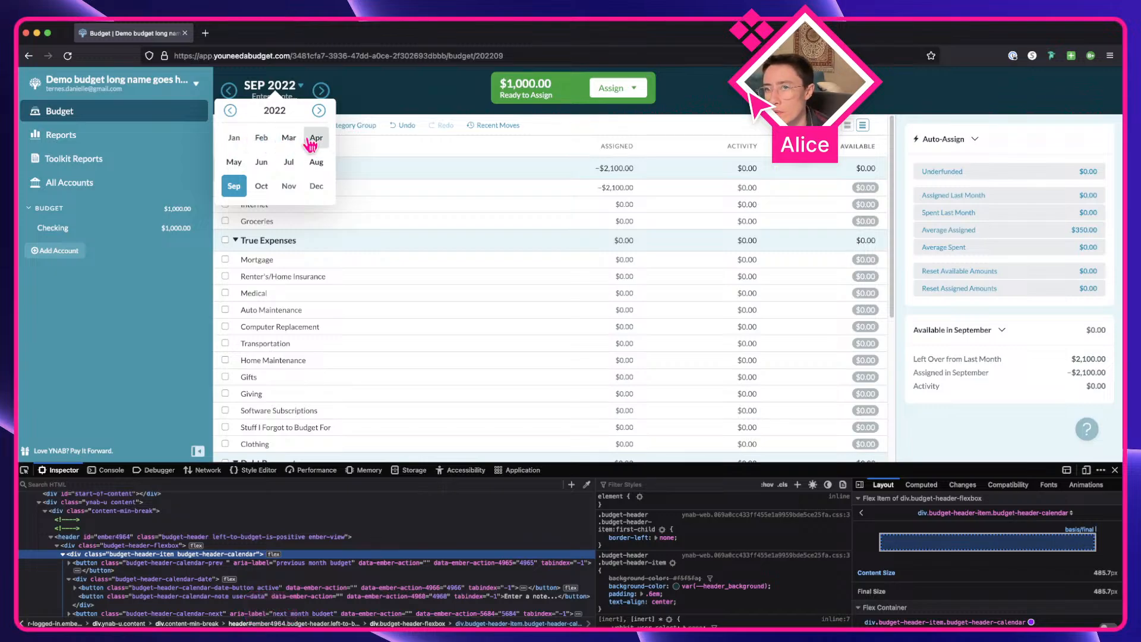
left_click(318, 110)
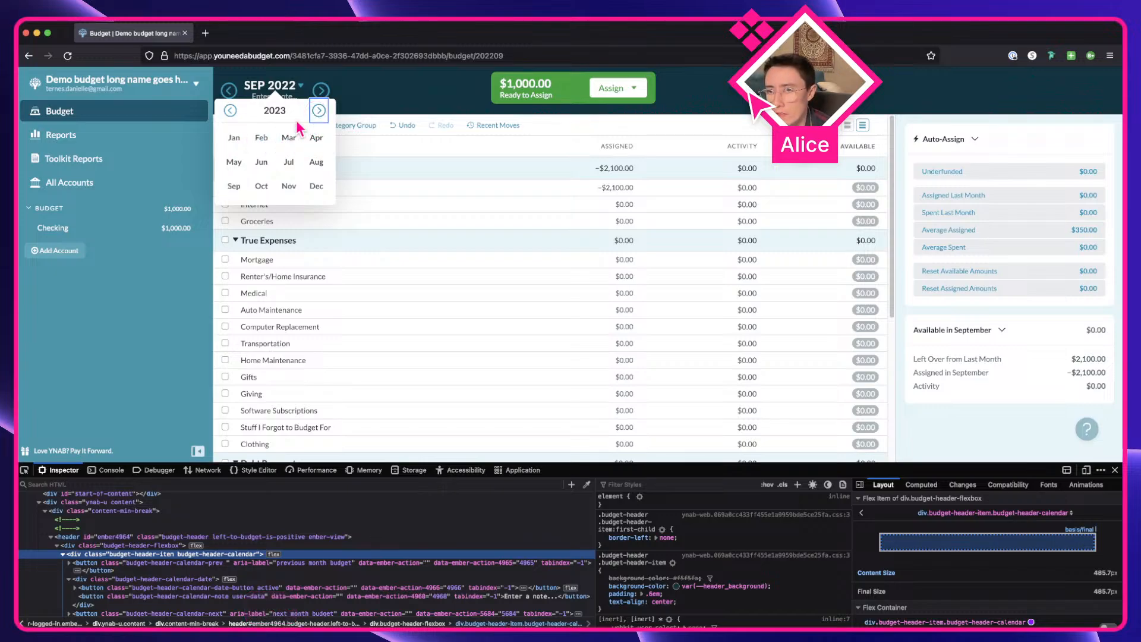
left_click(230, 112)
key("ctrl+Right")
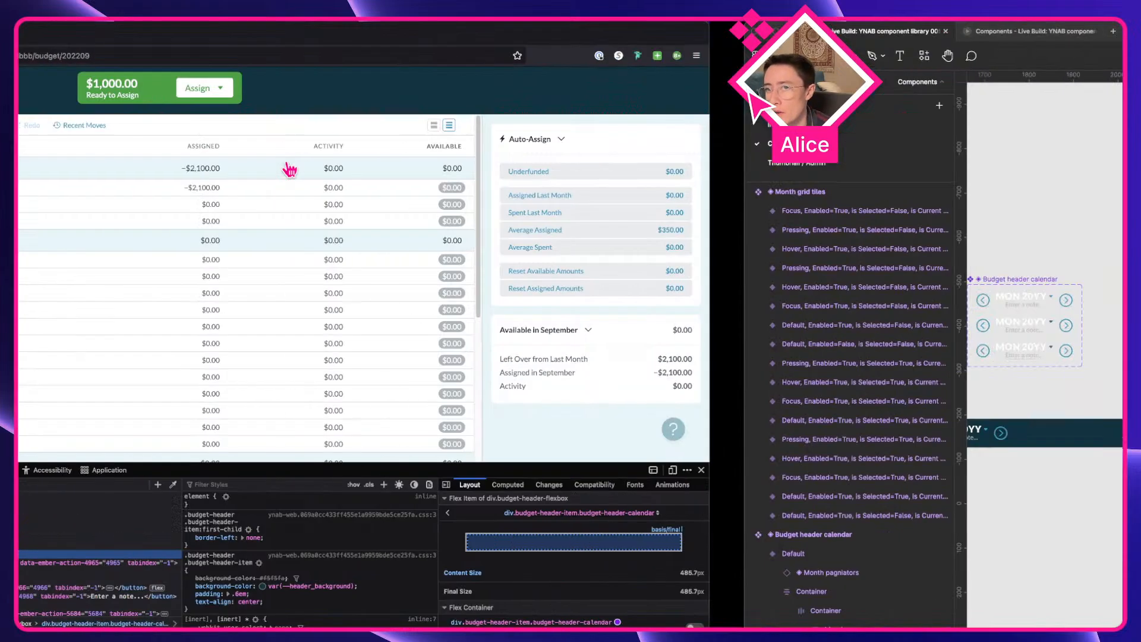
Change the month label of the disabled tile in Month grid tiles to "Mon" and copy that text
scroll(807, 328, "up", 3)
left_click_drag(758, 347, 828, 363)
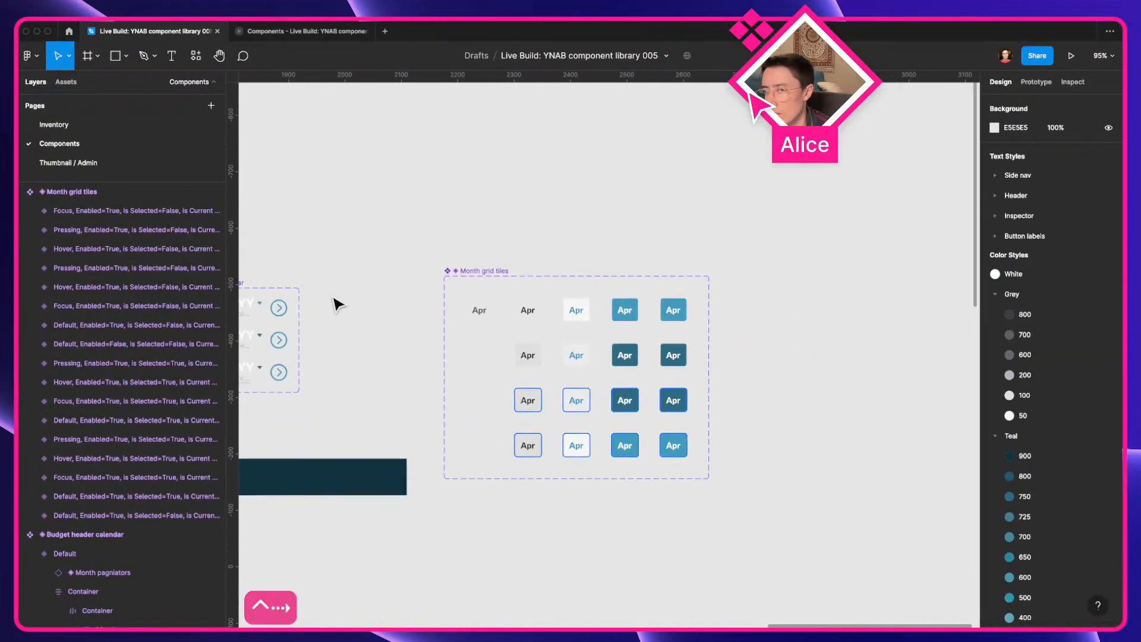
left_click(484, 314, "super")
double_click(481, 311)
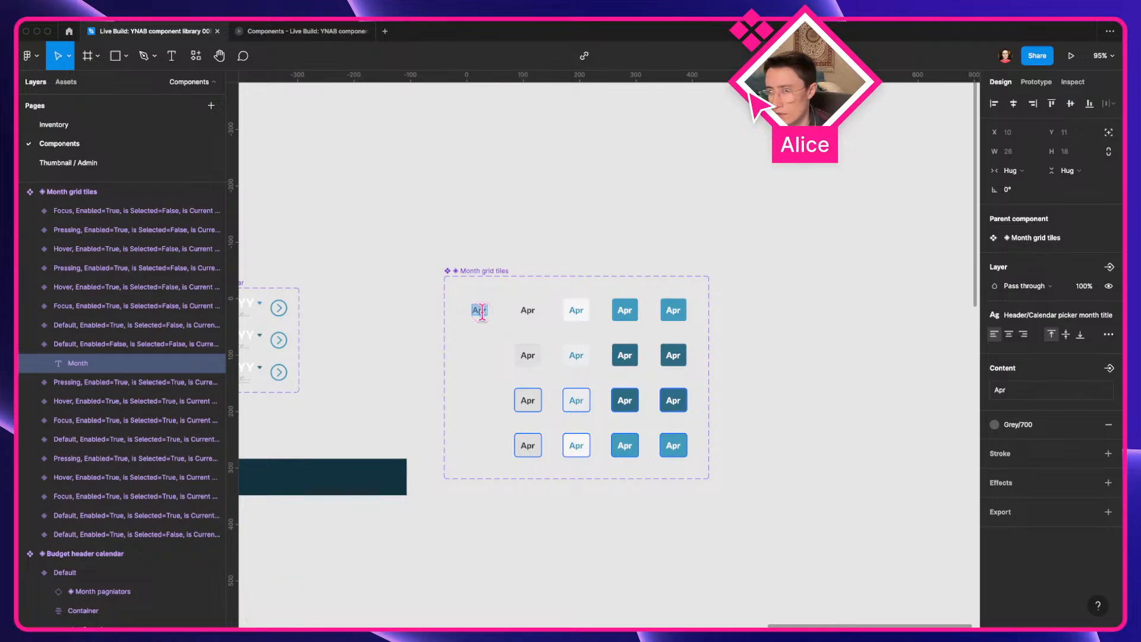
type("Mon")
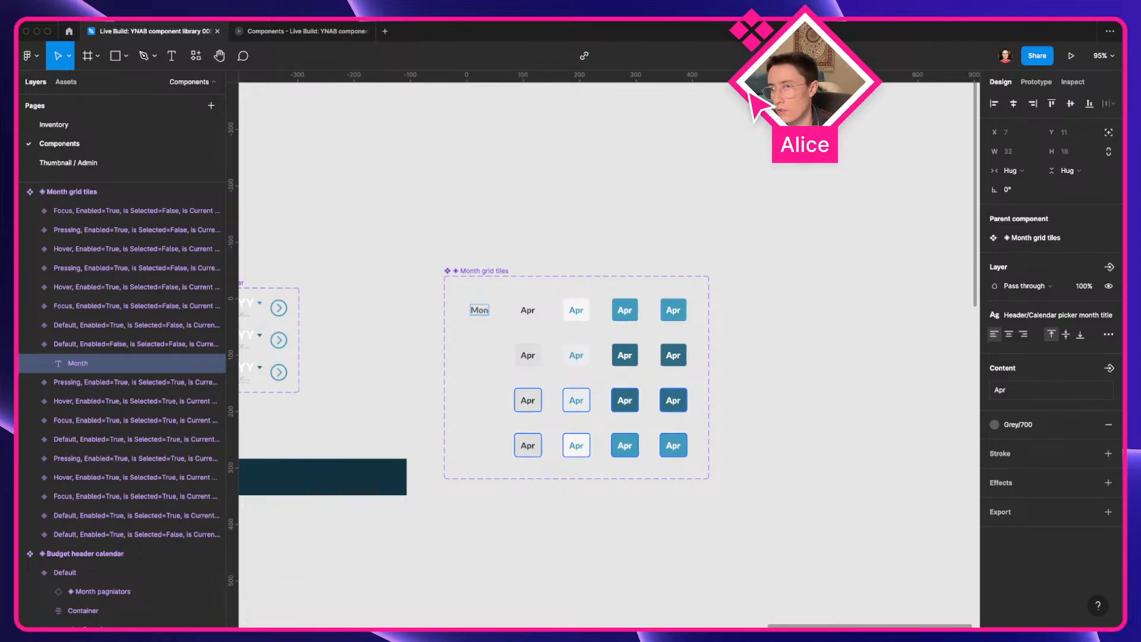
key("super+a")
key("super+c")
Replace the "Apr" labels of the four enabled Default tiles in the first row with the copied "Mon" text
double_click(526, 310)
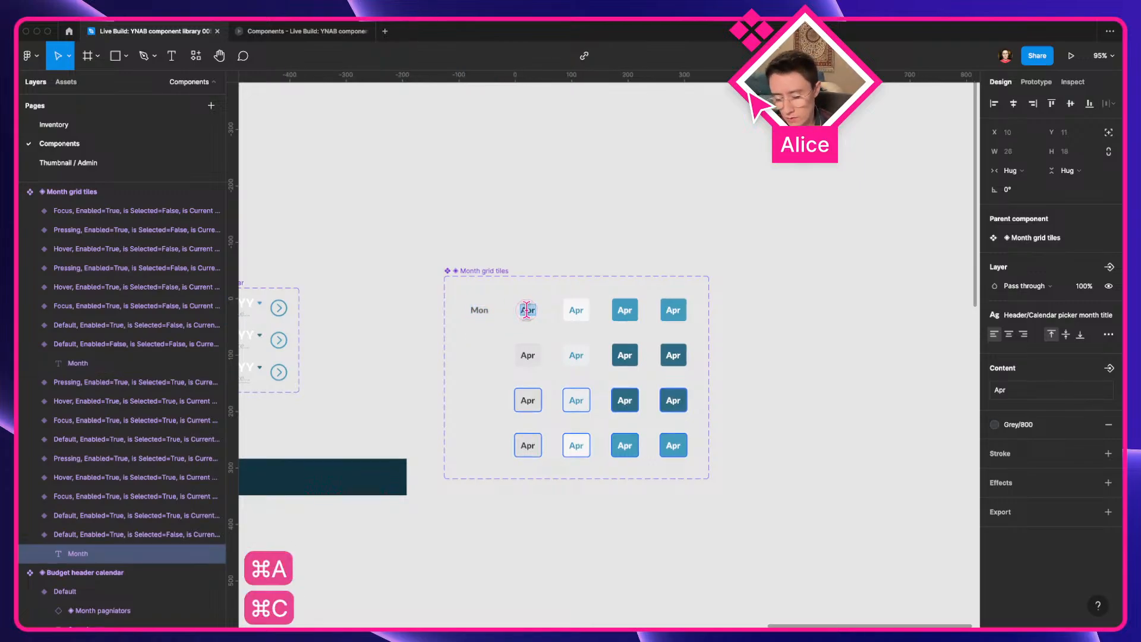
key("super+shift+v")
double_click(577, 306)
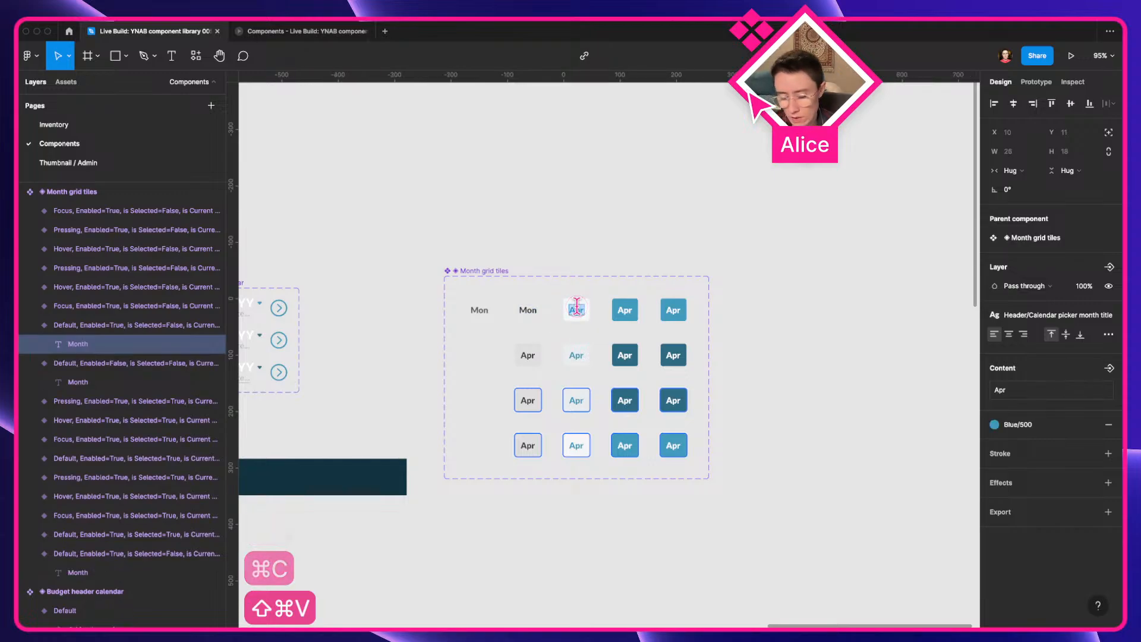
key("super+shift+v")
double_click(628, 310)
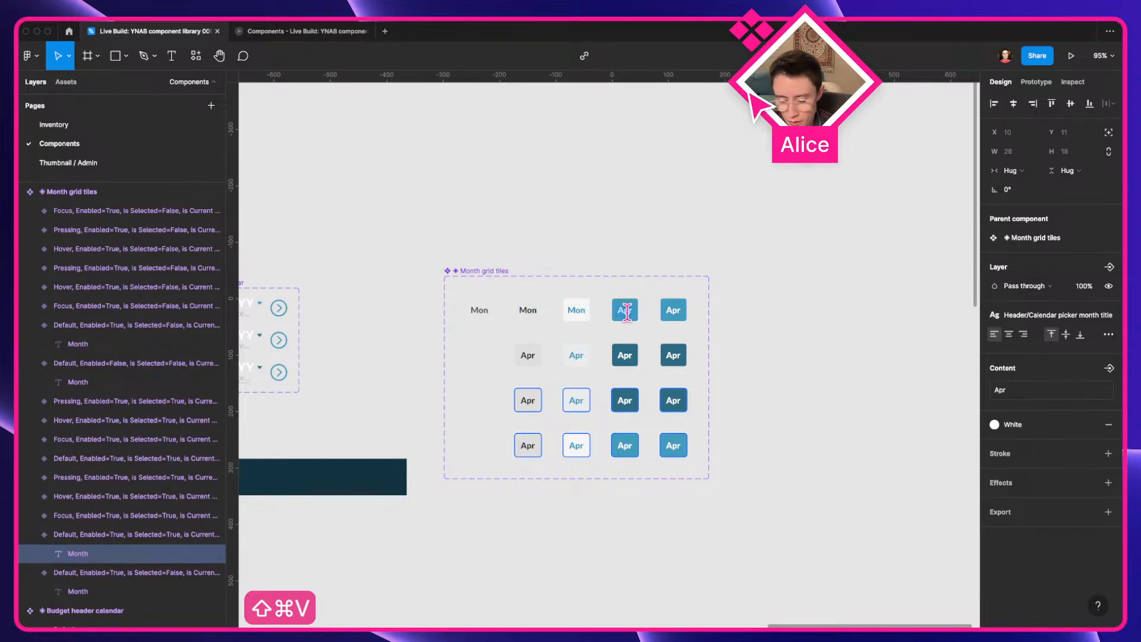
key("super+shift+v")
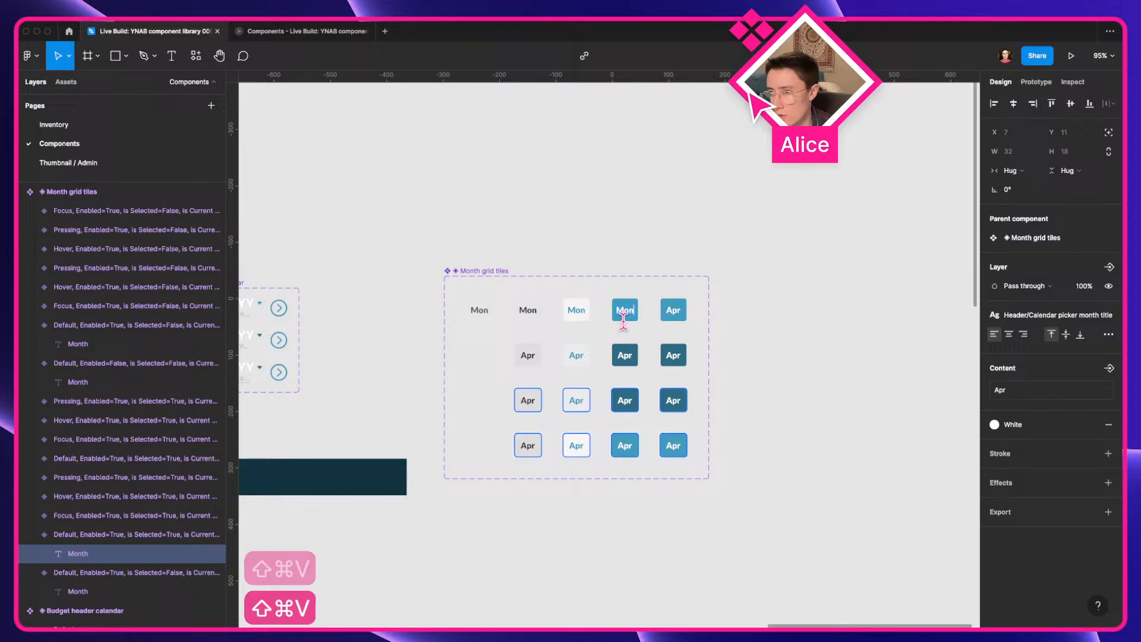
double_click(670, 309)
key("super+shift+v")
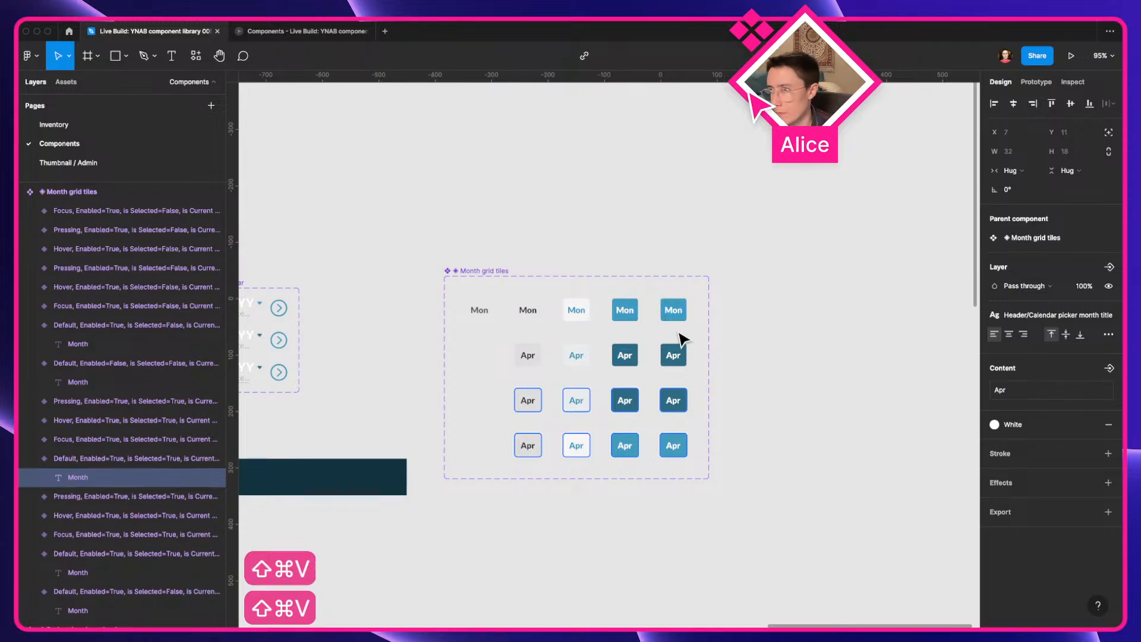
Replace the "Apr" labels of the four Hover tiles in the second row with "Mon"
double_click(527, 354)
key("super+shift+v")
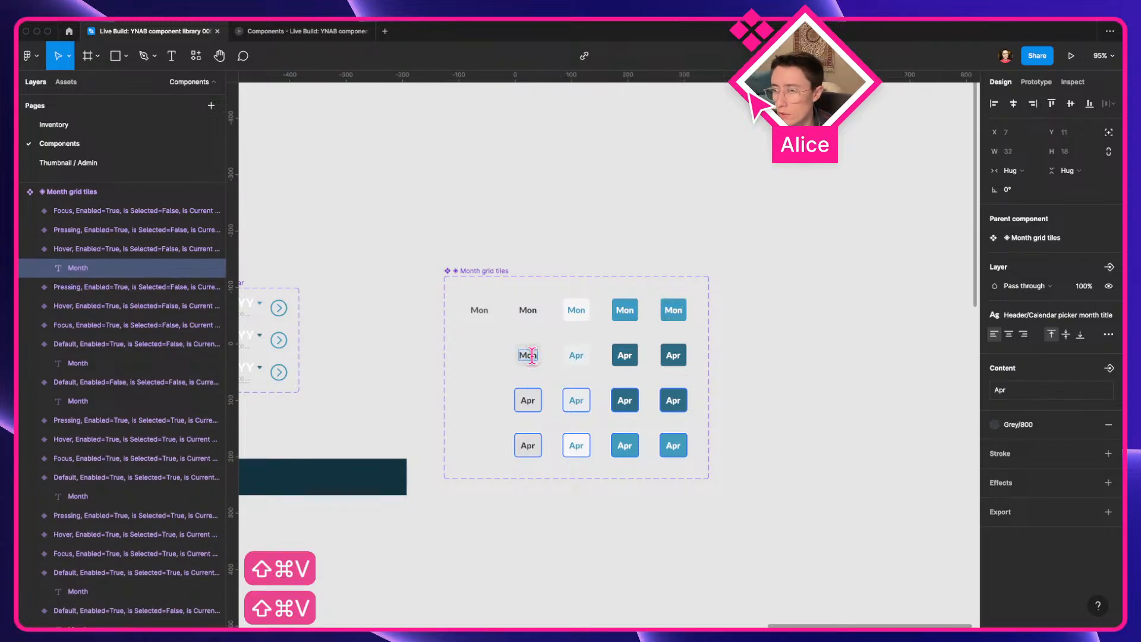
double_click(572, 356)
key("super+shift+v")
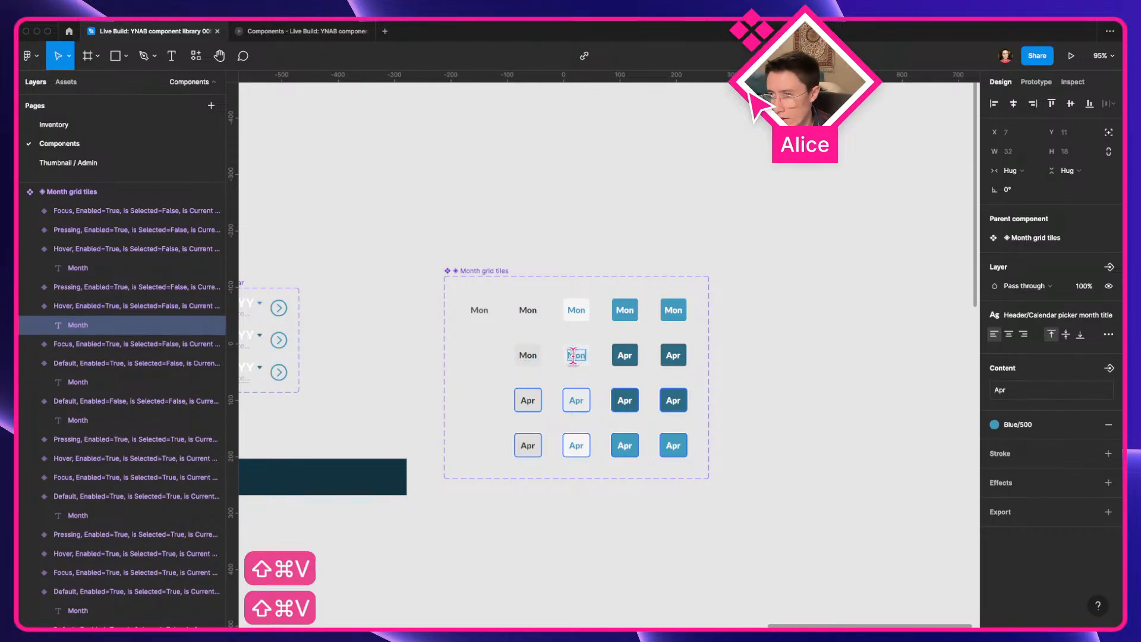
double_click(618, 352)
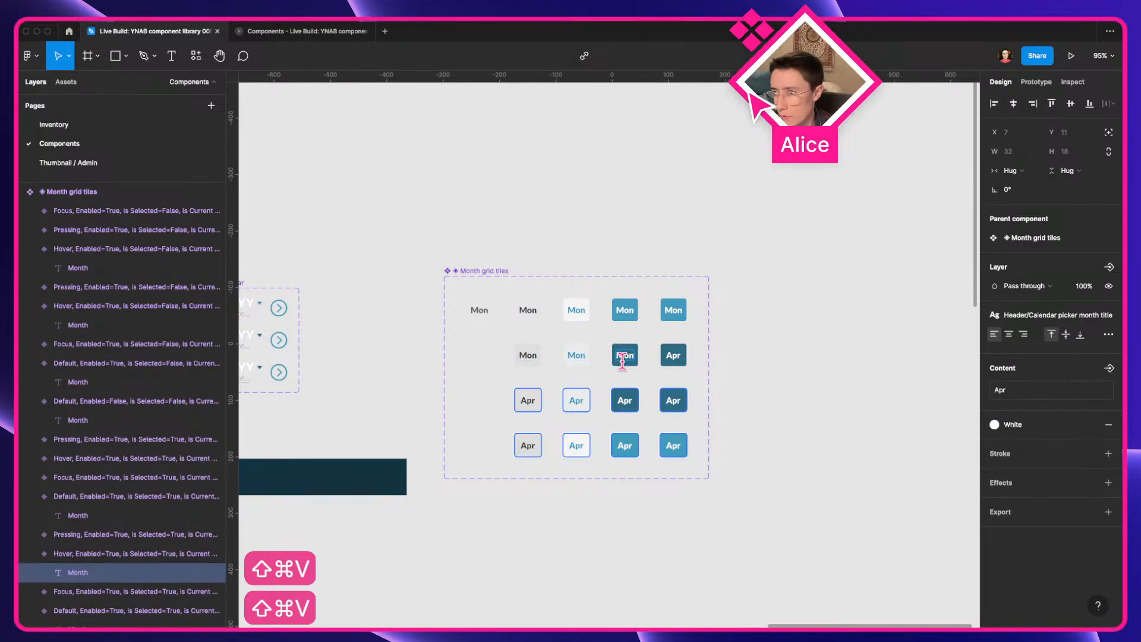
double_click(669, 355)
key("super+shift+v")
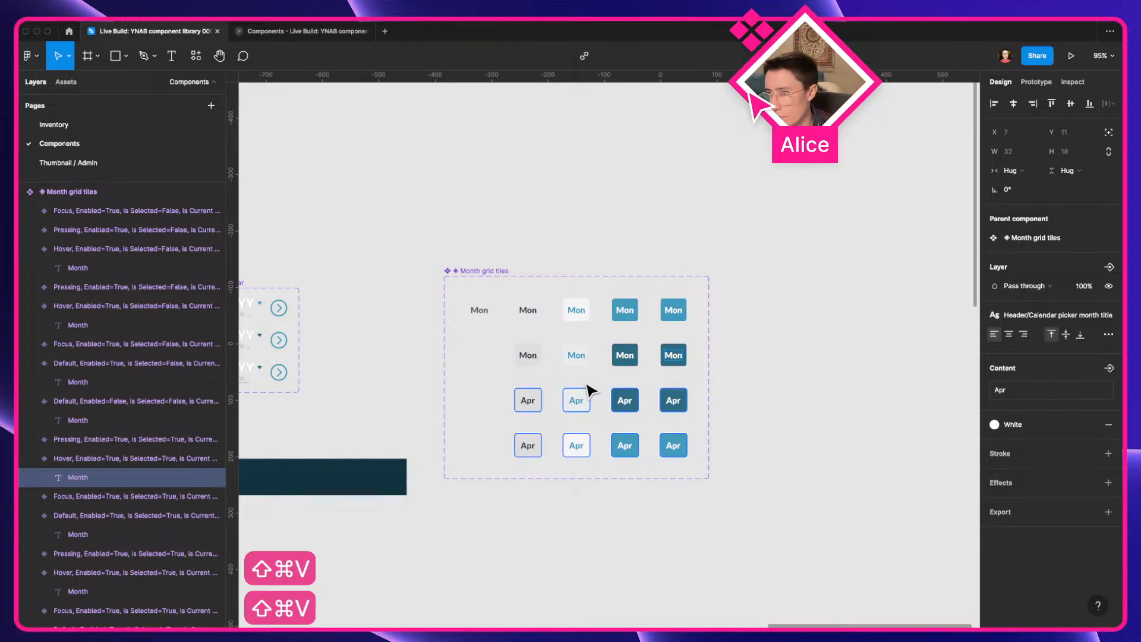
Replace the "Apr" labels of the four Pressing tiles in the third row with "Mon"
double_click(526, 401)
key("super+shift+v")
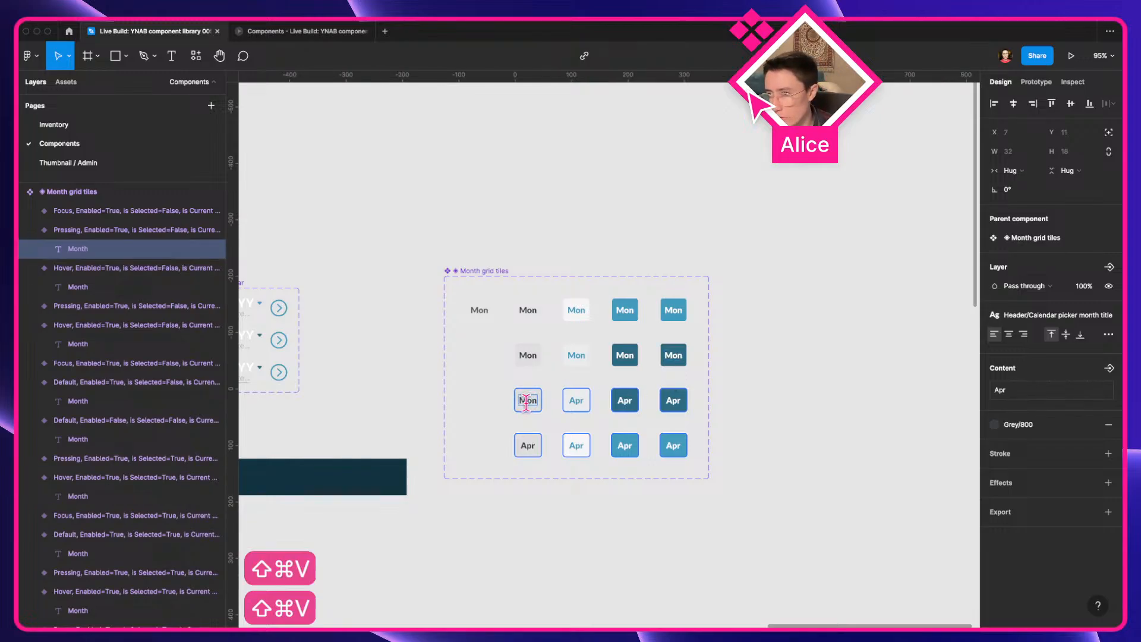
double_click(583, 396)
key("super+shift+v")
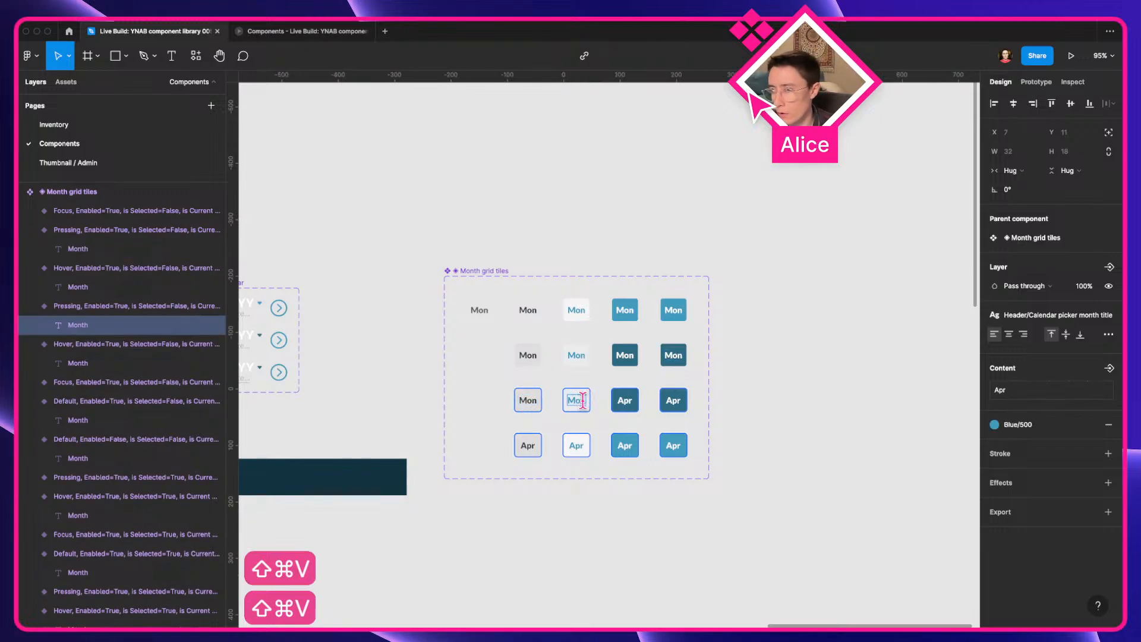
double_click(626, 398)
key("super+shift+v")
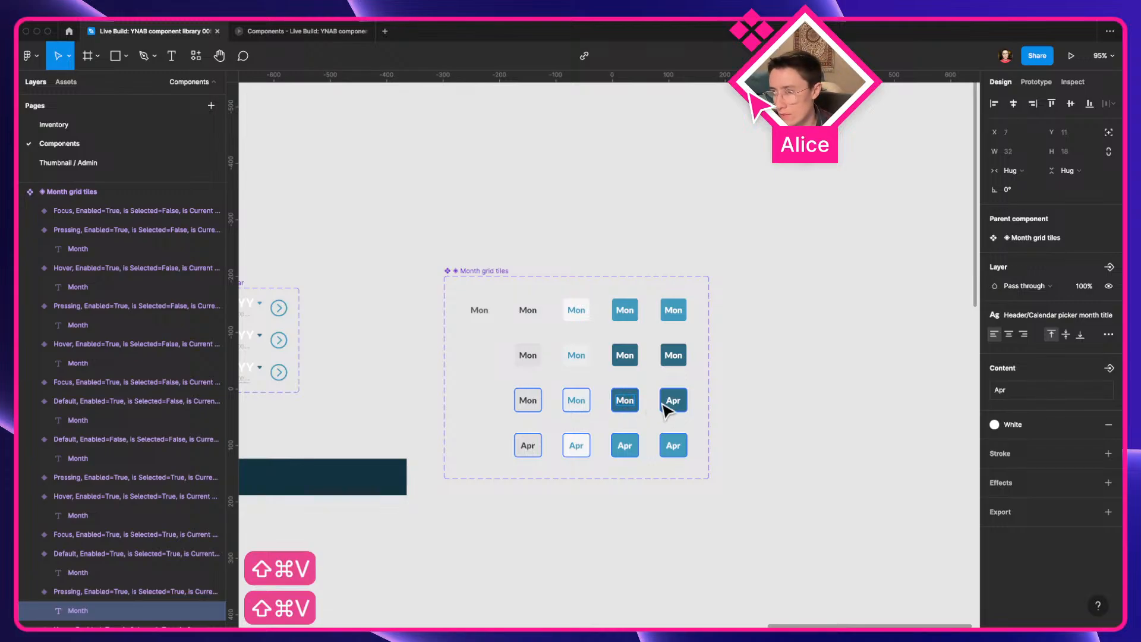
double_click(670, 399)
key("super+shift+v")
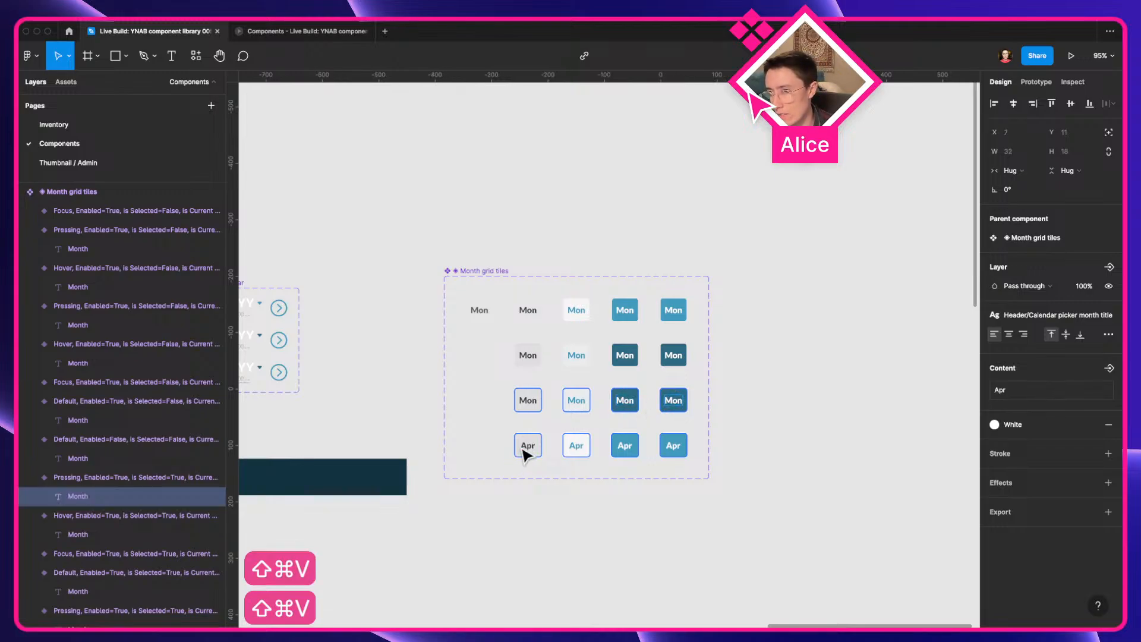
Replace the "Apr" labels of the four Focus tiles in the last row with "Mon"
double_click(527, 446)
key("super+shift+v")
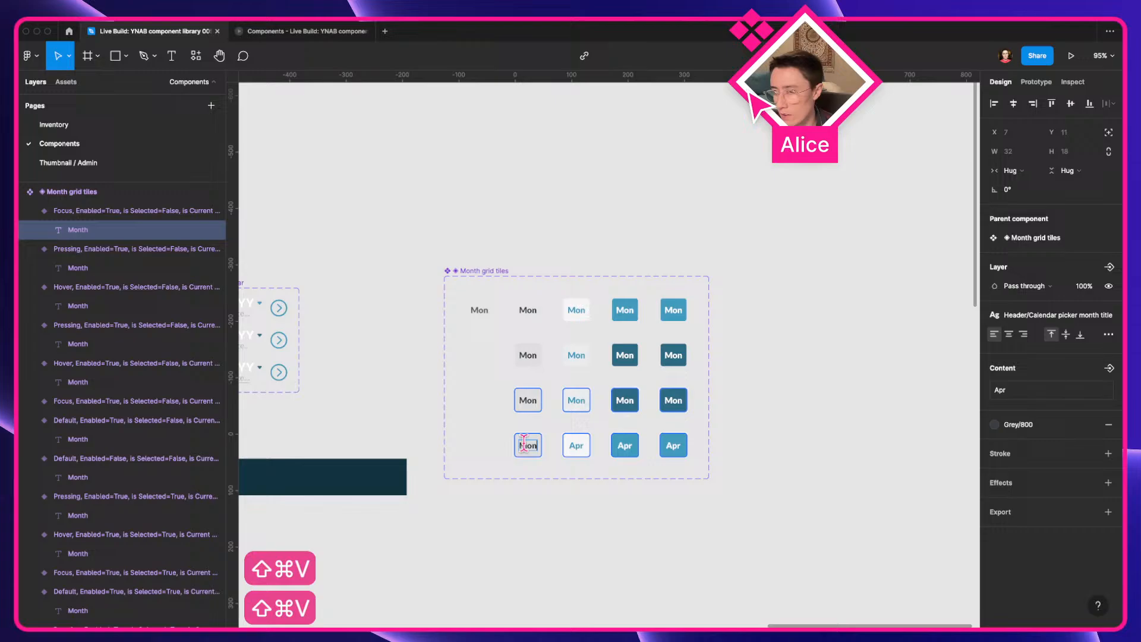
double_click(576, 444)
key("super+shift+v")
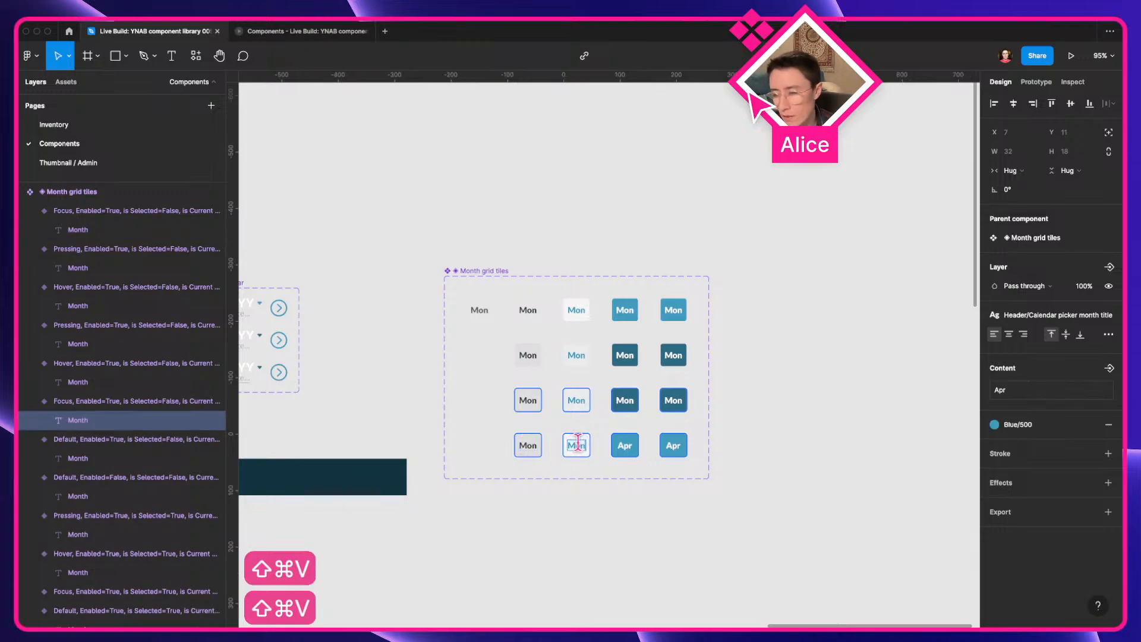
double_click(622, 446)
key("super+shift+v")
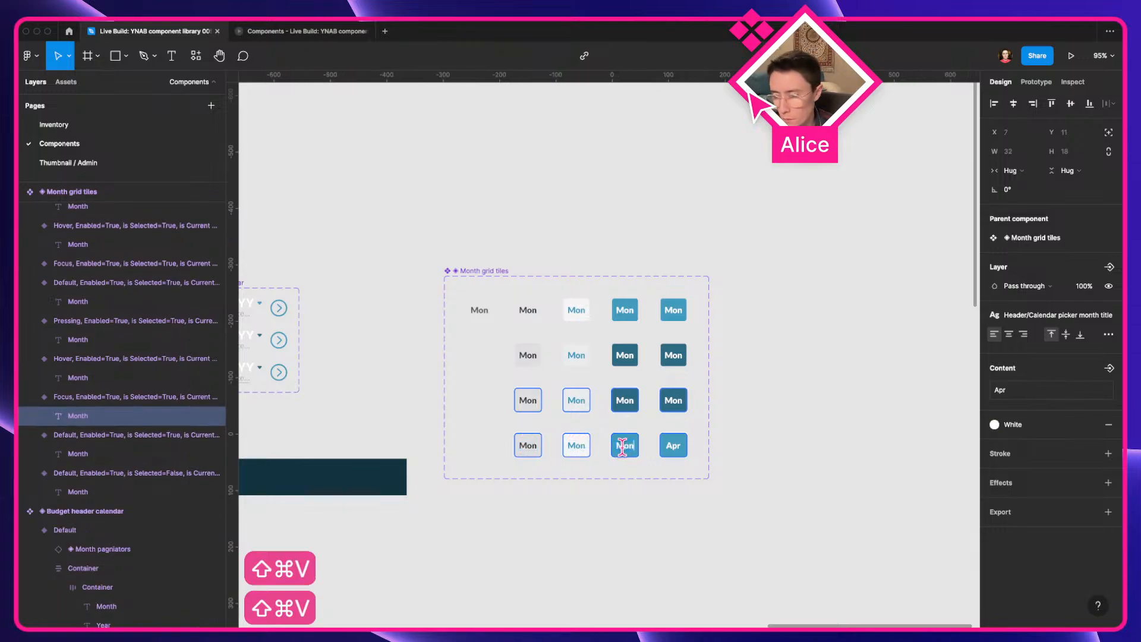
double_click(669, 441)
type("Mon")
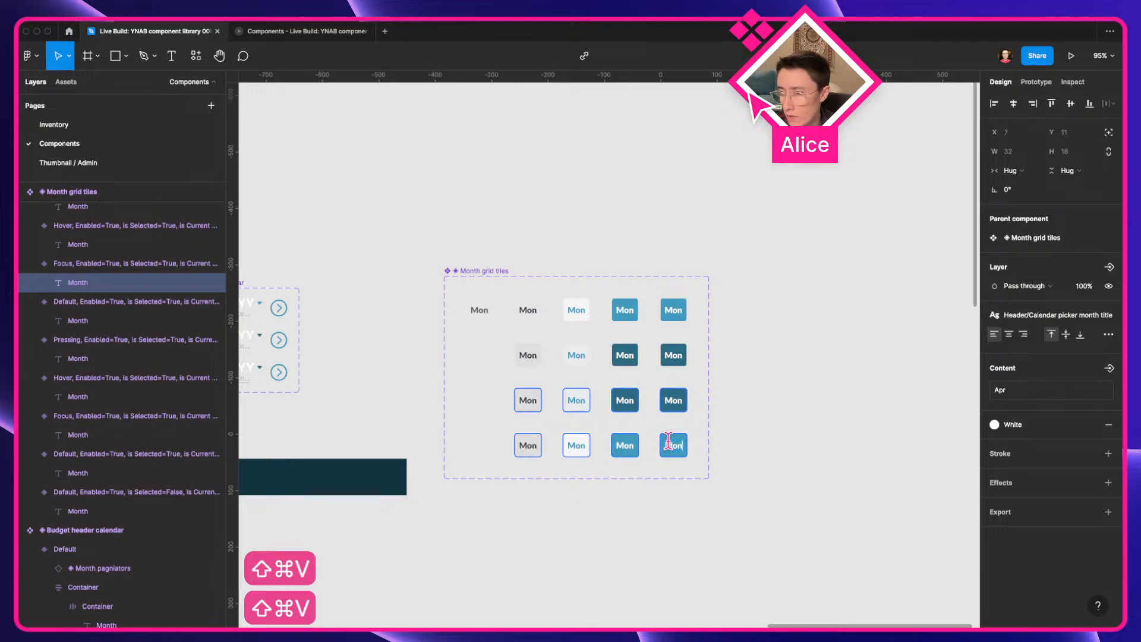
left_click(699, 506)
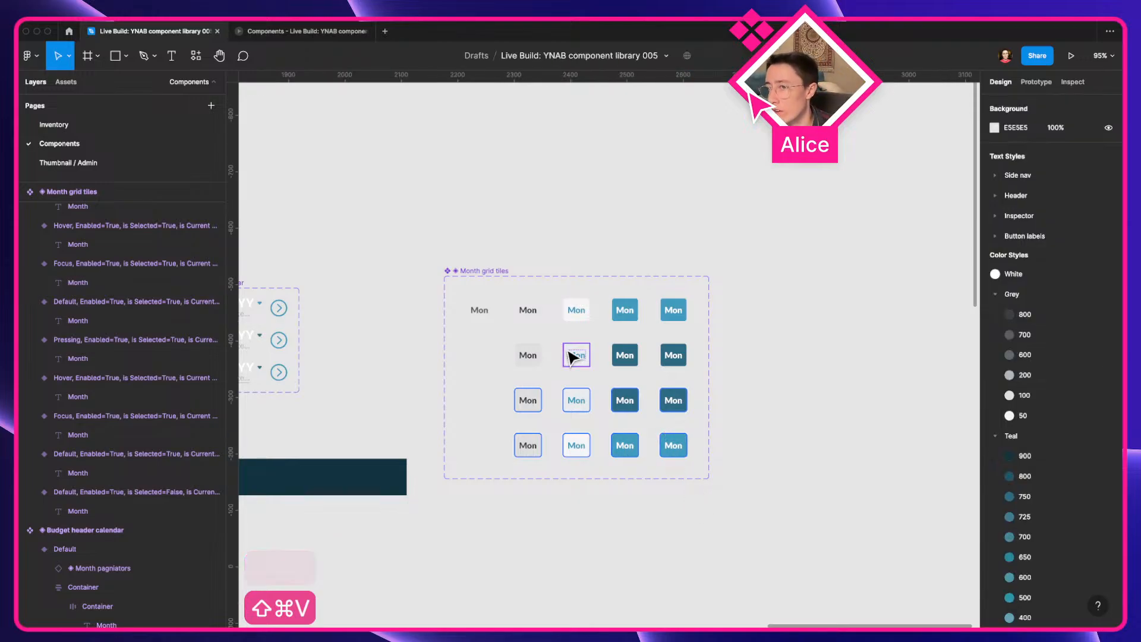
Examine the relabelled Month grid tiles set and the variant properties of its selected current-month Default tile and its disabled tile
left_click(486, 276)
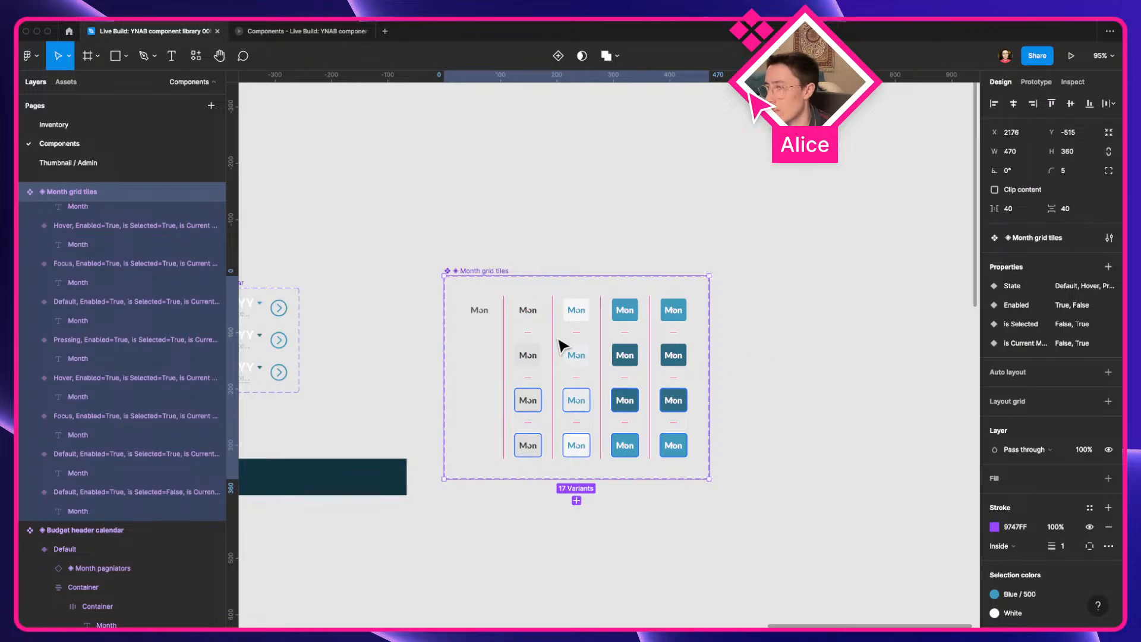
scroll(709, 329, "up", 5)
left_click(664, 306)
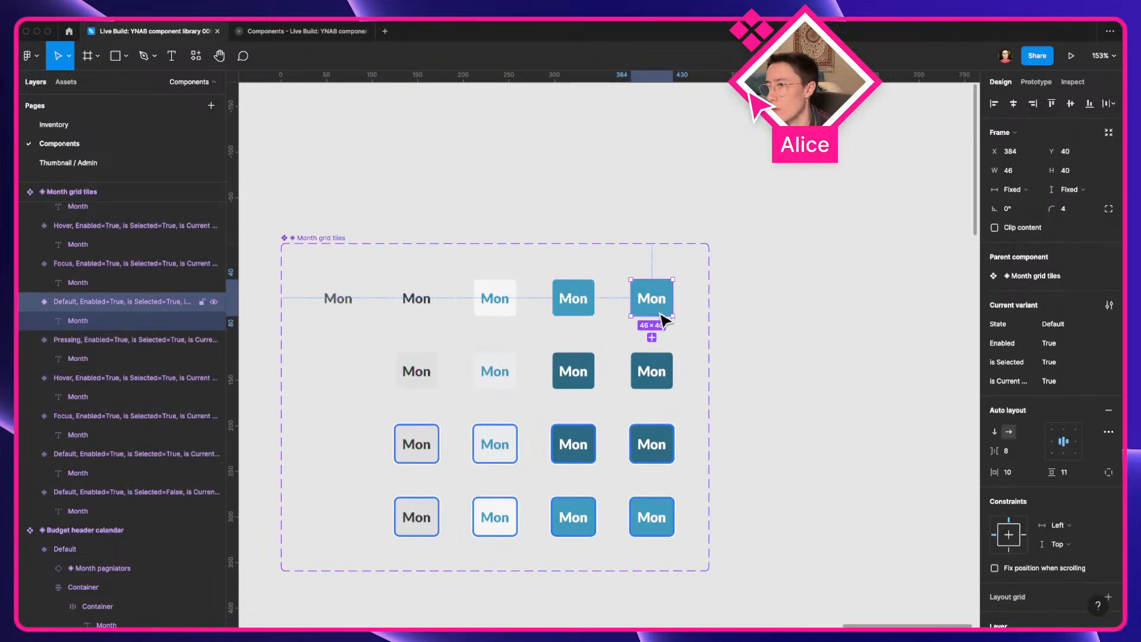
scroll(780, 332, "down", 3)
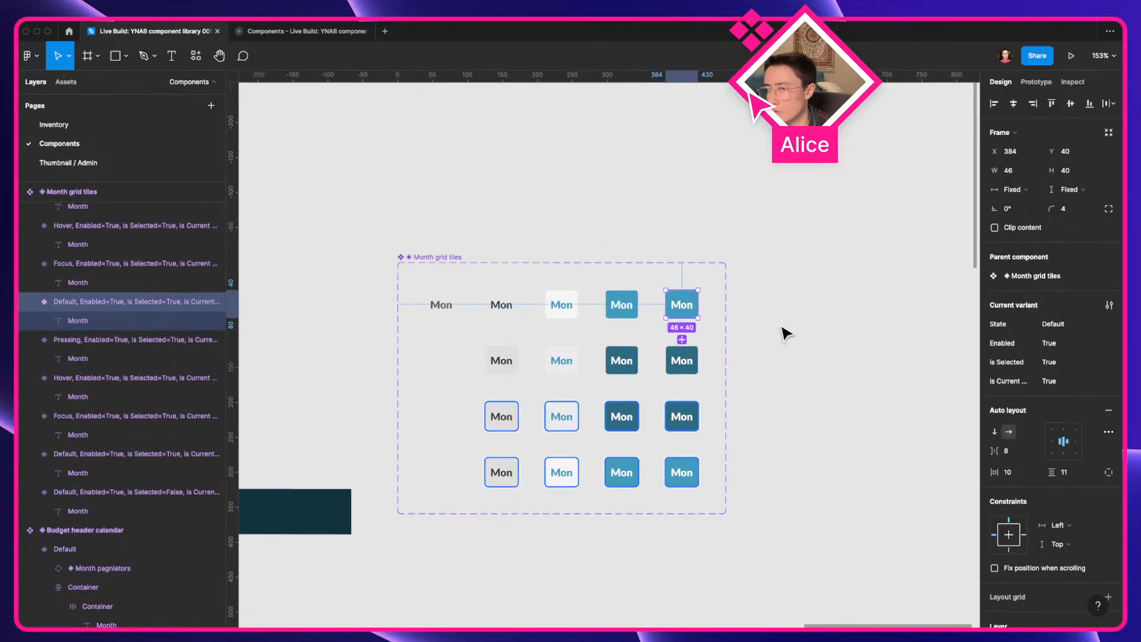
left_click(601, 213)
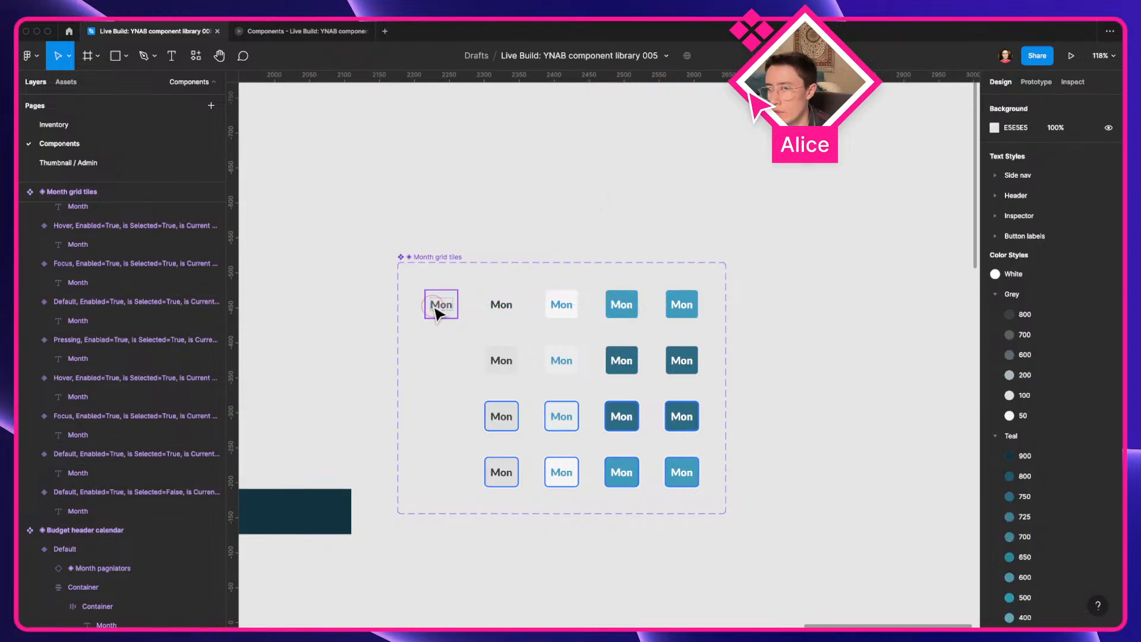
left_click(443, 303)
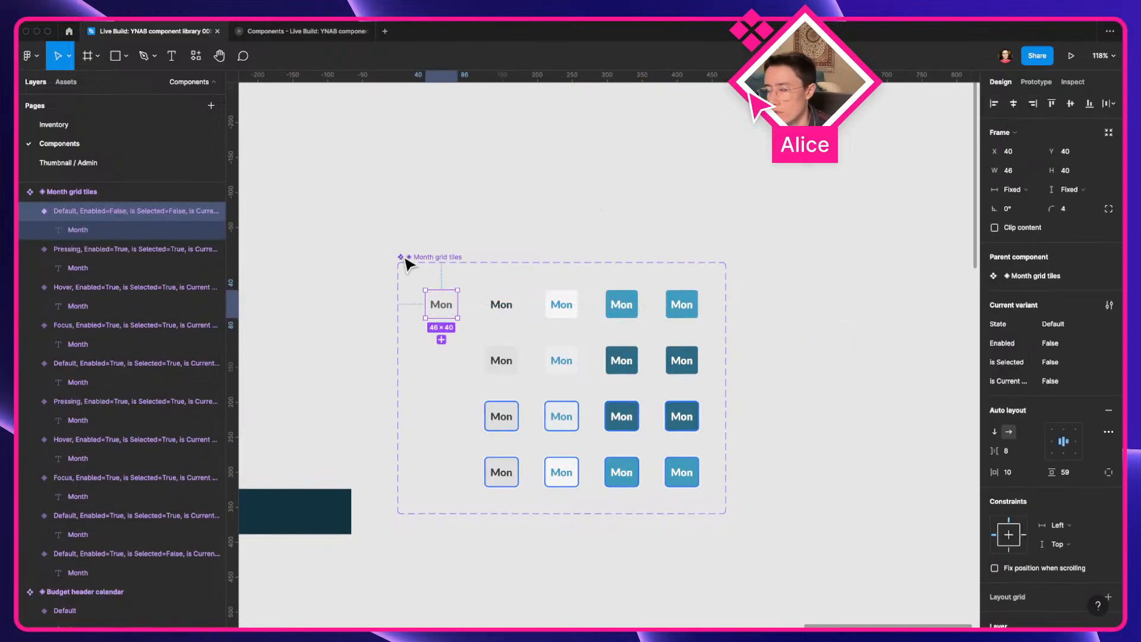
left_click(537, 233)
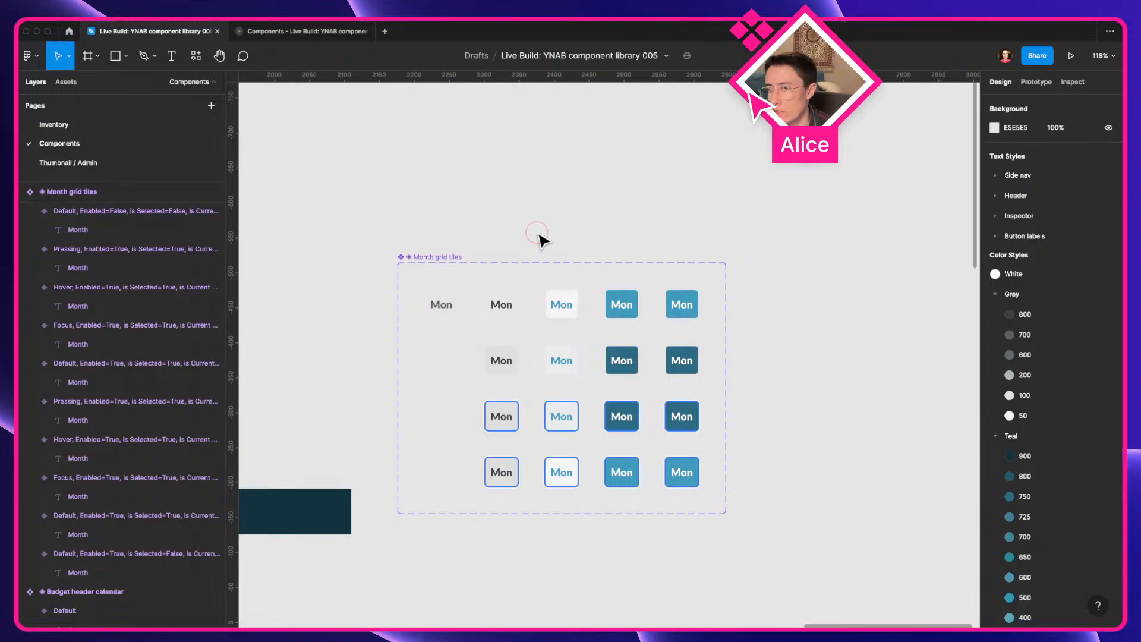
Place two instances of the disabled month tile side by side, 4 px apart, to the right of the Month grid tiles set
left_click_drag(442, 313, 604, 317, "alt")
scroll(783, 332, "up", 5)
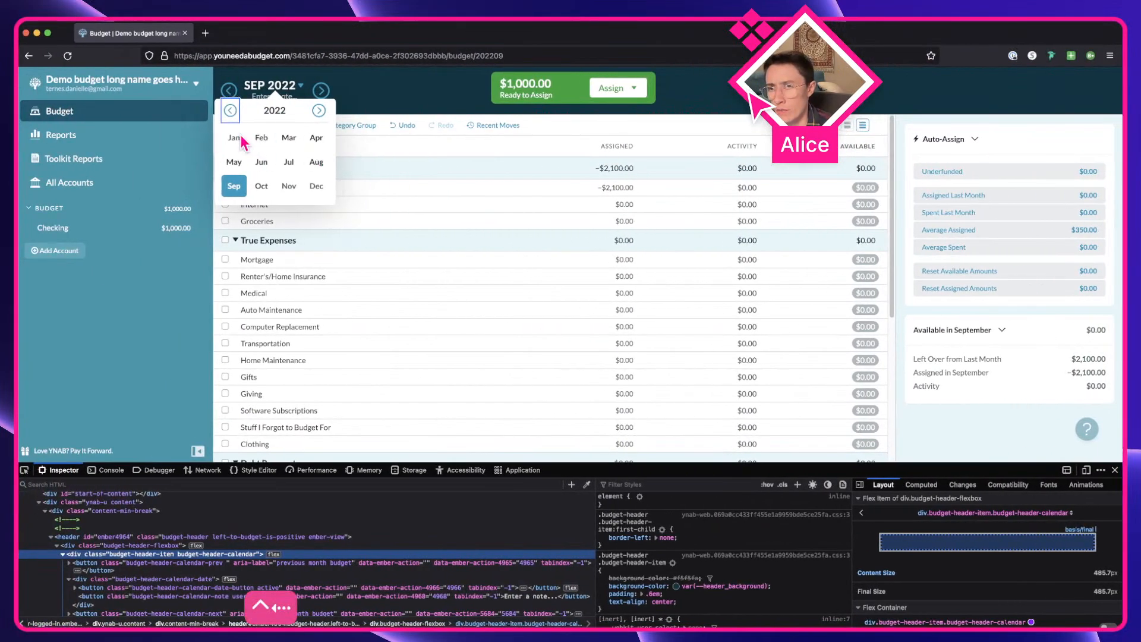
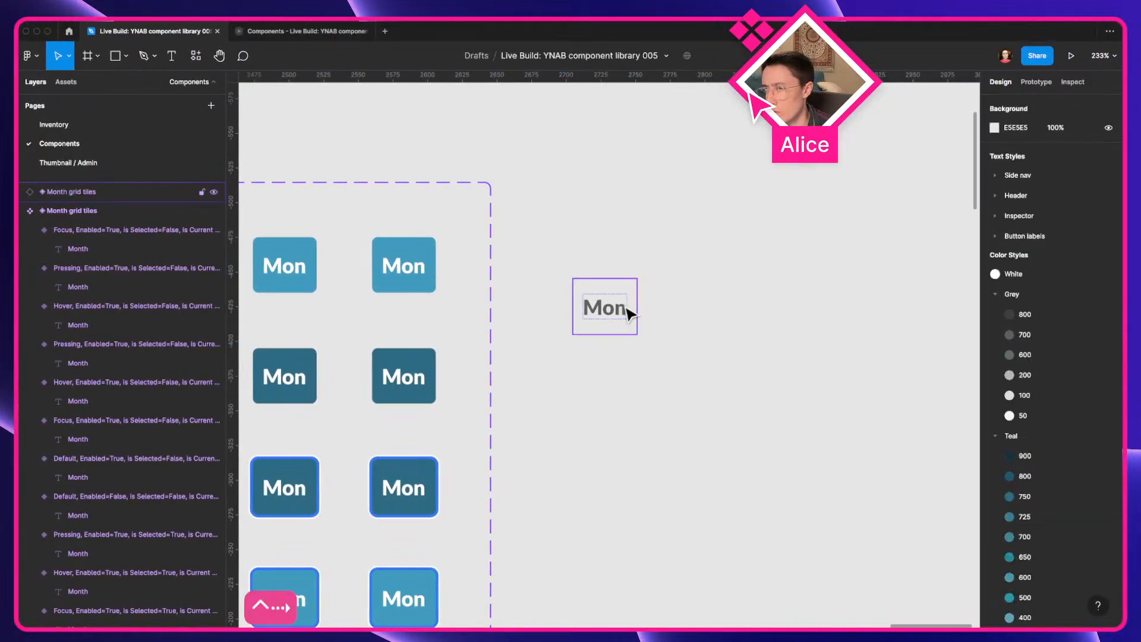
left_click_drag(629, 310, 692, 312)
left_click(620, 314, "shift")
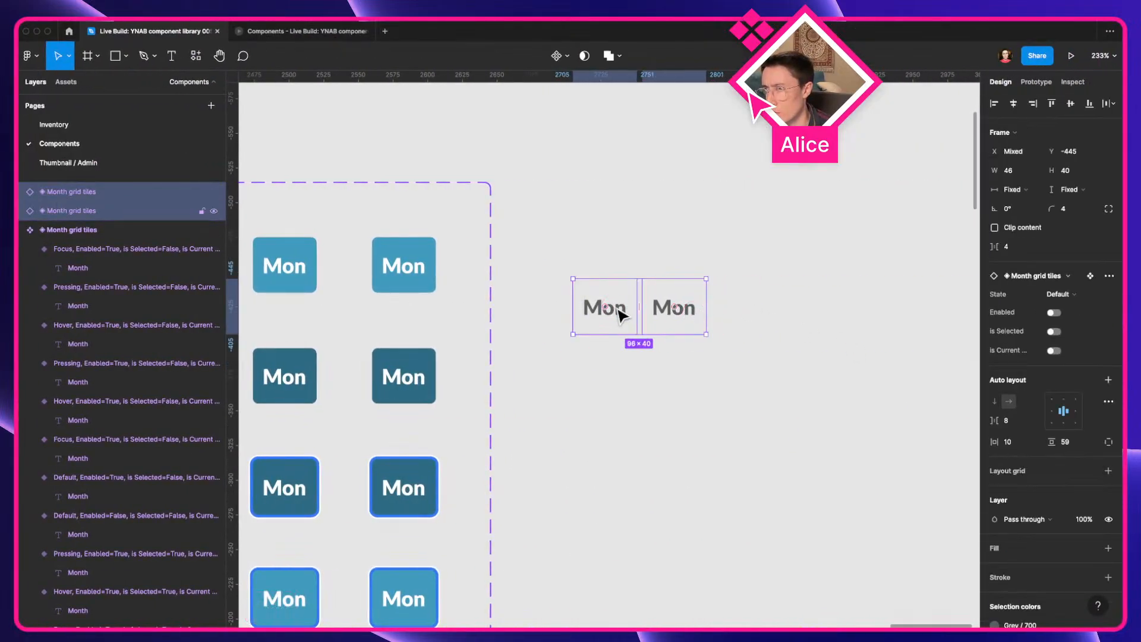
Turn the two tiles into an auto layout row, extend it to four tiles, and stack two copies of the row below it
key("shift+a")
key("super+d")
key("super+d")
left_click_drag(596, 274, 607, 344)
key("super+d")
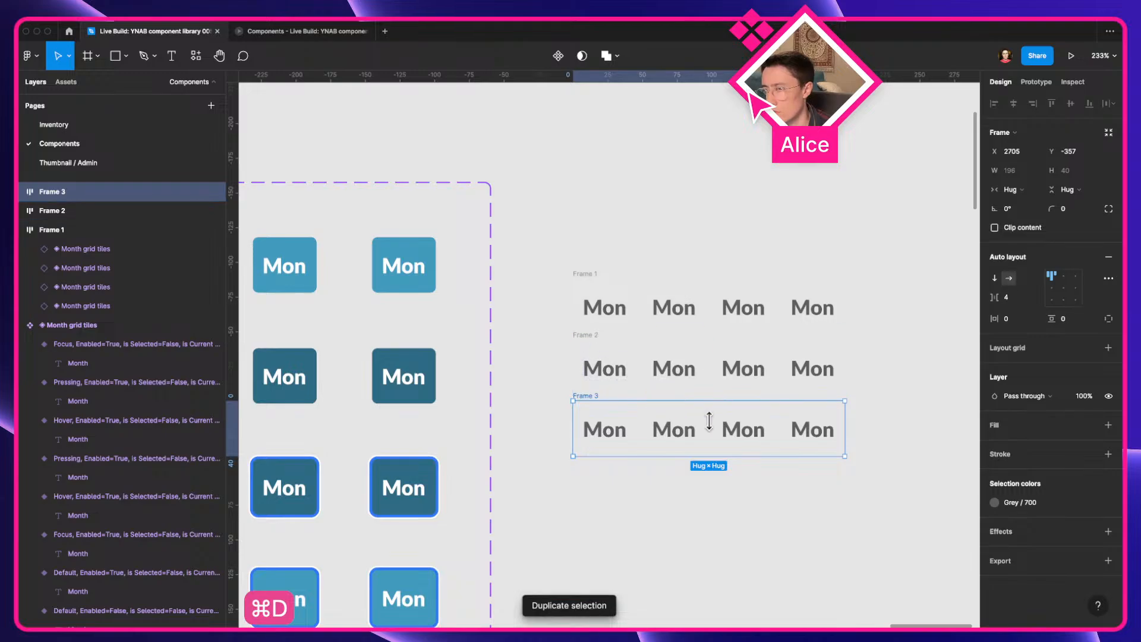
Label the four tiles of the first row "Jan", "Feb", "Mar" and "Apr"
left_click(606, 315, "super")
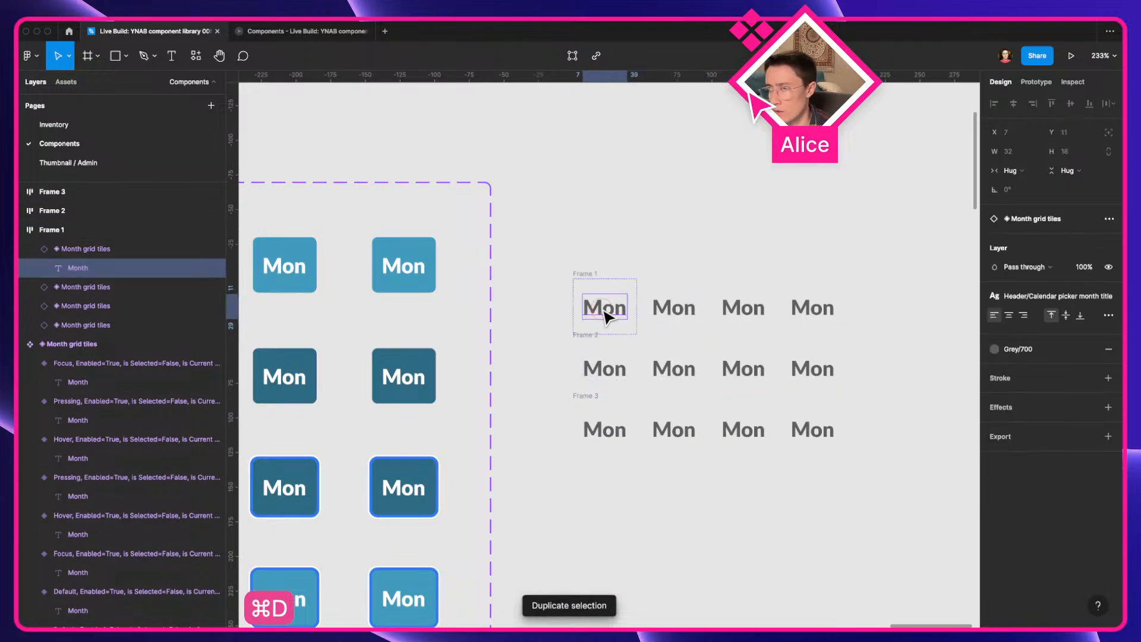
double_click(606, 315)
type("Jan")
double_click(657, 306)
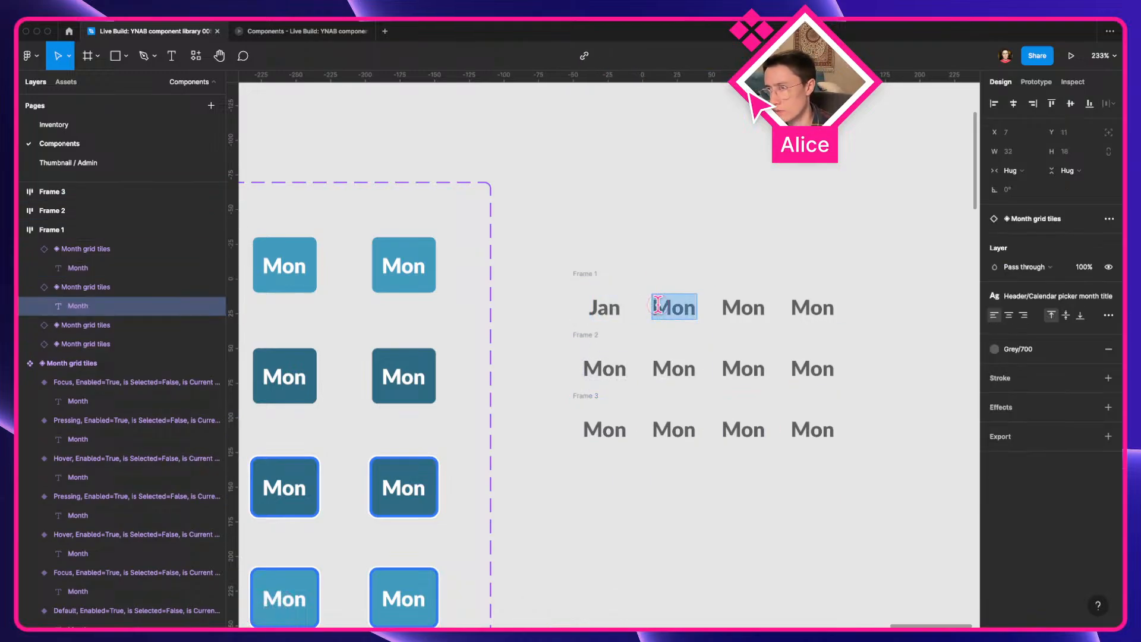
type("FEb")
left_click(735, 304)
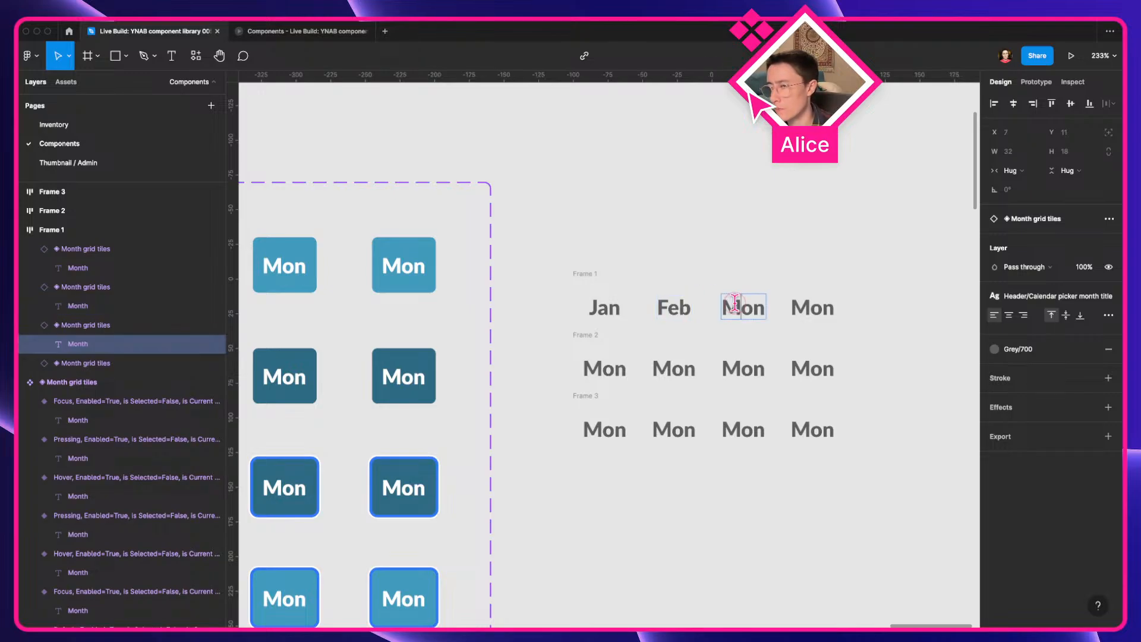
type("Mar")
left_click(823, 306)
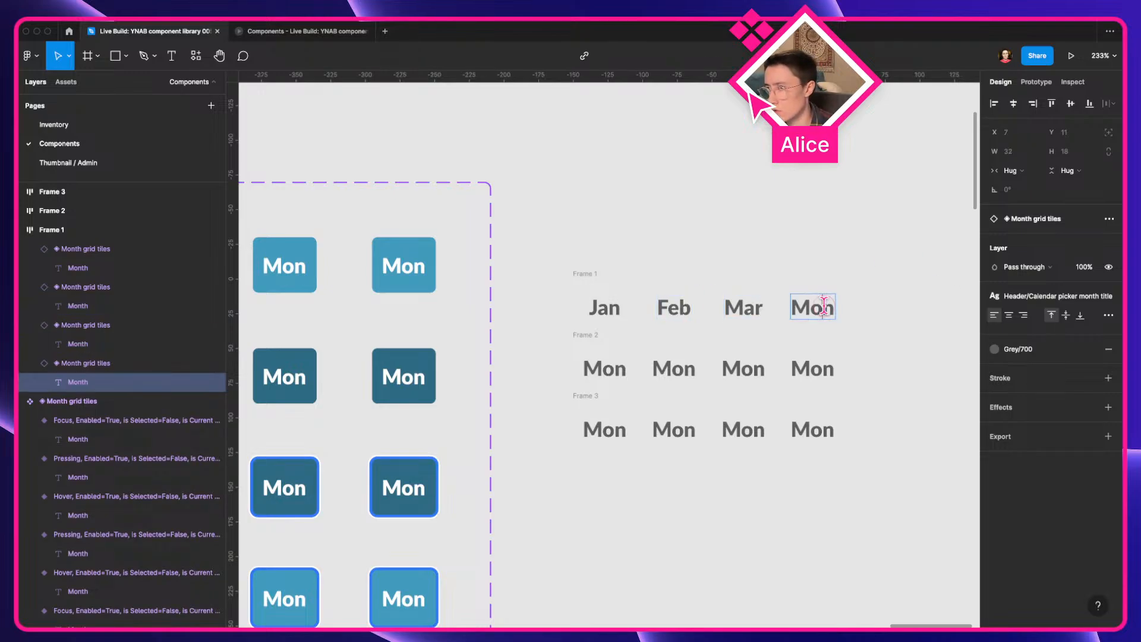
key("Return")
type("Apr")
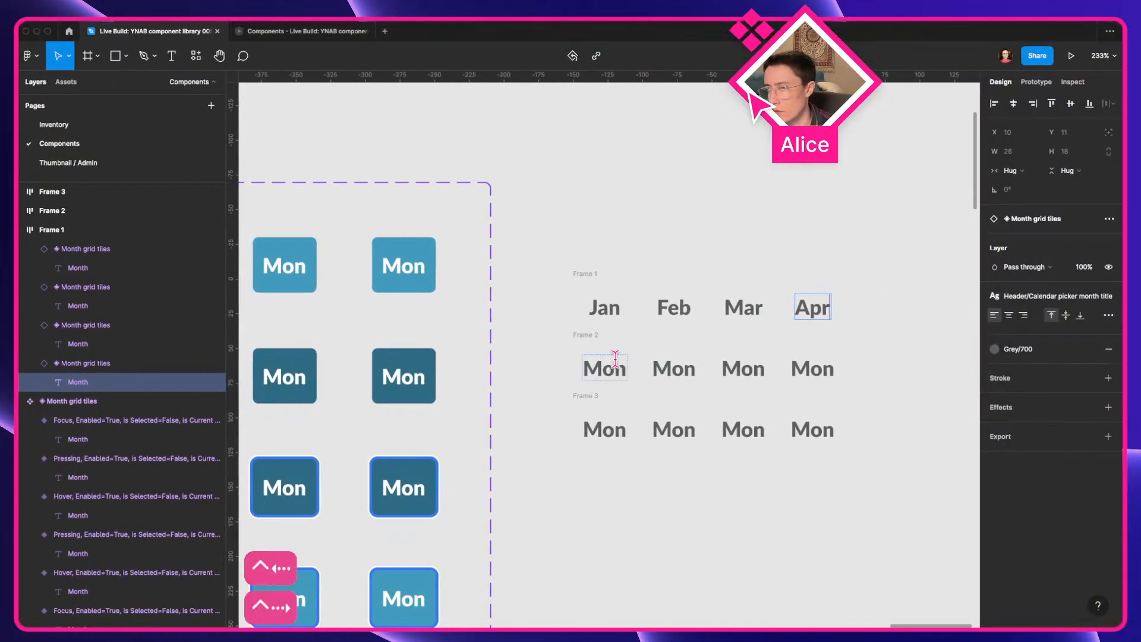
Label the four tiles of the second row "May", "Jun", "Jul" and "Aug"
left_click(613, 364)
key("Return")
type("May")
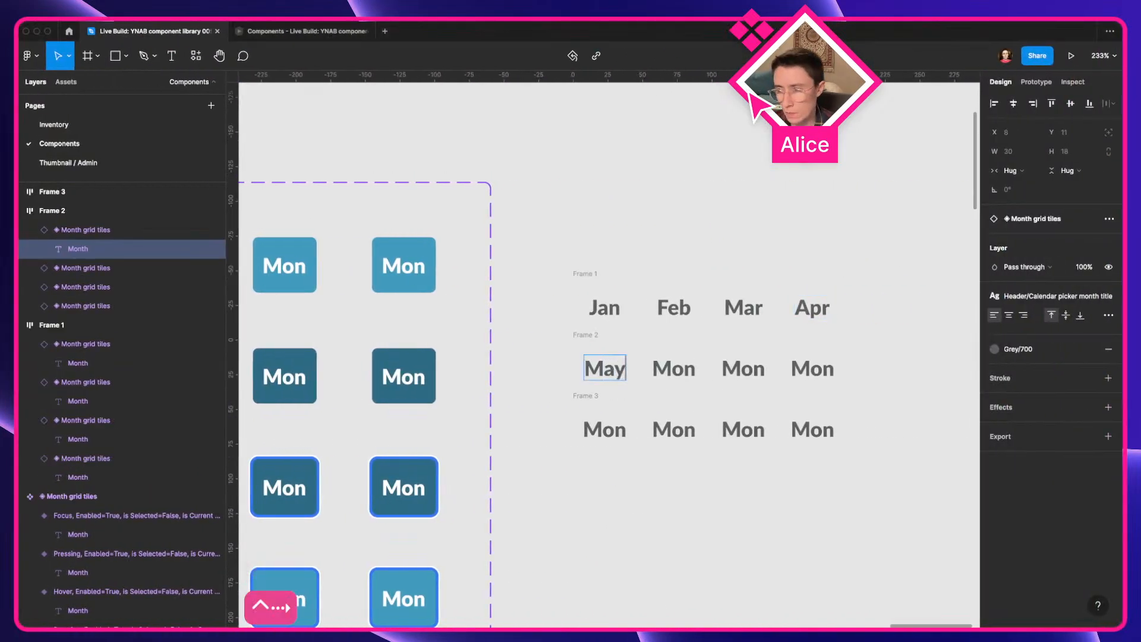
double_click(692, 370)
type("Jun")
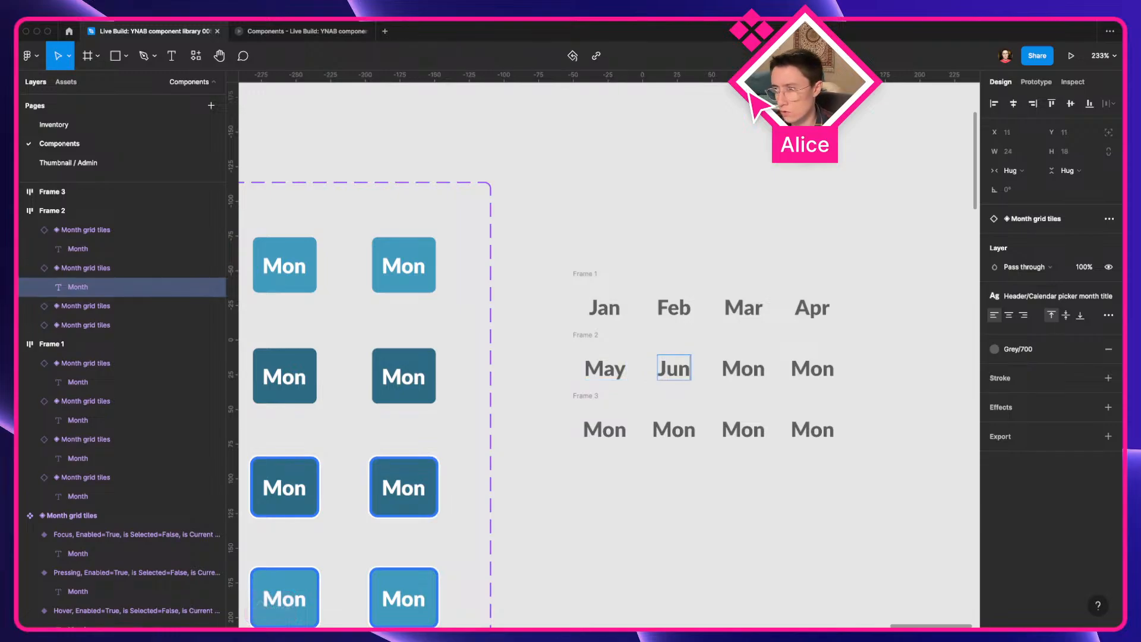
double_click(753, 373)
type("Jul")
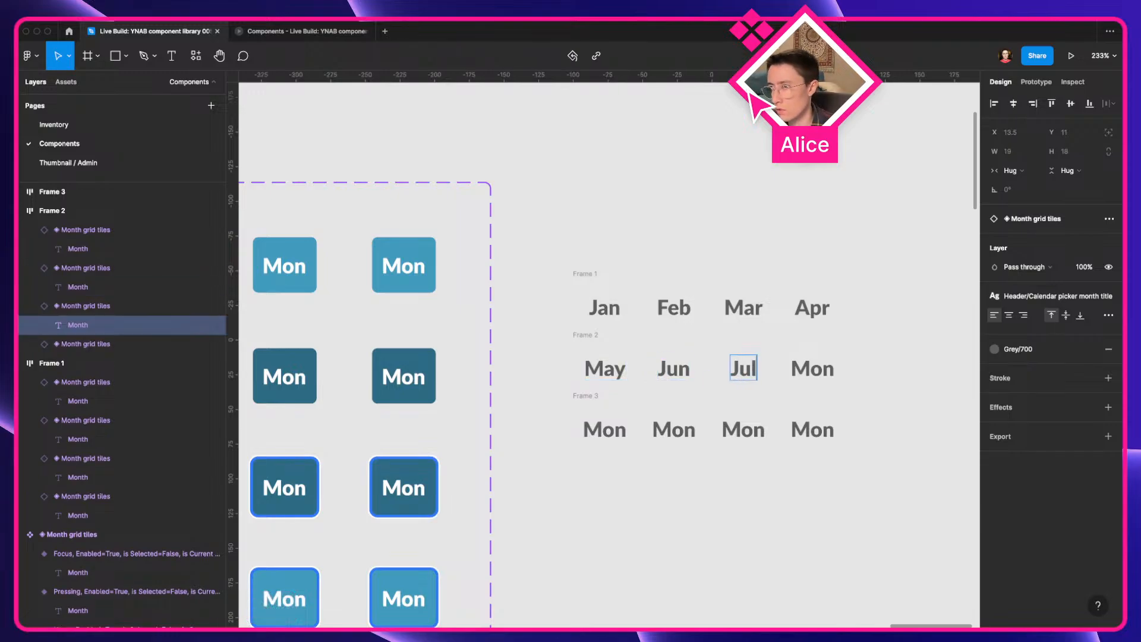
double_click(802, 371)
type("Aug")
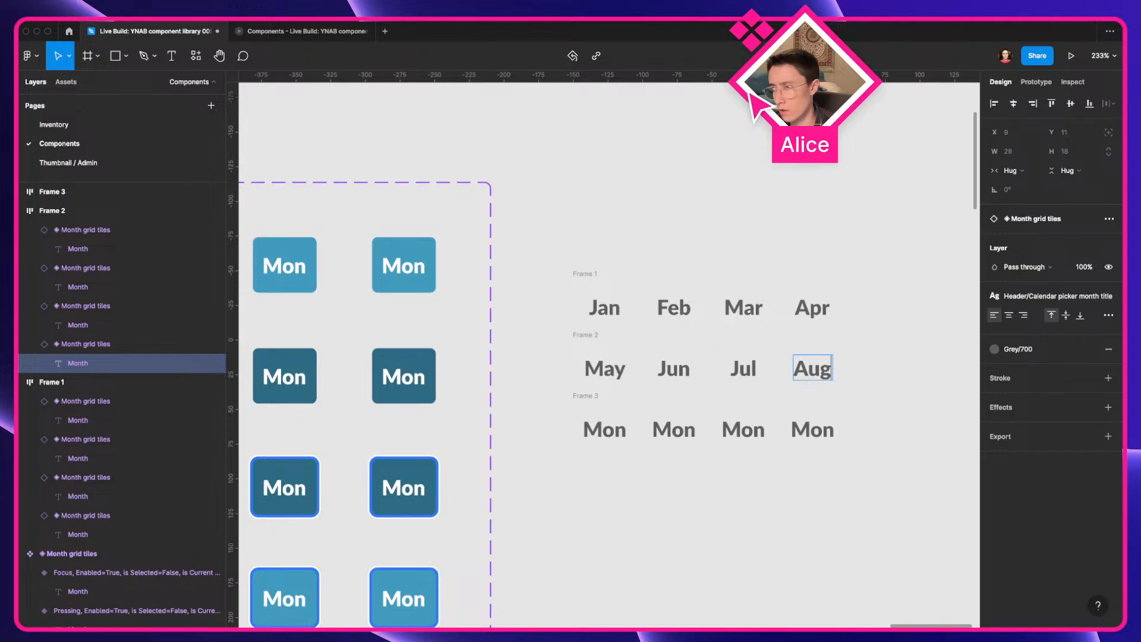
Label the four tiles of the third row "Sep", "Oct", "Nov" and "Dec"
double_click(603, 423)
type("Sep")
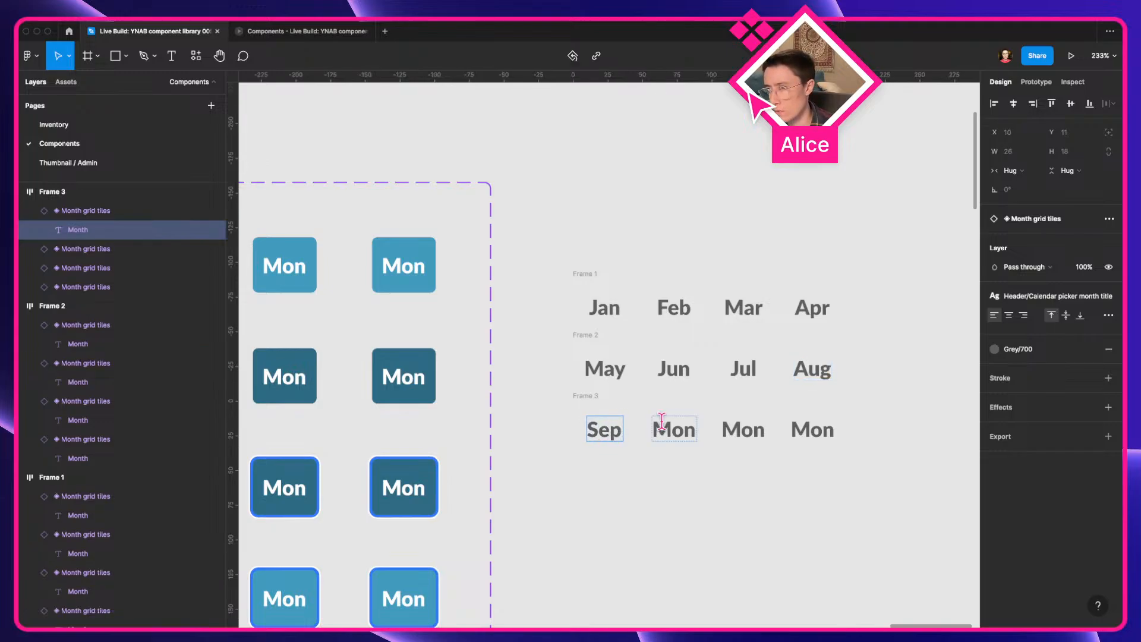
double_click(661, 420)
type("Oct")
left_click(720, 429)
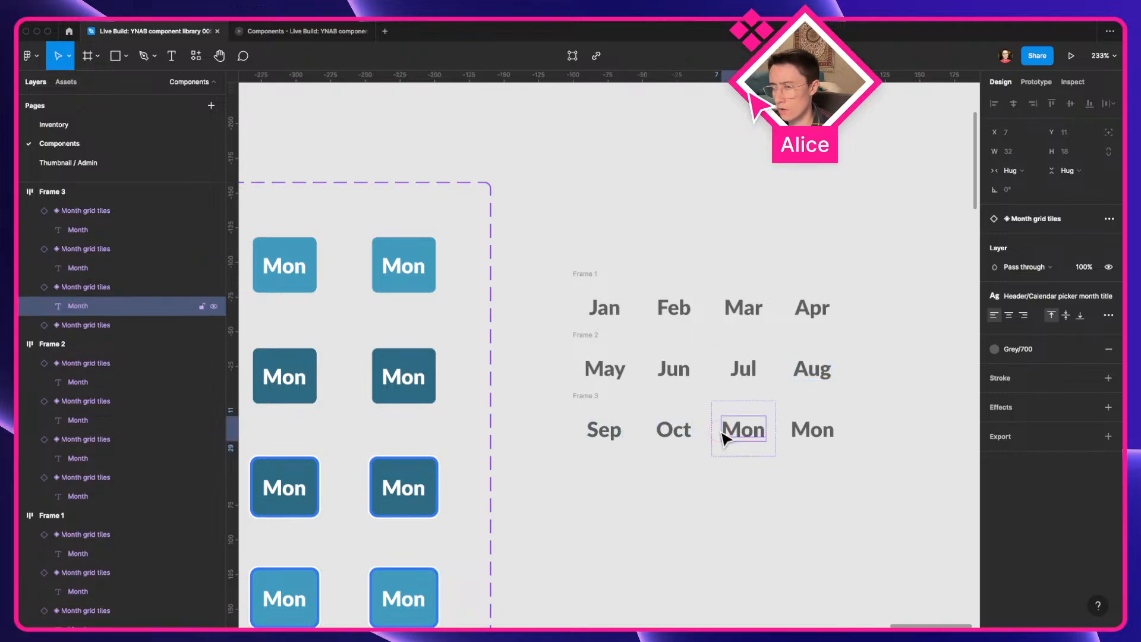
double_click(750, 432)
type("Nov")
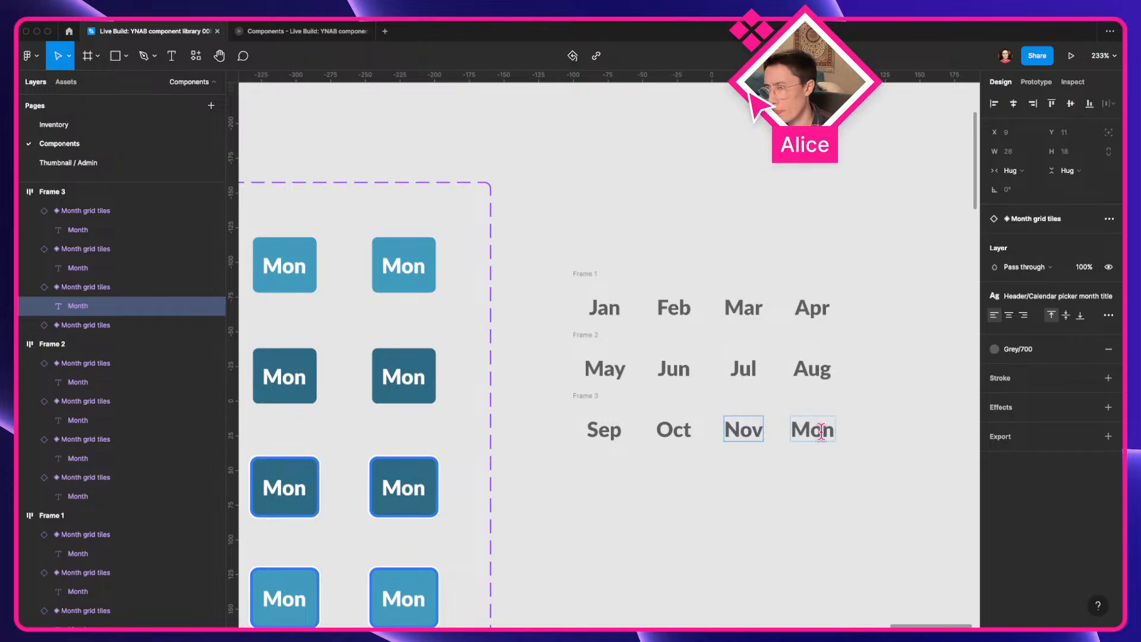
double_click(821, 432)
type("Dec")
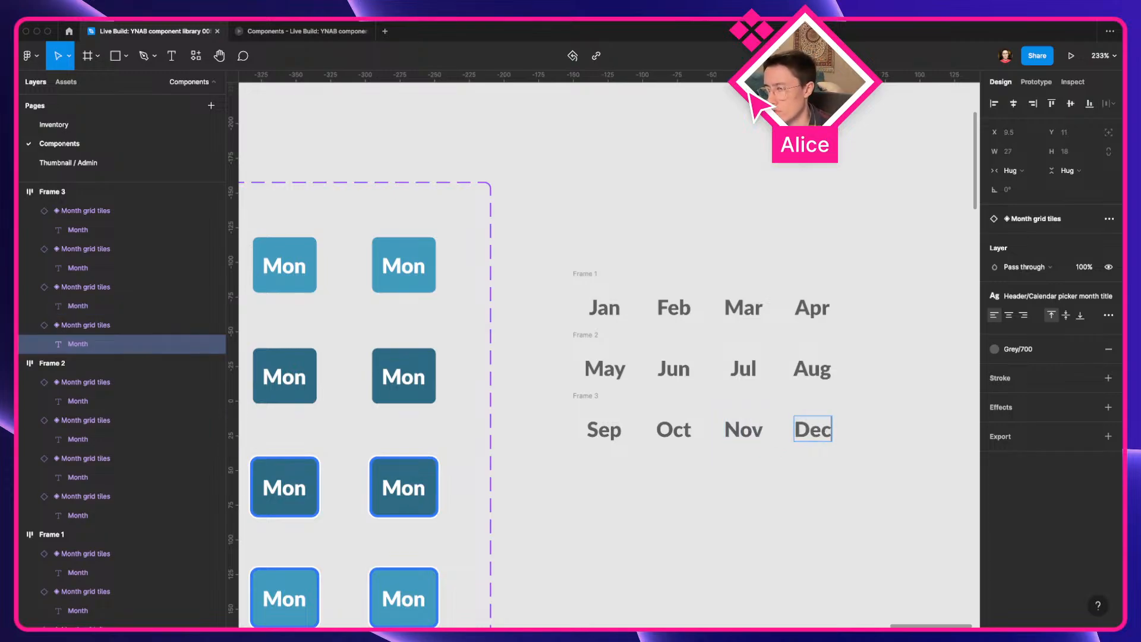
left_click(824, 471)
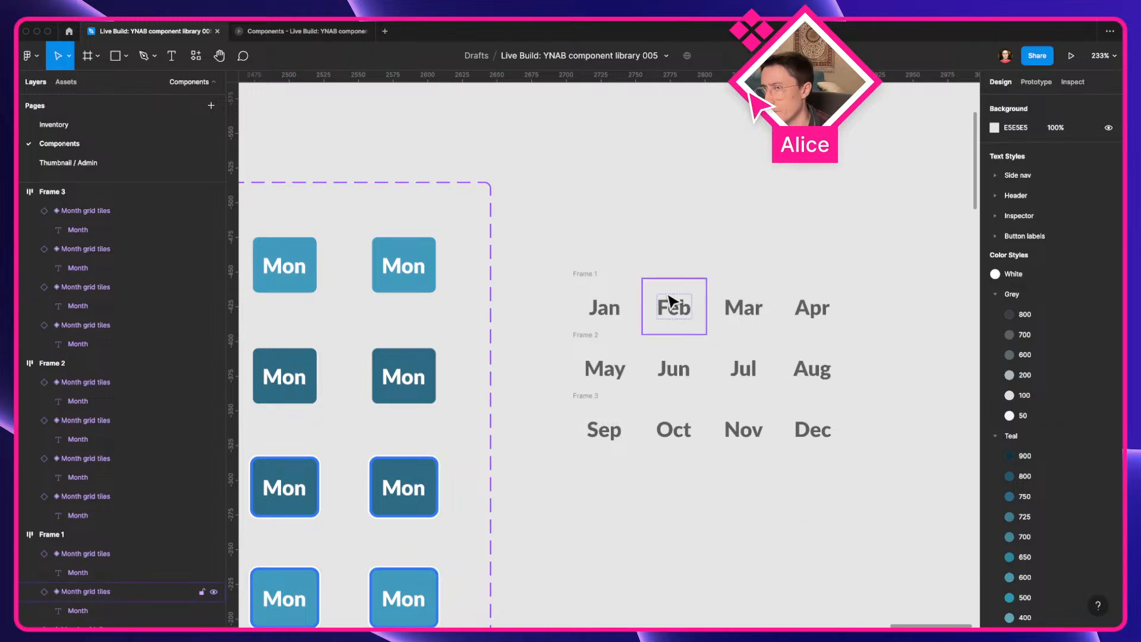
Compare the rows with the live calendar picker in the browser and rename the January–April row frame in Figma to "1st trimester"
key("ctrl+Left")
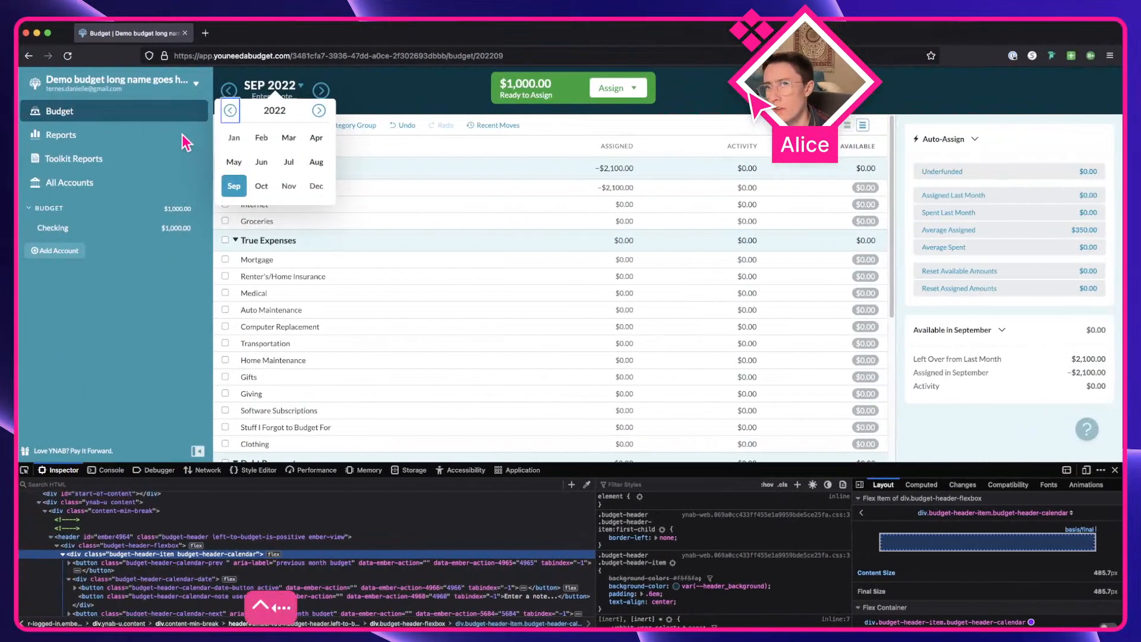
key("ctrl+Right")
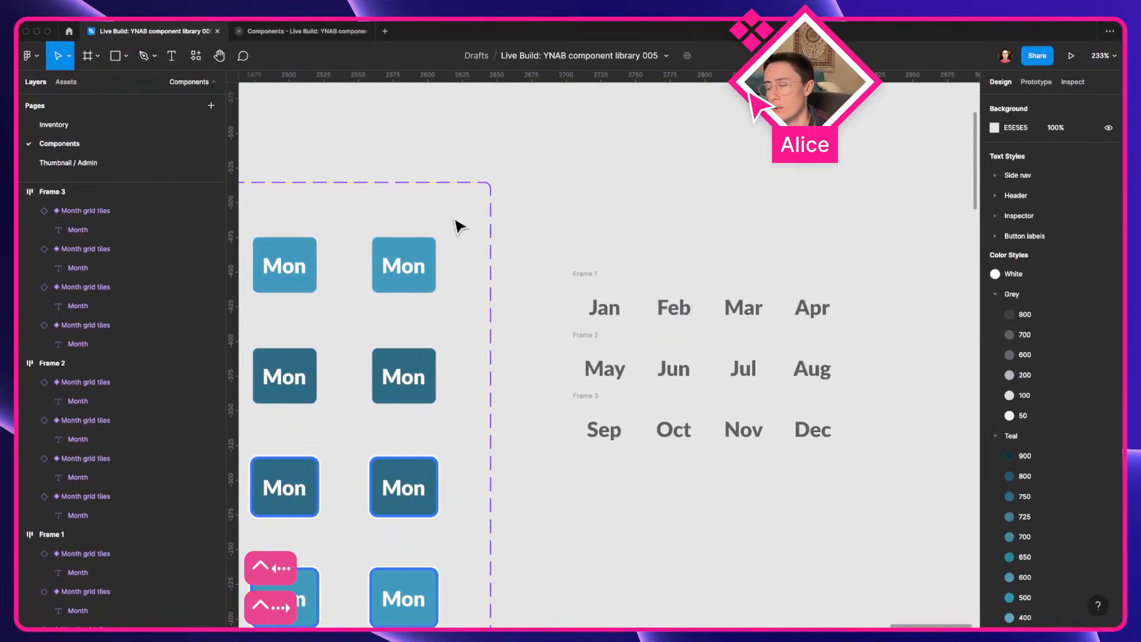
key("ctrl+Left")
key("ctrl+Right")
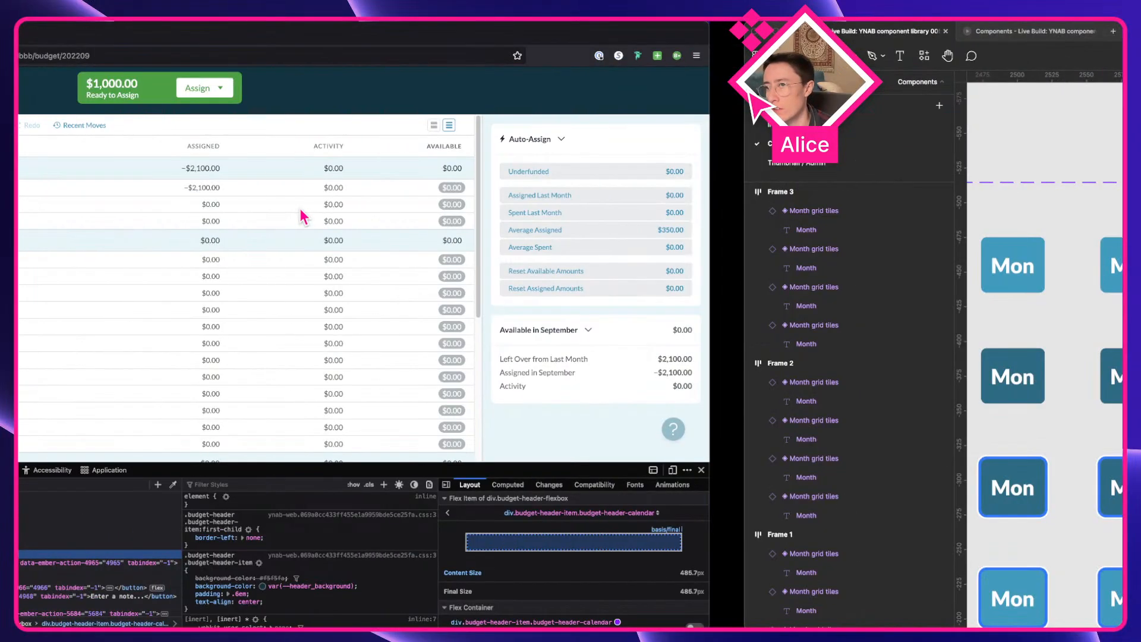
left_click(586, 274)
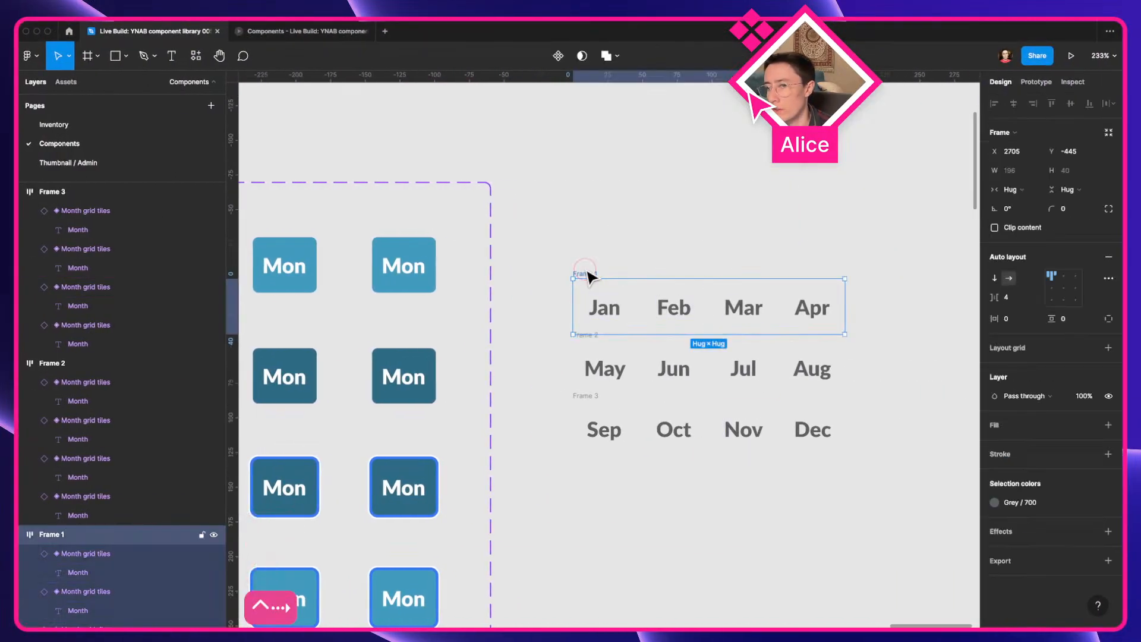
key("super+r")
type("1s")
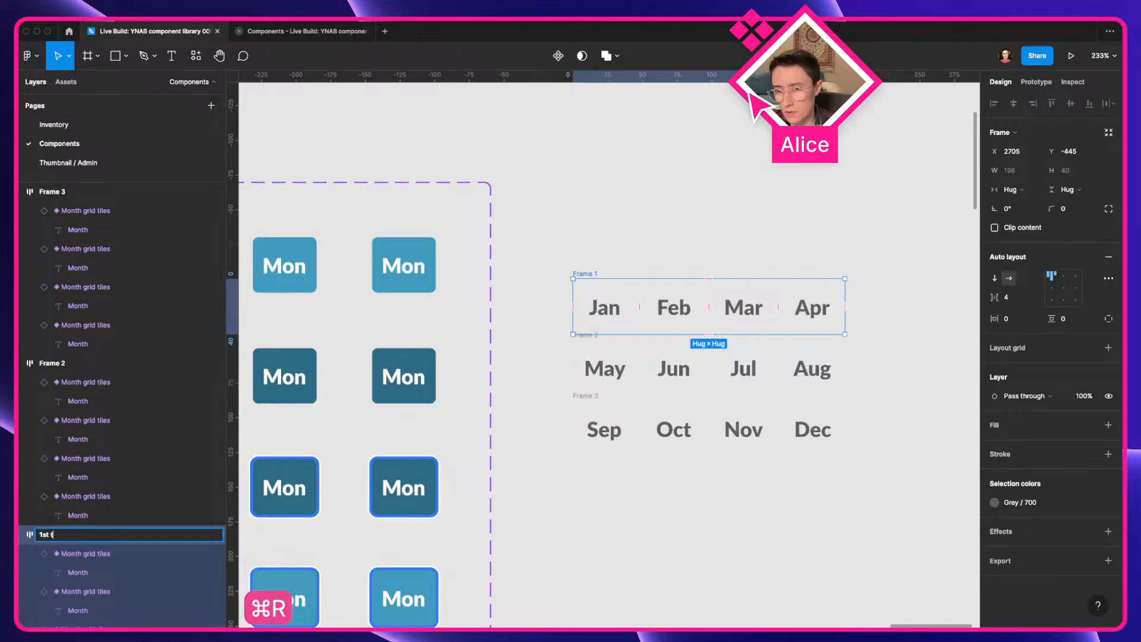
type("t trimester")
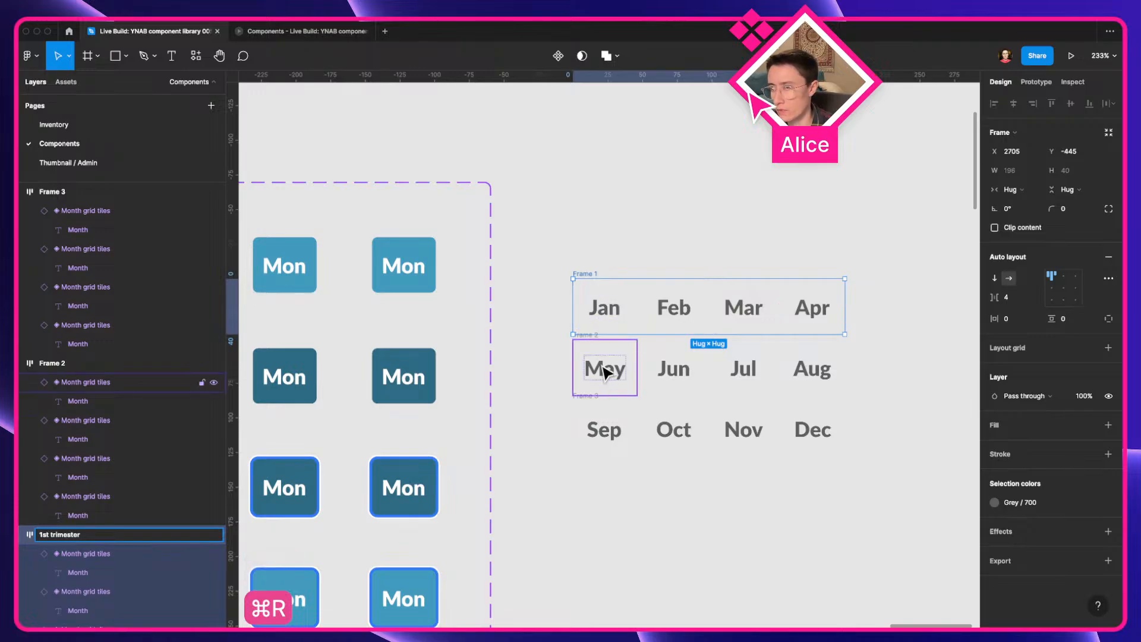
left_click(563, 331)
Rename the May–August row frame to "2nd trimester"
left_click(591, 336)
key("super+r")
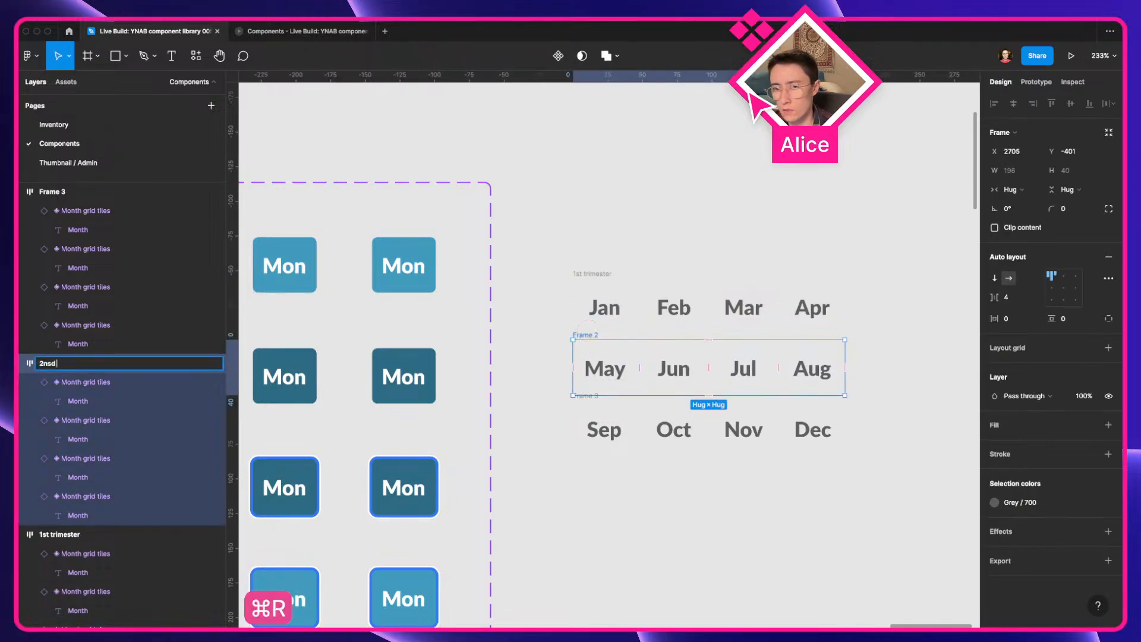
type("2nd trimest")
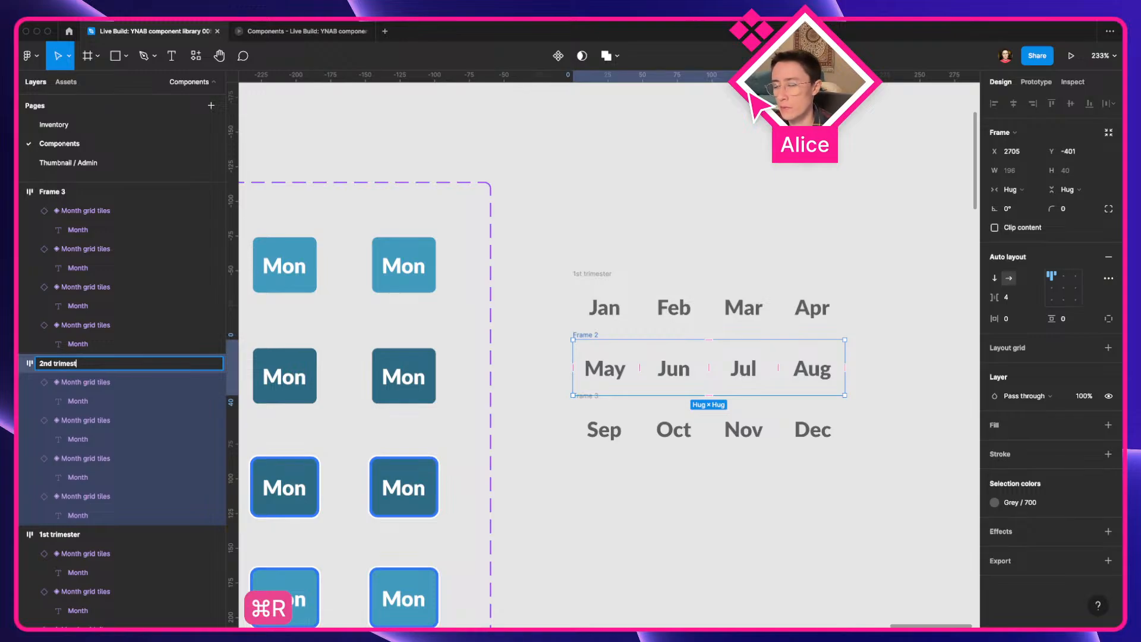
type("er")
key("Return")
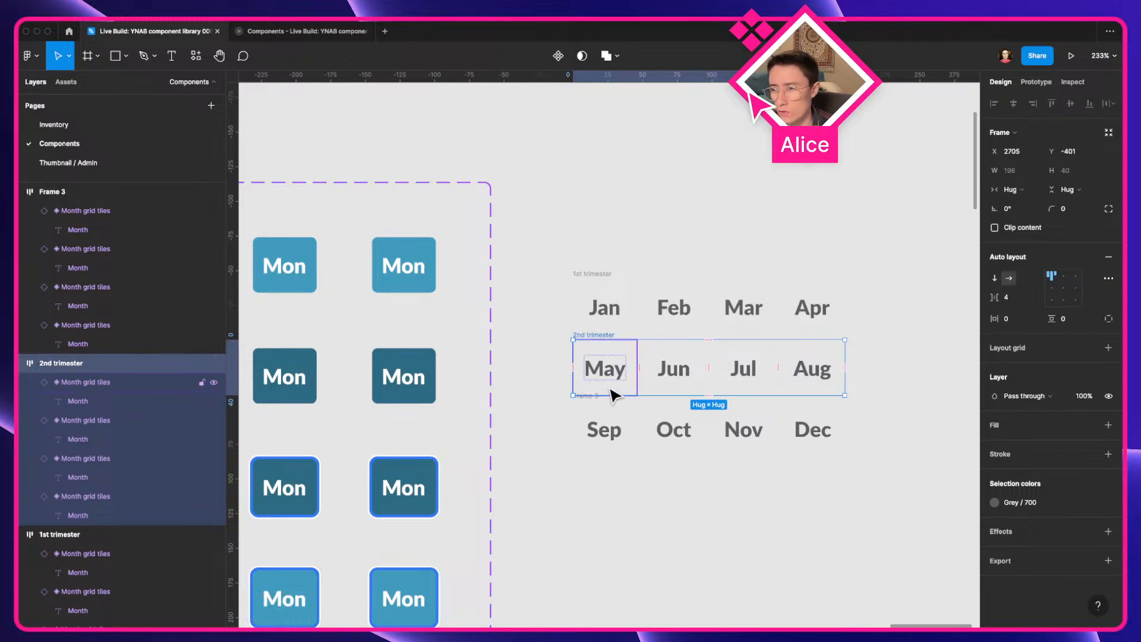
Reuse the second row's name for the September–December row frame, changing it to "3rd trimester"
key("super+r")
key("super+c")
left_click(552, 419)
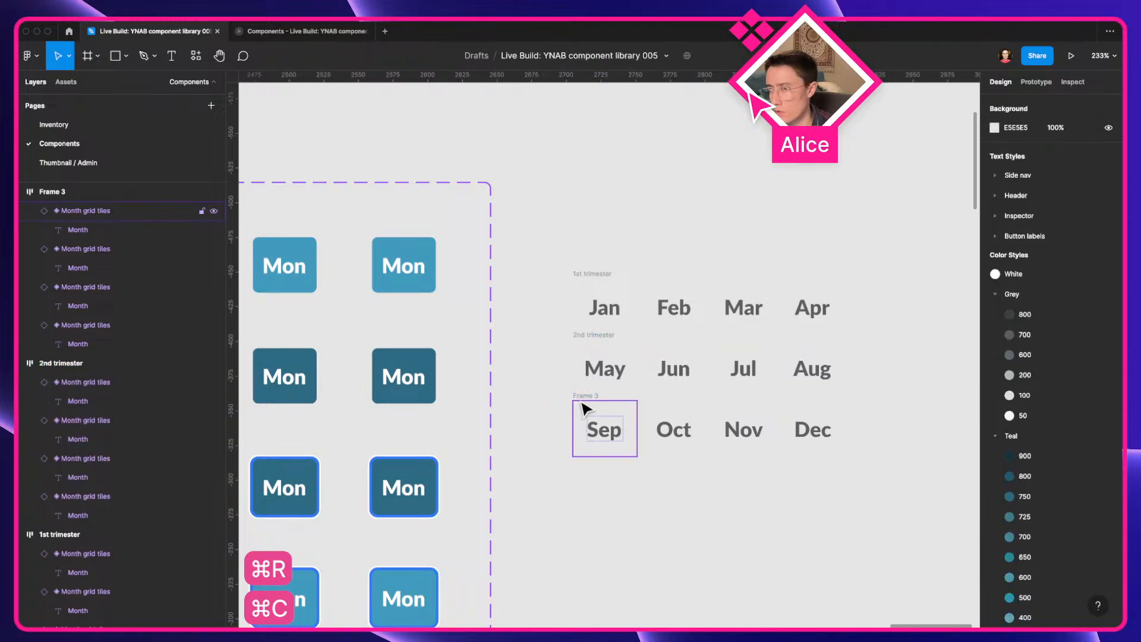
left_click(590, 399)
key("super+r")
key("super+v")
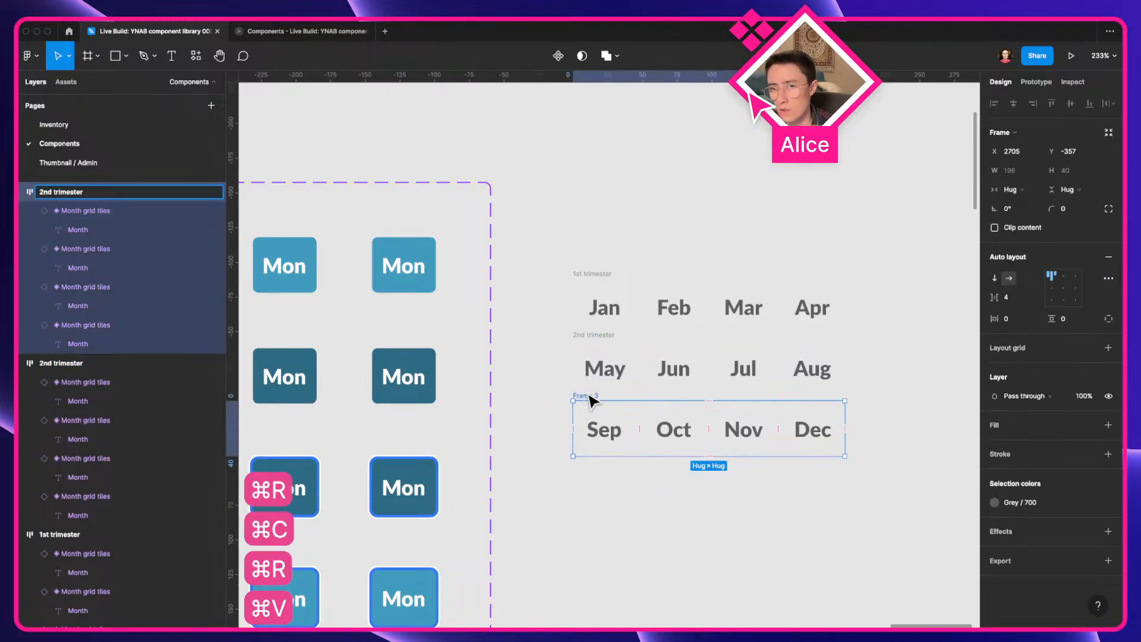
key("alt+Left")
key("alt+Left")
key("shift+alt+Right")
type("E")
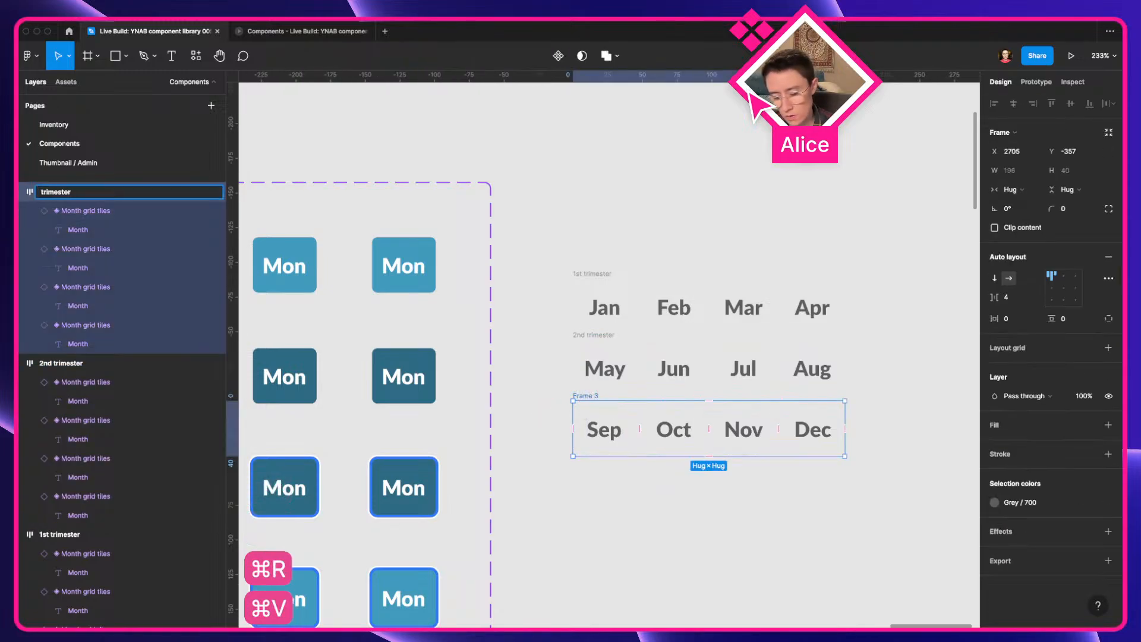
type("3rd")
key("Return")
Wrap the three trimester rows in a vertical auto layout frame and name it "Grid"
left_click_drag(553, 246, 908, 530)
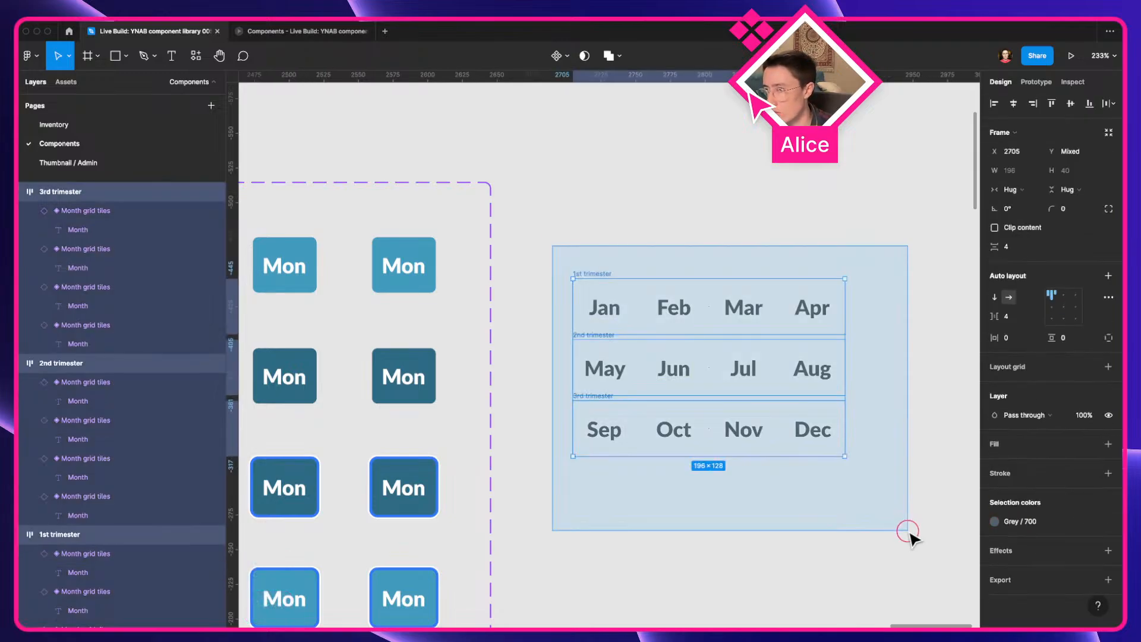
key("shift+a")
key("super+r")
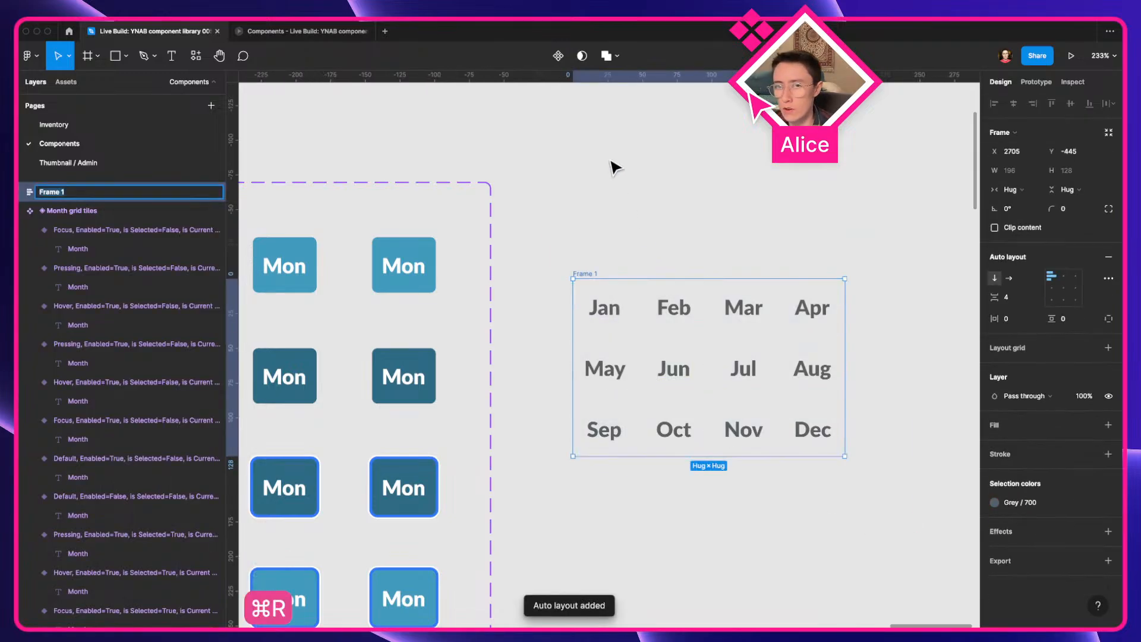
type("Grid")
key("Return")
Switch to the browser to examine the year header above the live month grid, and return to the component sets in Figma
key("ctrl+Left")
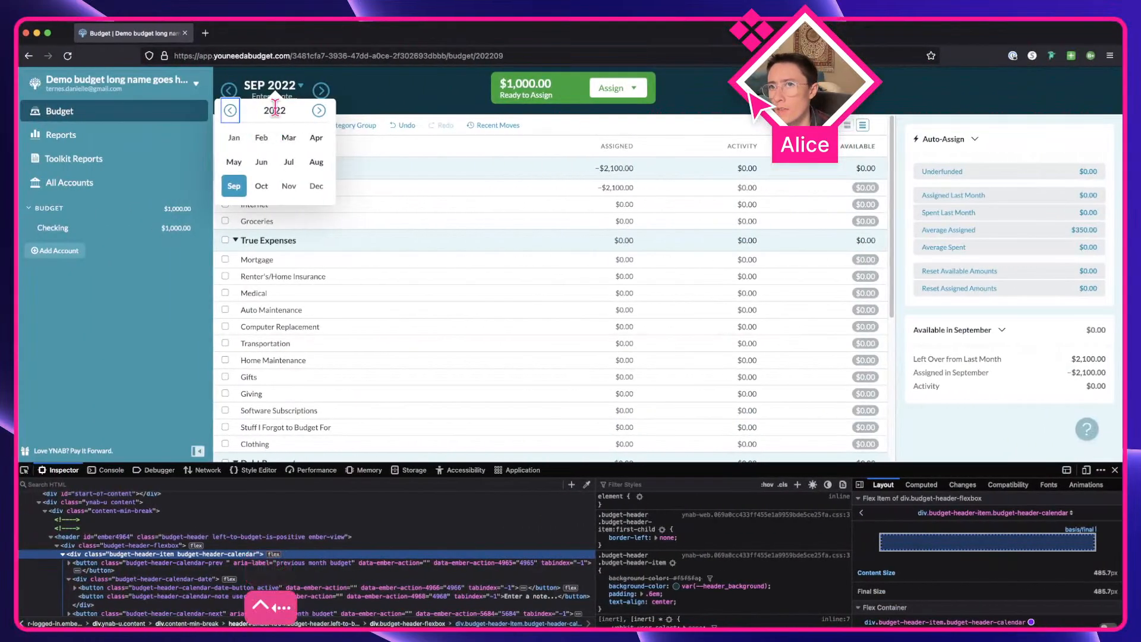
key("ctrl+Right")
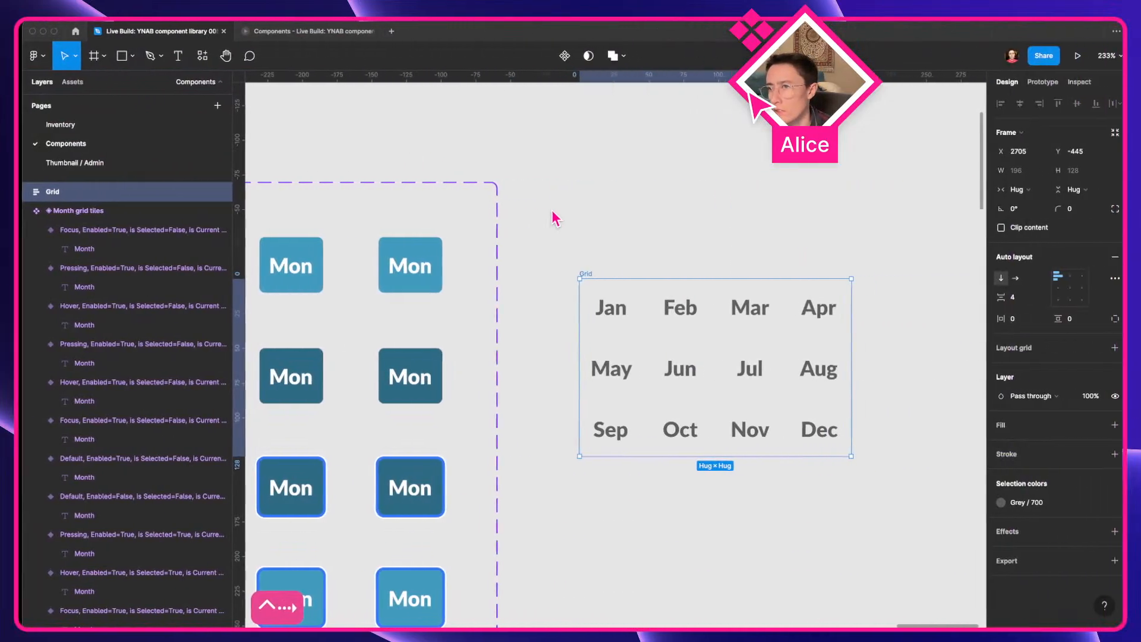
scroll(553, 209, "down", 5)
left_click(545, 204)
left_click_drag(563, 229, 731, 208)
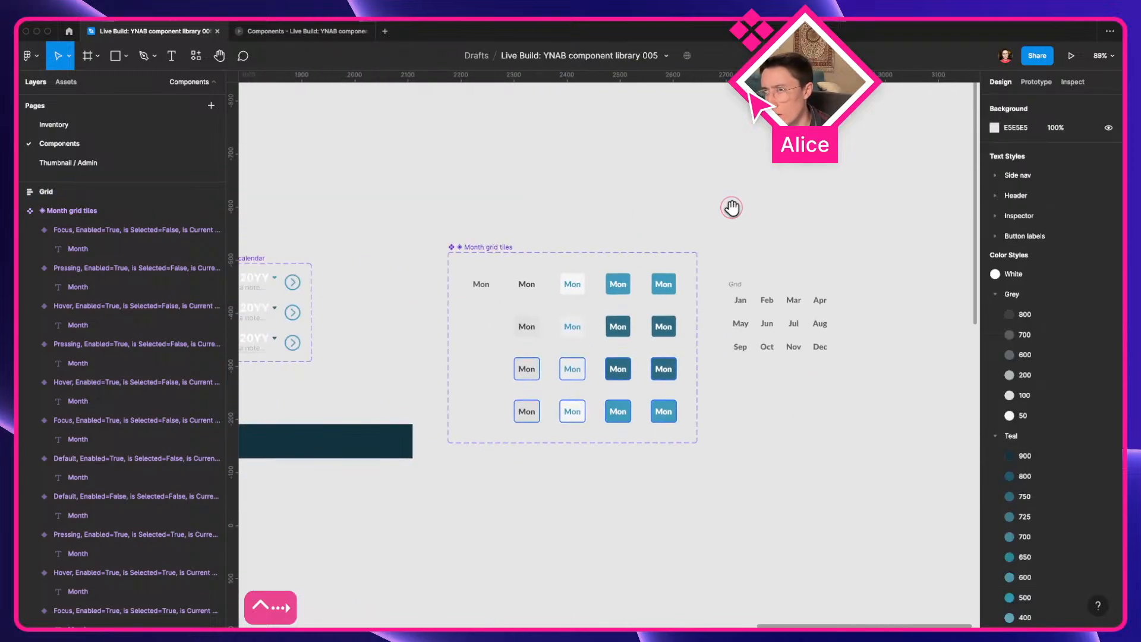
Move the Grid frame from beside the Month grid tiles component set to just below it
left_click(780, 313)
left_click_drag(731, 284, 495, 491)
left_click_drag(495, 491, 745, 474)
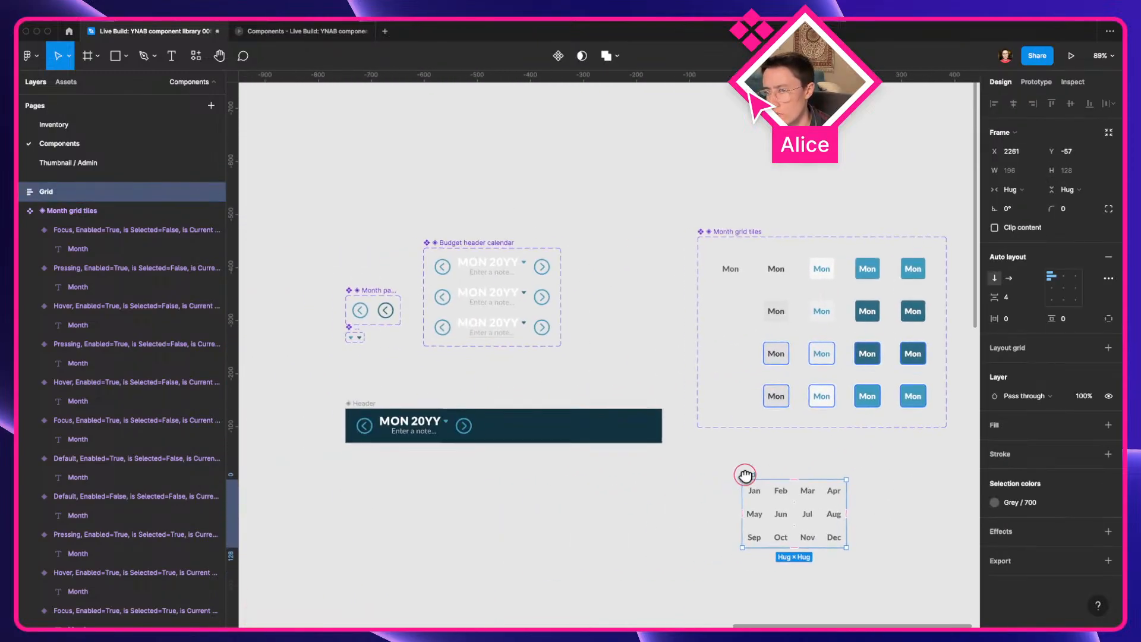
left_click_drag(715, 543, 575, 501)
scroll(631, 481, "up", 5)
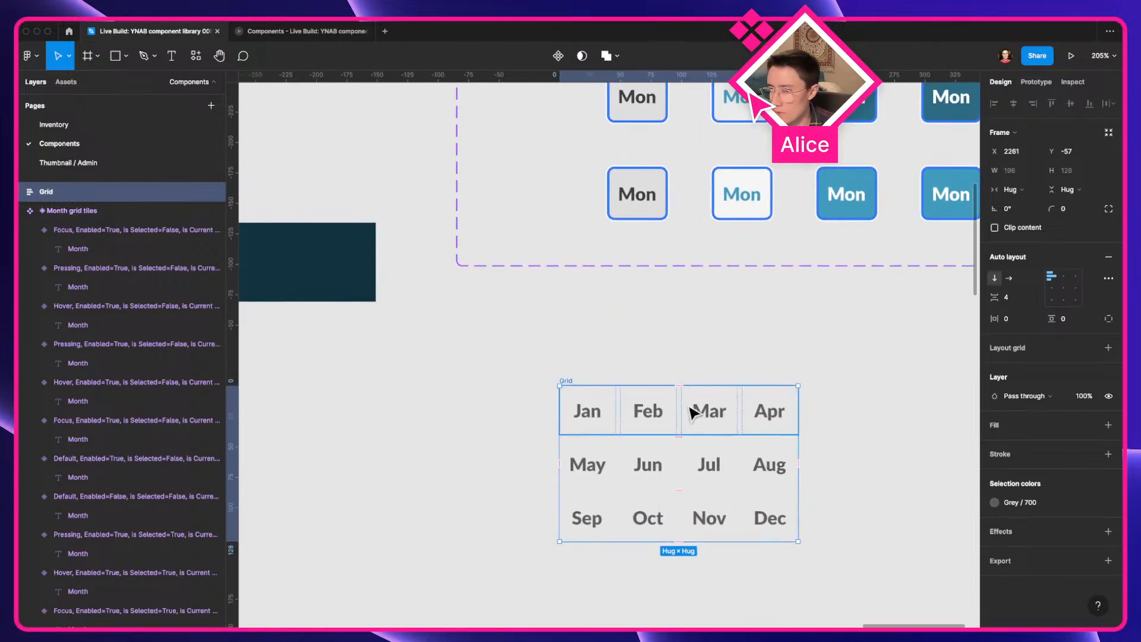
Examine the Grid frame's tiles and trimester rows and compare them with the live calendar picker in the browser
double_click(592, 419)
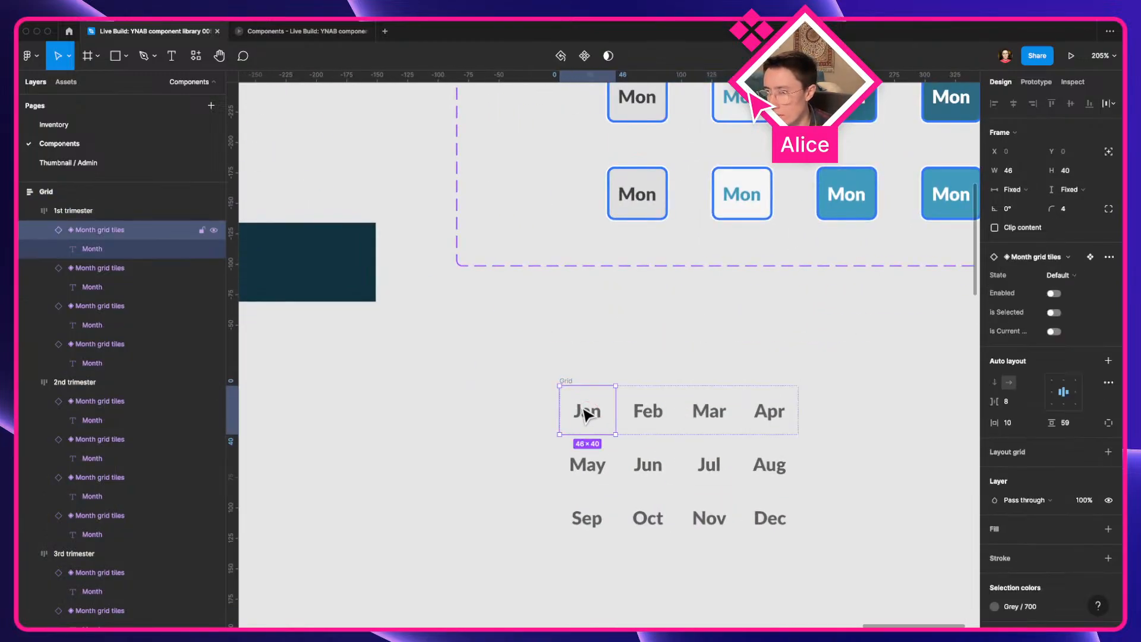
scroll(675, 411, "up", 3)
scroll(630, 399, "down", 3)
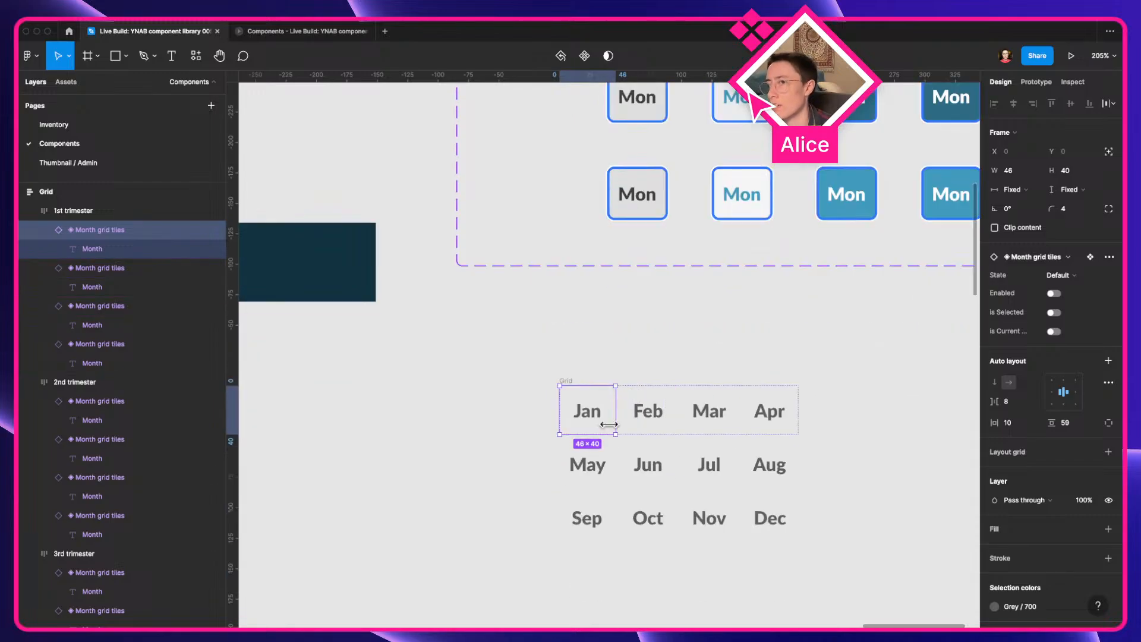
left_click(518, 414)
left_click(621, 404)
key("ctrl+Left")
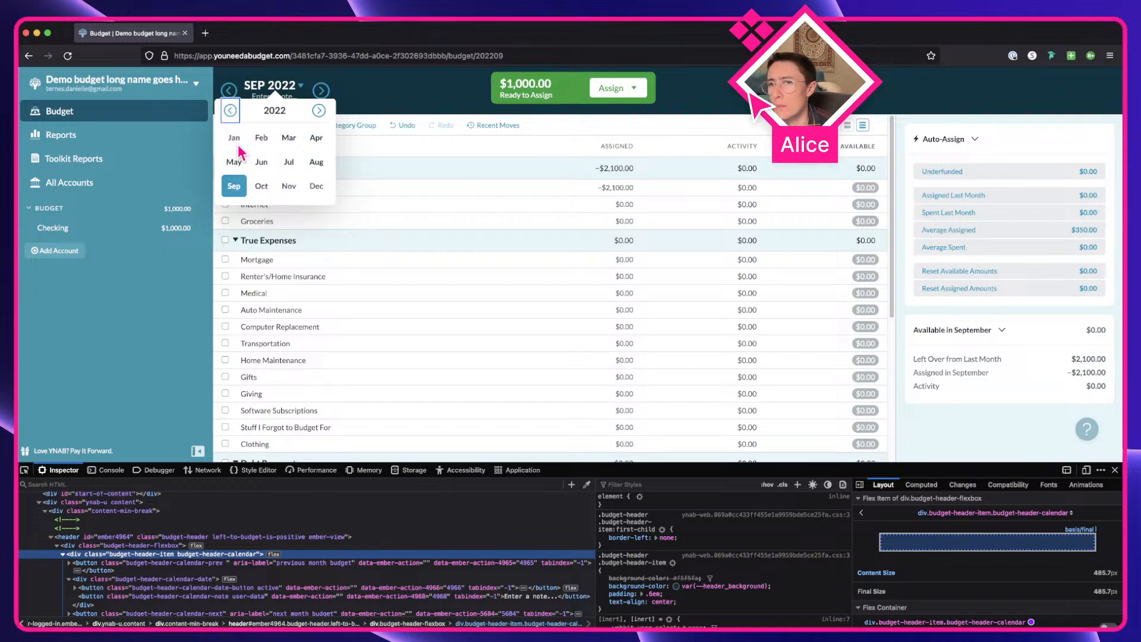
key("ctrl+Right")
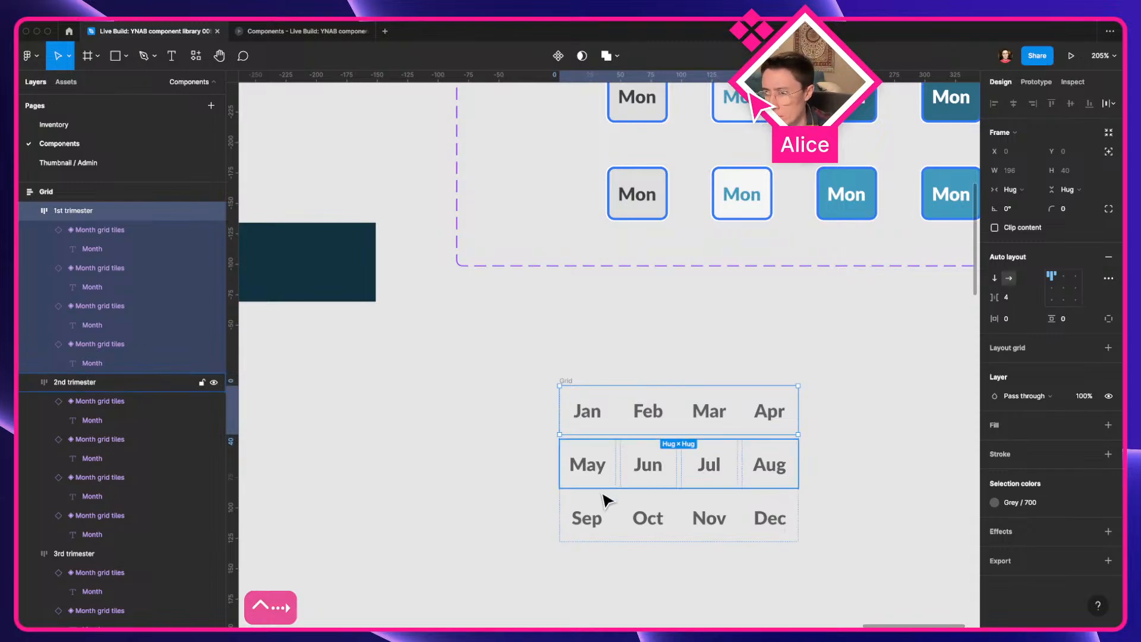
left_click(602, 466)
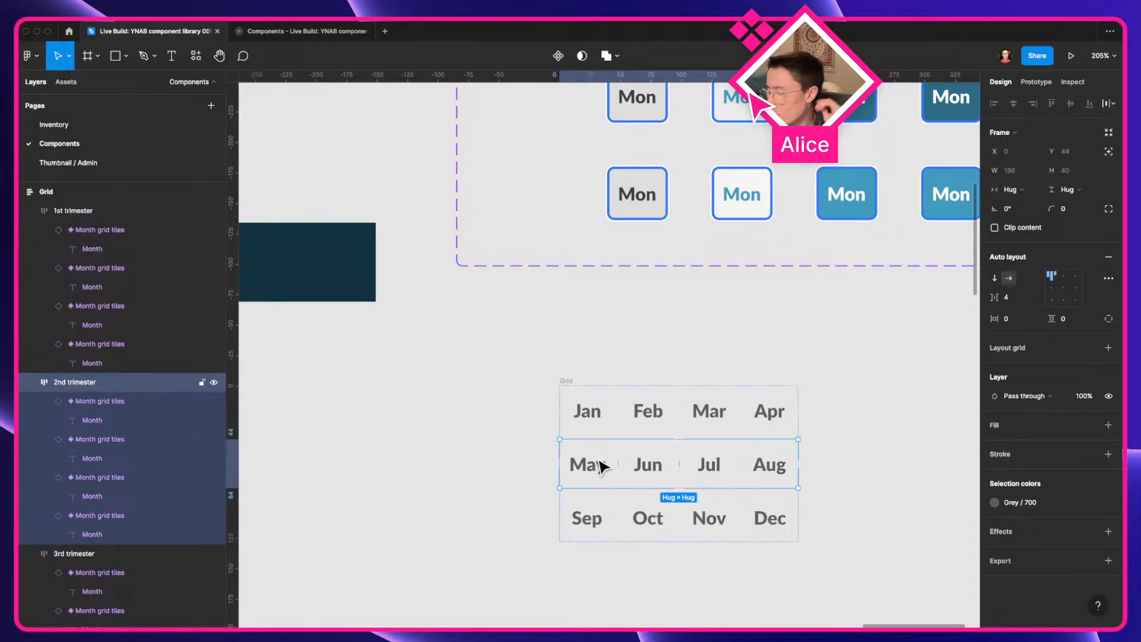
left_click(616, 416)
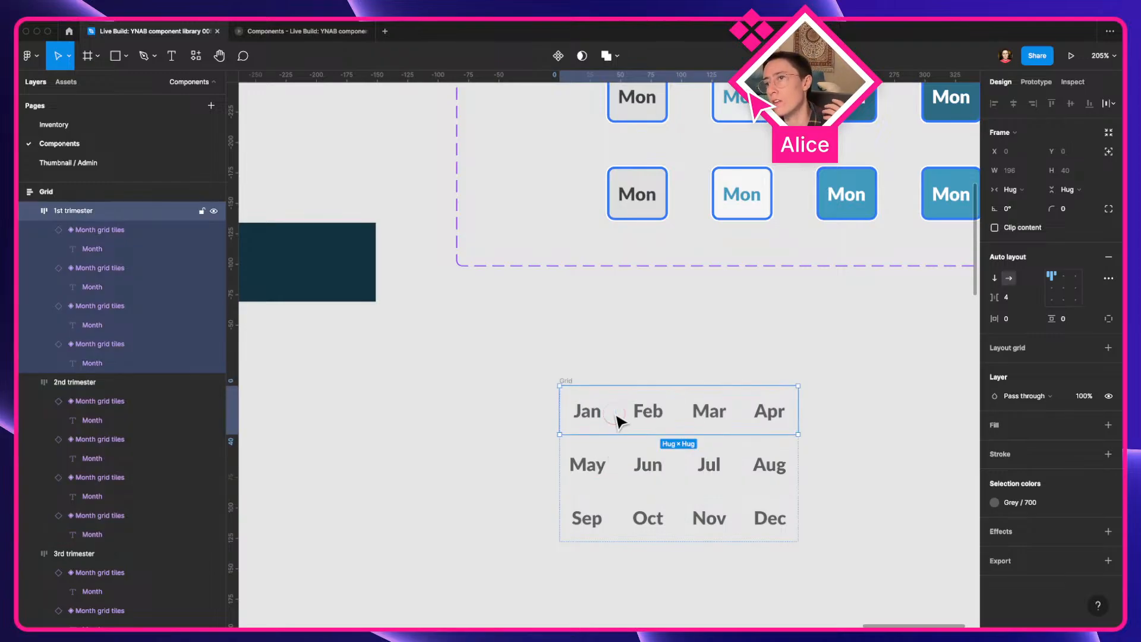
left_click(623, 461)
left_click(659, 519)
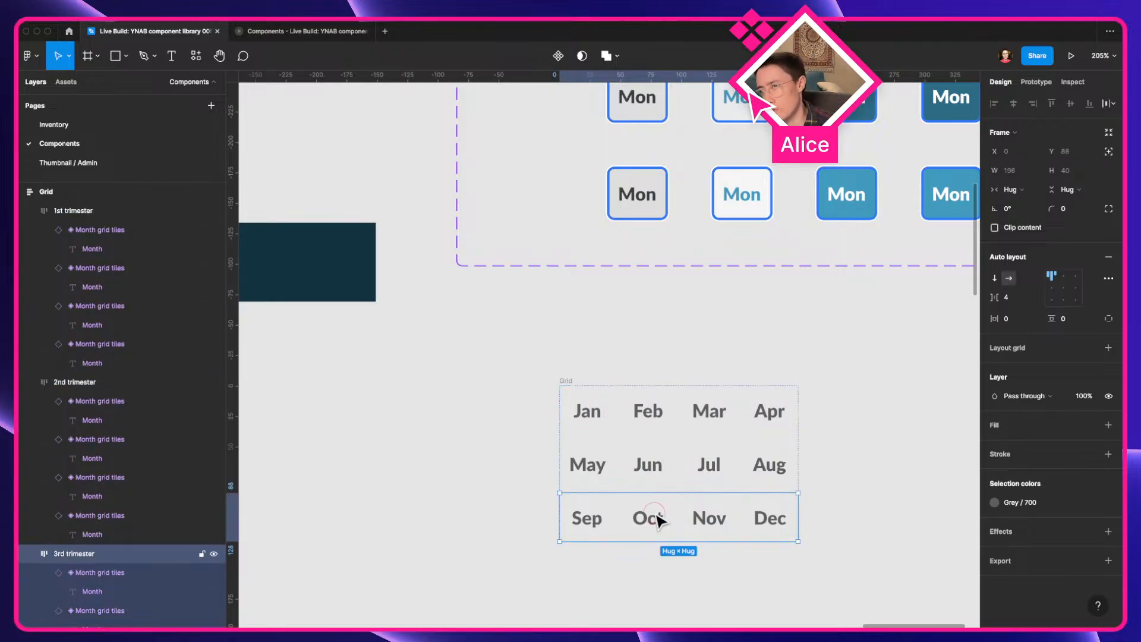
left_click(567, 381)
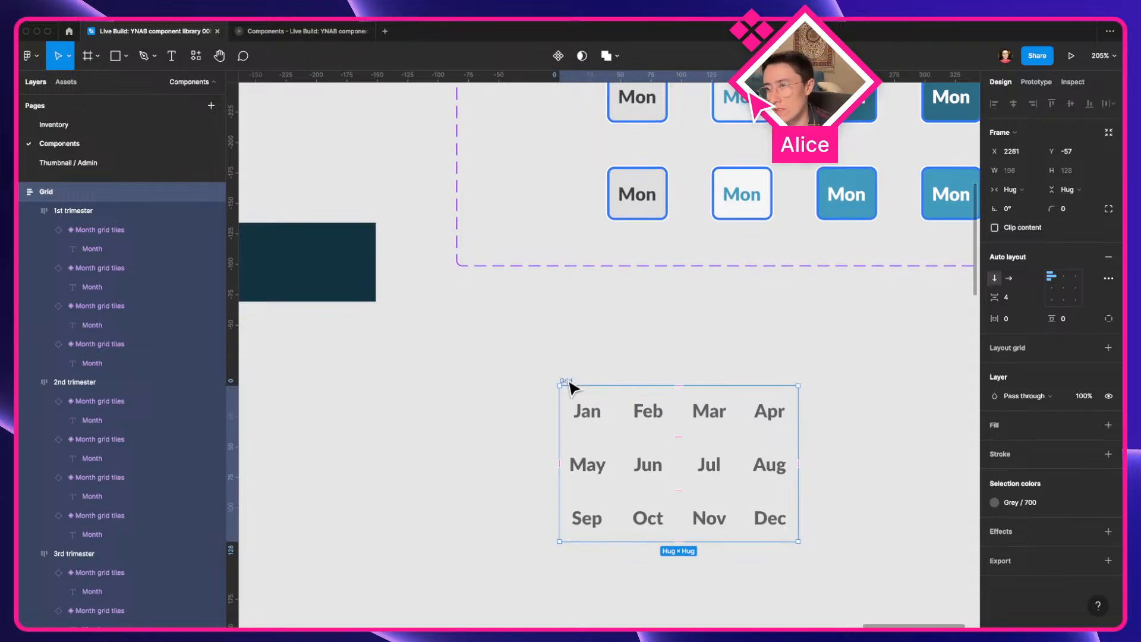
key("ctrl+Left")
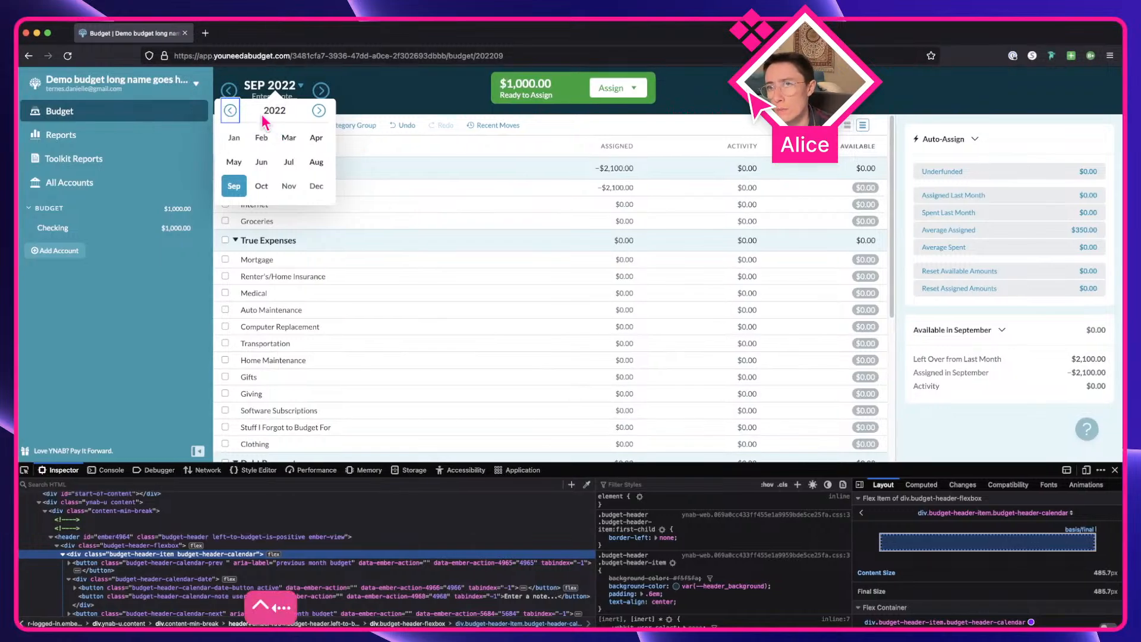
key("ctrl+Right")
Place an instance of the default Month pagniators variant above the Jan column of the month grid
left_click(468, 304)
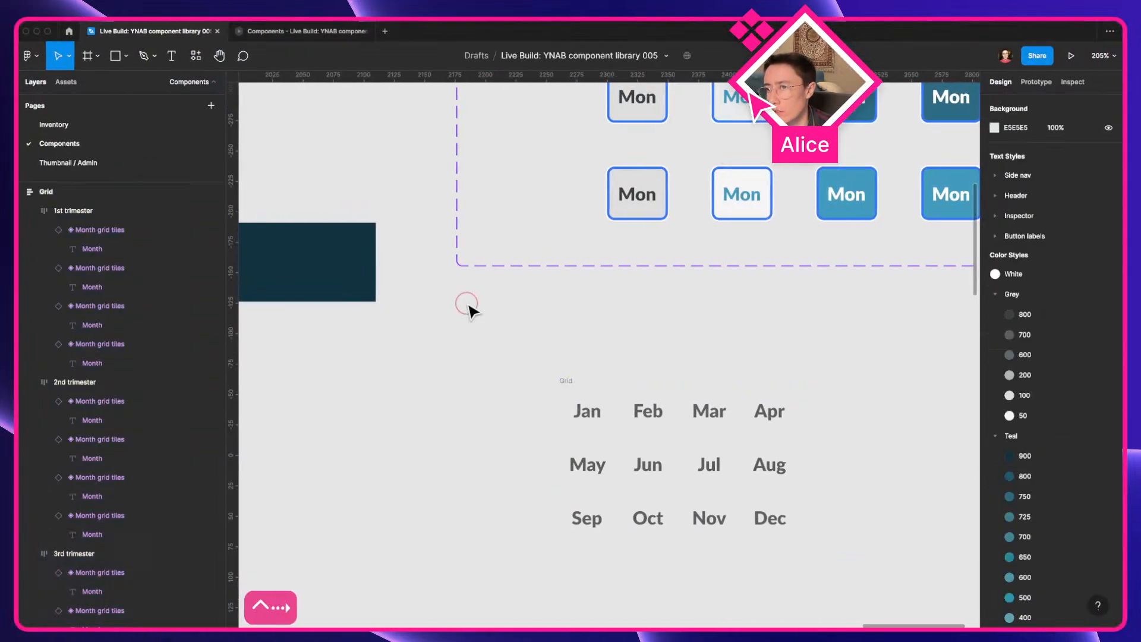
scroll(466, 303, "down", 3)
left_click_drag(467, 304, 618, 444)
scroll(619, 445, "down", 2)
left_click_drag(491, 387, 751, 389)
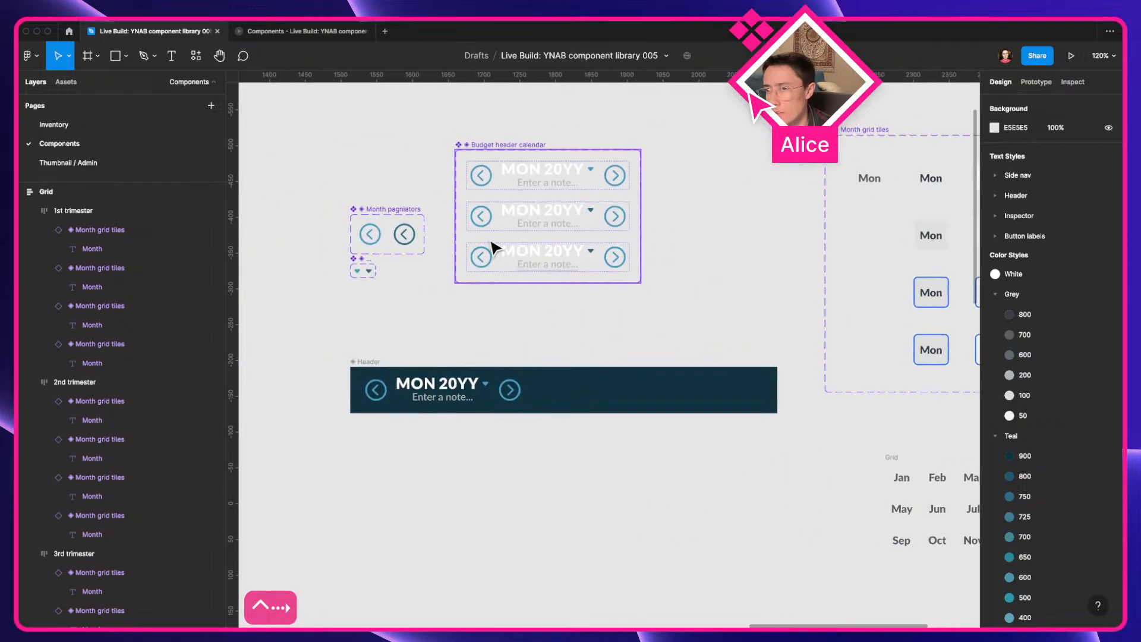
left_click(374, 243)
left_click_drag(374, 238, 688, 416)
scroll(815, 427, "up", 5)
scroll(681, 416, "down", 3)
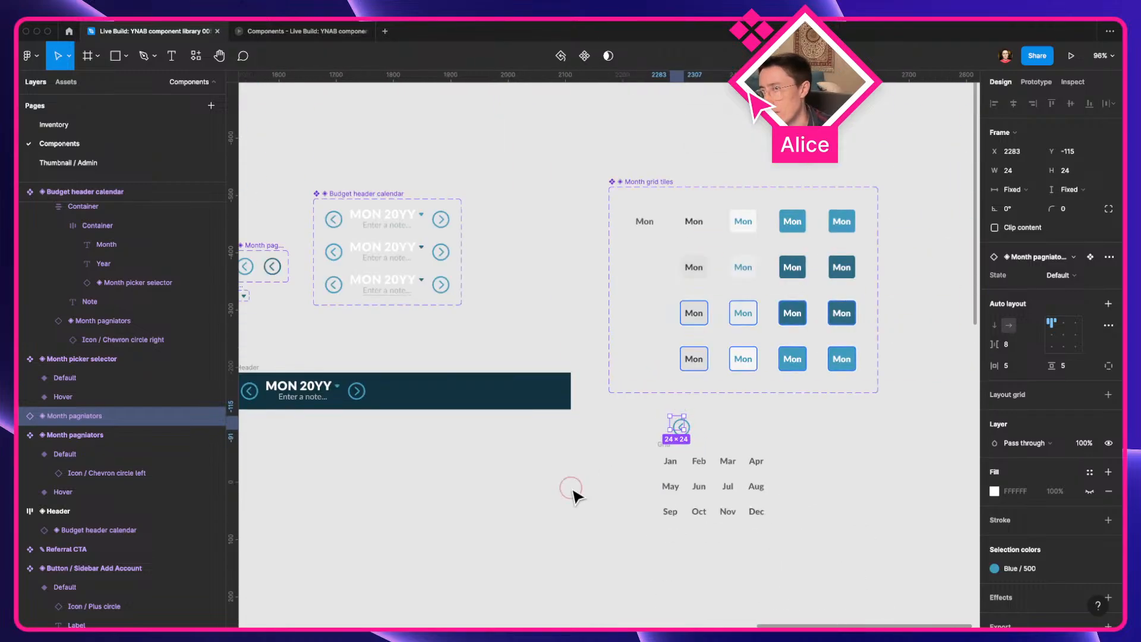
Set both variants of the Month pagniators component set to fixed width and height
left_click(613, 455)
left_click_drag(333, 441, 482, 451)
scroll(466, 292, "up", 5)
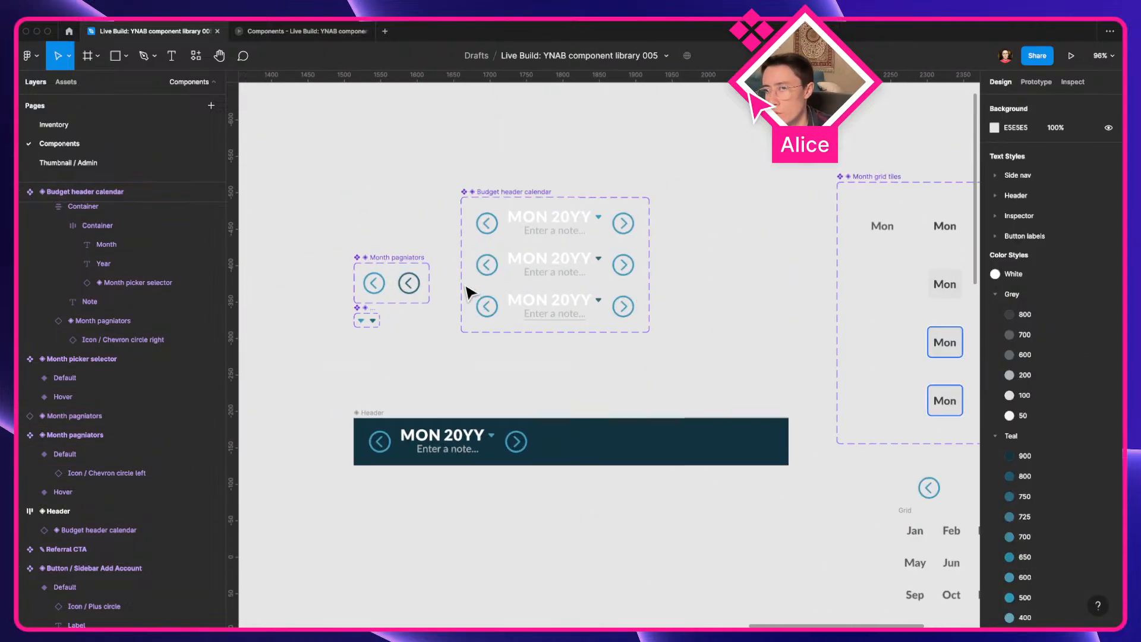
double_click(454, 339)
scroll(457, 345, "up", 5)
key("super+a")
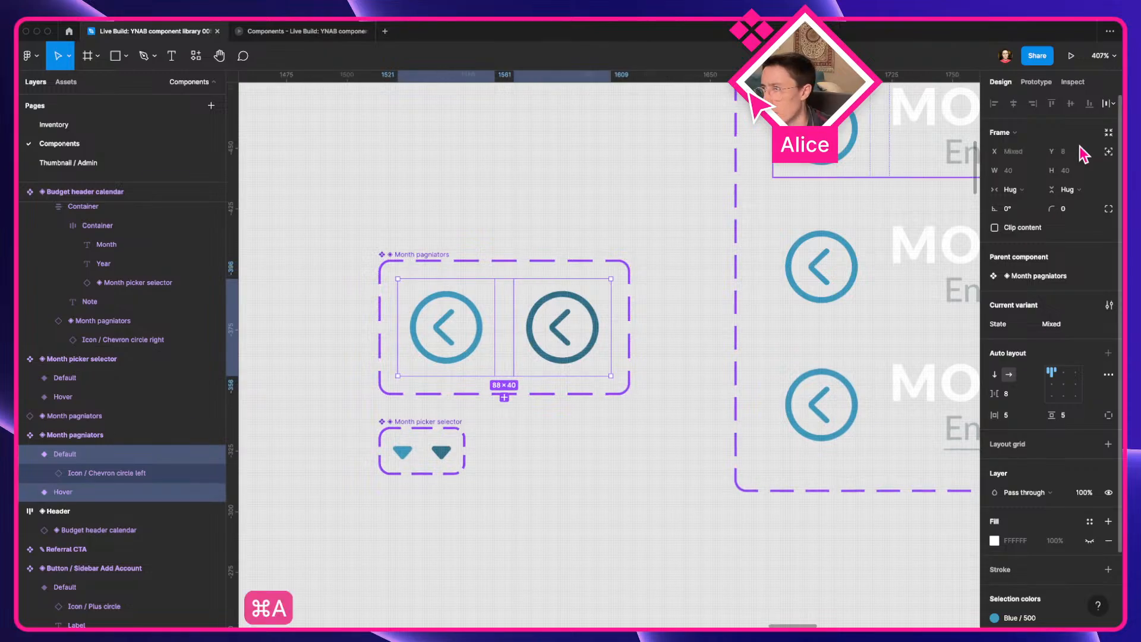
left_click(1031, 190)
left_click(1030, 176)
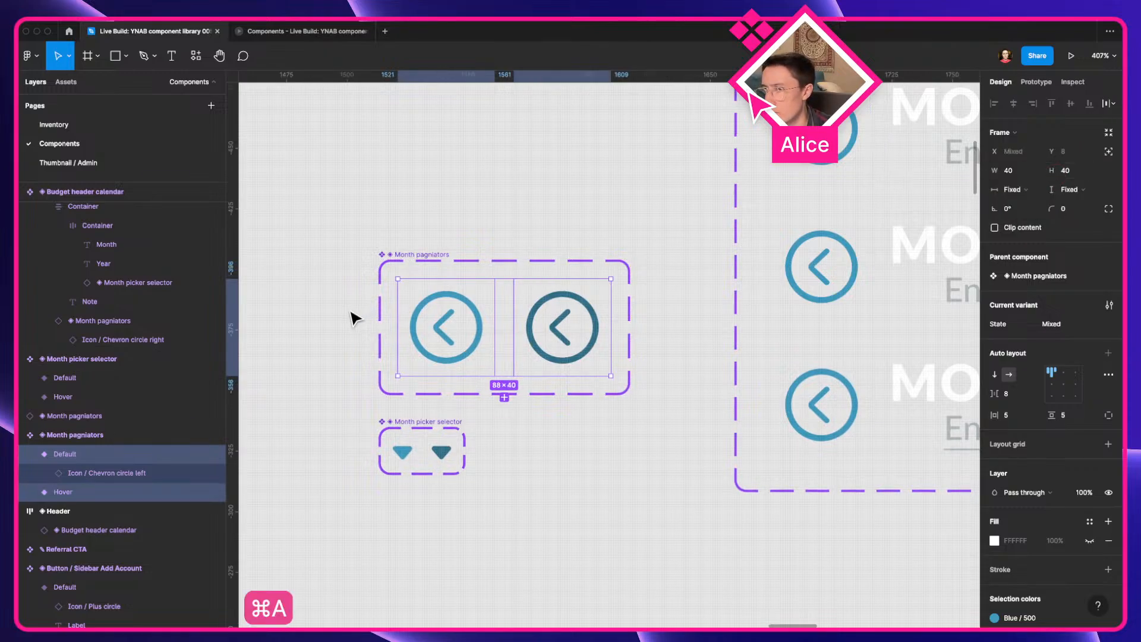
Set the chevron icons inside both Month pagniators variants to fill their container in width and height
double_click(444, 329)
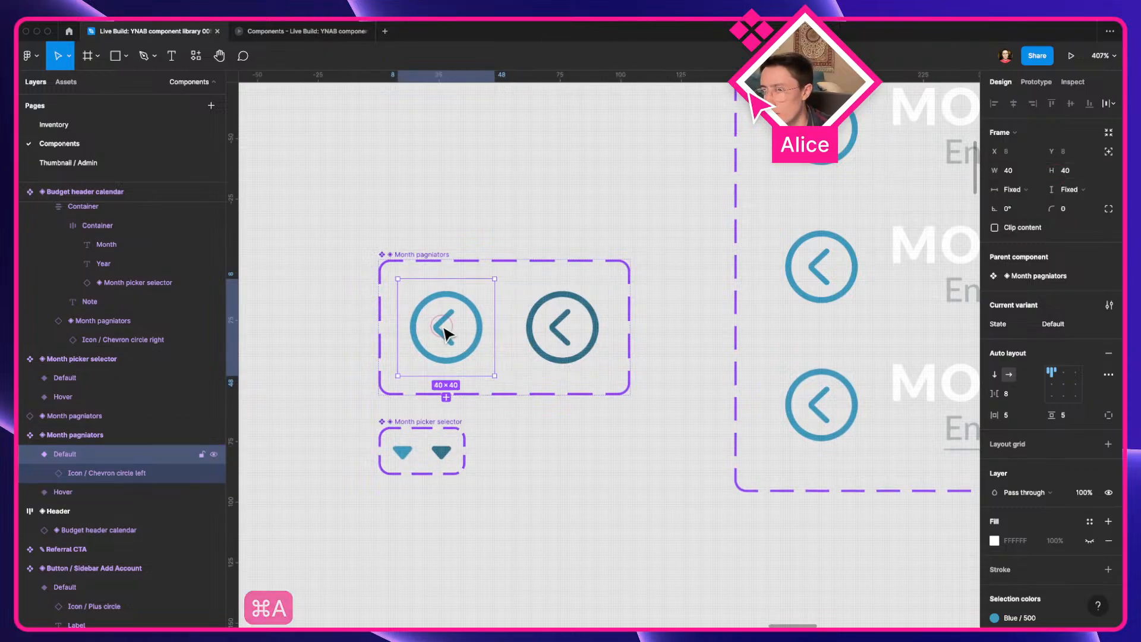
left_click(446, 386)
left_click(1018, 191)
left_click(1020, 197)
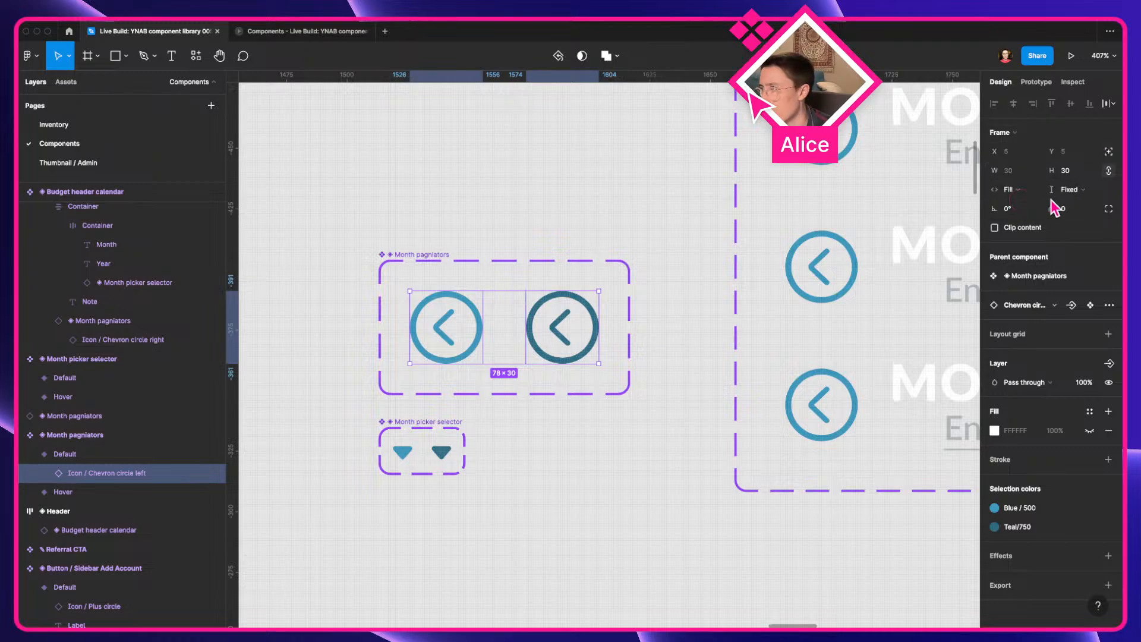
left_click(1069, 189)
left_click(1052, 199)
left_click(409, 226)
Try giving the Month pagniators instance above the grid 0 horizontal and vertical padding and a size of 12 × 12
scroll(408, 224, "down", 6)
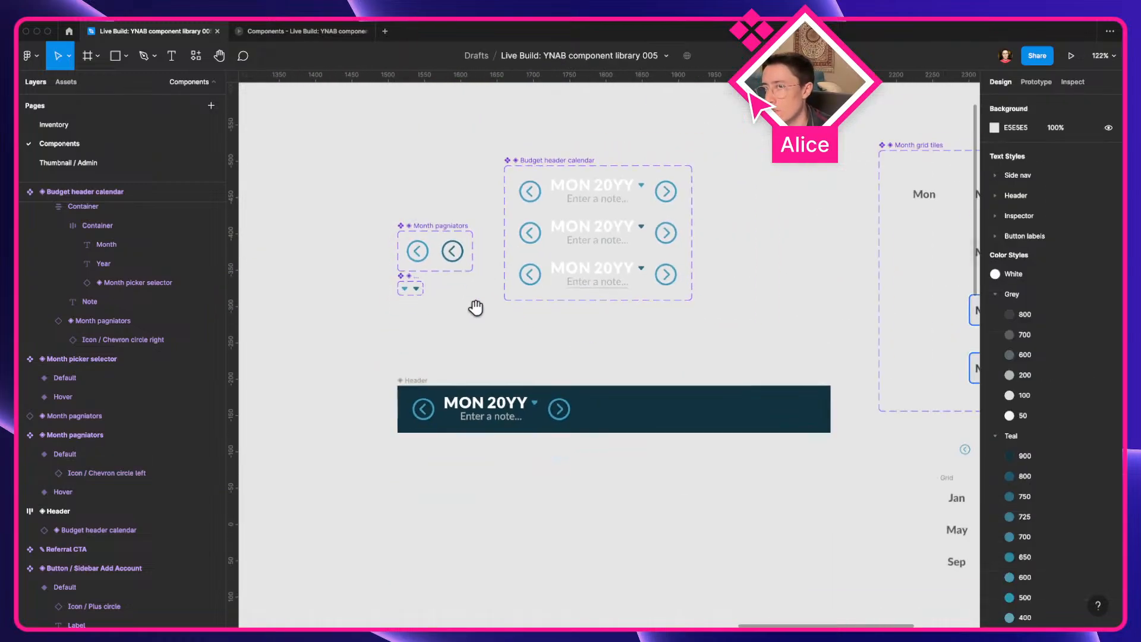
left_click_drag(476, 308, 244, 253)
scroll(773, 416, "up", 5)
scroll(779, 420, "right", 3)
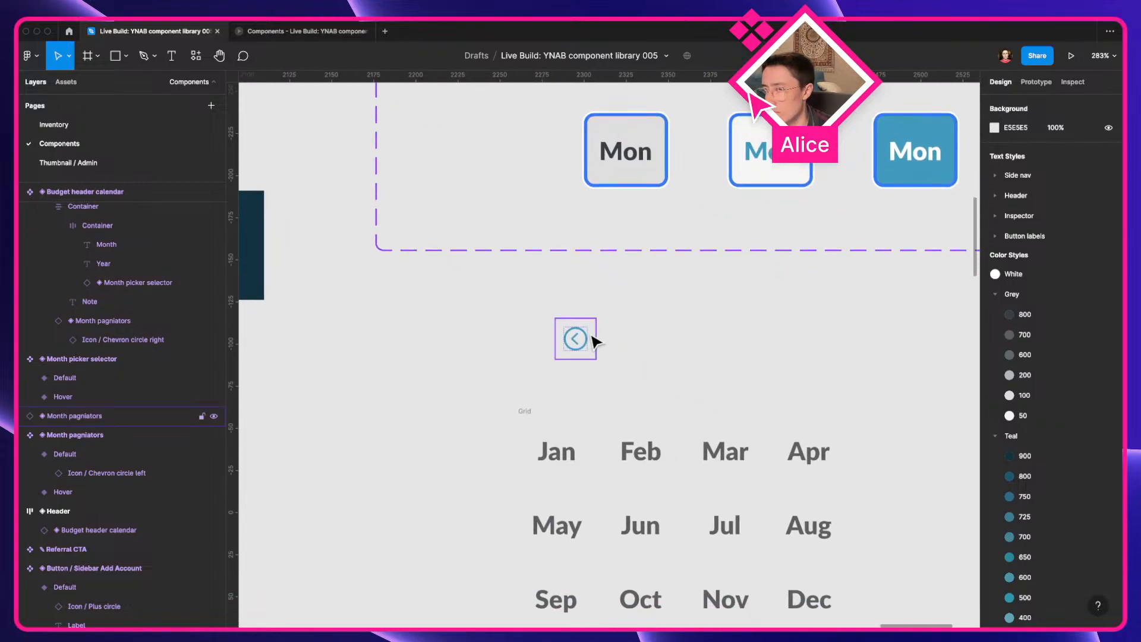
left_click(581, 357)
scroll(582, 360, "up", 4)
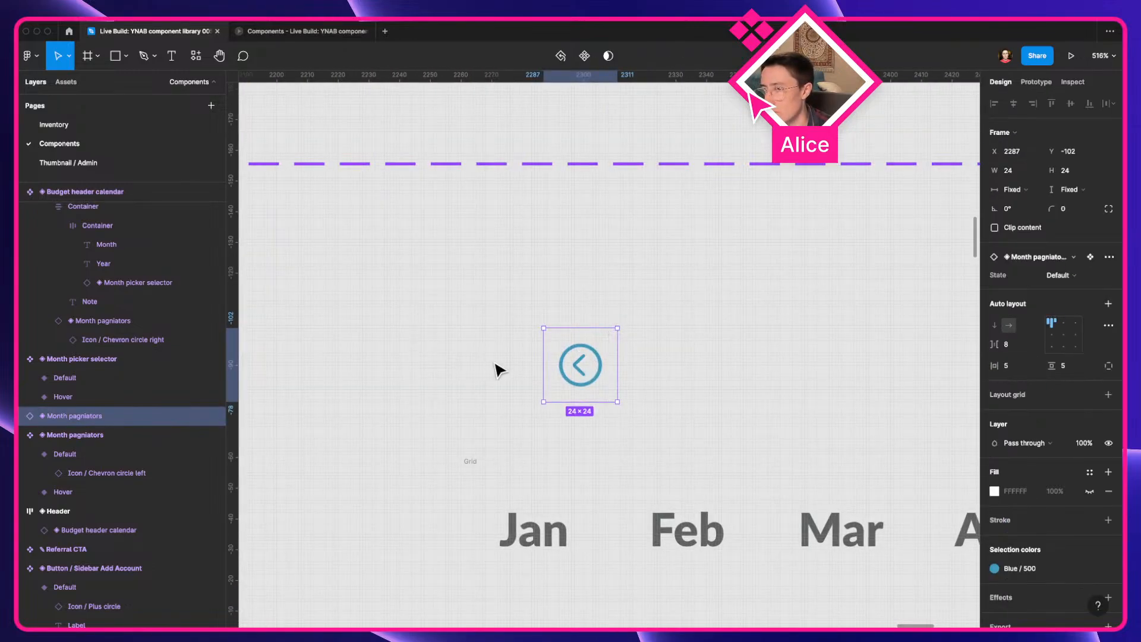
double_click(581, 379)
left_click(614, 383)
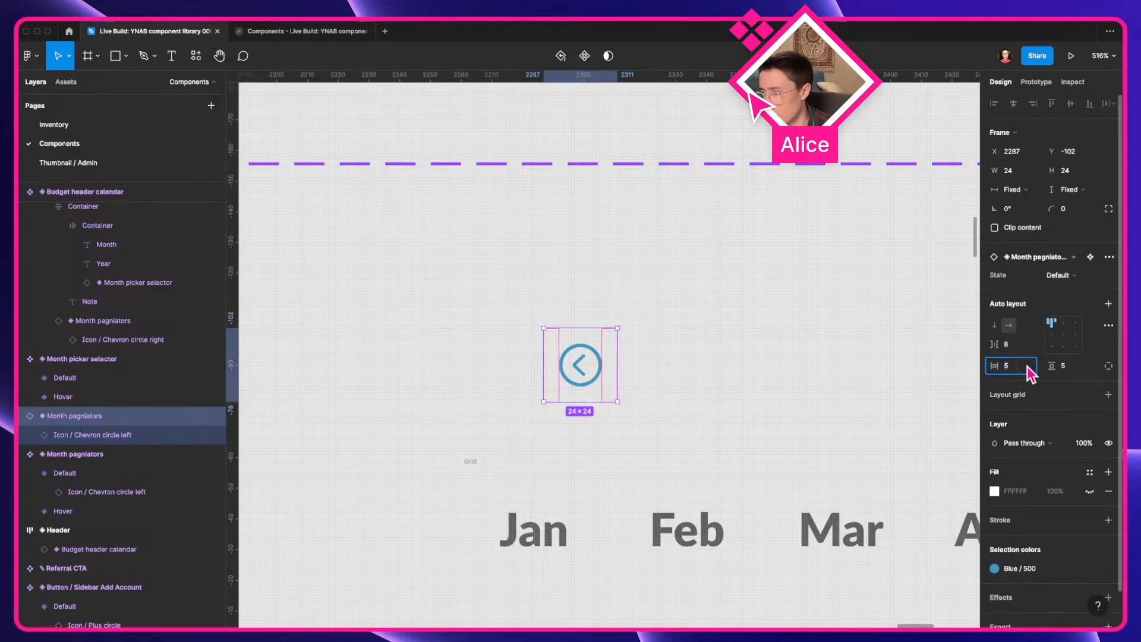
type("0")
key("Tab")
type("0")
key("Tab")
left_click(473, 280)
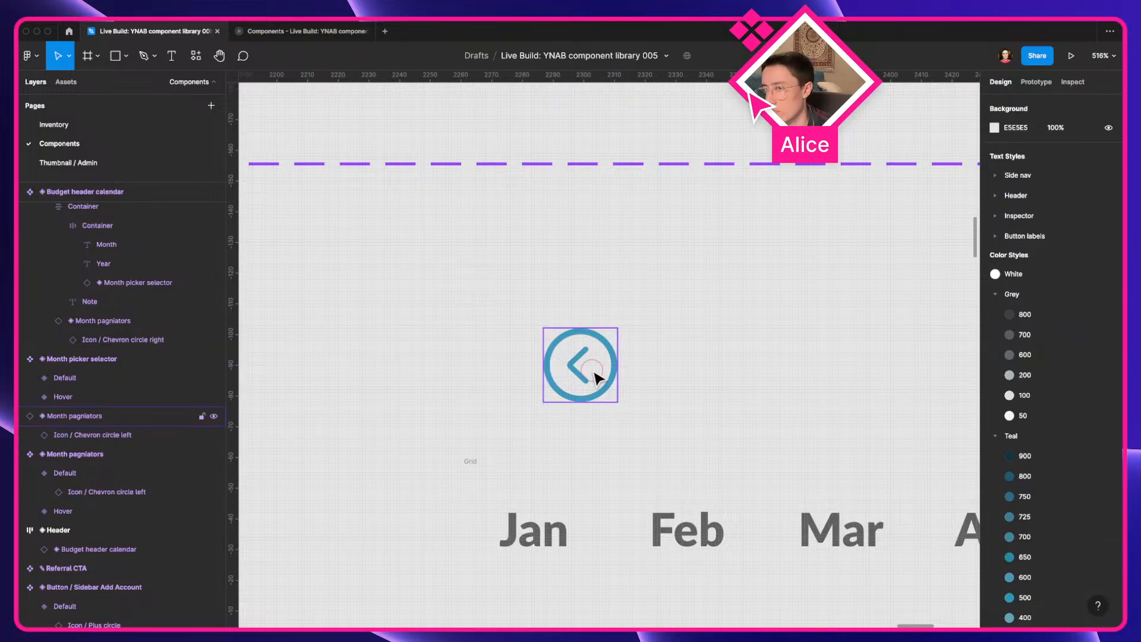
left_click(595, 373)
left_click_drag(615, 347, 582, 354)
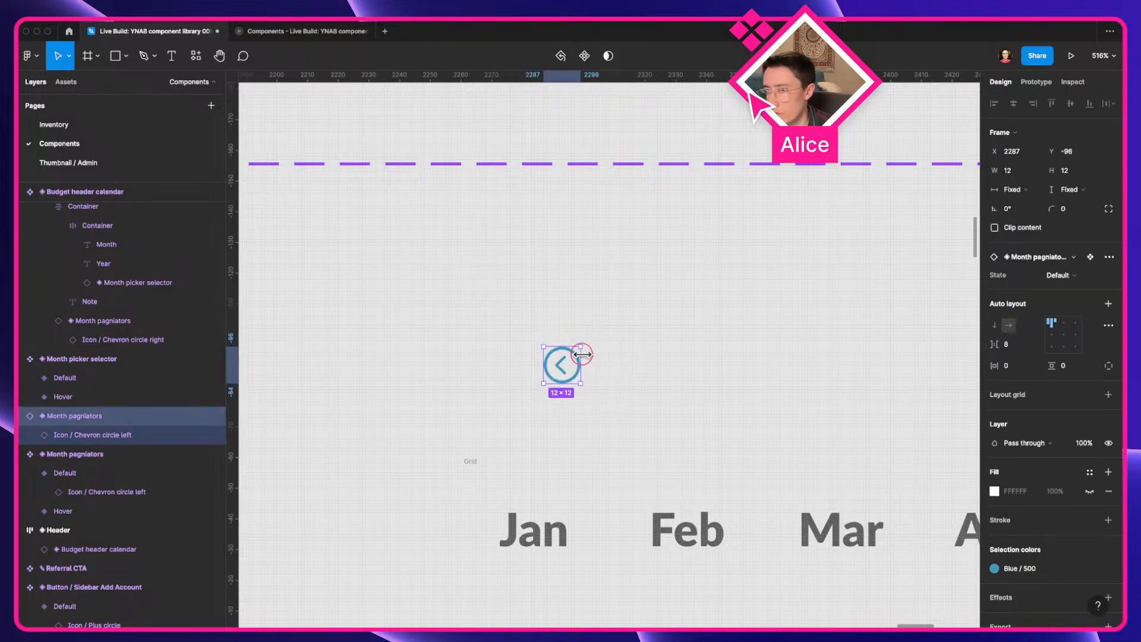
Inspect the live picker's previous-year arrow in the browser, and give the pagniator instance padding of 2 on both axes and a 32 × 32 size
key("ctrl+Left")
right_click(227, 112)
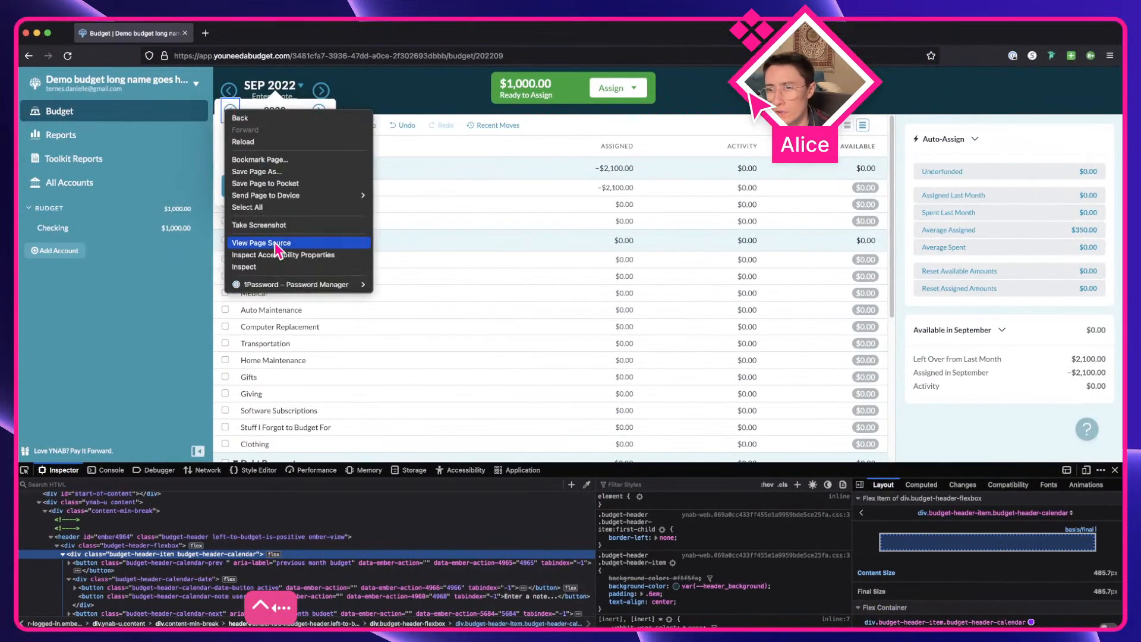
left_click(277, 269)
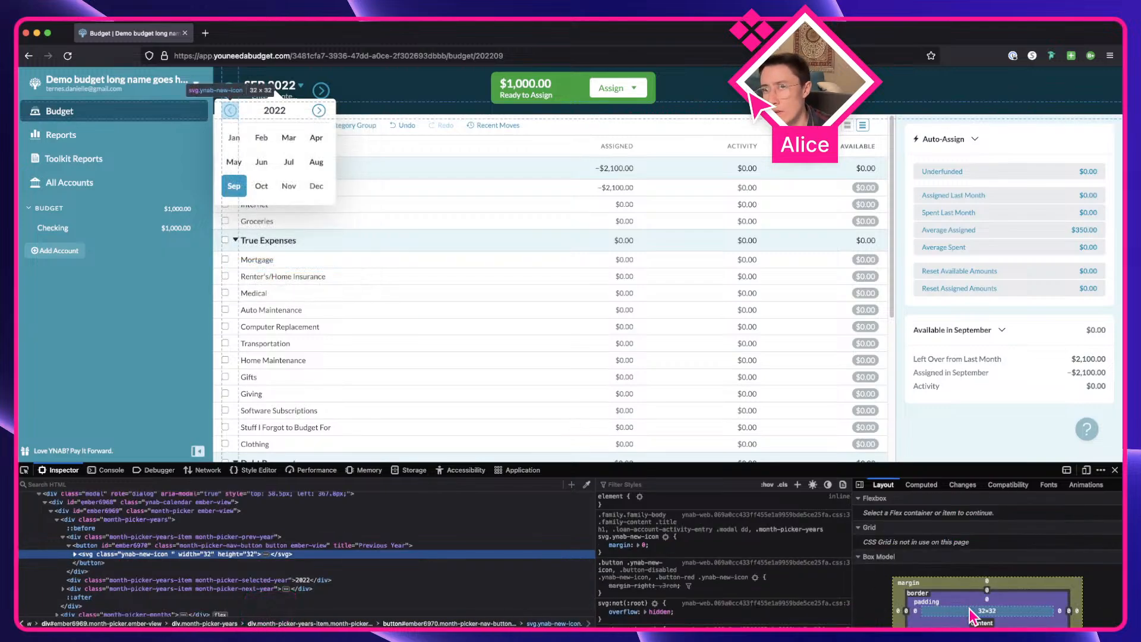
key("ctrl+Right")
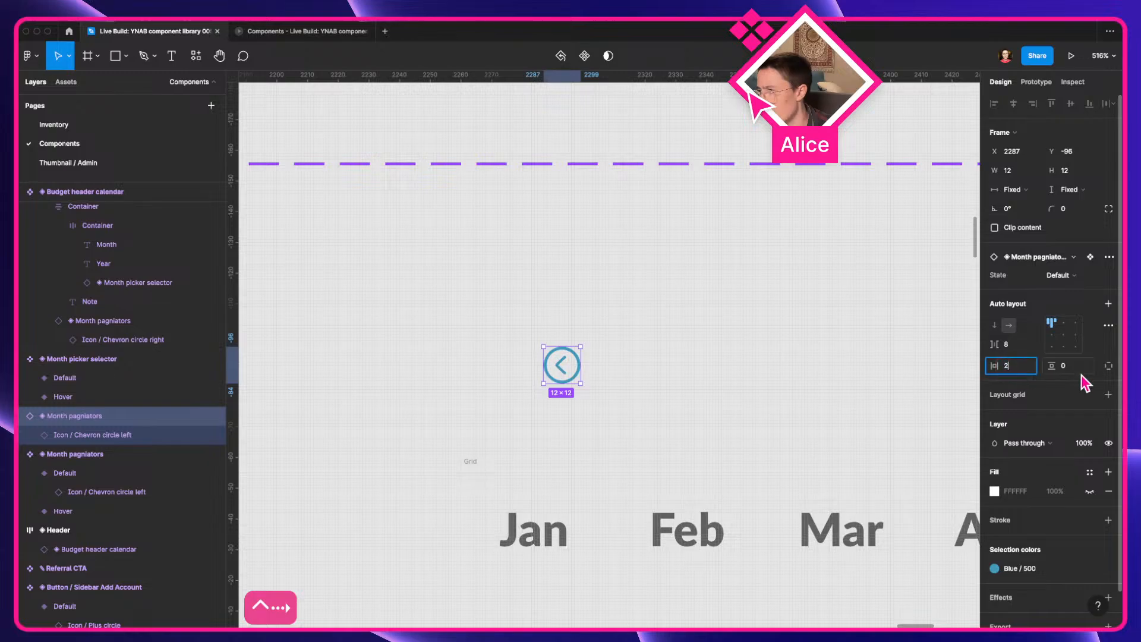
left_click(1068, 367)
type("2")
key("Tab")
left_click(829, 340)
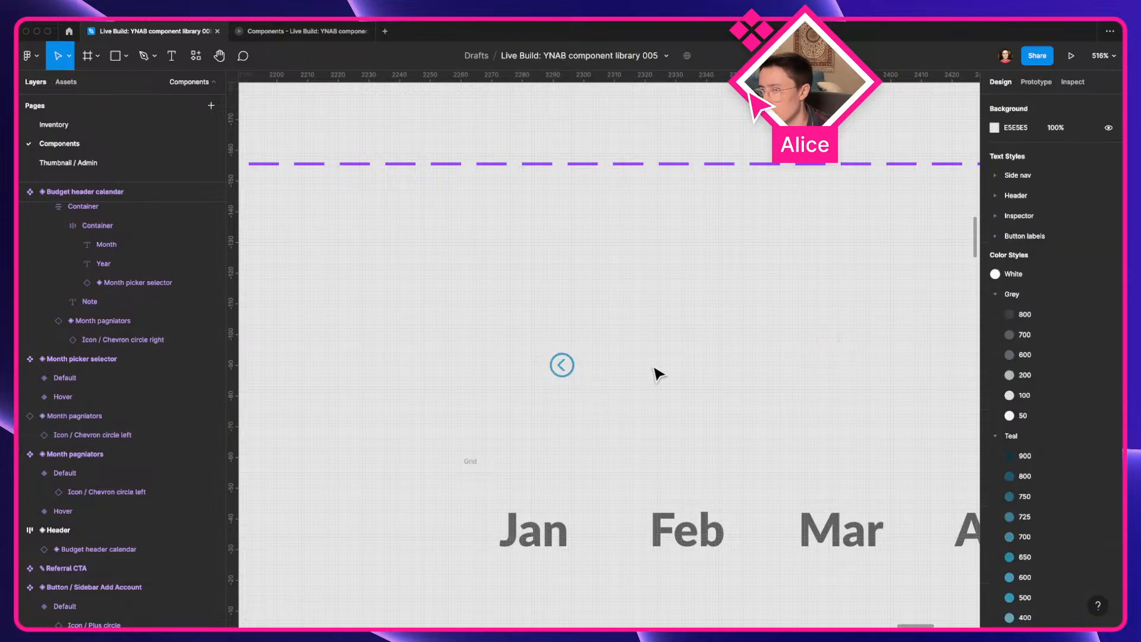
left_click(557, 357)
left_click_drag(580, 383, 637, 445)
scroll(593, 412, "down", 5)
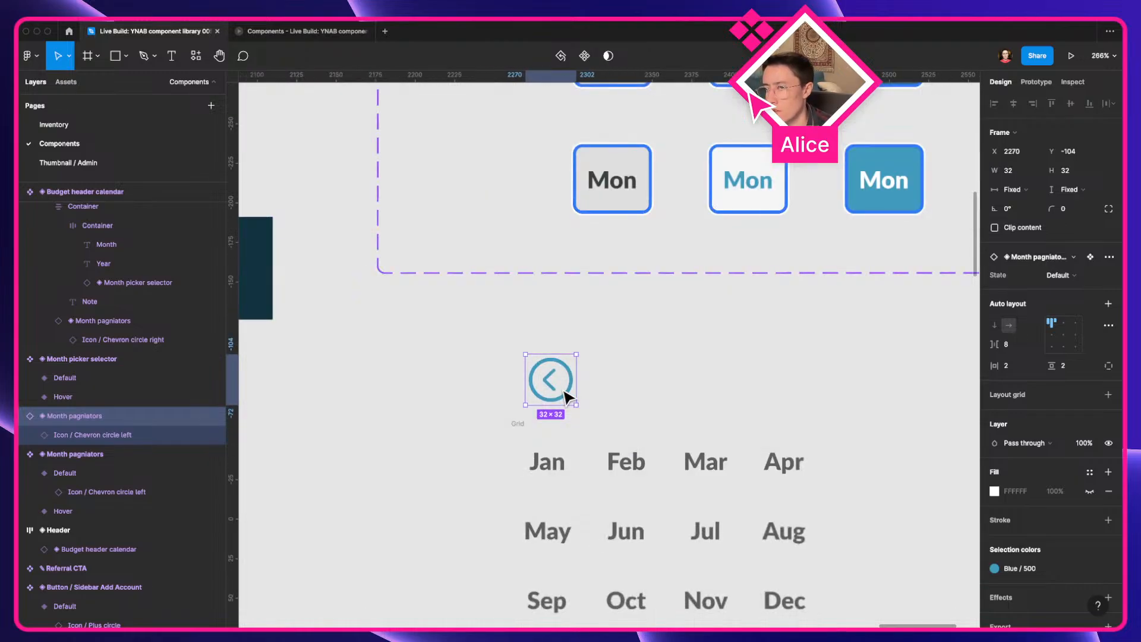
Duplicate the left arrow instance above the Apr column and swap its icon to Chevron circle right
left_click_drag(562, 392, 790, 395)
left_click(787, 393)
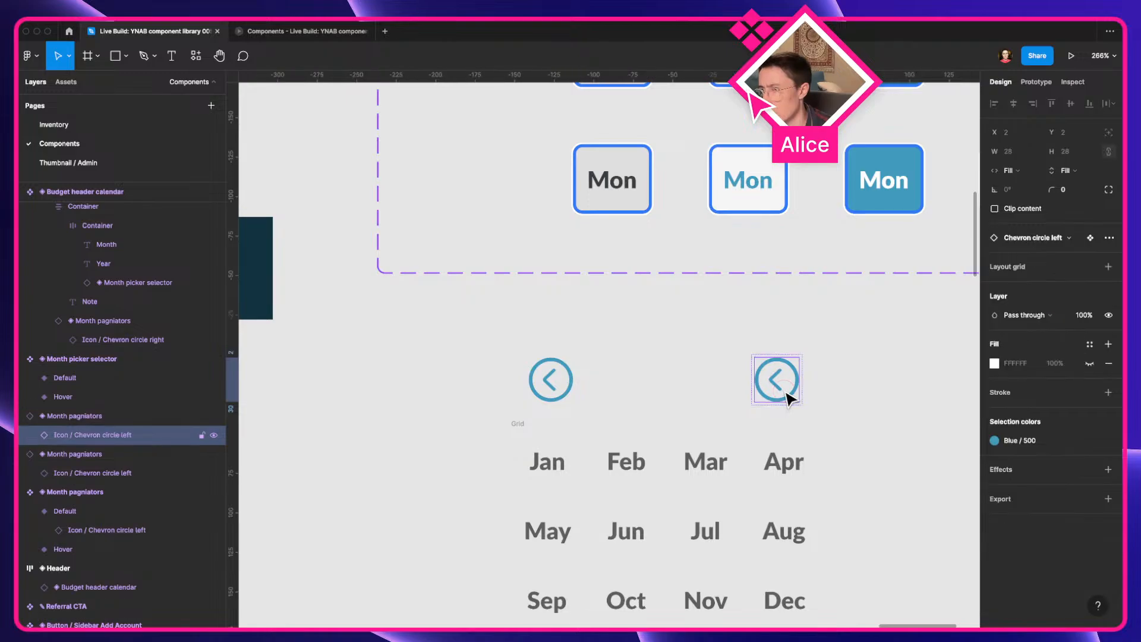
left_click(1038, 238)
left_click(1038, 369)
left_click(861, 340)
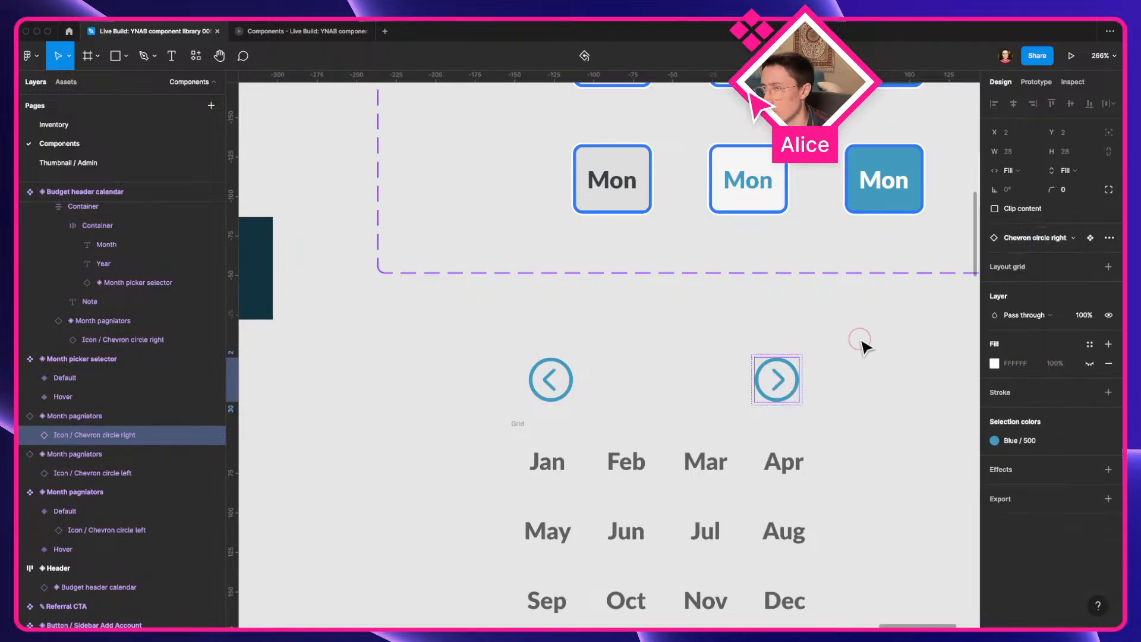
left_click_drag(766, 379, 736, 353)
left_click(735, 353)
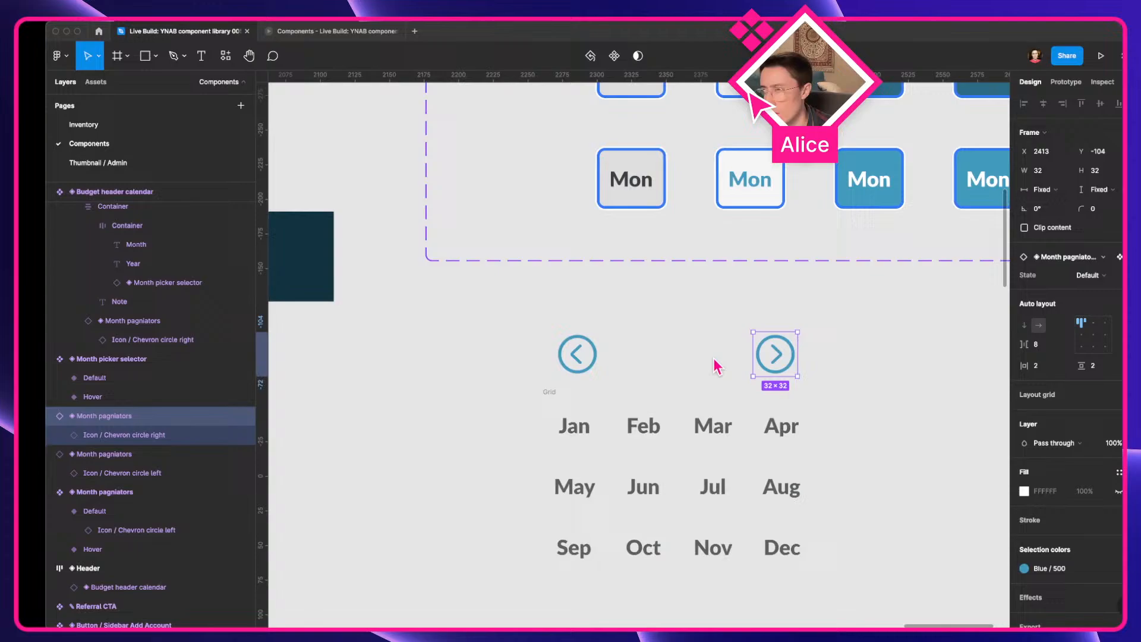
Add a "20YY" year text between the left and right arrows above the month grid
left_click(664, 353)
key("t")
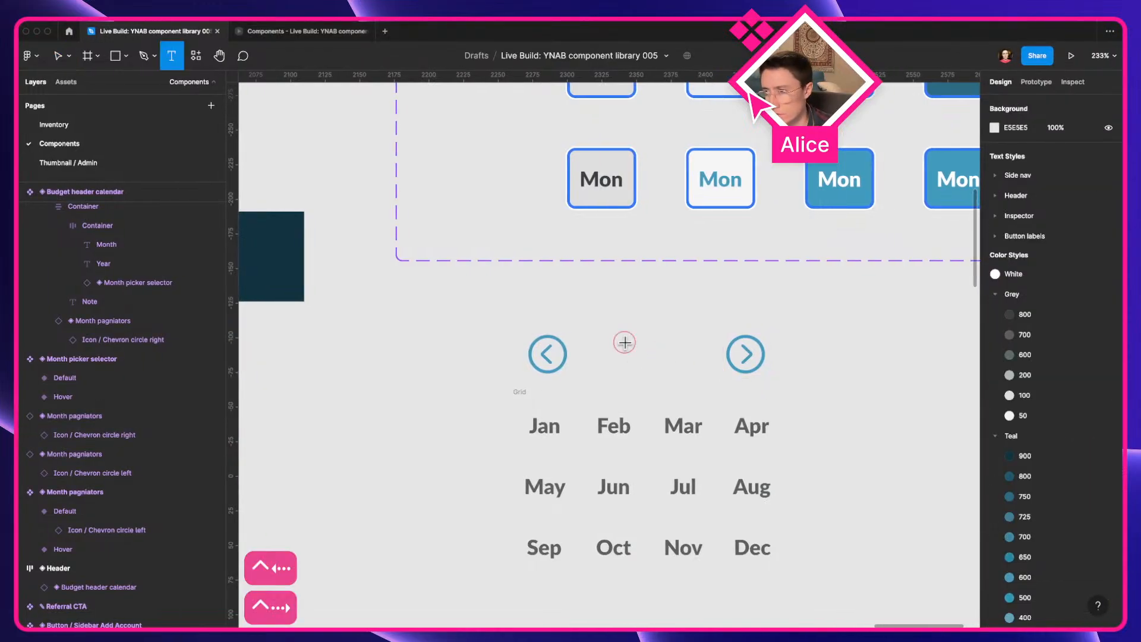
left_click(624, 343)
type("20")
key("Escape")
type("YY")
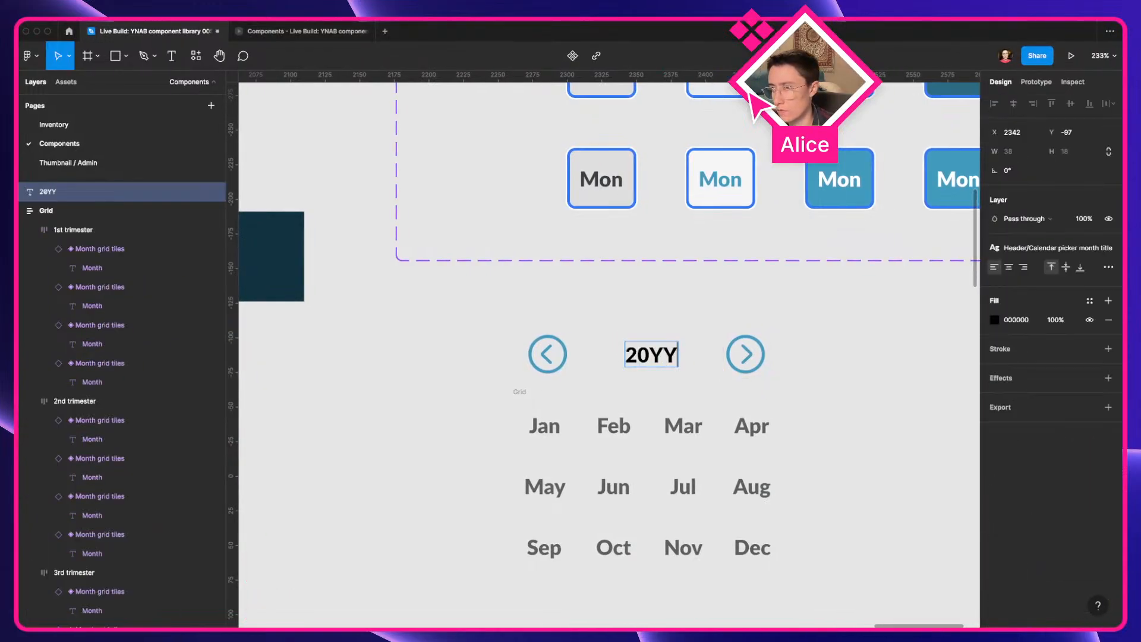
Inspect the year label of the live calendar picker in the browser to read its font size, weight and padding
left_click(669, 313)
left_click(651, 354)
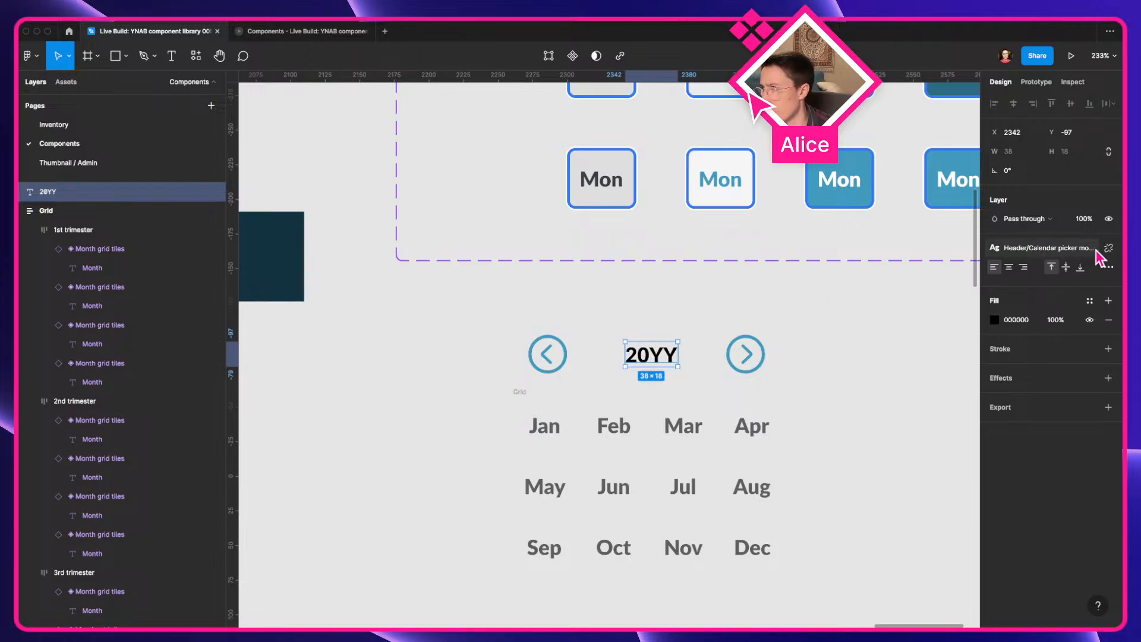
left_click(1033, 248)
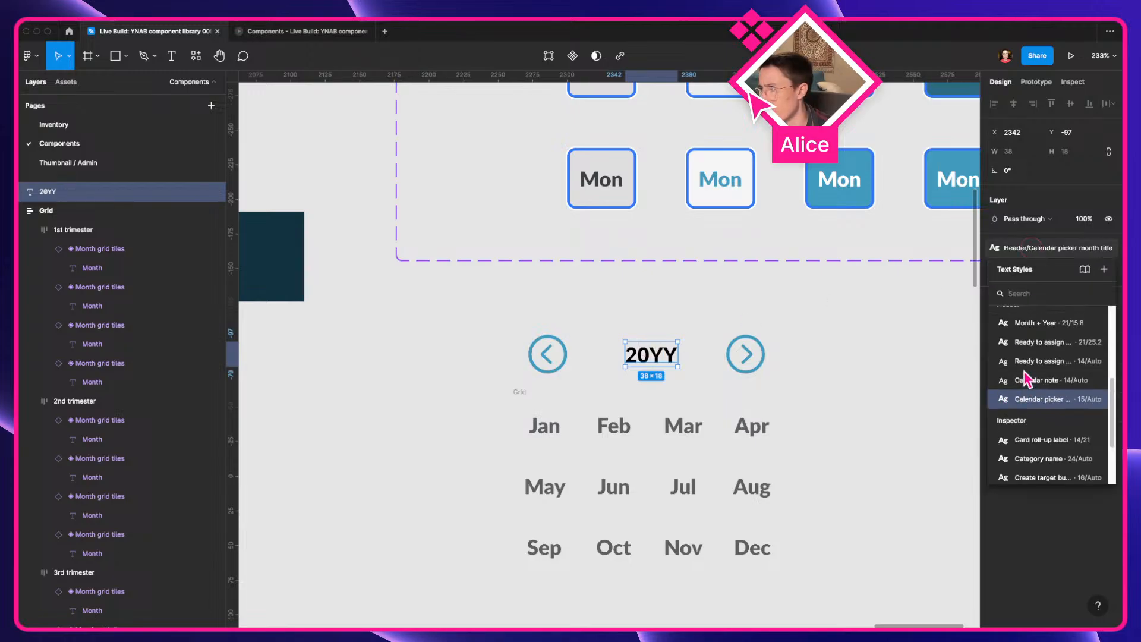
left_click(676, 318)
key("ctrl+Left")
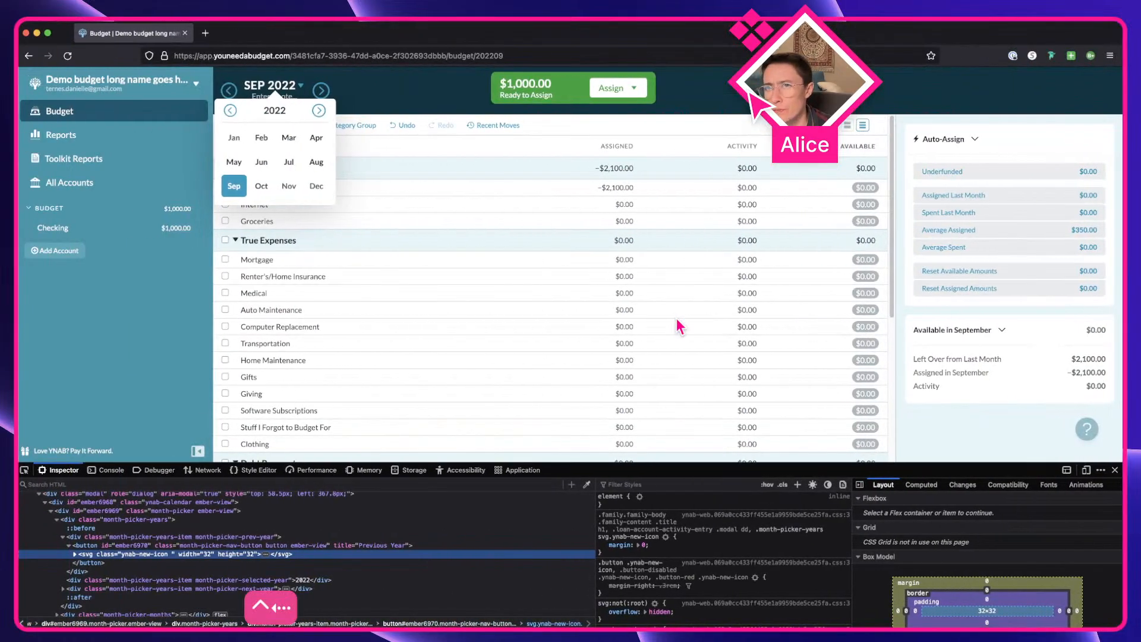
right_click(279, 110)
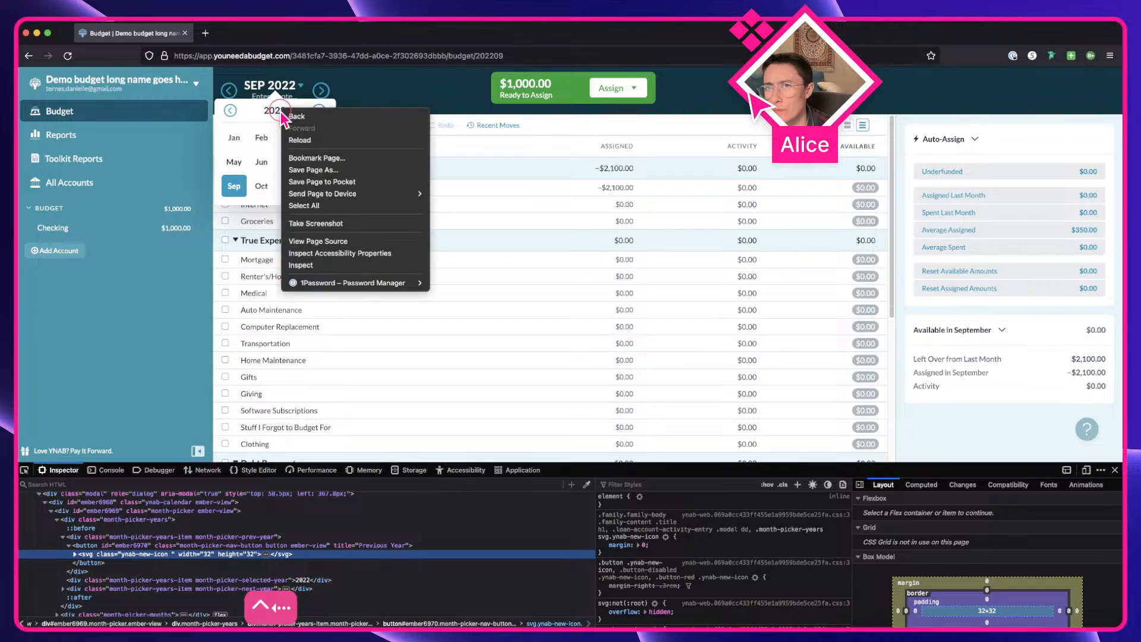
left_click(331, 266)
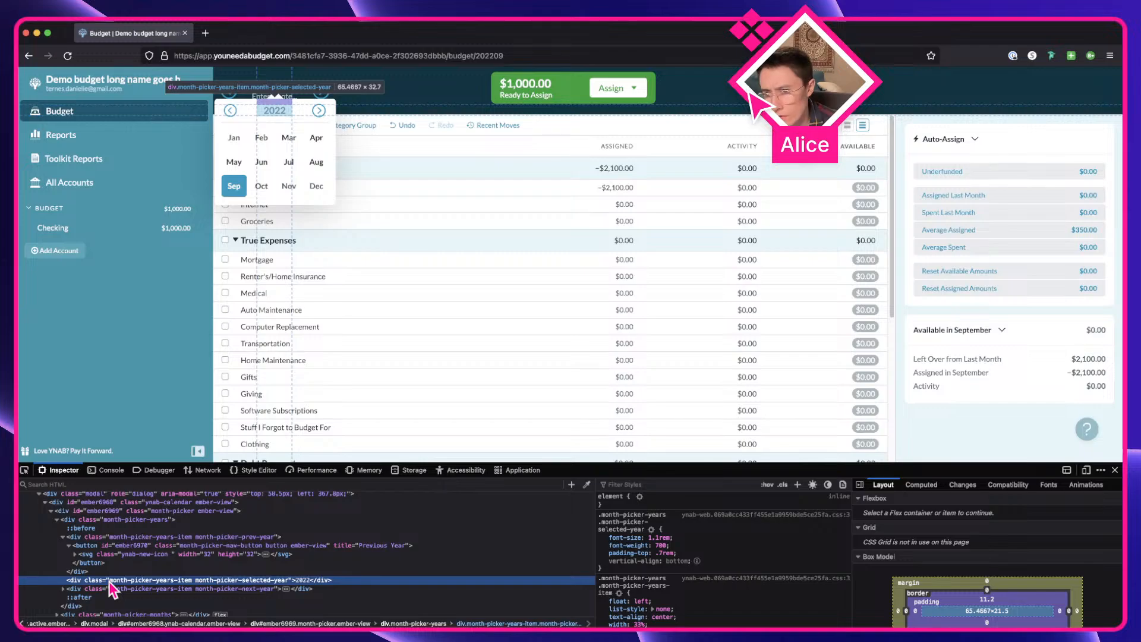
key("ctrl+Right")
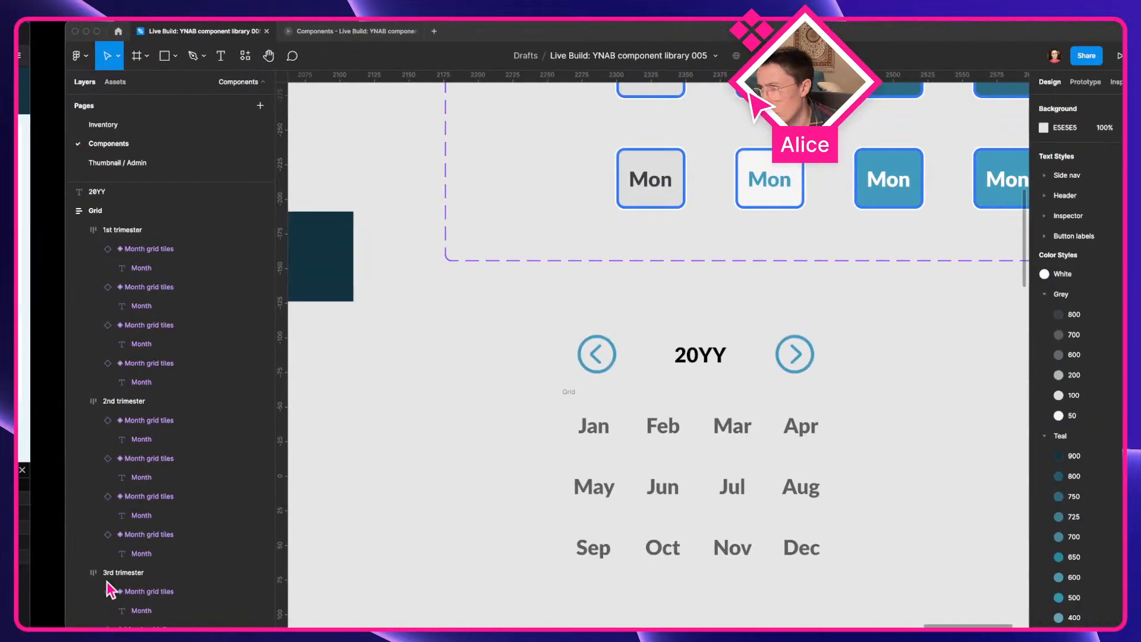
Try the Header/Month + Year text style on the 20YY text, compare it with the live picker, and undo the change
left_click(656, 342)
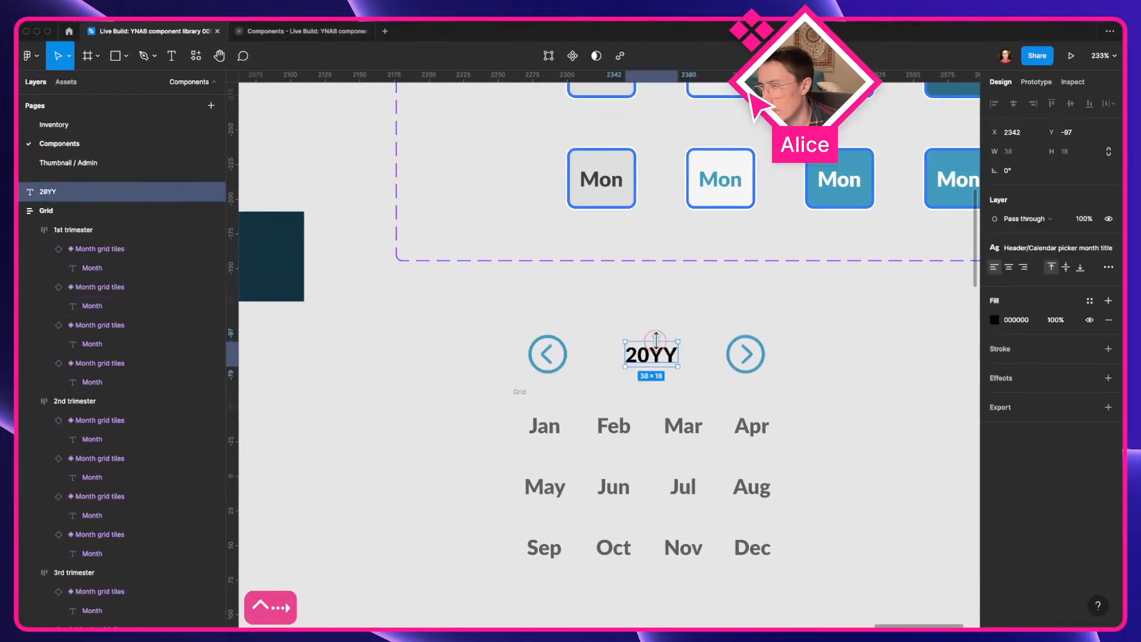
left_click(1077, 262)
scroll(1049, 390, "up", 3)
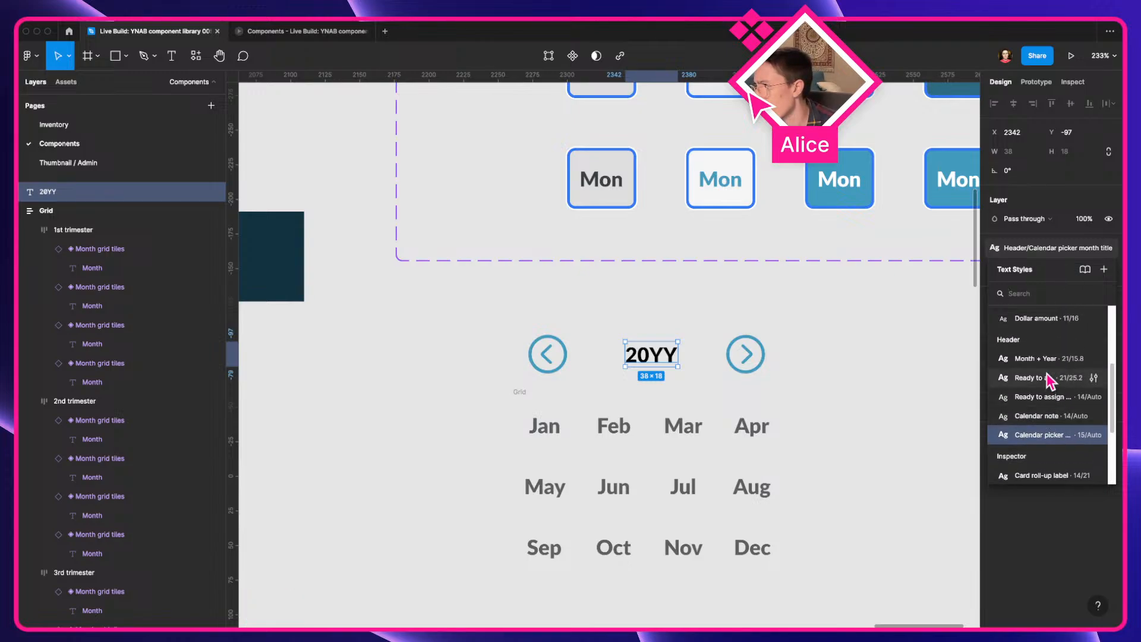
left_click(1048, 360)
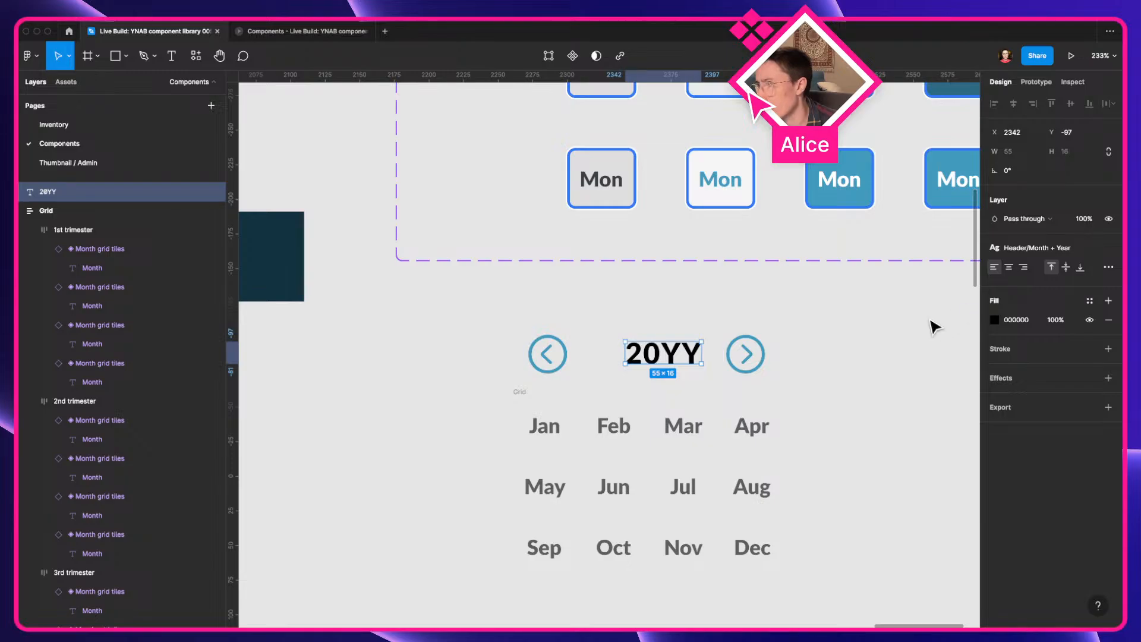
key("ctrl+Left")
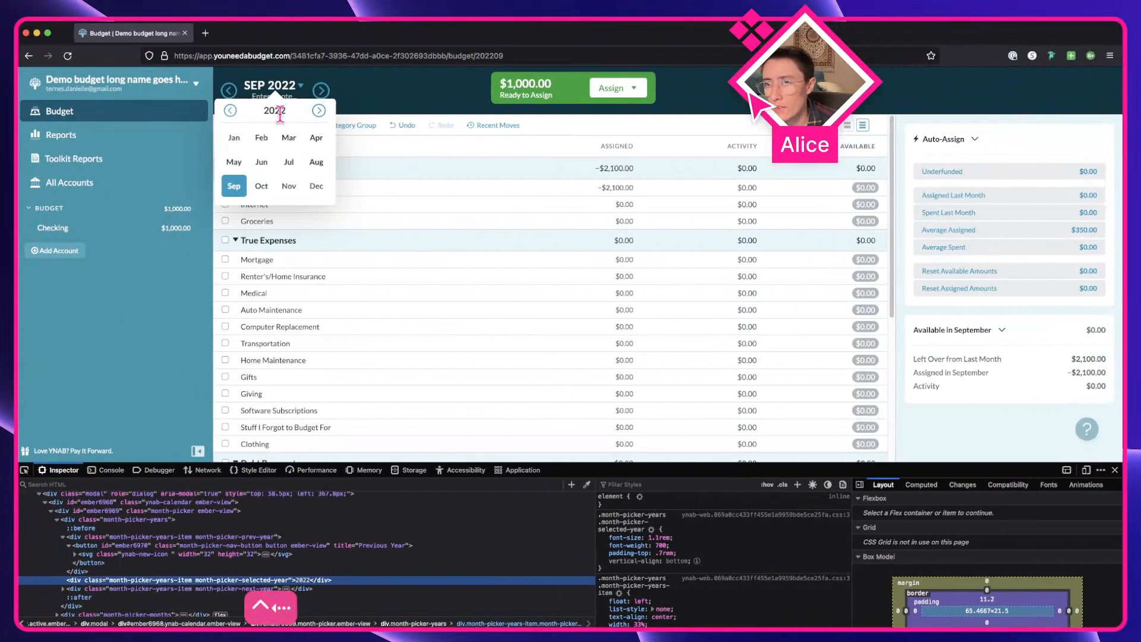
key("ctrl+Right")
key("super+z")
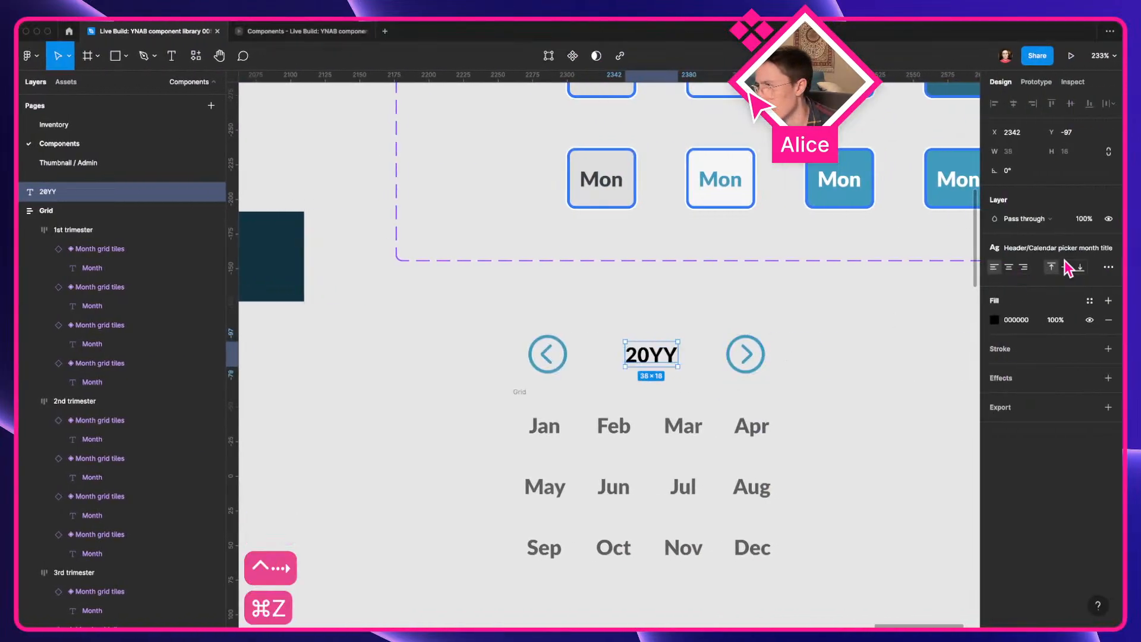
Detach the 20YY text's style, set its font size to 17, and centre it between the two arrows
left_click(1108, 247)
left_click(1077, 288)
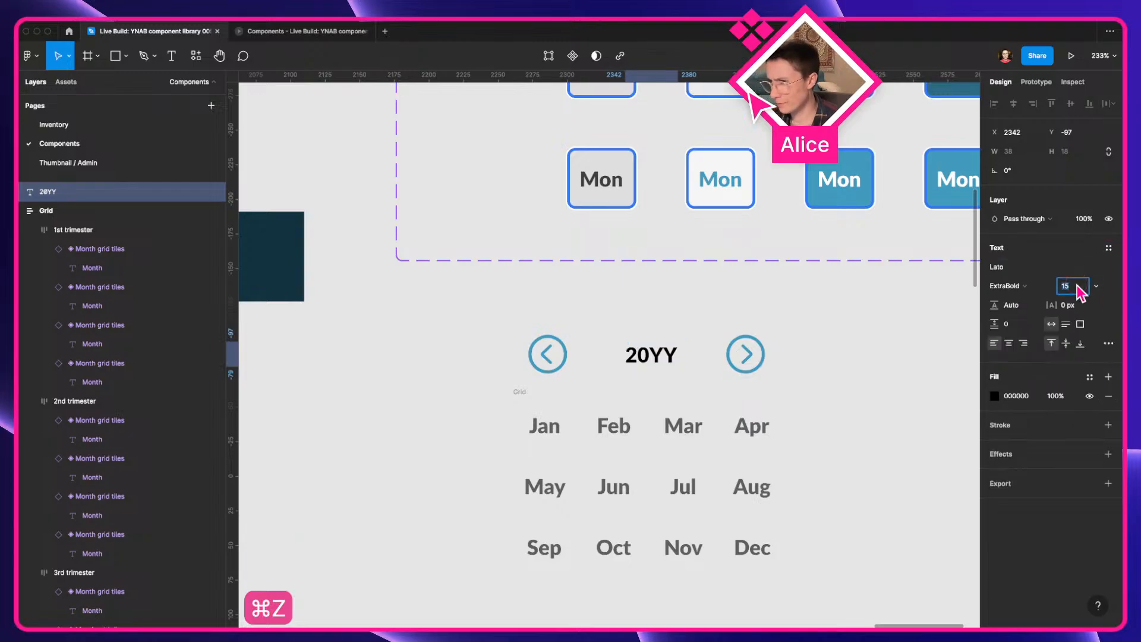
key("Up")
key("Up")
left_click(693, 315)
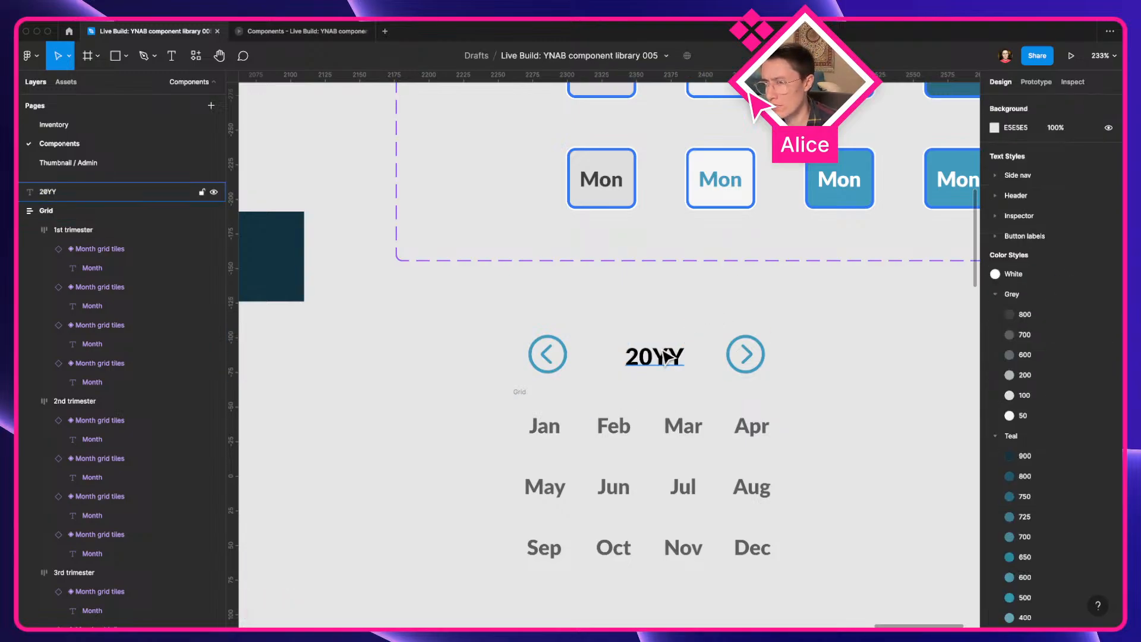
left_click_drag(668, 357, 652, 348)
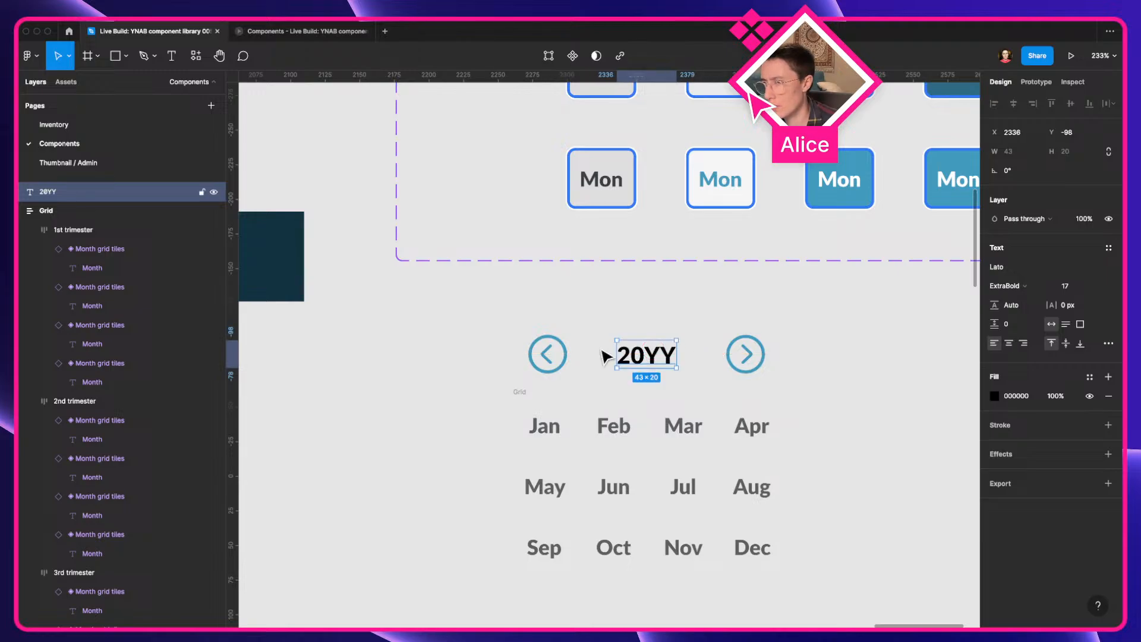
Combine the two arrows and the 20YY text in a horizontal auto layout frame with Space between spacing
left_click(561, 360, "shift")
left_click(752, 371, "shift")
key("shift+a")
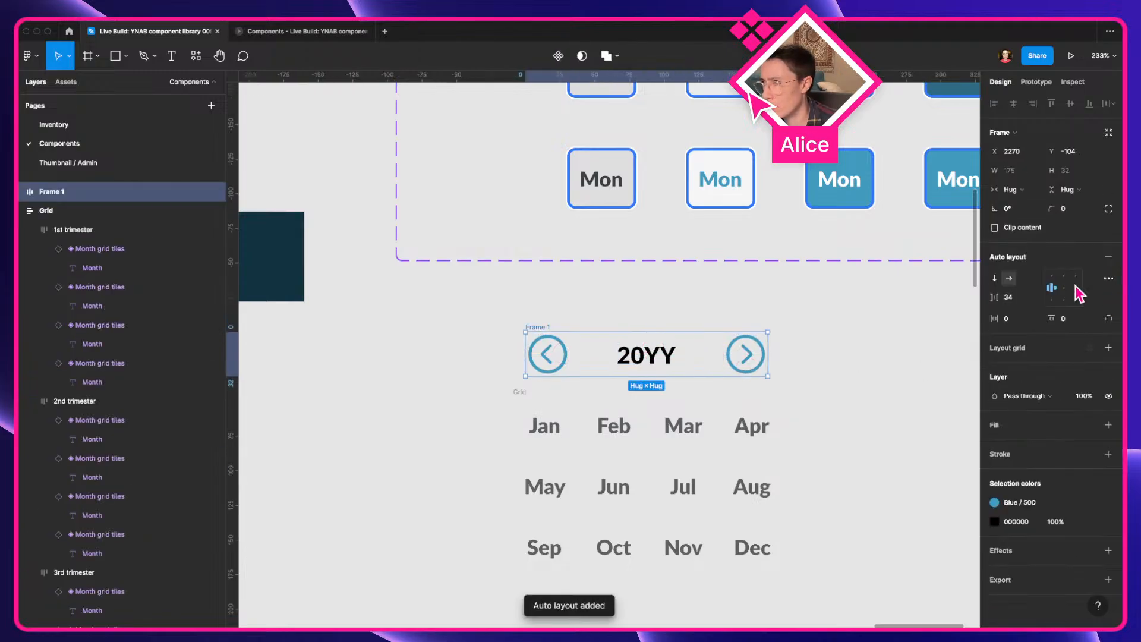
left_click(1108, 278)
left_click(942, 379)
left_click(933, 395)
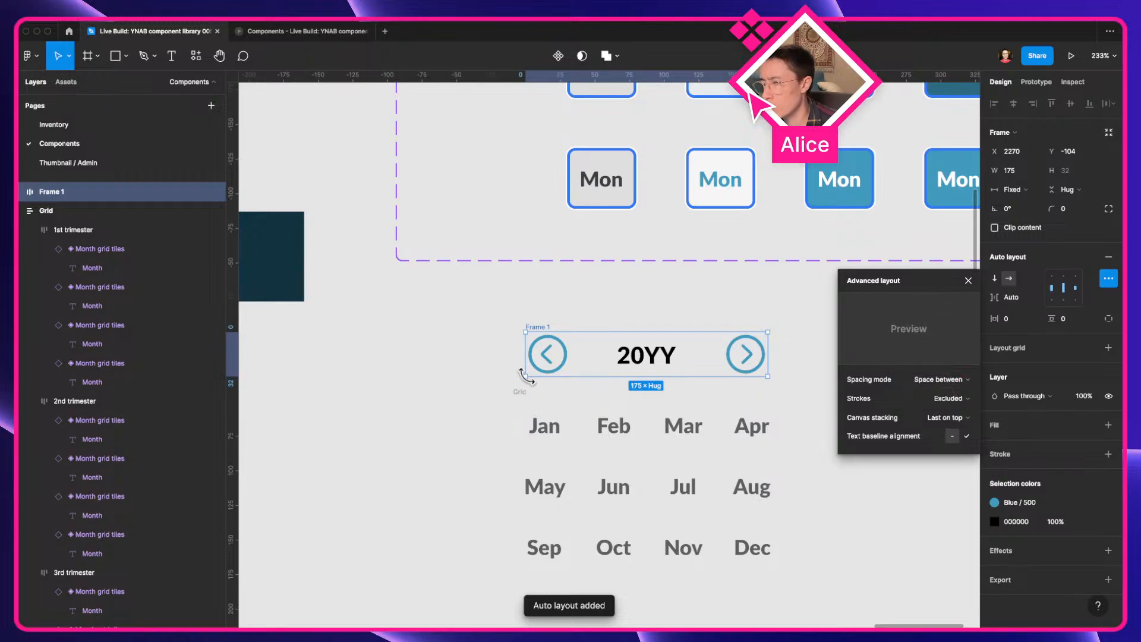
Wrap the year header row and the Grid frame together in a vertical auto layout frame
left_click(522, 394, "shift")
key("shift+a")
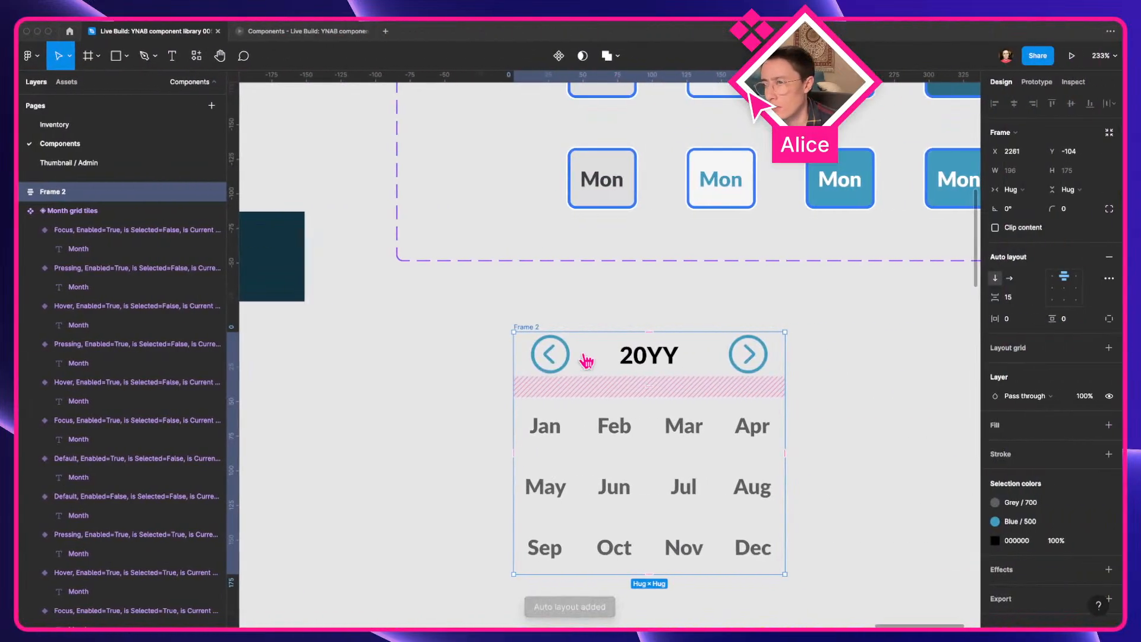
left_click(583, 358)
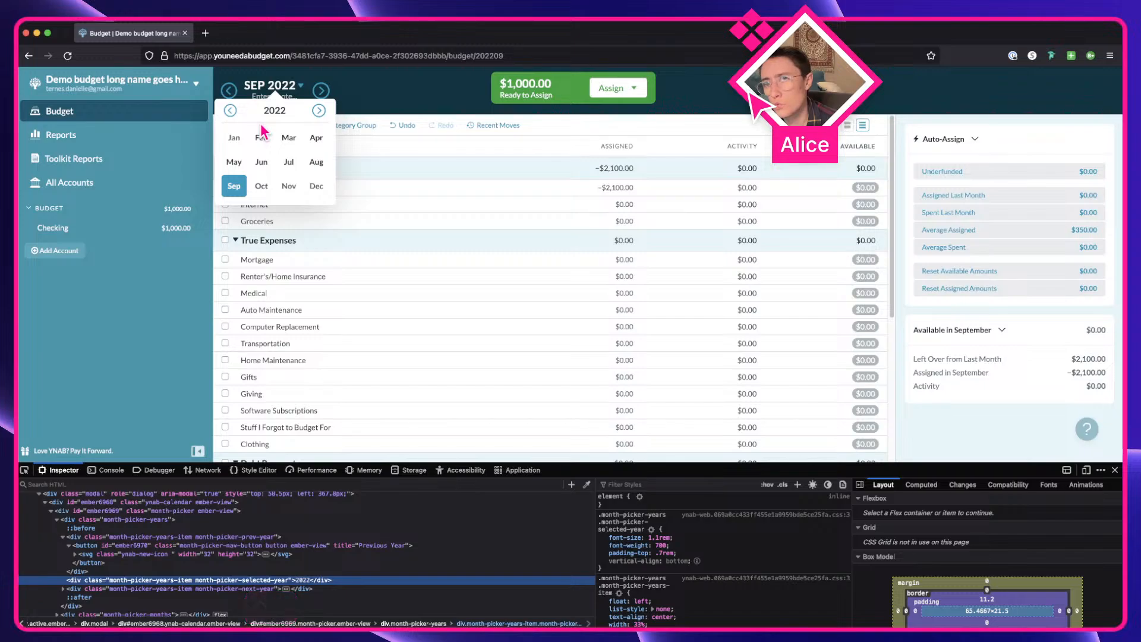
Inspect the live picker's previous-year arrow in the browser to check its size and padding
right_click(230, 113)
left_click(244, 267)
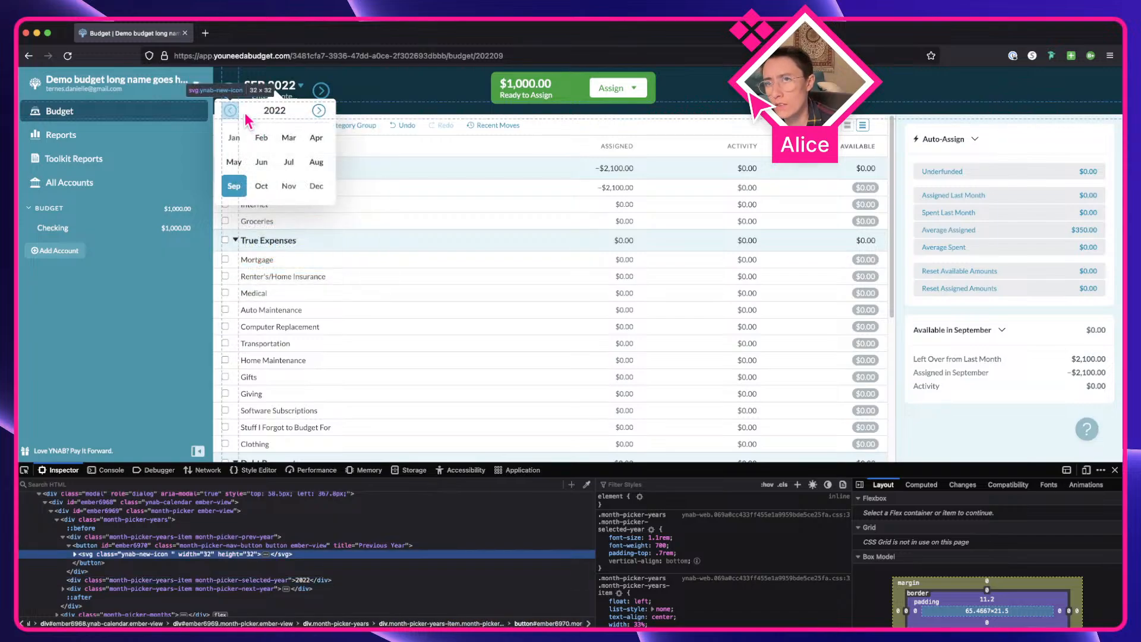
left_click(241, 549)
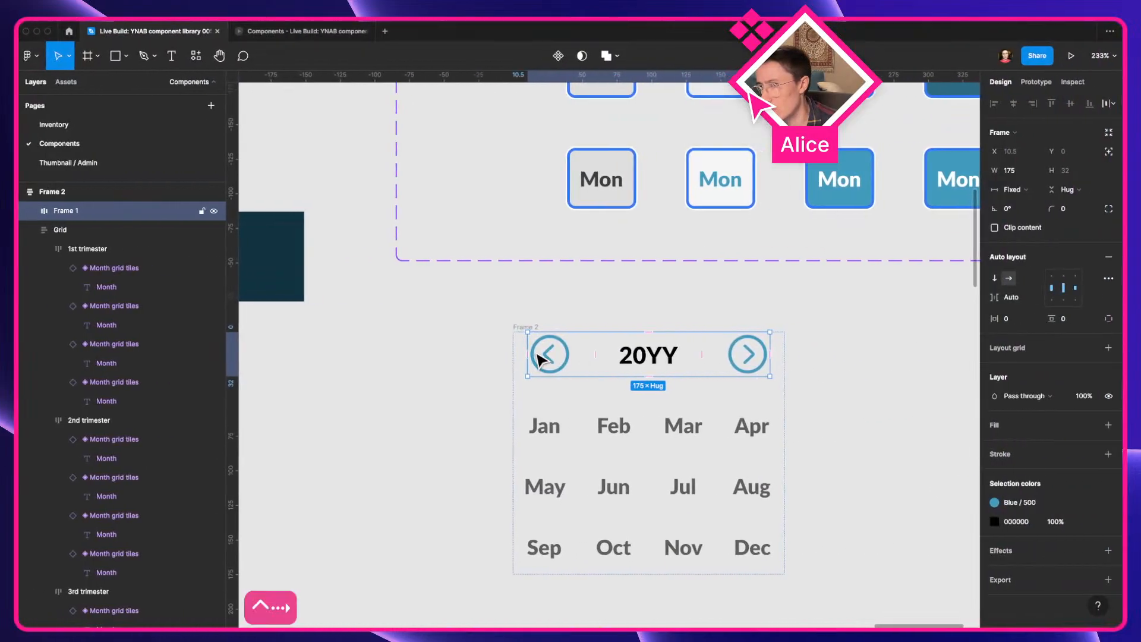
Set the top and bottom padding of both Month pagniators instances in the header row to 8
left_click(550, 361)
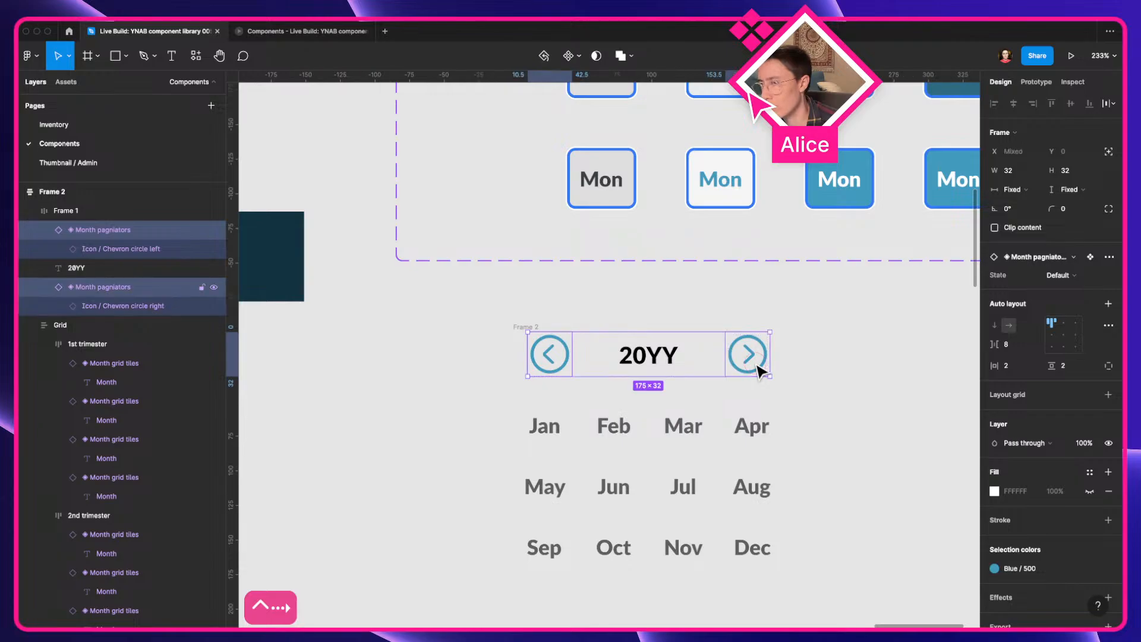
left_click(755, 369, "shift")
left_click(1108, 366)
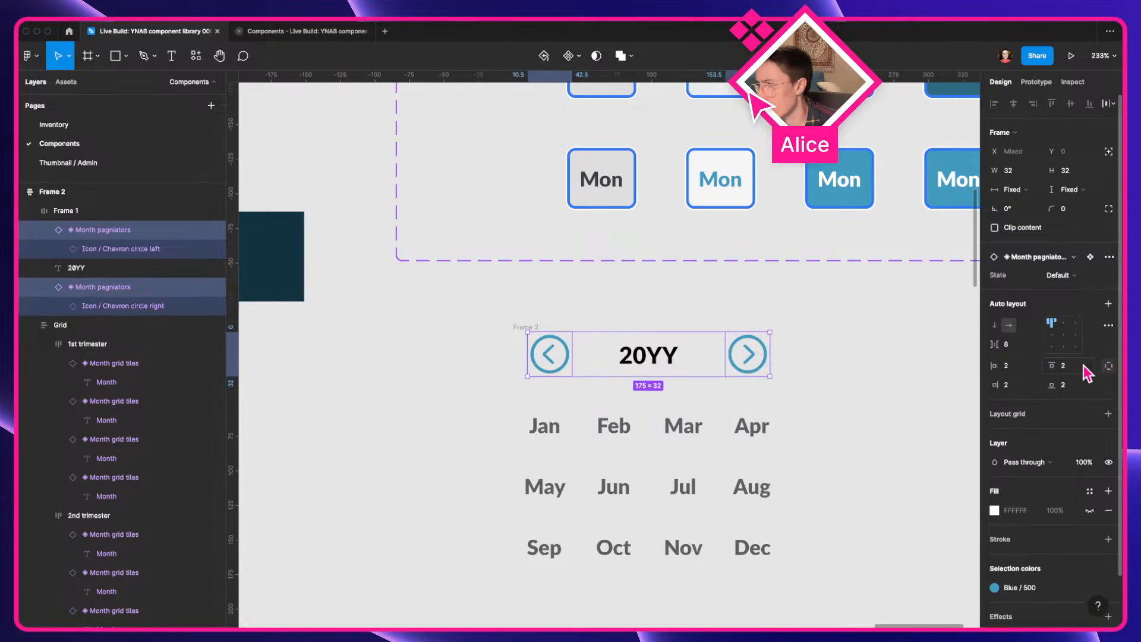
left_click(1080, 364)
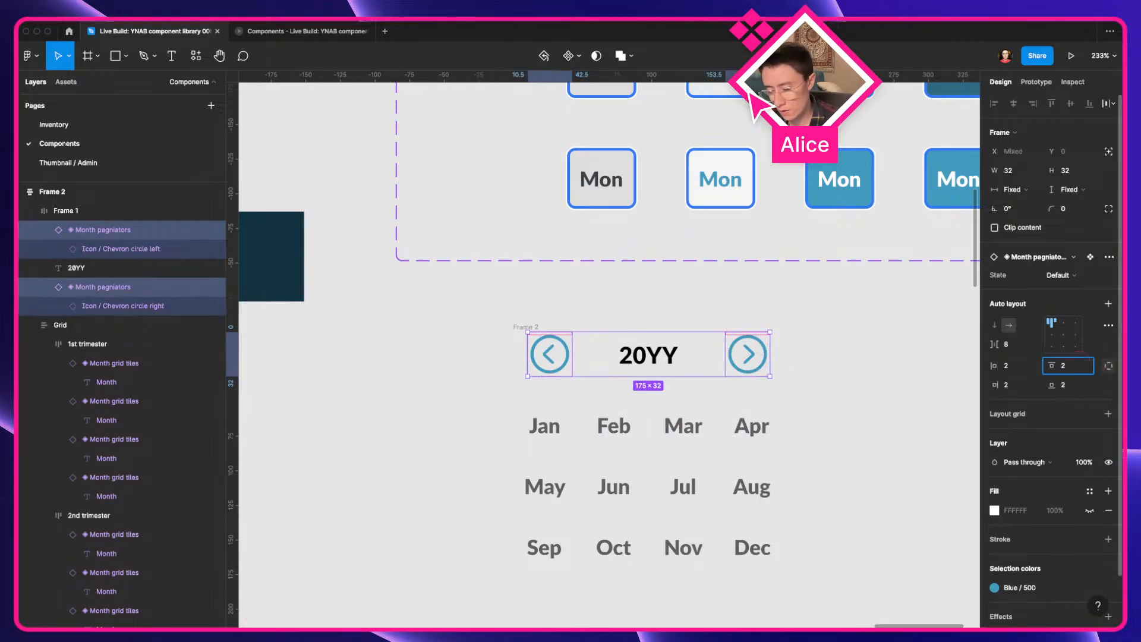
type("8")
key("Return")
left_click(1081, 386)
type("8")
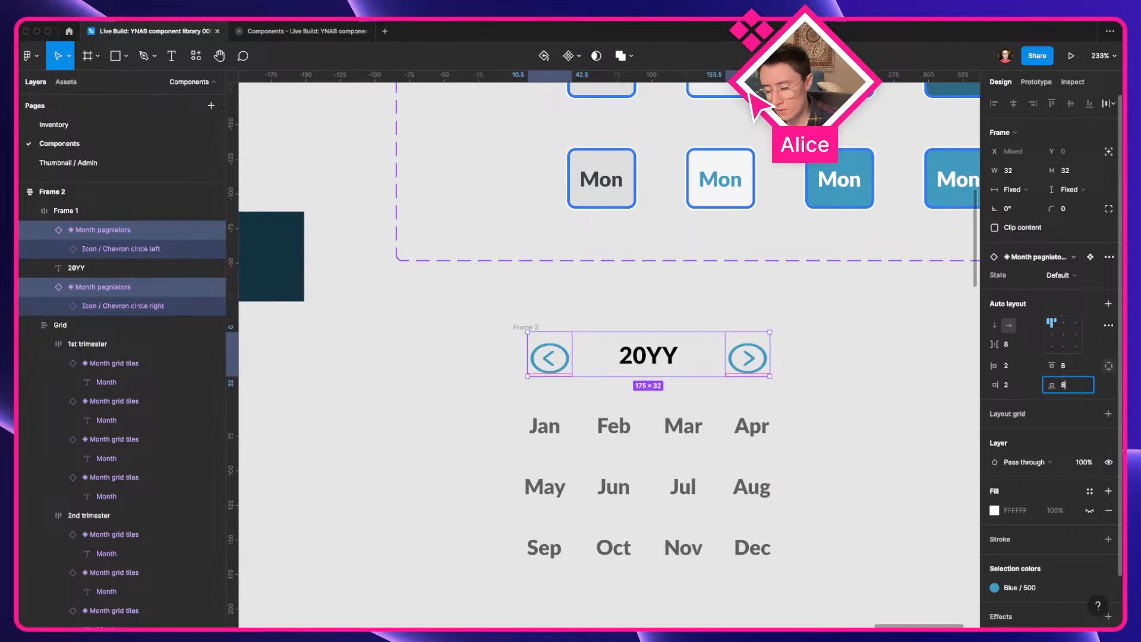
key("Return")
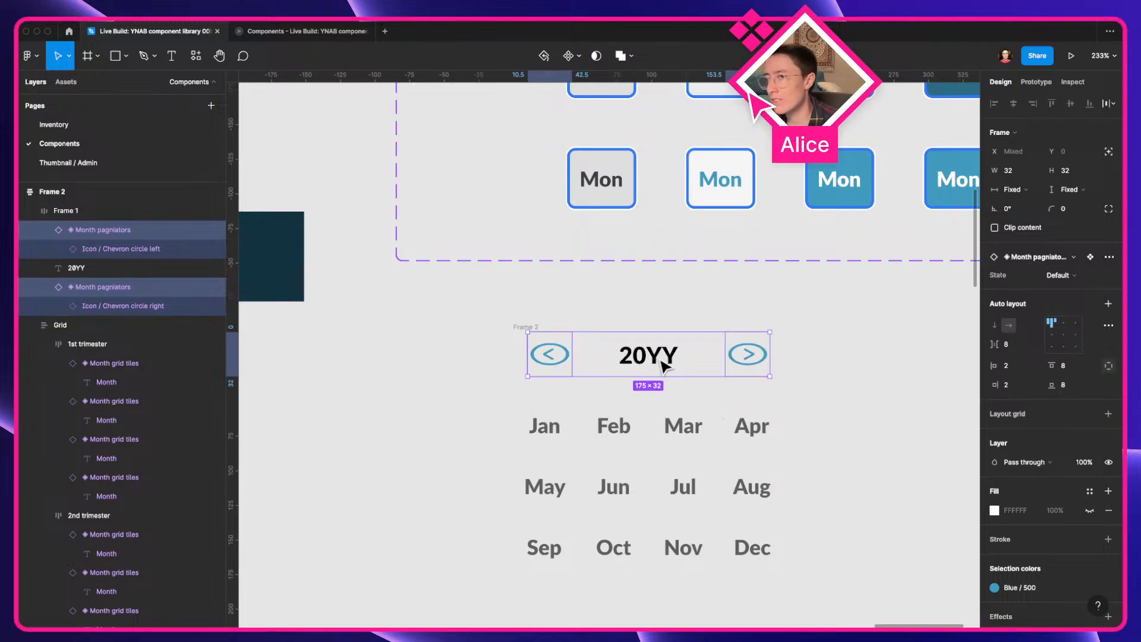
Change both chevron icons in the header row to fixed width and fixed height at 30 × 30
left_click(545, 371)
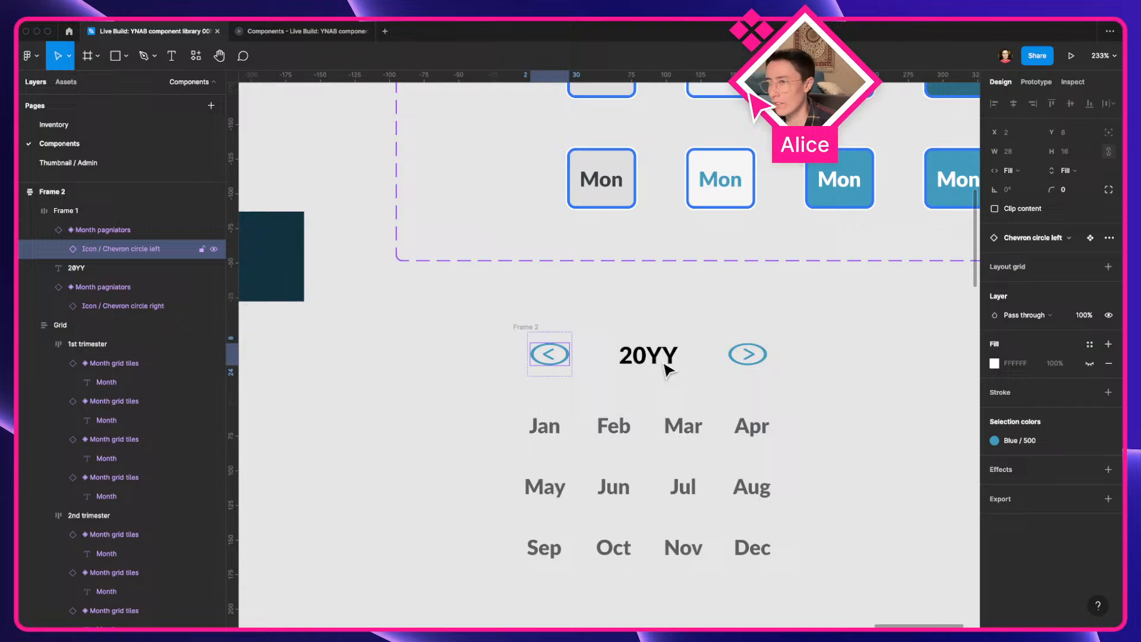
left_click(747, 363, "shift")
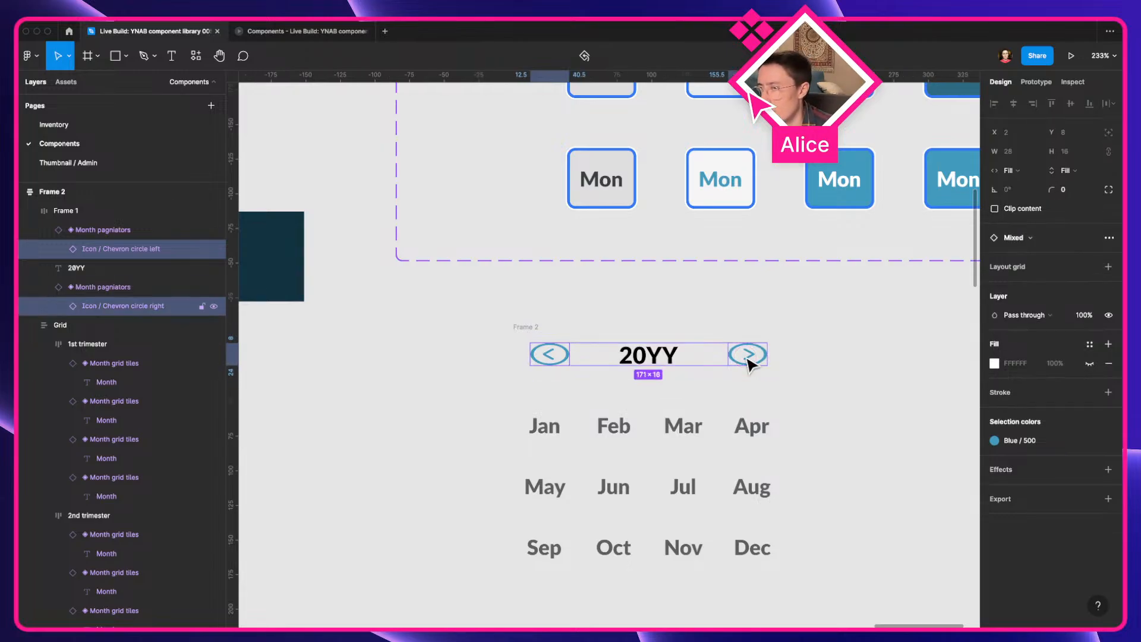
left_click(1028, 170)
left_click(1025, 153)
left_click(1057, 174)
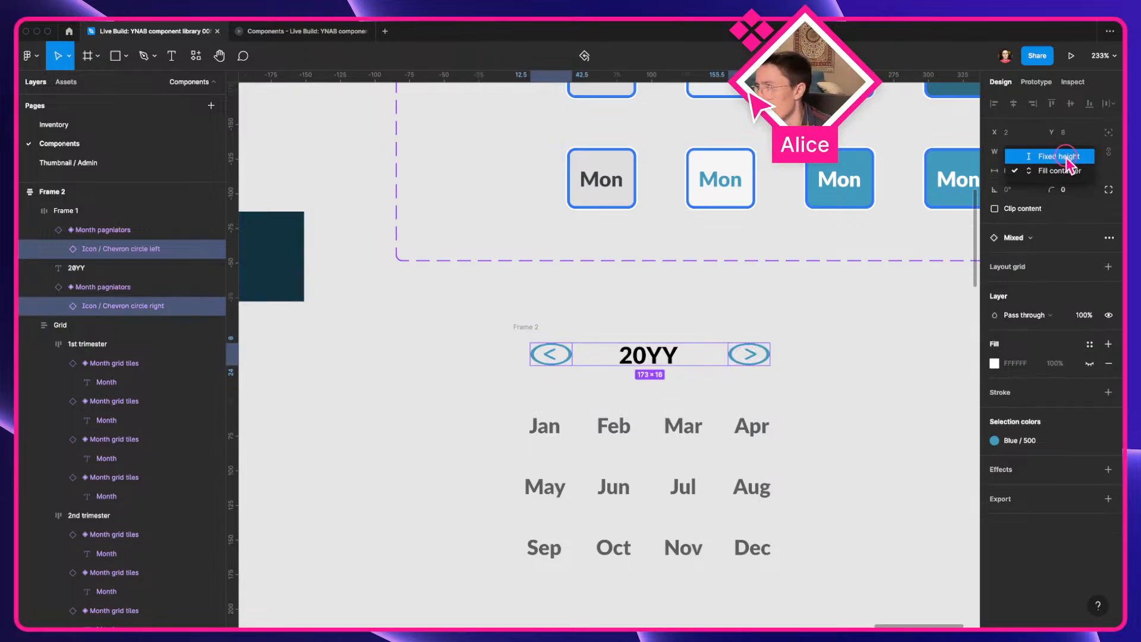
left_click(1067, 154)
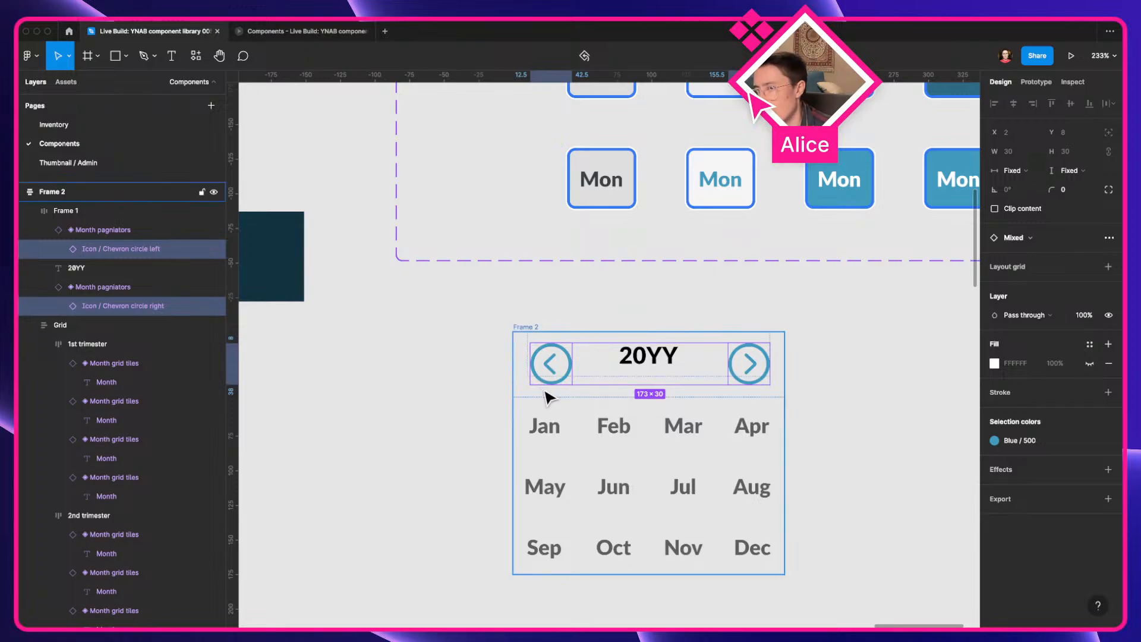
Centre-align the icons inside both Month pagniators instances, horizontally and vertically
left_click(92, 230)
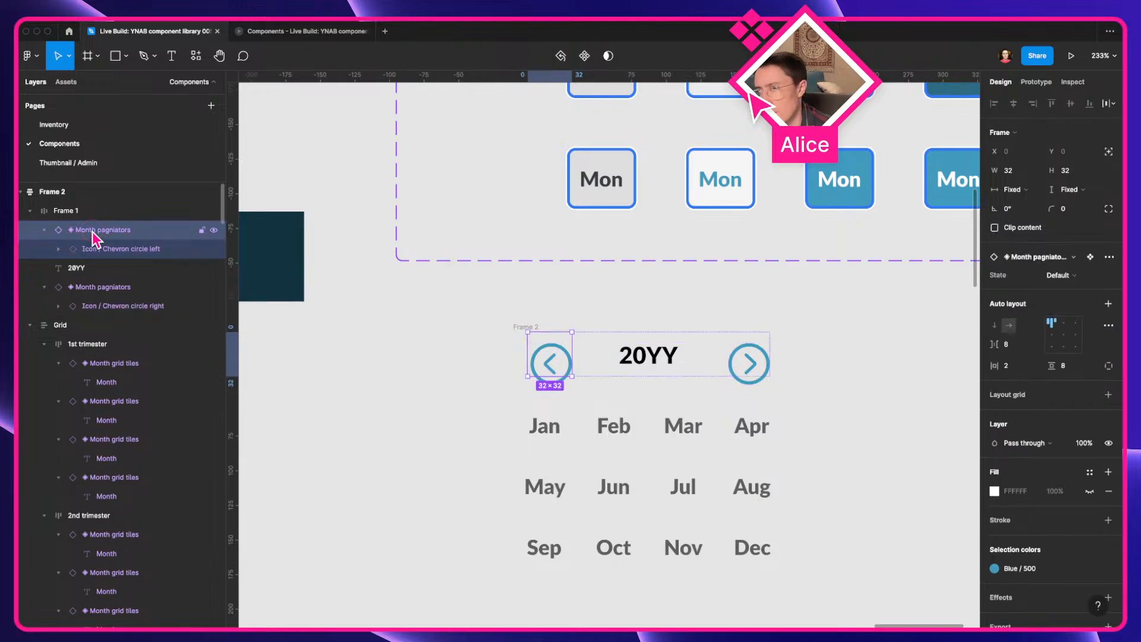
left_click(89, 287, "shift")
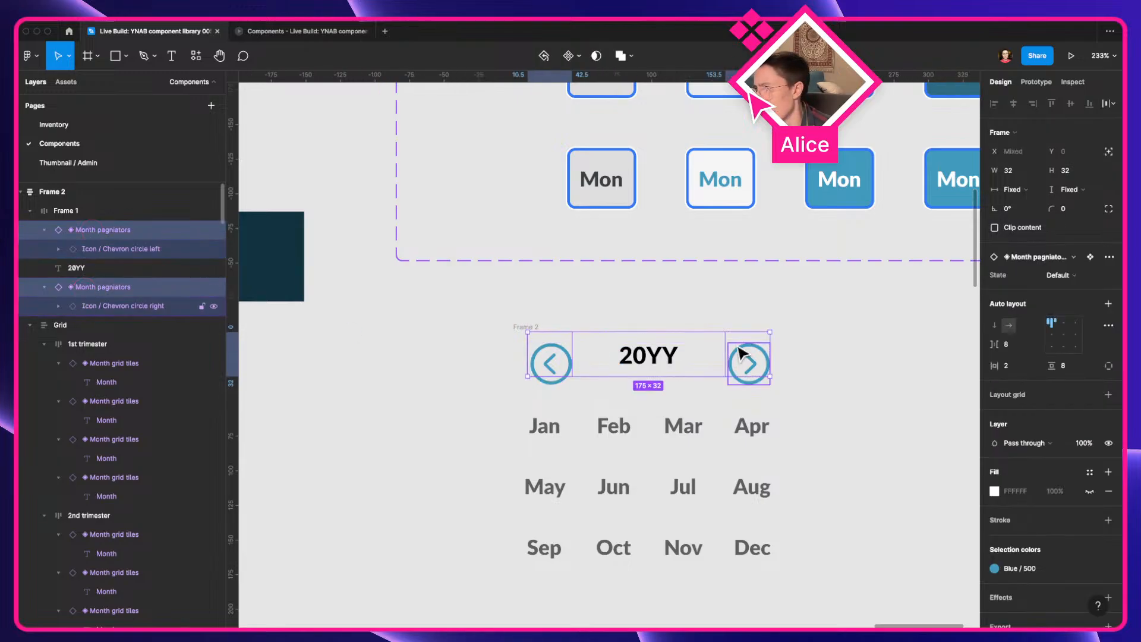
left_click(1063, 337)
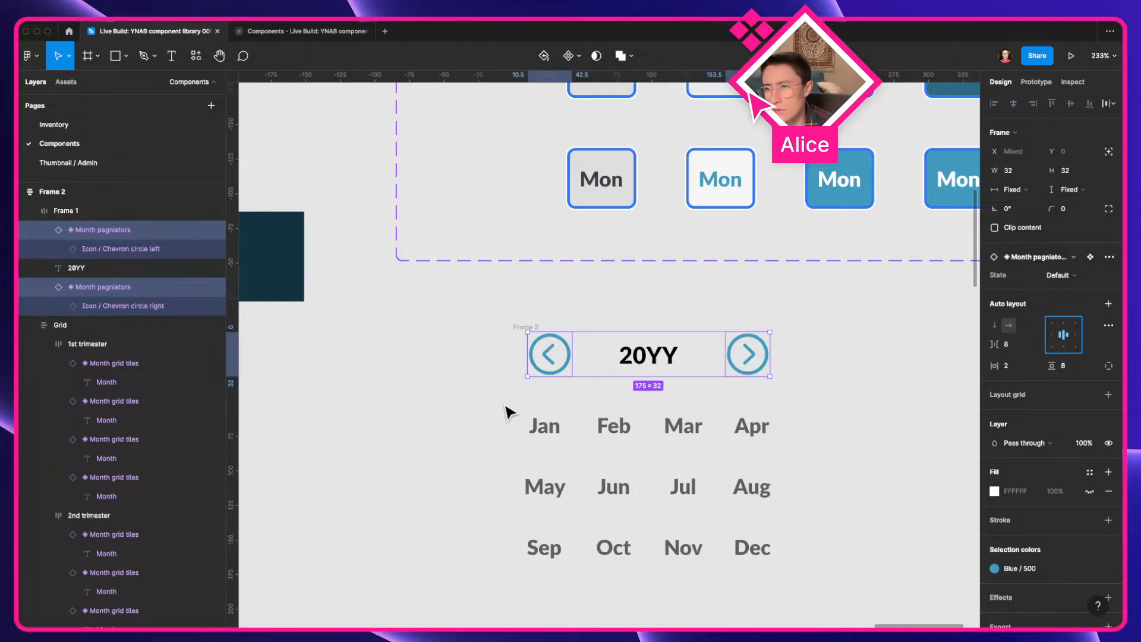
left_click(479, 363)
Stretch the year header row's frame taller to add space around the arrows, and check each arrow instance's size
left_click(619, 354)
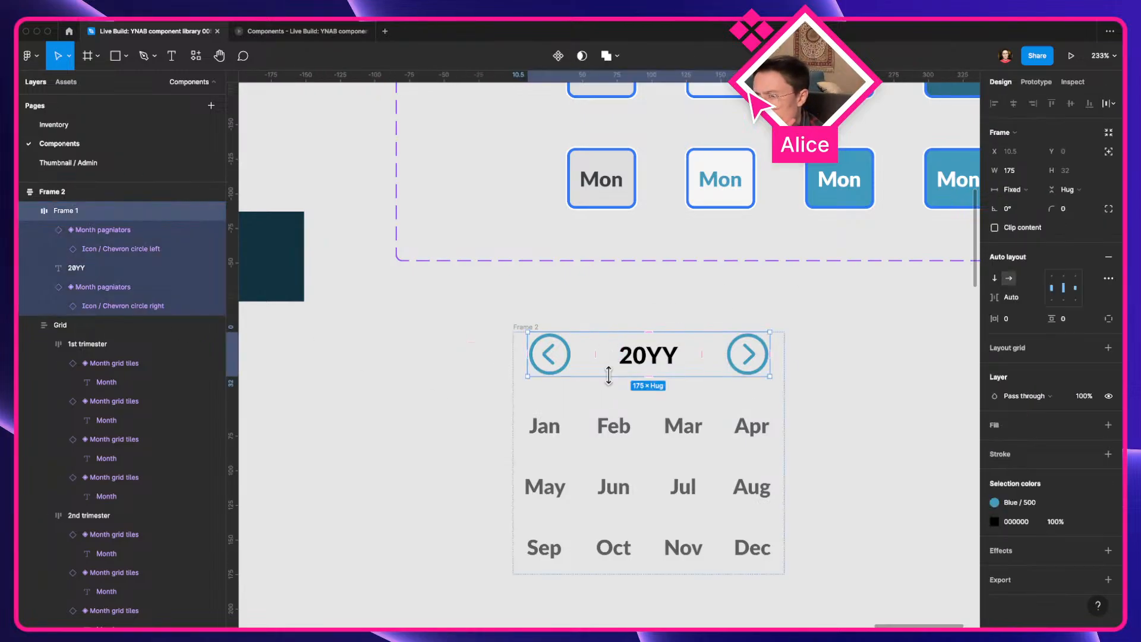
left_click_drag(606, 376, 606, 393)
left_click(558, 371)
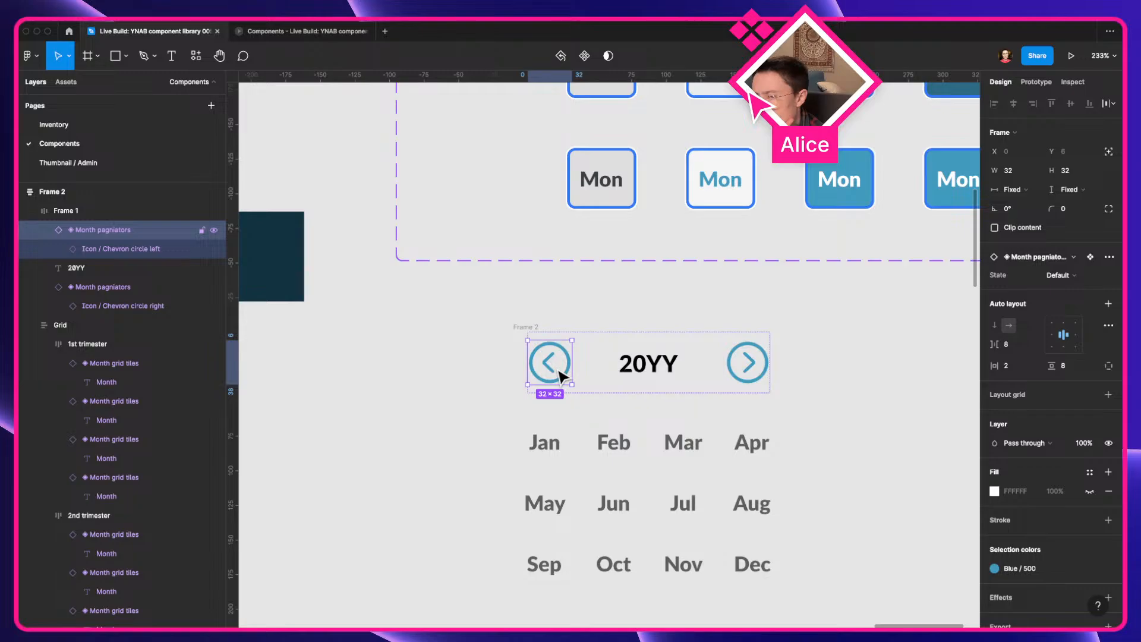
left_click(745, 376)
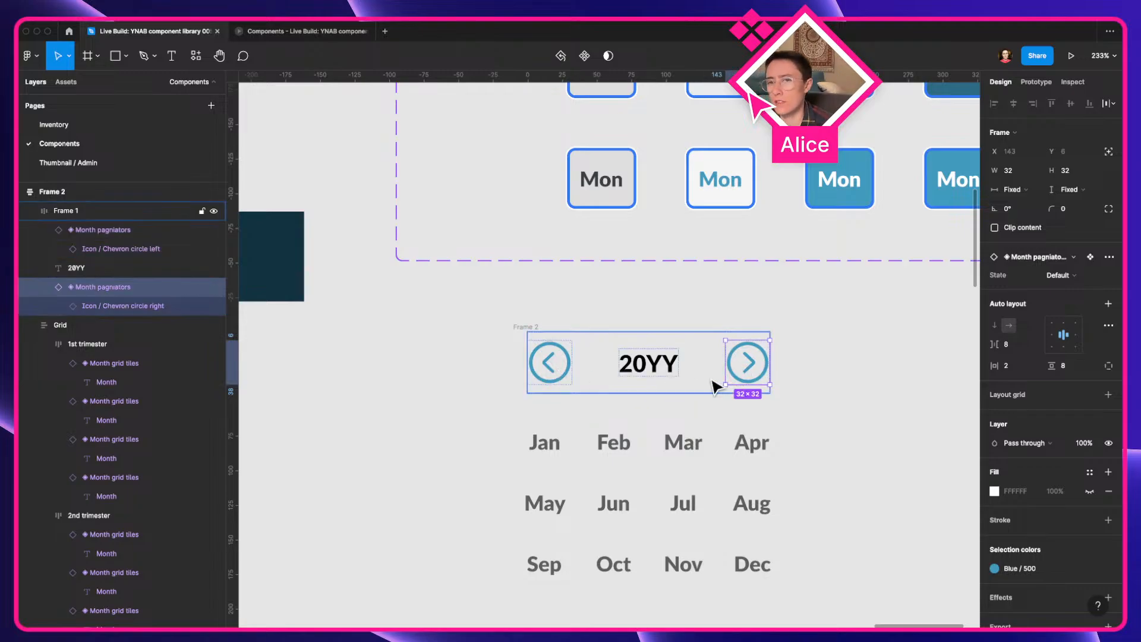
Set both Month pagniators instances in the year header row to fill the container's height
left_click(562, 382, "shift")
left_click(1070, 191)
left_click(1075, 221)
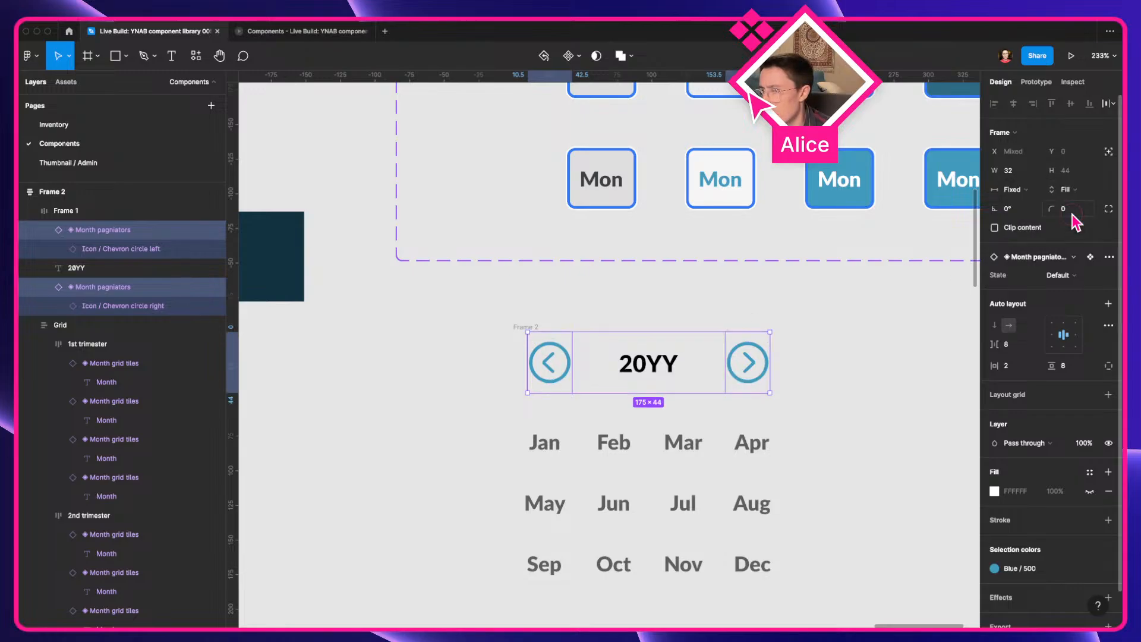
Set the year header row's width to fill its container, comparing its arrow placement with the live month picker
left_click(603, 378)
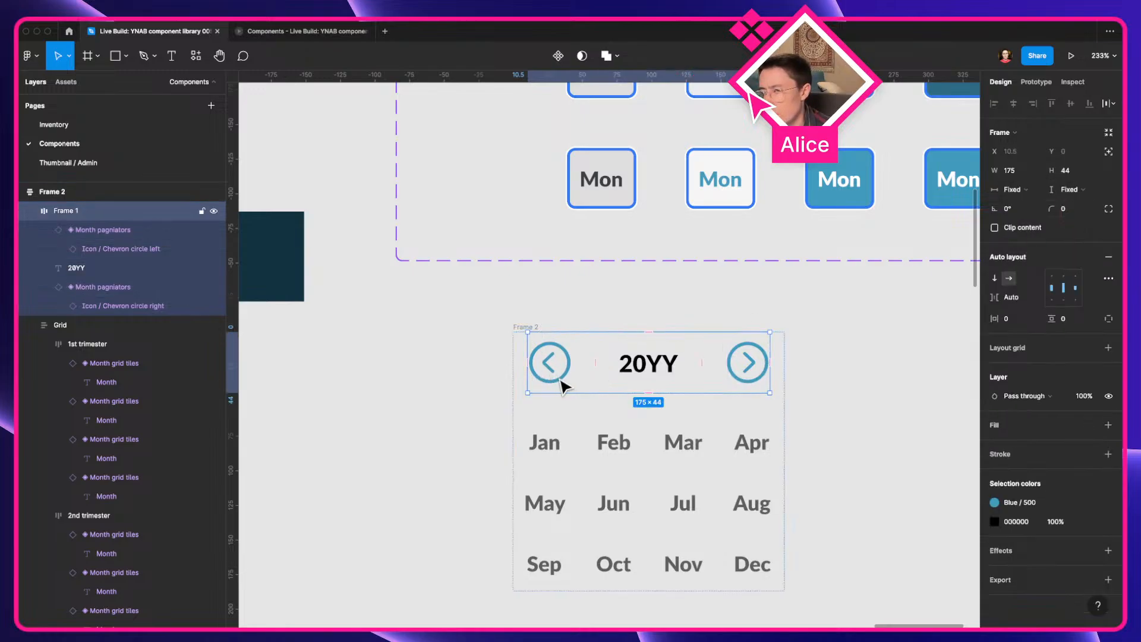
left_click(1012, 189)
left_click(1018, 216)
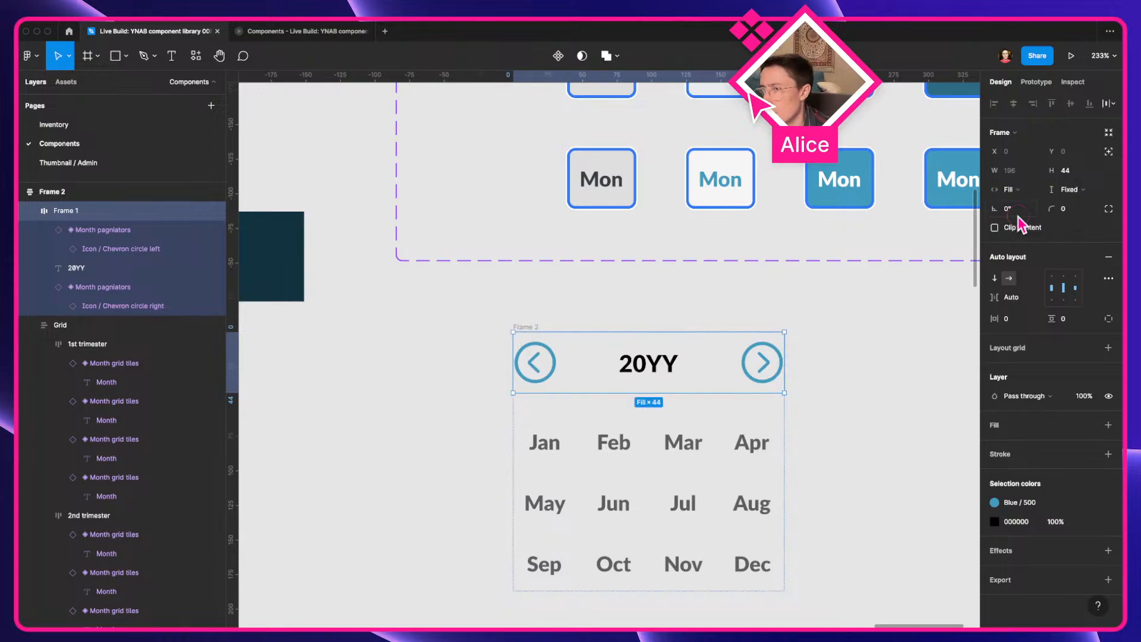
key("super+z")
key("ctrl+Left")
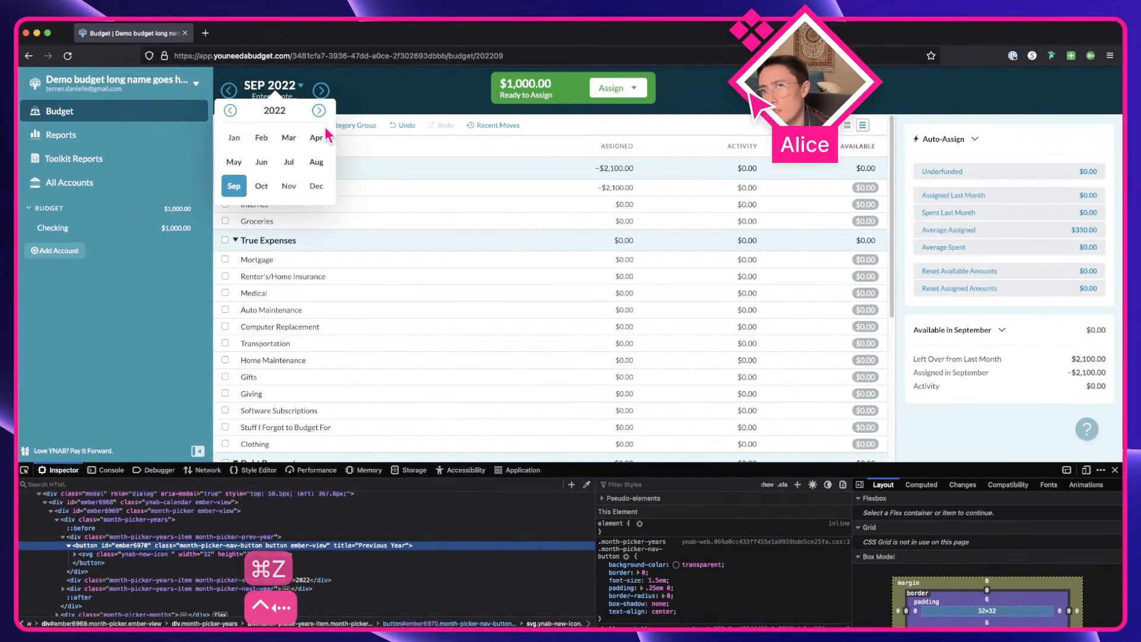
key("ctrl+Right")
left_click(1012, 189)
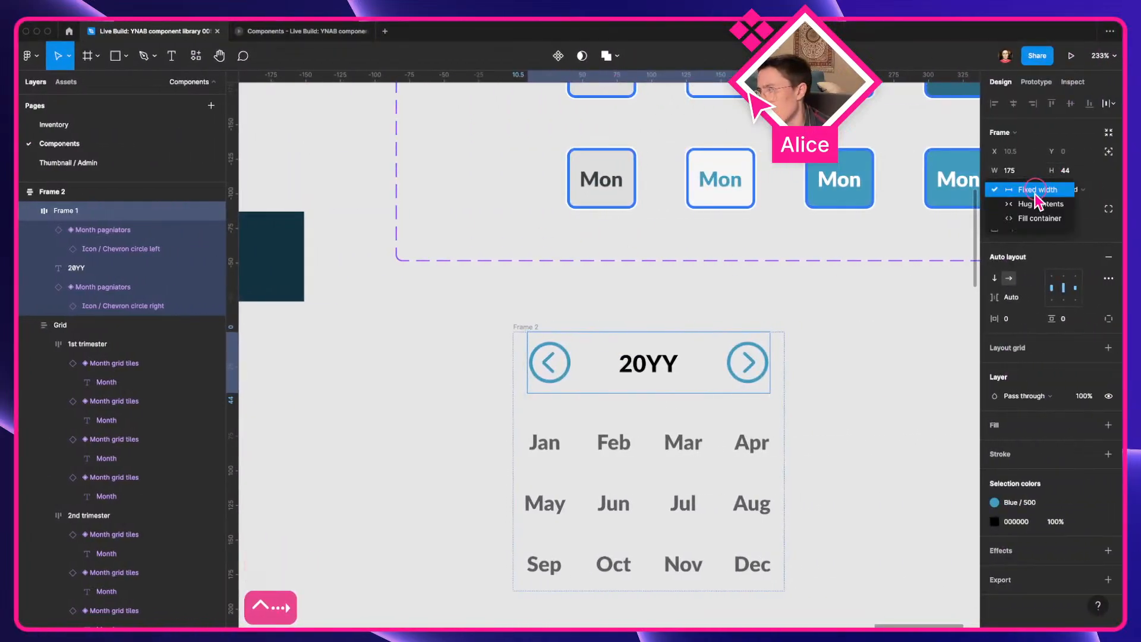
left_click(1019, 218)
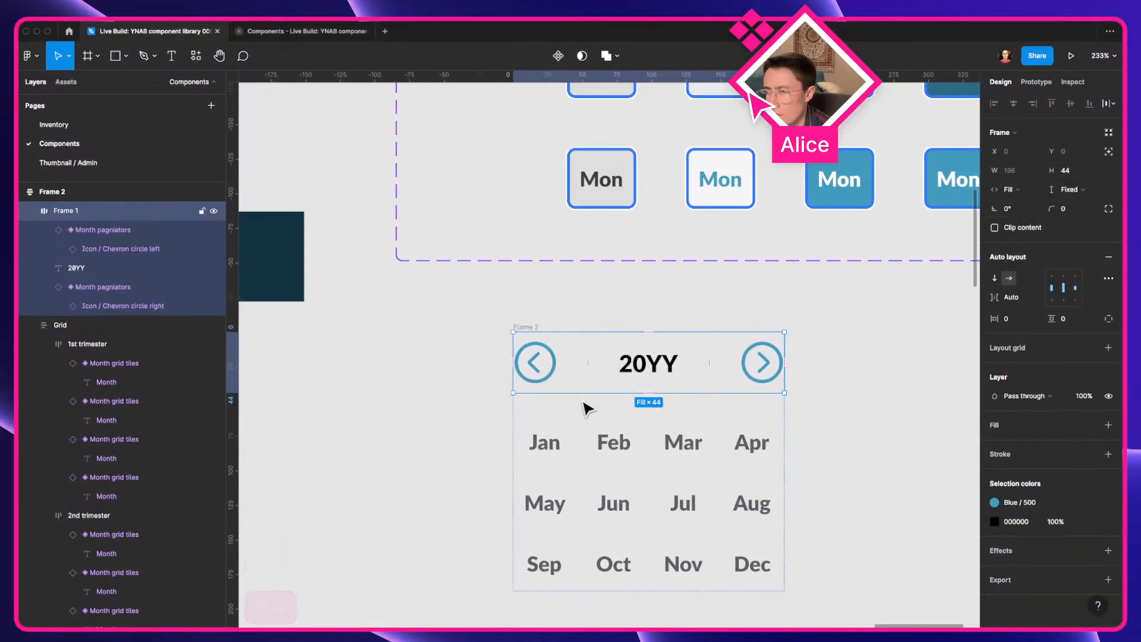
Check the sizing of both header arrow instances and view the right arrow's prototype interactions
left_click(547, 390)
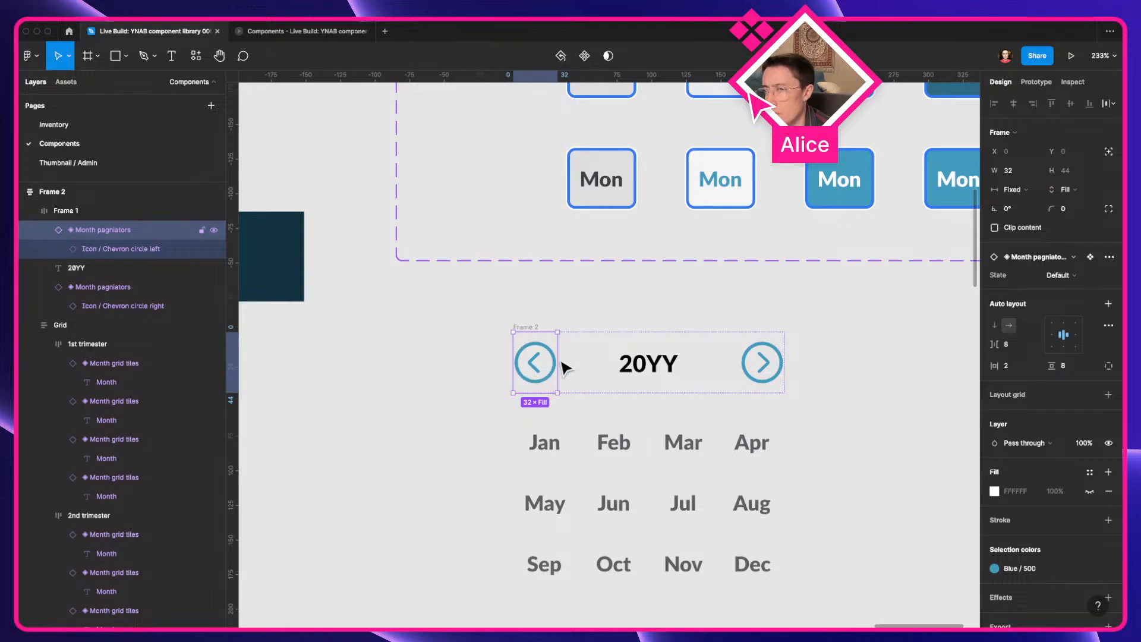
left_click(755, 373)
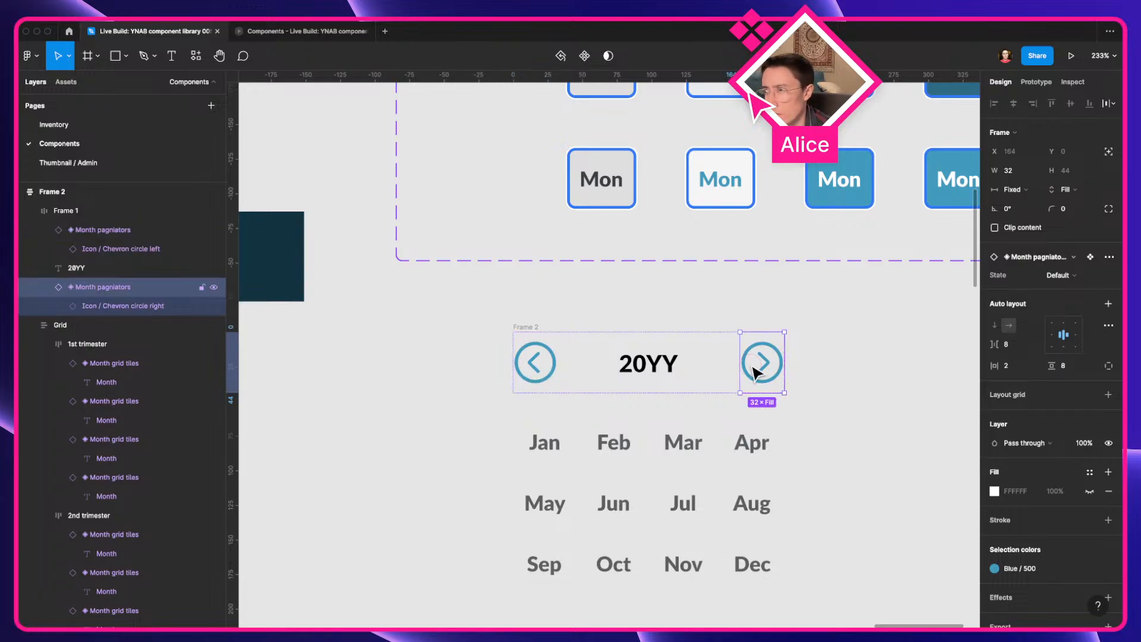
left_click(1036, 83)
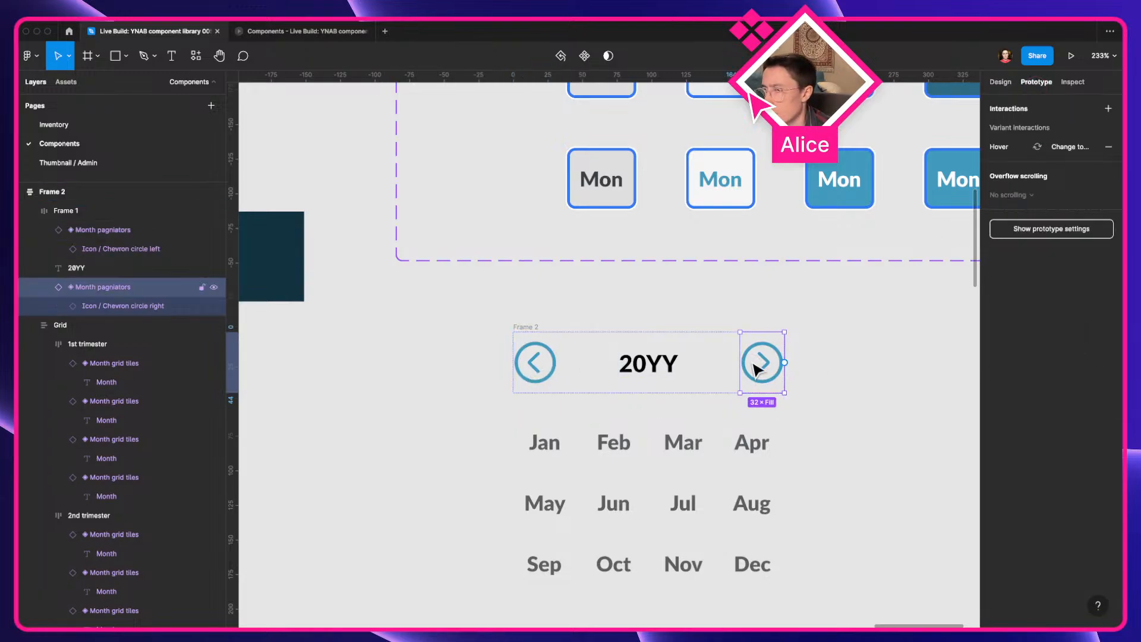
Switch to the live YNAB page, inspect the month-picker-years and month-picker divs, and add a width property to the month-picker's box-sizing rule
key("ctrl+Left")
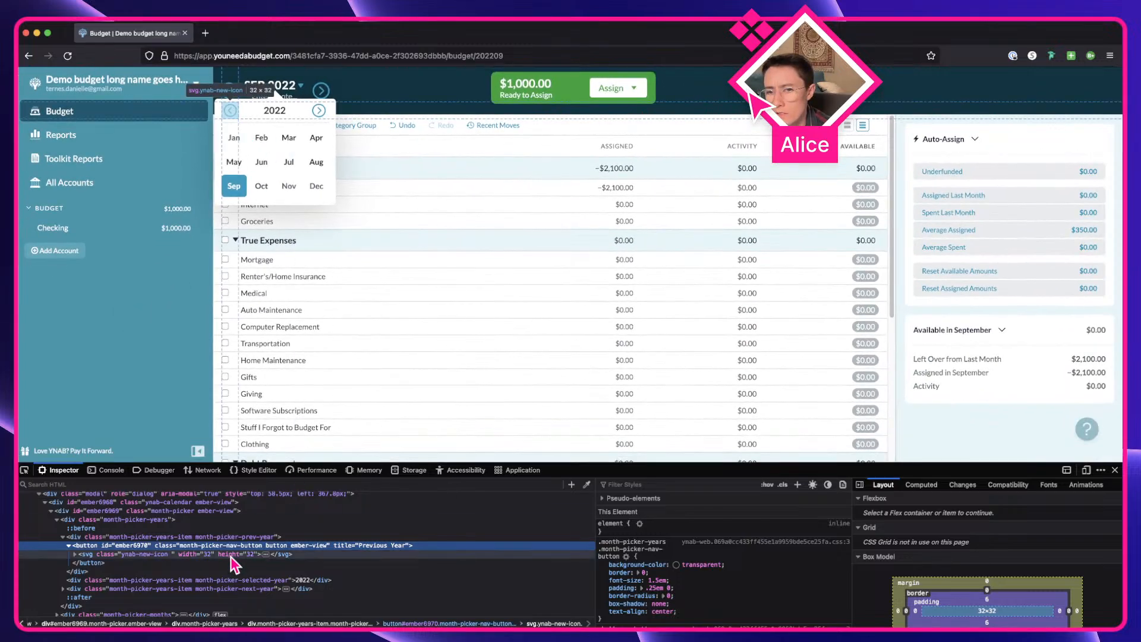
left_click(229, 522)
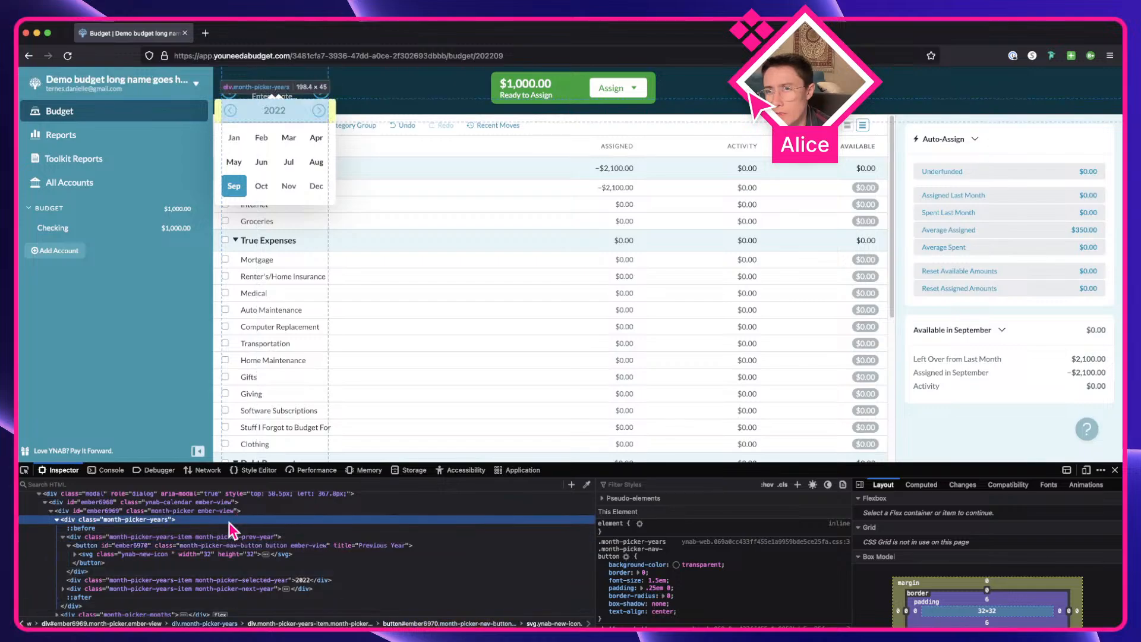
left_click(229, 512)
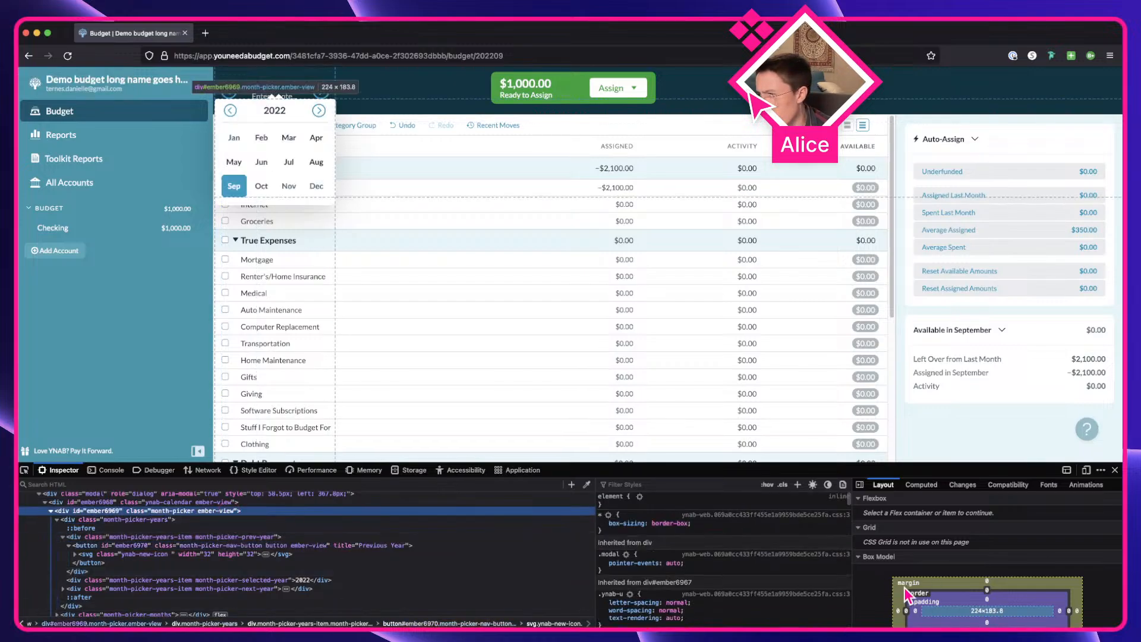
left_click(972, 609)
left_click(722, 528)
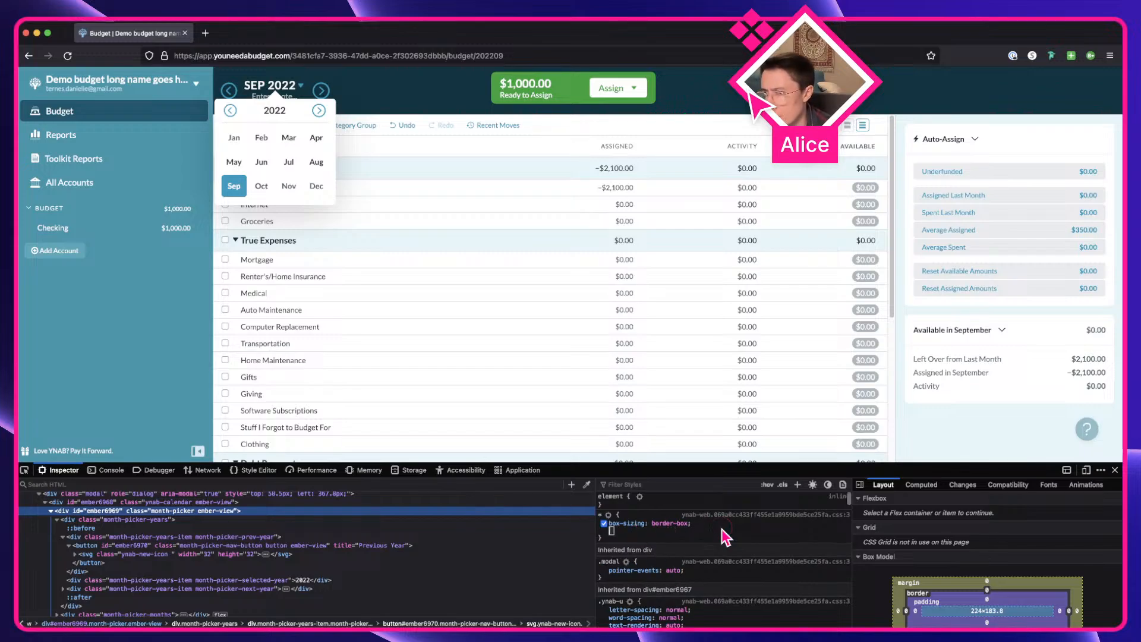
type("width: ")
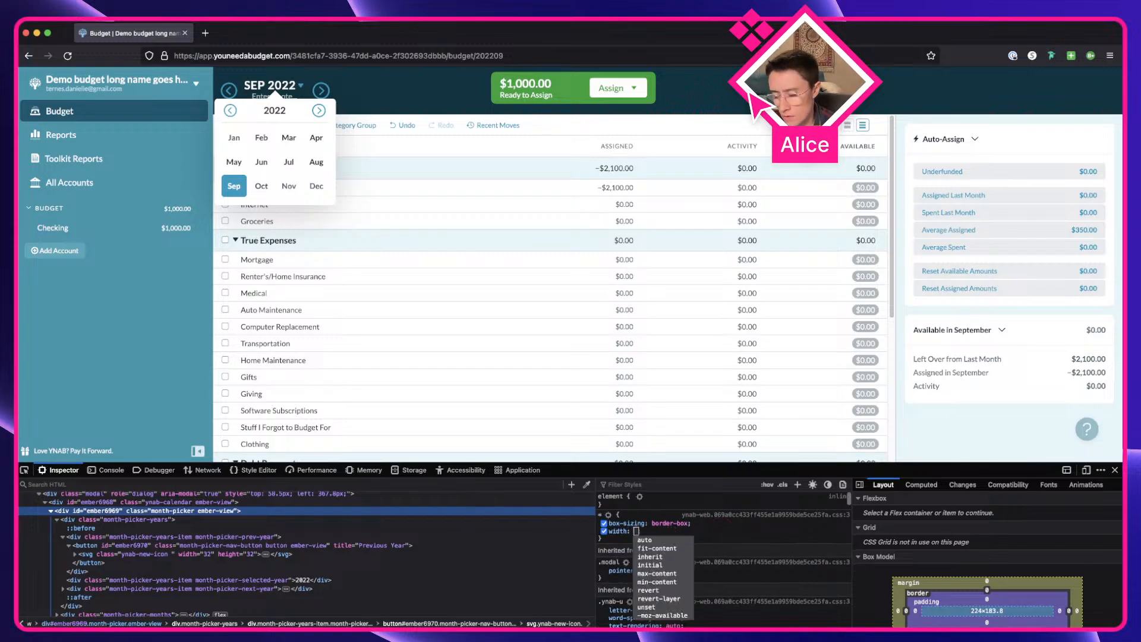
Try a width of 300px on the month-picker element's CSS rule, and reload the budget page
type("300px")
key("Return")
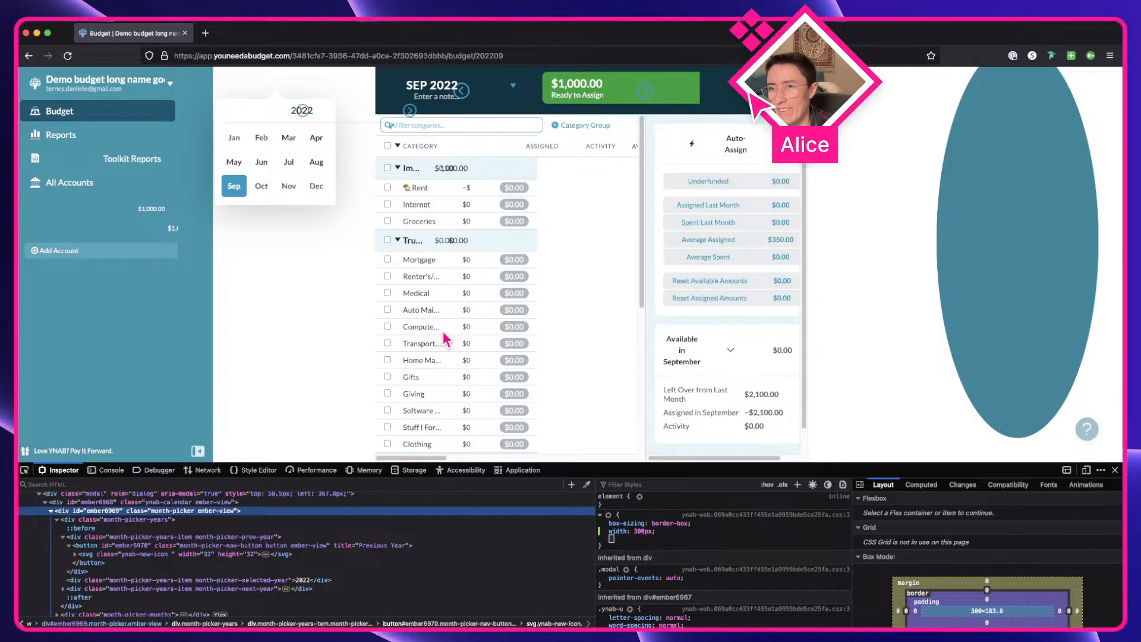
key("super+r")
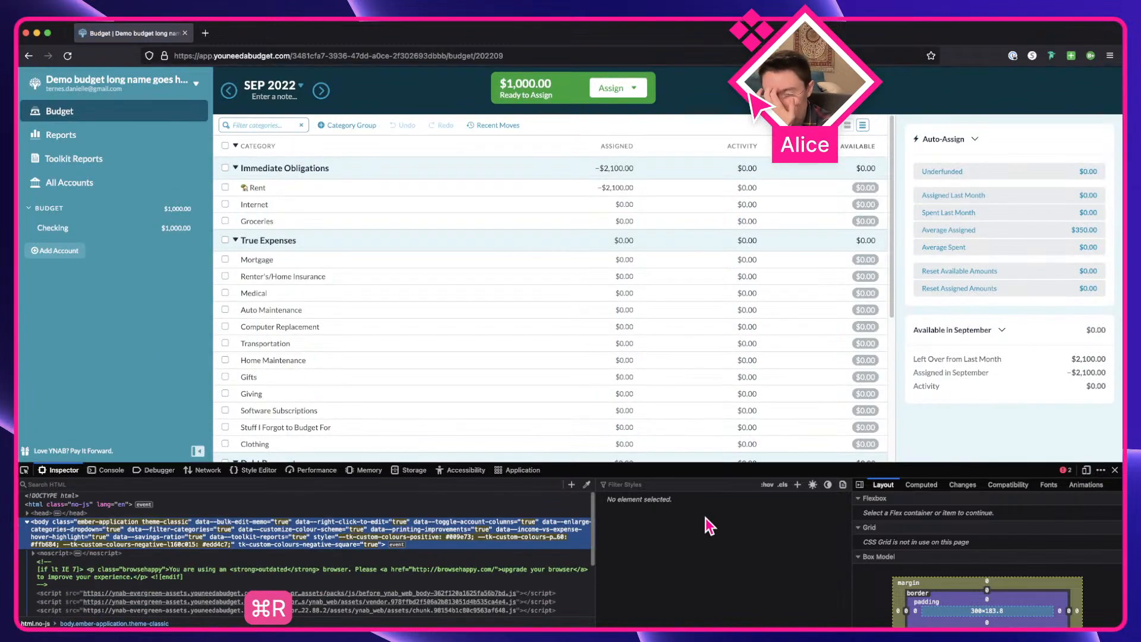
Switch to the Figma component library and set the calendar's Grid frame to fill its container horizontally
key("ctrl+Right")
left_click(577, 374)
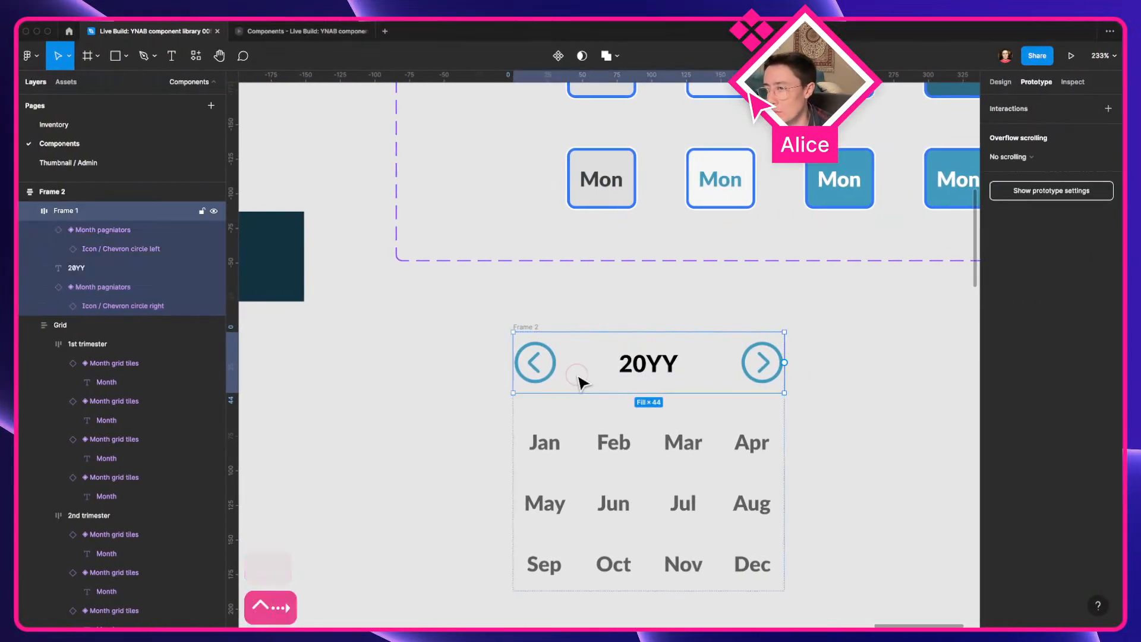
left_click(647, 446)
scroll(824, 363, "down", 5)
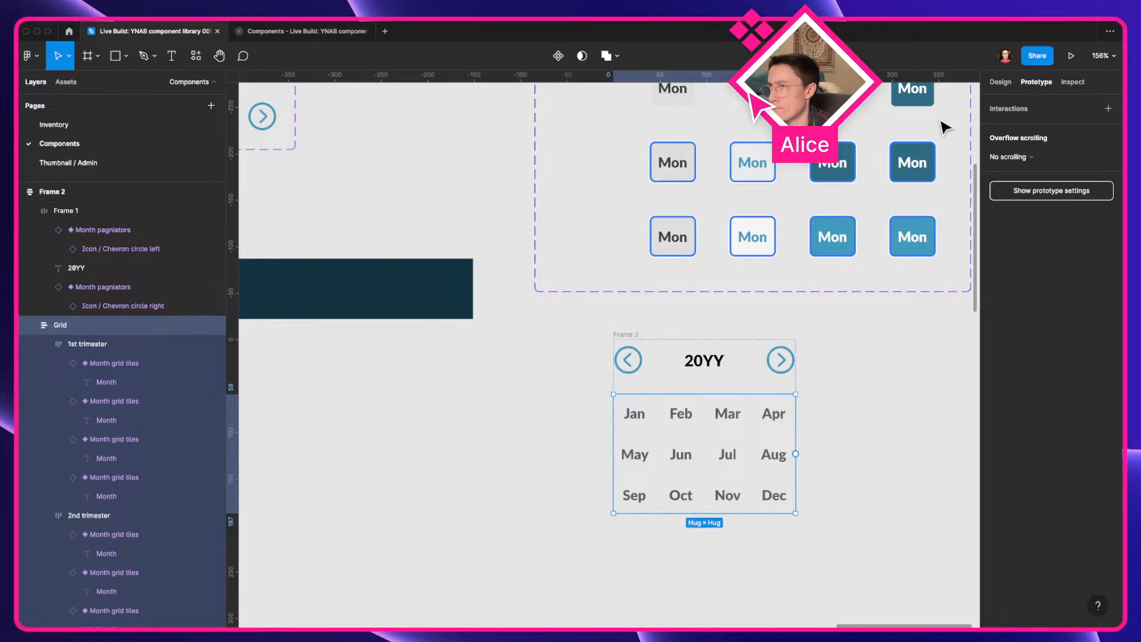
left_click(1002, 85)
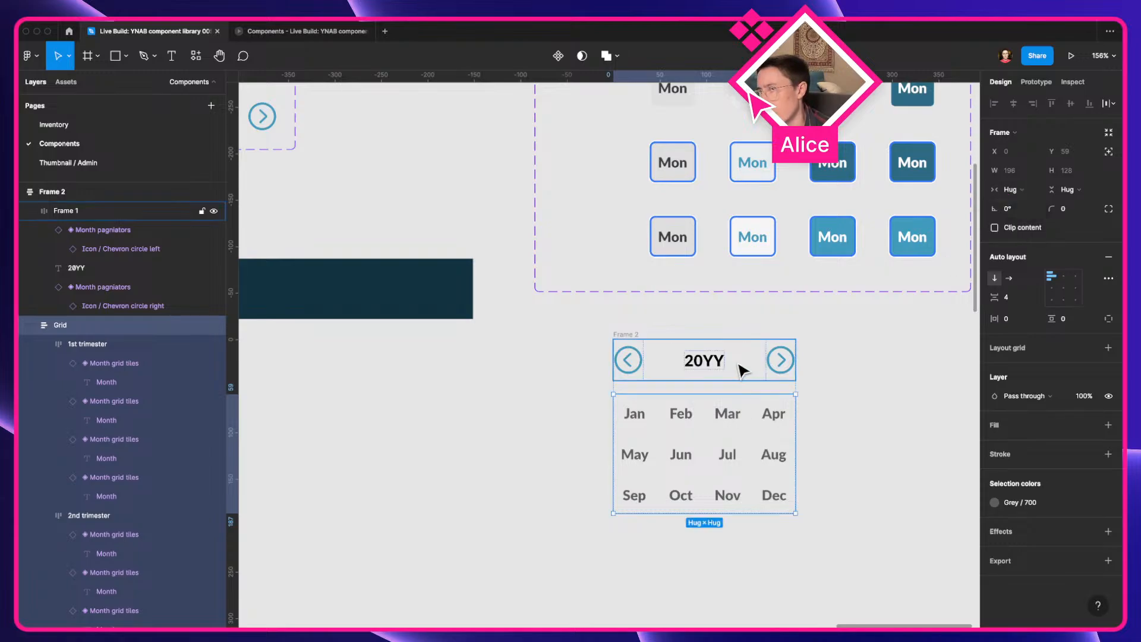
left_click(1017, 190)
left_click(1036, 205)
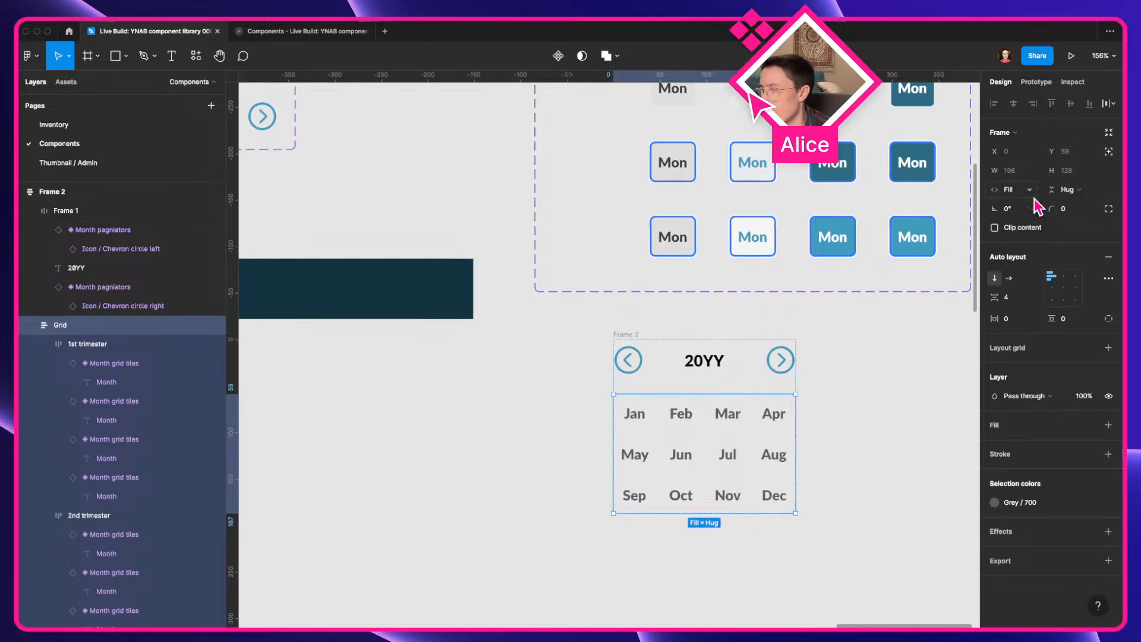
Set all three trimester rows in the grid to fill the container horizontally
left_click(721, 426)
key("super+a")
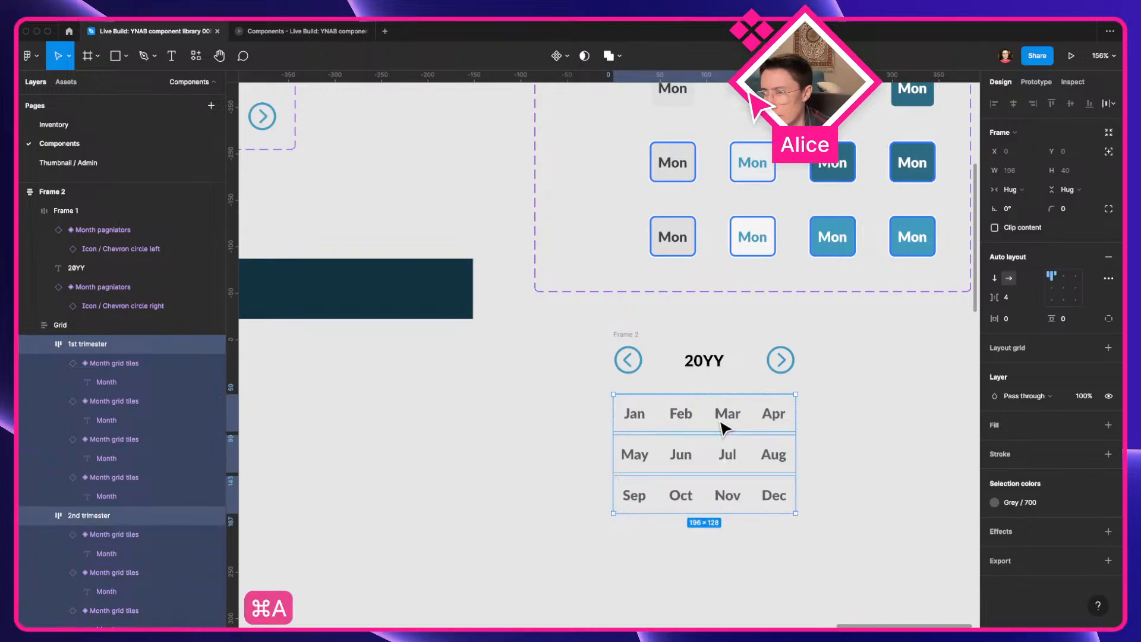
left_click(1030, 189)
left_click(1032, 202)
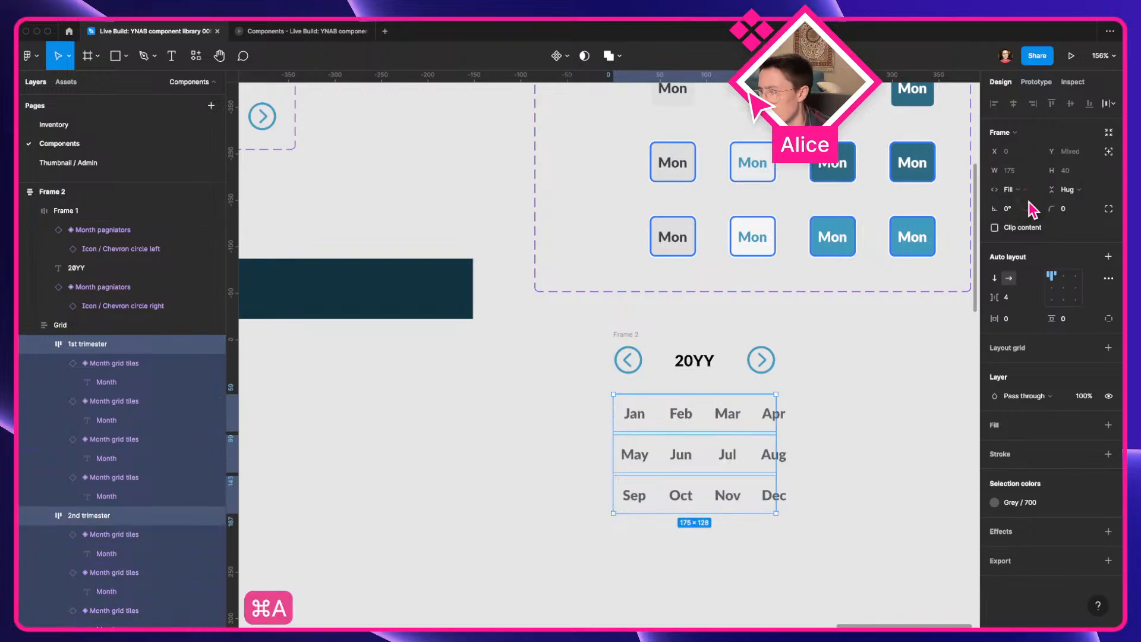
Widen the calendar frame to about 265 px
left_click(743, 420)
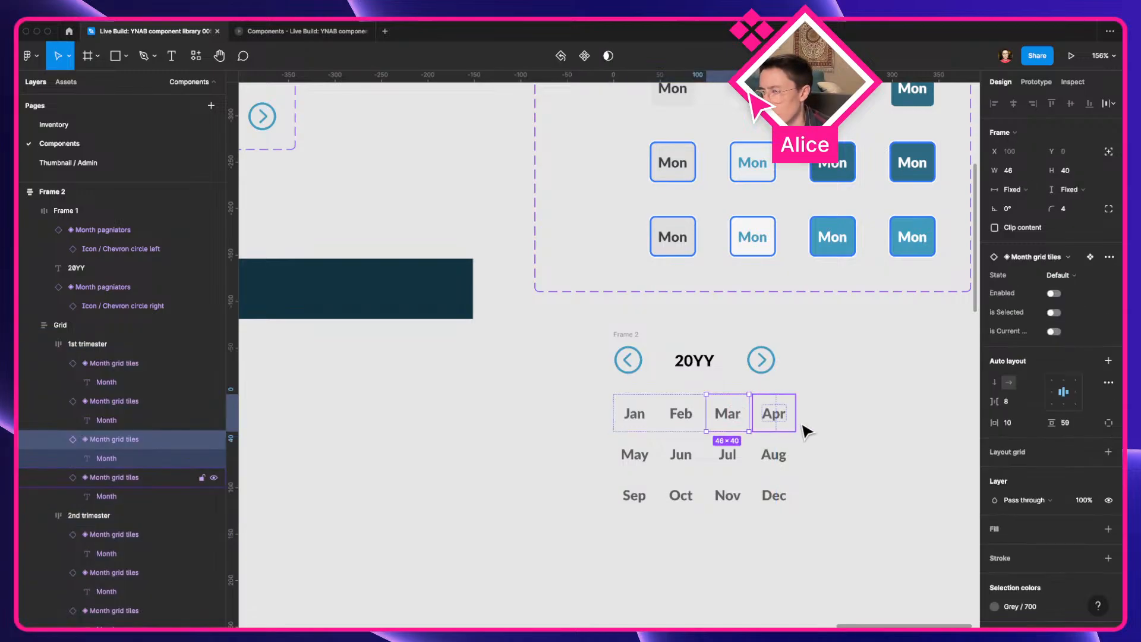
left_click(802, 429)
left_click(744, 422)
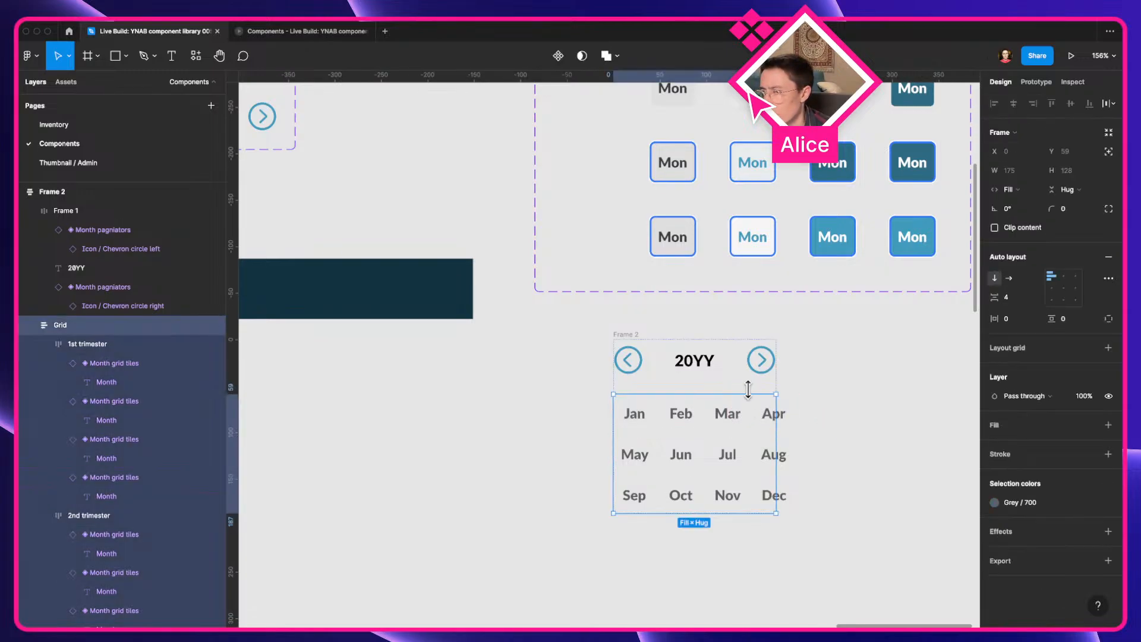
left_click(772, 389)
left_click_drag(778, 387, 859, 393)
Align the auto layout contents of the month grid and all three trimester rows to top center
left_click(650, 455)
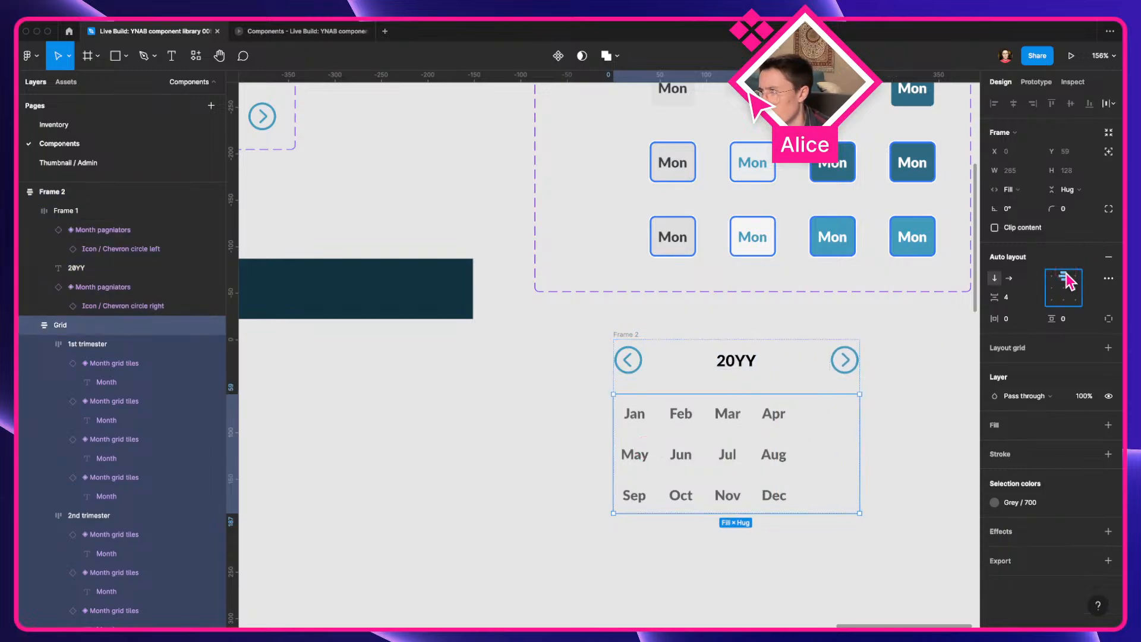
left_click(788, 415)
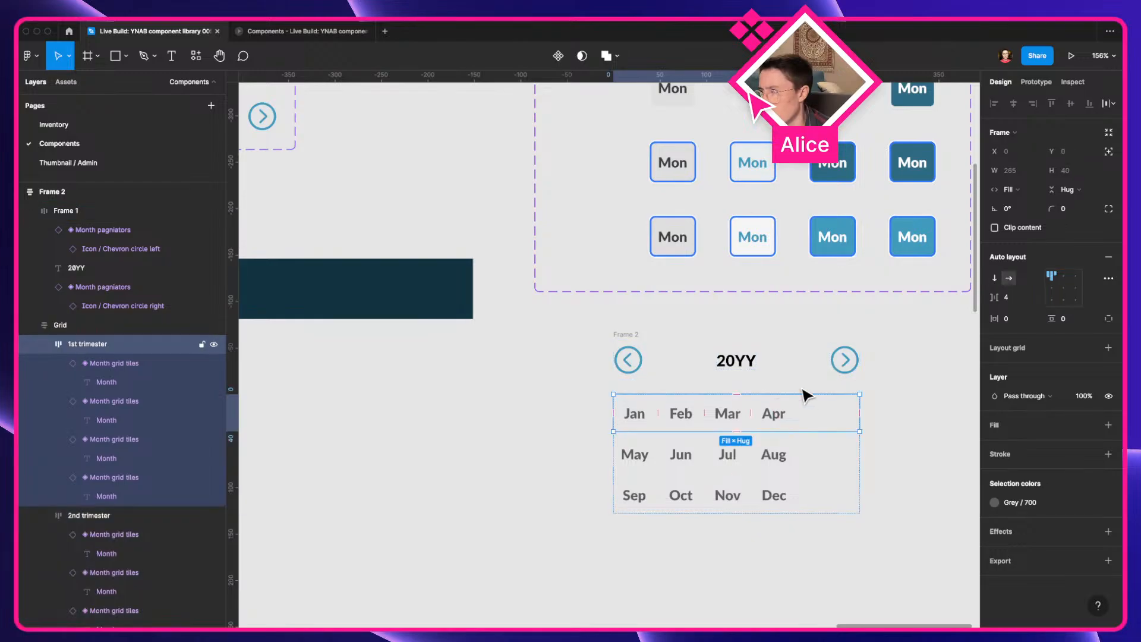
left_click(1063, 276)
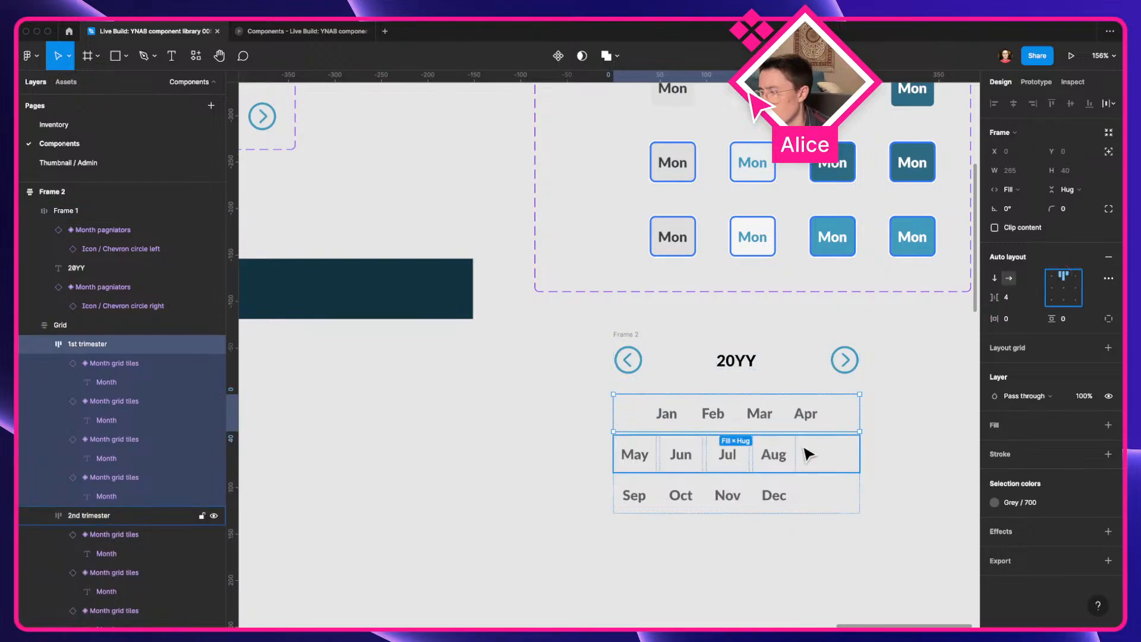
key("super+a")
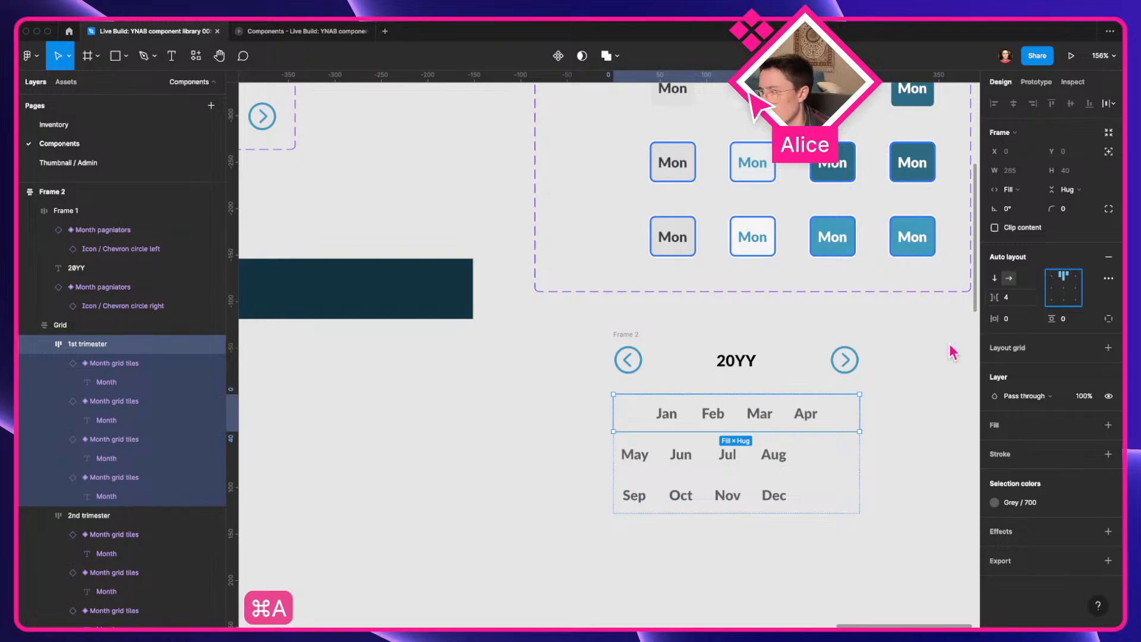
left_click(700, 461)
key("super+a")
left_click(1063, 276)
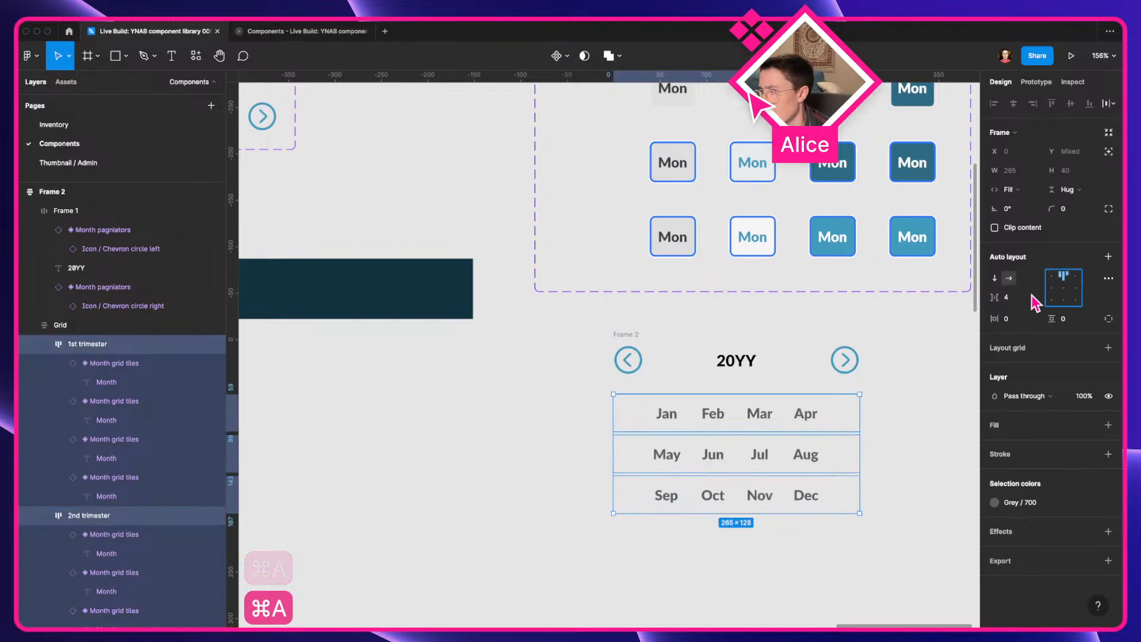
Try narrowing the calendar frame to about 207 px, and undo the resize
left_click(886, 402)
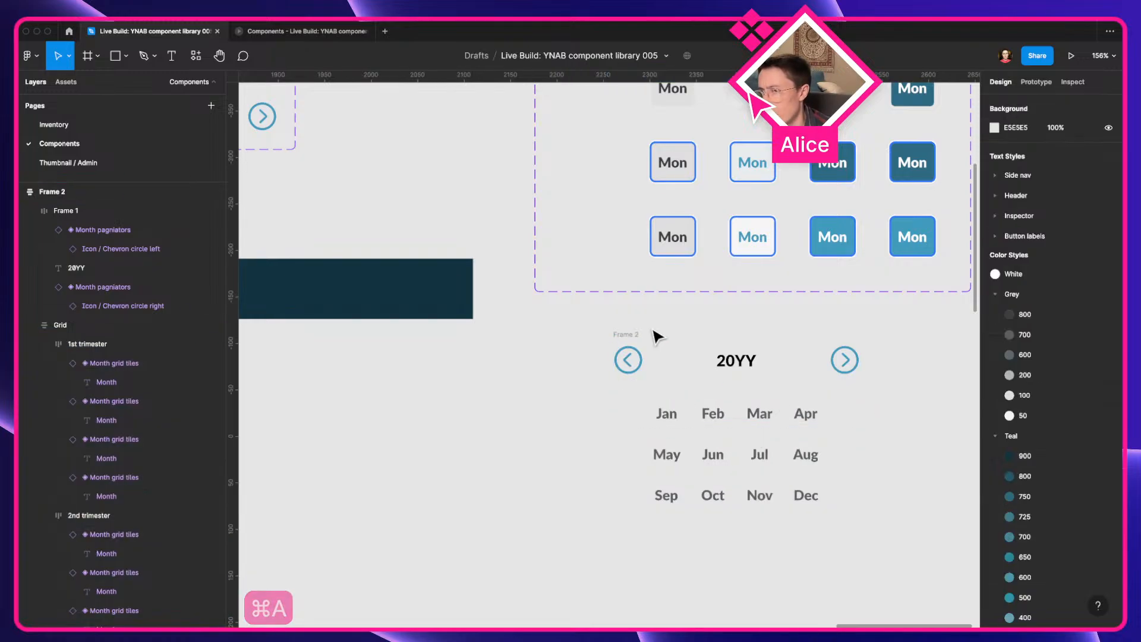
left_click(636, 334)
left_click_drag(860, 389, 806, 403)
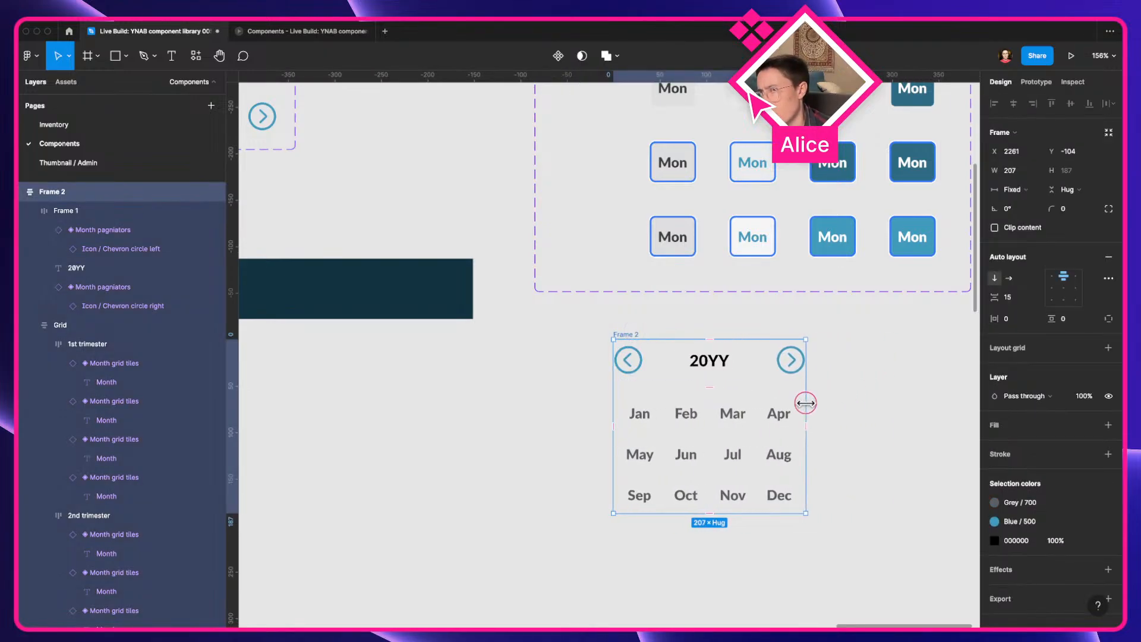
key("super+z")
key("super+z")
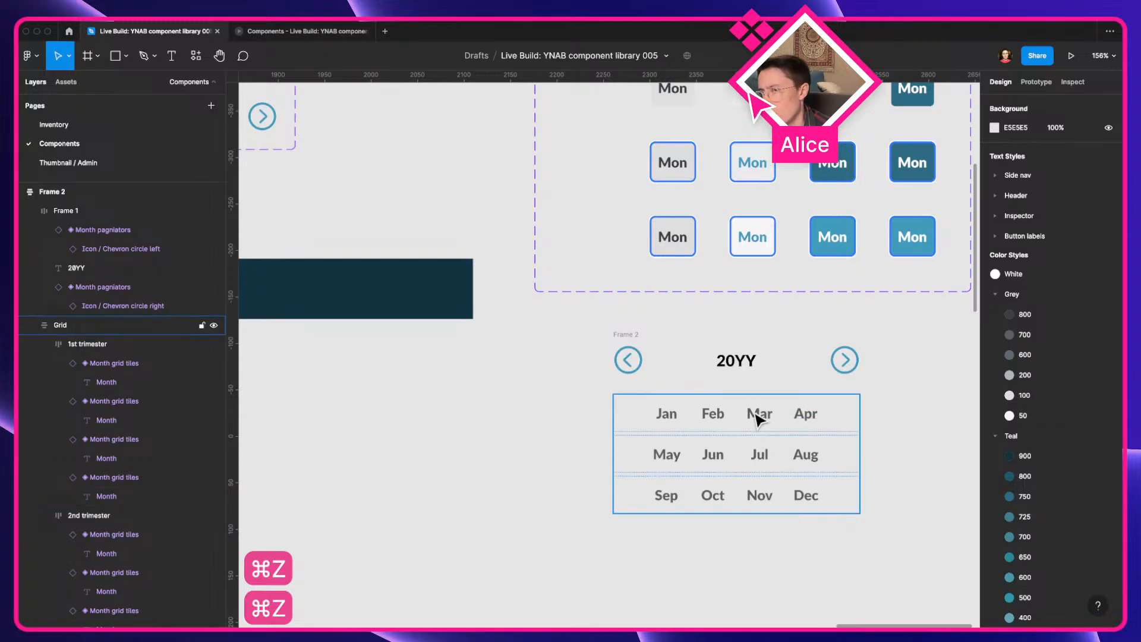
Set the three trimester rows' spacing mode to space between, and narrow the calendar frame to 196 px
left_click(757, 416)
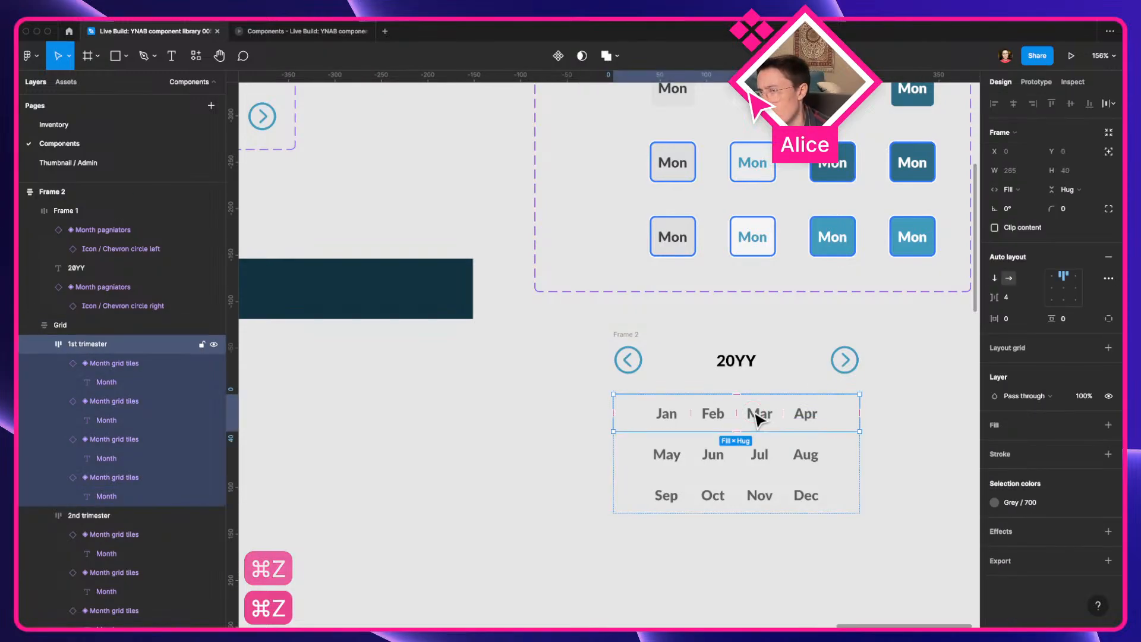
key("super+a")
left_click(1106, 278)
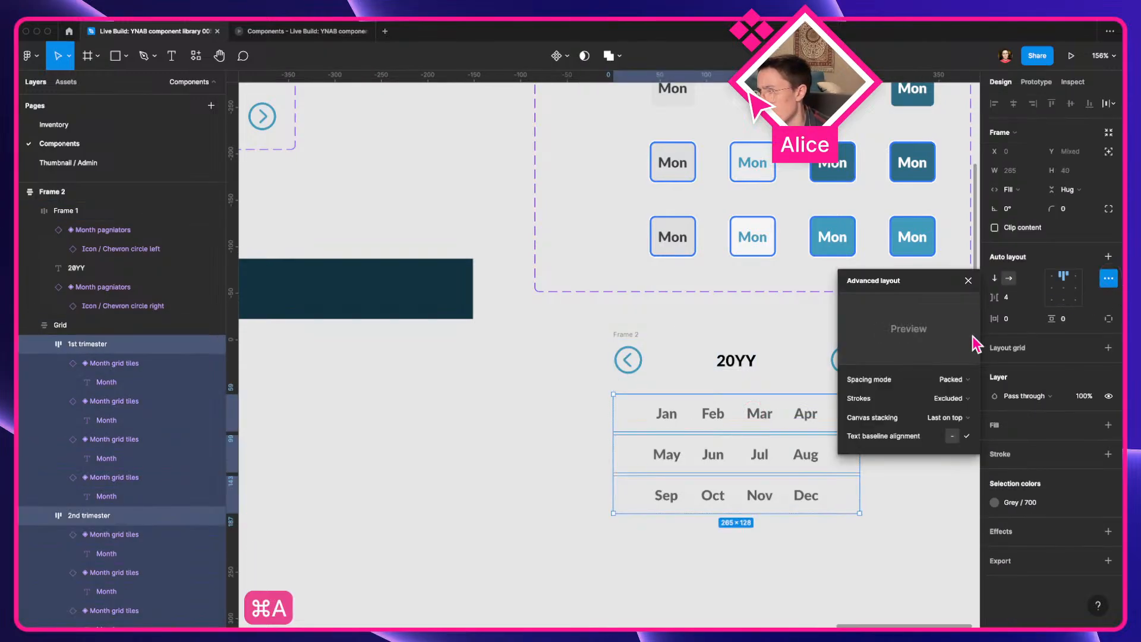
left_click(965, 379)
left_click(959, 395)
left_click(597, 428)
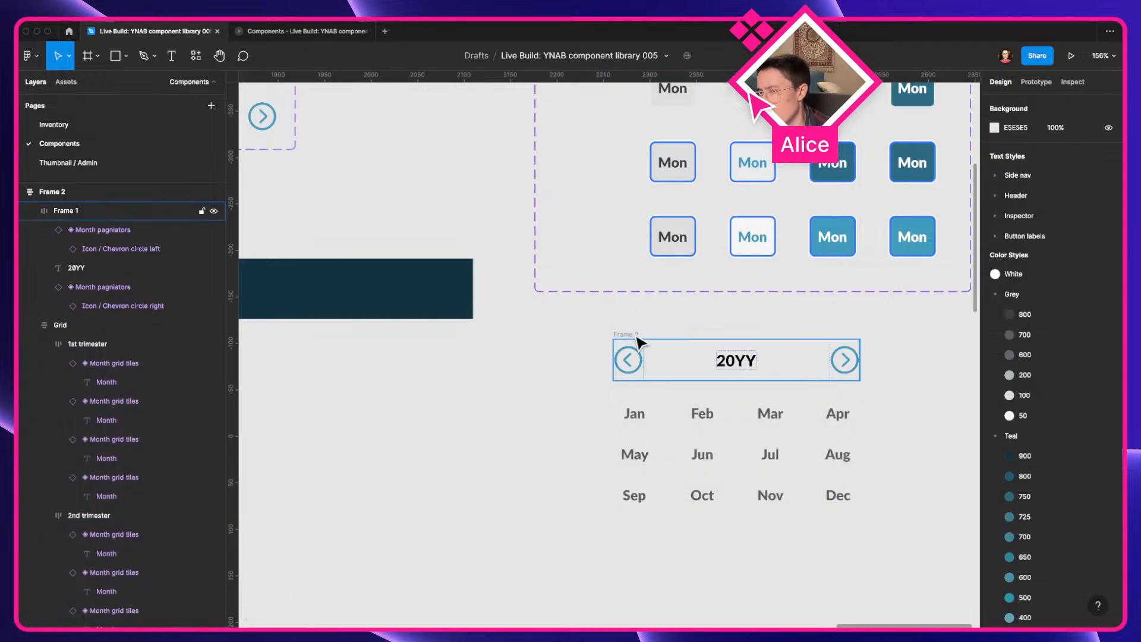
left_click(629, 335)
left_click_drag(857, 391, 795, 398)
Examine the bounds of the first-row month tiles and the gaps between them in outline view
key("super+y")
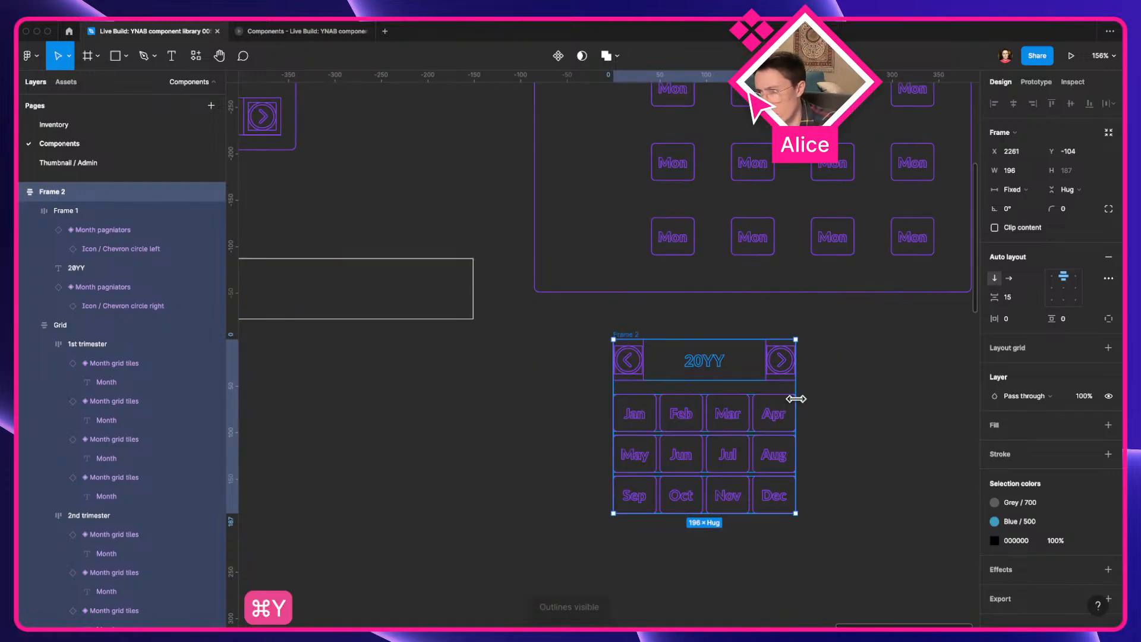
scroll(795, 398, "up", 10)
left_click(728, 431)
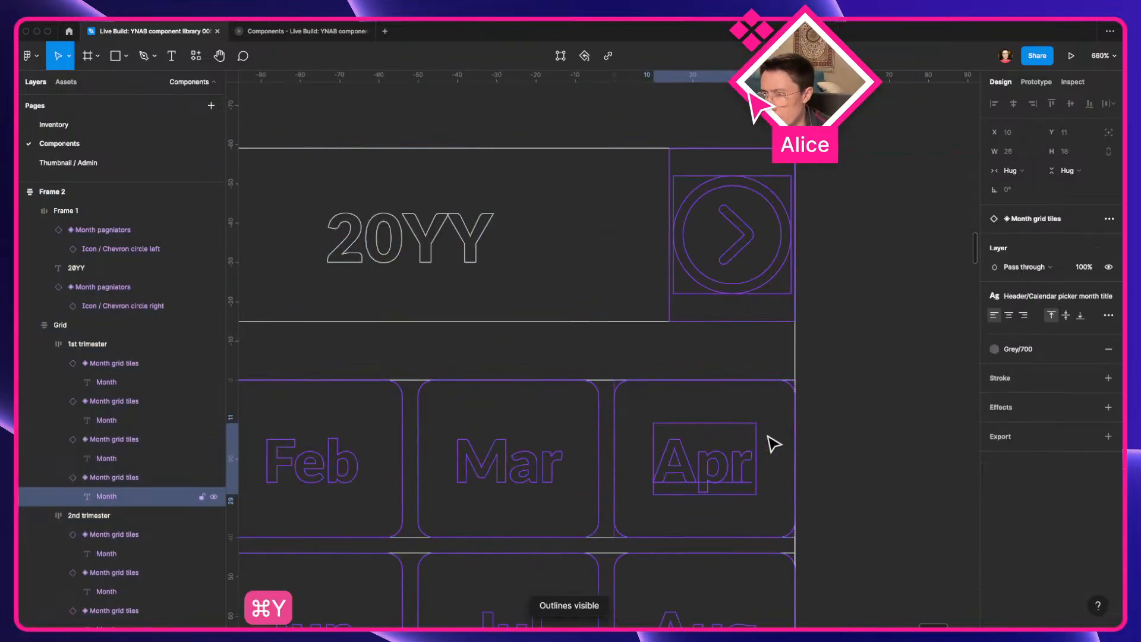
left_click(819, 440)
left_click(679, 392)
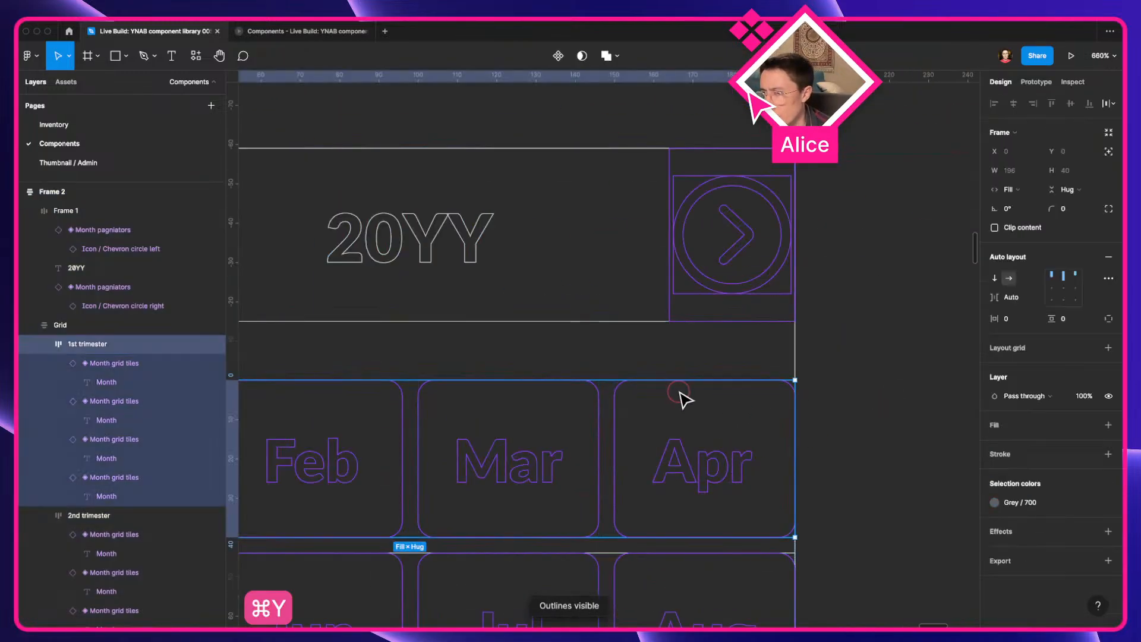
double_click(695, 440)
left_click(616, 455)
left_click(616, 455)
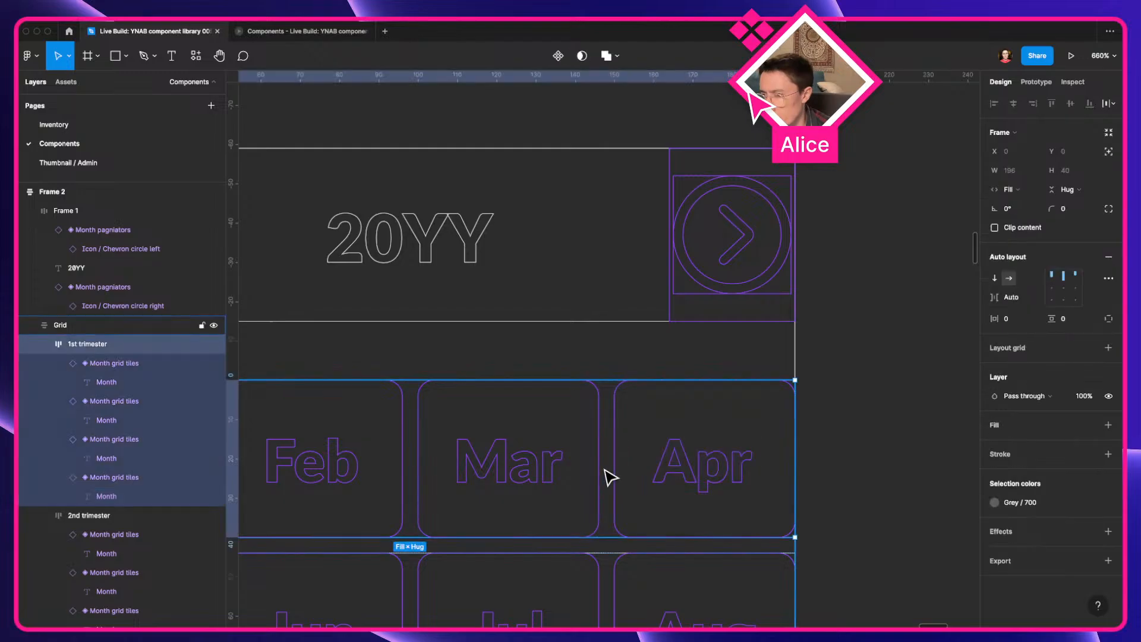
left_click(178, 363)
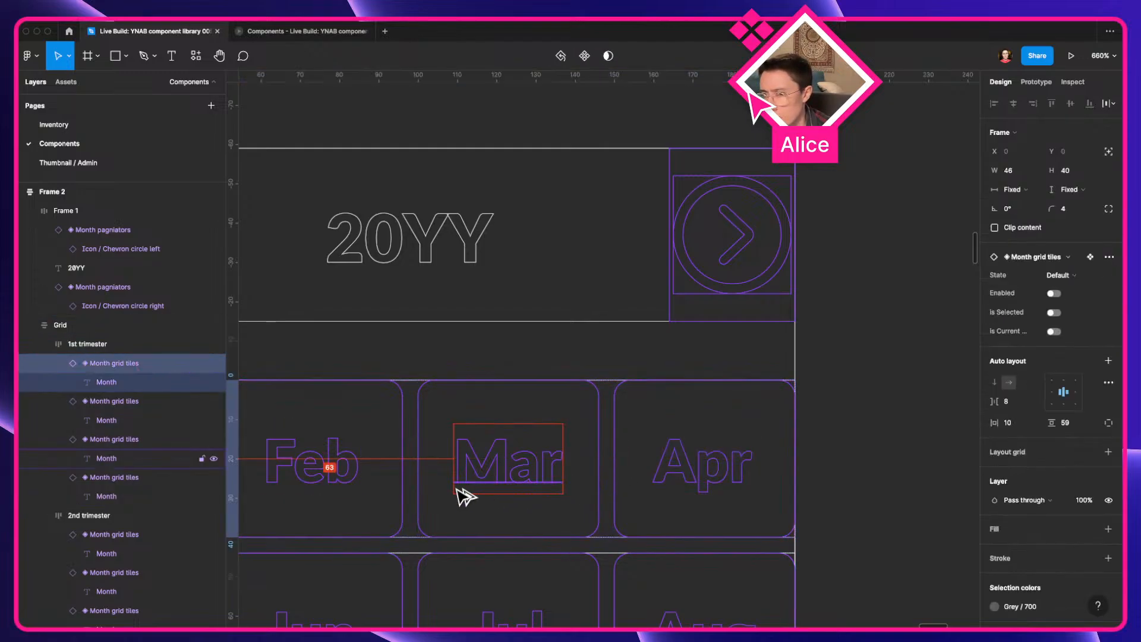
left_click(113, 478)
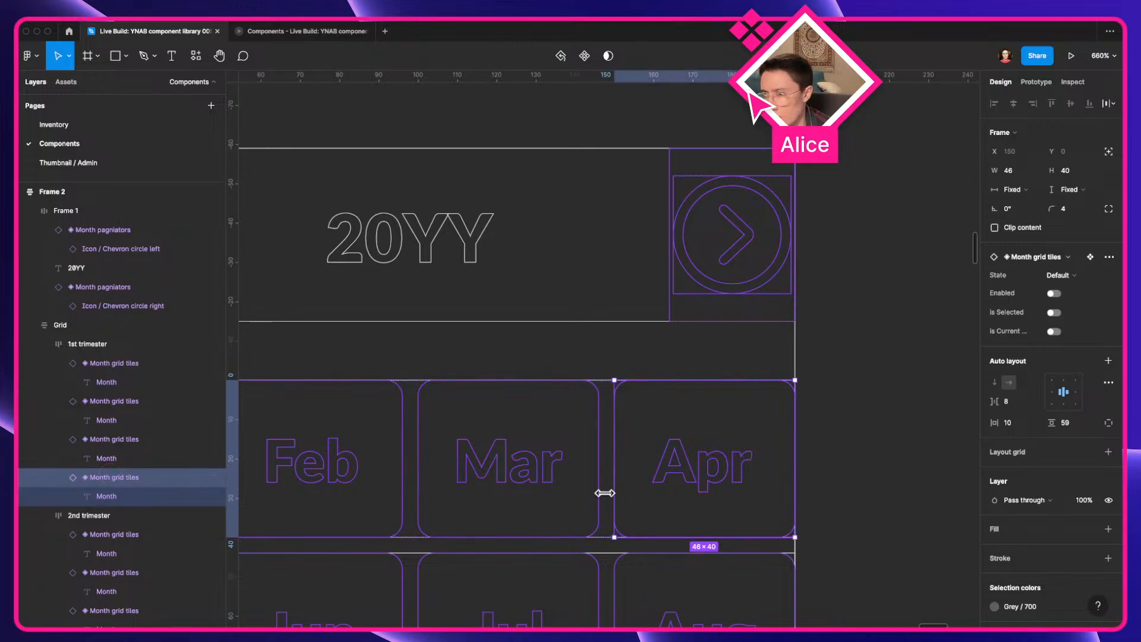
left_click(129, 443, "shift")
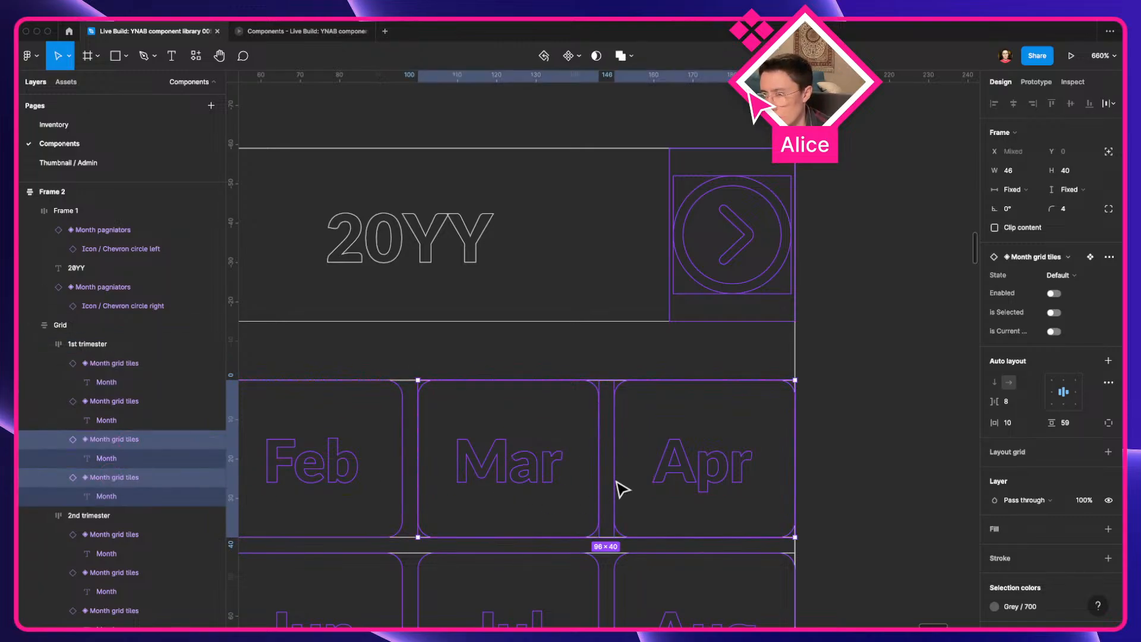
scroll(617, 486, "down", 3)
left_click(877, 461)
key("super+y")
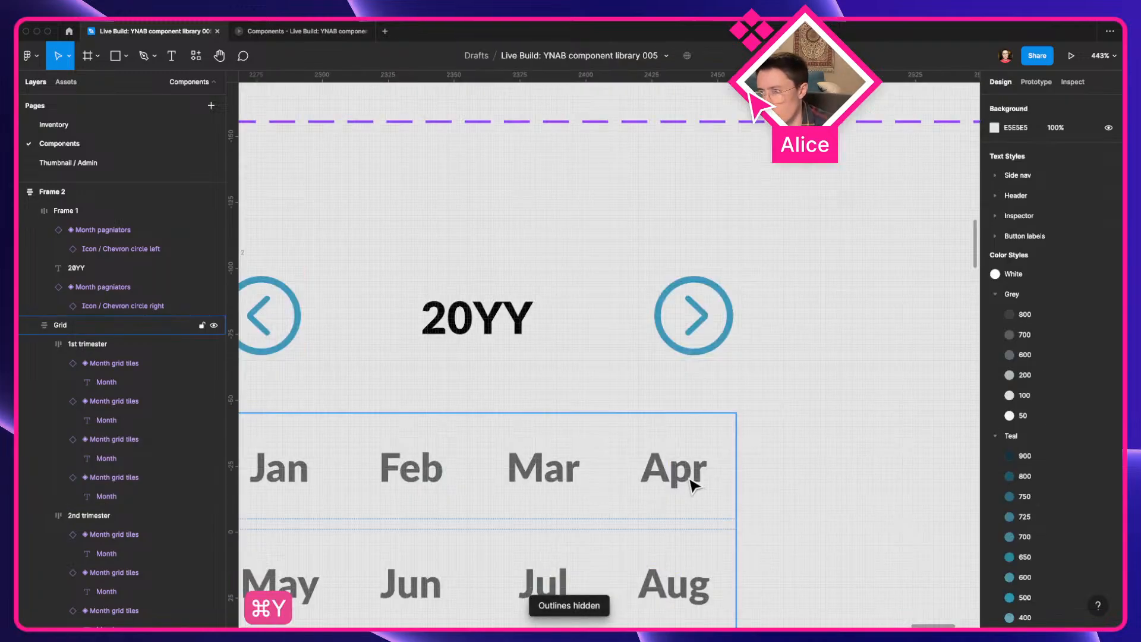
Check the Apr tile's bounds against its neighbour in the normal view, and compare briefly with the outline view
left_click(688, 478)
double_click(677, 481)
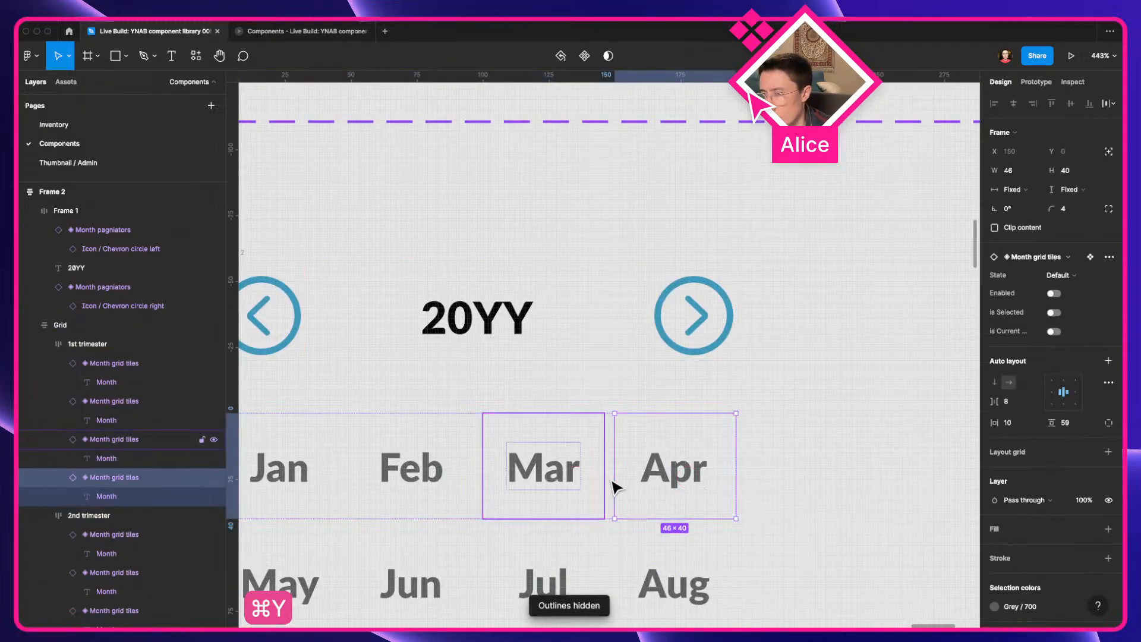
scroll(617, 483, "down", 1)
left_click(769, 473)
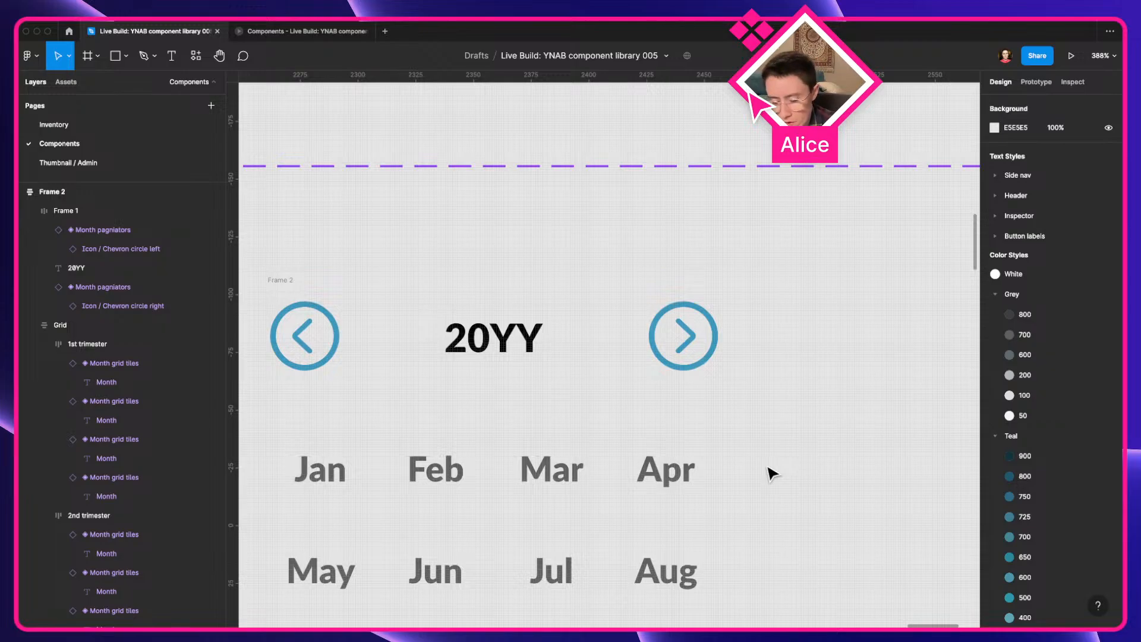
key("super+y")
key("super+y")
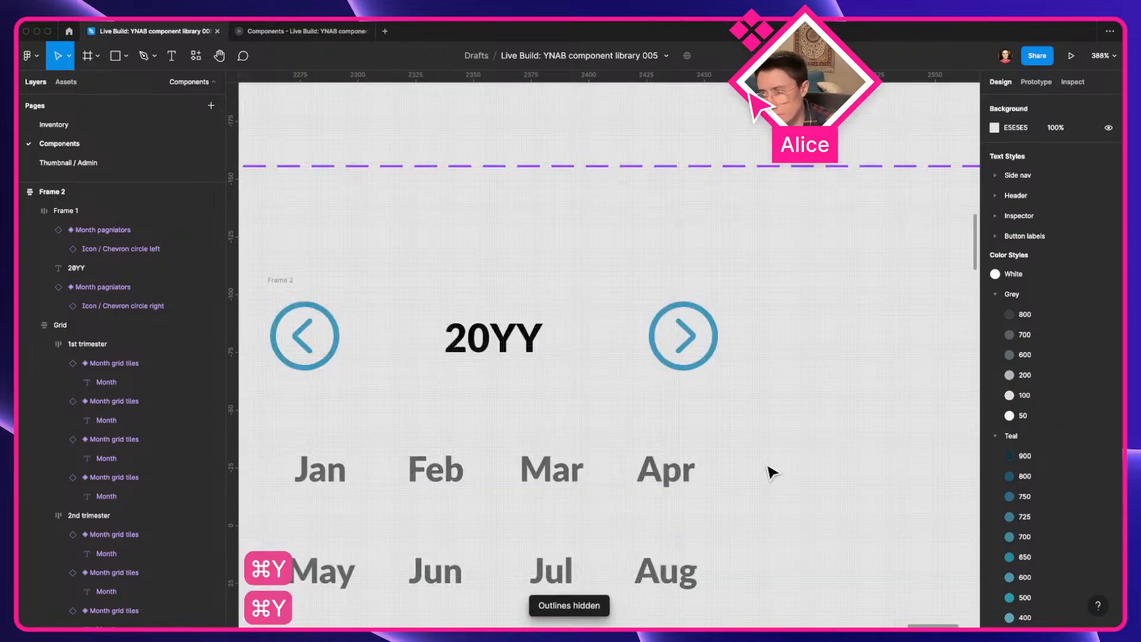
Add a Grey/700 stroke to the calendar's header row, on its bottom side only
scroll(768, 469, "down", 4)
left_click(486, 354)
scroll(494, 355, "down", 4)
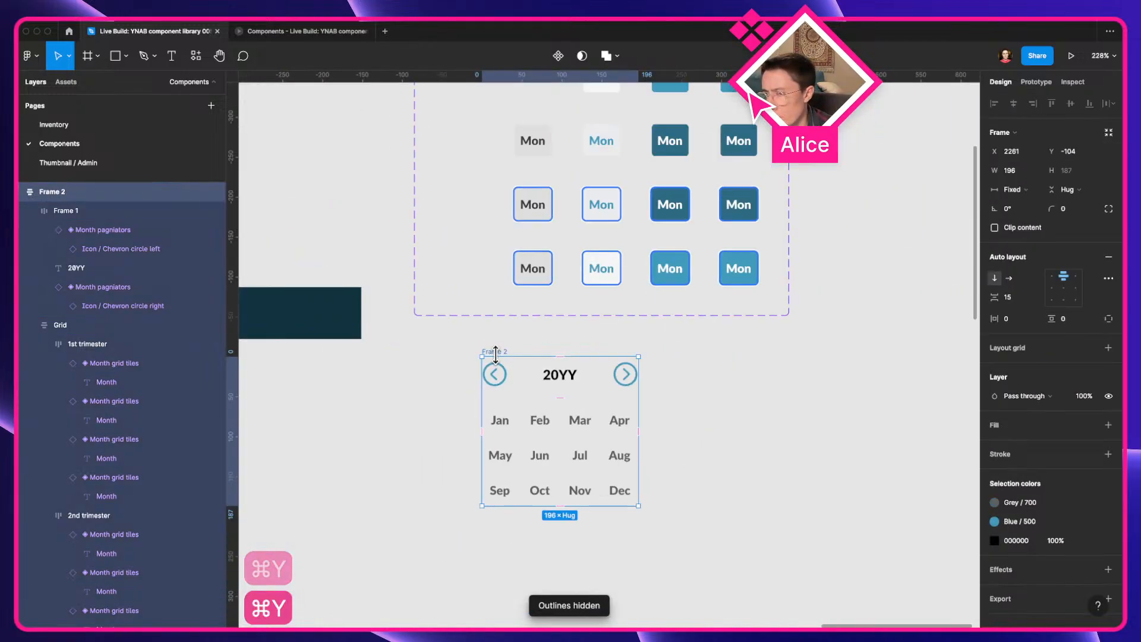
key("ctrl+Left")
key("ctrl+Right")
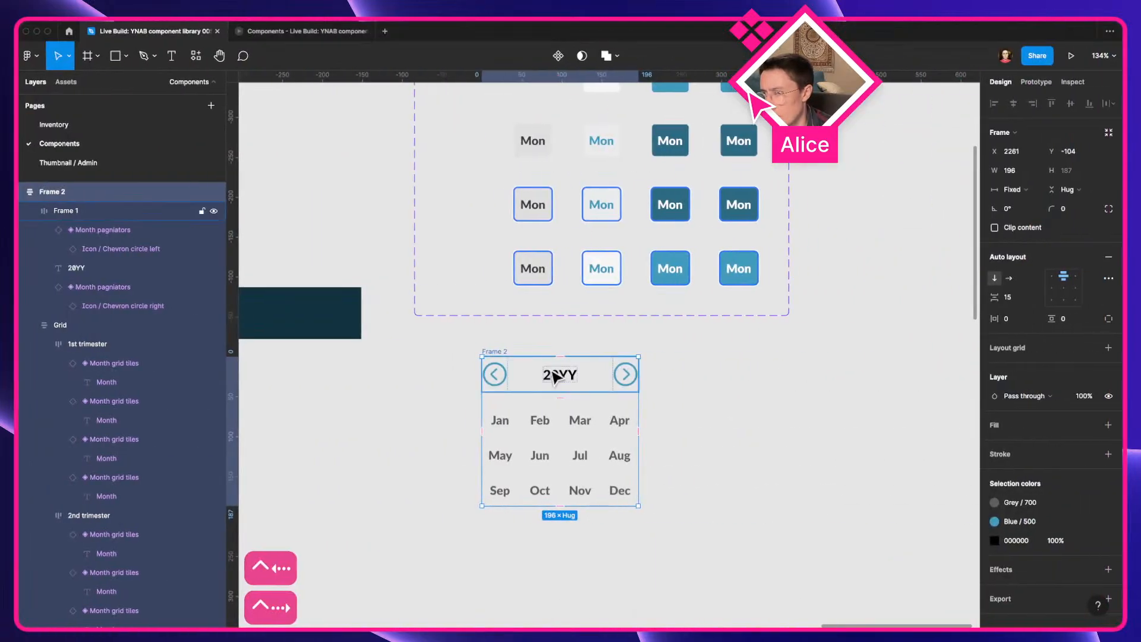
left_click(553, 373)
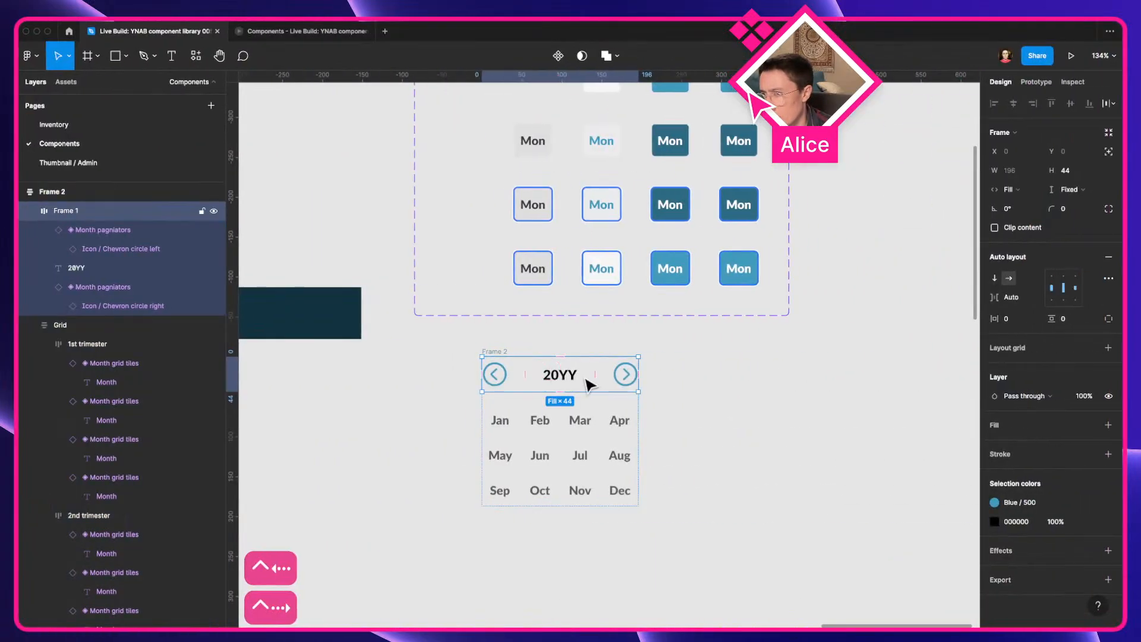
left_click(1089, 455)
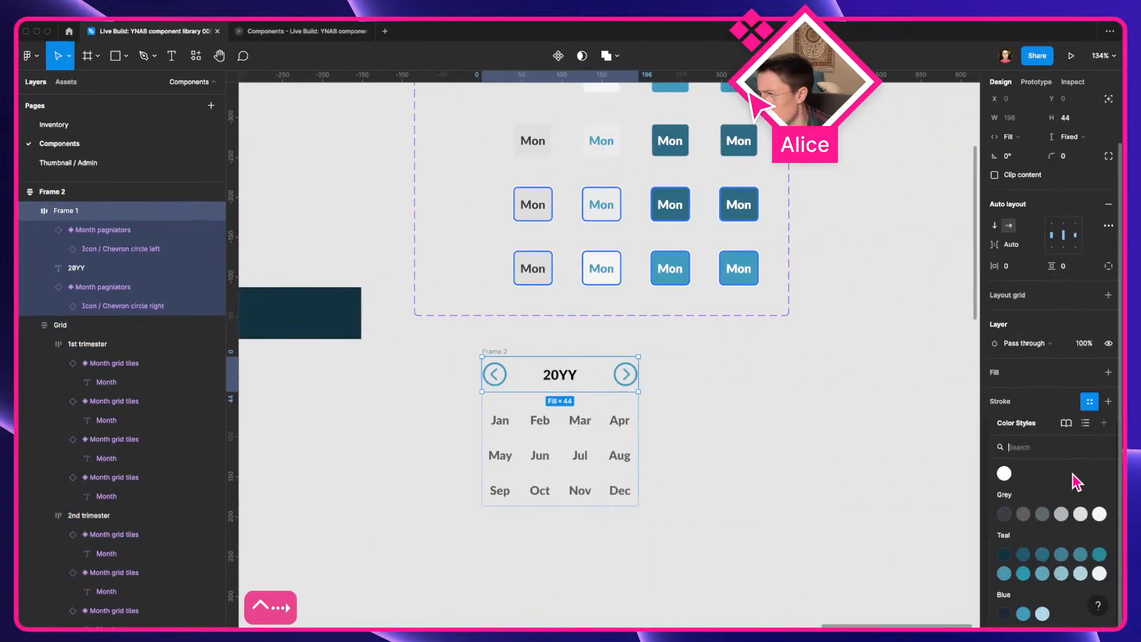
left_click(1024, 515)
scroll(695, 426, "up", 5)
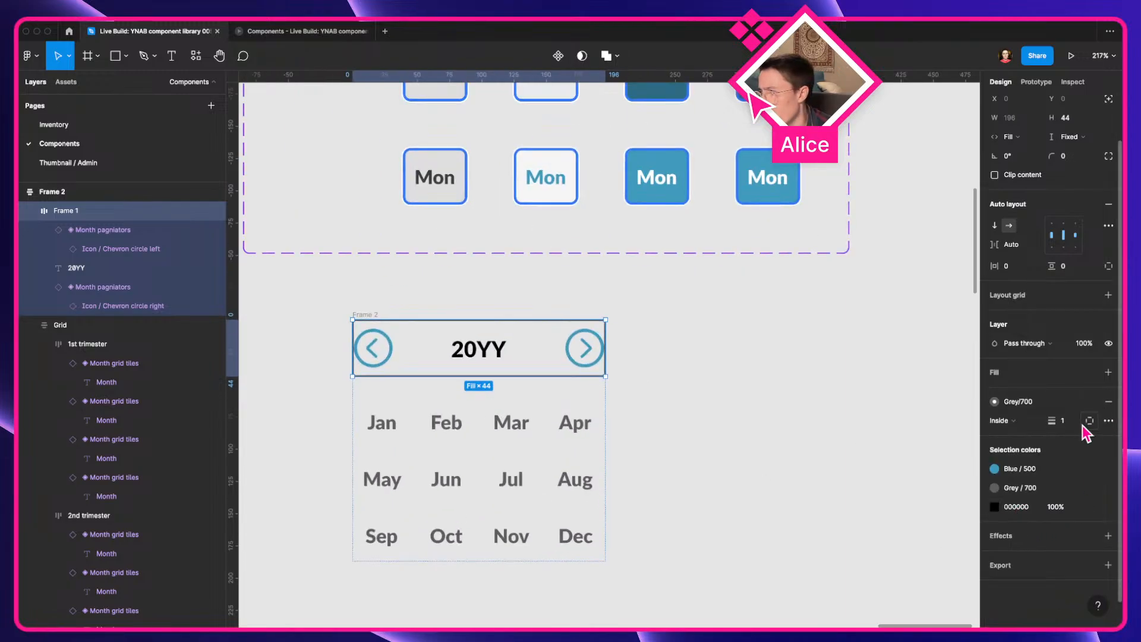
left_click(1089, 420)
left_click(1075, 474)
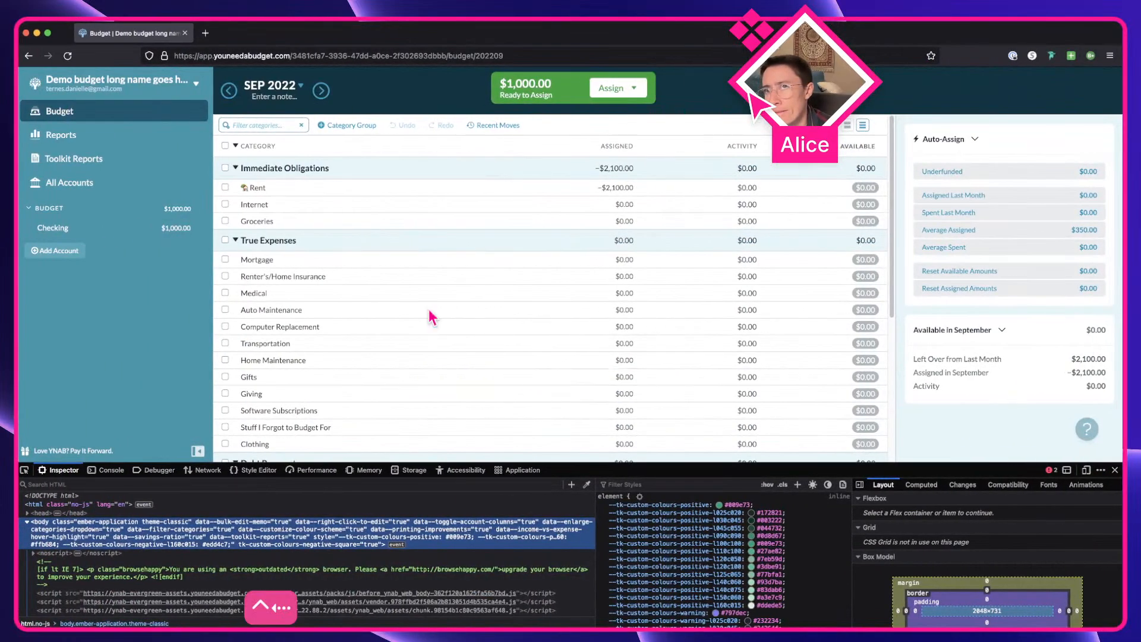
Set the calendar frame's vertical spacing between items to 8
left_click(300, 89)
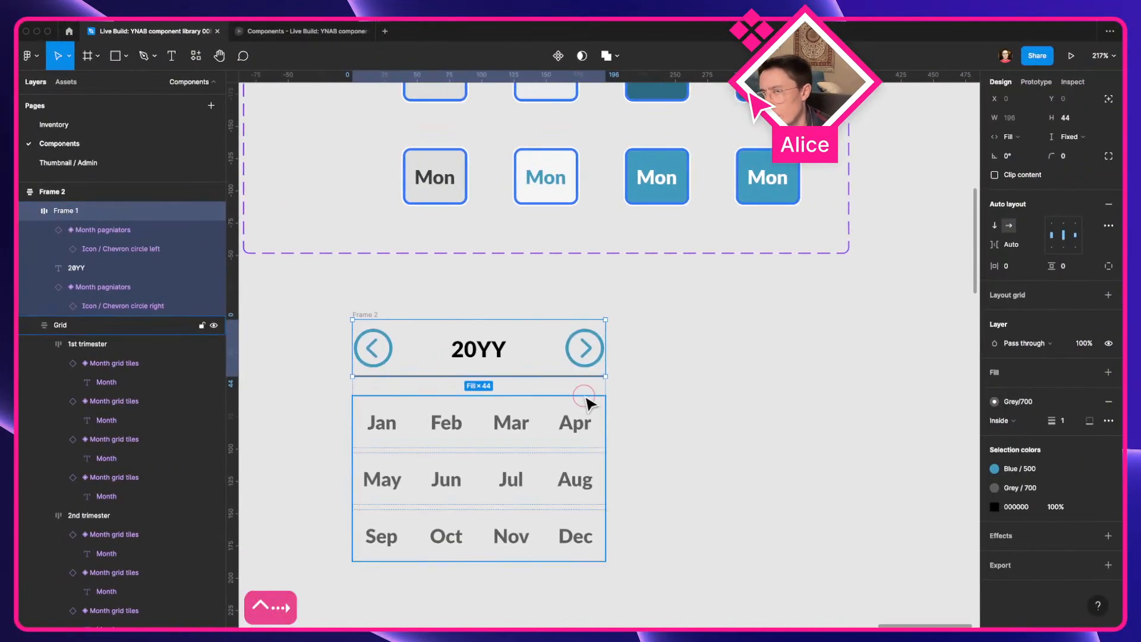
left_click(585, 394)
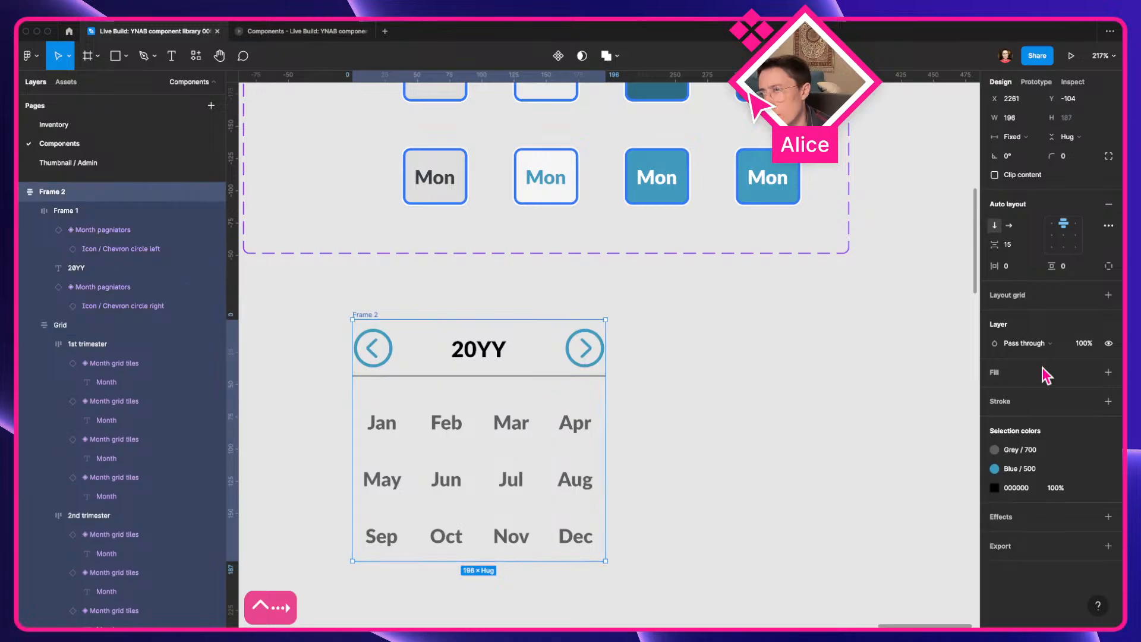
left_click(1010, 244)
type("8")
key("Return")
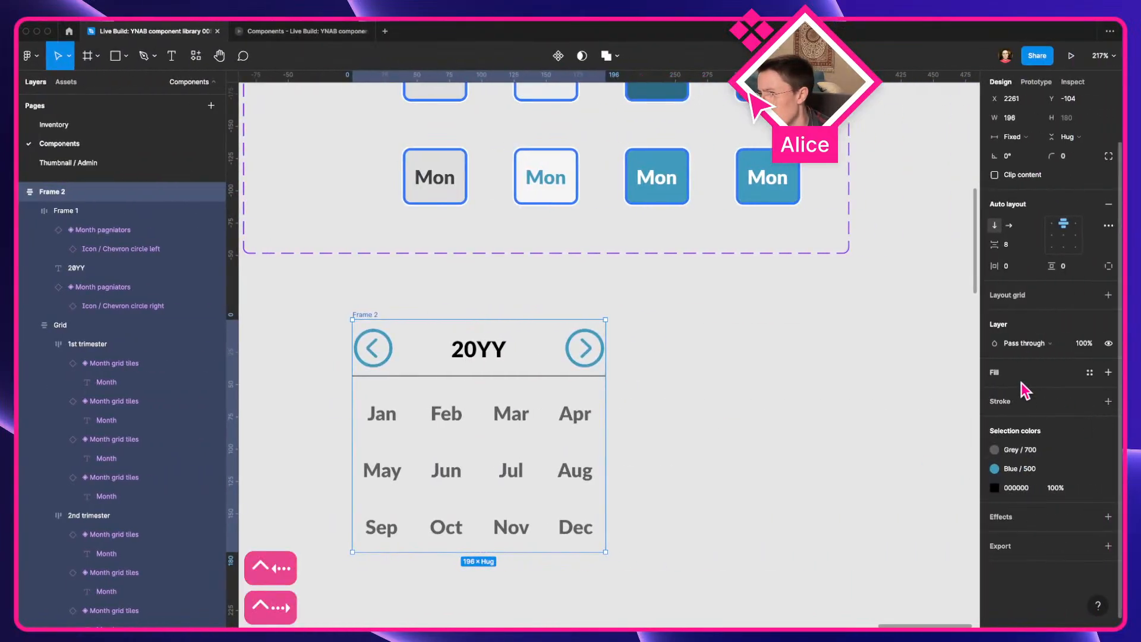
Change the header row's bottom stroke colour to the Grey/200 style
left_click(422, 367)
left_click(994, 487)
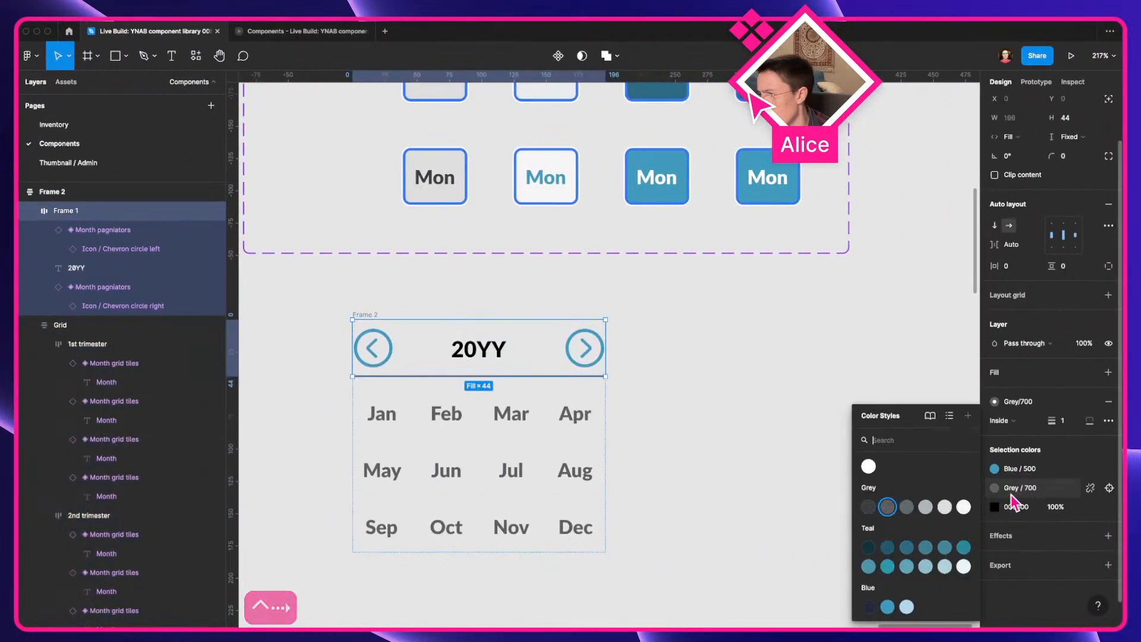
left_click(887, 508)
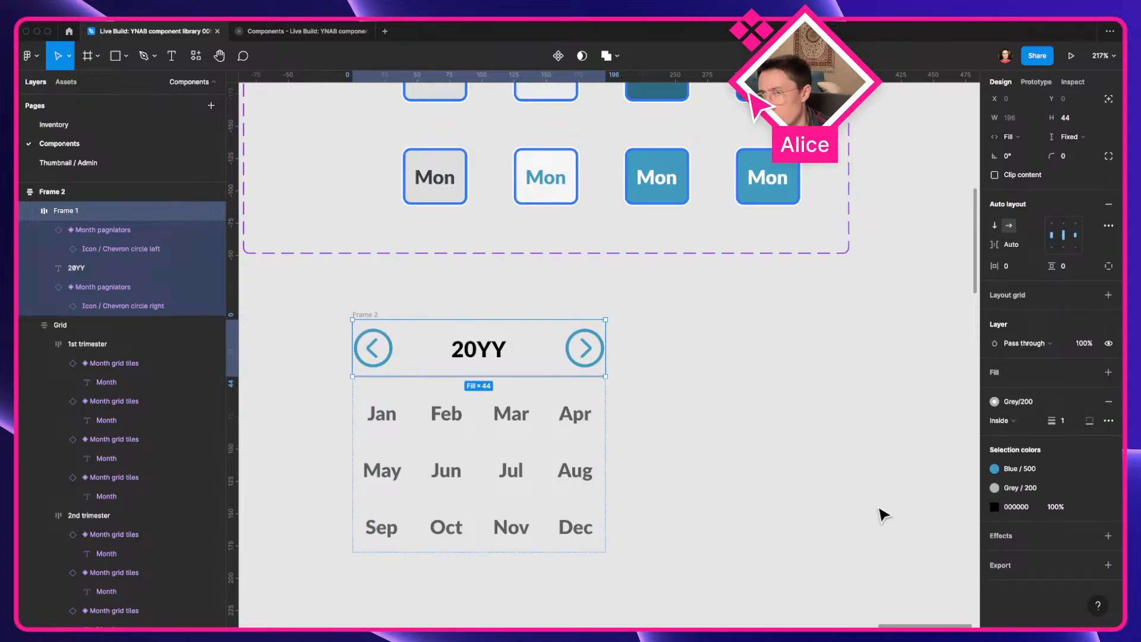
left_click(764, 466)
Try a height of 46 for the header row, and raise it to 48
left_click(569, 349)
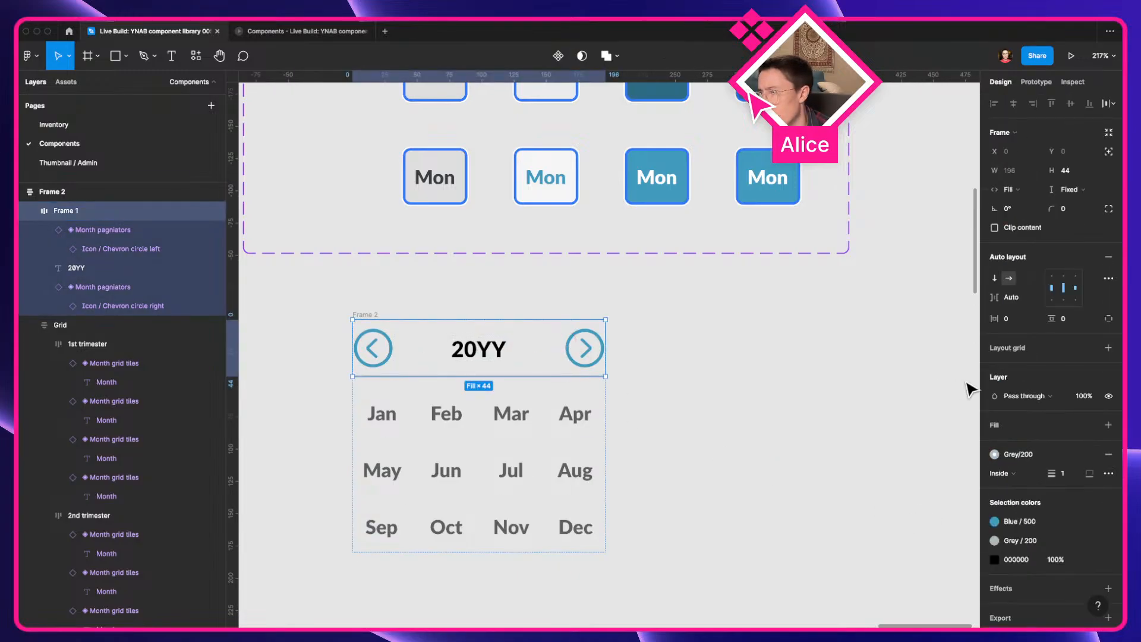
left_click(1074, 170)
type("46")
key("Return")
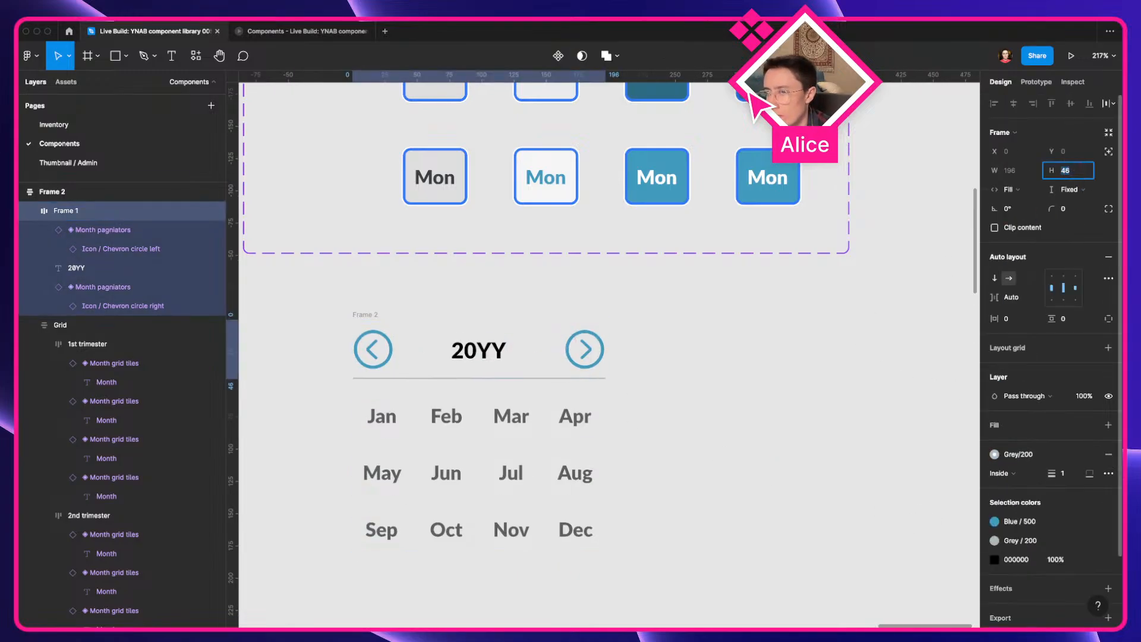
key("Up")
key("Up")
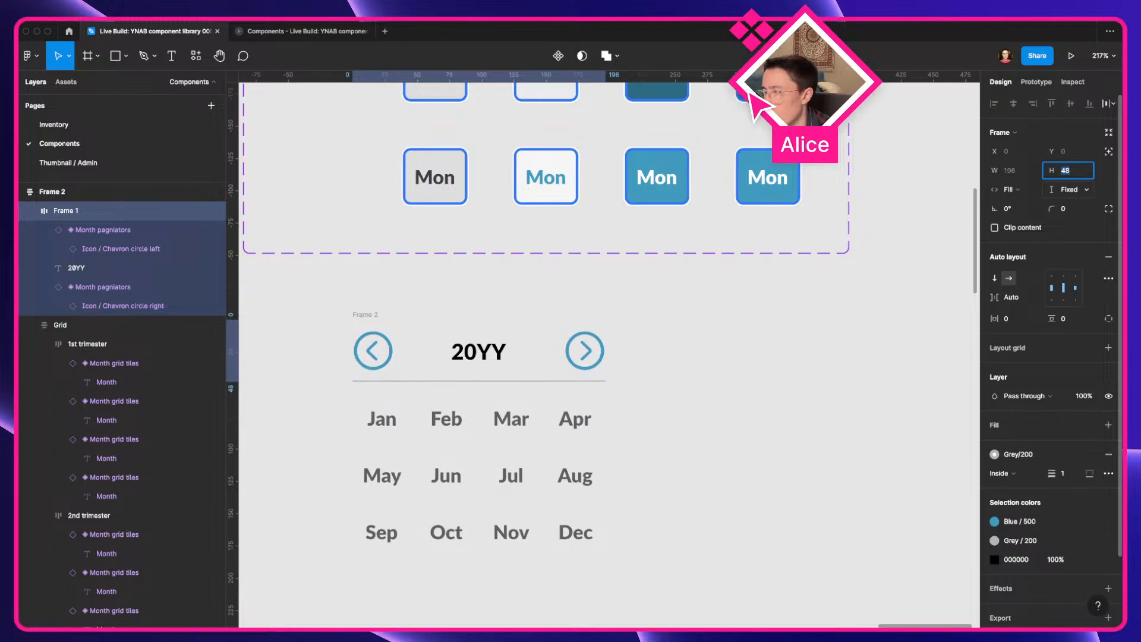
Switch to the YNAB budget page in the browser and inspect the month picker's previous-year button, its content size and padding
key("super+Tab")
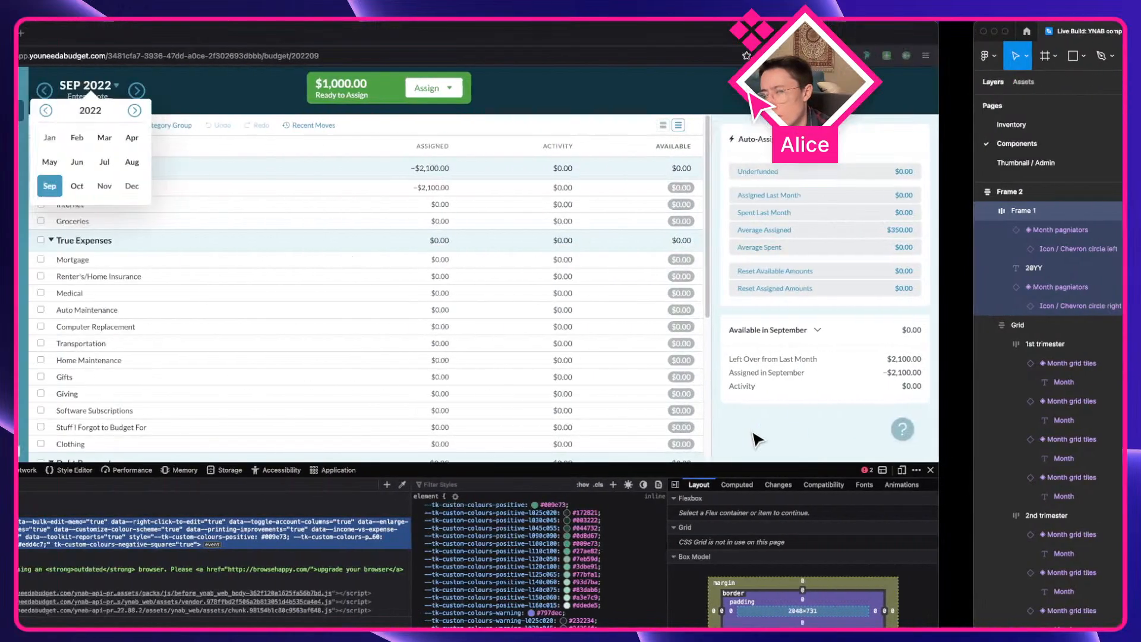
right_click(240, 119)
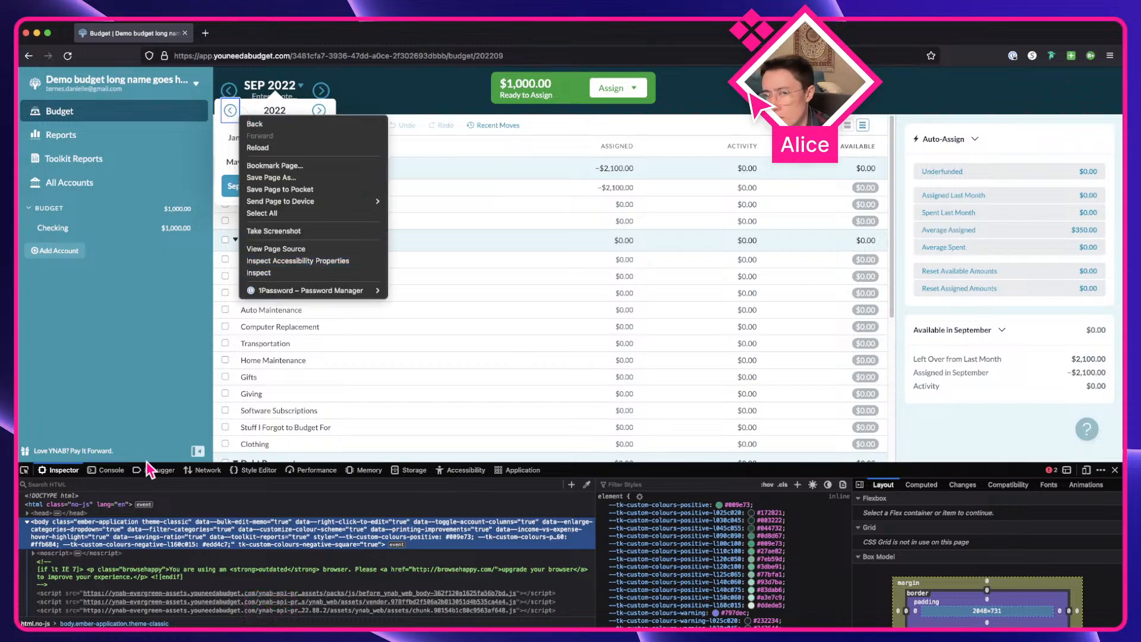
left_click(321, 272)
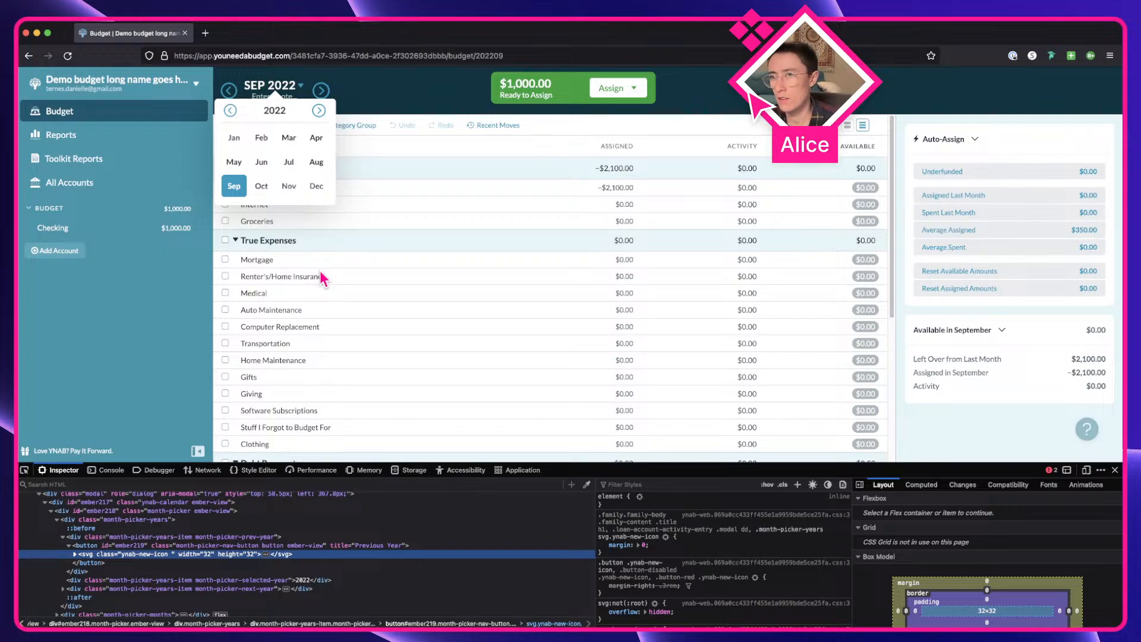
left_click(215, 547)
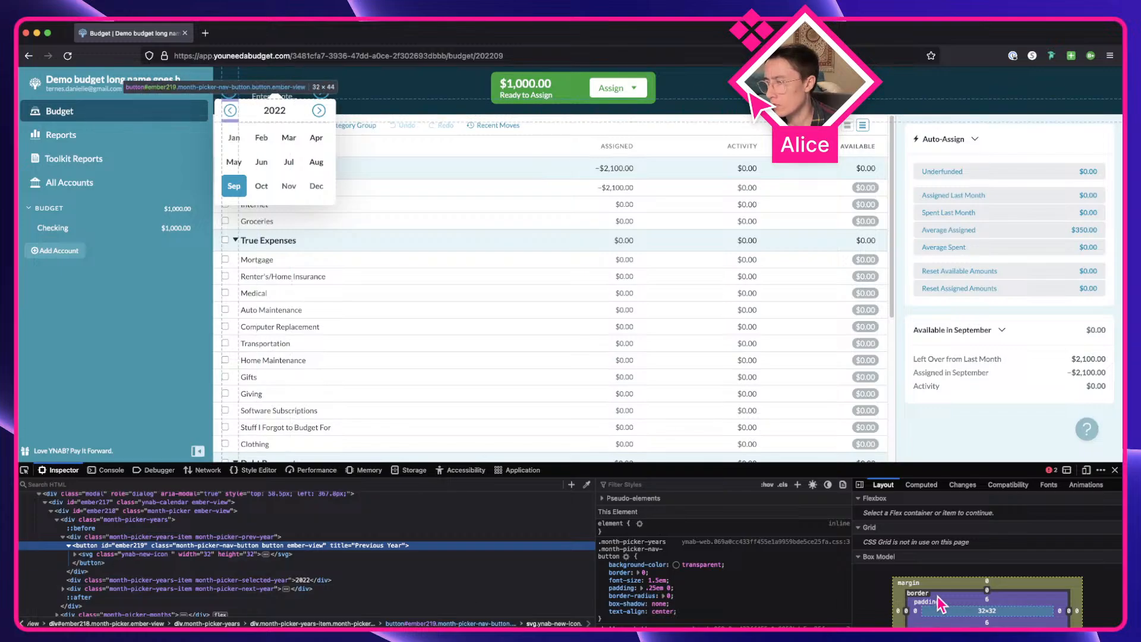
scroll(938, 596, "down", 1)
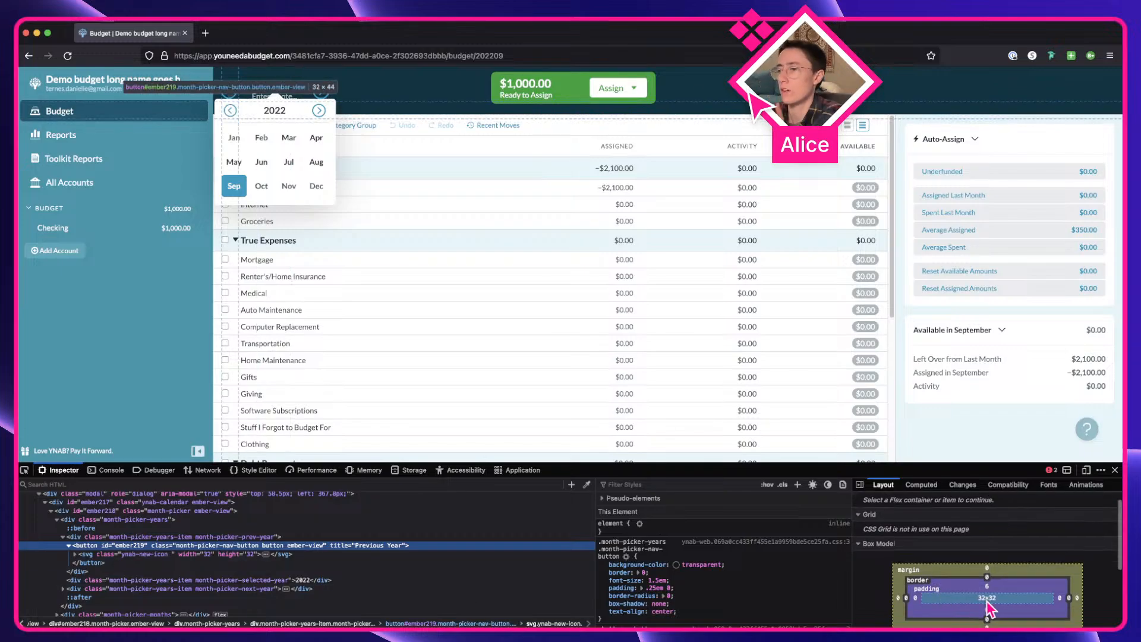
Return to Figma and set the header row's height to 44
key("ctrl+Right")
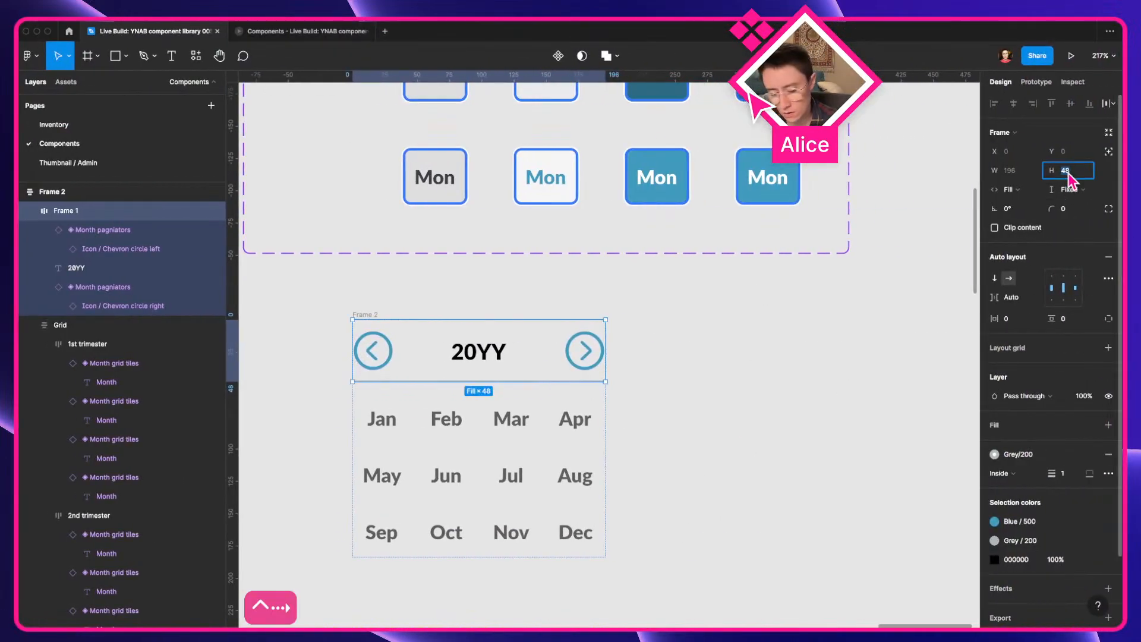
key("Return")
left_click(797, 394)
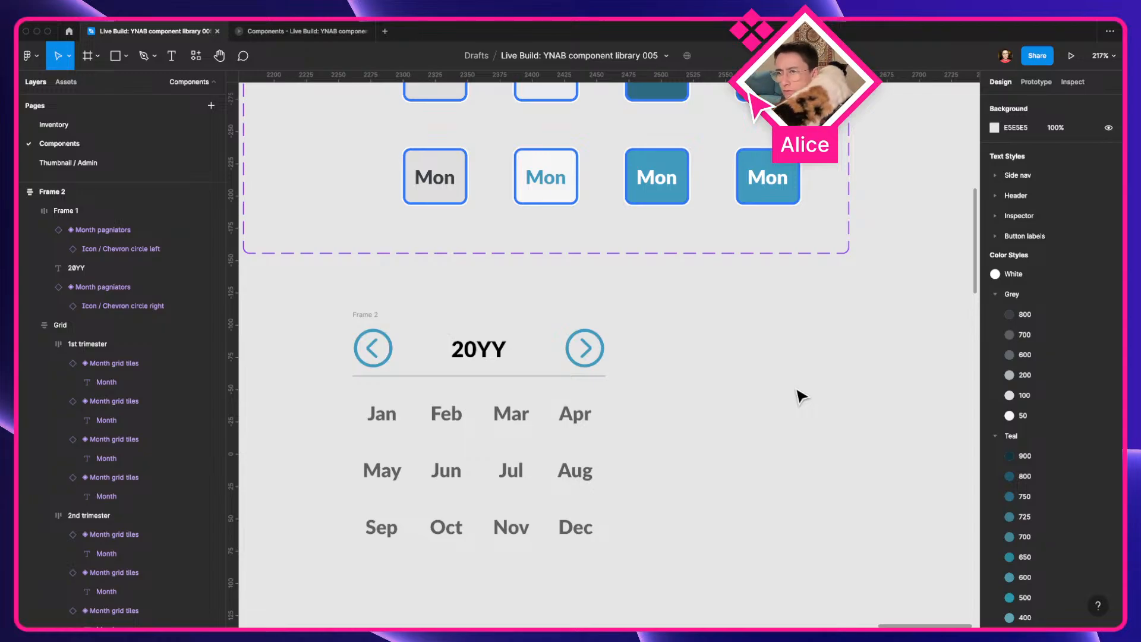
Give the calendar frame a White fill, and set its horizontal and vertical padding to 8
left_click(361, 313)
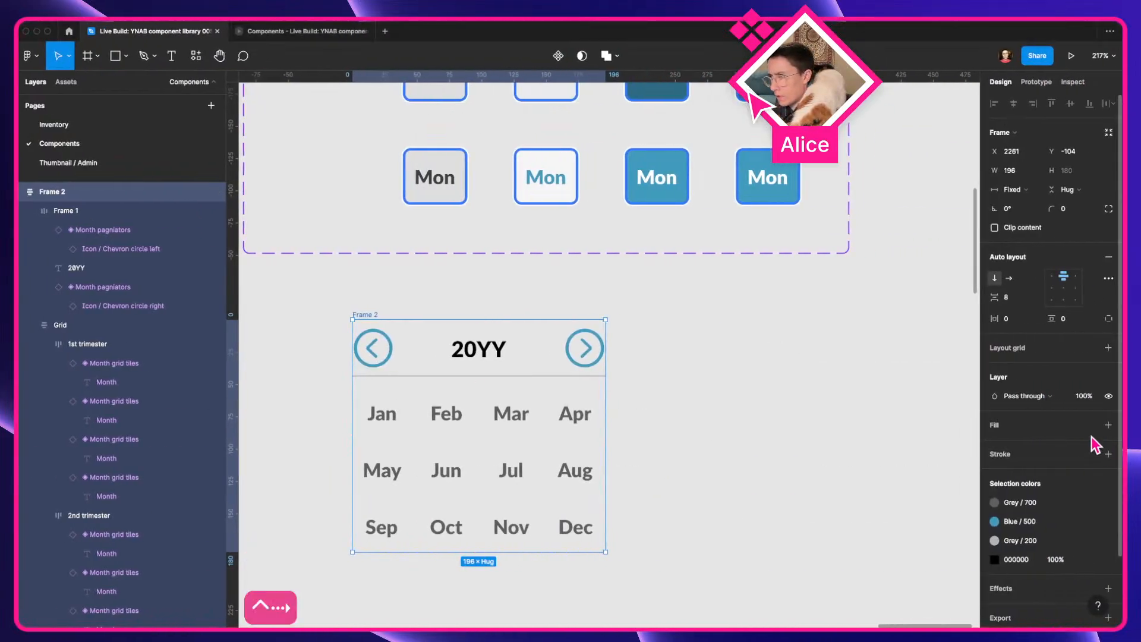
left_click(1105, 425)
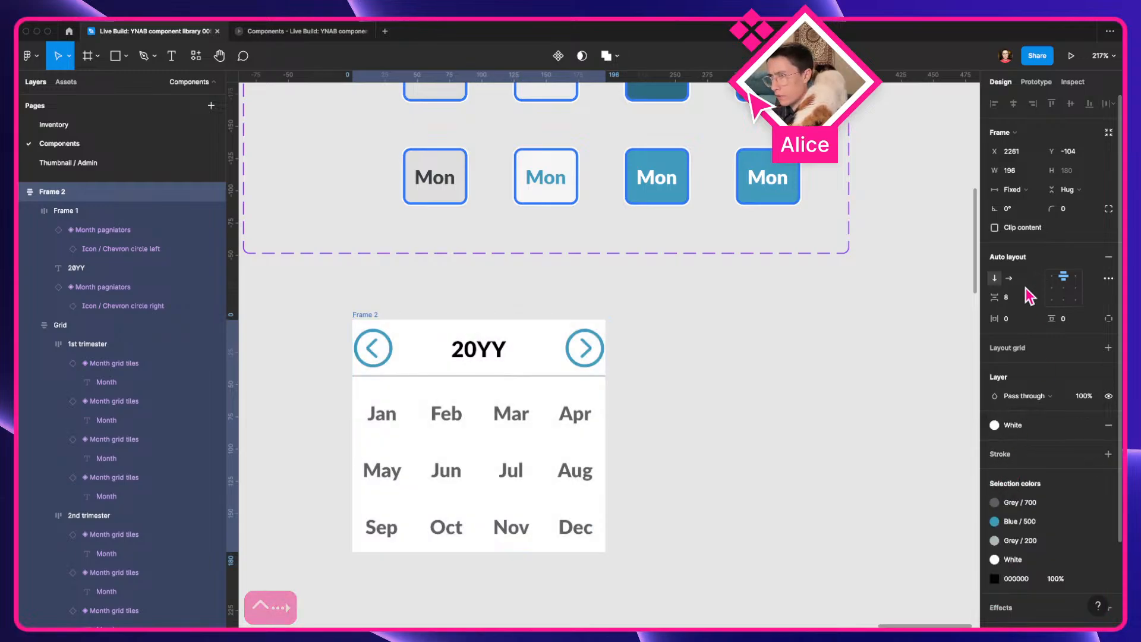
left_click(1017, 317)
type("8")
key("Tab")
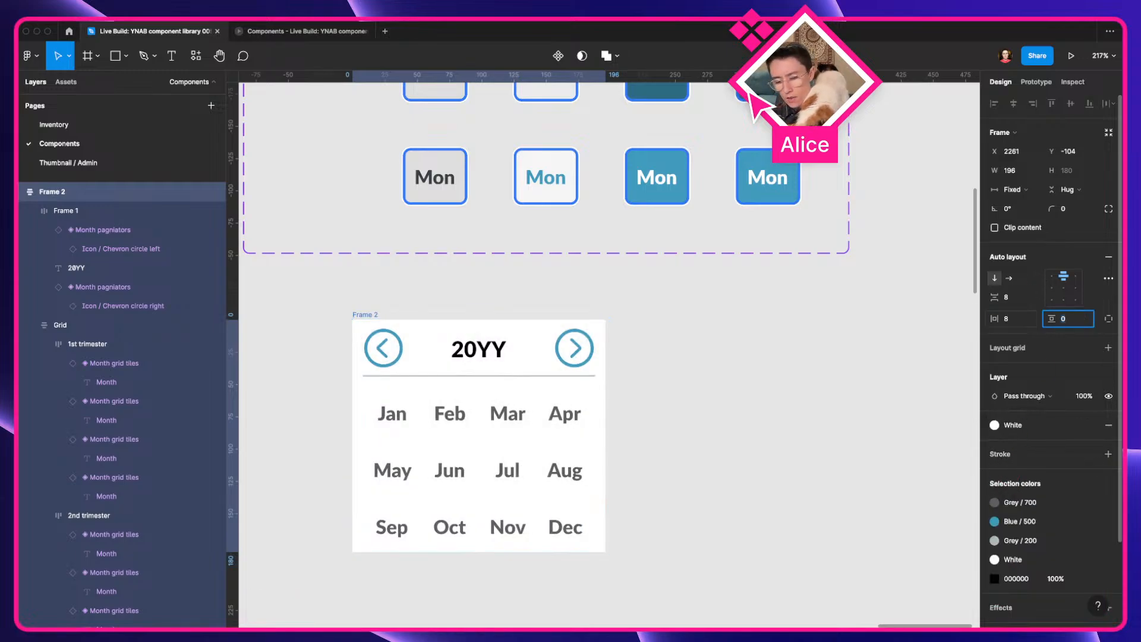
key("Tab")
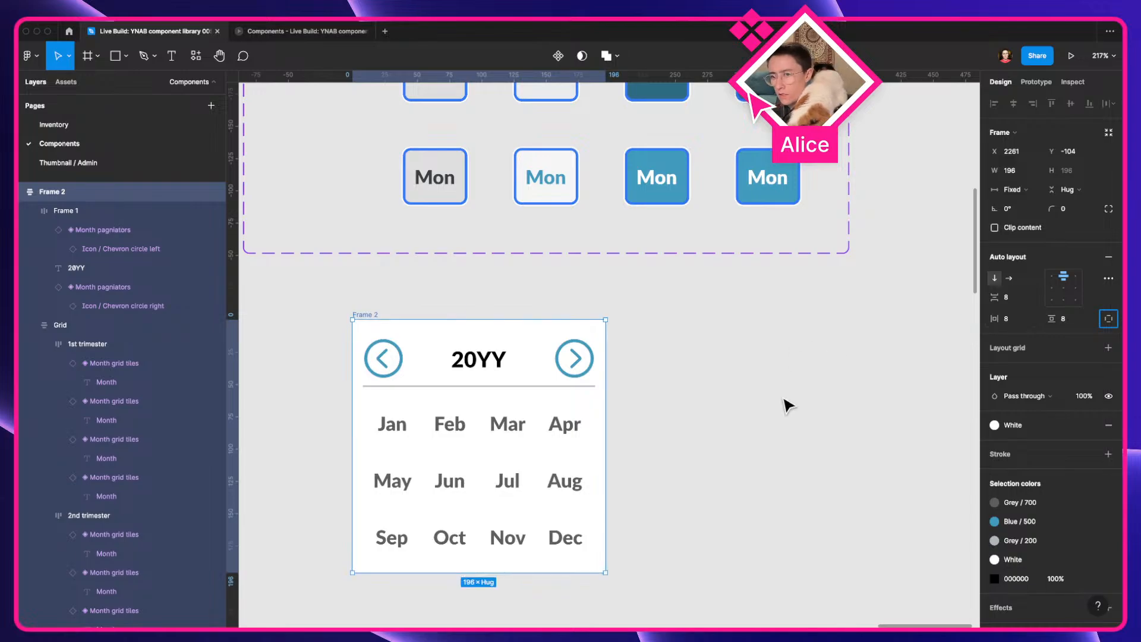
In the YNAB budget page, inspect the month picker's Apr button and the months container, checking their sizes and margins
key("ctrl+Left")
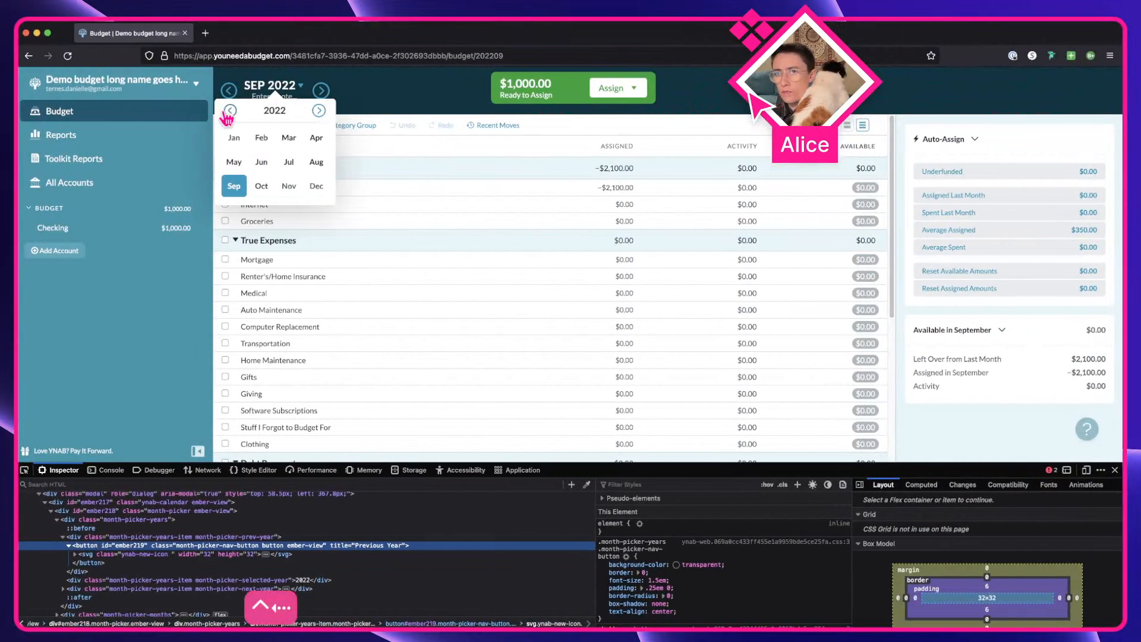
right_click(319, 147)
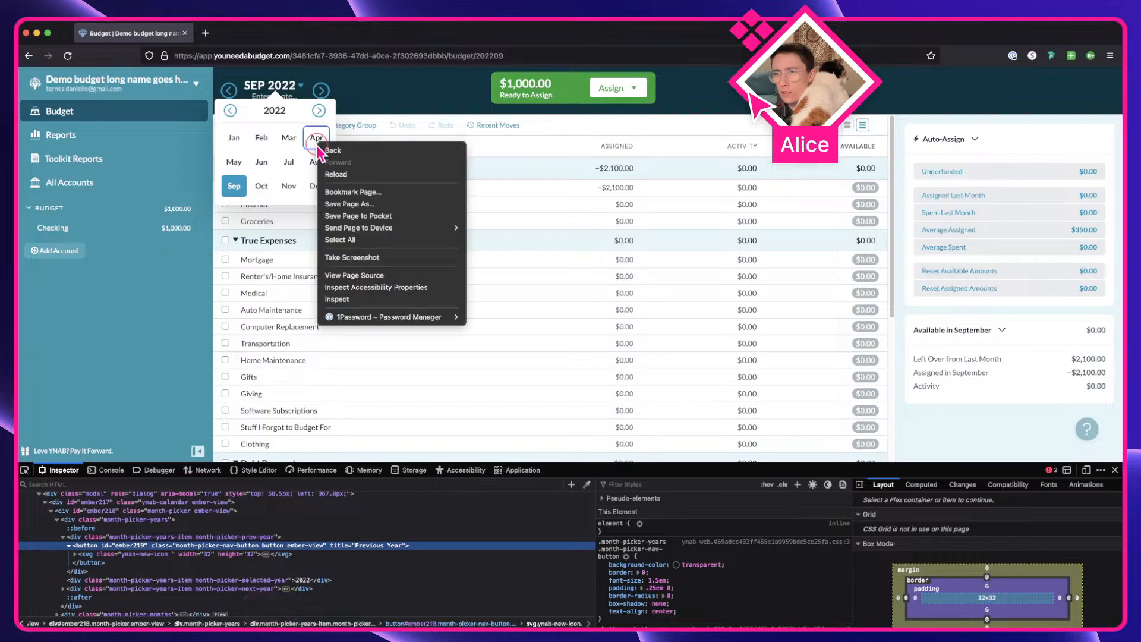
left_click(347, 301)
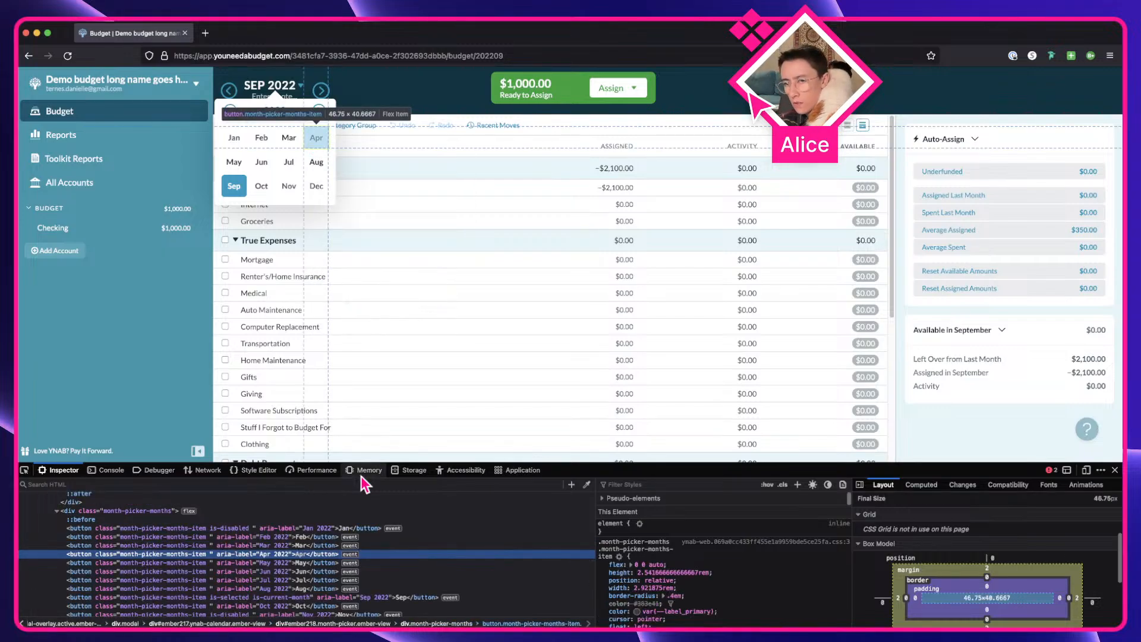
left_click(323, 511)
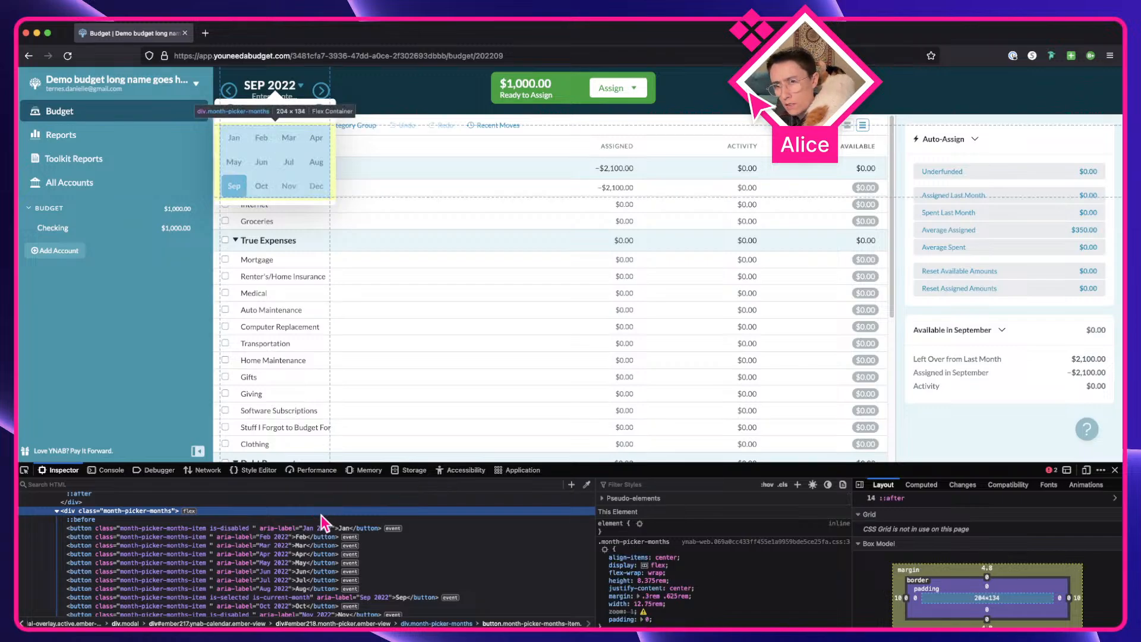
scroll(321, 515, "up", 1)
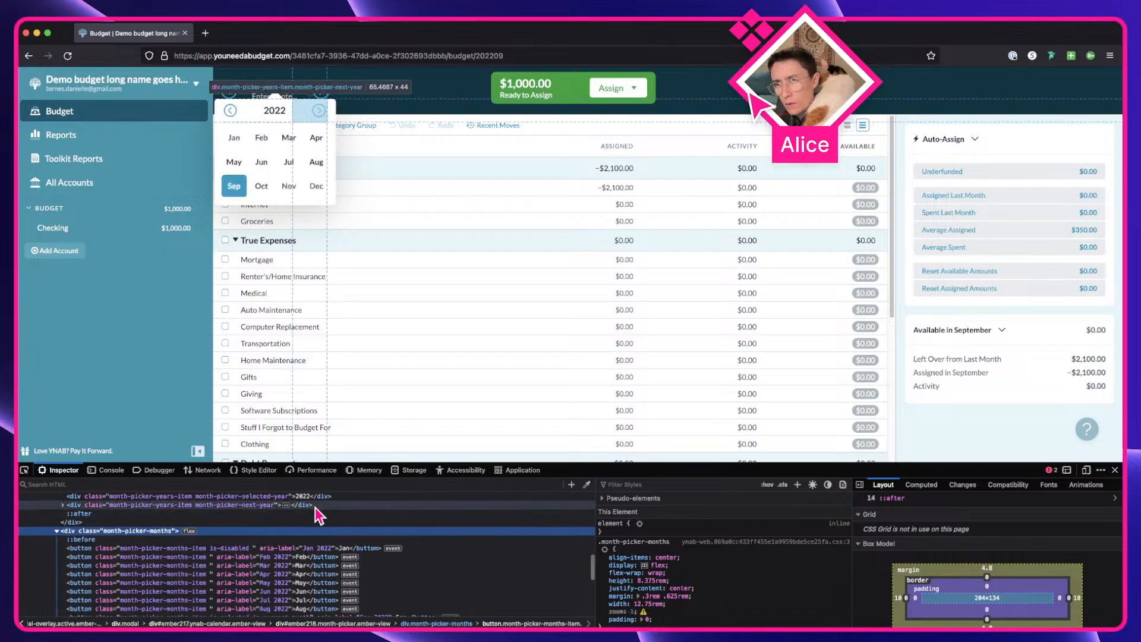
scroll(315, 506, "up", 2)
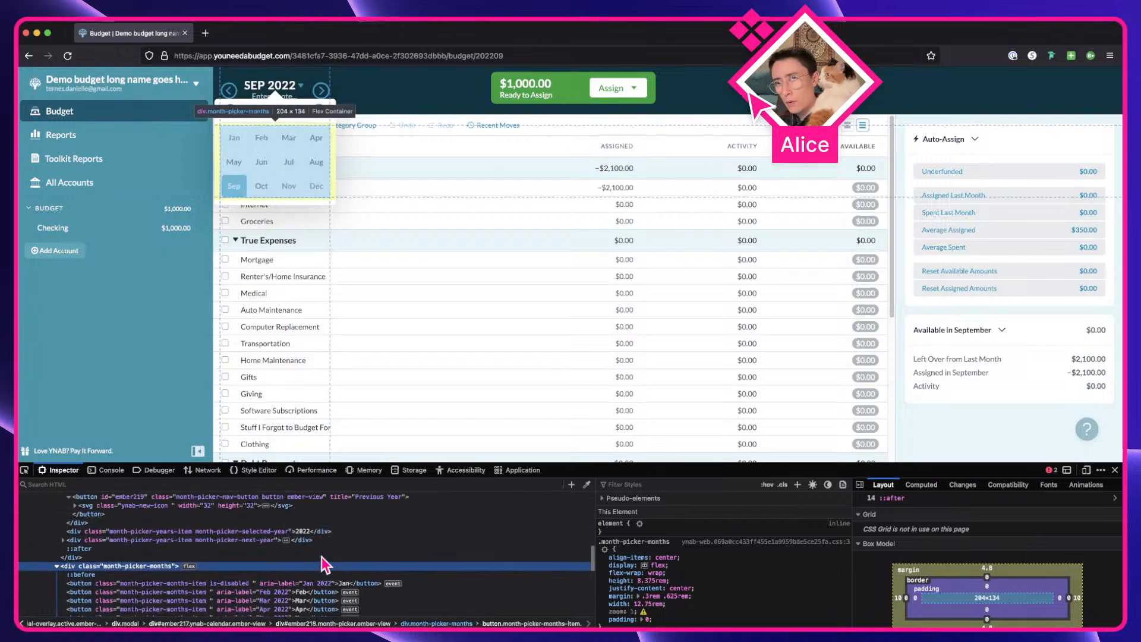
Return to Figma and set the calendar frame's horizontal and vertical padding to 10
key("ctrl+Right")
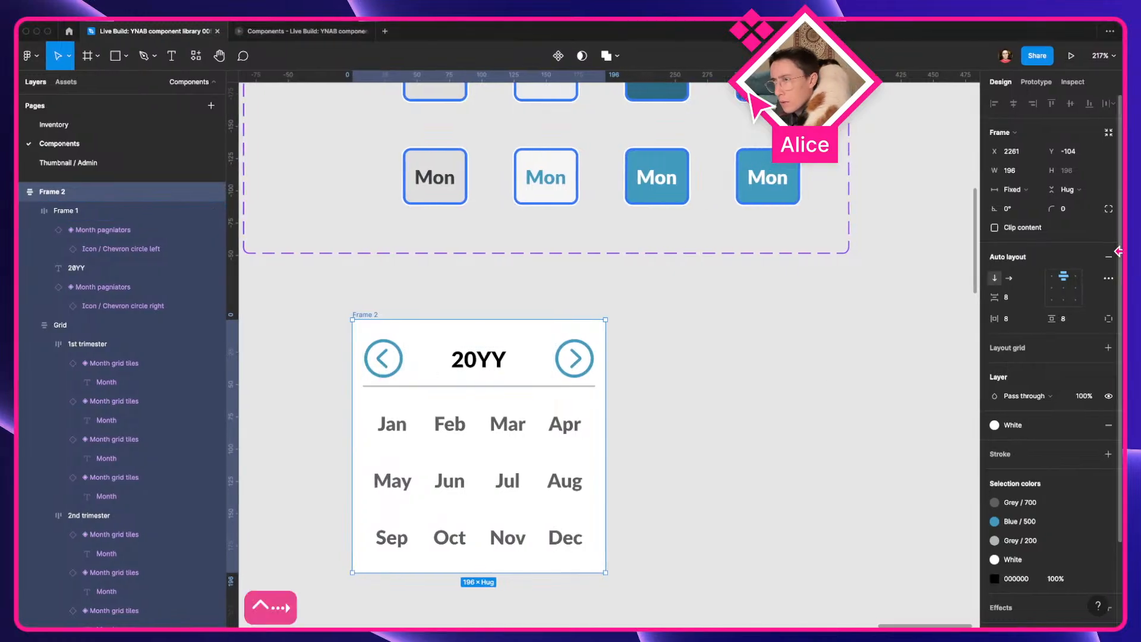
left_click(1021, 321)
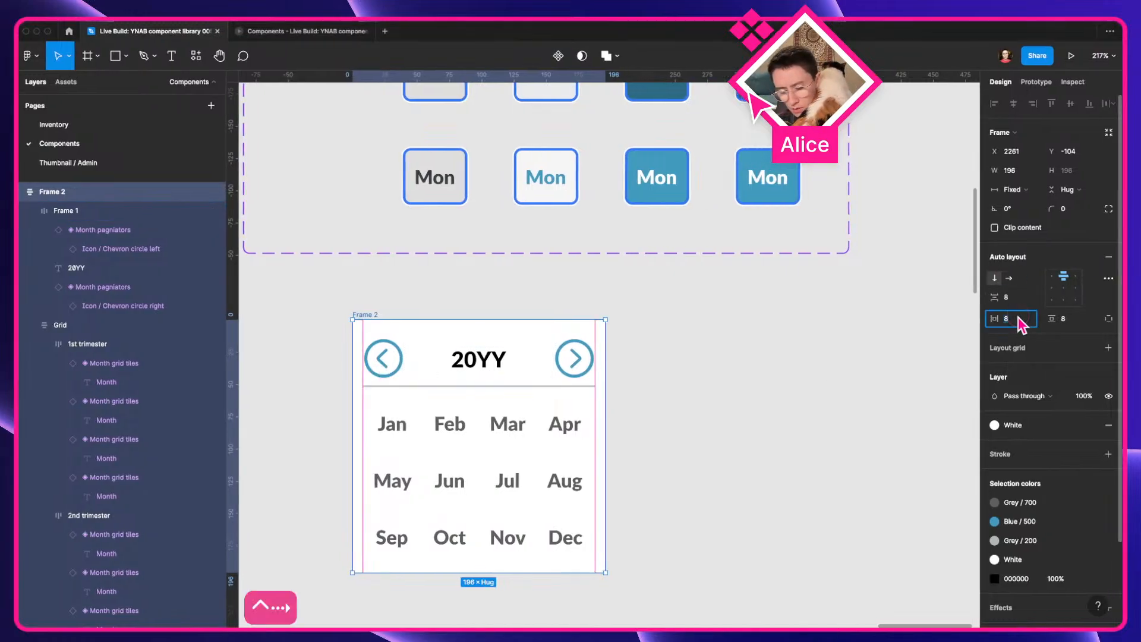
type("10")
key("Tab")
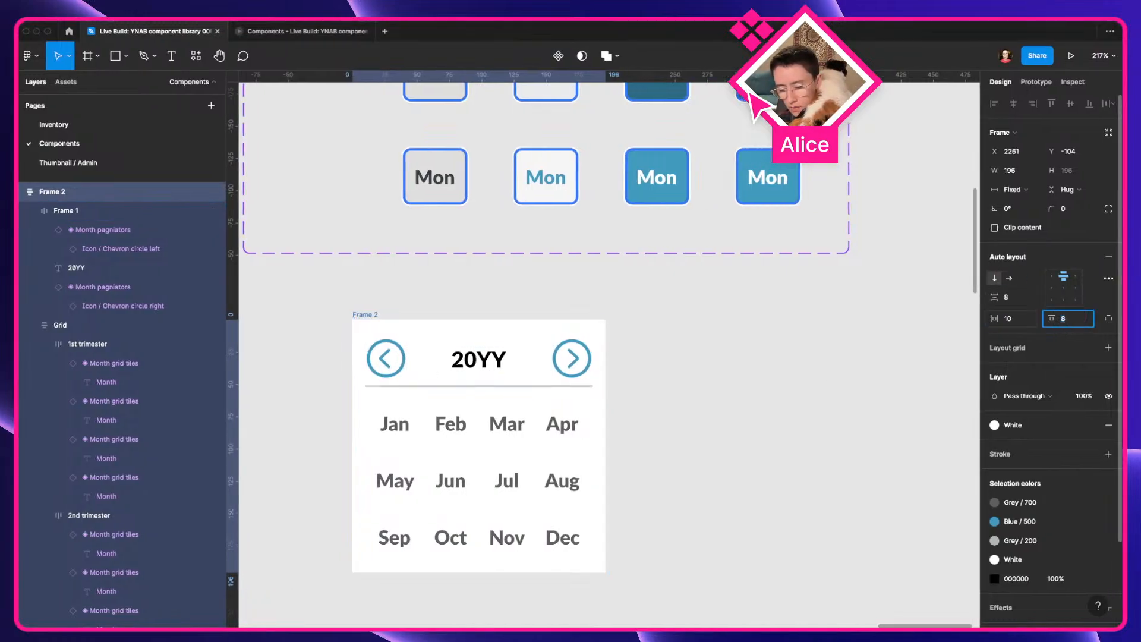
key("Return")
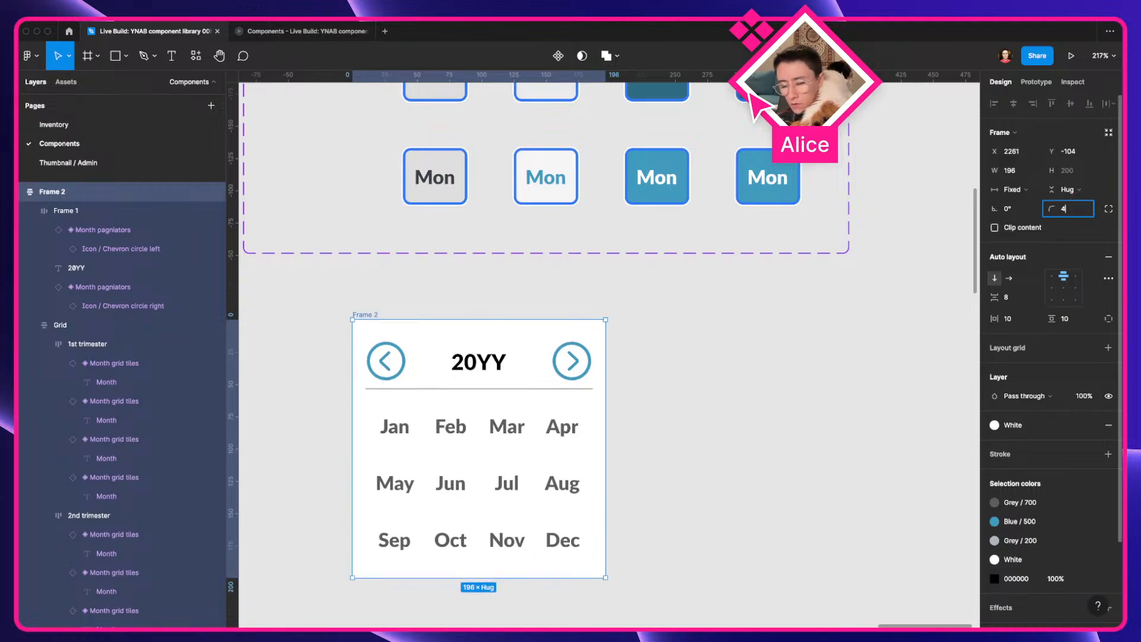
Compare the calendar frame's rounded corners with YNAB's month picker, and set the frame's corner radius to 8
left_click(693, 394)
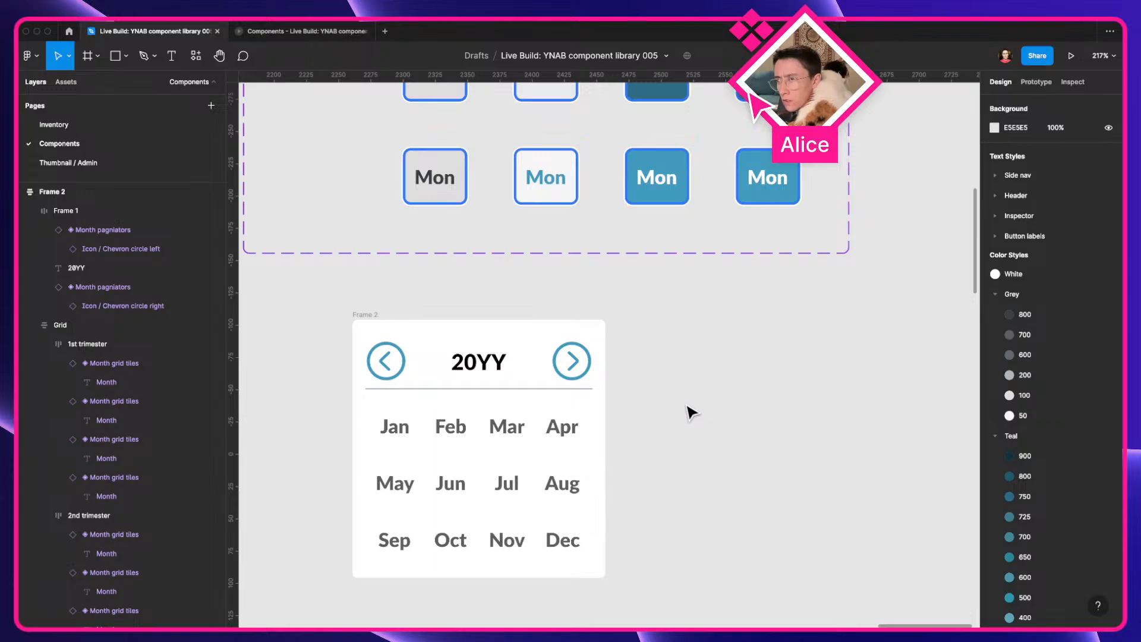
key("ctrl+Left")
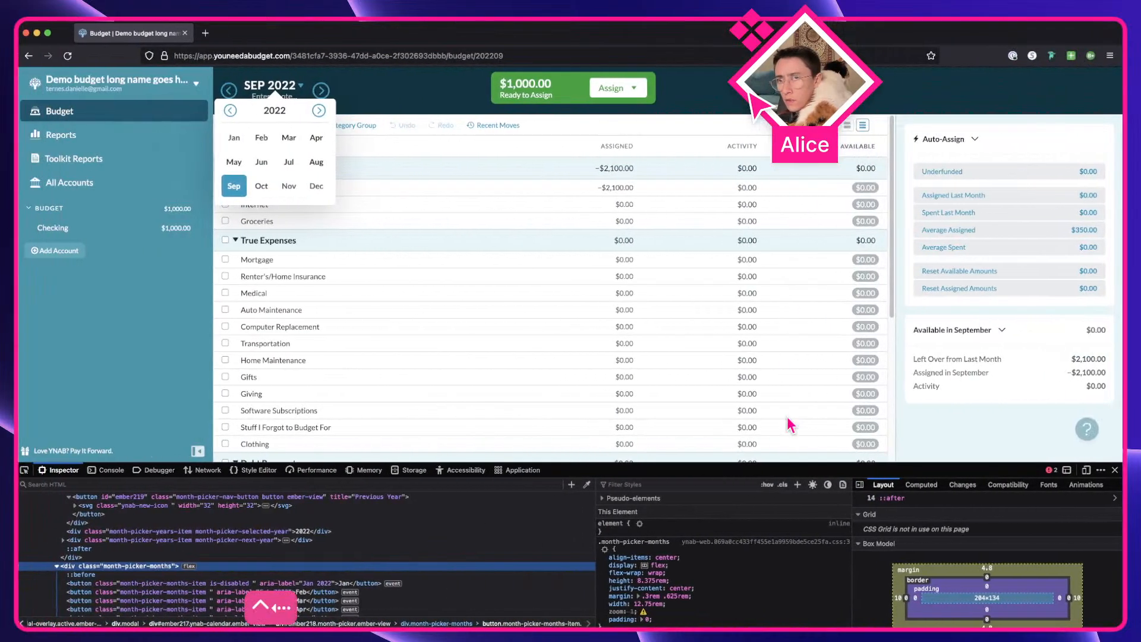
key("ctrl+Right")
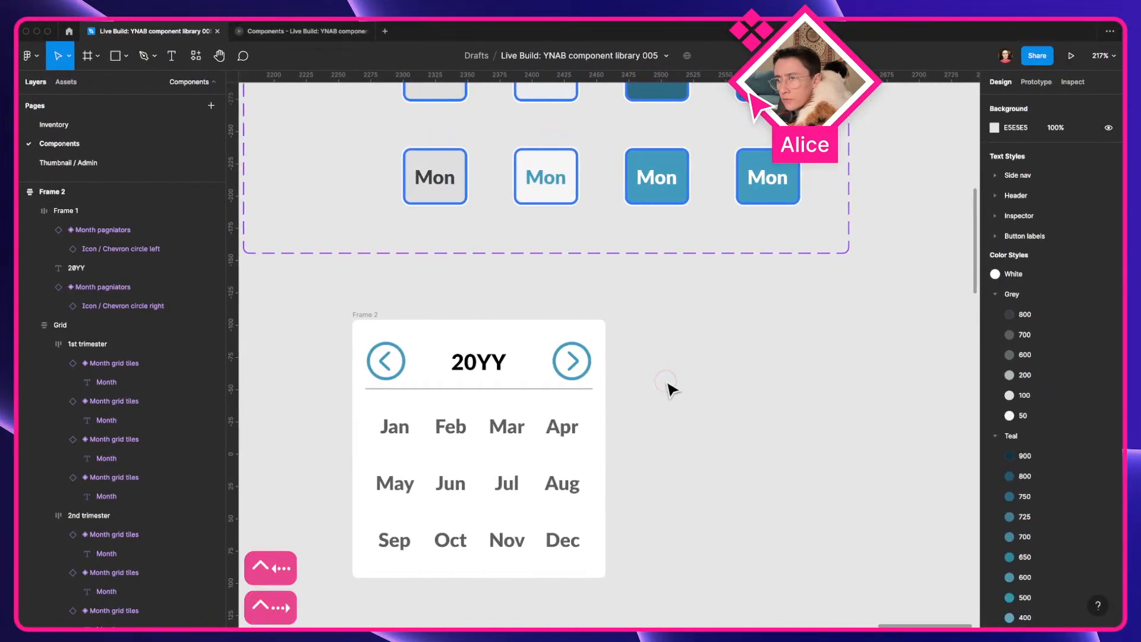
left_click(364, 314)
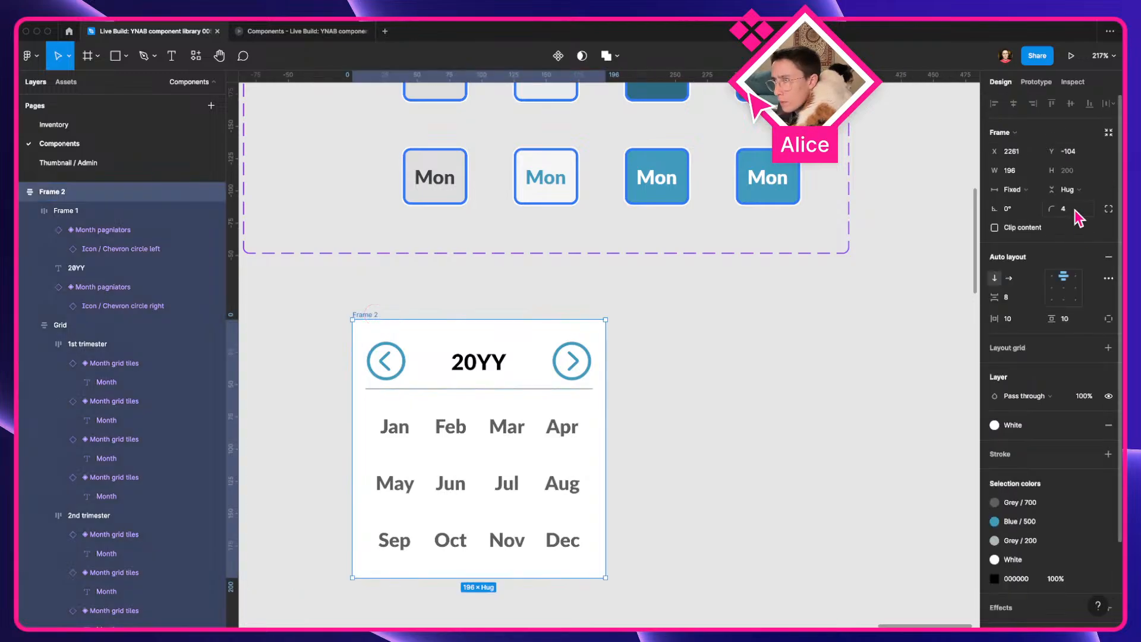
left_click(788, 519)
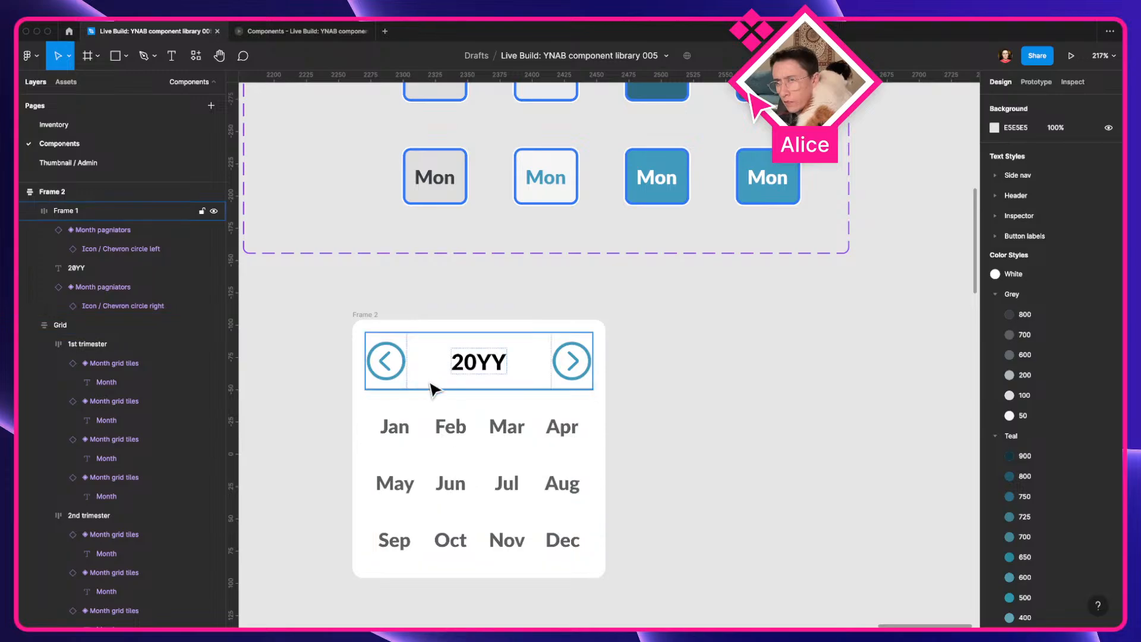
Try stretching the calendar frame to about 359 wide to test how its contents respond, and undo the resize
left_click(369, 316)
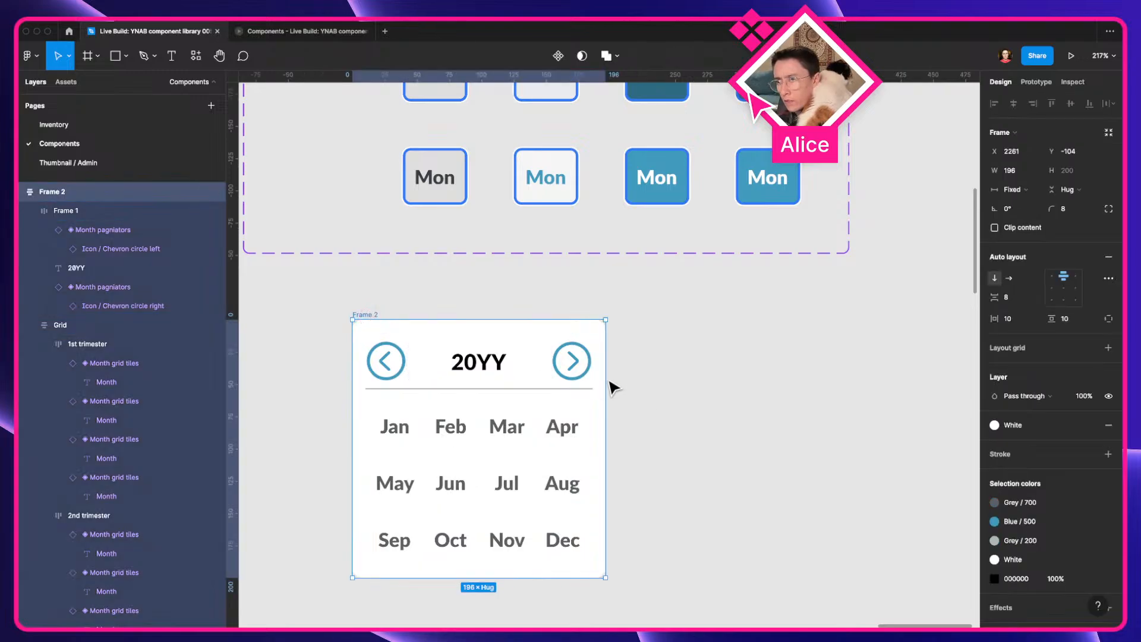
left_click_drag(612, 387, 817, 382)
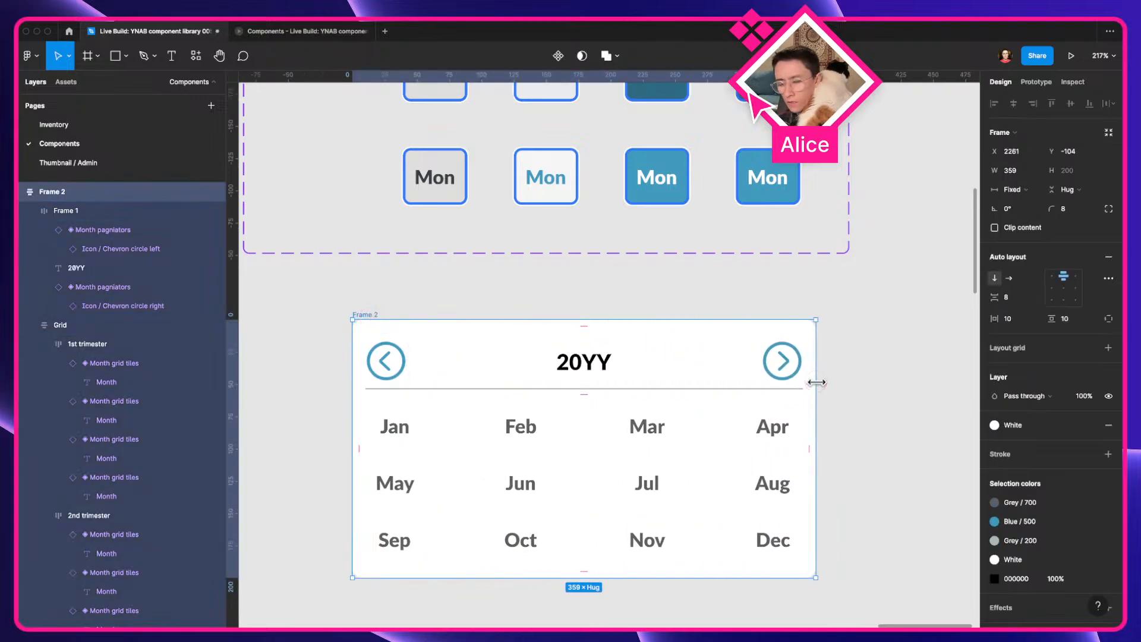
key("super+z")
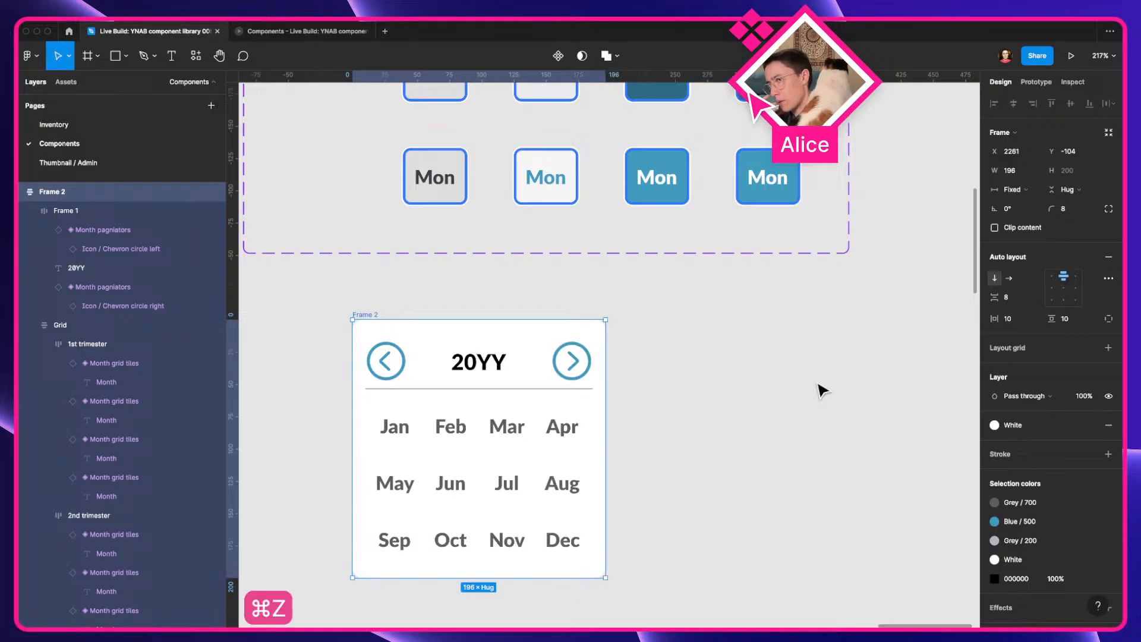
key("super+z")
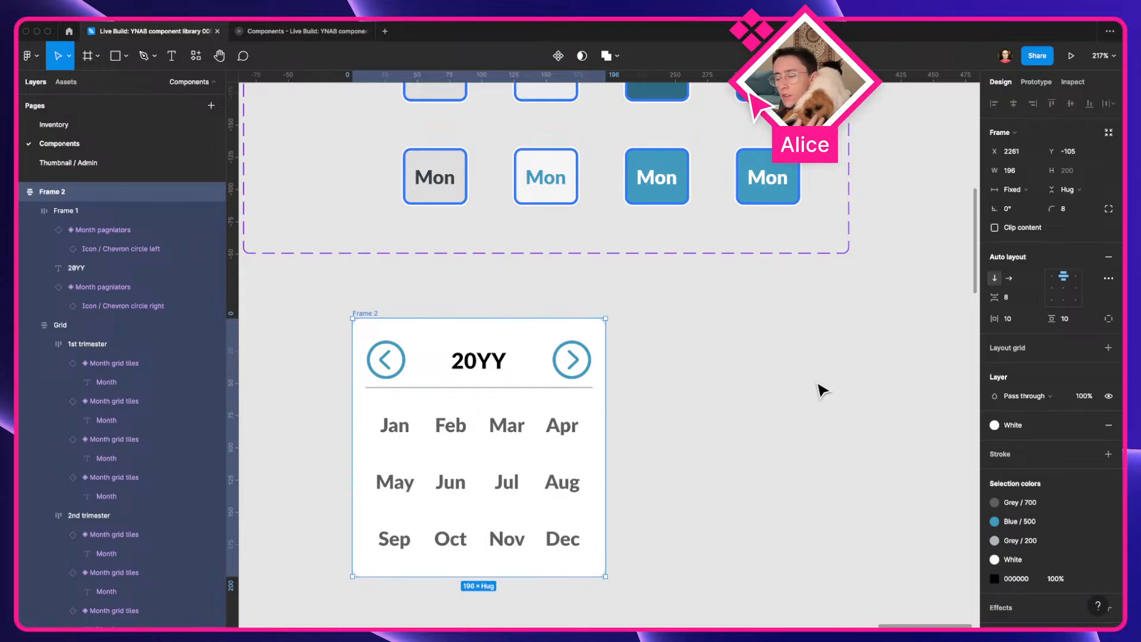
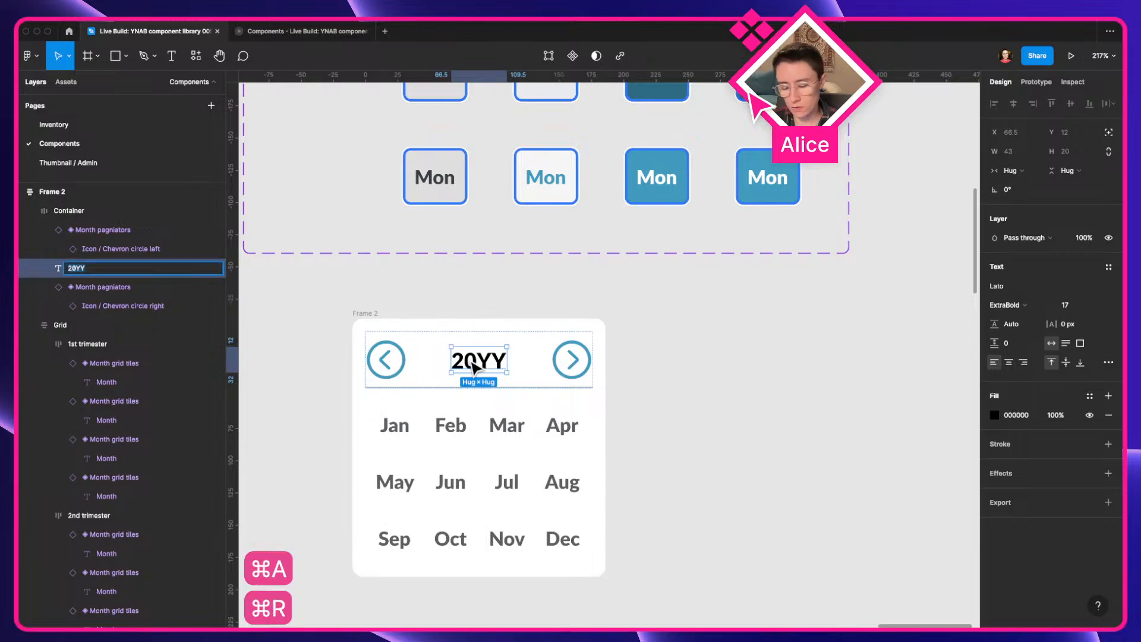
Rename the 20YY text layer as Year, and glance at YNAB's month picker for comparison
type("Year")
key("Return")
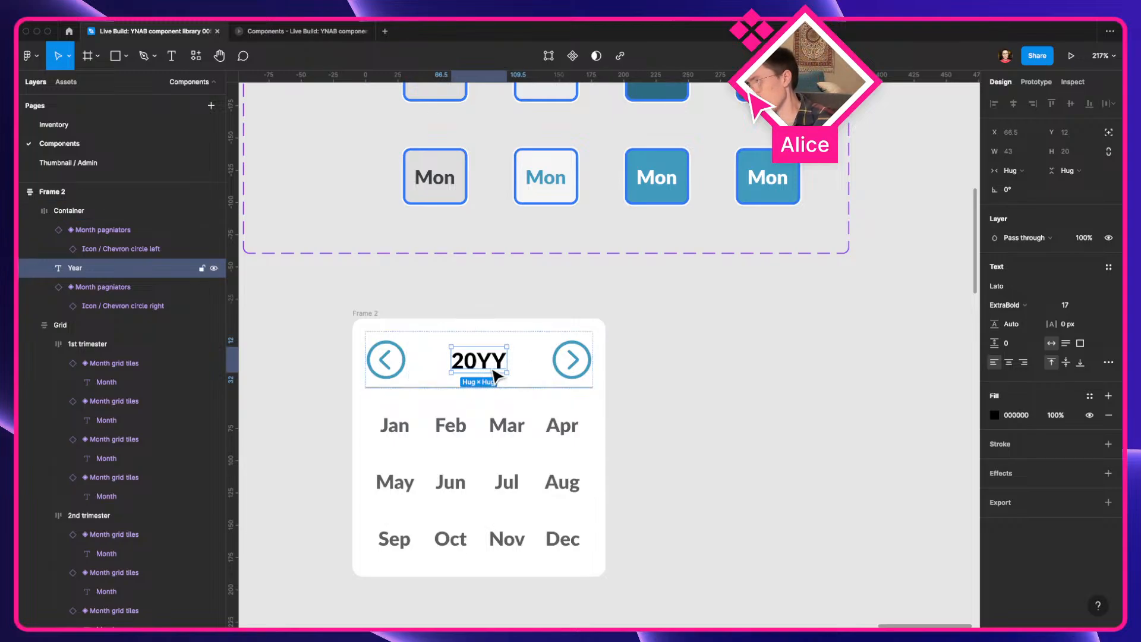
key("ctrl+Left")
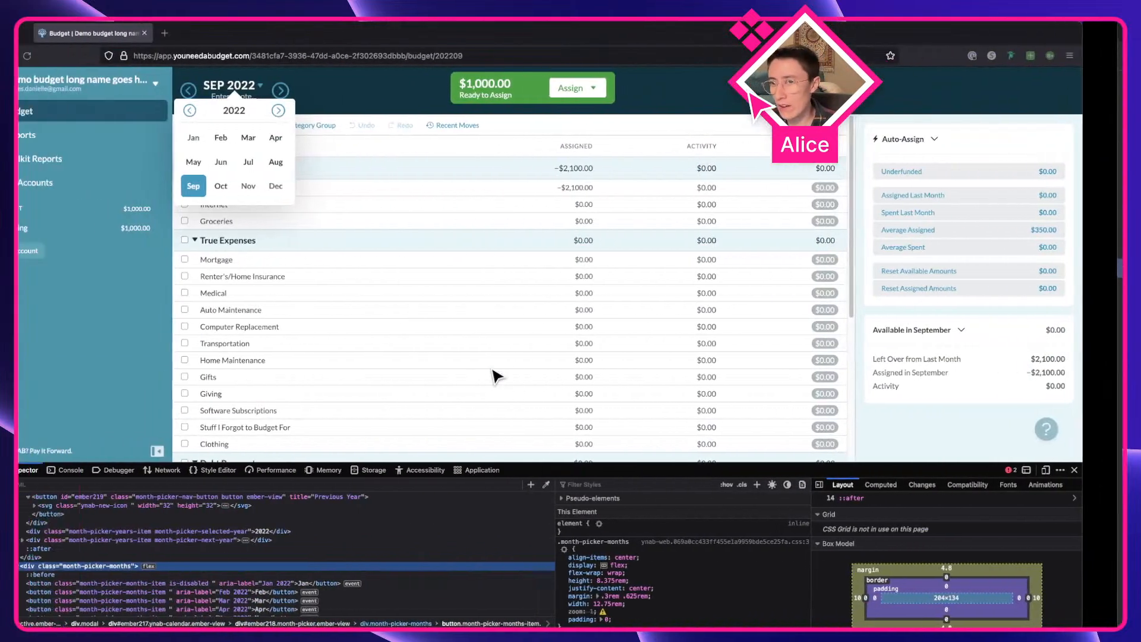
key("ctrl+Right")
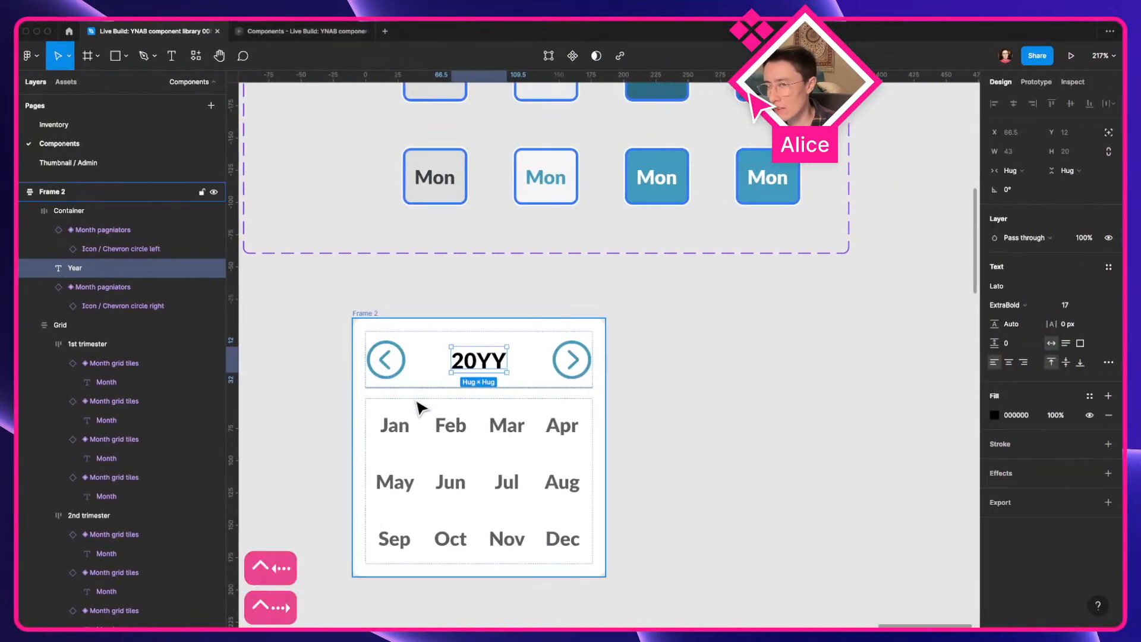
Show the canvas in outline view and examine the calendar frame's padding and spacing around the header and month grid
left_click(398, 412)
key("super+y")
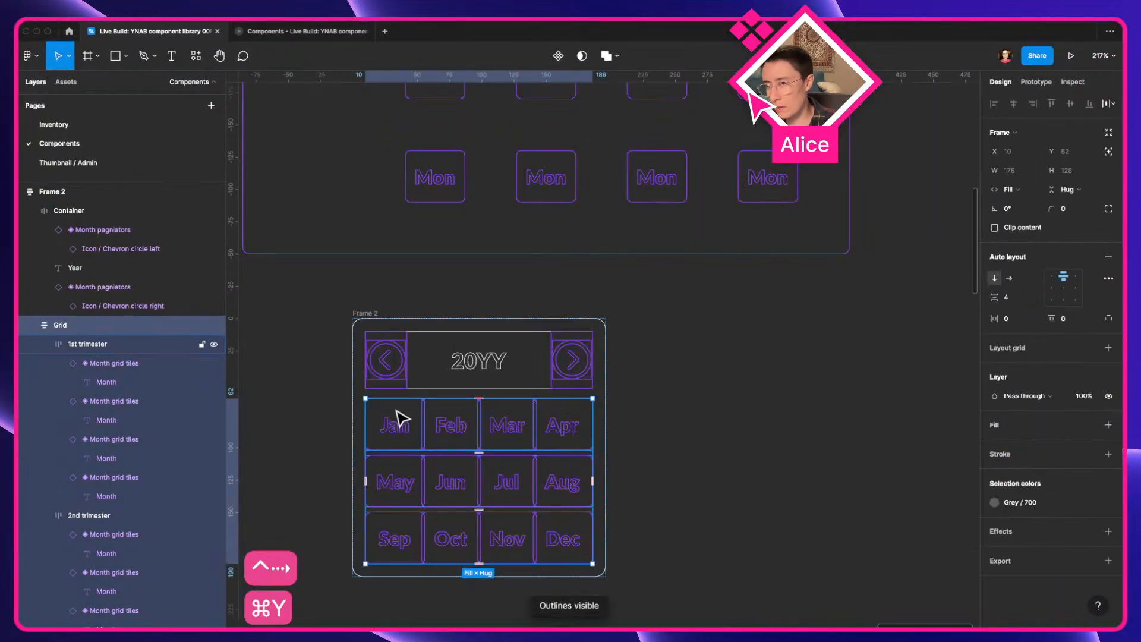
left_click(318, 453)
scroll(364, 420, "down", 2)
scroll(364, 420, "left", 1)
left_click(398, 404)
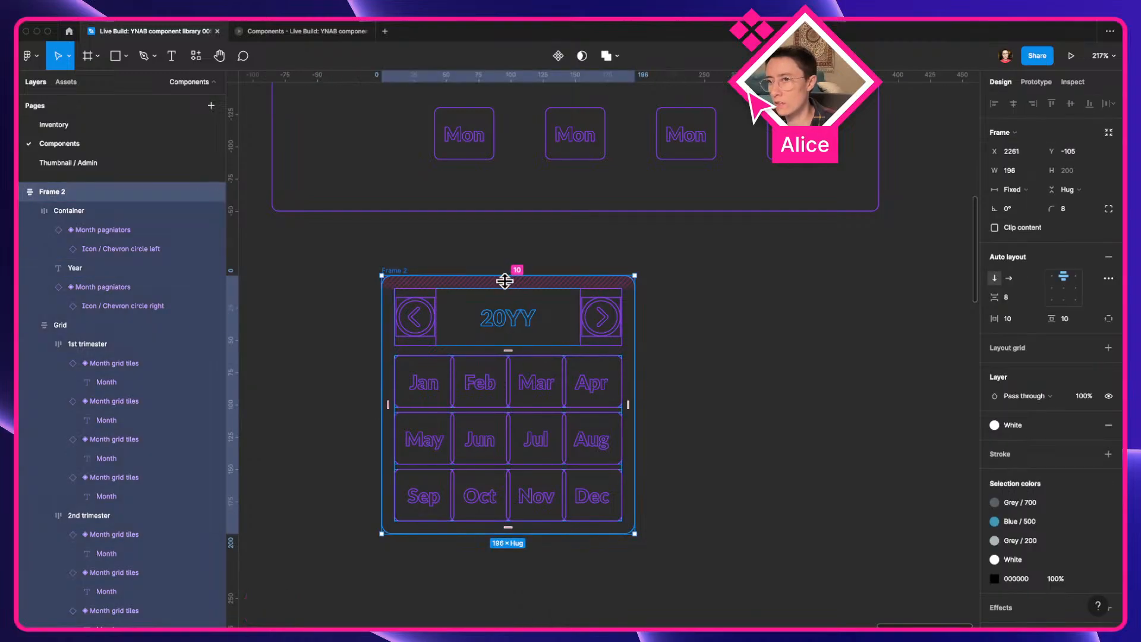
Check the spacing below the header divider in YNAB's month picker, and set the calendar frame's item spacing to 10
key("ctrl+Left")
scroll(264, 108, "up", 5)
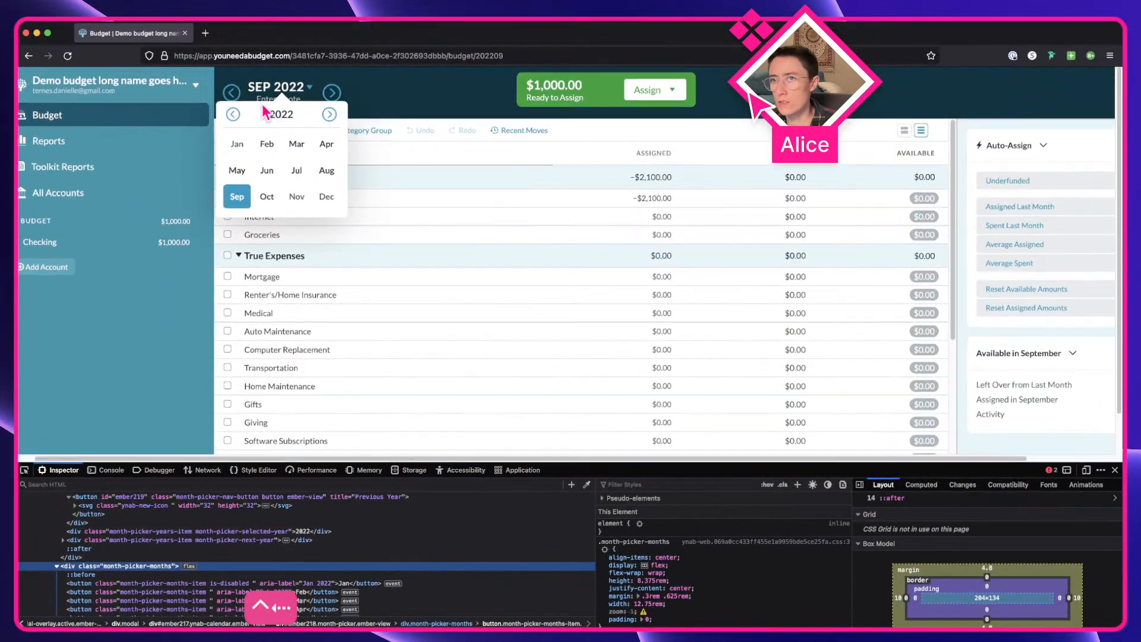
scroll(380, 247, "down", 2)
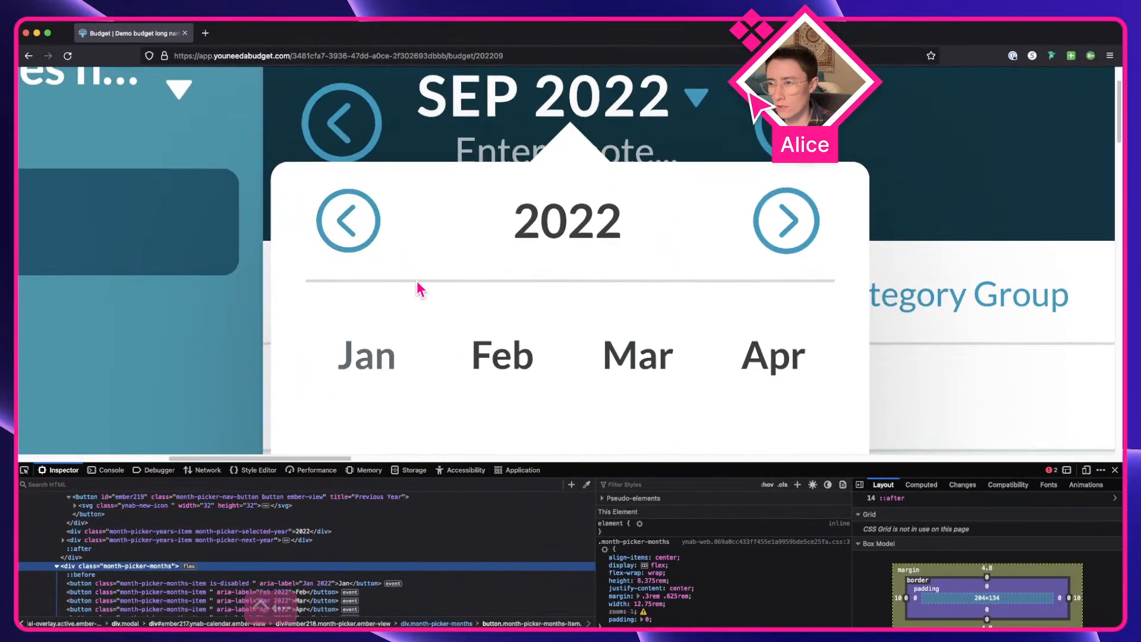
scroll(420, 288, "down", 5)
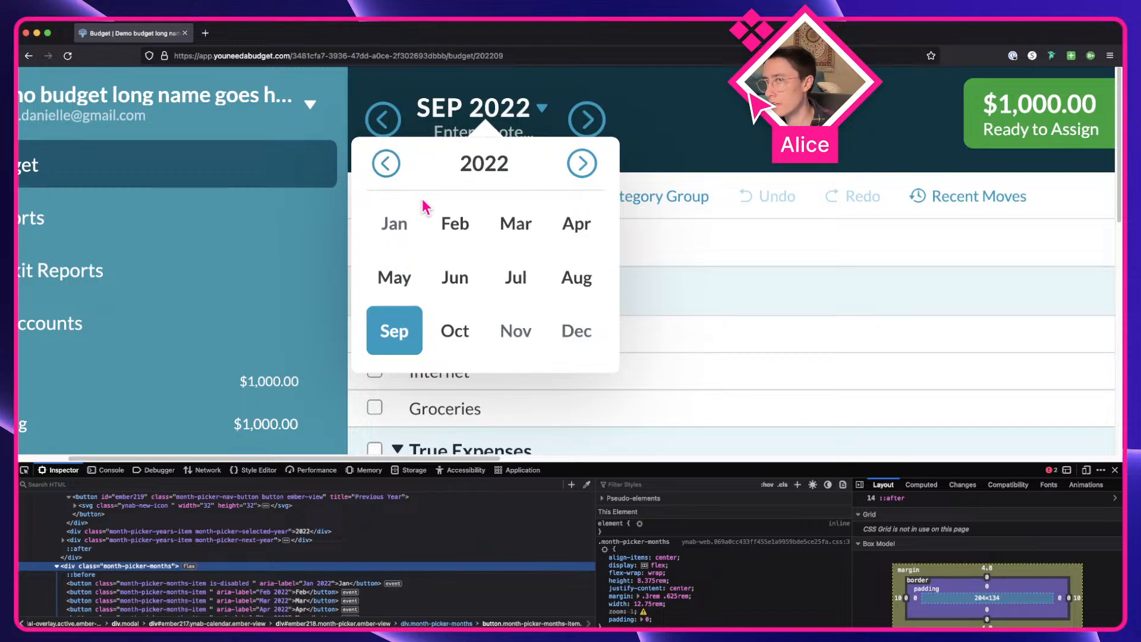
key("ctrl+Right")
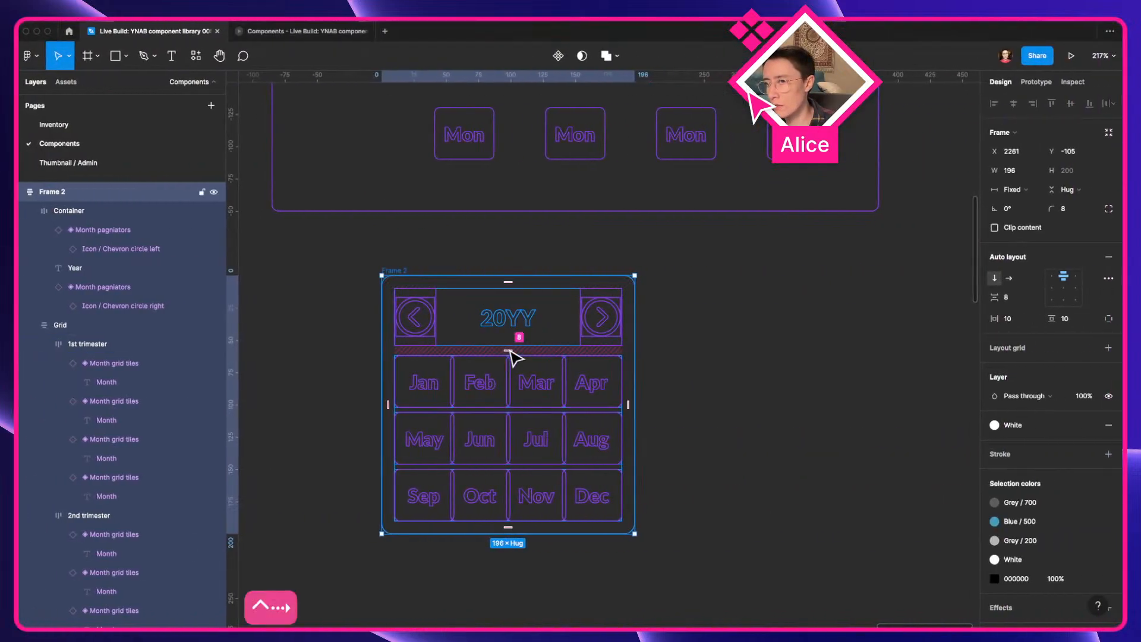
left_click(508, 349)
type("10")
key("Return")
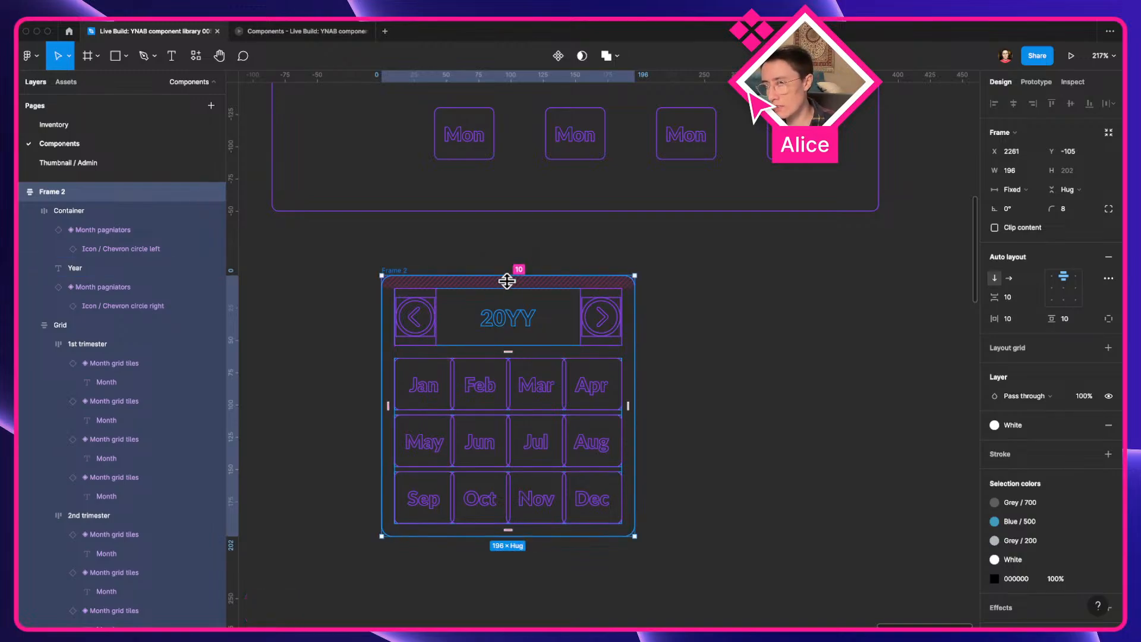
Check the padding inside the previous-year paginator, and set the calendar frame's top padding to 2
left_click(418, 294)
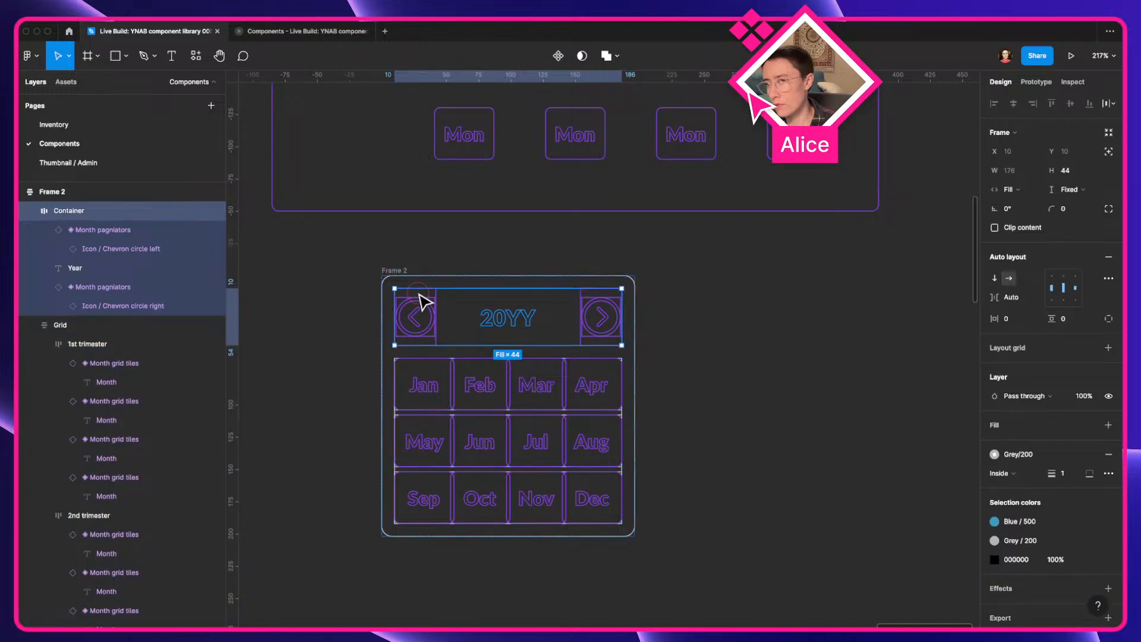
left_click(418, 317, "super")
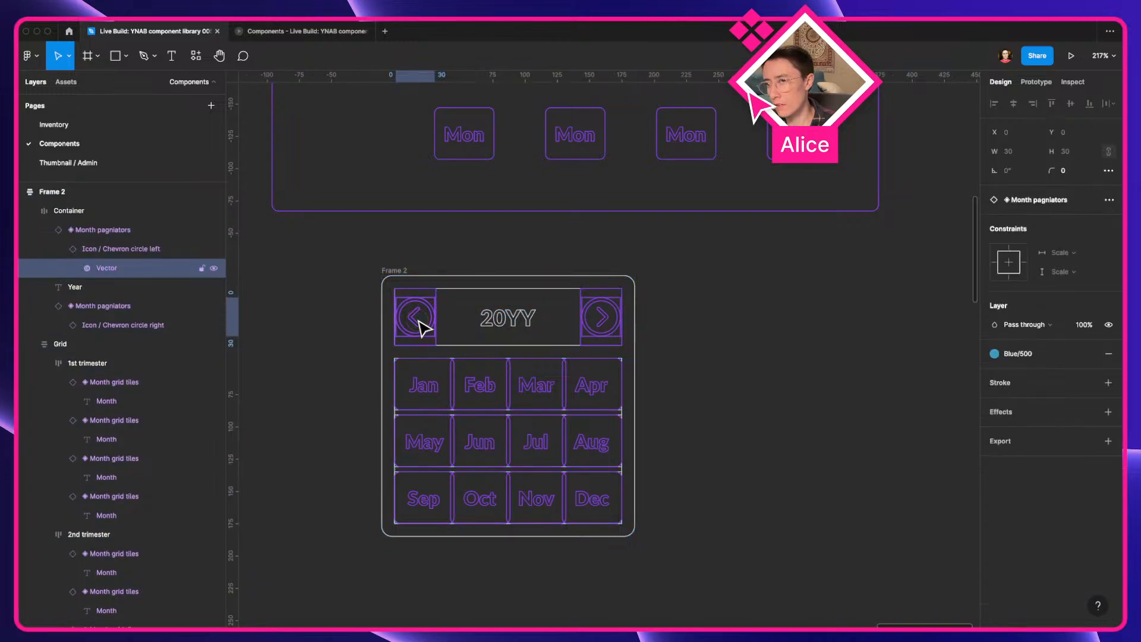
left_click(133, 230)
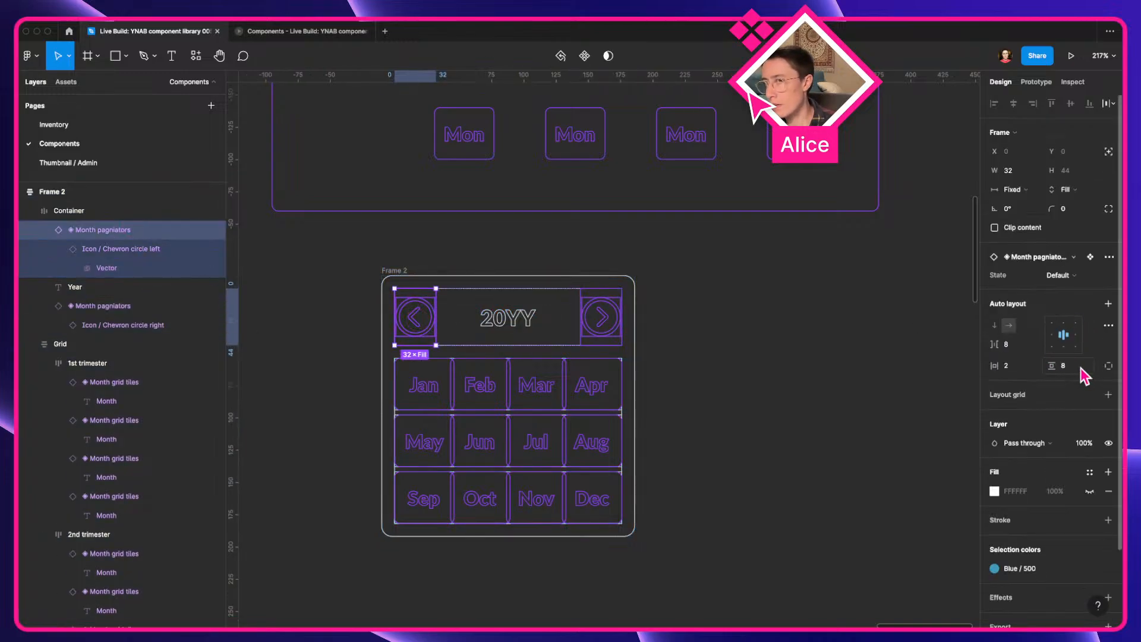
left_click(499, 285)
left_click(508, 283)
type("2")
key("Tab")
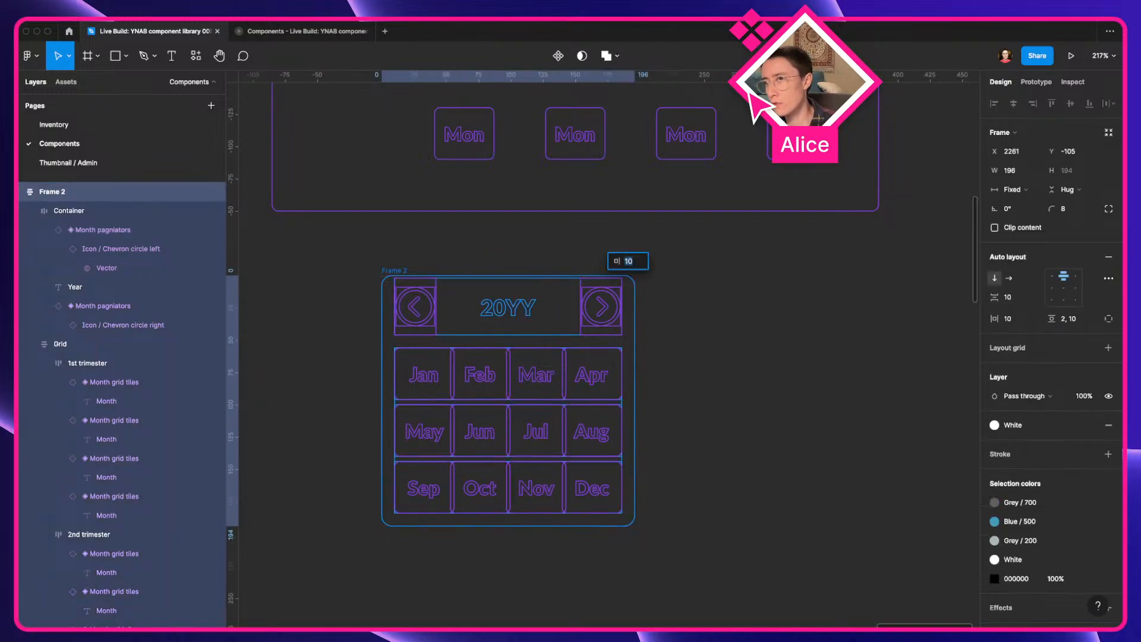
Leave outline view and compare the calendar's header spacing with YNAB's month picker
left_click(493, 258)
key("super+y")
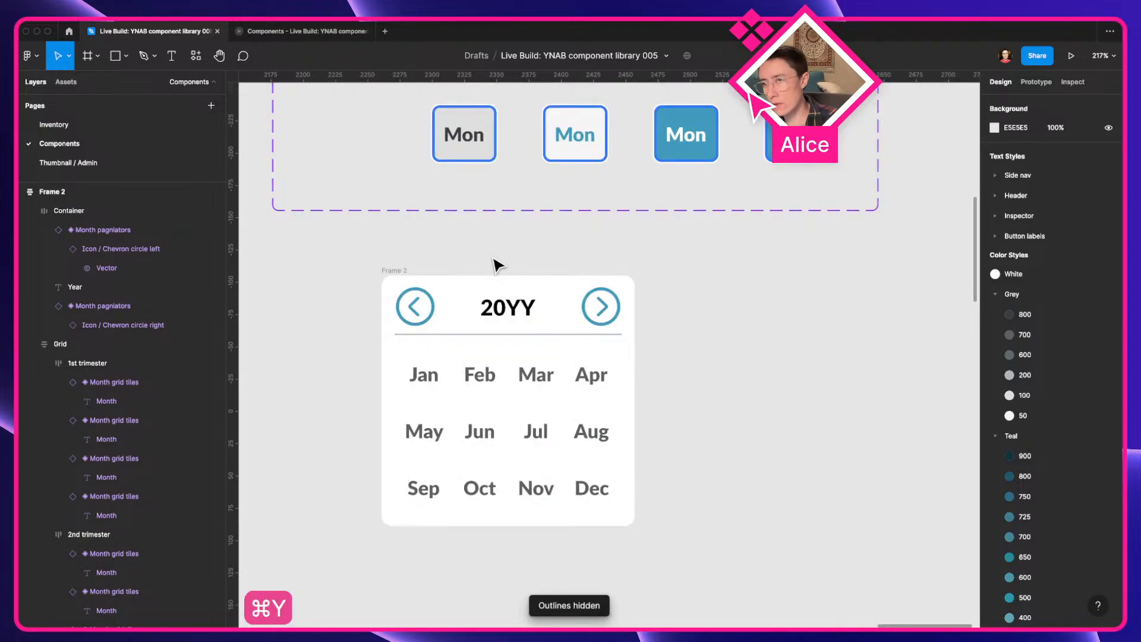
key("ctrl+Left")
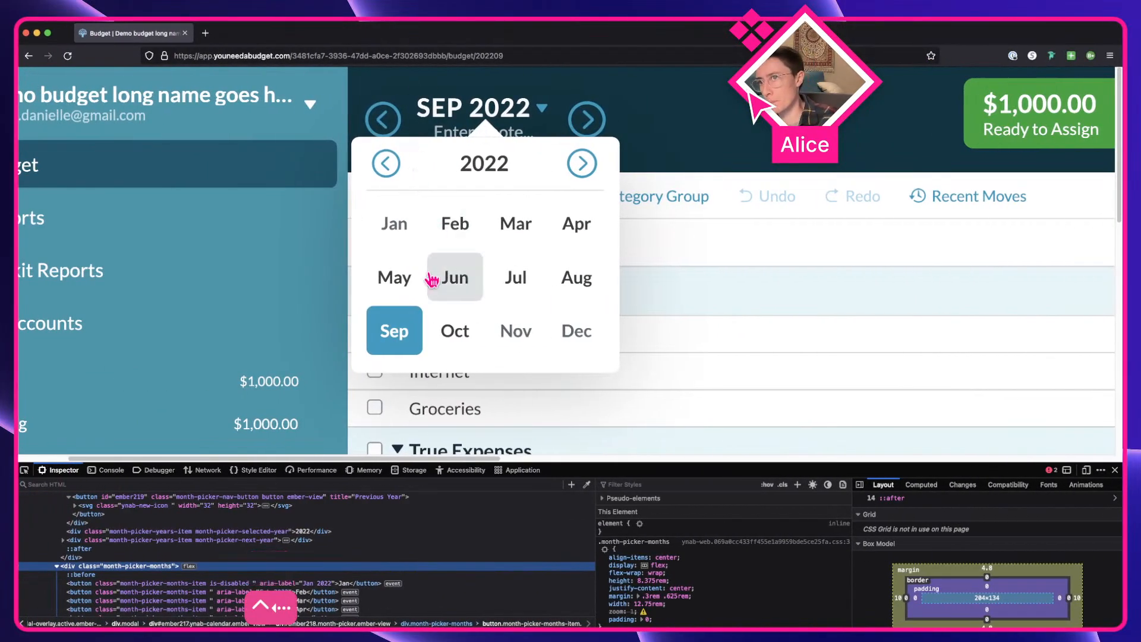
key("ctrl+Right")
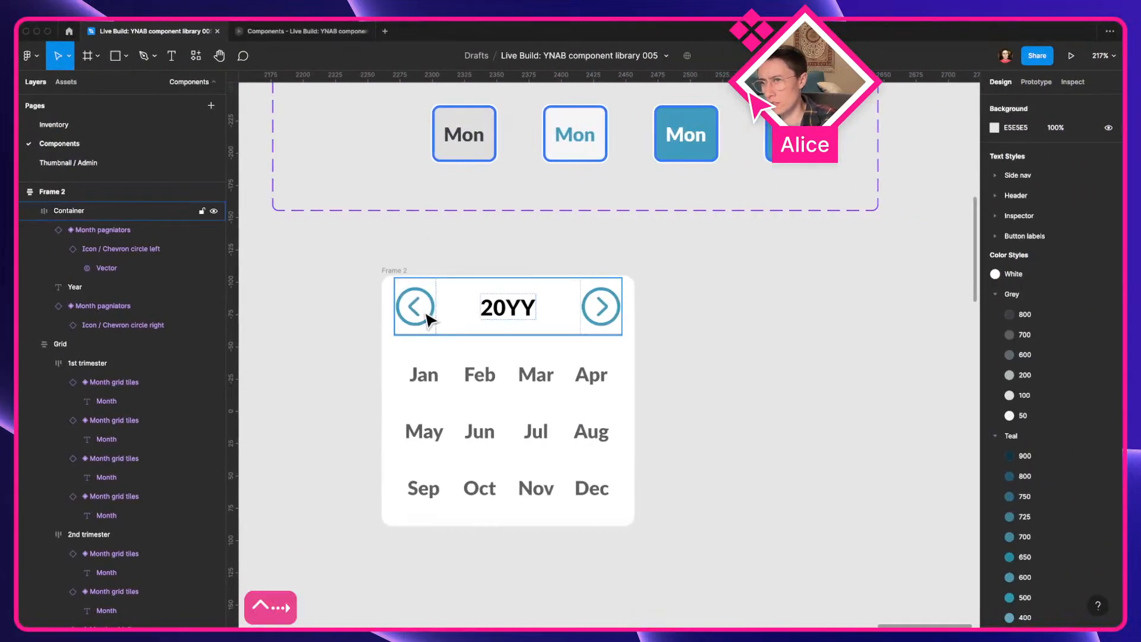
key("ctrl+Left")
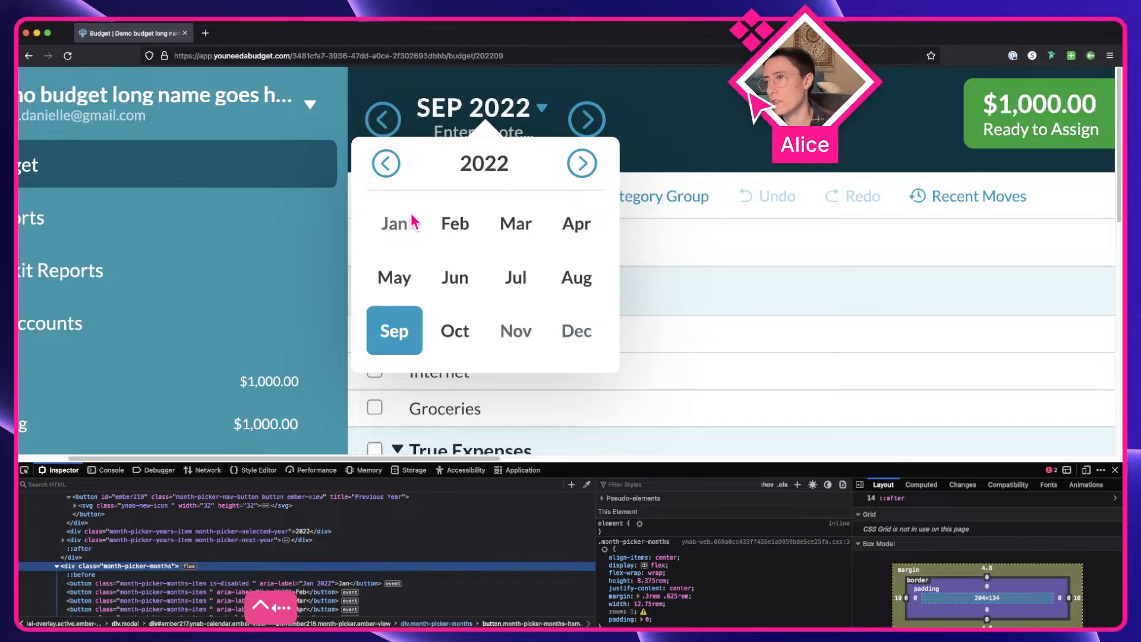
key("ctrl+Right")
Try increasing the header container's height to about 49, and undo the resize
left_click(458, 324)
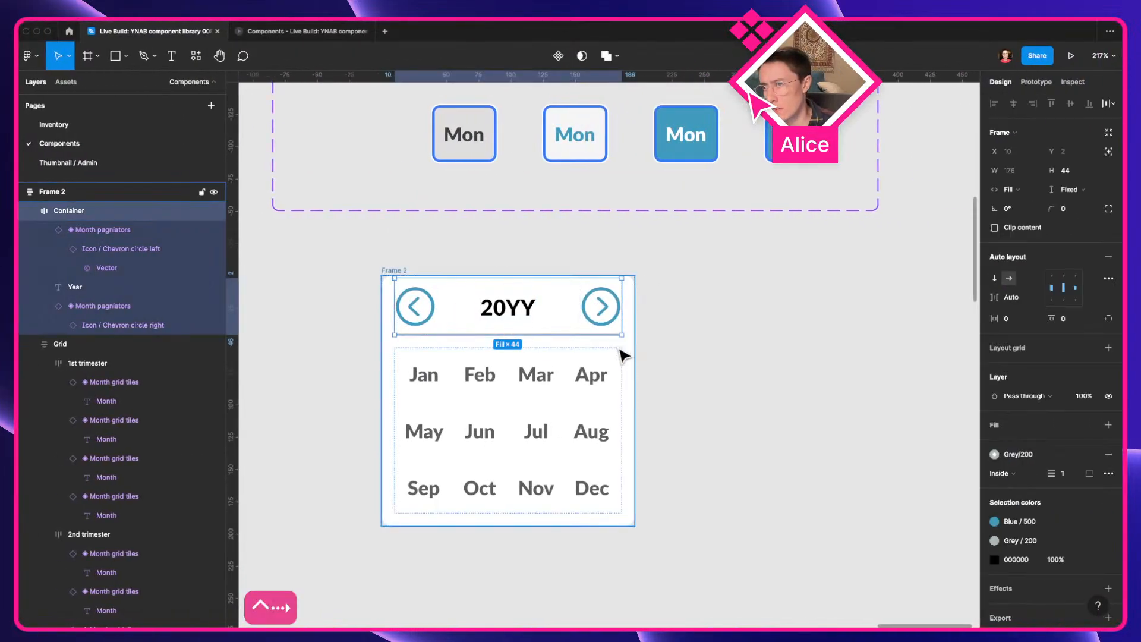
left_click_drag(558, 334, 558, 341)
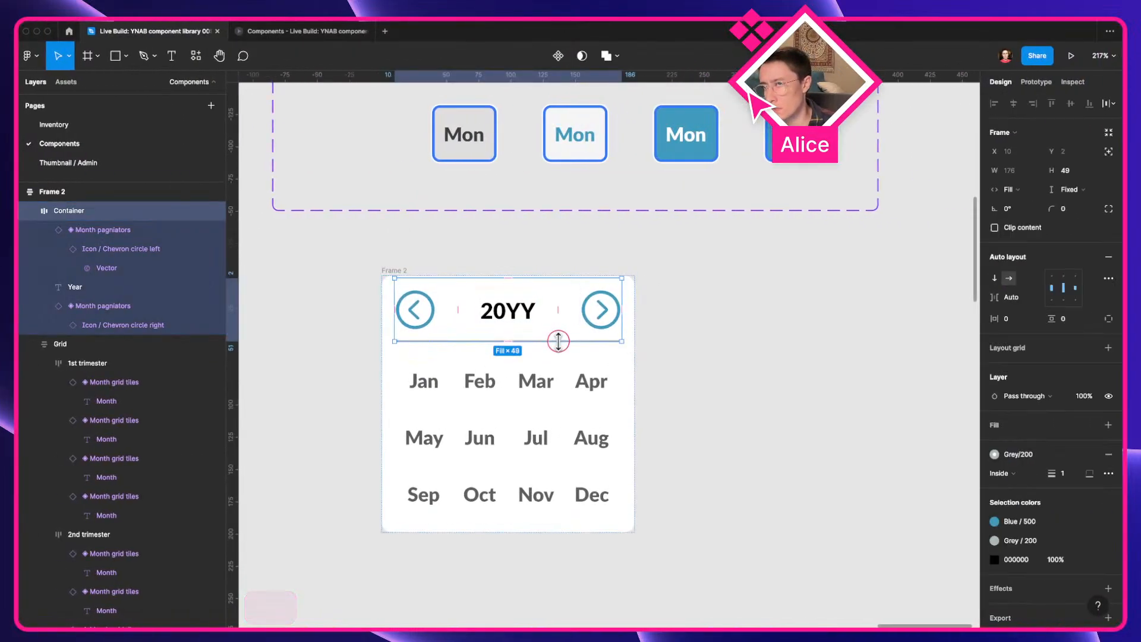
key("super+z")
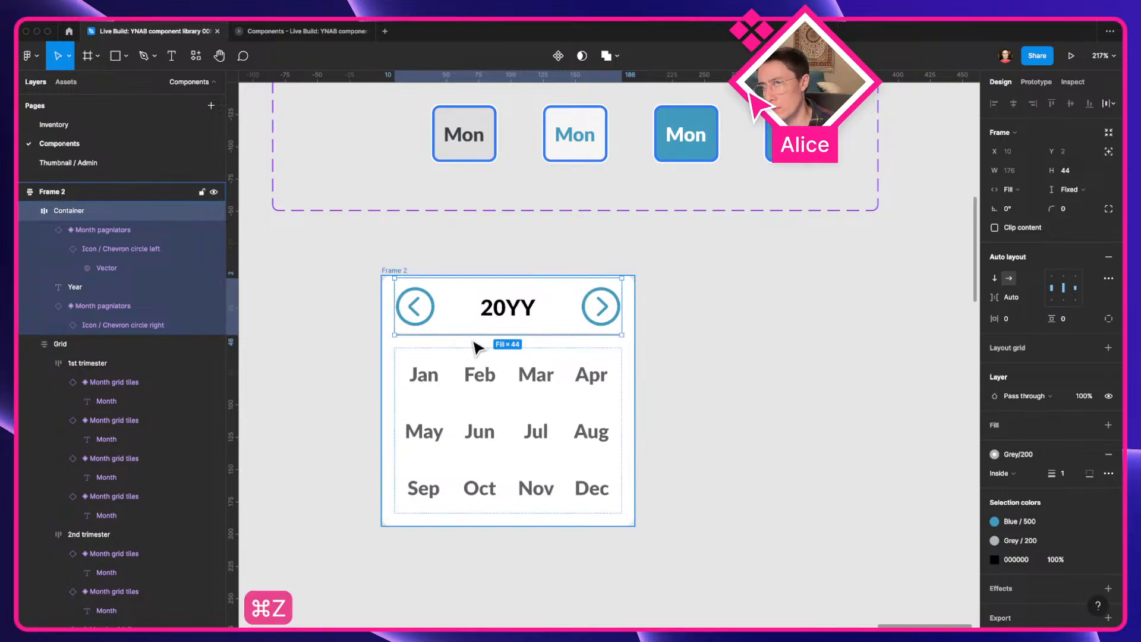
Select both month paginators in the header, and examine the extents of YNAB's previous-year and next-year buttons for comparison
left_click(416, 325)
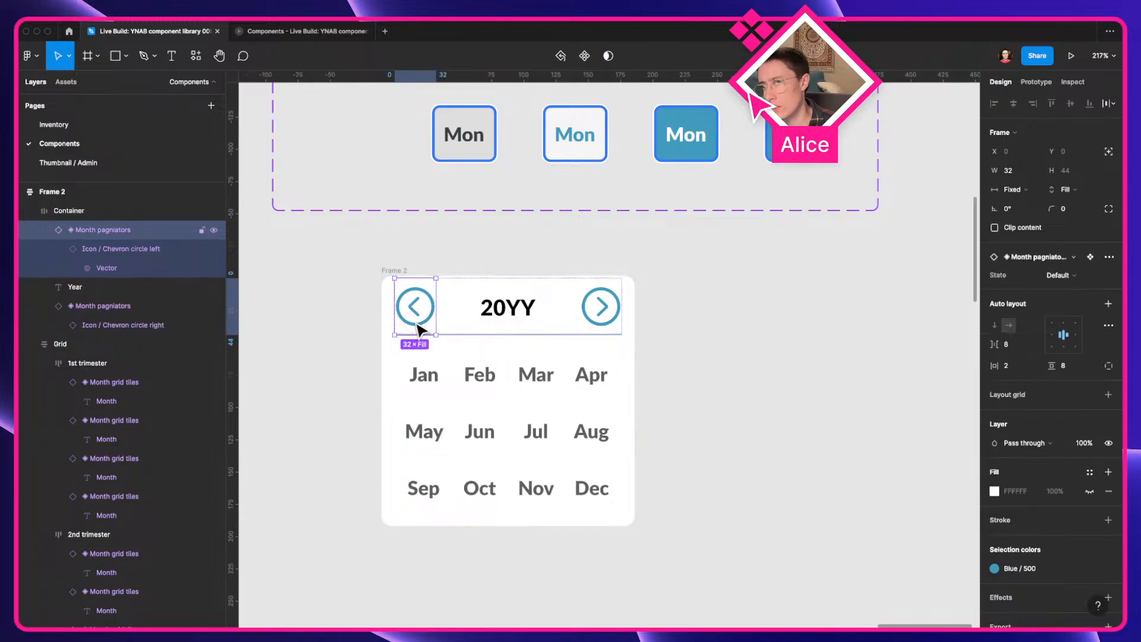
left_click(612, 329, "shift")
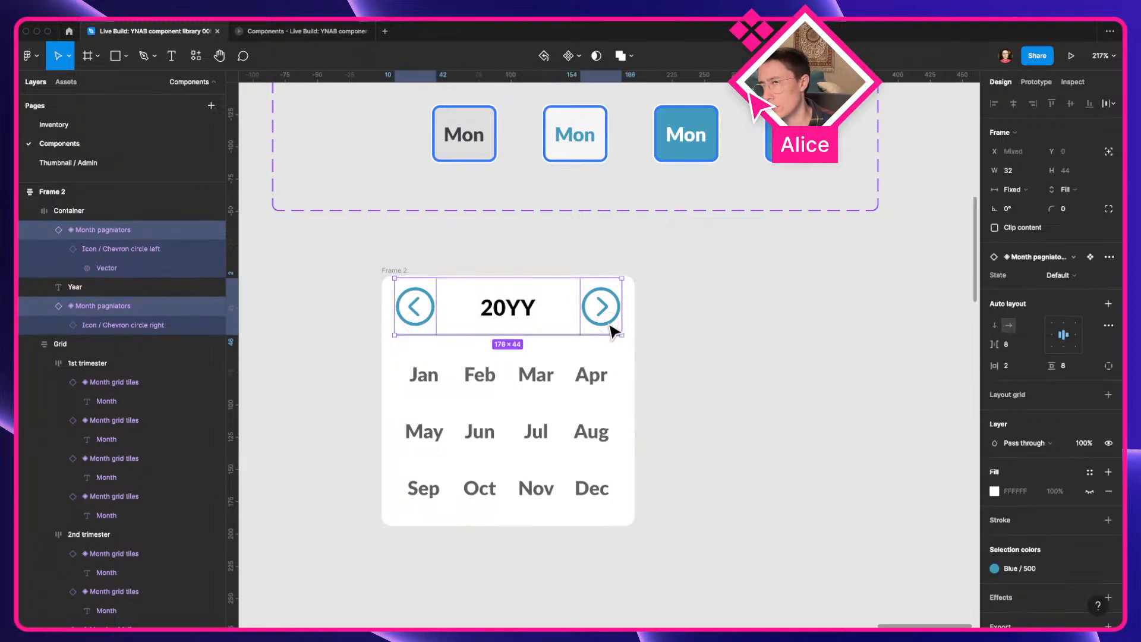
key("ctrl+Left")
right_click(383, 167)
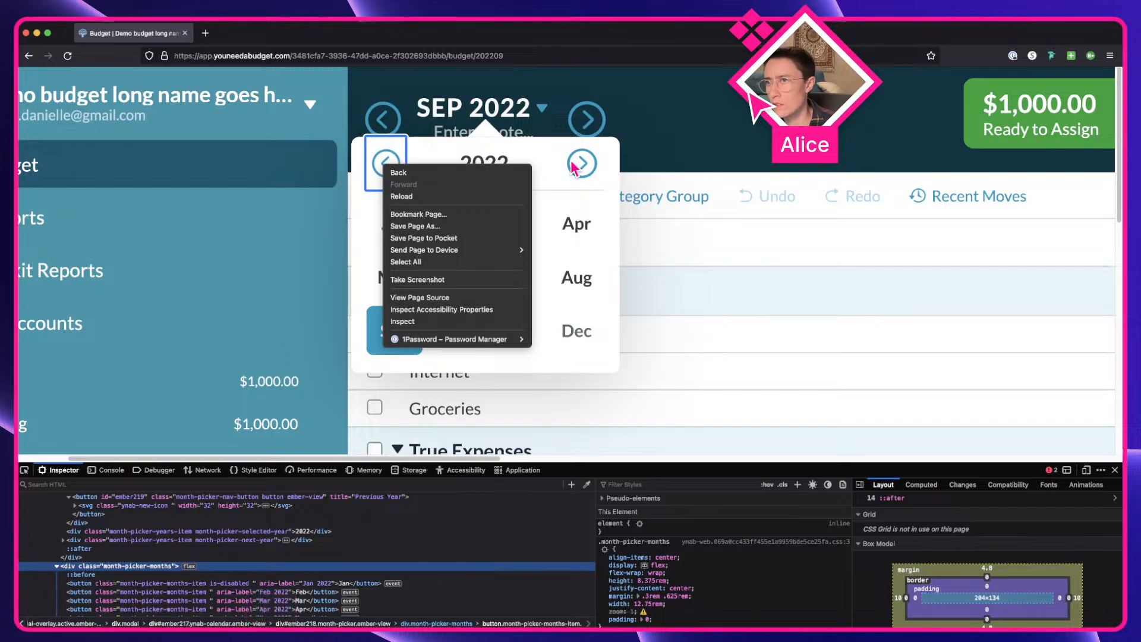
left_click(585, 170)
right_click(590, 171)
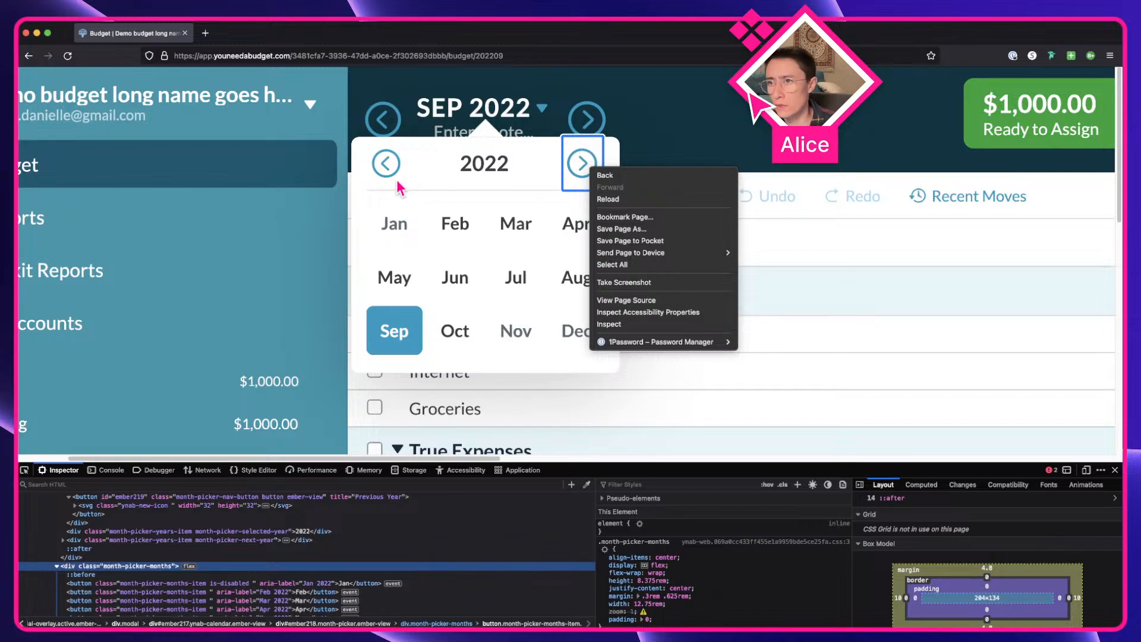
Return to Figma and set the stroke position of the calendar's header container to Outside
key("ctrl+Right")
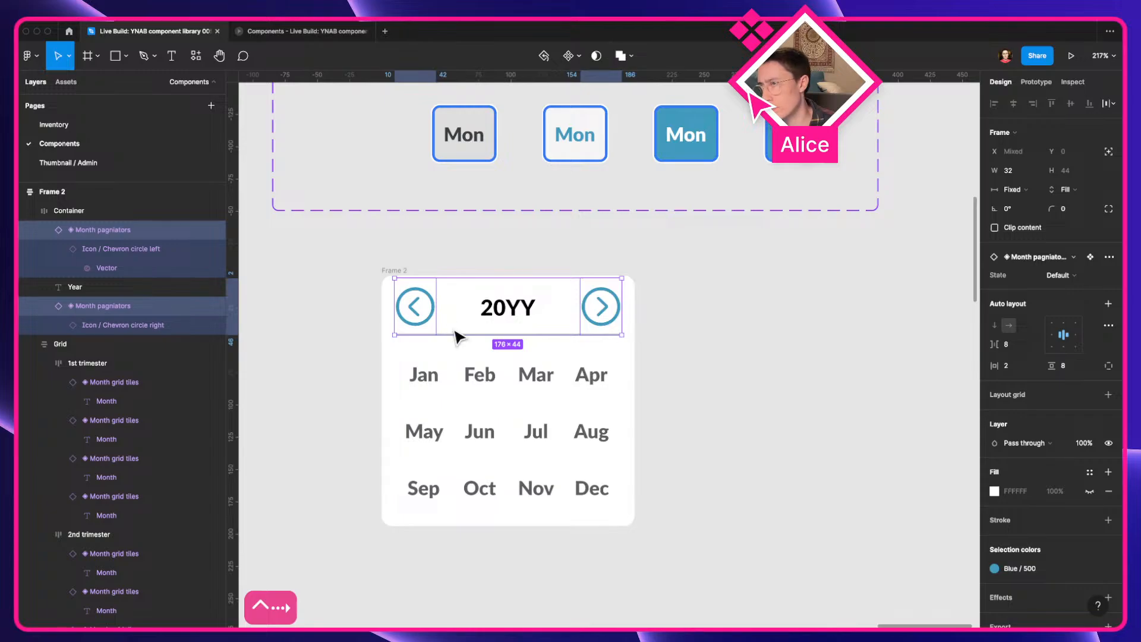
left_click(553, 322)
left_click(1003, 473)
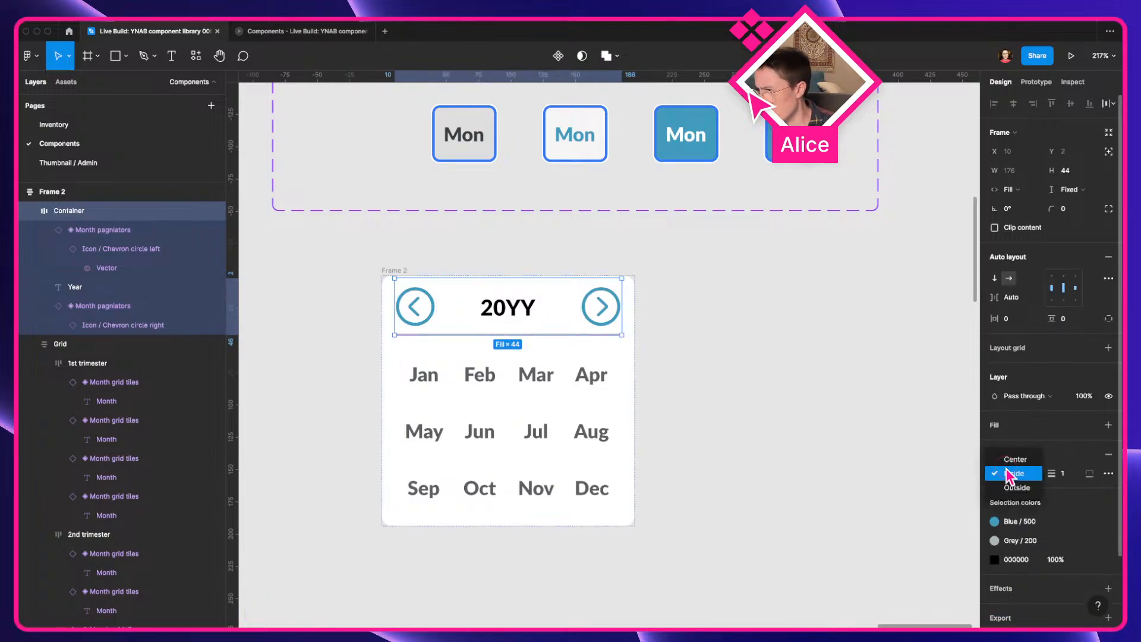
left_click(1013, 490)
Check YNAB's February hover appearance, and switch the Feb tile in the Figma calendar to its enabled Hover state
key("ctrl+Left")
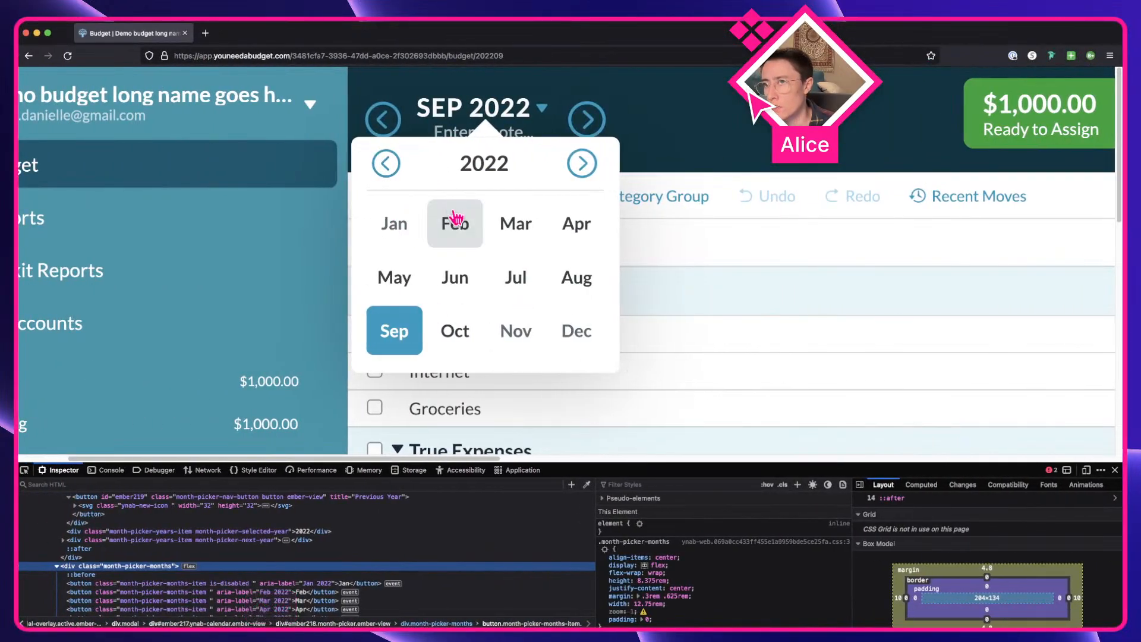
key("ctrl+Right")
left_click(477, 370)
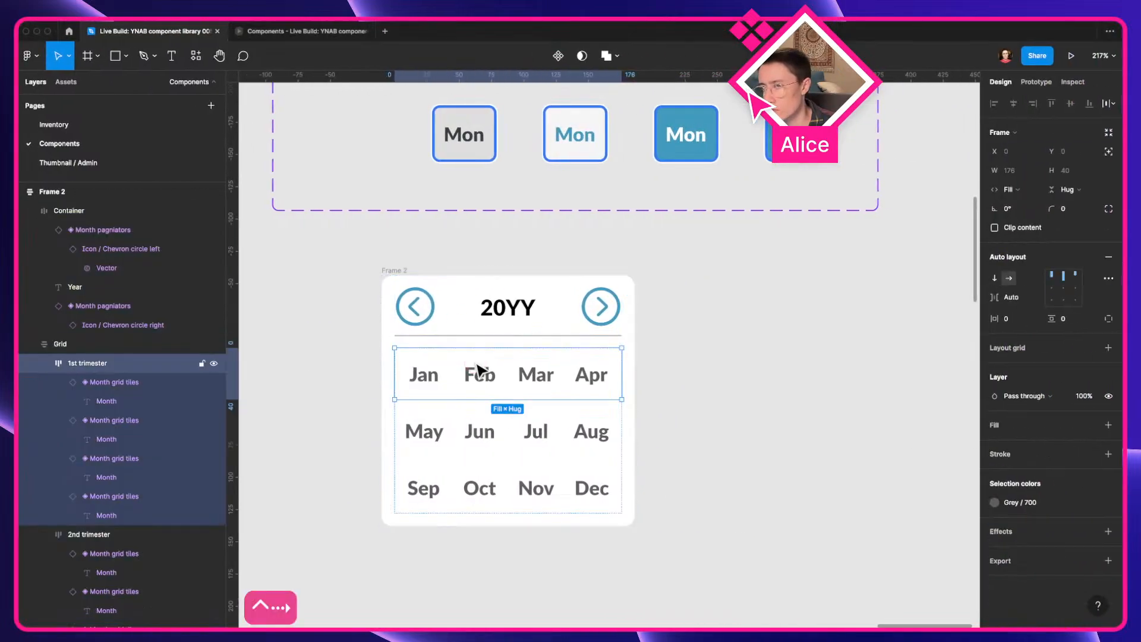
left_click(477, 370)
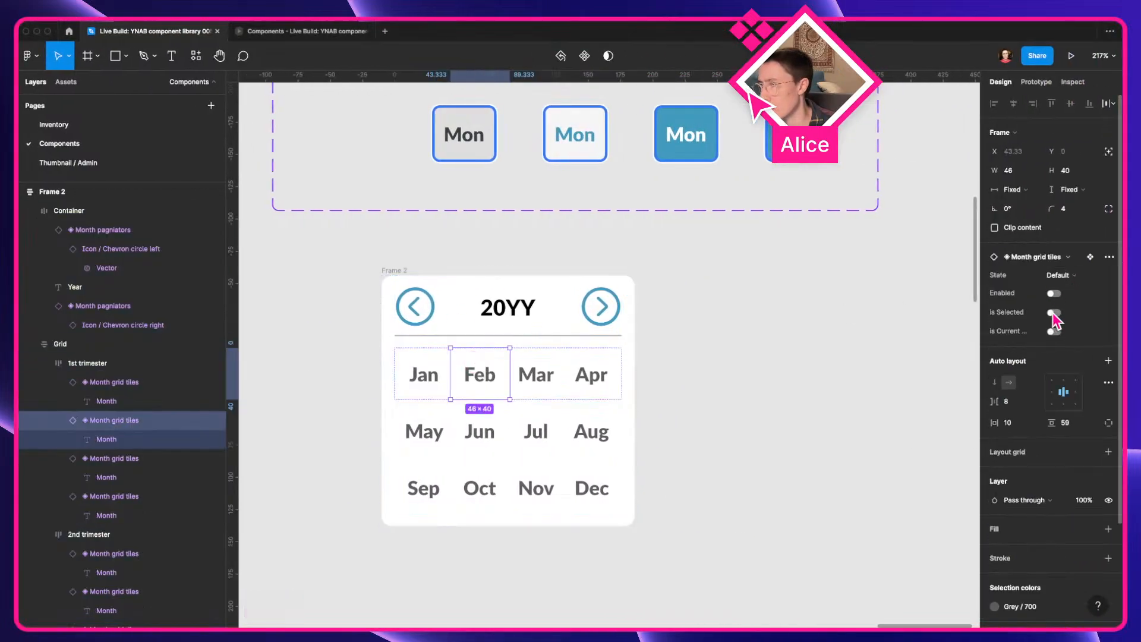
left_click(1058, 279)
left_click(1010, 288)
left_click(723, 400)
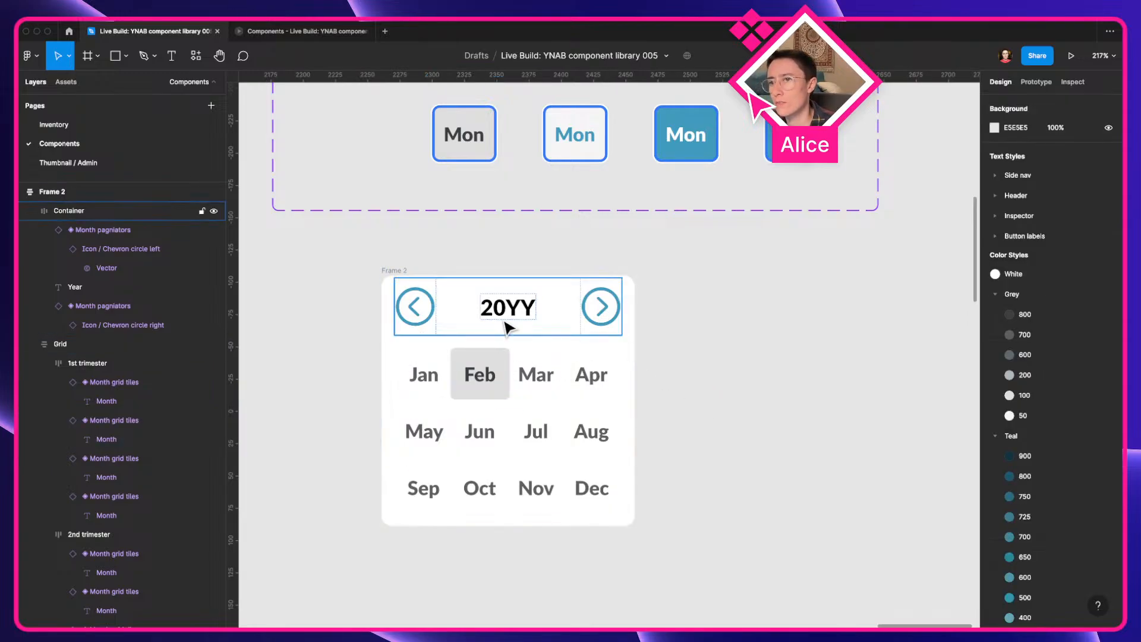
Set the vertical spacing between the calendar's header and month grid to 8
left_click(396, 328)
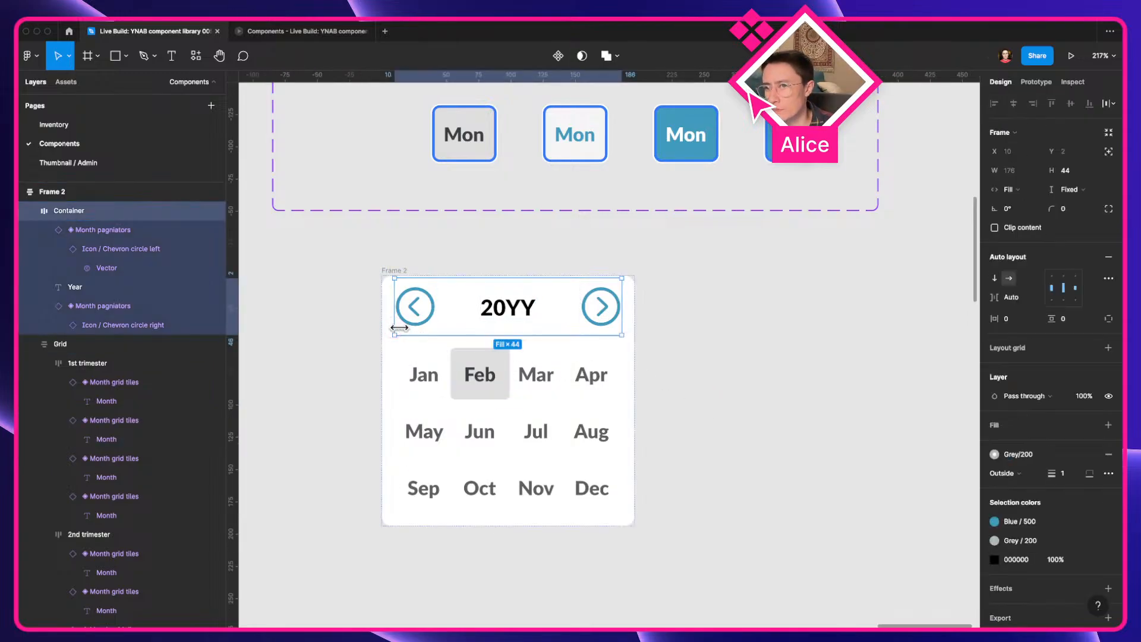
left_click(477, 348)
left_click(514, 340)
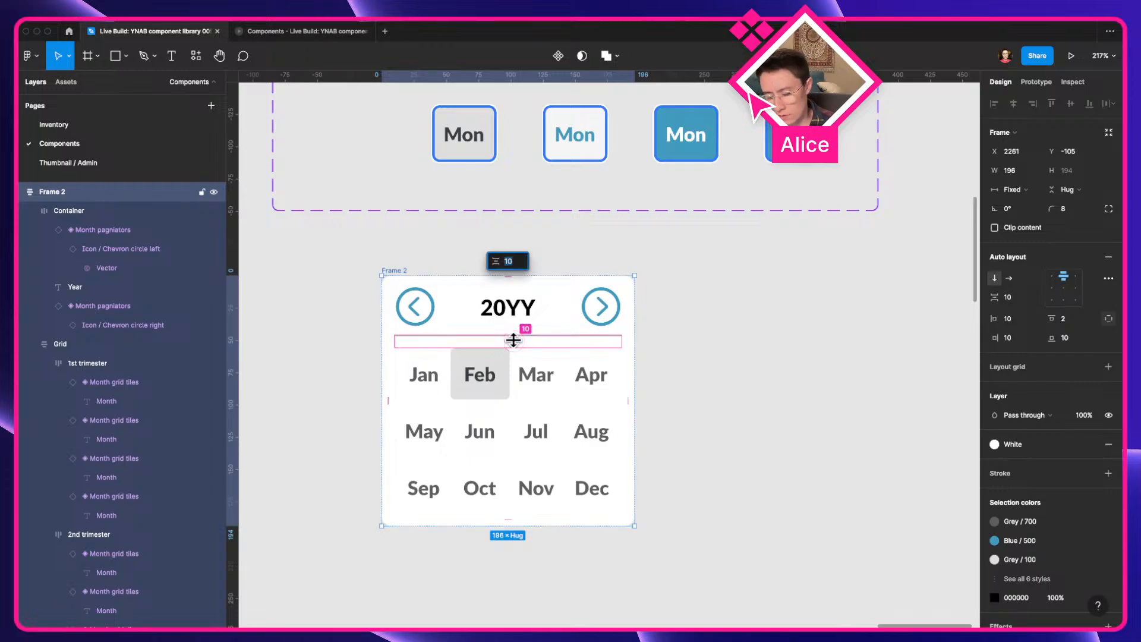
type("8")
key("Return")
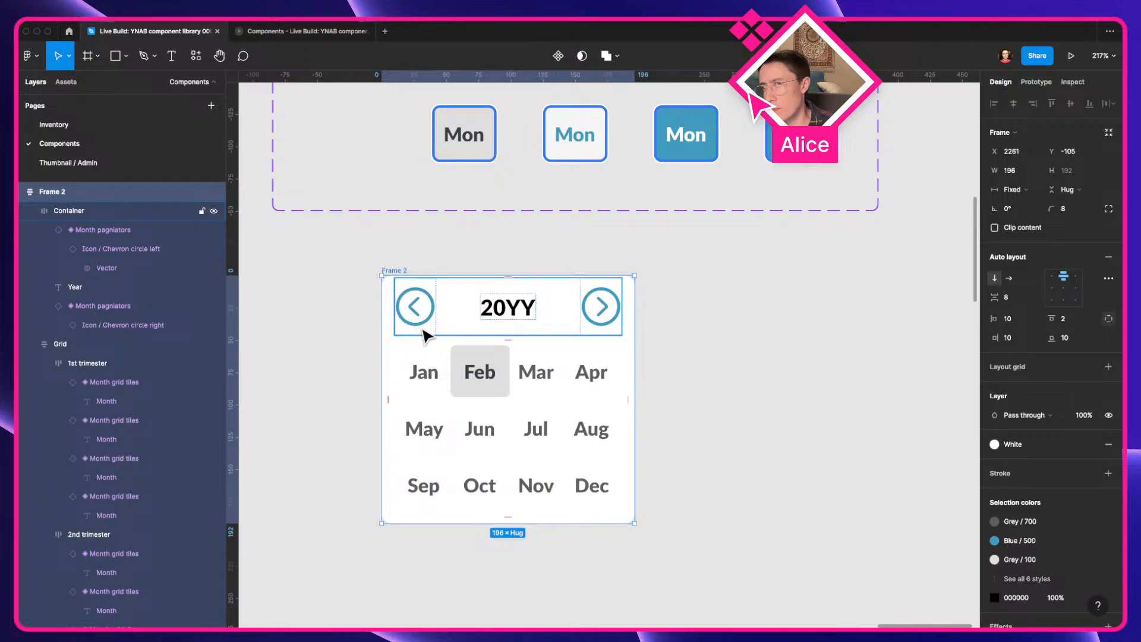
left_click(688, 361)
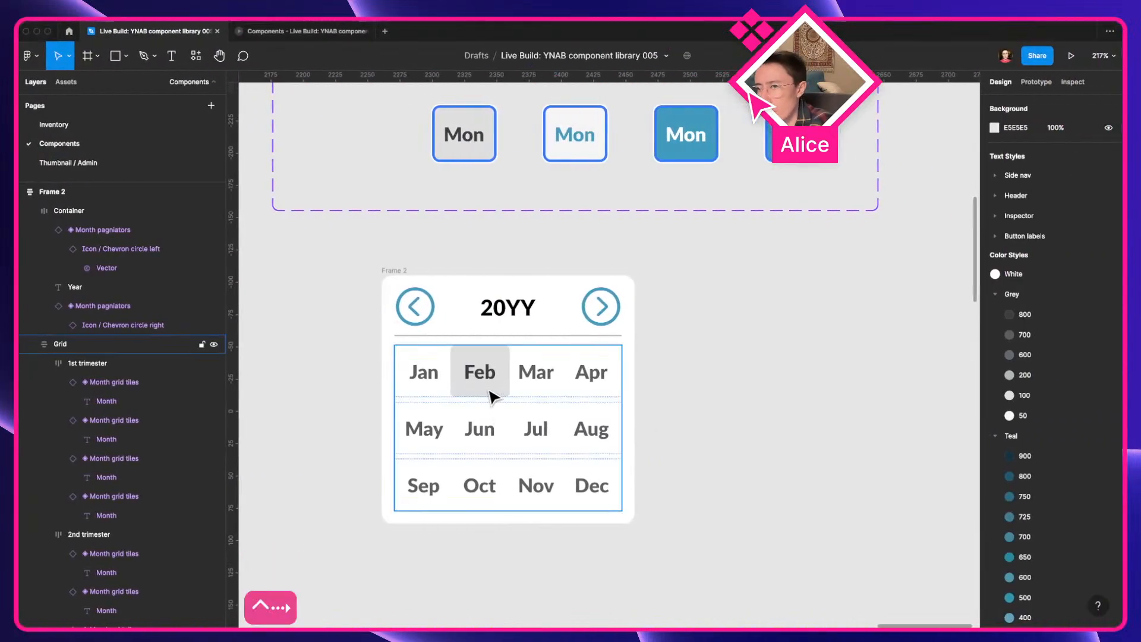
Return the Feb tile to its Default state with Enabled turned off
left_click(492, 393)
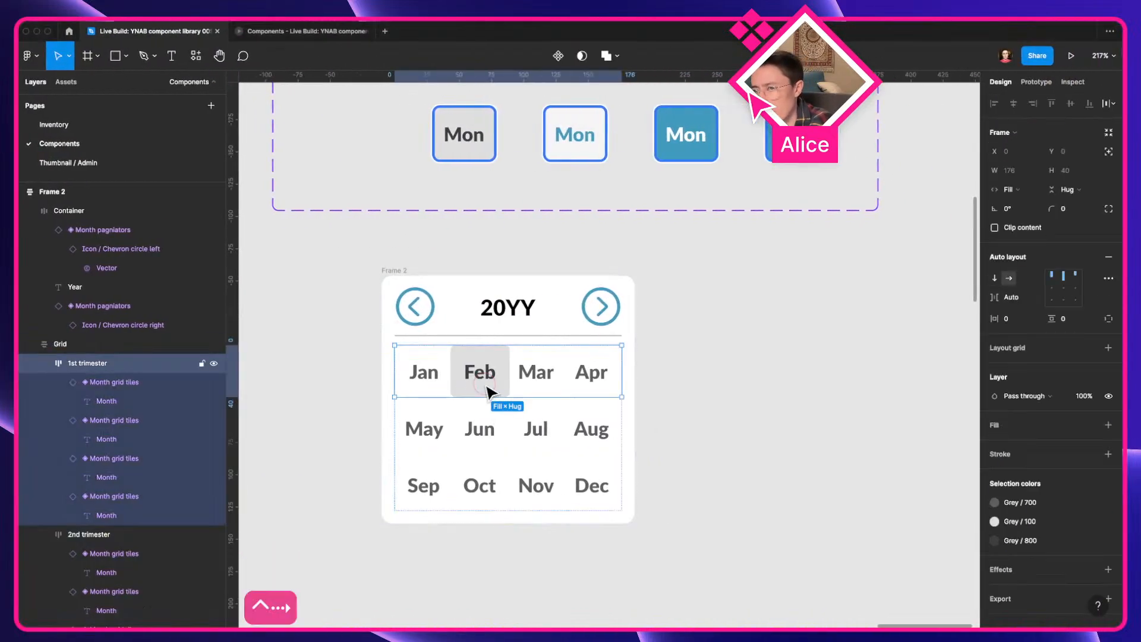
left_click(466, 395)
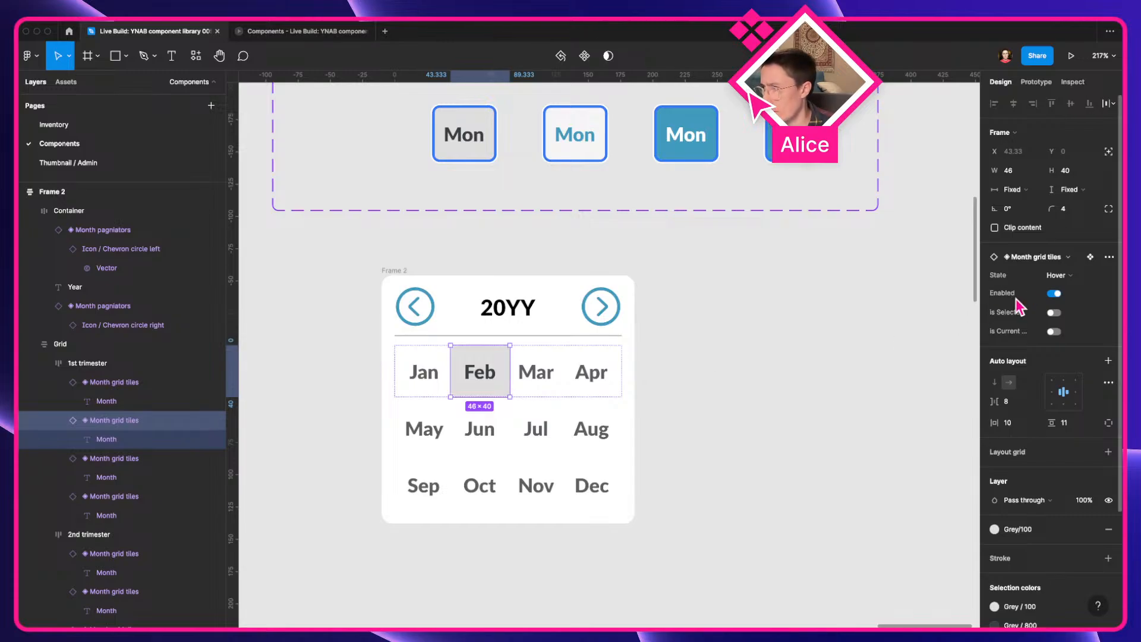
left_click(1054, 293)
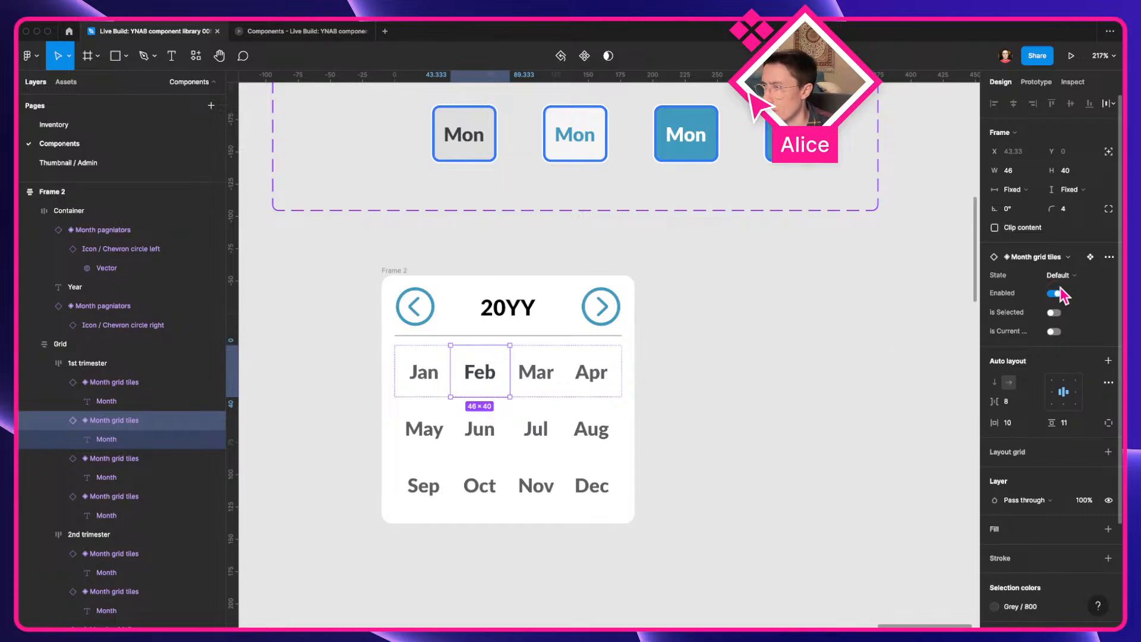
left_click(1061, 276)
left_click(1050, 276)
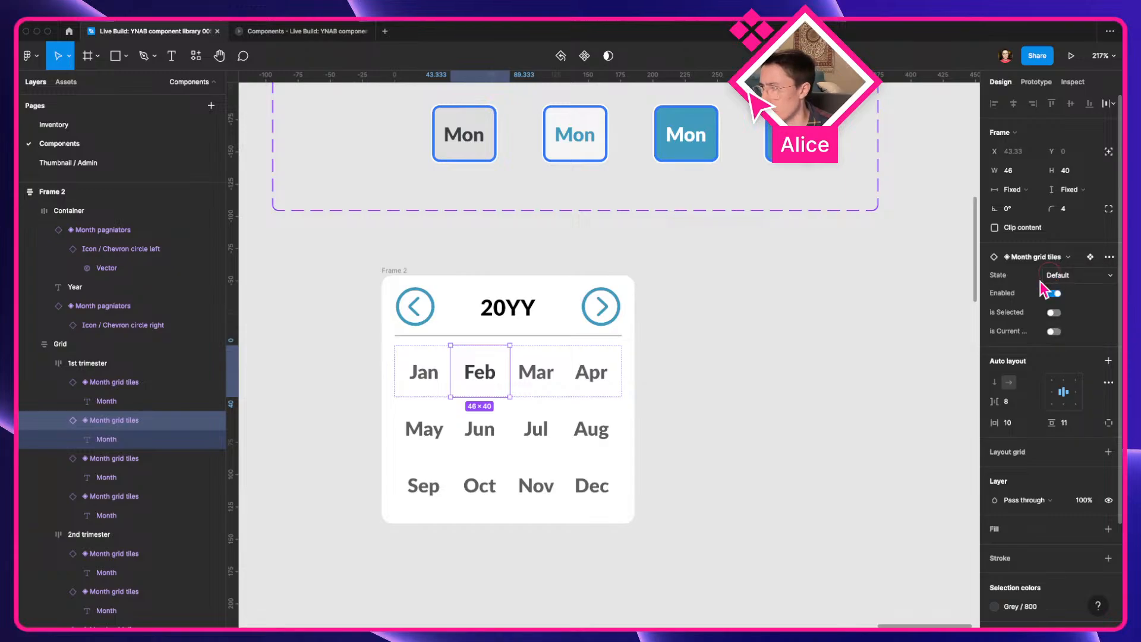
left_click(792, 349)
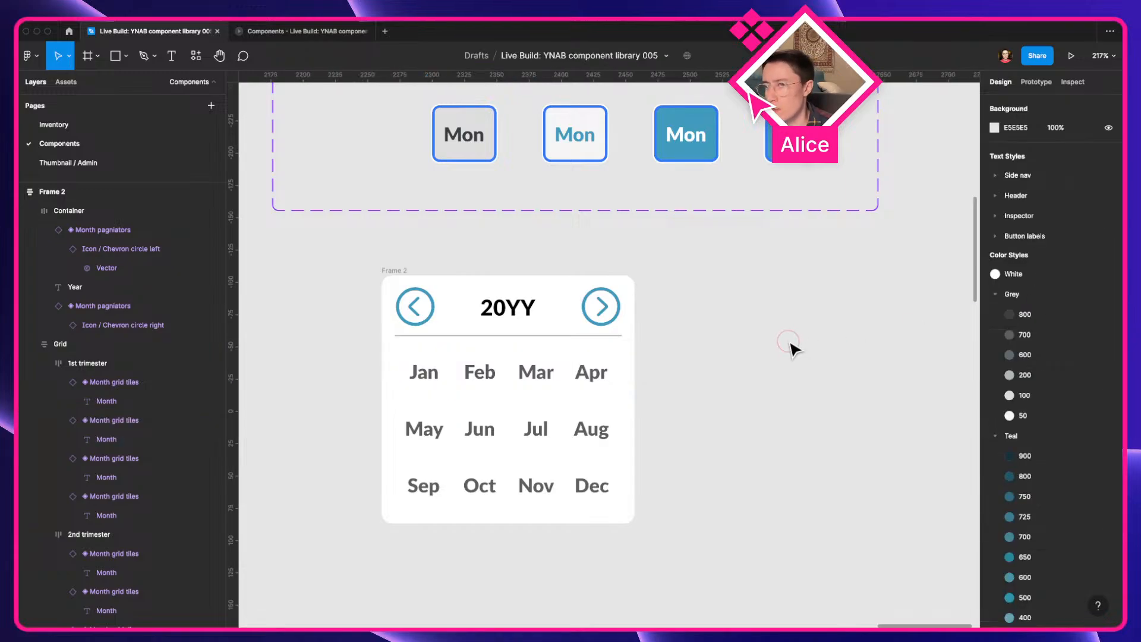
Compare the calendar frame with YNAB's month picker, examining the pointer arrow above YNAB's popup
scroll(794, 351, "down", 3)
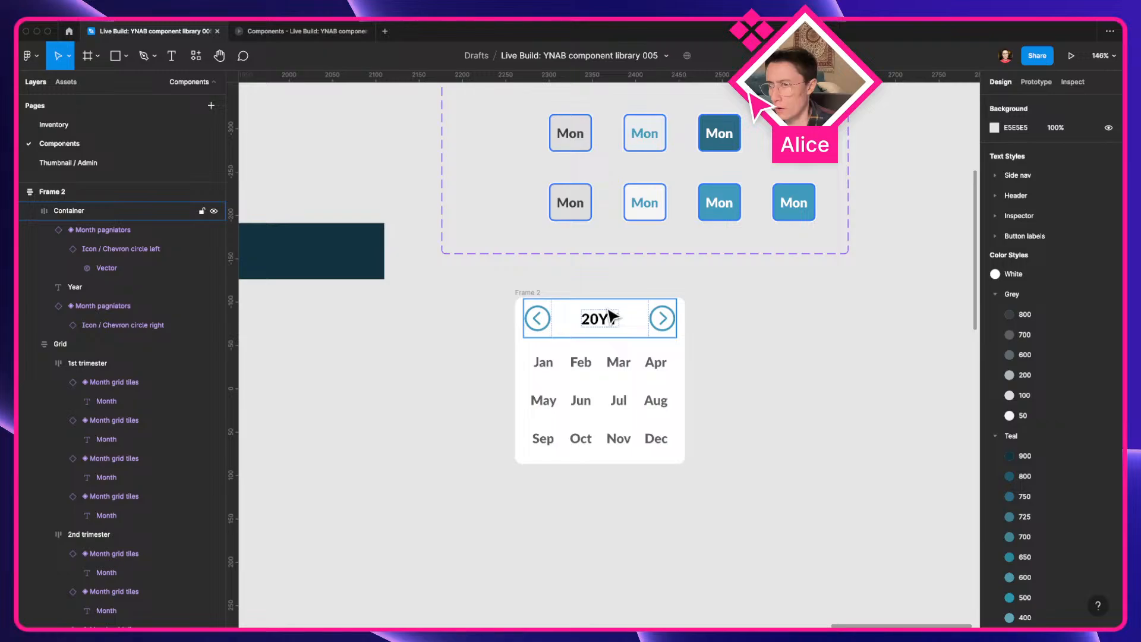
scroll(709, 387, "up", 4)
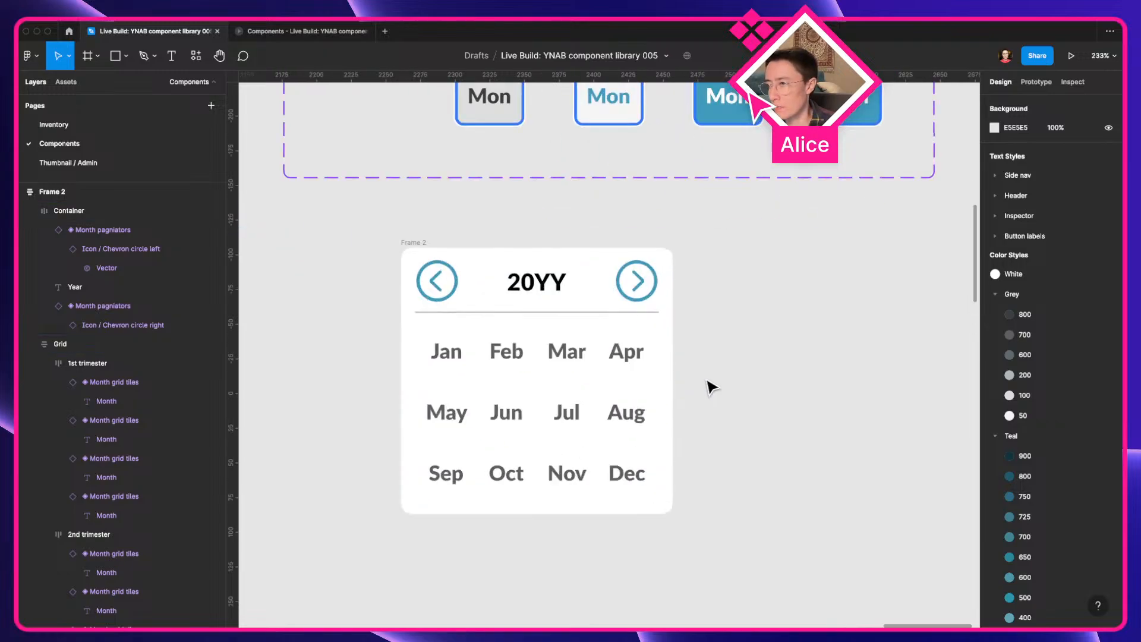
key("ctrl+Left")
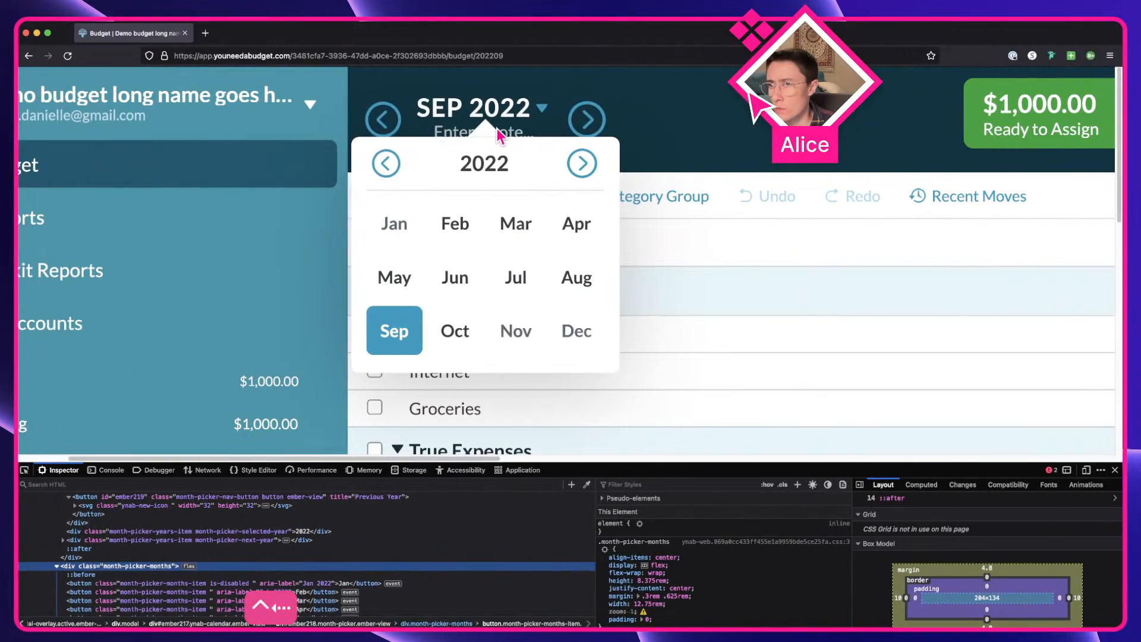
right_click(487, 133)
left_click(482, 136)
key("ctrl+Right")
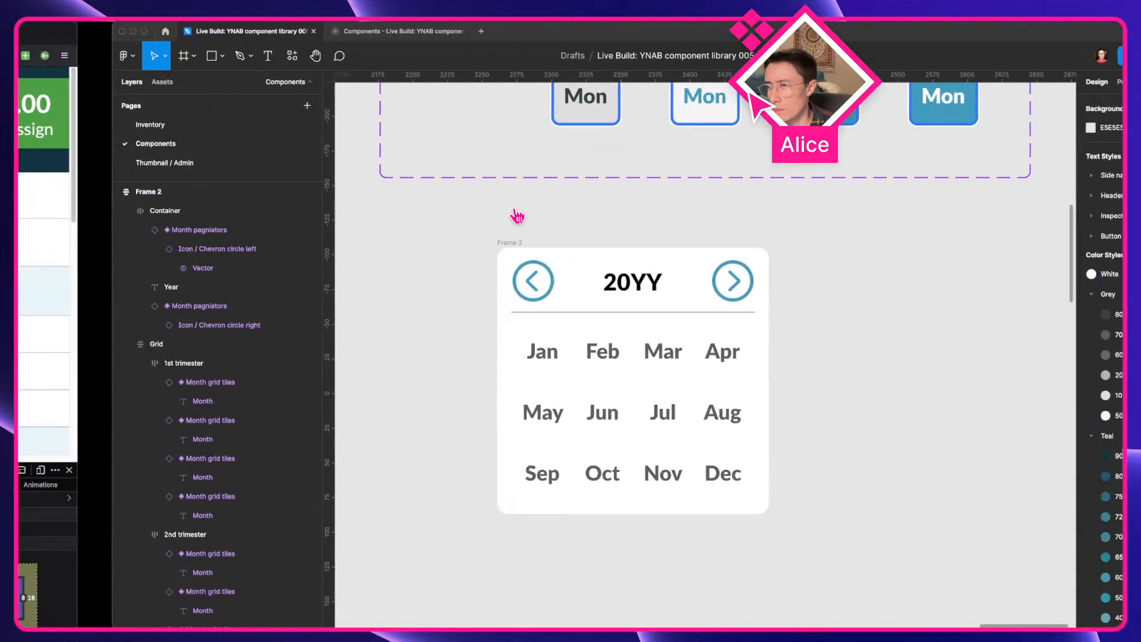
left_click(543, 215)
left_click(408, 245)
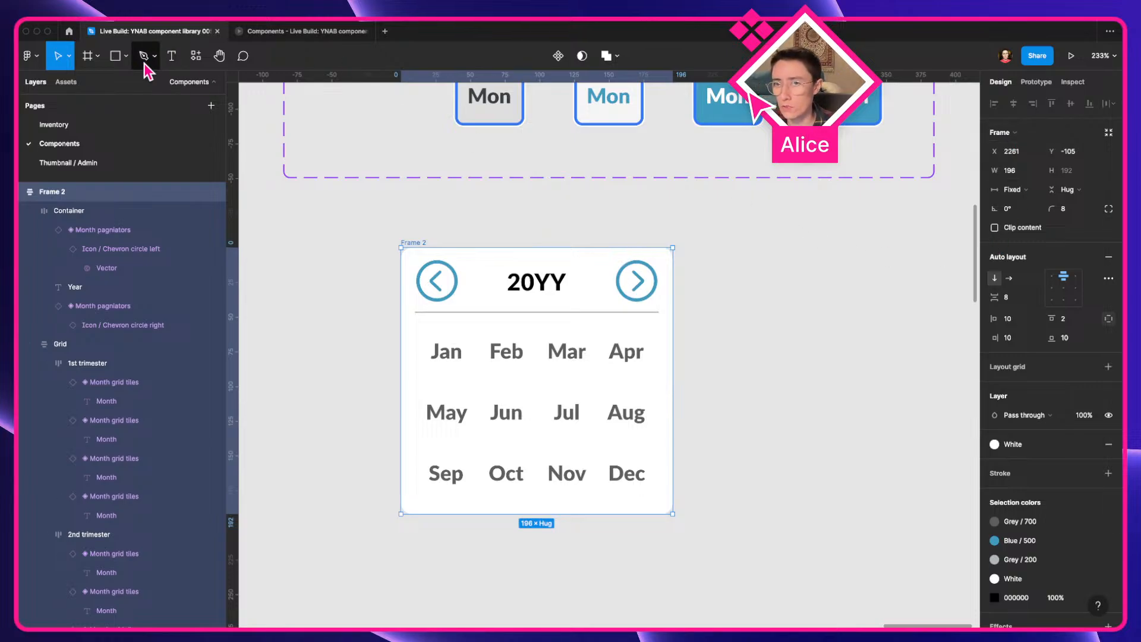
Search YNAB's page markup in the browser inspector for the month picker's pointer arrow, collapsing the years and months containers
key("ctrl+Left")
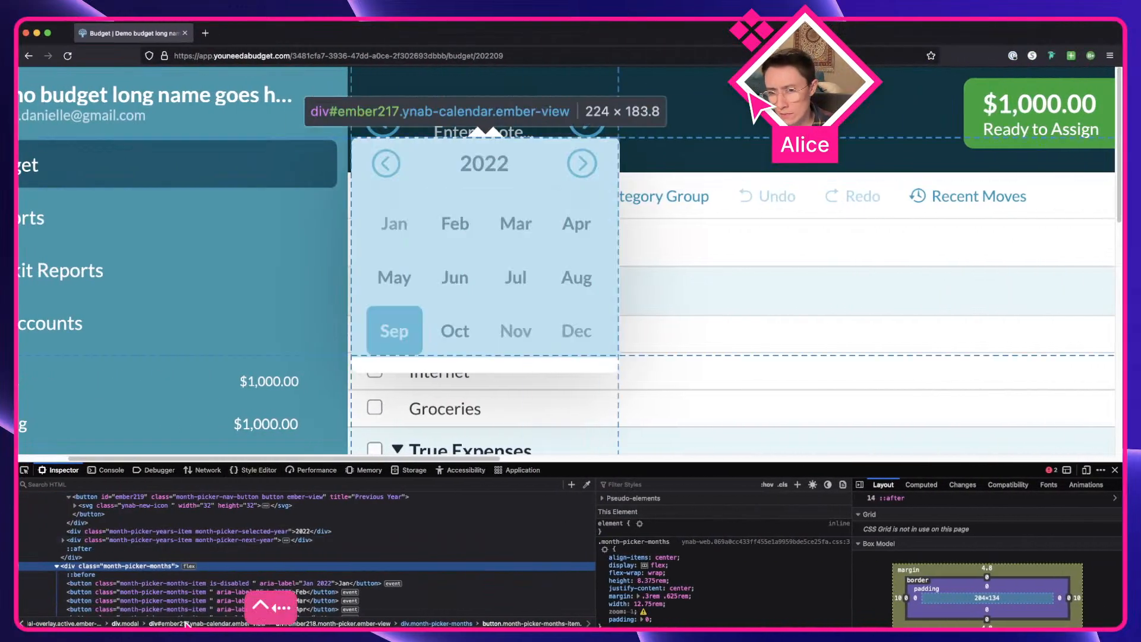
scroll(133, 552, "up", 2)
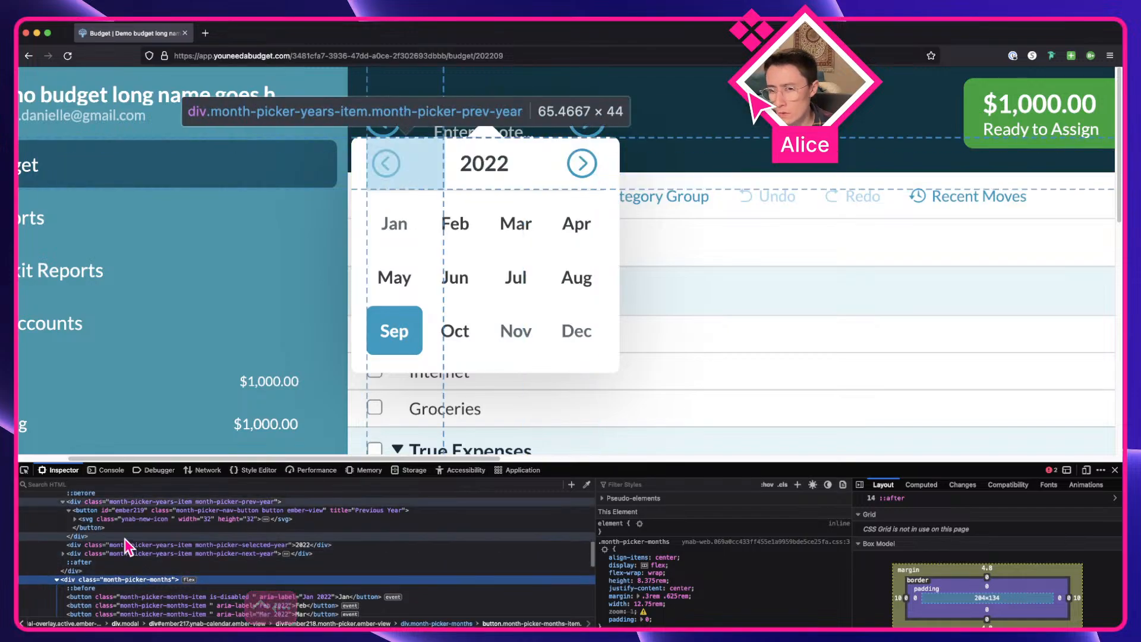
scroll(109, 501, "up", 3)
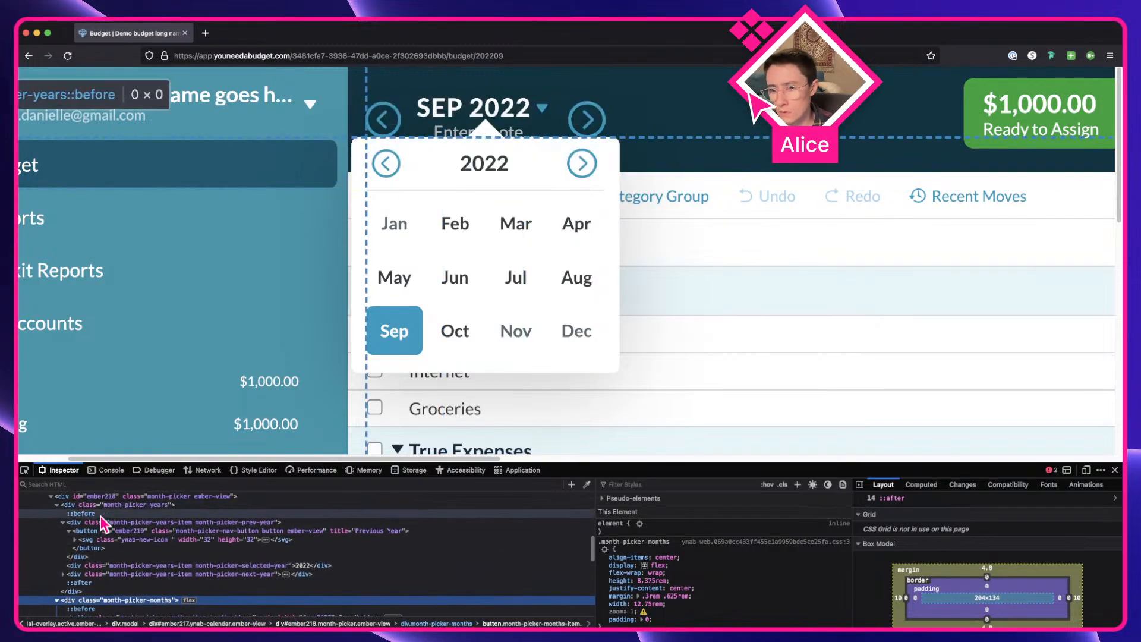
left_click(101, 514)
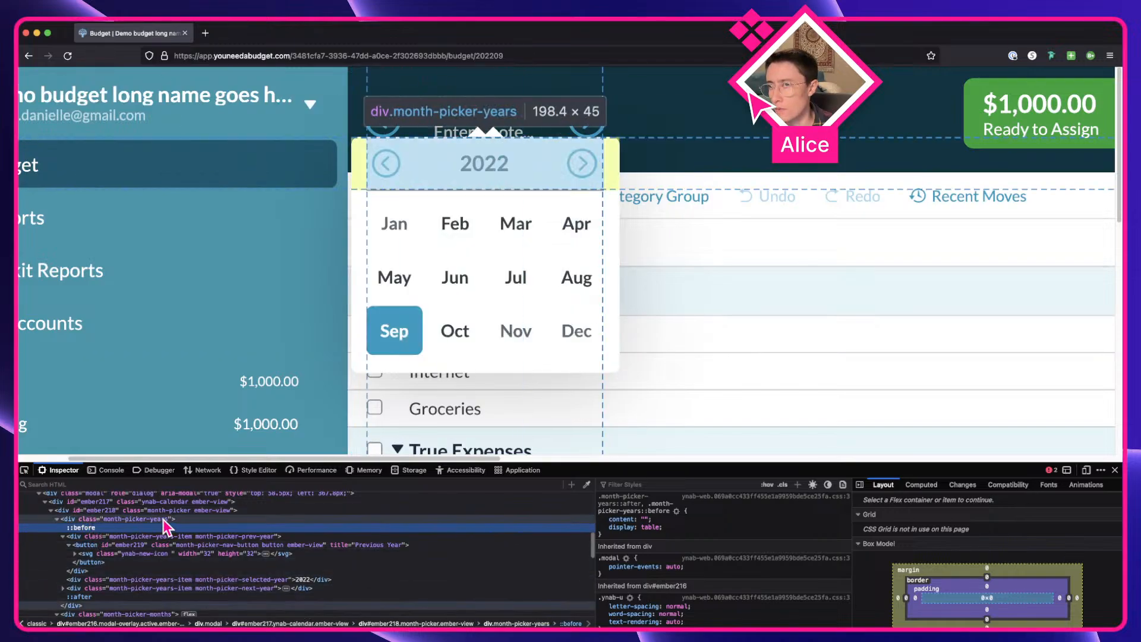
scroll(148, 510, "up", 2)
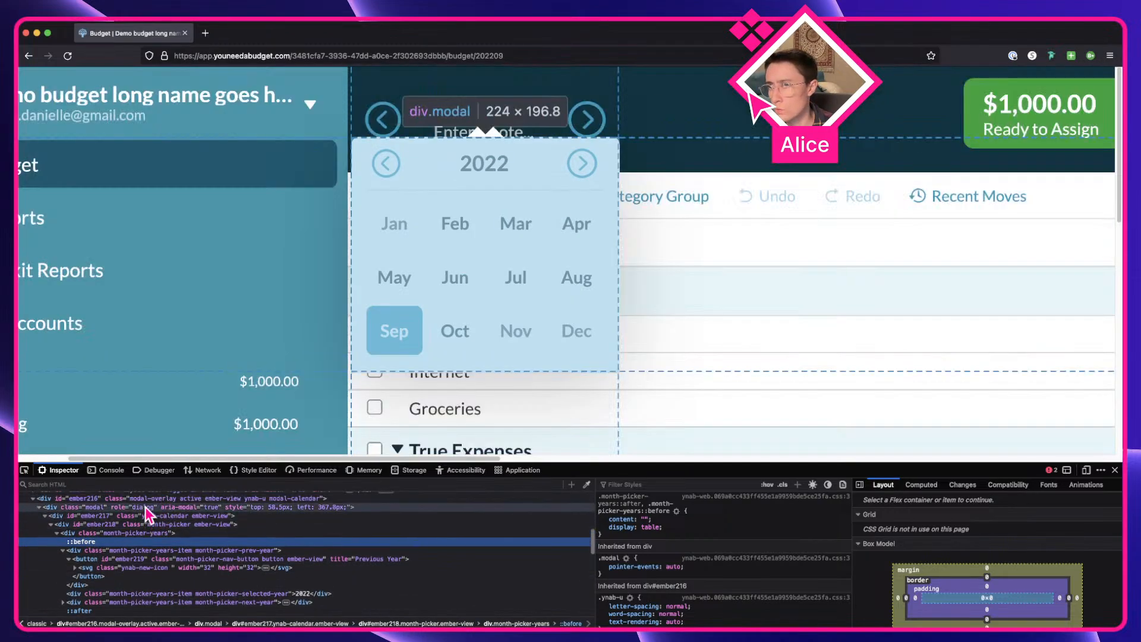
scroll(145, 500, "up", 1)
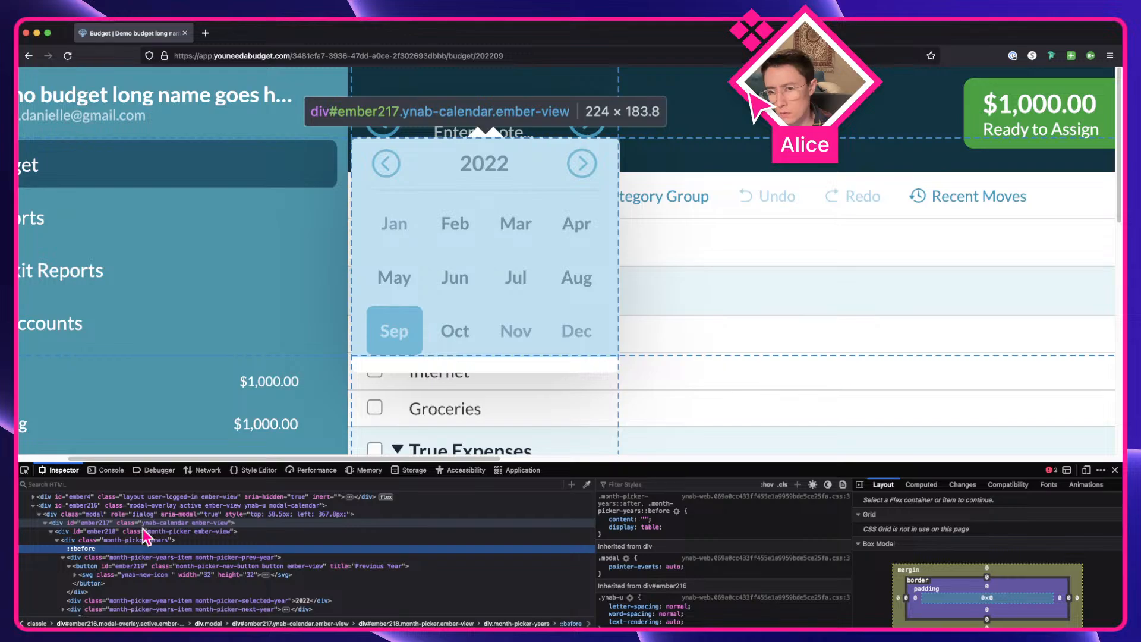
left_click(61, 558)
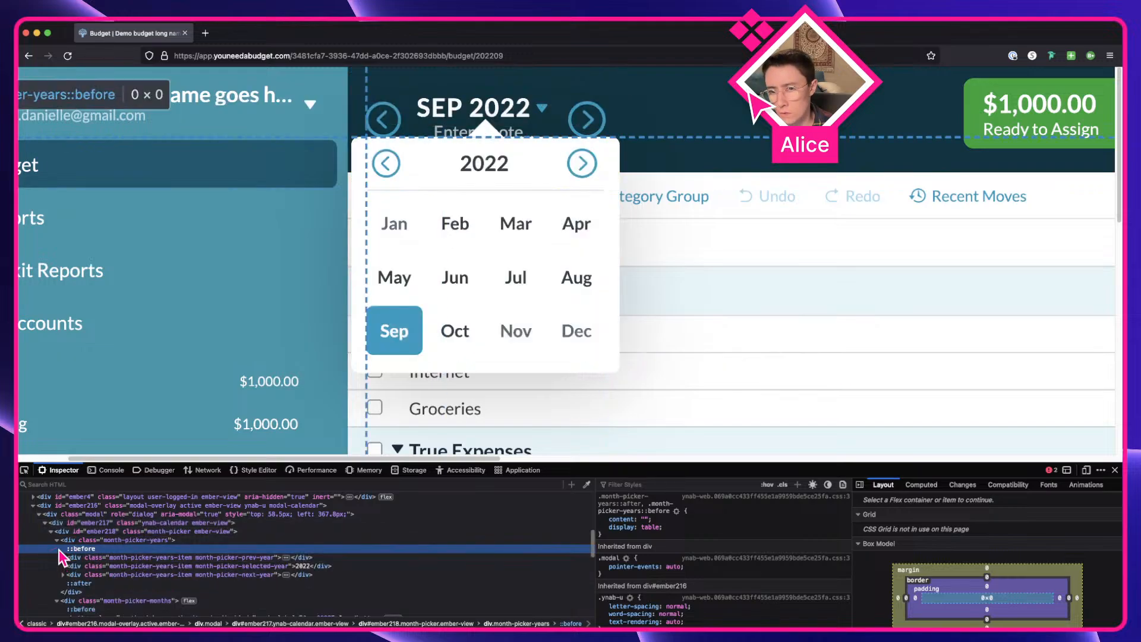
left_click(57, 541)
left_click(57, 548)
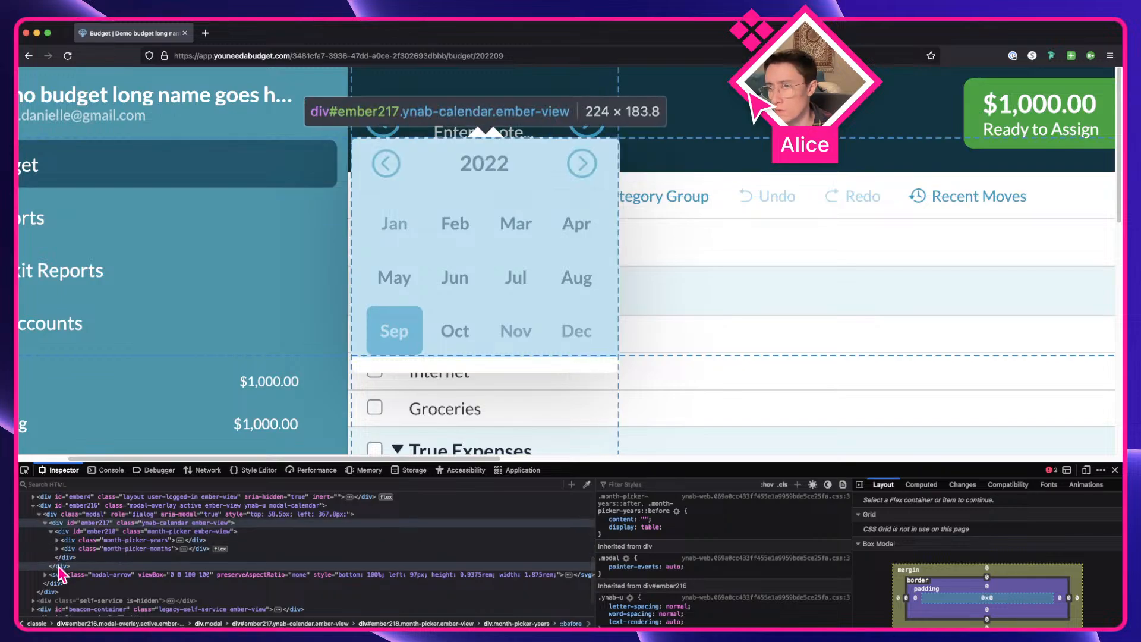
Expand the modal-arrow SVG element in the page markup and copy its path element
left_click(60, 575)
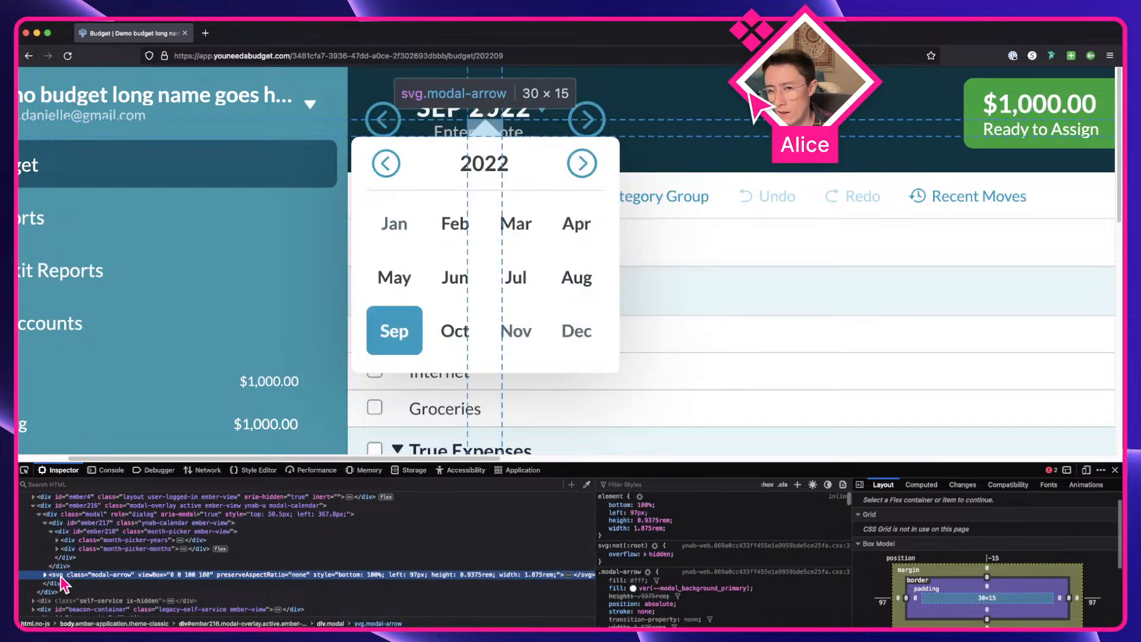
left_click(44, 574)
right_click(83, 584)
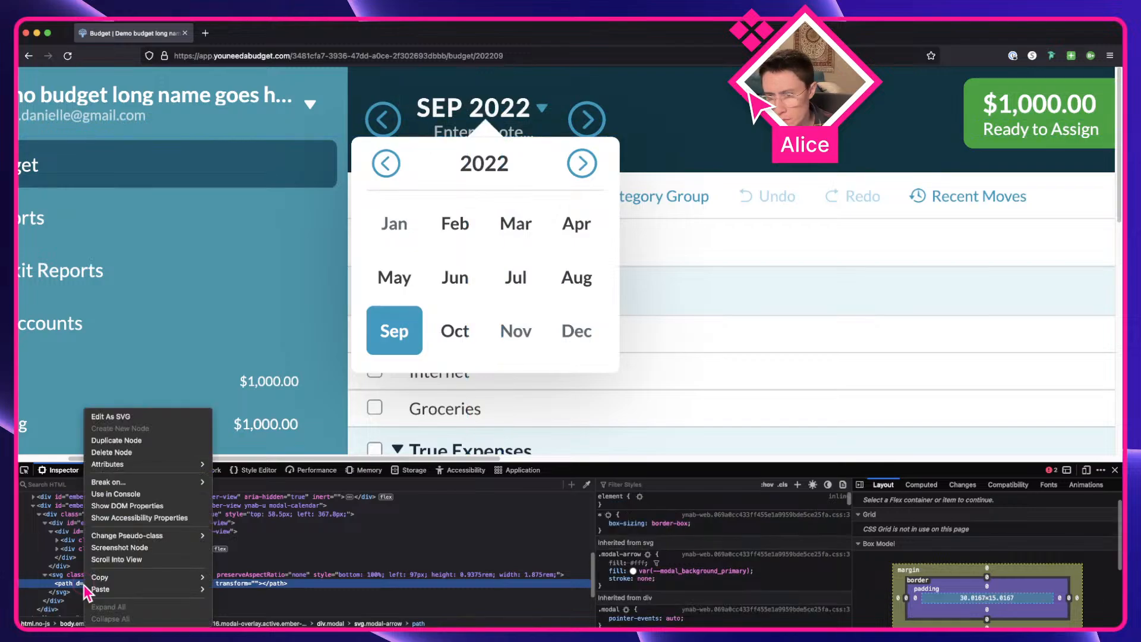
key("super+c")
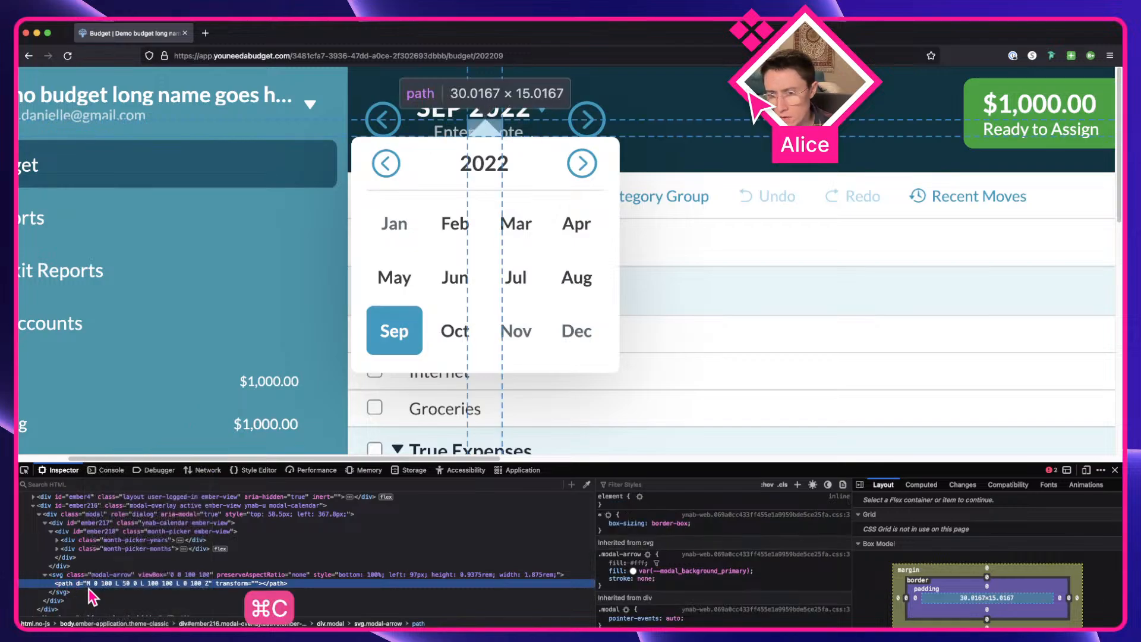
Switch to Figma and create a vector from the copied arrow path with the PasteSVG plugin
key("ctrl+Right")
left_click(365, 545)
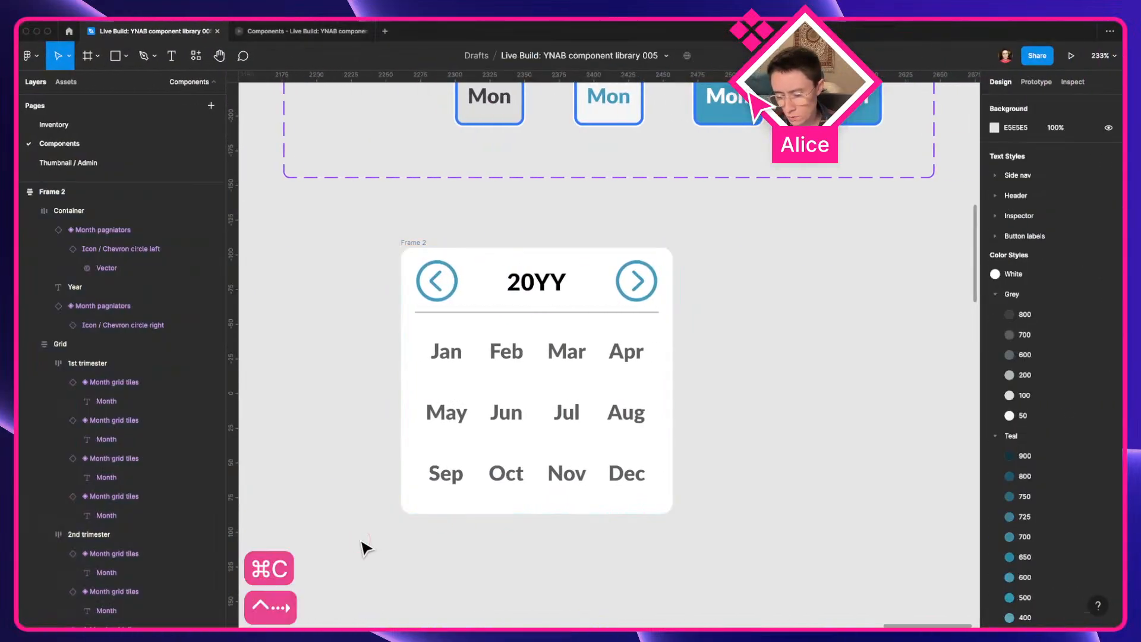
key("super+slash")
type("svgi")
key("BackSpace")
key("BackSpace")
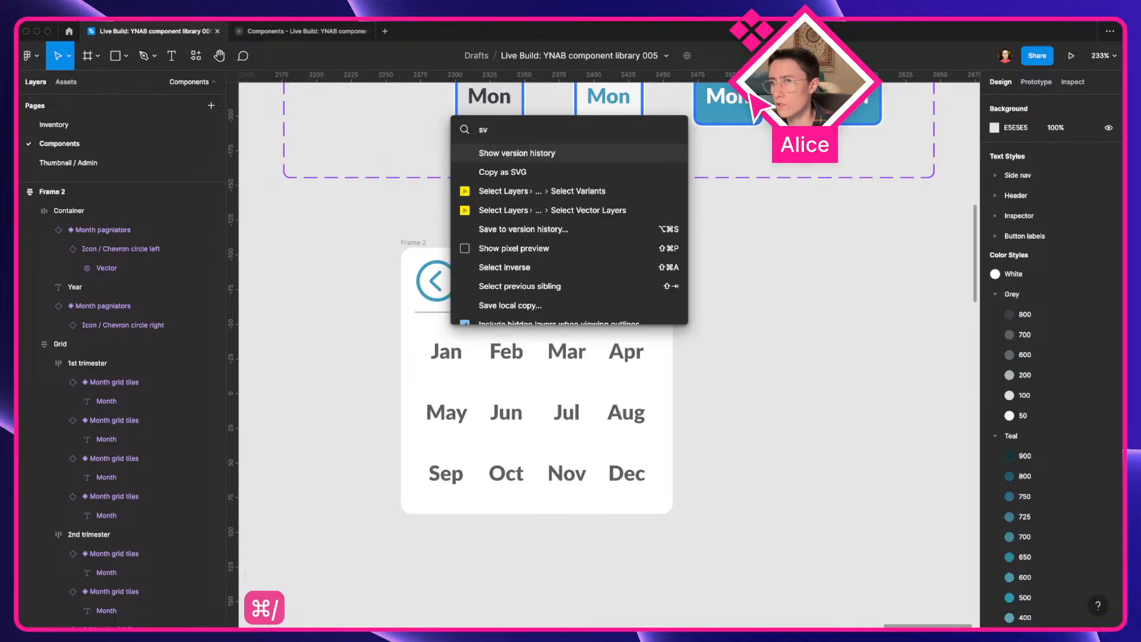
type("h")
key("BackSpace")
type("g")
key("Down")
key("Return")
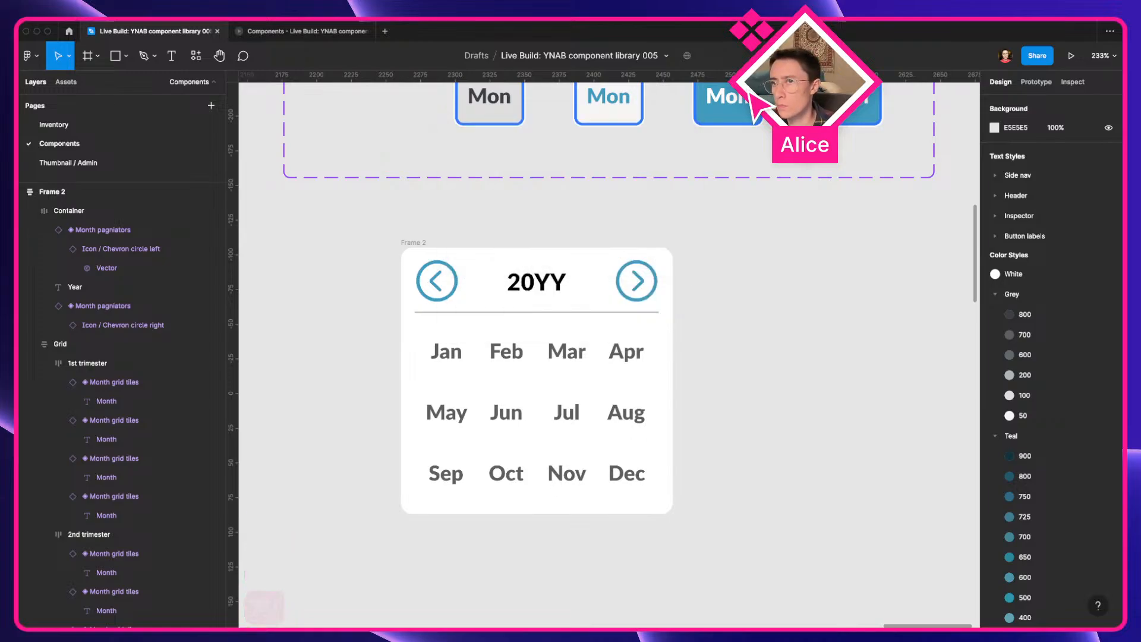
key("super+v")
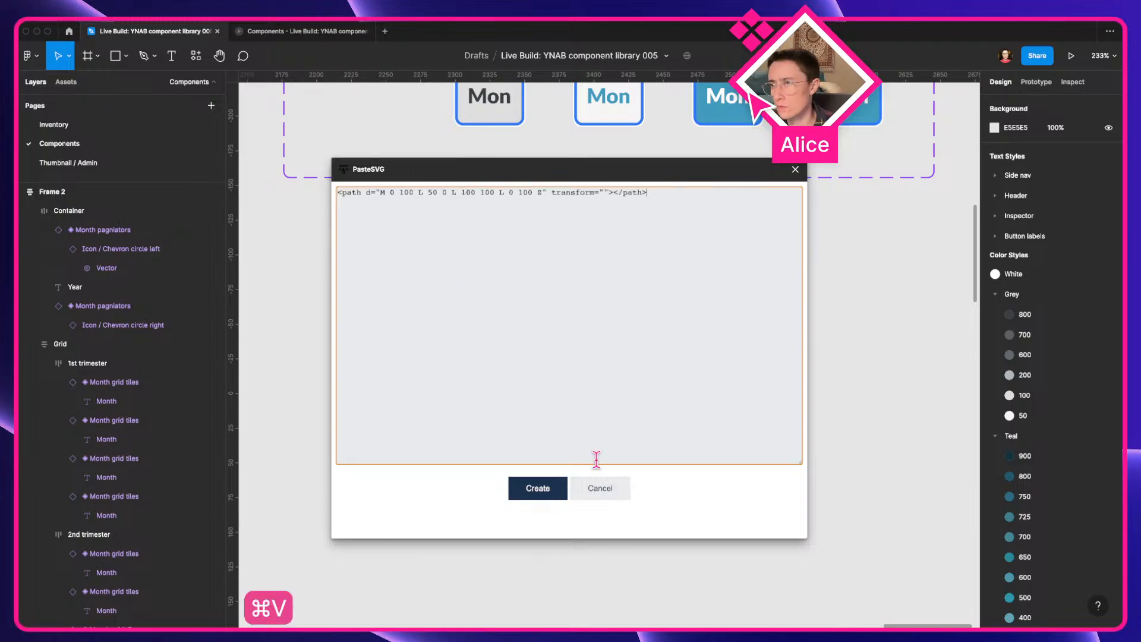
left_click(534, 487)
Cut the imported arrow vector and paste it on the canvas, centred directly above the month calendar frame
key("super+c")
key("BackSpace")
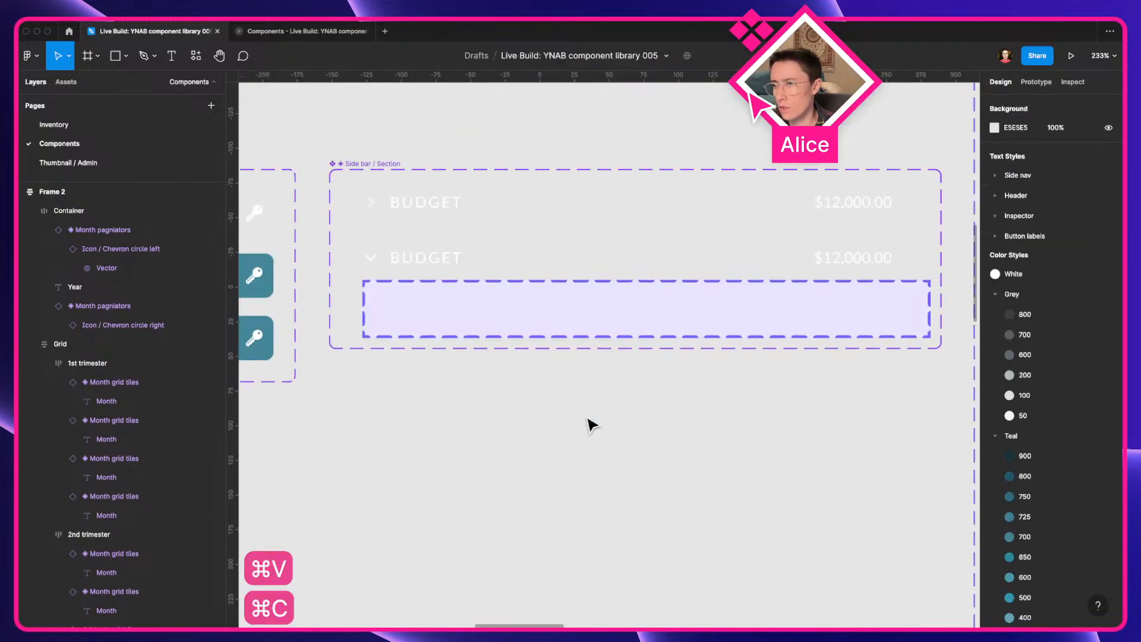
scroll(589, 422, "down", 3)
scroll(594, 425, "down", 10)
left_click_drag(873, 379, 614, 370)
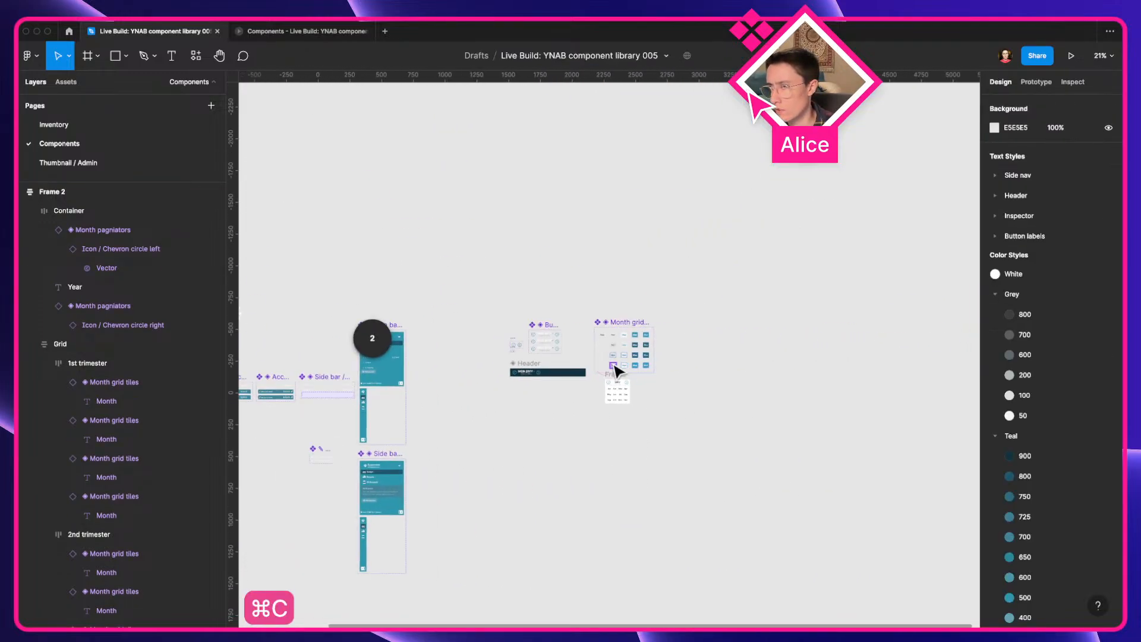
scroll(616, 368, "up", 3)
scroll(618, 373, "up", 5)
left_click(571, 437)
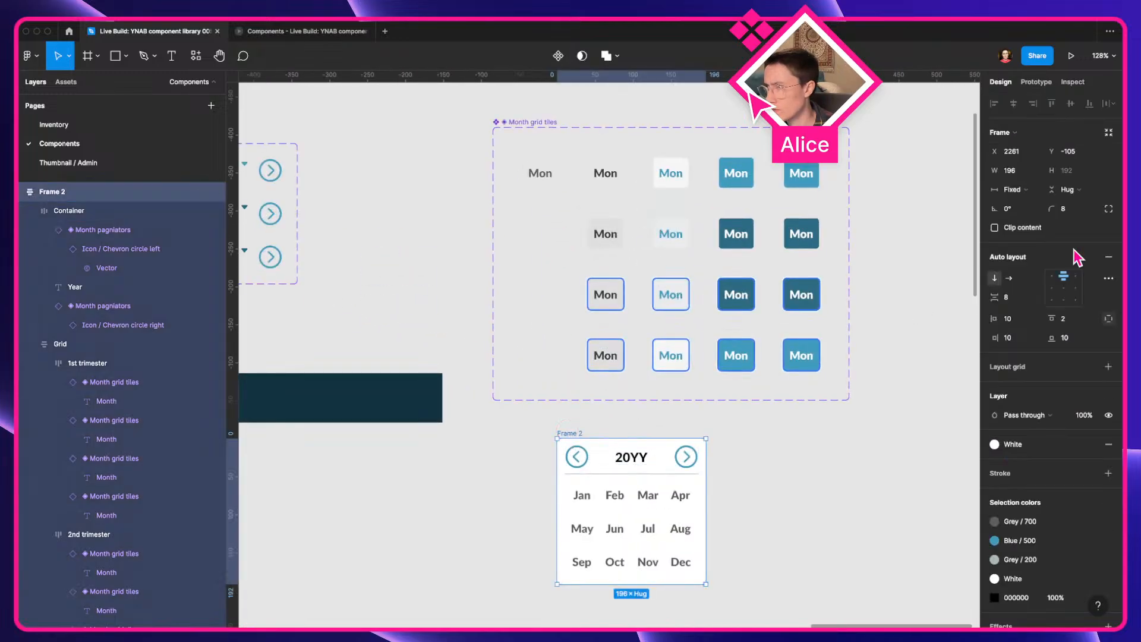
left_click(827, 542)
scroll(826, 537, "down", 2)
scroll(826, 537, "right", 2)
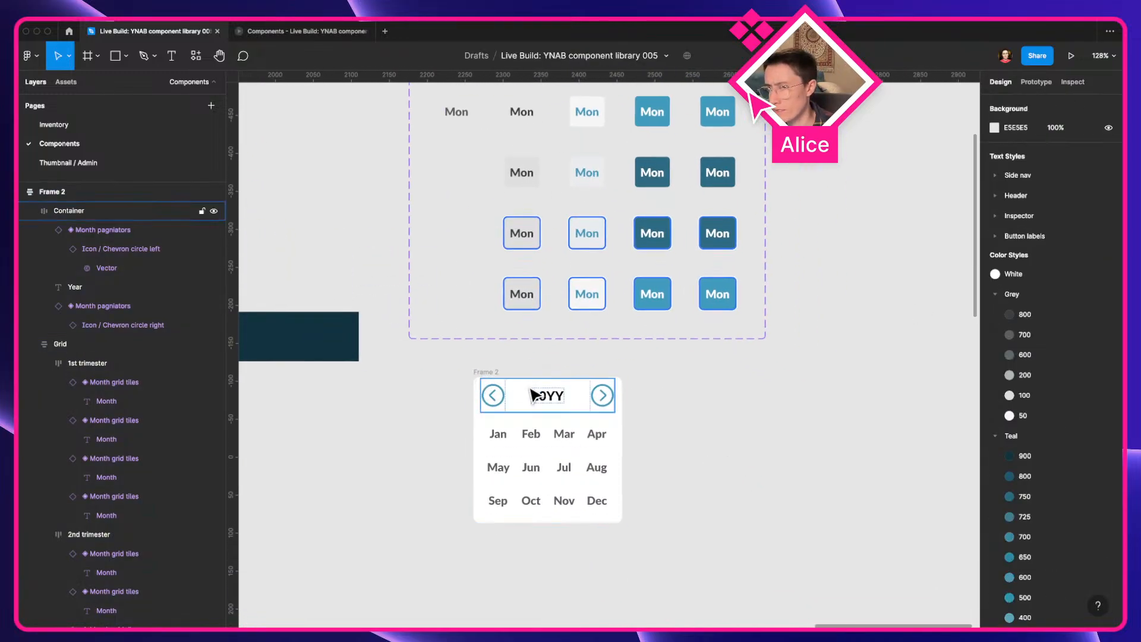
key("super+v")
left_click_drag(606, 372, 545, 358)
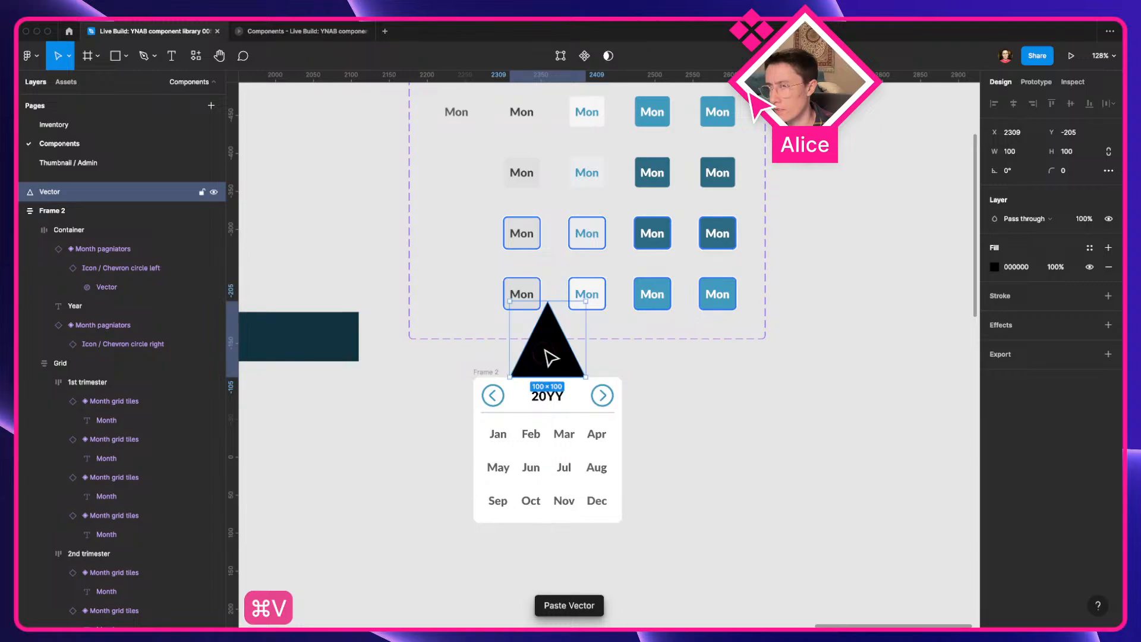
Check the arrow path's dimensions in YNAB's inspector and set the pasted vector to 30 wide by 15 high
key("ctrl+Left")
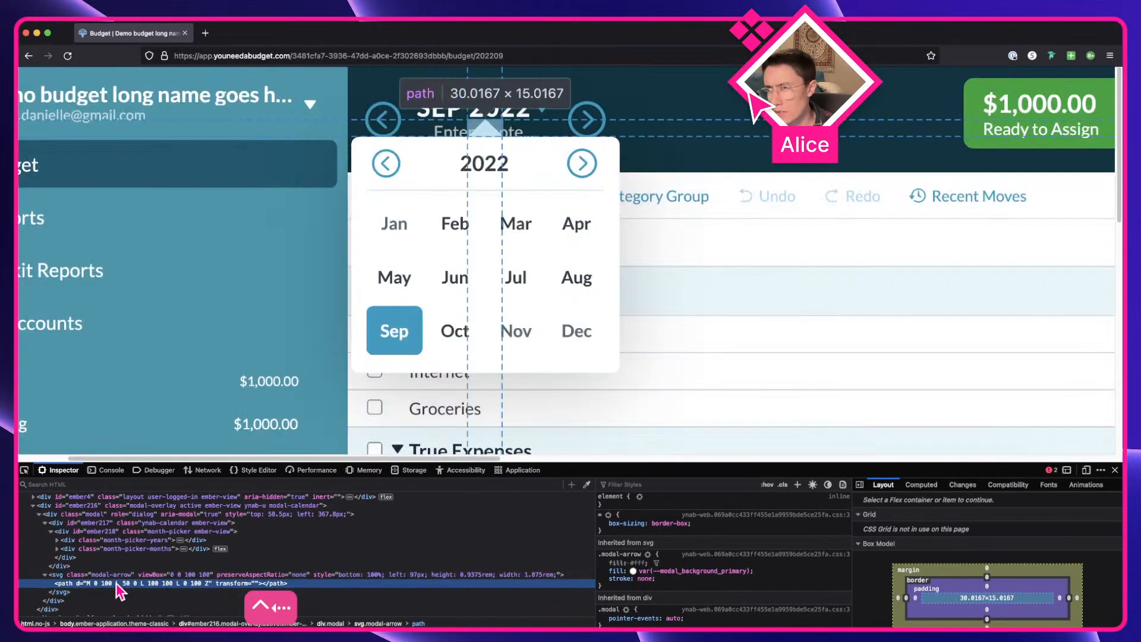
key("ctrl+Right")
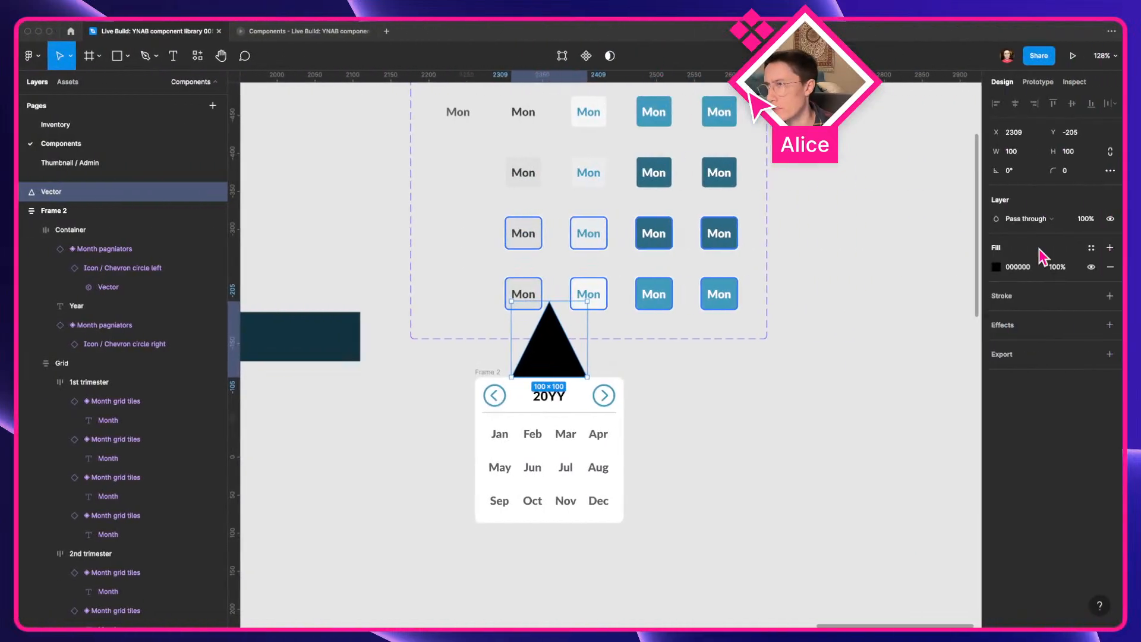
left_click(1028, 153)
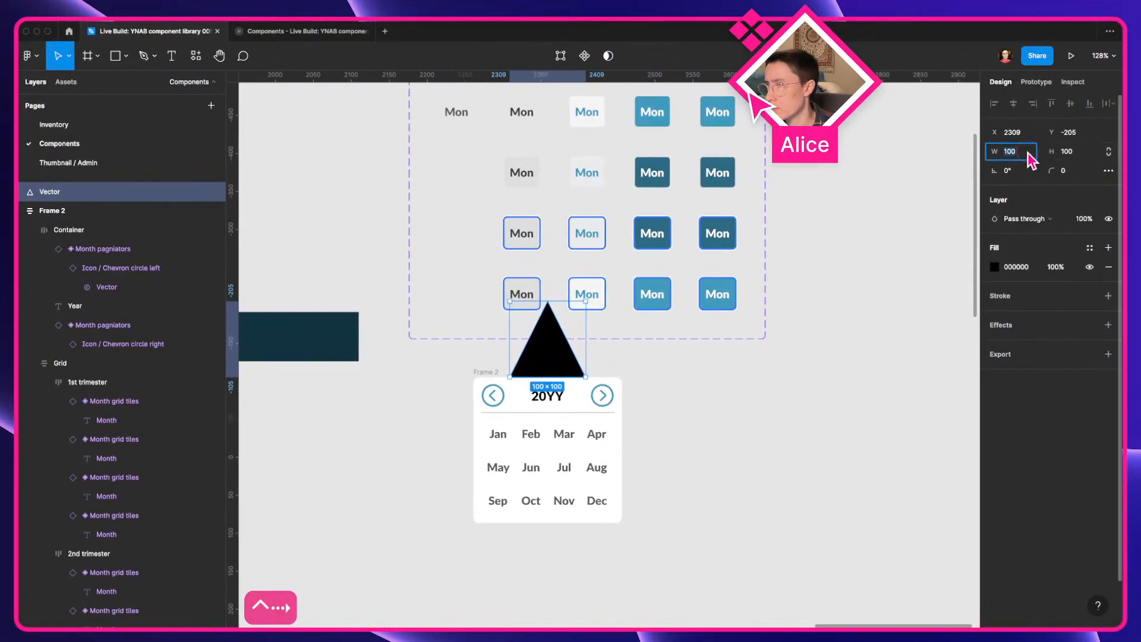
type("30")
key("Tab")
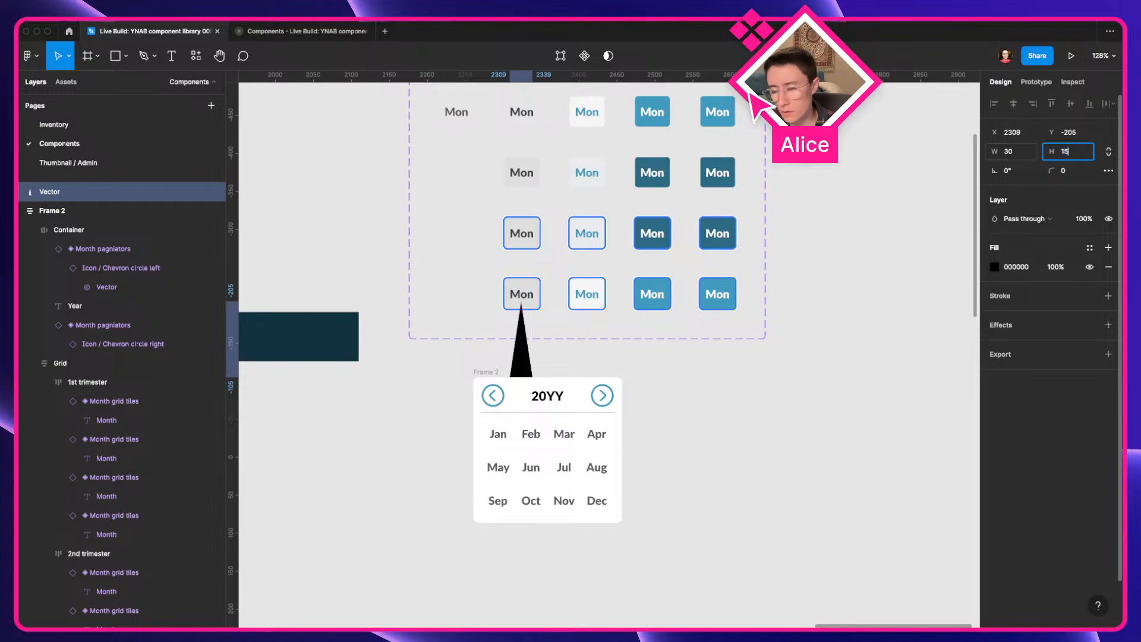
type("15")
key("Return")
scroll(573, 443, "up", 5)
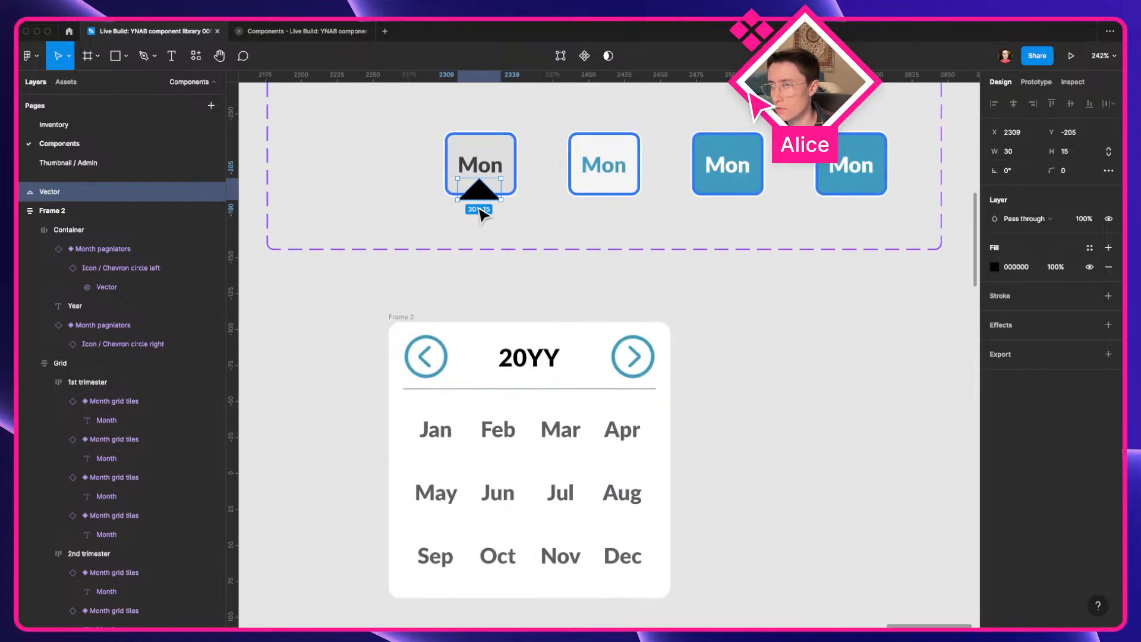
Place the arrow centred on the calendar frame's upper edge and wrap both in an auto layout frame
left_click_drag(480, 213, 521, 310)
left_click(408, 321, "shift")
key("shift+a")
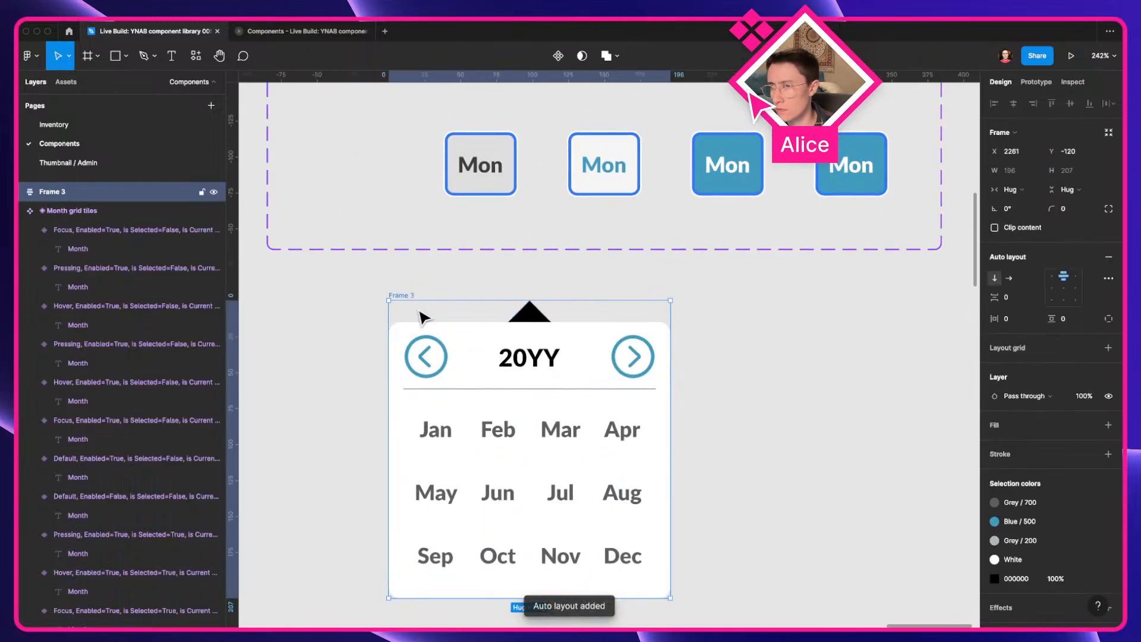
Give the arrow absolute position inside the auto layout frame and set its constraints to Center and Top
left_click(538, 306)
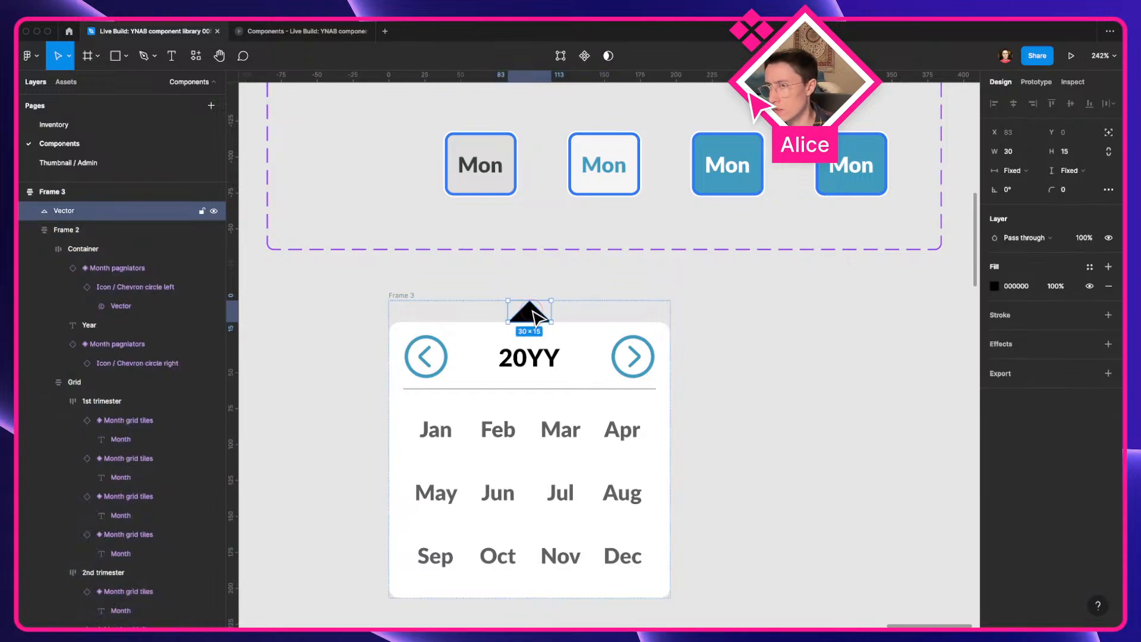
left_click(1108, 132)
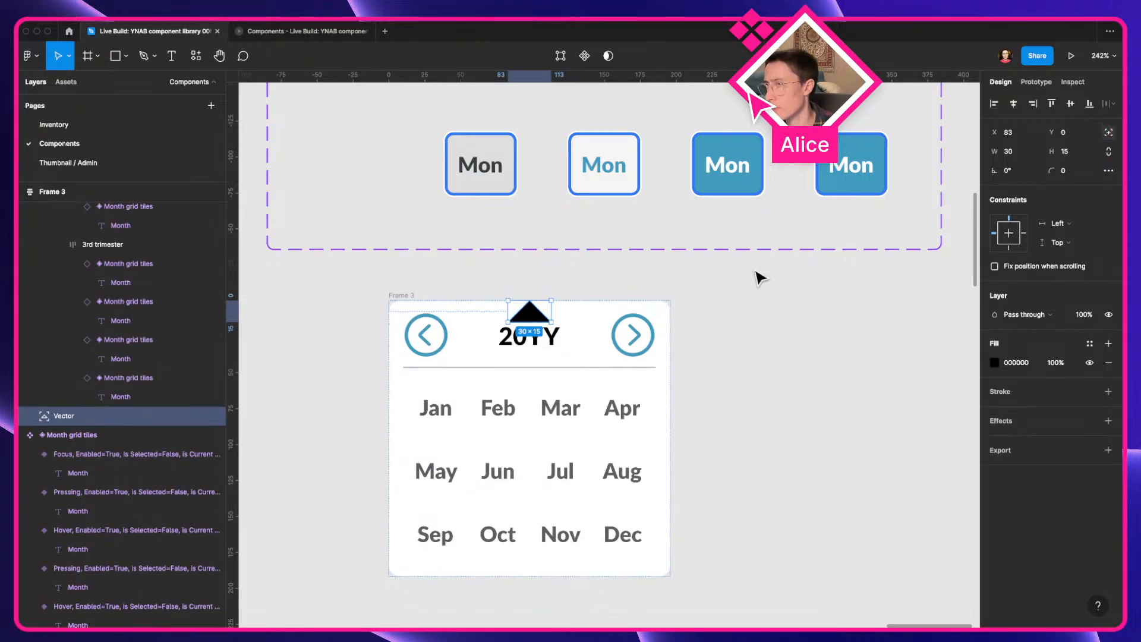
left_click(1008, 218)
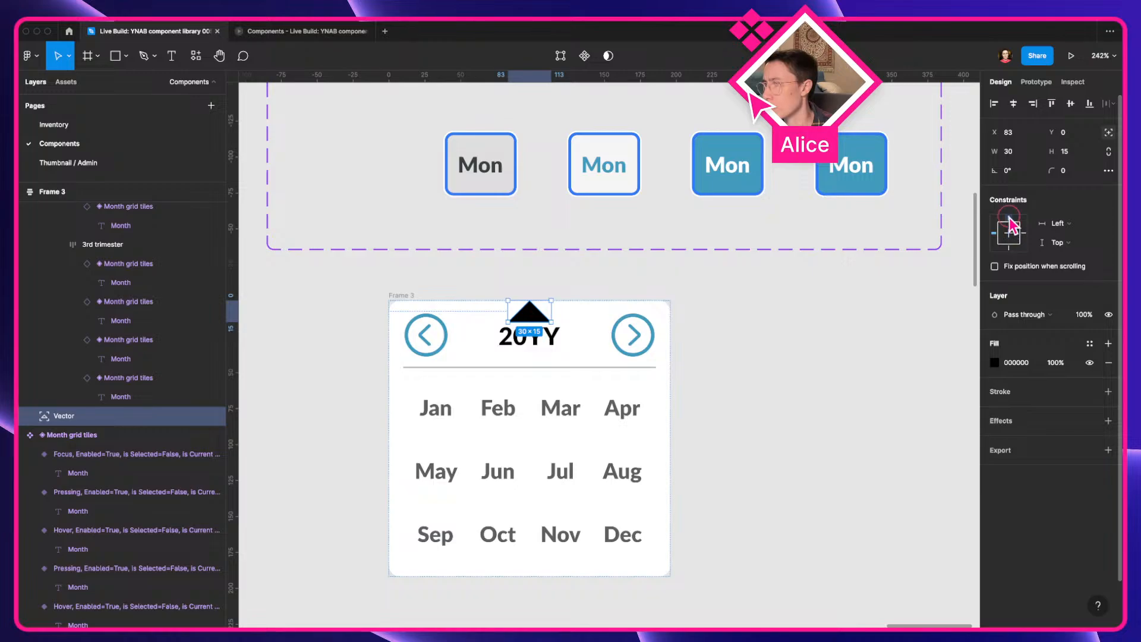
left_click(1008, 233)
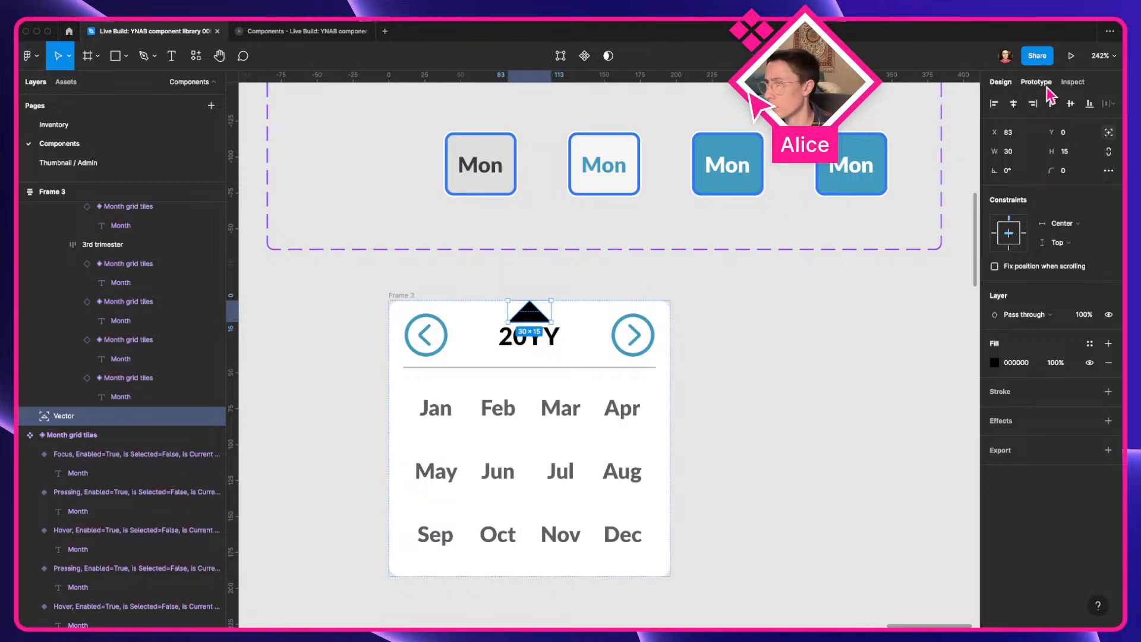
Align the arrow to the frame's horizontal centre and move it up to Y -15 so it sits above the calendar
left_click(1014, 105)
key("Up")
key("Up")
key("Up")
key("Up")
key("Up")
key("Up")
key("Up")
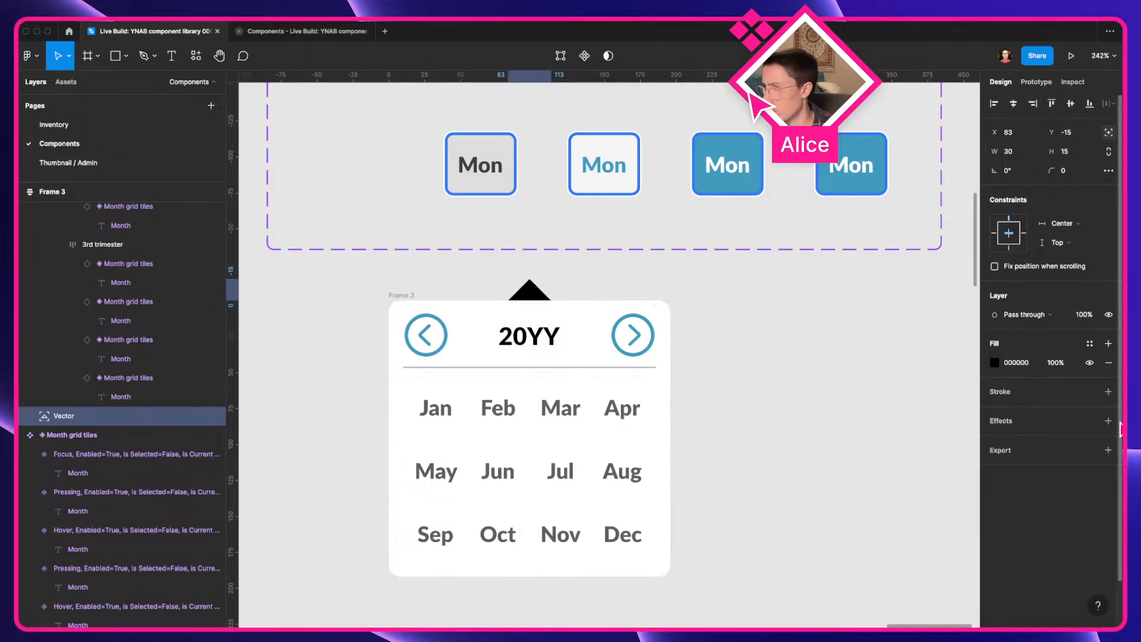
Apply the White colour style to the arrow's fill and move the outer frame to X 2258, Y -110
left_click(1089, 344)
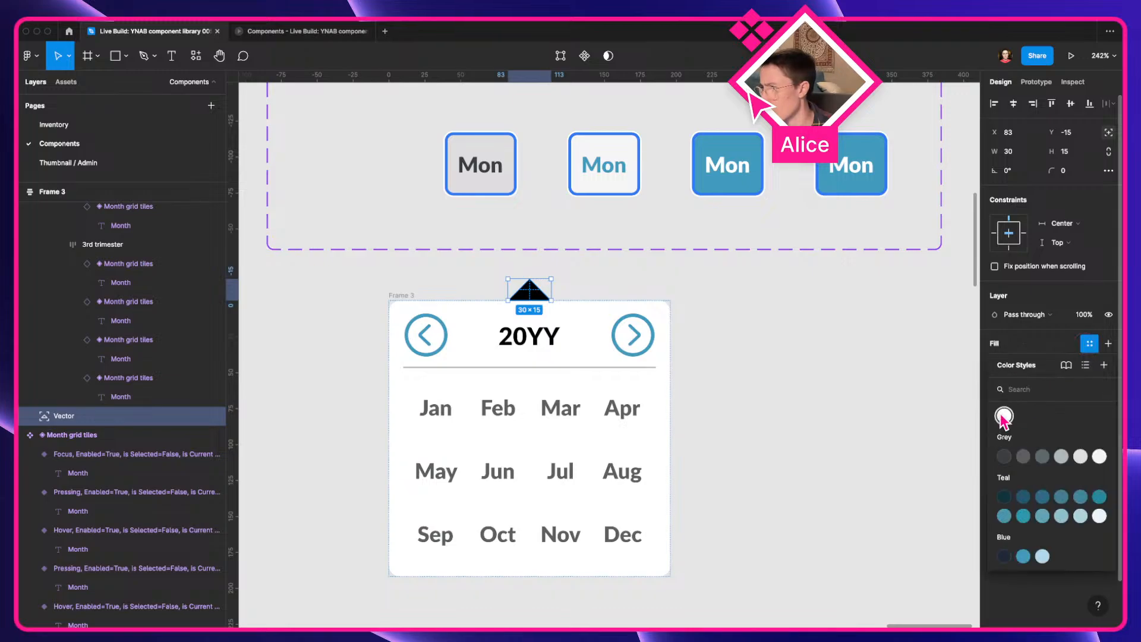
left_click(1004, 416)
left_click(732, 410)
left_click(390, 294)
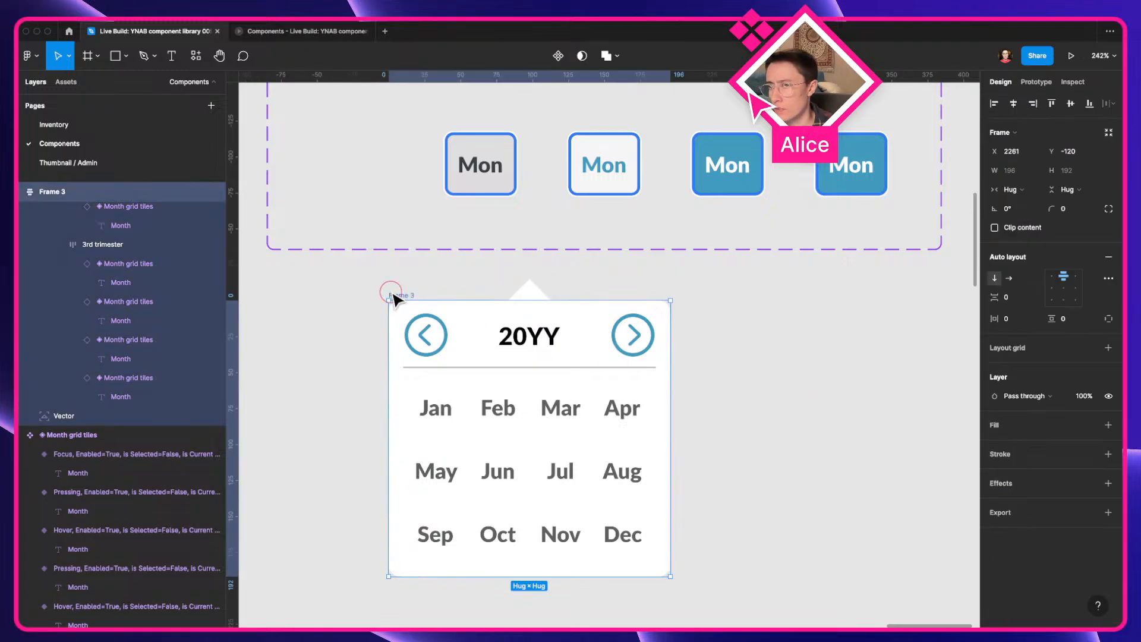
left_click_drag(390, 294, 385, 309)
Move the arrow vector into Frame 2 above its Container layer and ungroup the outer Frame 3
scroll(76, 344, "up", 10)
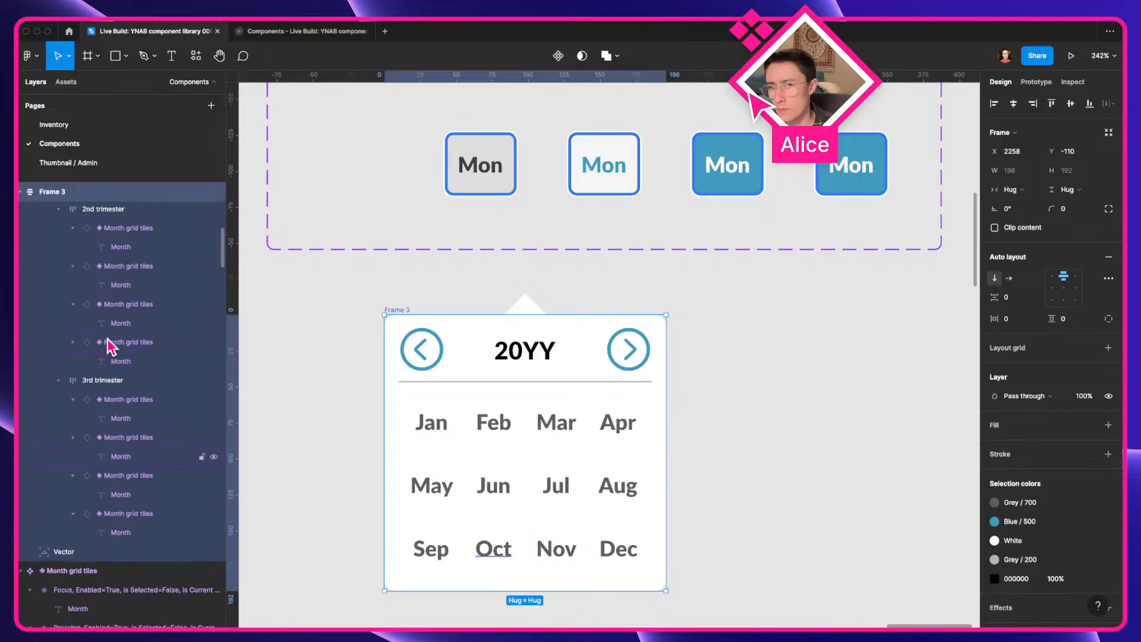
scroll(110, 344, "up", 2)
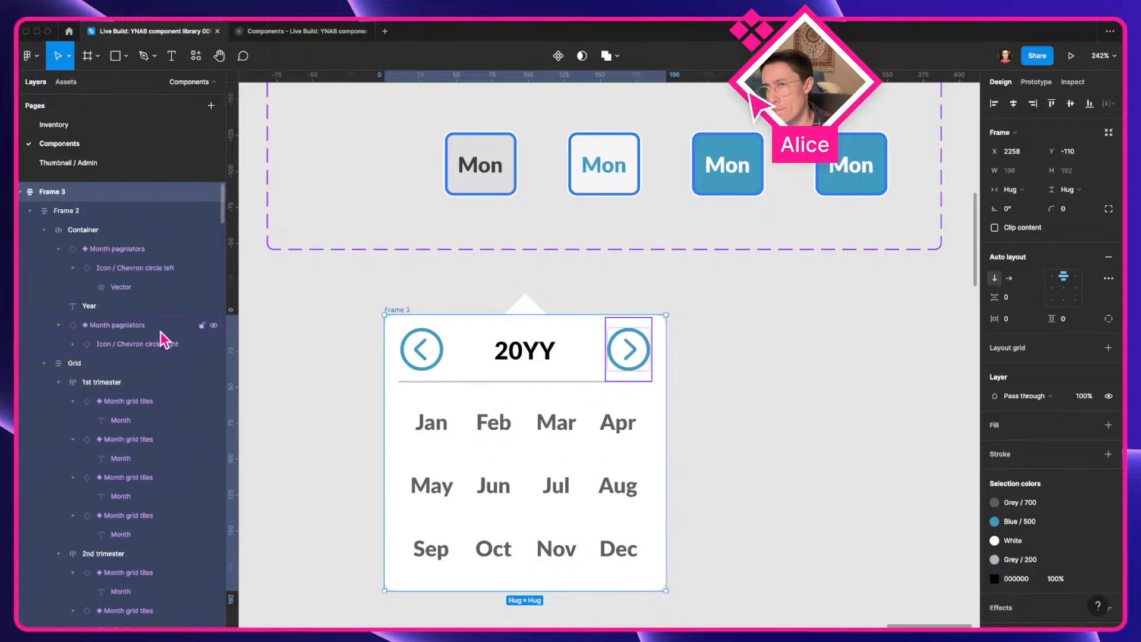
left_click(116, 218)
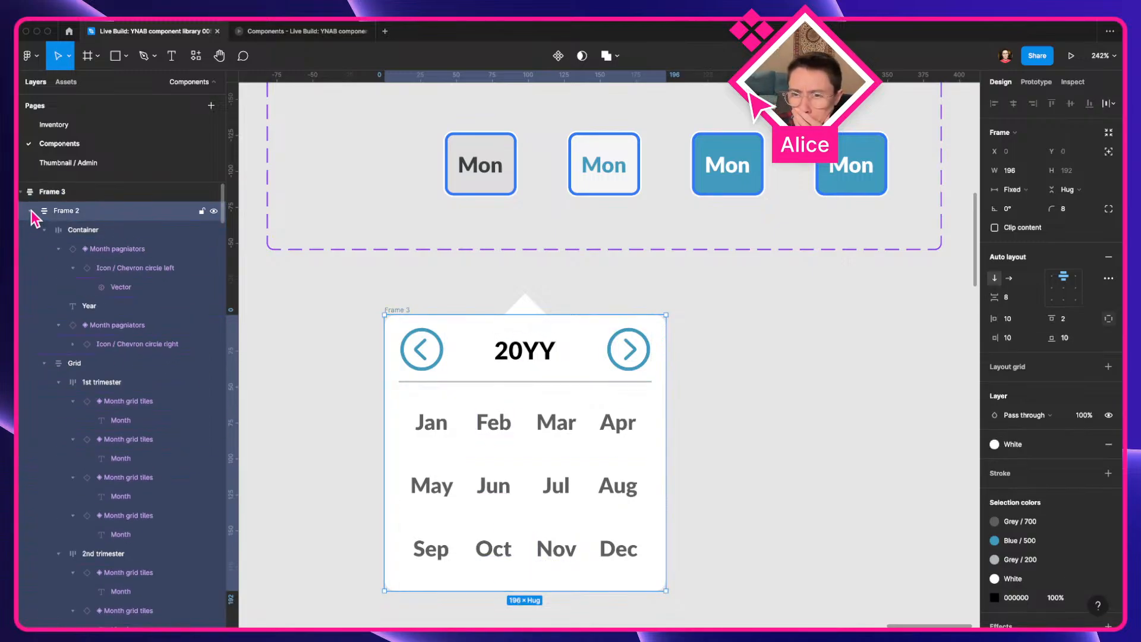
left_click(525, 304)
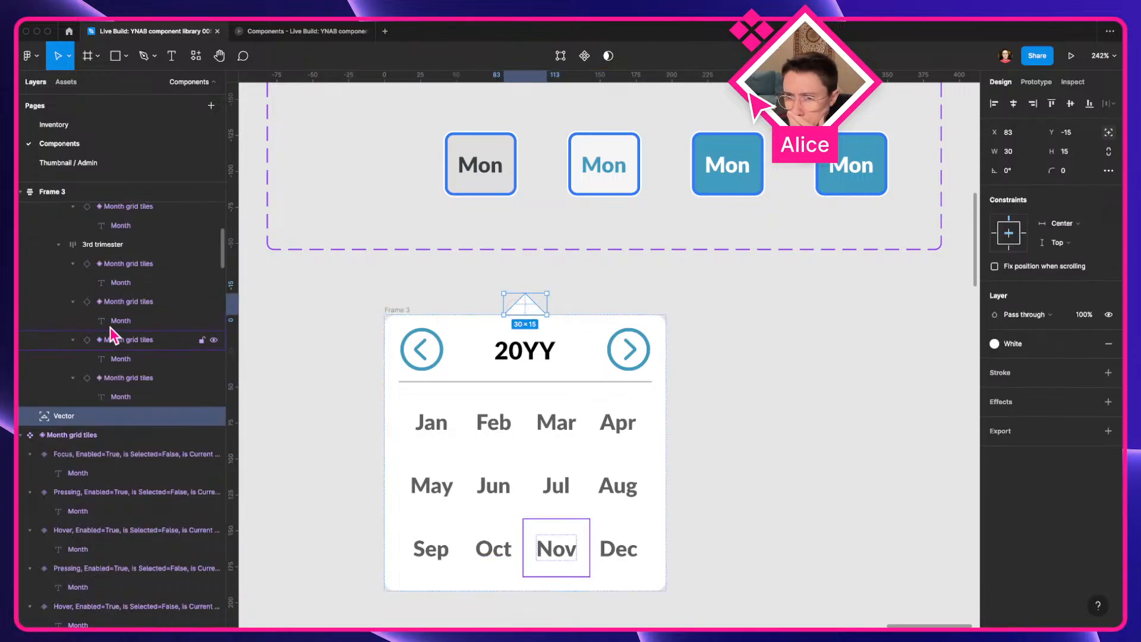
left_click_drag(74, 416, 107, 228)
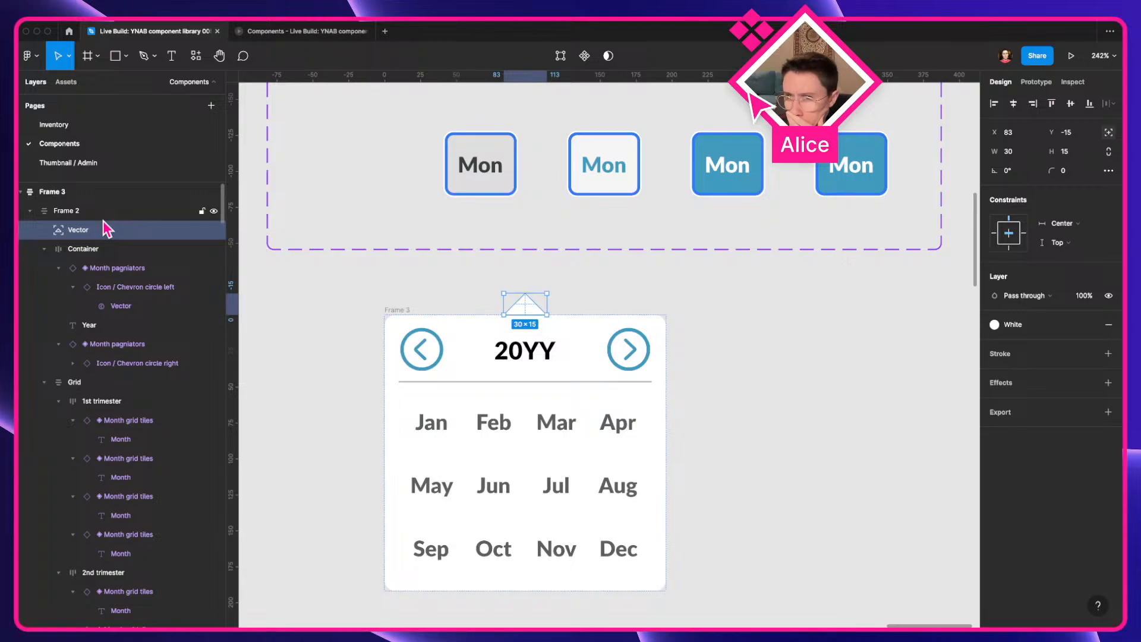
left_click(54, 193)
key("shift+super+g")
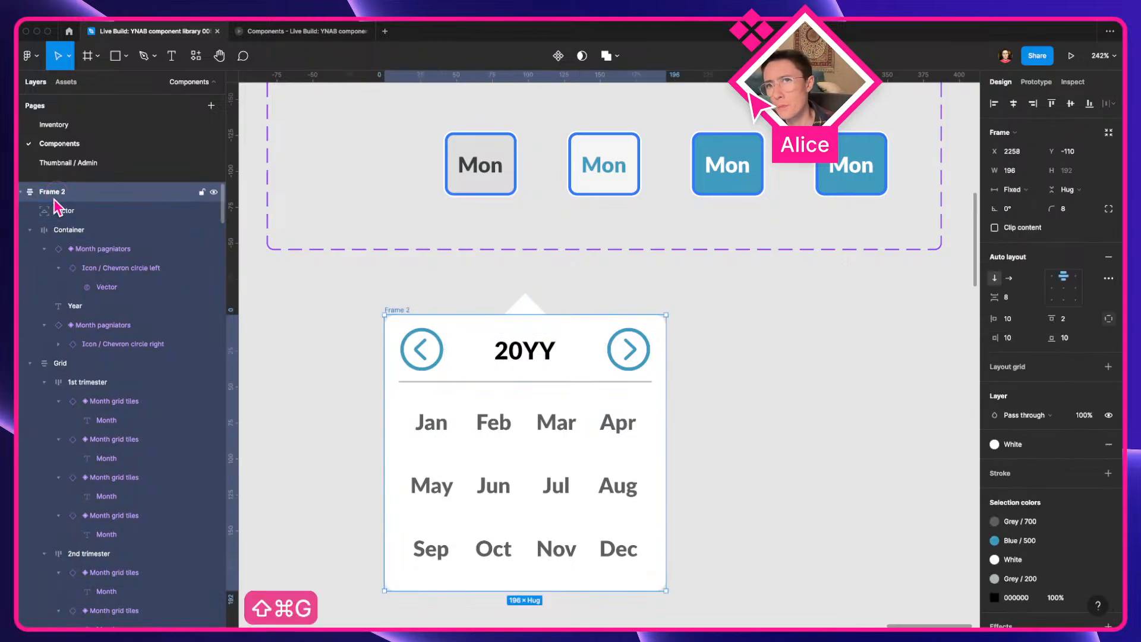
Check YNAB's class name for the popup, rename the calendar frame "Month picker" and turn it into a component
key("super+r")
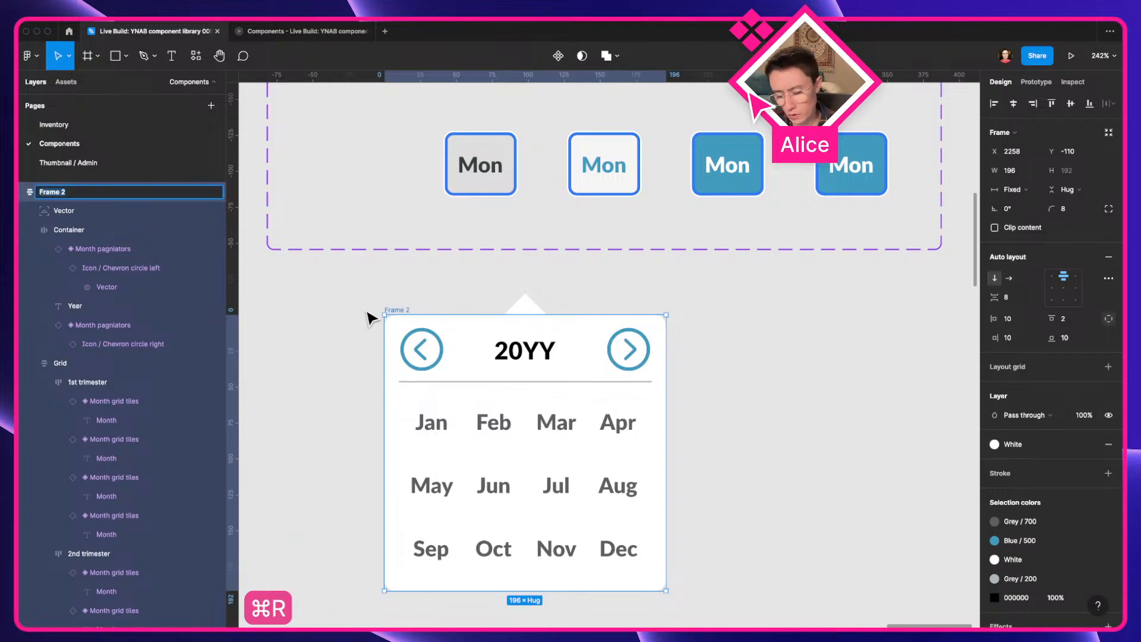
key("ctrl+Left")
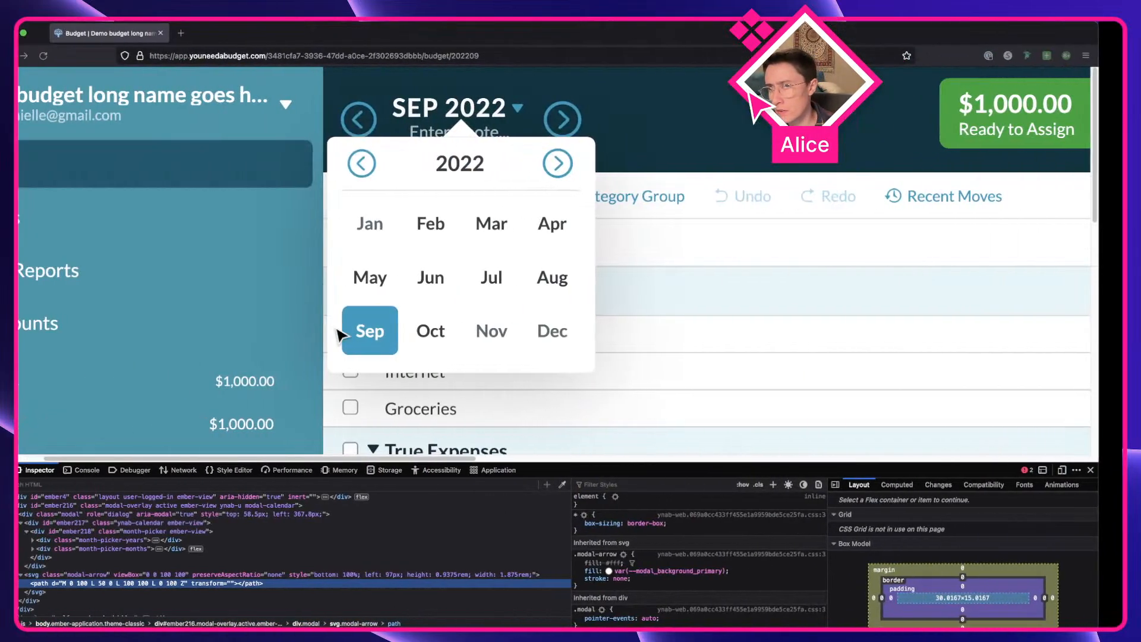
scroll(137, 587, "down", 3)
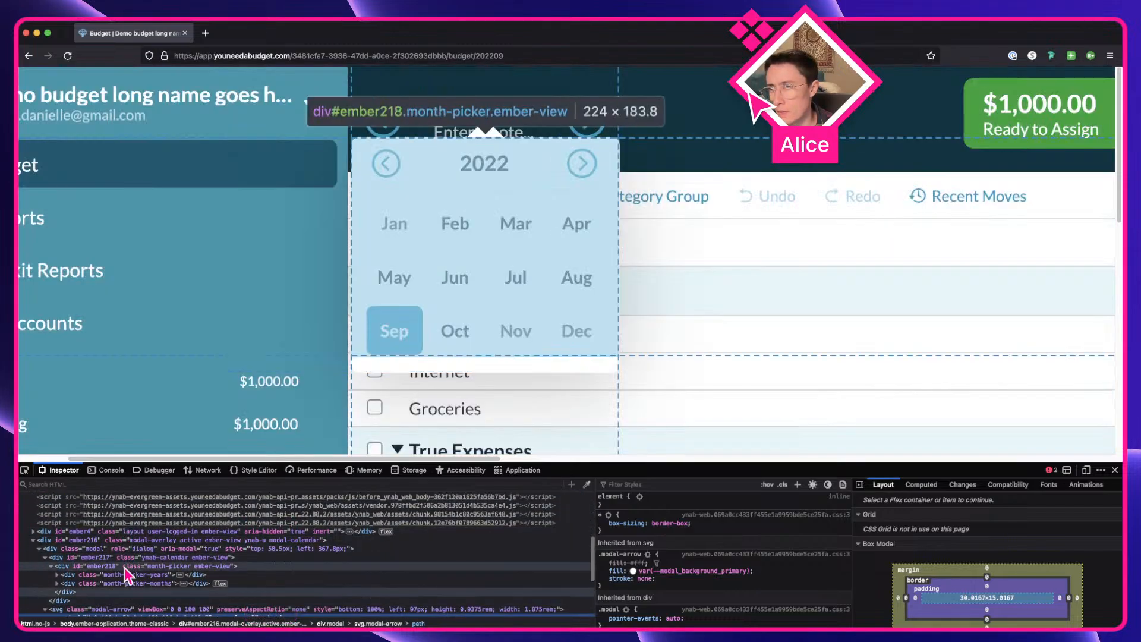
key("ctrl+Right")
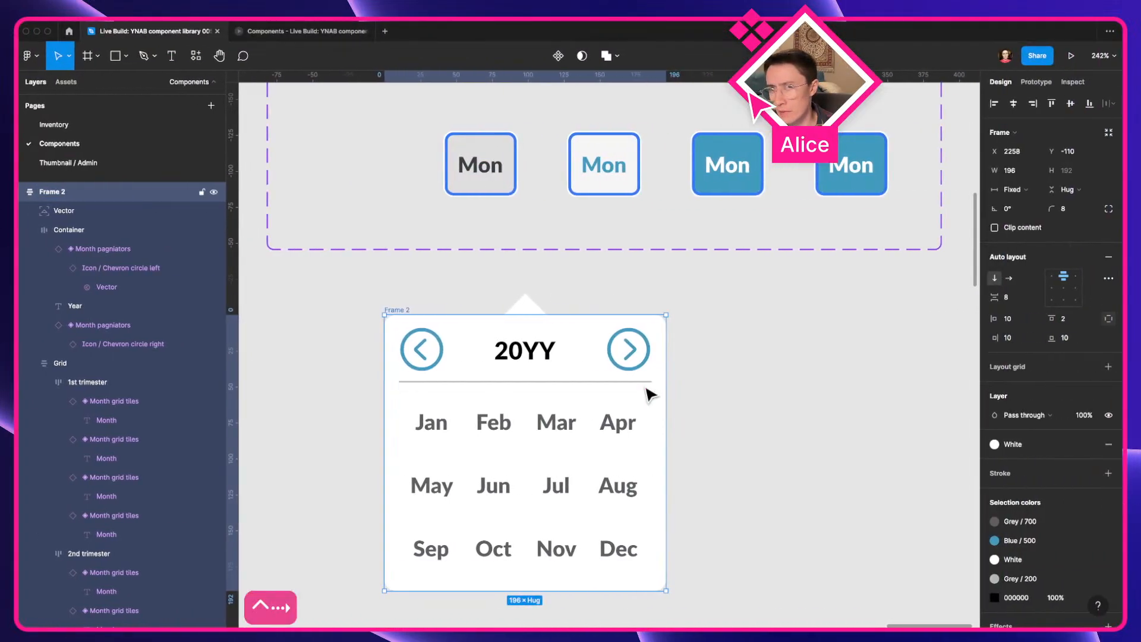
key("super+r")
type("Month pick")
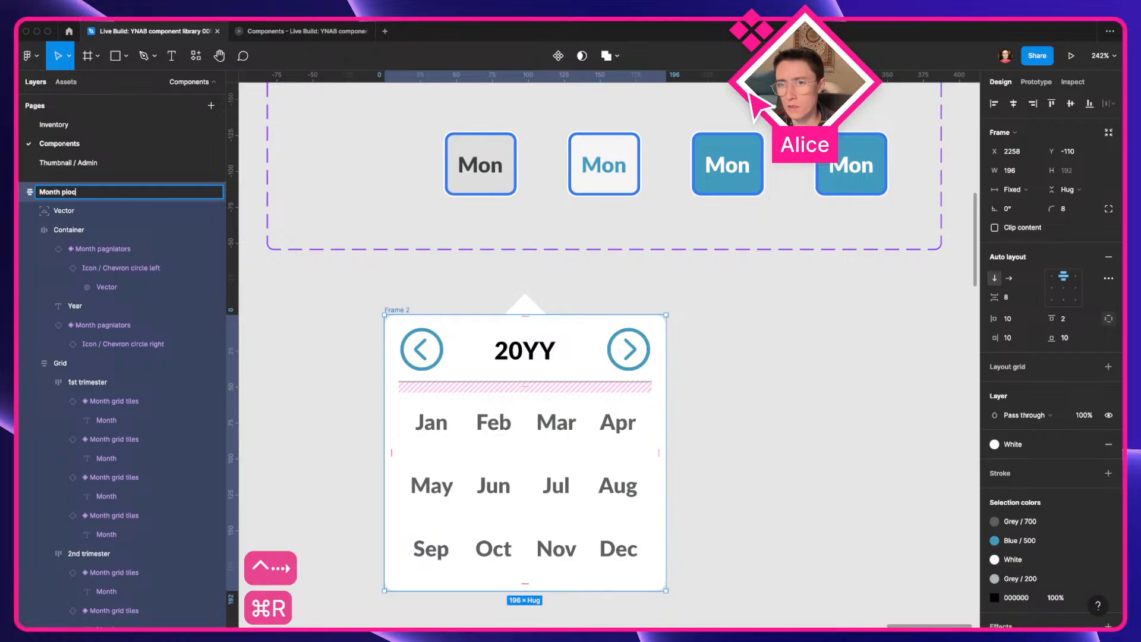
type("er")
key("Return")
key("alt+super+k")
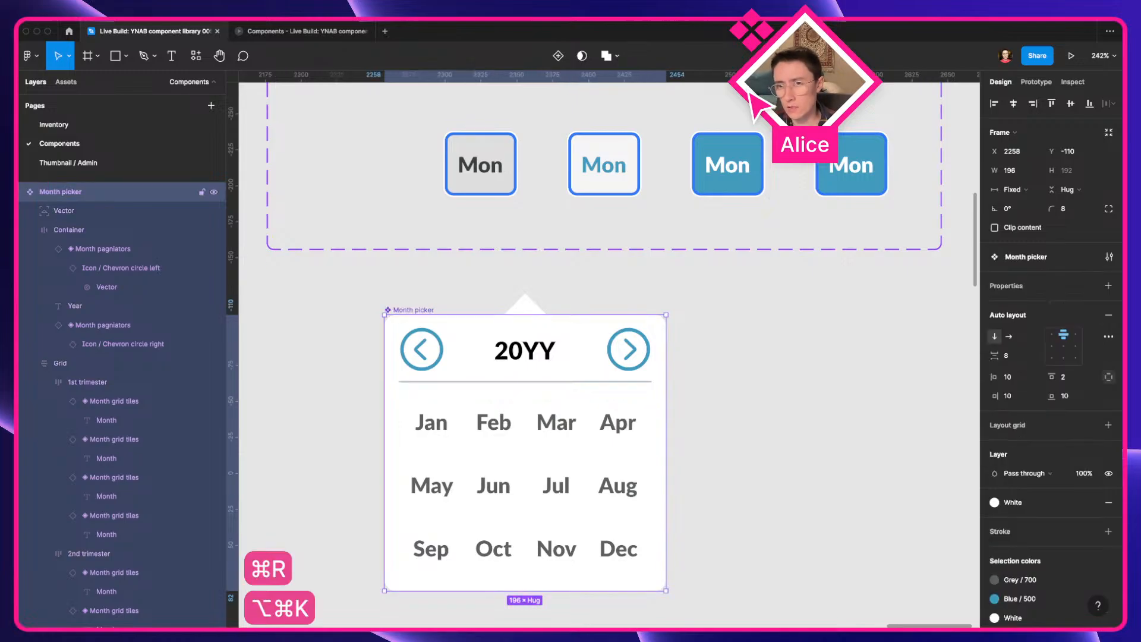
left_click(695, 419)
scroll(695, 419, "down", 4)
left_click_drag(639, 410, 369, 370)
left_click_drag(454, 398, 510, 387)
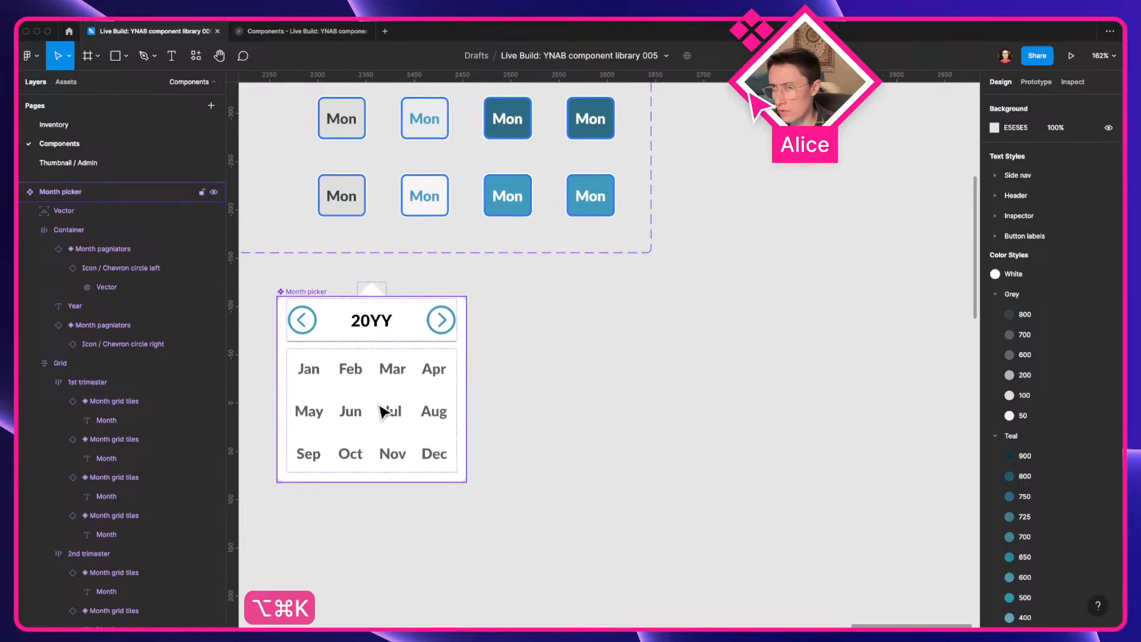
Examine the nested paginator buttons and month tiles inside the Month picker component
left_click_drag(377, 402, 398, 320)
left_click(455, 328)
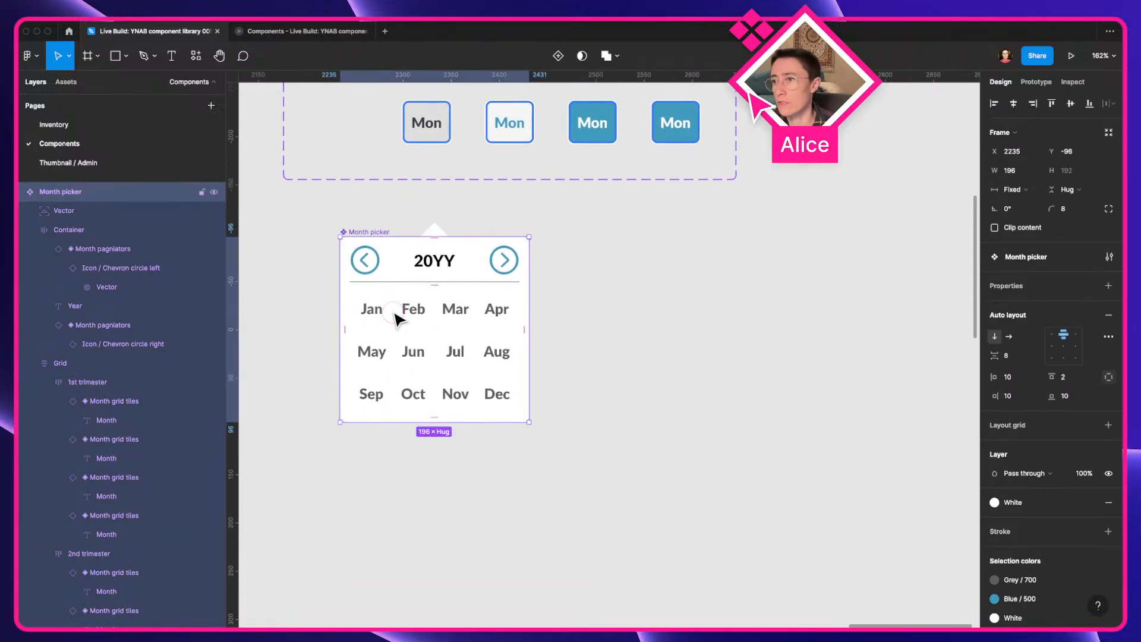
left_click(374, 268)
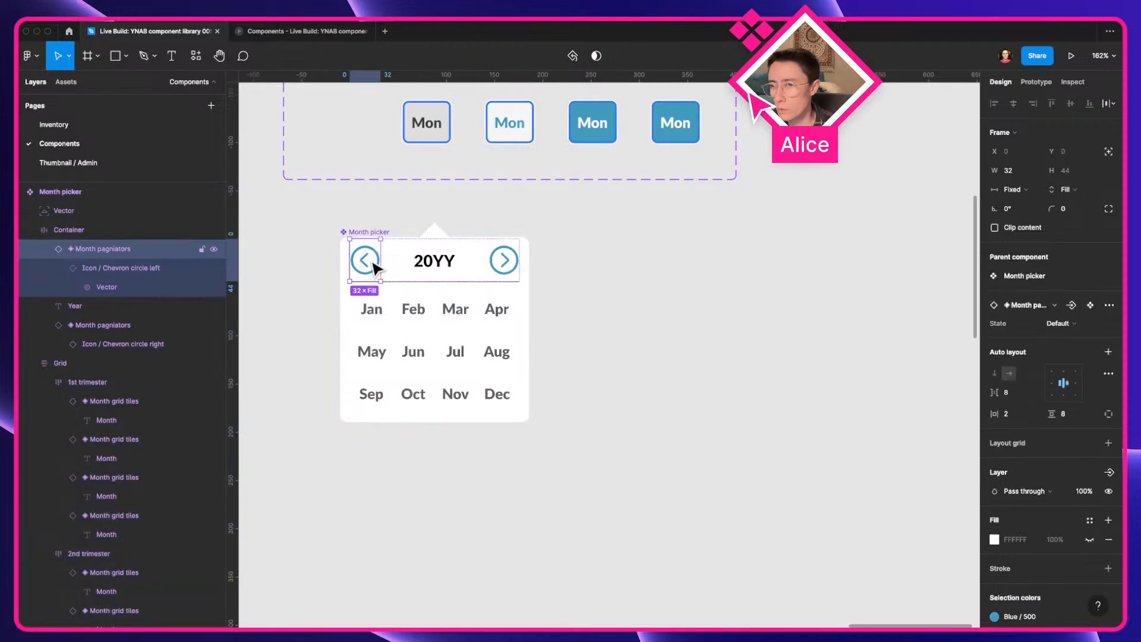
left_click(503, 260)
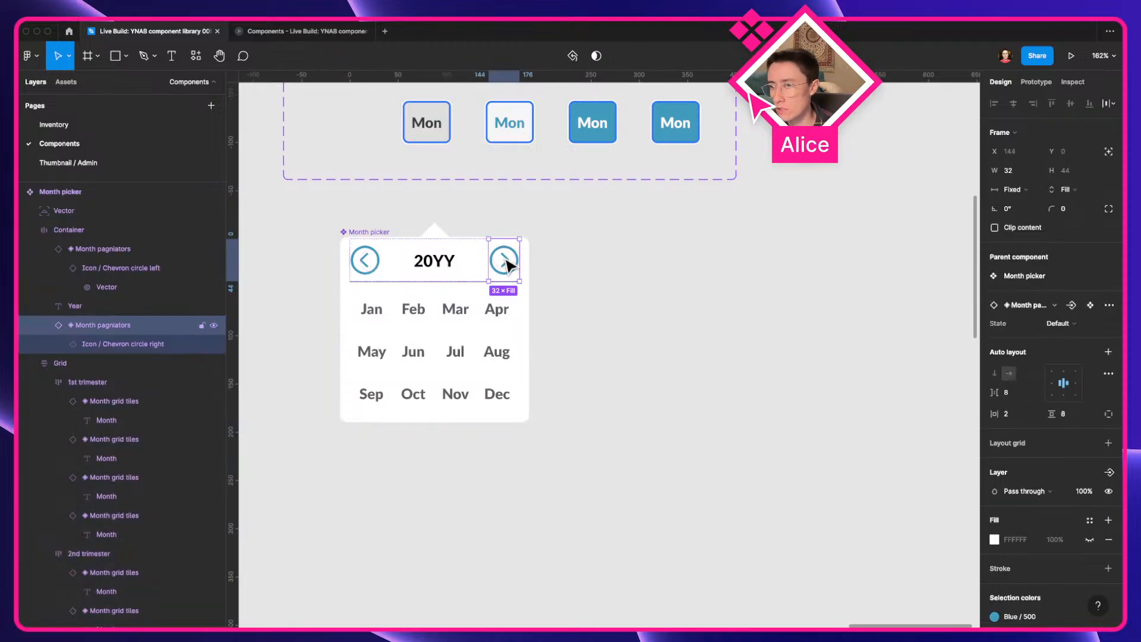
left_click(560, 280)
left_click(405, 306)
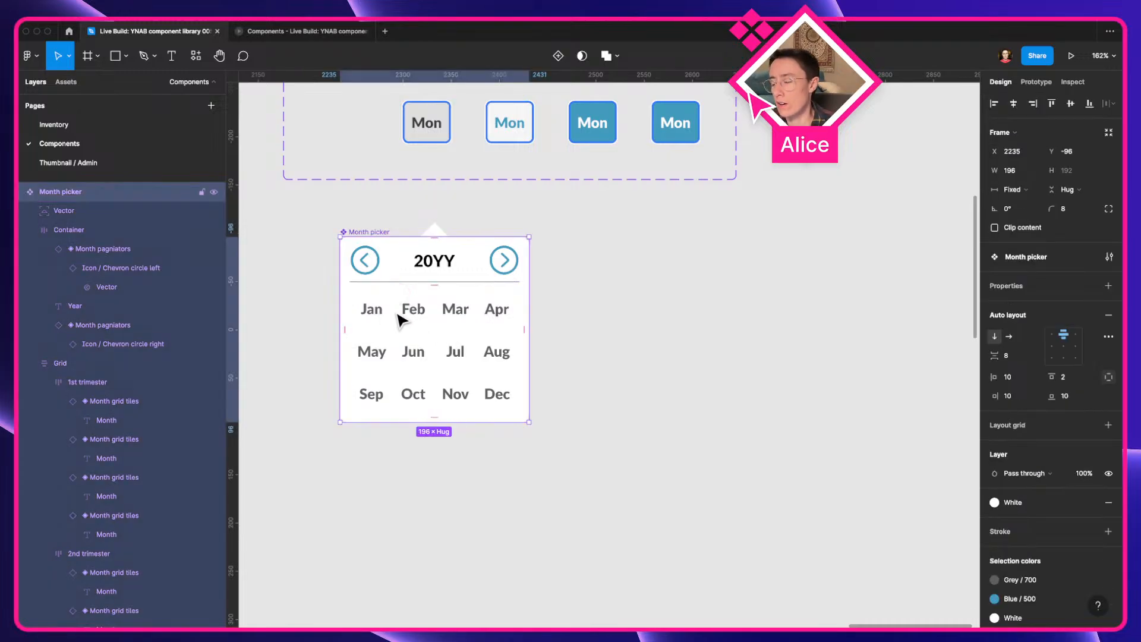
double_click(377, 315)
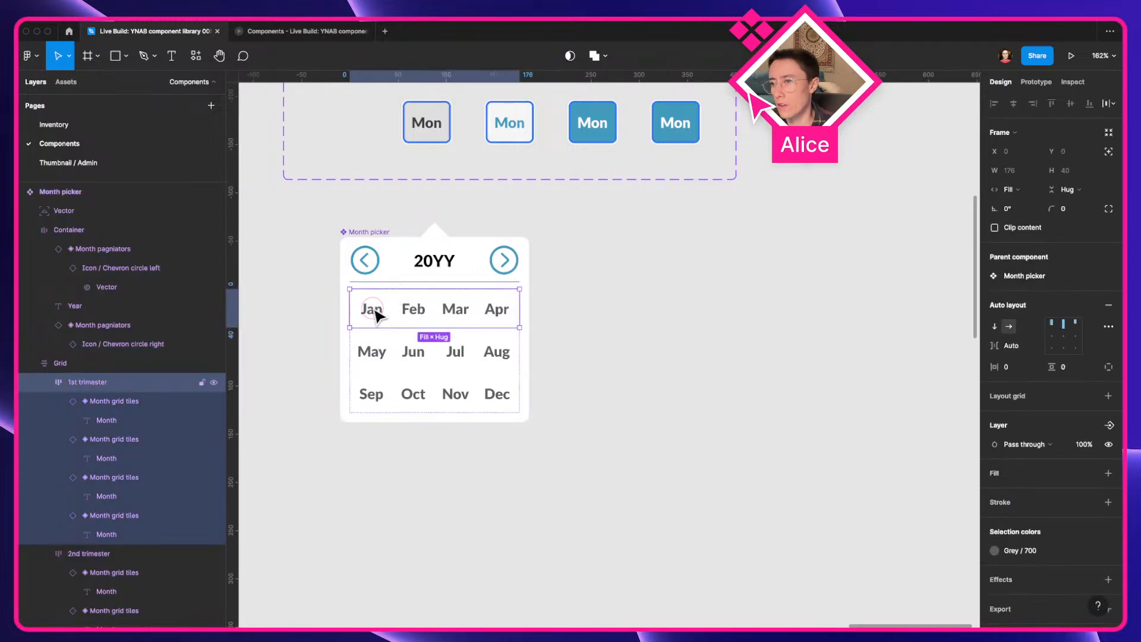
double_click(378, 315)
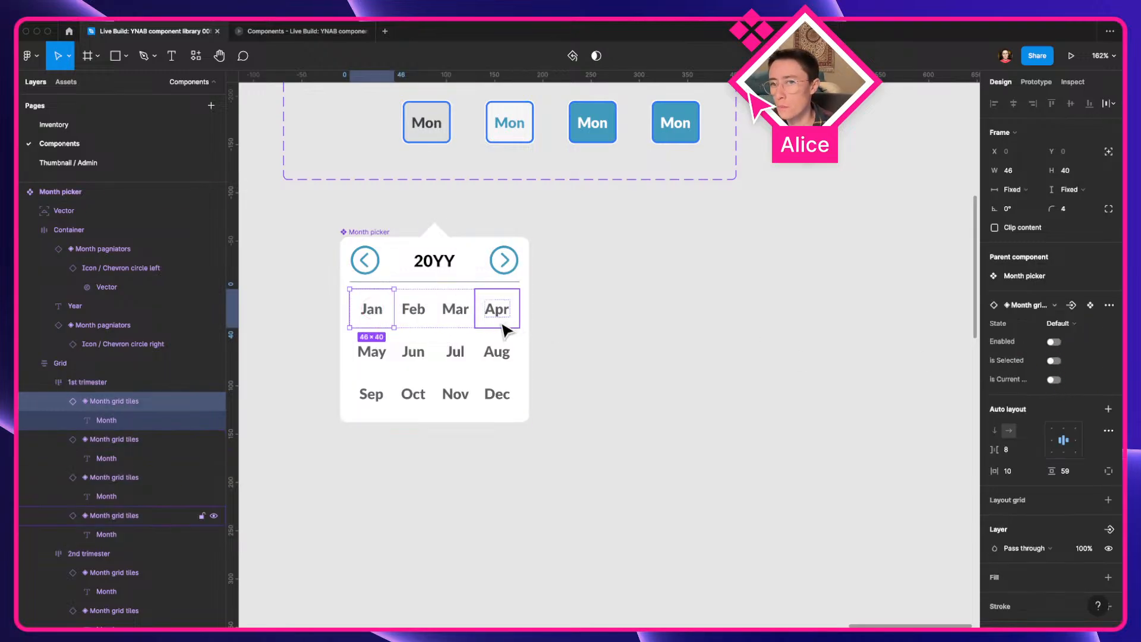
Place an instance of the Month picker beside the main component
left_click(594, 360)
left_click(461, 359)
left_click_drag(461, 359, 757, 396)
Expose the nested instance properties of all twelve Month grid tiles on the main Month picker component
left_click(394, 323)
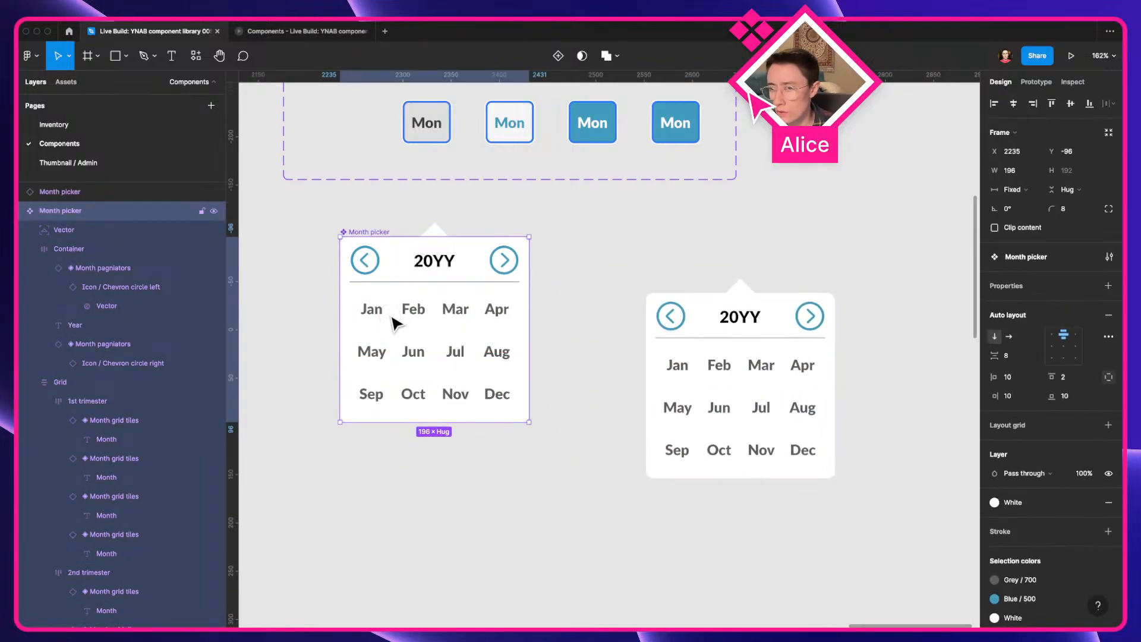
left_click(1108, 286)
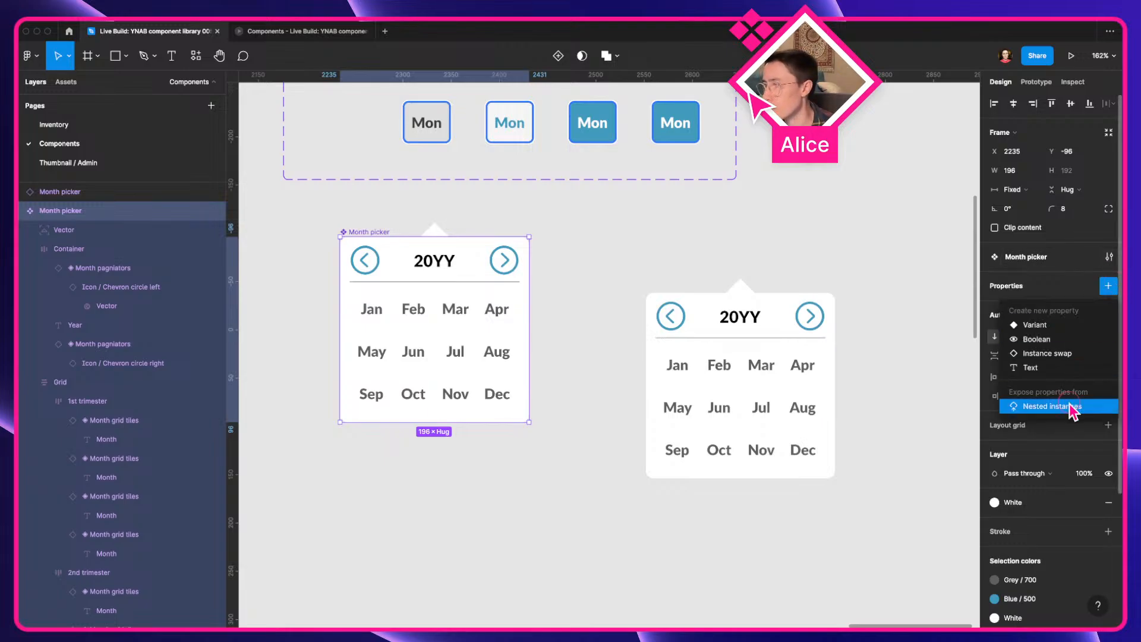
left_click(1073, 407)
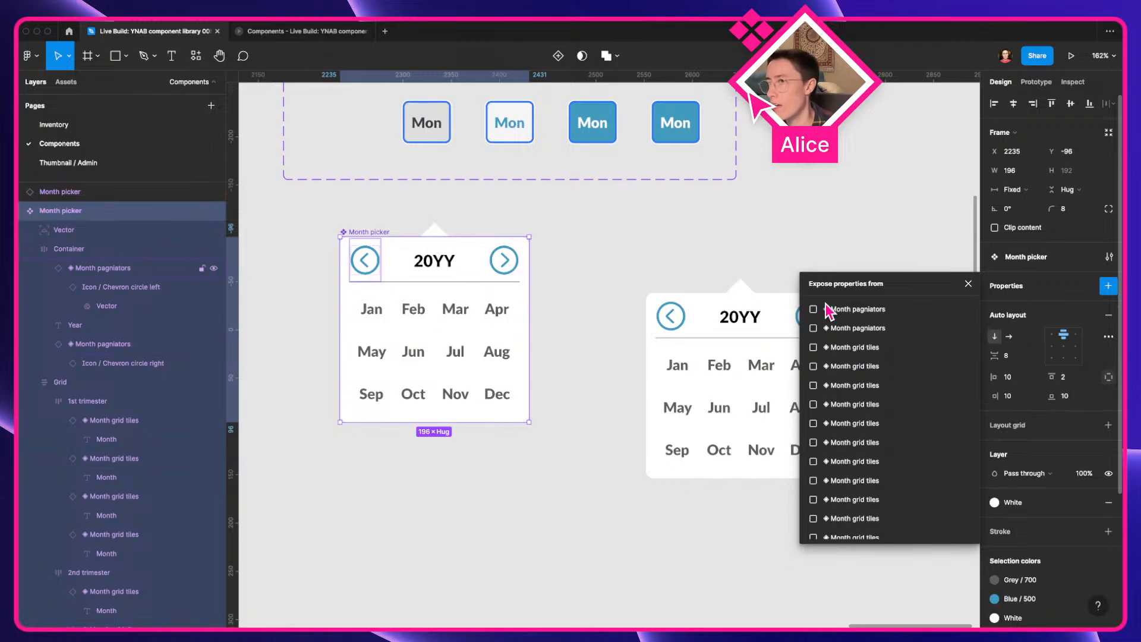
left_click(813, 347)
left_click(813, 366)
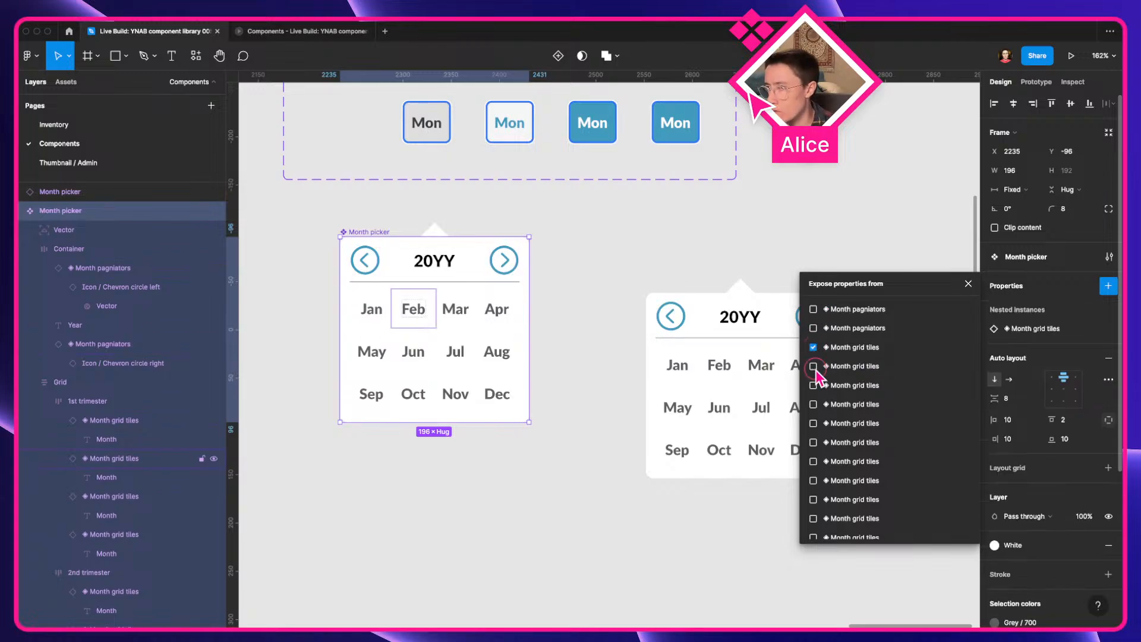
left_click(813, 385)
left_click(813, 404)
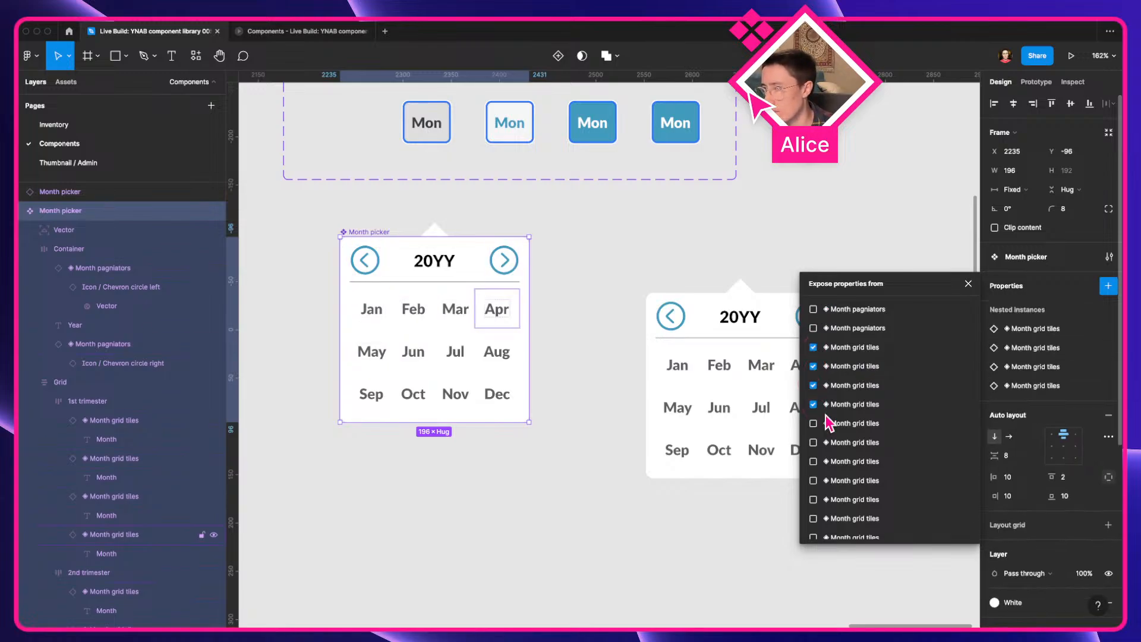
left_click(814, 423)
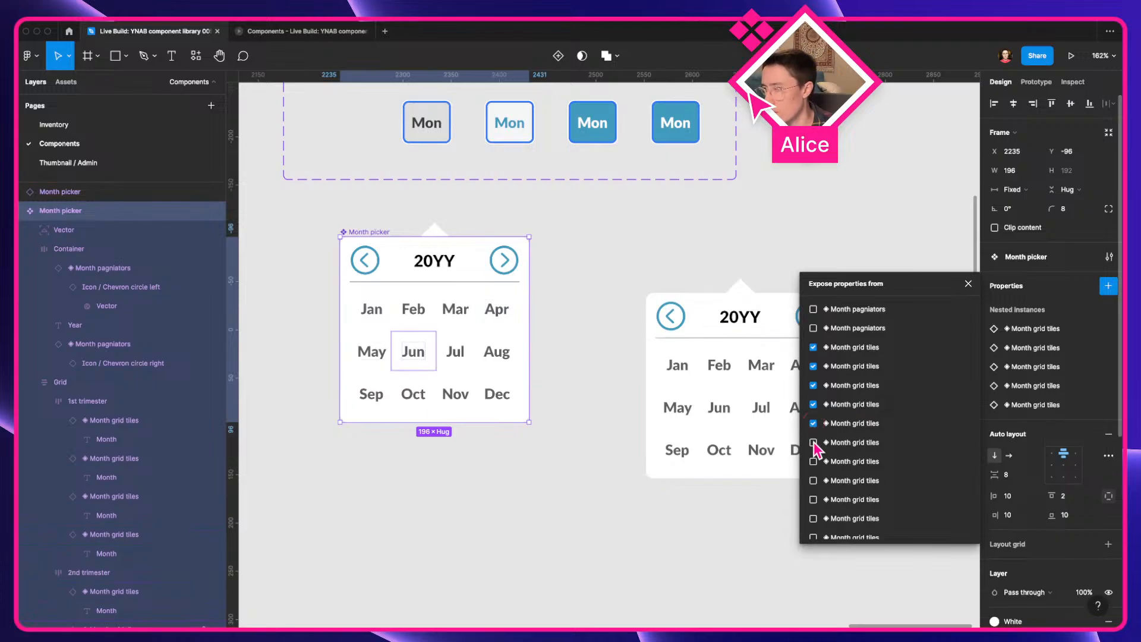
left_click(814, 442)
left_click(814, 461)
left_click(813, 480)
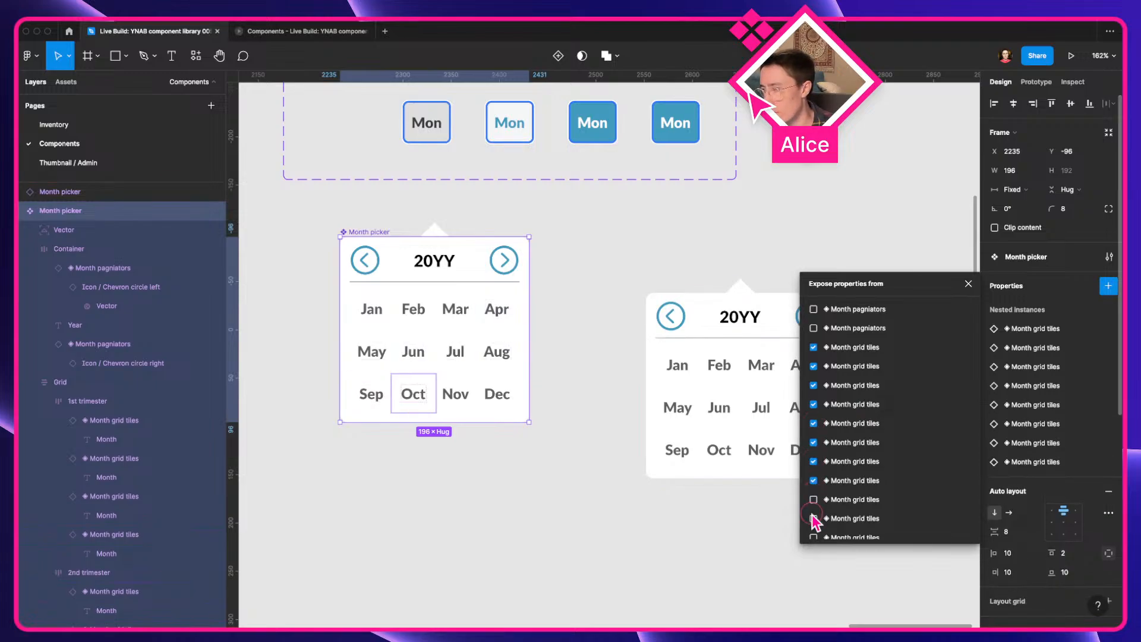
left_click(812, 499)
left_click(813, 518)
scroll(815, 520, "down", 1)
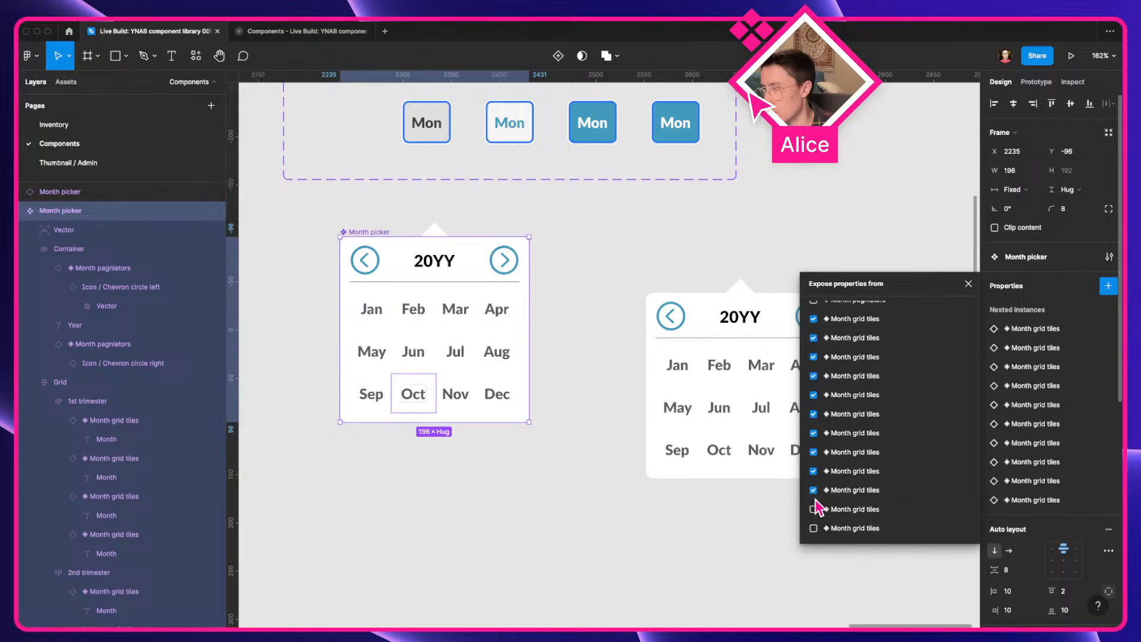
left_click(813, 510)
left_click(814, 528)
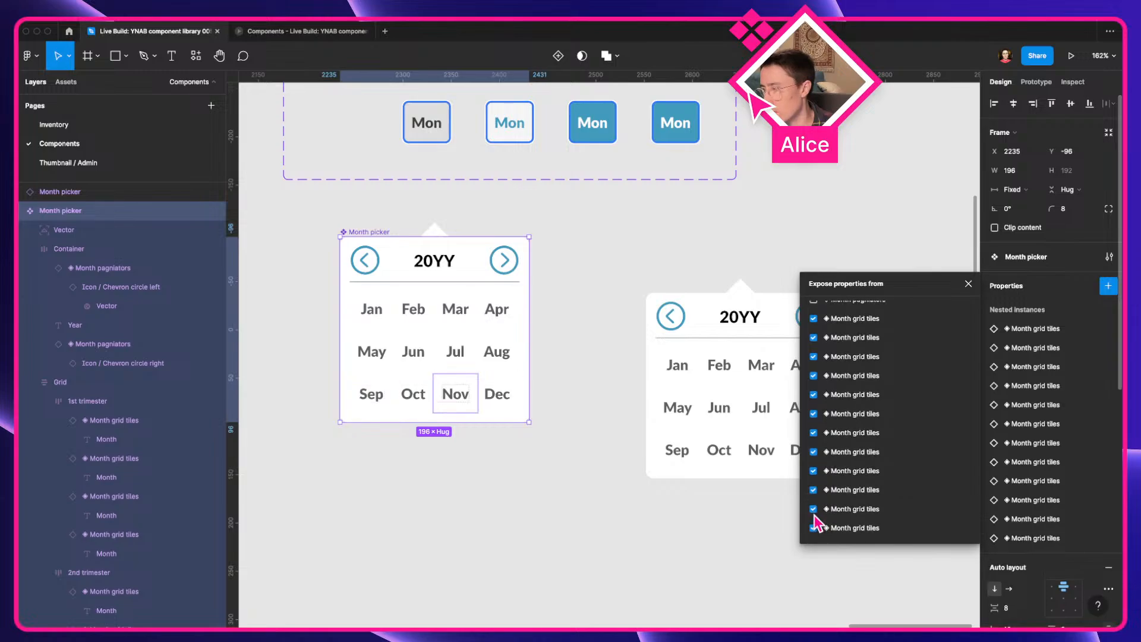
left_click(518, 479)
Review the exposed Month grid tiles properties on the Month picker instance
left_click(705, 404)
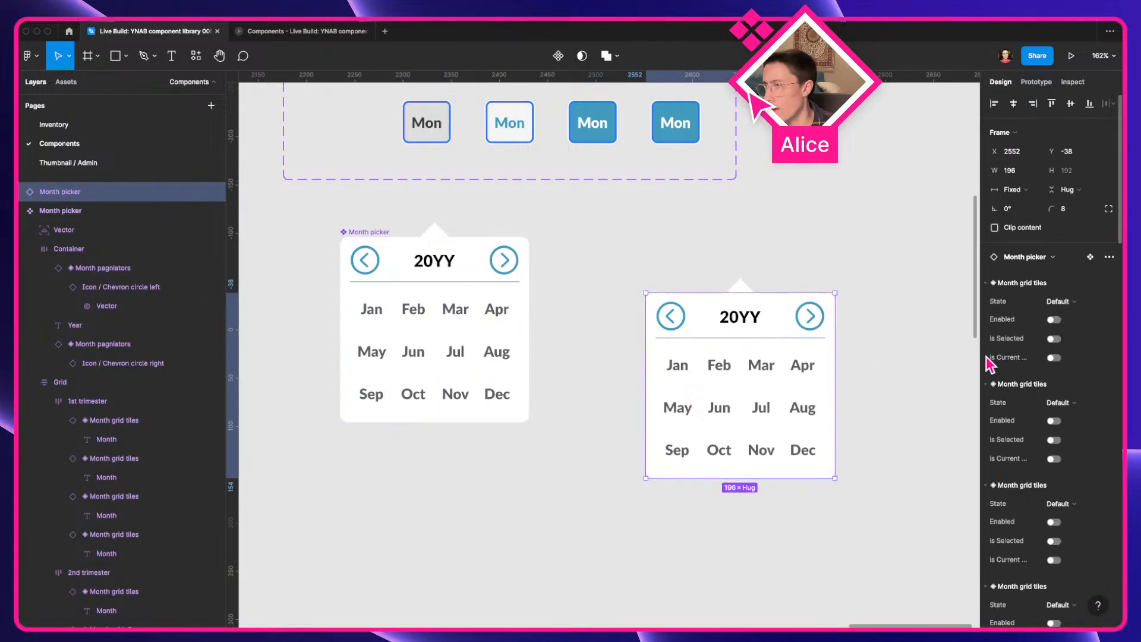
scroll(1063, 439, "down", 5)
scroll(1064, 439, "down", 14)
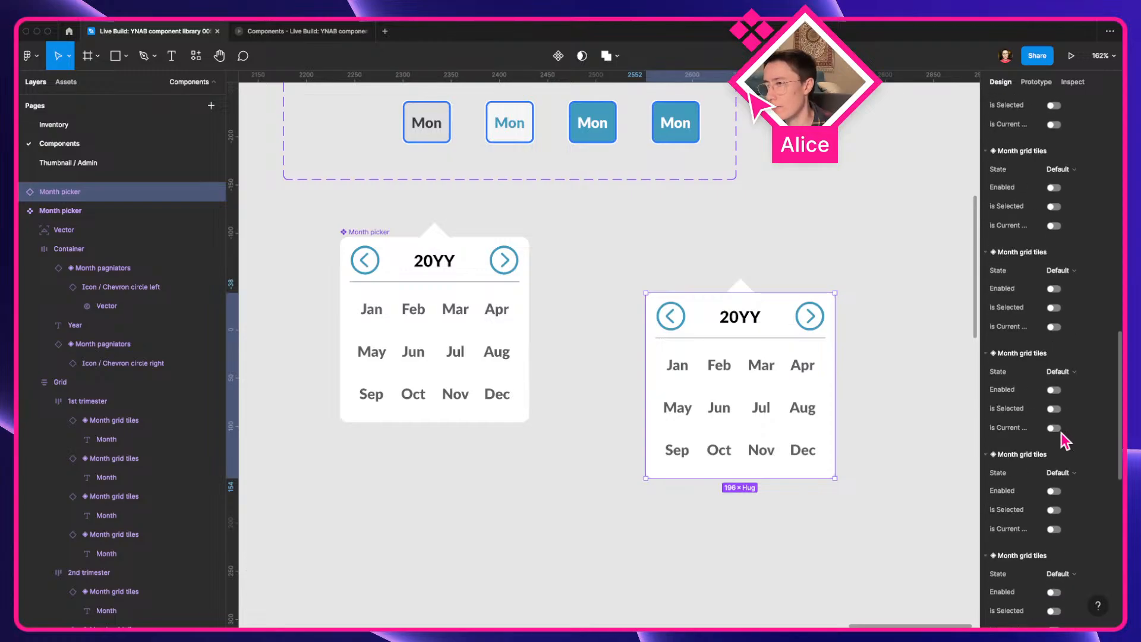
scroll(1063, 440, "up", 9)
scroll(1064, 440, "up", 5)
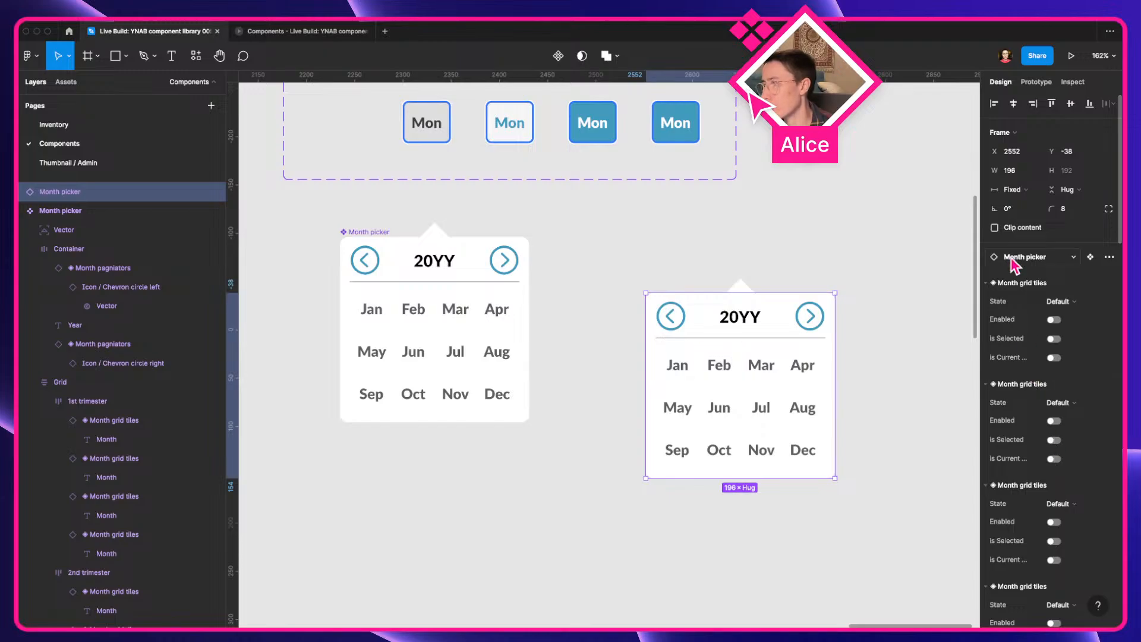
Rename the four 1st trimester tile layers in the main Month picker component as January, February, March and April
left_click(428, 287)
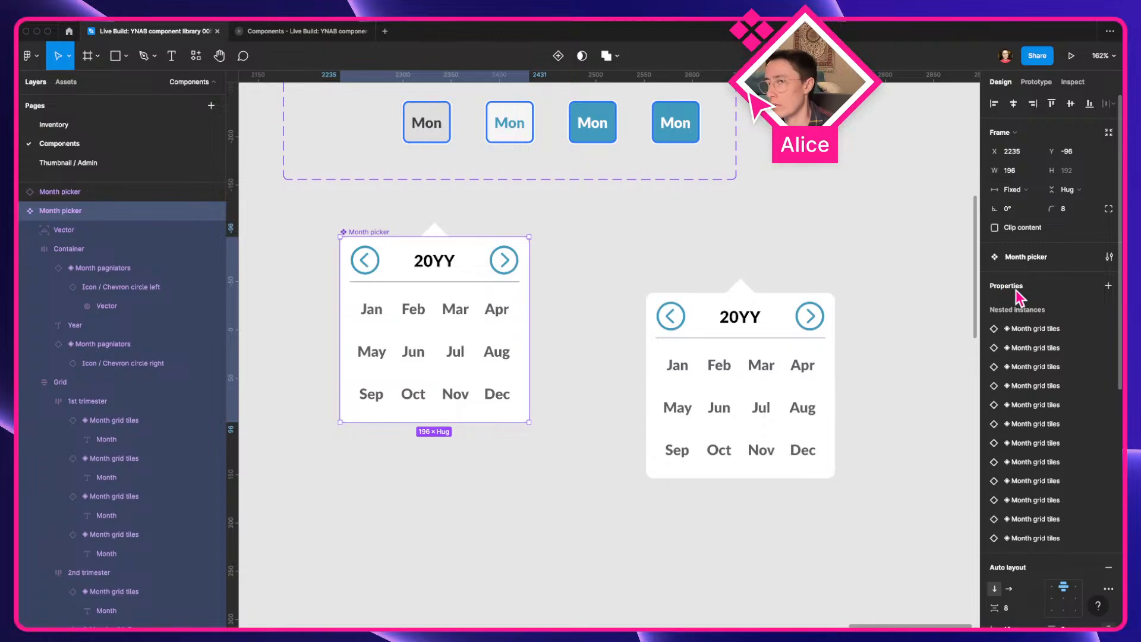
double_click(385, 318)
double_click(385, 318)
double_click(385, 317)
key("super+r")
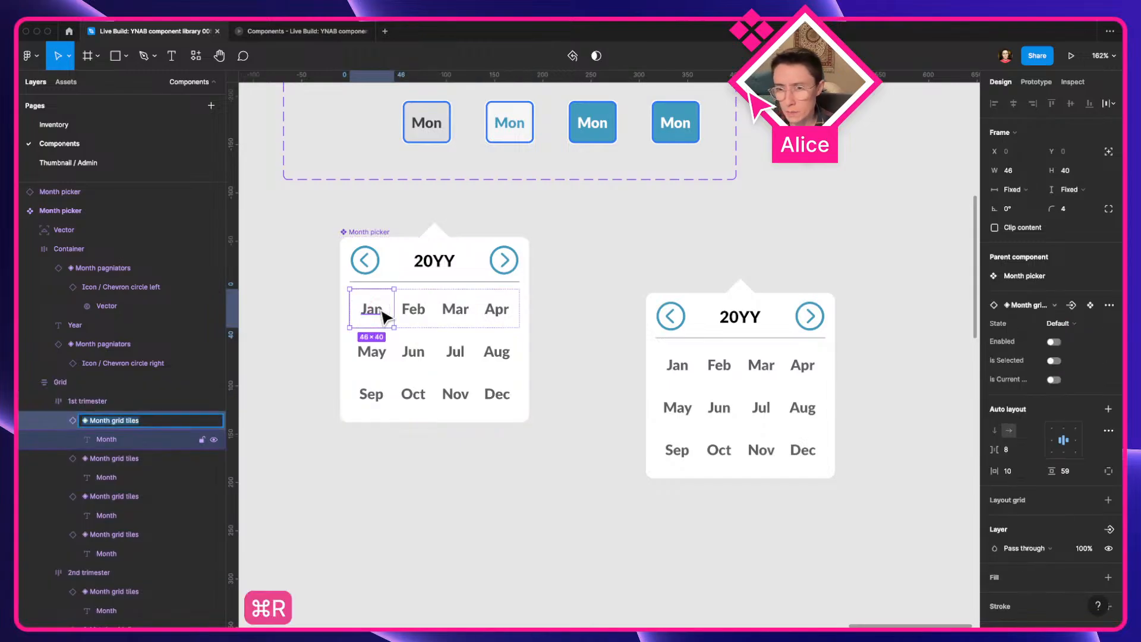
type("January")
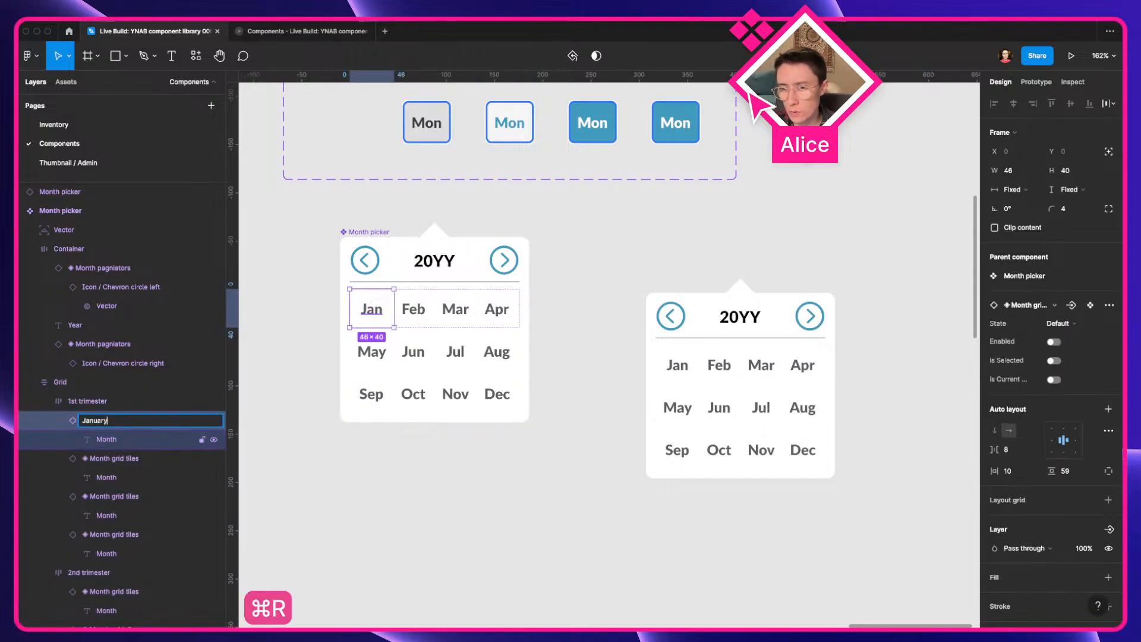
key("Tab")
type("Feb")
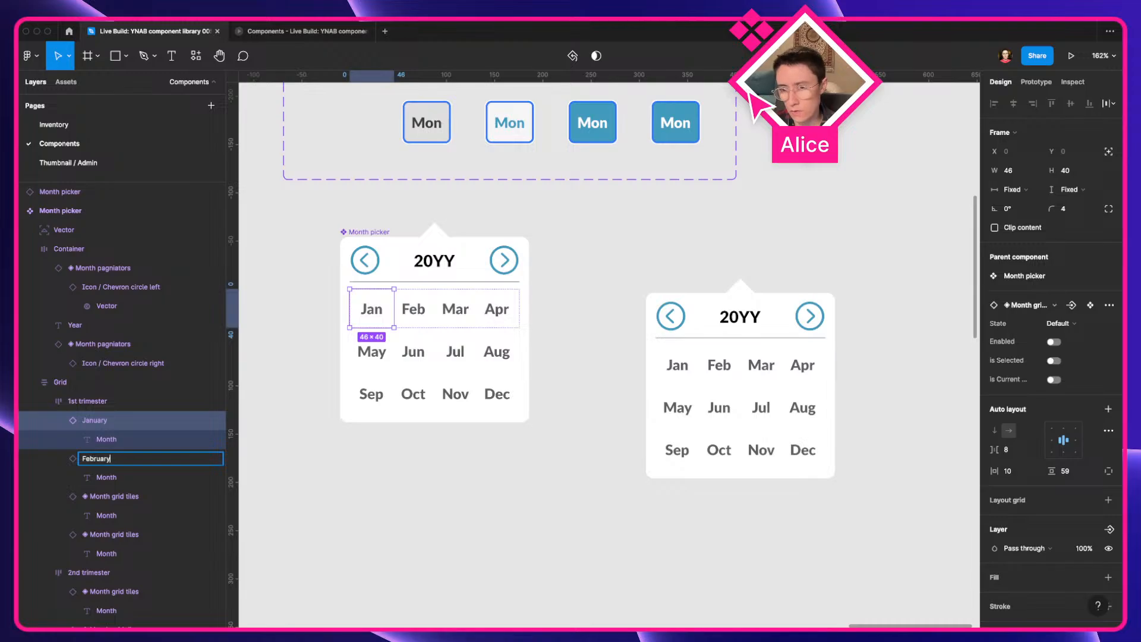
key("Tab")
type("March")
key("Tab")
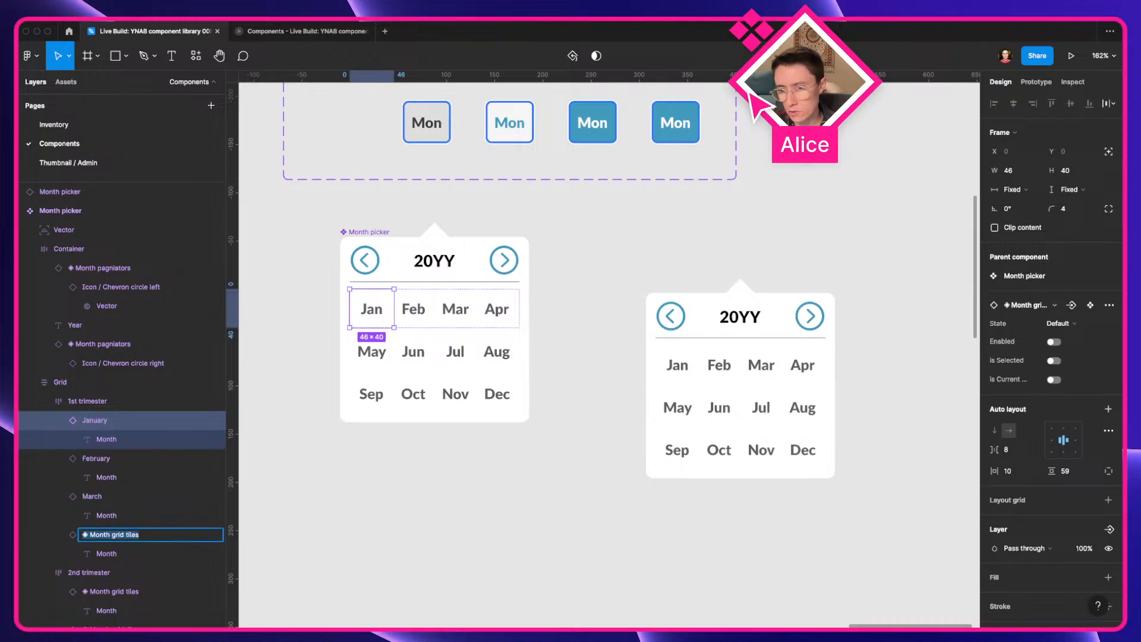
type("April")
key("Tab")
Rename the four 2nd trimester tile layers as May, June, July and August
key("Tab")
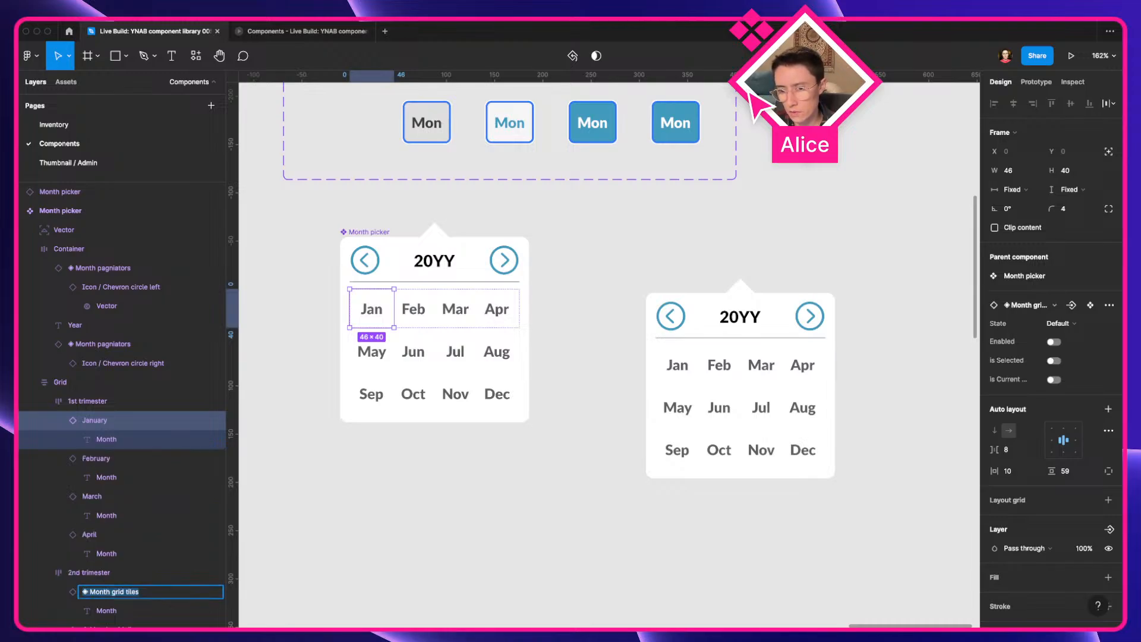
type("May")
key("Tab")
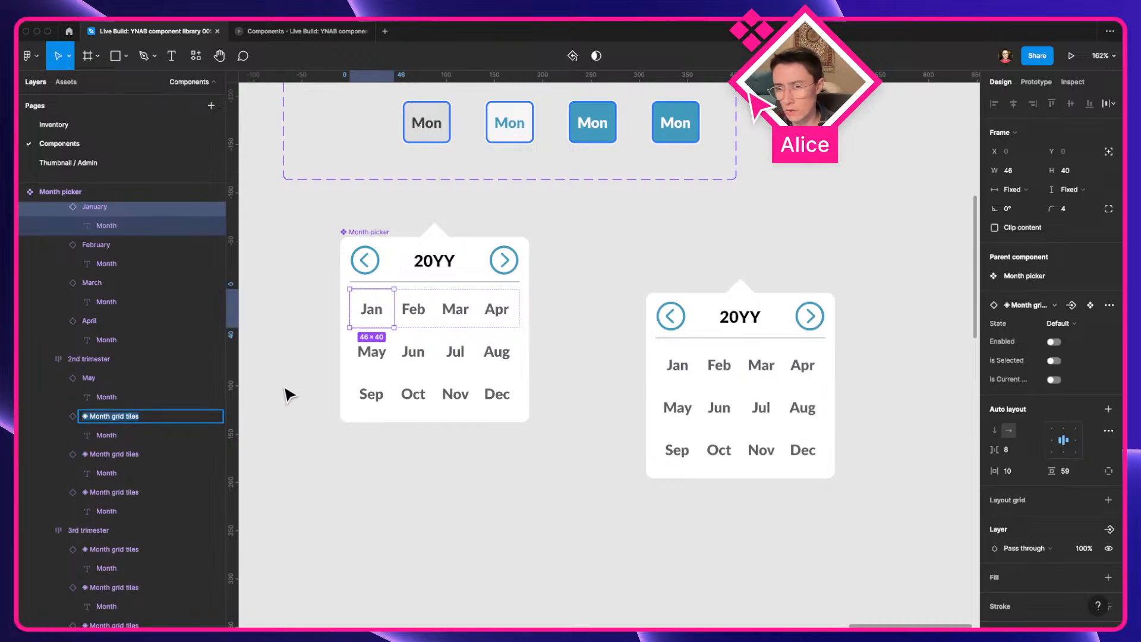
left_click(127, 375)
key("Tab")
key("Tab")
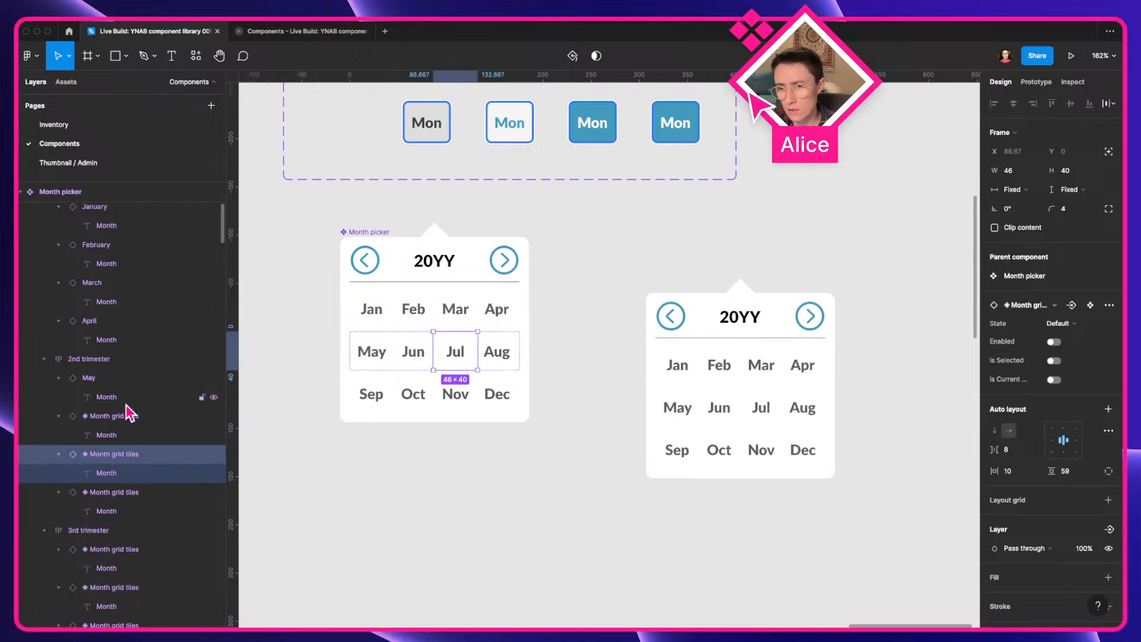
left_click(128, 415)
key("super+r")
type("June")
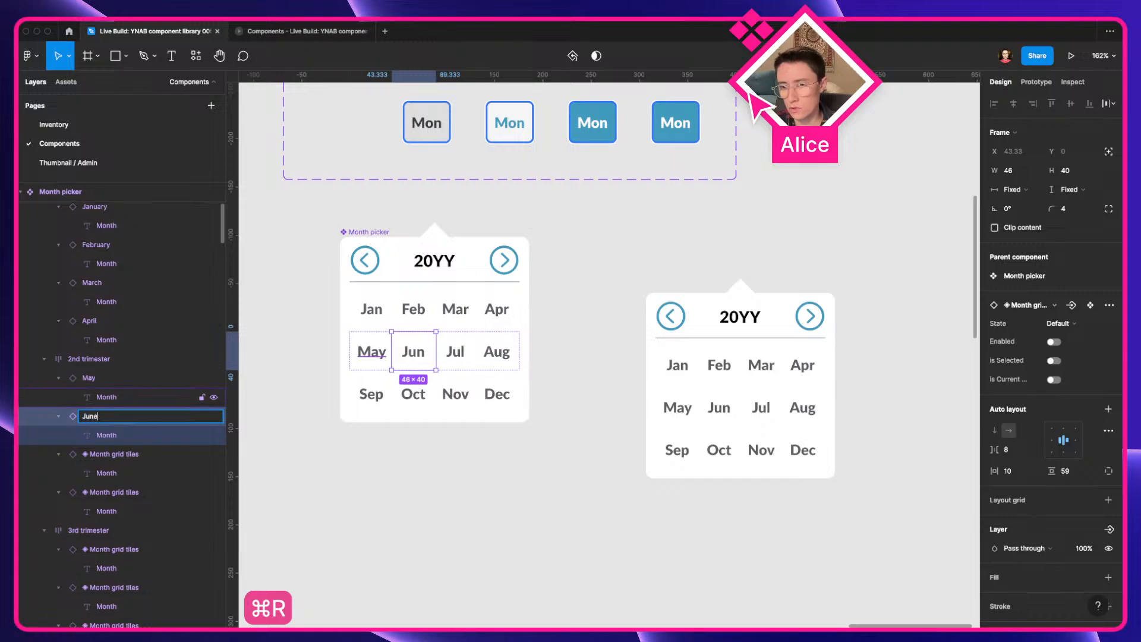
key("Tab")
type("July")
key("Tab")
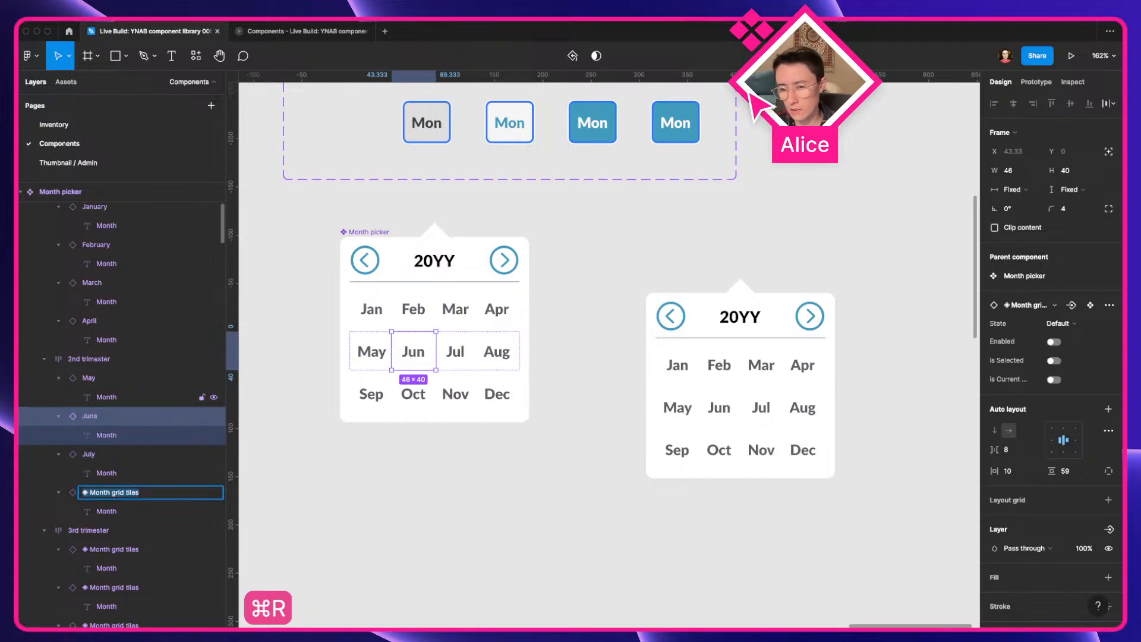
type("August")
key("Tab")
Rename the four 3rd trimester tile layers as September, October, November and December
key("Tab")
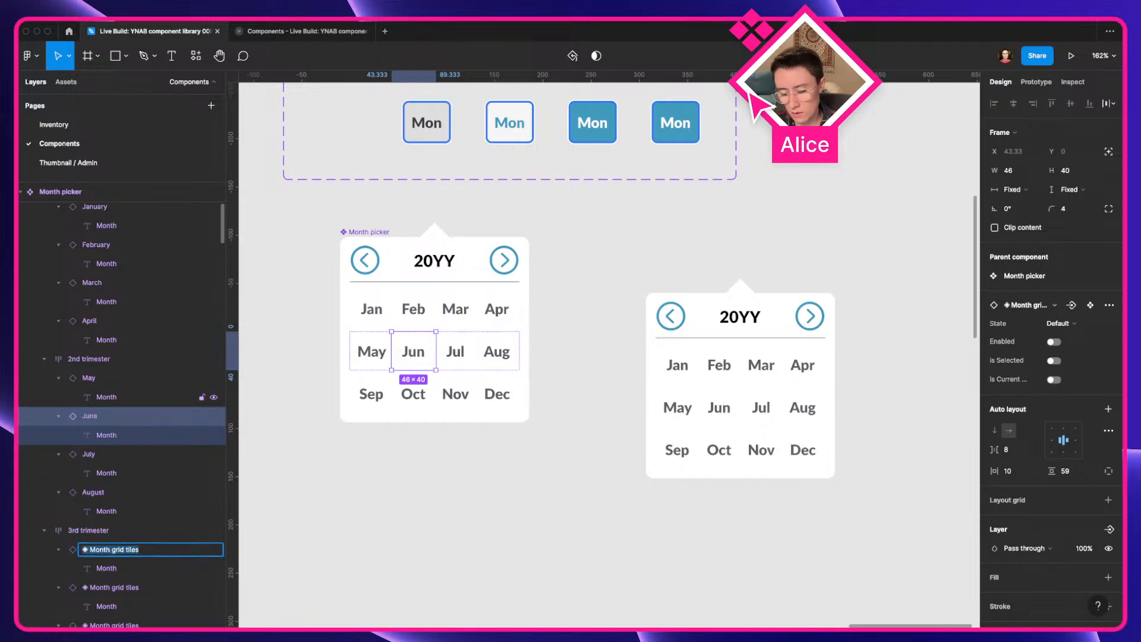
key("BackSpace")
type("September")
key("Tab")
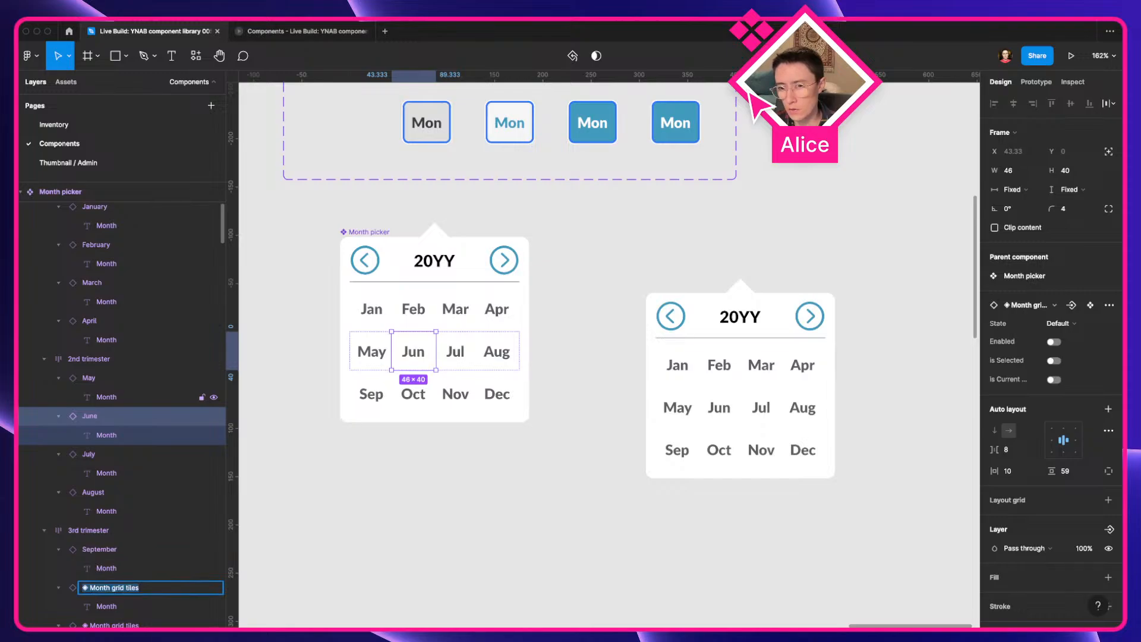
type("October")
key("Tab")
key("Tab")
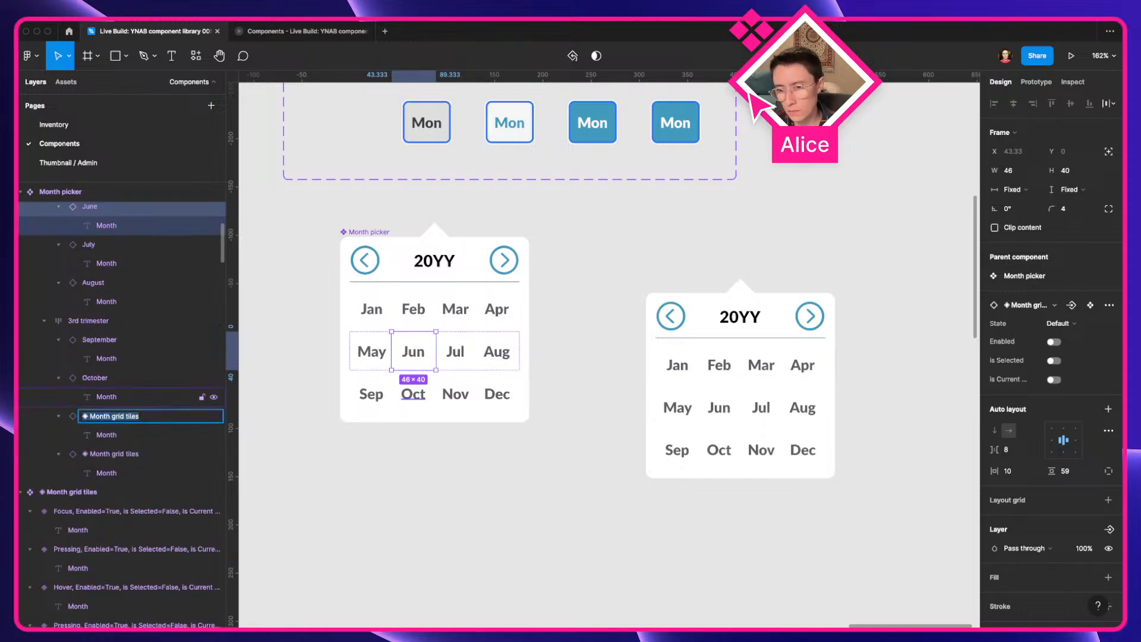
type("November")
key("Tab")
key("Tab")
type("Dece")
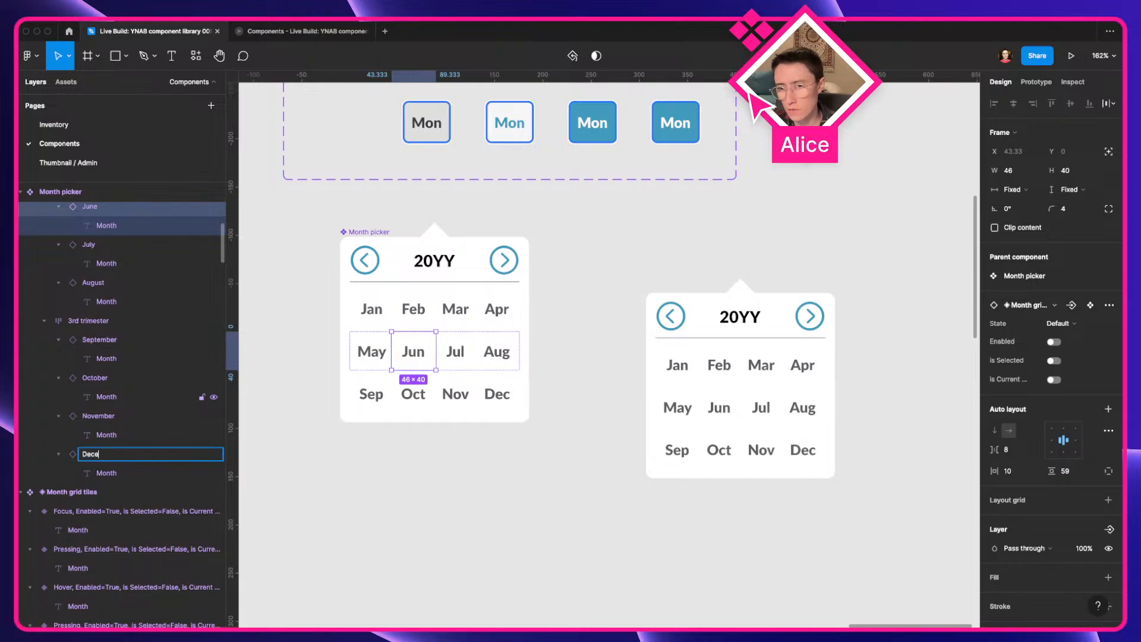
type("mber")
key("Tab")
left_click(543, 515)
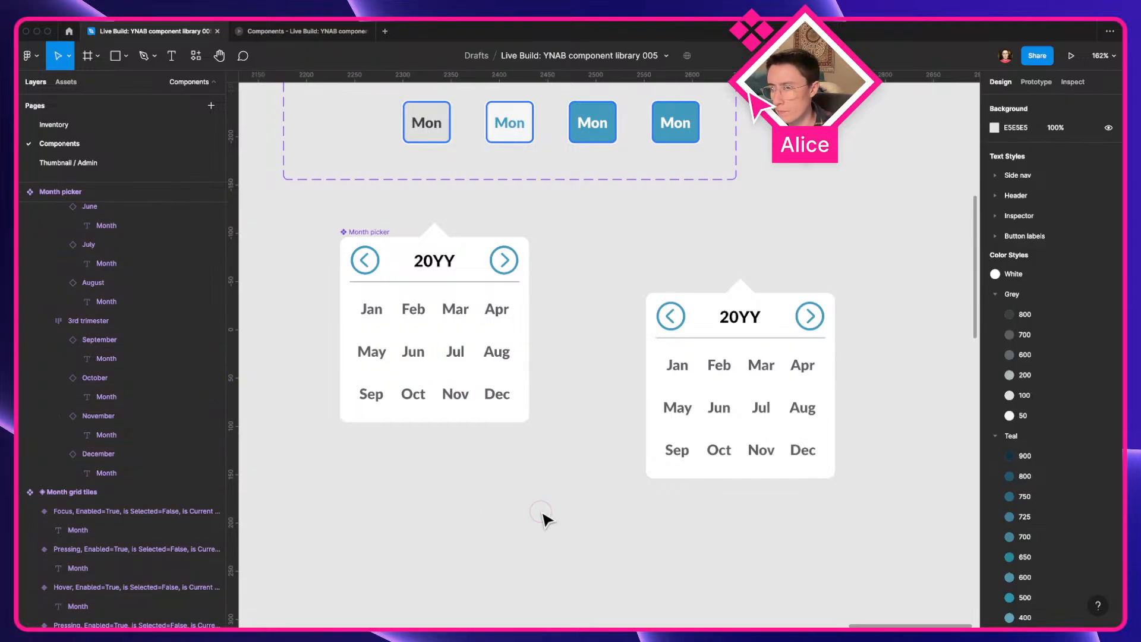
Turn on the Enabled property for January in the Month picker instance
left_click(739, 422)
left_click_drag(738, 422, 661, 425)
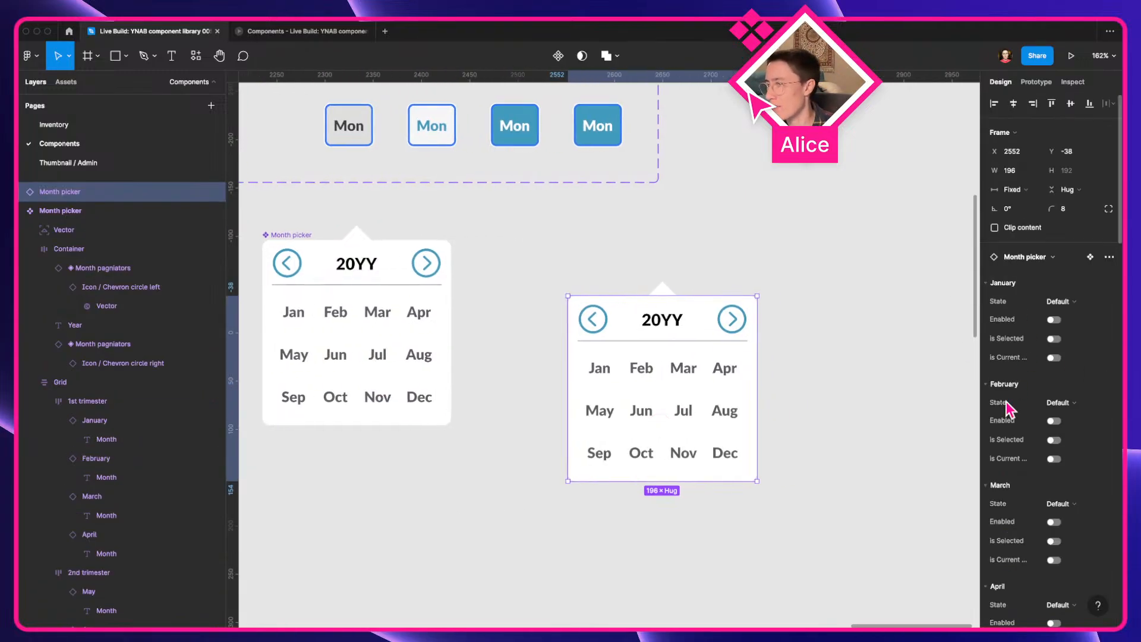
left_click(1053, 320)
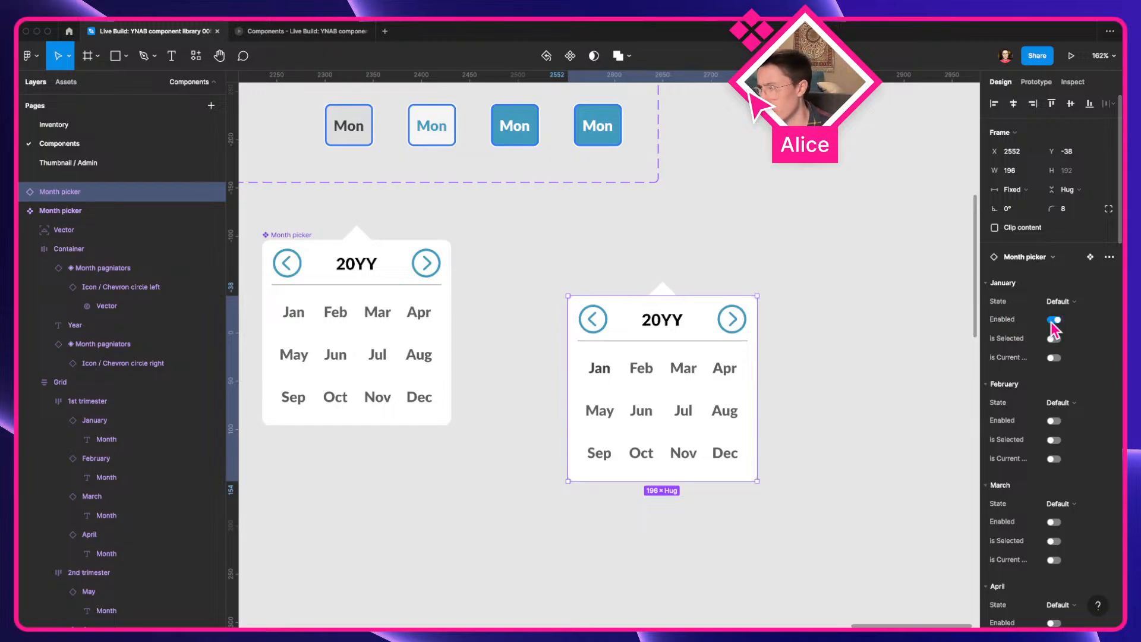
Try January's is Selected and is Current properties in the Month picker instance, and switch all its January toggles off again
left_click(1053, 339)
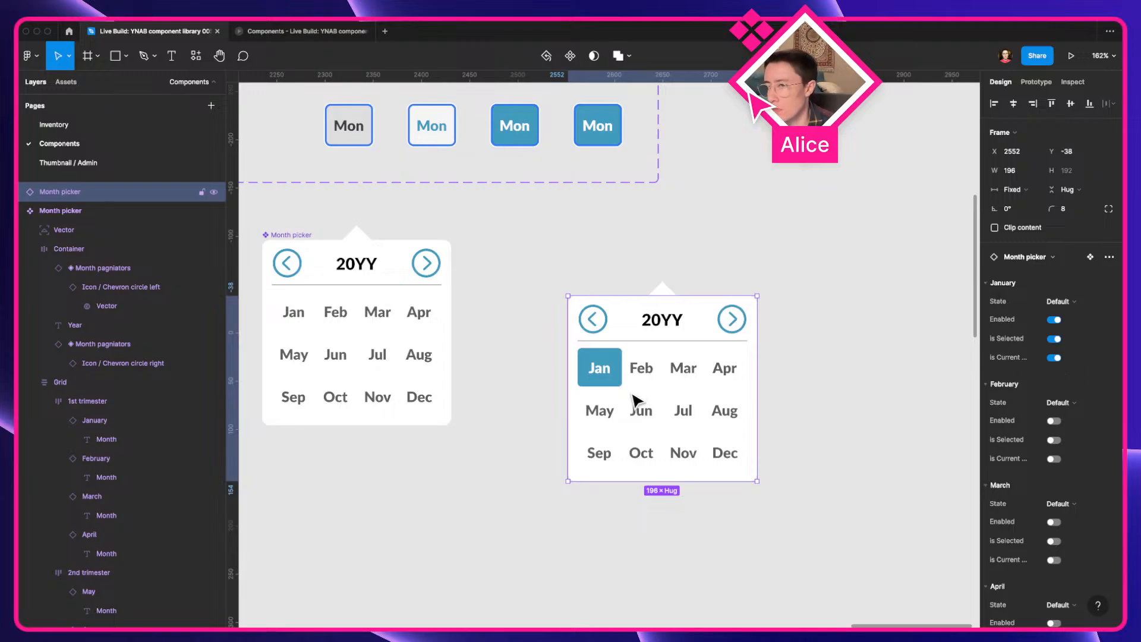
left_click_drag(683, 395, 645, 410)
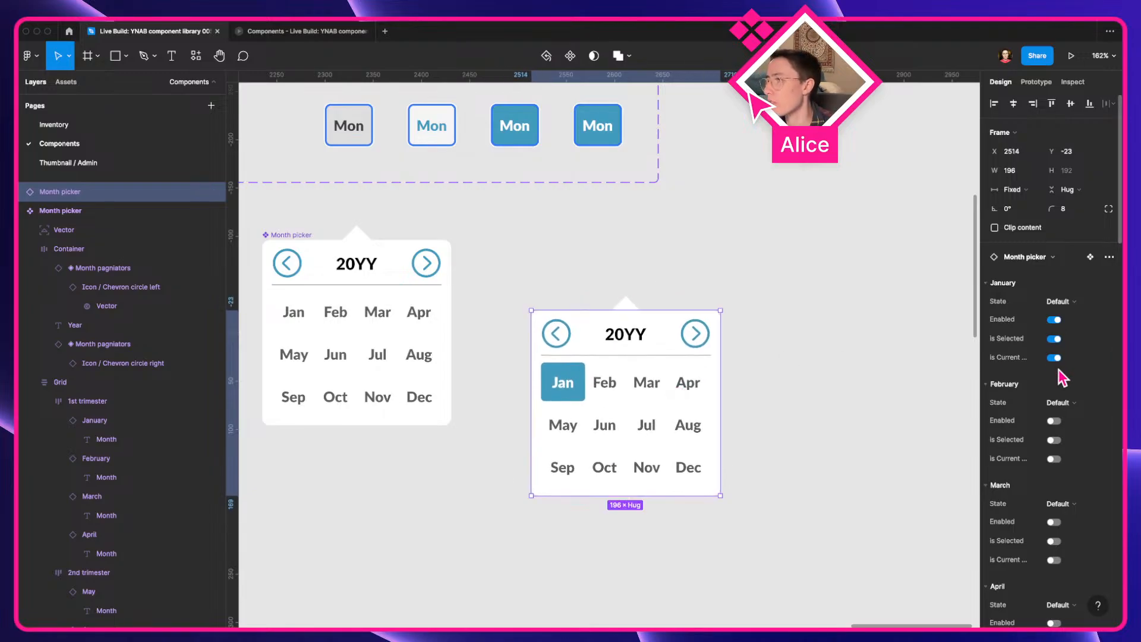
left_click(1054, 338)
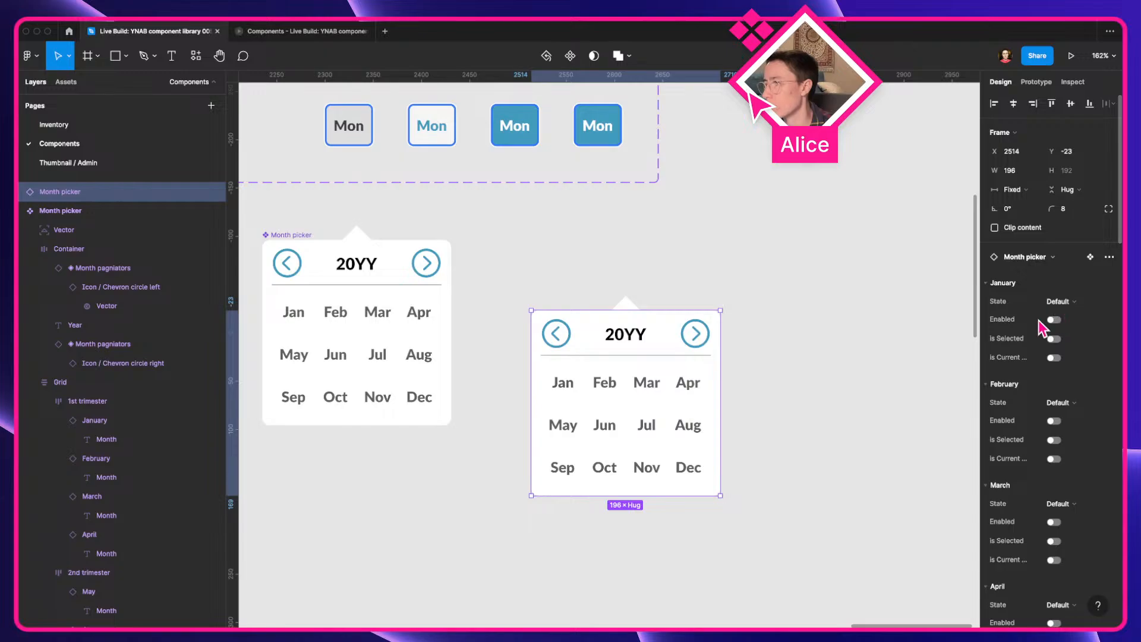
Collapse the exposed property groups of all twelve months, January to December, for the Month picker instance
left_click(1007, 283)
left_click(1009, 302)
left_click(1008, 321)
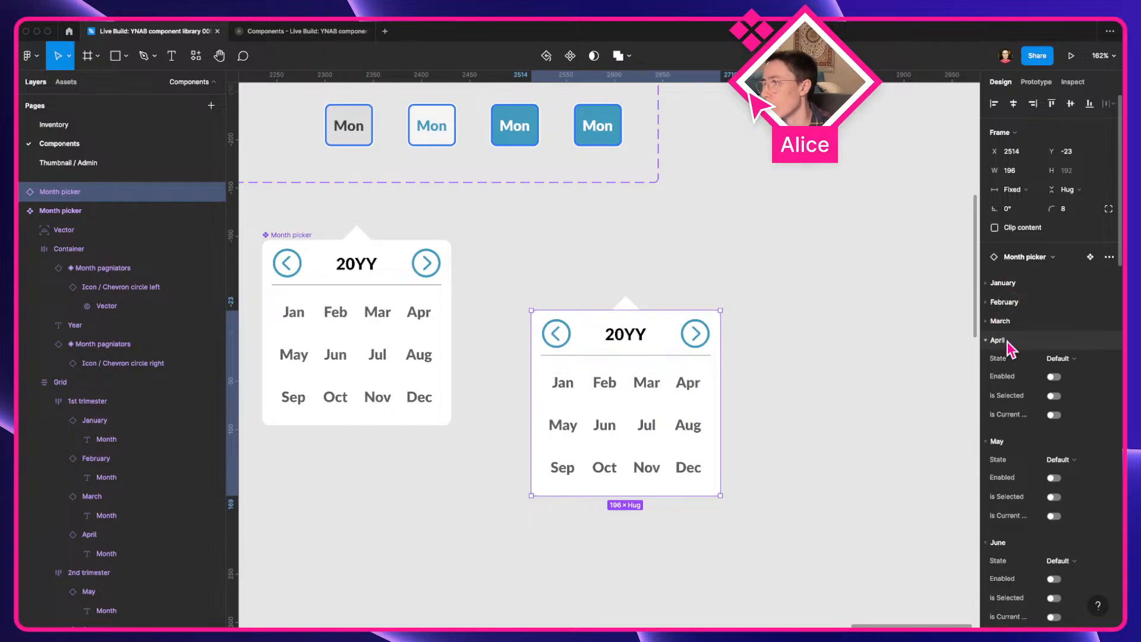
left_click(1001, 341)
left_click(1000, 359)
left_click(1000, 378)
left_click(1001, 398)
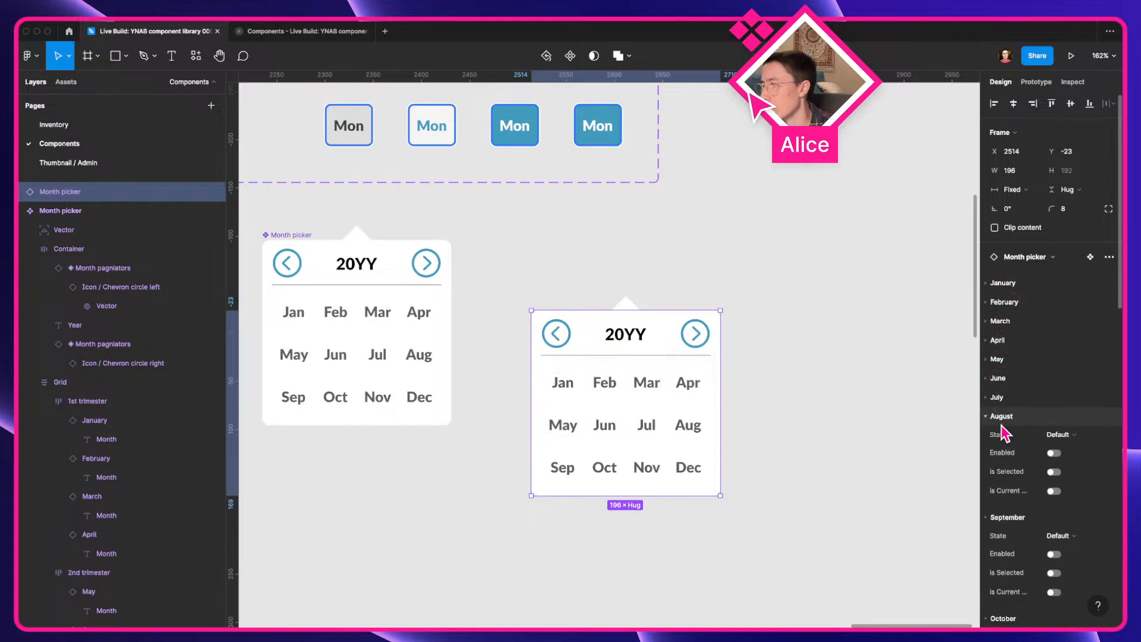
left_click(1002, 420)
left_click(1003, 436)
left_click(1004, 455)
left_click(1004, 474)
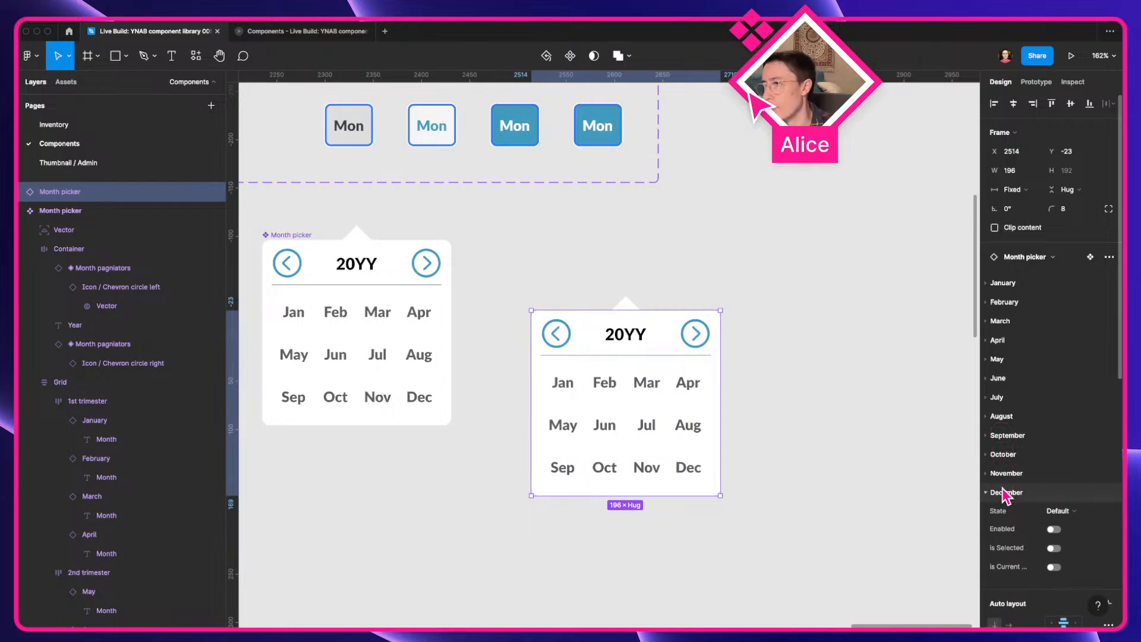
left_click(1004, 493)
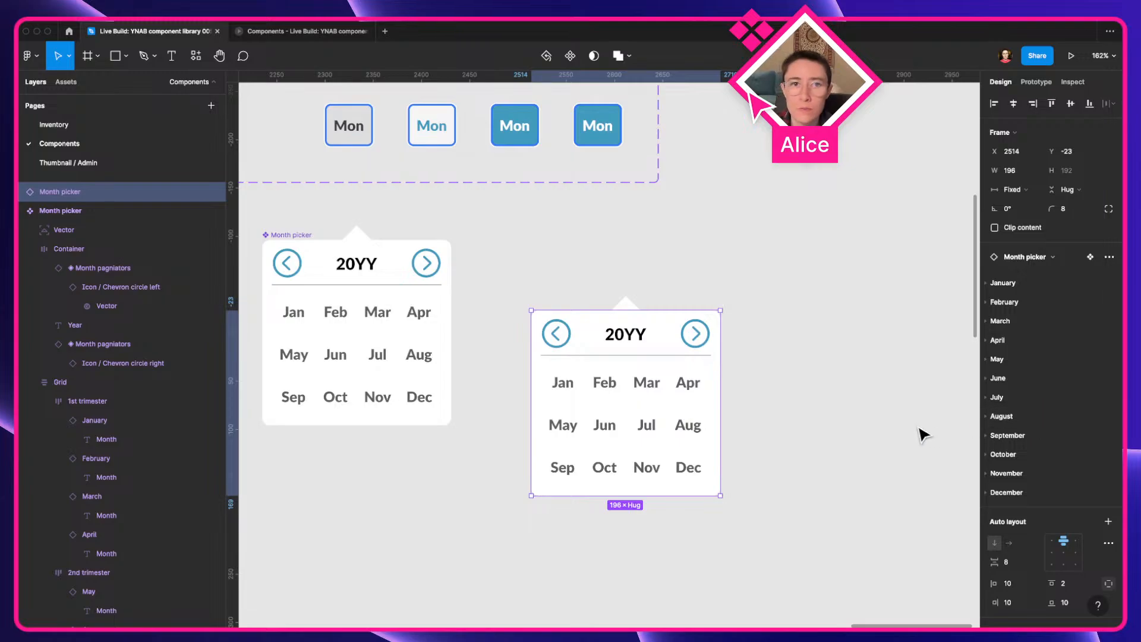
Delete the test instance of the Month picker beside the main component
left_click(777, 432)
scroll(777, 433, "down", 5)
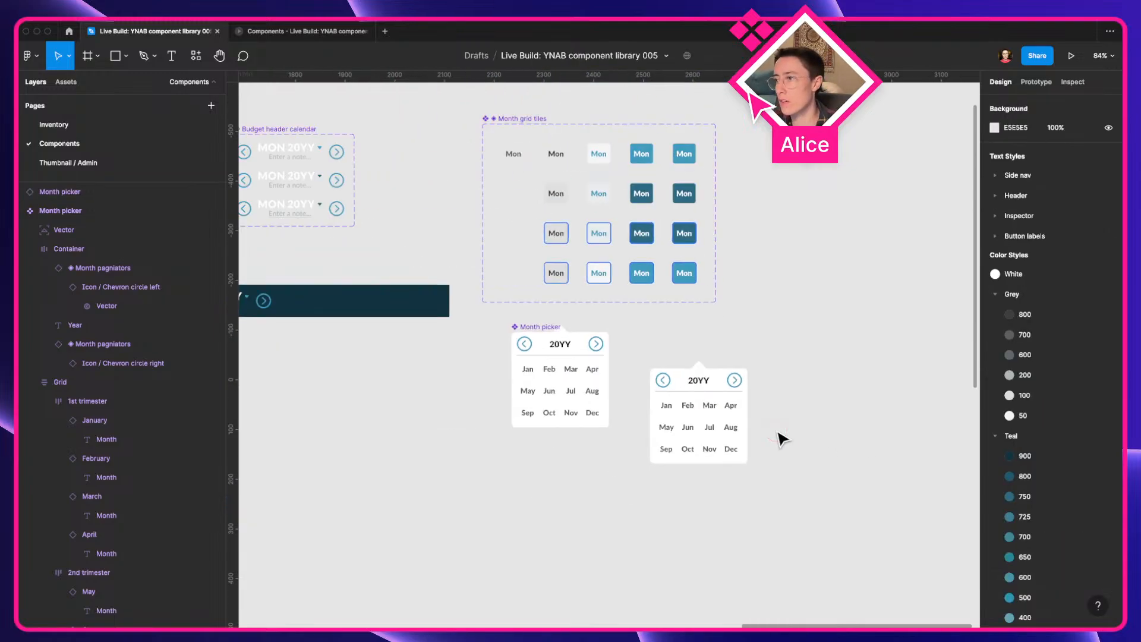
left_click(737, 425)
key("Delete")
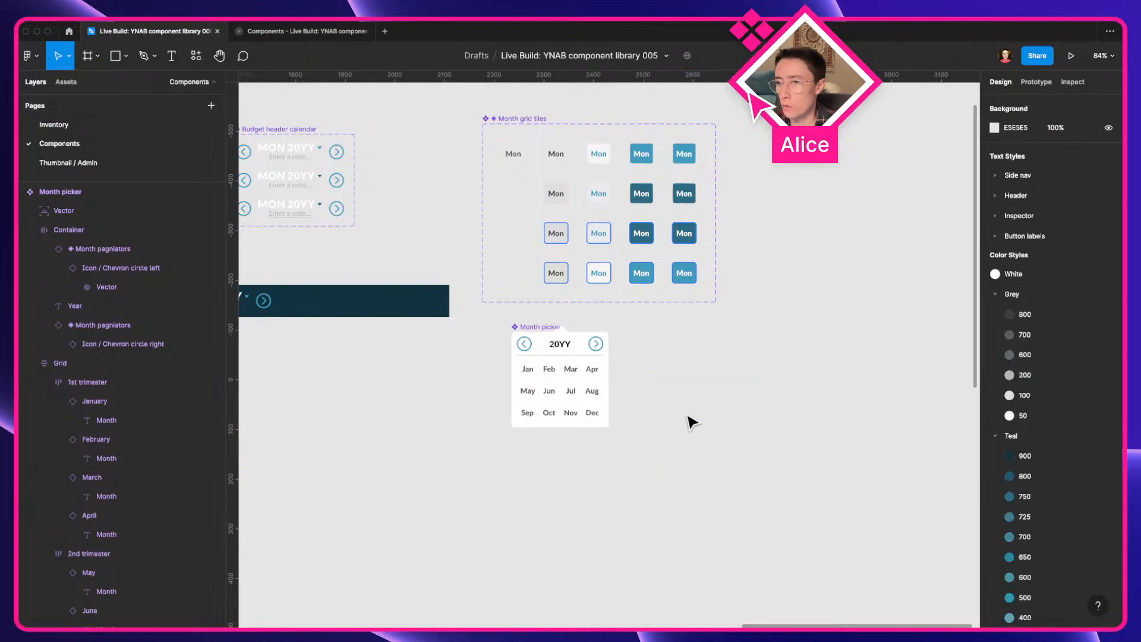
Turn on the Enabled property for all twelve month tiles in the main Month picker component, row by row
scroll(540, 369, "up", 5)
left_click(535, 363)
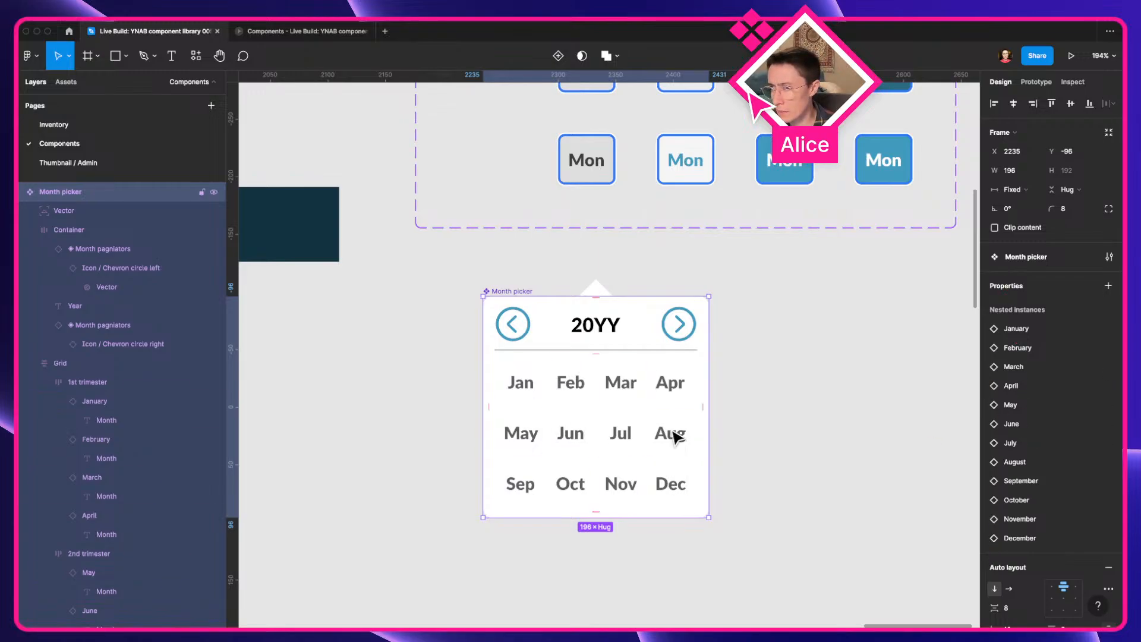
left_click(785, 447)
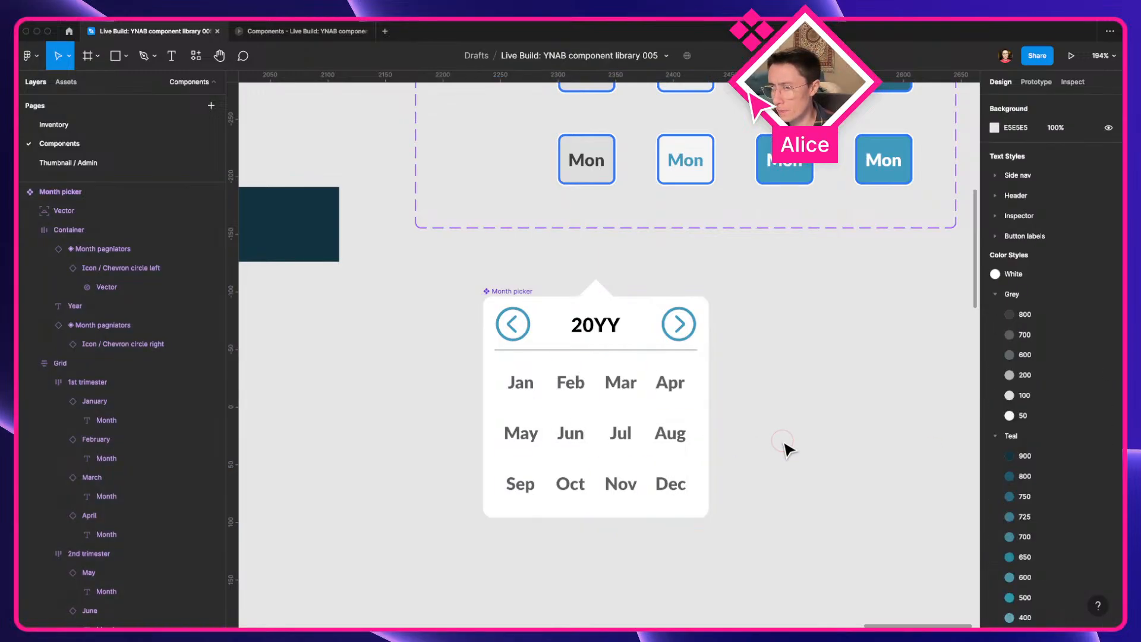
left_click(593, 421)
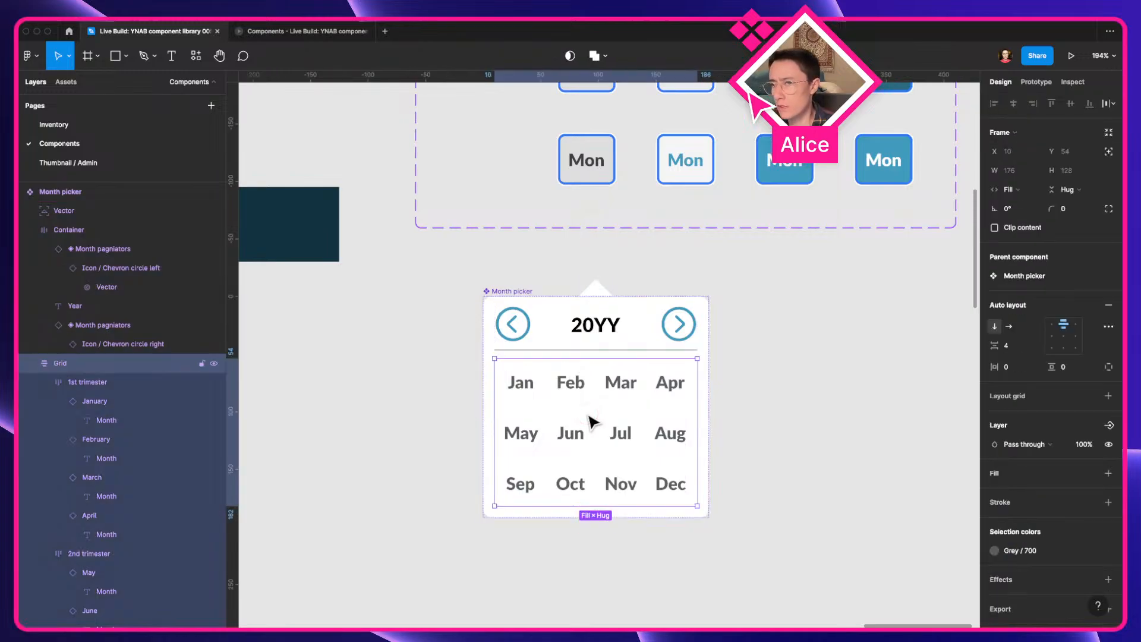
left_click(554, 400)
left_click(559, 396)
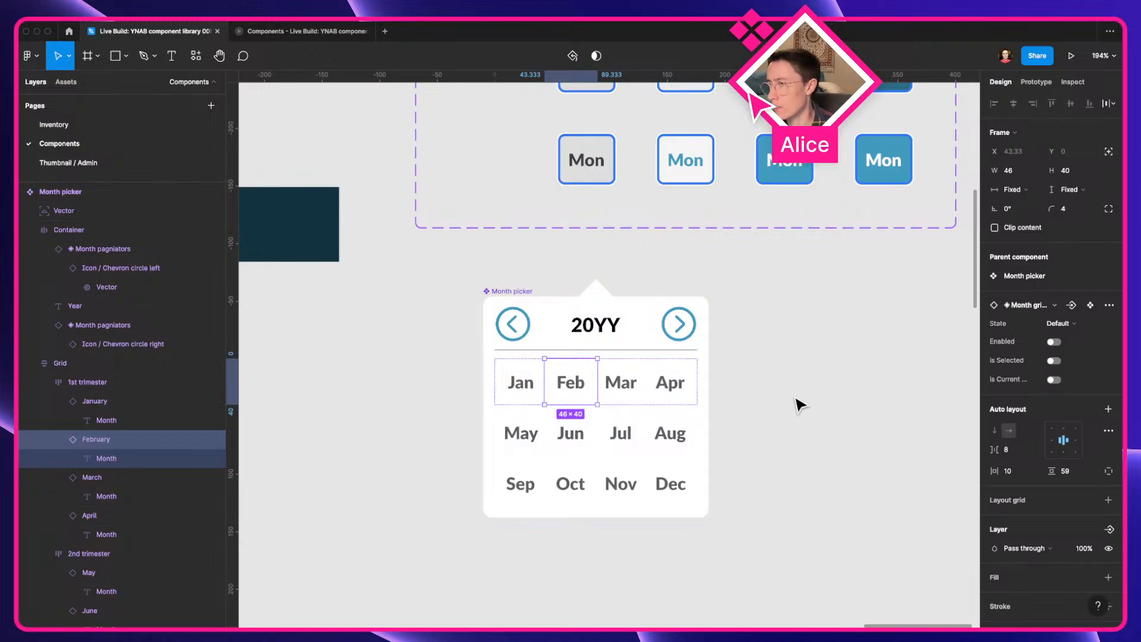
key("super+a")
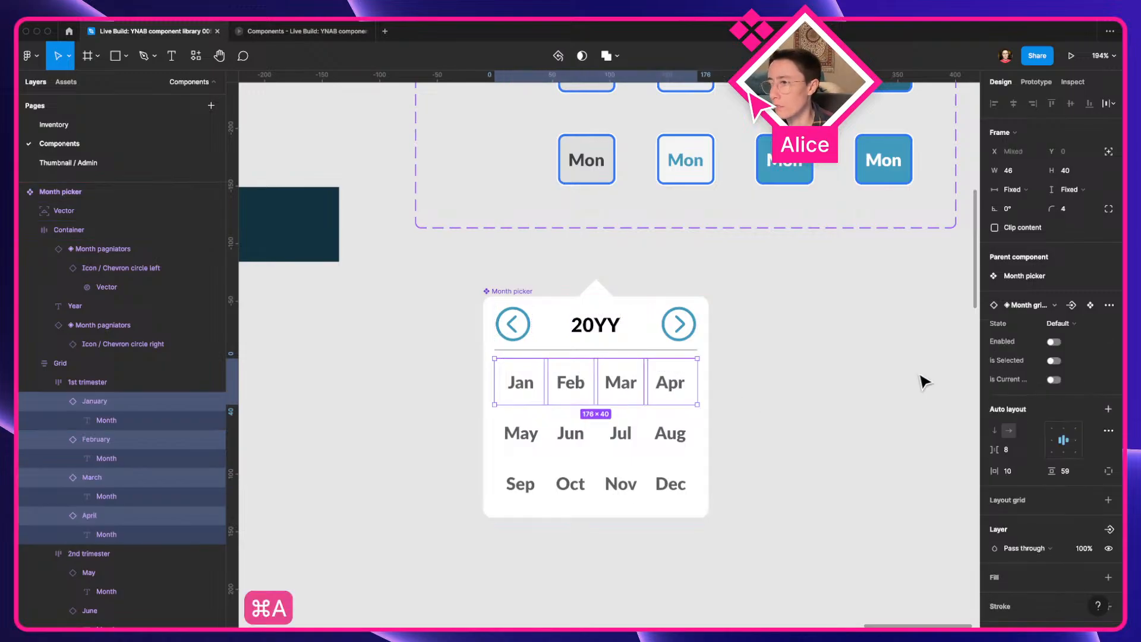
left_click(576, 440)
key("super+a")
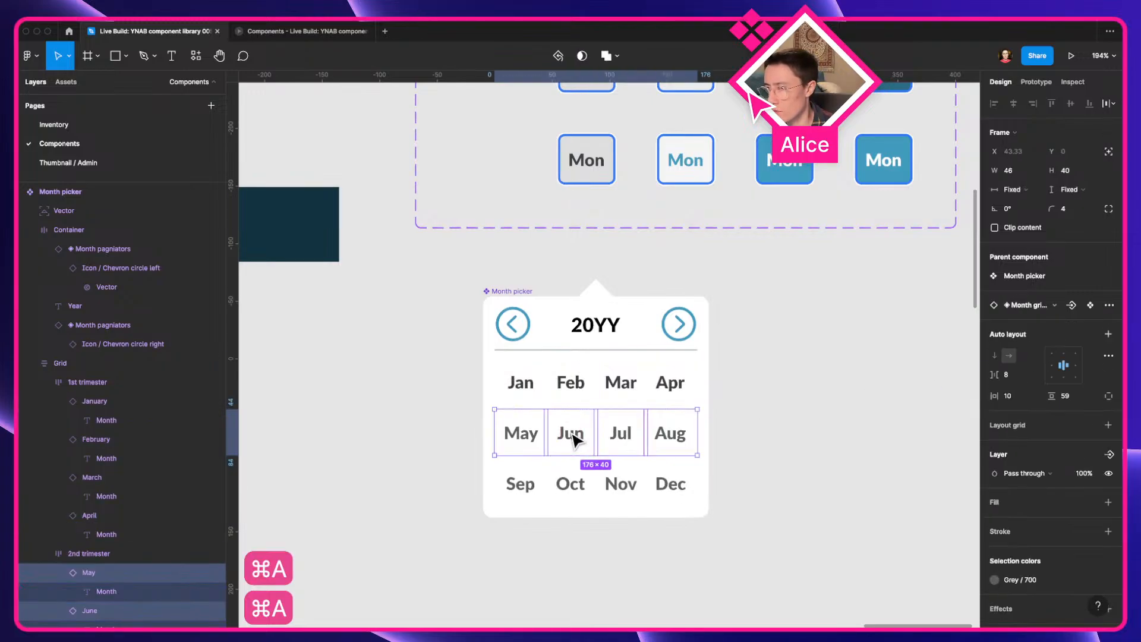
left_click(641, 486)
key("super+a")
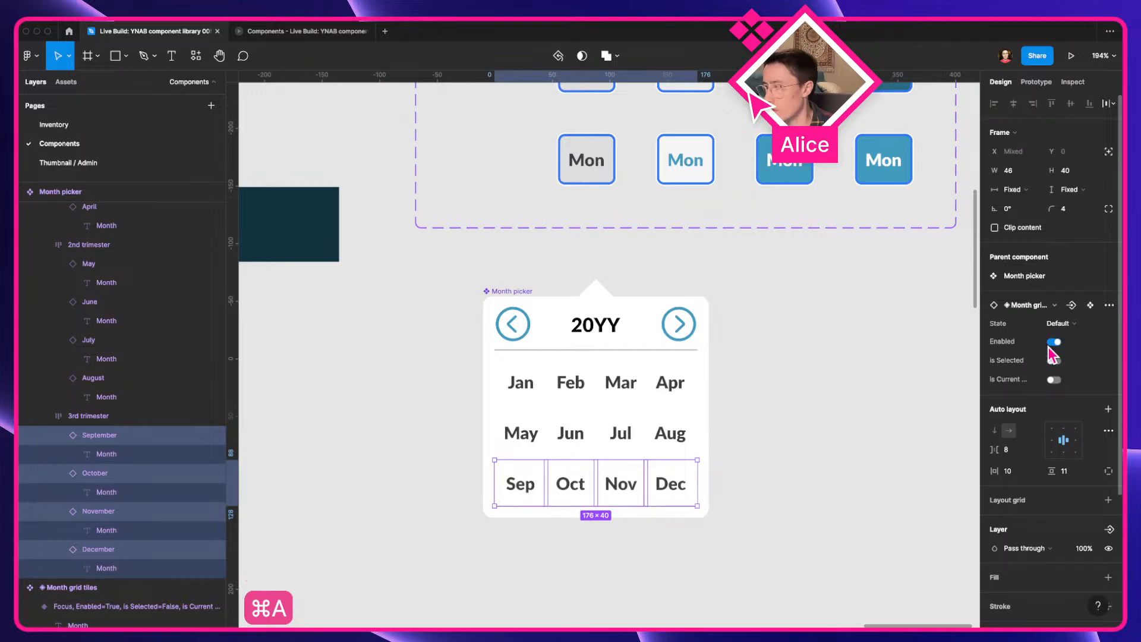
left_click(802, 382)
Add a While hovering interaction to the enabled, unselected, non-current Default tile variant that changes it to the matching Hover variant
scroll(683, 466, "down", 5)
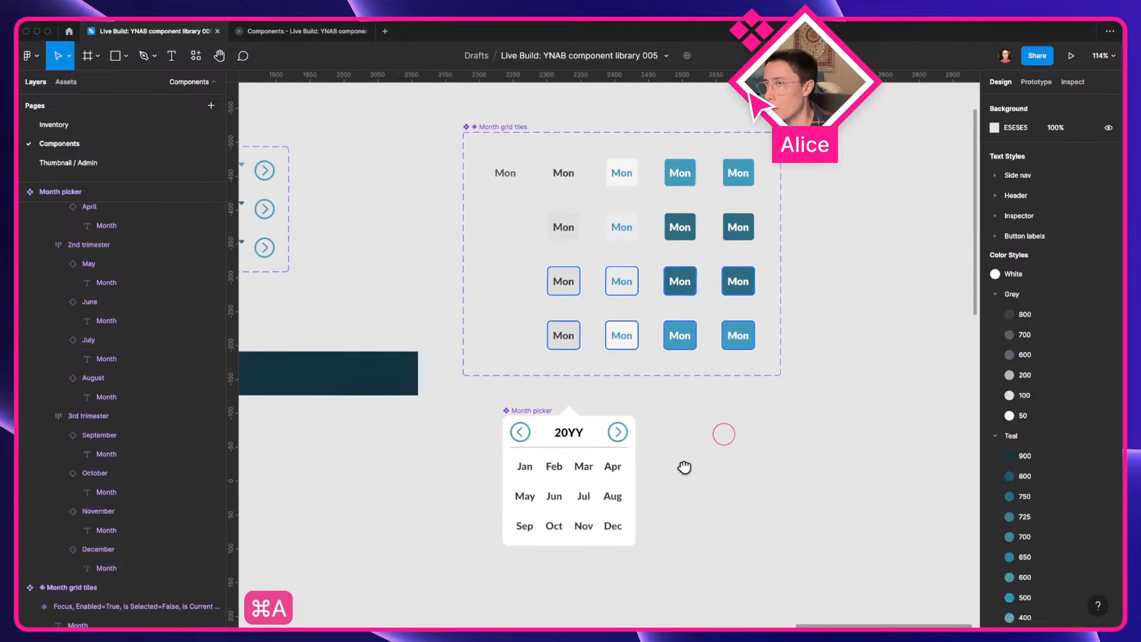
left_click(501, 139)
left_click(1036, 81)
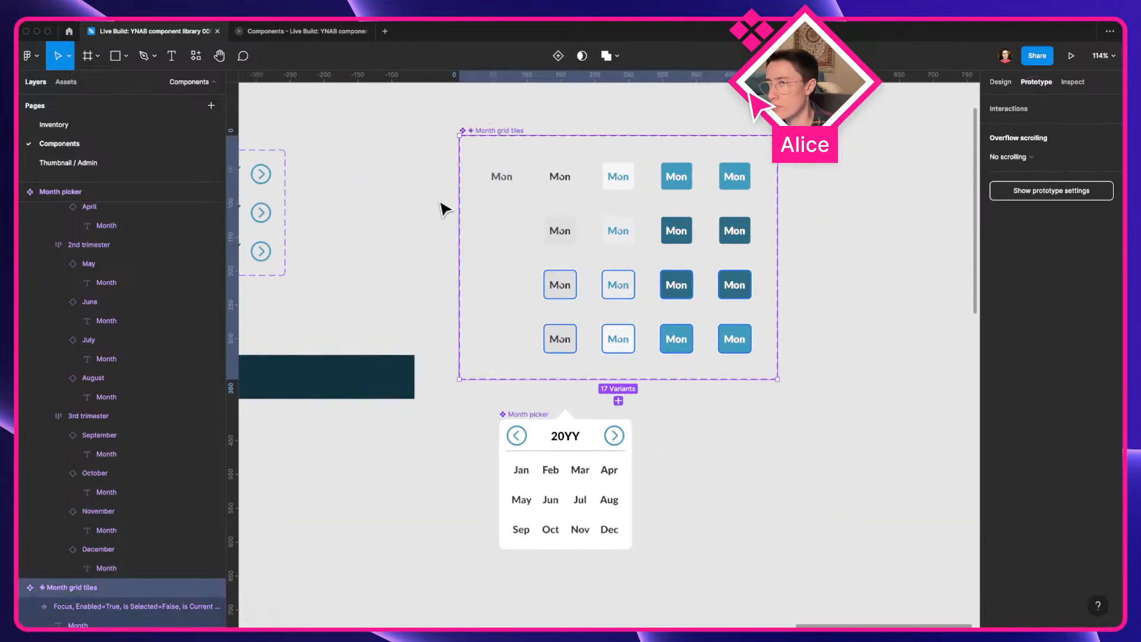
scroll(581, 177, "up", 5)
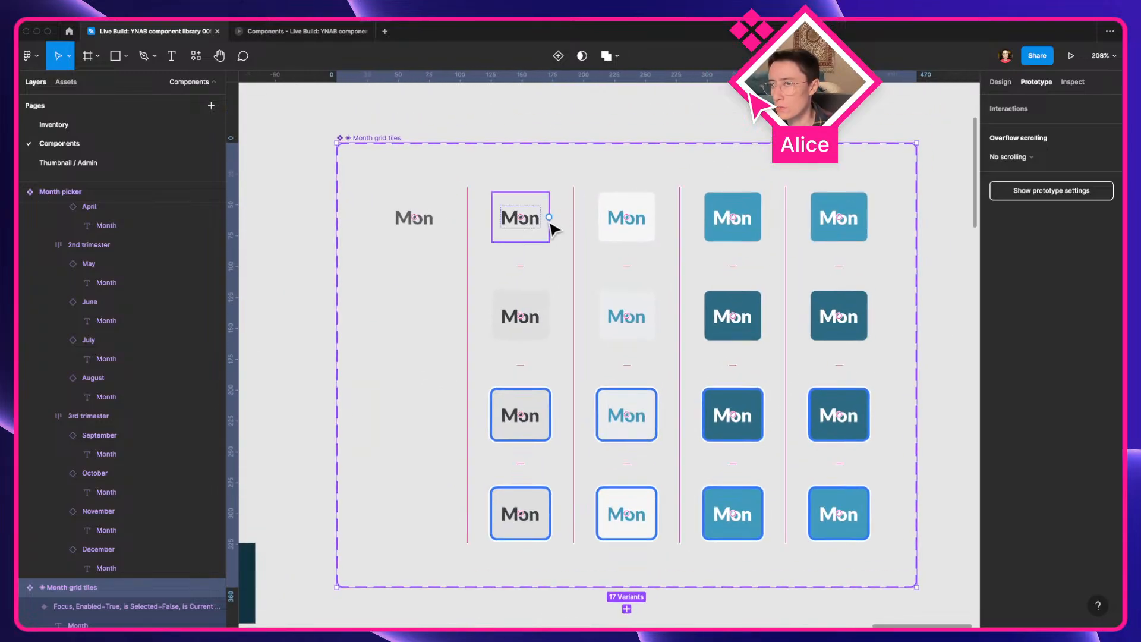
left_click(532, 303)
left_click(1000, 82)
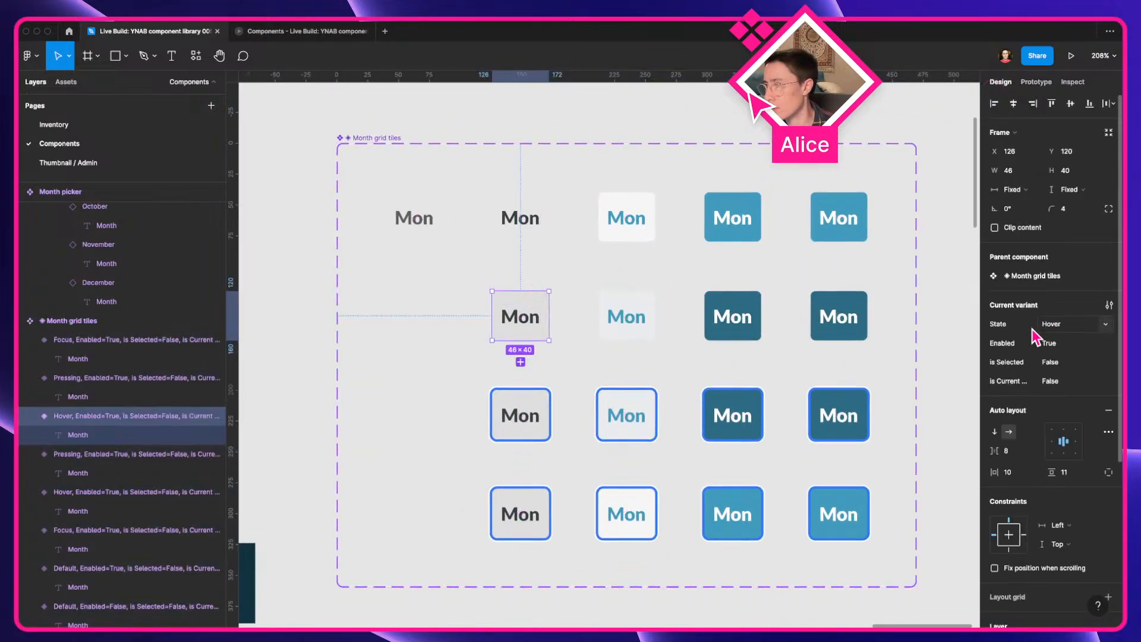
left_click(526, 218)
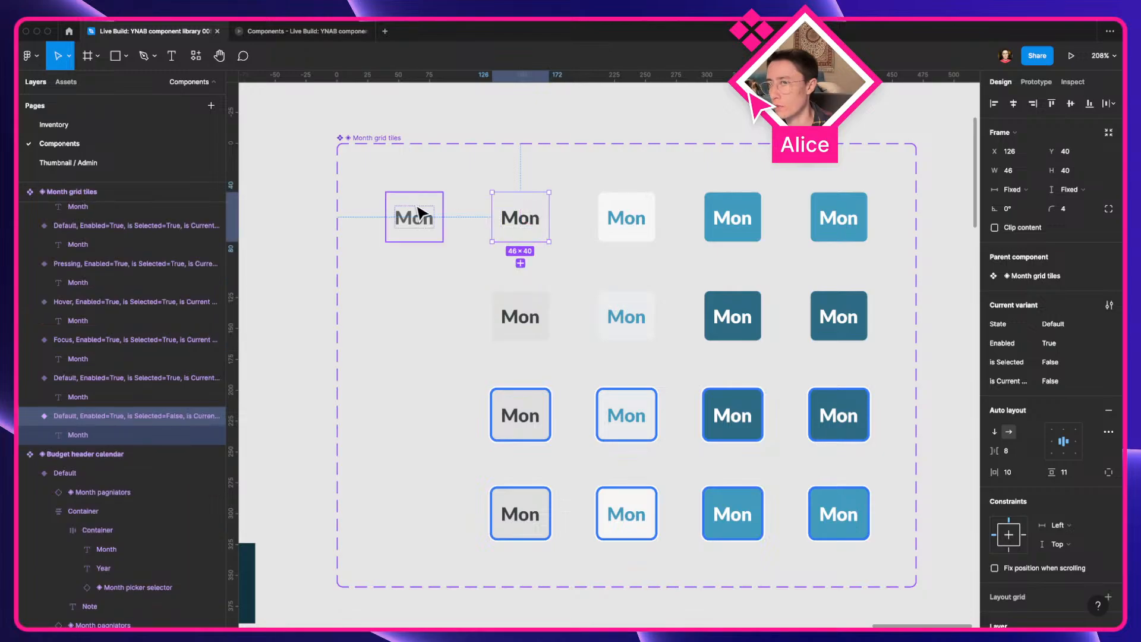
left_click(1036, 82)
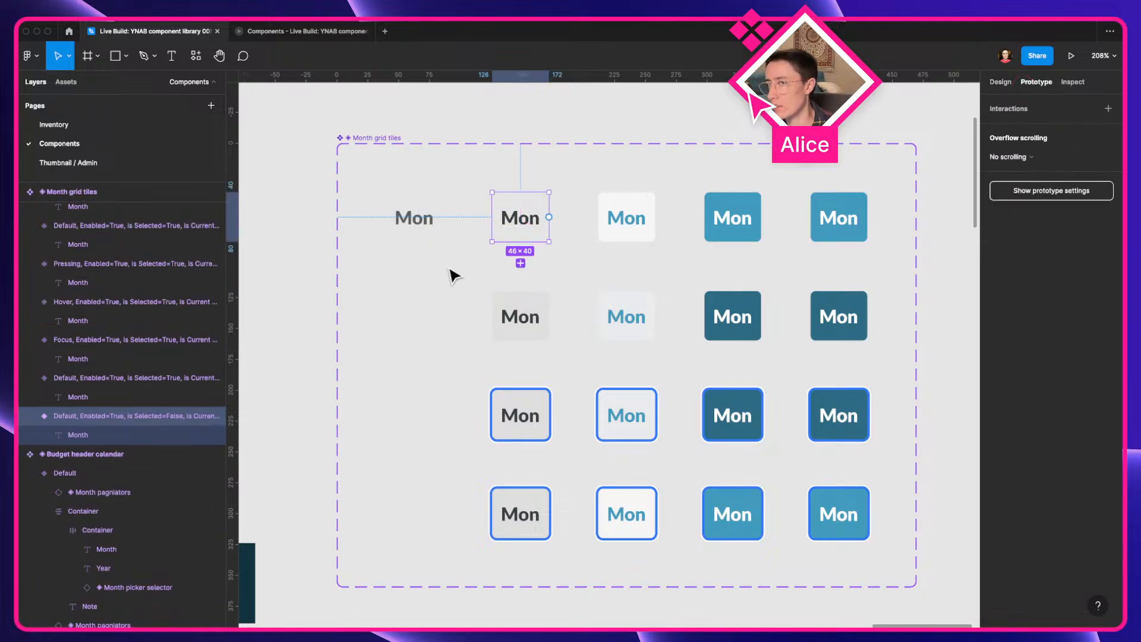
left_click_drag(550, 218, 517, 316)
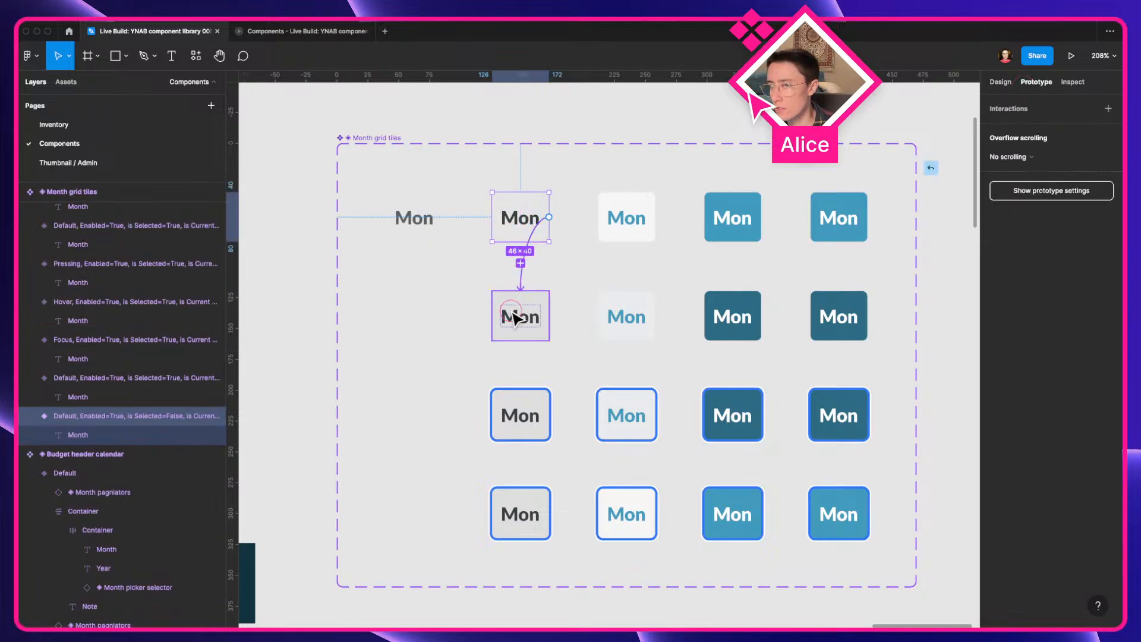
left_click(901, 156)
left_click(897, 185)
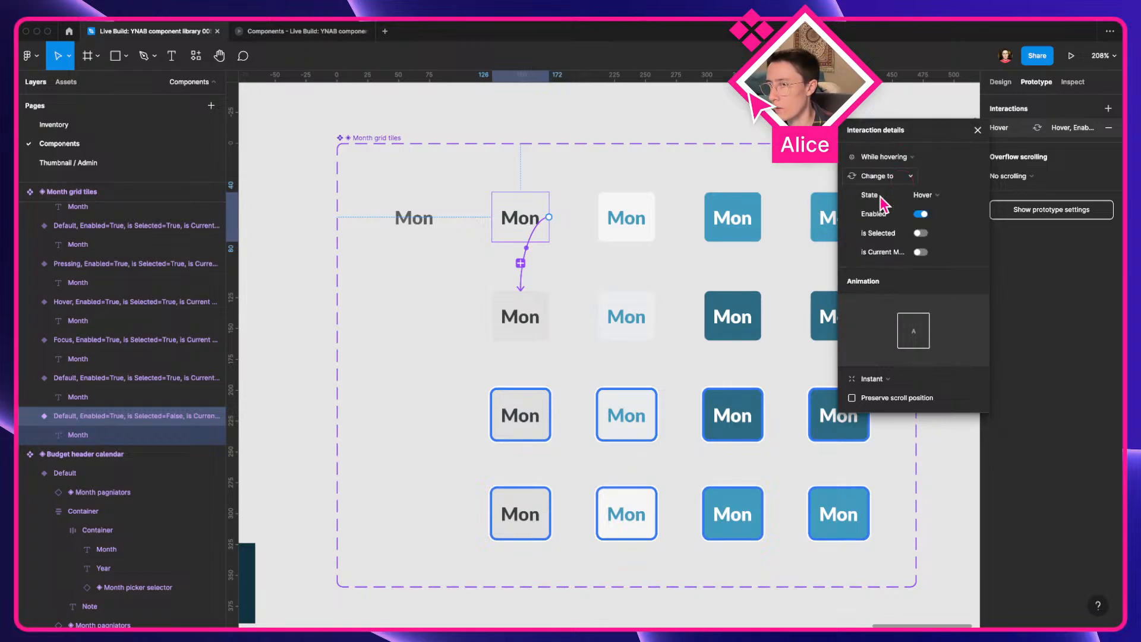
Add a While pressing interaction to the unselected, non-current Hover tile variant that changes it to the matching Pressing variant
left_click(536, 328)
left_click_drag(548, 315, 520, 410)
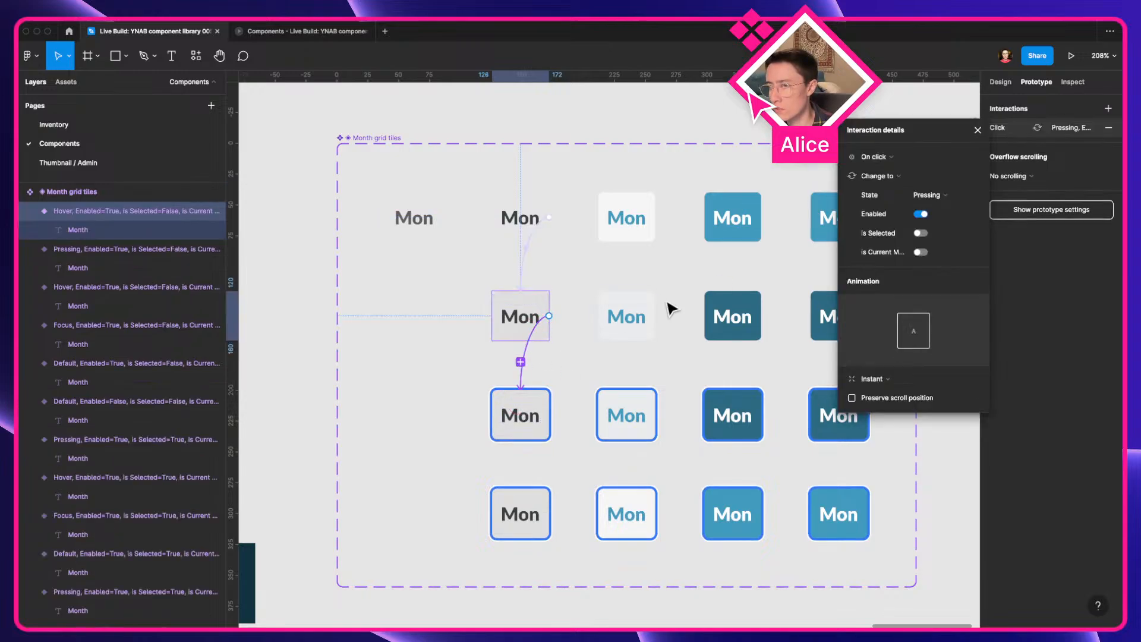
left_click(915, 164)
left_click(915, 197)
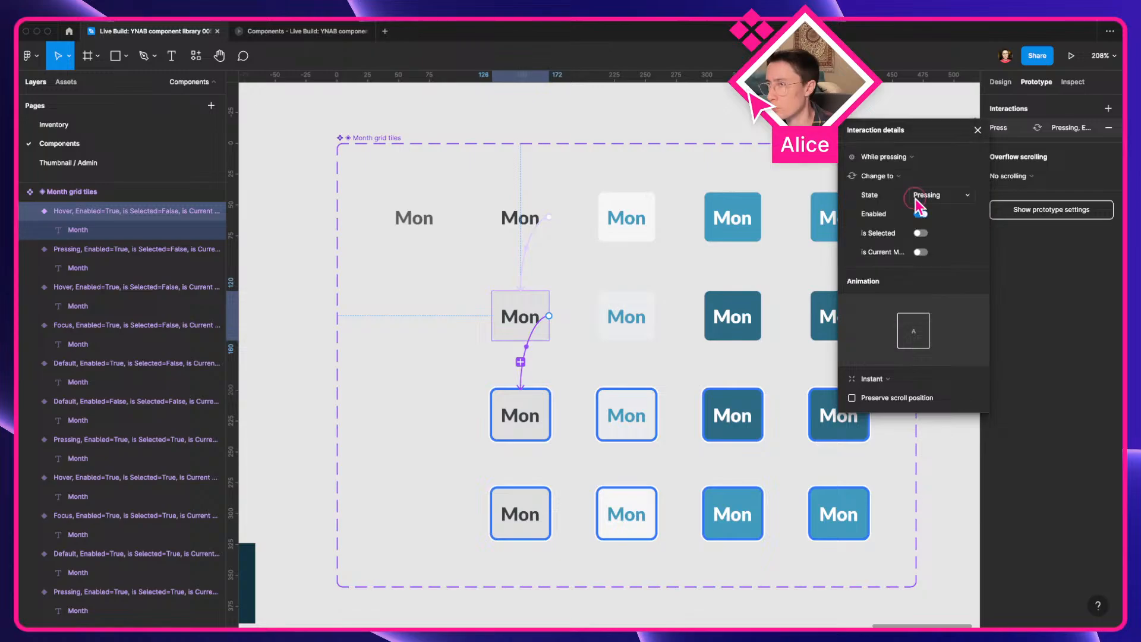
scroll(657, 331, "right", 2)
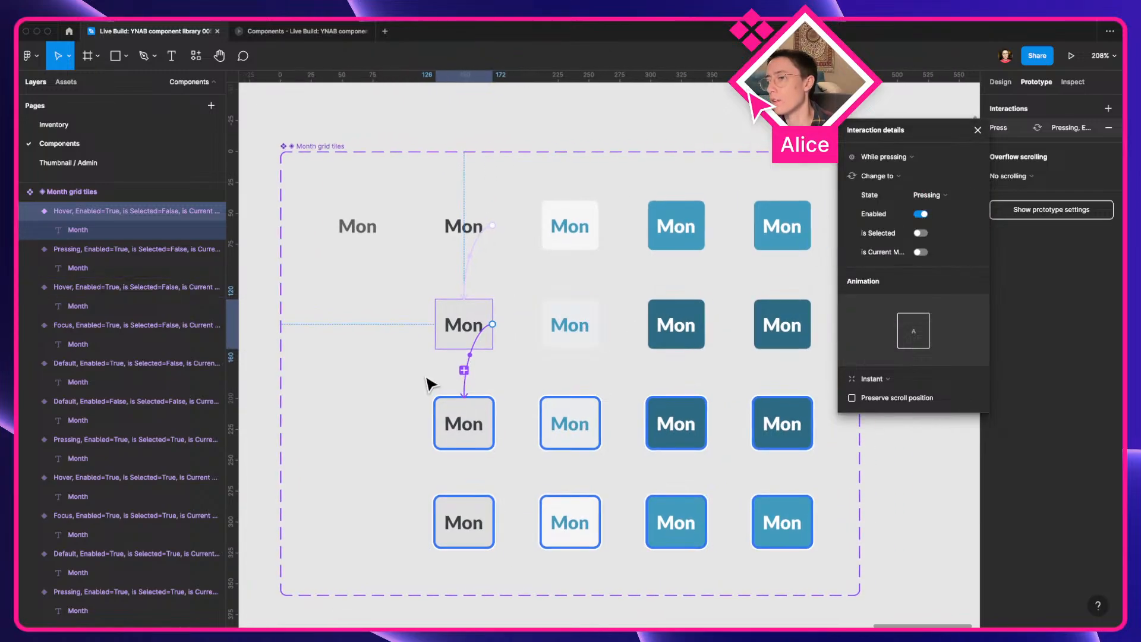
Switch to the YNAB budget in the browser and test how its month picker behaves when selecting Feb
scroll(475, 439, "left", 2)
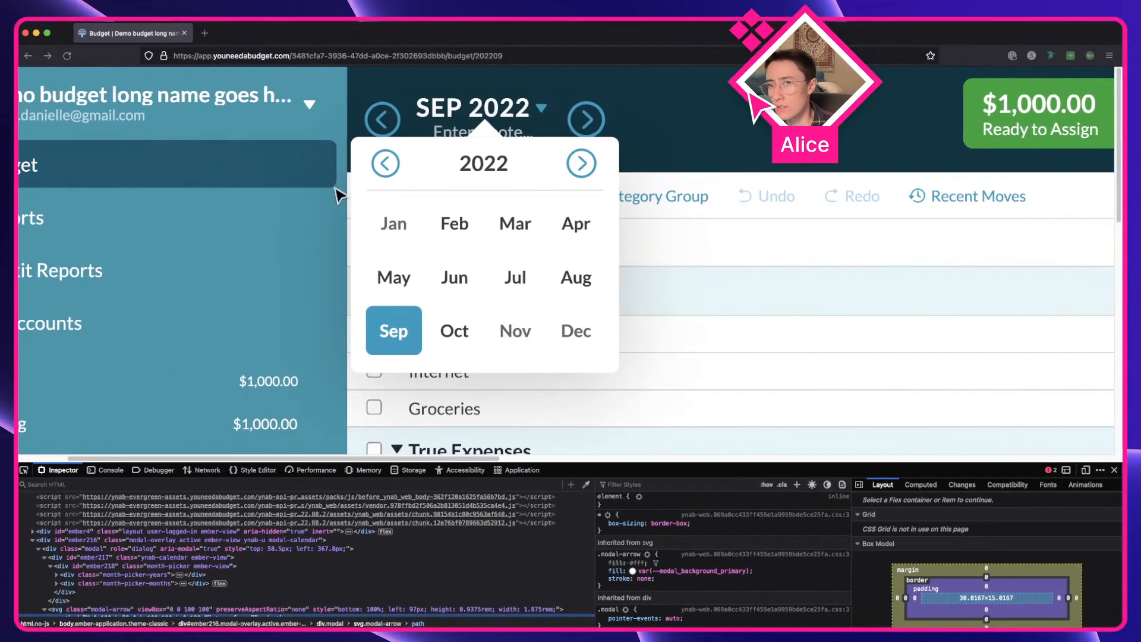
left_click(451, 232)
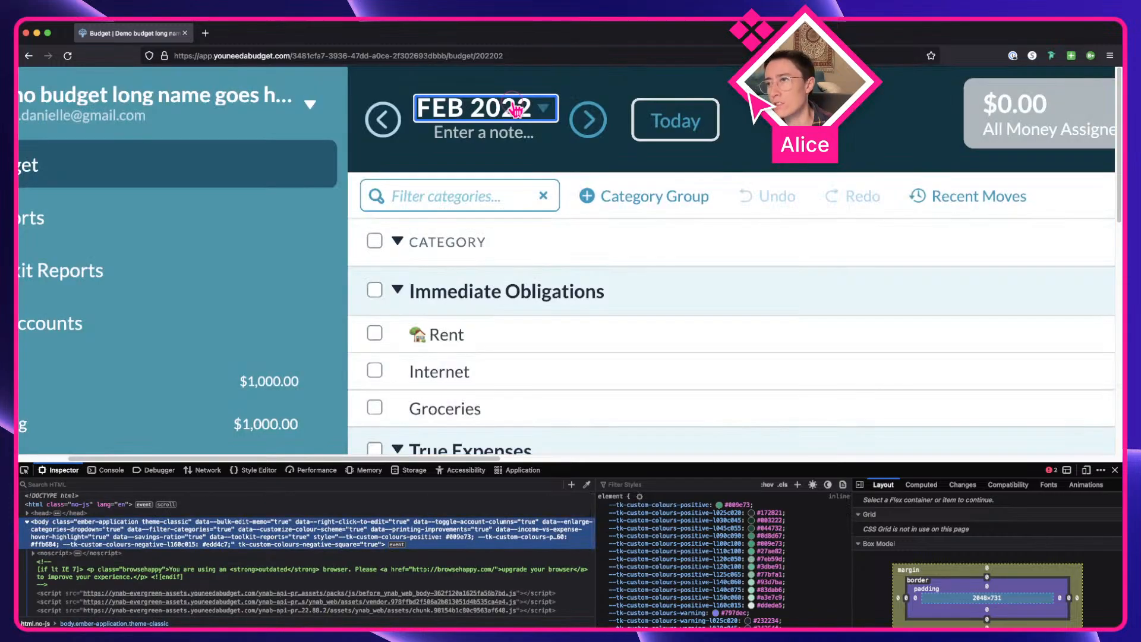
left_click(515, 109)
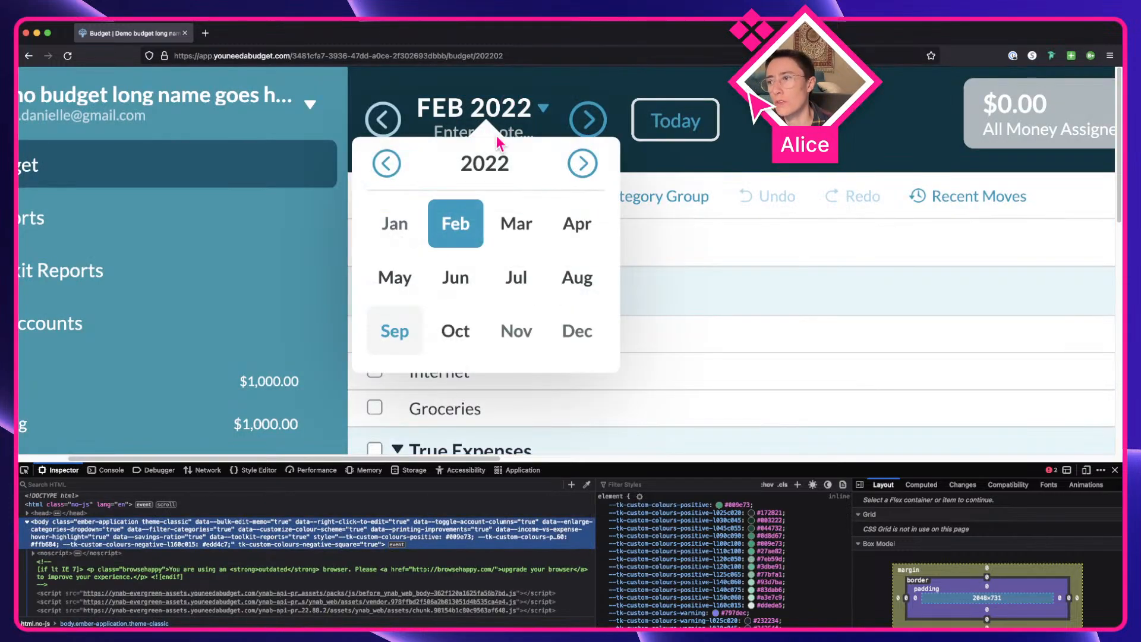
left_click(462, 245)
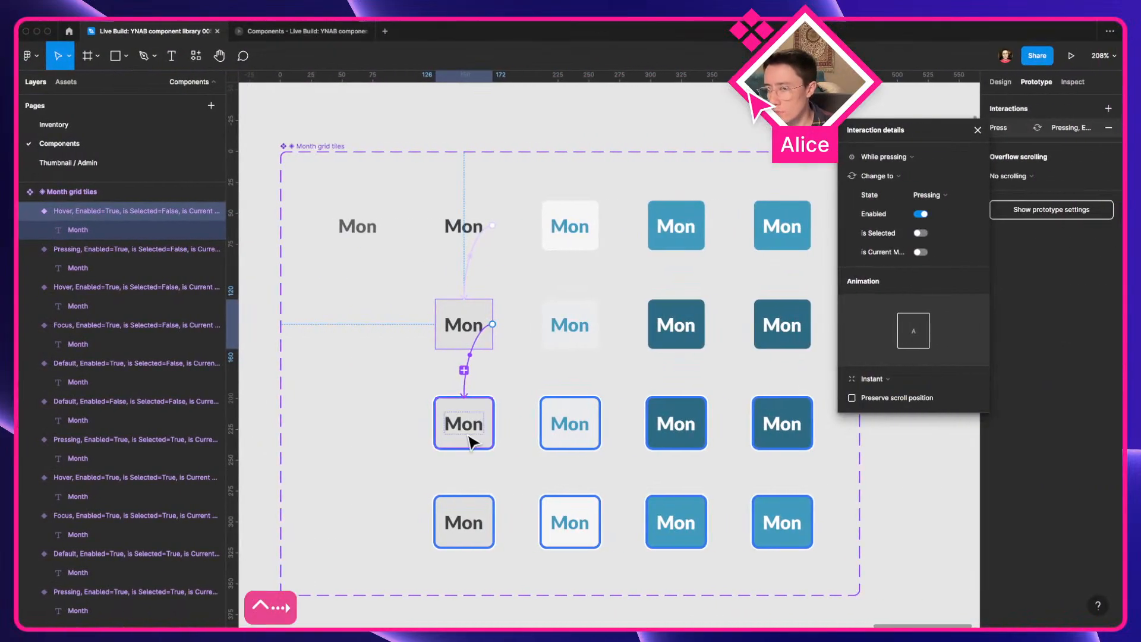
Add an On click interaction with the Close overlay action to the enabled, unselected, non-current Pressing tile variant
left_click(472, 441)
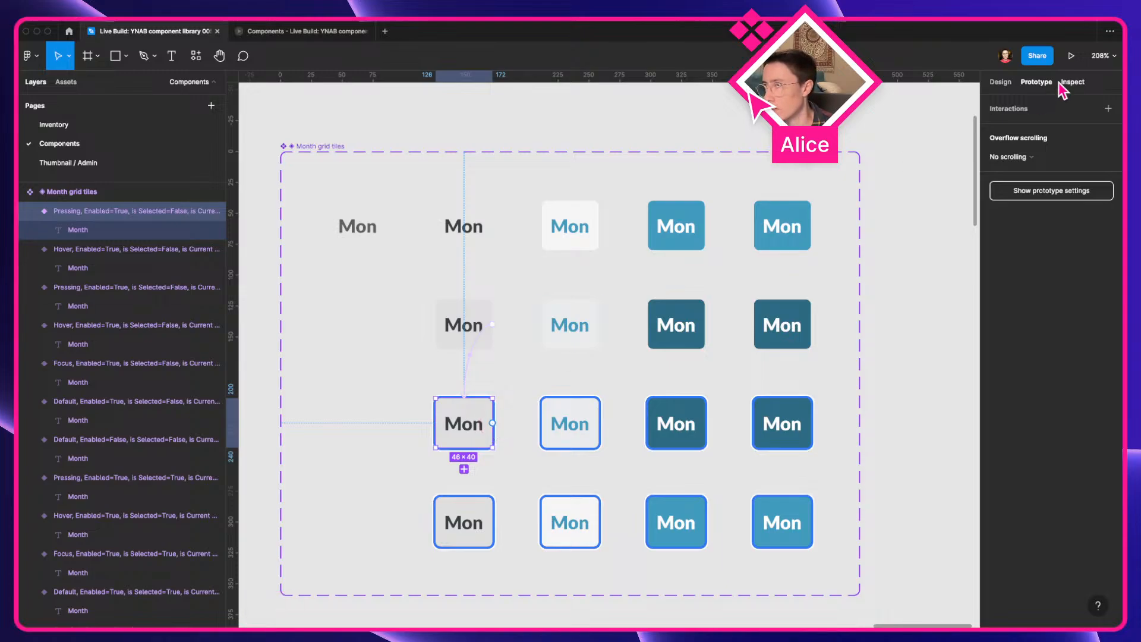
left_click(998, 112)
left_click(1063, 128)
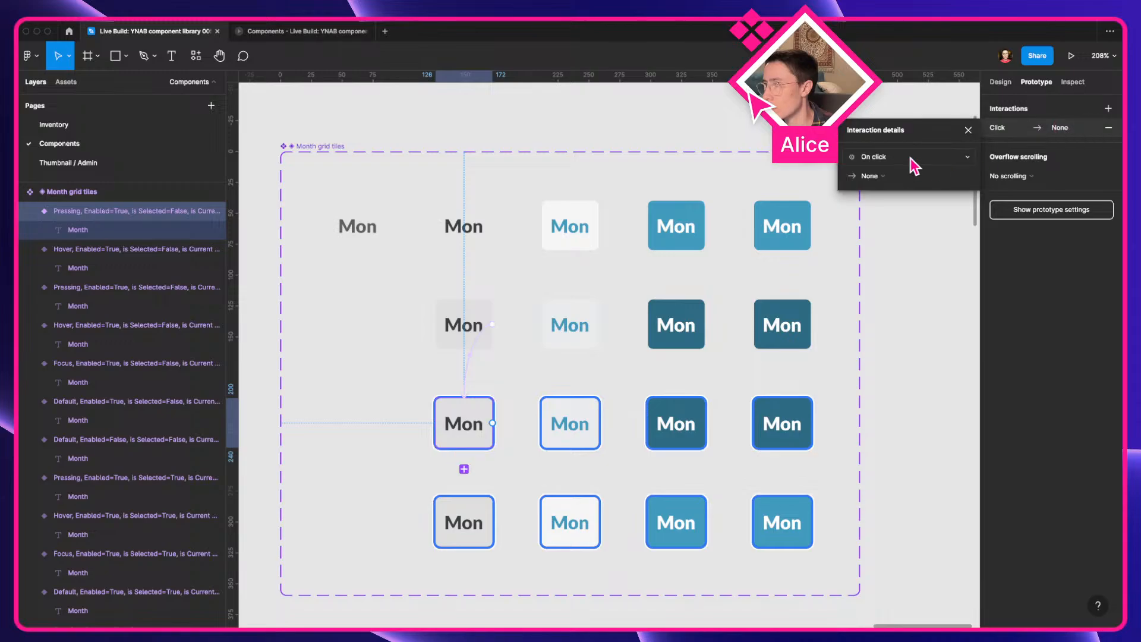
left_click(902, 156)
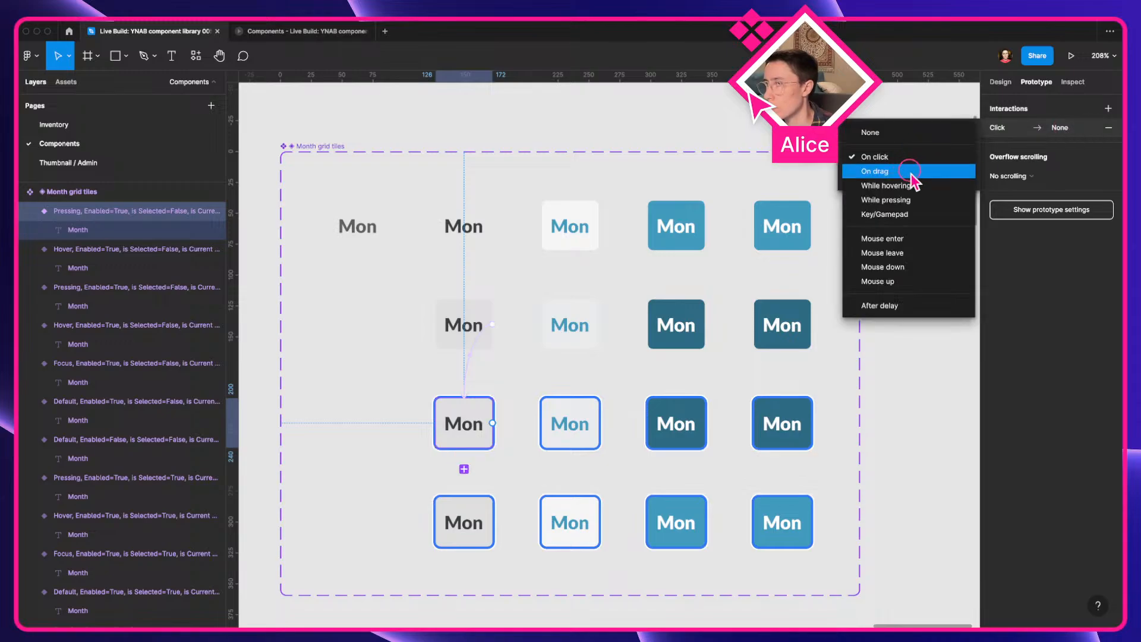
left_click(921, 158)
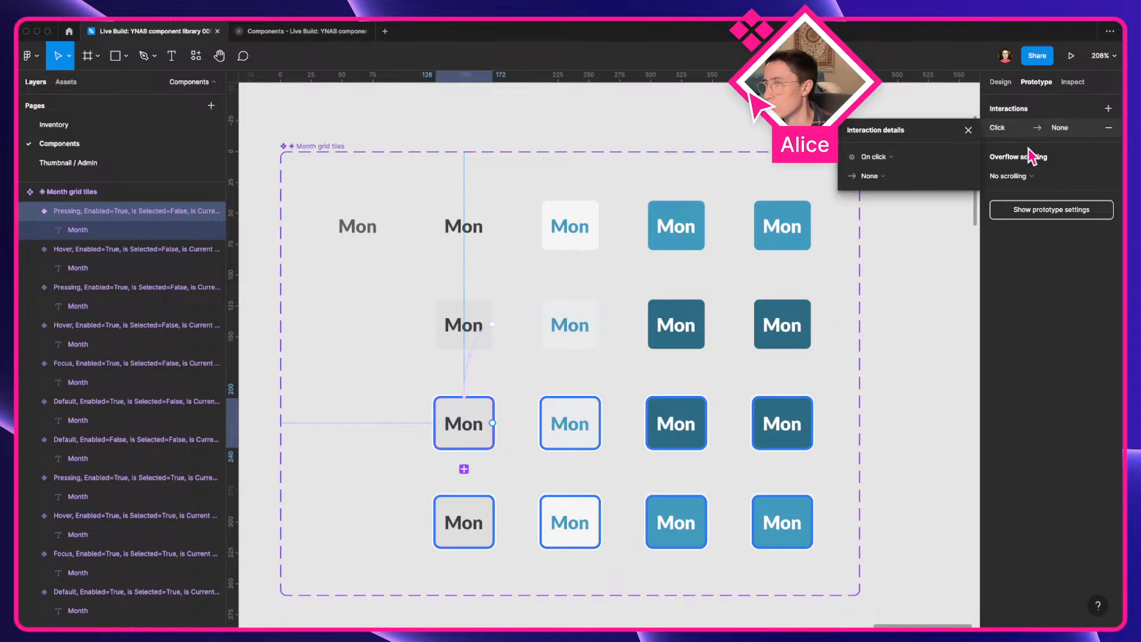
left_click(1072, 129)
left_click(1073, 130)
left_click(892, 179)
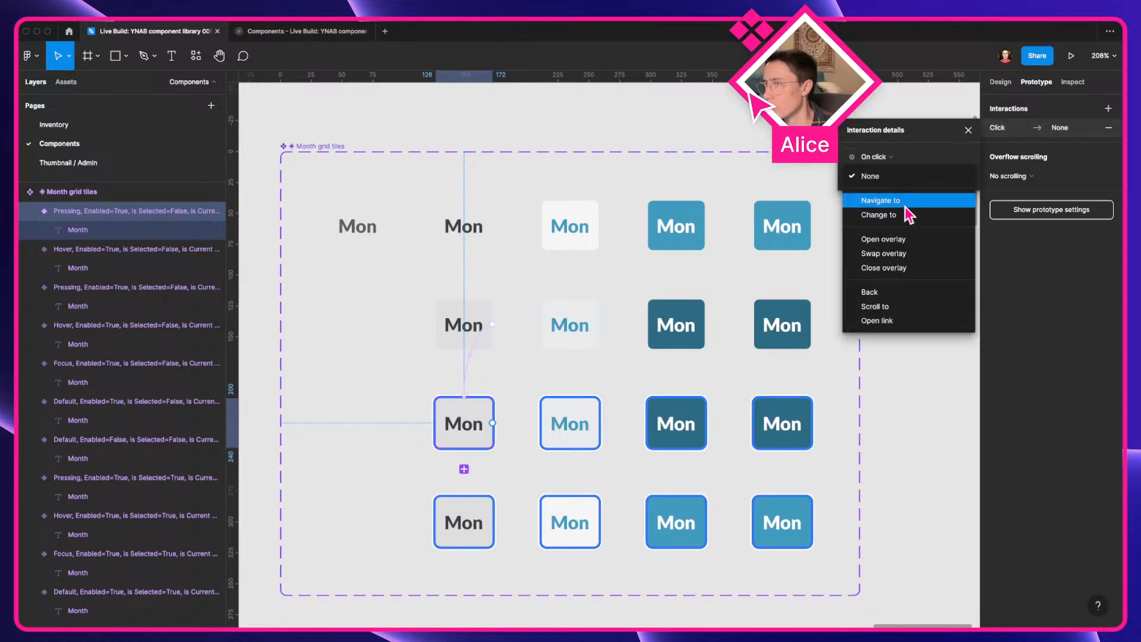
left_click(918, 268)
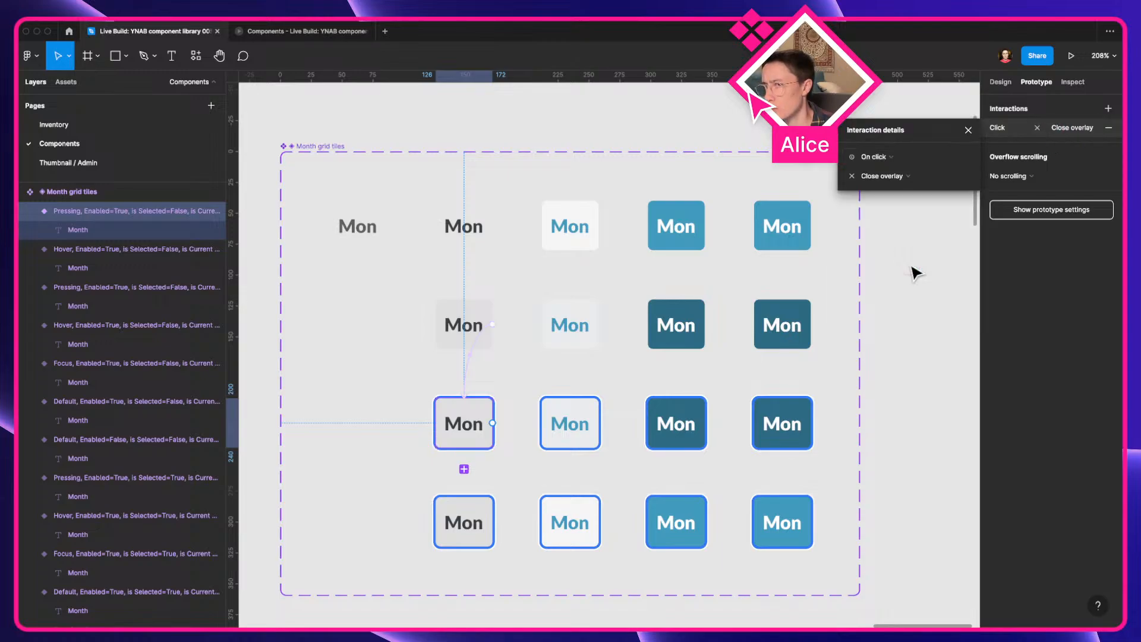
left_click(490, 245)
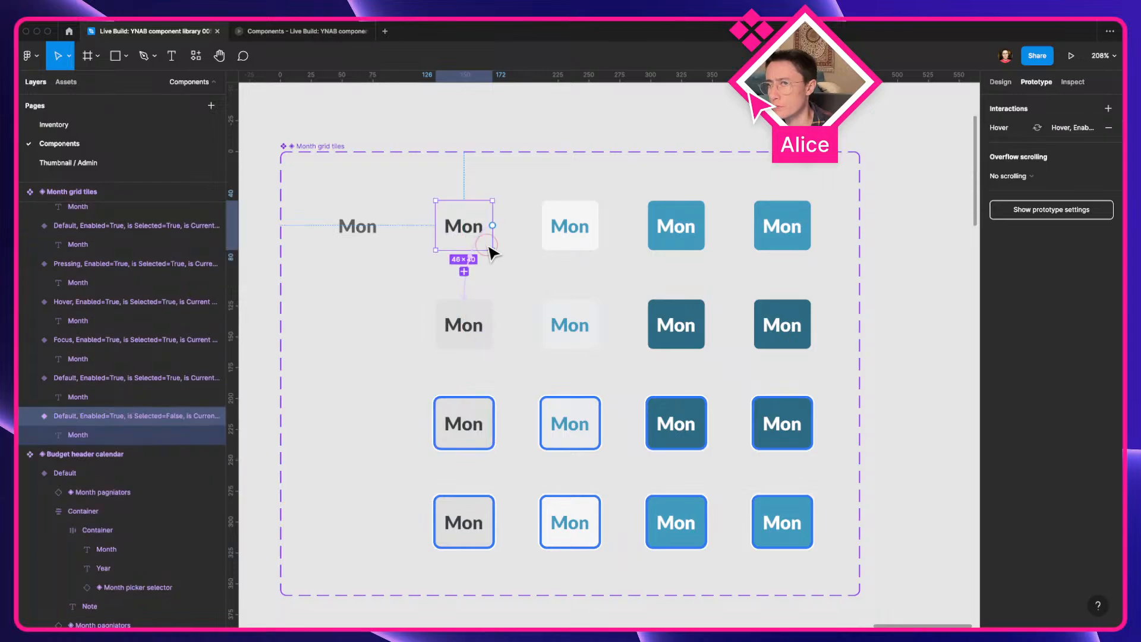
left_click(479, 233)
key("super+c")
left_click(591, 236)
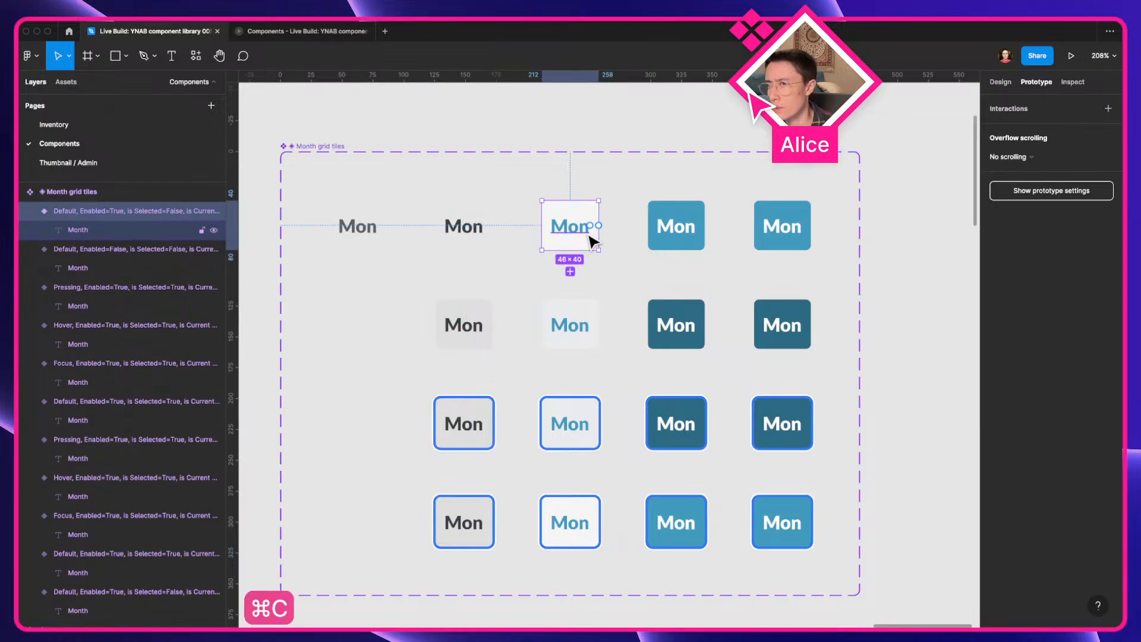
key("super+v")
key("super+z")
Add a While hovering interaction to the unselected, current-month Default tile variant that changes it to the matching Hover variant
left_click_drag(598, 226, 569, 321)
left_click(900, 158)
left_click(901, 183)
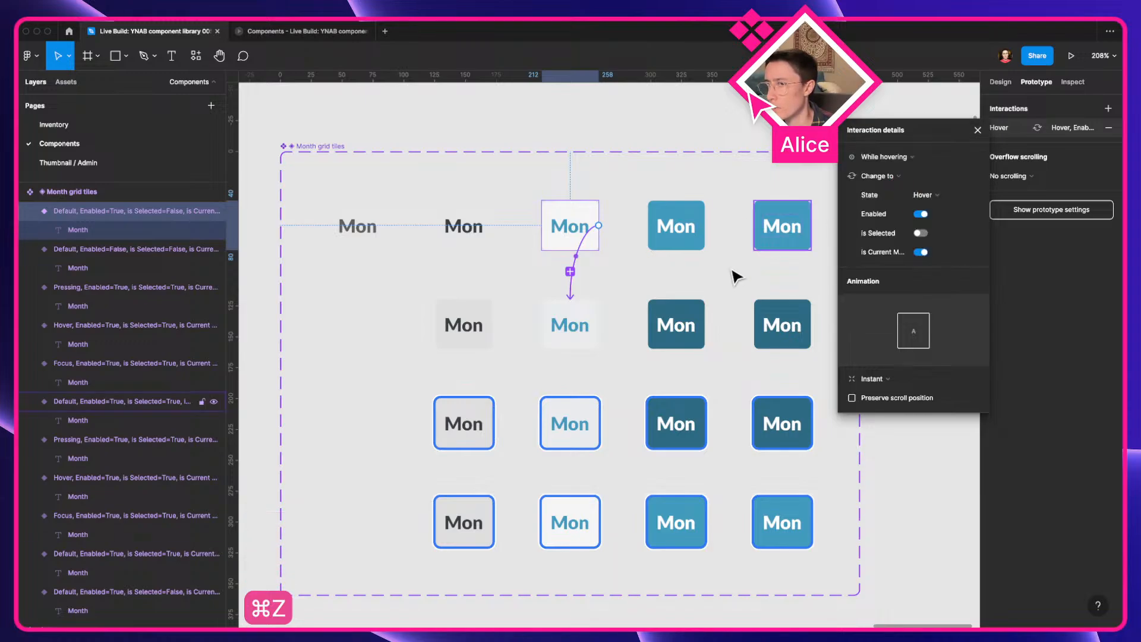
Add a While pressing interaction to the unselected, current-month Hover tile variant that changes it to the matching Pressing variant
left_click(594, 328)
left_click_drag(598, 324, 570, 408)
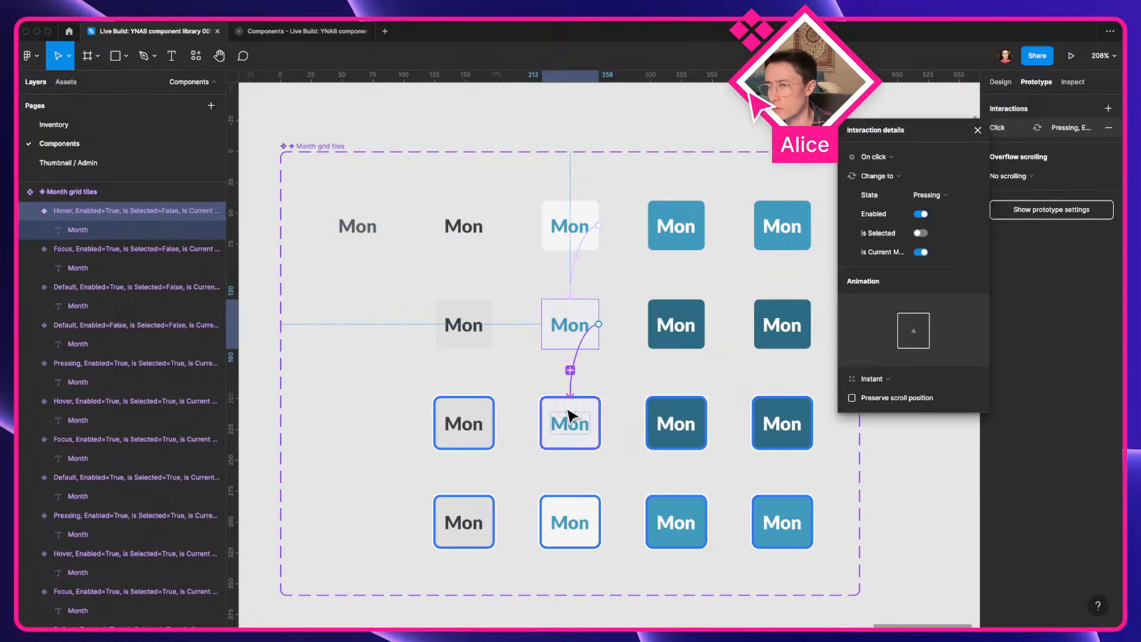
left_click(901, 157)
left_click(888, 200)
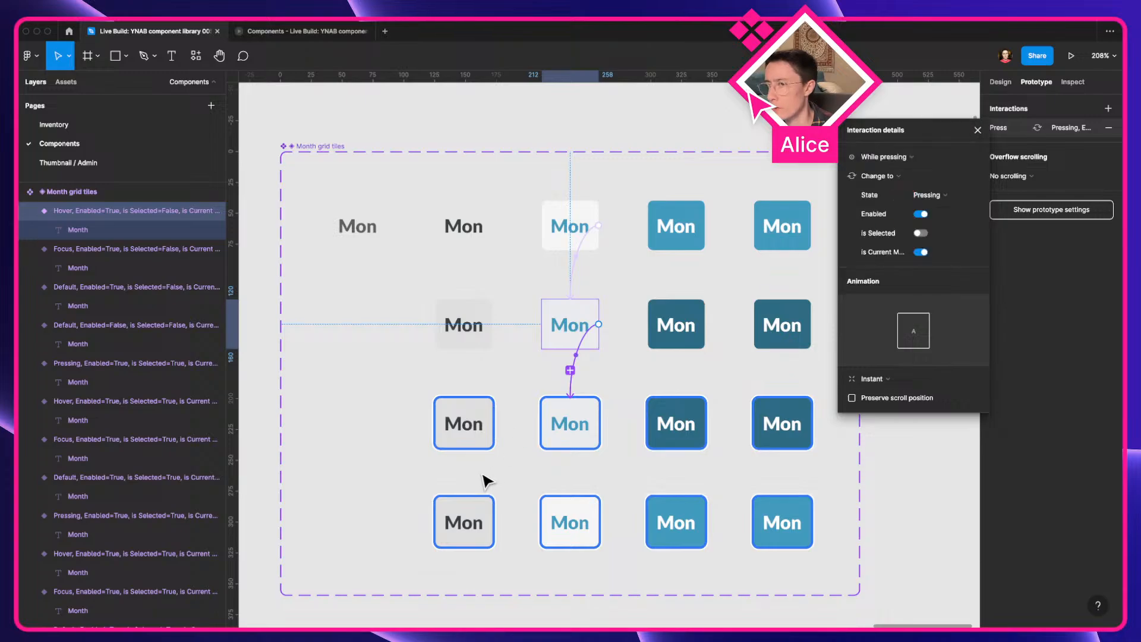
Add an On click interaction with the Close overlay action to the unselected, current-month Pressing tile variant
left_click(569, 435)
left_click(1108, 108)
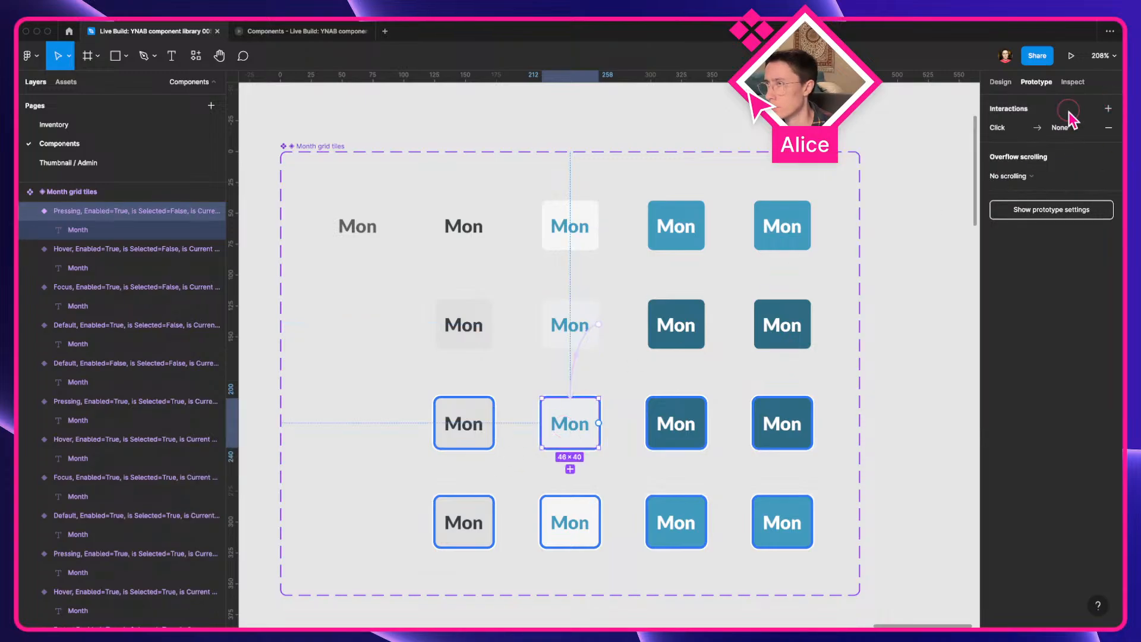
left_click(1021, 127)
left_click(906, 188)
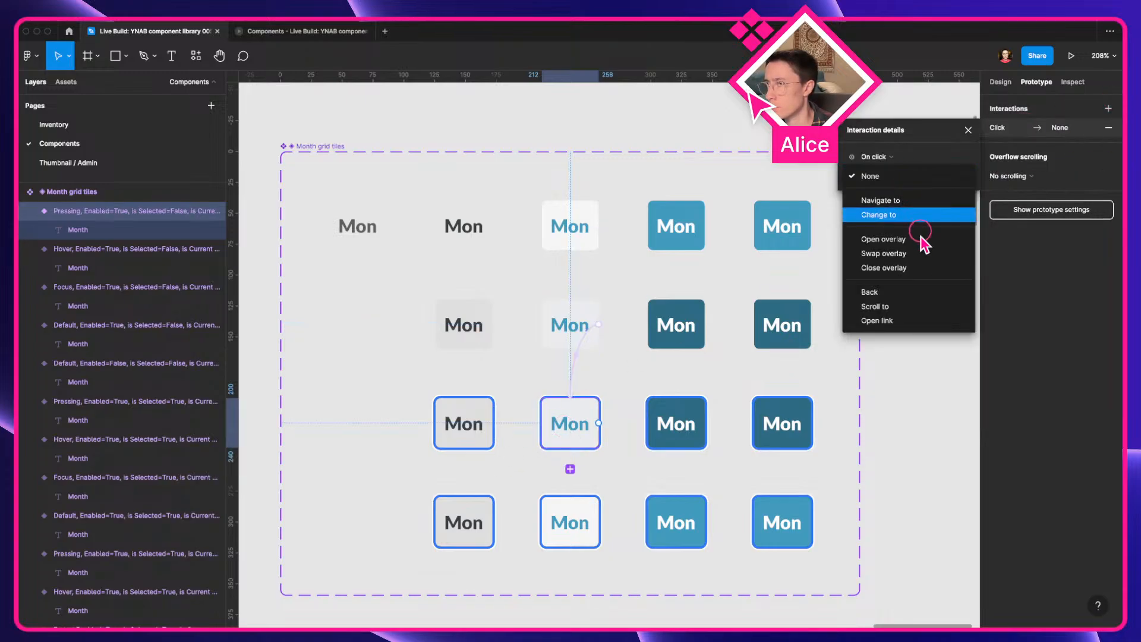
left_click(915, 264)
Add a While hovering interaction to the selected, non-current Default tile variant that changes it to the matching Hover variant
left_click(677, 236)
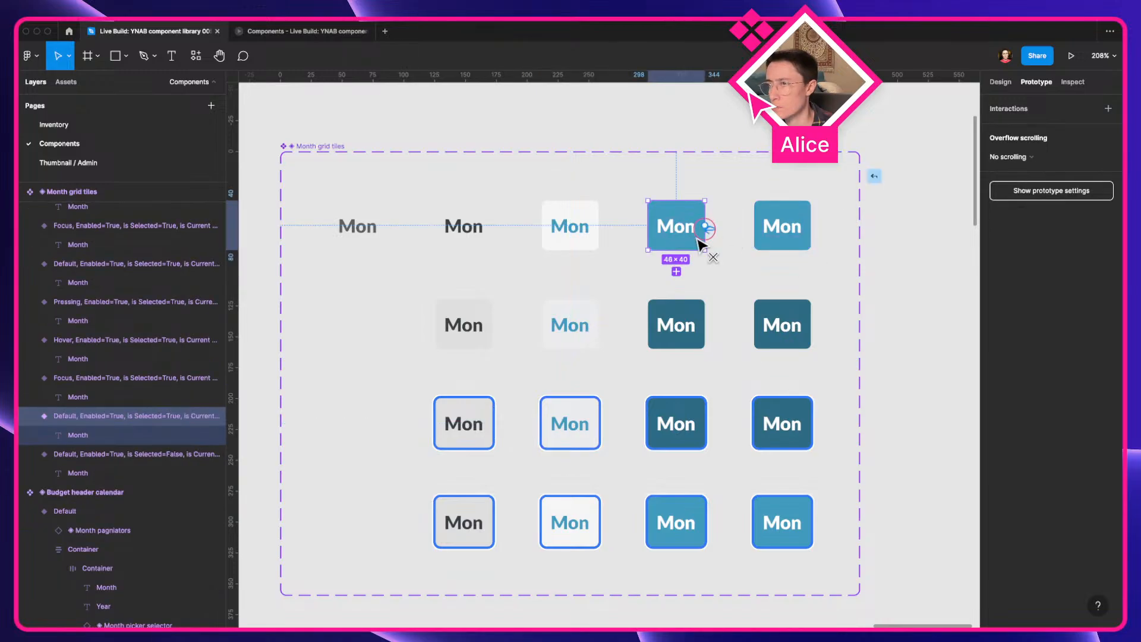
left_click_drag(704, 225, 686, 297)
left_click(888, 159)
left_click(892, 183)
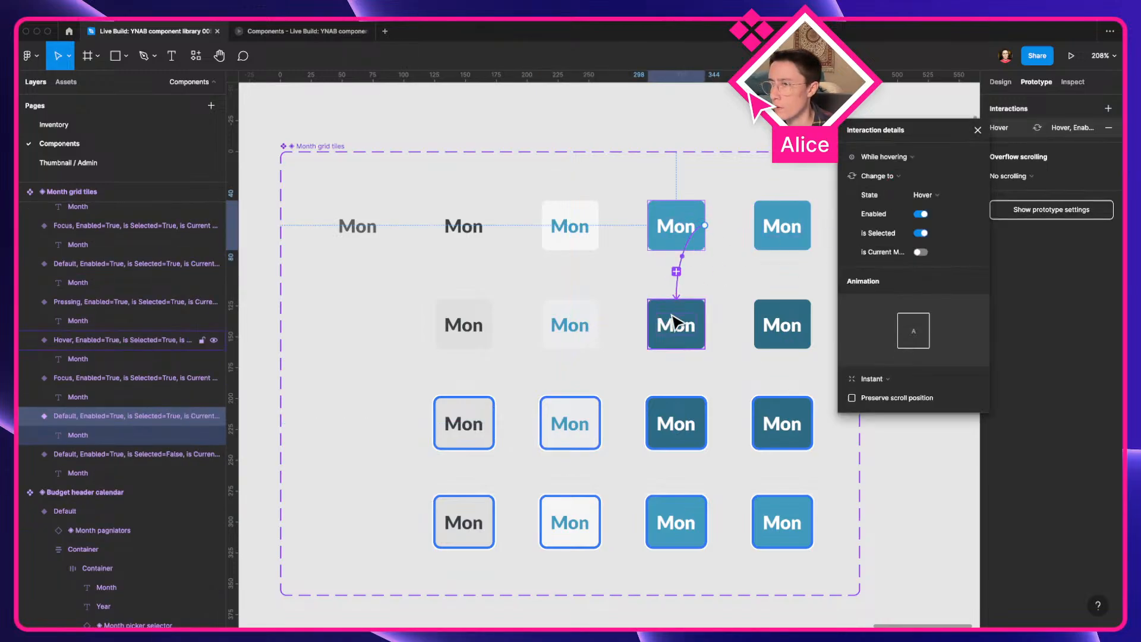
Add a While pressing interaction to the selected, non-current Hover tile variant that changes it to the matching Pressing variant
left_click(676, 336)
left_click_drag(705, 324, 678, 419)
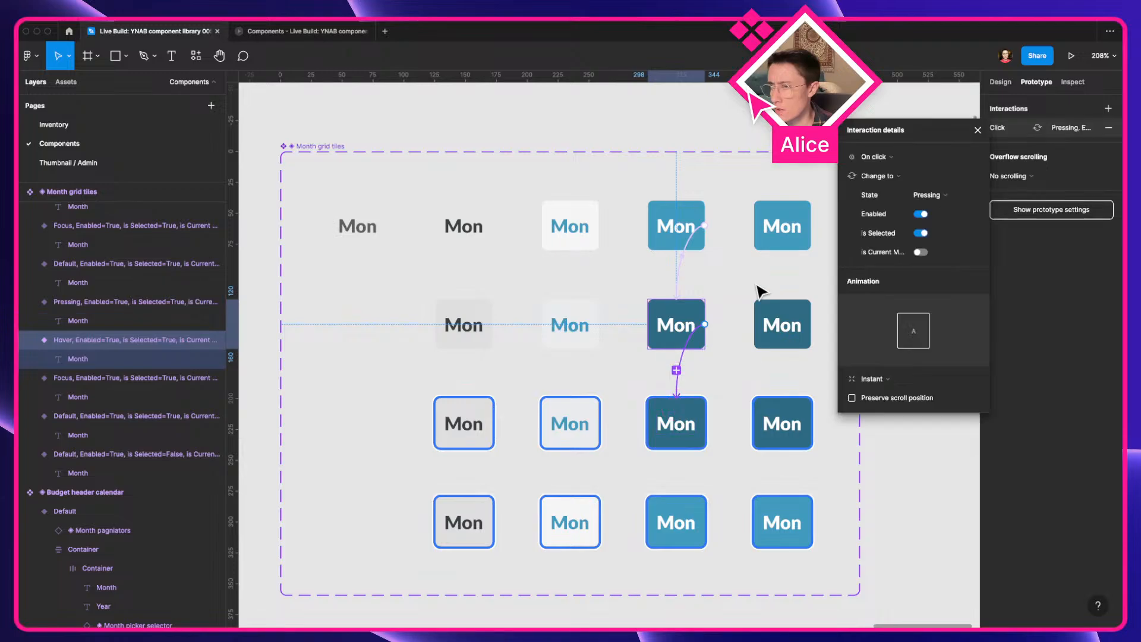
left_click(879, 159)
left_click(882, 202)
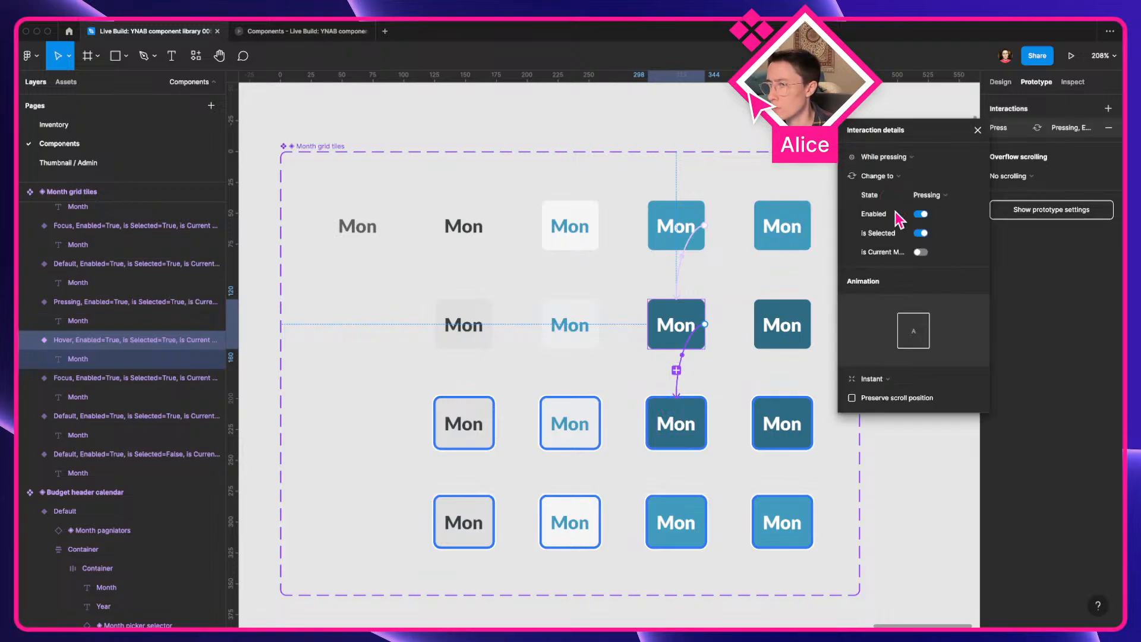
Add an On click interaction with the Close overlay action to the selected, non-current Pressing tile variant
left_click(674, 437)
left_click(1108, 108)
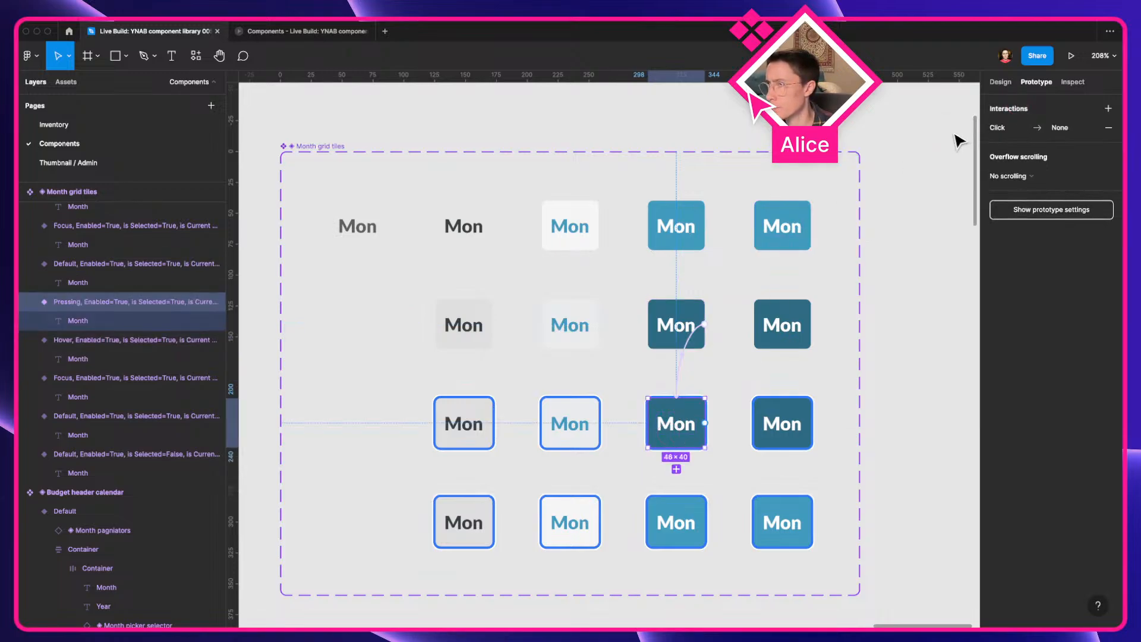
left_click(999, 127)
left_click(903, 155)
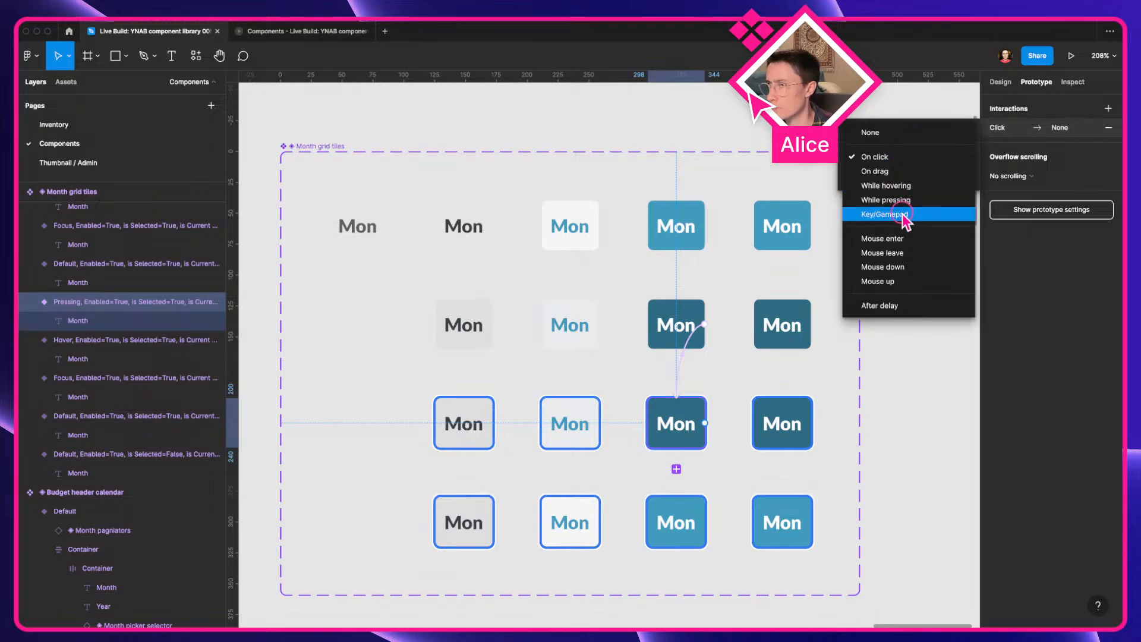
left_click(903, 156)
left_click(908, 178)
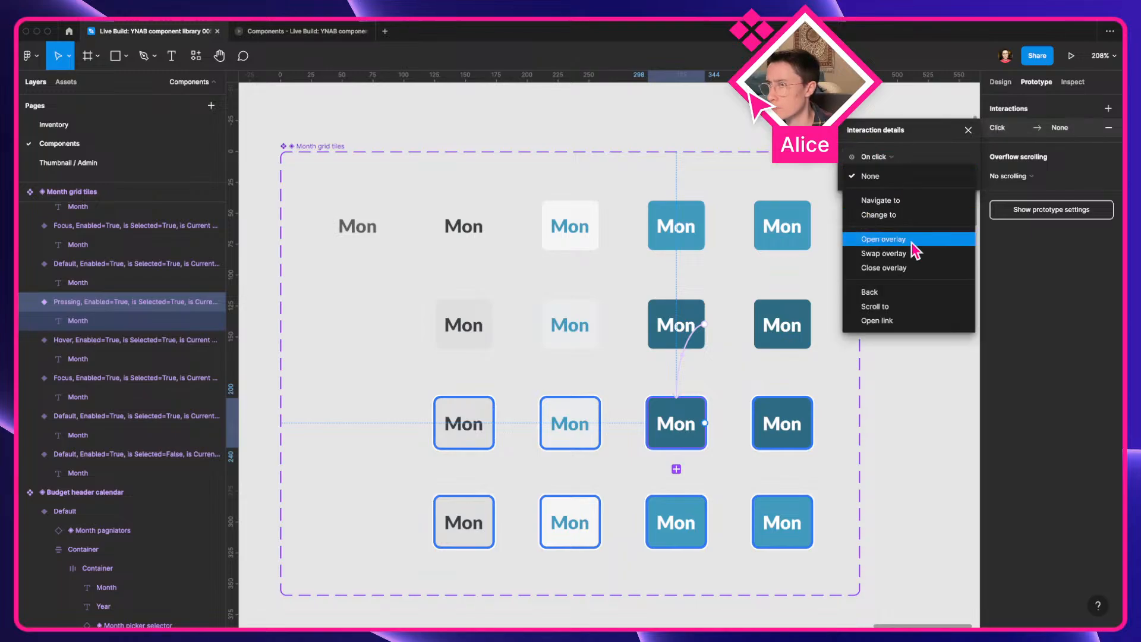
left_click(906, 268)
left_click(580, 327)
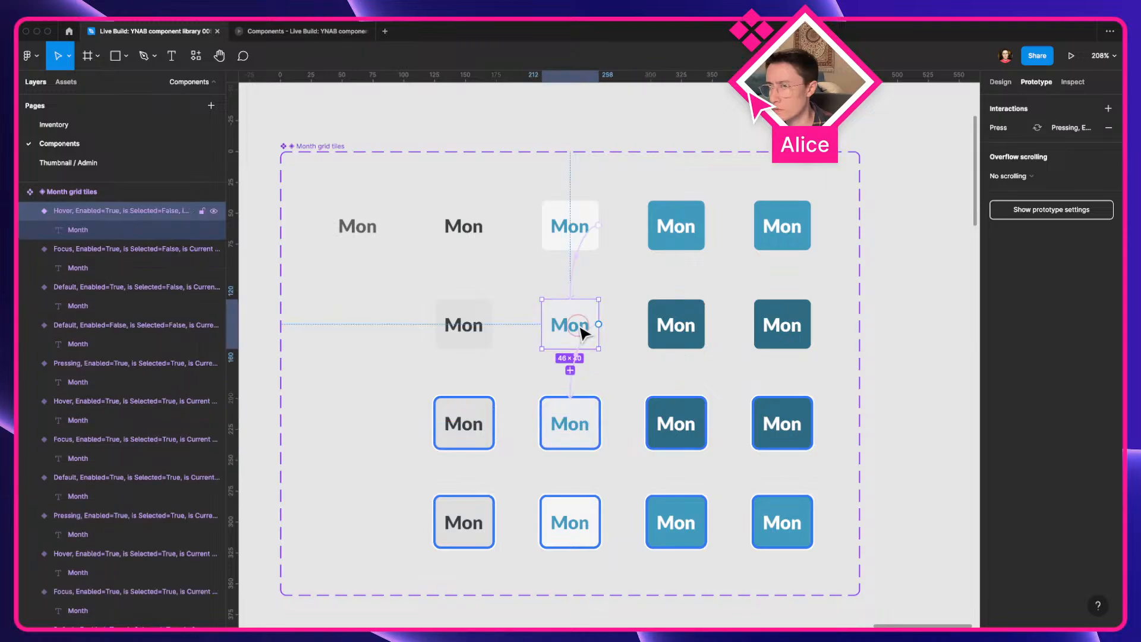
left_click(582, 339)
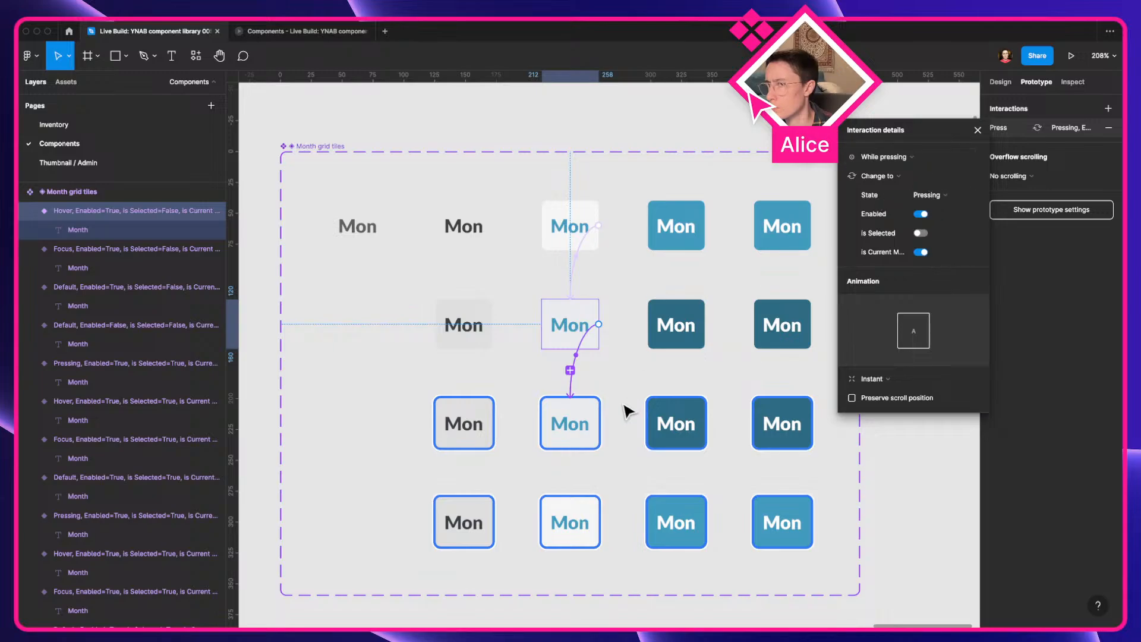
left_click(591, 423)
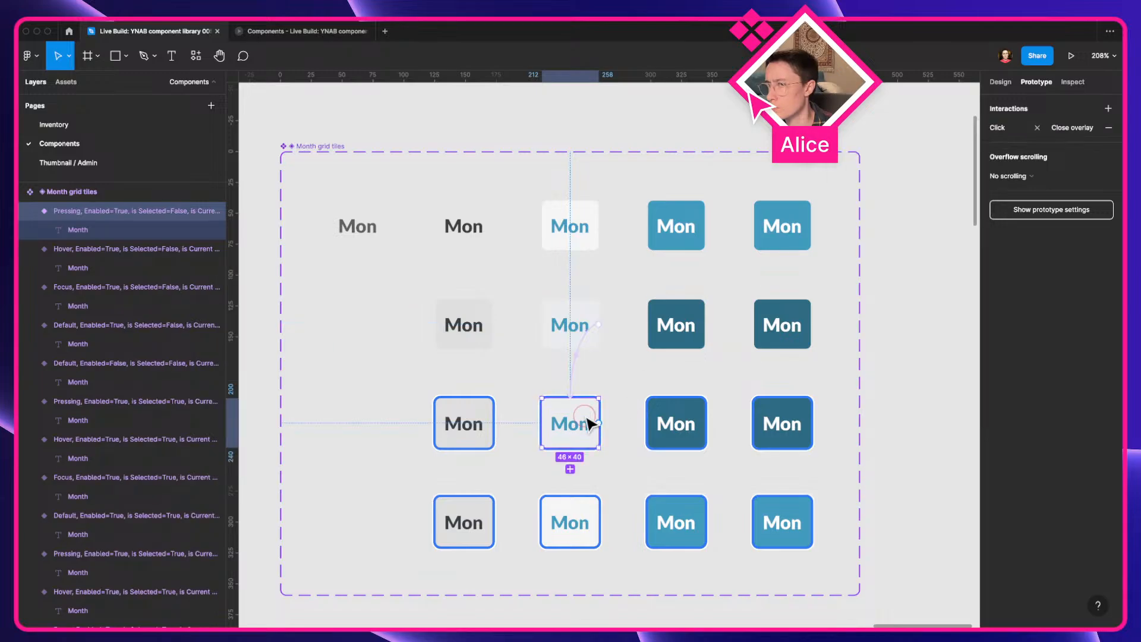
Add a While hovering interaction to the selected, current-month Default tile variant that changes it to the matching Hover variant
left_click(788, 238)
left_click_drag(811, 226, 781, 318)
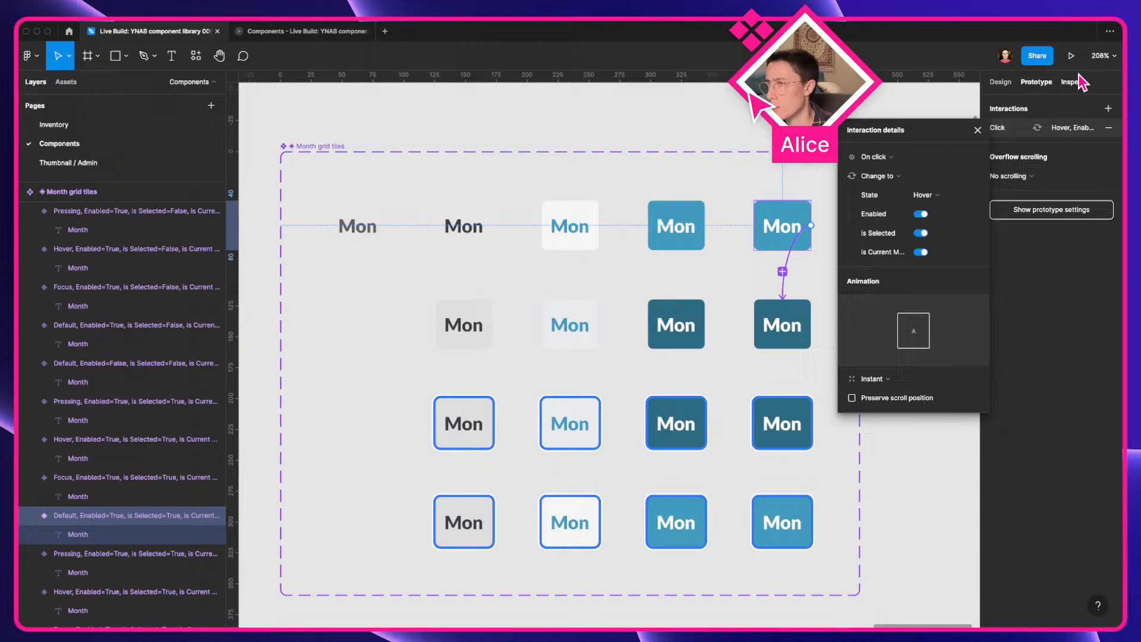
left_click(875, 157)
left_click(881, 183)
Add a While pressing interaction to the selected, current-month Hover tile variant that changes it to the matching Pressing variant
left_click(796, 334)
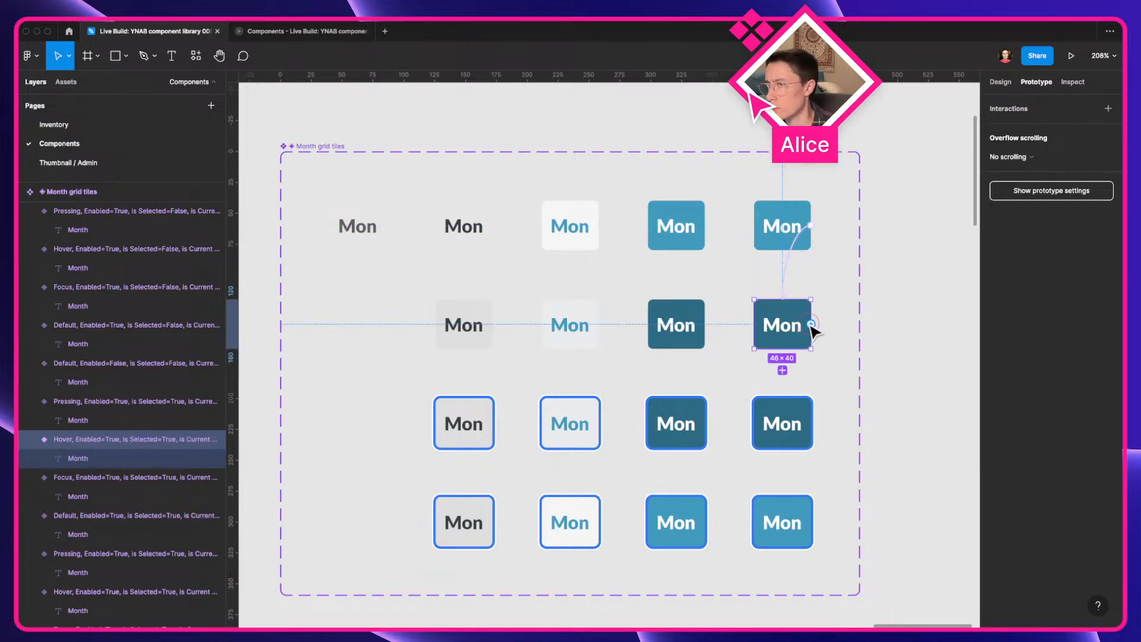
left_click_drag(811, 324, 779, 423)
left_click(908, 161)
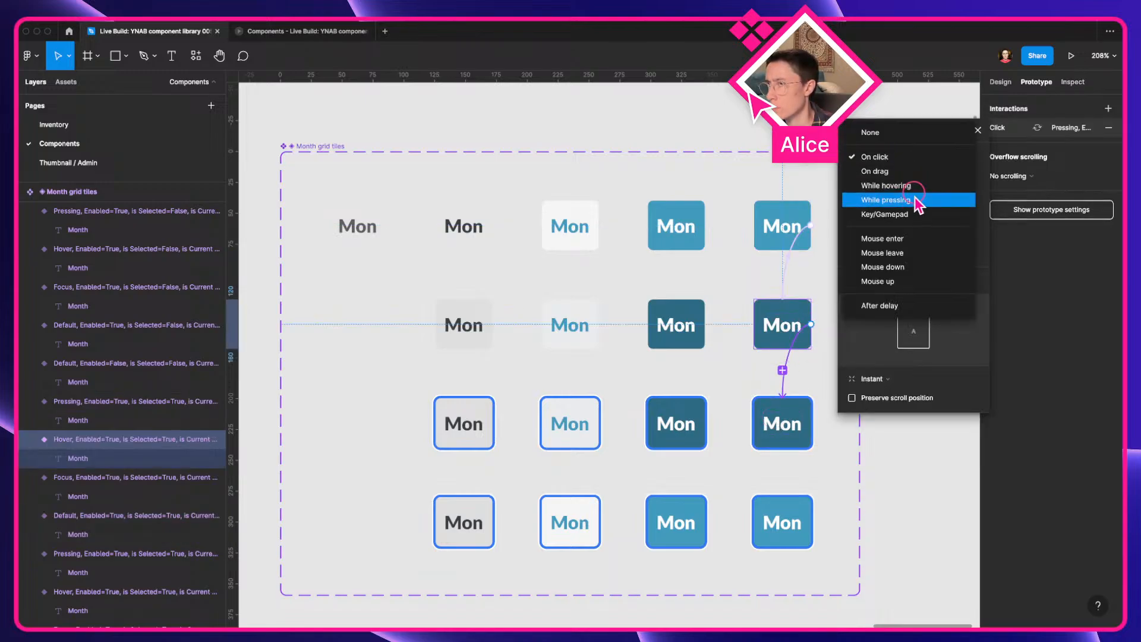
left_click(909, 201)
Add an On click interaction with the Close overlay action to the selected, current-month Pressing tile variant
left_click(796, 414)
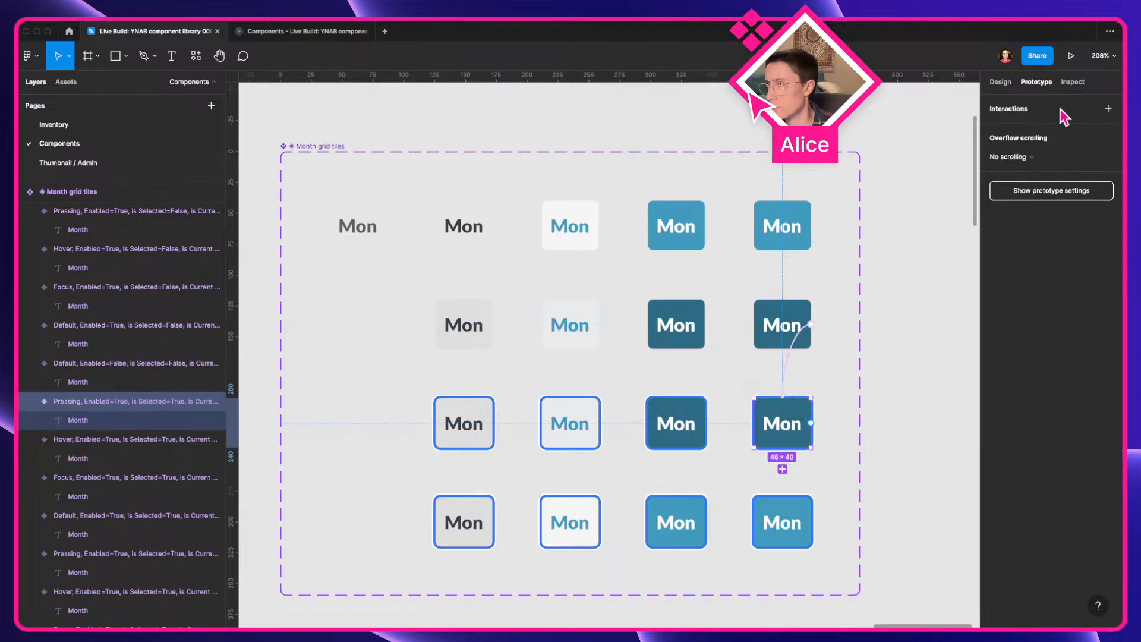
left_click(1107, 108)
left_click(1075, 127)
left_click(922, 177)
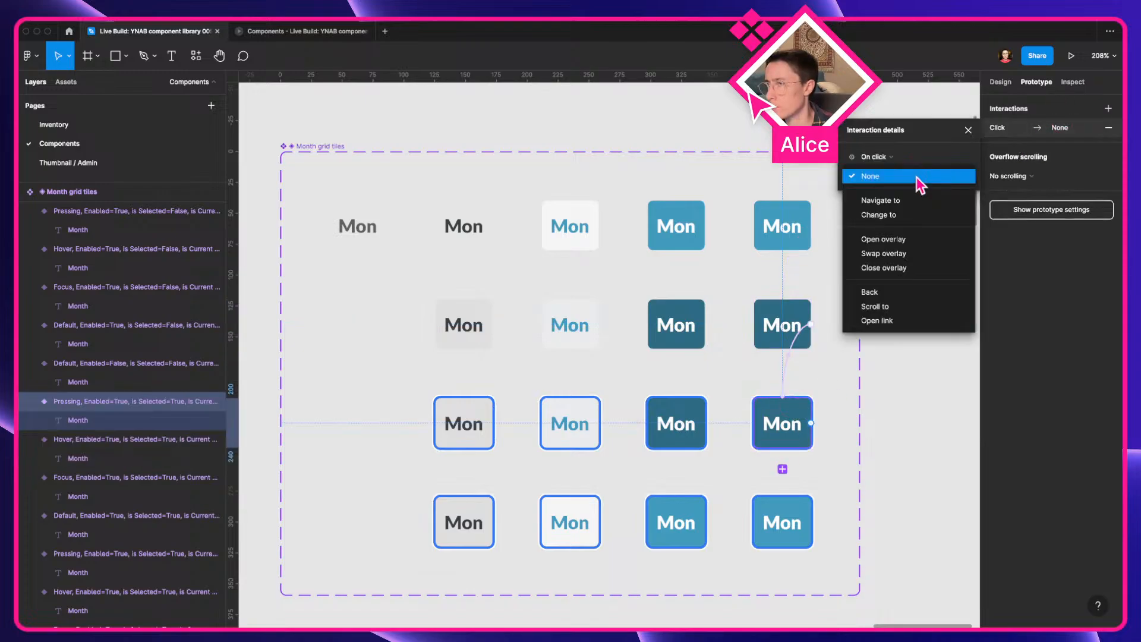
left_click(909, 268)
left_click(914, 281)
Draw a frame about 294 × 389 beside the main Month picker component and fill it with gray 727272
scroll(891, 281, "down", 5)
left_click_drag(882, 280, 821, 257)
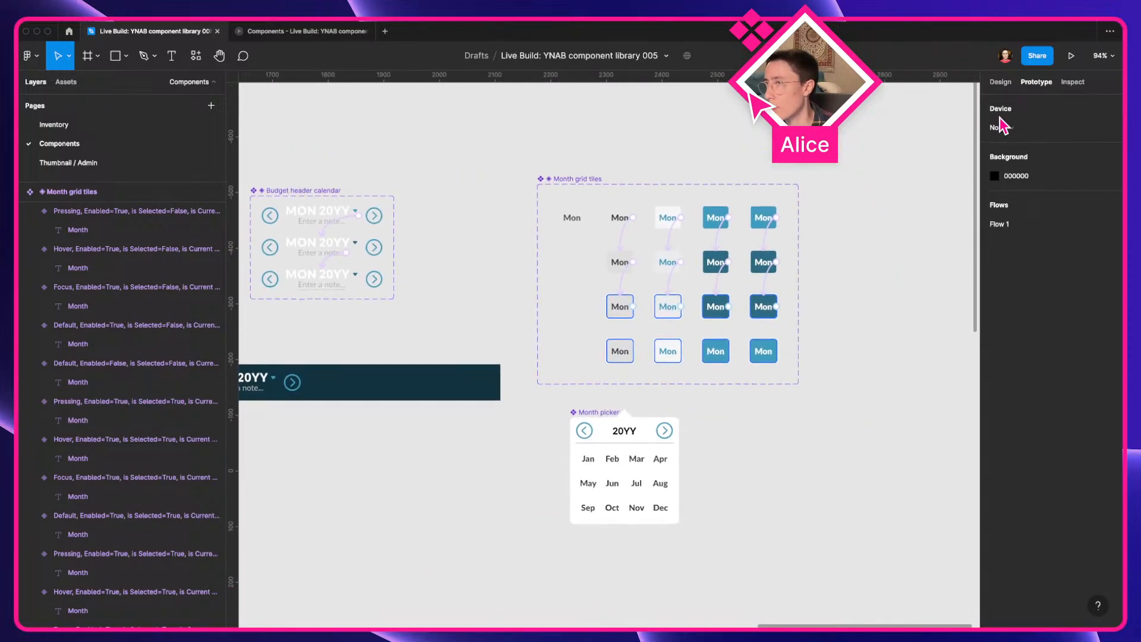
left_click(1000, 83)
left_click_drag(808, 428, 637, 337)
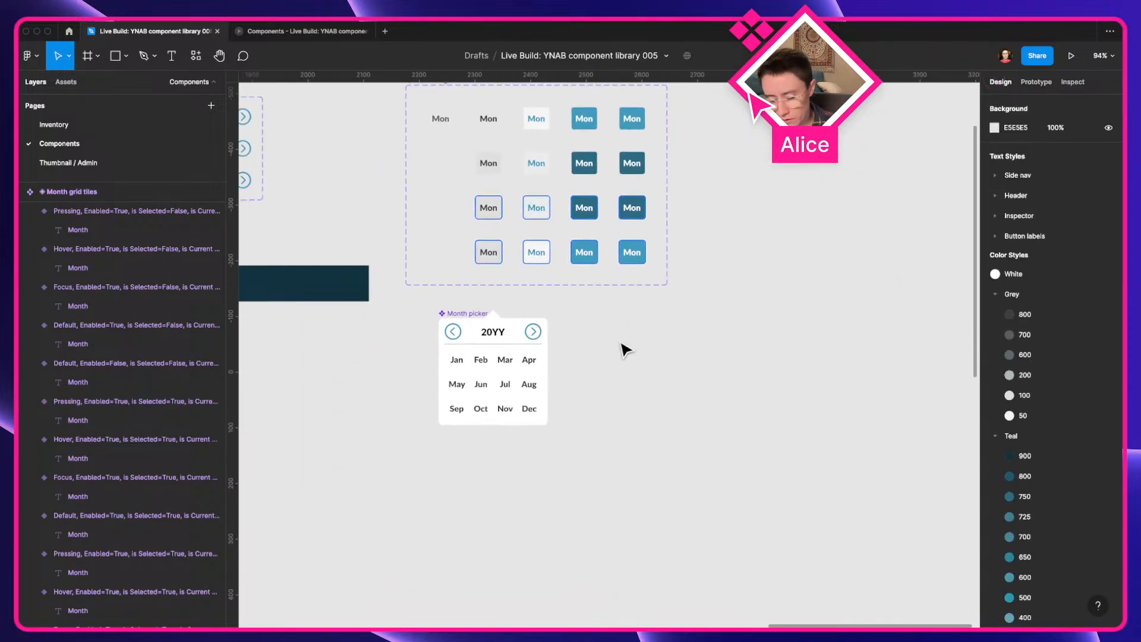
key("f")
left_click_drag(592, 302, 755, 517)
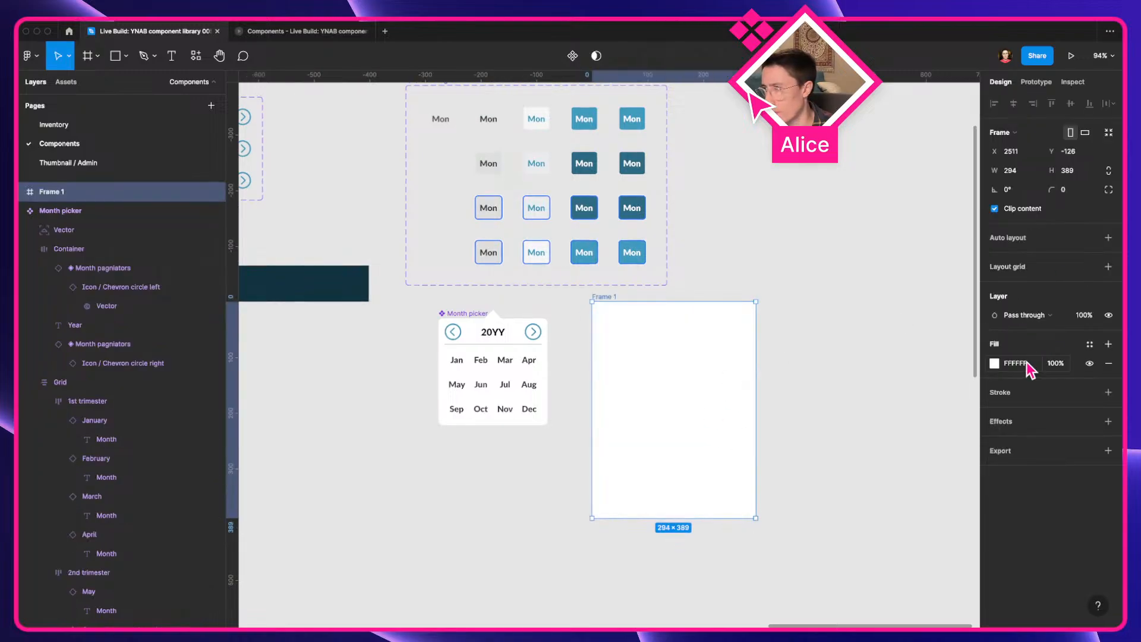
left_click(994, 363)
left_click_drag(879, 404, 823, 416)
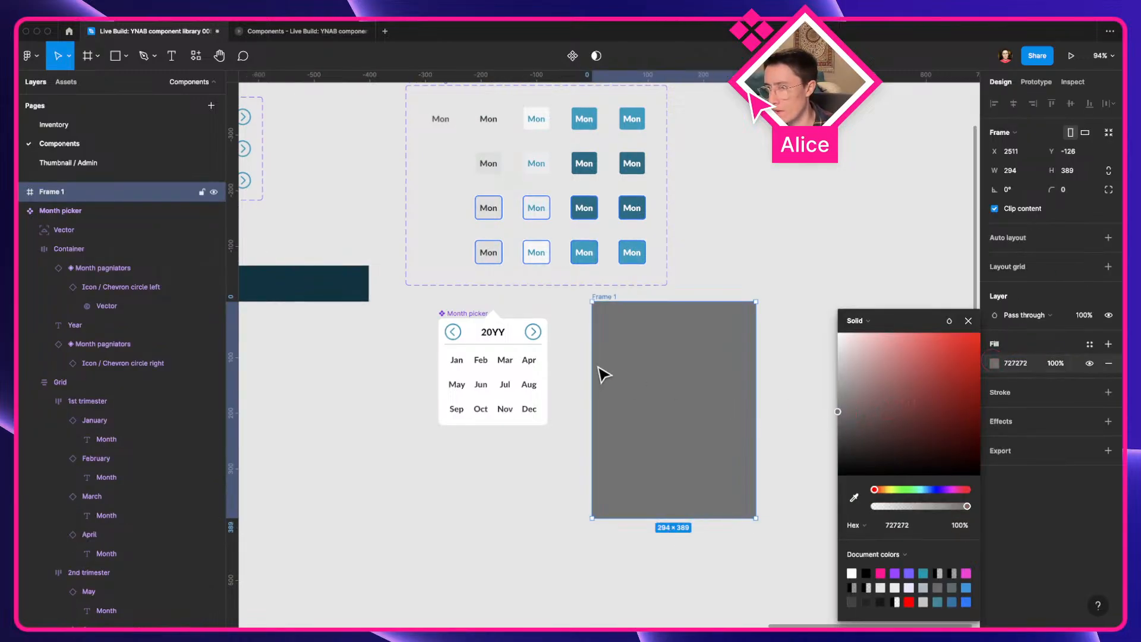
Place a Month picker instance beside the gray frame and a Header instance inside the upper part of the frame
left_click_drag(479, 330, 868, 400)
scroll(675, 372, "down", 5)
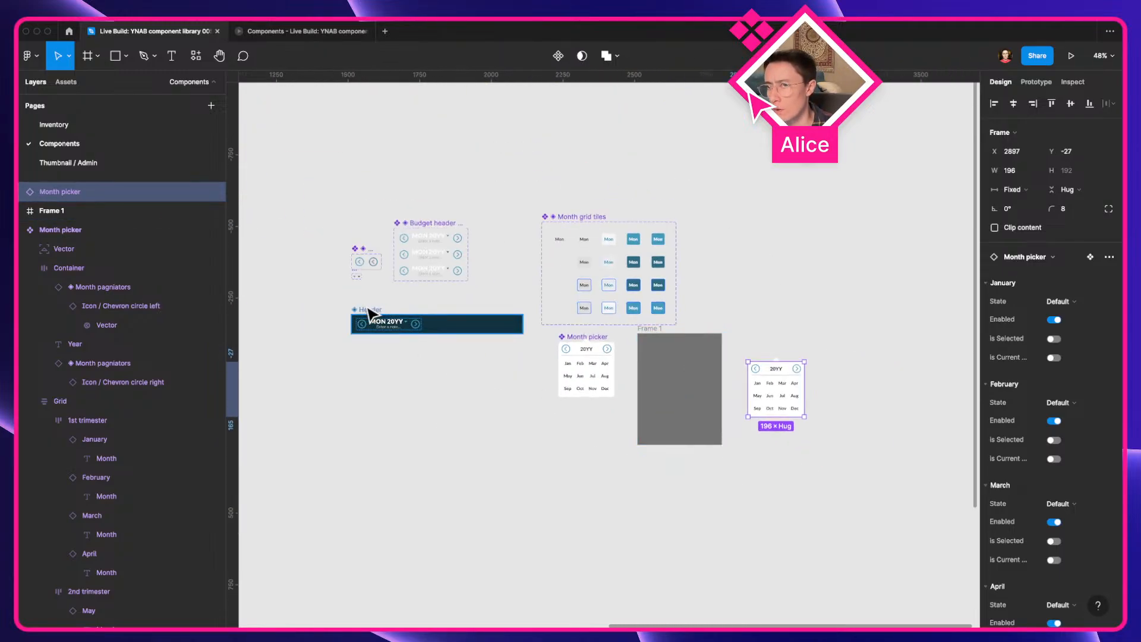
left_click_drag(369, 313, 683, 347)
Add an On click Open overlay interaction from the header's month title container to the Month picker instance, positioned Bottom center
scroll(682, 349, "up", 5)
left_click(677, 360)
left_click(679, 360)
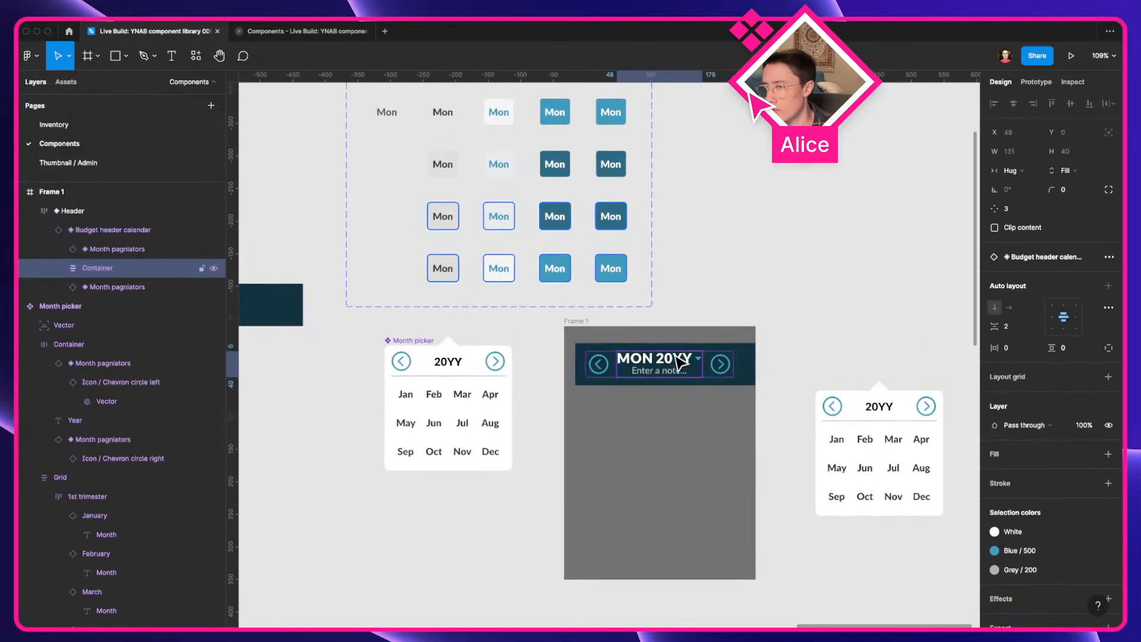
left_click(1040, 82)
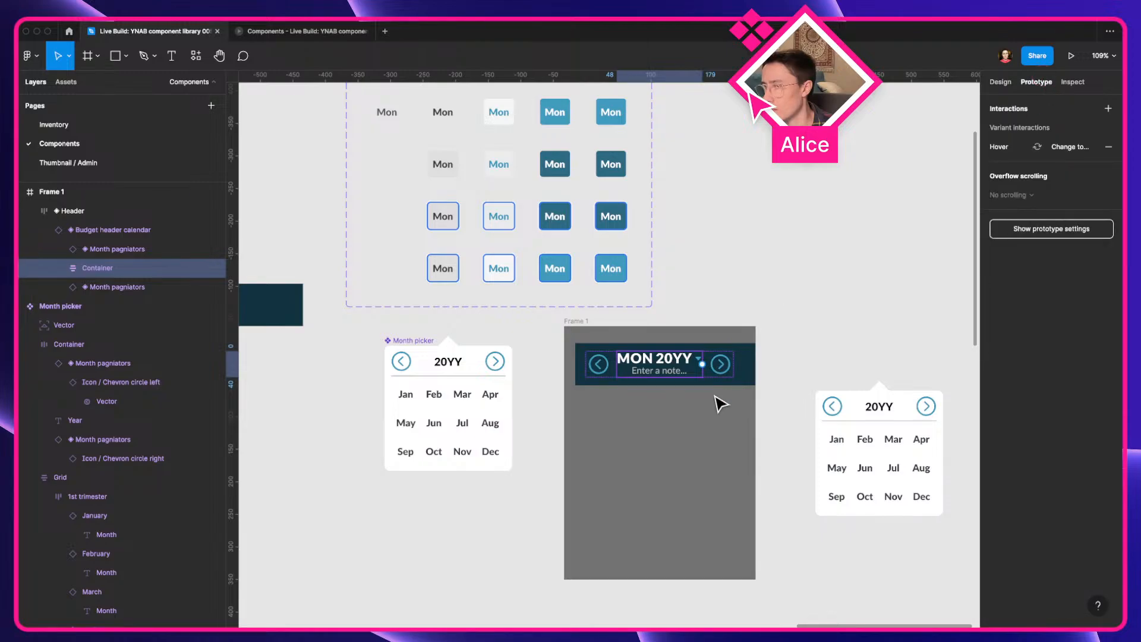
left_click_drag(702, 363, 880, 385)
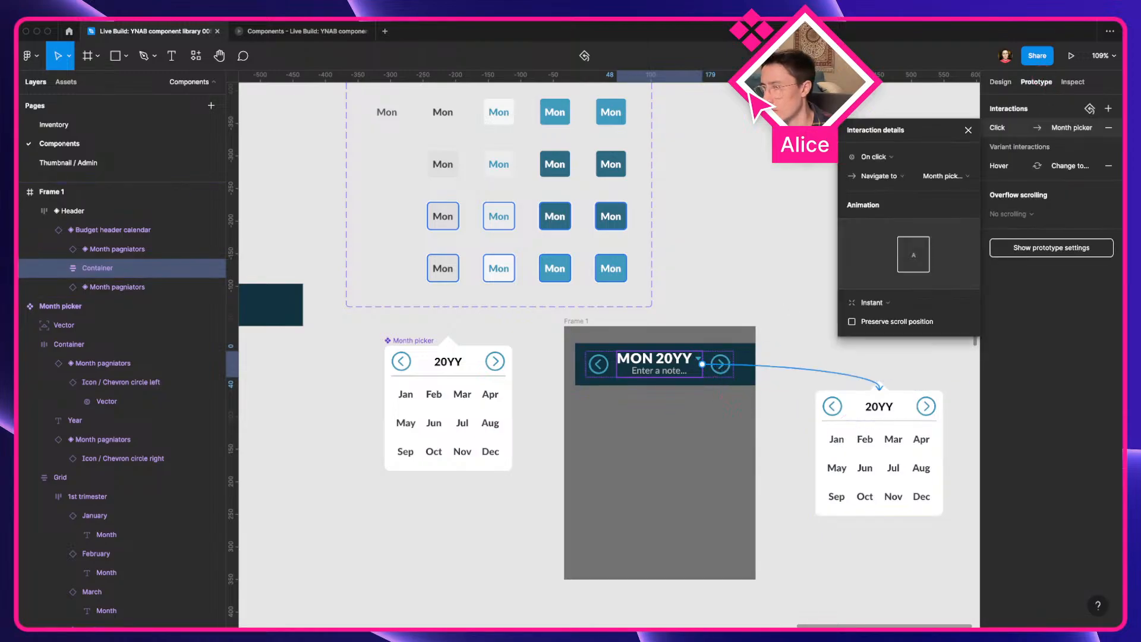
left_click(882, 176)
left_click(895, 215)
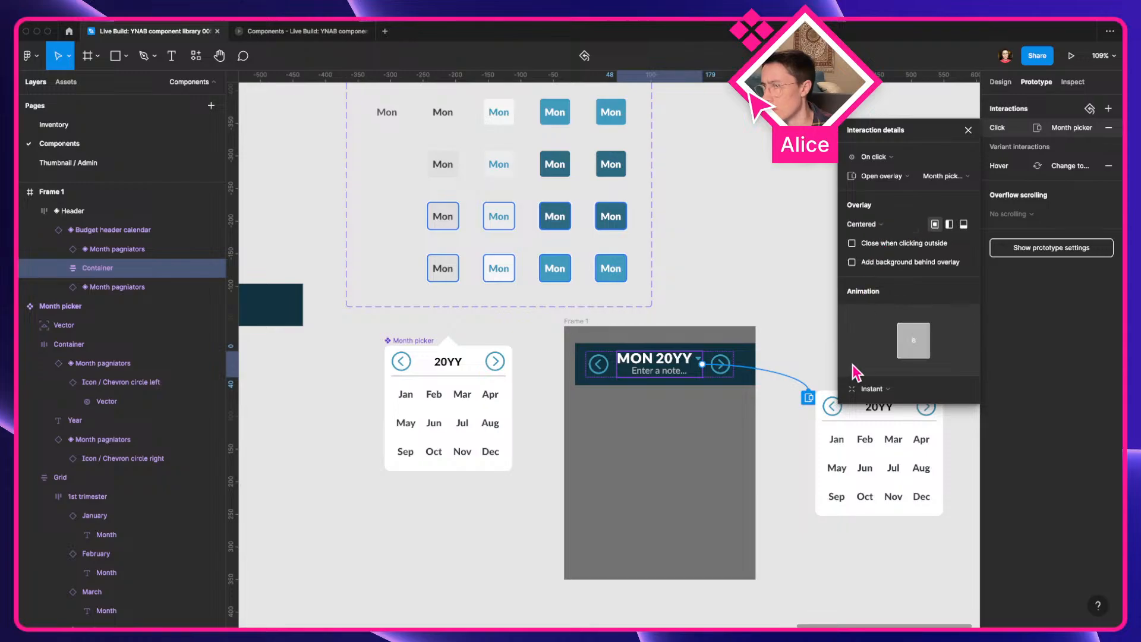
left_click(881, 225)
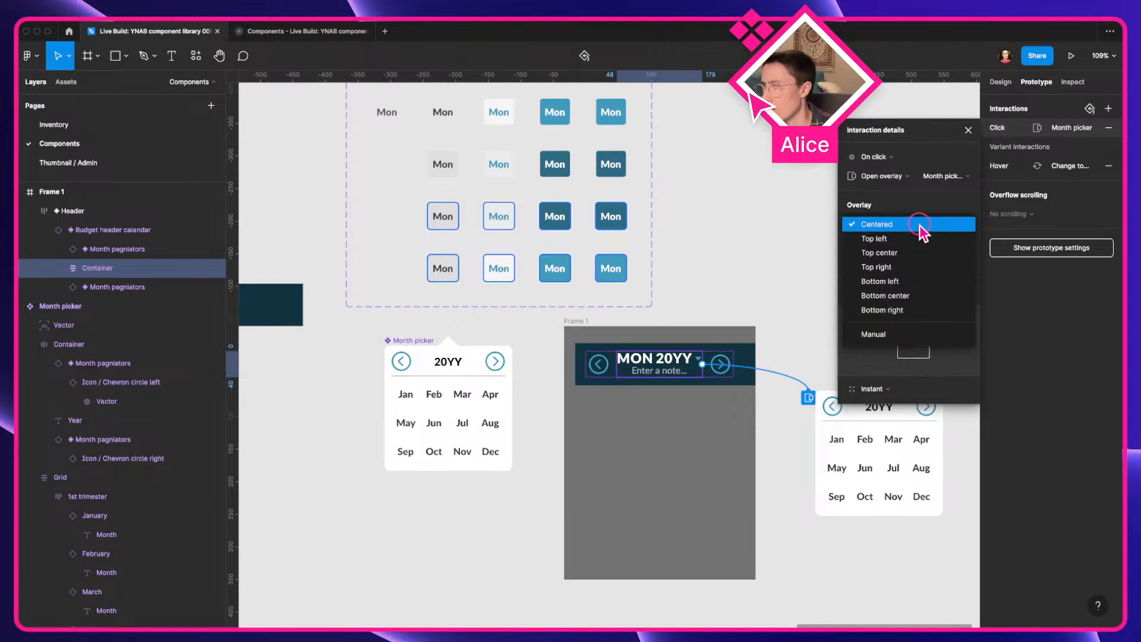
left_click(936, 304)
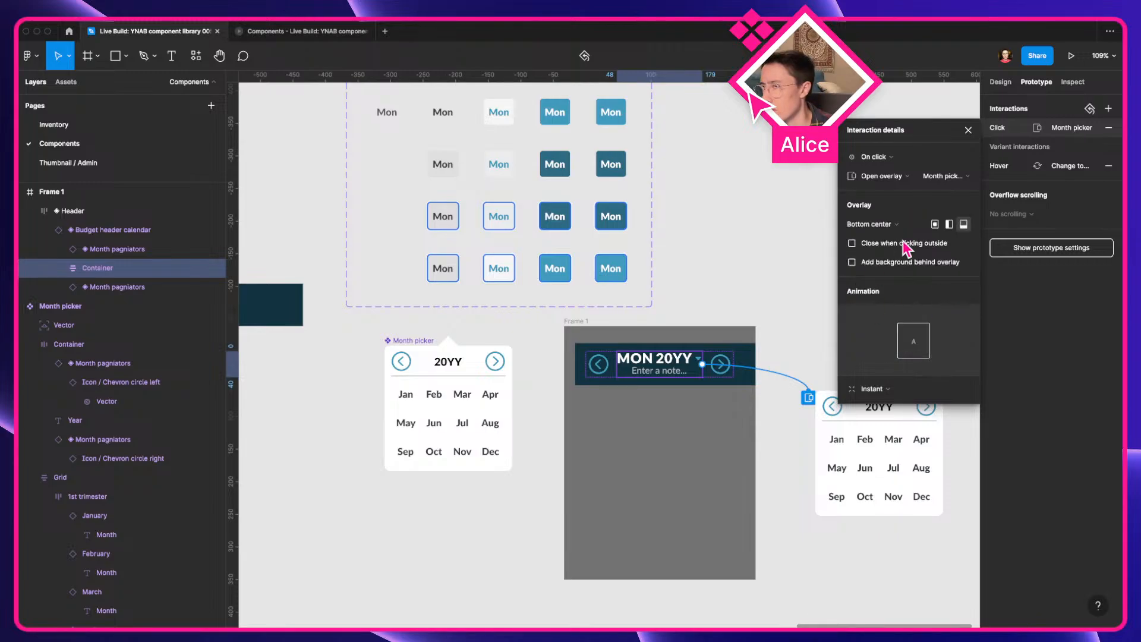
Make the gray frame a flow starting point and preview its header's overlay in the prototype
left_click(305, 32)
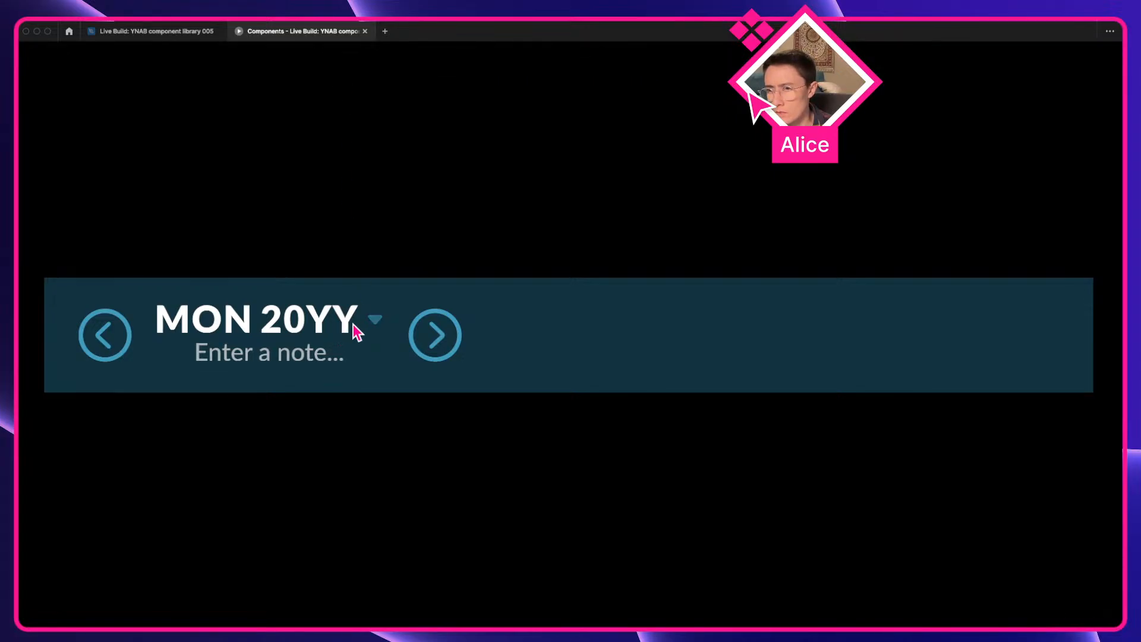
left_click(184, 30)
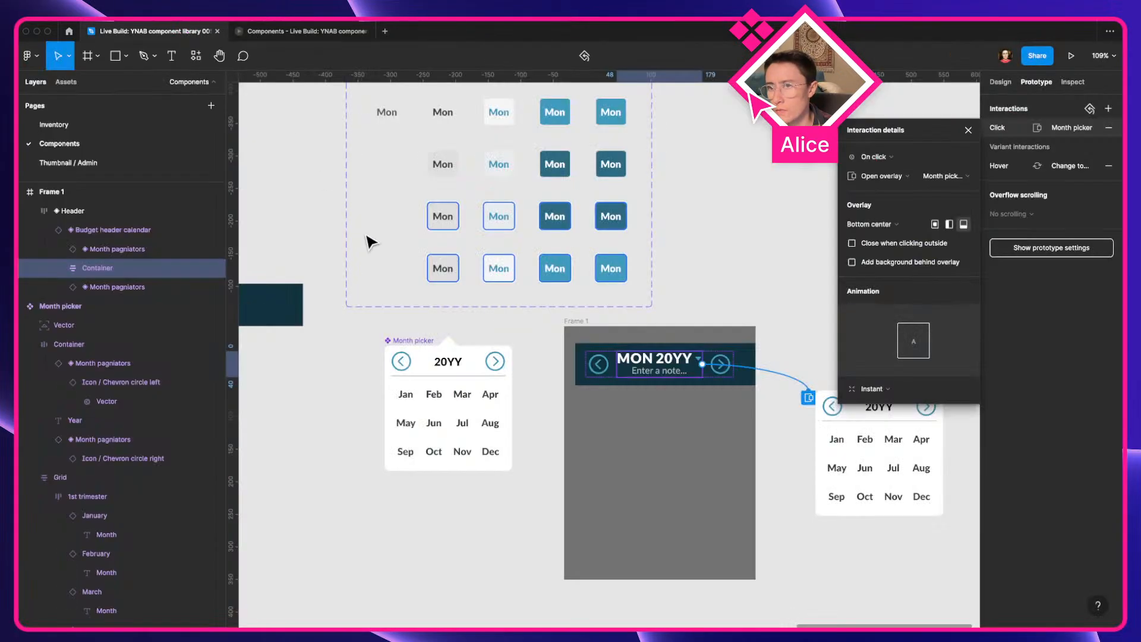
left_click(592, 339)
left_click(1108, 108)
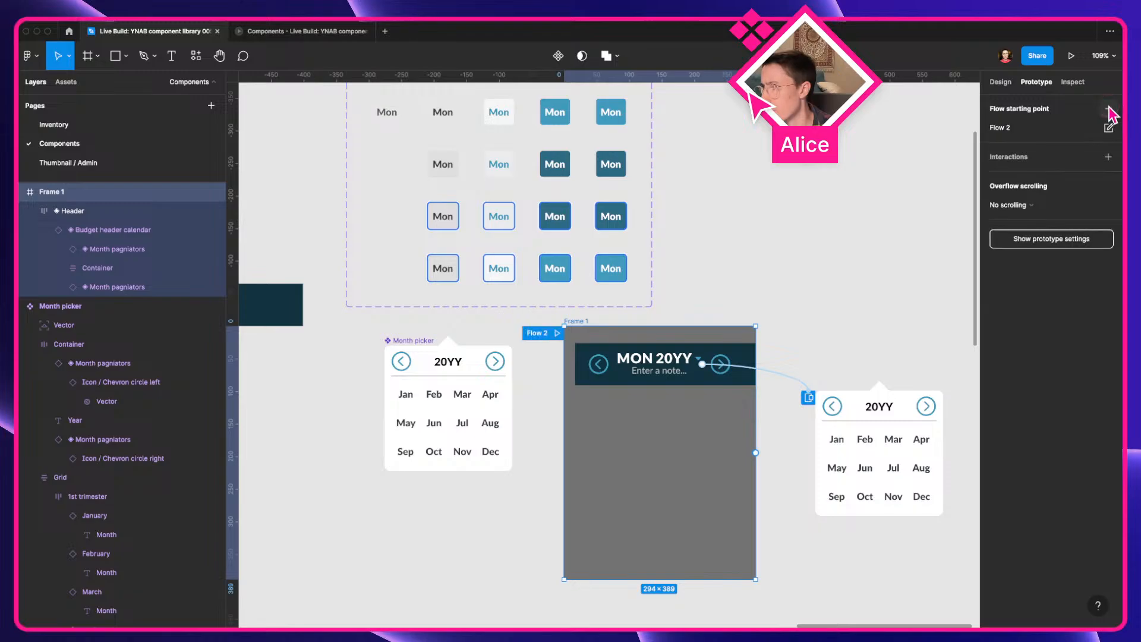
left_click(561, 334)
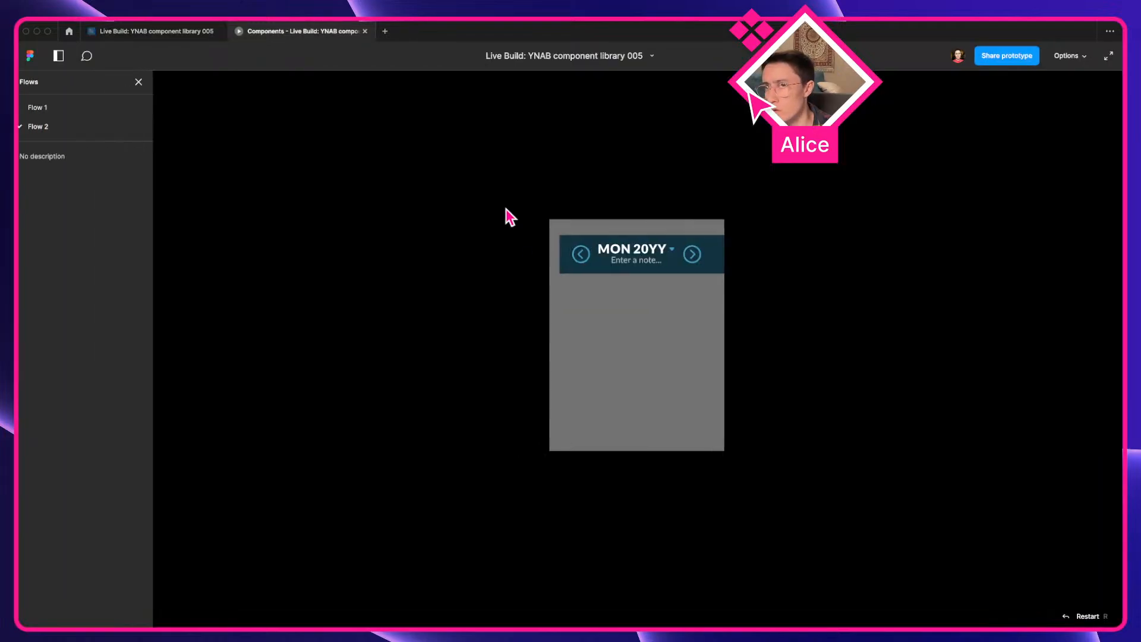
left_click(661, 251)
left_click(178, 31)
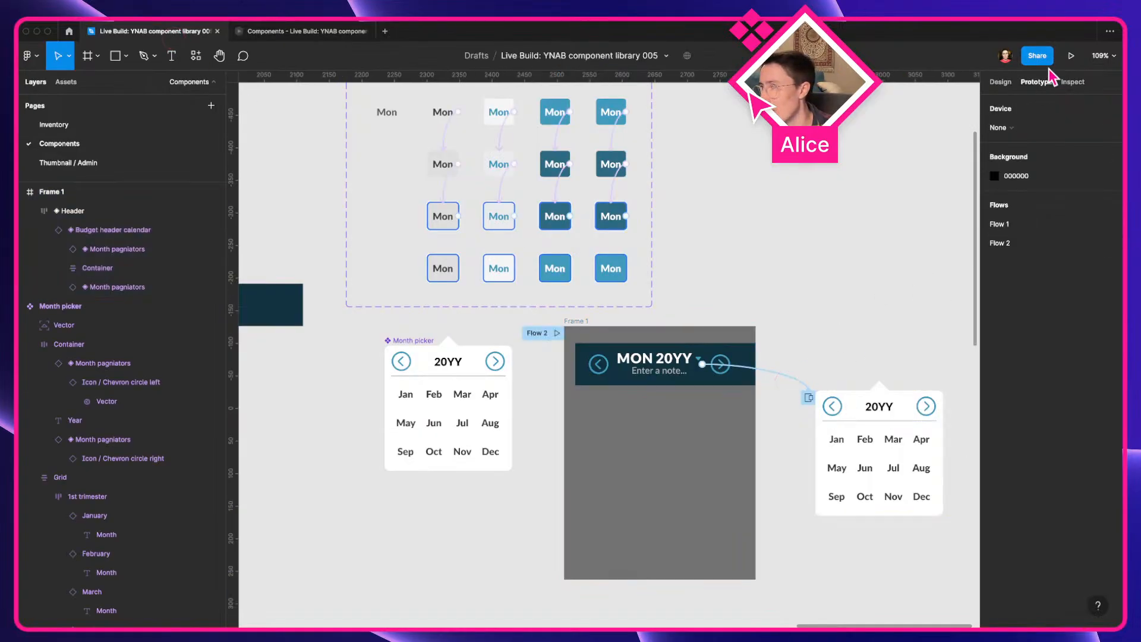
Change the overlay position of the header title container's On click interaction to Manual
left_click(1000, 82)
left_click(745, 369)
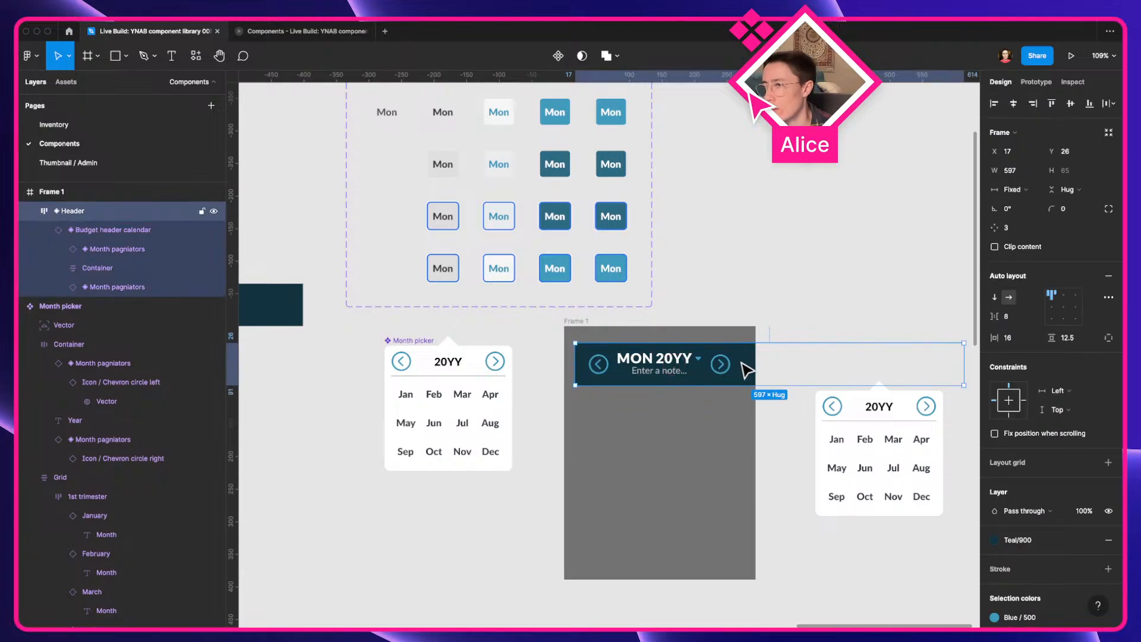
left_click(879, 412)
left_click(693, 362)
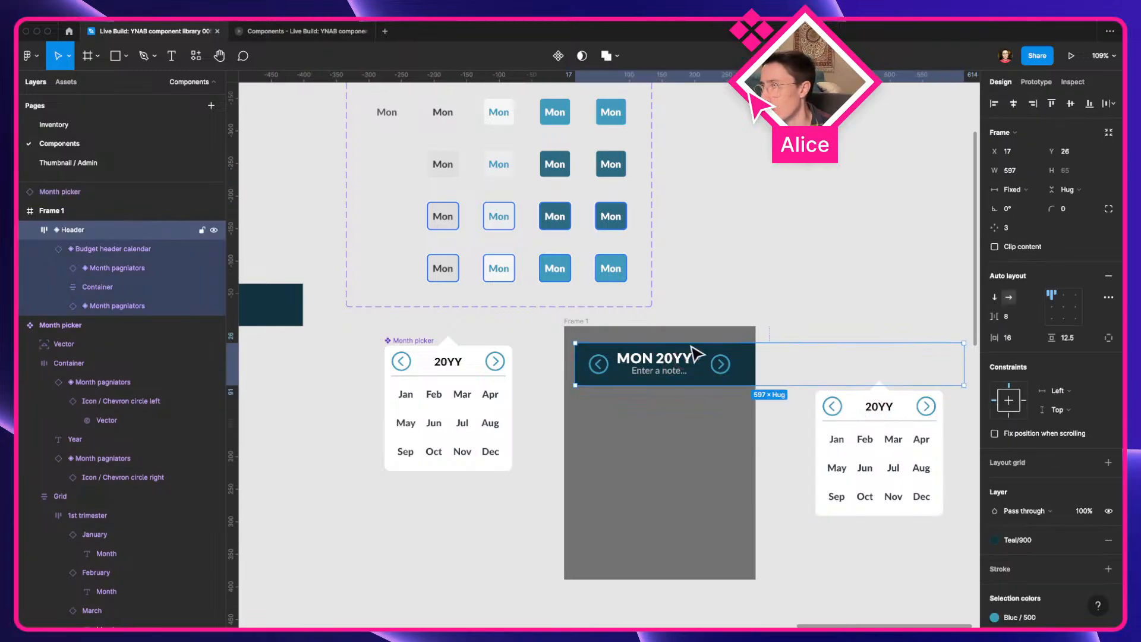
left_click(1045, 82)
left_click_drag(702, 364, 832, 410)
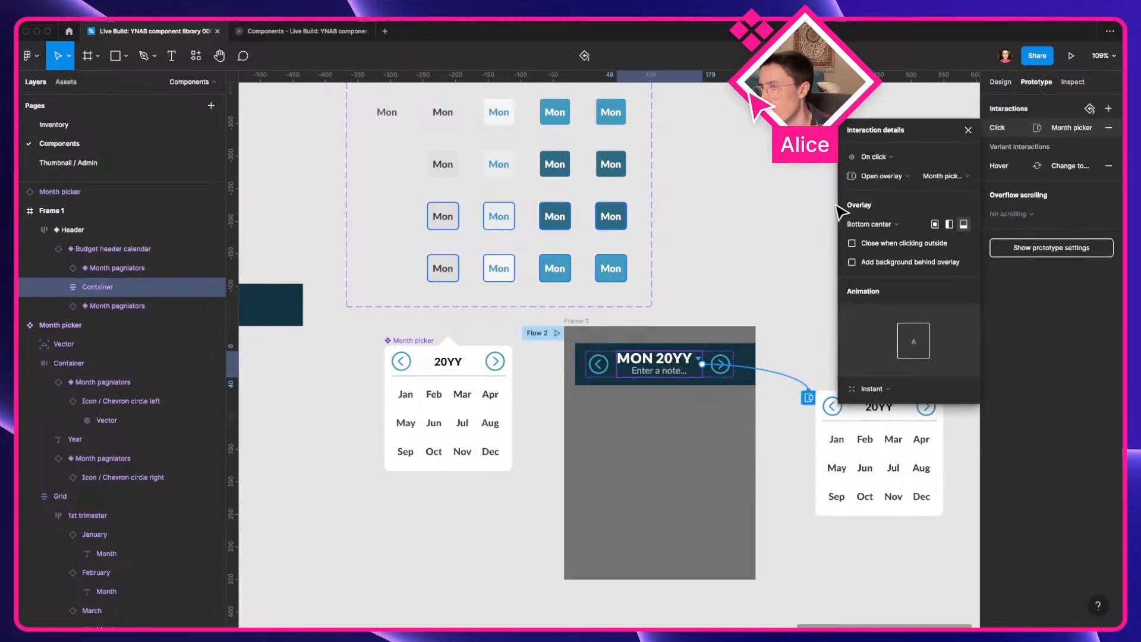
left_click(881, 176)
left_click(873, 186)
left_click(882, 224)
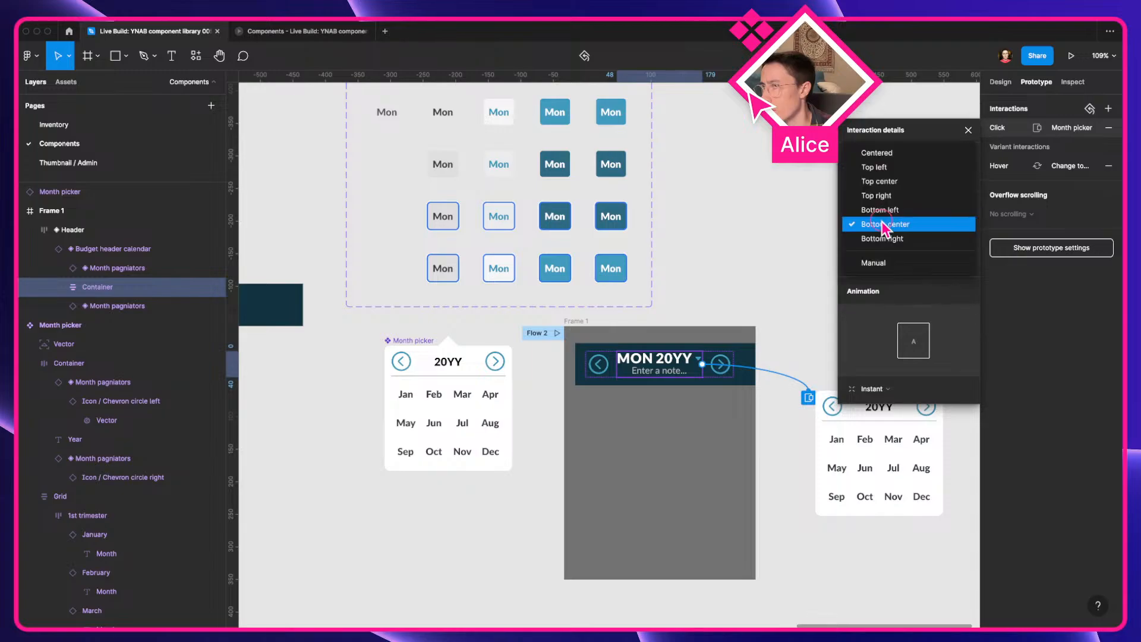
left_click(895, 264)
Place the Month picker overlay preview centered directly beneath the header's month title, with its pointer touching the note line
left_click_drag(668, 423, 668, 455)
scroll(668, 455, "up", 10)
left_click_drag(654, 394, 657, 357)
scroll(654, 377, "down", 5)
Test in the prototype that the header's month title opens the Month picker and that its month tiles respond
left_click(280, 35)
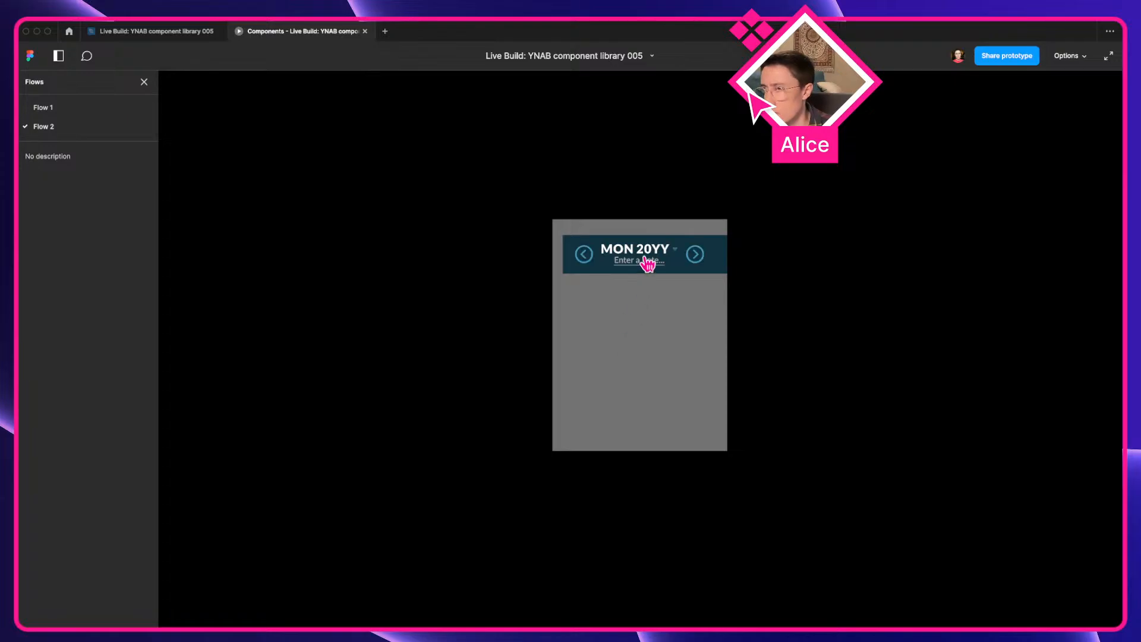
left_click(675, 250)
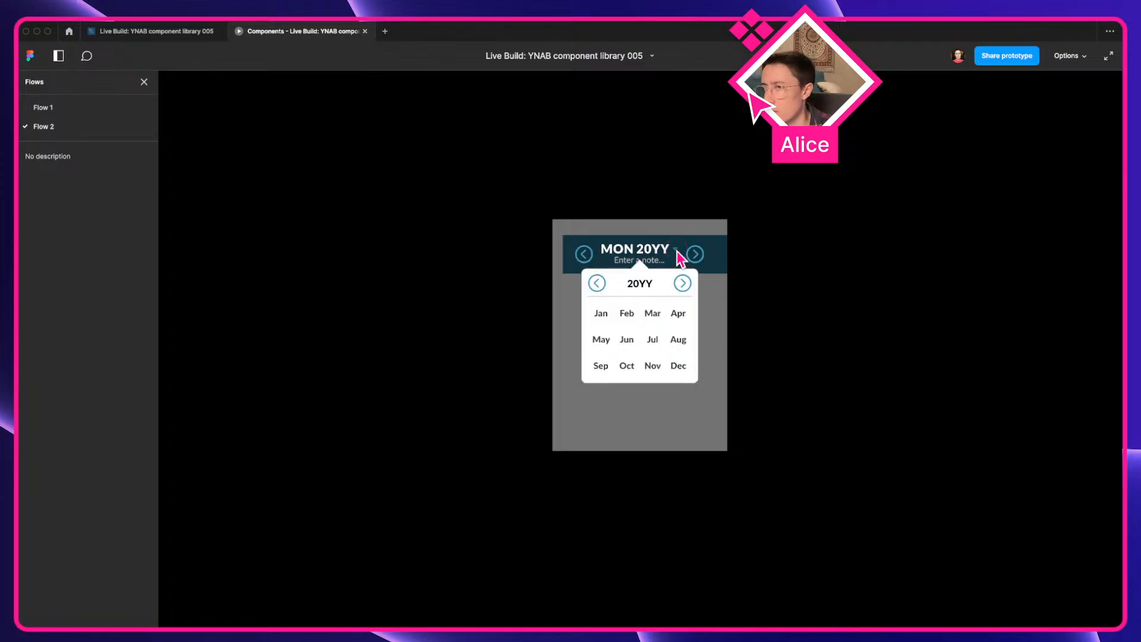
left_click(634, 344)
left_click(640, 257)
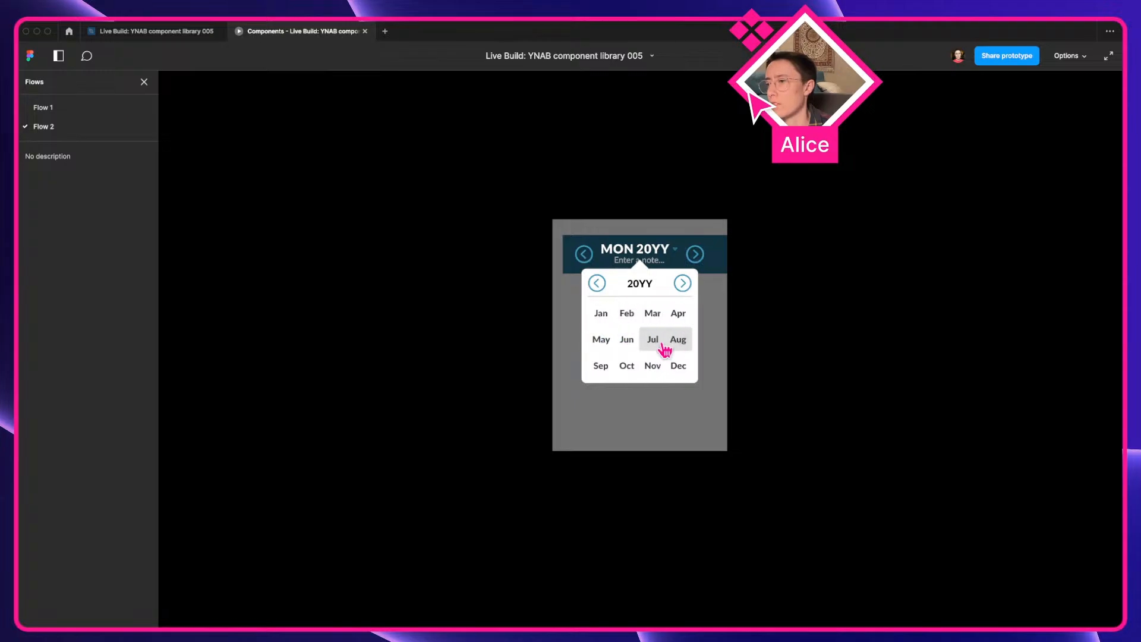
Turn on the current-month and Is Selected properties for the September tile in the Month picker instance beside the gray frame
left_click(178, 32)
scroll(724, 376, "down", 10)
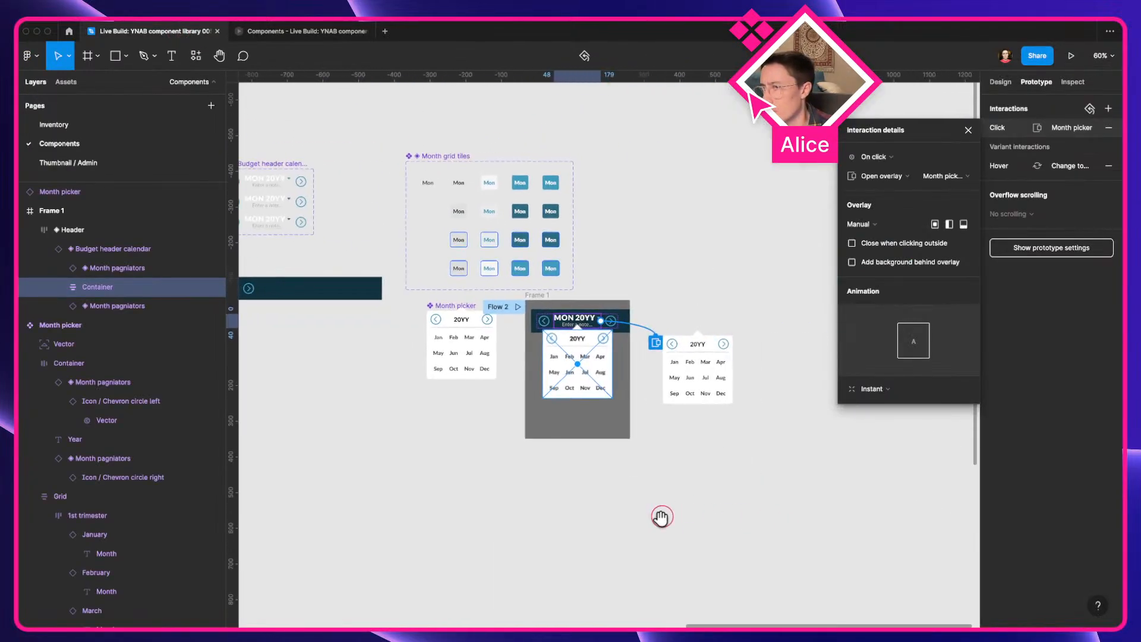
left_click(1007, 88)
scroll(654, 438, "up", 10)
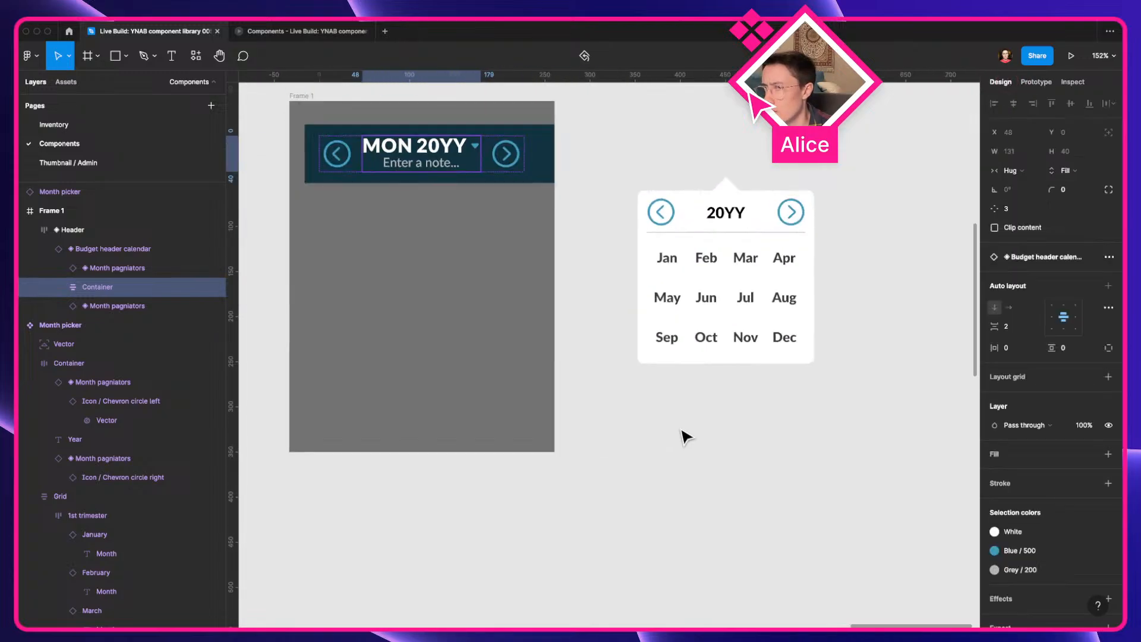
double_click(576, 457)
double_click(576, 458)
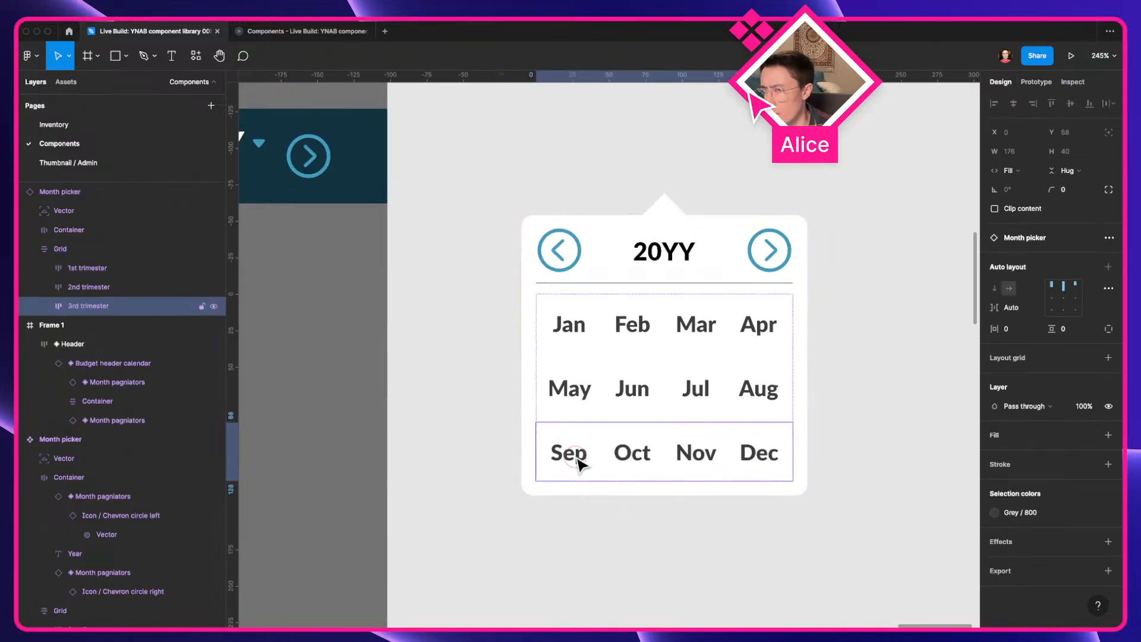
double_click(575, 457)
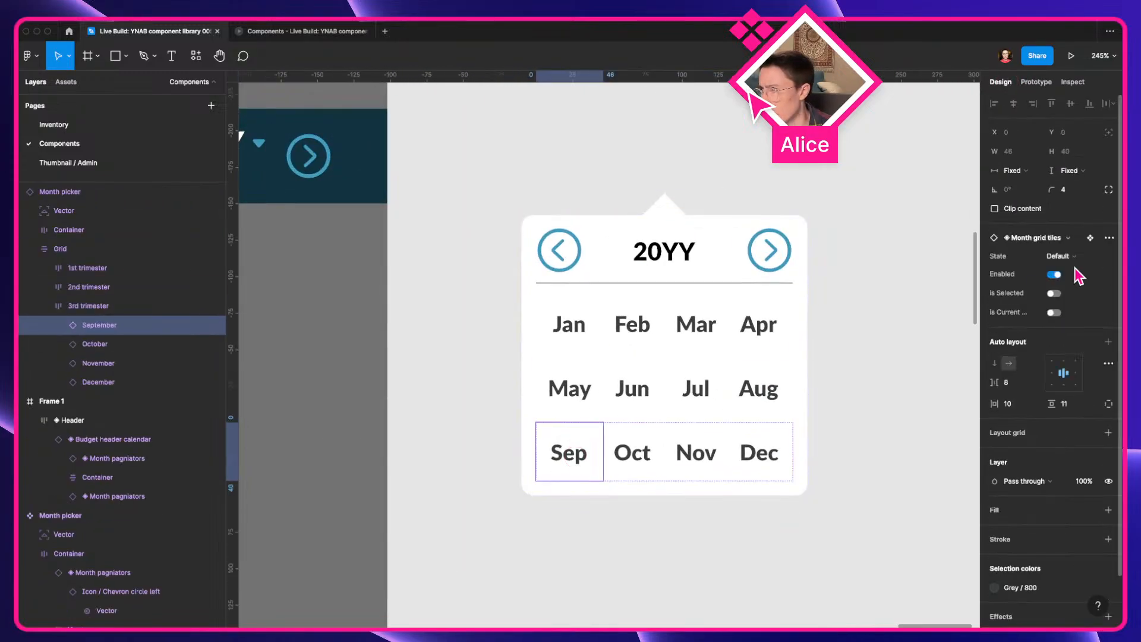
left_click(1053, 313)
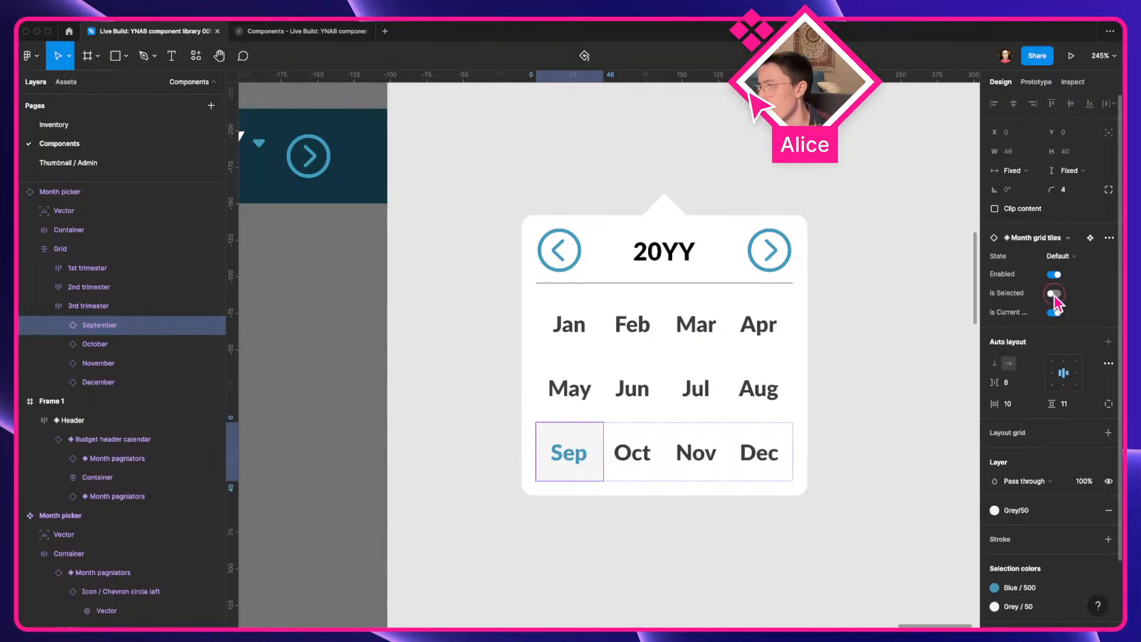
left_click(1054, 293)
Duplicate the Month picker instance to the right of the original and inspect the October tile in the copy
left_click(886, 380)
scroll(886, 379, "down", 5)
left_click_drag(885, 379, 760, 400)
scroll(719, 446, "up", 5)
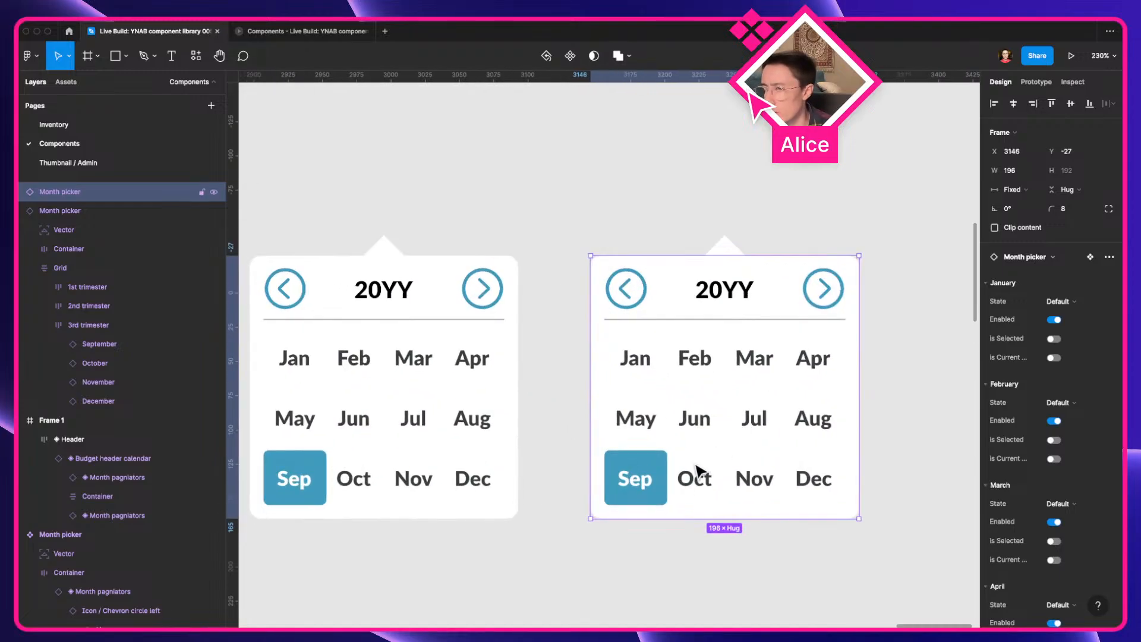
double_click(691, 480)
double_click(691, 480)
double_click(692, 482)
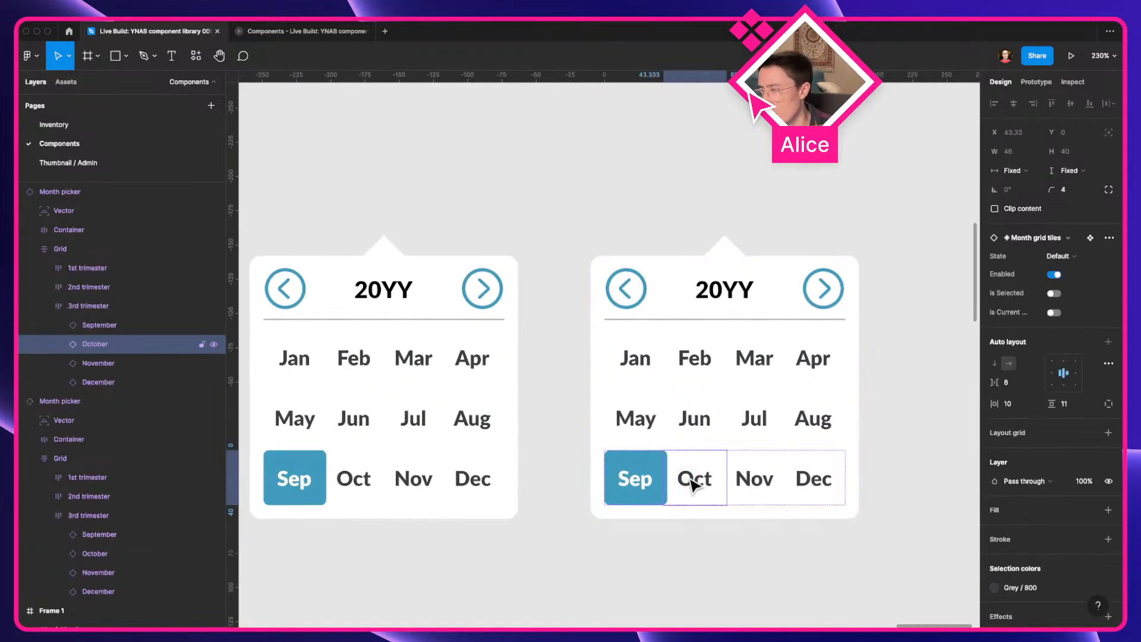
left_click(729, 586)
Widen both Month picker instances to 207 and measure the gap between the September and October tiles
scroll(731, 589, "down", 5)
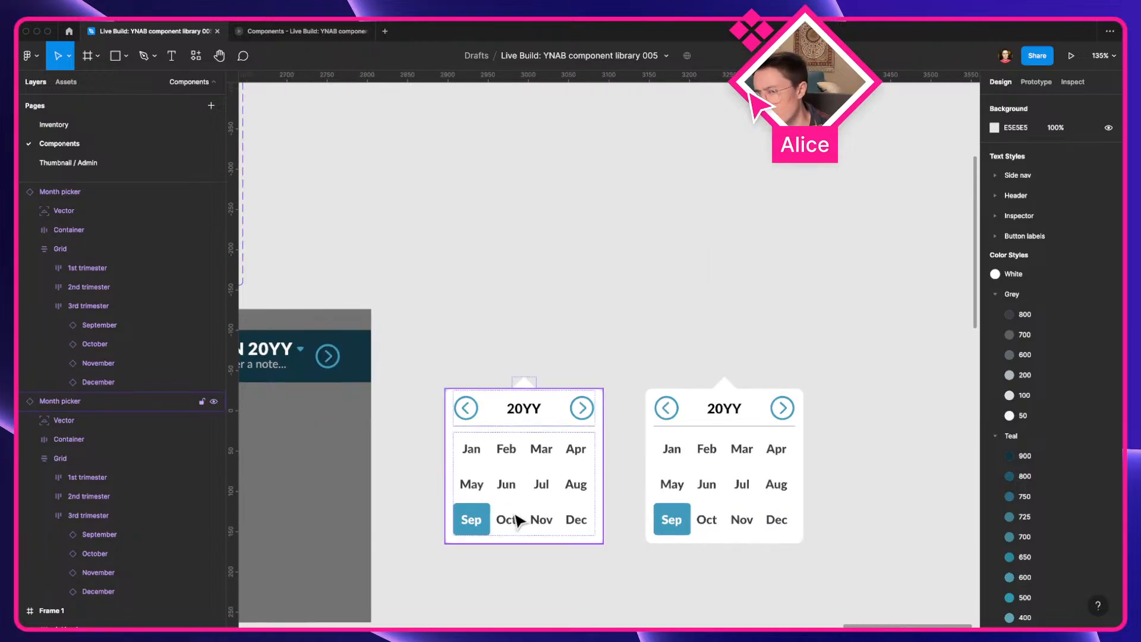
left_click(513, 513)
left_click_drag(507, 505, 614, 444)
left_click(798, 439, "shift")
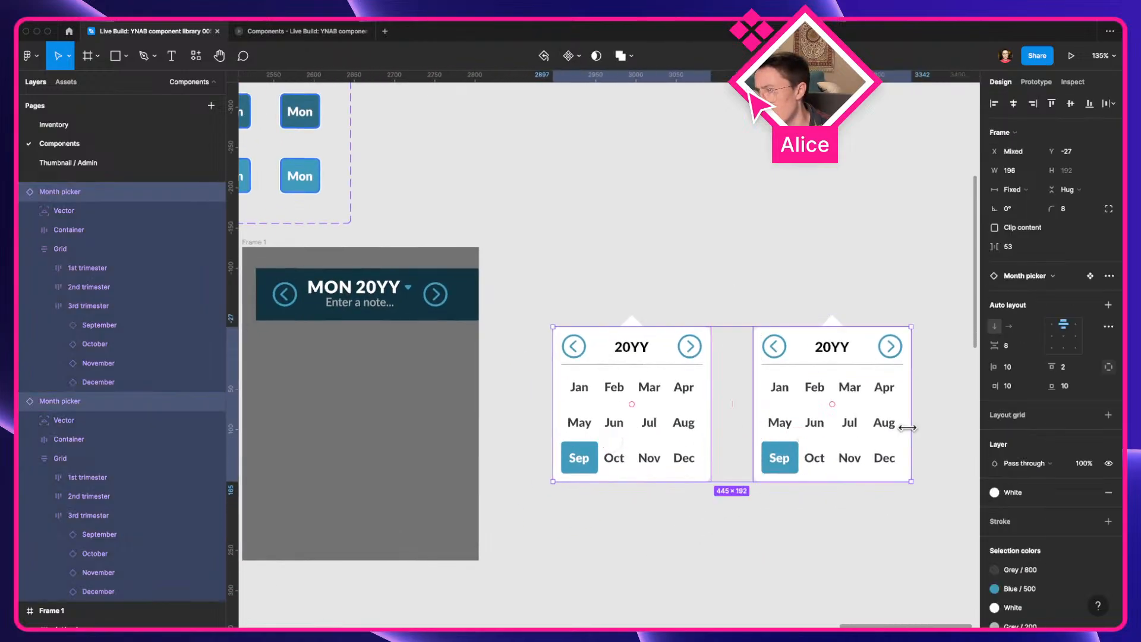
left_click_drag(907, 427, 930, 432)
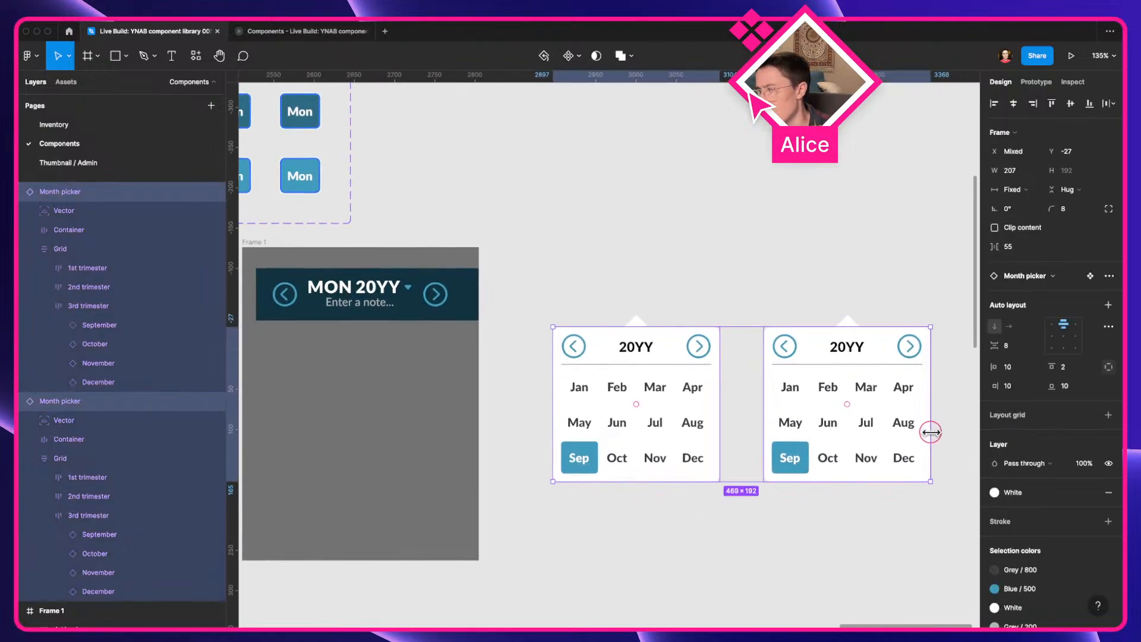
double_click(606, 451)
double_click(606, 450)
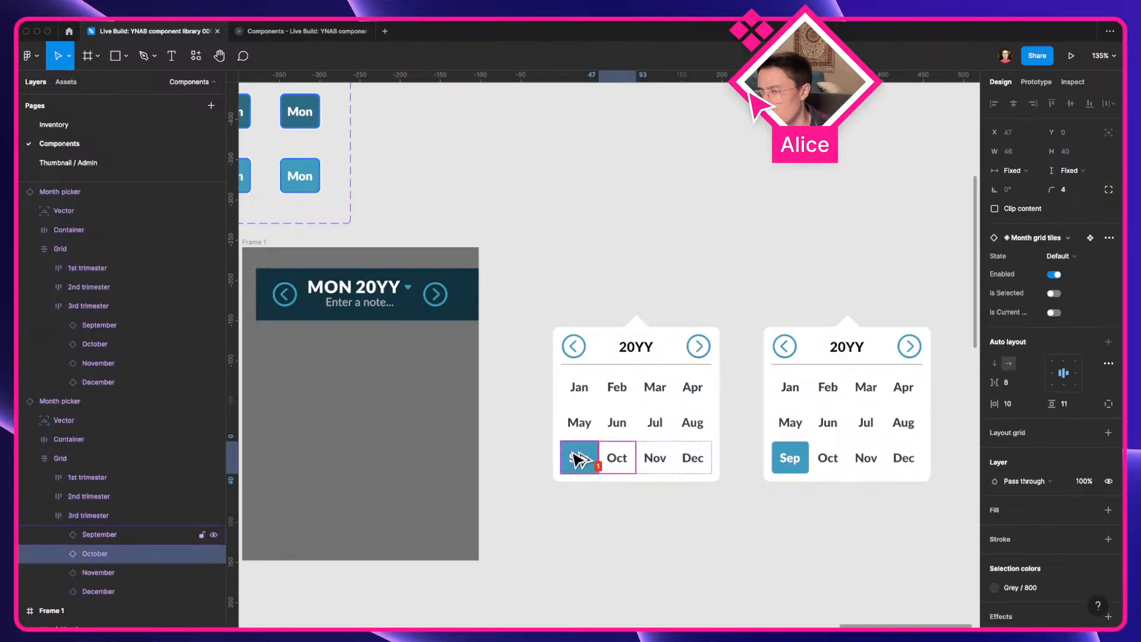
left_click(582, 520)
Widen both Month picker instances to 219 and measure the gap between the September and October tiles again
left_click(654, 472)
left_click(784, 438, "shift")
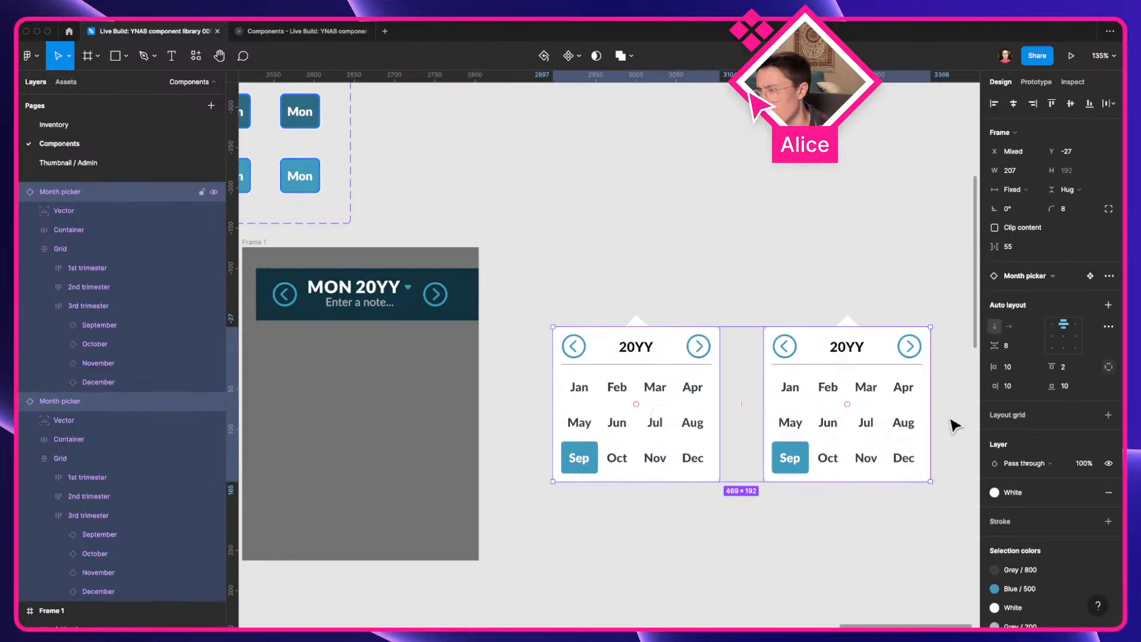
left_click_drag(927, 425, 947, 428)
left_click(637, 466)
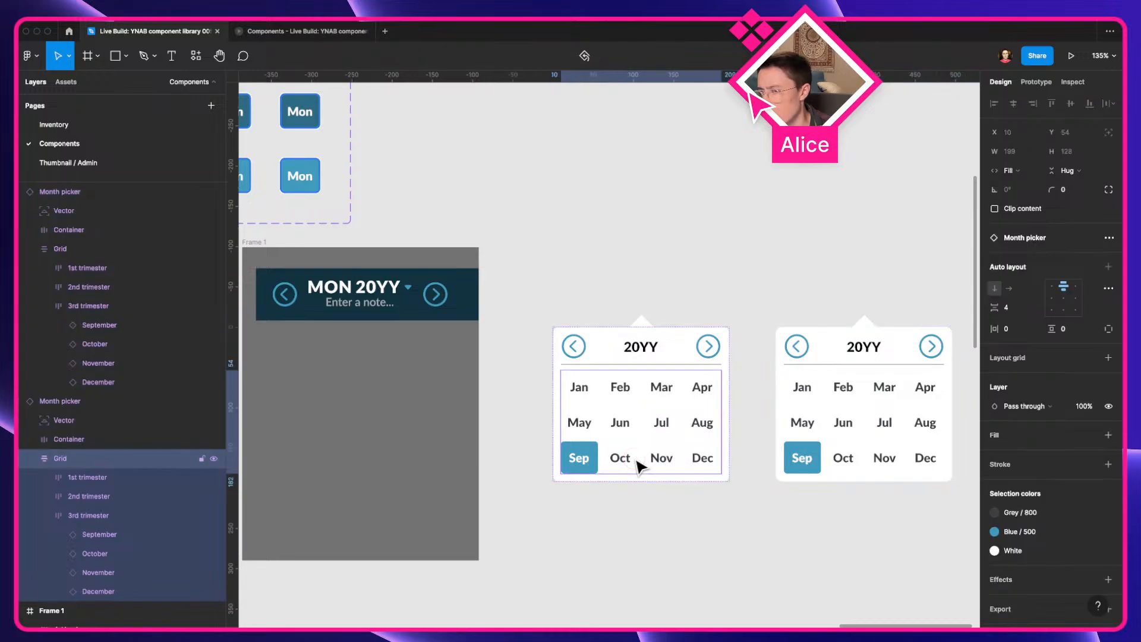
double_click(636, 466)
double_click(623, 461)
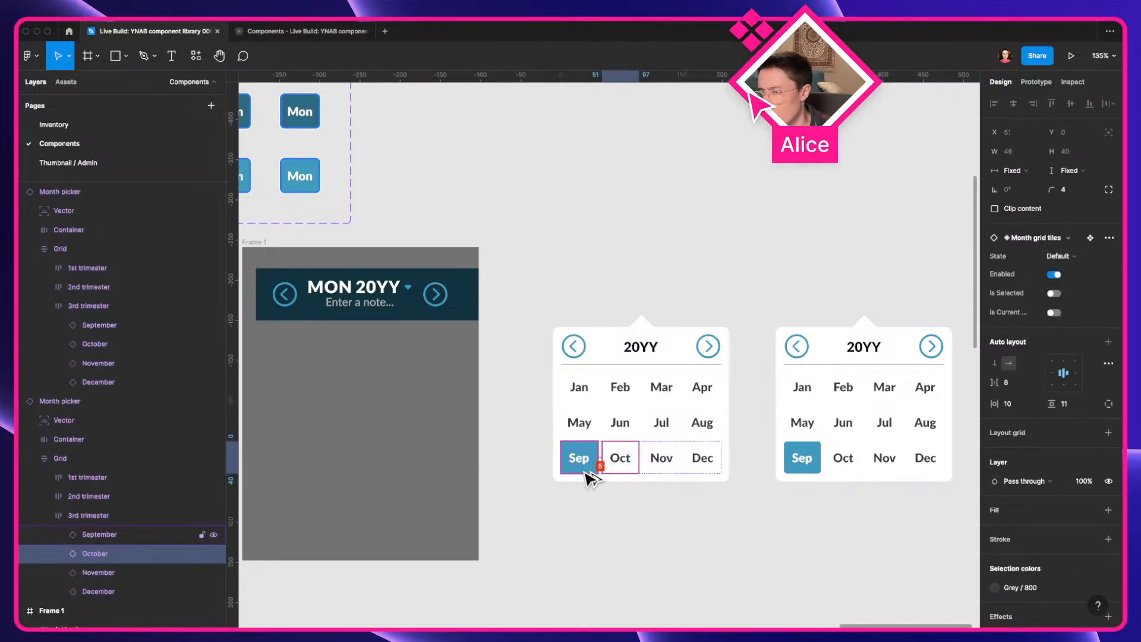
left_click(625, 504)
Set the width of the Month picker instance beside the gray frame to 217 and measure the gap between its September and October tiles
left_click(648, 469)
left_click(1010, 170)
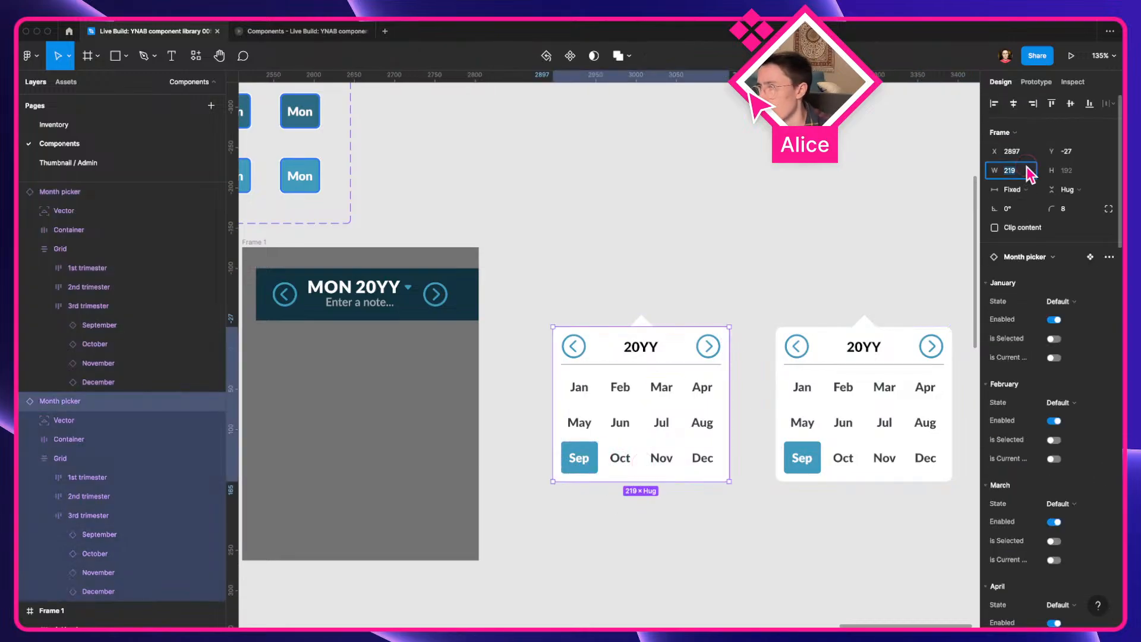
double_click(624, 458)
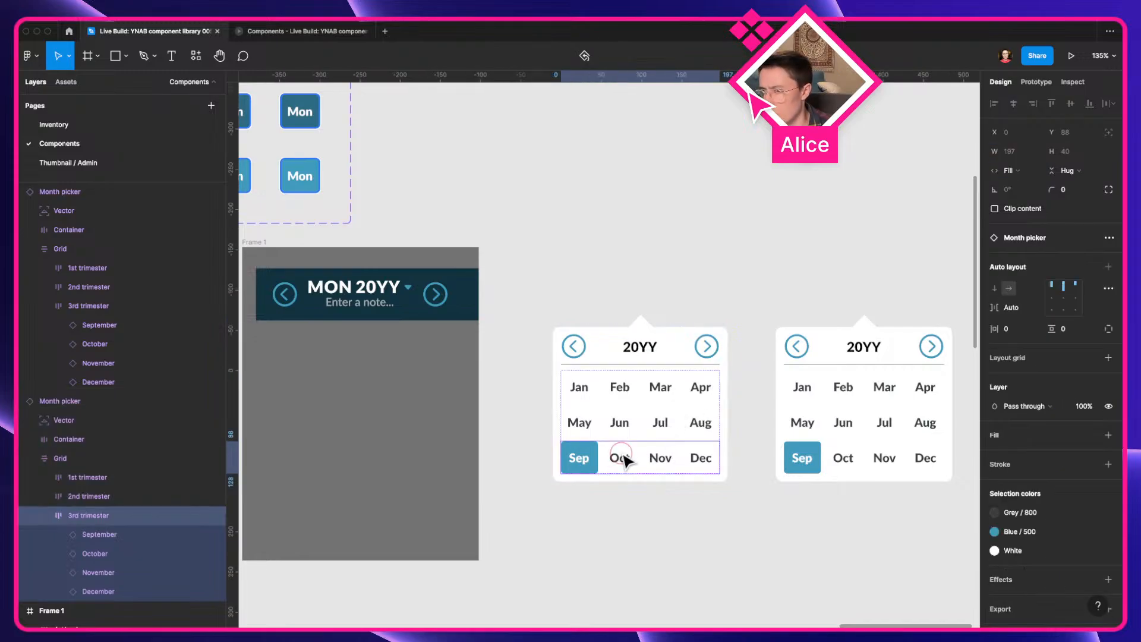
double_click(625, 459)
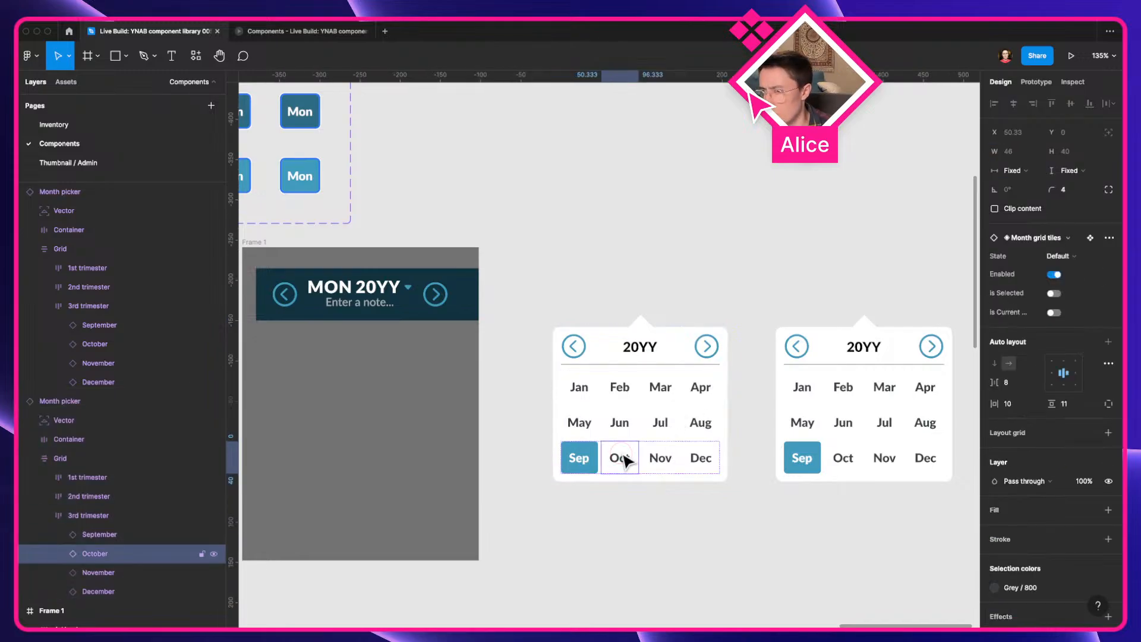
left_click(589, 496)
left_click(603, 463)
Inspect the October tile and its gap to the September tile in the main Month picker component
scroll(601, 462, "down", 5)
scroll(391, 418, "up", 4)
scroll(392, 418, "up", 4)
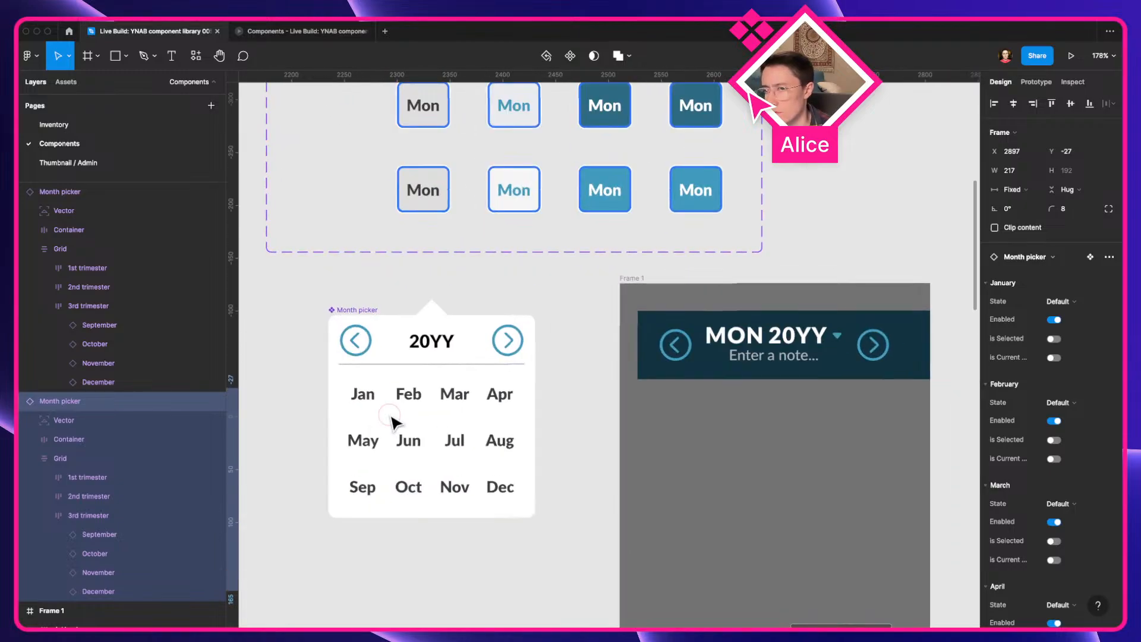
left_click(391, 487)
double_click(396, 493)
double_click(396, 493)
left_click(396, 495)
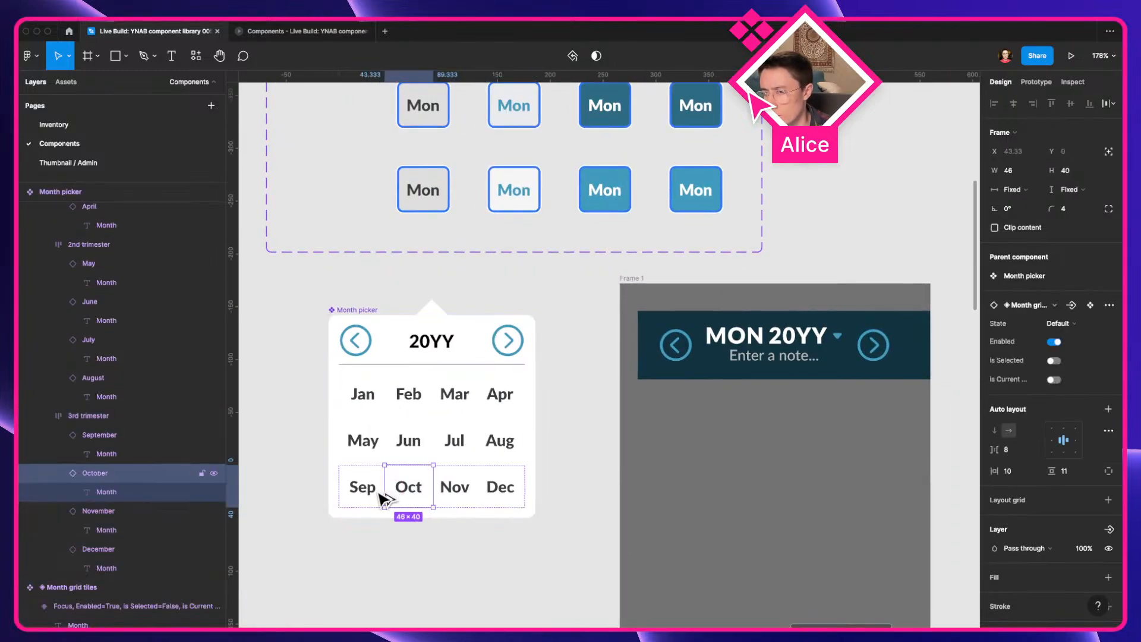
left_click(364, 540)
scroll(356, 542, "down", 3)
scroll(410, 493, "left", 3)
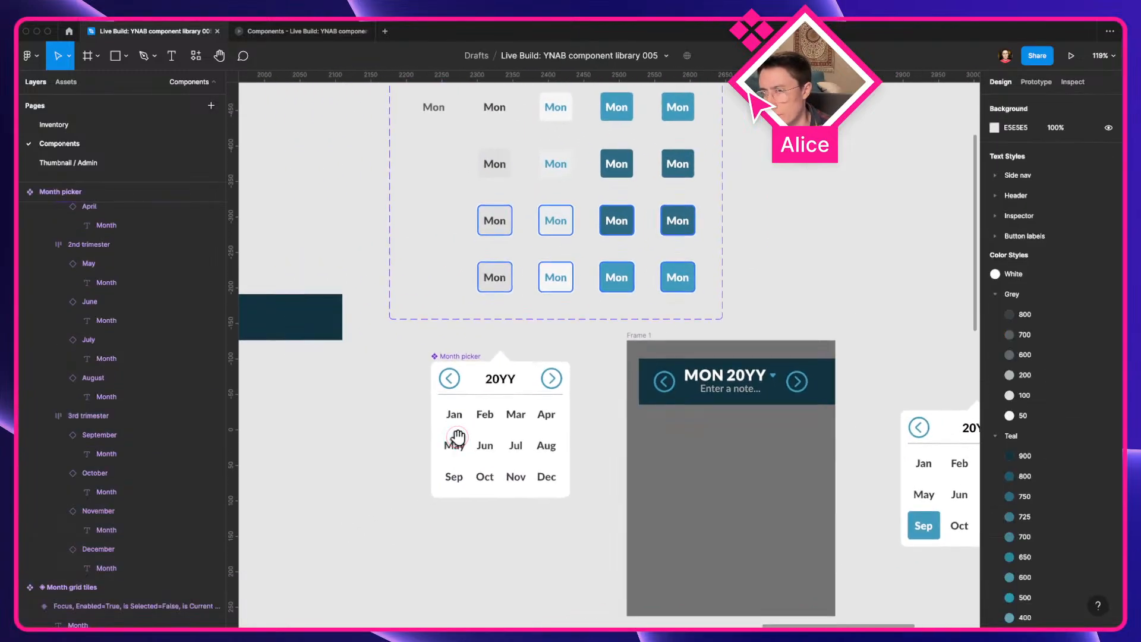
Widen the main Month picker component to 204
left_click(463, 445)
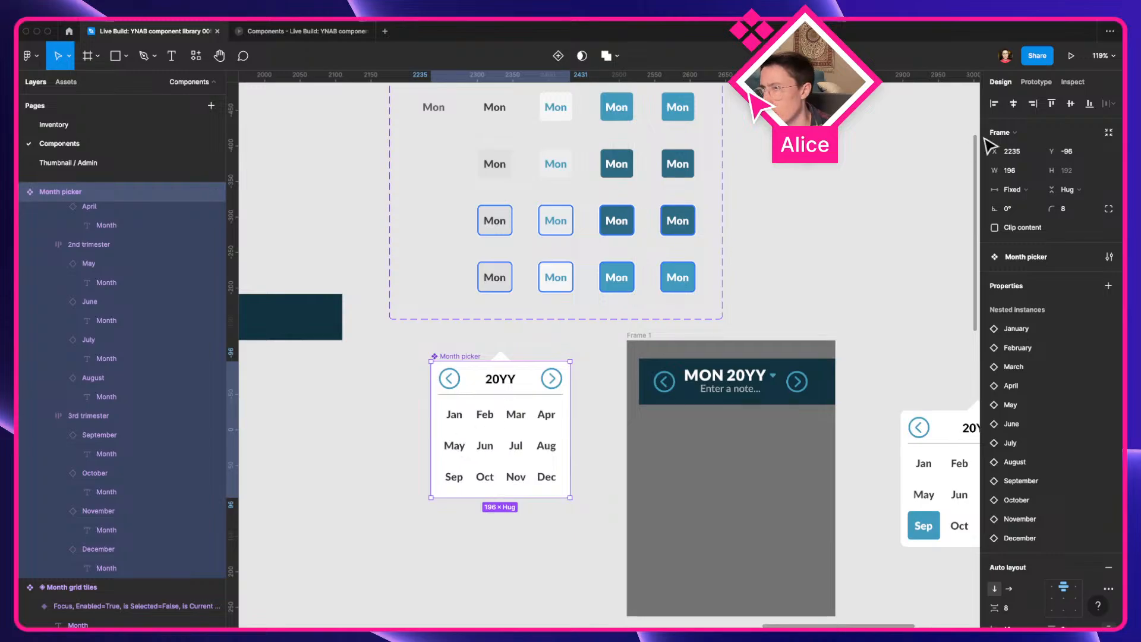
left_click(1016, 172)
scroll(313, 480, "up", 5)
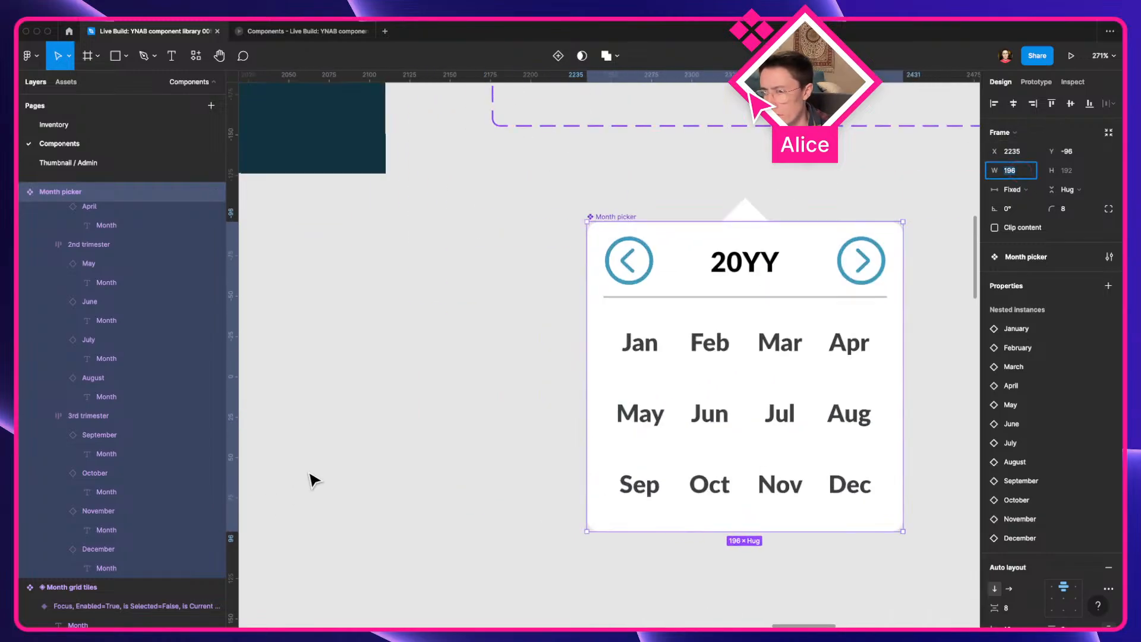
left_click_drag(678, 434, 573, 443)
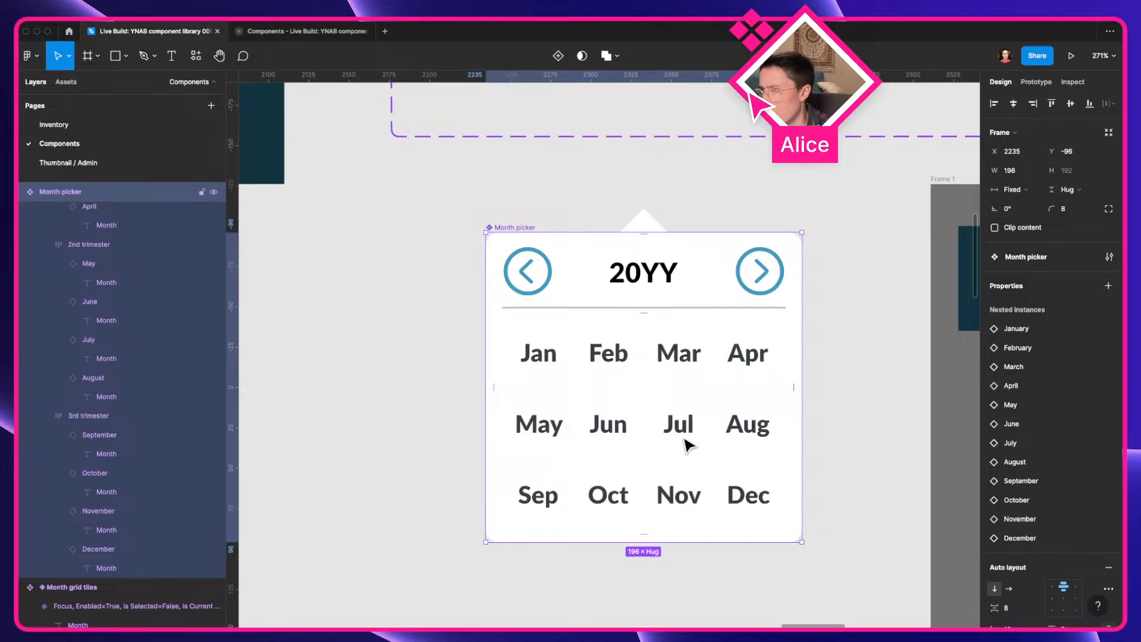
left_click_drag(688, 444, 624, 442)
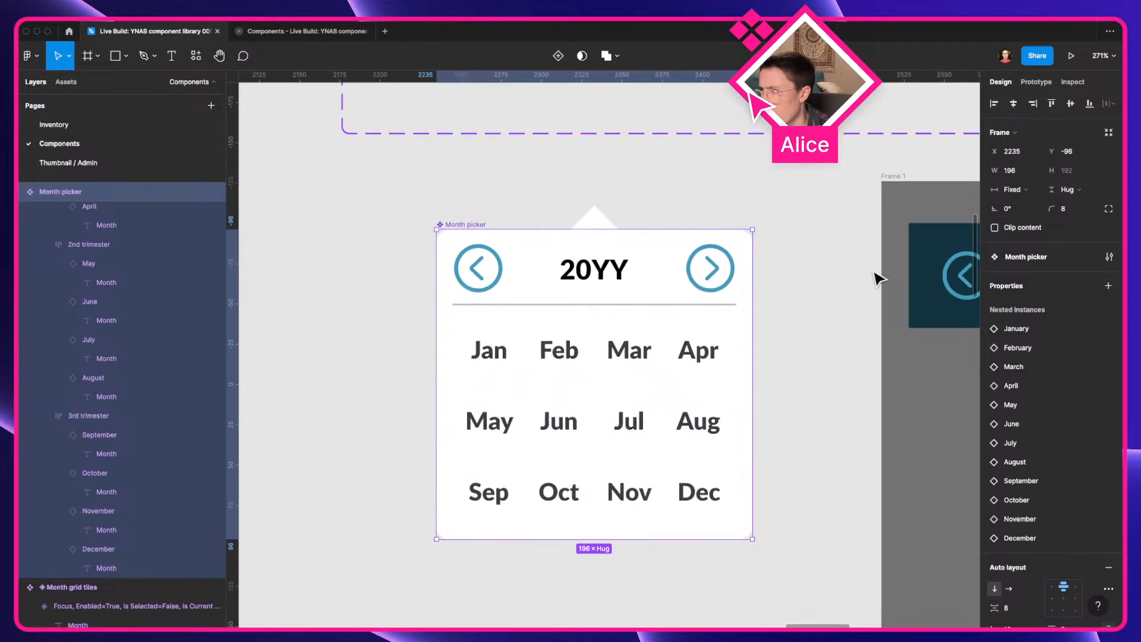
left_click(1014, 171)
type("199")
key("Return")
key("Up")
key("Up")
key("Up")
key("Up")
key("Up")
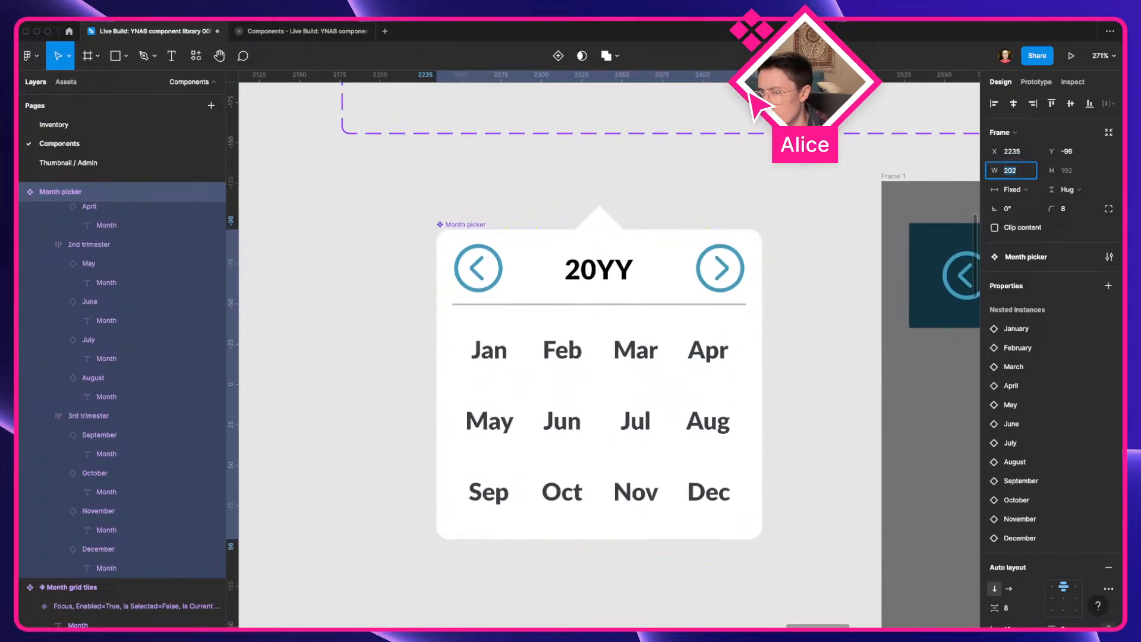
Measure the gap between the September and October tiles in the main Month picker component
double_click(546, 495)
double_click(545, 495)
double_click(546, 496)
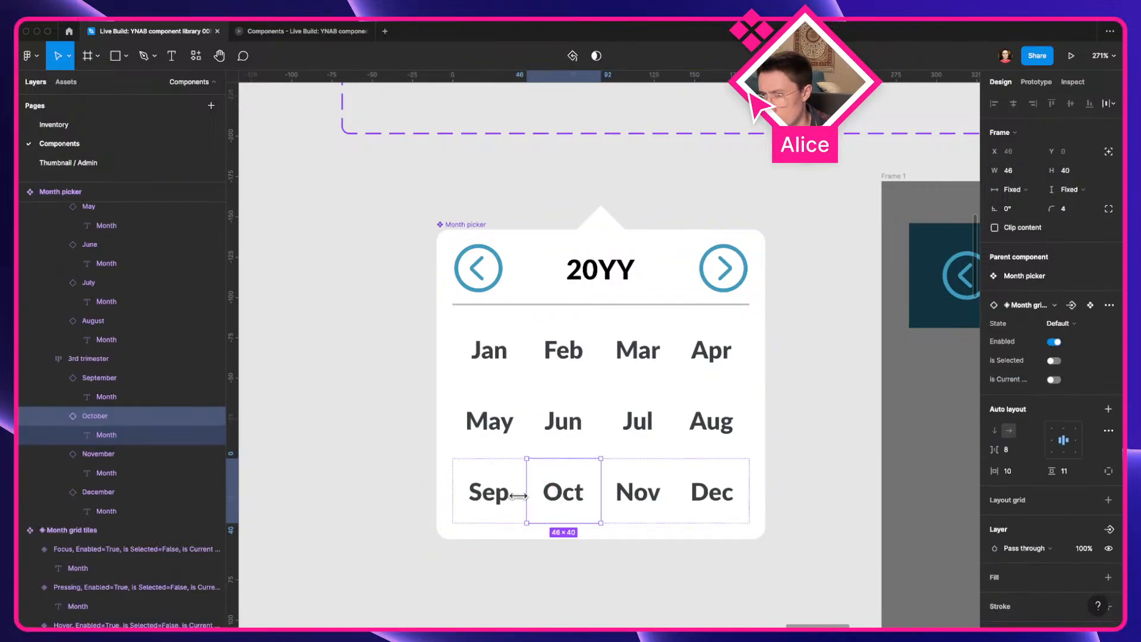
left_click(710, 575)
Widen the main Month picker component to 212 and measure the gap between the September and October tiles
left_click(706, 412)
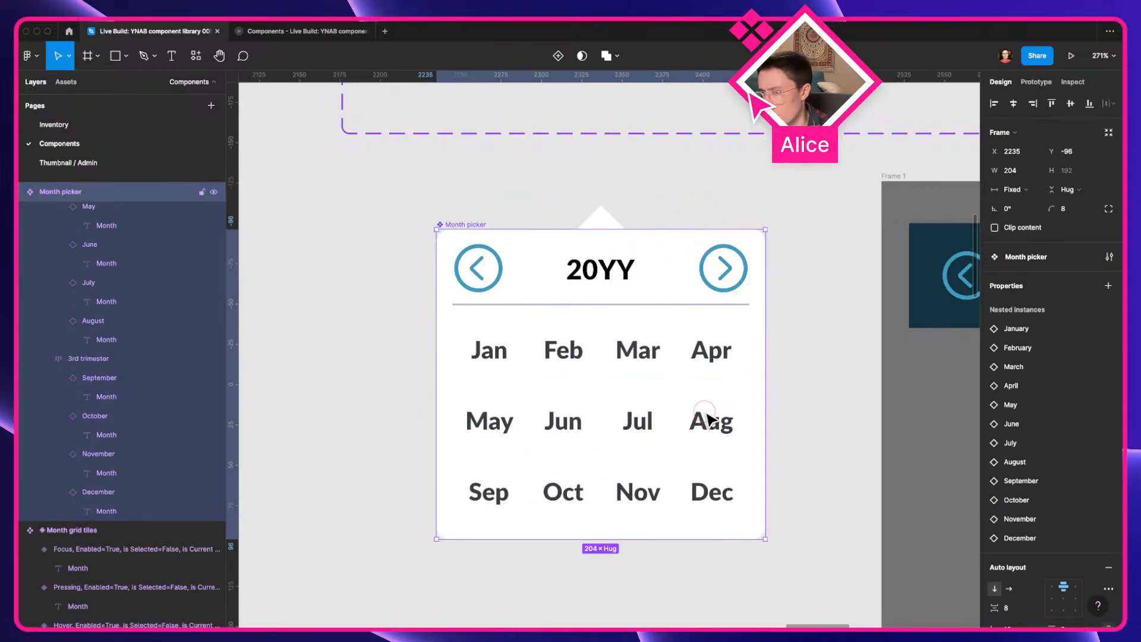
left_click(1016, 167)
key("shift+Up")
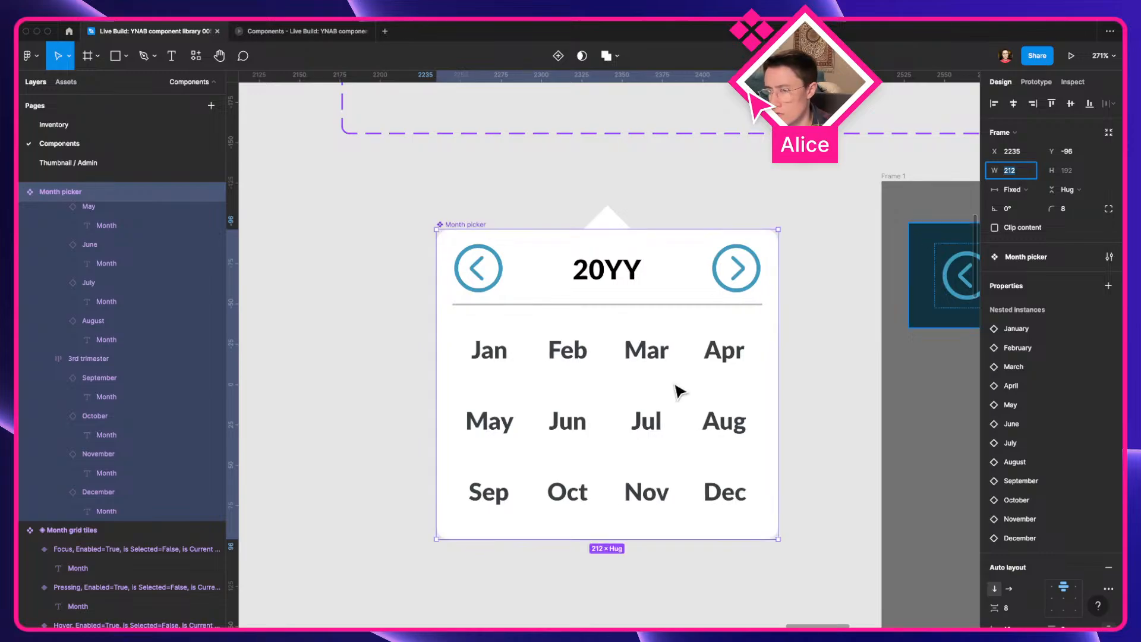
double_click(546, 475)
double_click(548, 477)
left_click(547, 489)
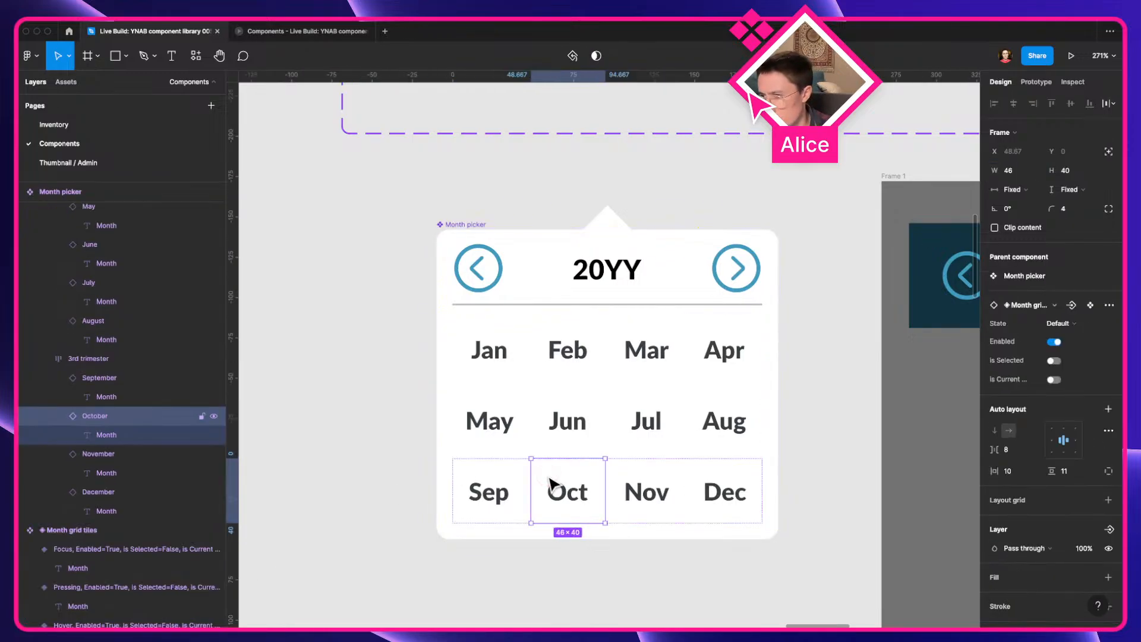
left_click(499, 491, "shift")
left_click(557, 581)
Widen the main Month picker component to 220 and measure the gap between the September and October tiles
left_click(573, 505)
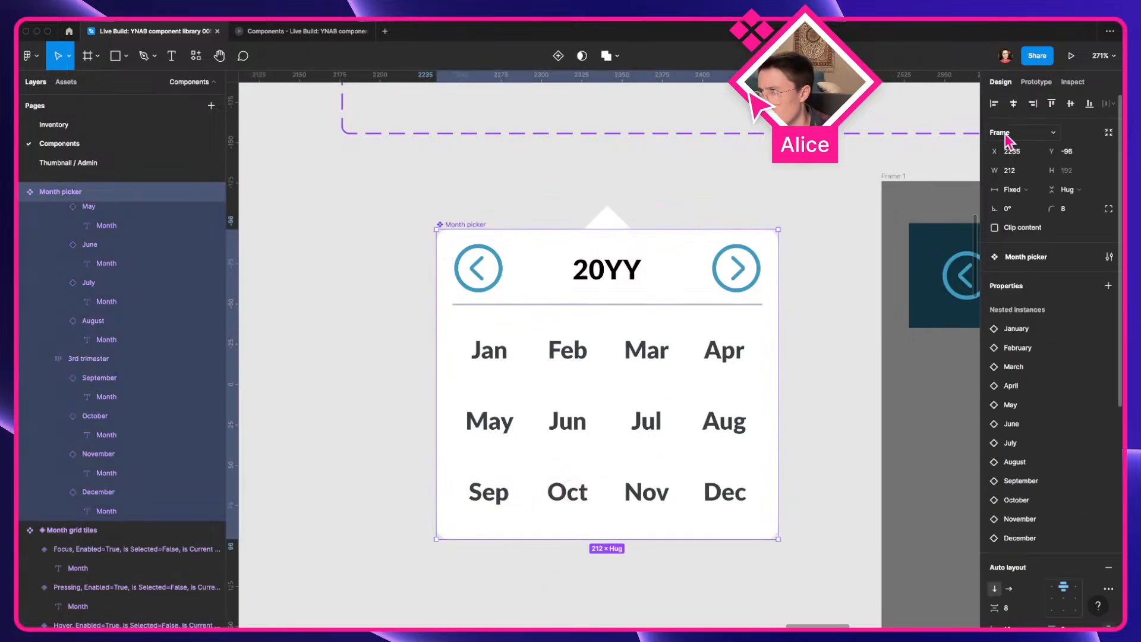
left_click(1011, 172)
key("shift+Up")
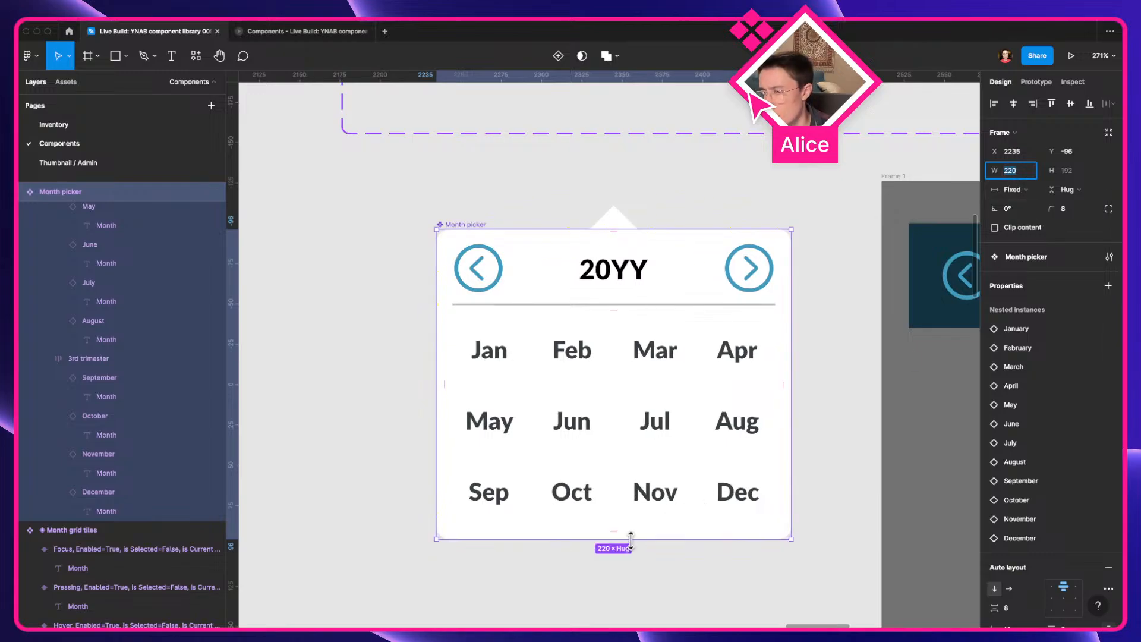
left_click(603, 542)
double_click(565, 507)
double_click(565, 509)
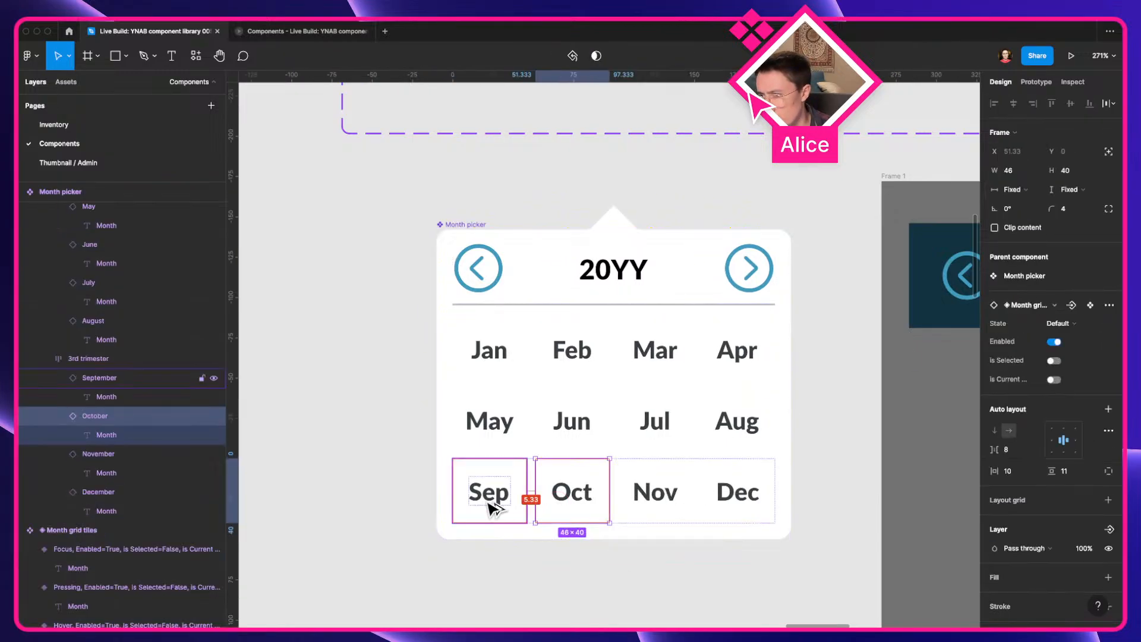
left_click(542, 604)
Reduce the main Month picker component's width to 218 and measure the gap between the September and October tiles
left_click(617, 425)
left_click(1011, 171)
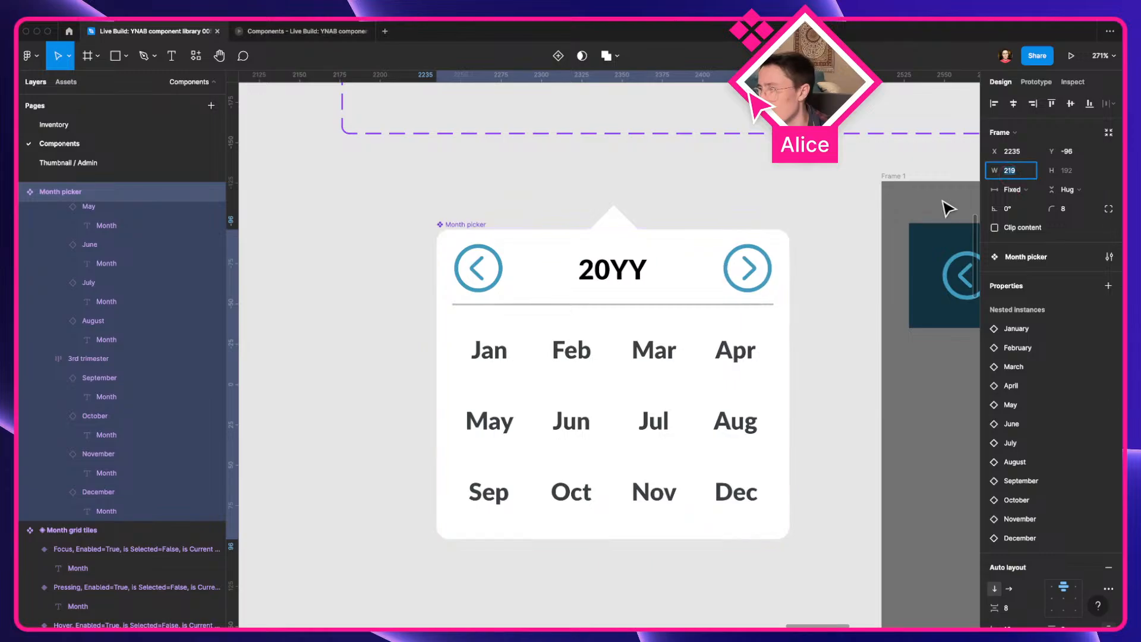
left_click(558, 571)
double_click(579, 485)
left_click(580, 486)
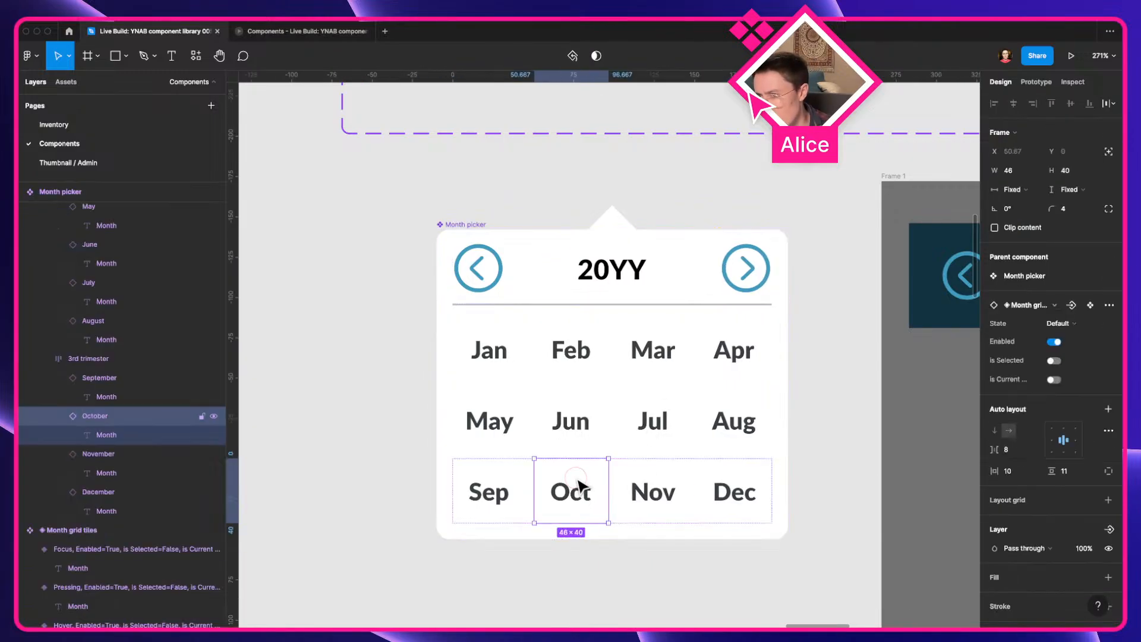
left_click(565, 618)
Reduce the main Month picker component's width to 217 and measure the gap between the September and October tiles
left_click(586, 509)
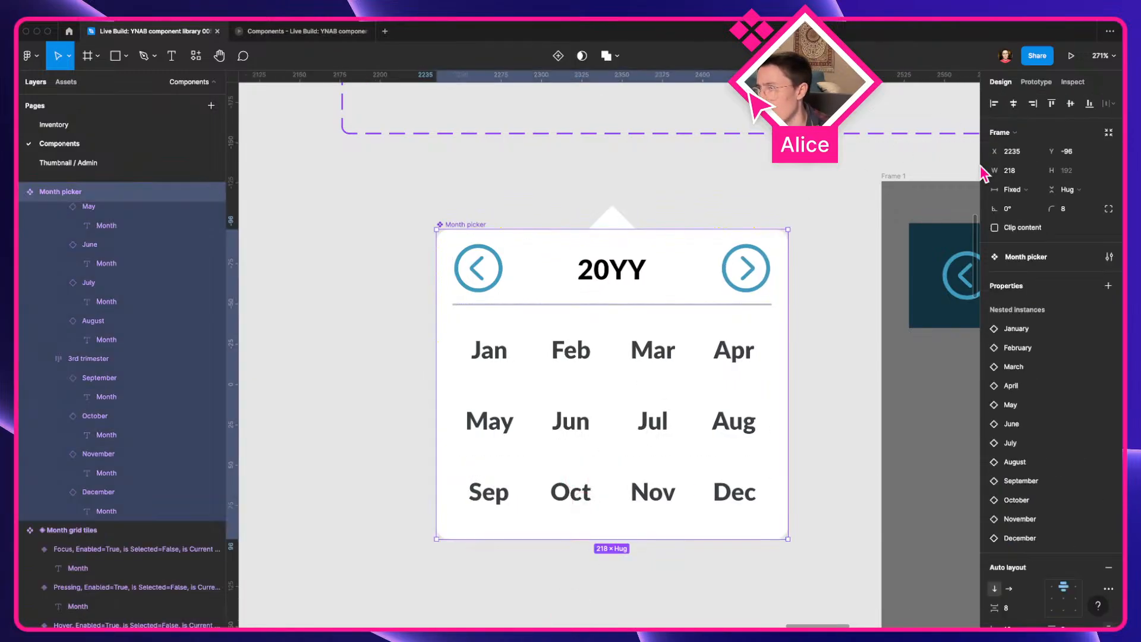
left_click_drag(983, 173, 981, 174)
left_click(511, 560)
left_click(552, 502)
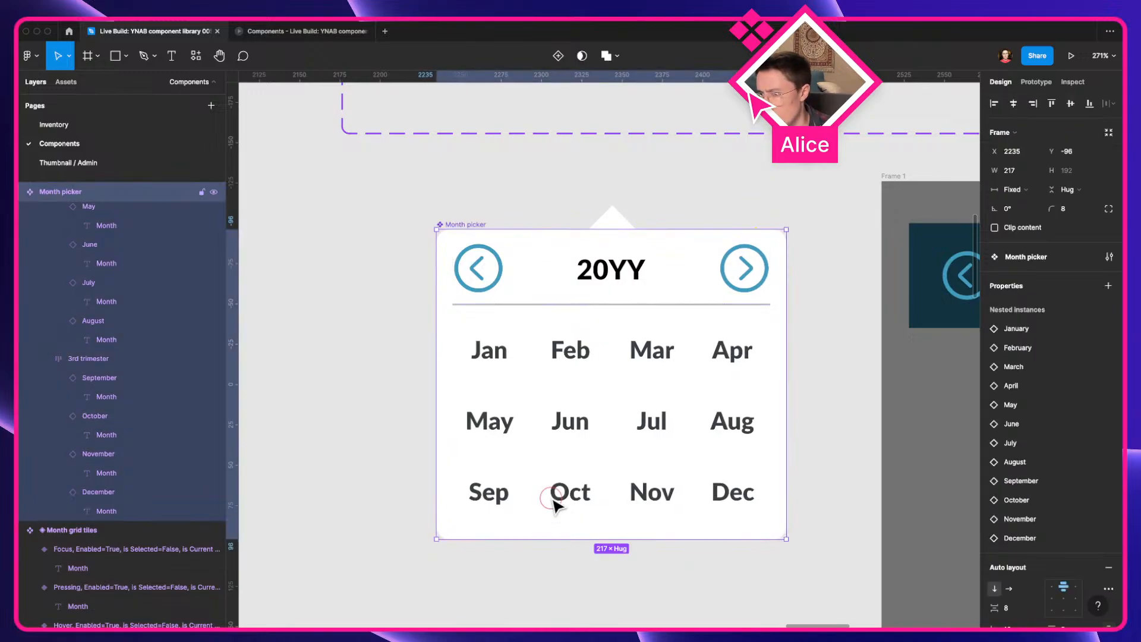
left_click(553, 502)
left_click(552, 502)
left_click(527, 588)
Set the main Month picker component's width to 216 and measure the gap between the September and October tiles
left_click(562, 480)
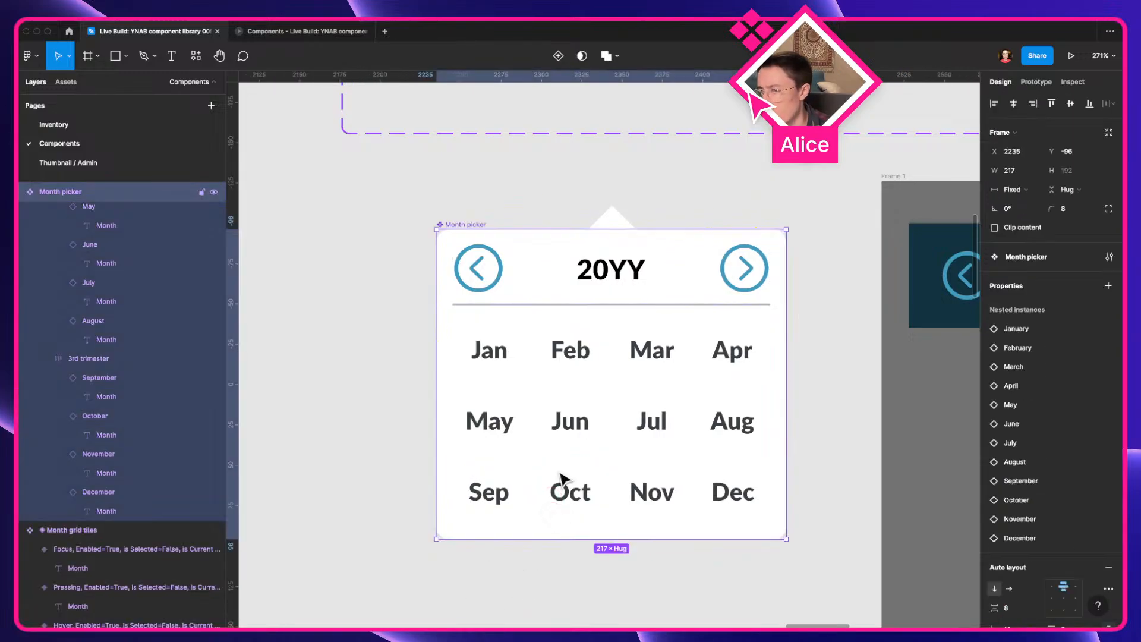
left_click_drag(986, 172, 983, 172)
left_click(550, 573)
left_click(564, 502)
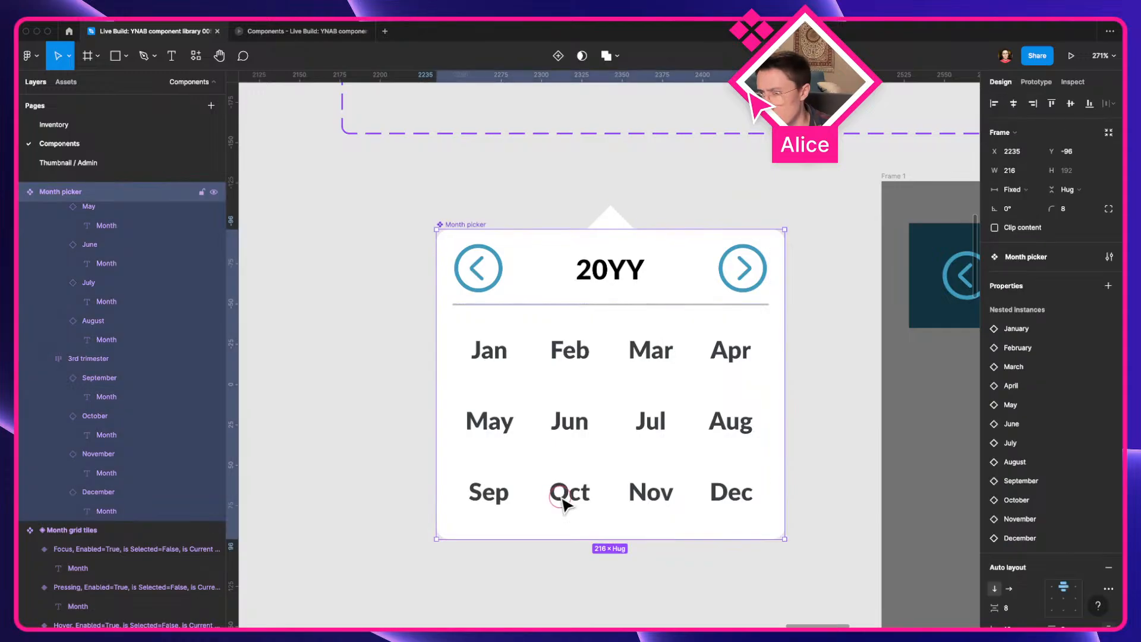
double_click(564, 502)
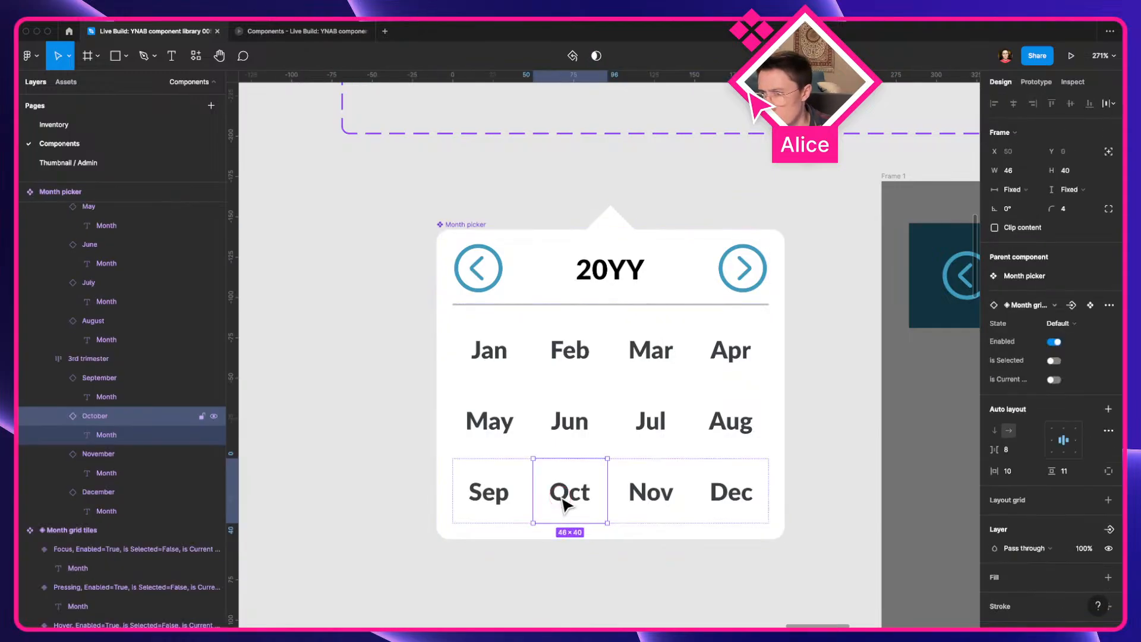
left_click(531, 574)
Set the width of both Month picker instances beside the gray frame to 216
left_click(572, 497)
scroll(571, 499, "down", 5)
left_click_drag(571, 499, 338, 377)
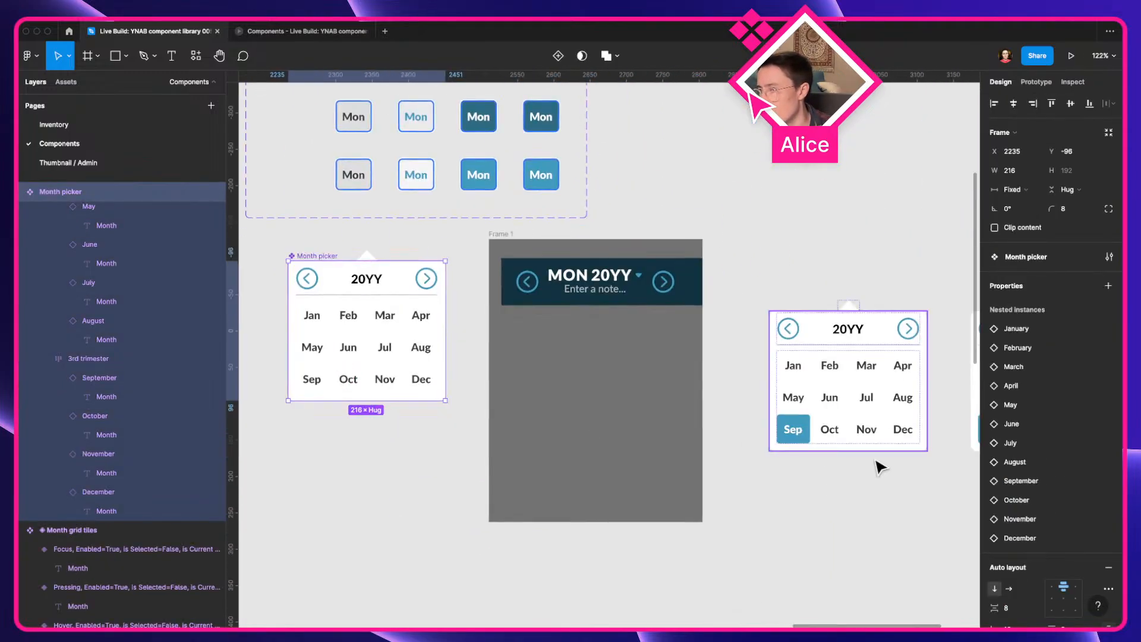
scroll(878, 464, "down", 3)
left_click_drag(874, 461, 523, 402)
left_click(523, 403)
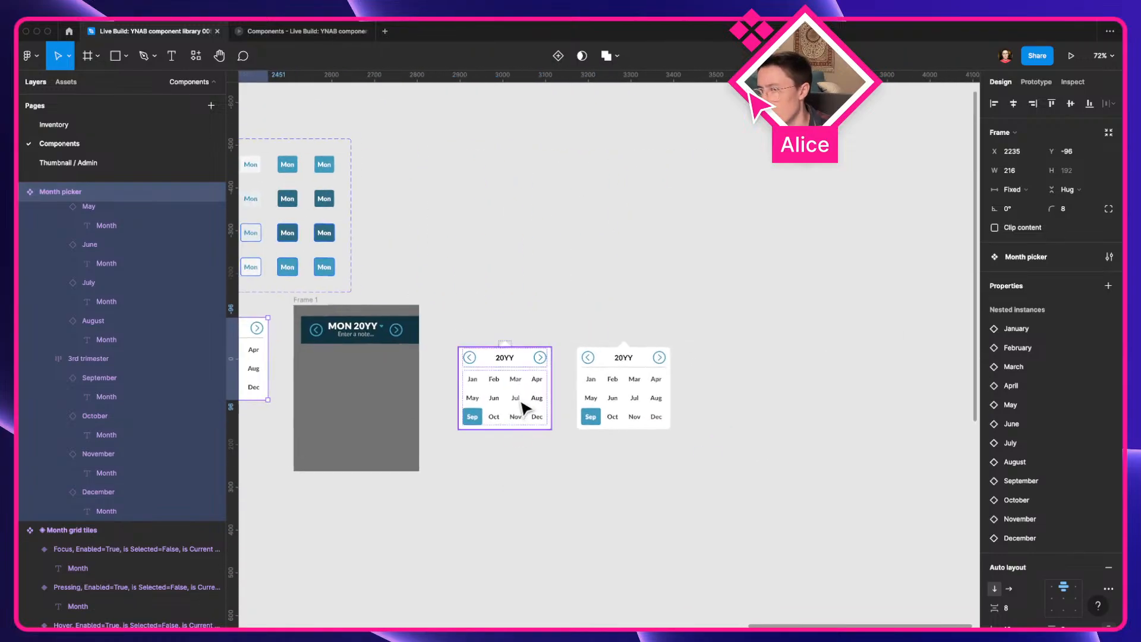
left_click(604, 411, "shift")
type("21")
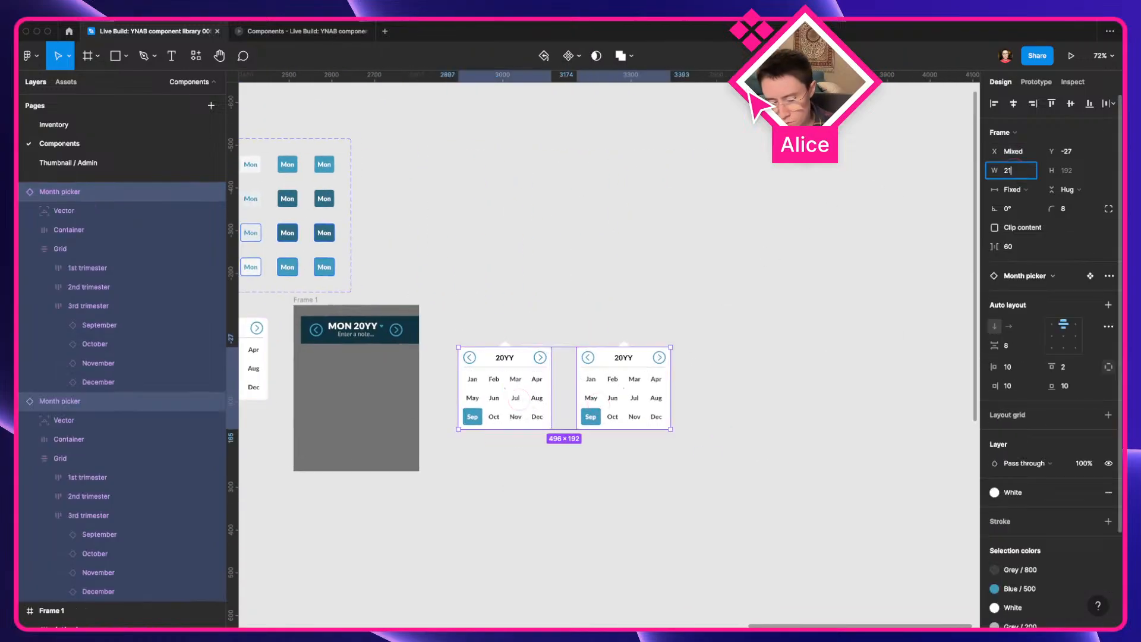
type("6")
key("Return")
scroll(625, 434, "up", 5)
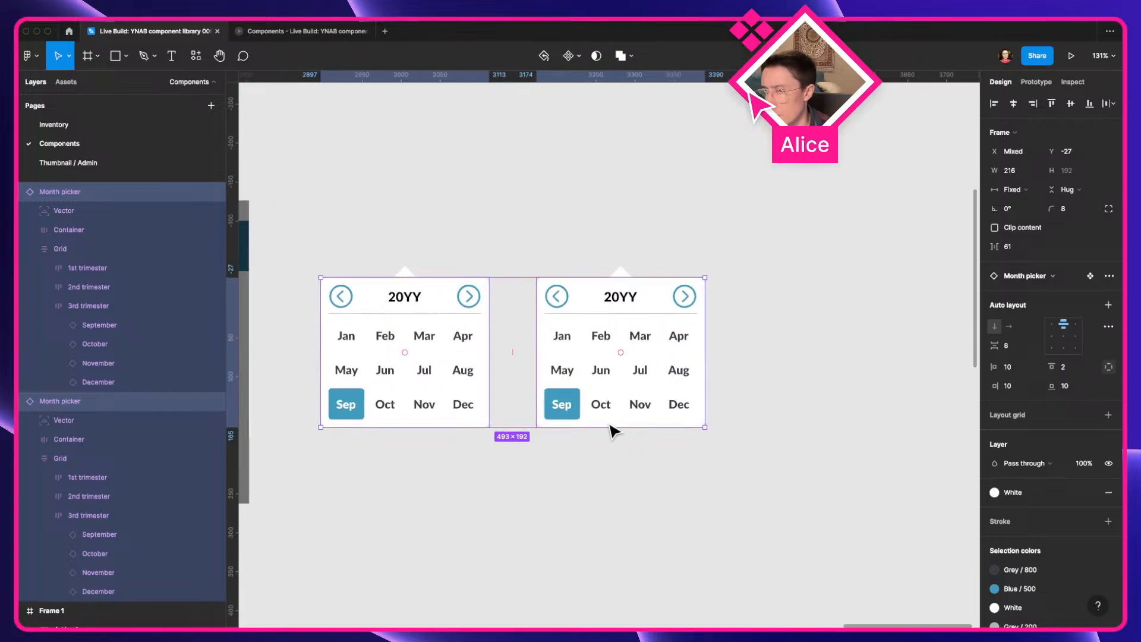
left_click(608, 445)
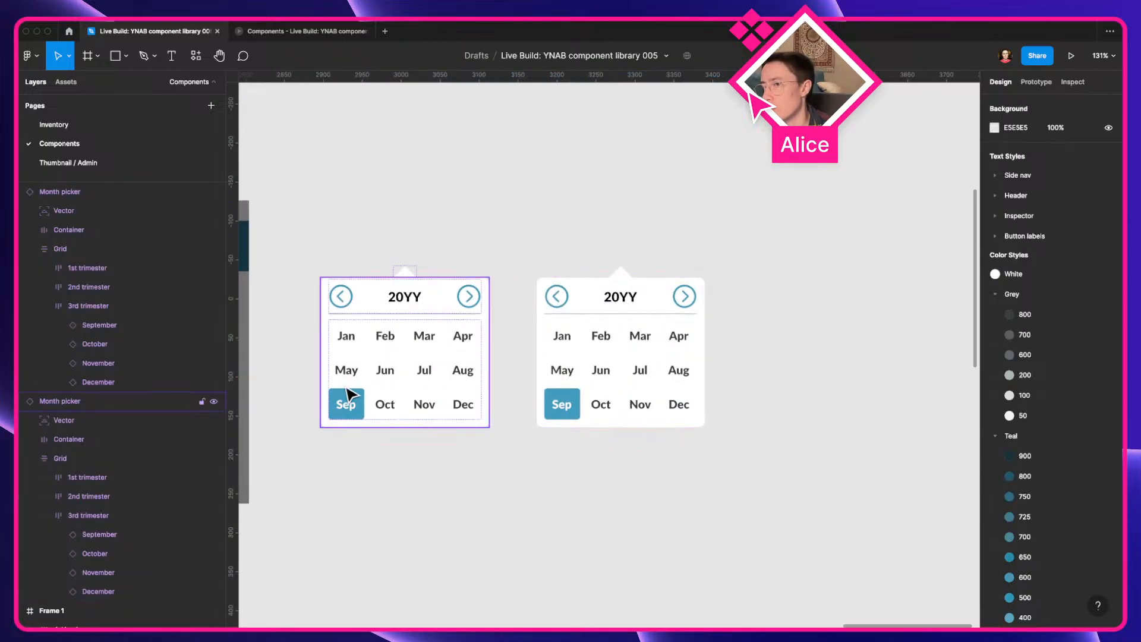
In the second Month picker instance, set October as selected and current and turn off September's Is Selected property
left_click(577, 406)
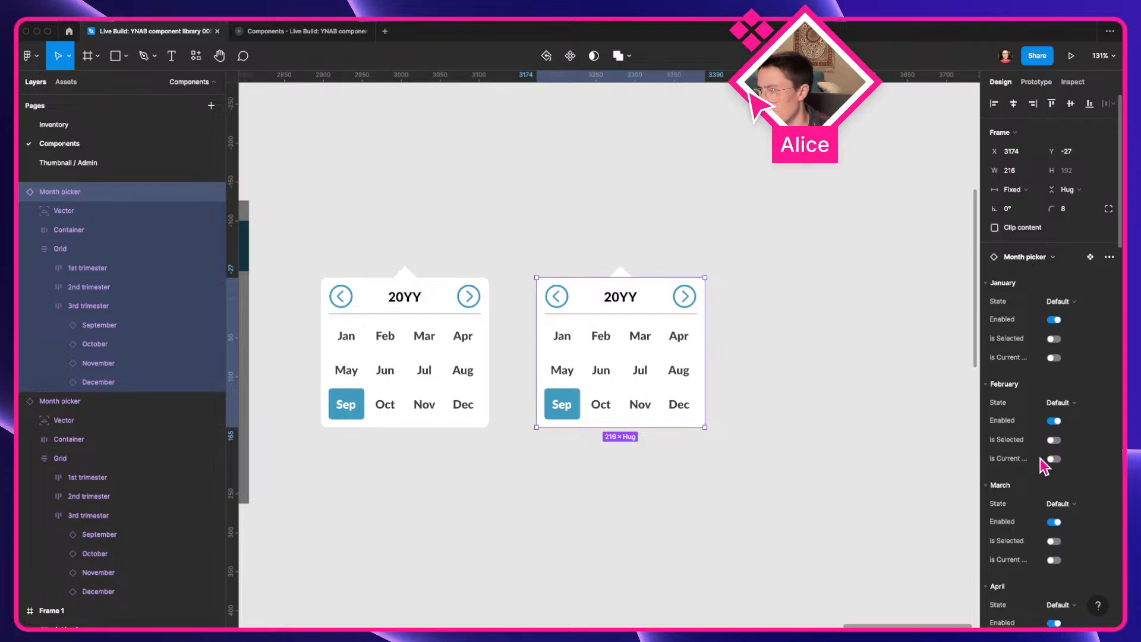
scroll(1041, 461, "down", 12)
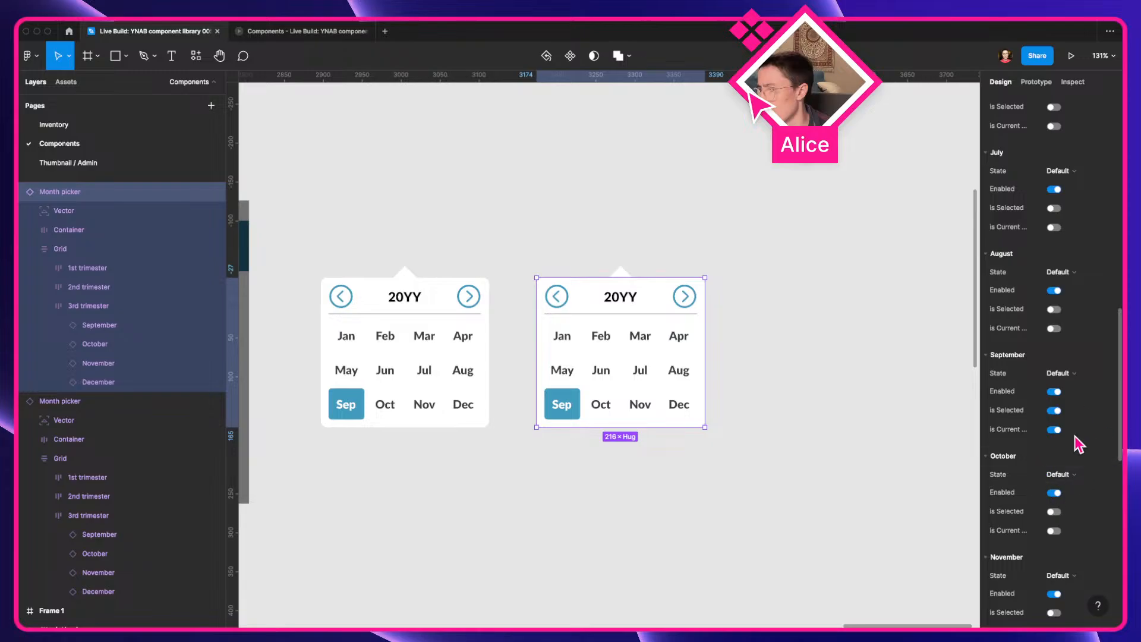
scroll(1072, 458, "down", 1)
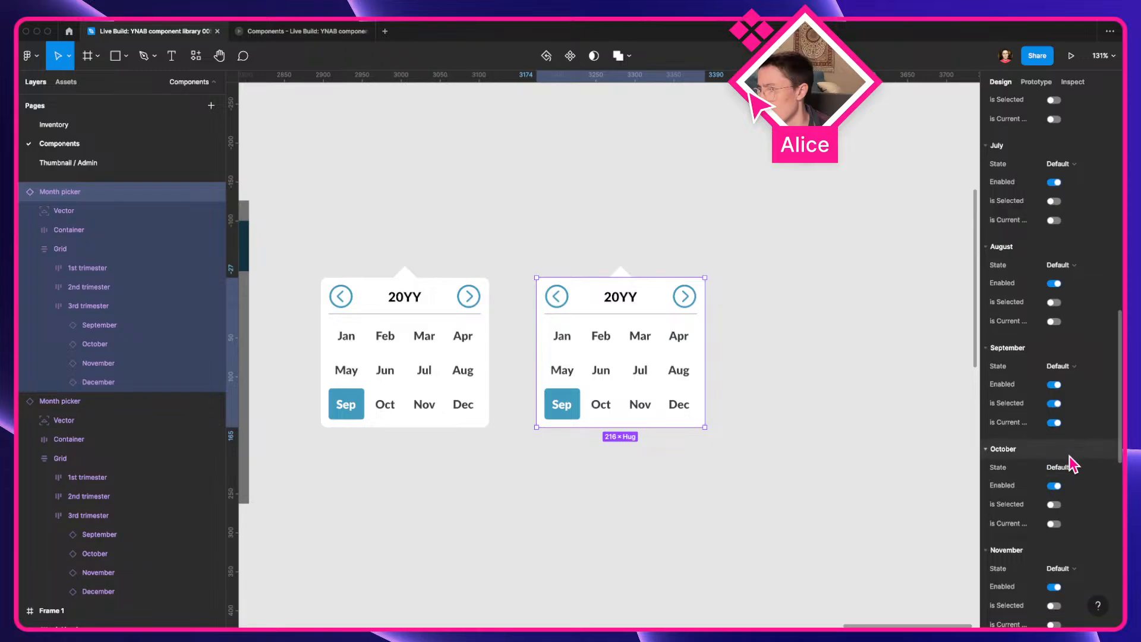
left_click(1054, 504)
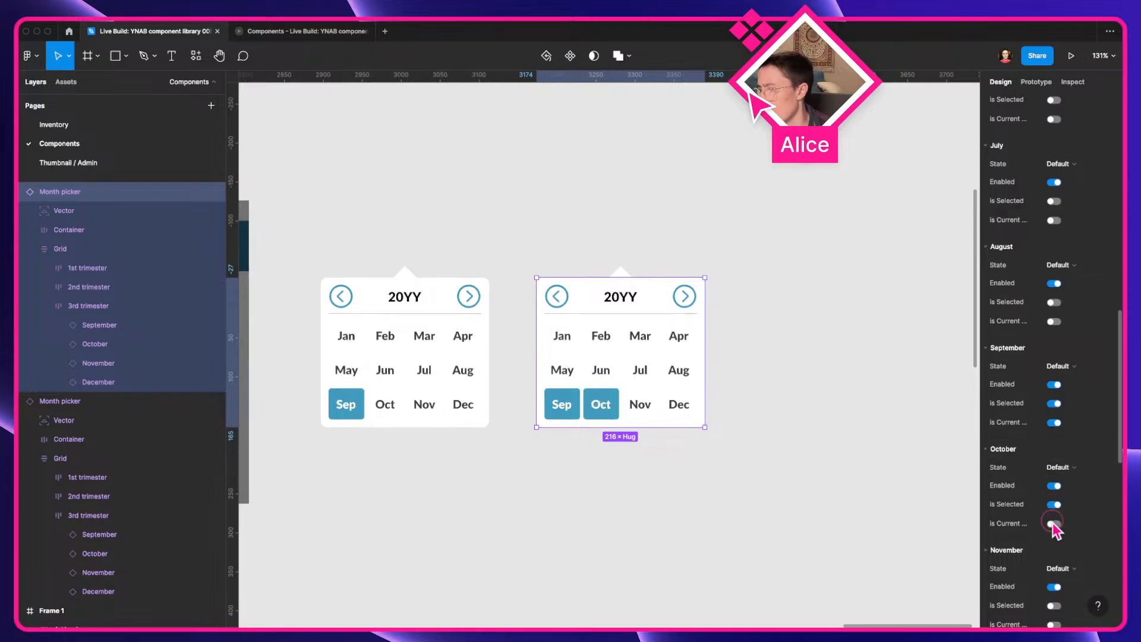
left_click(1054, 404)
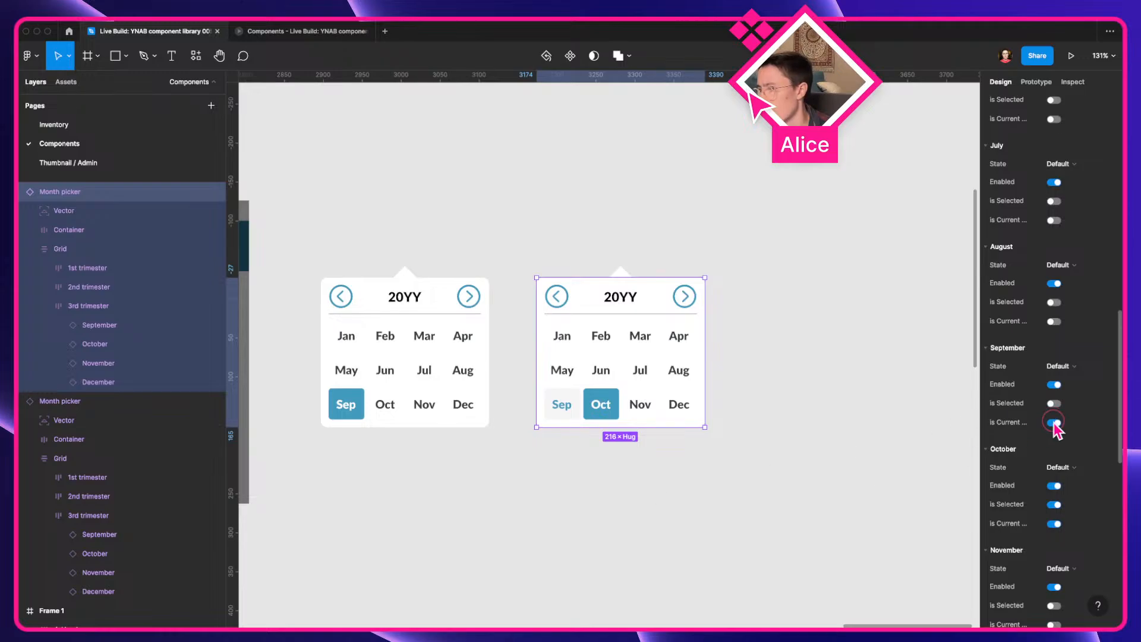
Switch September's Is Current property off and back on in the second Month picker instance
left_click(1054, 423)
left_click(588, 505)
left_click(638, 408)
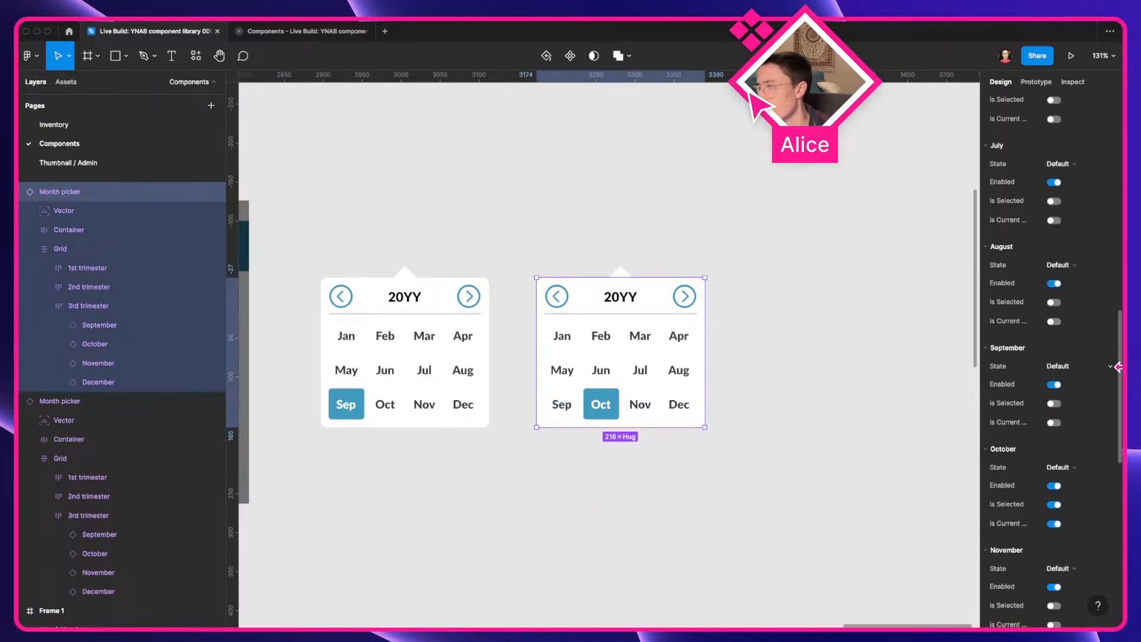
left_click(1057, 424)
left_click(581, 522)
left_click_drag(595, 504, 673, 472)
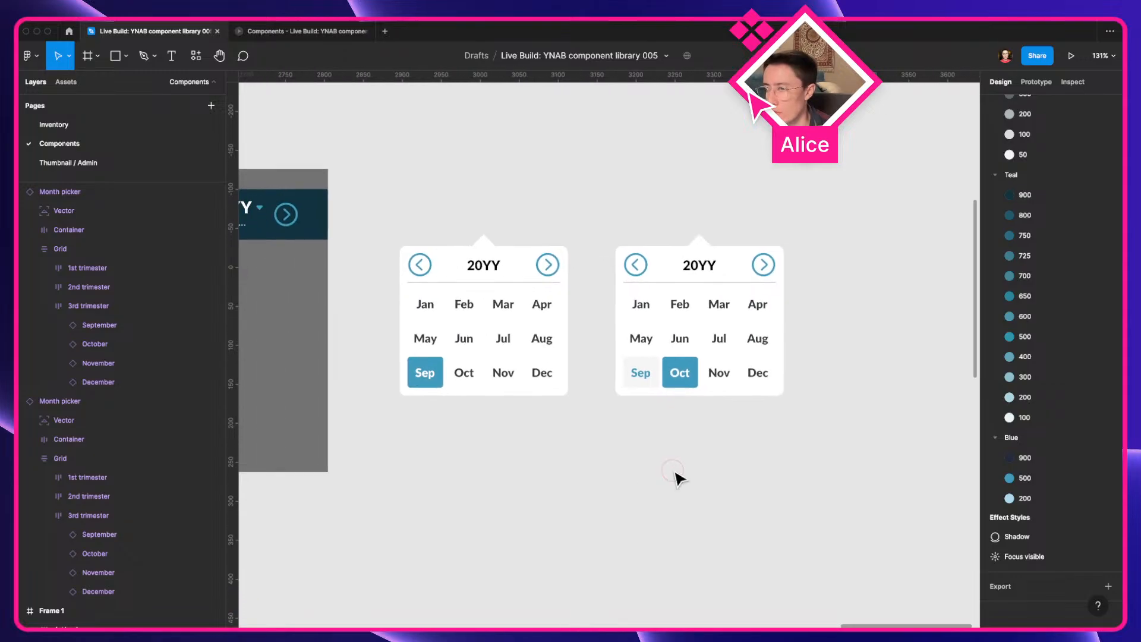
Move Frame 1 and both Month picker instances beside it down and away from the Month grid tiles and main Month picker
scroll(650, 392, "down", 5)
scroll(517, 390, "left", 2)
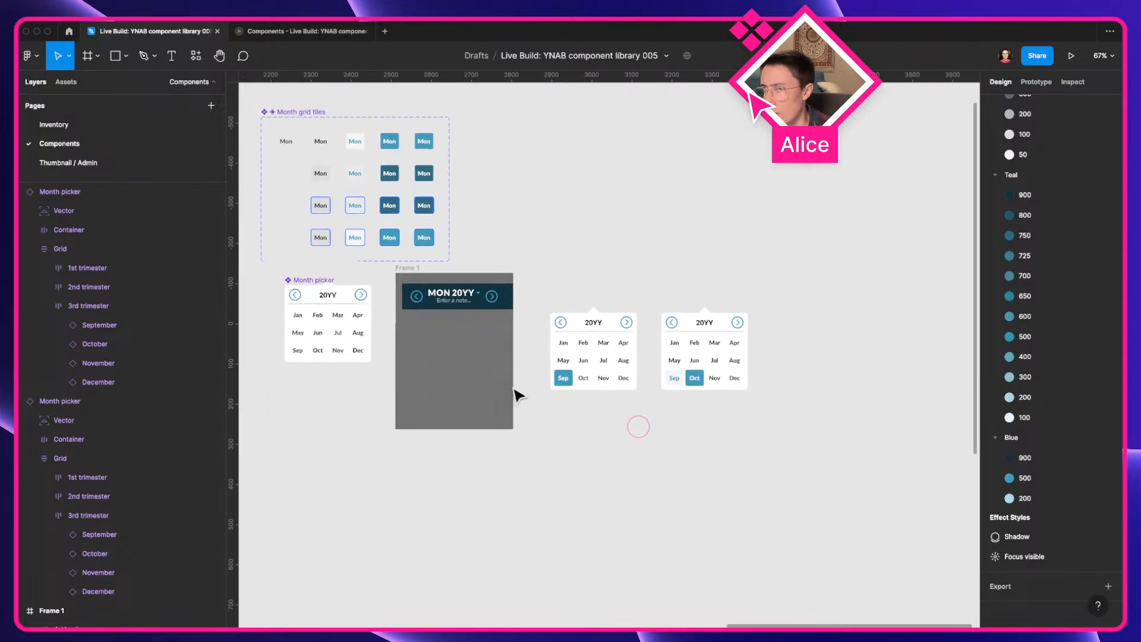
left_click(592, 349)
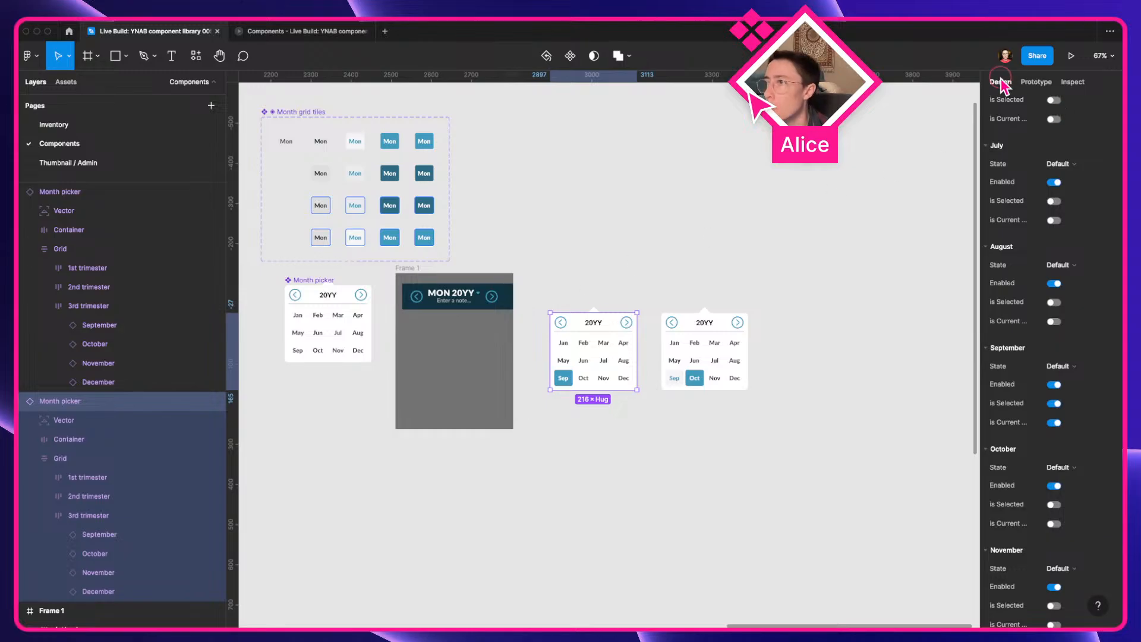
left_click(776, 256)
left_click(606, 383)
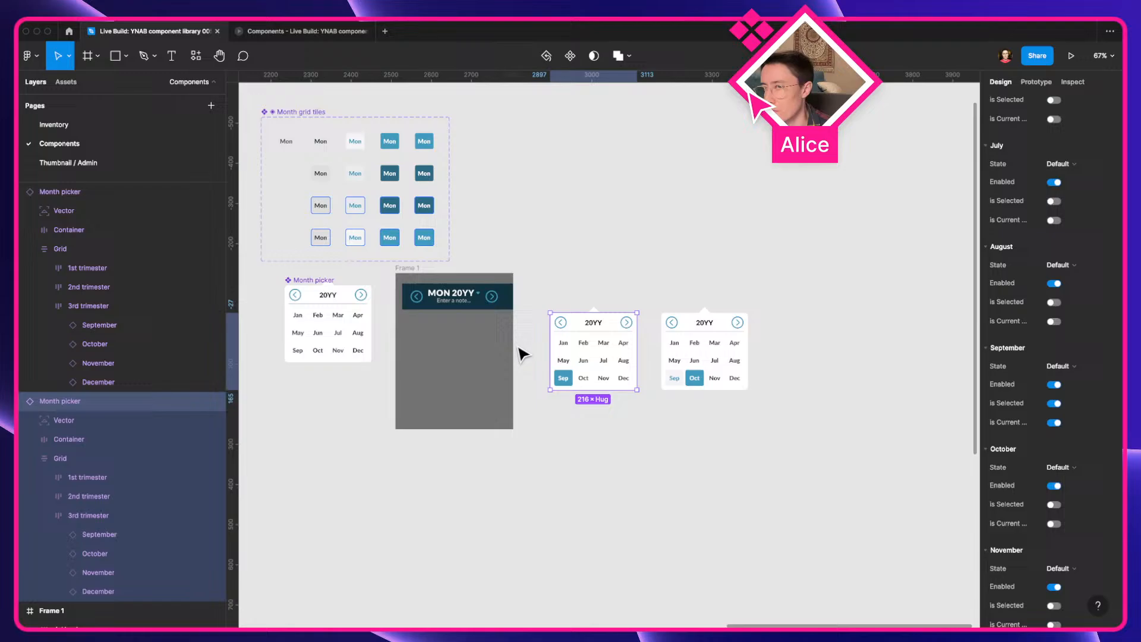
left_click(428, 271, "shift")
left_click(664, 356, "shift")
left_click_drag(594, 356, 689, 478)
left_click_drag(689, 477, 501, 343)
left_click(615, 404)
scroll(615, 405, "up", 5)
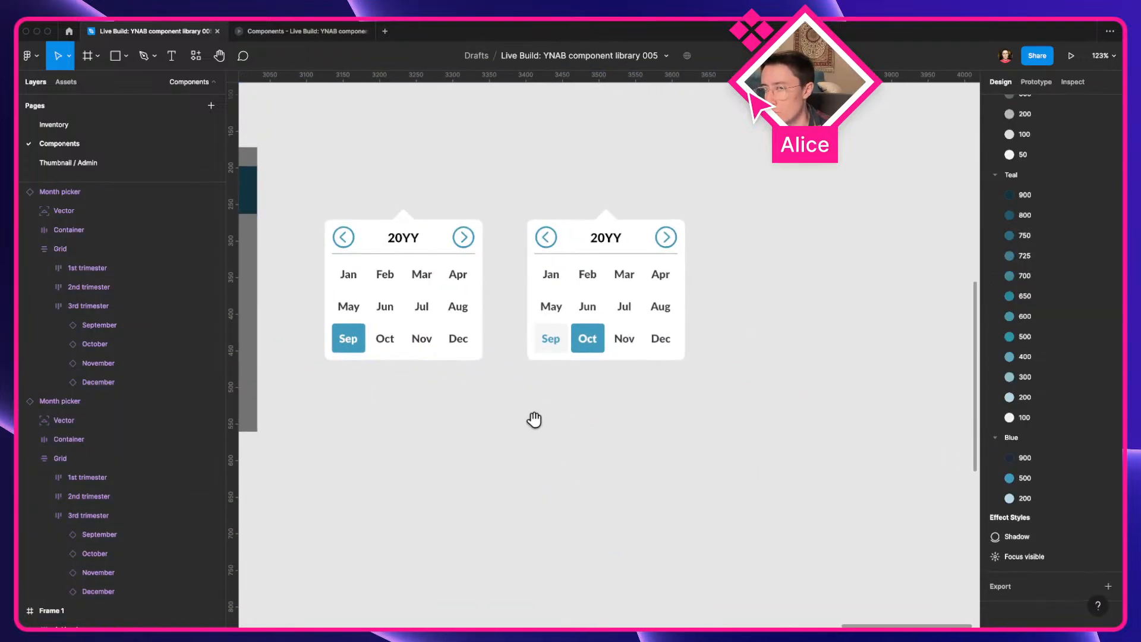
Move the second Month picker instance closer to the first, and turn each of the two into its own component
left_click_drag(535, 419, 596, 454)
left_click(495, 373)
left_click_drag(667, 361, 632, 362)
left_click_drag(541, 399, 606, 432)
left_click(588, 394)
key("alt+super+k")
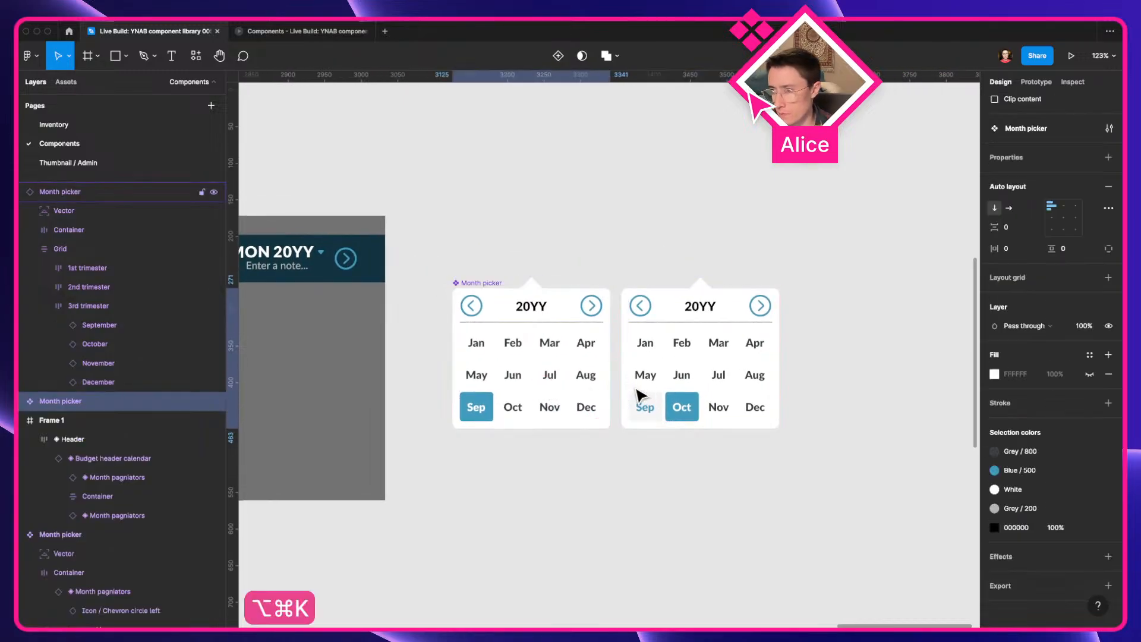
left_click(684, 387)
key("alt+super+k")
Rename the component with September selected as 1 and the one with October selected as 2
left_click(527, 395)
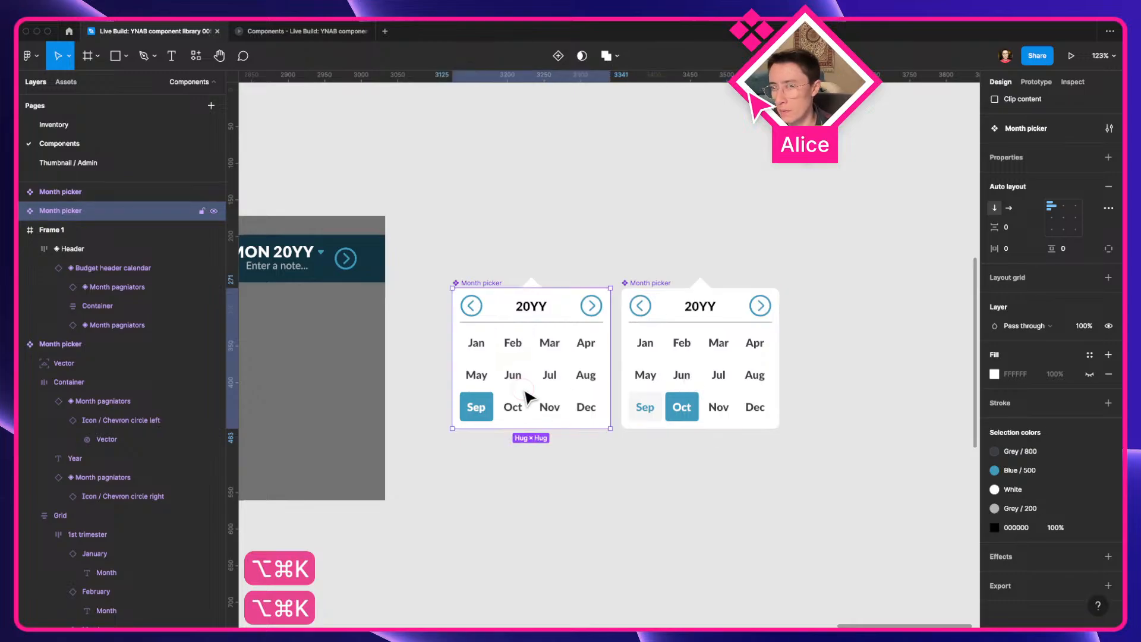
key("super+r")
type("1")
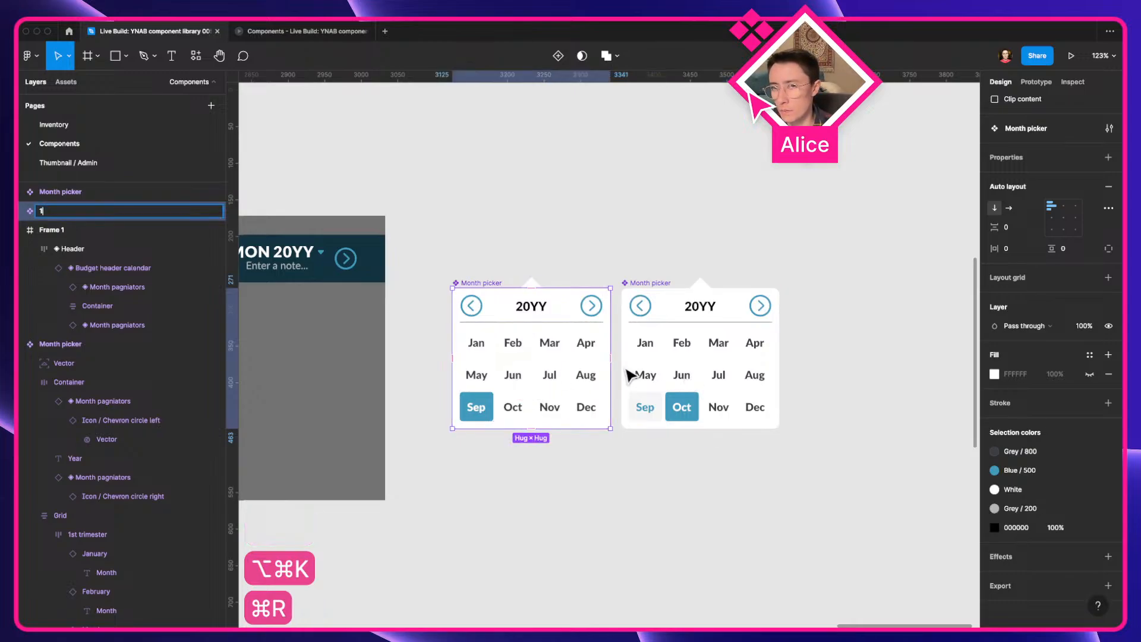
left_click(631, 374)
key("super+r")
type("2")
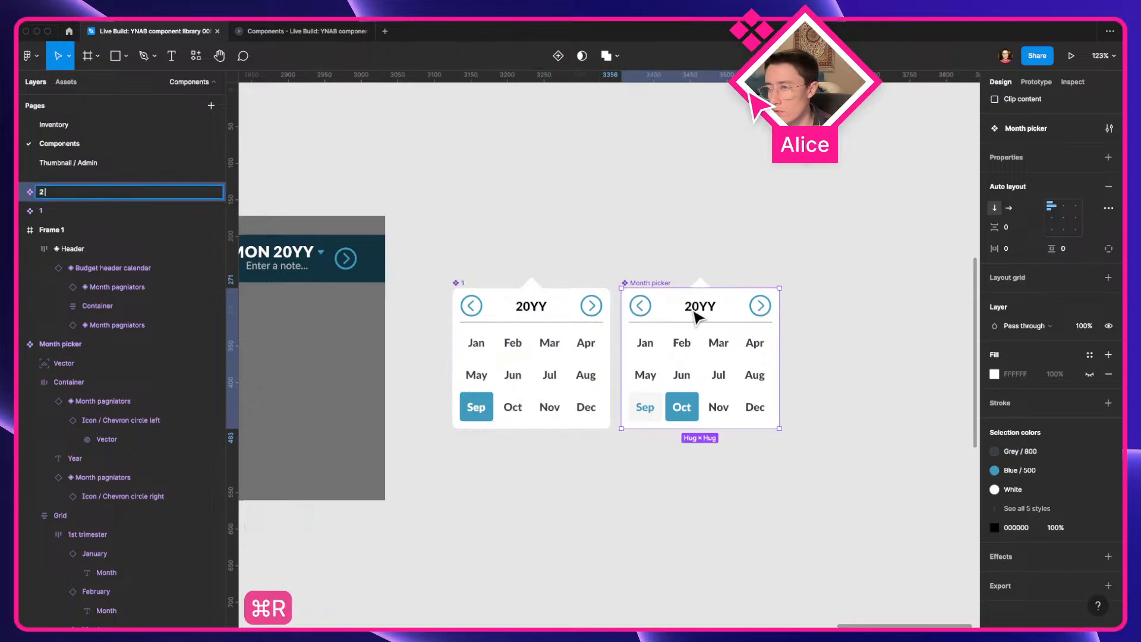
key("Return")
Inspect the October tile inside component 1, checking its prototype interactions and its component properties
left_click(555, 380)
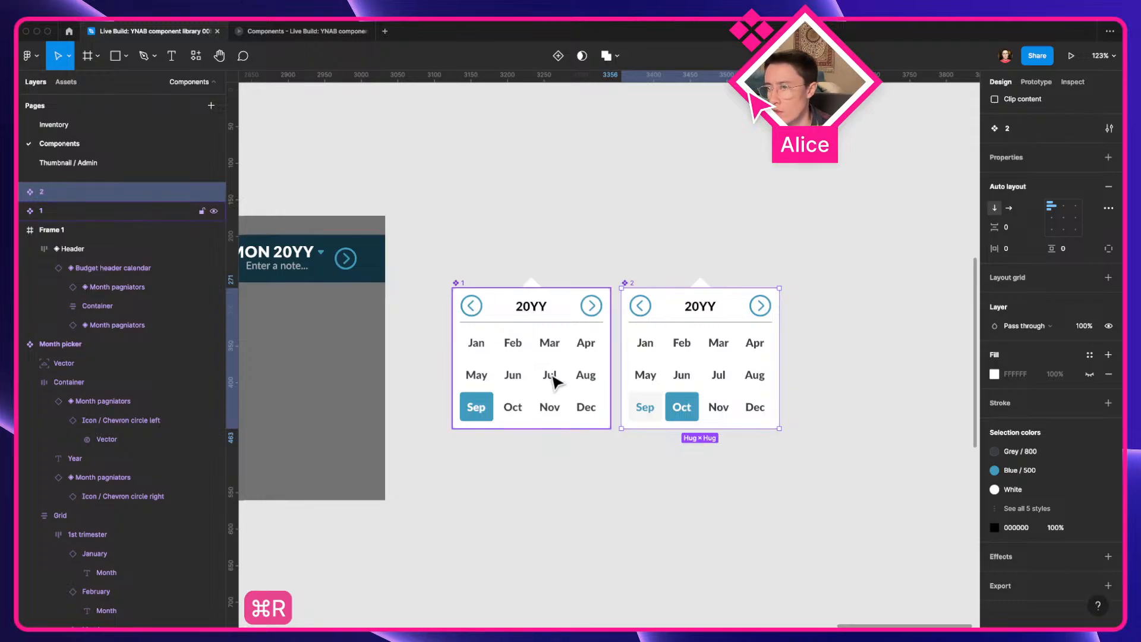
left_click(1036, 82)
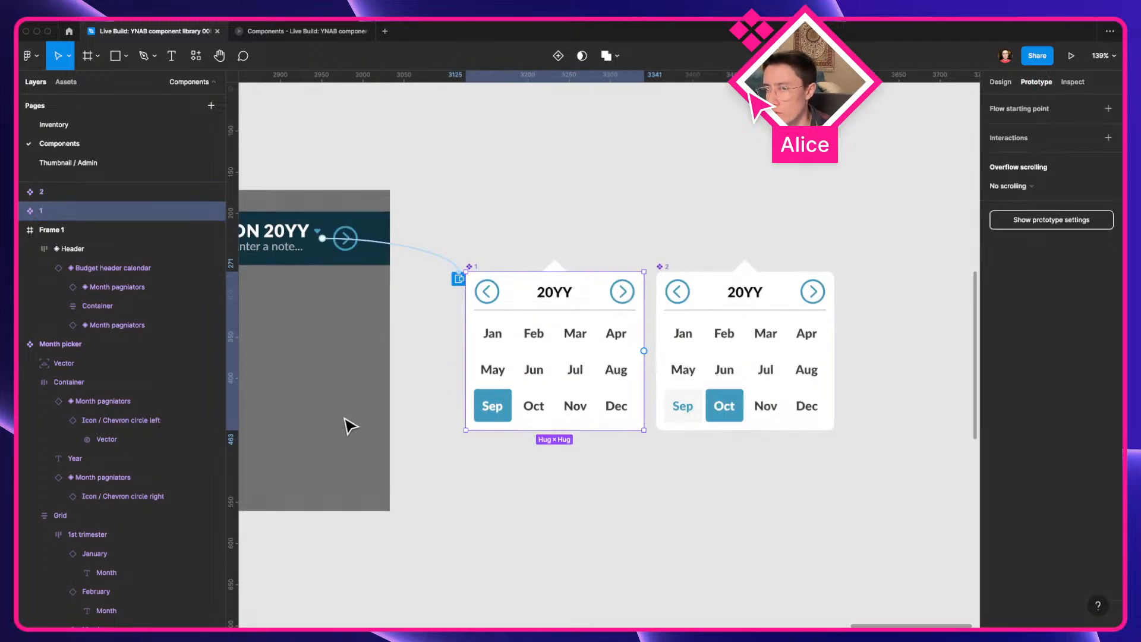
scroll(348, 426, "up", 3)
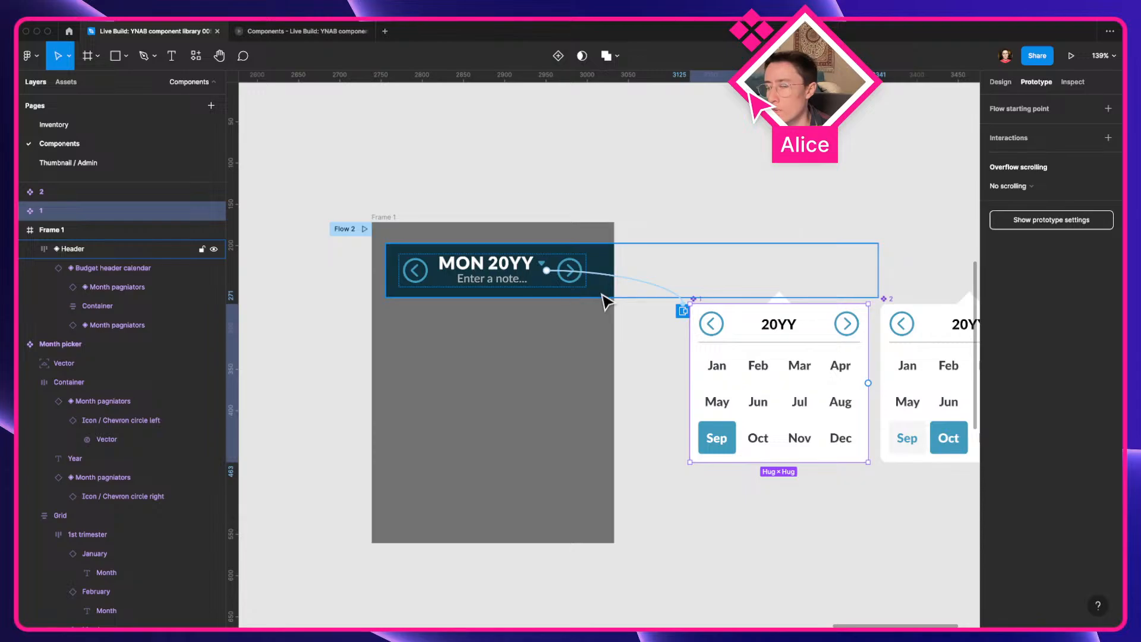
key("space")
left_click_drag(819, 390, 553, 385)
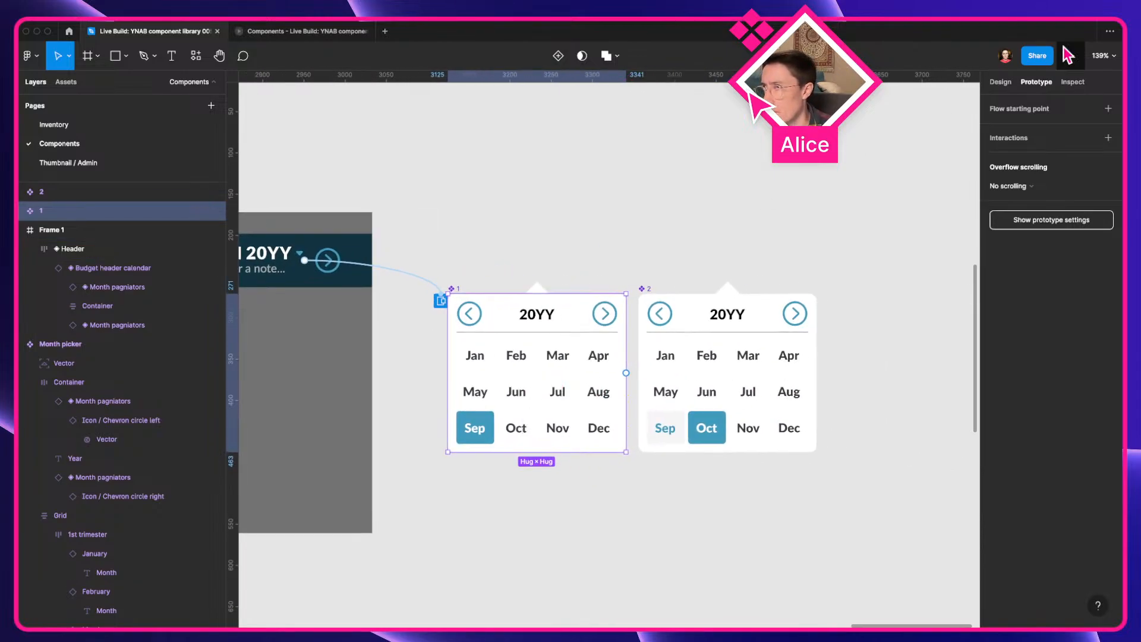
double_click(526, 439)
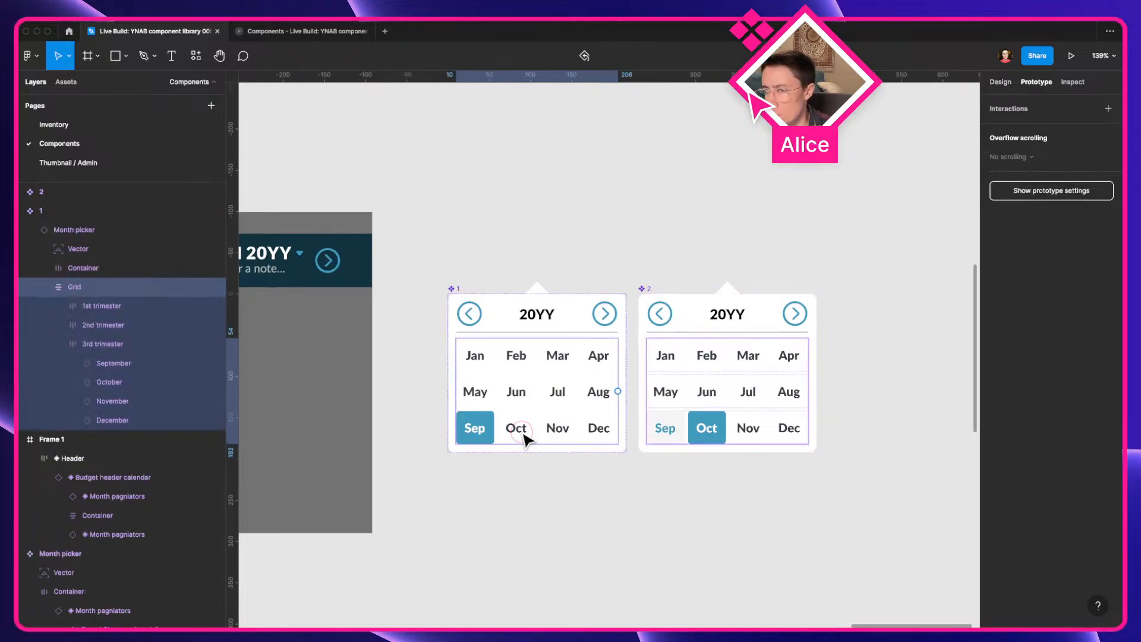
double_click(525, 439)
double_click(526, 438)
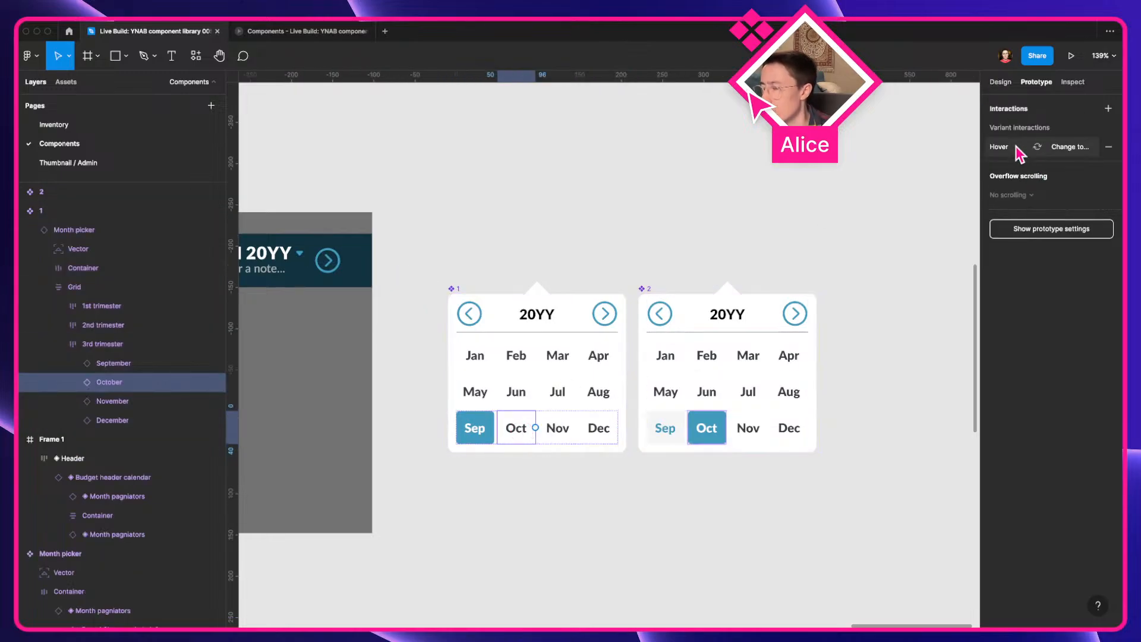
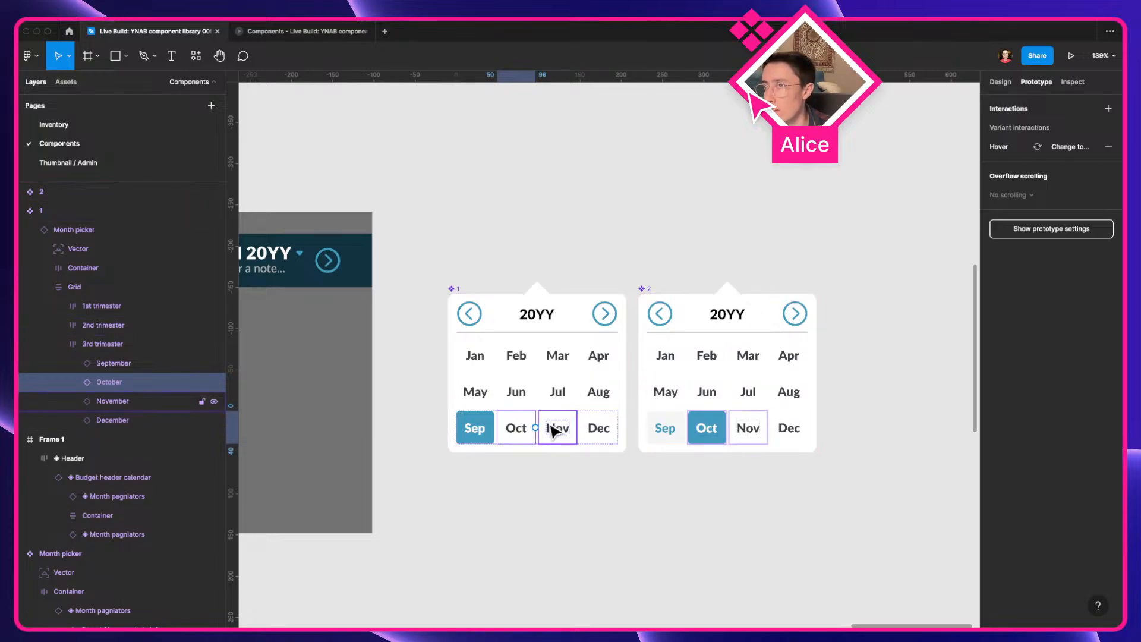
left_click(1001, 83)
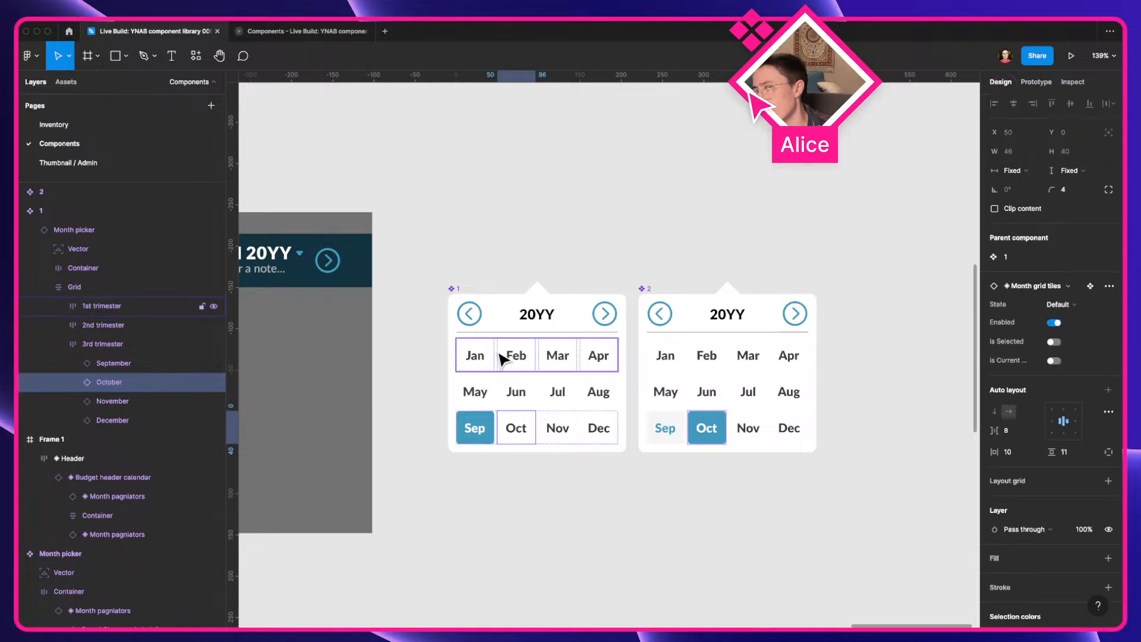
Test choosing October from the open month picker in the Flow 2 prototype preview, and return to the design file
scroll(596, 305, "down", 5)
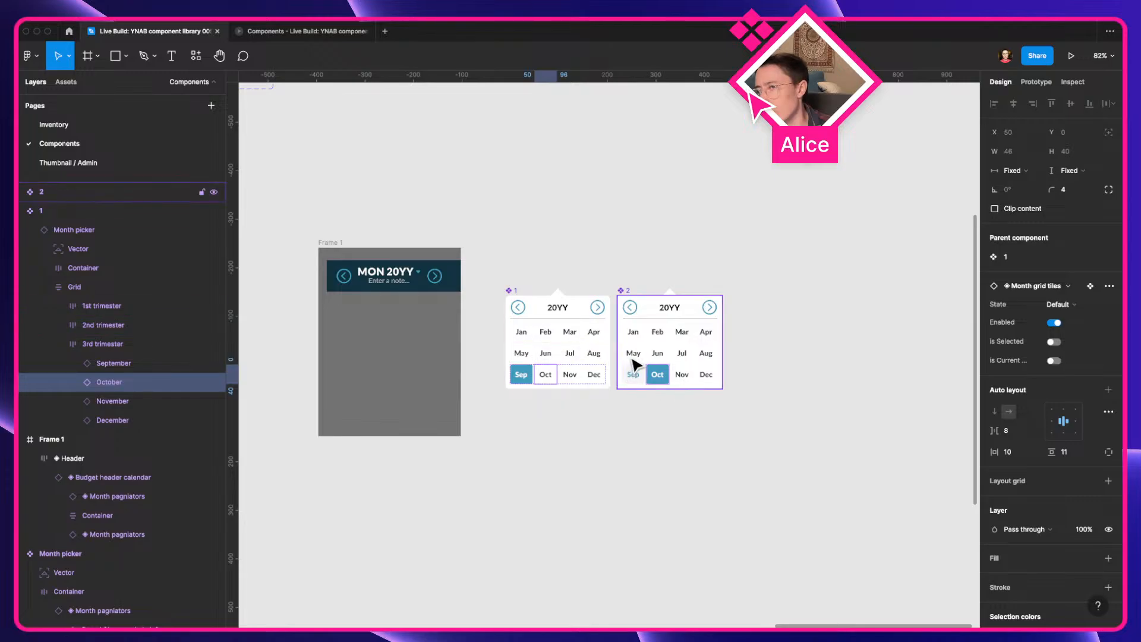
left_click(343, 250)
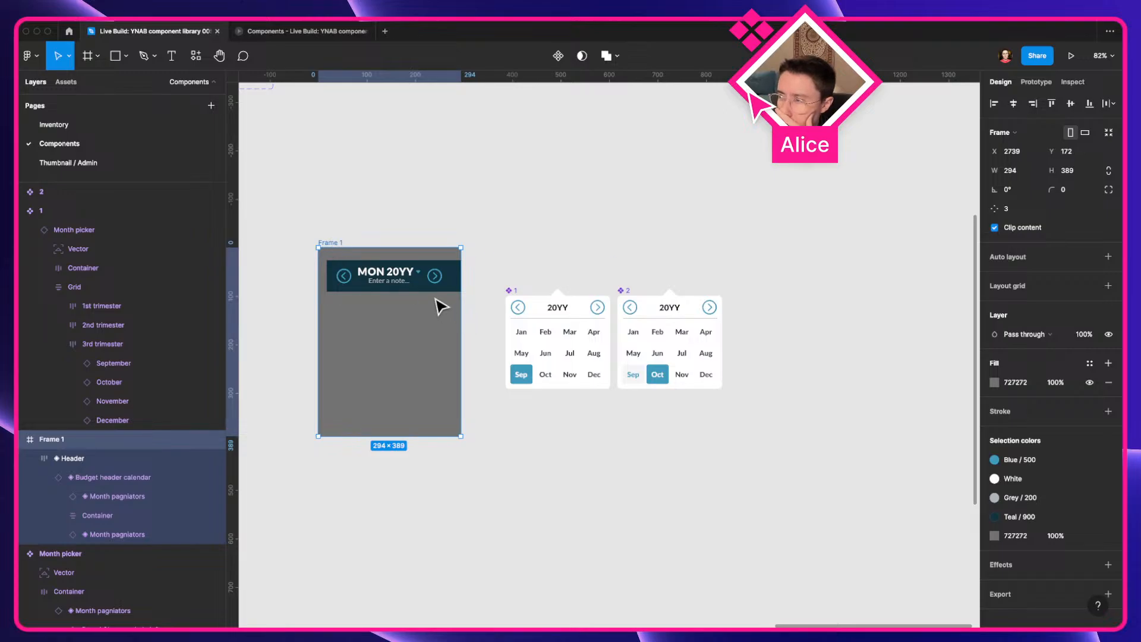
left_click(294, 33)
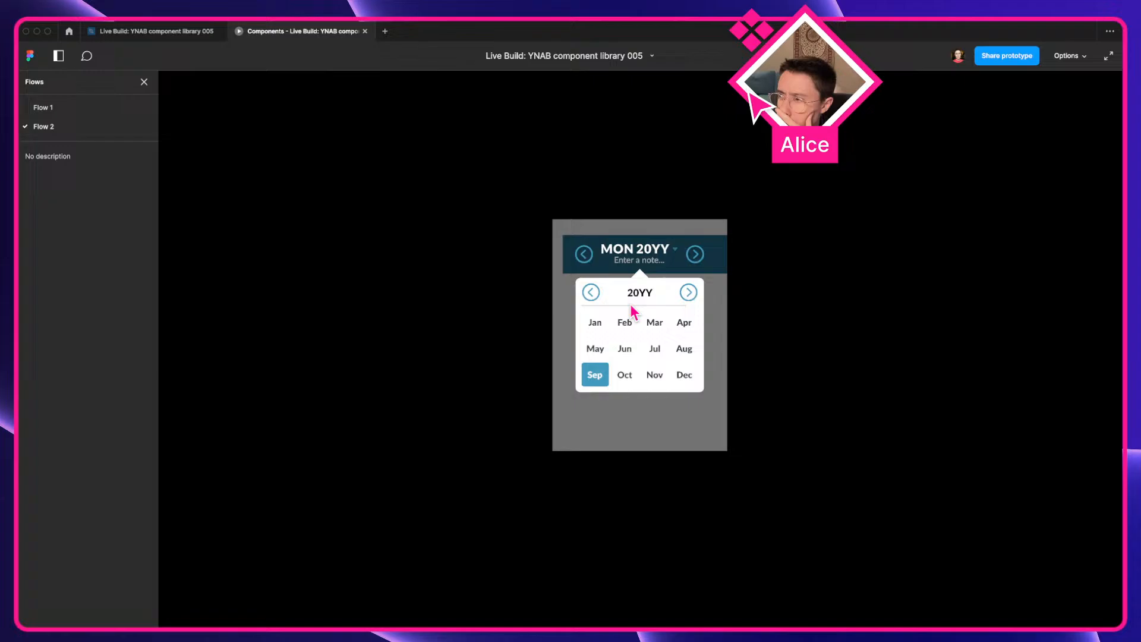
left_click(628, 376)
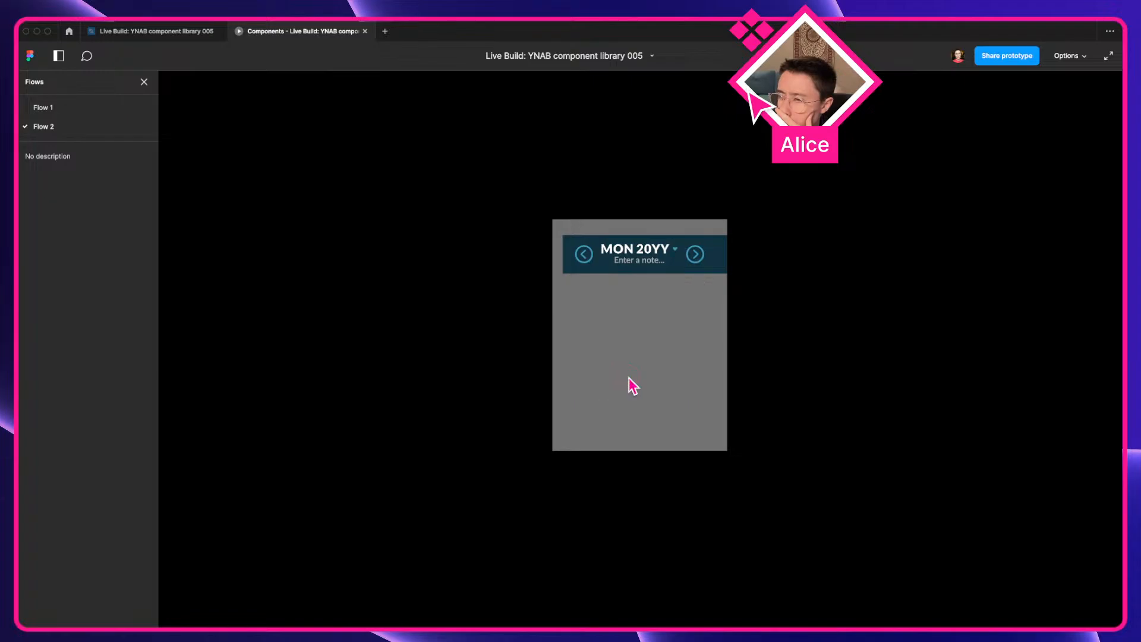
left_click(167, 33)
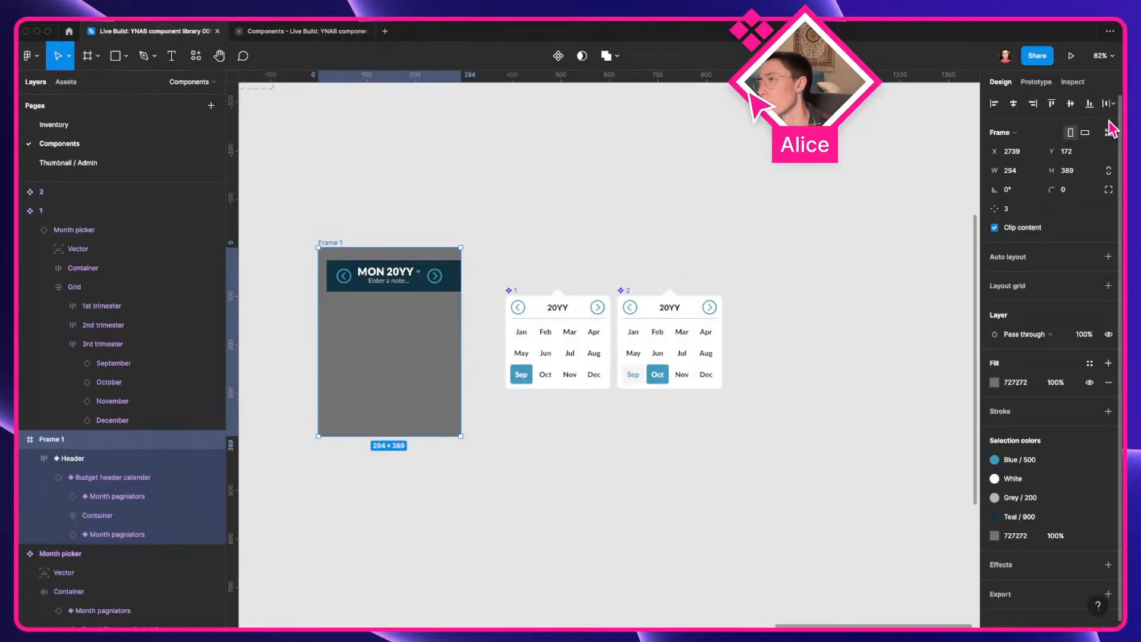
Change the header text in Frame 1 to month SEP and year 20222
double_click(380, 272)
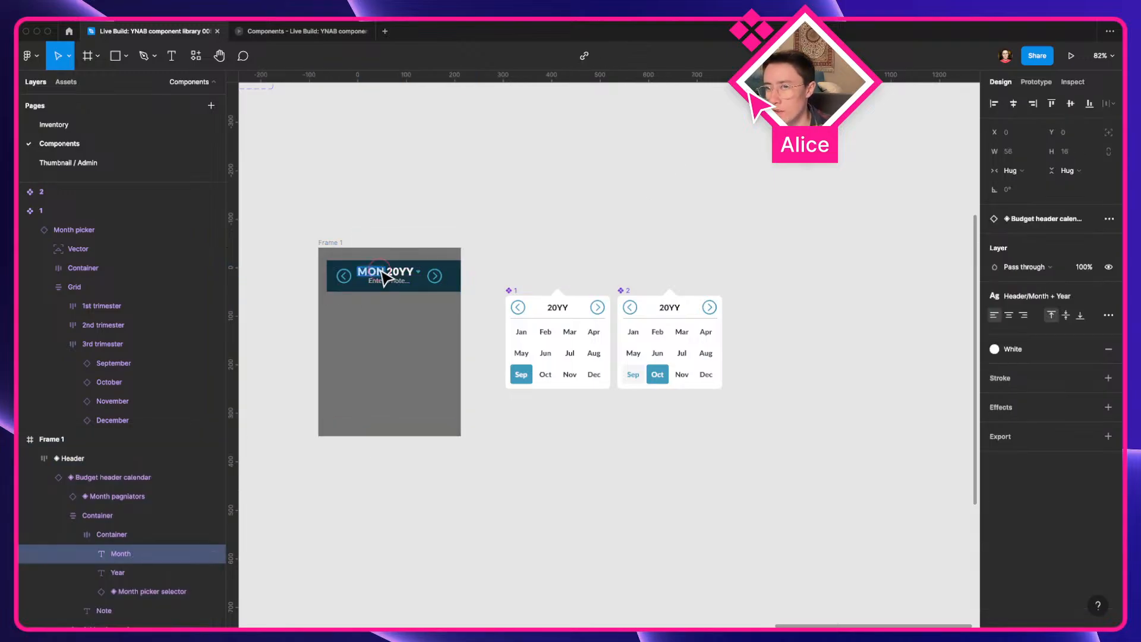
type("SEP")
left_click(393, 268)
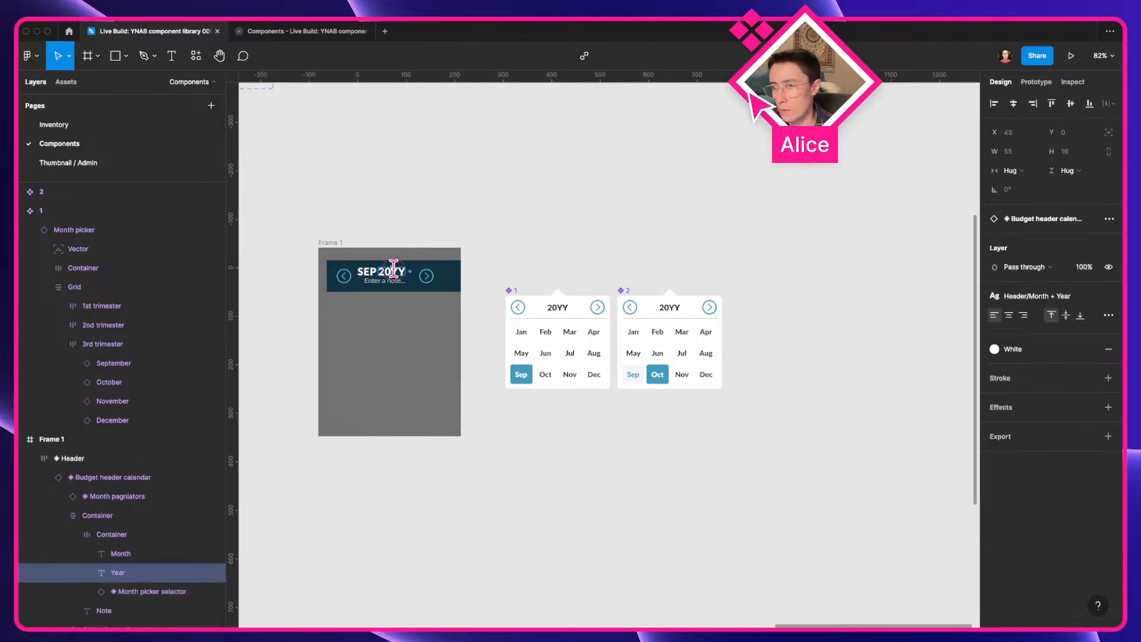
type("222")
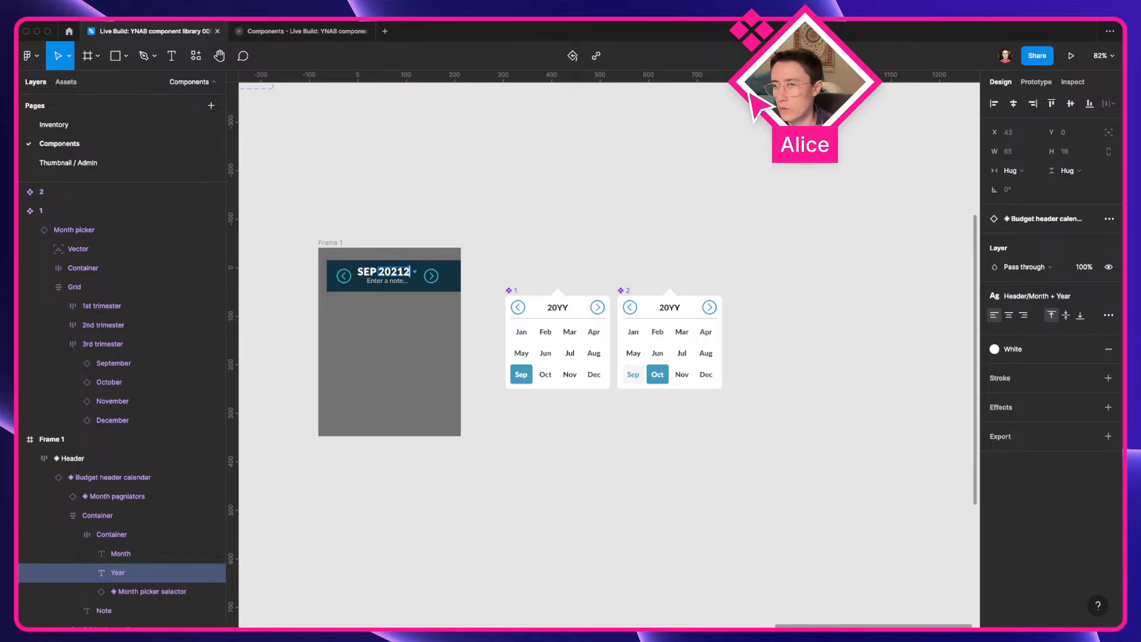
left_click(404, 242)
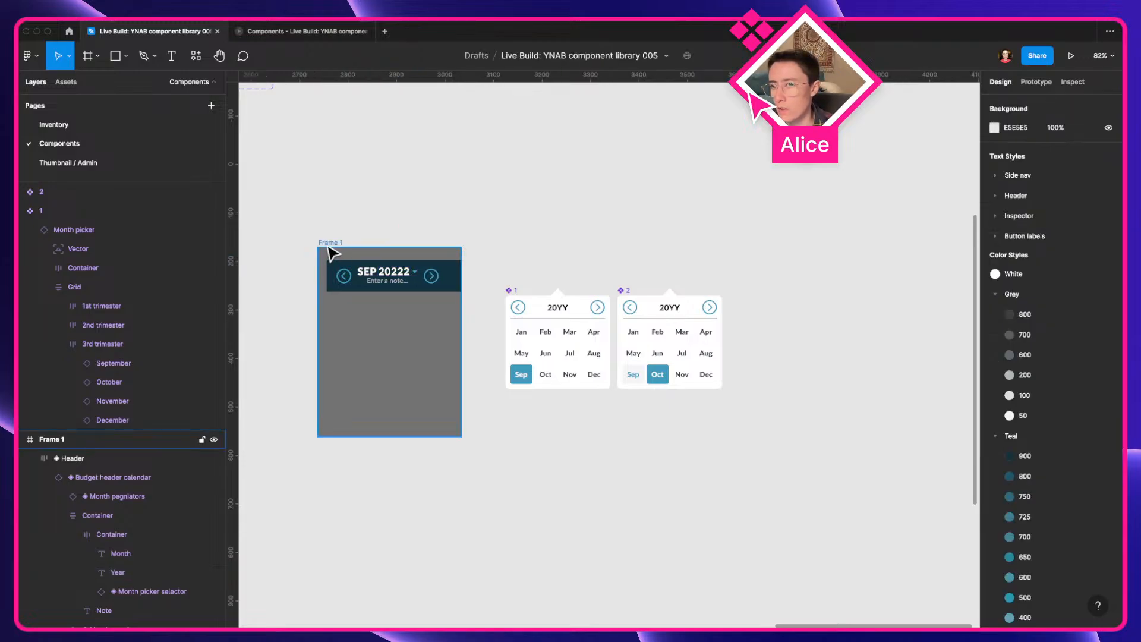
Duplicate Frame 1 to its right, and place component 1 below the original frame and component 2 below the copy
left_click_drag(326, 247, 798, 248)
left_click_drag(567, 337, 393, 518)
left_click_drag(624, 355, 723, 559)
left_click_drag(808, 558, 873, 544)
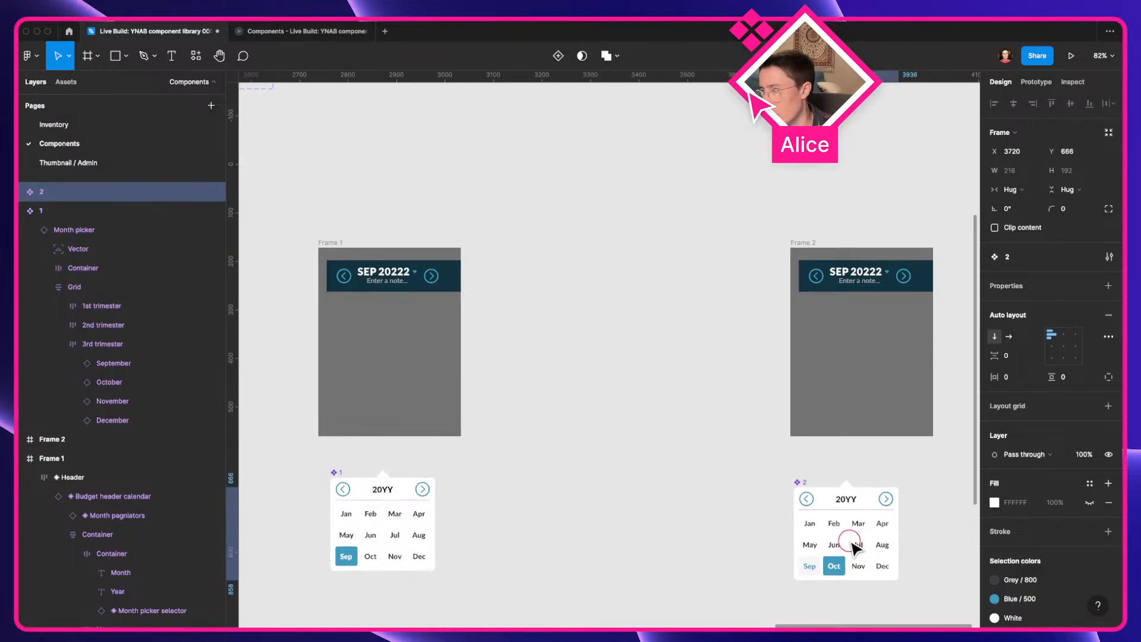
Change the month in Frame 2's header to OCT
scroll(772, 505, "right", 4)
left_click(740, 260, "super")
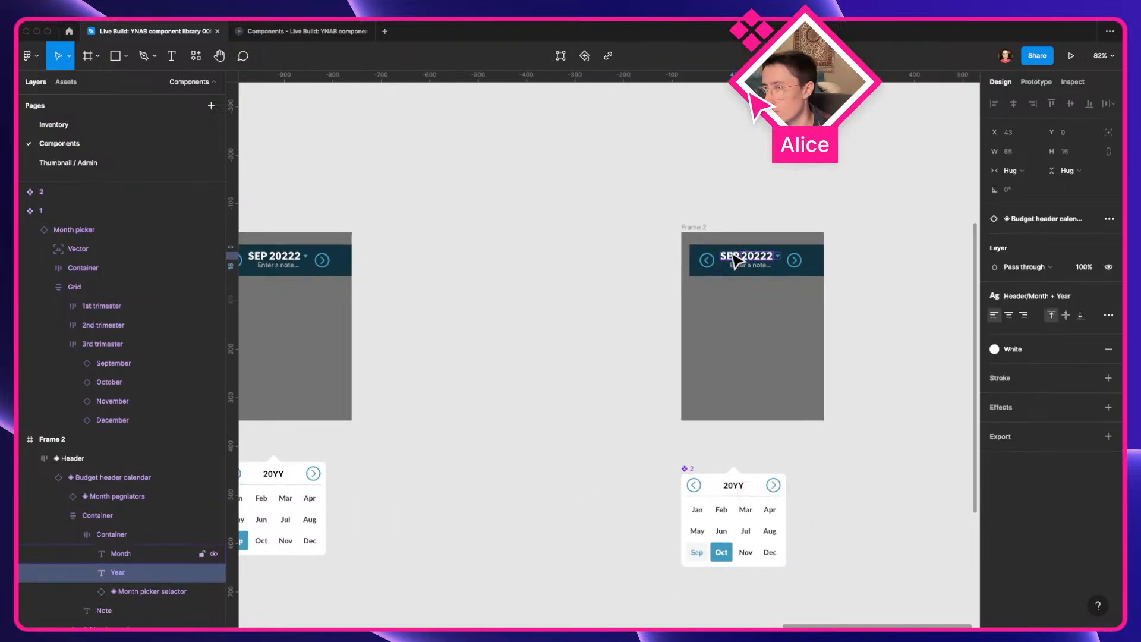
double_click(730, 253)
type("OCT")
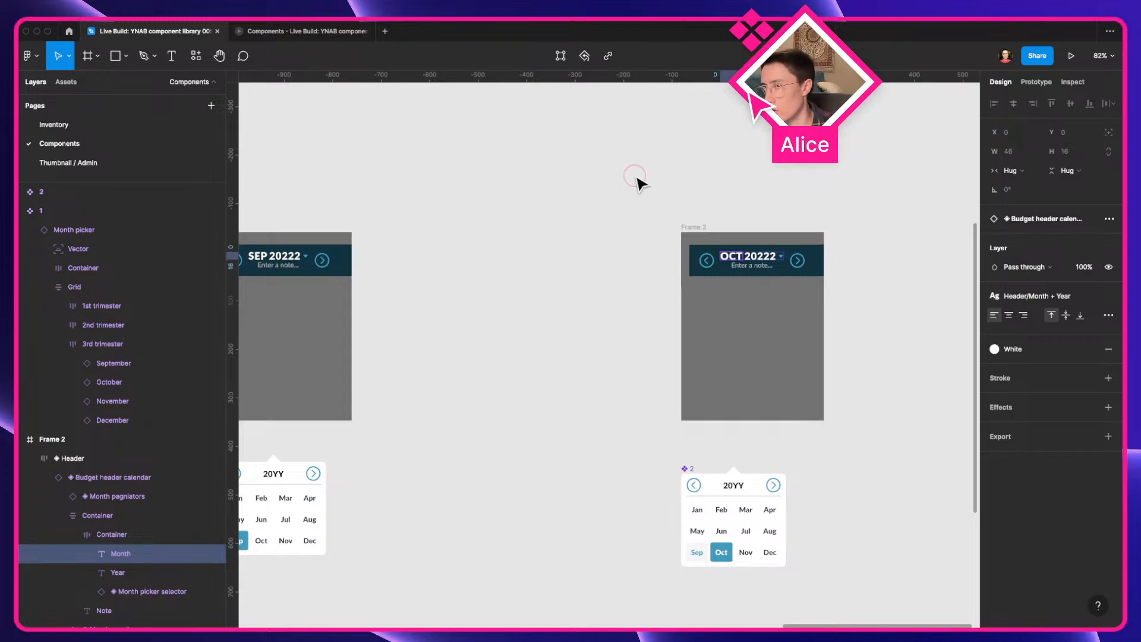
Move Frame 2 together with component 2 closer to Frame 1, leaving only a narrow gap between the frames
left_click(636, 178)
left_click(693, 229)
left_click(728, 542, "shift")
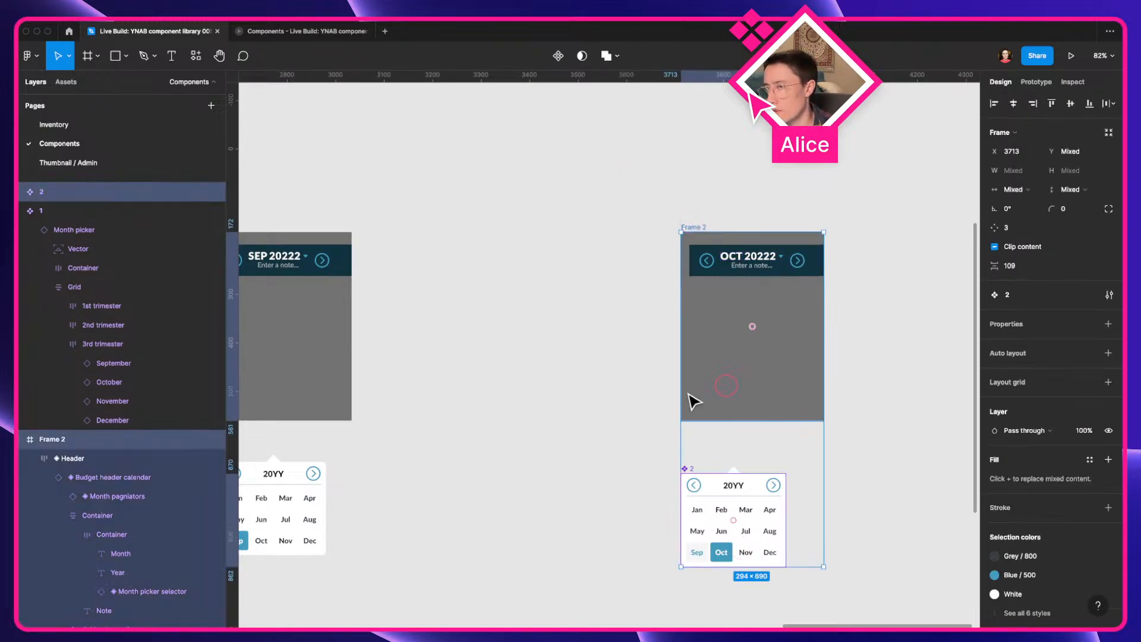
left_click_drag(690, 400, 578, 388)
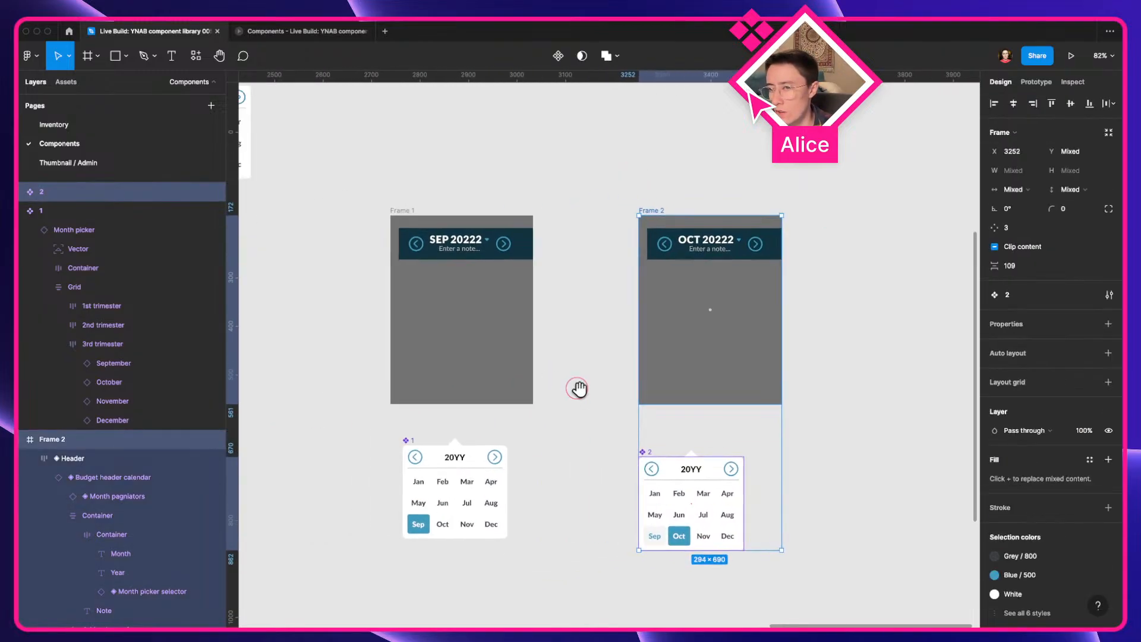
Make October in component 1 navigate to Frame 2 on click, and make Frame 2's header container open component 2 as an overlay
double_click(449, 524)
double_click(449, 524)
double_click(449, 524)
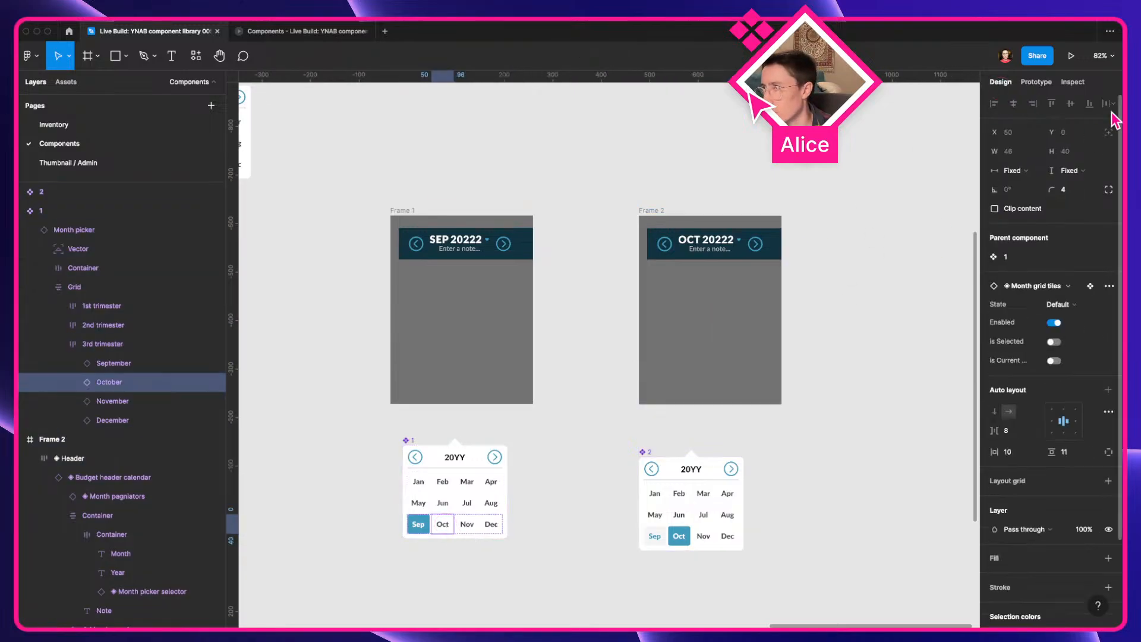
left_click(1037, 82)
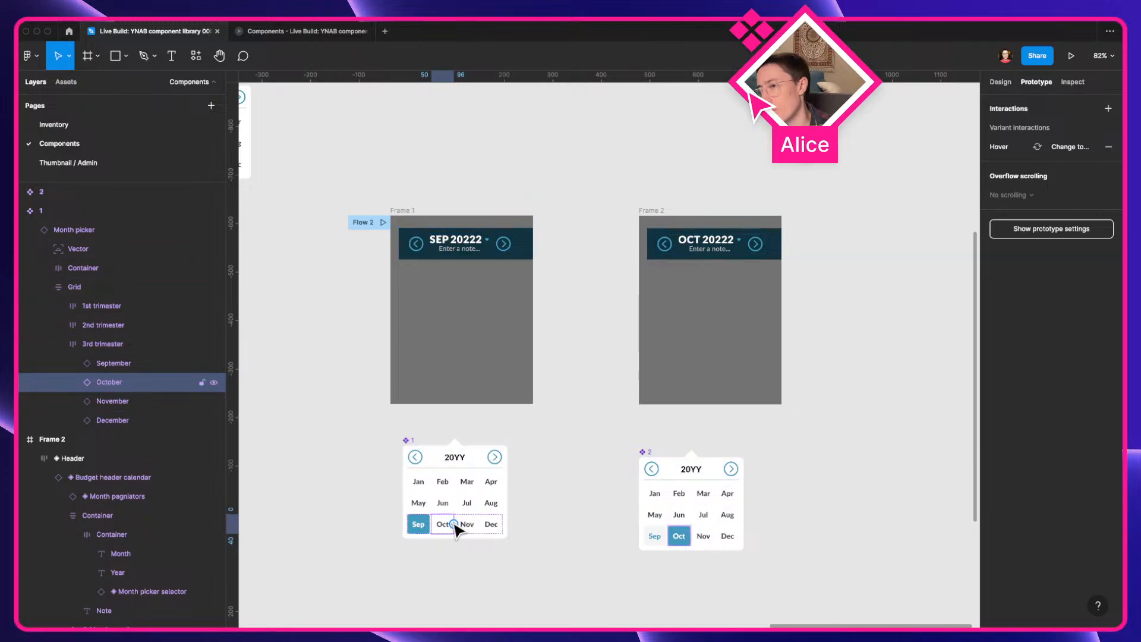
left_click_drag(454, 524, 708, 367)
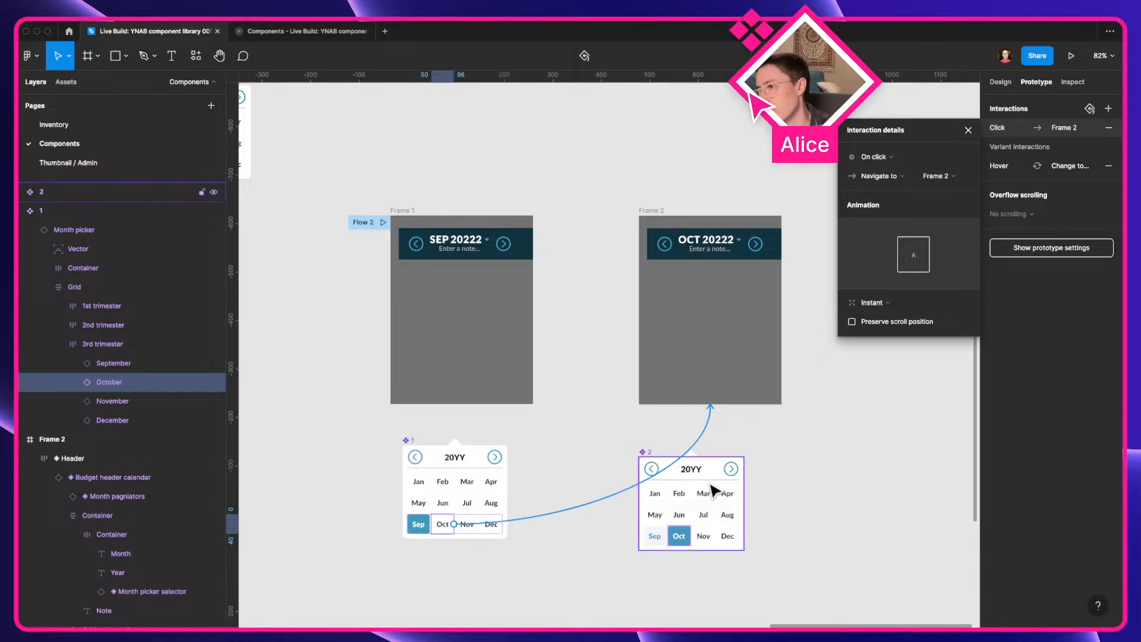
left_click(719, 245)
left_click_drag(741, 244, 704, 508)
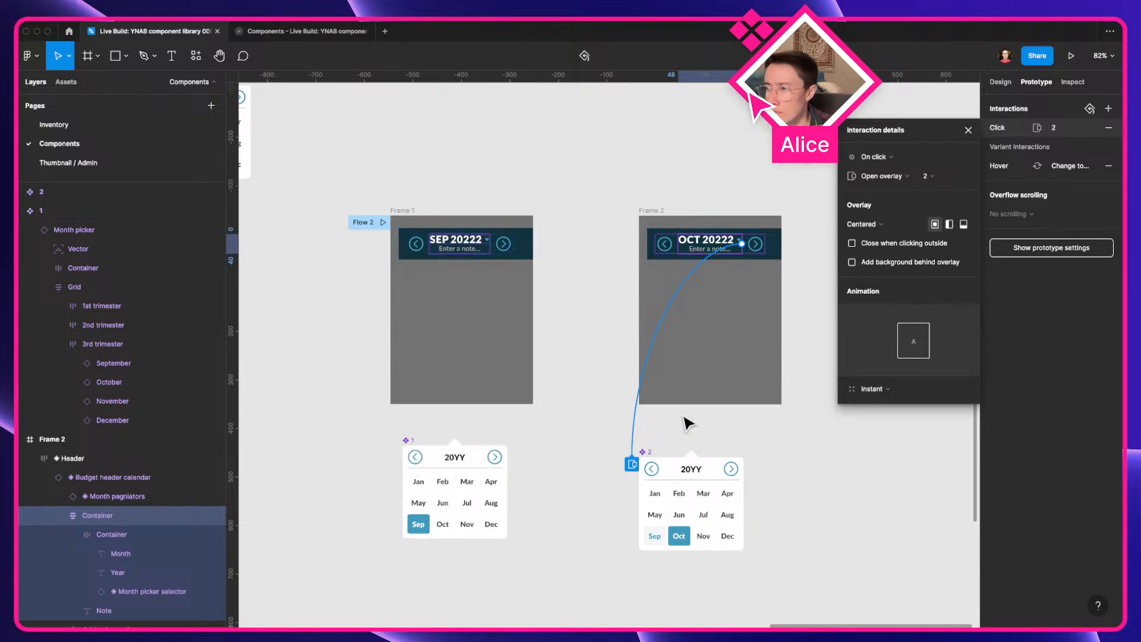
Test opening the month picker and choosing October in the Flow 2 prototype preview, and return to the design file
left_click(311, 31)
left_click(635, 255)
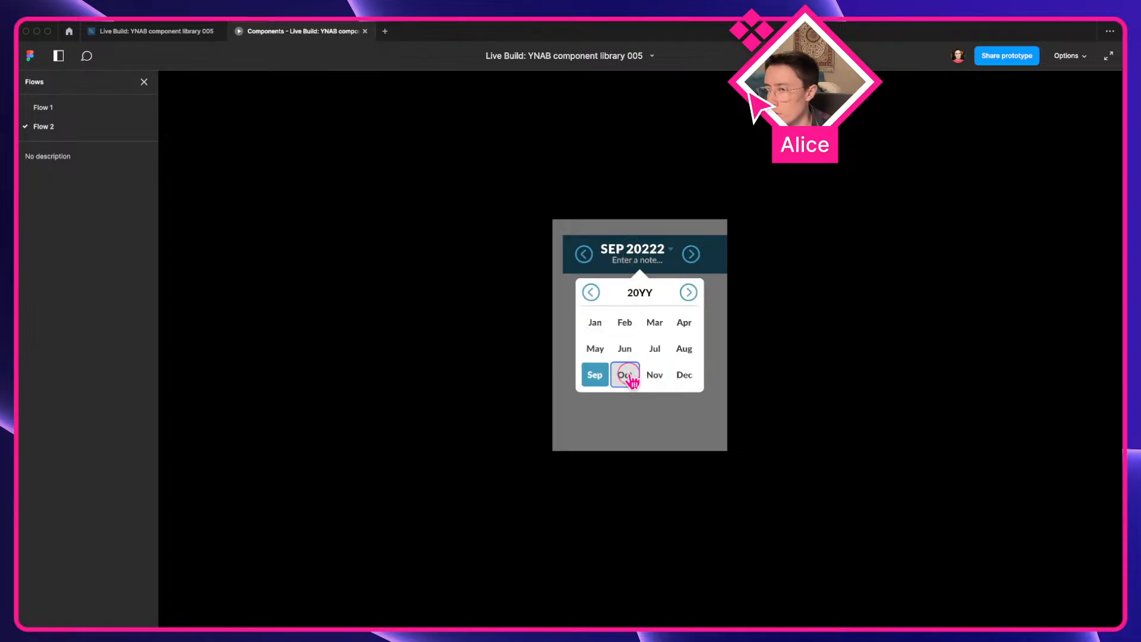
left_click(629, 375)
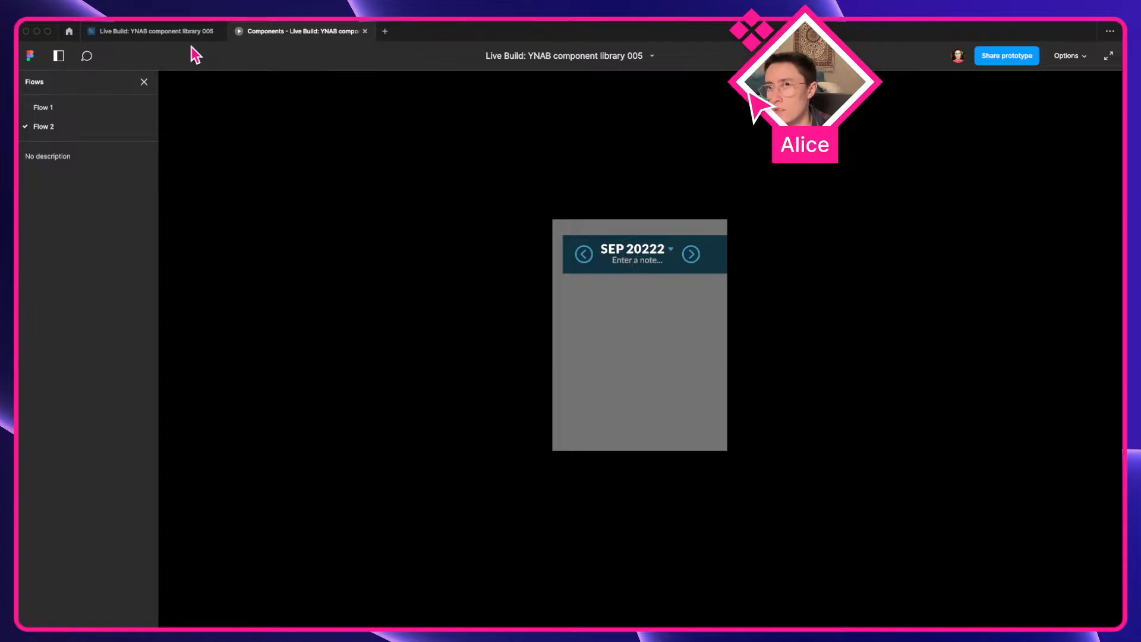
left_click(182, 35)
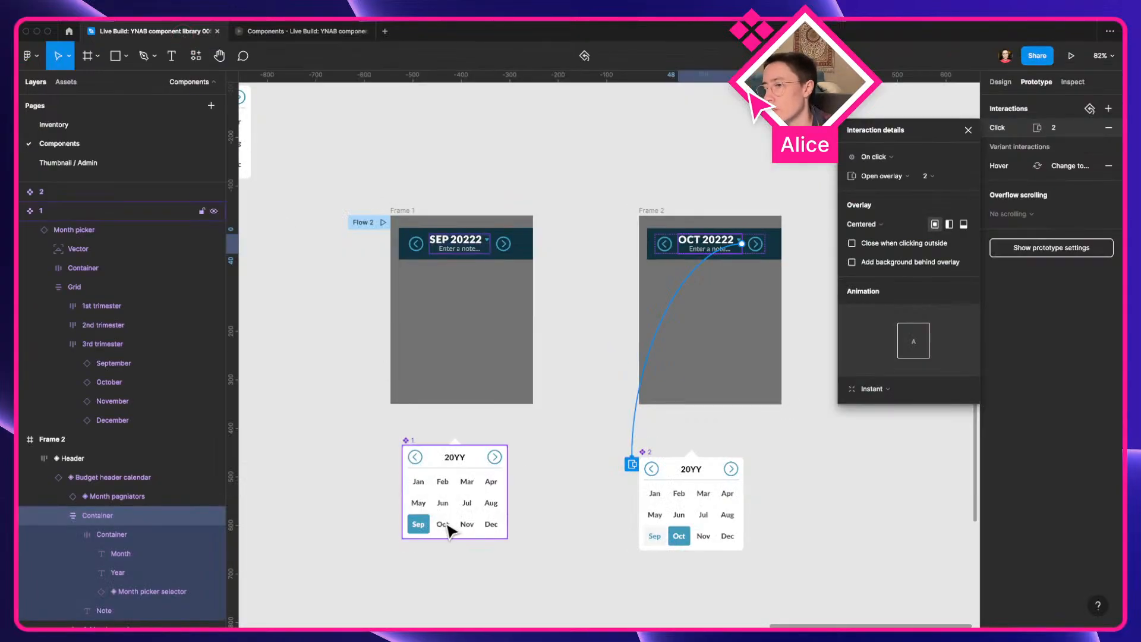
Remove the prototype interactions from the four enabled Pressing variants in the Month grid tiles component set
scroll(447, 529, "up", 10)
scroll(448, 535, "down", 5)
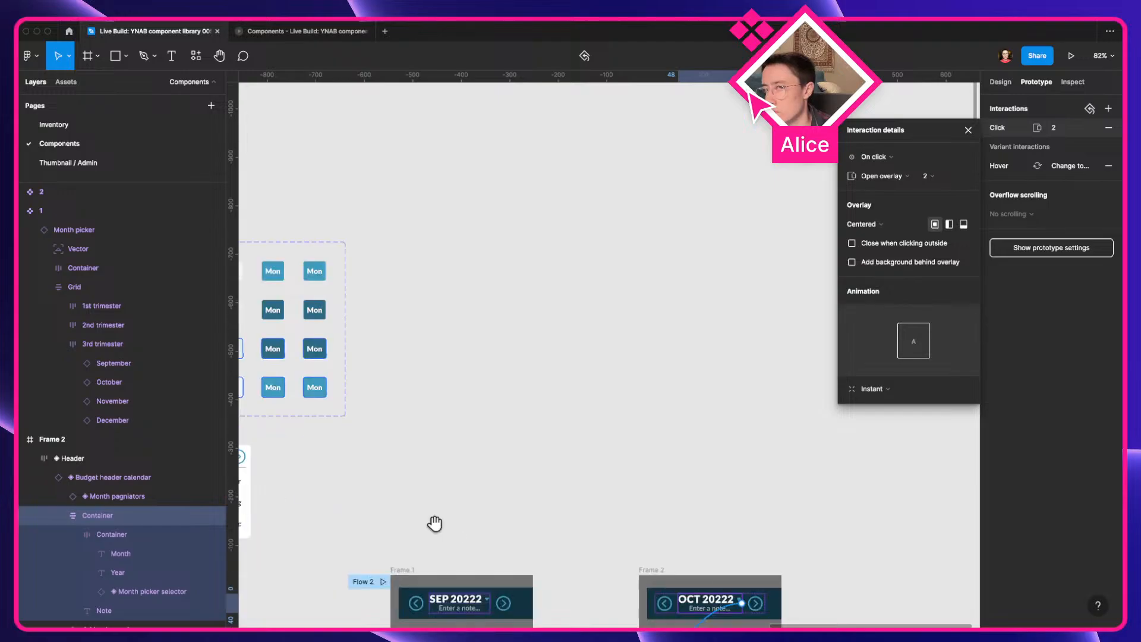
scroll(435, 522, "left", 5)
left_click(513, 309)
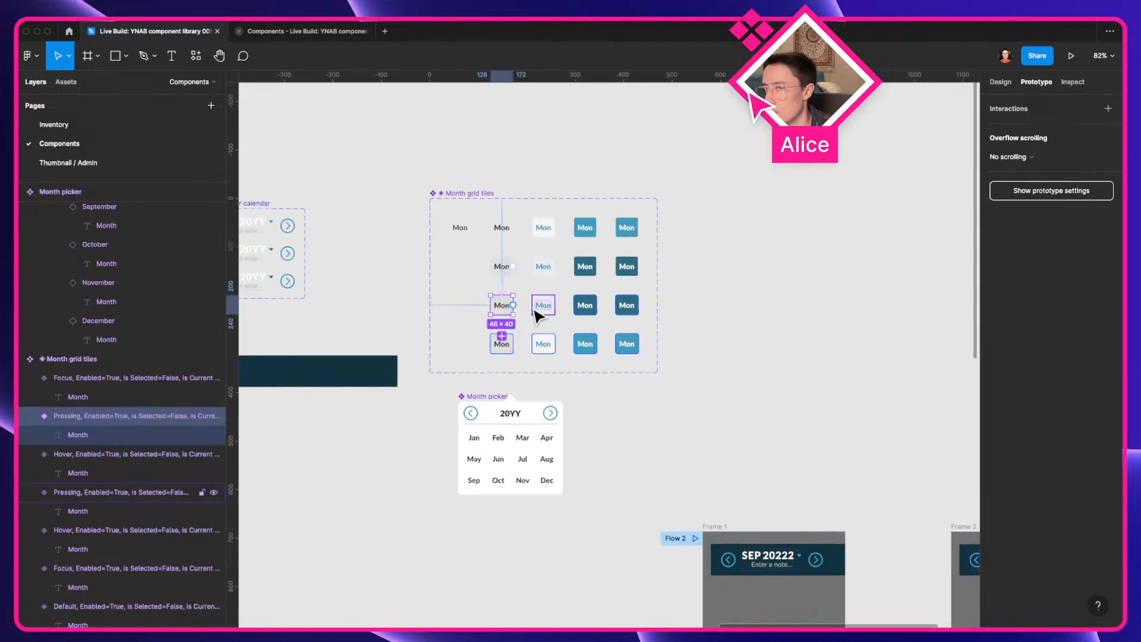
left_click(540, 308)
left_click(1108, 128)
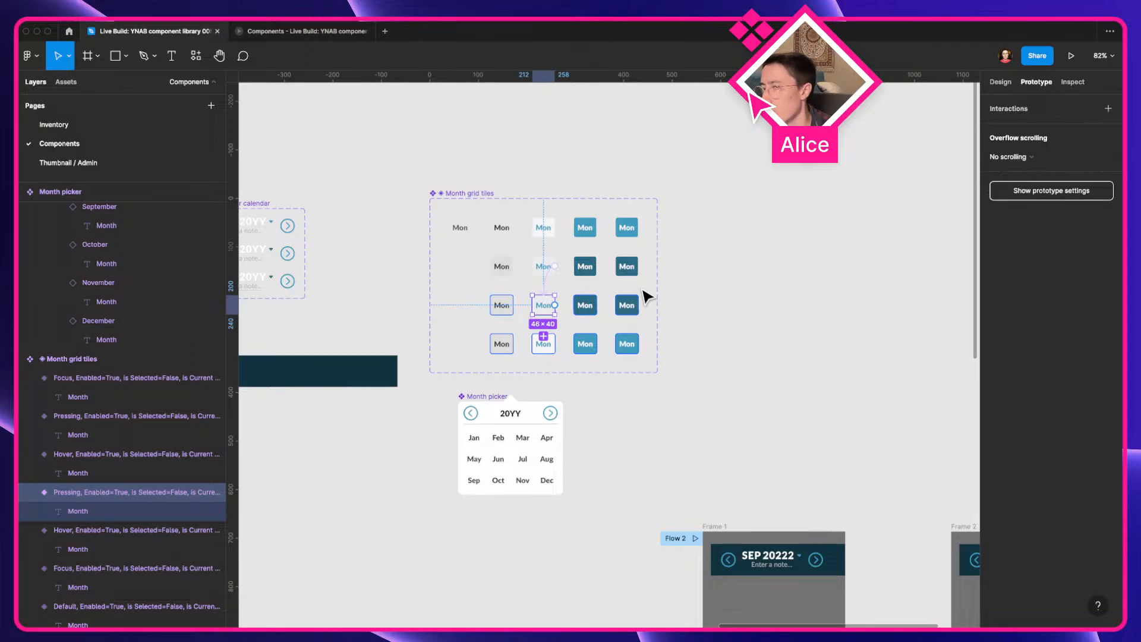
left_click(588, 307)
left_click(1108, 128)
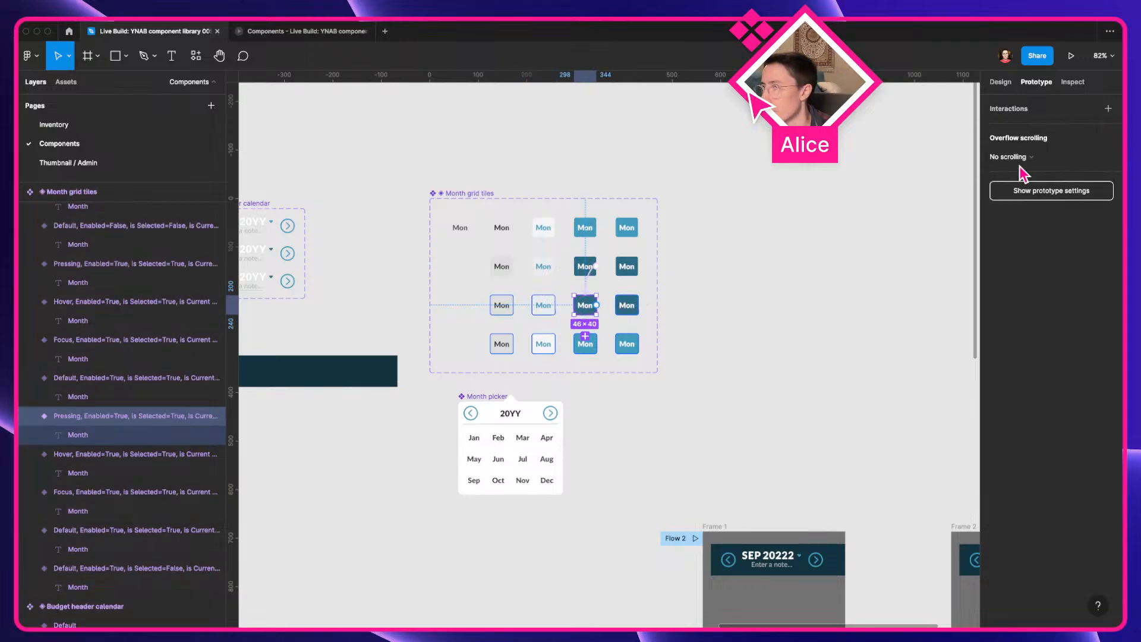
left_click(637, 302)
left_click(1108, 128)
left_click(740, 404)
Retest choosing October in the prototype preview, open the picker from the OCT header, and return to the design file
left_click_drag(781, 392, 548, 215)
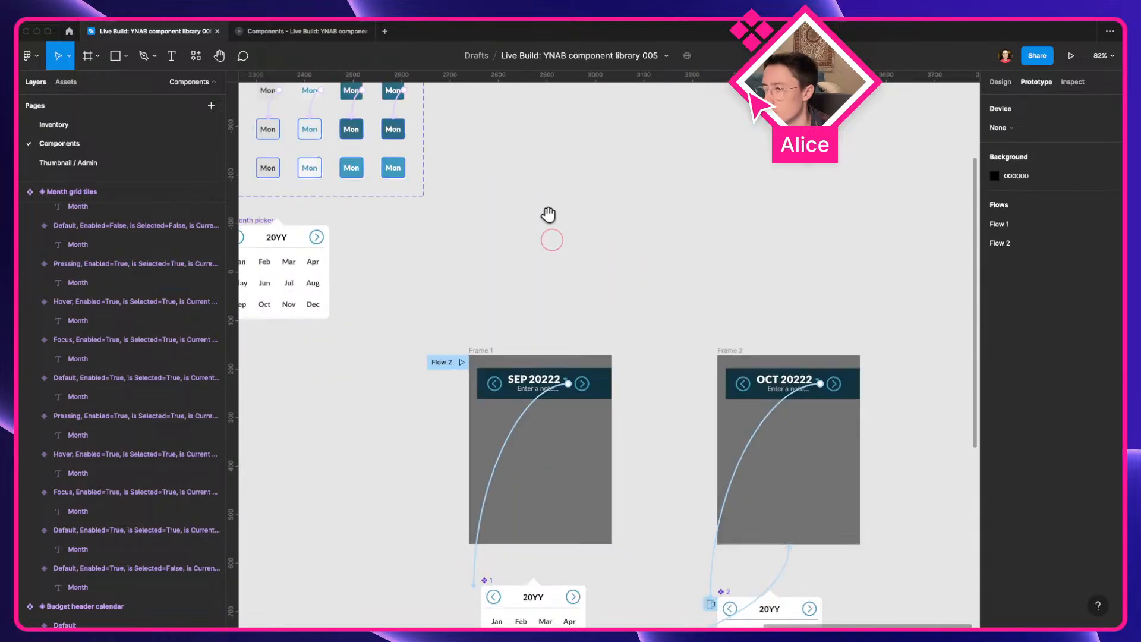
scroll(588, 207, "down", 3)
left_click(284, 30)
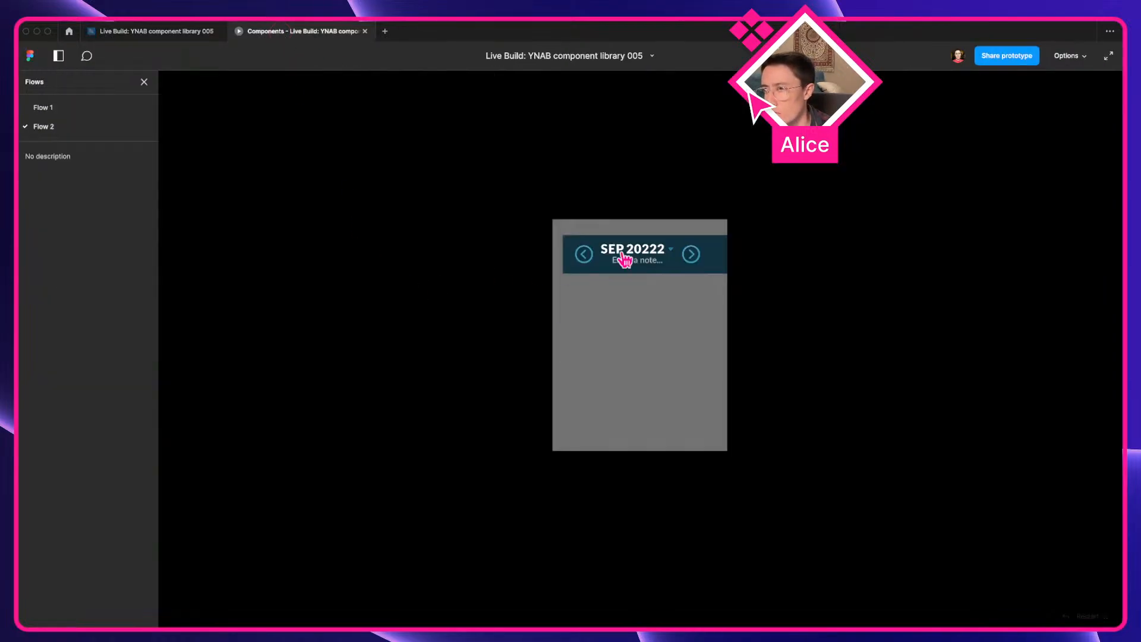
left_click(647, 252)
left_click(633, 378)
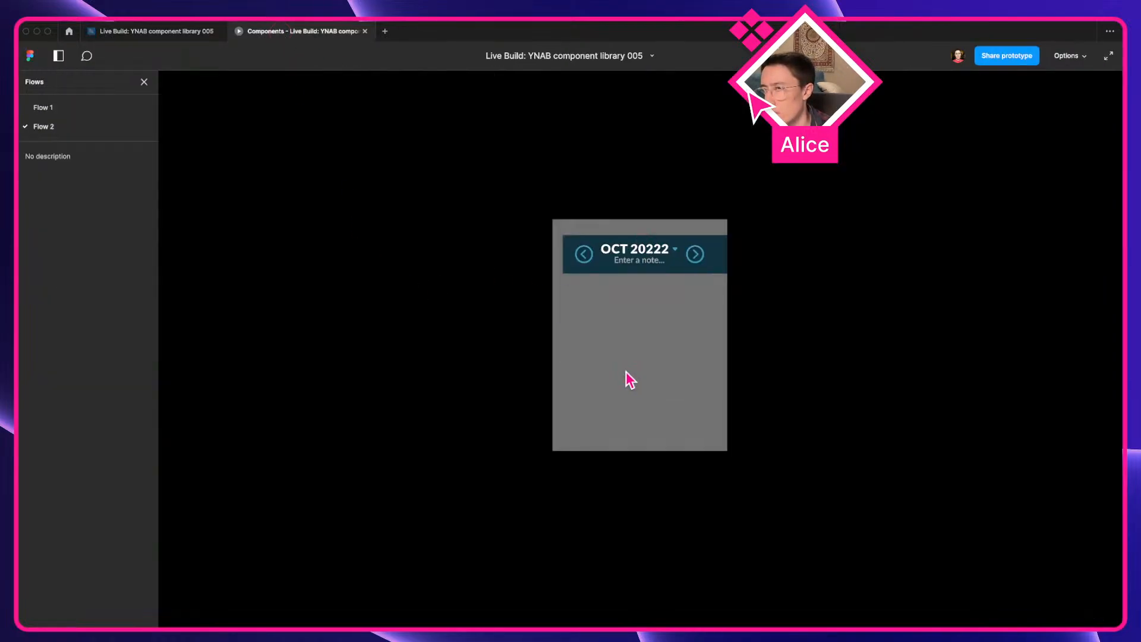
left_click(662, 255)
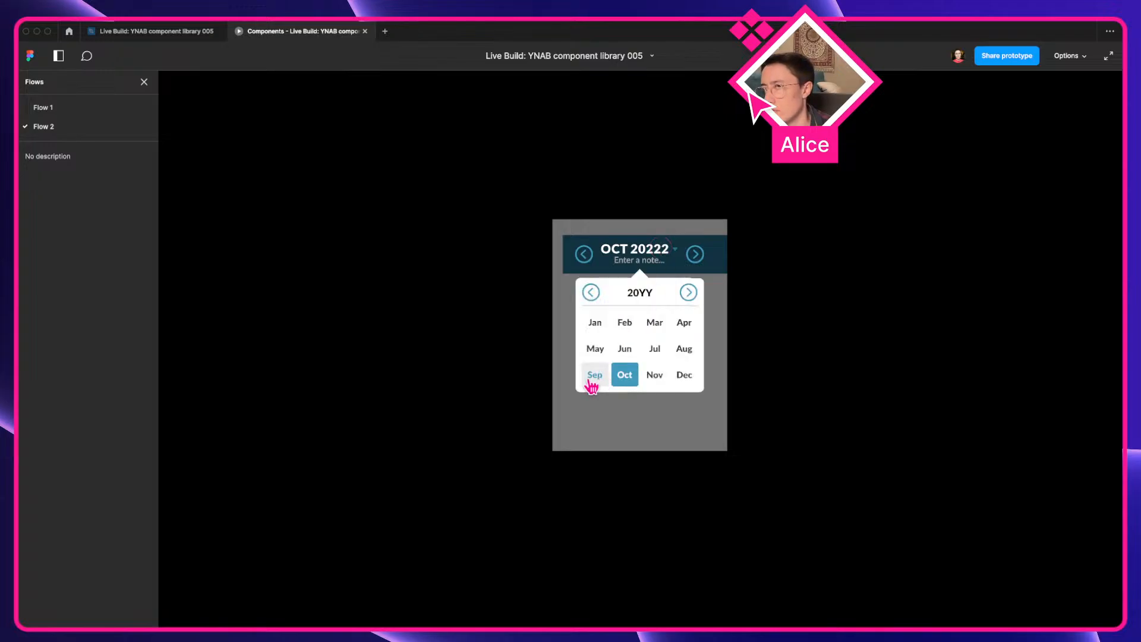
left_click(184, 33)
Make the September tile in component 2 navigate to Frame 1 on click
scroll(766, 541, "down", 3)
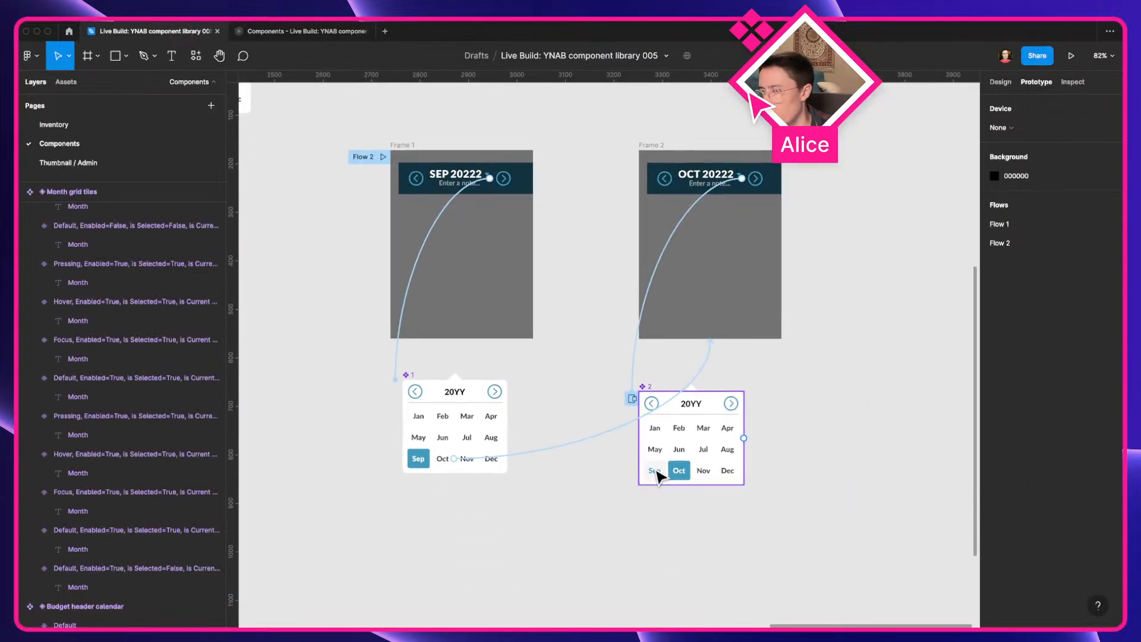
left_click(657, 471)
double_click(657, 471)
double_click(657, 471)
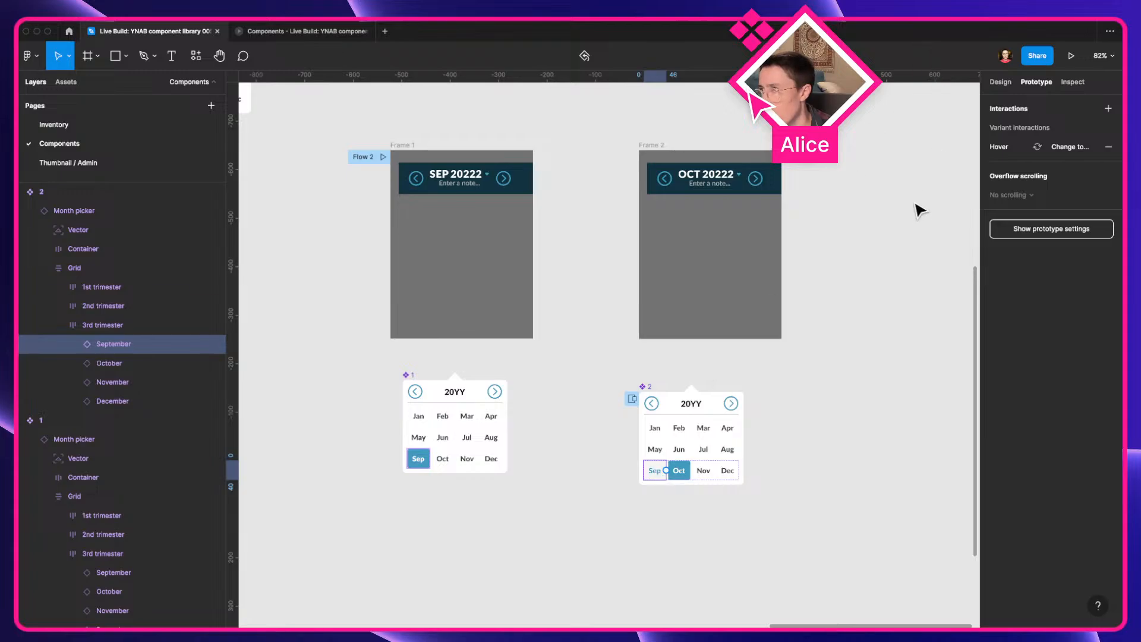
left_click_drag(666, 470, 500, 287)
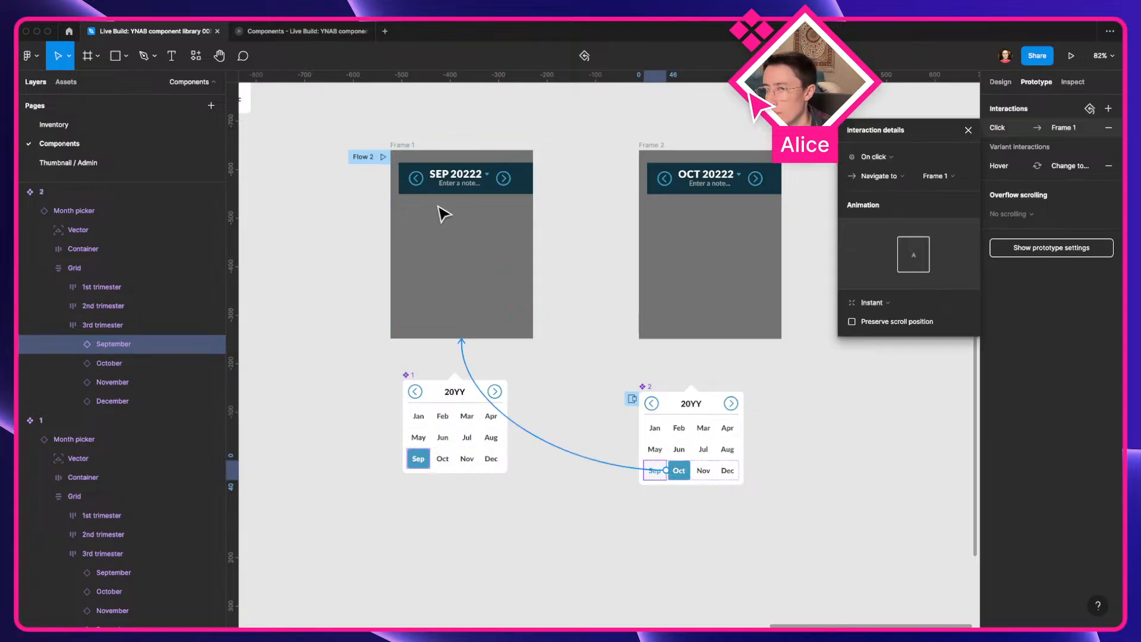
Test switching back and forth between September and October in the prototype preview, and return to the design file
left_click(238, 32)
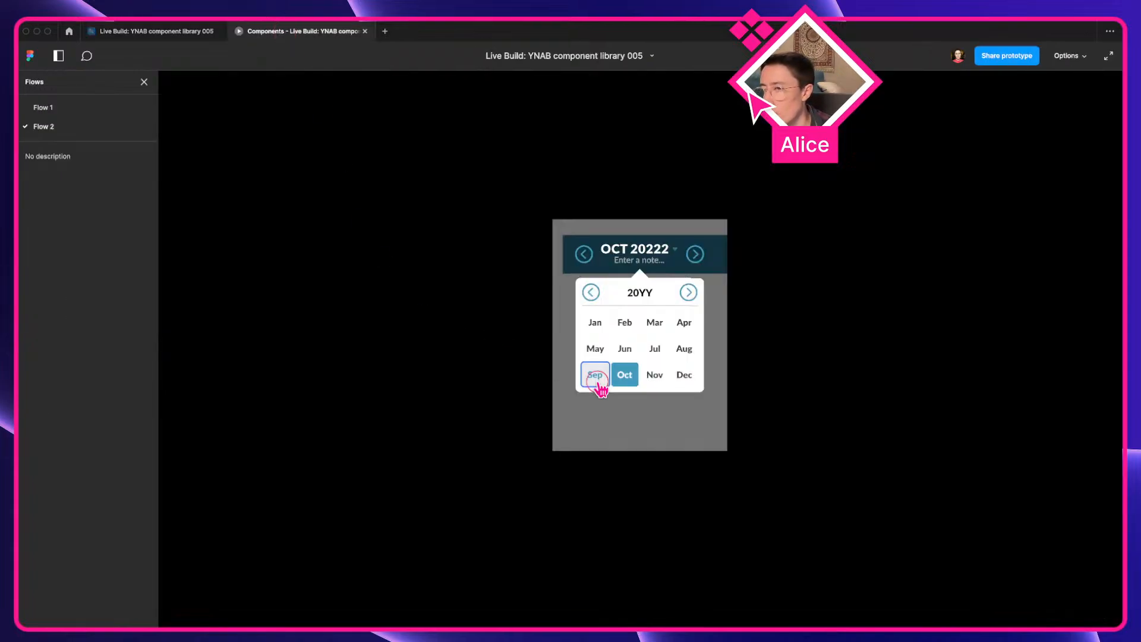
left_click(599, 382)
left_click(654, 252)
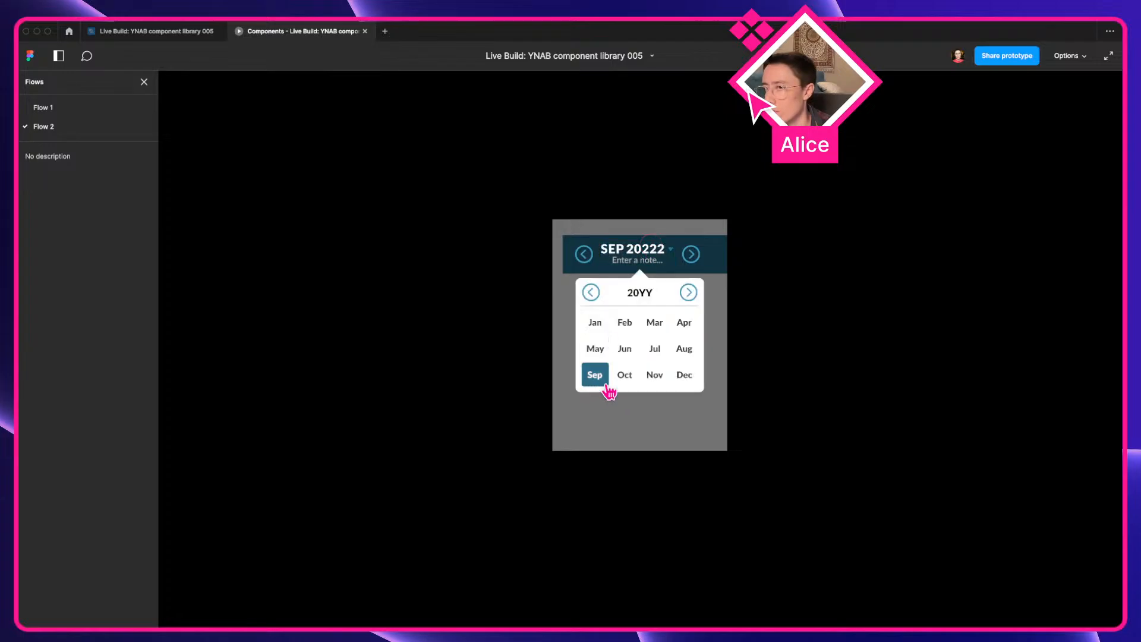
left_click(622, 374)
left_click(646, 251)
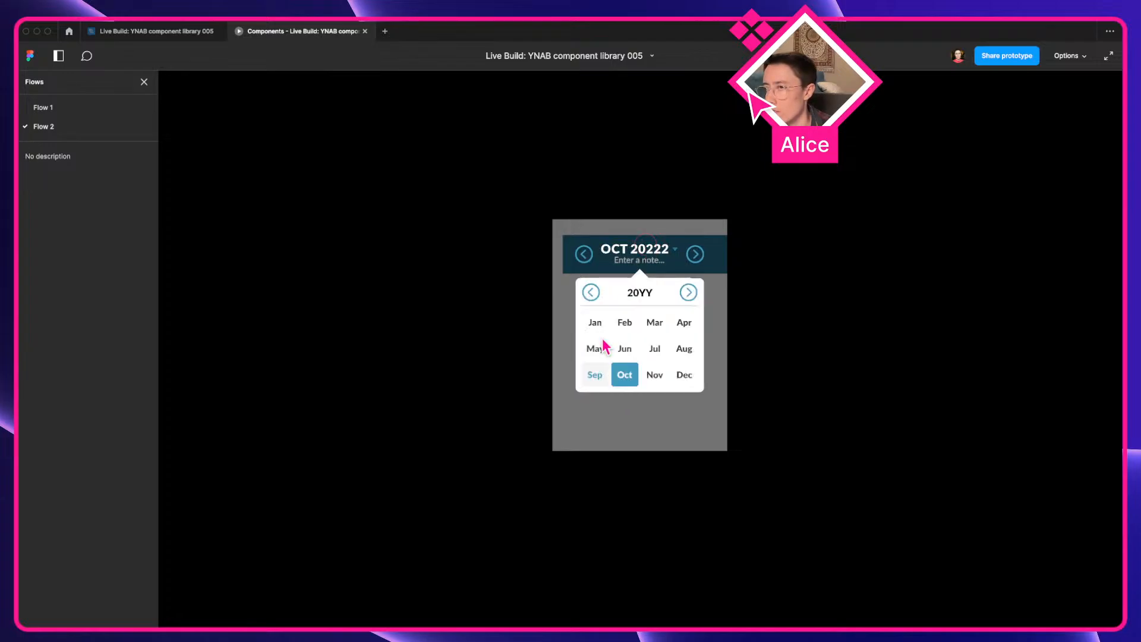
left_click(596, 374)
left_click(196, 31)
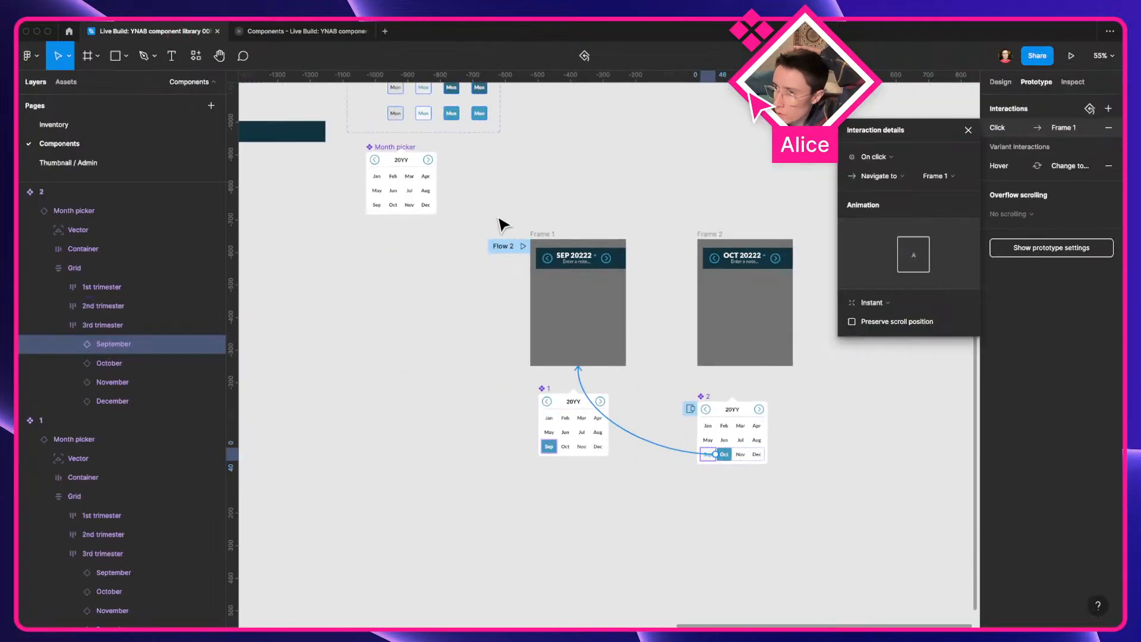
Delete both test frames together with picker components 1 and 2 below them
left_click_drag(502, 224, 908, 538)
key("Delete")
scroll(459, 376, "up", 1)
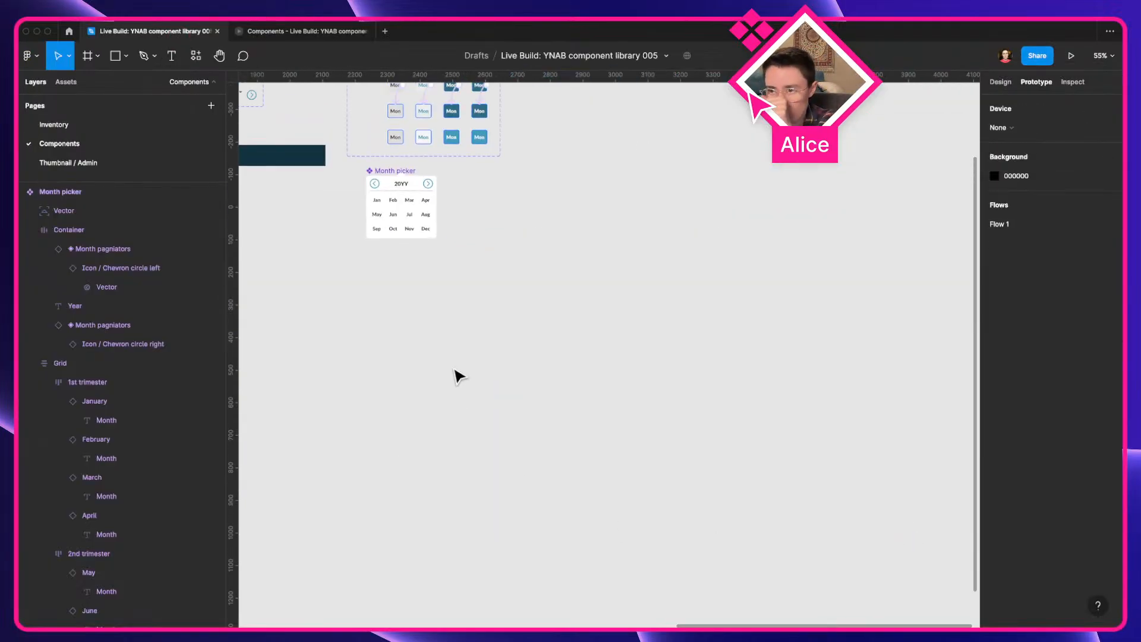
Bring the Month grid tiles and Month picker components into close view with the file's design styles shown
scroll(455, 371, "up", 3)
scroll(425, 357, "up", 5)
left_click_drag(423, 356, 601, 478)
left_click_drag(794, 187, 832, 242)
left_click(1001, 83)
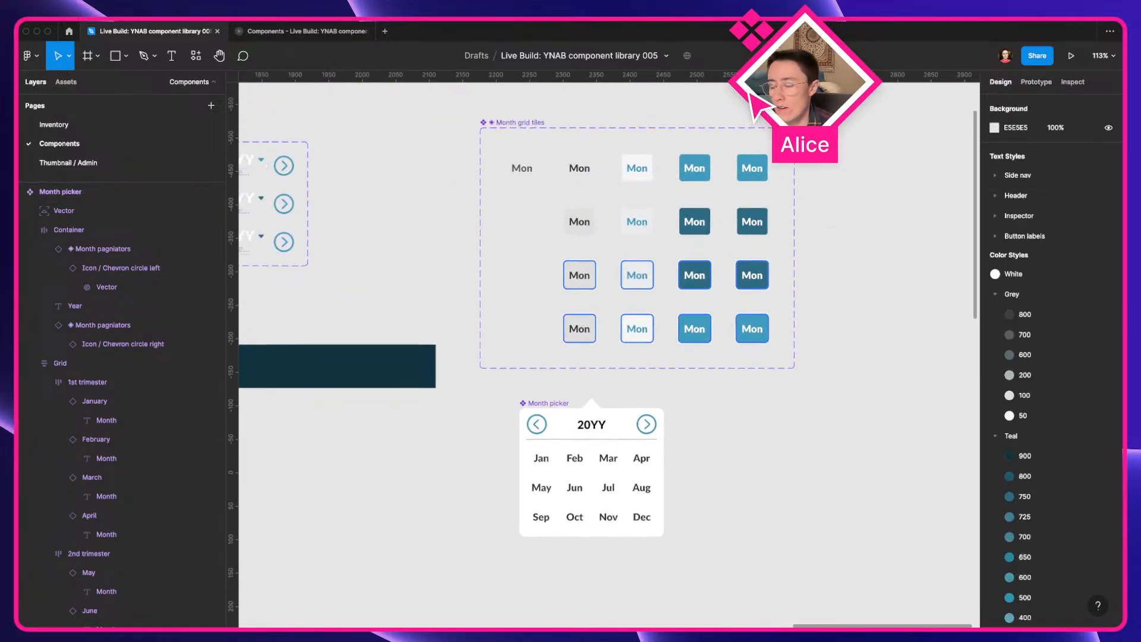